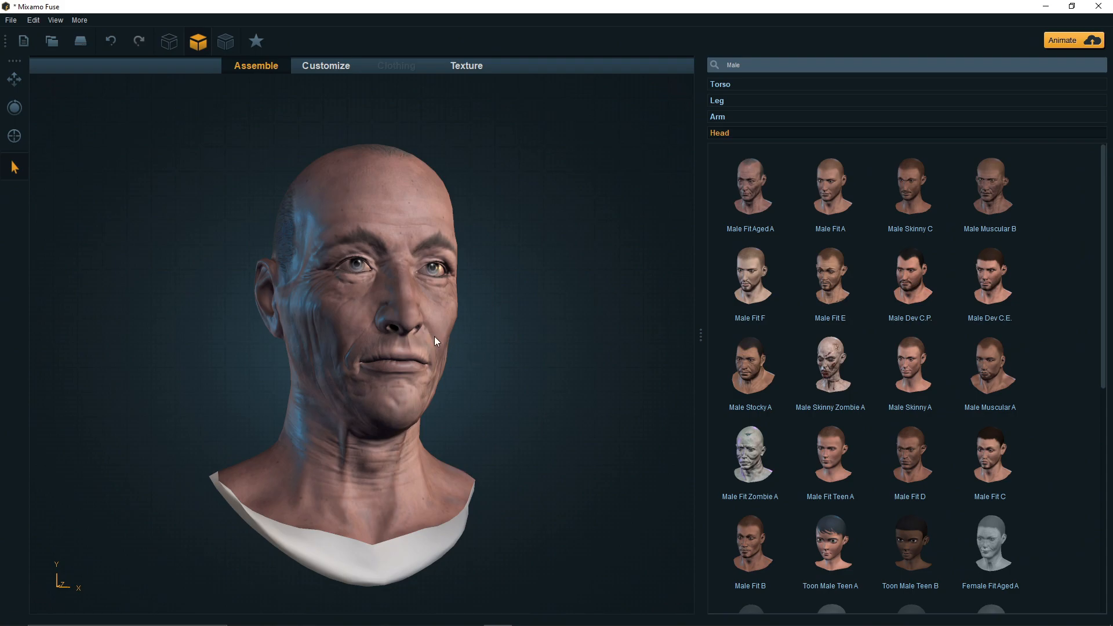
Step: Browse the male heads and swap the aged head for another one with short hair and a goatee
drag(499, 355, 458, 360)
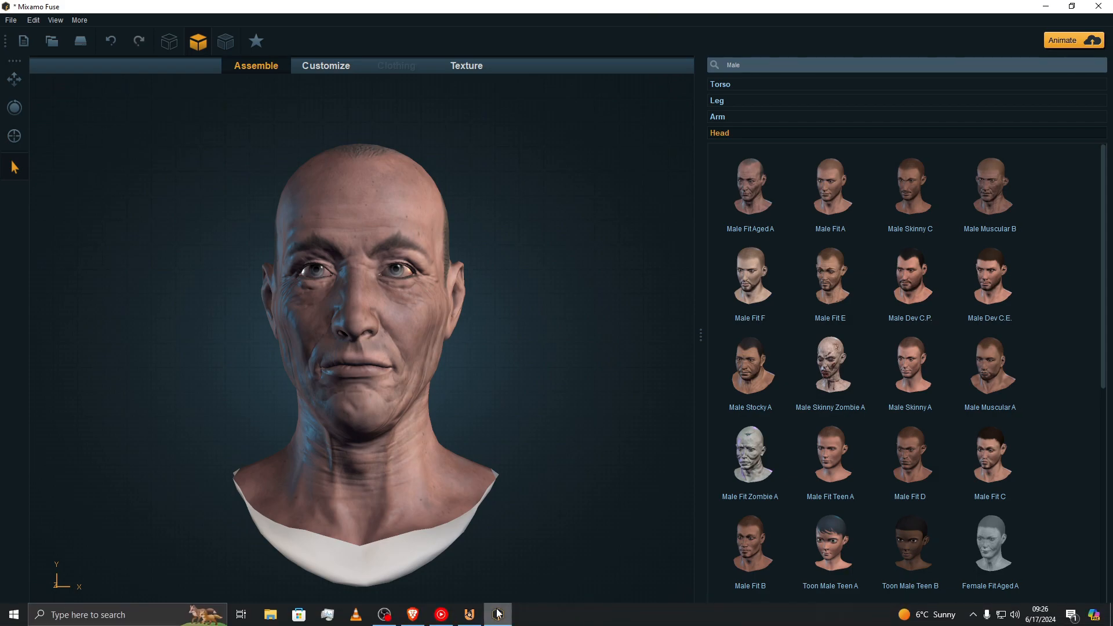
mouse_move(458, 615)
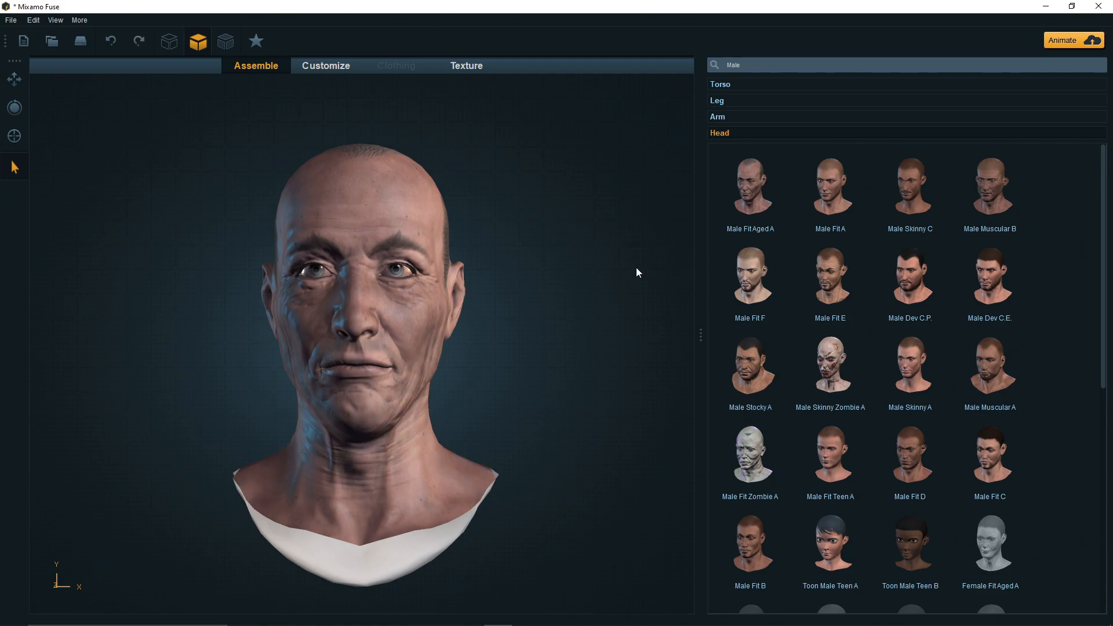
scroll(868, 530, down, 2)
scroll(864, 520, up, 2)
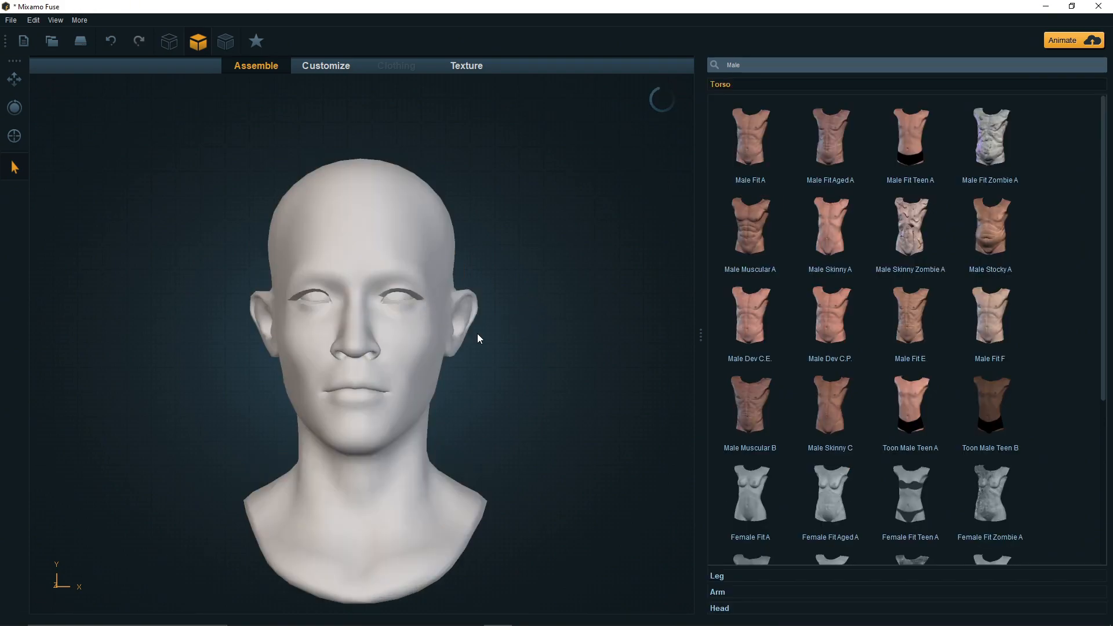
drag(484, 354, 442, 353)
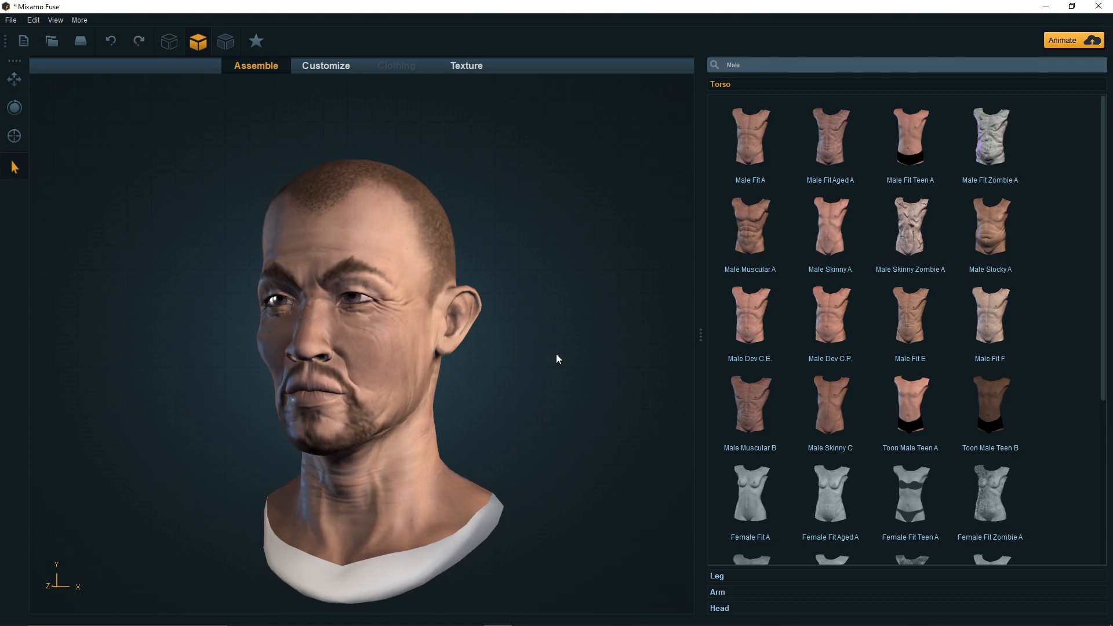
Step: Reopen the Head category and filter the parts again by Male
click(732, 604)
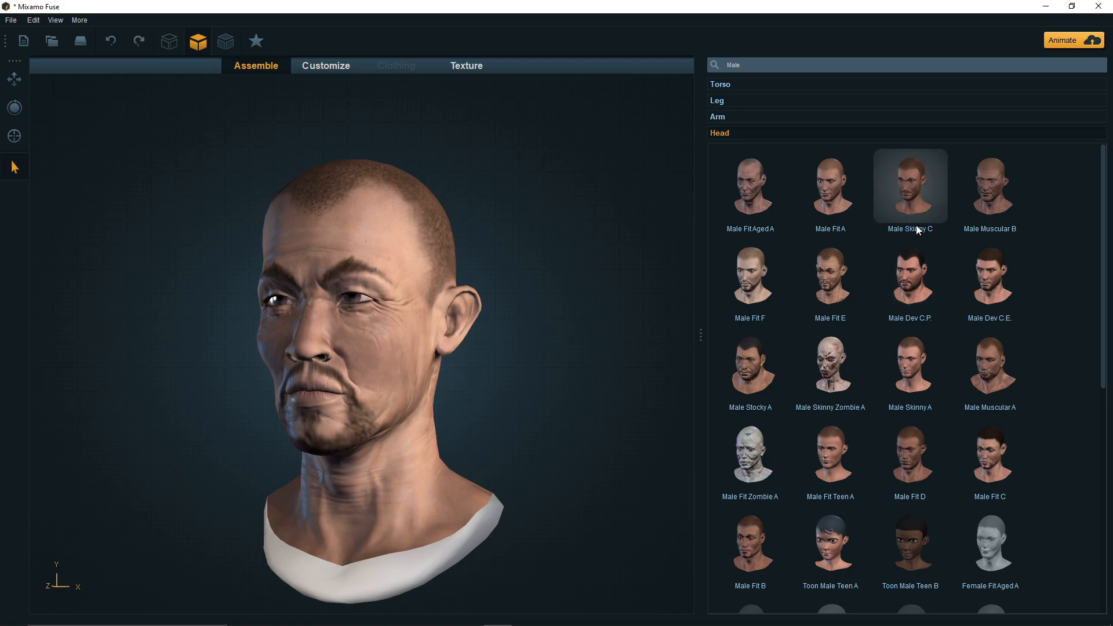
scroll(815, 297, down, 2)
scroll(808, 311, up, 2)
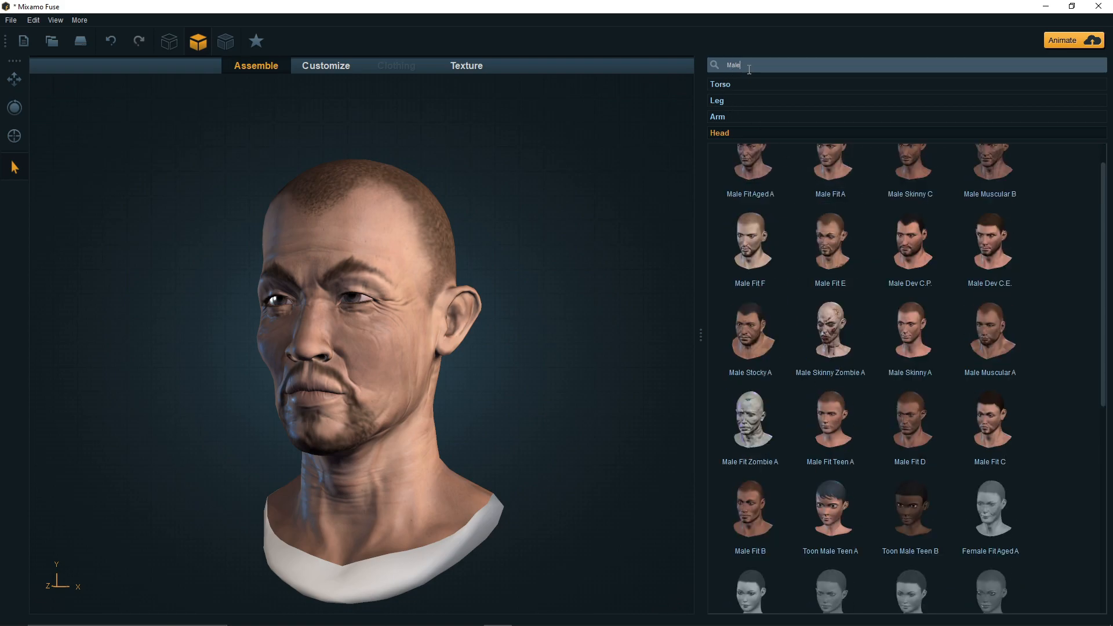
key(BackSpace)
key(BackSpace)
key(BackSpace)
key(BackSpace)
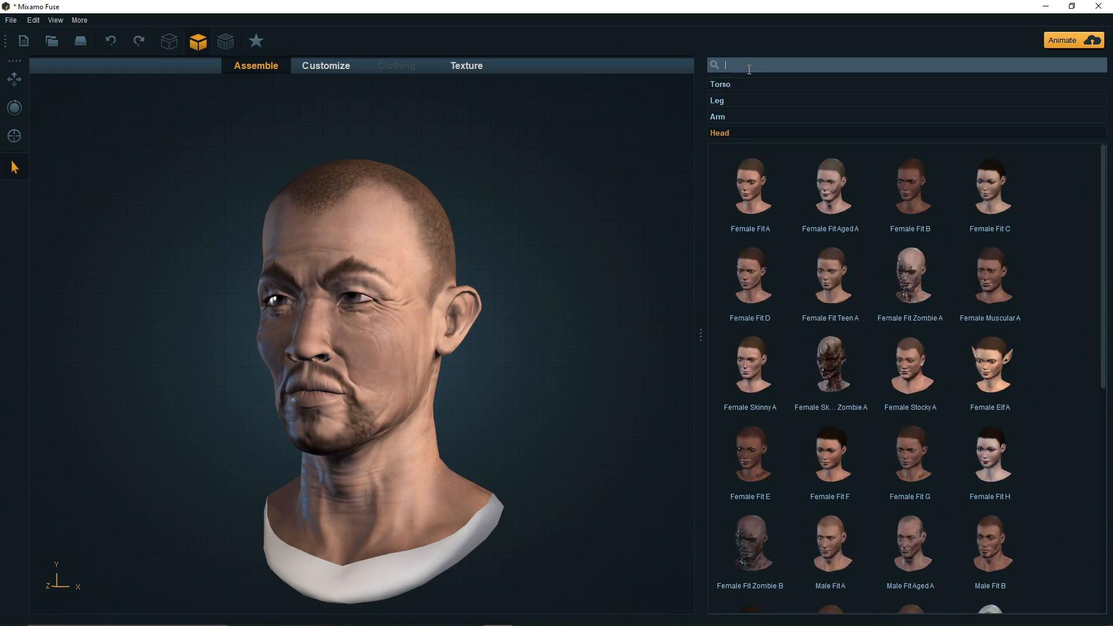
text(male)
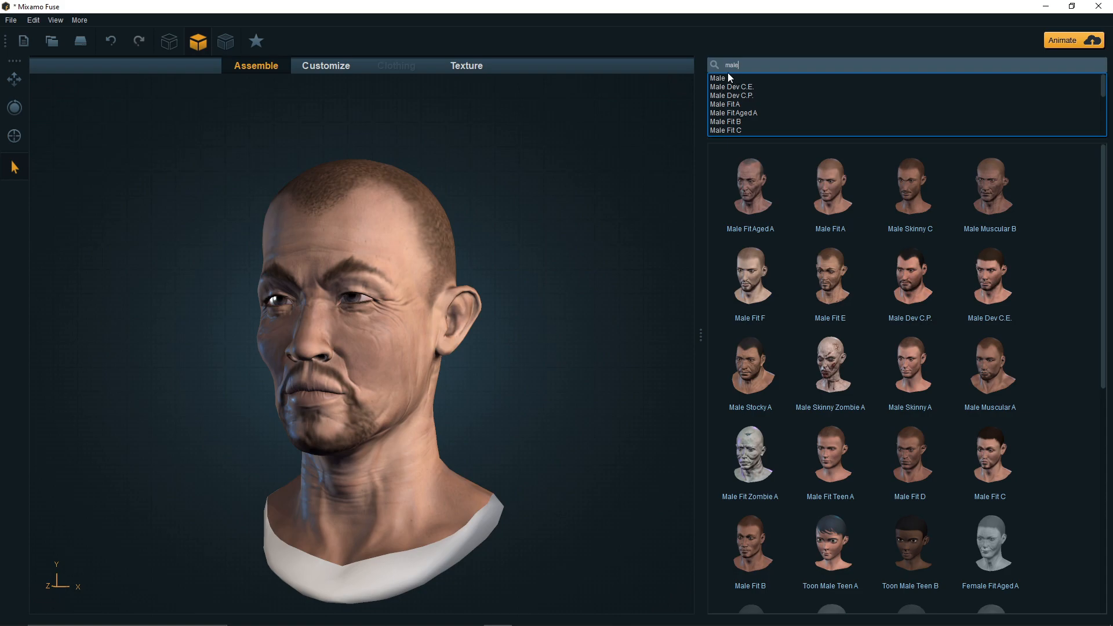
click(718, 80)
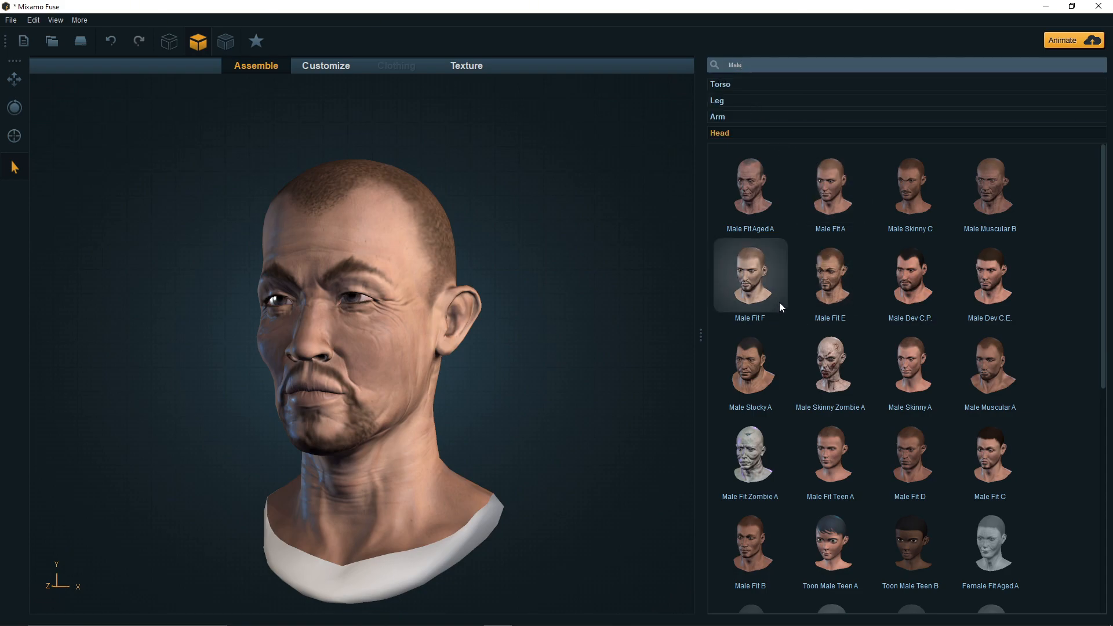
Step: Replace the current head with the light-skinned male head that has cropped hair and a goatee
scroll(780, 306, down, 1)
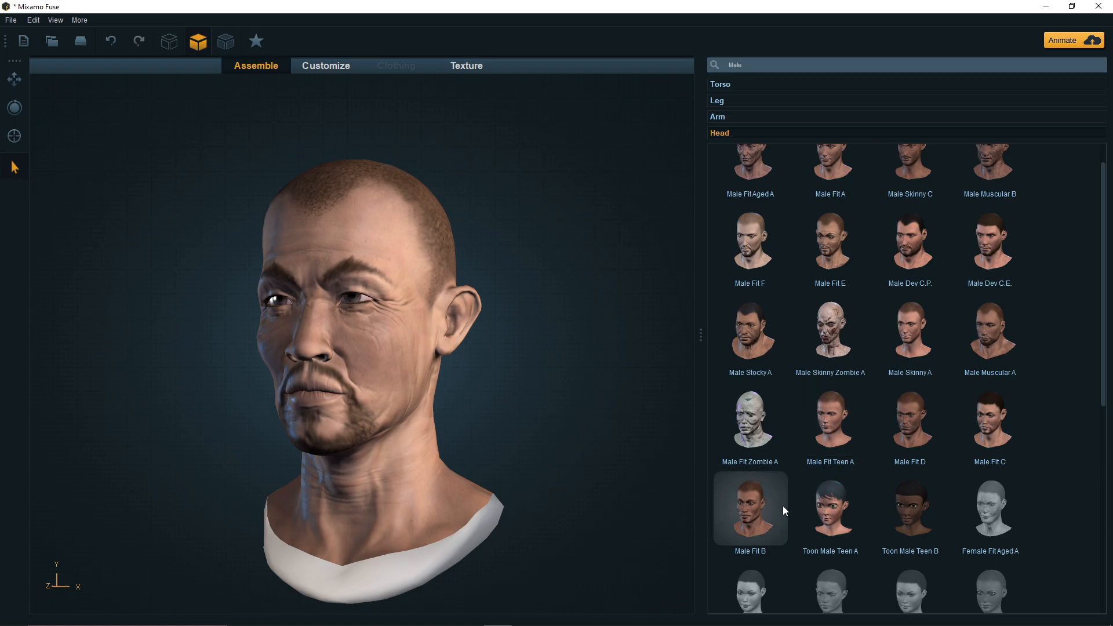
scroll(847, 495, up, 1)
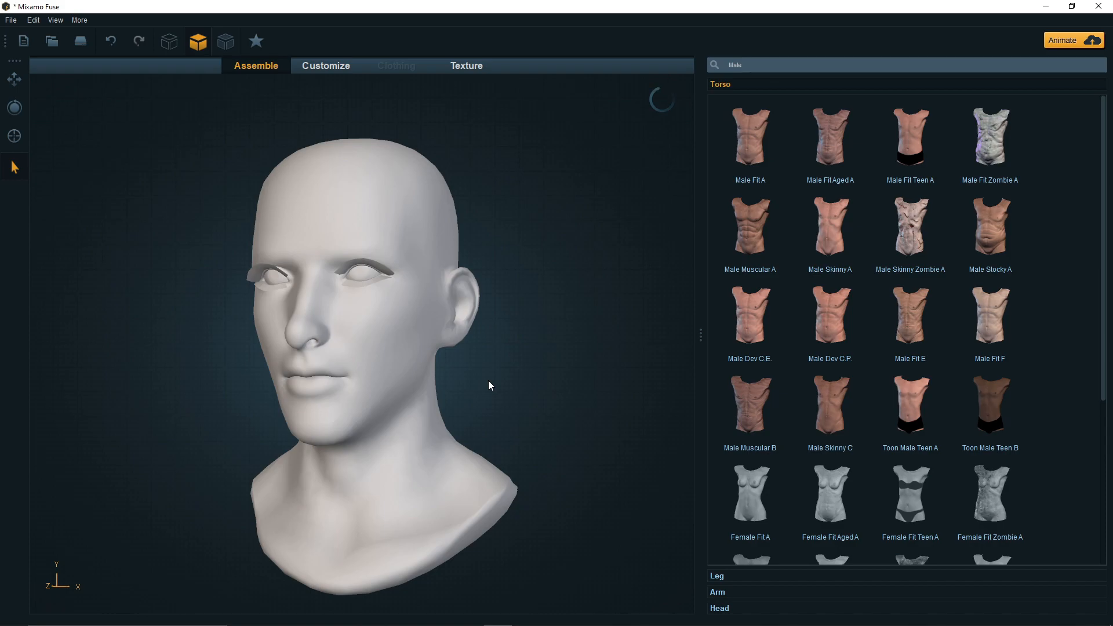
drag(488, 380, 538, 377)
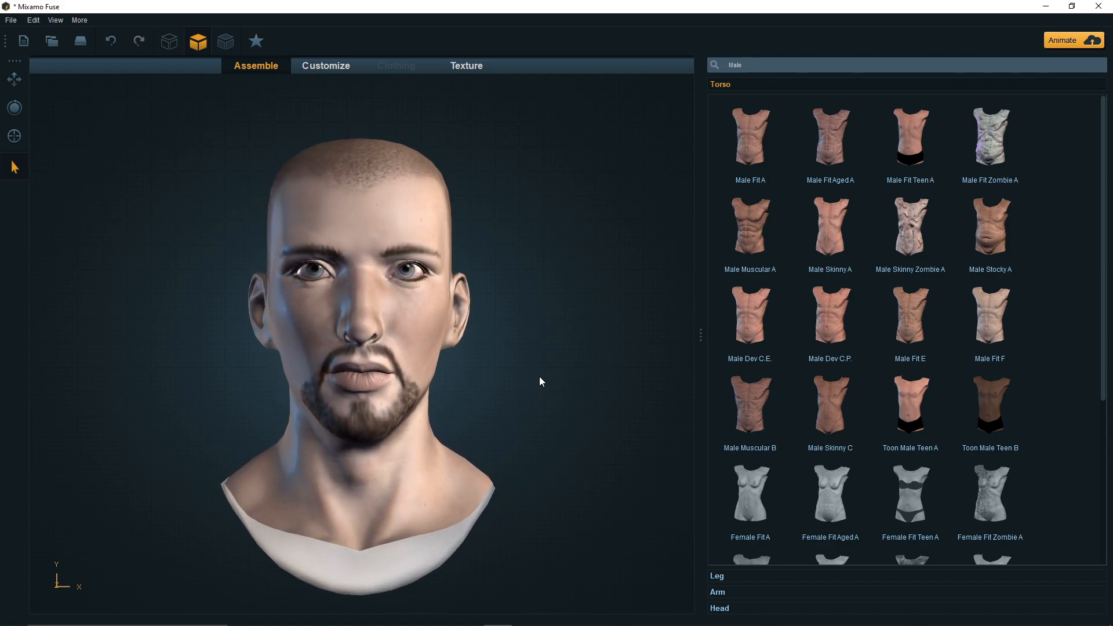
scroll(531, 381, up, 3)
scroll(526, 386, down, 2)
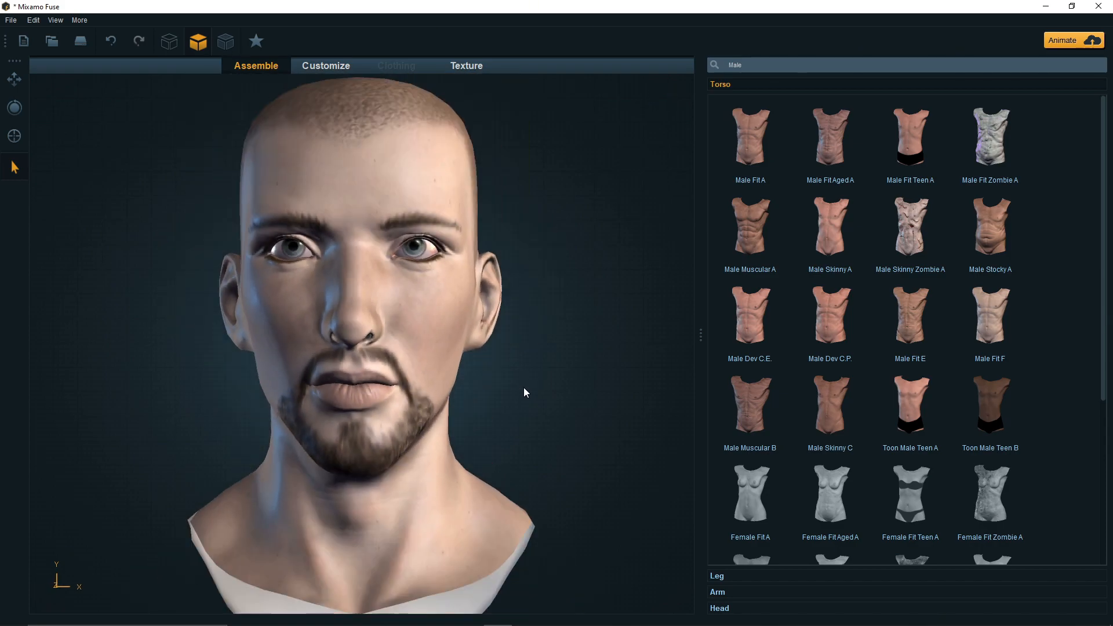
Step: Examine the head's editable regions, such as ears, chin, jaw, skull and neck, from the front, side and back
click(458, 362)
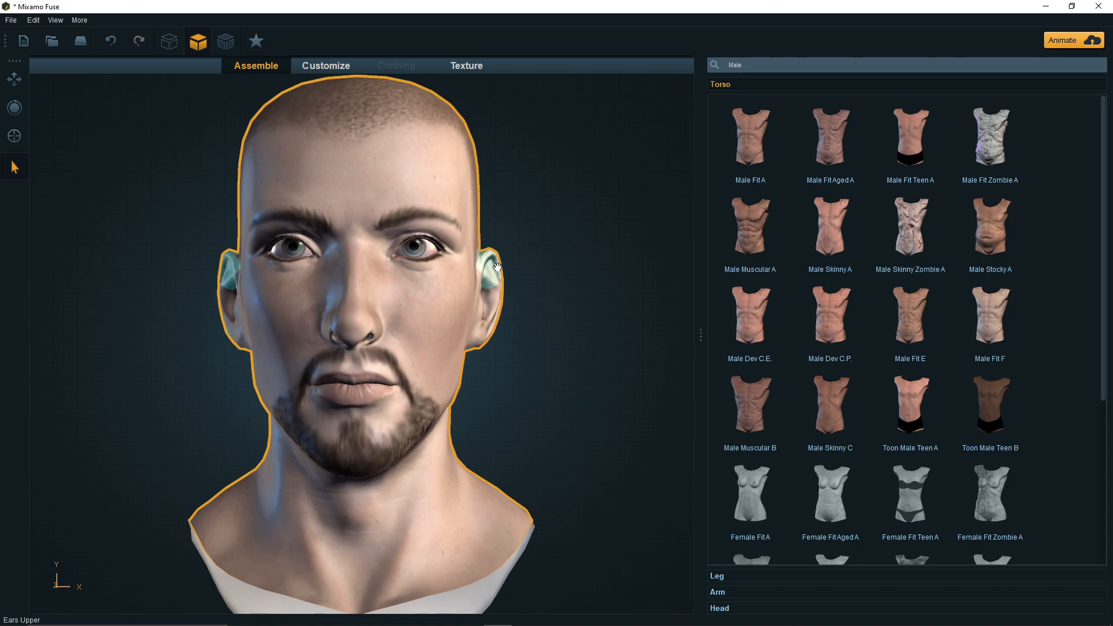
mouse_move(521, 349)
right_down()
mouse_move(386, 350)
mouse_move(211, 383)
mouse_move(532, 365)
right_up()
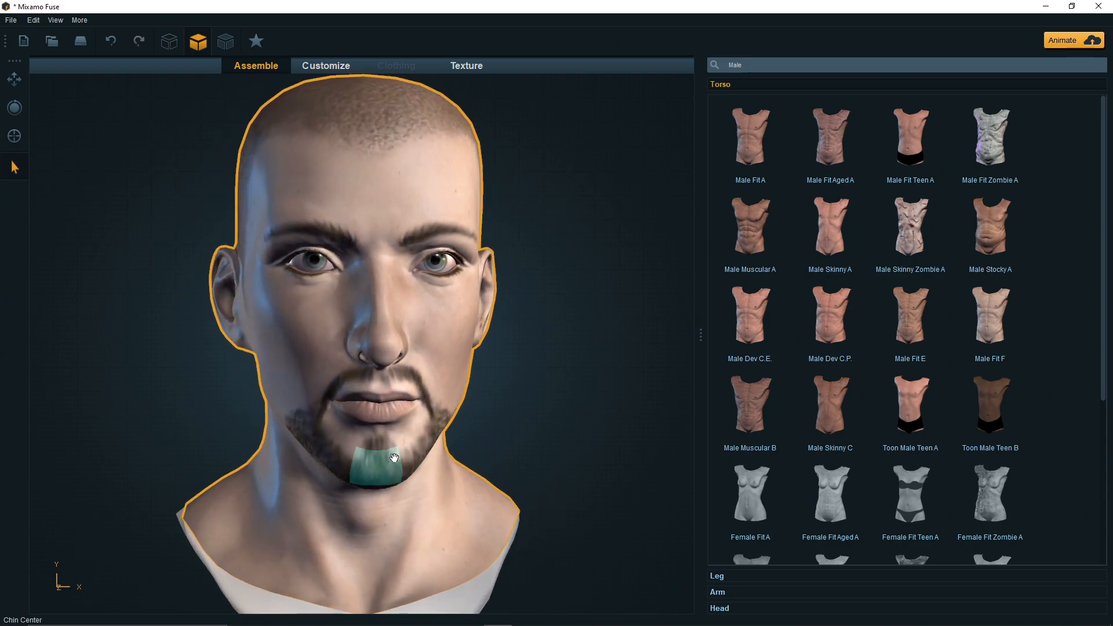
right_drag(519, 422, 499, 409)
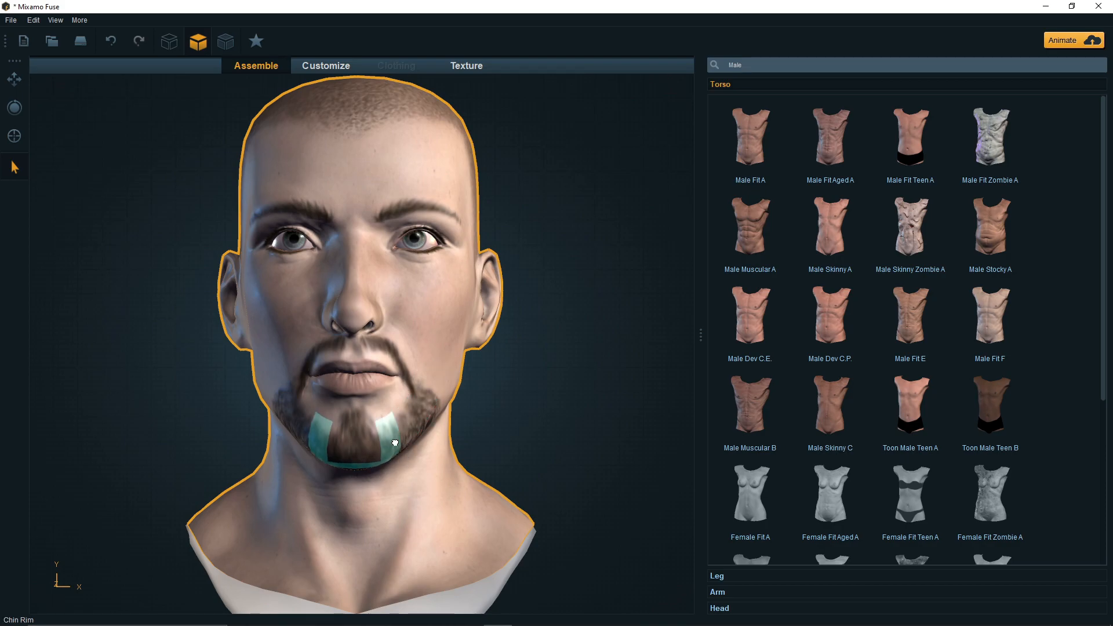
right_drag(495, 431, 405, 412)
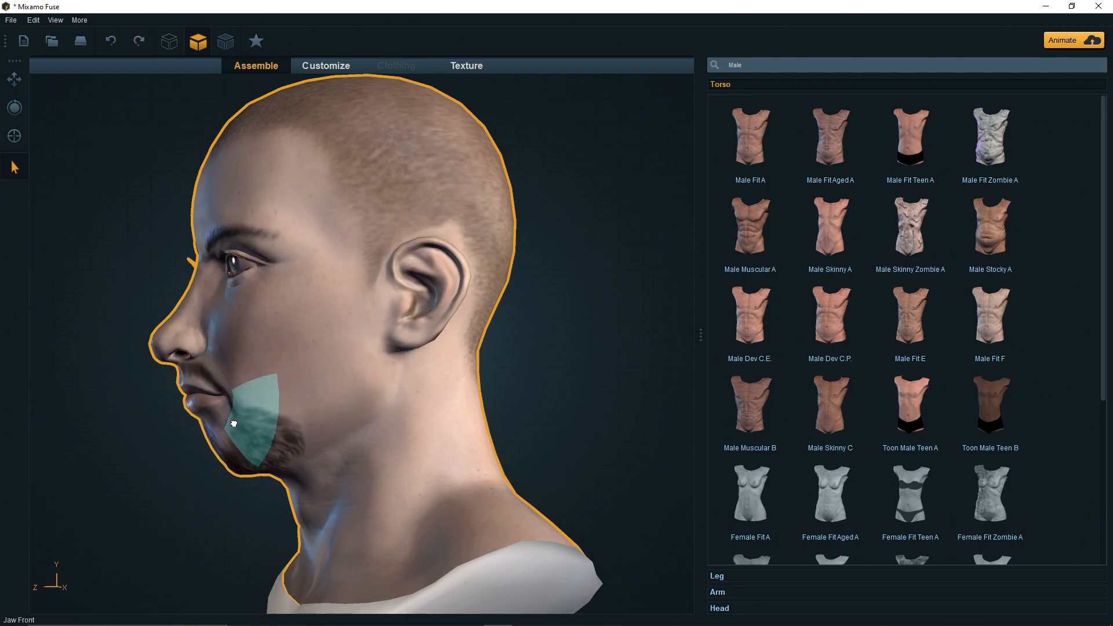
mouse_move(556, 387)
middle_down()
mouse_move(563, 374)
mouse_move(653, 366)
mouse_move(631, 374)
mouse_move(718, 381)
mouse_move(543, 400)
middle_up()
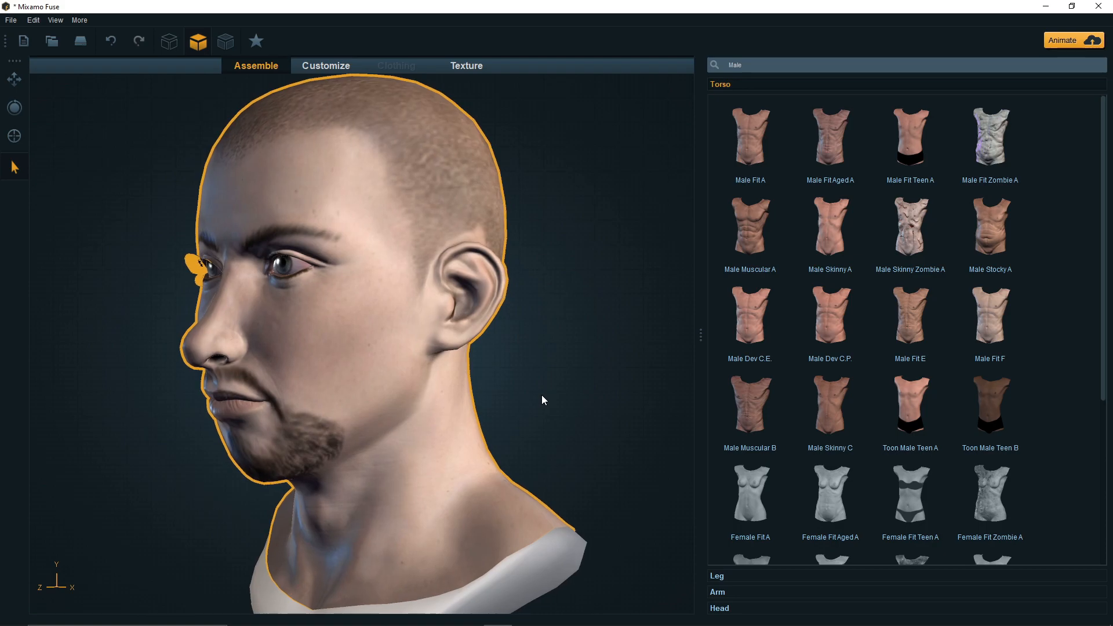
middle_drag(608, 376, 656, 360)
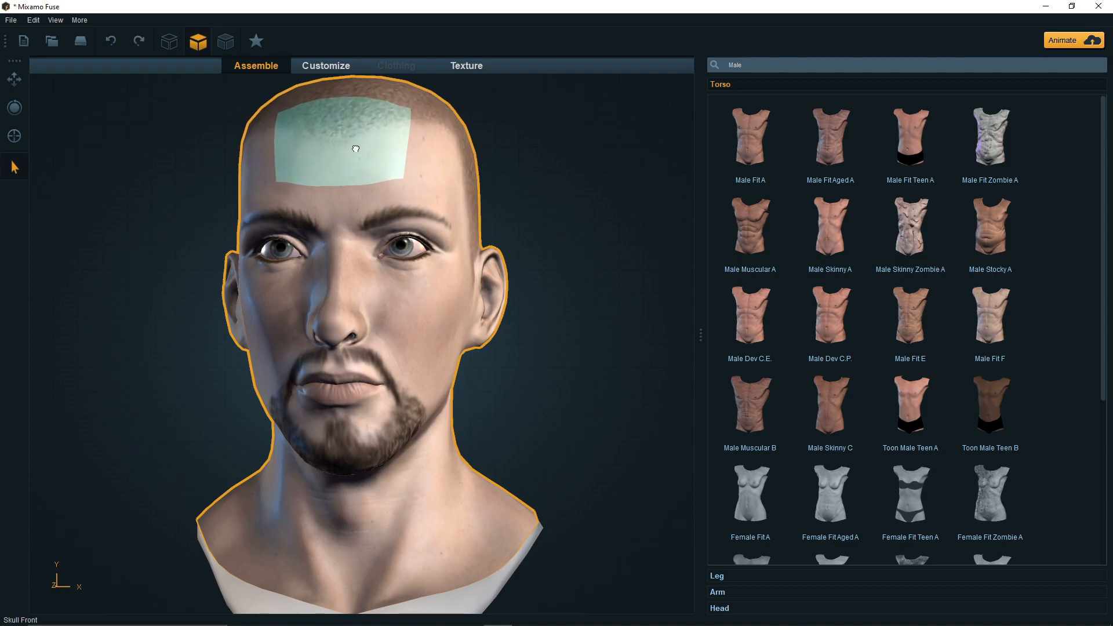
middle_drag(519, 194, 228, 272)
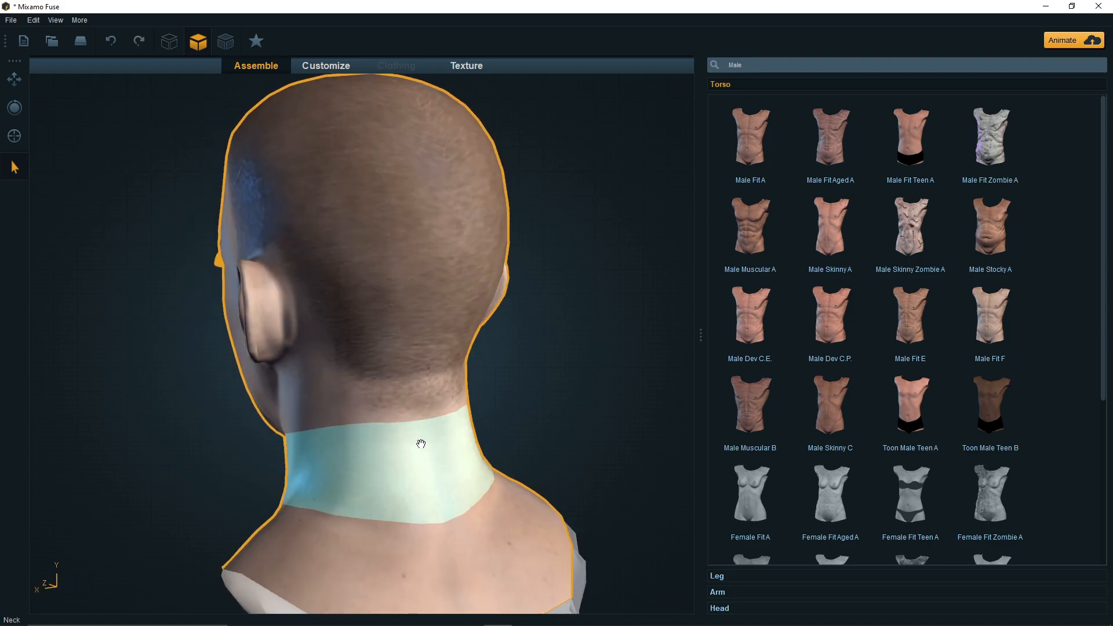
middle_drag(544, 409, 860, 374)
middle_drag(472, 418, 522, 404)
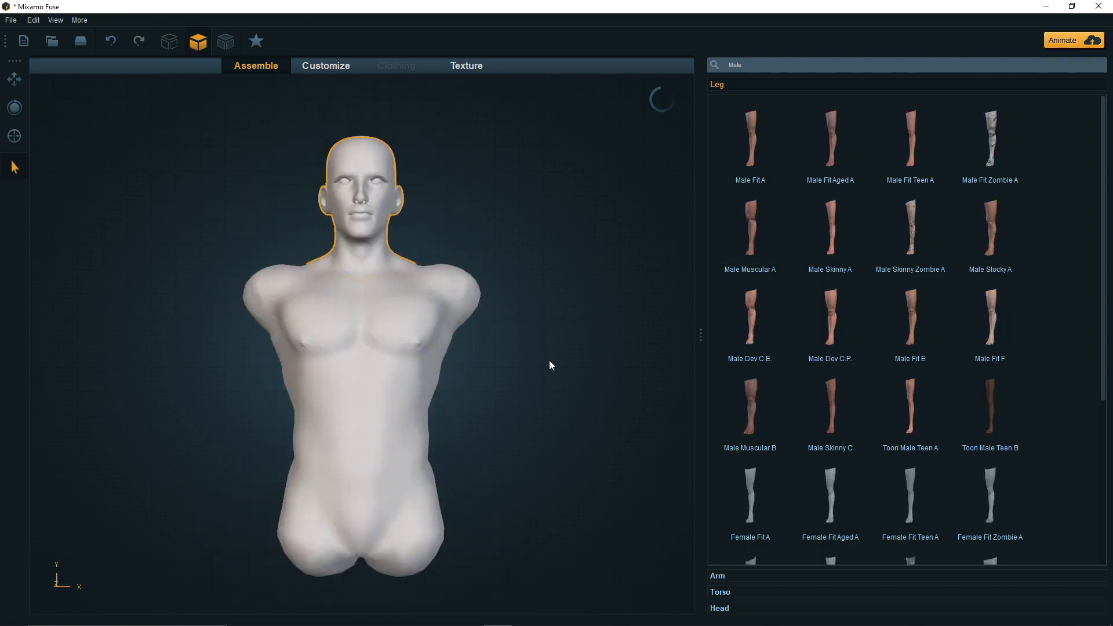
Step: Inspect the torso attached beneath the head from close up and from several angles
drag(494, 241, 534, 282)
middle_drag(535, 278, 522, 345)
scroll(522, 346, up, 5)
middle_drag(564, 272, 298, 284)
scroll(460, 428, down, 5)
middle_drag(460, 428, 625, 397)
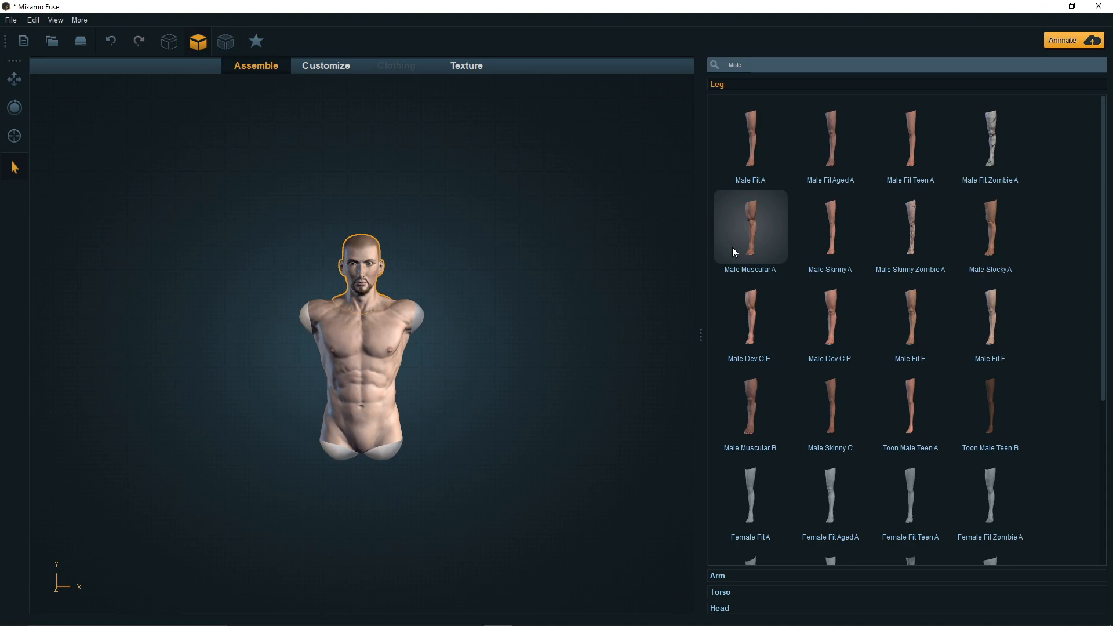
Step: Complete the body by attaching muscular male legs and arms to the torso
drag(407, 440, 406, 444)
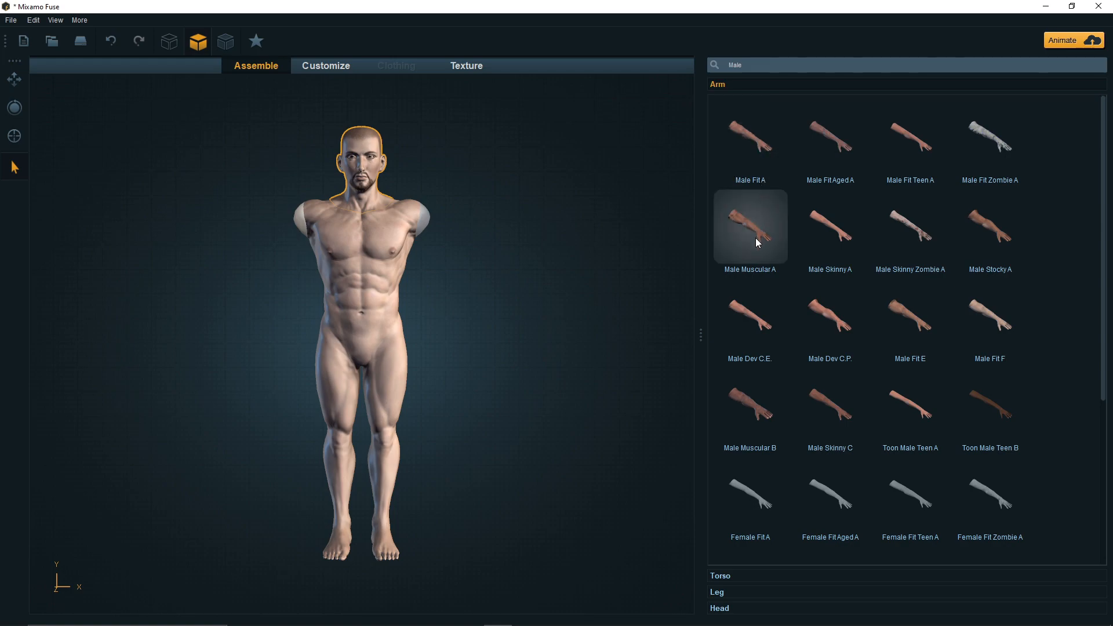
drag(426, 208, 415, 214)
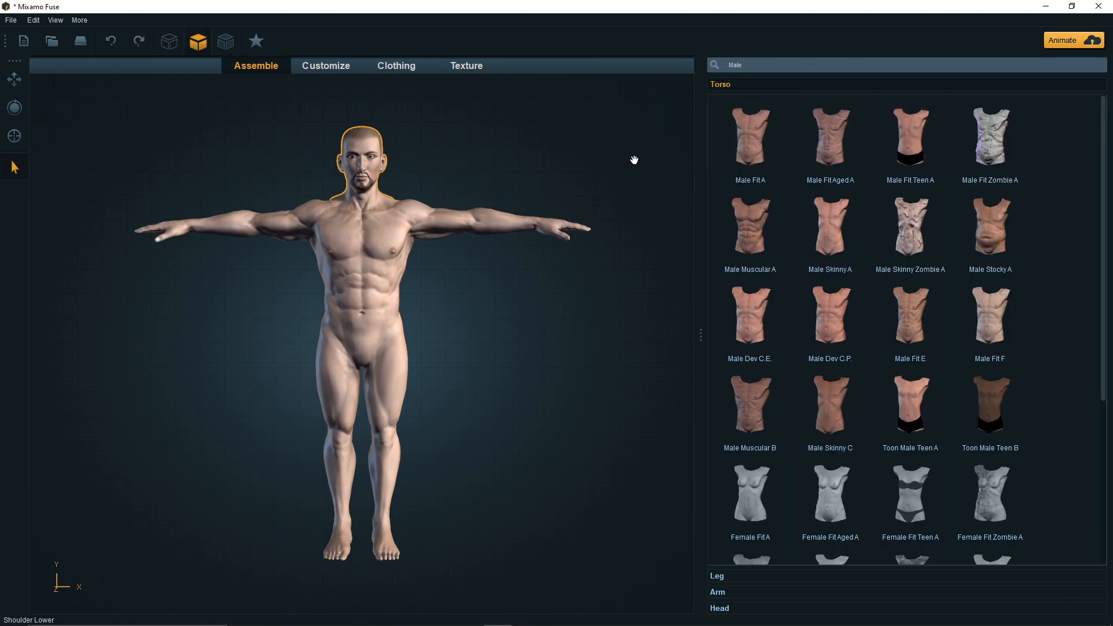
drag(461, 167, 404, 171)
middle_drag(403, 151, 394, 290)
scroll(394, 291, up, 5)
drag(394, 289, 471, 273)
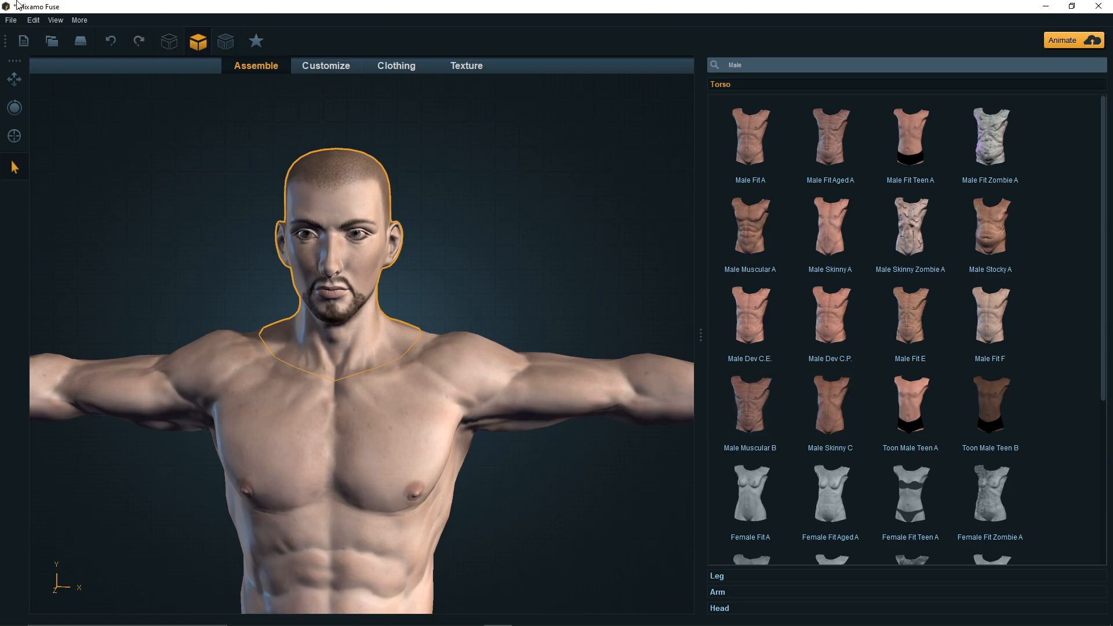
Step: Browse the clothing tops and dress the character in the blue Long Sleeve Buttonup shirt
click(388, 64)
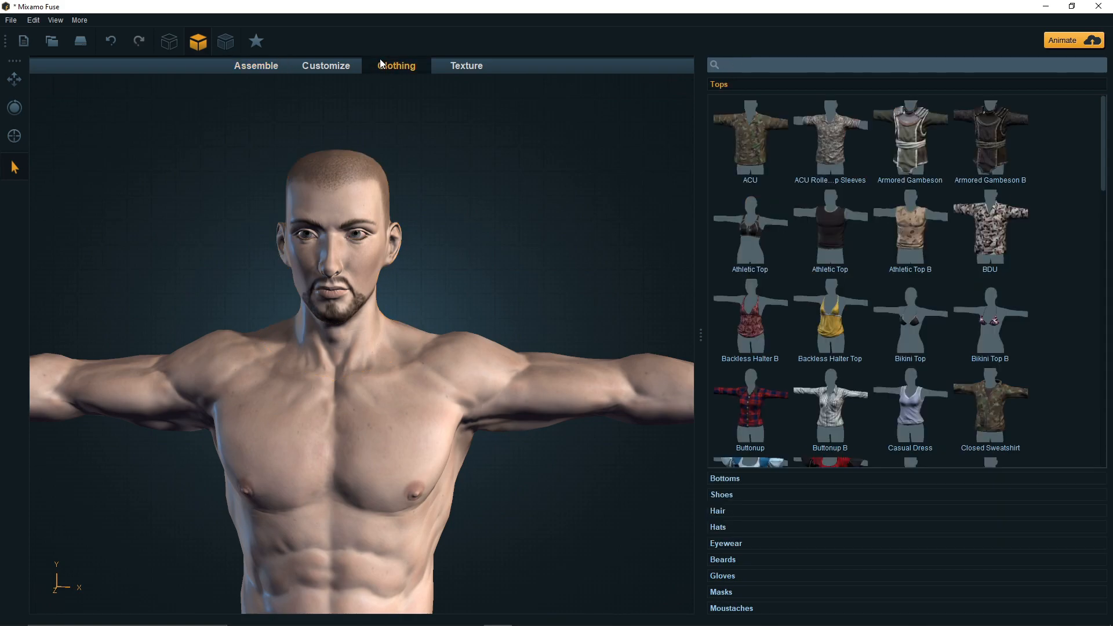
scroll(806, 299, down, 1)
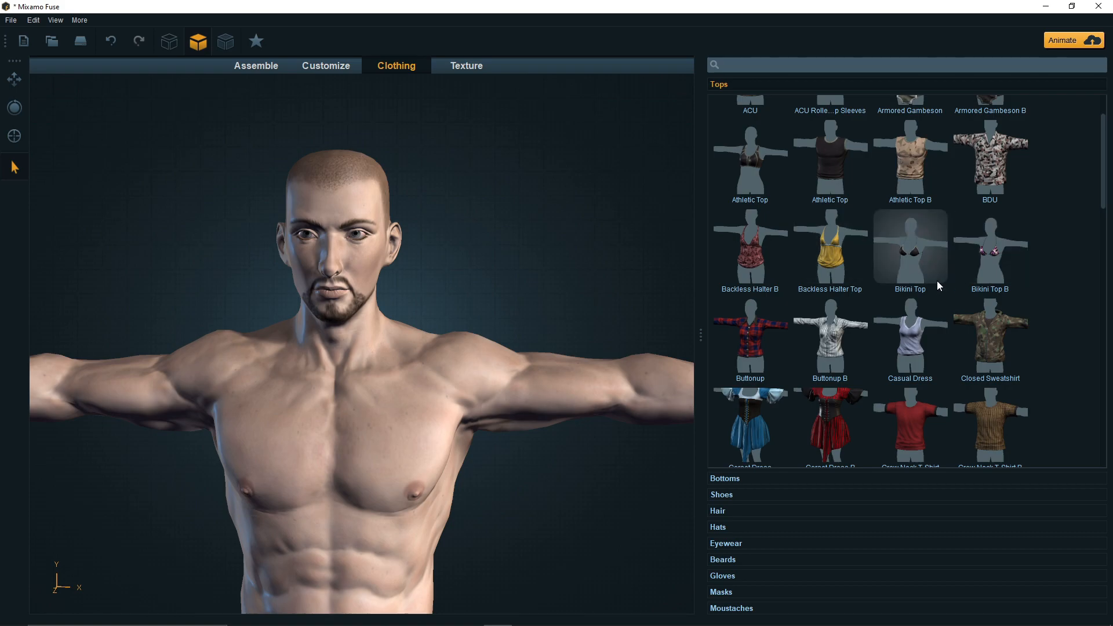
scroll(932, 289, down, 2)
scroll(932, 292, down, 2)
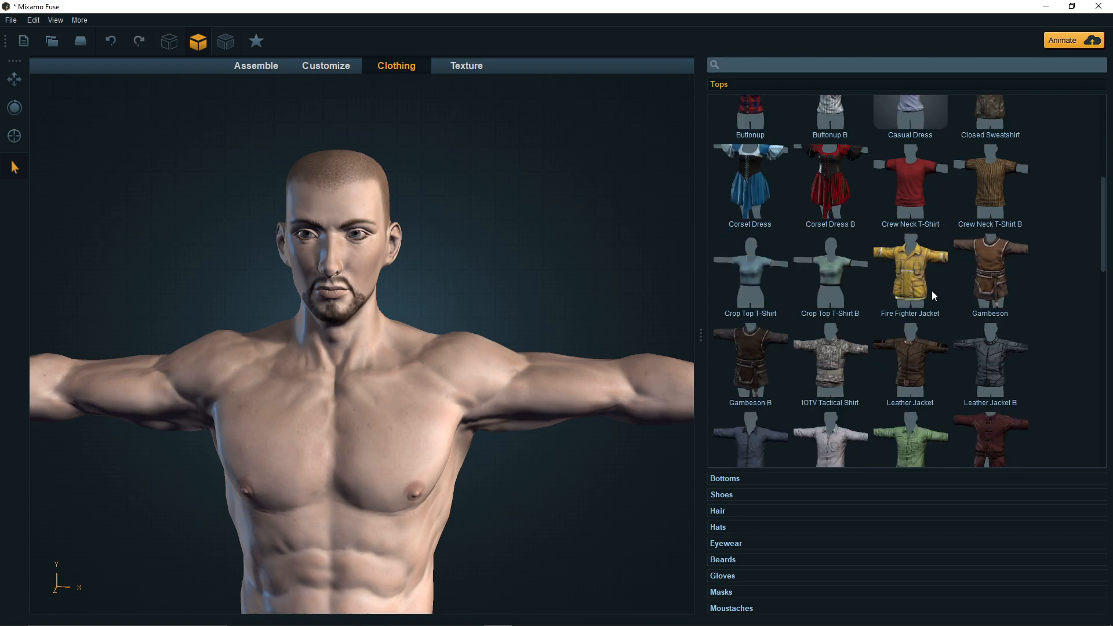
scroll(932, 292, down, 2)
scroll(932, 293, down, 2)
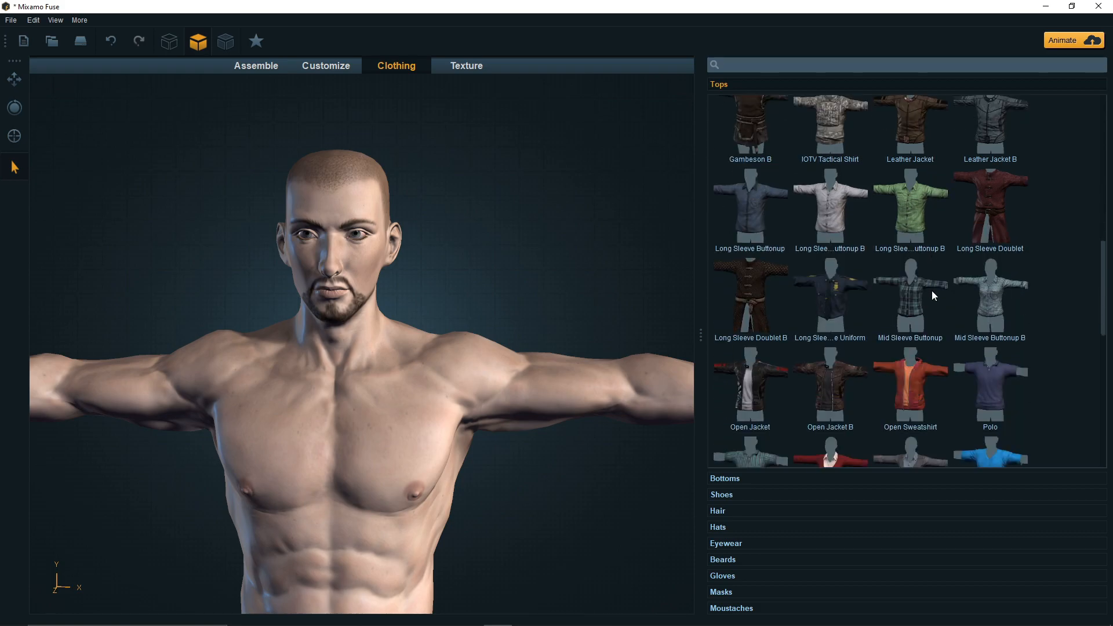
scroll(901, 309, down, 1)
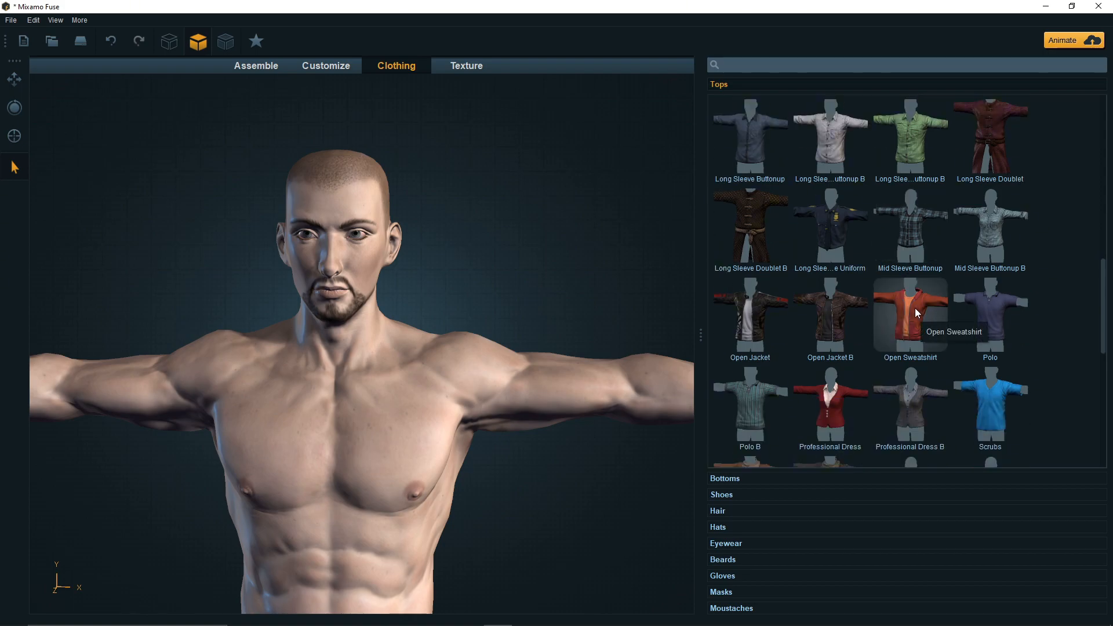
scroll(915, 309, down, 3)
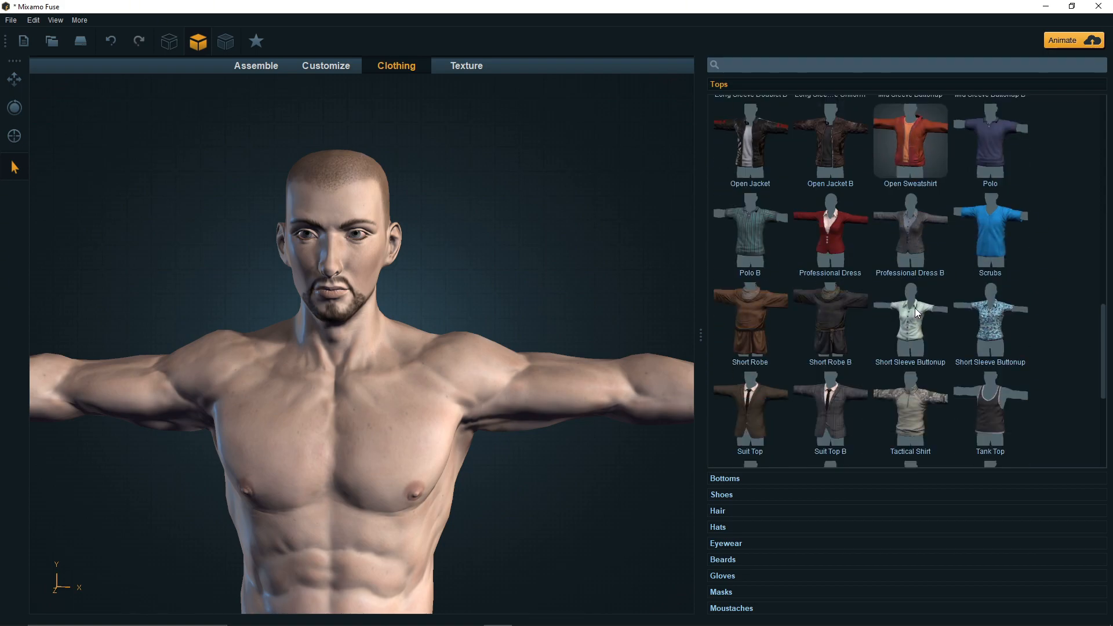
scroll(915, 308, down, 1)
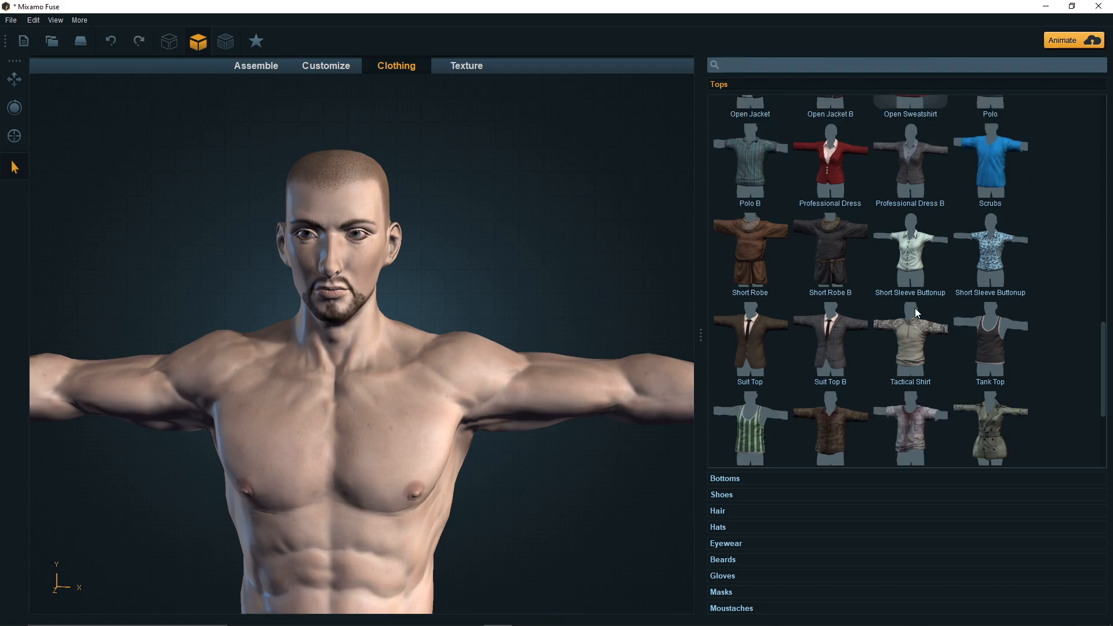
scroll(915, 308, down, 2)
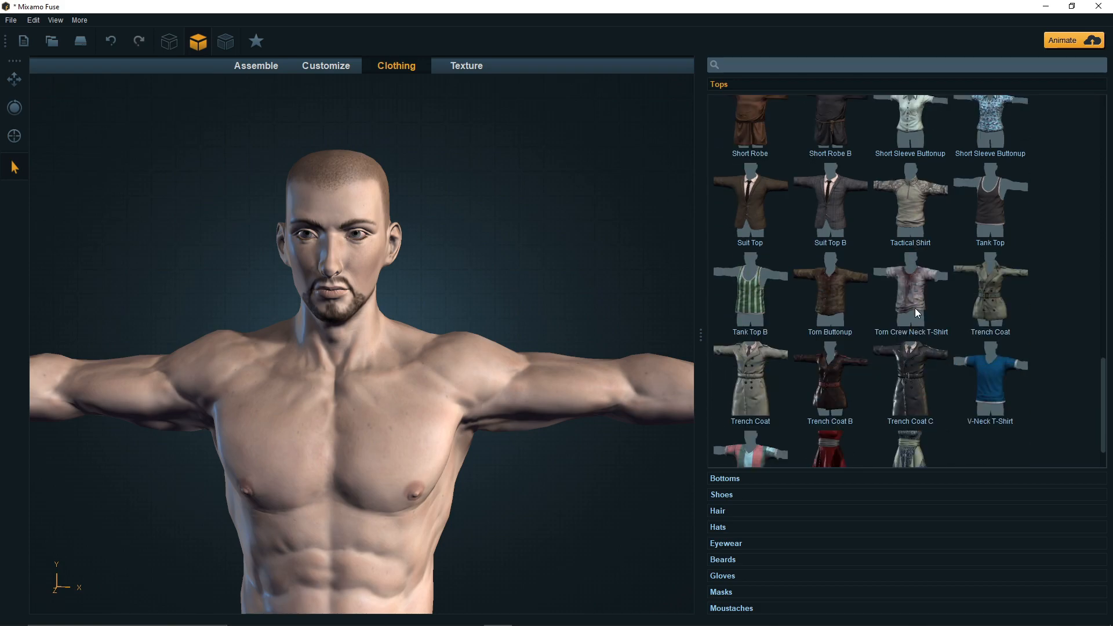
scroll(915, 308, down, 1)
scroll(914, 308, up, 3)
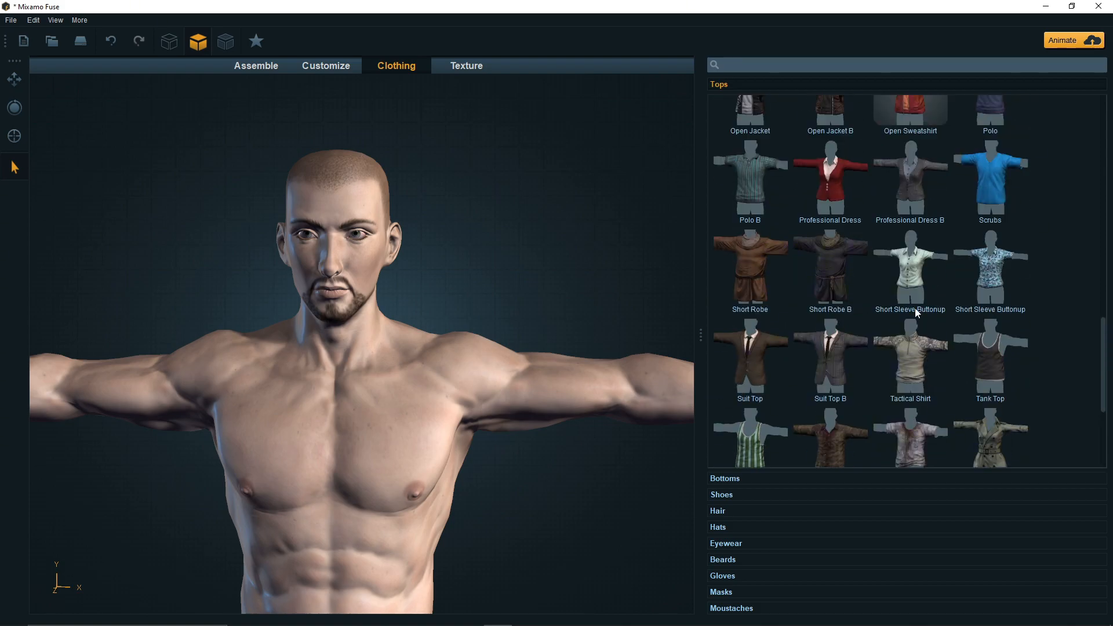
scroll(914, 307, up, 3)
scroll(914, 308, up, 3)
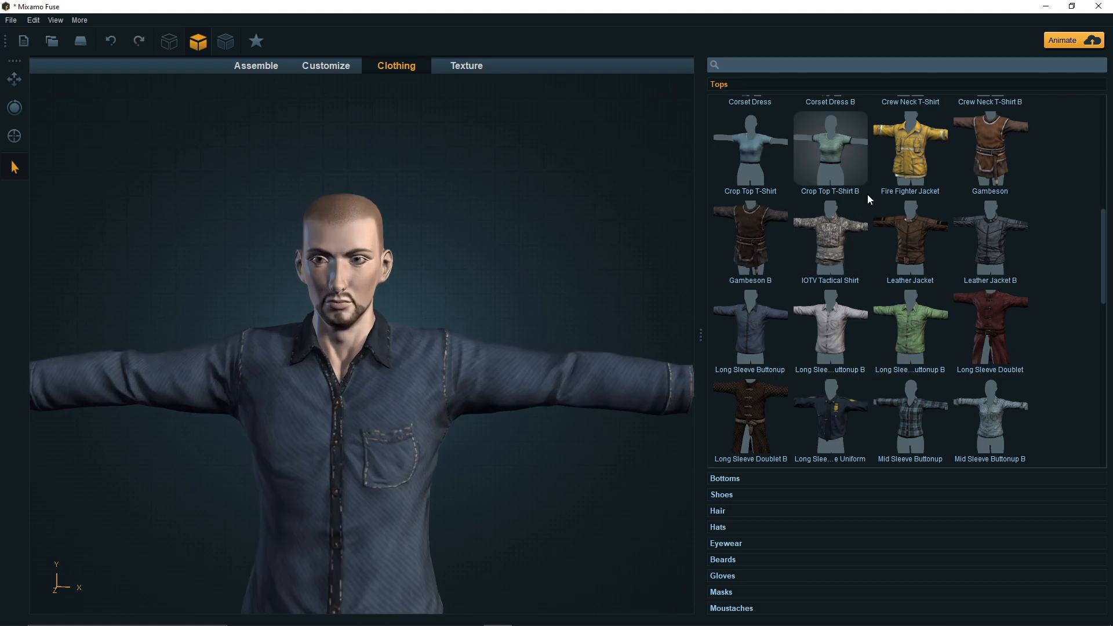
Step: Replace the character's buttoned shirt with the purple-blue Polo shirt from the clothing tops
scroll(928, 343, down, 2)
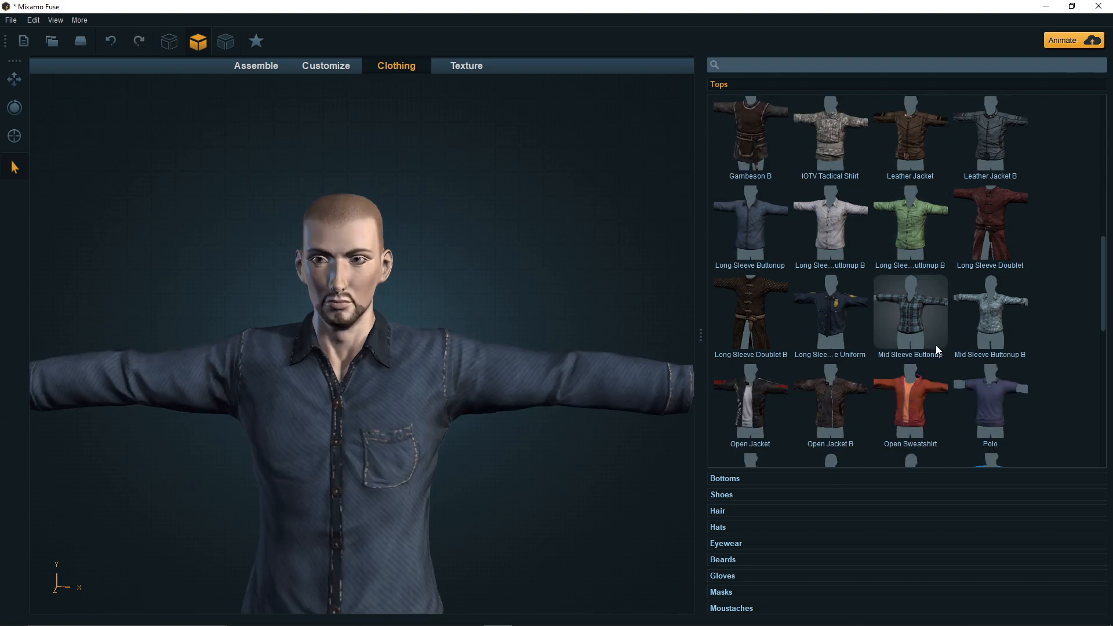
click(972, 398)
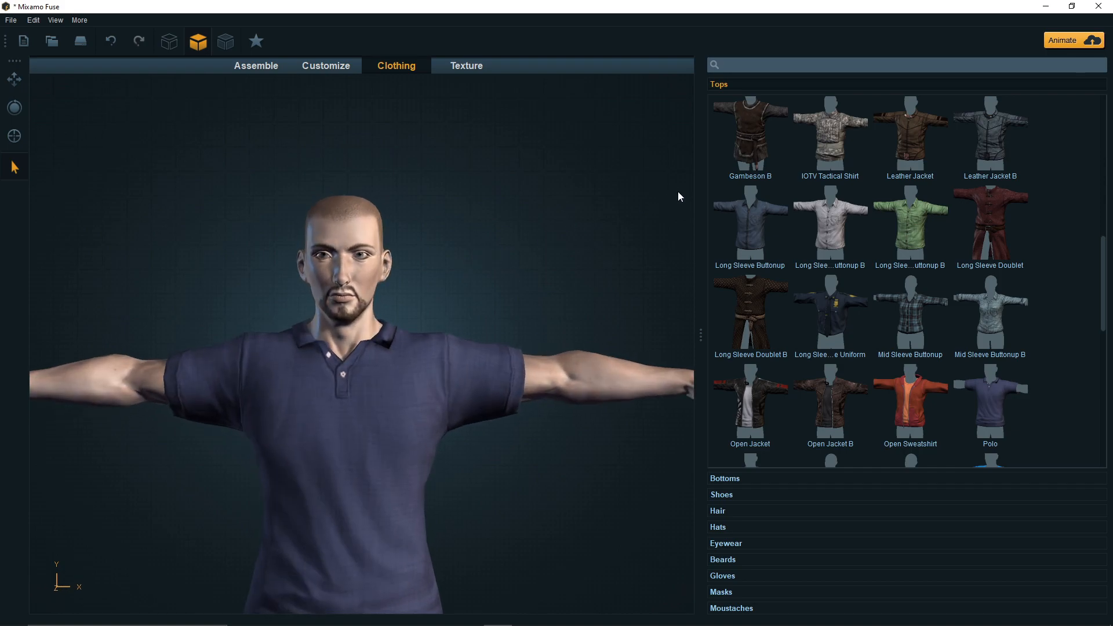
Step: Browse the clothing bottoms and dress the character's legs in the brown Leather Pants
click(725, 479)
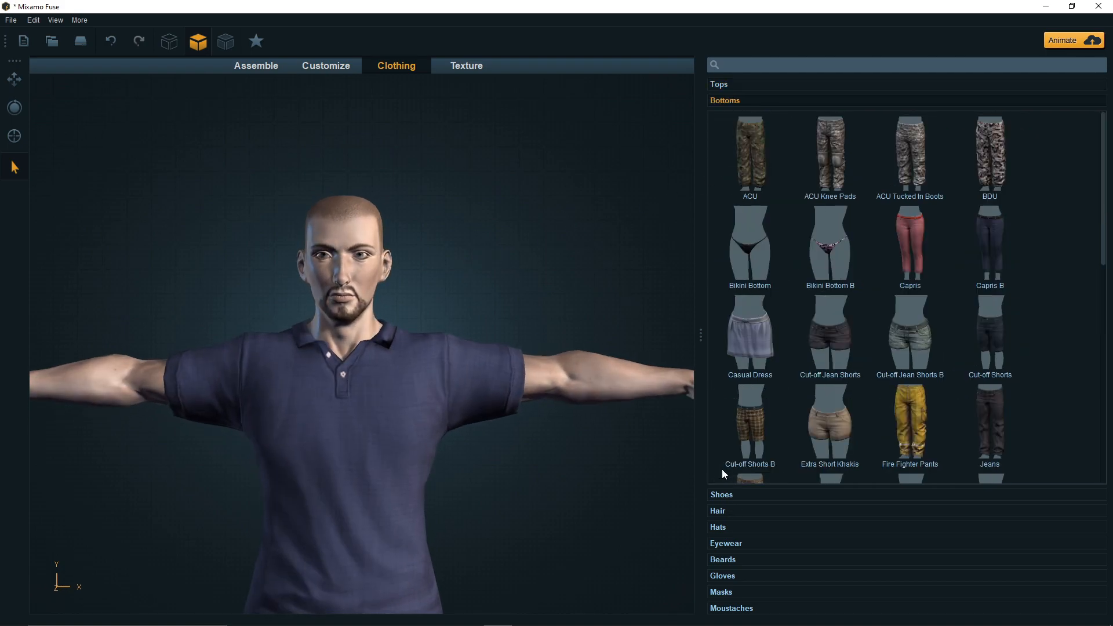
scroll(840, 346, down, 5)
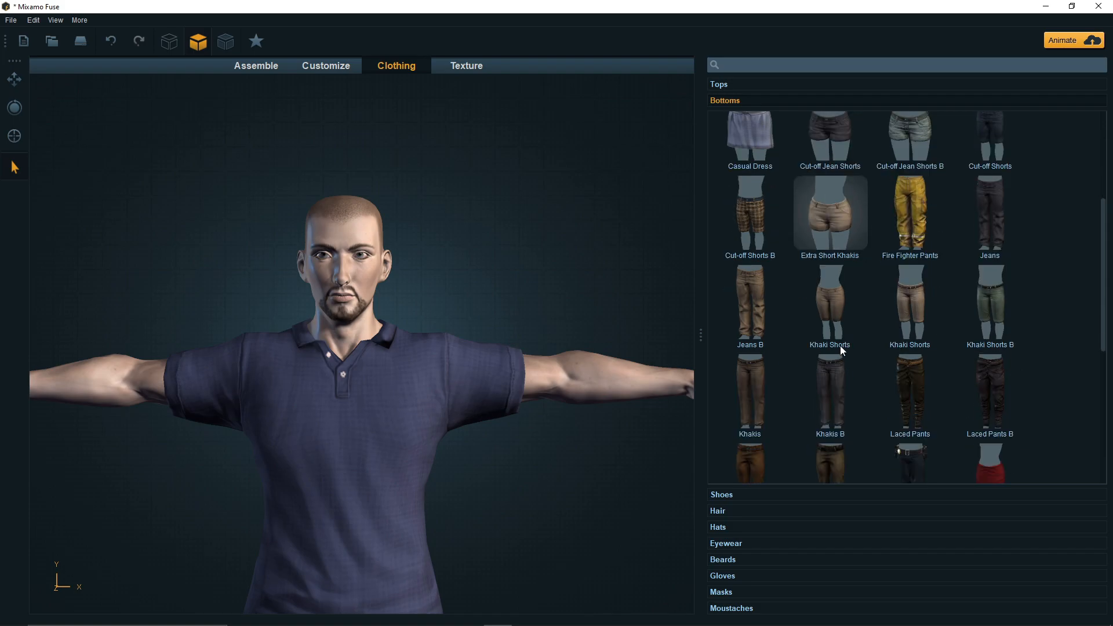
scroll(840, 346, down, 1)
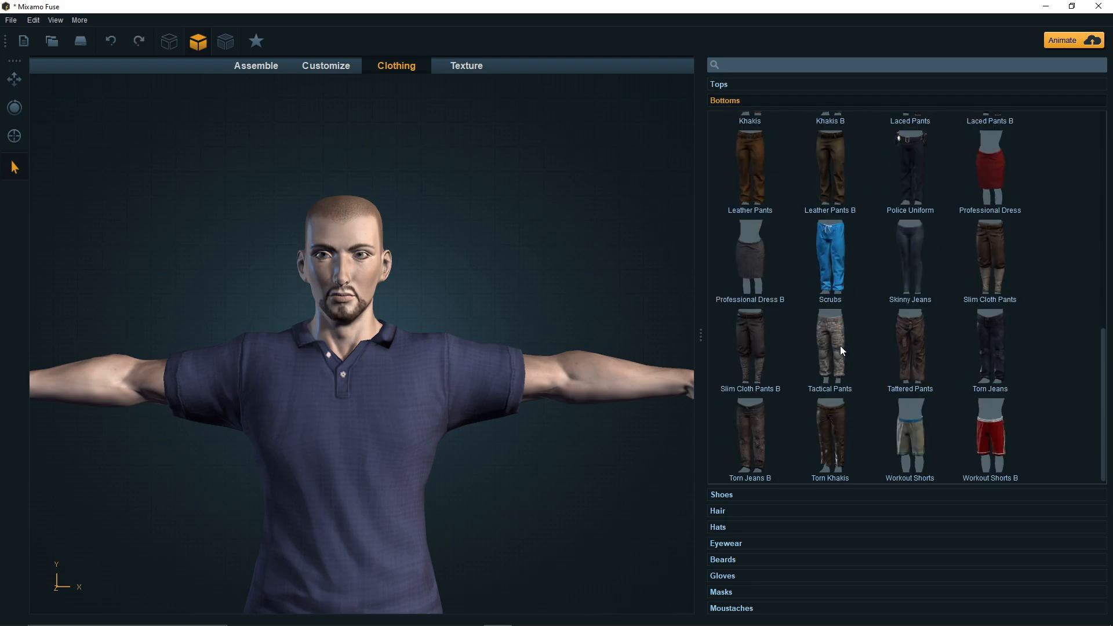
scroll(767, 347, up, 4)
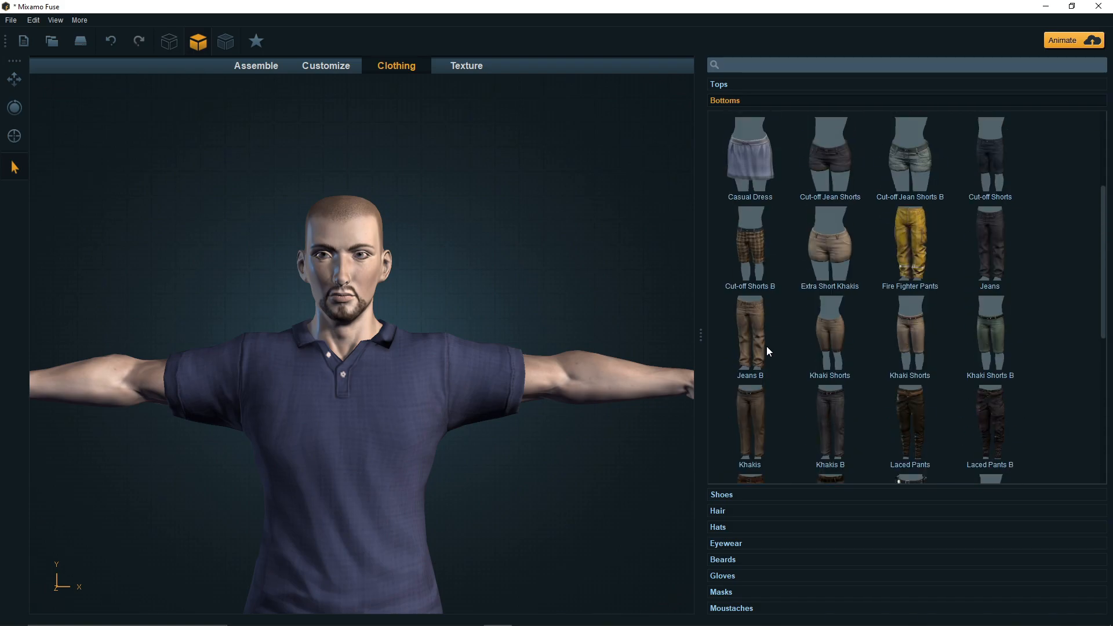
scroll(766, 346, up, 2)
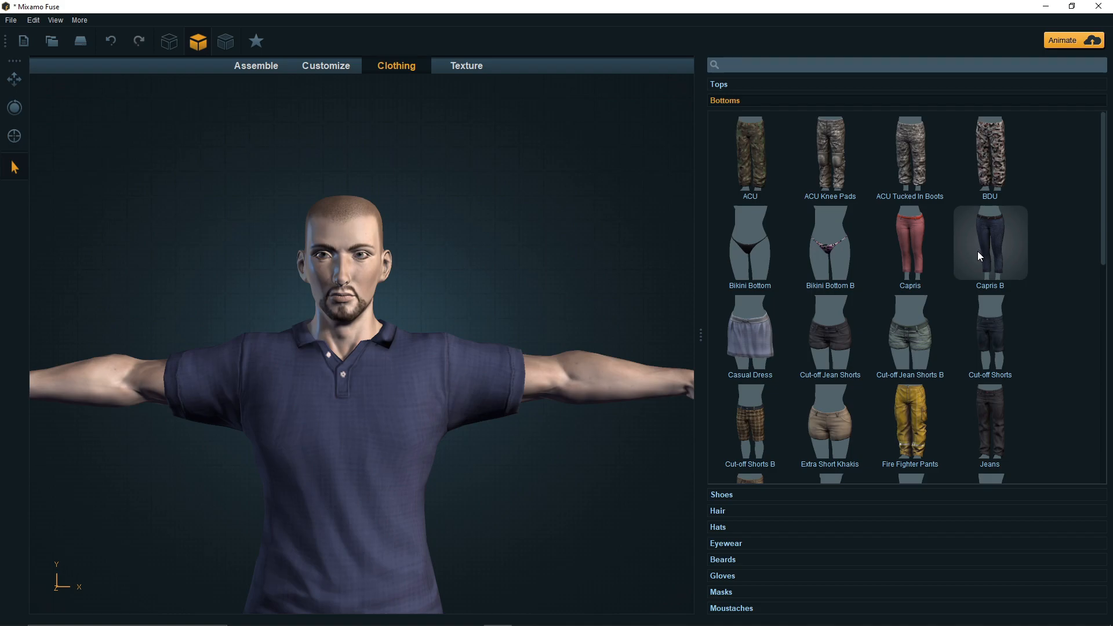
scroll(906, 335, down, 1)
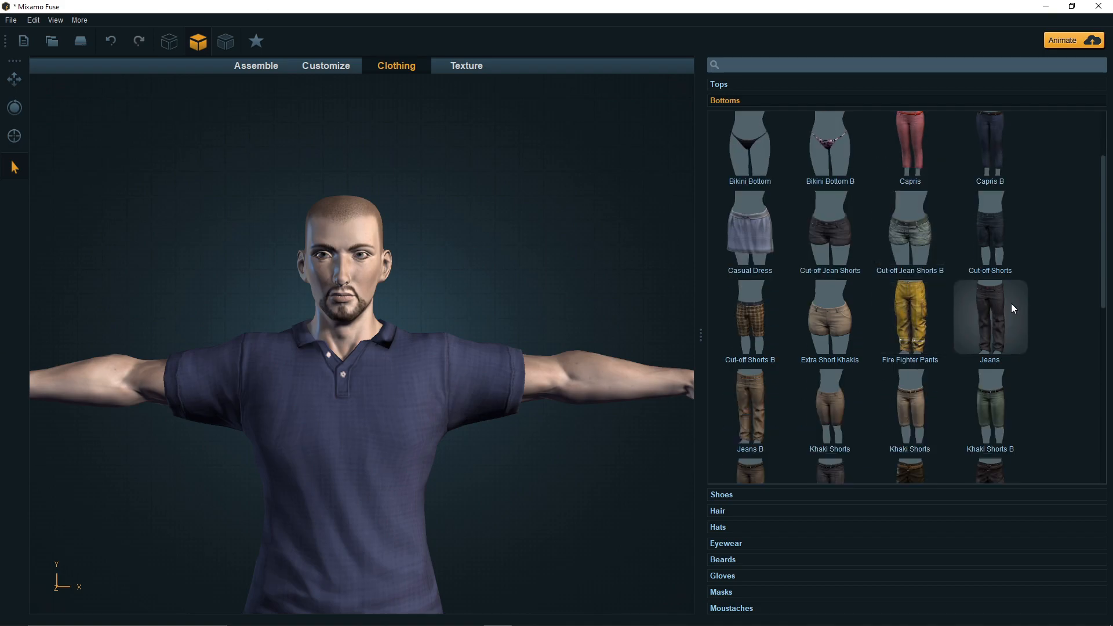
scroll(875, 343, down, 1)
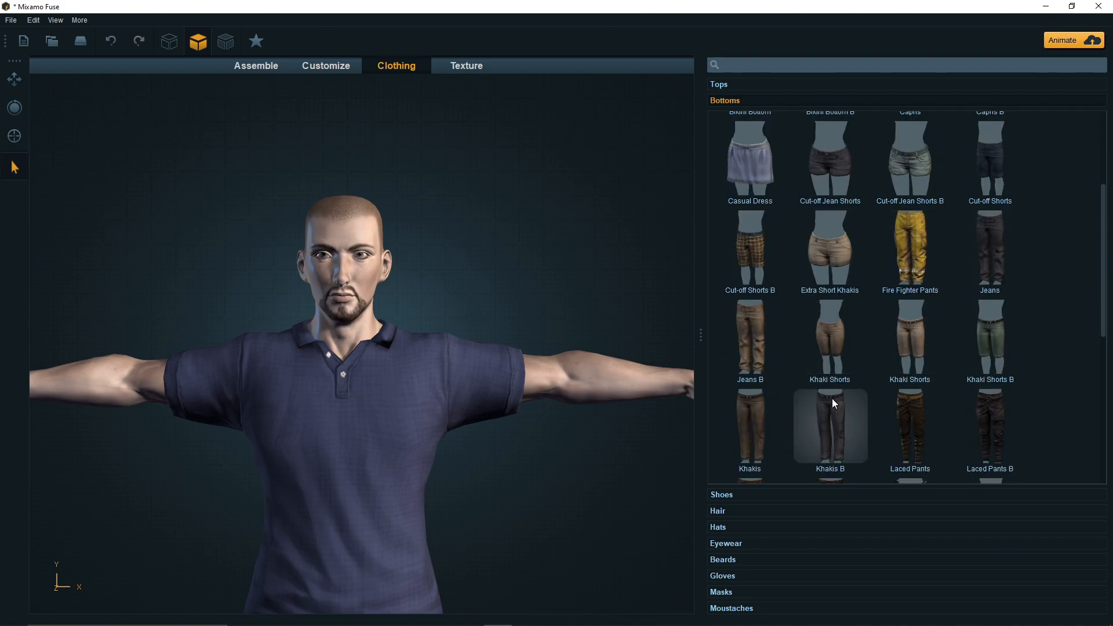
scroll(855, 406, down, 2)
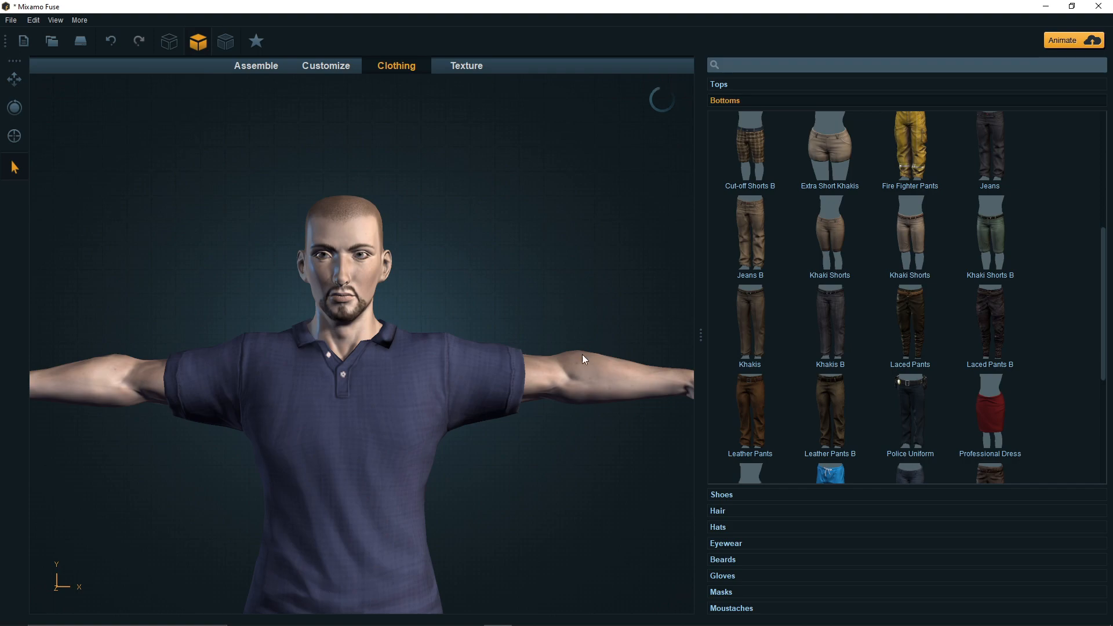
scroll(586, 350, down, 5)
scroll(514, 311, up, 5)
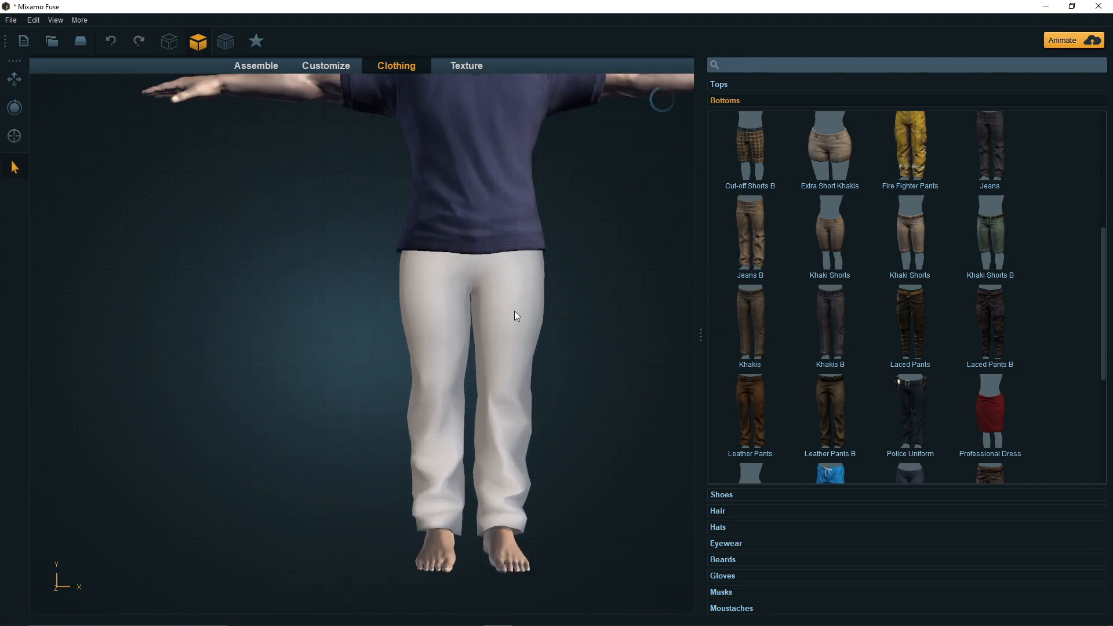
middle_drag(375, 326, 377, 329)
click(759, 402)
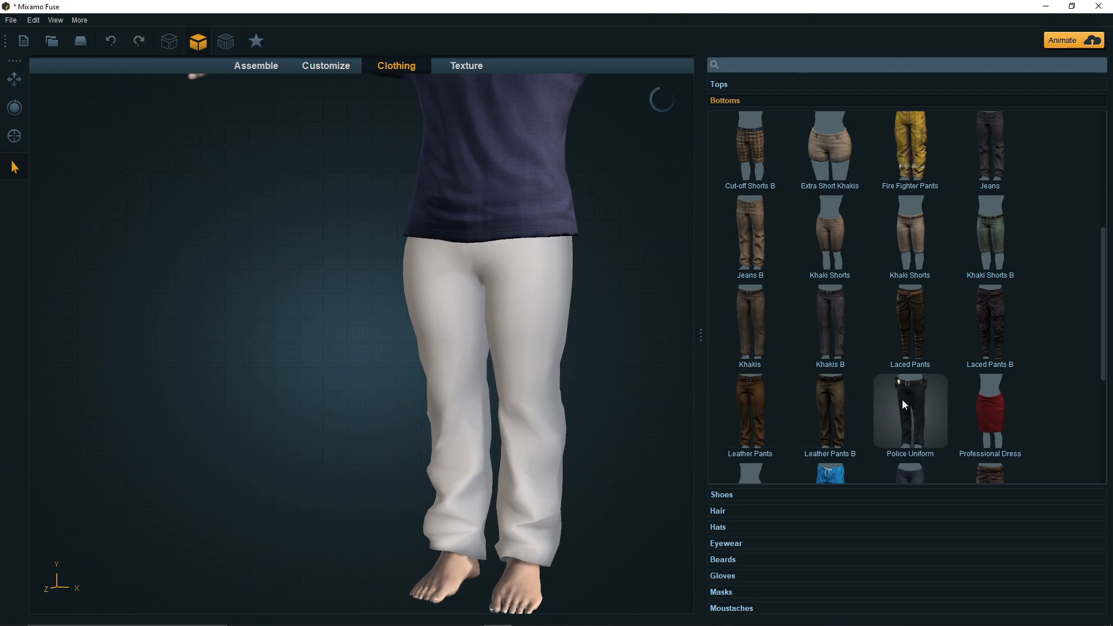
Step: Swap the Leather Pants for the Torn Jeans B and check how they look from the side
scroll(837, 408, down, 2)
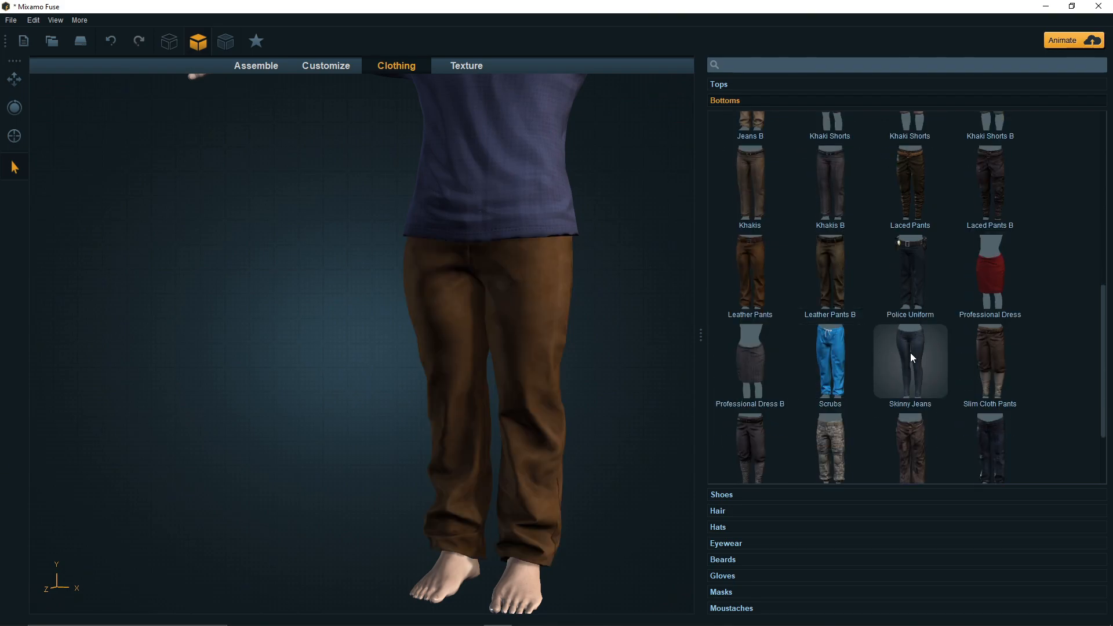
scroll(812, 378, down, 1)
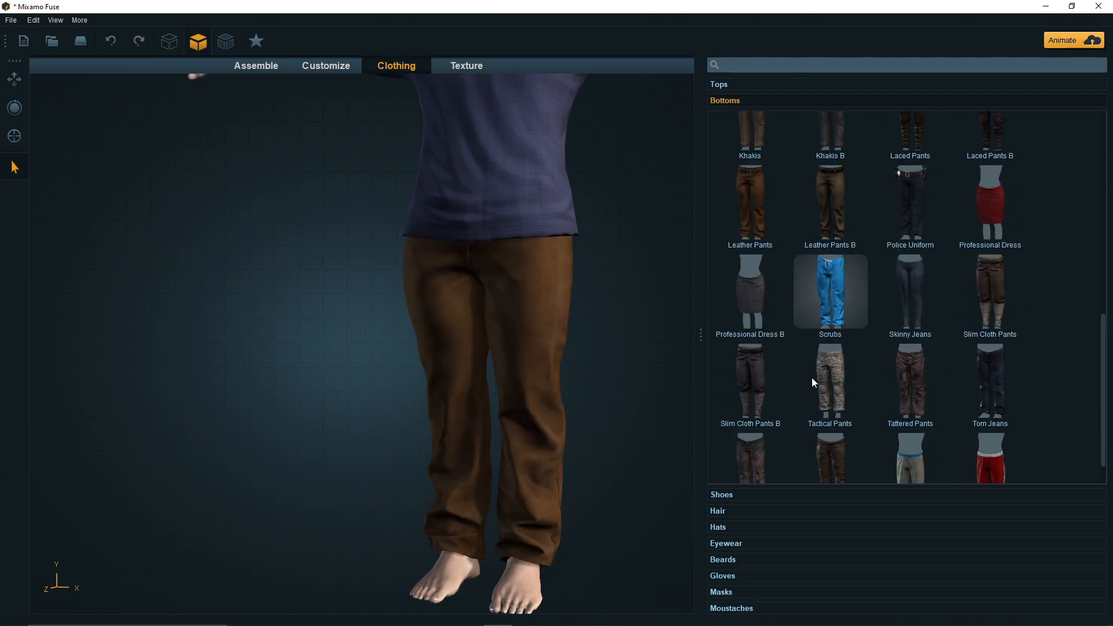
scroll(796, 388, down, 1)
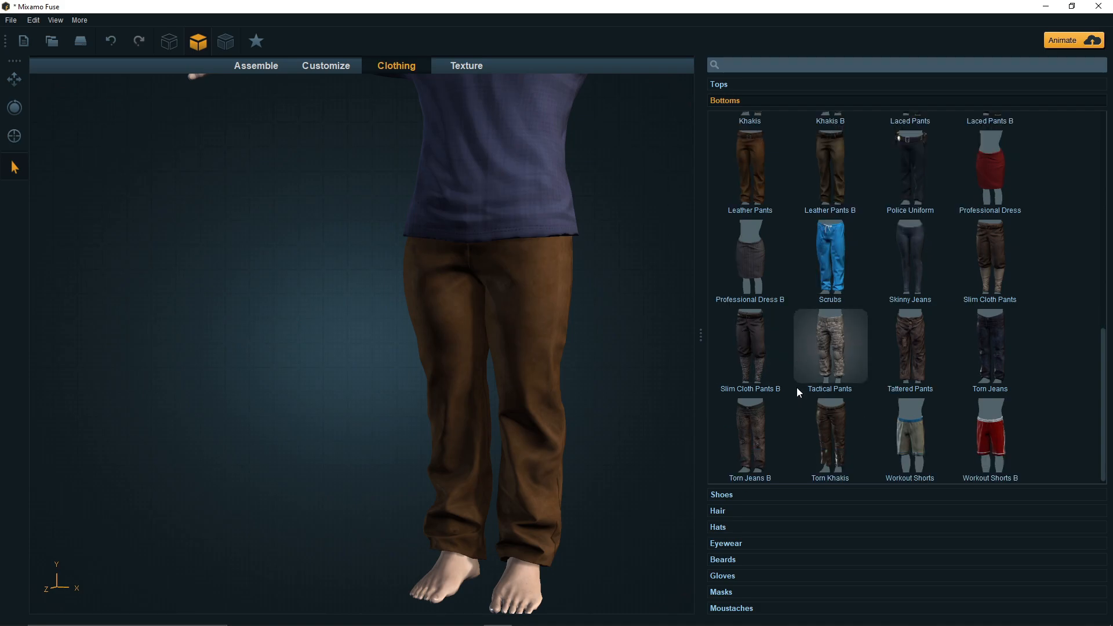
click(763, 430)
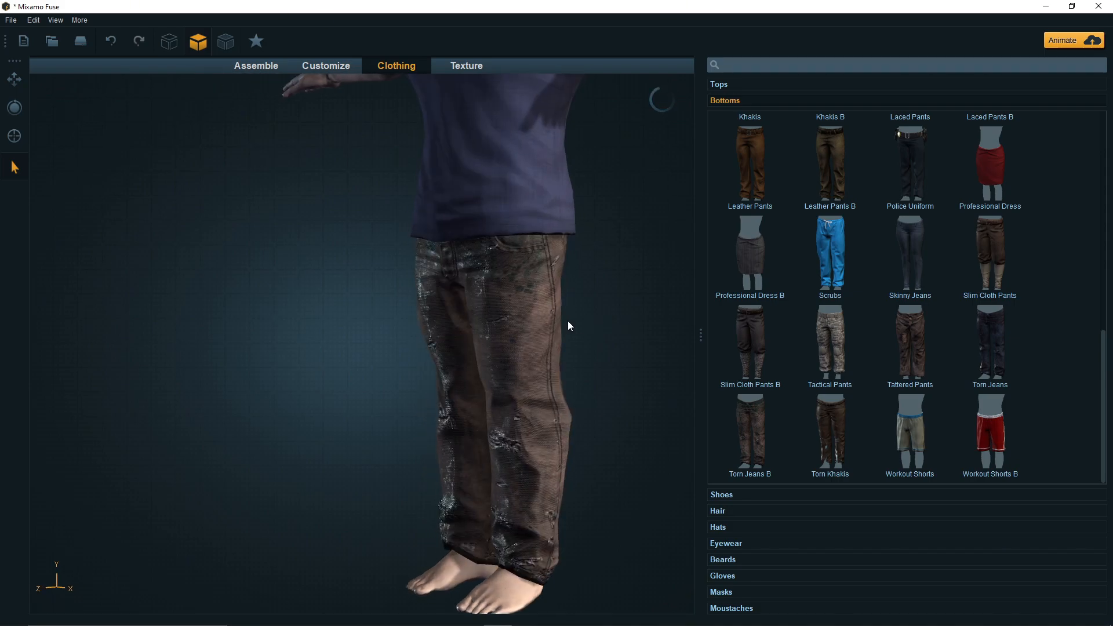
Step: Replace the torn jeans with the olive-brown Leather Pants B and view them on the character
scroll(816, 339, up, 3)
scroll(788, 346, up, 1)
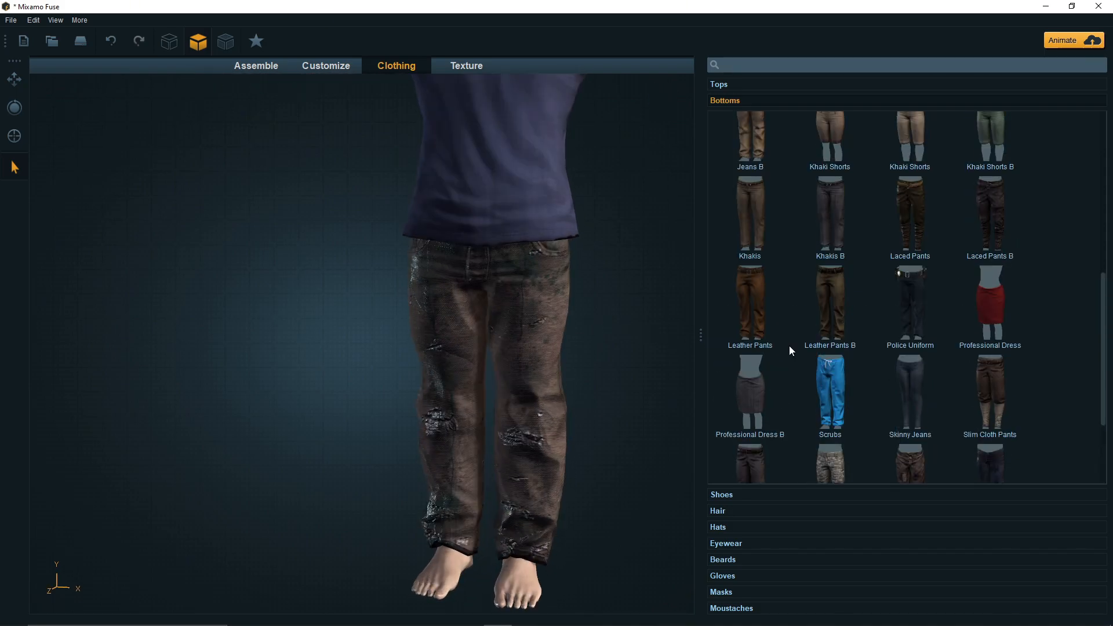
scroll(788, 346, up, 2)
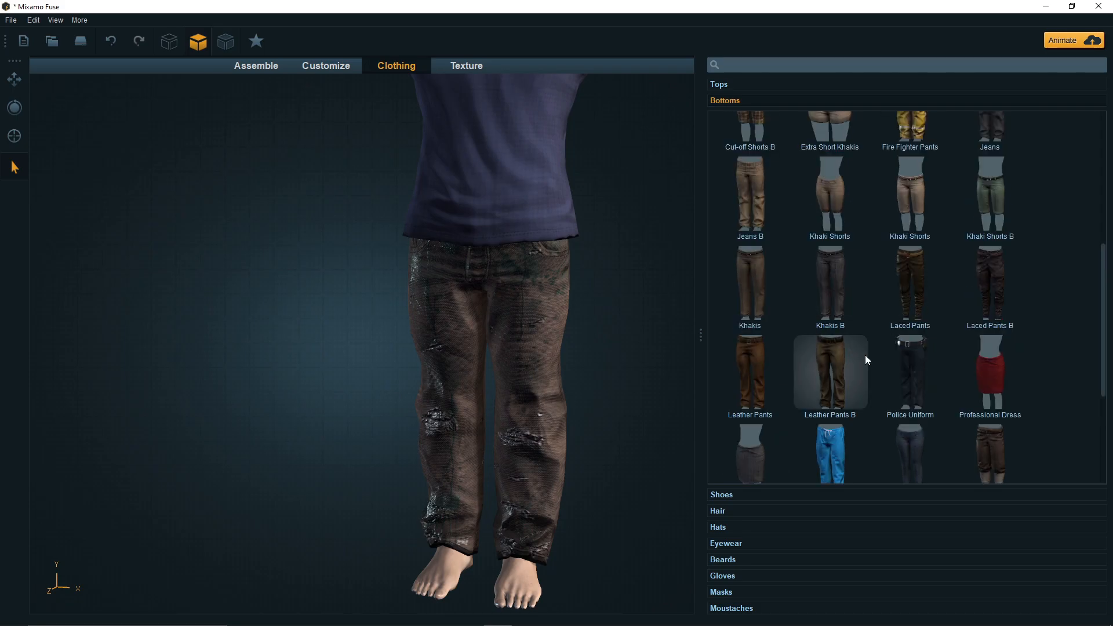
click(822, 357)
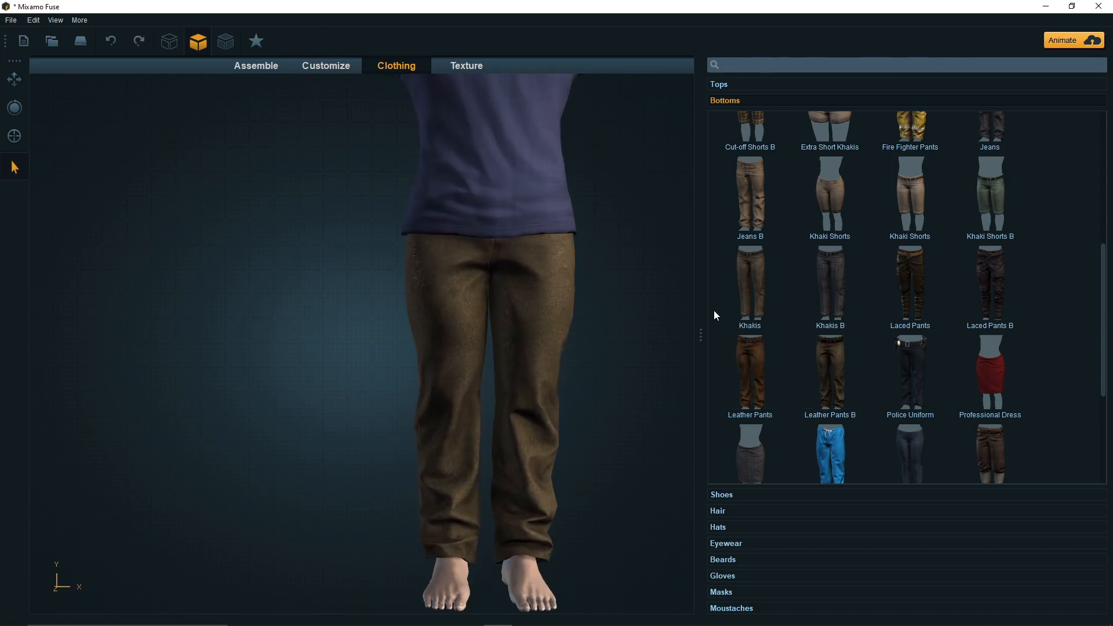
Step: Change the character's bottoms to the dark grey Jeans
scroll(845, 335, up, 3)
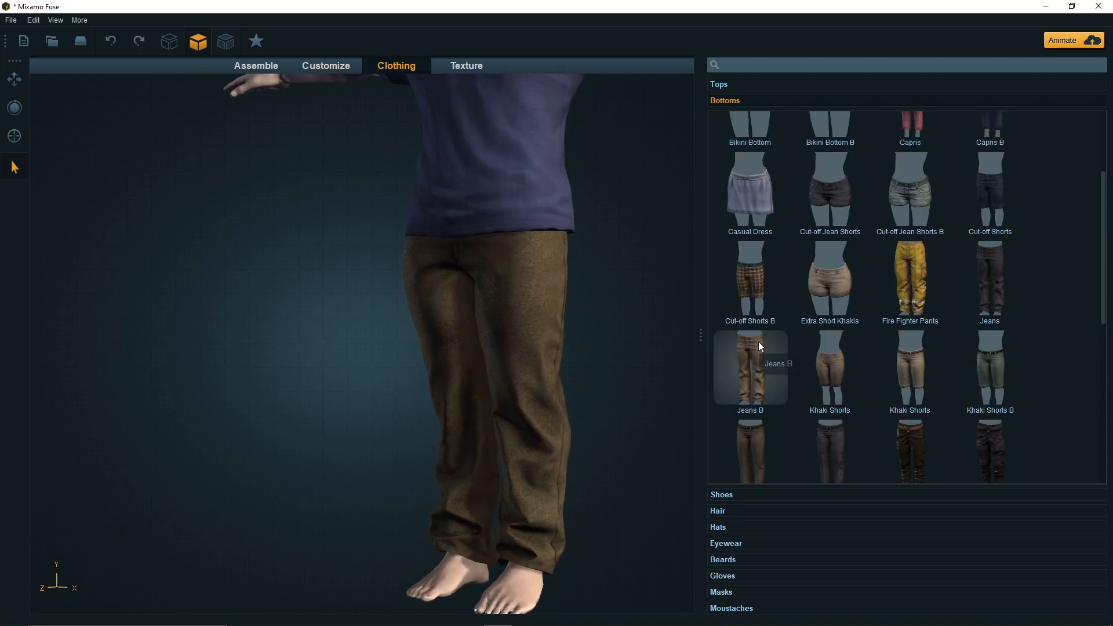
scroll(759, 346, up, 3)
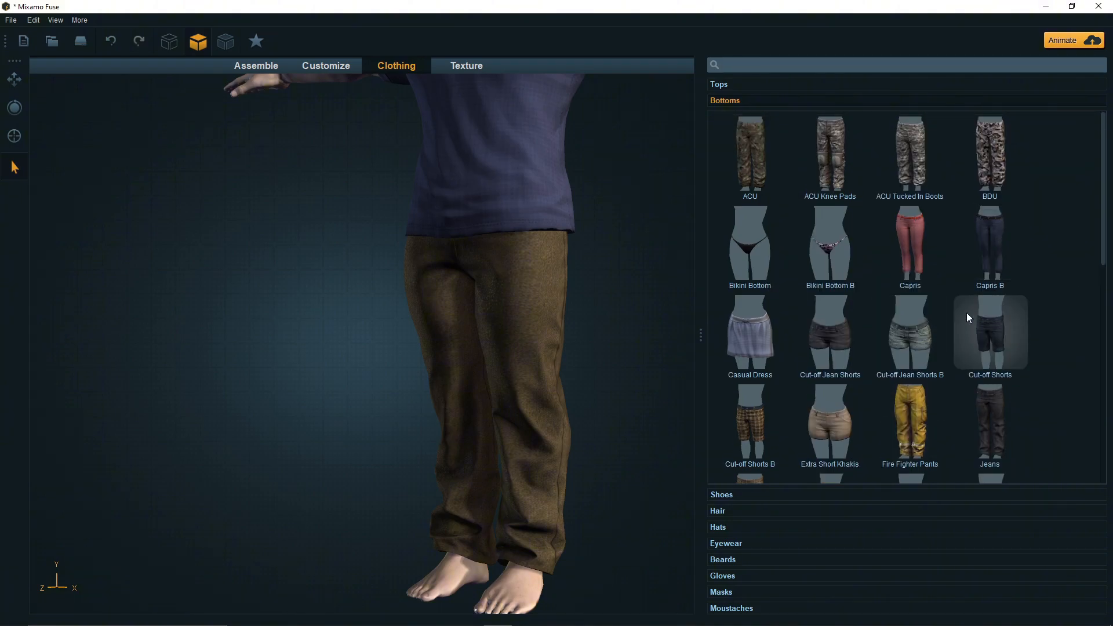
click(992, 410)
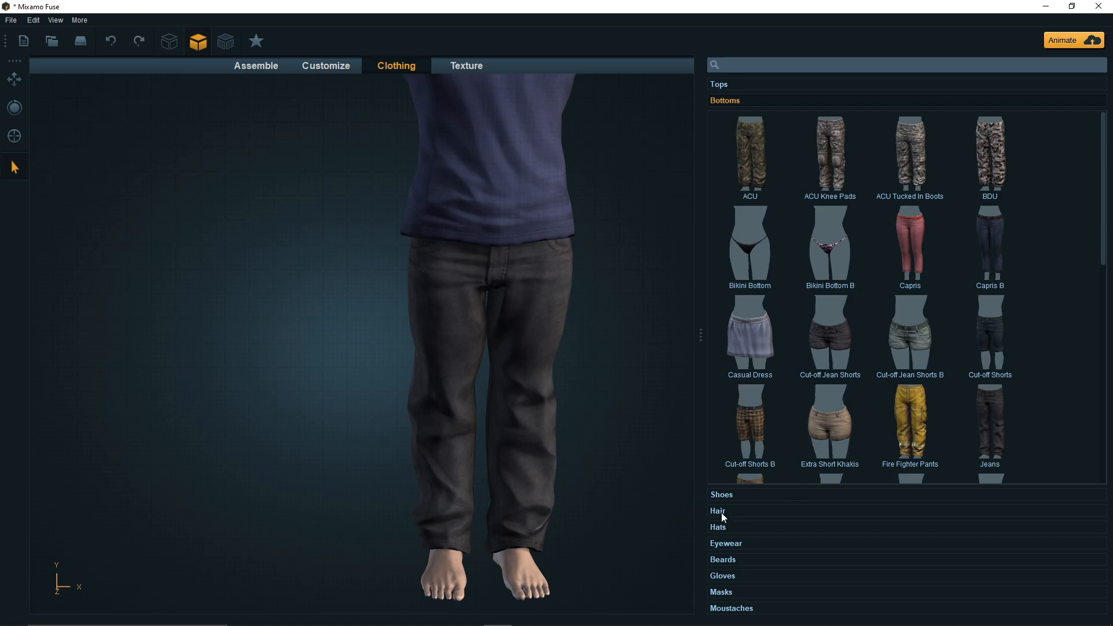
Step: Browse the shoes, put the Sneakers A on the character and view the full outfit
click(722, 497)
scroll(910, 422, down, 3)
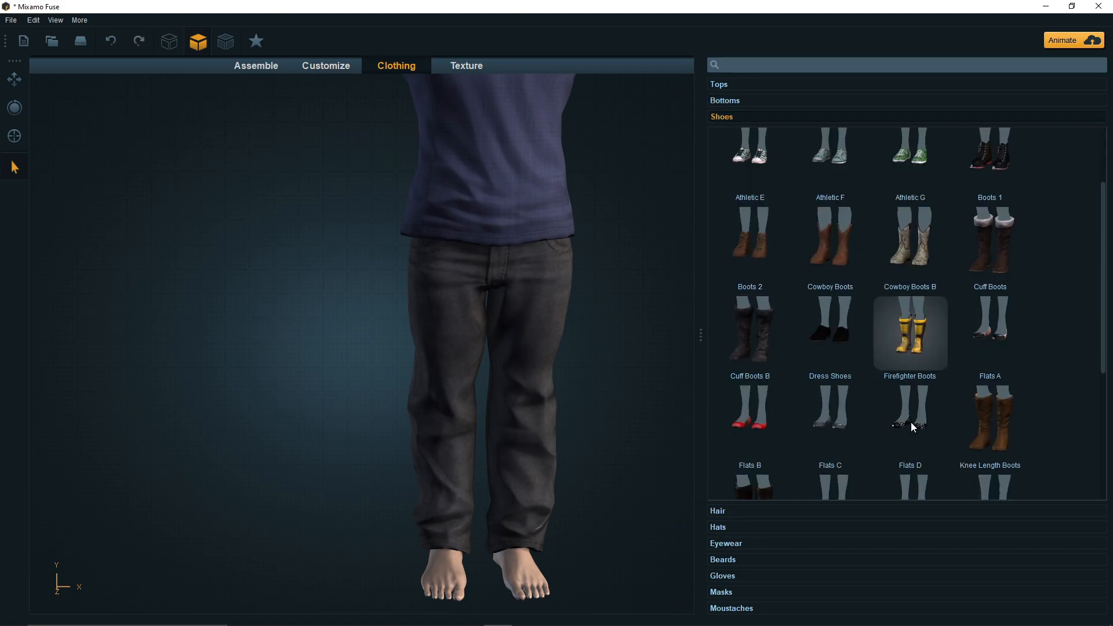
scroll(910, 422, down, 3)
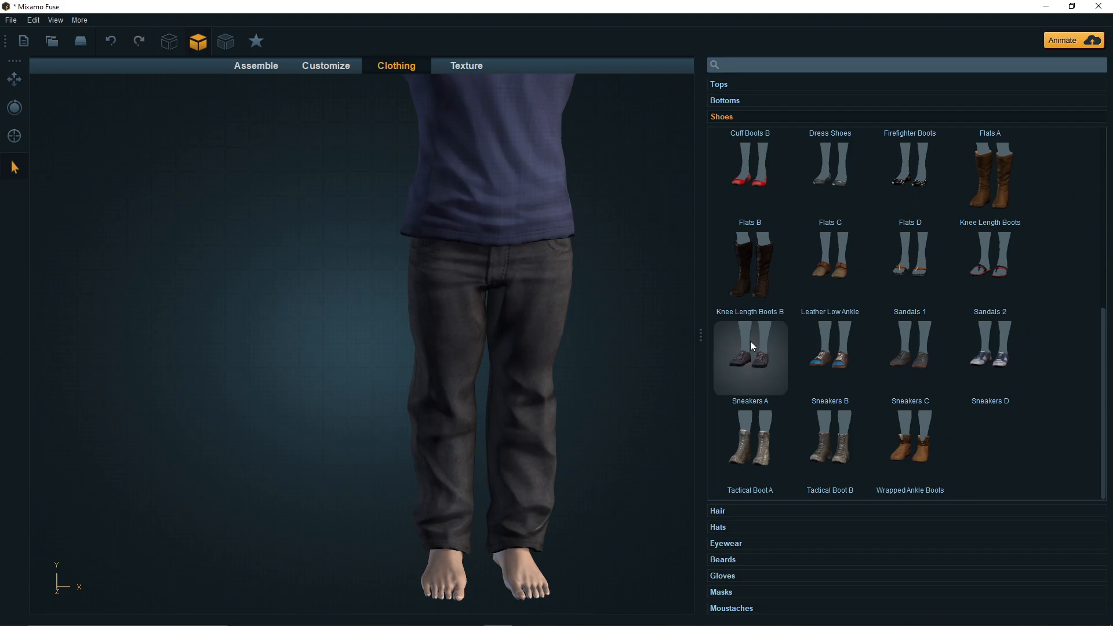
scroll(881, 391, up, 1)
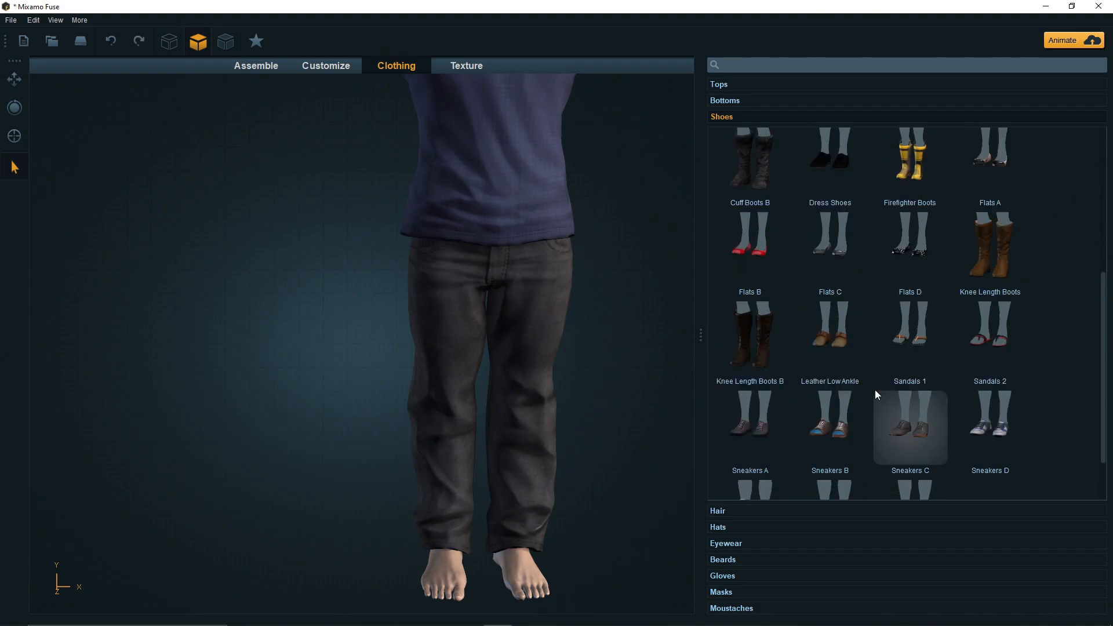
click(753, 423)
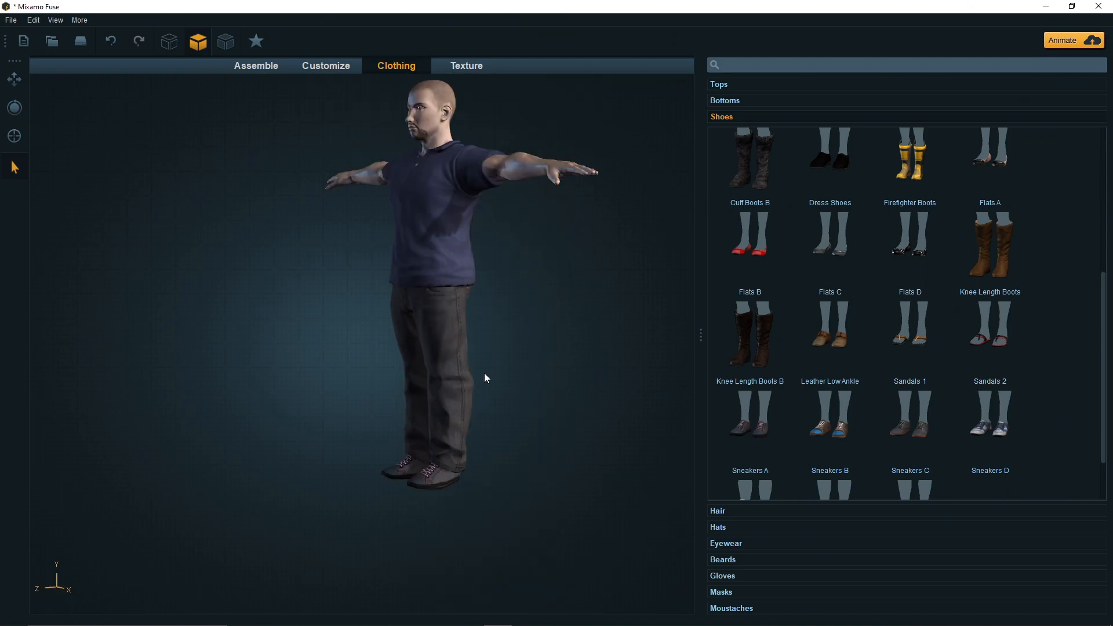
middle_drag(551, 451, 600, 444)
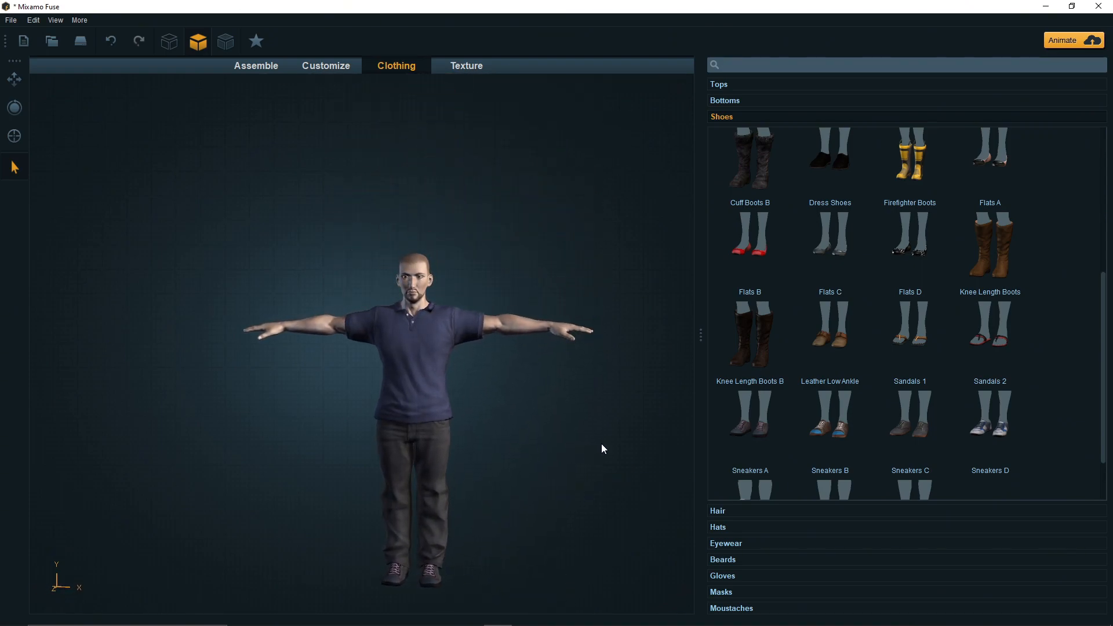
Step: Remove the Polo shirt from the character and slightly adjust the waist area on the bare torso
middle_drag(531, 411, 401, 405)
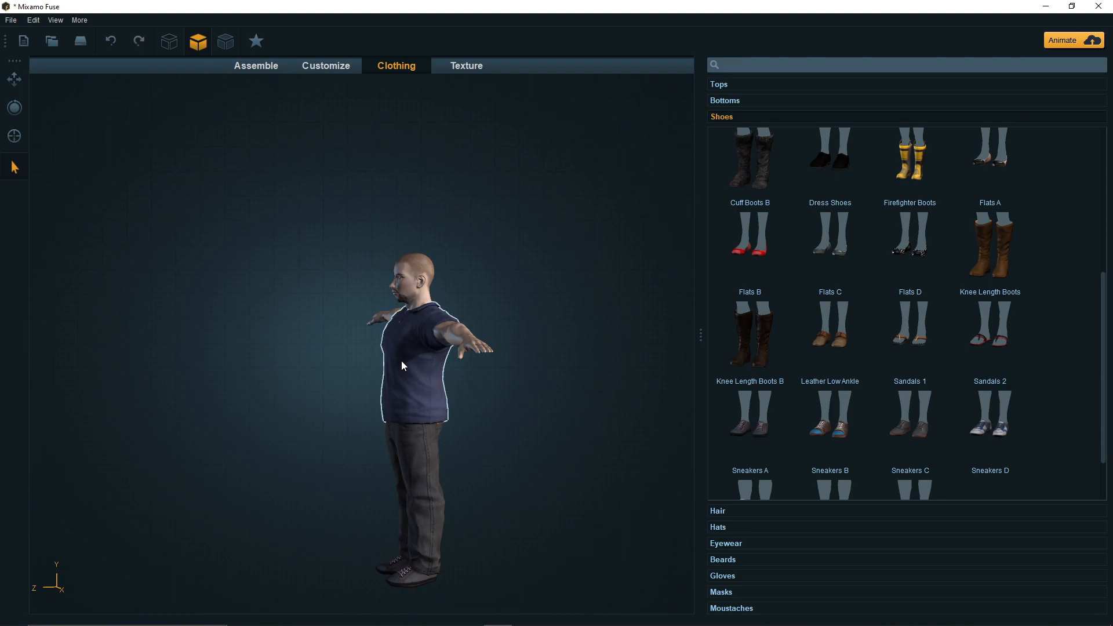
key(Delete)
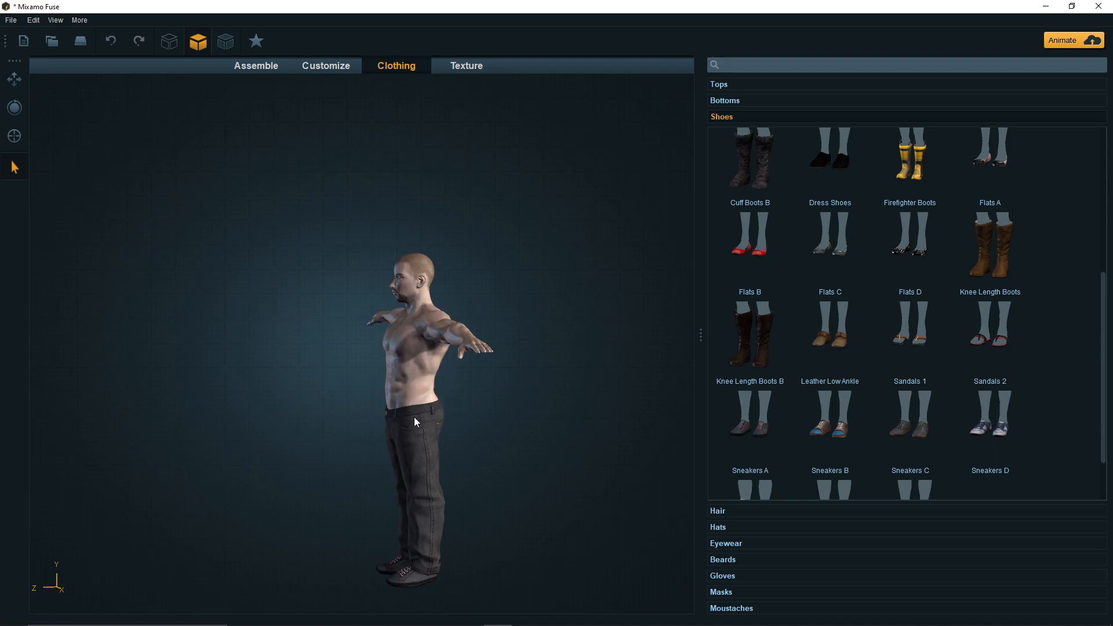
middle_drag(454, 378, 655, 368)
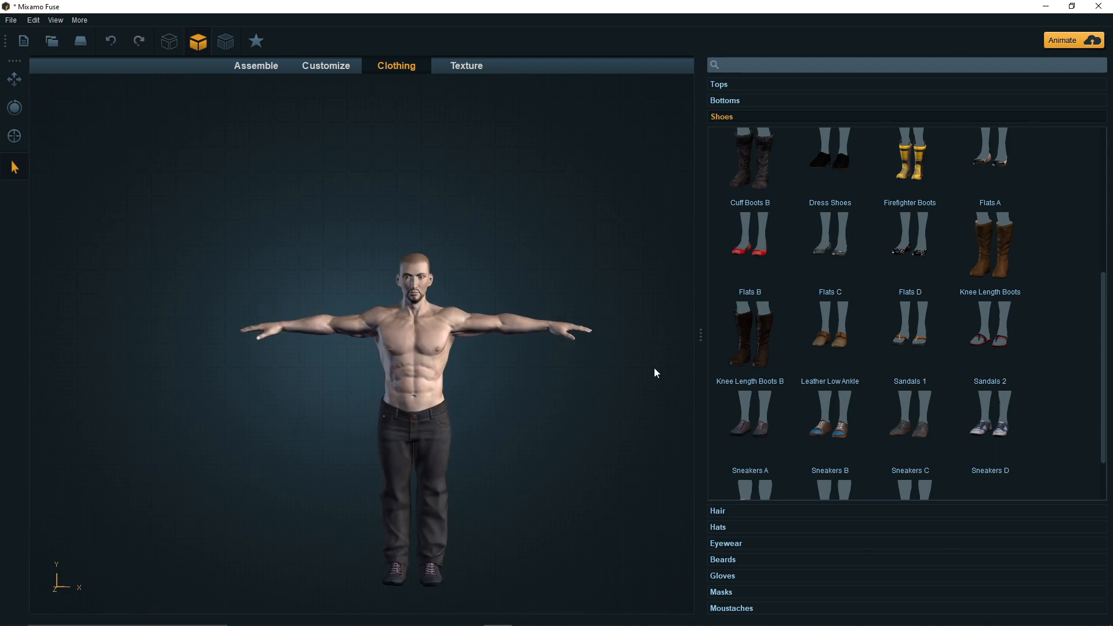
scroll(535, 391, up, 4)
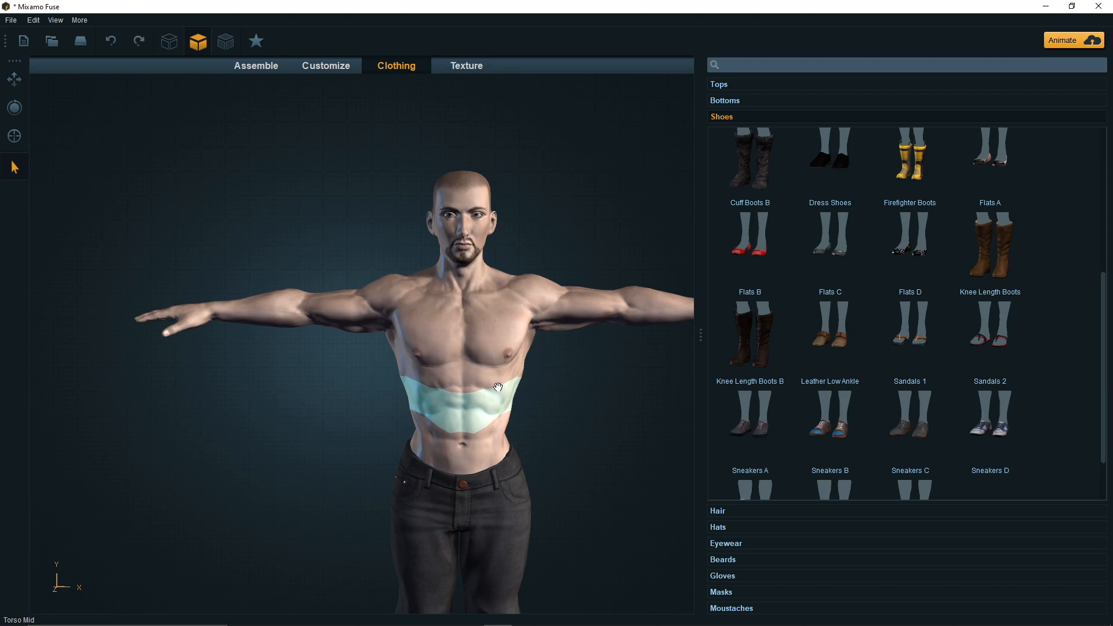
drag(505, 446, 513, 449)
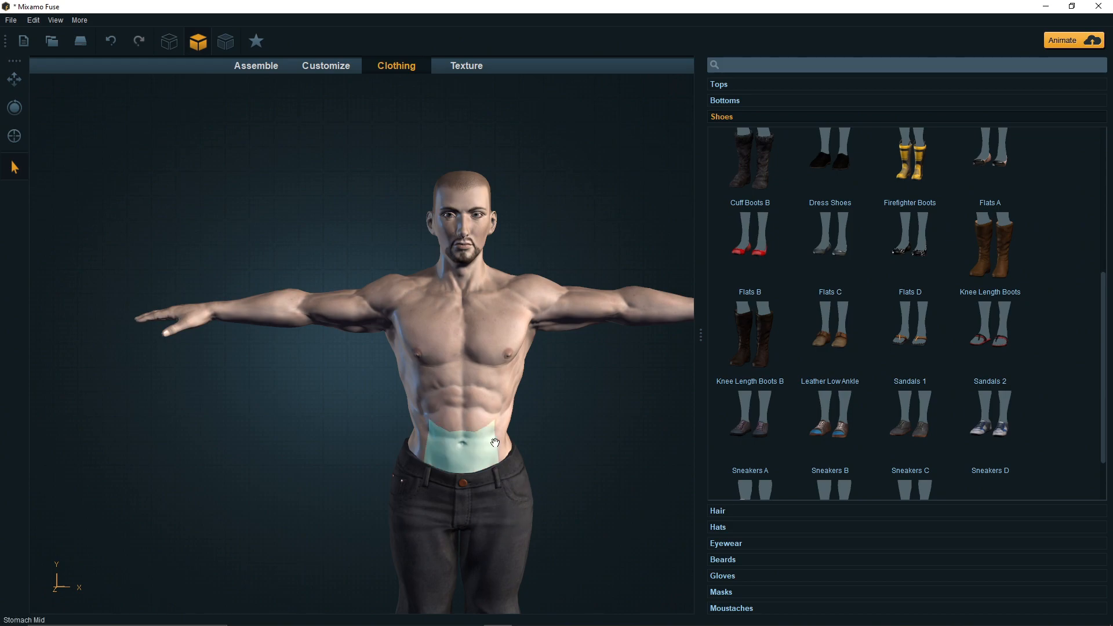
Step: Remove the jeans from the character and slightly adjust the hip area on the bare body
scroll(452, 487, down, 3)
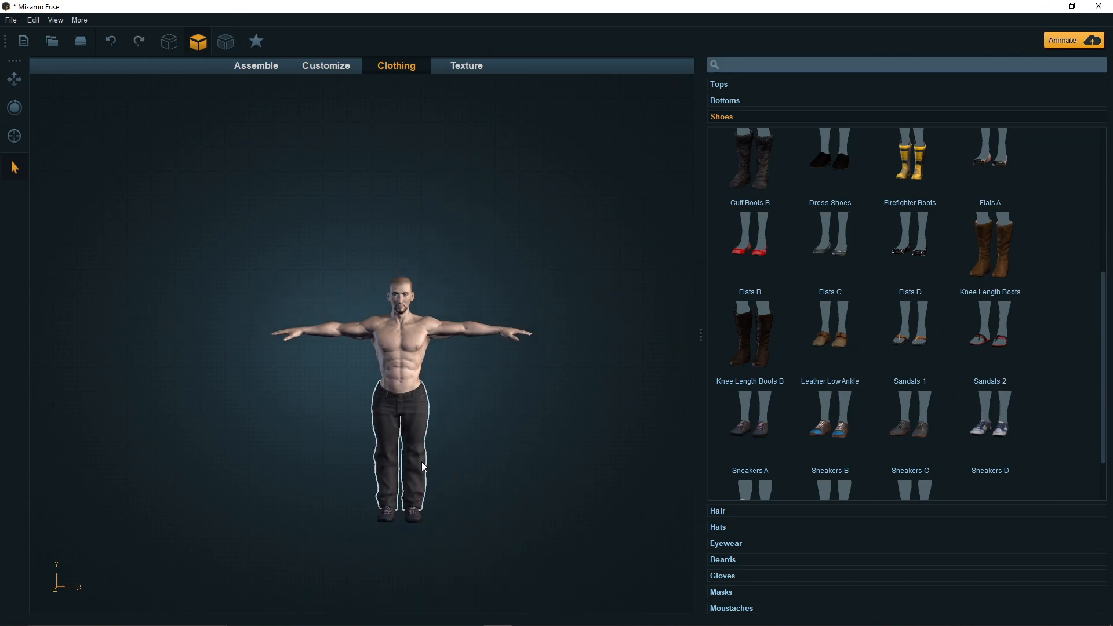
key(Delete)
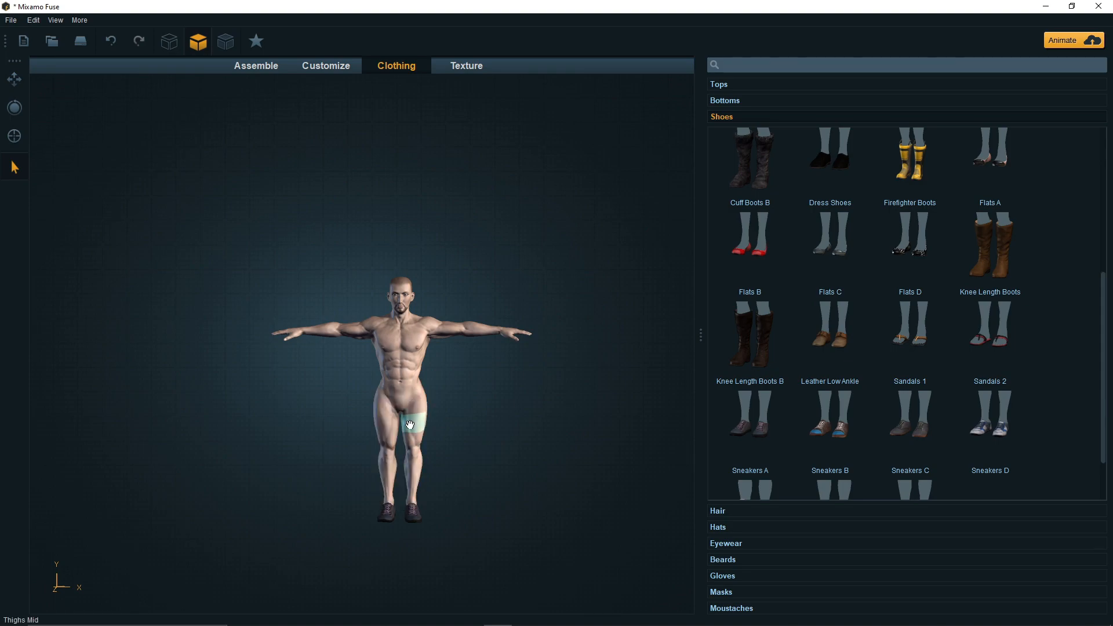
scroll(453, 458, up, 3)
drag(496, 462, 497, 440)
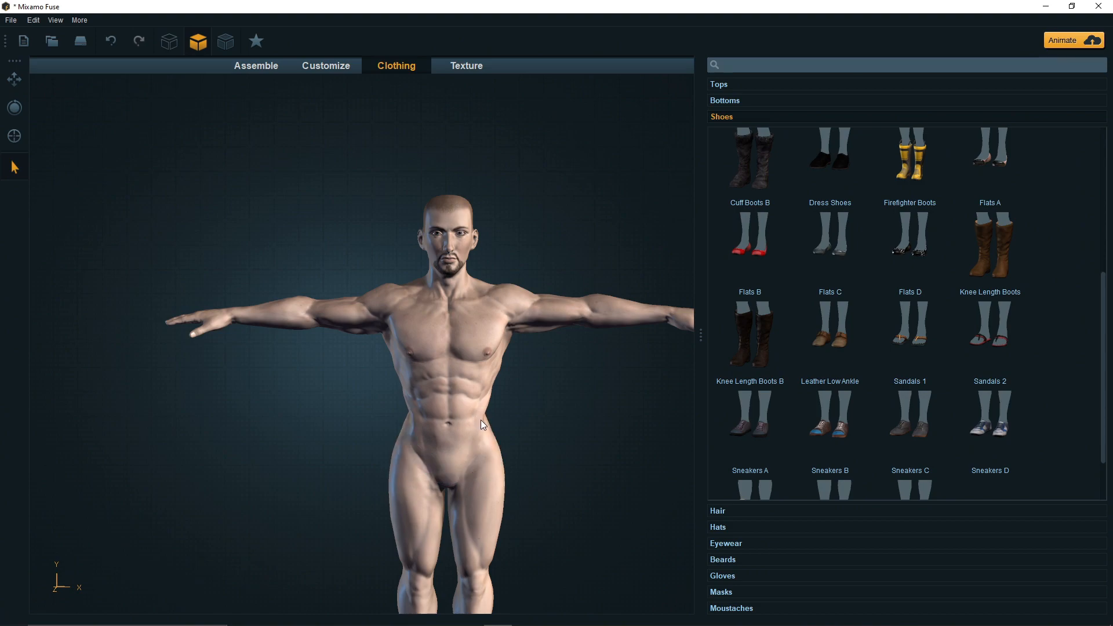
Step: View the bare body from the side and slightly reshape its upper torso and hip areas
right_drag(559, 415, 352, 412)
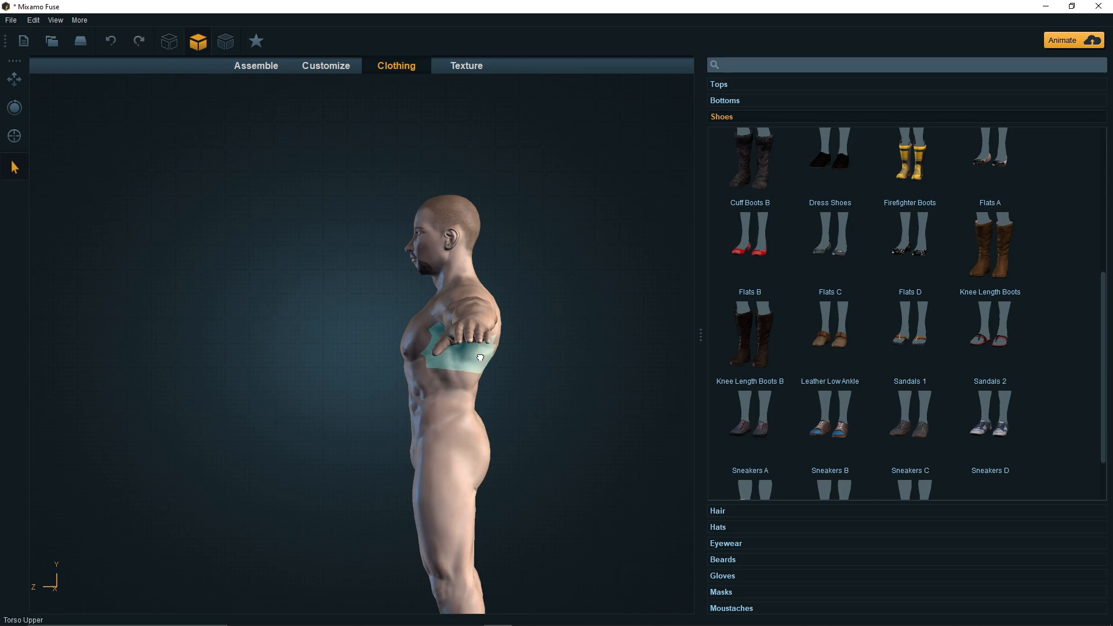
middle_drag(500, 412, 558, 417)
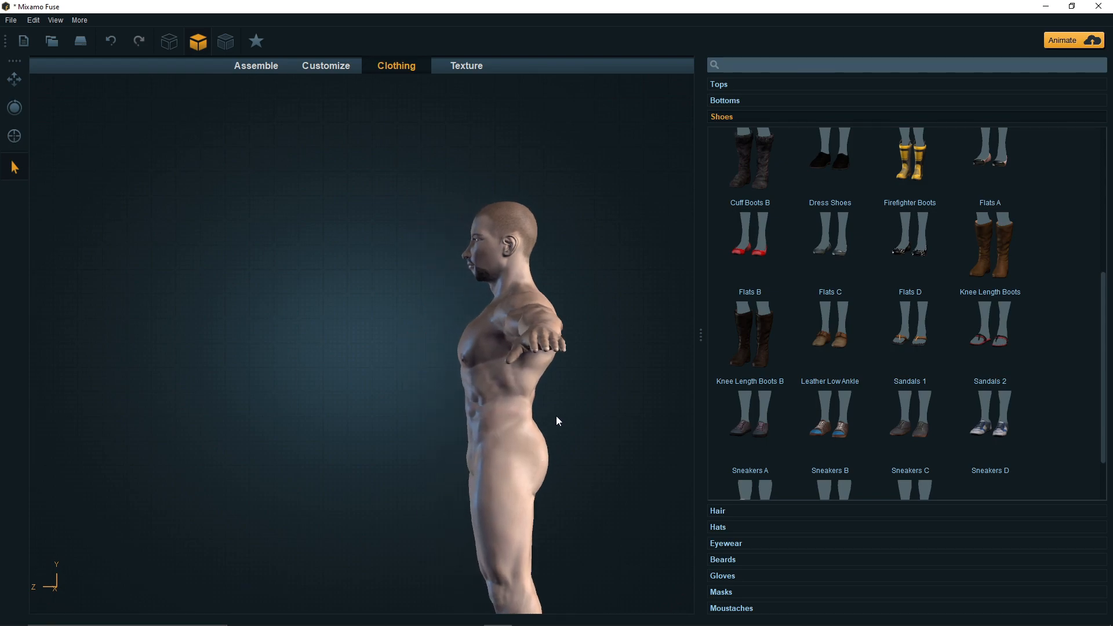
drag(534, 359, 538, 342)
drag(557, 393, 718, 388)
drag(561, 456, 531, 454)
drag(579, 495, 522, 526)
scroll(551, 526, down, 5)
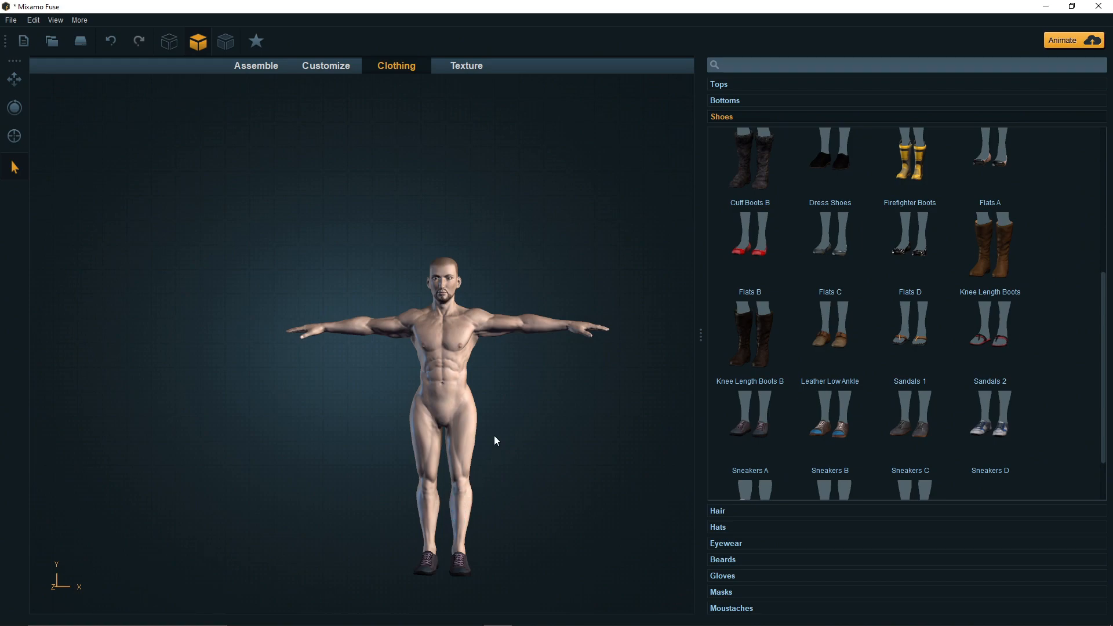
Step: Slim the Love Handles area of the bare body, checking its shape from the front and at an angle
drag(466, 405, 456, 406)
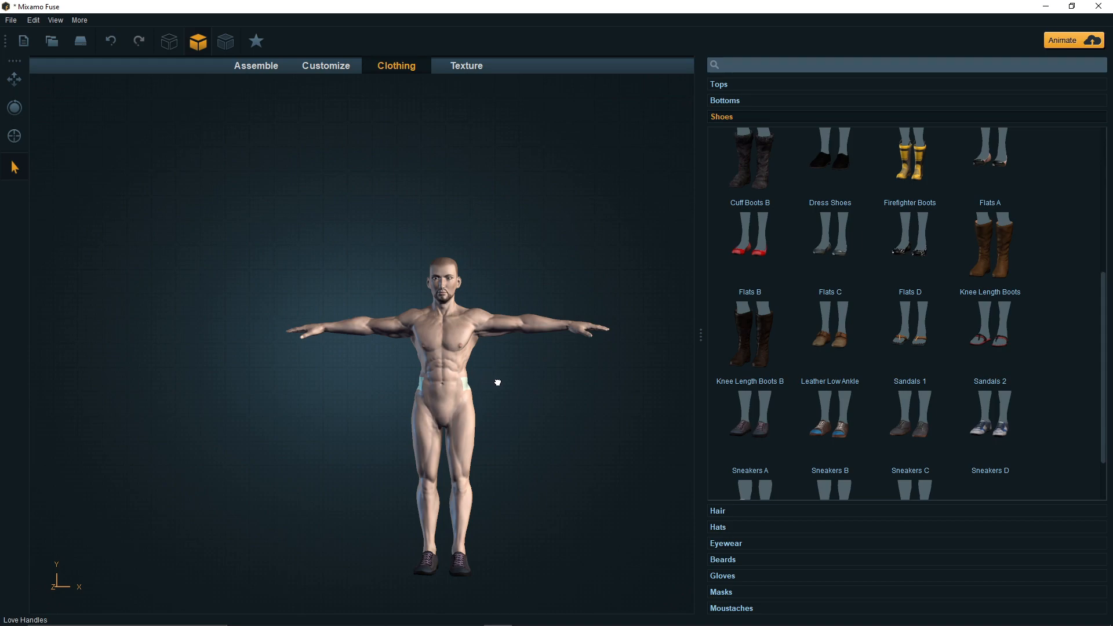
drag(536, 417, 442, 419)
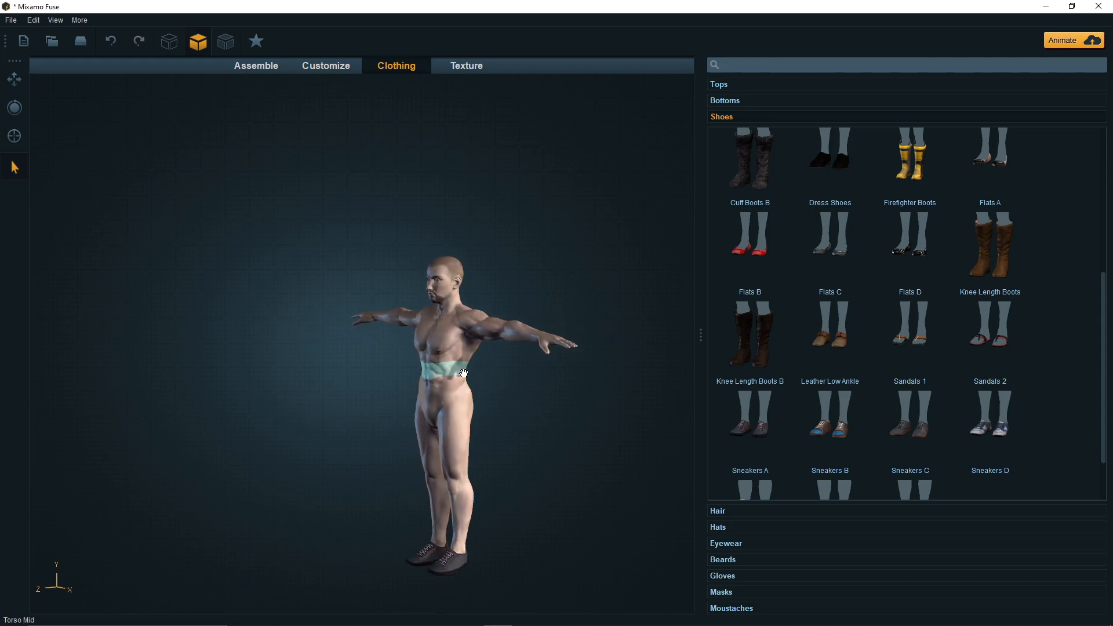
drag(491, 387, 611, 398)
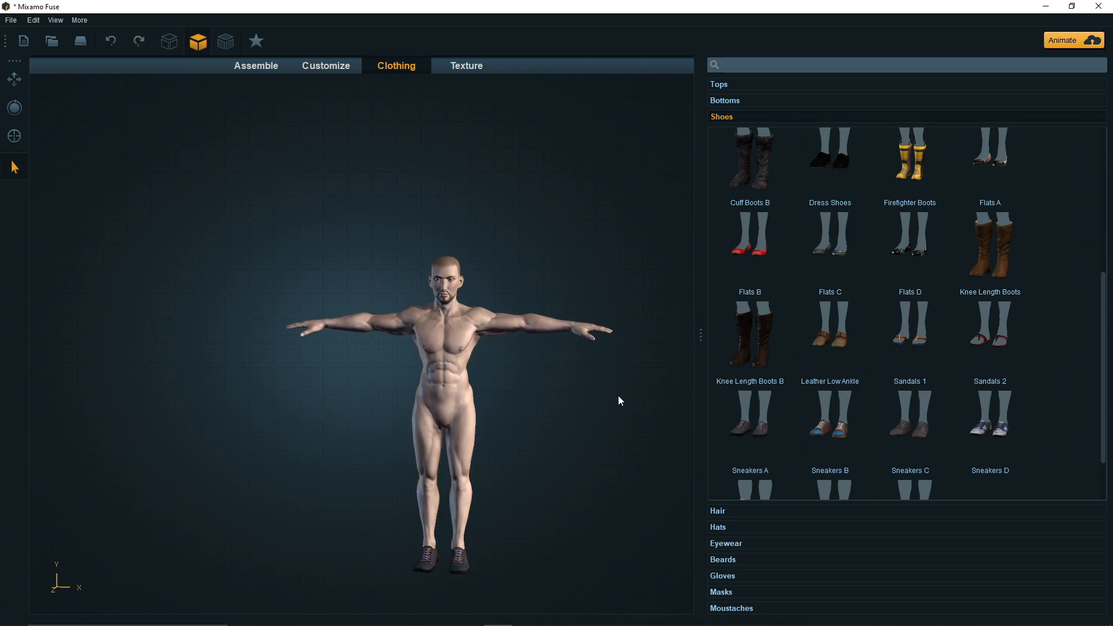
scroll(503, 373, up, 2)
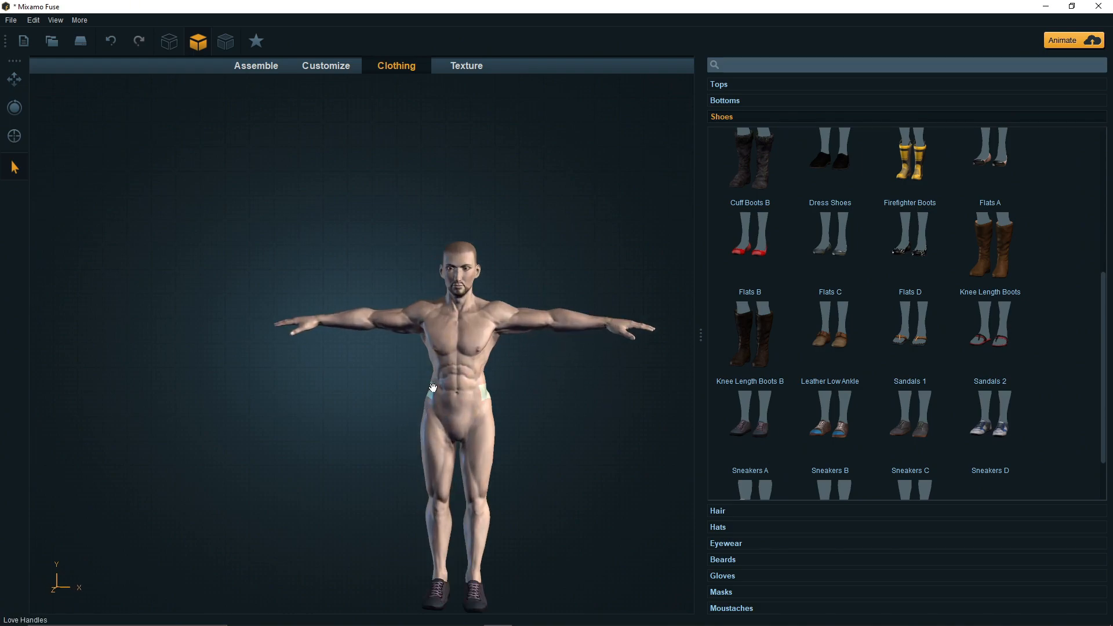
drag(477, 390, 433, 395)
Step: Slightly widen the upper torso and fine-tune the waist area of the bare body
drag(450, 344, 455, 340)
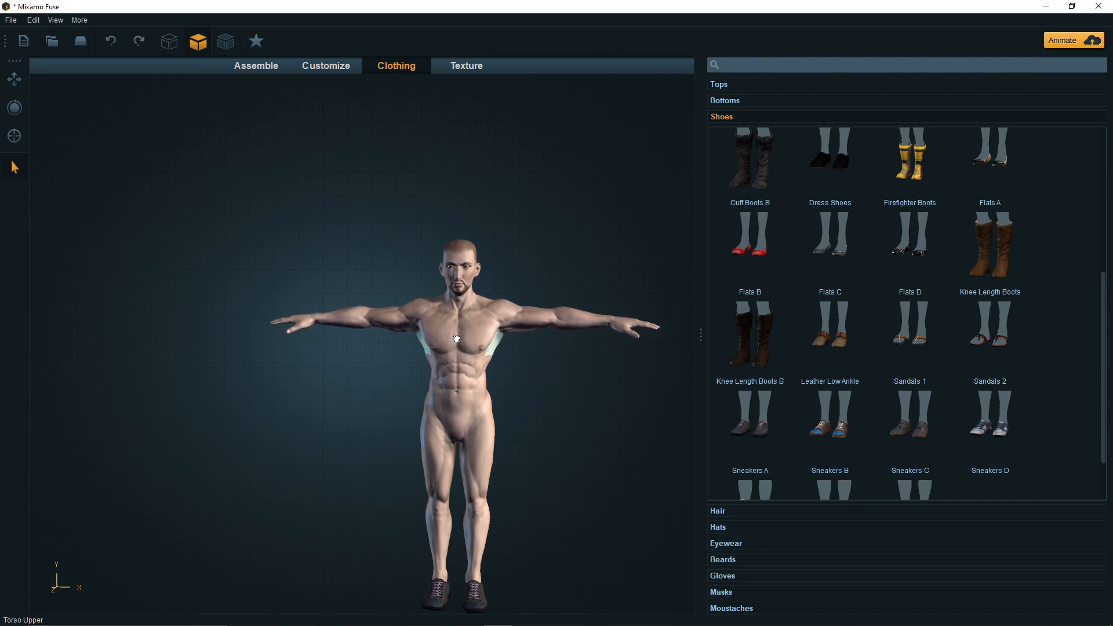
drag(457, 339, 458, 338)
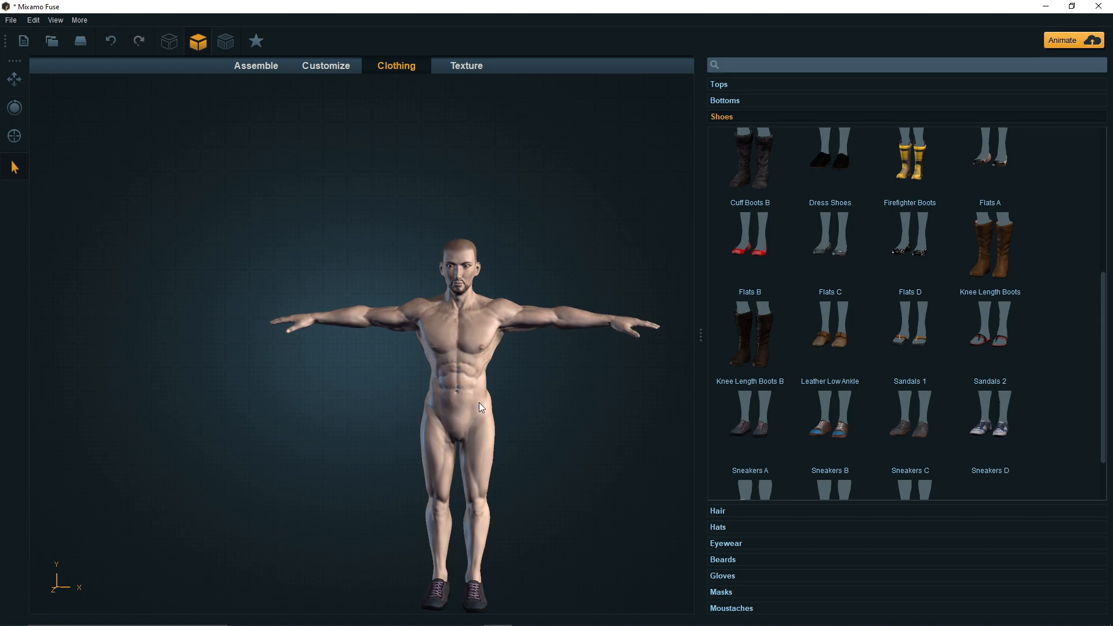
drag(490, 397, 495, 415)
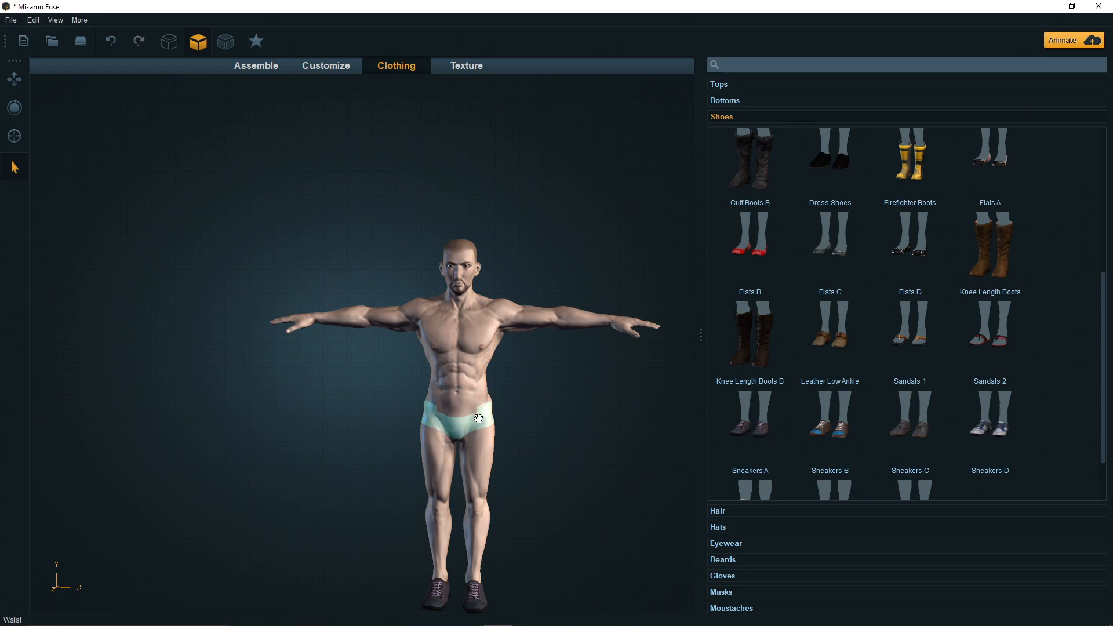
drag(481, 410, 484, 415)
middle_drag(582, 459, 539, 455)
drag(487, 407, 488, 429)
middle_drag(538, 419, 461, 416)
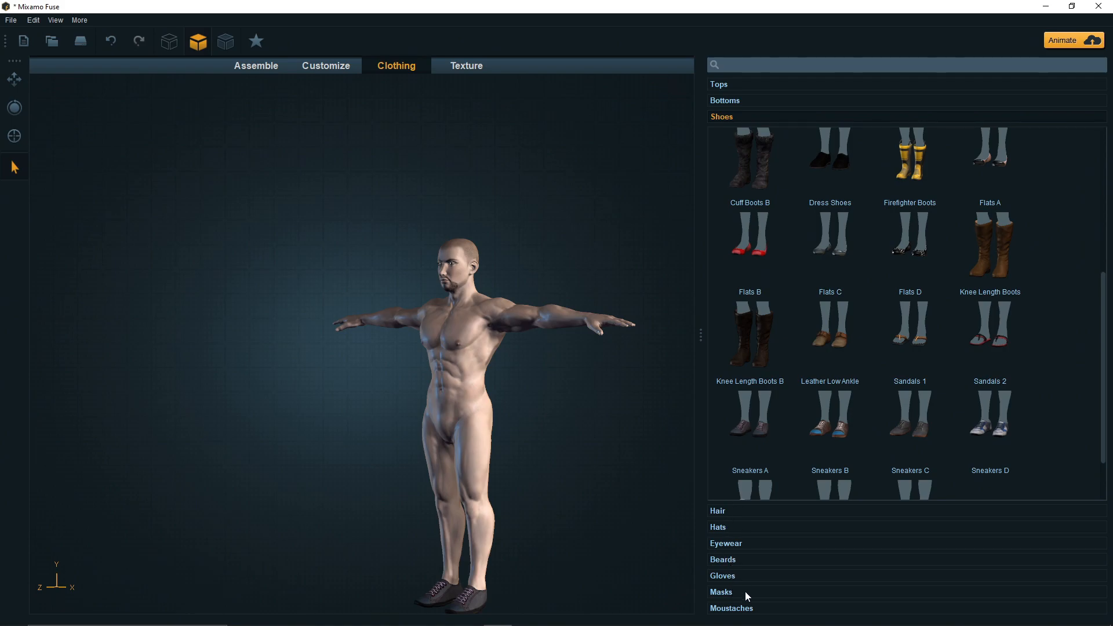
Step: Browse the hair and hat collections, and put the Polo shirt back on the character
click(726, 510)
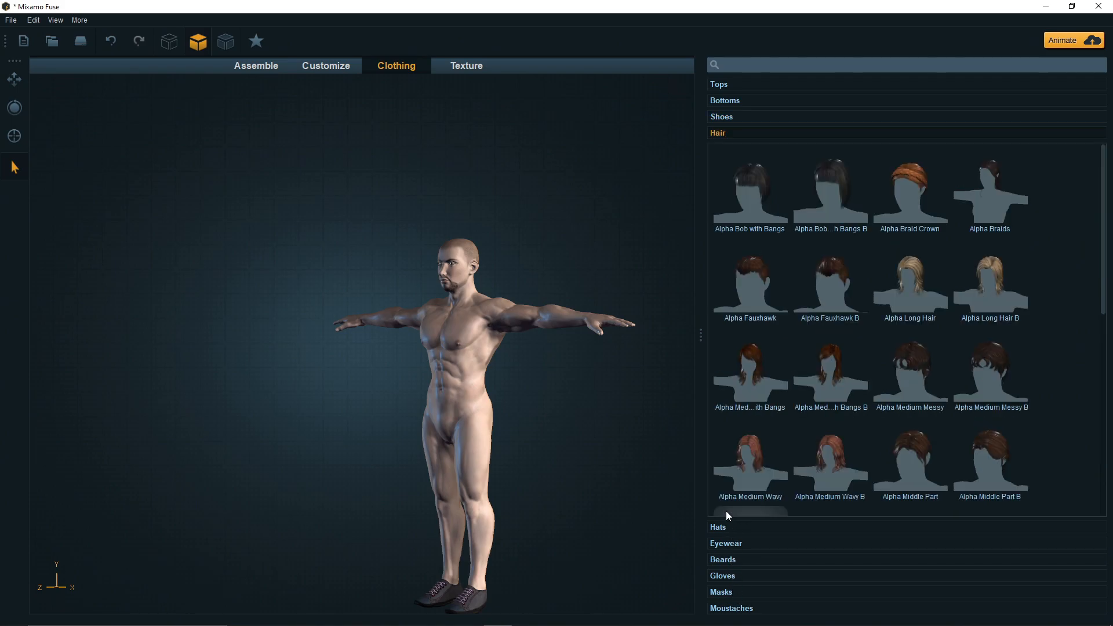
click(725, 528)
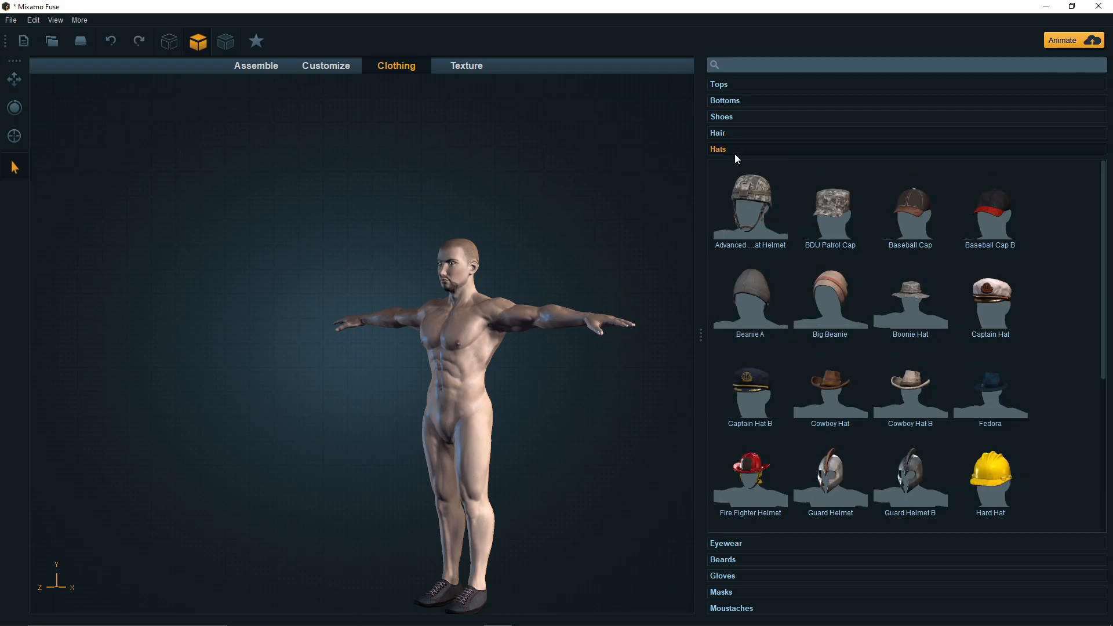
click(735, 88)
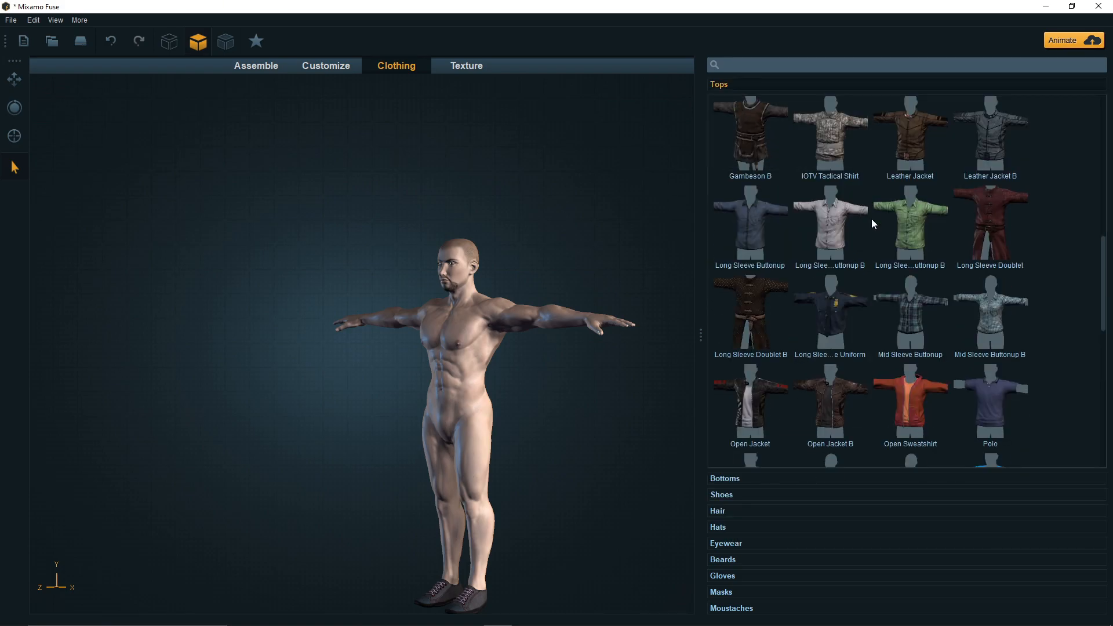
click(959, 415)
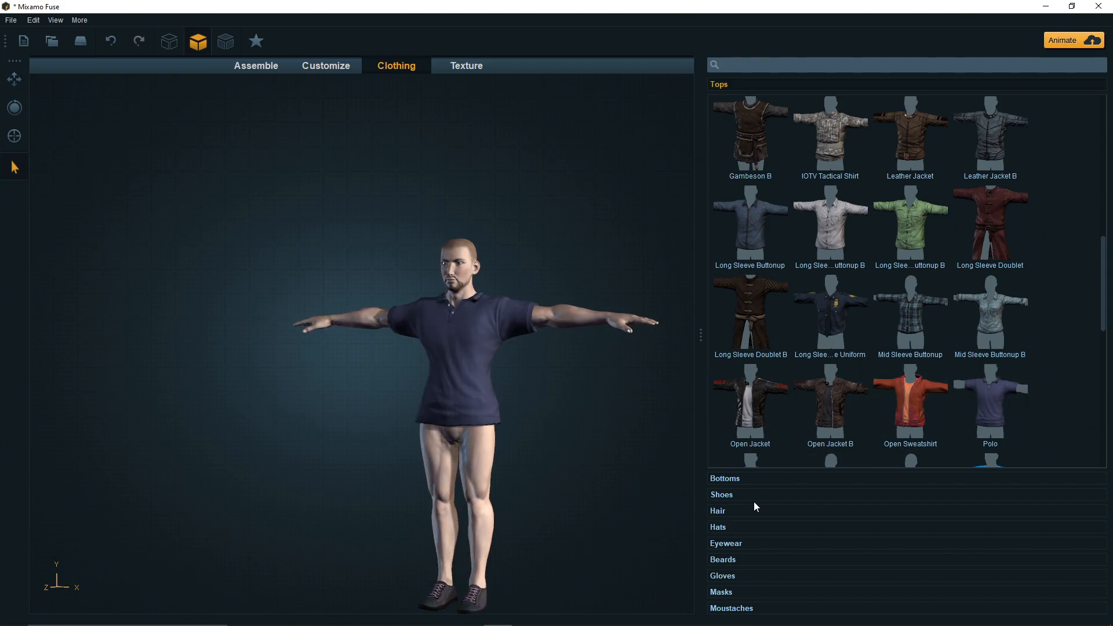
Step: Put the dark grey Jeans back on the character and view the full outfit
click(732, 478)
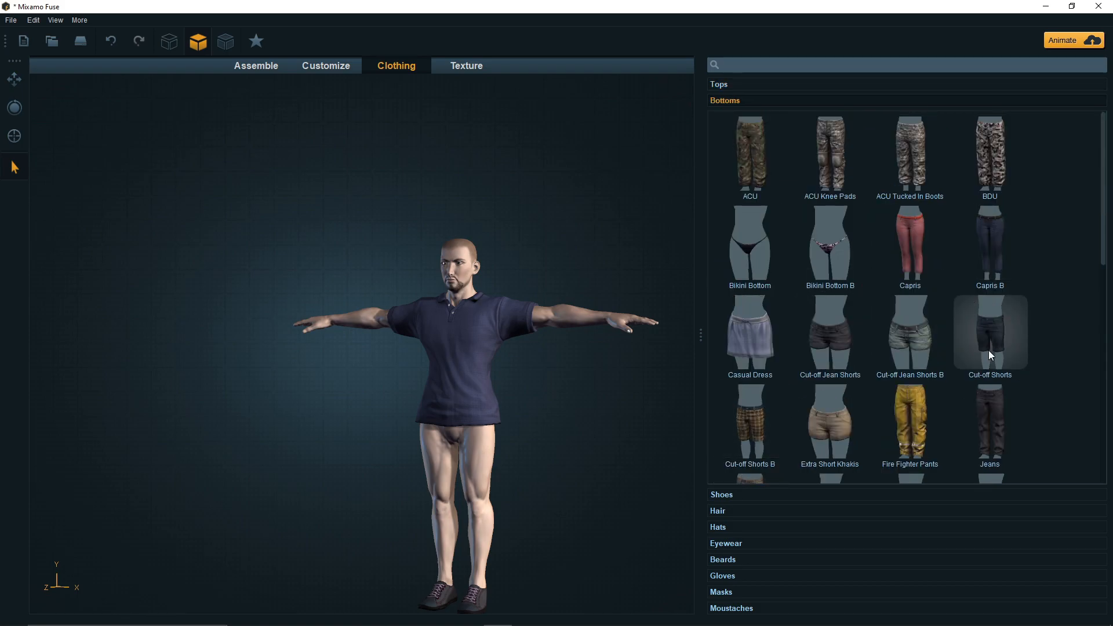
scroll(990, 415, down, 4)
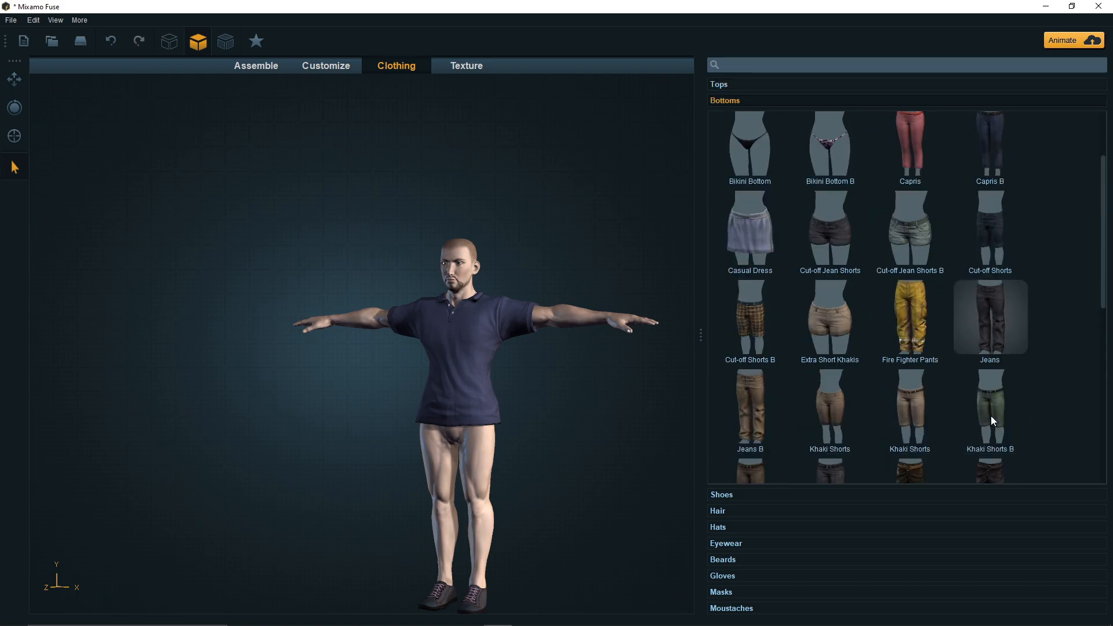
scroll(990, 415, up, 3)
click(994, 367)
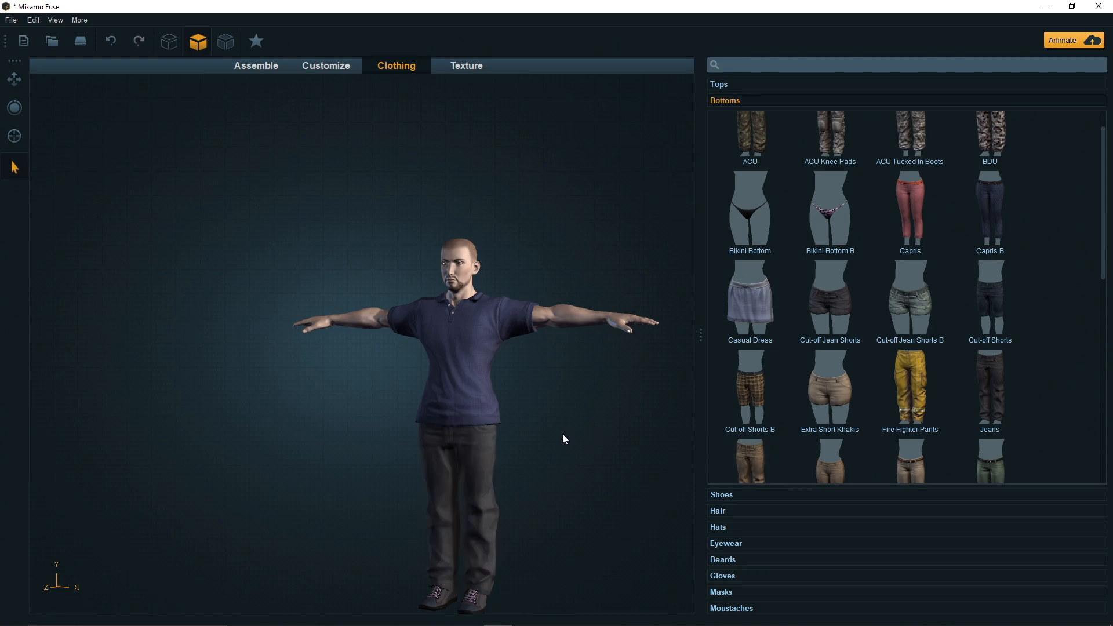
scroll(587, 430, down, 3)
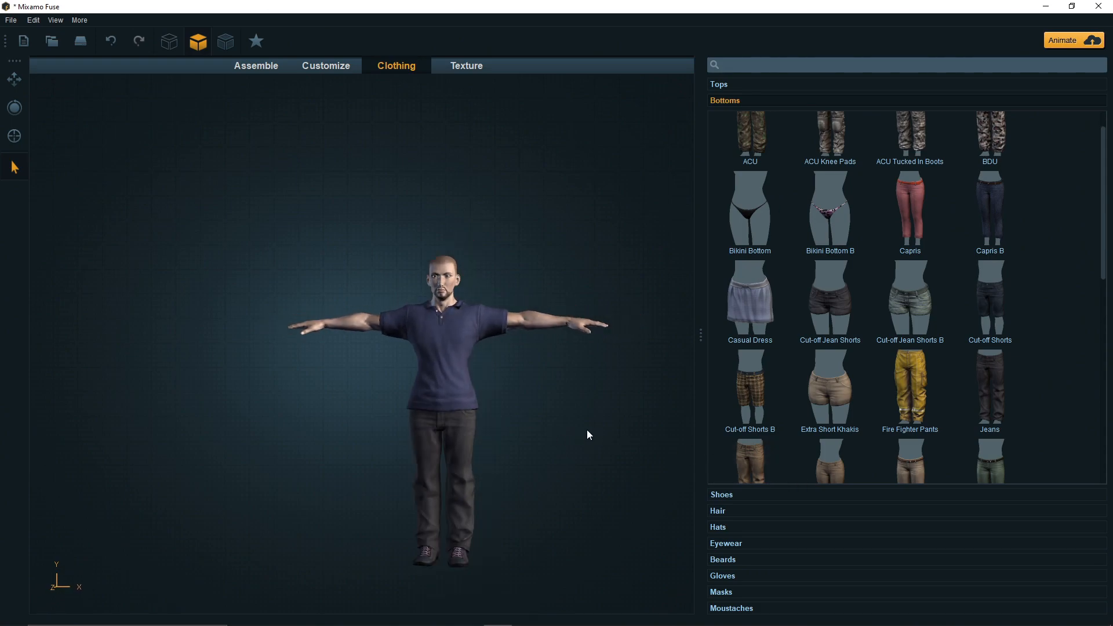
drag(569, 413, 517, 416)
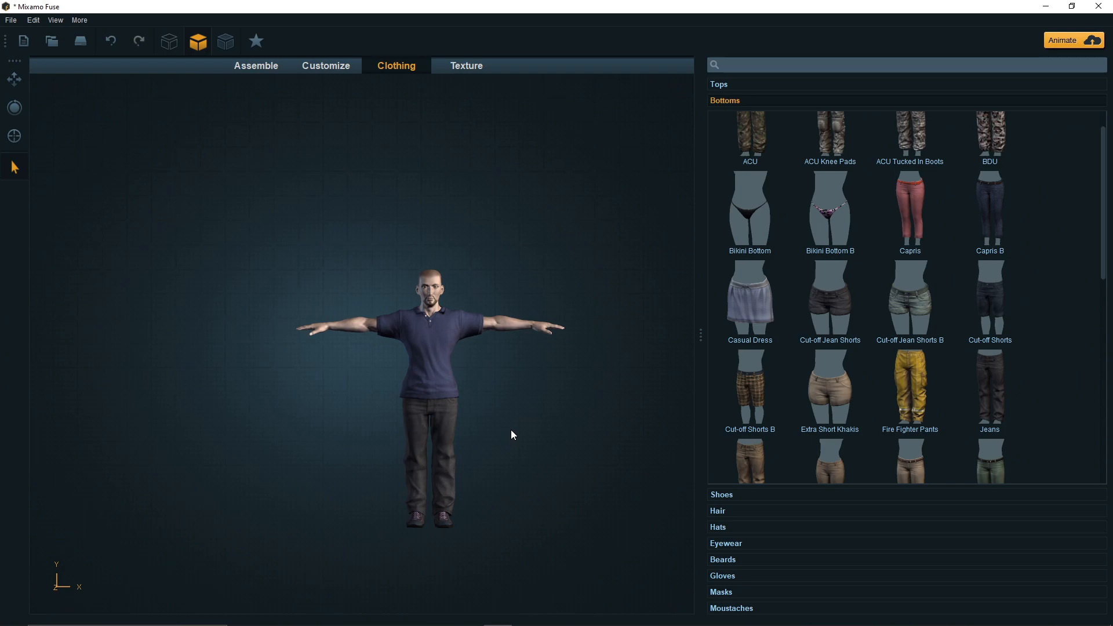
Step: Examine the character's face and jaw up close from the front and the side
scroll(512, 431, up, 3)
scroll(543, 425, up, 5)
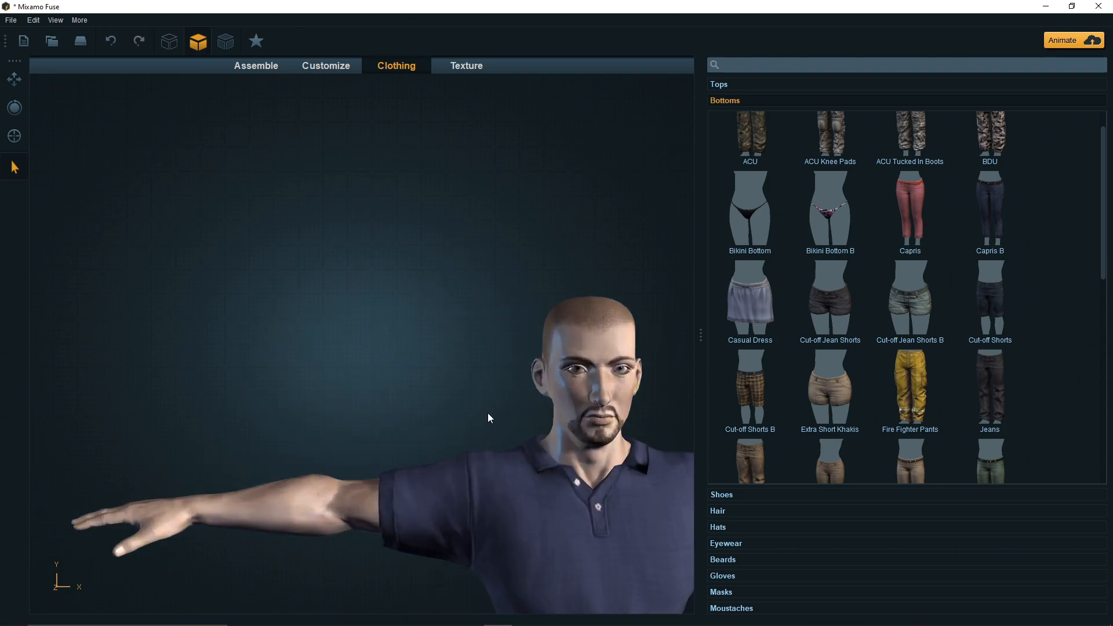
middle_drag(481, 389, 377, 382)
middle_drag(587, 350, 562, 346)
scroll(596, 384, up, 3)
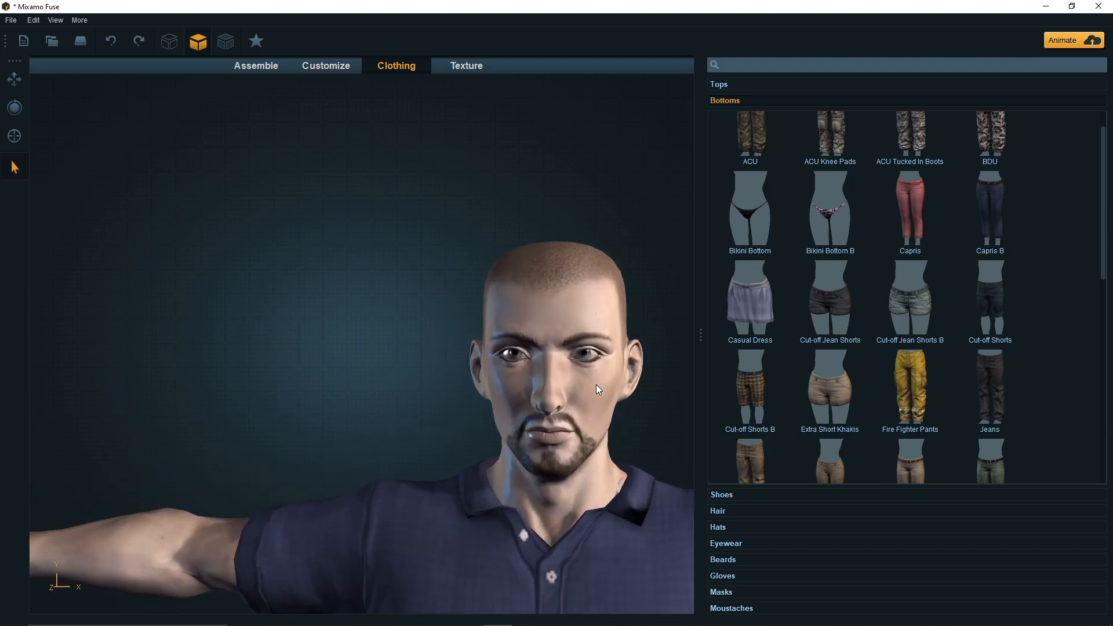
mouse_move(642, 408)
middle_down()
mouse_move(656, 404)
mouse_move(637, 414)
middle_up()
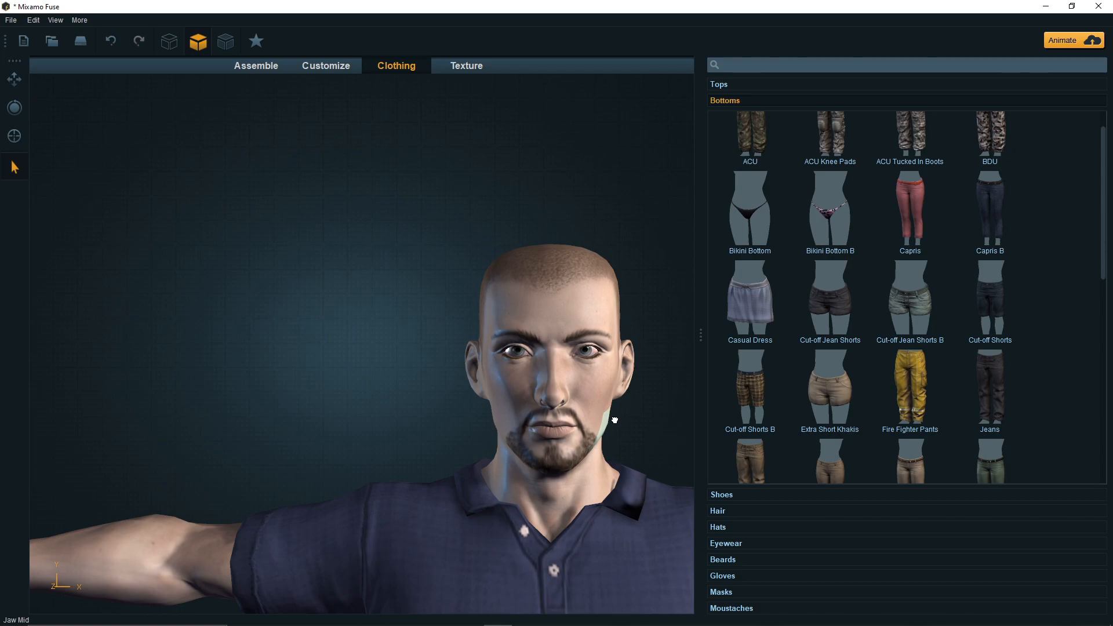
right_drag(651, 409, 475, 415)
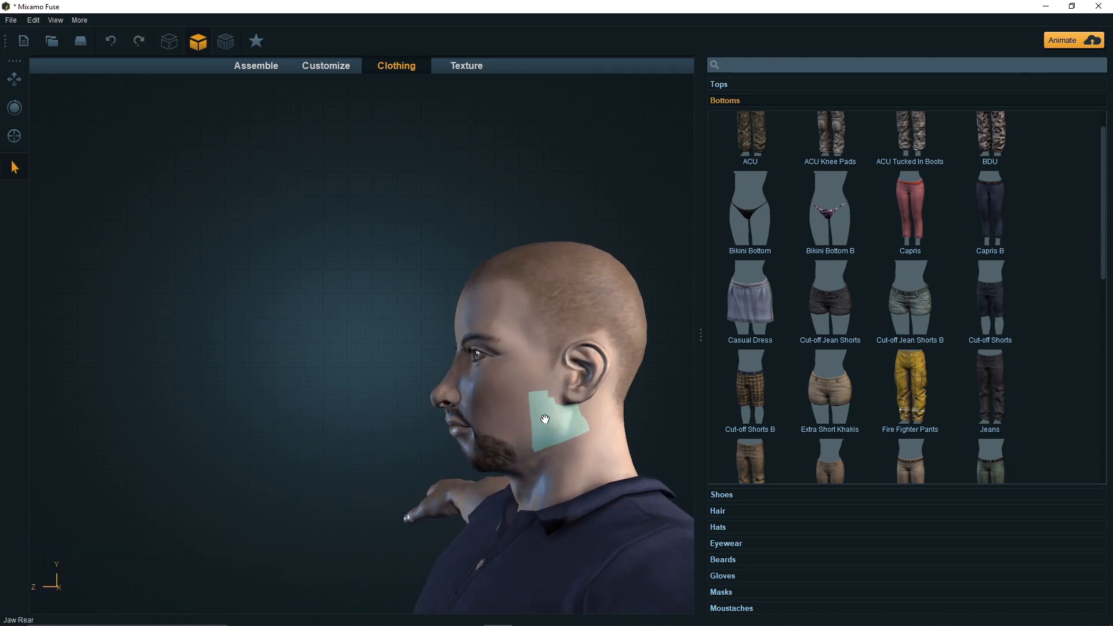
right_drag(611, 436, 739, 419)
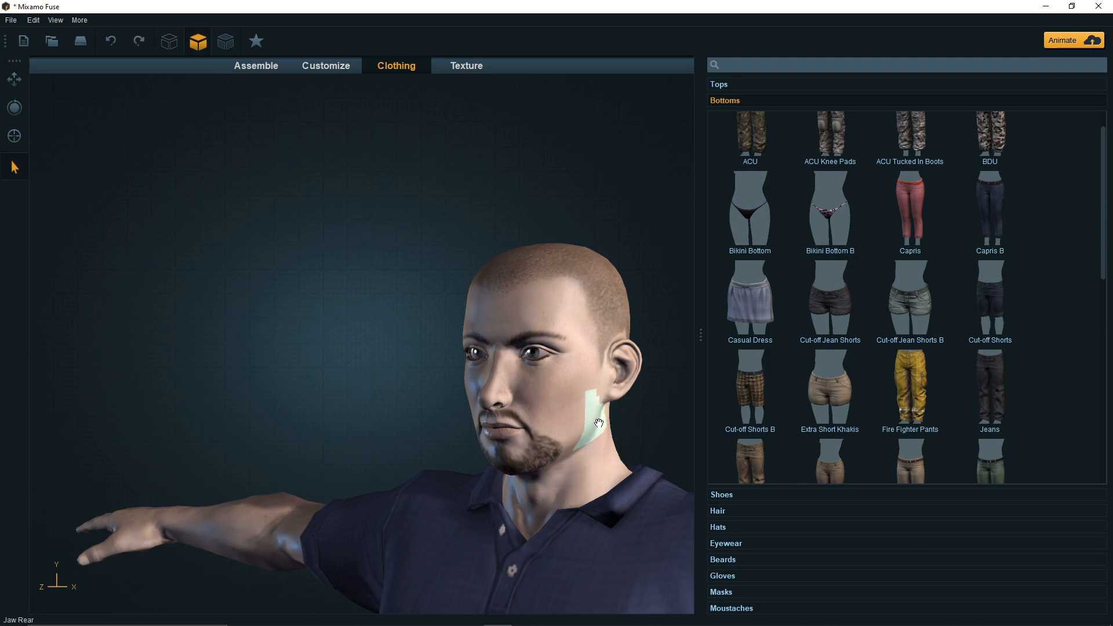
Step: Slightly enlarge the head in the front view using the Head Overall Mid area
drag(649, 344, 700, 318)
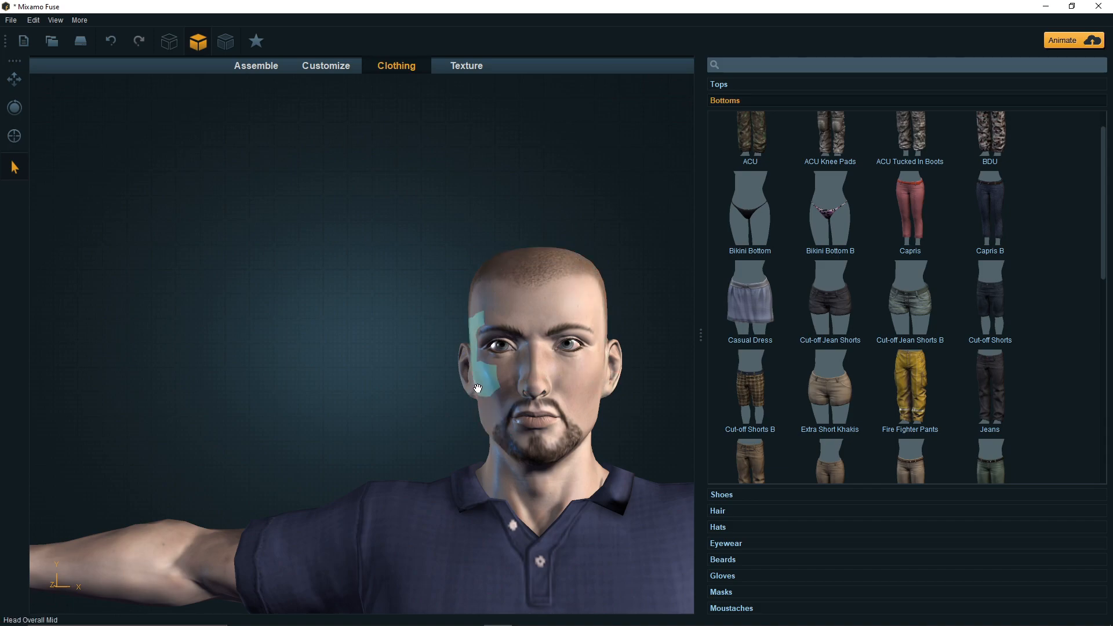
drag(473, 387, 462, 379)
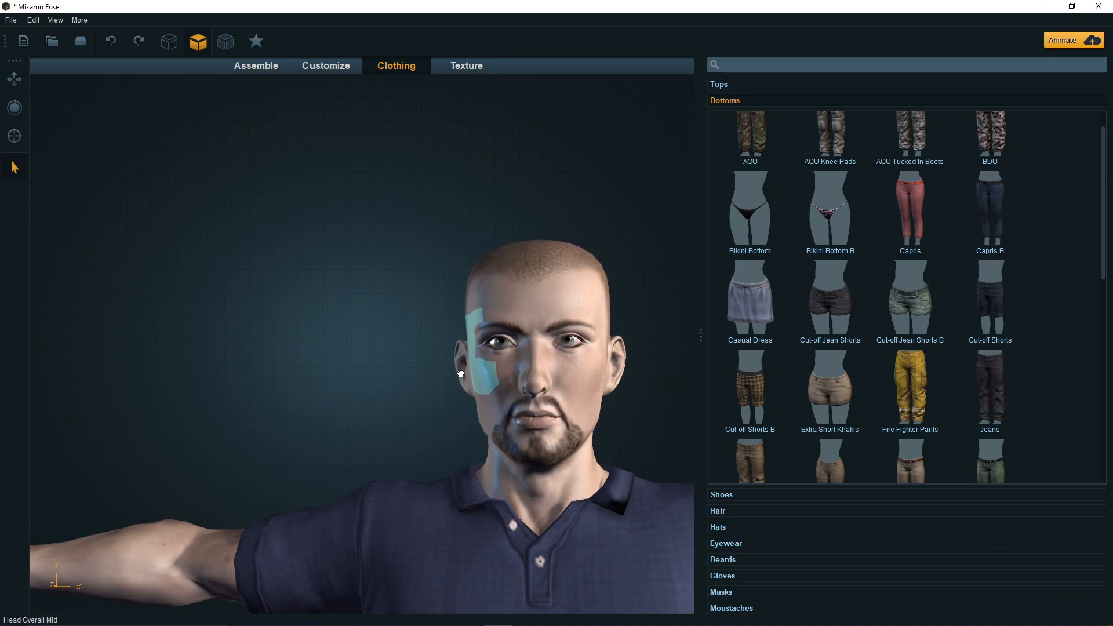
scroll(625, 402, down, 2)
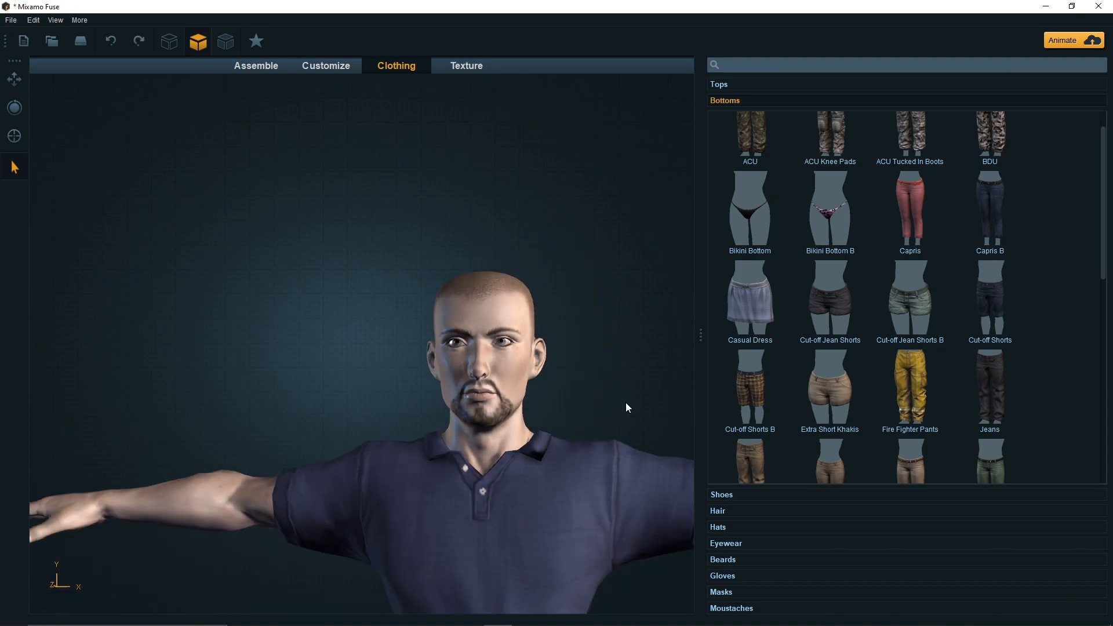
Step: Pull the chin rim forward in the side view, adjust the middle of the jaw and check the face from the front
drag(608, 402, 444, 411)
scroll(444, 411, up, 5)
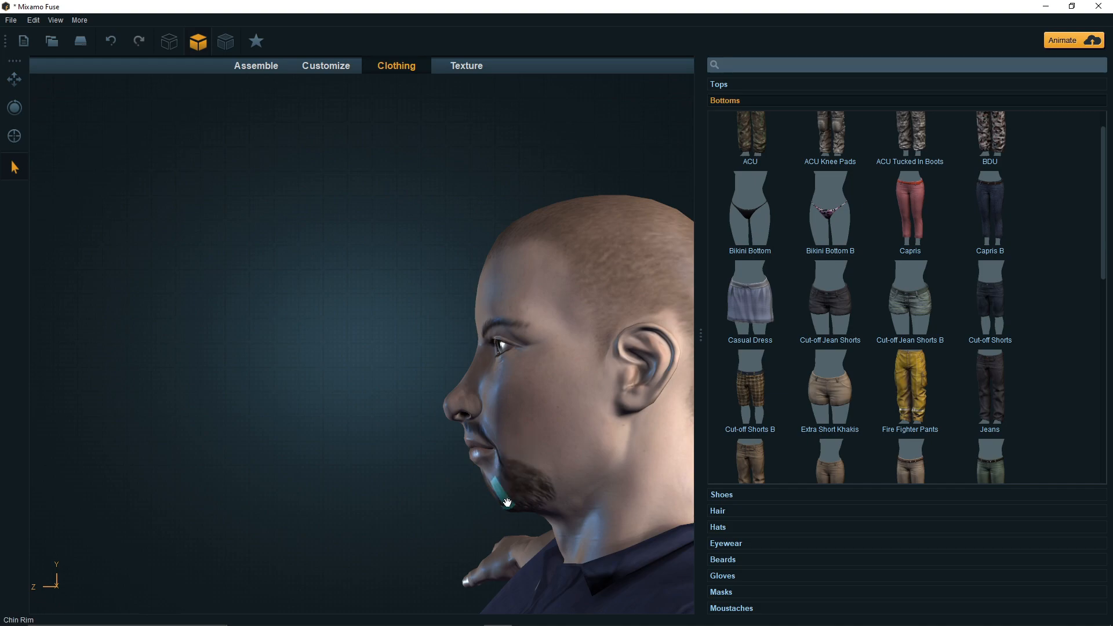
drag(497, 504, 435, 511)
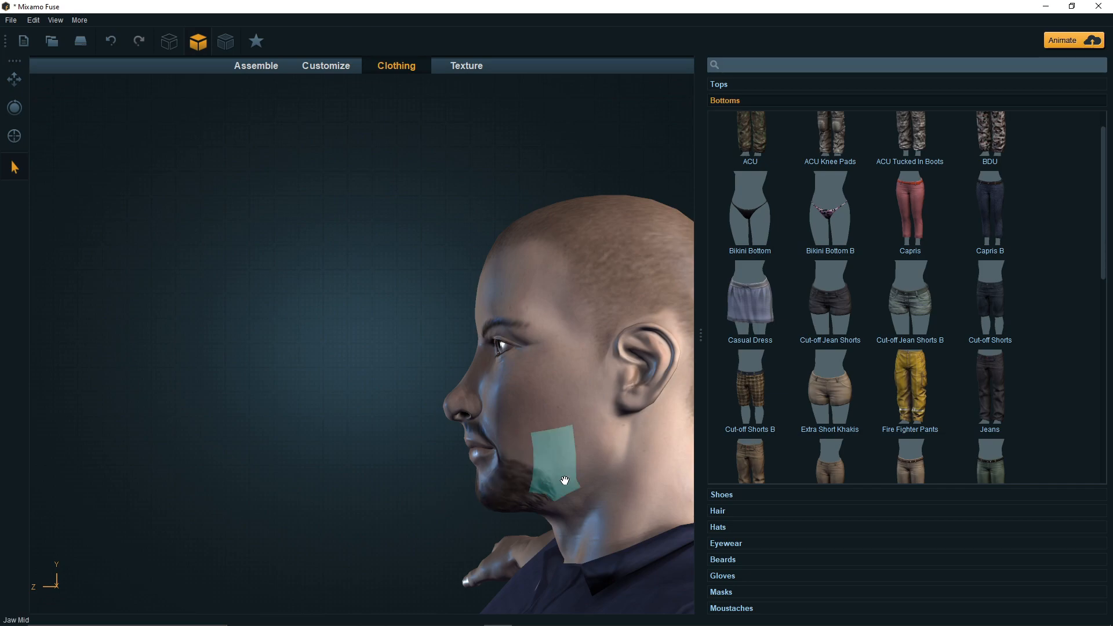
drag(576, 476, 614, 470)
drag(337, 449, 566, 452)
scroll(555, 451, down, 3)
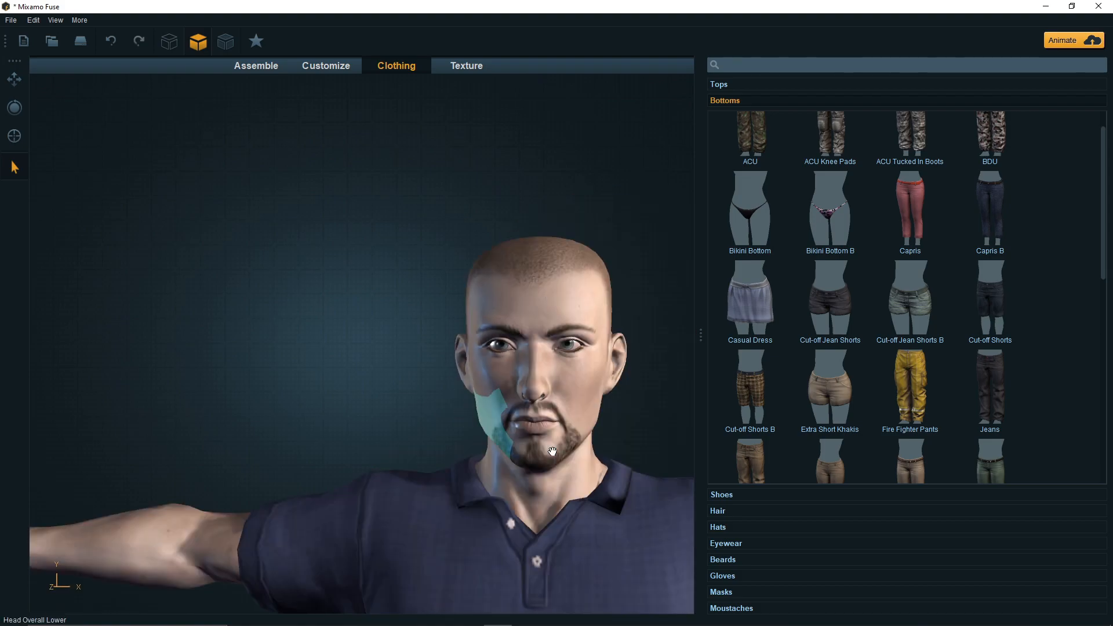
mouse_move(648, 429)
mouse_down()
mouse_move(453, 423)
mouse_move(645, 431)
mouse_up()
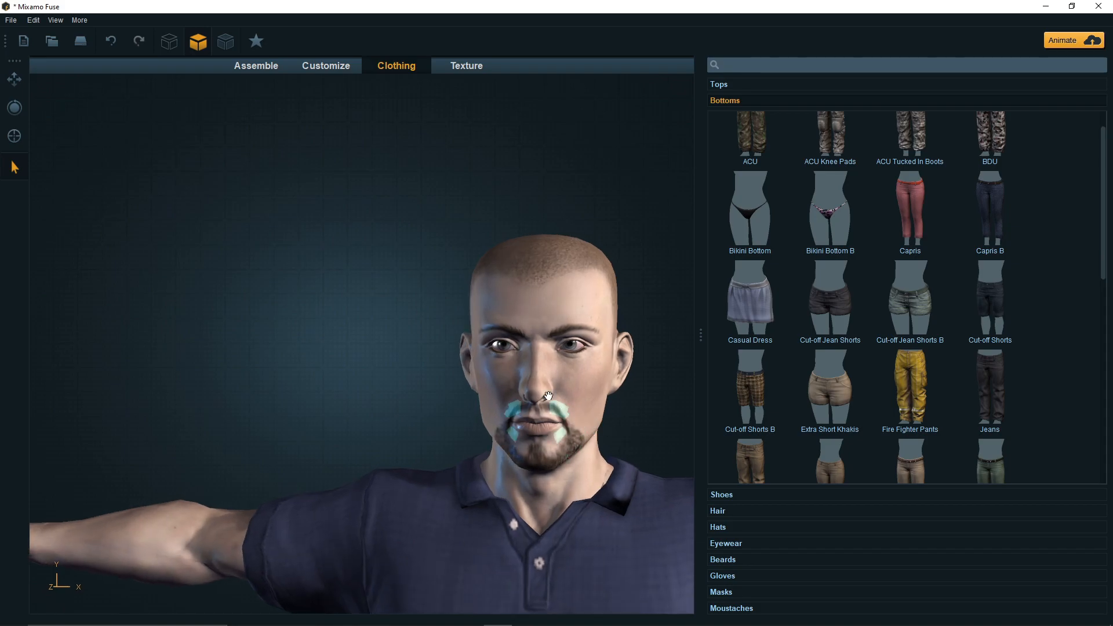
Step: Examine the adjustable eyelid and nose areas of the face up close
scroll(604, 376, up, 3)
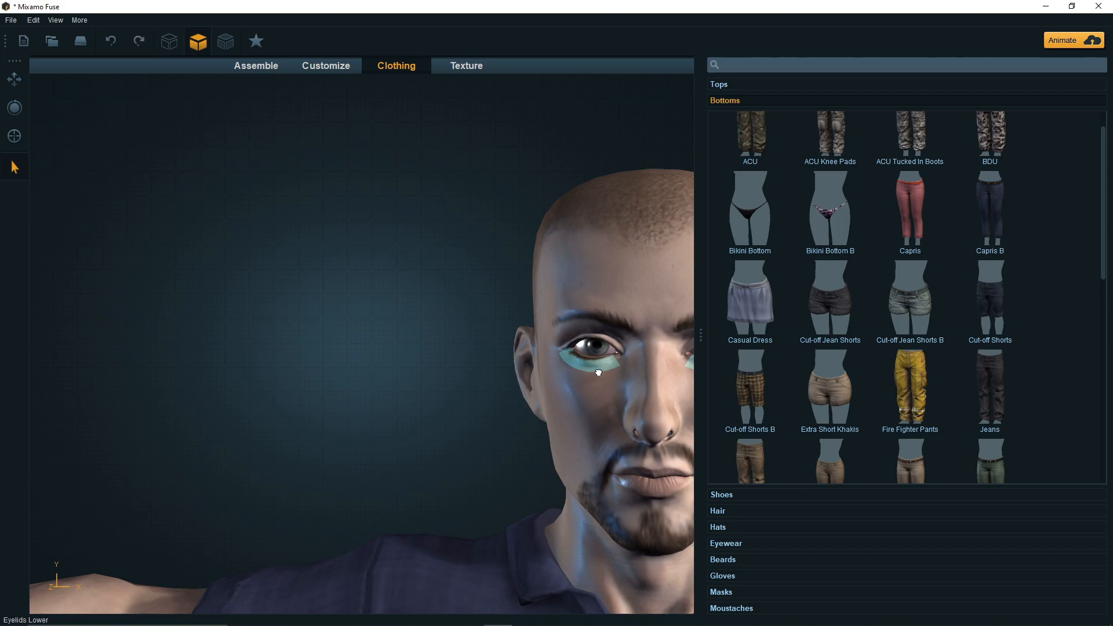
scroll(475, 350, down, 2)
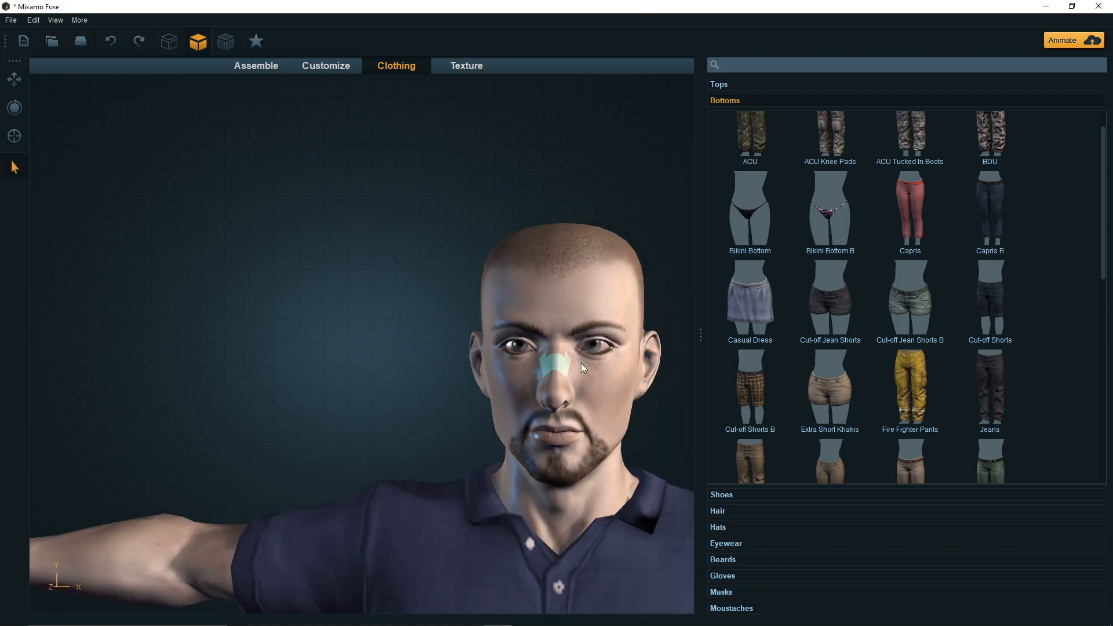
scroll(513, 366, up, 1)
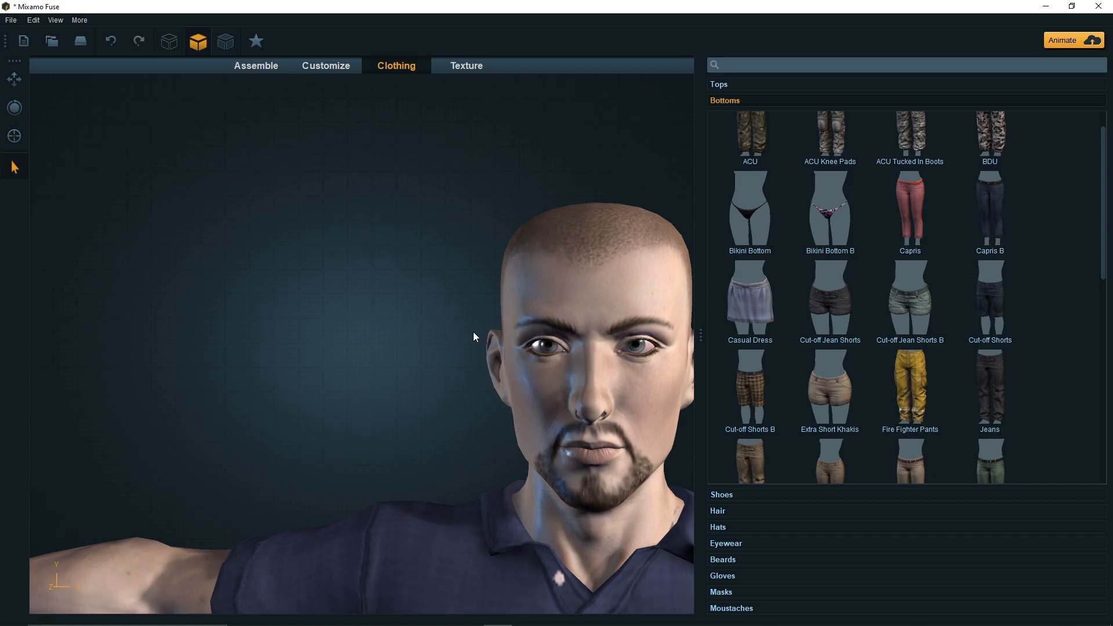
Step: Pull the tip of the nose slightly downward in the side view and check the face from the front, the side and further away
scroll(510, 348, down, 1)
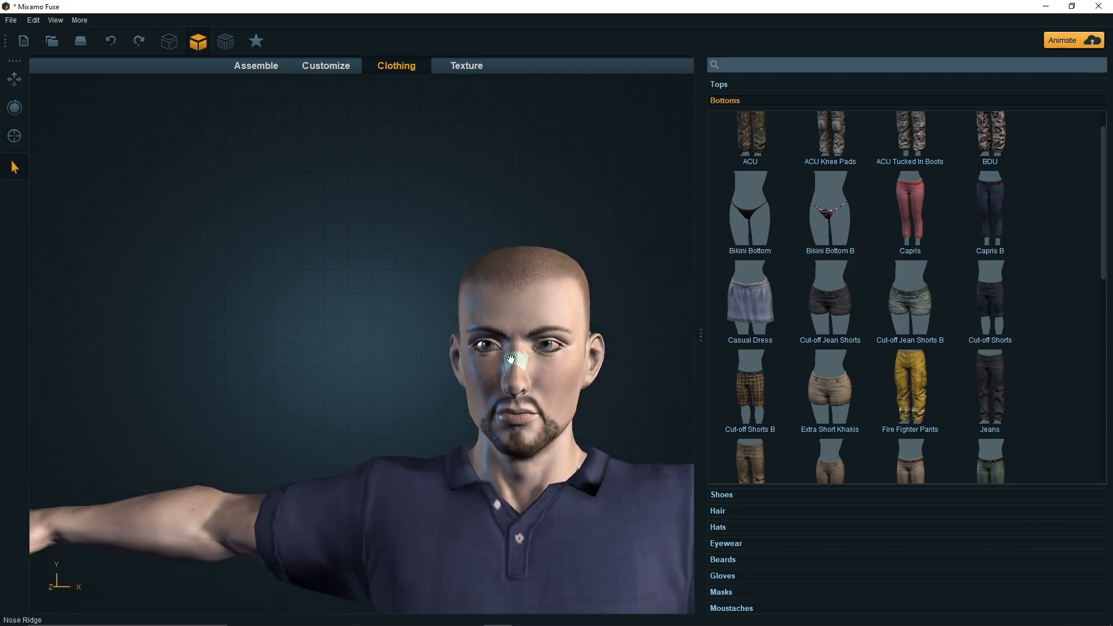
right_drag(607, 402, 806, 395)
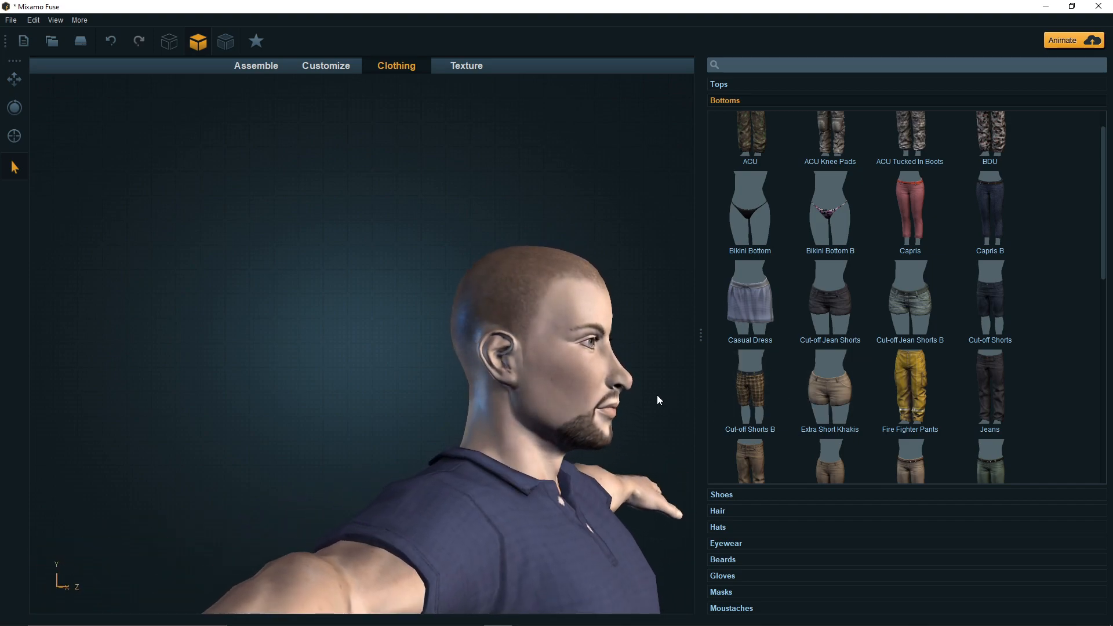
drag(631, 381, 632, 392)
drag(651, 353, 508, 348)
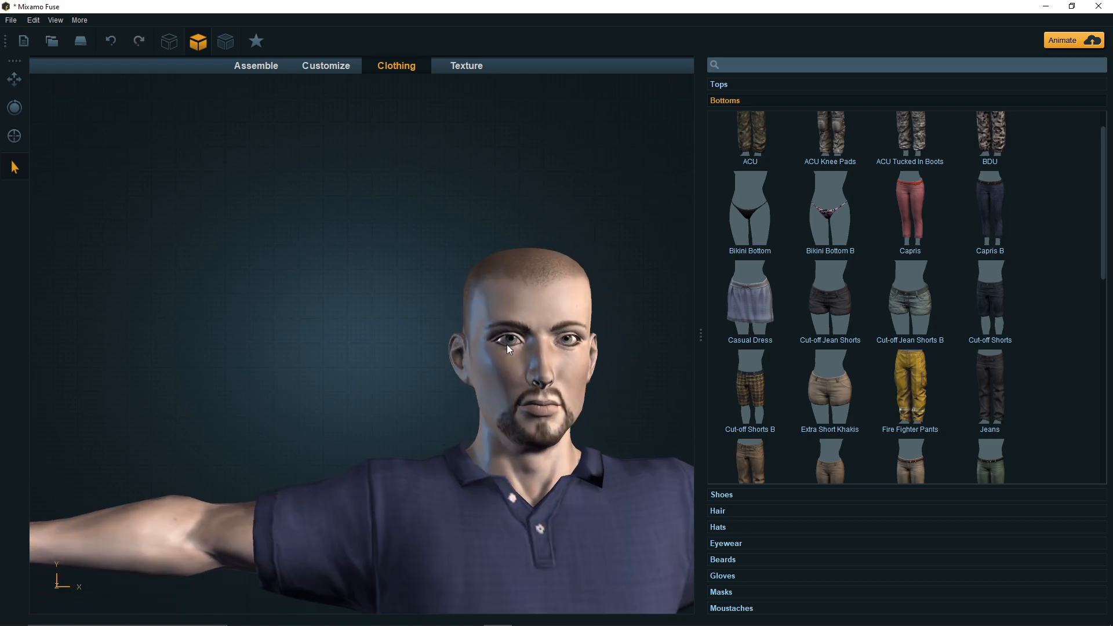
scroll(508, 348, up, 3)
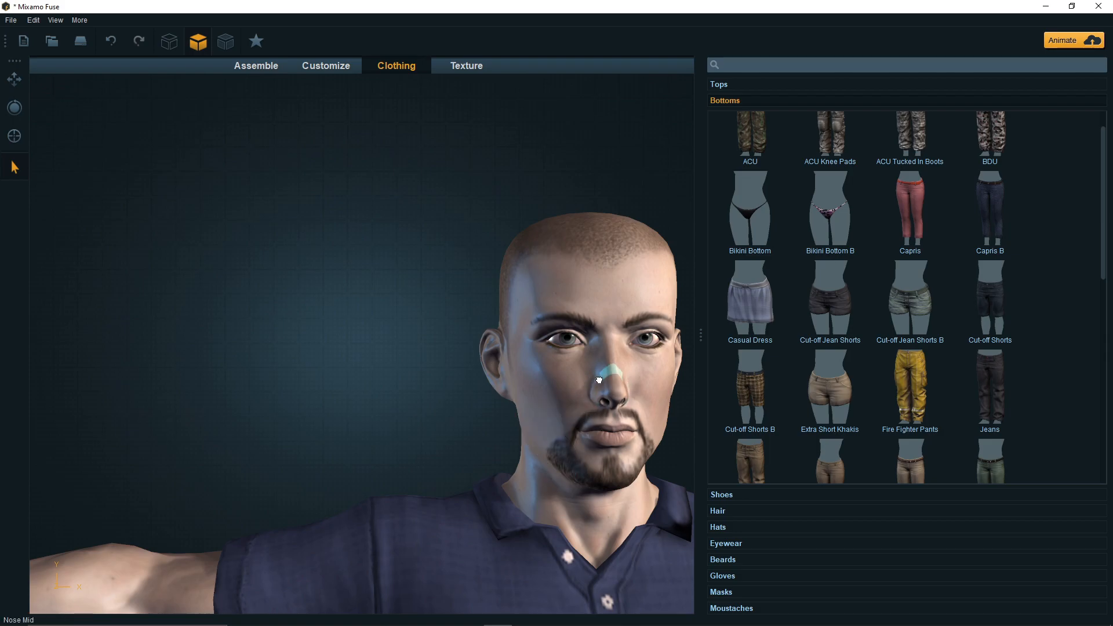
right_drag(676, 396, 457, 394)
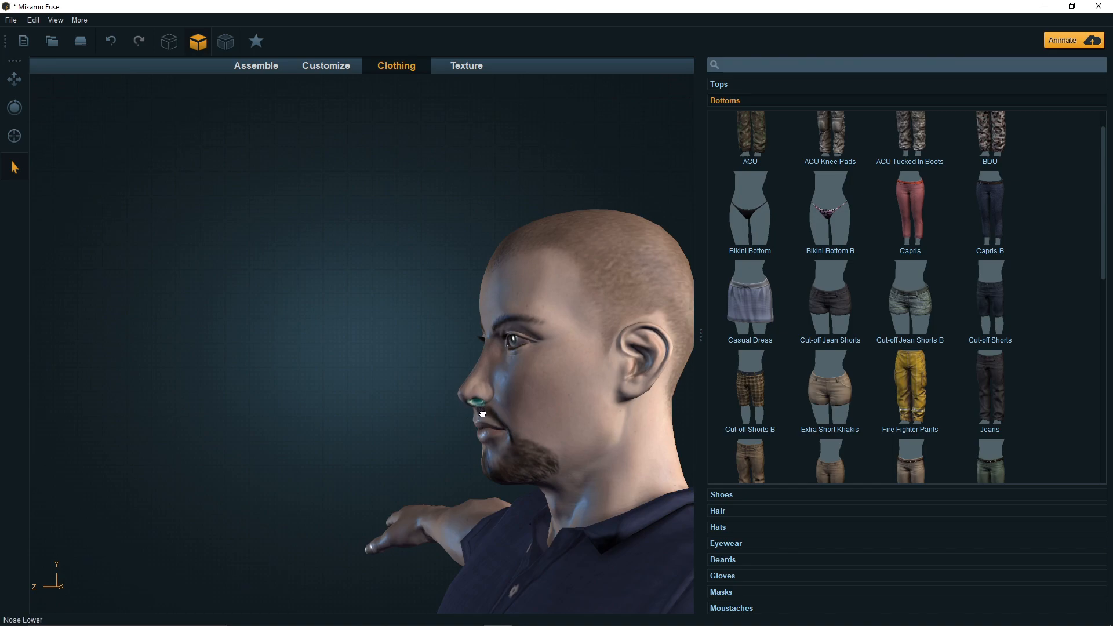
right_drag(437, 387, 621, 380)
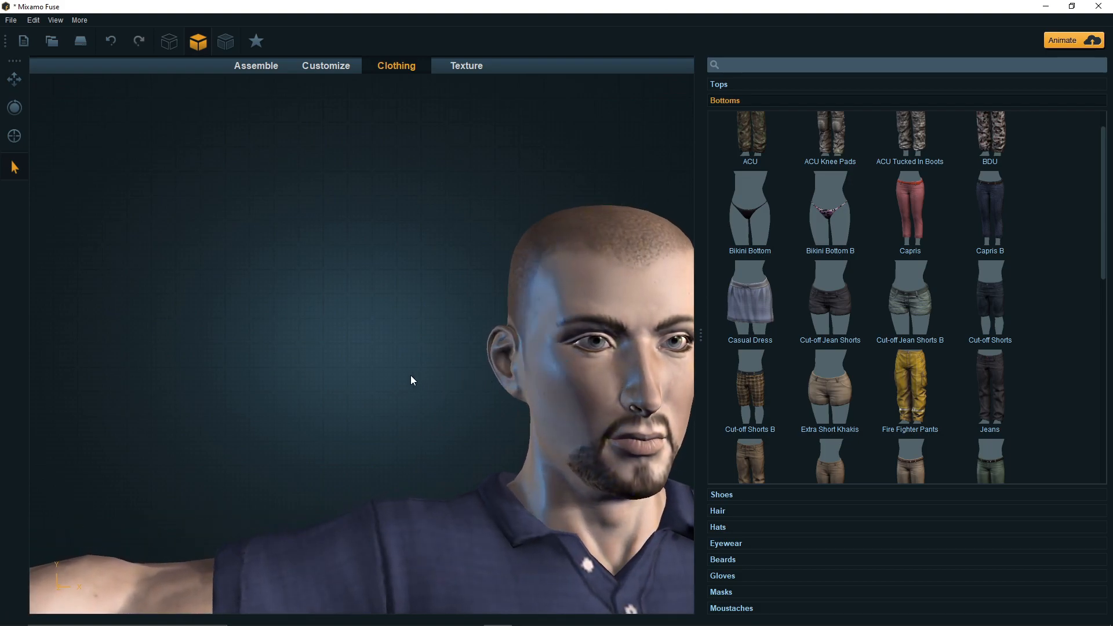
scroll(411, 380, down, 5)
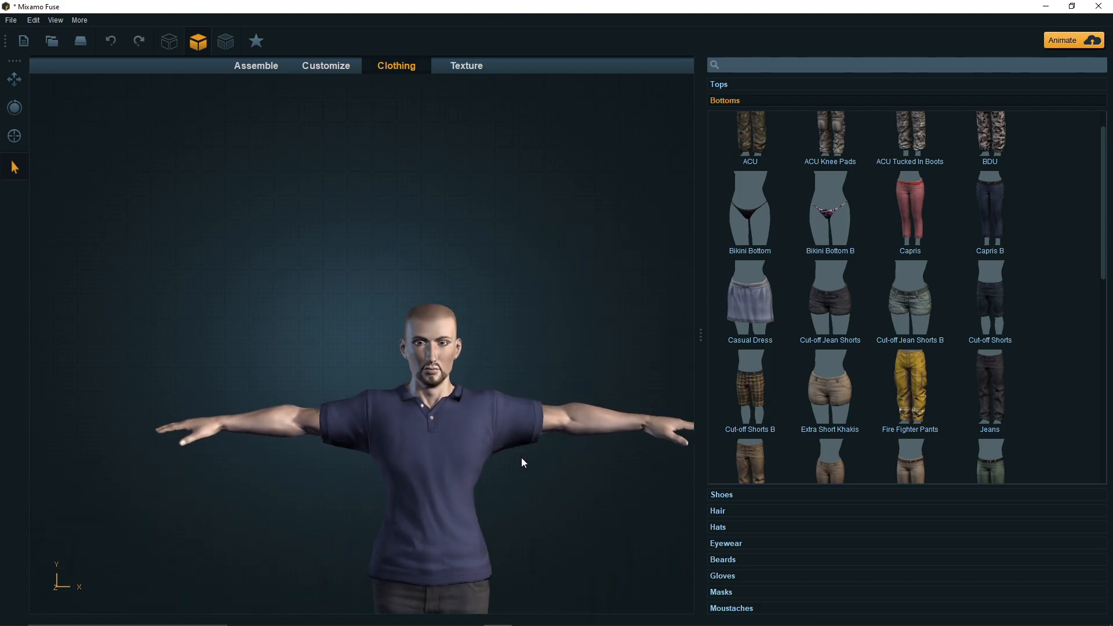
right_drag(531, 459, 452, 453)
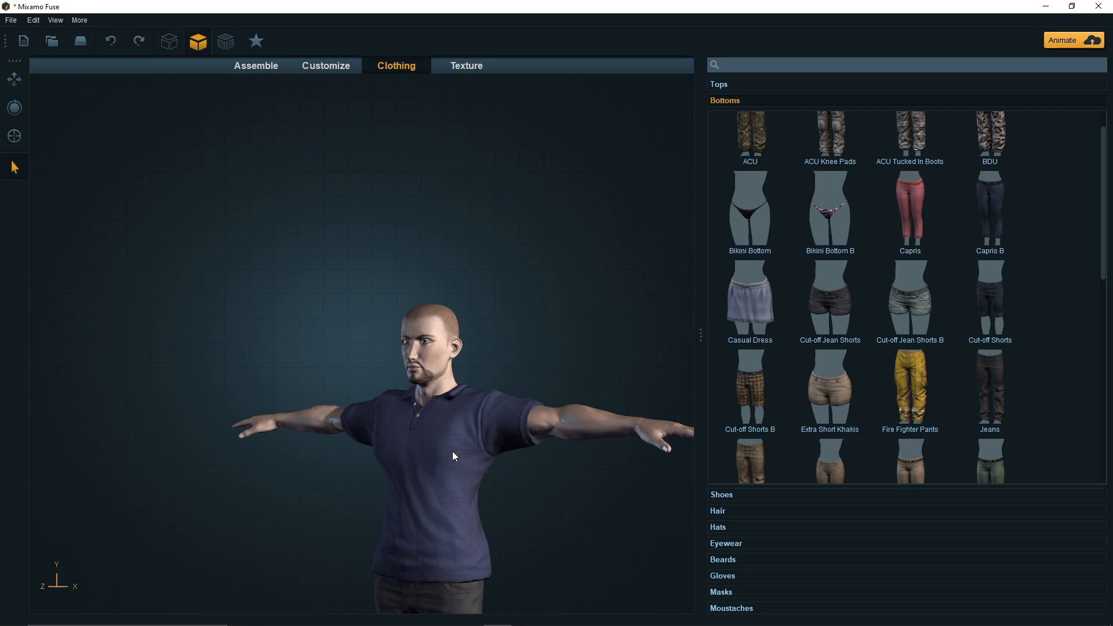
Step: Browse the hairstyles available in the Hair category
click(738, 514)
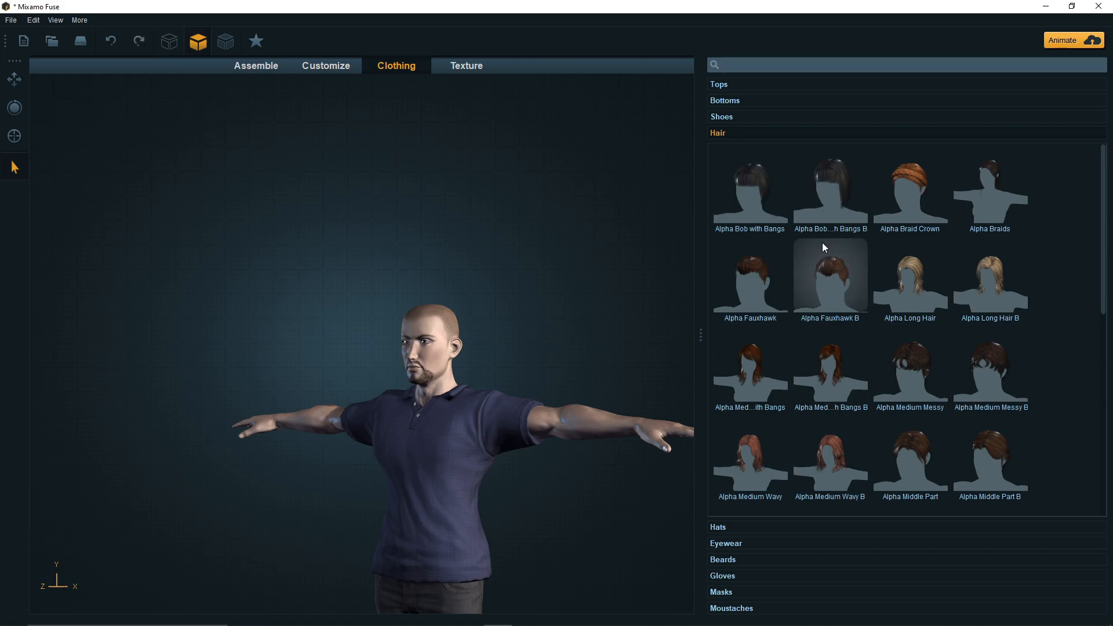
scroll(907, 359, down, 1)
scroll(941, 322, down, 2)
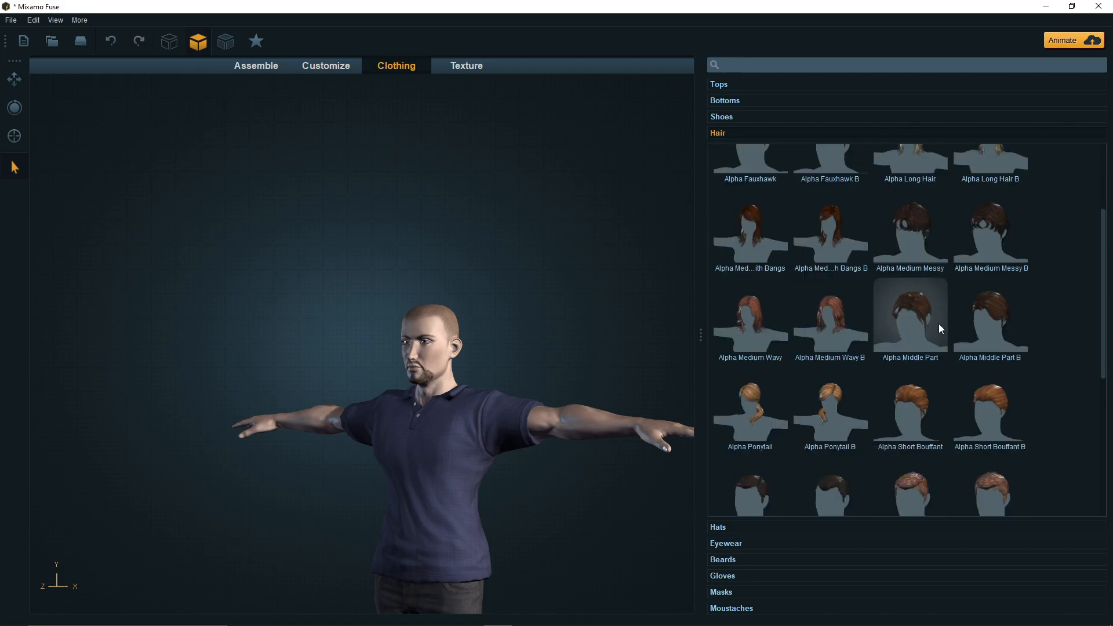
scroll(938, 324, down, 2)
scroll(937, 325, down, 1)
scroll(936, 323, up, 1)
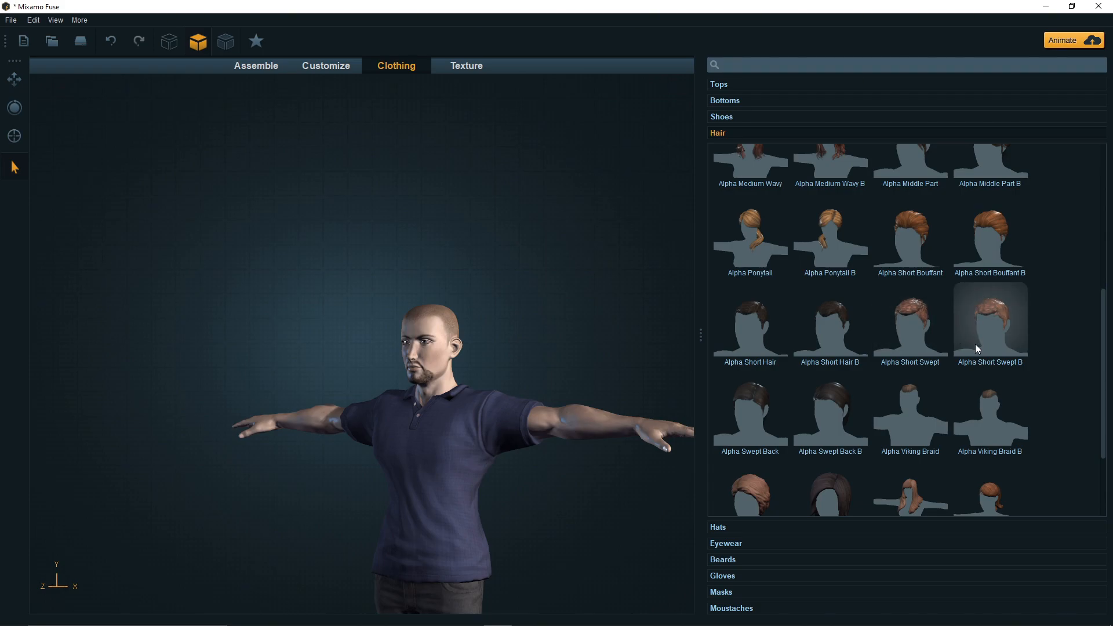
scroll(951, 347, down, 3)
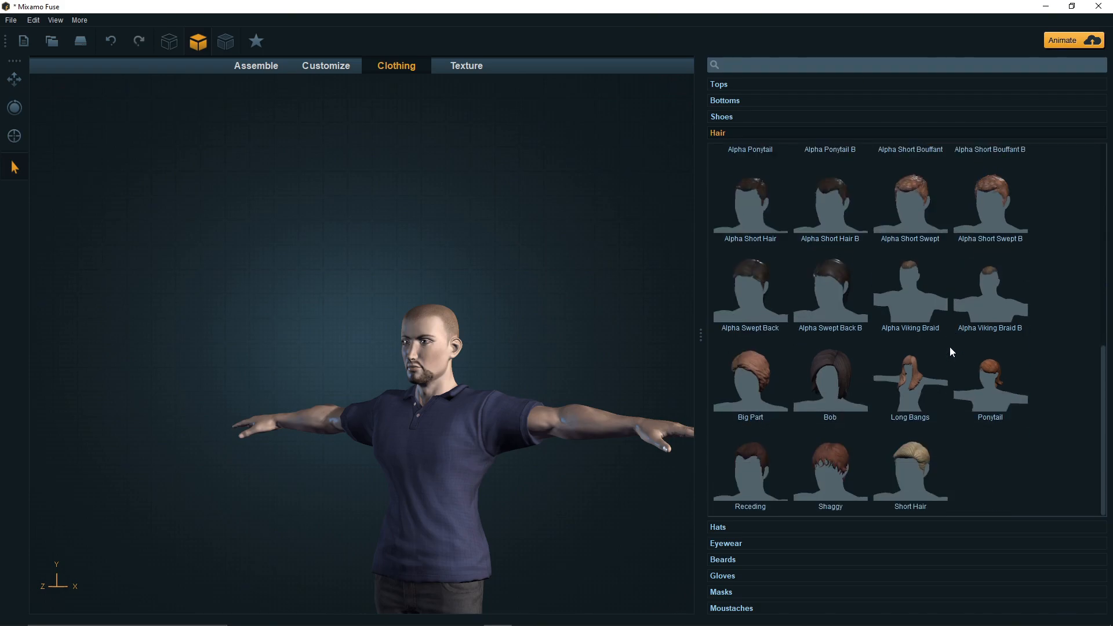
scroll(941, 403, up, 2)
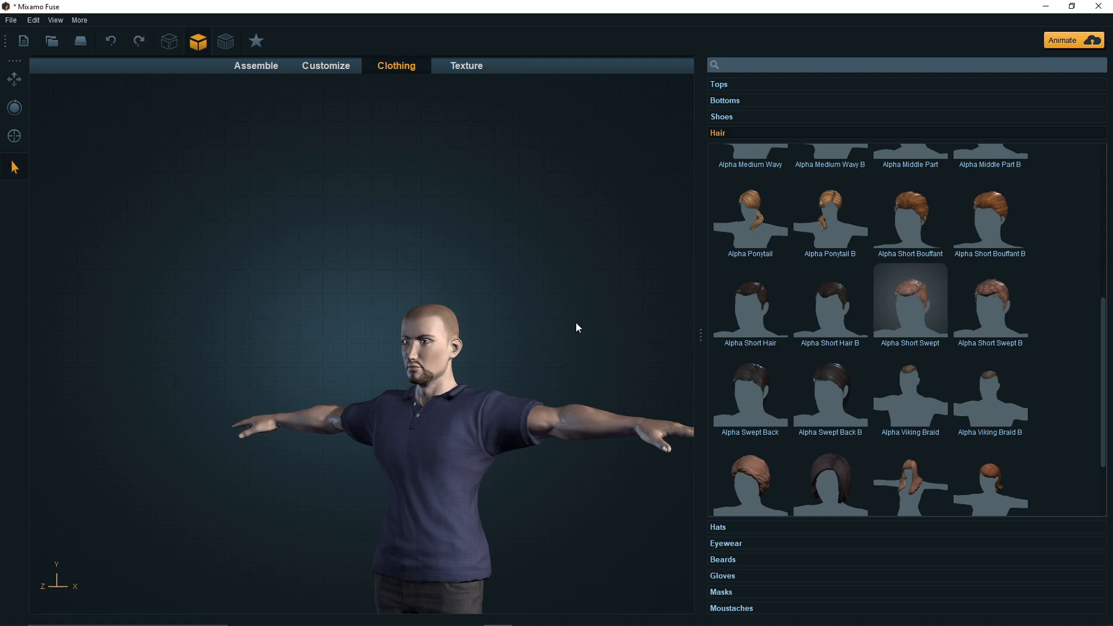
Step: Try the Alpha Short Swept, Alpha Short Swept B and Alpha Short Hair hairstyles on the character, viewing the head up close
middle_drag(575, 322, 472, 322)
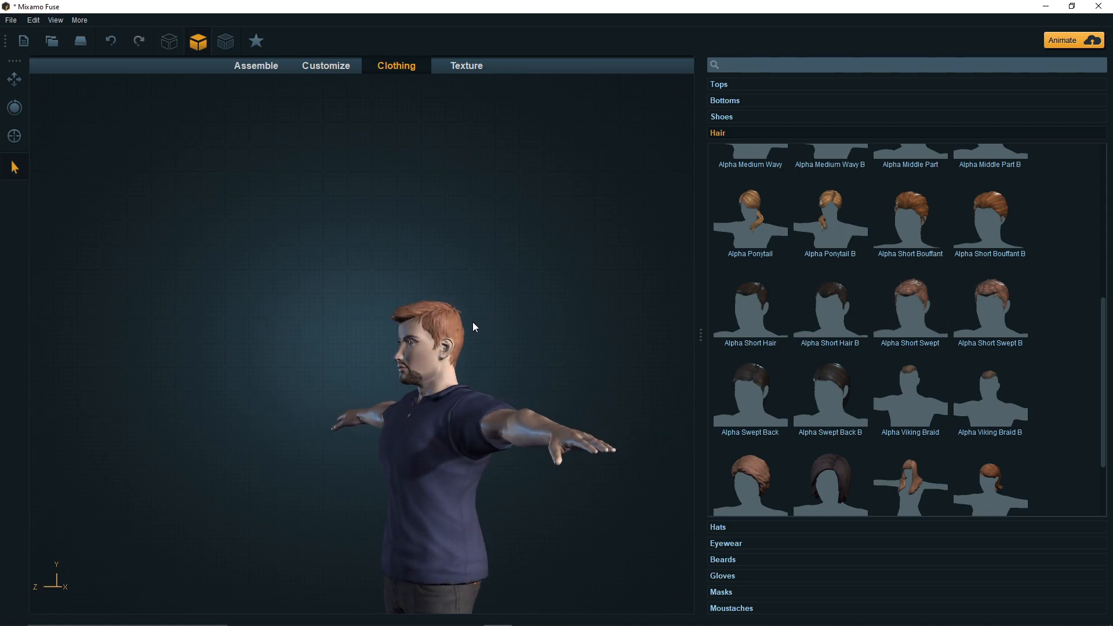
scroll(473, 322, up, 5)
middle_drag(666, 305, 623, 369)
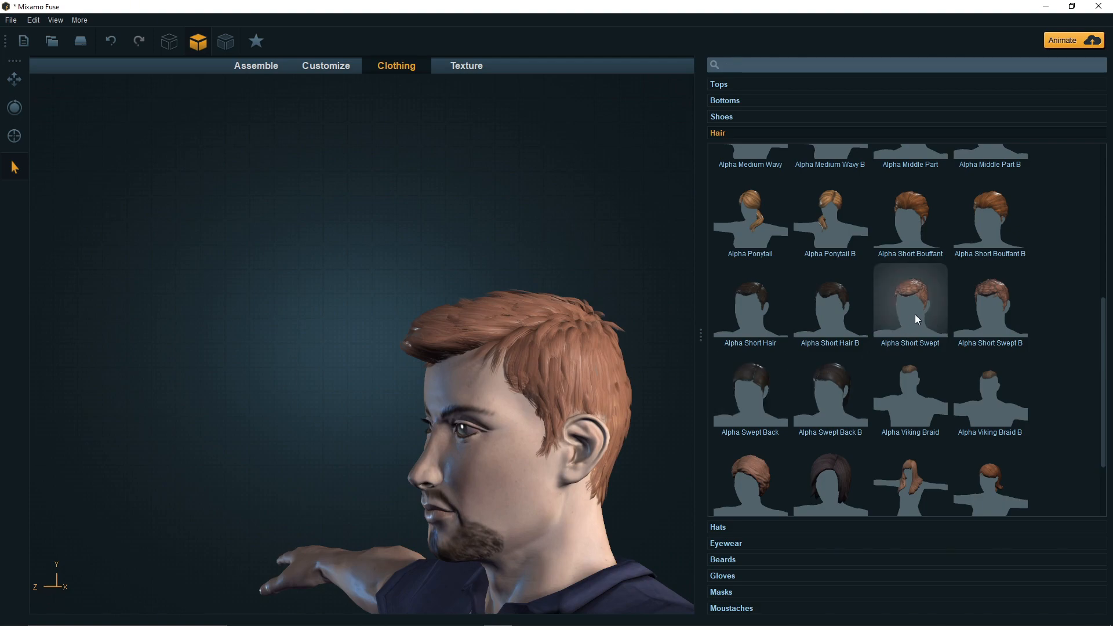
click(1000, 312)
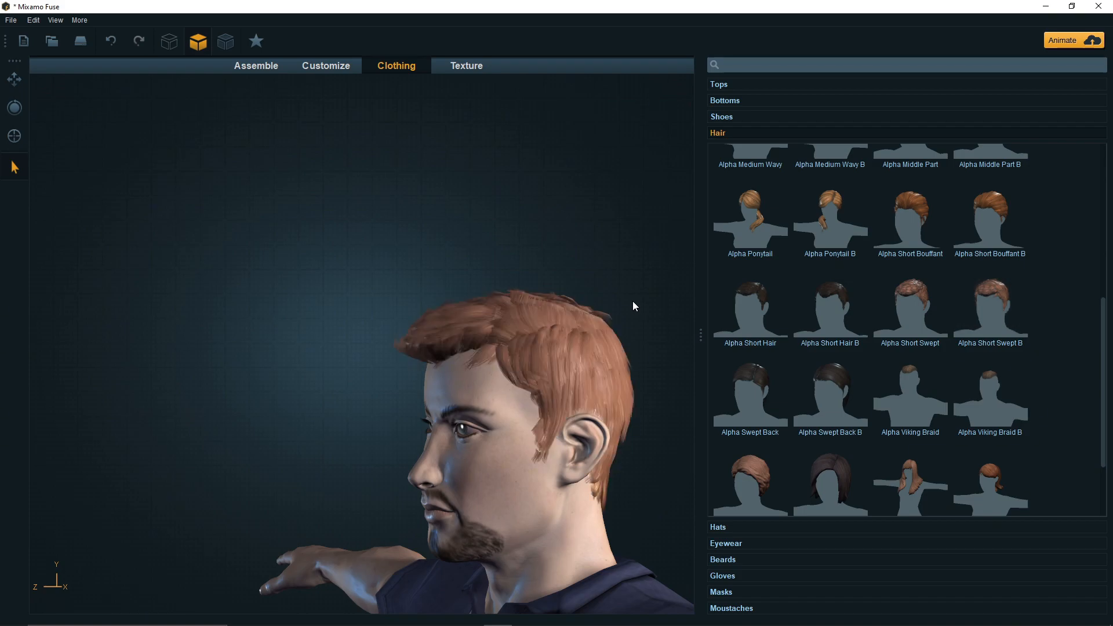
click(749, 305)
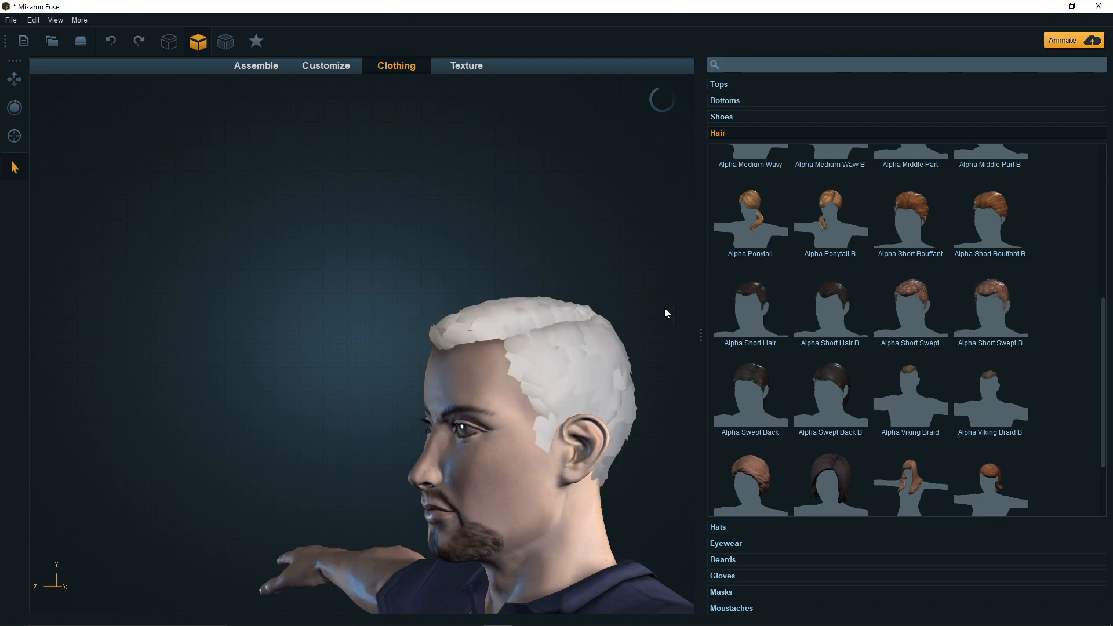
drag(510, 269, 358, 308)
Step: Try the Alpha Swept Back B and Alpha Swept Back hairstyles and view them from both sides of the head
click(814, 383)
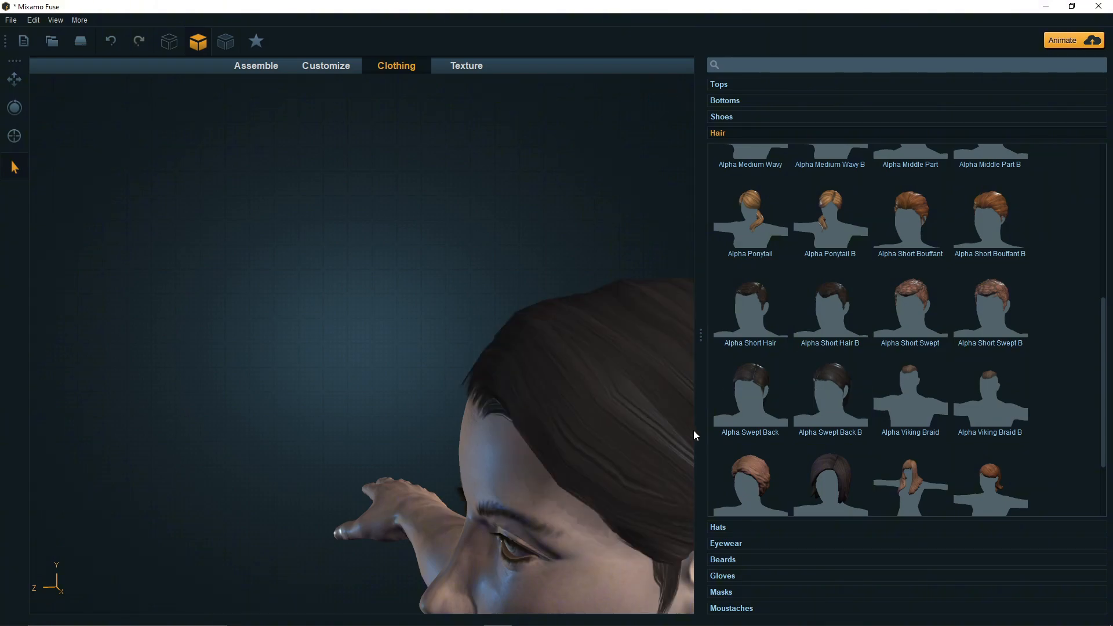
drag(652, 415, 485, 368)
drag(649, 449, 226, 423)
scroll(344, 416, up, 5)
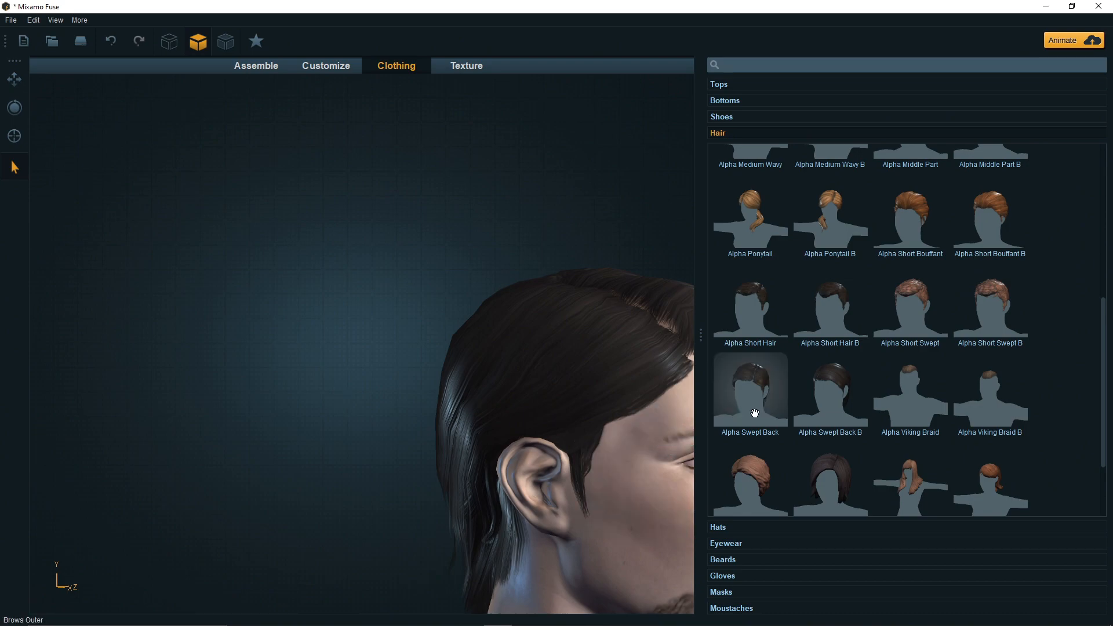
click(750, 383)
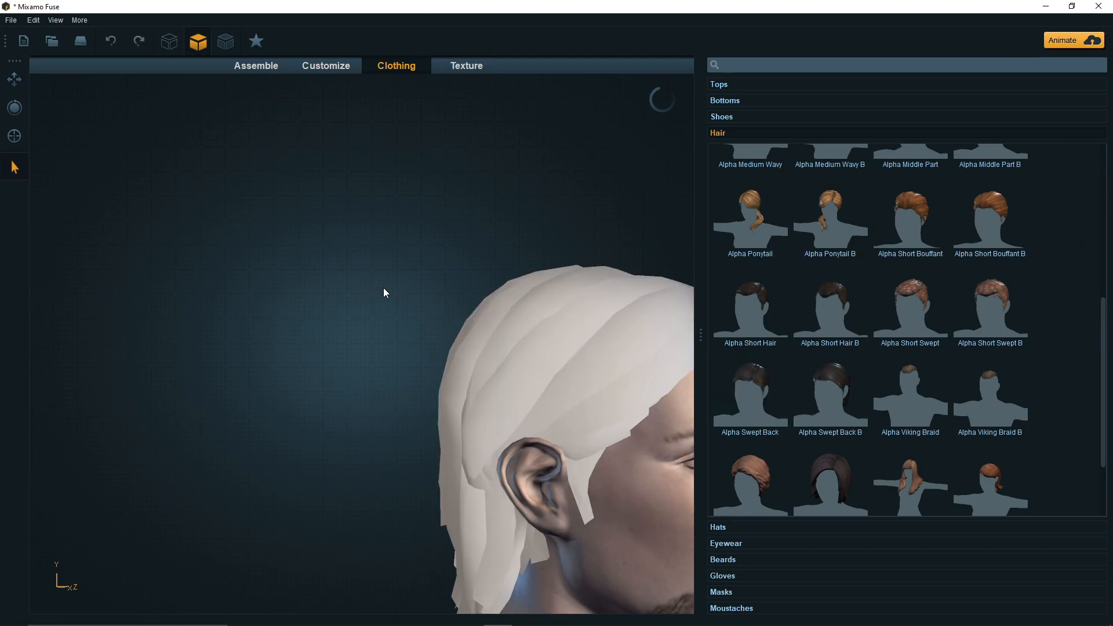
drag(358, 296, 827, 298)
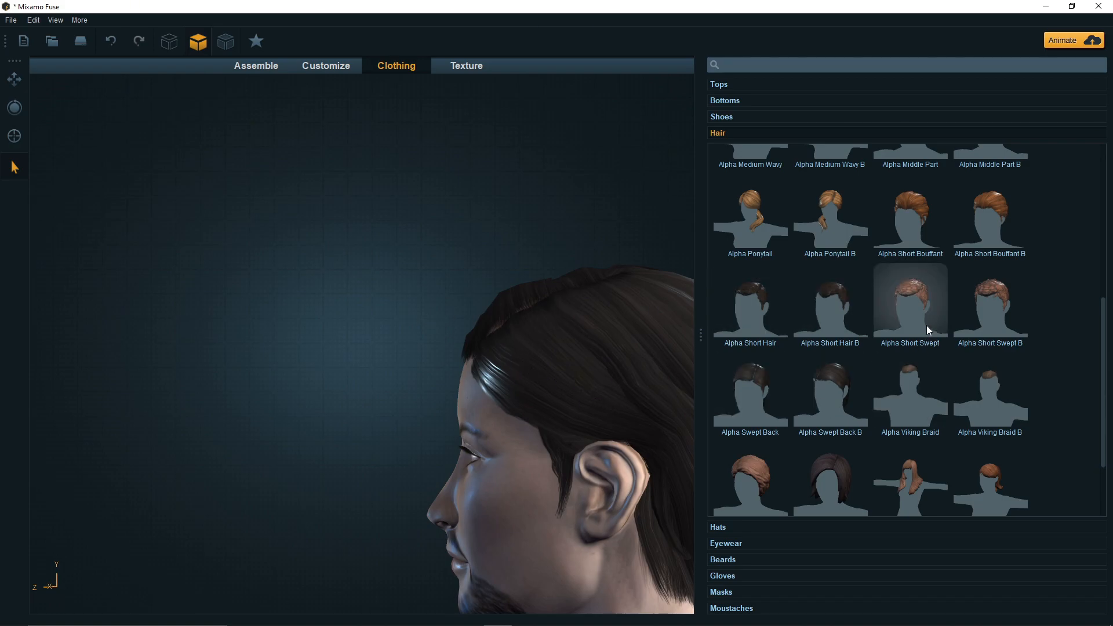
Step: Try the Shaggy and Receding hairstyles on the character
scroll(922, 334, down, 1)
click(829, 479)
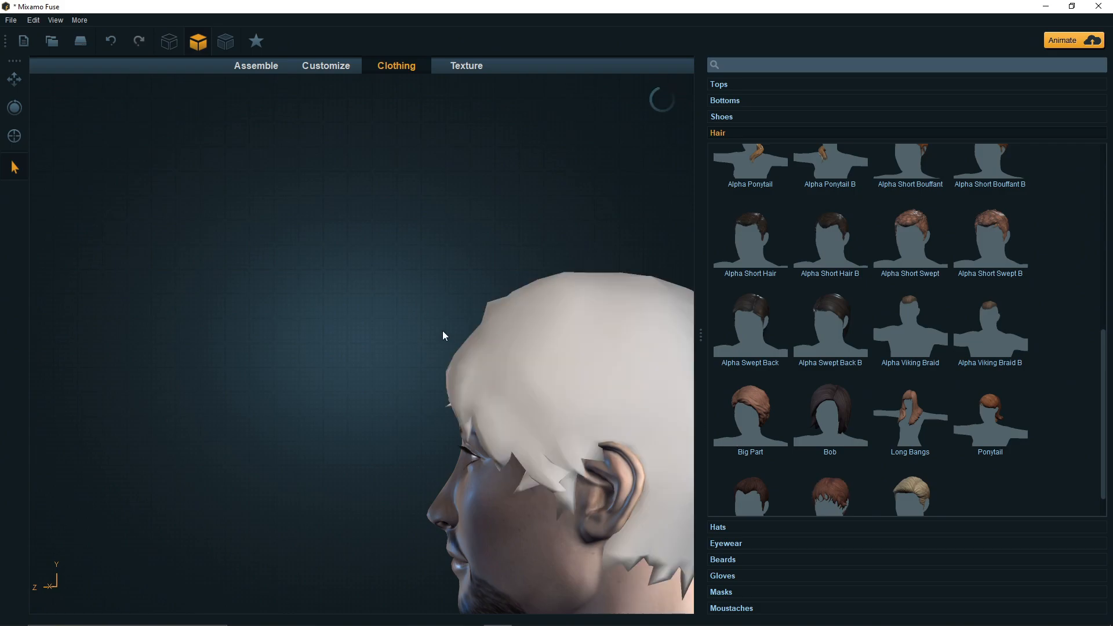
drag(401, 315, 580, 360)
click(748, 484)
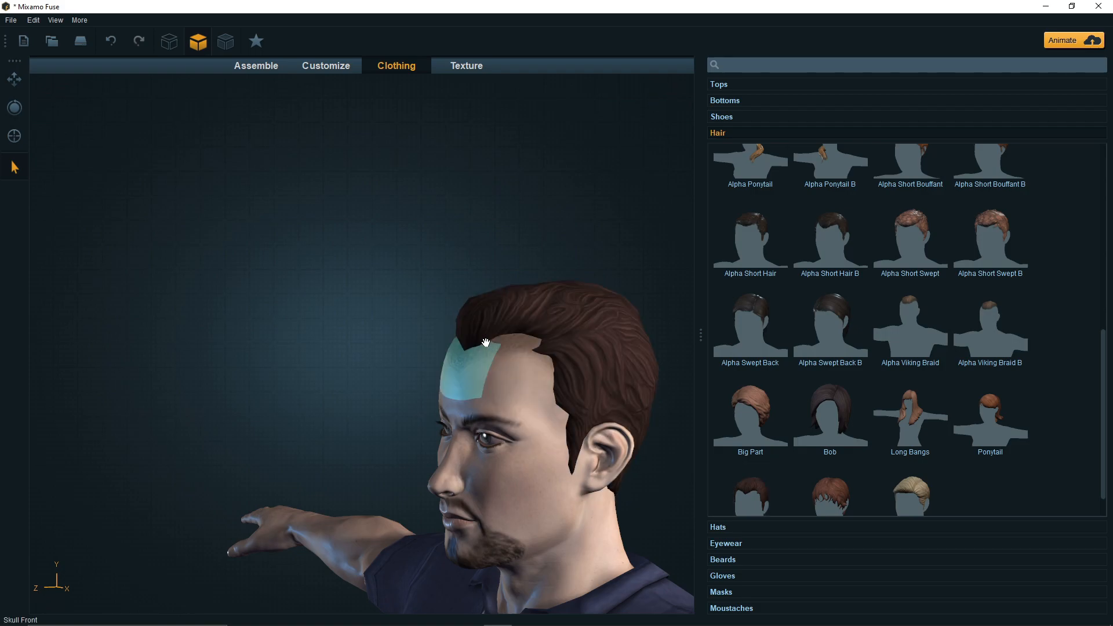
Step: Try the Alpha Ponytail hairstyle and view it from the side
scroll(880, 448, down, 1)
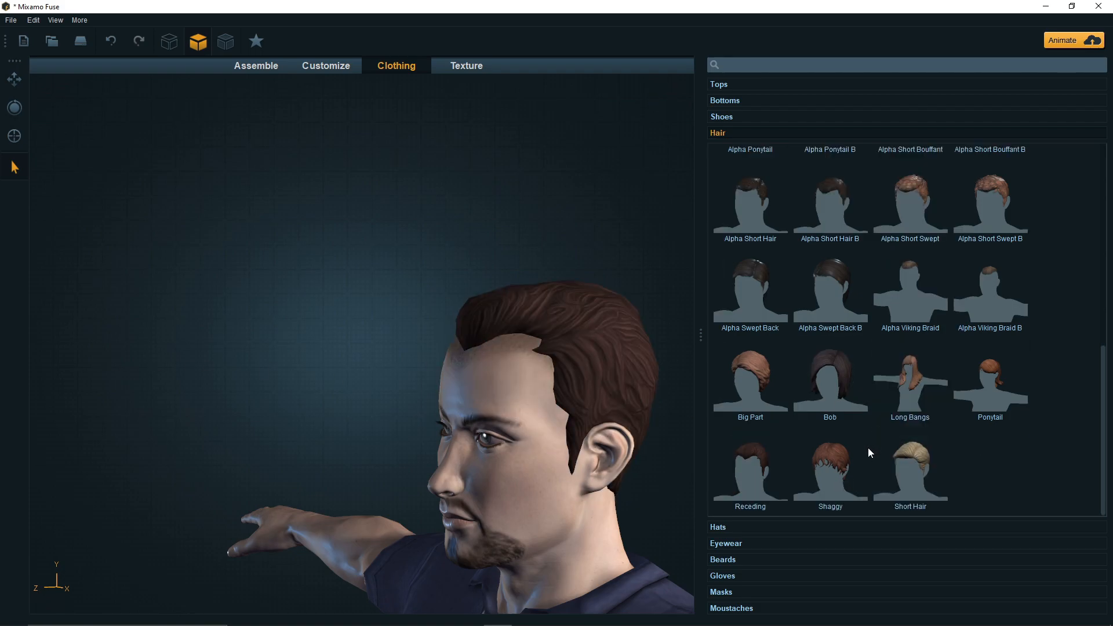
scroll(868, 448, up, 5)
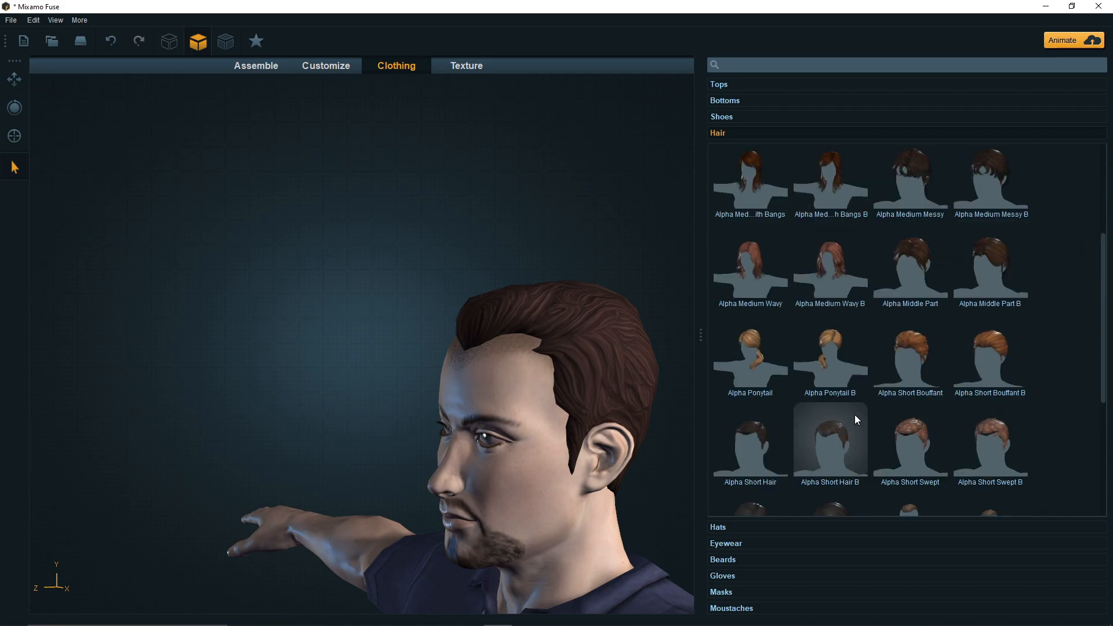
scroll(859, 408, up, 2)
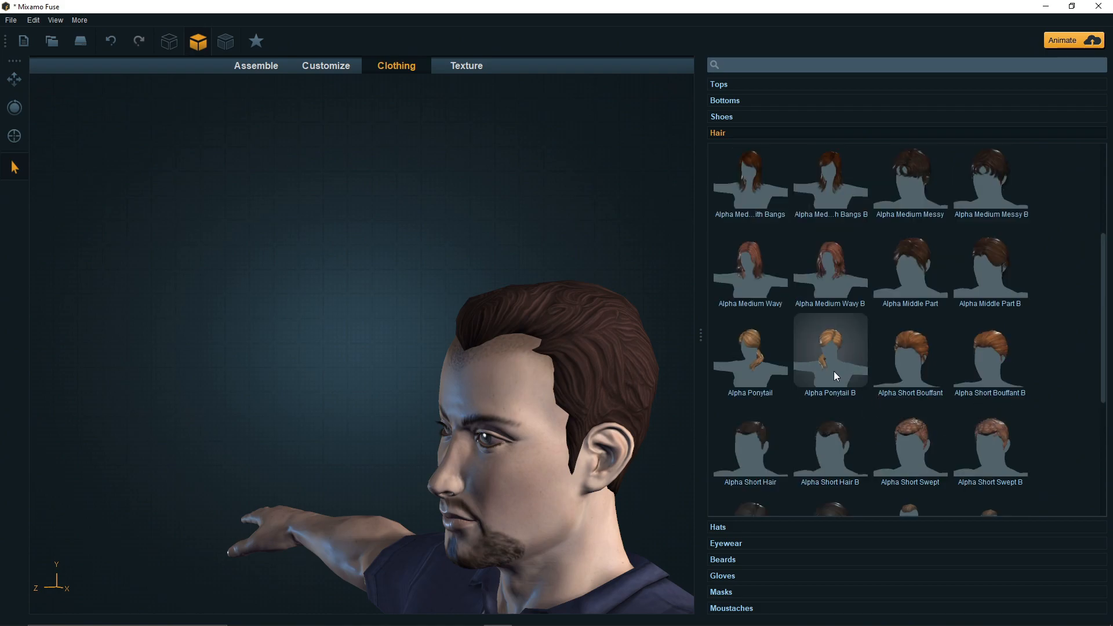
click(721, 346)
right_drag(374, 328, 625, 333)
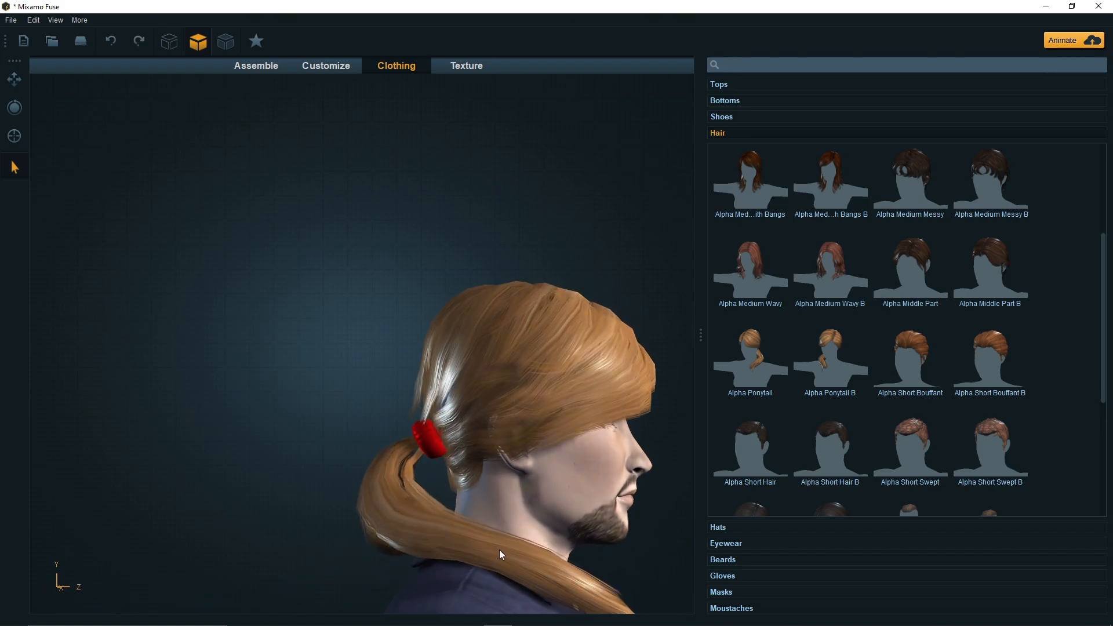
Step: Try the Alpha Fauxhawk B hairstyle and view it from the front
scroll(818, 343, up, 1)
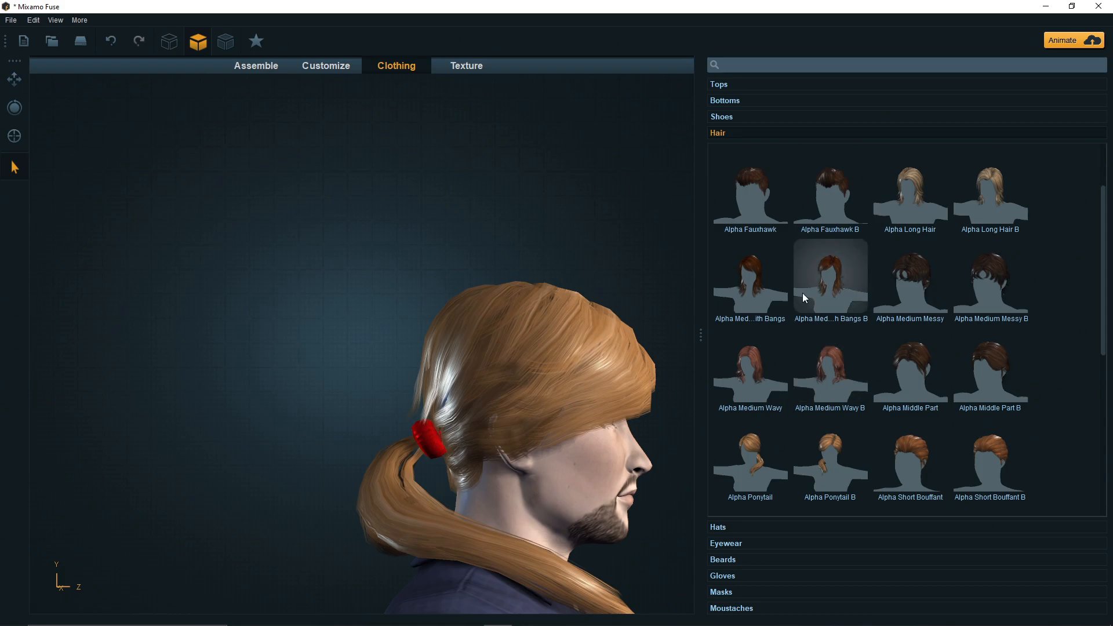
click(812, 208)
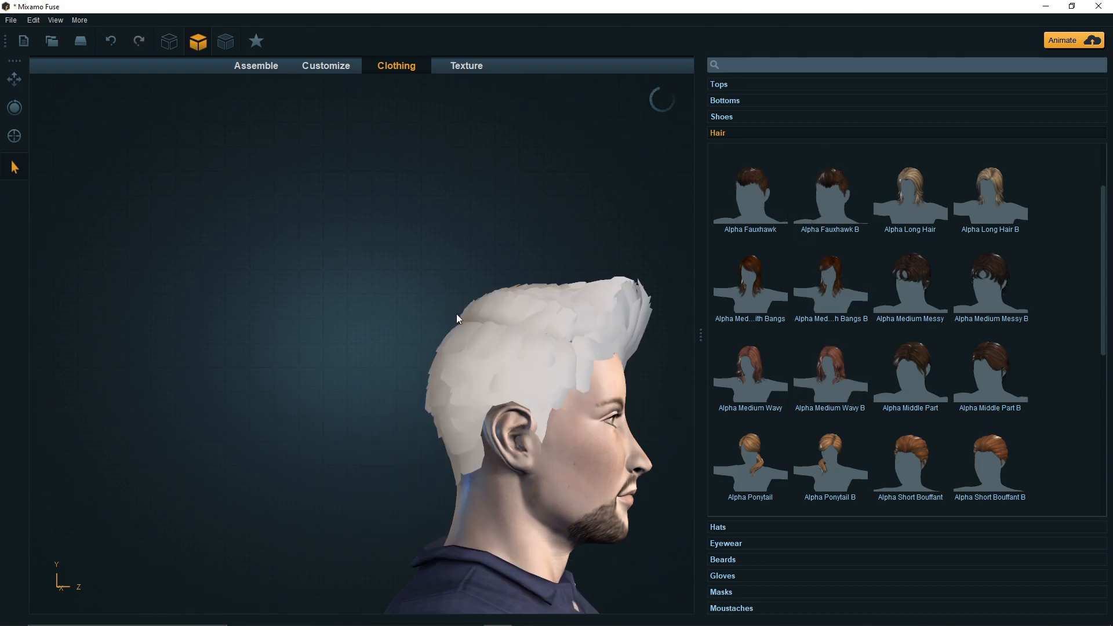
drag(252, 314, 138, 323)
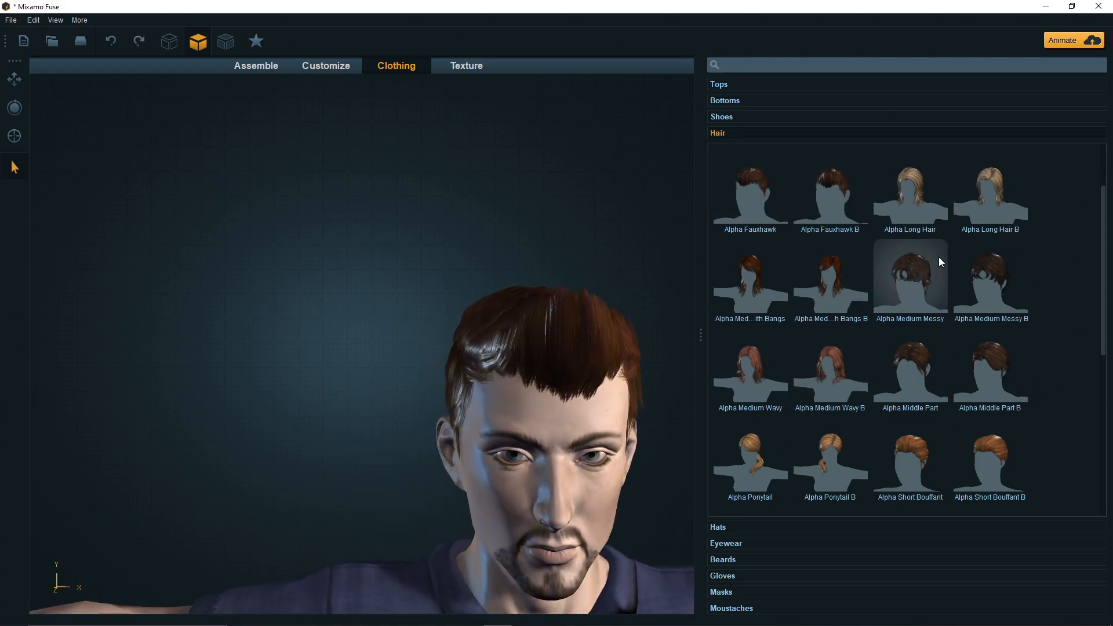
Step: Give the character the Alpha Fauxhawk hairstyle and check it up close from the side and on the full body
click(746, 294)
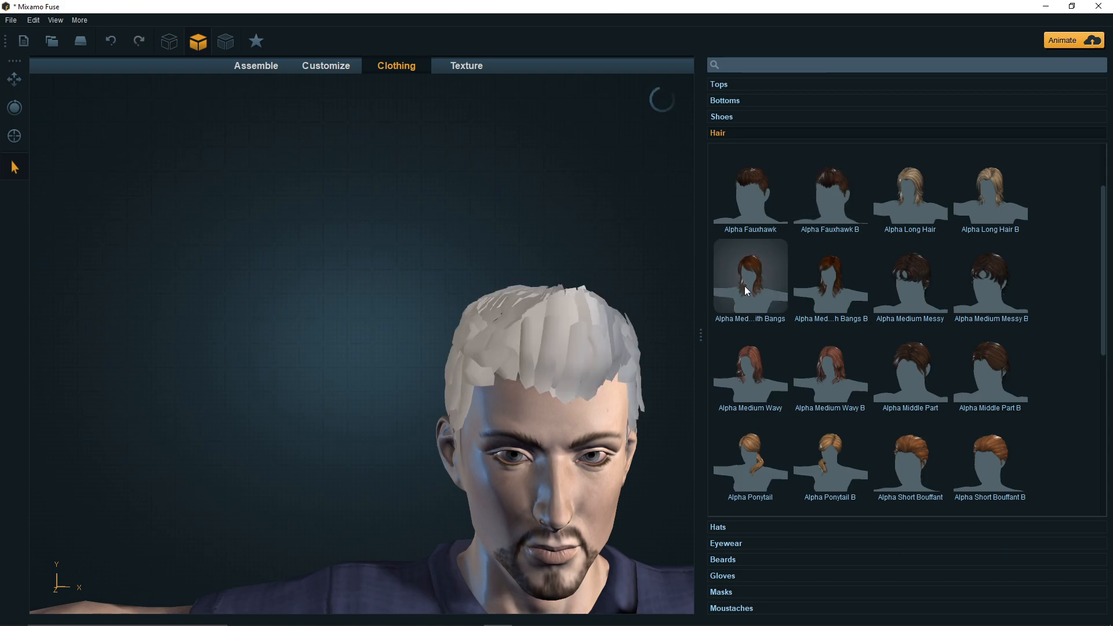
drag(638, 294, 402, 294)
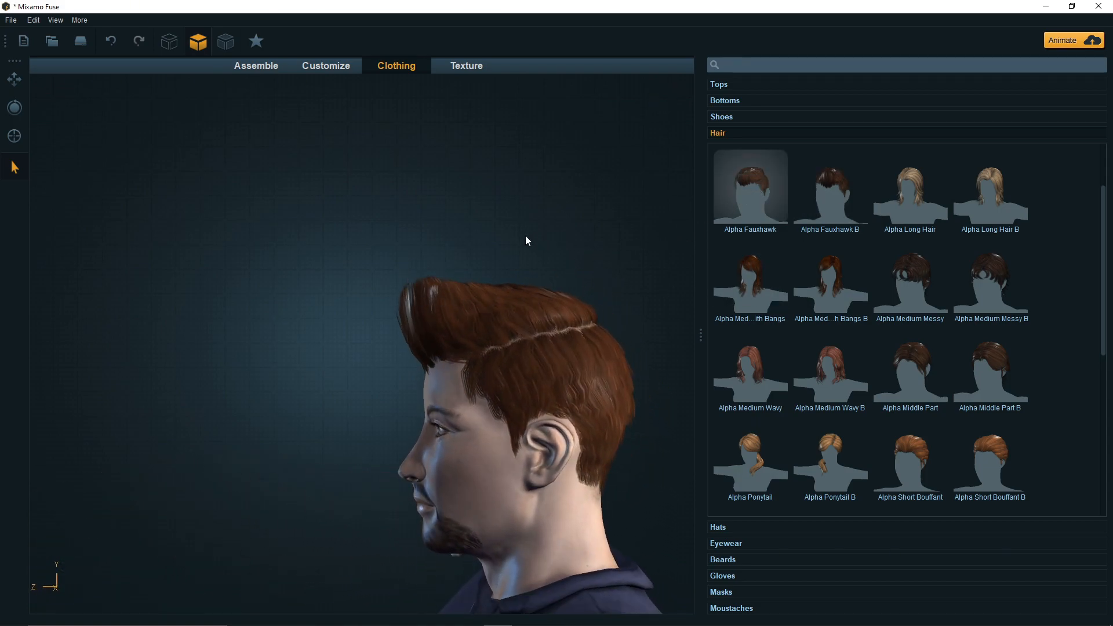
drag(492, 214, 469, 242)
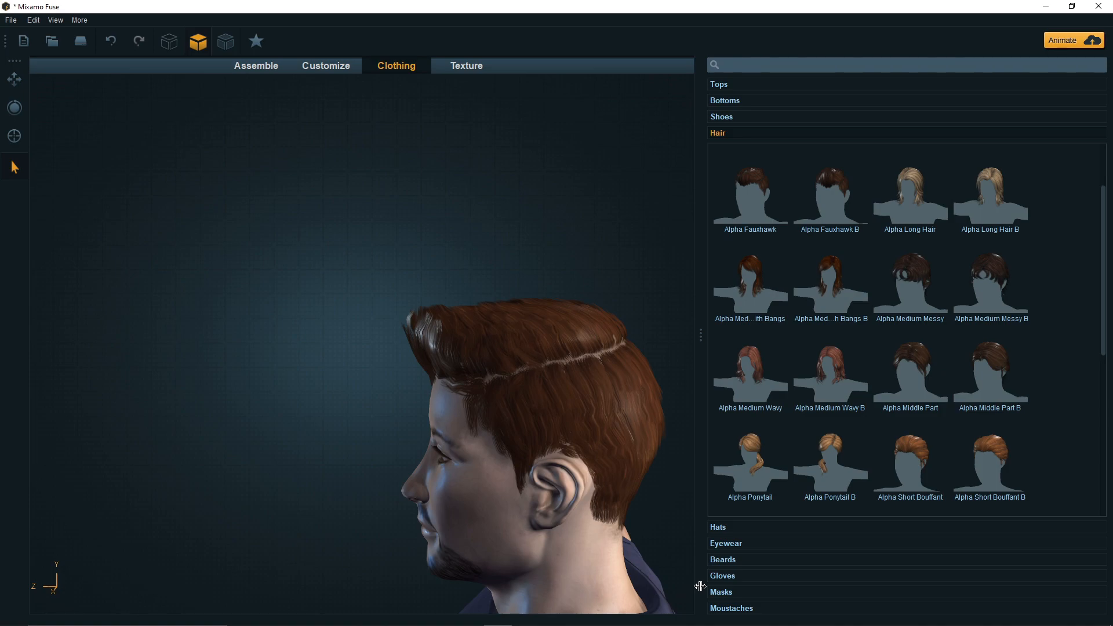
scroll(502, 482, down, 10)
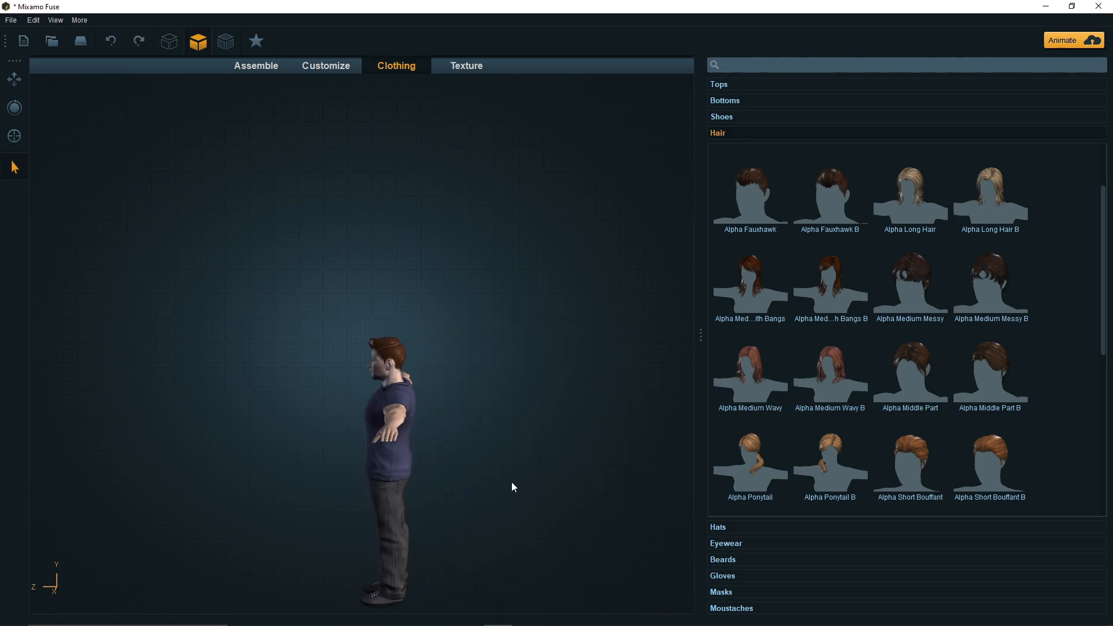
middle_drag(512, 482, 706, 465)
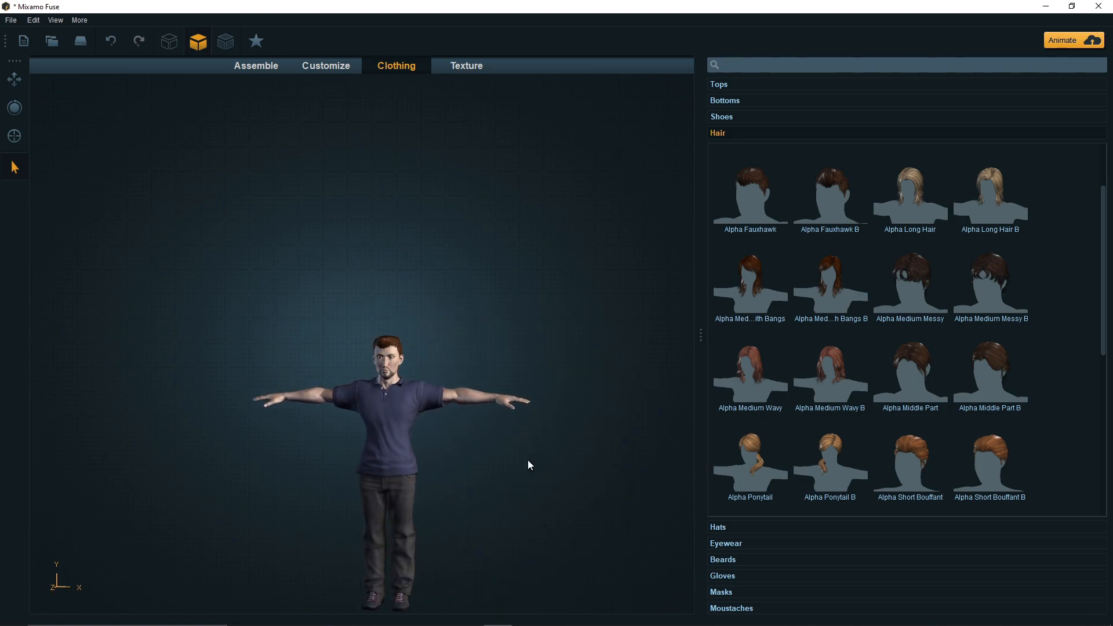
Step: Open the hair for texture editing and set its texture resolution to 1024 x 1024
scroll(527, 461, up, 10)
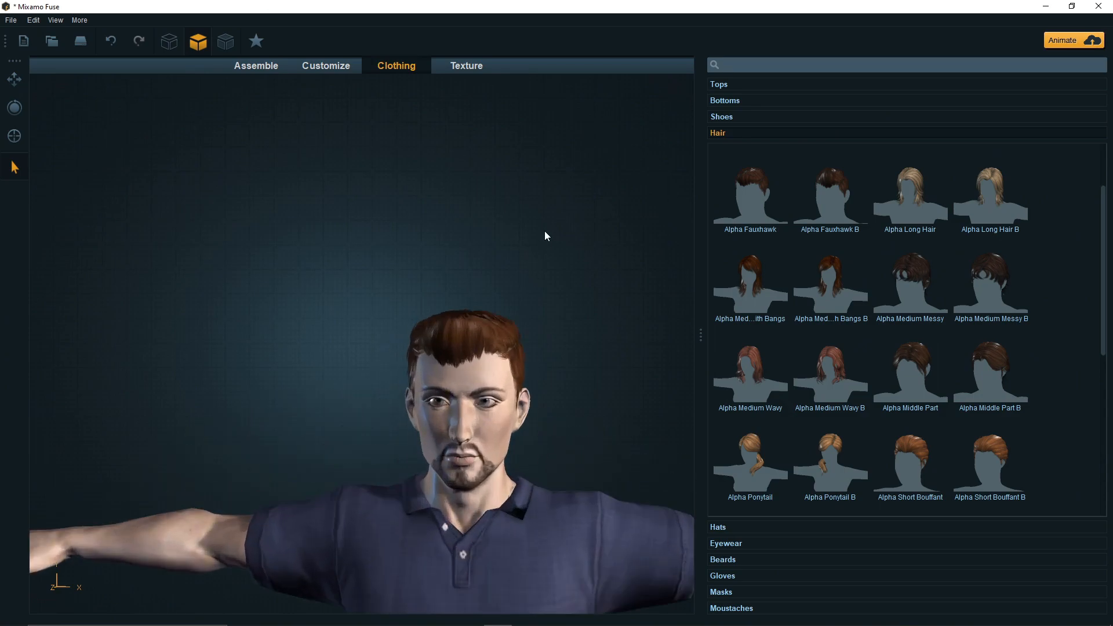
click(474, 69)
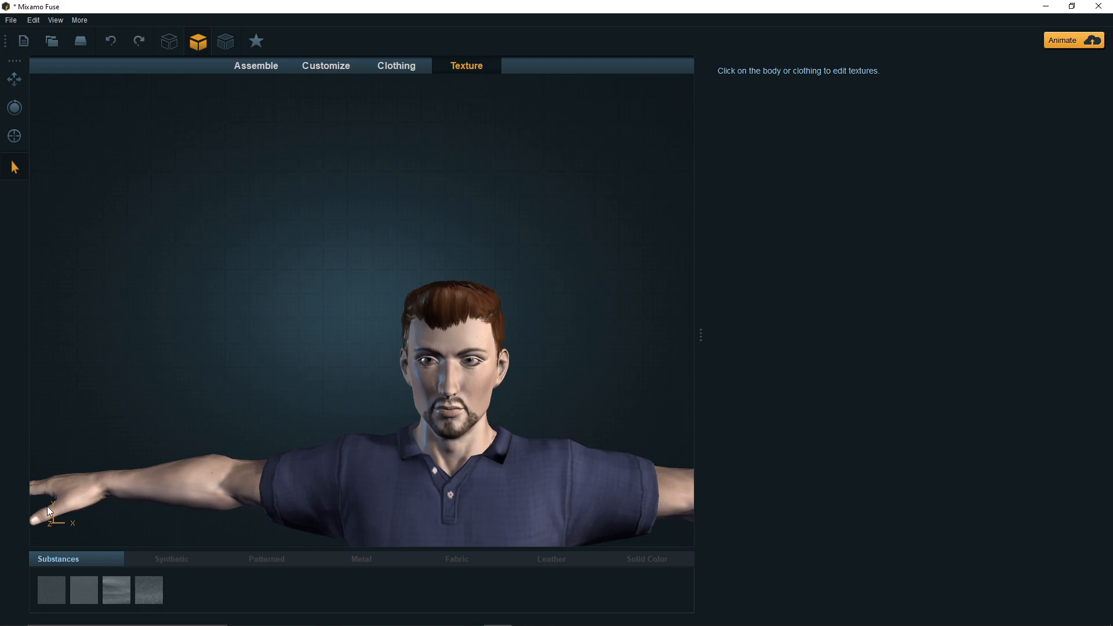
click(449, 304)
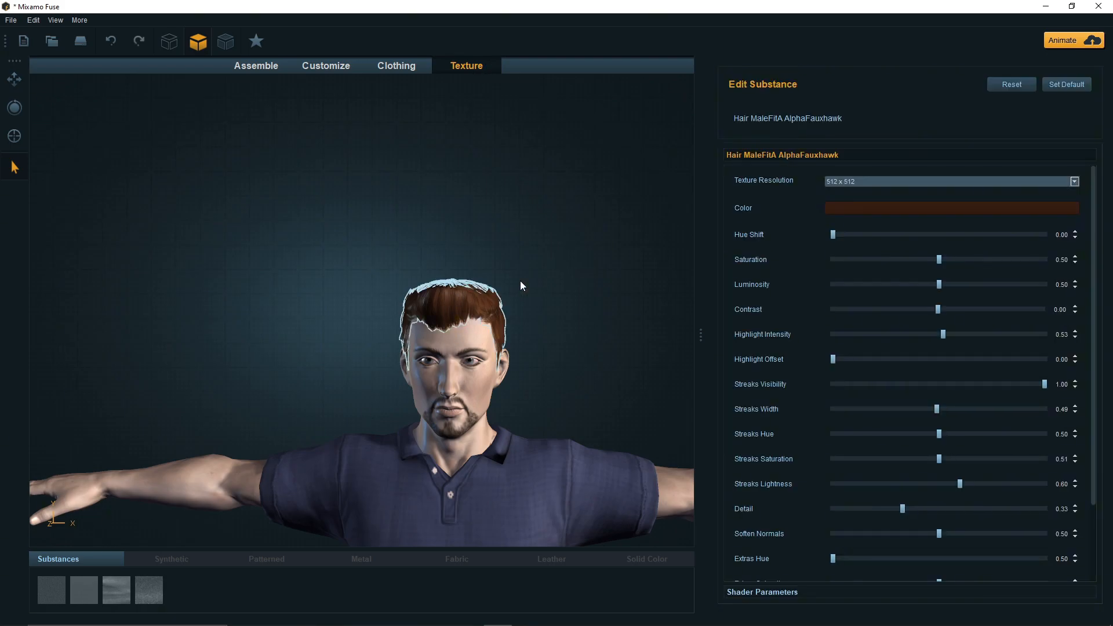
click(892, 183)
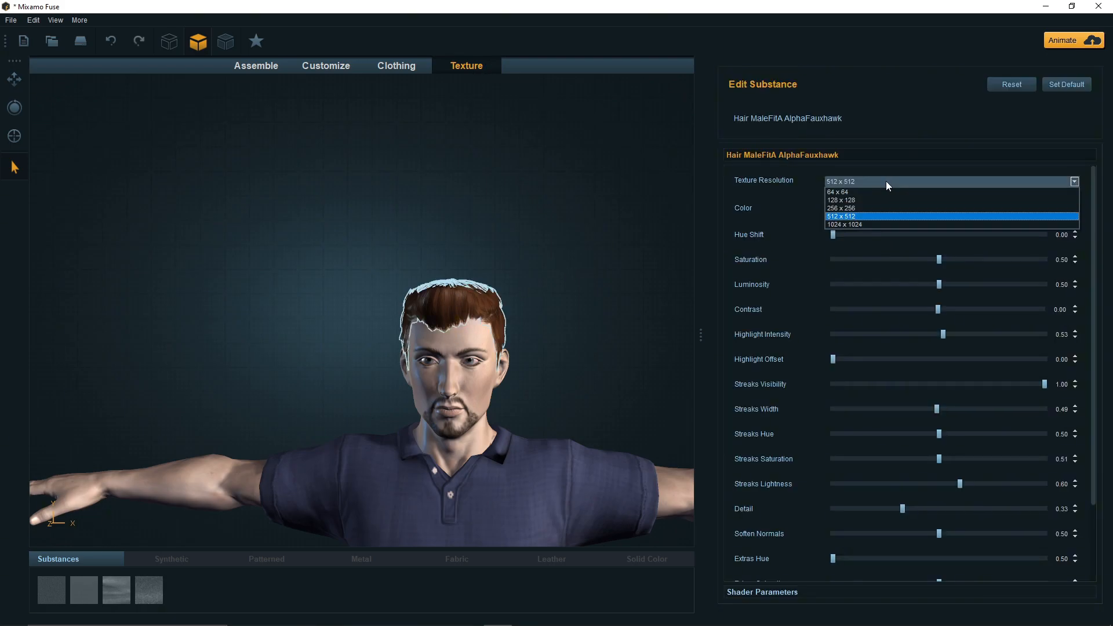
click(868, 224)
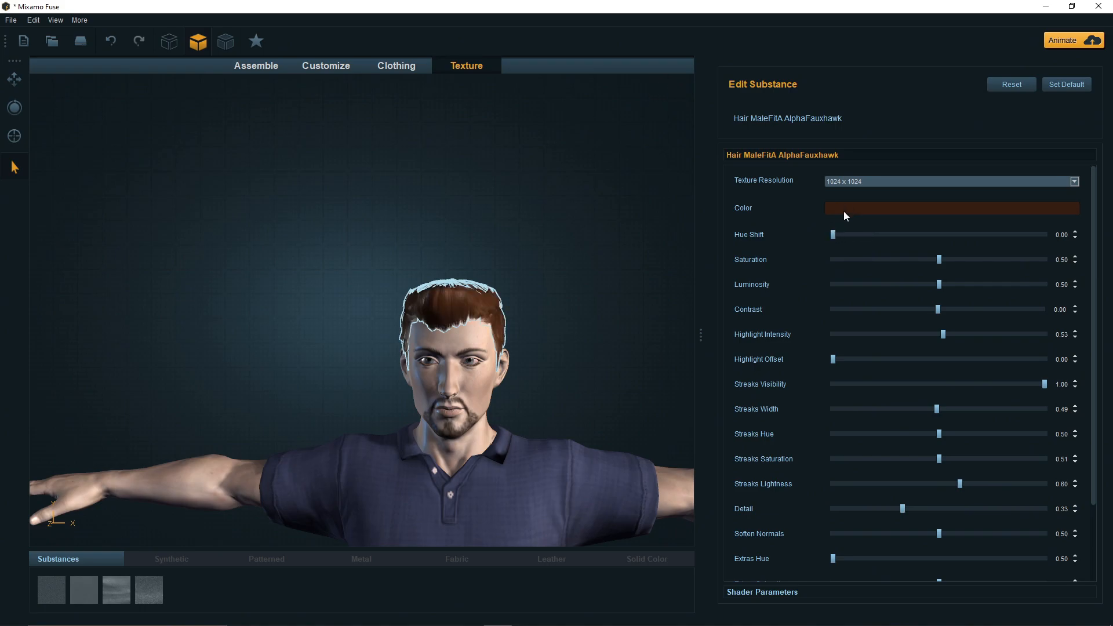
Step: Change the hair color to black and check it up close from different angles
click(861, 210)
click(288, 140)
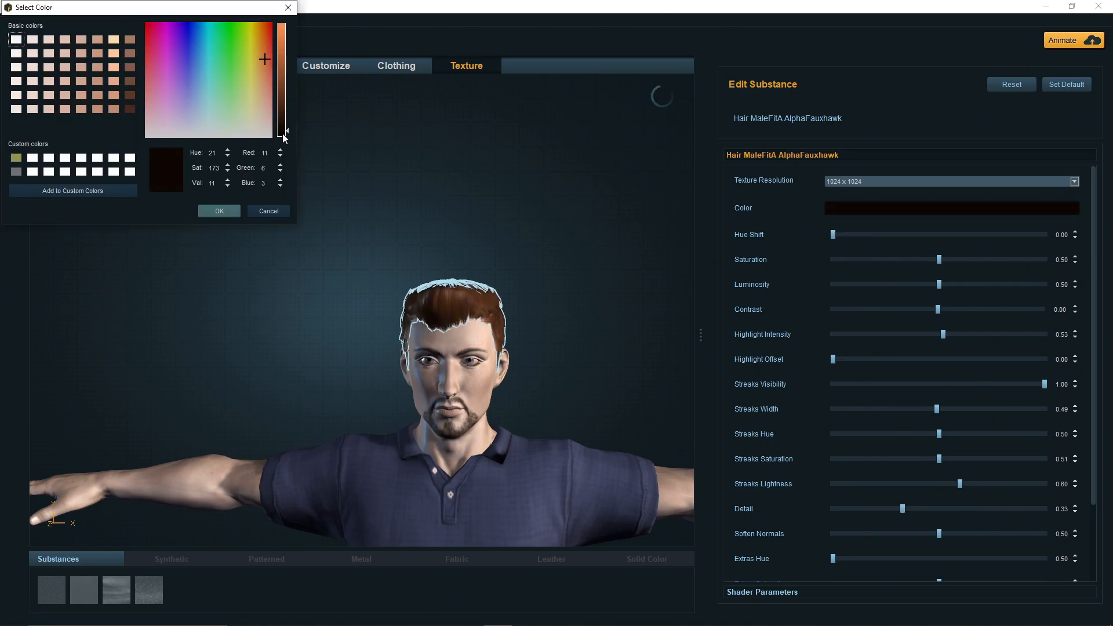
click(586, 355)
drag(585, 352, 720, 346)
scroll(560, 358, up, 5)
drag(560, 357, 385, 357)
Step: Set the texture resolution of the character's body skin to 2048 x 2048
click(550, 387)
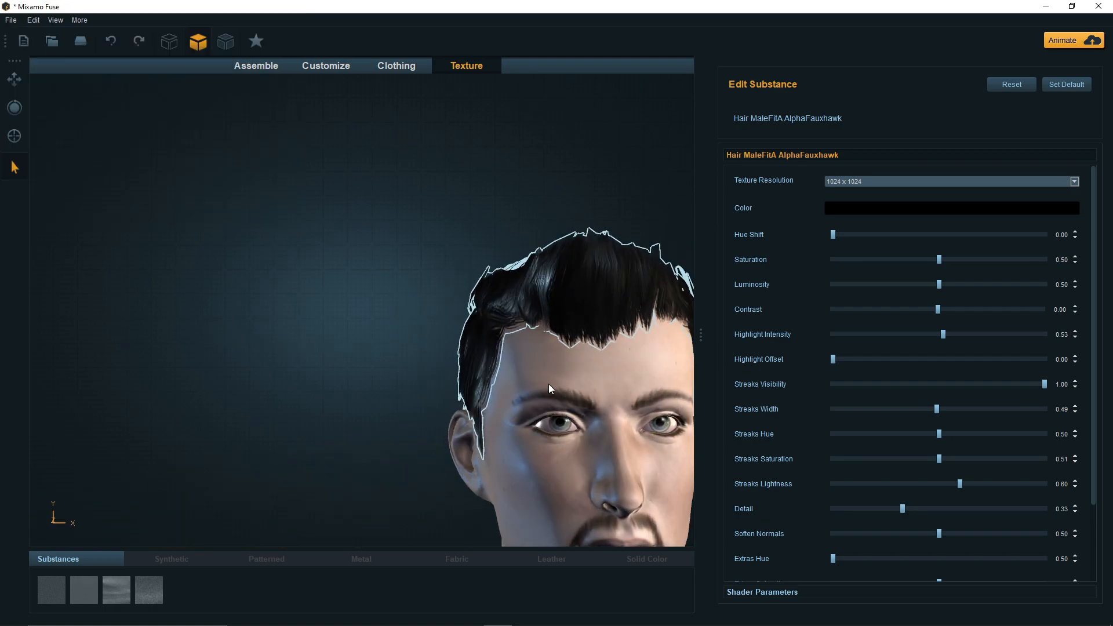
click(880, 181)
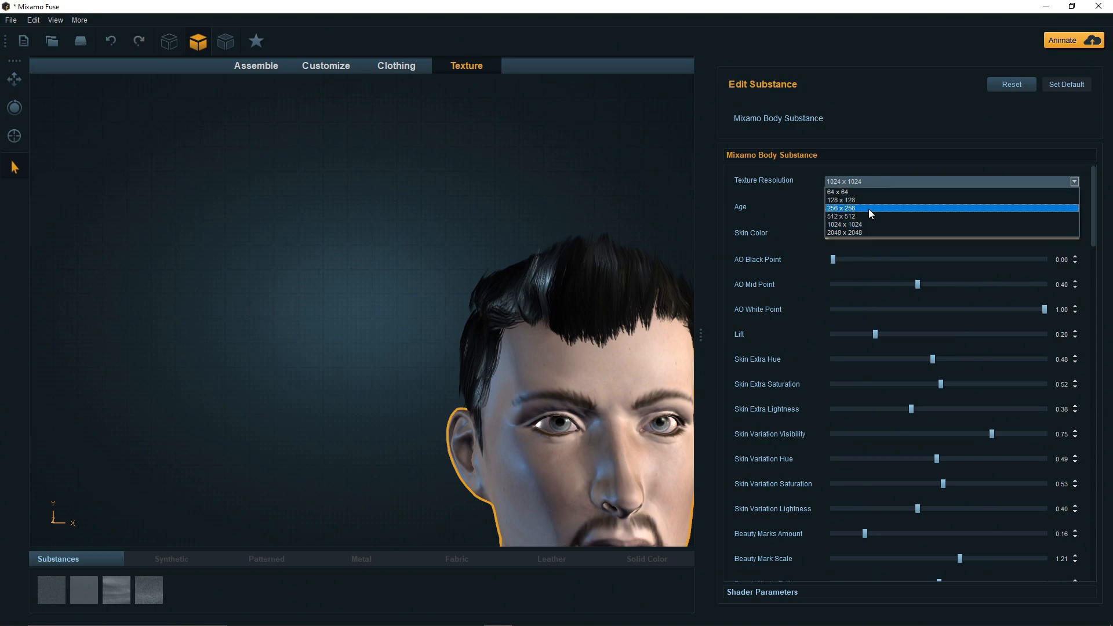
click(864, 232)
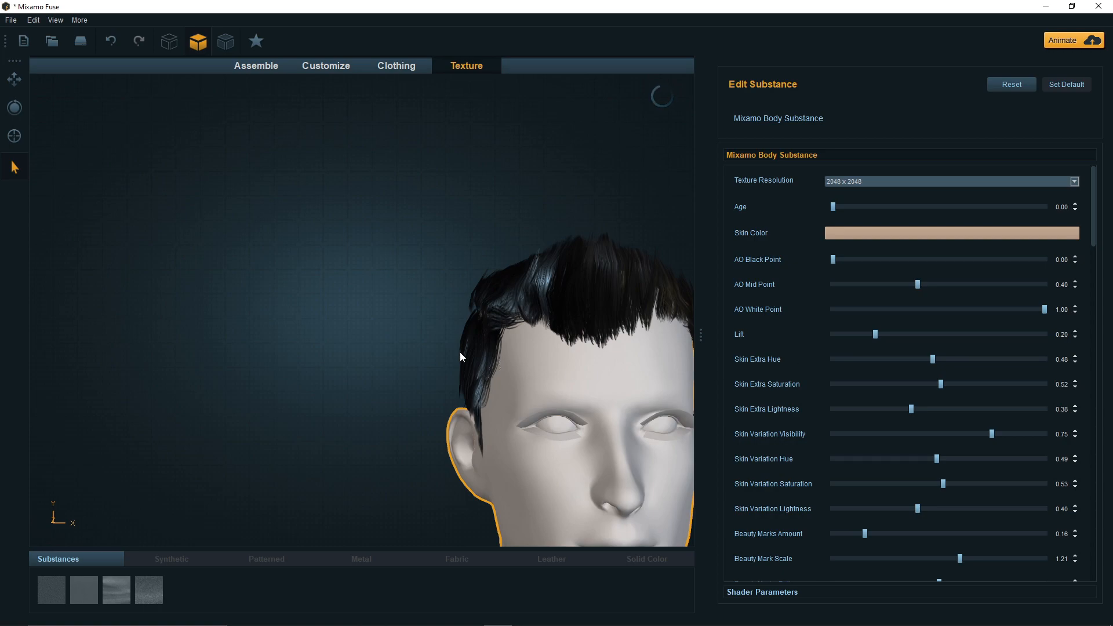
Step: Examine the skin and black hair on the head from both sides and on the full figure
drag(386, 327, 343, 324)
scroll(343, 323, down, 4)
drag(589, 410, 650, 415)
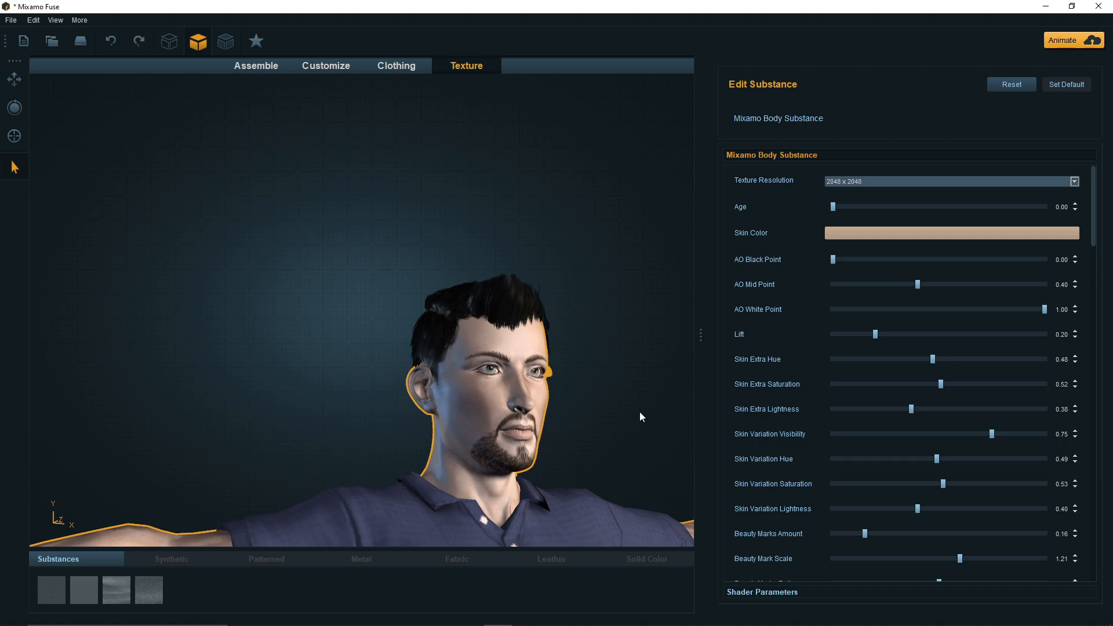
scroll(614, 412, up, 3)
drag(640, 419, 467, 425)
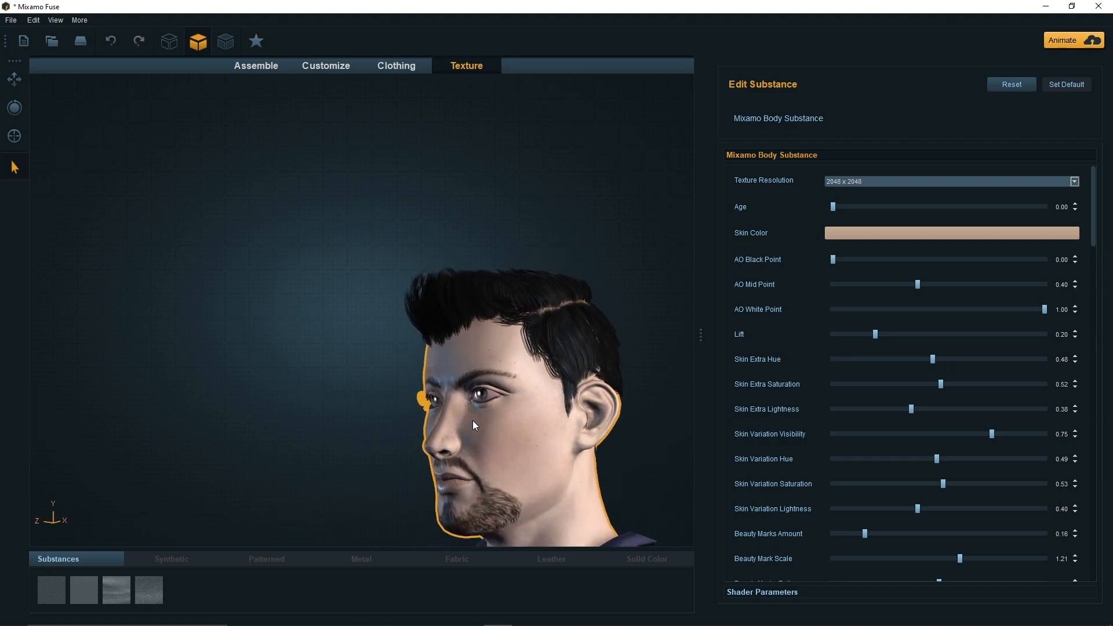
scroll(640, 438, down, 5)
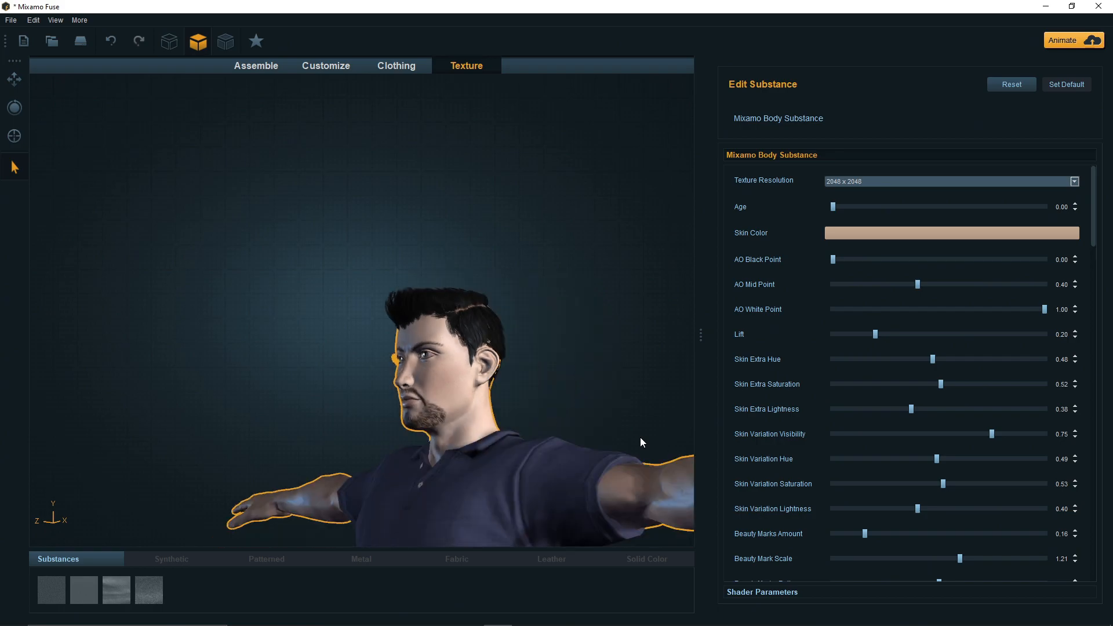
drag(537, 450, 629, 453)
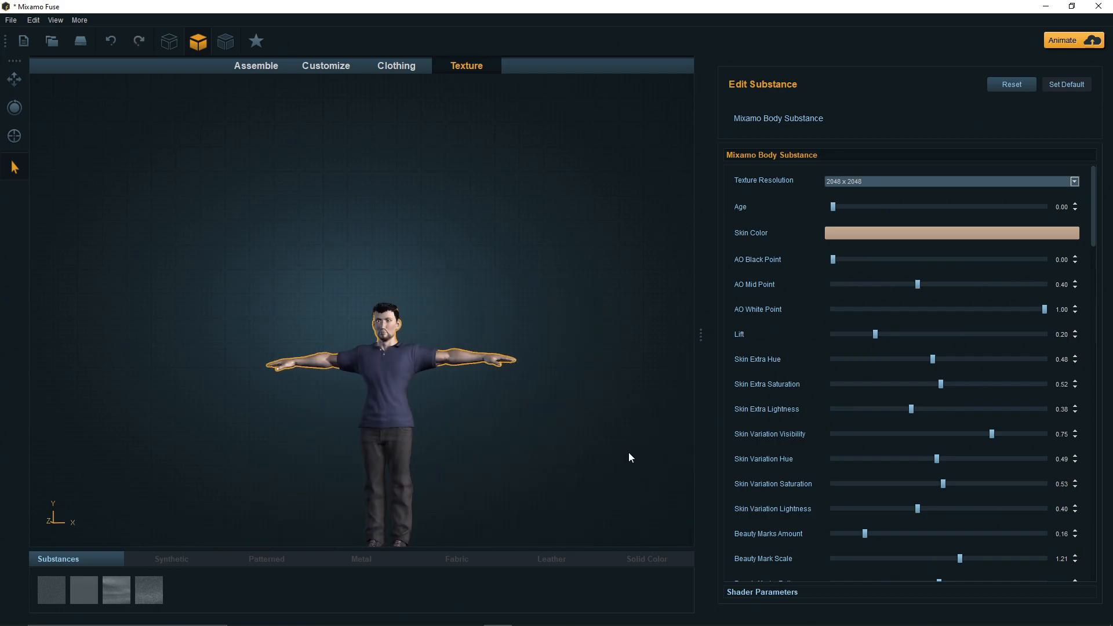
Step: Set the Polo shirt's texture resolution to 1024 x 1024
click(405, 452)
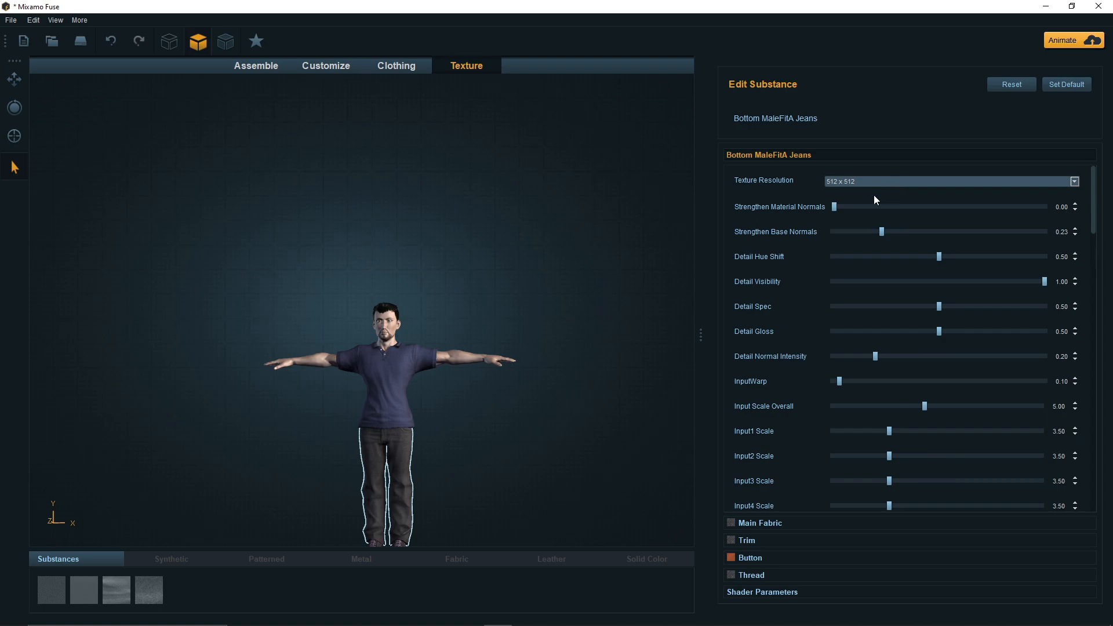
click(398, 366)
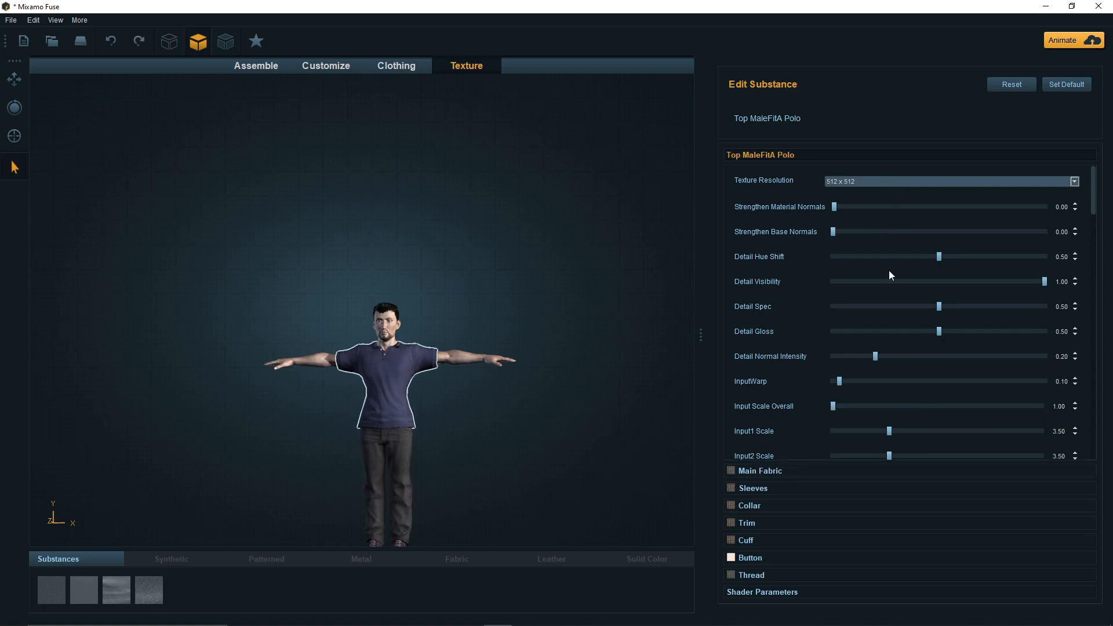
click(851, 184)
click(852, 225)
Step: Set the jeans' texture resolution to 1024 x 1024
click(402, 451)
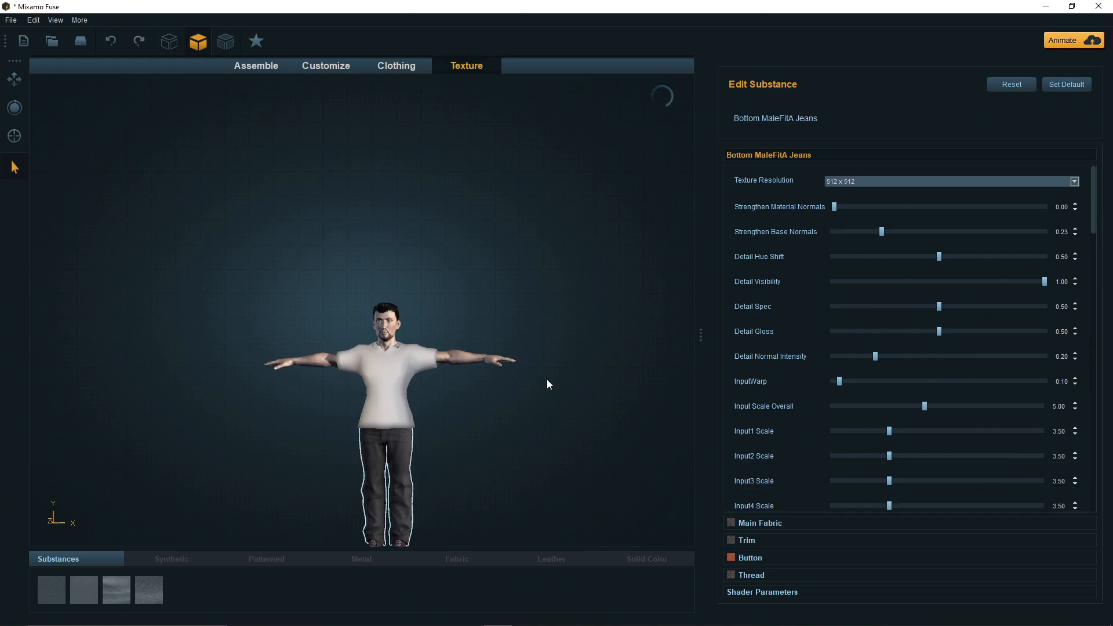
click(857, 181)
click(844, 224)
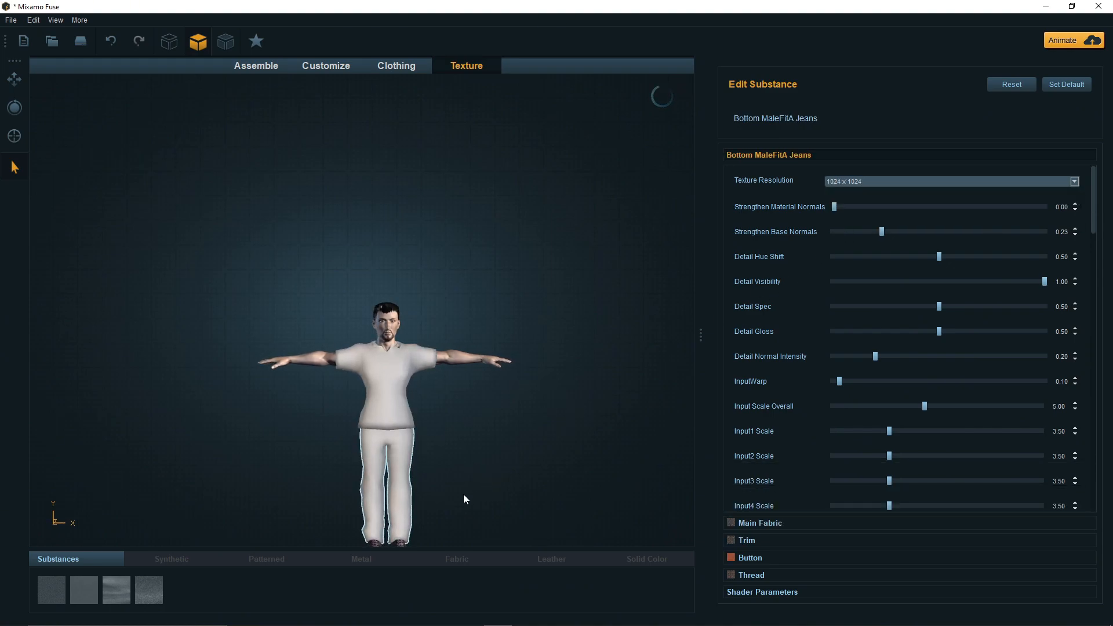
Step: Set the sneakers' texture resolution to 1024 x 1024
click(402, 543)
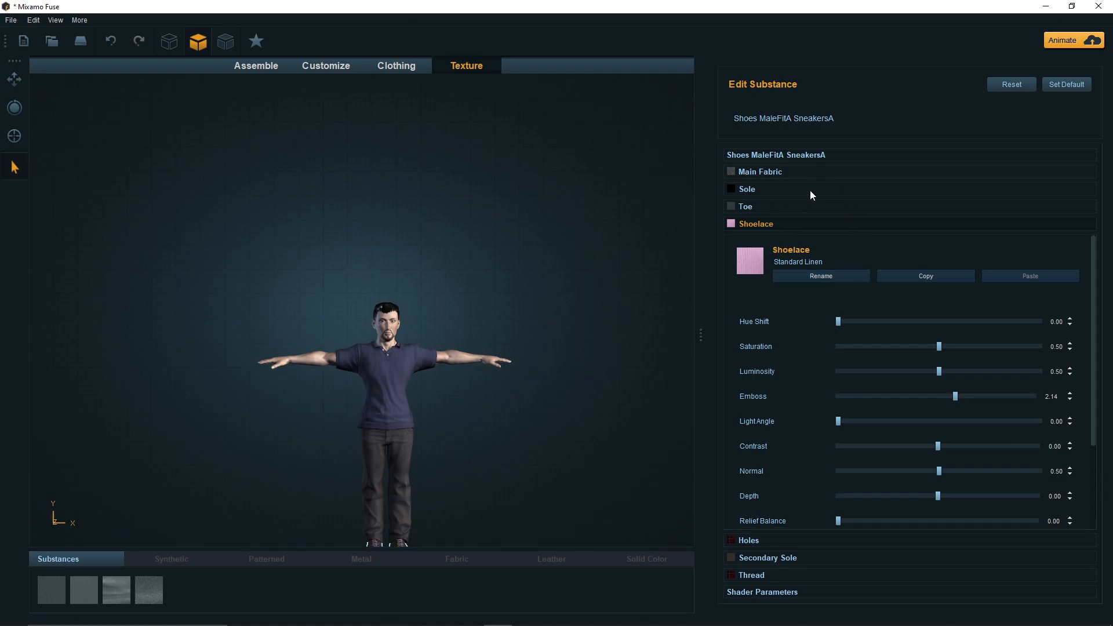
scroll(500, 453, down, 4)
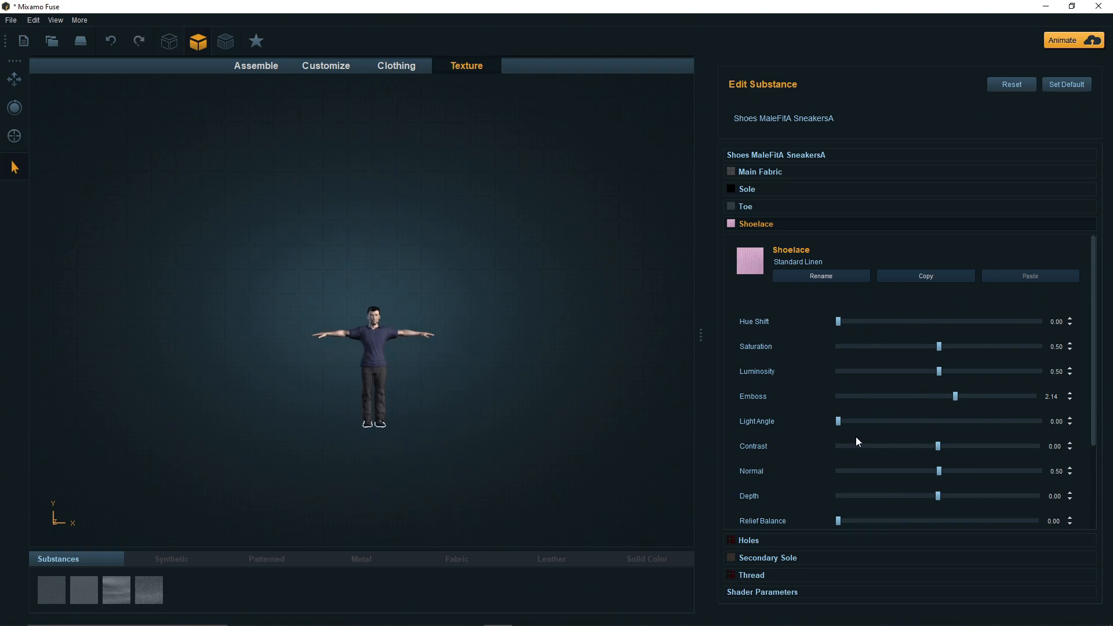
click(377, 380)
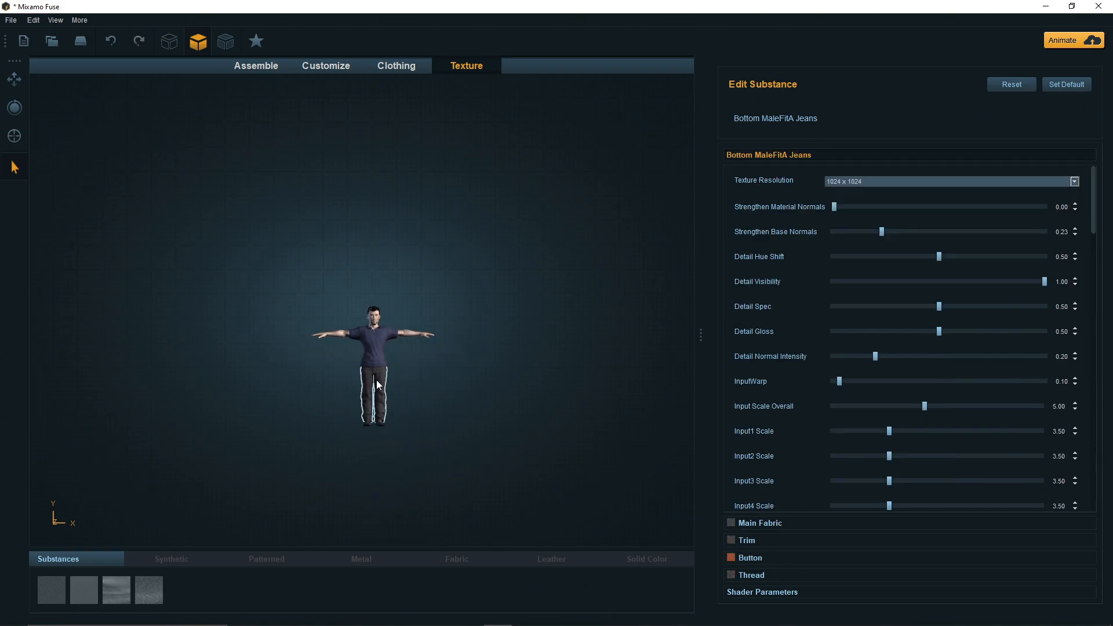
click(380, 425)
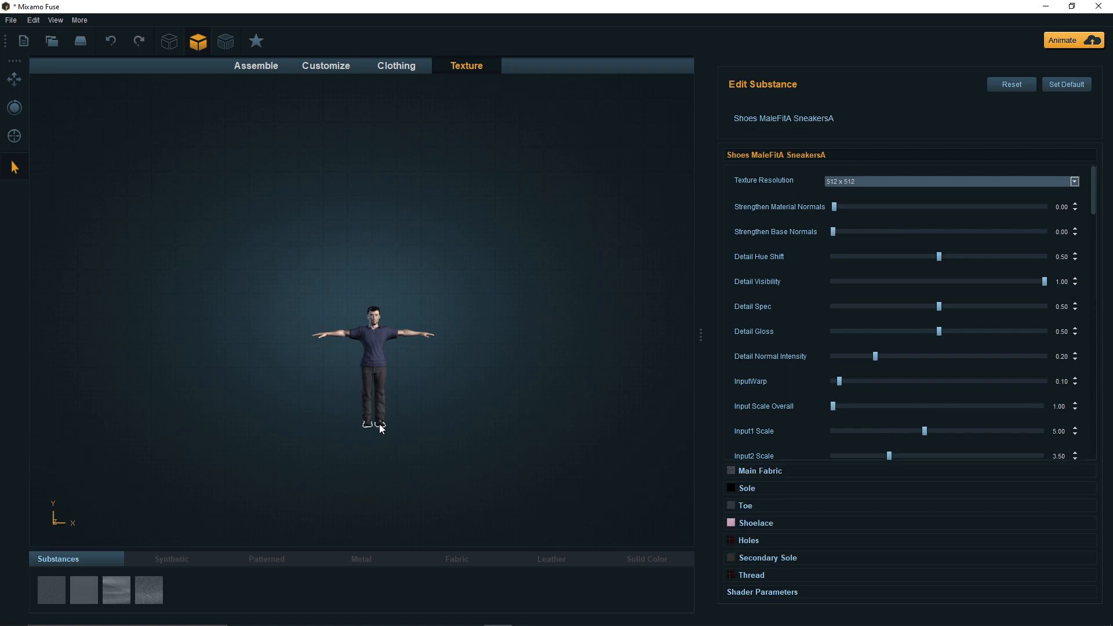
click(909, 180)
click(895, 226)
click(866, 184)
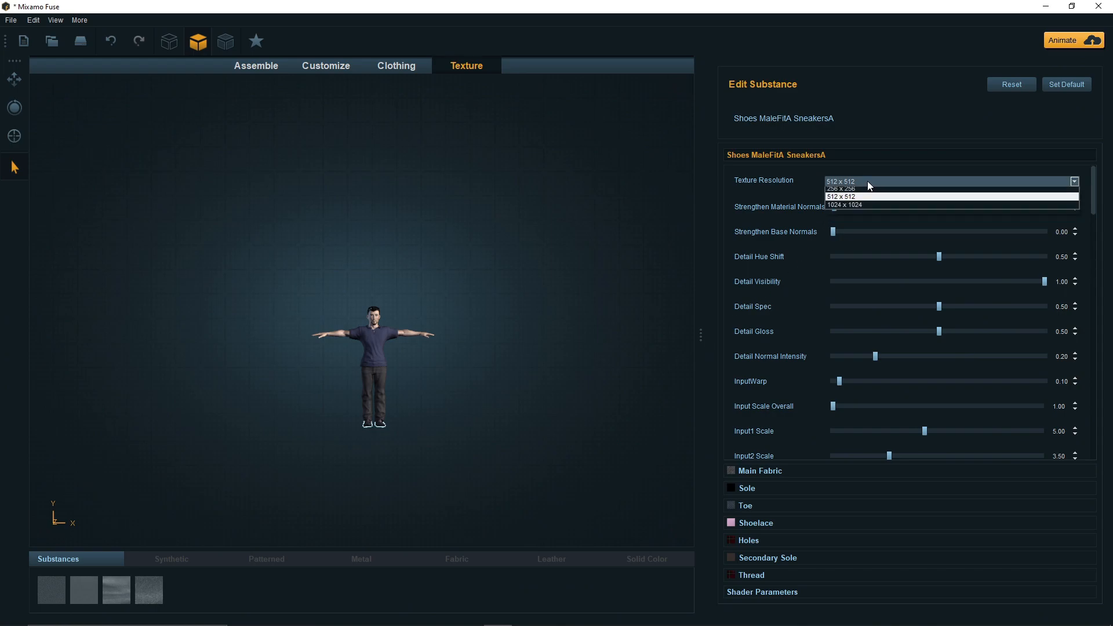
click(845, 225)
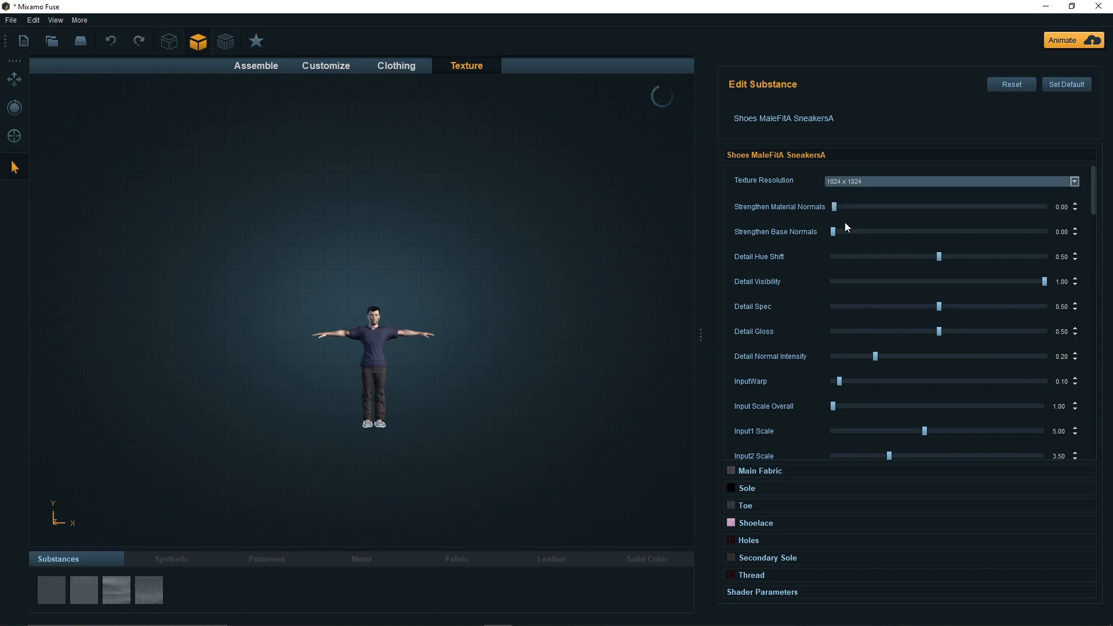
Step: Set the jeans' Edge Wear Normal Intensity and the Dirt Wear Contrast, Grunge Amount, Edges Masking and Normal Intensity to 0.00
scroll(489, 396, up, 3)
scroll(461, 412, up, 2)
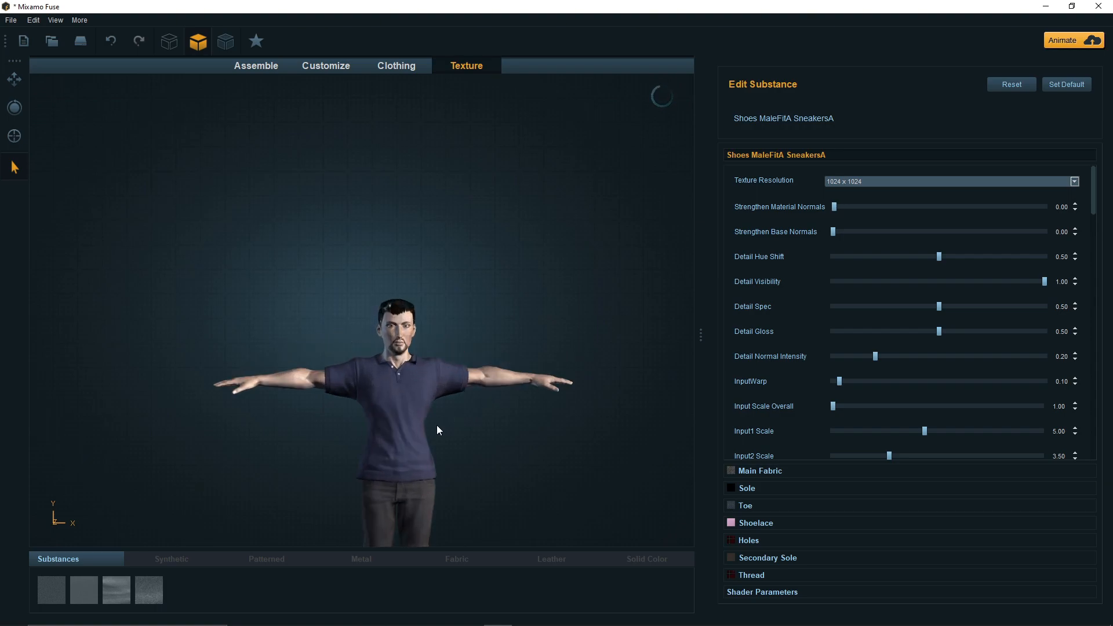
scroll(580, 434, up, 2)
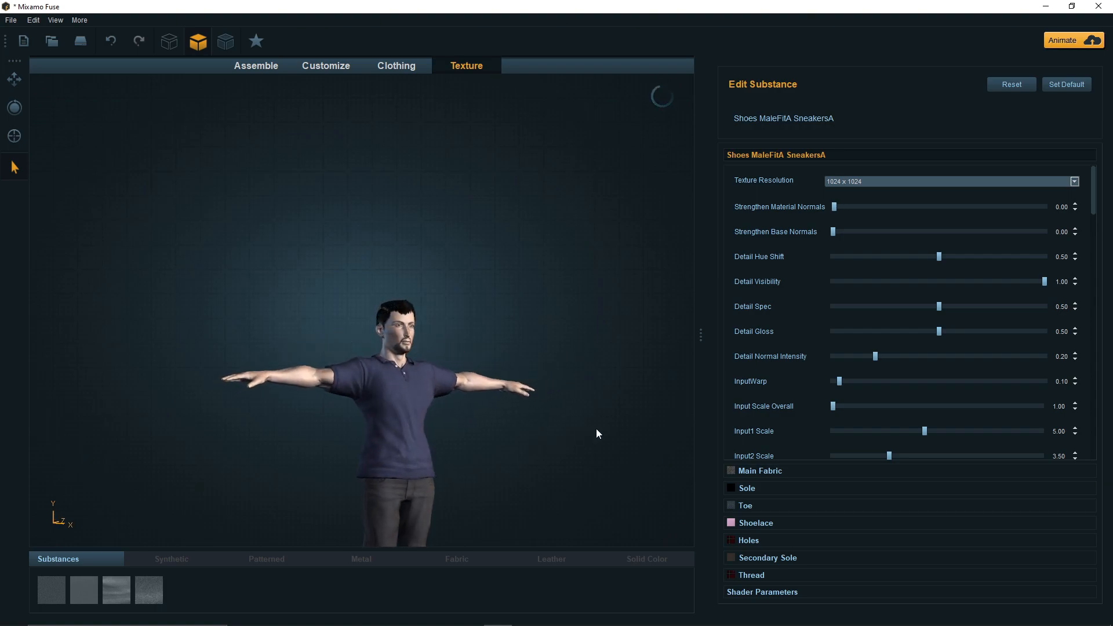
click(426, 507)
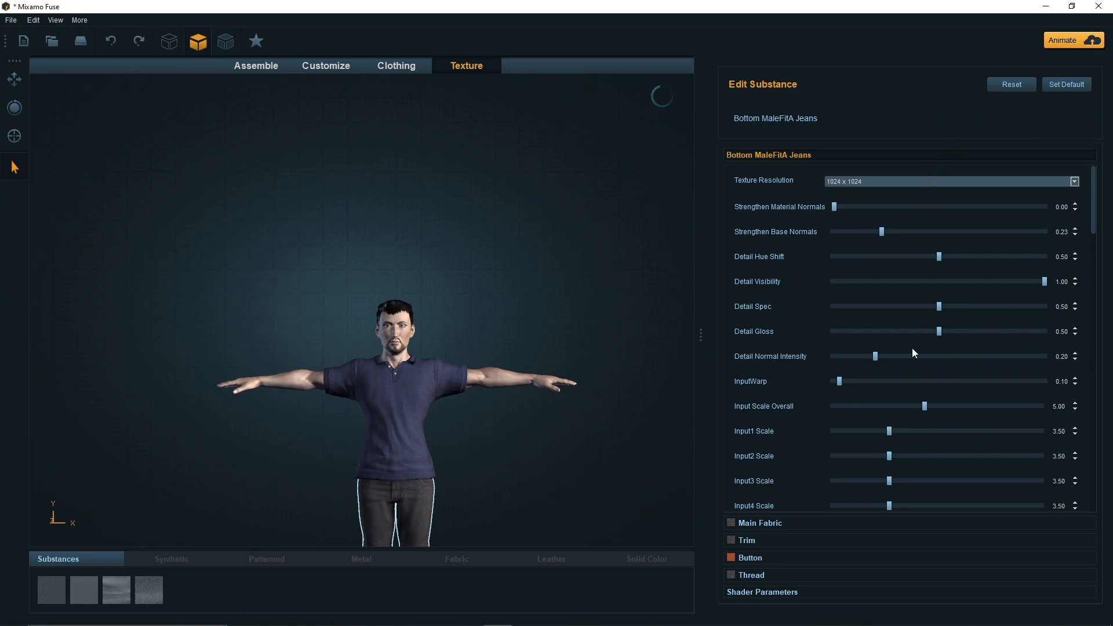
scroll(872, 439, down, 3)
scroll(733, 497, down, 3)
scroll(748, 496, down, 3)
scroll(752, 496, down, 3)
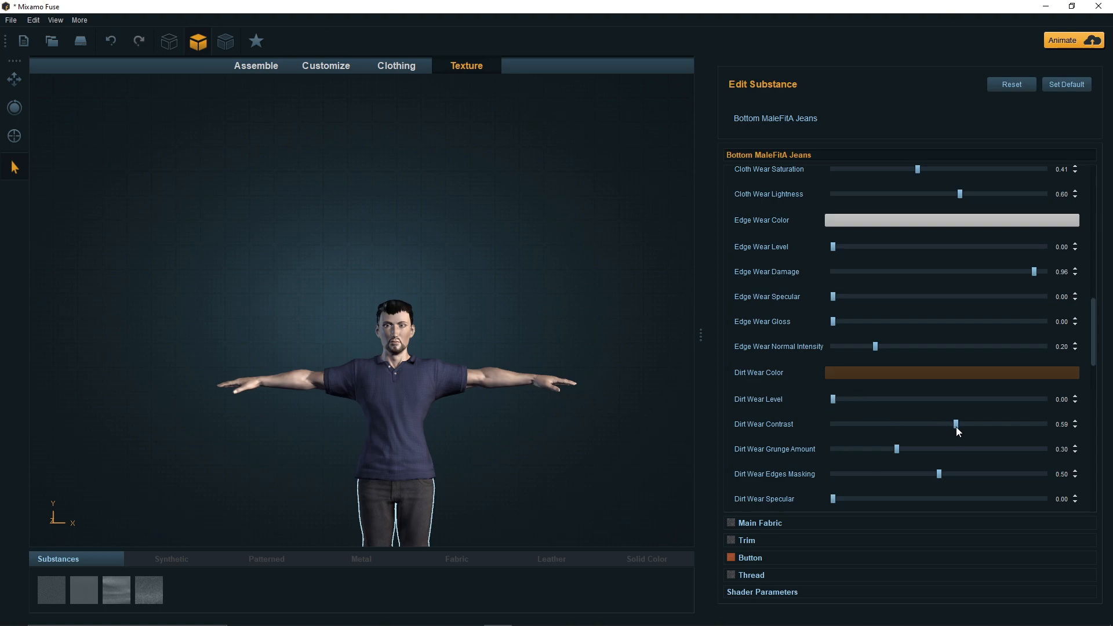
drag(956, 425, 788, 426)
drag(940, 475, 700, 482)
scroll(938, 457, down, 3)
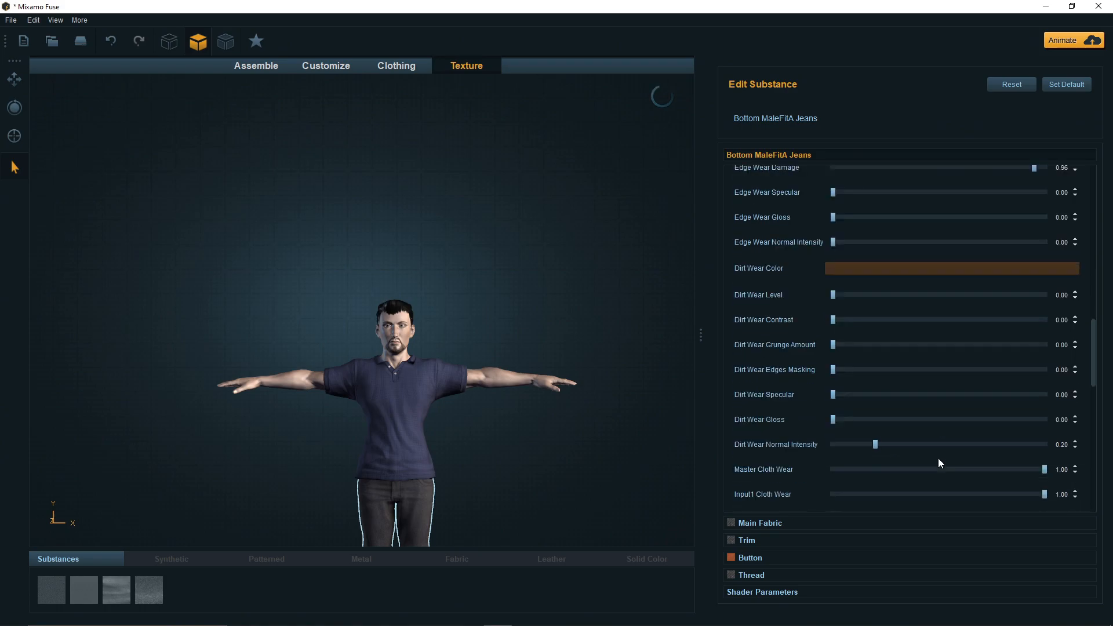
scroll(891, 457, down, 1)
drag(874, 410, 755, 420)
Step: Inspect the jeans up close on the character and review their cloth, dirt and edge wear parameters
scroll(503, 450, down, 3)
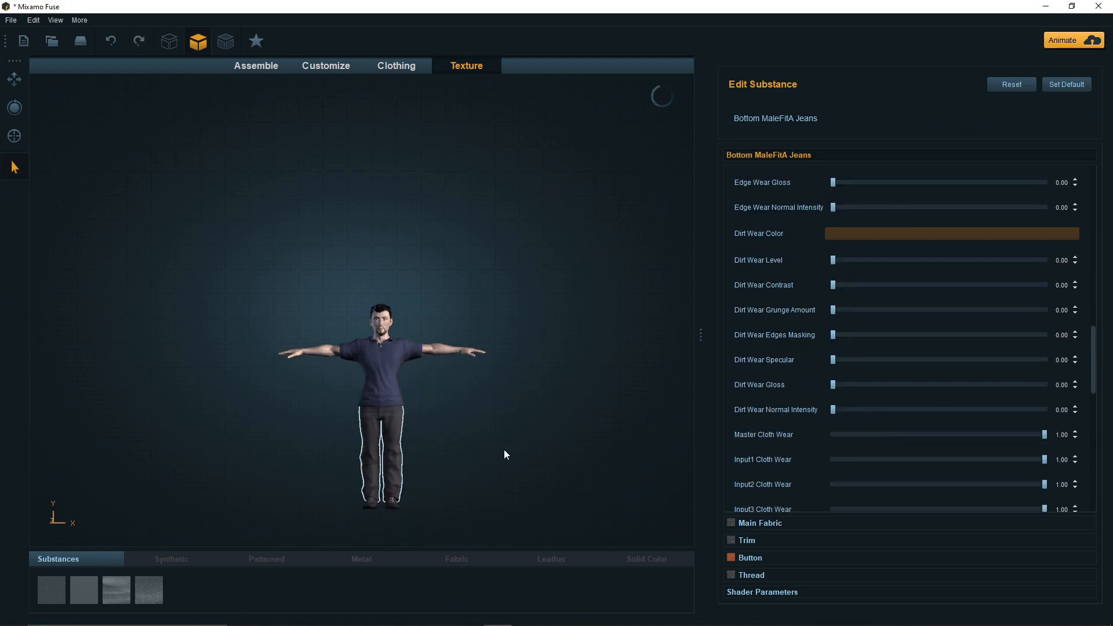
scroll(468, 368, up, 3)
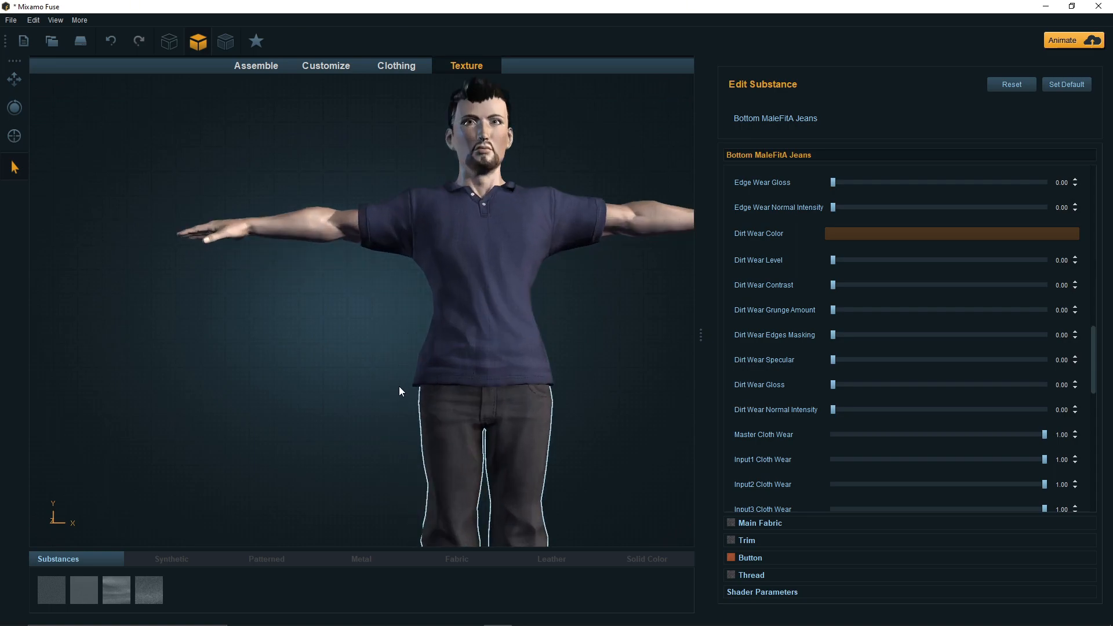
middle_drag(460, 375, 416, 360)
scroll(572, 384, down, 4)
scroll(557, 360, up, 3)
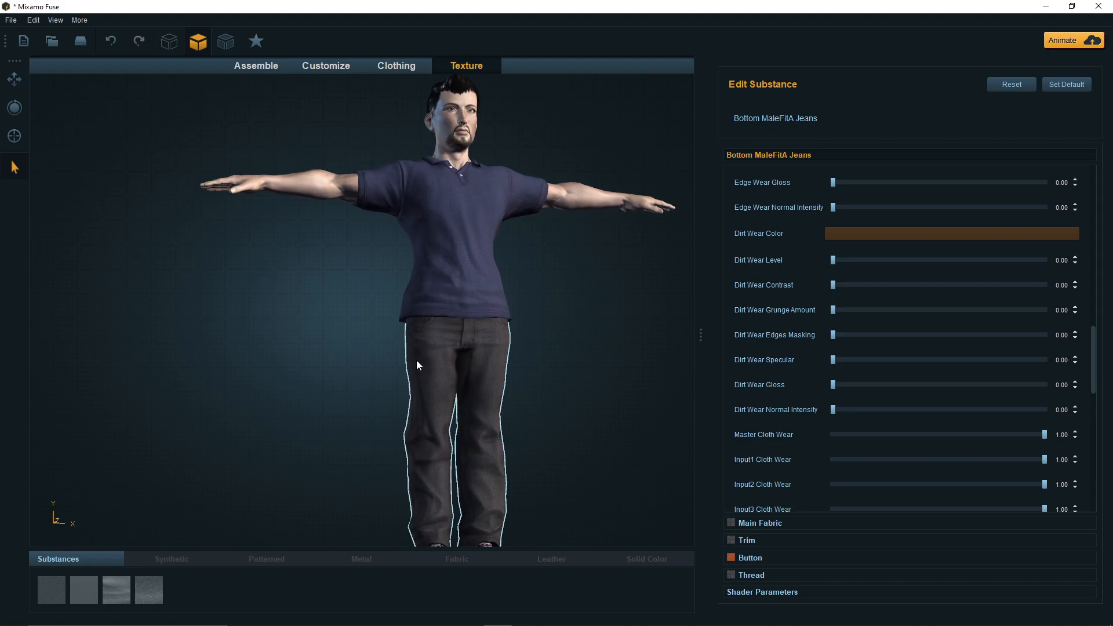
scroll(866, 441, down, 2)
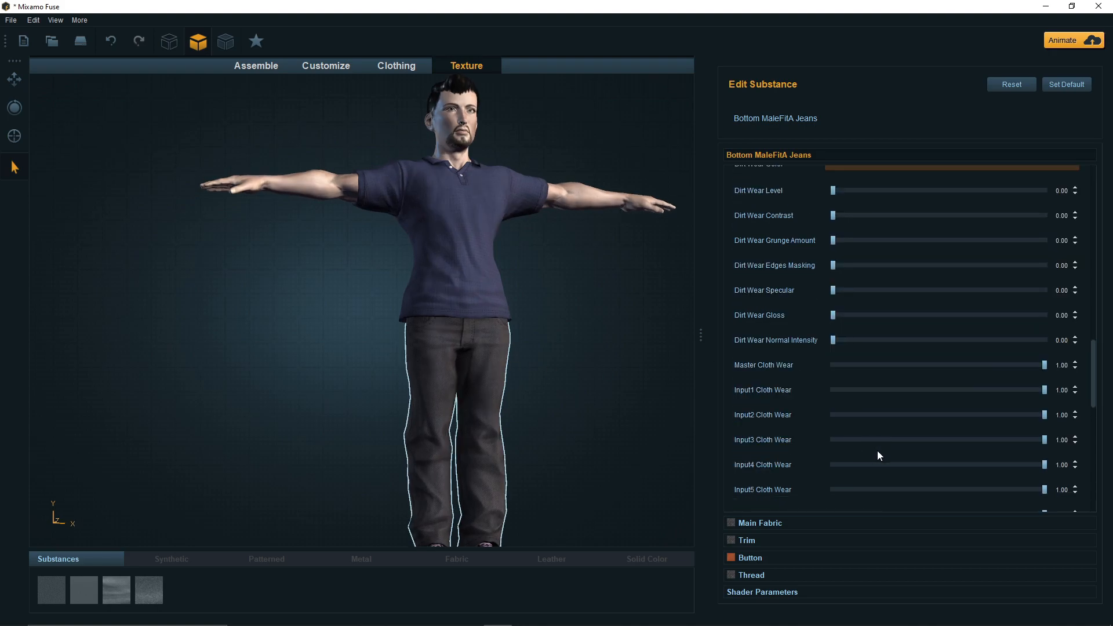
scroll(877, 451, down, 5)
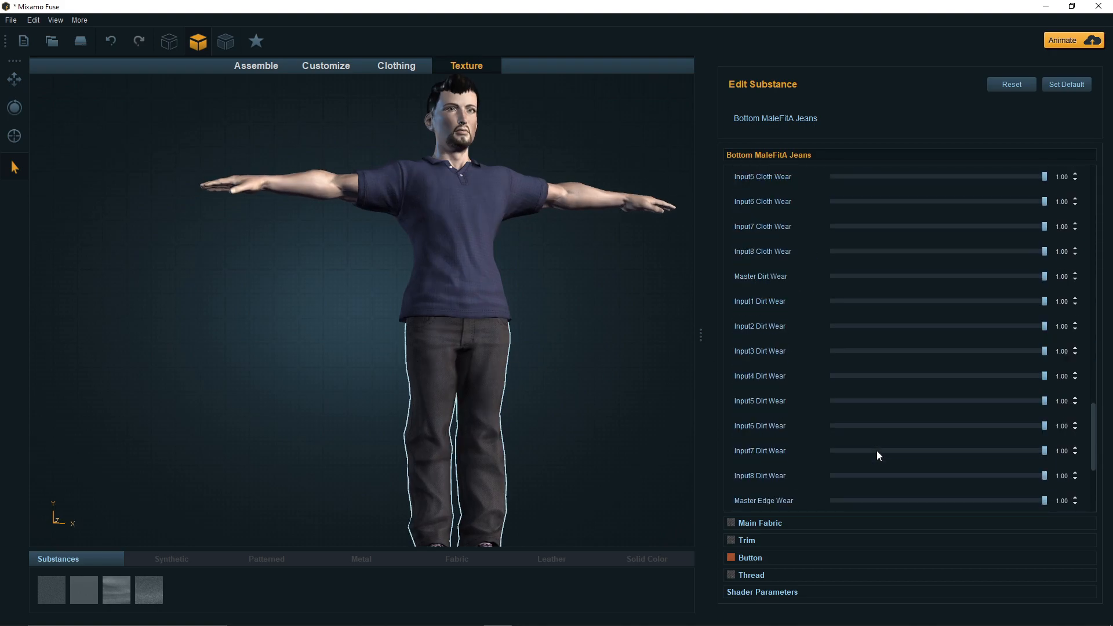
scroll(877, 452, down, 2)
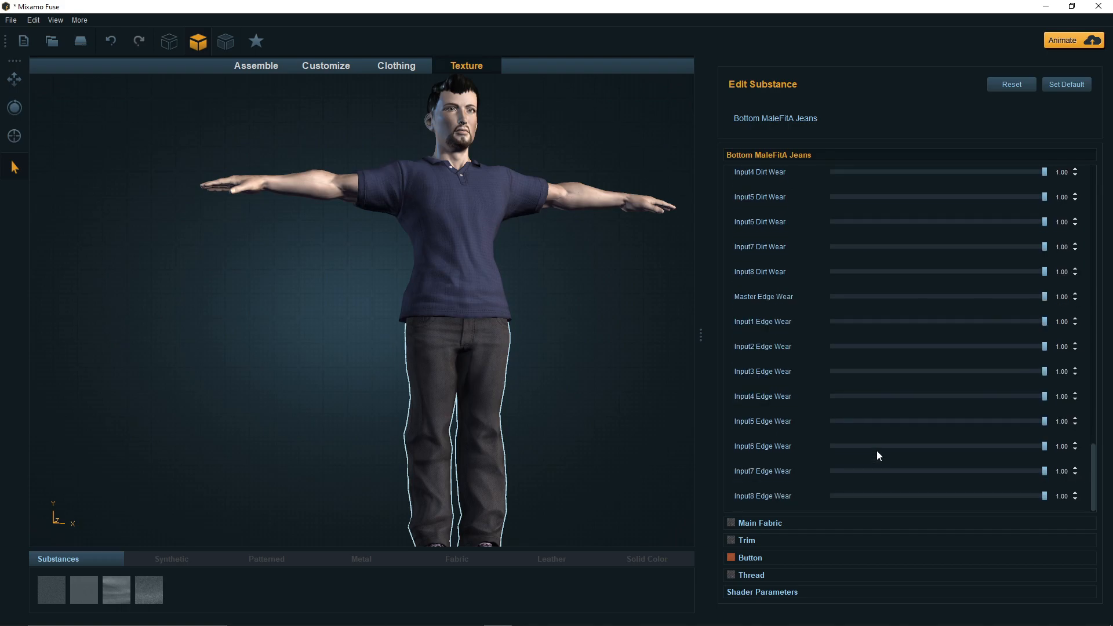
scroll(884, 444, up, 5)
scroll(934, 394, up, 9)
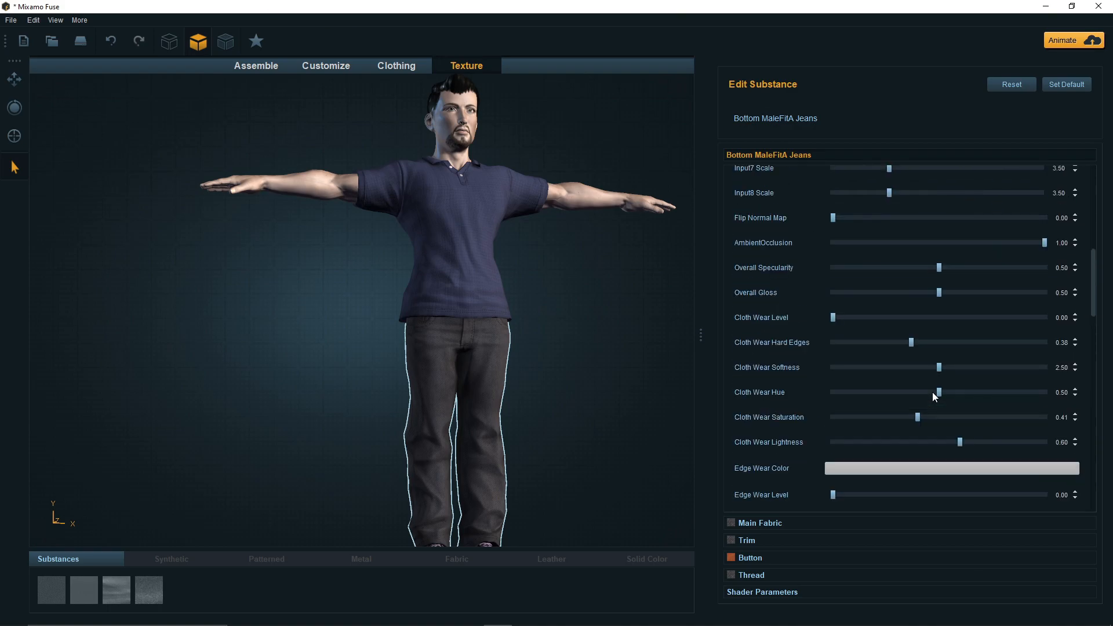
Step: Set Color 01 of the jeans' Main Fabric to blue, RGB 0, 97, 253
scroll(933, 392, up, 4)
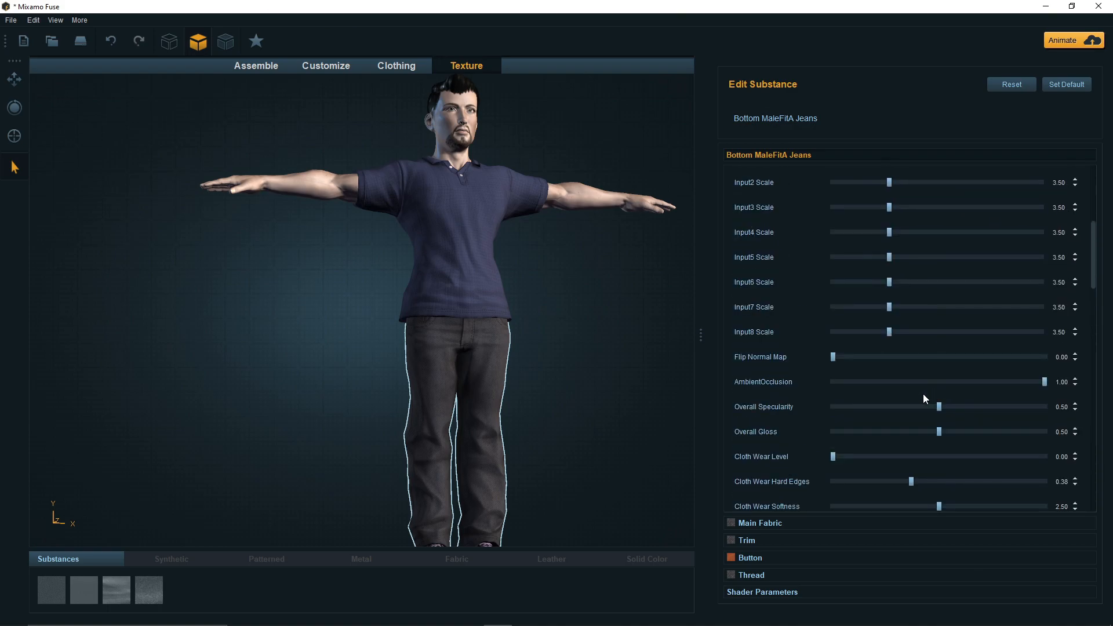
click(778, 521)
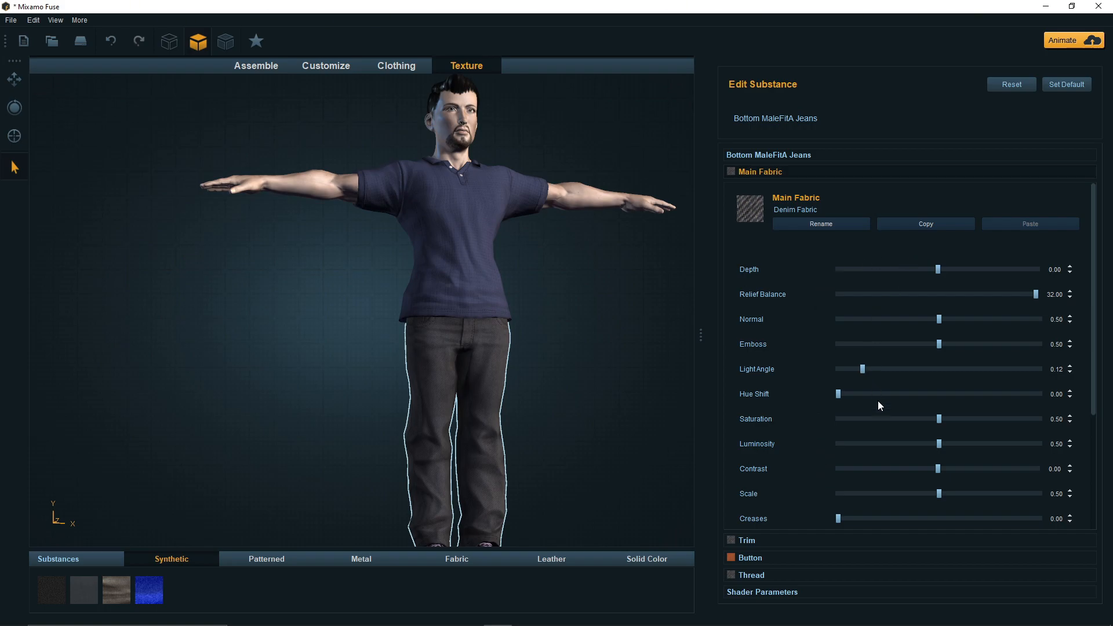
scroll(882, 461, down, 3)
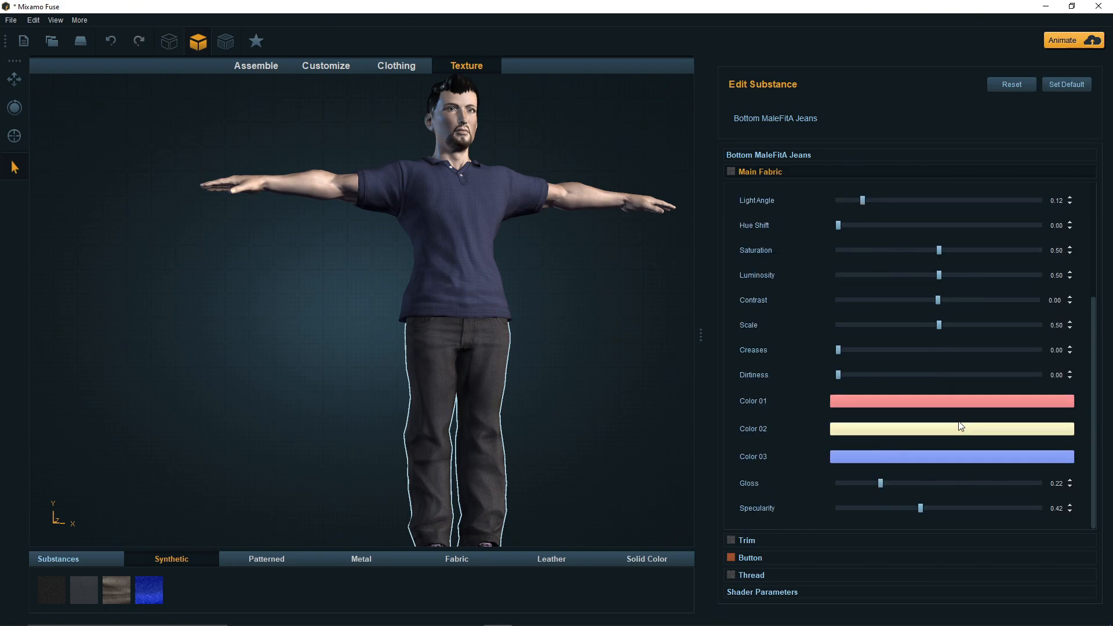
click(950, 400)
drag(189, 27, 196, 20)
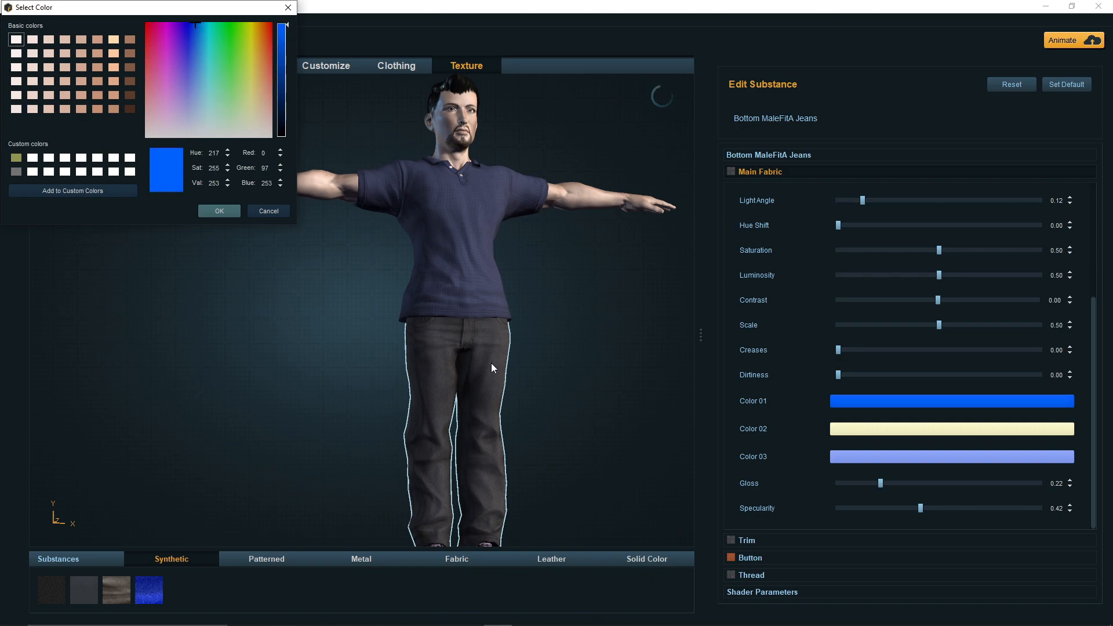
drag(583, 346, 265, 345)
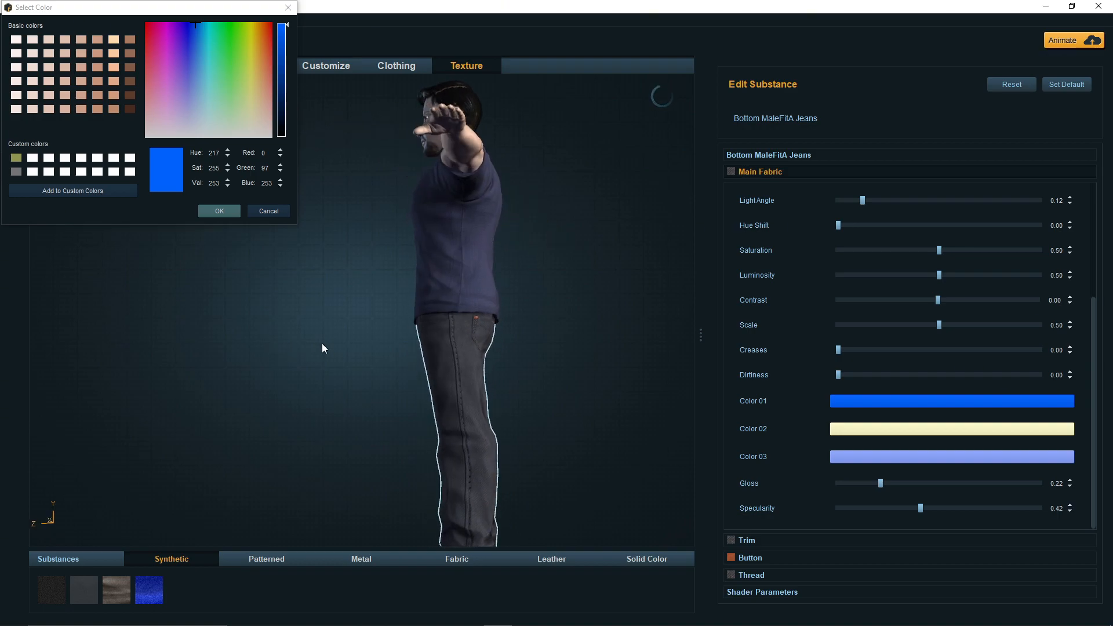
Step: Set Color 03 of the jeans' Main Fabric to blue, RGB 0, 76, 255
click(891, 456)
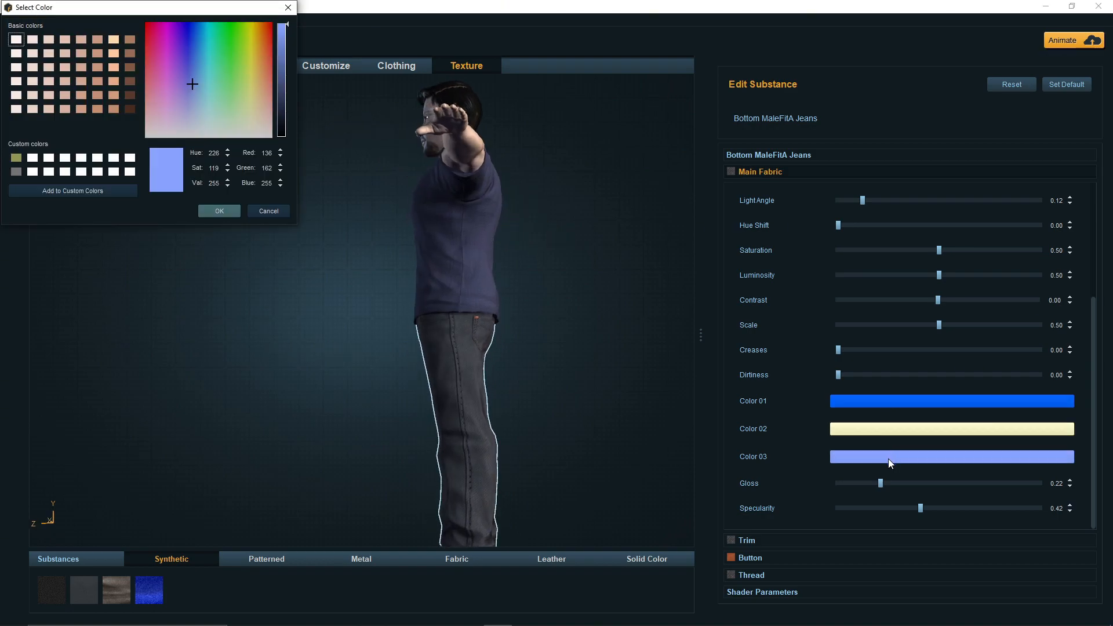
drag(185, 75, 192, 19)
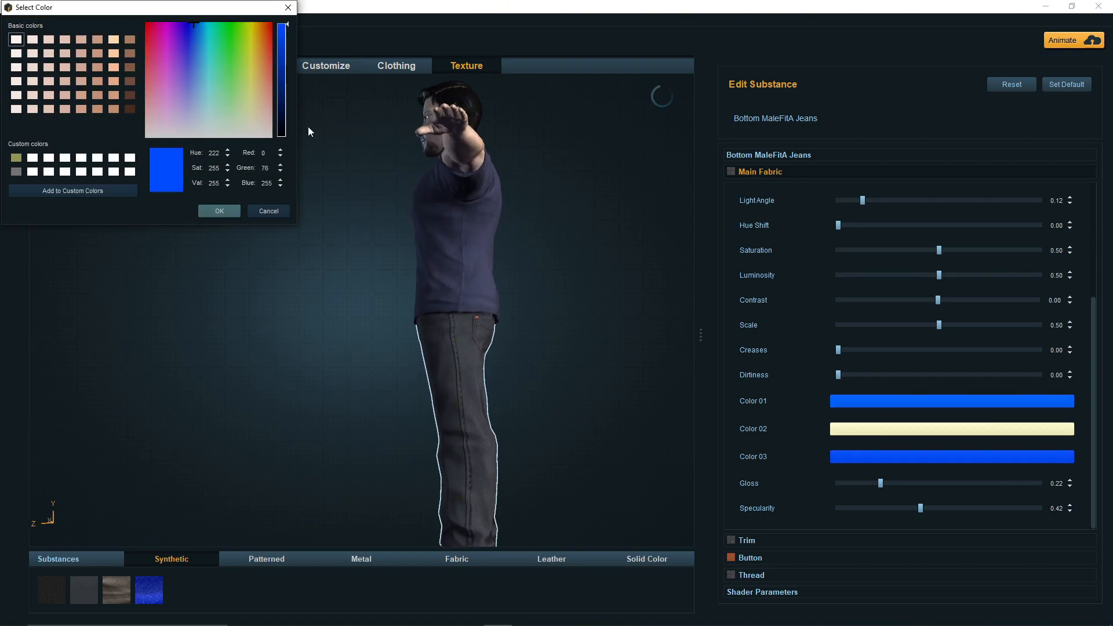
drag(526, 322, 637, 329)
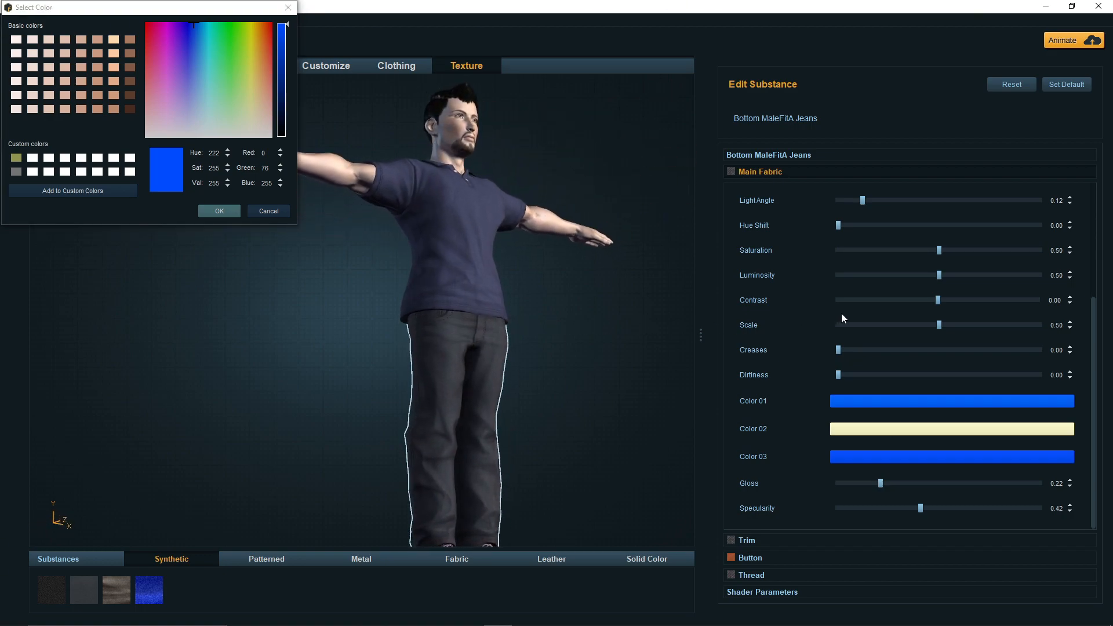
drag(572, 306, 594, 340)
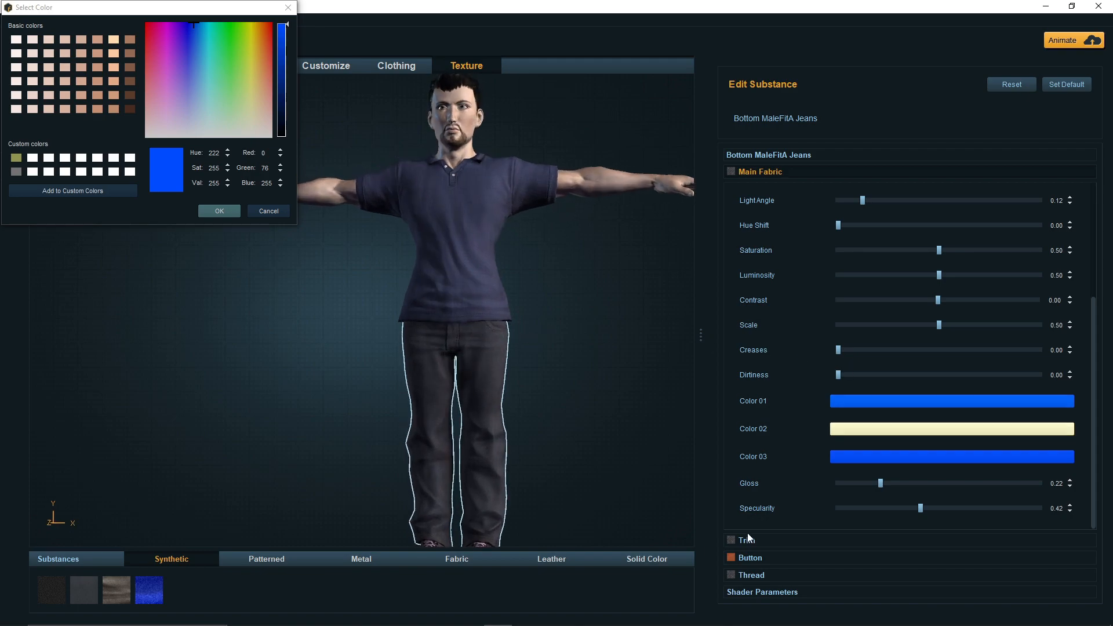
click(750, 558)
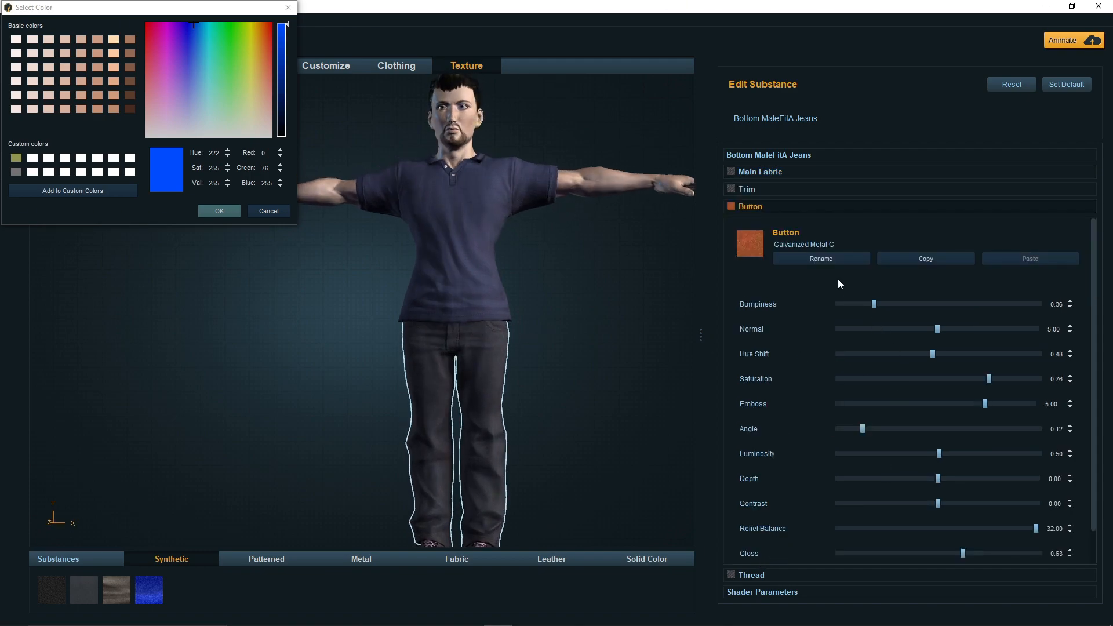
scroll(794, 494, down, 1)
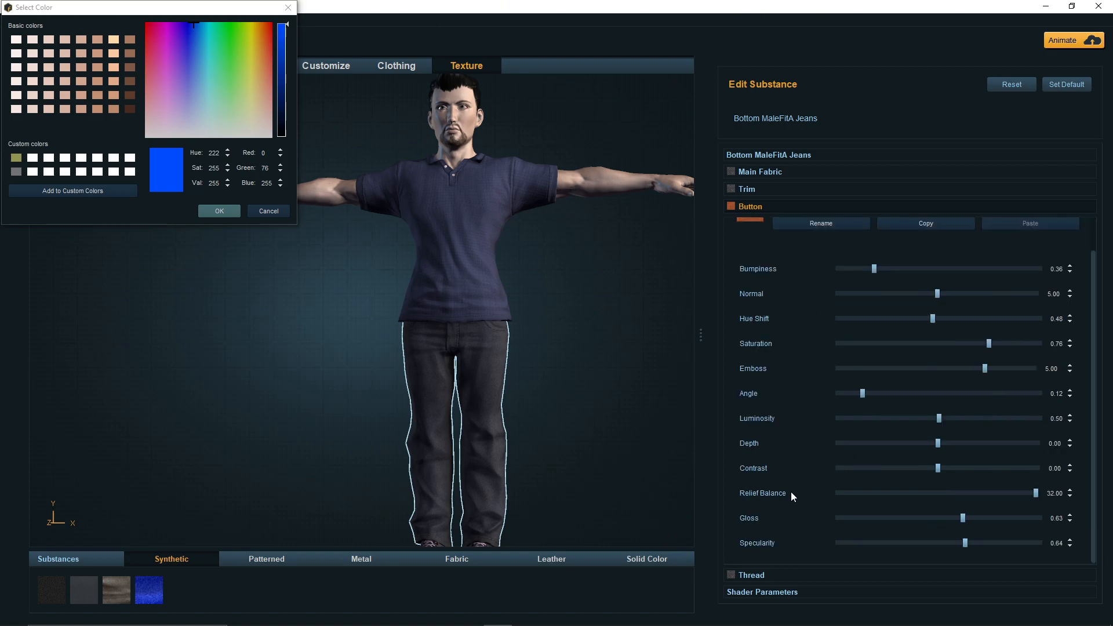
scroll(760, 540, up, 1)
scroll(760, 540, down, 1)
scroll(787, 463, up, 1)
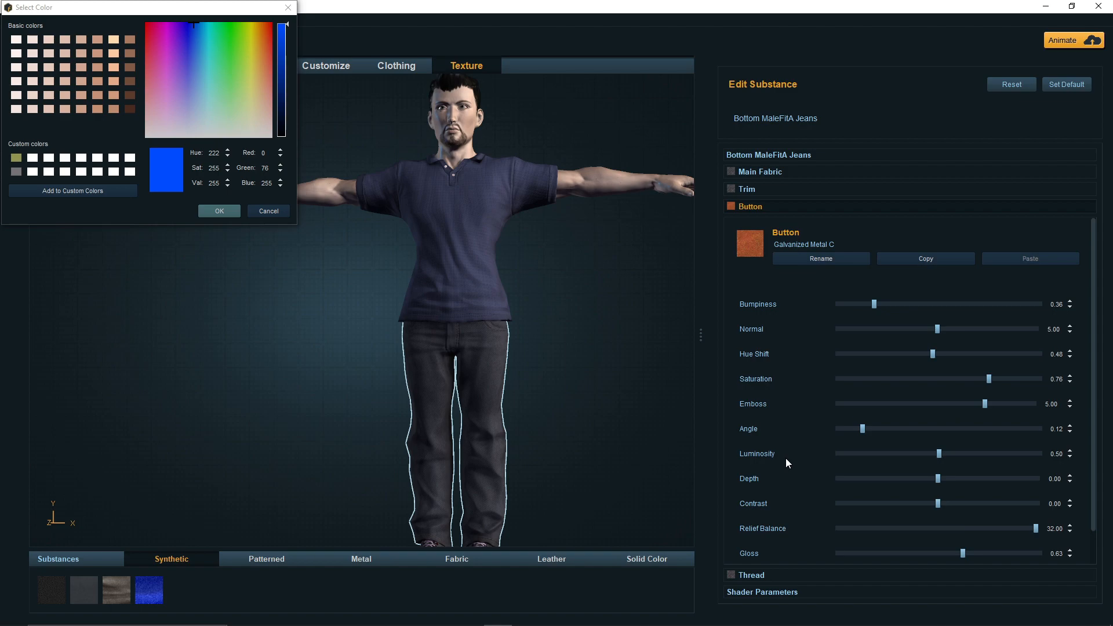
Step: Set Color 01 of the jeans' Trim to light blue, RGB 31, 176, 253, and check the side seam up close
click(756, 190)
scroll(811, 339, down, 3)
scroll(811, 338, down, 2)
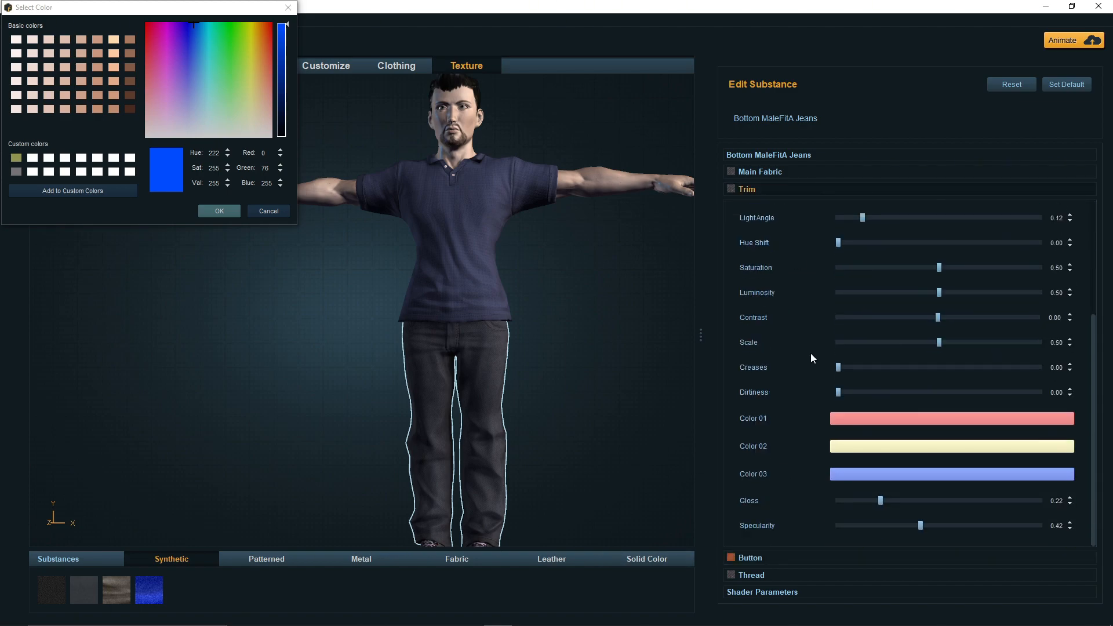
click(879, 420)
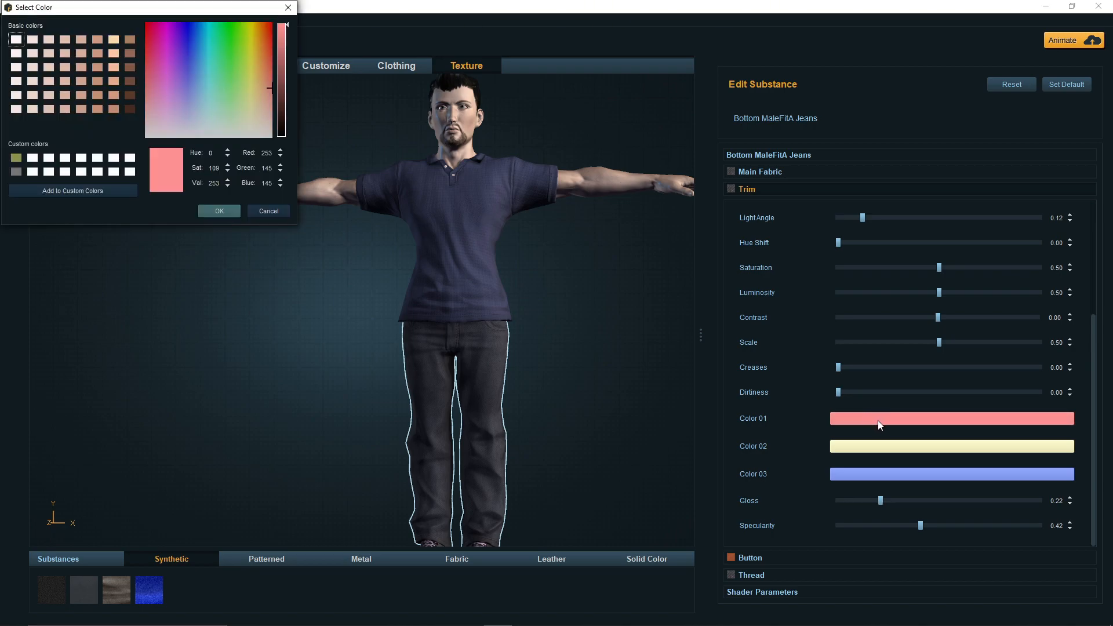
drag(267, 68, 201, 37)
right_drag(566, 355, 460, 360)
drag(536, 368, 451, 368)
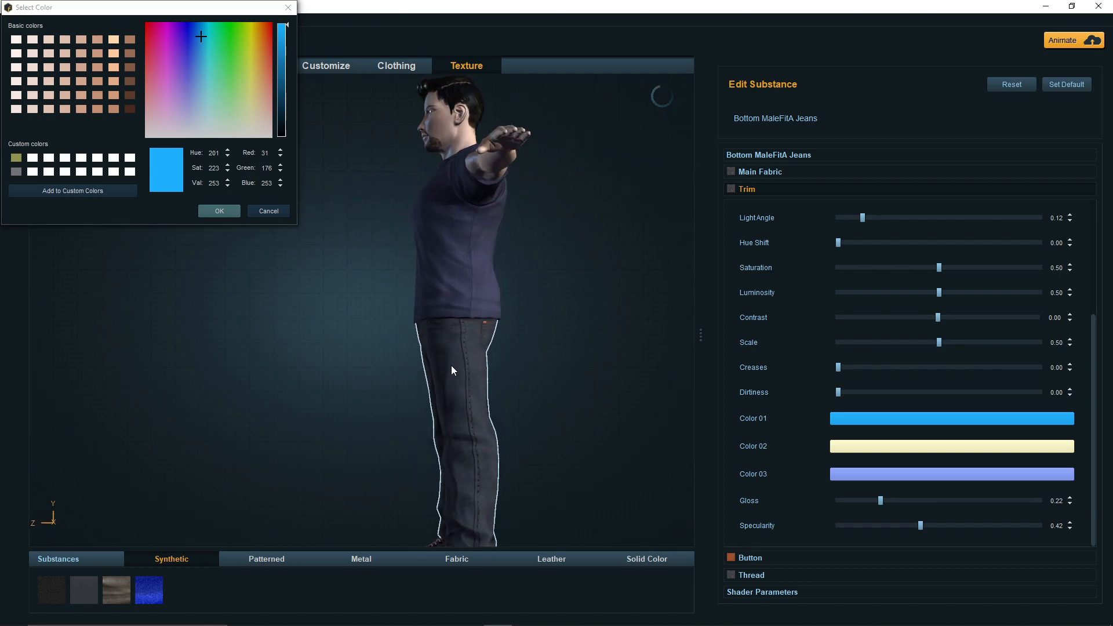
scroll(509, 391, up, 5)
middle_drag(348, 379, 162, 294)
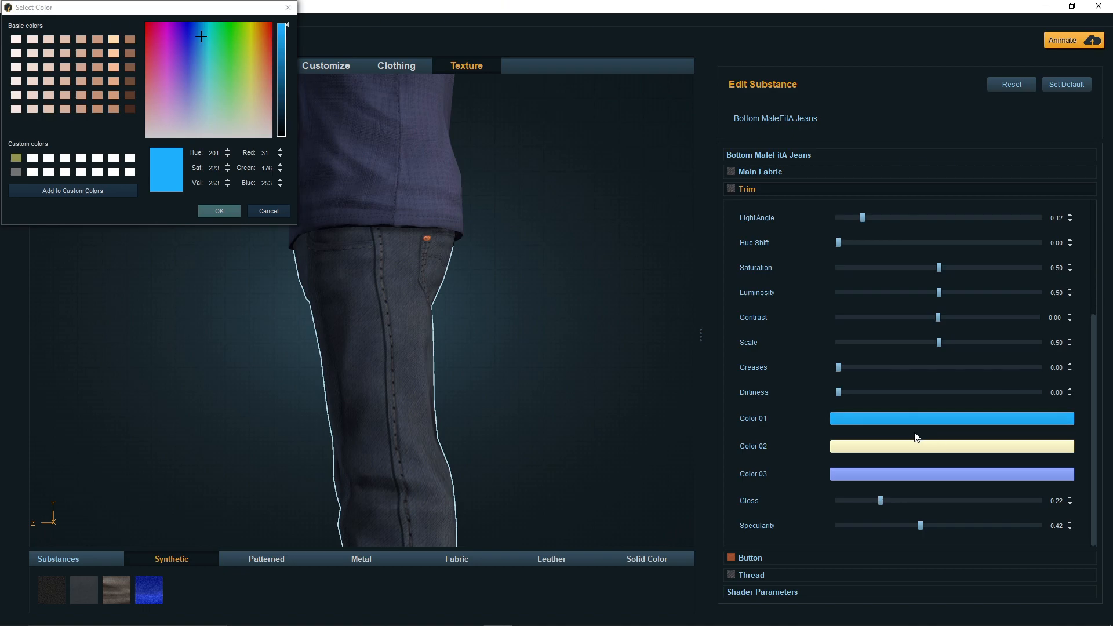
Step: Set Color 03 of the jeans' Trim to light blue, RGB 53, 157, 255
click(920, 474)
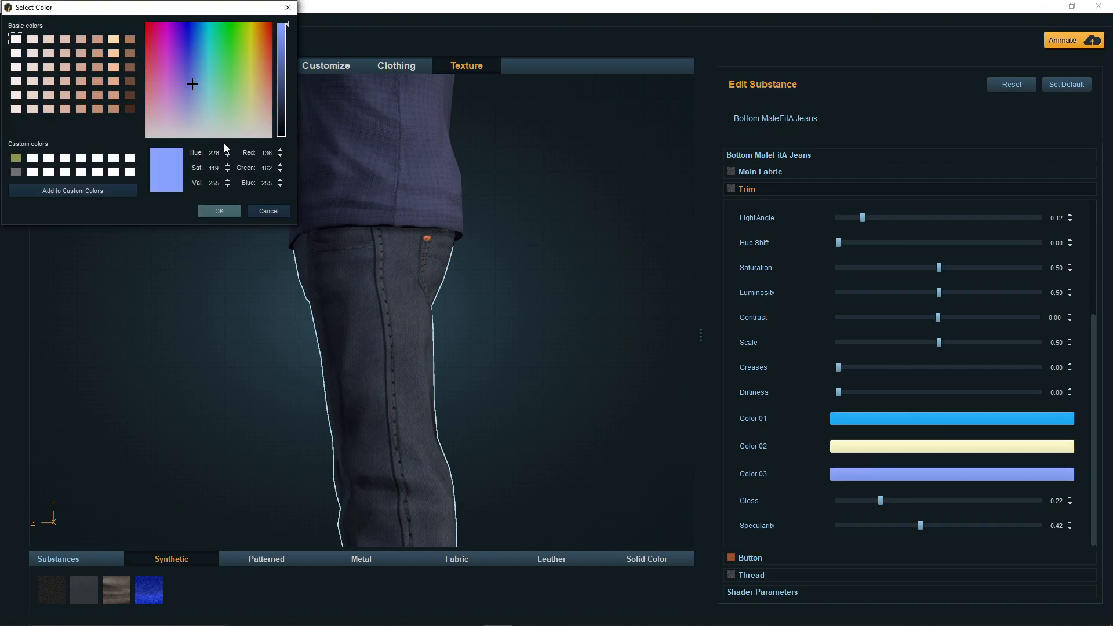
drag(186, 86, 198, 47)
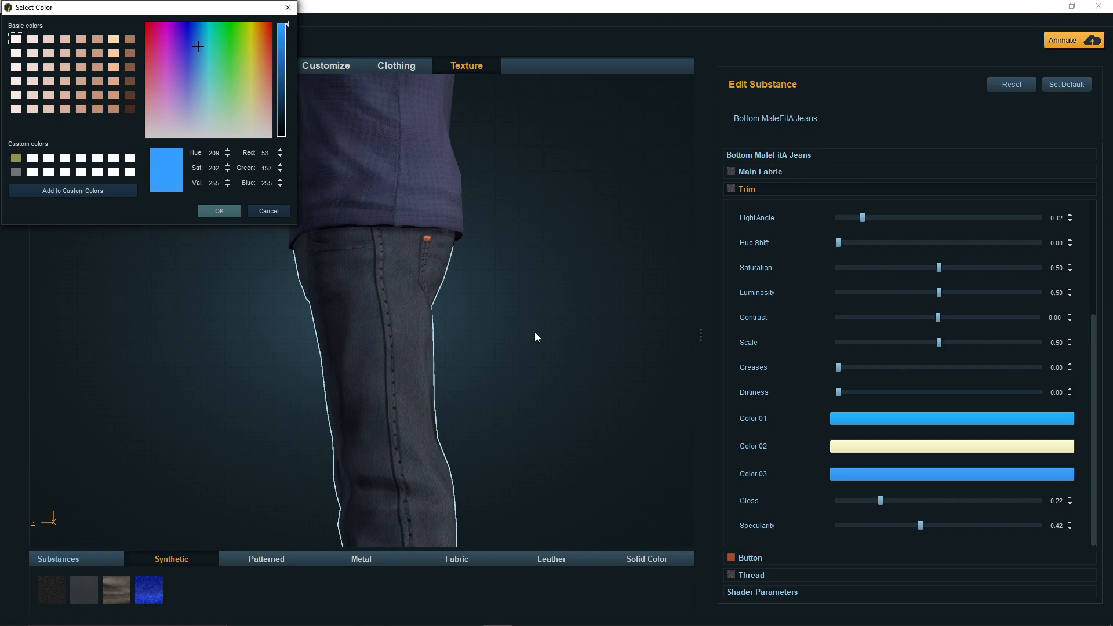
drag(535, 331, 710, 320)
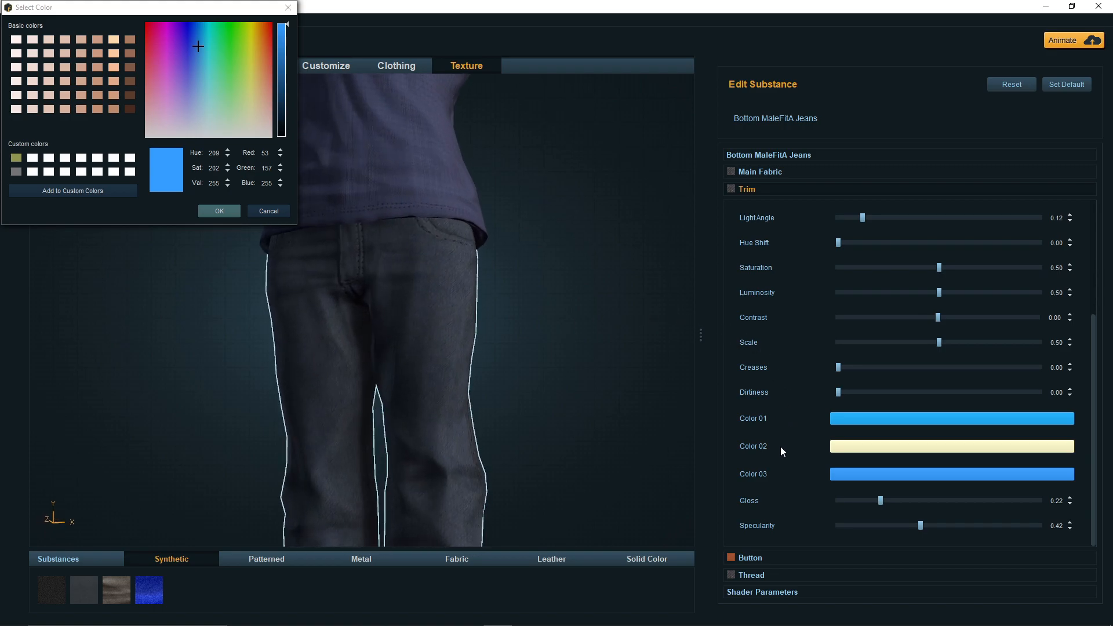
Step: Set Color 01 of the jeans' Thread to light blue, RGB 73, 166, 253
click(759, 576)
scroll(878, 375, down, 5)
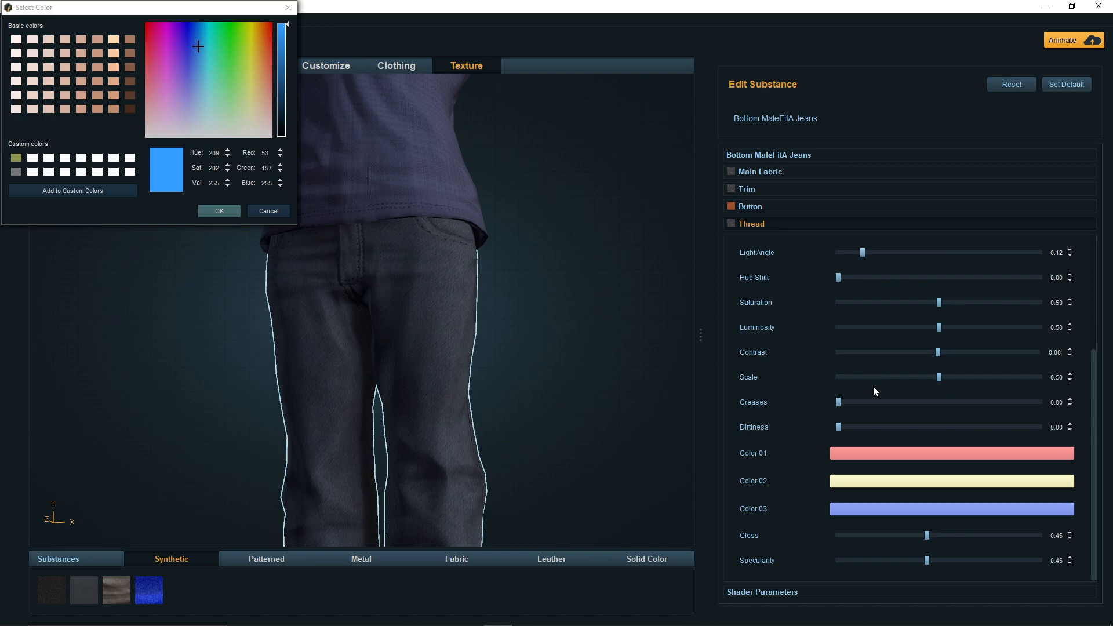
click(854, 453)
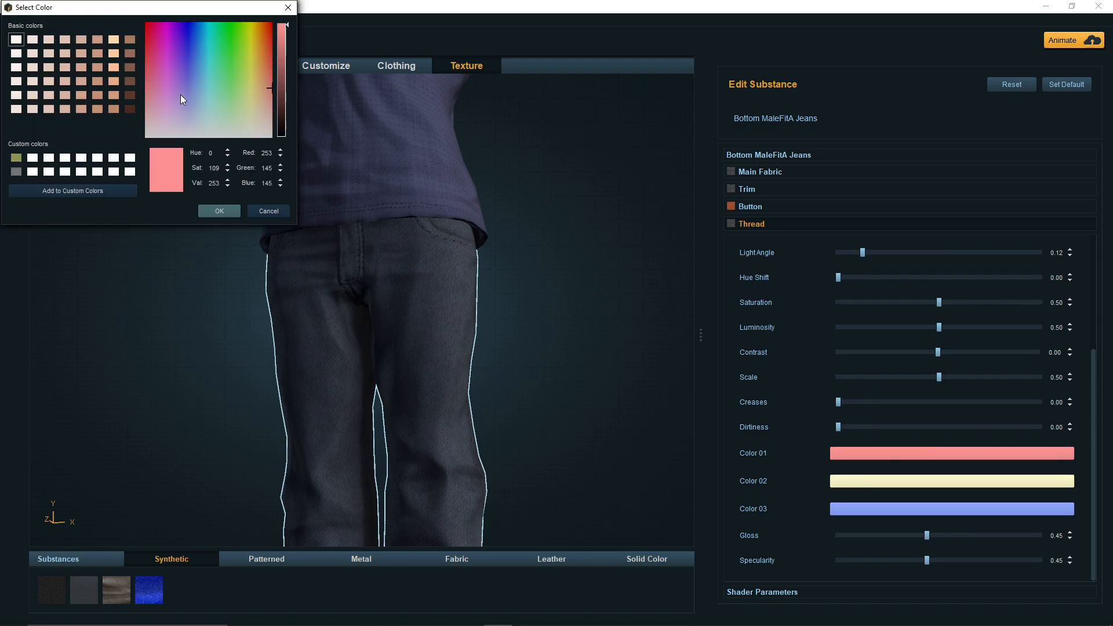
drag(211, 64, 198, 55)
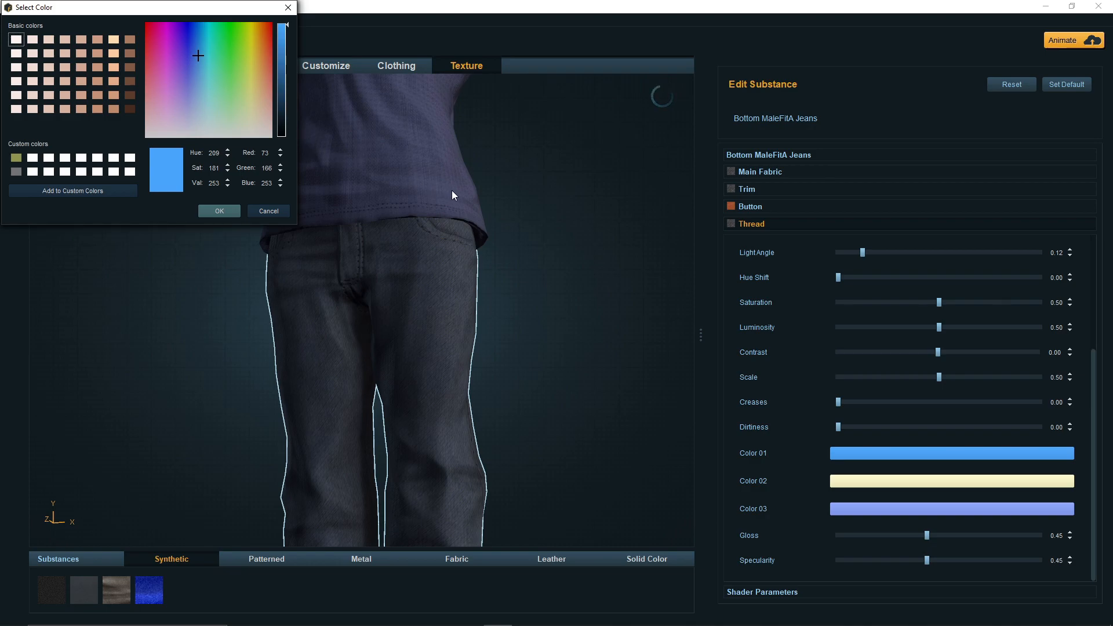
scroll(575, 299, down, 5)
right_drag(566, 306, 340, 320)
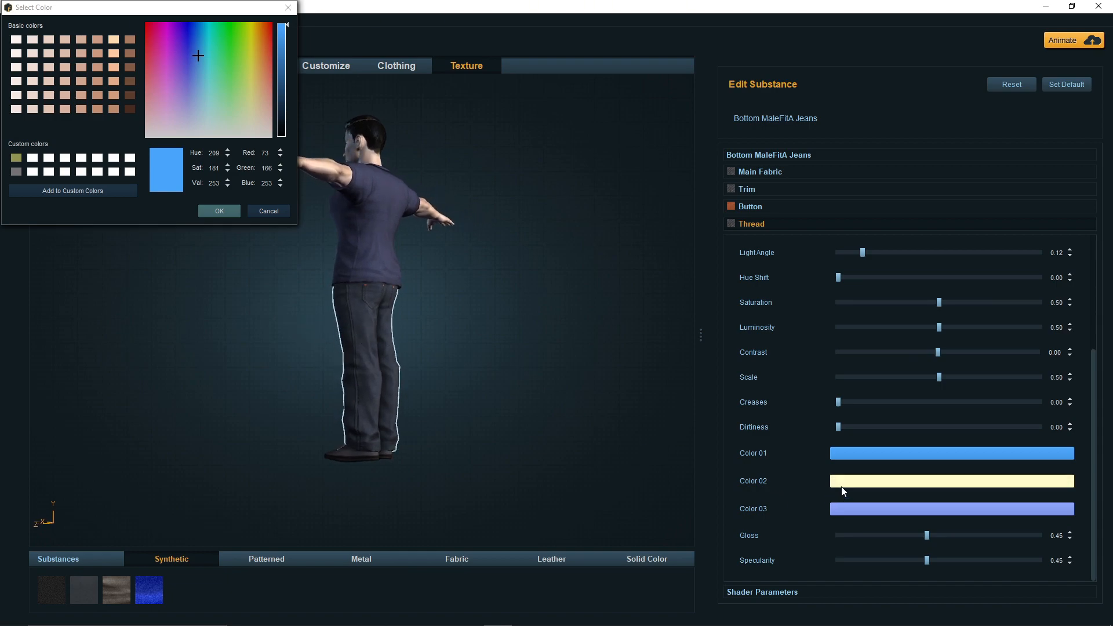
Step: Review the jeans' Main Fabric colors and examine the recolored jeans on the character up close and at full length
scroll(840, 486, up, 5)
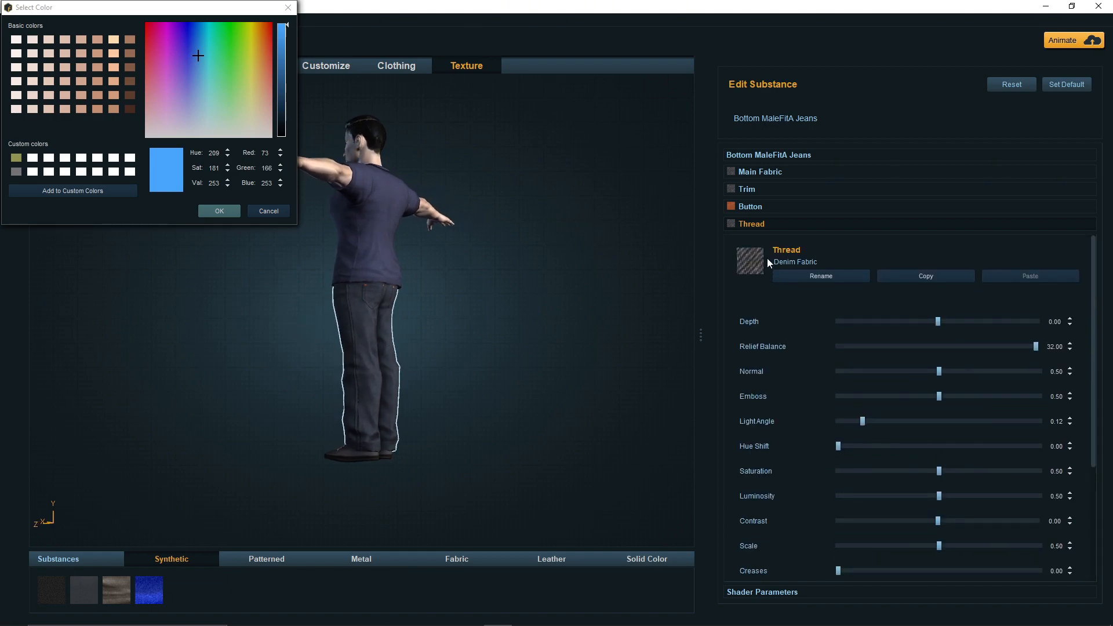
click(761, 173)
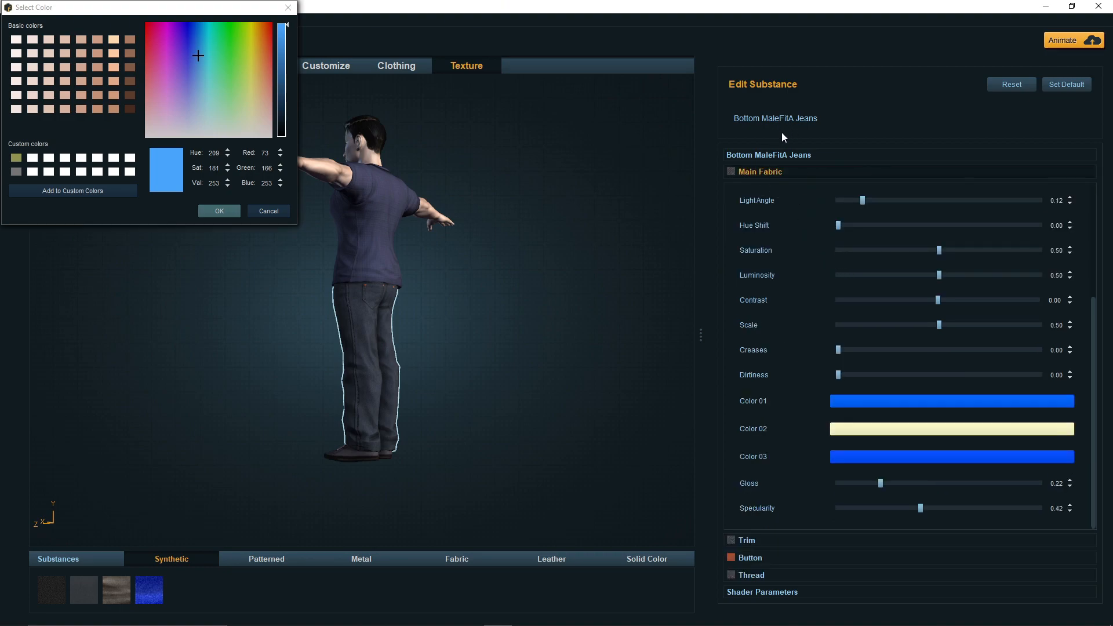
drag(587, 379, 646, 392)
scroll(646, 391, up, 4)
drag(577, 399, 690, 383)
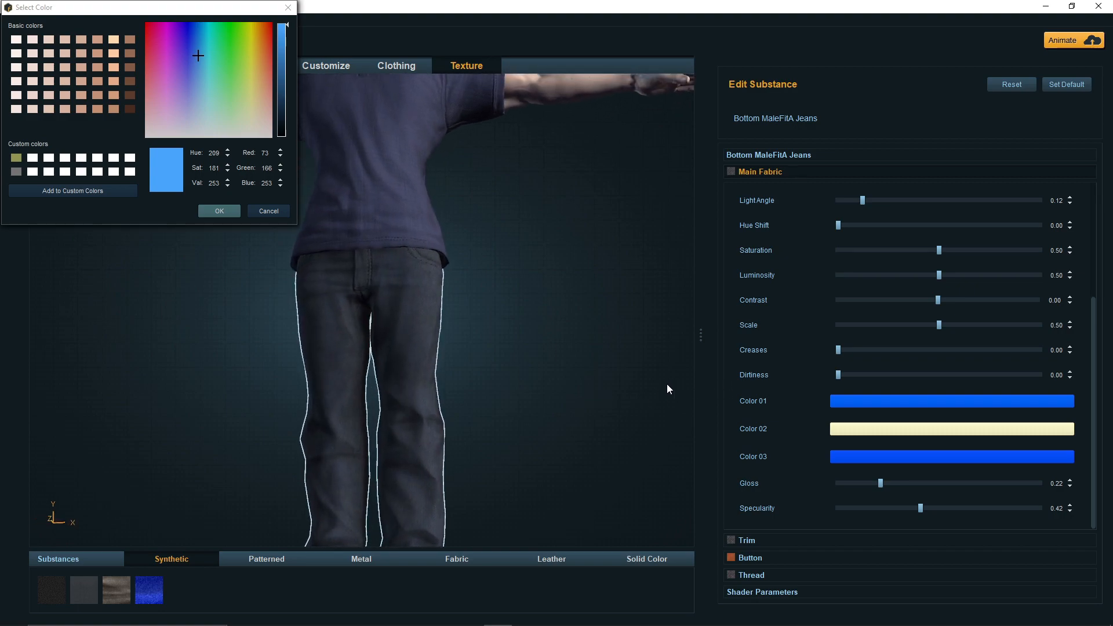
scroll(473, 360, down, 4)
middle_drag(473, 360, 456, 404)
drag(455, 405, 473, 371)
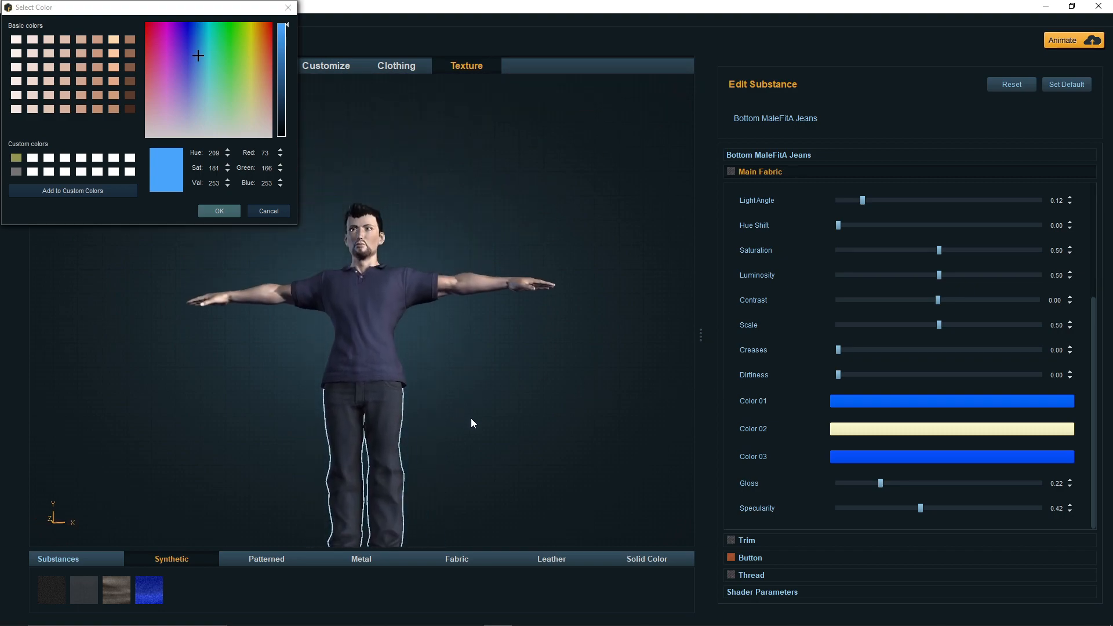
middle_drag(474, 407, 475, 294)
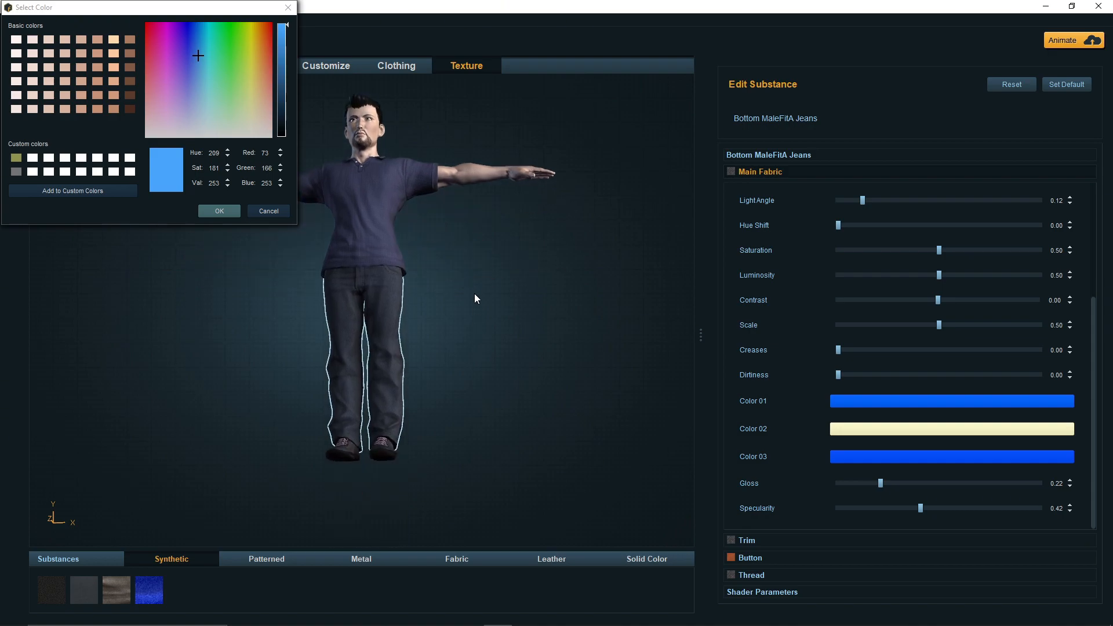
Step: Examine the jeans from the side at near and far range and review their Main Fabric parameters
click(386, 450)
drag(470, 430, 340, 447)
scroll(392, 478, up, 4)
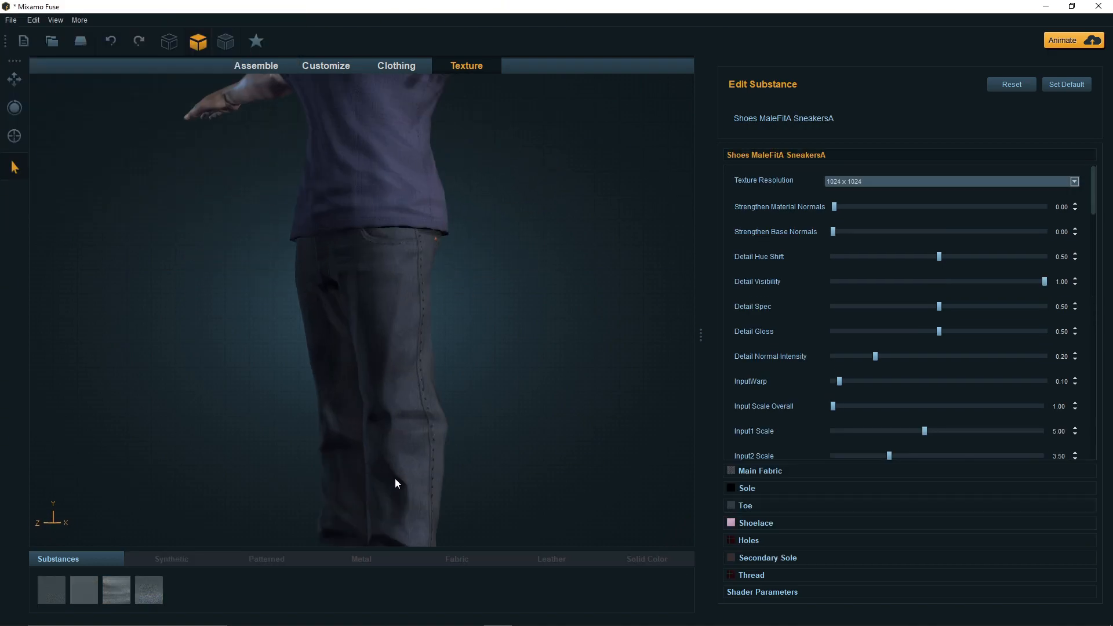
click(391, 337)
scroll(422, 426, down, 5)
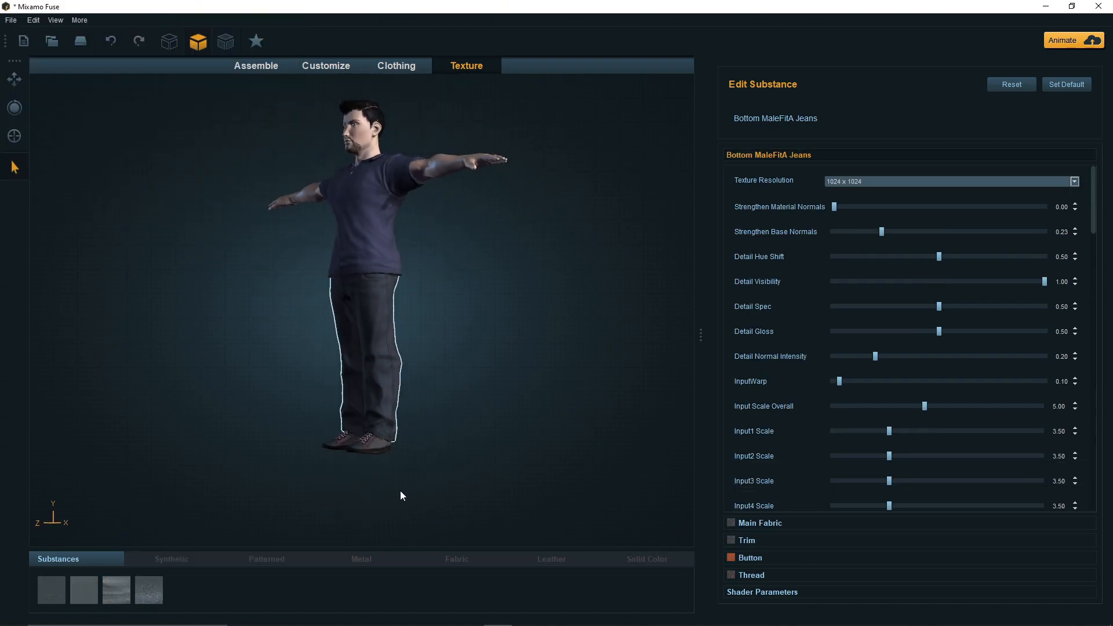
scroll(400, 490, up, 3)
click(386, 461)
drag(259, 427, 222, 447)
scroll(222, 447, up, 4)
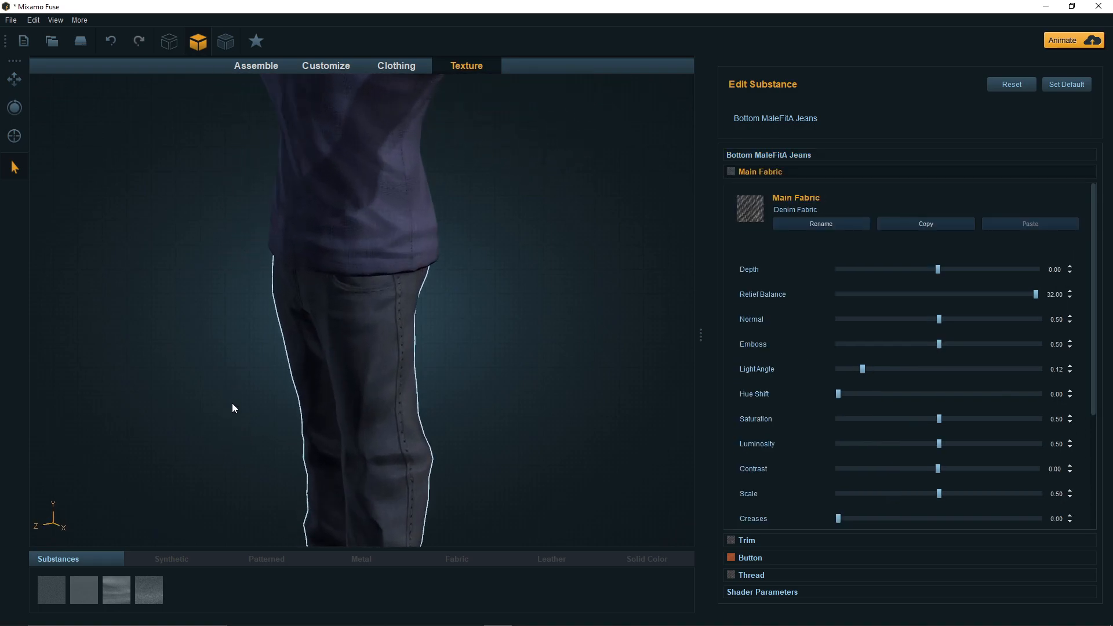
Step: Select the sneakers and set Color 01 of their Main Fabric to black, RGB 0, 0, 0
middle_drag(232, 402, 231, 129)
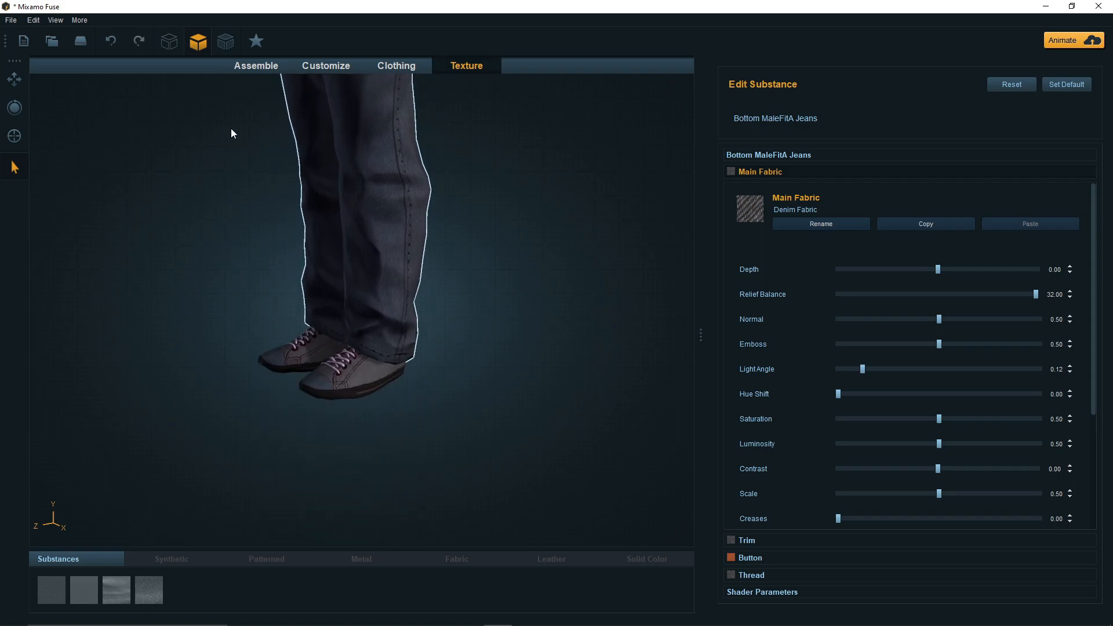
scroll(343, 299, up, 3)
scroll(348, 390, up, 1)
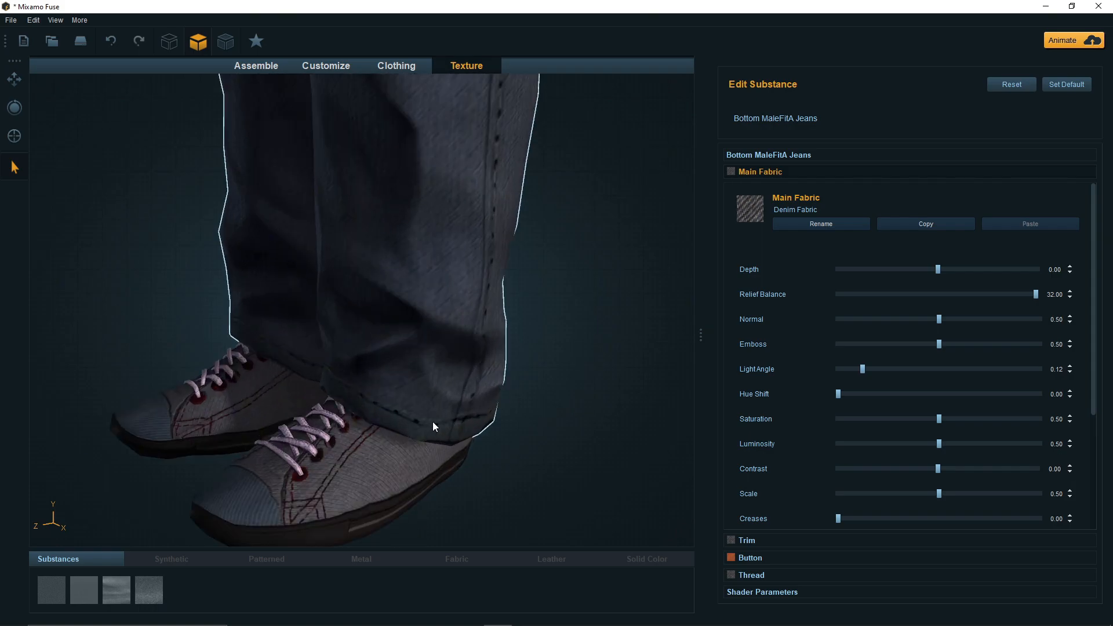
click(370, 473)
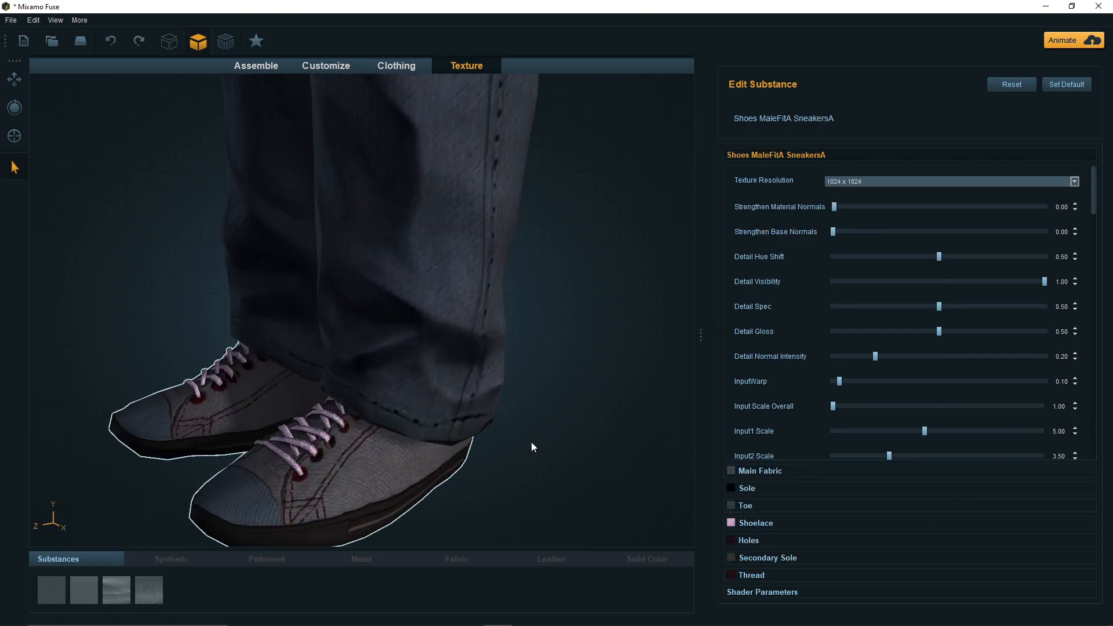
click(759, 470)
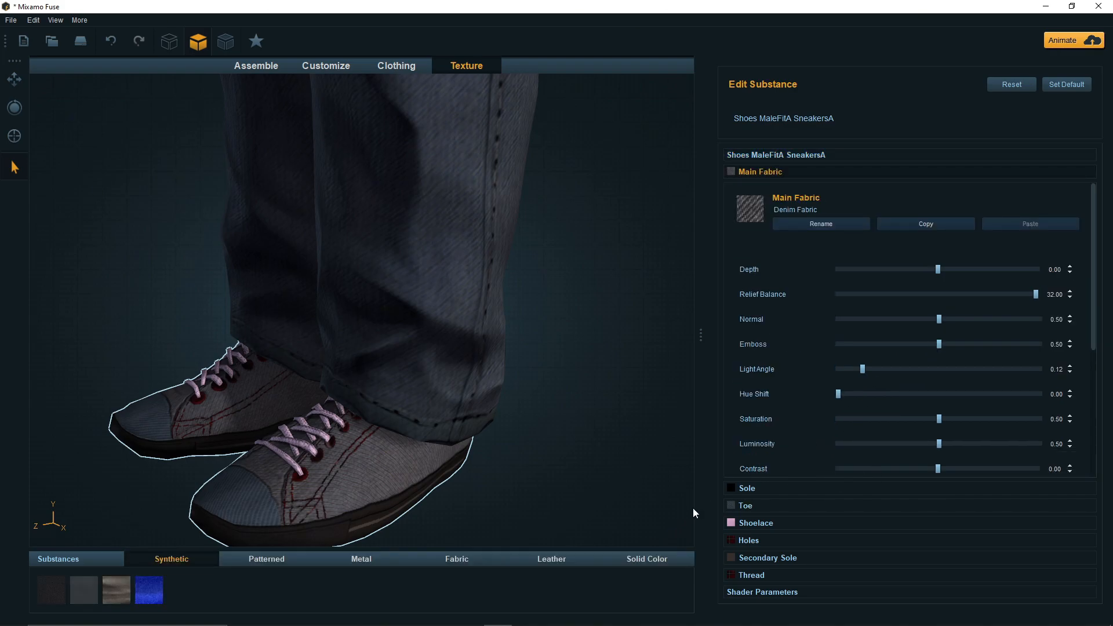
scroll(895, 373, down, 5)
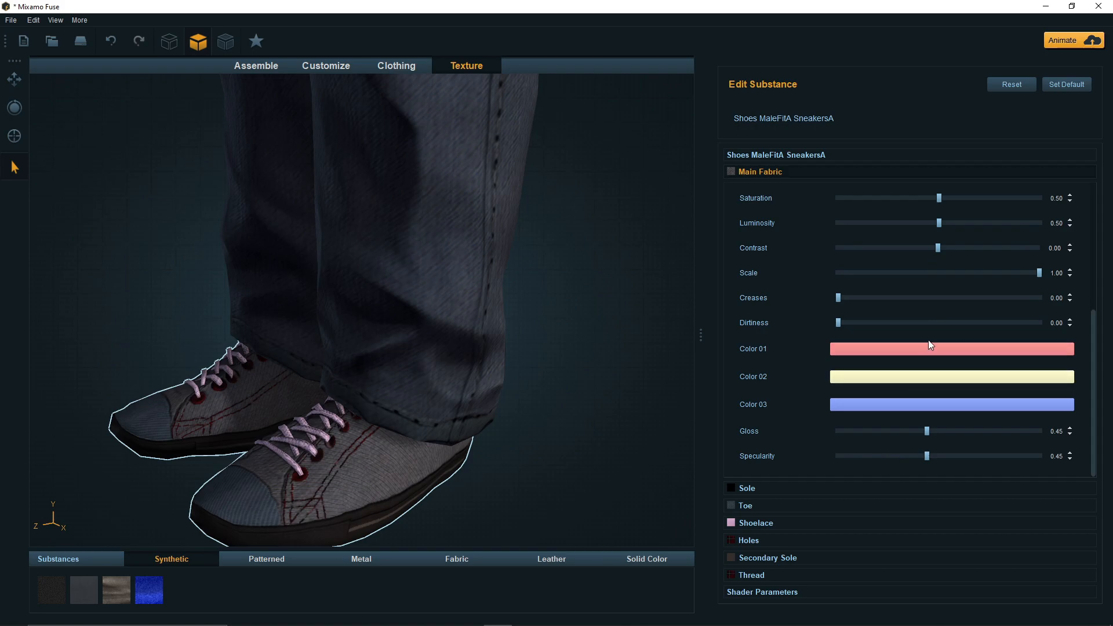
click(930, 349)
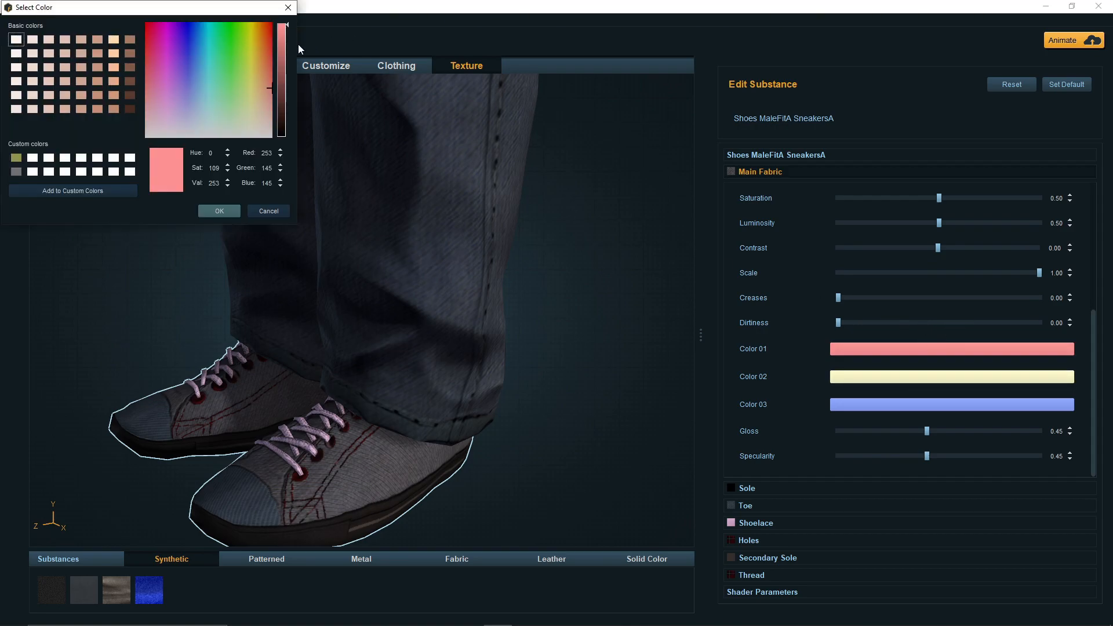
drag(279, 96, 283, 174)
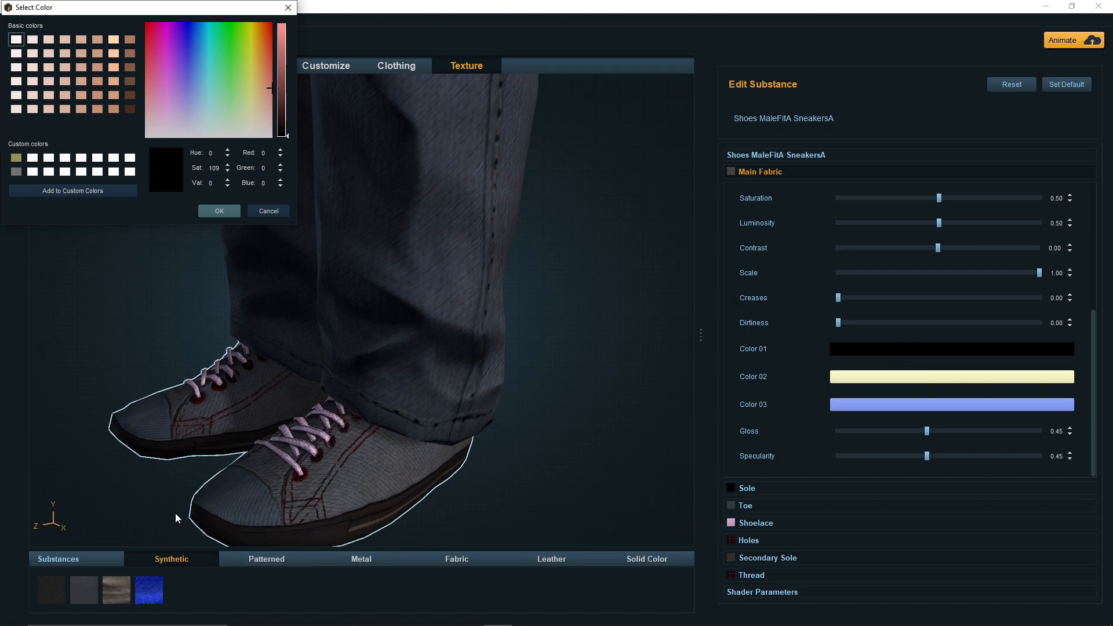
Step: Set Color 02 and Color 03 of the sneakers' Main Fabric to black, RGB 0, 0, 0
click(893, 378)
drag(284, 105, 285, 142)
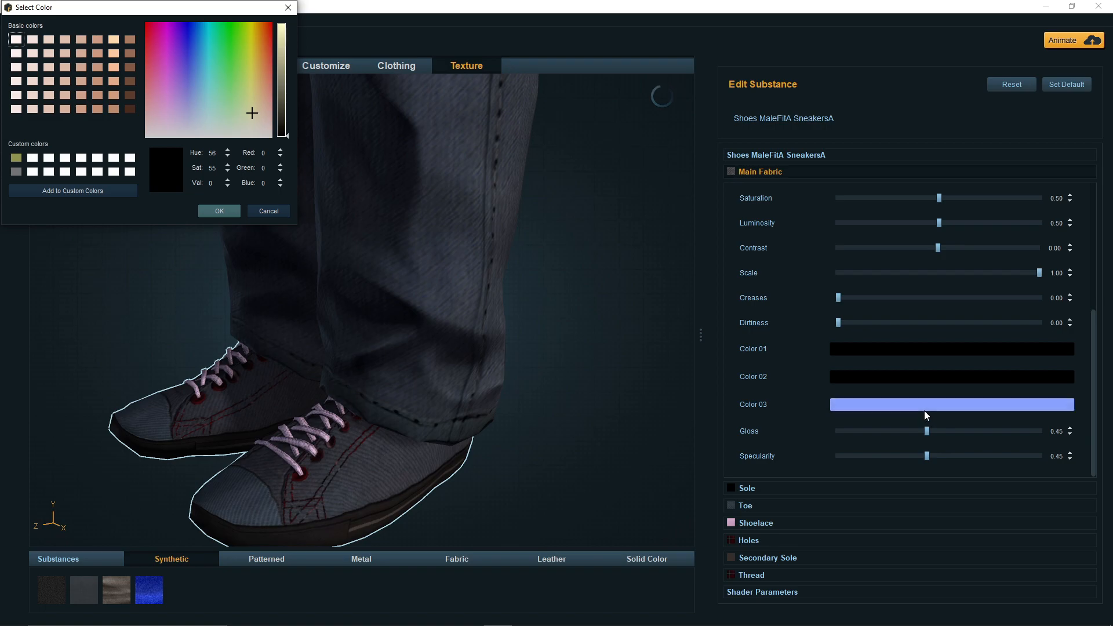
click(850, 404)
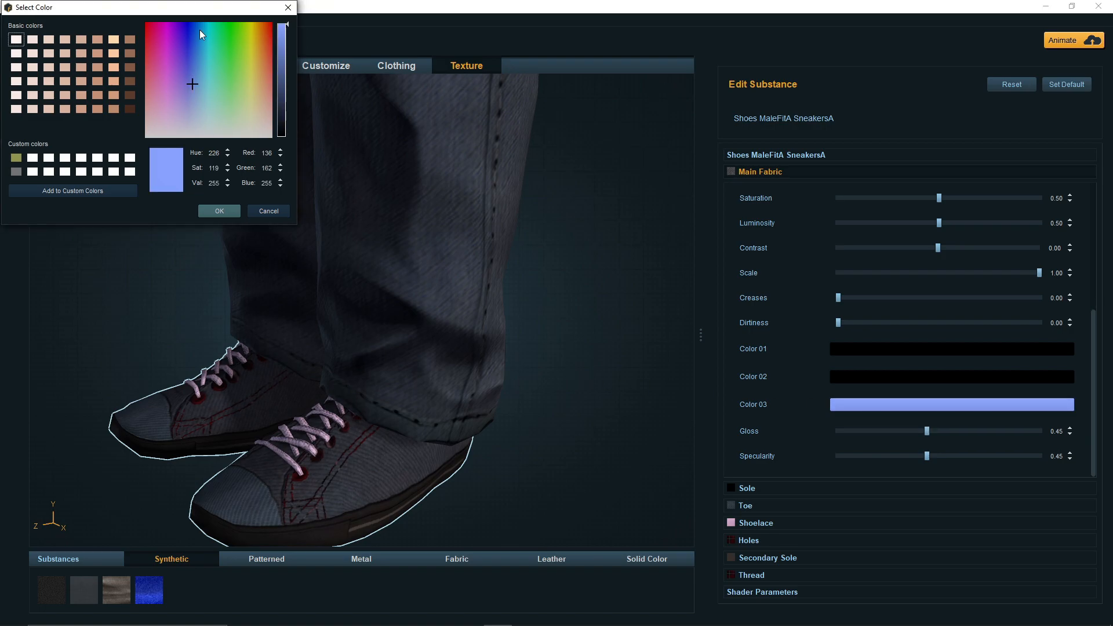
drag(281, 57, 284, 142)
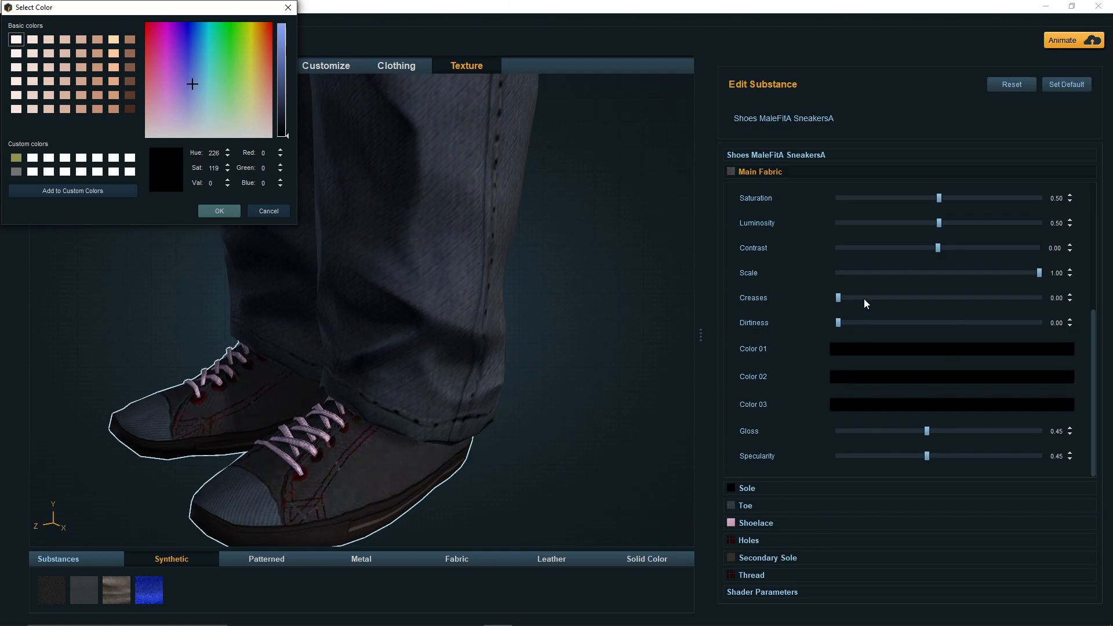
Step: Accept the black fabric colors and set the sneakers' Main Fabric Saturation to 0.43, Hue Shift to 0.79 and Contrast to 0.28
scroll(864, 298, up, 5)
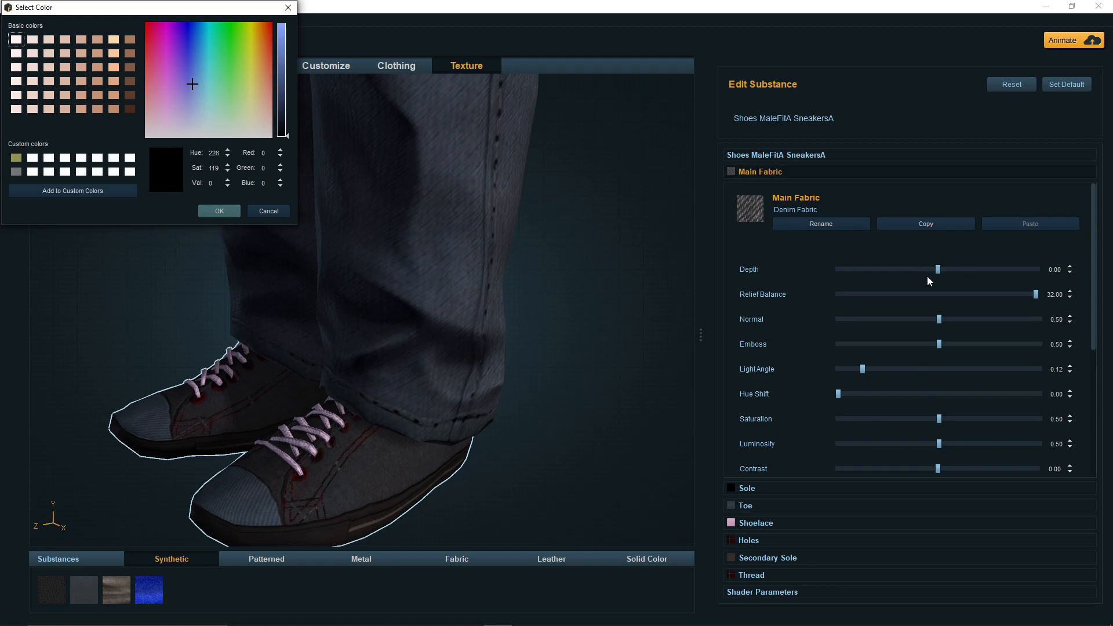
scroll(864, 348, down, 1)
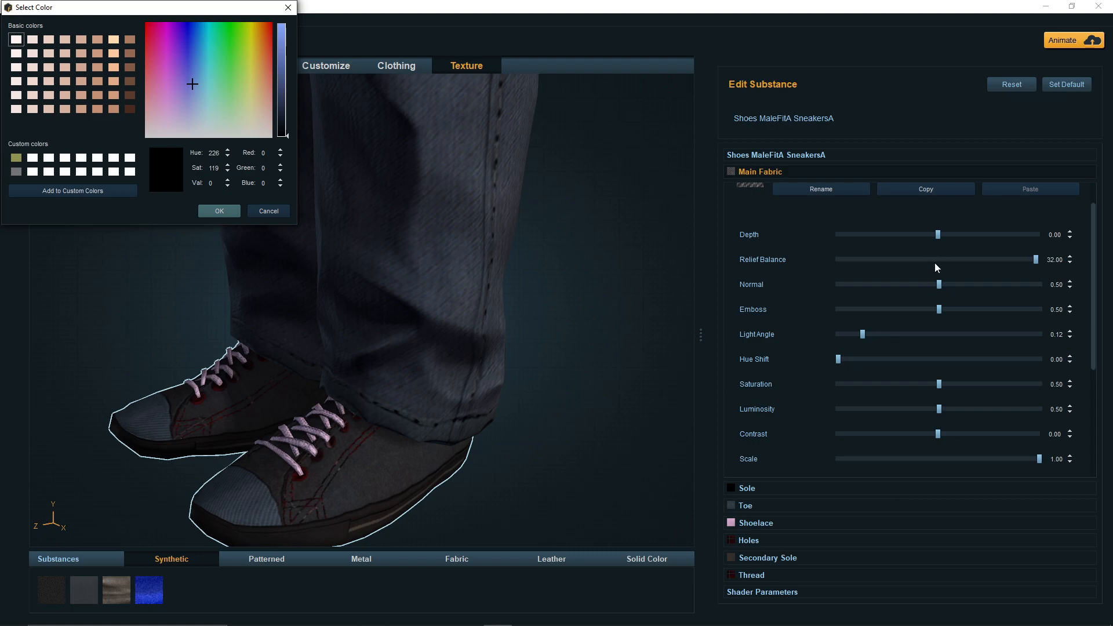
scroll(914, 287, up, 1)
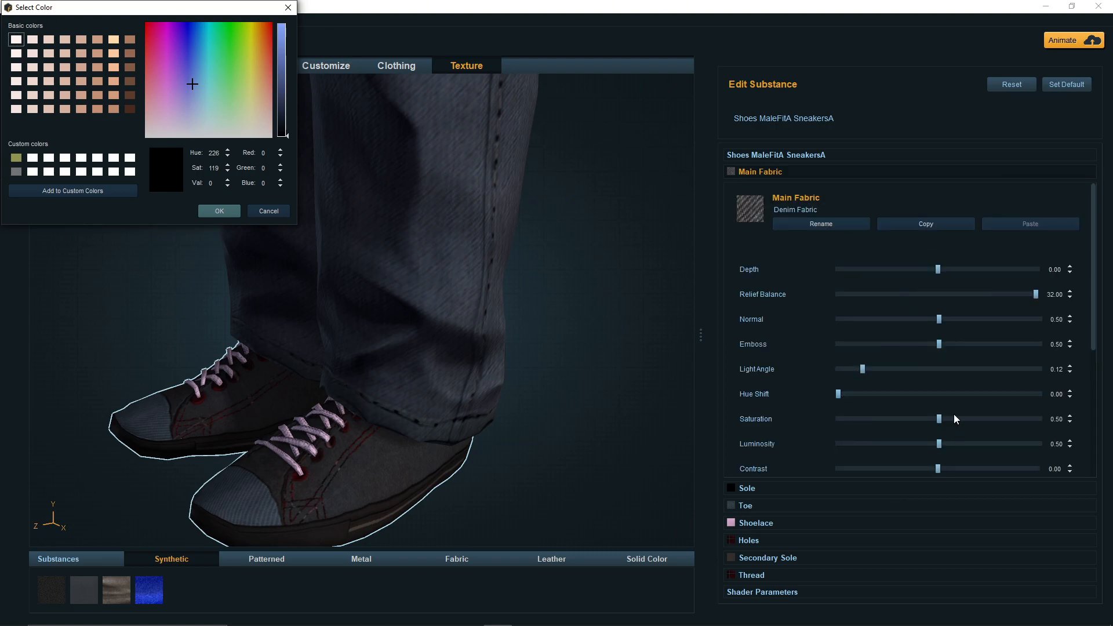
mouse_move(938, 417)
mouse_down()
mouse_move(991, 418)
mouse_move(910, 418)
mouse_move(924, 418)
mouse_up()
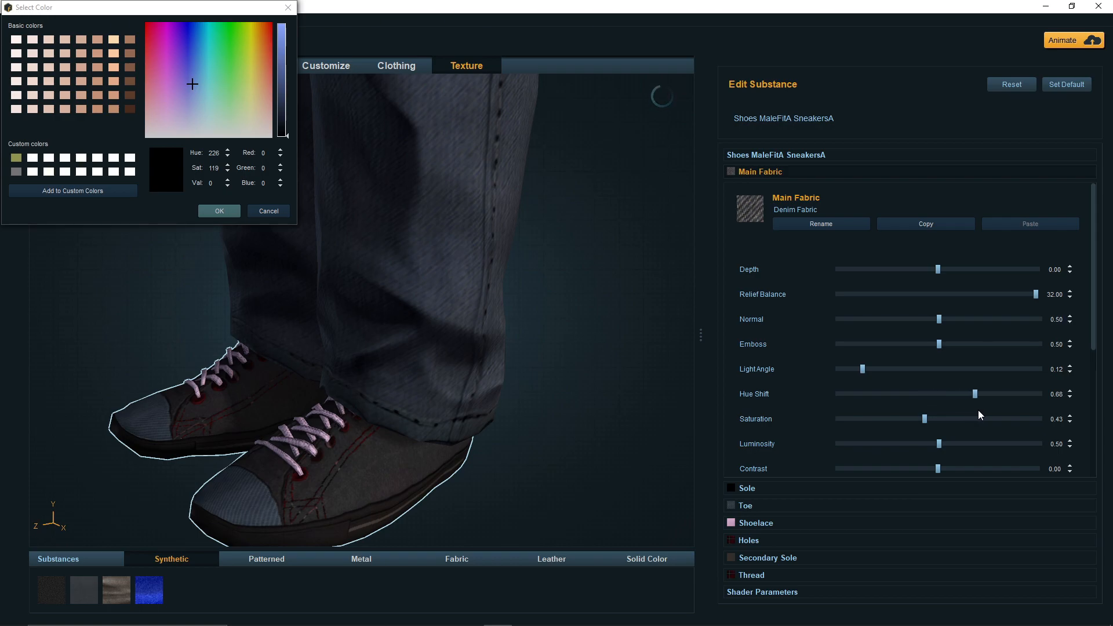
drag(979, 409, 923, 413)
drag(931, 418, 913, 419)
click(915, 422)
drag(948, 394, 963, 394)
drag(968, 399, 1003, 398)
click(214, 215)
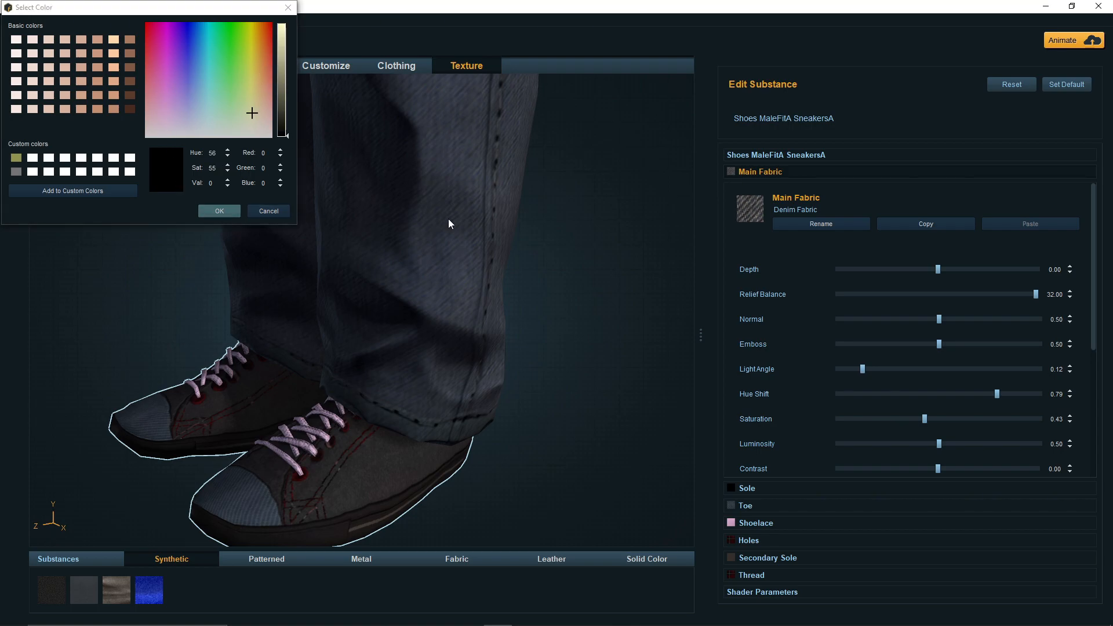
click(224, 212)
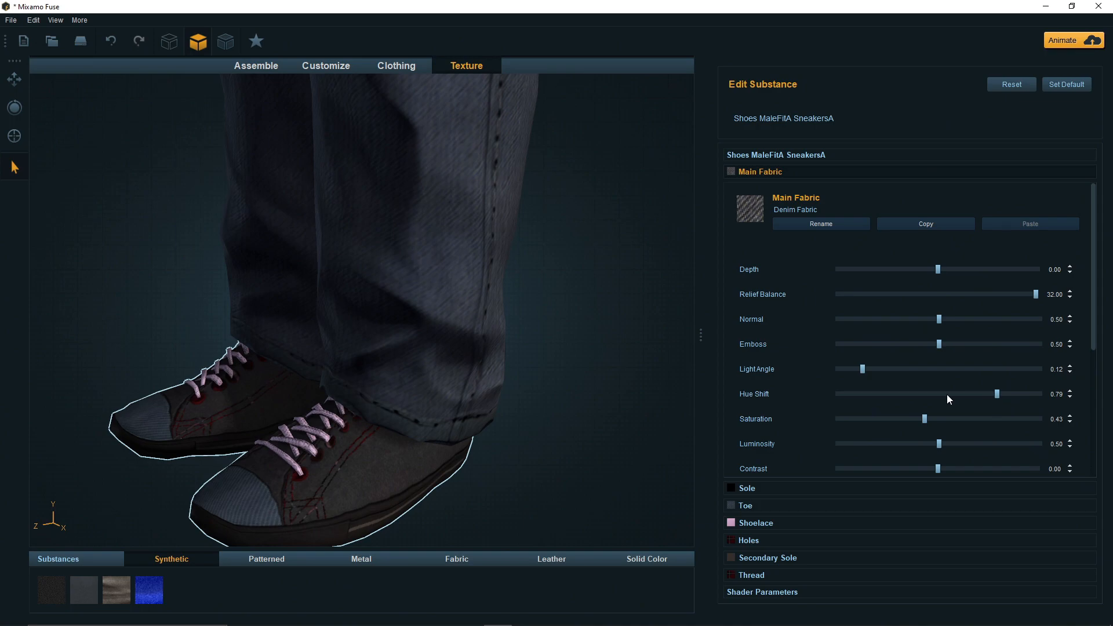
scroll(944, 436, down, 2)
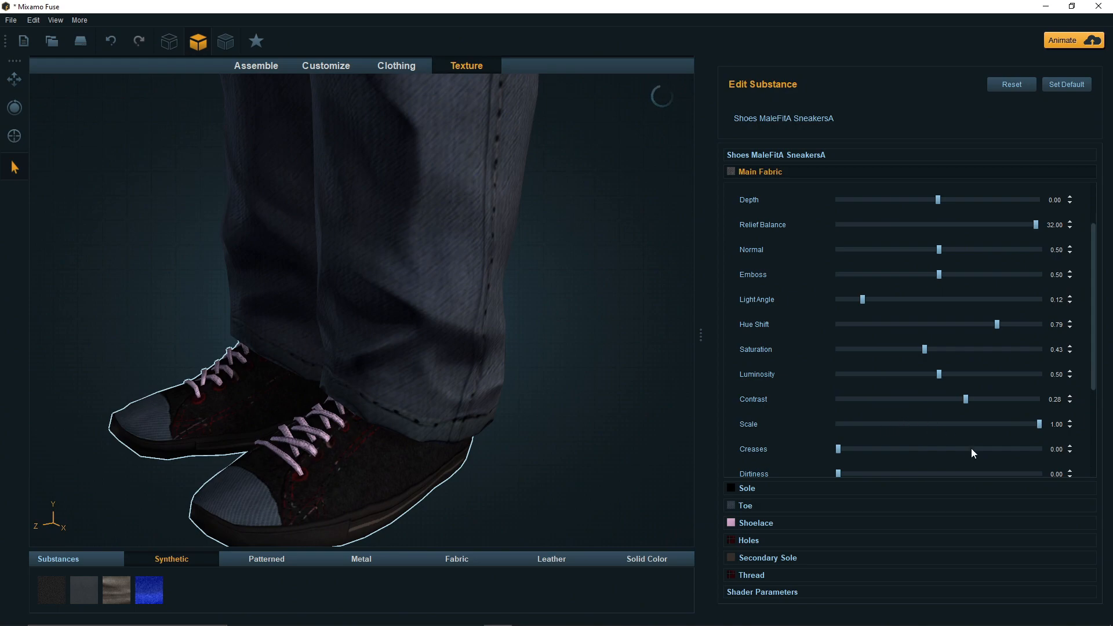
scroll(797, 420, down, 3)
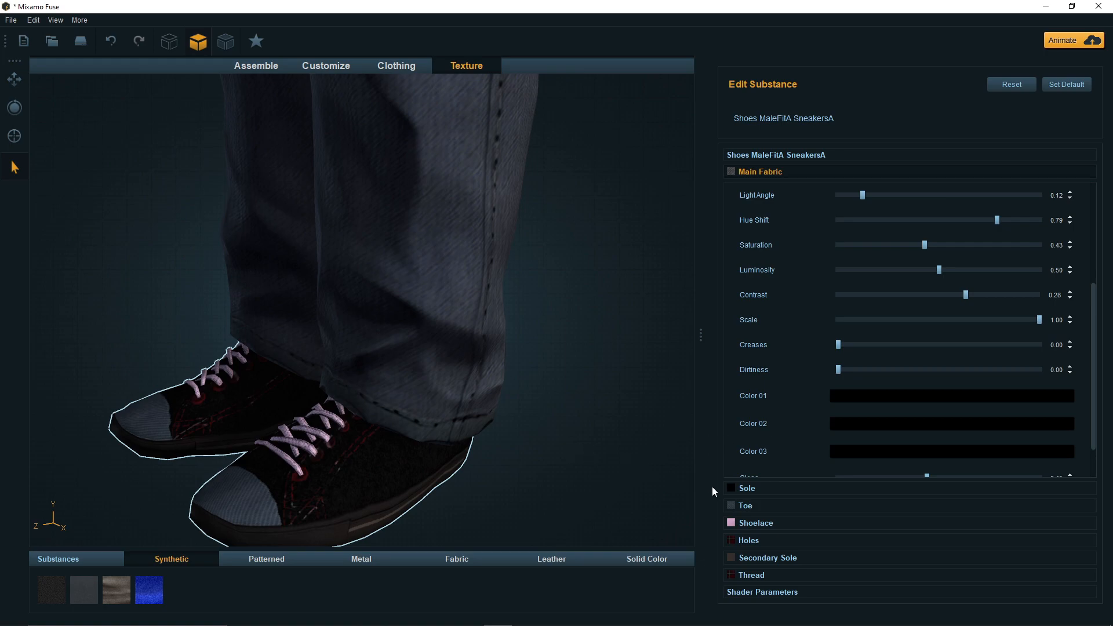
Step: Apply the Galvanized Metal B substance to the sneakers' lace Holes
click(745, 506)
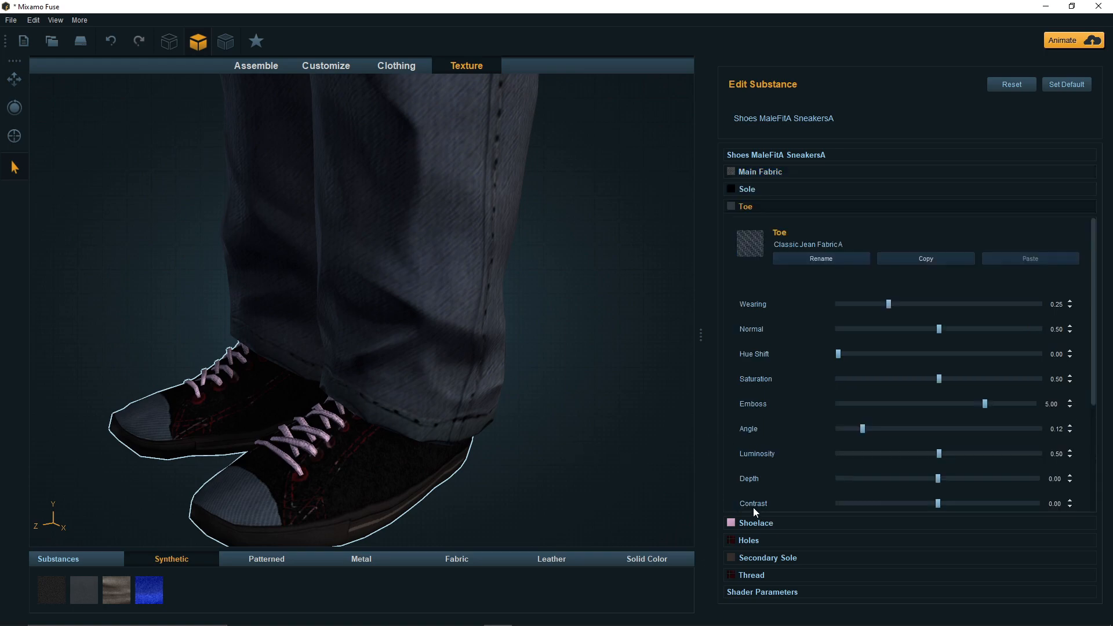
click(749, 540)
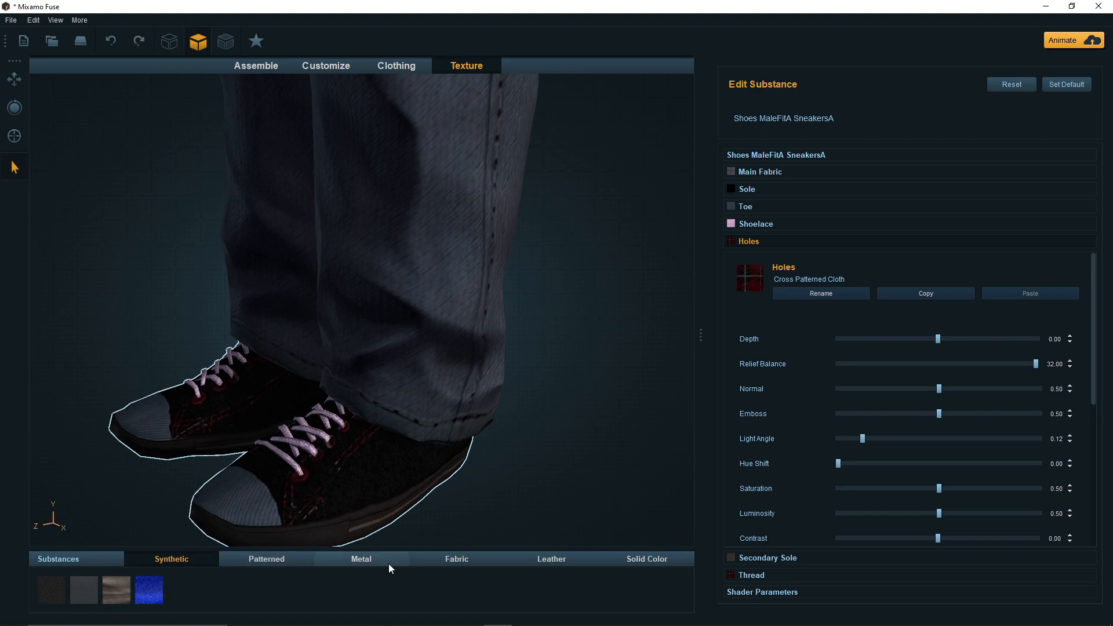
click(373, 559)
click(113, 586)
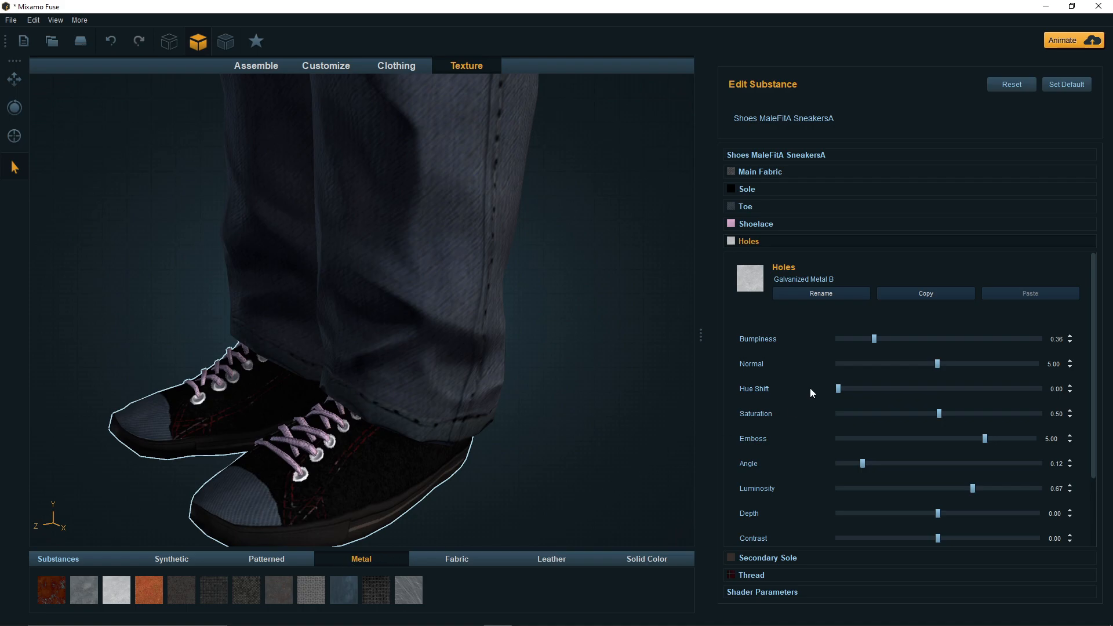
Step: Set the sneakers' Holes metal to Bumpiness 0.50, Contrast -0.12 and Luminosity 0.40
scroll(833, 437, down, 3)
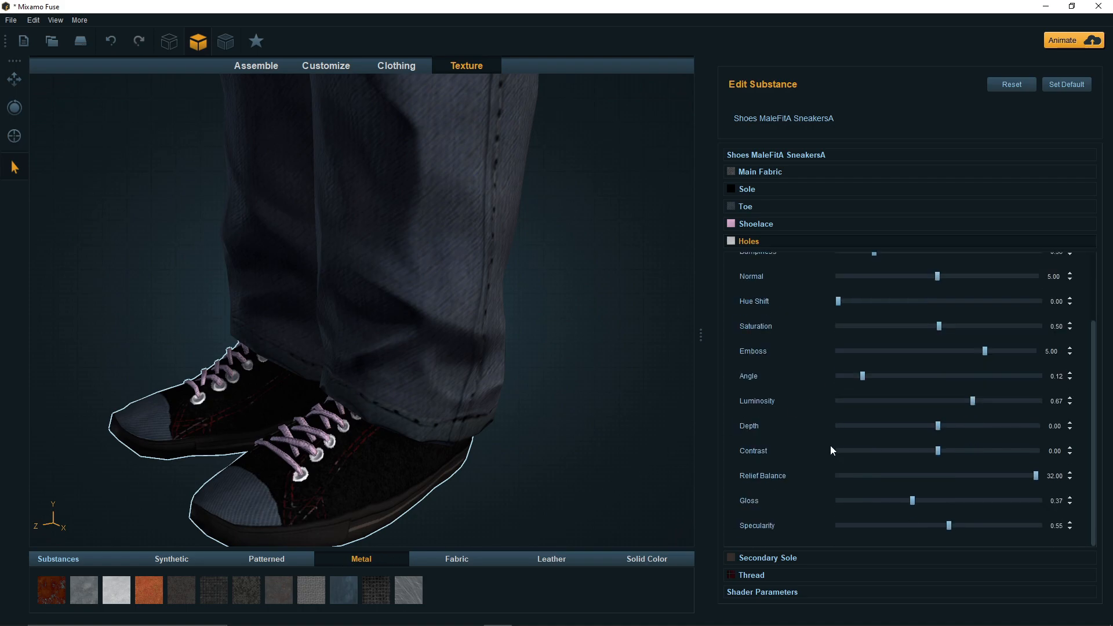
scroll(830, 448, up, 3)
scroll(831, 447, down, 3)
scroll(896, 410, up, 3)
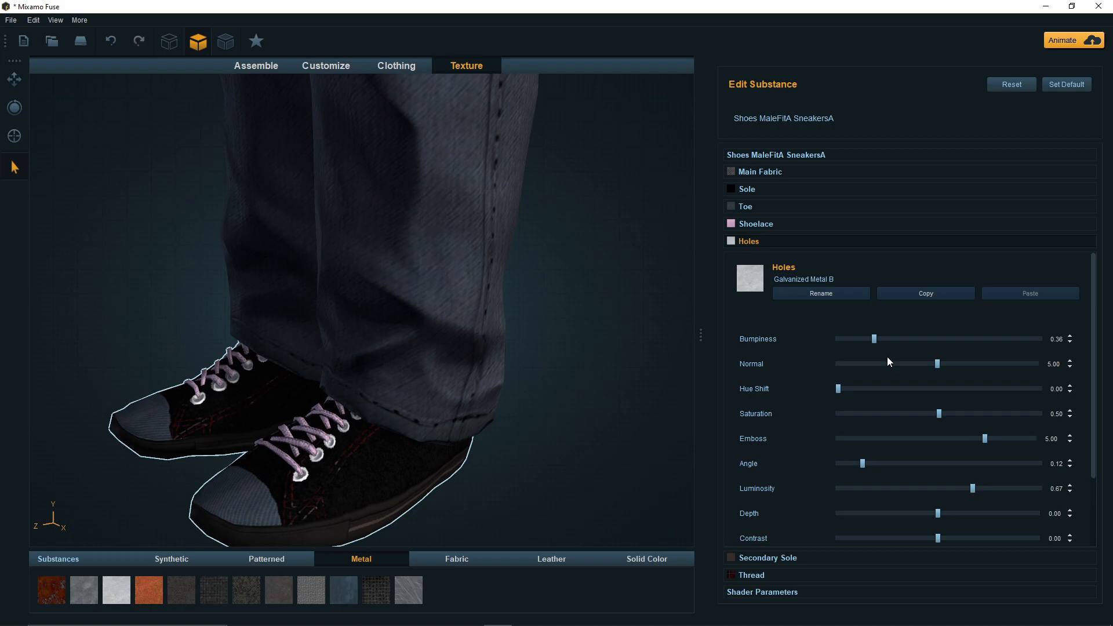
drag(875, 340, 889, 340)
scroll(861, 463, down, 3)
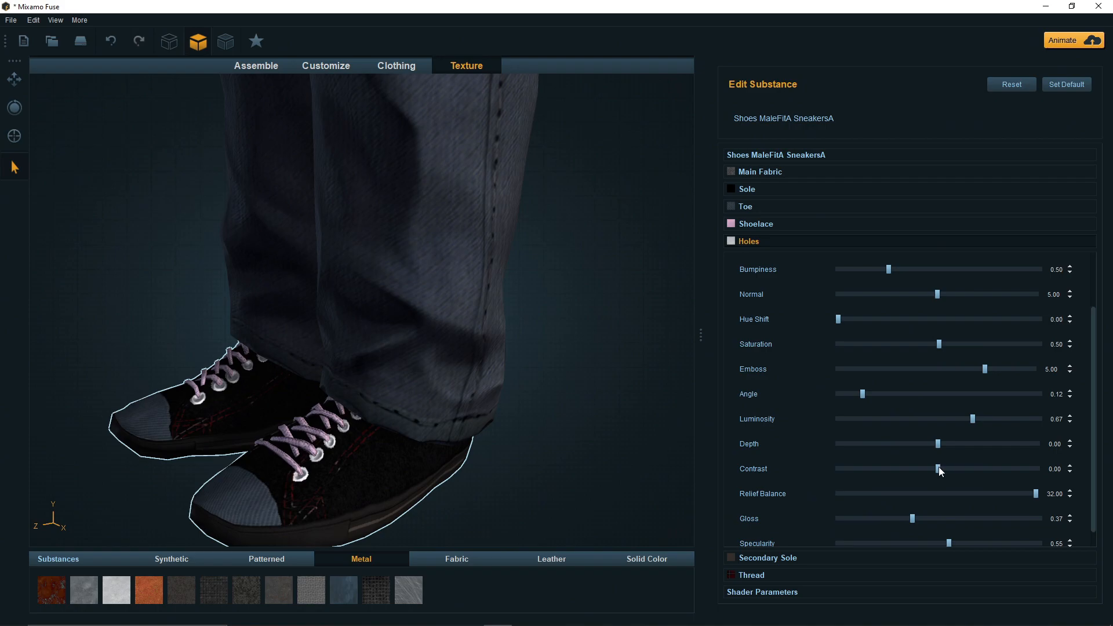
drag(938, 468, 929, 468)
scroll(869, 478, down, 1)
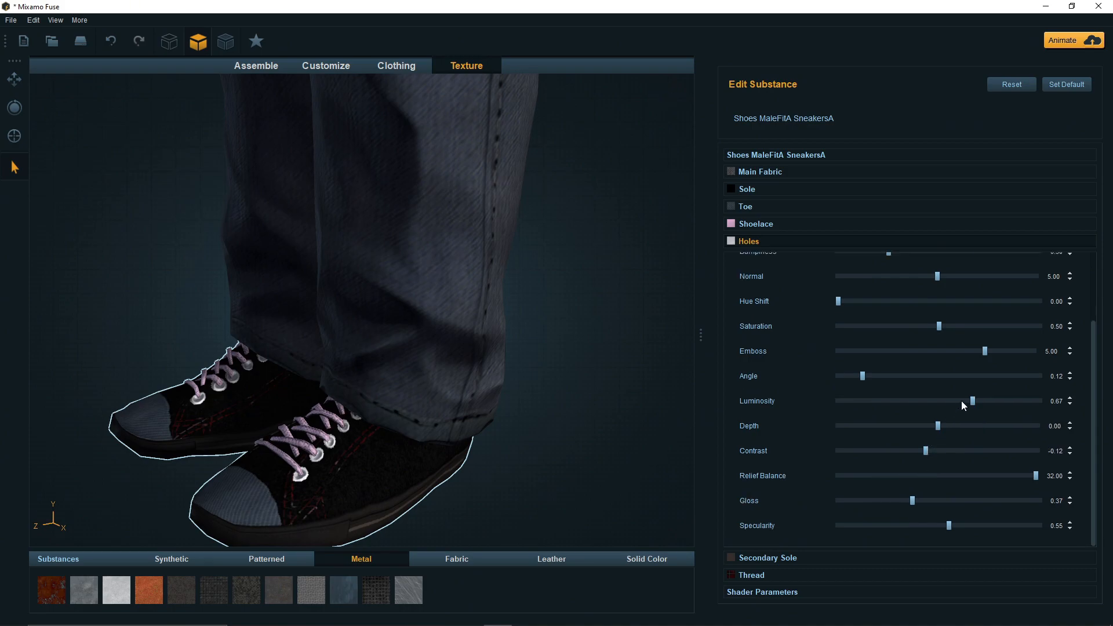
drag(972, 400, 919, 403)
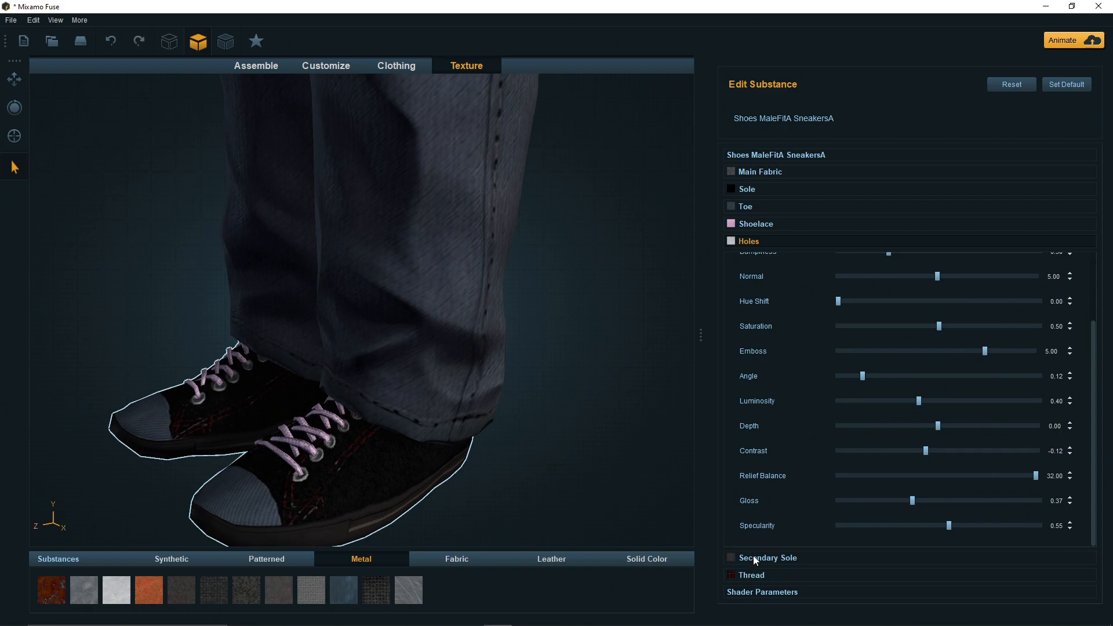
Step: Set the Thread Color of the sneakers' Shoelace to black
click(760, 225)
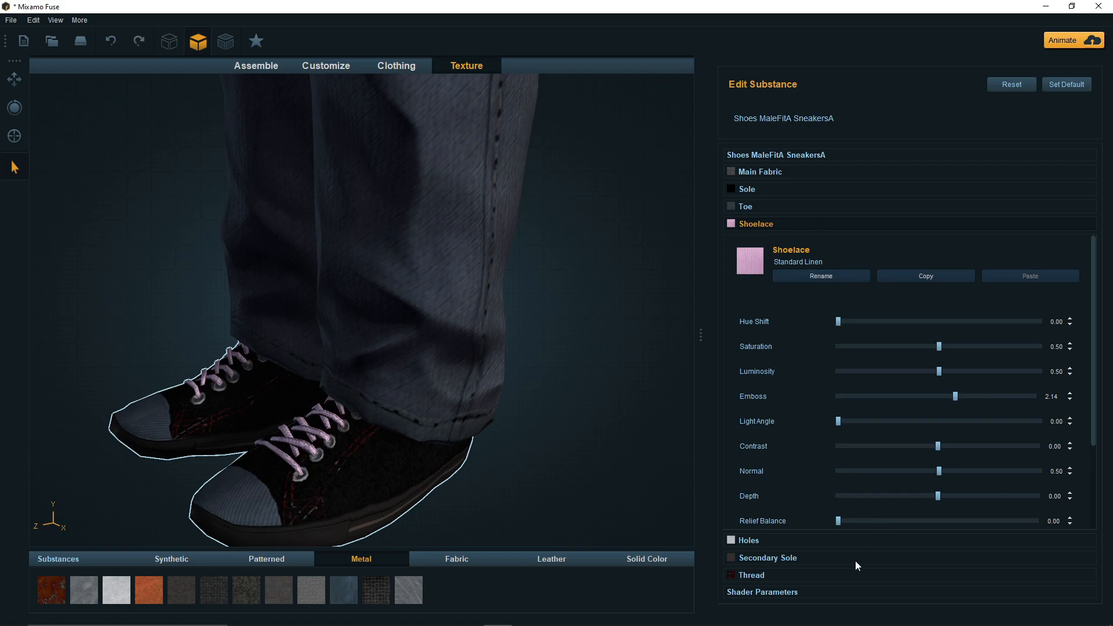
scroll(844, 467, down, 2)
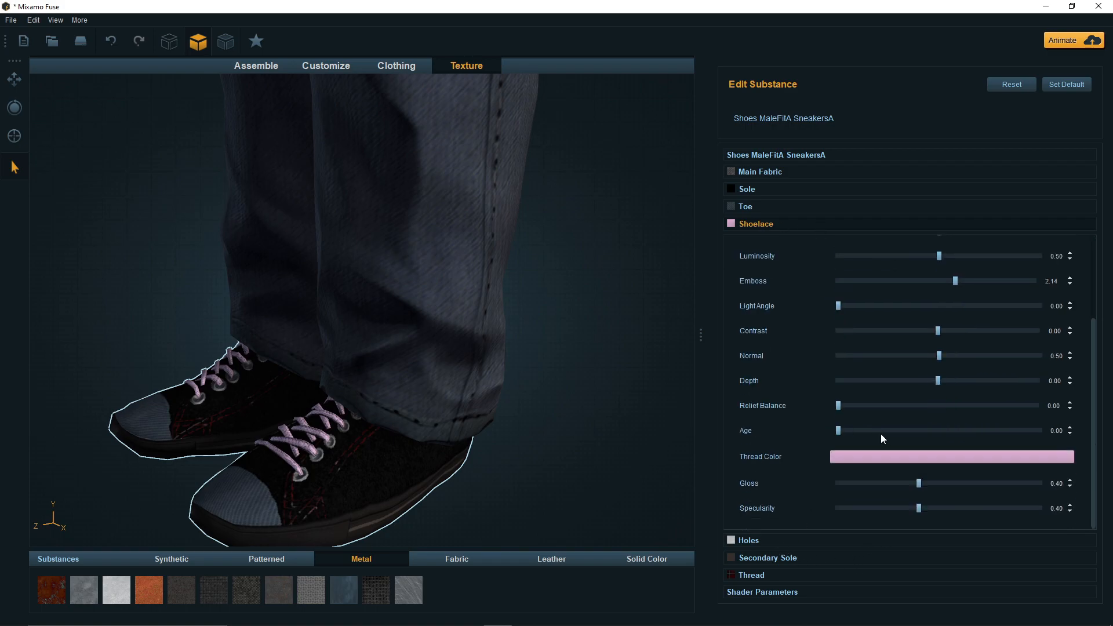
click(887, 459)
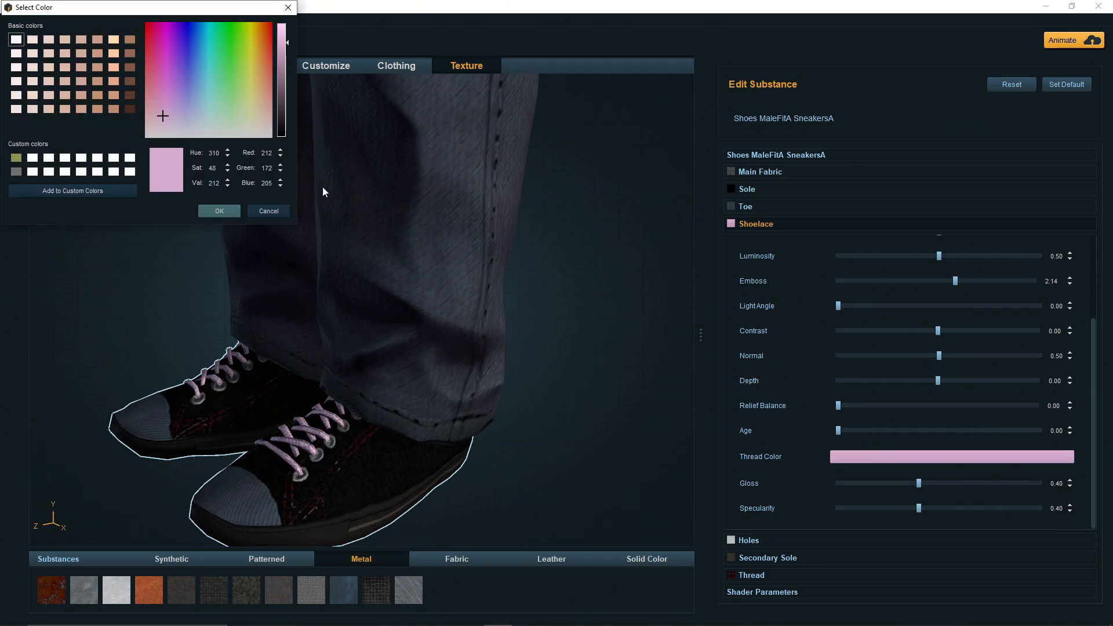
drag(284, 116, 283, 174)
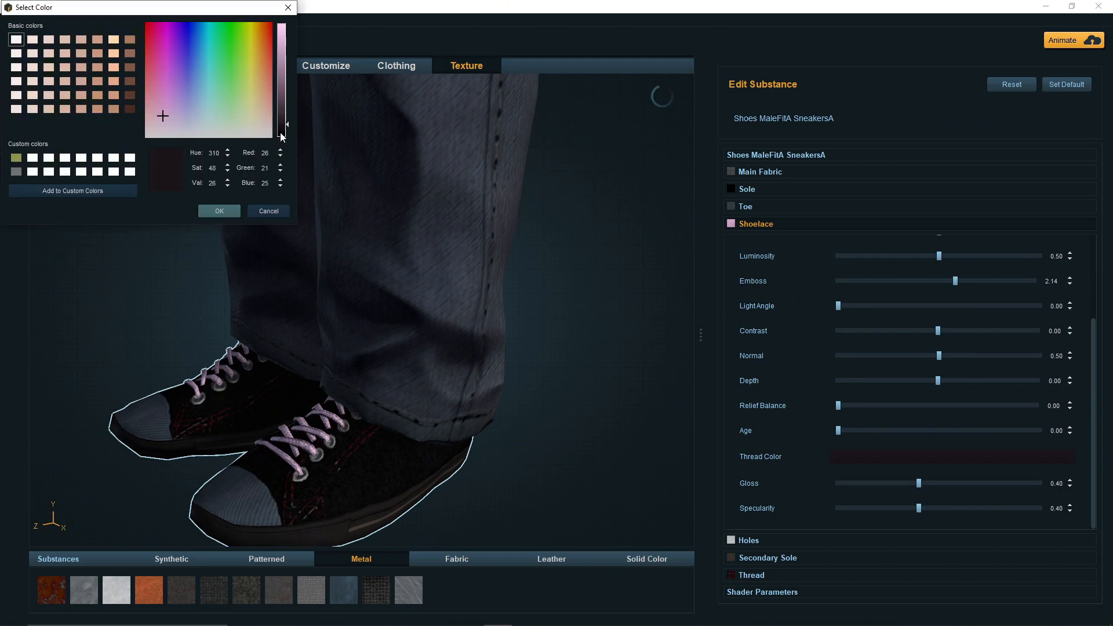
click(219, 211)
Step: Set the Shoelace Contrast to 0.14 and check the recolored sneakers on the full-length character
mouse_move(560, 478)
middle_down()
mouse_move(583, 460)
mouse_move(556, 470)
middle_up()
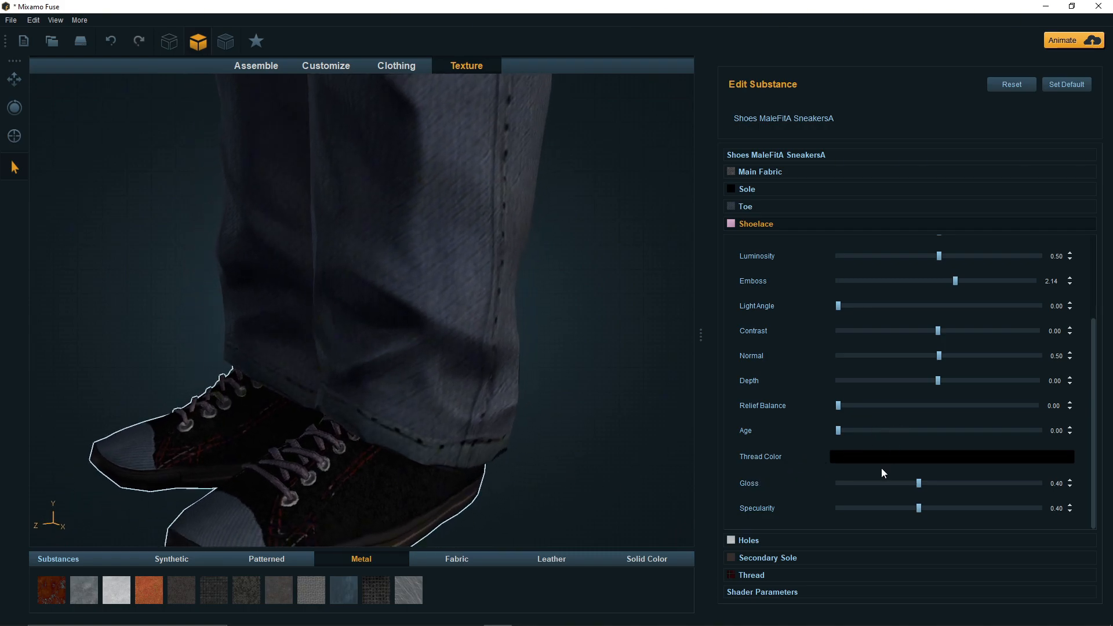
scroll(912, 480, up, 1)
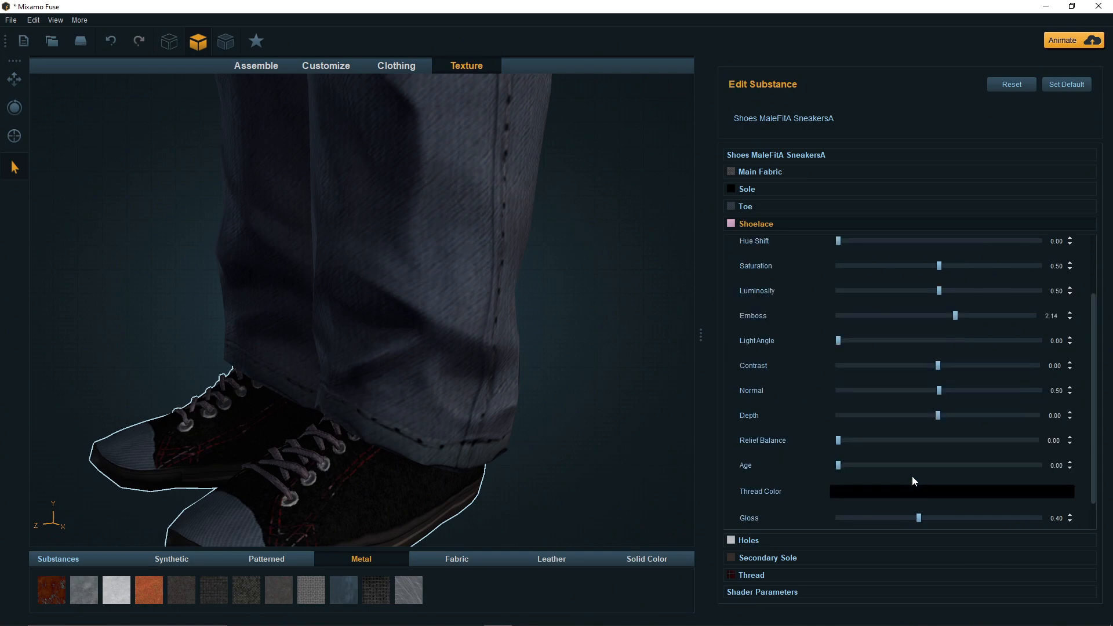
drag(940, 363, 954, 364)
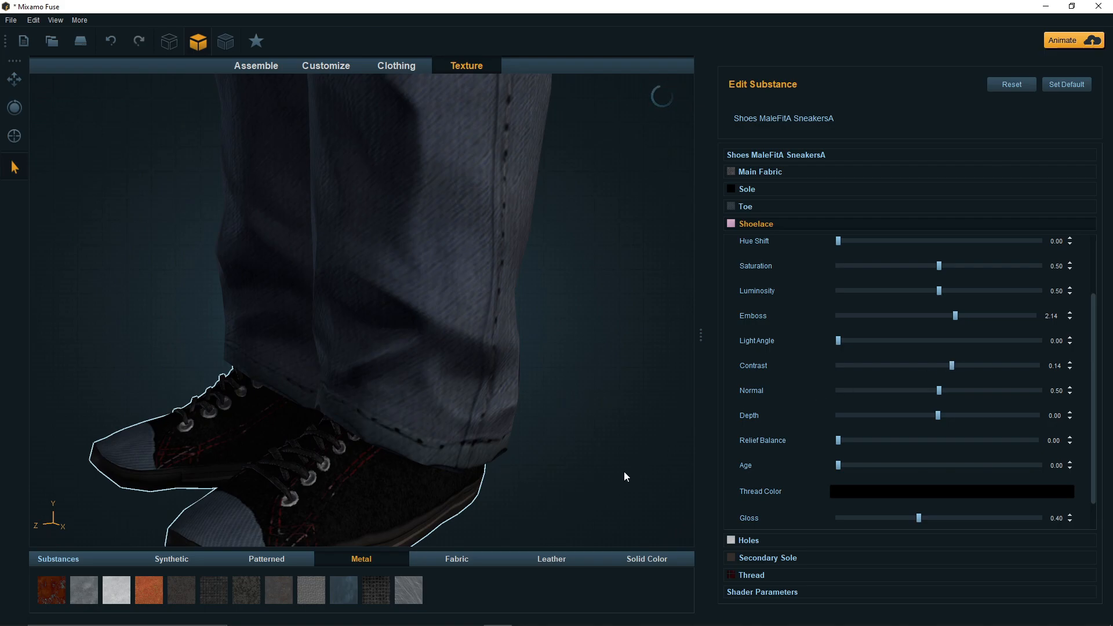
scroll(624, 472, down, 2)
drag(624, 471, 493, 411)
scroll(499, 411, down, 3)
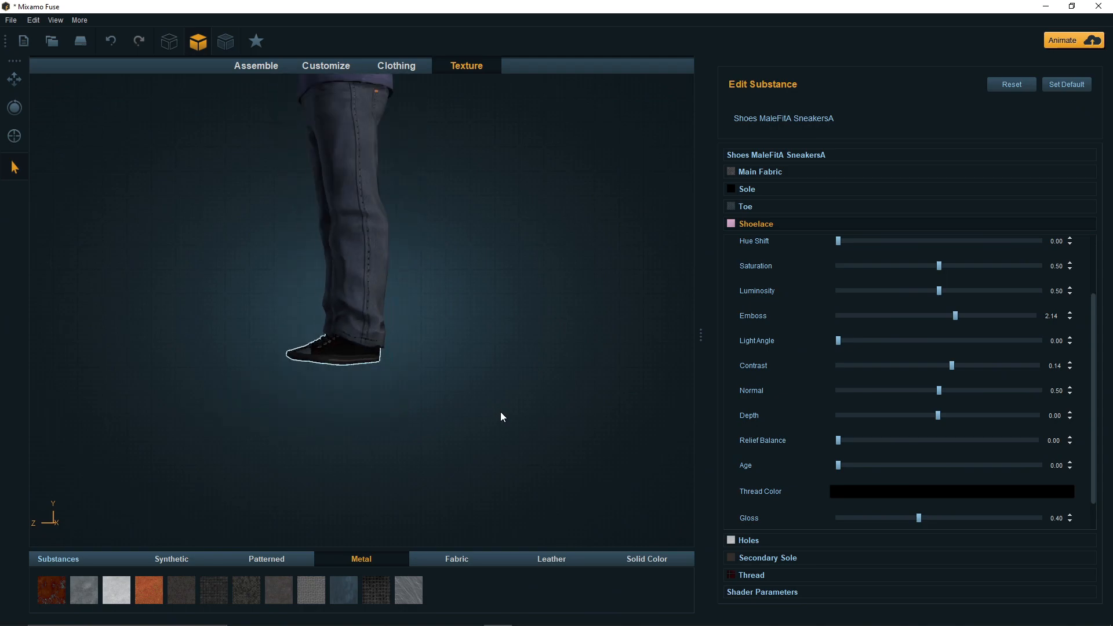
scroll(487, 420, down, 5)
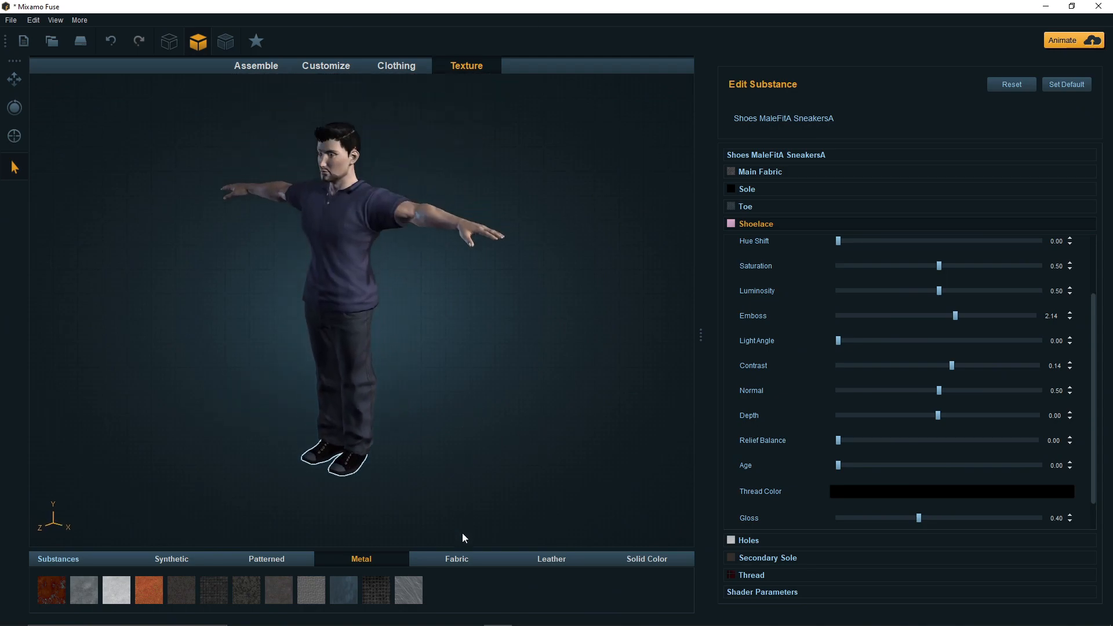
Step: Inspect the finished character's face, Polo shirt, arms and back from the front and from behind
scroll(414, 438, up, 3)
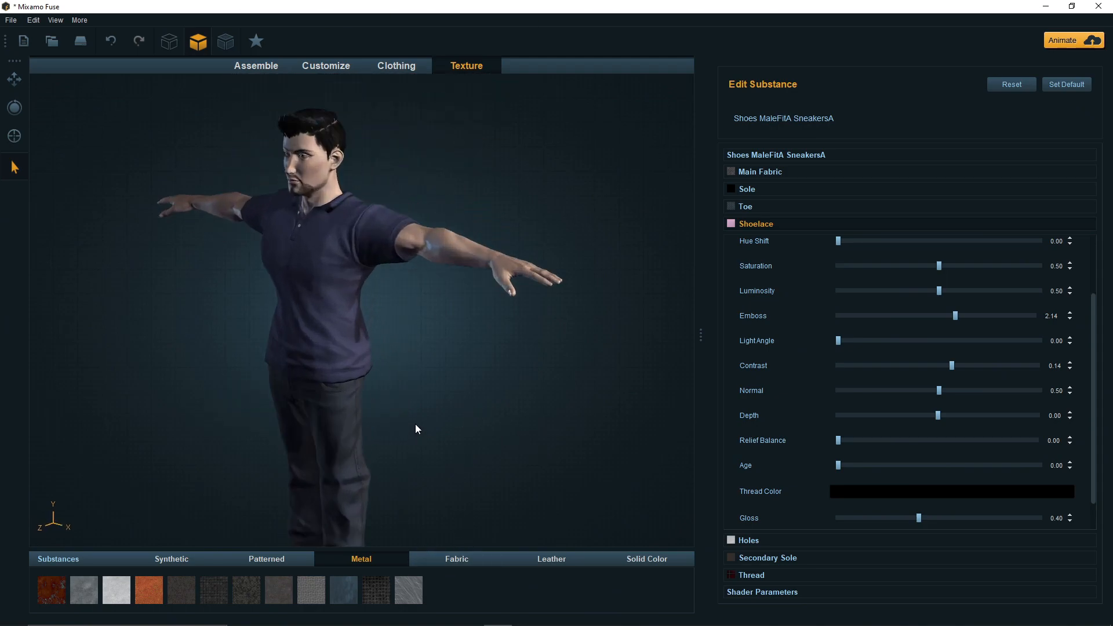
drag(415, 428, 511, 400)
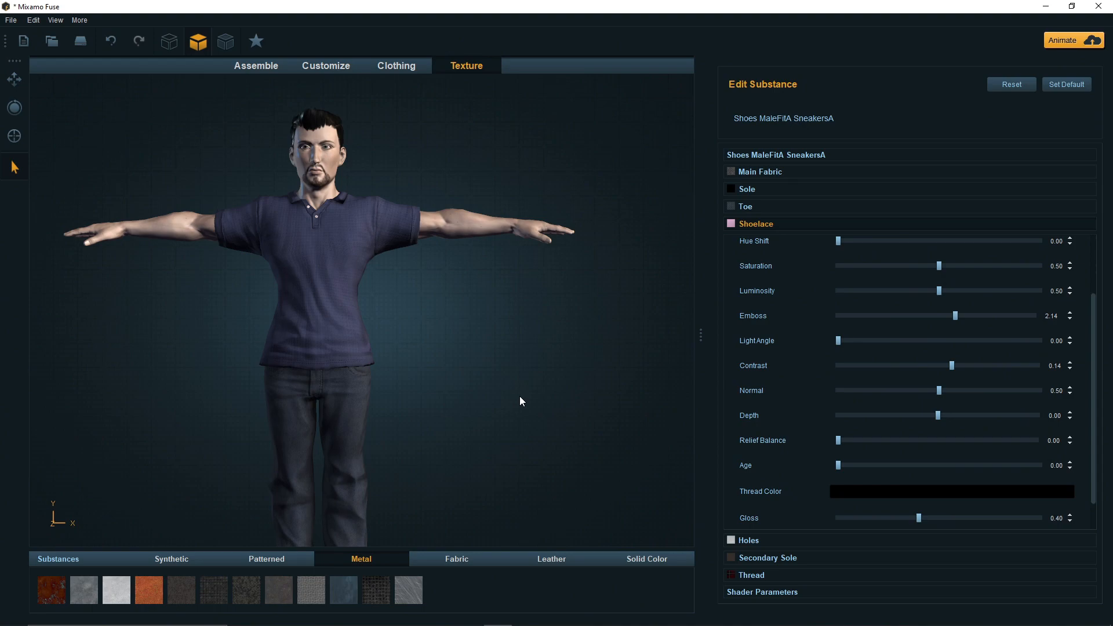
middle_drag(439, 340, 463, 497)
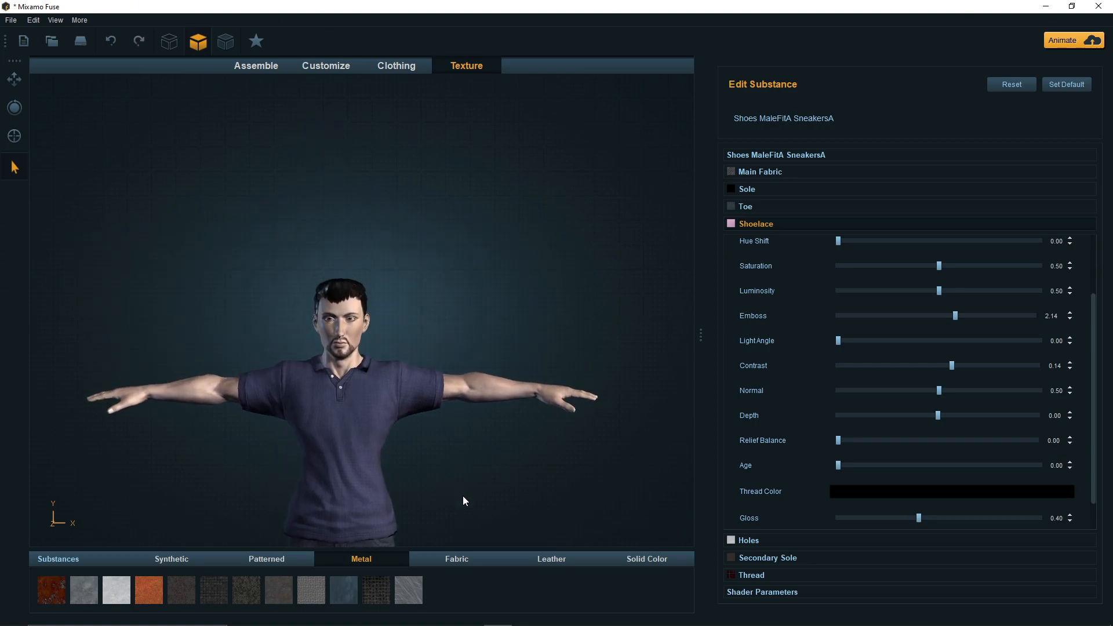
drag(429, 295, 410, 313)
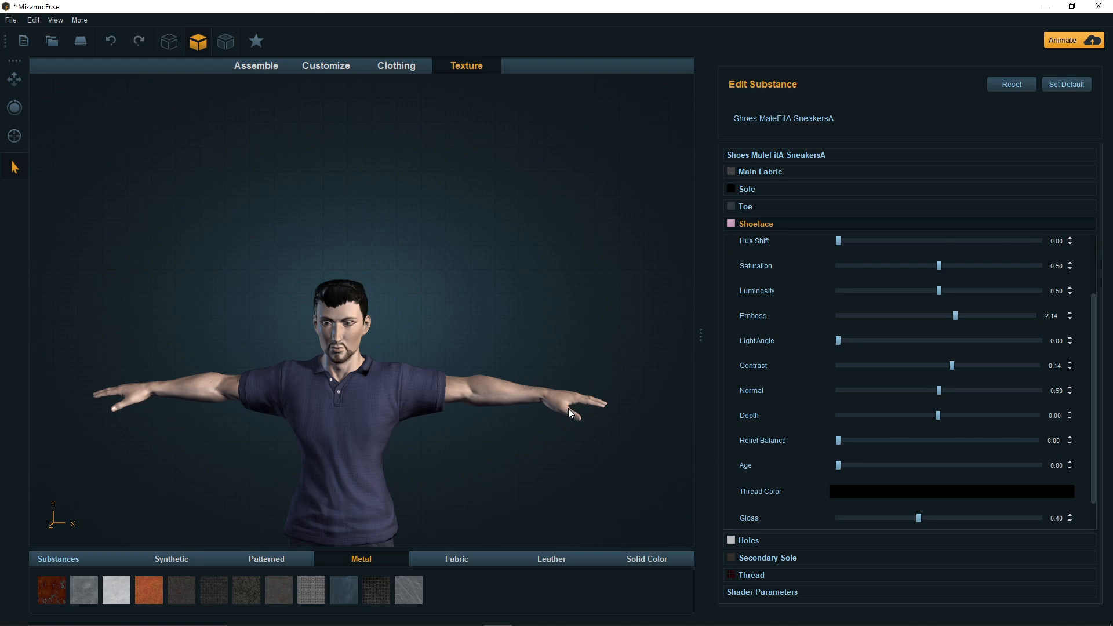
drag(446, 470, 93, 454)
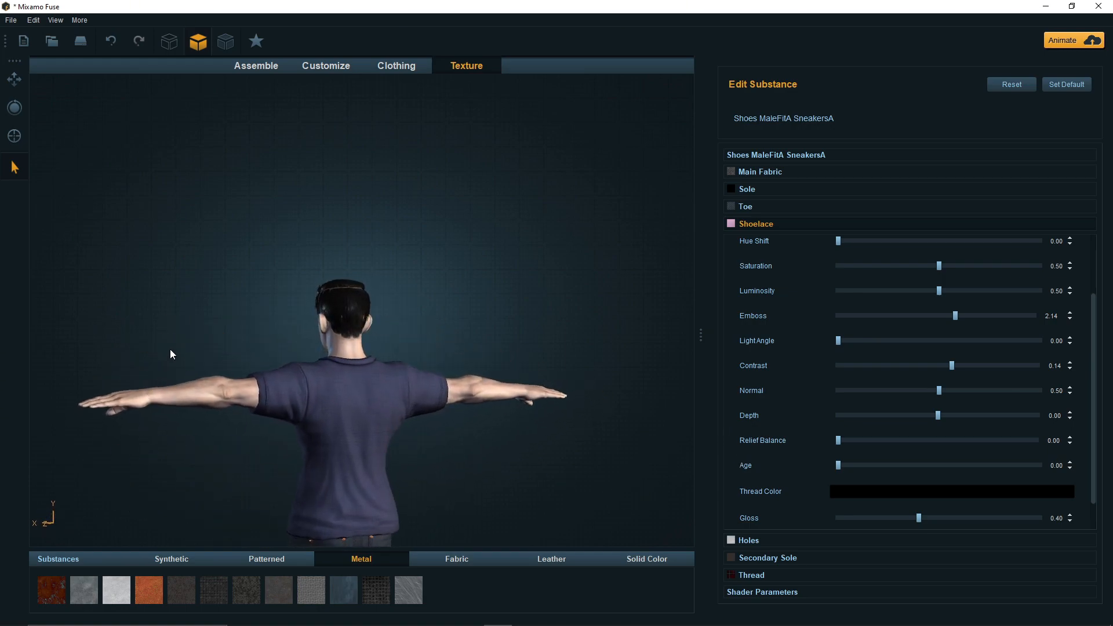
scroll(169, 349, down, 5)
drag(169, 349, 487, 398)
scroll(454, 395, up, 3)
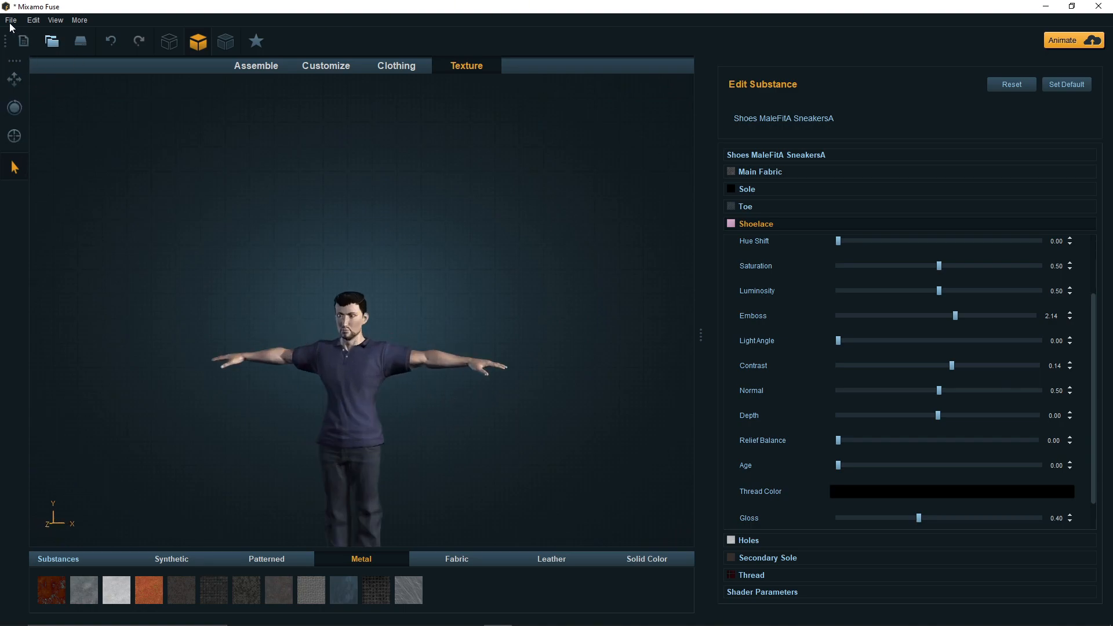
Step: Start an OBJ export of the model in a new folder with occluded polygons removed and a character scale of 1
click(34, 20)
mouse_move(11, 20)
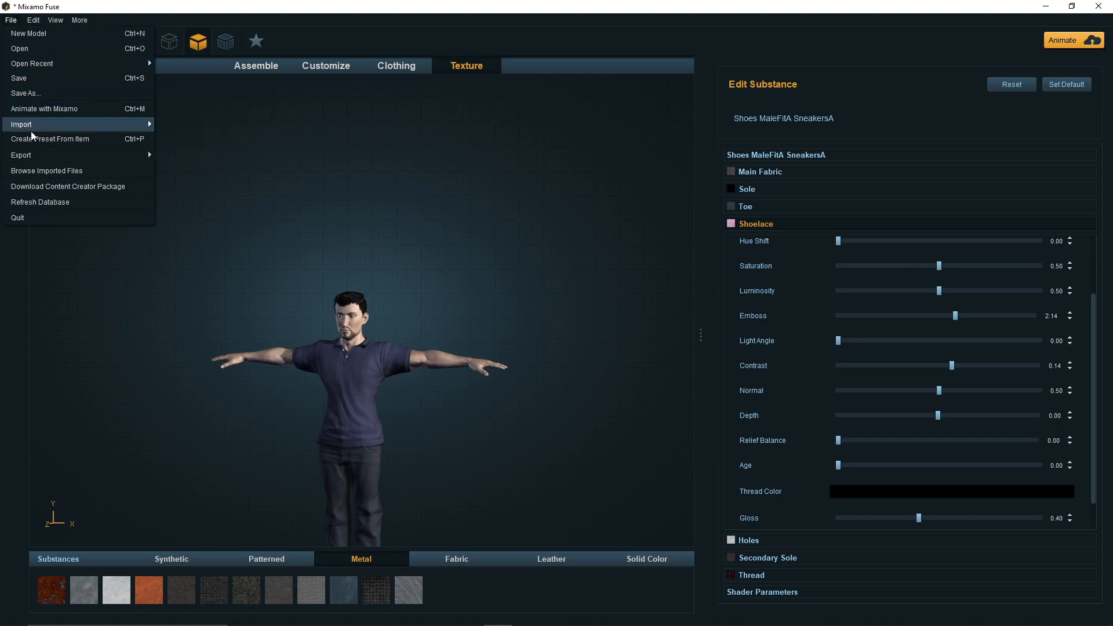
mouse_move(55, 156)
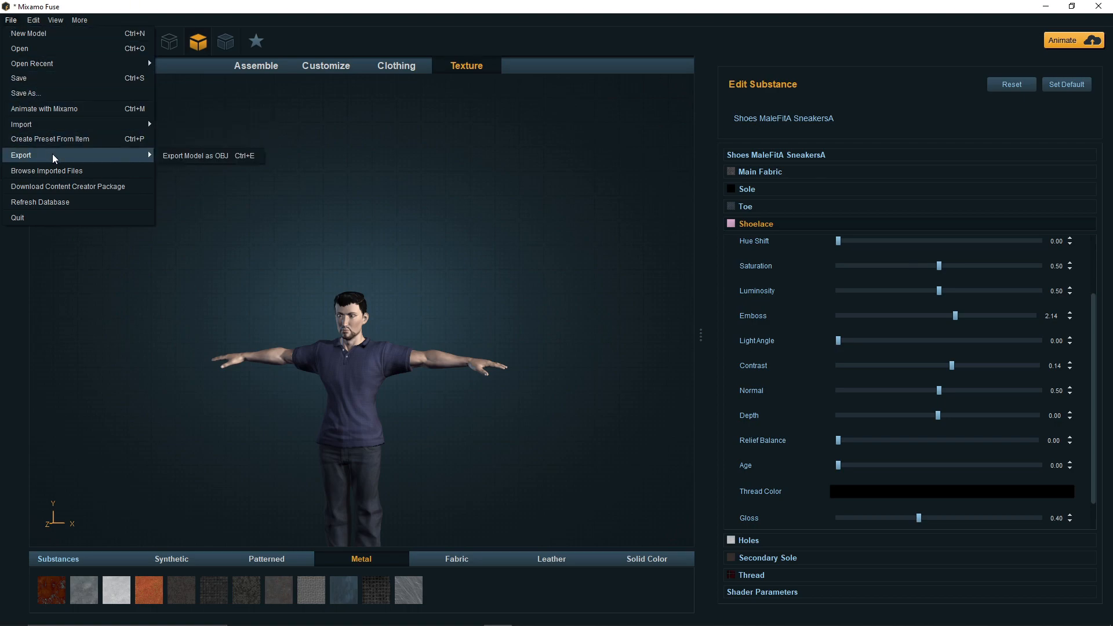
click(214, 157)
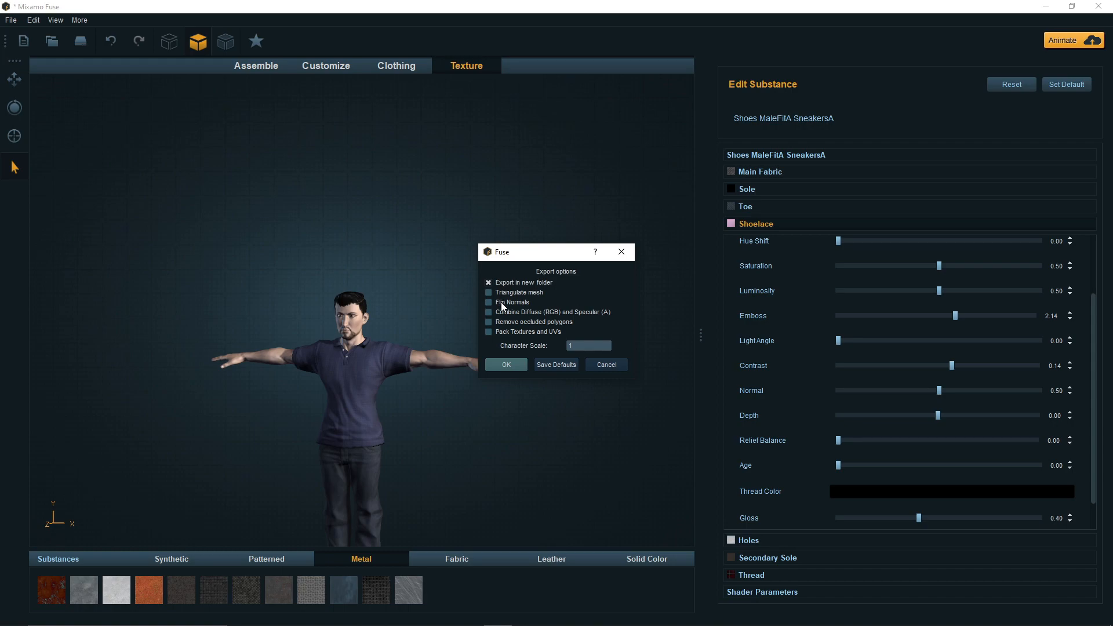
click(489, 322)
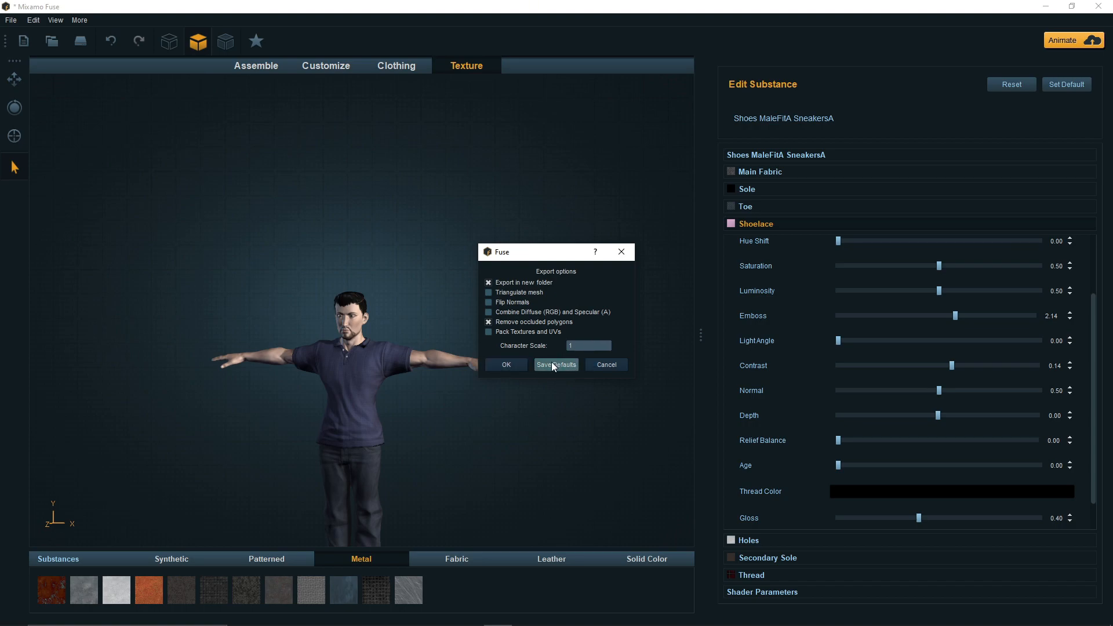
click(503, 365)
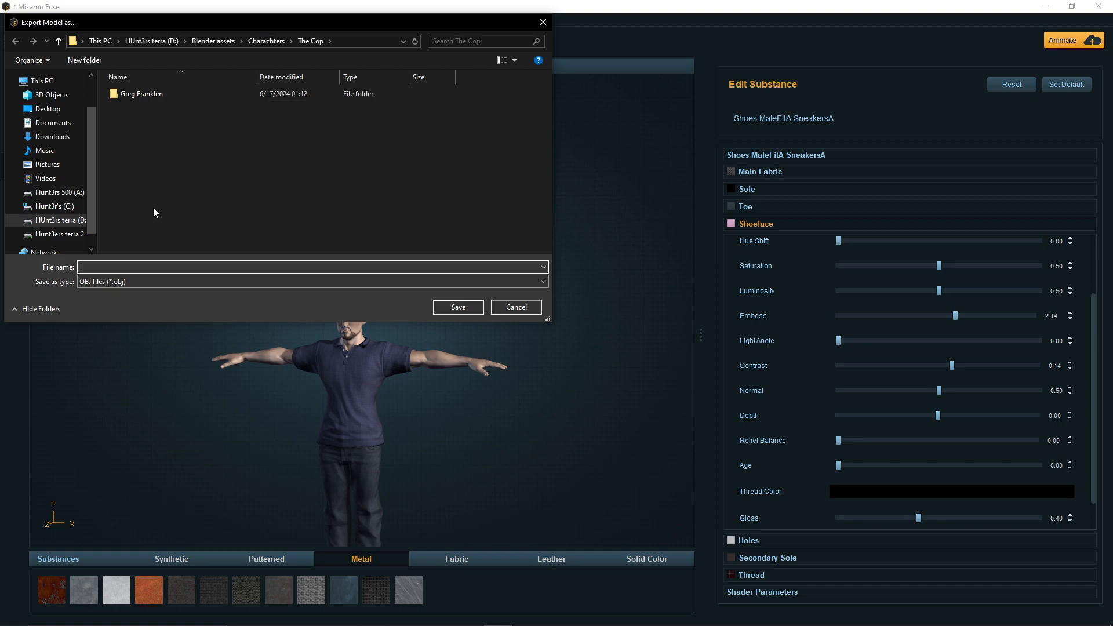
Step: Name the OBJ export with the character's full name, checking its spelling in the browser search, and save it in The Cop folder
text(M)
key(BackSpace)
key(BackSpace)
text(cah Sloat+)
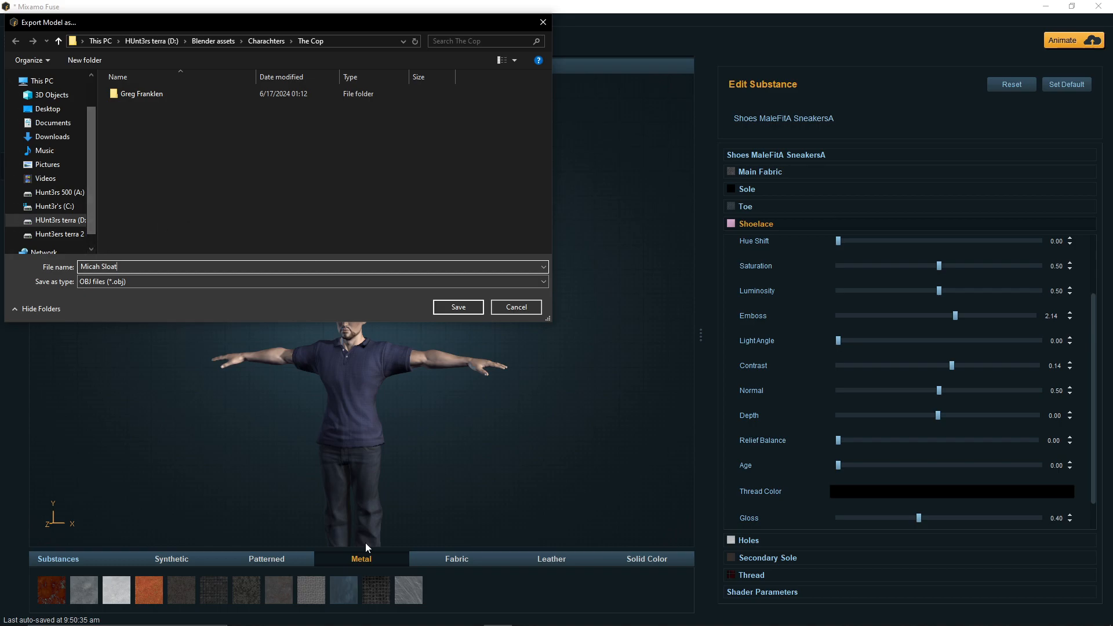
click(412, 617)
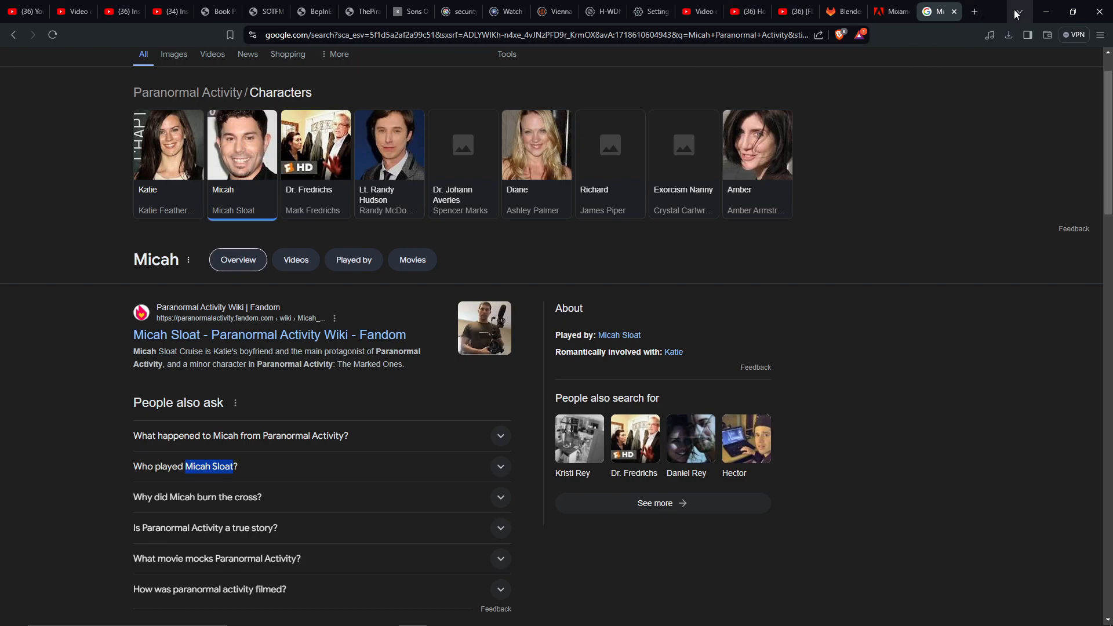
click(1047, 12)
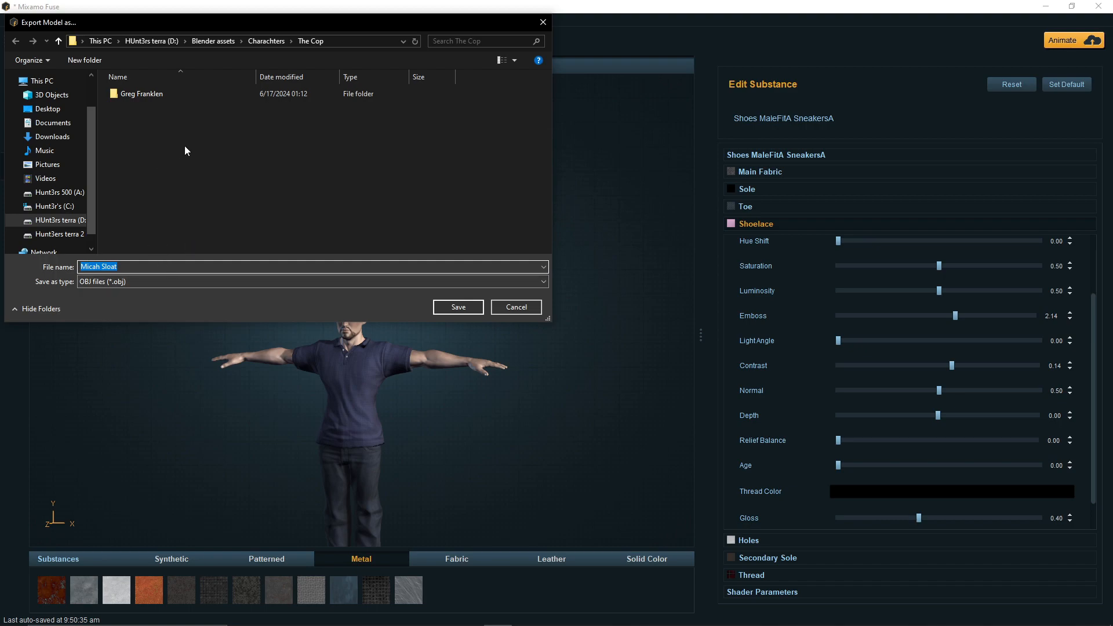
click(467, 307)
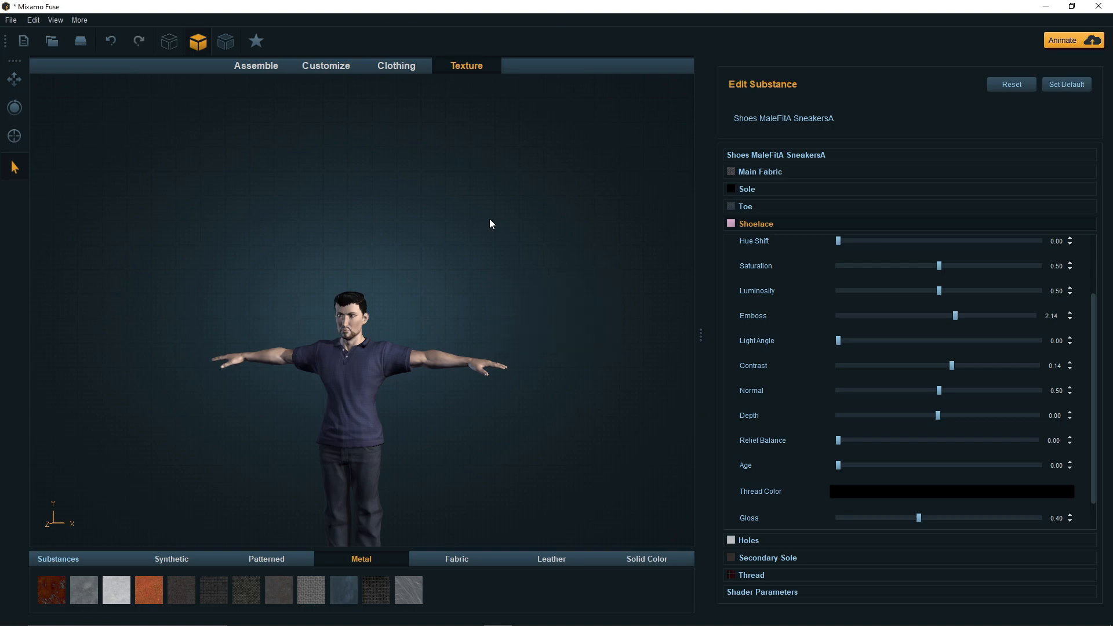
Step: Reopen the OBJ export to copy the path of The Cop folder, and cancel without exporting again
click(14, 22)
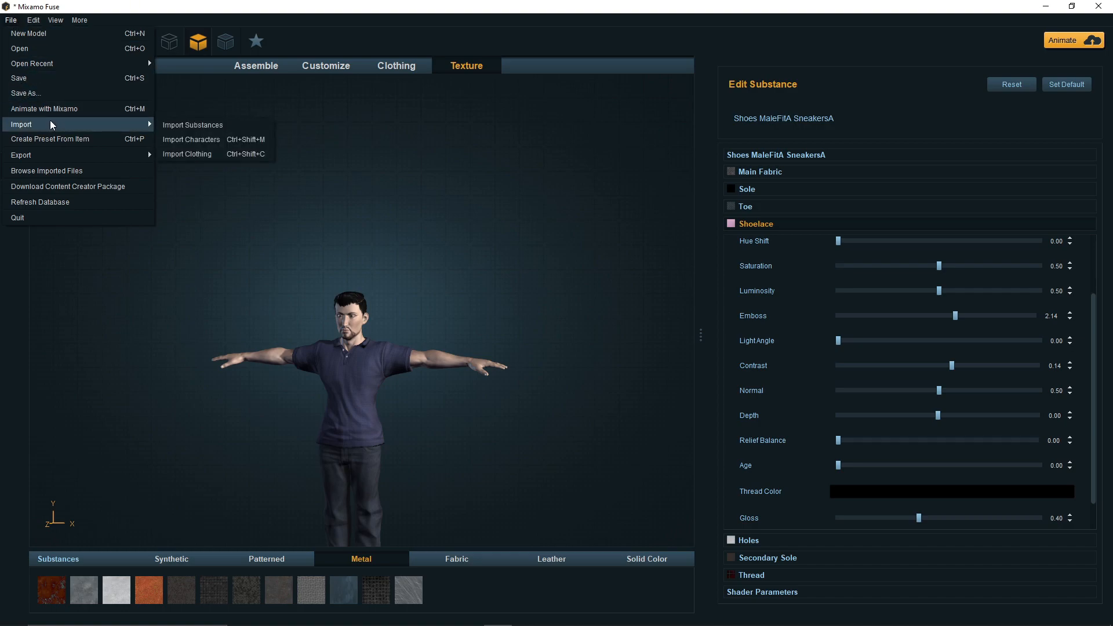
mouse_move(63, 155)
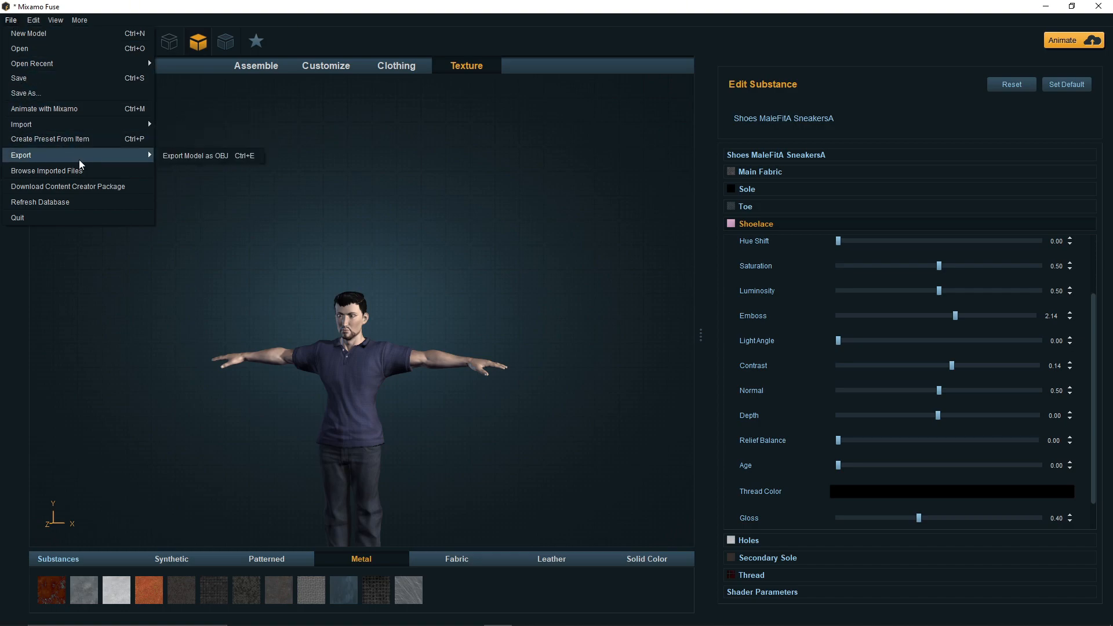
click(214, 155)
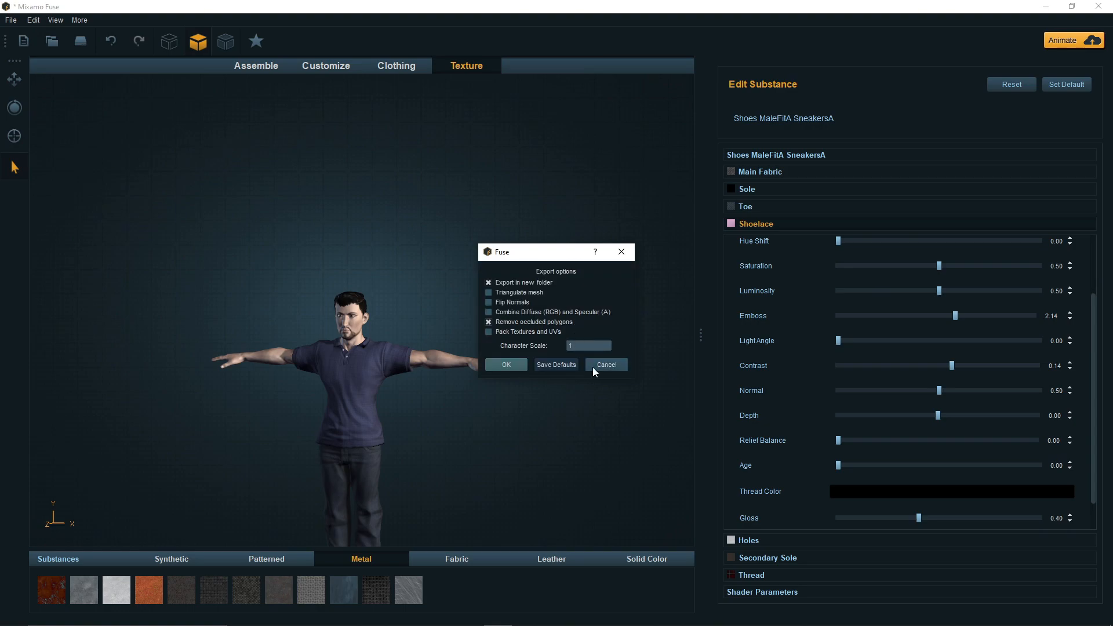
click(513, 364)
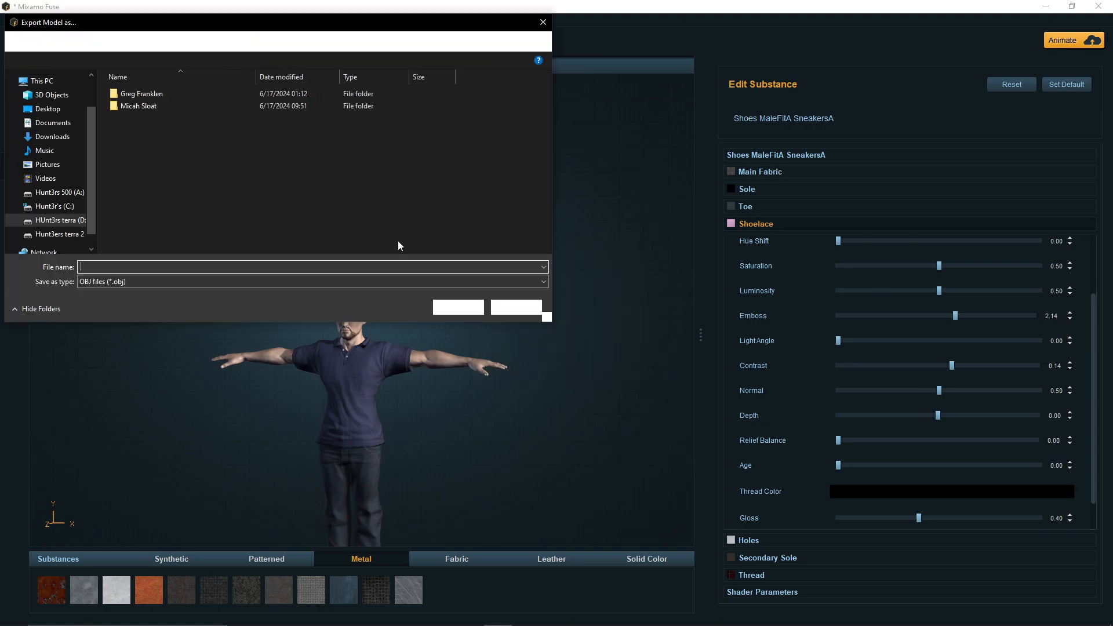
click(354, 43)
key(ctrl+c)
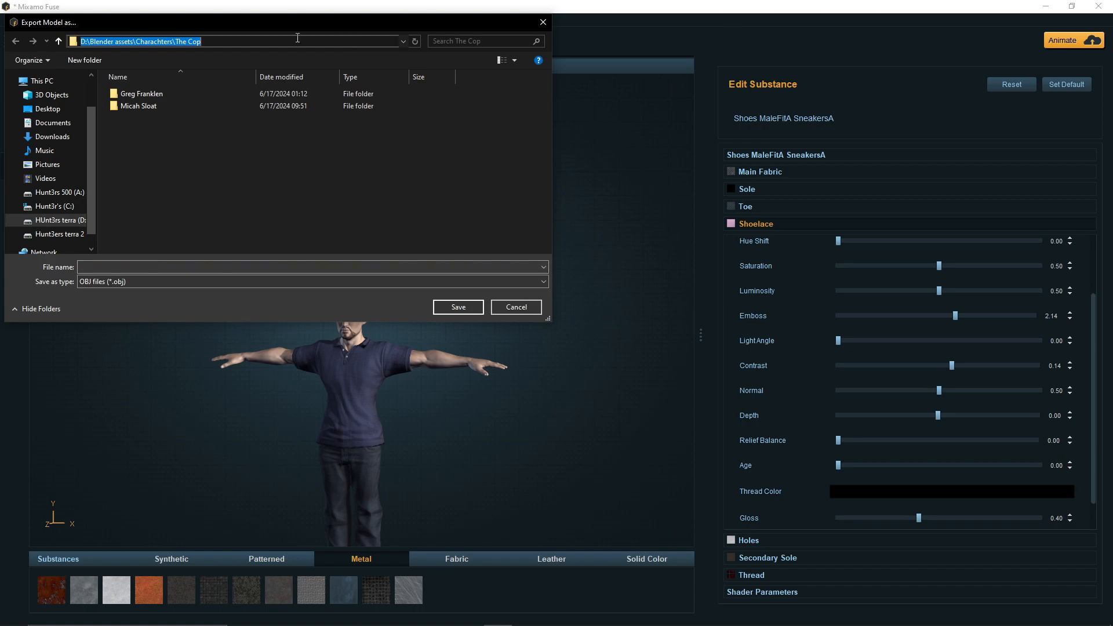
click(463, 305)
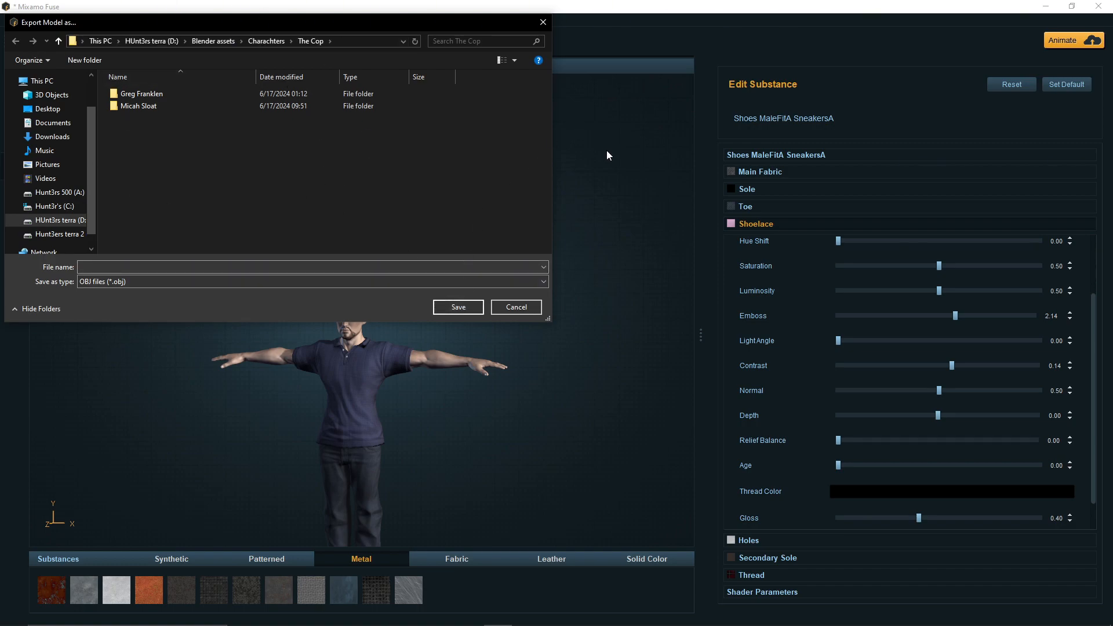
click(515, 307)
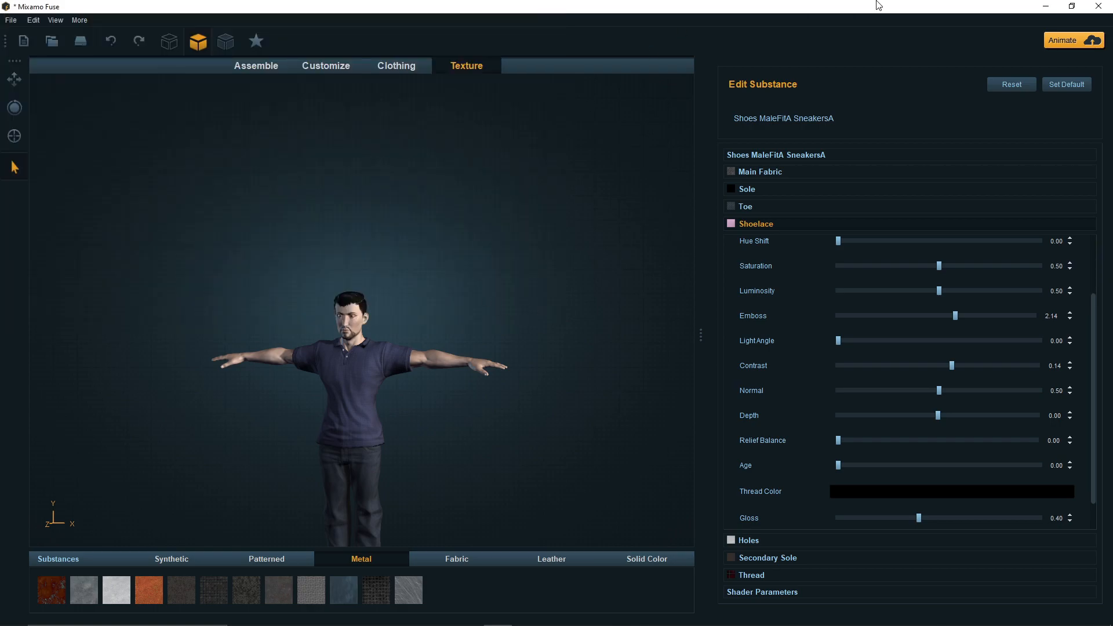
Step: Switch to File Explorer, go to the copied path of The Cop folder and open the exported character's folder
click(1046, 6)
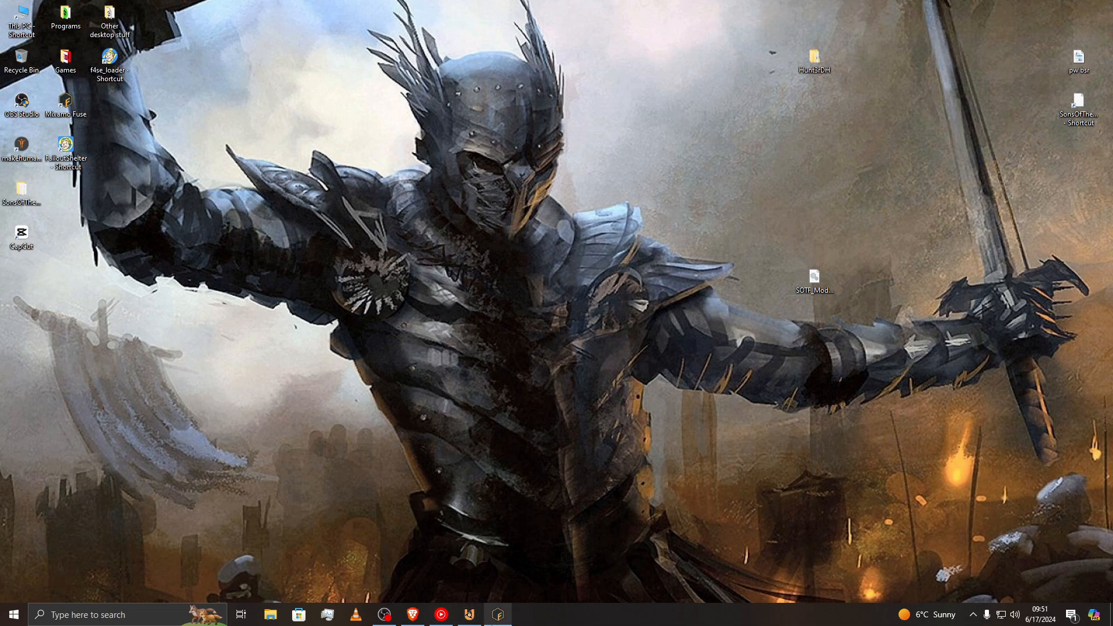
mouse_move(497, 614)
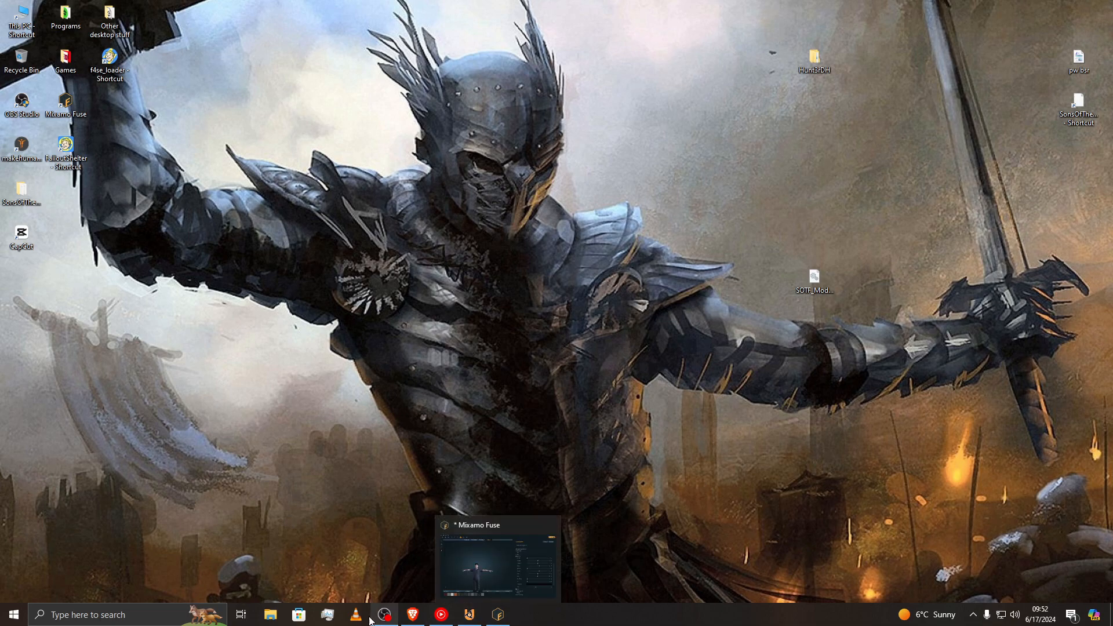
click(270, 614)
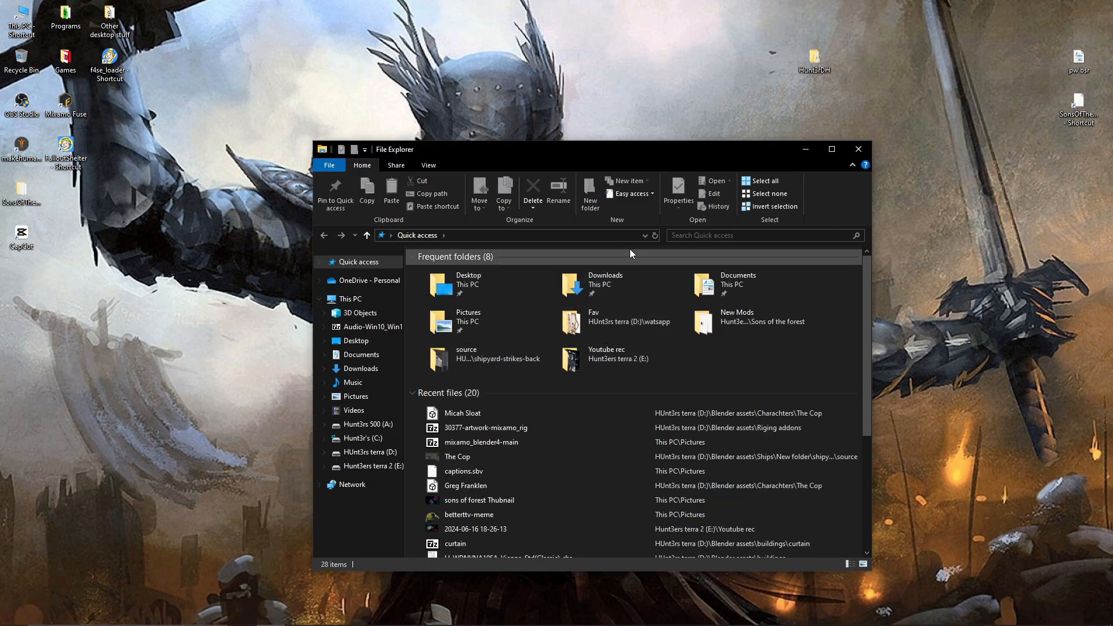
click(600, 236)
key(ctrl+v)
key(Return)
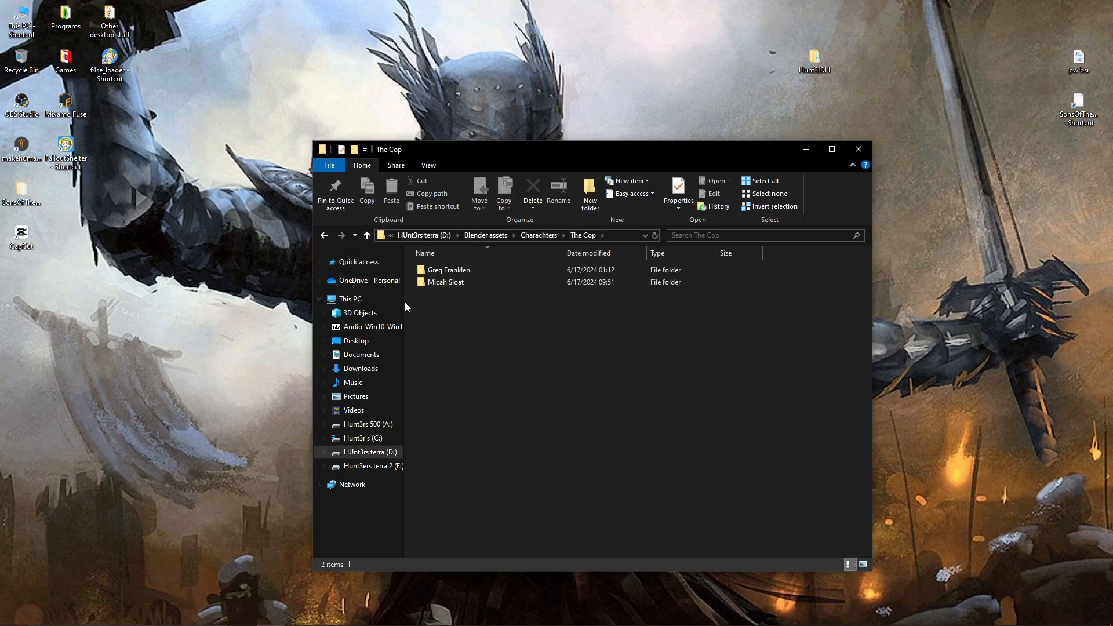
click(449, 283)
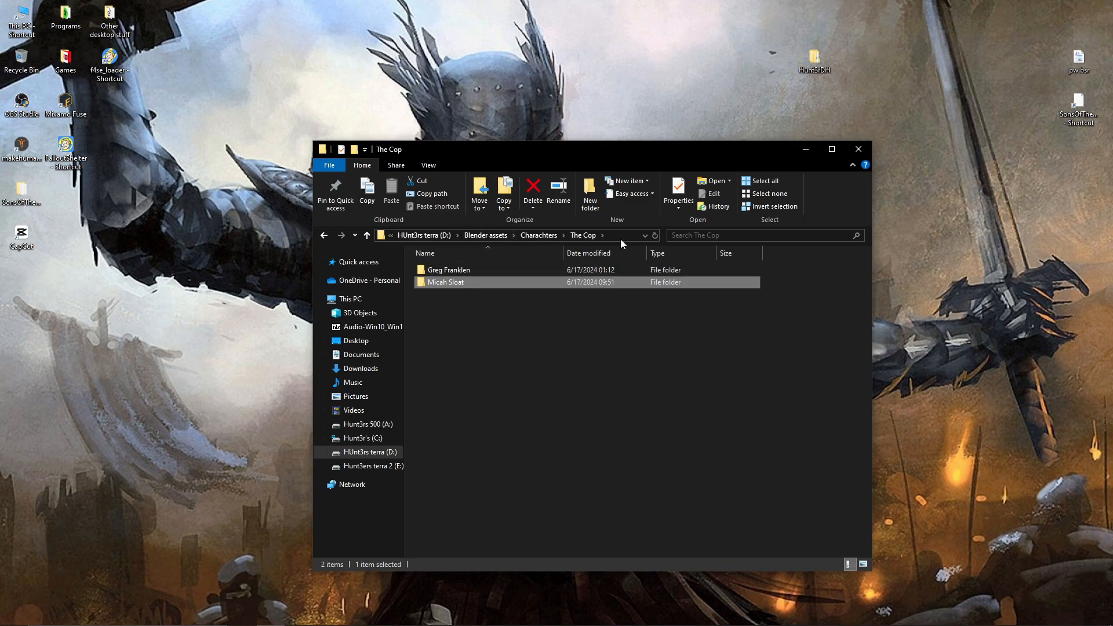
double_click(533, 282)
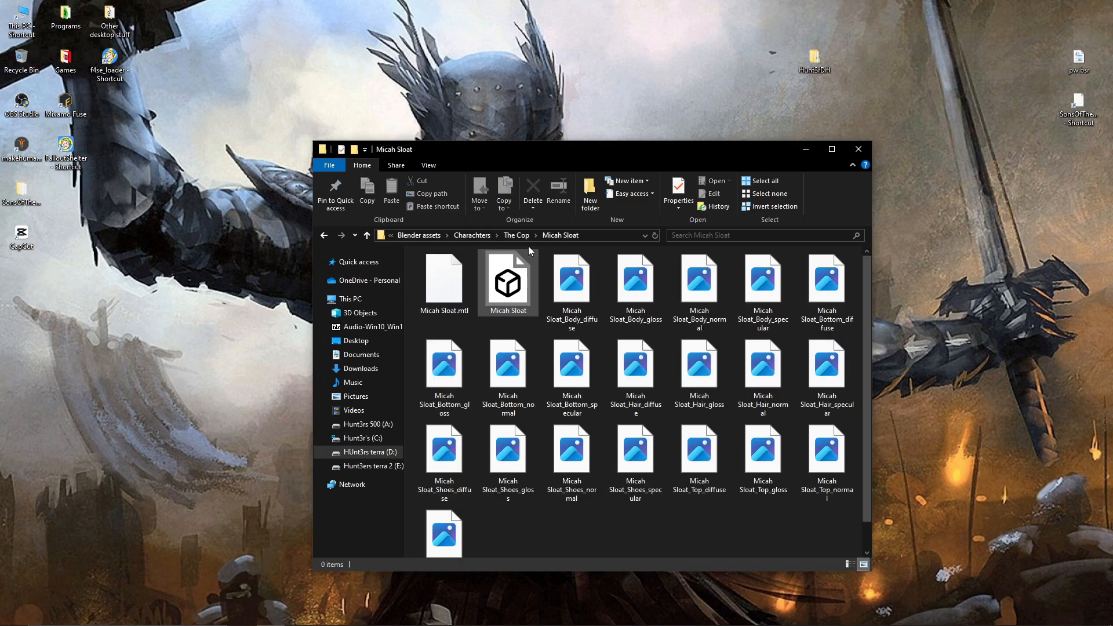
click(608, 233)
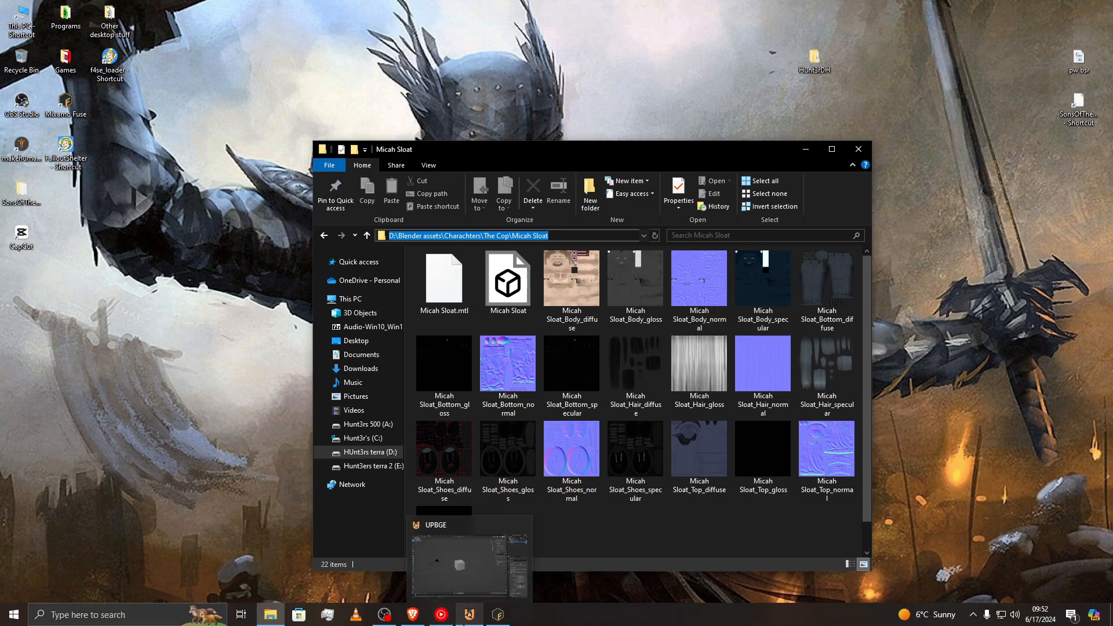
Step: Switch to the Brave browser and look up Mixamo in a new tab to open its website
click(415, 616)
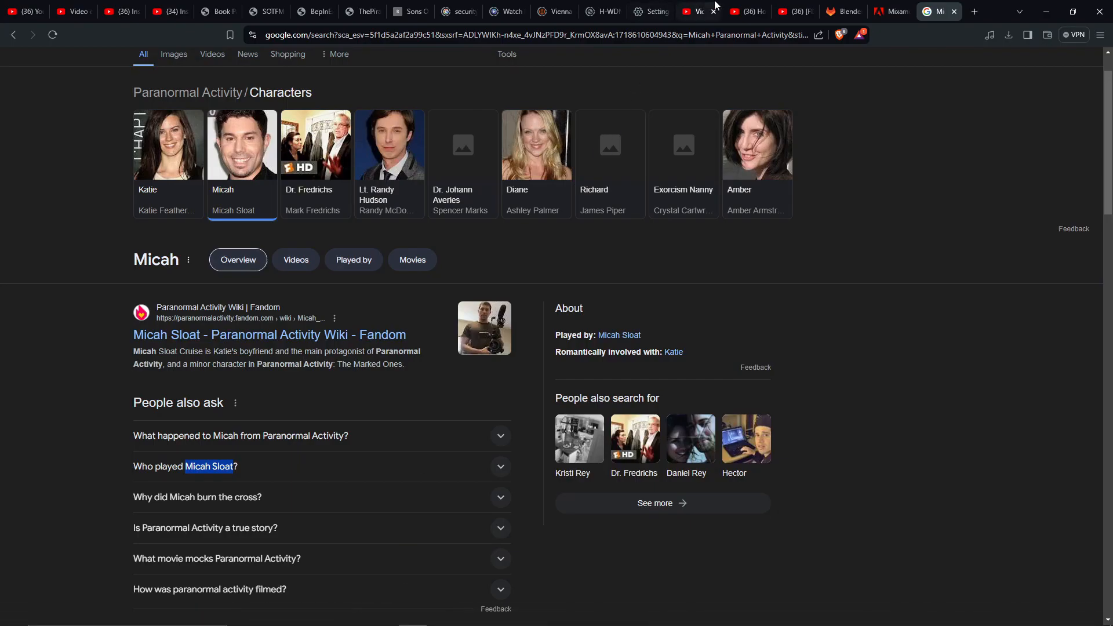
click(974, 11)
text(Mi)
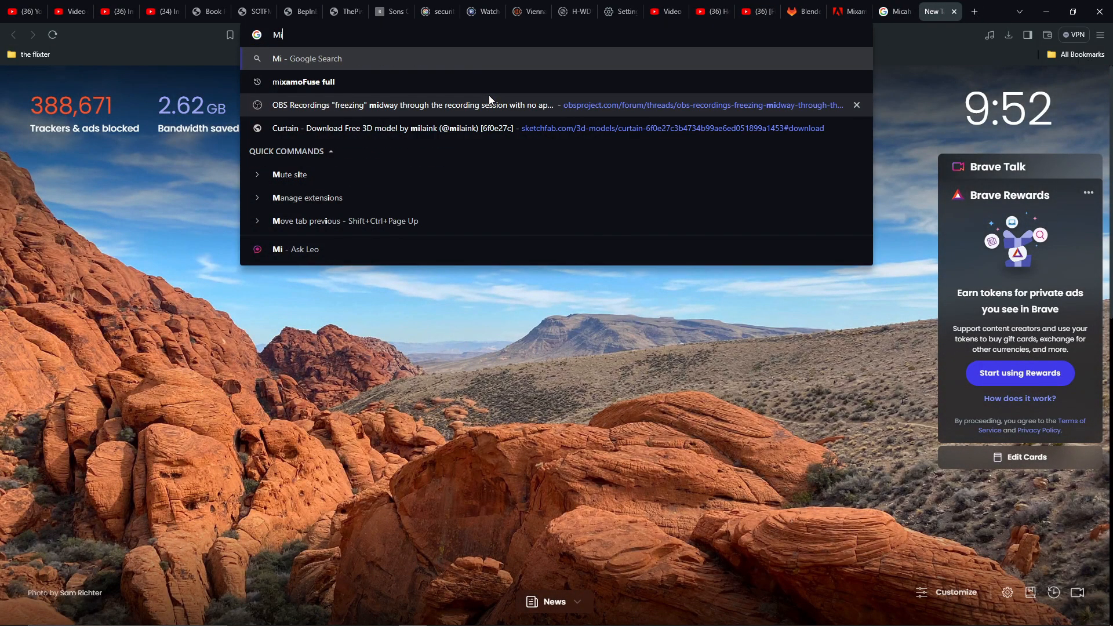
text(xamo)
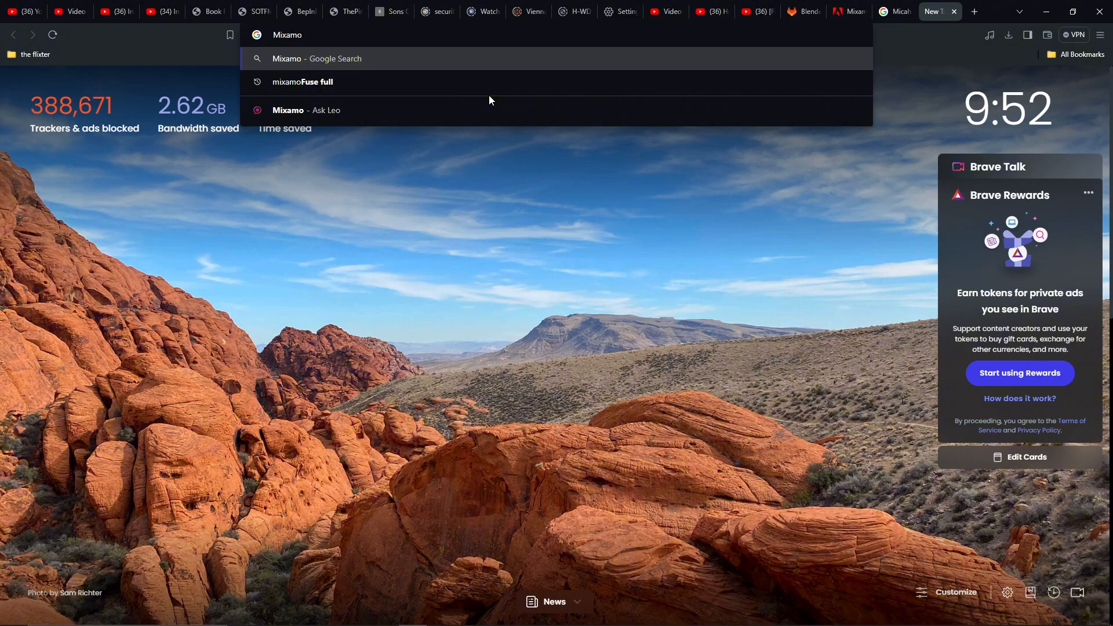
key(Return)
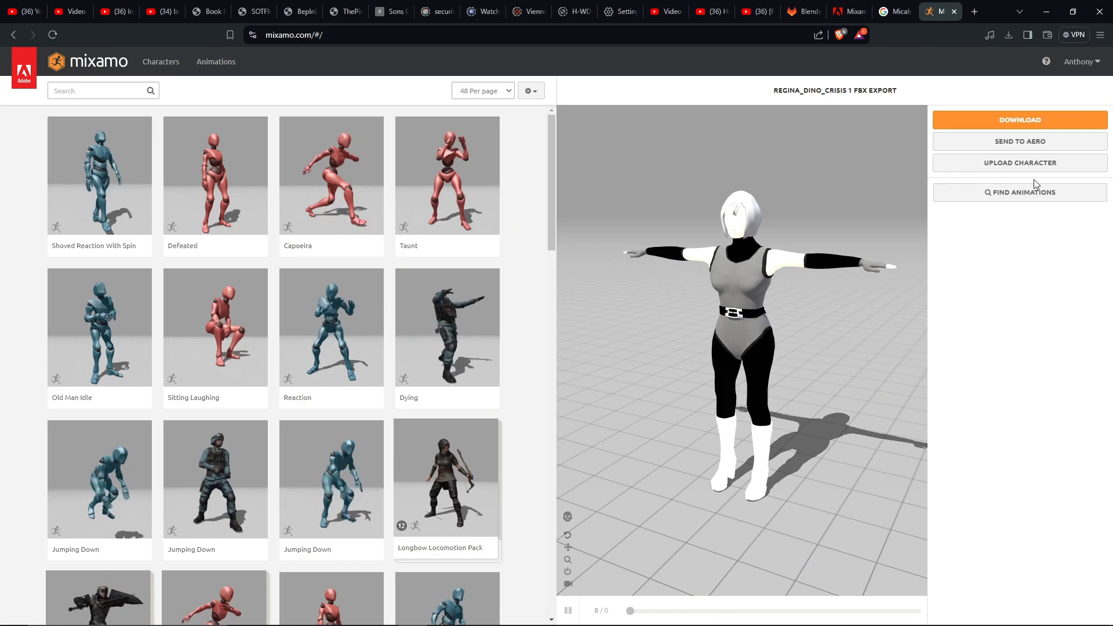
Step: Upload the exported OBJ character from its File Explorer folder to Mixamo and accept its front-facing T-pose orientation
click(1048, 164)
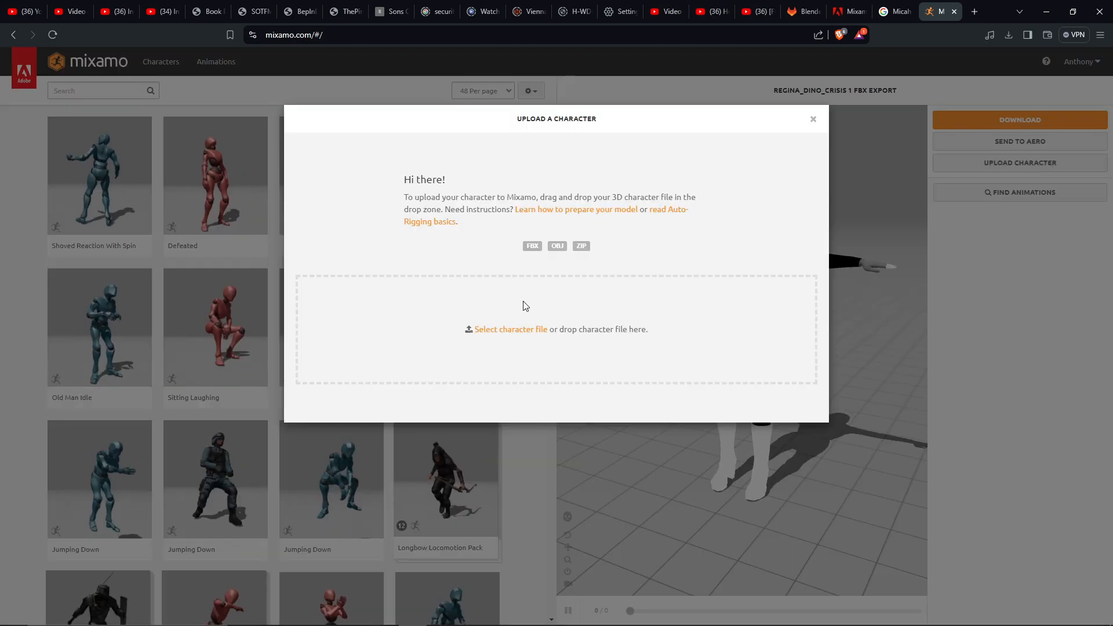
click(270, 615)
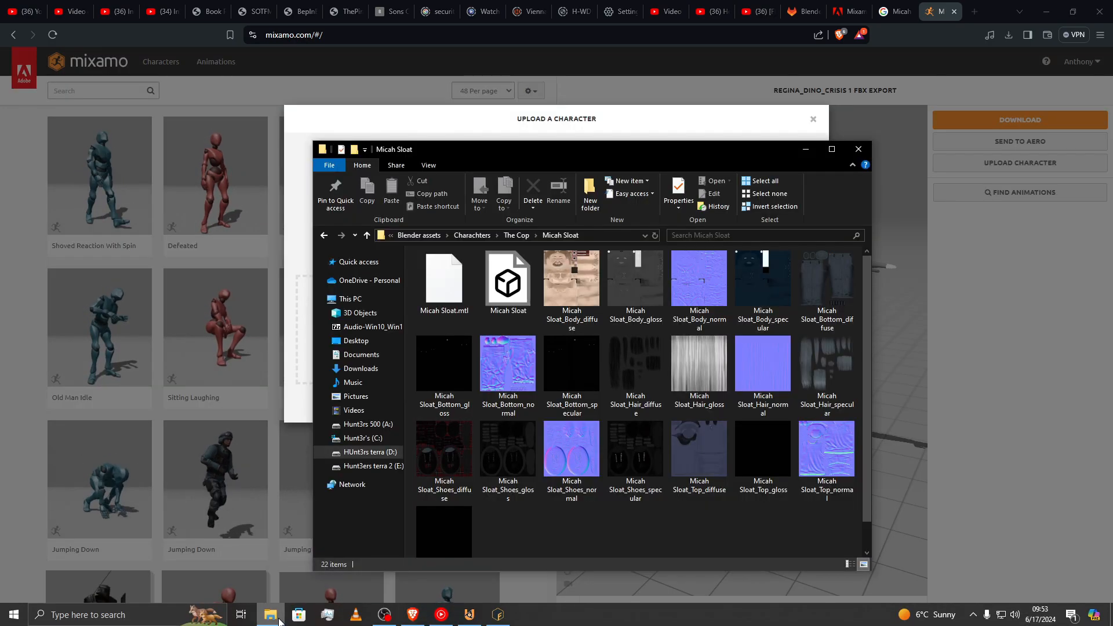
drag(526, 149, 927, 176)
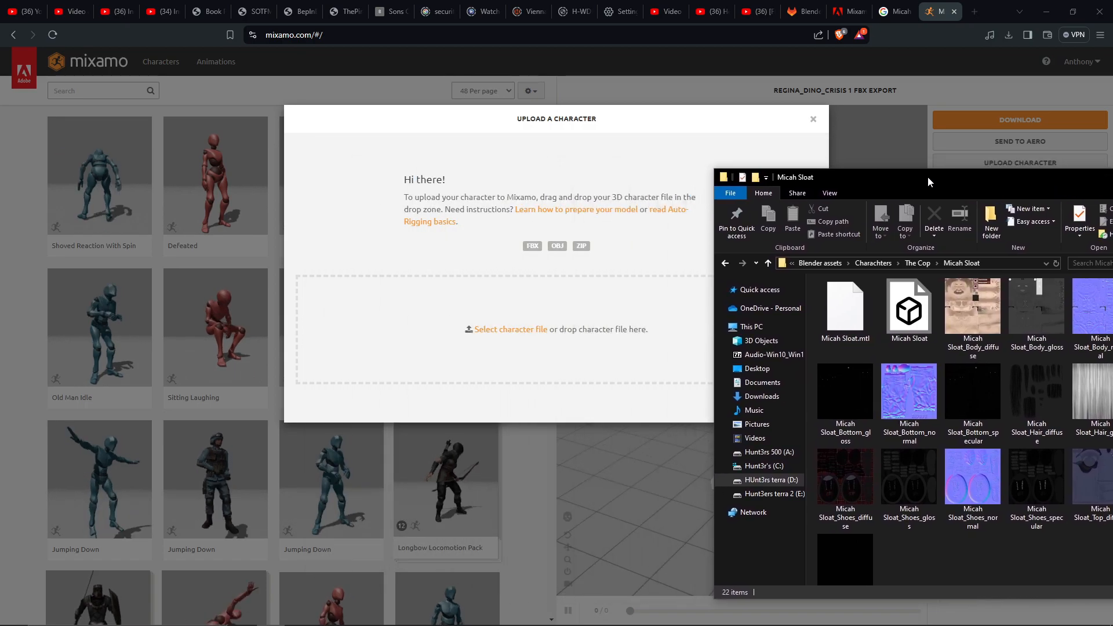
drag(908, 310, 590, 349)
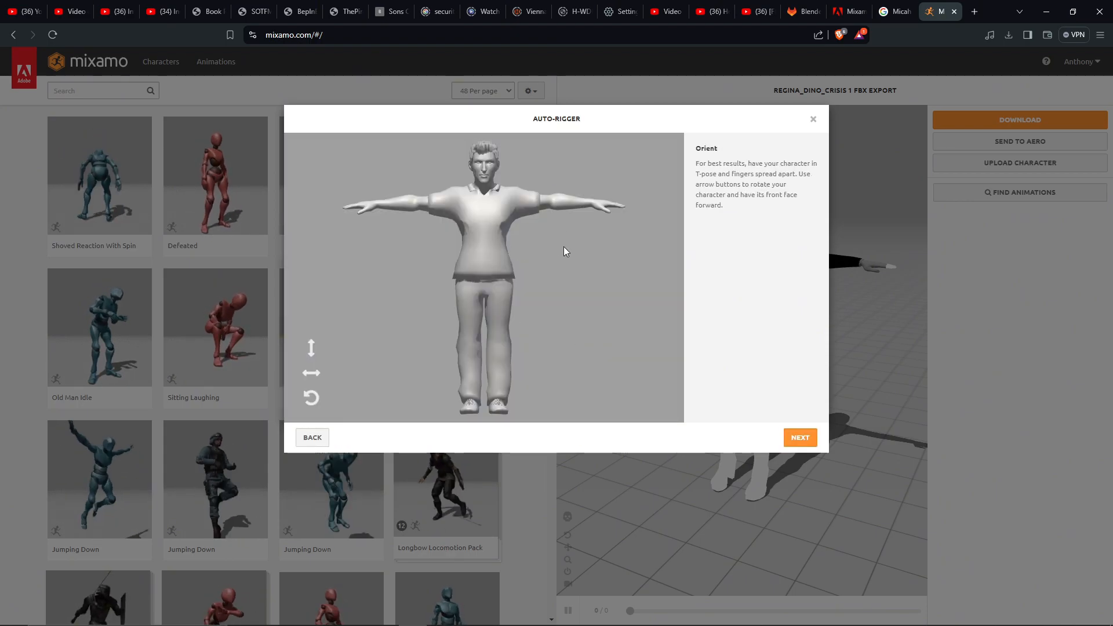
click(801, 438)
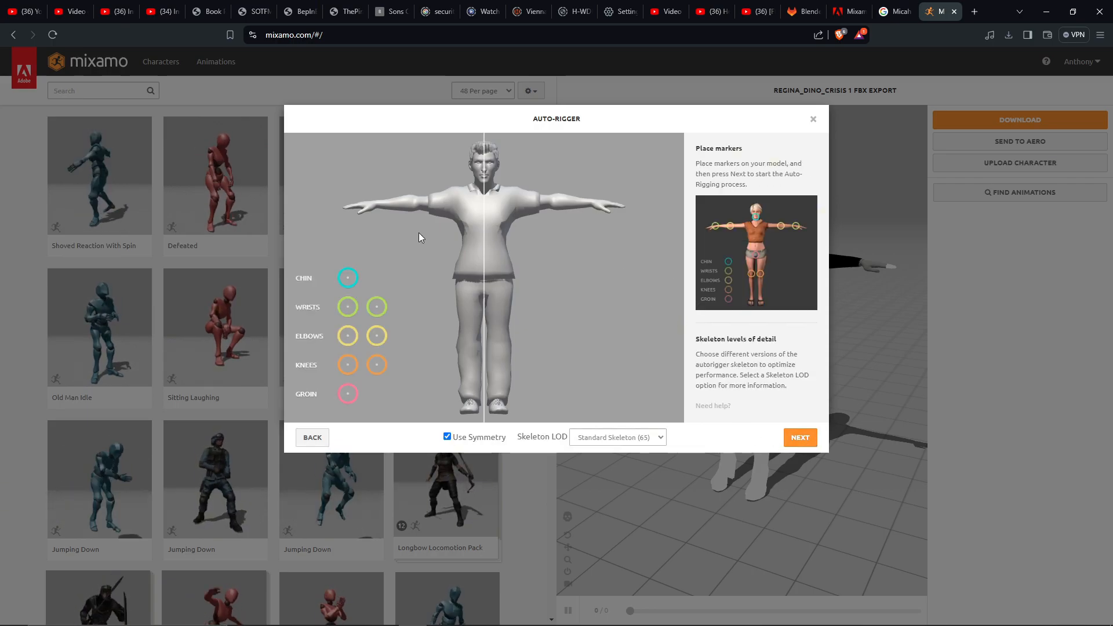
Step: Place the chin, wrist, elbow, knee and groin markers symmetrically on the character and start auto-rigging with Standard Skeleton (65)
mouse_move(347, 278)
mouse_down()
mouse_move(373, 273)
mouse_move(460, 168)
mouse_move(487, 182)
mouse_up()
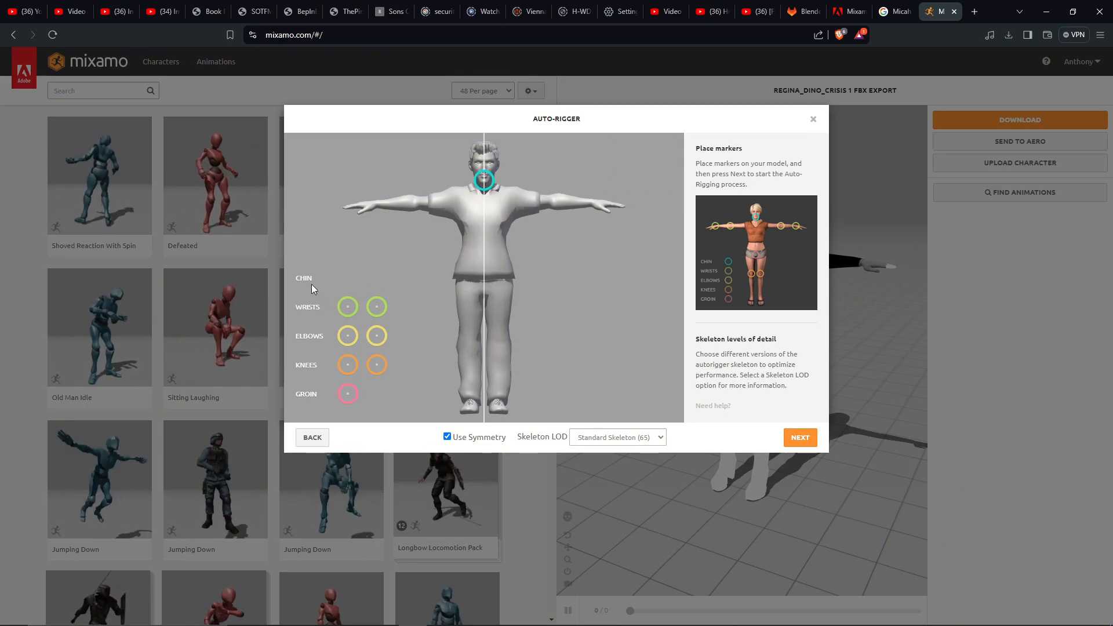
mouse_move(348, 306)
mouse_down()
mouse_move(392, 228)
mouse_move(397, 212)
mouse_move(378, 204)
mouse_up()
drag(349, 337, 412, 204)
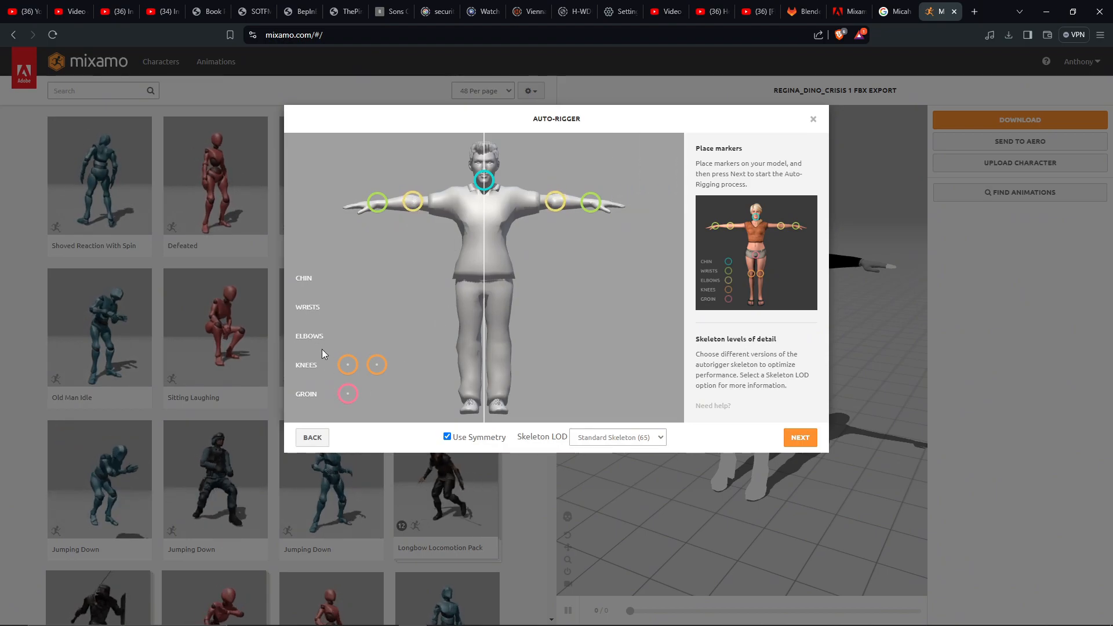
mouse_move(347, 364)
mouse_down()
mouse_move(464, 366)
mouse_move(468, 346)
mouse_up()
mouse_move(345, 391)
mouse_down()
mouse_move(492, 308)
mouse_move(486, 296)
mouse_up()
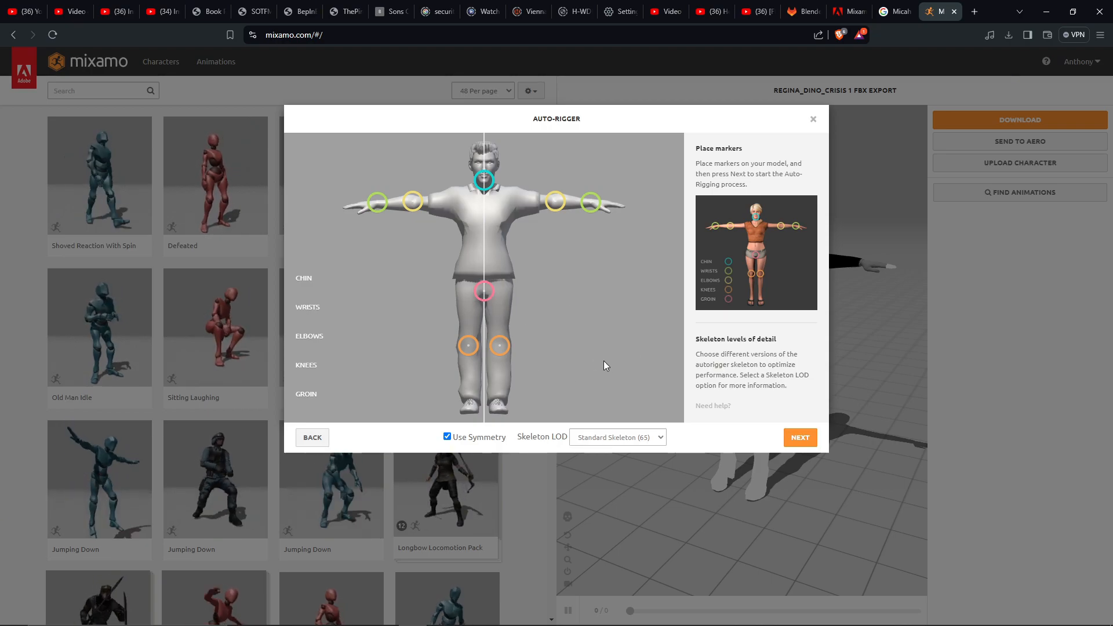
click(801, 438)
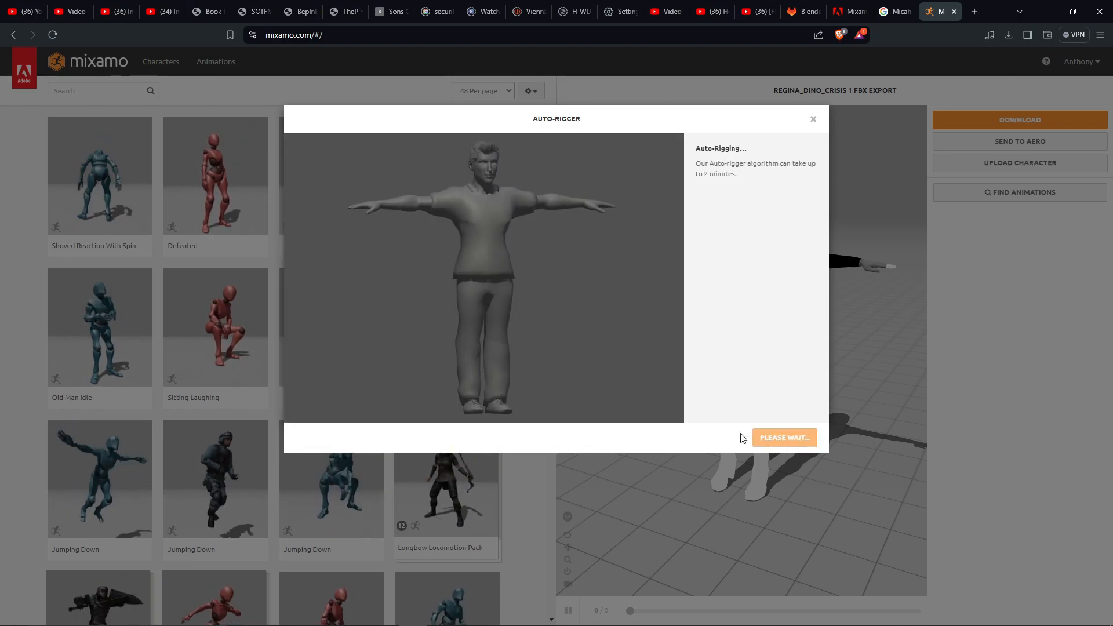
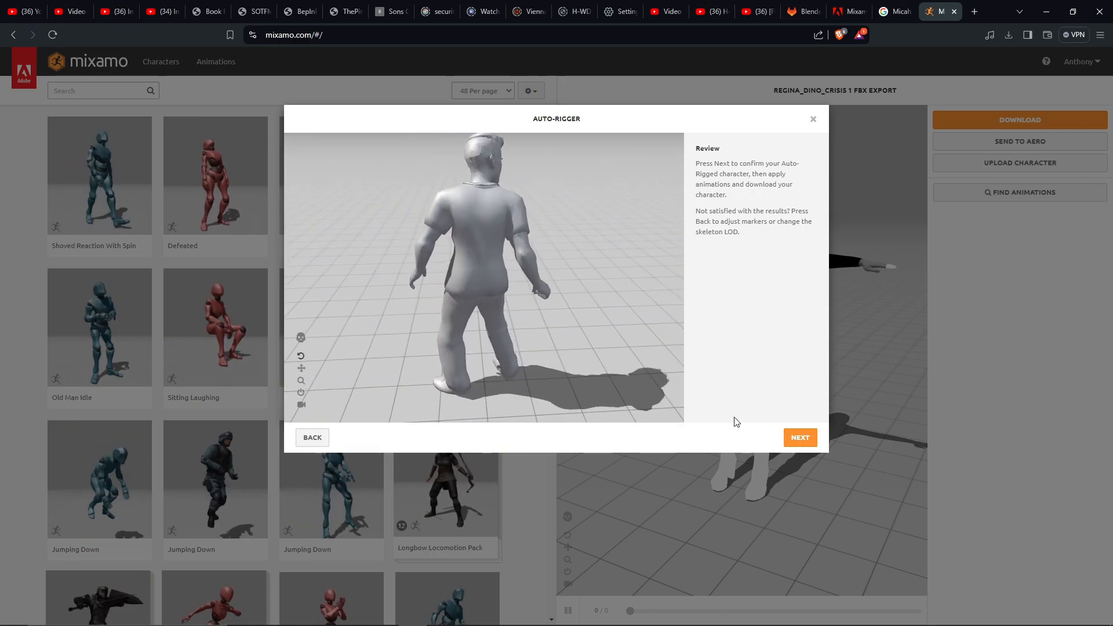
Step: Review the auto-rigged result, accept it as the new character and inspect it from the front
drag(514, 232, 582, 195)
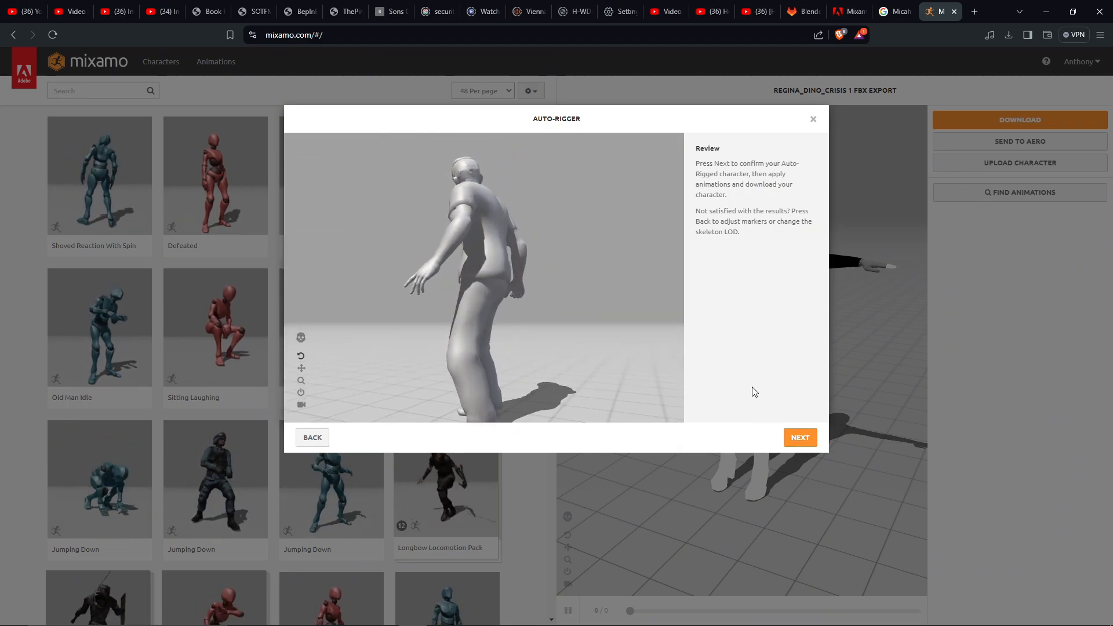
click(797, 437)
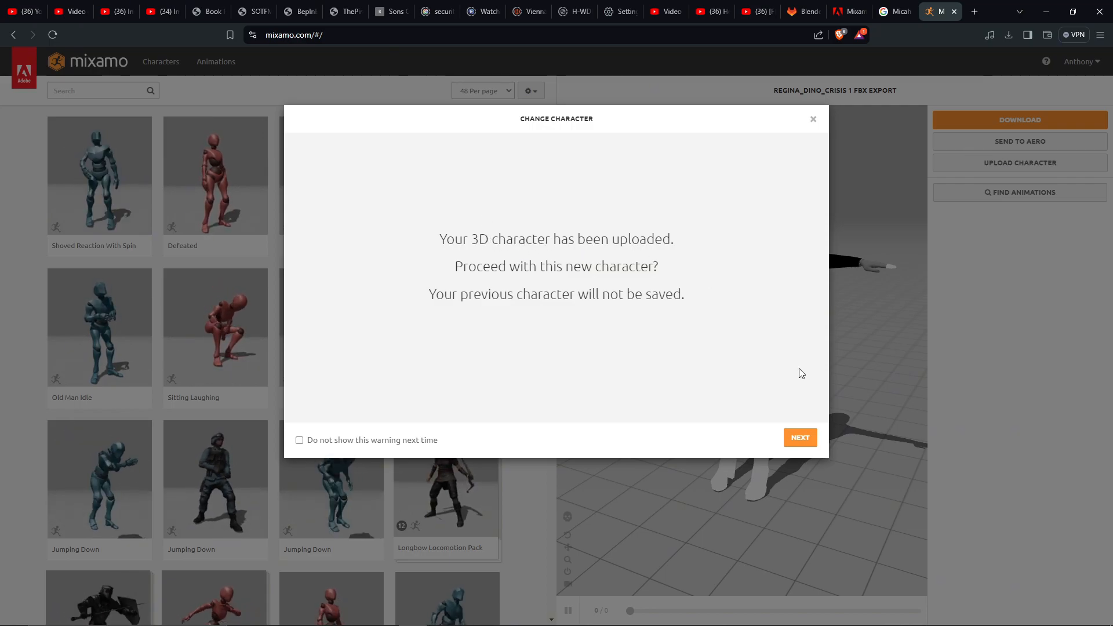
click(808, 439)
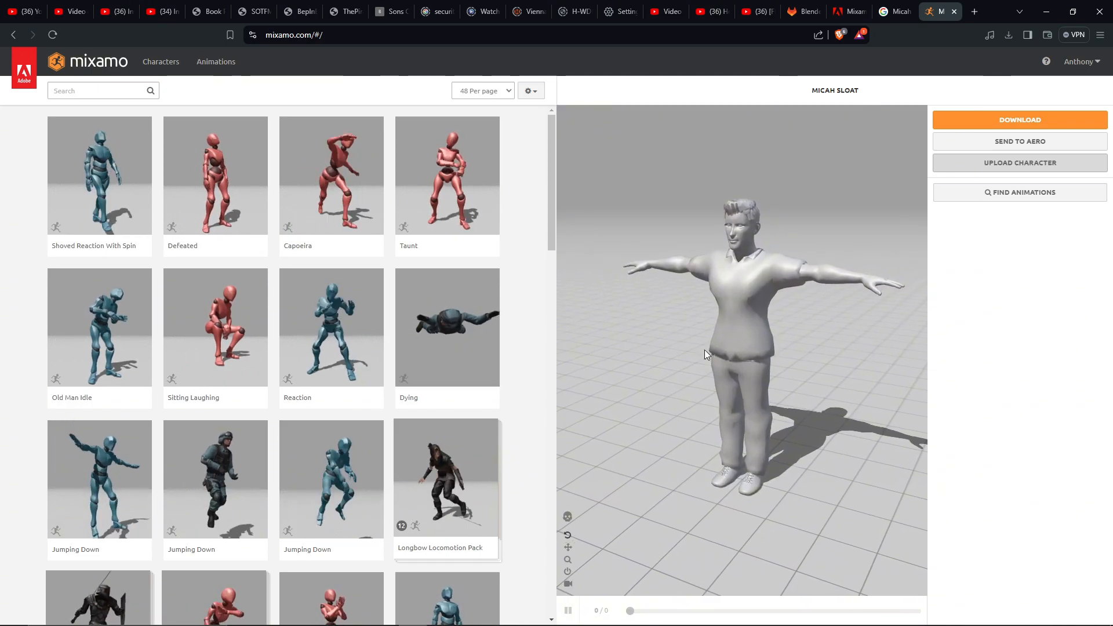
drag(701, 295, 728, 255)
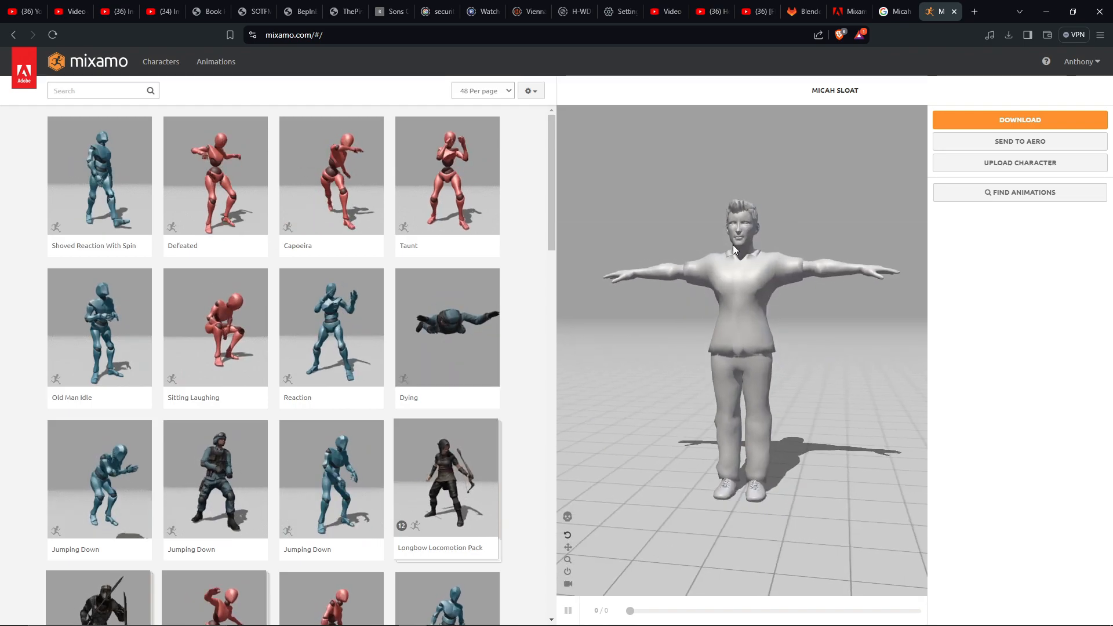
Step: Download the rigged character as FBX Binary in T-pose, saving it in the character's folder inside The Cop
click(986, 119)
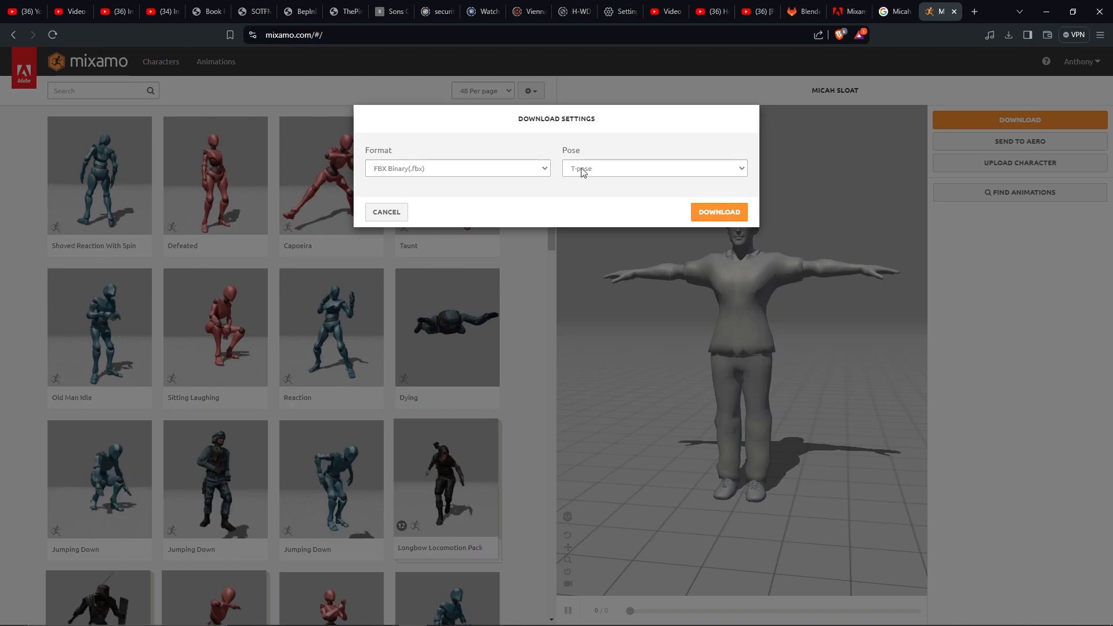
click(728, 213)
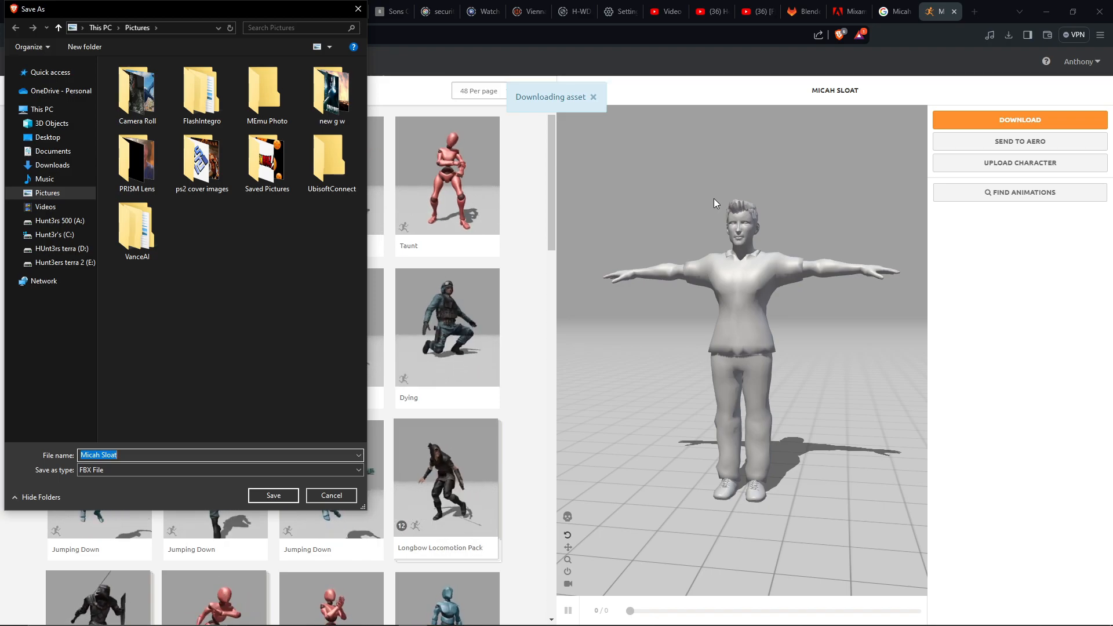
click(183, 28)
key(ctrl+v)
key(Return)
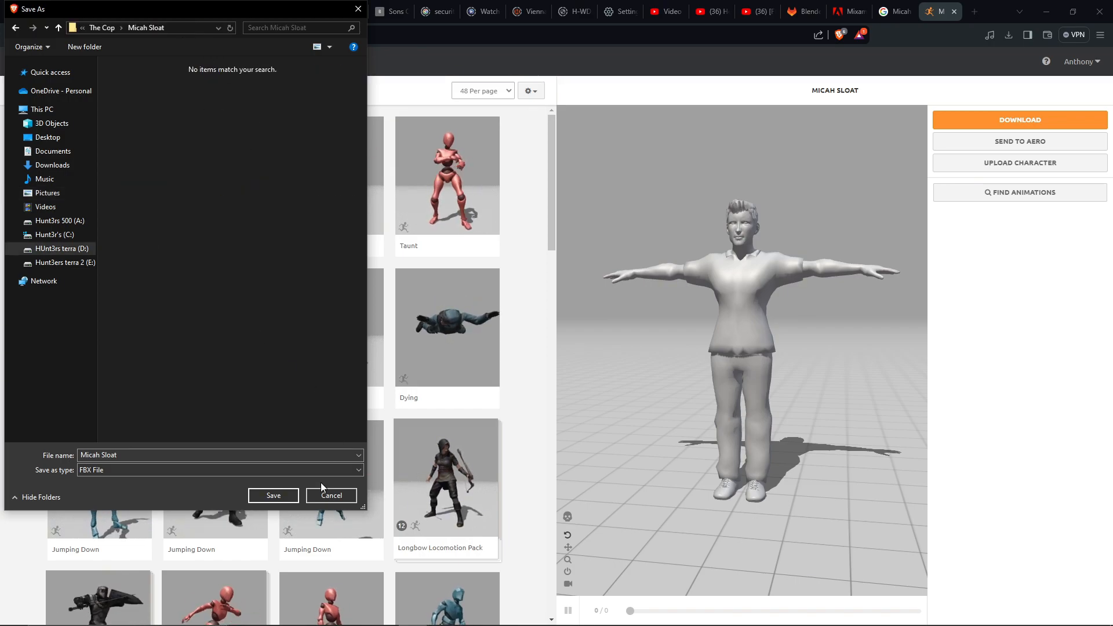
click(273, 496)
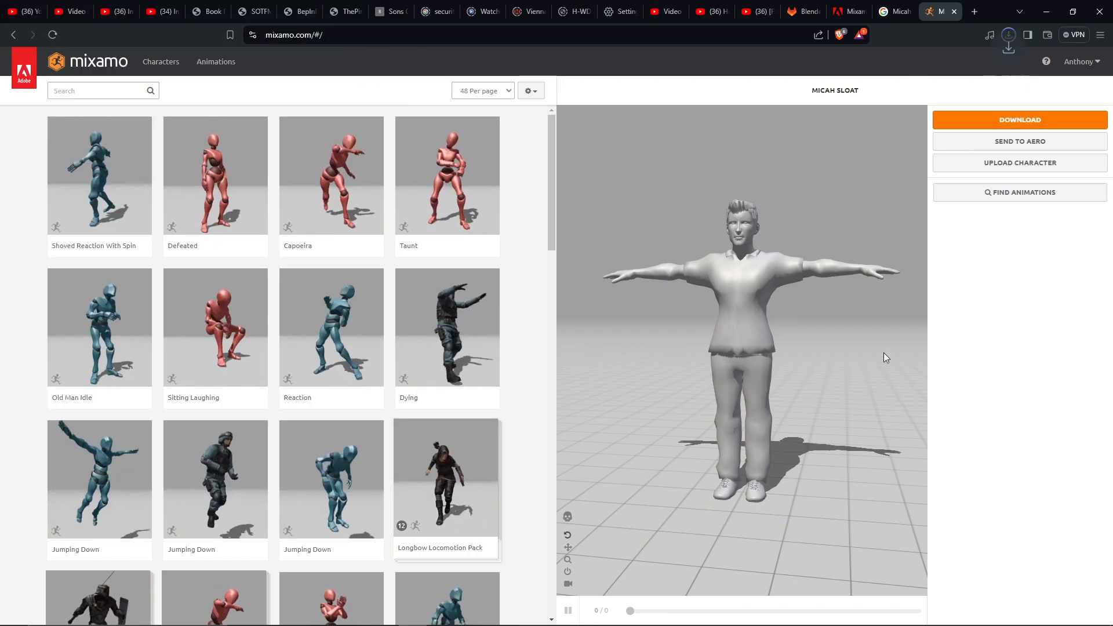
Step: Show the downloaded FBX file in its folder and minimize the browser
mouse_move(894, 56)
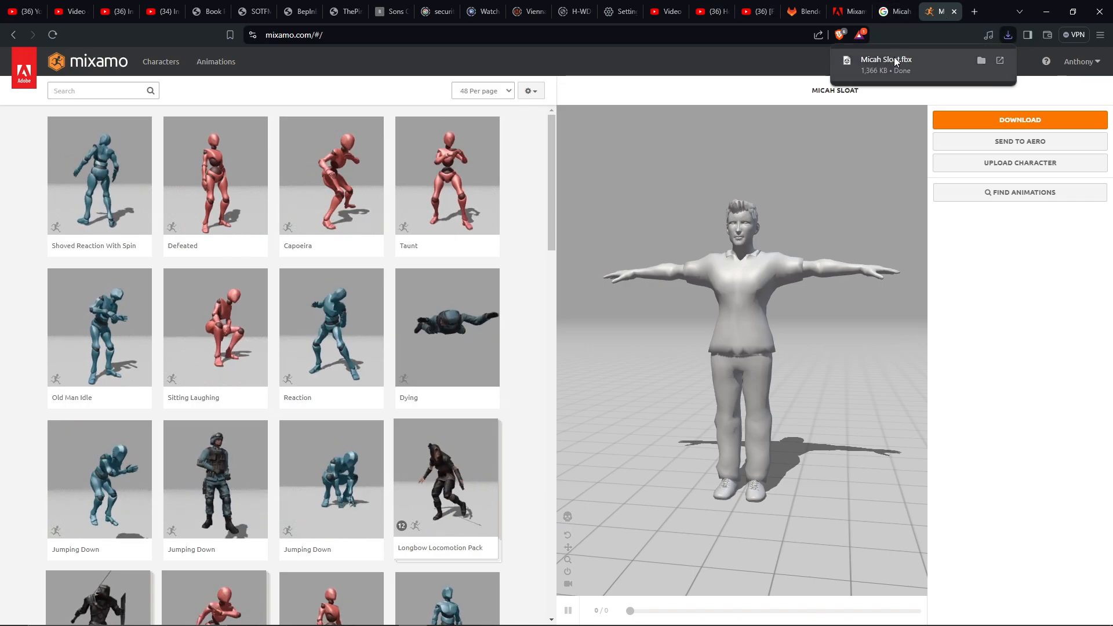
click(981, 61)
drag(965, 177, 737, 94)
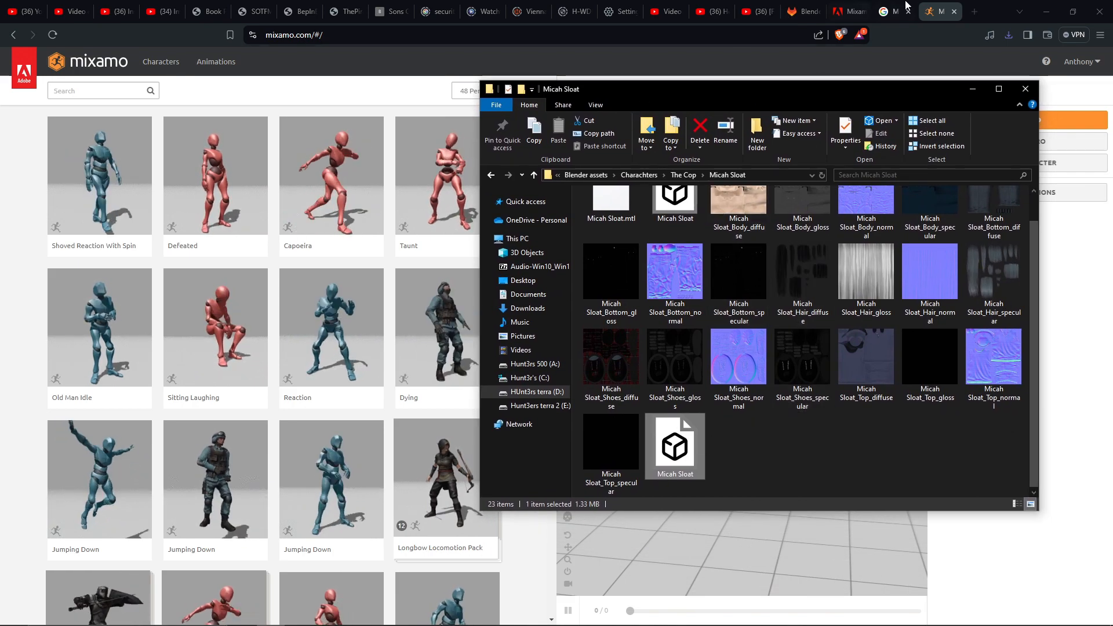
click(1055, 13)
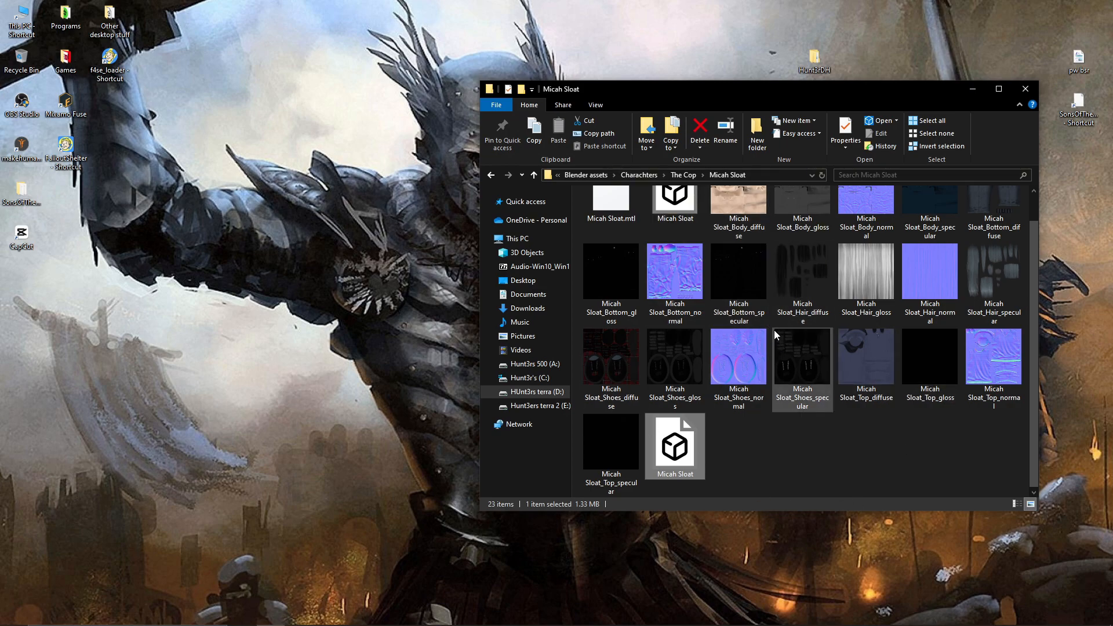
mouse_move(603, 625)
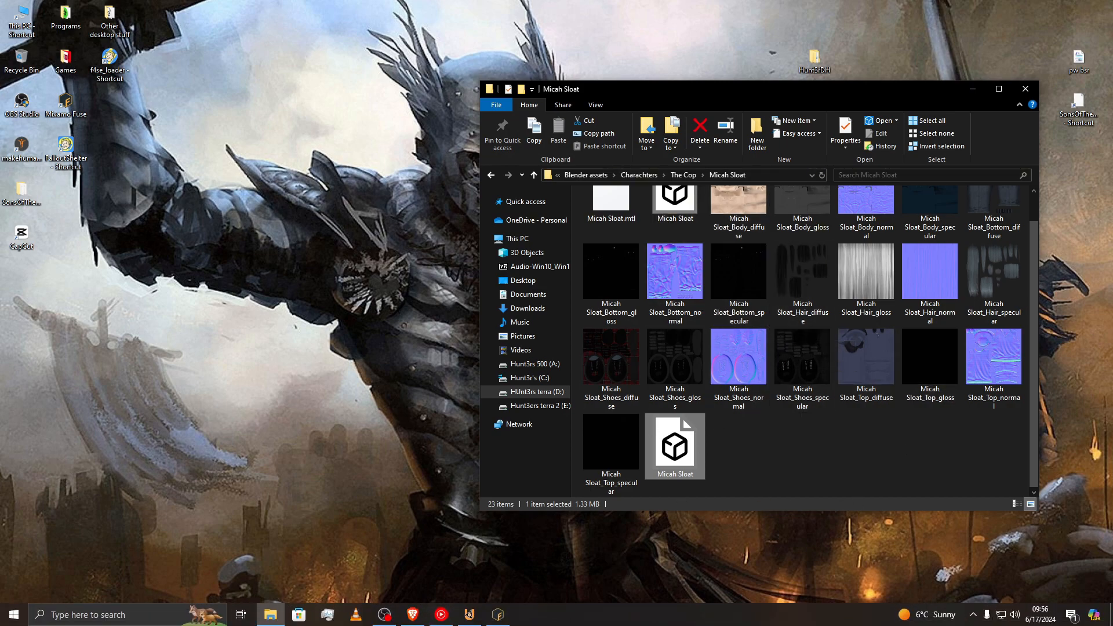
mouse_move(405, 622)
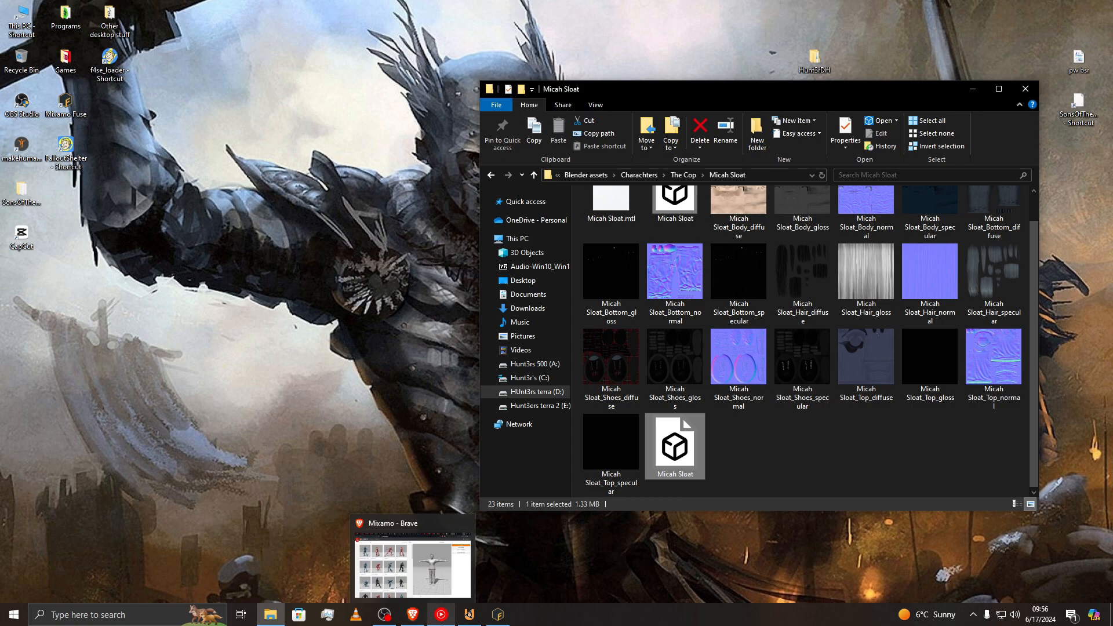
mouse_move(442, 619)
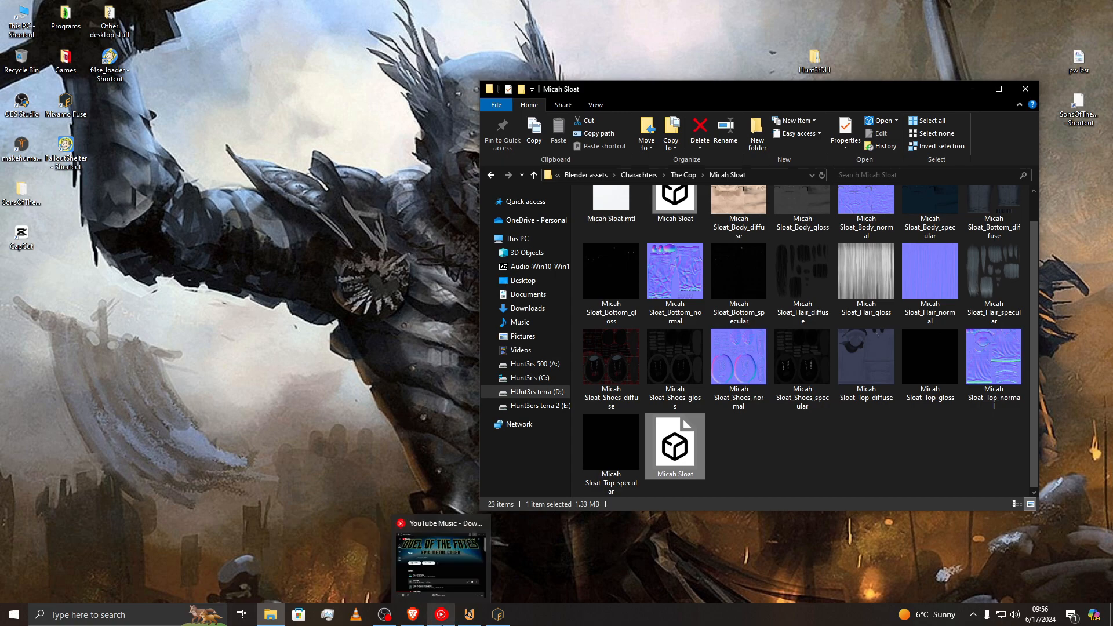
Step: Return to Brave and examine Adobe's Mixamo Blender add-on page and the source download formats of the mixamo_blender4 GitLab project
click(412, 616)
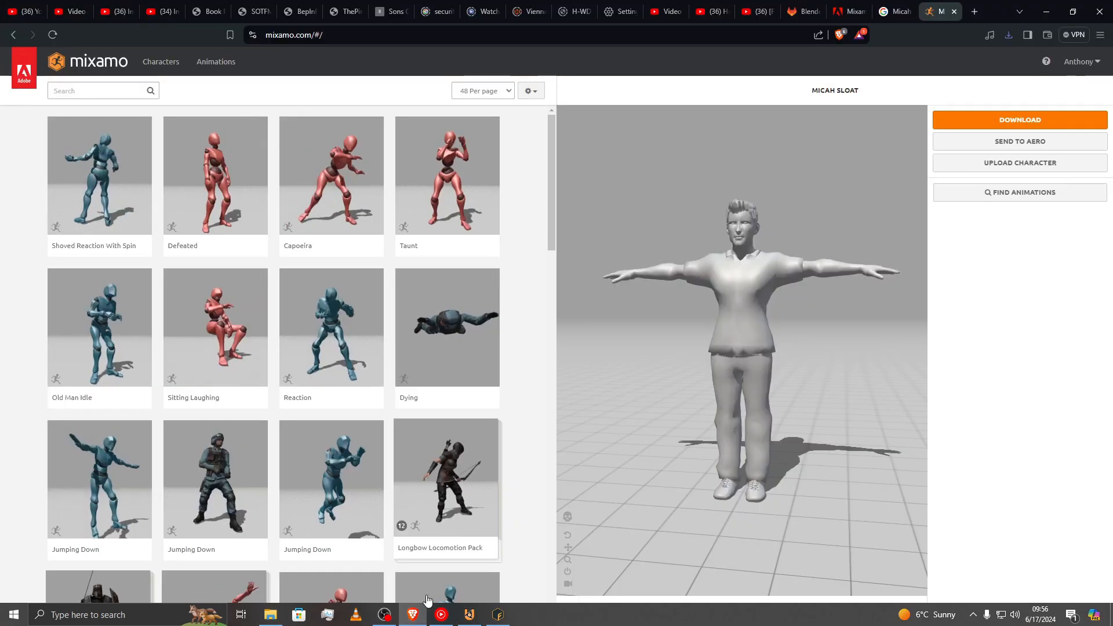
click(839, 18)
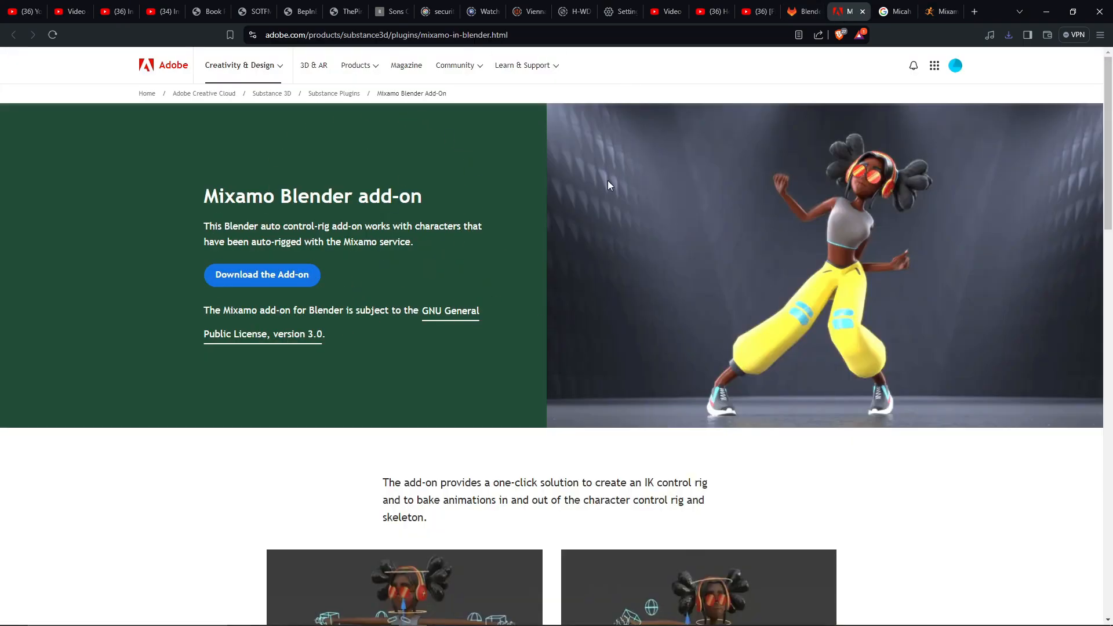
click(797, 12)
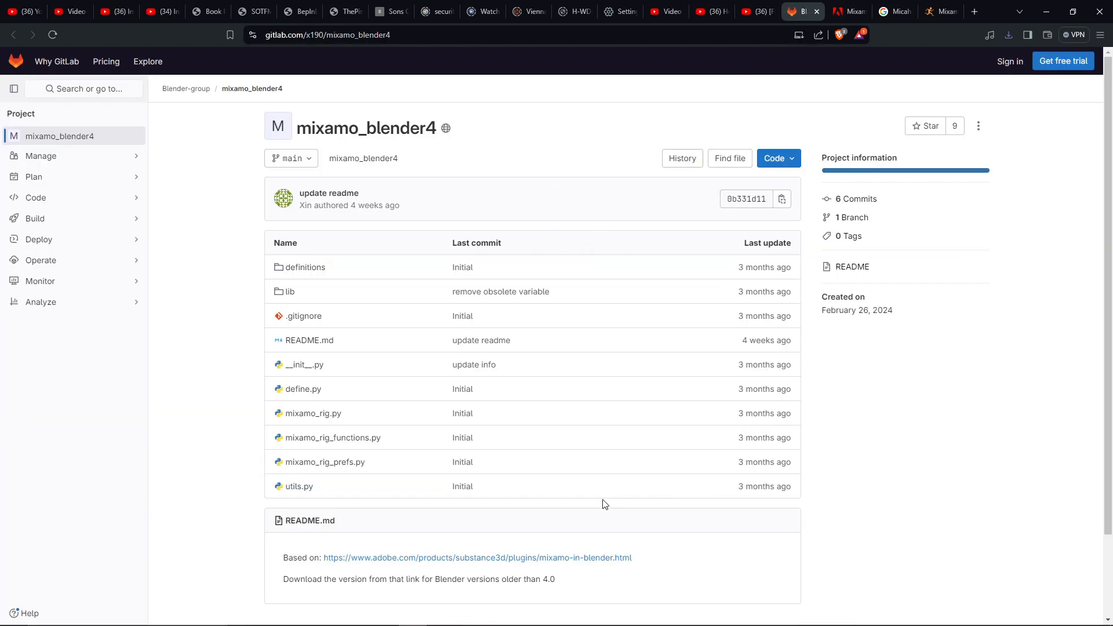
click(794, 161)
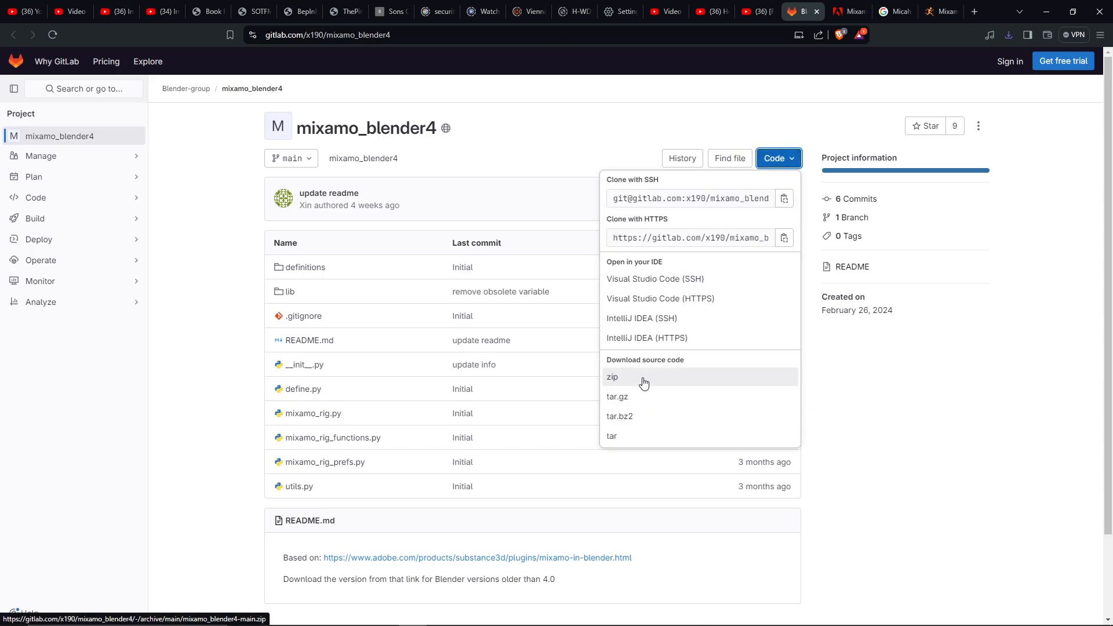
click(1088, 469)
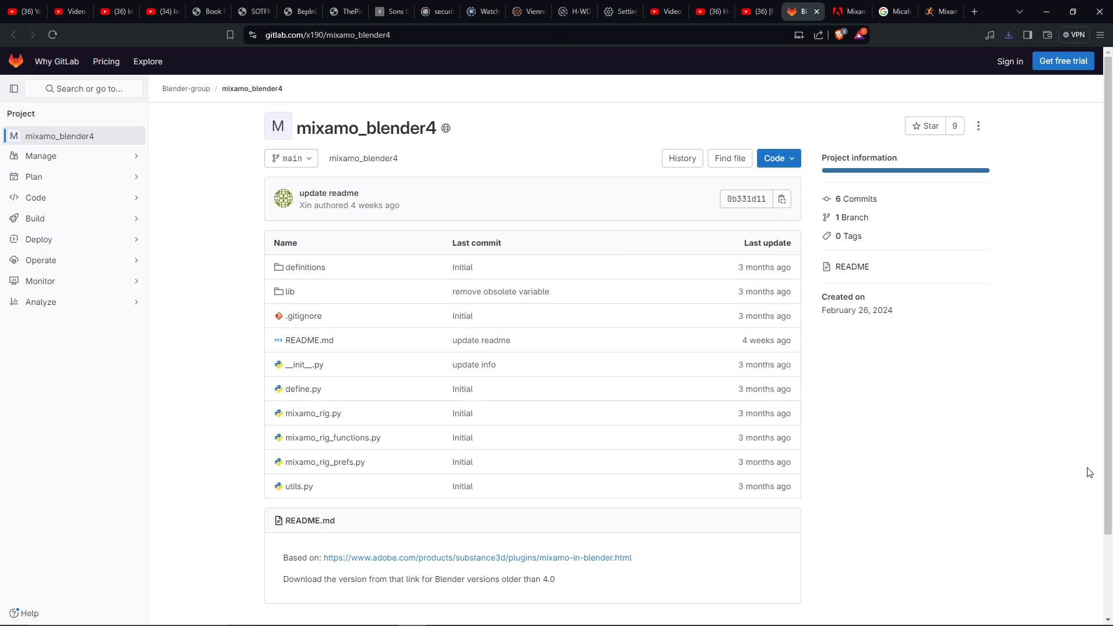
Step: Switch to UPBGE and delete the default camera, cube and light from the scene
click(1055, 8)
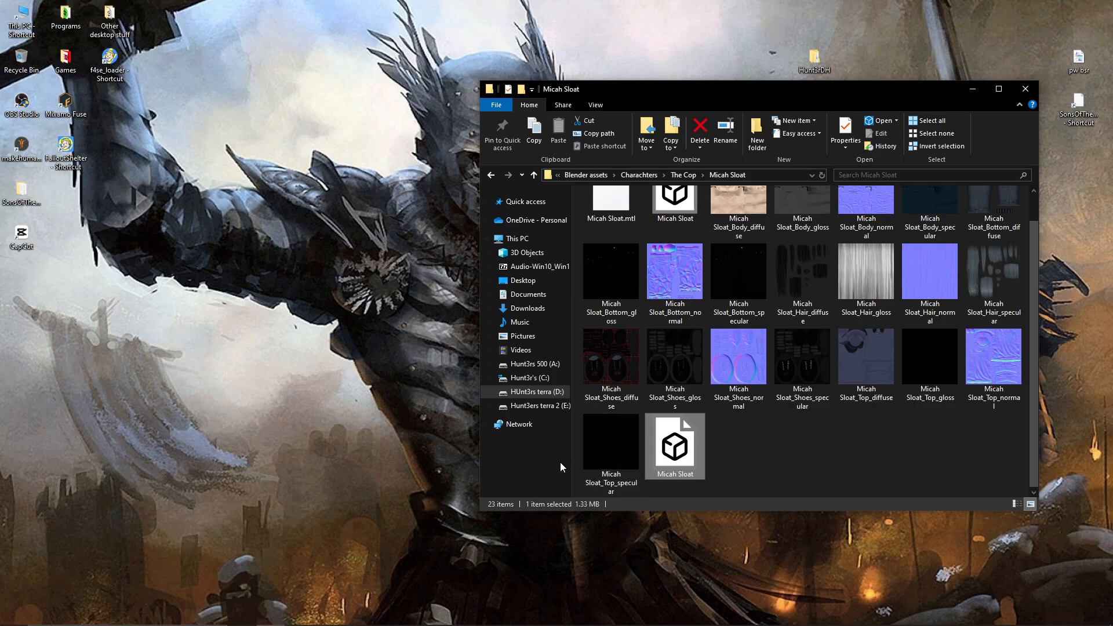
click(470, 620)
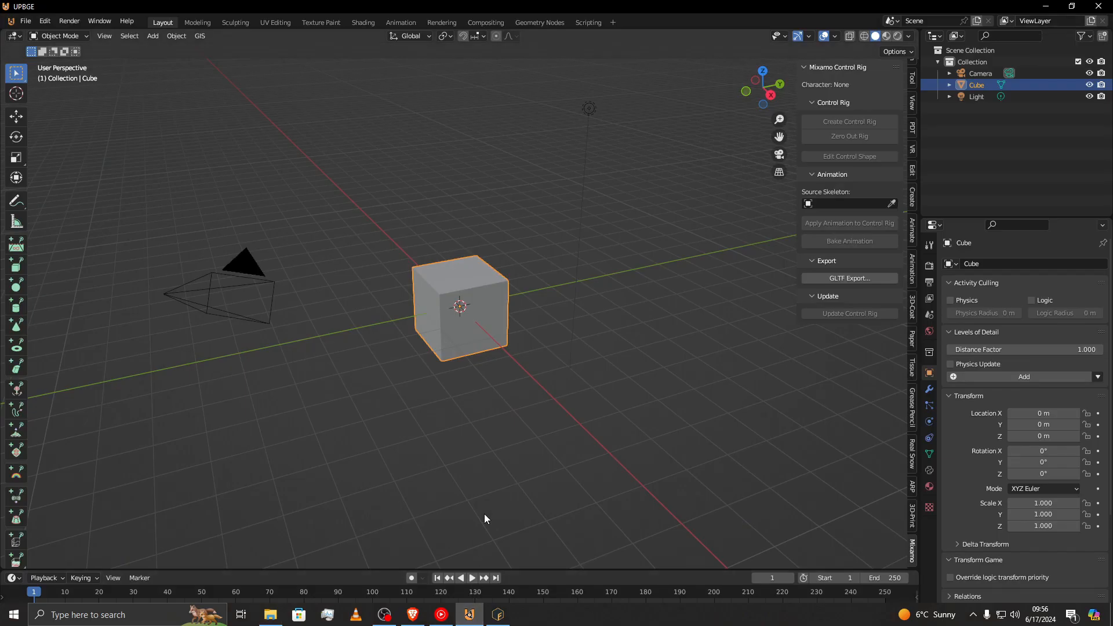
key(x)
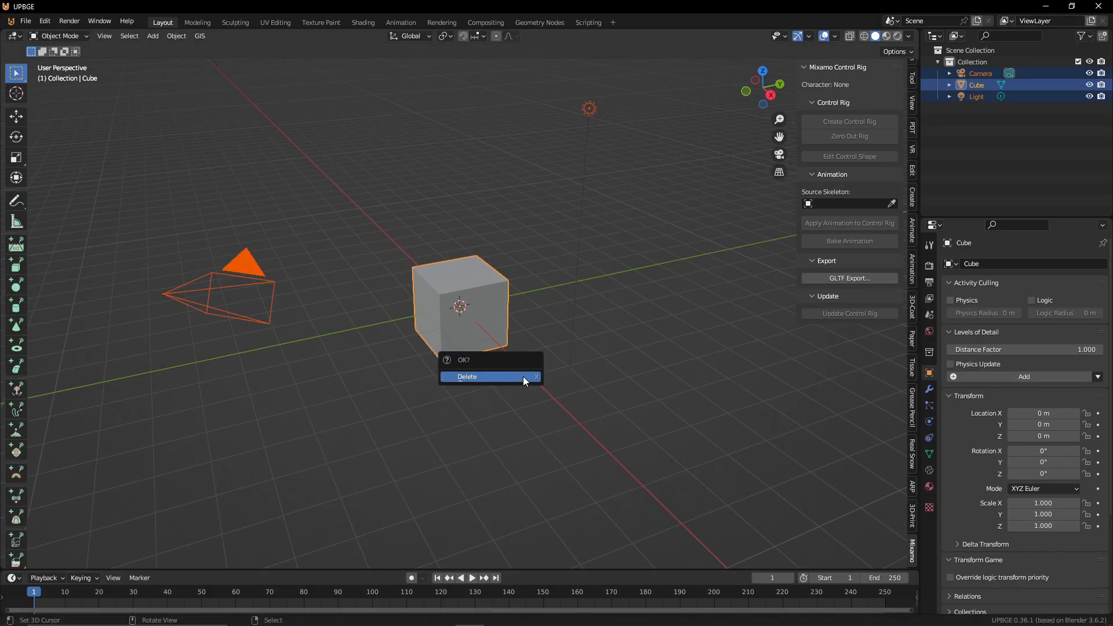
click(523, 377)
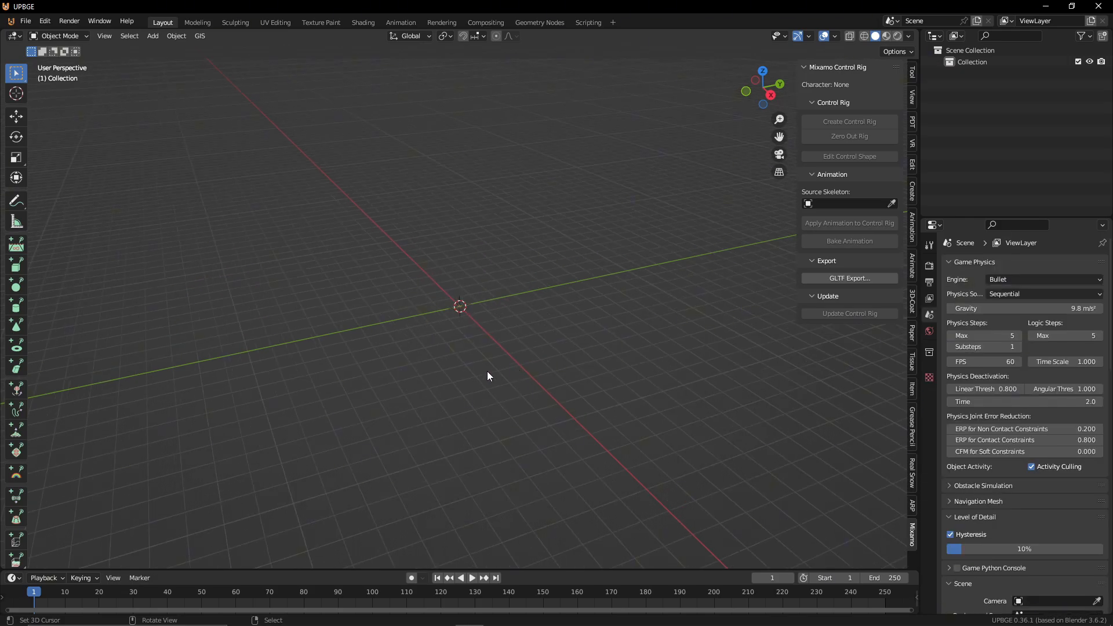
Step: Import the rigged character's FBX file from its folder inside D:\Blender assets\Charachters\The Cop
click(25, 21)
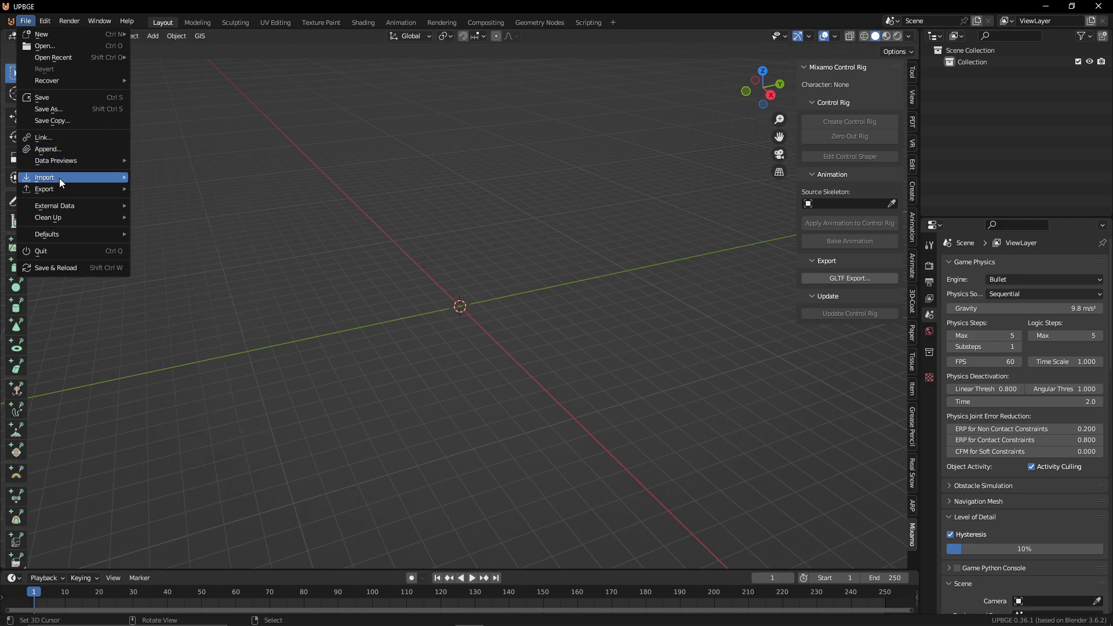
mouse_move(59, 178)
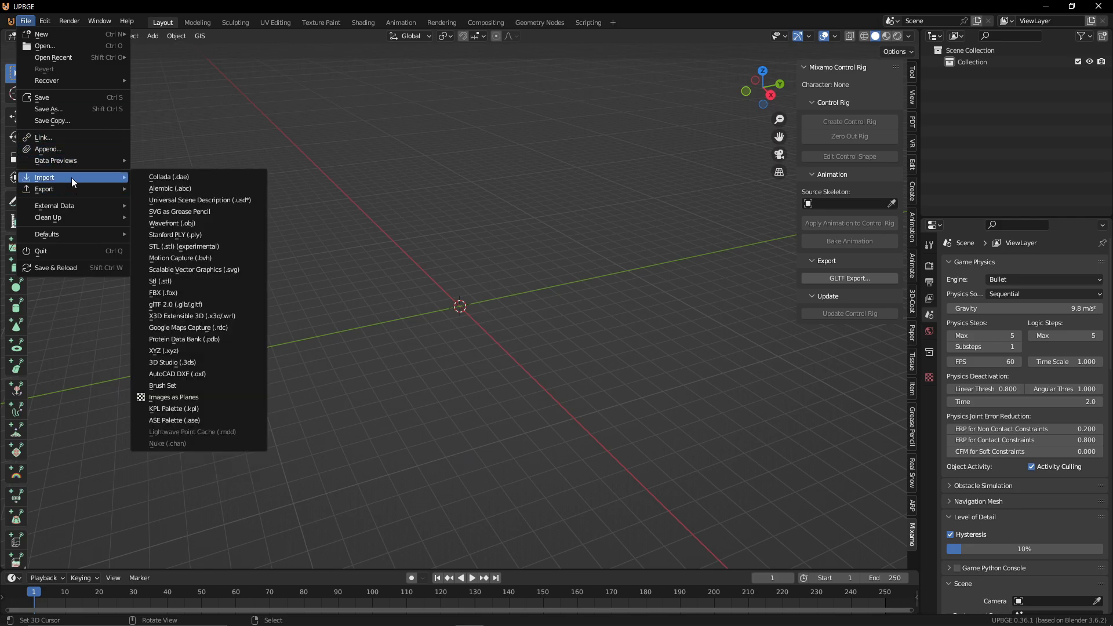
click(187, 290)
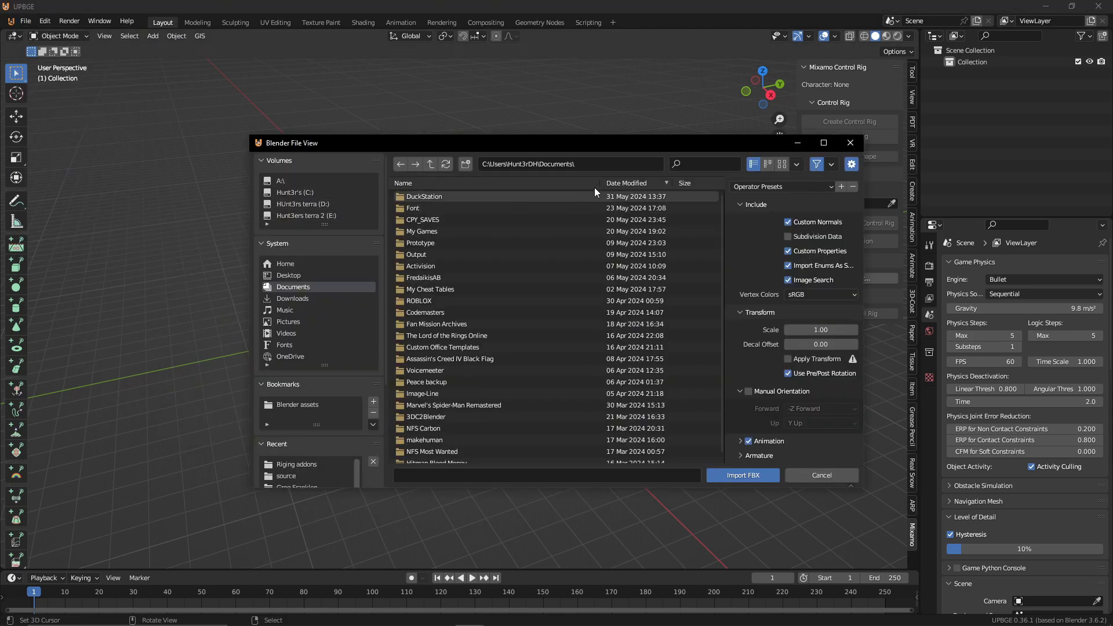
click(617, 168)
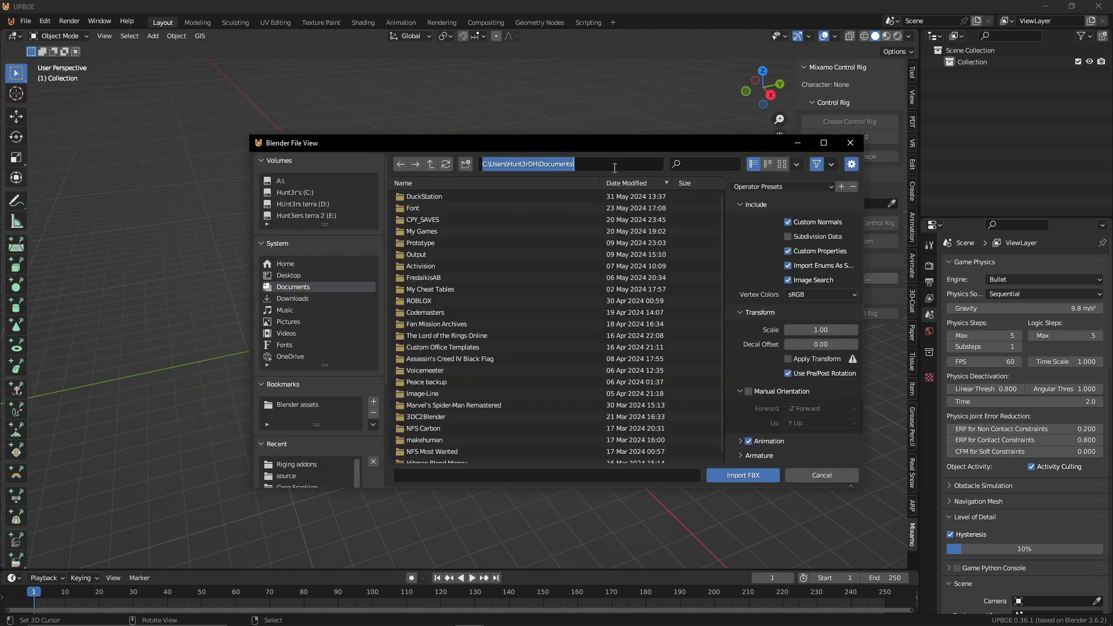
text(D:\Blender assets\Charachters\The Cop\Micah Sloat)
key(Return)
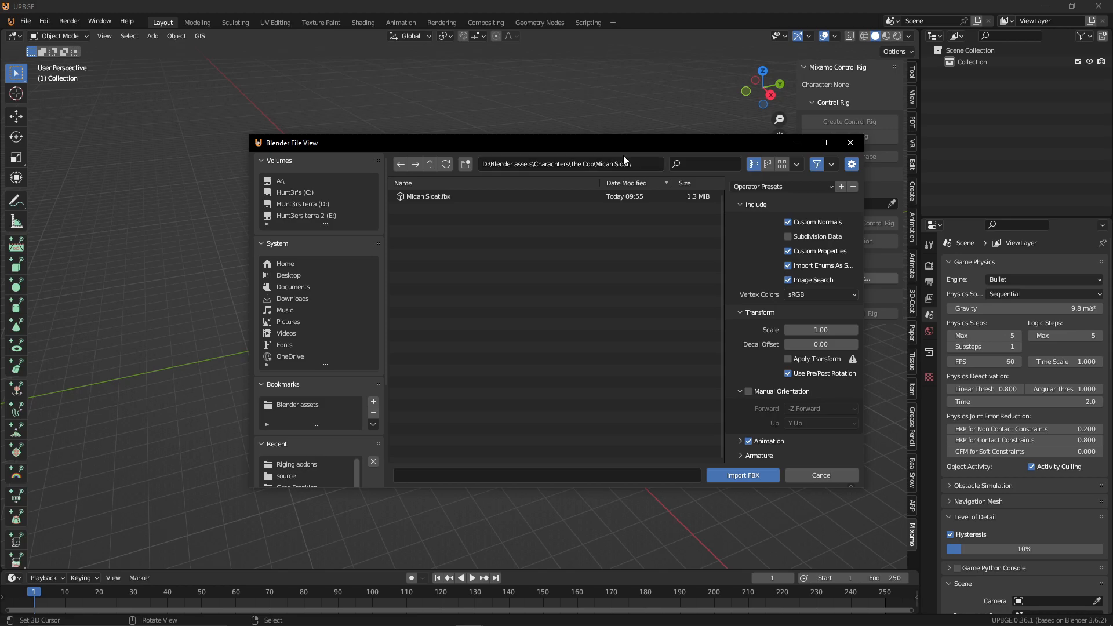
click(472, 198)
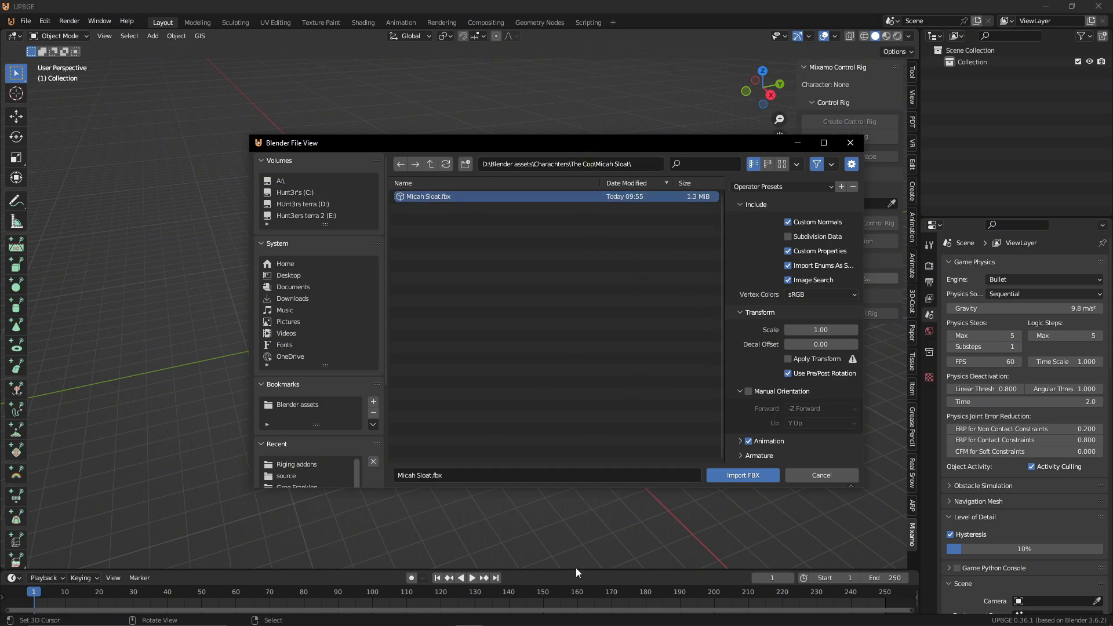
click(754, 476)
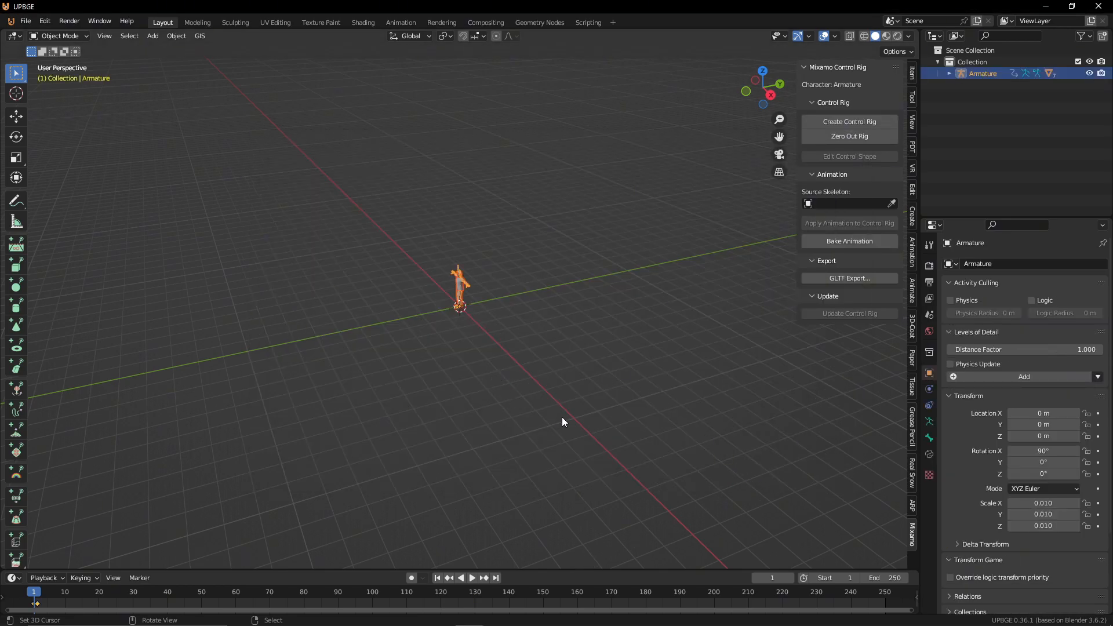
Step: Examine how the imported character is split into separate meshes by test-moving its parts, including Body and Bottoms, cancelling each move
scroll(457, 345, up, 8)
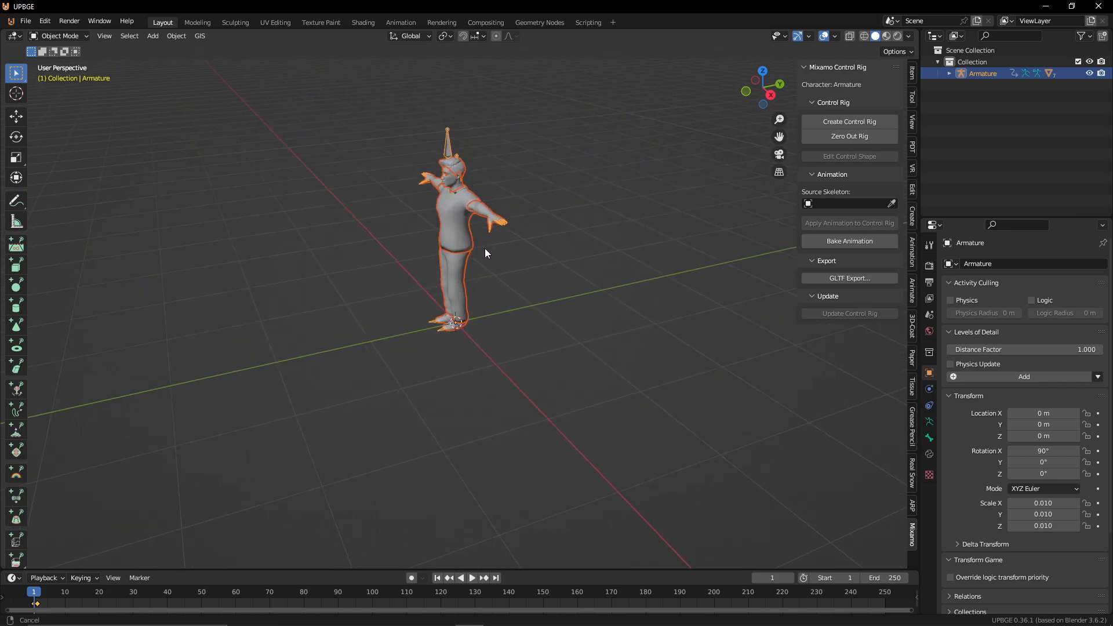
middle_drag(450, 350, 529, 351)
right_click(528, 358)
key(g)
right_click(552, 339)
right_click(604, 331)
key(g)
right_click(608, 377)
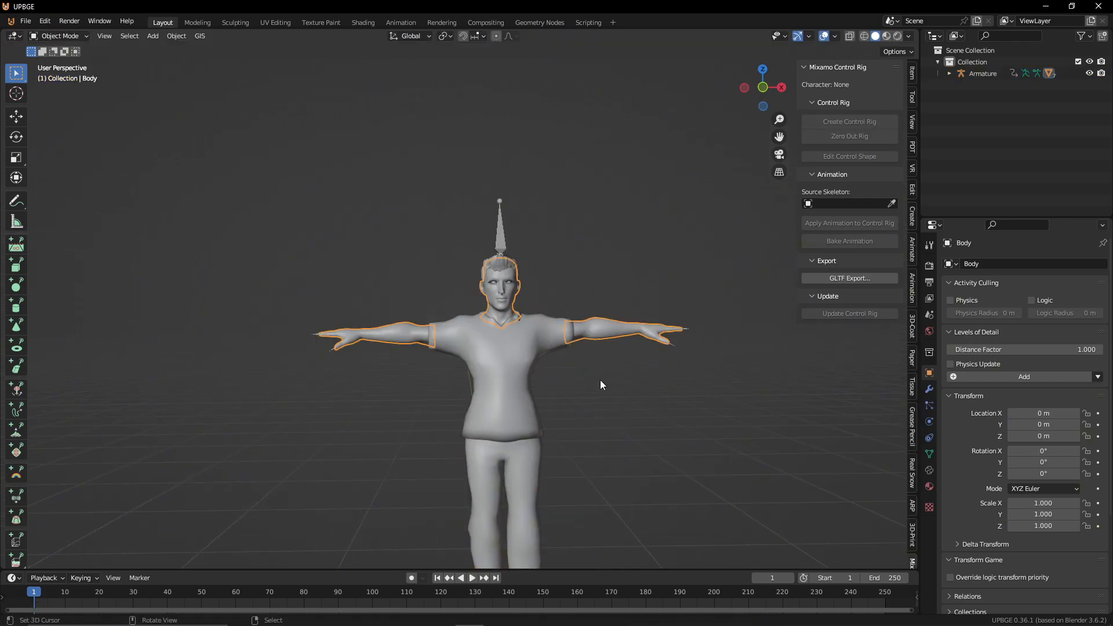
right_click(503, 480)
key(g)
right_click(574, 419)
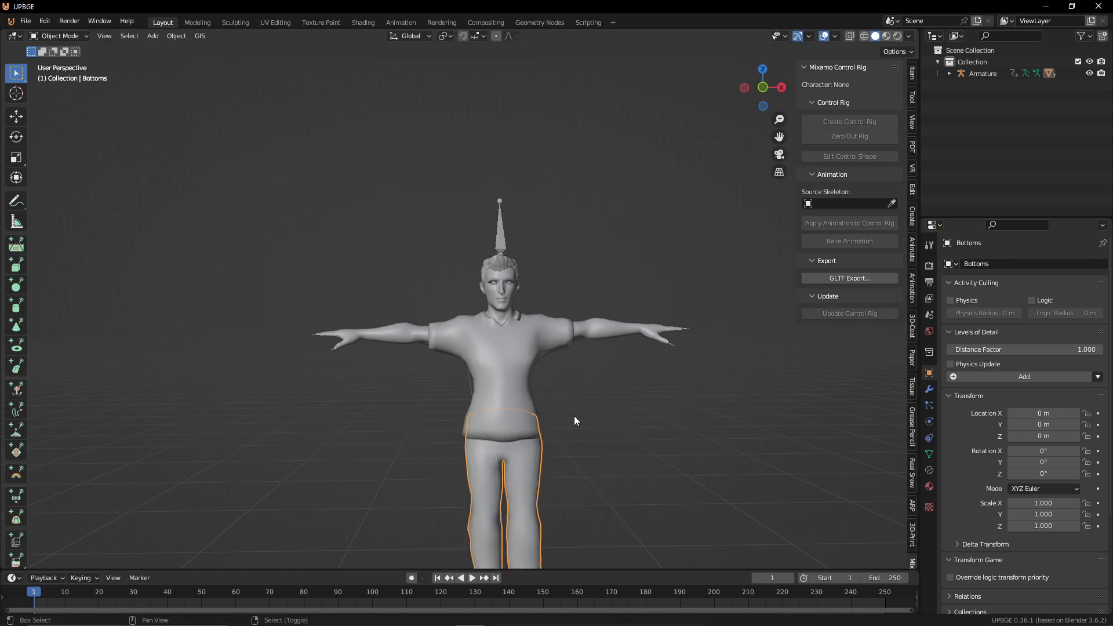
Step: Select the Body mesh, test-move it with the move cancelled, and inspect the character's head and shoulders up close
scroll(553, 465, up, 5)
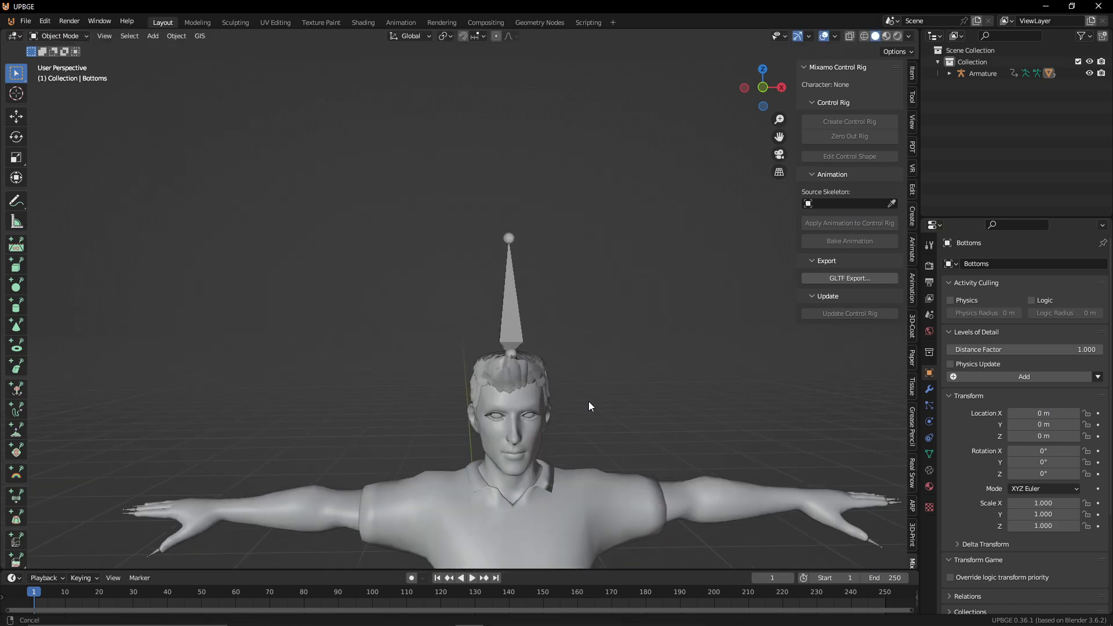
right_click(539, 393)
key(g)
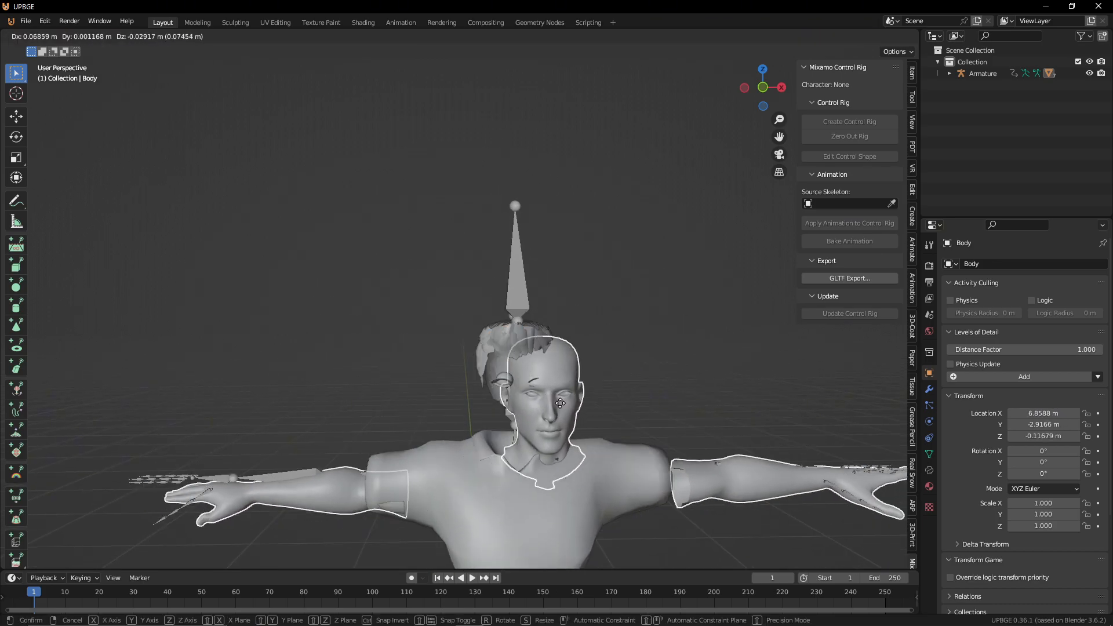
right_click(580, 400)
middle_drag(643, 334, 615, 333)
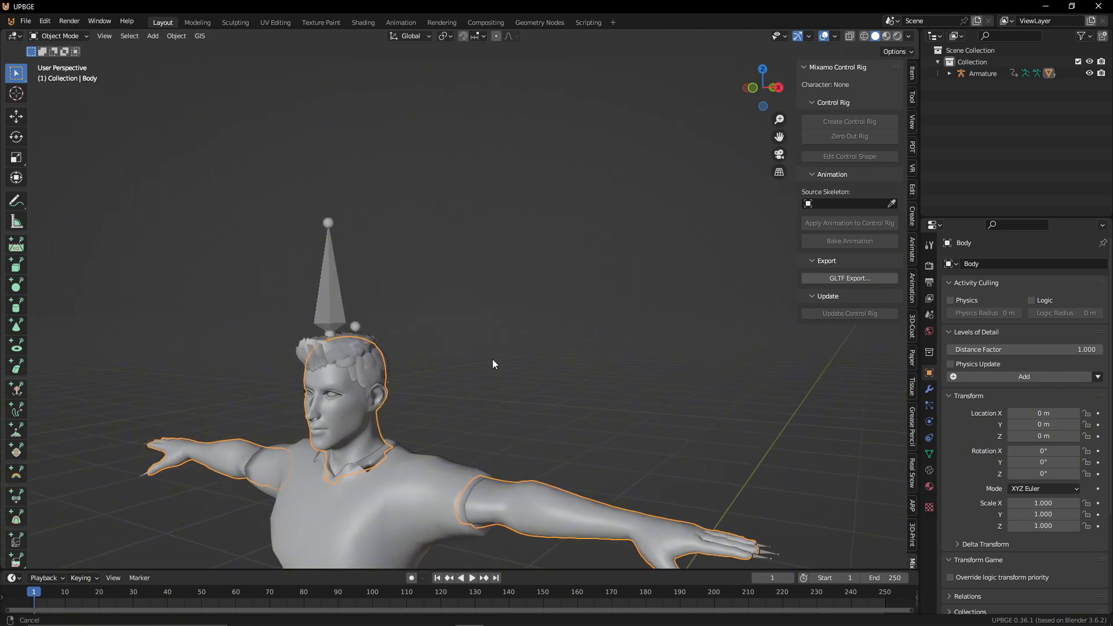
shift+middle_drag(489, 359, 564, 338)
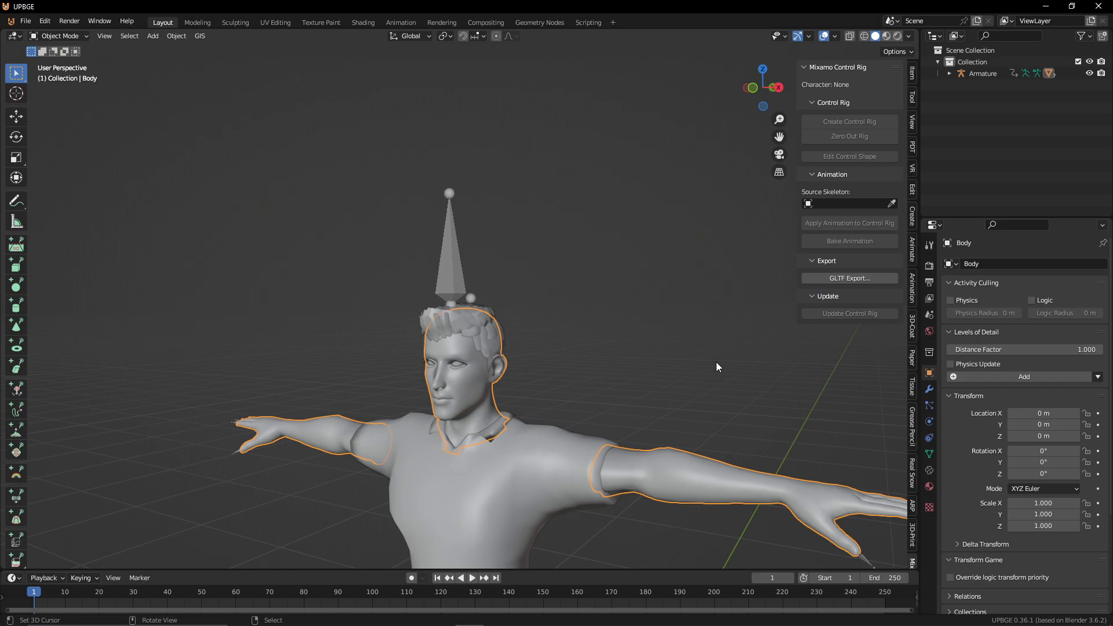
Step: Show the viewport in Material Preview shading, and enlarge the timeline area and turn it into a Shader Editor
click(886, 35)
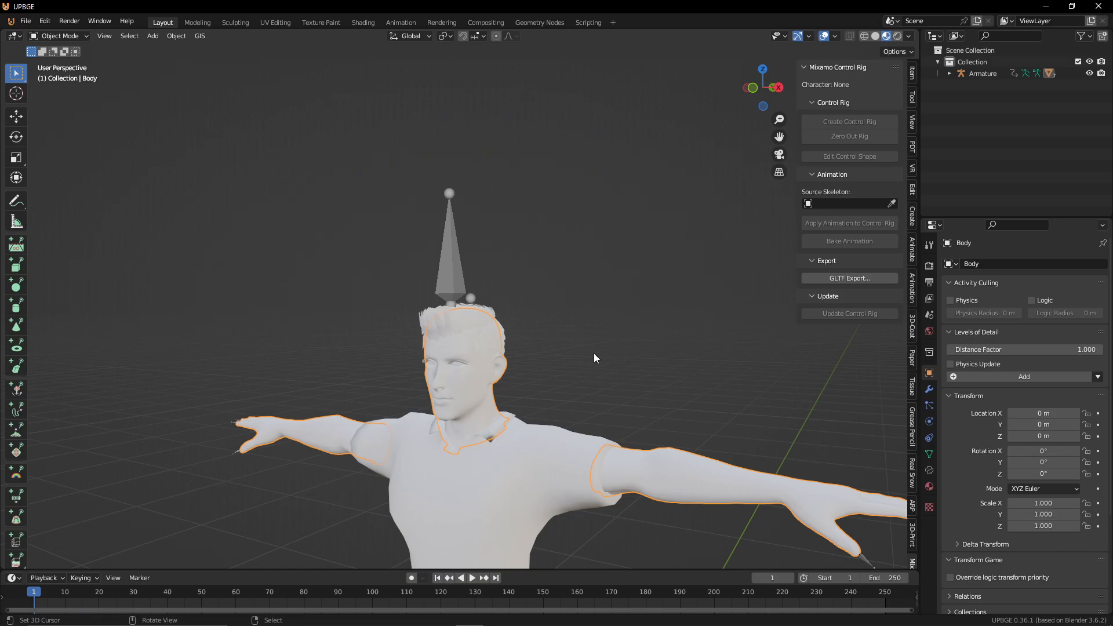
scroll(594, 355, down, 4)
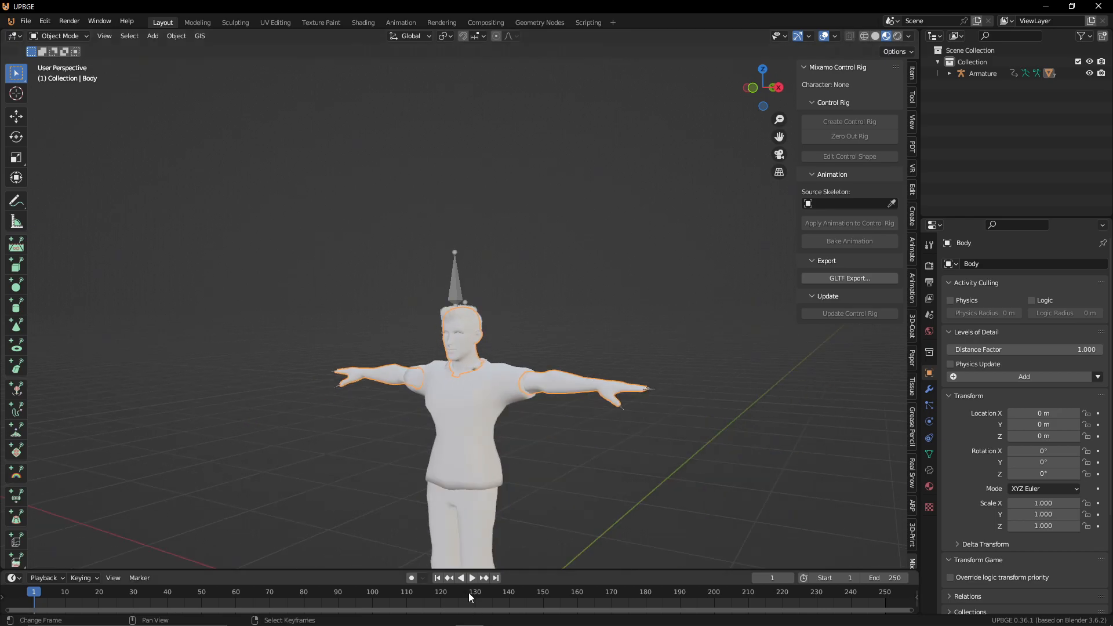
drag(528, 570, 672, 377)
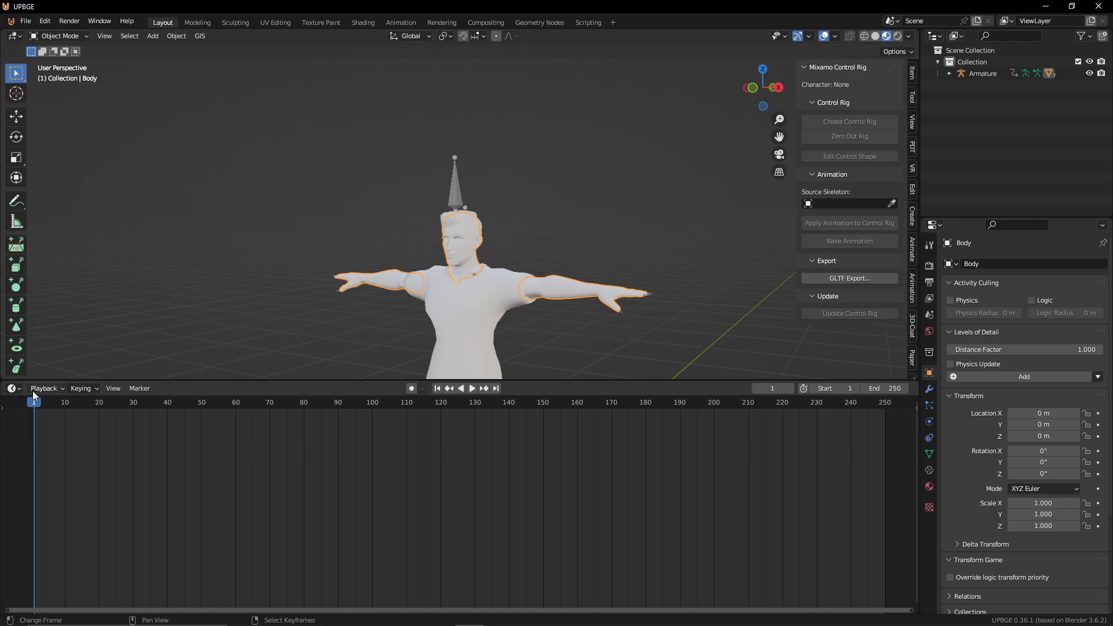
click(14, 388)
mouse_move(41, 389)
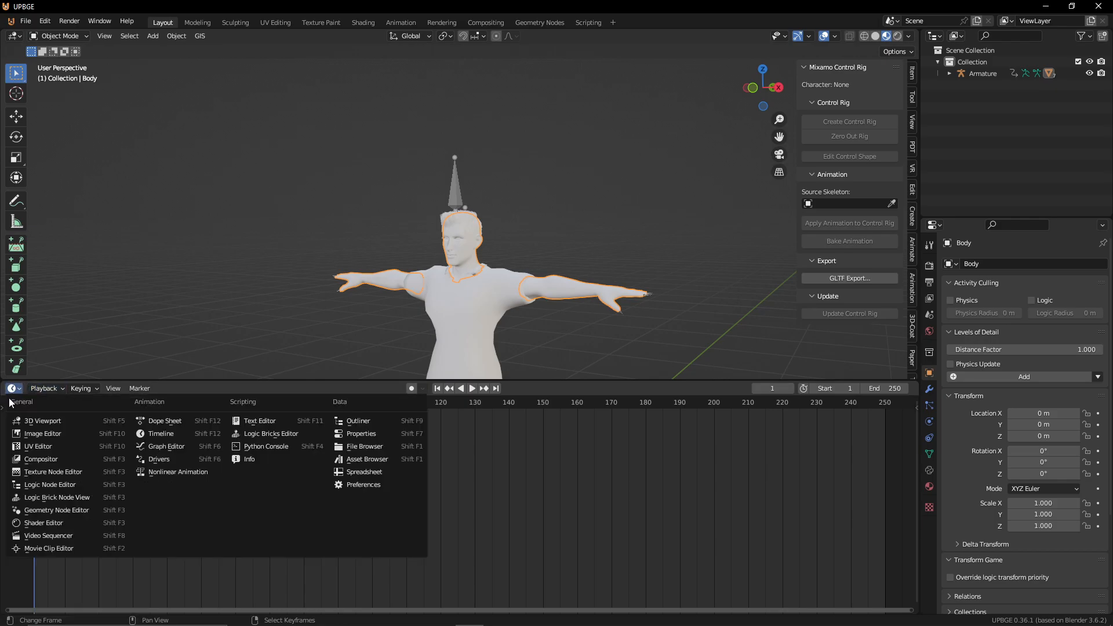
click(60, 510)
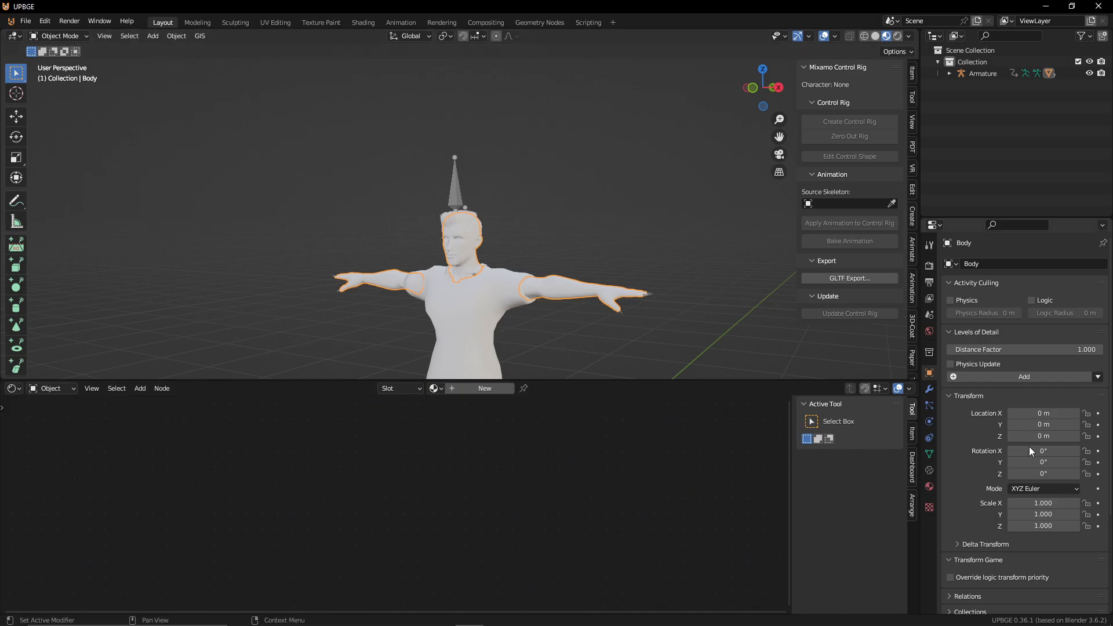
Step: Create a new material on the Body mesh and name it Skin
click(930, 486)
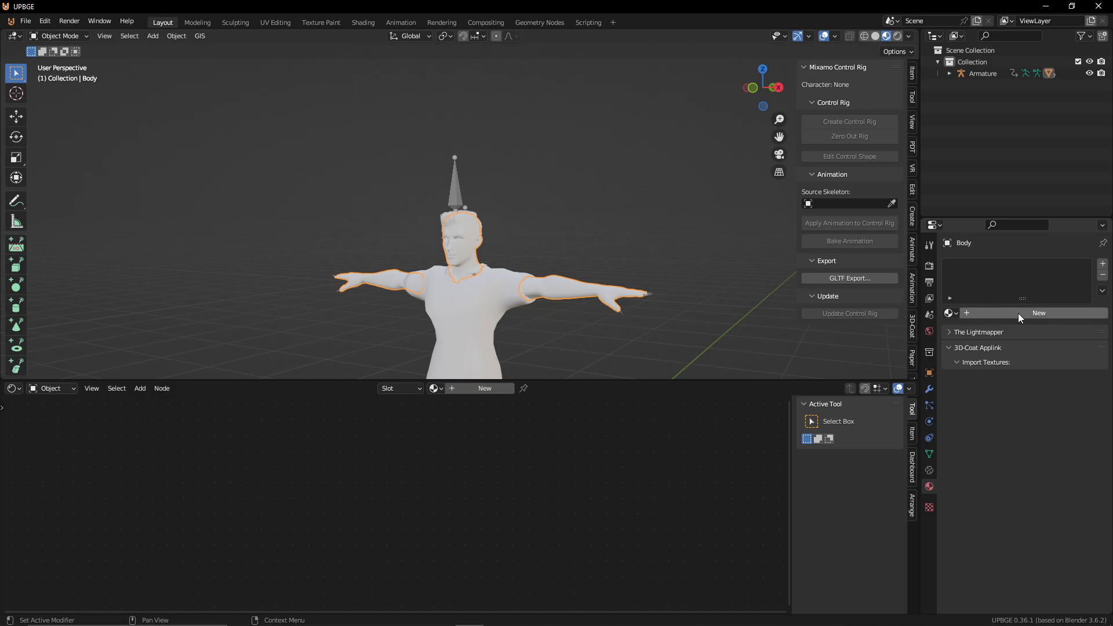
click(948, 313)
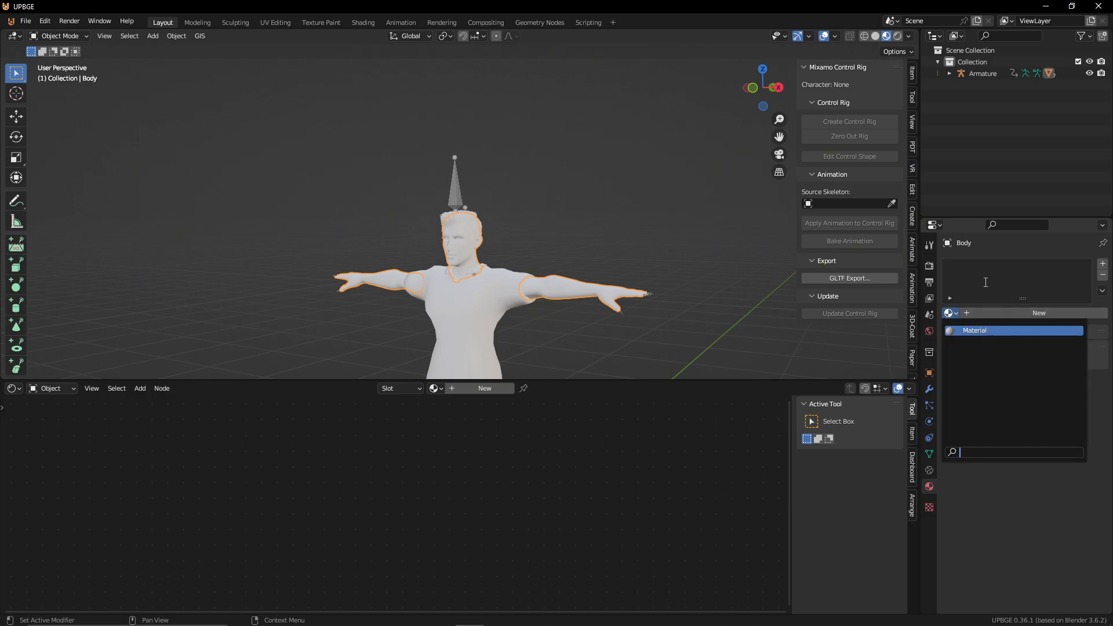
click(1032, 314)
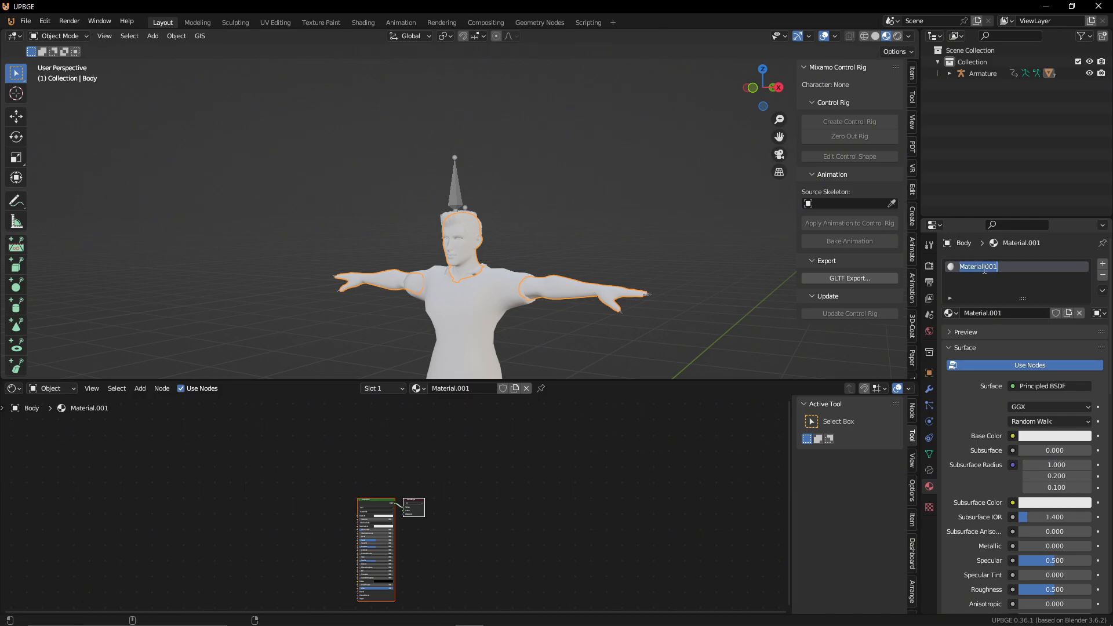
text(Tot)
key(BackSpace)
text(p)
key(Return)
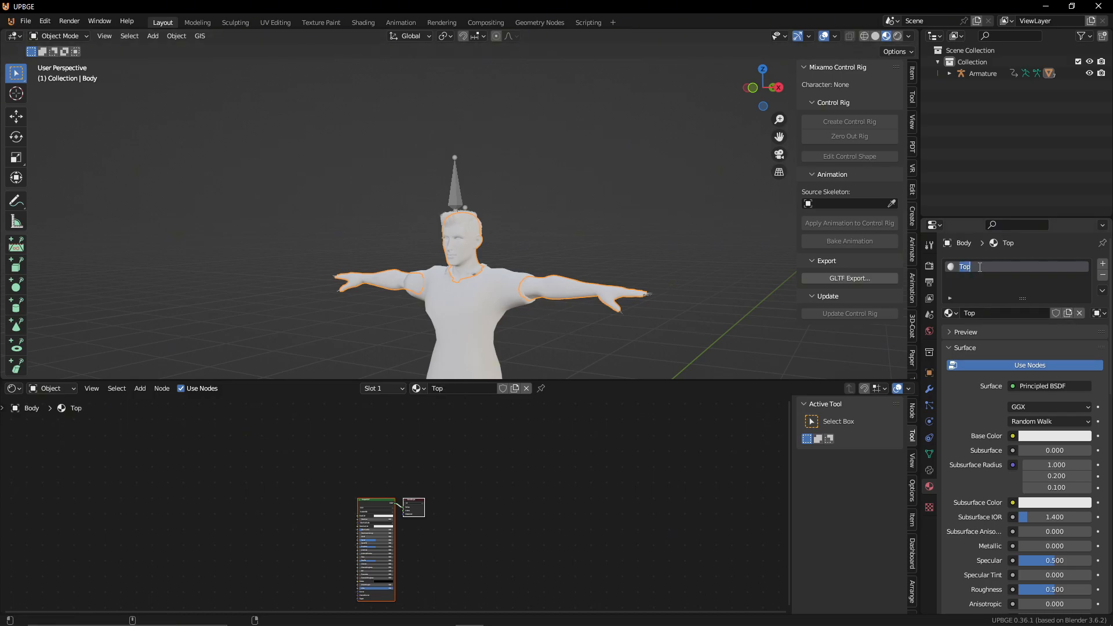
text(skin)
key(Return)
Step: Start Principled Texture Setup on the Skin material's Principled BSDF node and show thumbnails of the character folder's files filtered by "bo"
scroll(402, 524, up, 1)
click(368, 505)
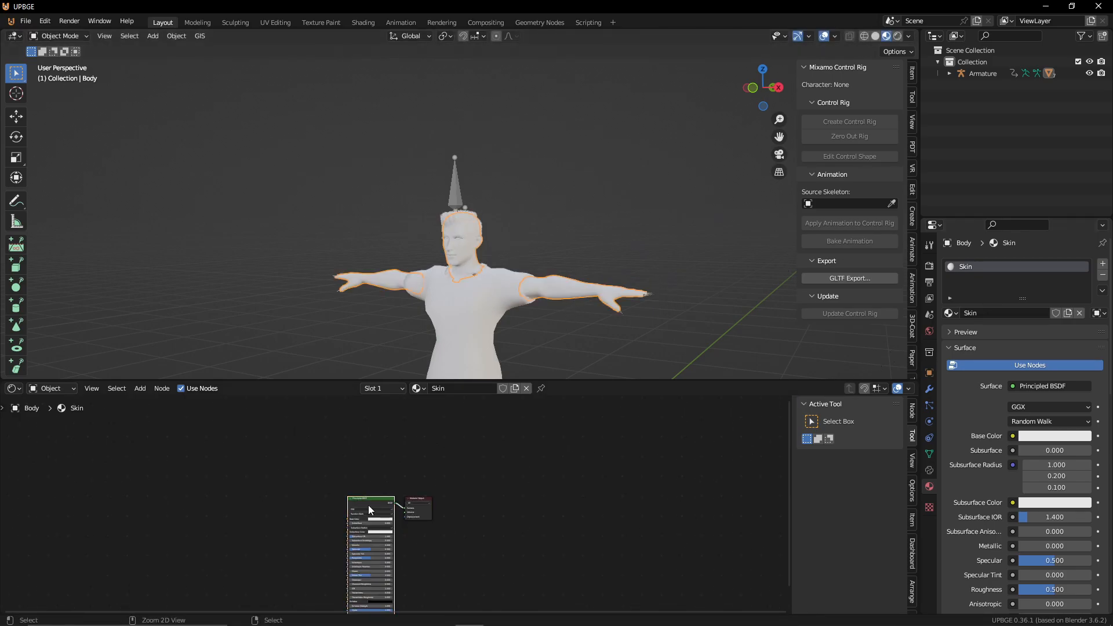
key(ctrl+shift+t)
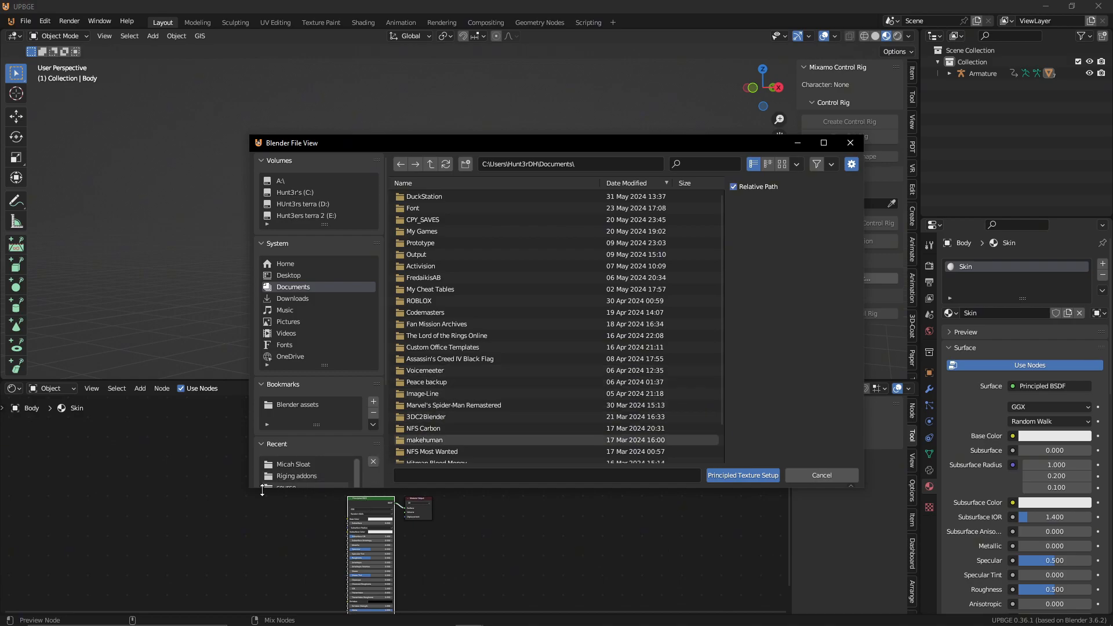
click(300, 463)
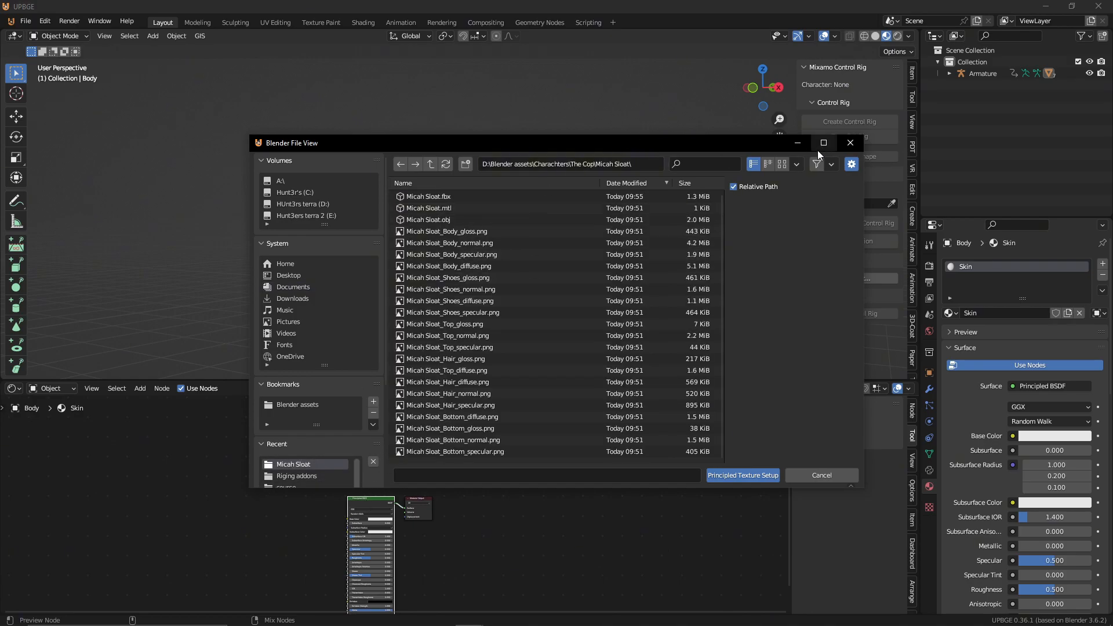
click(720, 164)
text(b)
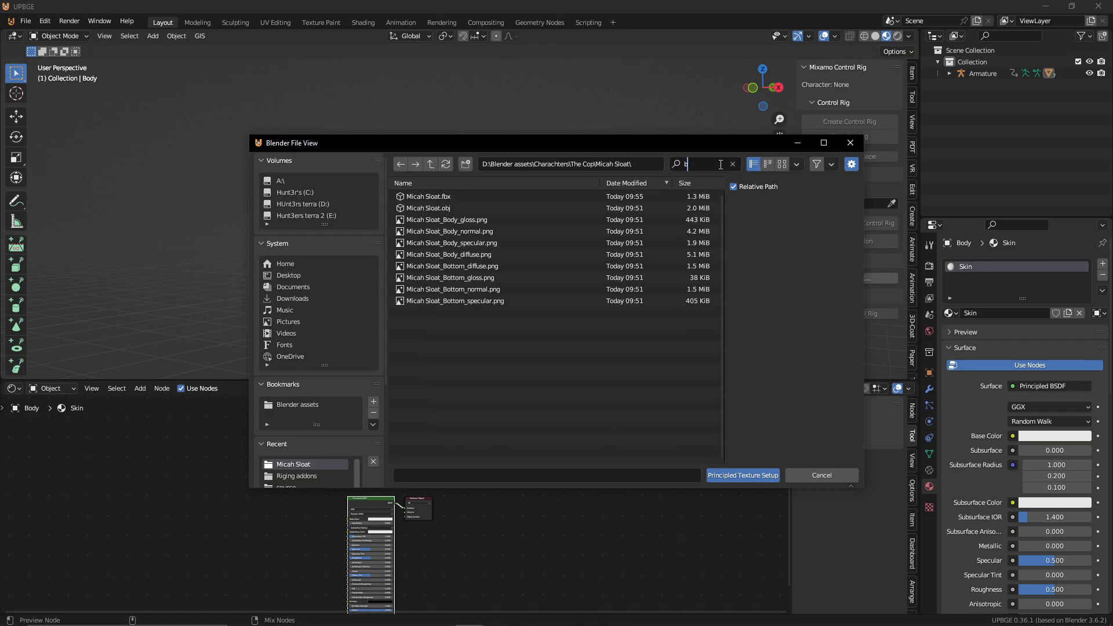
text(o)
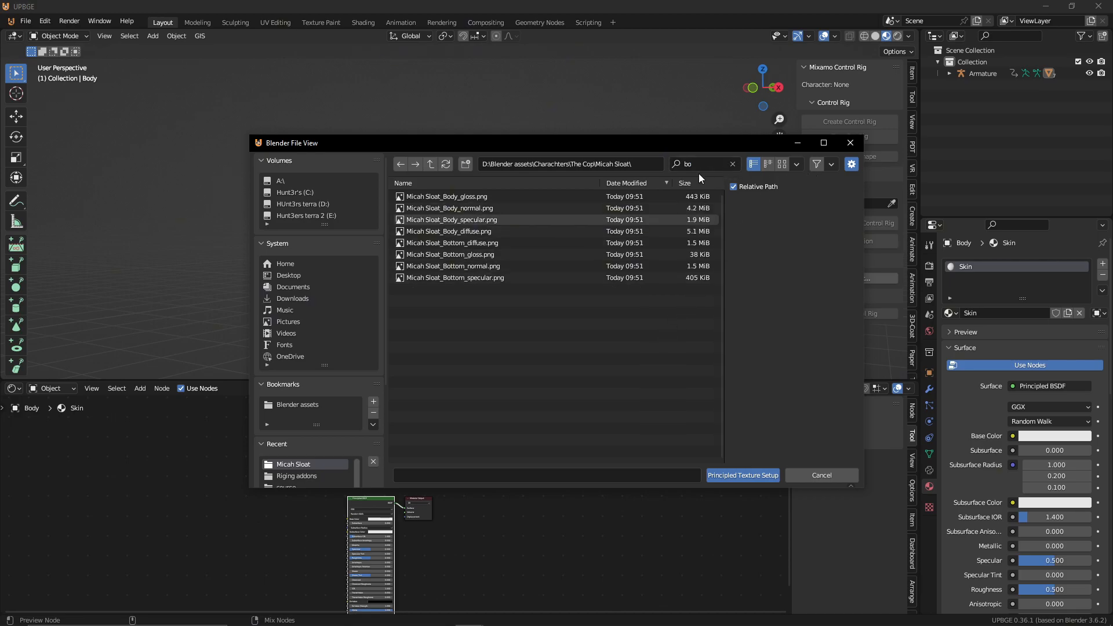
click(781, 164)
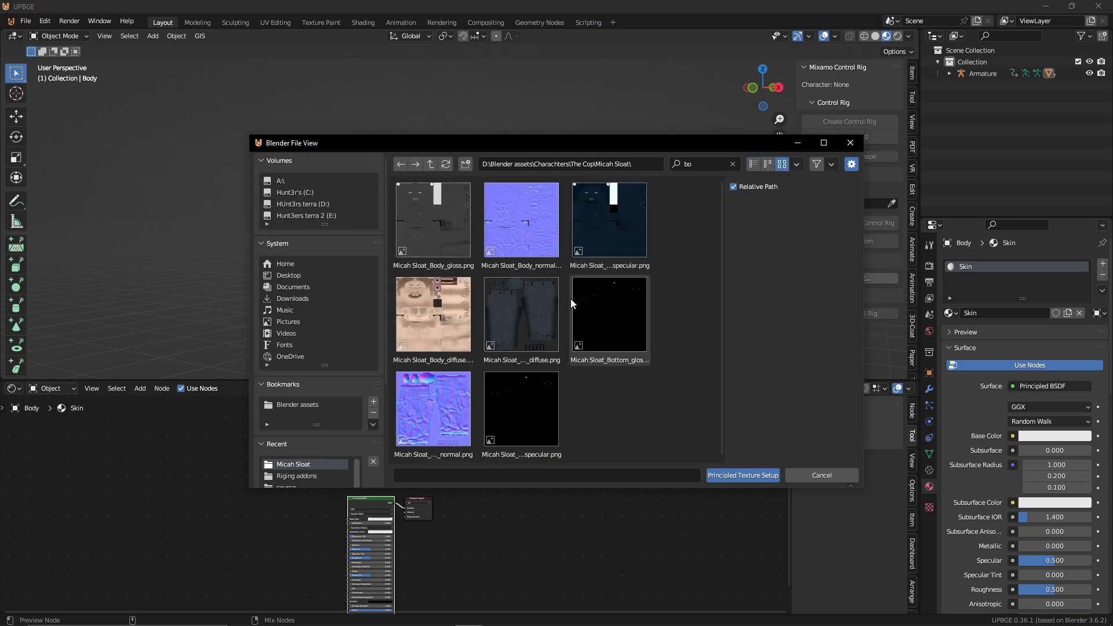
Step: Filter the files by "bod", select the four Body textures, and apply them to the Skin material with Principled Texture Setup
click(436, 316)
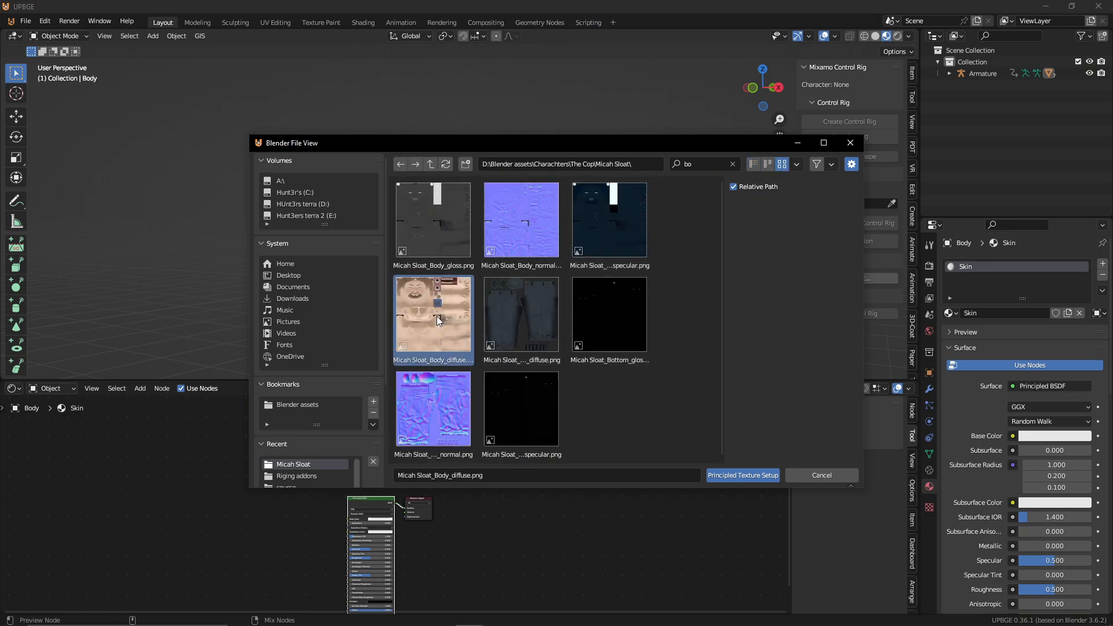
ctrl+click(425, 227)
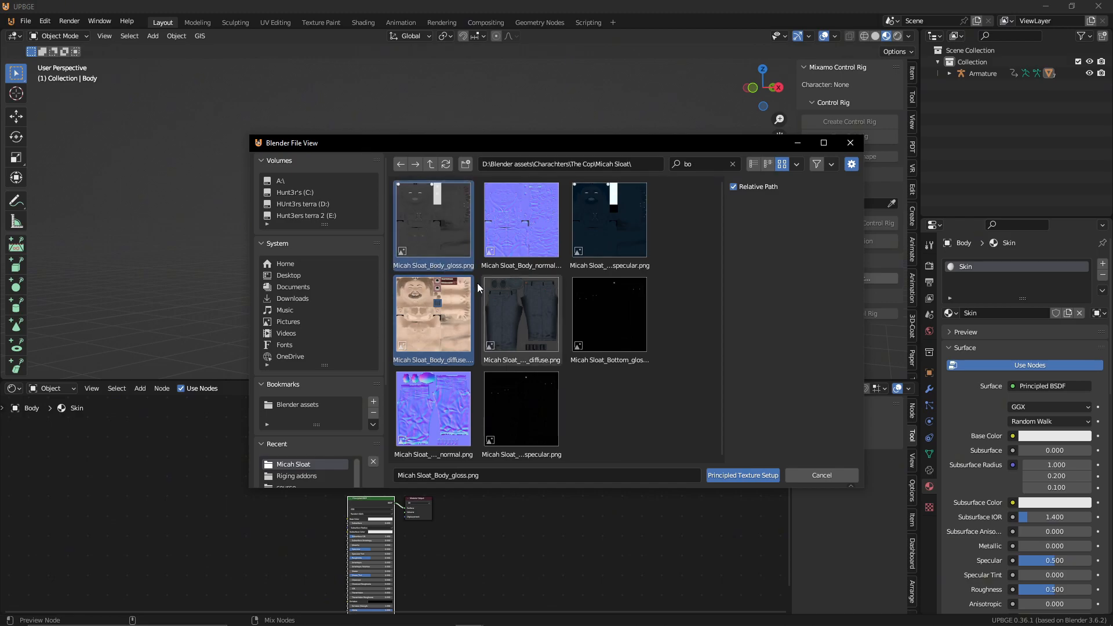
ctrl+click(596, 220)
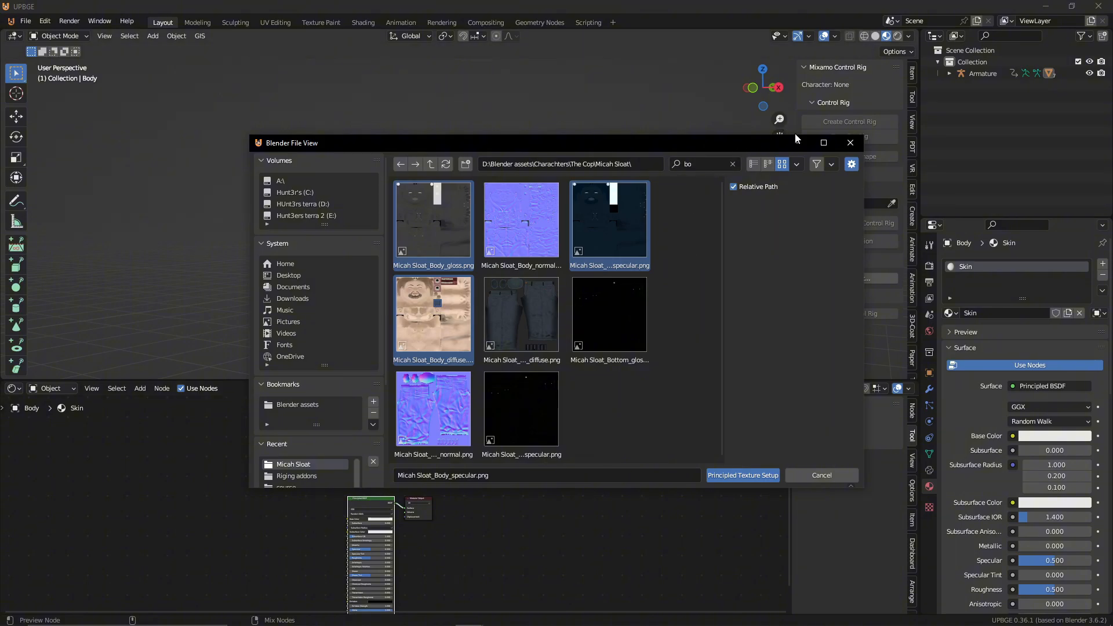
click(823, 142)
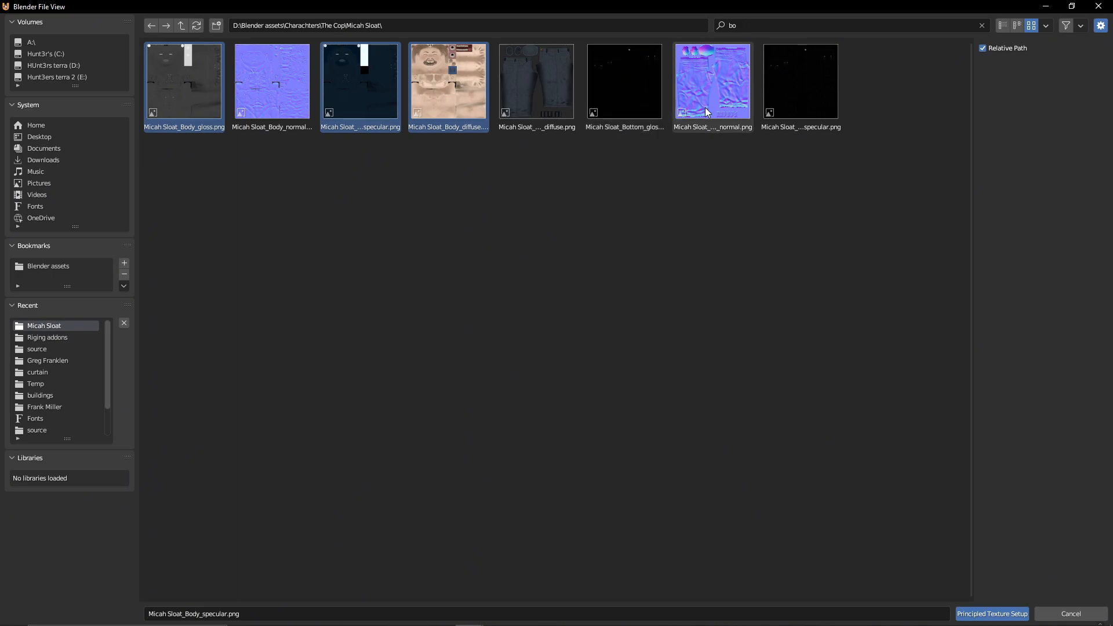
click(781, 26)
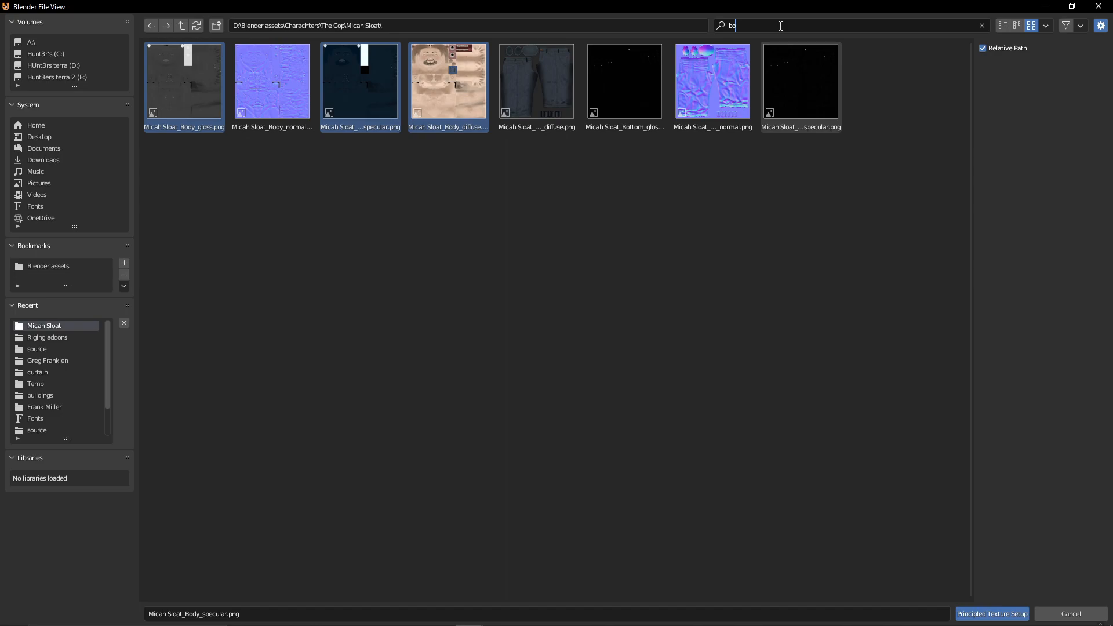
text(o)
key(Return)
key(a)
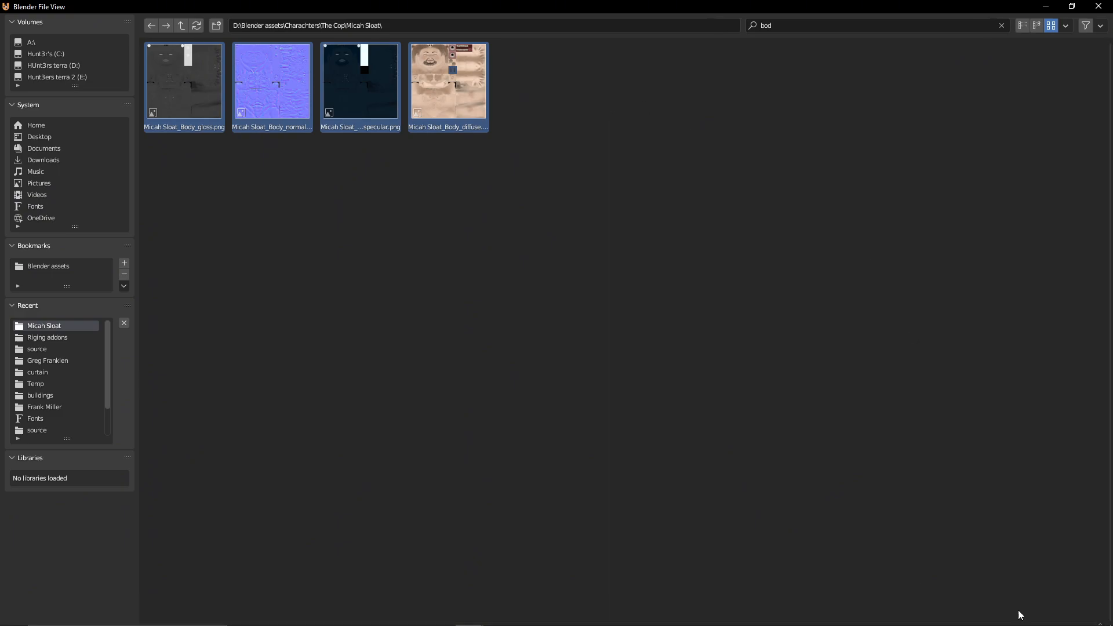
click(1020, 614)
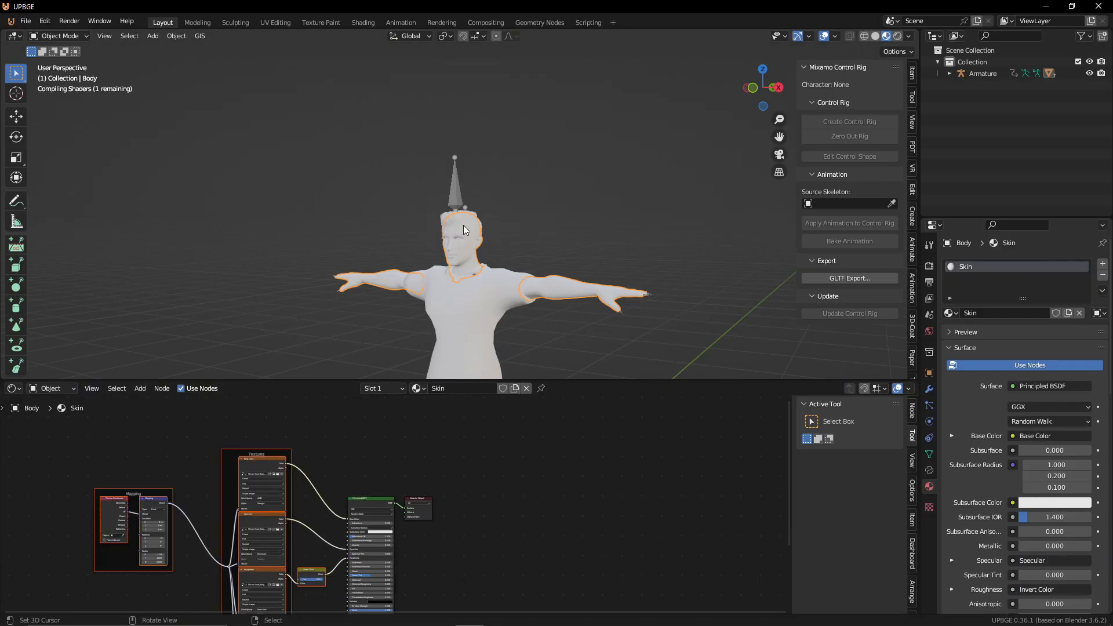
middle_drag(472, 279, 429, 250)
scroll(528, 287, up, 5)
scroll(429, 254, up, 3)
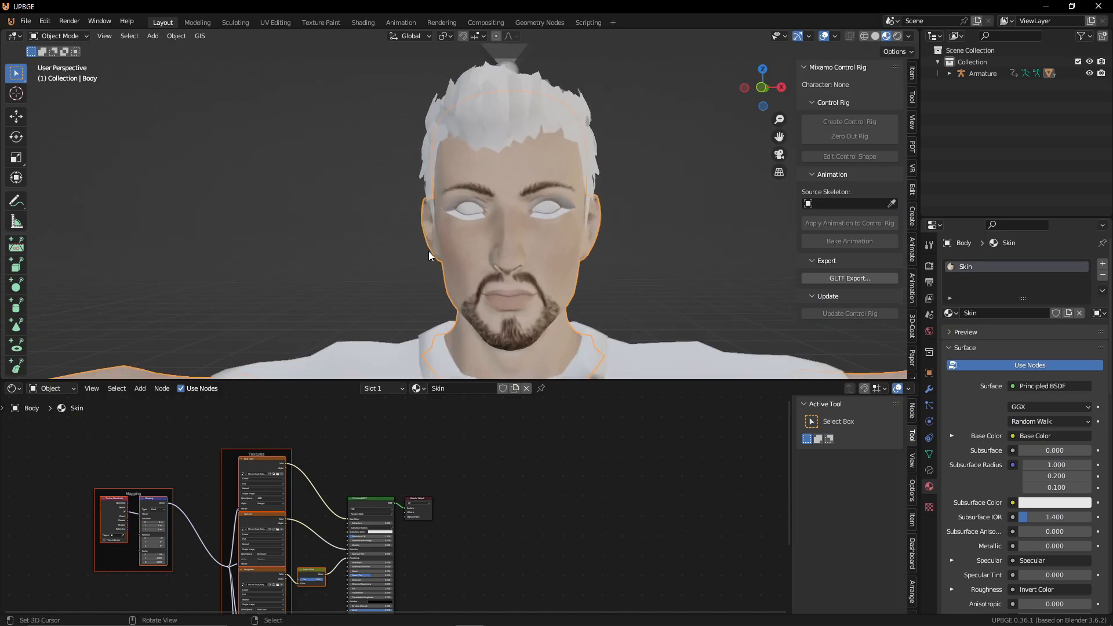
Step: Select the Eyelashes mesh, create a new material on it, and name the material Lash
click(472, 218)
key(g)
key(Escape)
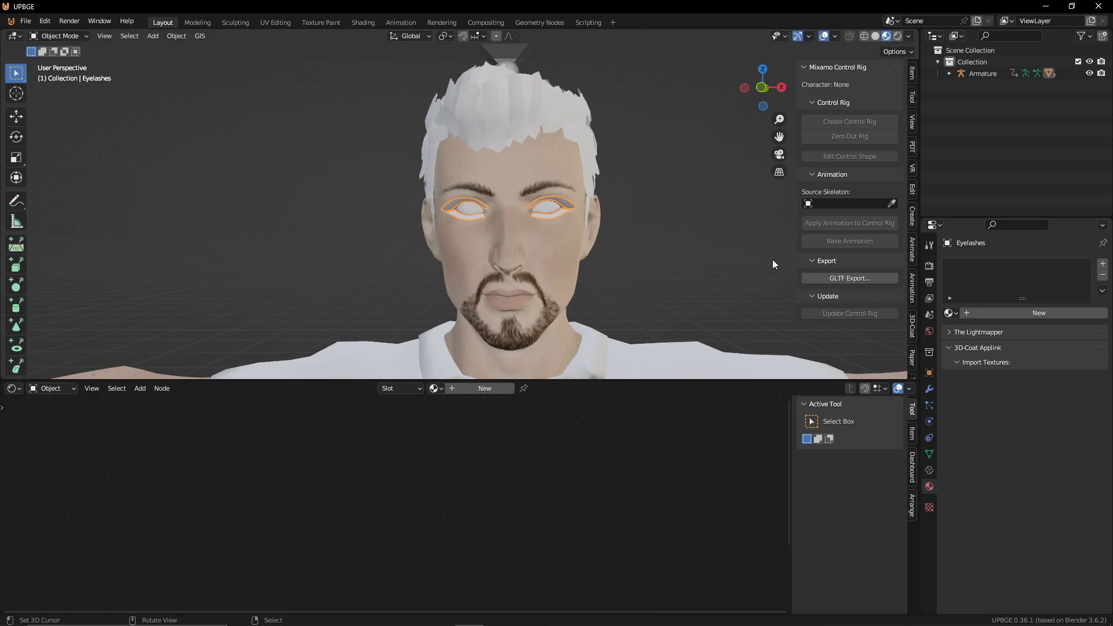
click(1021, 312)
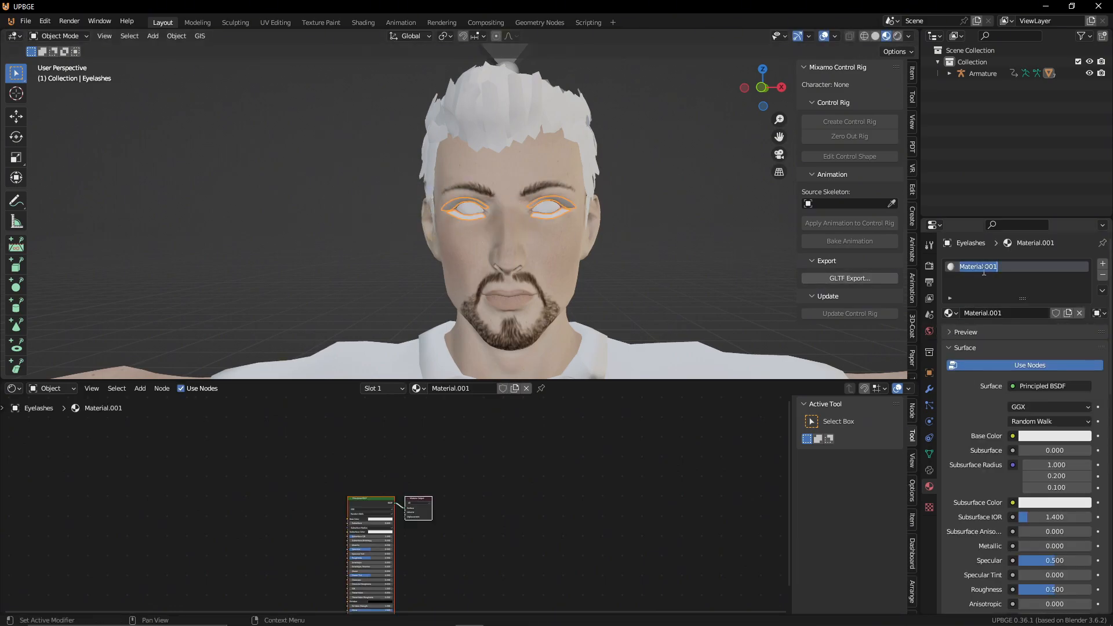
text(Lash)
key(Return)
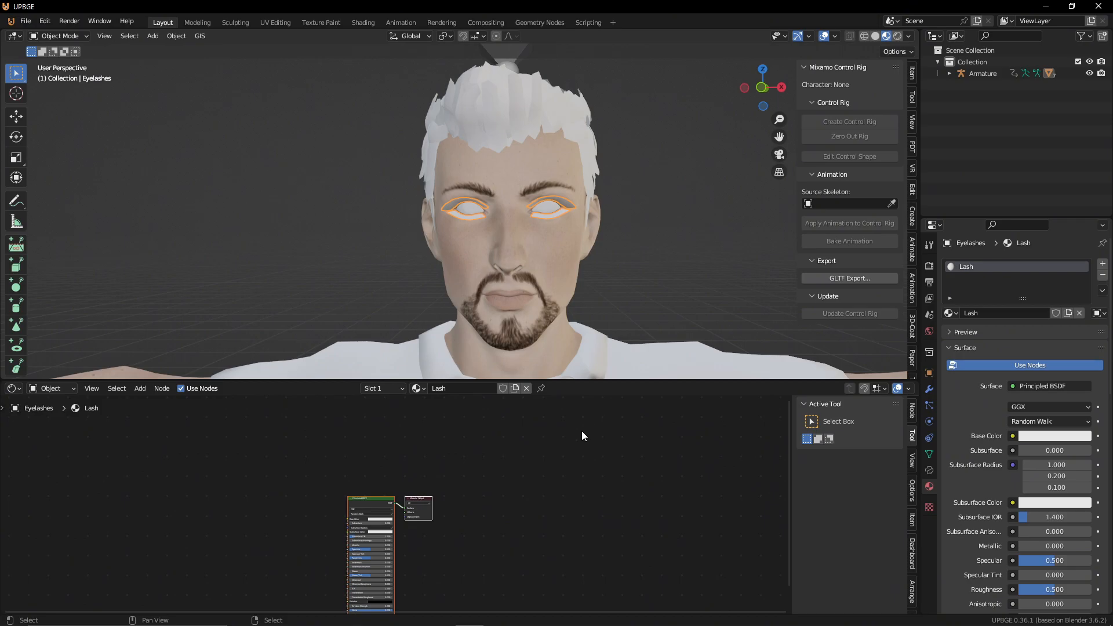
Step: Copy all nodes of the Body's Skin material and replace the Lash material's default nodes with them
click(454, 284)
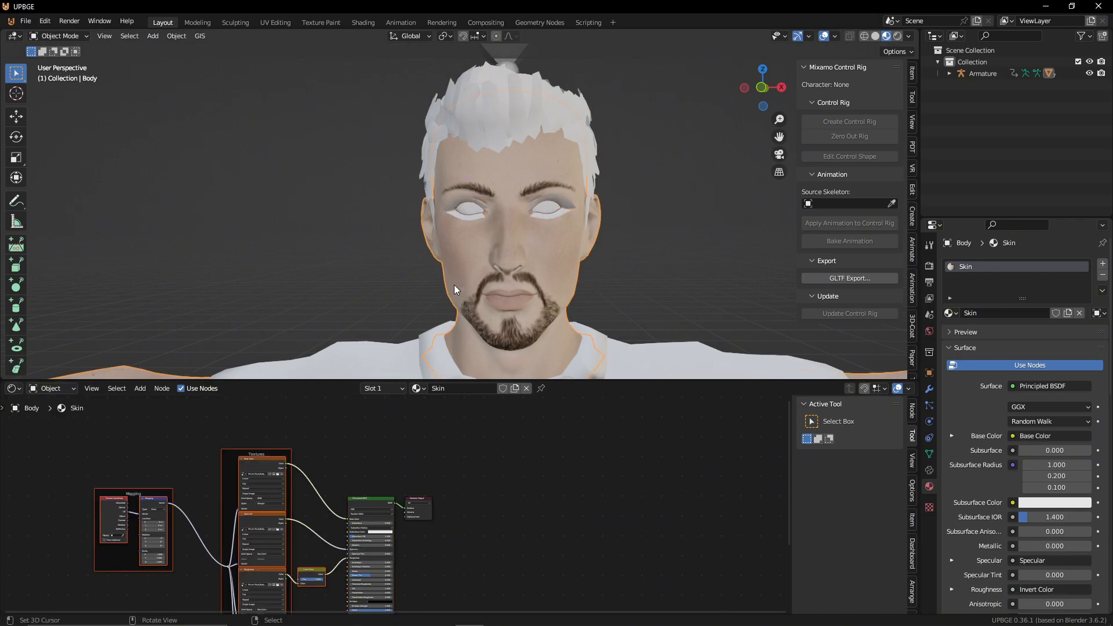
scroll(326, 477, down, 2)
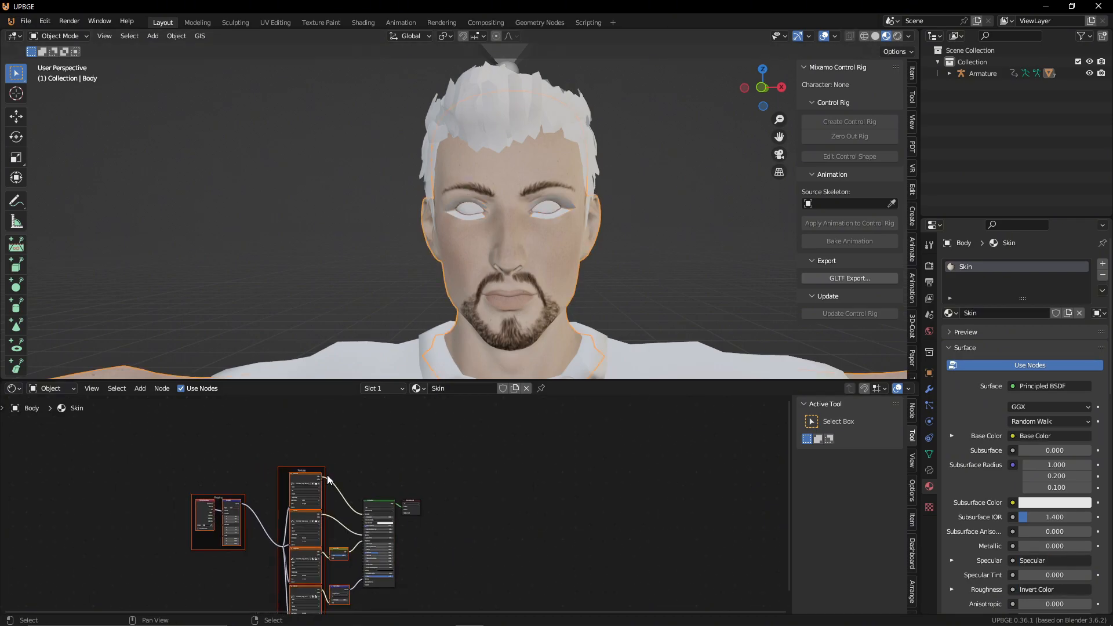
key(a)
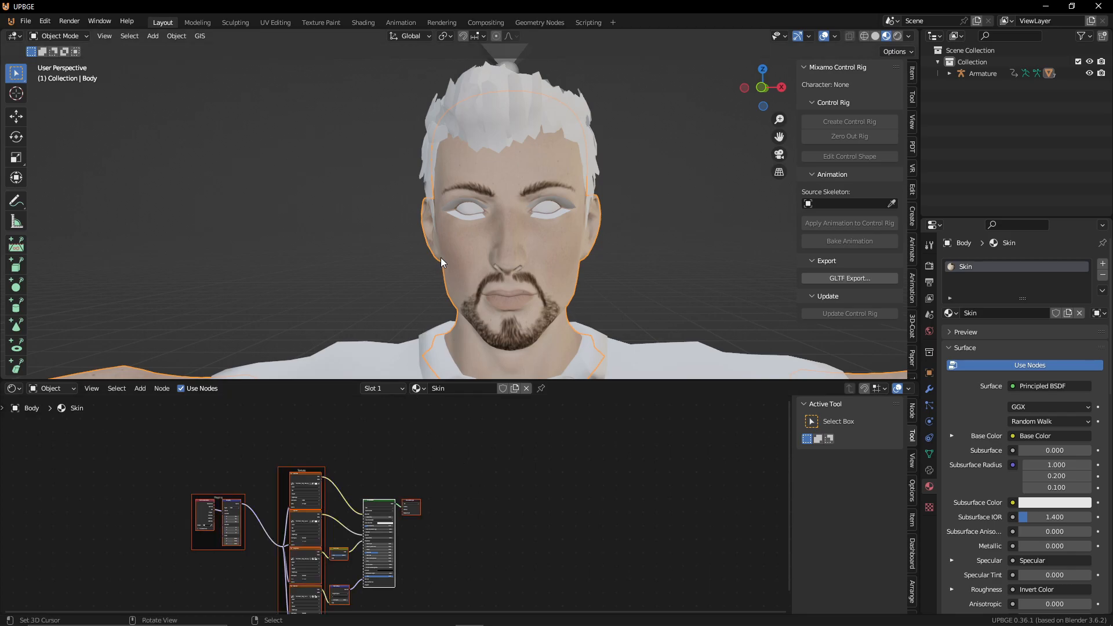
click(466, 222)
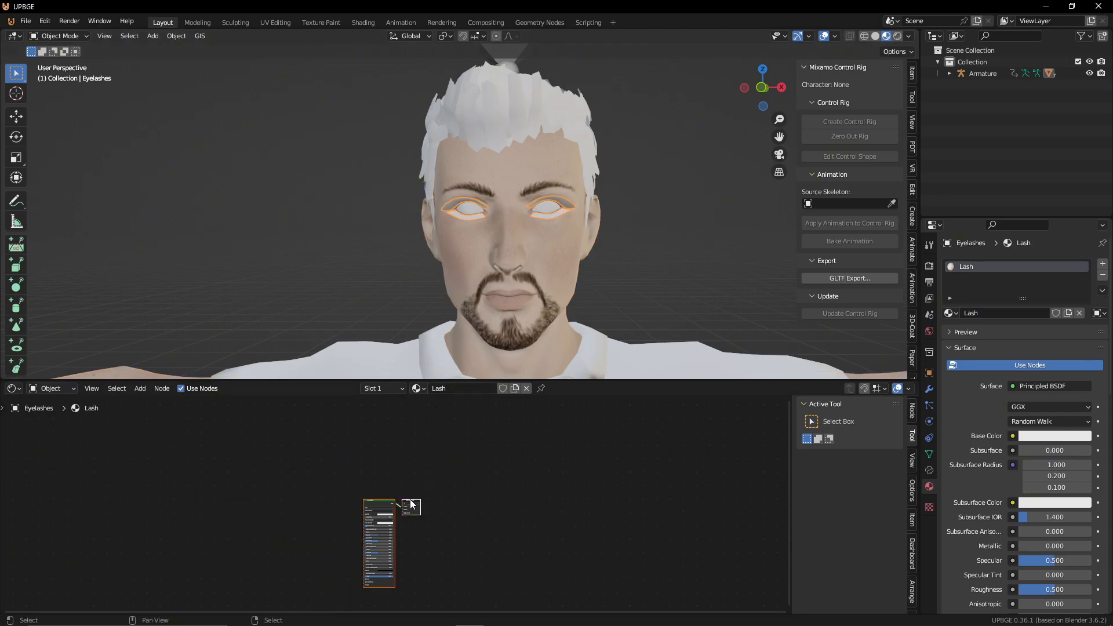
key(x)
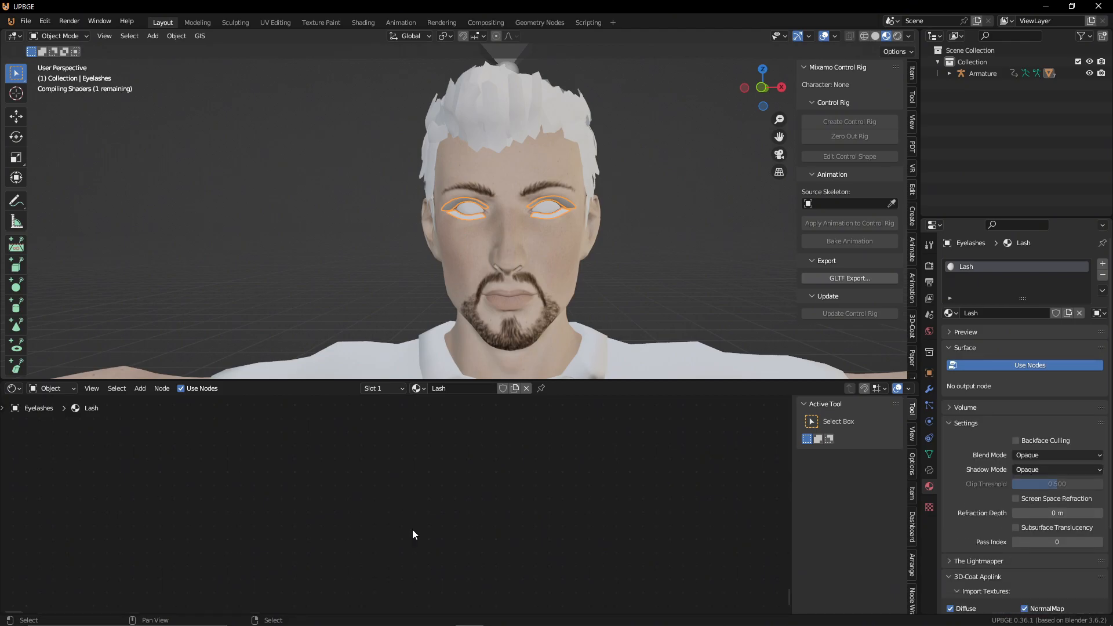
key(ctrl+v)
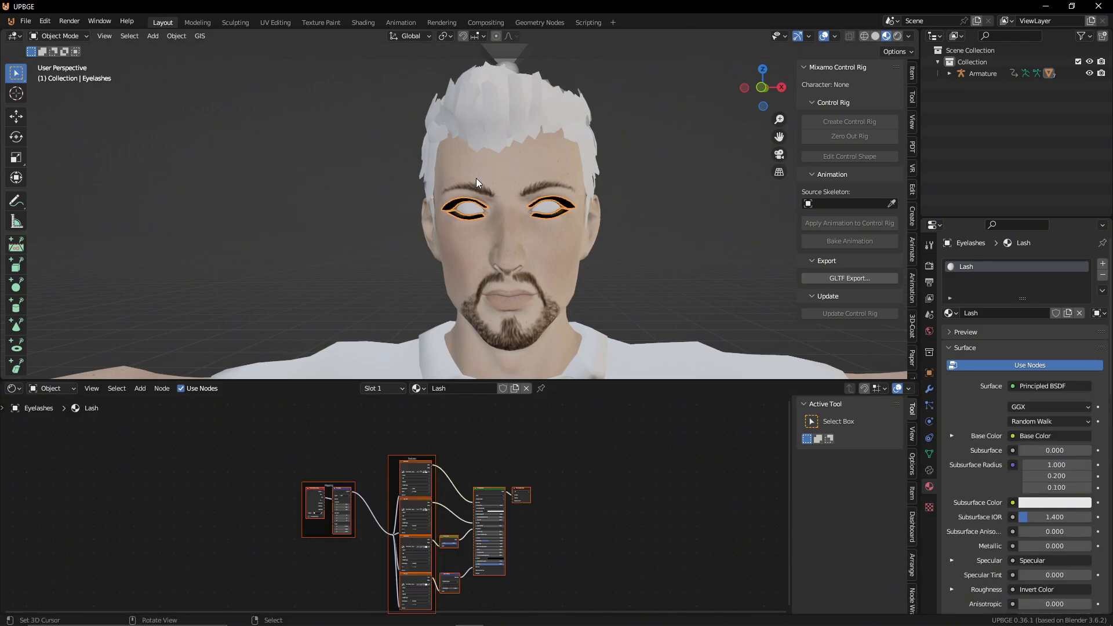
Step: Set the Lash material's Blend Mode to Alpha Blend
scroll(490, 194, up, 8)
scroll(450, 225, down, 3)
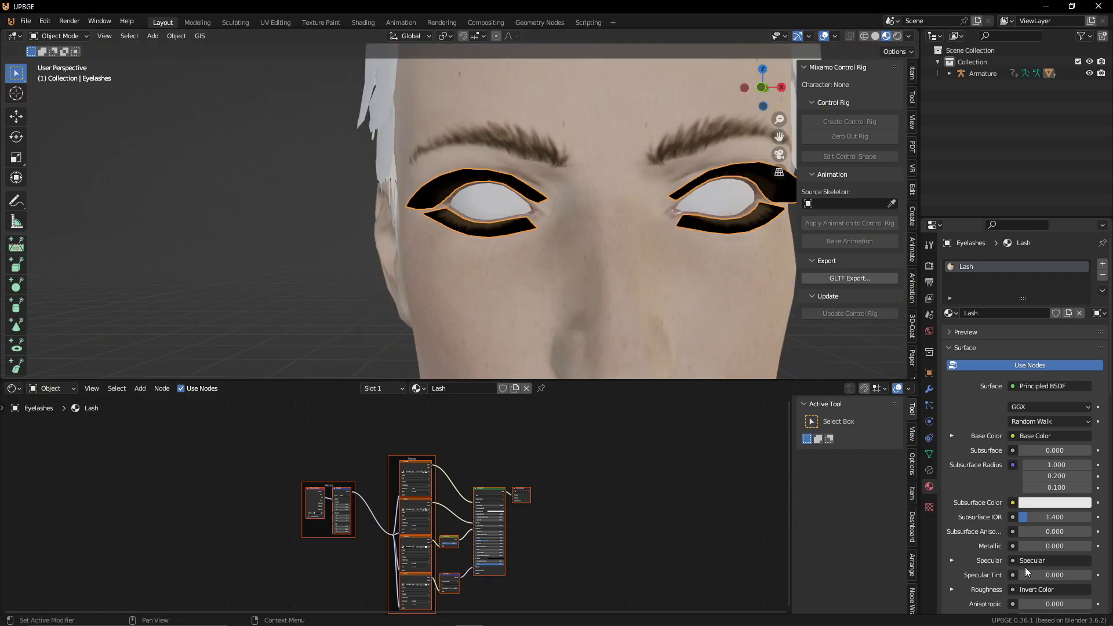
scroll(1020, 576, down, 2)
scroll(1020, 576, down, 12)
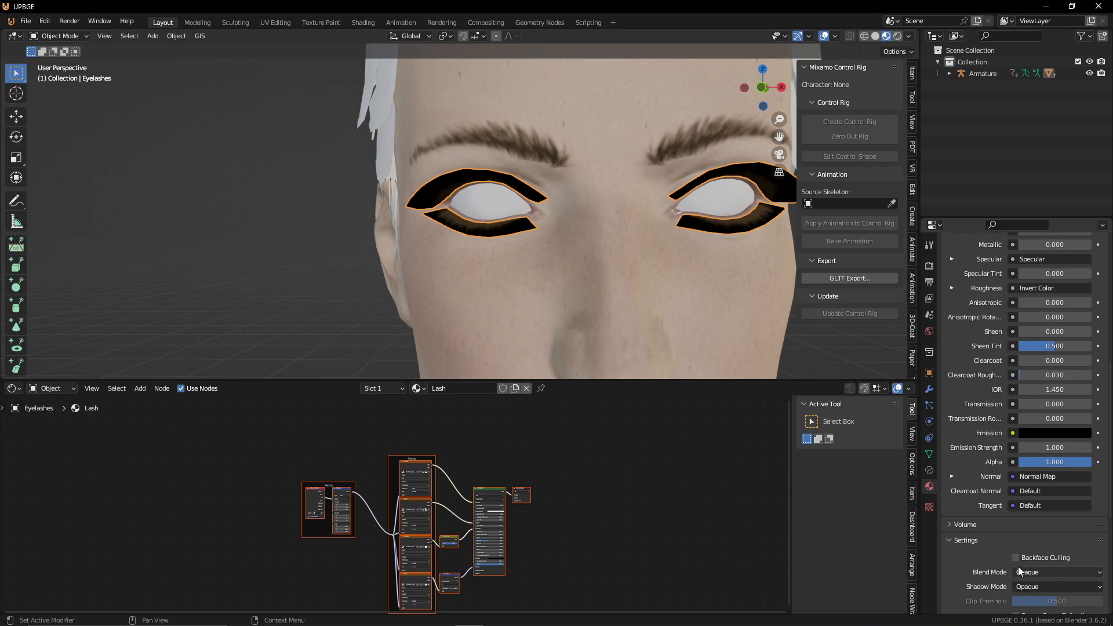
click(1049, 570)
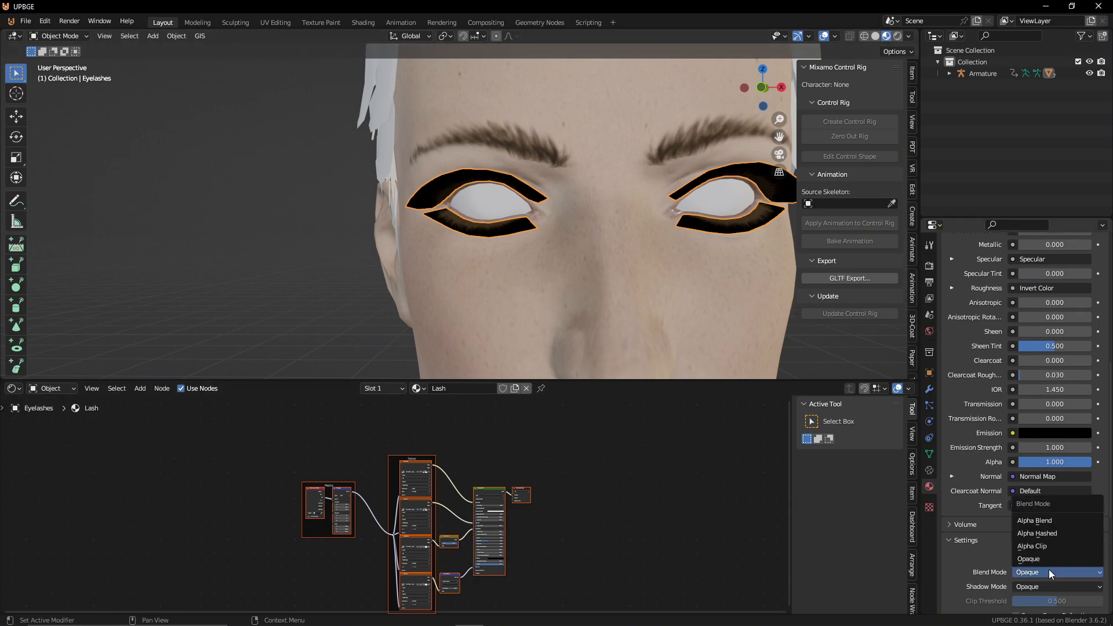
click(1055, 519)
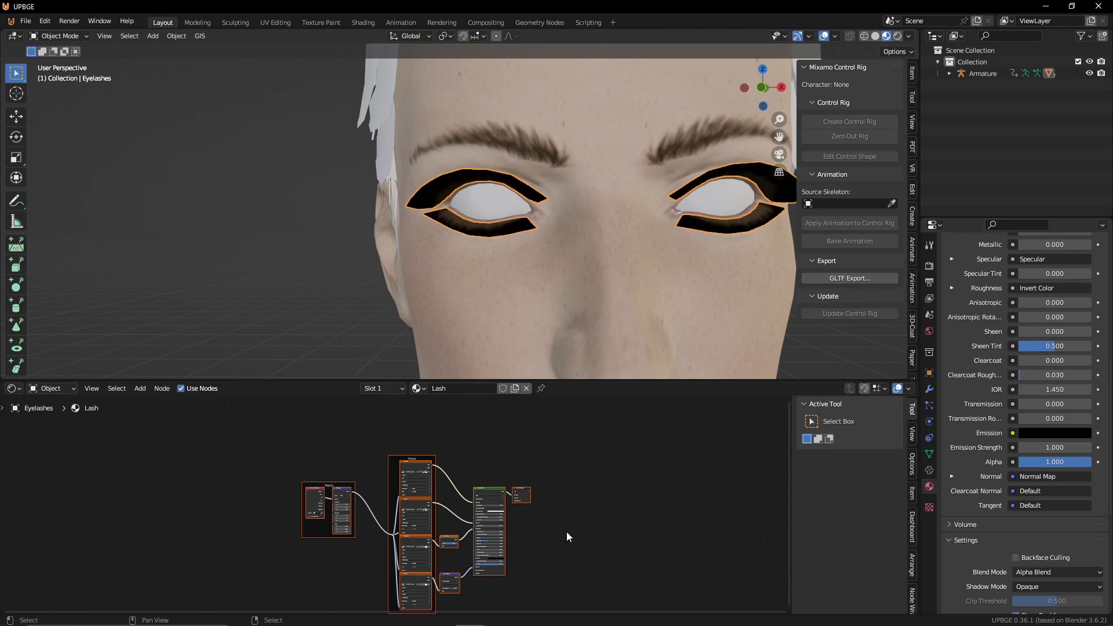
Step: Connect the Alpha output of the Lash material's Base Color texture to the Principled BSDF's Alpha input
middle_drag(566, 530, 563, 503)
scroll(563, 498, up, 3)
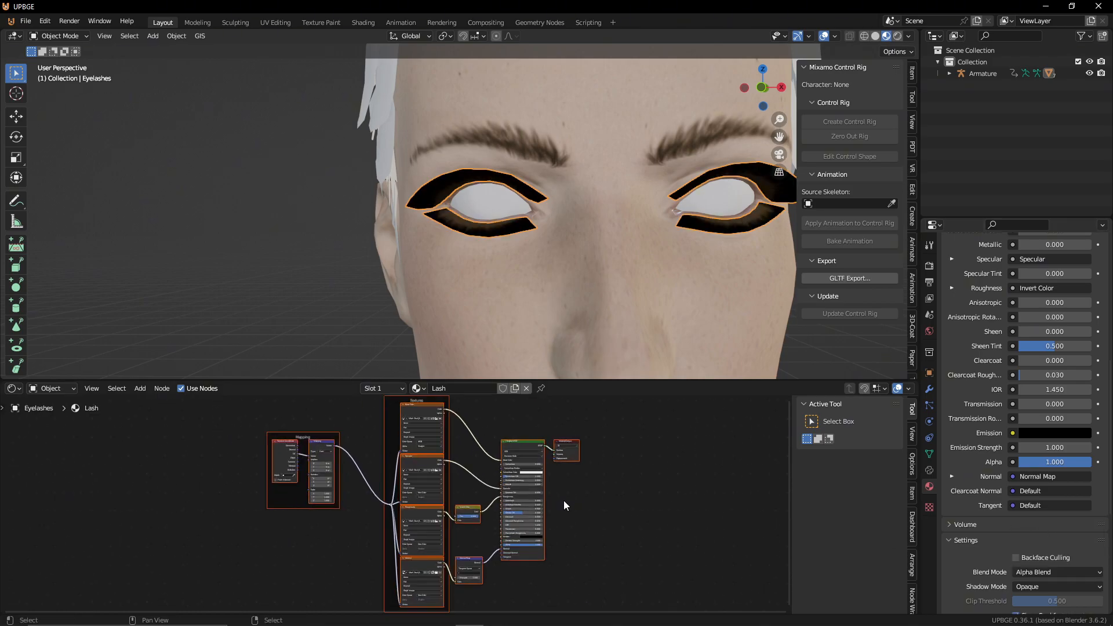
middle_drag(483, 442, 471, 465)
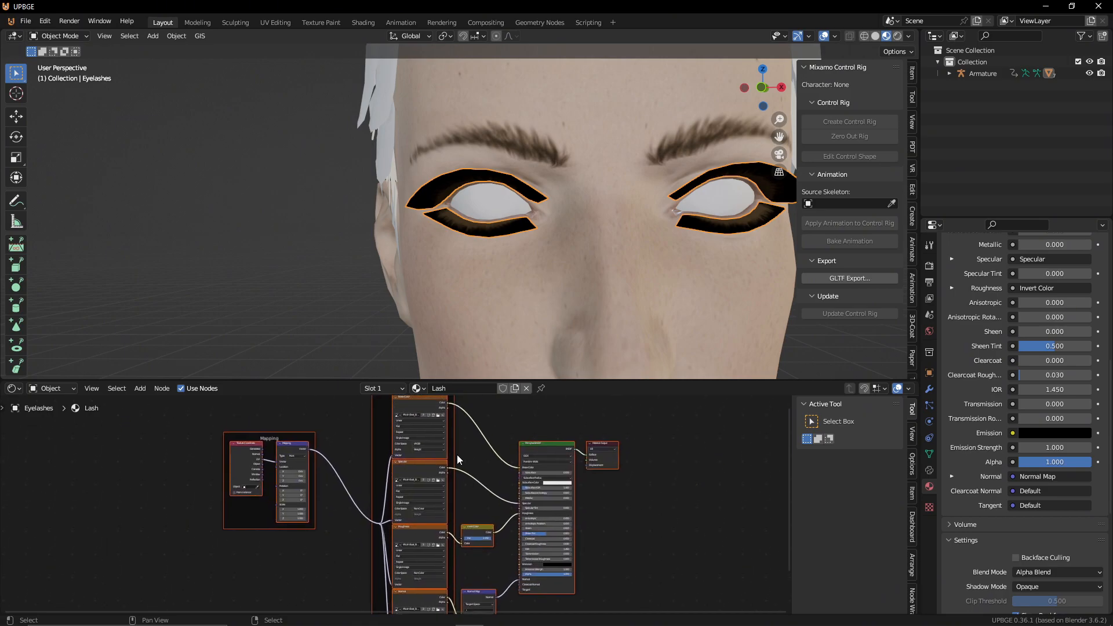
drag(449, 408, 521, 575)
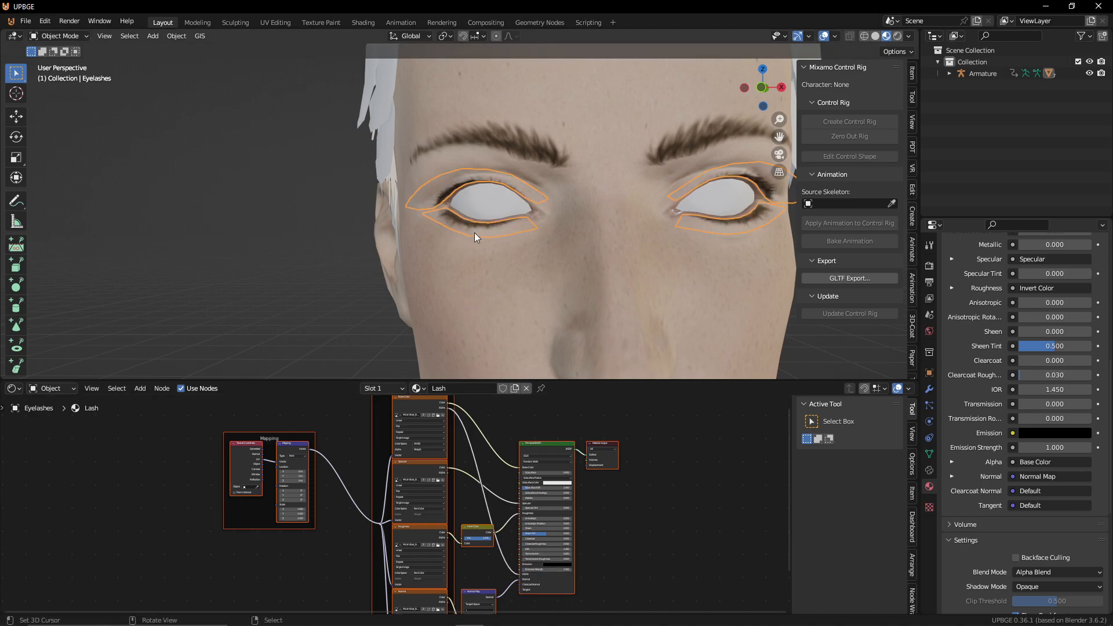
scroll(551, 231, down, 5)
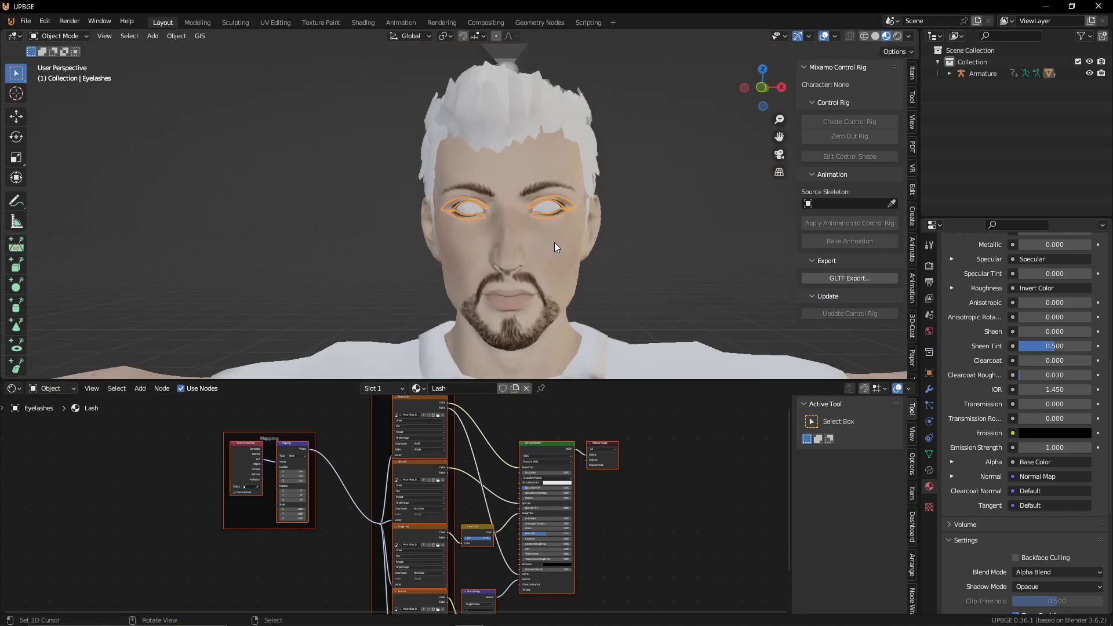
Step: Create a new material named Eyes on the Eyes mesh and replace its default nodes with the copied Skin nodes
click(611, 266)
middle_drag(610, 267, 259, 243)
click(196, 237)
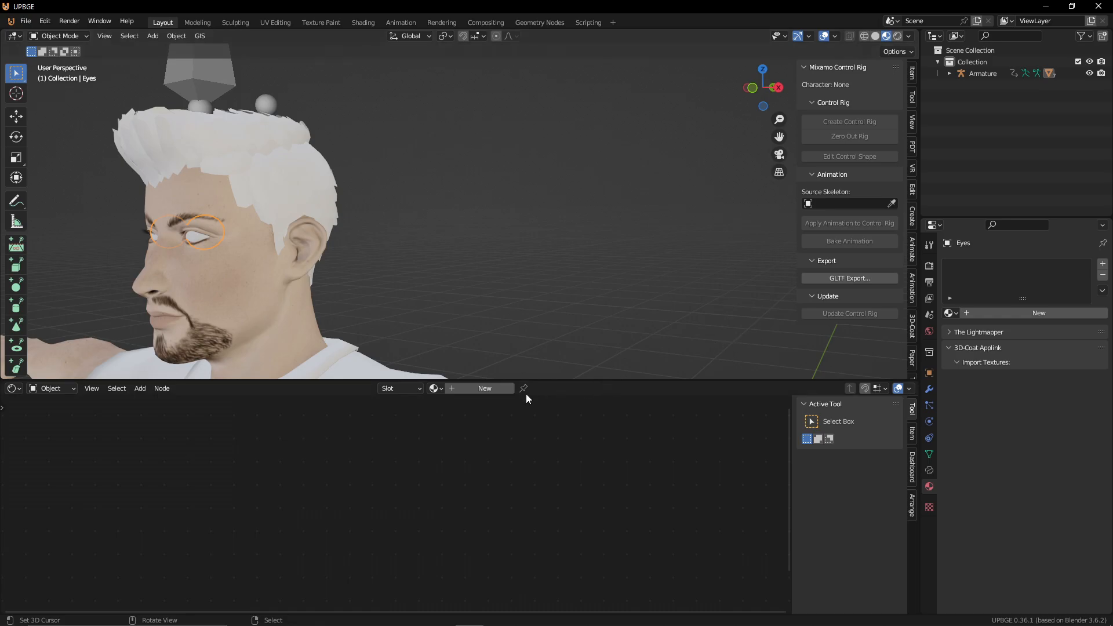
click(1009, 314)
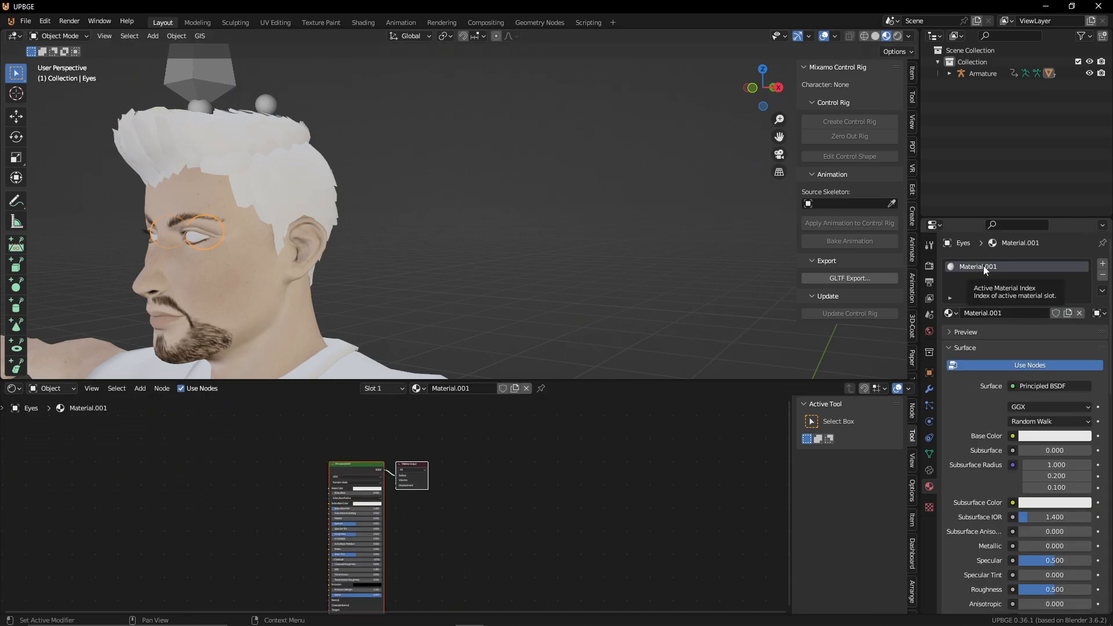
double_click(984, 266)
text(Eyes)
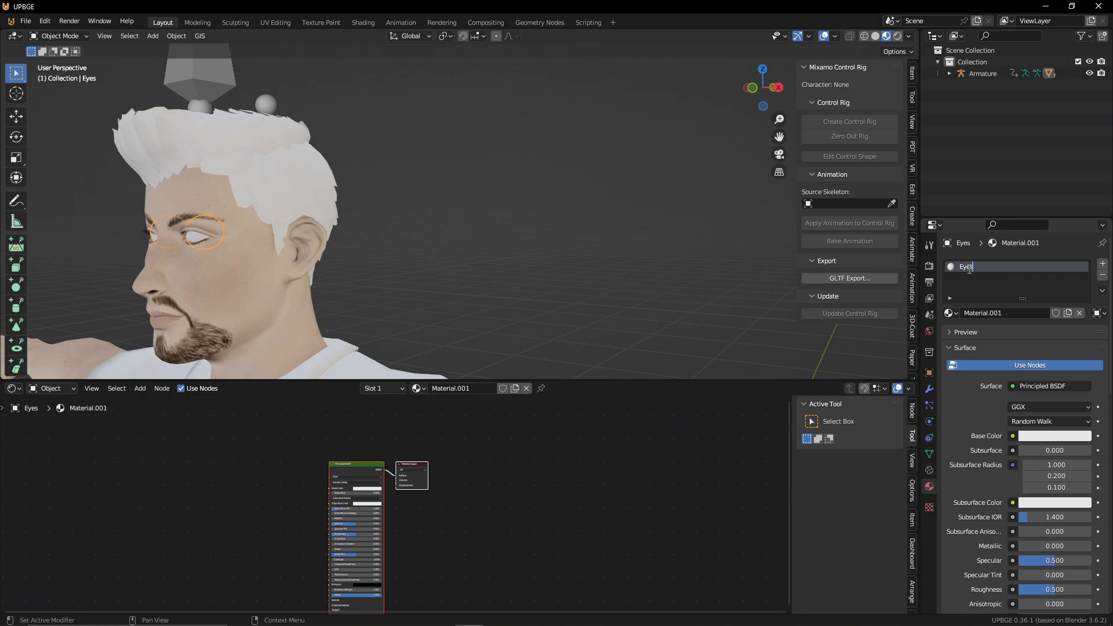
key(Return)
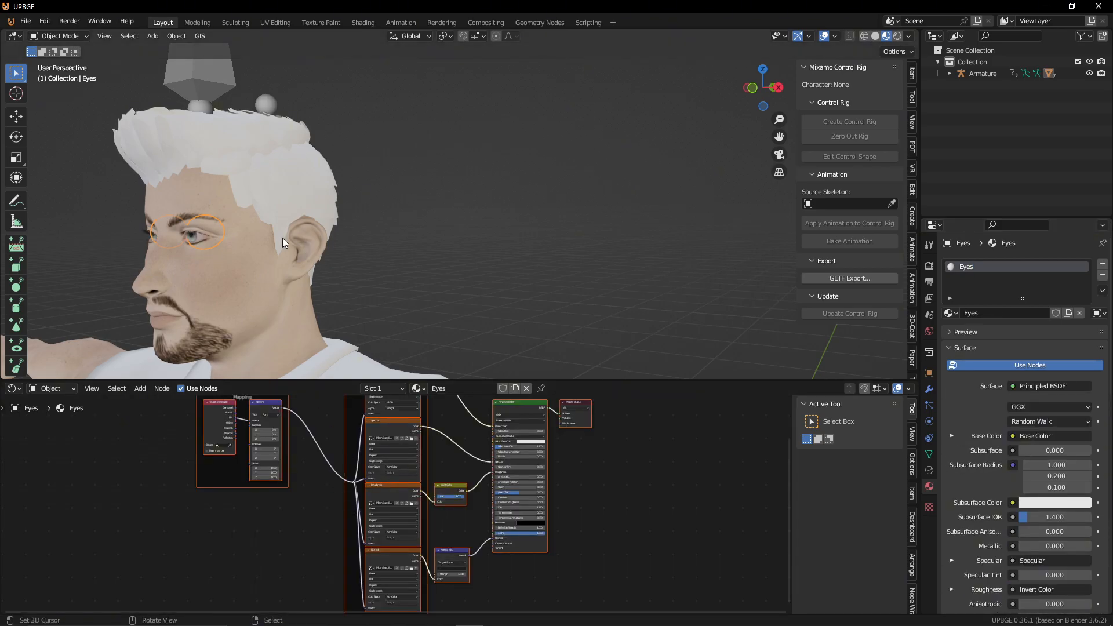
Step: Edit the Body mesh, select all geometry linked to the face skin, and hide it
middle_drag(426, 205, 398, 225)
click(395, 273)
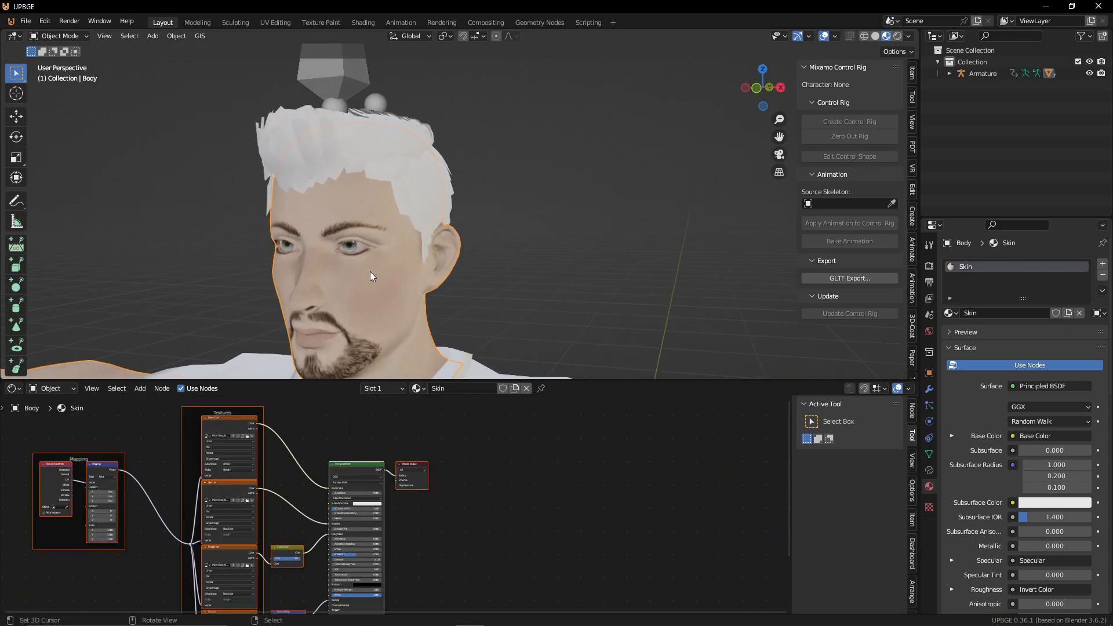
key(Tab)
click(369, 271)
key(ctrl+l)
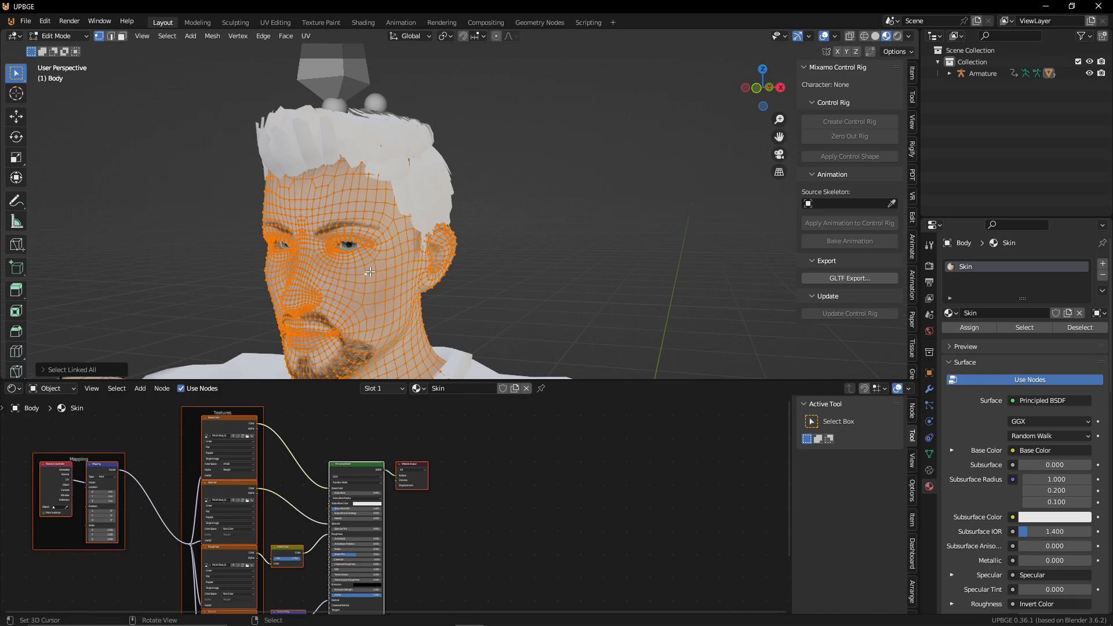
key(h)
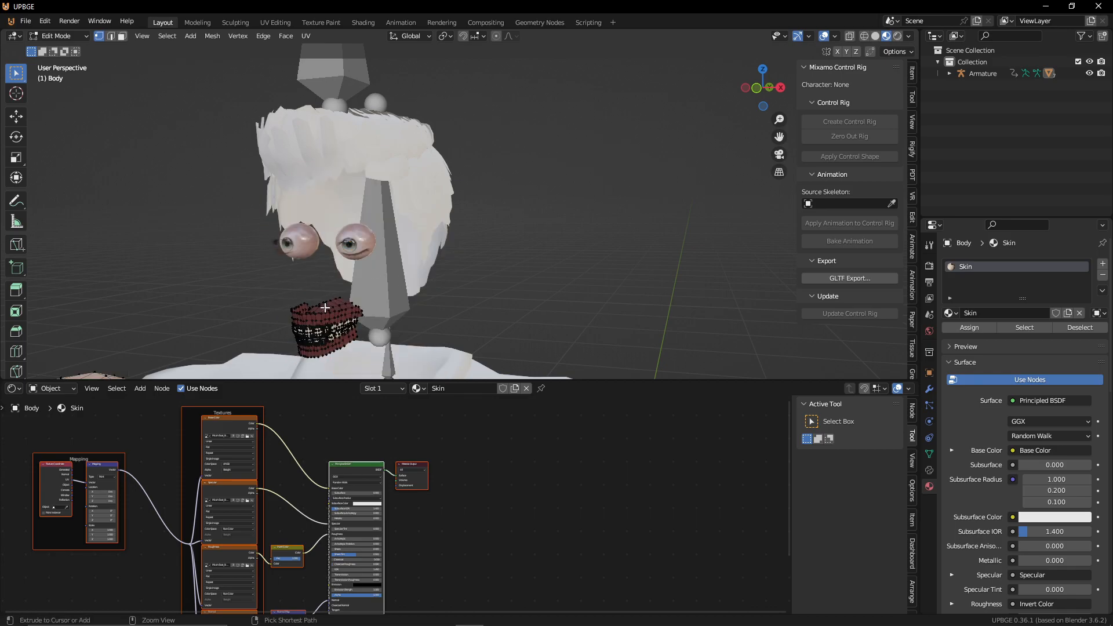
Step: Select all the linked teeth and gum geometry in the Body mesh, separate the selection into its own object, and return to Object Mode
click(324, 308)
key(ctrl+l)
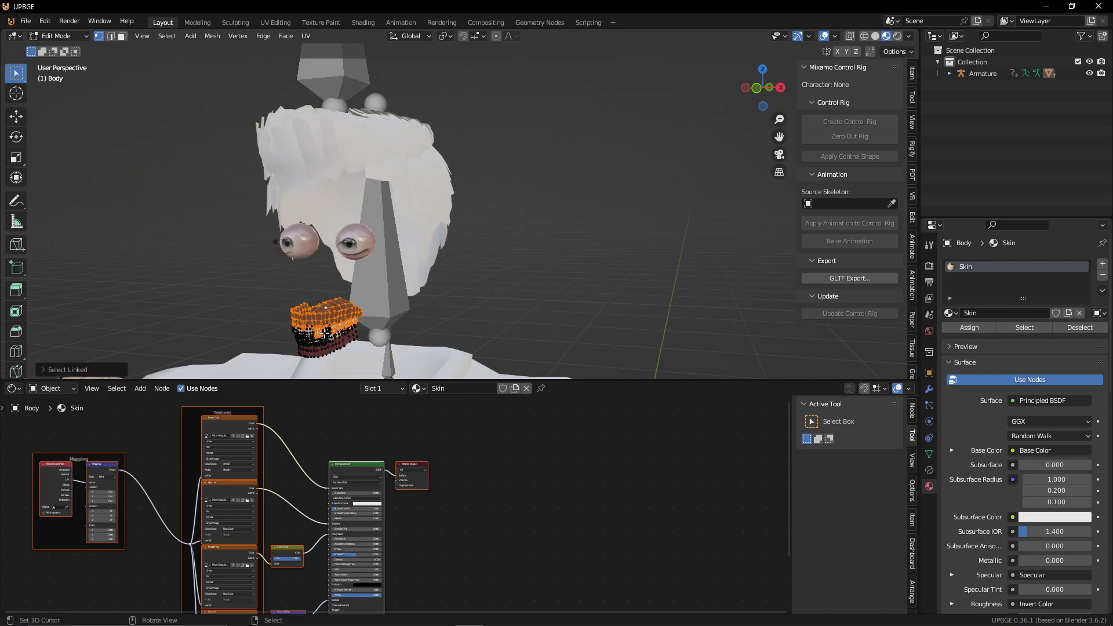
drag(278, 296, 362, 361)
middle_drag(442, 321, 450, 322)
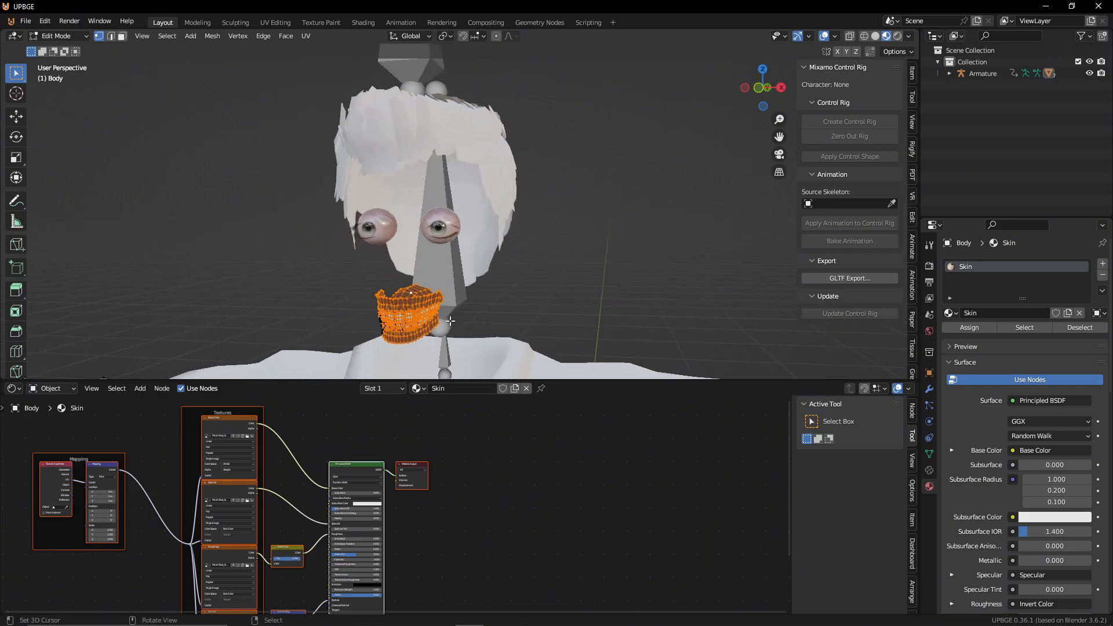
key(ctrl+l)
key(g)
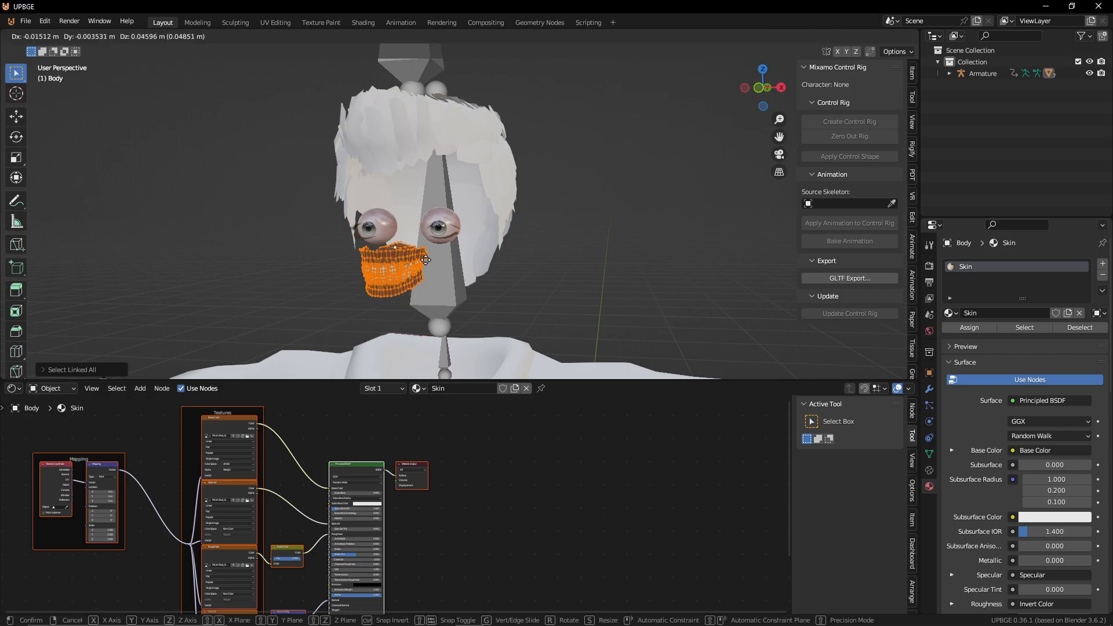
click(431, 301)
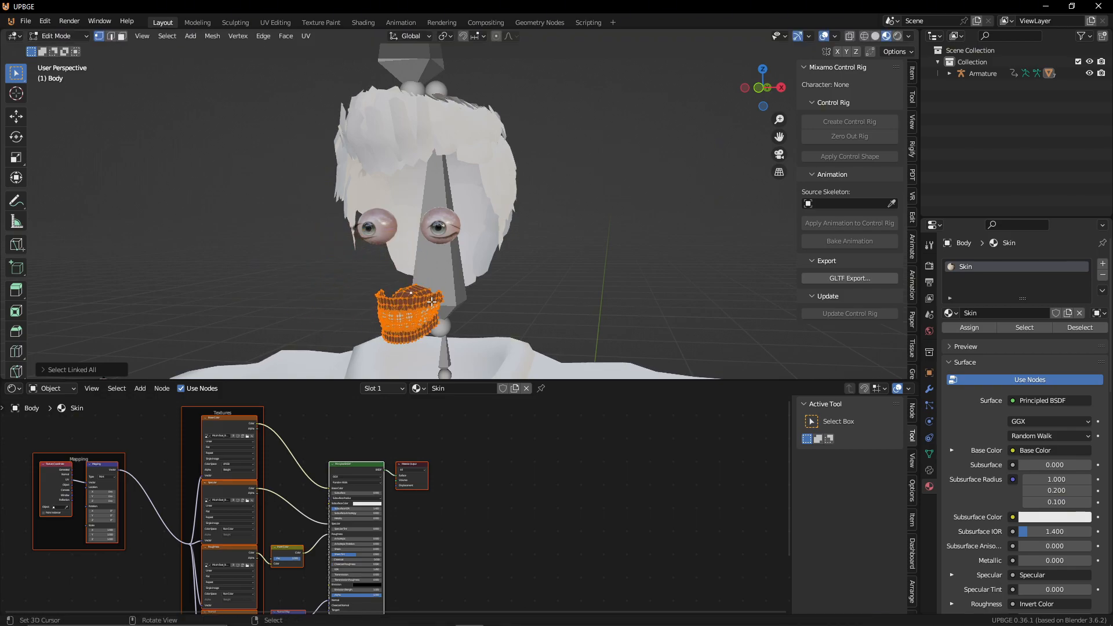
key(p)
click(431, 301)
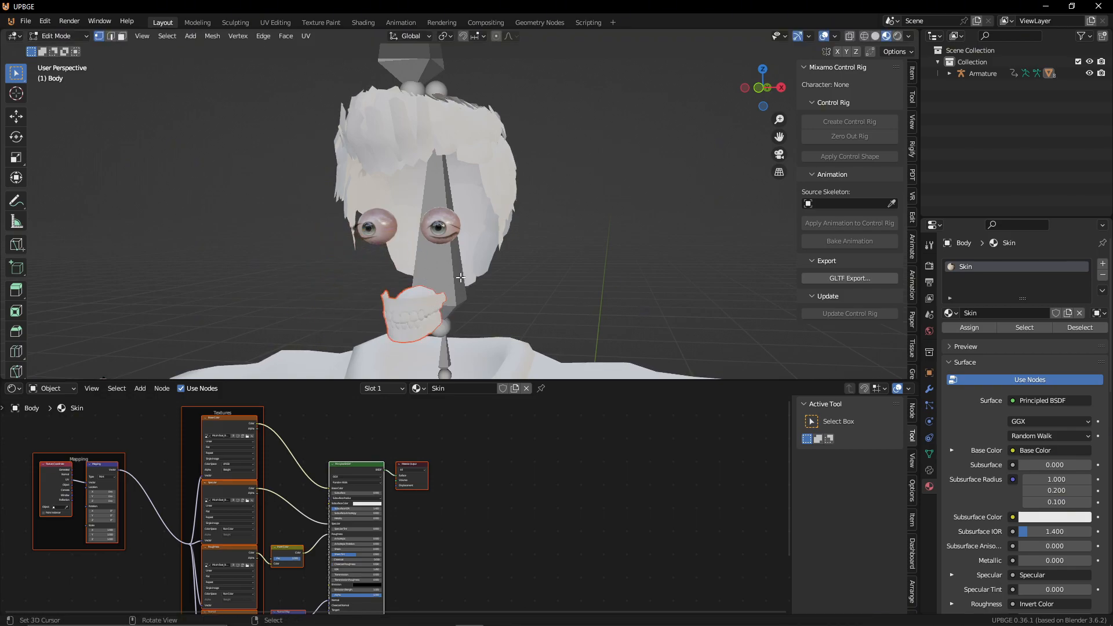
key(Tab)
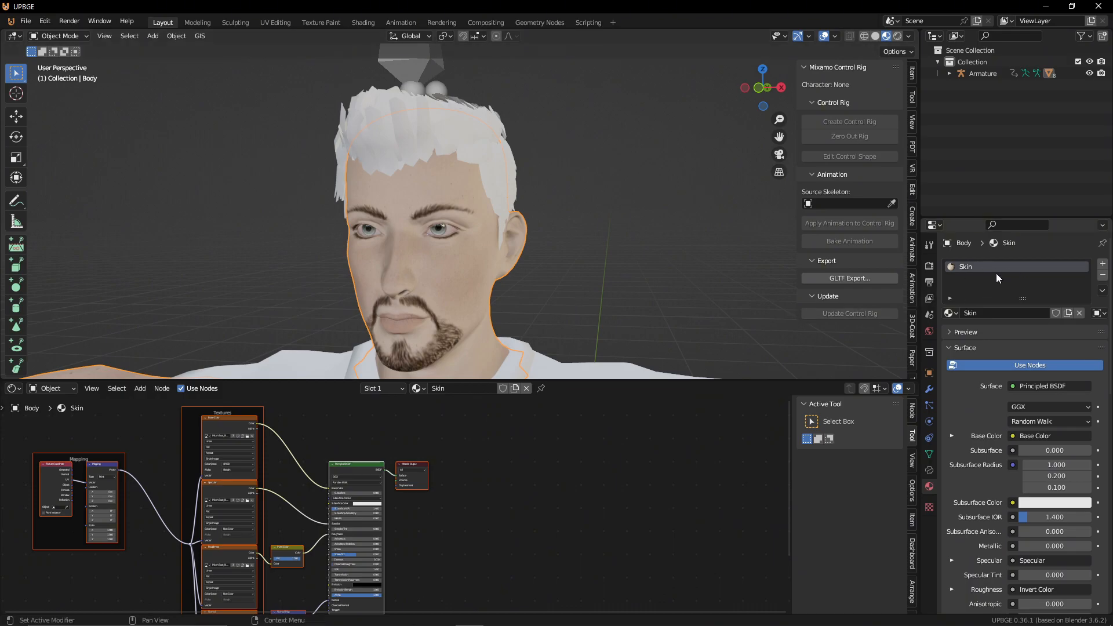
scroll(325, 466, down, 2)
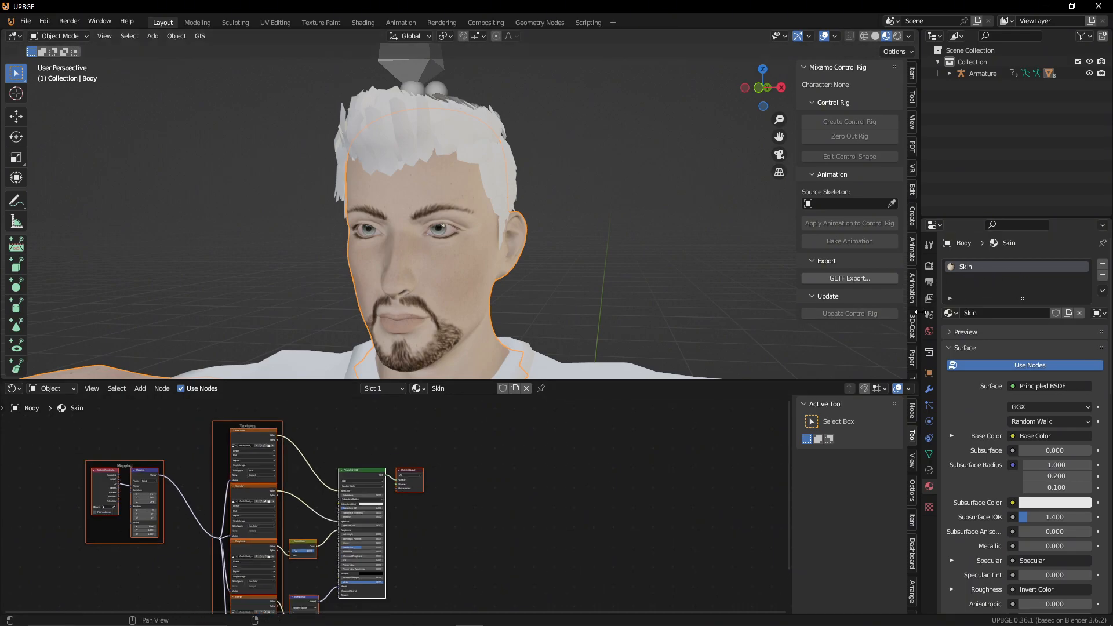
click(1103, 275)
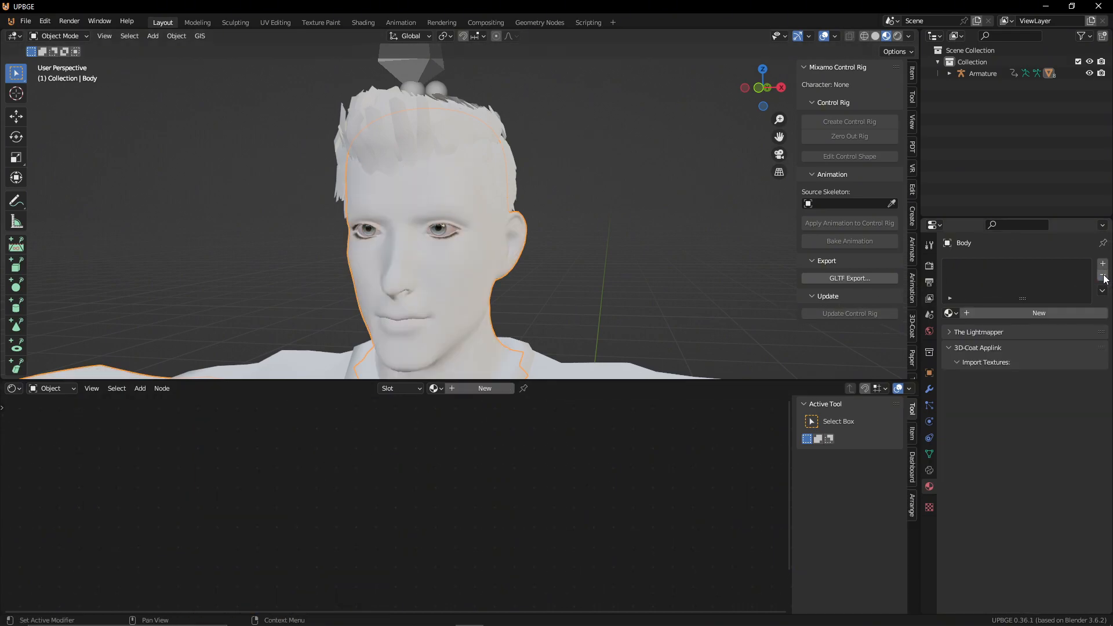
key(ctrl+z)
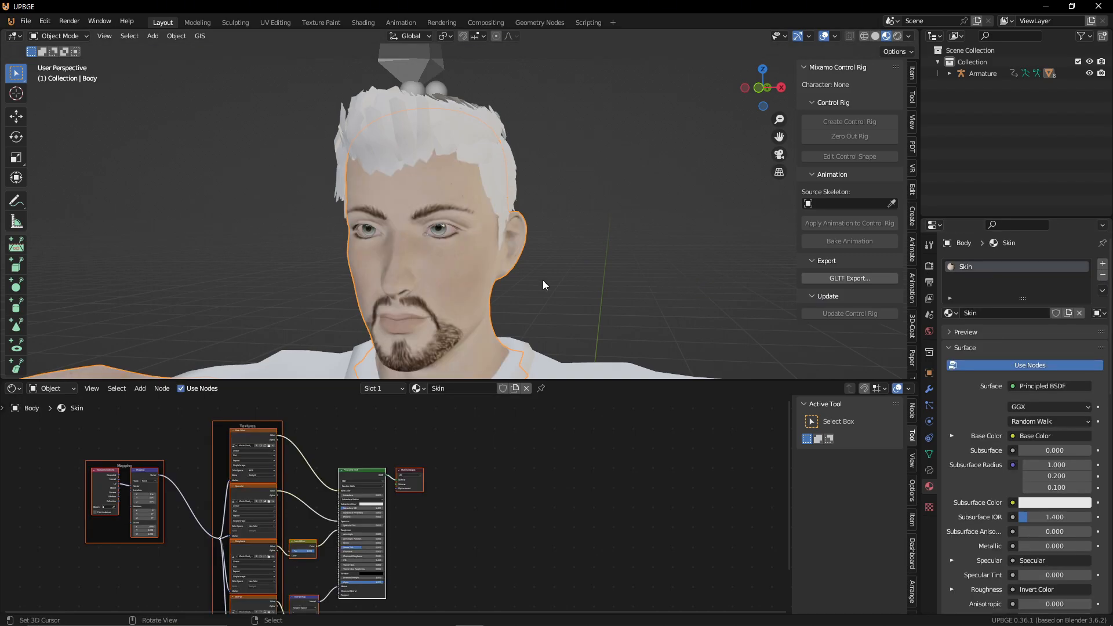
Step: Hide the Body mesh and give the separated teeth object a new material named Teeth in place of Skin
key(ctrl+z)
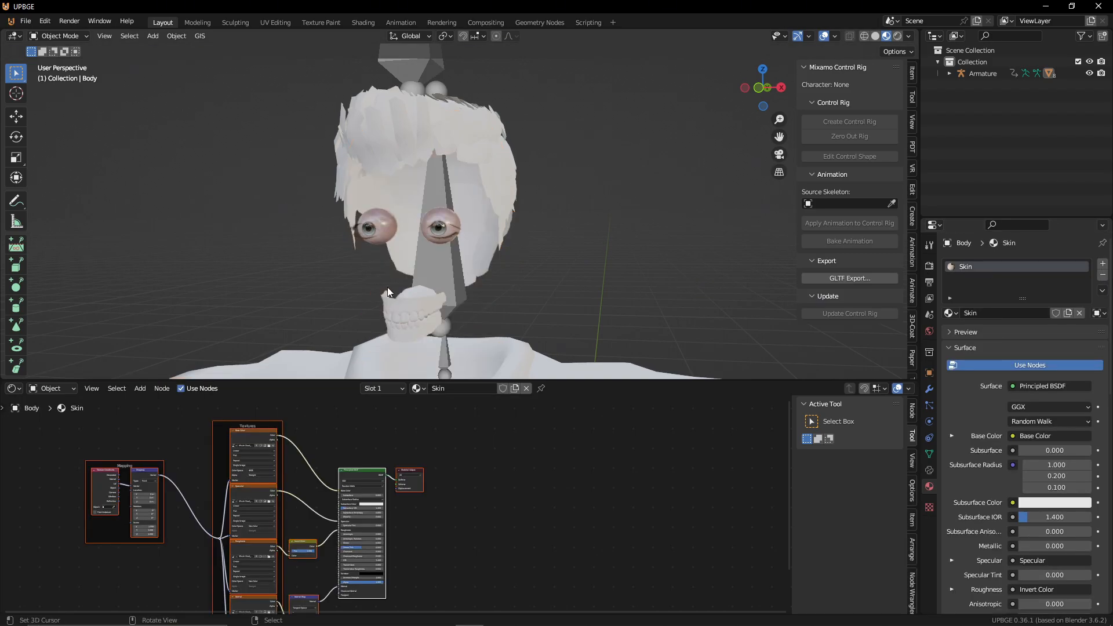
click(1028, 313)
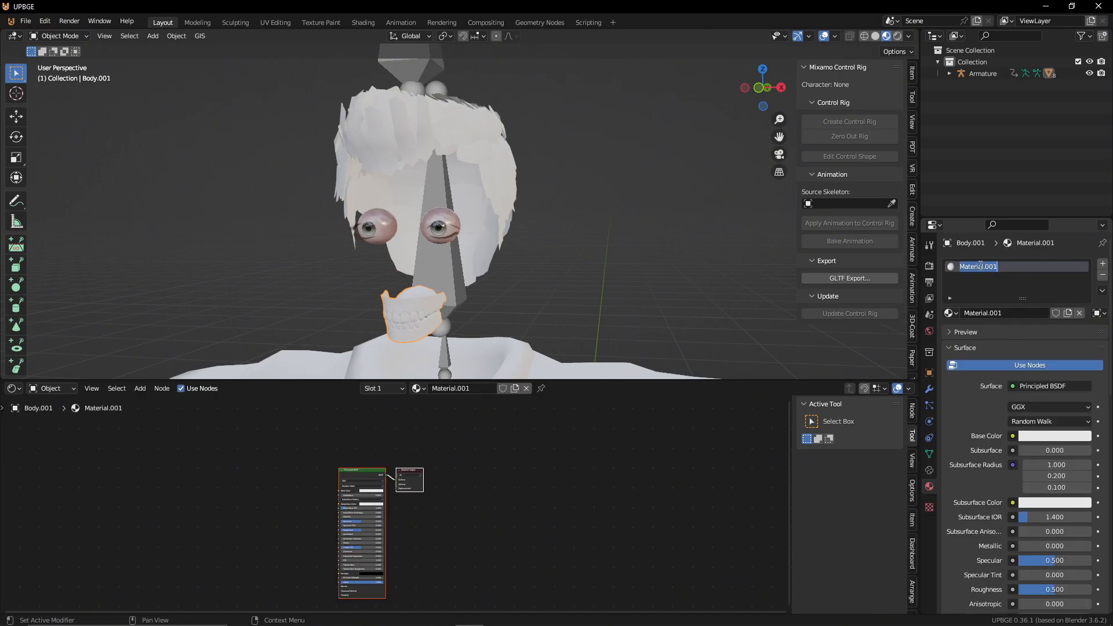
text(Teeth)
key(Return)
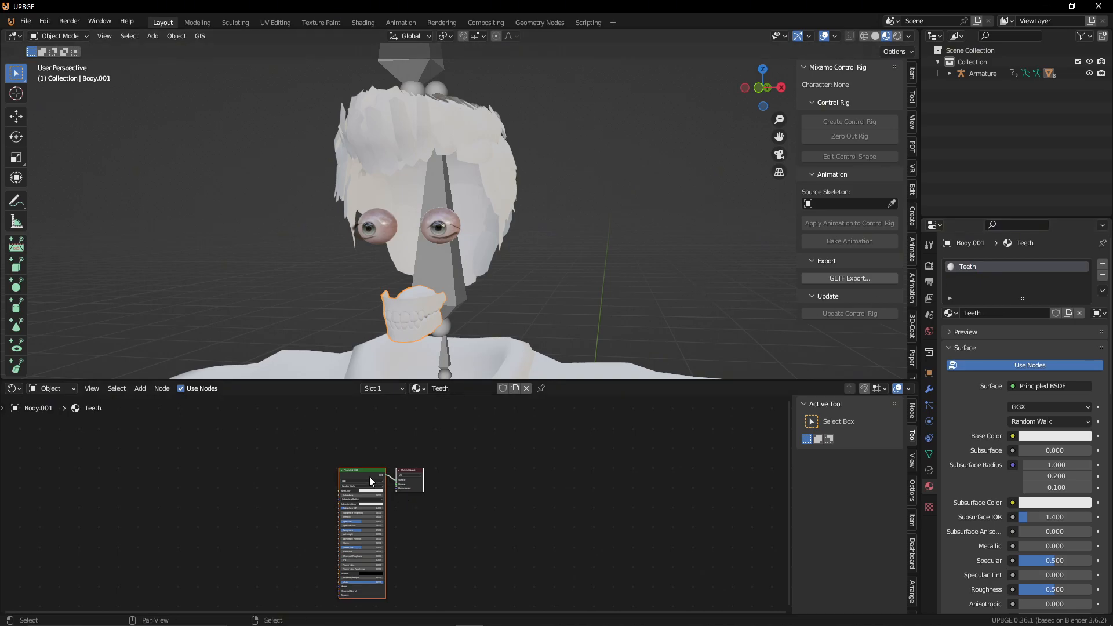
Step: Replace the Teeth material's default nodes with the copied Skin nodes
click(369, 477)
key(a)
key(x)
key(ctrl+v)
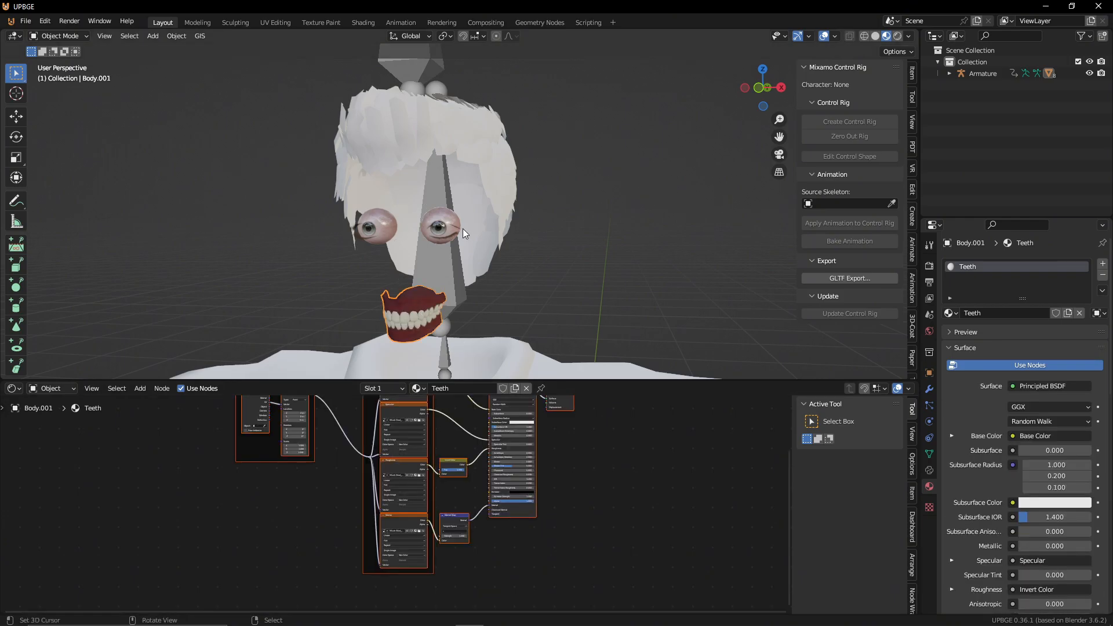
Step: Create a new material named hair on the Hair mesh
key(shift+grave)
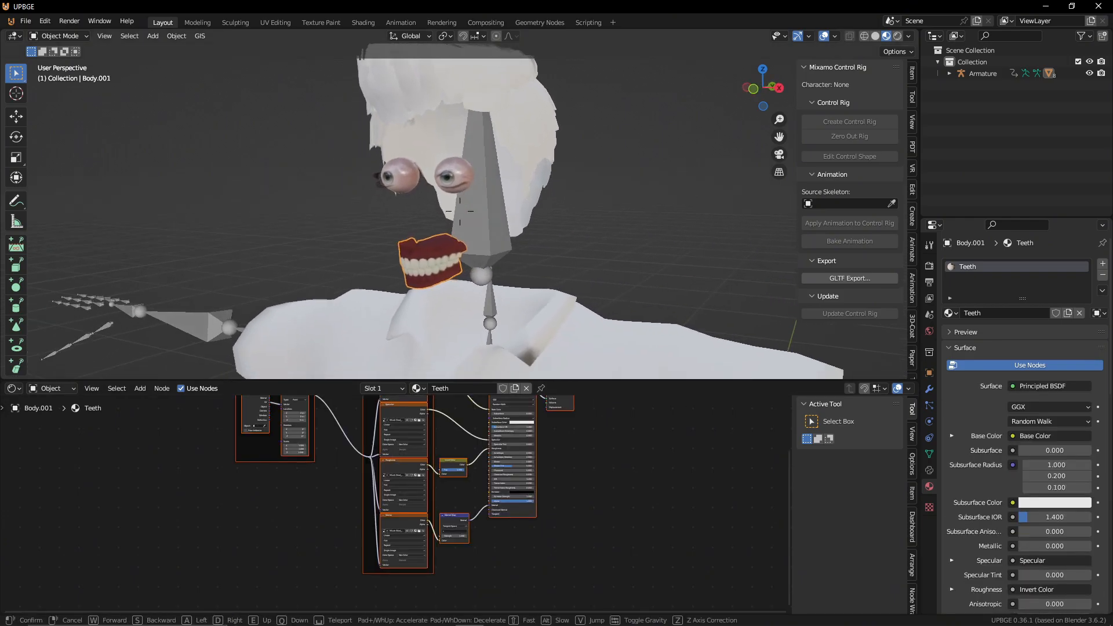
click(501, 138)
click(501, 138)
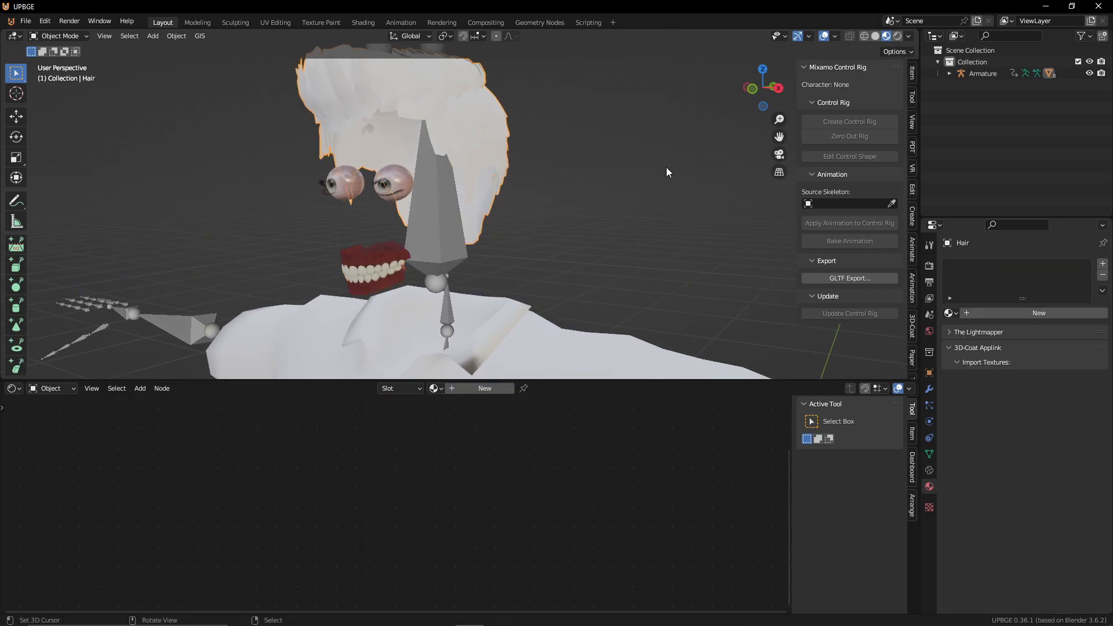
click(989, 311)
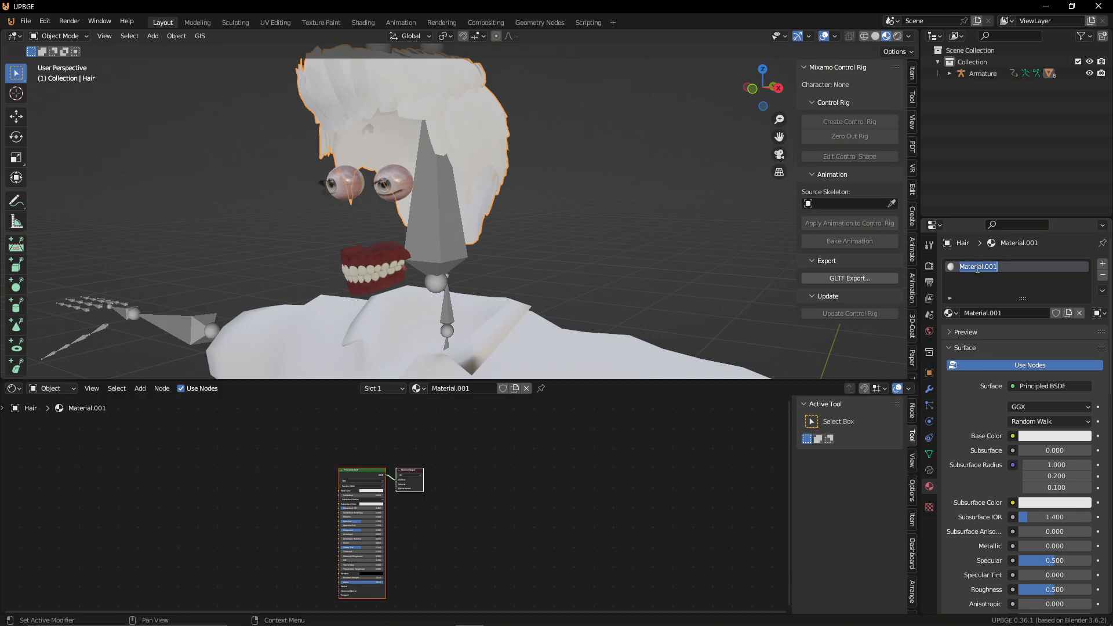
text(hair)
key(Return)
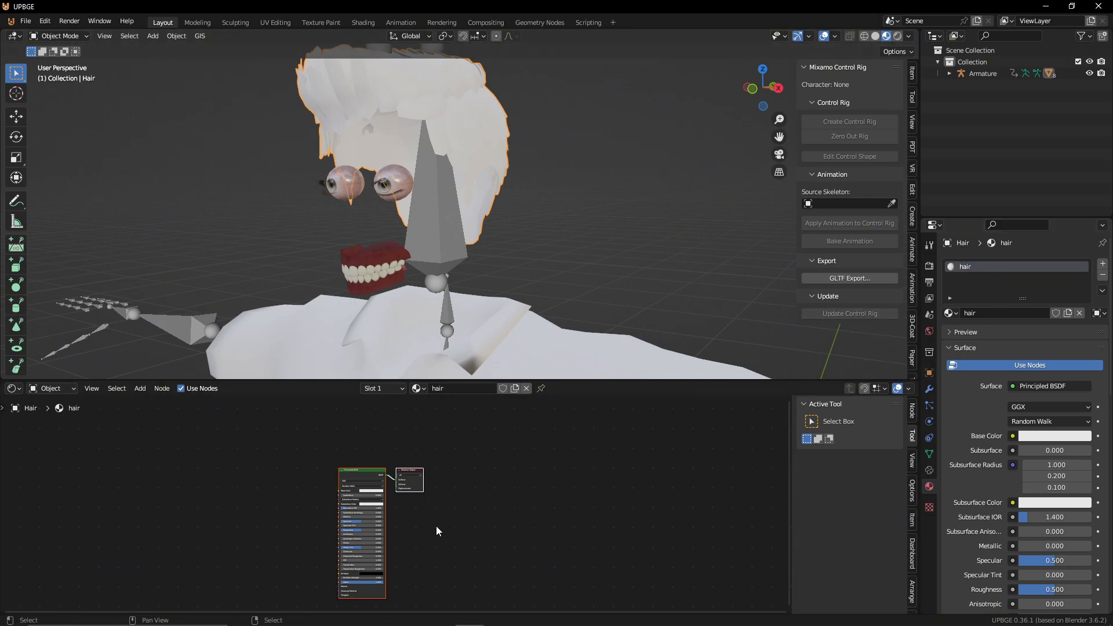
Step: Run Principled Texture Setup on the hair material's Principled BSDF with the Hair gloss, diffuse, normal and specular images, filtering the files by "ha"
click(353, 474)
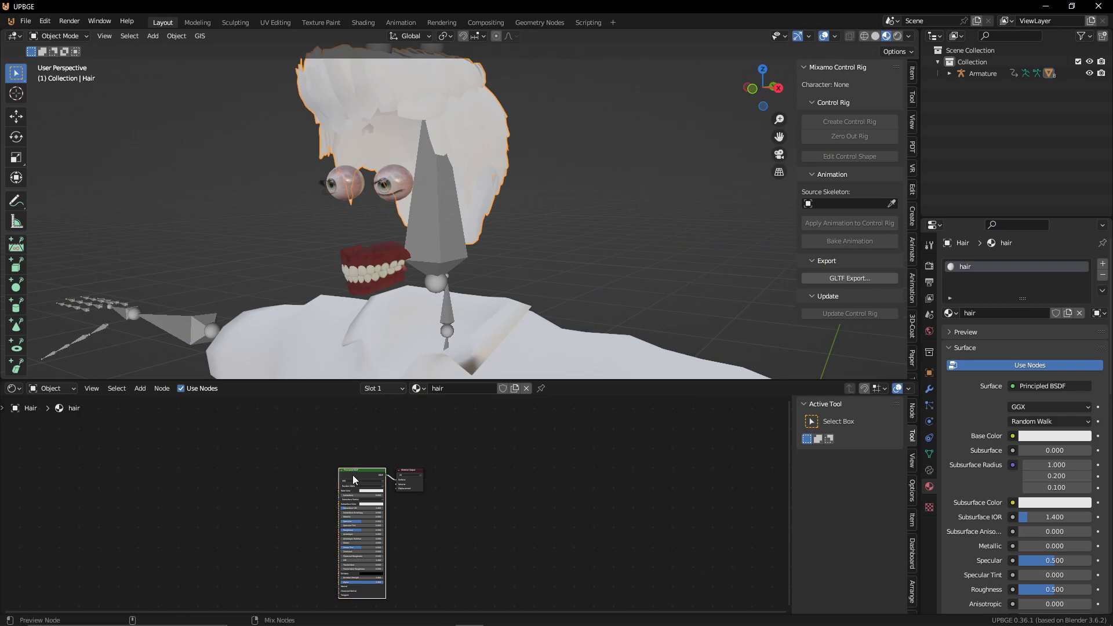
key(ctrl+shift+t)
click(702, 167)
text(hs)
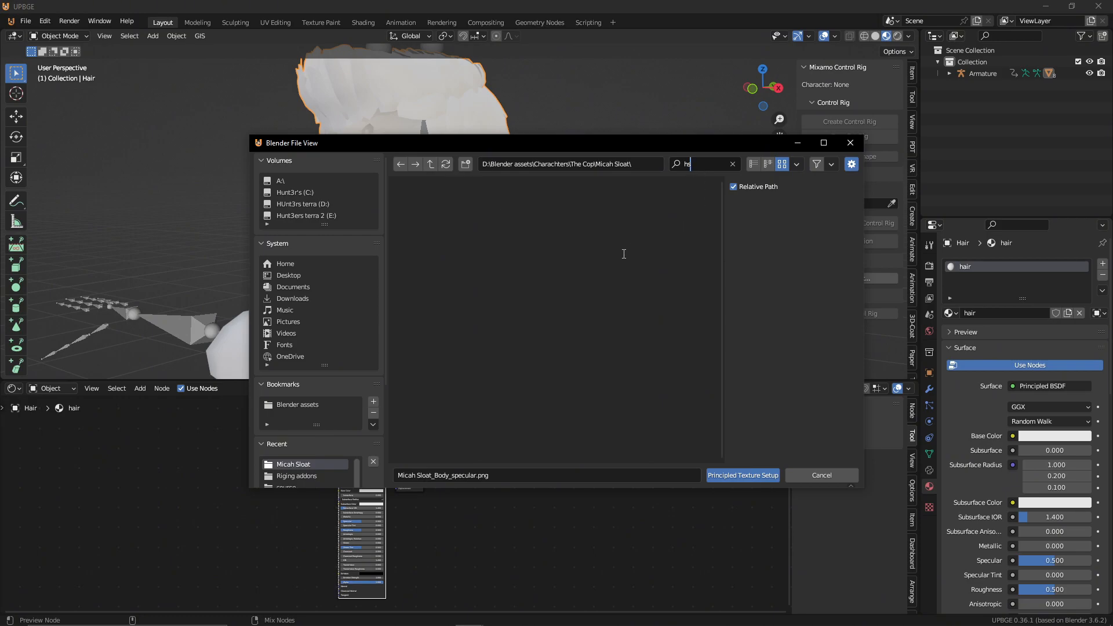
key(BackSpace)
text(a)
click(499, 322)
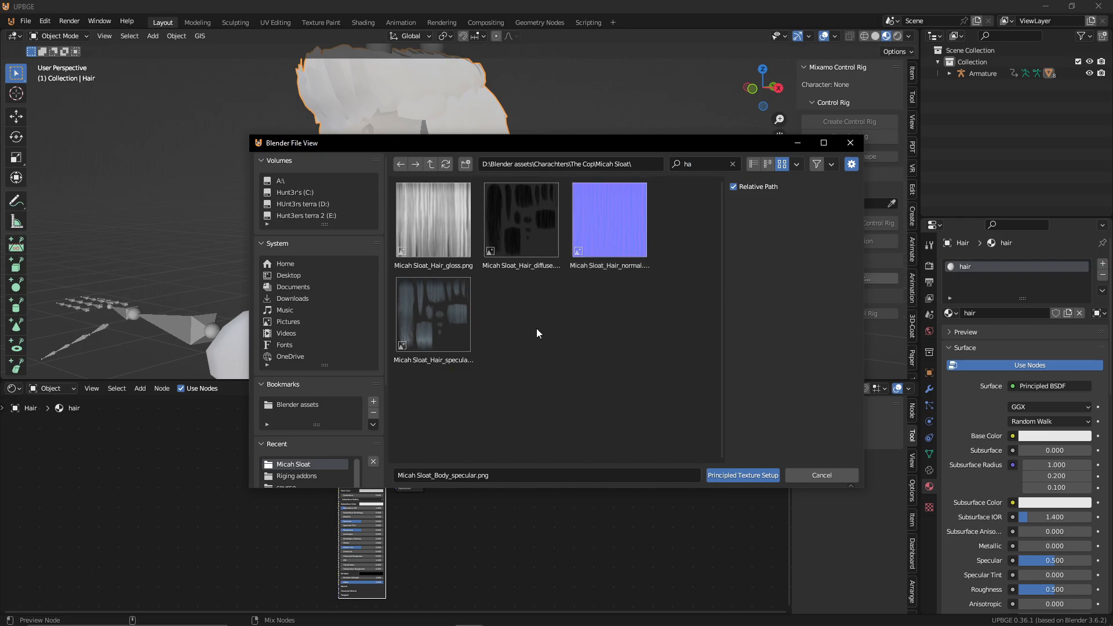
key(a)
click(739, 476)
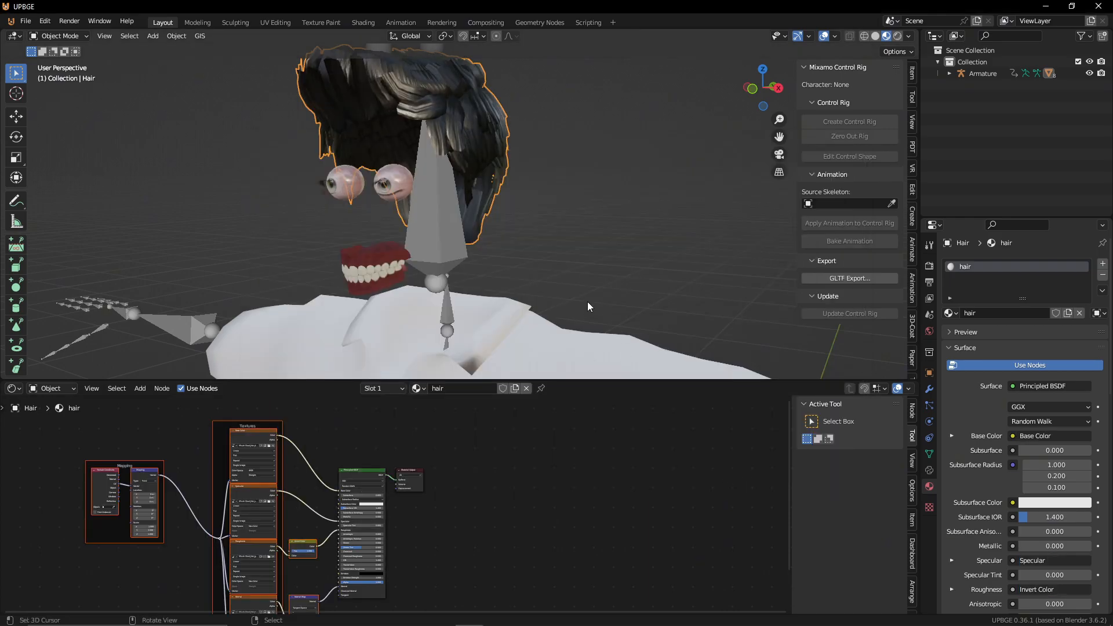
Step: Connect the Alpha output of the hair material's Base Color texture to the Principled BSDF's Alpha input
scroll(402, 208, down, 4)
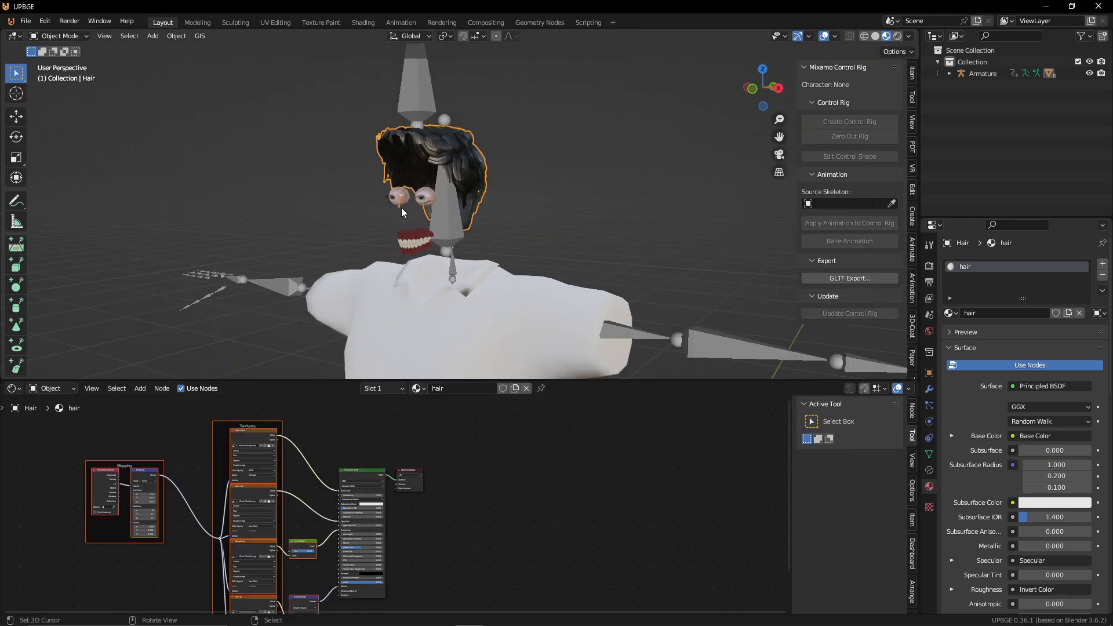
click(290, 446)
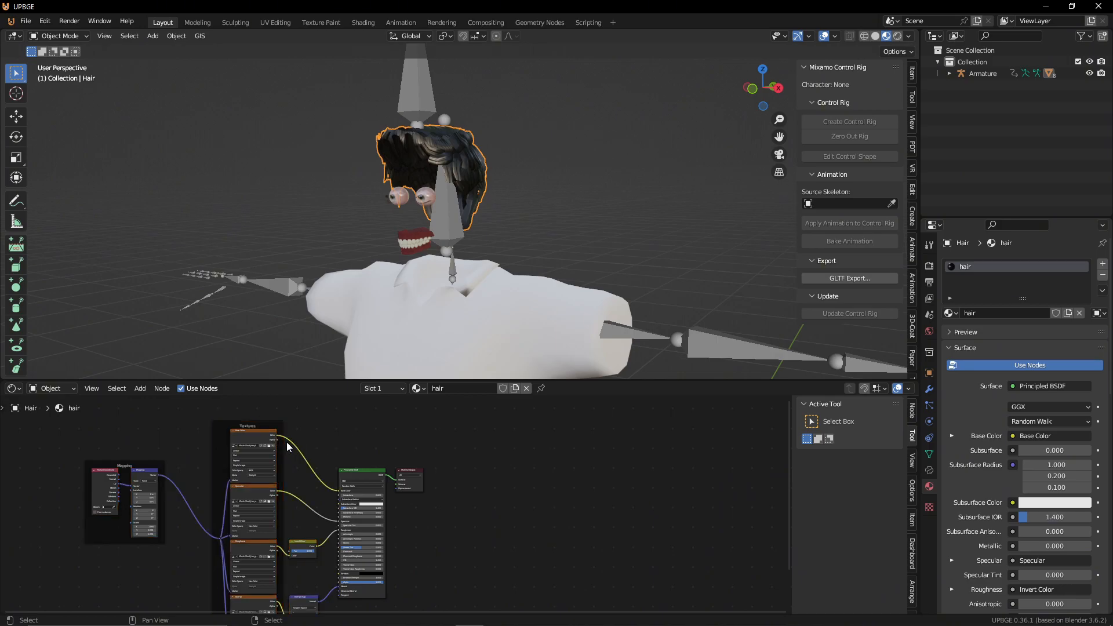
mouse_move(277, 440)
mouse_down()
mouse_move(345, 589)
mouse_move(341, 577)
mouse_up()
mouse_move(591, 141)
middle_down()
mouse_move(497, 147)
mouse_move(526, 200)
middle_up()
scroll(527, 203, up, 5)
shift+middle_drag(493, 234, 564, 188)
Step: Set the hair material's Blend Mode to Alpha Blend and unhide the Body mesh
scroll(1083, 551, down, 10)
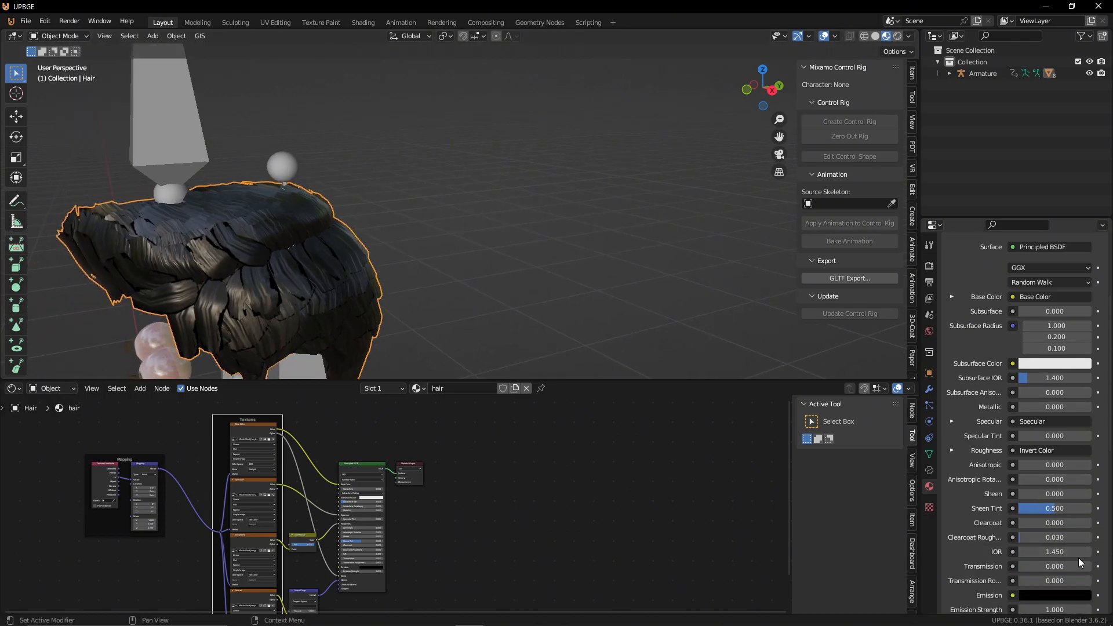
scroll(1076, 563, down, 5)
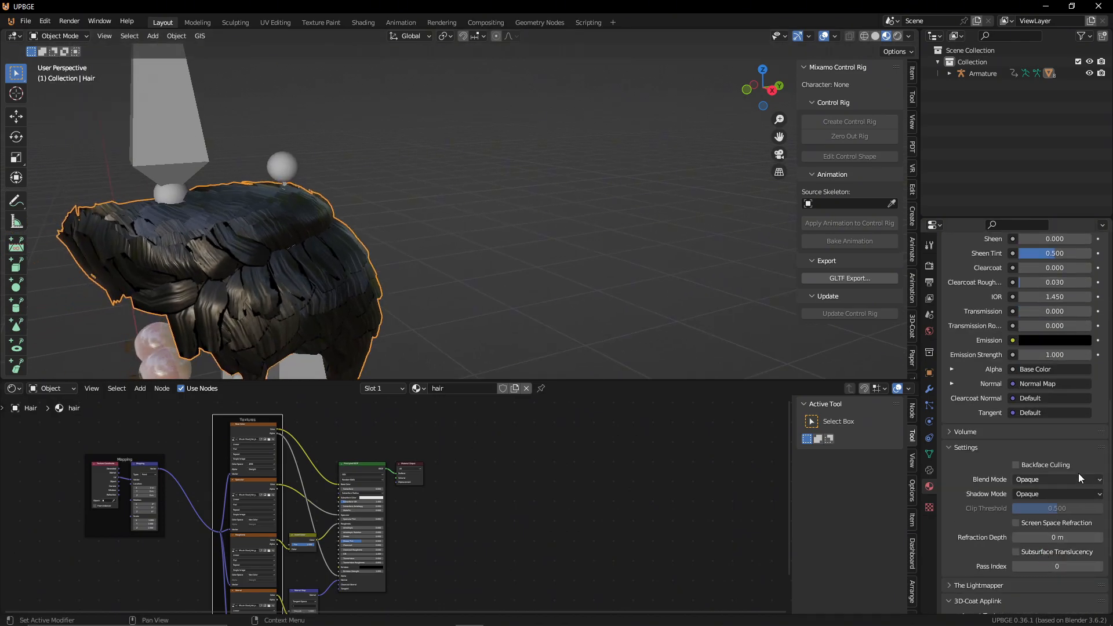
click(1076, 479)
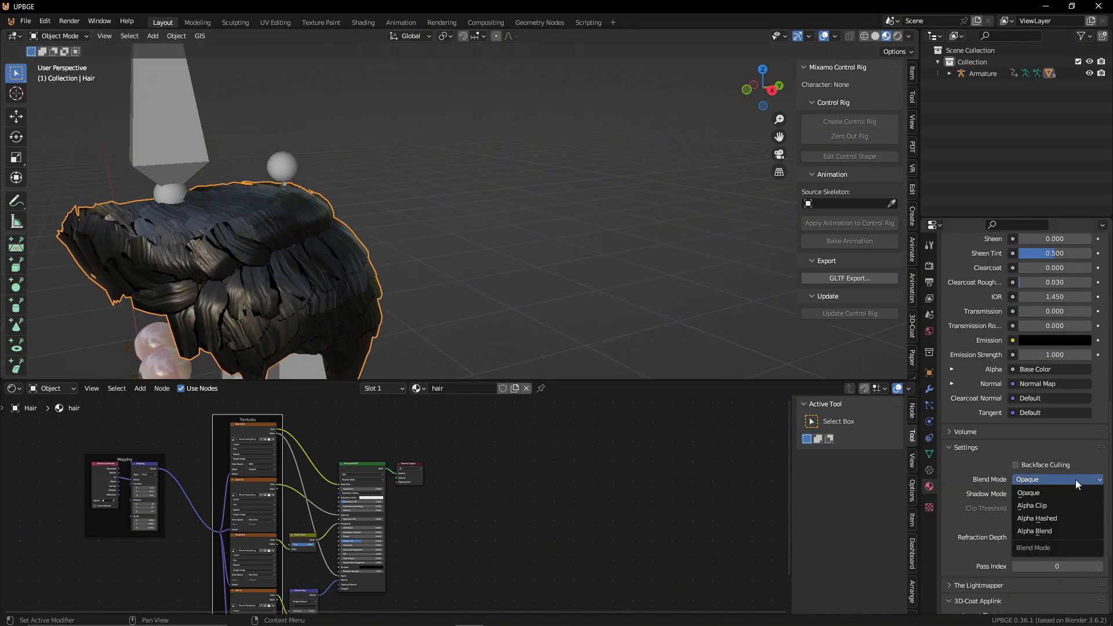
click(1053, 530)
middle_drag(636, 345, 585, 320)
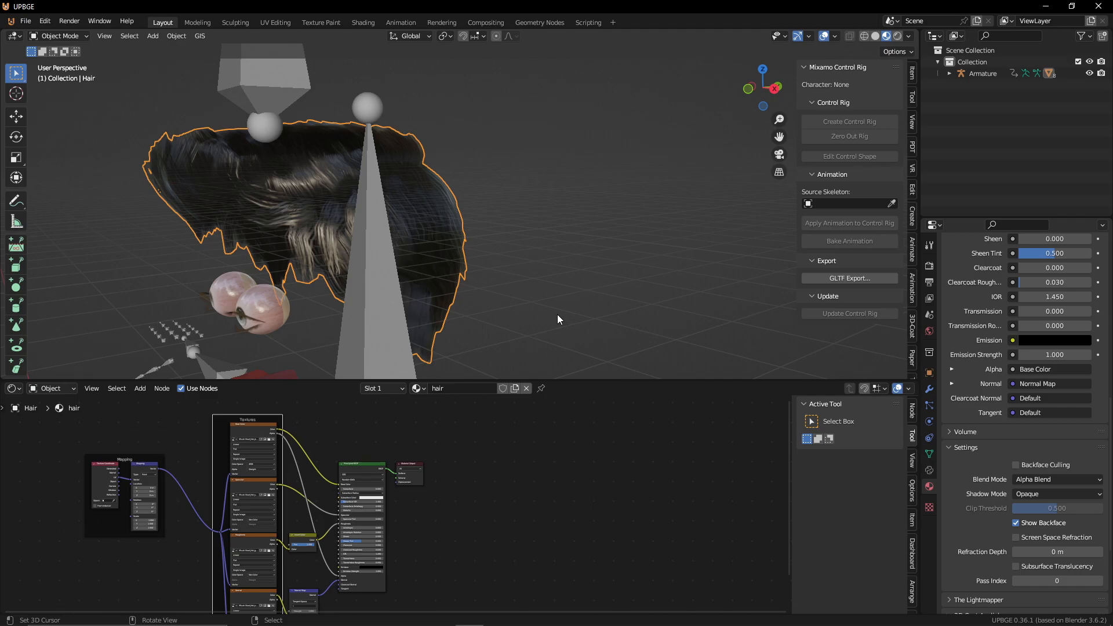
middle_drag(277, 205, 348, 226)
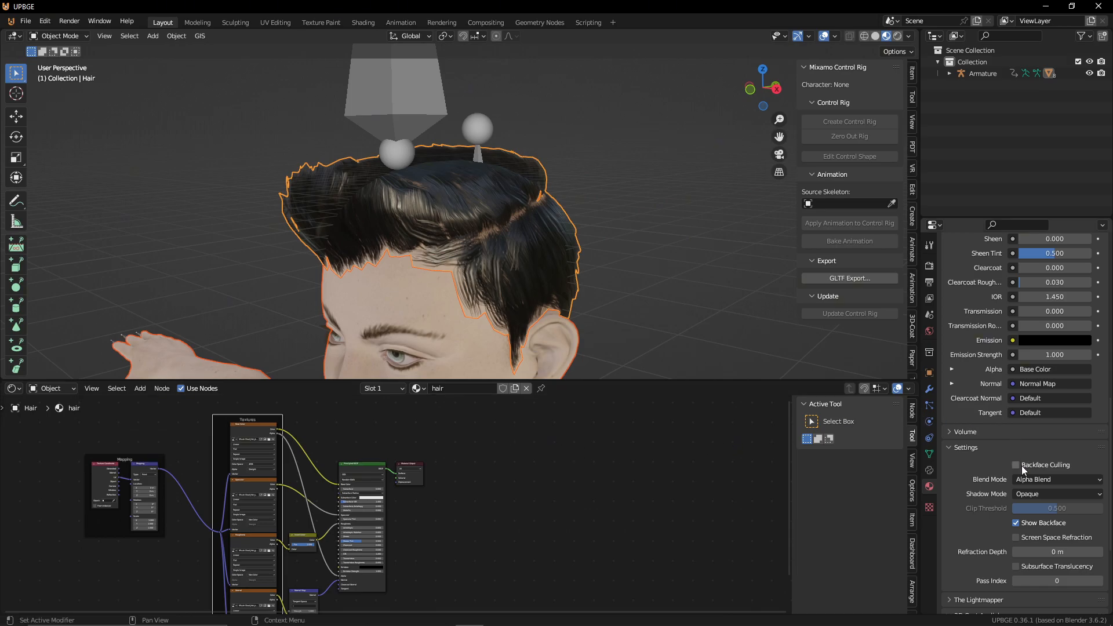
Step: Open the hair material's Shadow Mode options
click(1048, 493)
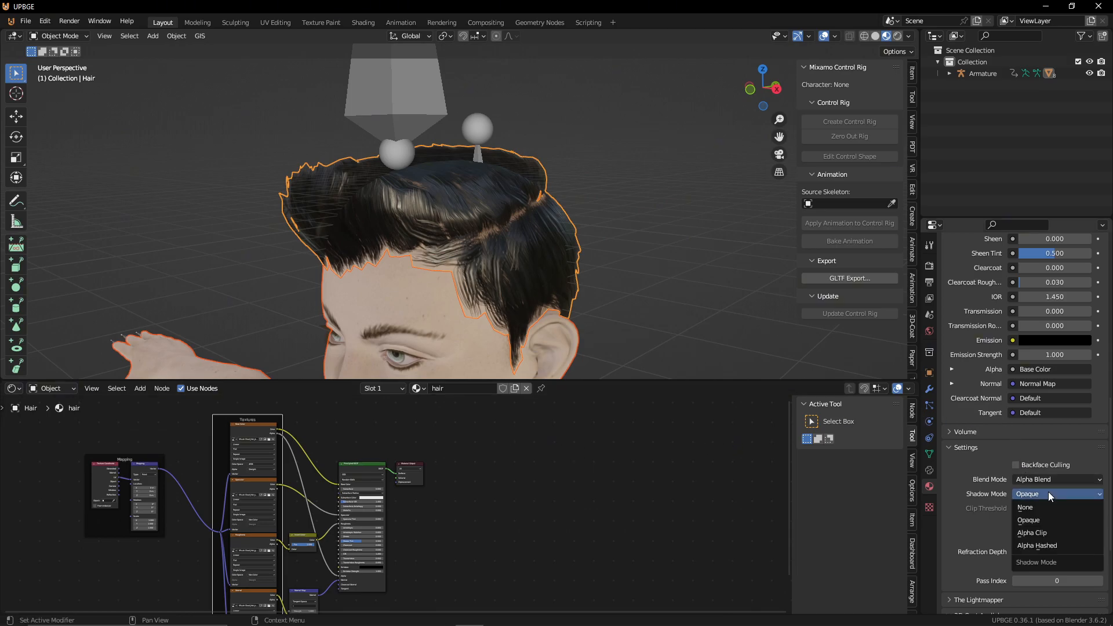
Step: Set the hair material's shadow mode to Alpha Clip and enable Backface Culling, keeping Show Backface on
click(1051, 533)
click(1016, 466)
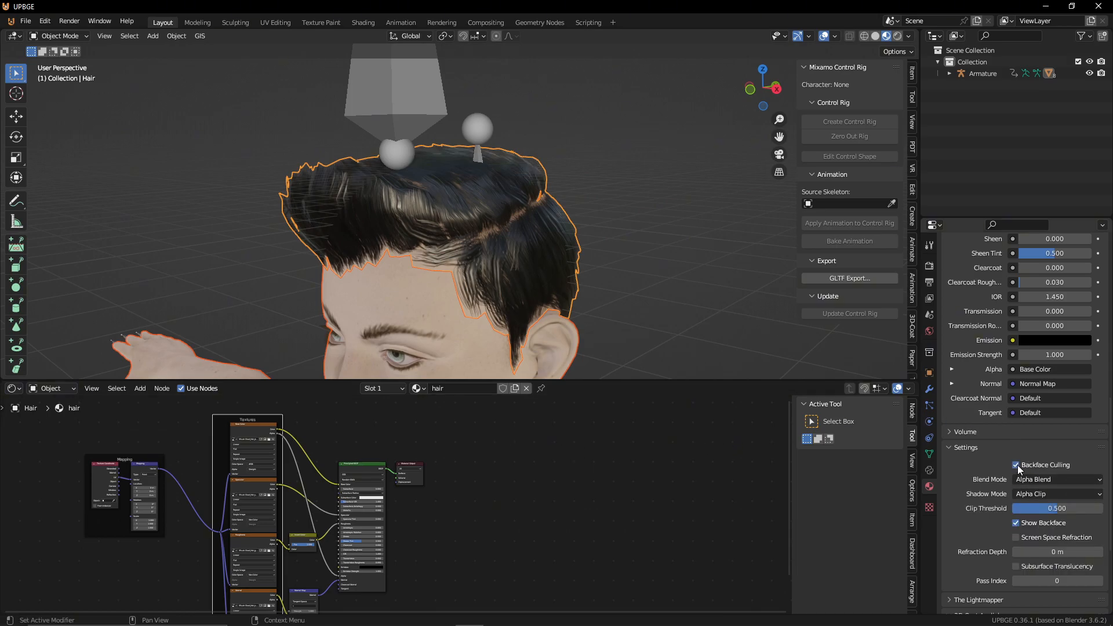
click(1017, 465)
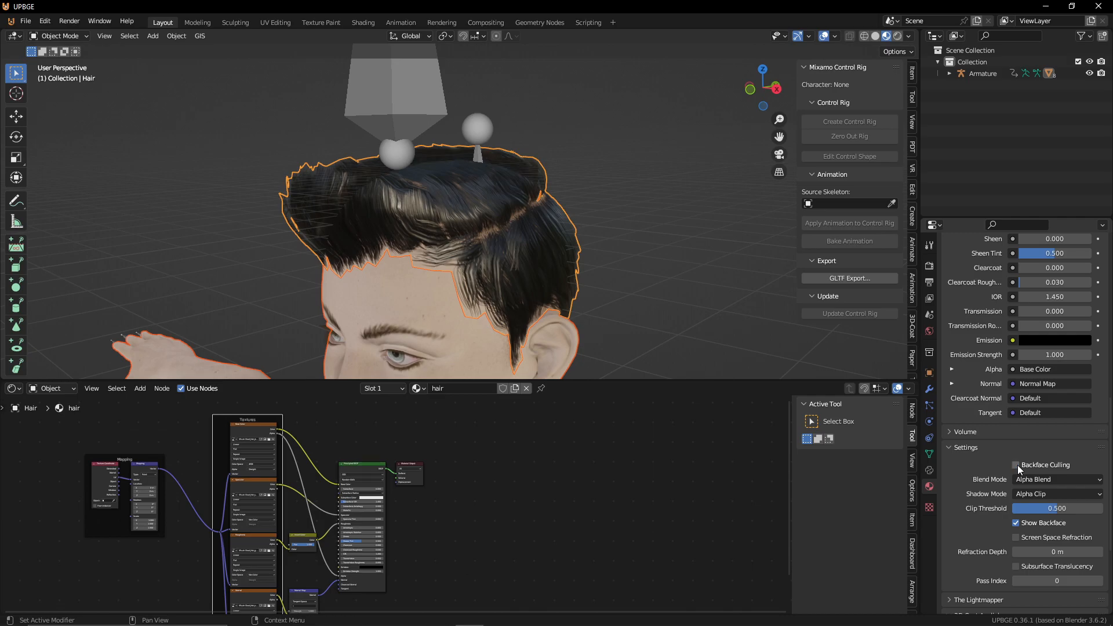
click(1016, 523)
click(1016, 523)
click(1016, 465)
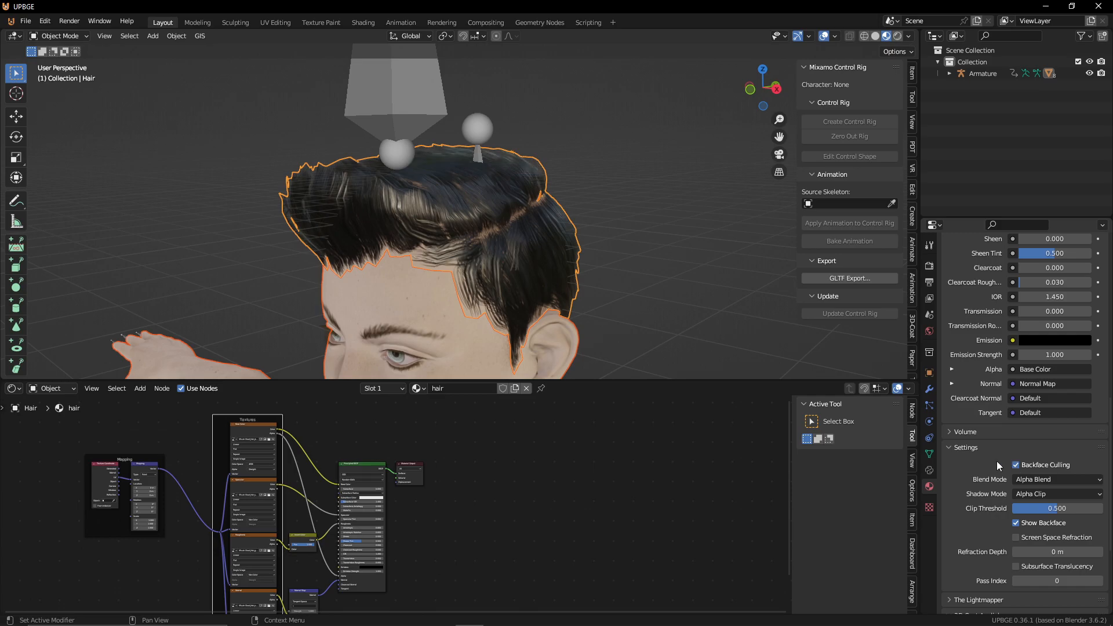
middle_drag(682, 335, 516, 314)
scroll(604, 318, down, 3)
click(476, 255)
key(g)
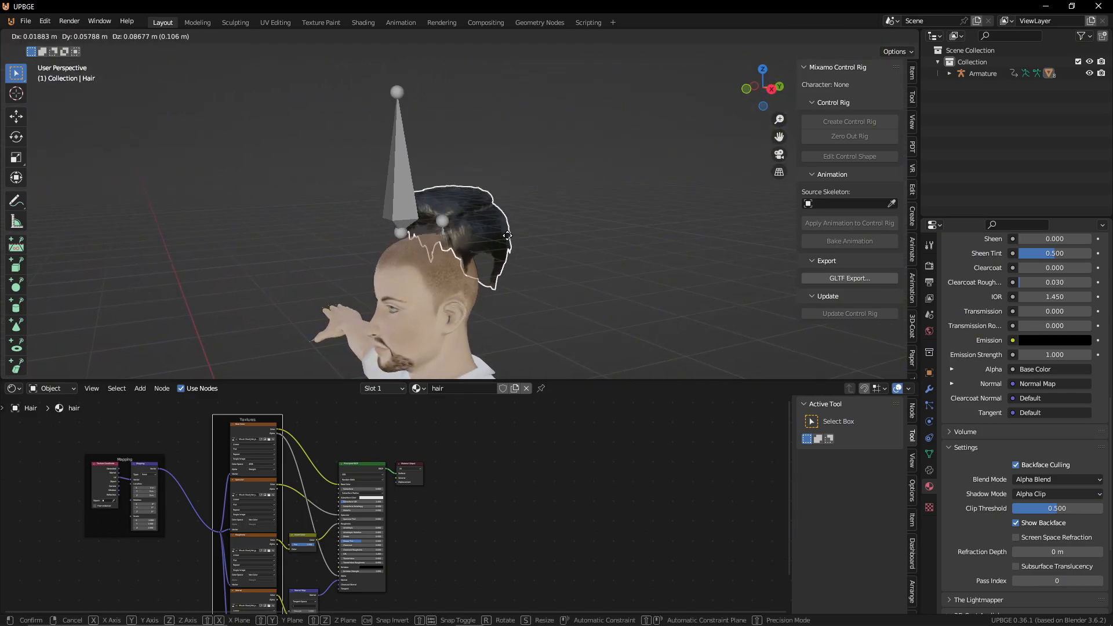
right_click(501, 261)
middle_drag(504, 261, 461, 271)
key(g)
right_click(482, 235)
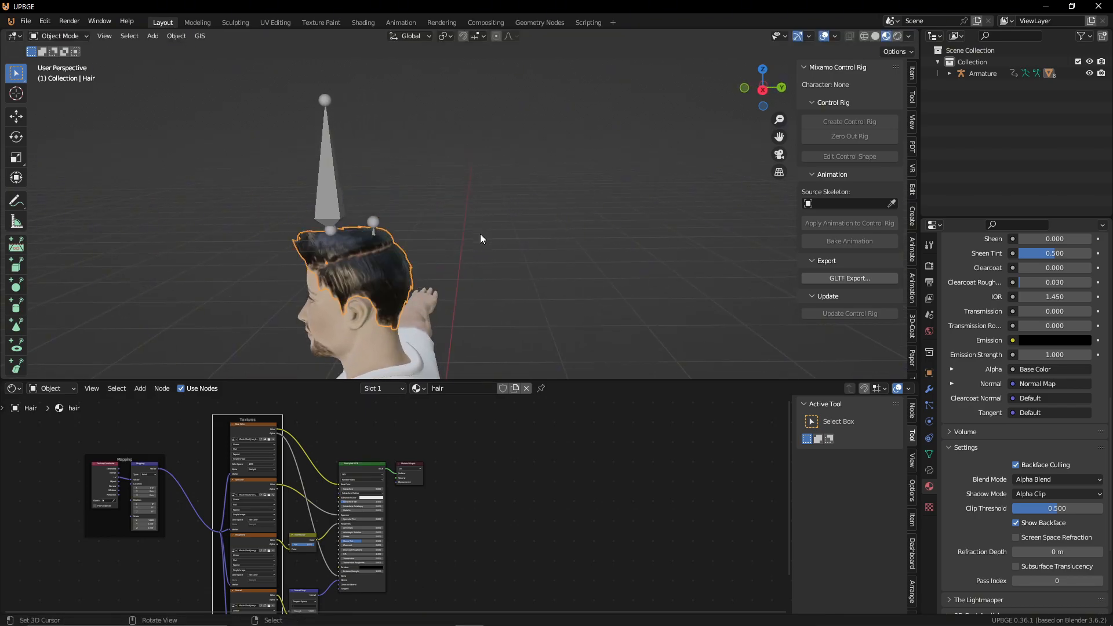
middle_drag(388, 285, 658, 249)
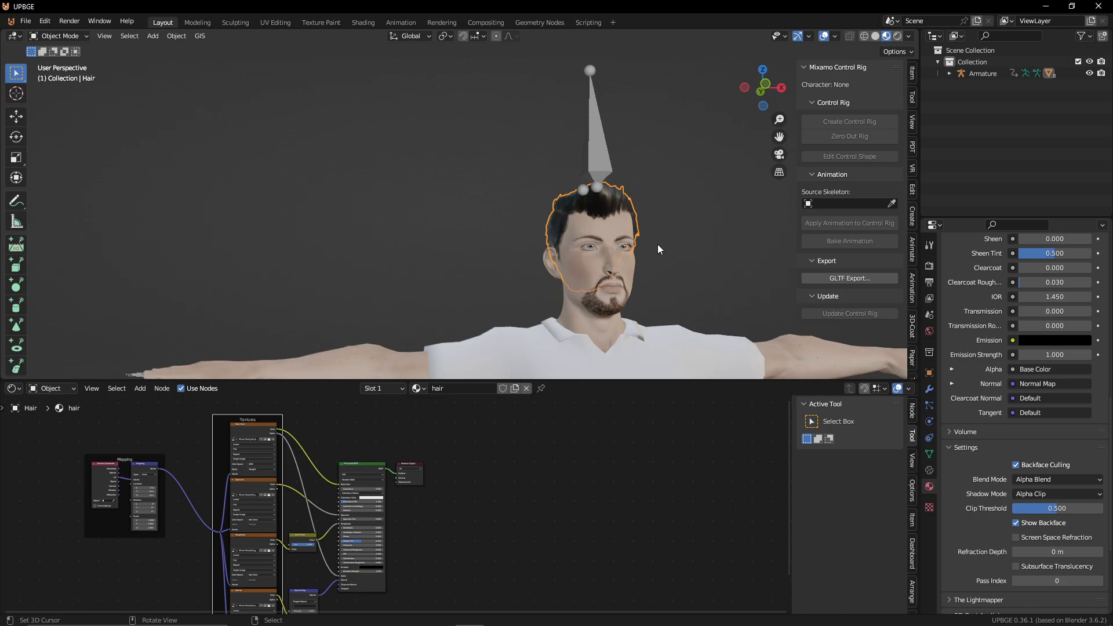
click(625, 236)
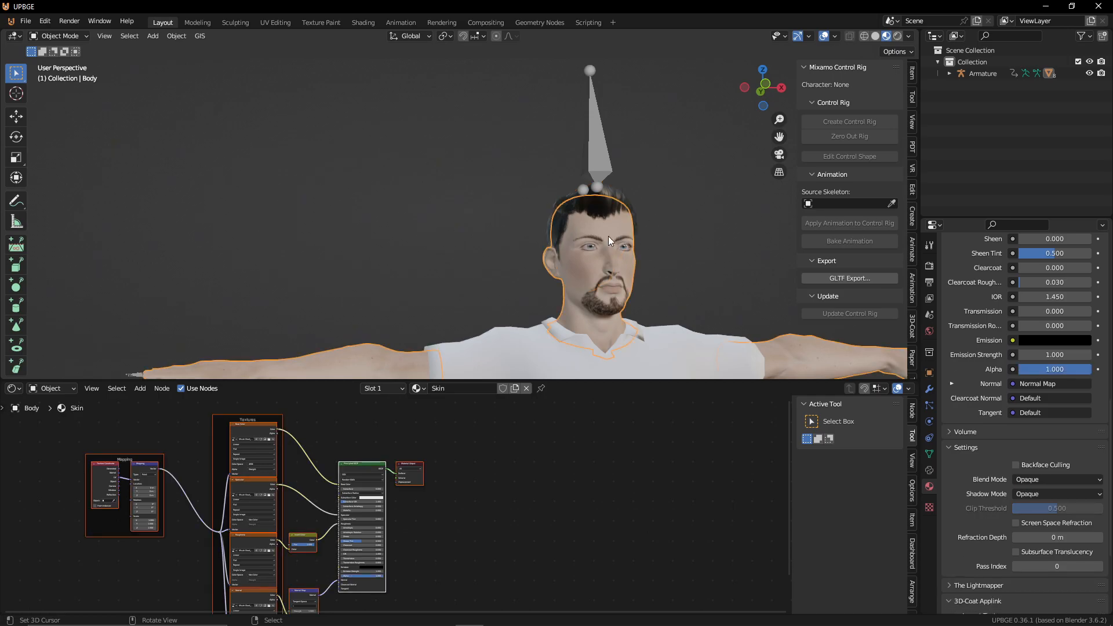
middle_drag(593, 234, 555, 243)
scroll(556, 301, up, 3)
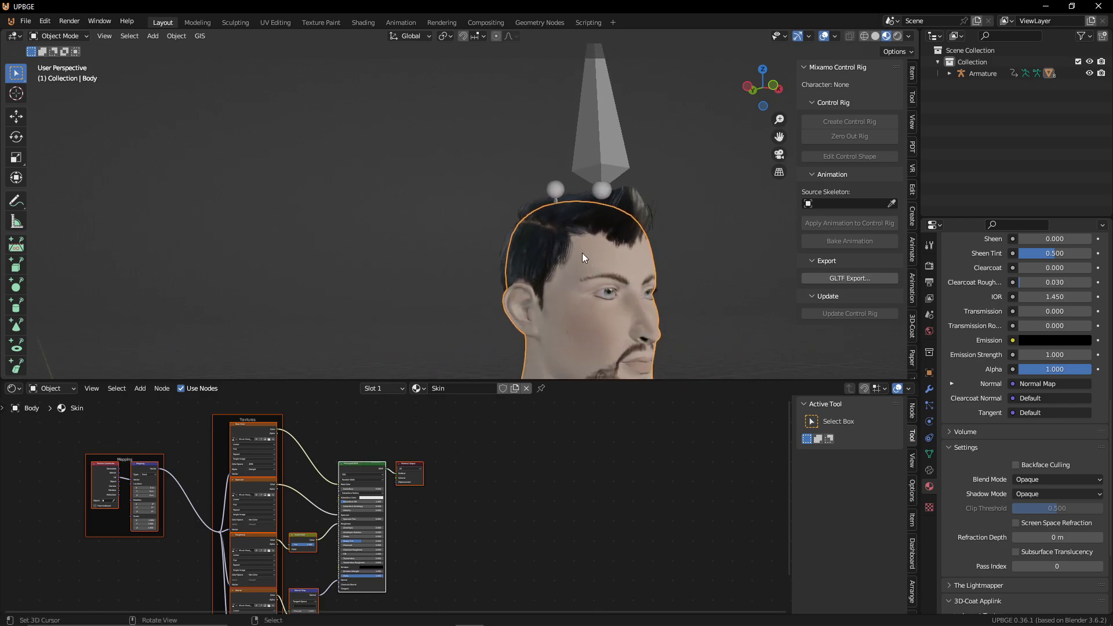
key(g)
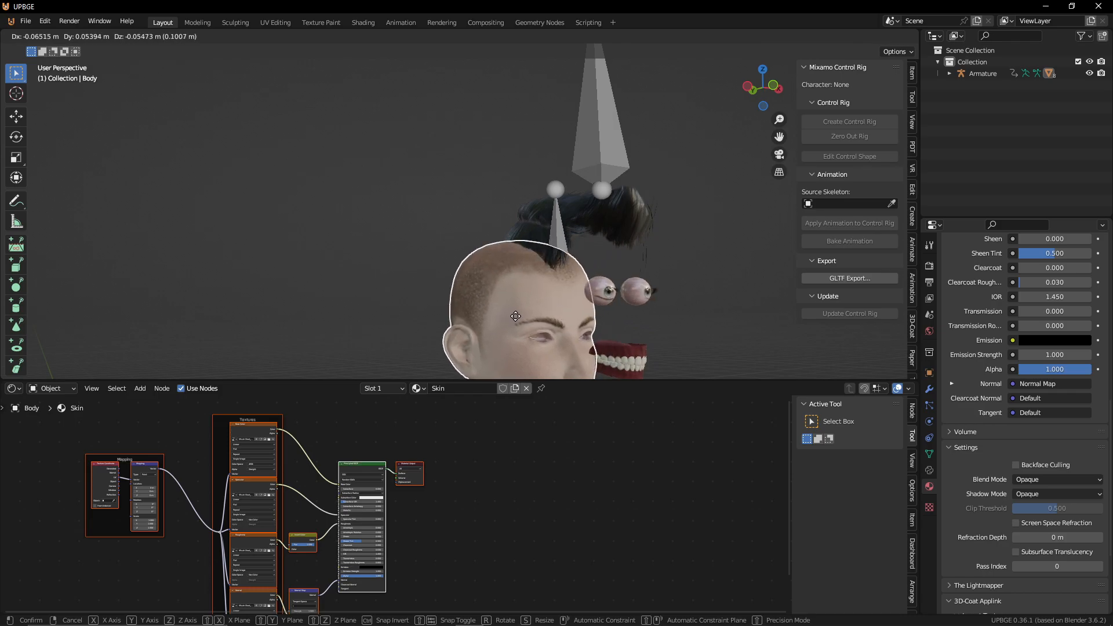
right_click(512, 326)
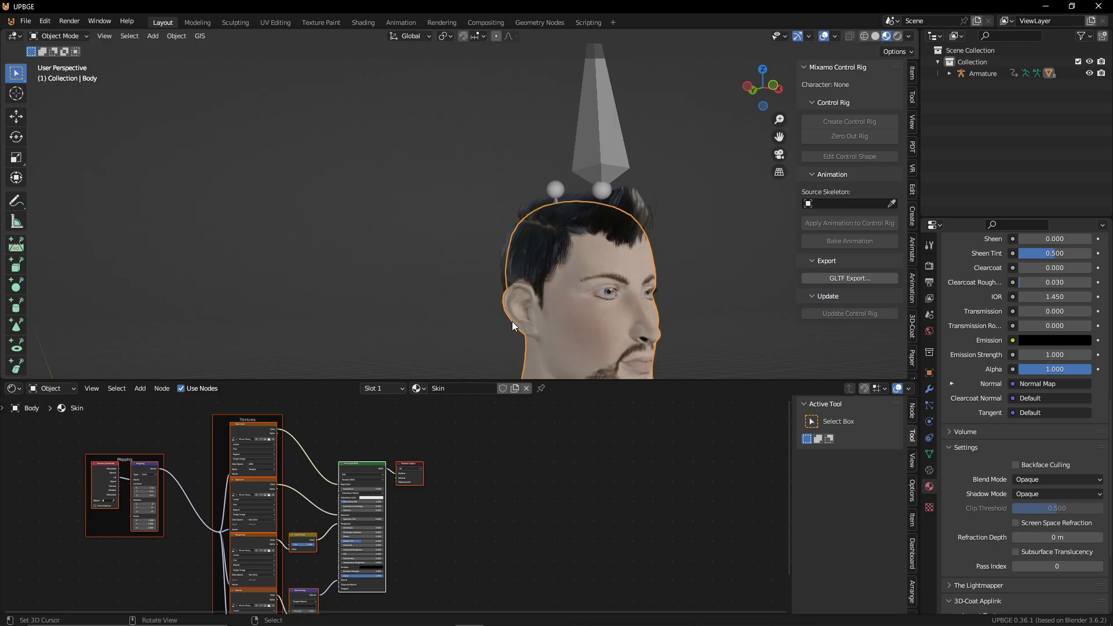
Step: Hide the hair object and open the Body mesh in Edit Mode
click(625, 220)
key(h)
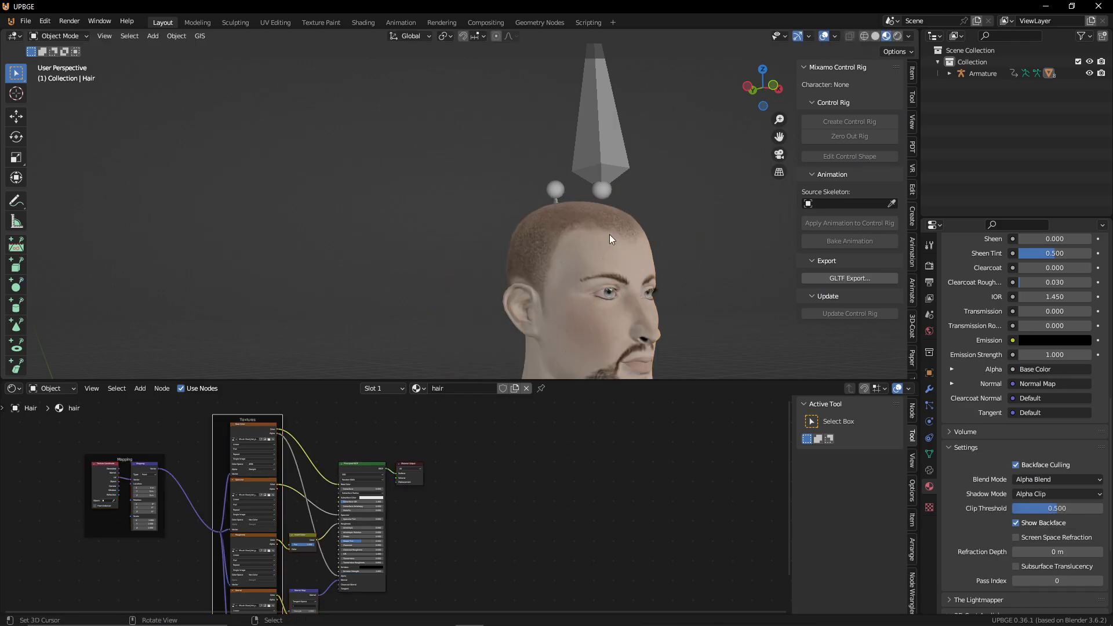
click(596, 231)
key(Tab)
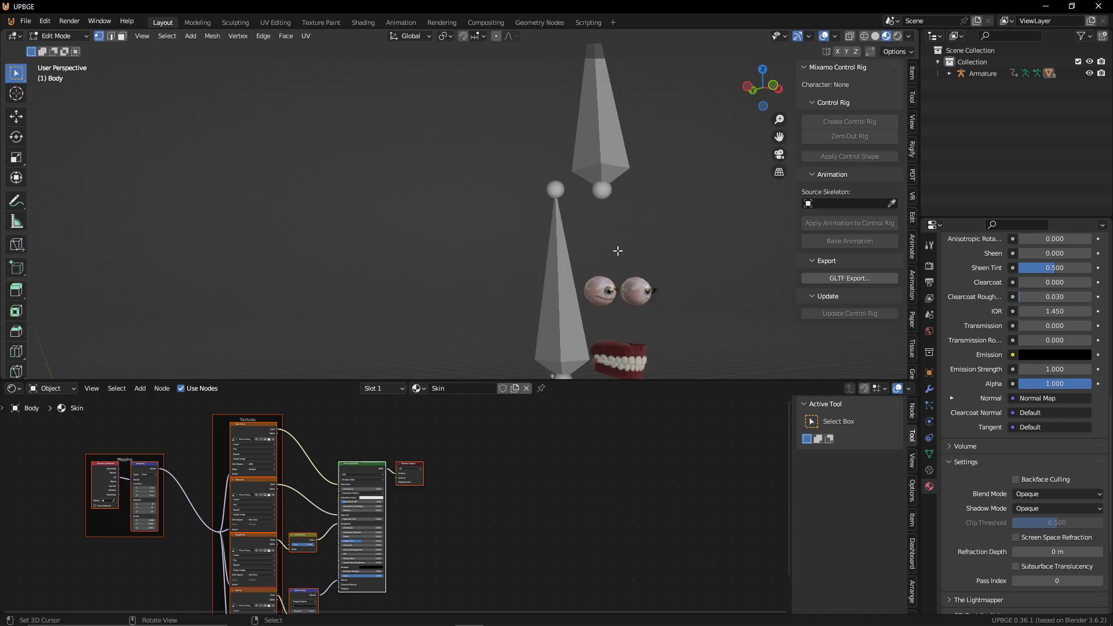
Step: Reveal the Body mesh's hidden geometry, clear the selection and switch to face selection in front view
key(alt+h)
middle_drag(633, 232, 575, 266)
key(KP_1)
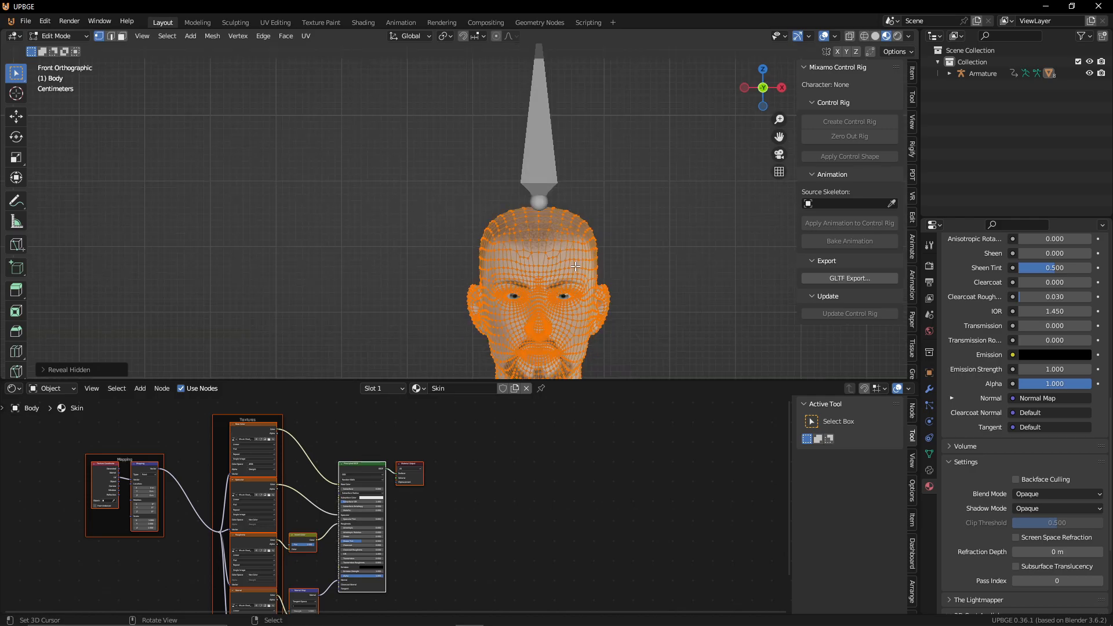
scroll(575, 266, up, 4)
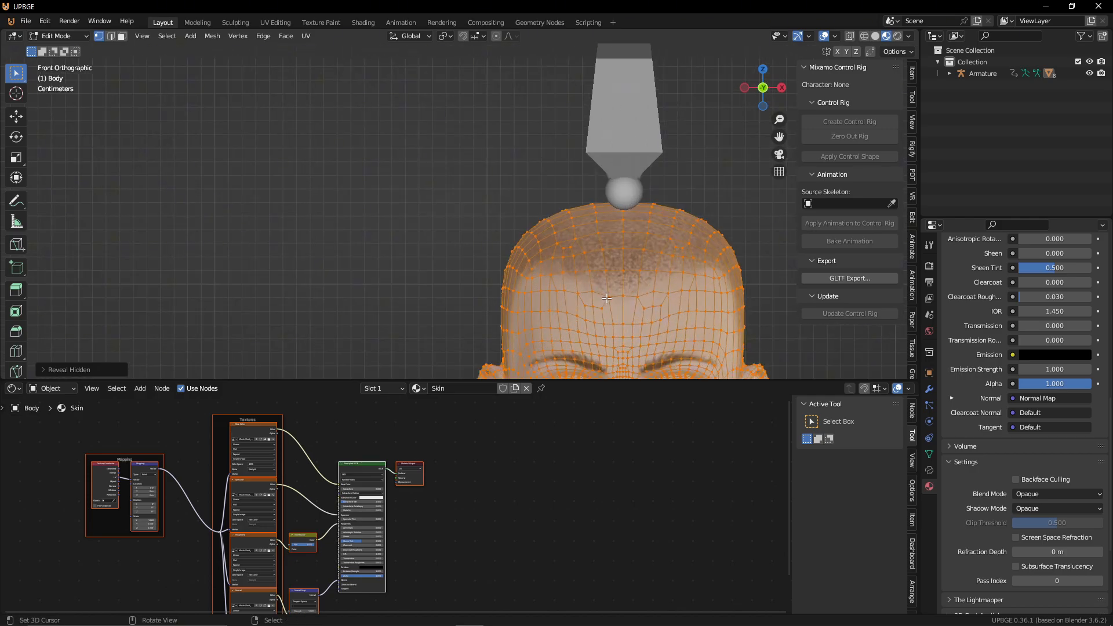
key(alt+a)
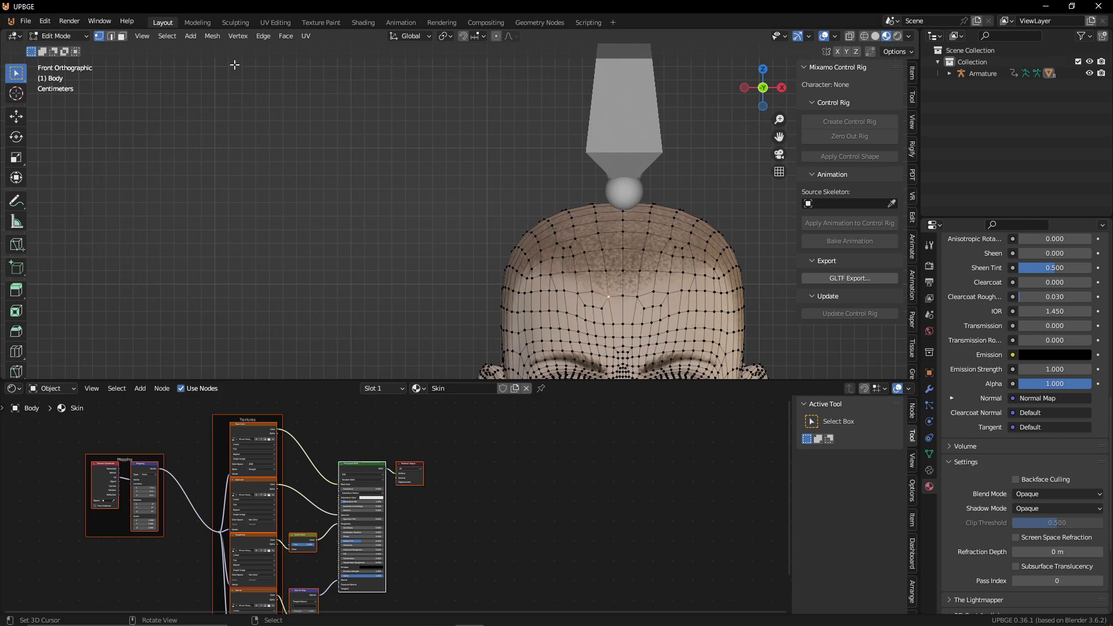
click(122, 36)
Step: Select the individual faces along the front hairline on the character's right half of the forehead
click(603, 292)
shift+click(615, 284)
shift+click(583, 261)
shift+click(600, 261)
shift+click(616, 261)
shift+click(612, 243)
shift+click(599, 243)
shift+click(578, 253)
shift+click(572, 263)
shift+click(556, 267)
shift+click(558, 251)
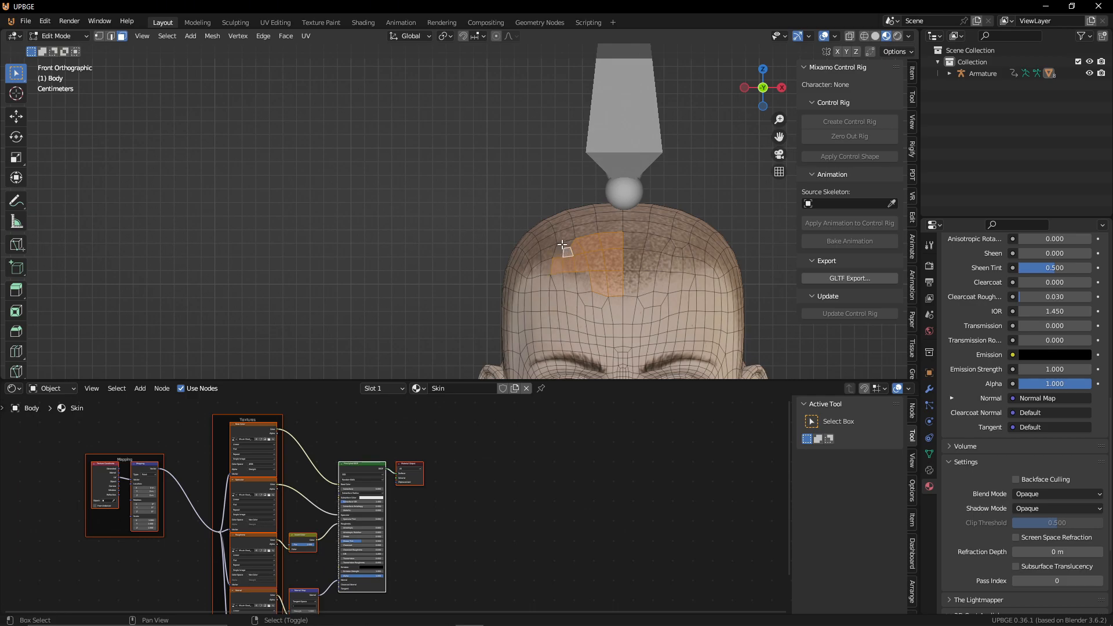
Step: Extend the selection over the whole front of the scalp with Circle Select, and return to Object Mode
key(c)
mouse_move(617, 246)
mouse_down()
mouse_move(640, 232)
mouse_move(623, 261)
mouse_move(626, 244)
mouse_move(634, 261)
mouse_move(649, 238)
mouse_move(676, 249)
mouse_move(701, 235)
mouse_move(708, 249)
mouse_move(627, 220)
mouse_move(524, 249)
mouse_move(515, 264)
mouse_move(544, 235)
mouse_move(600, 222)
mouse_up()
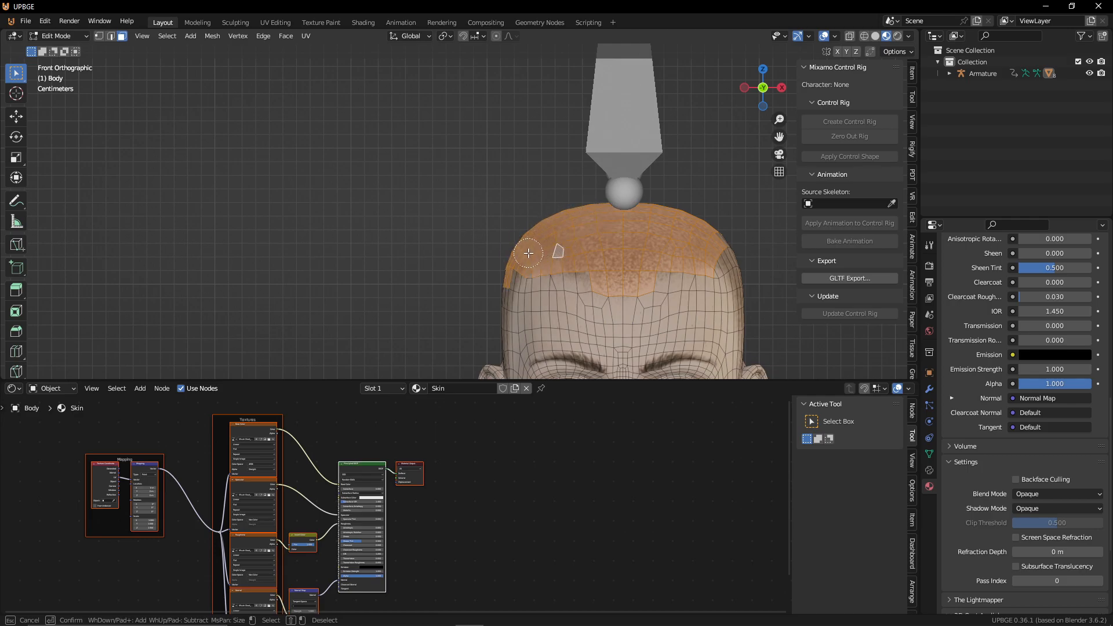
right_click(717, 249)
middle_drag(719, 251, 610, 259)
shift+click(352, 284)
scroll(574, 264, down, 5)
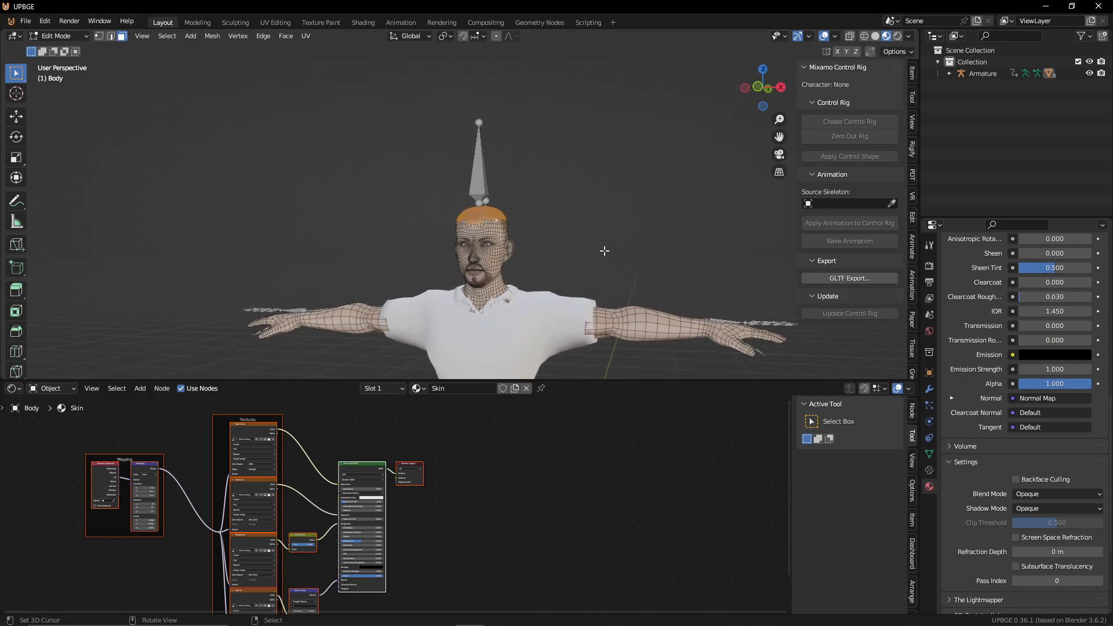
key(Tab)
middle_drag(514, 245, 534, 245)
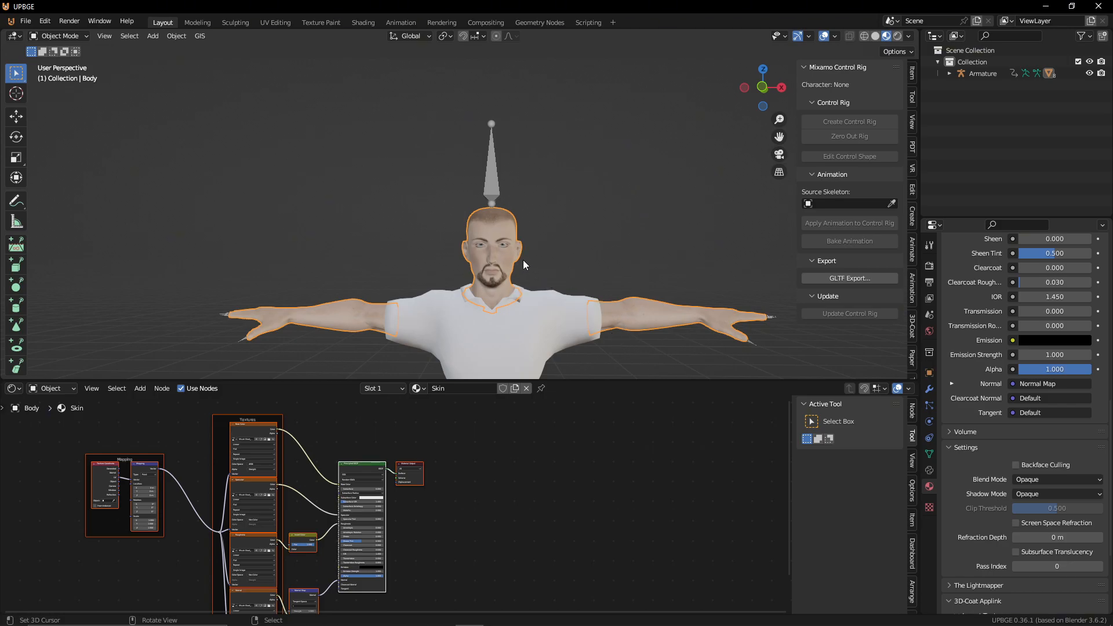
scroll(522, 259, up, 1)
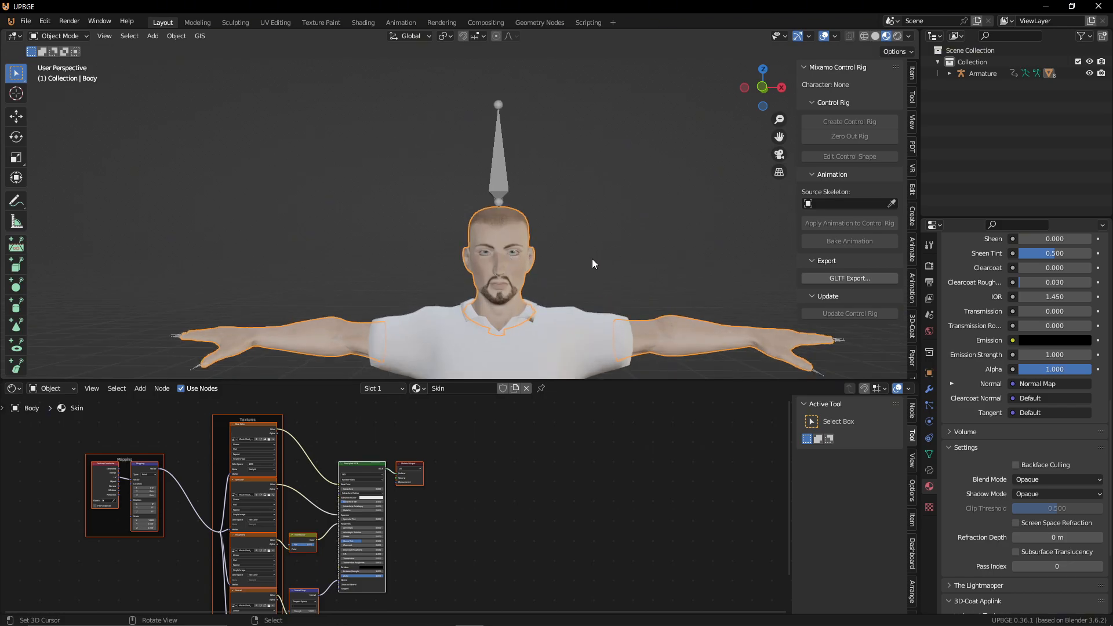
Step: Turn on X mirroring for the Body mesh and select a face path from the front hairline over the crown to the nape
key(Tab)
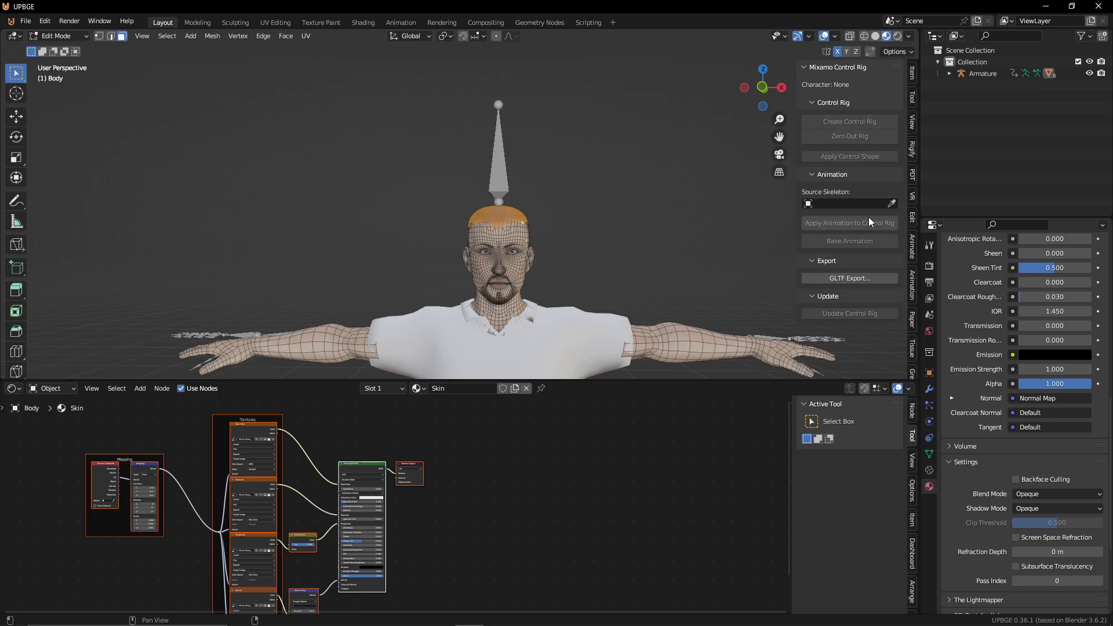
click(496, 223)
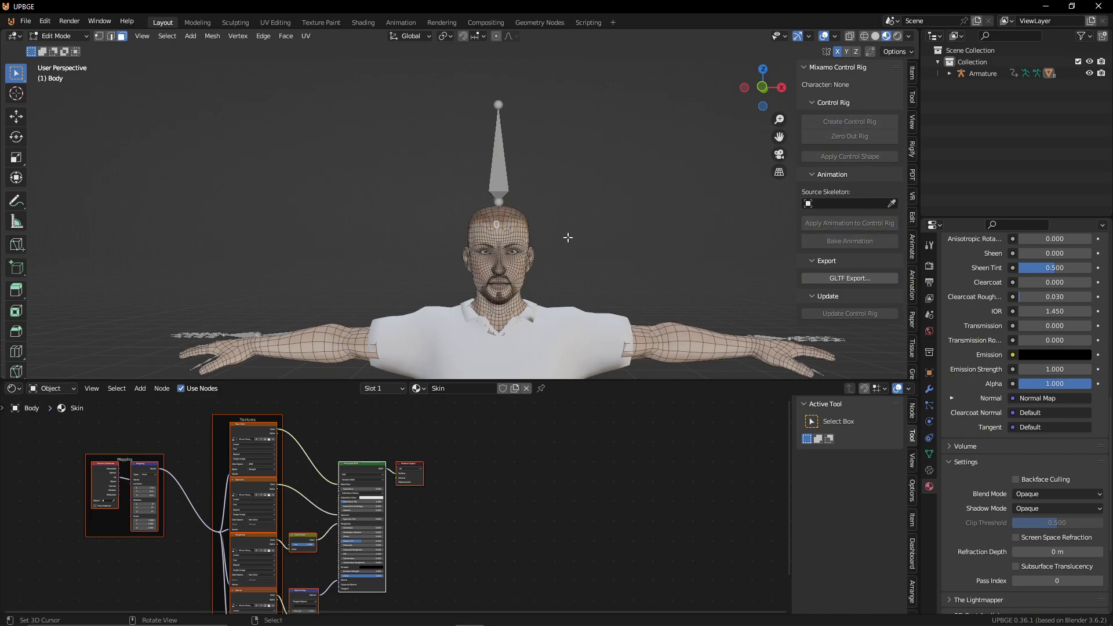
middle_drag(500, 222, 422, 228)
scroll(422, 228, up, 2)
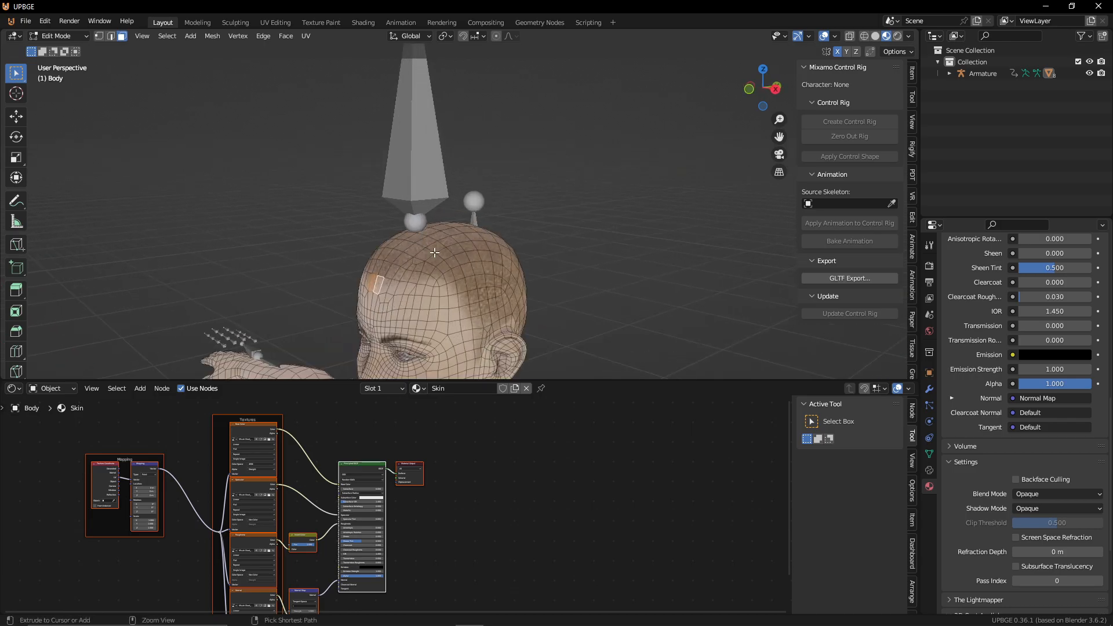
ctrl+click(437, 239)
middle_drag(467, 230, 369, 312)
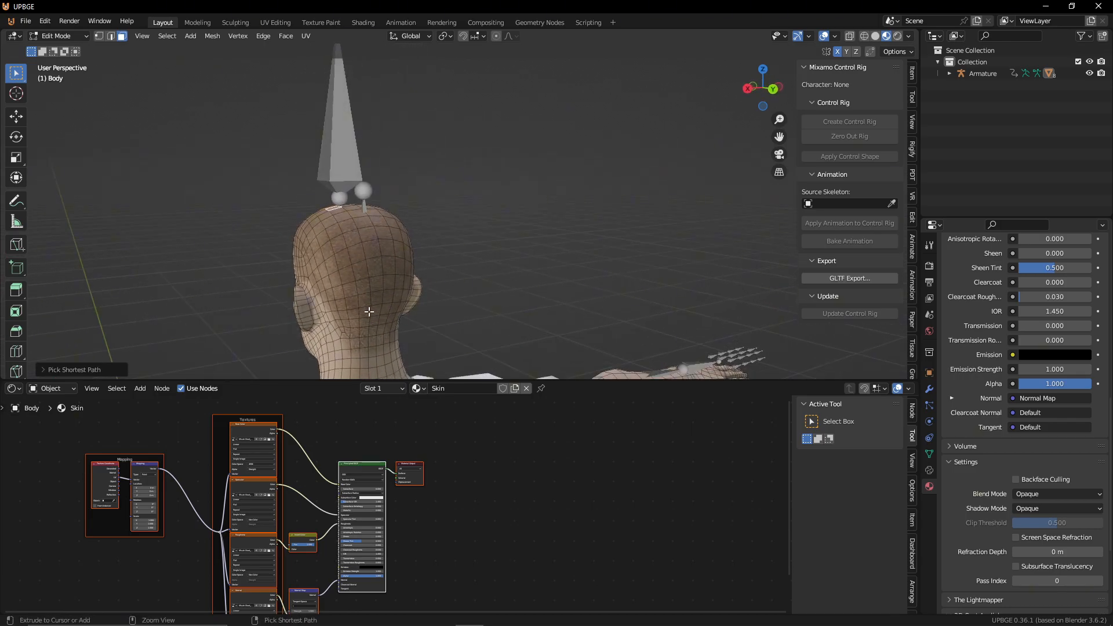
ctrl+click(363, 345)
ctrl+click(348, 344)
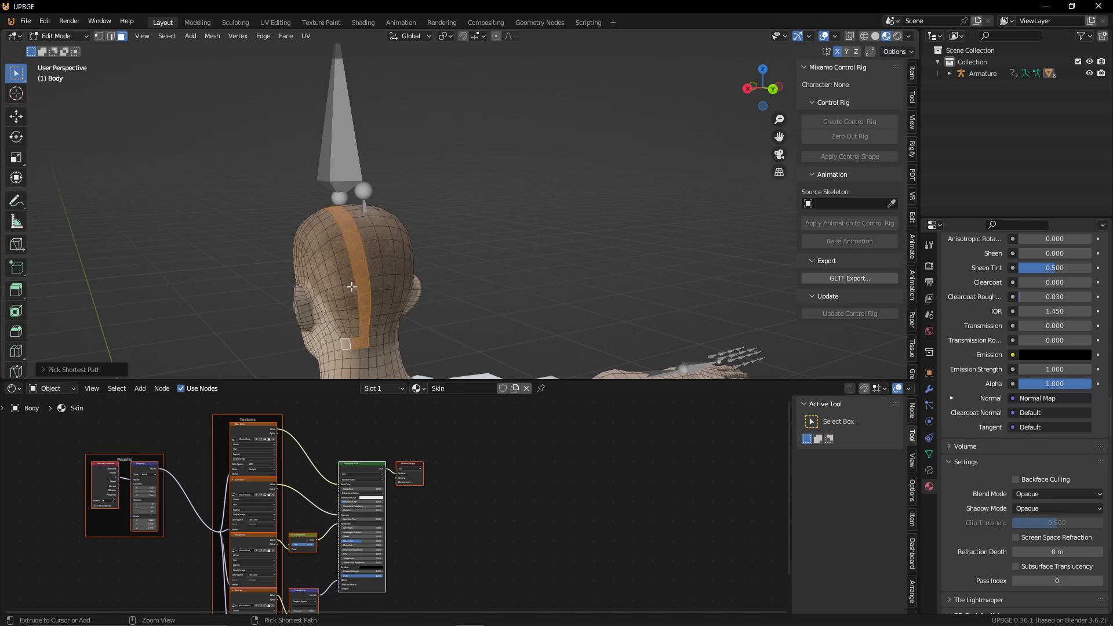
Step: Extend the face path from the nape up around the character's left side of the head to the front hairline
ctrl+click(331, 262)
middle_drag(331, 262, 356, 267)
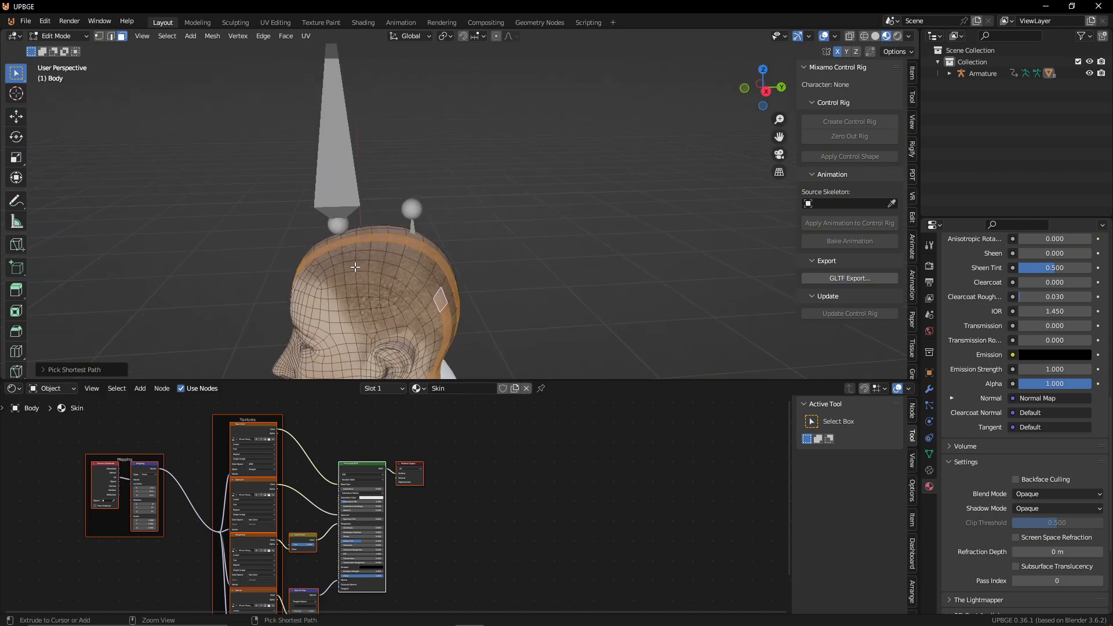
ctrl+click(331, 284)
middle_drag(321, 266, 424, 282)
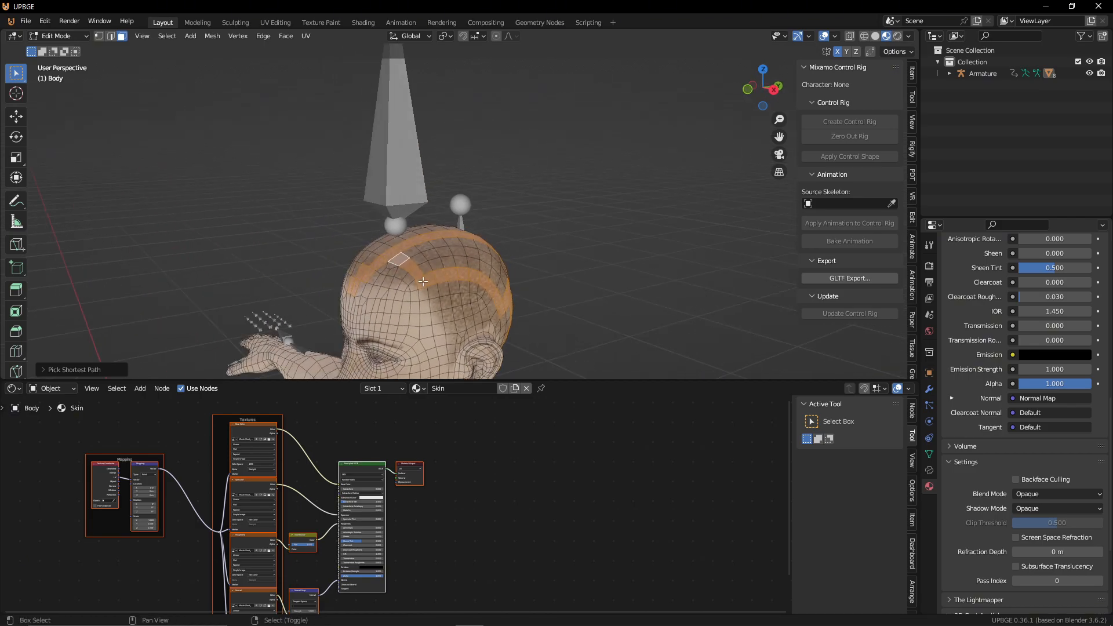
ctrl+click(386, 271)
shift+right_click(395, 268)
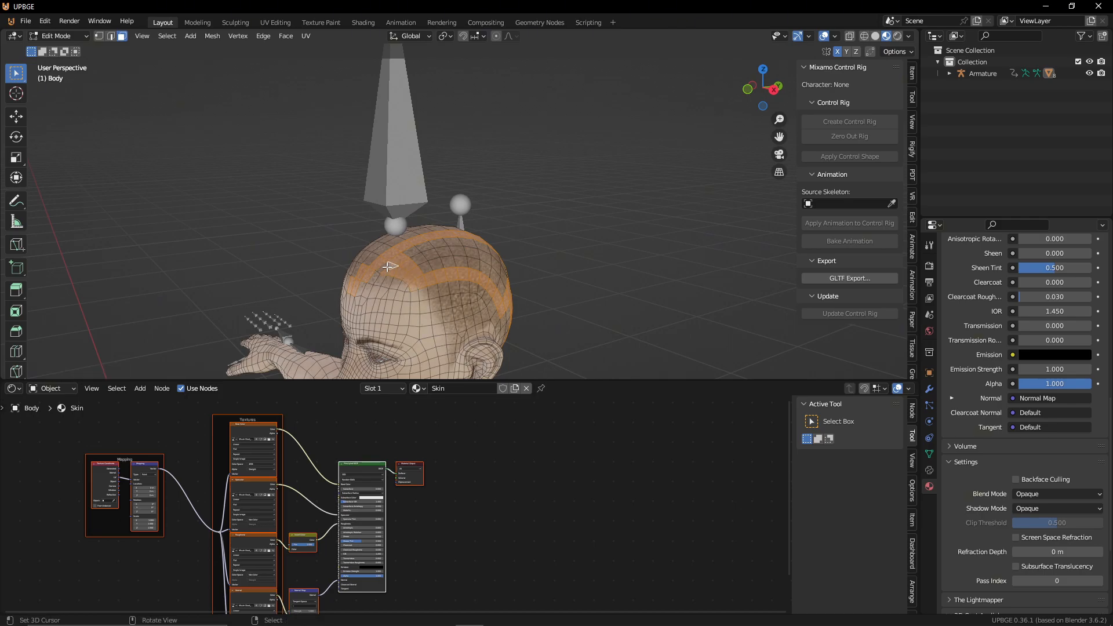
Step: Use Circle Select to add the scalp faces behind the front hairline and on the left side above the ear
key(c)
drag(381, 273, 401, 275)
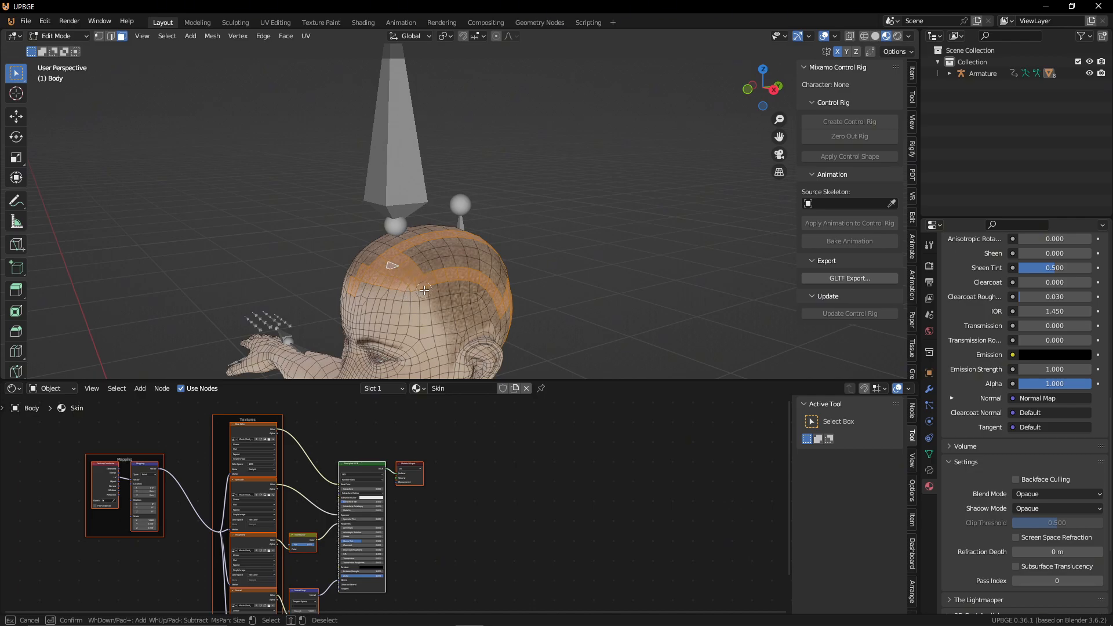
mouse_move(467, 258)
mouse_down()
mouse_move(429, 255)
mouse_move(451, 309)
mouse_move(481, 306)
mouse_move(469, 286)
mouse_move(498, 313)
mouse_up()
right_click(556, 315)
Step: Add the individual sideburn faces in front of the character's left ear to the selection
middle_drag(556, 316, 423, 272)
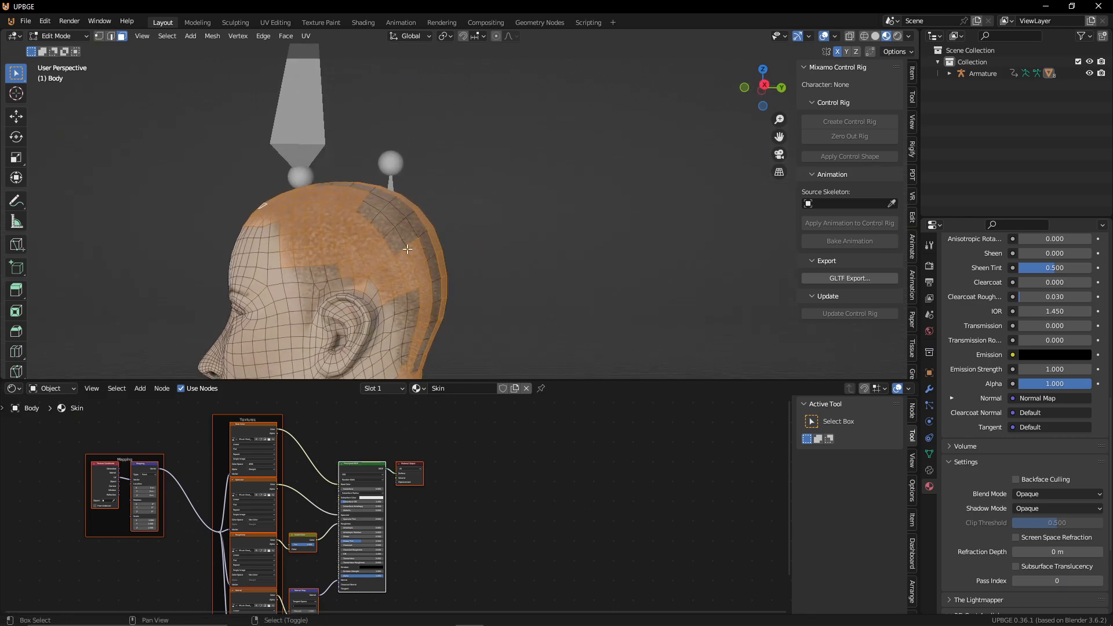
shift+click(306, 282)
shift+click(307, 291)
shift+click(307, 315)
shift+click(315, 305)
Step: Fill the remaining gaps above and behind the left ear, down to the nape and up to the crown, with Circle Select
key(c)
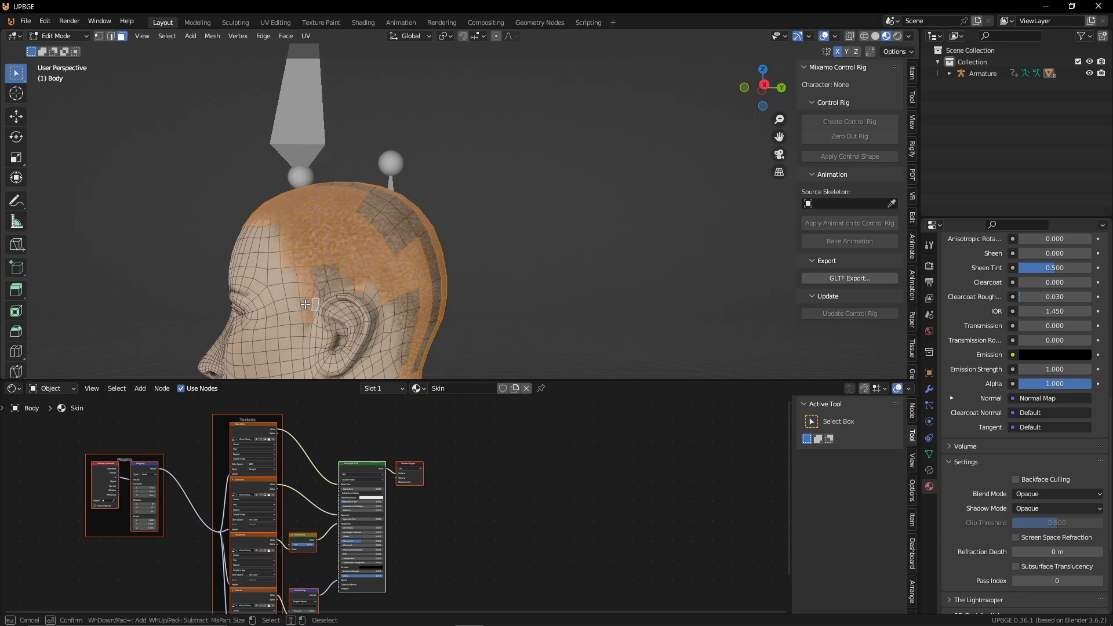
mouse_move(307, 303)
mouse_down()
mouse_move(336, 288)
mouse_move(335, 273)
mouse_up()
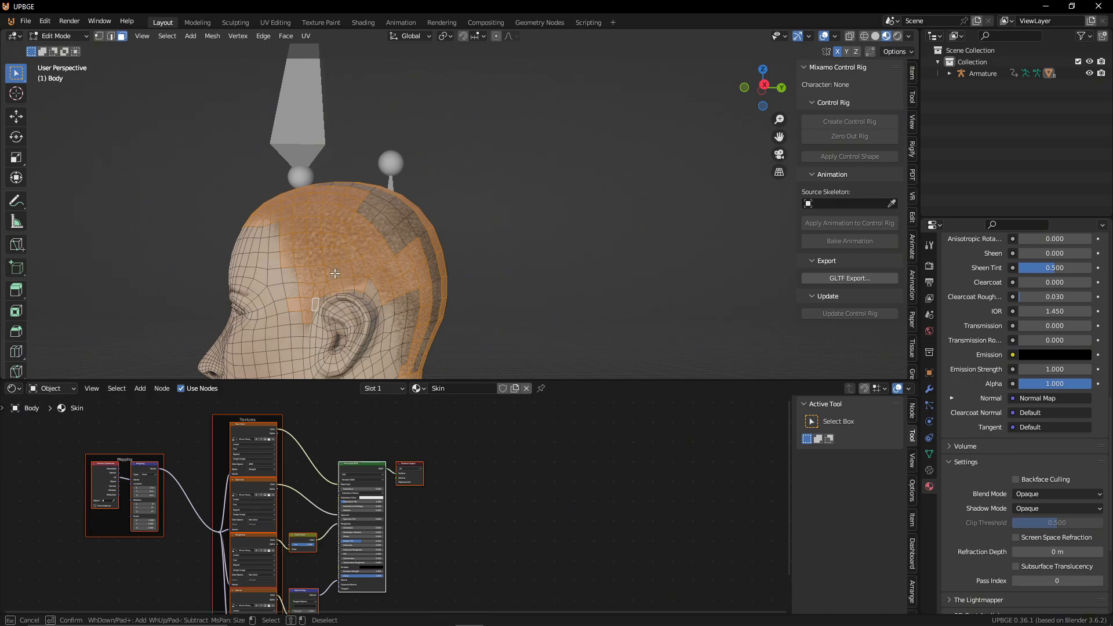
drag(403, 298, 406, 354)
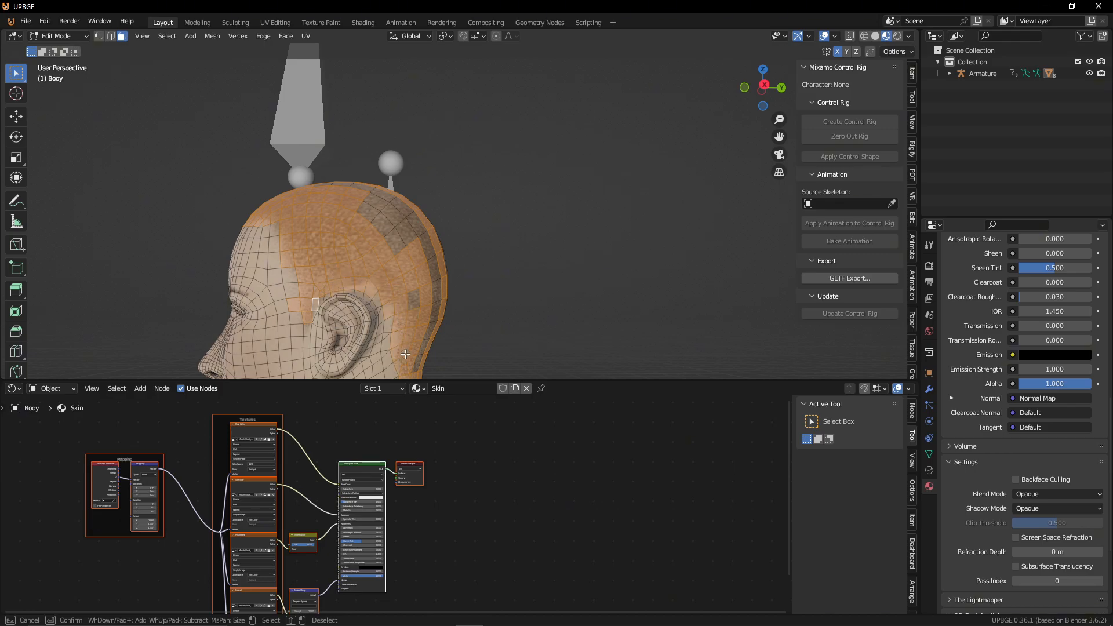
mouse_move(416, 306)
mouse_down()
mouse_move(412, 264)
mouse_move(374, 206)
mouse_move(391, 227)
mouse_up()
drag(426, 282, 416, 361)
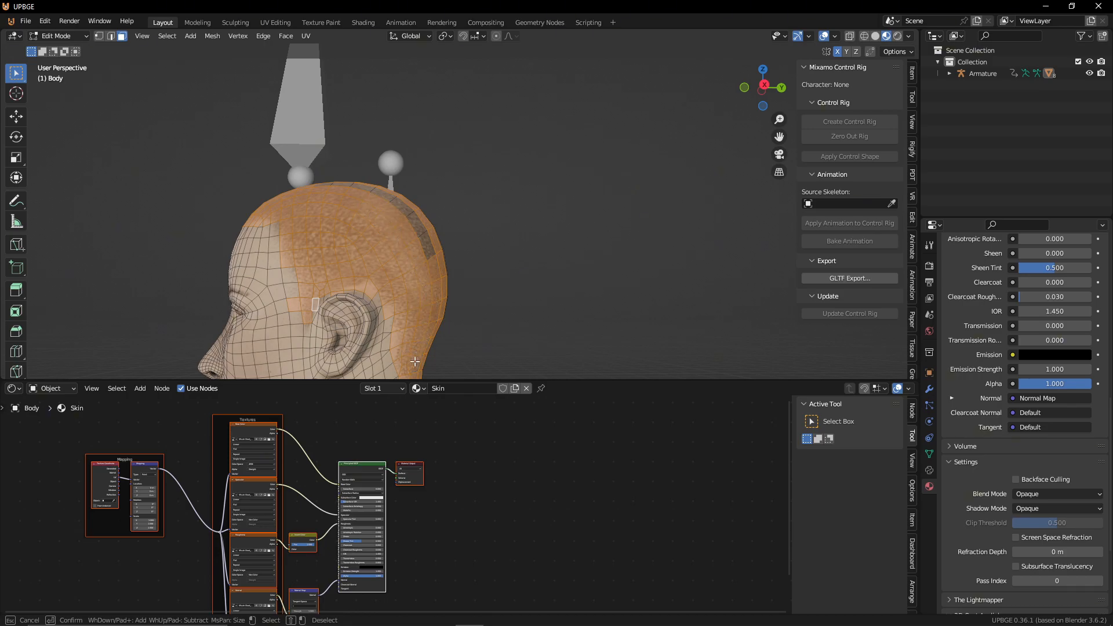
mouse_move(420, 291)
mouse_down()
mouse_move(400, 210)
mouse_move(321, 190)
mouse_up()
key(Escape)
middle_drag(520, 224, 384, 291)
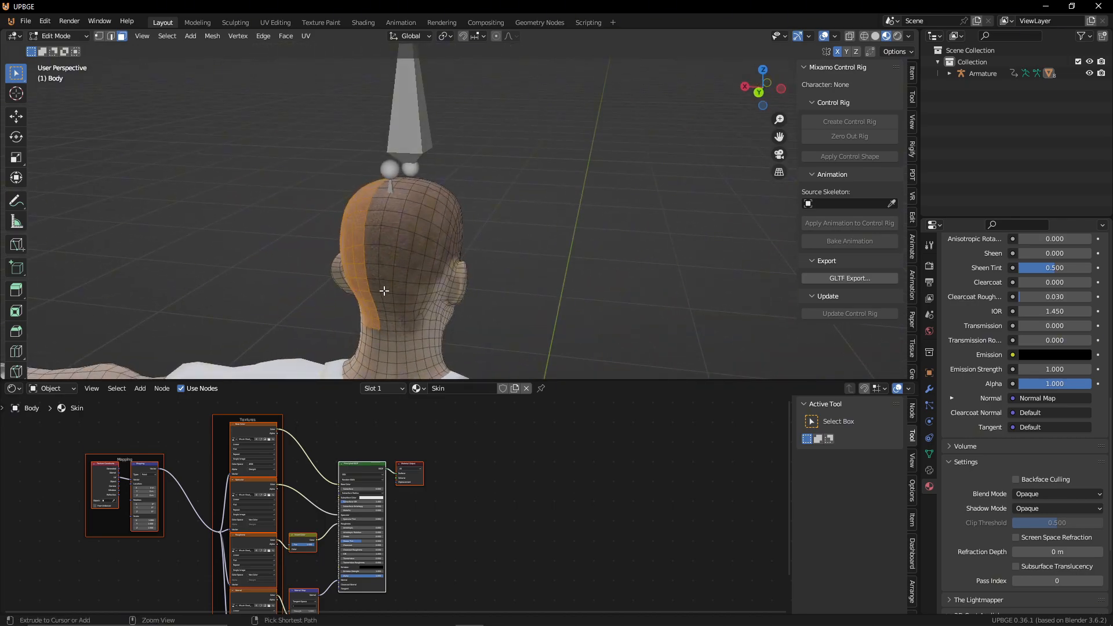
Step: Extend the face selection with Pick Shortest Path along the head's midline, from the nape over the crown to the front hairline
ctrl+click(382, 329)
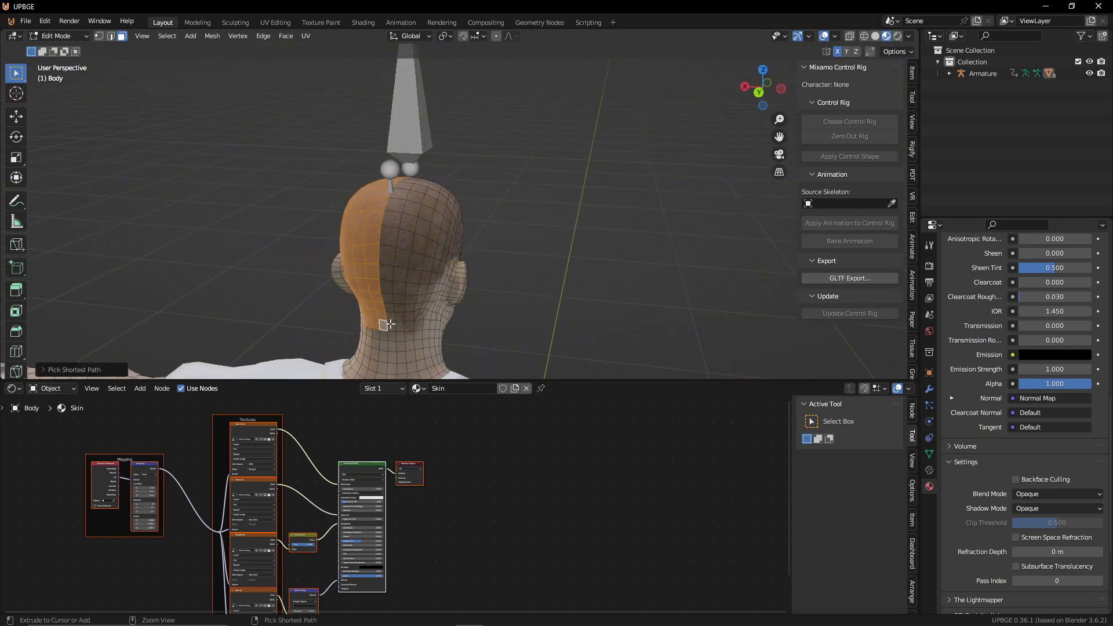
ctrl+click(400, 202)
middle_drag(400, 201, 239, 204)
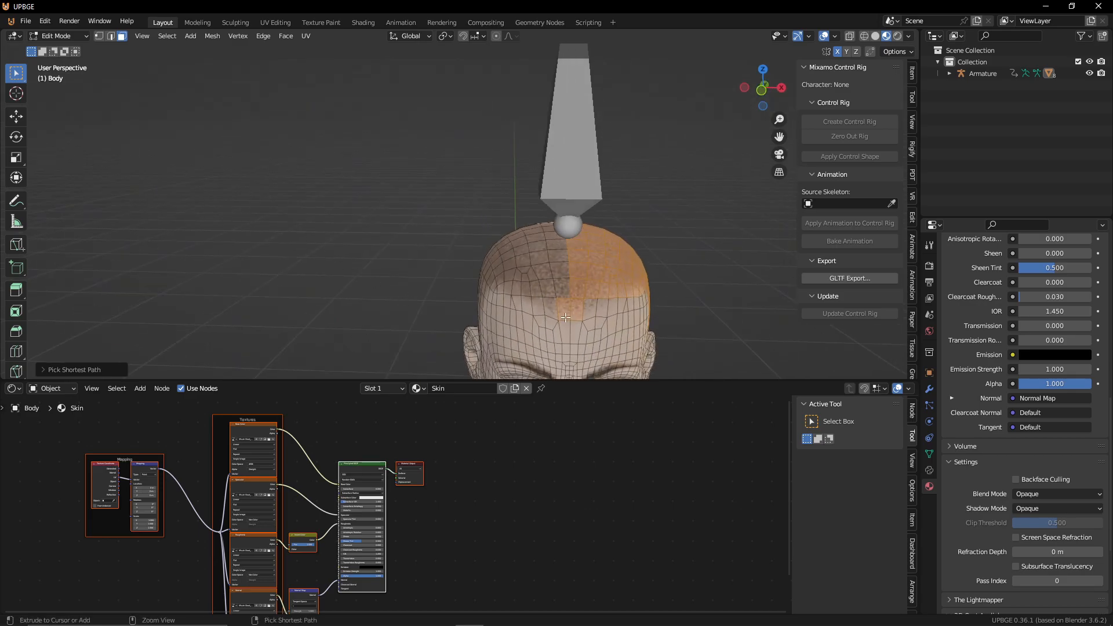
ctrl+right_click(564, 285)
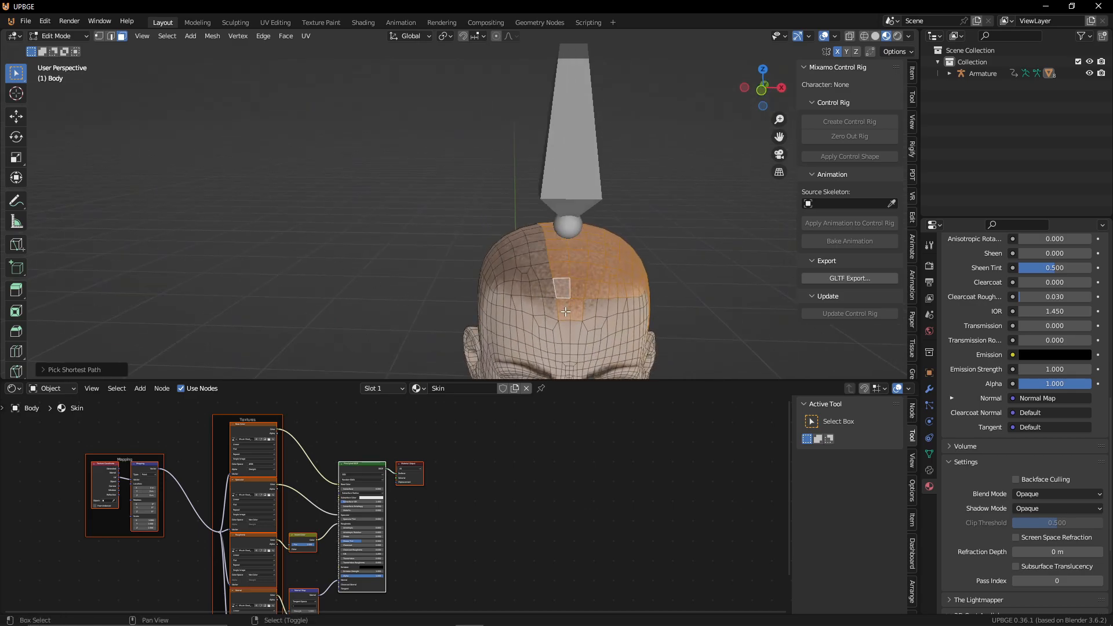
shift+right_click(564, 308)
middle_drag(574, 301, 601, 312)
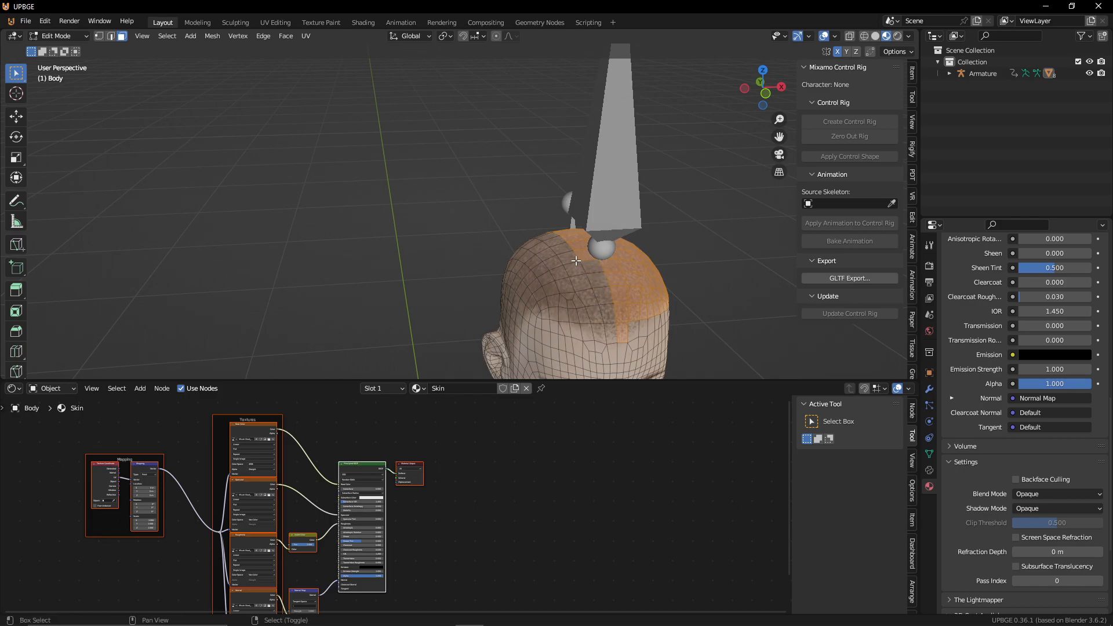
Step: Deselect the extra column of faces past the head's midline, from the nape up the back of the head and over the crown
middle_drag(571, 262, 367, 297)
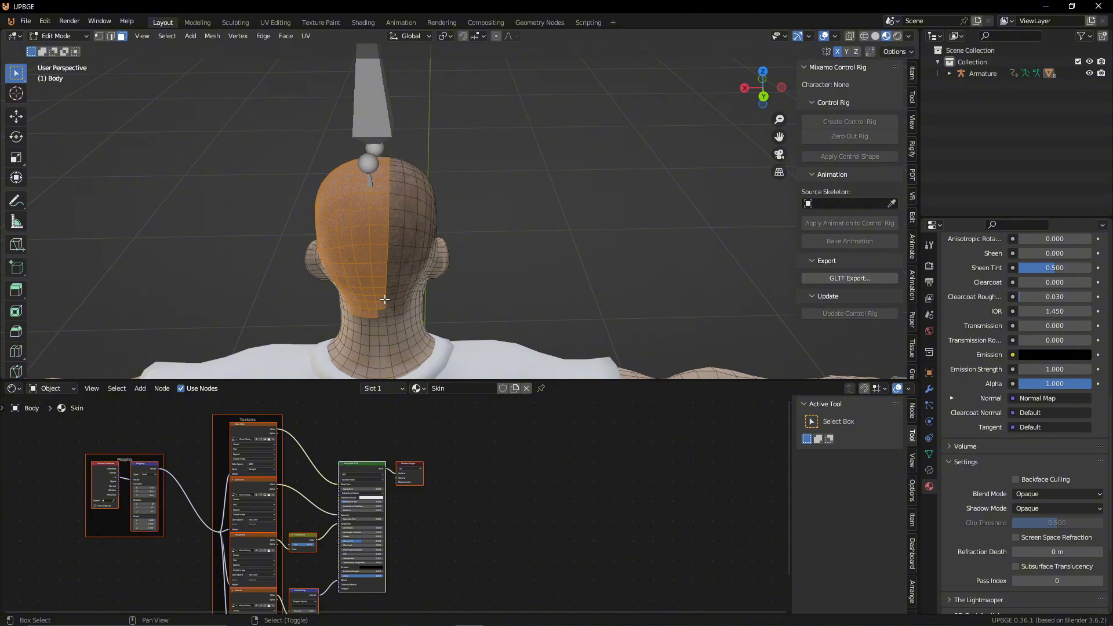
shift+right_click(383, 306)
shift+right_click(382, 294)
shift+right_click(381, 284)
shift+right_click(380, 271)
shift+right_click(381, 259)
shift+right_click(381, 248)
shift+right_click(383, 237)
shift+right_click(382, 221)
shift+right_click(383, 210)
shift+right_click(383, 199)
shift+right_click(384, 186)
shift+right_click(384, 177)
middle_drag(385, 168, 215, 233)
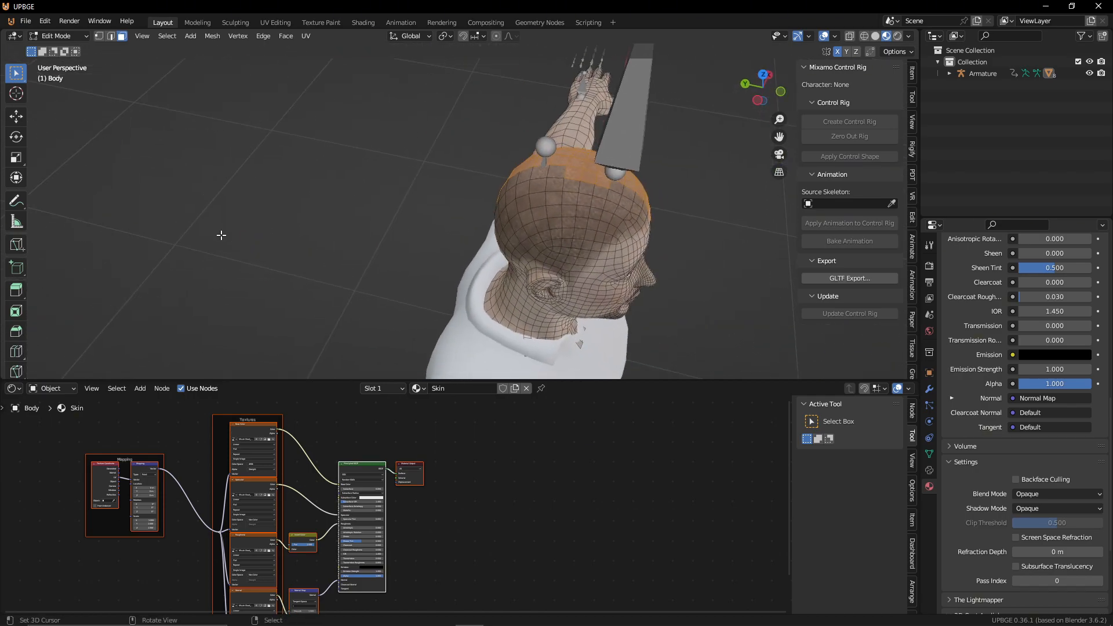
shift+right_click(567, 172)
shift+right_click(592, 181)
Step: Add the leftover gap faces between the sideburn and the character's left ear to the selection
middle_drag(695, 246, 439, 252)
middle_drag(408, 326, 393, 292)
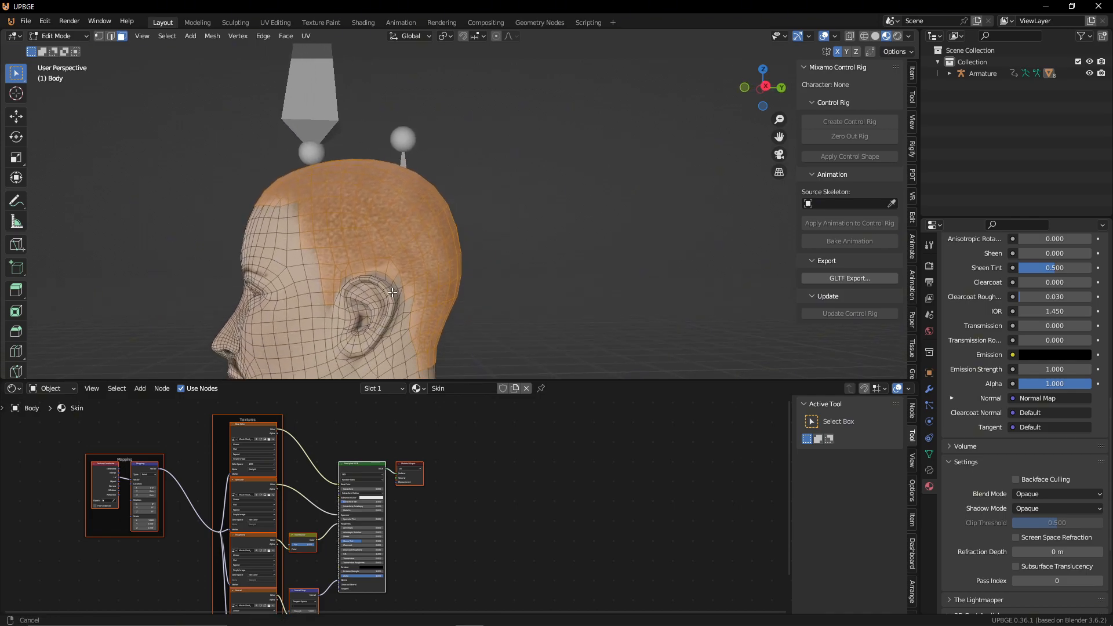
scroll(393, 293, up, 2)
scroll(385, 292, up, 3)
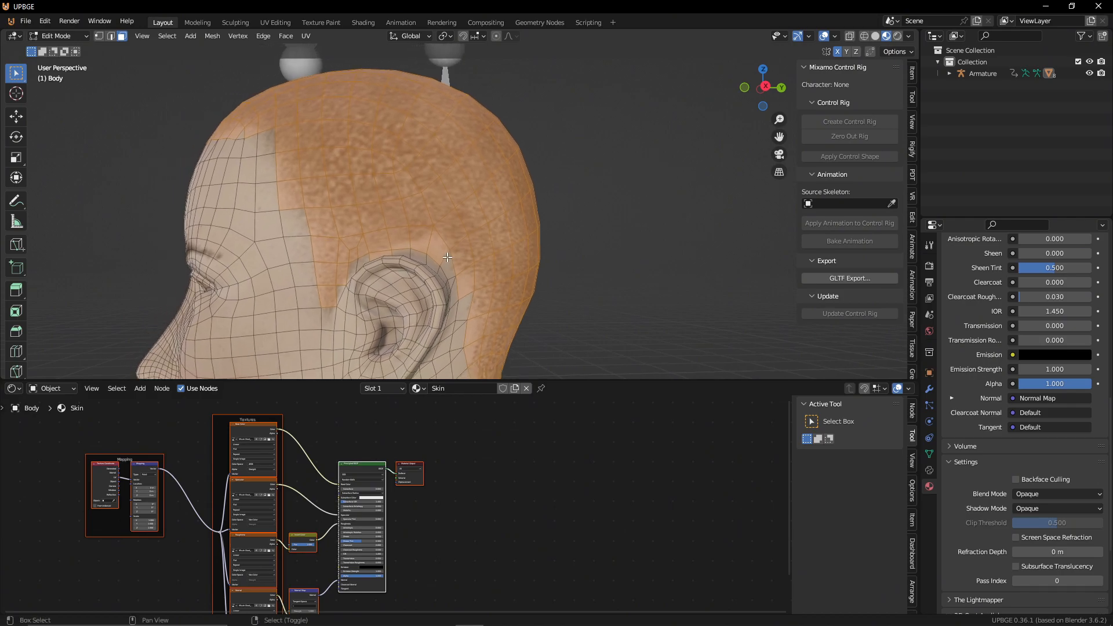
click(351, 273)
middle_drag(340, 289, 445, 270)
key(alt+a)
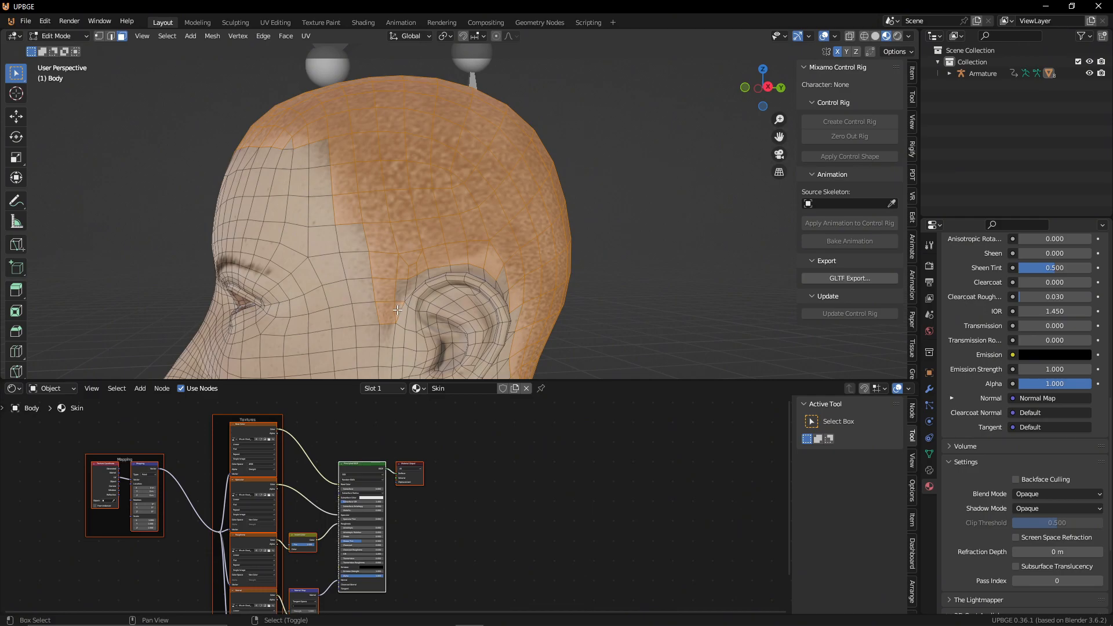
click(403, 292)
click(399, 307)
Step: Add the missing individual faces along the front hairline on the character's left side to the selection
middle_drag(384, 302, 591, 215)
shift+click(612, 211)
middle_drag(649, 242, 623, 250)
shift+click(508, 221)
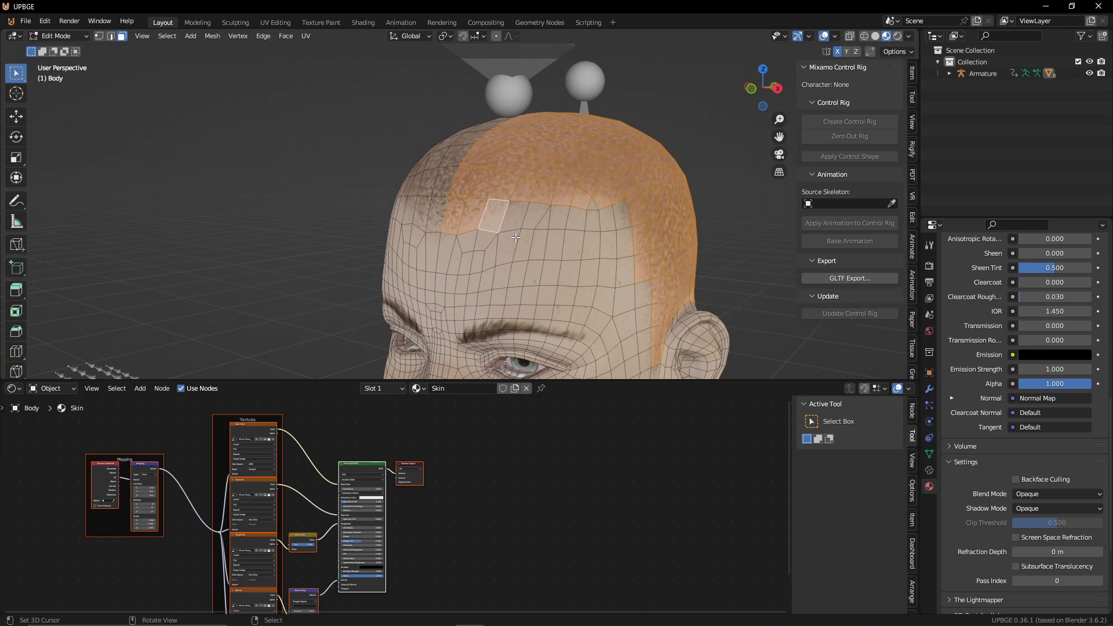
Step: Duplicate the selected scalp faces in place, separate them into their own object and select that object in Object Mode
key(shift+d)
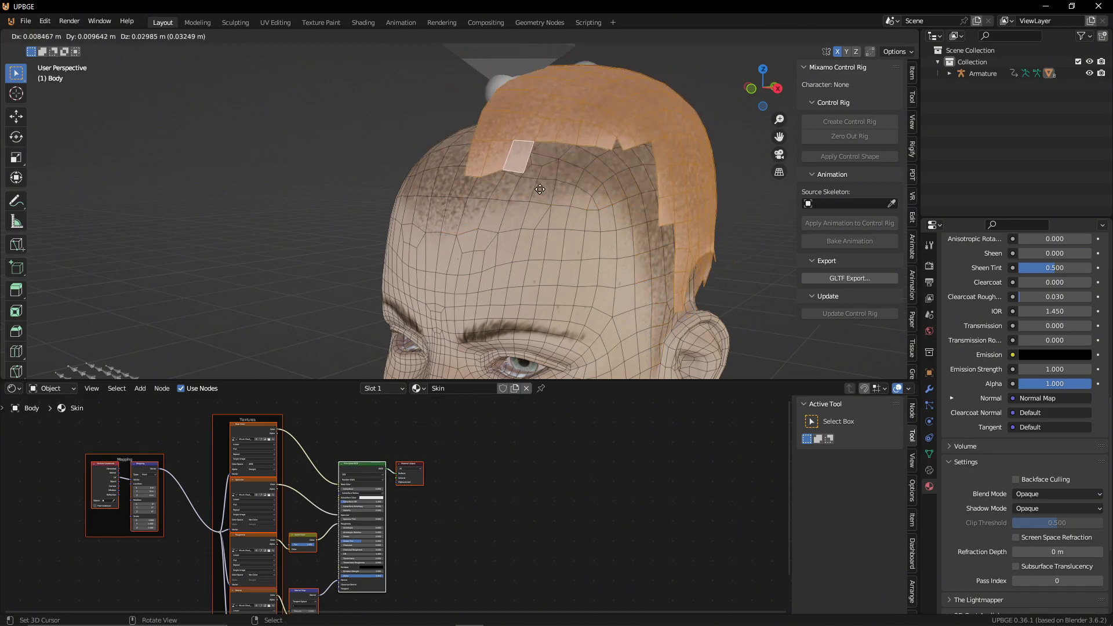
right_click(546, 189)
key(p)
click(546, 189)
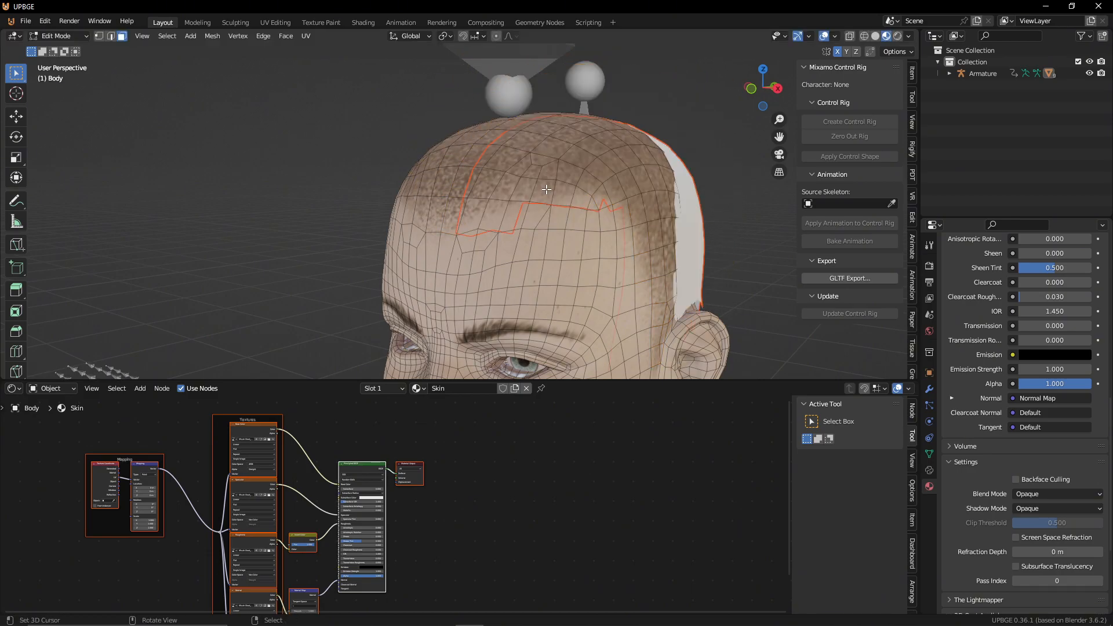
key(Tab)
click(574, 185)
key(g)
right_click(622, 155)
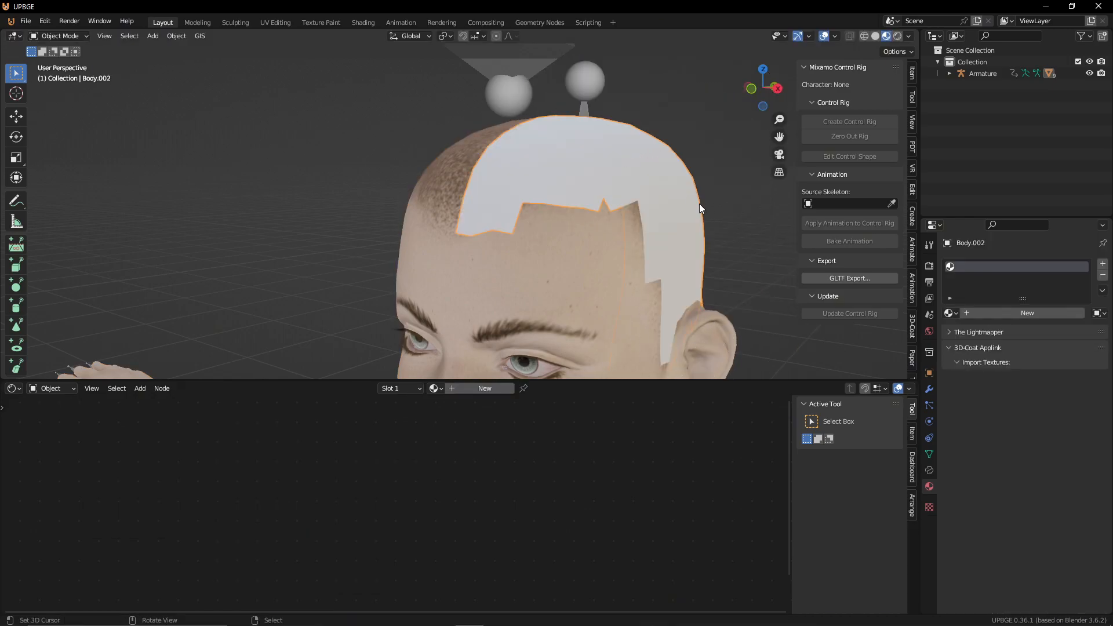
key(Tab)
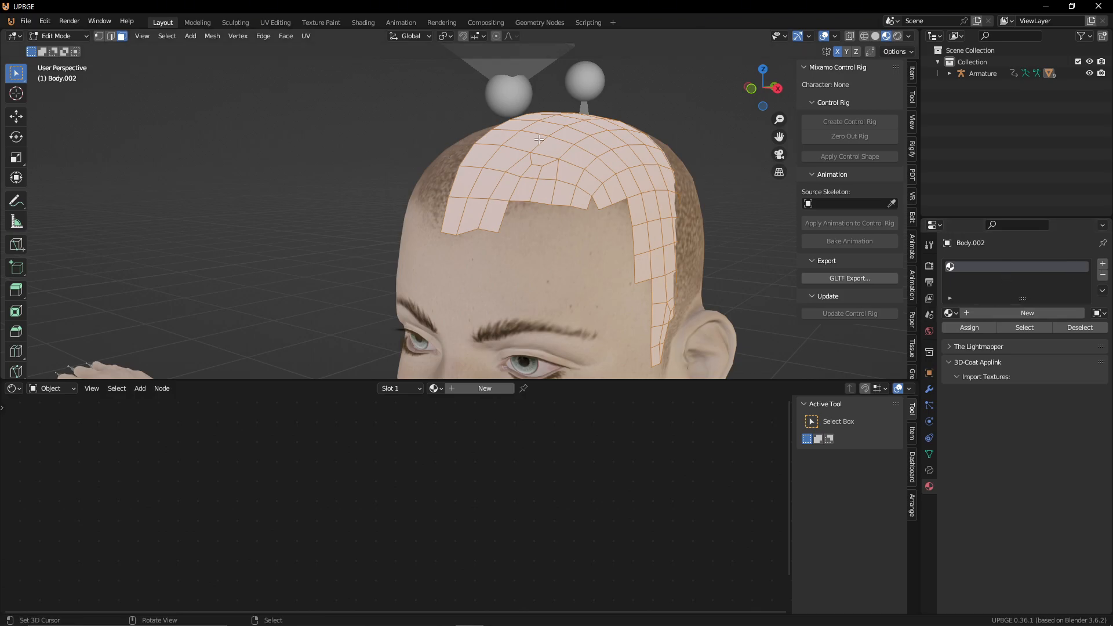
key(Tab)
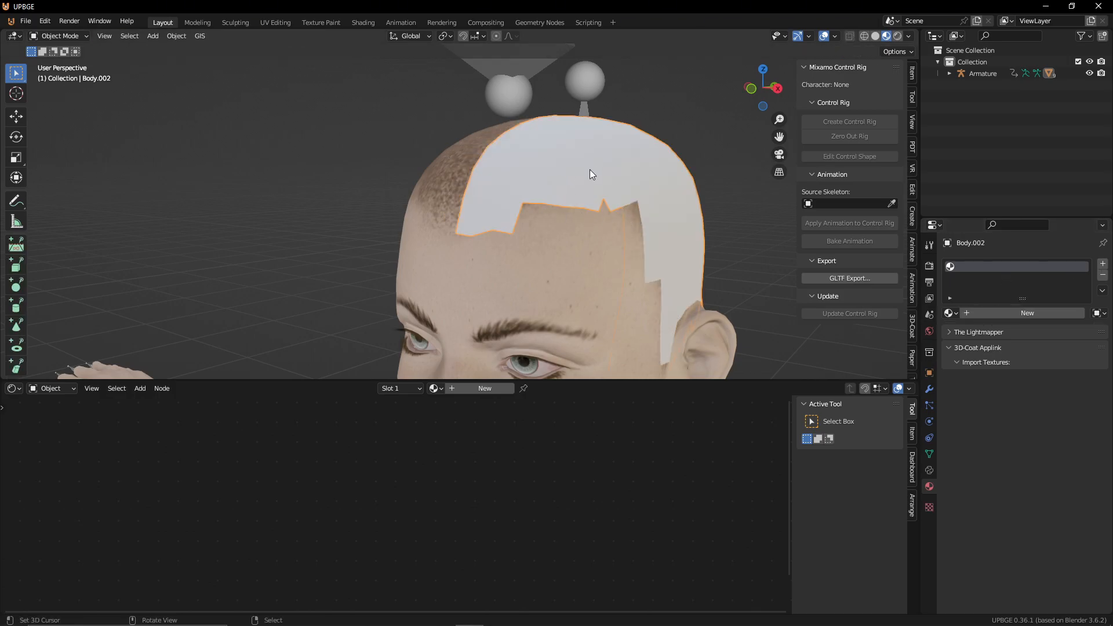
key(g)
right_click(708, 146)
Step: Create a new material for the scalp piece with a black base color and a roughness of 1.000
click(1039, 316)
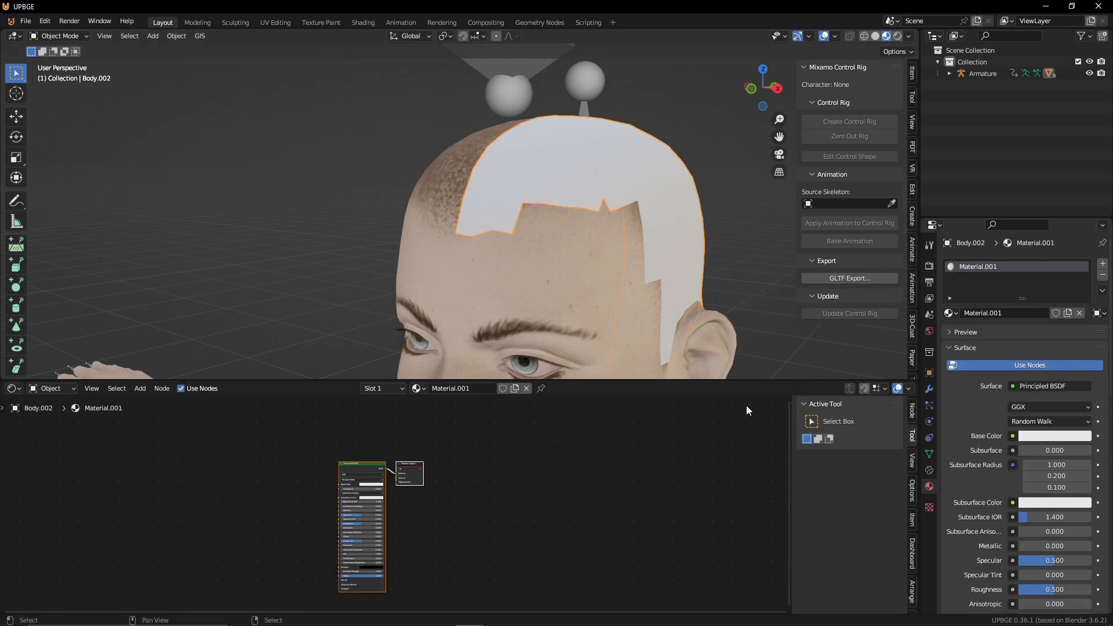
click(1072, 436)
click(1080, 346)
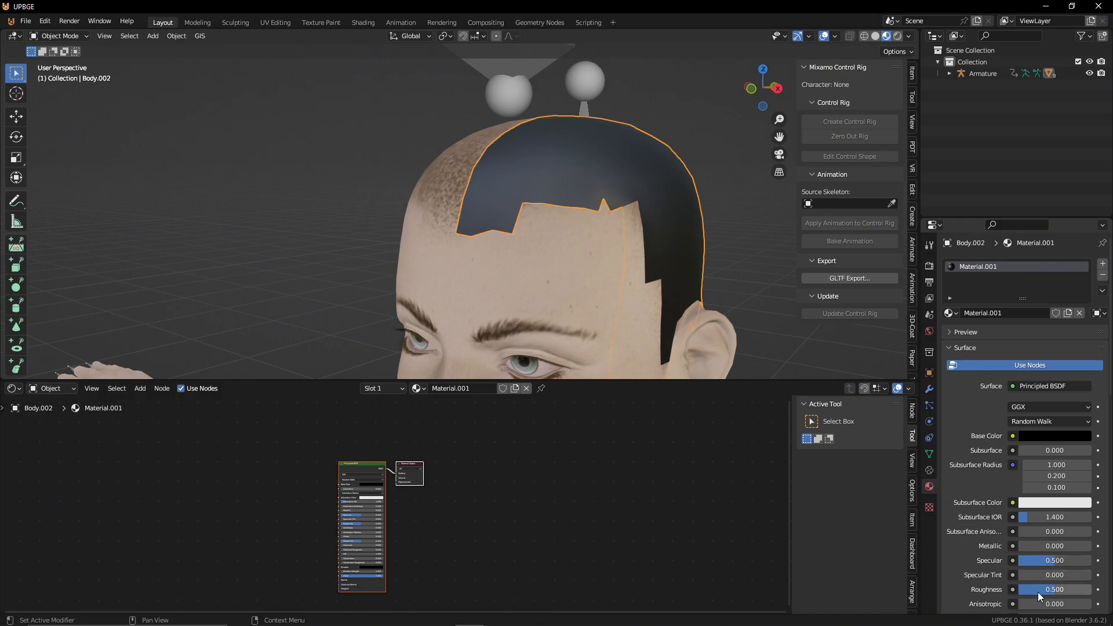
drag(1042, 590, 1104, 591)
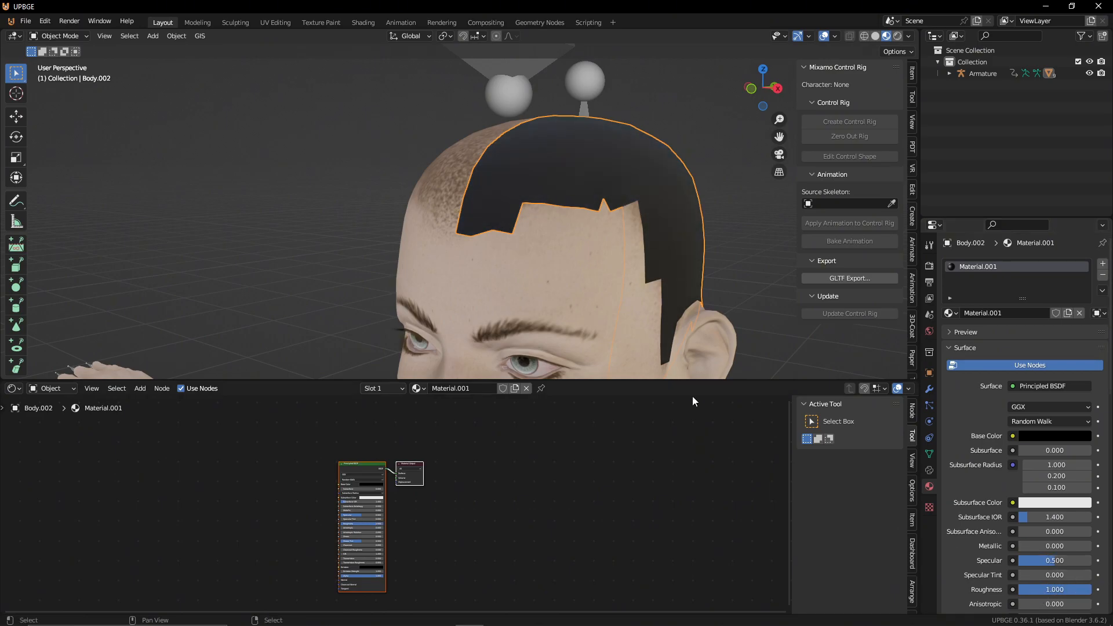
Step: Check the dark scalp piece against the hair, hide the Hair object again and reselect the scalp piece
ctrl+right_drag(689, 125, 722, 125)
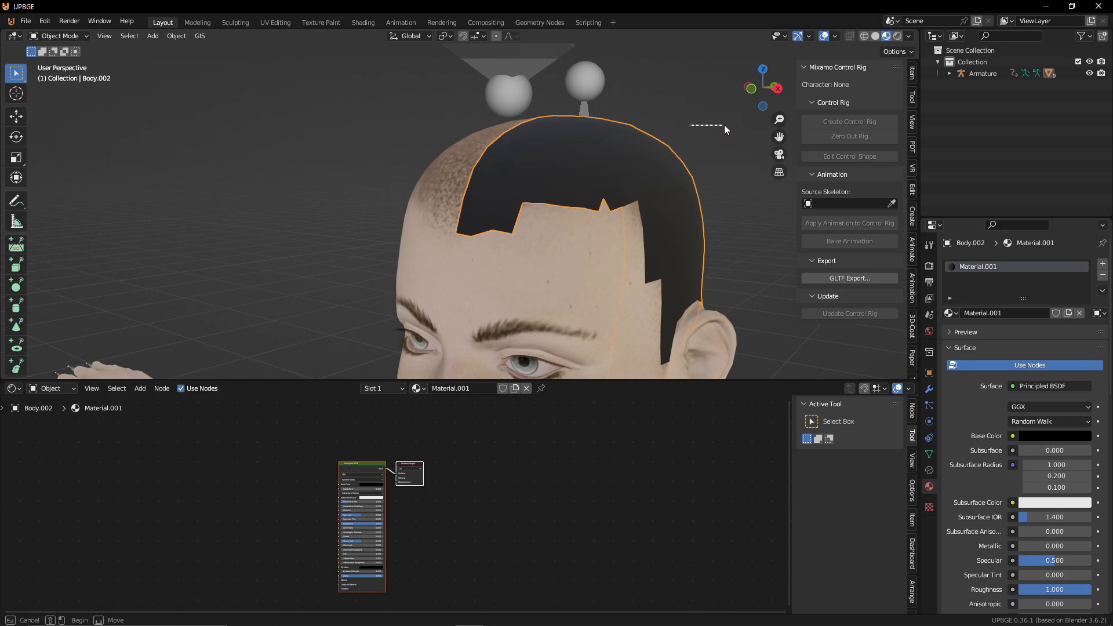
middle_drag(687, 127, 721, 127)
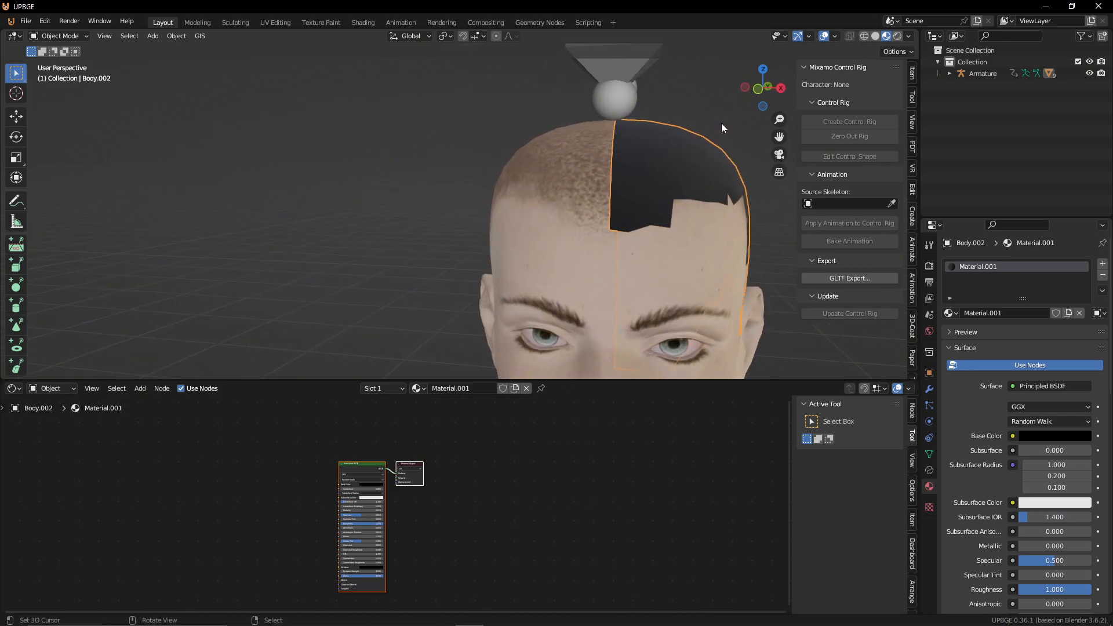
middle_drag(731, 237, 749, 284)
click(673, 247)
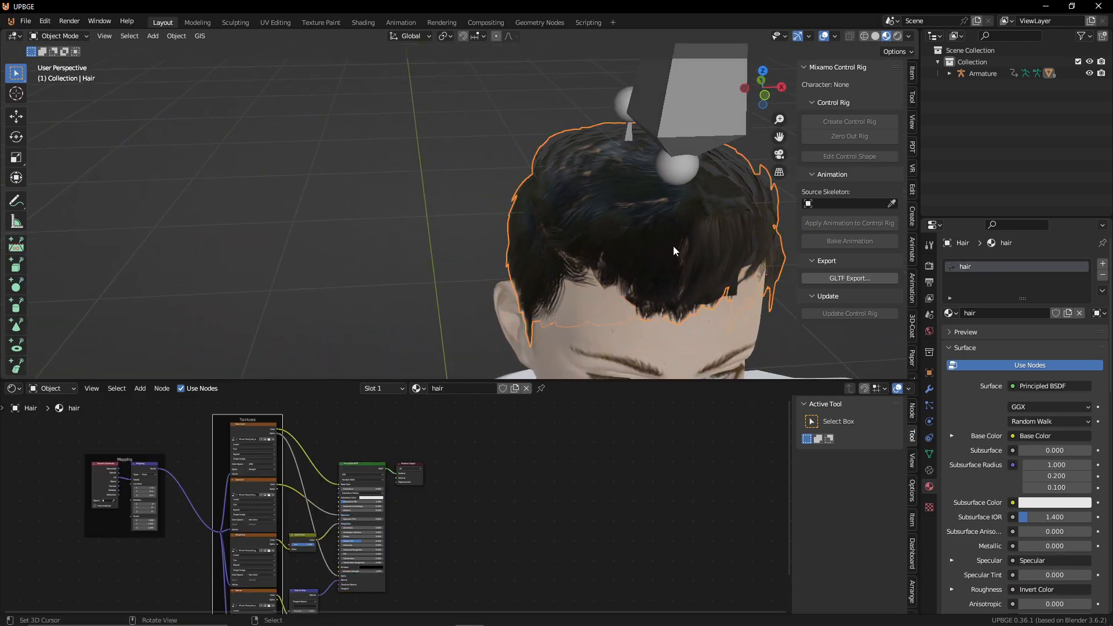
key(h)
click(700, 223)
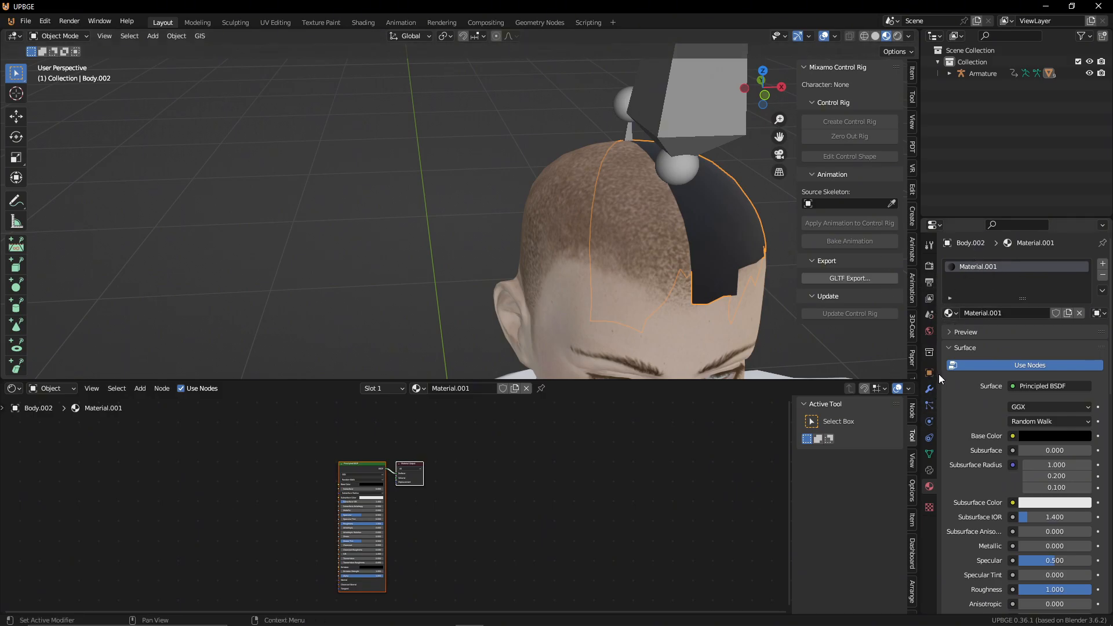
Step: Add a Mirror modifier on the X axis to the scalp piece and enable Clipping
click(930, 389)
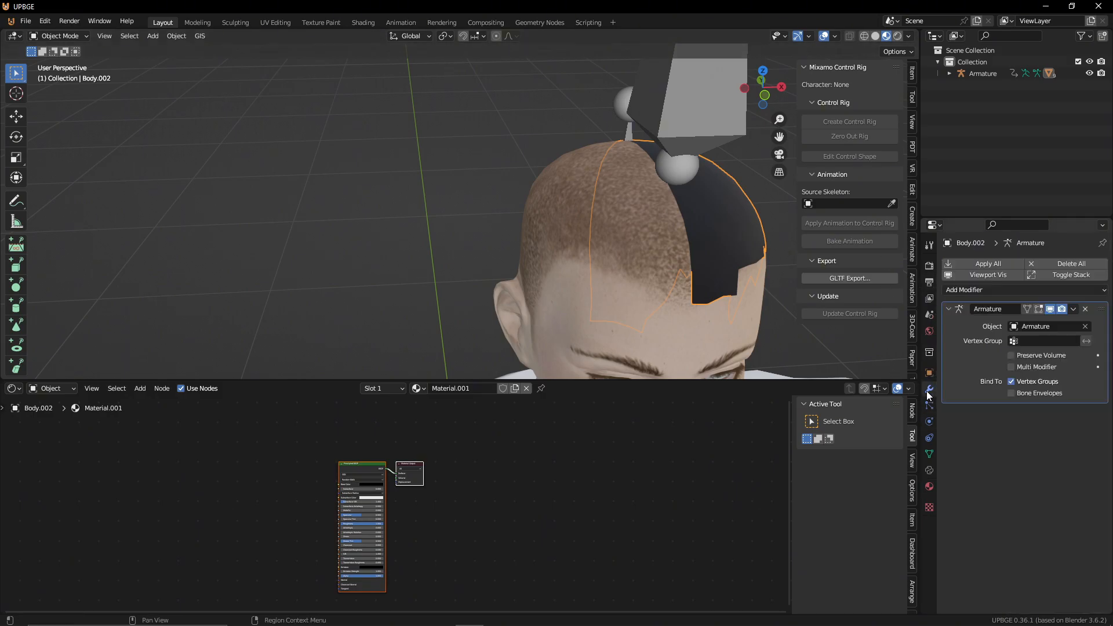
click(975, 290)
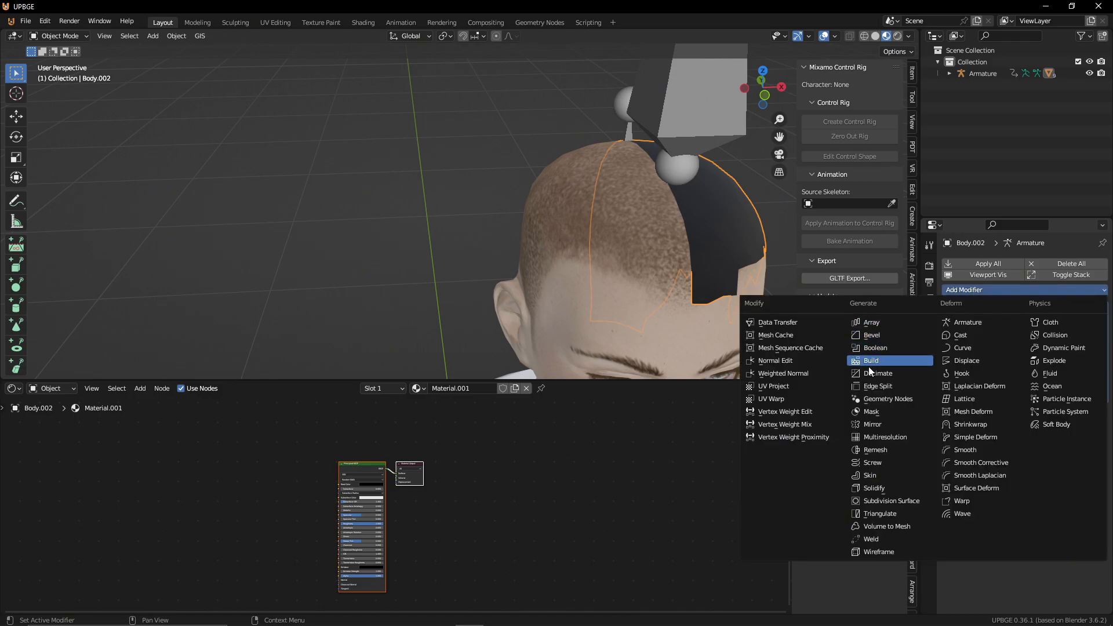
click(878, 424)
middle_drag(638, 267, 580, 223)
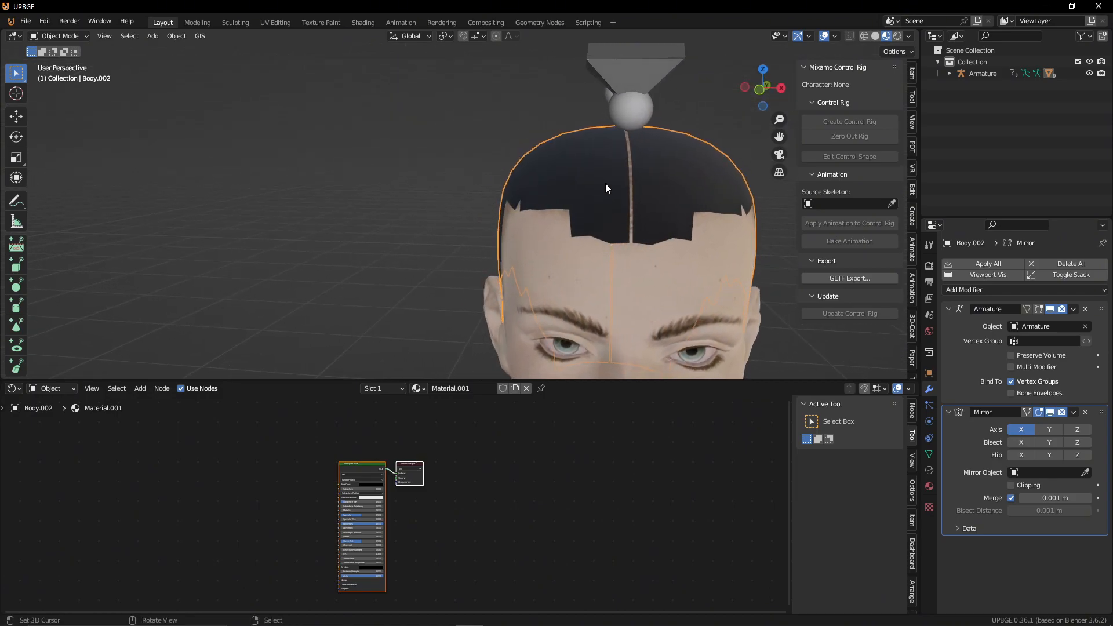
middle_drag(658, 179, 641, 190)
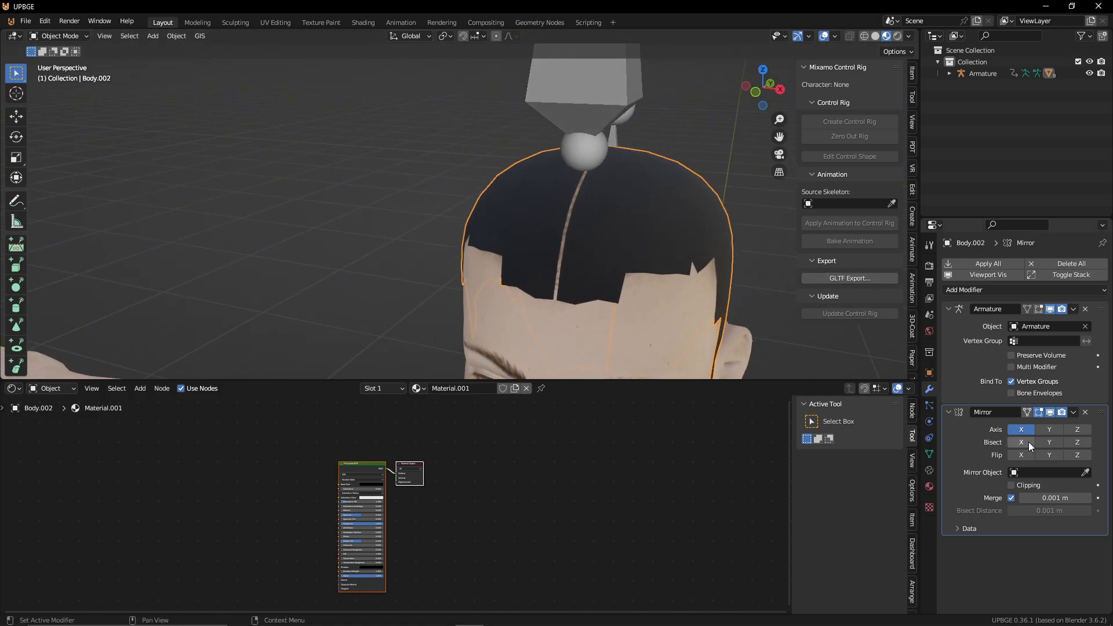
click(1011, 485)
Step: In Edit Mode, shift the scalp faces along X to close the midline gap, about 0.003 m outward and about 0.002 m back
key(Tab)
key(g)
key(x)
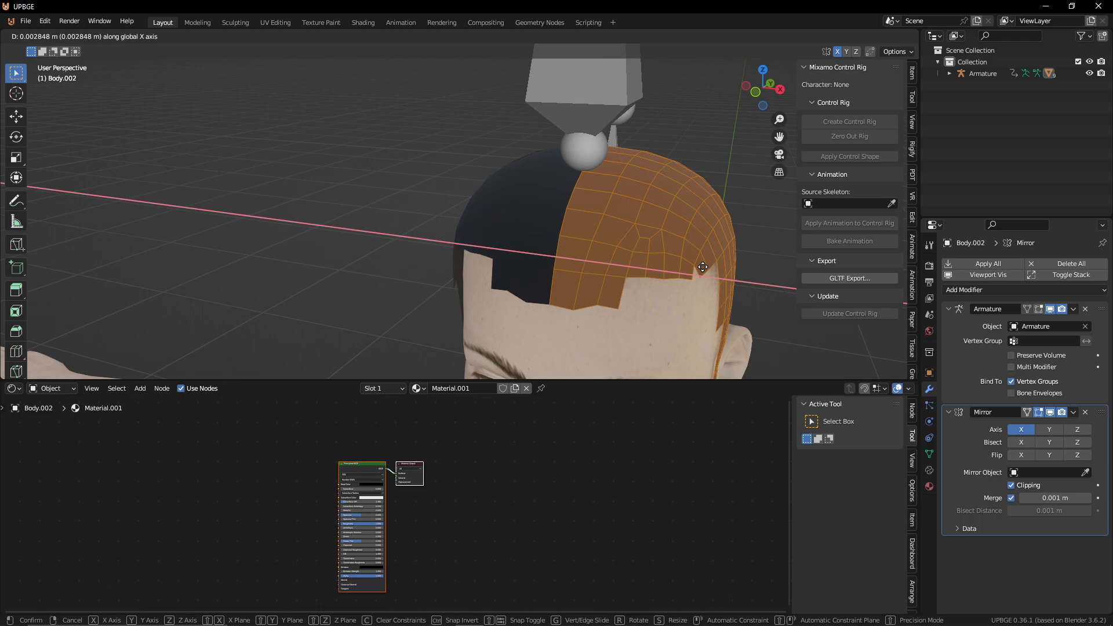
click(709, 270)
key(g)
key(x)
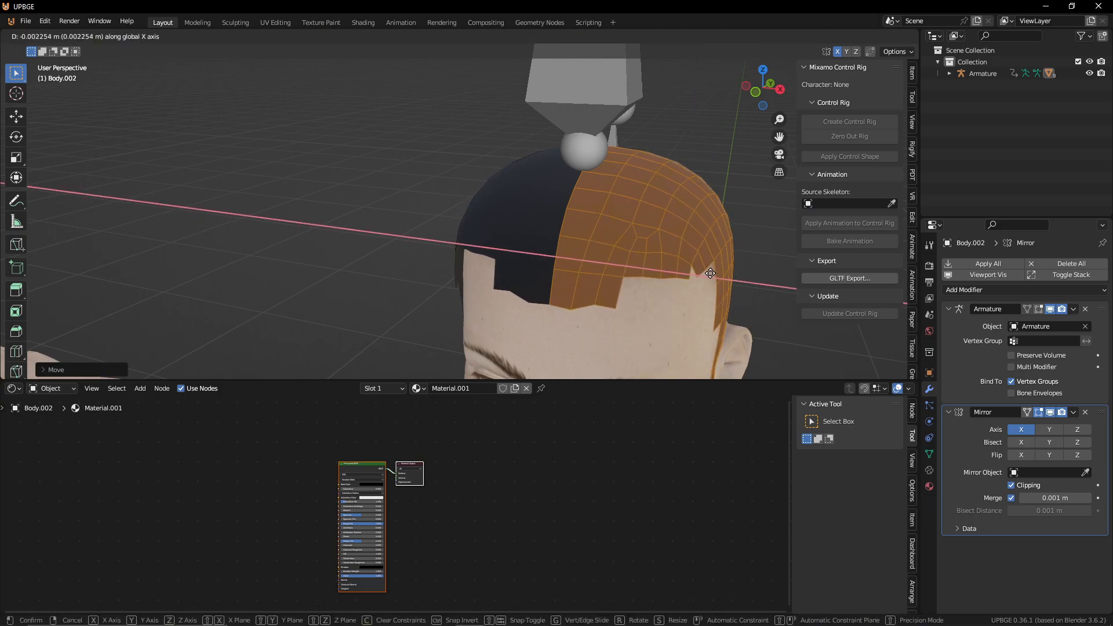
click(710, 273)
middle_drag(710, 273, 725, 262)
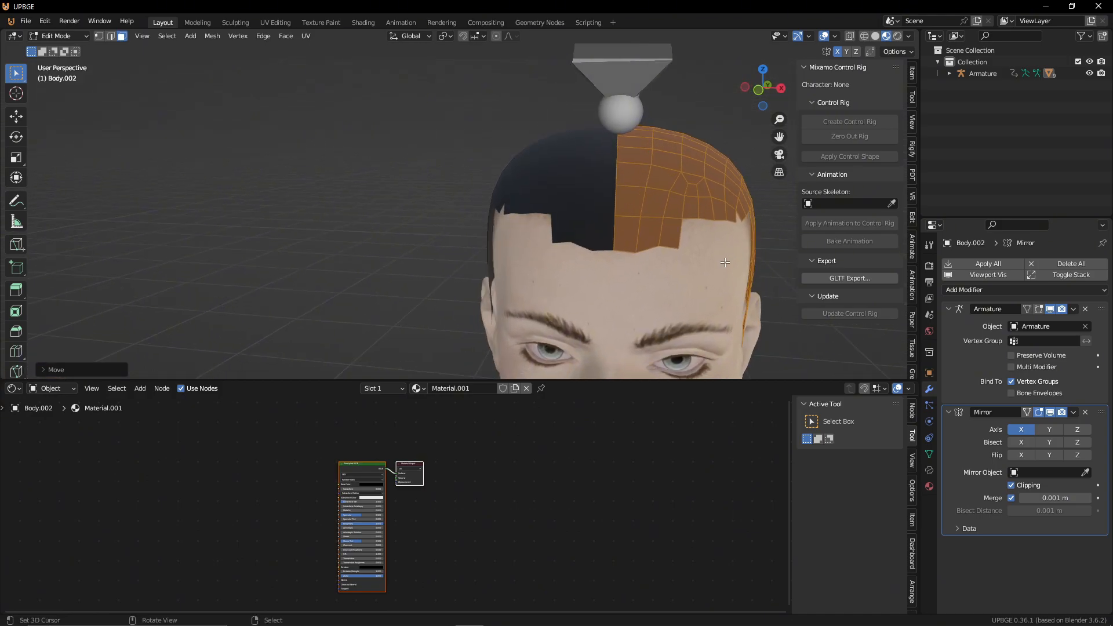
key(s)
key(x)
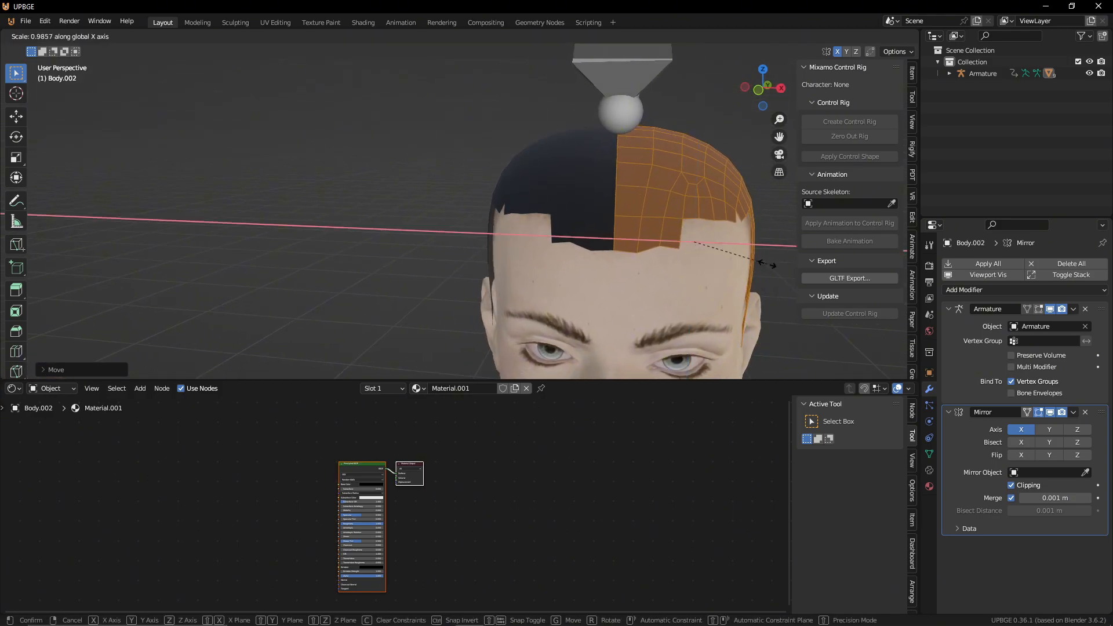
right_click(764, 268)
key(g)
middle_drag(764, 267, 763, 265)
right_click(763, 267)
Step: Move the scalp faces about 0.0017 m in the negative X direction and return to Object Mode
key(g)
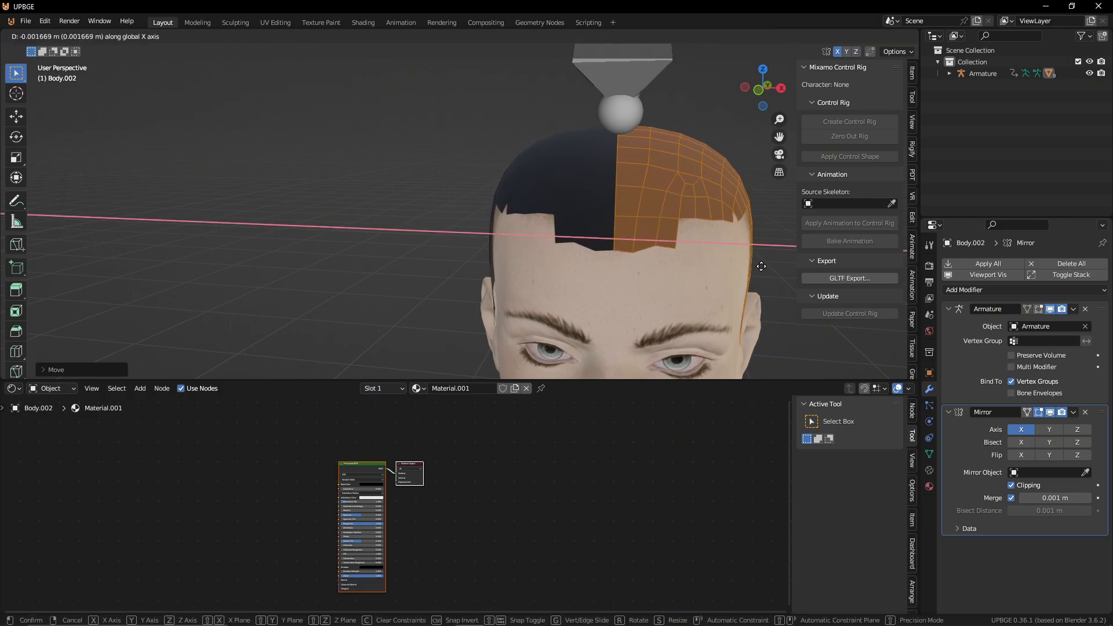
click(761, 266)
key(Tab)
Step: Inspect the mirrored scalp piece from the back and front, and place the Mirror modifier above the Armature modifier
middle_drag(713, 253, 555, 270)
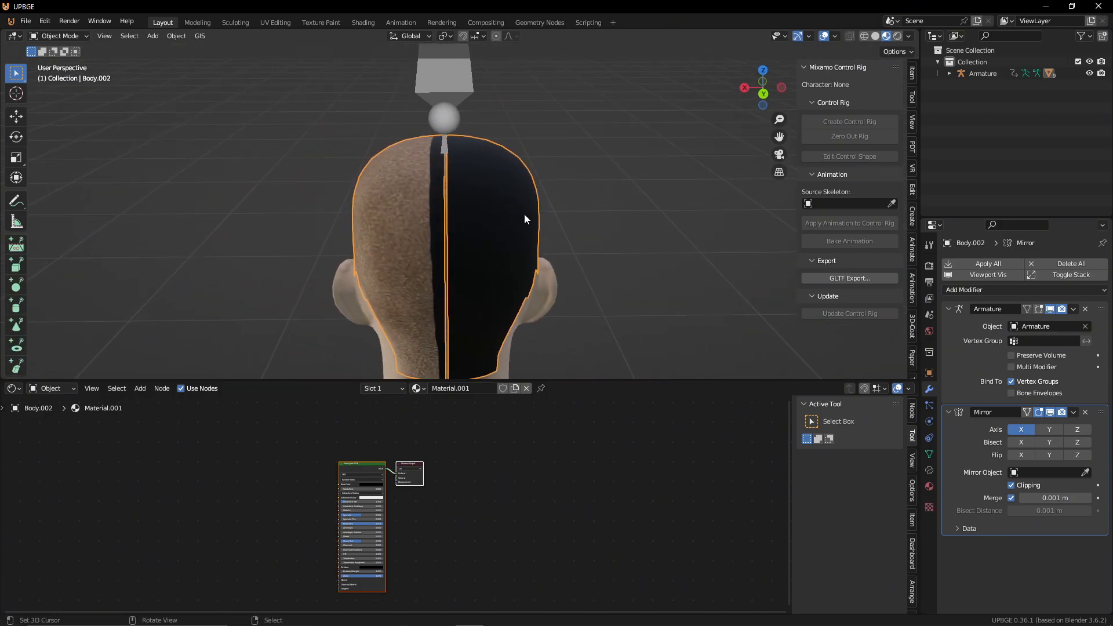
middle_drag(394, 215, 670, 214)
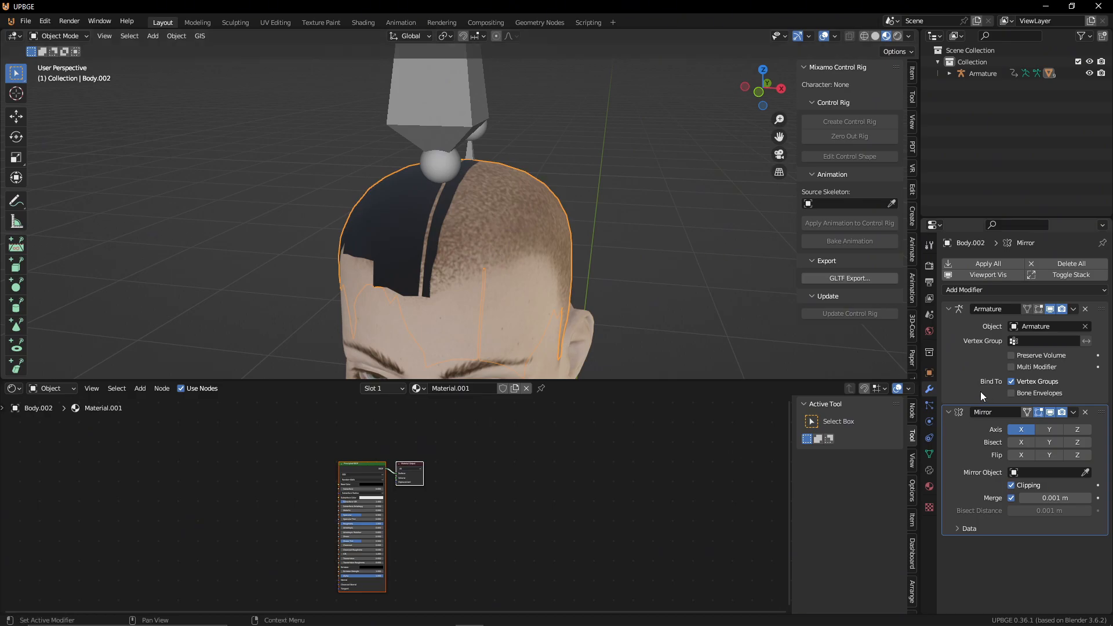
middle_drag(398, 199, 492, 222)
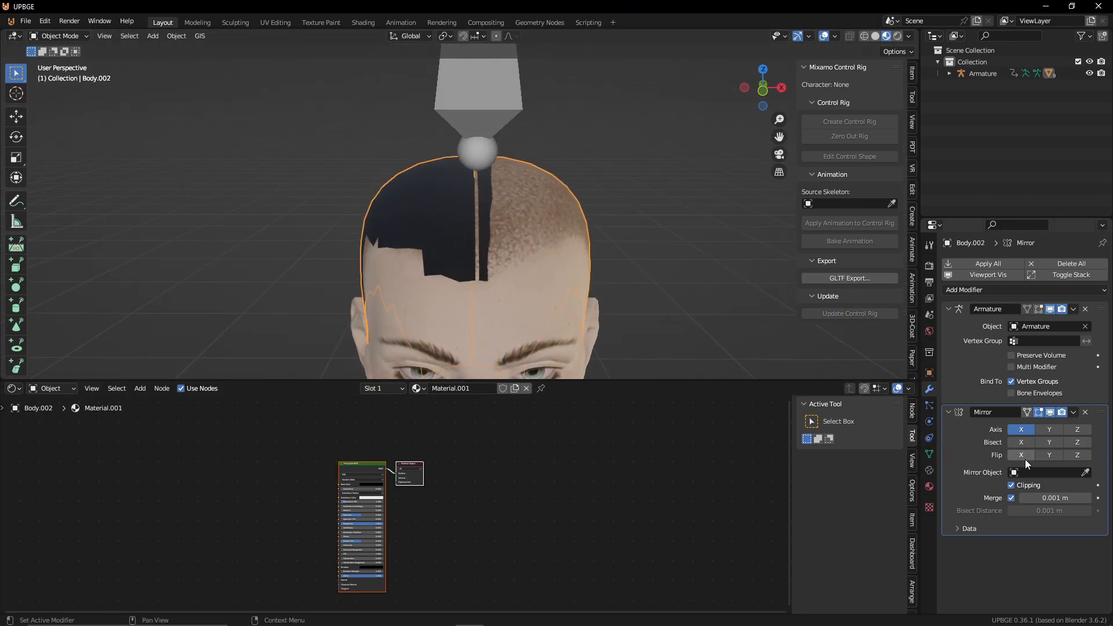
drag(1101, 414, 1097, 301)
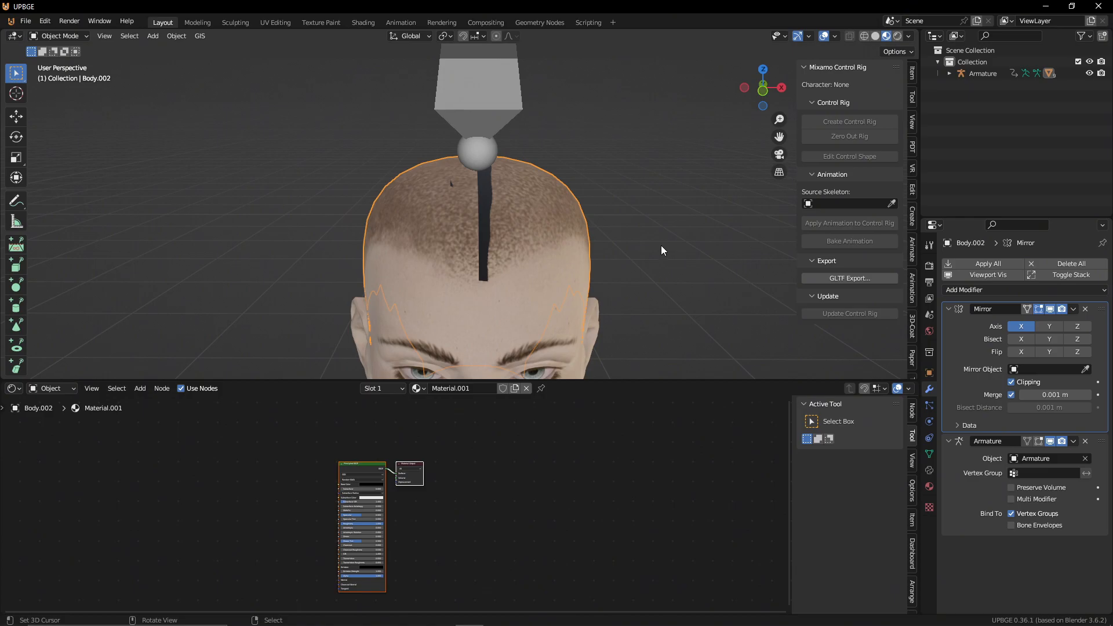
Step: Add a Solidify modifier to the scalp piece and place it first in the stack, above Mirror and Armature
click(958, 290)
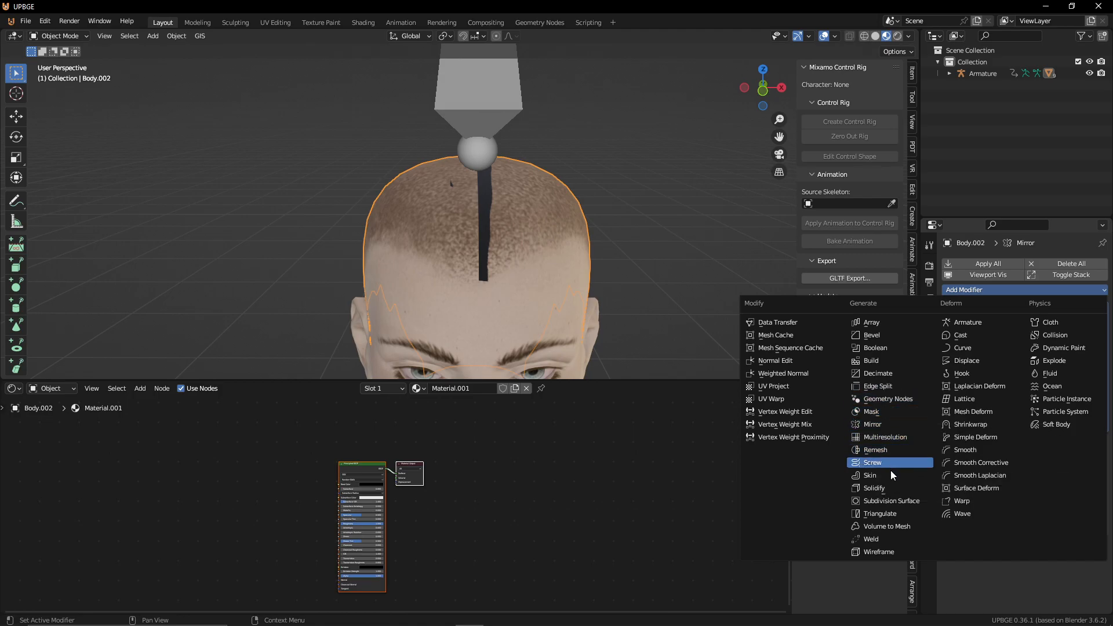
click(890, 488)
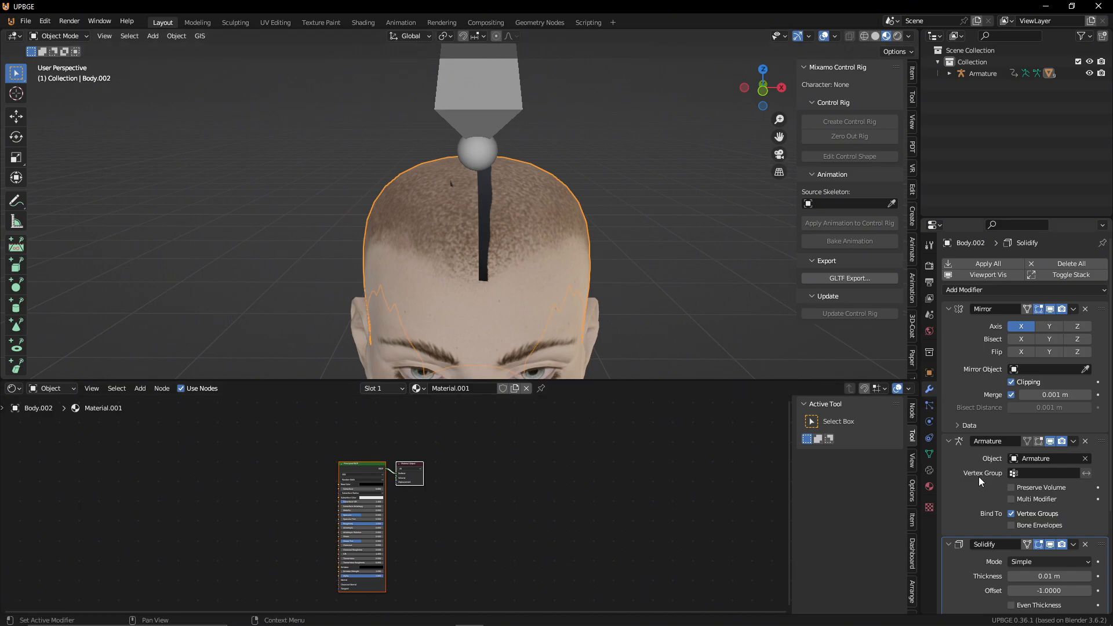
scroll(984, 530, down, 3)
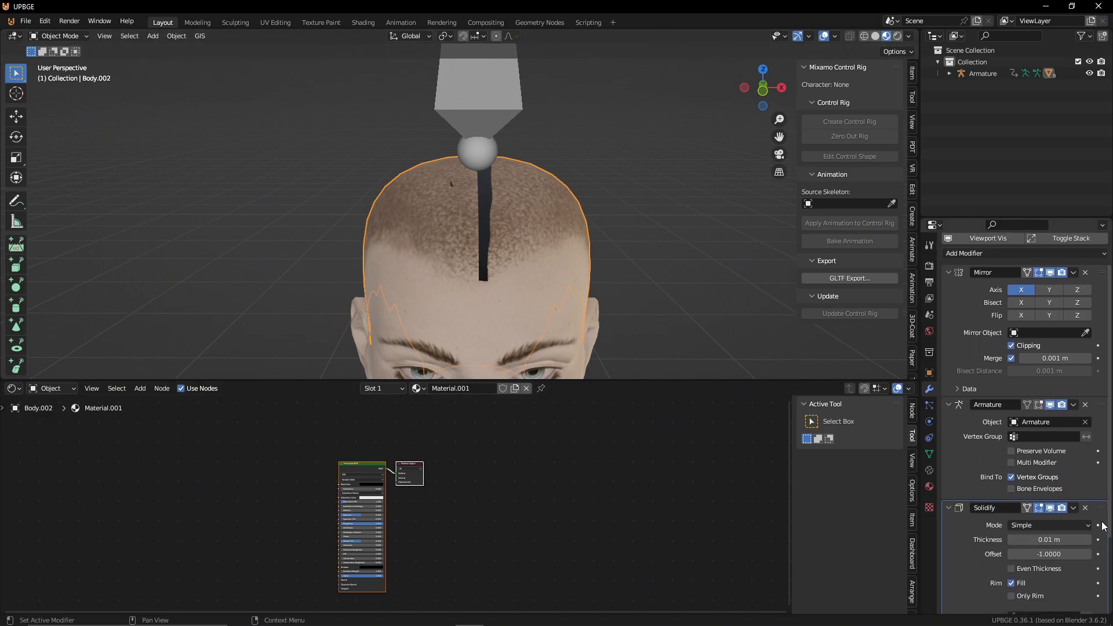
drag(1102, 508, 1087, 265)
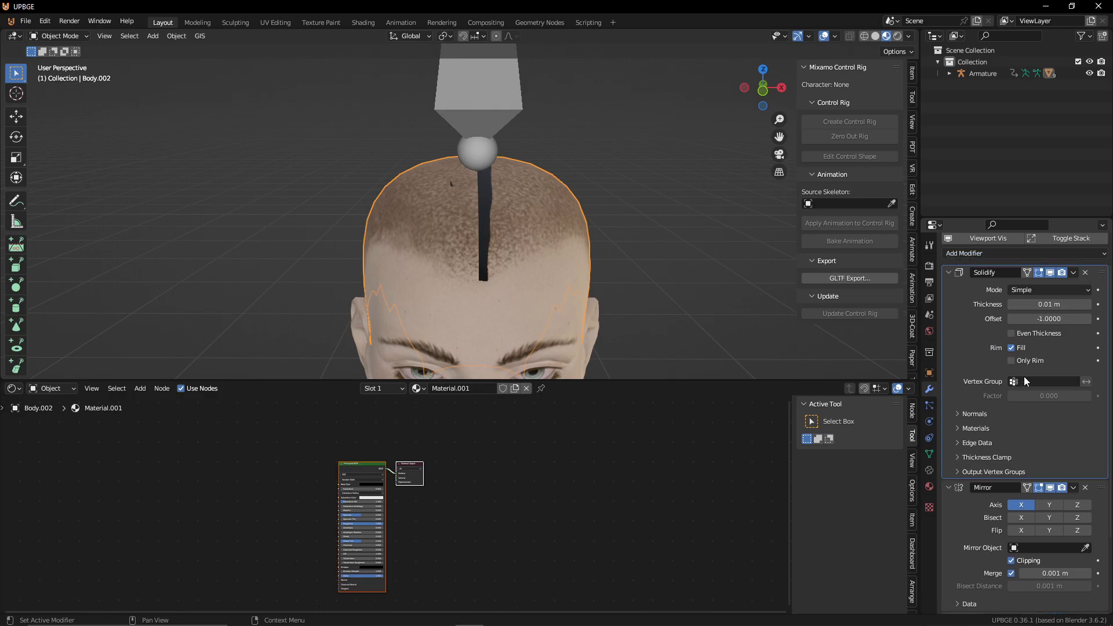
Step: Set the Solidify thickness to -0.286 m and offset to -0.6918, and enable Even Thickness and Only Rim
mouse_move(1032, 304)
mouse_down()
mouse_move(1060, 305)
mouse_move(1019, 304)
mouse_move(1033, 318)
mouse_up()
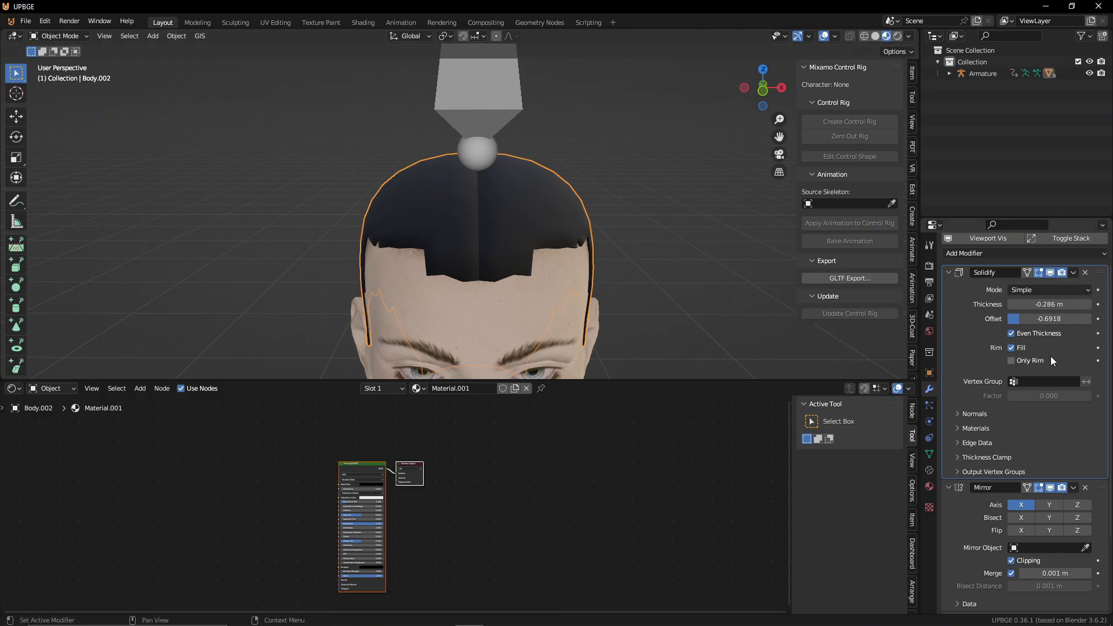
click(1012, 360)
middle_drag(748, 289, 512, 259)
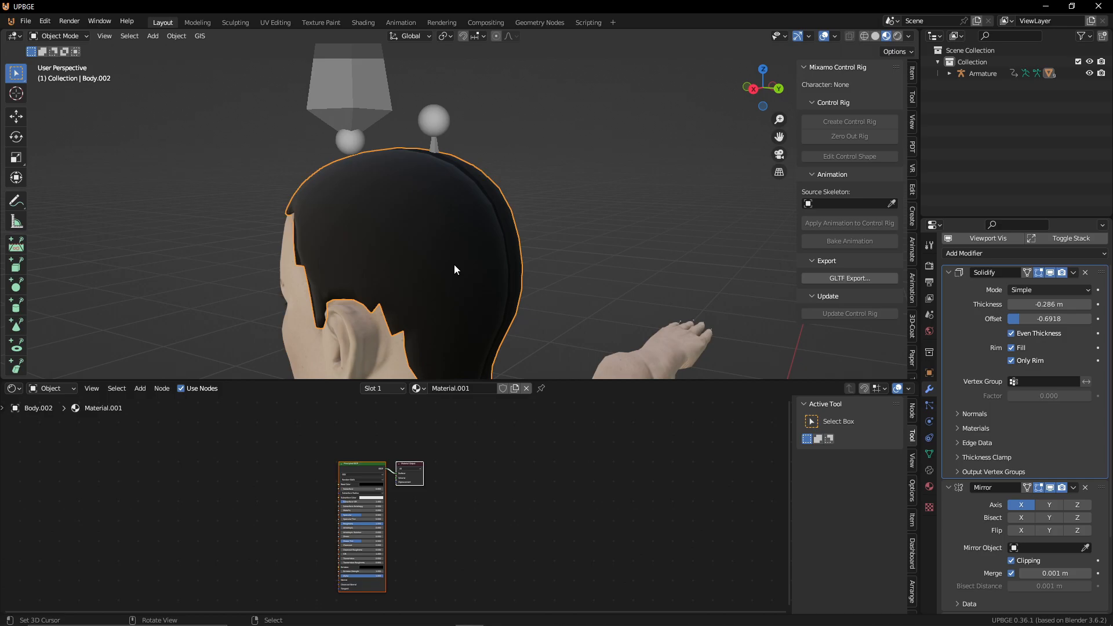
middle_drag(552, 269, 646, 263)
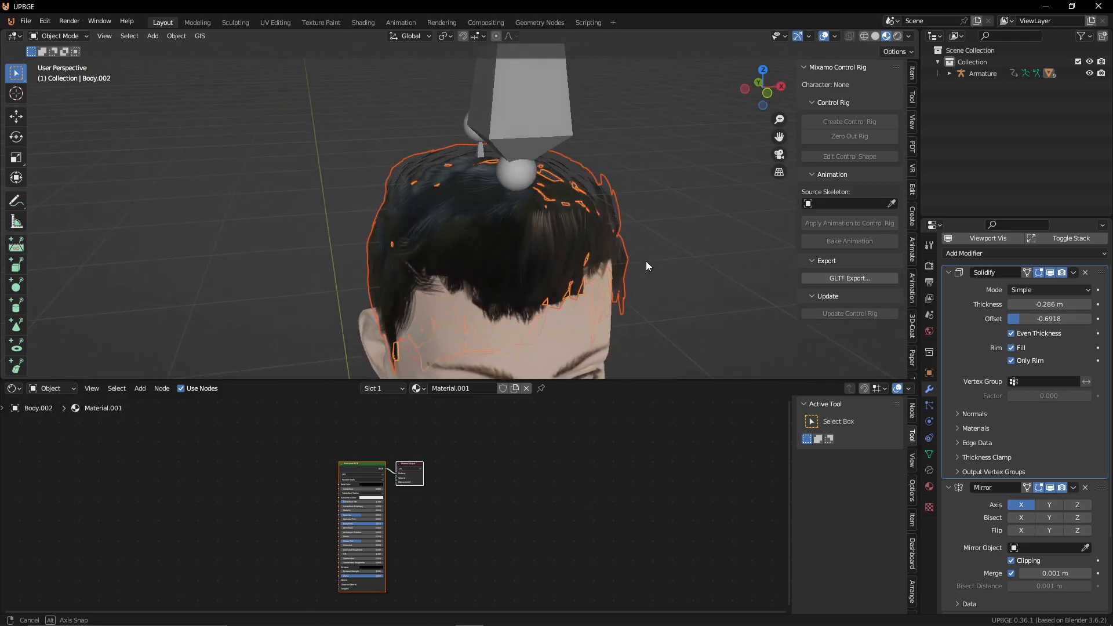
Step: Apply the Solidify and Mirror modifiers on the scalp cap, keeping only the Armature modifier
click(1074, 273)
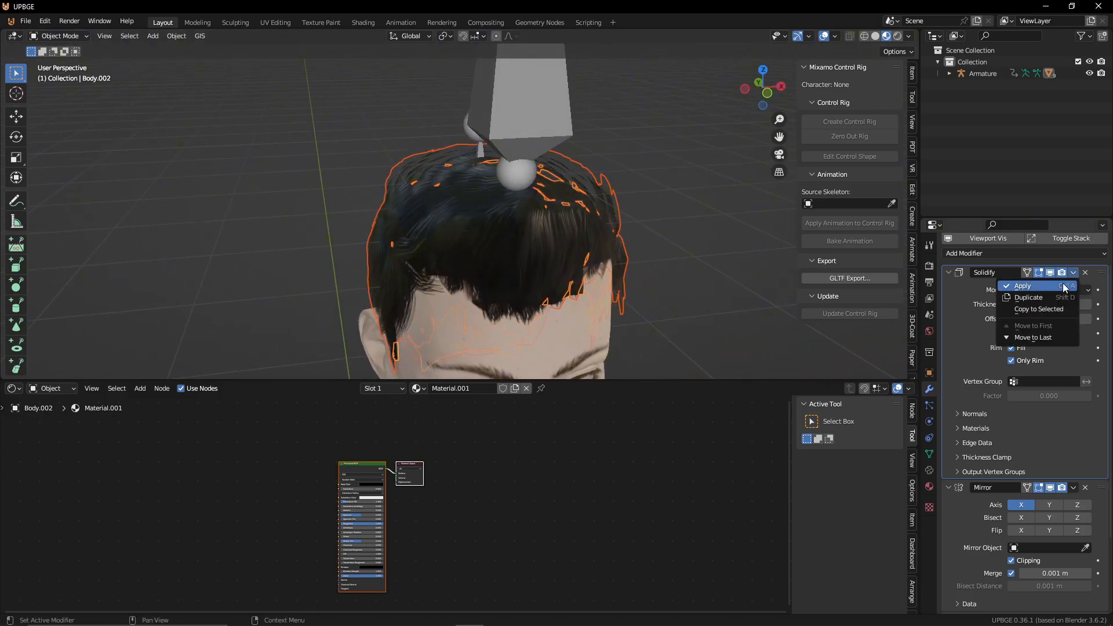
click(1062, 285)
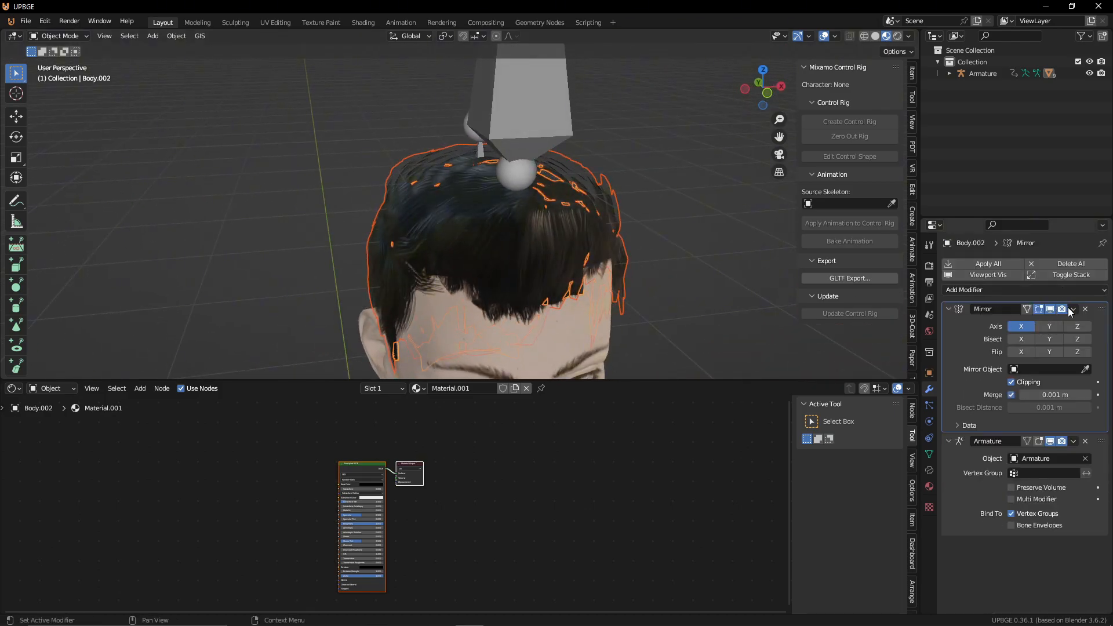
click(1073, 309)
click(1056, 319)
Step: Compare the head with and without the hair and scalp cap by temporarily hiding and revealing them, from the side and front
middle_drag(730, 307, 525, 282)
key(g)
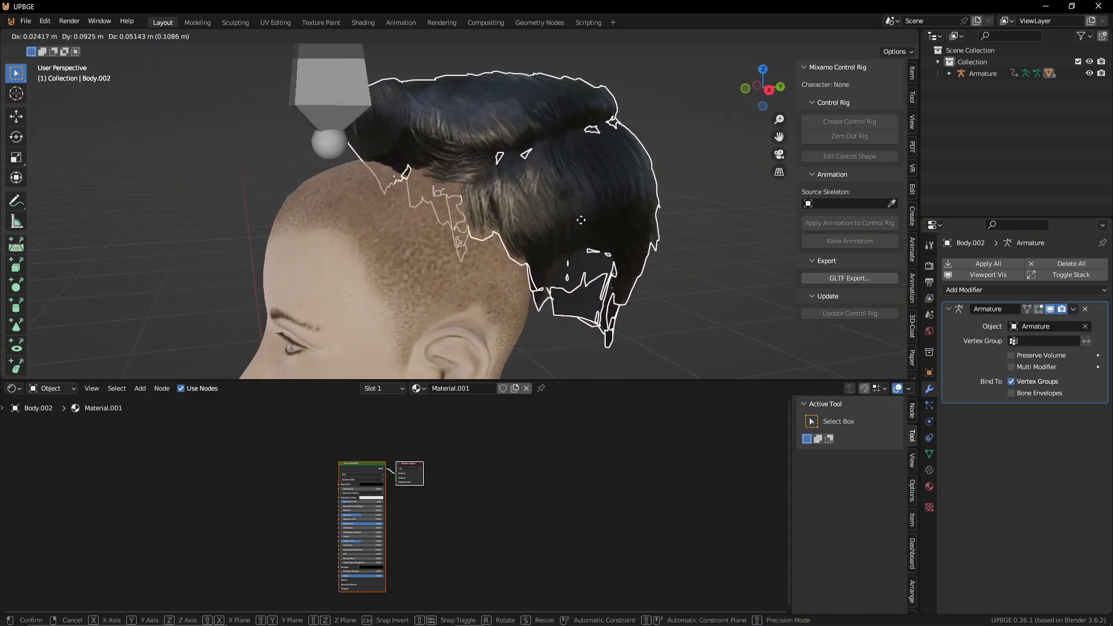
right_click(590, 220)
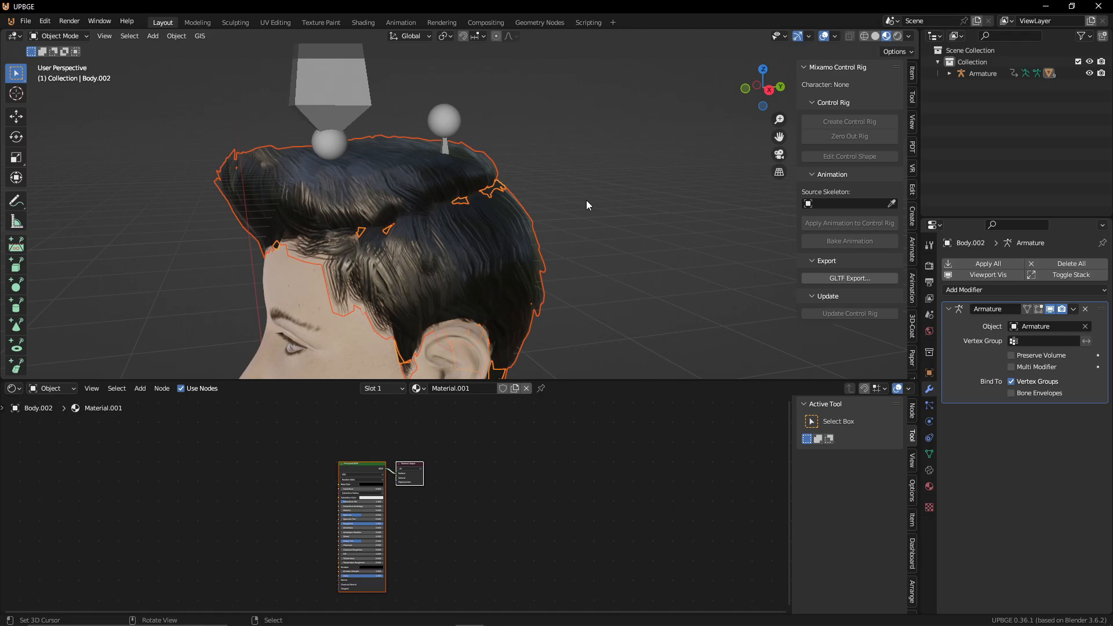
click(520, 234)
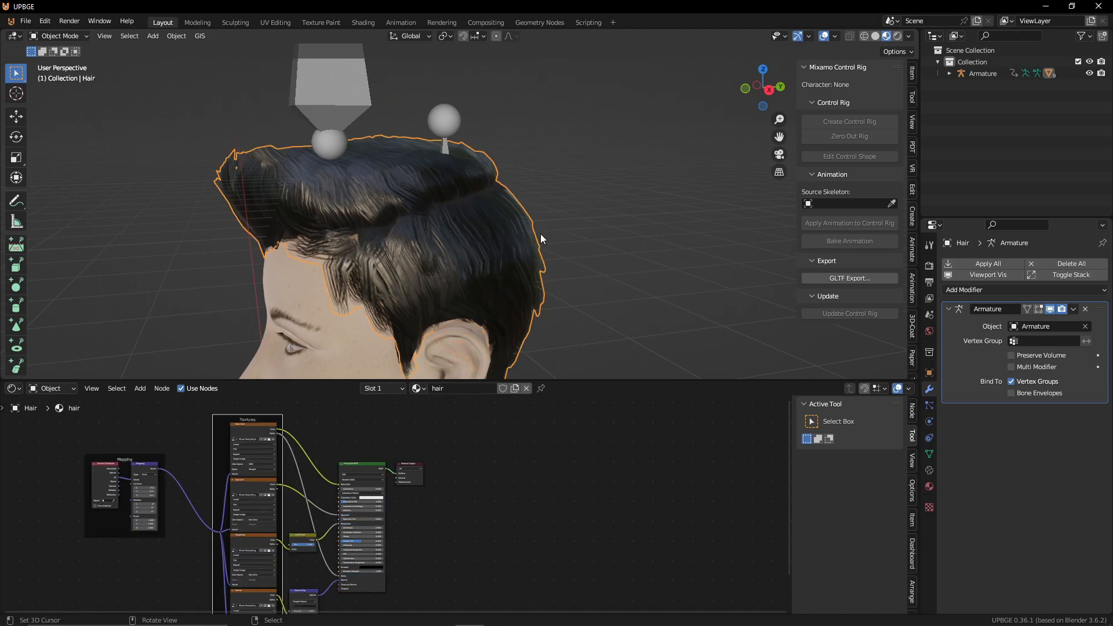
key(h)
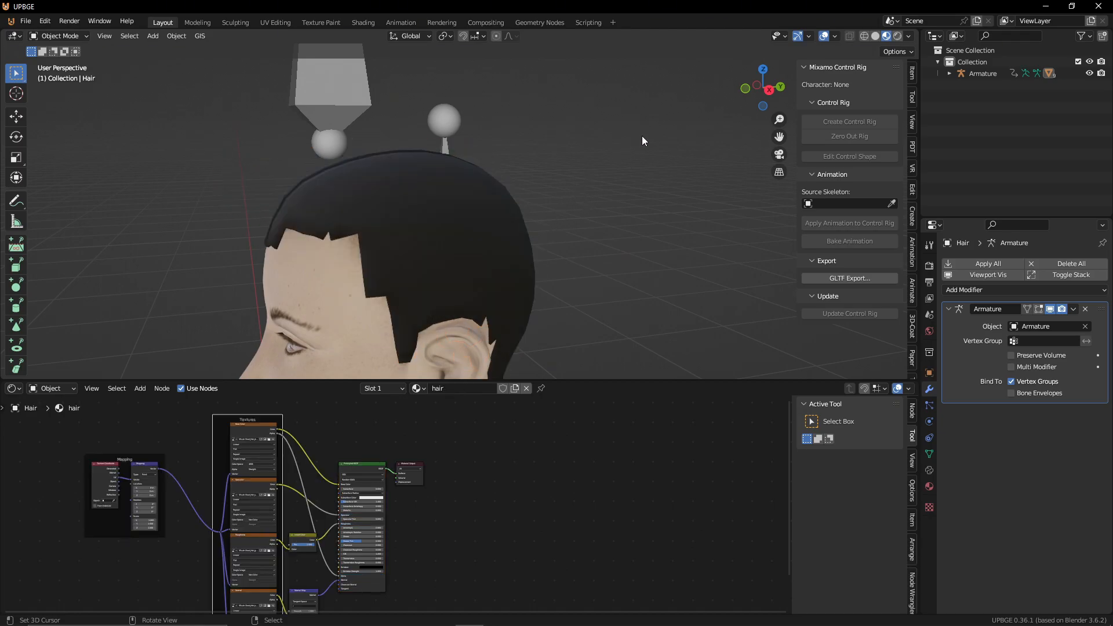
click(448, 220)
key(h)
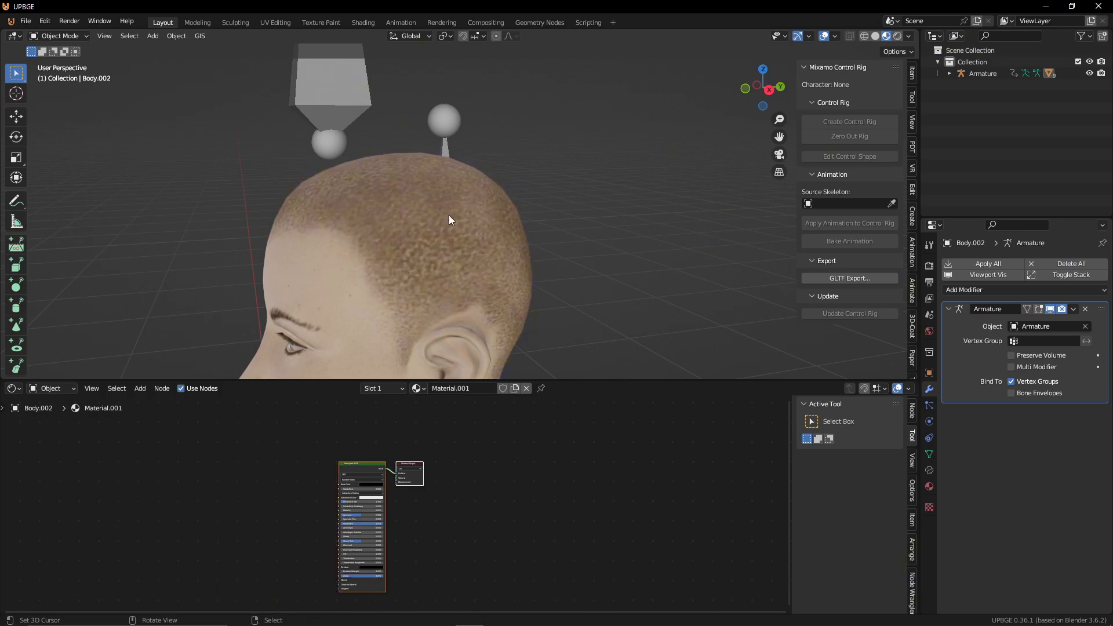
key(alt+h)
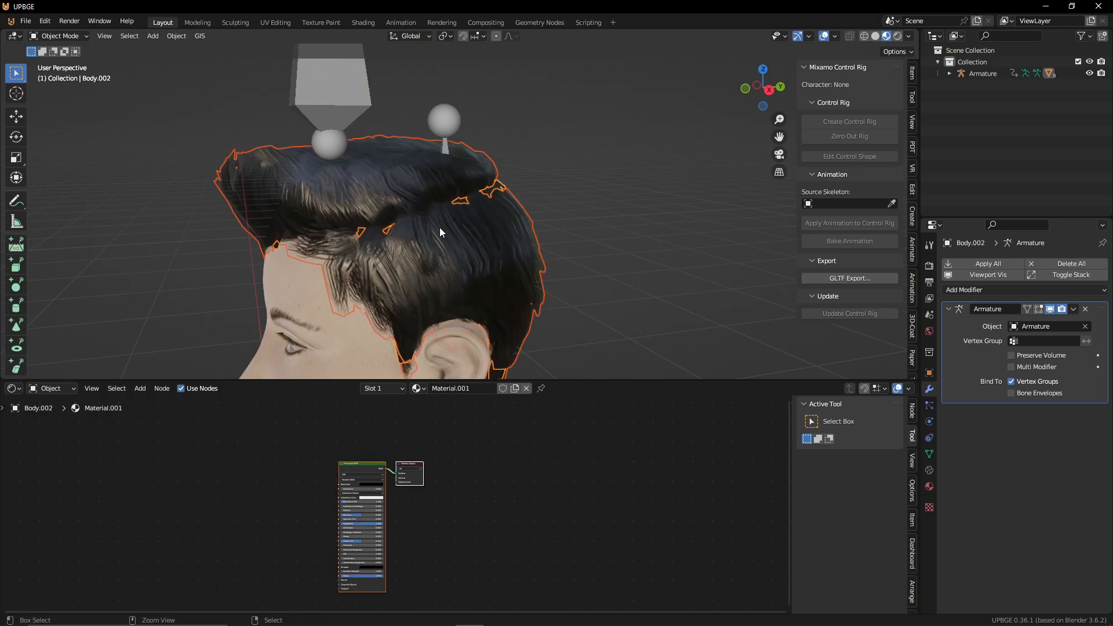
key(h)
middle_drag(379, 226, 492, 225)
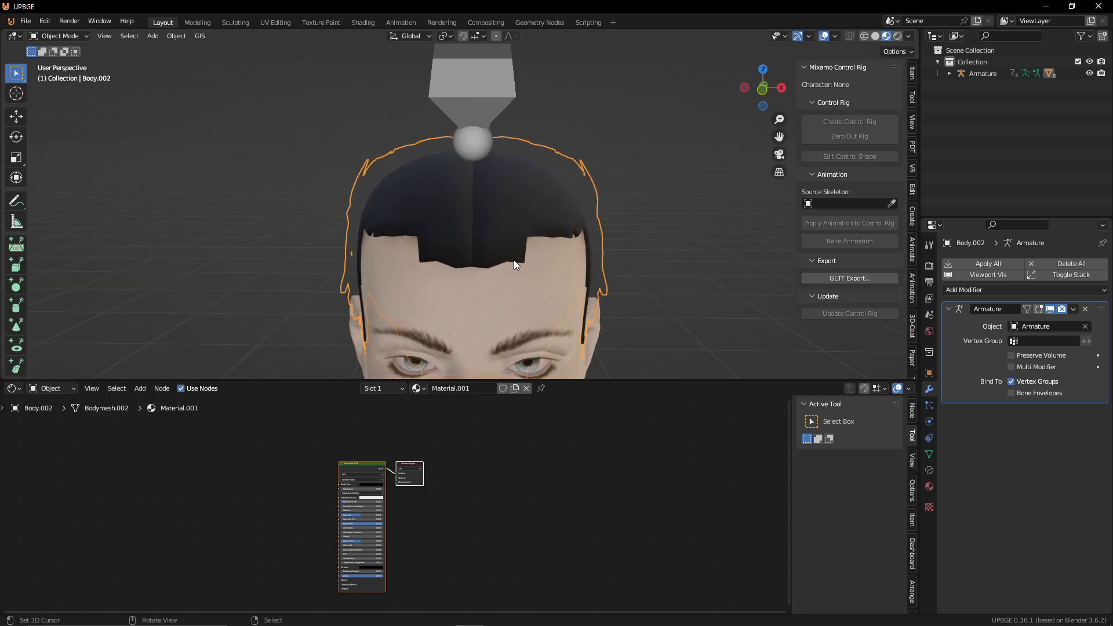
key(alt+h)
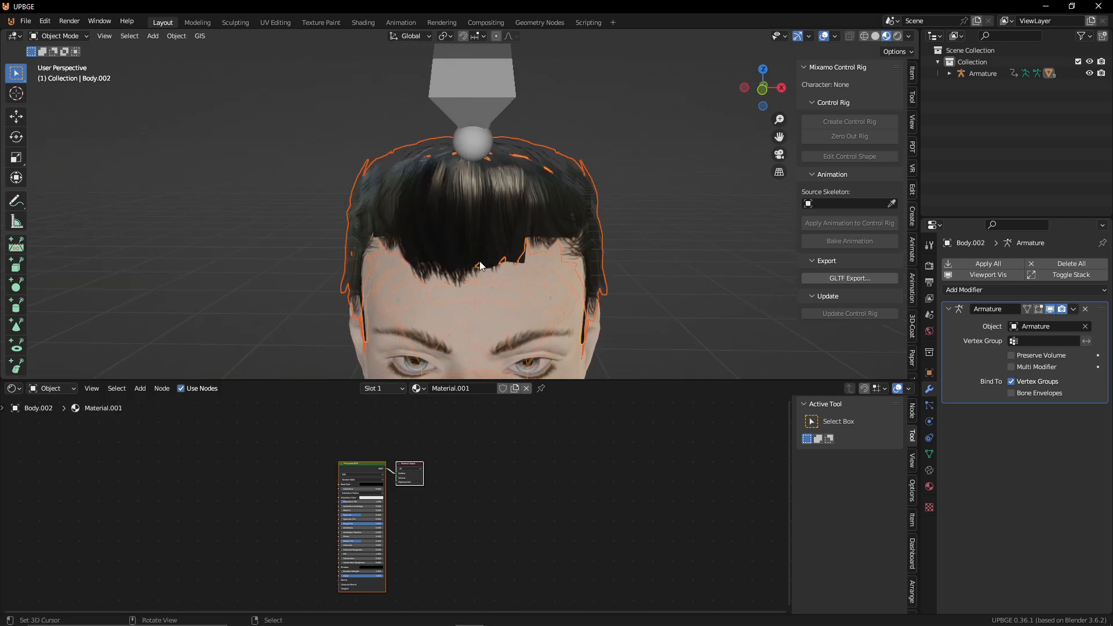
Step: Temporarily lift the hair off the head to examine the scalp beneath it, and inspect the hair from the side
click(435, 201)
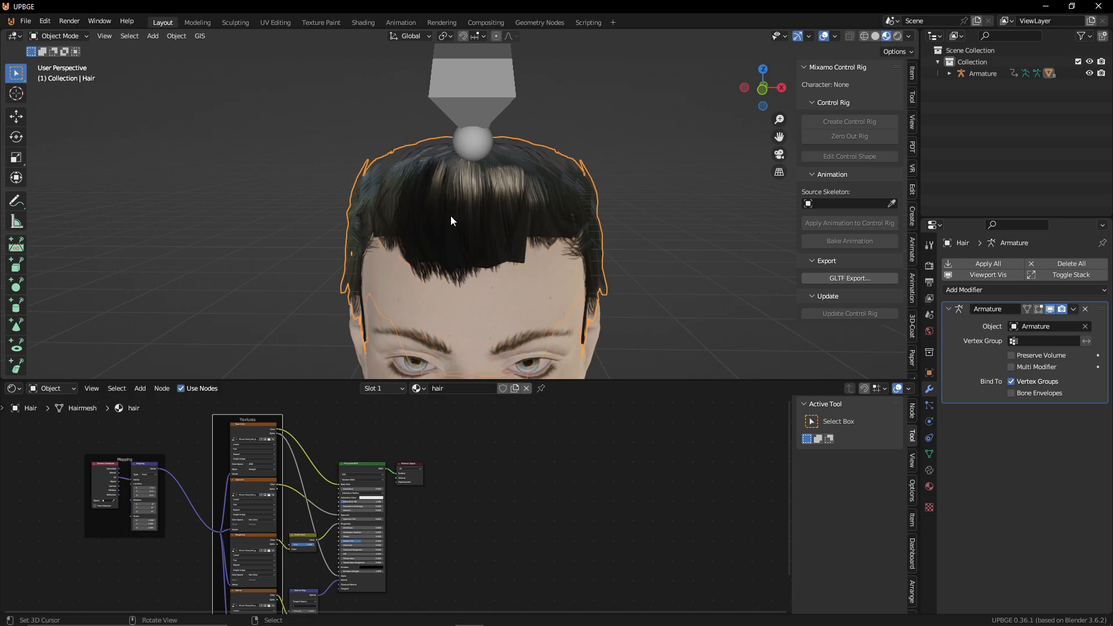
middle_drag(605, 256, 535, 255)
key(g)
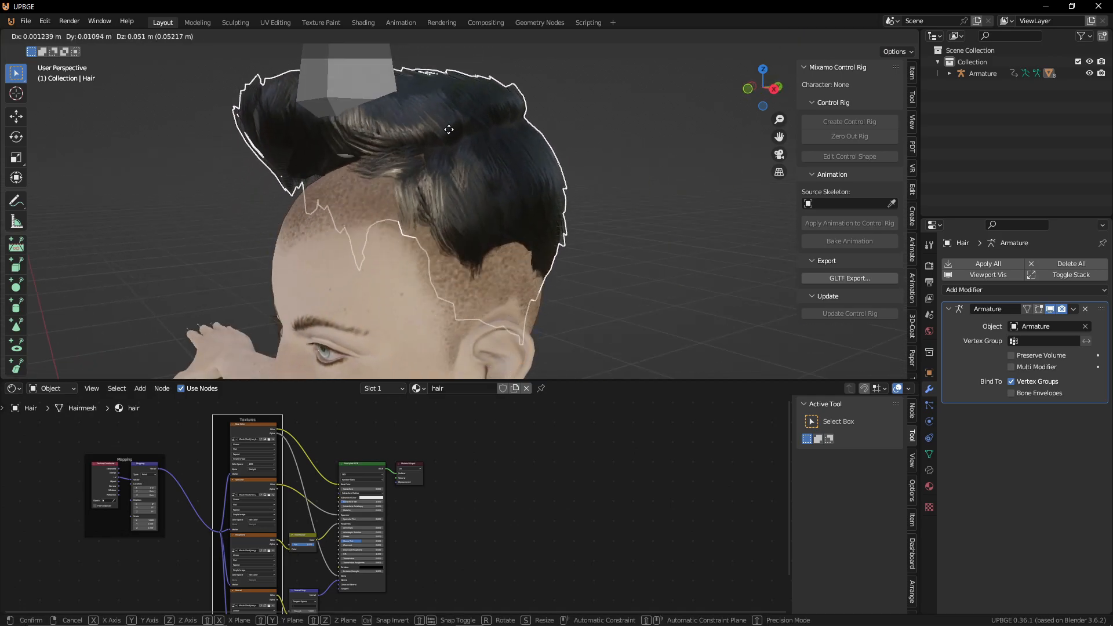
key(Escape)
mouse_move(447, 234)
middle_down()
mouse_move(489, 279)
mouse_move(542, 262)
mouse_move(535, 237)
mouse_move(489, 234)
mouse_move(527, 231)
mouse_move(426, 235)
middle_up()
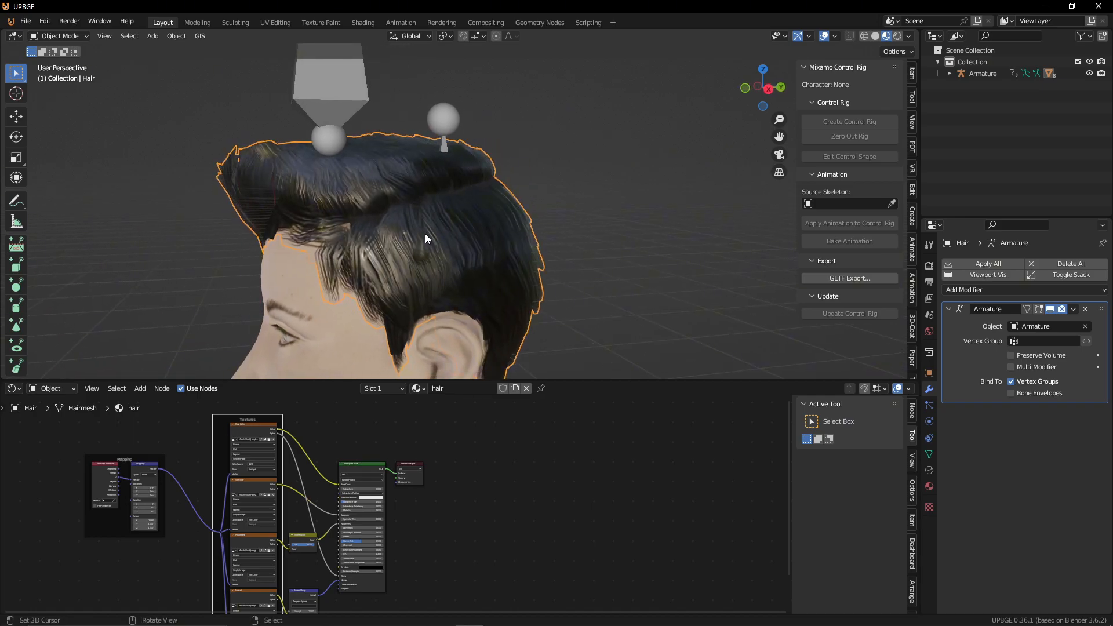
Step: Add a cube and shift it along the X axis beside the character as a light backdrop
scroll(425, 235, down, 3)
key(KP_3)
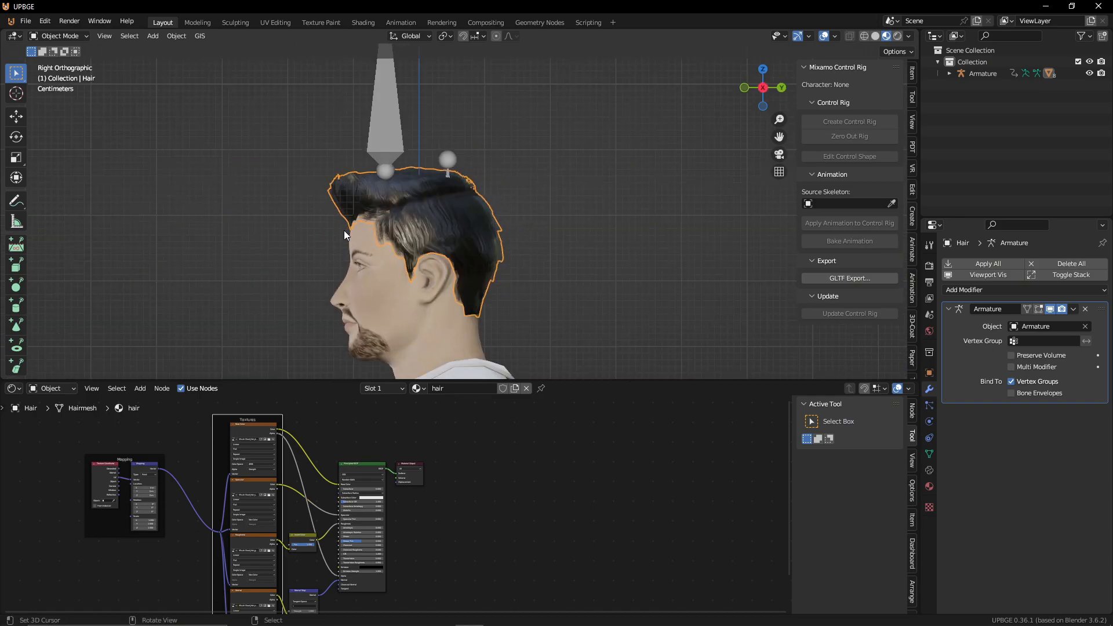
key(shift+a)
mouse_move(168, 263)
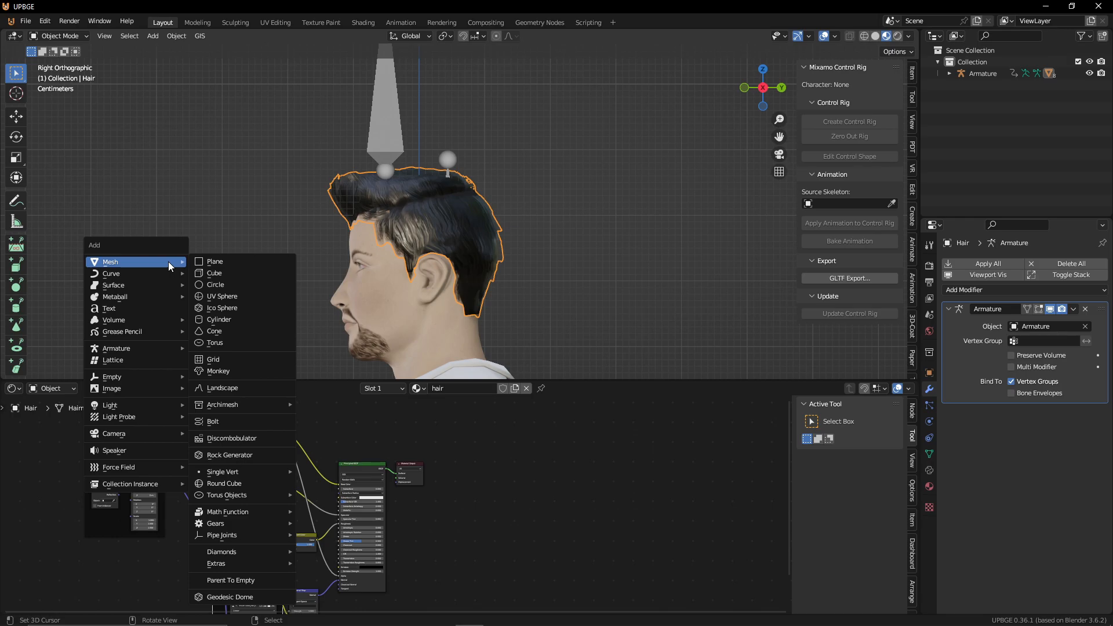
click(215, 273)
middle_drag(218, 269, 330, 281)
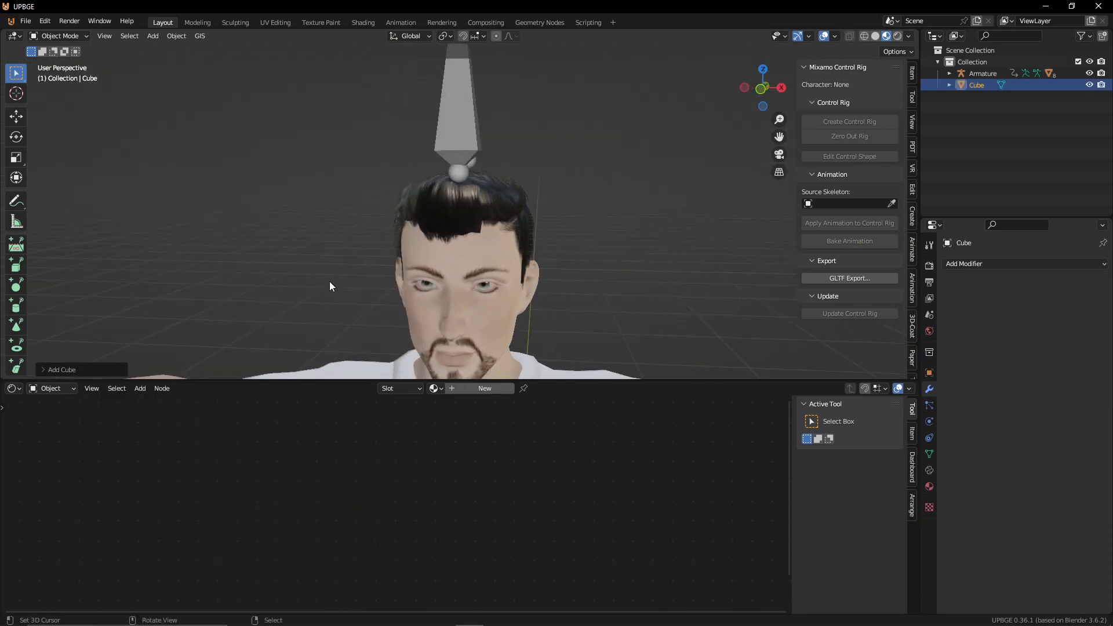
scroll(329, 280, down, 4)
key(g)
click(464, 144)
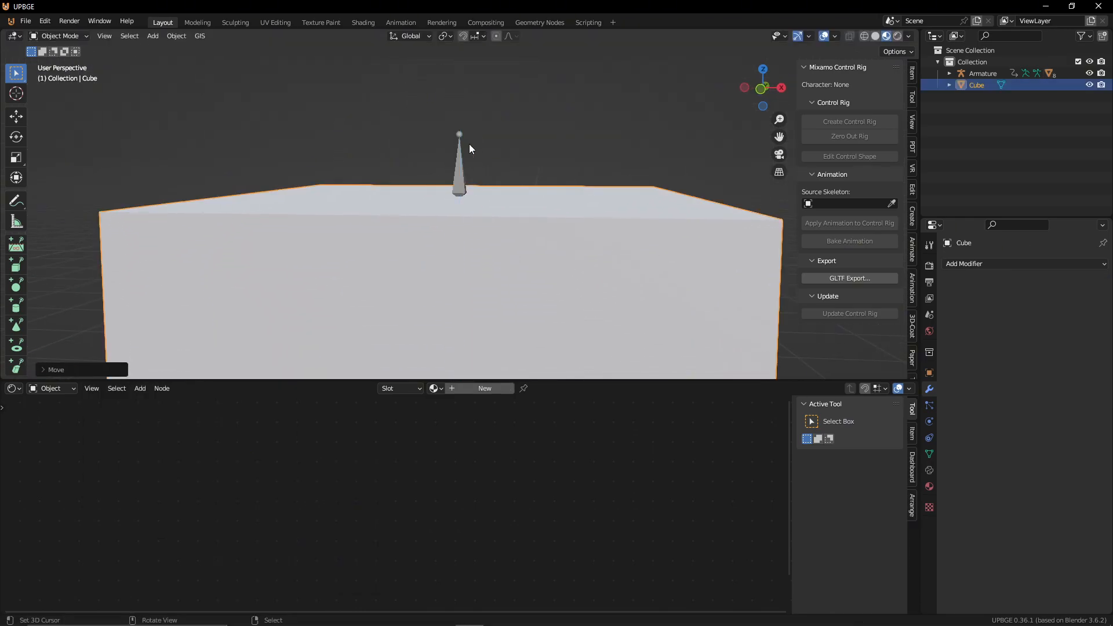
key(g)
key(x)
click(913, 154)
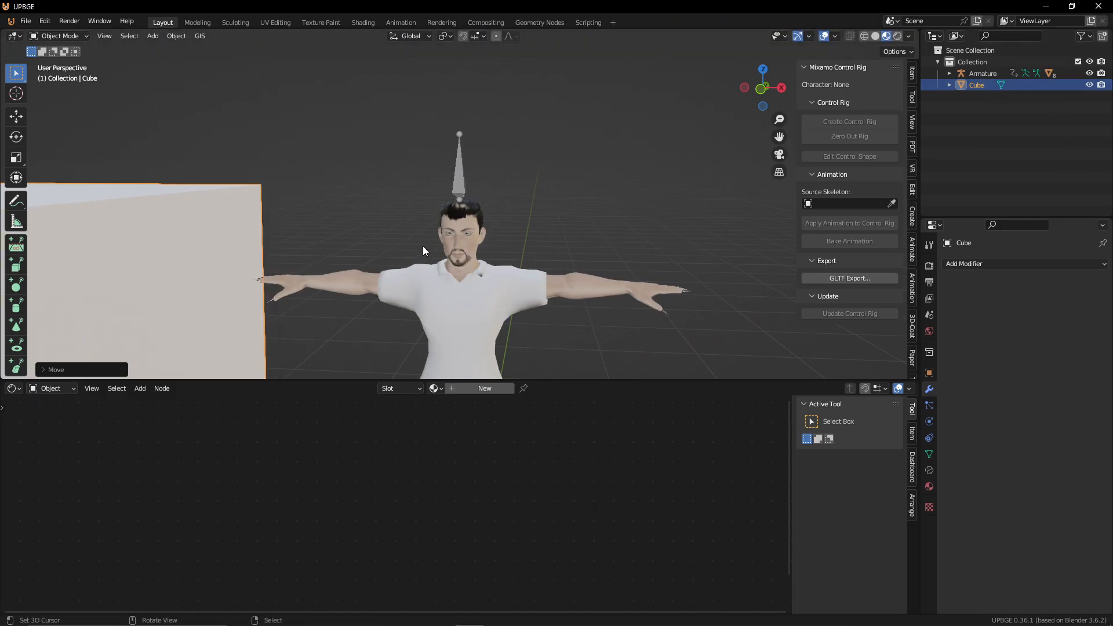
Step: Examine the hair against the light cube in the right orthographic view and delete the cube
key(KP_3)
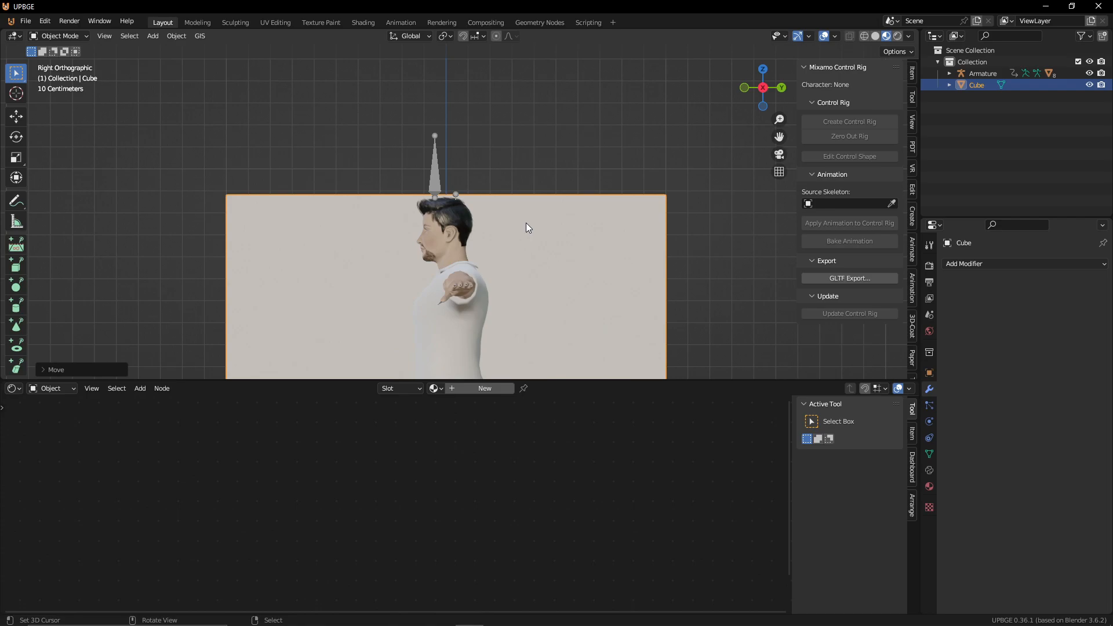
scroll(526, 225, up, 5)
scroll(527, 227, up, 7)
shift+middle_drag(527, 226, 761, 291)
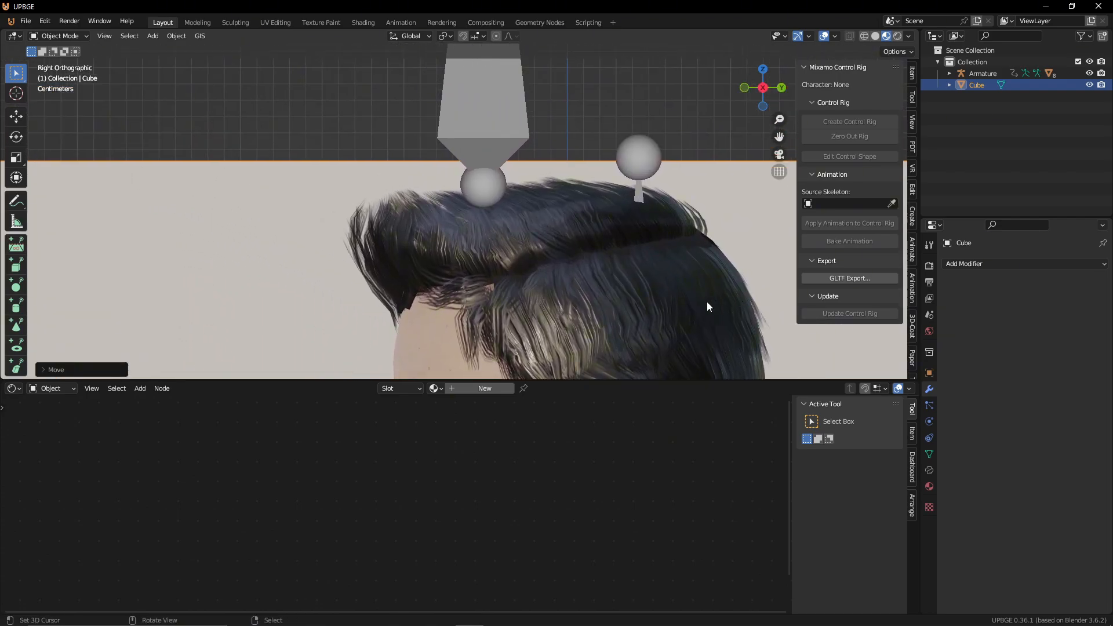
key(x)
click(156, 218)
Step: Create a new material on the character's polo shirt and name it Top
middle_drag(157, 221, 297, 235)
middle_drag(548, 273, 548, 187)
scroll(524, 281, down, 2)
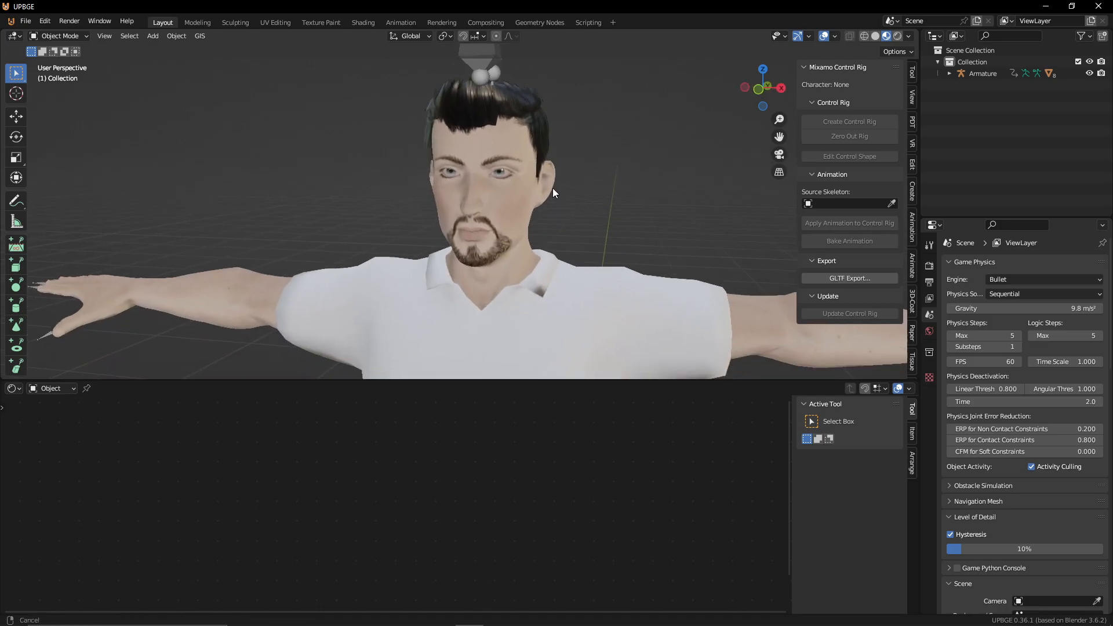
click(593, 291)
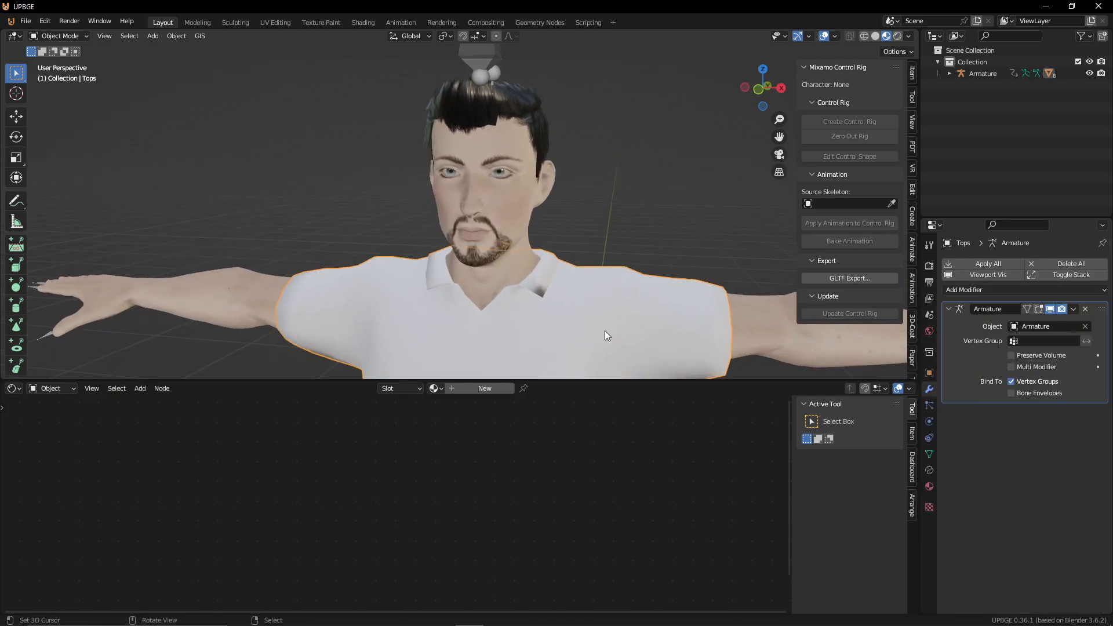
click(482, 389)
click(471, 388)
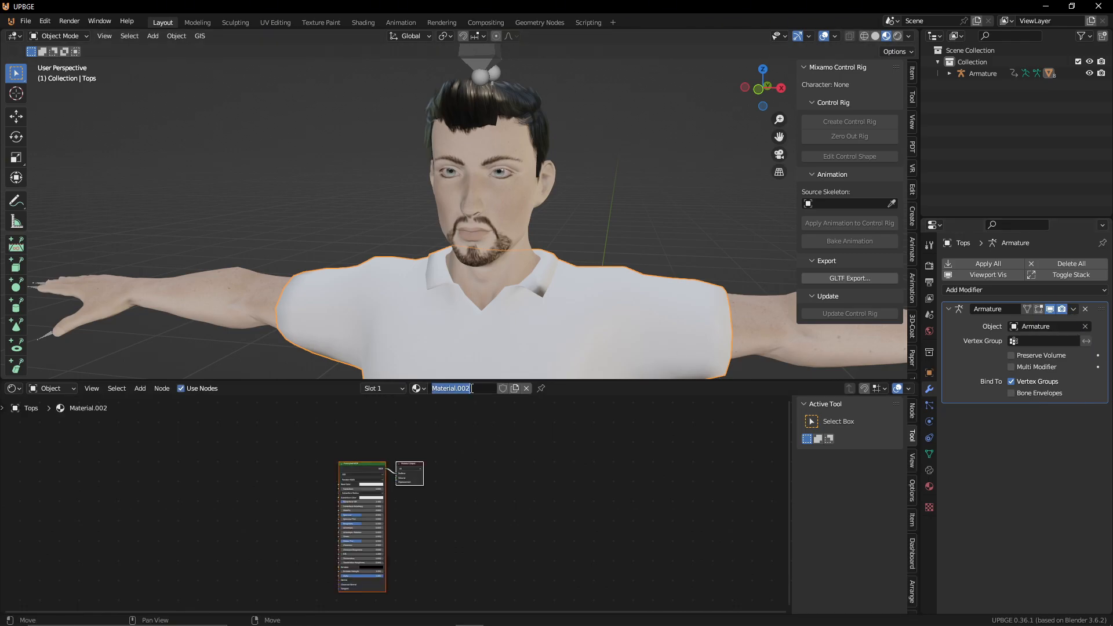
text(Top)
key(Return)
Step: Run Principled Texture Setup on the shirt's Top material with all the character's texture images matching "top"
click(371, 463)
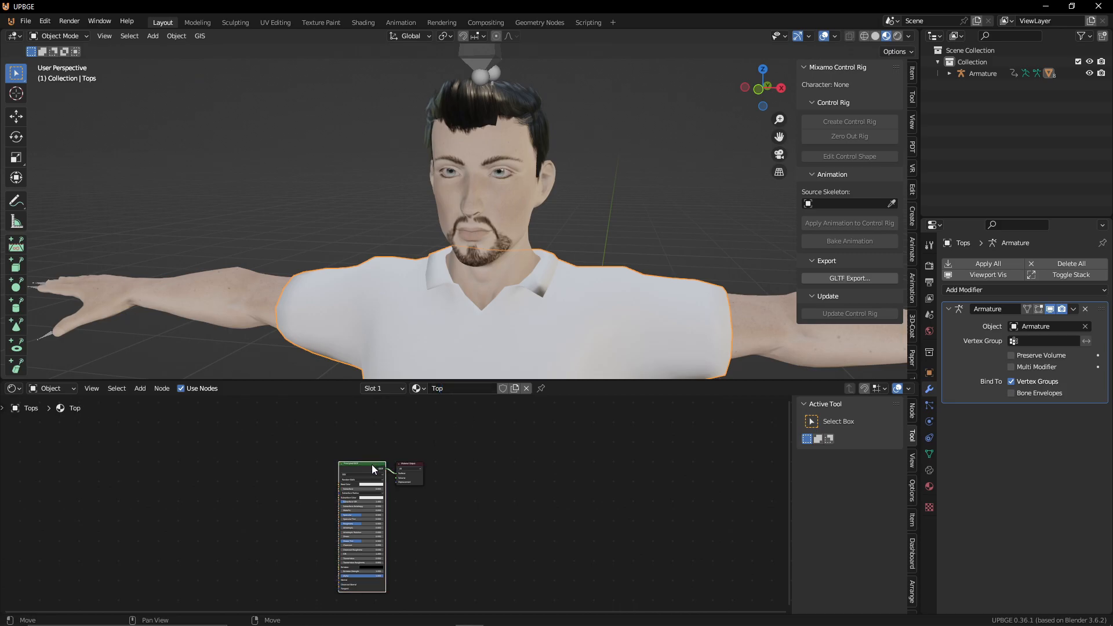
key(ctrl+shift+t)
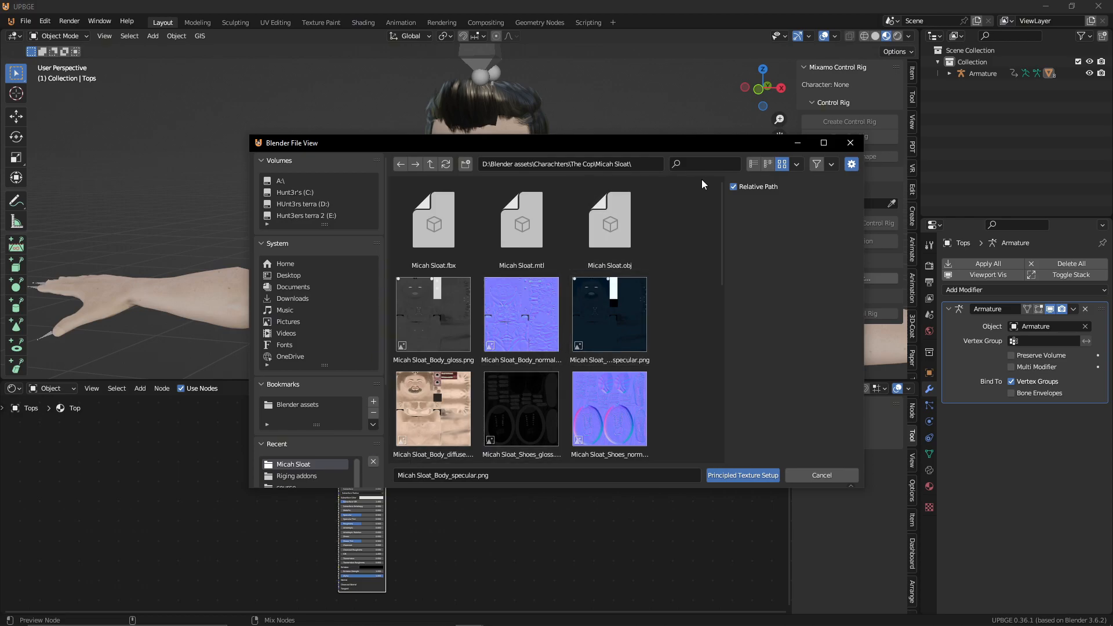
key(t)
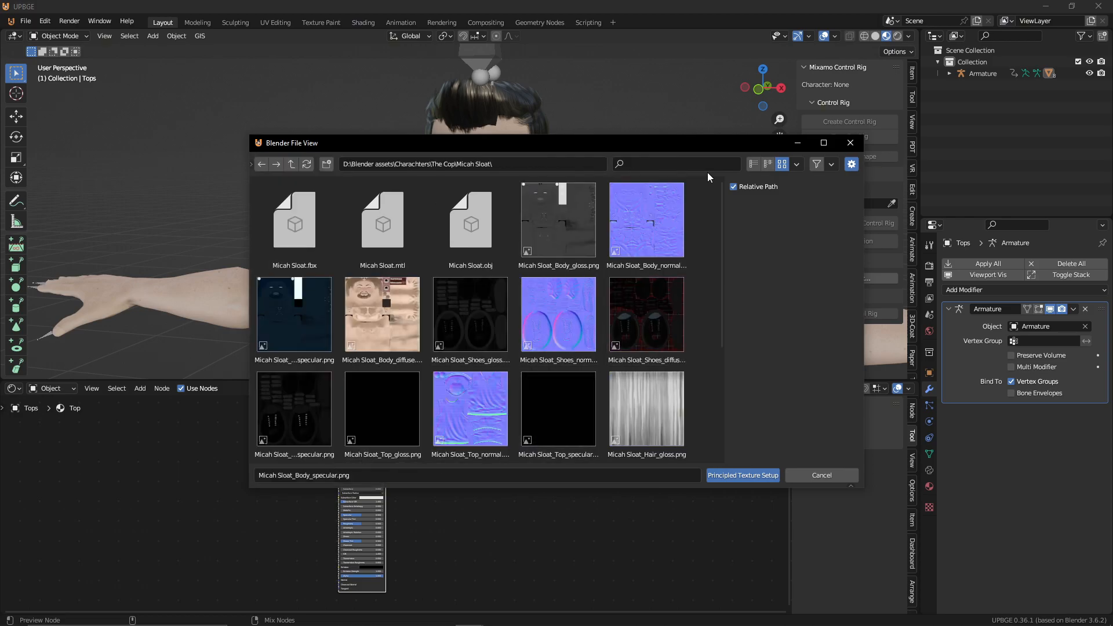
key(BackSpace)
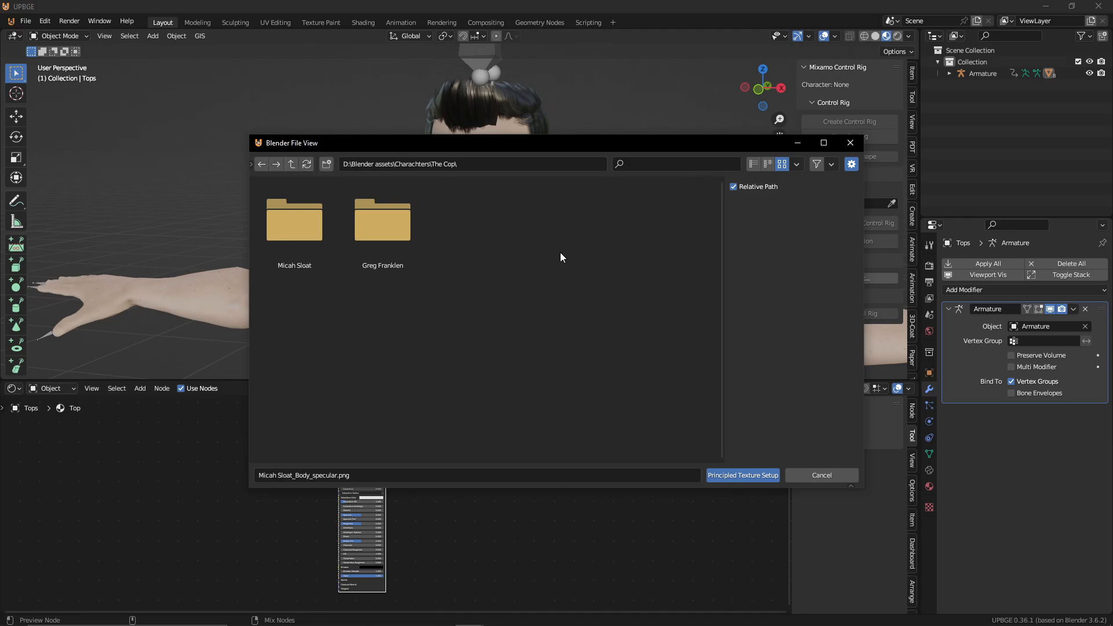
key(alt+Right)
click(671, 163)
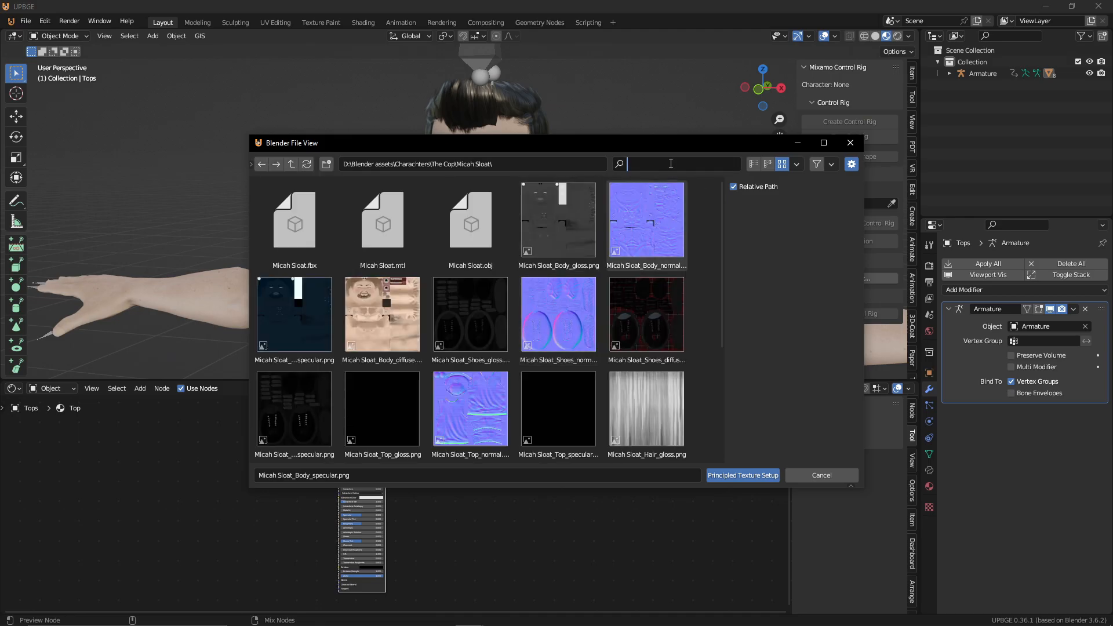
text(top)
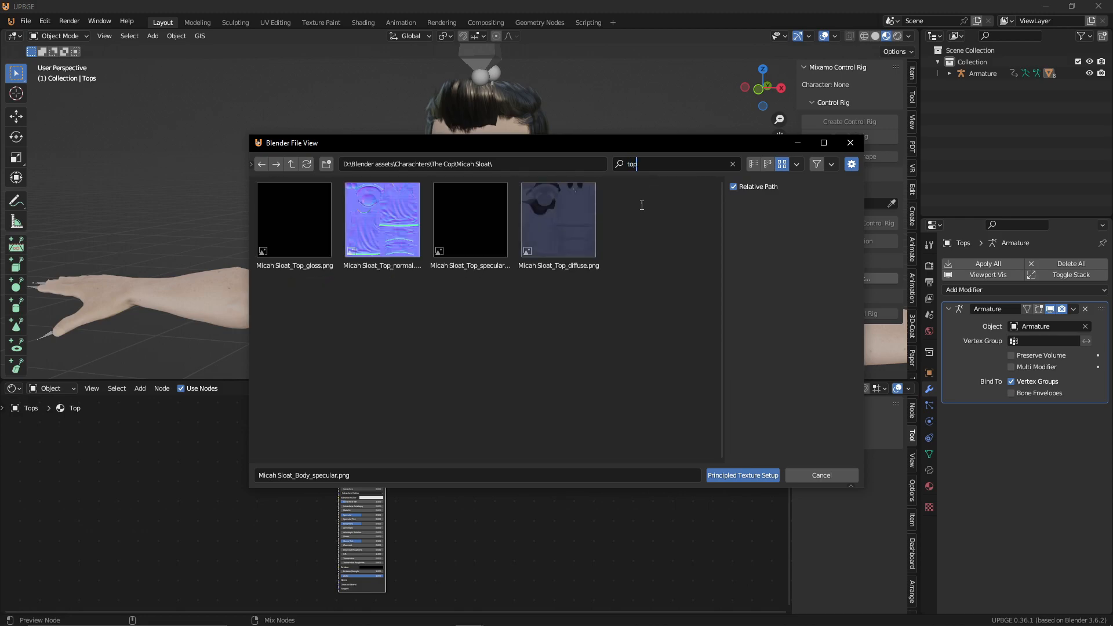
text(a)
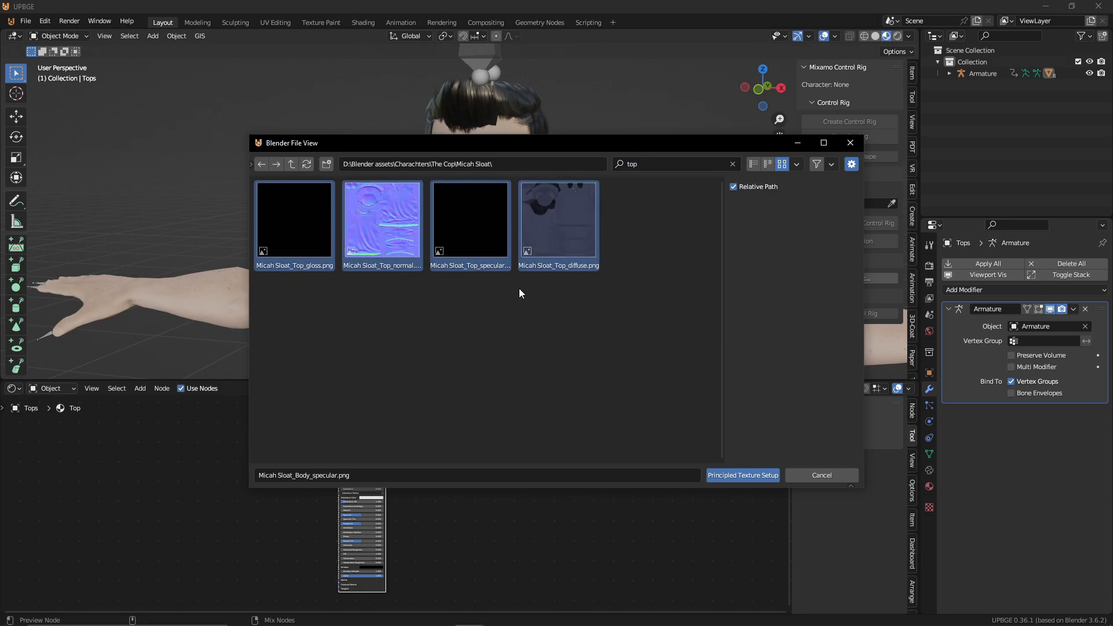
click(727, 475)
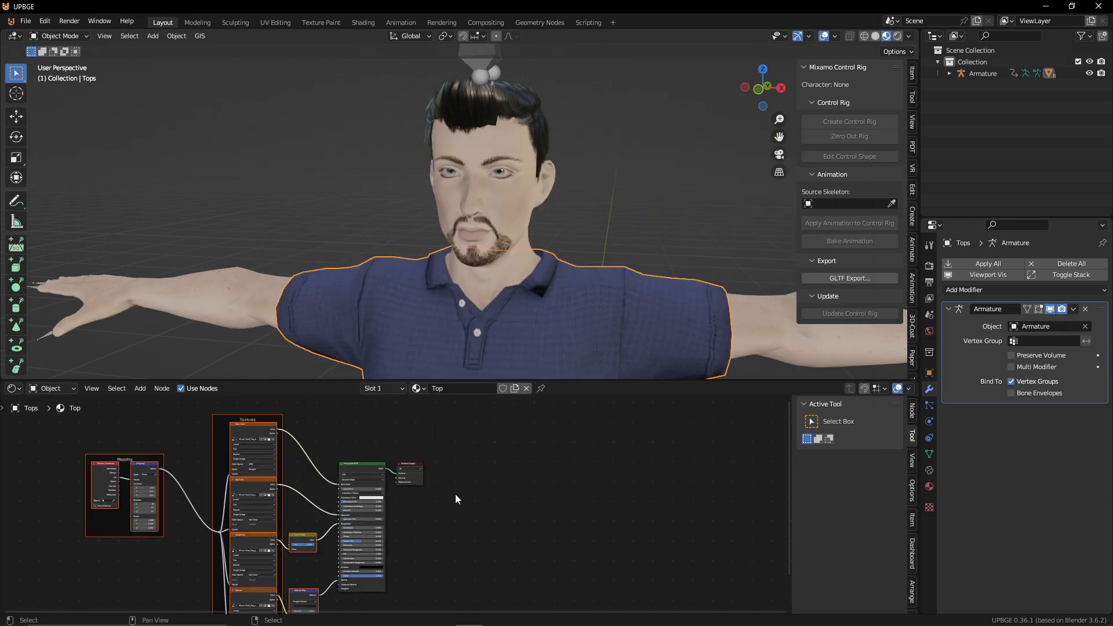
Step: Create a new material on the character's trousers
scroll(345, 363, down, 4)
shift+middle_drag(357, 364, 411, 193)
click(459, 299)
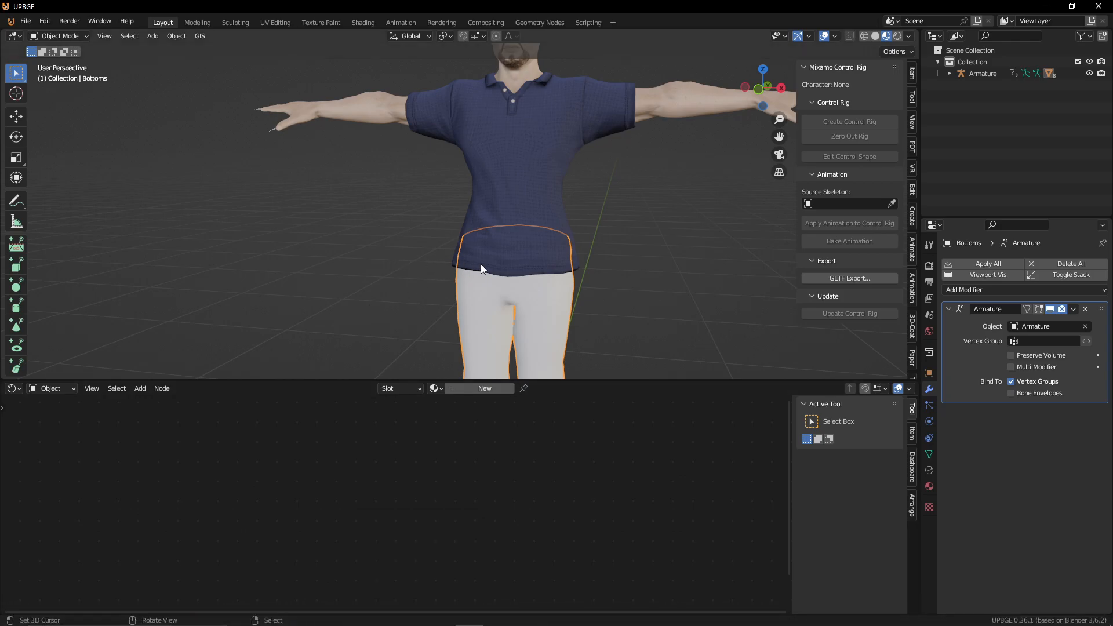
shift+middle_drag(493, 276, 483, 210)
scroll(488, 249, down, 2)
scroll(488, 249, down, 2)
scroll(482, 210, up, 3)
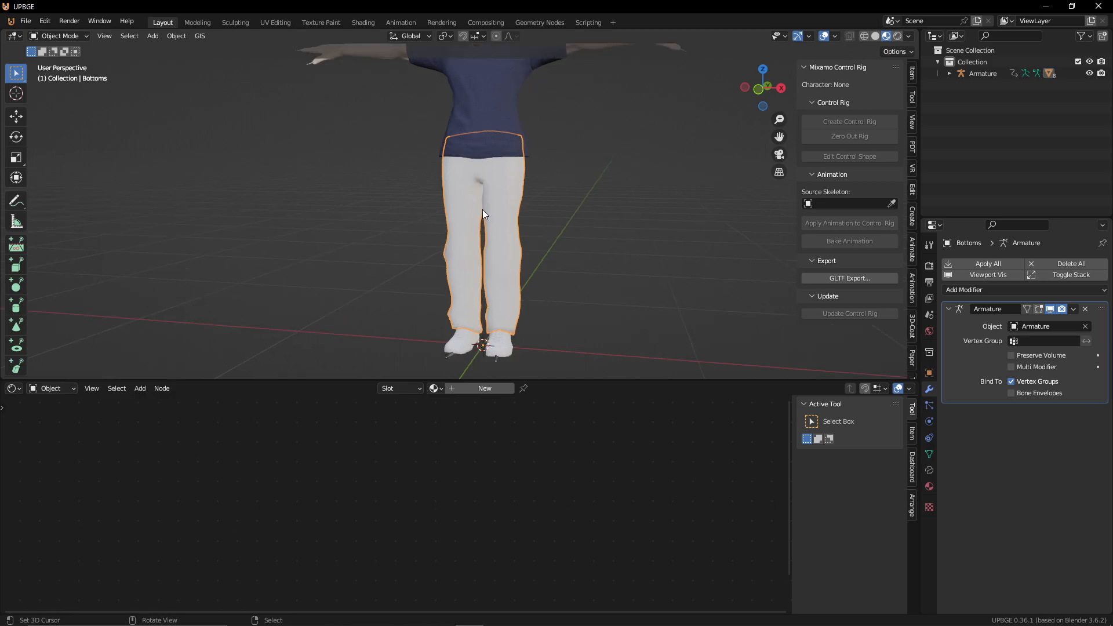
click(493, 388)
Step: Run Principled Texture Setup on the trousers' material with all the texture images matching "bot"
click(374, 468)
key(ctrl+shift+t)
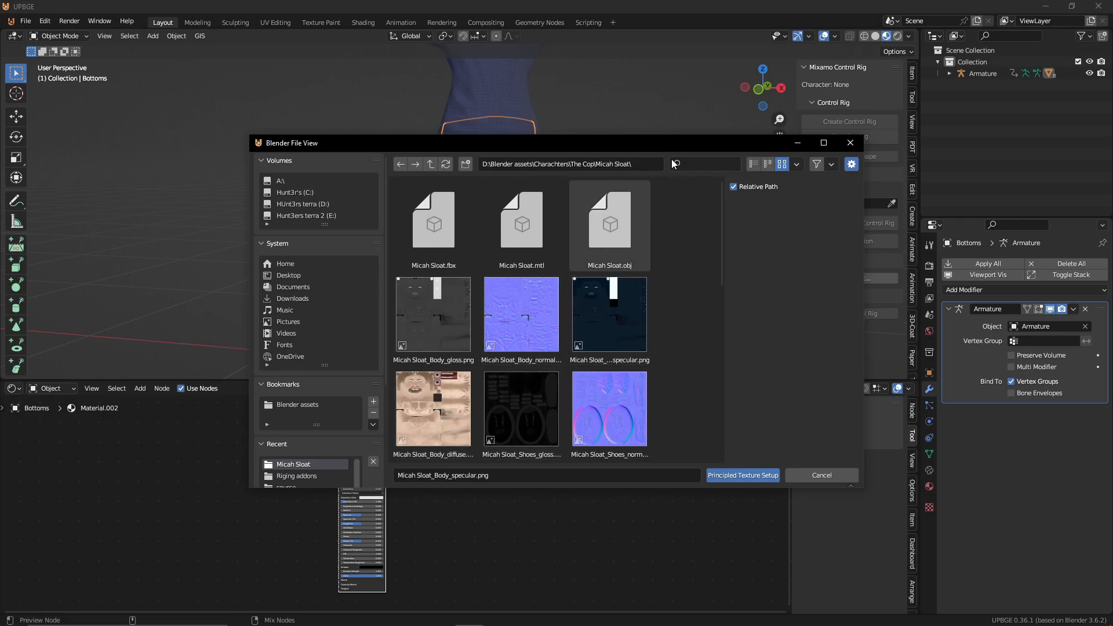
click(701, 165)
text(bo)
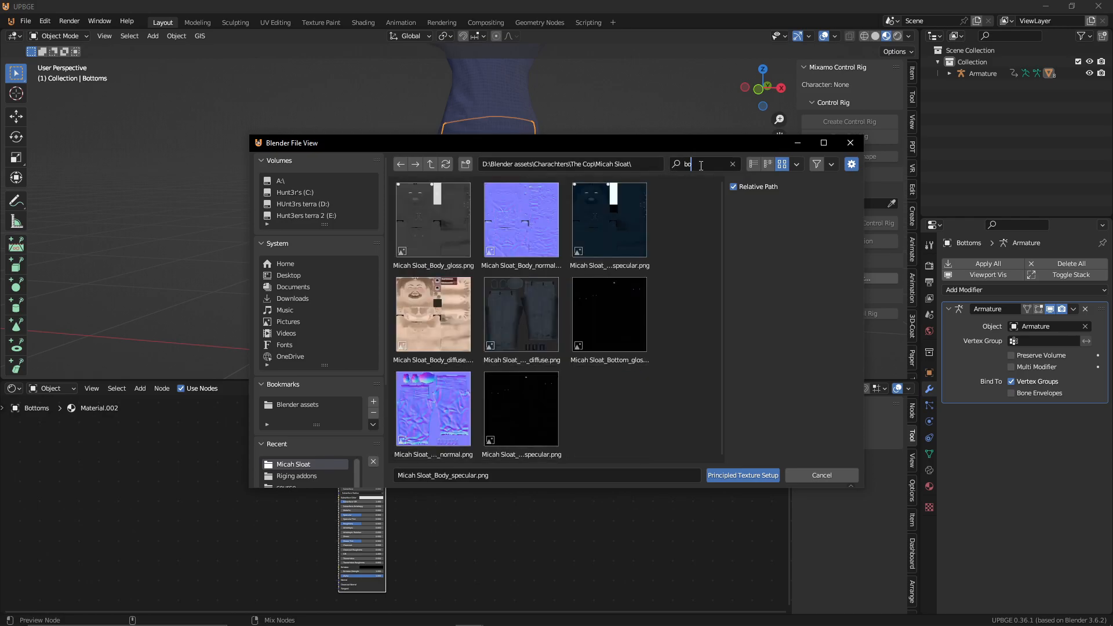
text(t)
click(576, 320)
key(a)
click(741, 475)
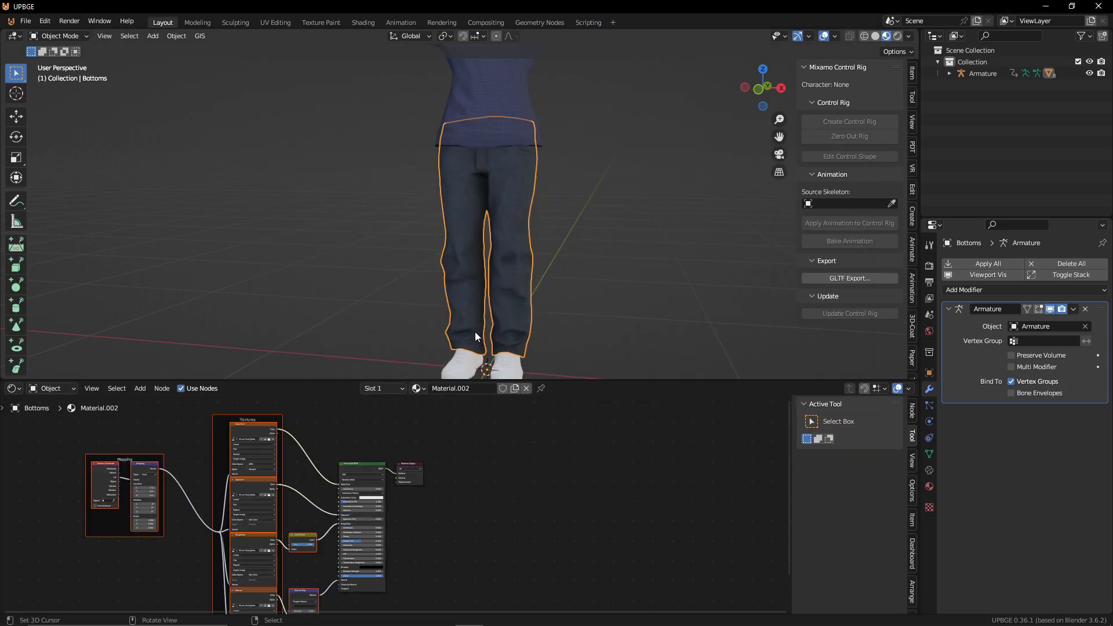
Step: Create a new material on the shoes and run Principled Texture Setup with all the texture images matching "sh"
click(514, 374)
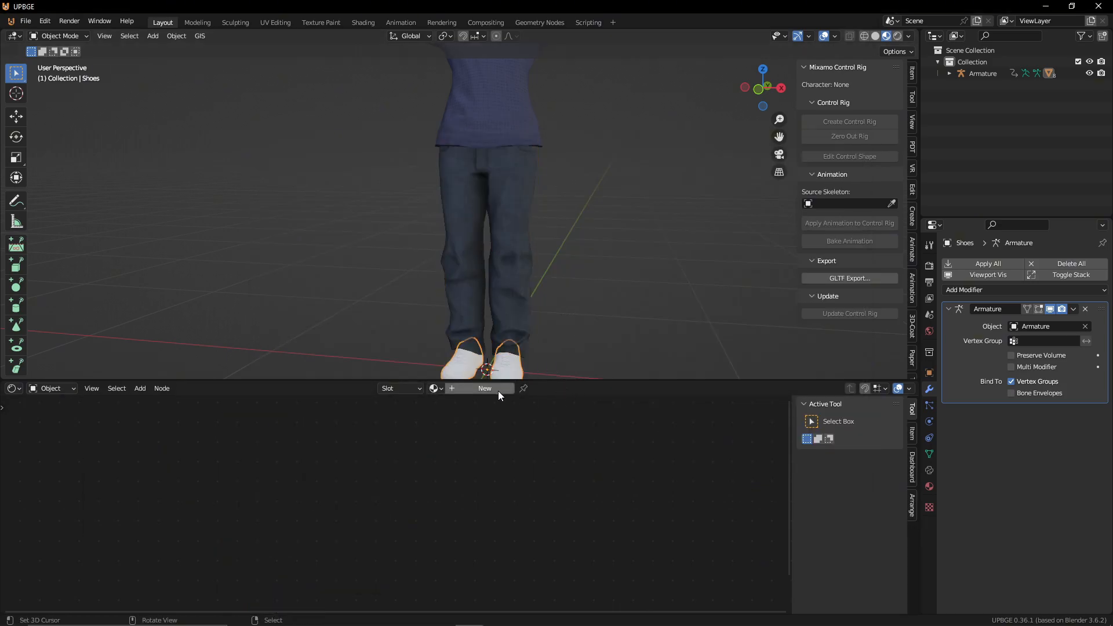
click(356, 464)
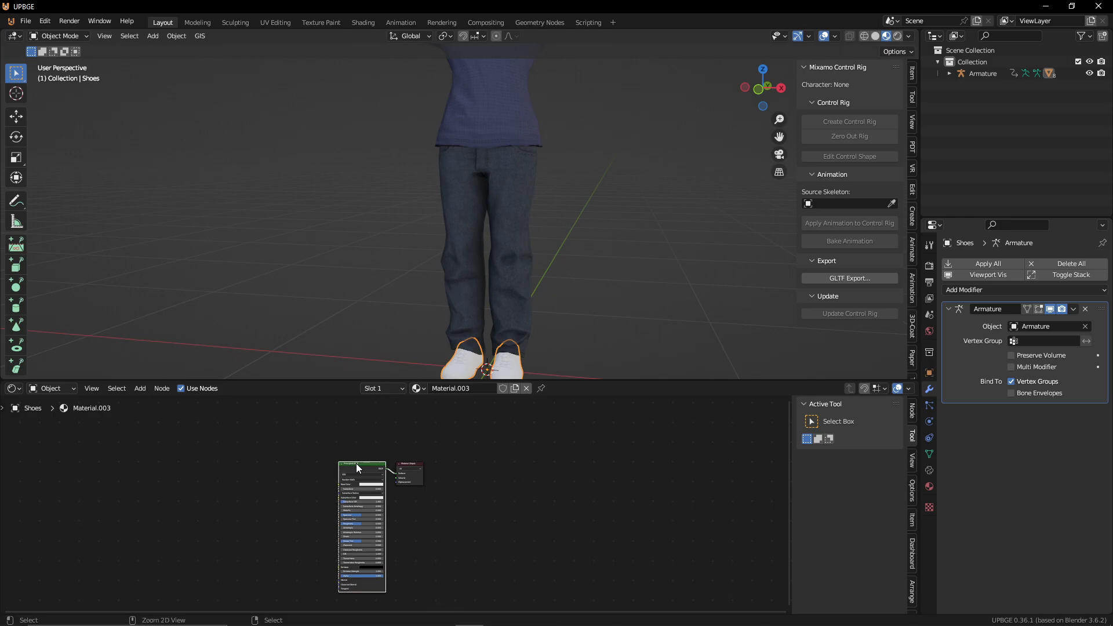
key(ctrl+shift+t)
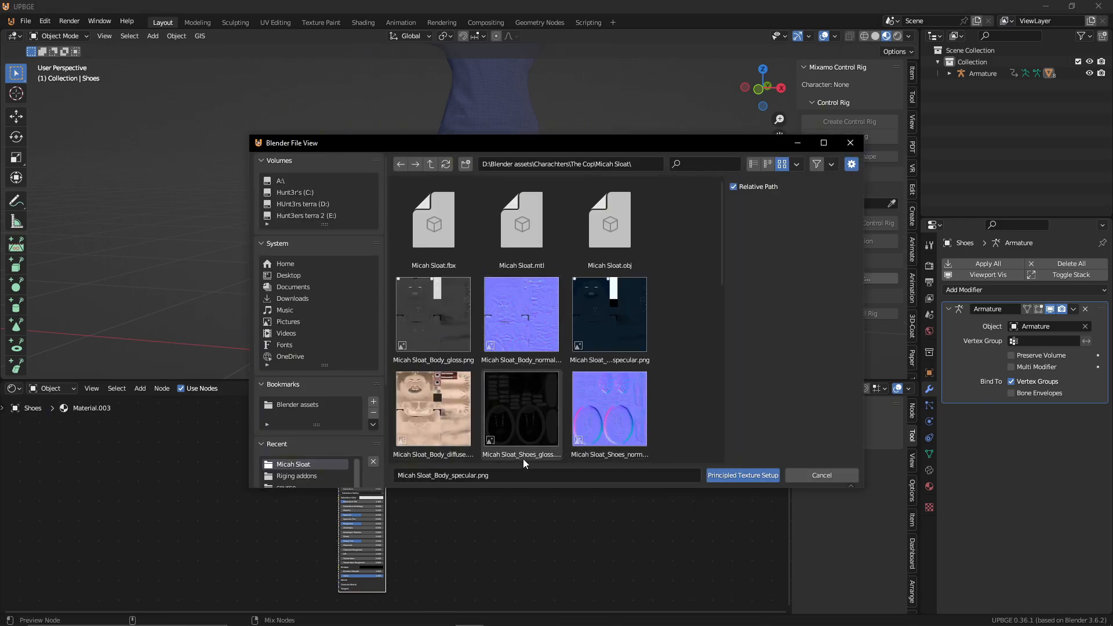
click(506, 474)
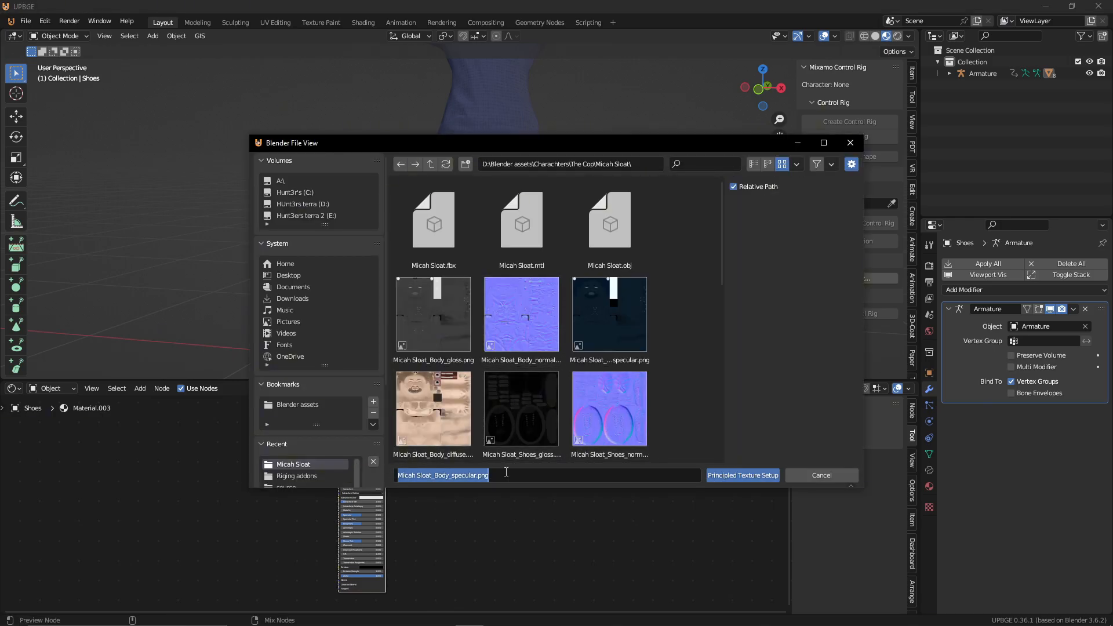
text(sh)
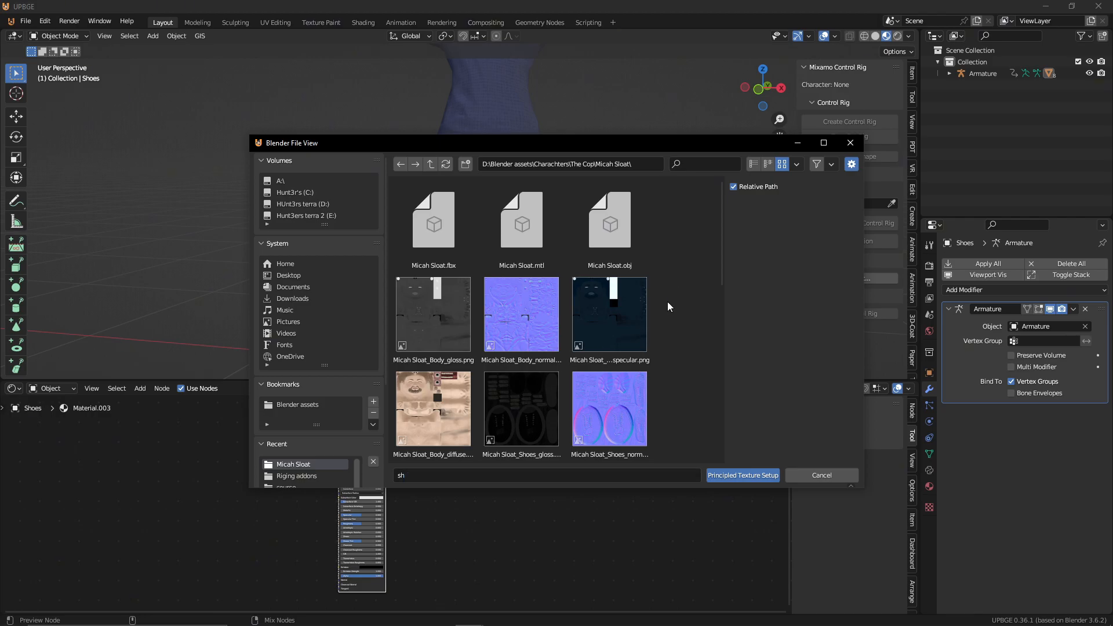
scroll(668, 307, down, 3)
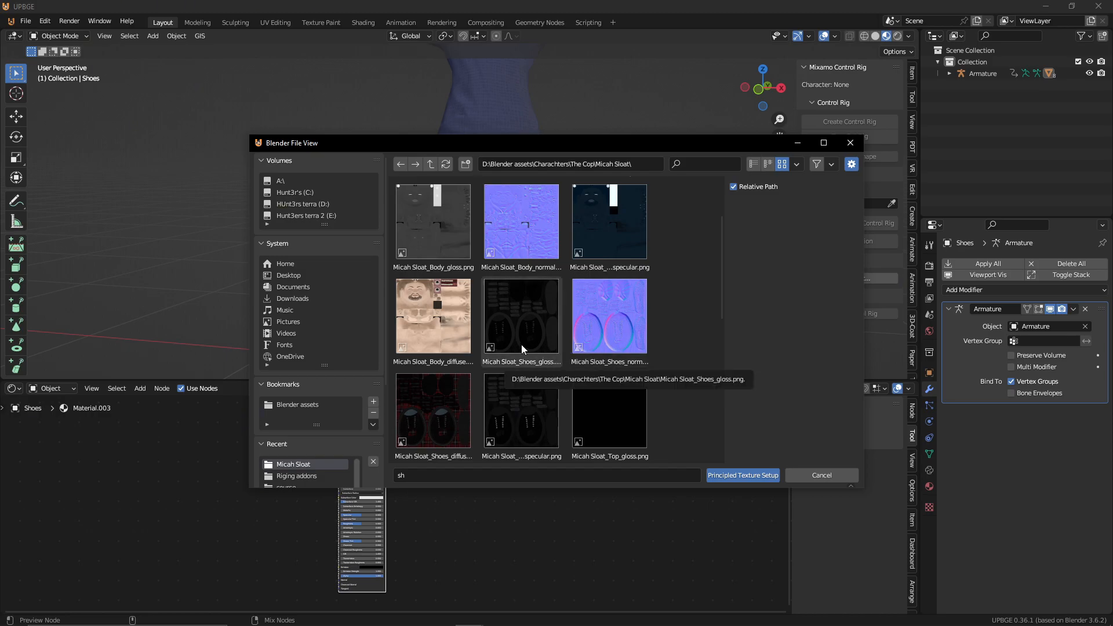
click(685, 164)
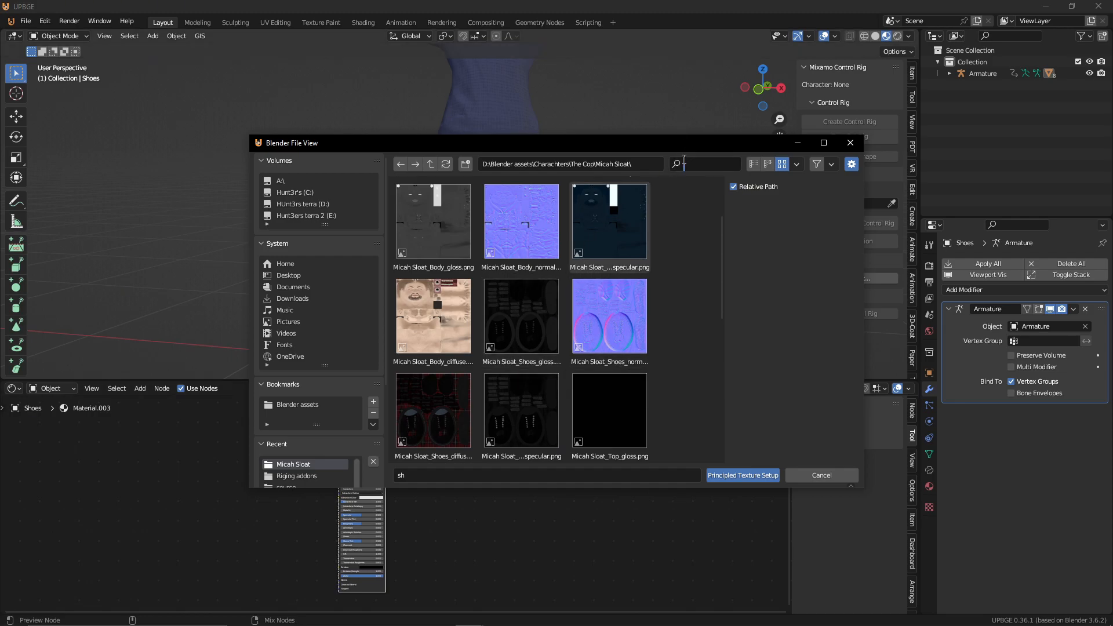
text(sh)
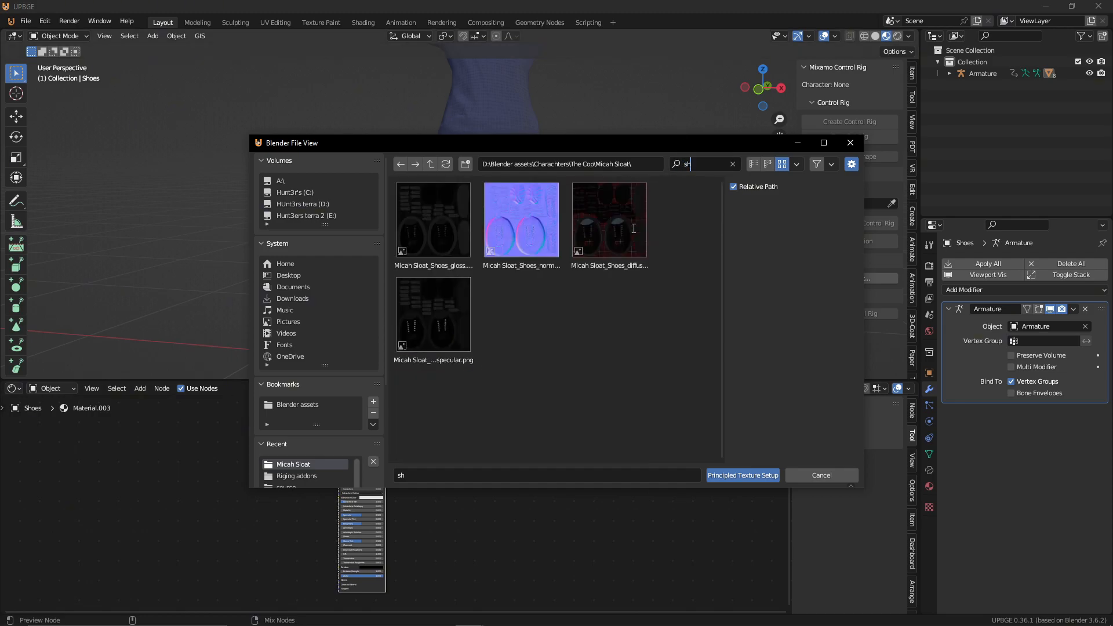
text(a)
click(739, 475)
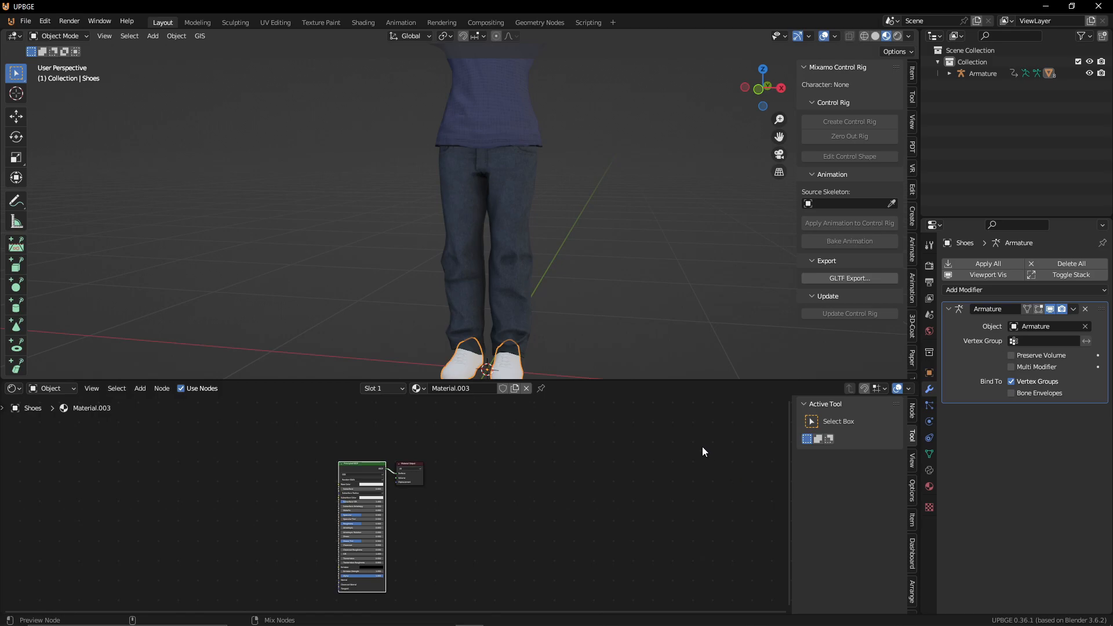
Step: Select the character's armature and enlarge the 3D viewport so the full body fits above the shader editor
scroll(531, 299, down, 4)
middle_drag(572, 294, 471, 288)
scroll(509, 321, up, 4)
scroll(507, 317, up, 1)
shift+middle_drag(515, 239, 493, 60)
middle_drag(561, 123, 600, 139)
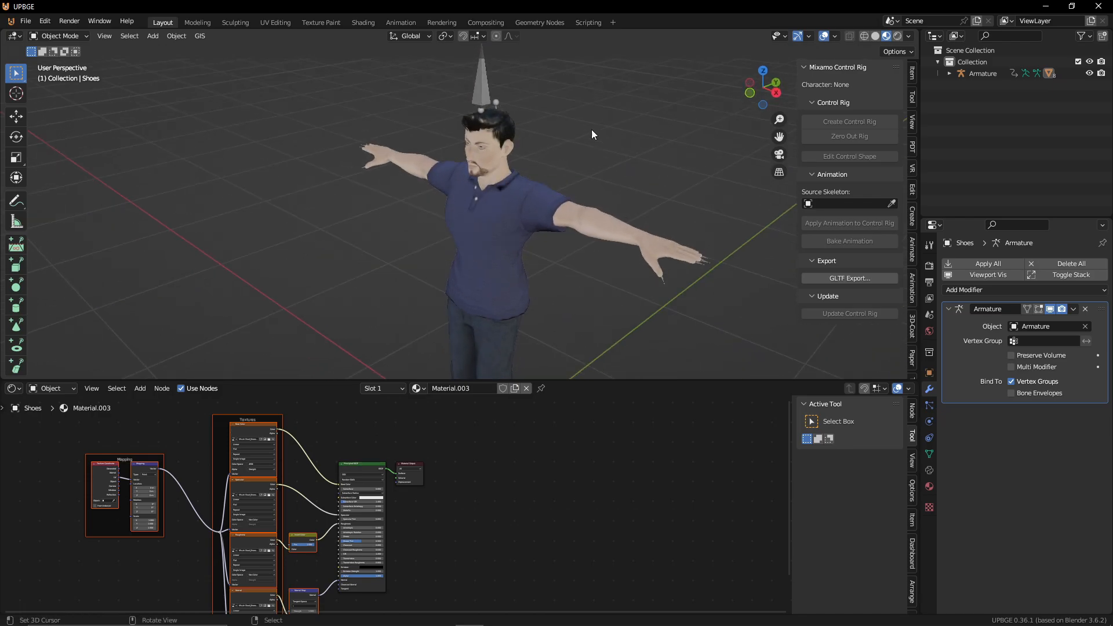
click(487, 86)
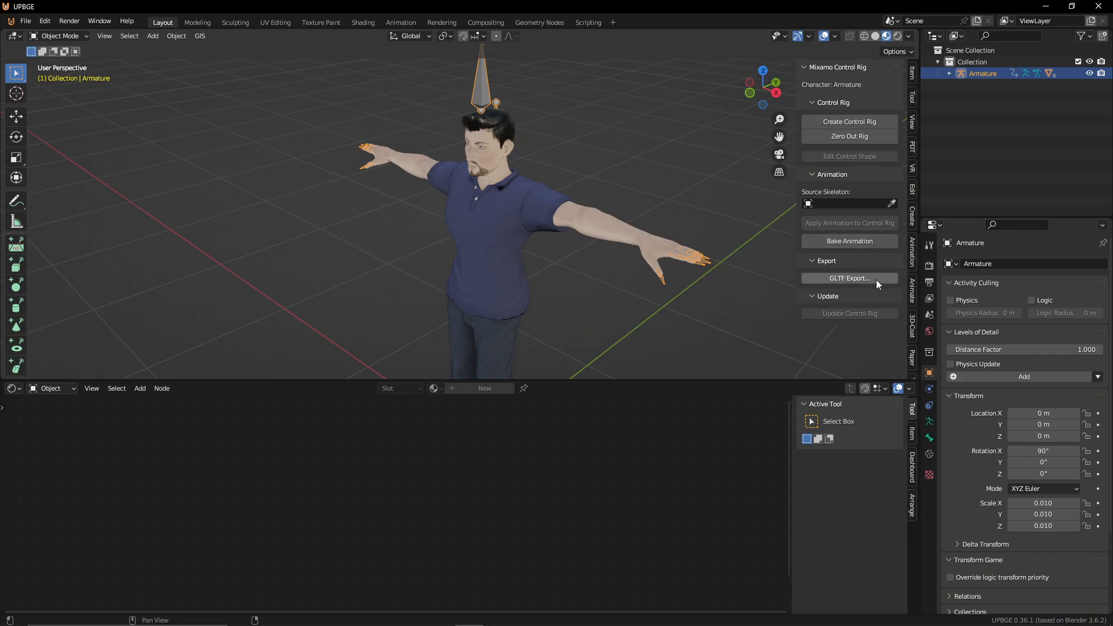
click(834, 68)
click(835, 68)
drag(814, 378, 808, 561)
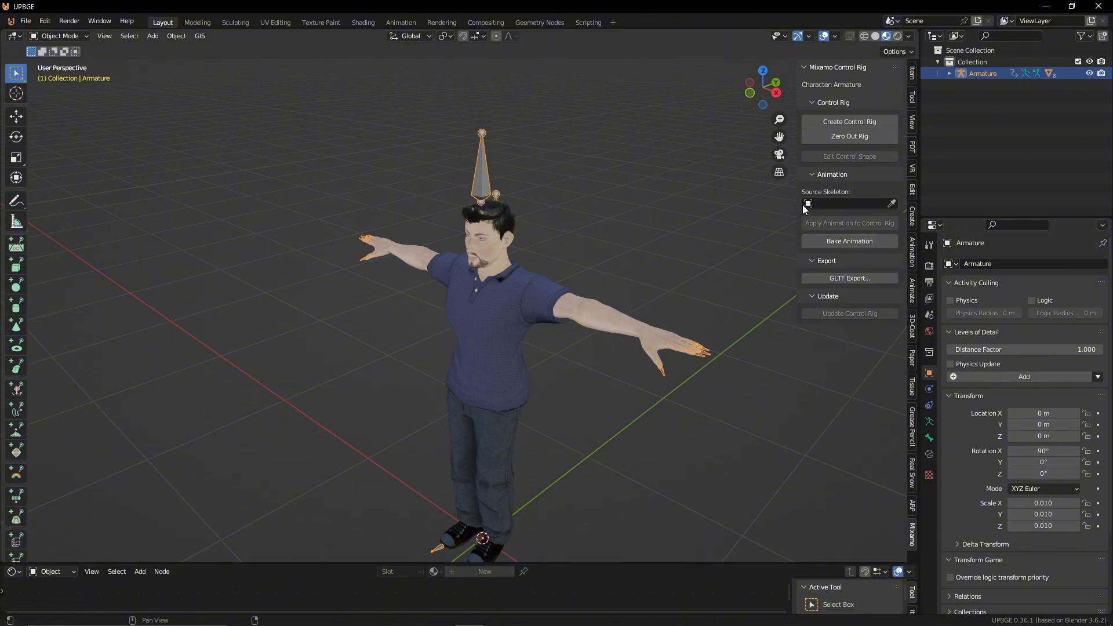
Step: Create the Mixamo control rig with Apply Animation, IK Arms and IK Legs enabled, and switch the armature to Pose Mode
click(851, 121)
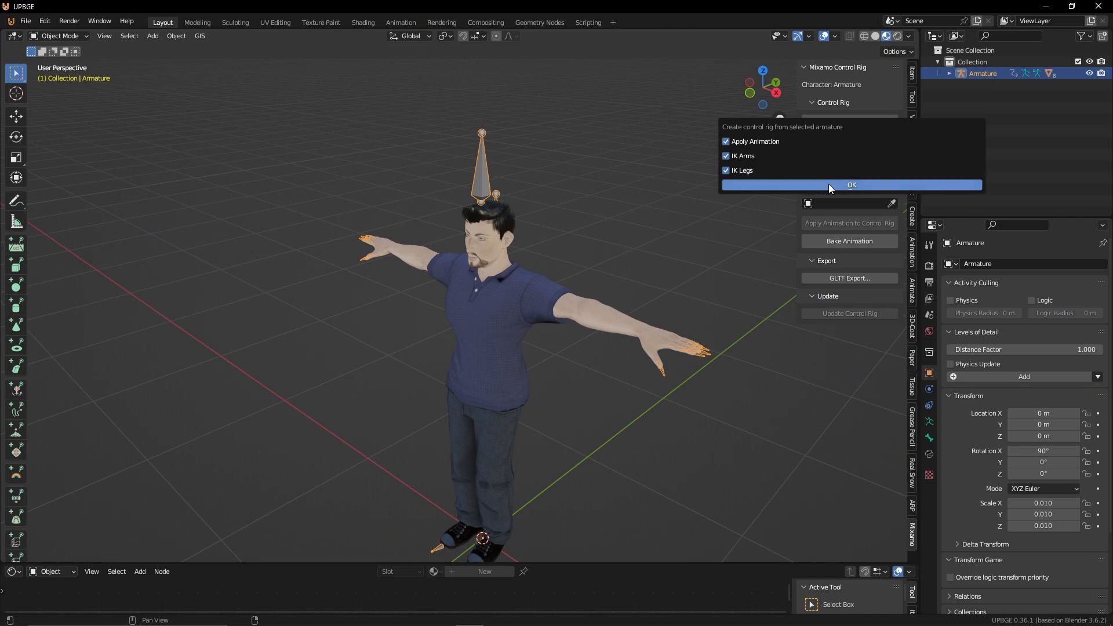
key(Return)
mouse_move(566, 186)
middle_down()
mouse_move(615, 186)
mouse_move(548, 196)
middle_up()
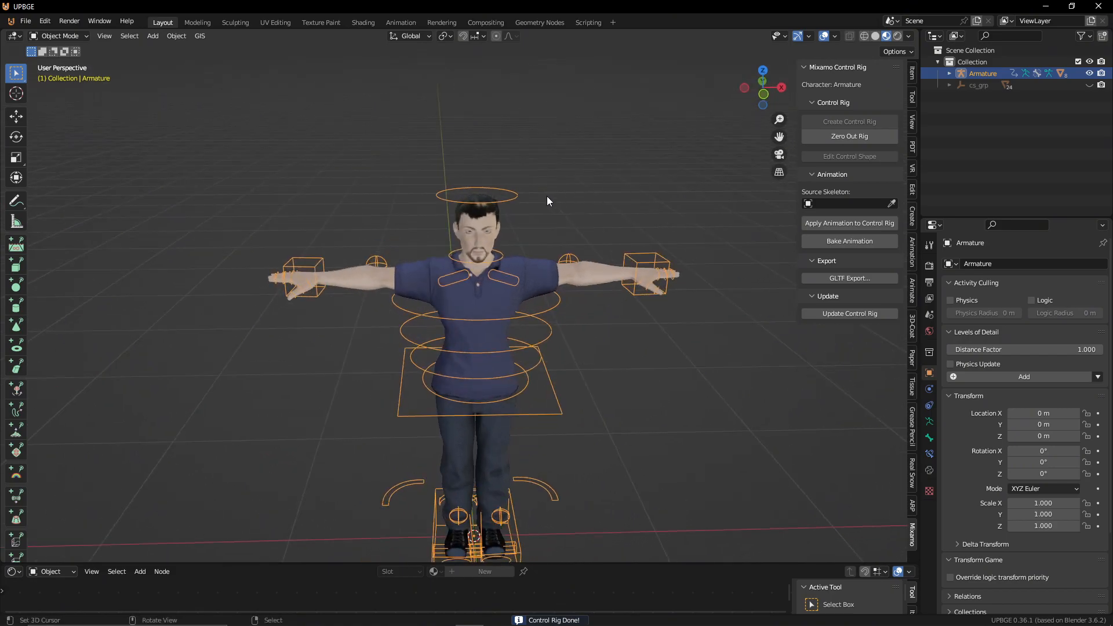
key(ctrl+Tab)
Step: Try rotating the head control and moving the left and right hand IK controls, cancelling each transform
click(514, 197)
key(r)
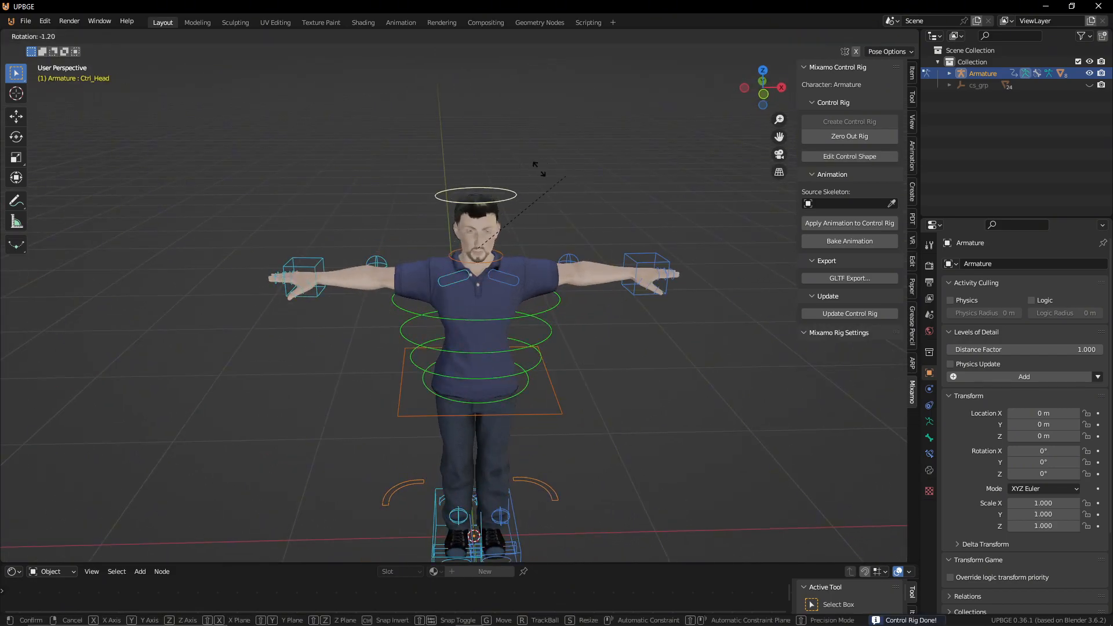
right_click(533, 174)
click(620, 245)
key(g)
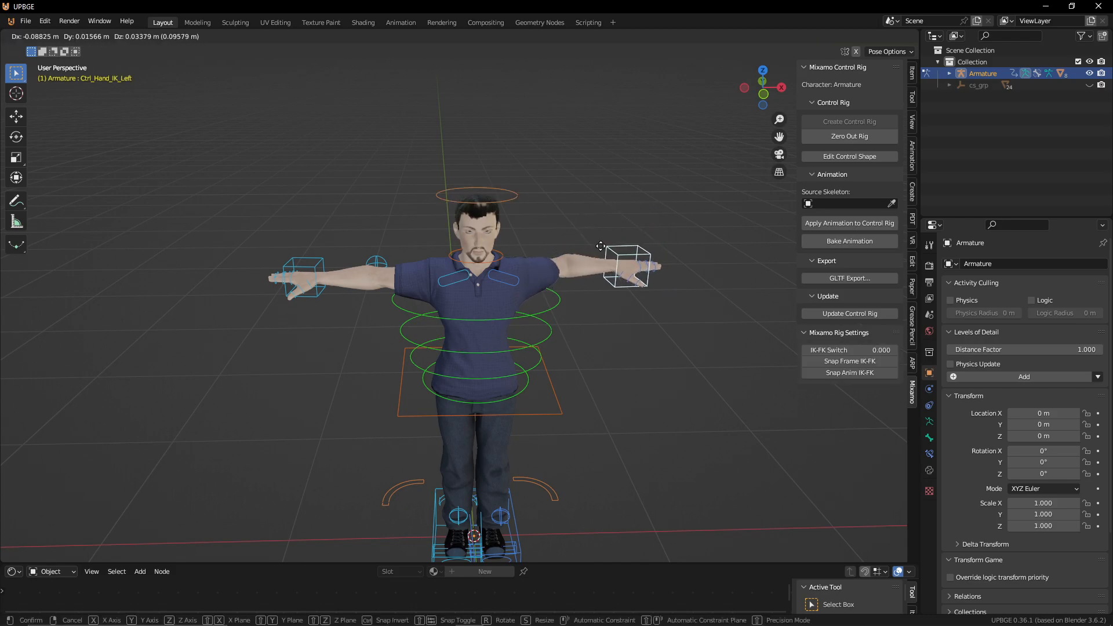
right_click(556, 335)
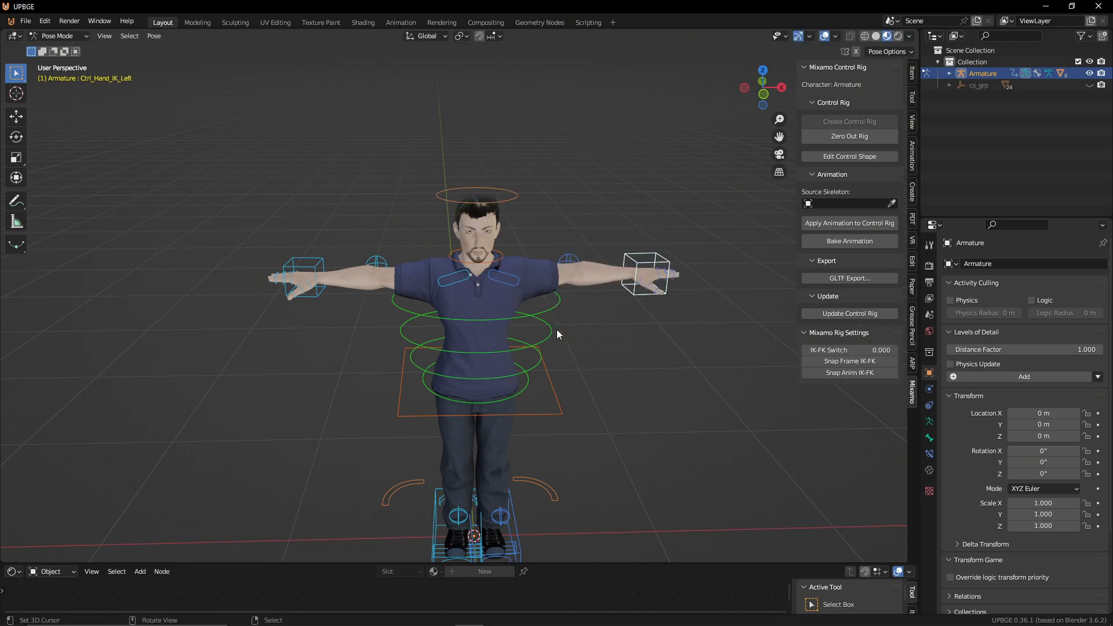
click(322, 271)
key(g)
right_click(440, 342)
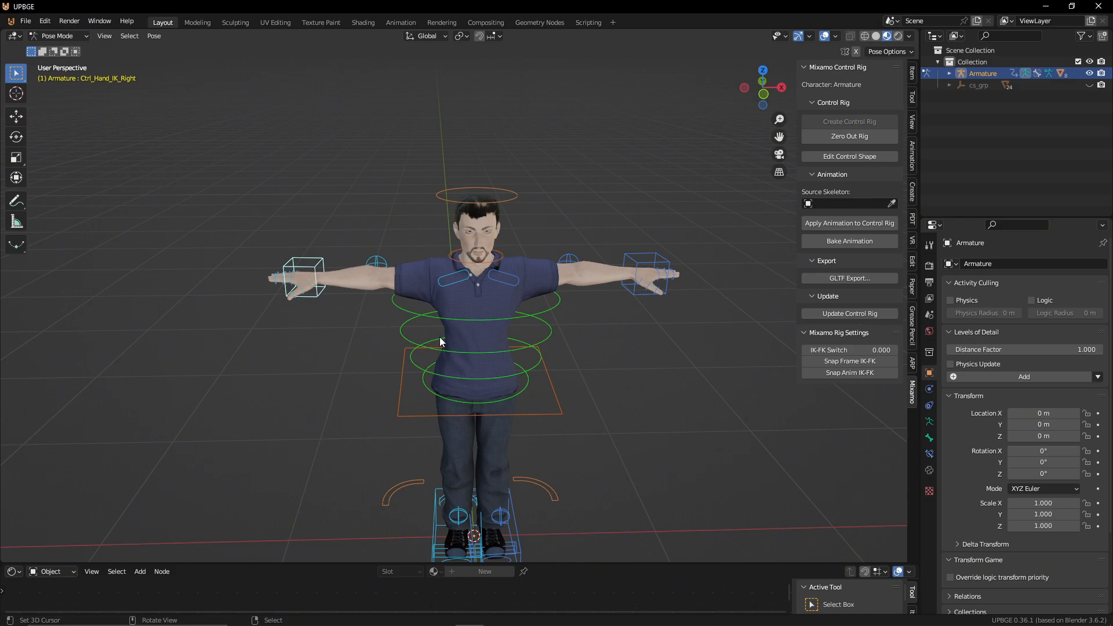
Step: Try rotating the spine control rings and moving the hips control, cancelling each transform
right_click(446, 319)
key(r)
right_click(554, 325)
right_click(554, 326)
key(r)
right_click(547, 357)
right_click(550, 378)
key(g)
right_click(583, 362)
Step: Try moving the left foot control and the master control around the feet, cancelling each move
middle_drag(563, 384, 568, 243)
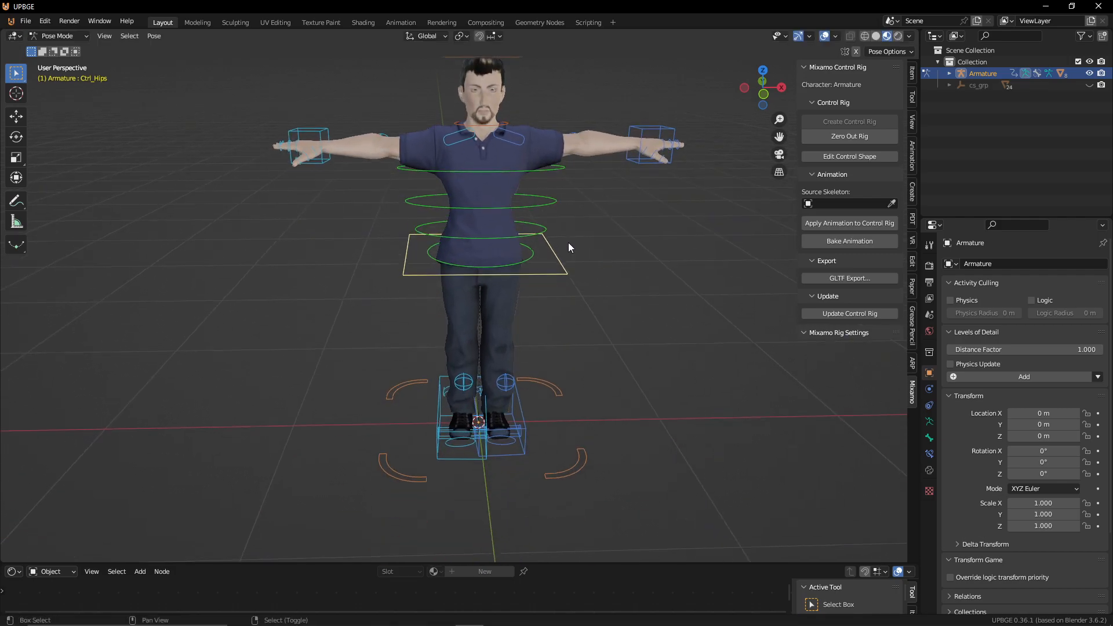
right_click(521, 433)
key(g)
right_click(546, 360)
right_click(560, 388)
key(g)
right_click(553, 365)
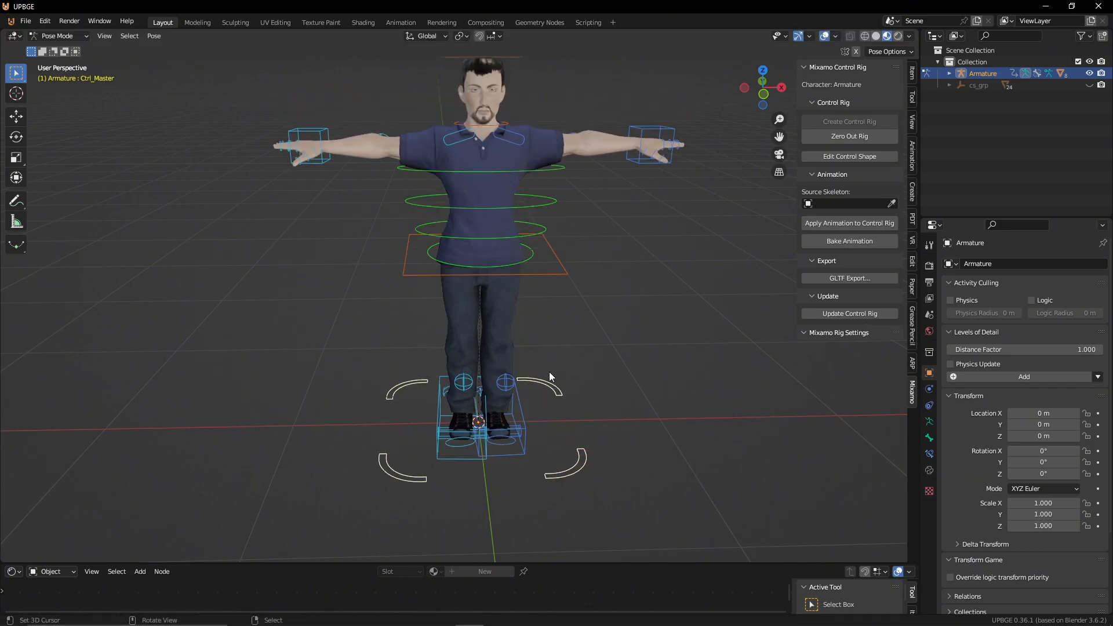
Step: Try lowering the hips control while the hands and feet stay planted, and cancel the move
right_click(562, 272)
key(g)
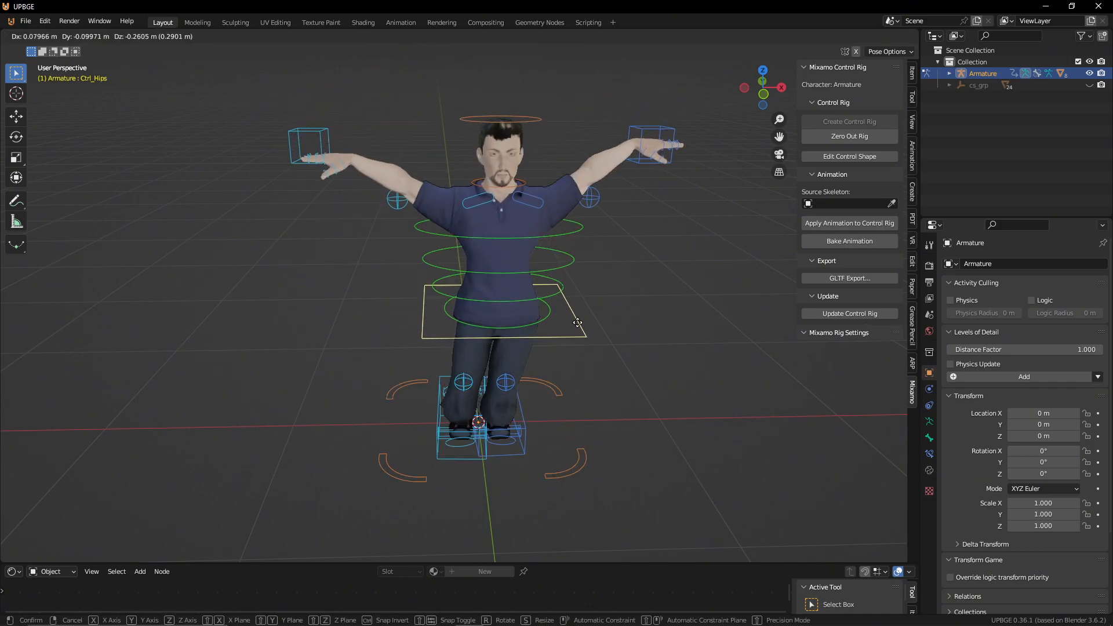
right_click(535, 263)
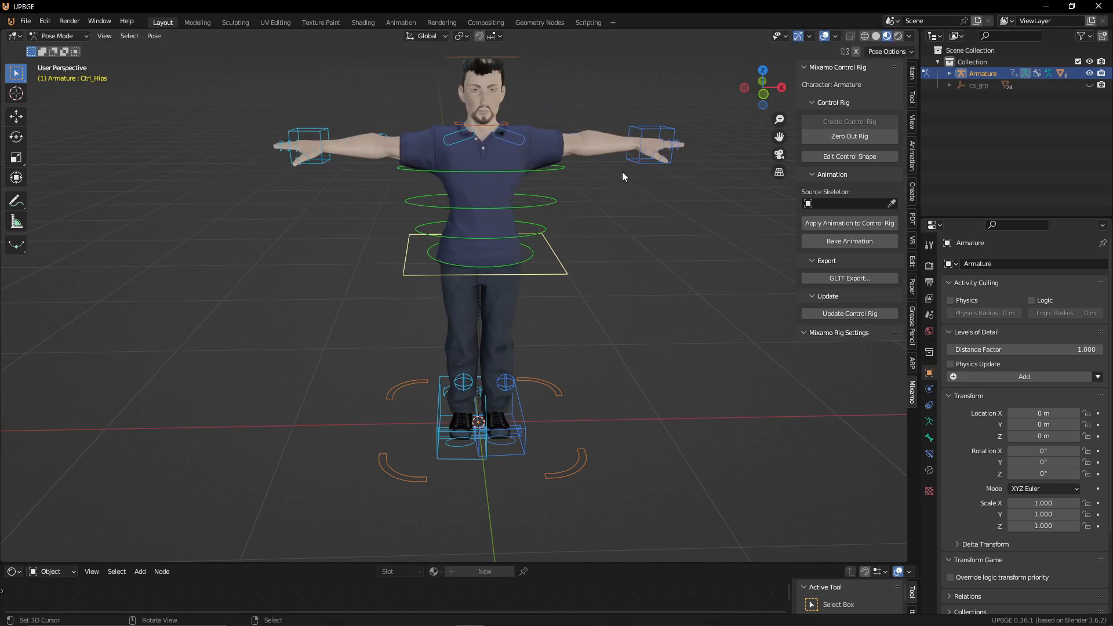
Step: Try moving the left shoulder control, cancelling the move
middle_drag(562, 208, 488, 209)
click(538, 144)
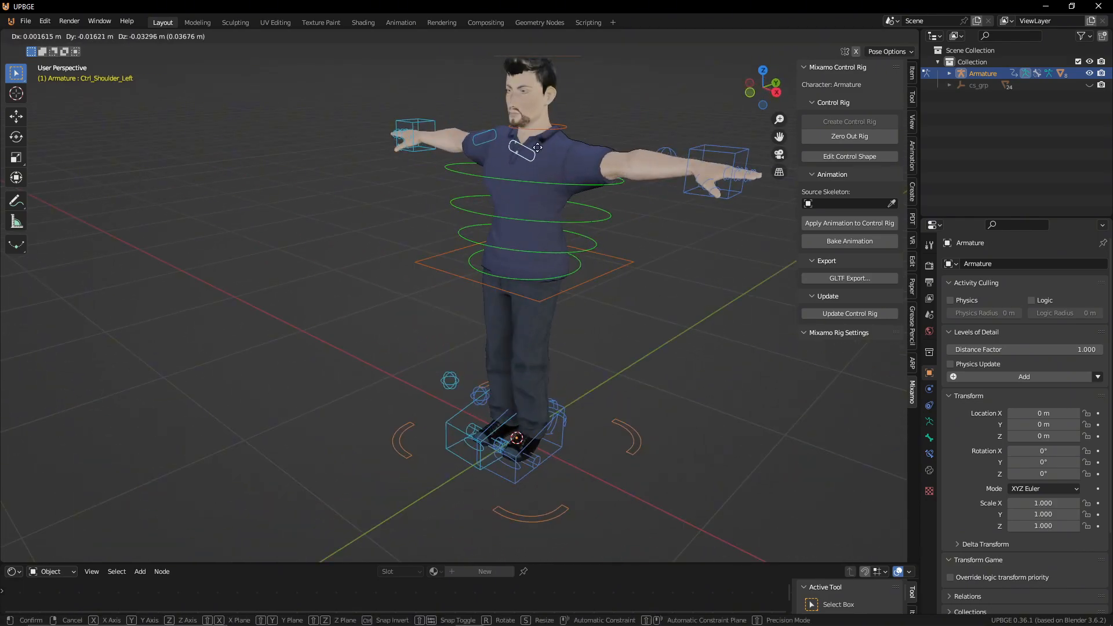
middle_drag(539, 148, 599, 145)
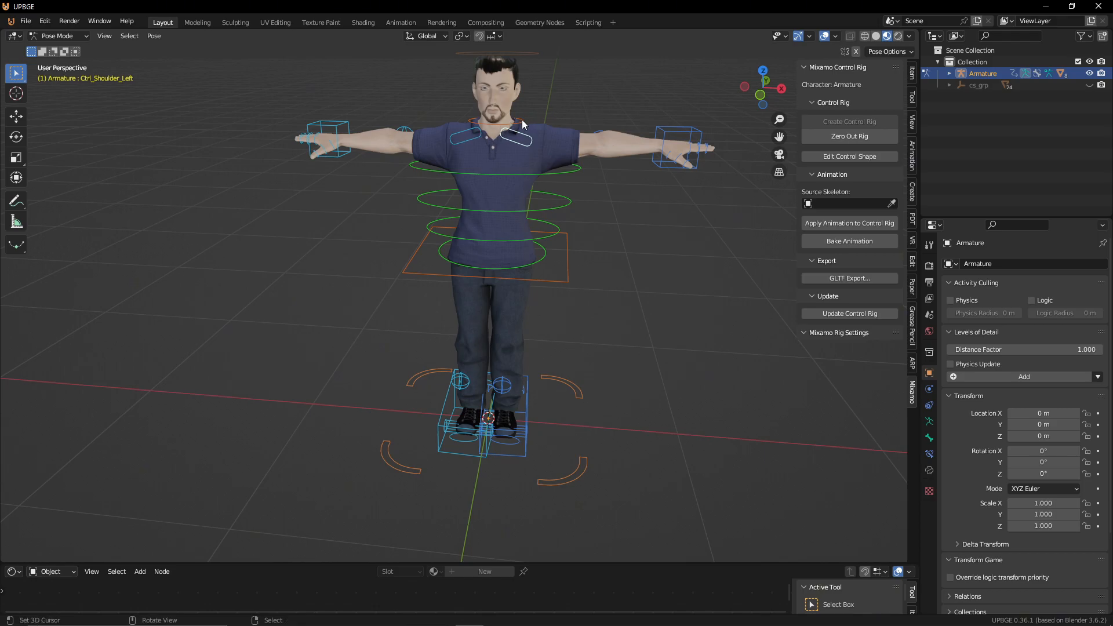
Step: Try rotating the neck and head controls around the global Z axis, cancelling each rotation
click(493, 122)
key(r)
key(z)
key(Escape)
click(523, 53)
key(r)
key(z)
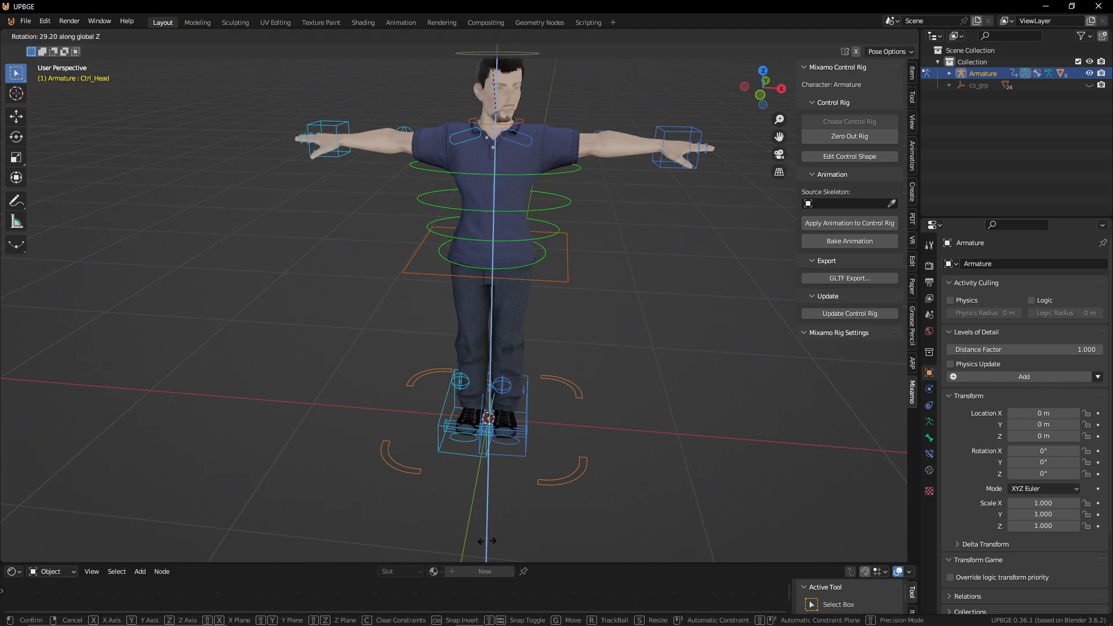
key(Escape)
Step: Try moving the neck control sideways, and cancel the move
shift+middle_drag(575, 204, 575, 304)
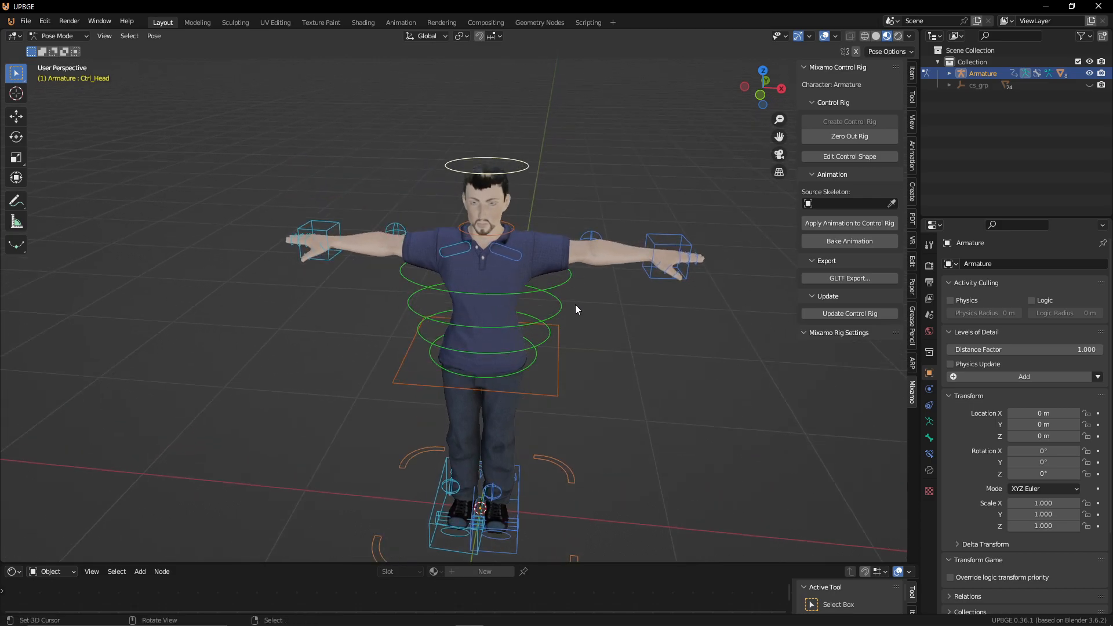
scroll(575, 304, up, 4)
shift+middle_drag(588, 253, 578, 366)
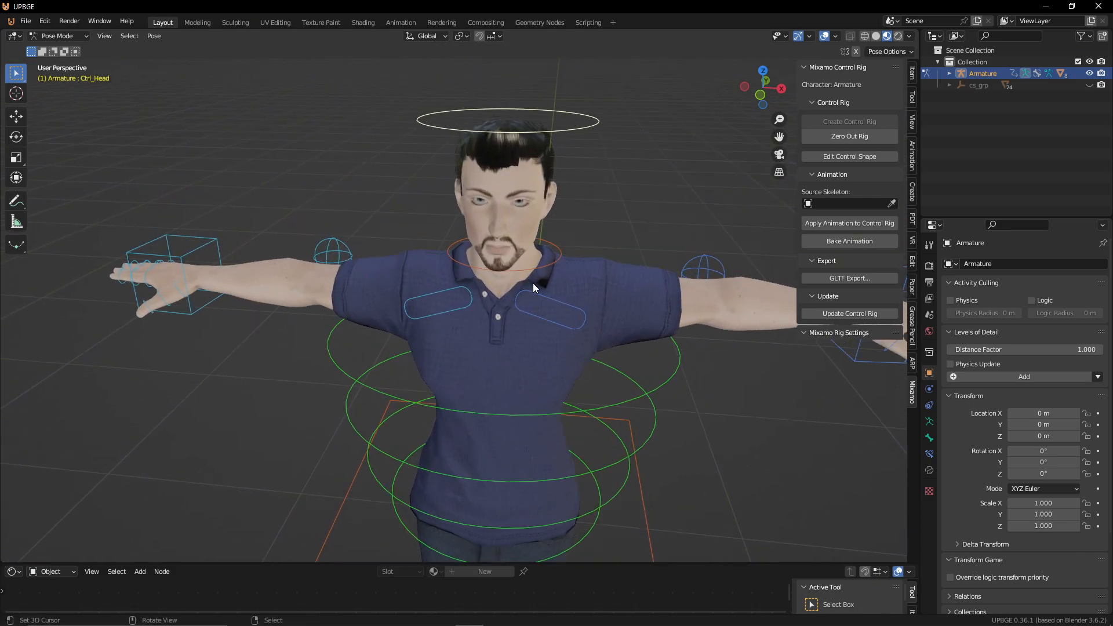
click(548, 265)
key(g)
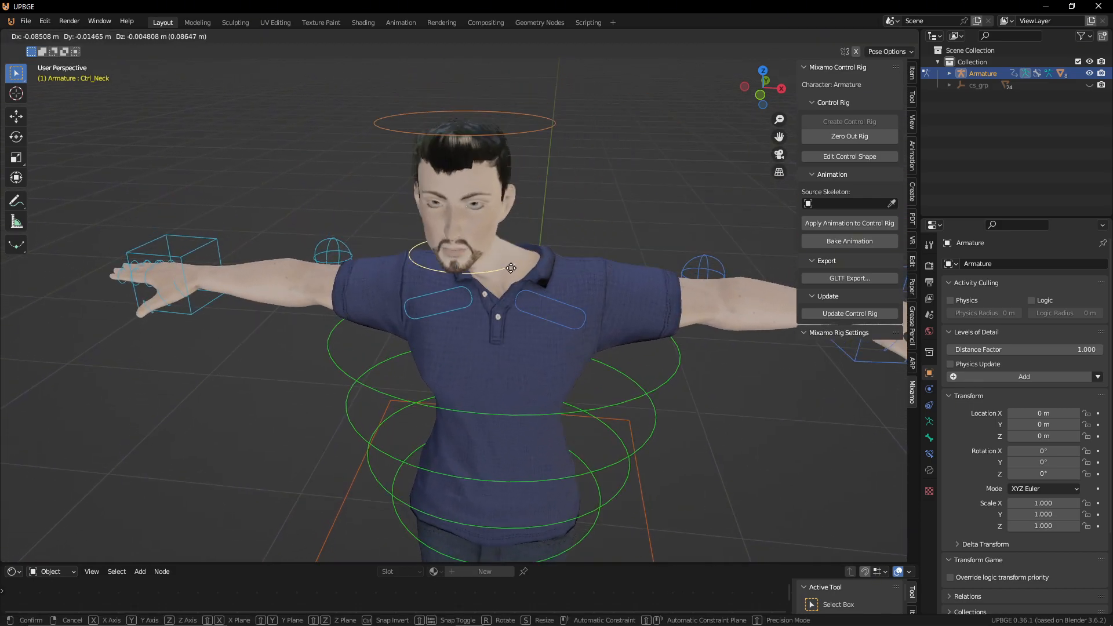
key(Escape)
middle_drag(559, 238, 581, 281)
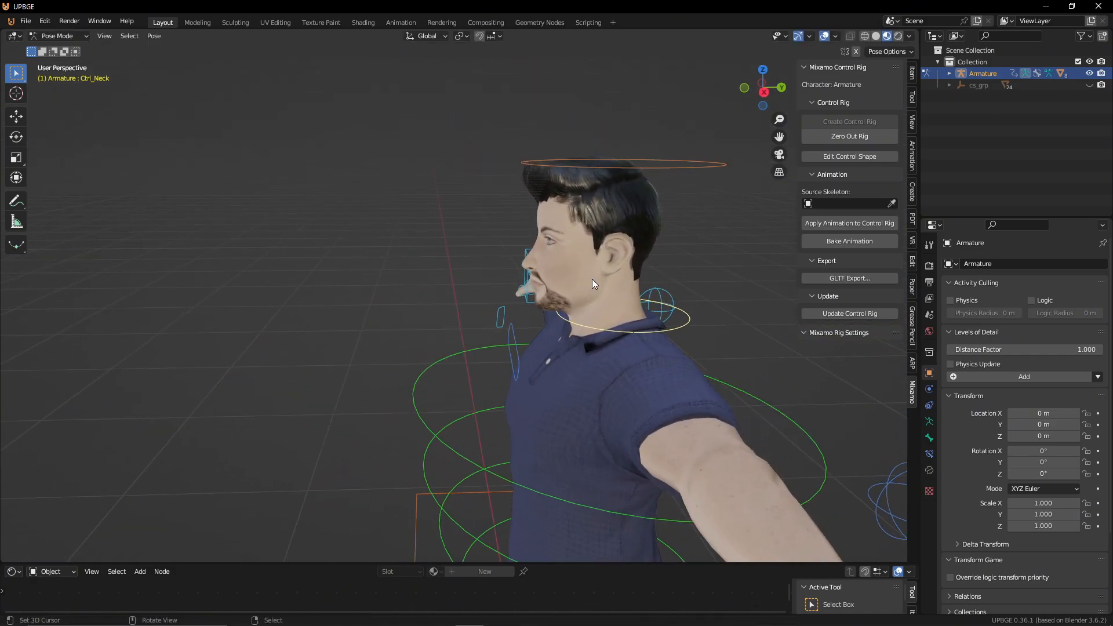
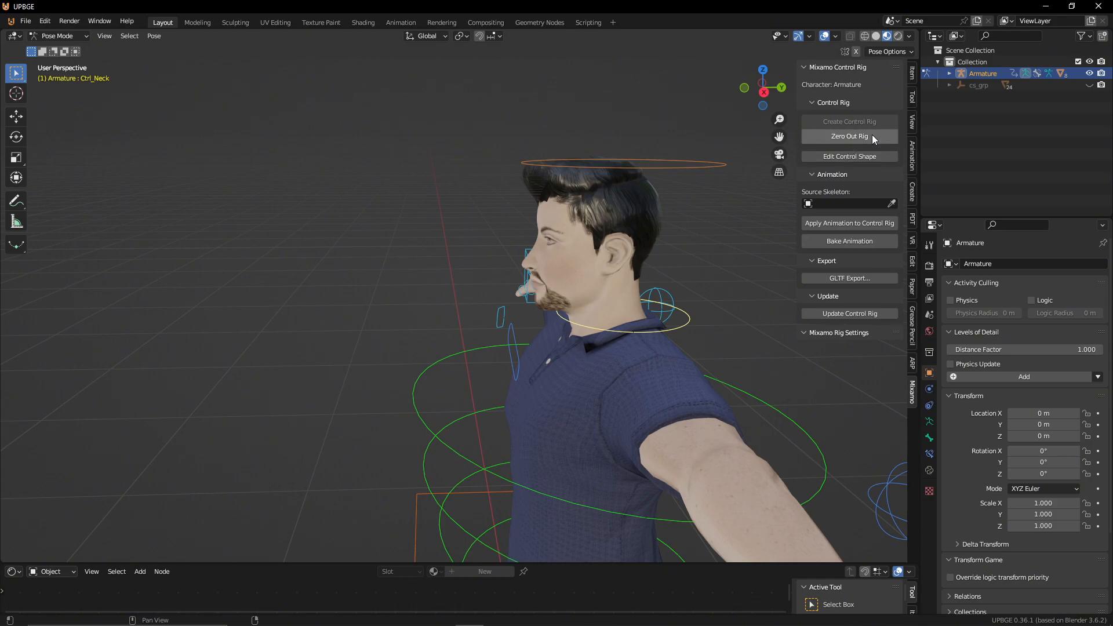
Step: Collapse the Mixamo Control Rig settings and select the character's Body mesh in Object Mode
click(805, 68)
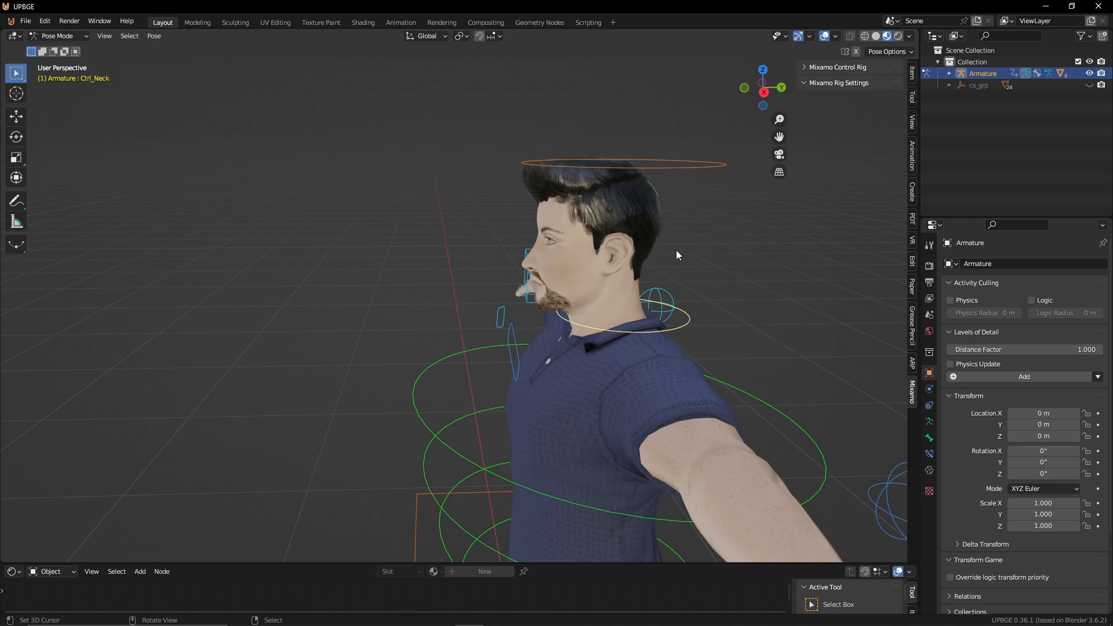
middle_drag(616, 235, 603, 233)
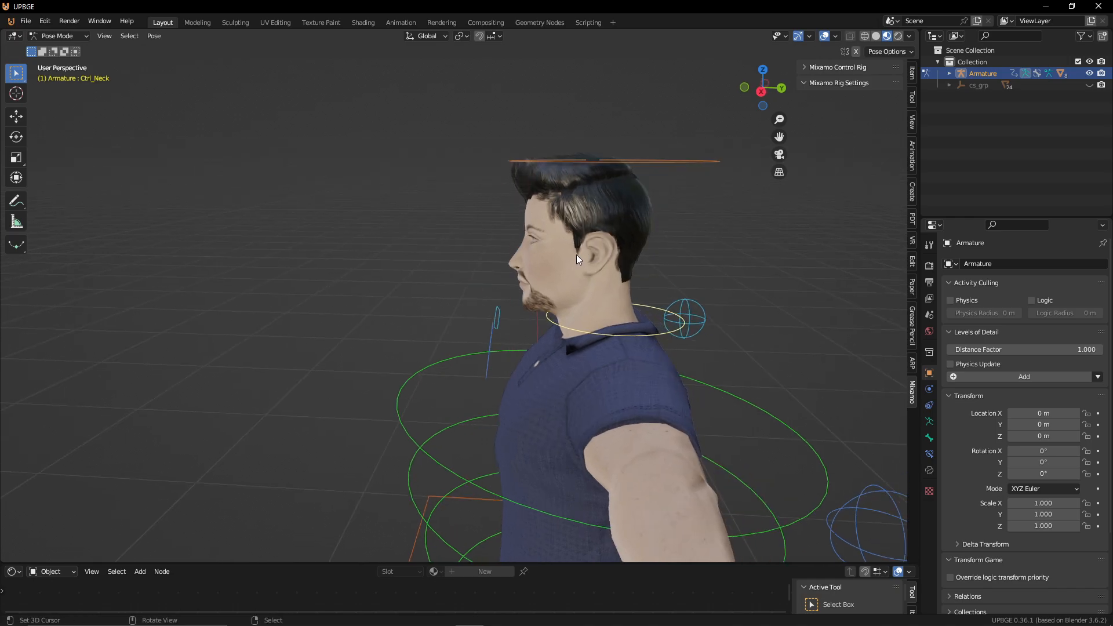
click(556, 259)
click(531, 261)
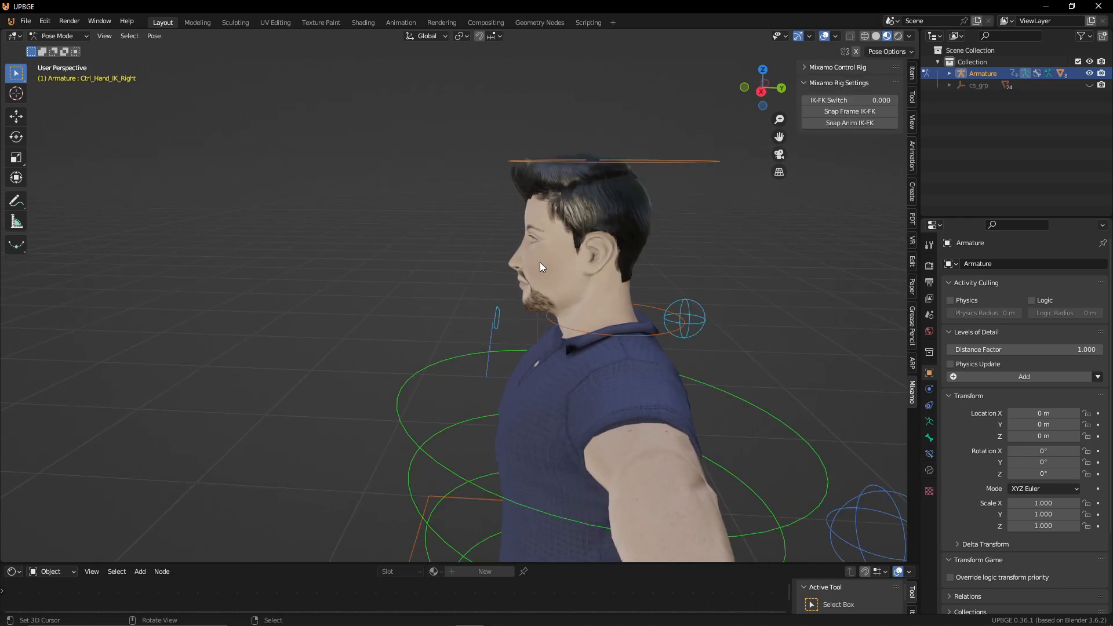
right_click(557, 260)
key(ctrl+Tab)
right_click(560, 269)
Step: Try moving the Body mesh in Object Mode, cancelling each move
key(g)
key(Escape)
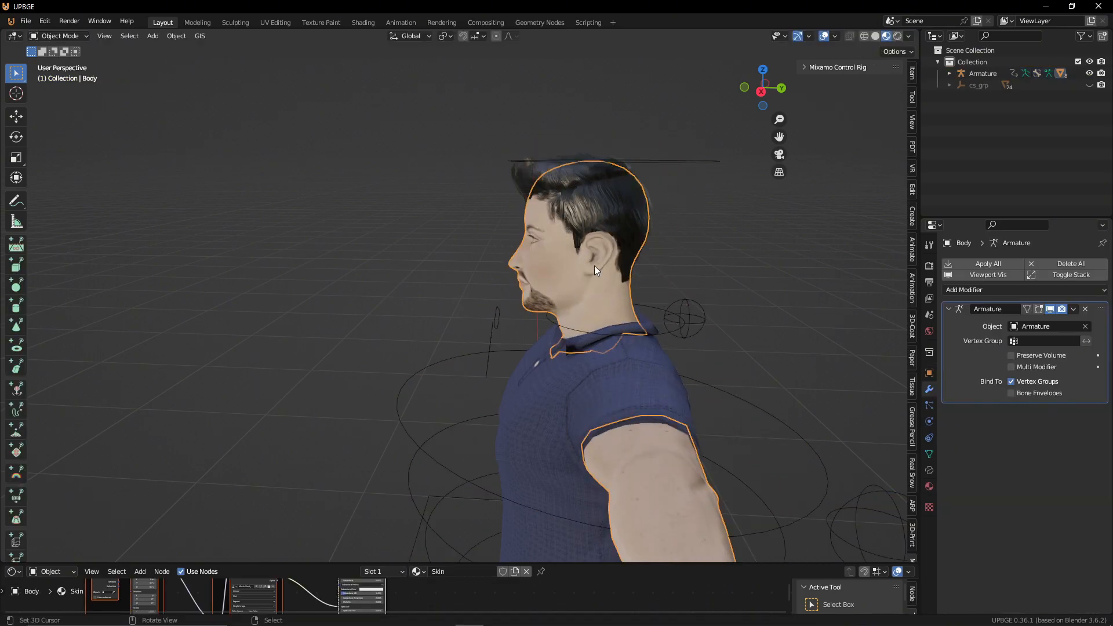
middle_drag(589, 269, 615, 255)
key(g)
key(Escape)
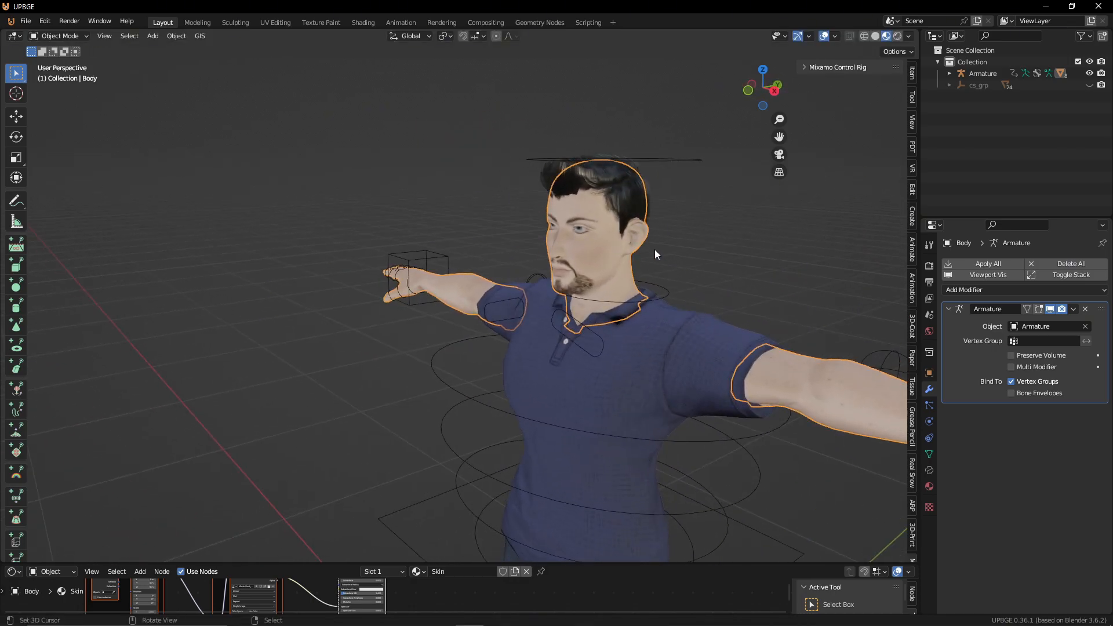
middle_drag(505, 266, 637, 269)
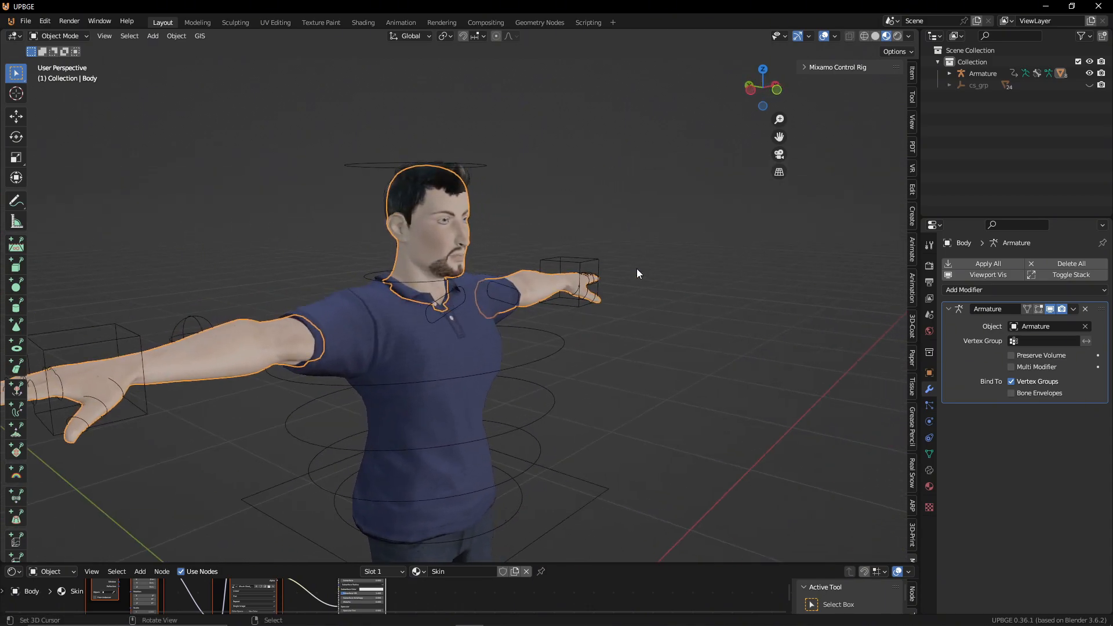
Step: Separate both linked arm meshes from the Body mesh into their own object by selection
key(Tab)
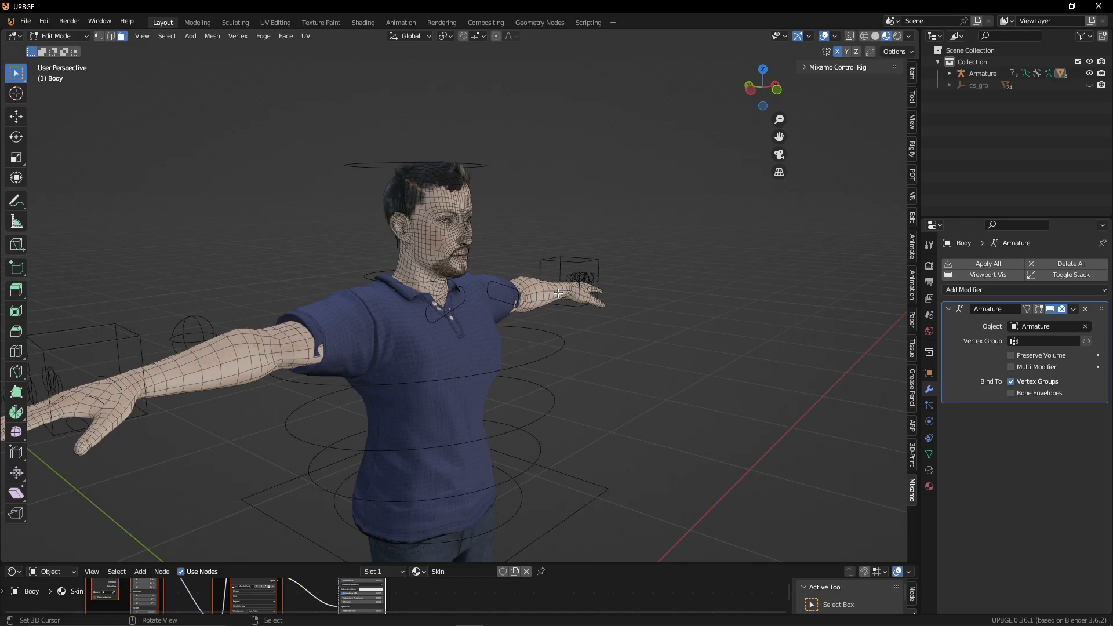
key(l)
key(l)
key(p)
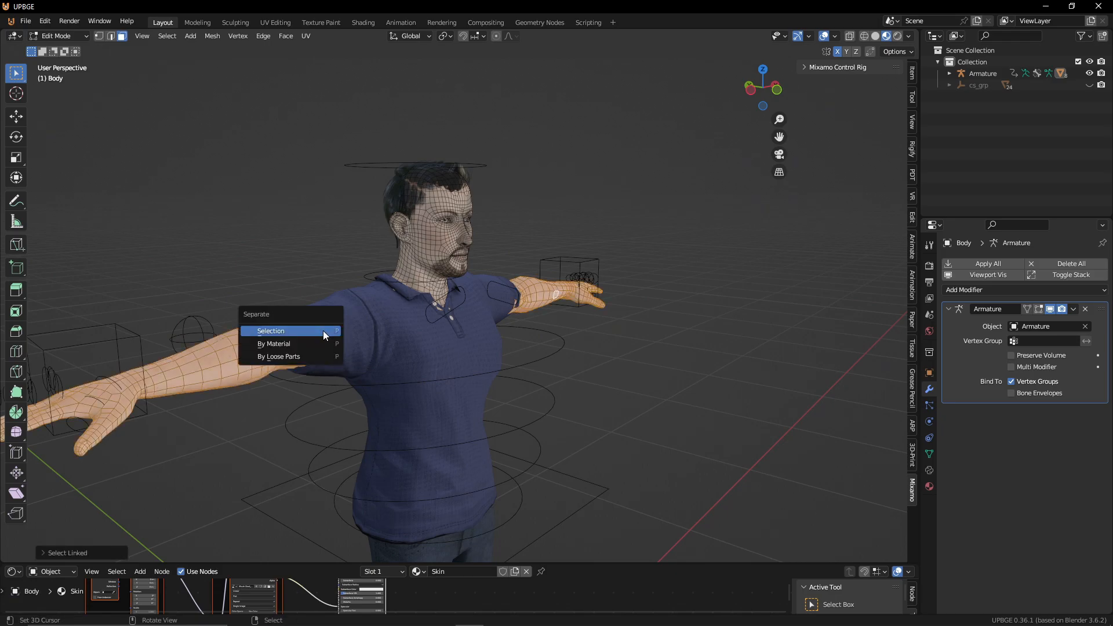
click(323, 330)
Step: Select the linked head geometry and try moving it in Edit Mode, cancelling the move
middle_drag(523, 308, 441, 302)
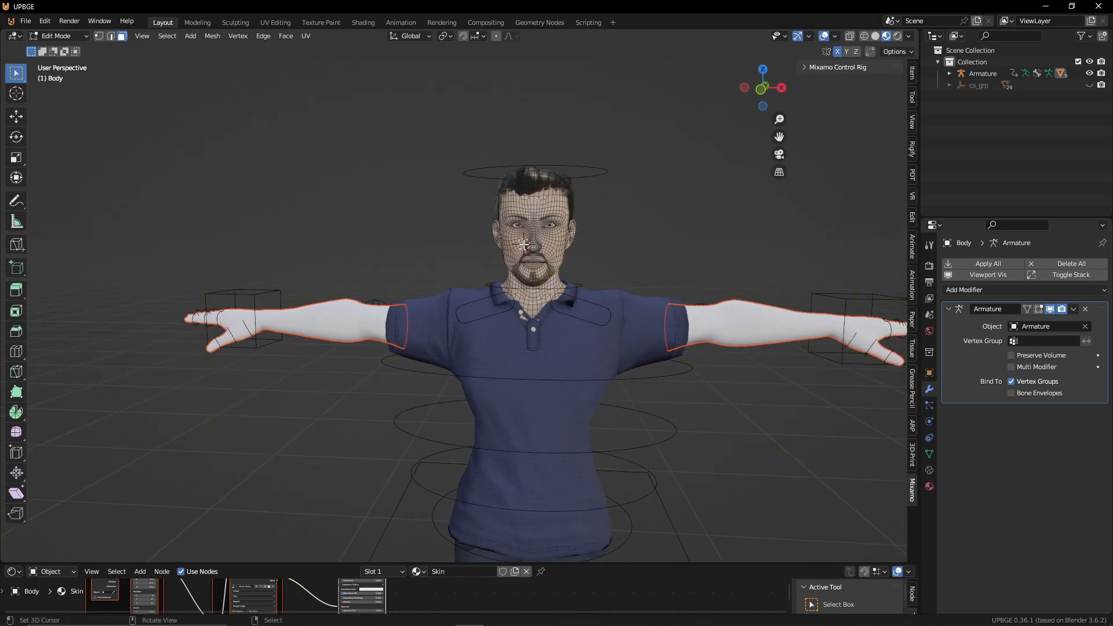
key(ctrl+l)
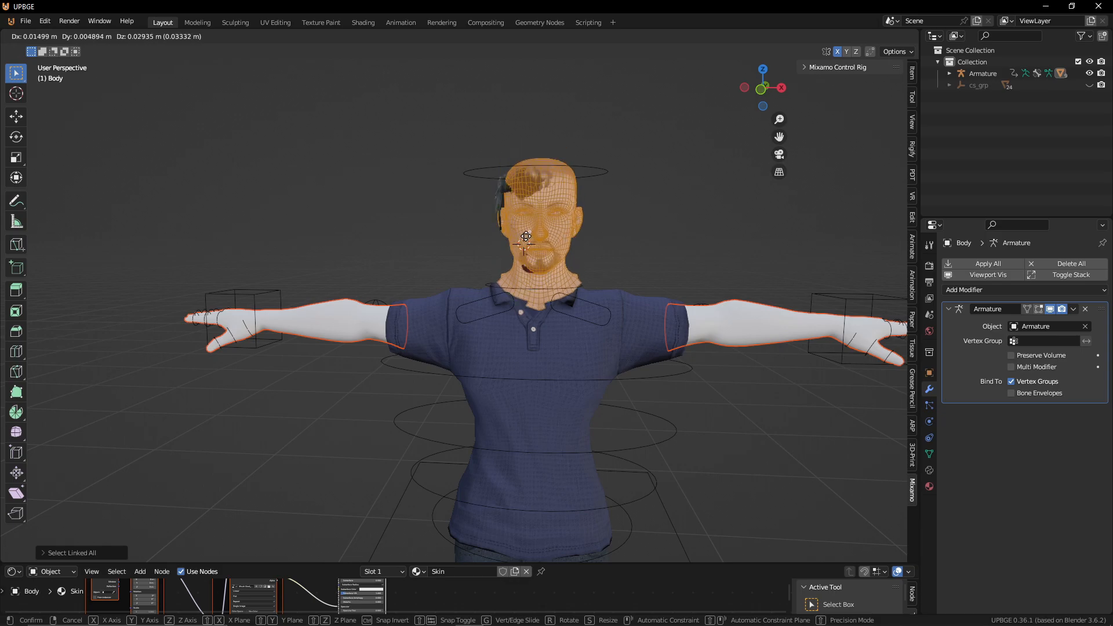
middle_drag(601, 241, 538, 249)
scroll(545, 249, up, 3)
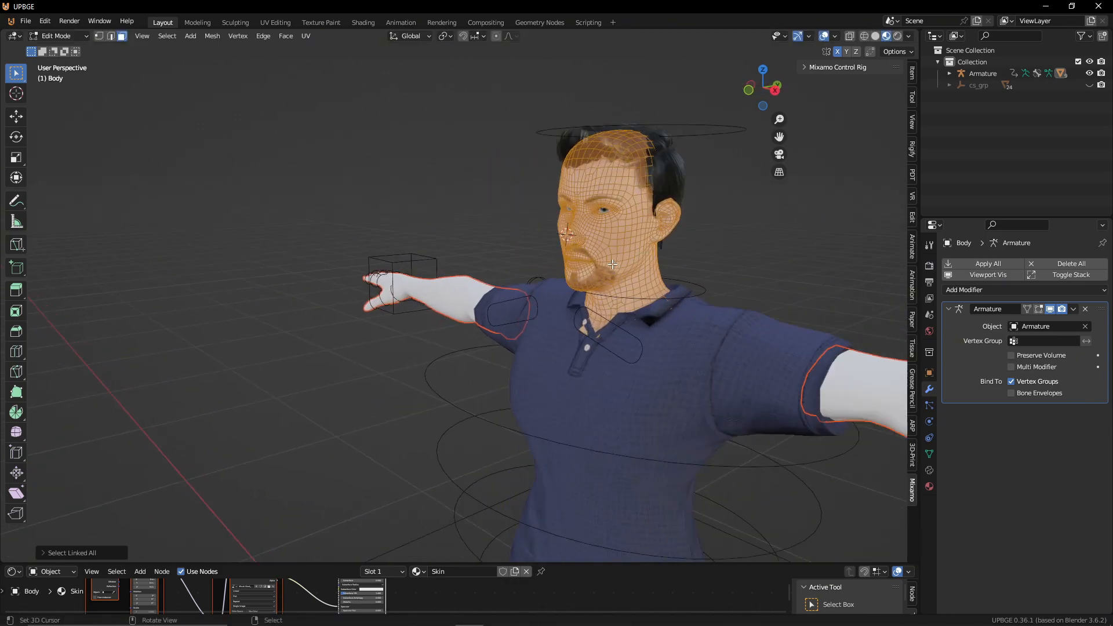
middle_drag(666, 249, 604, 252)
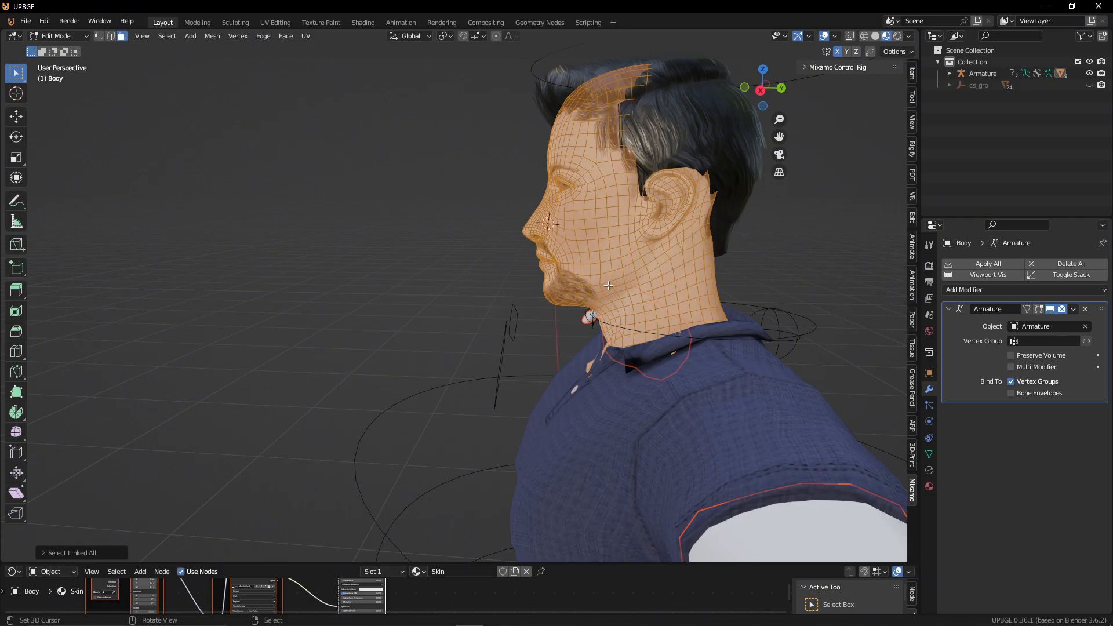
key(Tab)
Step: Examine the armature's bones around the head and arms in Edit Mode
right_click(516, 326)
key(Tab)
middle_drag(527, 321, 795, 327)
middle_drag(445, 271, 361, 251)
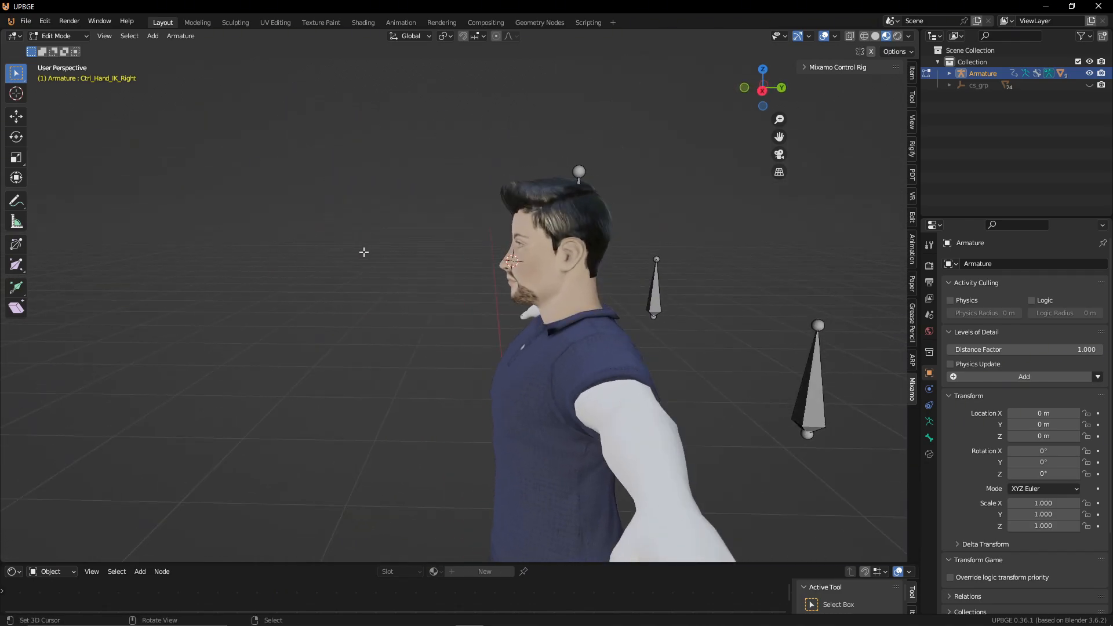
key(Tab)
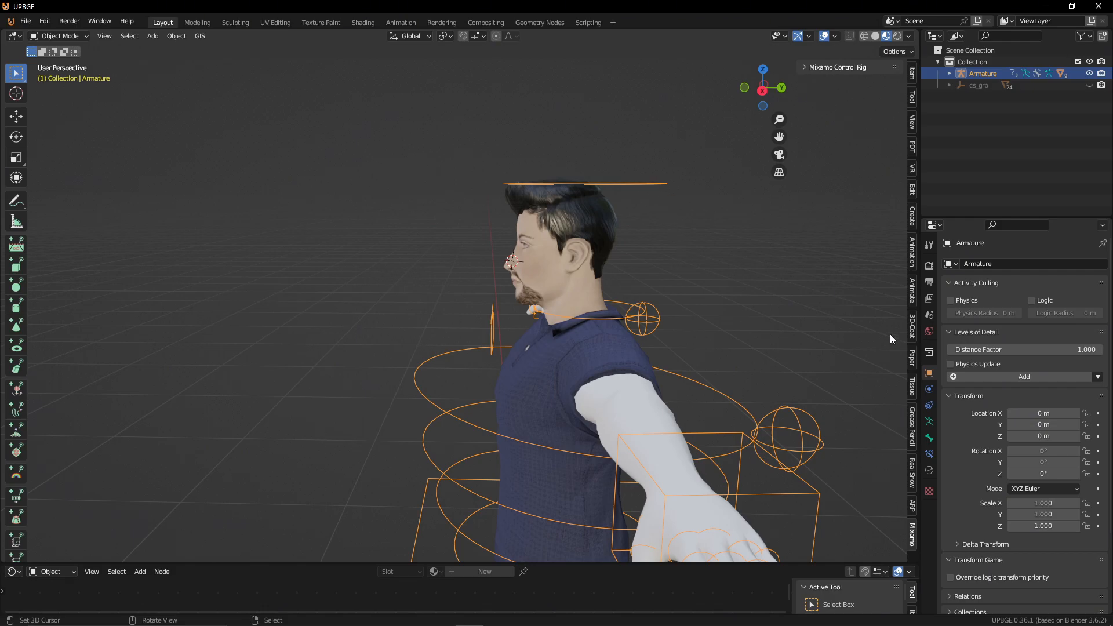
Step: Enable In Front in the armature's viewport display and check its bones in Edit Mode and Pose Mode
click(929, 422)
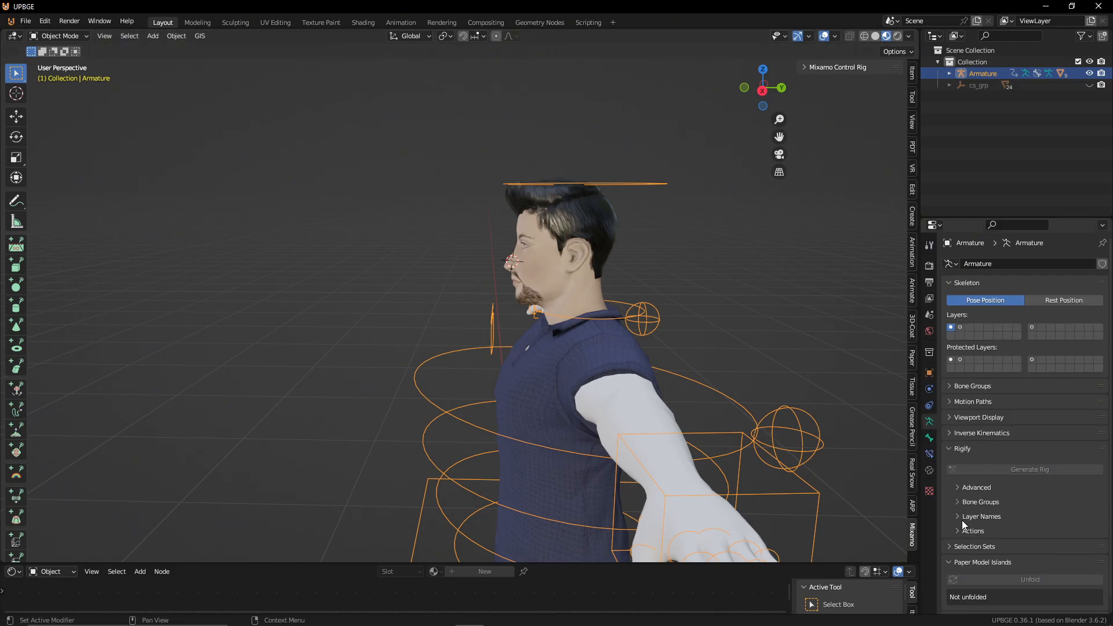
scroll(961, 536, down, 1)
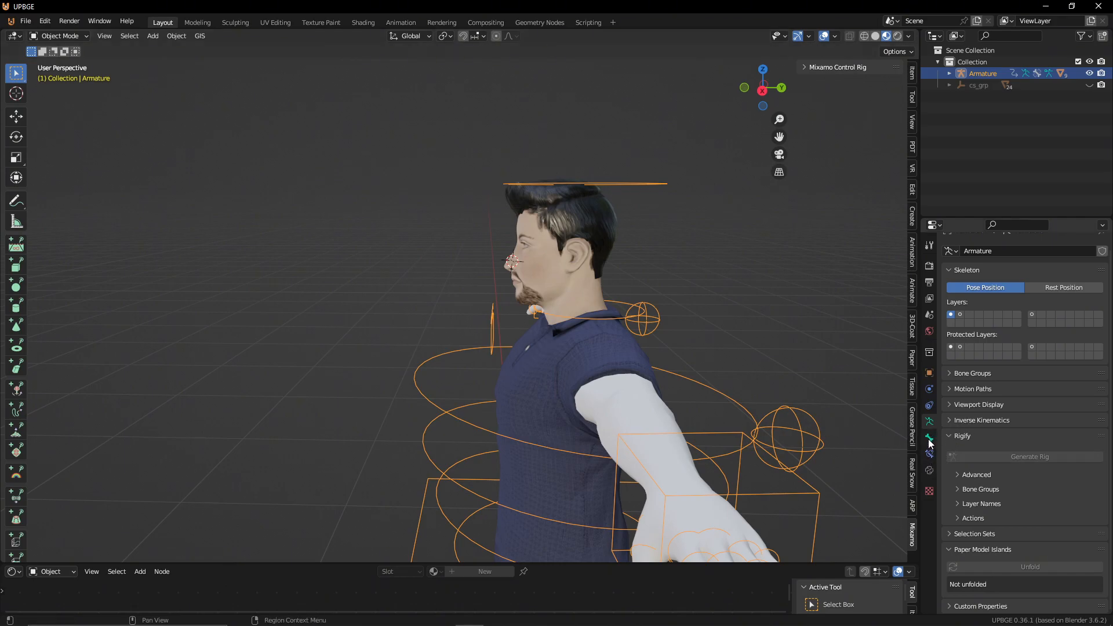
click(979, 405)
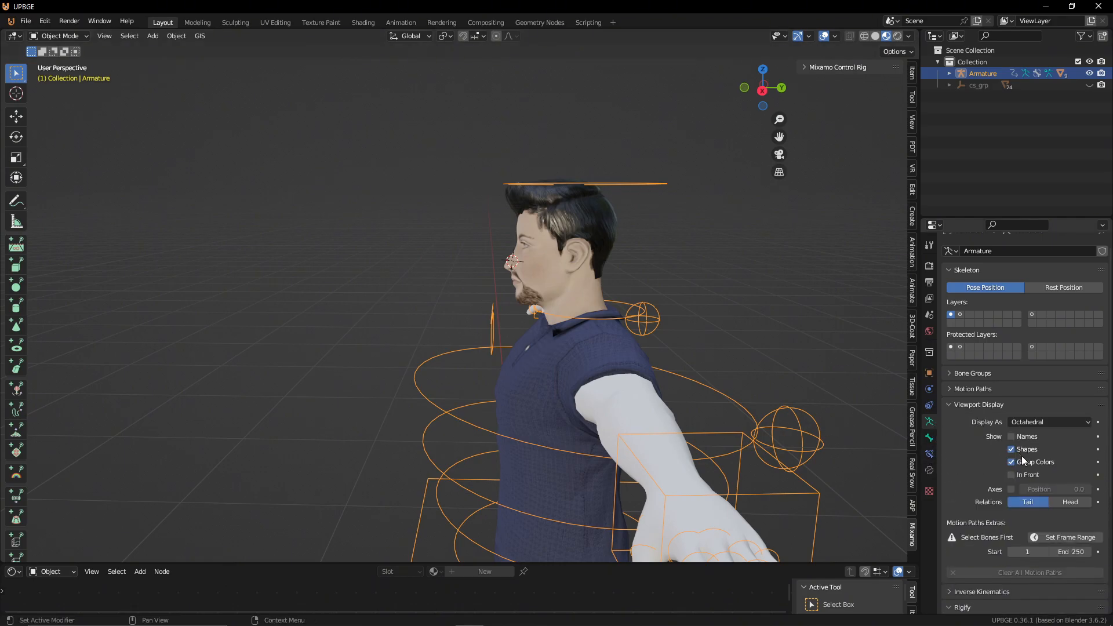
click(1015, 473)
middle_drag(611, 332, 663, 332)
key(Tab)
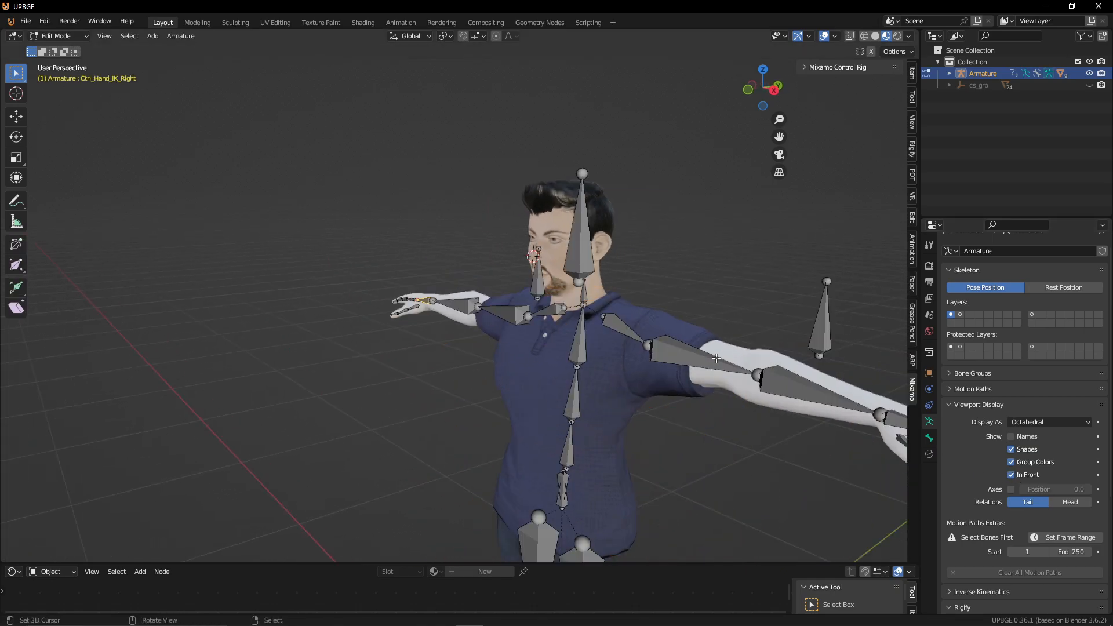
key(Tab)
key(ctrl+Tab)
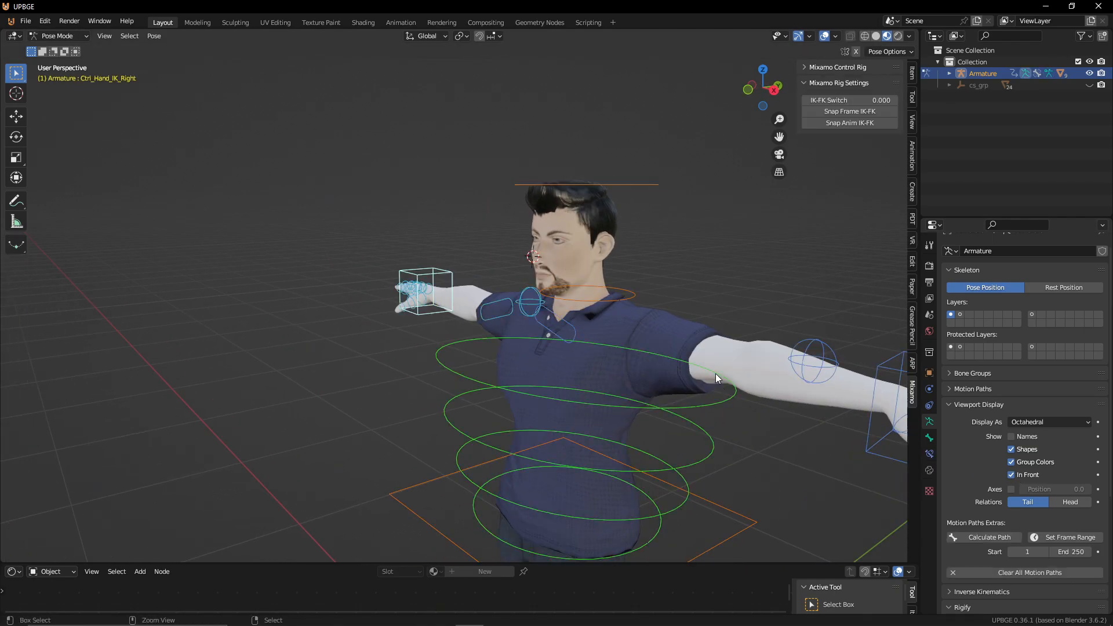
key(ctrl+Tab)
Step: Assign the existing Skin material to the separated arms mesh
click(731, 363)
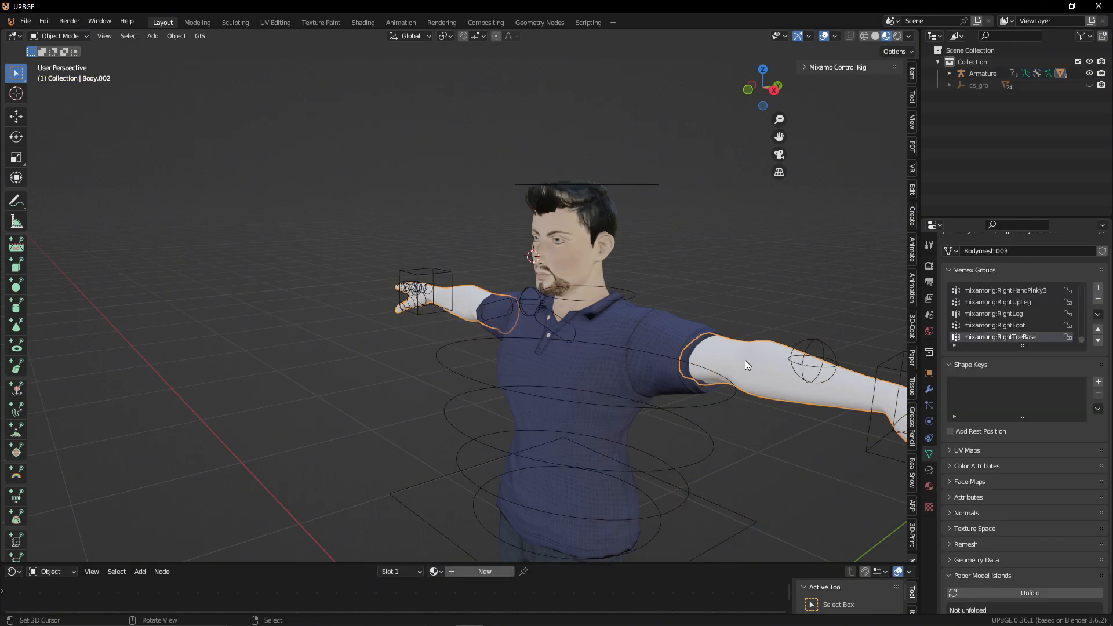
click(929, 486)
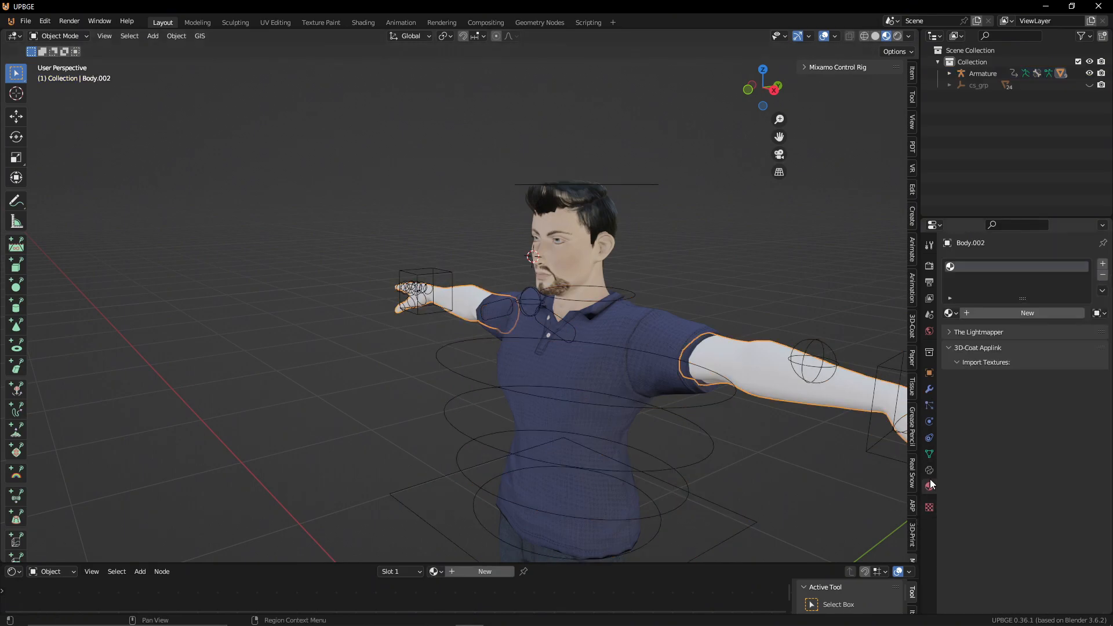
click(950, 313)
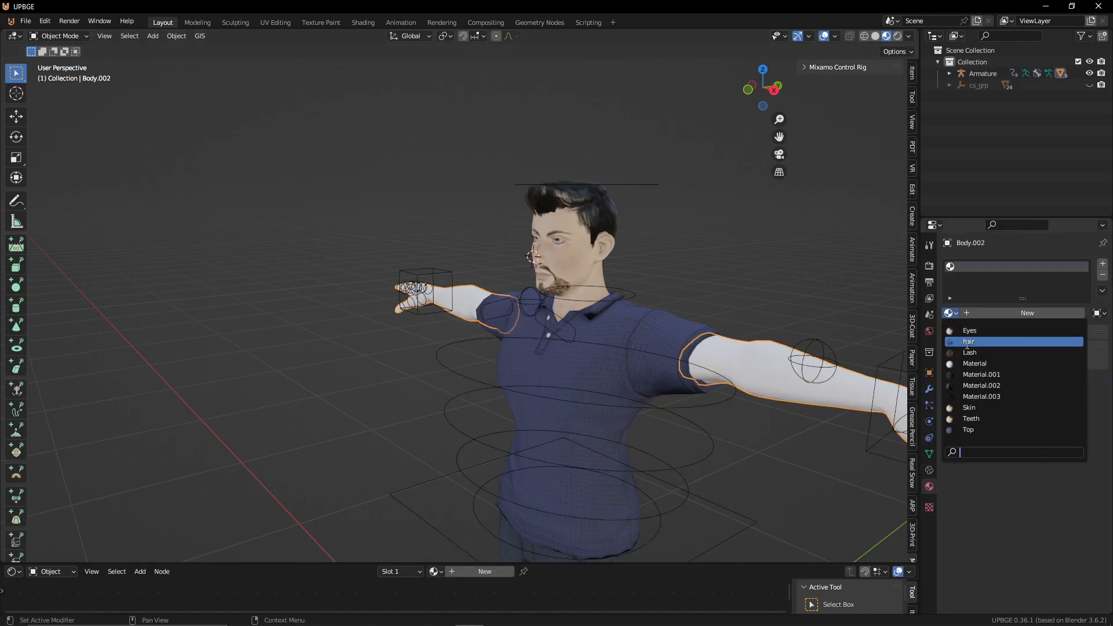
click(996, 408)
Step: Try moving the head mesh away from the eyes, teeth and hair, and cancel the move
middle_drag(680, 298, 780, 308)
middle_drag(631, 266, 621, 335)
scroll(649, 377, up, 4)
click(670, 367)
key(g)
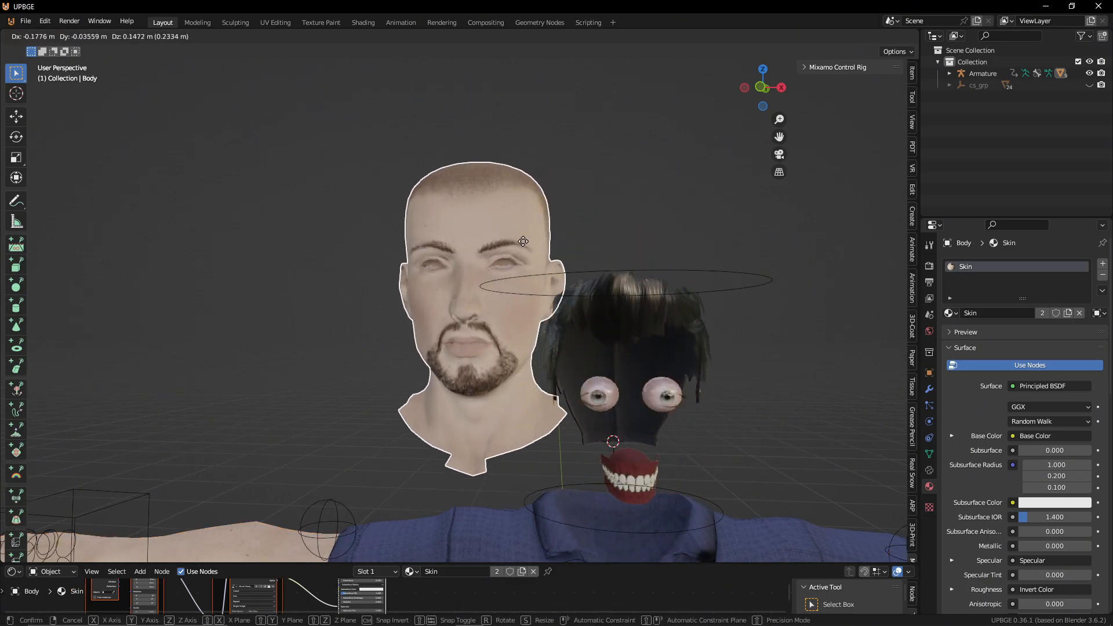
right_click(722, 359)
mouse_move(743, 364)
middle_down()
mouse_move(666, 364)
mouse_move(748, 365)
middle_up()
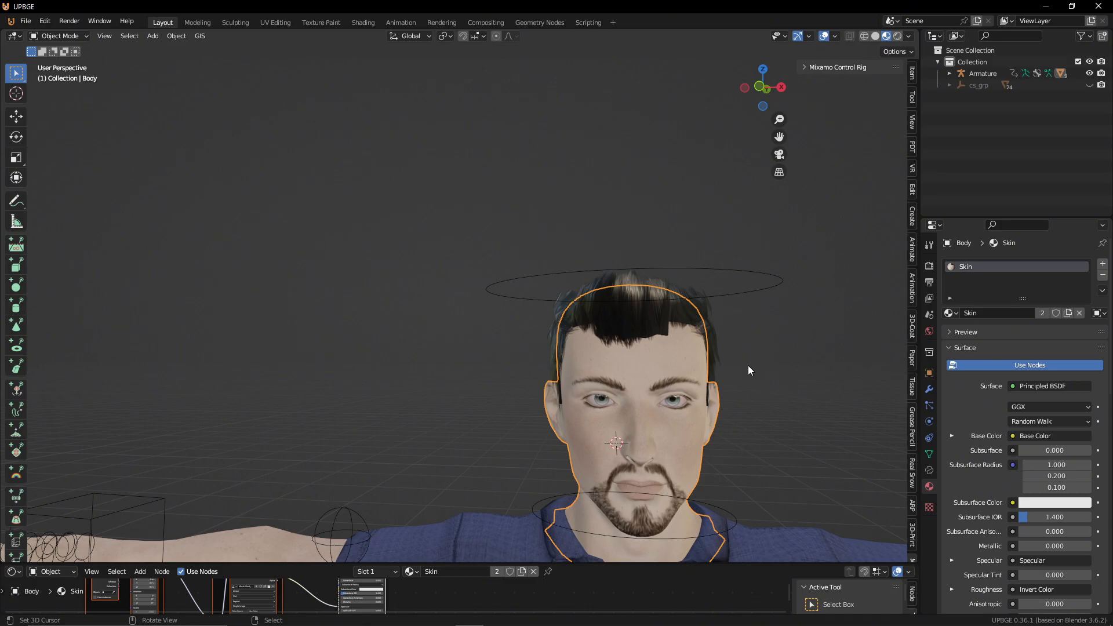
Step: Duplicate the armature's Ctrl_Head bone in Edit Mode and place the copy in front of it near the jaw hinge
click(773, 288)
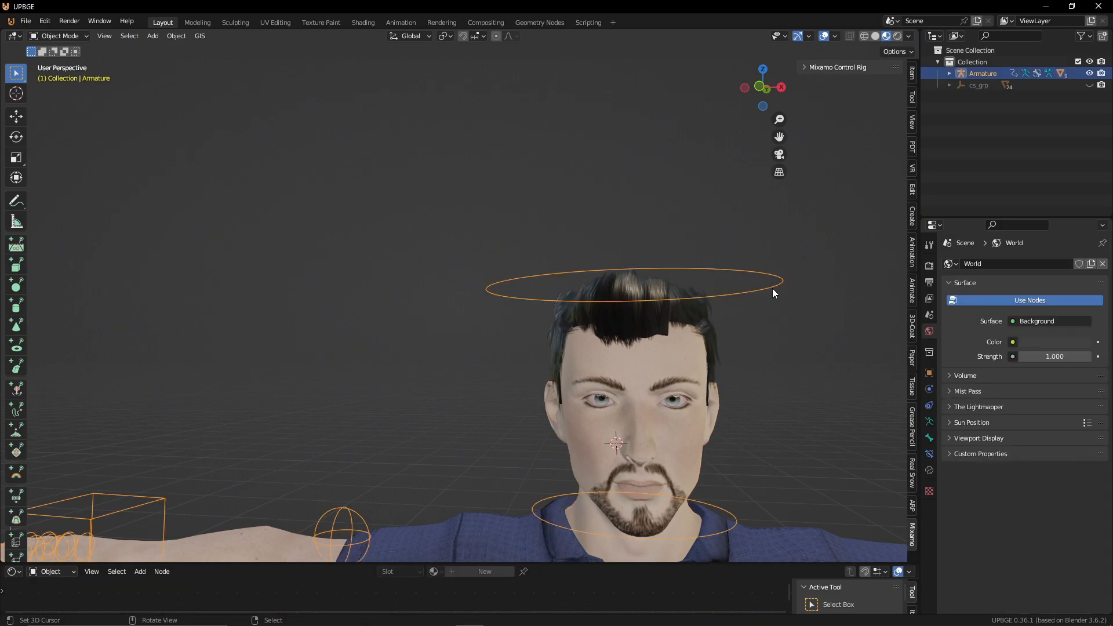
key(Tab)
middle_drag(780, 338, 757, 239)
click(679, 321)
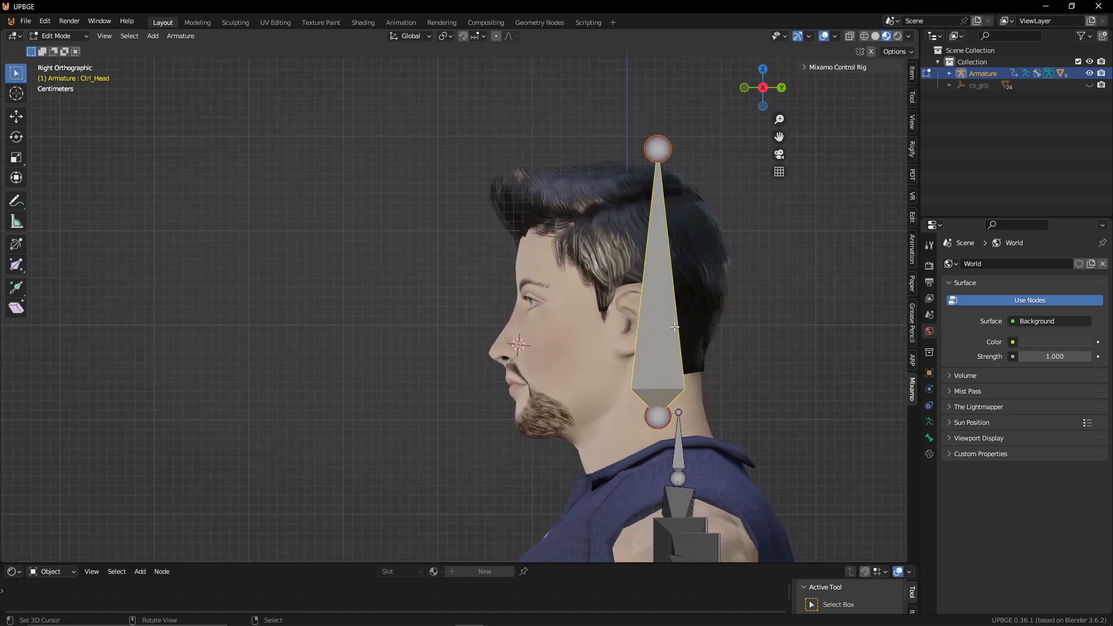
key(shift+d)
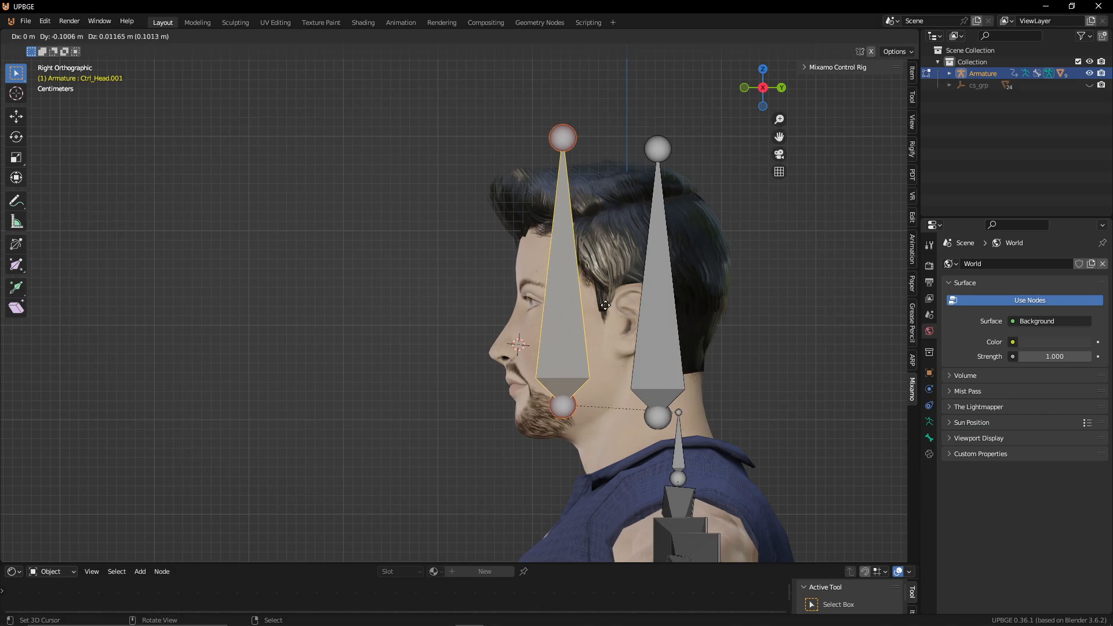
click(641, 289)
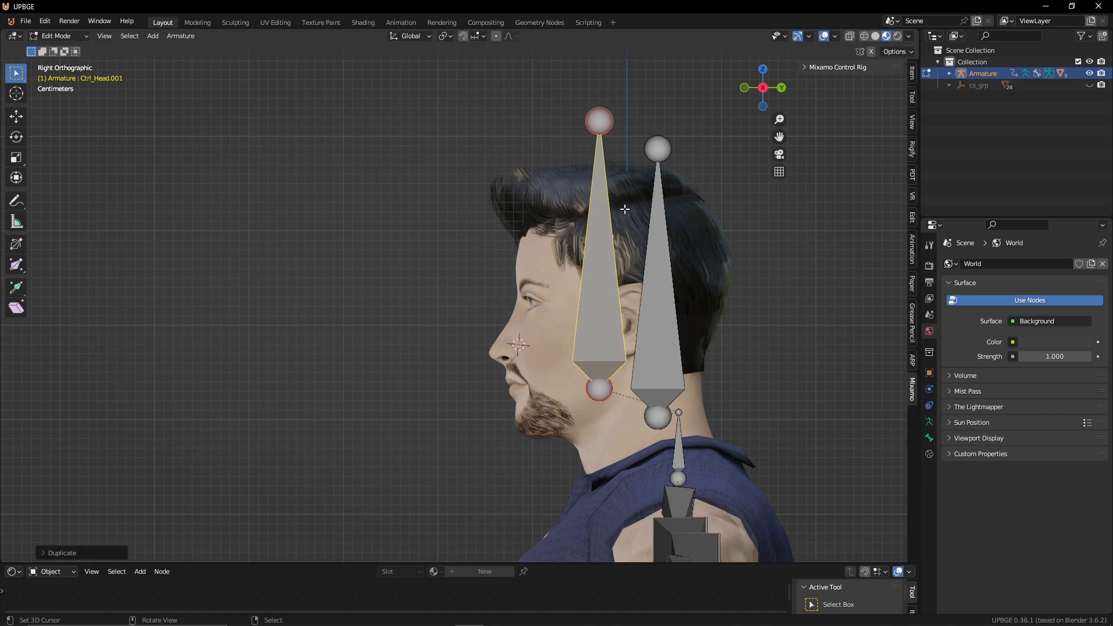
Step: Move the duplicated head bone's tail down to the chin to form a jaw bone
click(600, 121)
key(g)
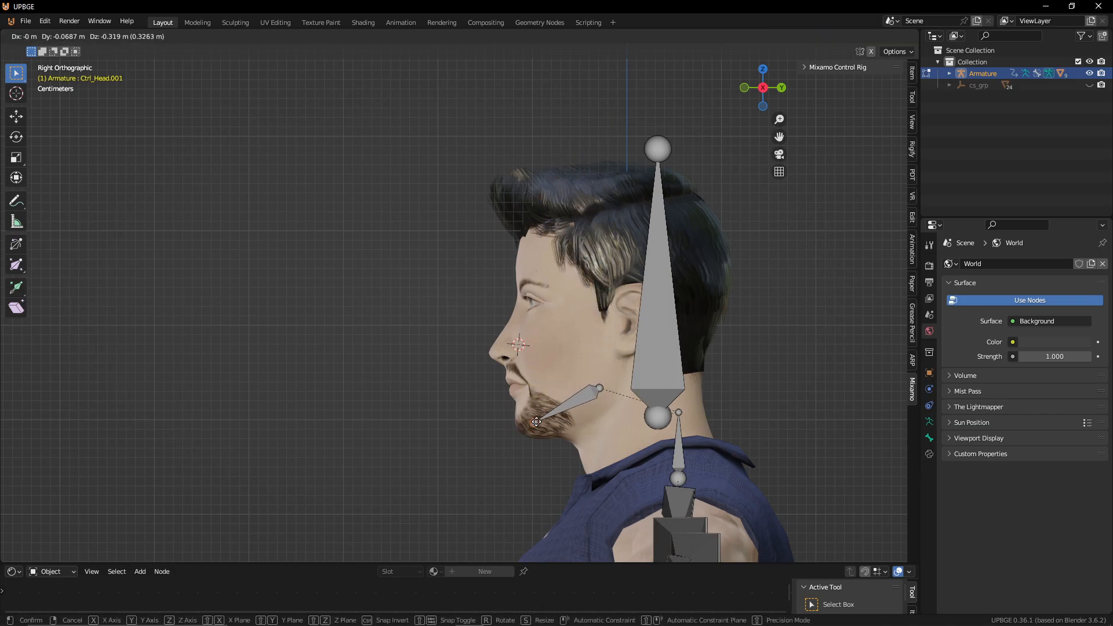
click(522, 424)
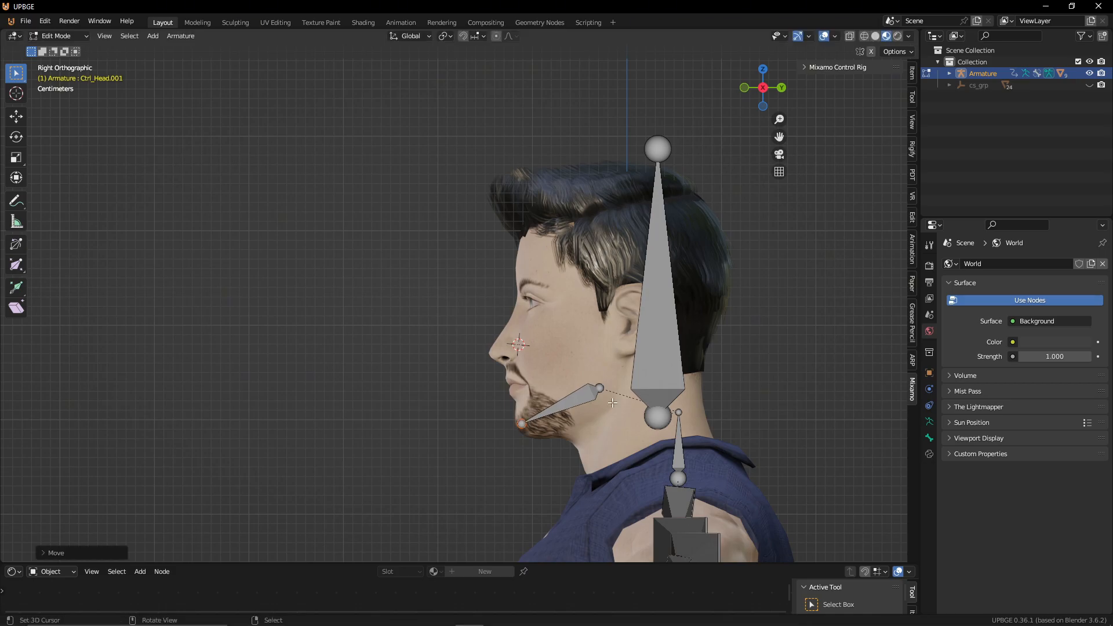
Step: Duplicate the Ctrl_Shoulder_Right bone and place the copy beside the mouth in front view
key(KP_1)
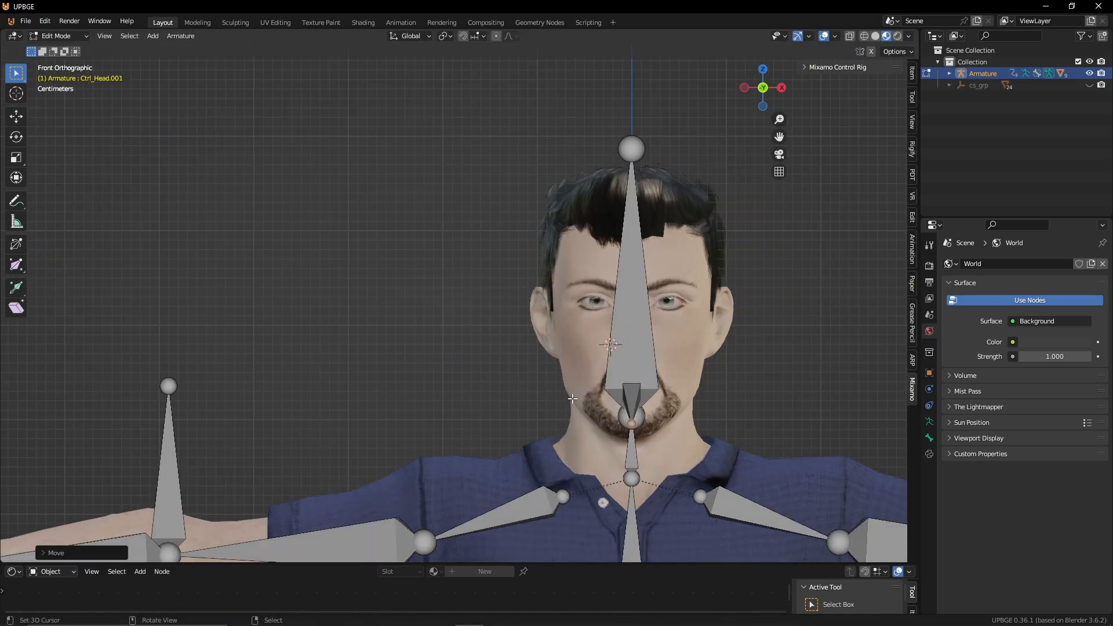
click(511, 523)
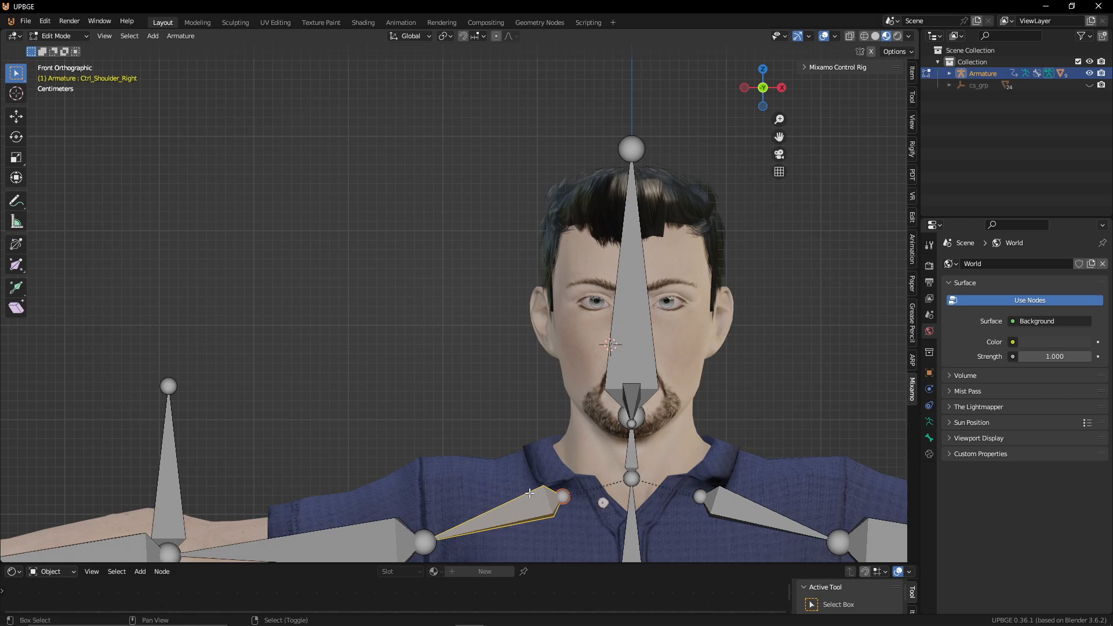
key(shift+d)
click(564, 369)
Step: Hide the Ctrl_Head bone and shrink the duplicated shoulder bone so it spans half of the upper lip
click(622, 327)
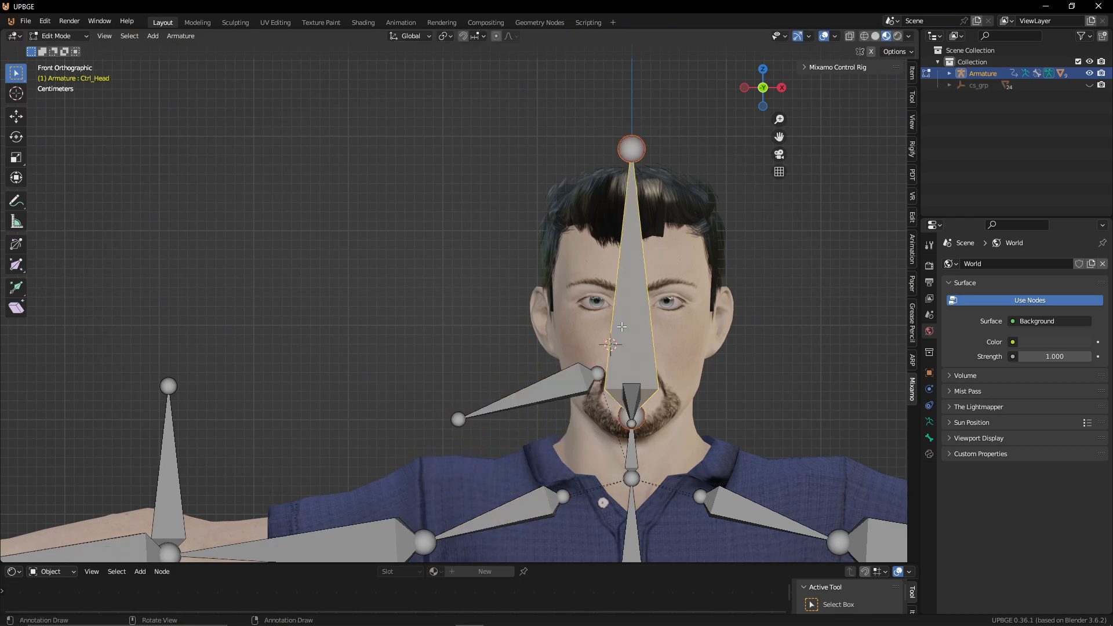
key(h)
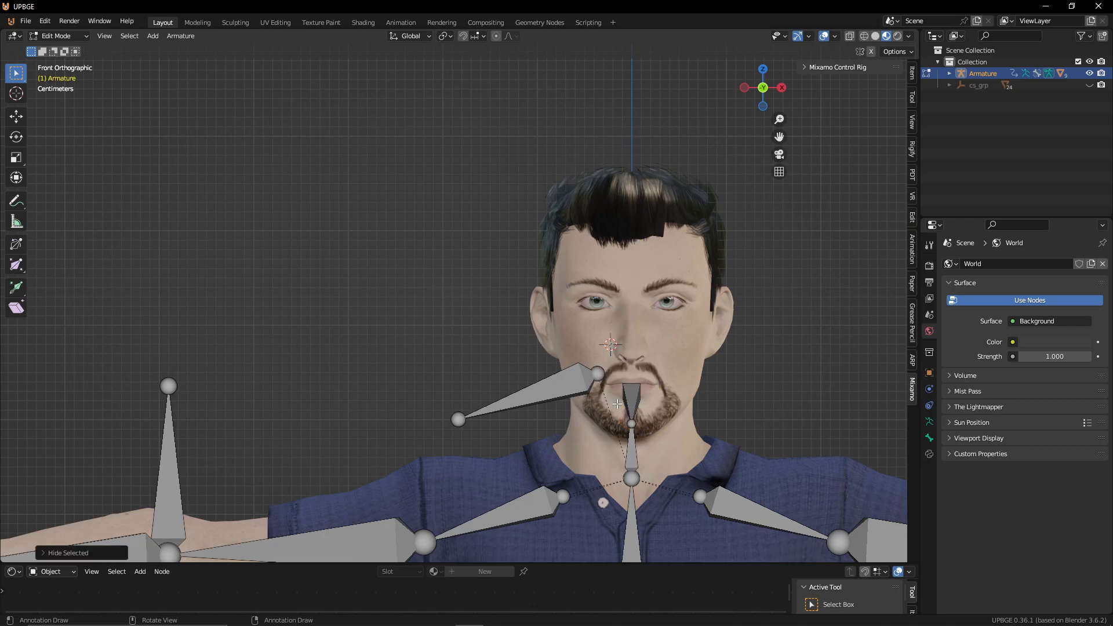
click(594, 374)
key(g)
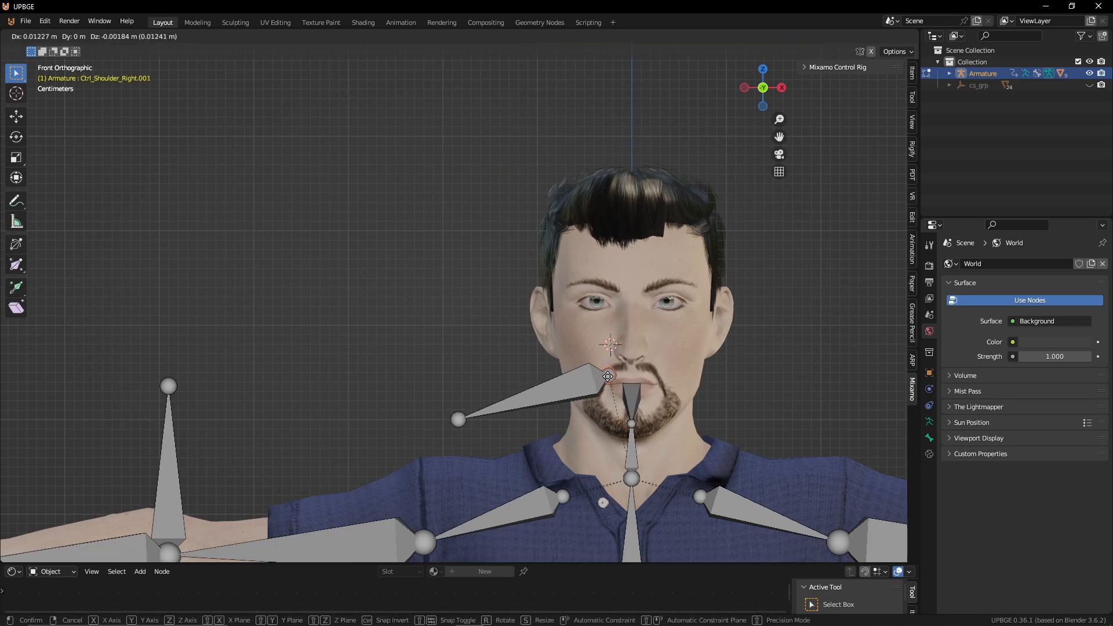
click(622, 385)
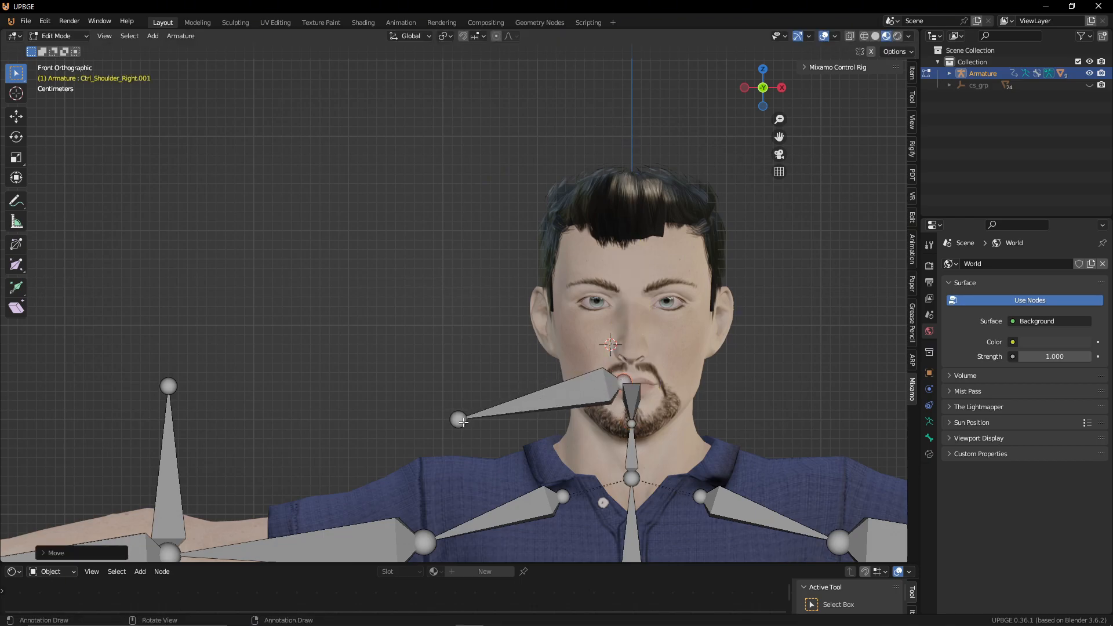
key(g)
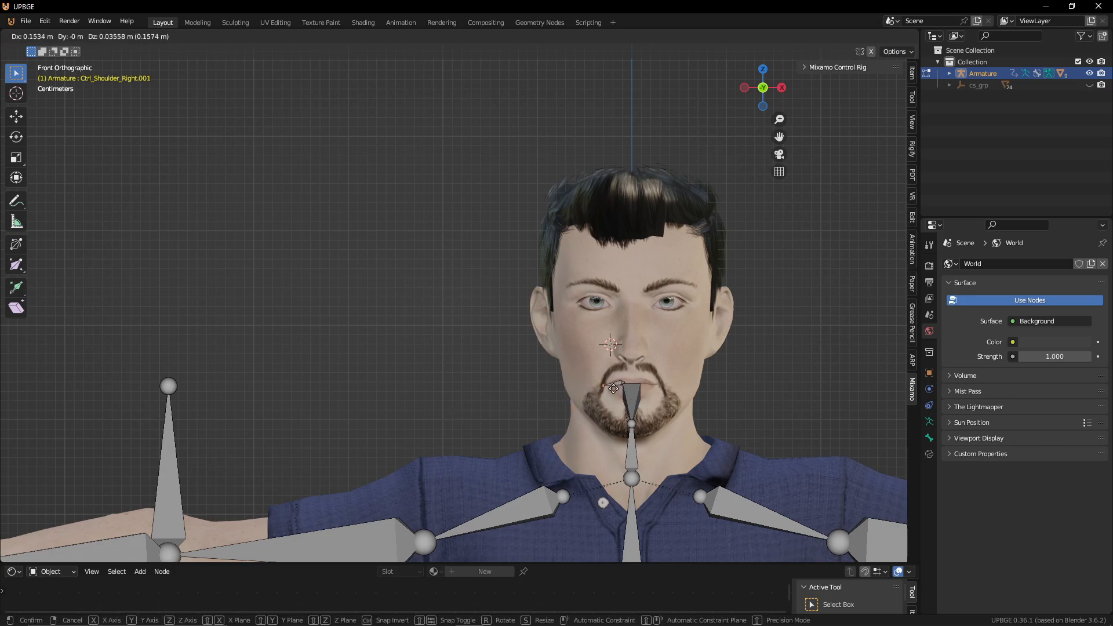
click(613, 388)
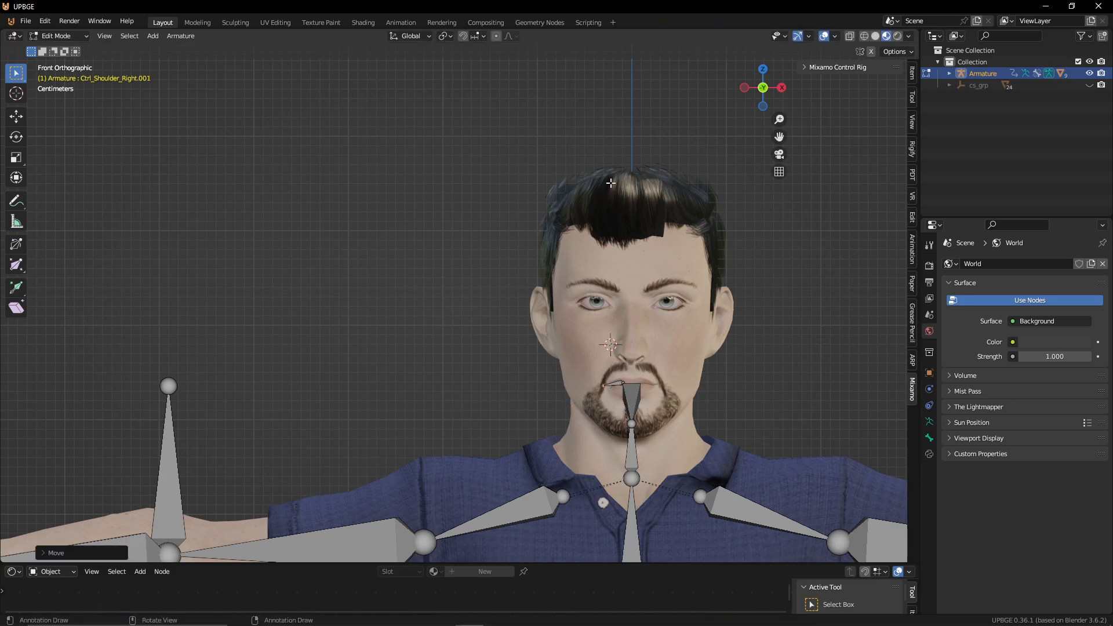
Step: Set the snap target to Face Project
scroll(711, 407, up, 3)
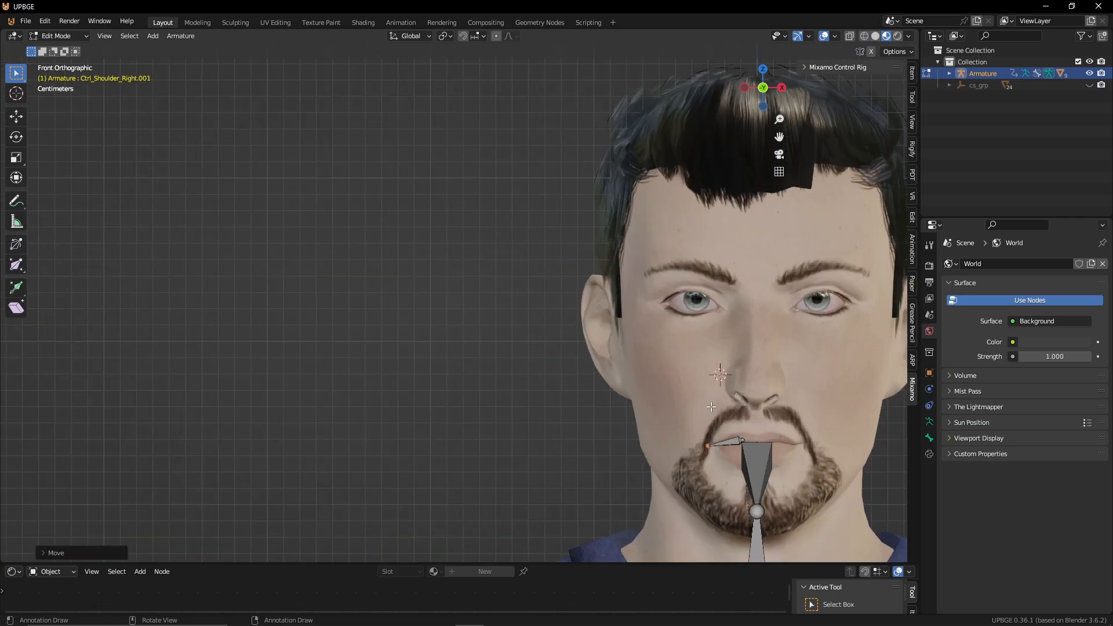
click(475, 38)
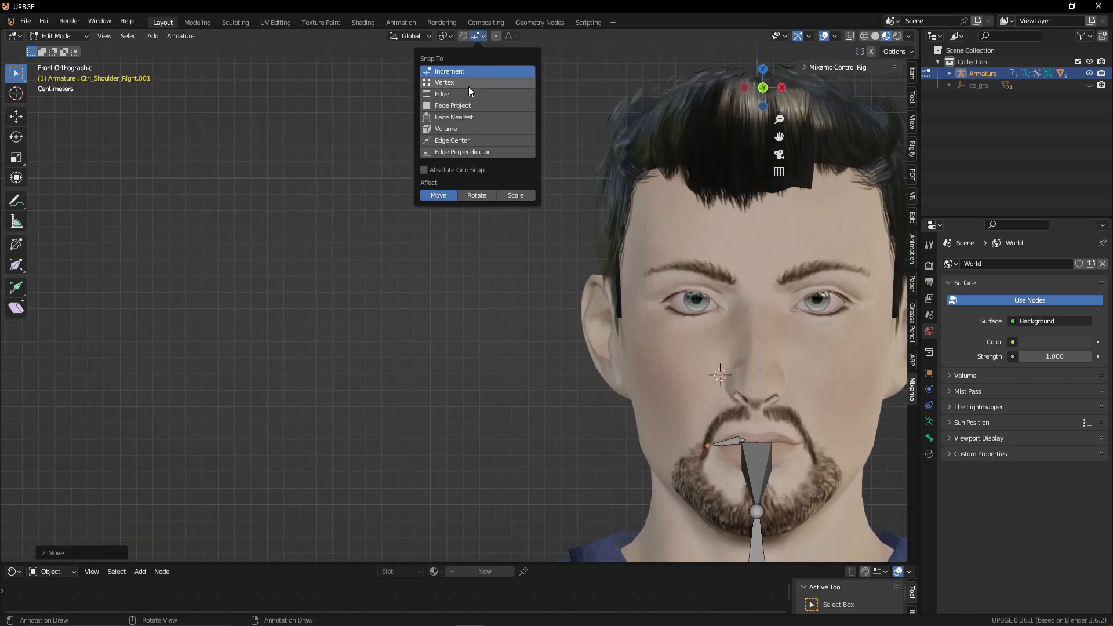
click(470, 105)
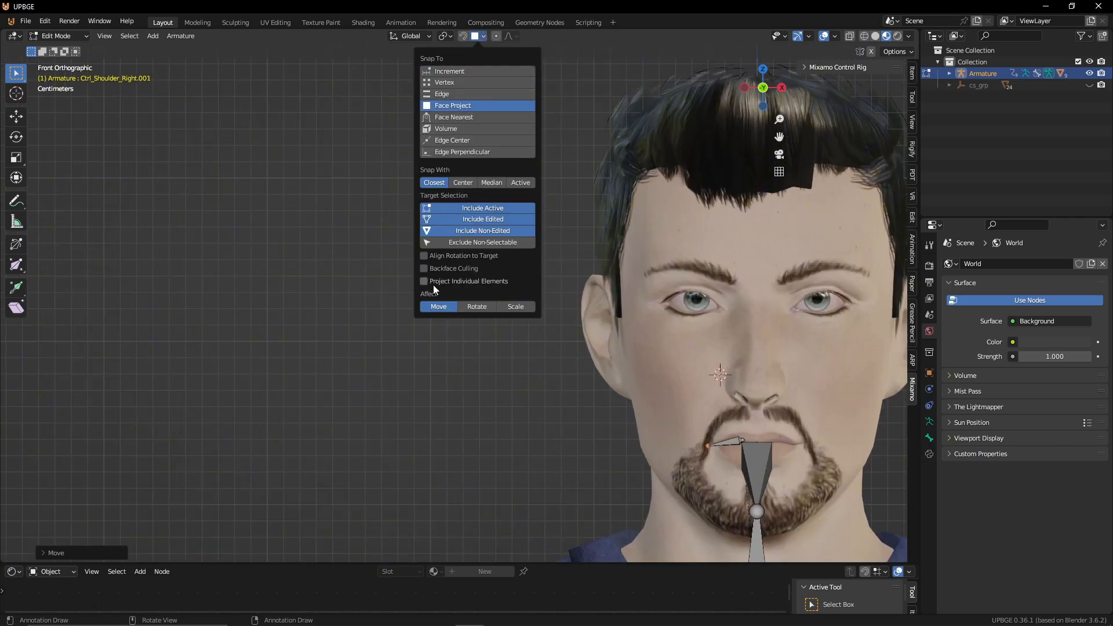
Step: Reposition the lip bone's head at the middle of the upper lip and its tail at the mouth corner
click(742, 441)
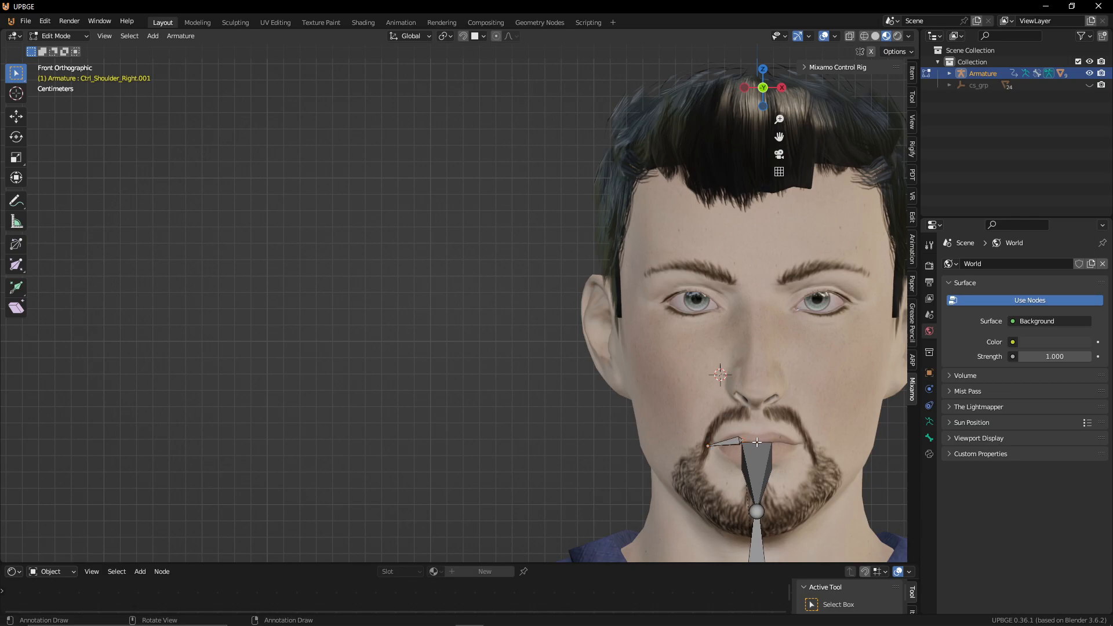
key(g)
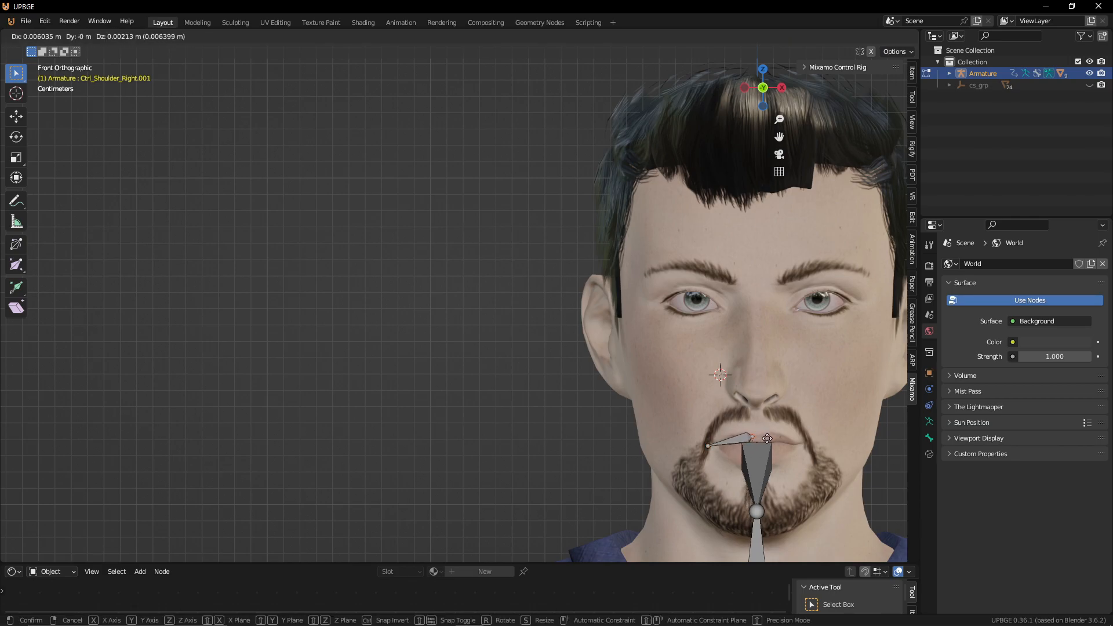
click(768, 439)
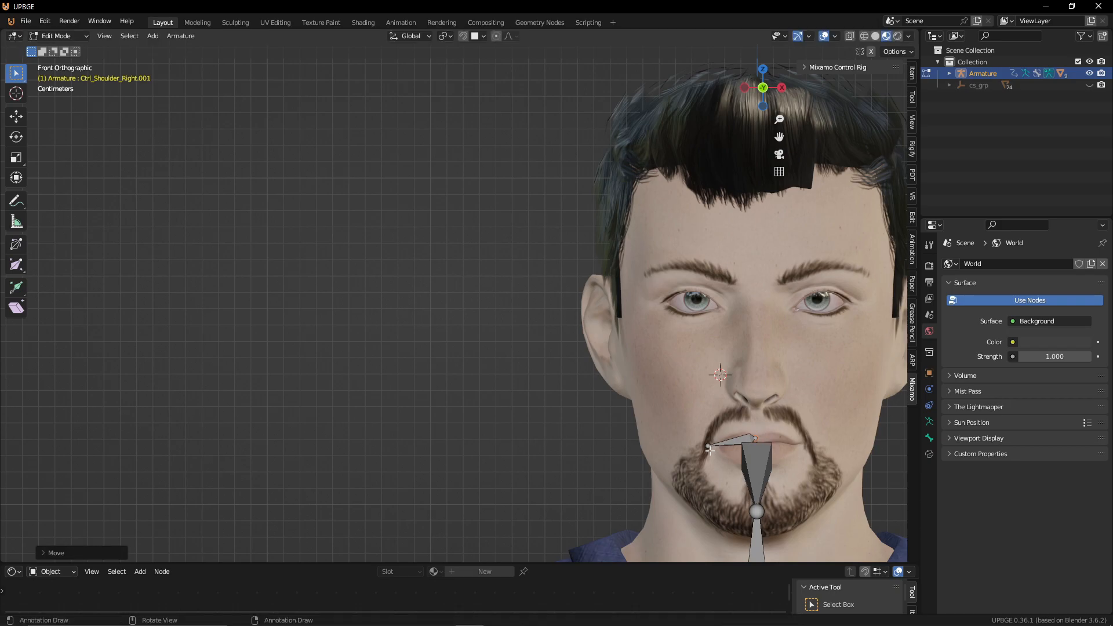
key(g)
click(728, 448)
Step: Duplicate the upper-lip bone, mirror the copy along X and place it on the other half of the lip
shift+middle_drag(803, 444, 633, 387)
scroll(623, 390, up, 2)
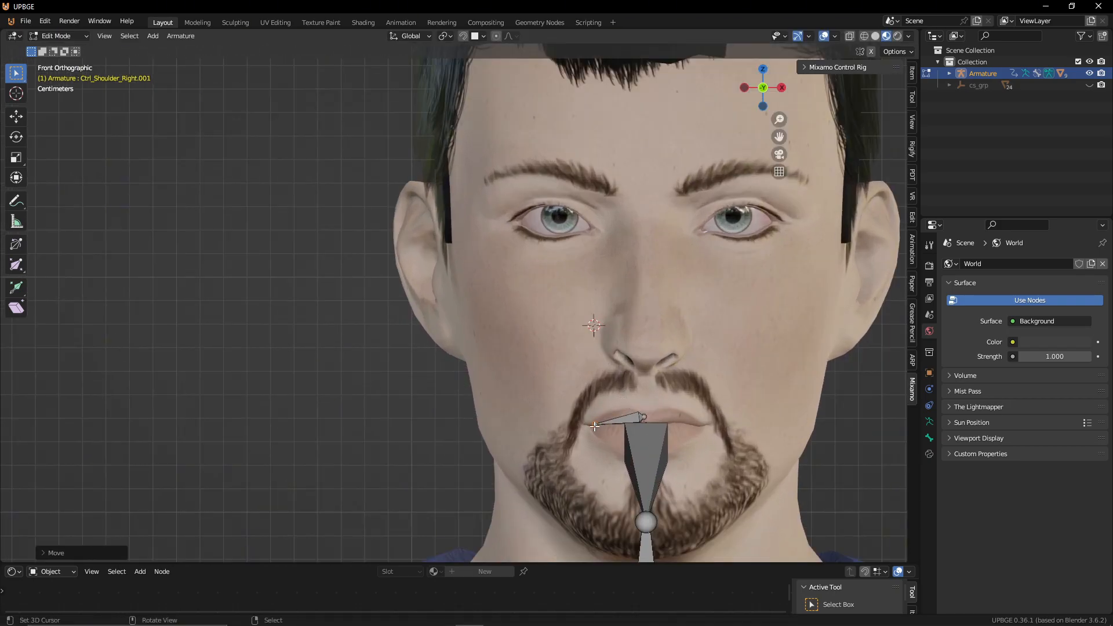
click(636, 418)
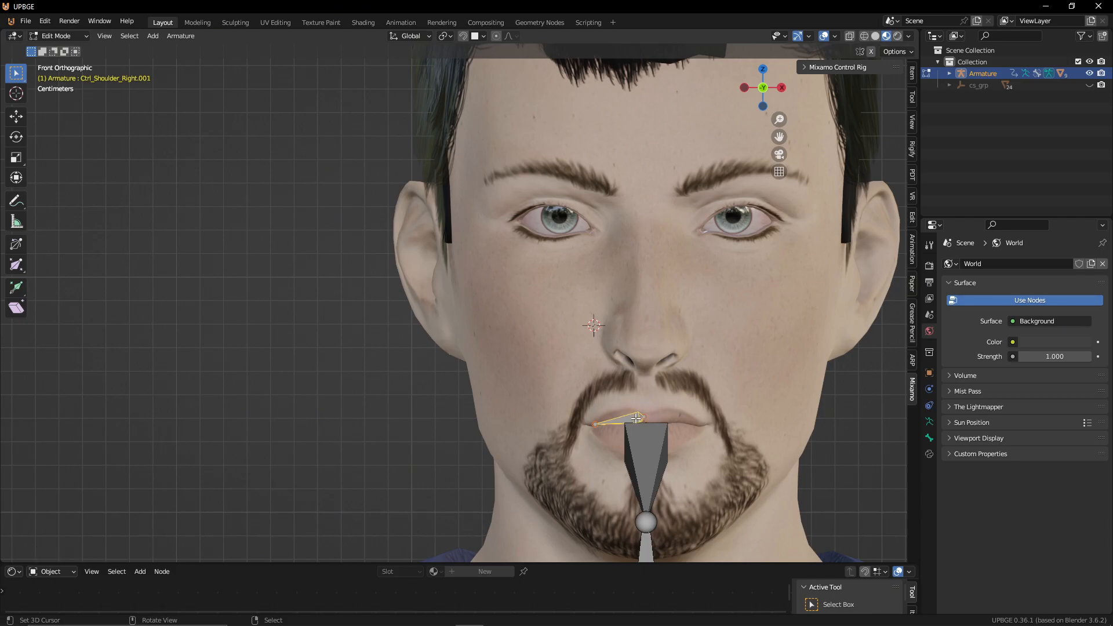
key(shift+d)
key(Escape)
key(ctrl+m)
key(x)
key(Return)
key(g)
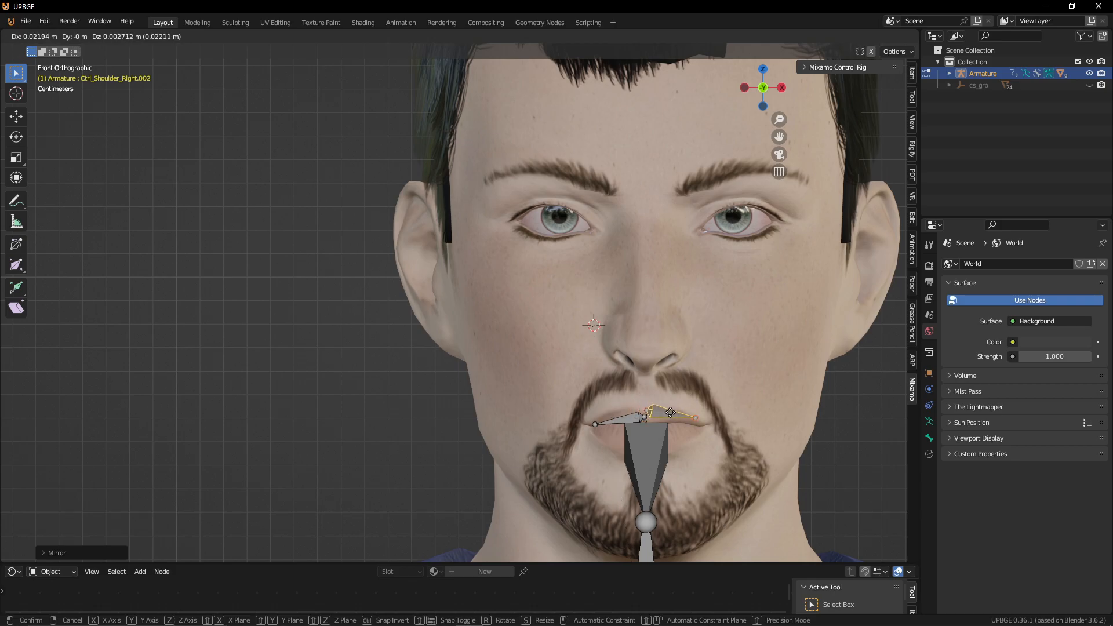
click(670, 419)
Step: Move both upper-lip bones forward along Y from inside the head to the lips
mouse_move(669, 419)
middle_down()
mouse_move(695, 418)
mouse_move(665, 415)
middle_up()
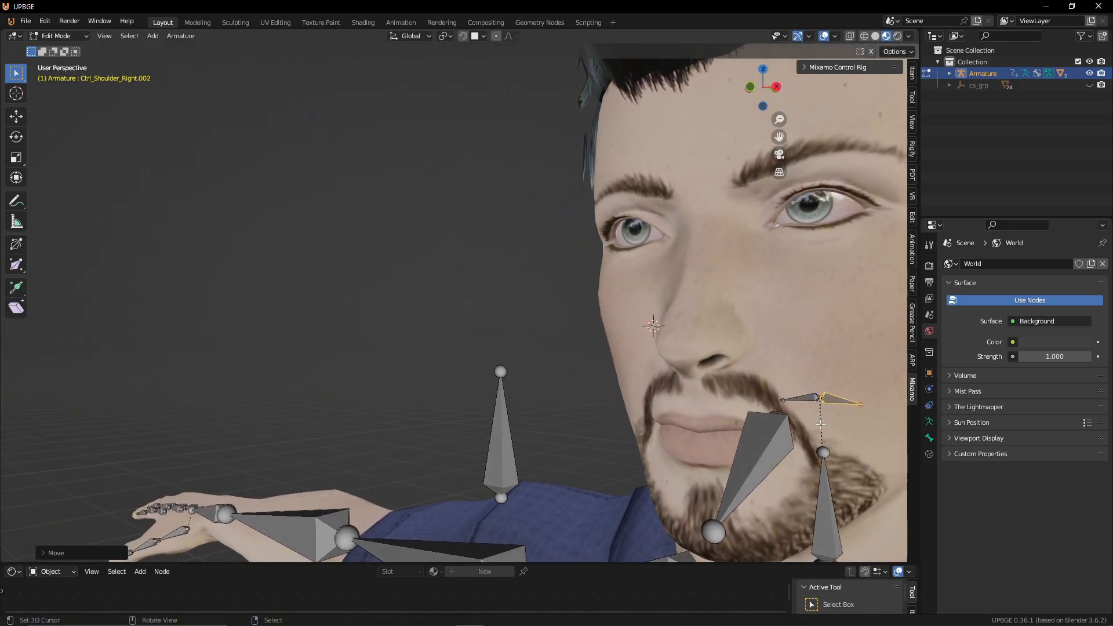
click(801, 397)
key(g)
key(x)
key(y)
click(643, 448)
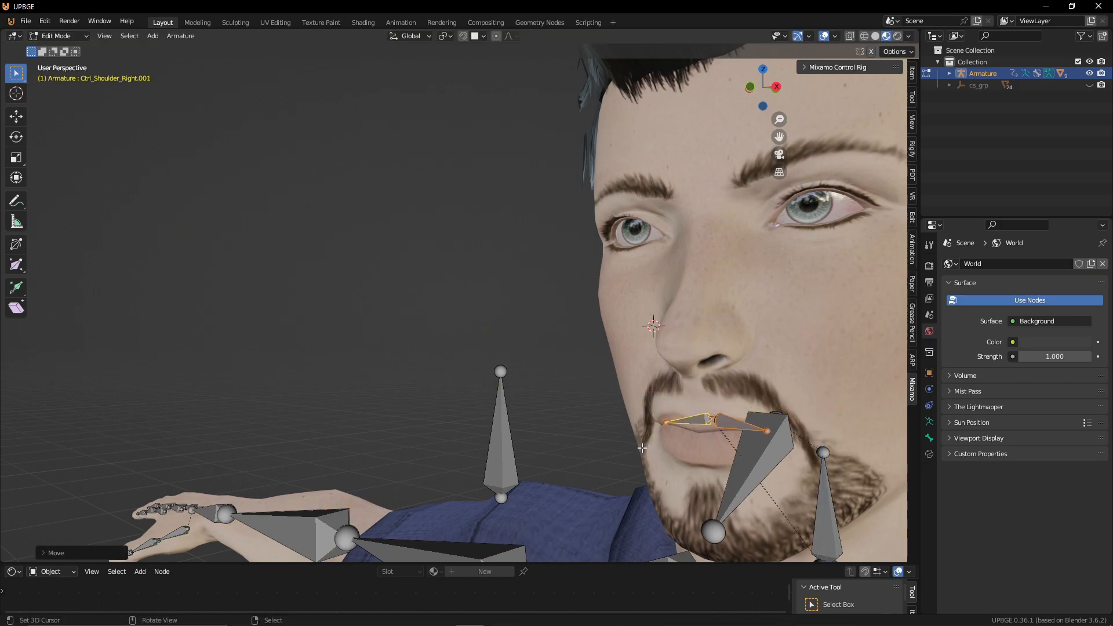
Step: Enable snapping, shorten the original lip bone to mid-lip and extrude a second bone from it to the mouth corner
key(KP_1)
click(717, 422)
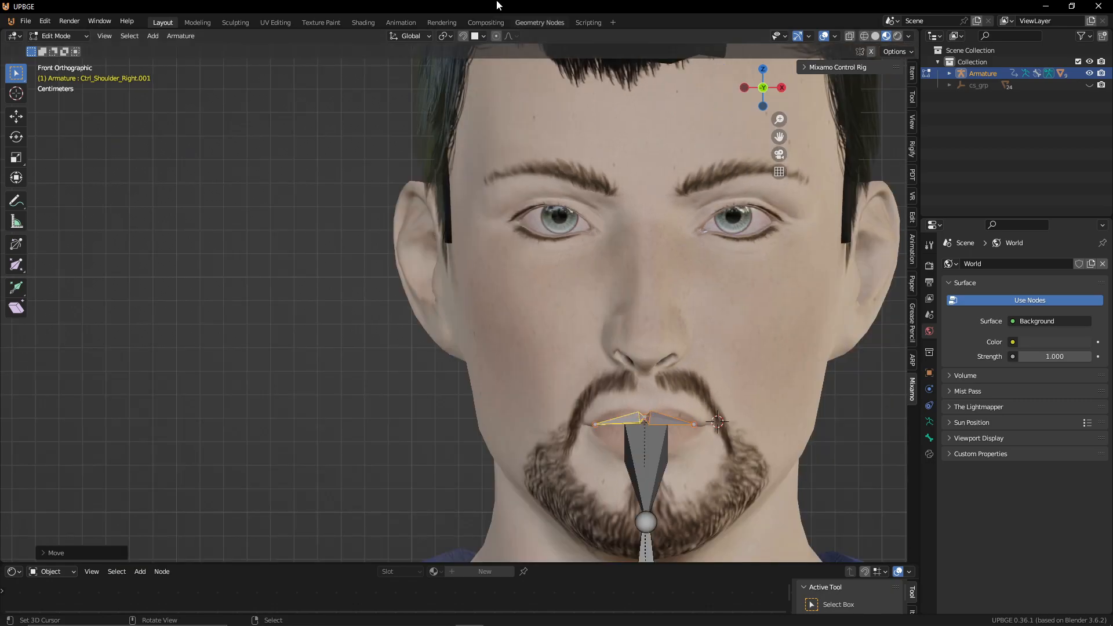
click(595, 423)
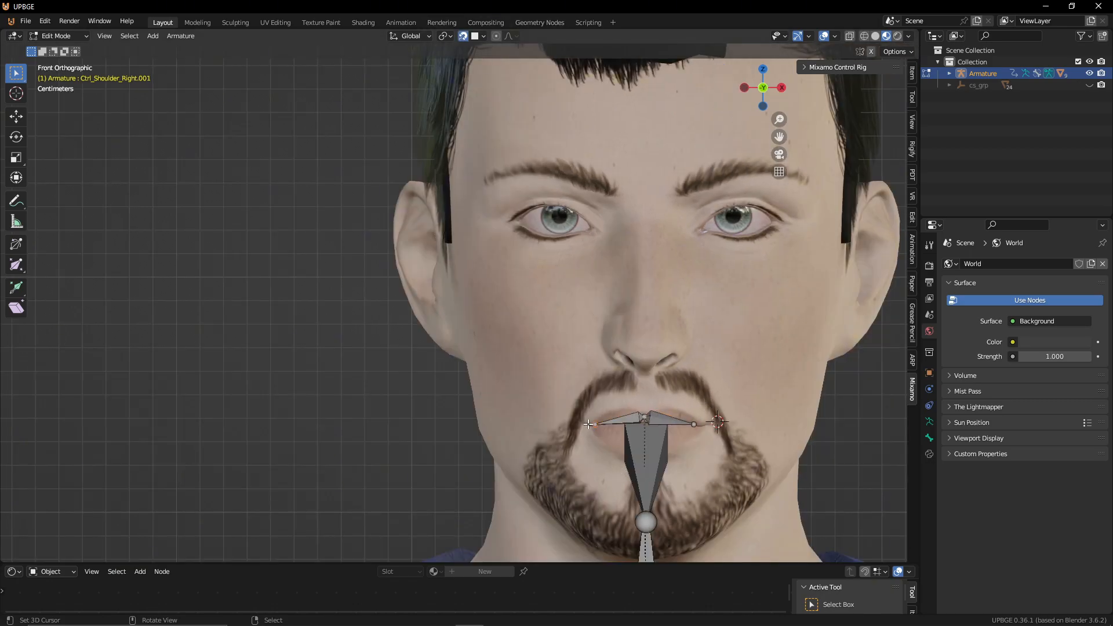
key(g)
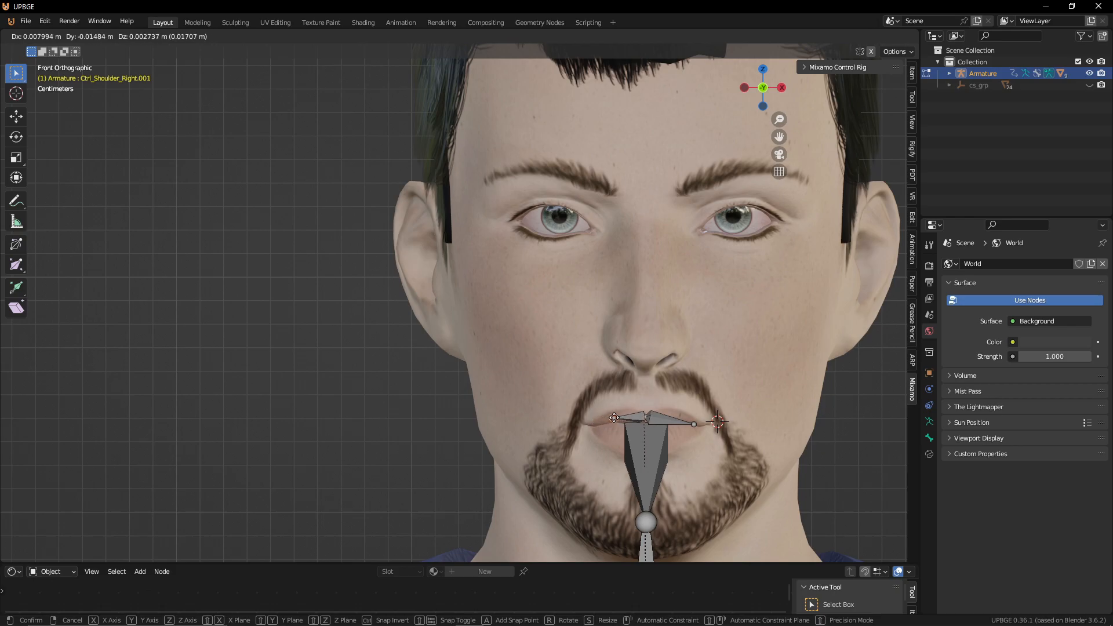
click(600, 422)
click(593, 425)
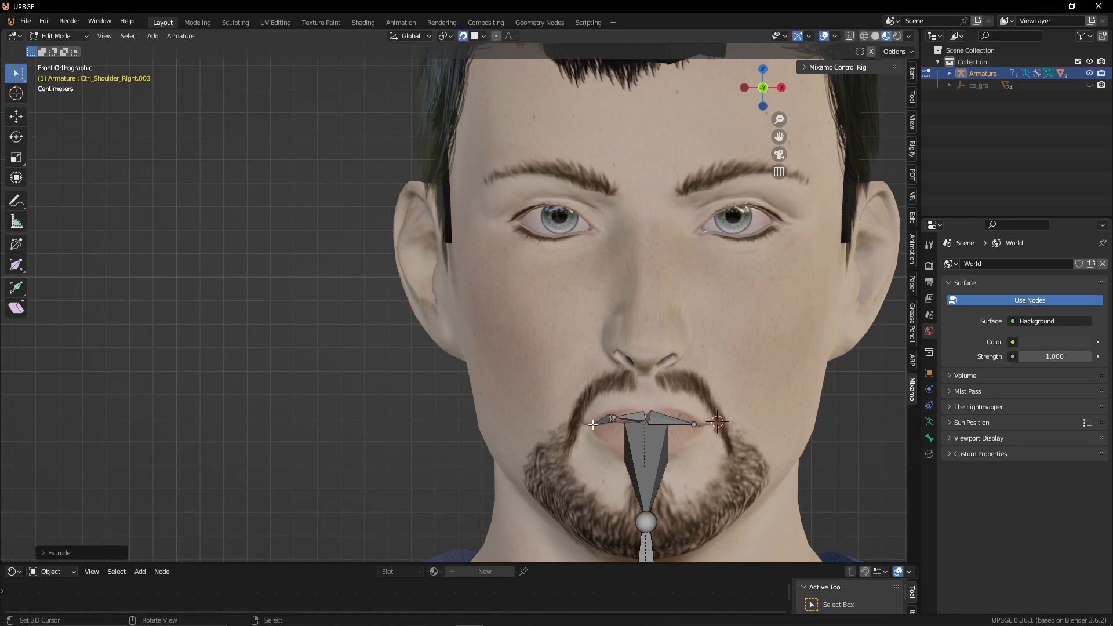
Step: Try moving the tail of the mirrored upper-lip bone, then delete that bone
click(693, 425)
key(g)
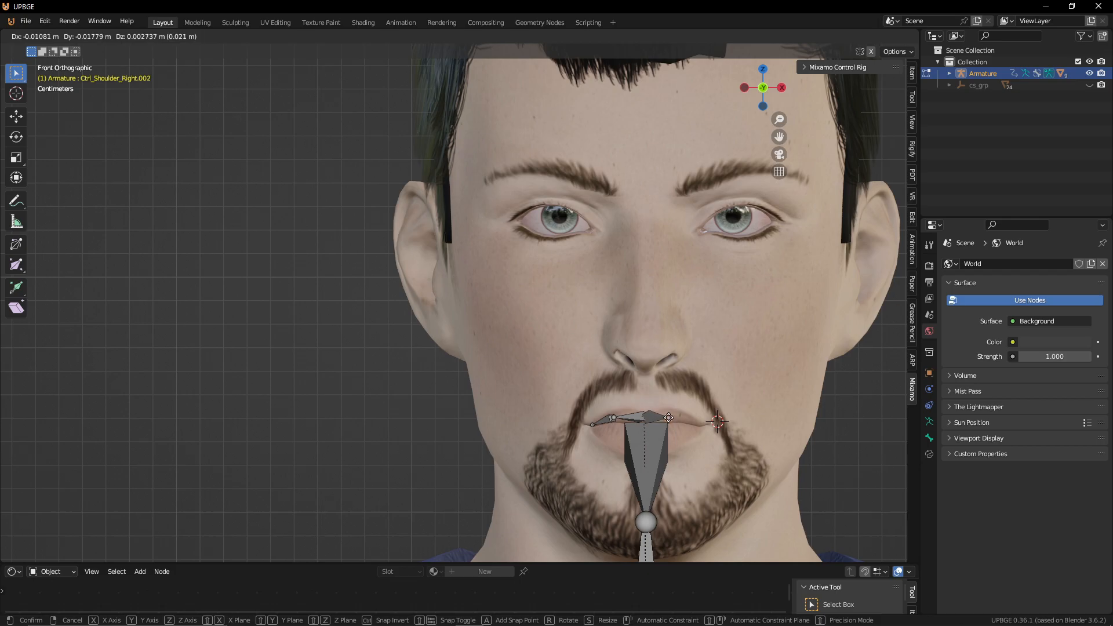
right_click(678, 417)
right_click(662, 419)
key(x)
click(661, 422)
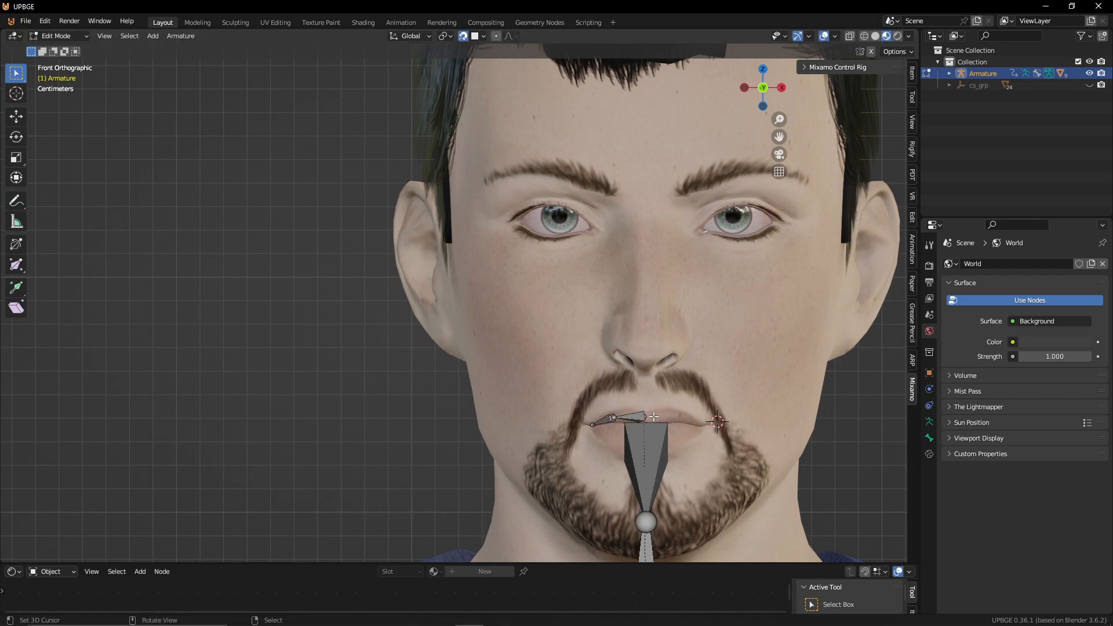
Step: Enable Deform for the inner upper-lip bone and check the same setting on the outer one
click(637, 416)
click(605, 420)
click(642, 418)
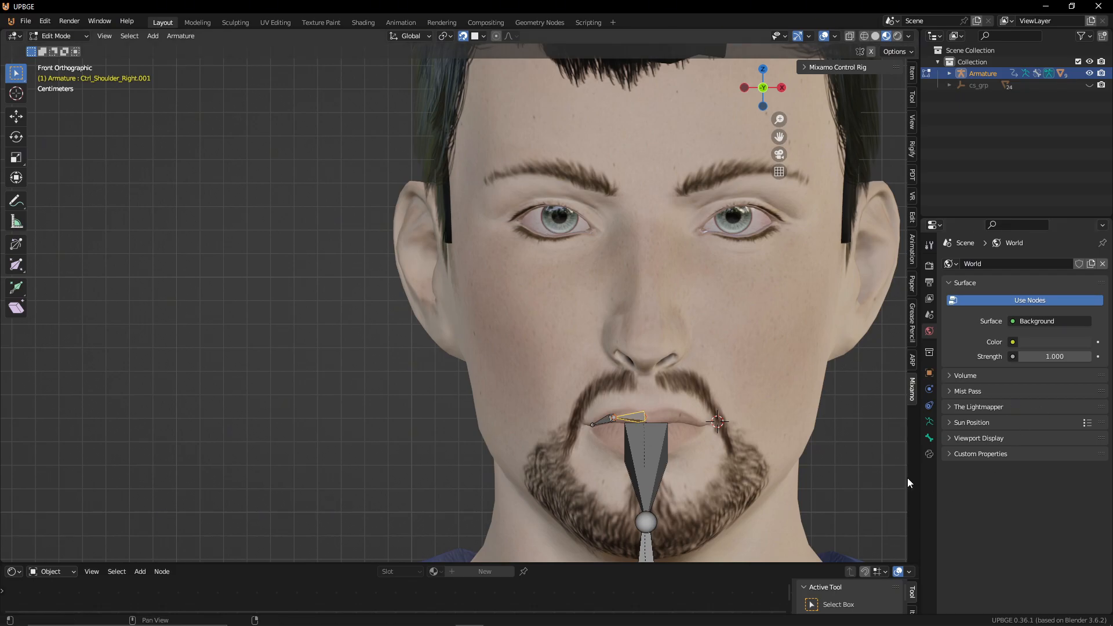
click(929, 438)
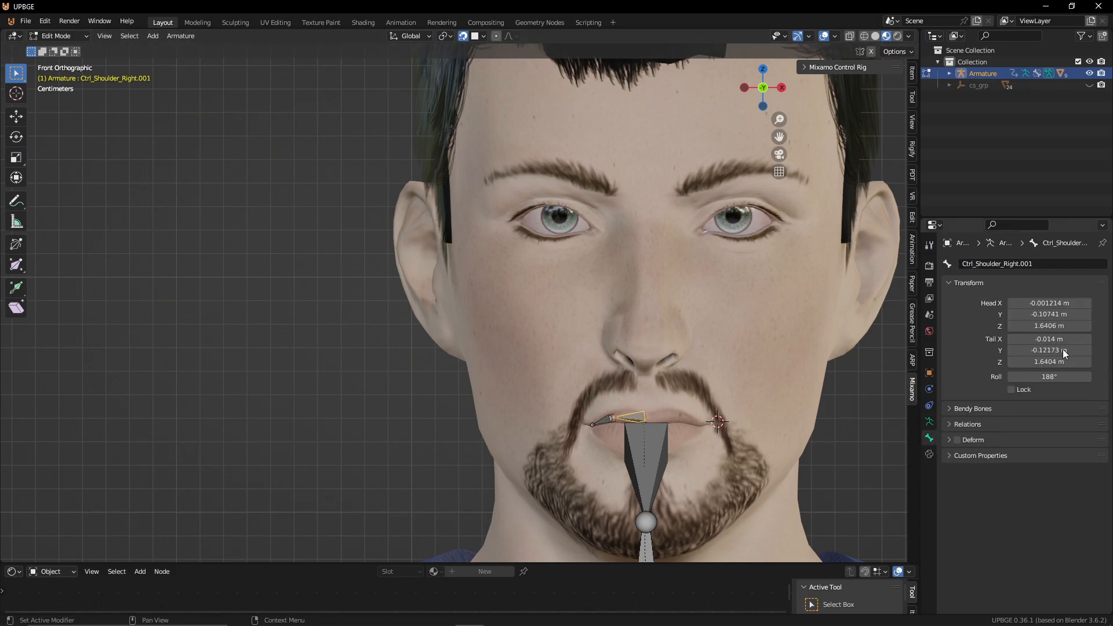
click(957, 440)
click(606, 421)
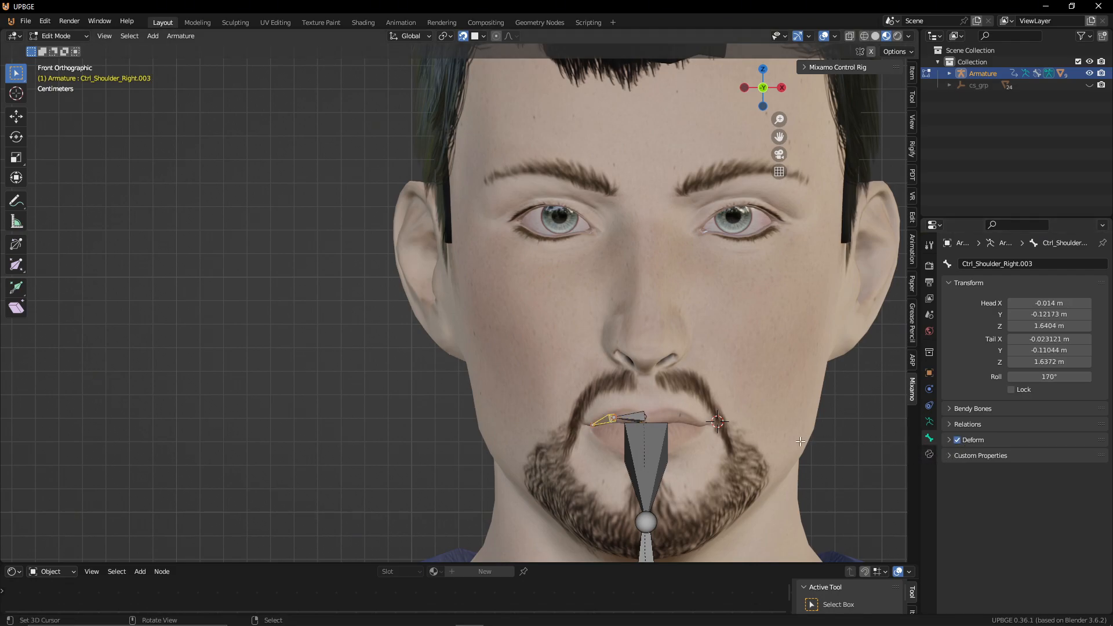
click(638, 419)
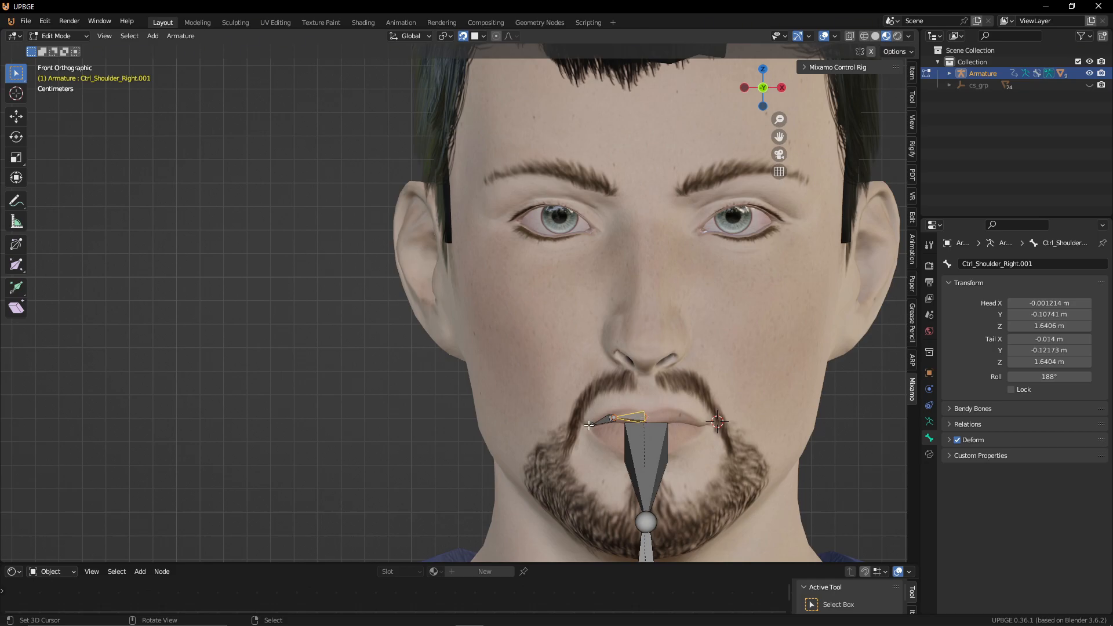
Step: Enable Deform for the jaw bone
click(653, 452)
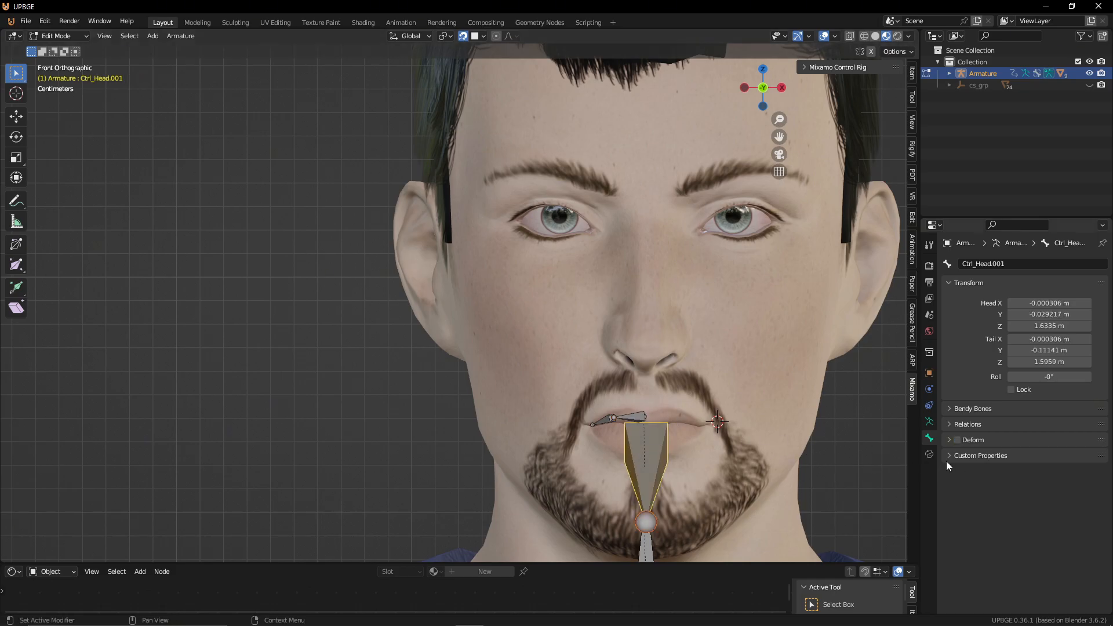
middle_drag(618, 411, 688, 409)
key(KP_1)
shift+middle_drag(629, 414, 633, 341)
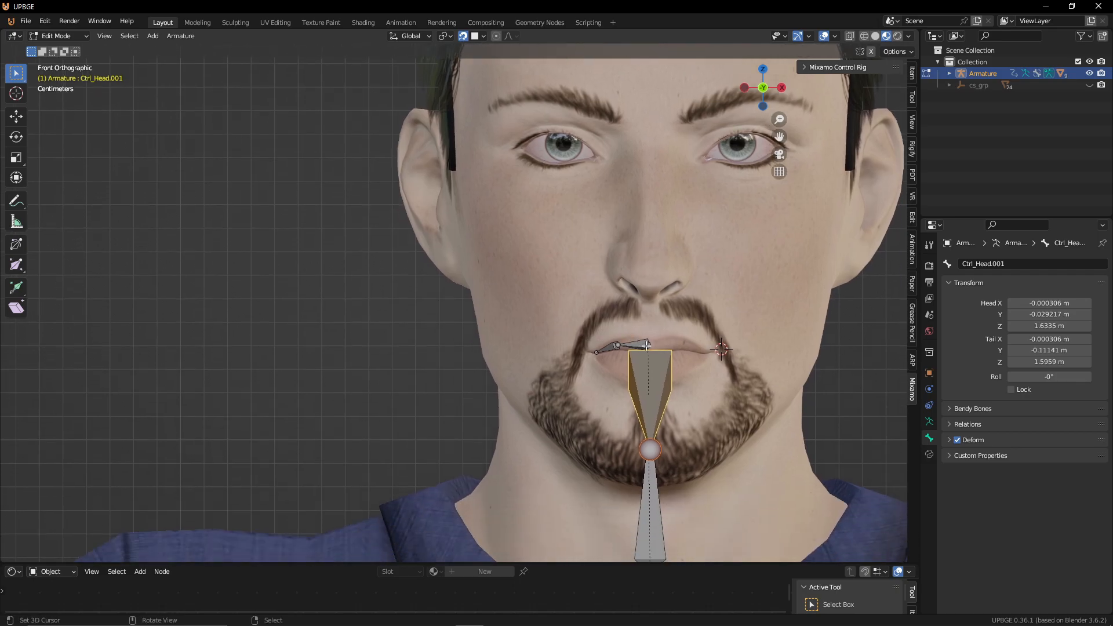
Step: Rename the outer right upper-lip bone as Ctrl_Lip_Right
click(646, 344)
click(607, 348)
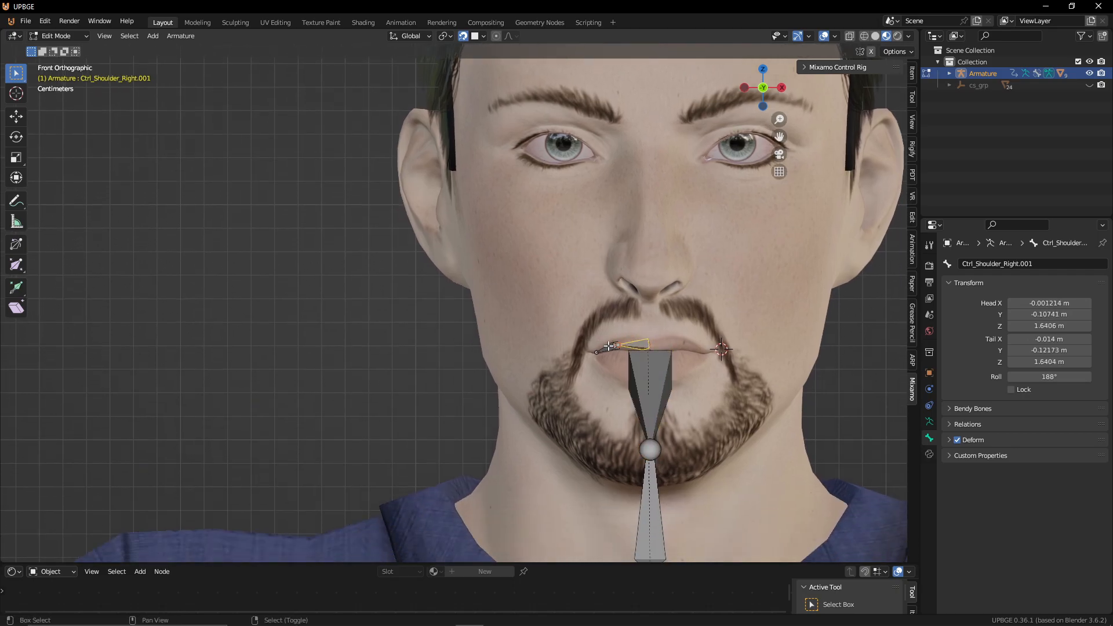
click(1038, 264)
click(1054, 264)
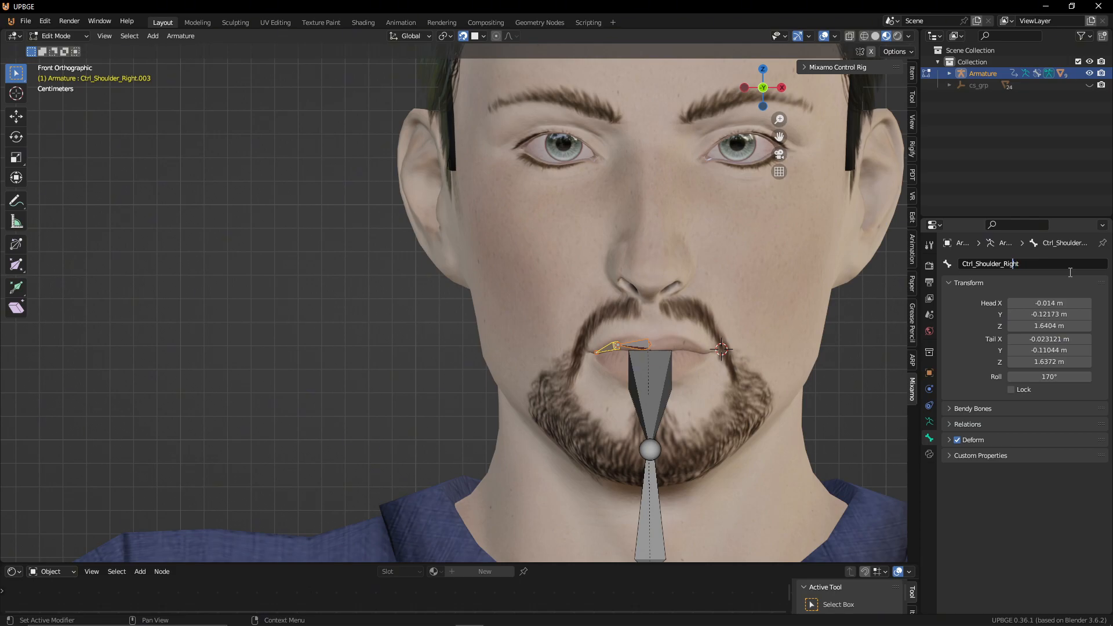
key(Left)
key(Left)
key(ctrl+a)
drag(1000, 264, 977, 271)
text(Lip)
key(Return)
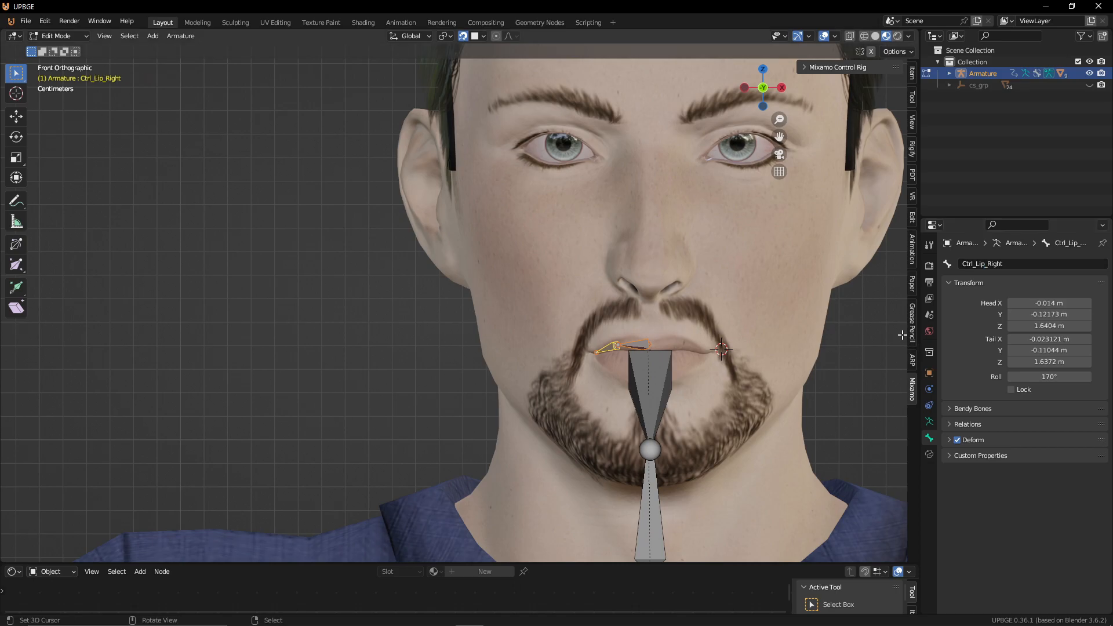
Step: Nudge the joint between the two right upper-lip bones toward the mouth corner and copy the outer bone's name
click(638, 345)
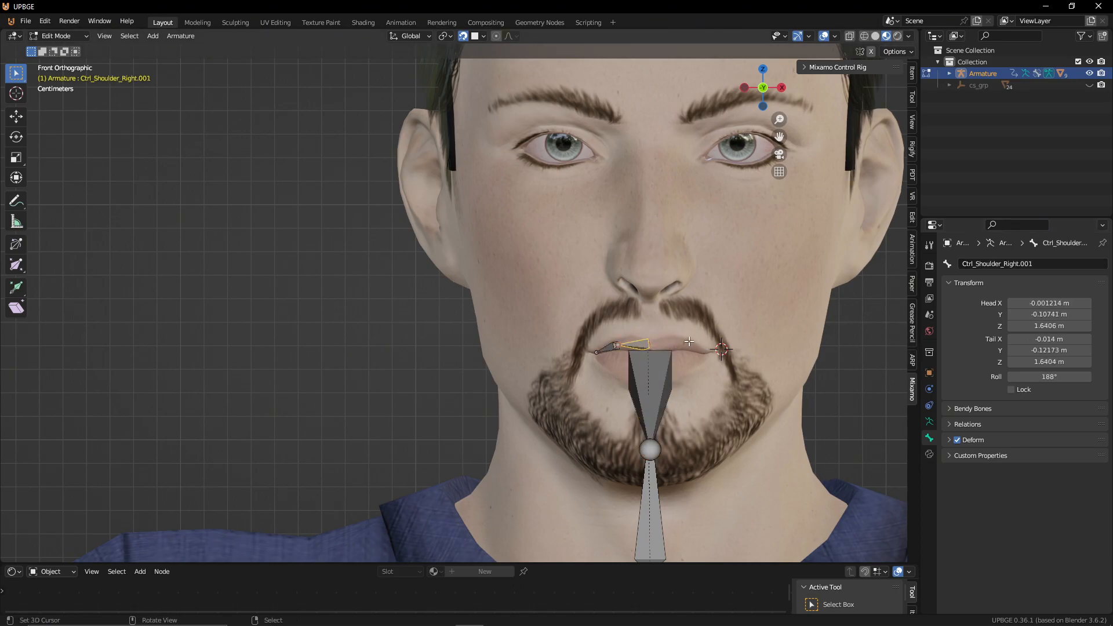
drag(597, 346, 593, 349)
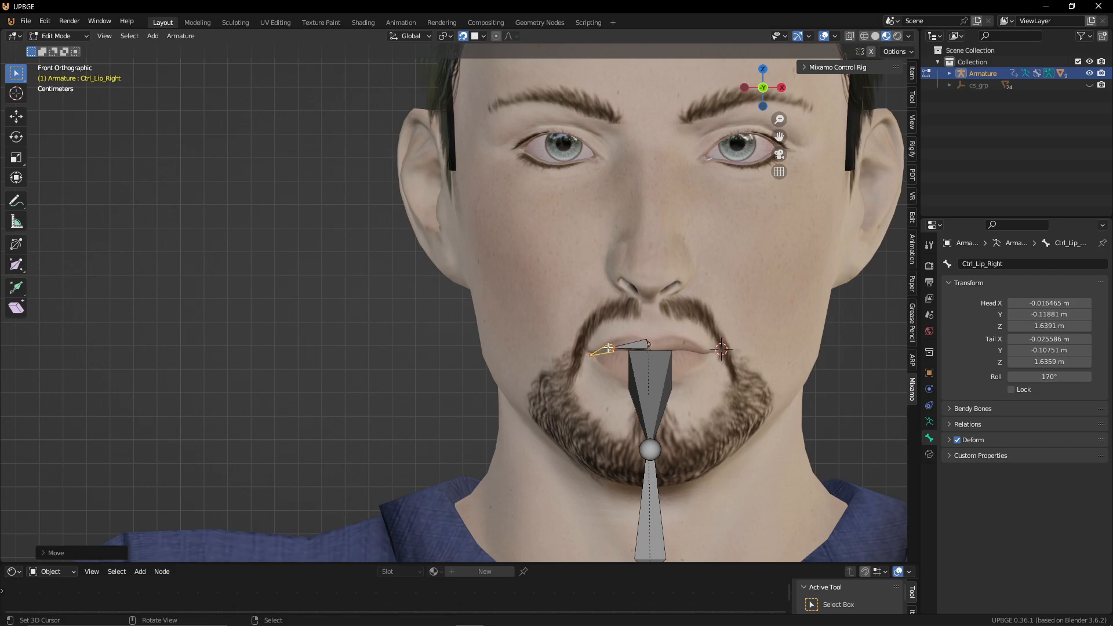
click(1047, 259)
key(ctrl+c)
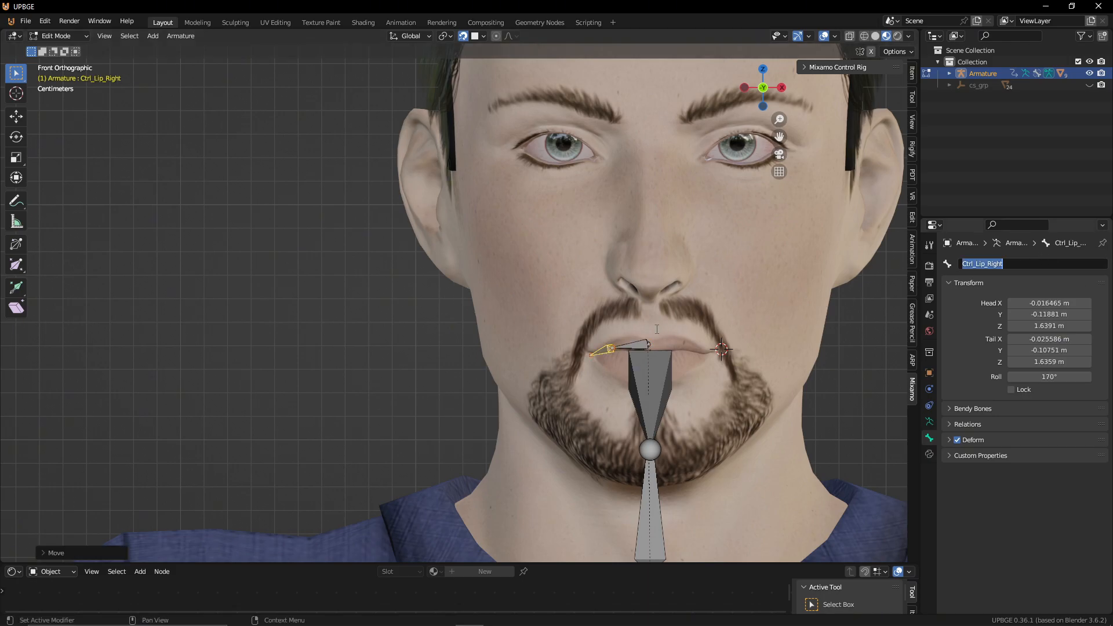
Step: Rename the inner right upper-lip bone as Ctrl_Lip_1_Right, building on the copied name
click(633, 346)
click(634, 345)
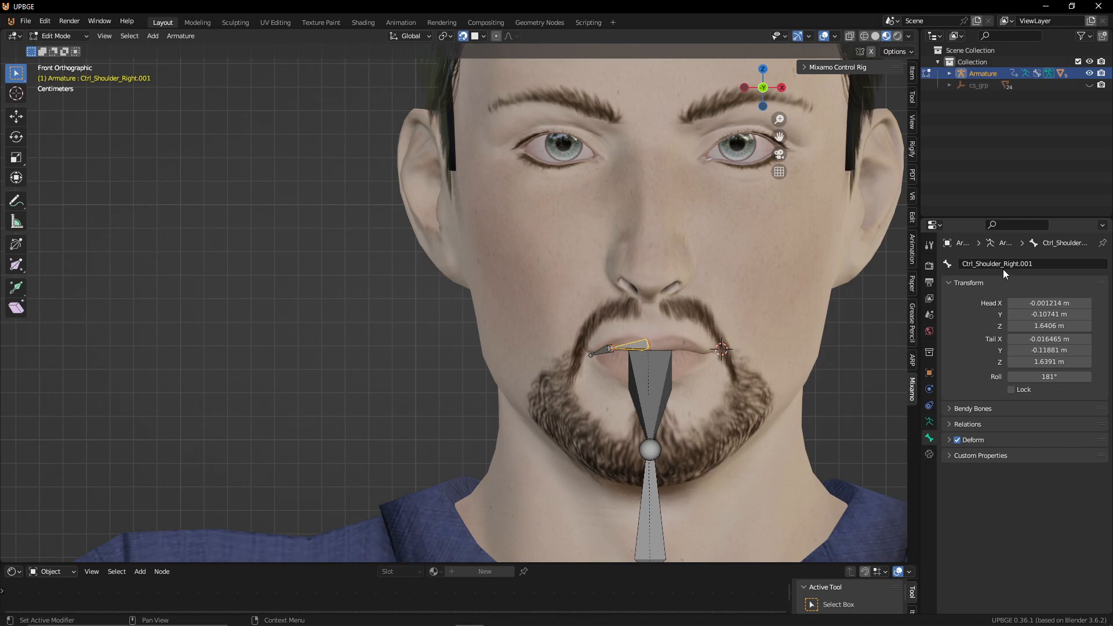
click(1030, 265)
click(1046, 265)
key(BackSpace)
key(BackSpace)
key(BackSpace)
key(BackSpace)
key(BackSpace)
key(BackSpace)
key(BackSpace)
key(BackSpace)
key(BackSpace)
key(BackSpace)
key(BackSpace)
key(BackSpace)
key(BackSpace)
key(ctrl+v)
text(1)
text(_)
key(Return)
Step: Insert _1 before _Right in the outer upper-lip bone's name
click(609, 349)
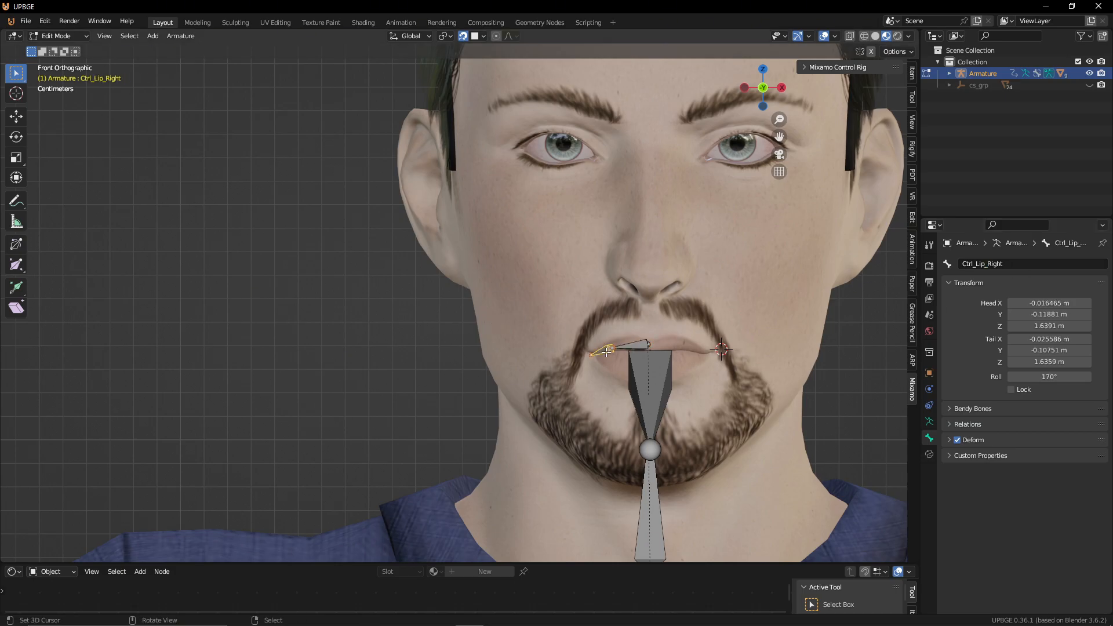
double_click(986, 264)
click(988, 264)
text(_1)
key(Return)
Step: Symmetrize both right upper-lip bones to the other side of the mouth
click(639, 345)
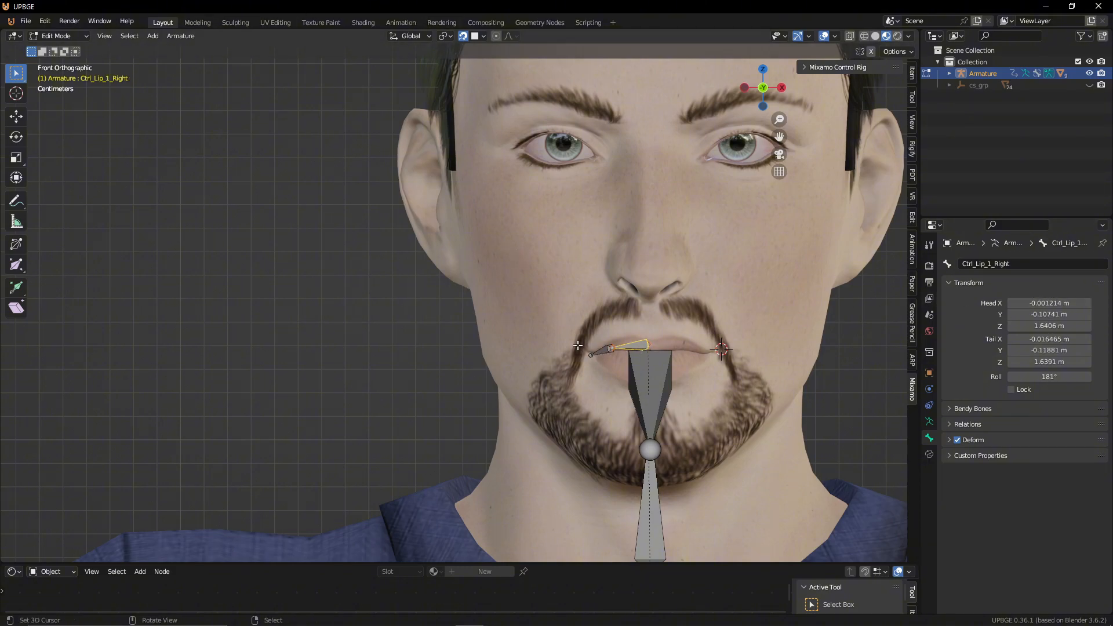
click(603, 352)
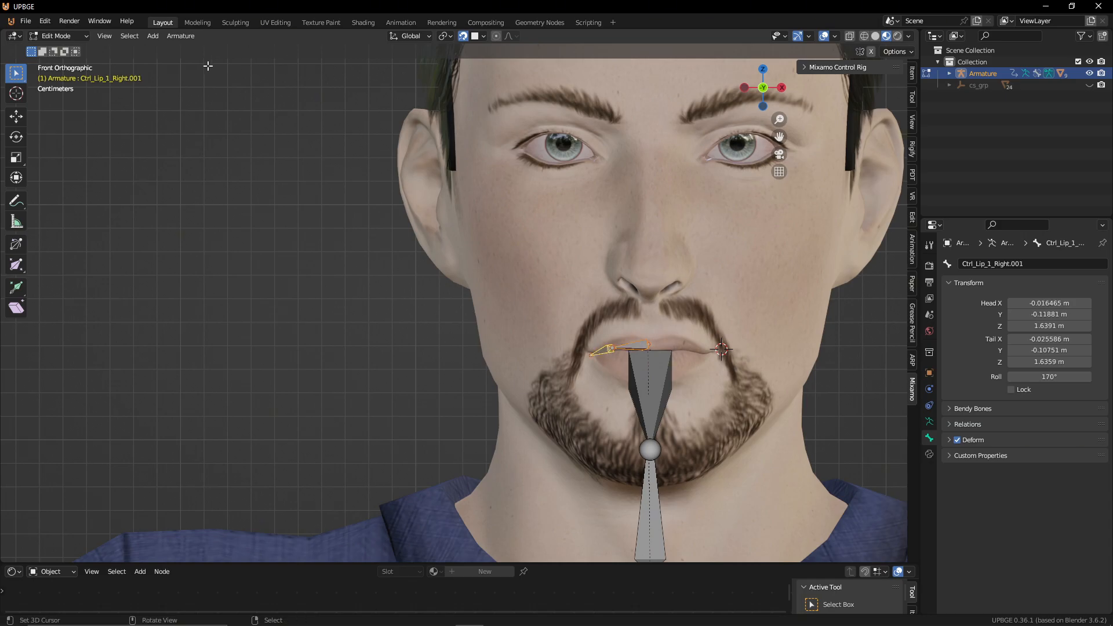
click(171, 36)
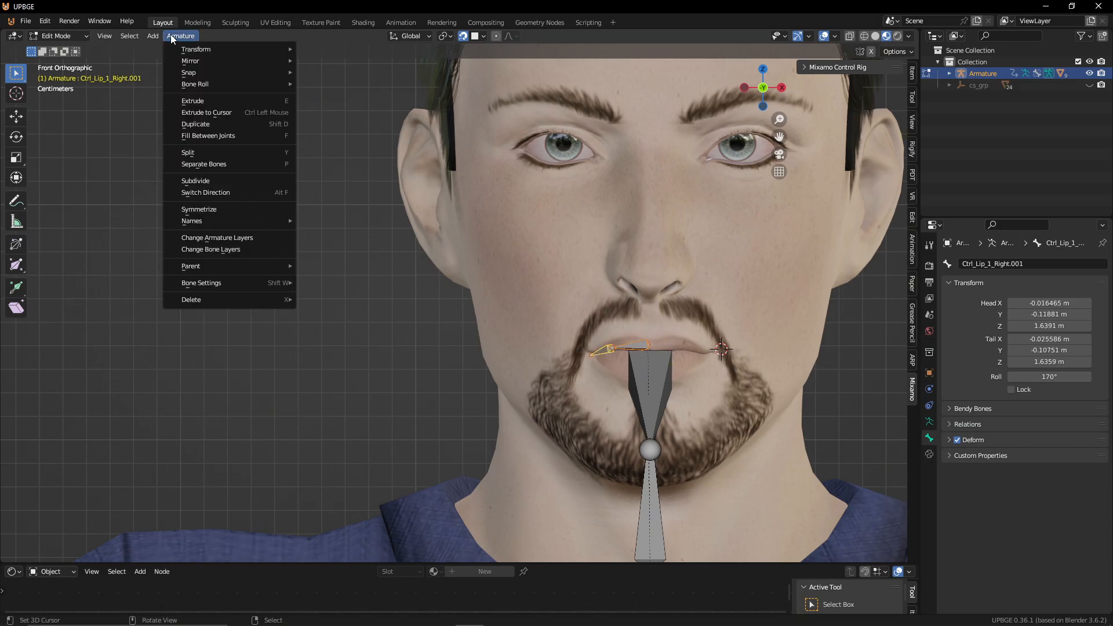
click(210, 208)
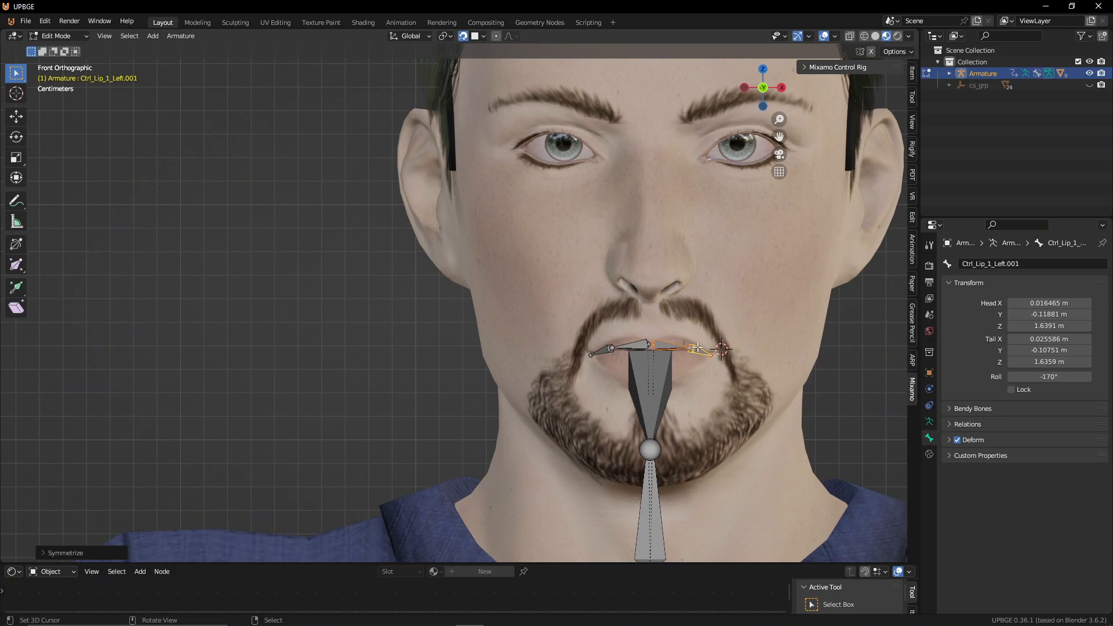
Step: Scale the inner ends of the left and right upper-lip bones to 0 so they meet at the midline
scroll(678, 358, up, 3)
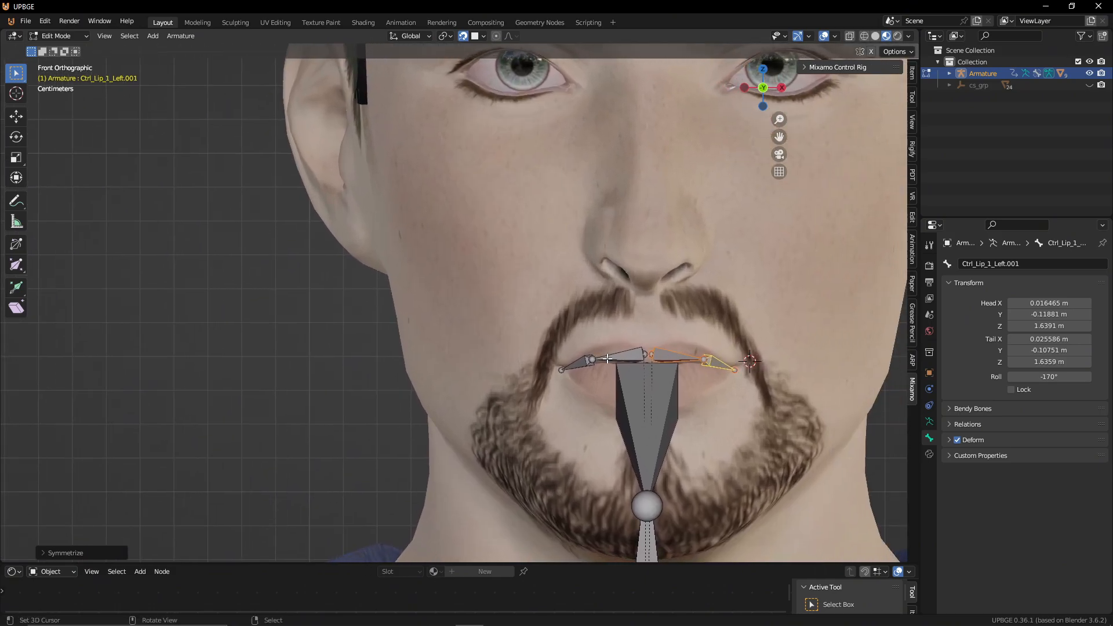
scroll(606, 359, up, 3)
click(636, 366)
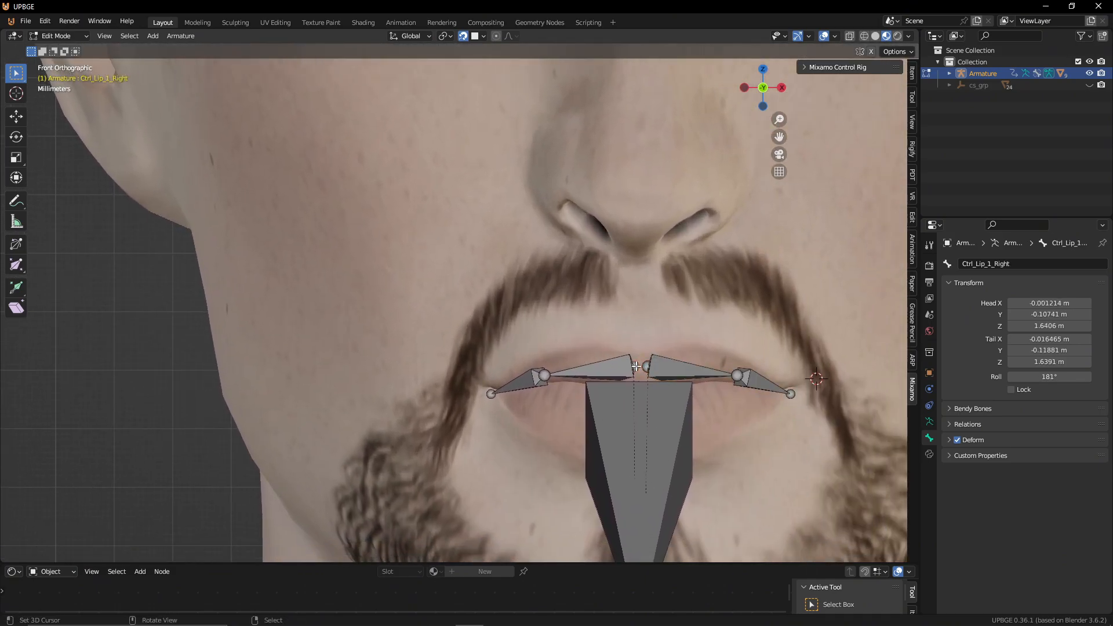
click(645, 367)
key(s)
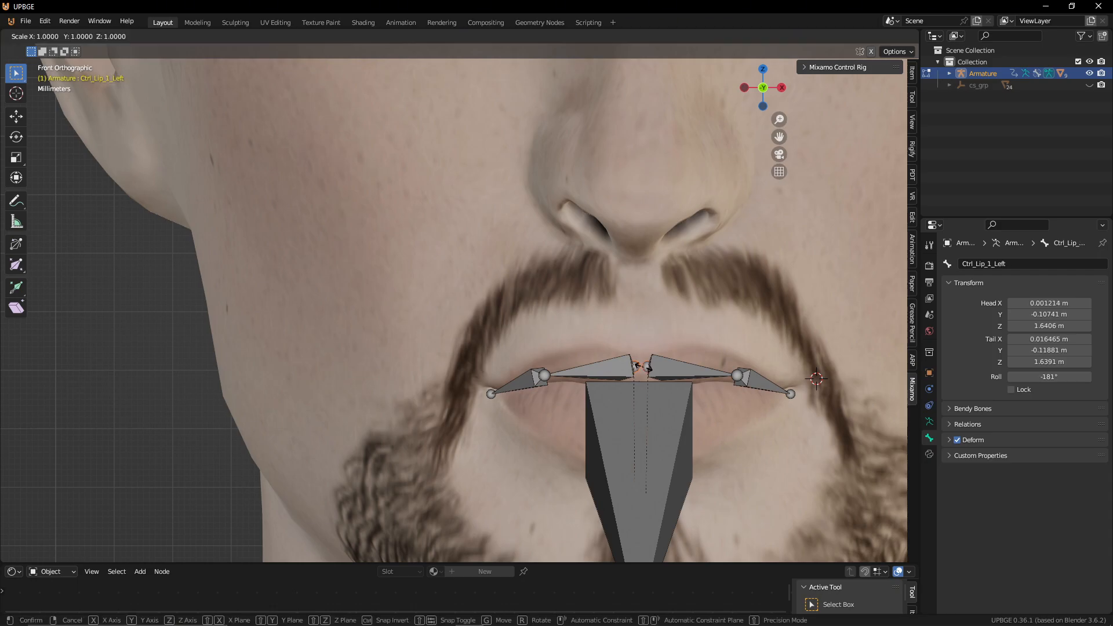
key(0)
key(Return)
Step: Move the shared inner ends of the upper-lip bones slightly up and forward, snapping them to the middle of the upper lip
key(g)
right_click(635, 366)
key(g)
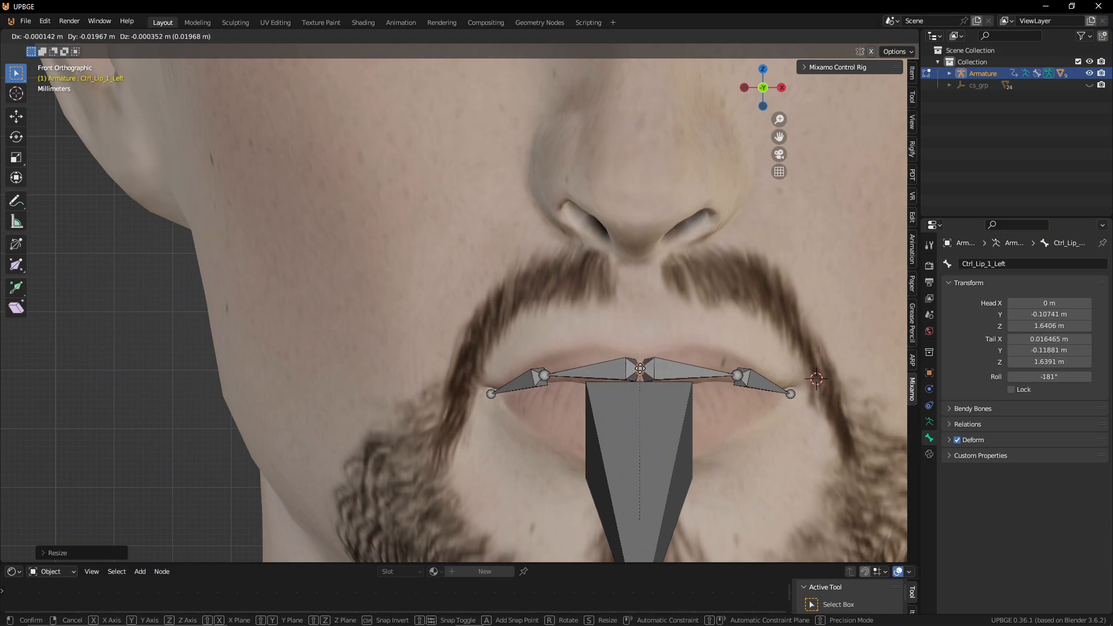
click(640, 360)
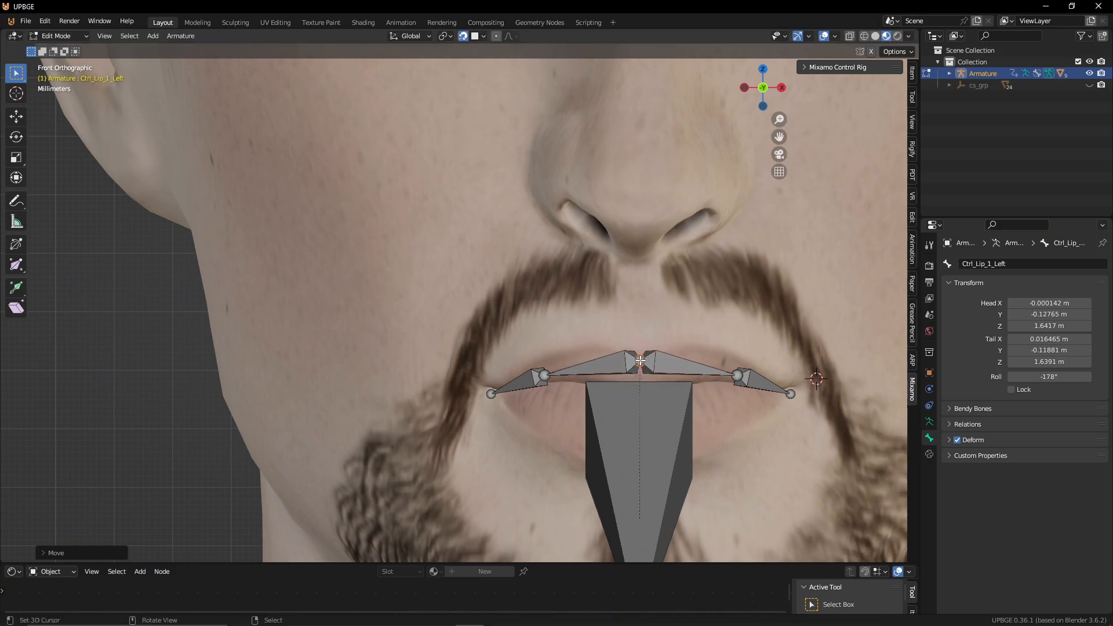
Step: Try dissolving the joint between the two right upper-lip bones, and undo it
right_click(542, 378)
key(g)
right_click(549, 376)
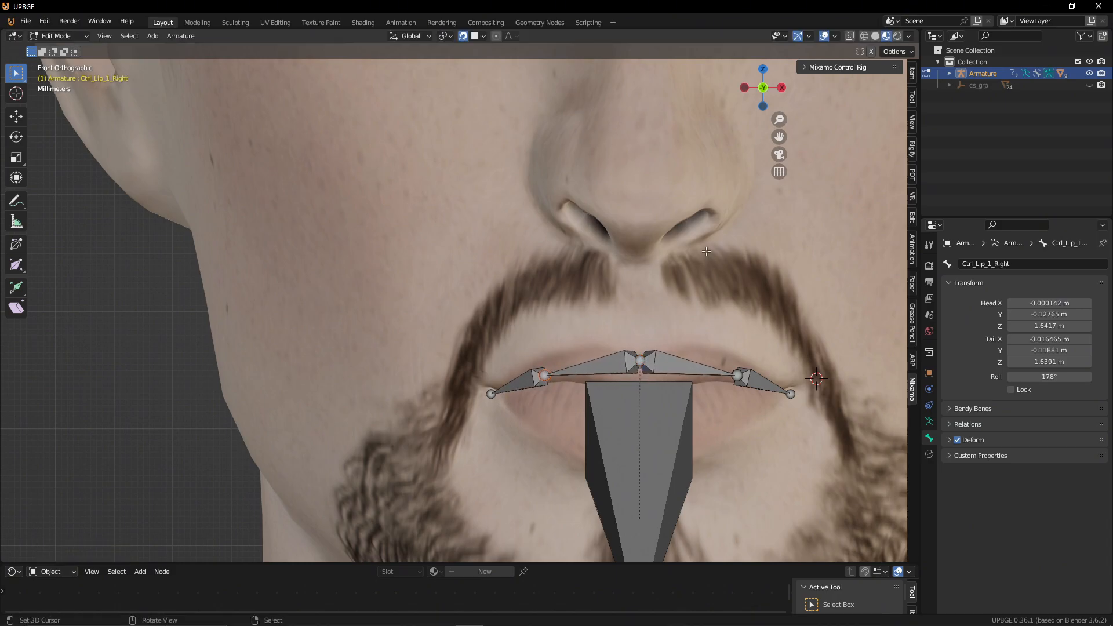
key(ctrl+x)
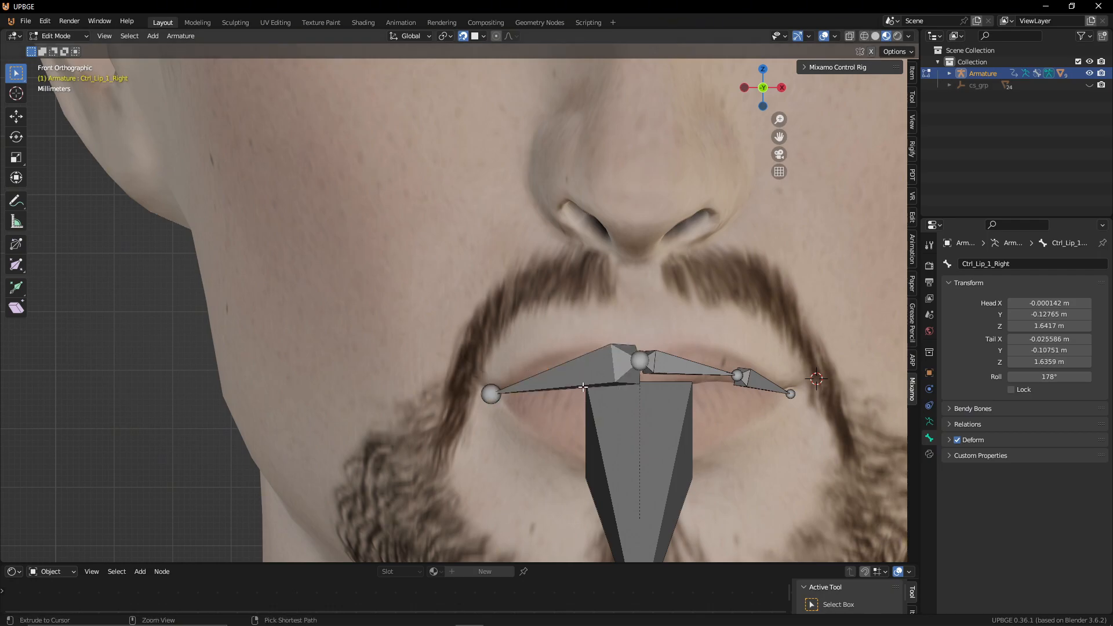
key(ctrl+z)
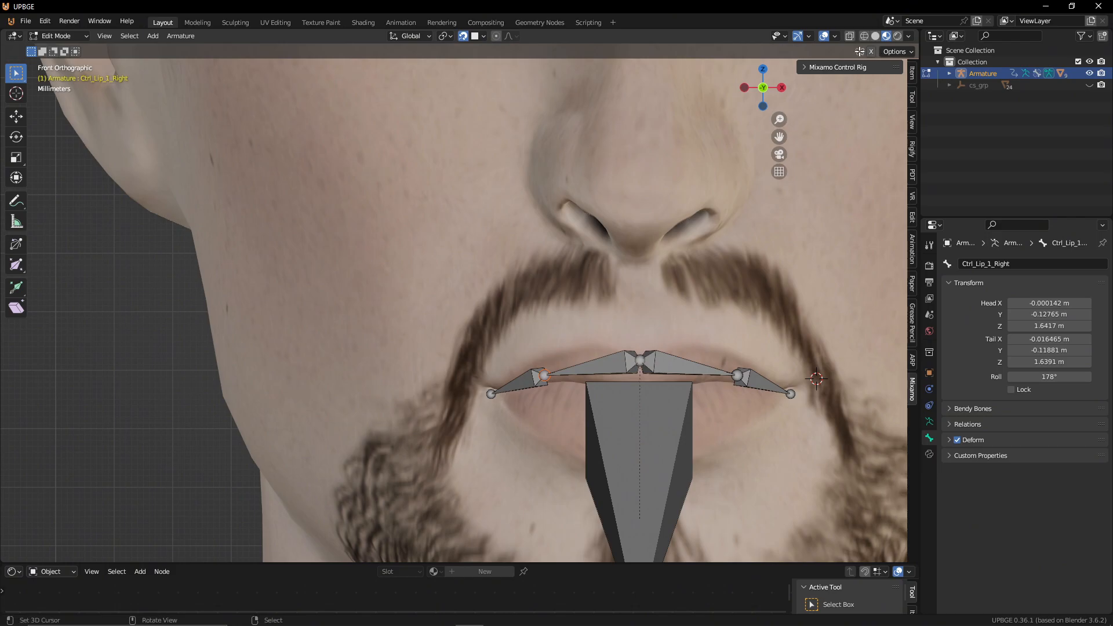
Step: Turn on X-axis mirroring and fine-tune the mid-lip joint and the mouth-corner end of the upper-lip bones
click(871, 52)
drag(544, 373, 549, 371)
drag(491, 394, 492, 388)
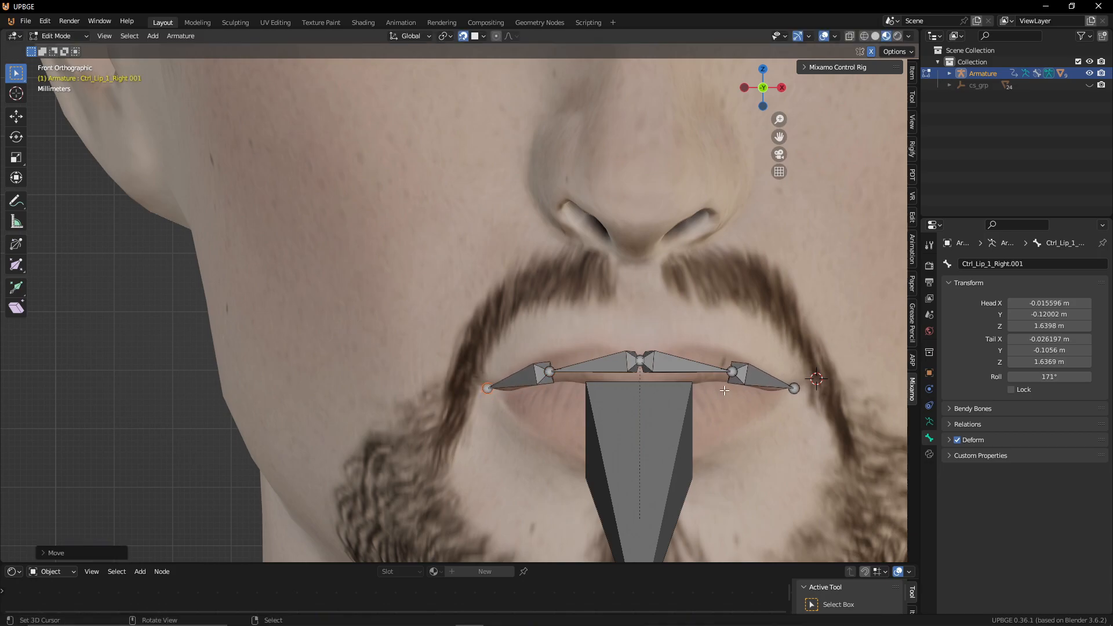
Step: Duplicate all four upper-lip bones and move the copies about 11 mm down along Z to the lower lip
shift+click(516, 383)
shift+click(614, 367)
shift+click(695, 368)
shift+click(777, 372)
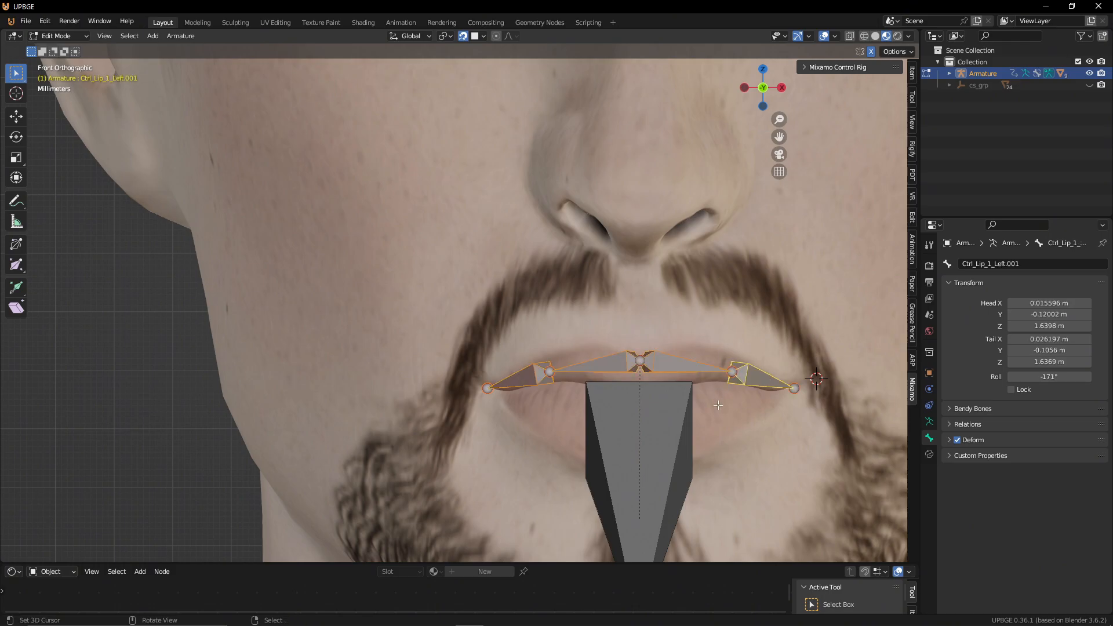
key(shift+d)
right_click(687, 336)
key(g)
key(z)
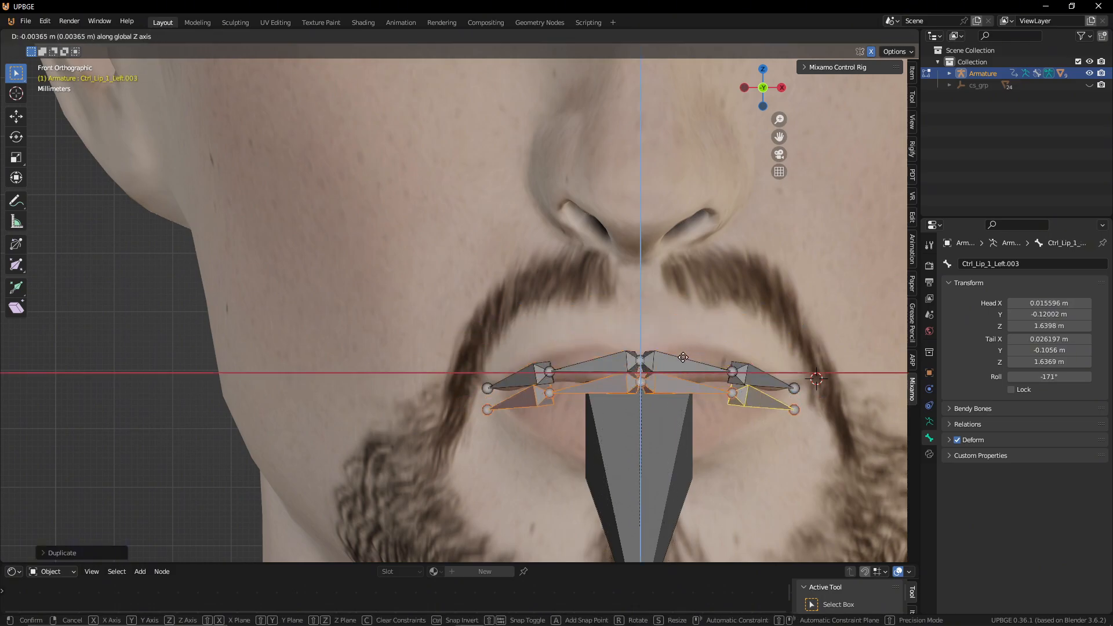
click(756, 440)
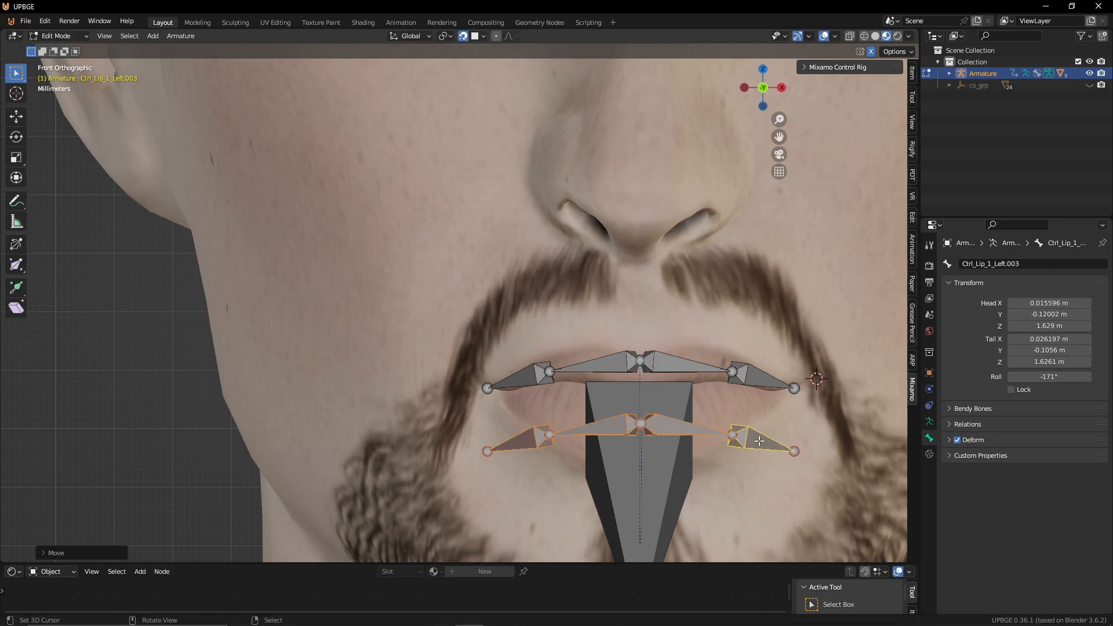
Step: Move the outer ends of the lower-lip bones up to meet the upper-lip bones at the mouth corners
click(756, 440)
click(794, 451)
key(g)
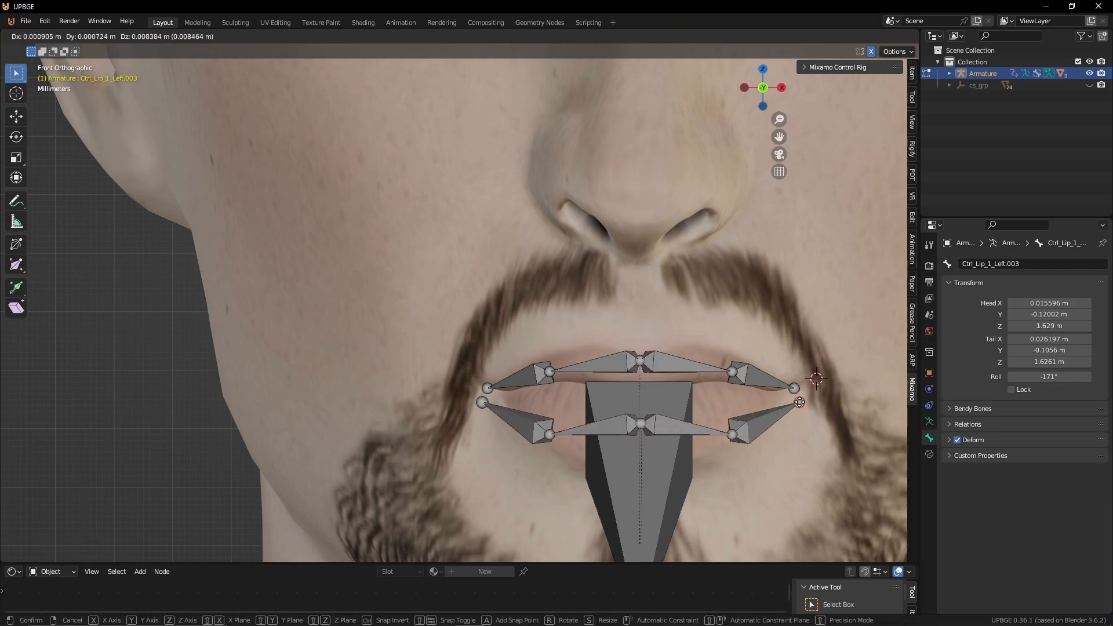
click(794, 388)
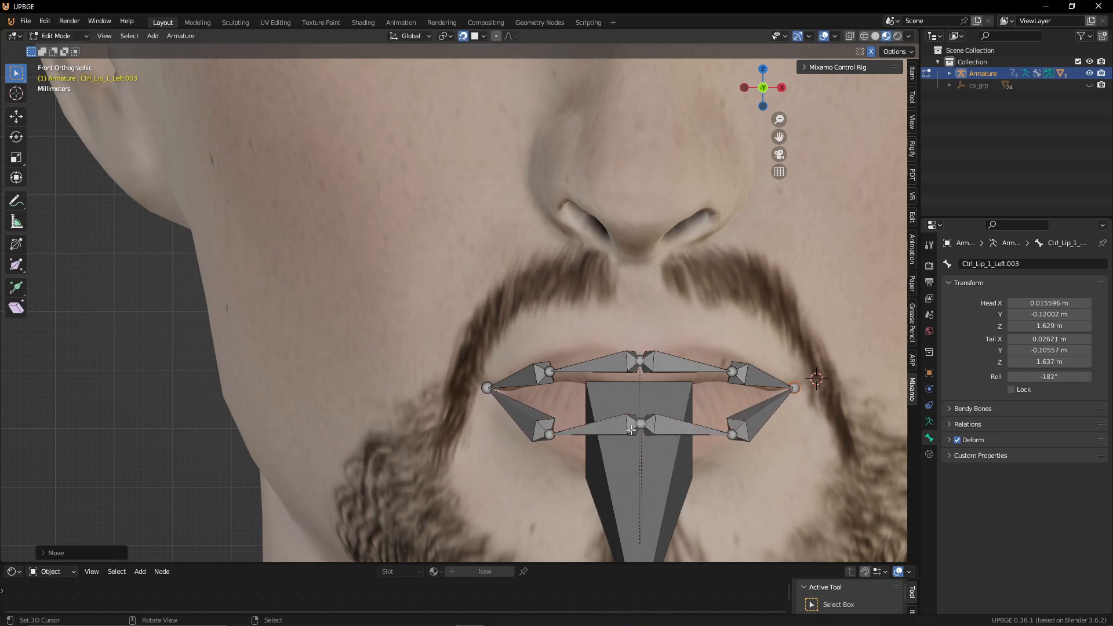
Step: Hide the jaw bone and lower the inner ends of the lower-lip bones to follow the lower lip's curve
click(642, 501)
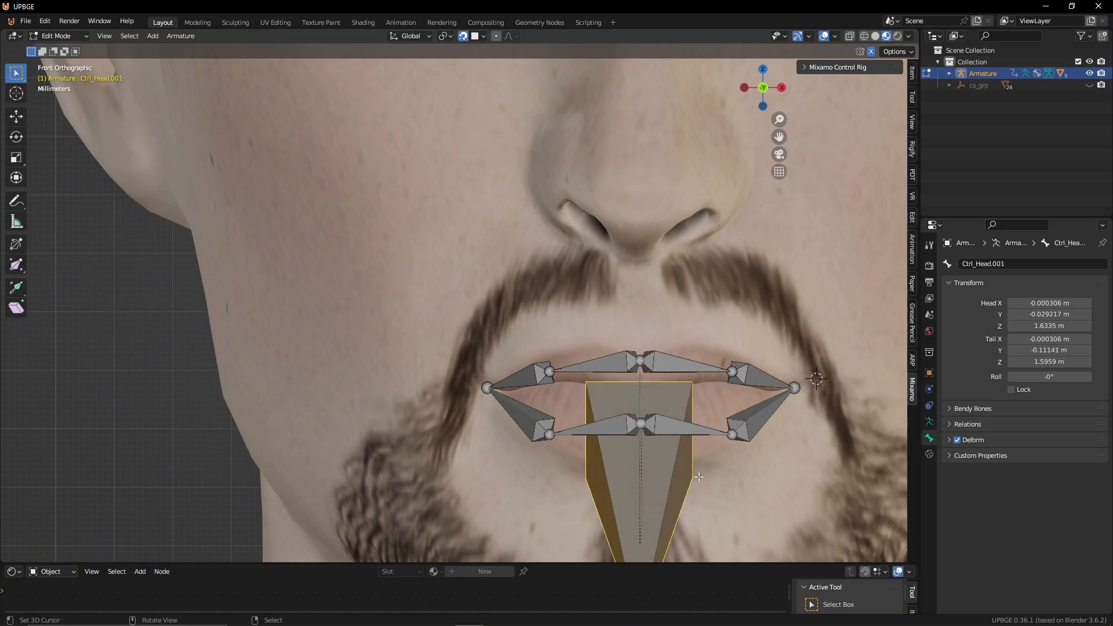
key(h)
click(648, 426)
key(c)
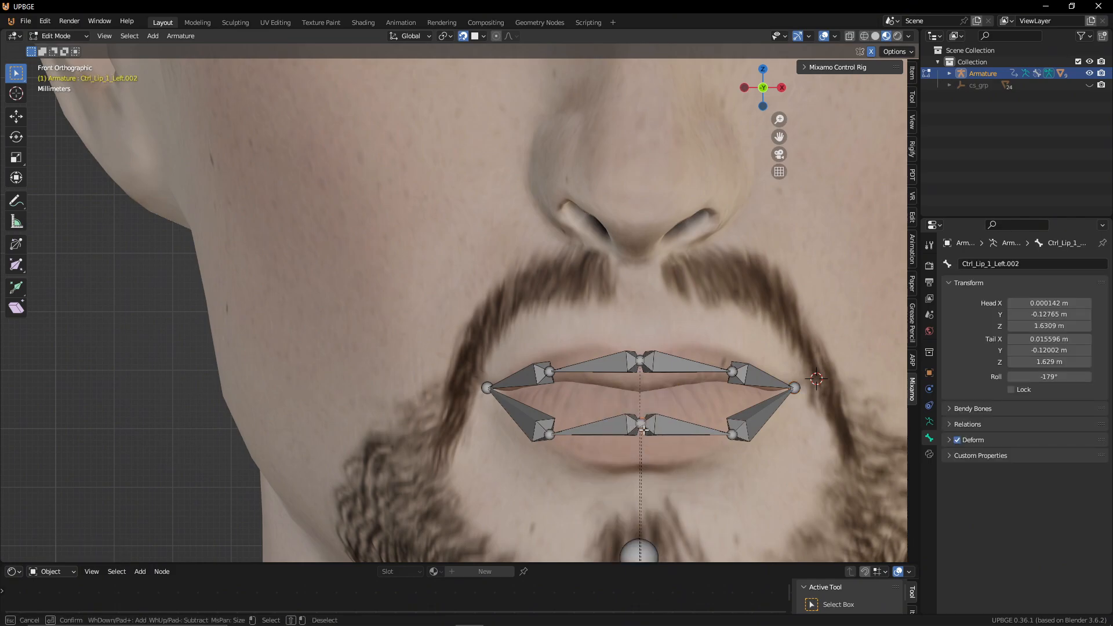
key(Escape)
key(g)
key(x)
key(x)
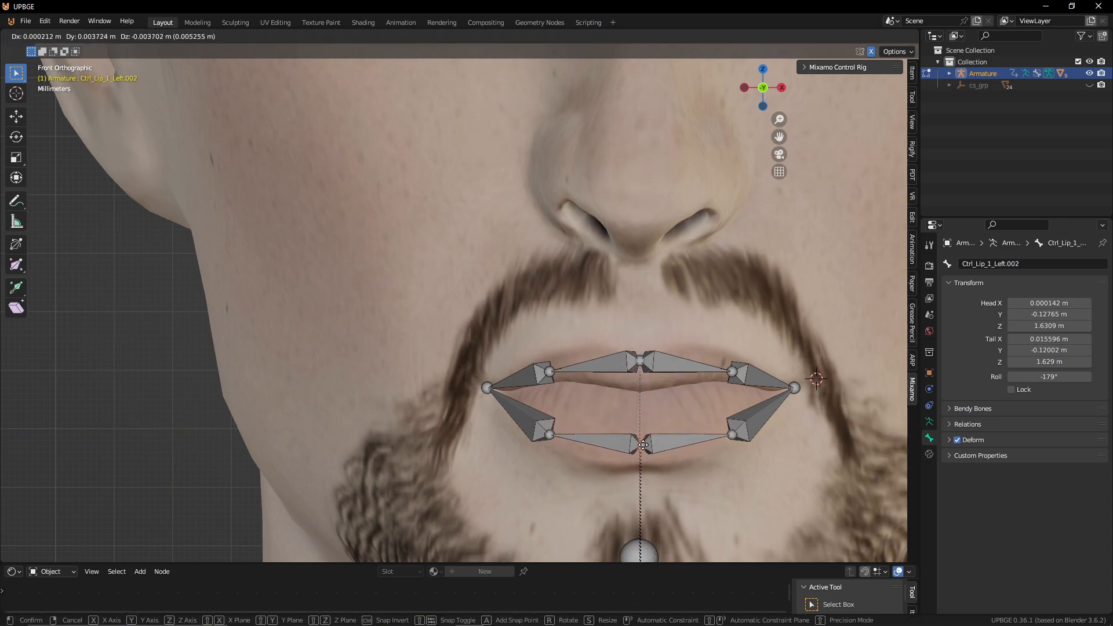
click(643, 445)
Step: Scale the inner ends of the lower-lip bones to 0 so they meet at the midline
key(s)
key(0)
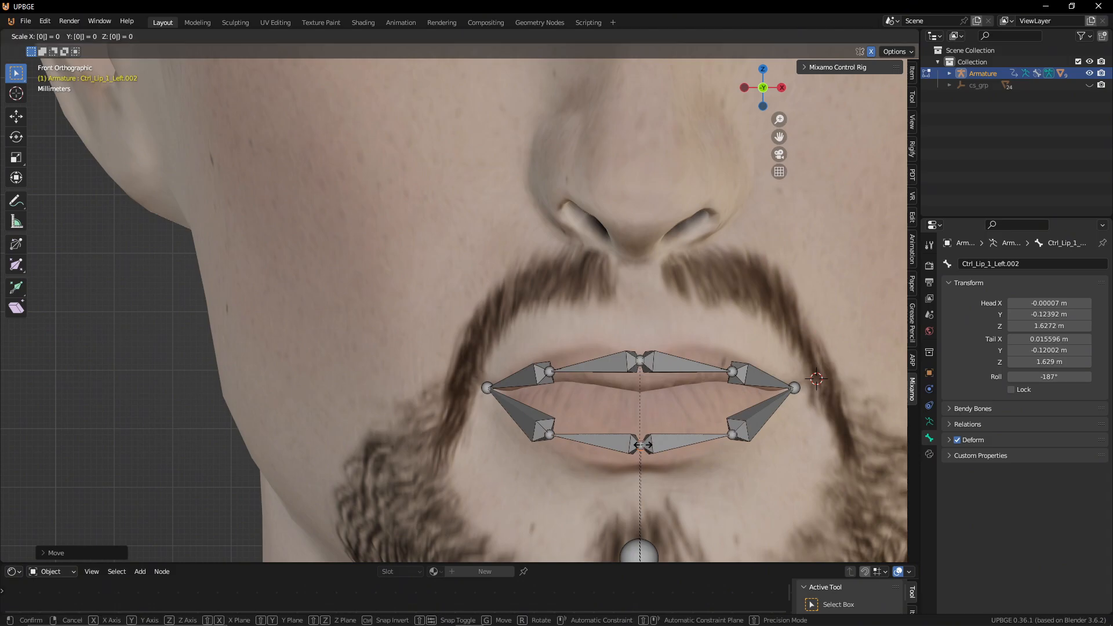
key(Return)
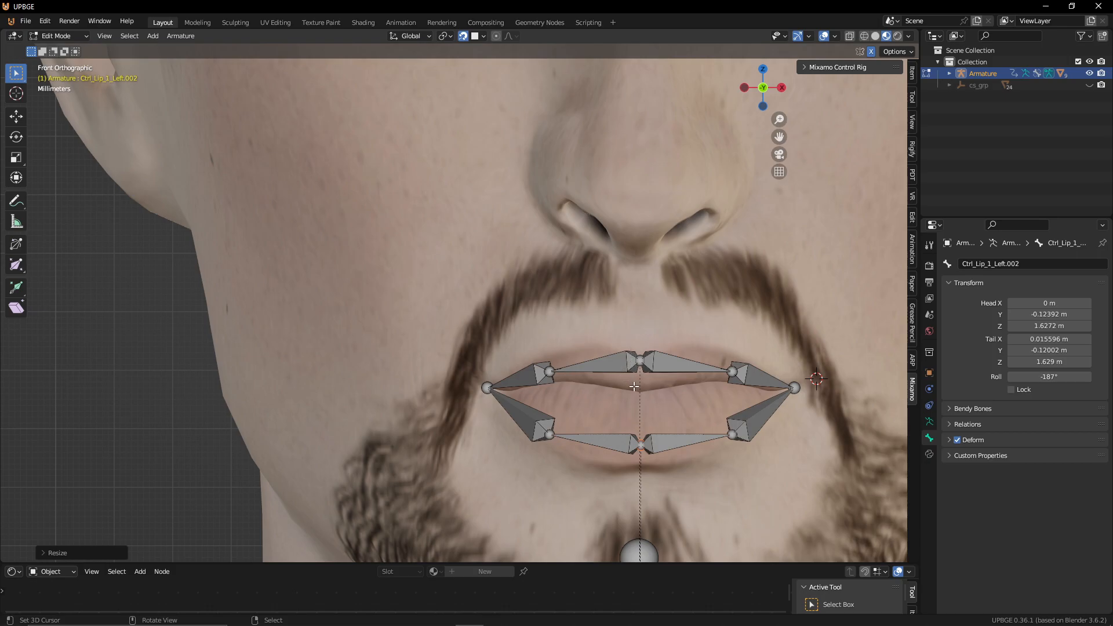
scroll(633, 390, down, 2)
scroll(628, 396, down, 1)
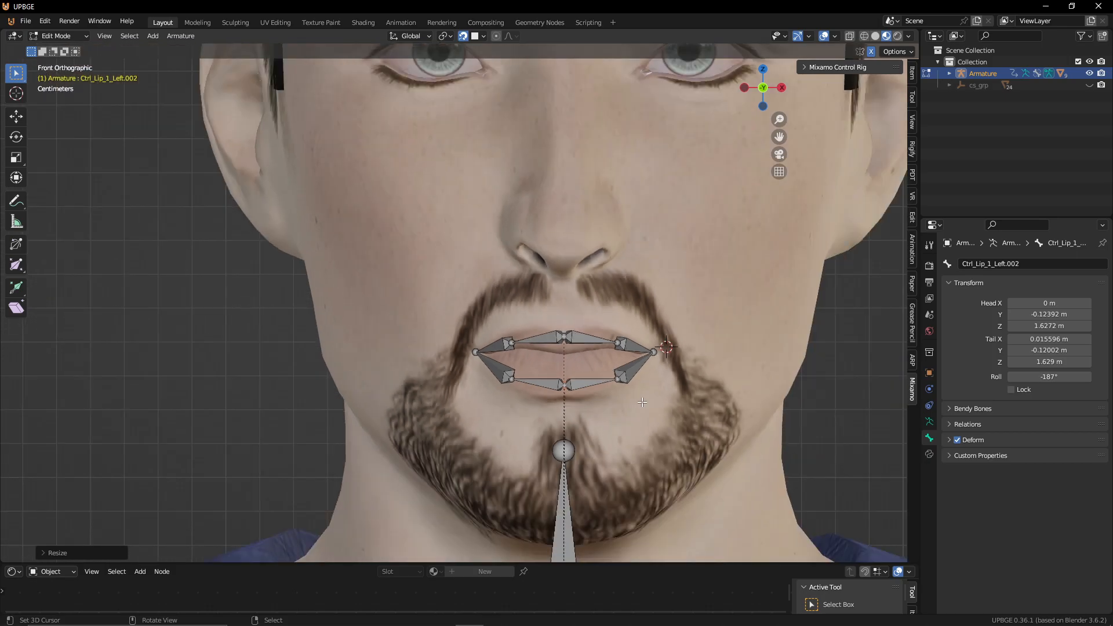
scroll(643, 402, down, 2)
middle_drag(642, 402, 569, 409)
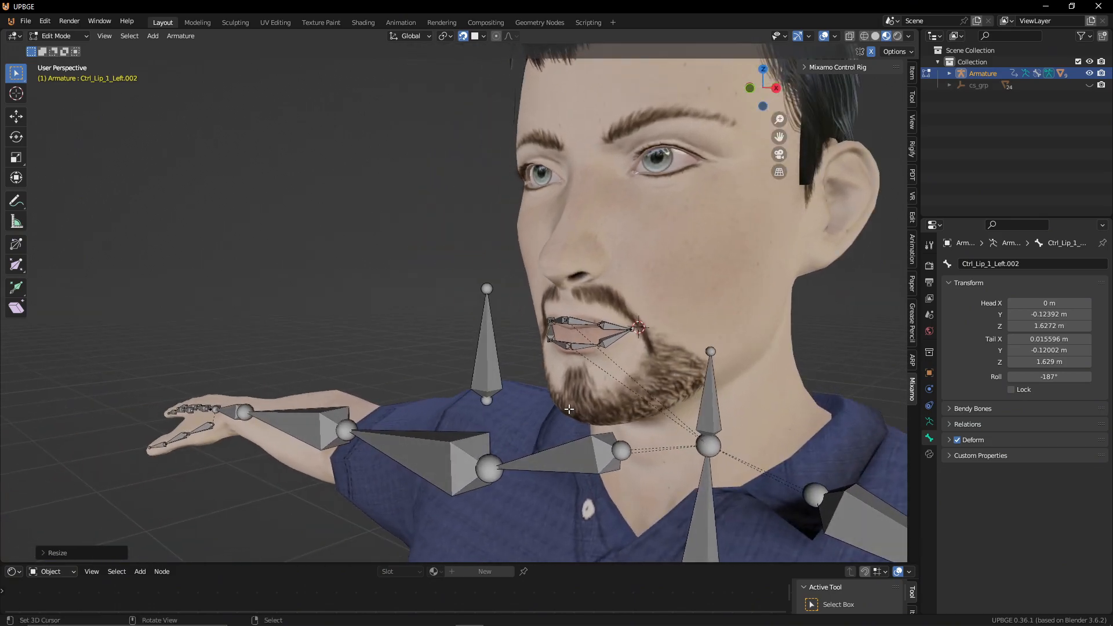
Step: Duplicate the inner upper-lip bone, place the copy at the eye's inner corner and raise its outer end toward the upper lid
key(KP_1)
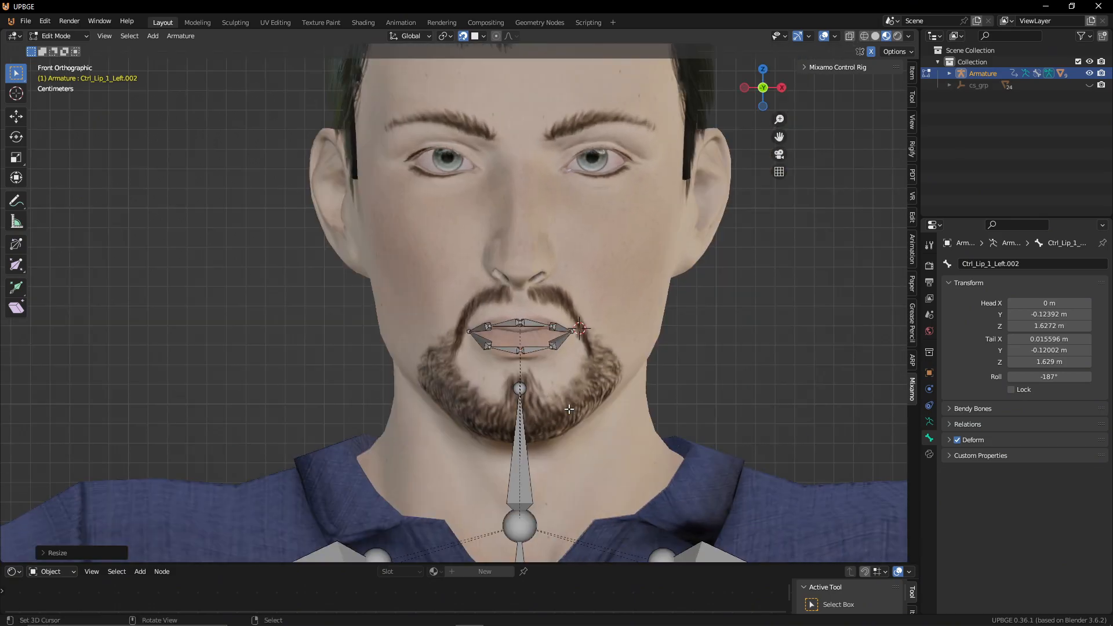
click(567, 409)
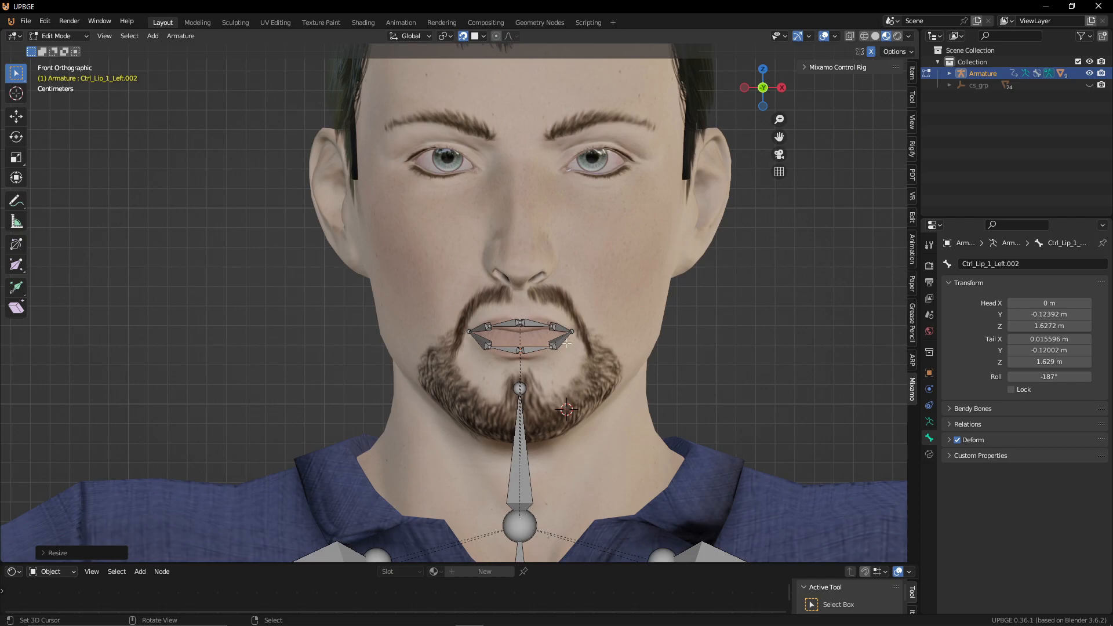
click(529, 323)
key(shift+d)
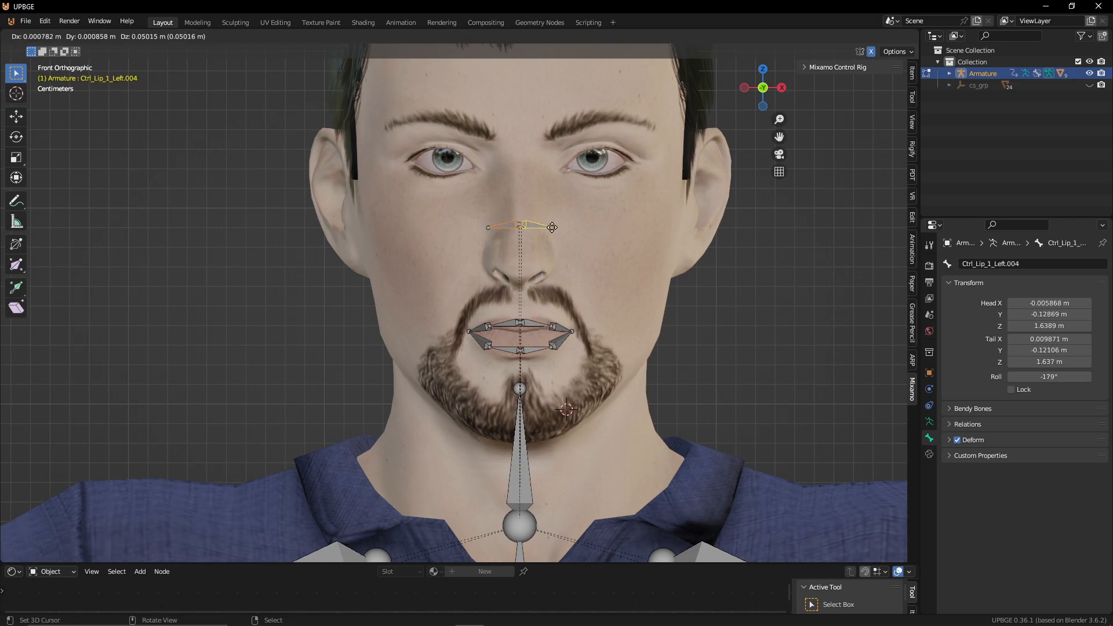
click(596, 174)
click(595, 174)
key(g)
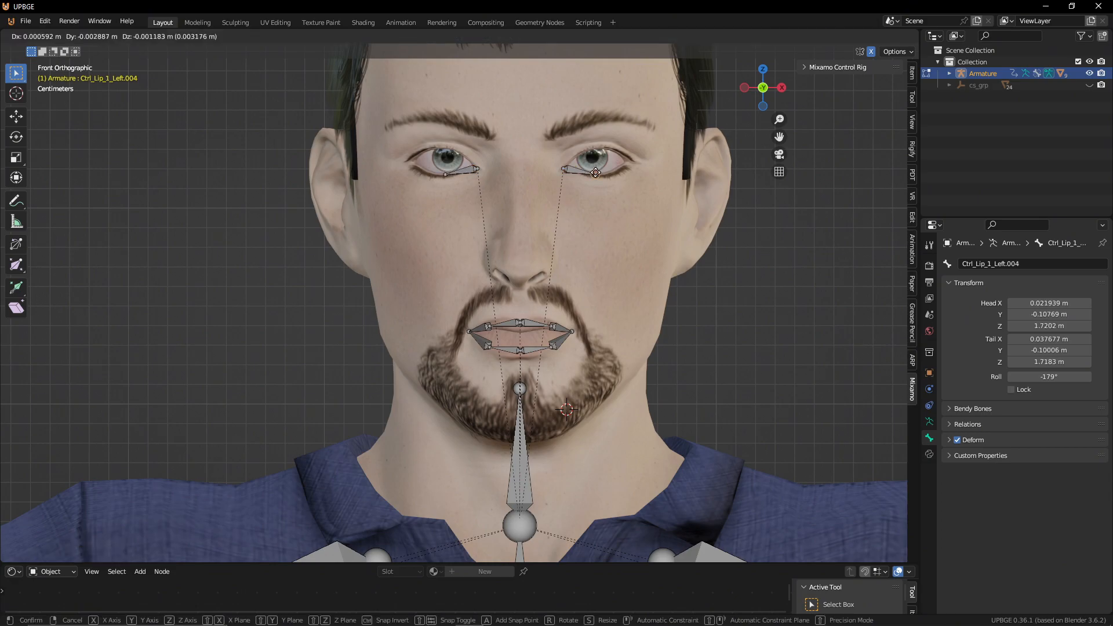
click(573, 156)
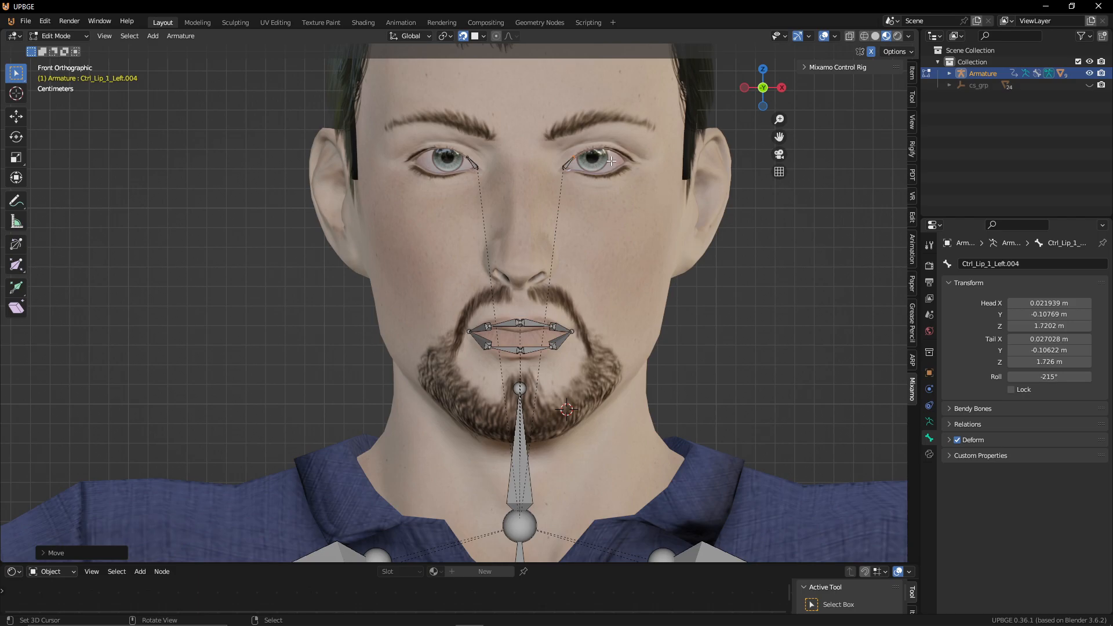
Step: Refine the eyelid bone so its head sits at the eye's inner corner and its tail sits just above the upper lid
shift+middle_drag(614, 162, 572, 341)
scroll(607, 251, up, 2)
scroll(572, 336, up, 4)
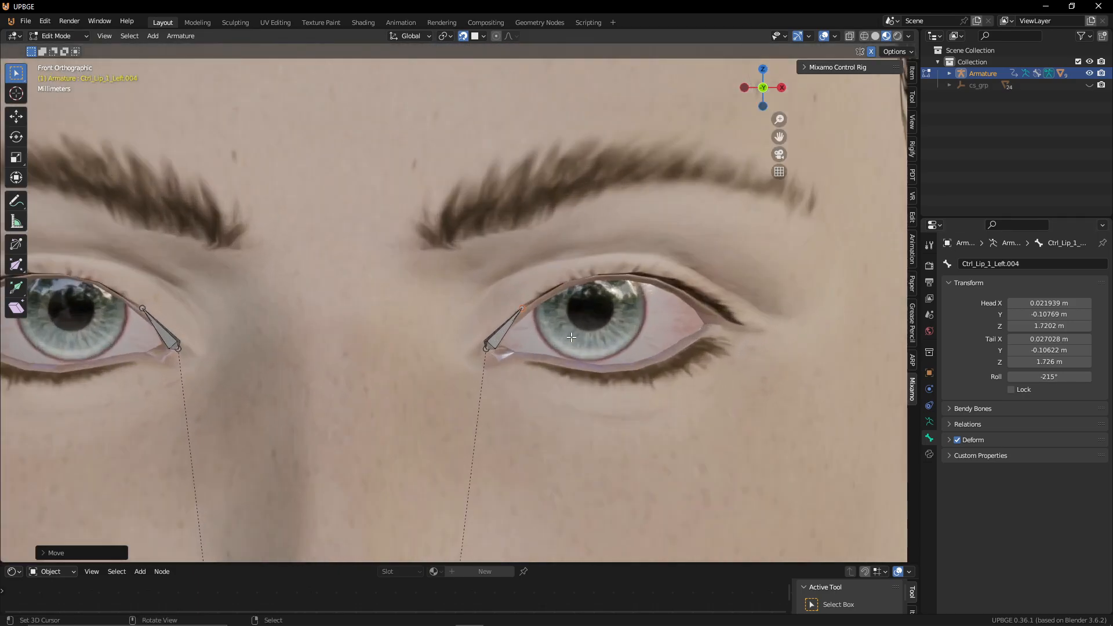
key(g)
click(479, 343)
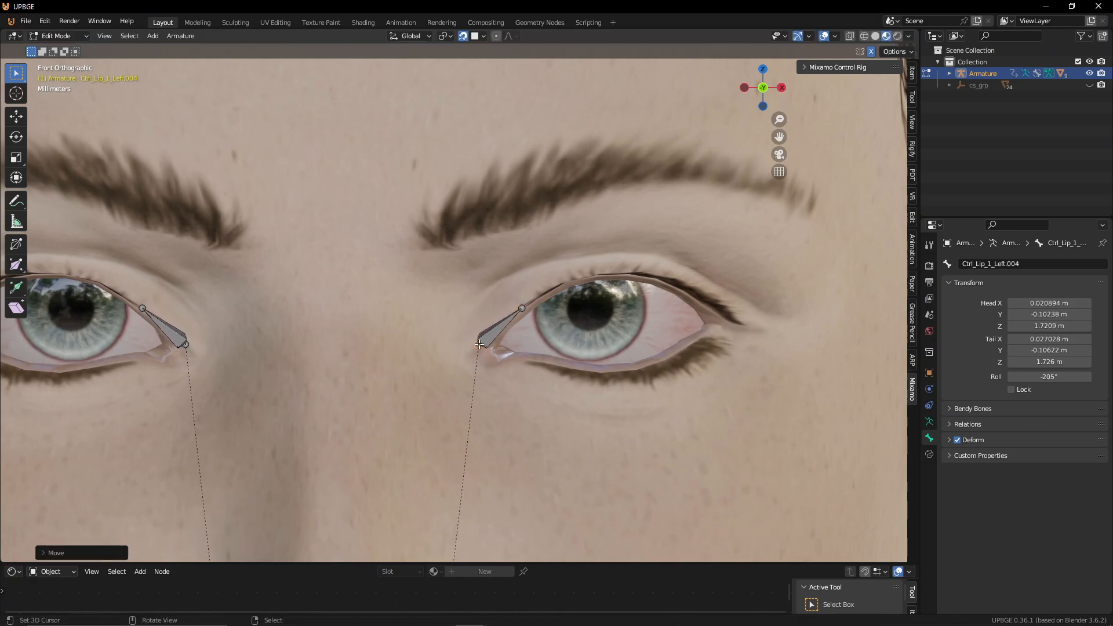
right_drag(518, 307, 516, 302)
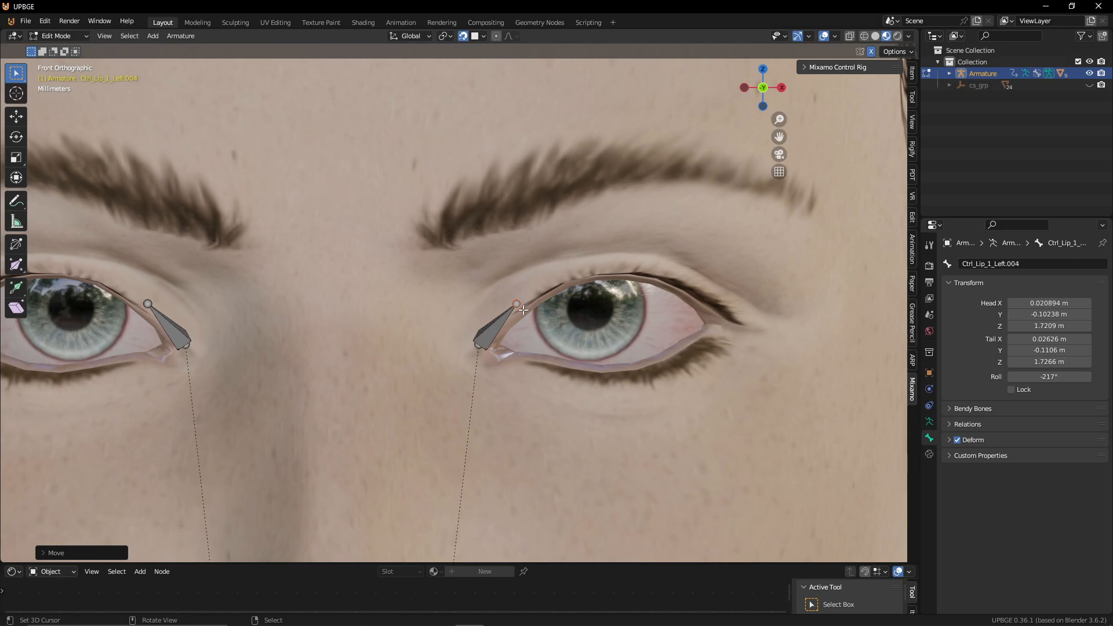
key(g)
click(514, 286)
Step: Extrude four more mirrored bones along the upper eyelid to the outer corner of the eye
key(e)
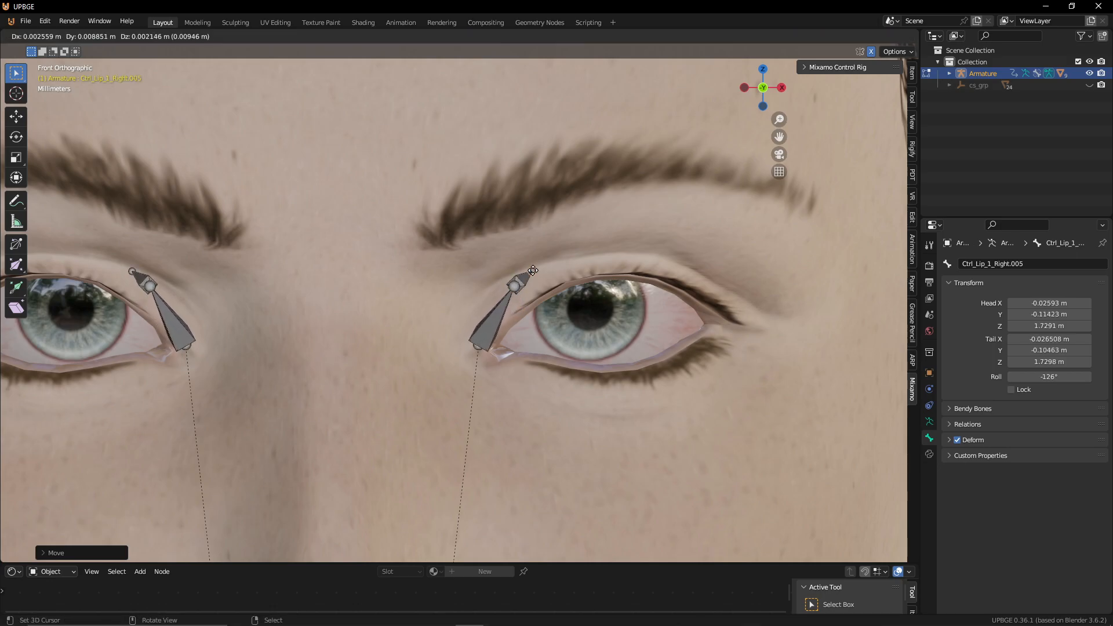
click(590, 258)
key(e)
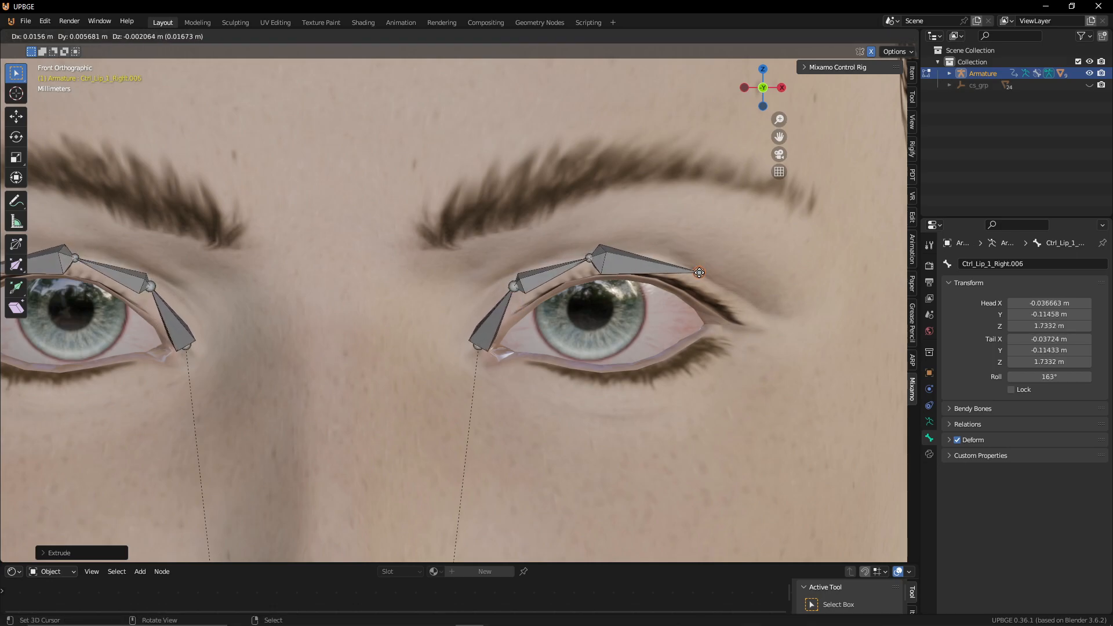
click(648, 258)
key(e)
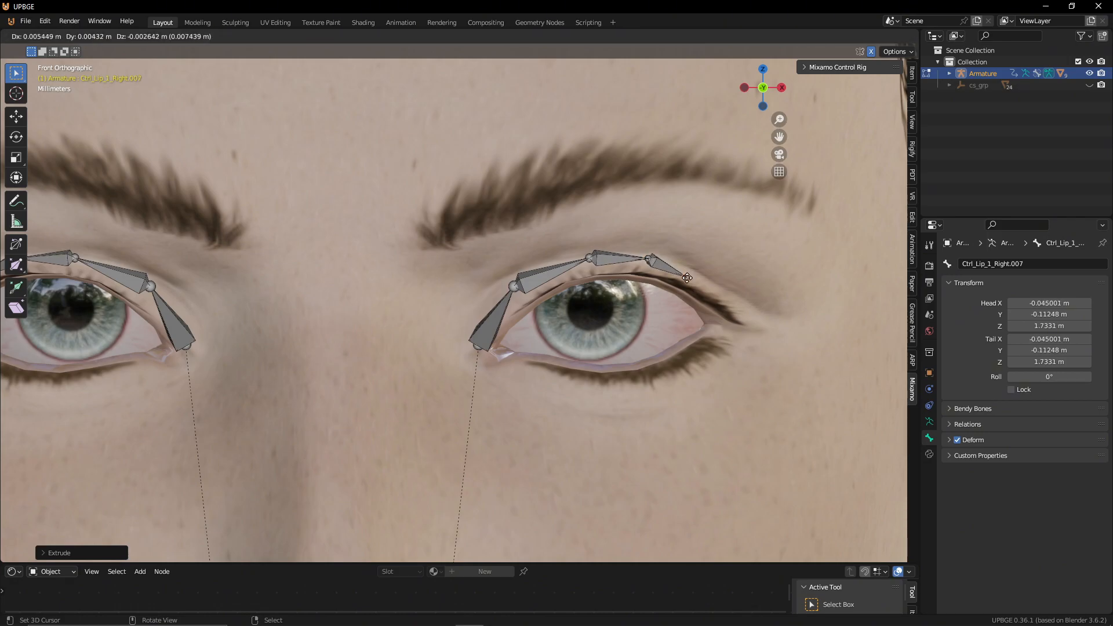
click(699, 283)
key(e)
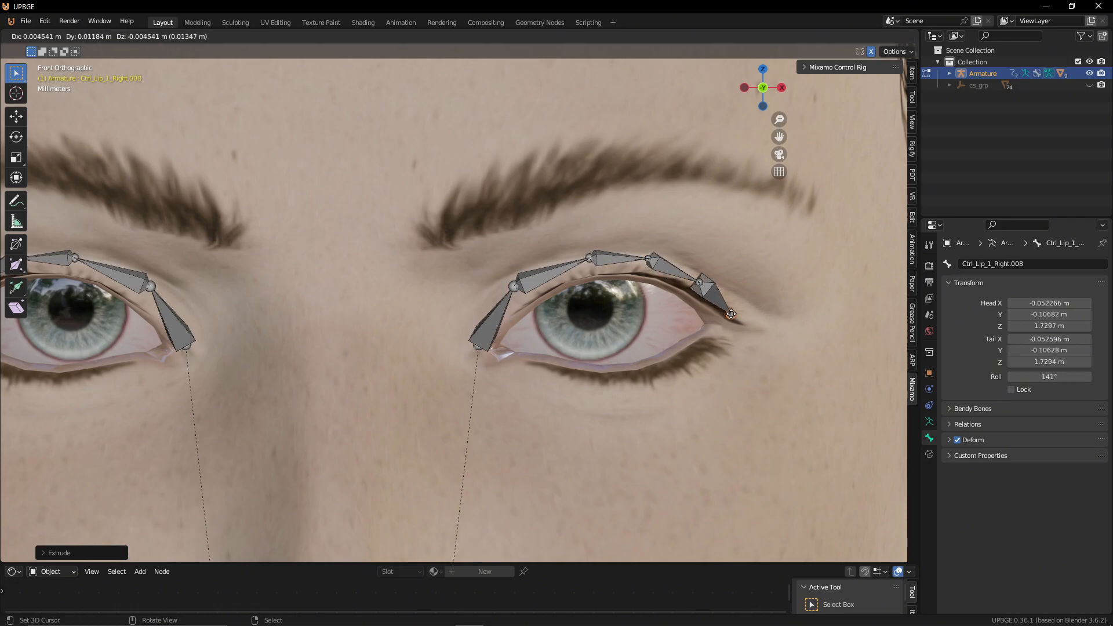
click(729, 330)
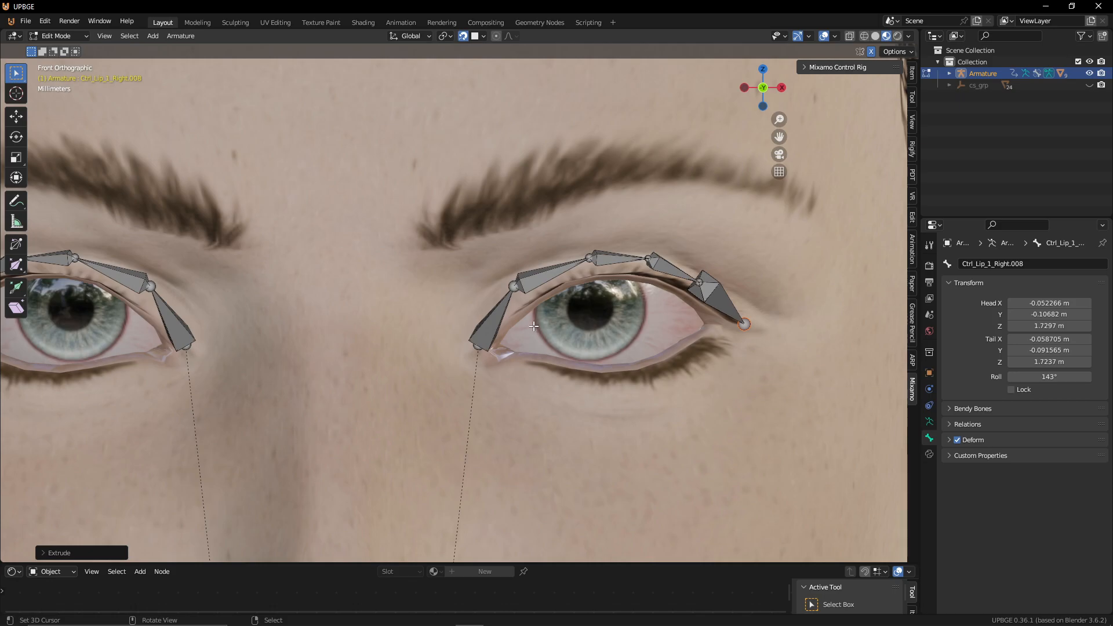
Step: Extrude a chain of four bones from the eye's inner corner along the lower eyelid to the outer corner
click(478, 351)
key(e)
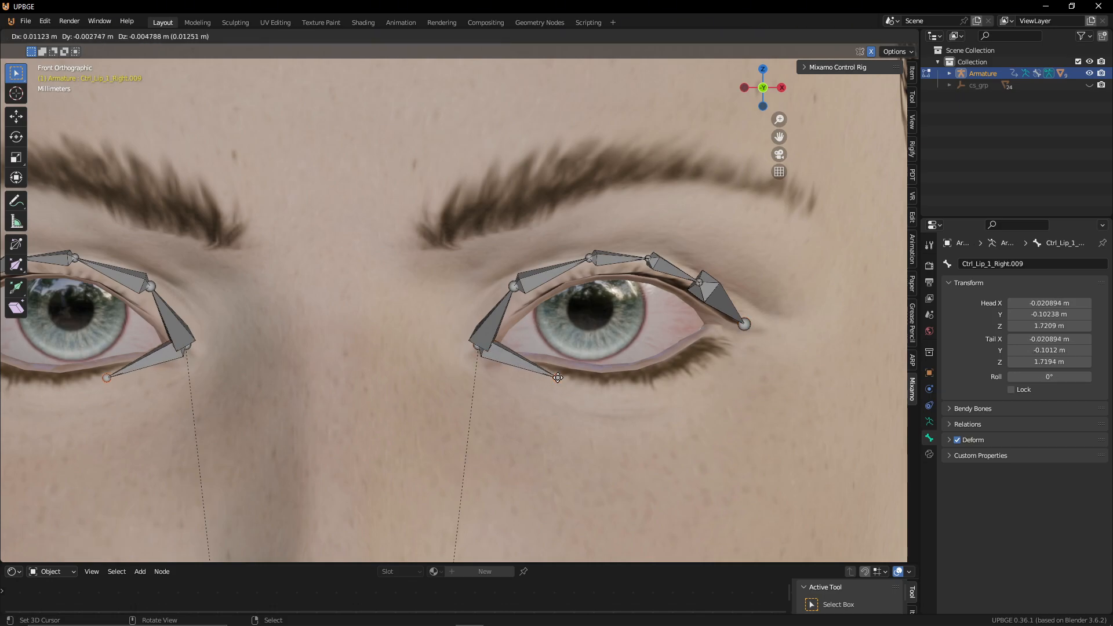
click(554, 376)
key(e)
click(613, 399)
key(e)
click(688, 379)
key(e)
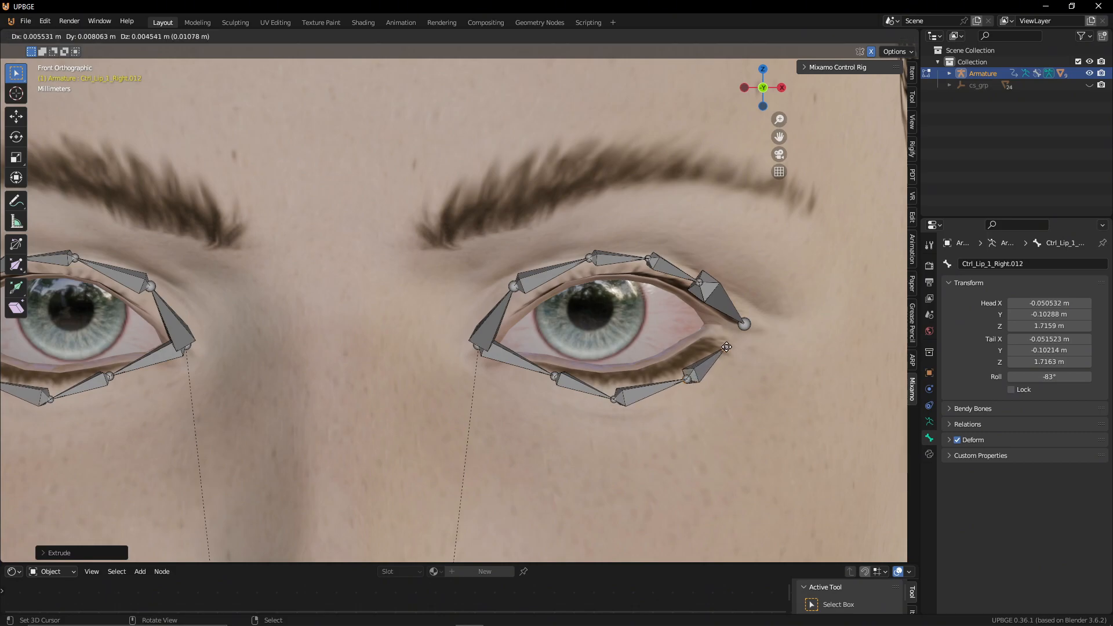
click(745, 326)
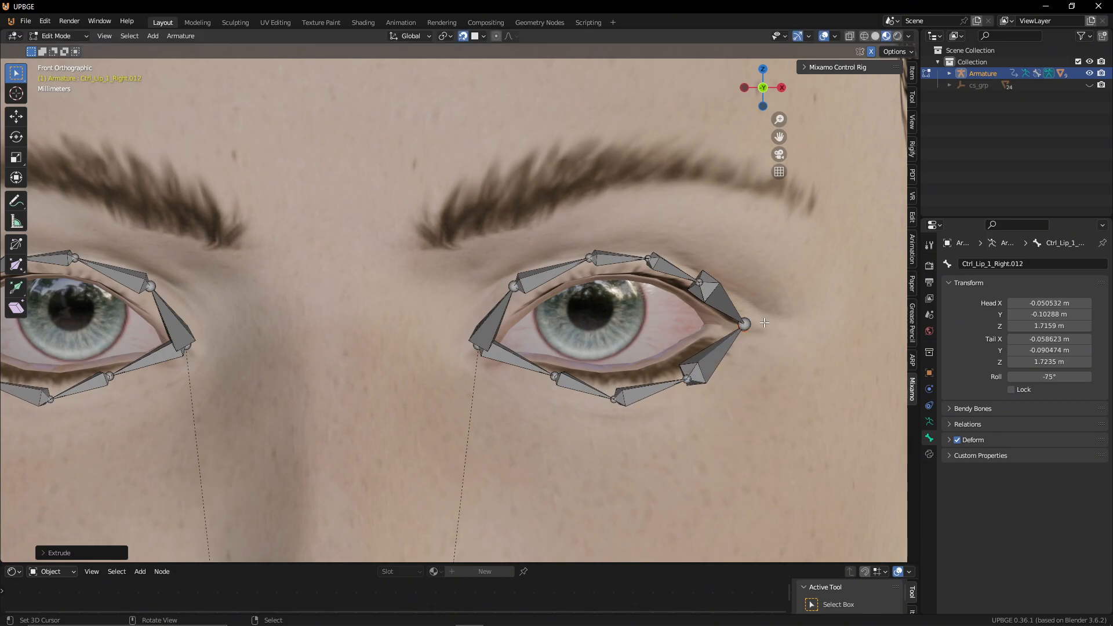
Step: Select the four lower-eyelid bones and switch their direction
right_click(514, 364)
key(g)
right_click(519, 367)
shift+click(692, 356)
shift+click(643, 393)
shift+click(581, 389)
shift+click(504, 367)
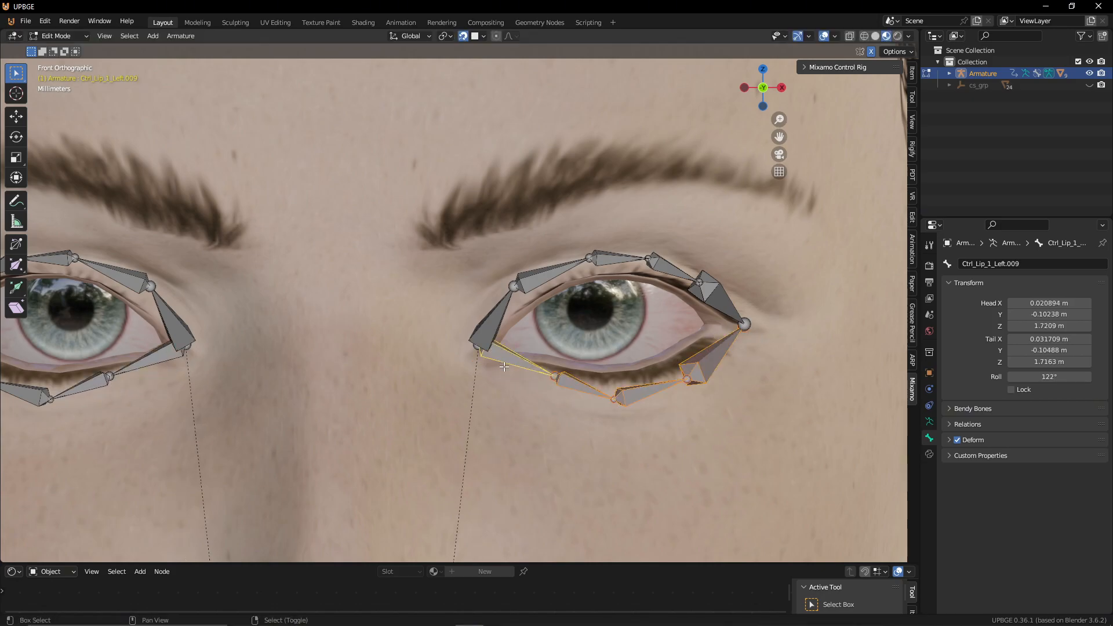
key(w)
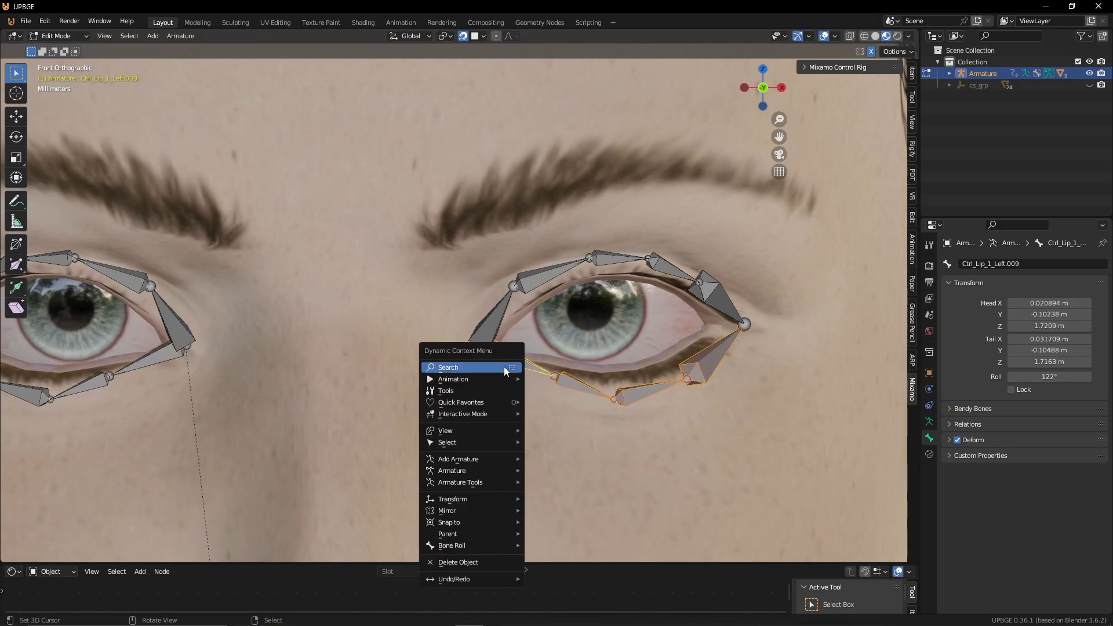
click(447, 367)
text(s)
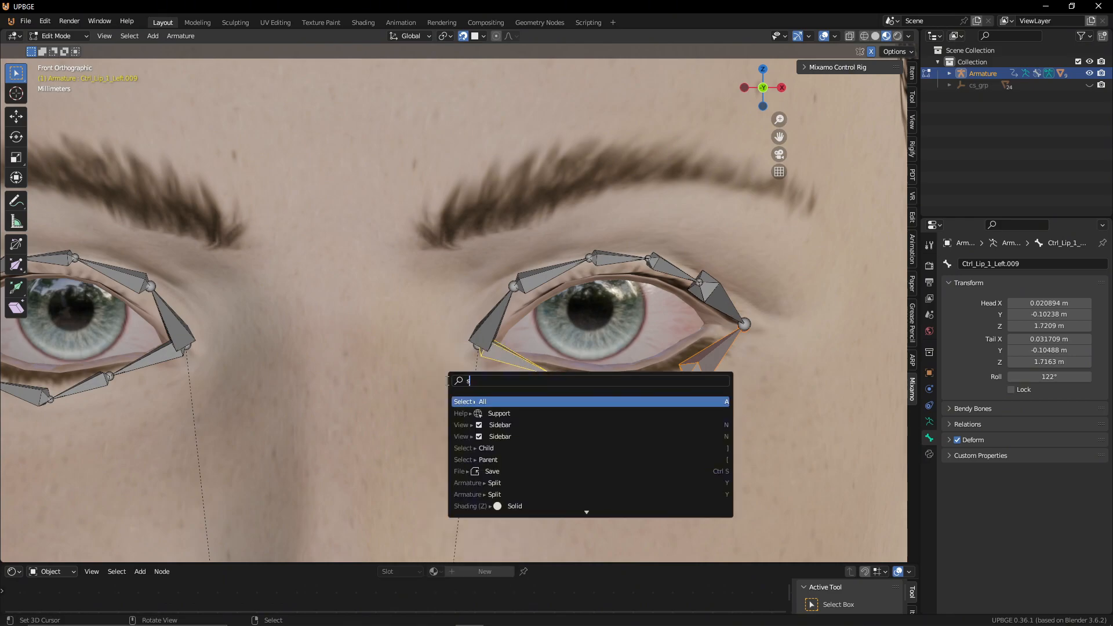
text(w)
key(Return)
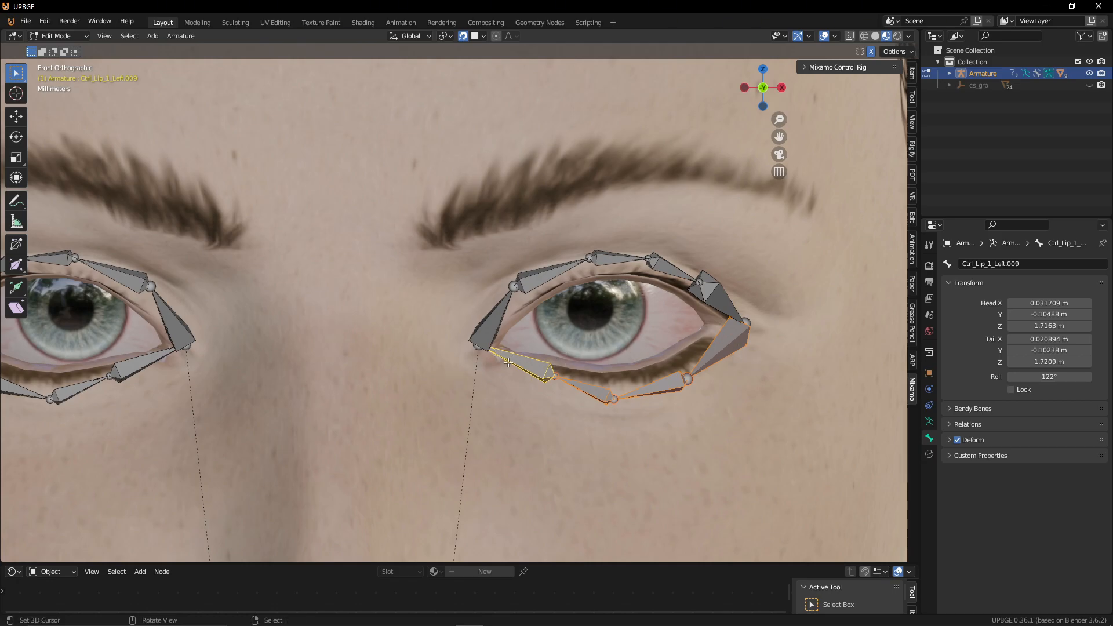
Step: Move the lower-eyelid chain's inner end just below the eye corner and shift its other joints to follow the lower lid
mouse_move(501, 360)
mouse_down()
mouse_move(510, 376)
mouse_move(486, 359)
mouse_up()
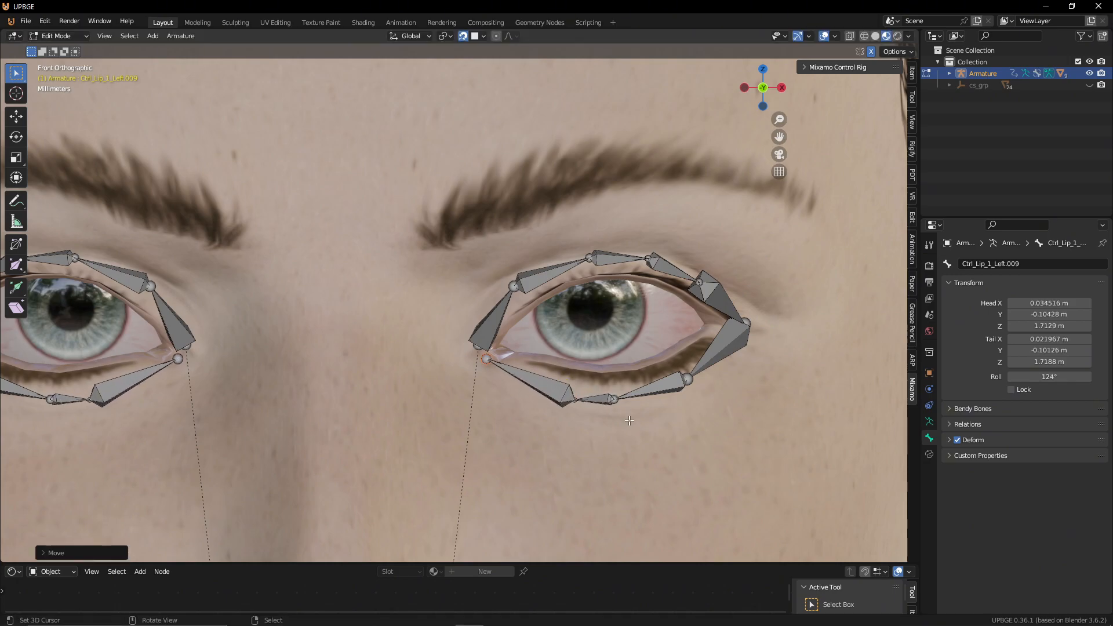
drag(614, 400, 692, 376)
click(684, 382)
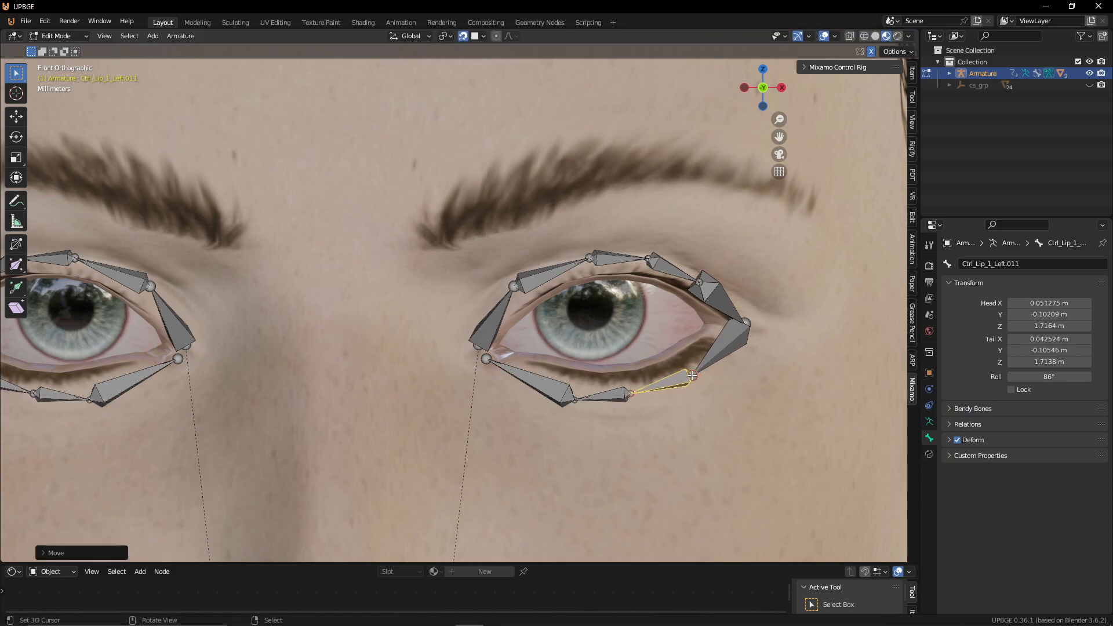
click(587, 401)
Step: Hide the Eyelashes mesh and return to editing the armature's bones
key(Tab)
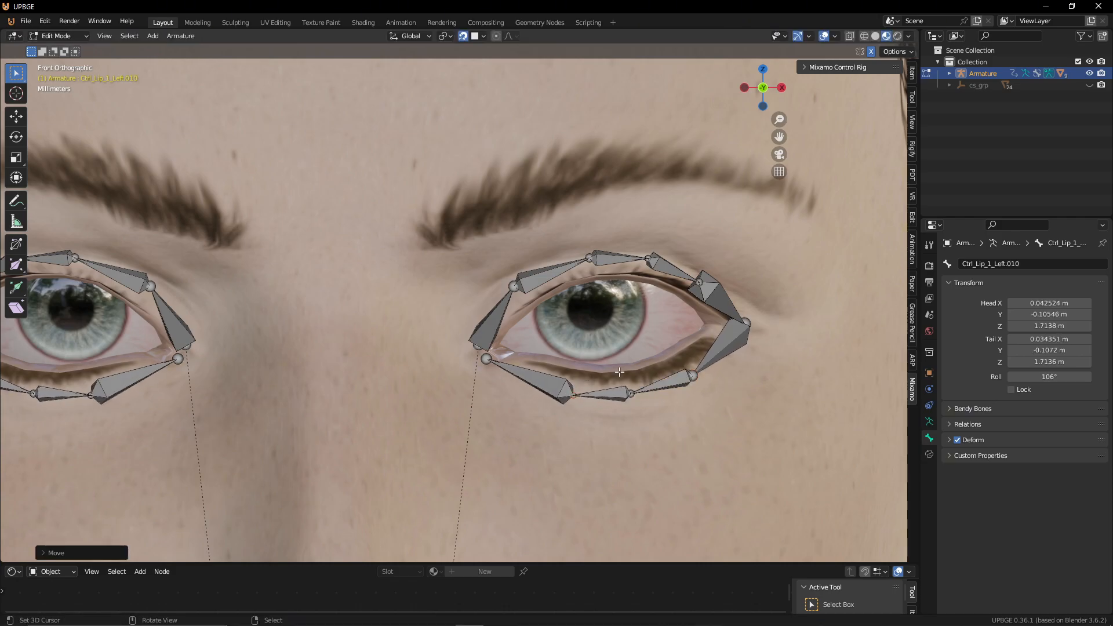
click(586, 383)
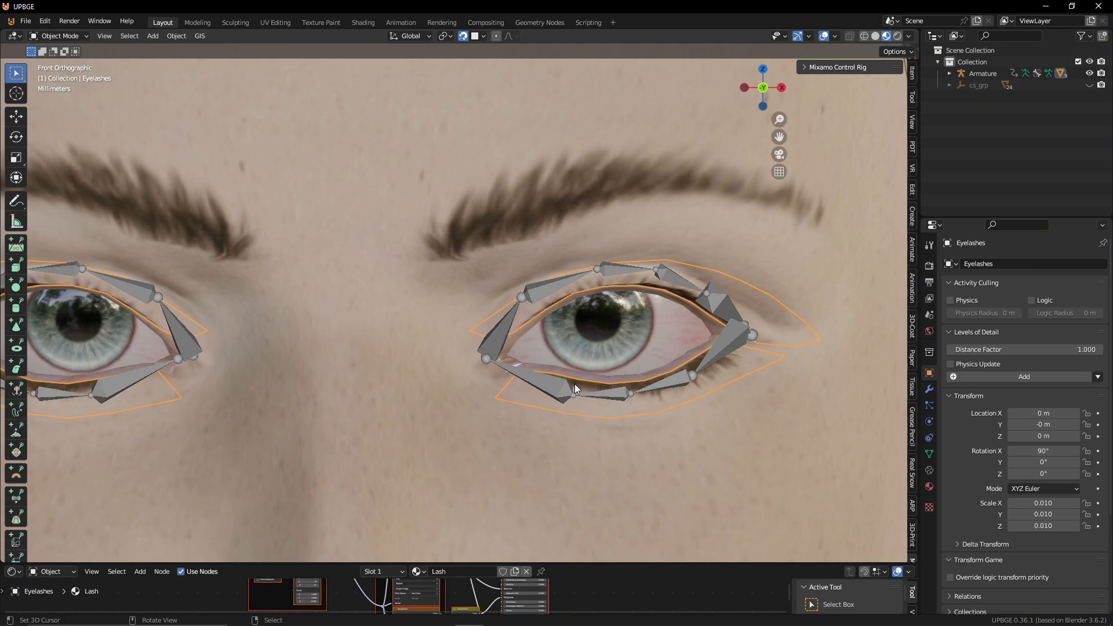
click(575, 383)
key(Tab)
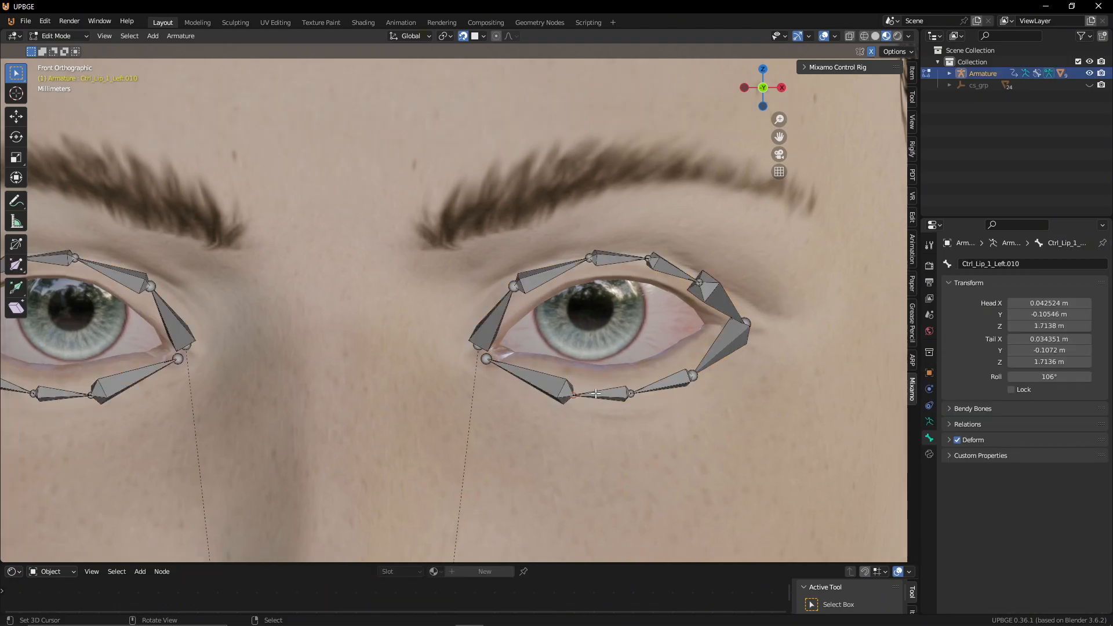
Step: Re-snap the four joints between the upper-eyelid bones onto the skin along the lid
right_click(511, 291)
key(g)
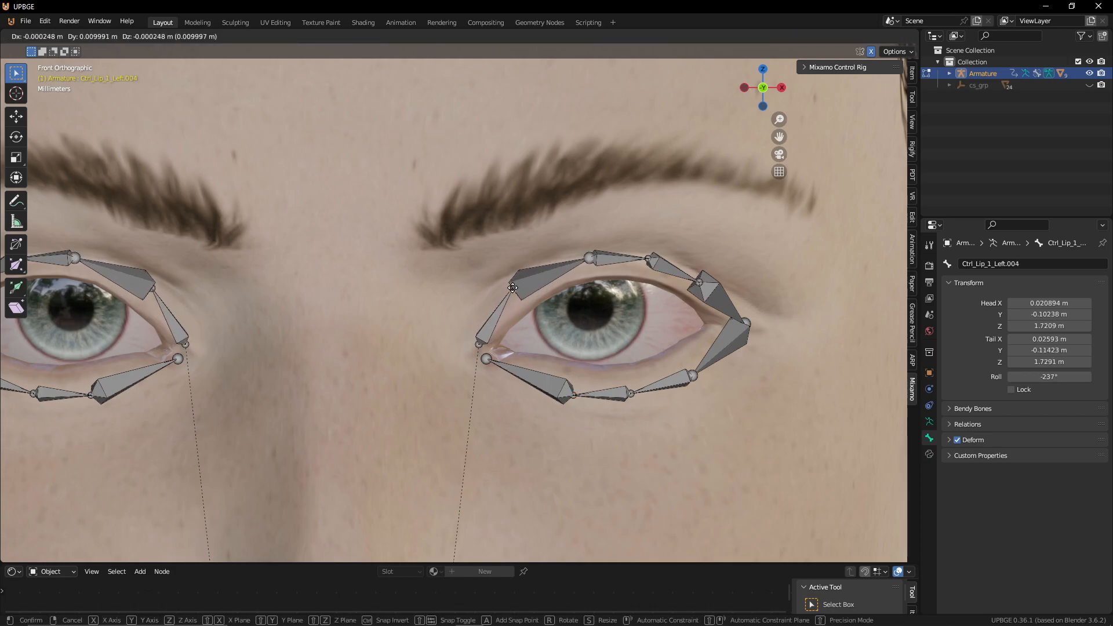
click(512, 289)
right_click(596, 263)
right_click(590, 262)
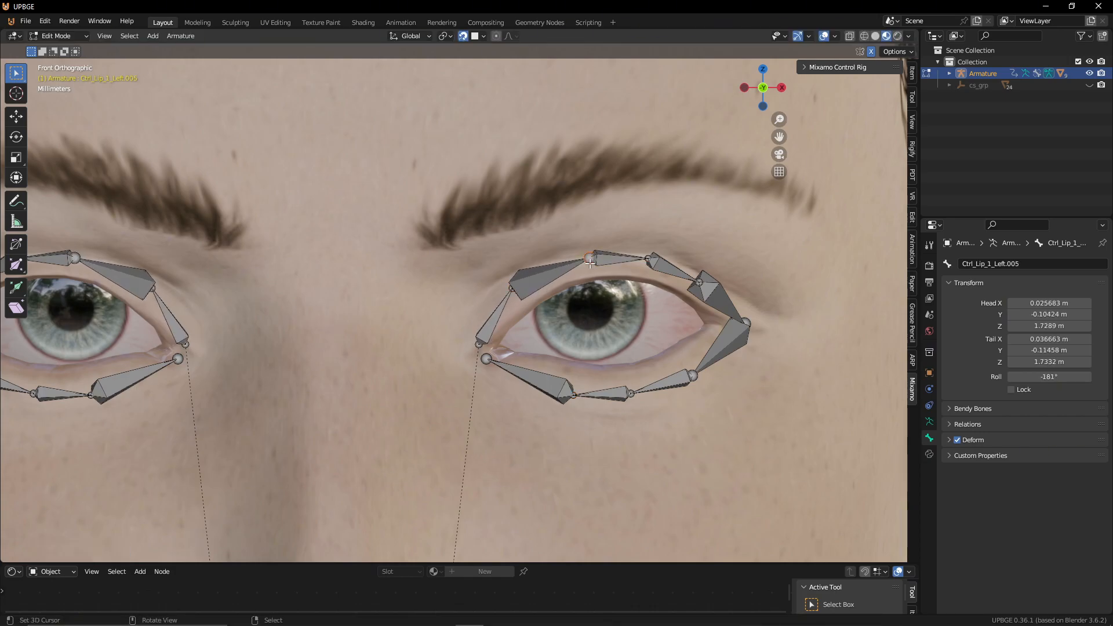
key(g)
click(590, 261)
right_click(646, 260)
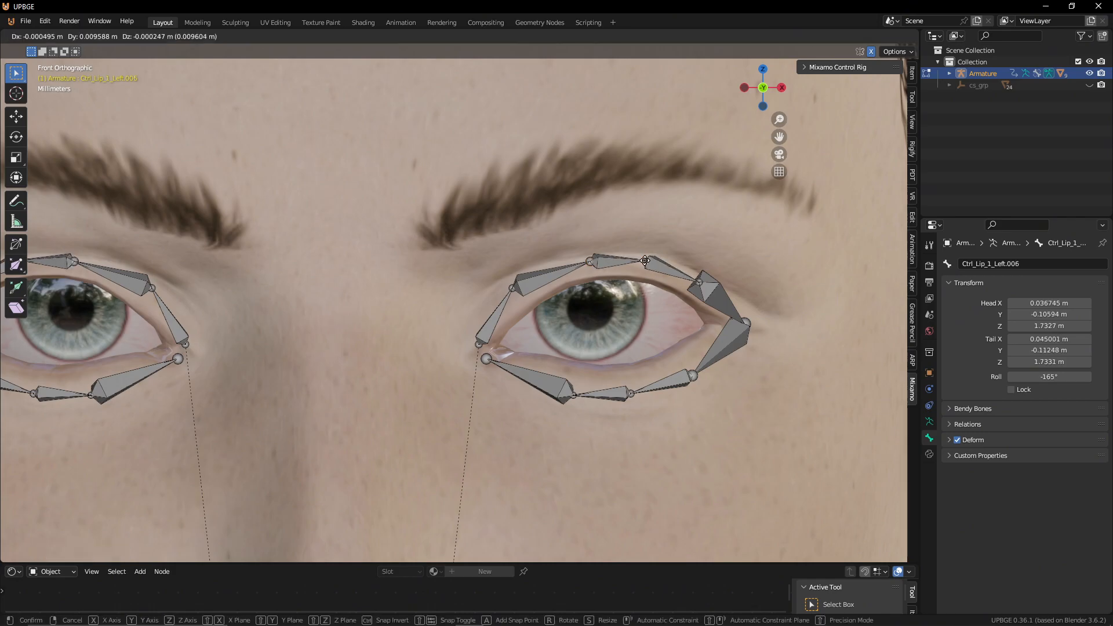
right_click(698, 282)
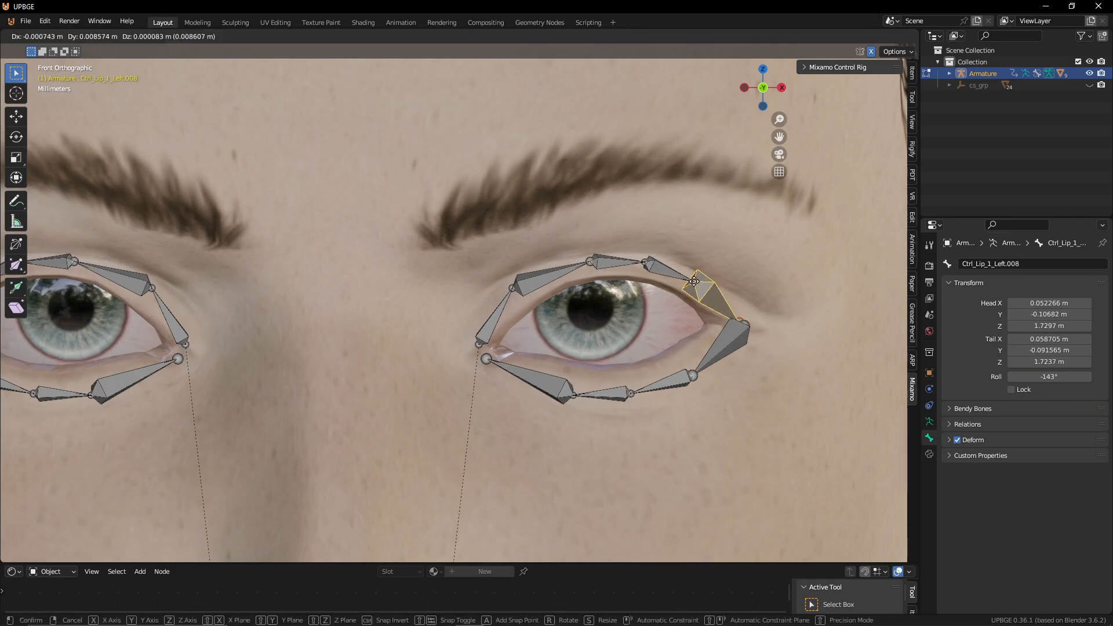
Step: Separate the eyelid chains at the outer corner by lowering the lower chain's end and re-snapping the upper chain's end at the corner
right_click(747, 323)
key(g)
click(729, 342)
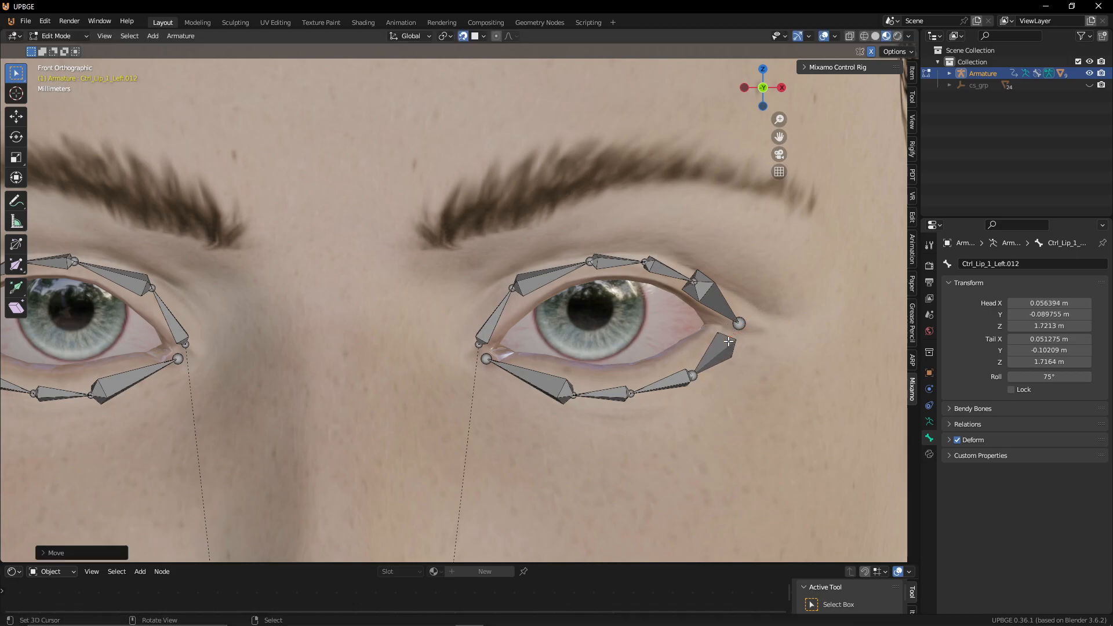
right_click(740, 324)
key(g)
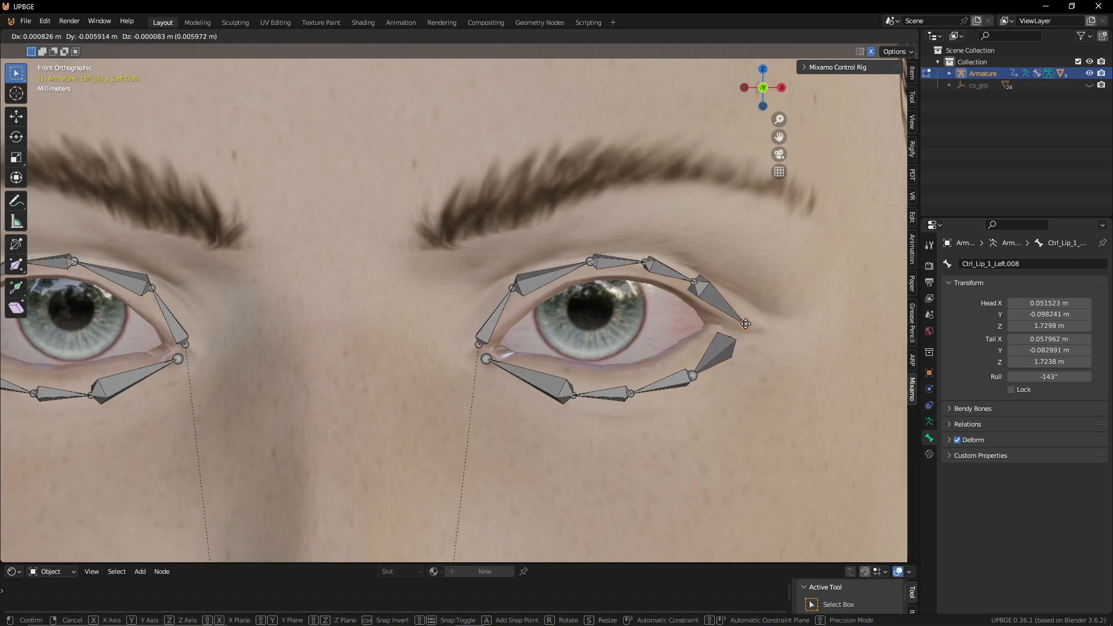
click(745, 323)
Step: Shift the upper-eyelid chain's inner end toward the eye, directly above the lower chain's end, and nudge its first joint closer to the lid
right_click(480, 345)
key(g)
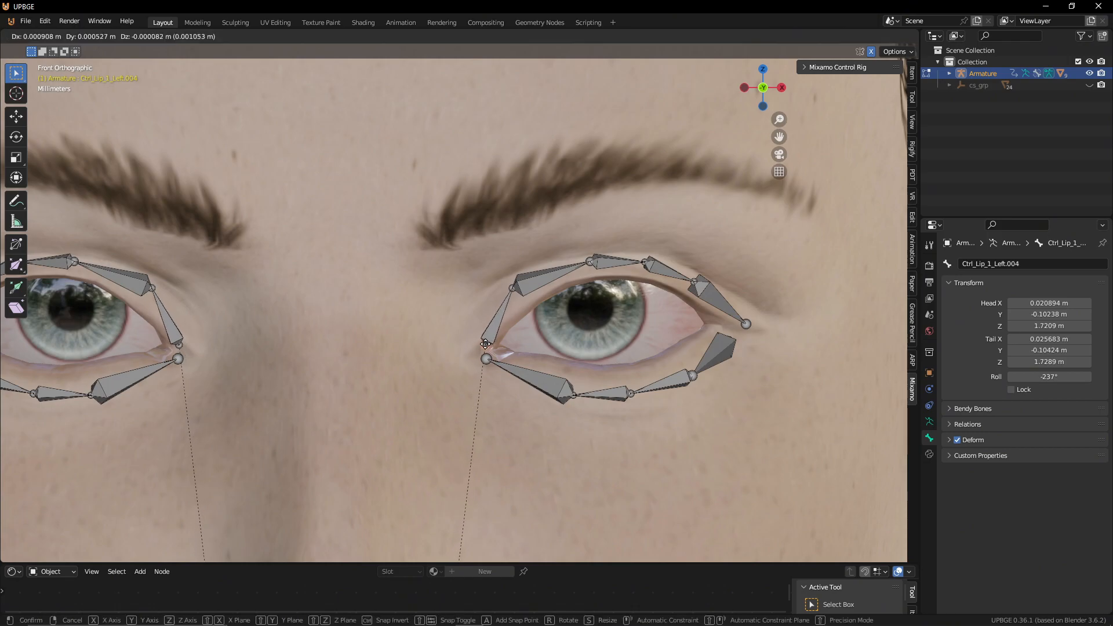
click(507, 322)
right_click(513, 287)
key(g)
click(513, 292)
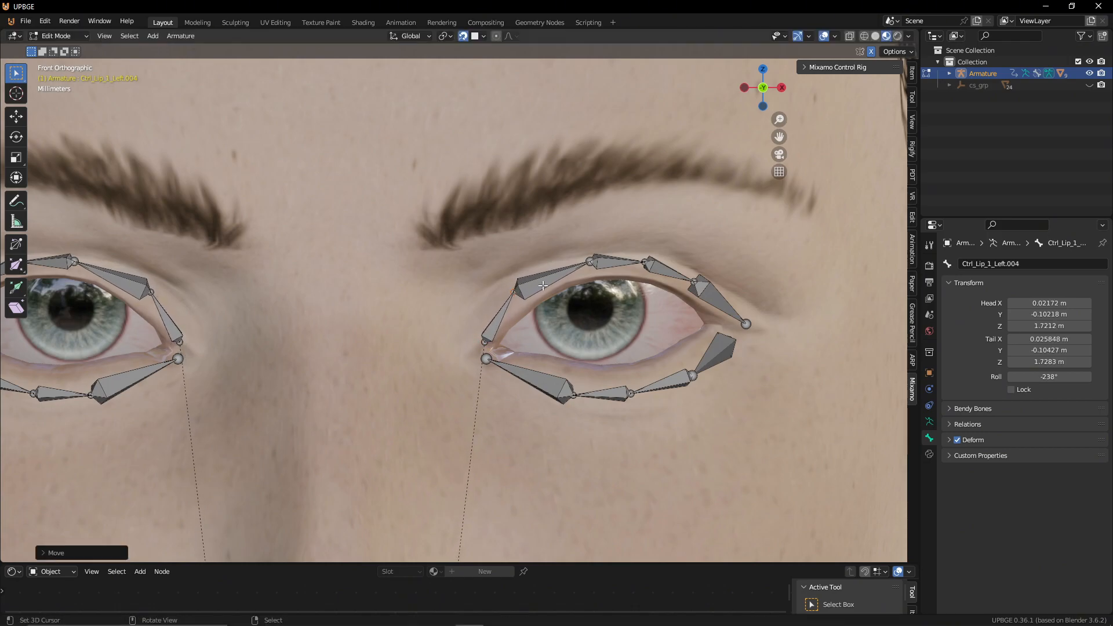
Step: Nudge the upper-eyelid chain's three remaining joints and its outer end slightly so they follow the lid more closely
right_click(590, 263)
key(g)
click(588, 266)
right_click(644, 265)
key(g)
click(642, 265)
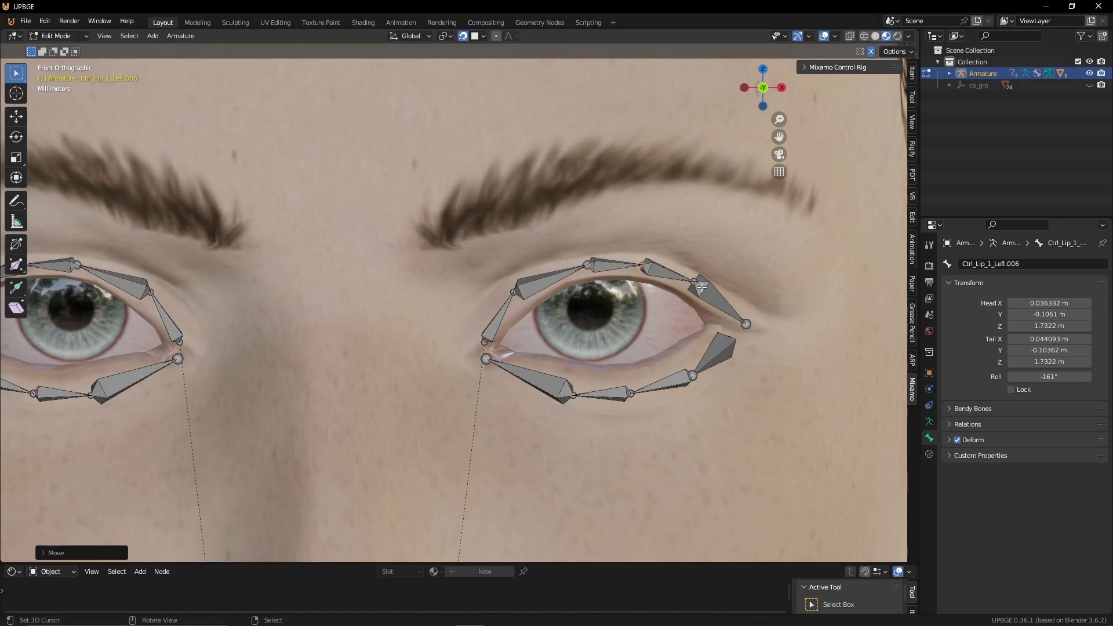
right_click(701, 286)
key(g)
right_click(746, 322)
key(g)
click(742, 321)
Step: Snap the lower-eyelid chain's outer end onto the upper chain's outer end using the 3D cursor
right_click(732, 335)
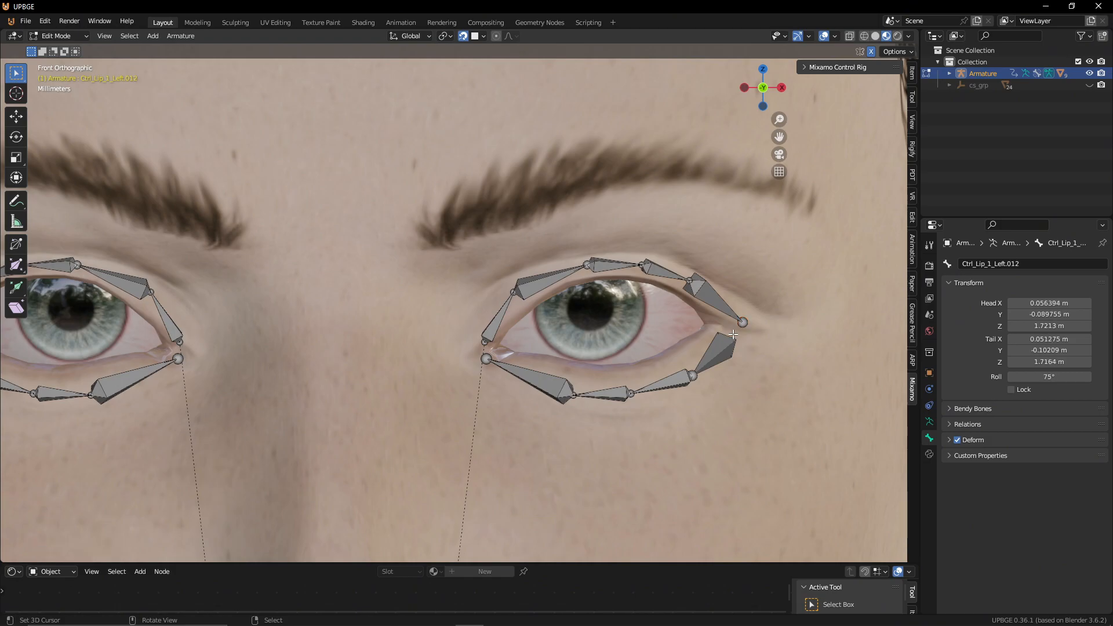
right_click(742, 324)
key(shift+s)
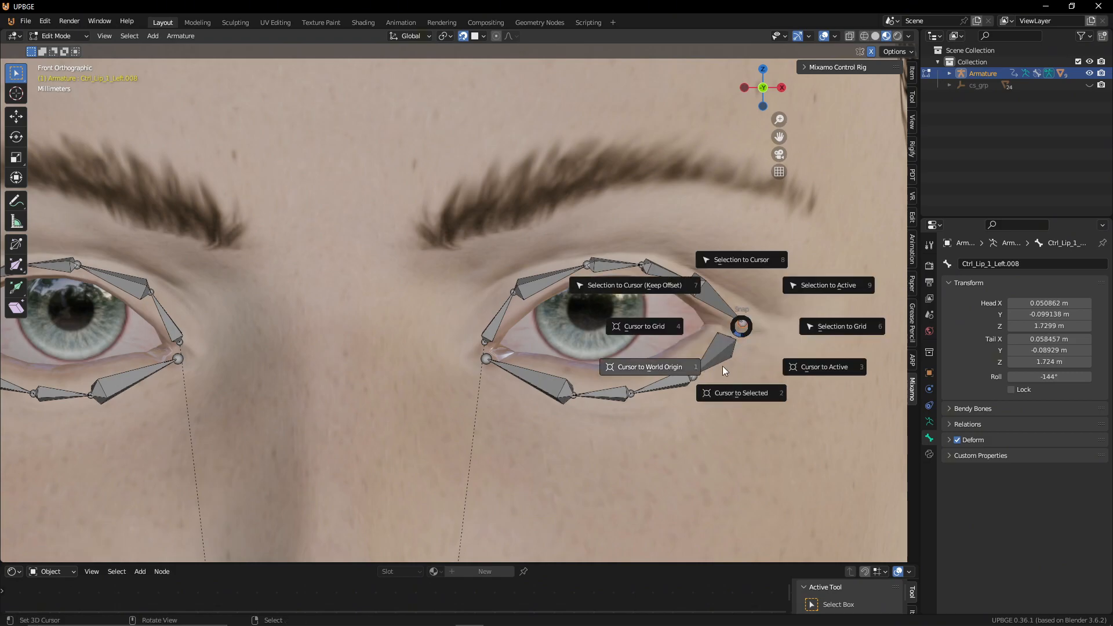
click(742, 393)
middle_drag(742, 393, 603, 355)
shift+middle_drag(698, 358, 224, 375)
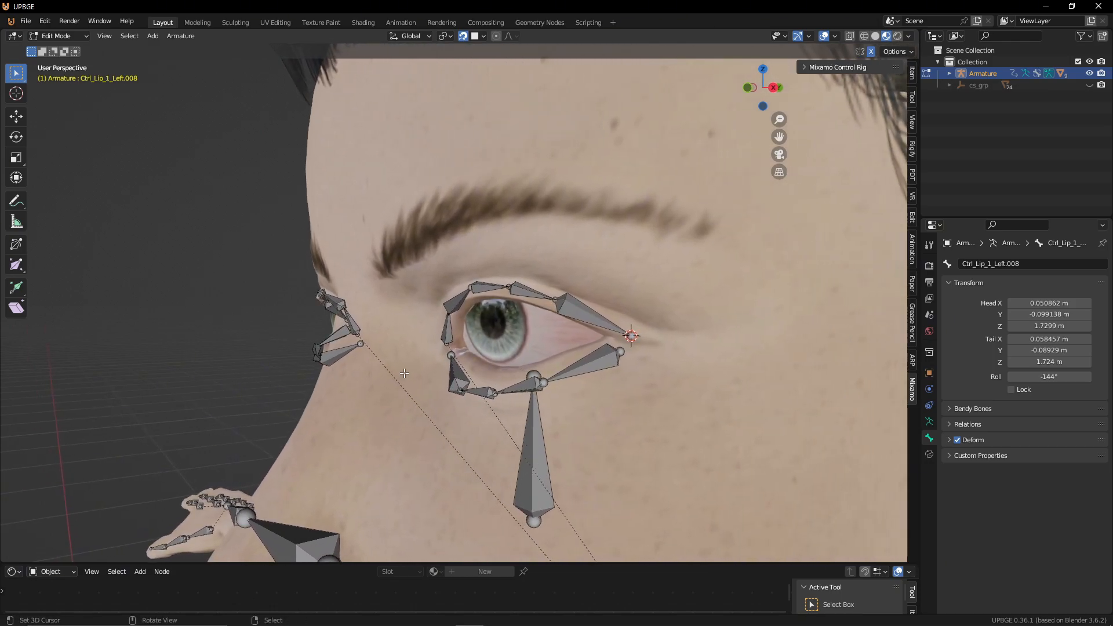
right_click(623, 352)
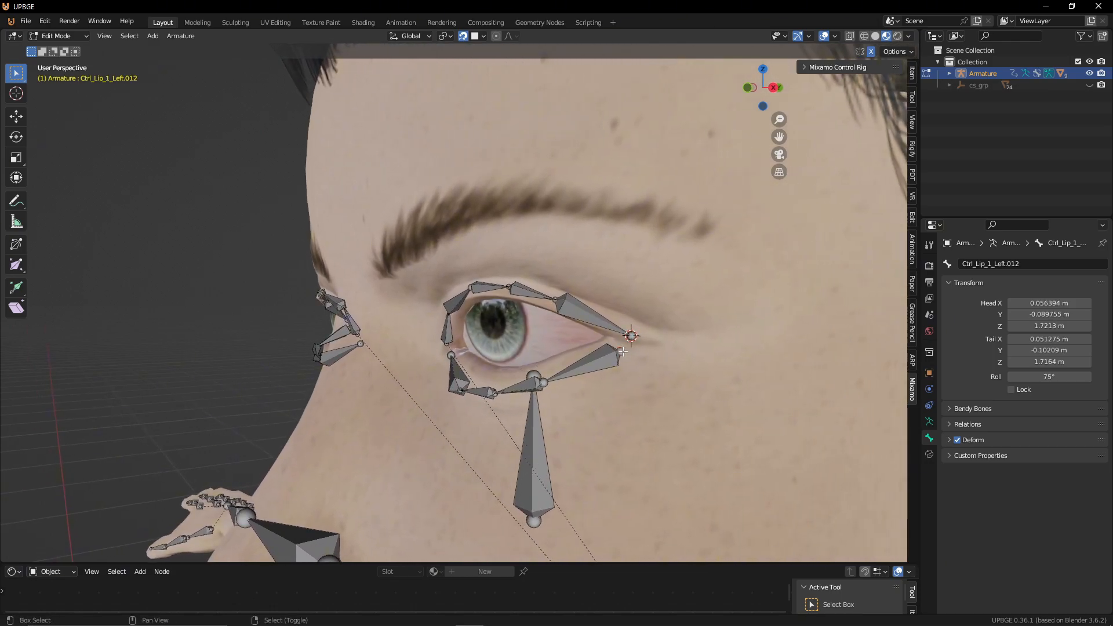
key(shift+s)
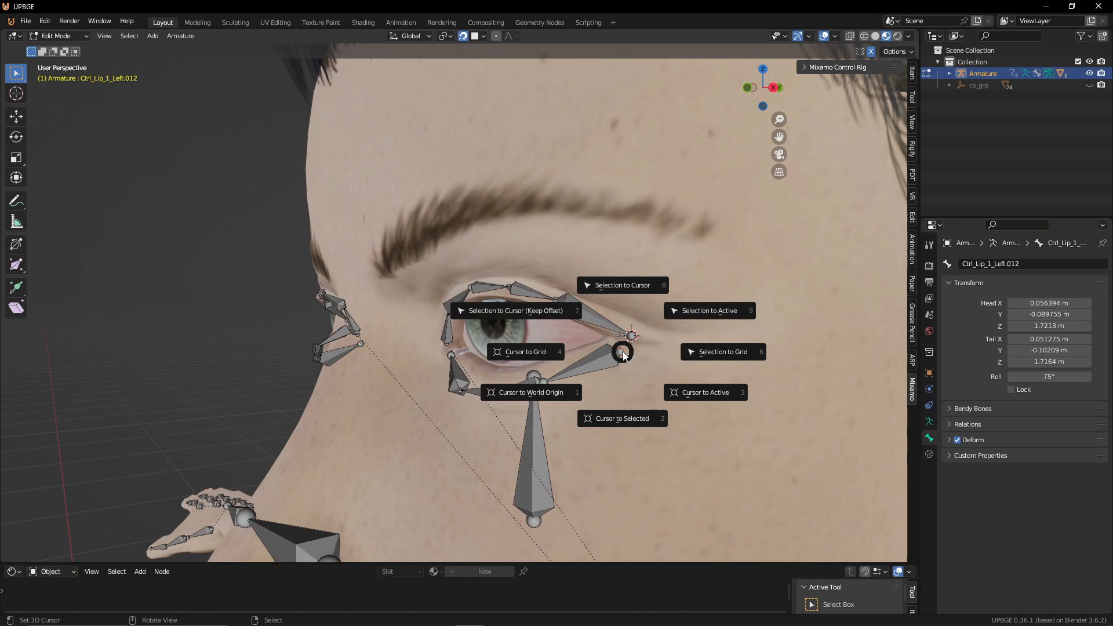
click(625, 295)
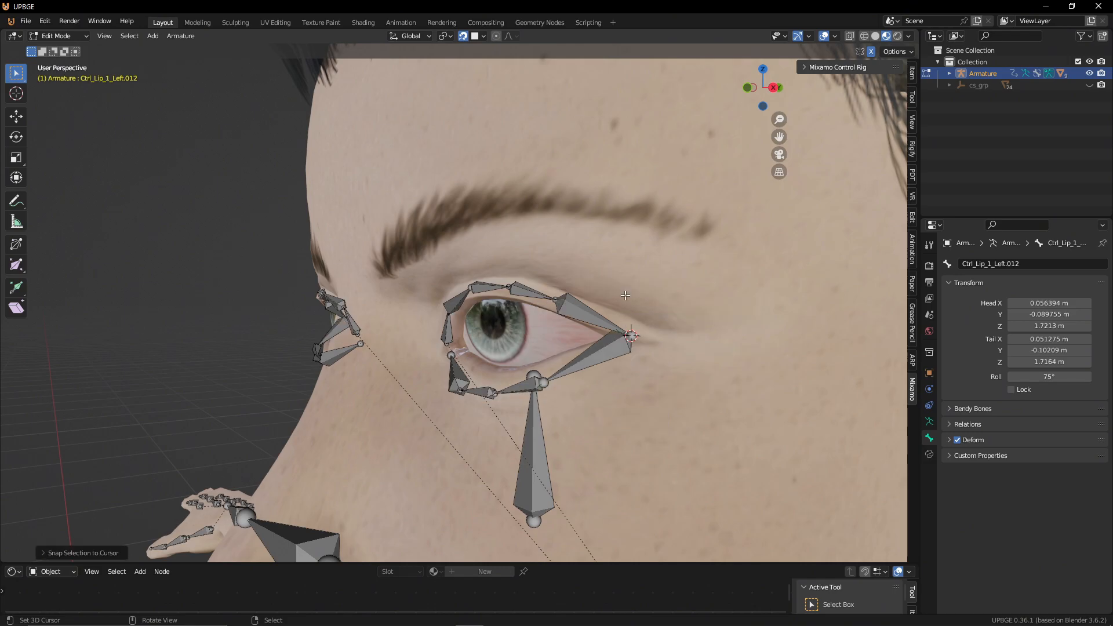
Step: Try to parent the outermost upper-eyelid bone to the outermost lower-eyelid bone as Connected, and clear that parenting
right_click(612, 349)
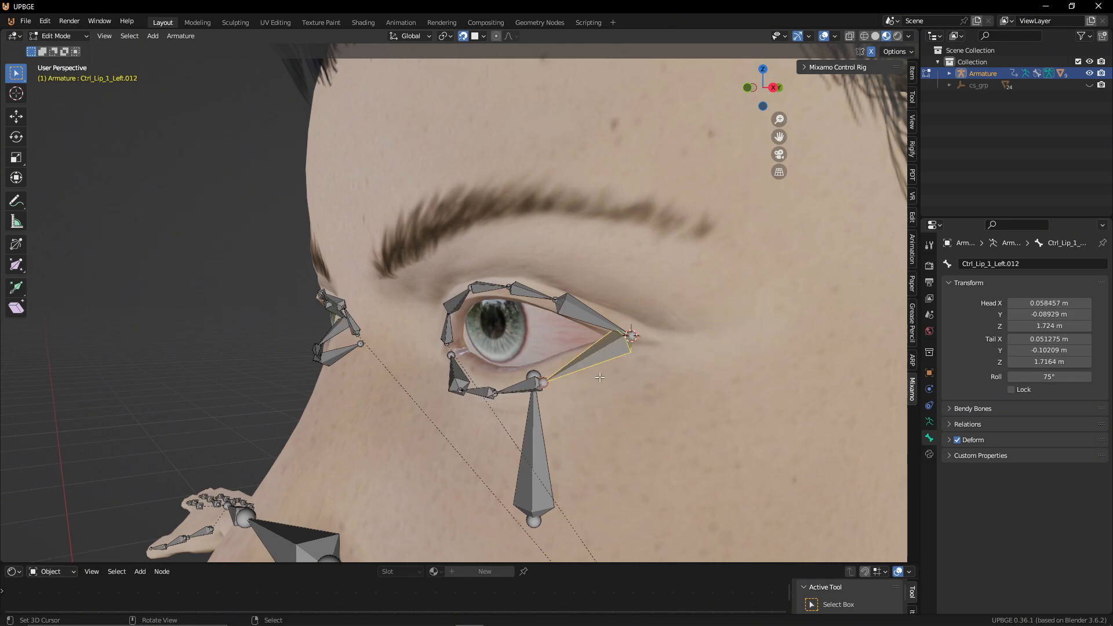
right_click(588, 311)
shift+right_click(607, 350)
key(ctrl+p)
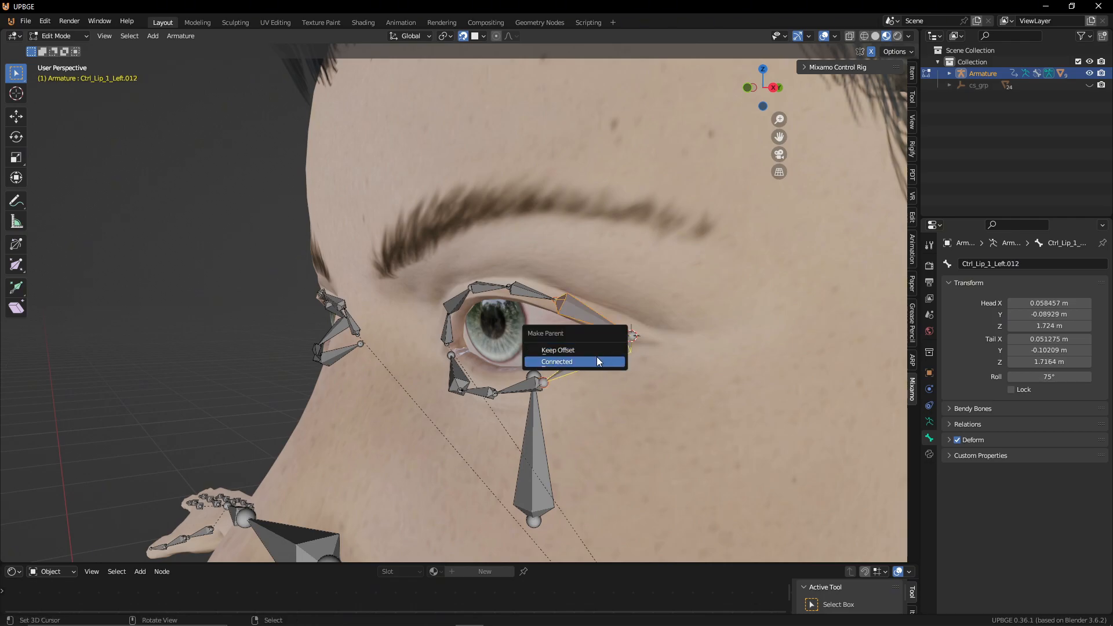
click(597, 357)
shift+right_click(594, 315)
key(alt+p)
click(591, 317)
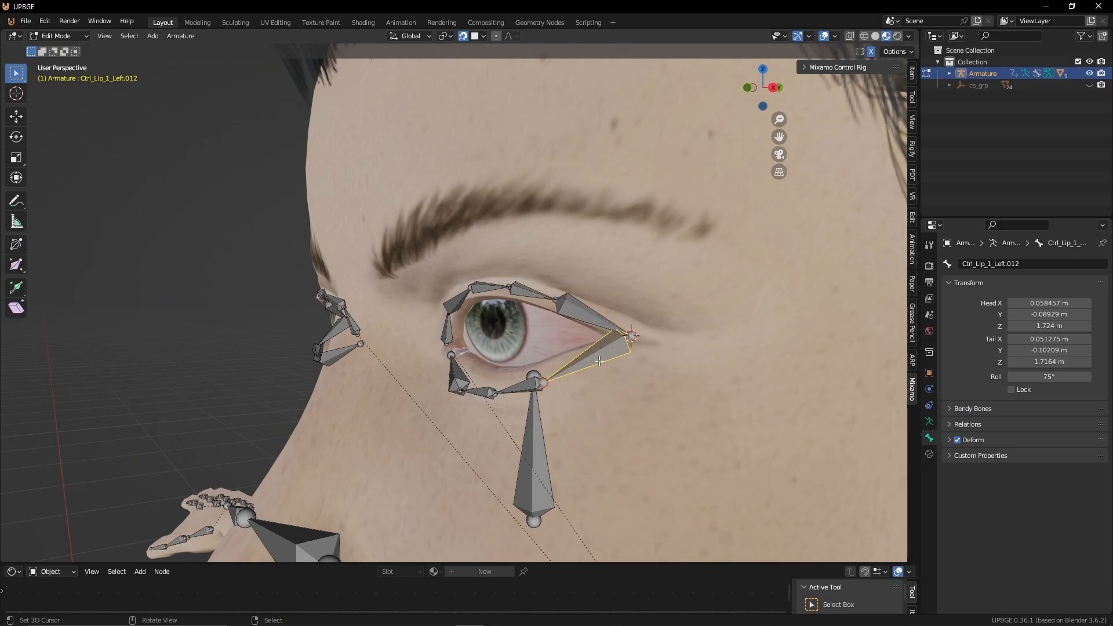
Step: Parent the outermost lower-eyelid bone to the outermost upper-eyelid bone
shift+right_click(586, 320)
key(ctrl+p)
click(586, 322)
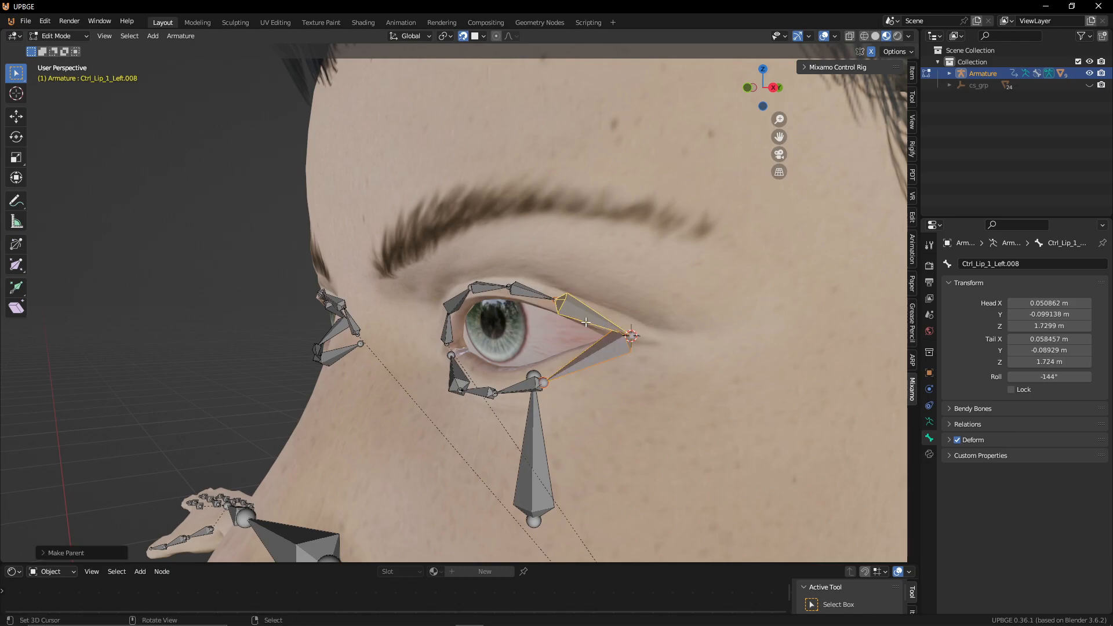
Step: Test the outer-corner connection by moving the outermost lower-eyelid bone without keeping the move
click(607, 360)
middle_drag(609, 359, 665, 346)
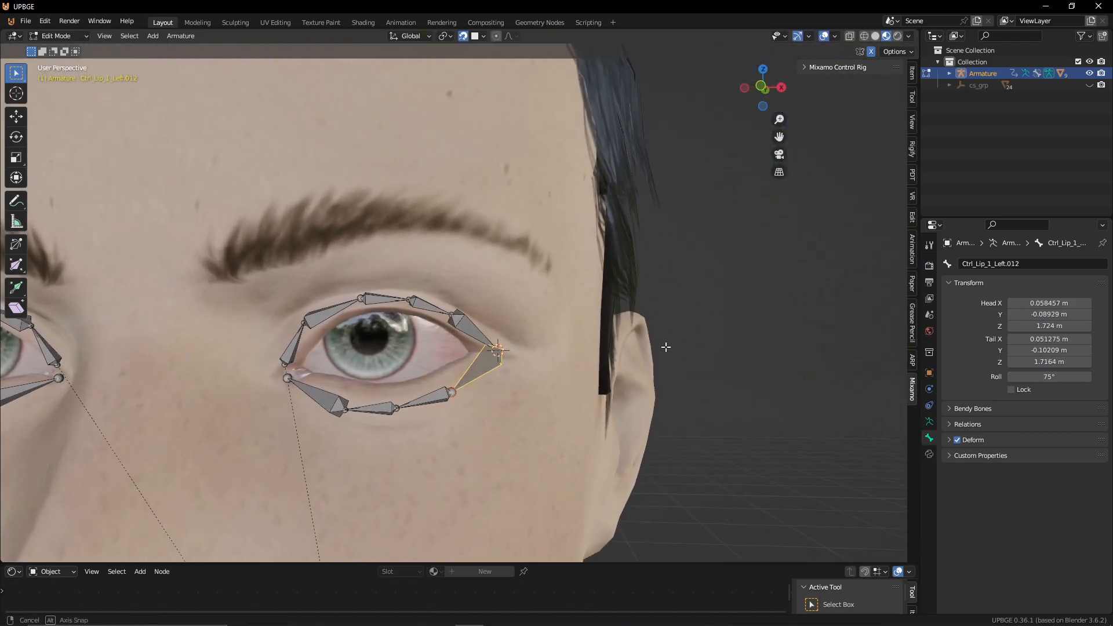
shift+middle_drag(426, 349, 560, 367)
scroll(561, 367, up, 1)
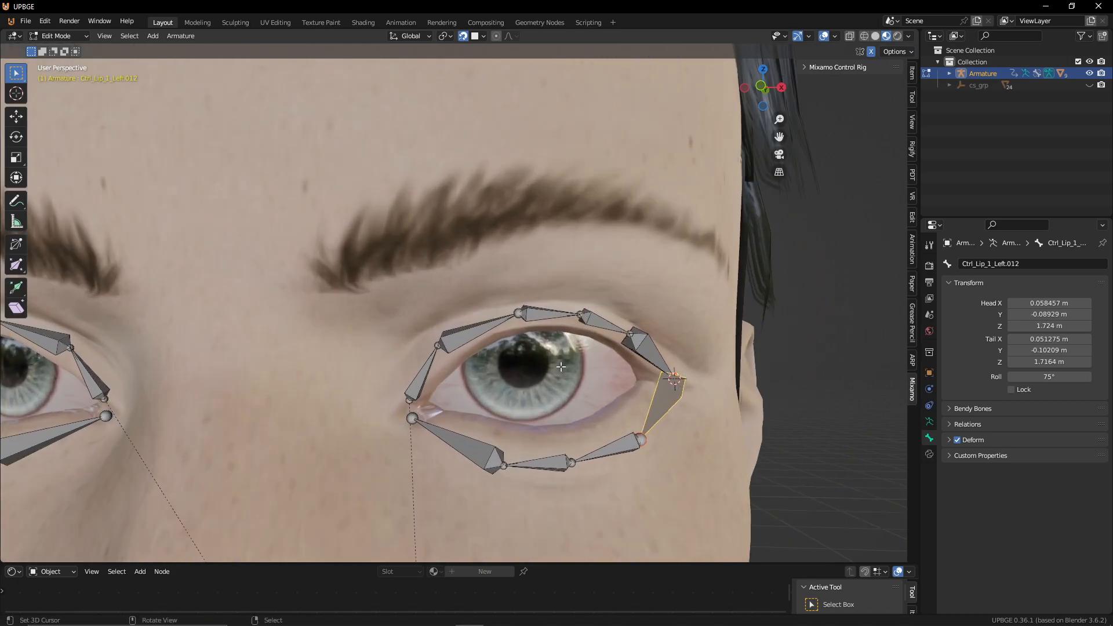
scroll(550, 374, up, 1)
scroll(548, 376, up, 1)
scroll(545, 380, down, 1)
key(g)
click(729, 399)
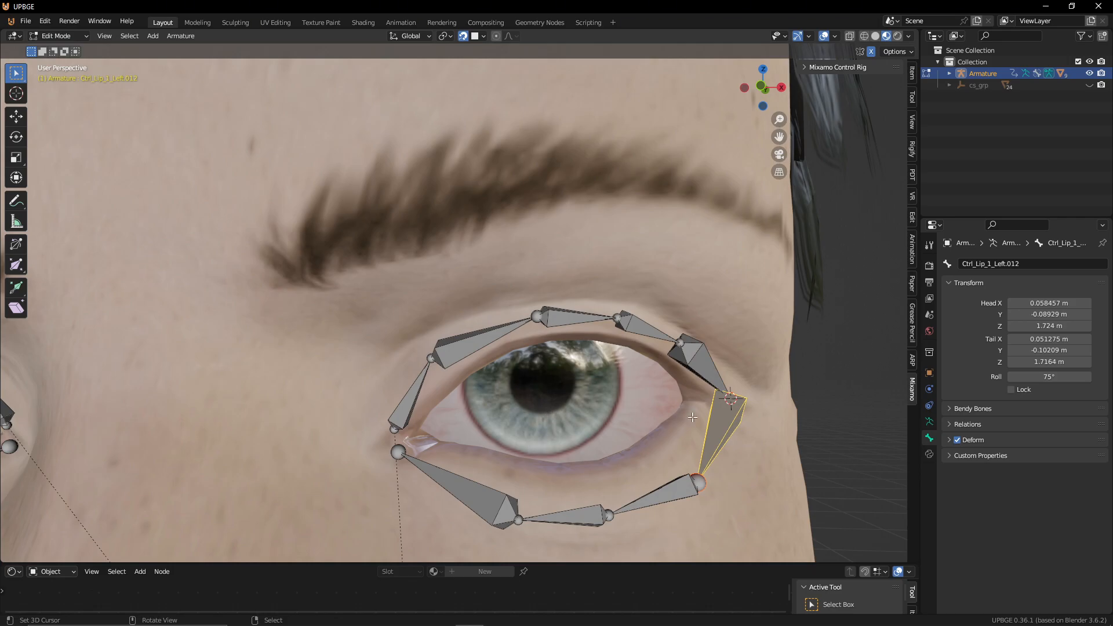
Step: Snap the lower-eyelid chain's inner end onto the upper chain's inner end using the 3D cursor, and test-move the joint
click(393, 430)
key(shift+s)
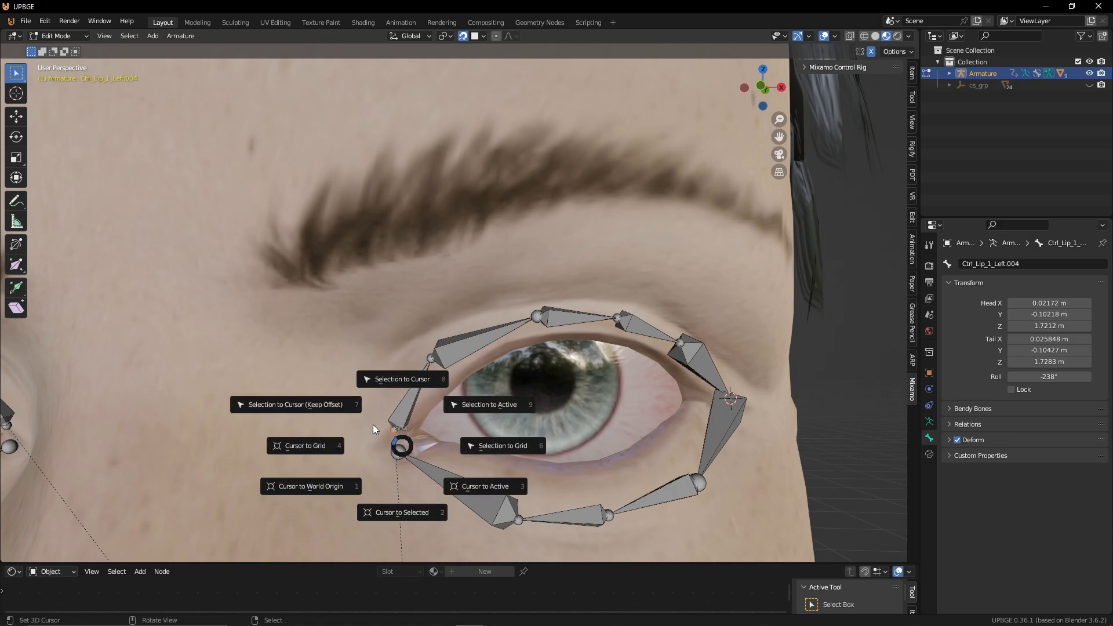
click(408, 516)
click(397, 449)
key(shift+s)
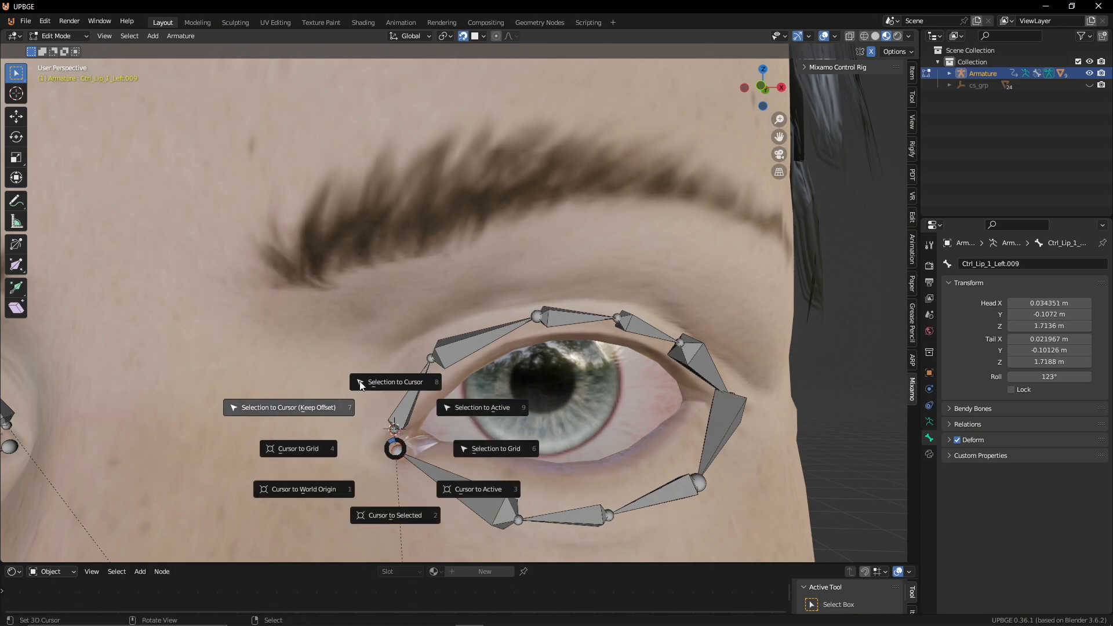
click(316, 406)
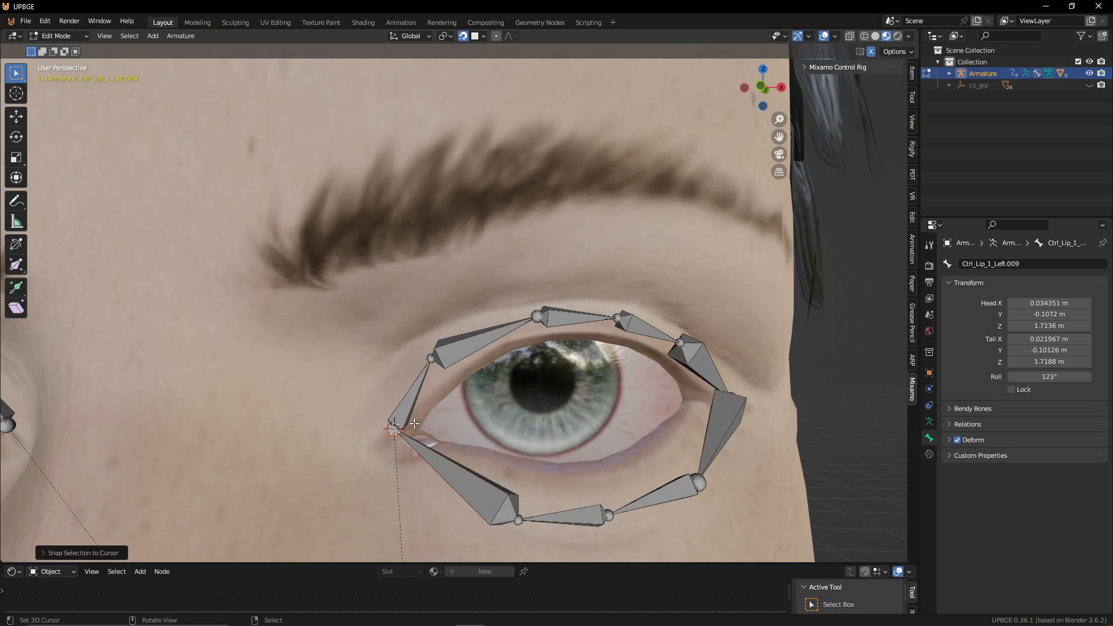
key(g)
right_click(414, 449)
Step: Try to parent the innermost lower-eyelid bone to the innermost upper-eyelid bone as Connected
click(426, 452)
shift+click(411, 414)
key(ctrl+p)
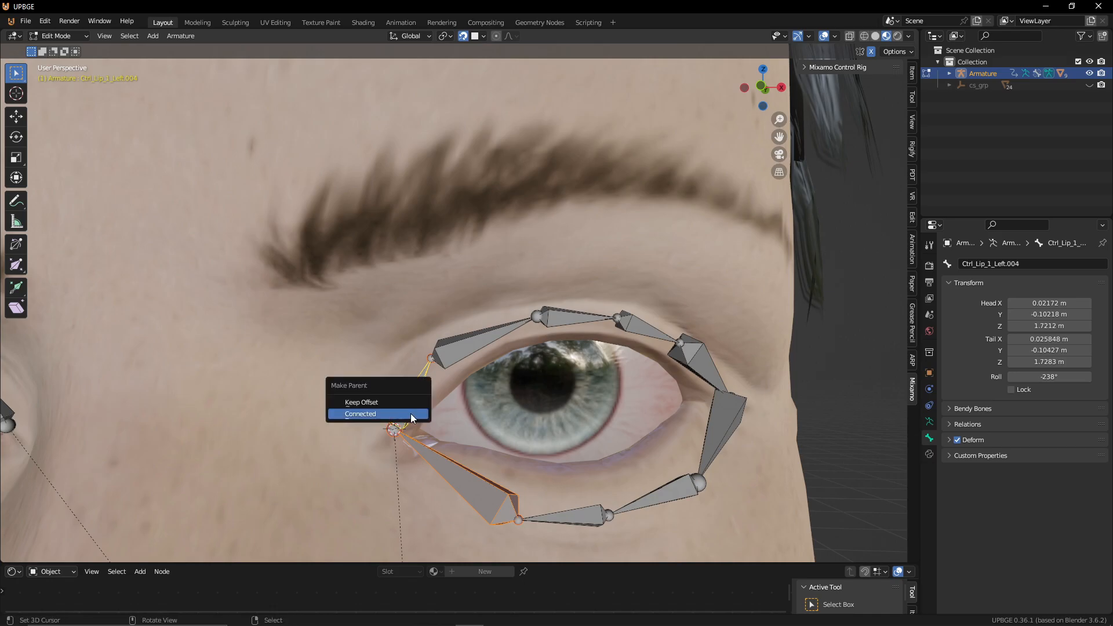
click(411, 413)
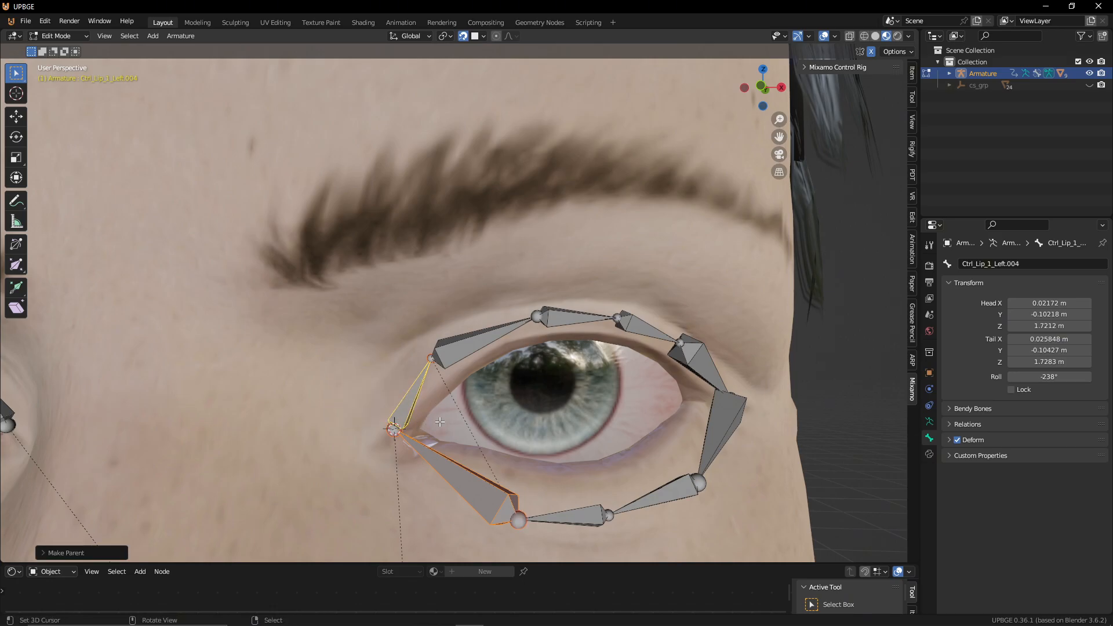
Step: Parent the innermost upper-eyelid bone to the innermost lower-eyelid bone
shift+click(430, 456)
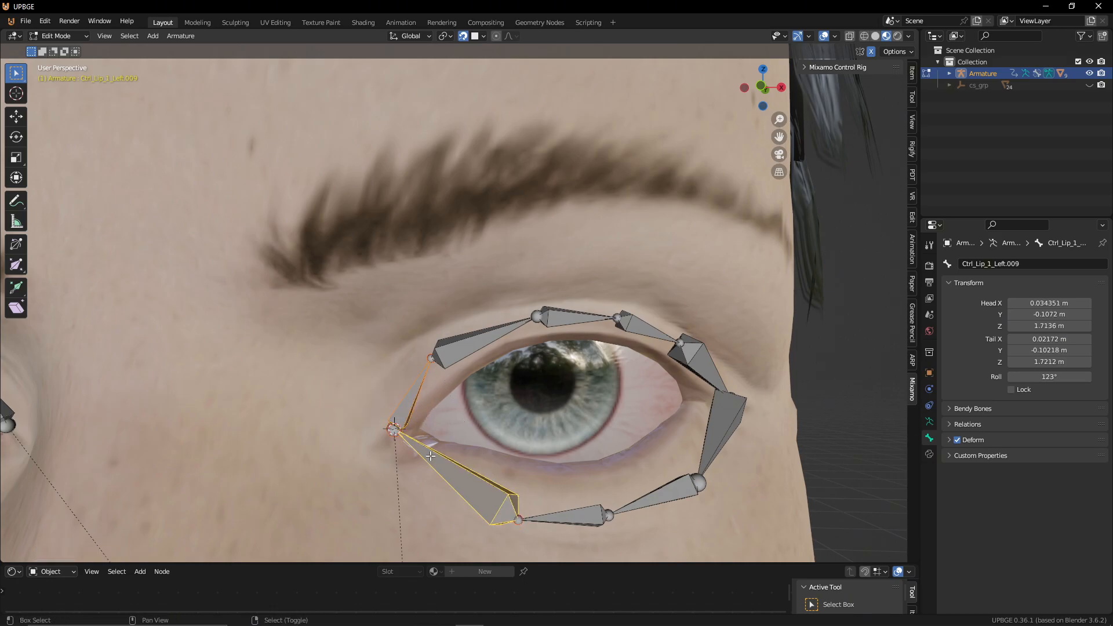
key(ctrl+p)
click(432, 456)
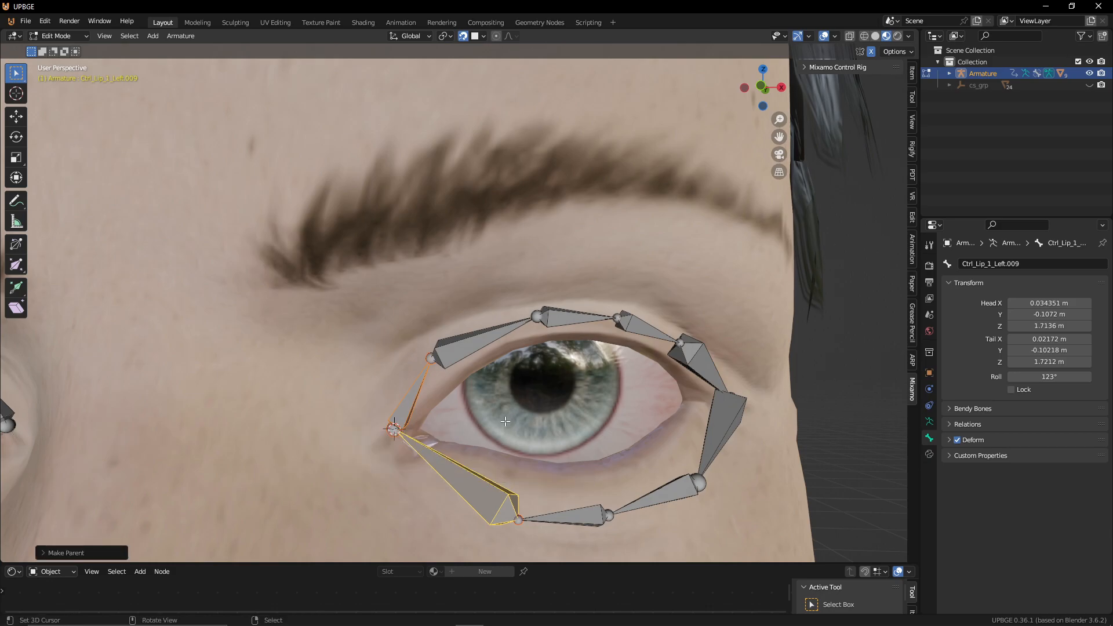
Step: Test the inner-corner connection by moving the innermost lower-eyelid bone and the innermost upper-eyelid bone, cancelling both moves
right_click(440, 456)
key(g)
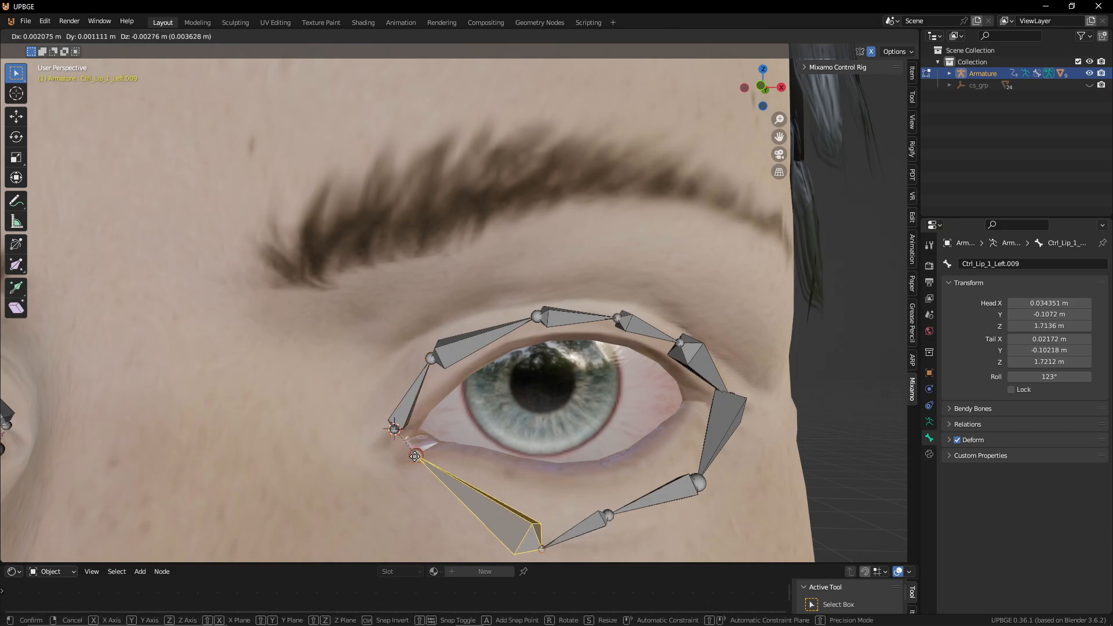
right_click(424, 462)
right_click(398, 411)
key(g)
right_click(386, 403)
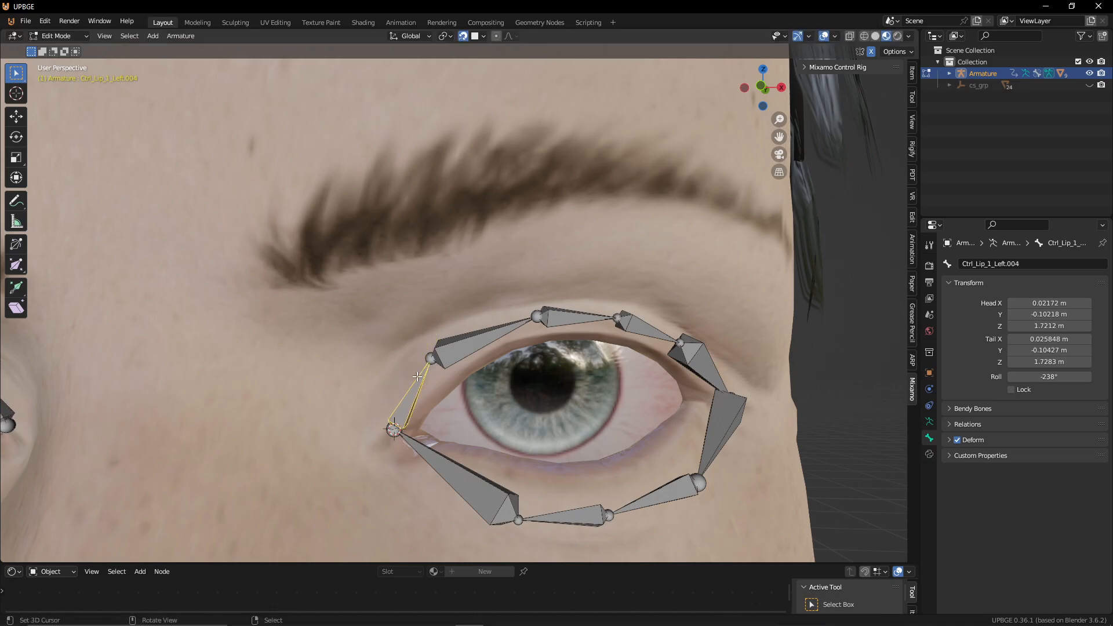
Step: Try to parent the innermost upper-eyelid bone to the second upper-eyelid bone
shift+right_click(434, 358)
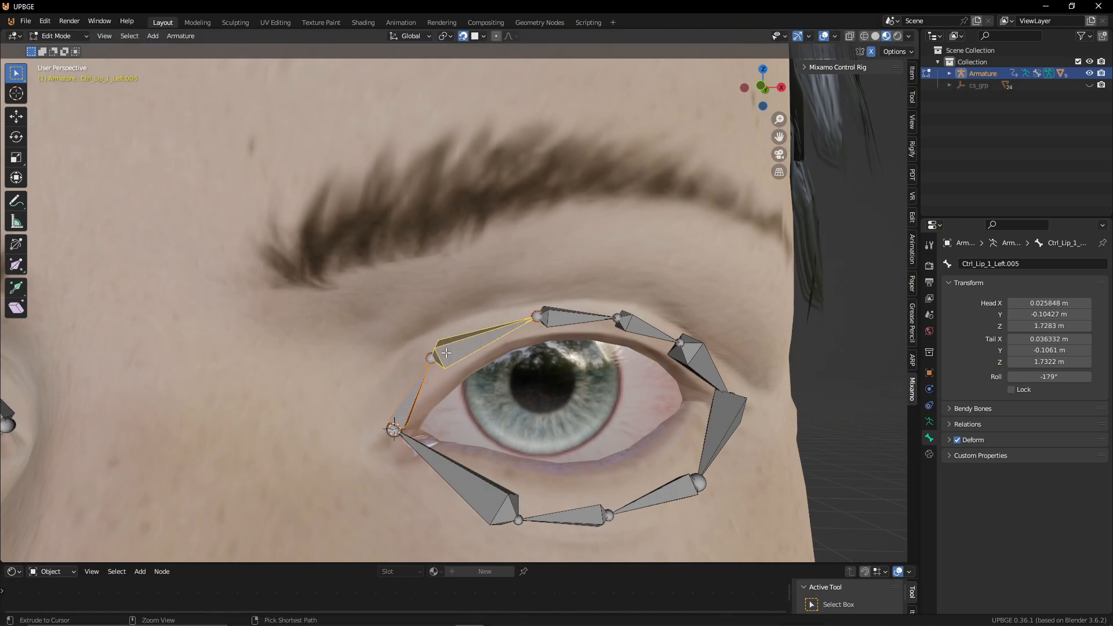
key(ctrl+p)
click(436, 365)
Step: Parent the second upper-eyelid bone to the innermost upper-eyelid bone as Connected
shift+right_click(415, 393)
key(ctrl+p)
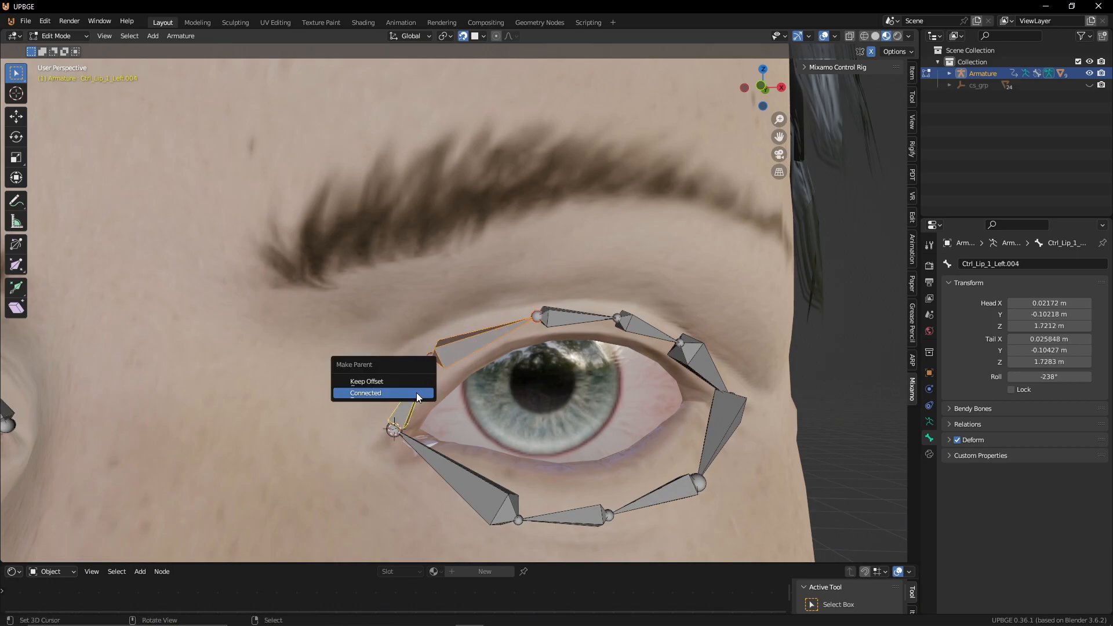
click(418, 393)
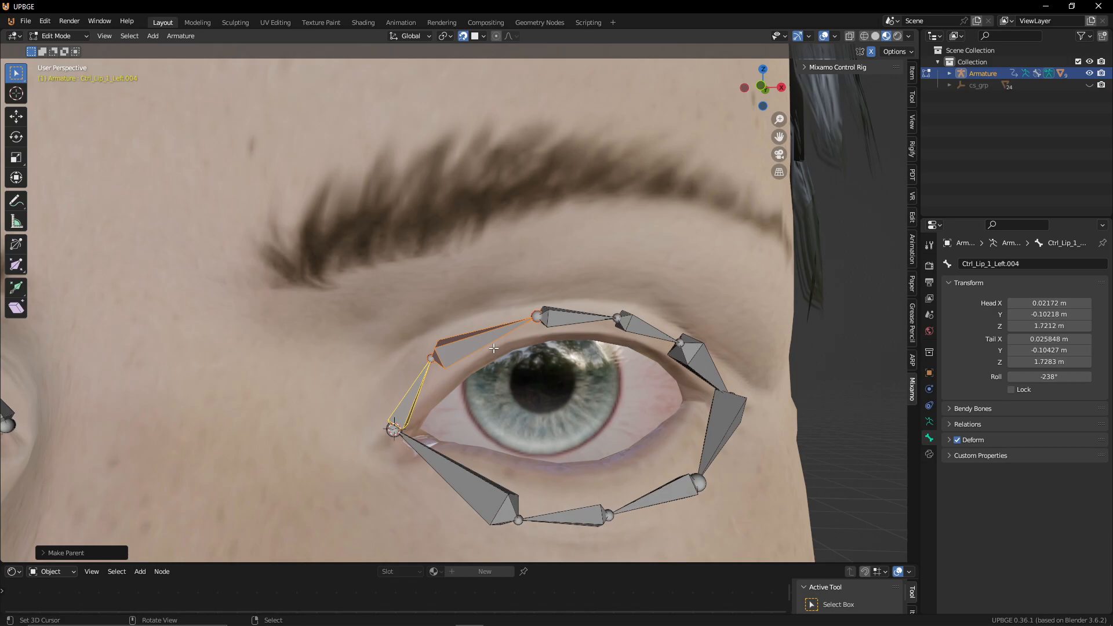
Step: Test-move the joint between the third and fourth upper-eyelid bones without keeping the move
click(542, 316)
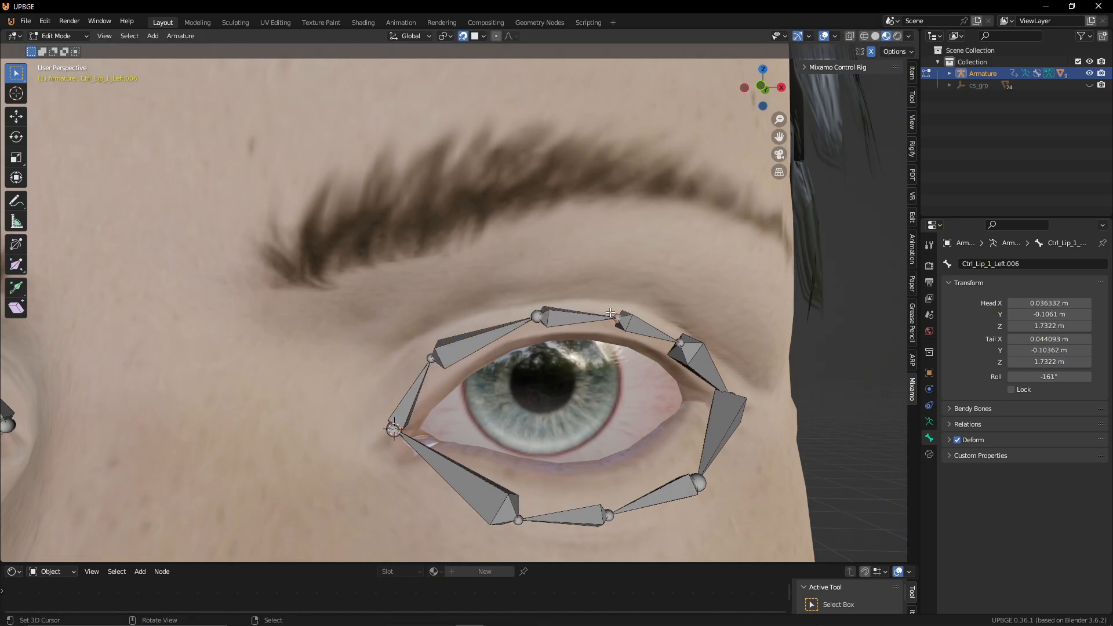
key(g)
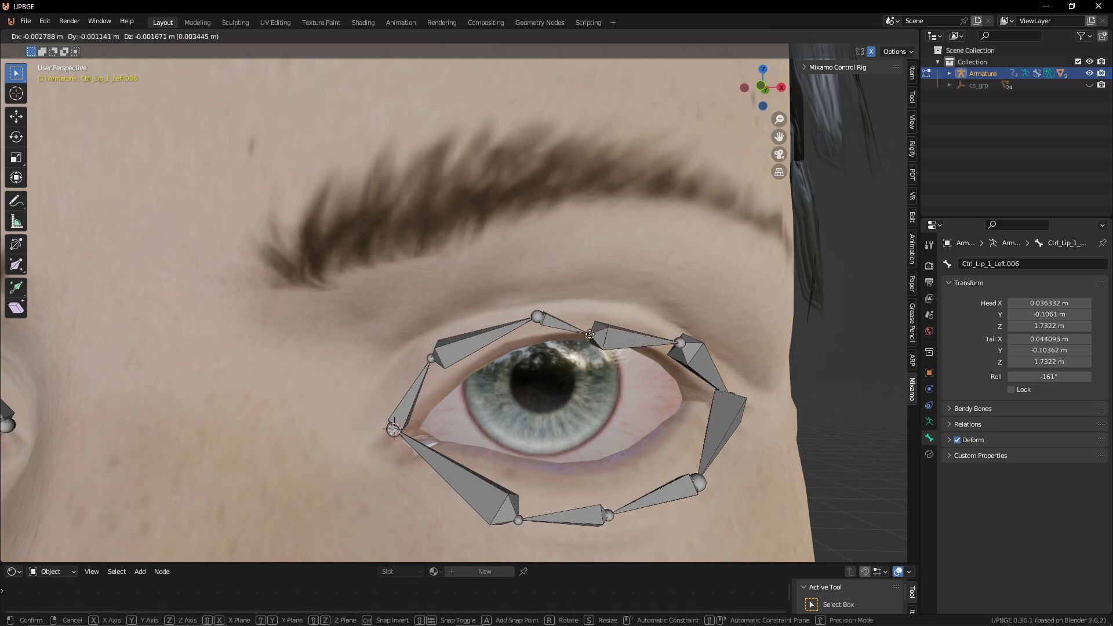
click(608, 337)
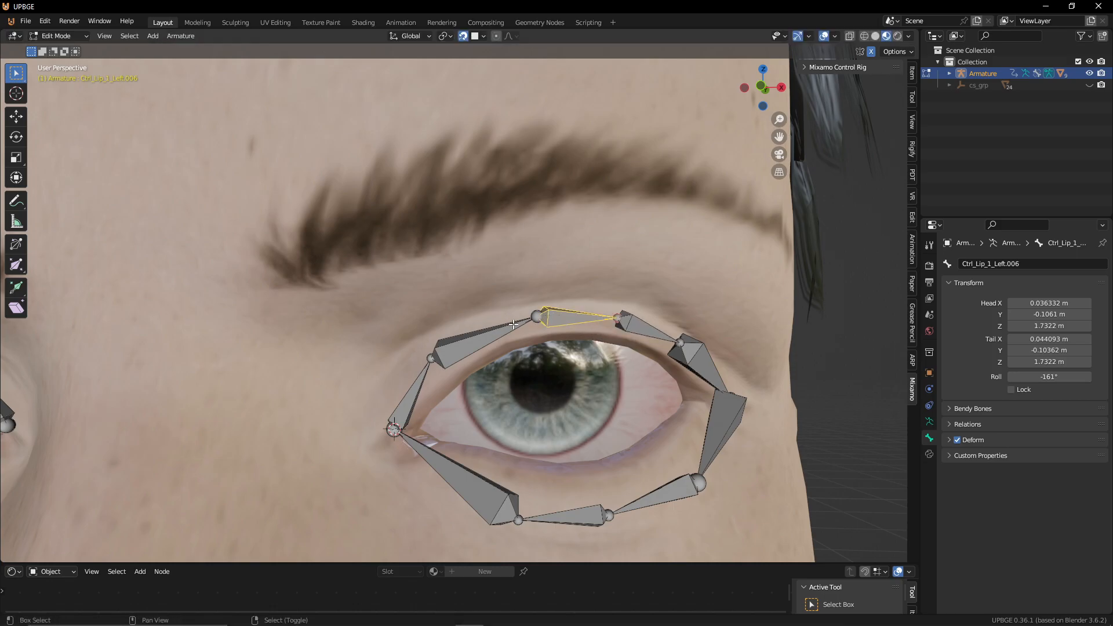
Step: Try to parent the second upper-eyelid bone to the third one, and undo it
click(517, 330)
right_click(565, 320)
right_click(511, 330)
shift+right_click(566, 318)
key(ctrl+p)
click(566, 319)
key(ctrl+z)
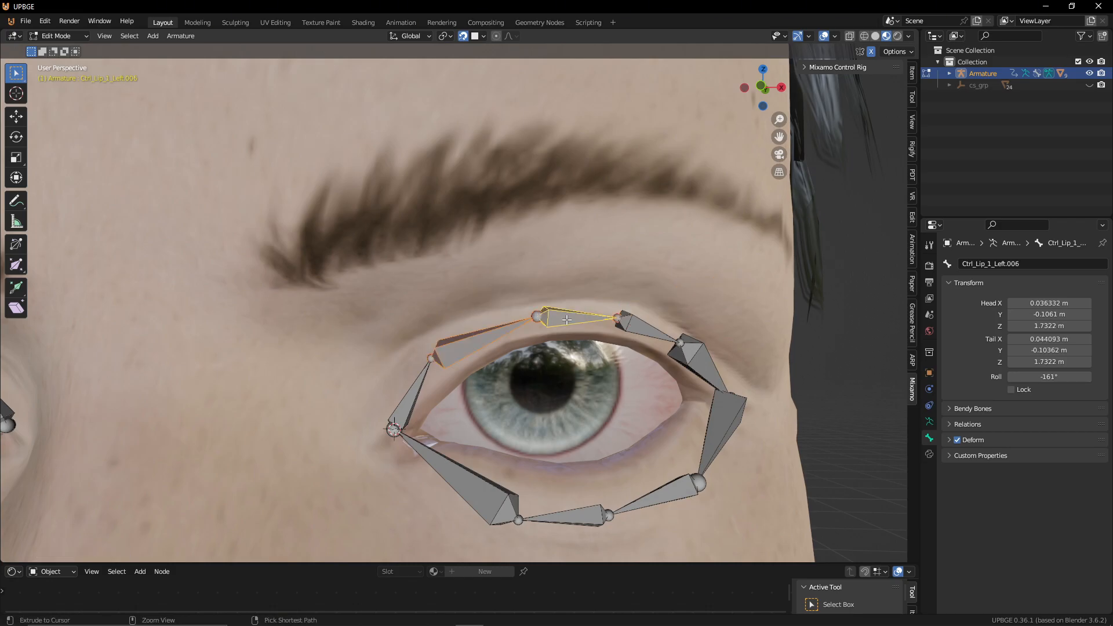
Step: Parent the third upper-eyelid bone to the second one as Connected
shift+right_click(518, 326)
key(ctrl+p)
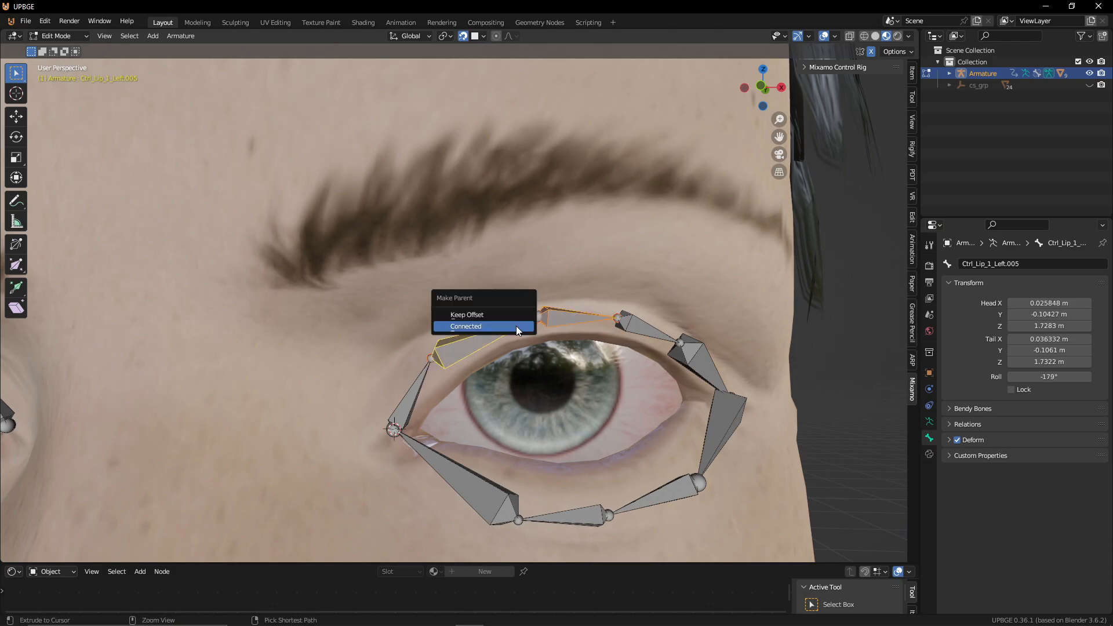
click(516, 326)
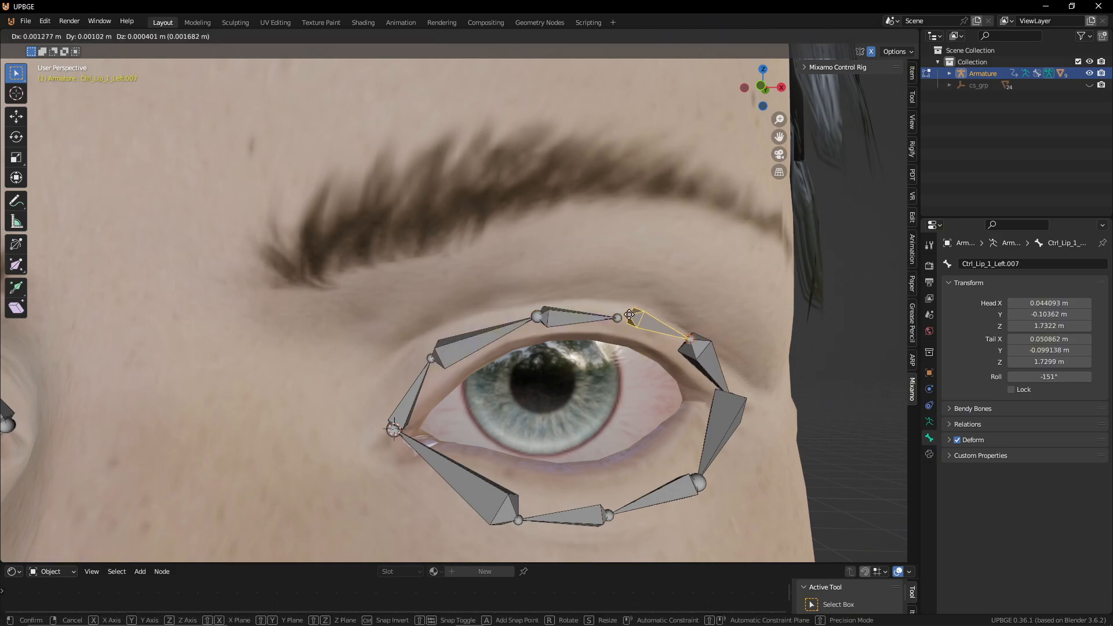
Step: Parent the fourth upper-eyelid bone to the third one as Connected
click(590, 316)
key(bracketright)
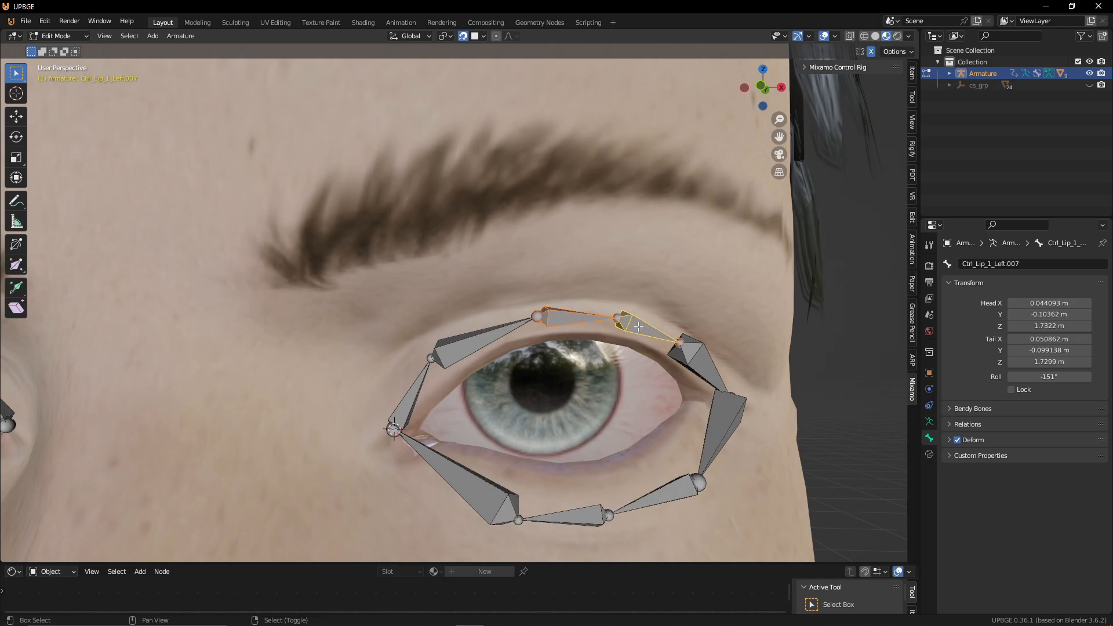
shift+right_click(582, 319)
key(ctrl+p)
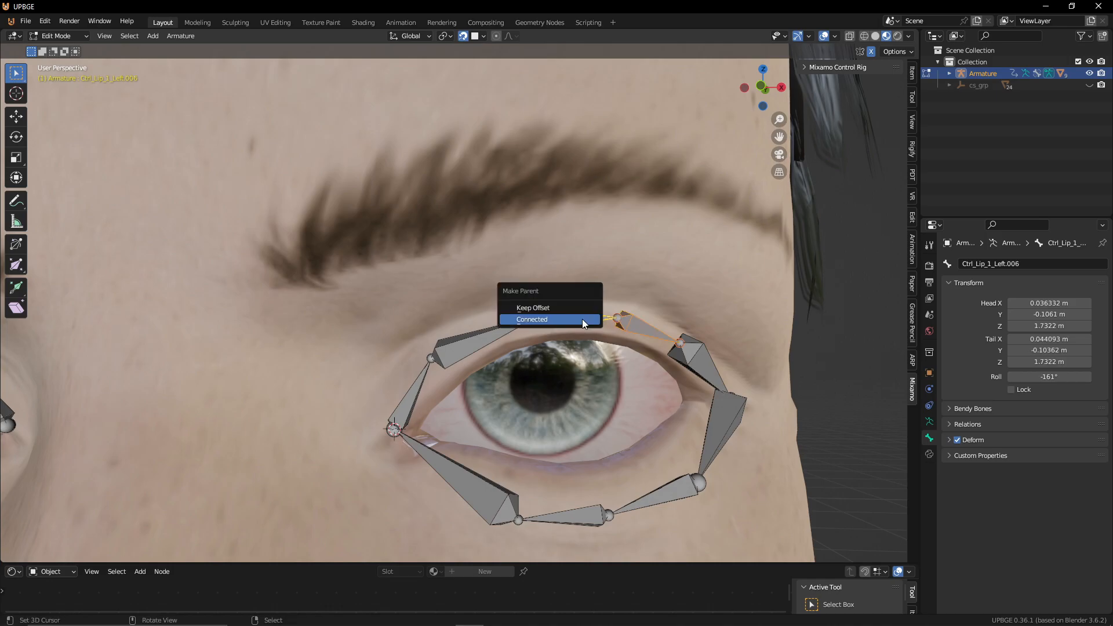
click(582, 319)
Step: Parent the fifth upper-eyelid bone to the fourth one as Connected
click(687, 363)
shift+click(660, 339)
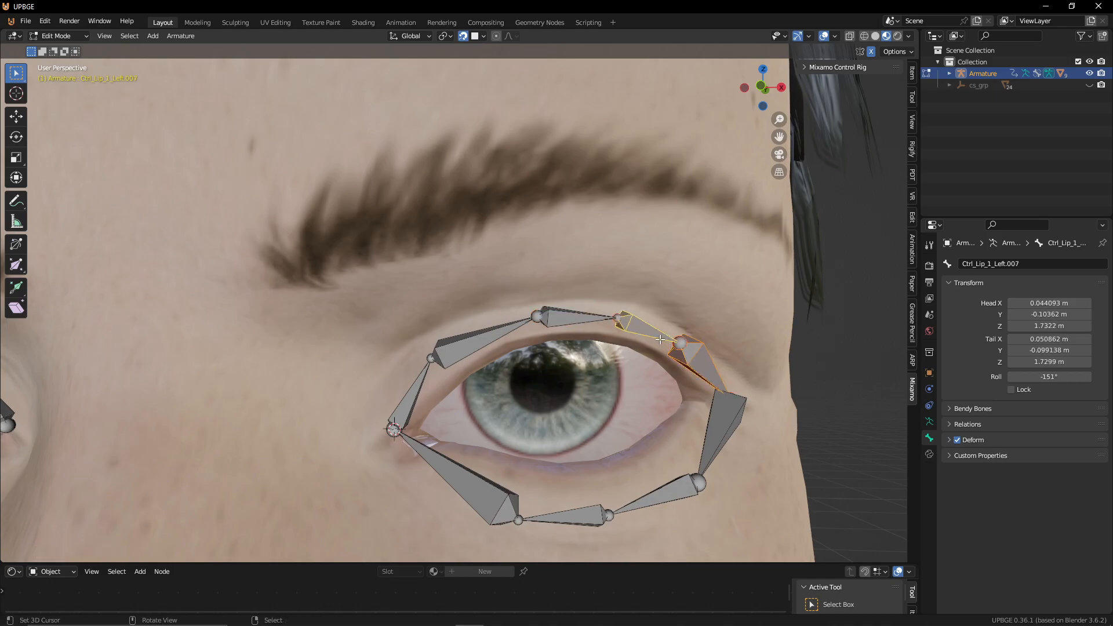
key(ctrl+p)
click(660, 339)
Step: Test-move the joints along the upper-eyelid bone chain without keeping the moves
middle_drag(659, 339, 618, 339)
right_click(647, 347)
key(g)
right_click(631, 329)
right_click(586, 306)
key(g)
right_click(510, 299)
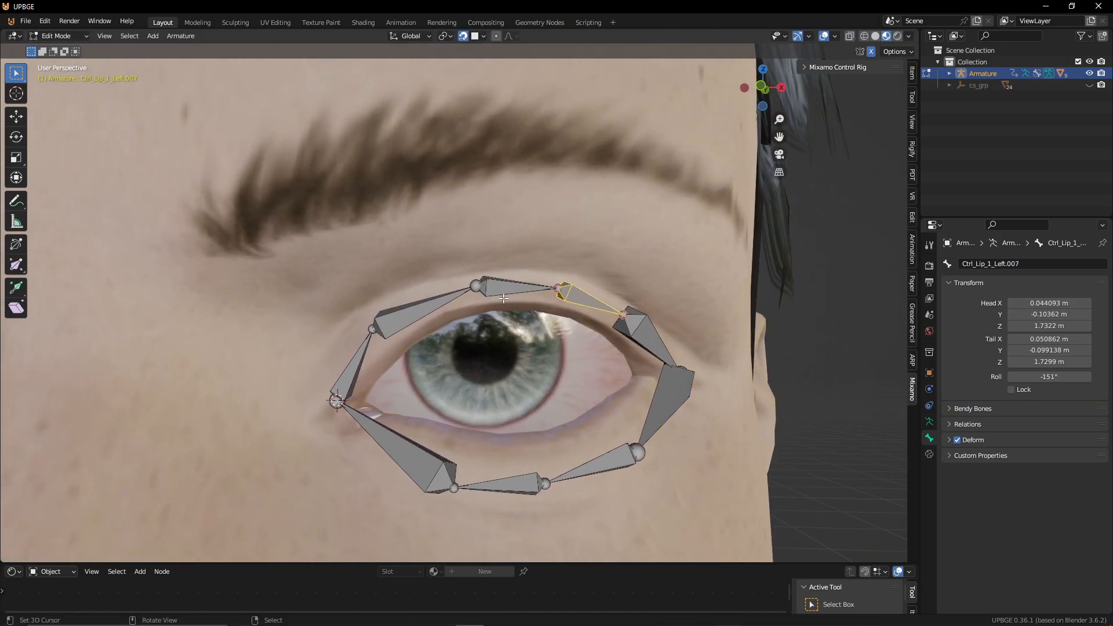
Step: Test-move the lower-eyelid bones near the inner eye corner without keeping the moves
right_click(548, 492)
key(g)
right_click(435, 444)
right_click(415, 457)
key(g)
right_click(432, 467)
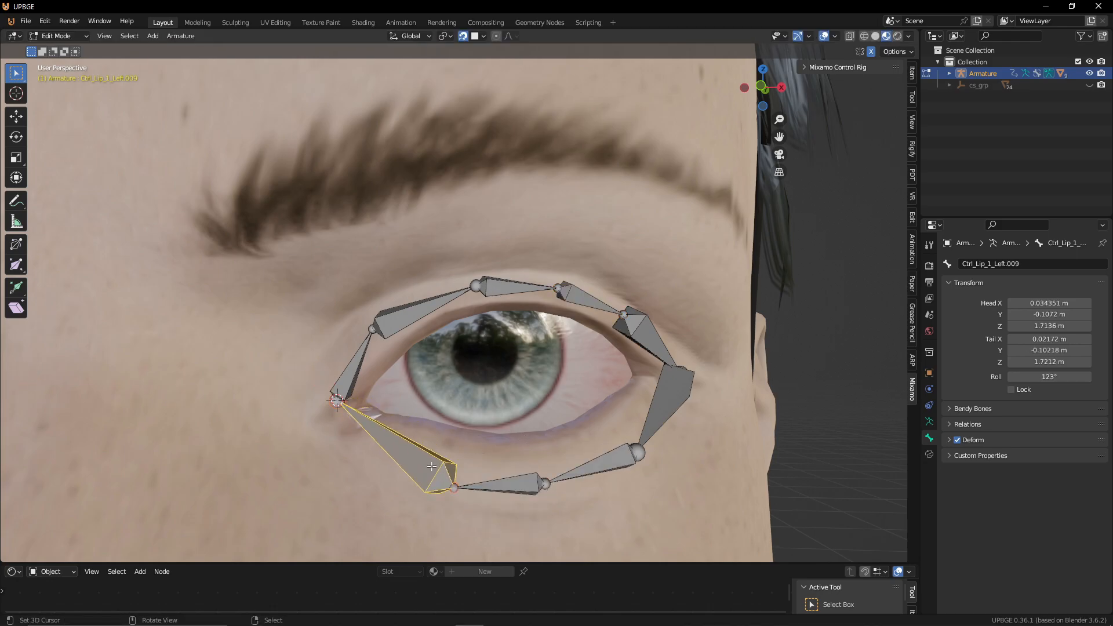
Step: Move the lower-eyelid joint nearest the inner eye corner up and inward, refining its position in front view
right_click(456, 485)
key(g)
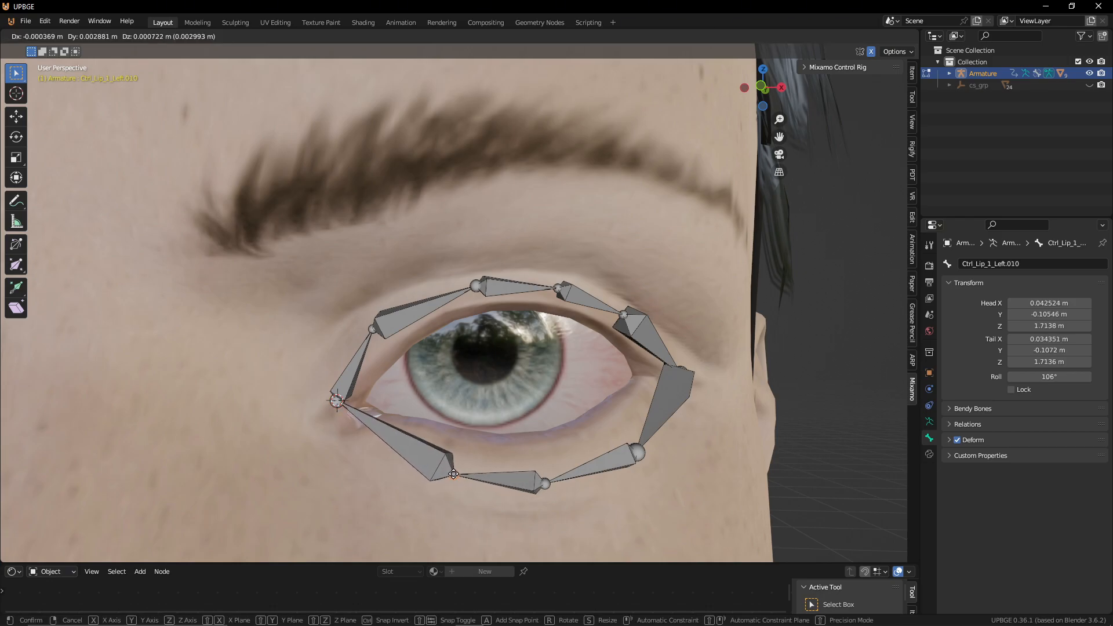
click(414, 459)
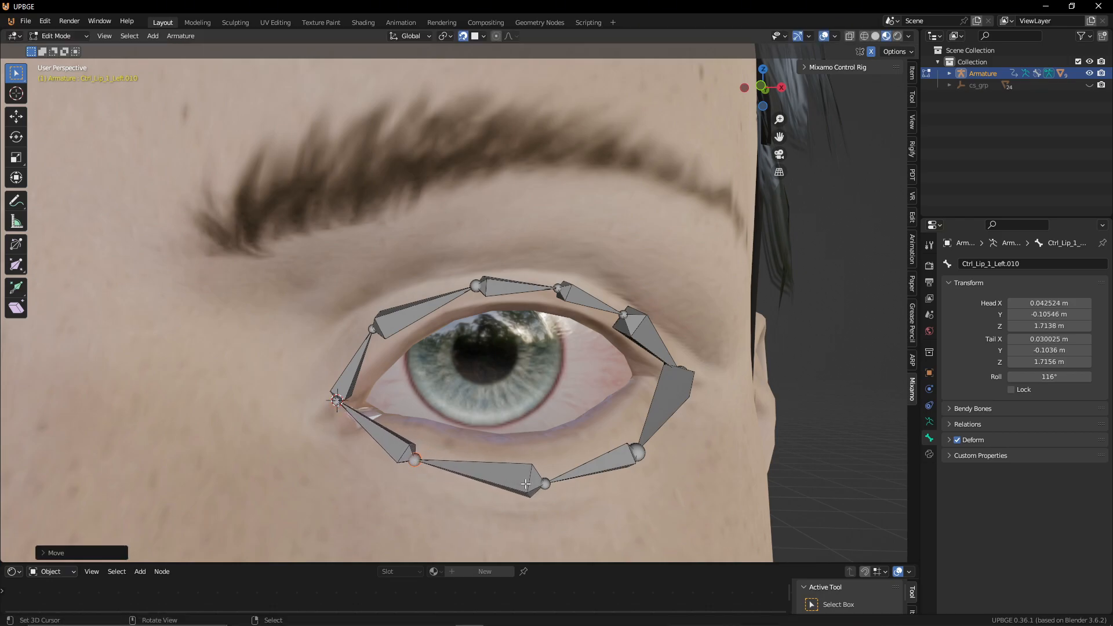
key(KP_1)
key(g)
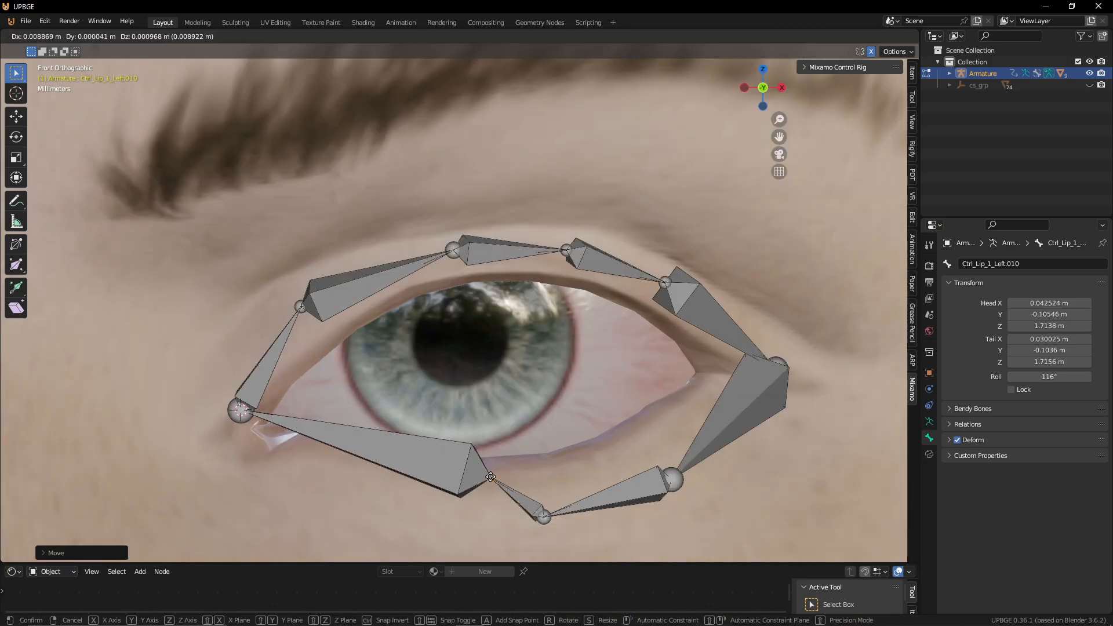
click(377, 499)
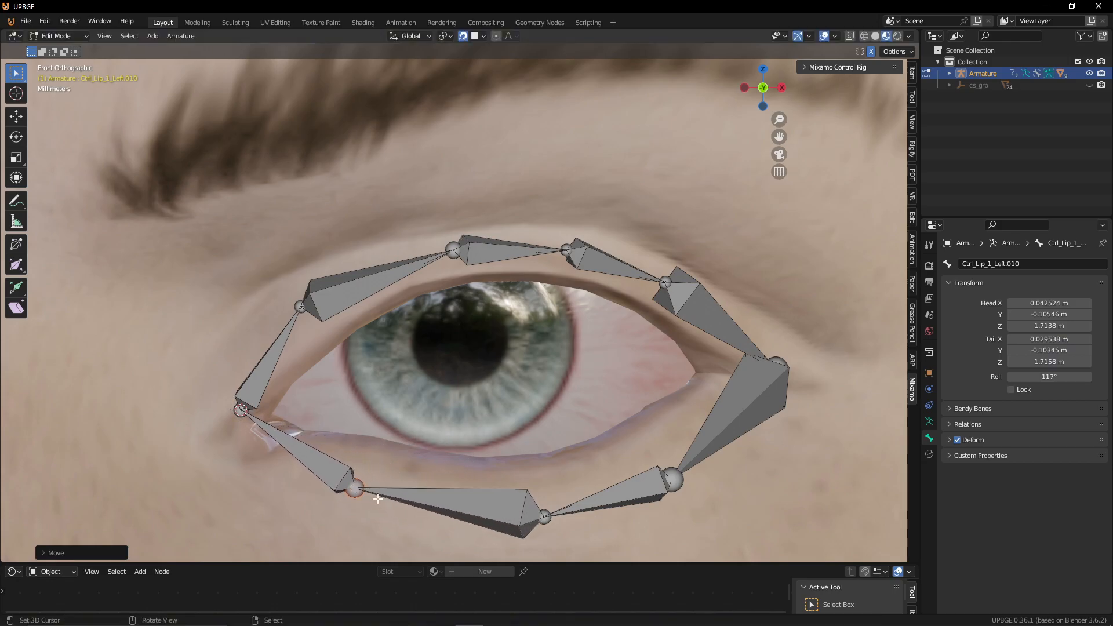
Step: Move the middle and outer lower-eyelid joints slightly up and inward so the chain follows the lid evenly
click(543, 519)
key(g)
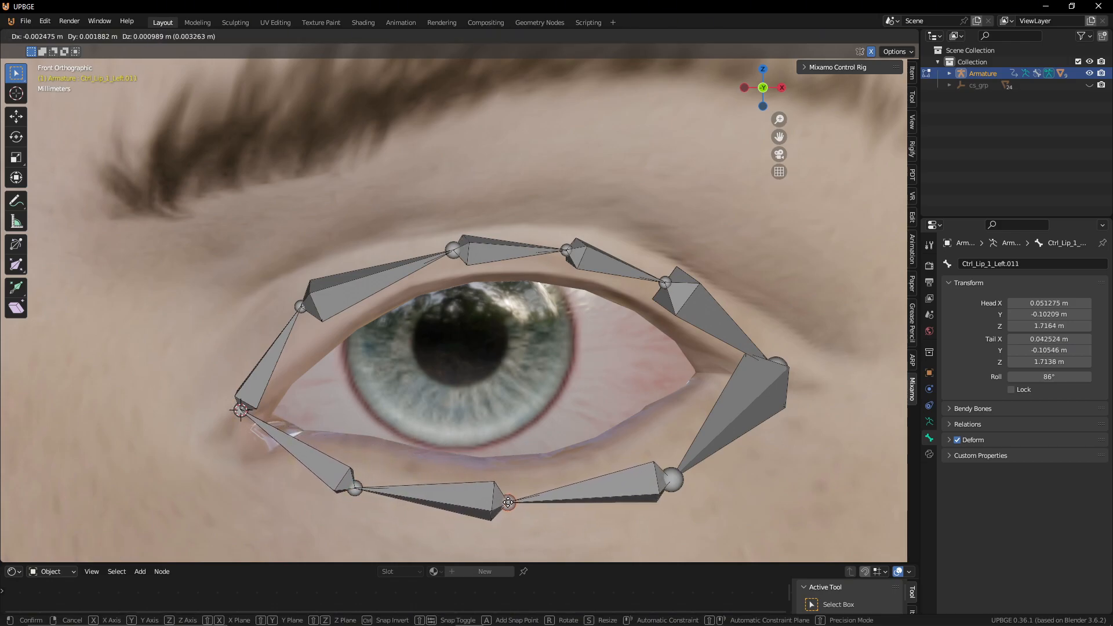
click(524, 509)
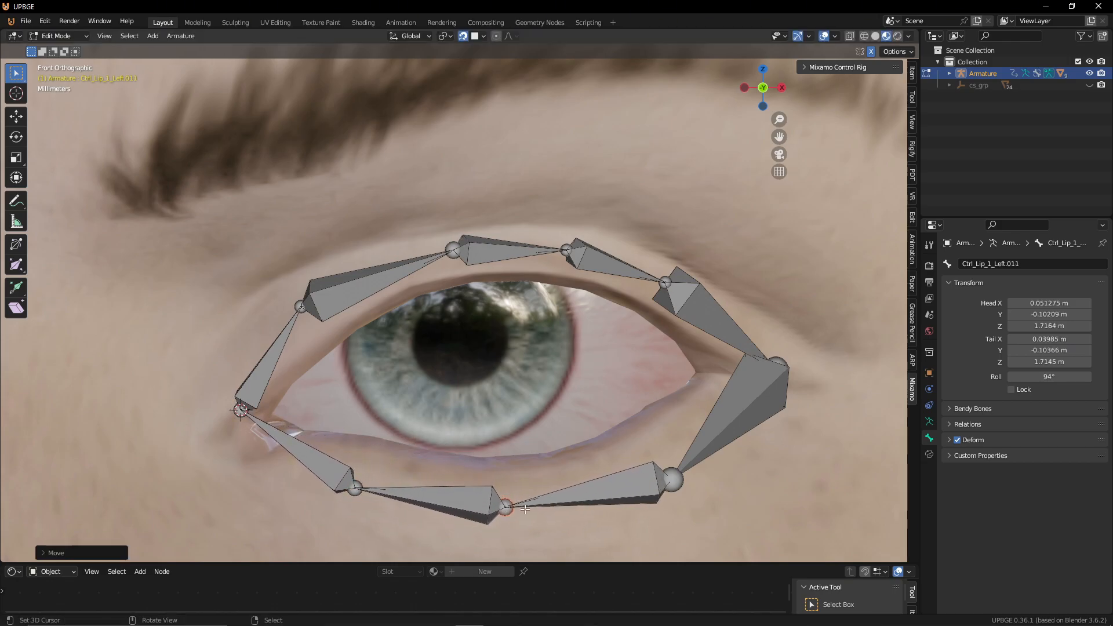
click(682, 491)
key(g)
click(668, 462)
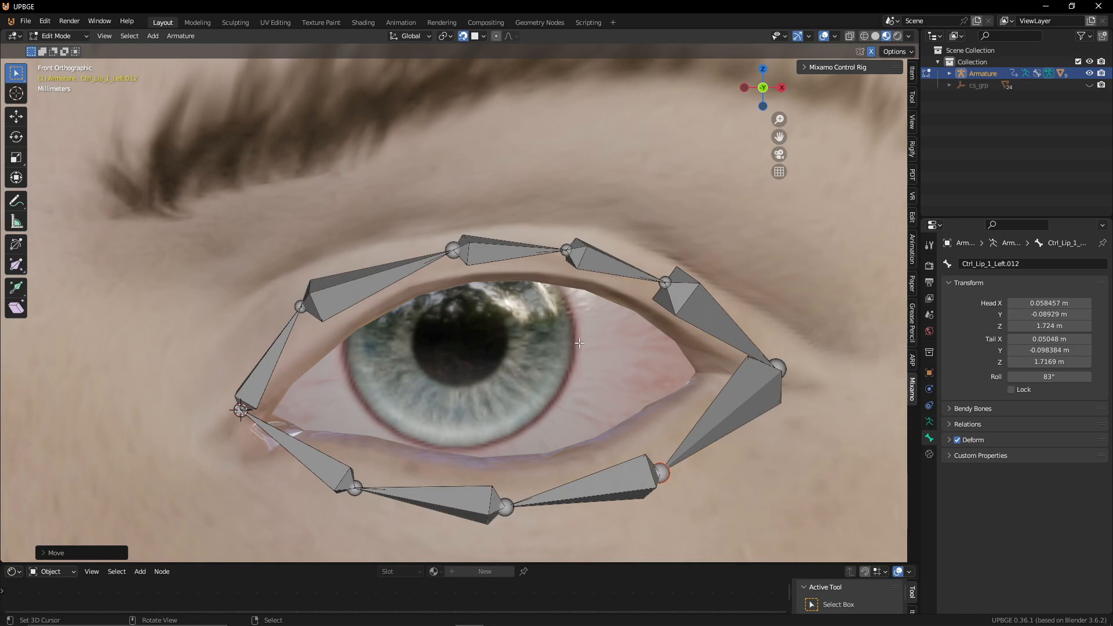
Step: Reveal the armature's hidden head and jaw bones
scroll(579, 343, down, 8)
middle_drag(580, 343, 523, 357)
scroll(524, 357, down, 3)
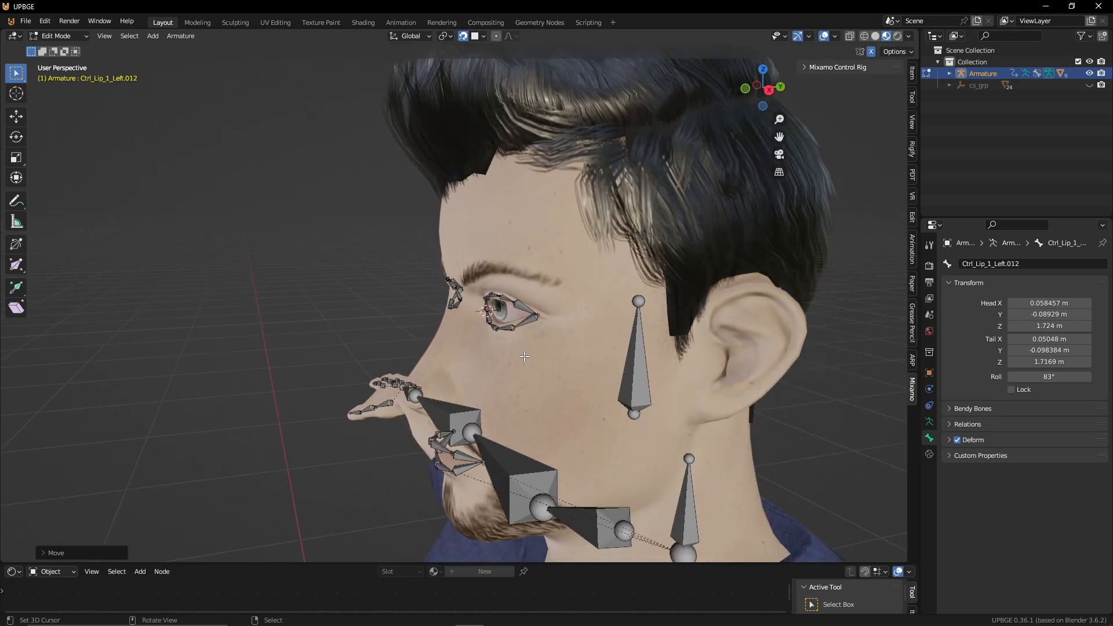
key(KP_3)
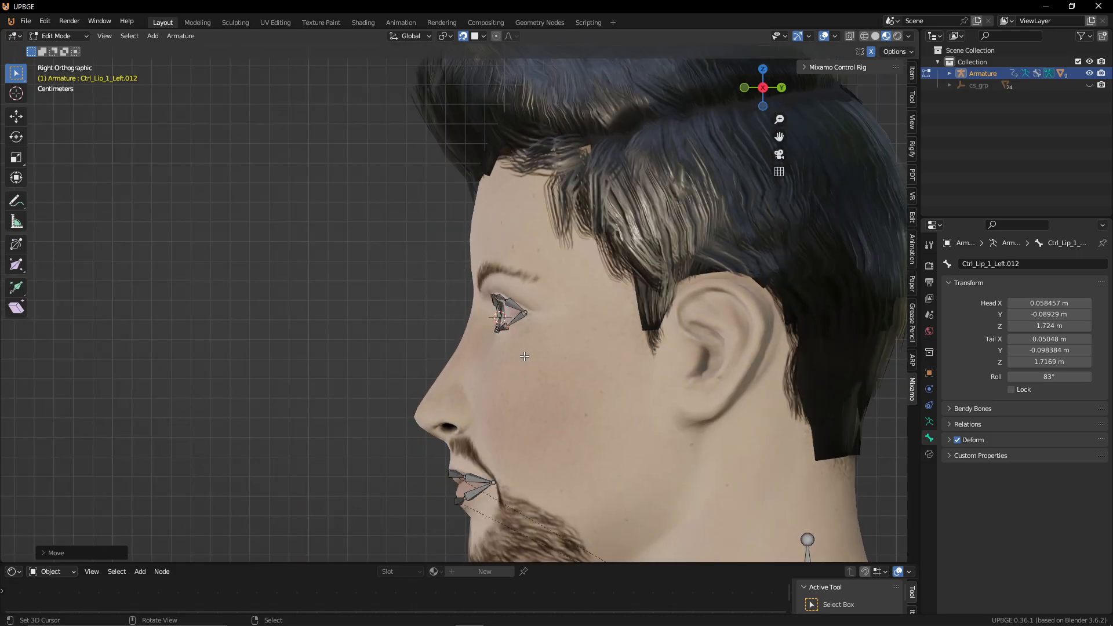
scroll(526, 356, down, 4)
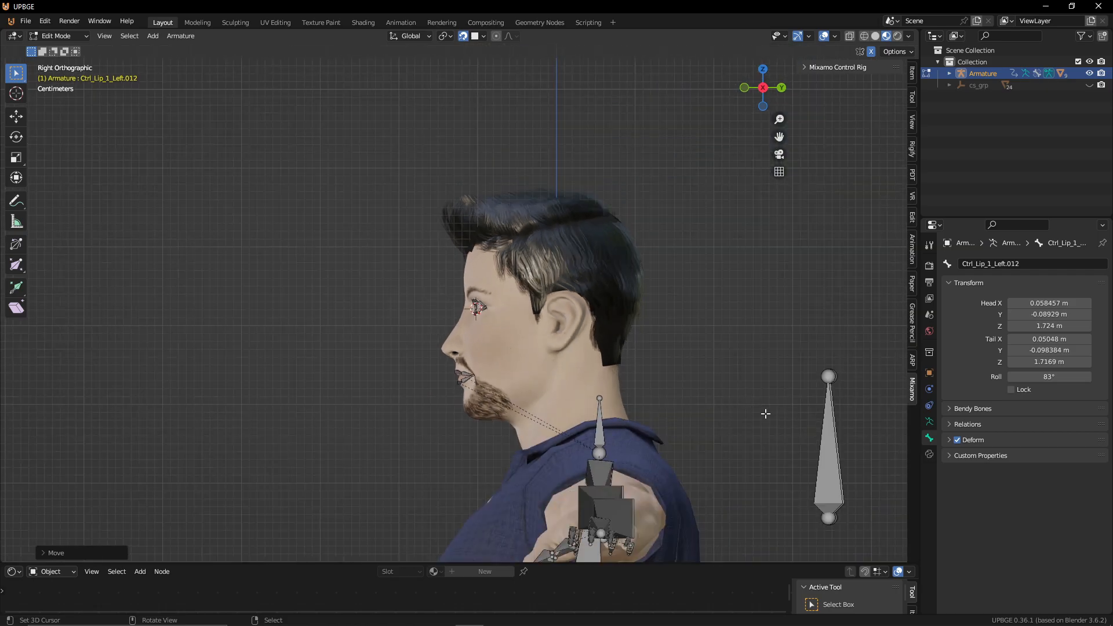
key(alt+h)
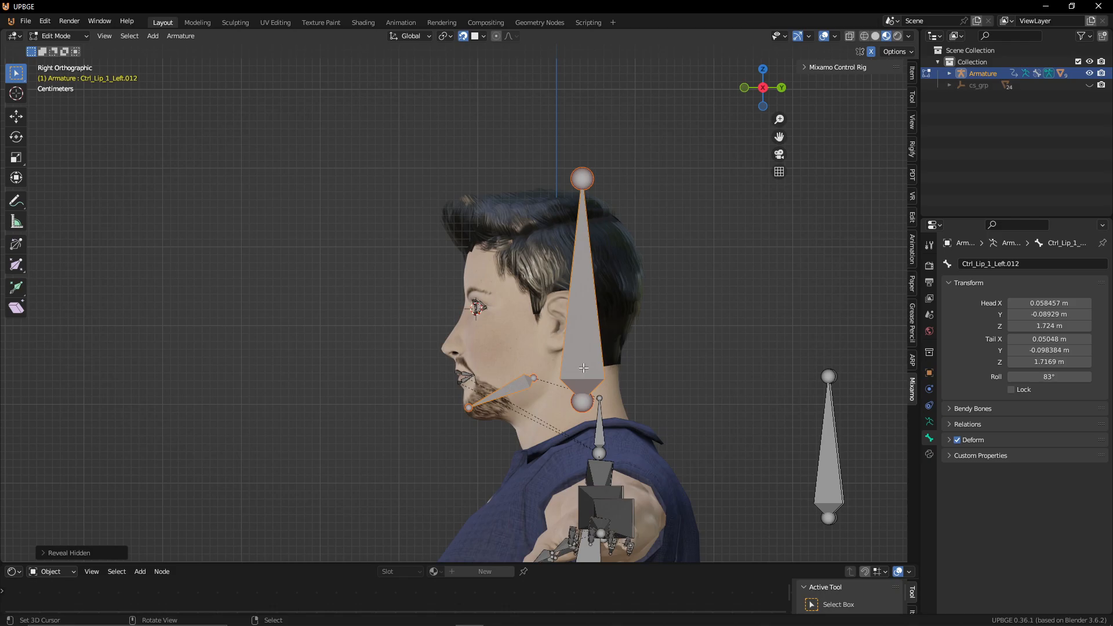
middle_drag(603, 438, 642, 447)
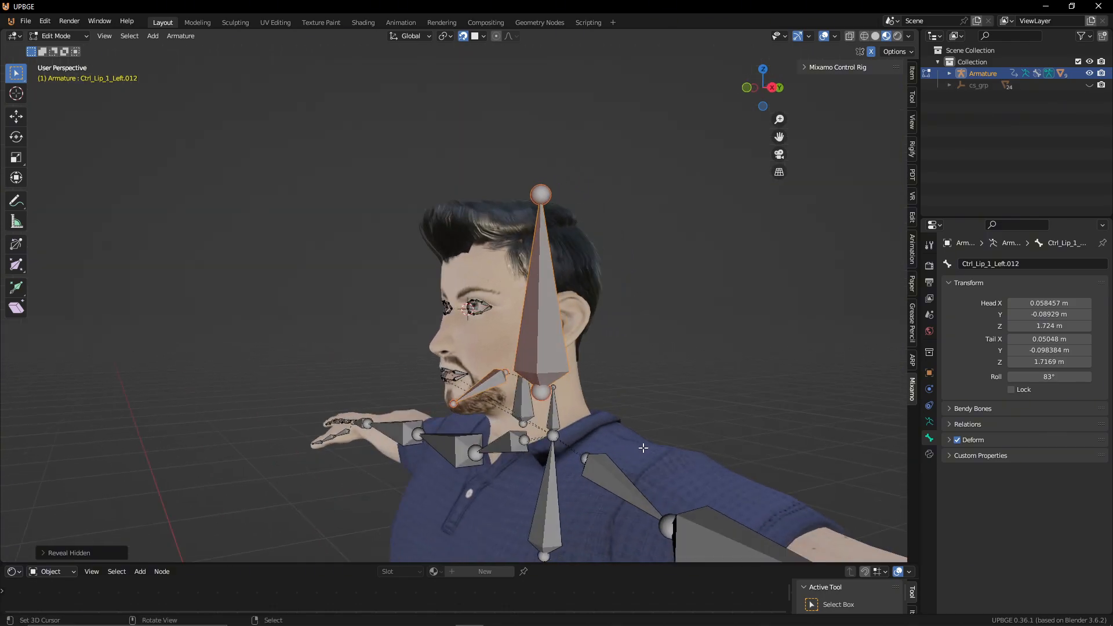
Step: Duplicate the left shoulder control bone in place
click(595, 464)
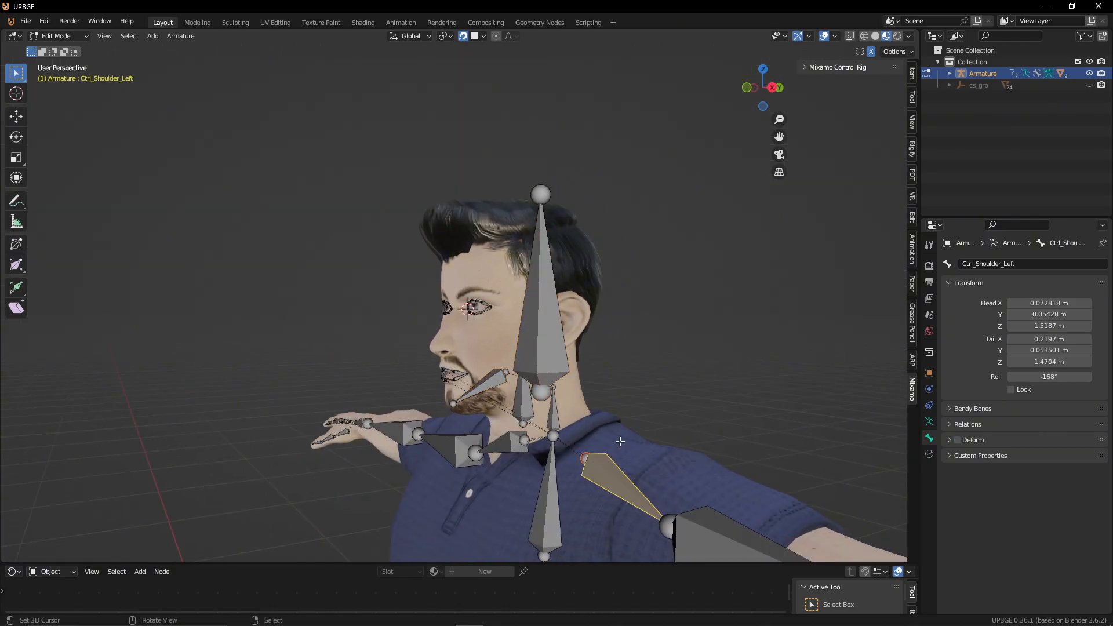
key(shift+d)
key(x)
key(z)
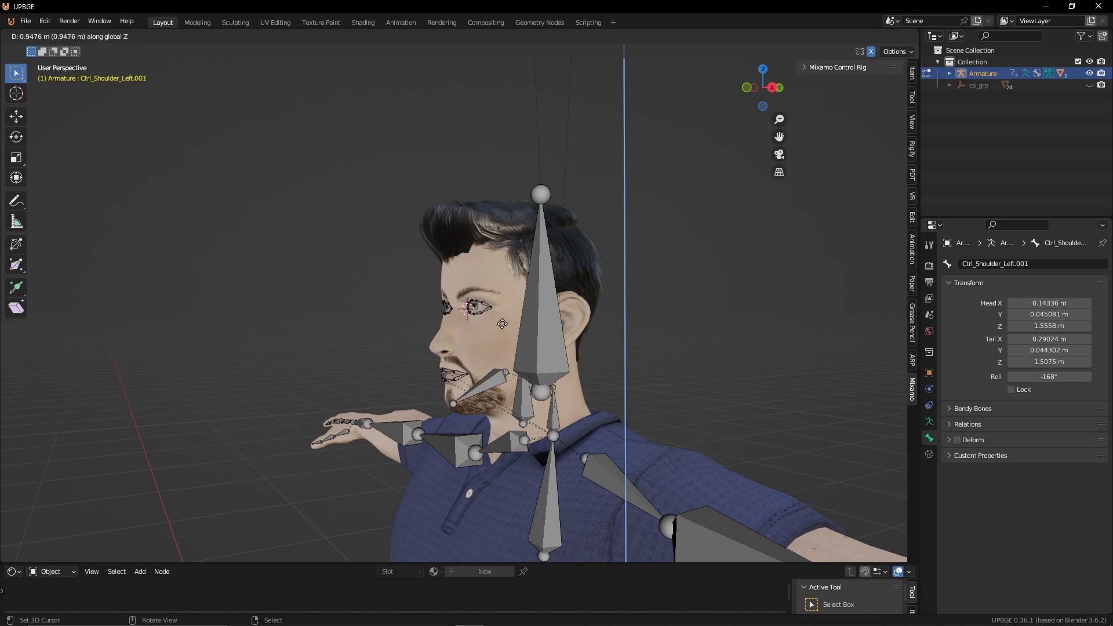
right_click(504, 326)
Step: Move the duplicated shoulder bone about 0.18 m up along Z and about 0.14 m forward along Y
key(g)
key(z)
key(z)
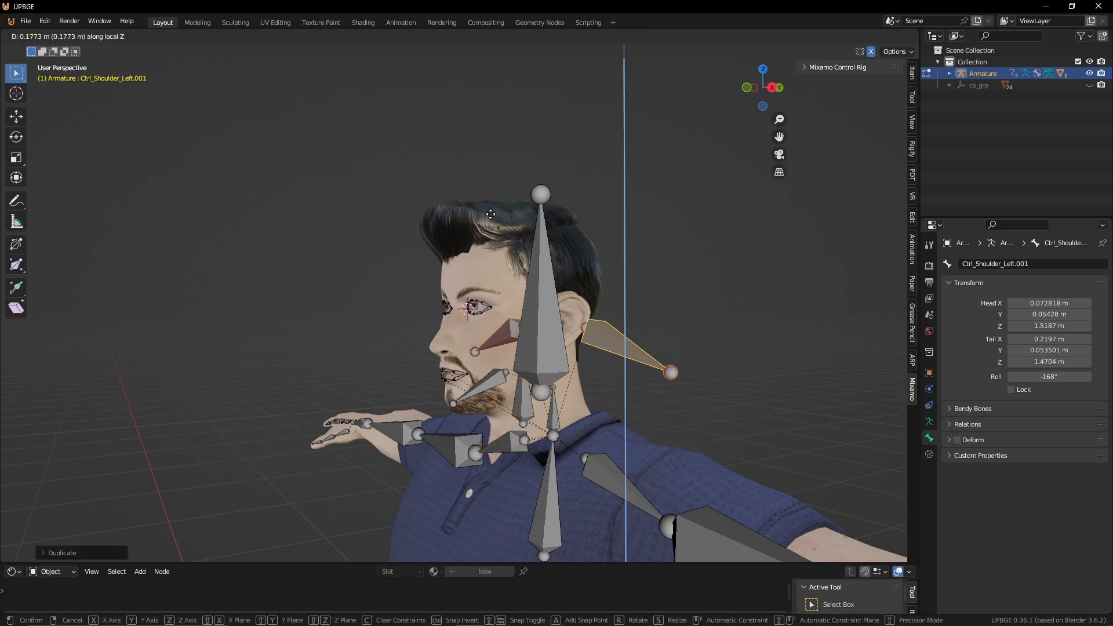
click(517, 223)
key(g)
key(y)
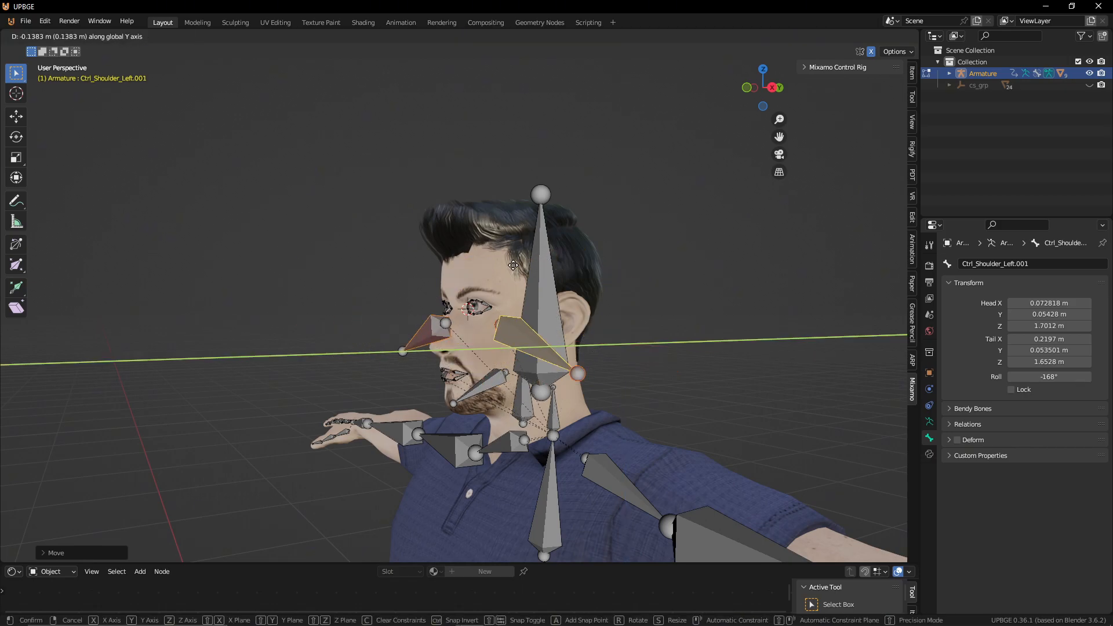
click(507, 269)
Step: Leave armature editing and hide the Hair and Body meshes to expose the eyeballs
middle_drag(508, 269, 631, 341)
key(Tab)
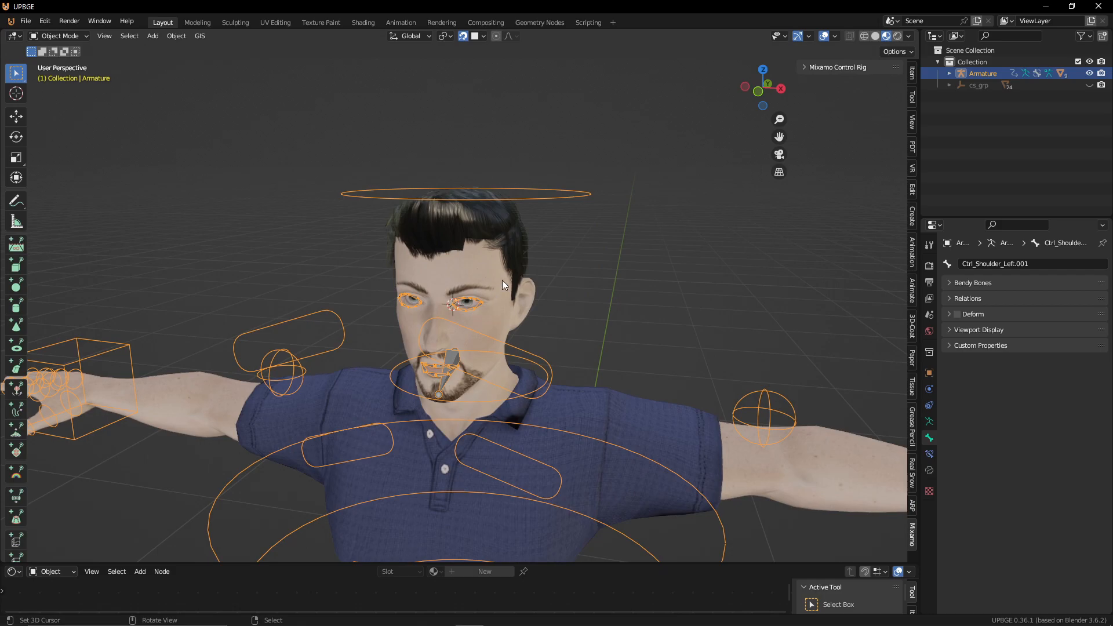
click(510, 284)
key(h)
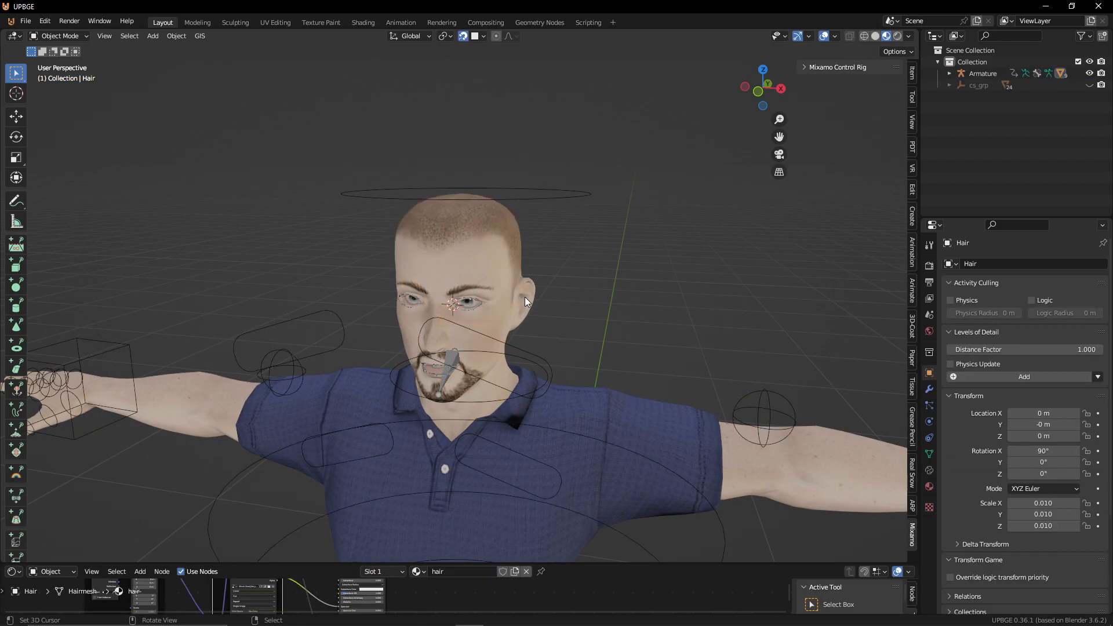
click(492, 262)
key(h)
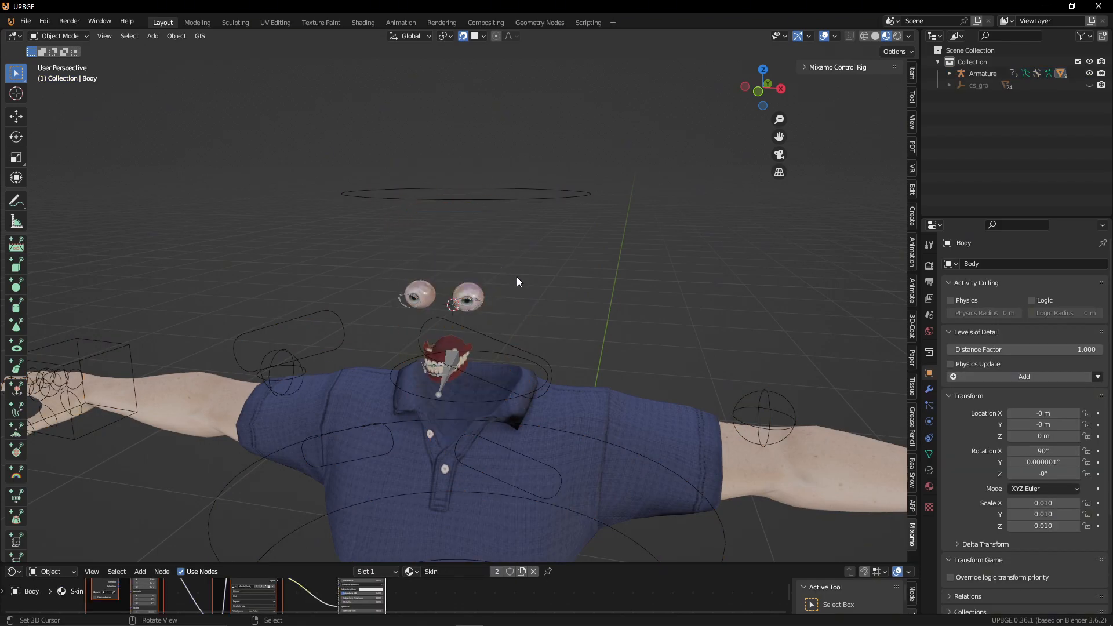
Step: In the Eyes mesh, delete the vertices of an edge loop around the rear part of both eyeballs
click(471, 290)
key(Tab)
key(shift+grave)
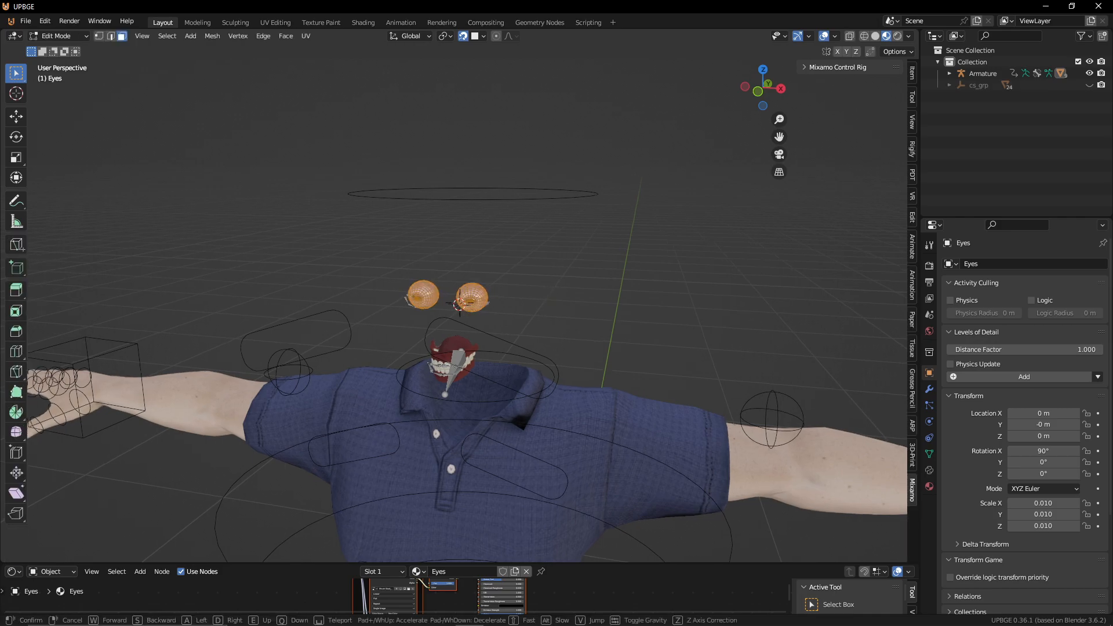
key(d)
key(w)
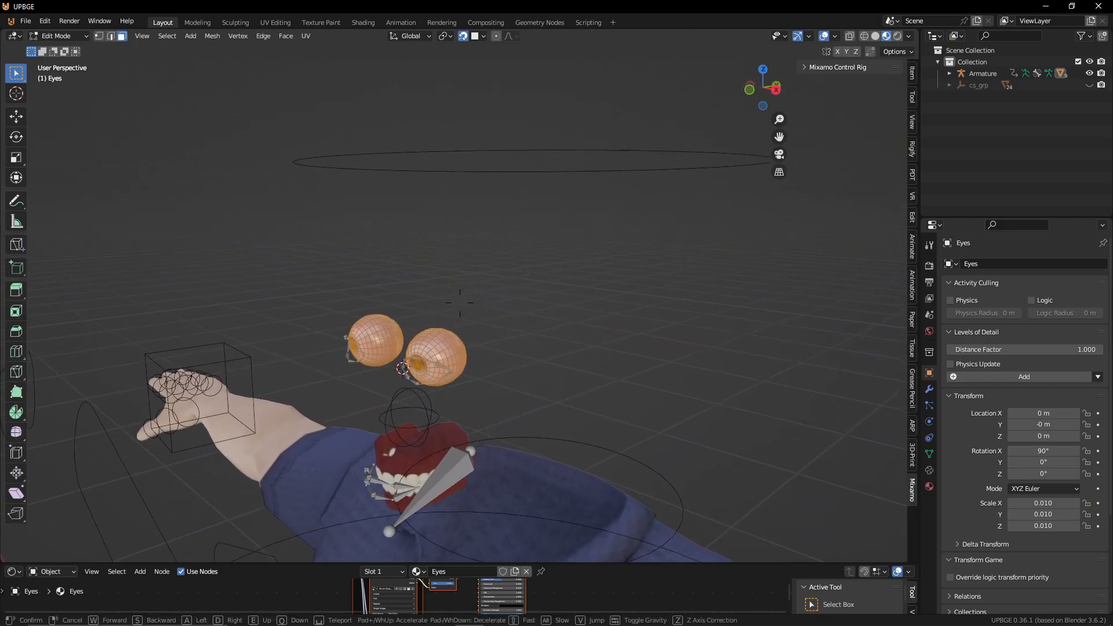
key(w)
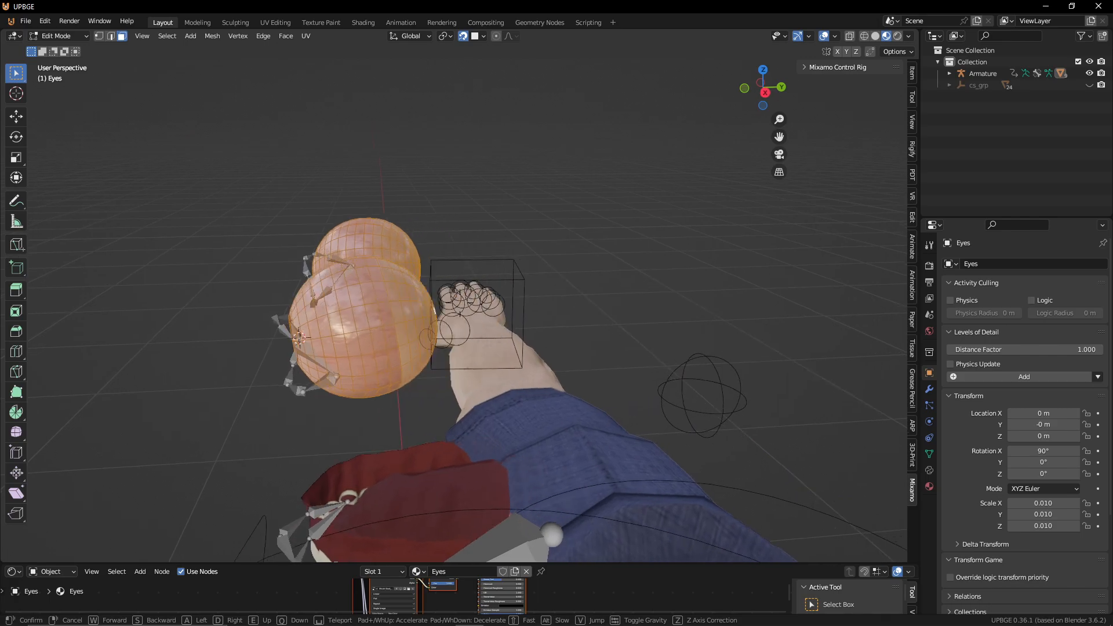
click(551, 330)
click(110, 36)
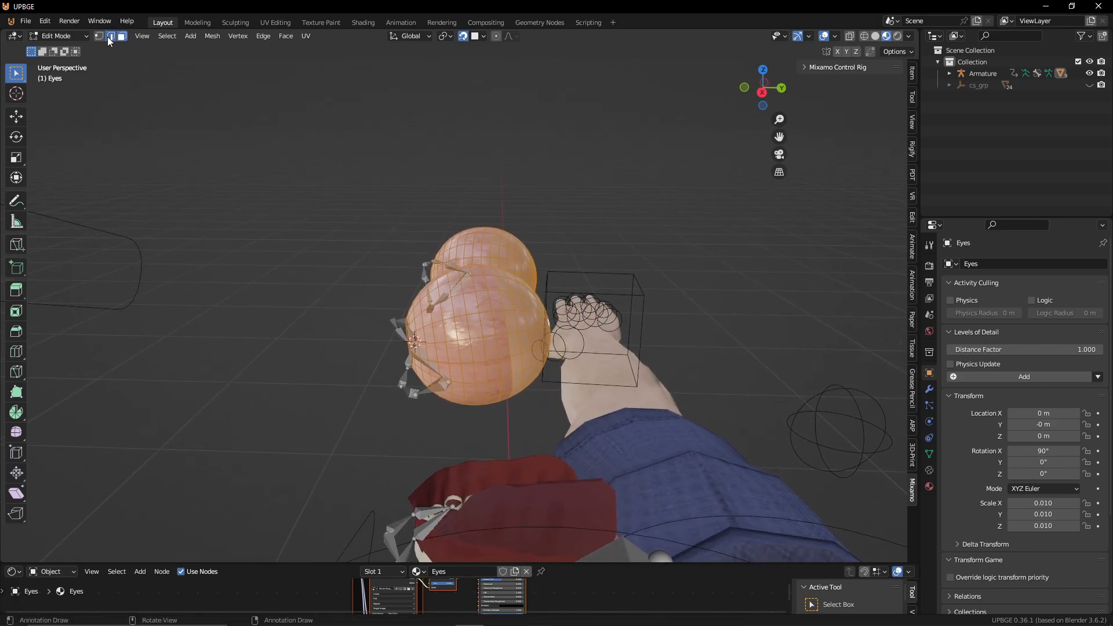
alt+click(516, 328)
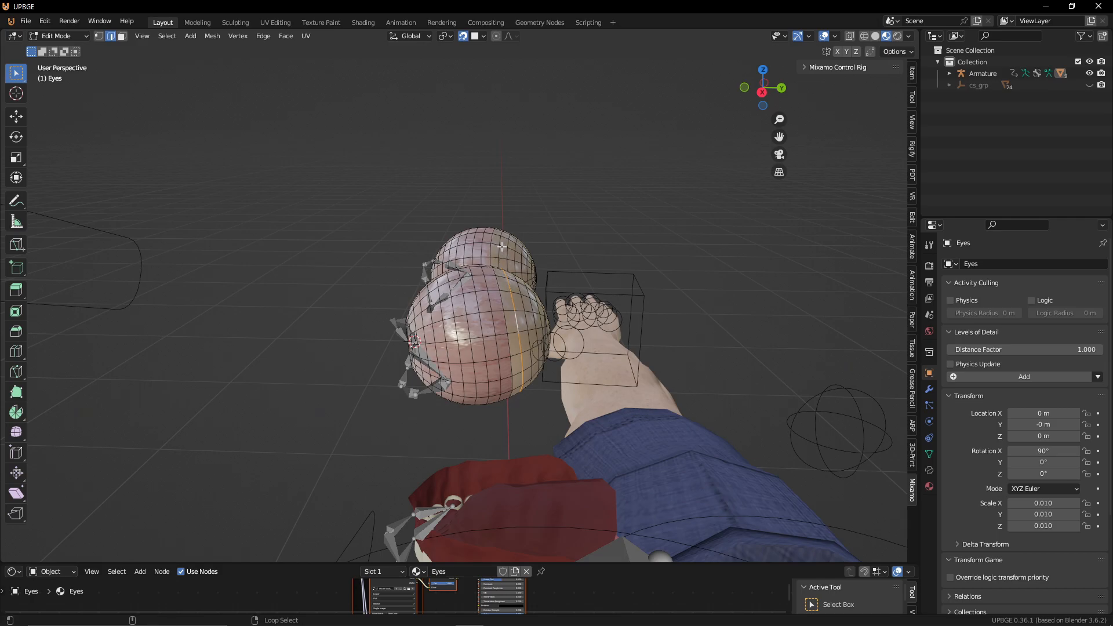
key(x)
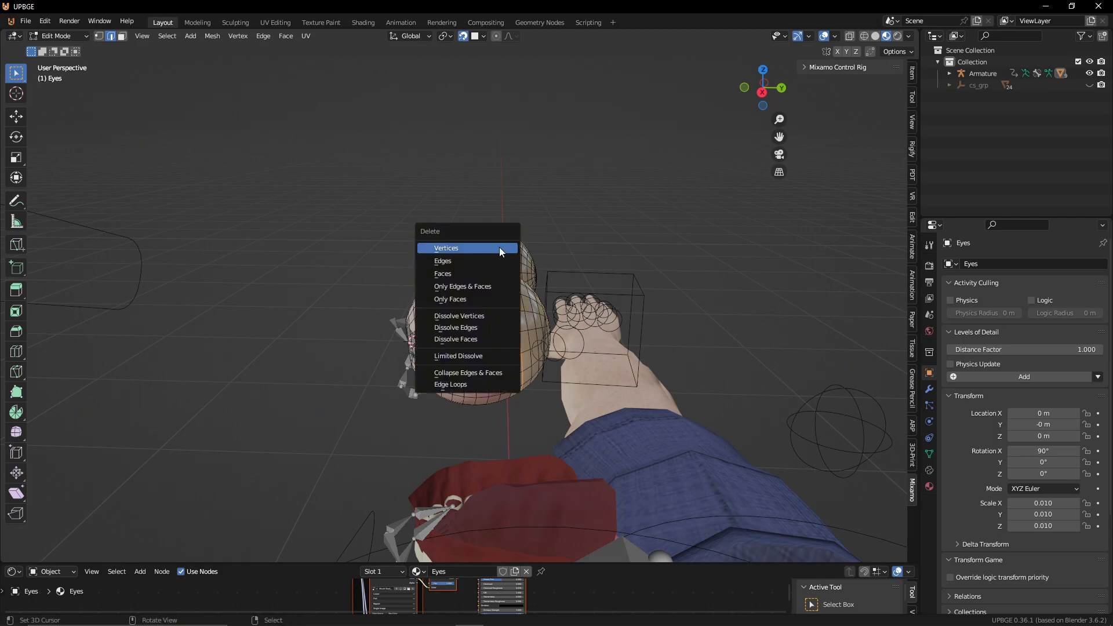
click(458, 246)
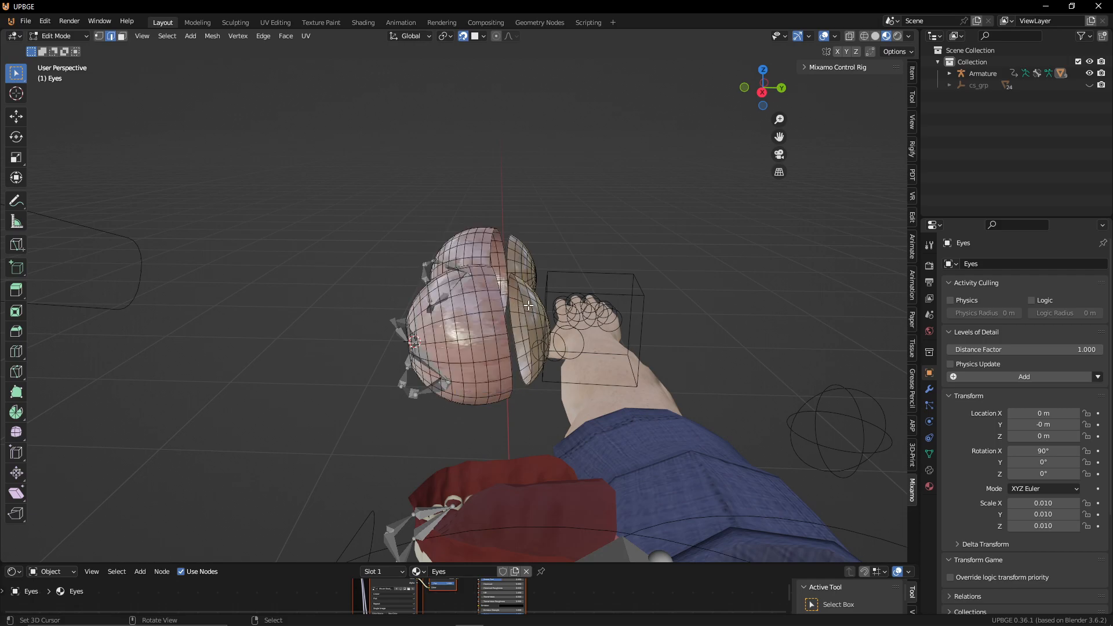
Step: Delete the vertices of the detached rear caps of both eyeballs
key(l)
key(l)
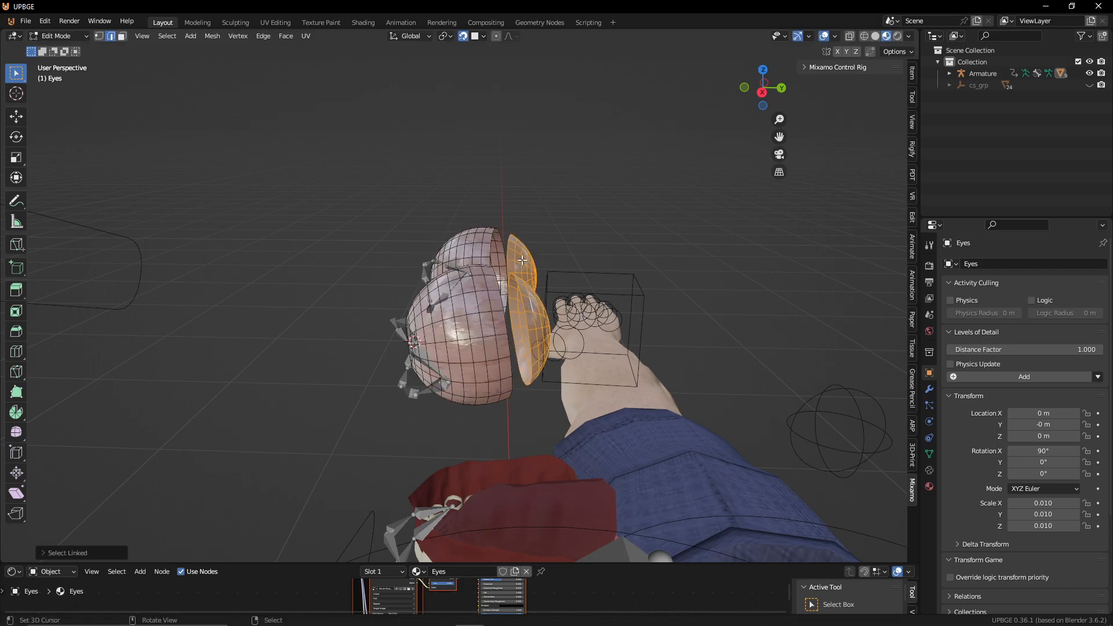
key(x)
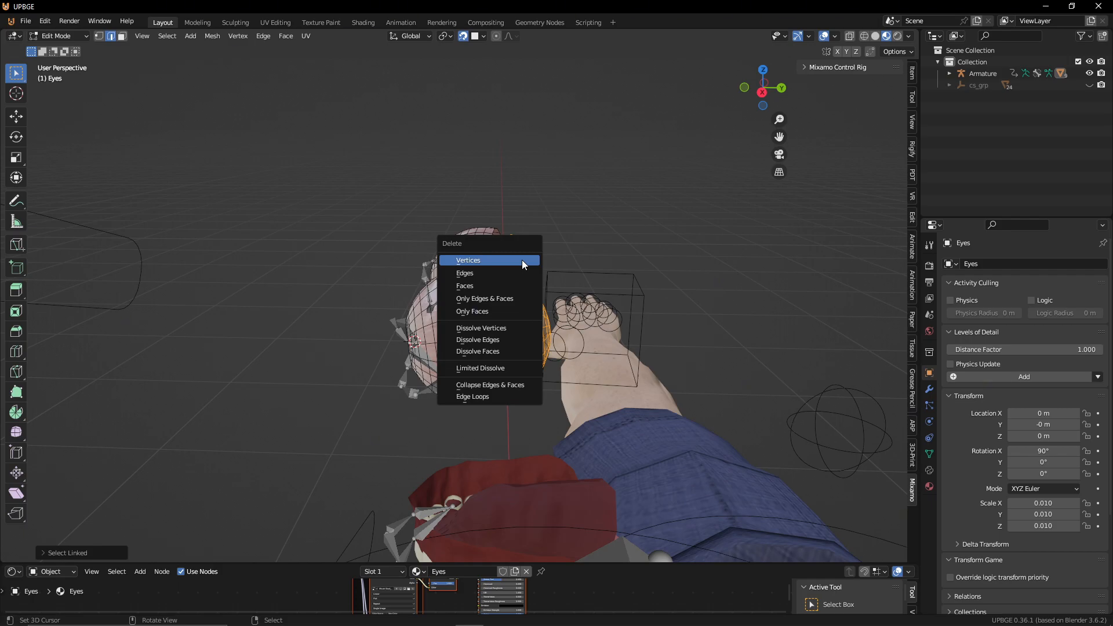
click(522, 260)
Step: Snap the 3D cursor to the open rear edge loop of the left eyeball and return to Object Mode
alt+click(499, 297)
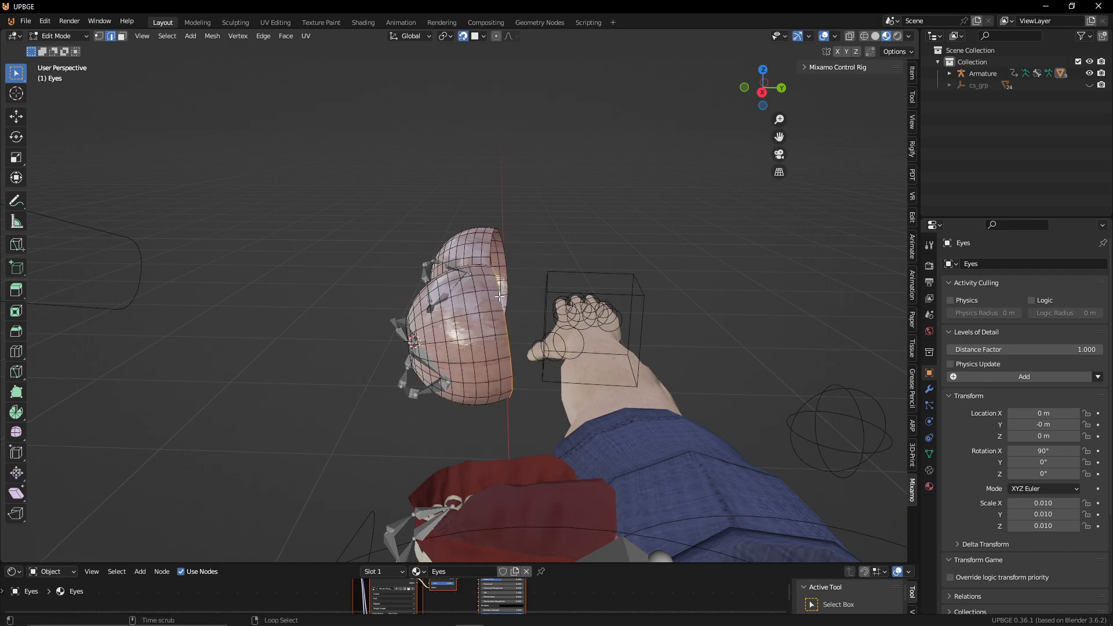
key(shift+s)
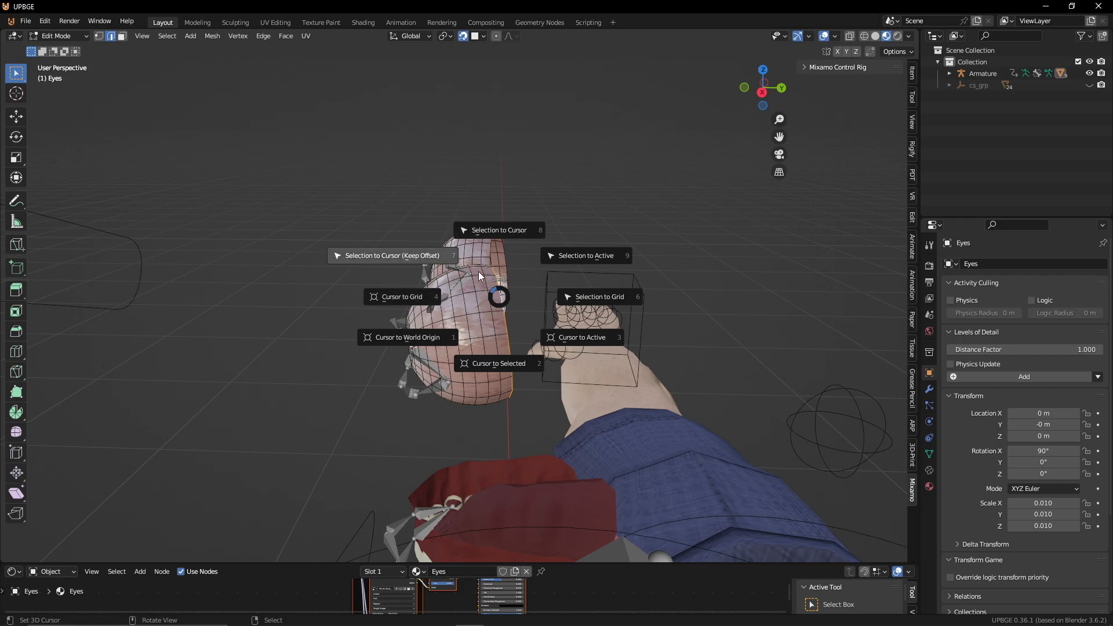
click(520, 367)
key(Tab)
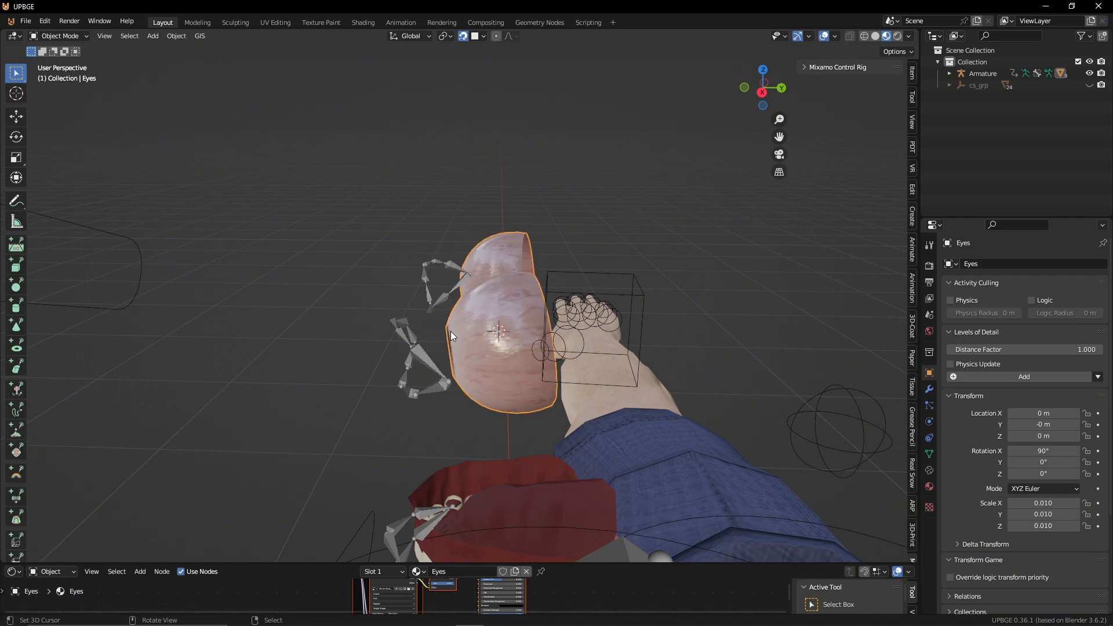
scroll(450, 332, down, 5)
middle_drag(454, 336, 499, 339)
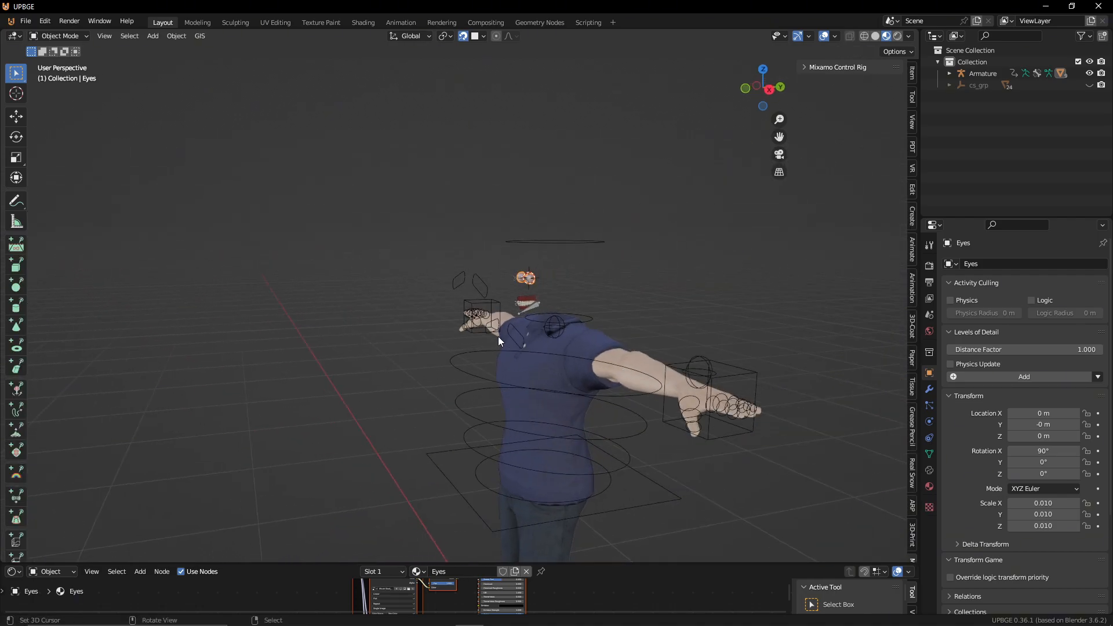
Step: Edit the armature and snap the head joint of bone Ctrl_Shoulder_Left.001 to the 3D cursor at the rear of the left eyeball
click(530, 307)
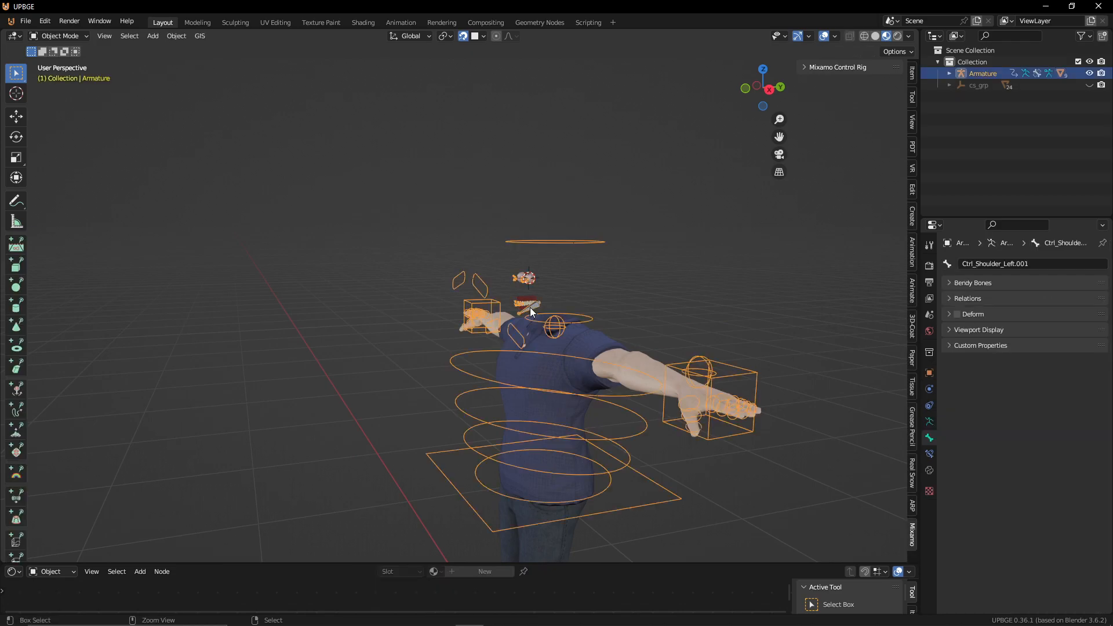
key(ctrl+Tab)
click(531, 308)
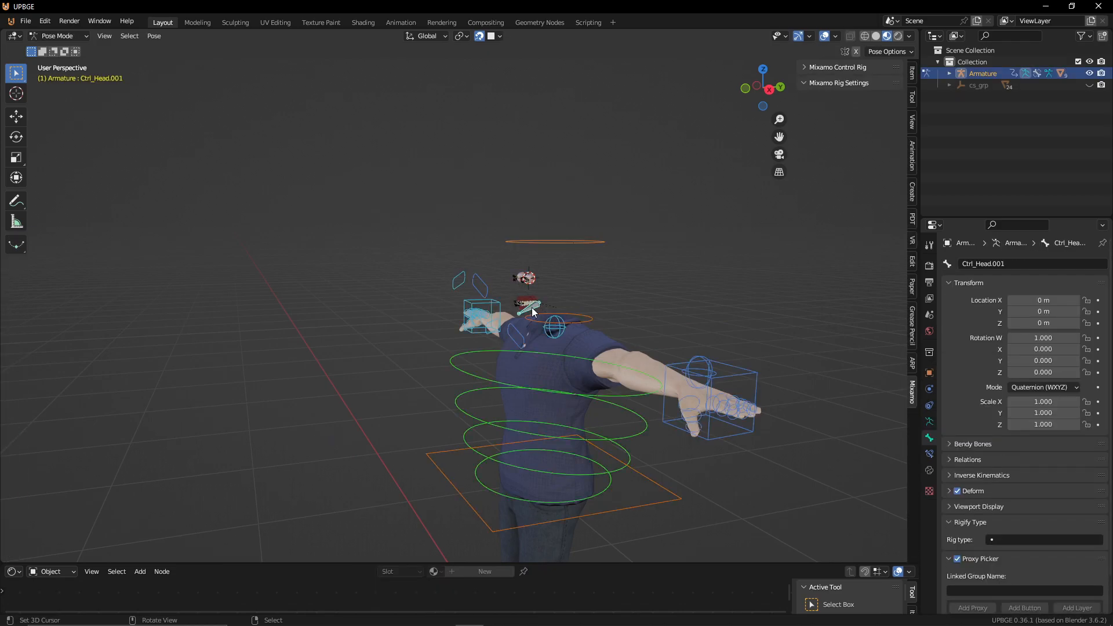
key(Tab)
middle_drag(535, 308, 489, 304)
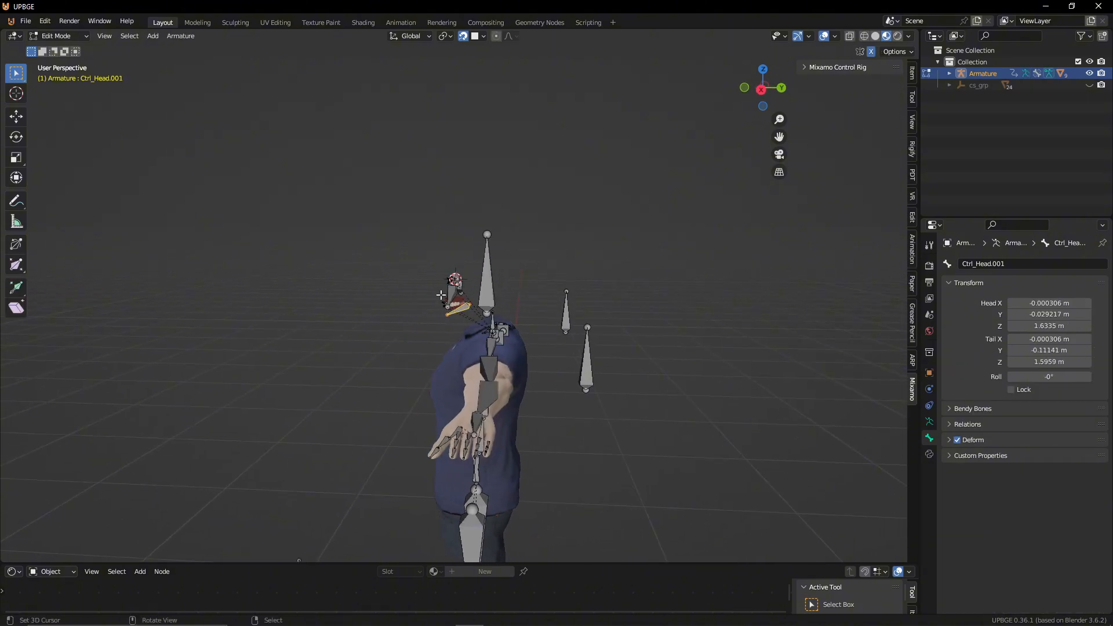
click(457, 309)
scroll(466, 310, up, 5)
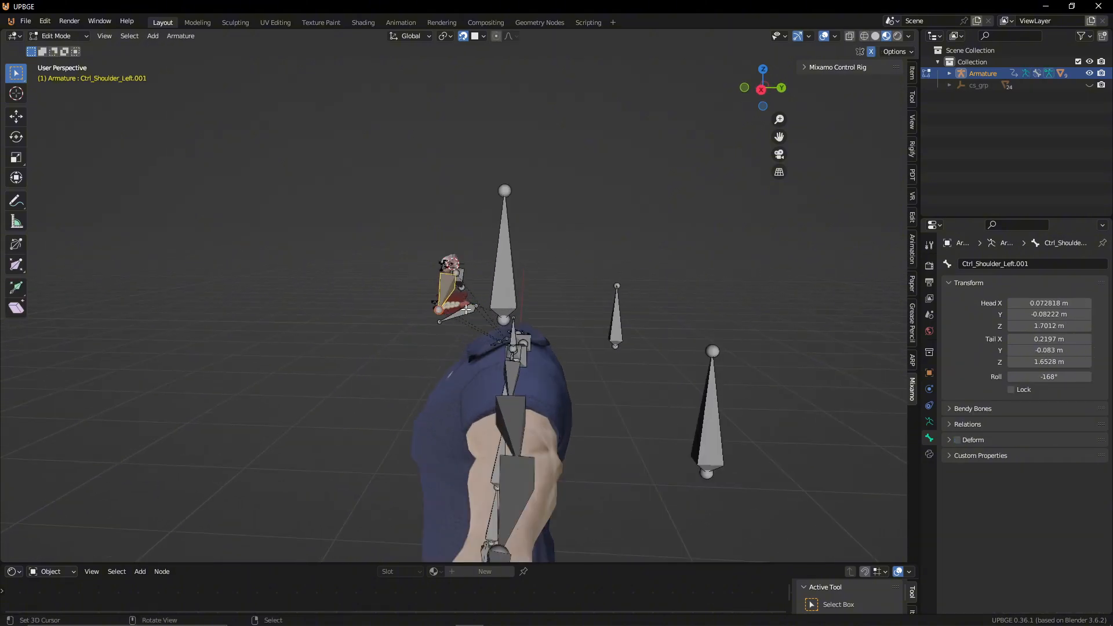
shift+middle_drag(466, 310, 560, 321)
middle_drag(620, 262, 619, 293)
right_click(614, 409)
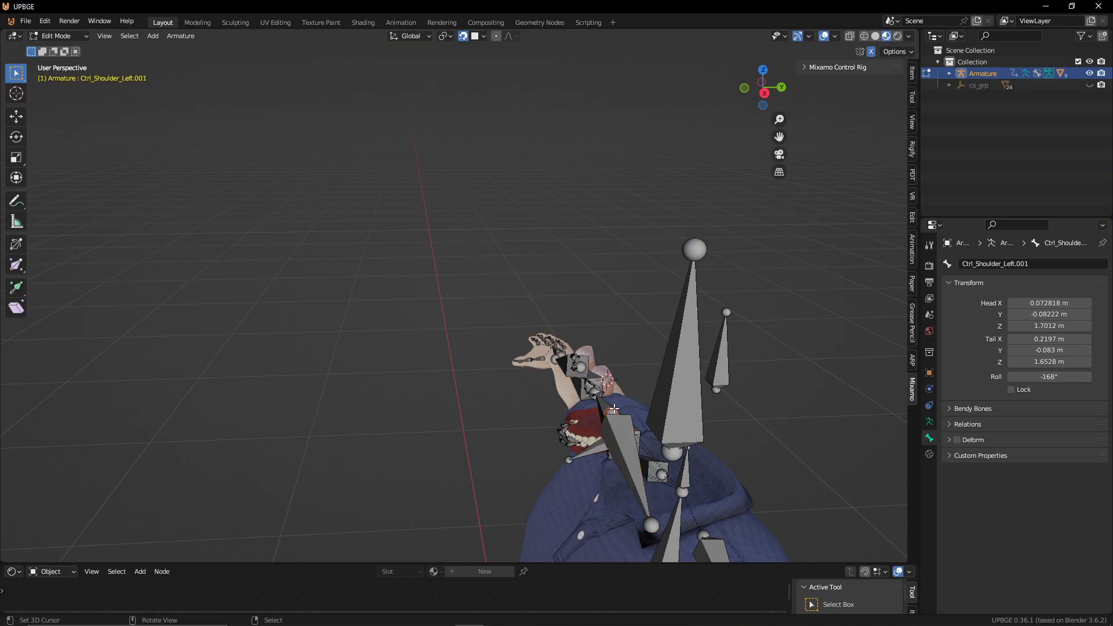
key(shift+s)
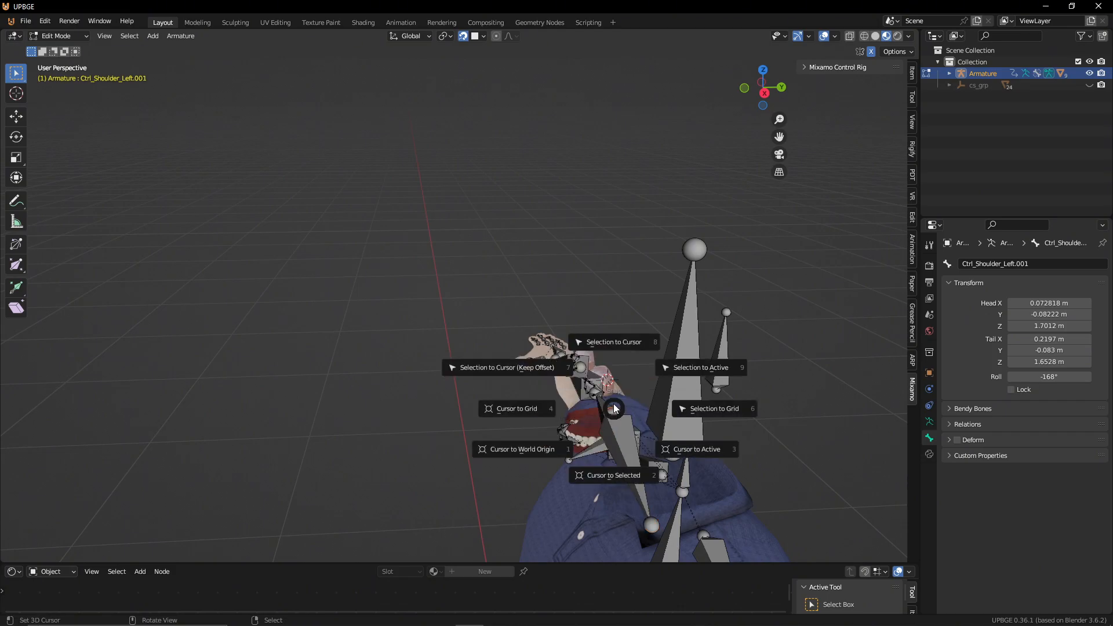
click(611, 345)
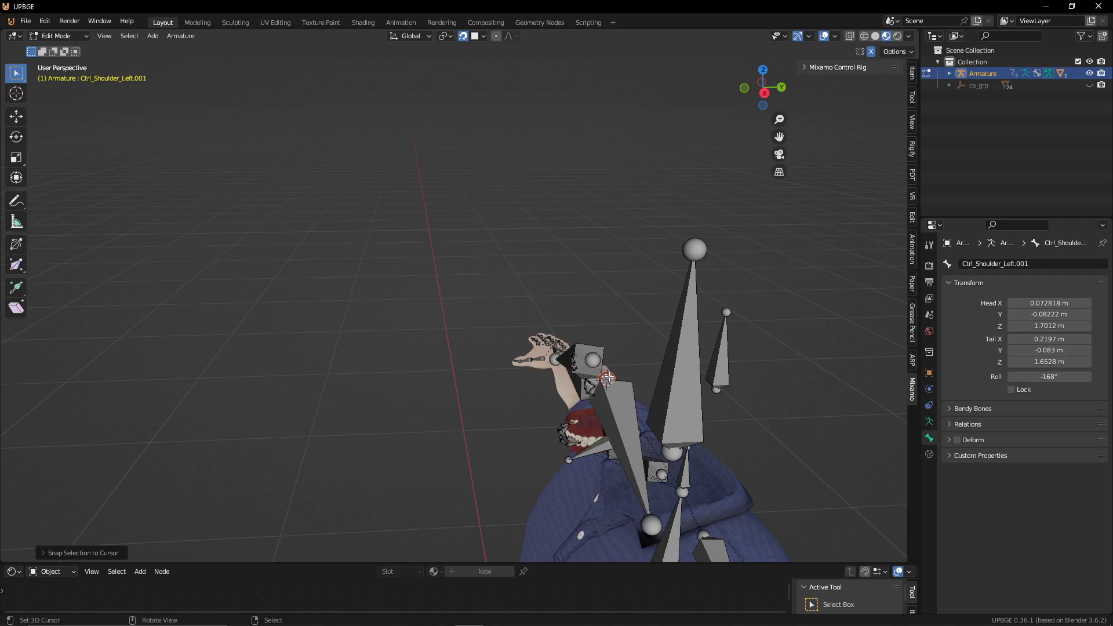
Step: Examine how the Eyes mesh lines up with the eyelid bones in Object Mode and Edit Mode
key(Tab)
key(Tab)
key(ctrl+Tab)
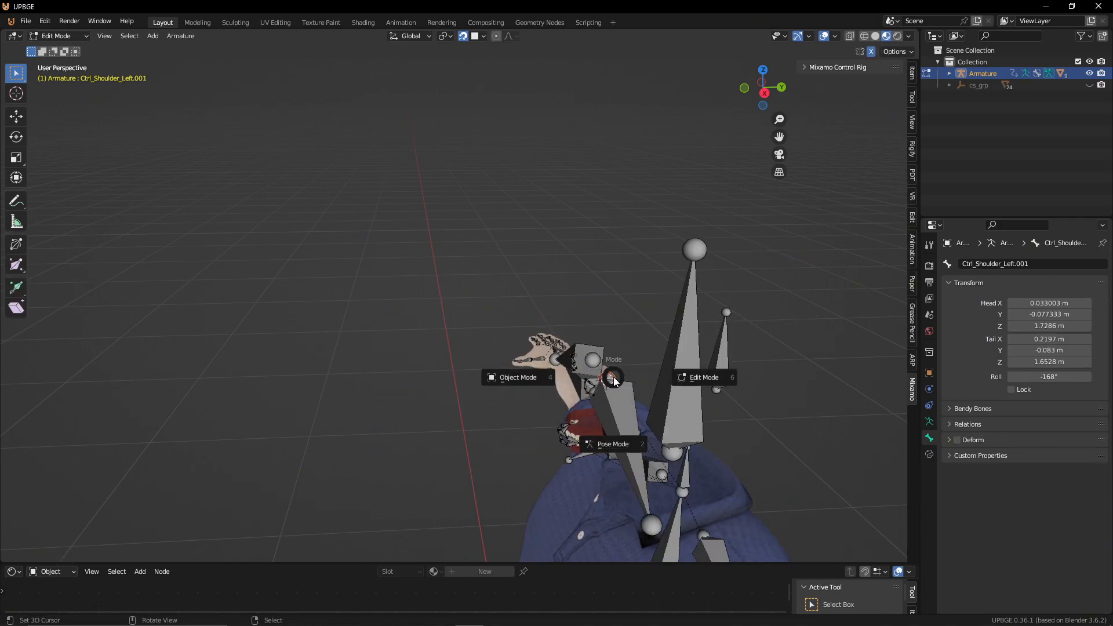
click(511, 383)
right_click(621, 385)
key(Tab)
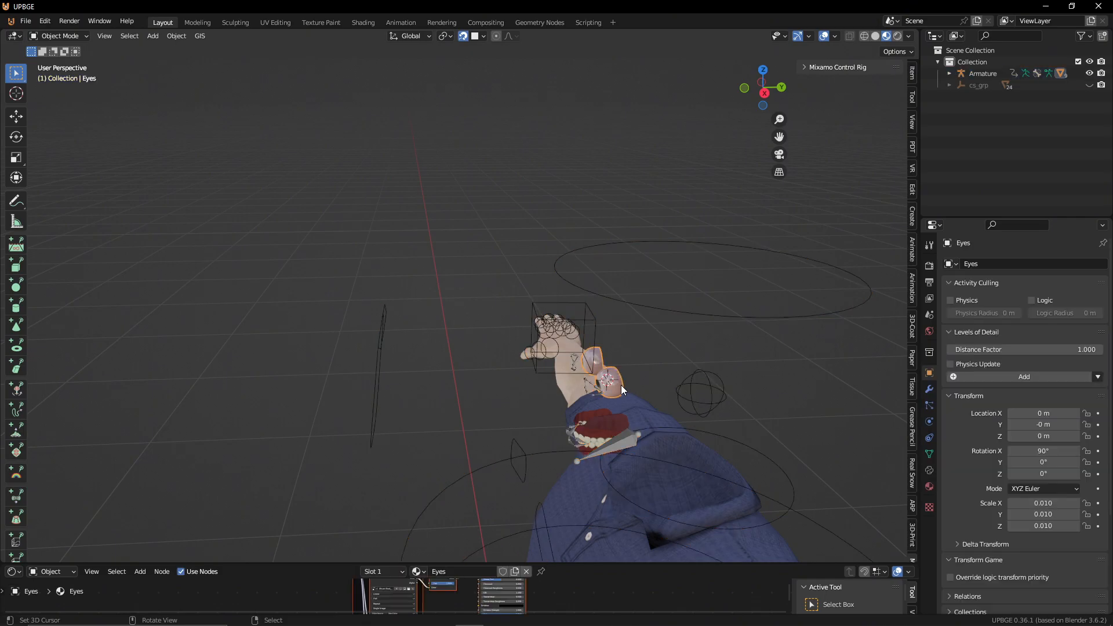
middle_drag(597, 395, 533, 411)
scroll(533, 412, up, 4)
right_click(673, 414)
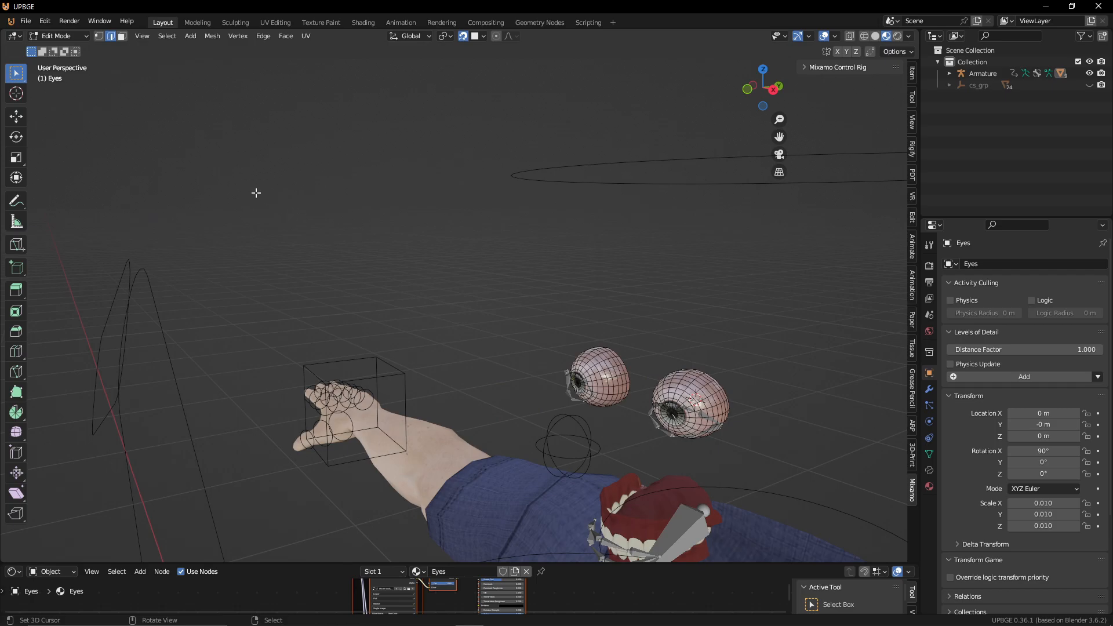
key(Tab)
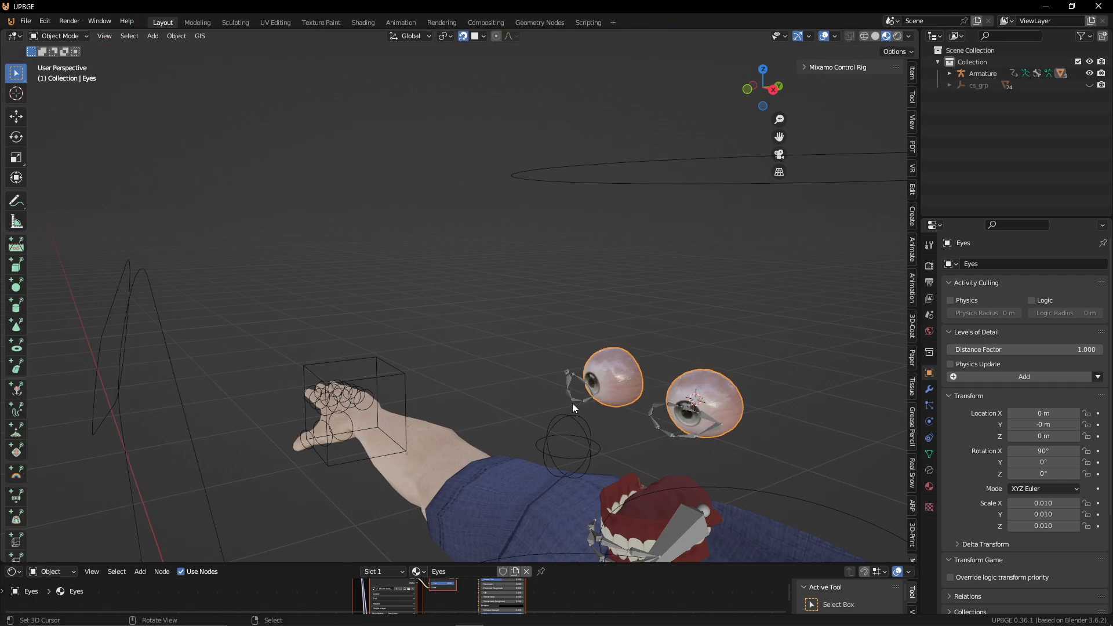
Step: Put the armature in Pose Mode and clear the location and rotation of all its bones
click(575, 402)
key(ctrl+Tab)
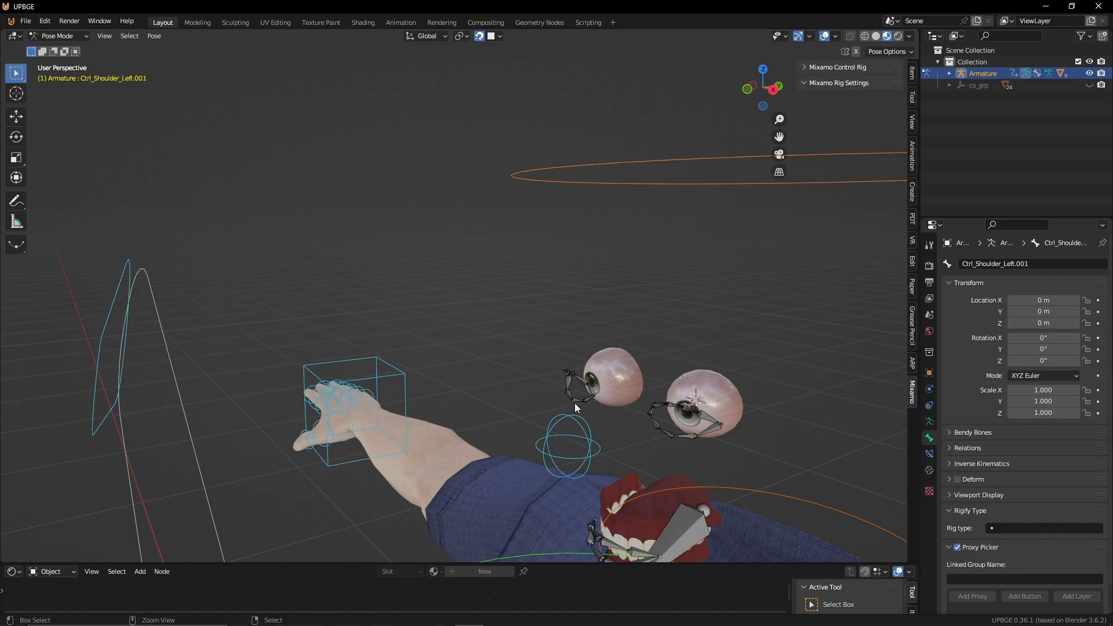
scroll(581, 406, down, 3)
scroll(581, 406, down, 2)
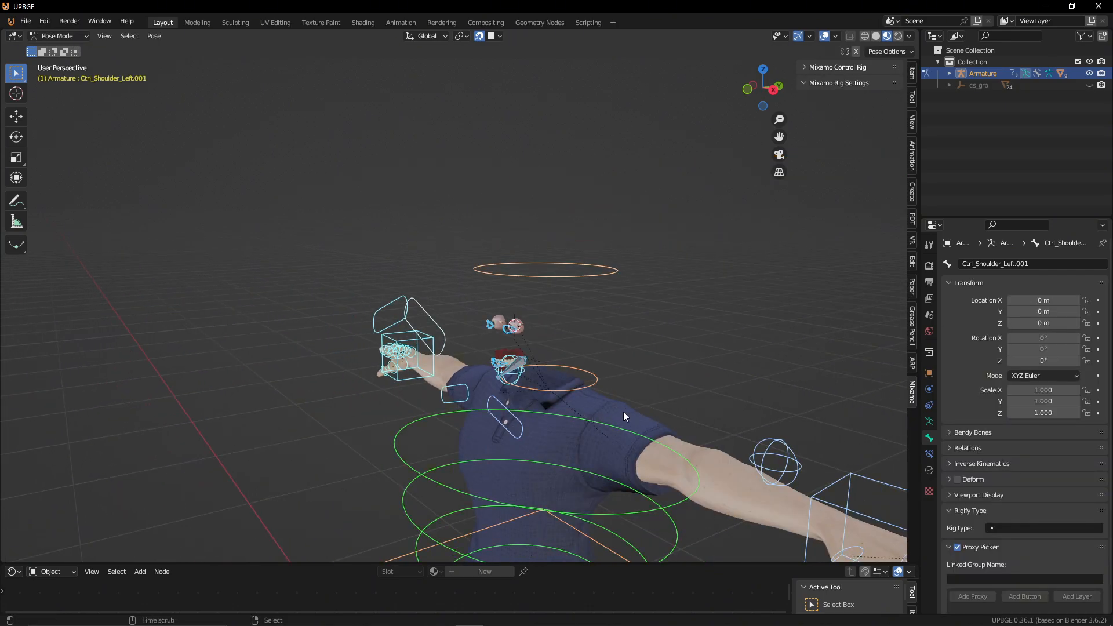
key(alt+g)
key(alt+r)
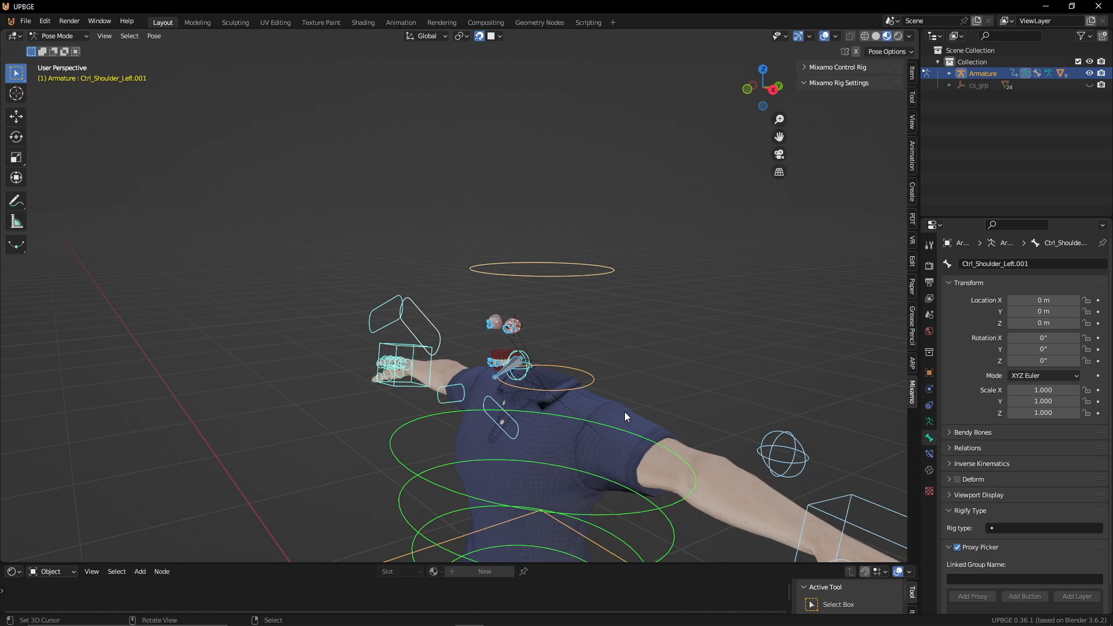
Step: In armature editing, move the tail joint of bone Ctrl_Shoulder_Left.001 forward, out in front of the face
click(518, 325)
scroll(545, 333, up, 5)
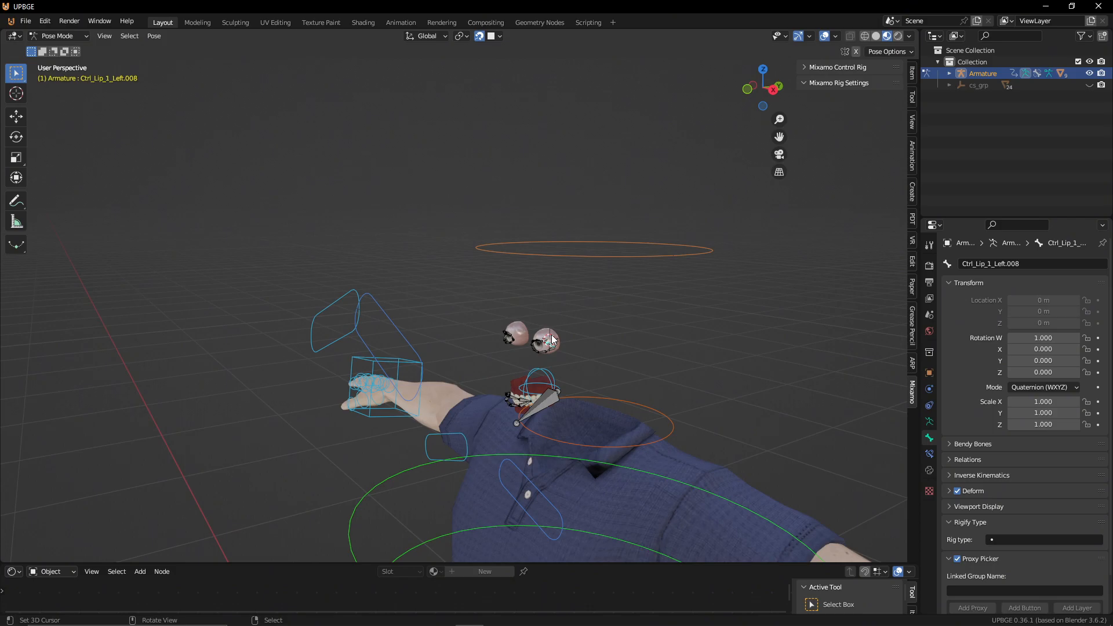
middle_drag(551, 336, 527, 331)
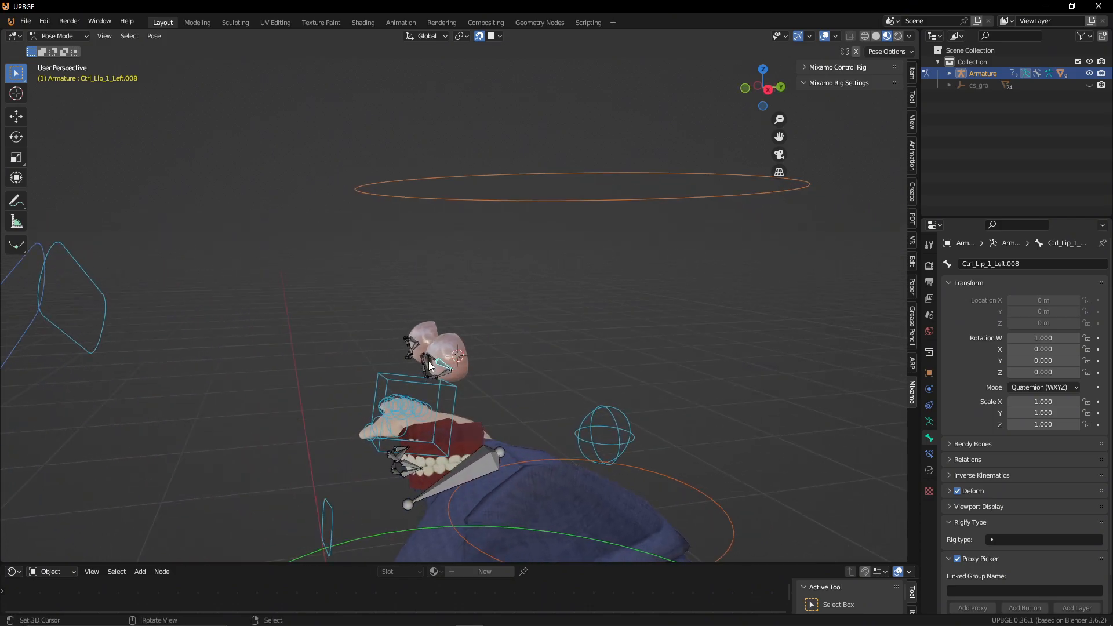
key(Tab)
middle_drag(452, 374, 547, 360)
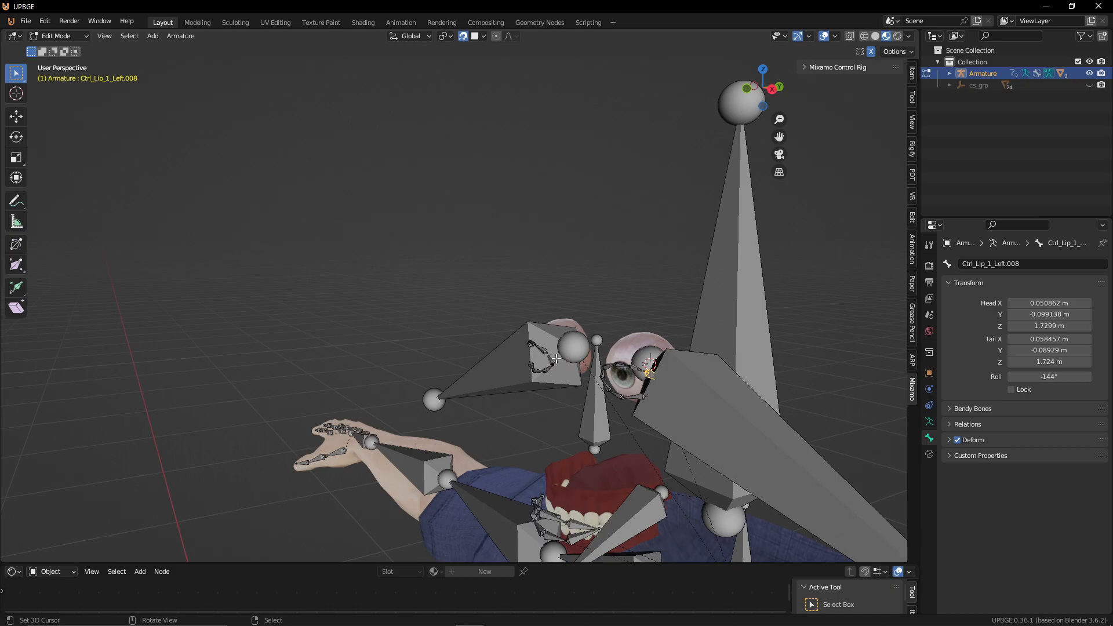
scroll(607, 367, down, 2)
scroll(584, 395, down, 2)
click(587, 416)
key(g)
click(422, 349)
middle_drag(449, 339, 501, 337)
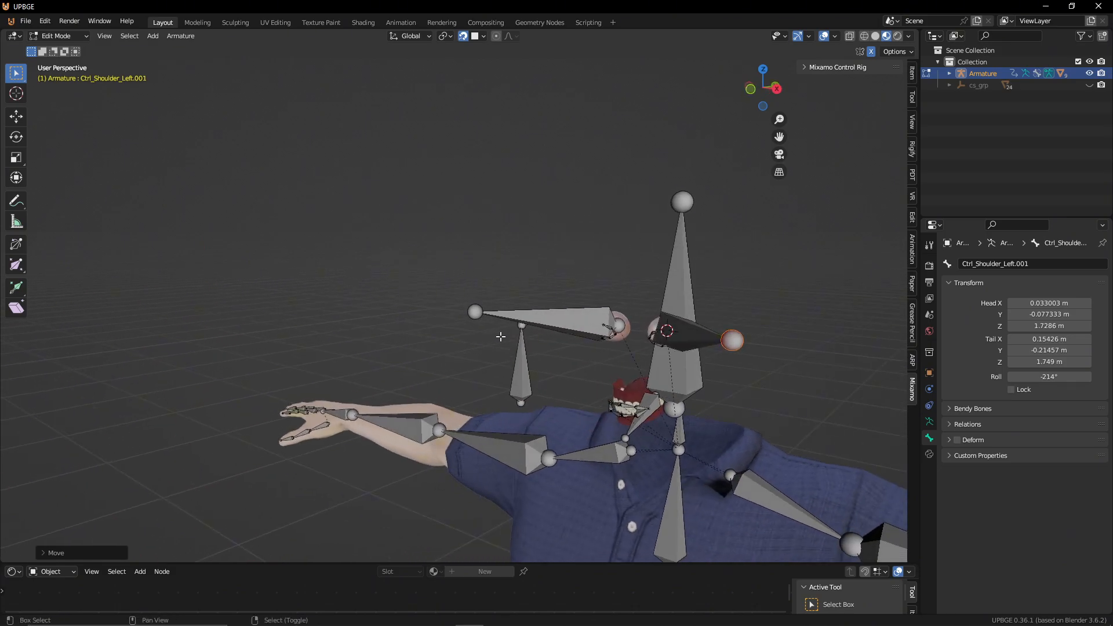
key(g)
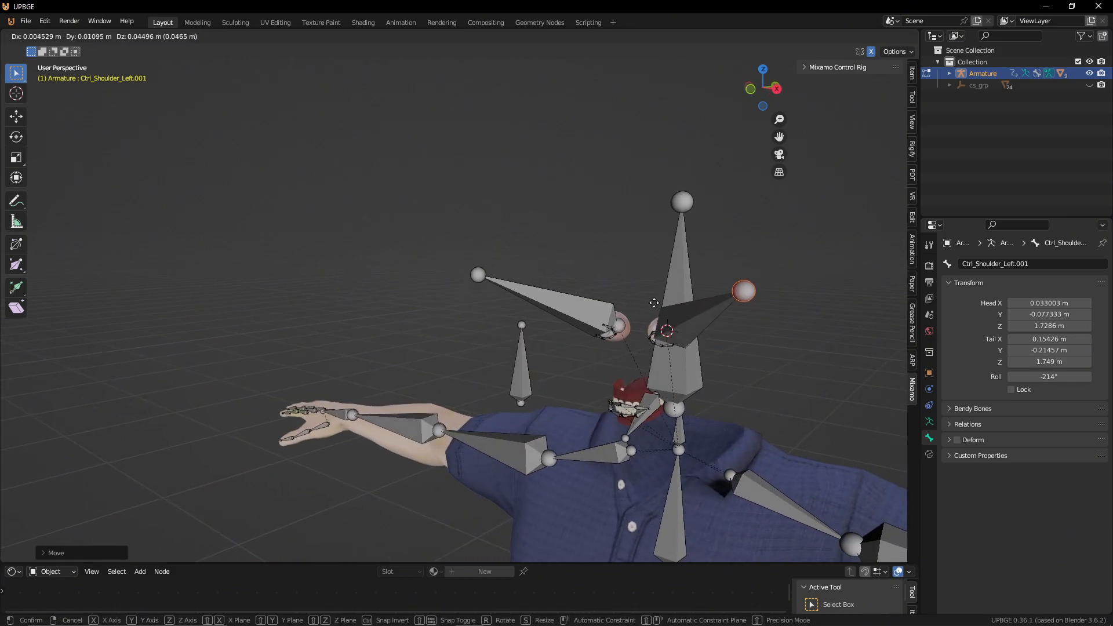
click(662, 310)
Step: Return to Object Mode and check the eyeballs' placement by briefly editing the Eyes mesh
key(Tab)
click(666, 322)
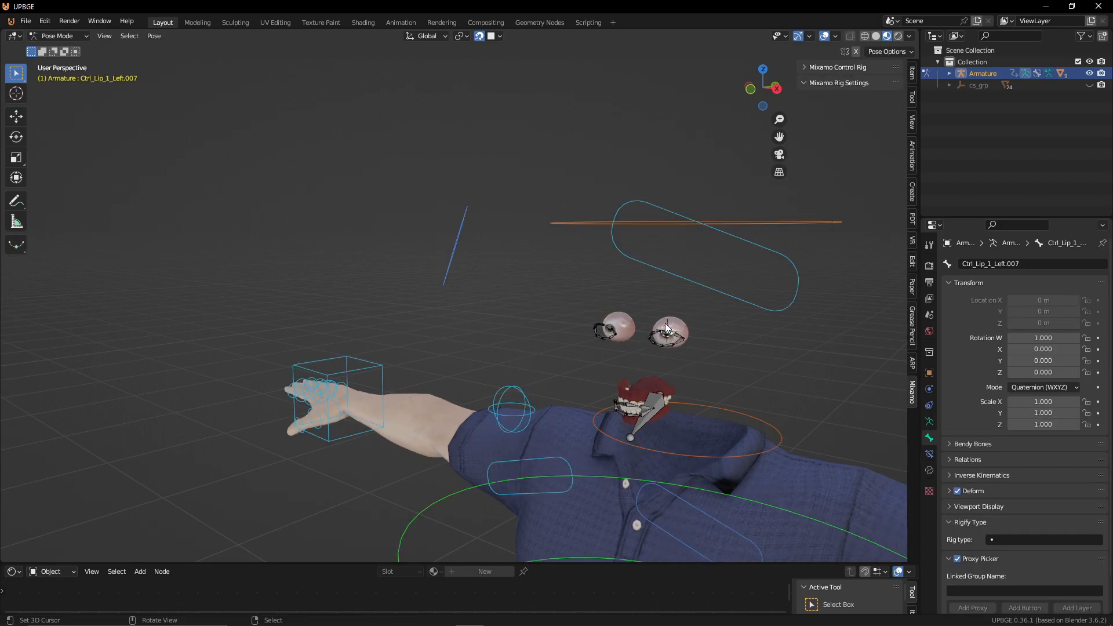
key(ctrl+Tab)
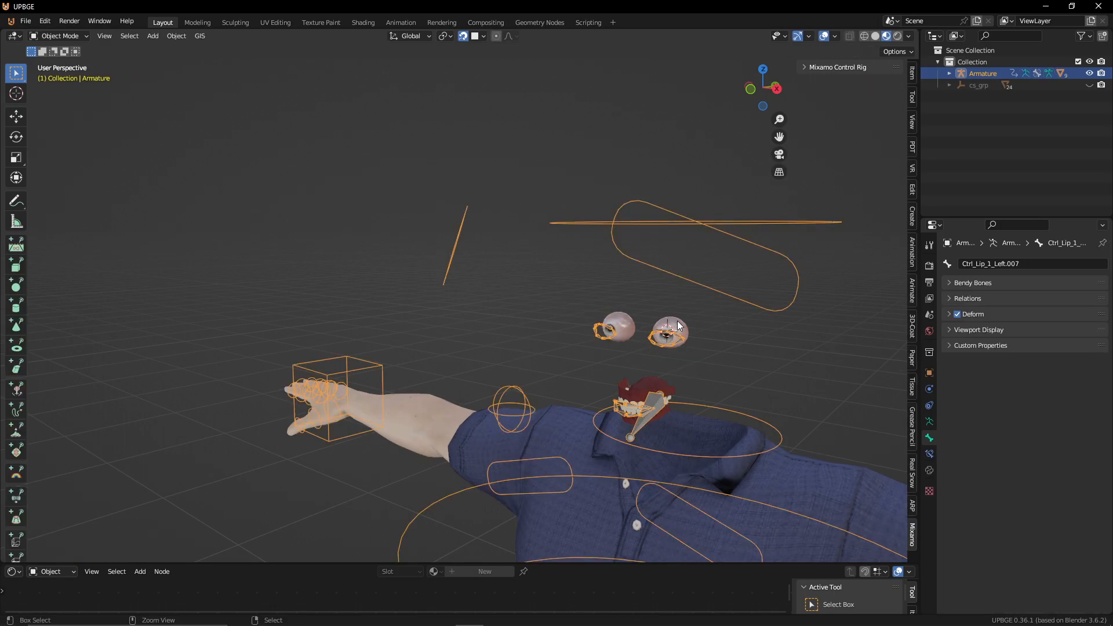
click(675, 329)
key(Tab)
scroll(666, 339, up, 2)
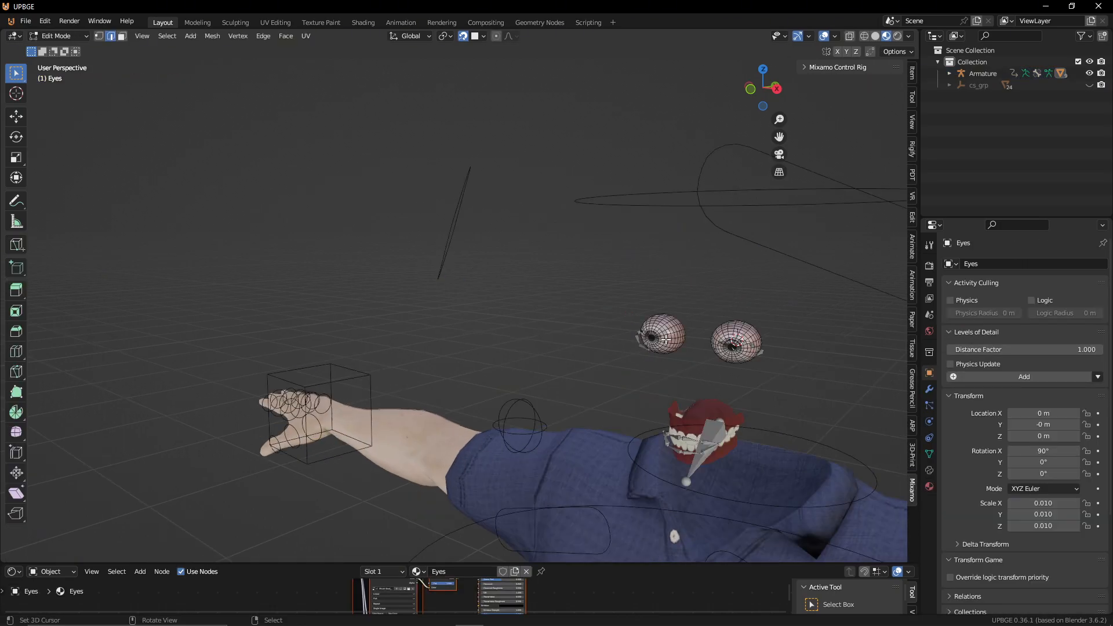
scroll(666, 339, down, 4)
key(Tab)
Step: Select the armature and switch its skeleton to Rest Position
right_click(679, 310)
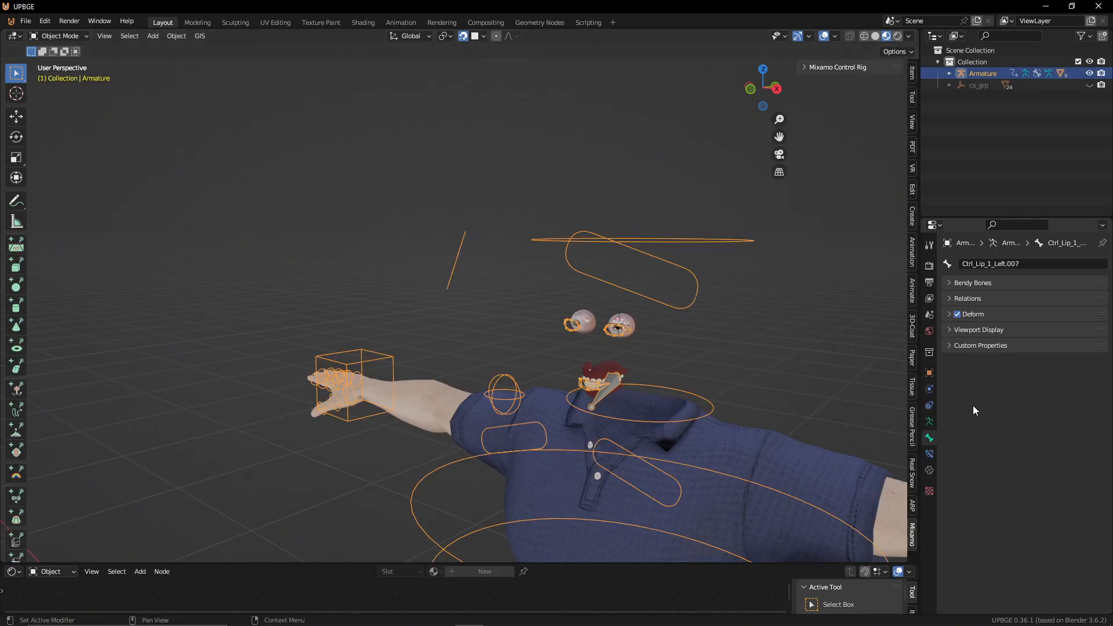
click(930, 454)
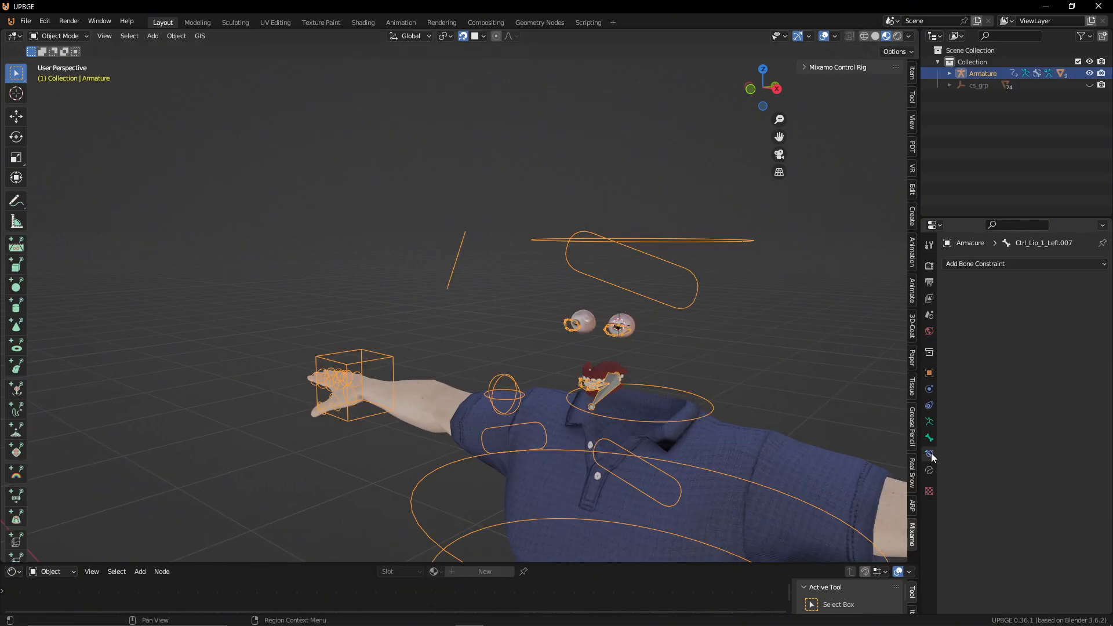
click(930, 422)
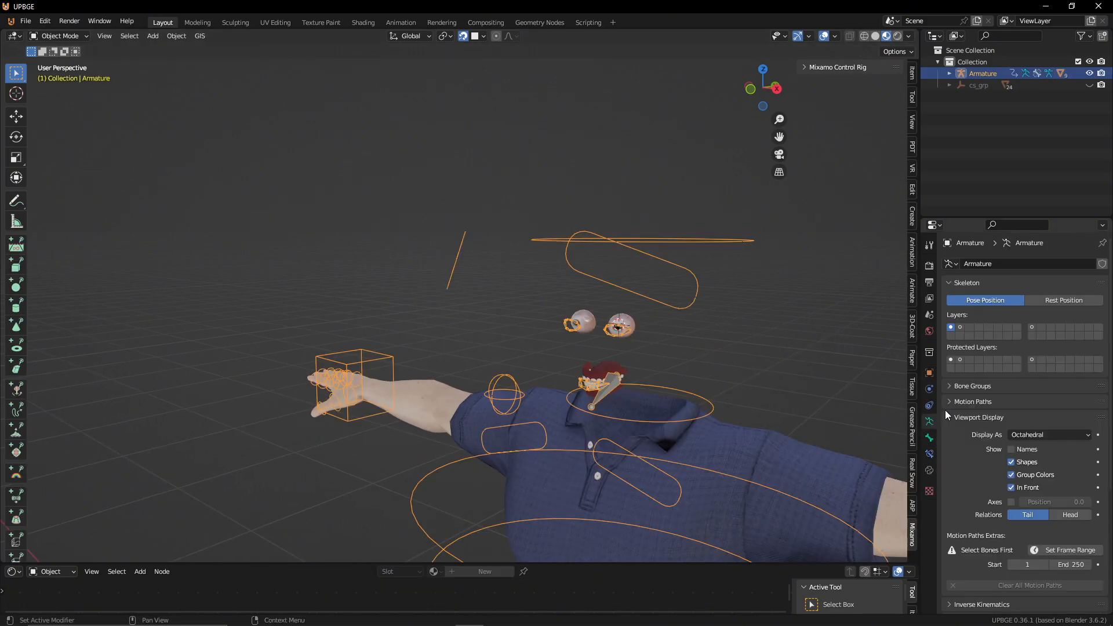
click(1070, 301)
Step: In the Eyes mesh, use vertex selection to snap the 3D cursor to the pupil centre of the left eyeball, and leave mesh editing
scroll(673, 388, up, 3)
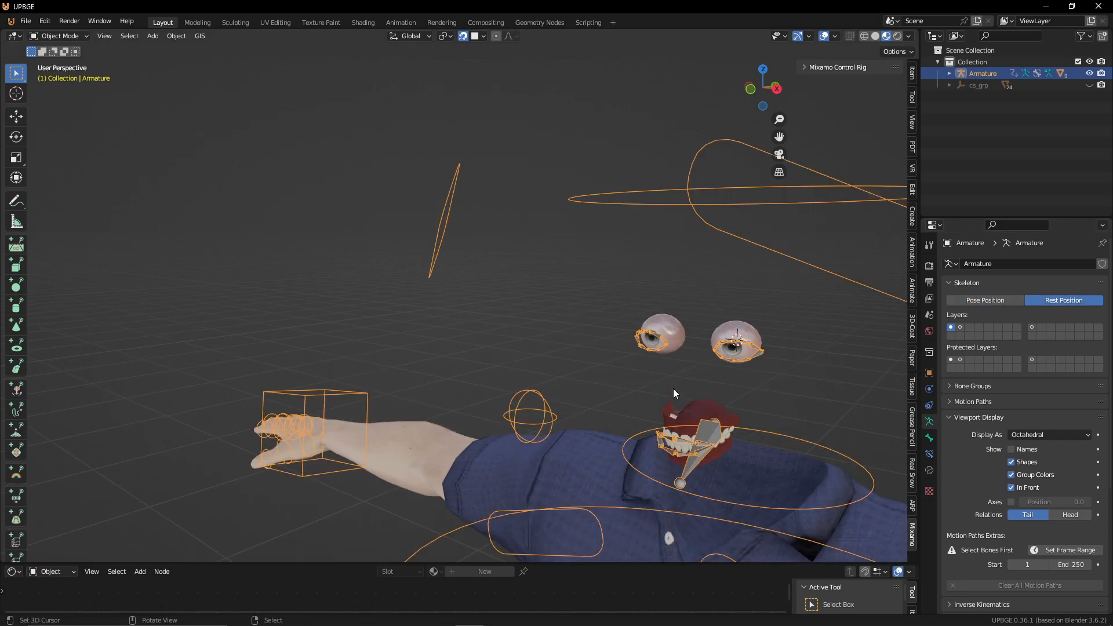
middle_drag(673, 388, 510, 401)
click(461, 353)
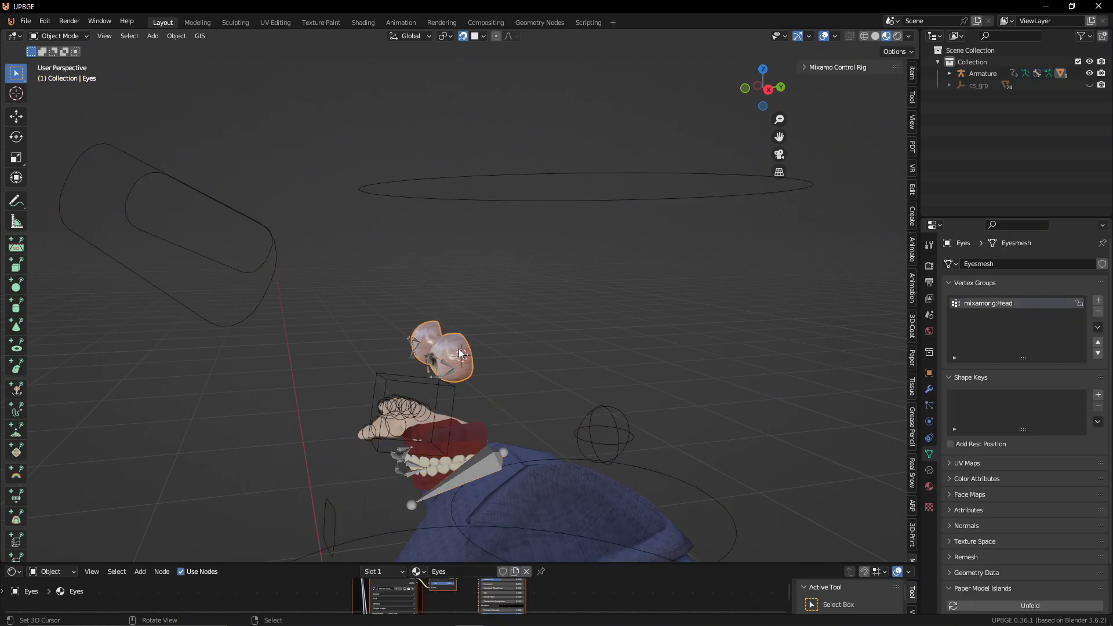
key(Tab)
middle_drag(490, 360, 551, 379)
scroll(461, 369, up, 4)
middle_drag(462, 367, 449, 379)
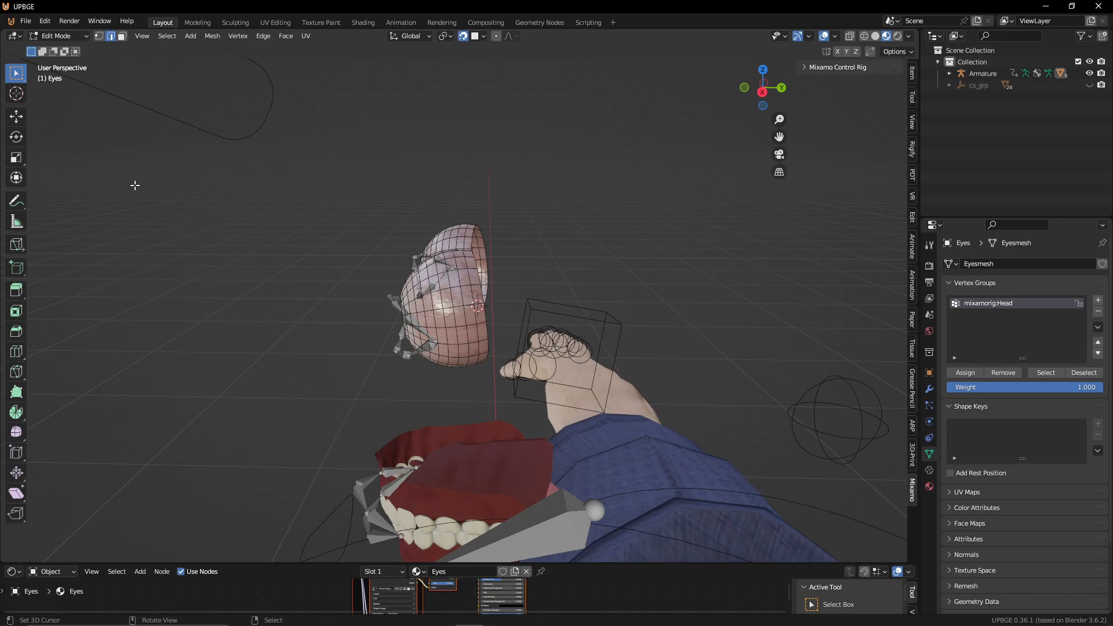
click(99, 36)
middle_drag(401, 317, 471, 310)
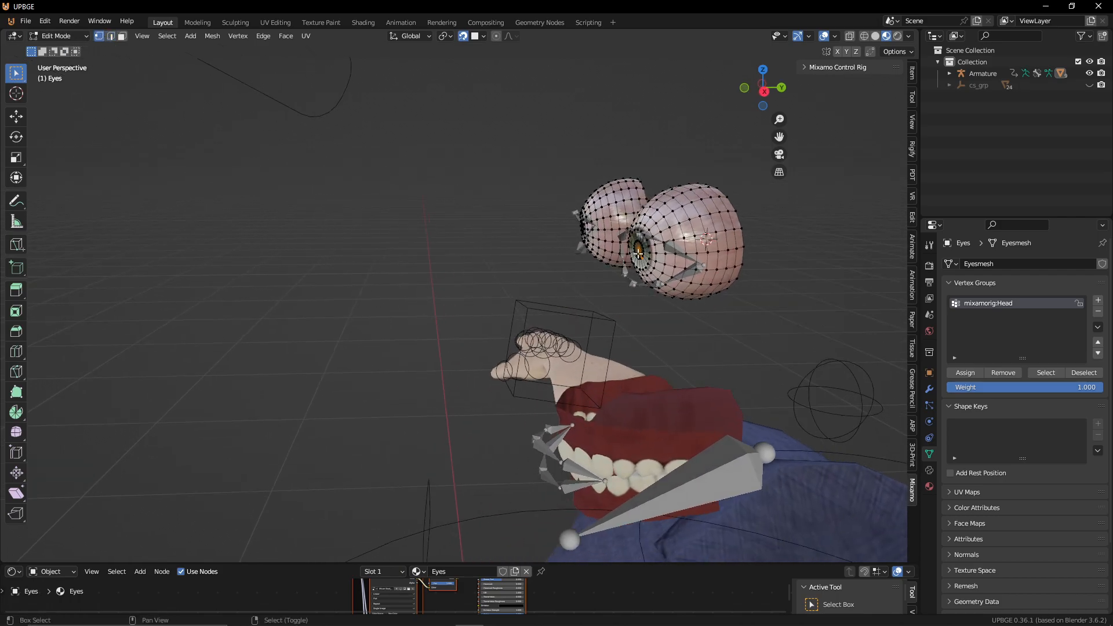
key(shift+s)
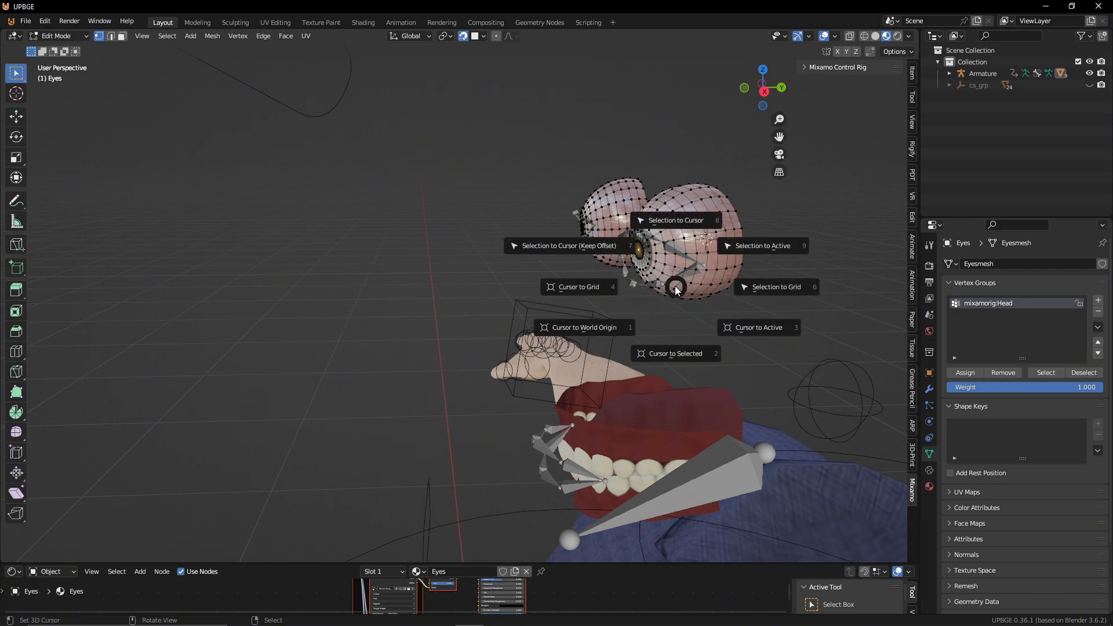
click(685, 360)
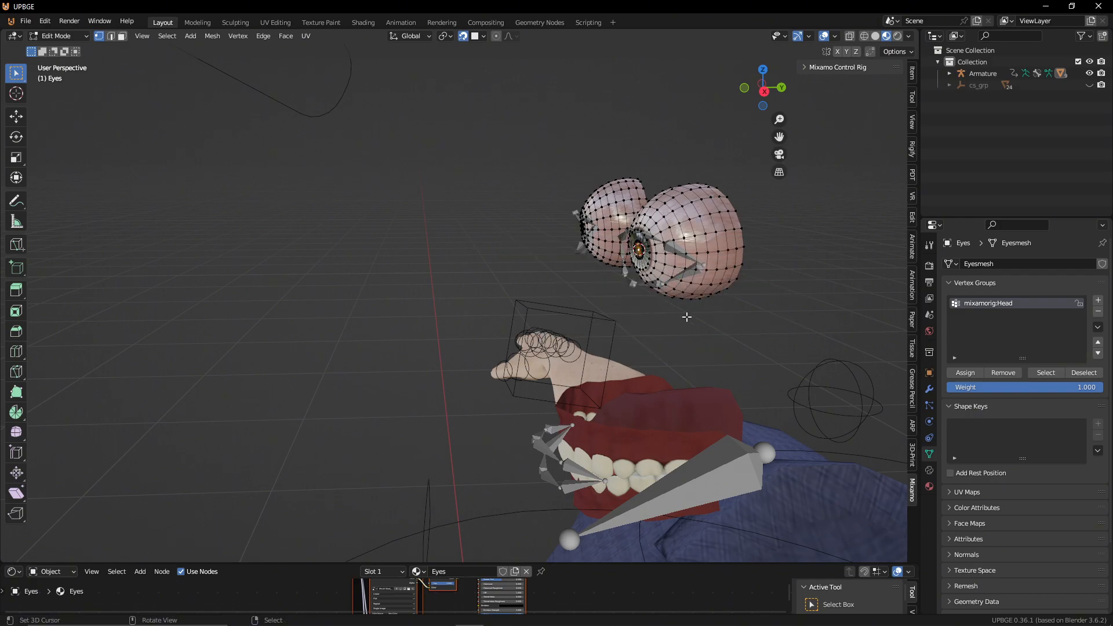
key(Tab)
Step: Edit the armature and snap the tail joint of bone Ctrl_Shoulder_Left.001 to the 3D cursor at the left pupil
click(683, 248)
key(Tab)
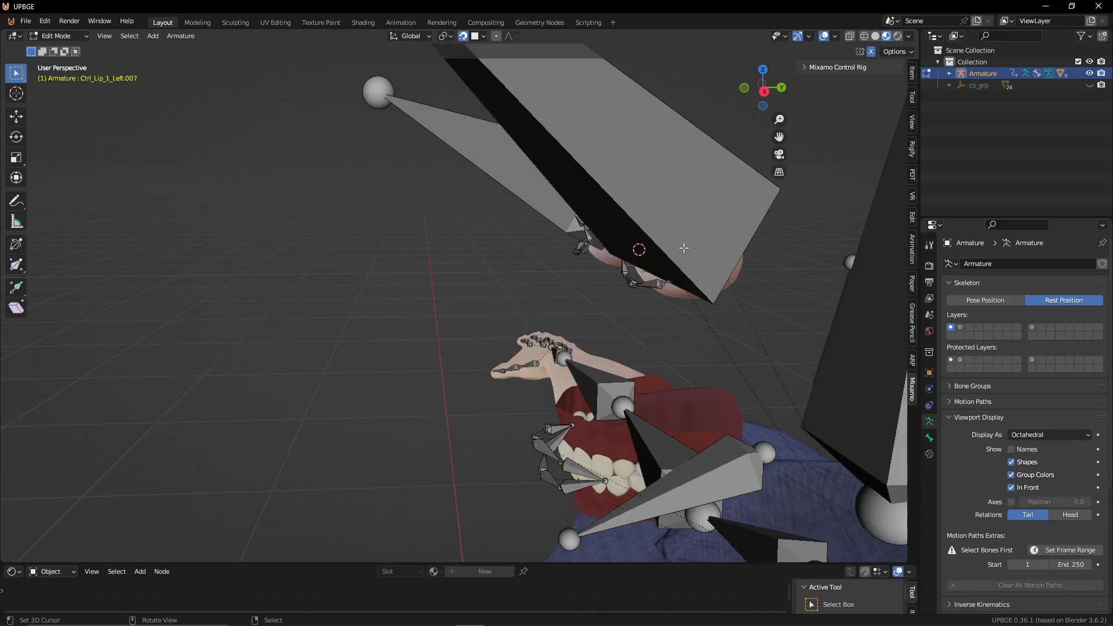
scroll(625, 267, down, 5)
click(428, 240)
key(shift+s)
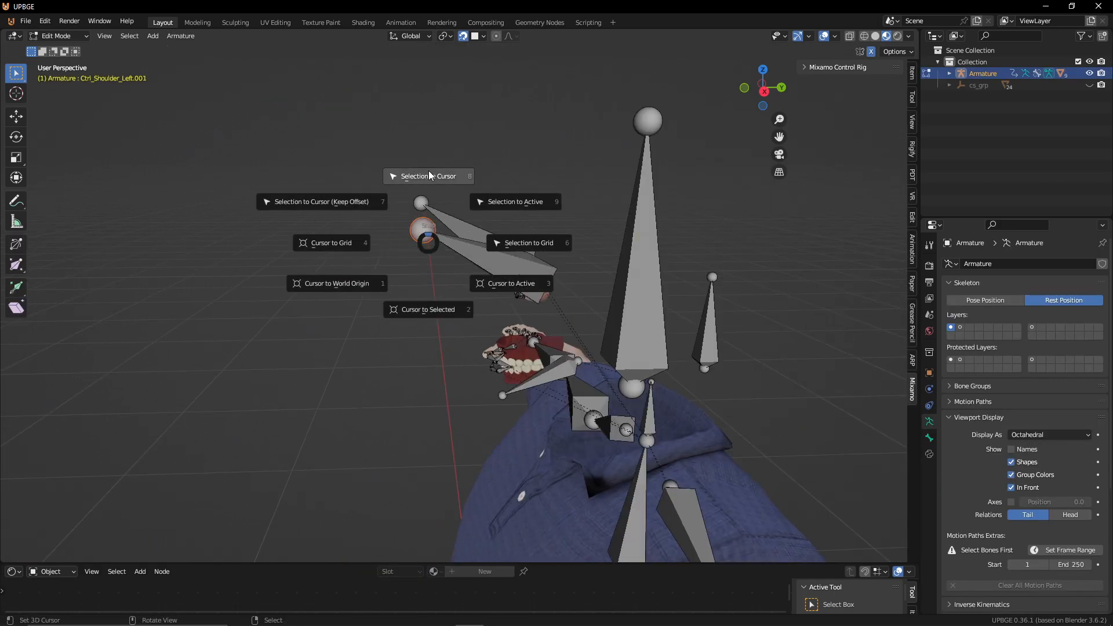
click(438, 180)
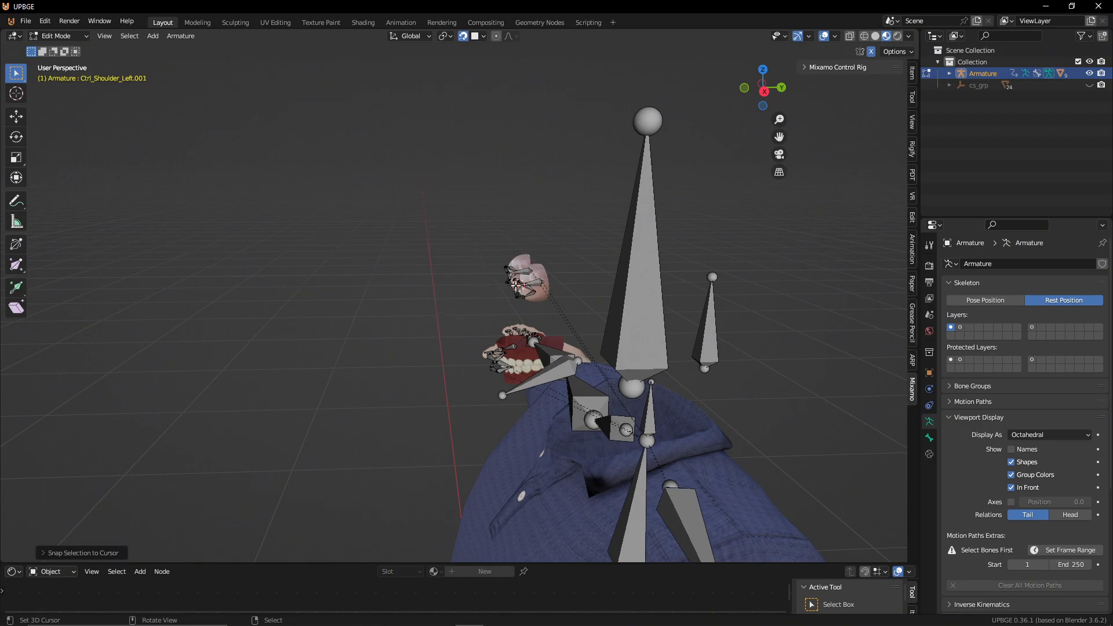
scroll(563, 316, up, 5)
shift+middle_drag(563, 316, 586, 301)
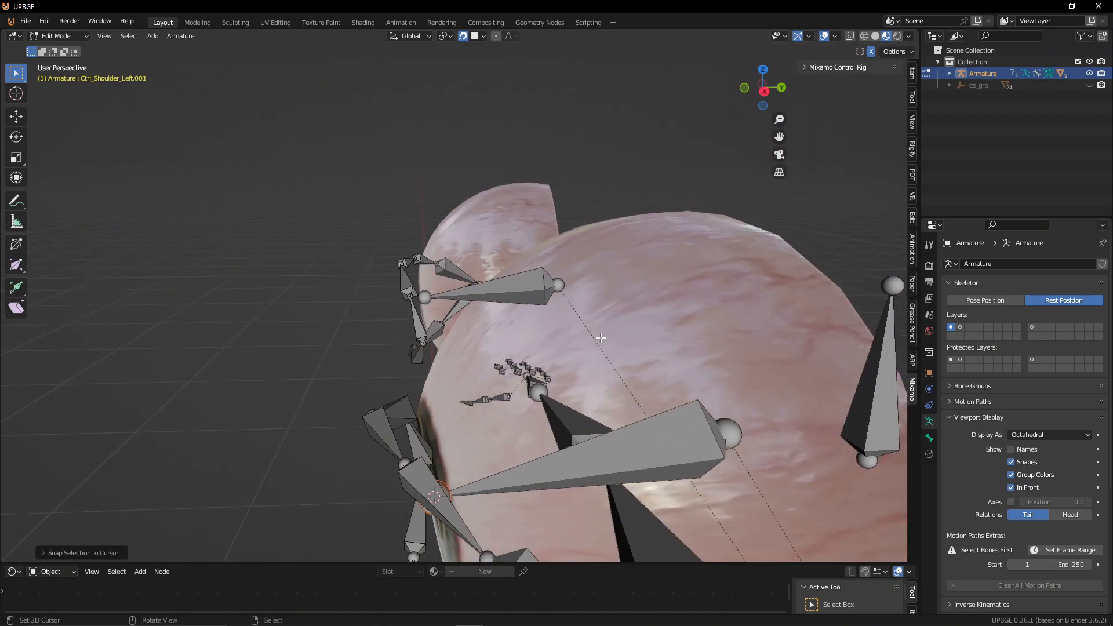
Step: Enable Deform for the eyeball bones Ctrl_Shoulder_Left.001 and Ctrl_Shoulder_Right.001, and leave armature editing
click(672, 435)
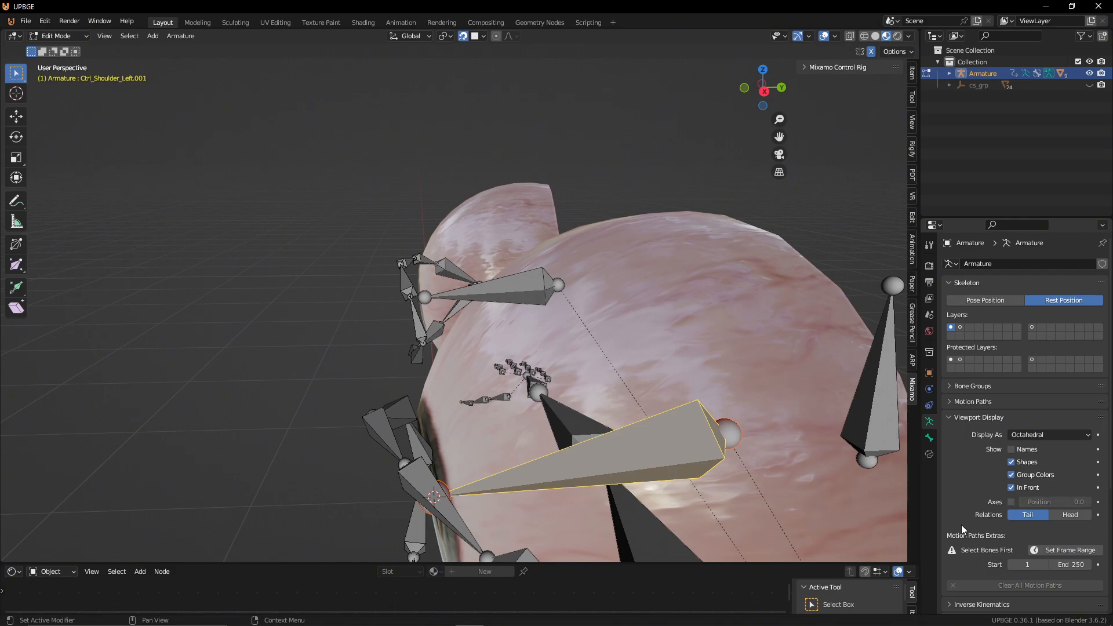
click(929, 438)
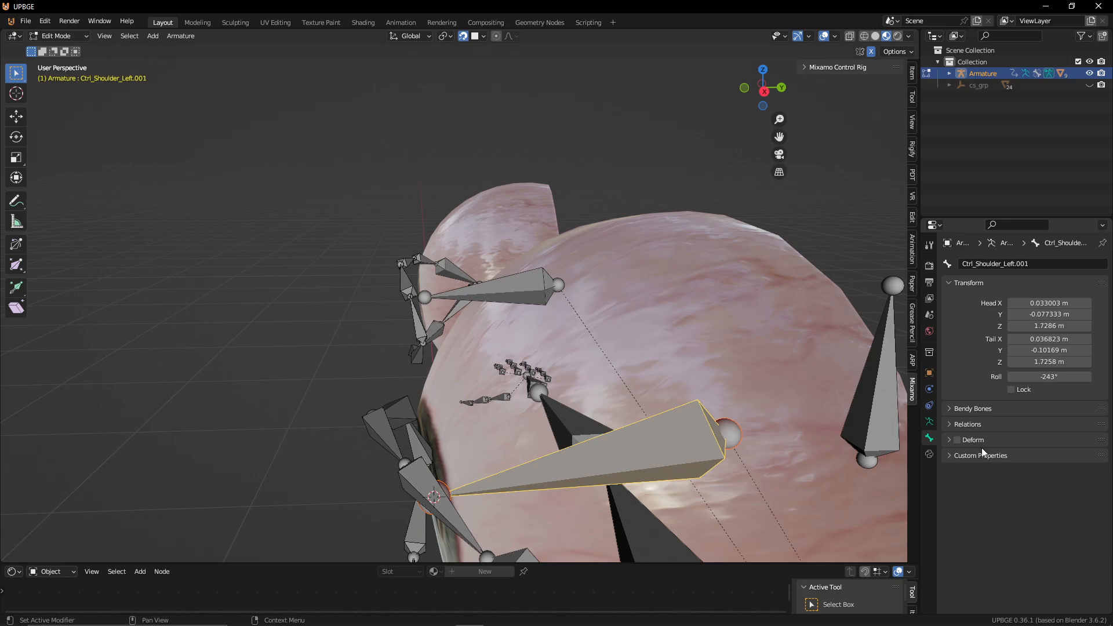
click(960, 440)
scroll(513, 328, down, 5)
click(778, 238)
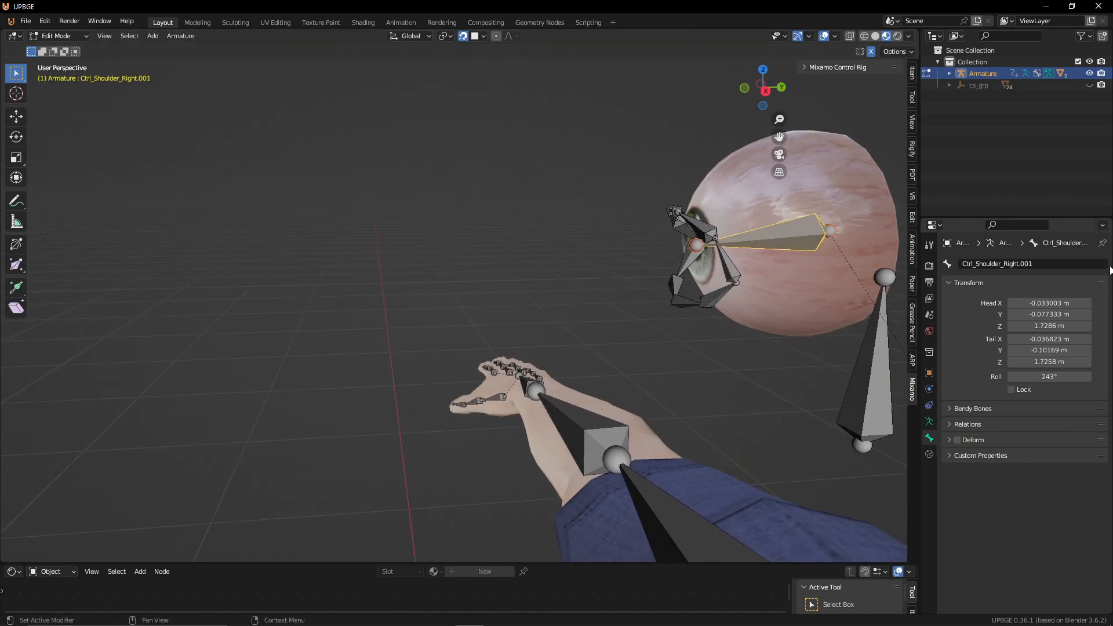
click(957, 440)
key(Tab)
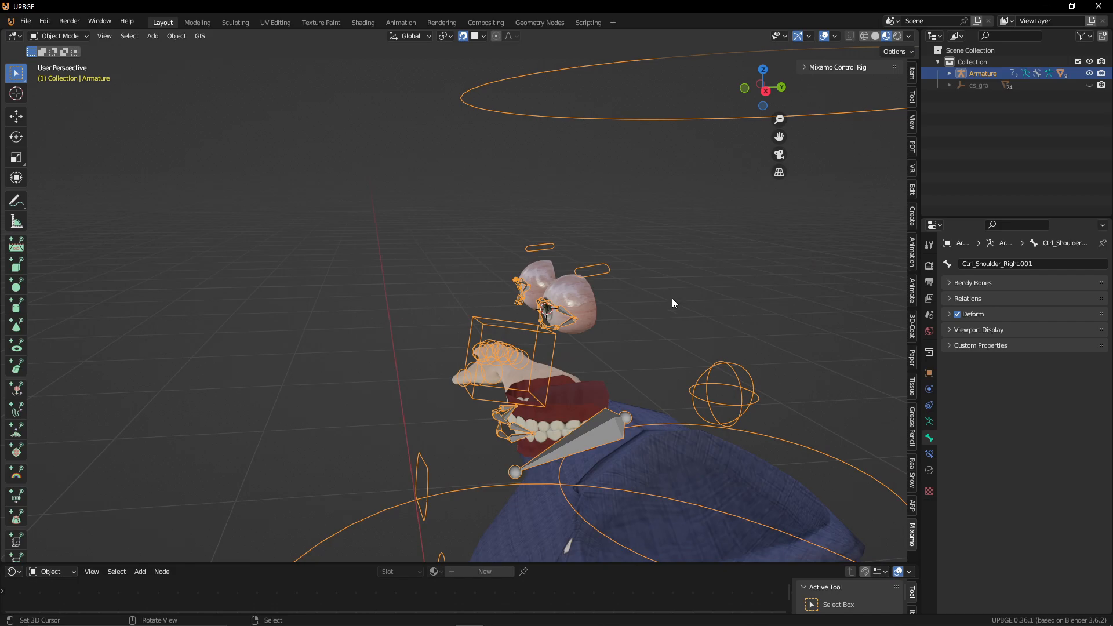
Step: In Pose Mode, select Ctrl_Shoulder_Left.001, try to move it, and show its transform values in the viewport
key(ctrl+Tab)
right_click(607, 270)
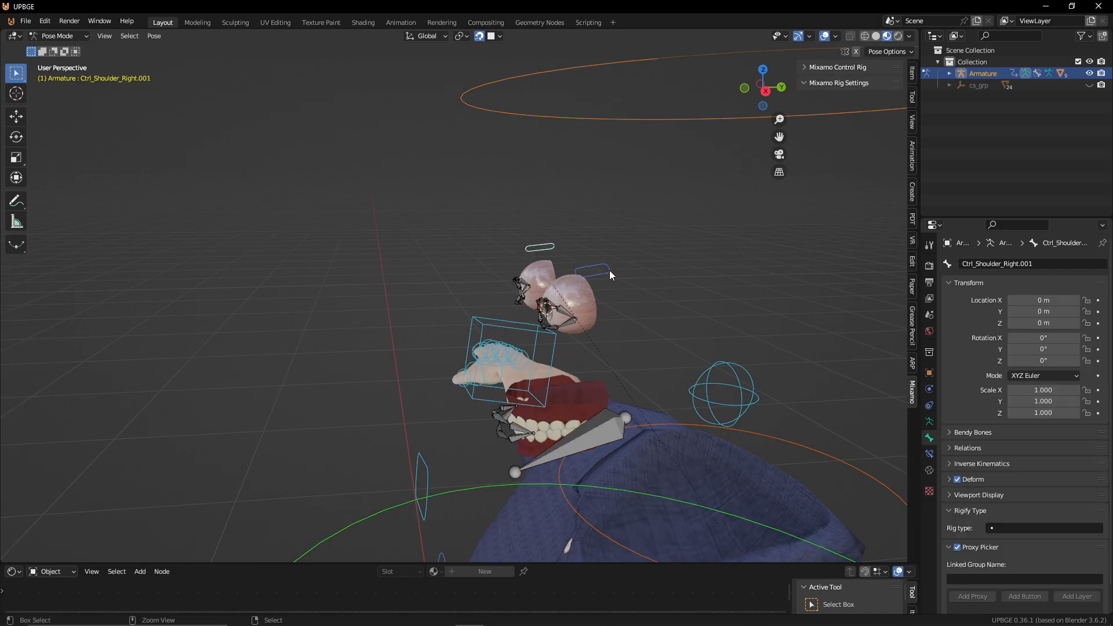
key(g)
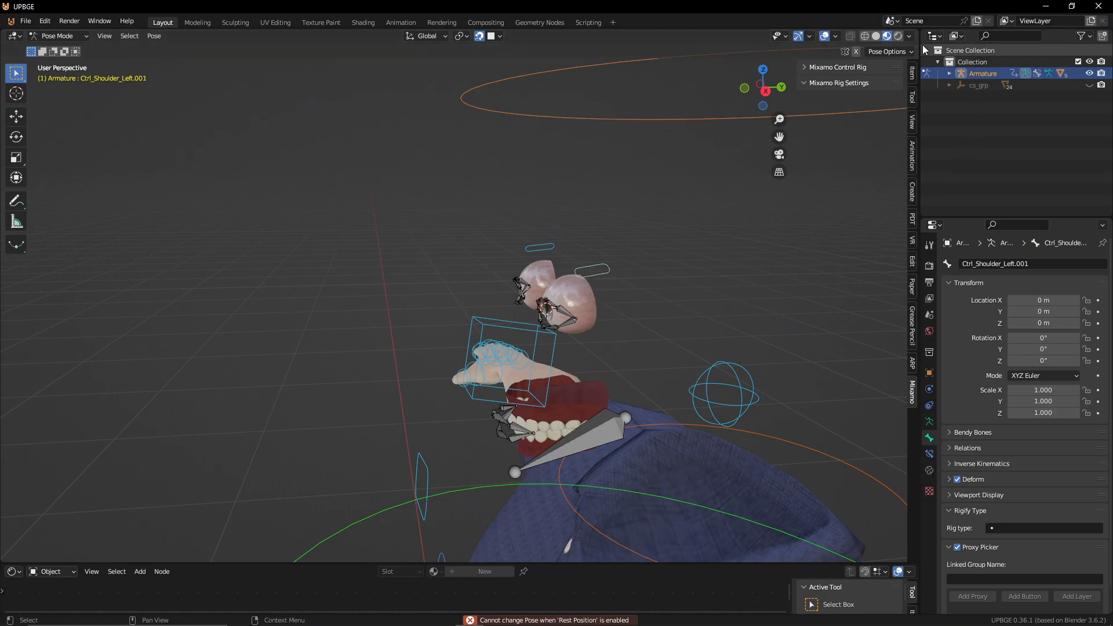
click(912, 78)
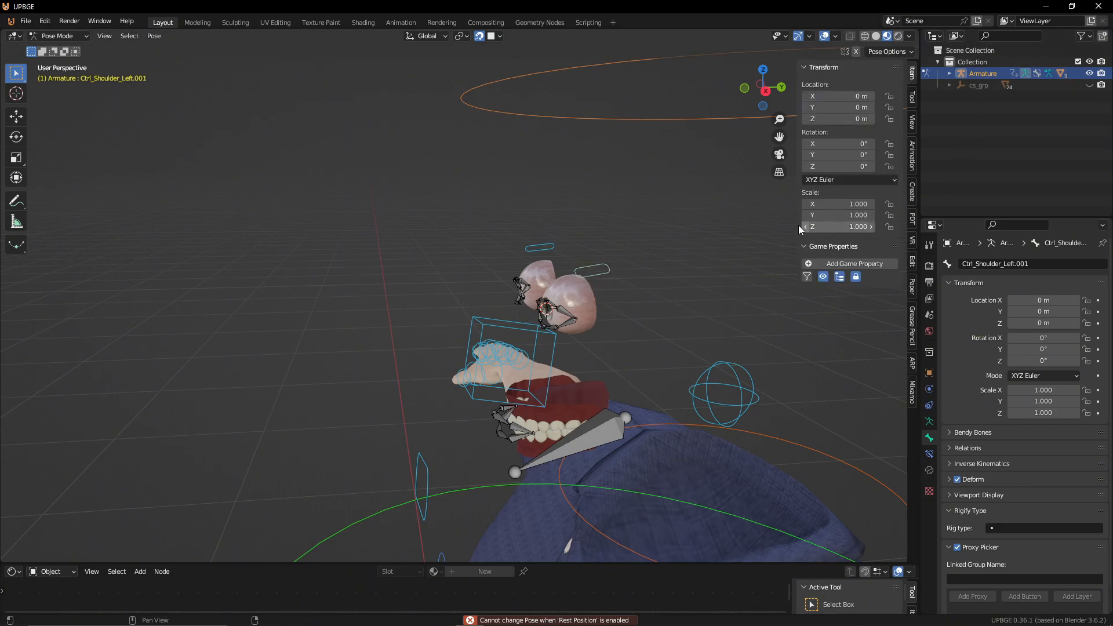
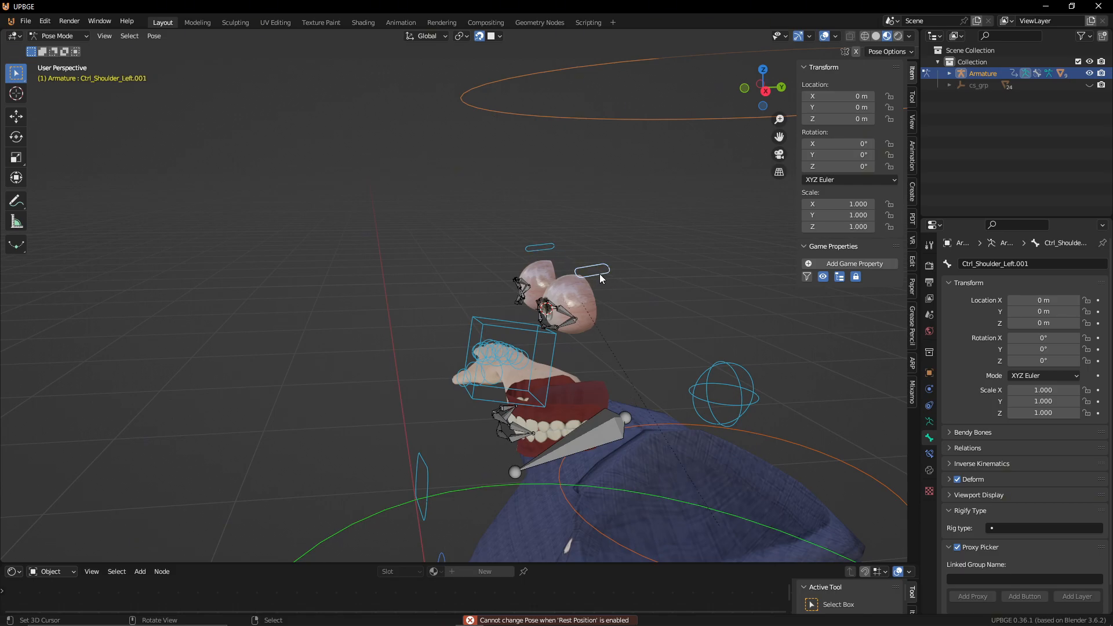
Step: Remove the custom shape objects from the eyeball bones Ctrl_Shoulder_Left.001 and Ctrl_Shoulder_Right.001
click(952, 496)
click(1090, 548)
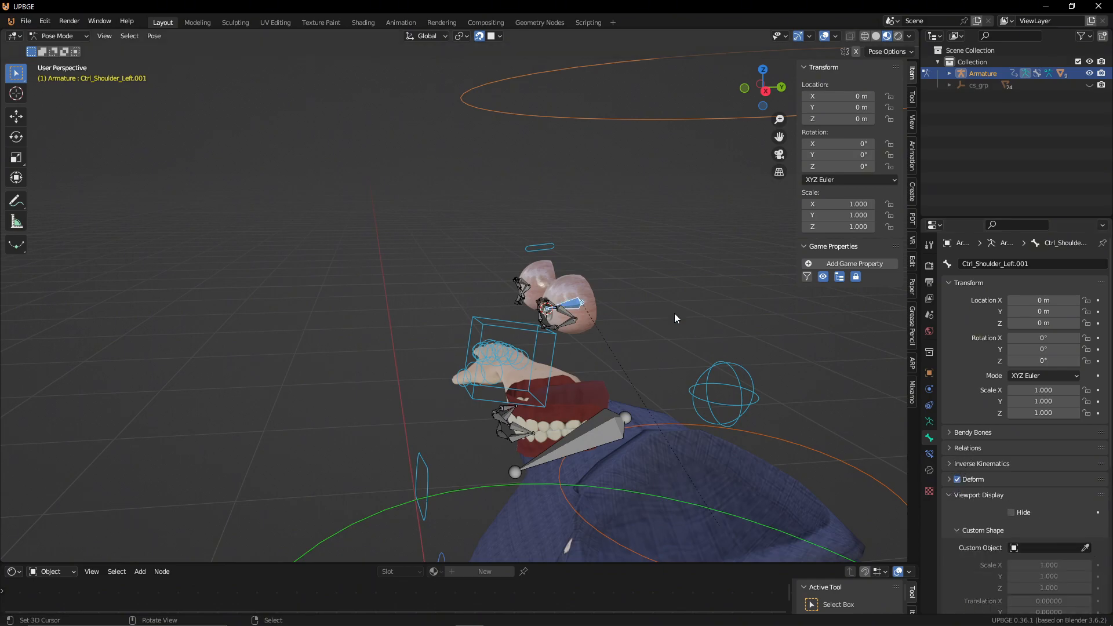
click(549, 246)
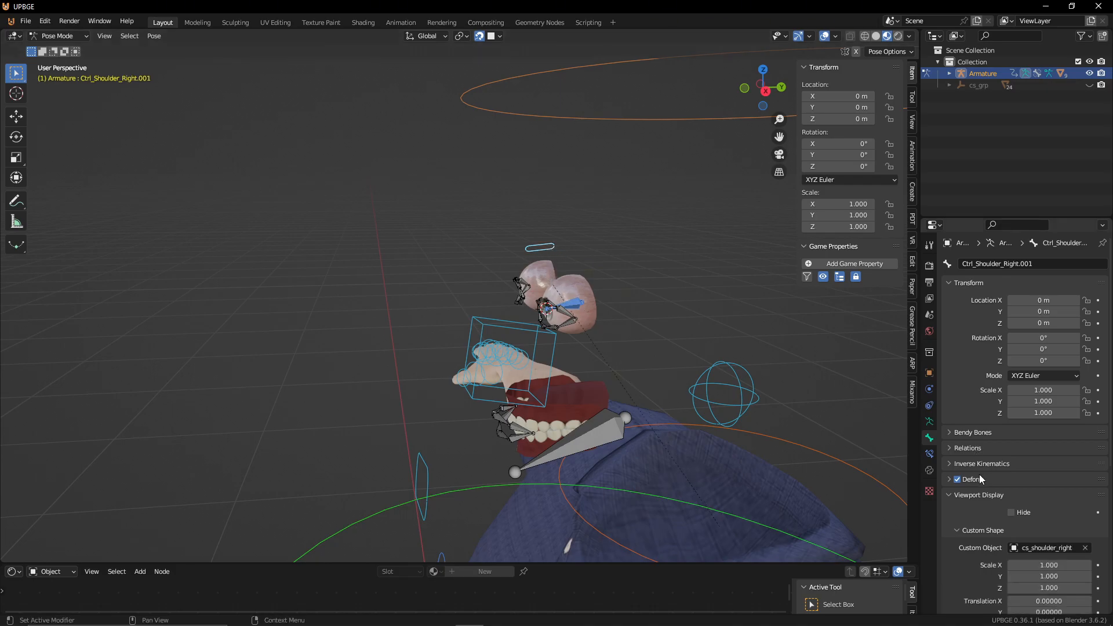
click(1085, 548)
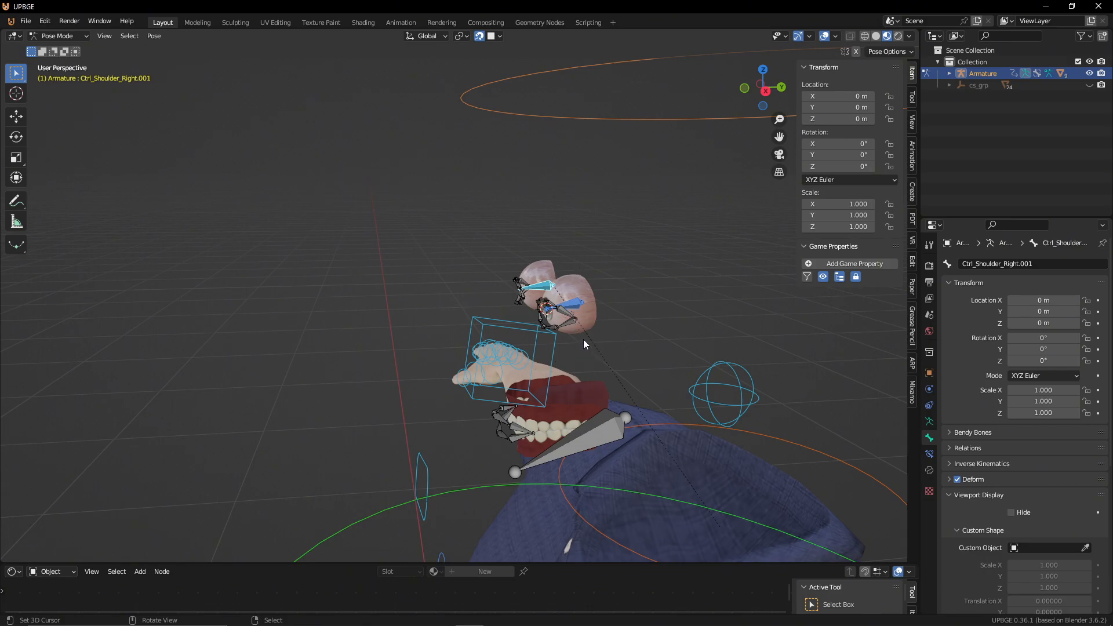
click(518, 425)
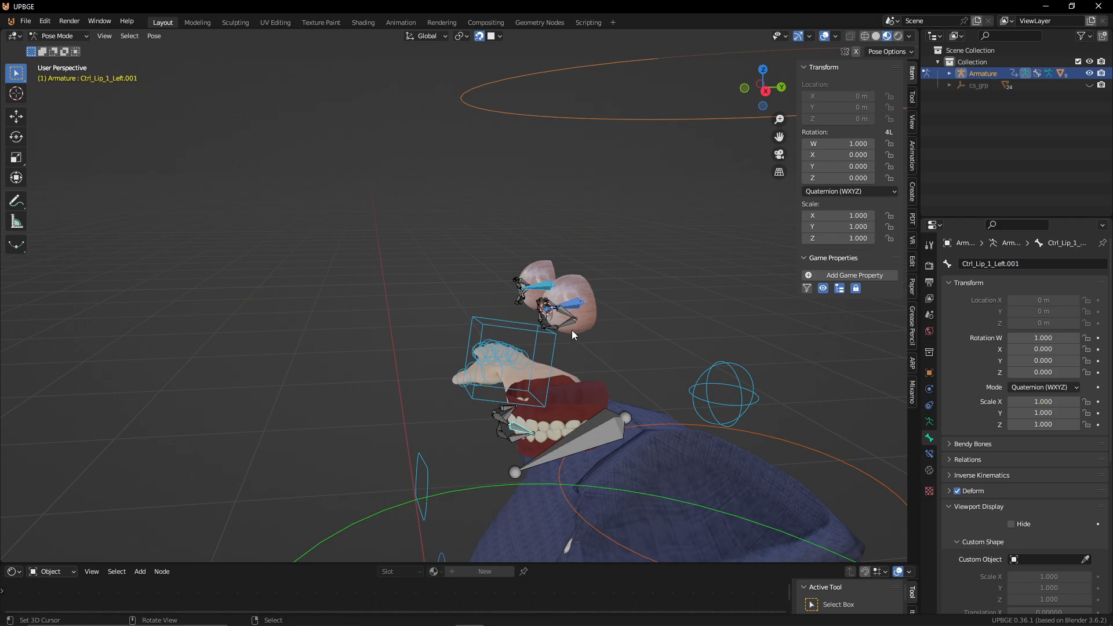
Step: Return to Object Mode and unhide the character's head and hair meshes, keeping only the armature selected
key(ctrl+Tab)
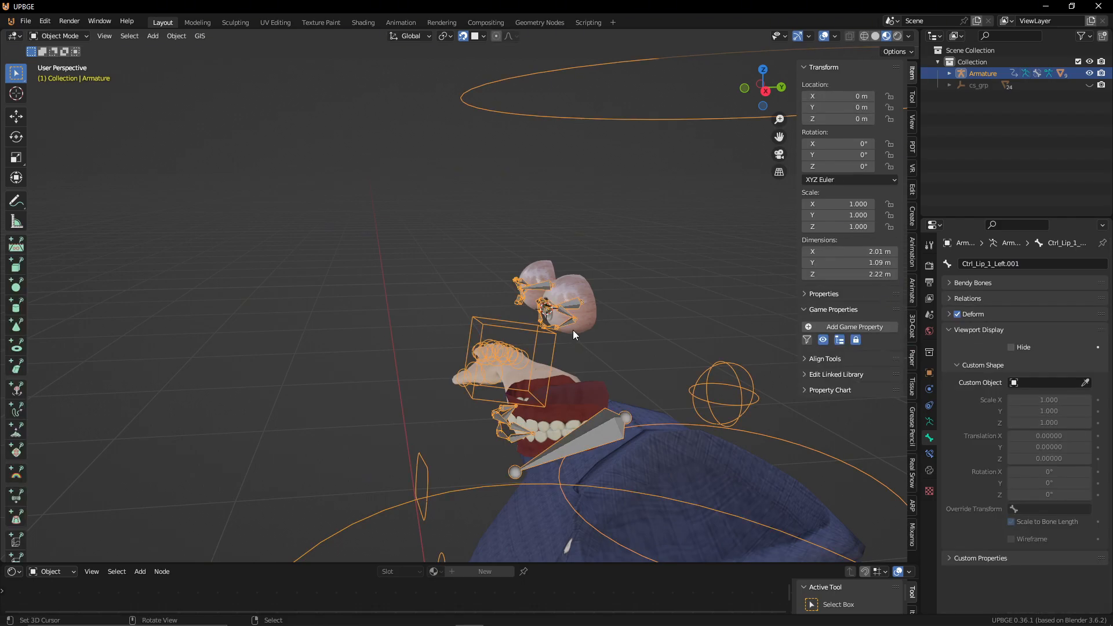
key(h)
key(alt+h)
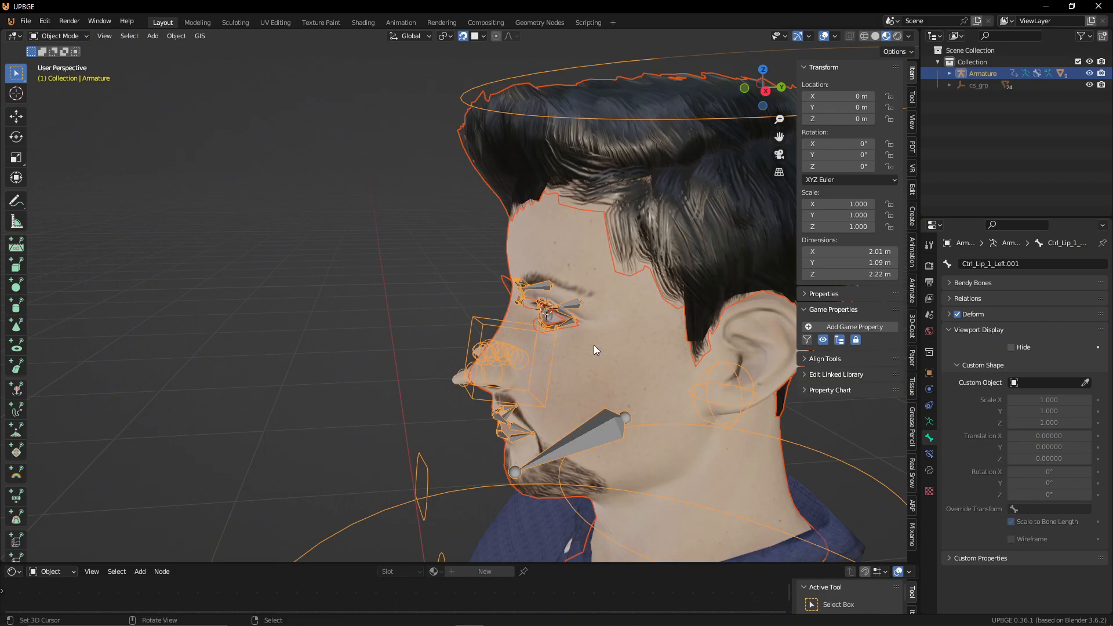
click(577, 308)
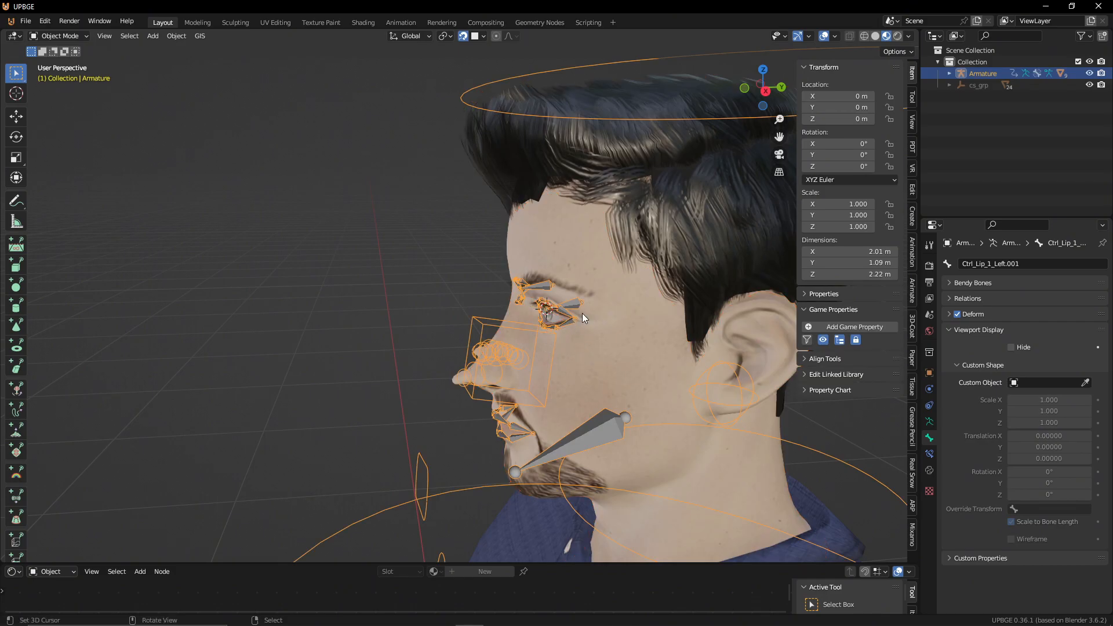
Step: Edit the armature and try moving the bone joint at the outer corner of the left eye
key(Tab)
key(shift+grave)
key(w)
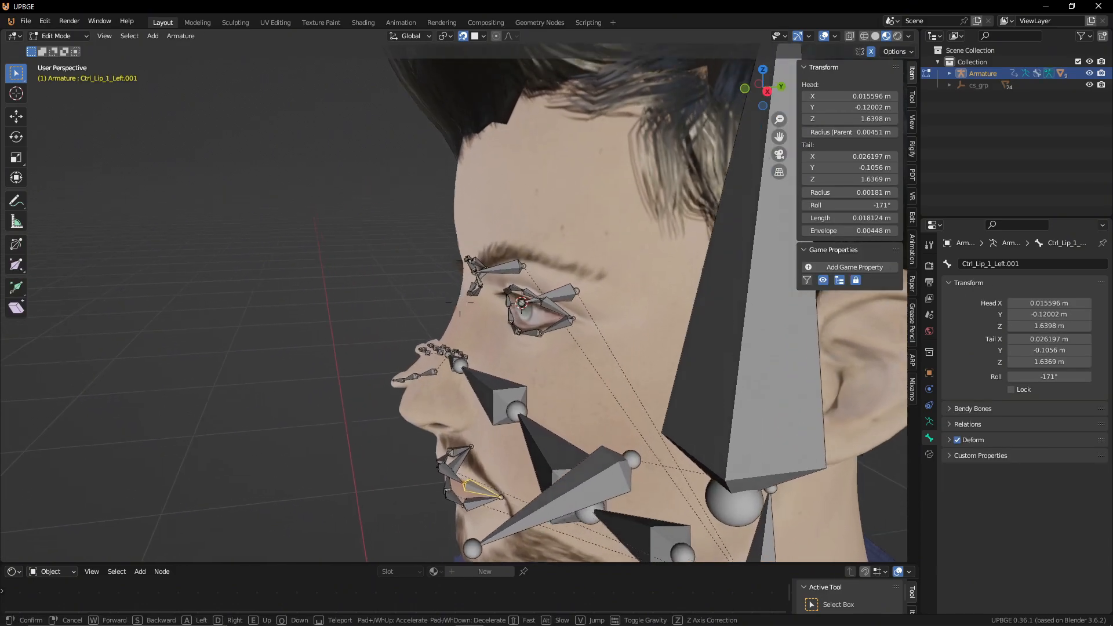
click(691, 314)
click(656, 298)
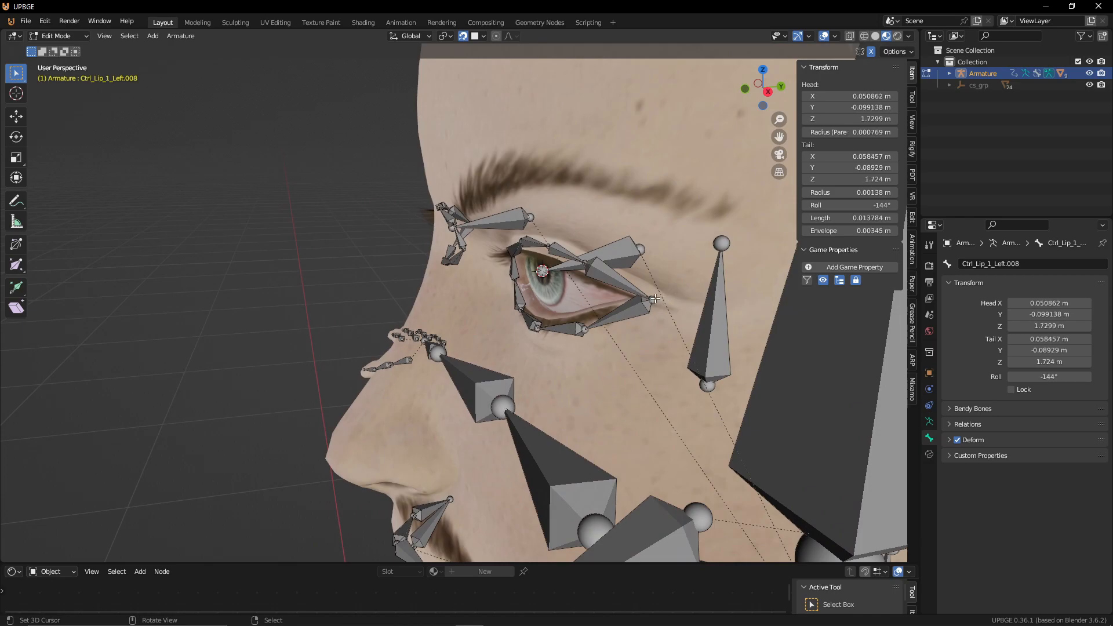
key(g)
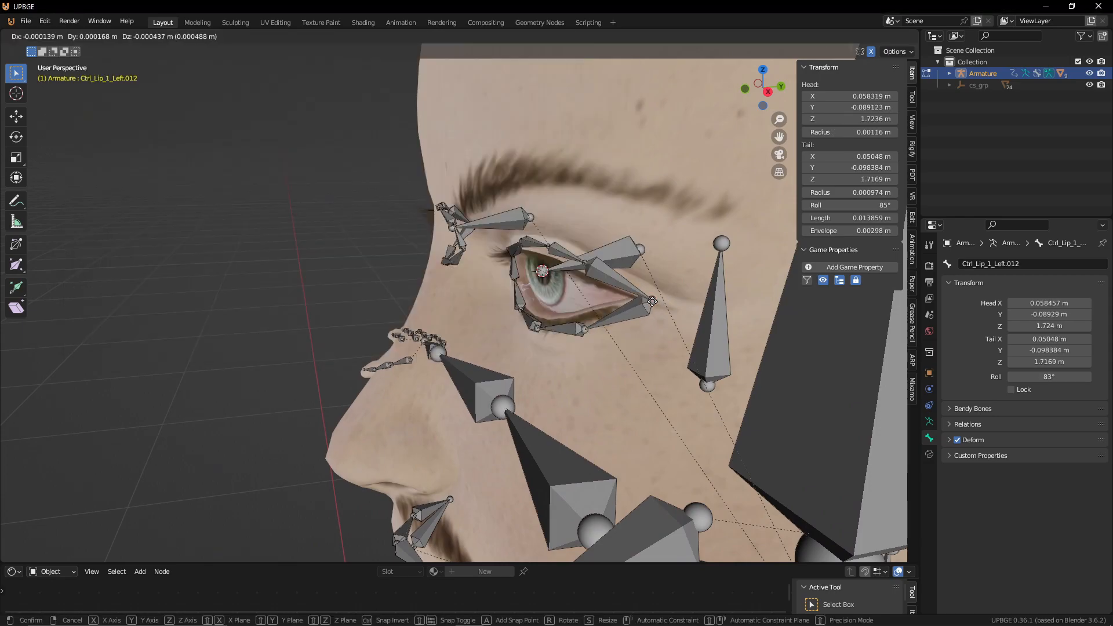
right_click(651, 306)
Step: Hide the large head bone beside the left eye to clear the view of the eyelid bones
key(shift+grave)
key(a)
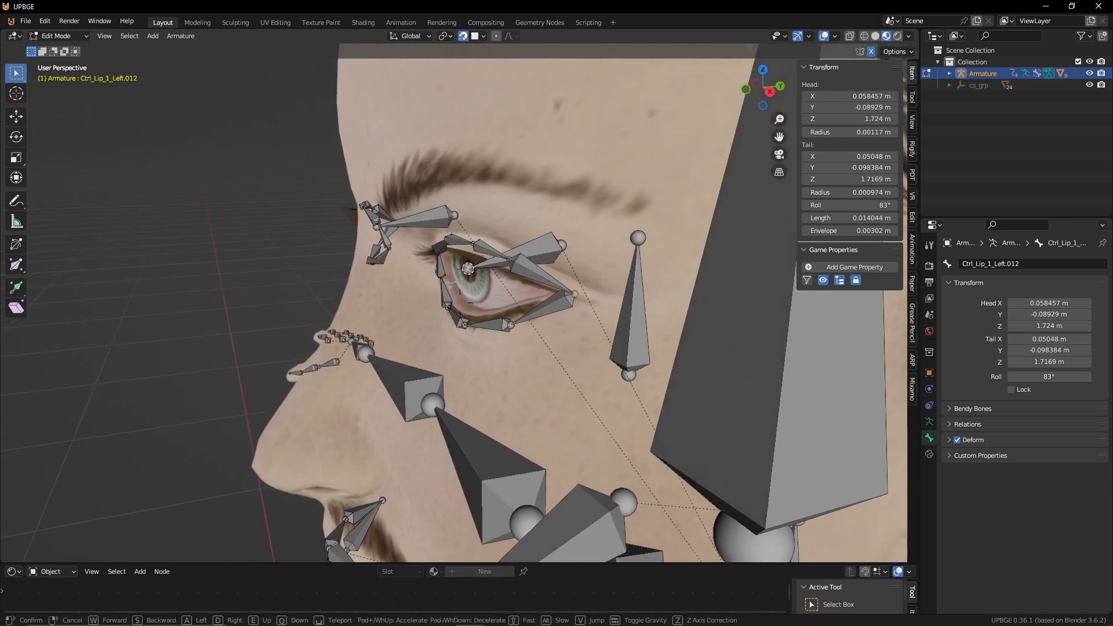
key(w)
click(634, 289)
right_click(527, 288)
shift+right_click(522, 257)
right_click(520, 282)
right_click(600, 209)
key(h)
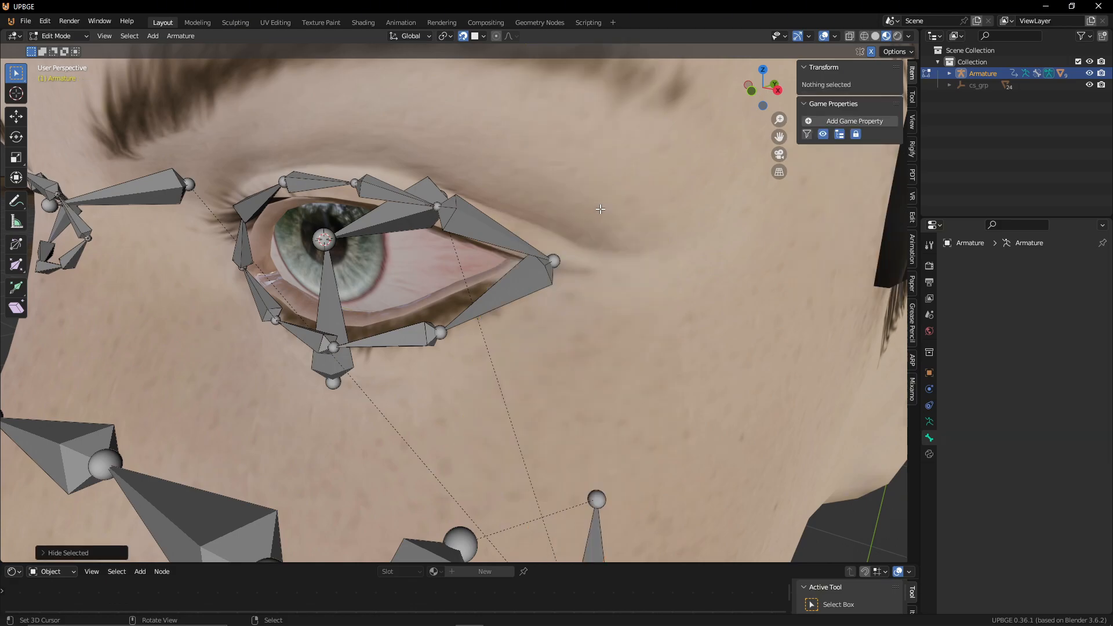
Step: Select the tail joint of Ctrl_Lip_1_Left.008 at the left eye's outer corner and try to reposition it
right_click(557, 262)
key(c)
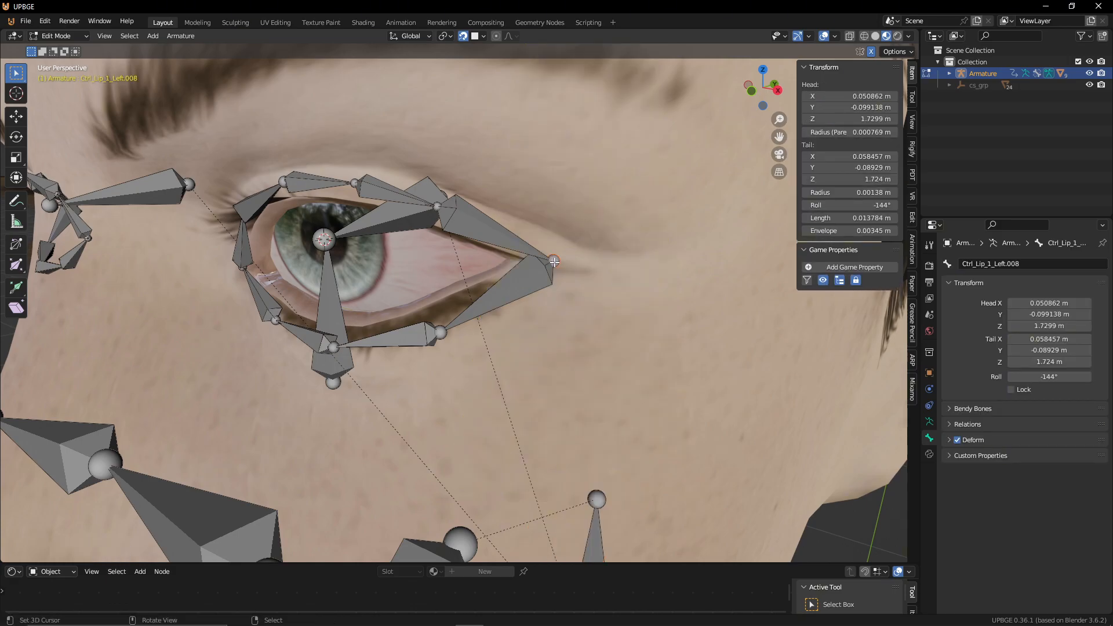
key(Escape)
key(g)
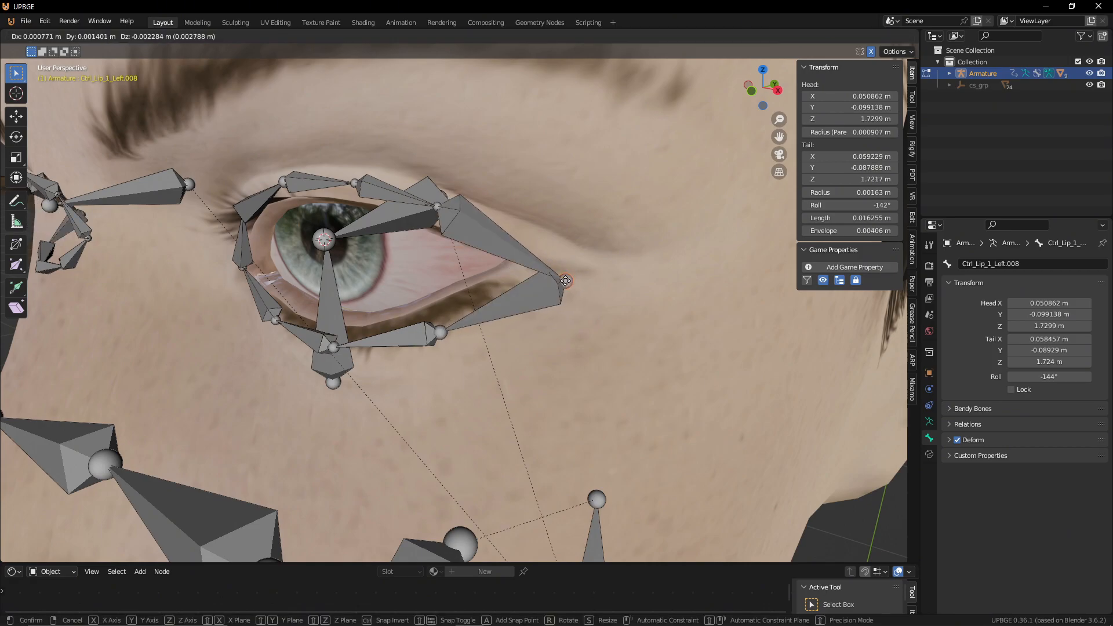
key(Escape)
key(shift+grave)
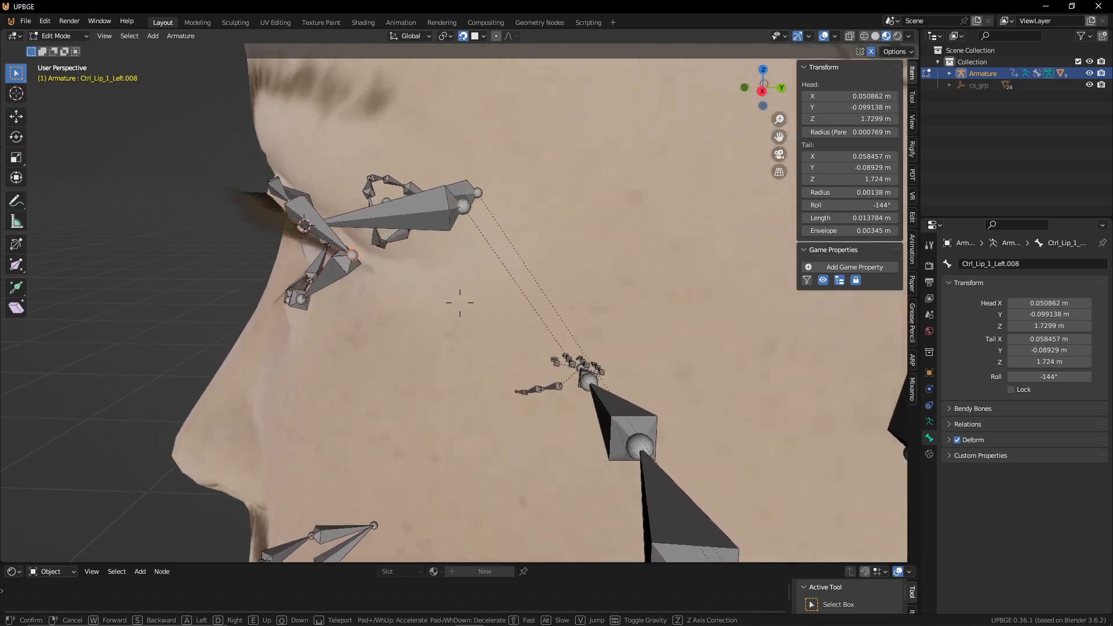
key(a)
click(506, 261)
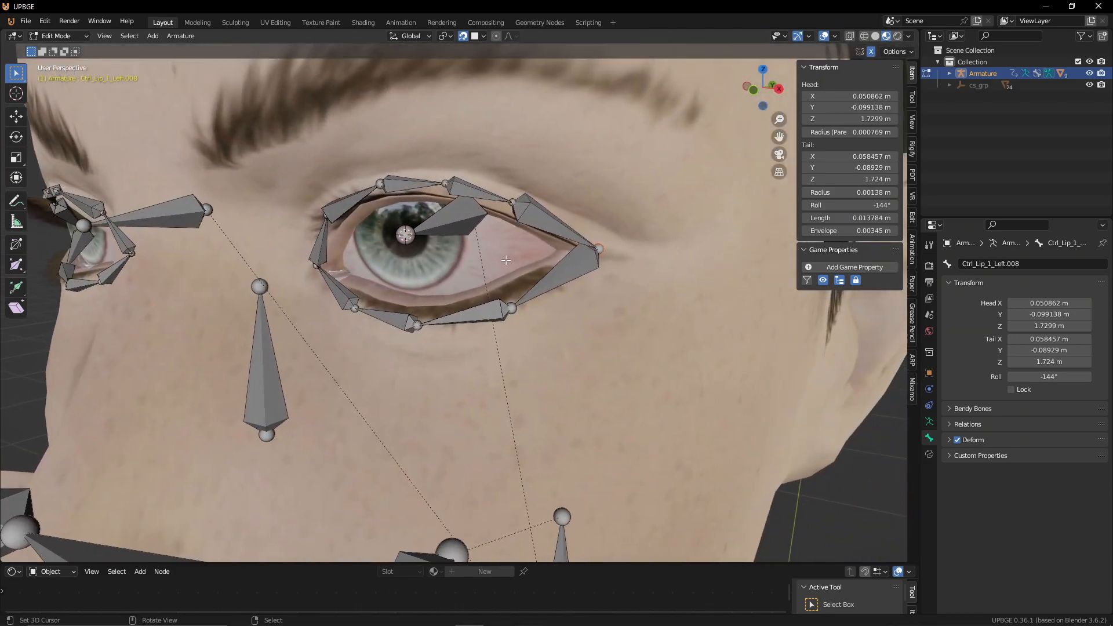
Step: Move the outer corner joint of the left eye's bone ring onto the eyelid corner in front view
key(KP_1)
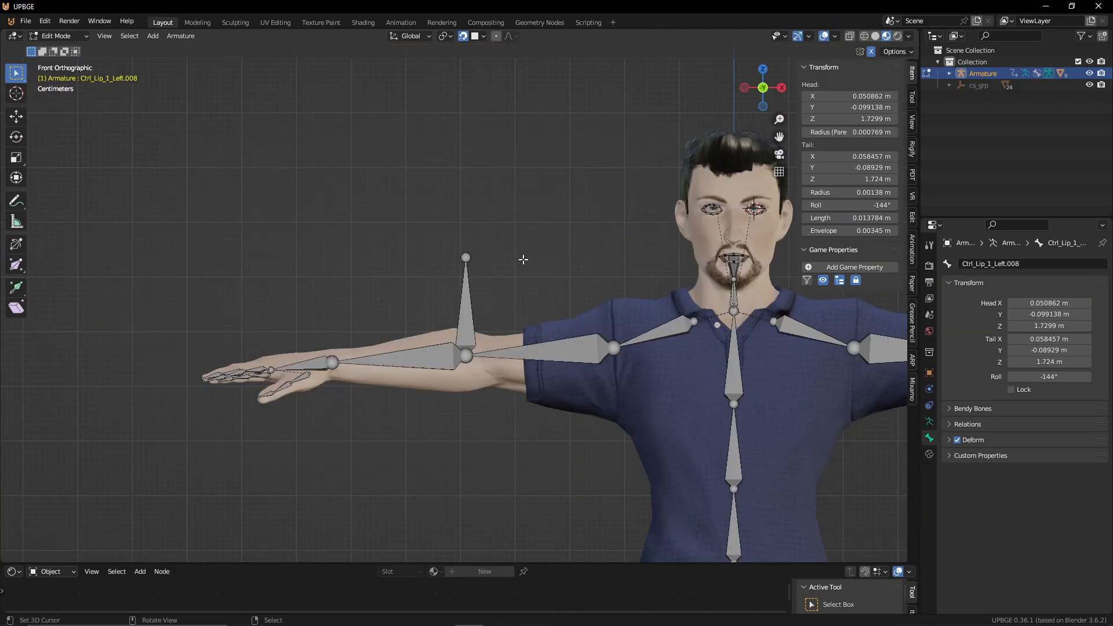
key(KP_3)
key(KP_1)
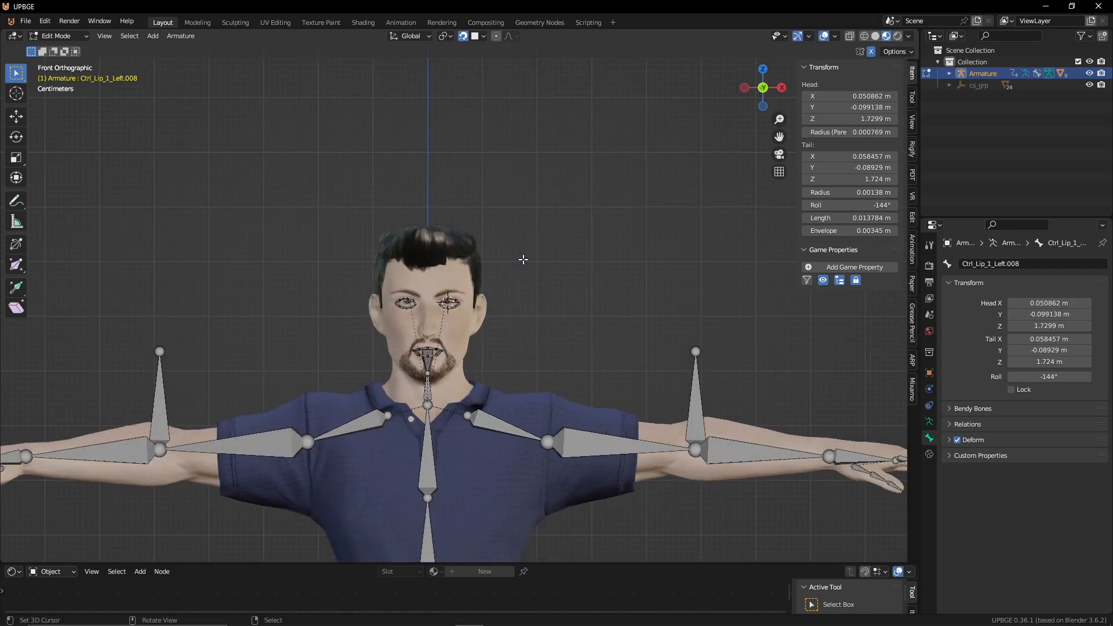
key(KP_Decimal)
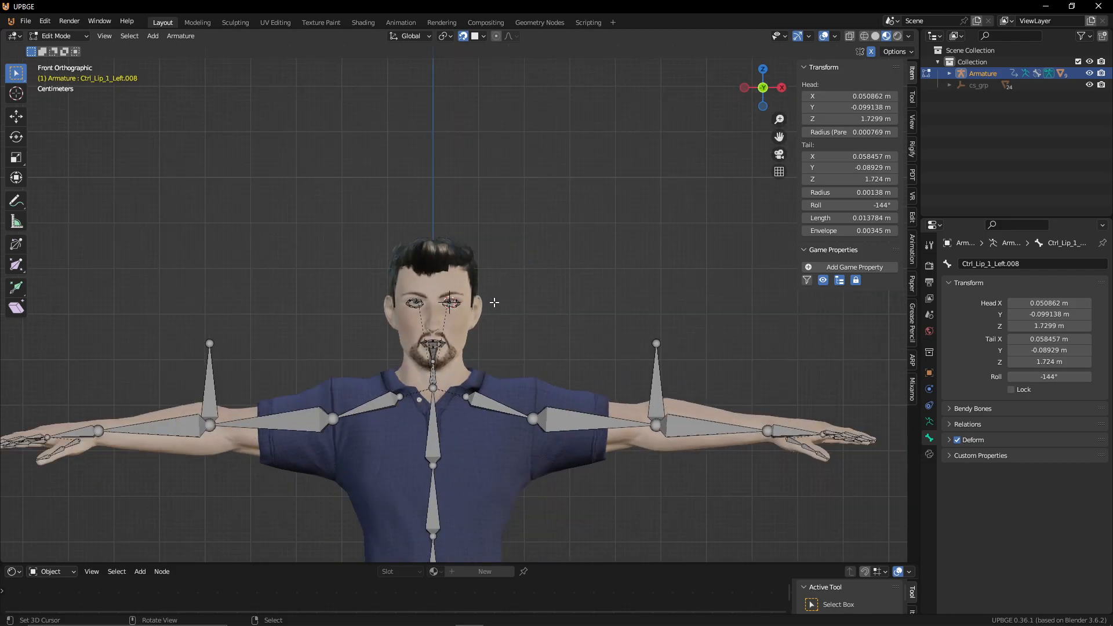
key(g)
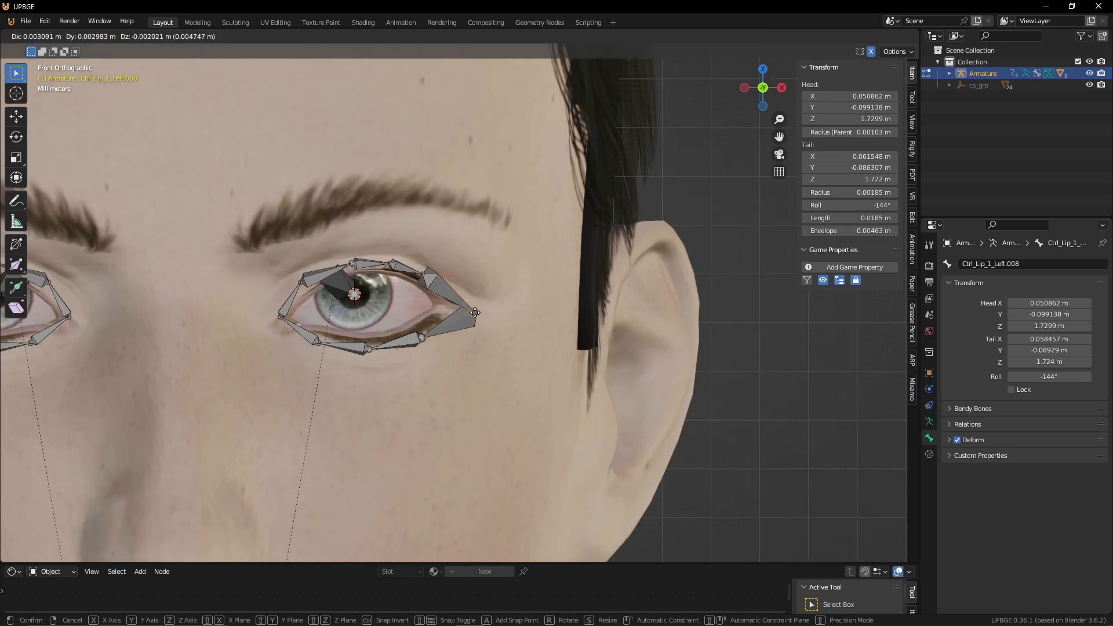
click(414, 337)
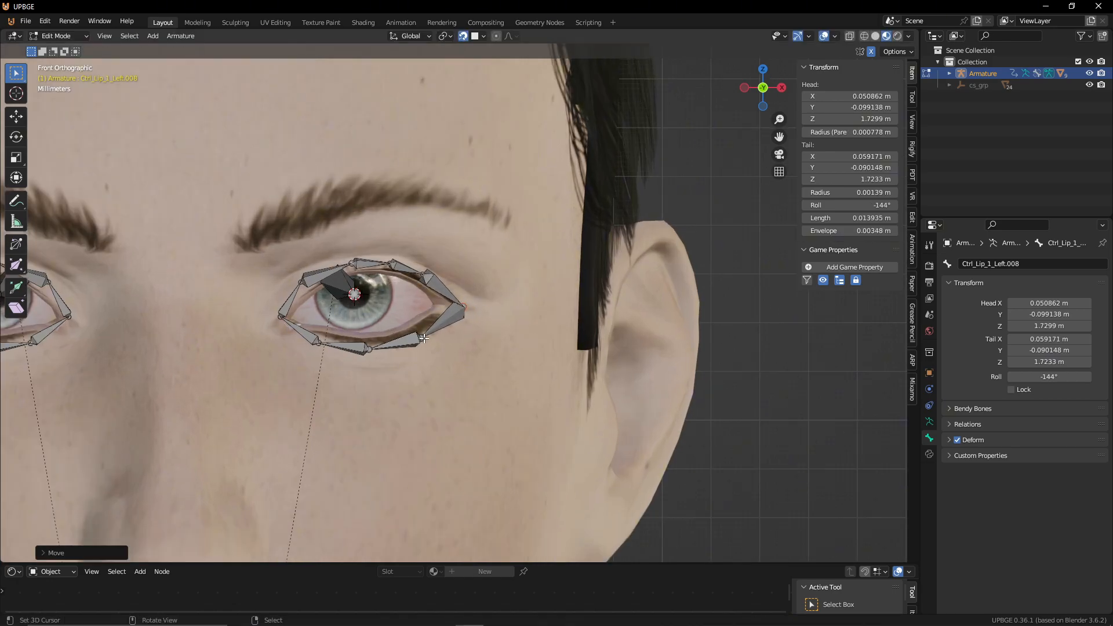
Step: Leave armature editing and hide the Eyelashes mesh in the viewport
click(425, 338)
key(Tab)
click(426, 328)
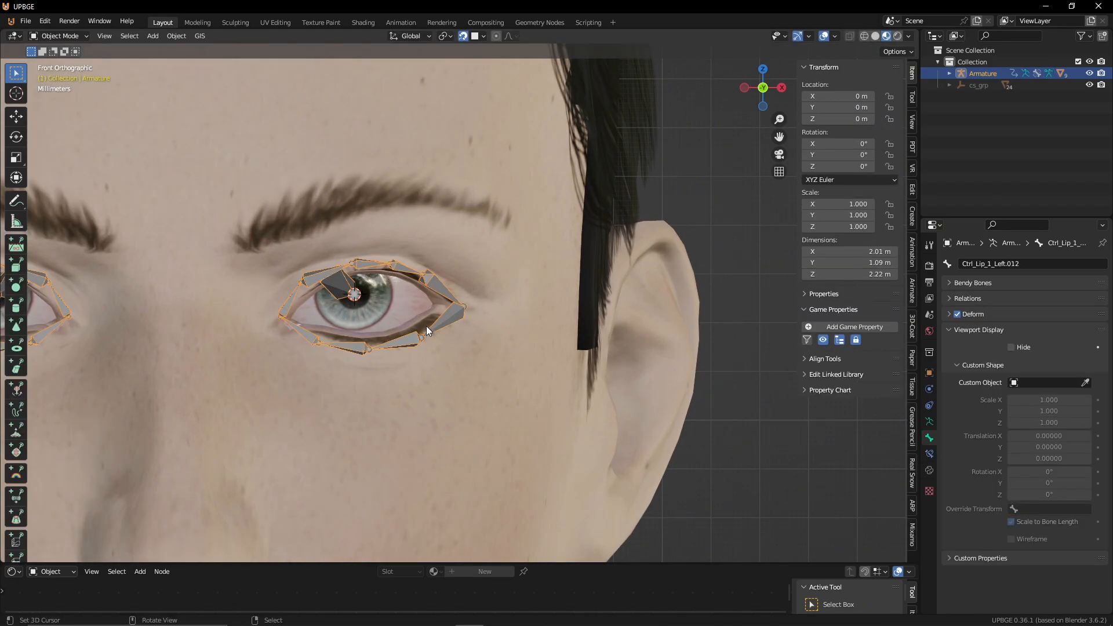
key(h)
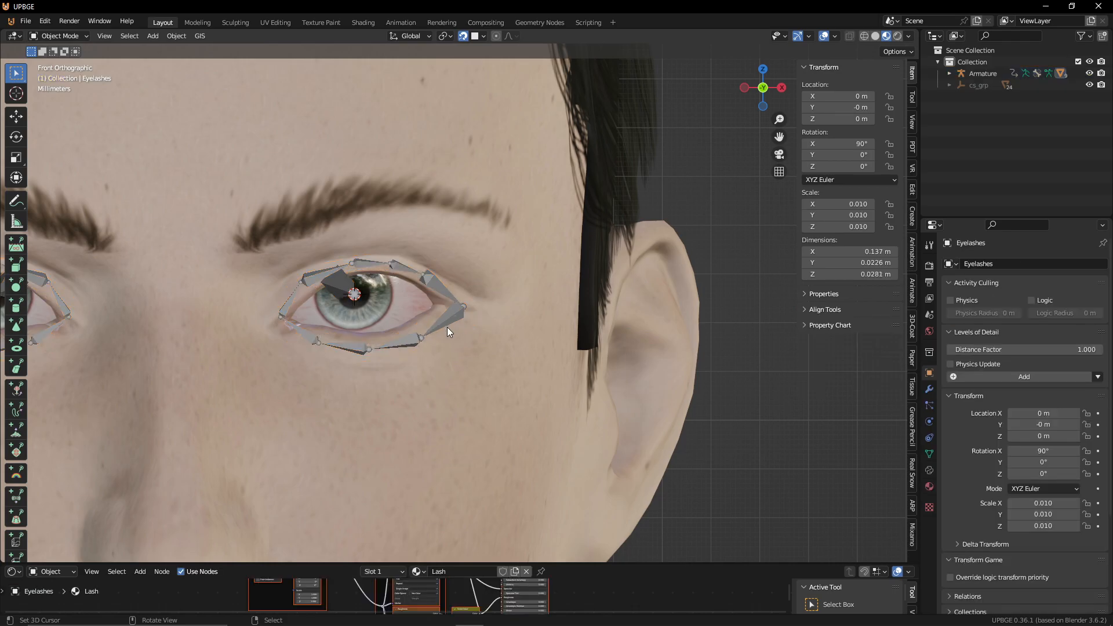
Step: Edit the armature again and snap the left eye's lower eyelid bone joints onto the face surface
click(419, 339)
key(Tab)
key(g)
click(419, 333)
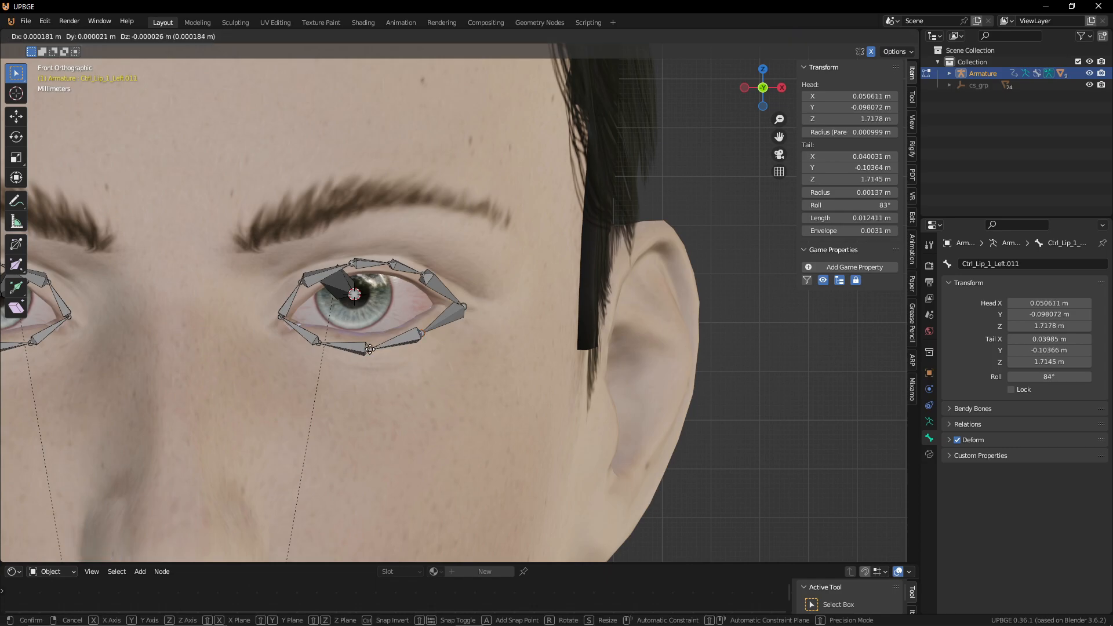
click(323, 344)
key(g)
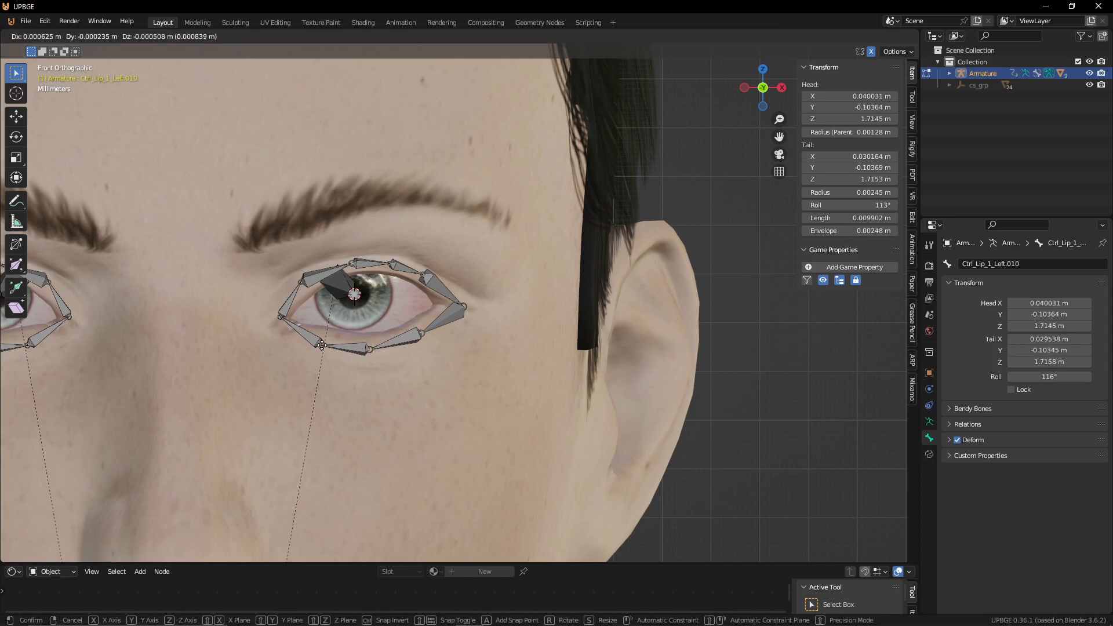
click(321, 346)
Step: Move the inner corner joint of the left eye's bone ring slightly down onto the eyelid corner
click(282, 318)
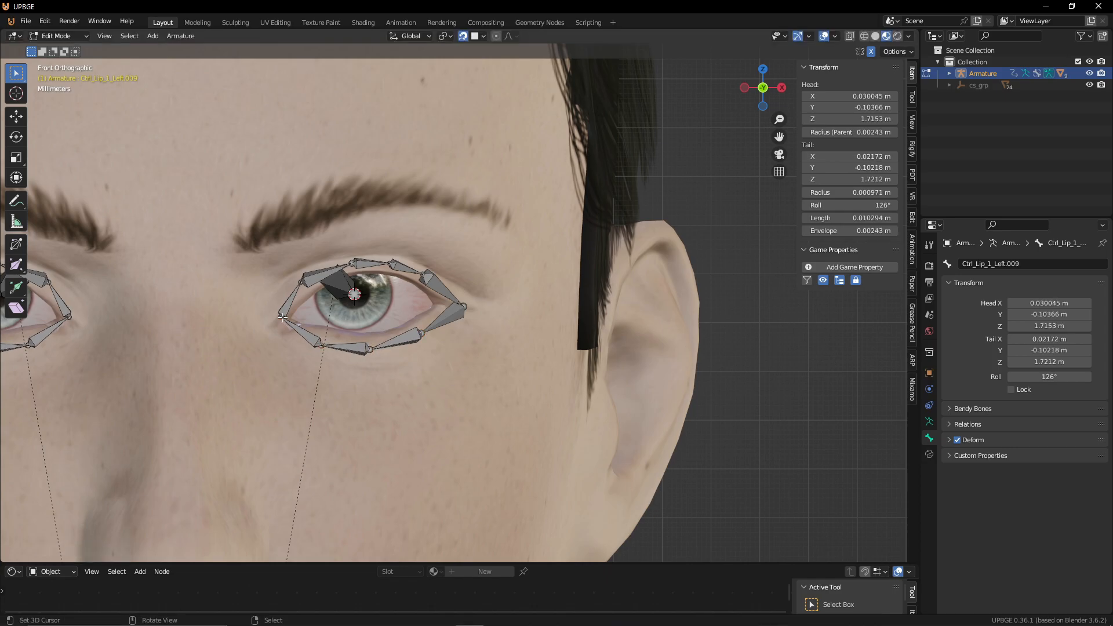
shift+click(280, 323)
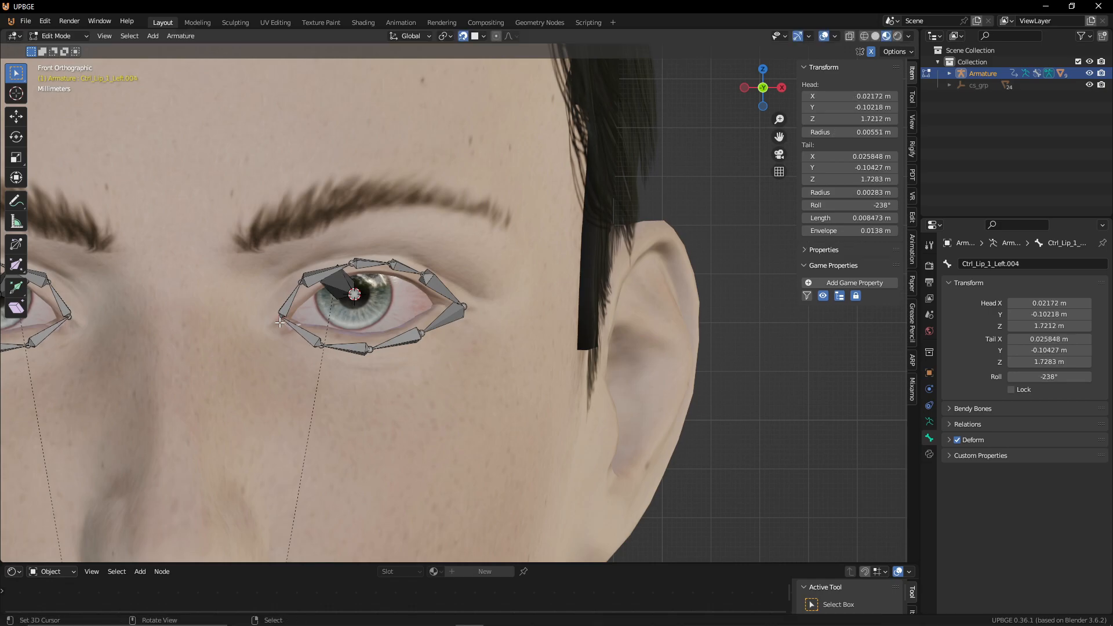
key(g)
click(282, 319)
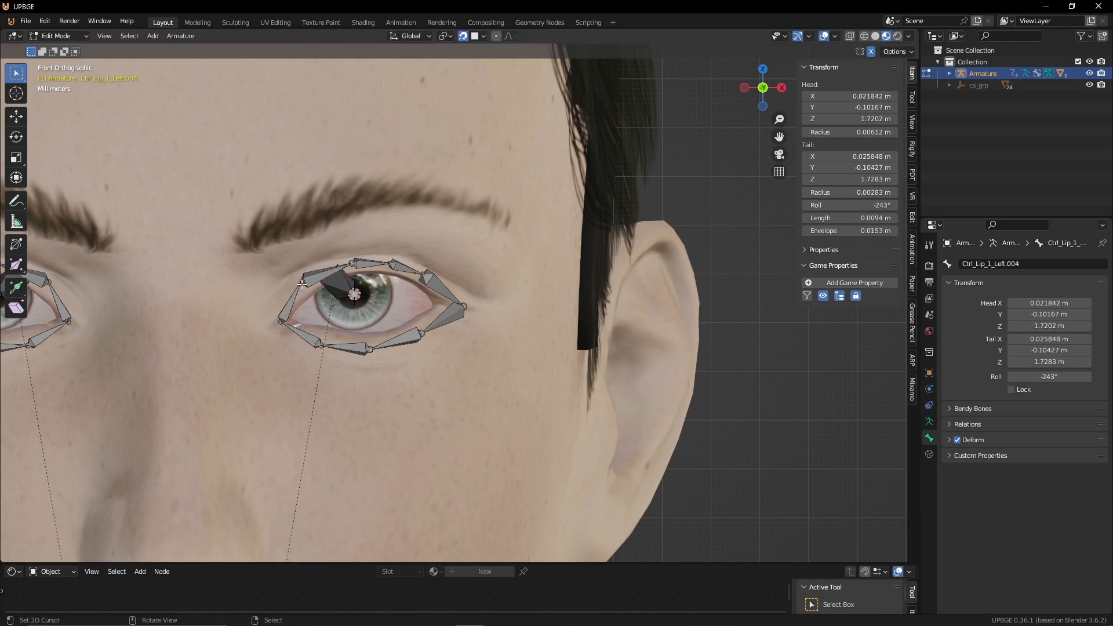
Step: Snap the left eye's upper eyelid bone joints onto the surface above the eye
click(348, 265)
key(g)
click(348, 265)
click(390, 264)
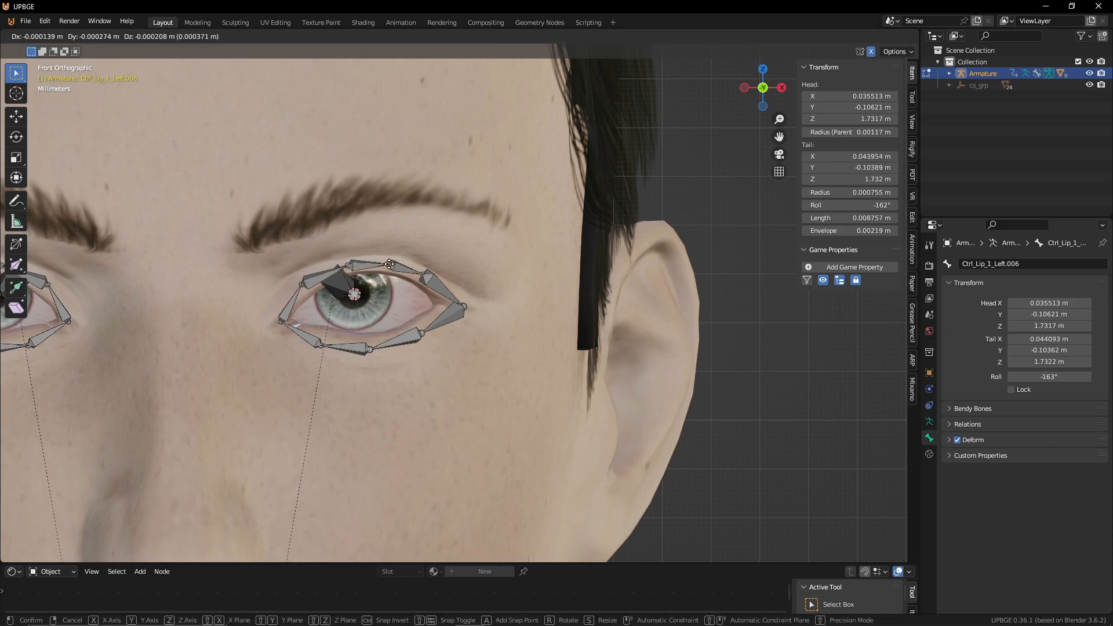
right_click(422, 275)
key(g)
click(420, 275)
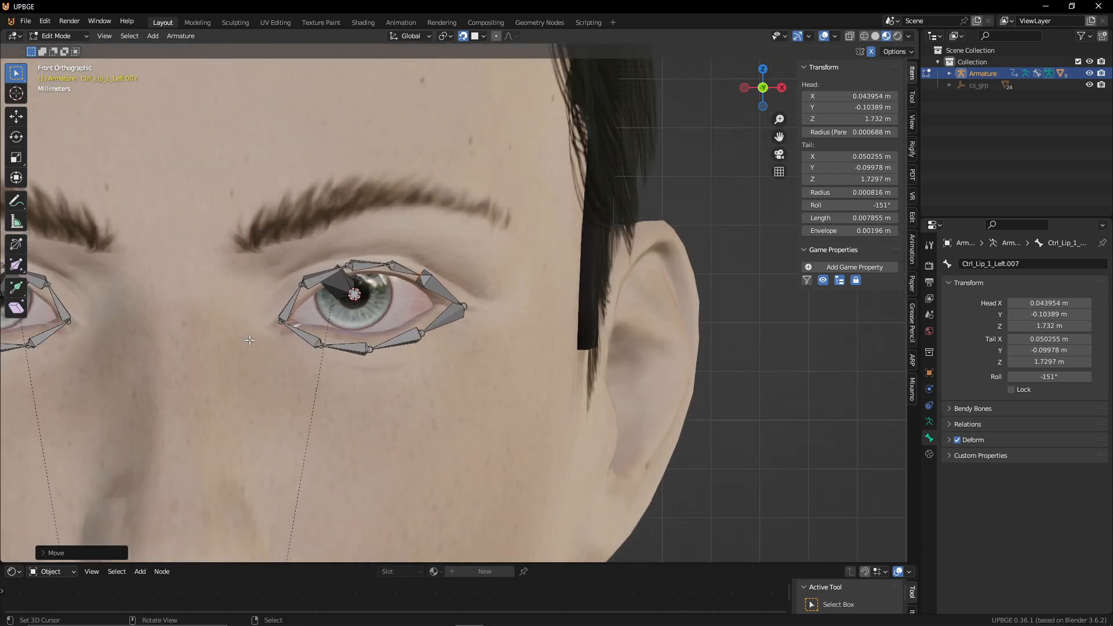
Step: Move the centre joint of the upper lip bones onto the middle of the upper lip in front view
scroll(322, 323, down, 2)
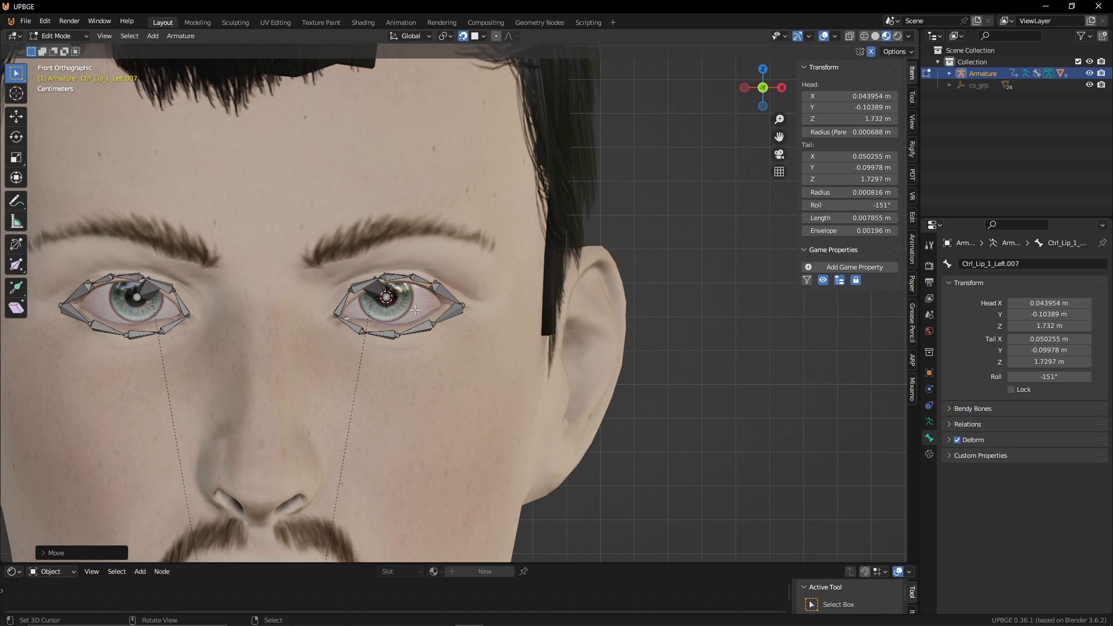
scroll(369, 293, down, 3)
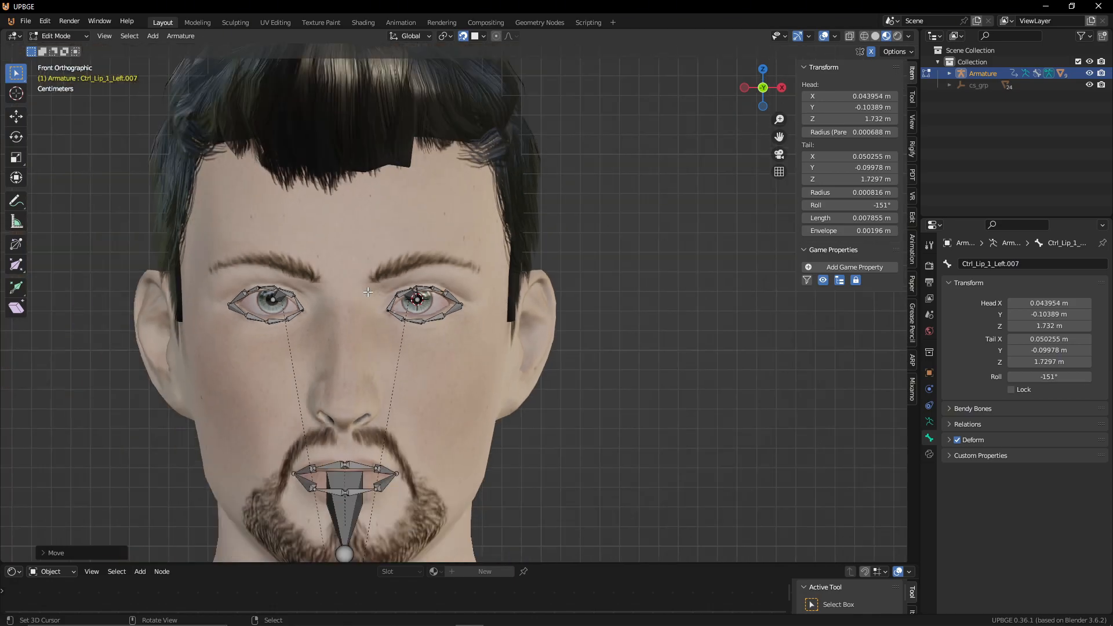
mouse_move(369, 293)
middle_down()
mouse_move(379, 303)
mouse_move(306, 324)
mouse_move(369, 287)
middle_up()
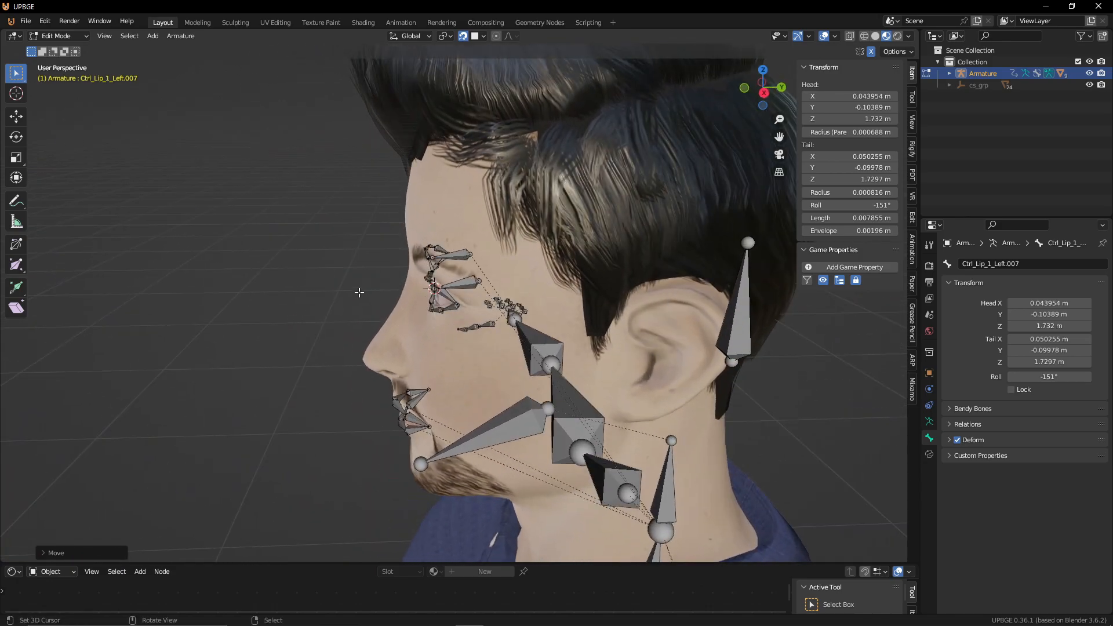
key(Tab)
middle_drag(391, 347, 433, 367)
key(KP_1)
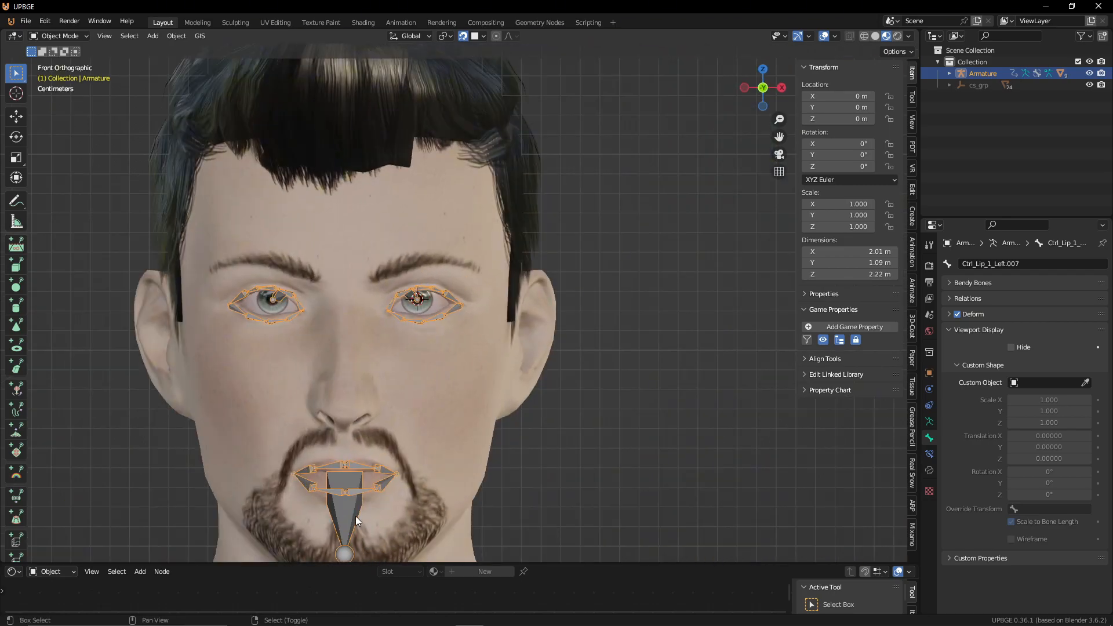
scroll(403, 383, up, 4)
scroll(401, 387, up, 2)
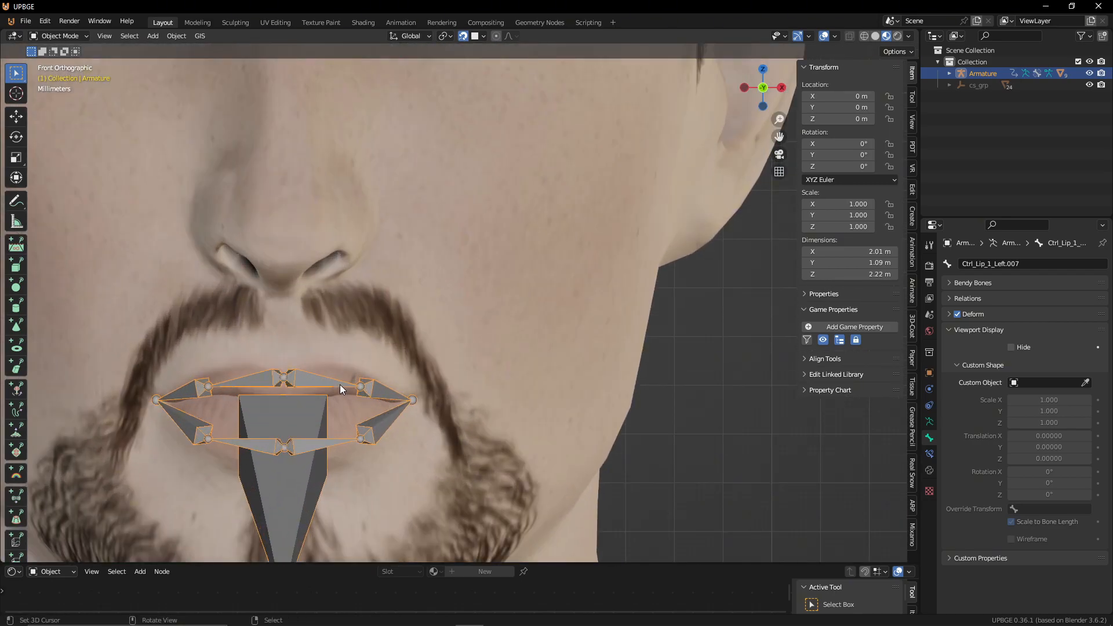
key(Tab)
click(284, 379)
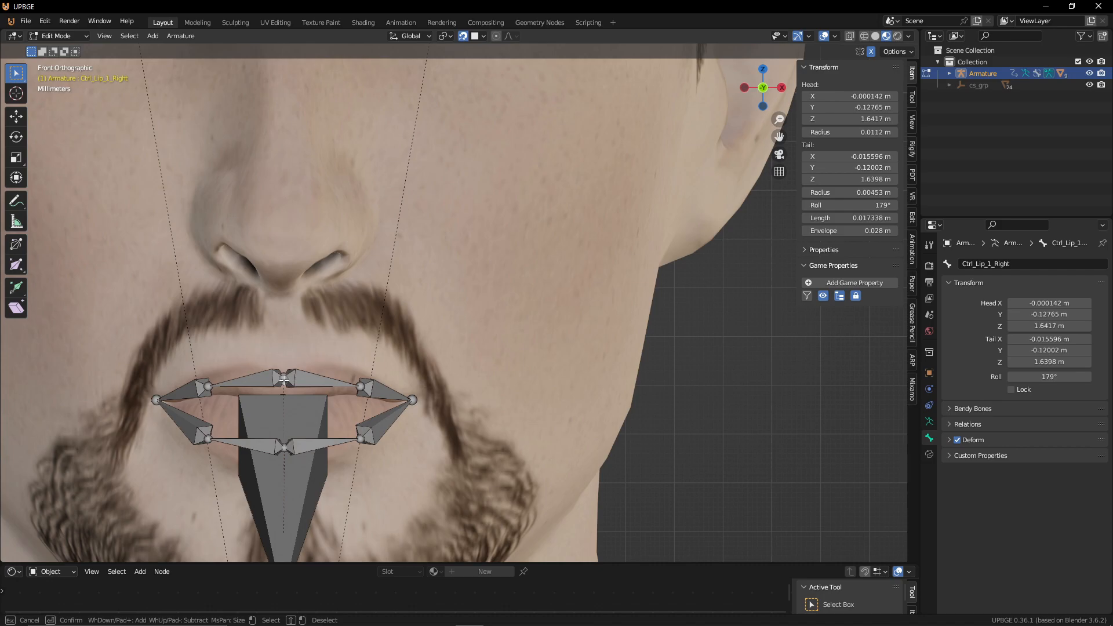
key(g)
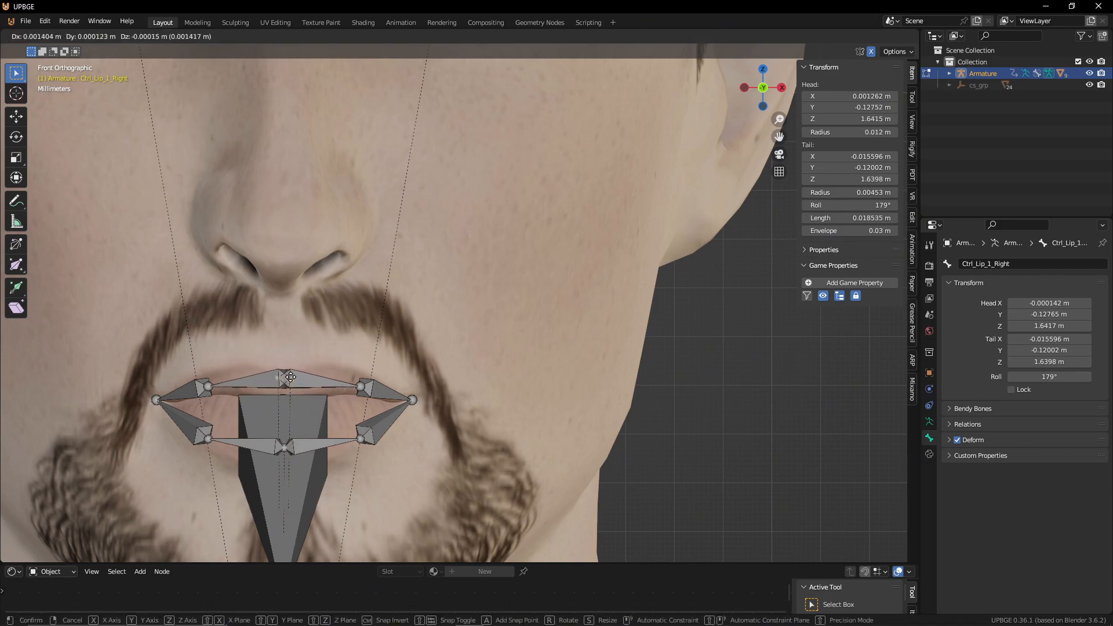
click(286, 377)
Step: Snap the left mouth corner joint of the lip bones onto the corner of the mouth
click(412, 401)
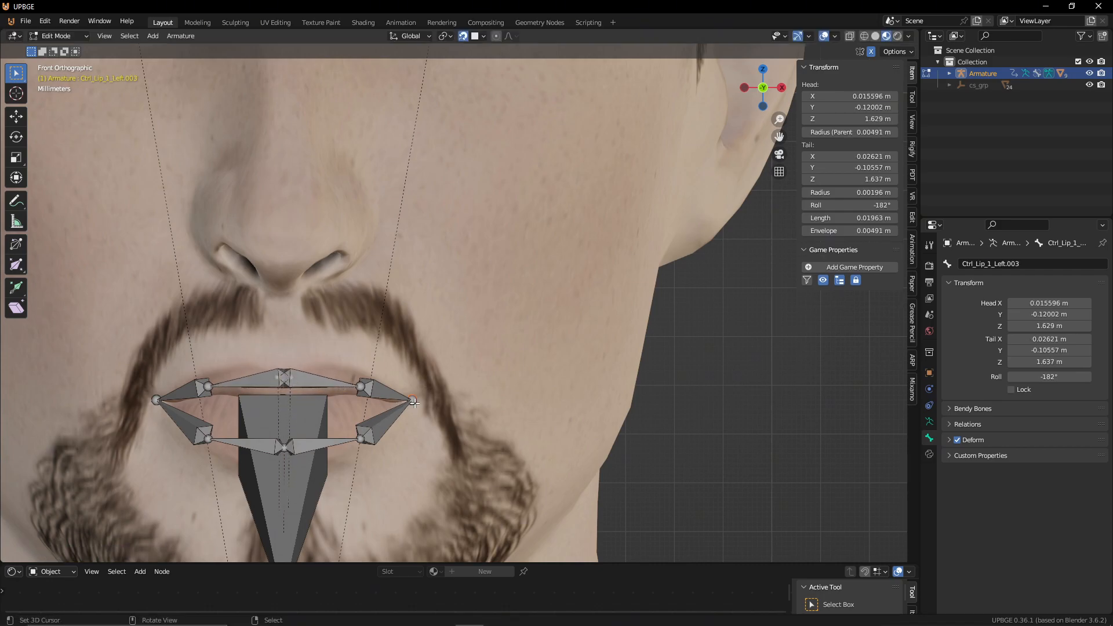
key(g)
right_click(416, 399)
key(c)
right_click(413, 401)
key(g)
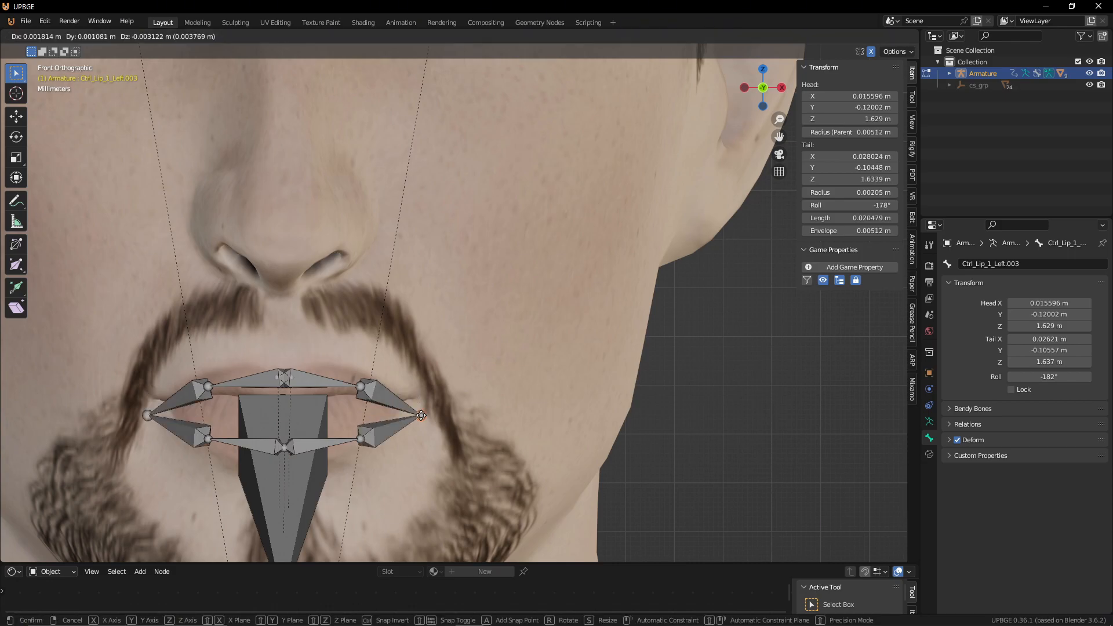
click(413, 399)
Step: Adjust the centre joint of the lower lip bones and hide the jaw bone Ctrl_Head.001
right_click(284, 447)
key(g)
click(285, 448)
right_click(293, 539)
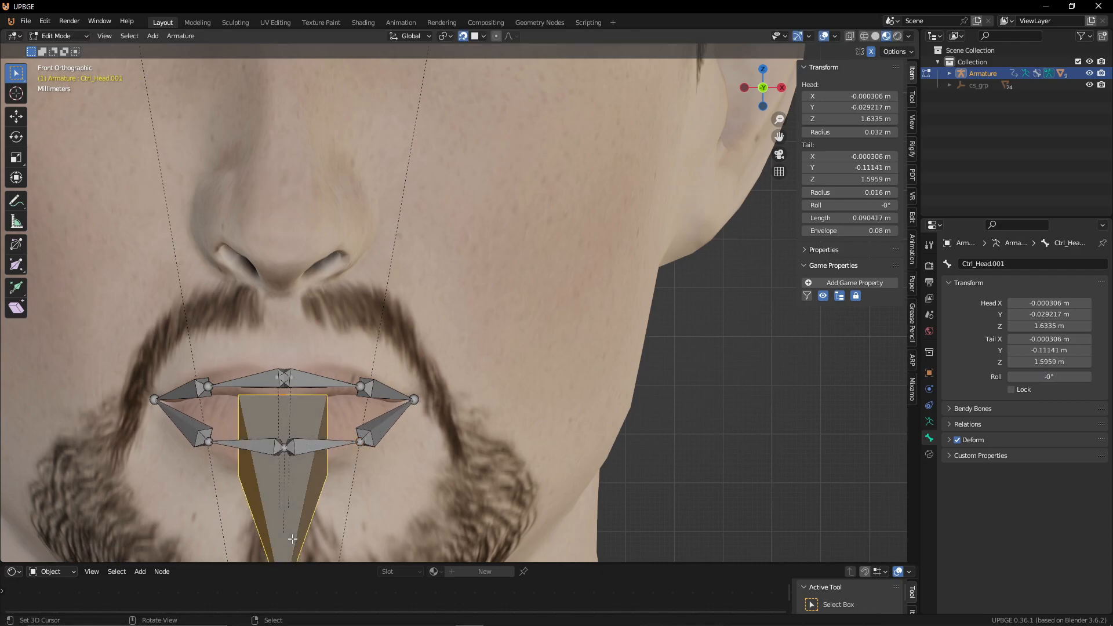
key(h)
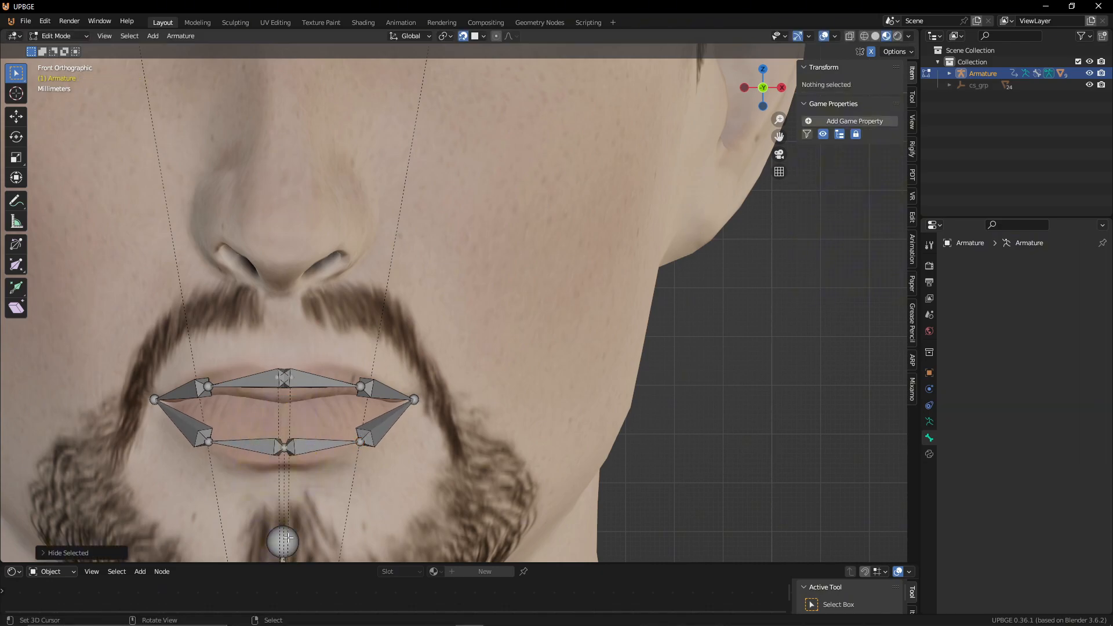
Step: Lower the lower lip's centre joint onto the lip surface and scale it to 0 so both sides meet at the midline
right_click(285, 446)
key(c)
key(Escape)
key(g)
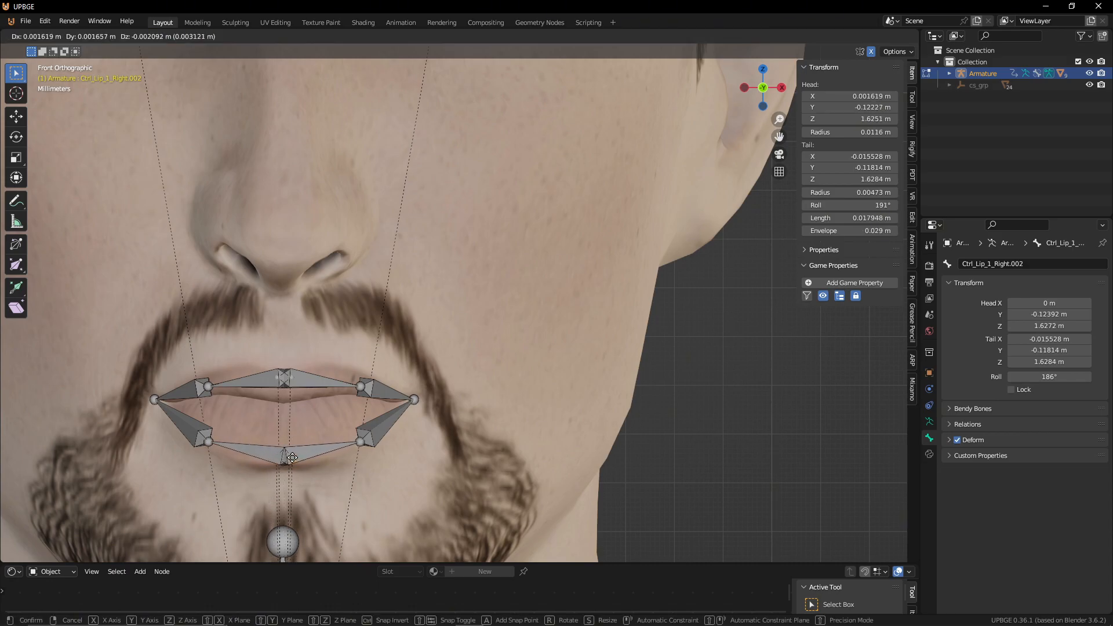
click(286, 451)
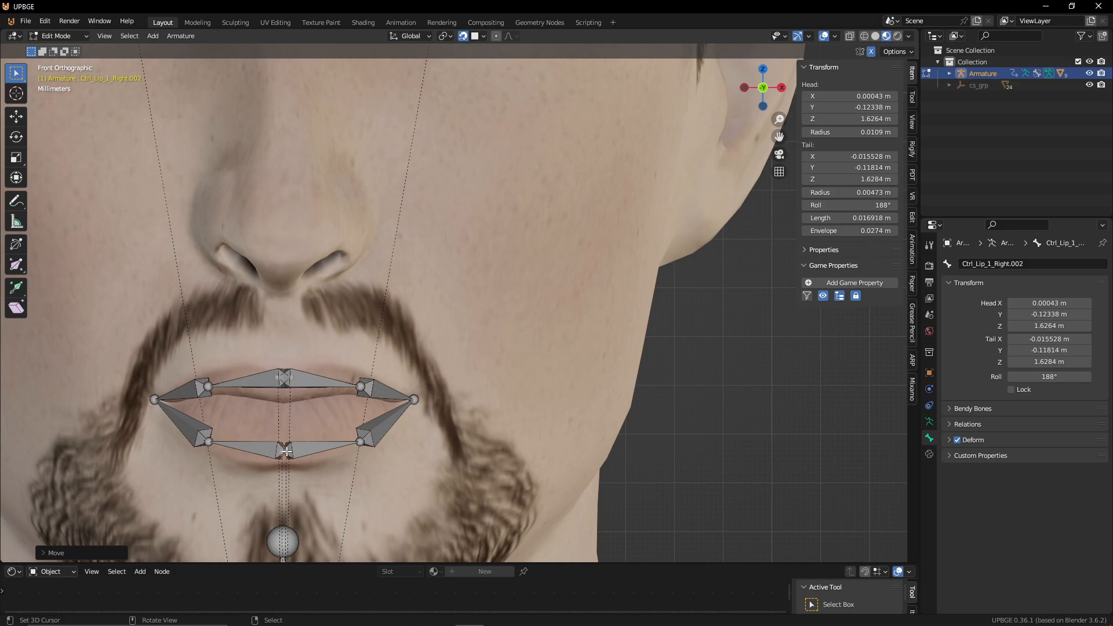
key(s)
key(0)
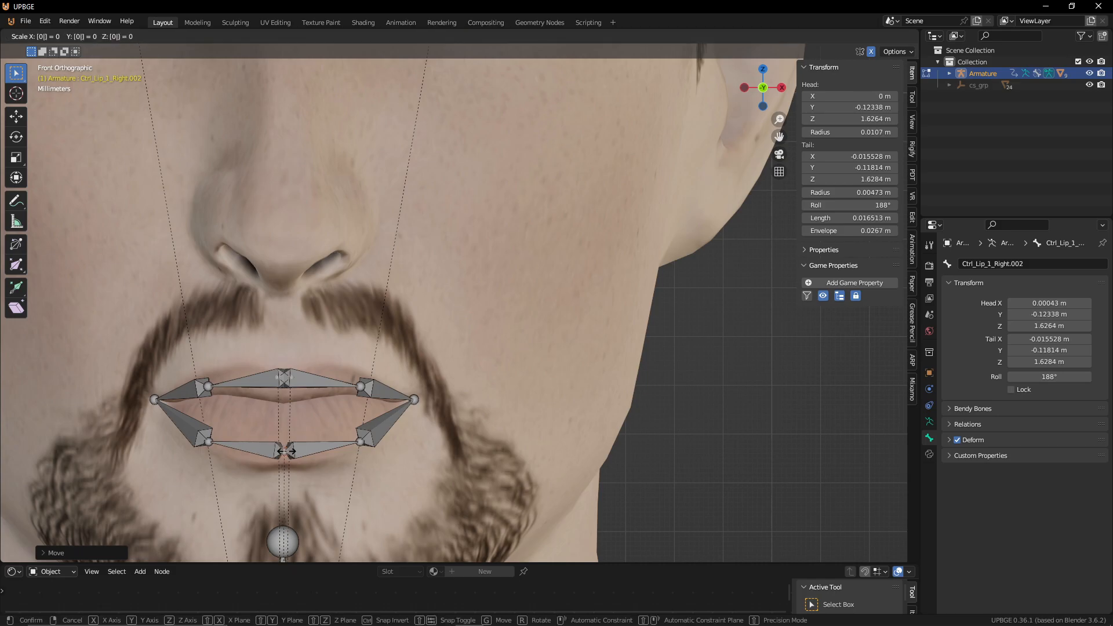
key(Return)
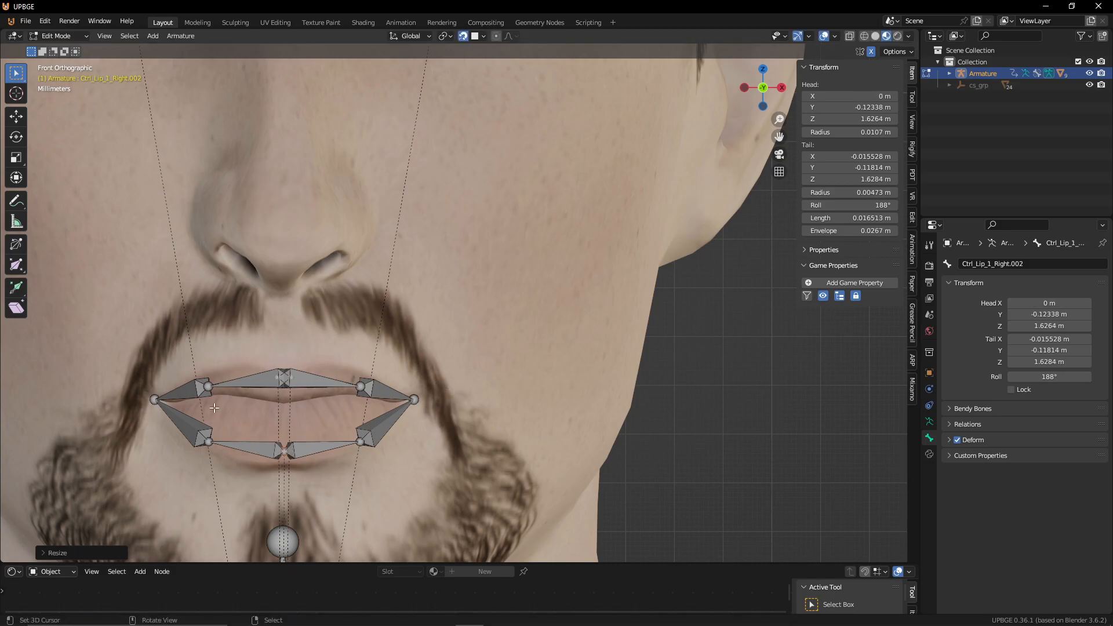
Step: Inspect the placement of the eye and lip bones on the face from the side and at an angle
scroll(207, 413, down, 5)
middle_drag(409, 393, 331, 392)
scroll(330, 392, down, 4)
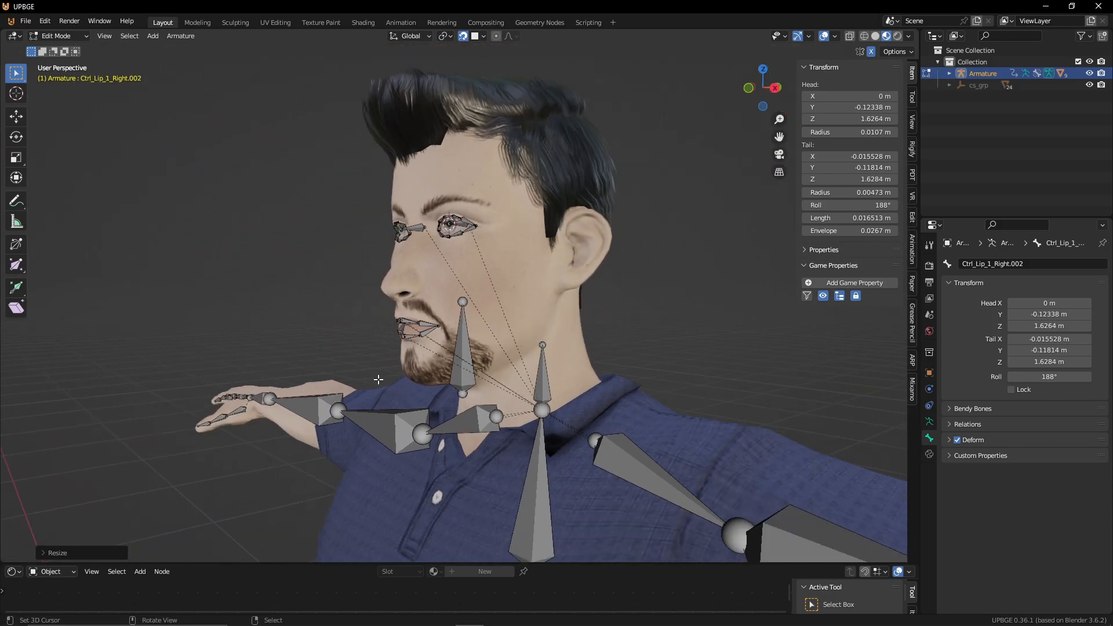
mouse_move(457, 365)
middle_down()
mouse_move(445, 365)
mouse_move(473, 365)
middle_up()
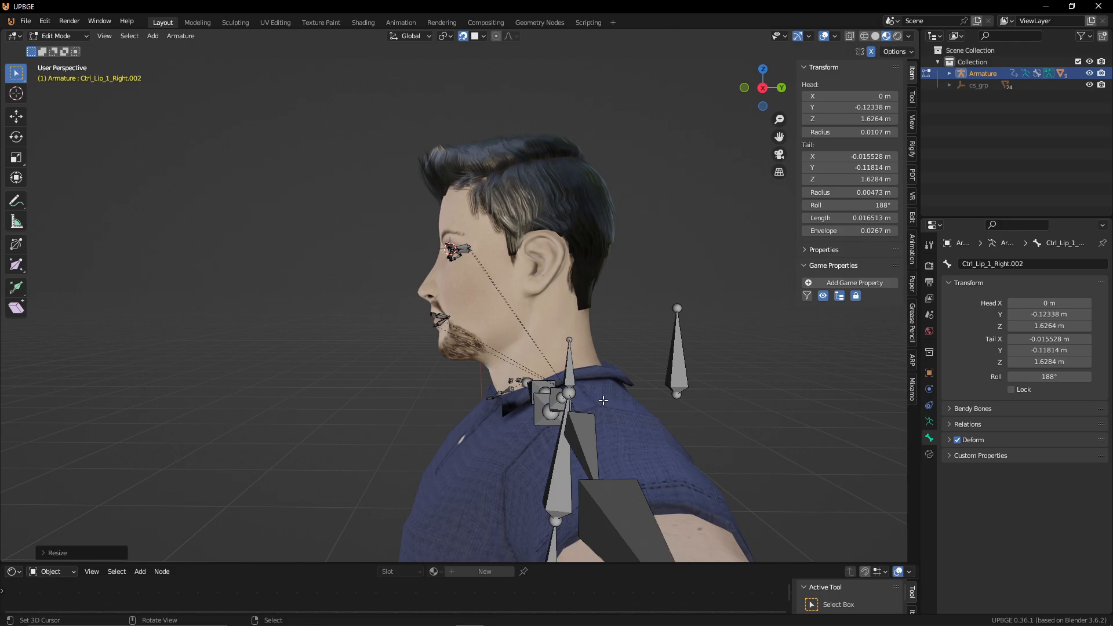
scroll(458, 320, down, 1)
middle_drag(469, 319, 564, 298)
scroll(559, 308, up, 7)
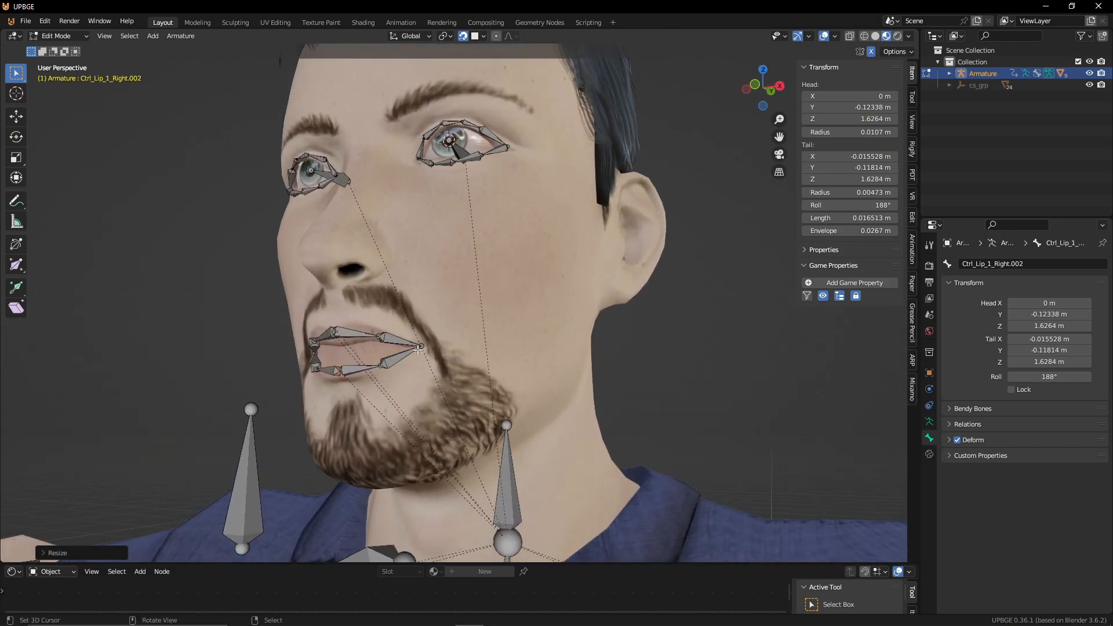
click(380, 332)
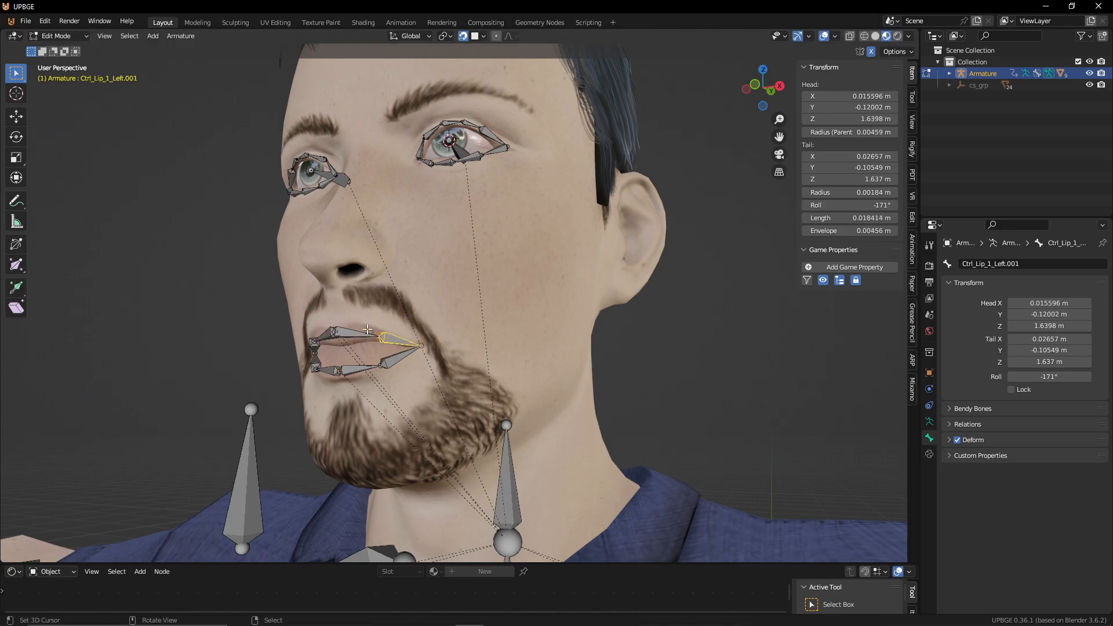
key(g)
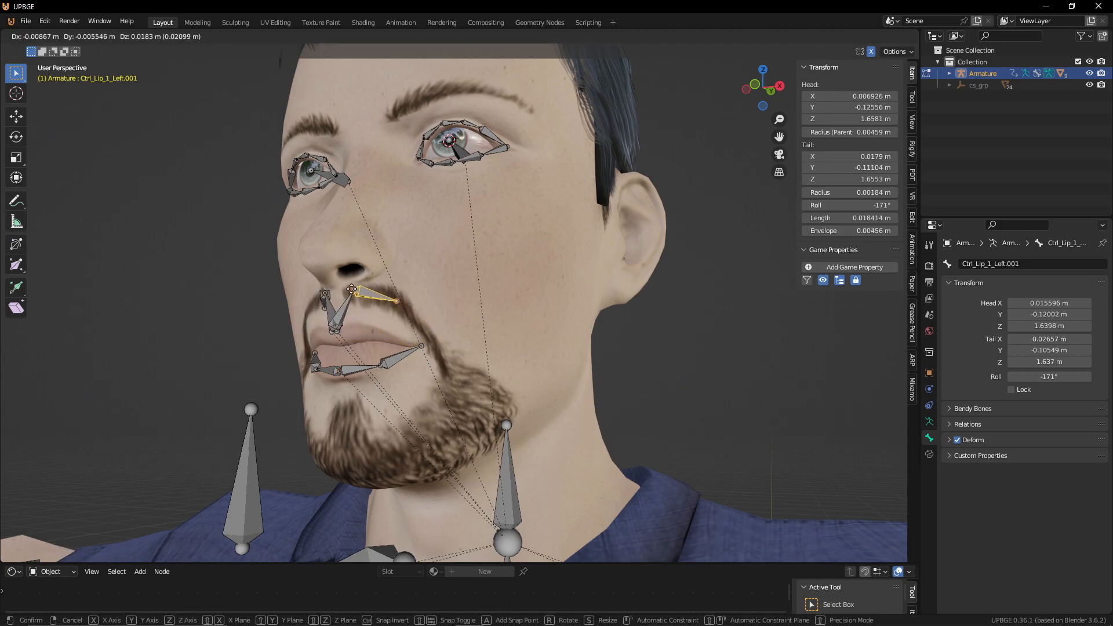
right_click(394, 304)
right_click(341, 335)
key(g)
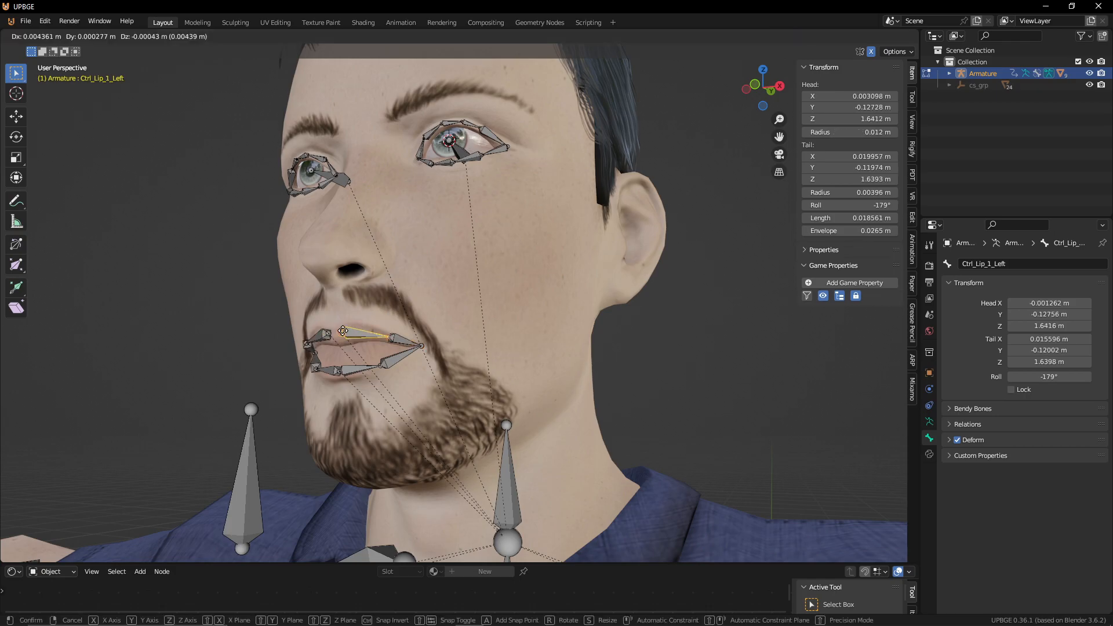
right_click(372, 326)
middle_drag(333, 321, 378, 318)
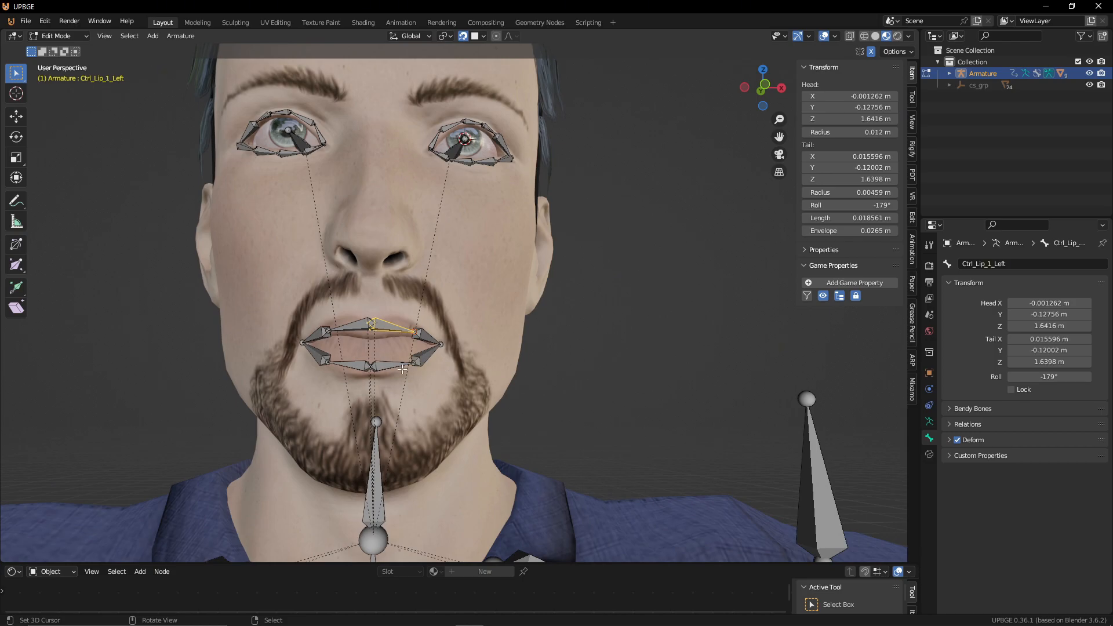
Step: Reveal the hidden bones and parent the left inner upper and lower lip bones to Ctrl_Head with Keep Offset
key(alt+h)
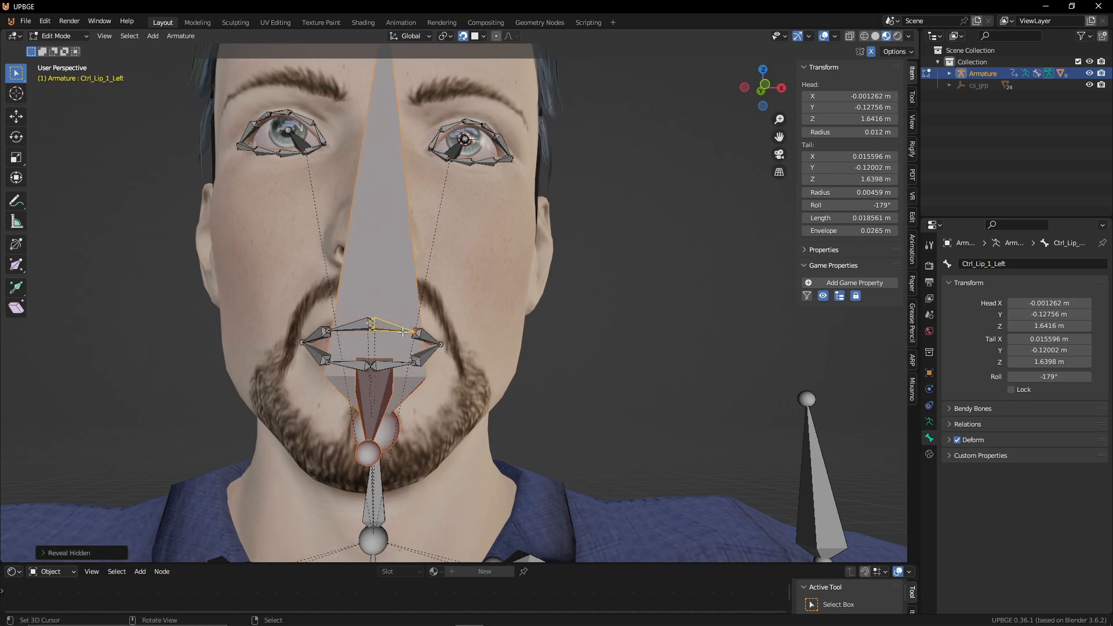
key(KP_1)
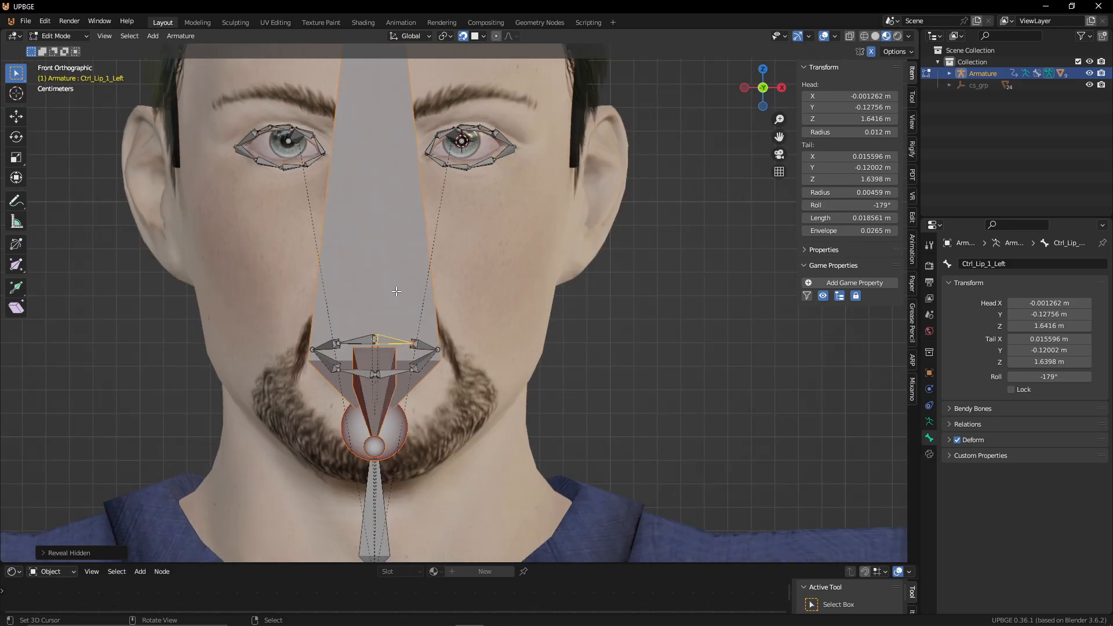
click(393, 341)
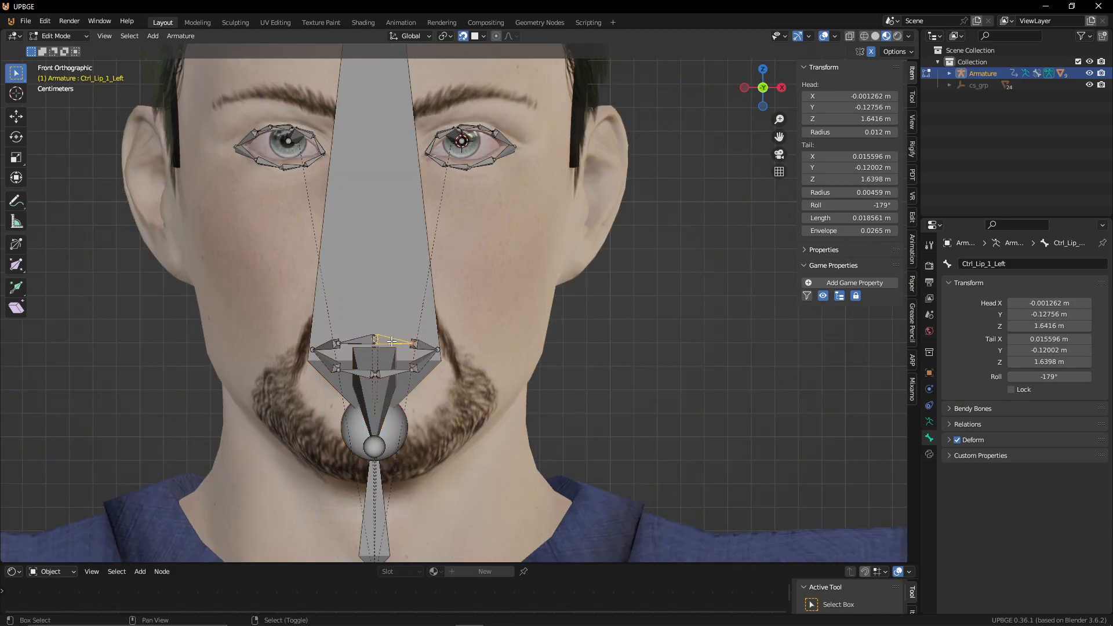
shift+click(387, 375)
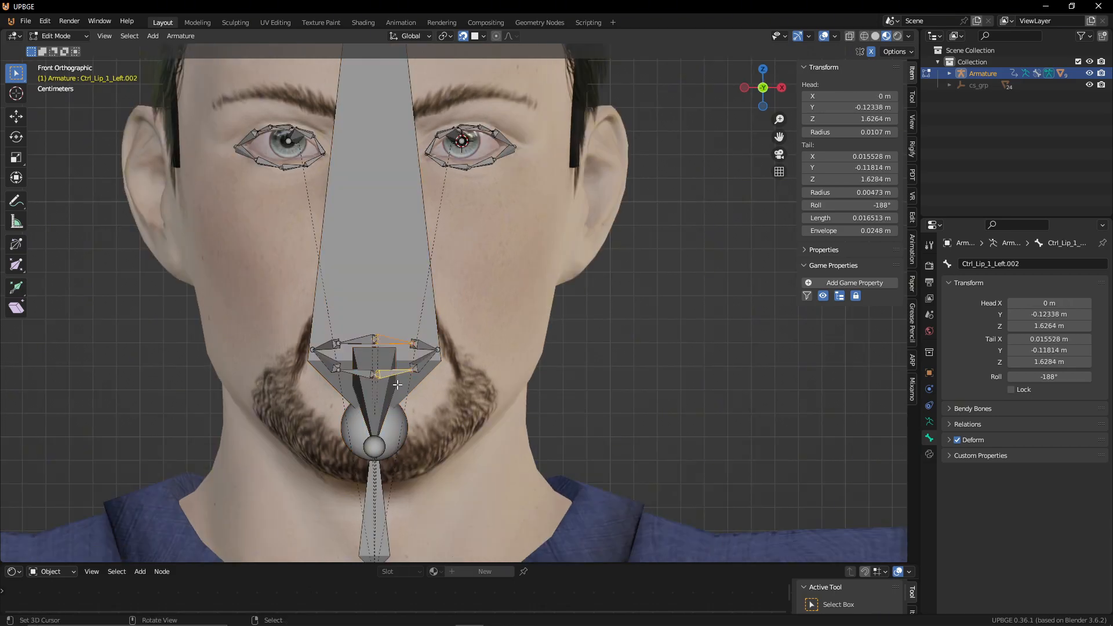
scroll(398, 381, down, 3)
shift+scroll(434, 340, up, 4)
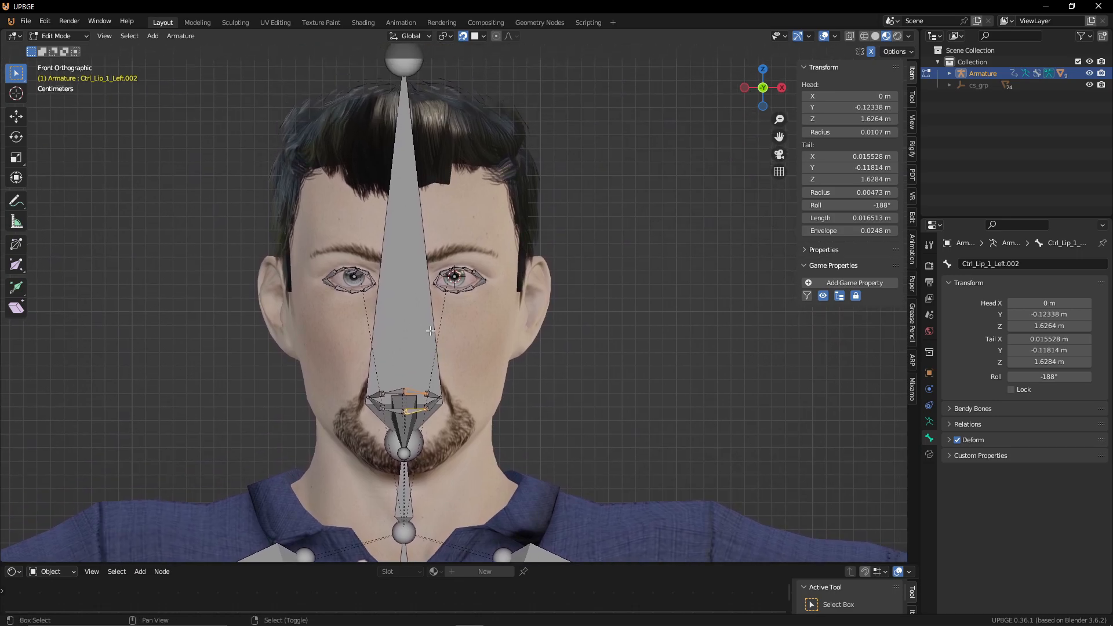
shift+click(398, 236)
key(ctrl+p)
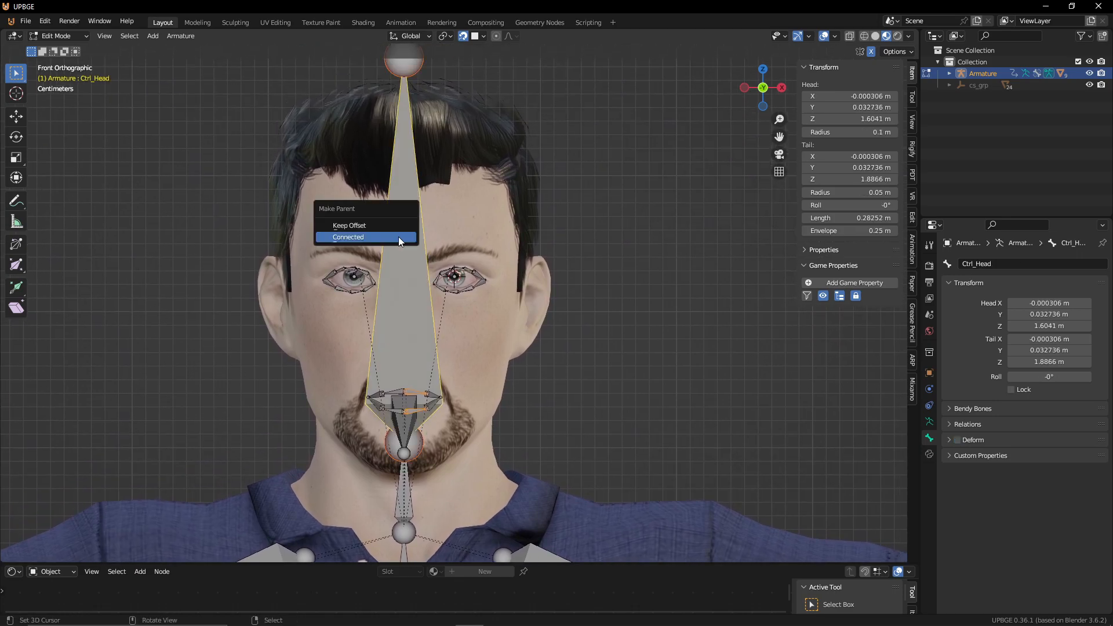
click(396, 225)
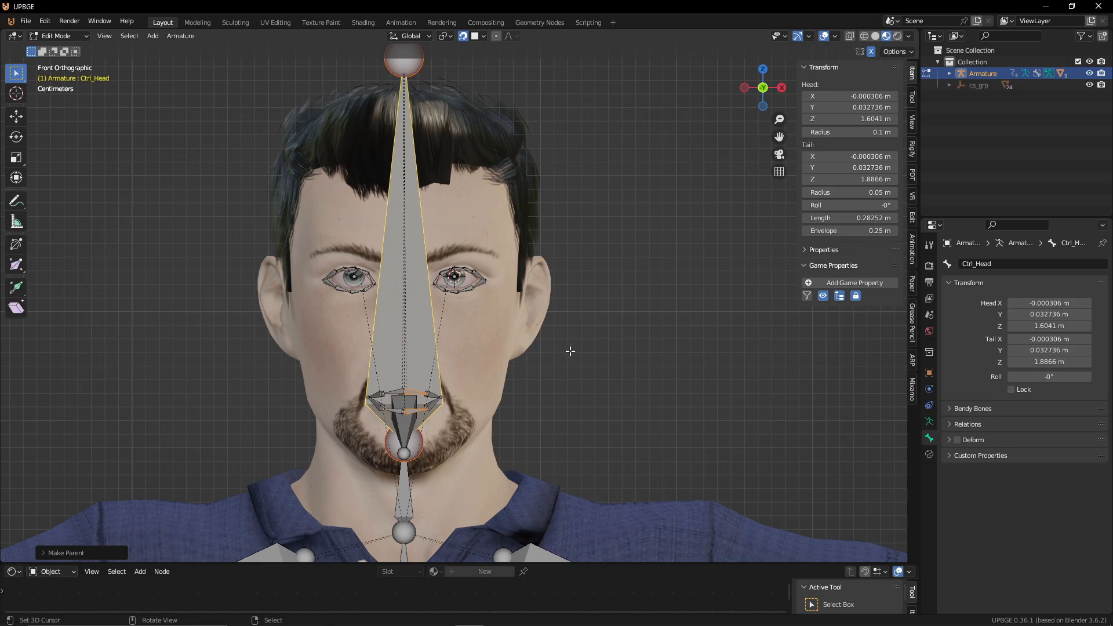
Step: Parent both eye bones to Ctrl_Head with Keep Offset
middle_drag(562, 363, 495, 367)
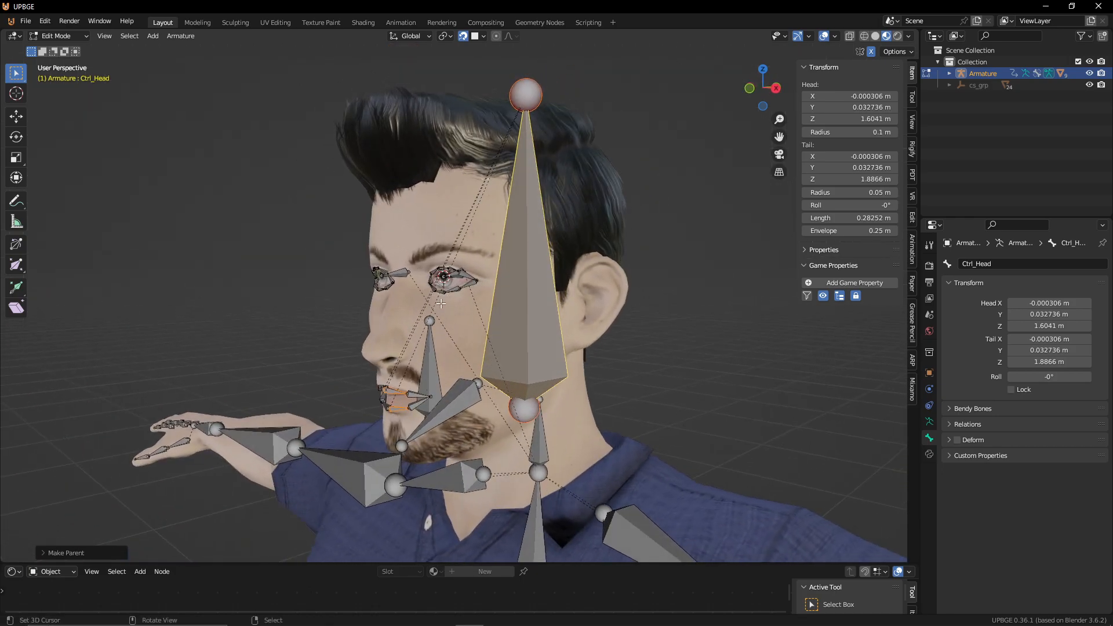
scroll(450, 297, up, 1)
middle_drag(454, 297, 388, 265)
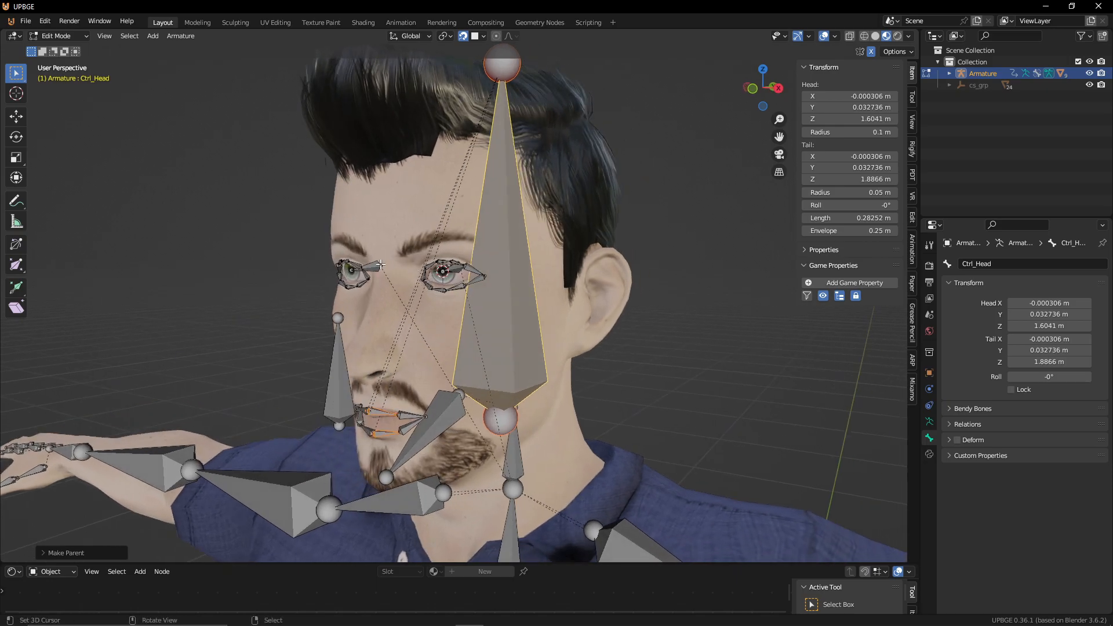
click(377, 265)
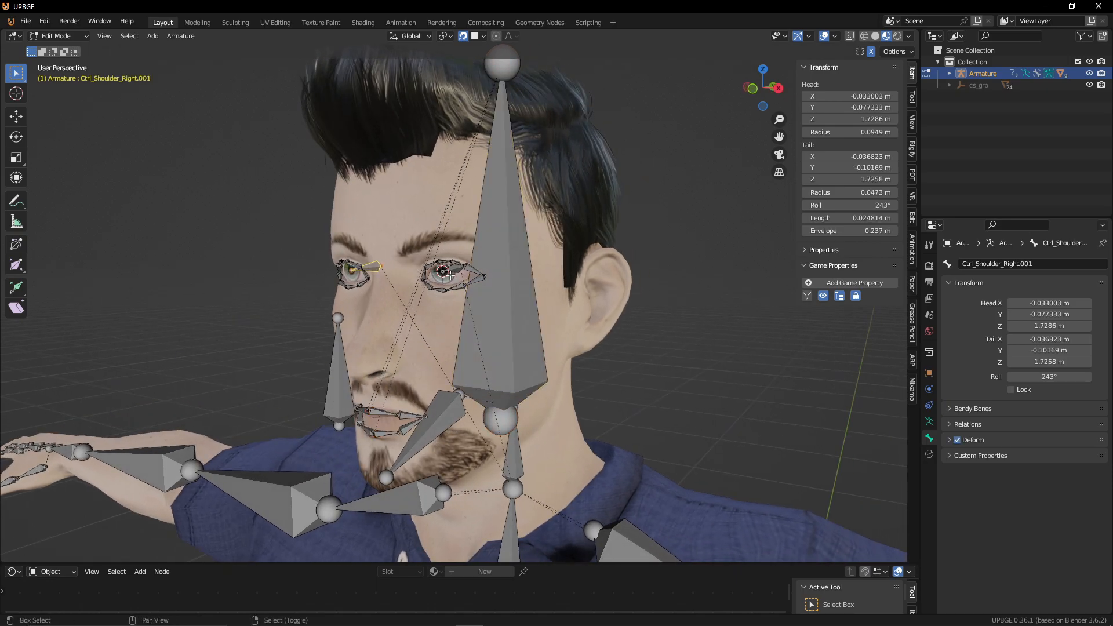
shift+click(496, 235)
key(ctrl+p)
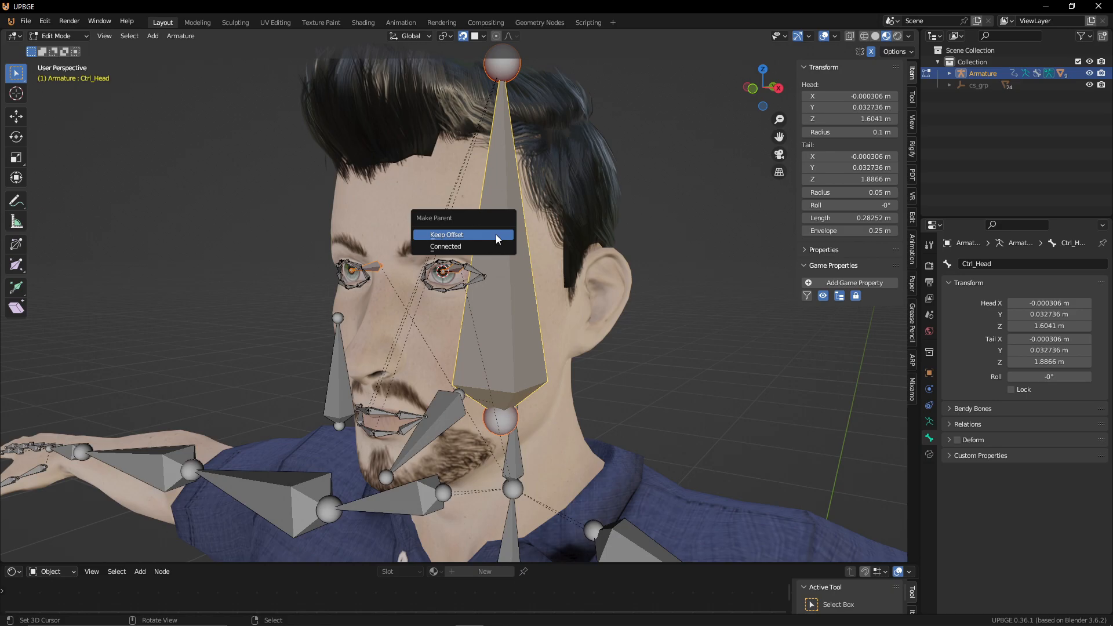
click(497, 236)
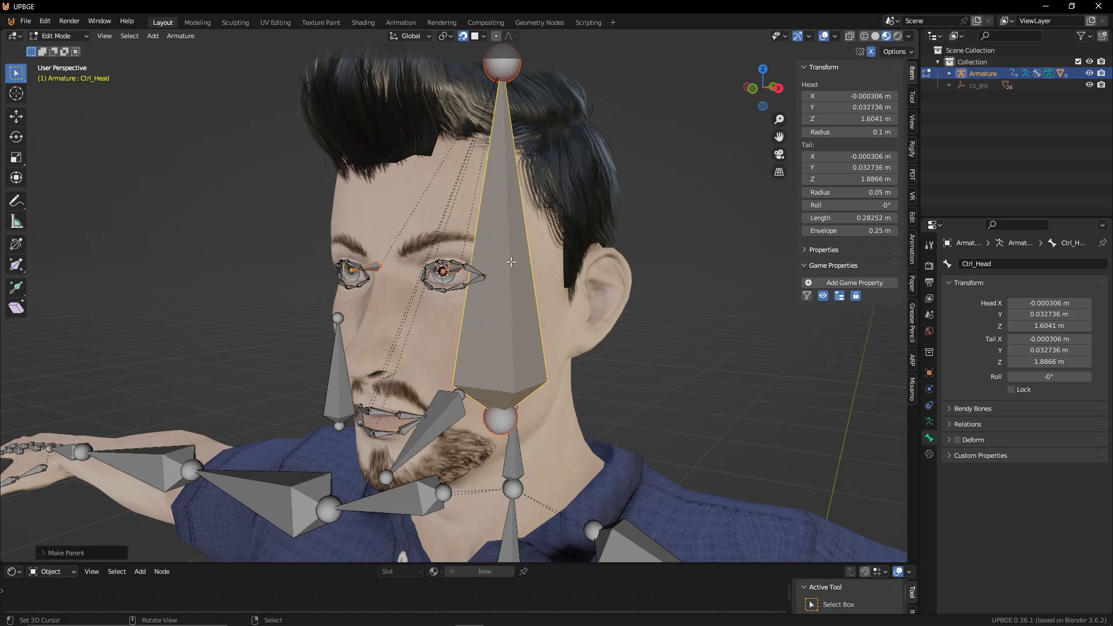
Step: Parent the jaw bone to Ctrl_Head with Keep Offset
click(446, 414)
shift+click(496, 349)
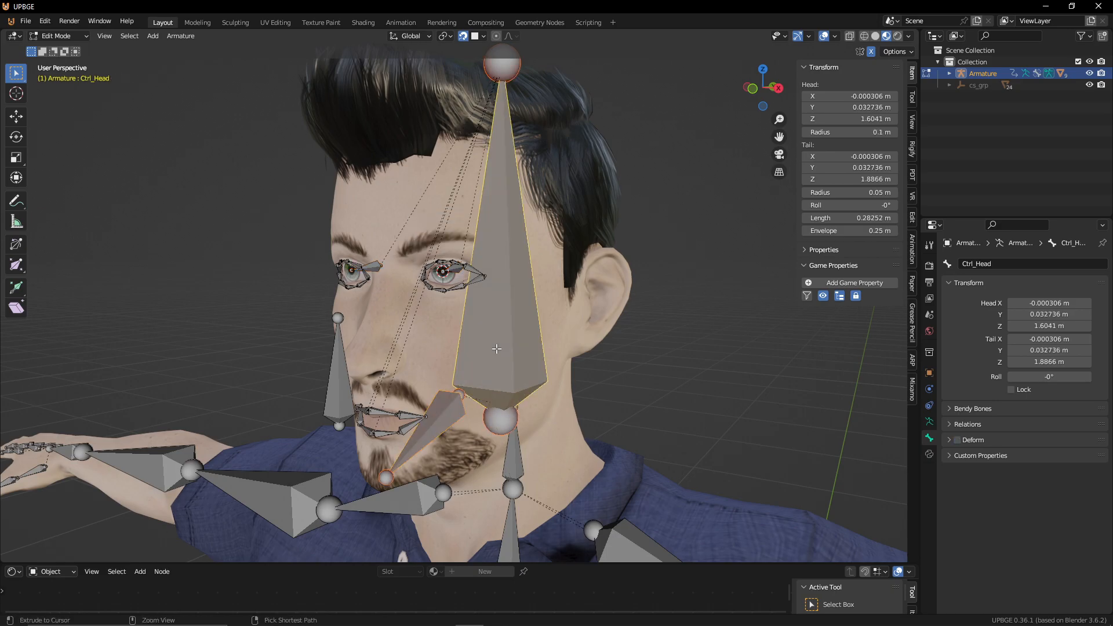
key(ctrl+p)
click(496, 349)
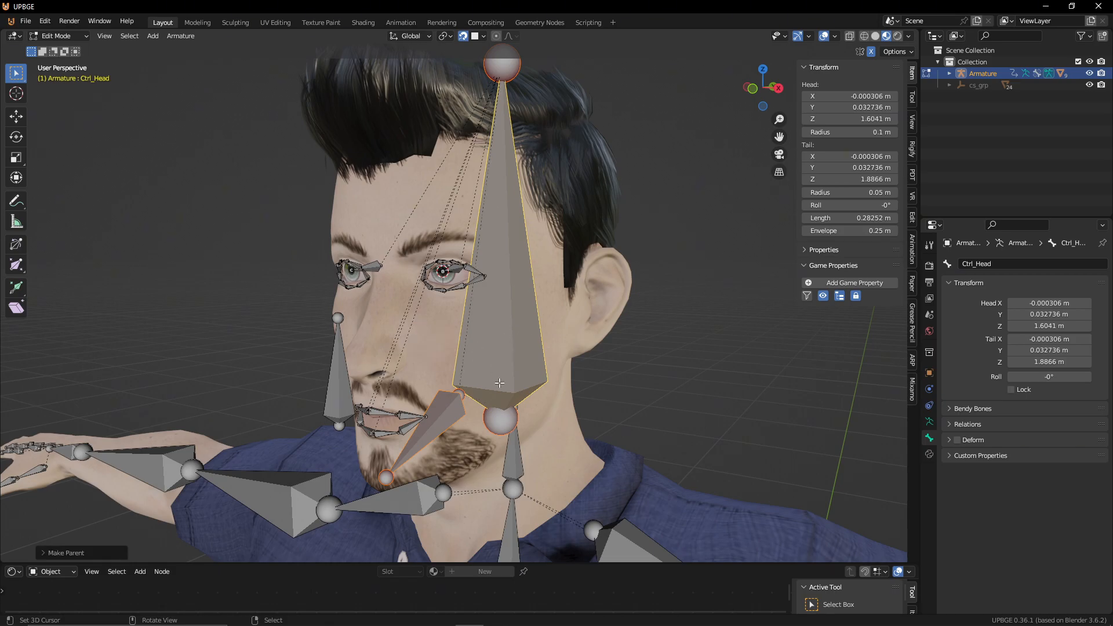
Step: Test how the inner-corner upper eyelid bone of the left eye moves in Pose Mode and return to Edit Mode
scroll(501, 422, down, 2)
middle_drag(501, 422, 604, 334)
scroll(469, 313, up, 3)
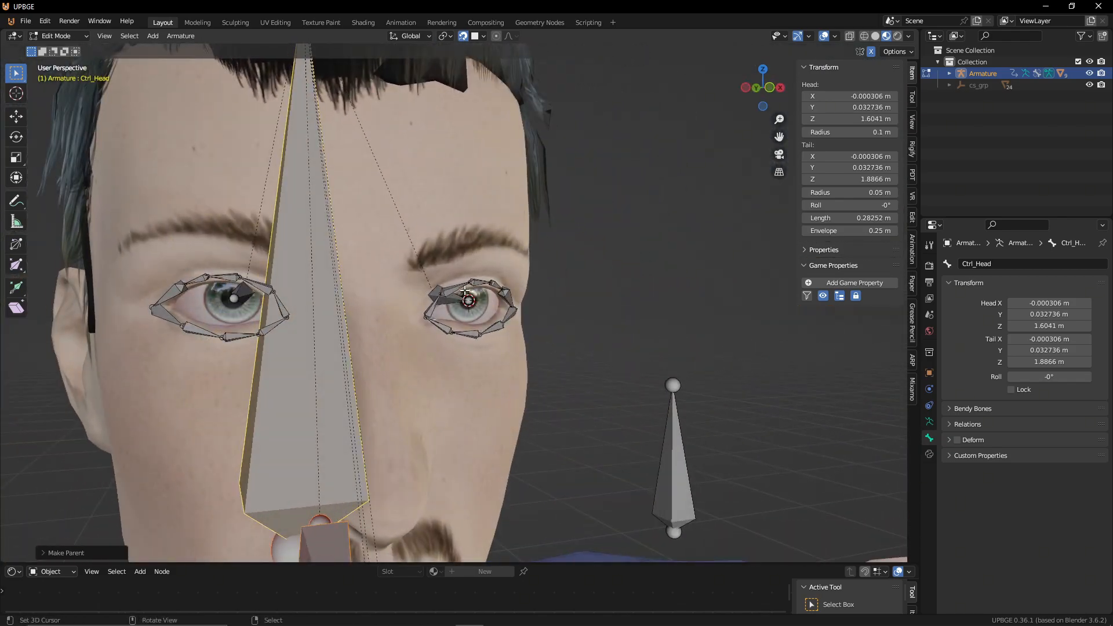
click(461, 290)
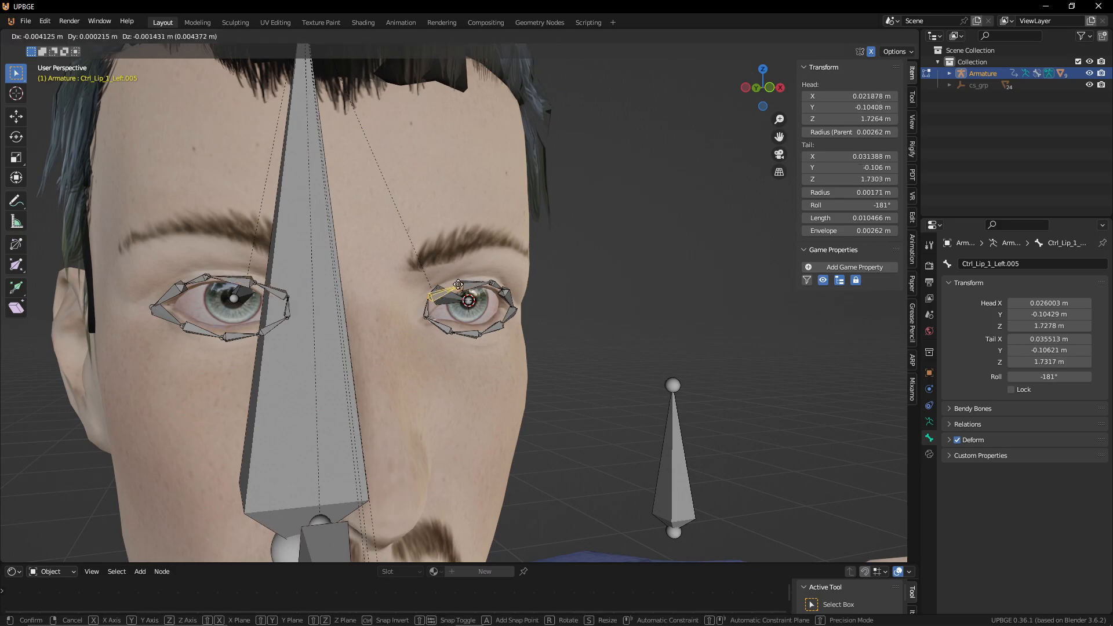
click(433, 309)
key(KP_1)
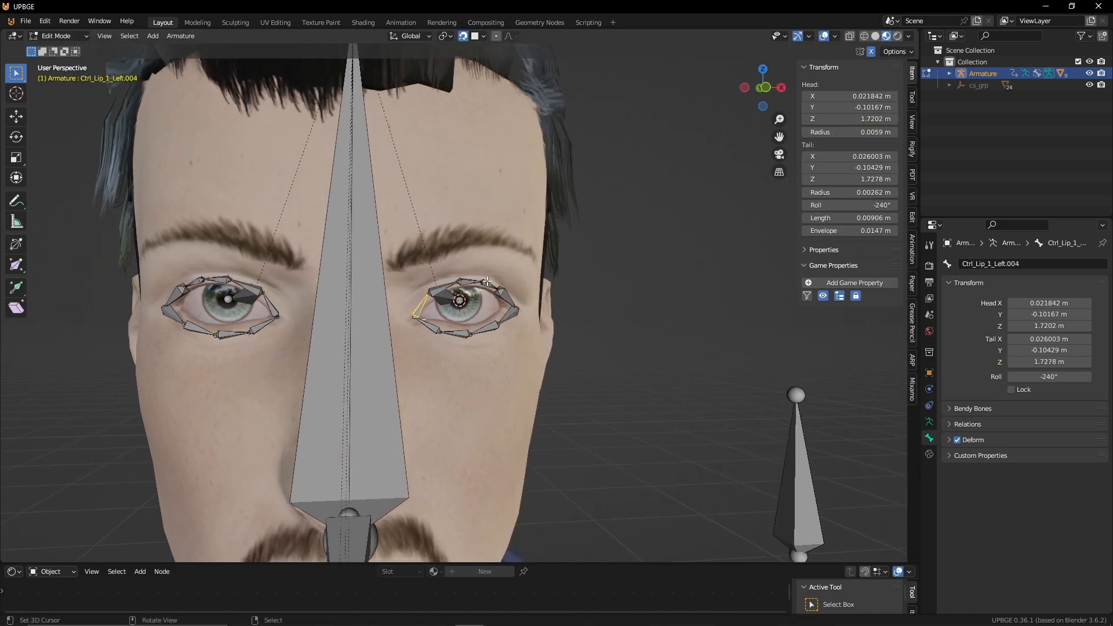
key(ctrl+Tab)
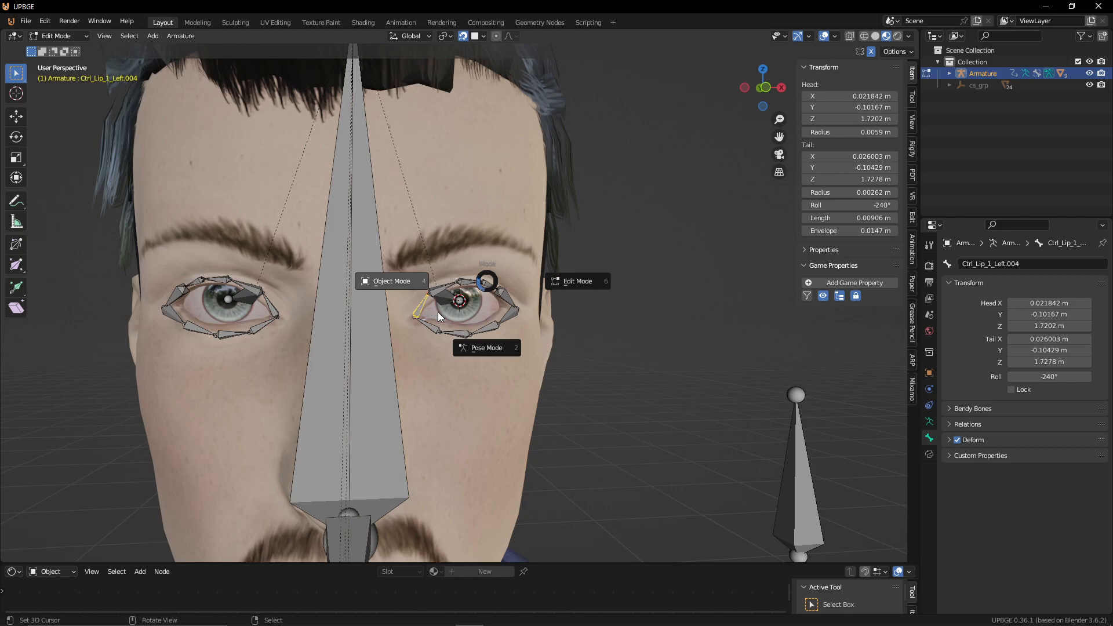
click(498, 348)
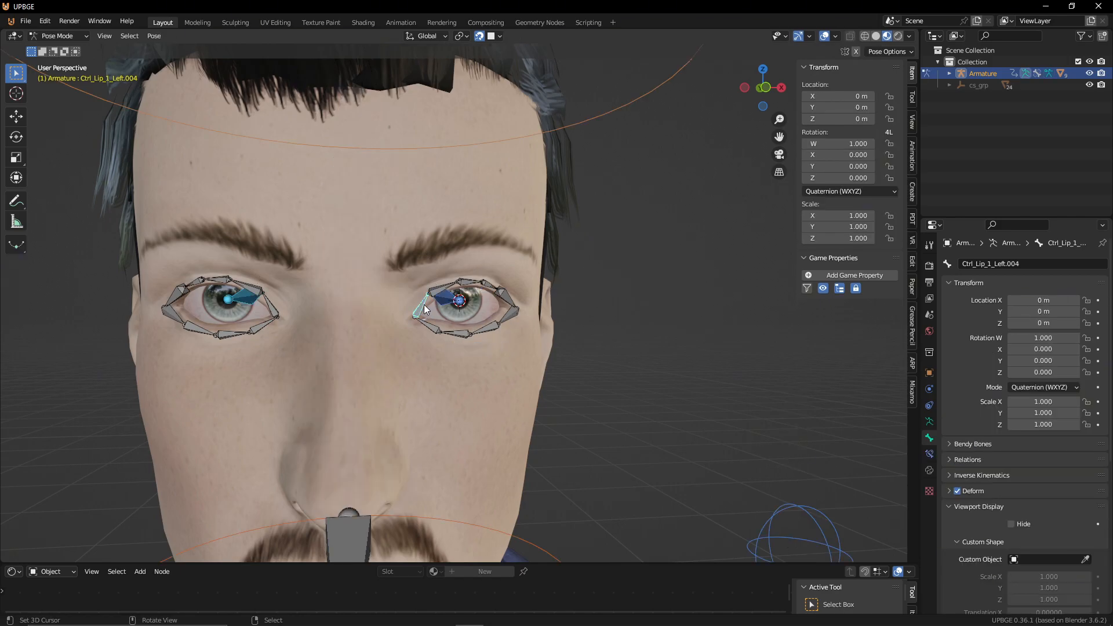
key(g)
key(g)
key(Tab)
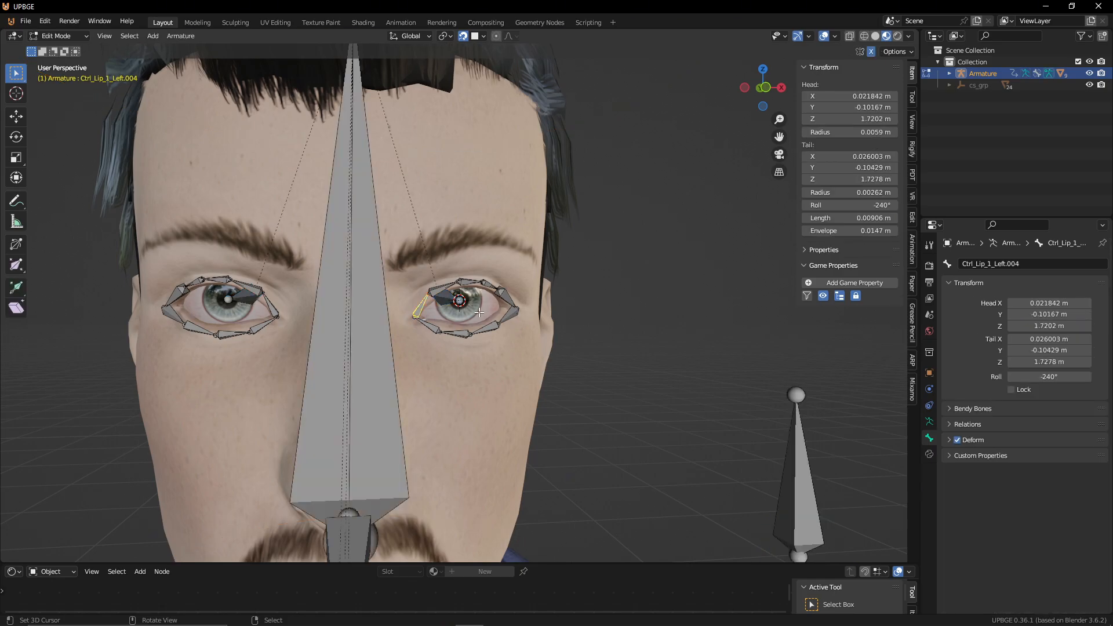
Step: Parent the left eye's inner-corner upper and outer-corner lower eyelid bones to Ctrl_Head with Keep Offset, checking the result in Pose Mode
shift+click(511, 314)
shift+click(344, 217)
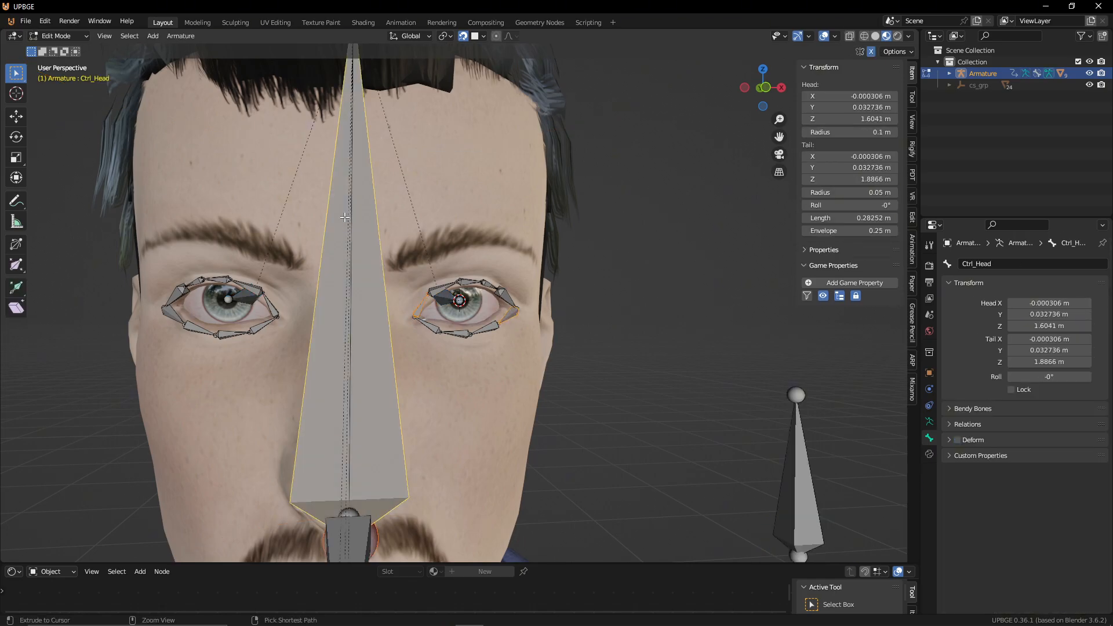
key(ctrl+p)
click(346, 219)
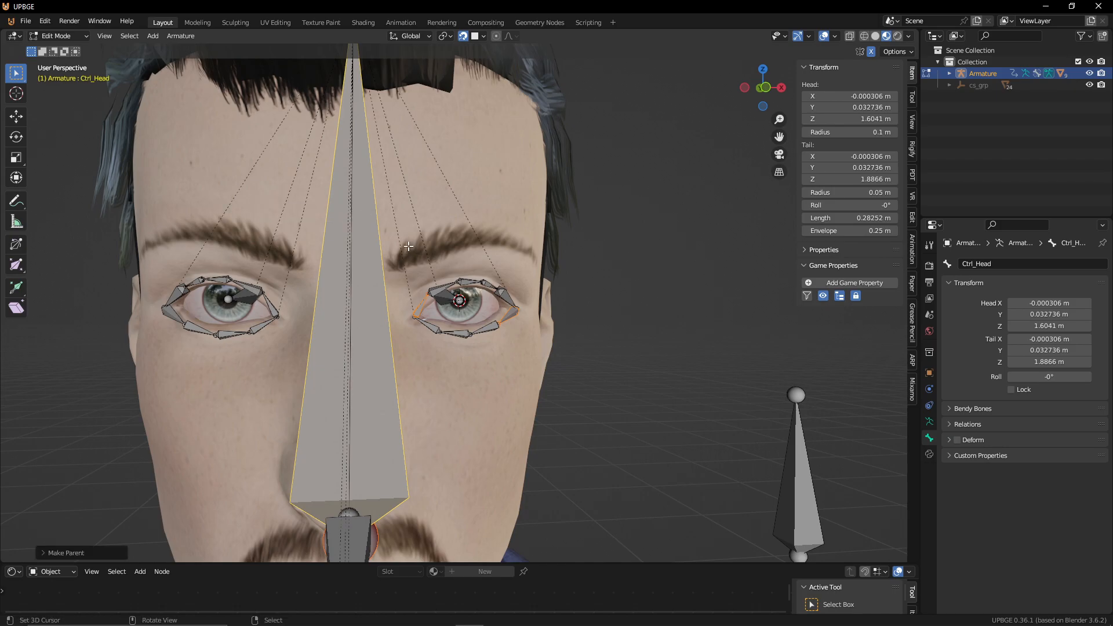
scroll(408, 247, down, 3)
key(ctrl+Tab)
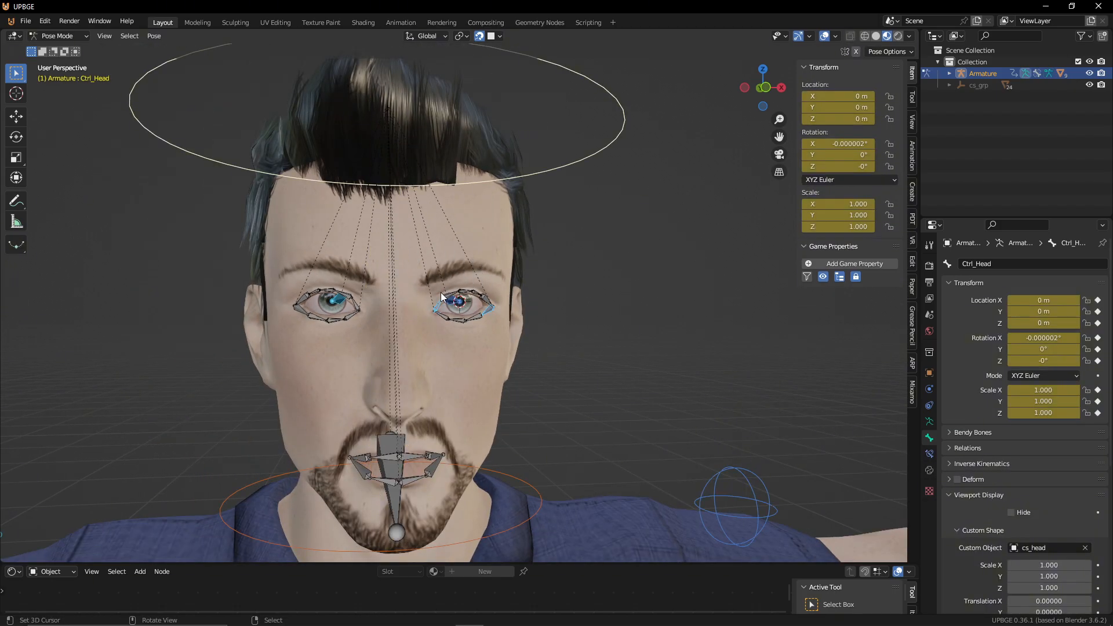
scroll(440, 297, up, 5)
key(Tab)
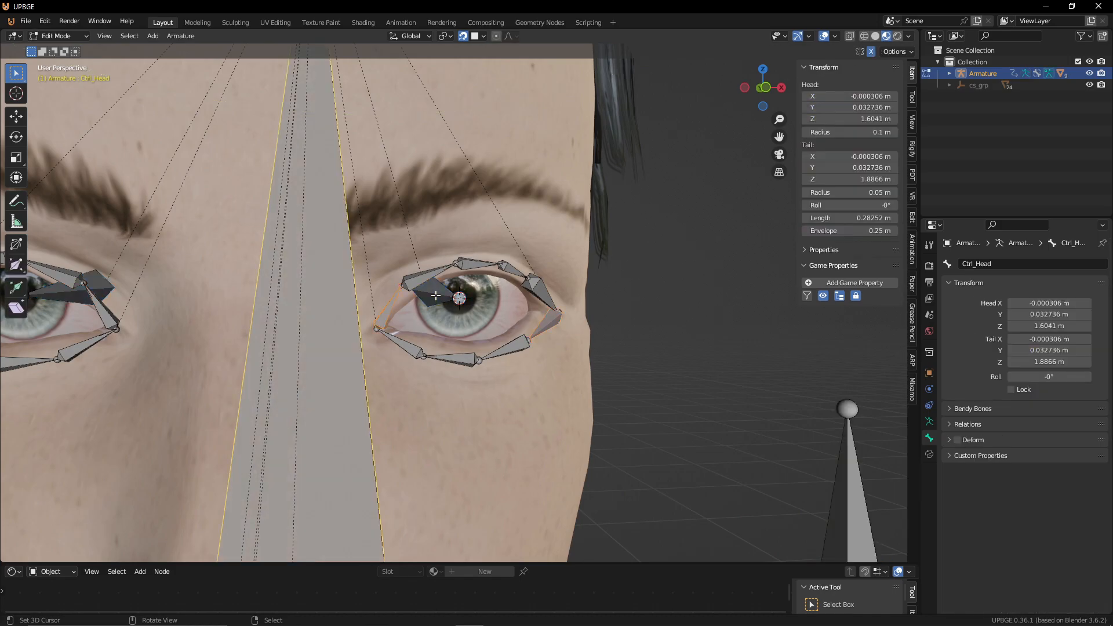
Step: Duplicate the three inner upper eyelid bones of the left eye and place the copies over the left eyebrow
click(393, 301)
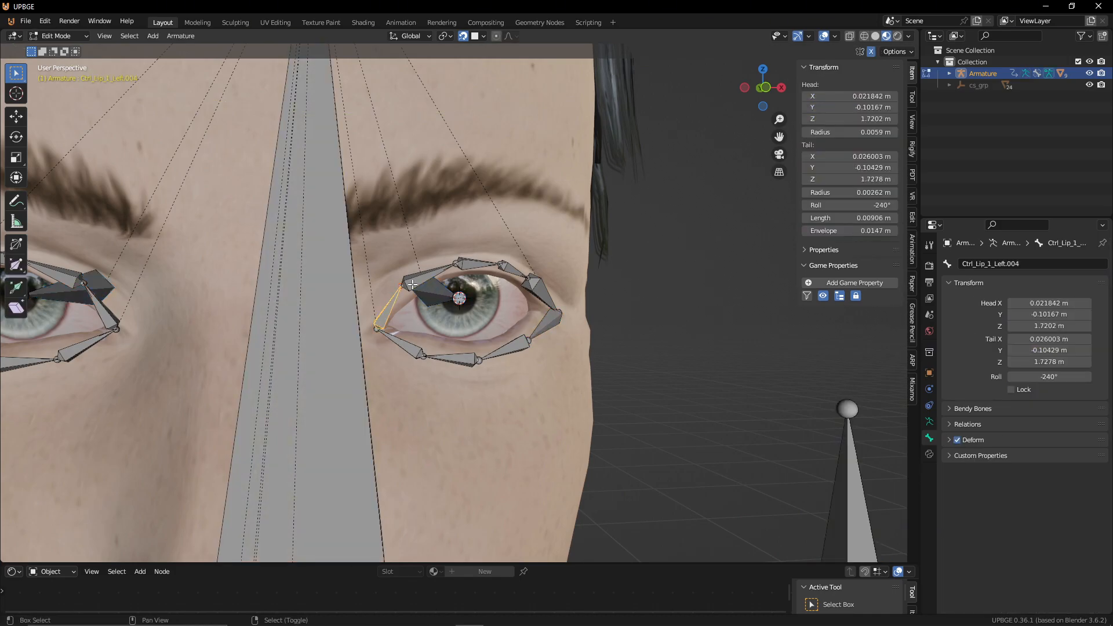
click(469, 263)
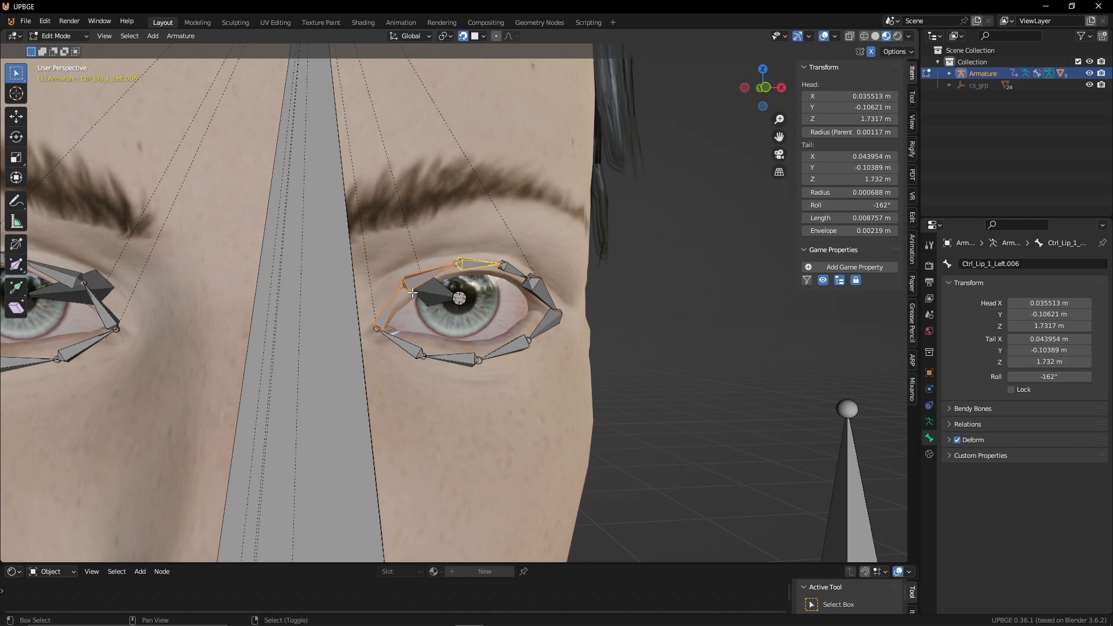
key(shift+d)
click(377, 179)
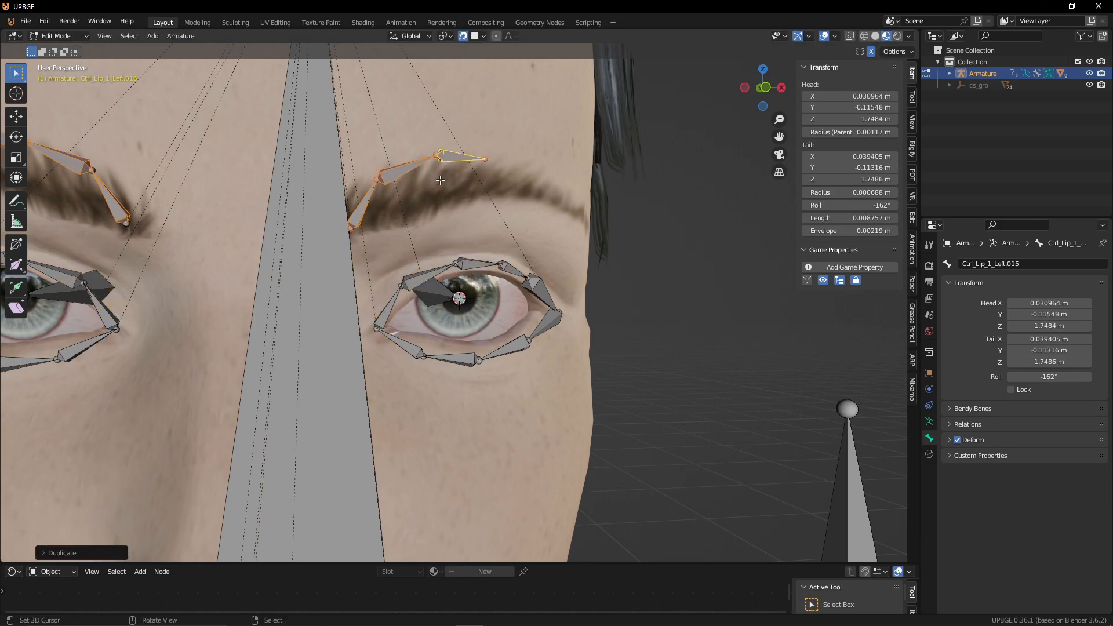
Step: Stretch the outer end of the left eyebrow chain to the tail of the brow and hide the Ctrl_Head bone
middle_drag(492, 163, 356, 177)
drag(316, 172, 451, 236)
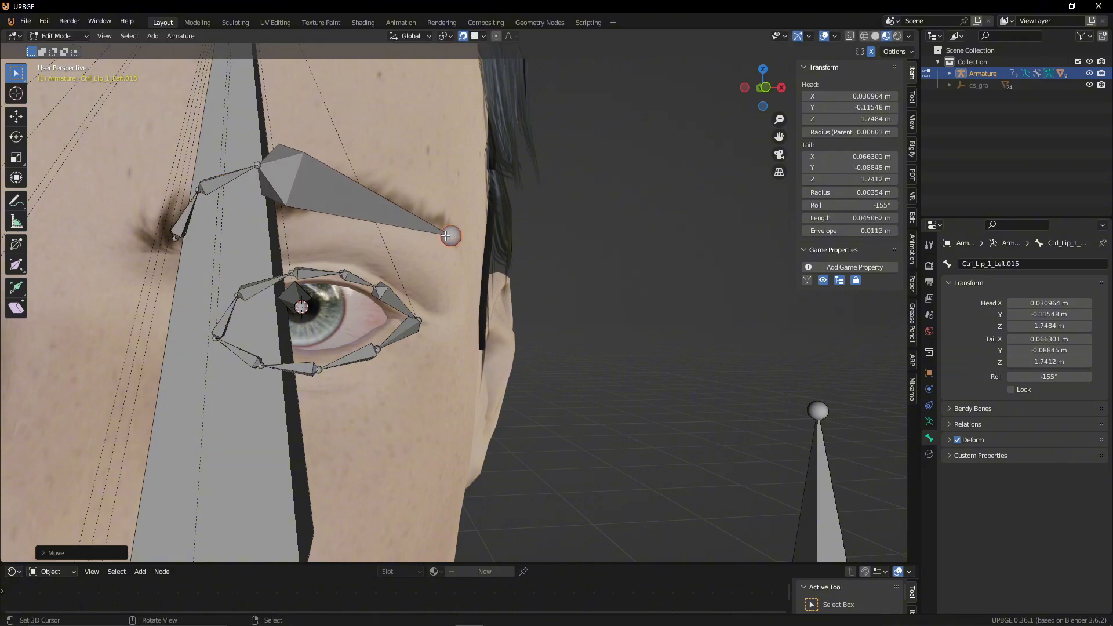
click(238, 270)
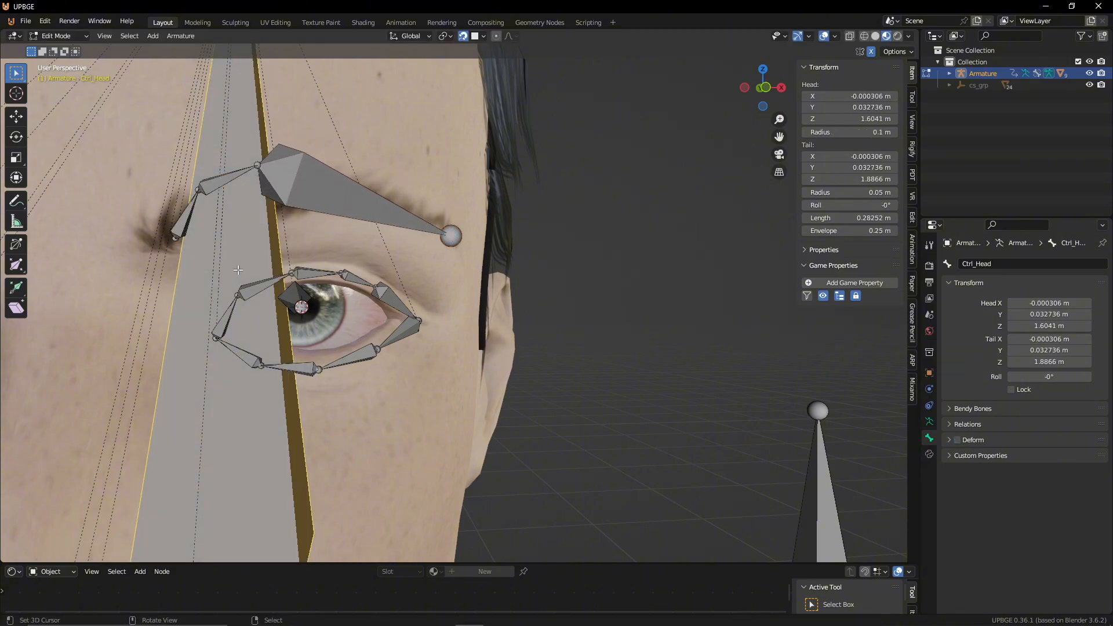
key(h)
Step: Move the two intermediate joints of the left eyebrow chain outward and down onto the brow hair
drag(255, 165, 317, 194)
click(200, 193)
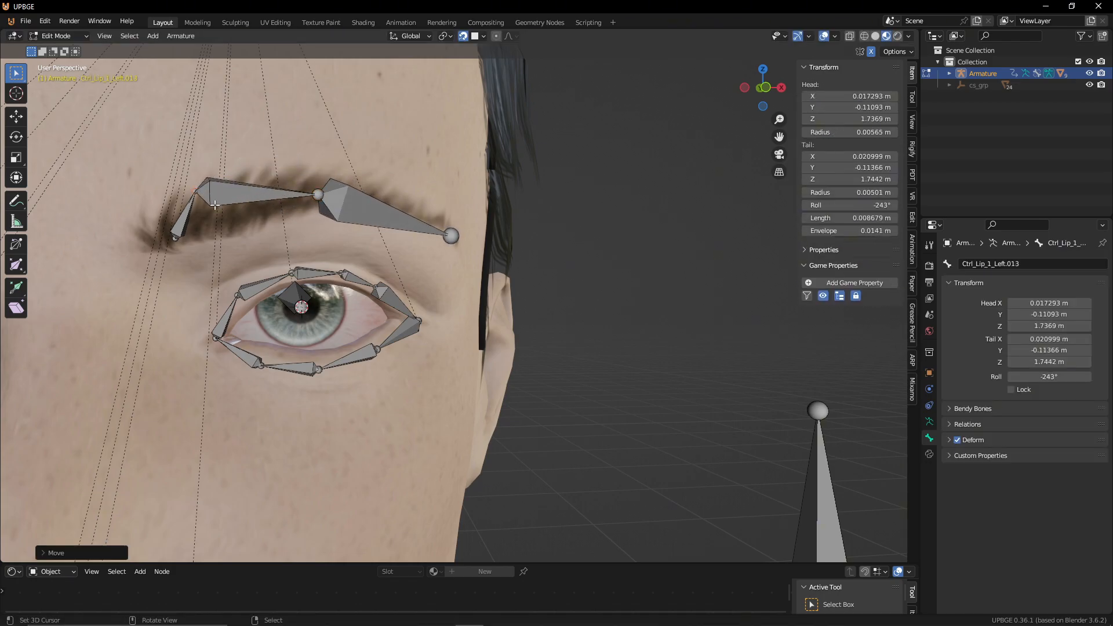
key(g)
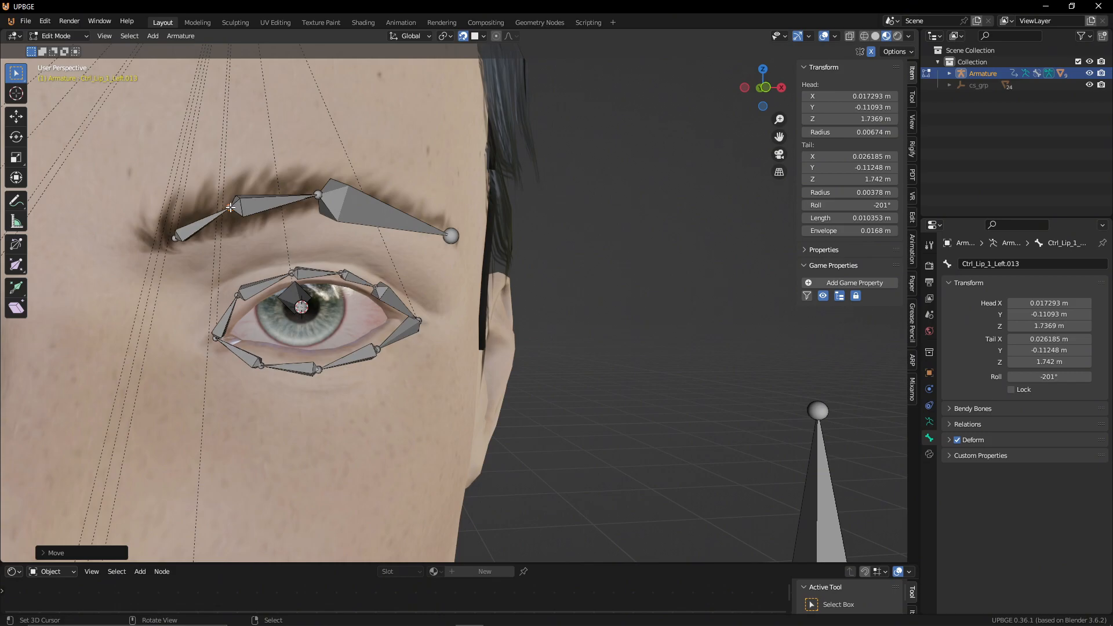
Step: Shift the inner end of the left eyebrow chain to the inner start of the brow in front view
key(KP_1)
right_click(213, 254)
key(g)
click(205, 256)
Step: Nudge the inner intermediate joint of the left eyebrow chain onto the brow hair, refining its position in front view
right_click(255, 230)
key(g)
click(255, 230)
key(g)
click(256, 233)
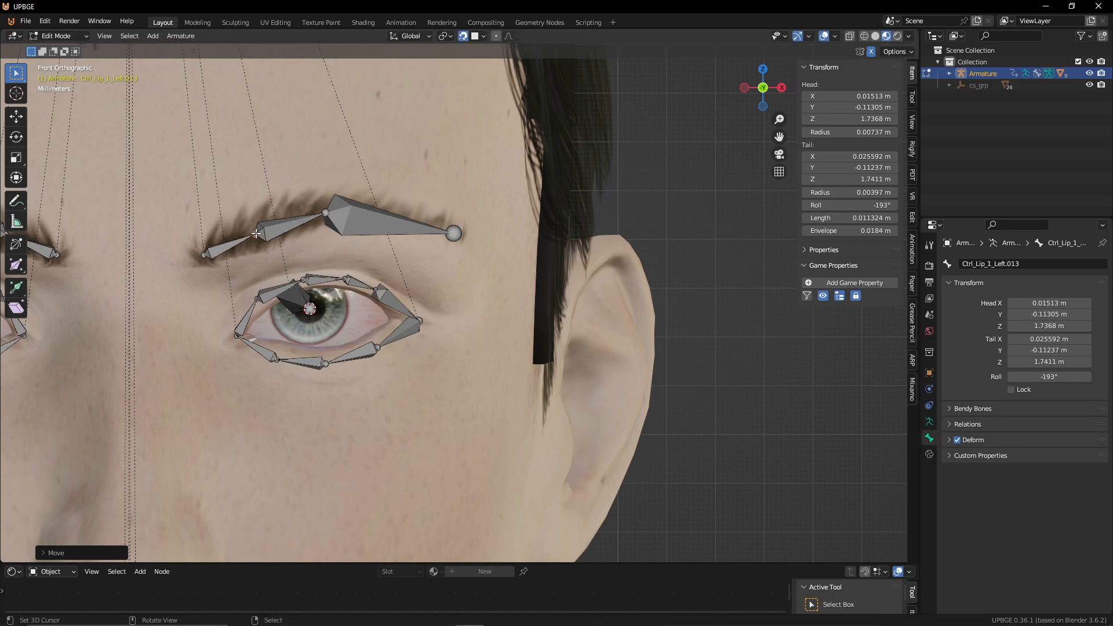
Step: Move the outer intermediate joint of the left eyebrow chain outward along the brow and fine-tune the inner intermediate joint
right_click(323, 213)
key(g)
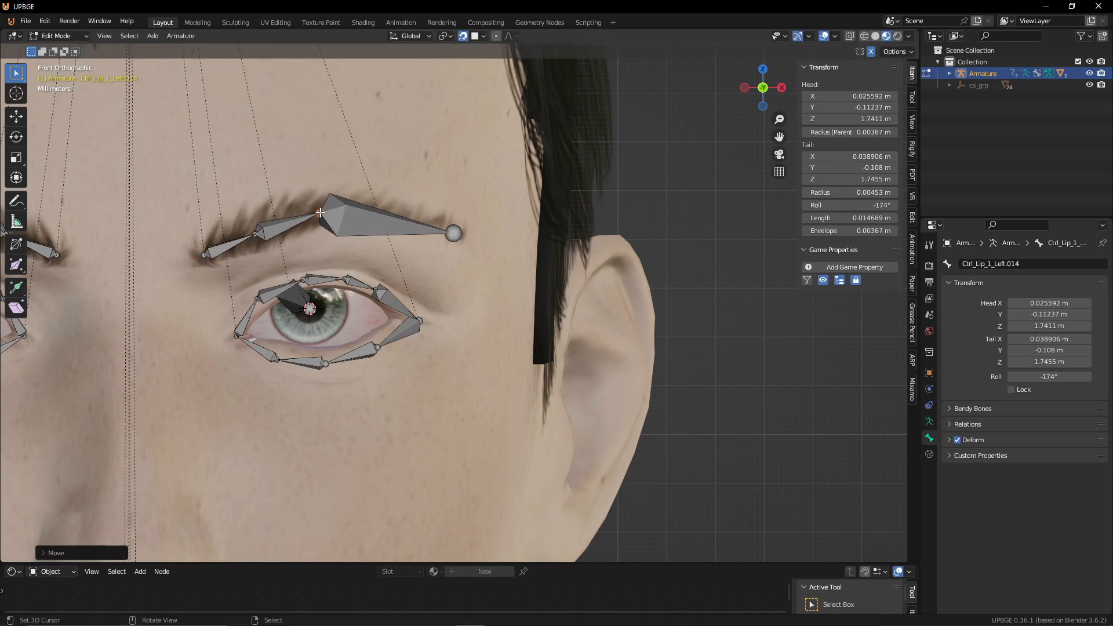
click(359, 212)
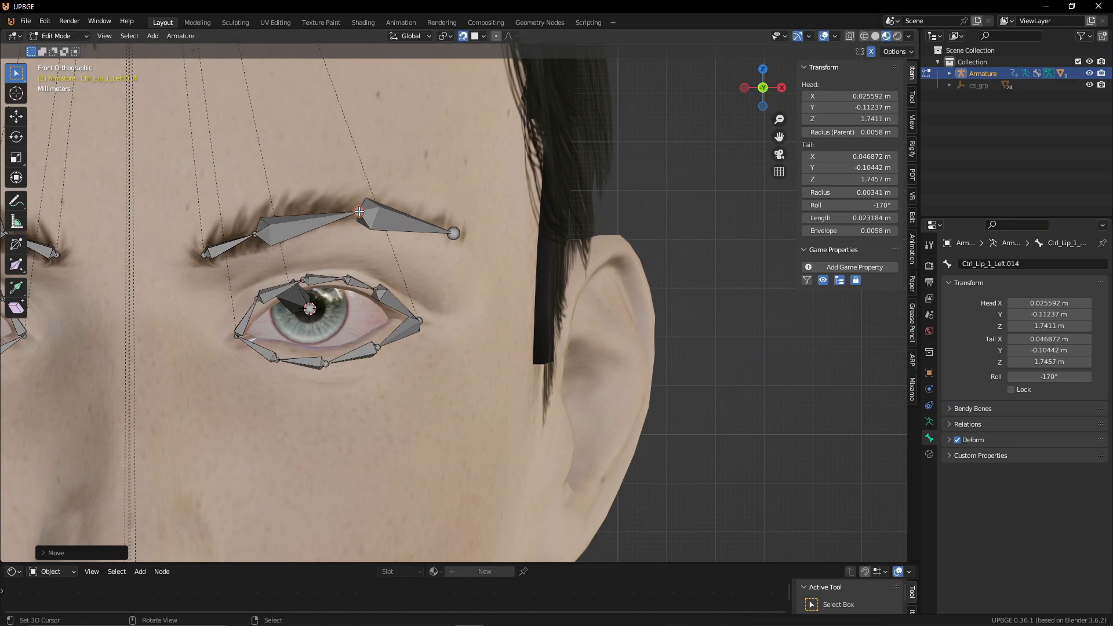
right_click(254, 235)
key(g)
click(254, 231)
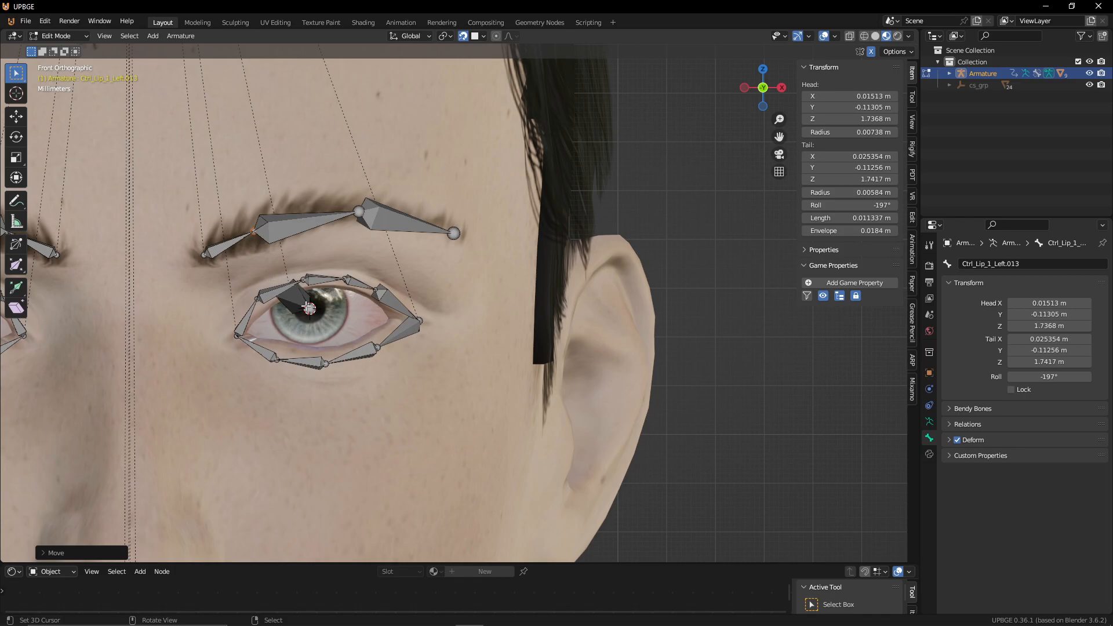
Step: Leave armature editing for Object Mode and hide the Body mesh to expose the eyeballs
key(ctrl+Tab)
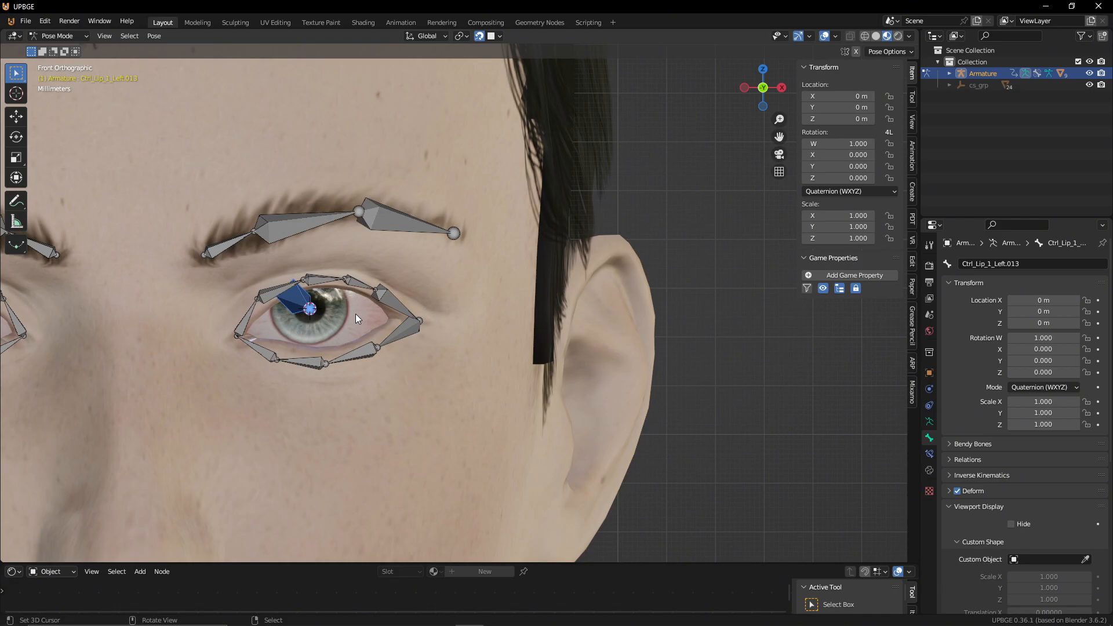
key(ctrl+Tab)
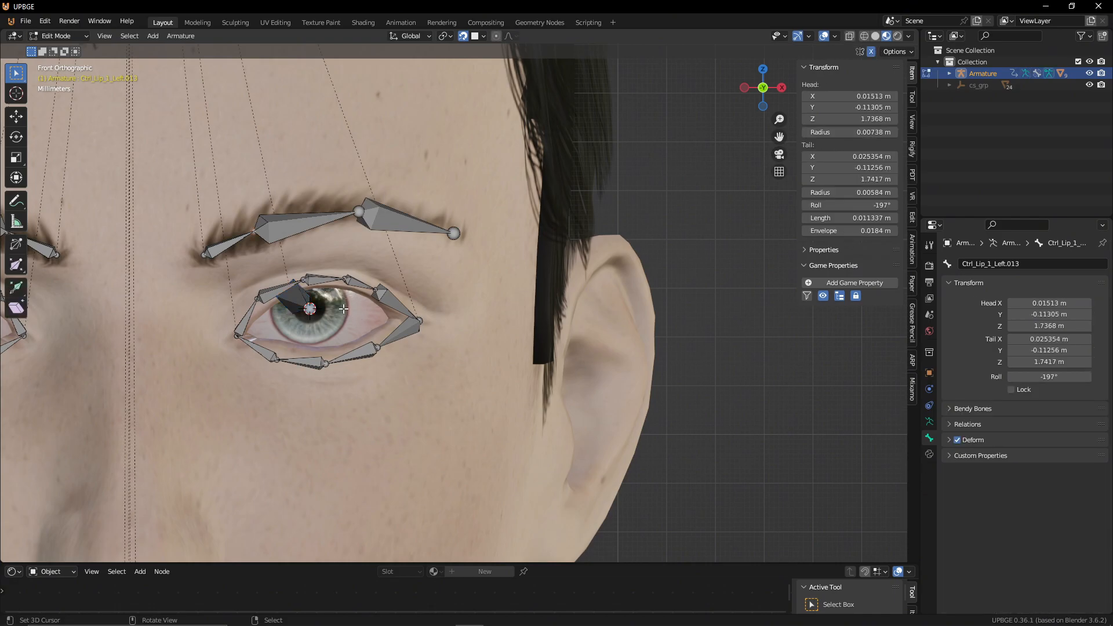
key(ctrl+Tab)
key(ctrl+Tab)
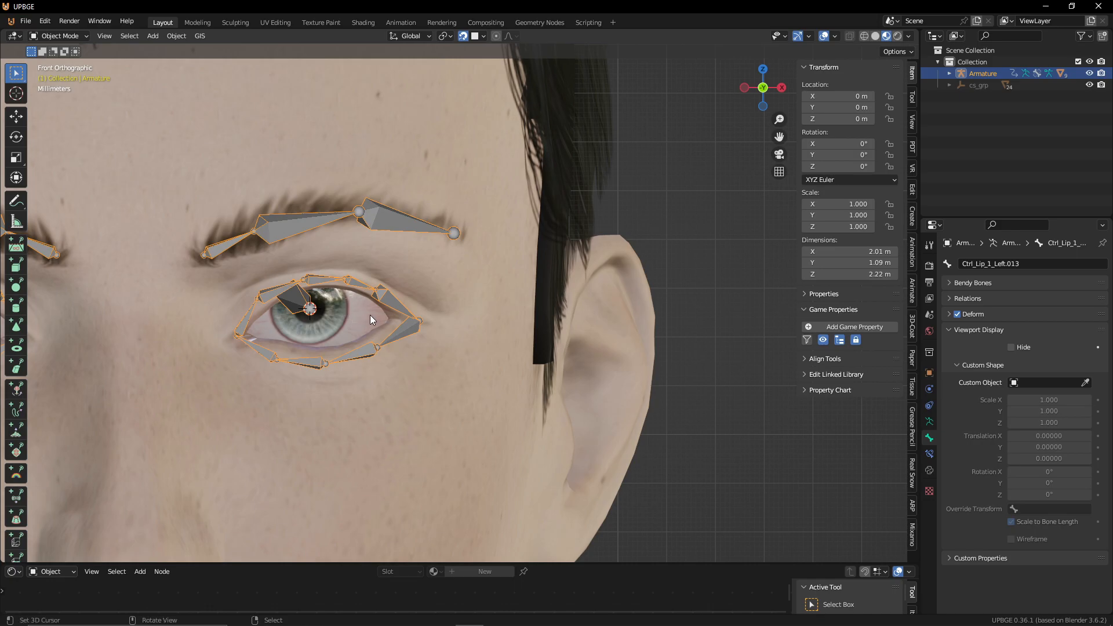
click(453, 308)
key(h)
middle_drag(401, 291, 87, 300)
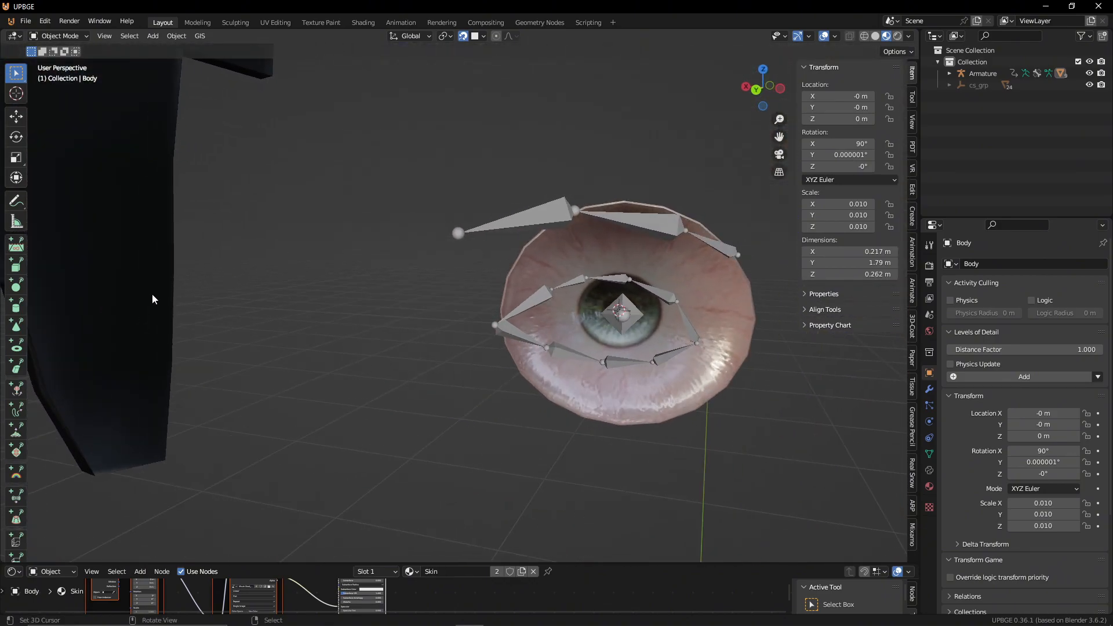
Step: Recalculate the roll of the left eye bone Ctrl_Shoulder_Left.001 in the armature from the top view
click(600, 304)
key(Tab)
click(636, 307)
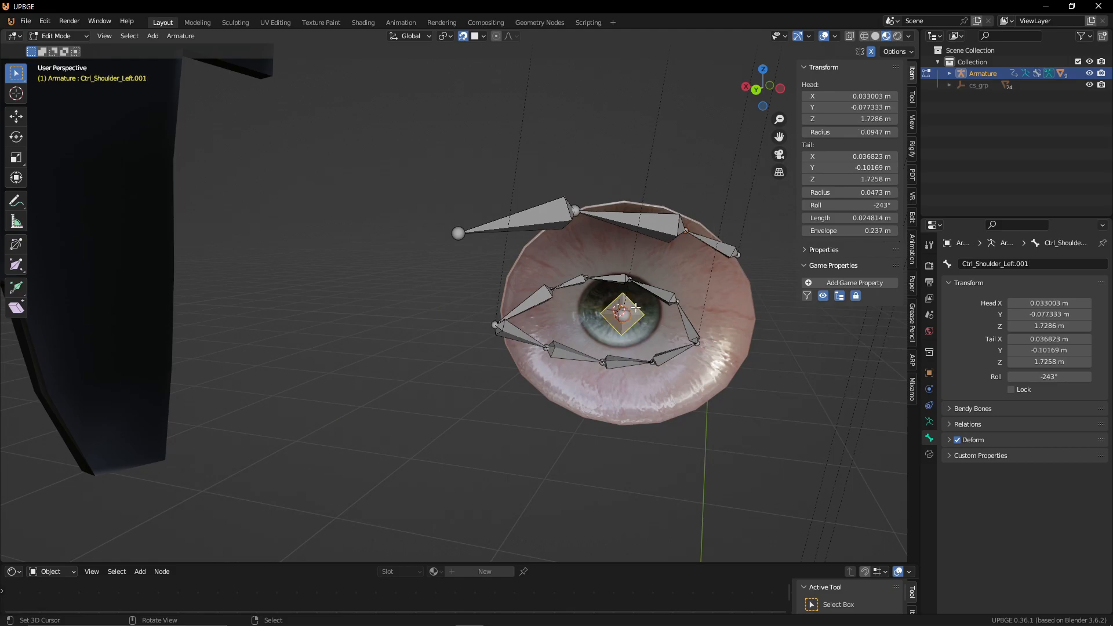
key(KP_7)
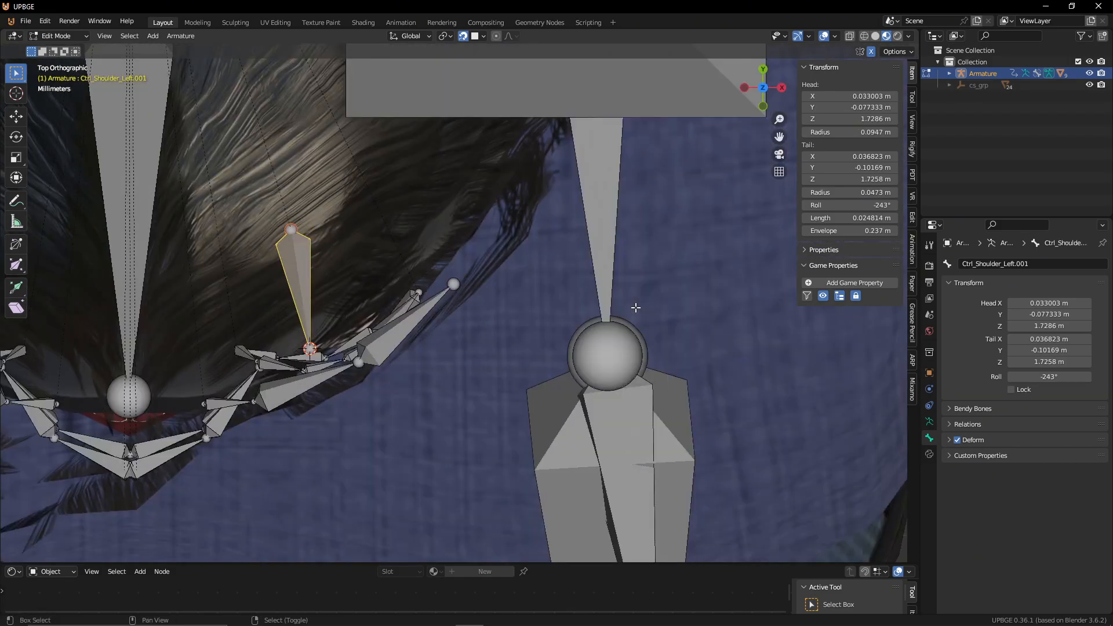
key(shift+n)
click(599, 311)
middle_drag(392, 354, 396, 225)
scroll(388, 221, down, 3)
key(KP_1)
scroll(397, 226, down, 7)
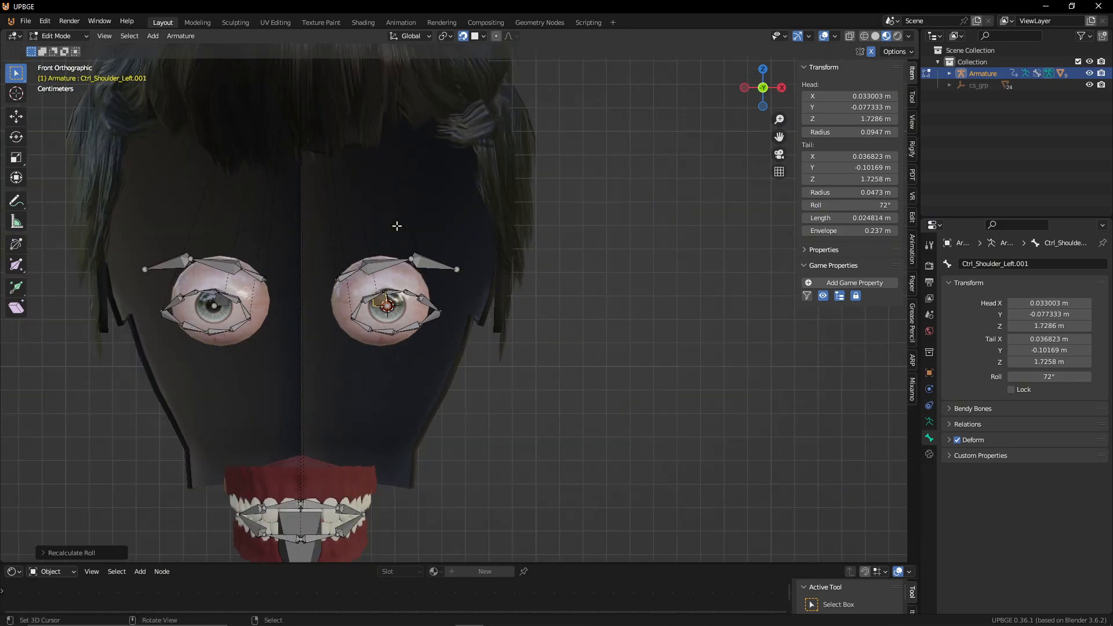
scroll(398, 227, up, 7)
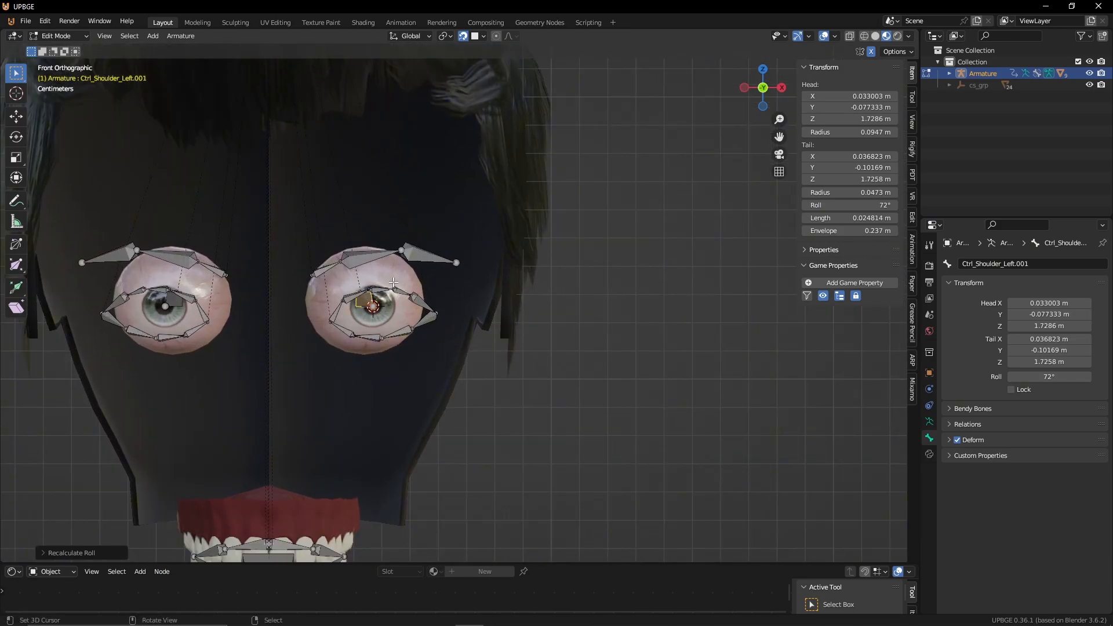
Step: Apply AutoMirror to the Eyes mesh along X with positive orientation, and select all its vertices in Edit Mode
key(Tab)
click(395, 268)
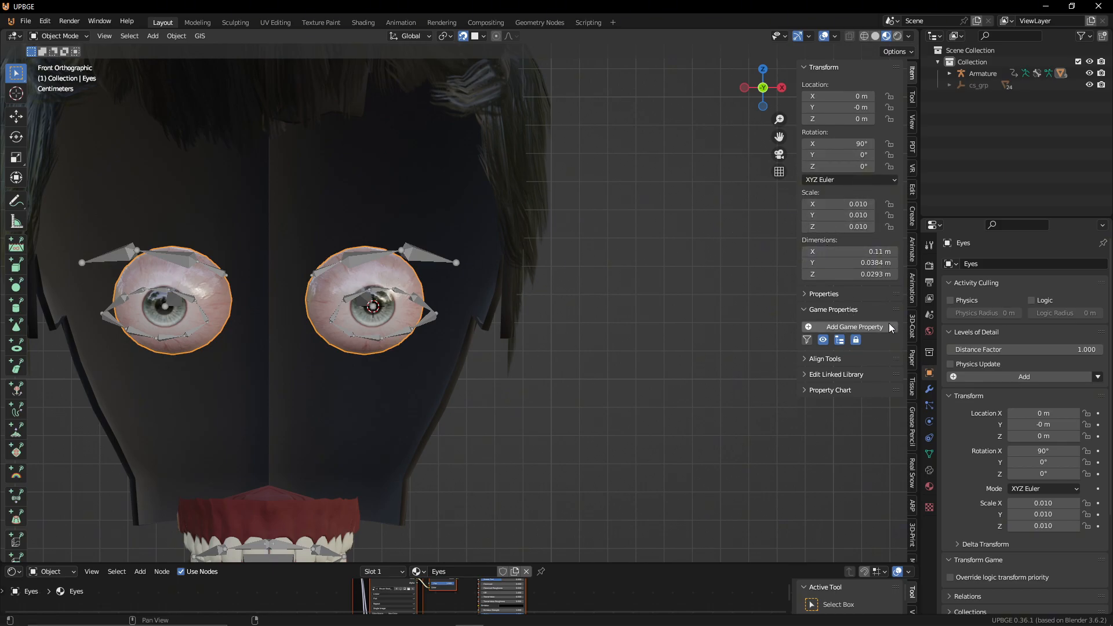
click(913, 190)
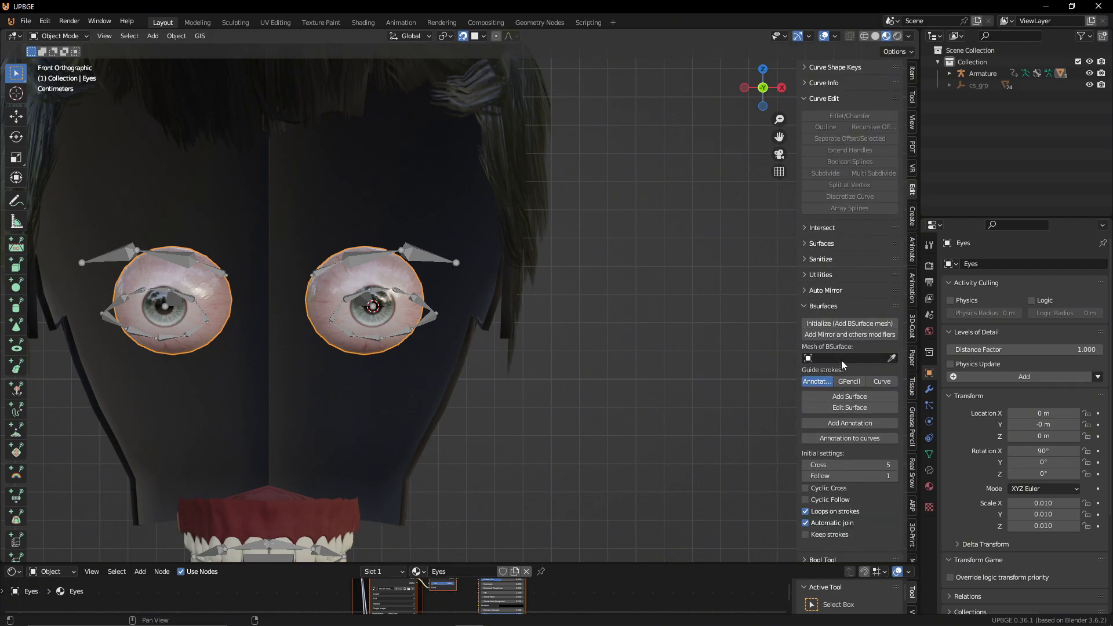
click(832, 291)
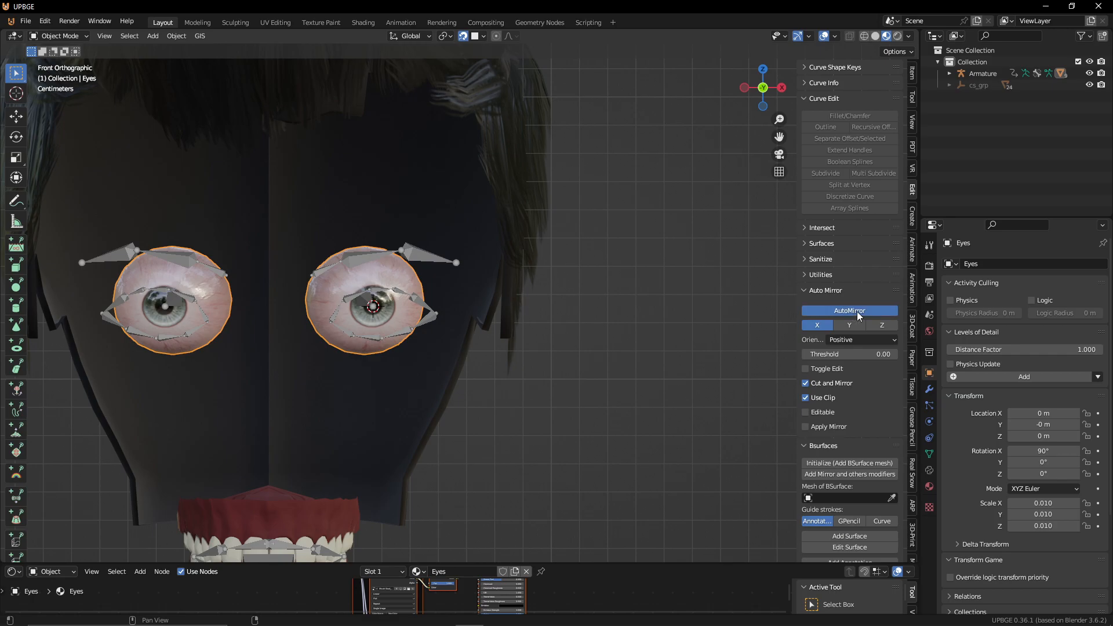
key(Tab)
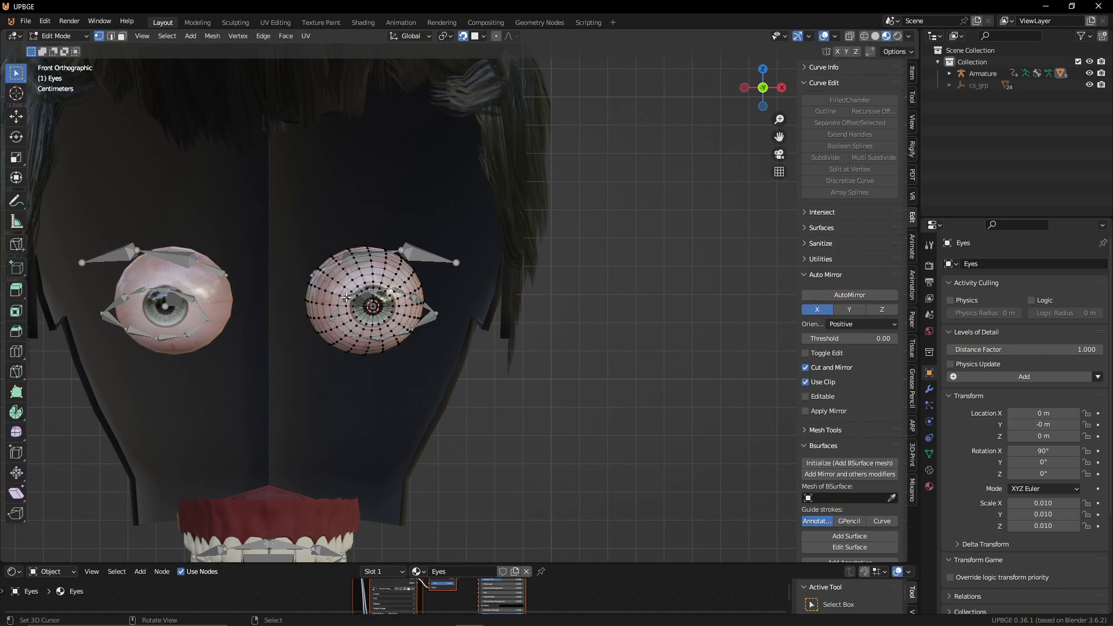
key(a)
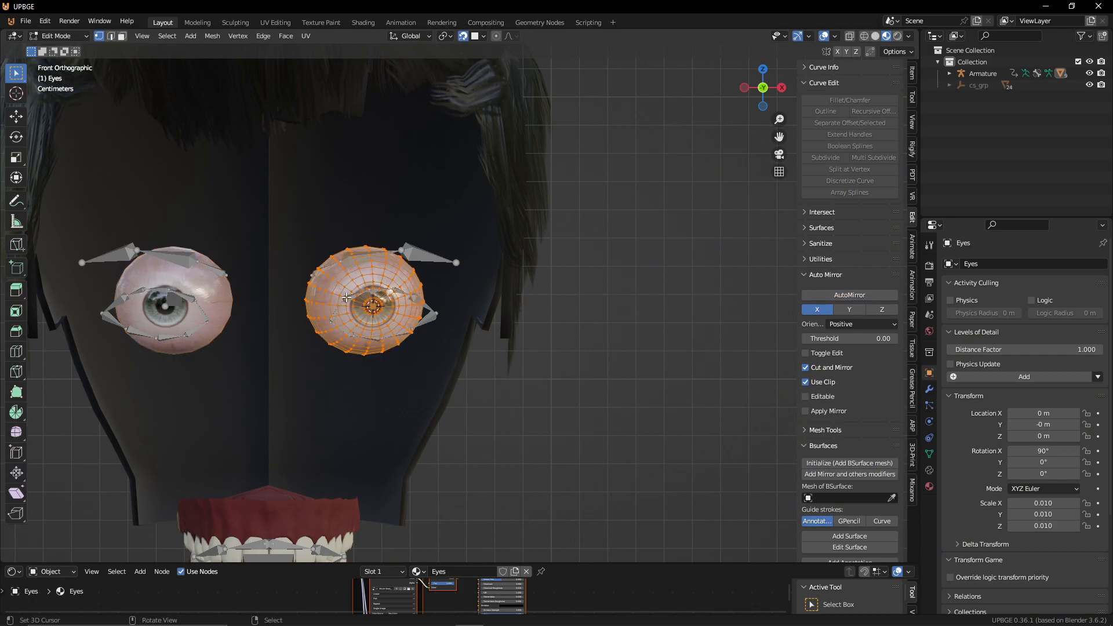
Step: Unhide the Body mesh and rotate the Eyes geometry about -3° around the global Z axis in Edit Mode
key(Tab)
key(alt+h)
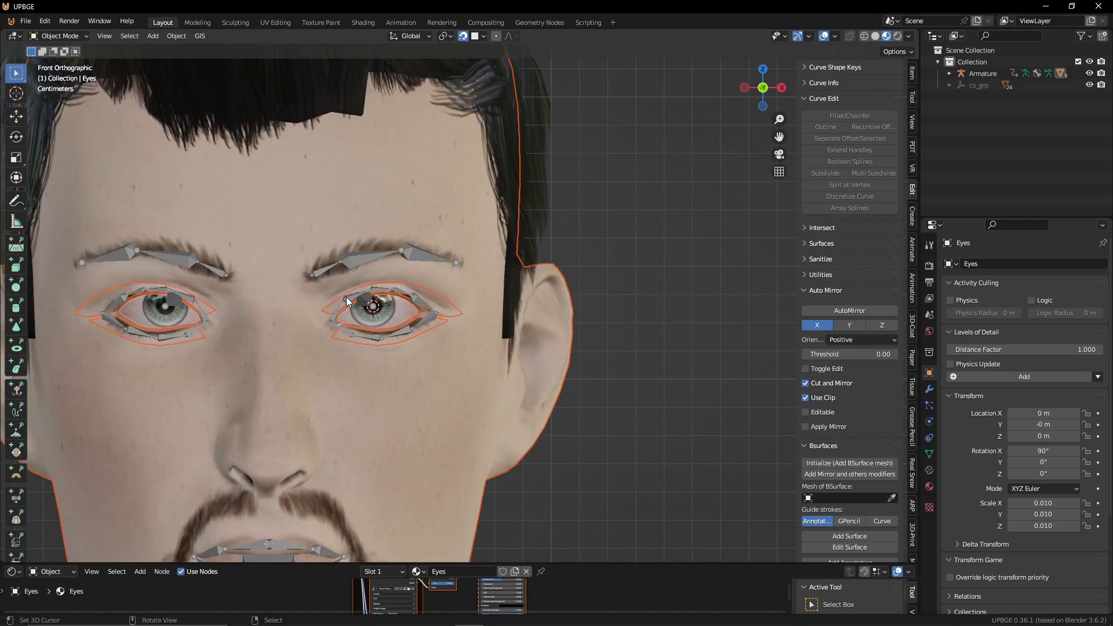
click(398, 316)
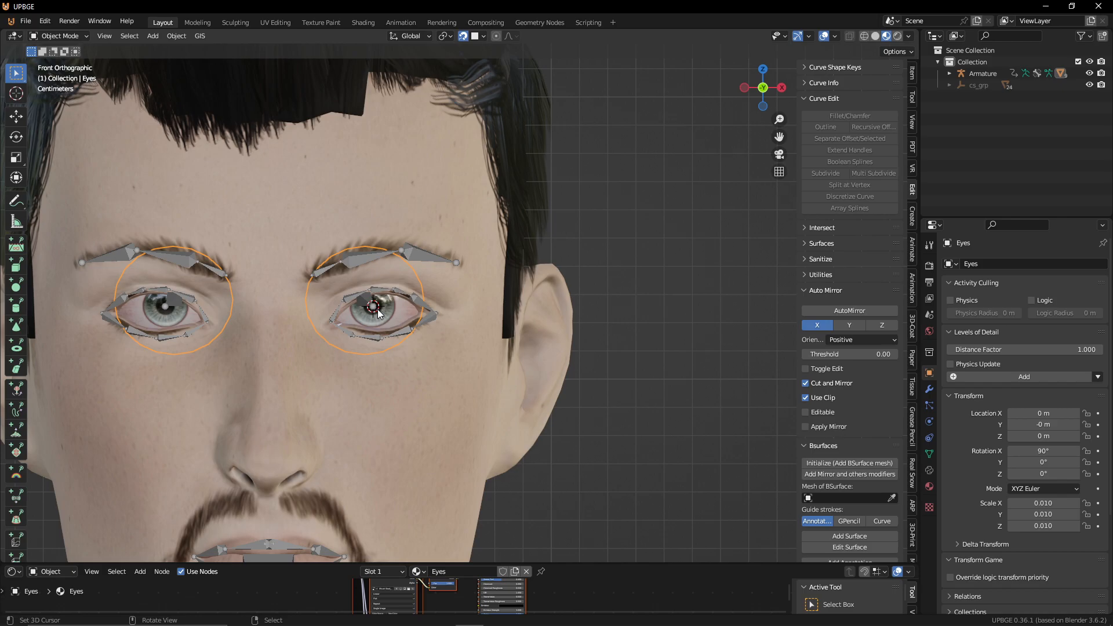
scroll(378, 313, up, 3)
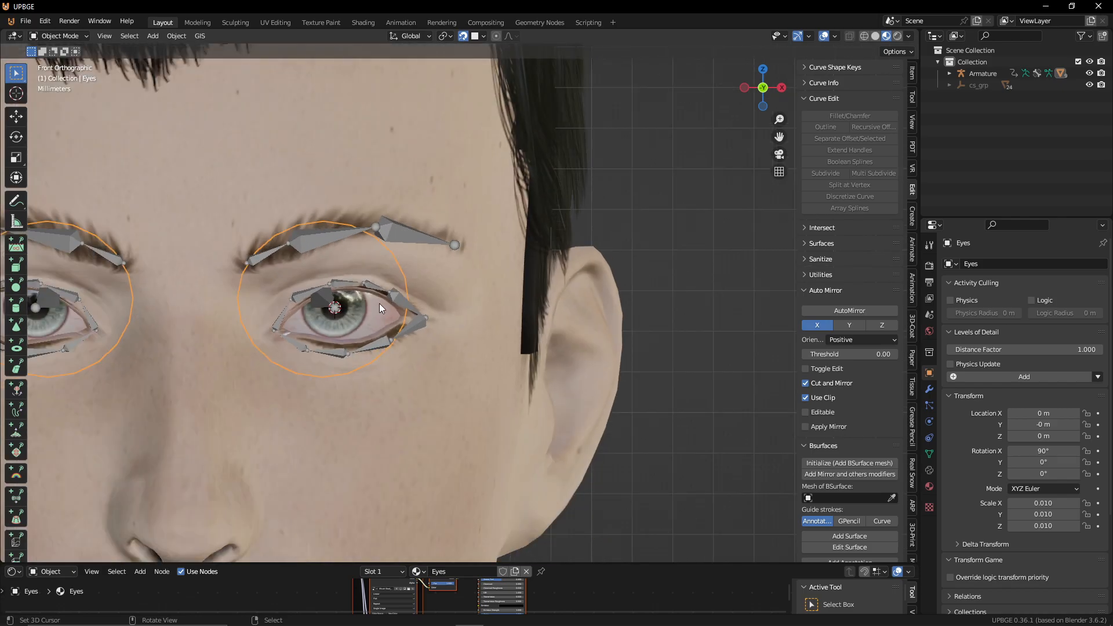
key(Tab)
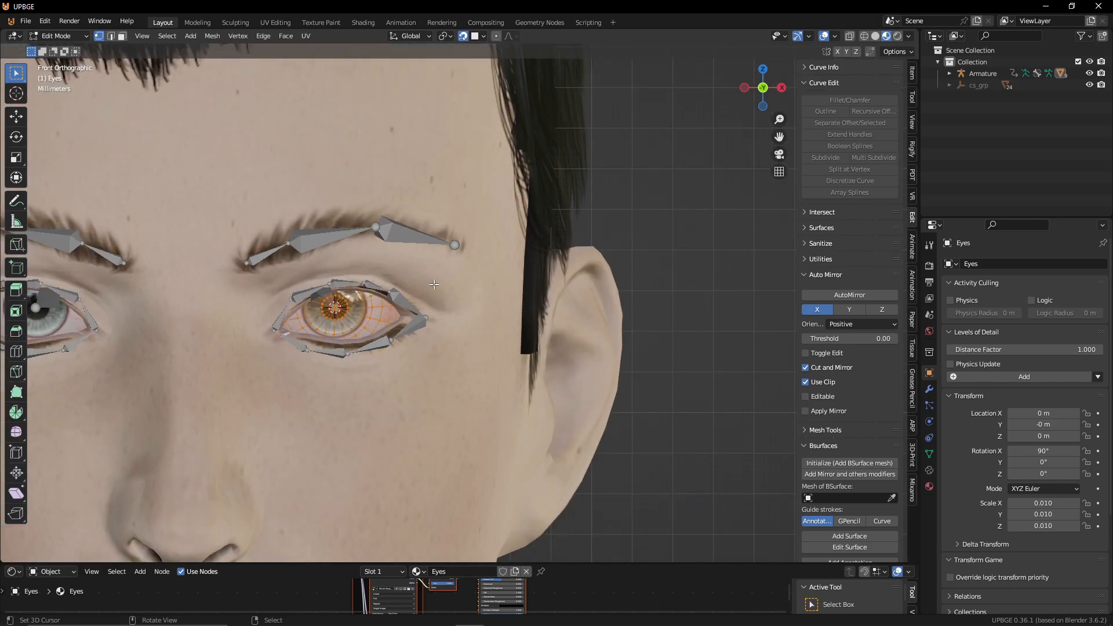
key(r)
key(z)
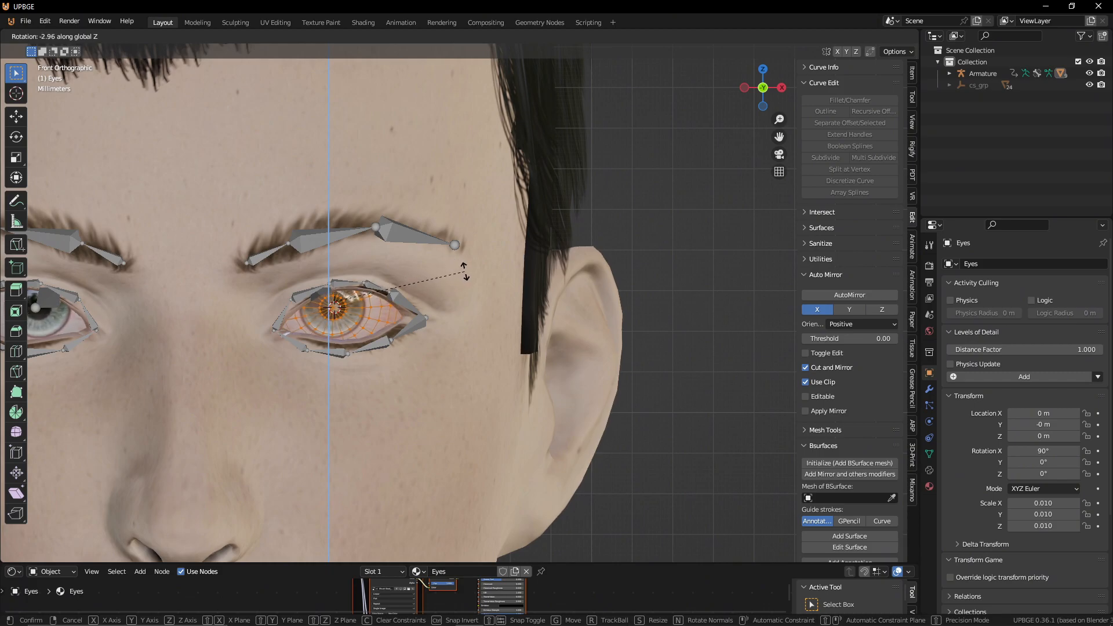
click(464, 271)
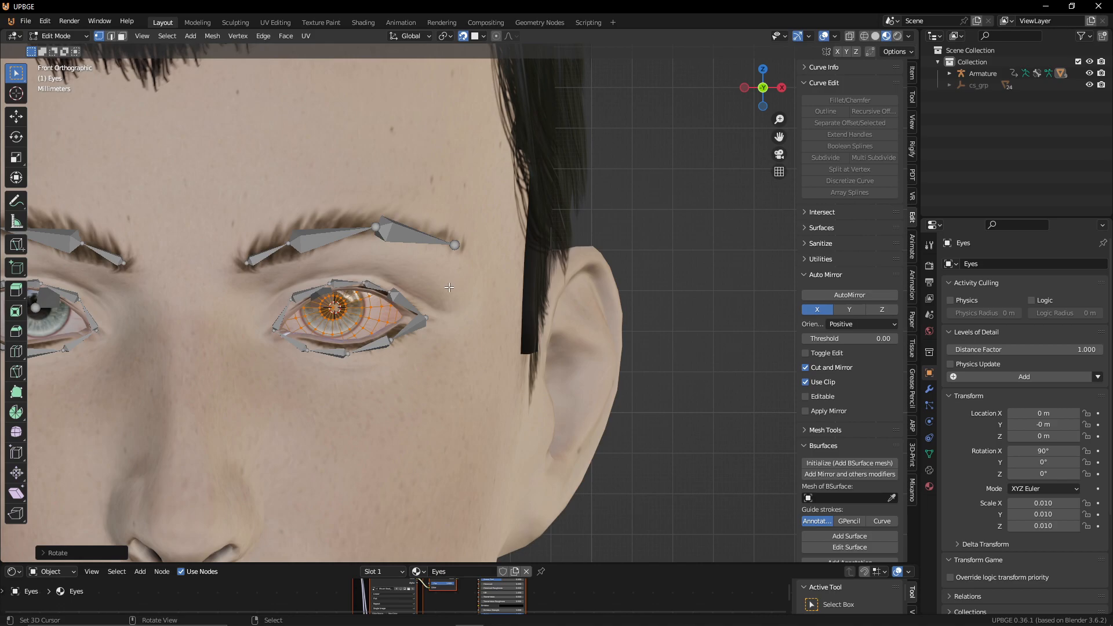
key(Tab)
Step: Hide the Body mesh again and select the Eyes mesh
click(460, 318)
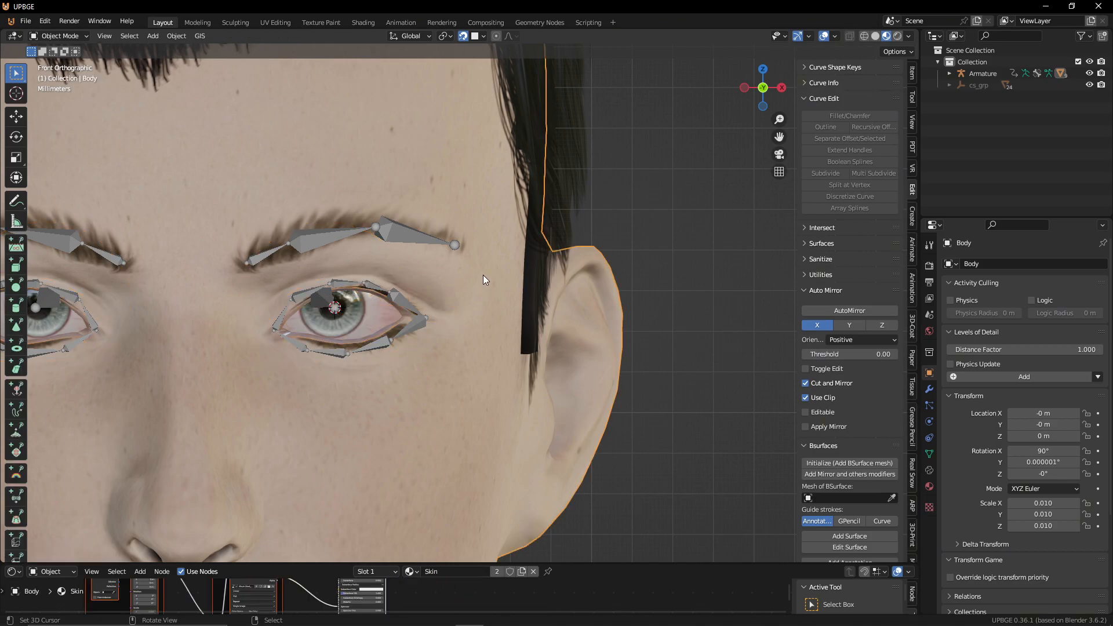
key(h)
click(378, 315)
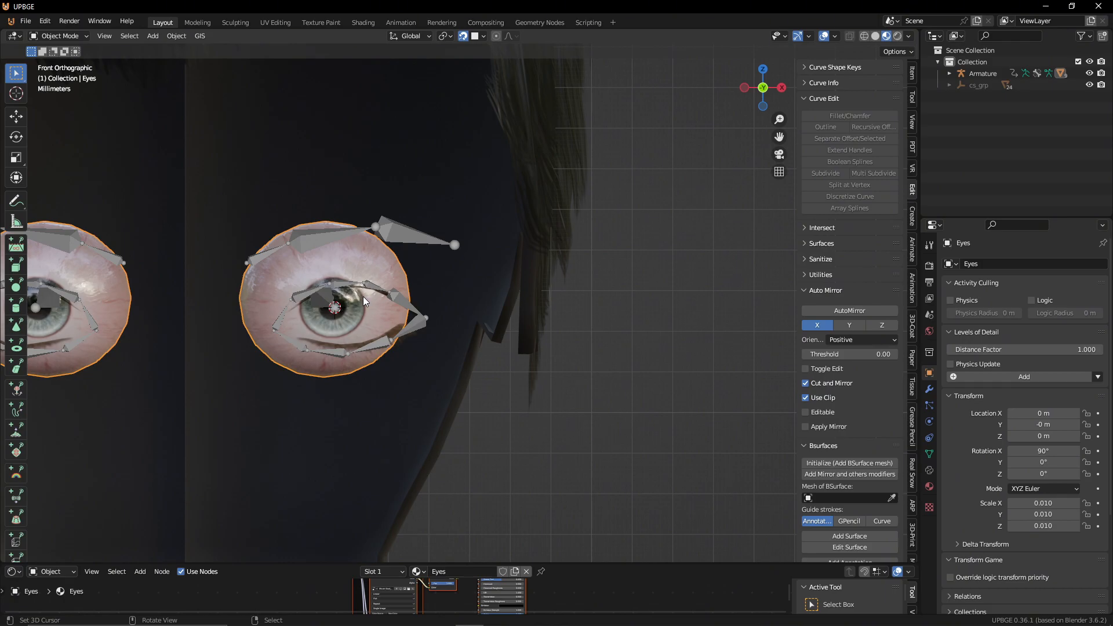
key(g)
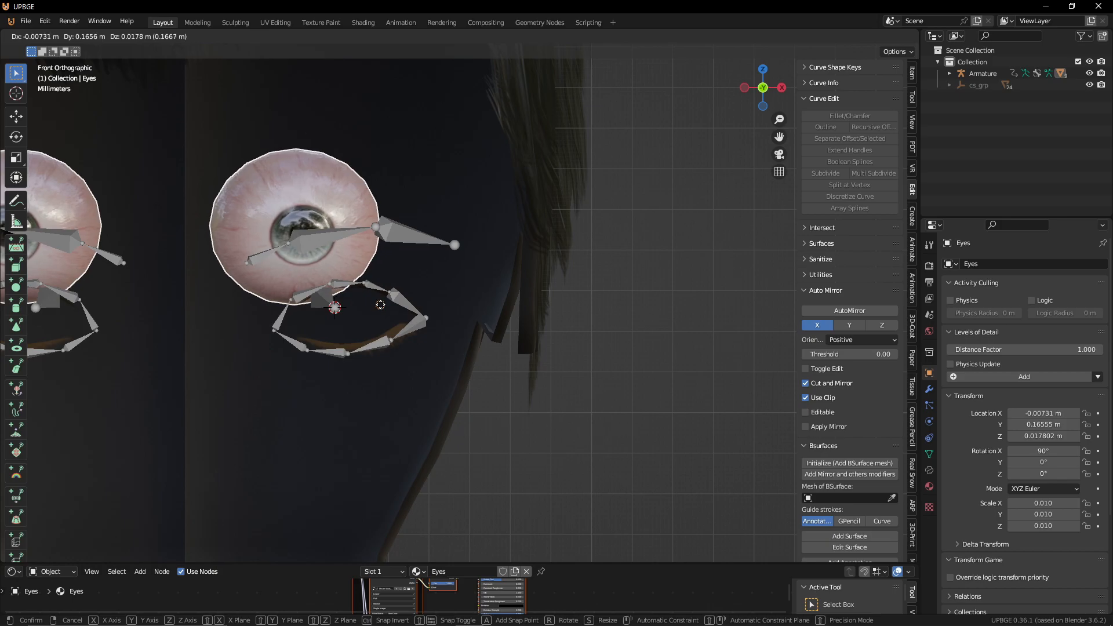
right_click(415, 365)
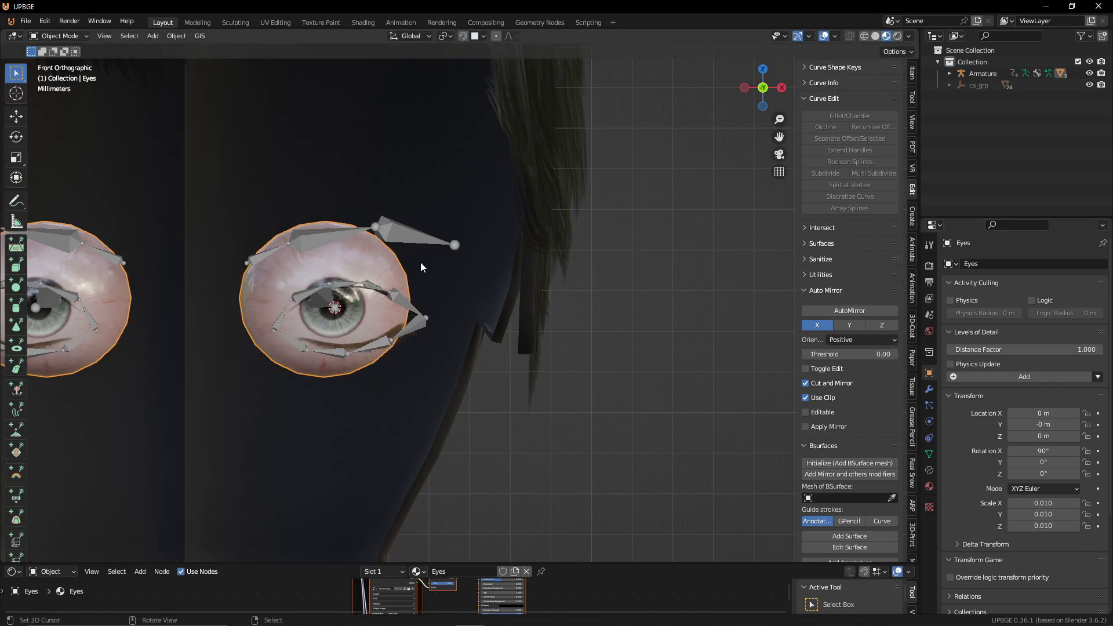
key(r)
key(z)
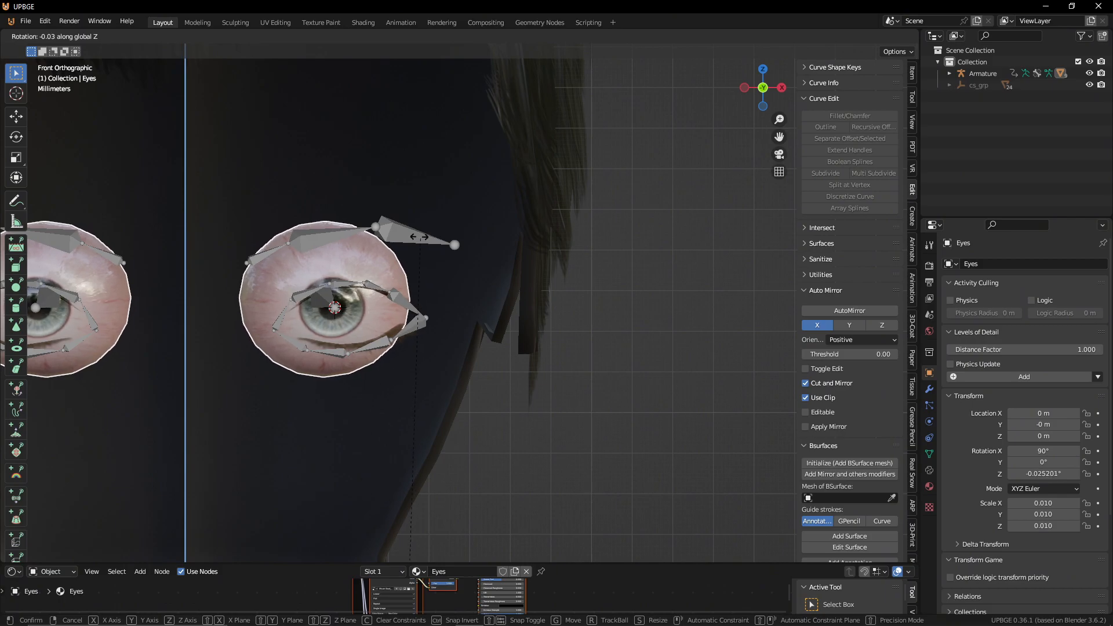
right_click(380, 304)
key(Tab)
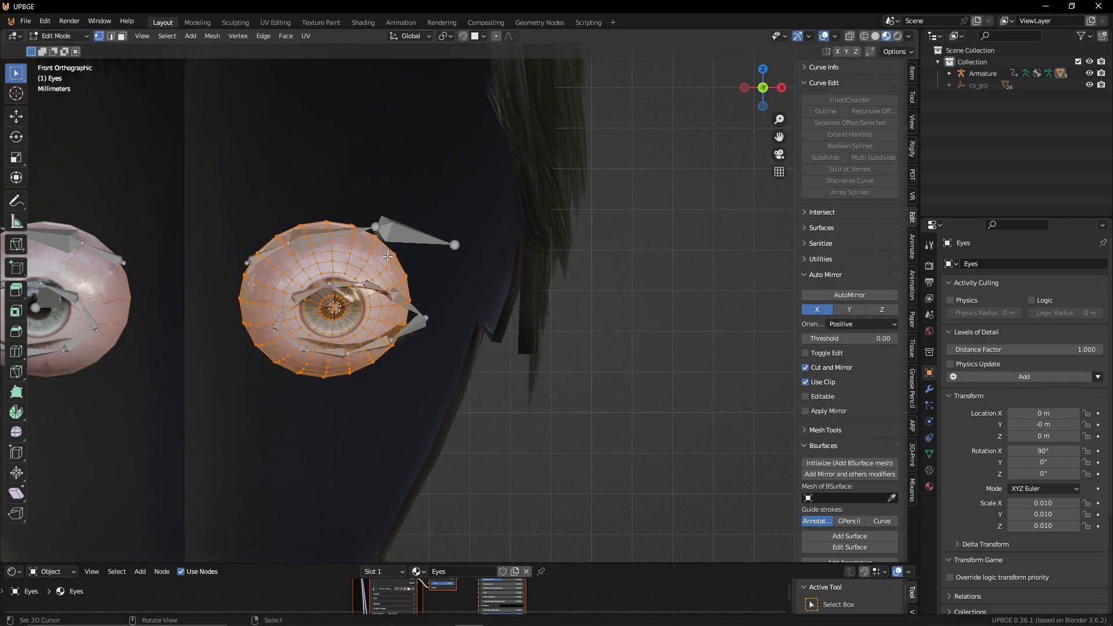
key(r)
key(z)
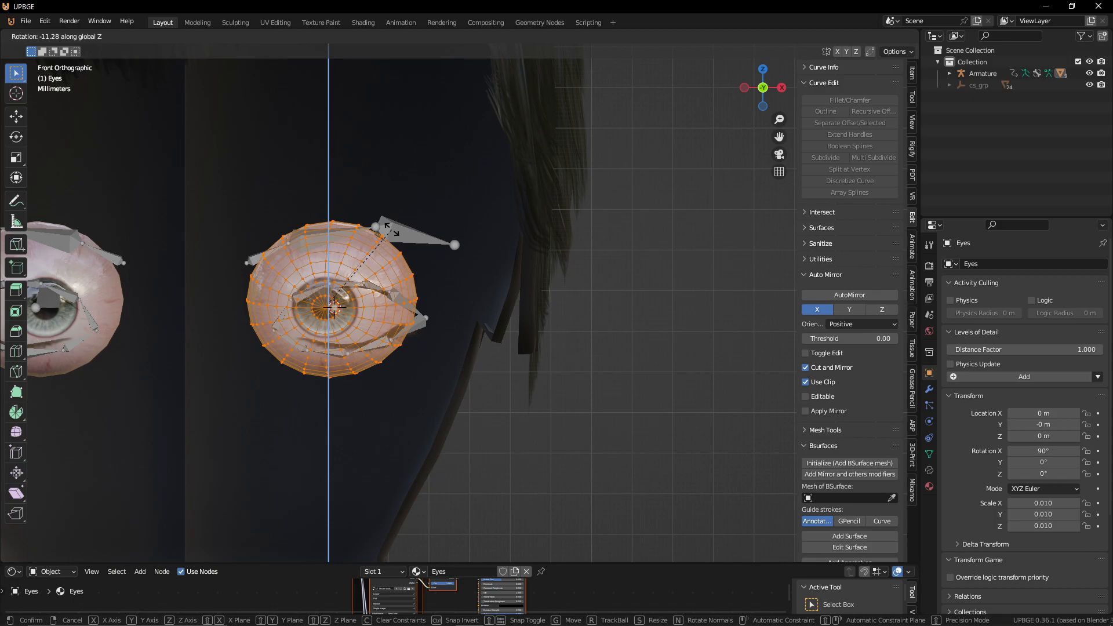
right_click(393, 233)
Step: From behind the eyeballs, snap the 3D cursor to the rear joint of the left eye bone and return to Object Mode
key(shift+grave)
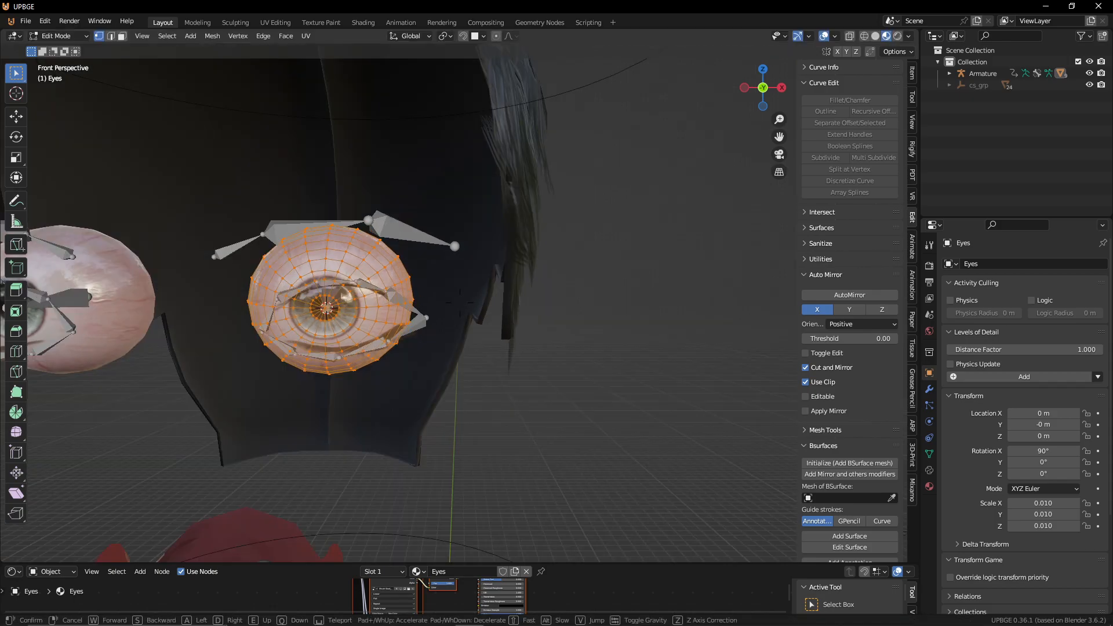
key(w)
key(d)
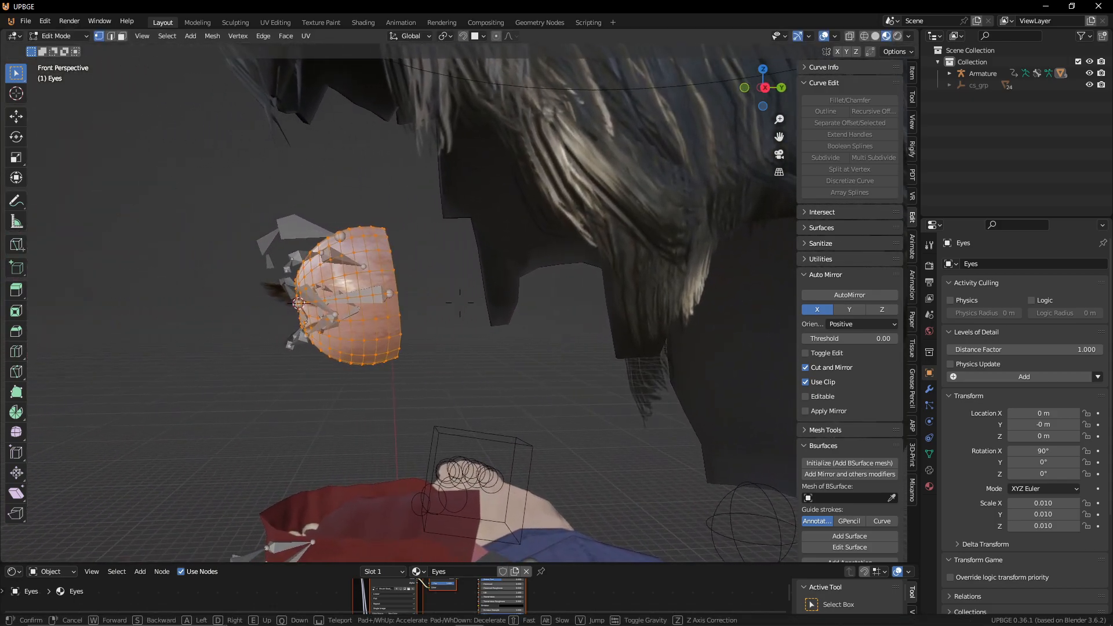
key(w)
key(w)
click(422, 234)
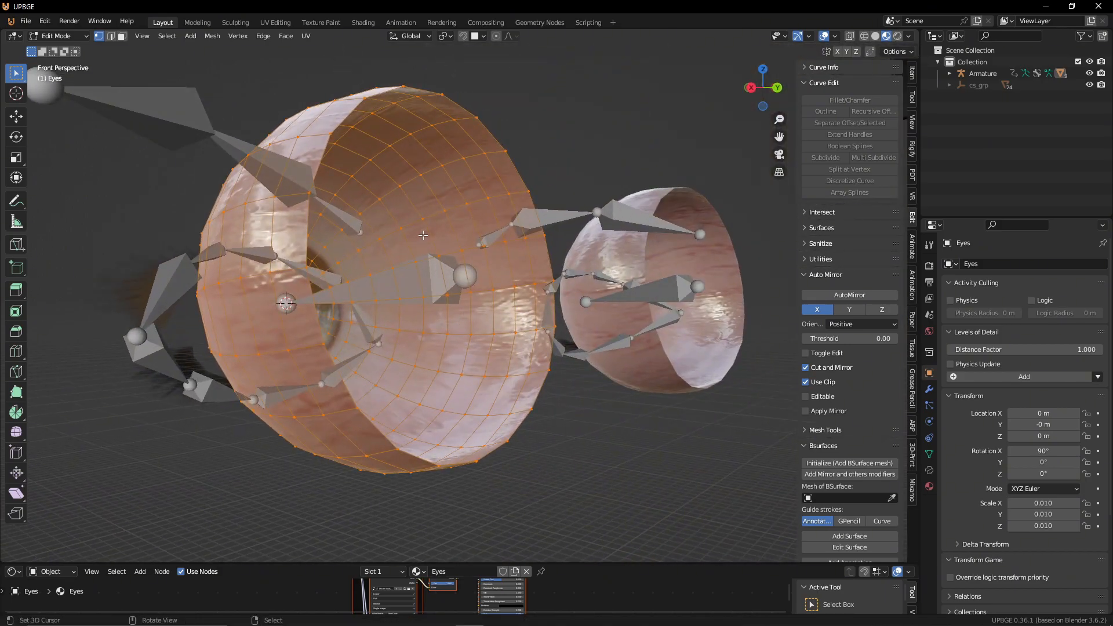
key(Tab)
right_click(463, 269)
key(Tab)
right_click(468, 273)
key(shift+s)
key(shift+s)
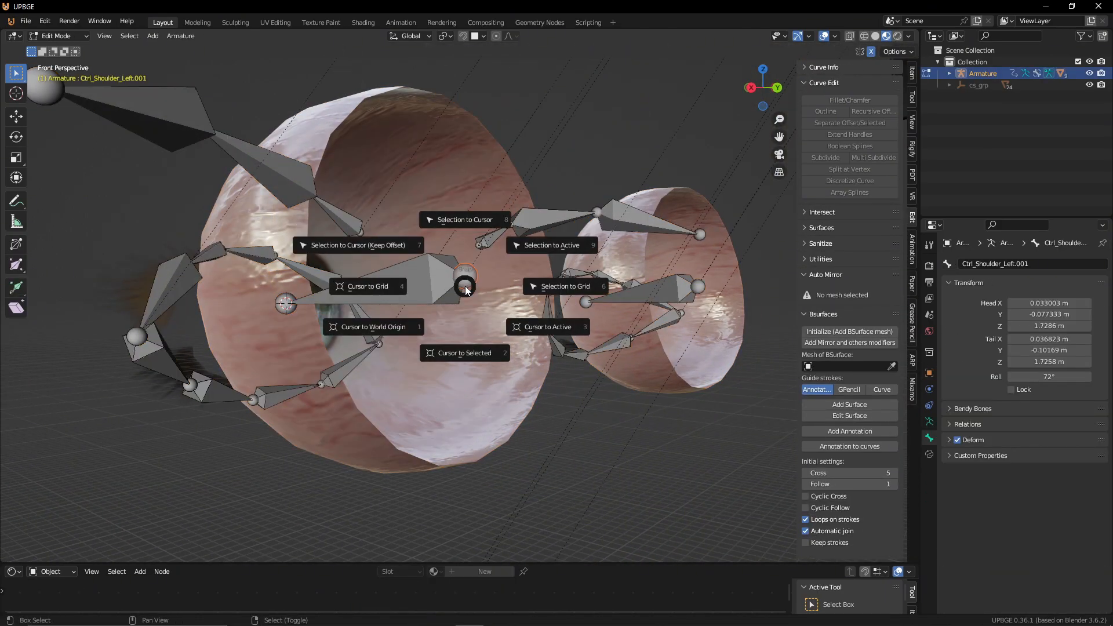
click(470, 352)
key(Tab)
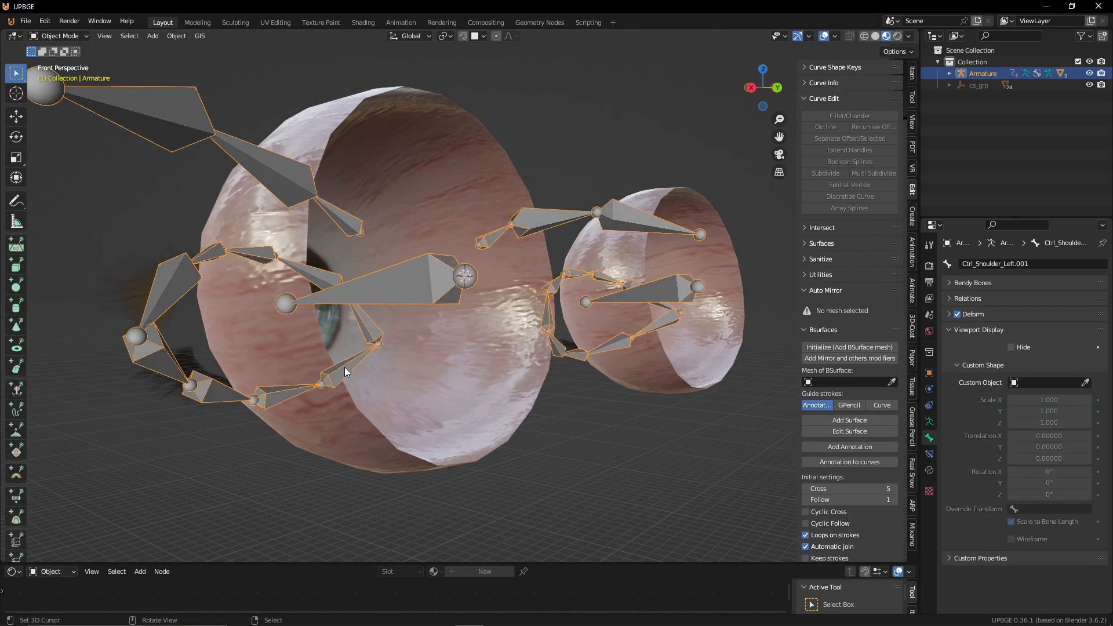
Step: Enter Edit Mode on the Eyes mesh and set the transform pivot point to 3D Cursor
right_click(318, 339)
key(Tab)
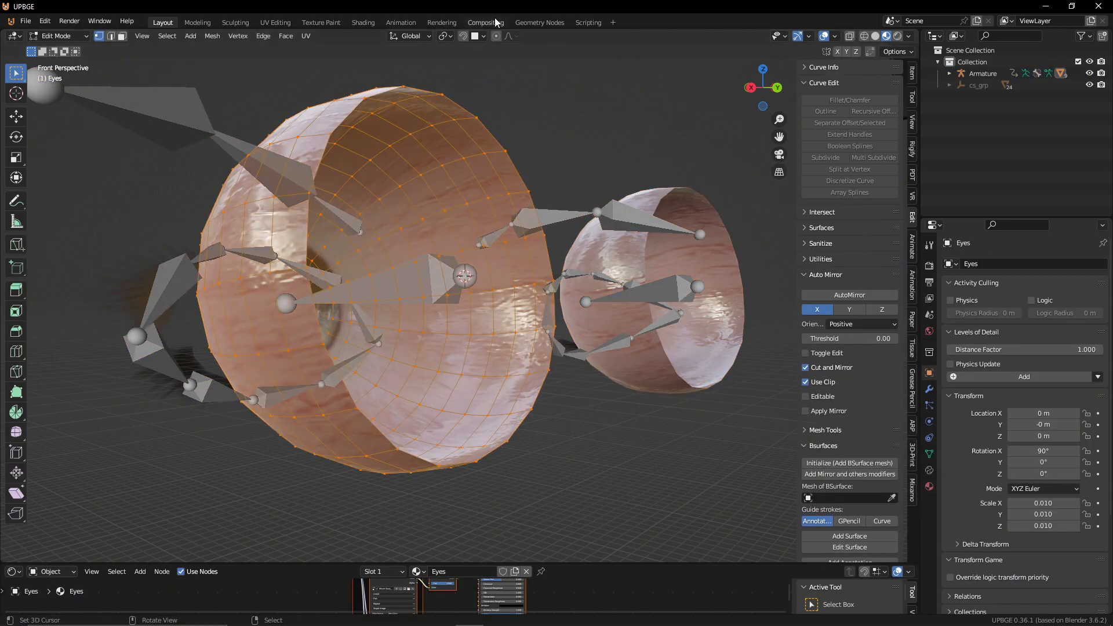
click(448, 36)
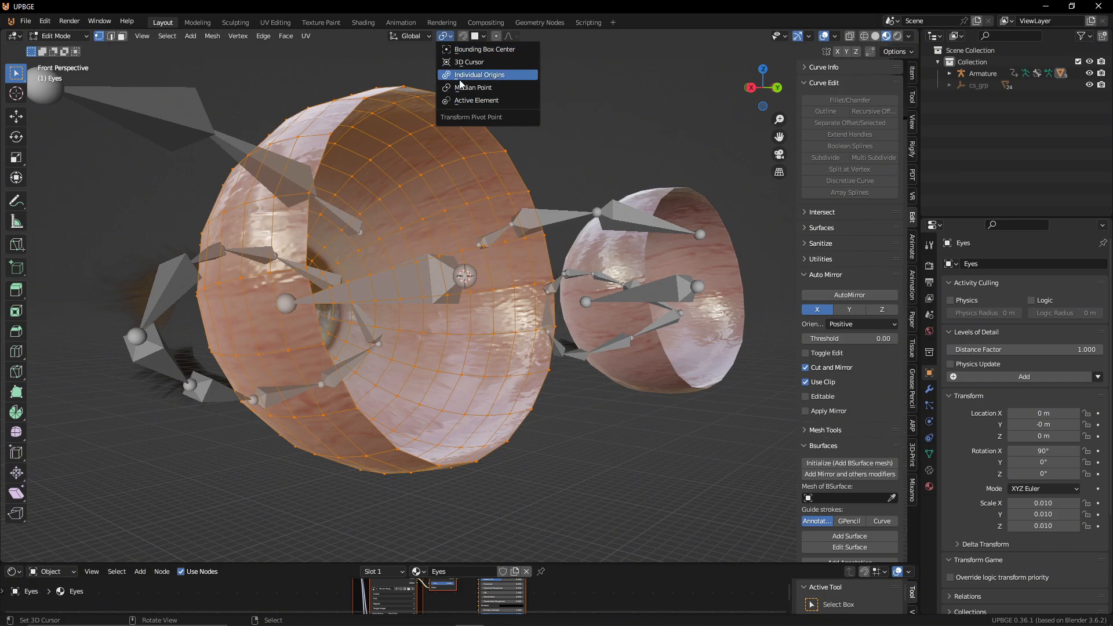
click(464, 62)
Step: From the front, rotate the Eyes geometry about -6° around the global Z axis
key(shift+grave)
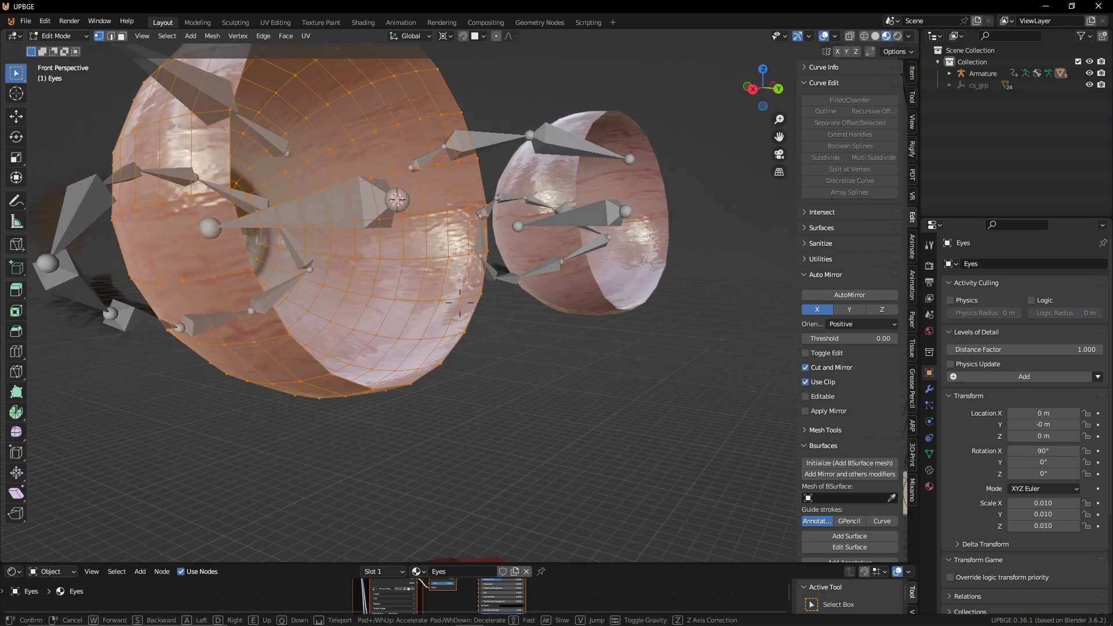
click(345, 273)
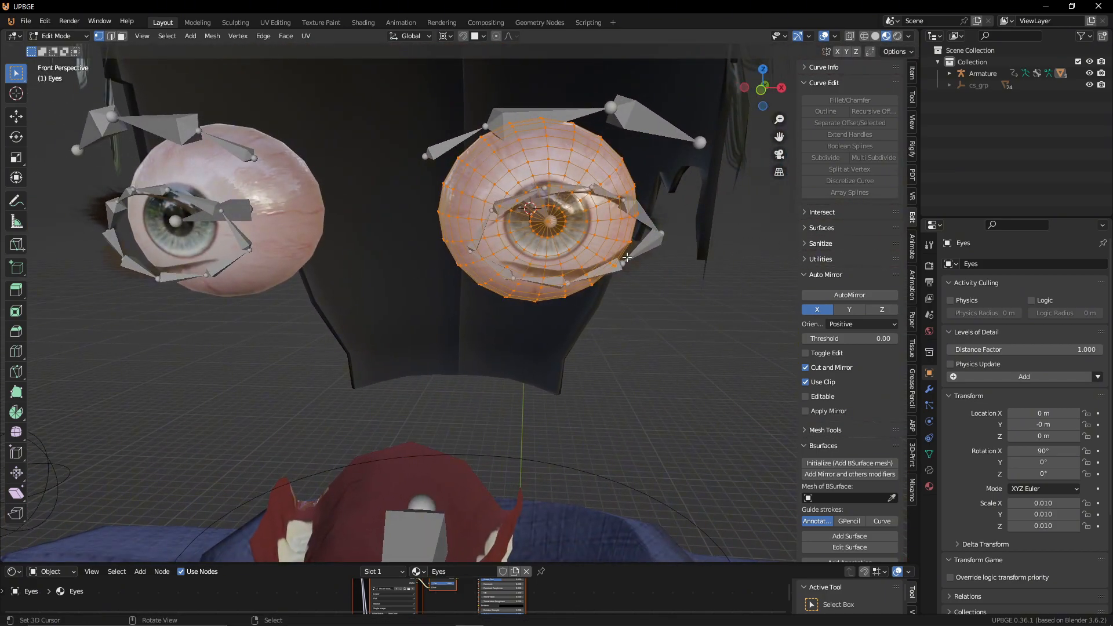
key(r)
key(z)
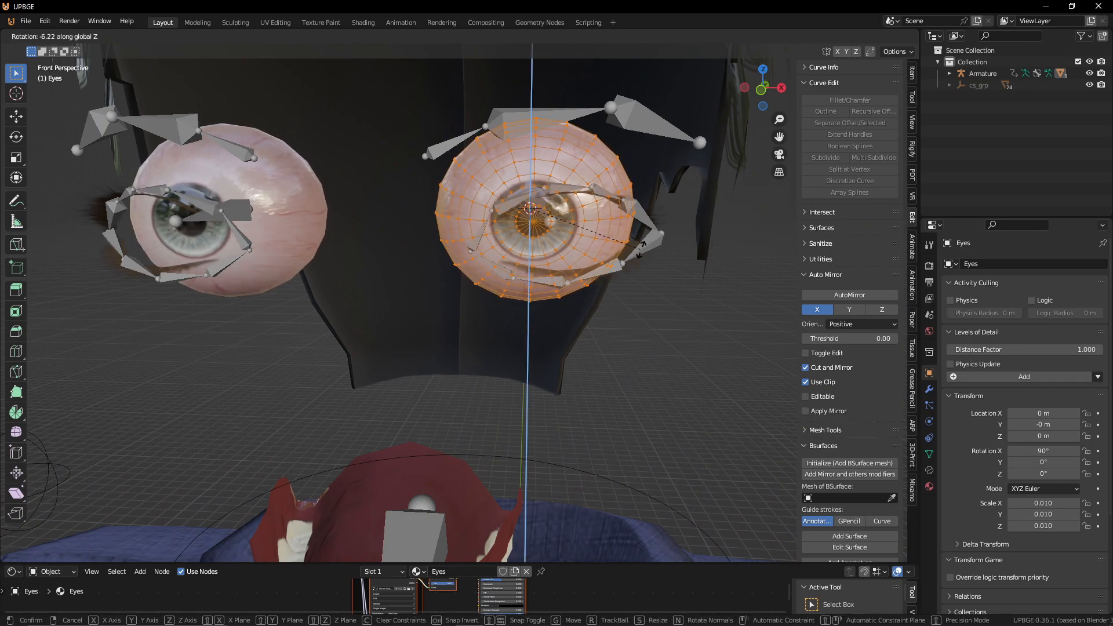
click(648, 248)
Step: Rotate the Eyes geometry about -6° around global X and about 2° around global Z, and return to Object Mode
key(KP_1)
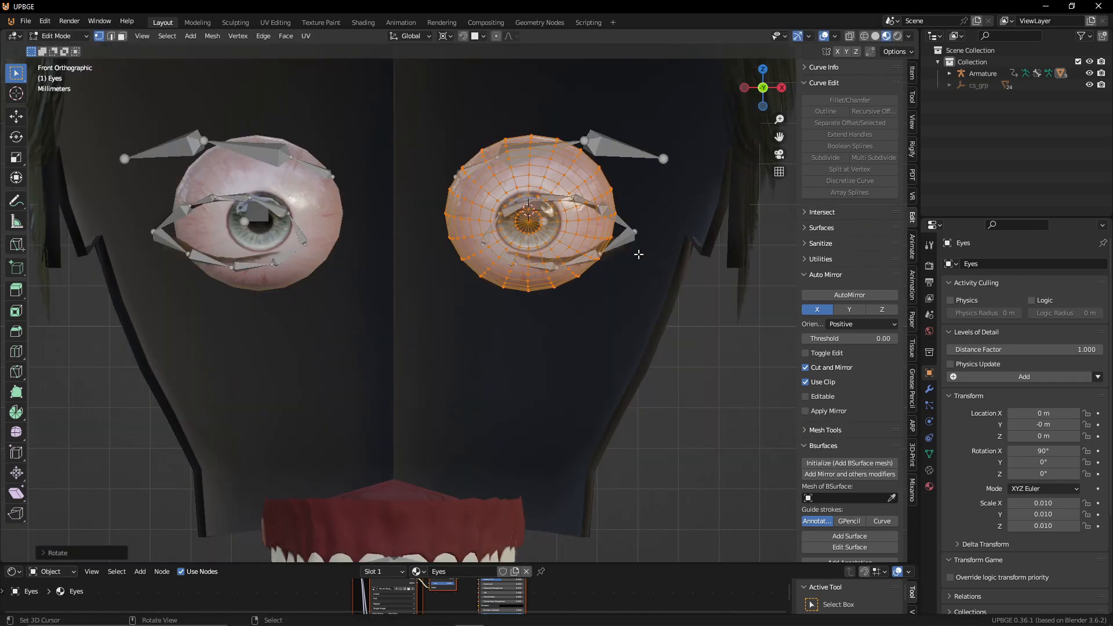
key(r)
key(x)
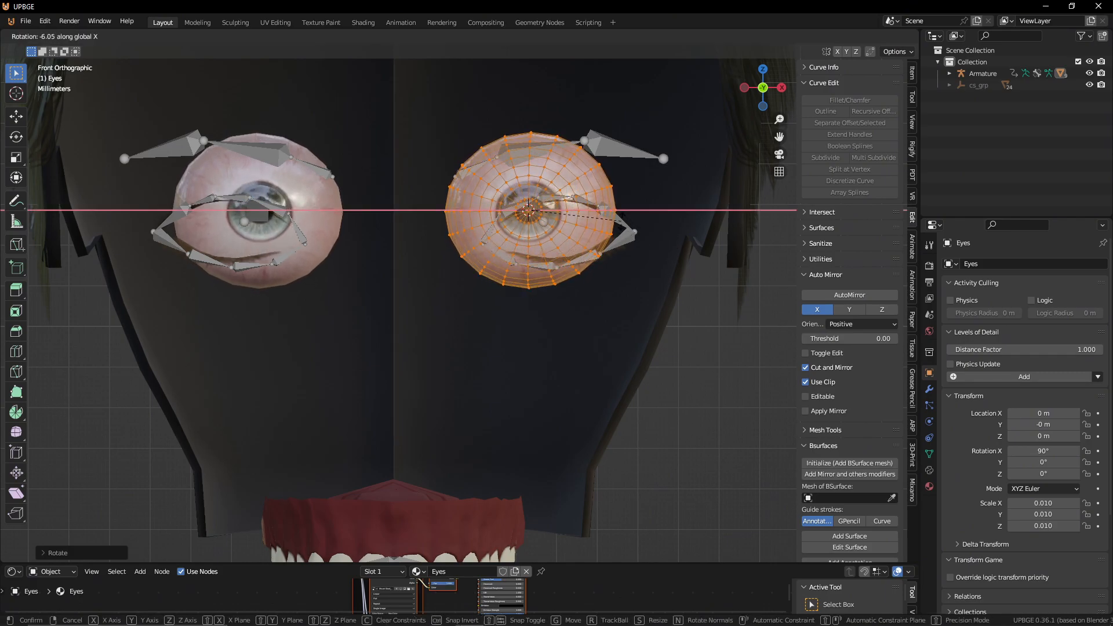
click(633, 223)
key(r)
key(z)
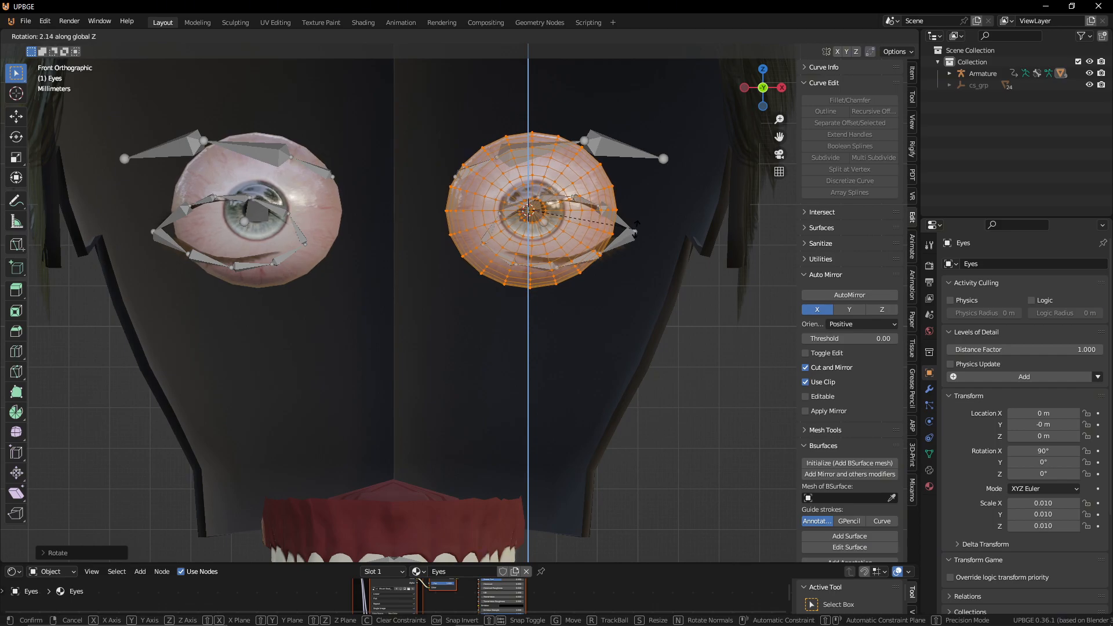
click(635, 230)
key(Tab)
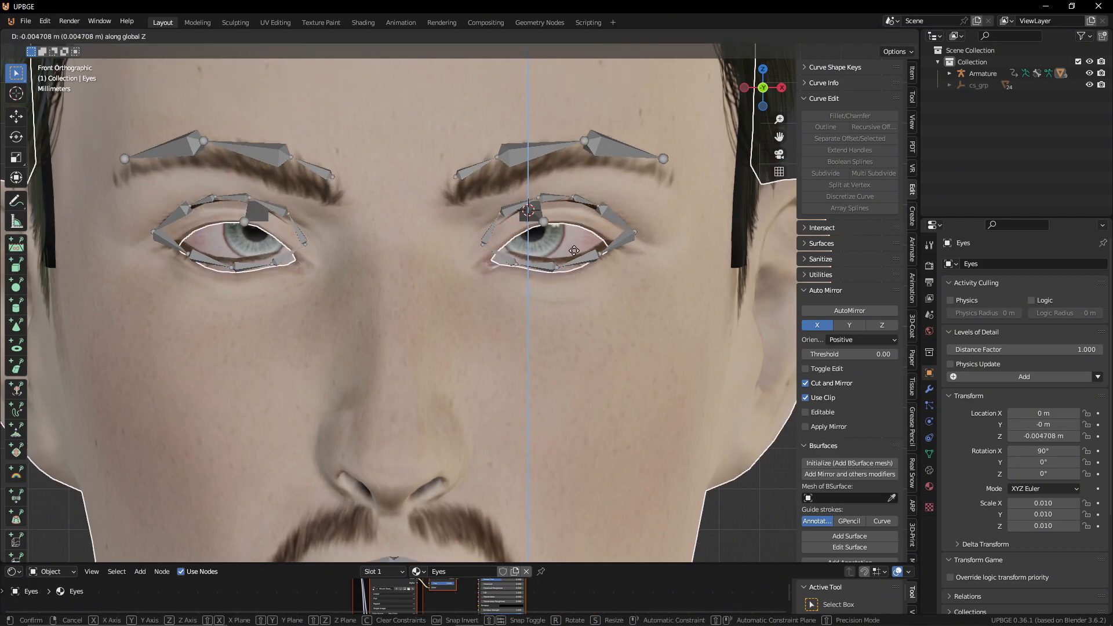
Step: Try lowering the Eyes object about 0.005 m along the global Z axis, and clear its location
key(g)
key(z)
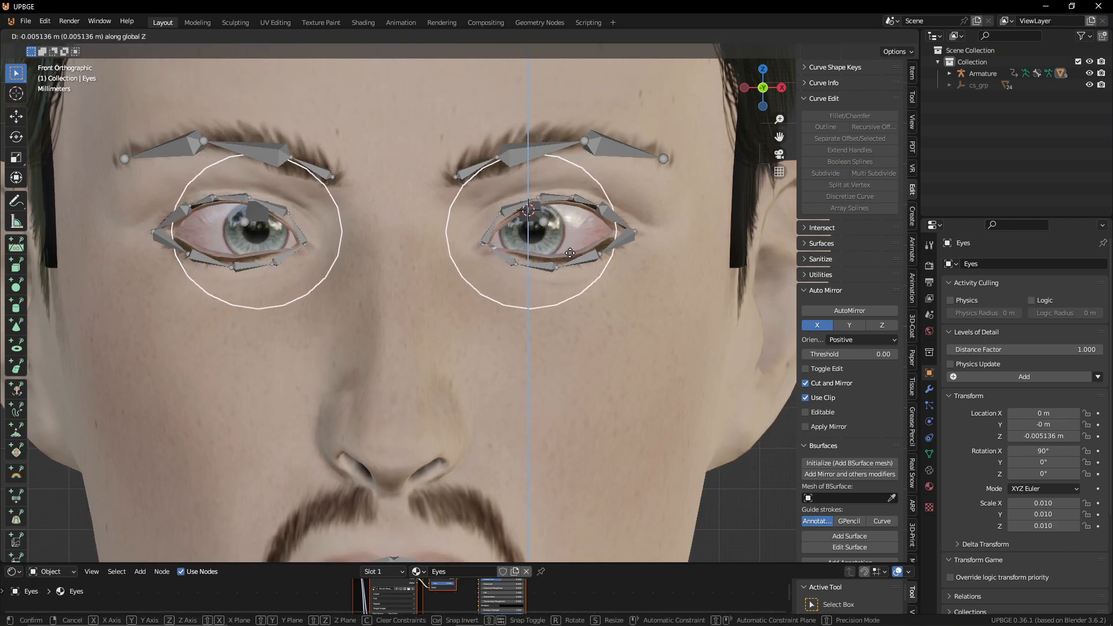
click(569, 253)
key(Tab)
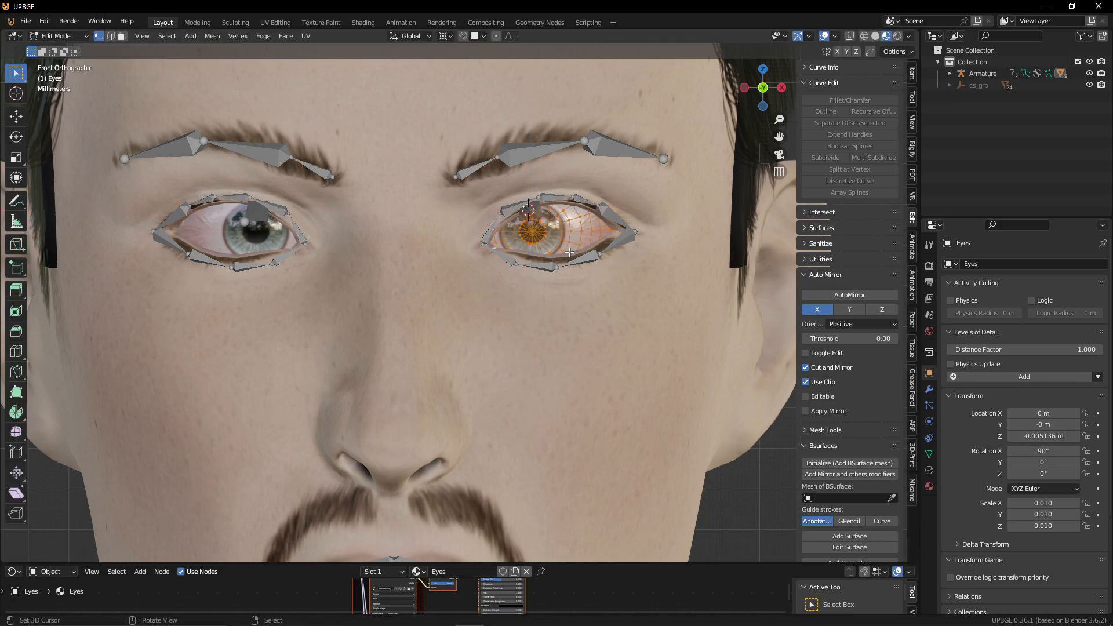
key(Tab)
key(alt+g)
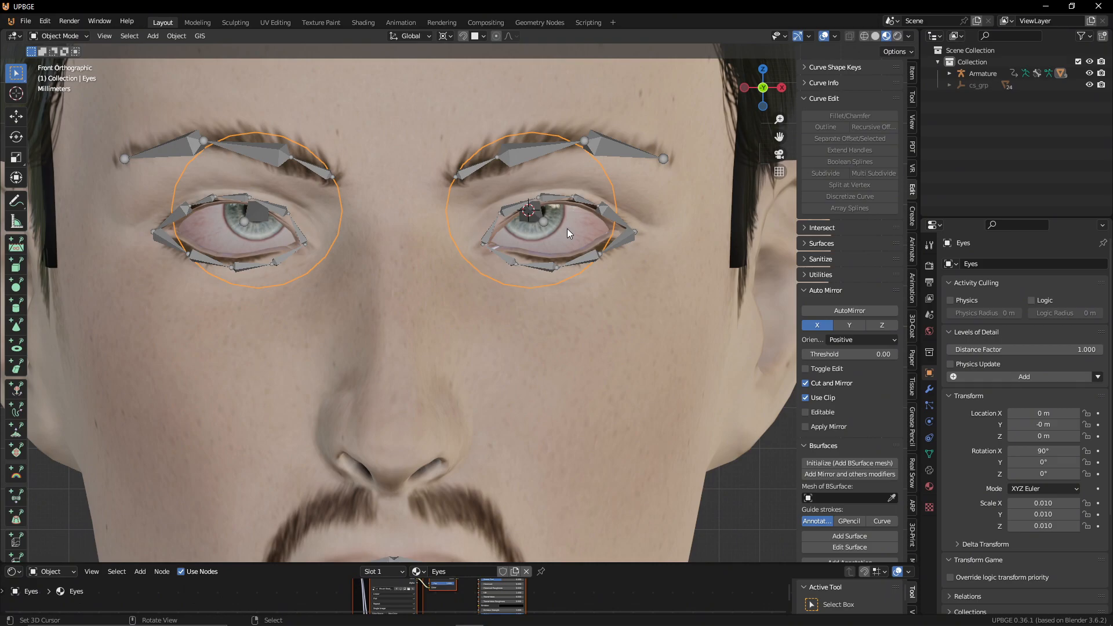
Step: In Edit Mode, lower the Eyes geometry along Z and shift it slightly along X to fit the eyelid openings
key(Tab)
key(g)
key(z)
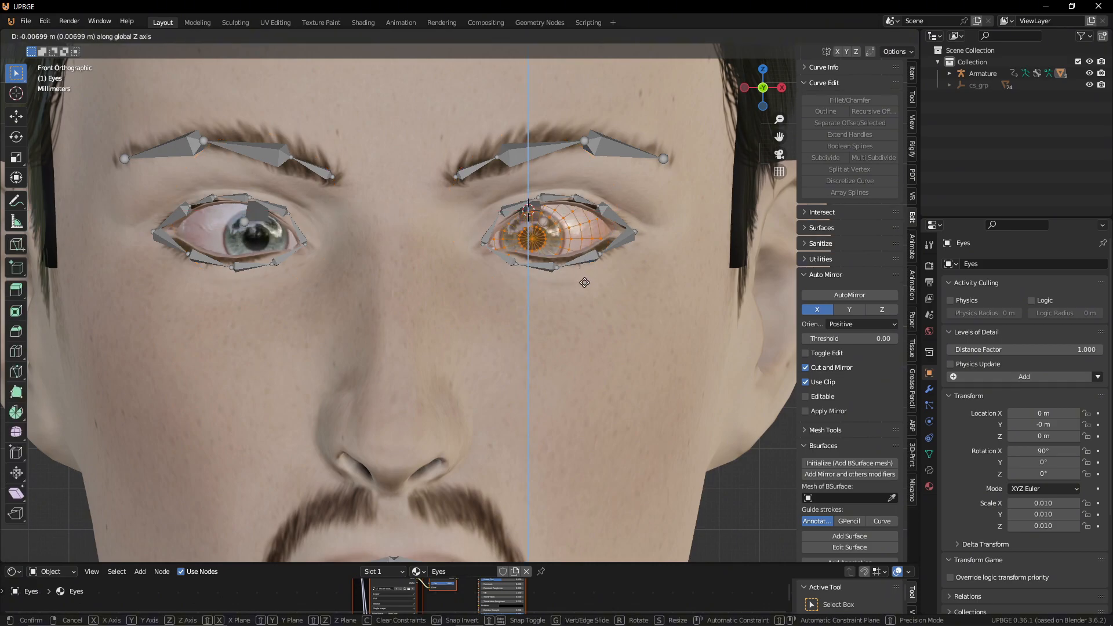
click(606, 262)
key(g)
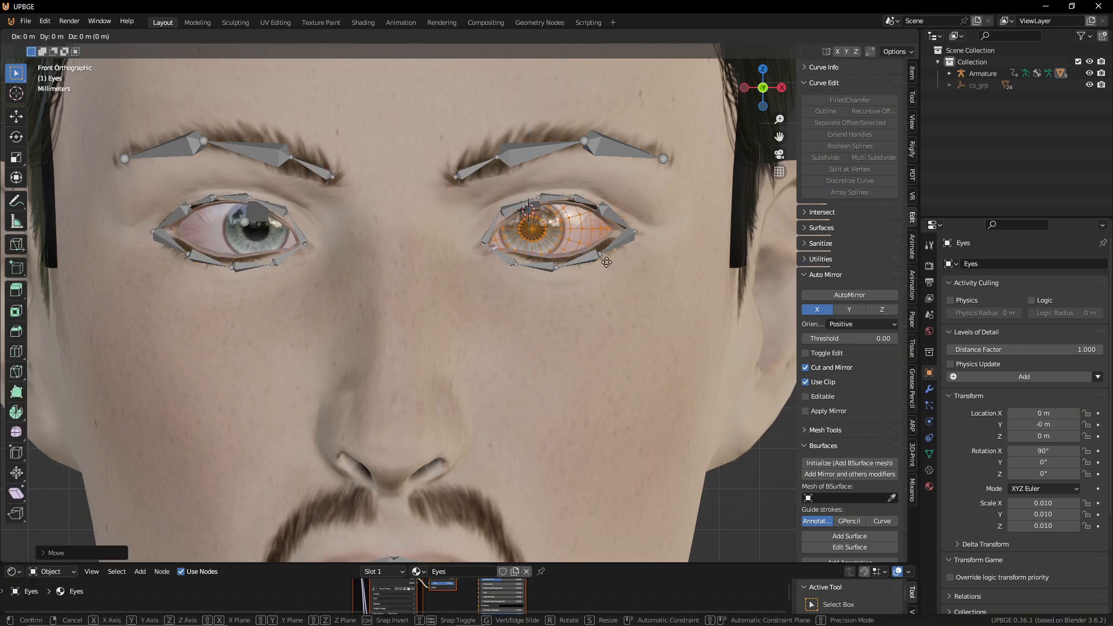
key(x)
click(624, 263)
Step: Adjust the Eyes geometry's depth along Y and rotate it about 2° around the global Z axis
mouse_move(623, 262)
middle_down()
mouse_move(536, 277)
mouse_move(631, 282)
middle_up()
key(g)
key(y)
click(536, 277)
key(r)
key(z)
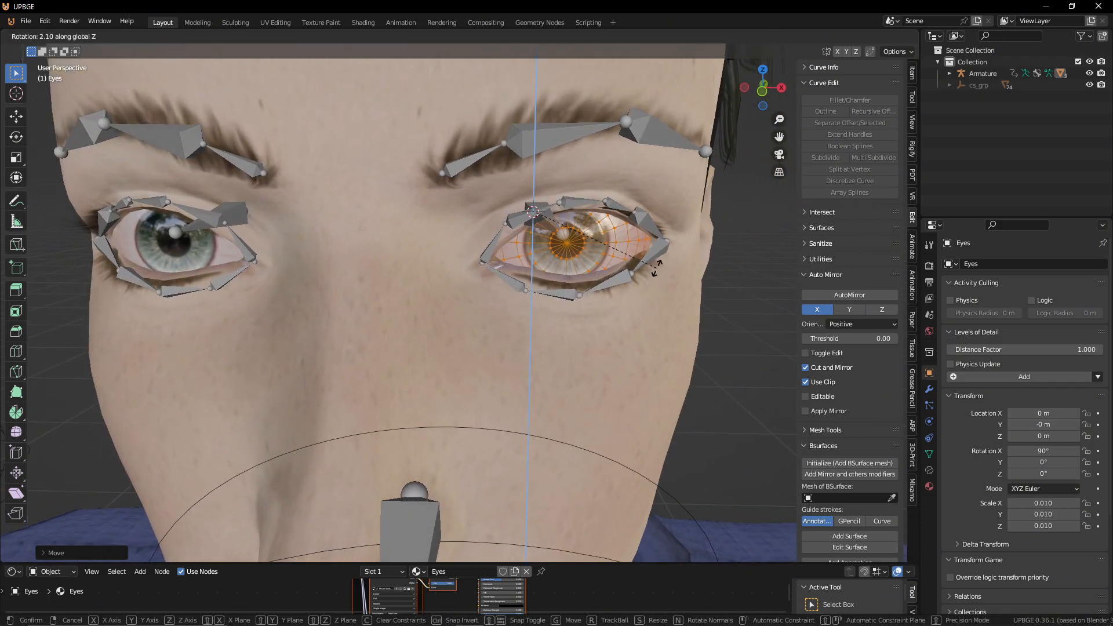
click(580, 277)
Step: Return to Object Mode, select the Eyes mesh and apply its location
scroll(580, 277, down, 5)
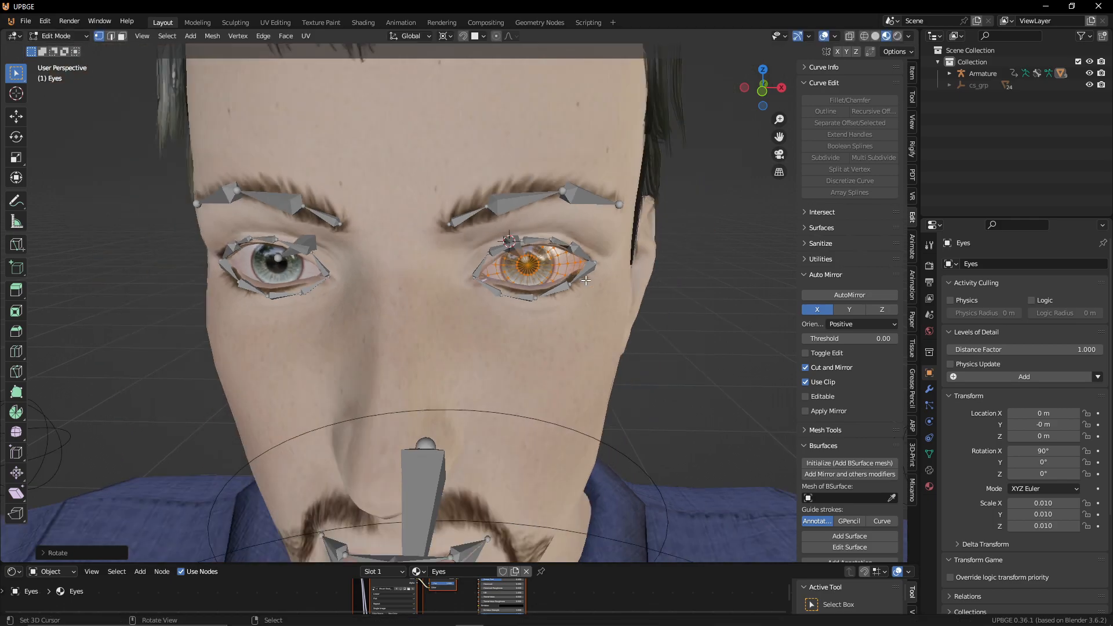
middle_drag(580, 277, 554, 286)
key(Tab)
click(545, 307)
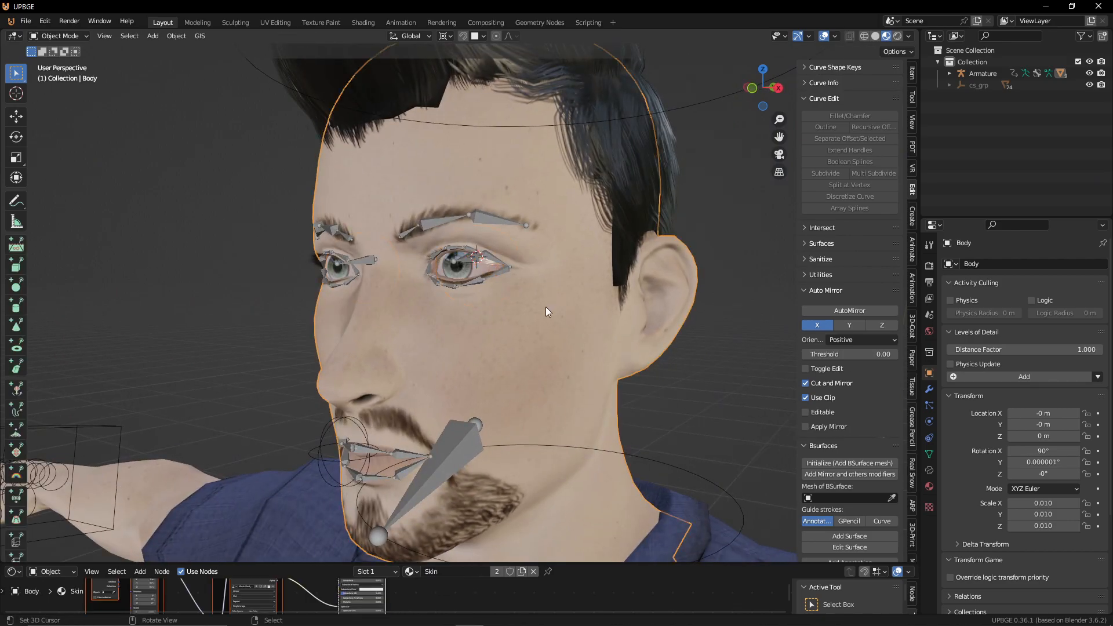
click(462, 264)
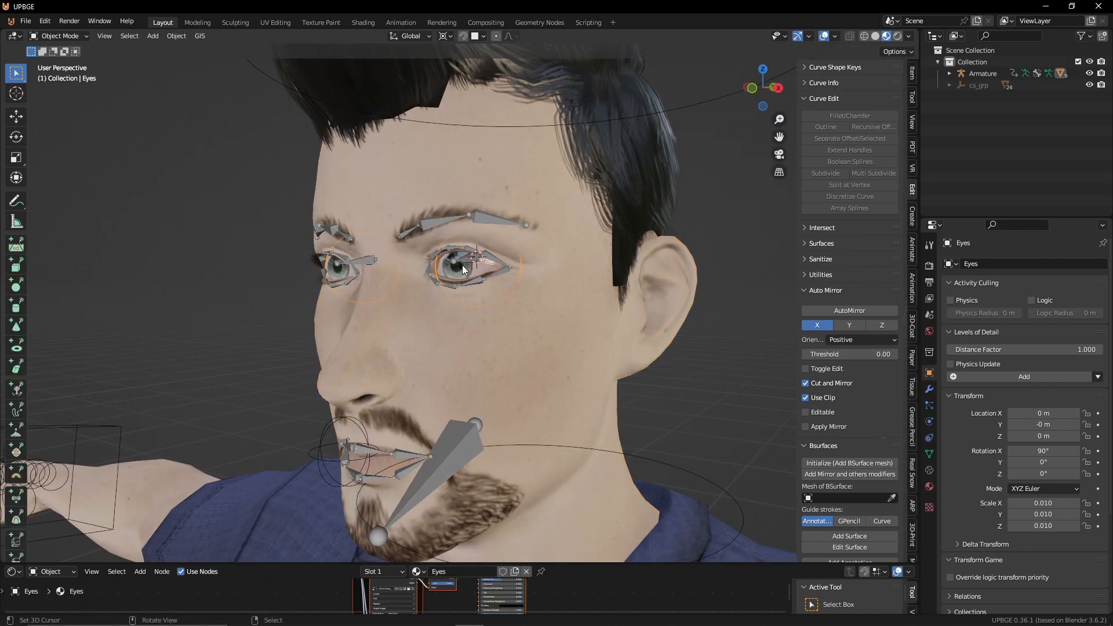
key(ctrl+a)
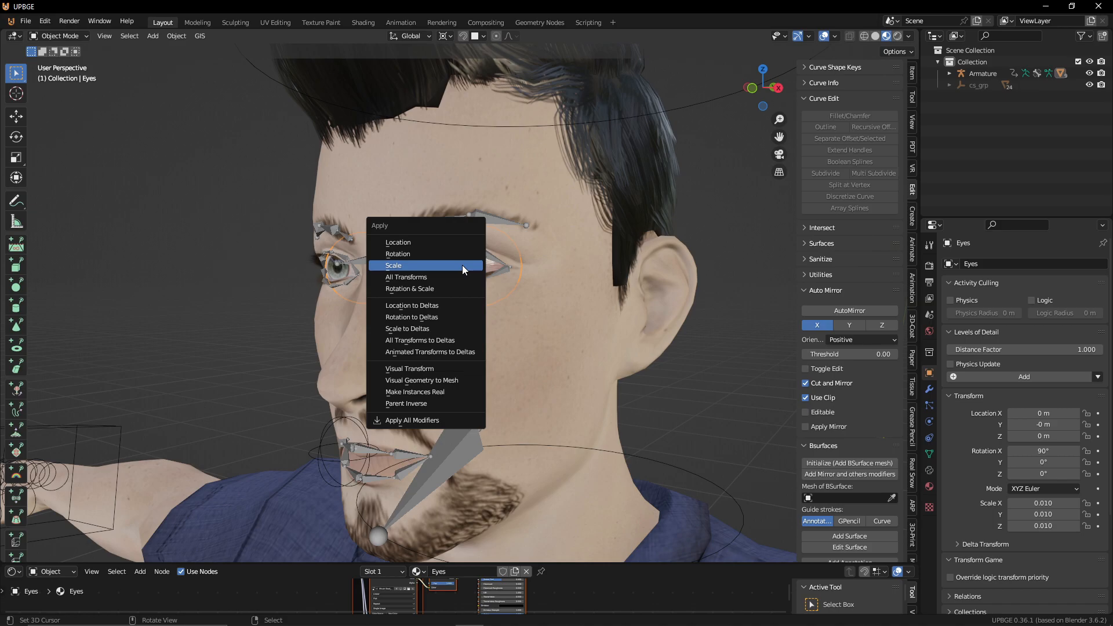
click(453, 245)
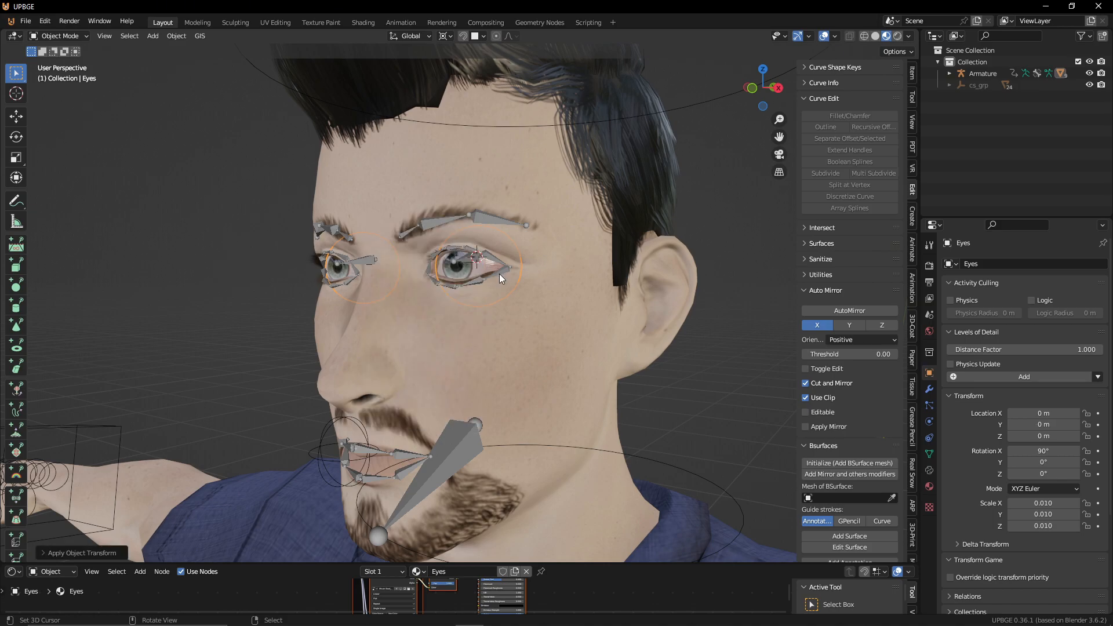
Step: Hide the Body mesh and select the Eyes mesh
key(Tab)
middle_drag(502, 280, 475, 295)
key(Tab)
right_click(506, 303)
key(h)
right_click(492, 293)
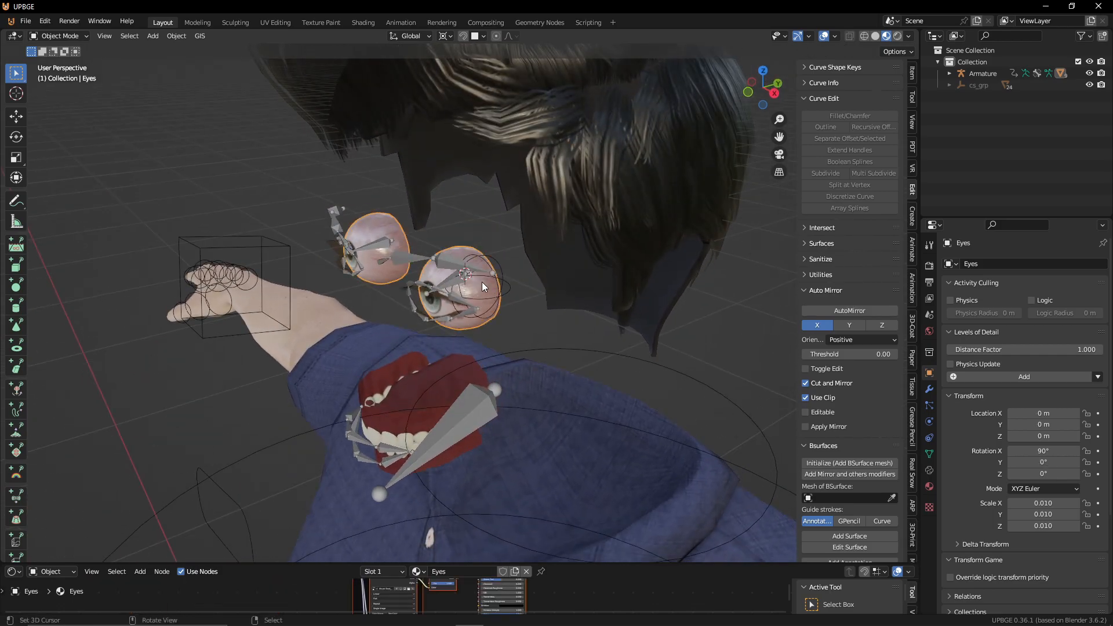
Step: Select the rear edge loop of the left eyeball and snap the 3D cursor to it
key(Tab)
alt+right_click(500, 285)
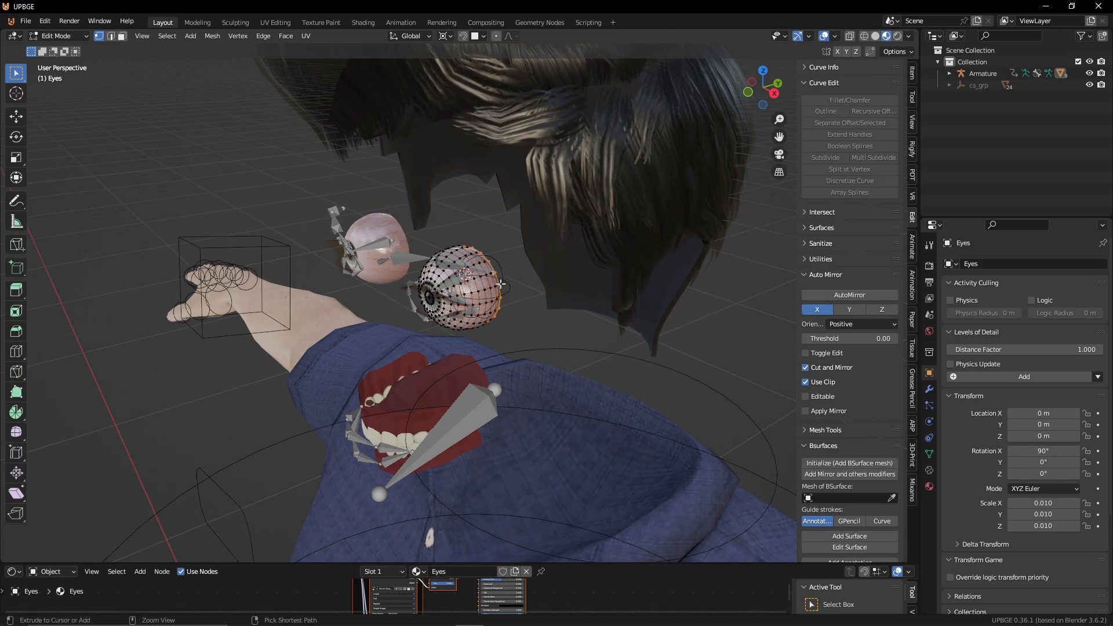
middle_drag(501, 284, 472, 280)
key(shift+n)
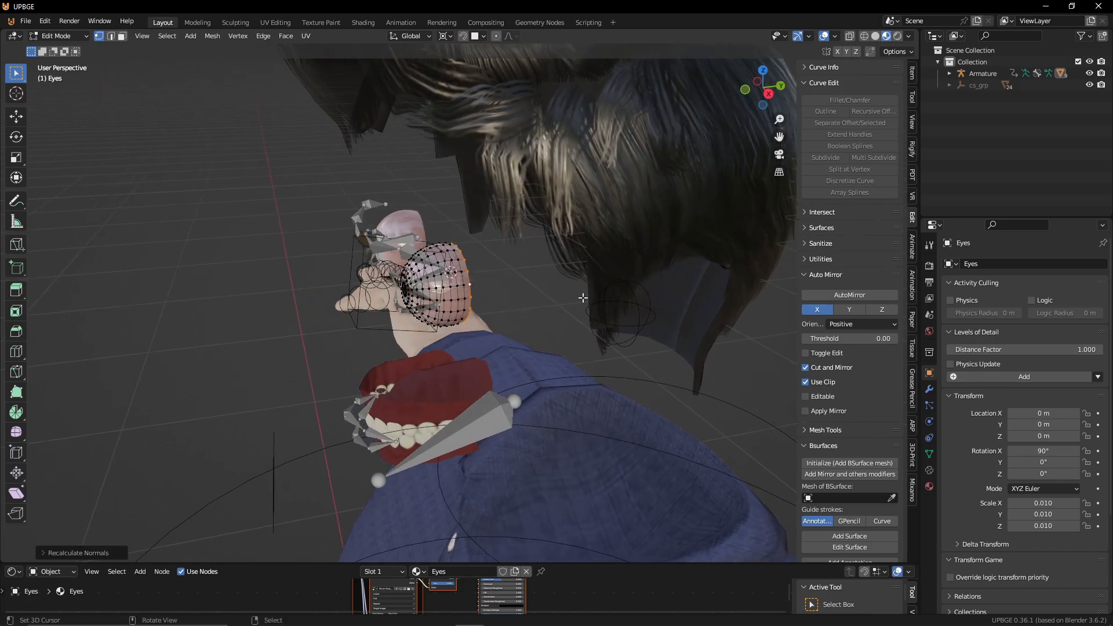
key(shift+a)
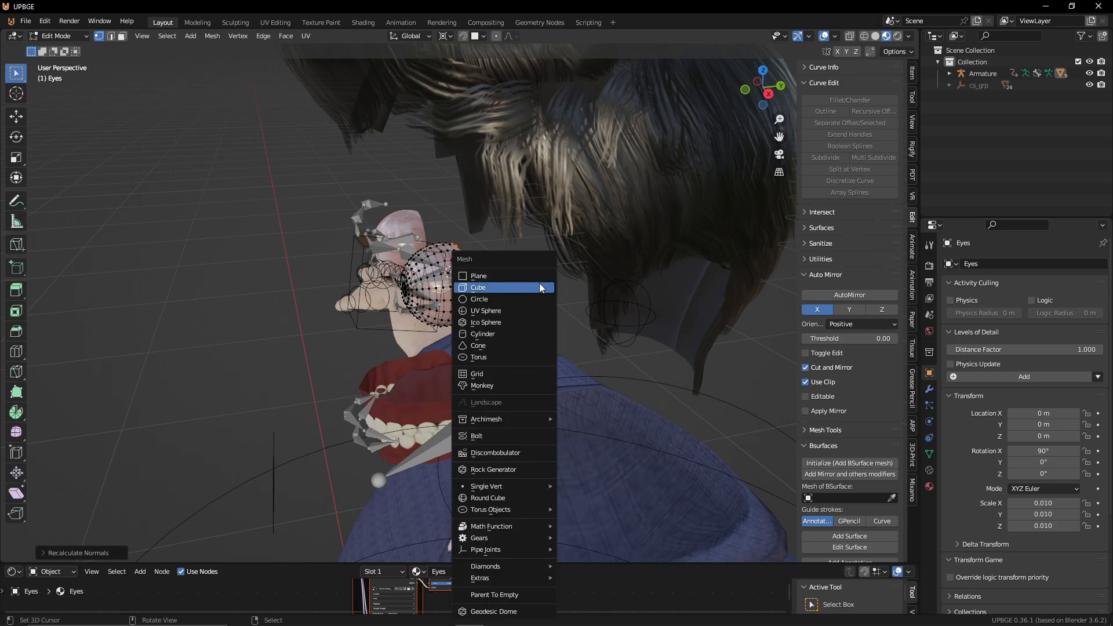
middle_drag(565, 273, 529, 265)
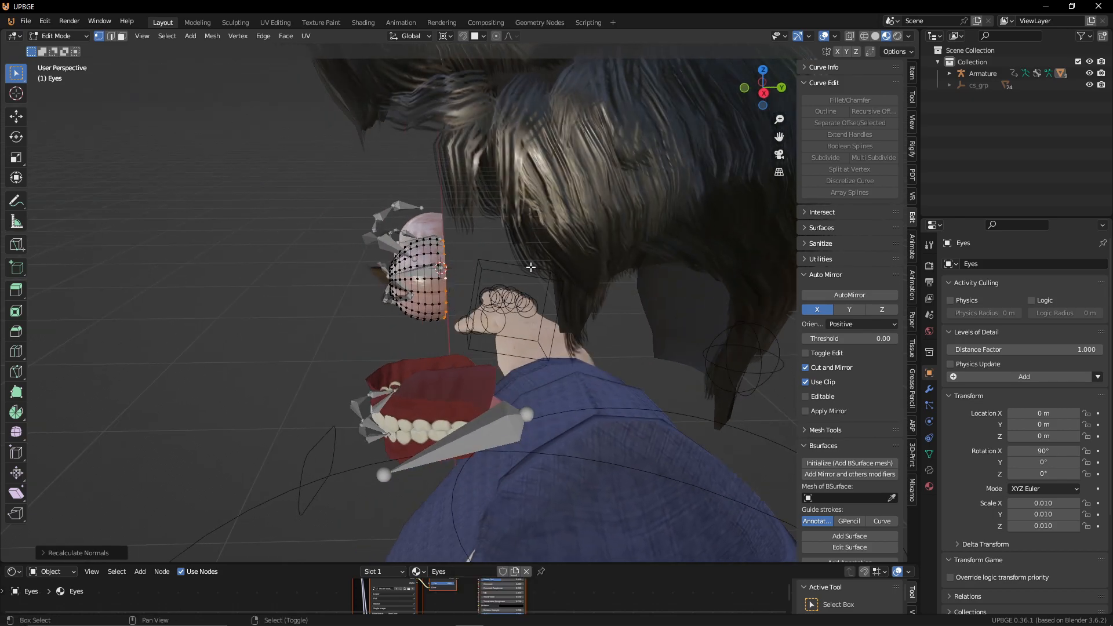
key(shift+s)
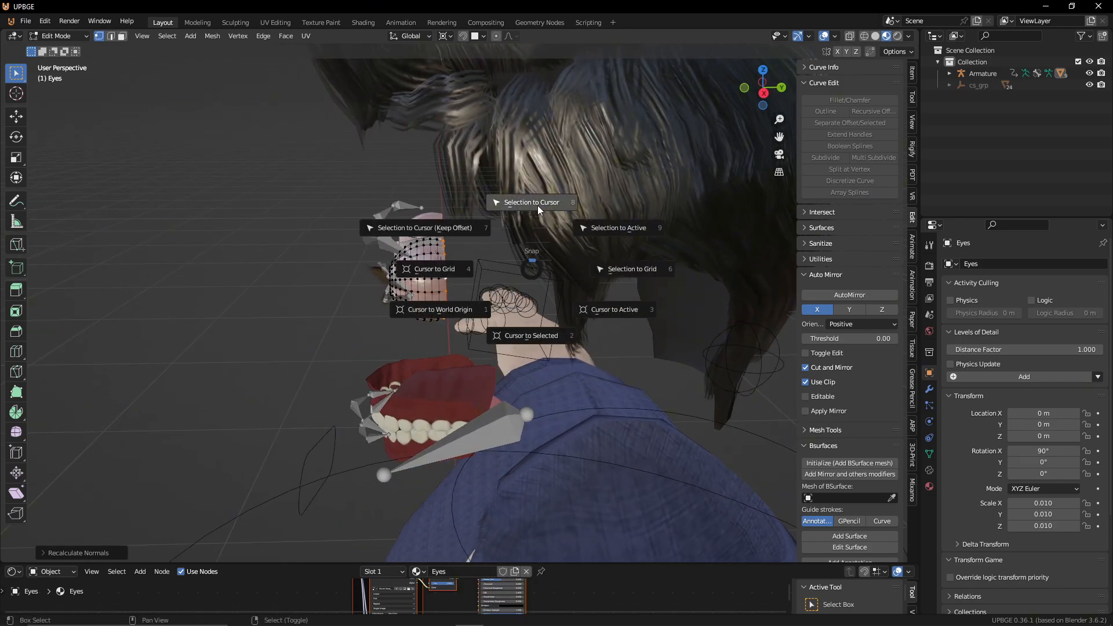
click(551, 334)
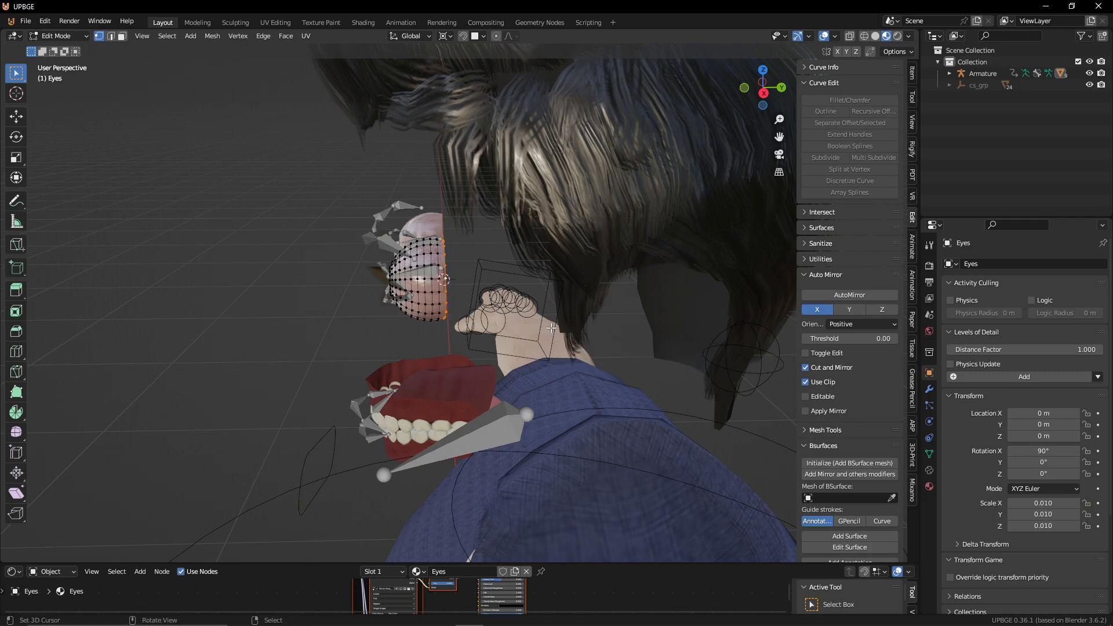
Step: In the armature's Edit Mode, snap the left eye bone's rear joint to the 3D cursor
key(Tab)
click(423, 273)
key(Tab)
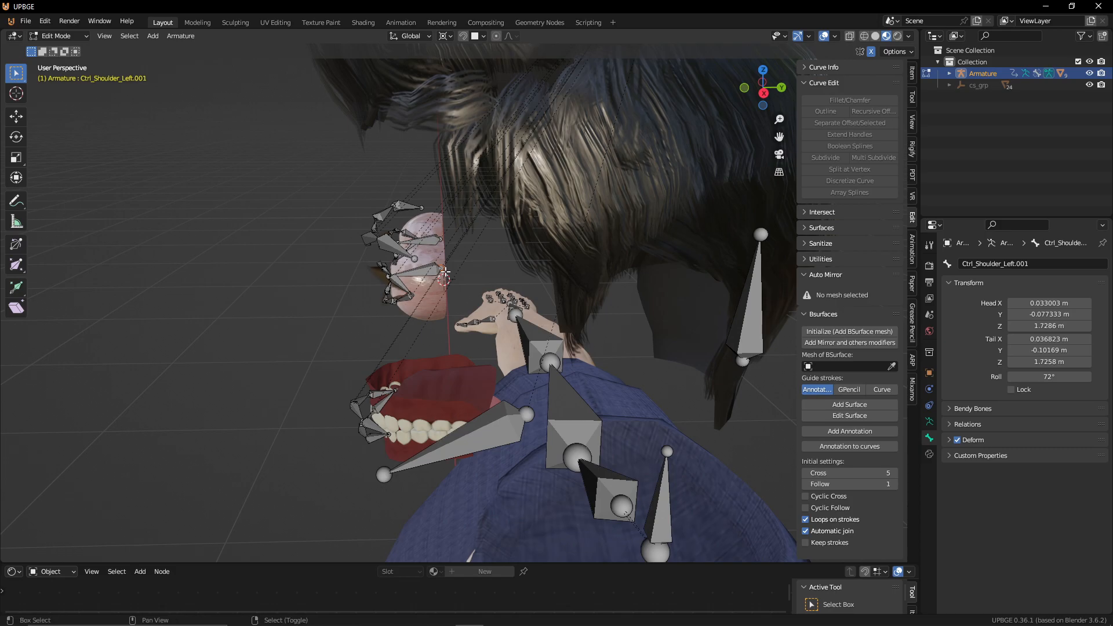
key(shift+s)
click(461, 214)
Step: On the Eyes mesh, snap the 3D cursor to the center of the left pupil in Edit Mode
middle_drag(419, 296, 528, 283)
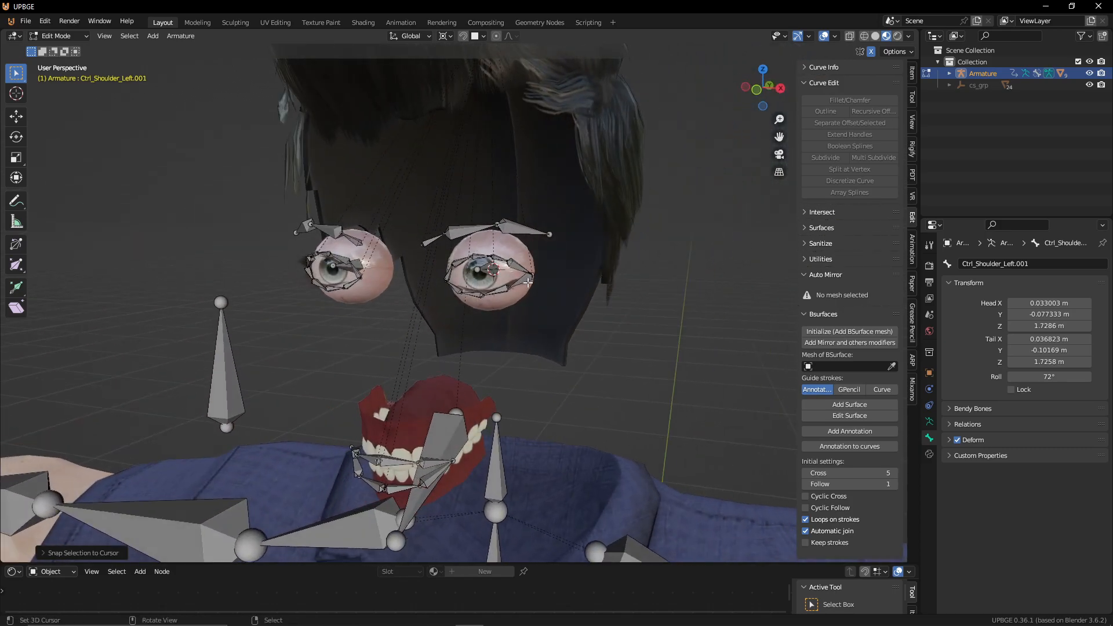
scroll(527, 282, up, 3)
key(Tab)
click(531, 258)
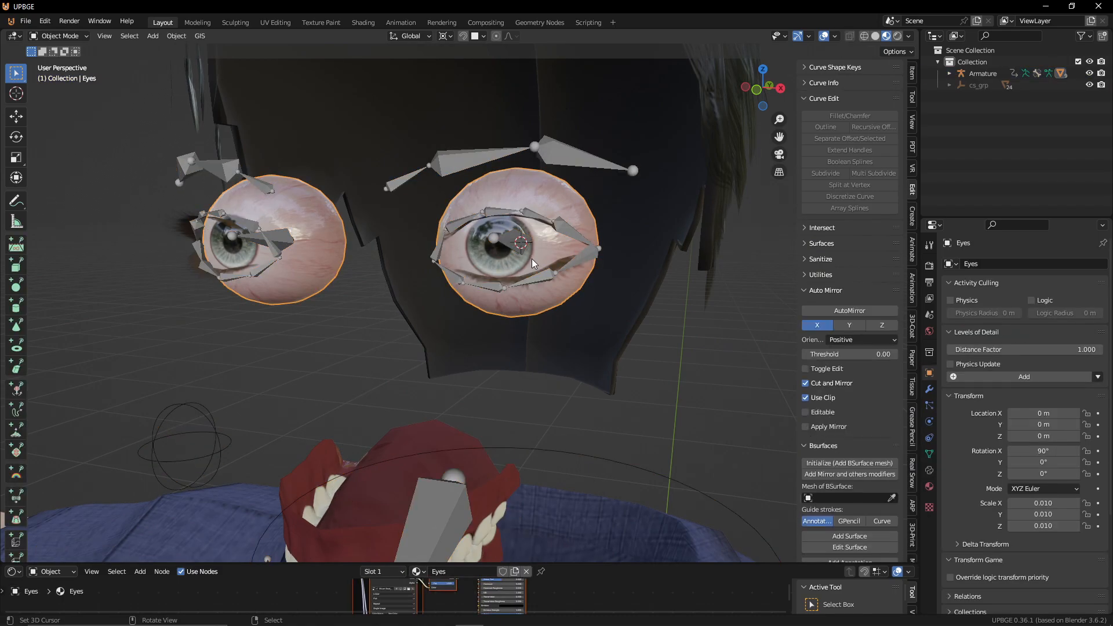
key(Tab)
key(shift+s)
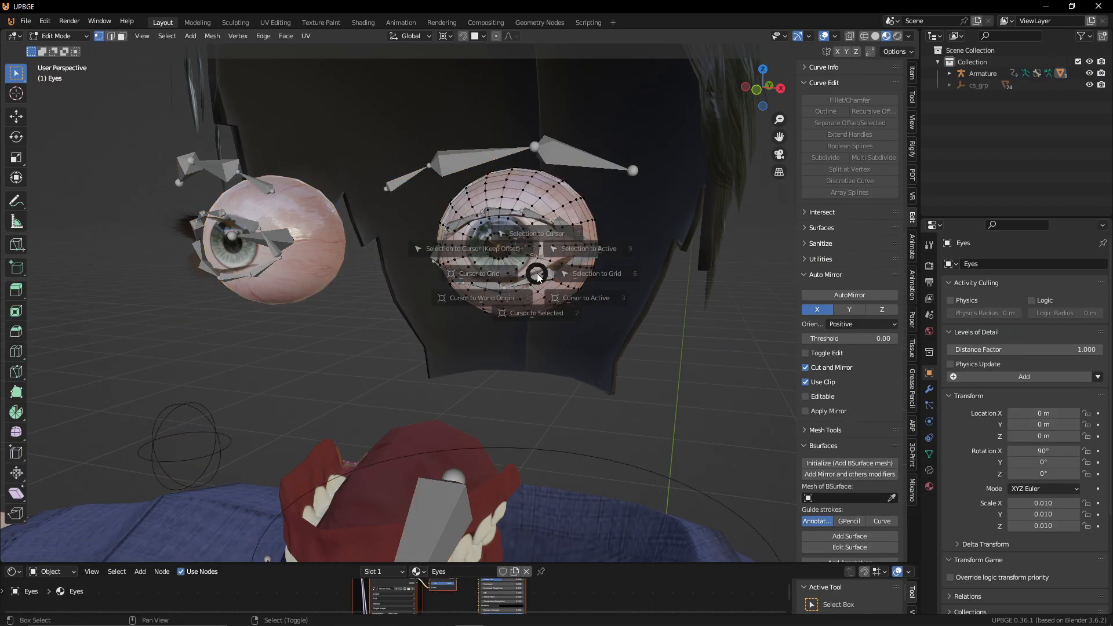
click(549, 349)
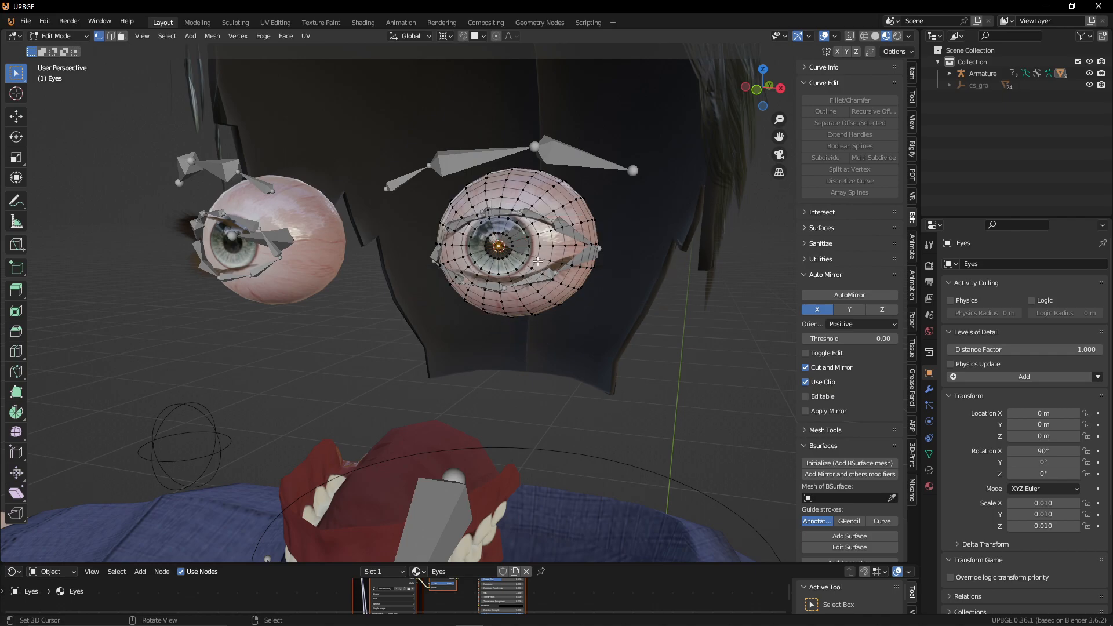
Step: In the armature's Edit Mode, snap the left eye bone's front joint to the 3D cursor
key(Tab)
click(525, 240)
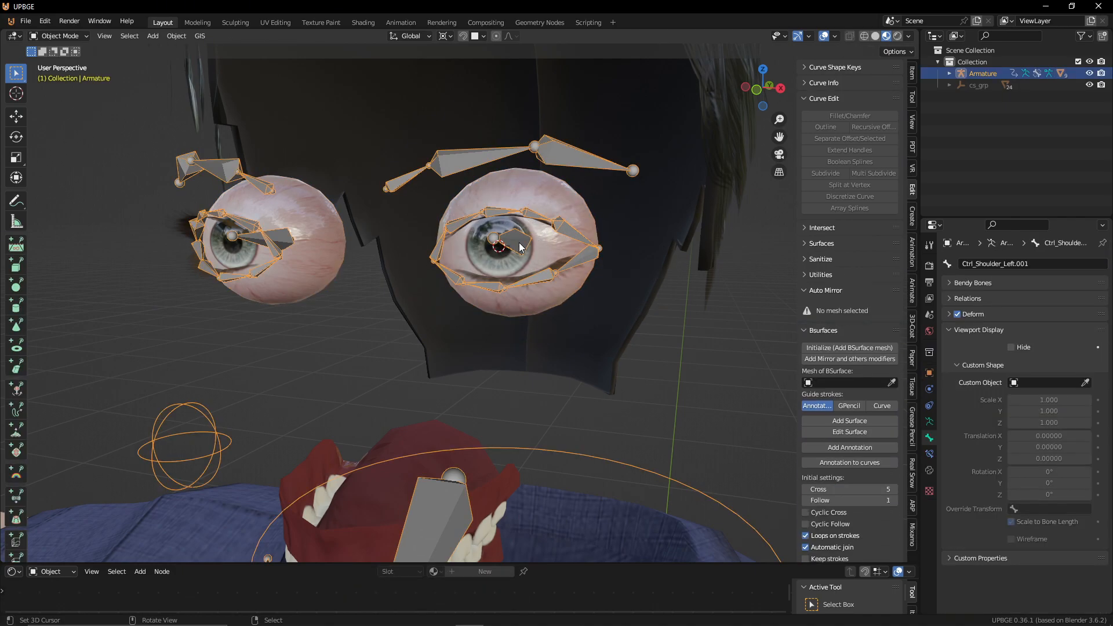
key(Tab)
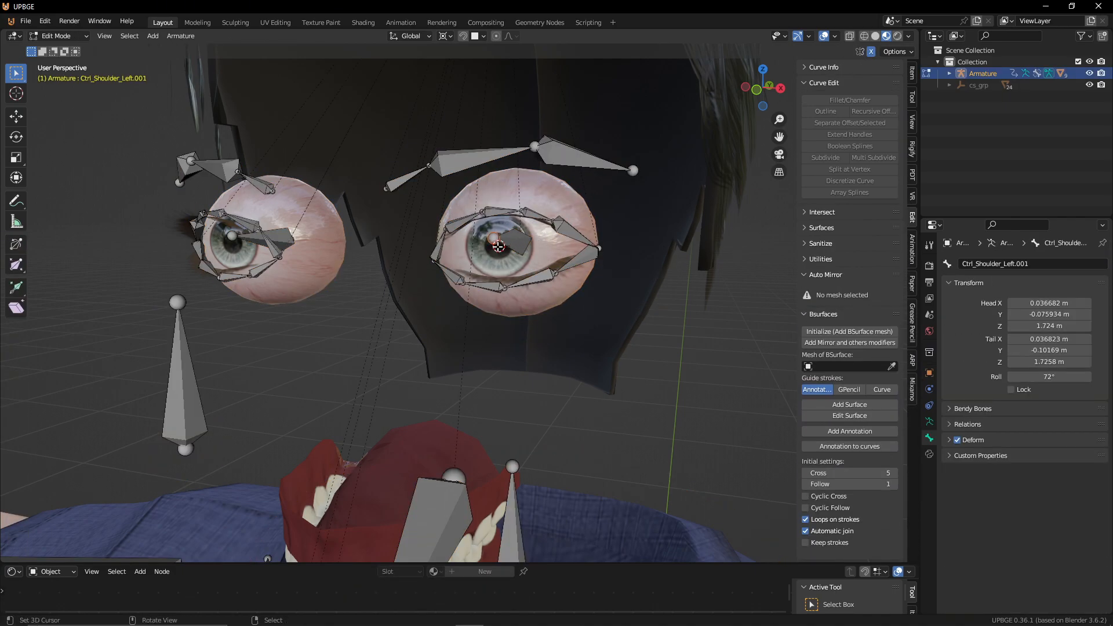
key(shift+s)
click(497, 184)
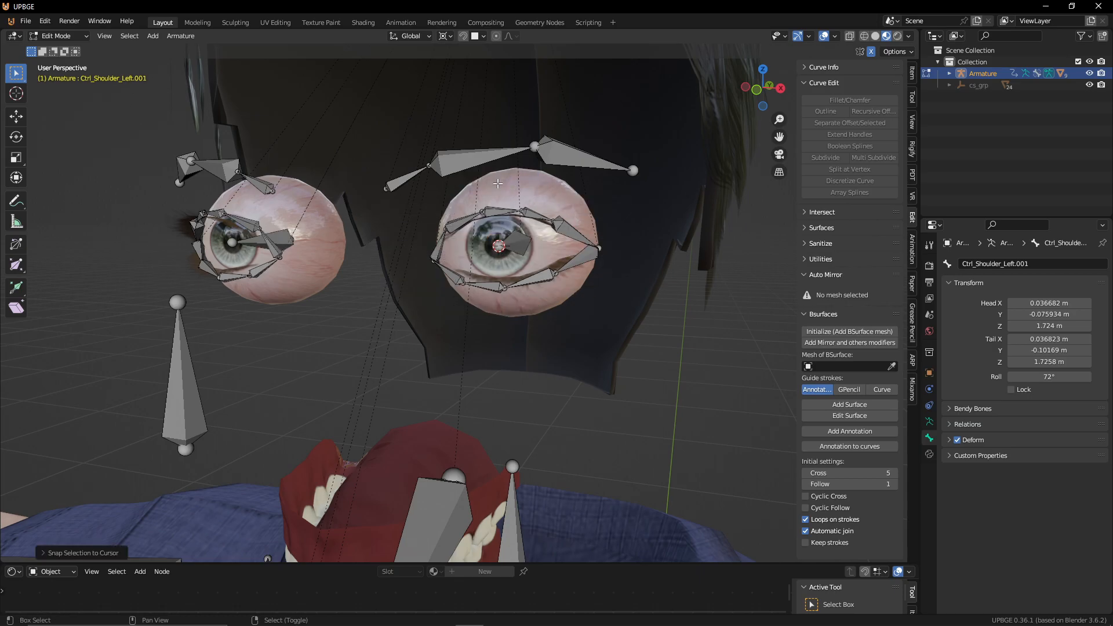
Step: Recalculate the left eye bone's roll to the View Axis from the top view
click(518, 242)
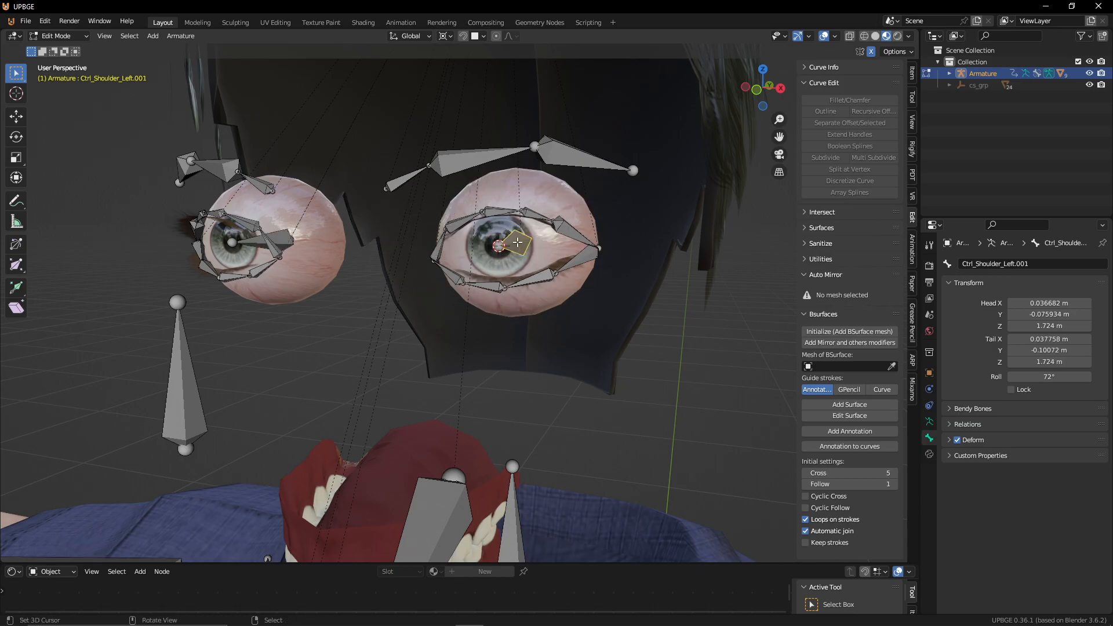
middle_drag(517, 243, 567, 360)
key(KP_7)
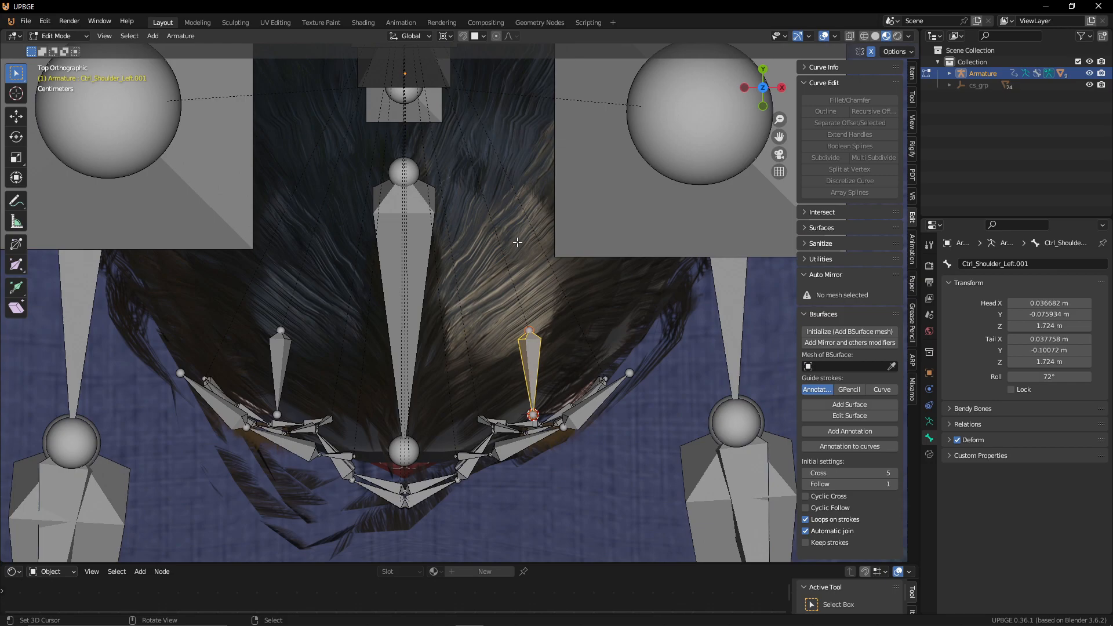
key(shift+n)
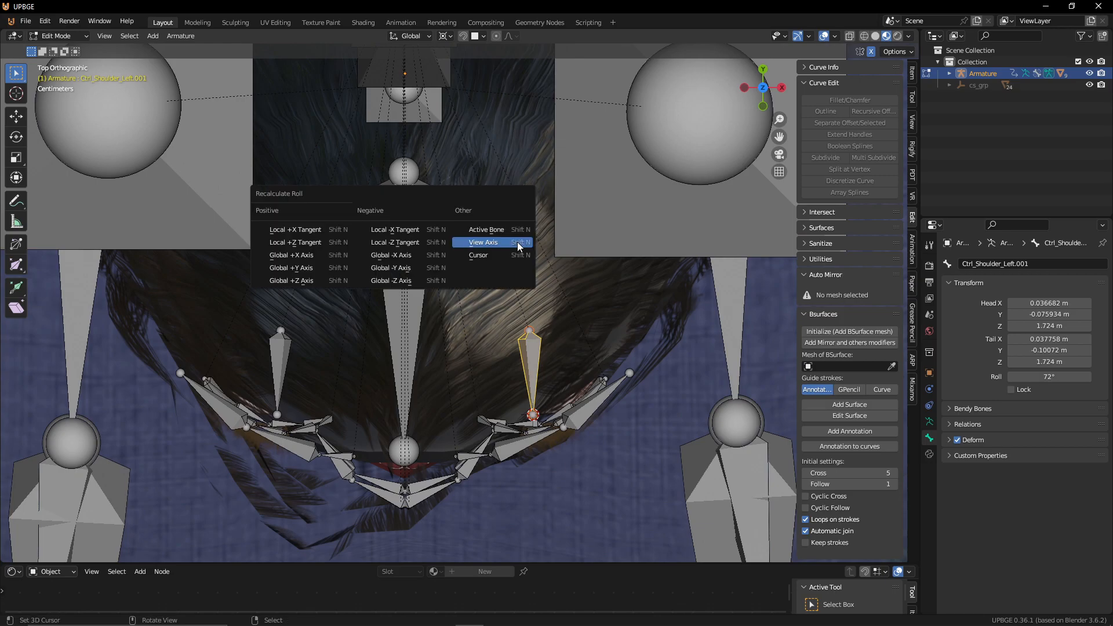
click(485, 243)
middle_drag(484, 243, 548, 288)
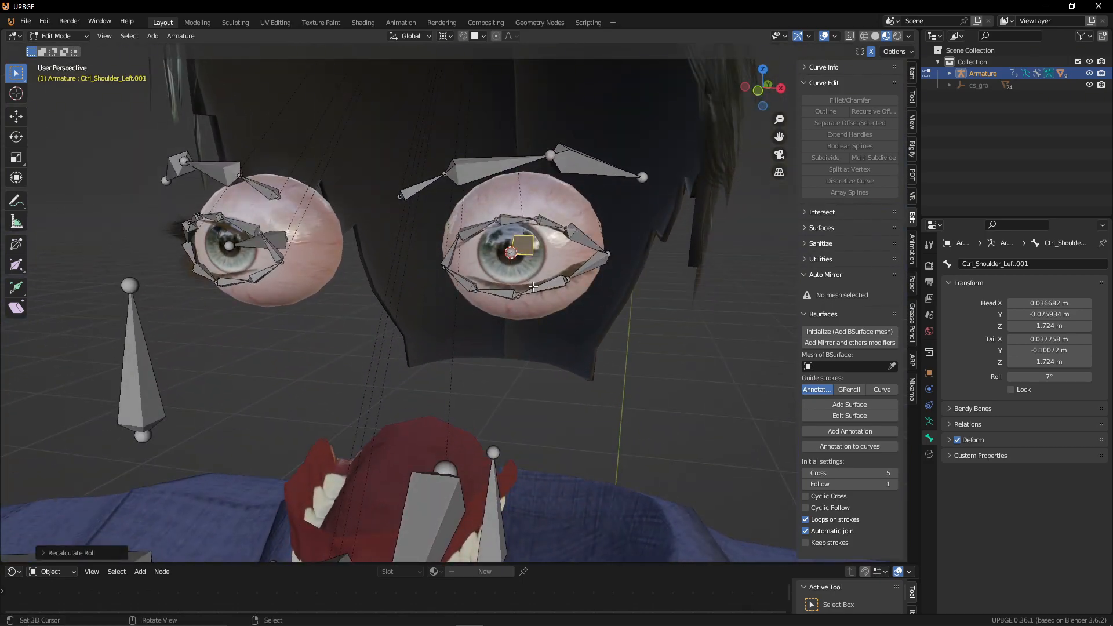
scroll(548, 288, up, 1)
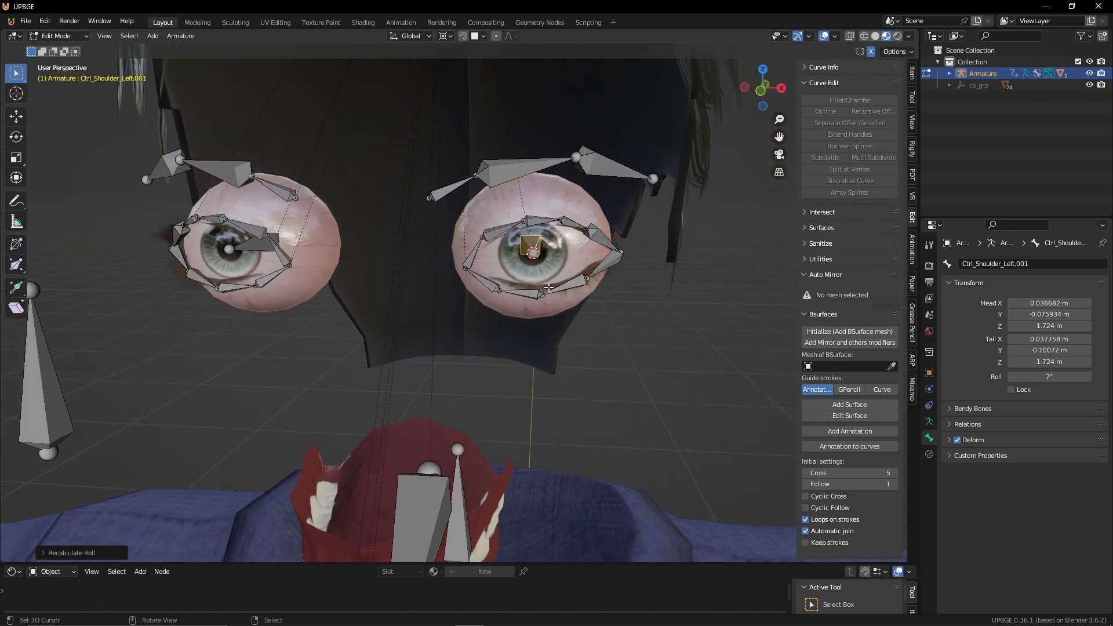
mouse_move(558, 269)
middle_down()
mouse_move(499, 278)
mouse_move(537, 277)
middle_up()
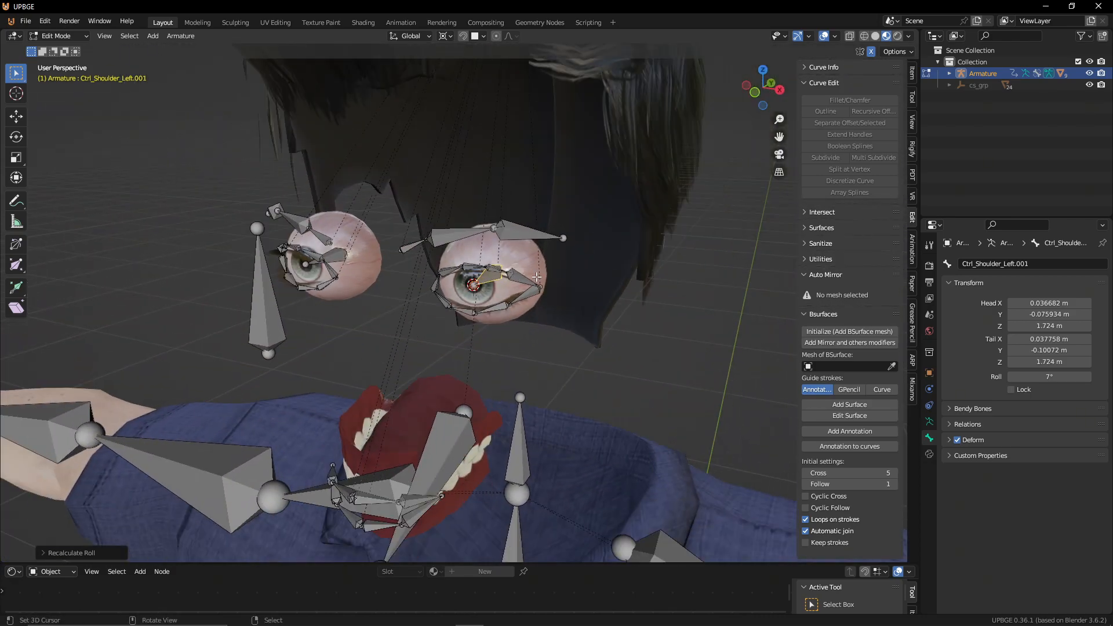
Step: Leave the armature's Edit Mode and reveal the hidden head mesh, keeping the armature as the active object
scroll(537, 277, down, 2)
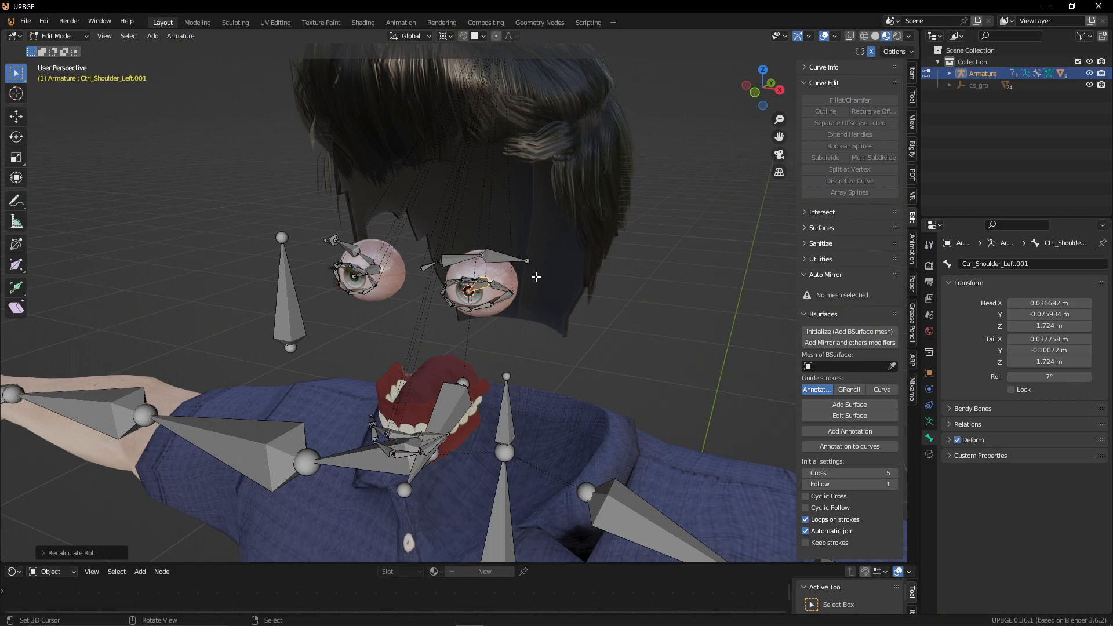
key(alt+h)
key(Tab)
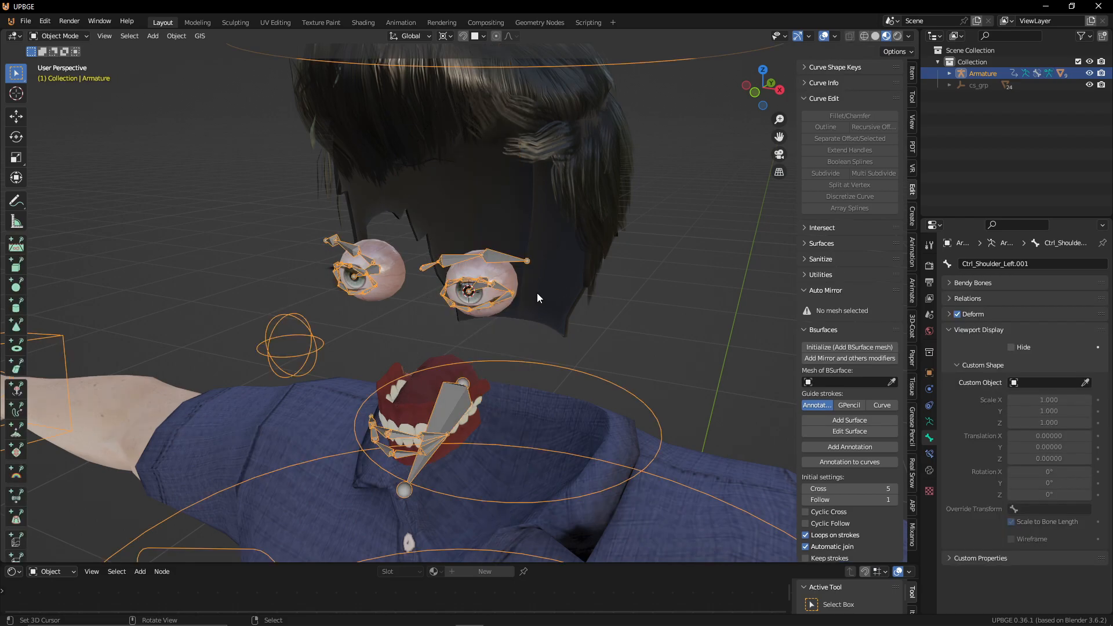
key(alt+h)
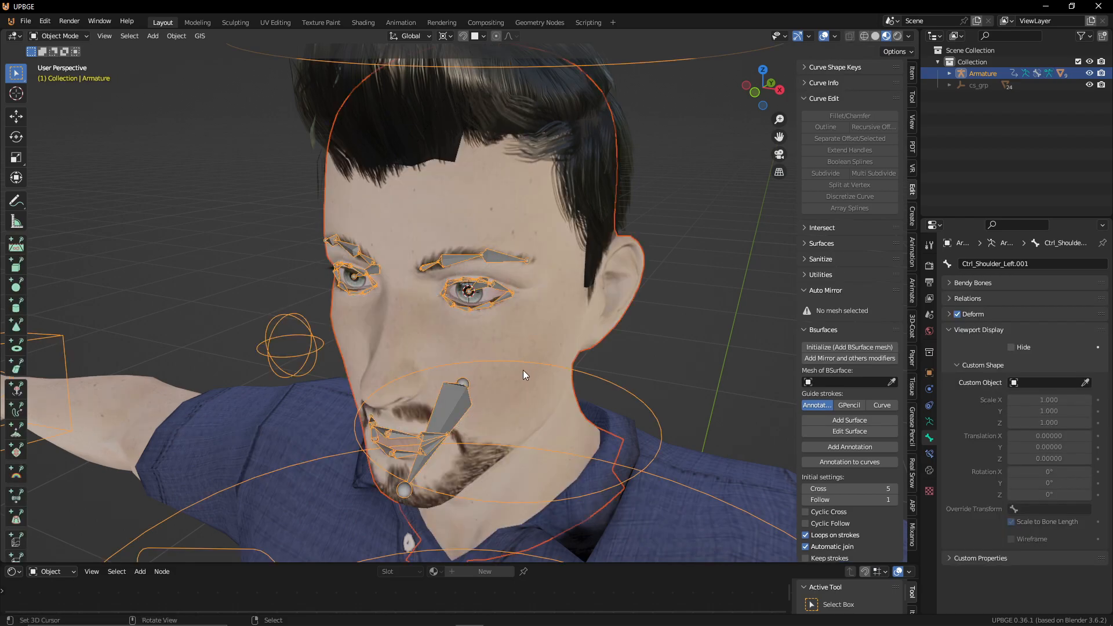
click(499, 303)
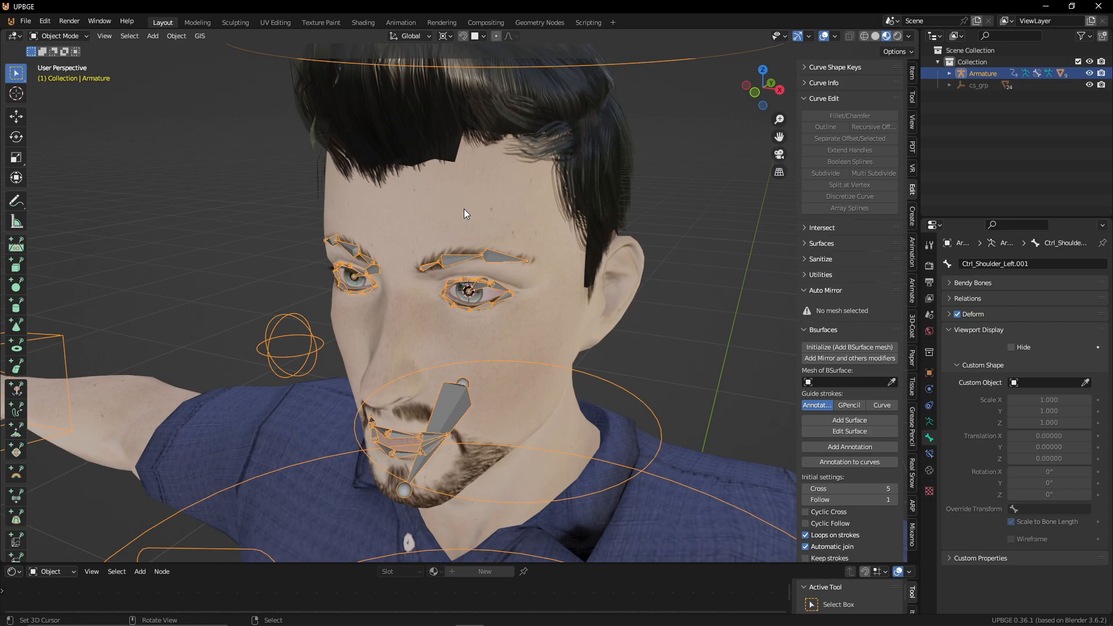
Step: In the armature's Edit Mode, duplicate the Ctrl_Head bone and place the copy beside the character's left temple
key(Tab)
click(508, 328)
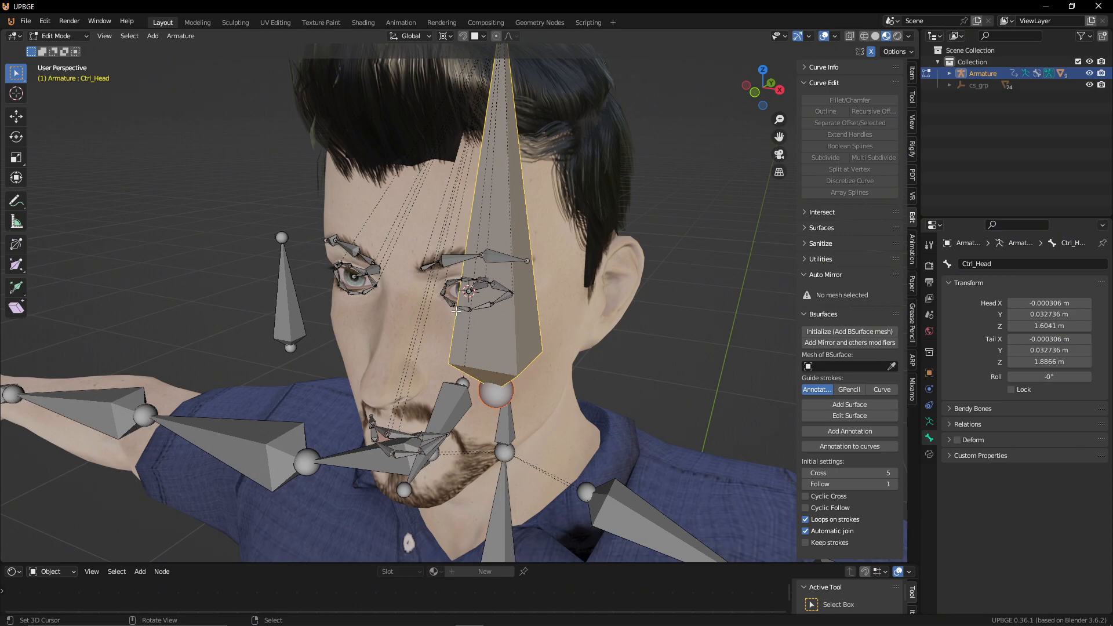
middle_drag(474, 301, 517, 297)
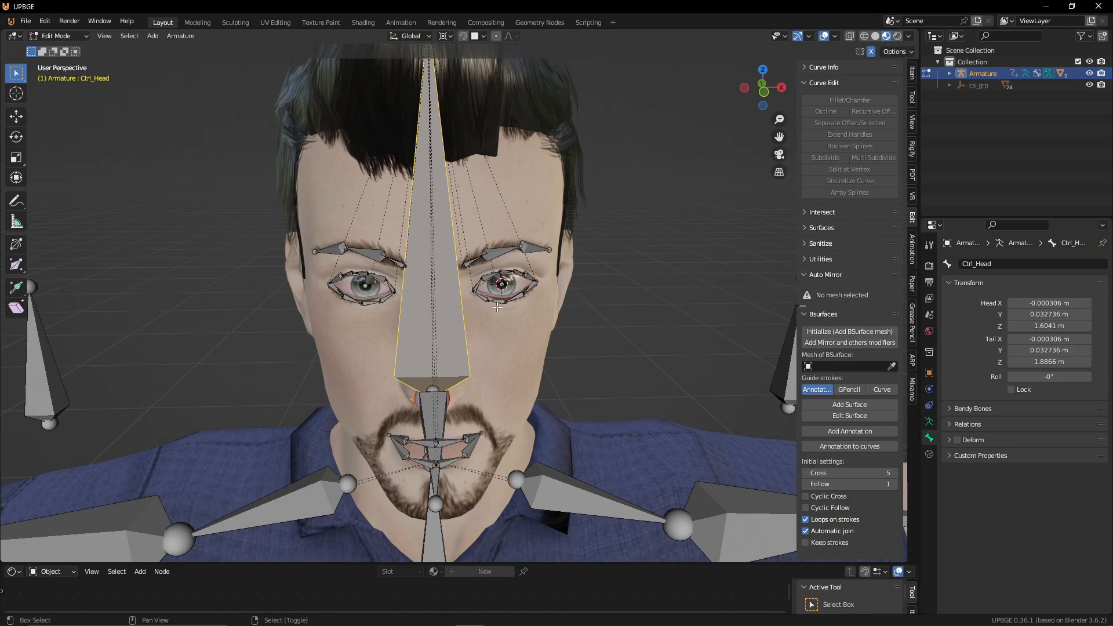
key(shift+d)
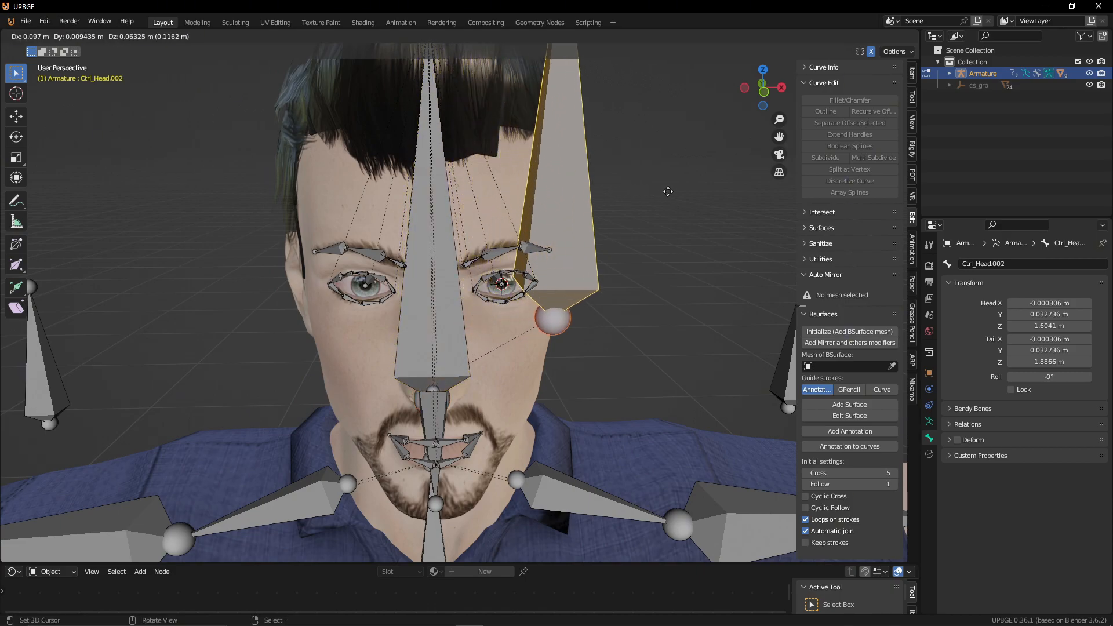
click(672, 192)
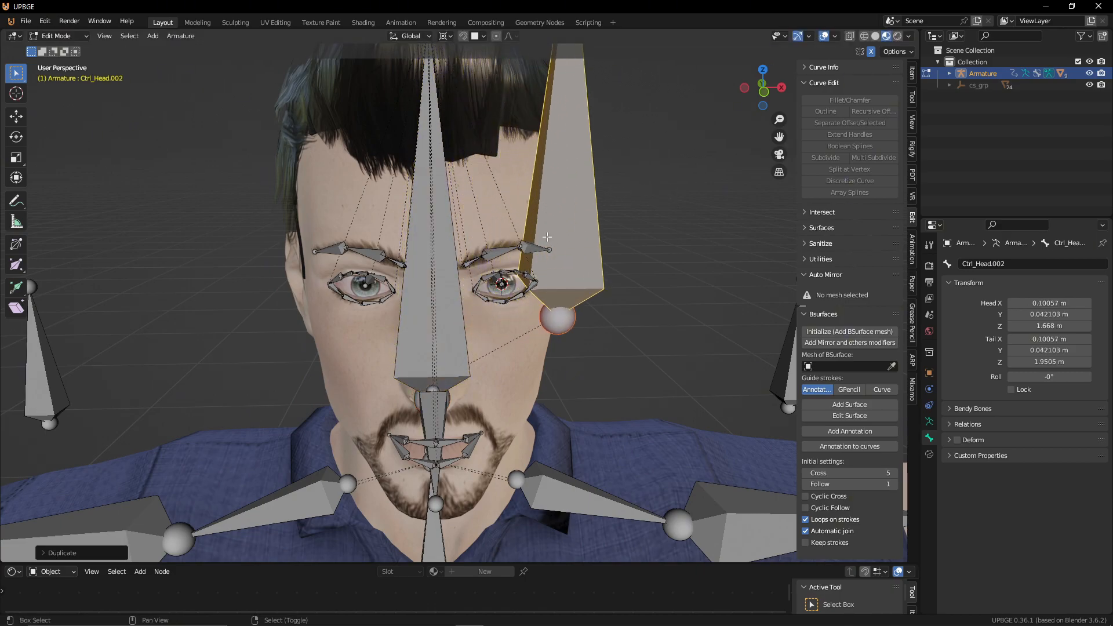
Step: Parent the duplicated head bone to Ctrl_Head with Keep Offset
click(454, 333)
key(ctrl+p)
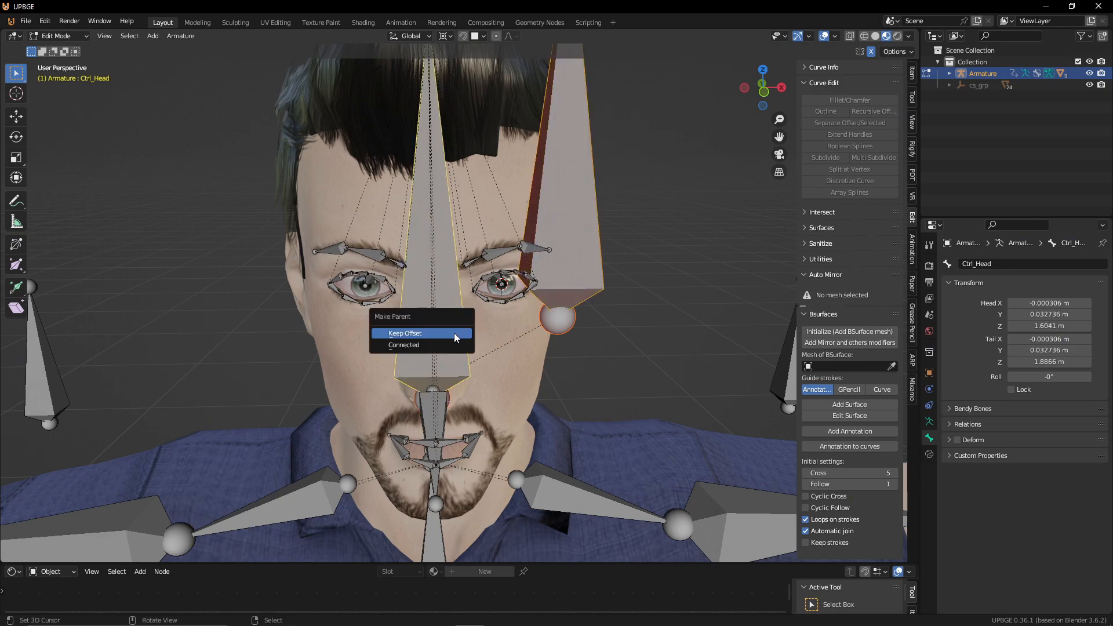
click(454, 333)
Step: Move the duplicated bone's lower joint to the forehead just above the left eyebrow
click(562, 307)
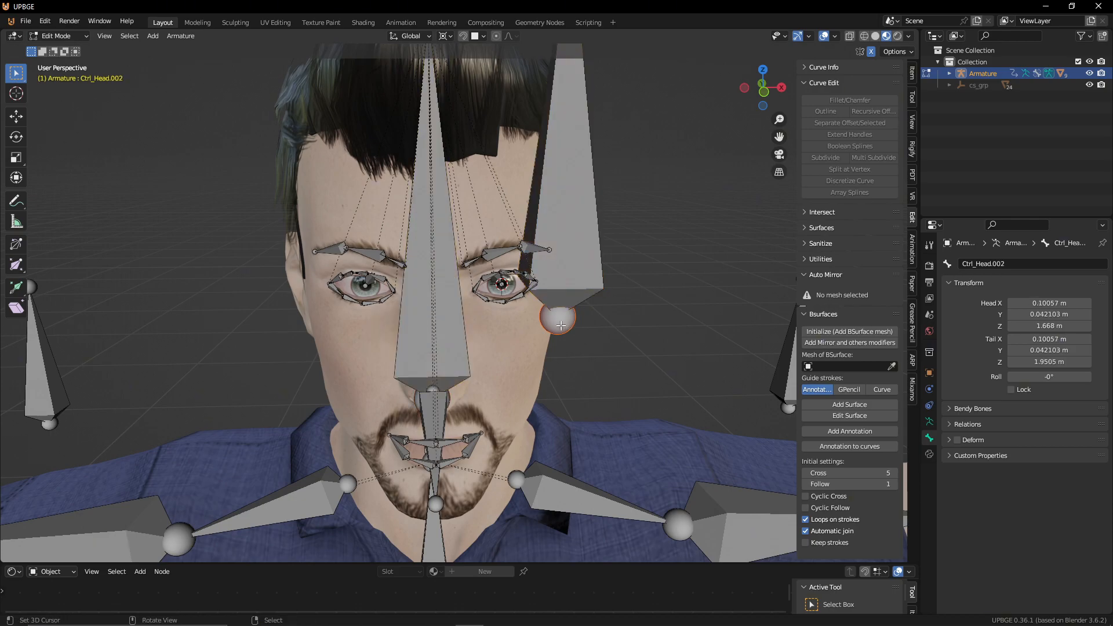
key(g)
click(503, 227)
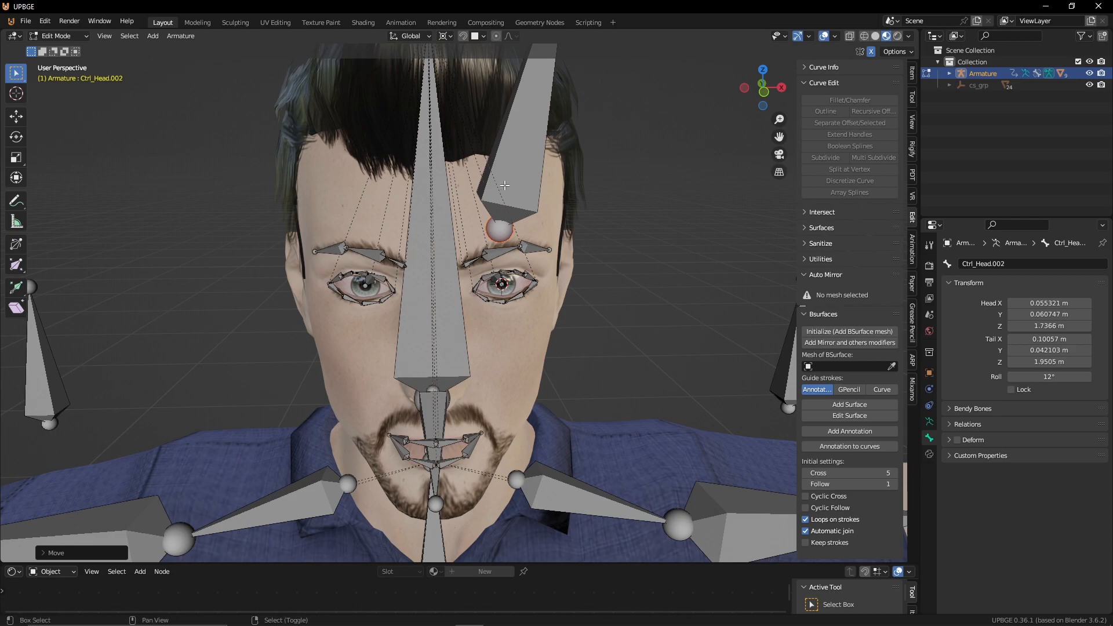
Step: Hide the Hair mesh in Object Mode to expose the scalp
shift+middle_drag(503, 181, 477, 301)
key(Tab)
click(440, 184)
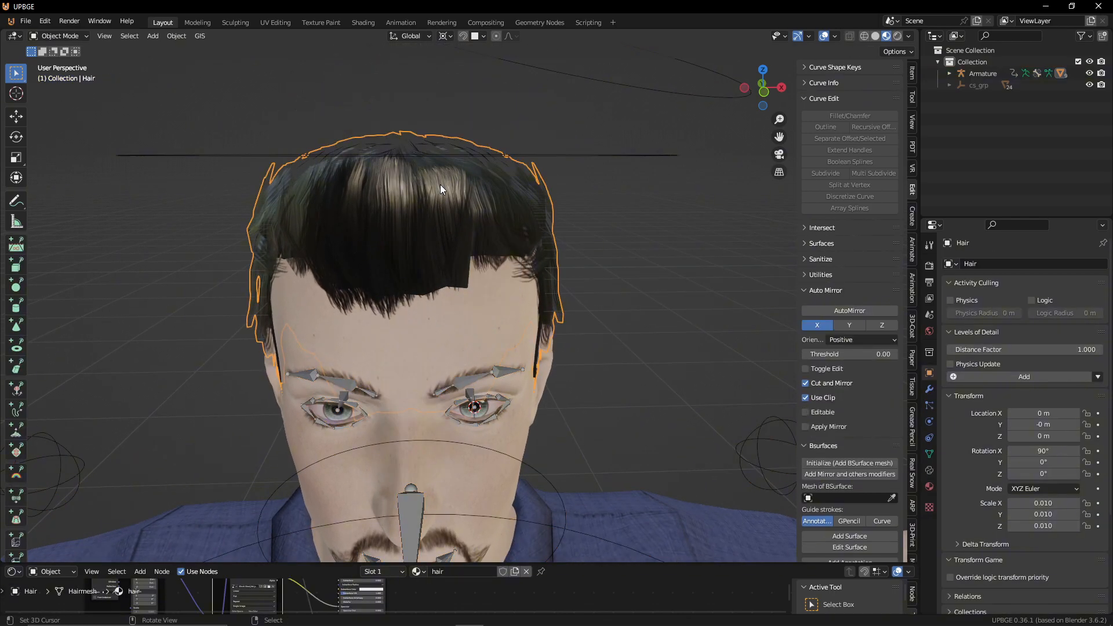
key(h)
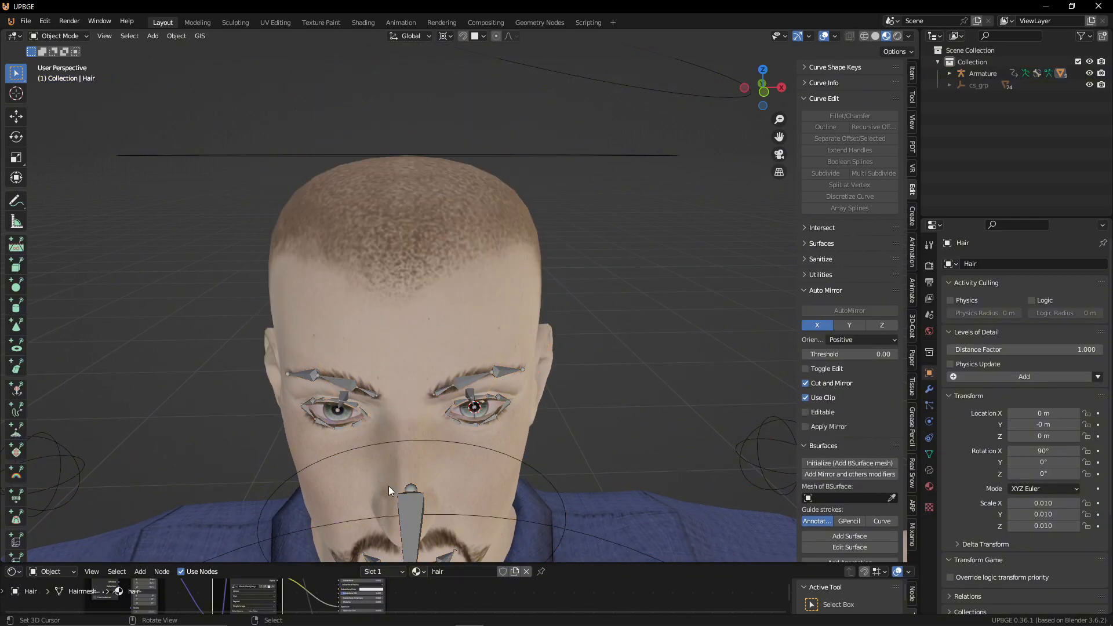
click(408, 503)
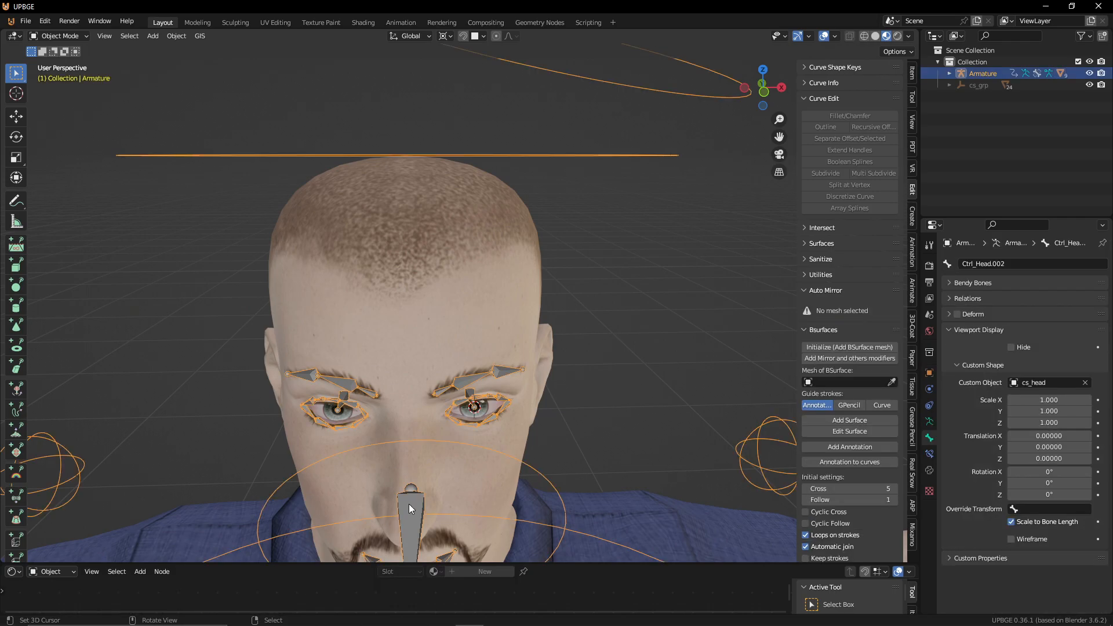
key(alt+h)
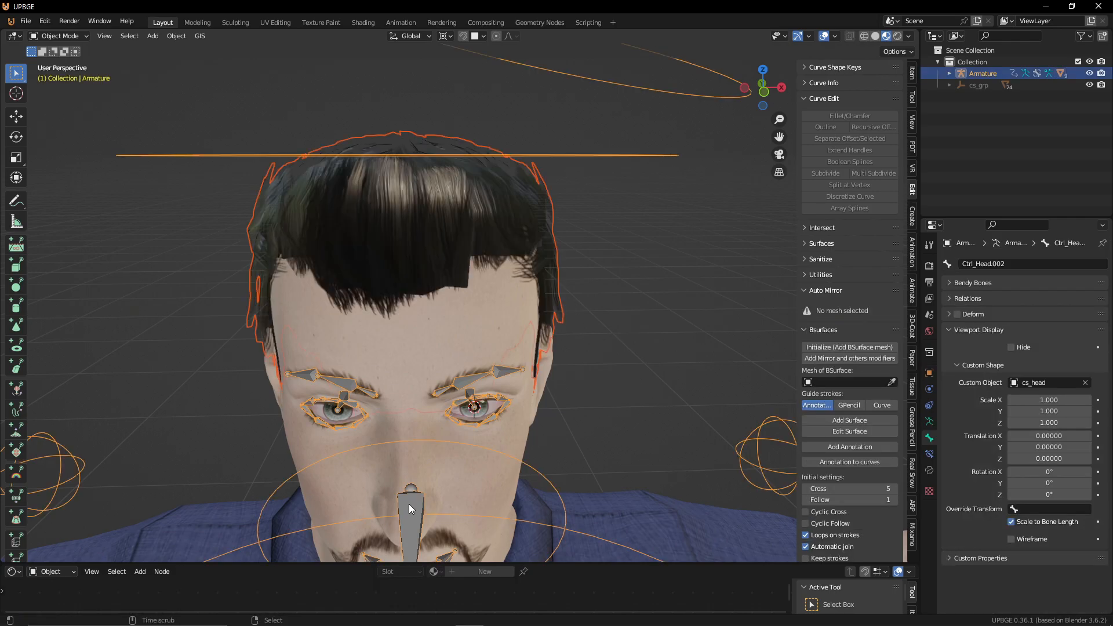
click(390, 218)
key(h)
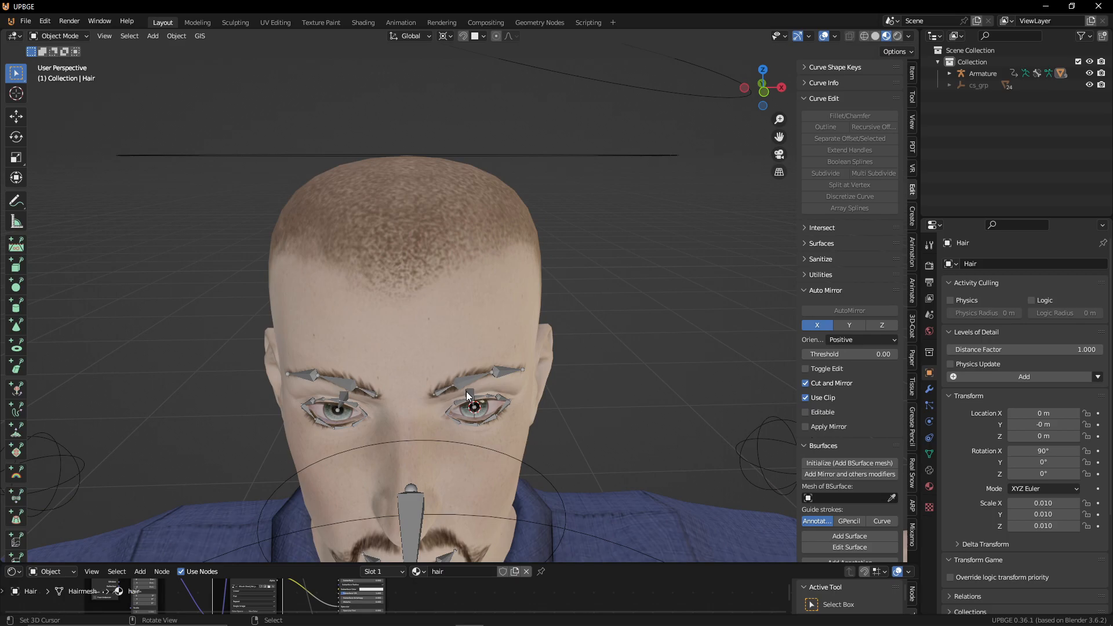
Step: Enable Deform on the duplicated head bone Ctrl_Head.002 in the armature's Edit Mode
click(471, 380)
key(Tab)
click(510, 250)
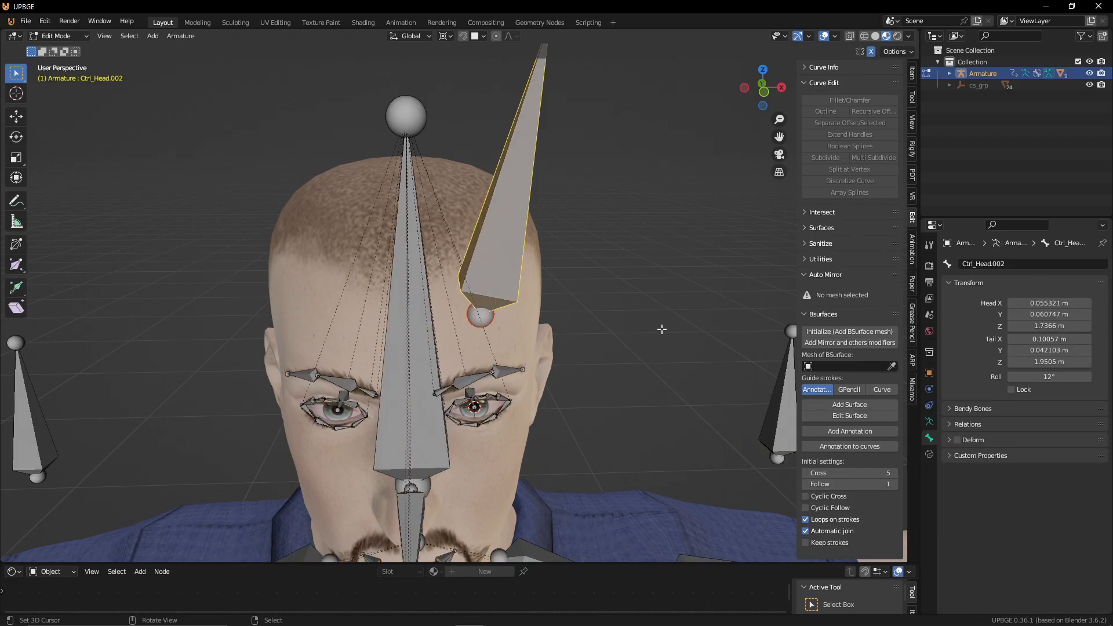
click(958, 440)
key(Tab)
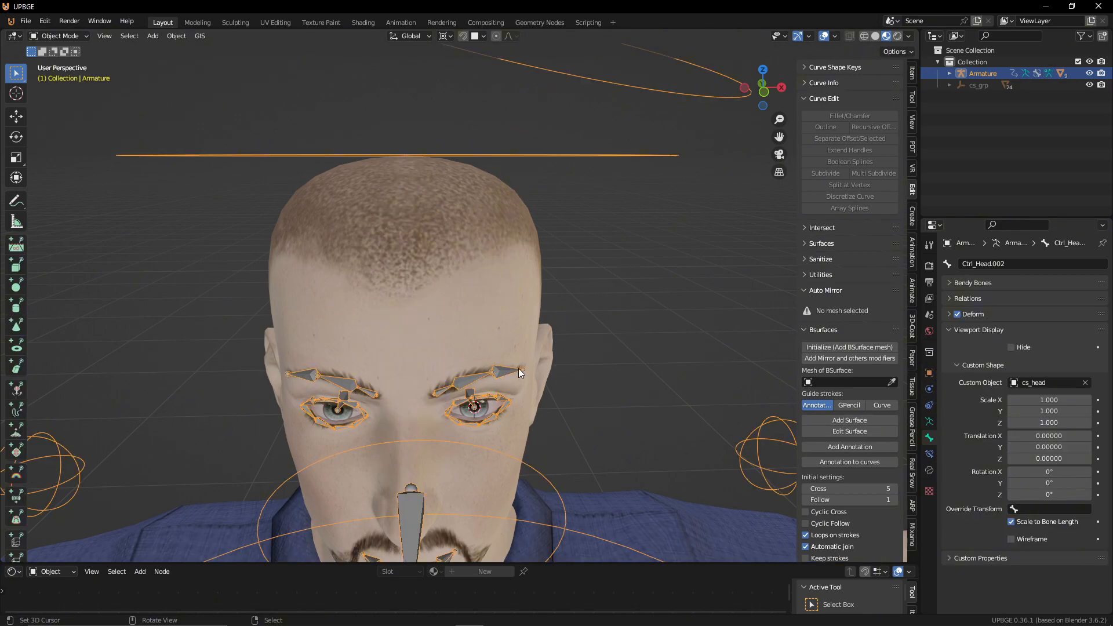
Step: In Pose Mode, remove the cs_head custom shape from the duplicated bone Ctrl_Head.002
key(Tab)
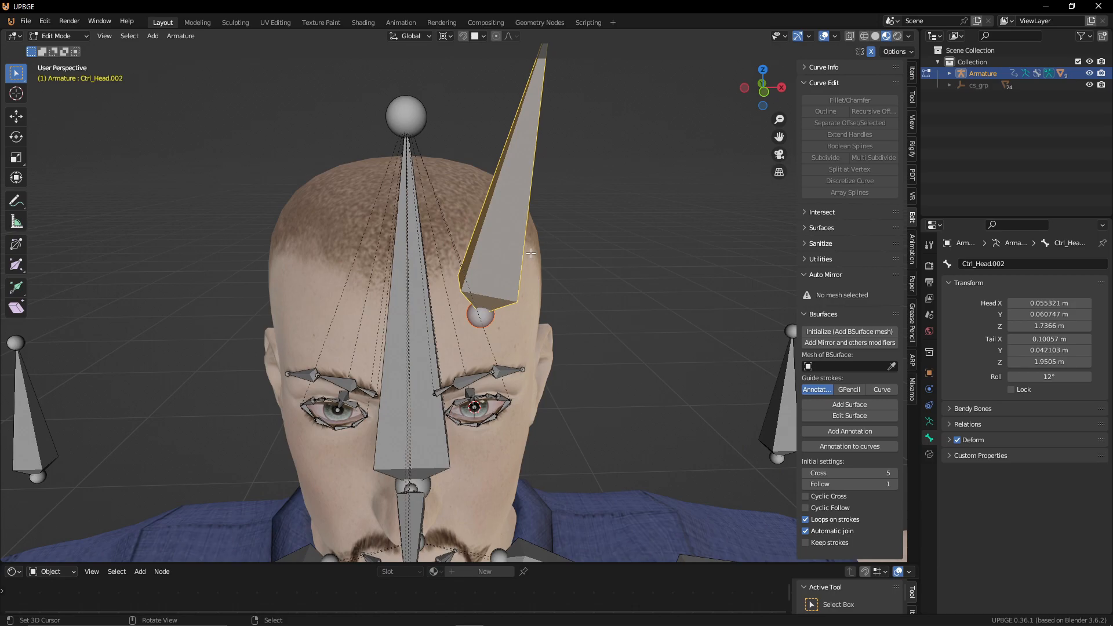
key(Tab)
scroll(547, 274, down, 5)
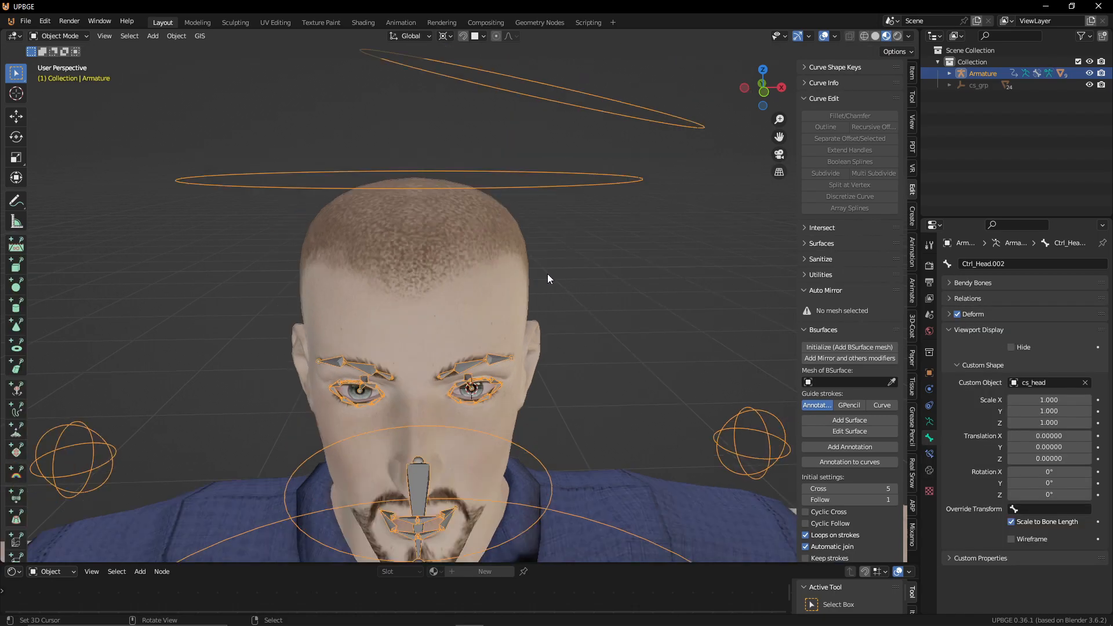
key(Tab)
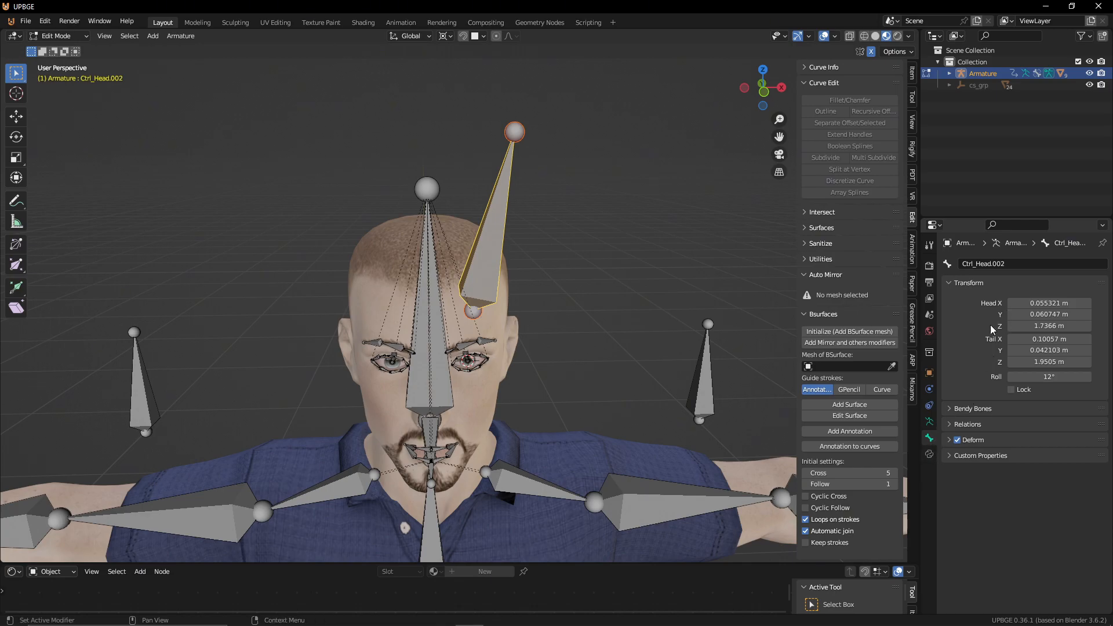
key(Tab)
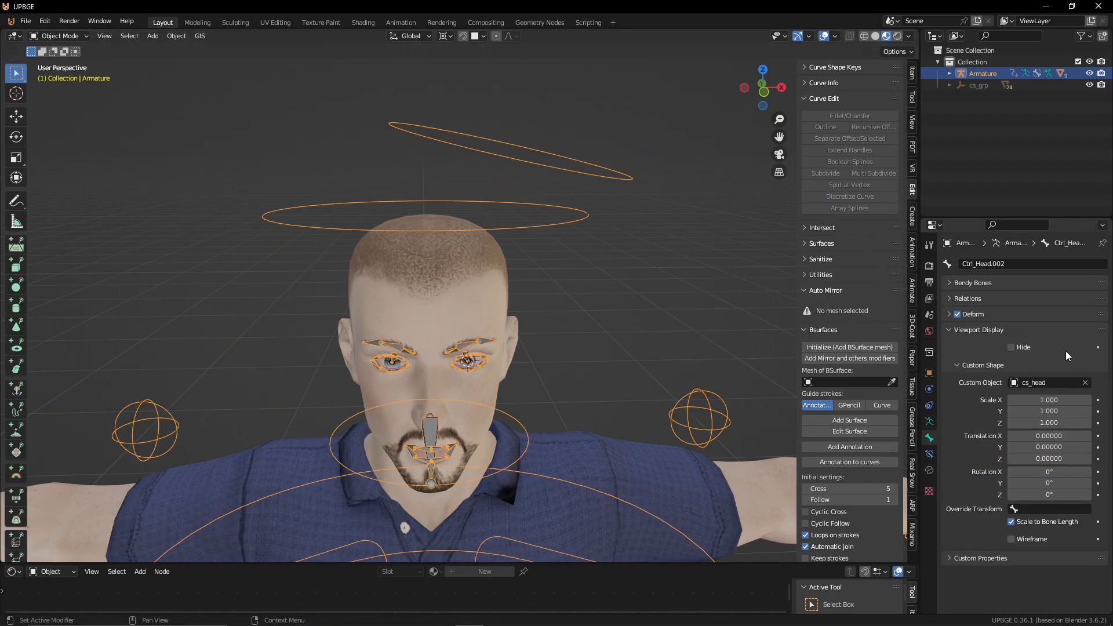
key(ctrl+Tab)
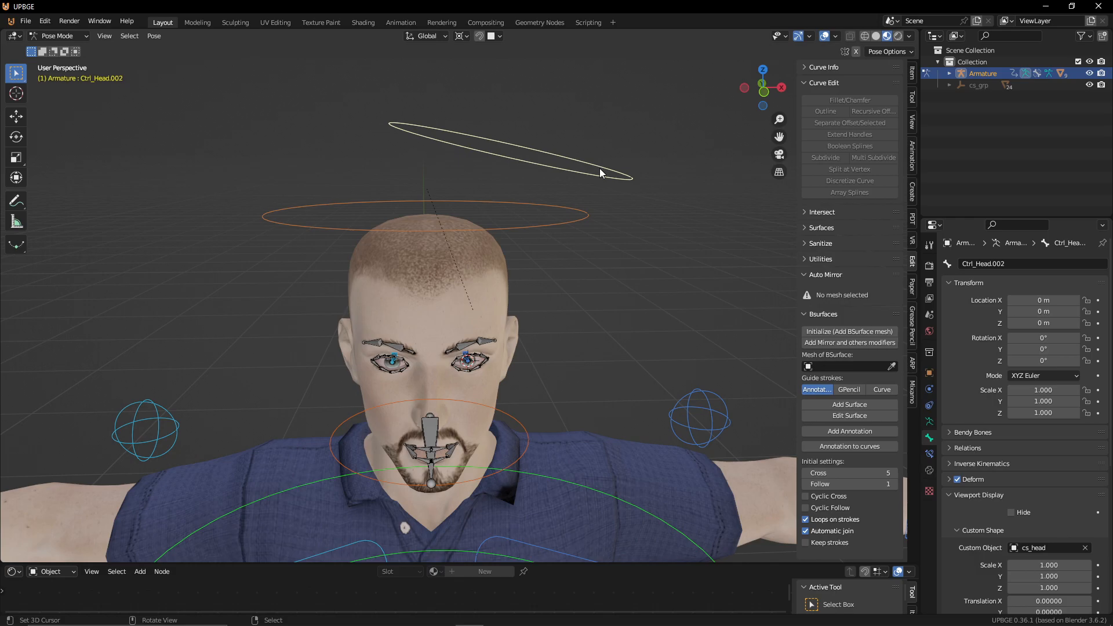
key(r)
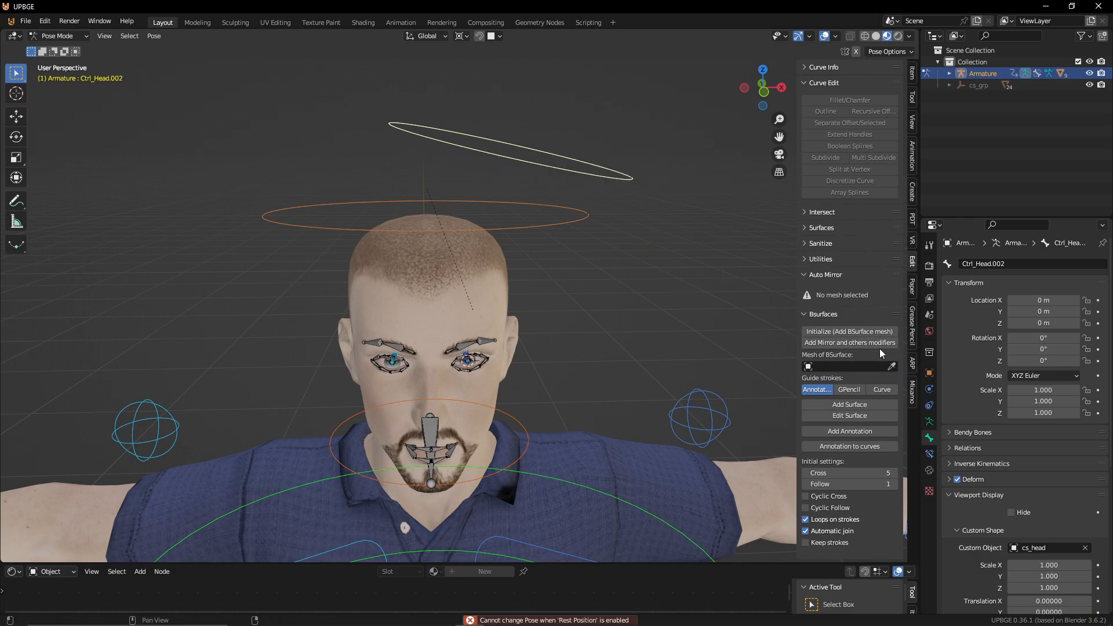
click(1085, 548)
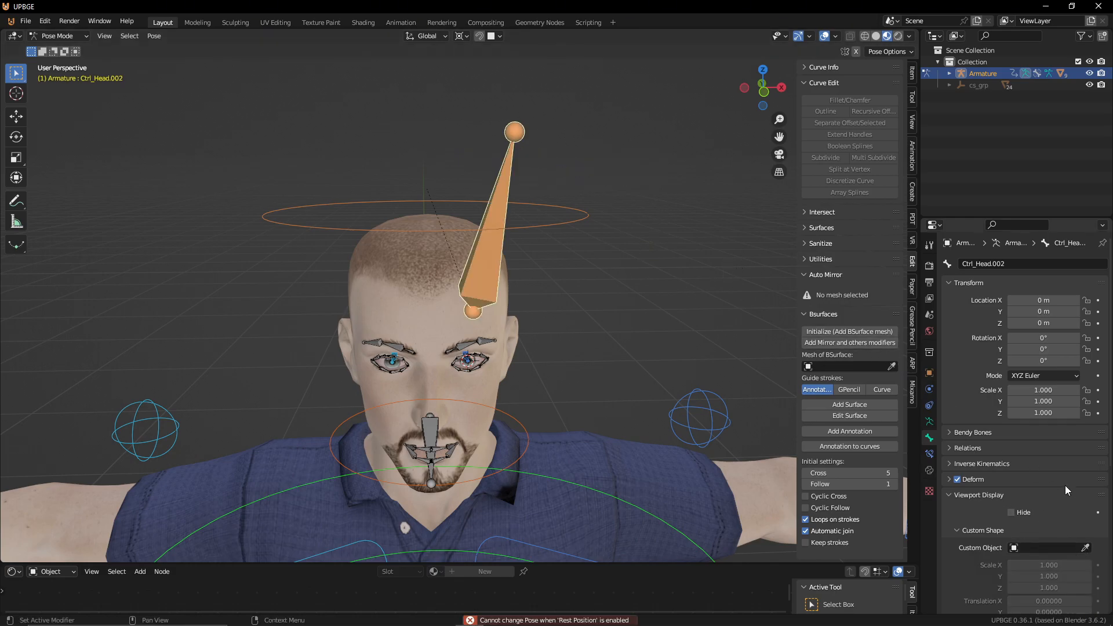
Step: In Edit Mode's front view, move the duplicated bone's upper joint to the top of the forehead beside the head bone
key(Tab)
click(514, 123)
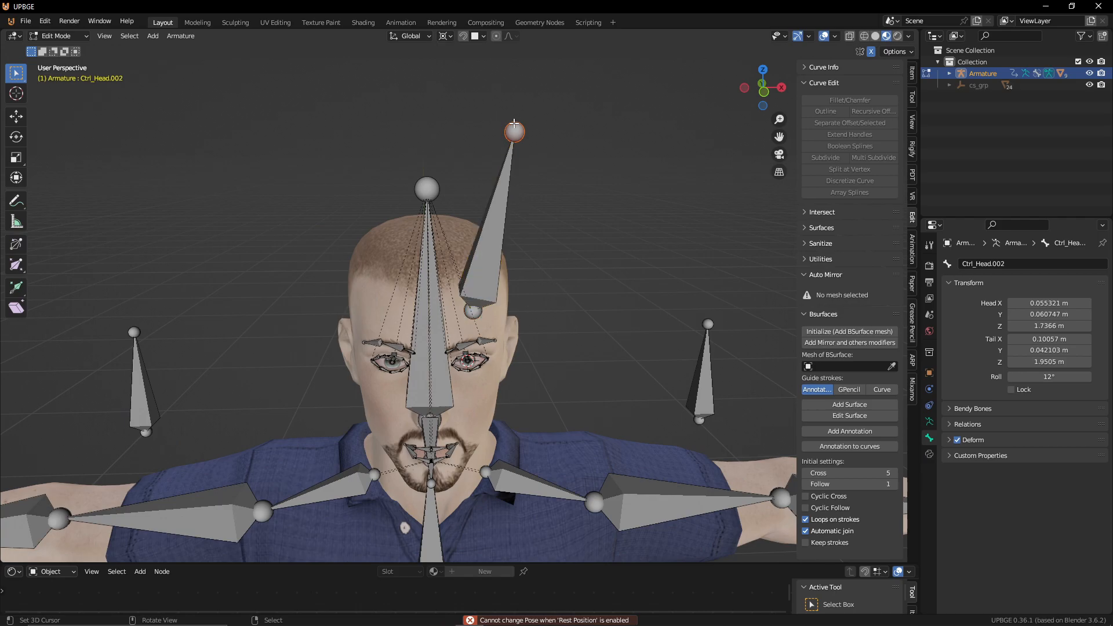
key(KP_1)
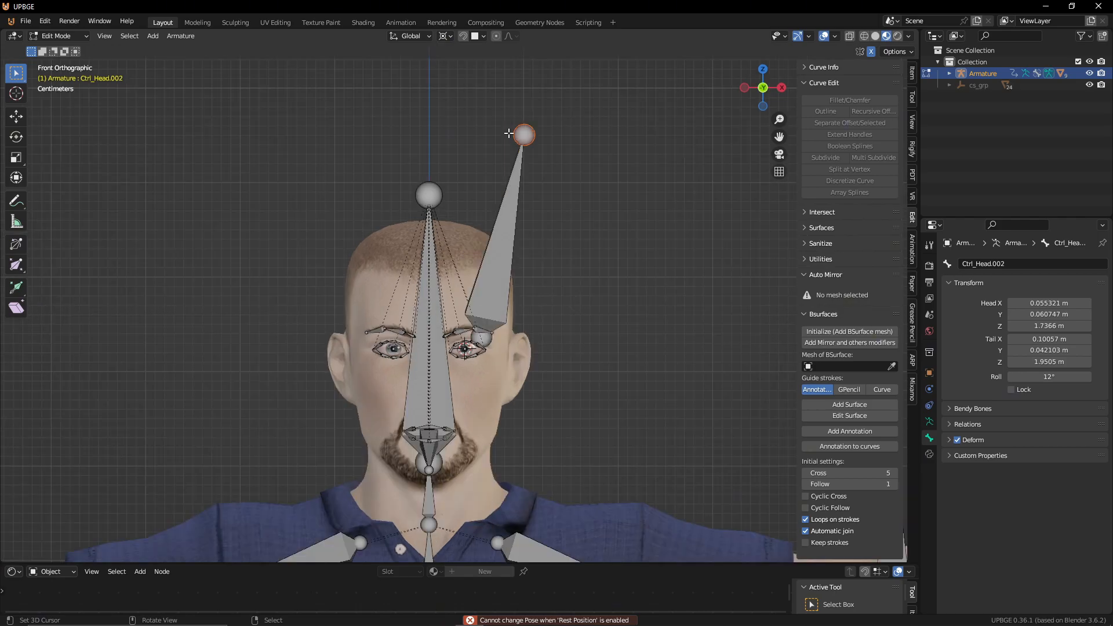
key(g)
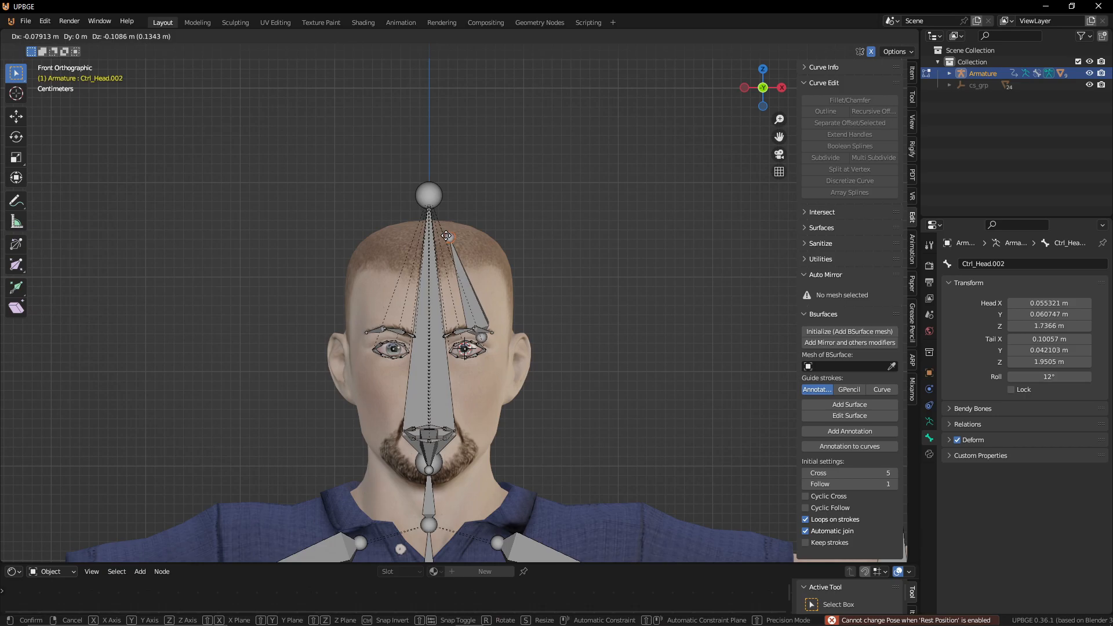
click(450, 239)
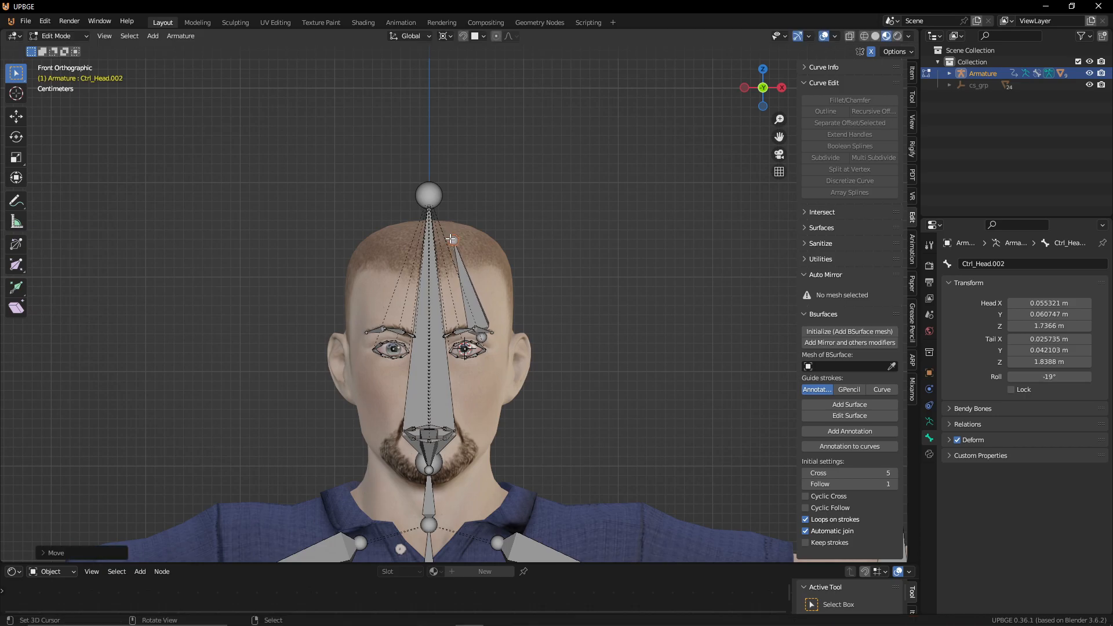
Step: In the front view, reposition both joints of Ctrl_Head.002 so the bone stands nearly upright above the left eyebrow's inner part
click(486, 334)
key(g)
click(466, 289)
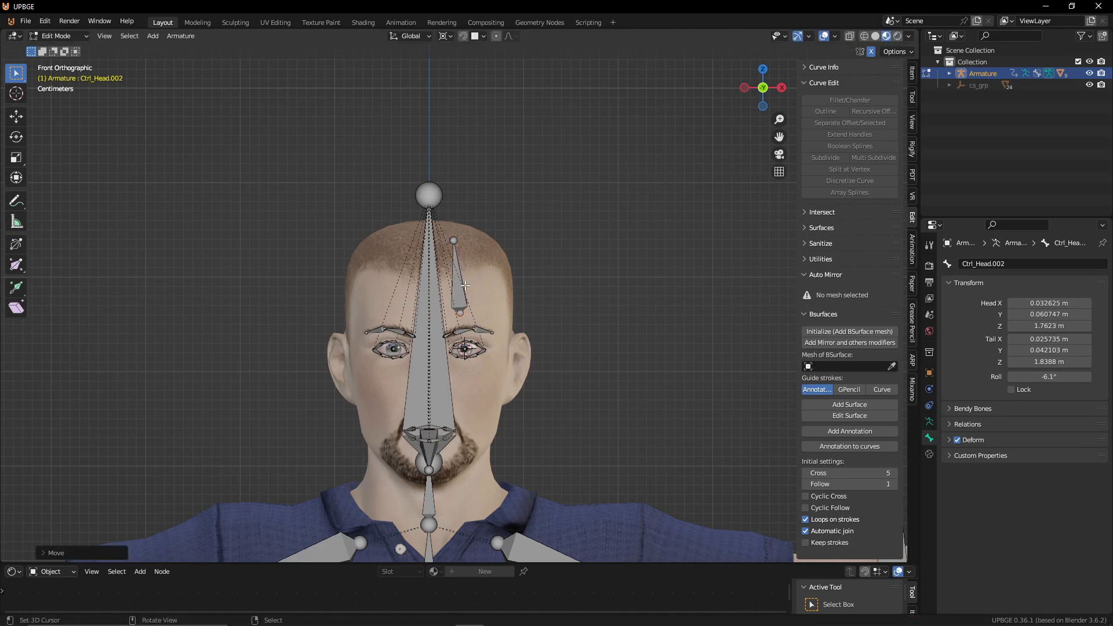
click(454, 238)
key(g)
click(457, 240)
click(460, 314)
key(g)
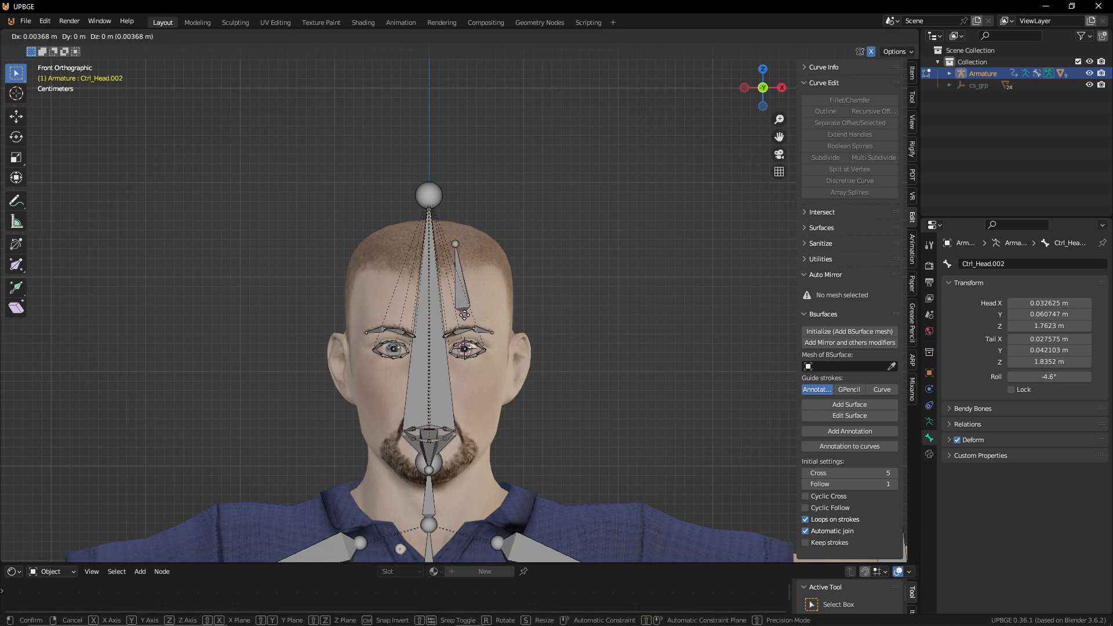
click(461, 318)
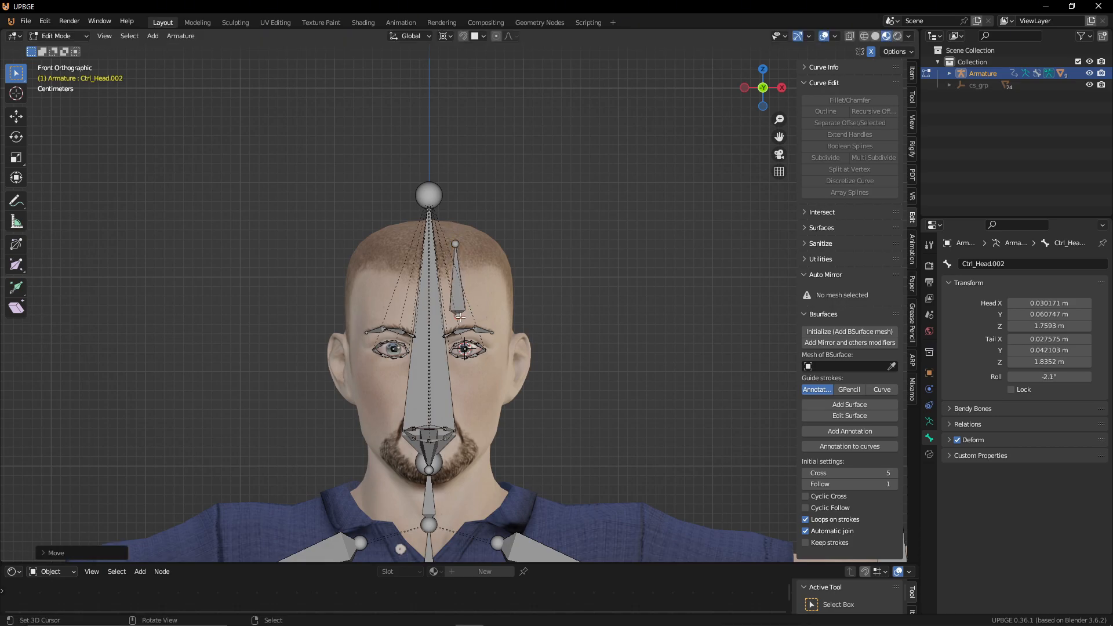
Step: Duplicate Ctrl_Head.002 outward above the left eyebrow's outer end and adjust both joints of the copy
click(458, 288)
key(shift+d)
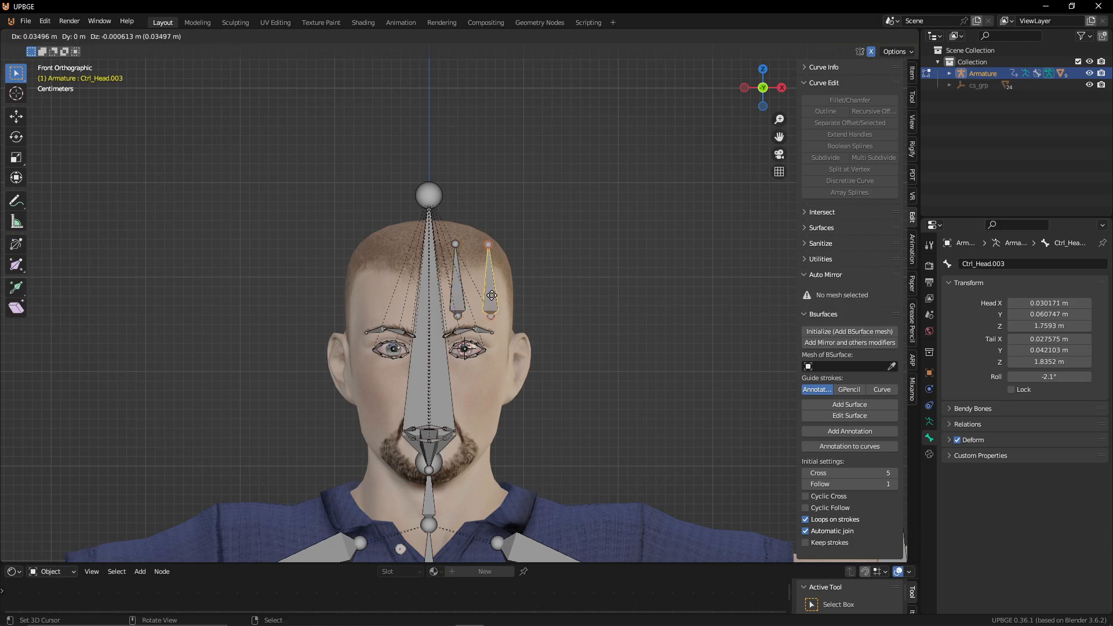
click(495, 307)
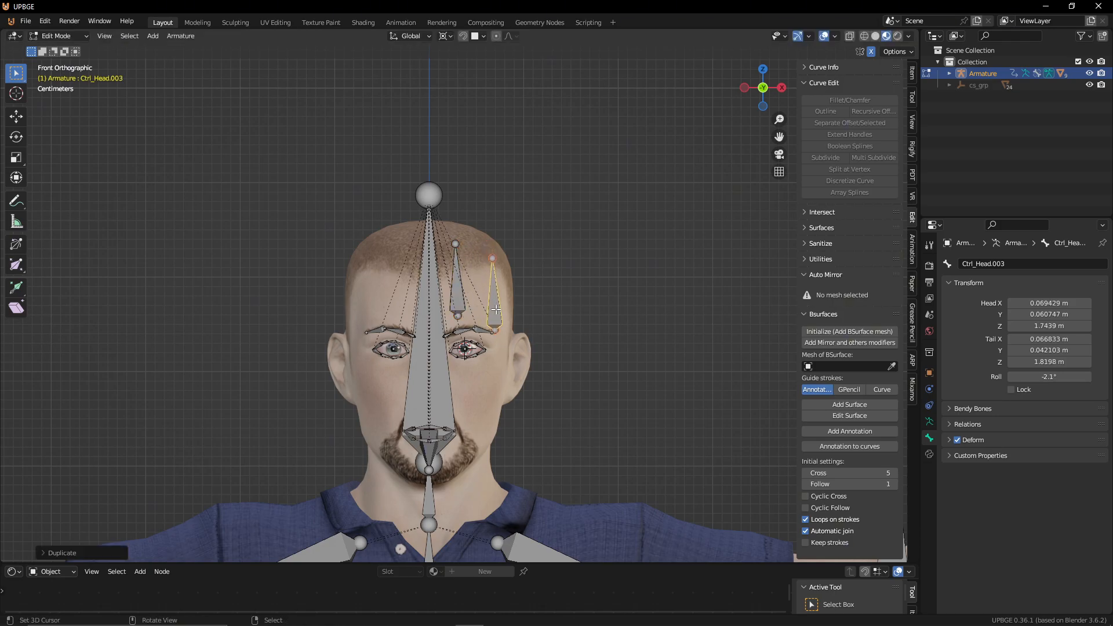
click(492, 256)
key(g)
click(486, 255)
click(498, 332)
key(g)
click(499, 333)
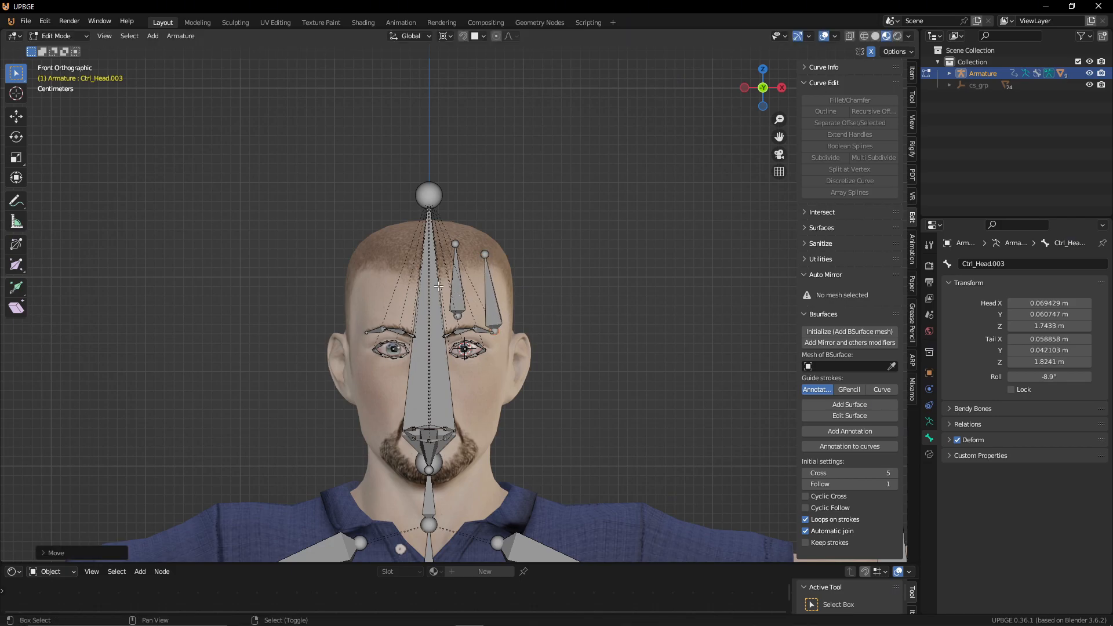
Step: Shift the upper joints of Ctrl_Head.002 and Ctrl_Head.003 so the two bones follow the forehead's shape
click(455, 239)
key(g)
click(444, 241)
click(489, 258)
key(g)
click(492, 262)
Step: In the right side view, bring Ctrl_Head.003 forward to the temple by moving its lower and upper joints
key(KP_3)
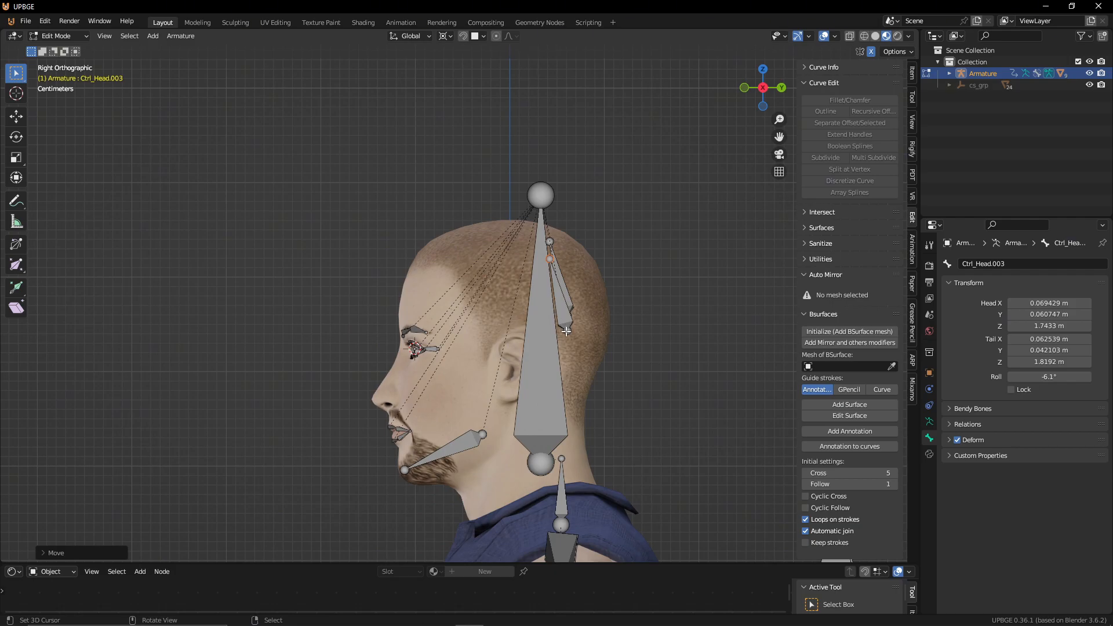
key(g)
click(519, 306)
drag(549, 260, 476, 252)
drag(483, 333, 457, 321)
drag(477, 255, 459, 245)
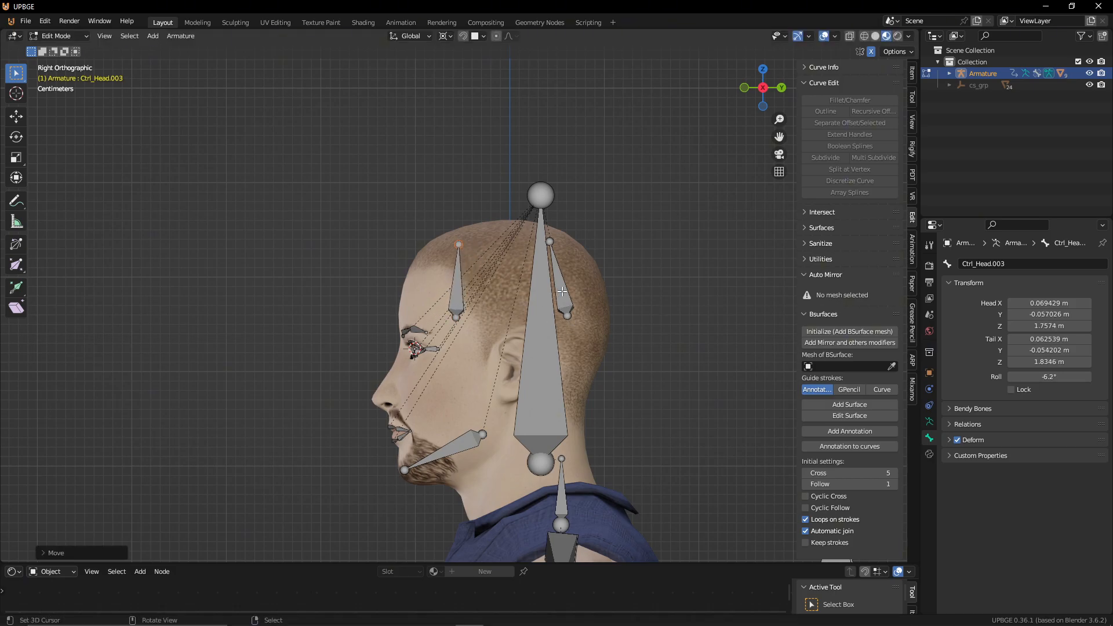
Step: Bring the upper and lower joints of Ctrl_Head.002 forward from the back of the head toward the temple
drag(550, 239, 497, 242)
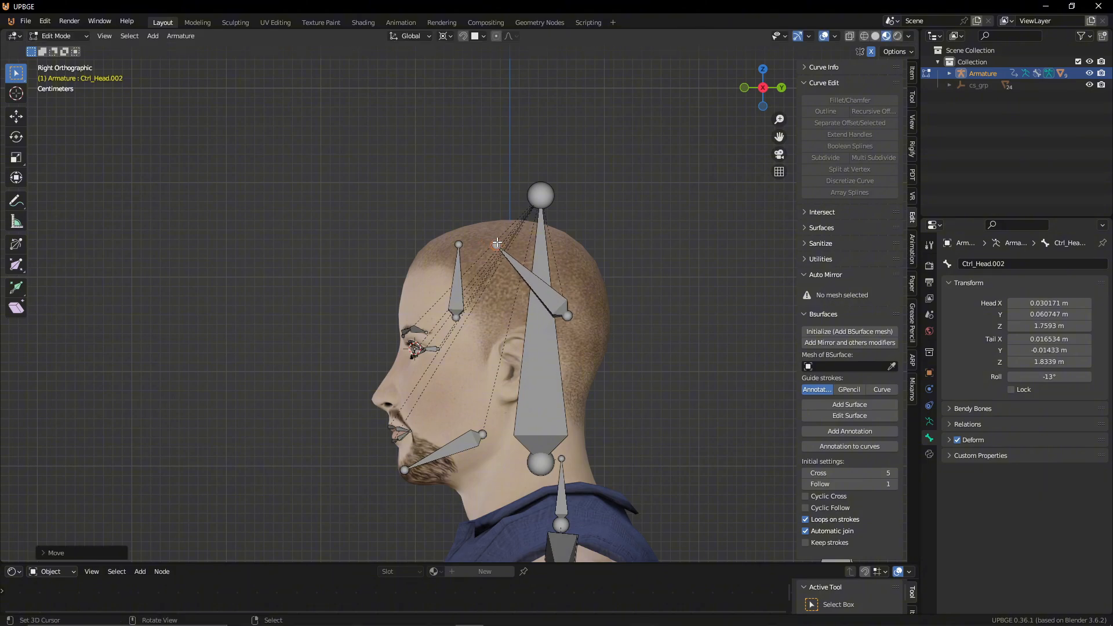
drag(568, 331, 495, 330)
middle_drag(494, 330, 553, 332)
key(g)
click(338, 356)
key(g)
right_click(529, 285)
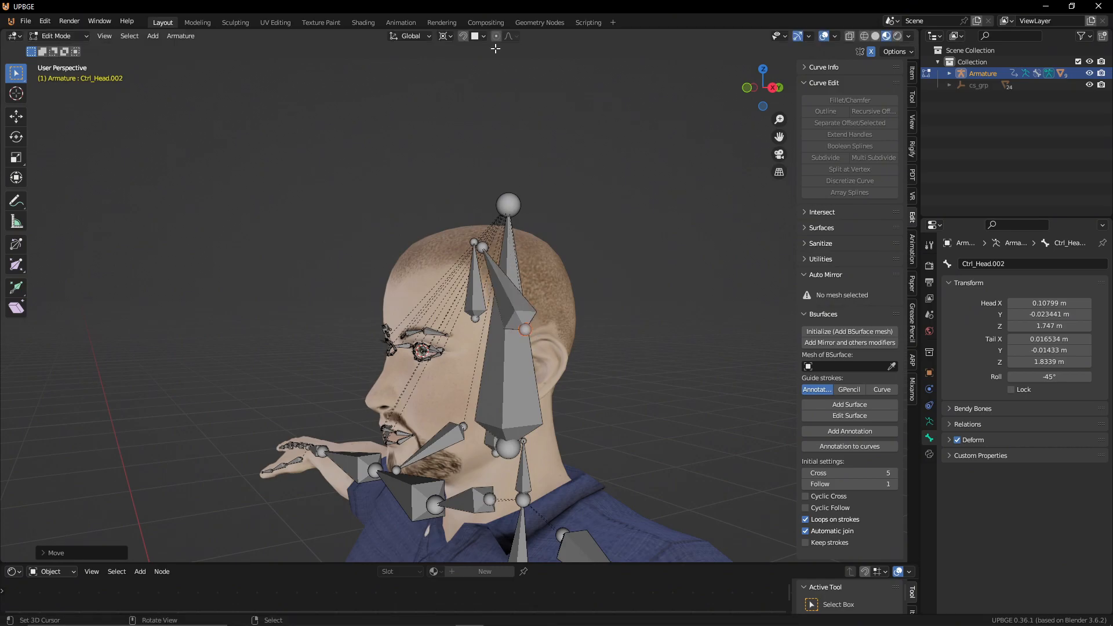
Step: Enable snapping and move the lower and upper joints of Ctrl_Head.002 onto the left side of the head
click(463, 38)
middle_drag(476, 317, 532, 315)
right_click(495, 318)
key(g)
click(496, 325)
right_click(541, 331)
key(g)
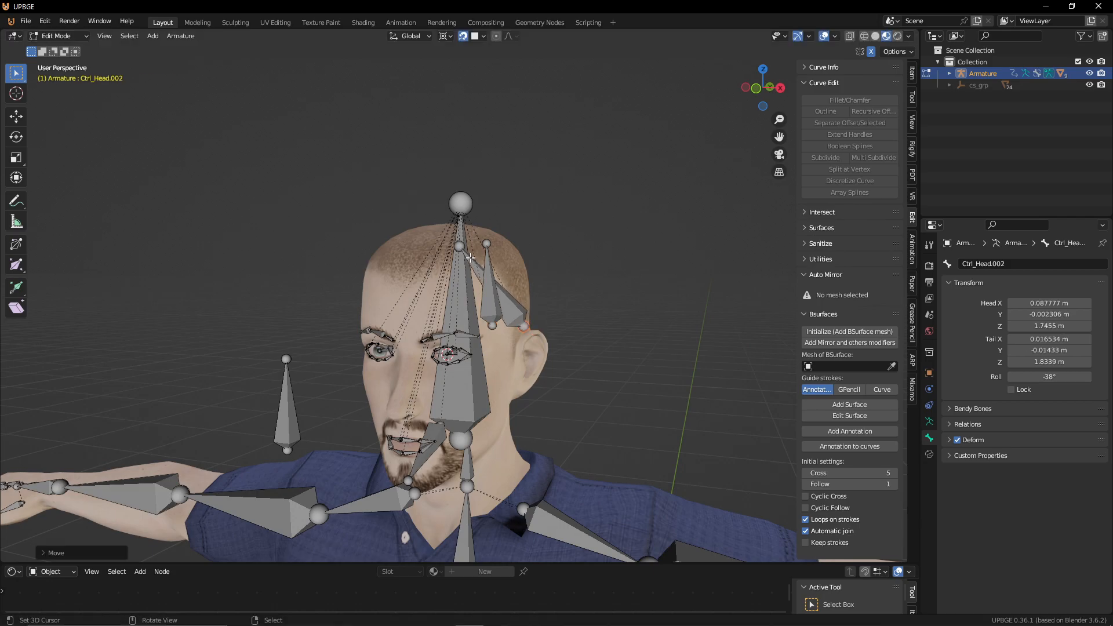
right_click(503, 254)
right_click(456, 245)
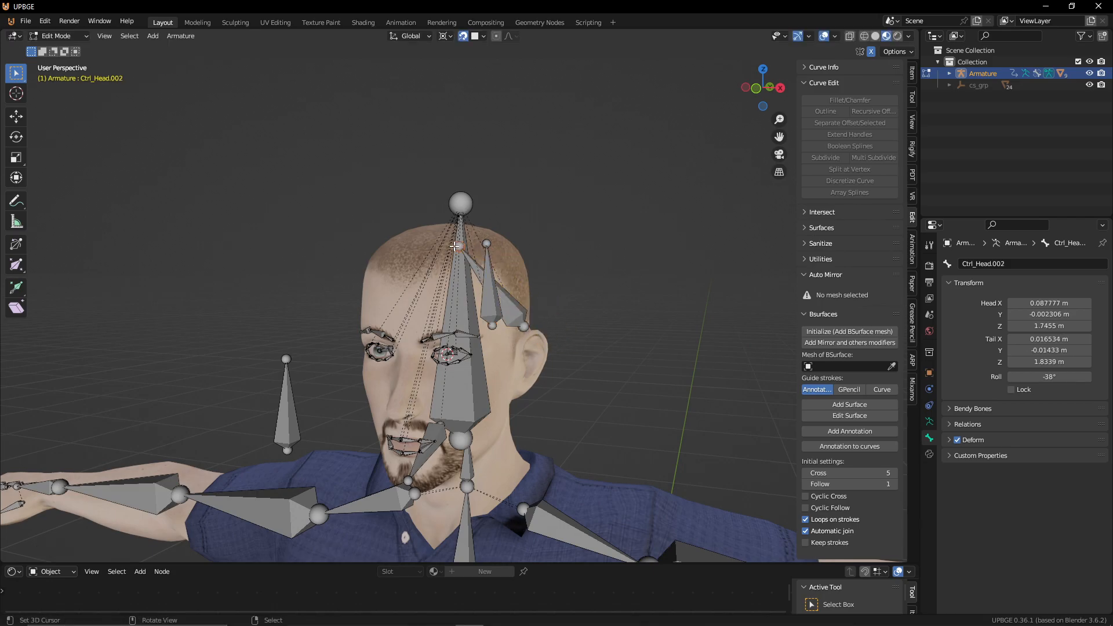
key(g)
click(507, 250)
Step: Snap the whole bone Ctrl_Head.003 onto the forehead surface above the left eyebrow's inner end
middle_drag(507, 250, 491, 297)
right_click(490, 297)
key(g)
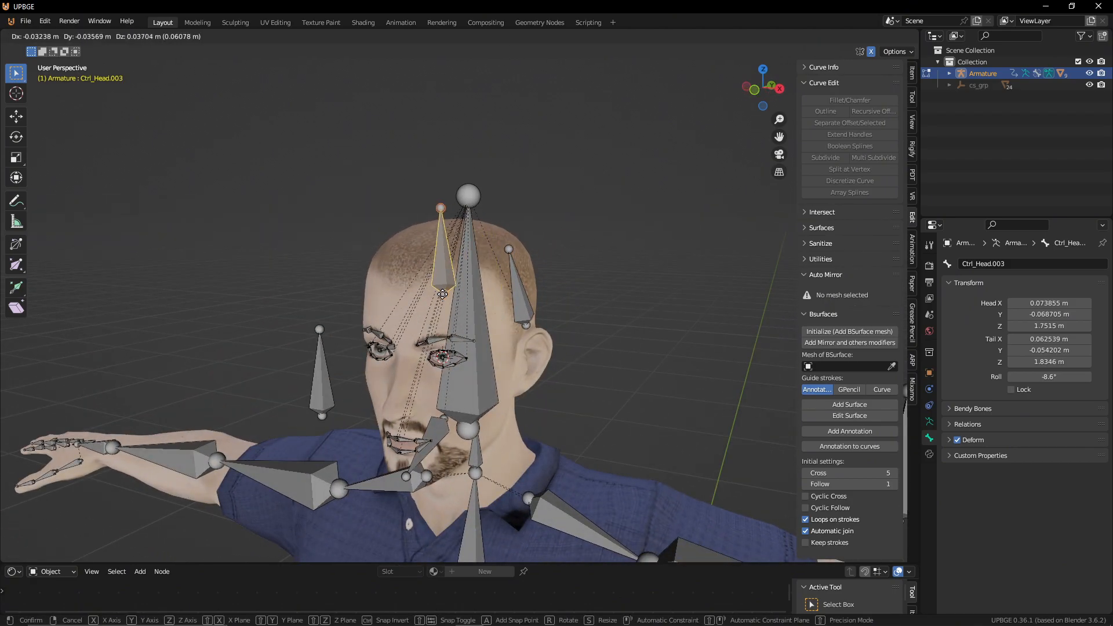
click(430, 323)
Step: In the front view, refine the lower and upper joints of Ctrl_Head.003 to shorten and straighten the inner forehead bone
key(KP_1)
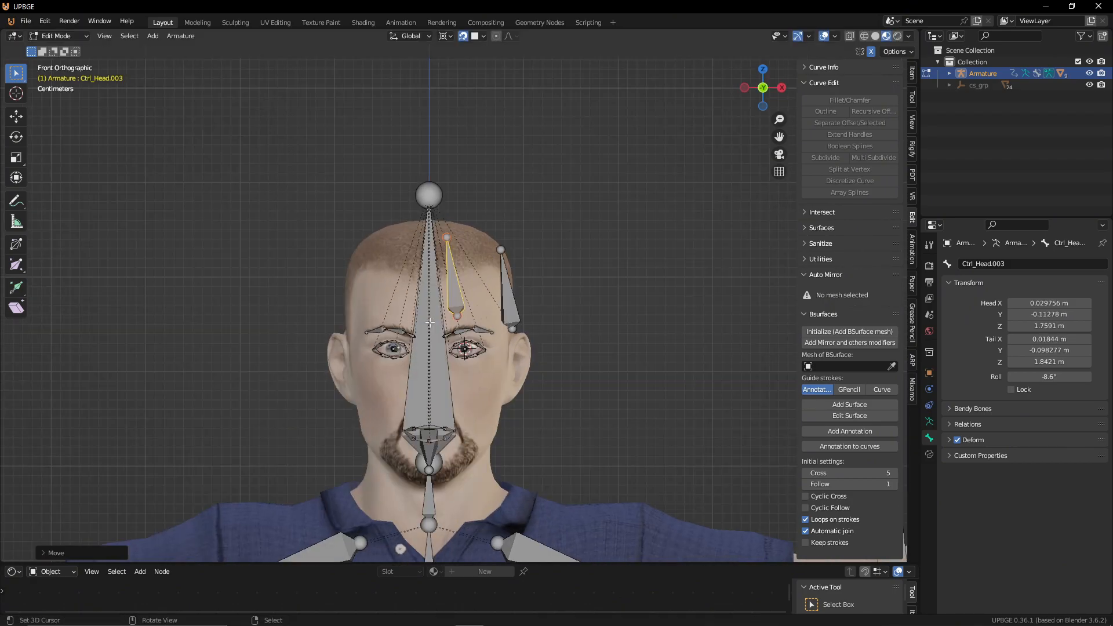
right_click(458, 317)
key(g)
click(452, 319)
right_click(447, 237)
key(g)
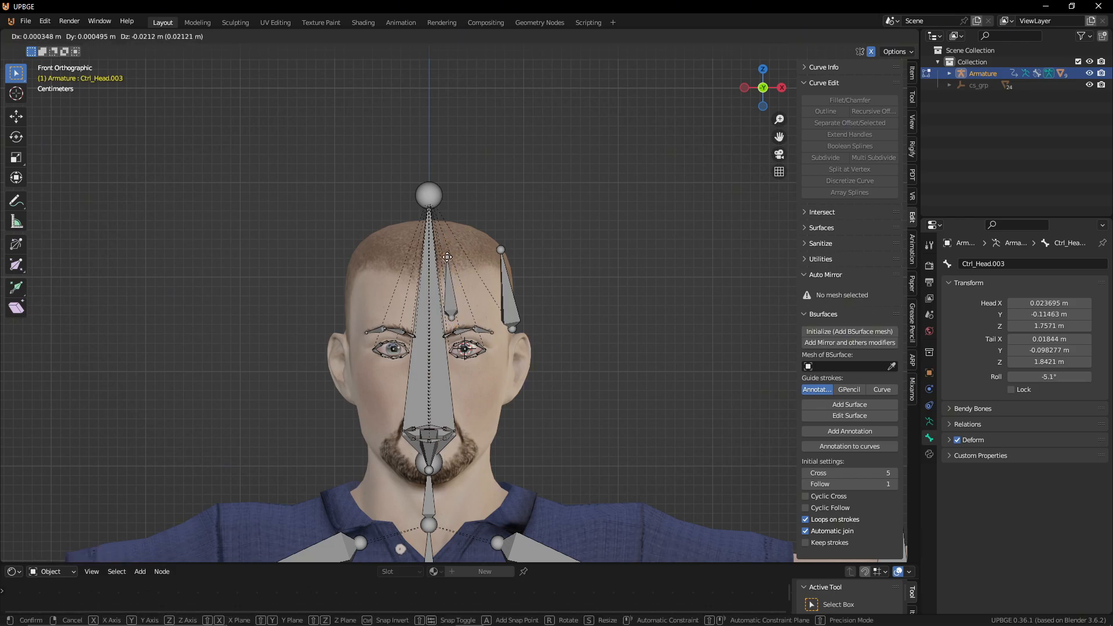
click(451, 254)
Step: Snap Ctrl_Head.002 onto the forehead above the left eyebrow's outer part, and duplicate it to the left temple
right_click(501, 250)
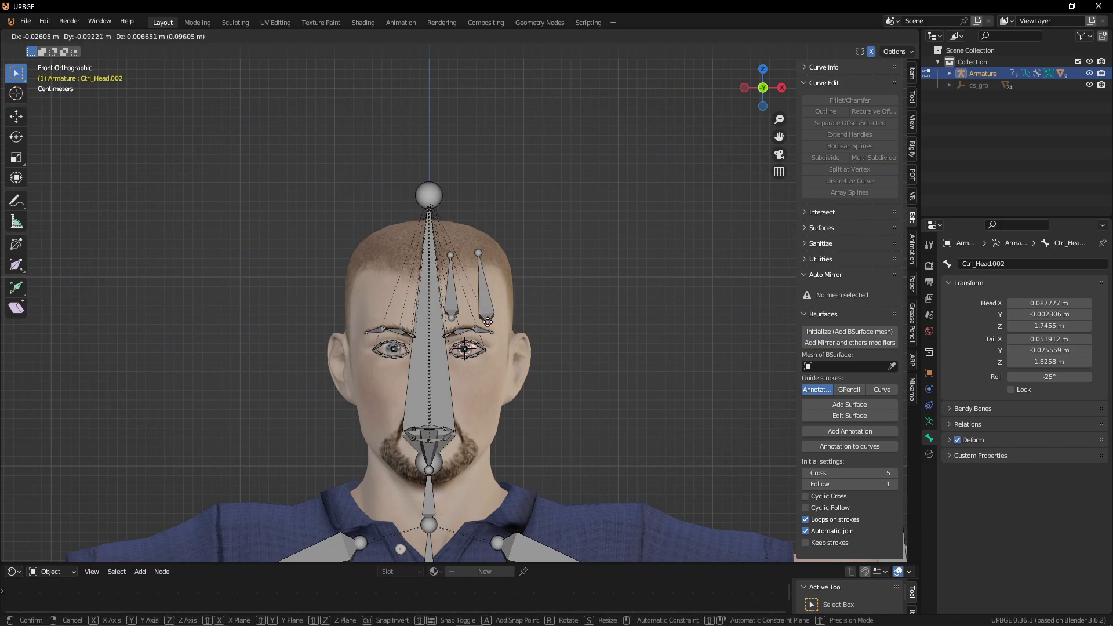
click(479, 258)
middle_drag(479, 258, 469, 298)
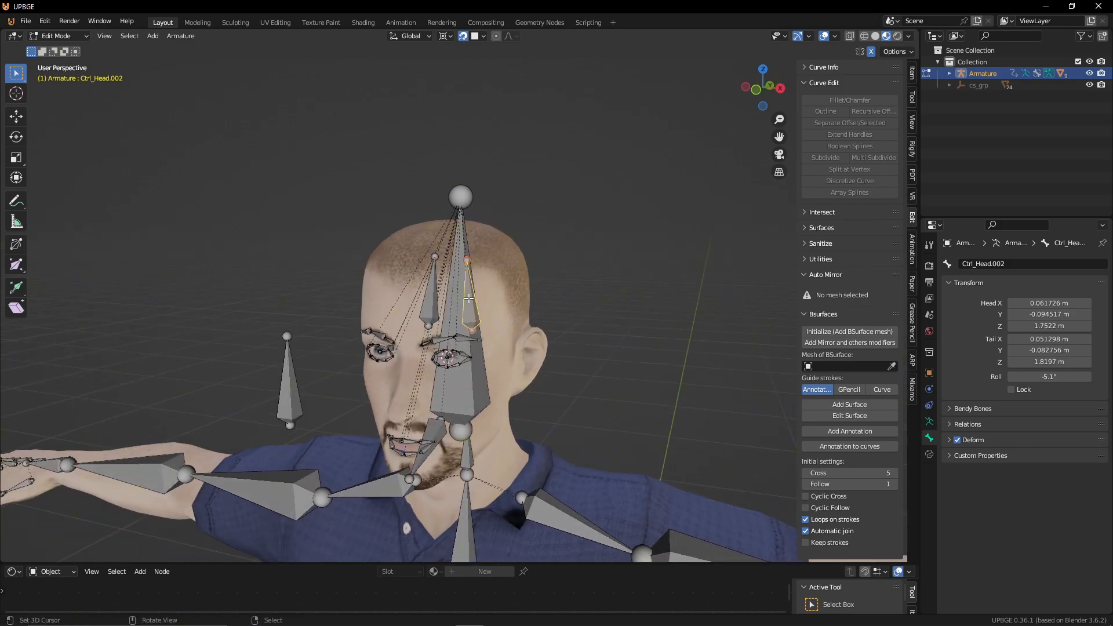
key(shift+d)
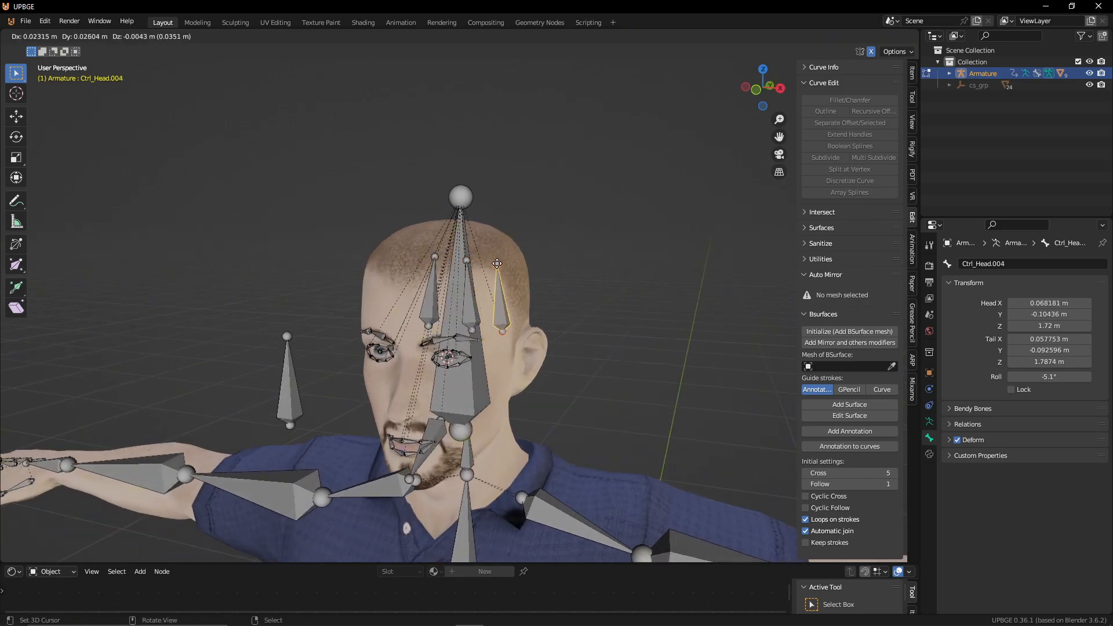
click(502, 259)
Step: Seen from the side, adjust the upper joints of temple bone Ctrl_Head.004 and inner forehead bone Ctrl_Head.003 along the scalp
middle_drag(502, 260, 391, 271)
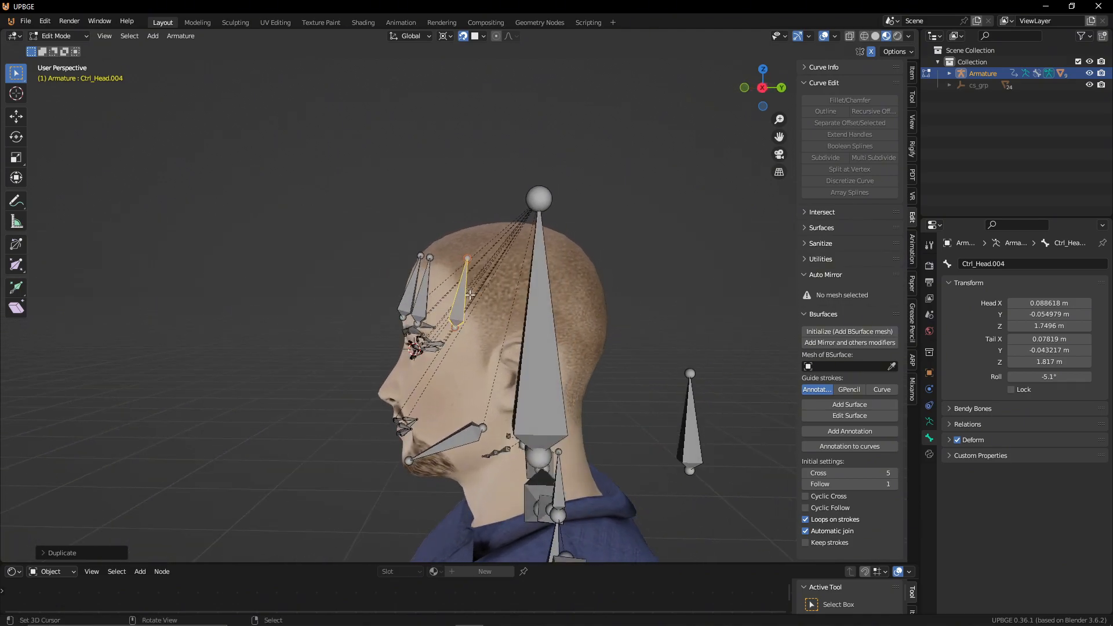
click(463, 257)
key(g)
click(454, 254)
right_drag(429, 257, 422, 253)
click(424, 252)
Step: Select all three forehead bones on the character's left side
middle_drag(426, 254, 536, 304)
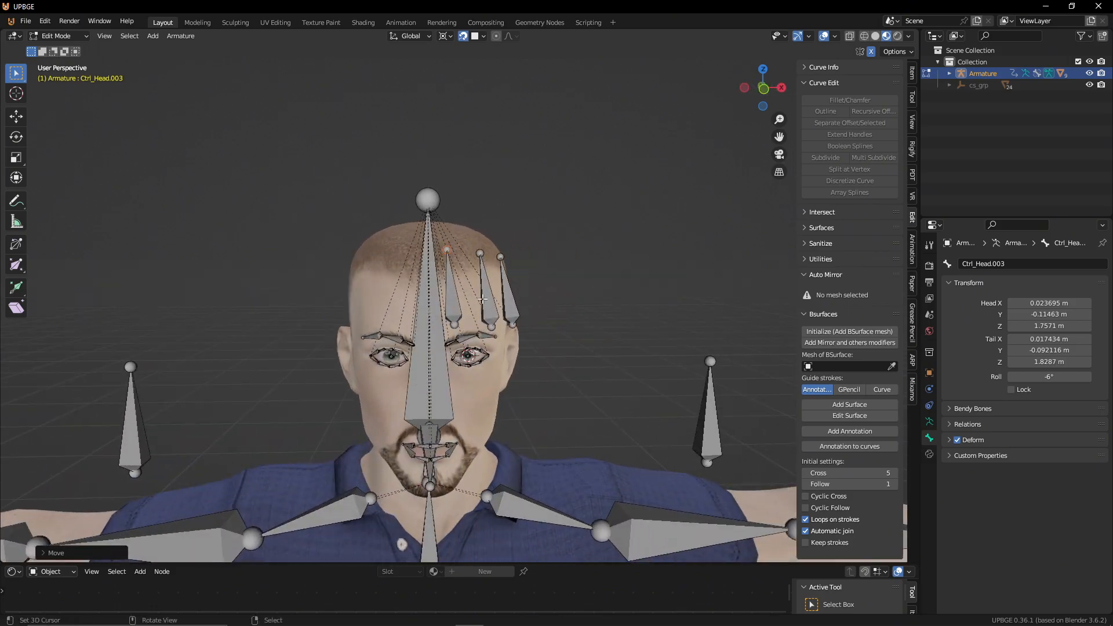
click(451, 302)
shift+click(513, 302)
shift+click(514, 302)
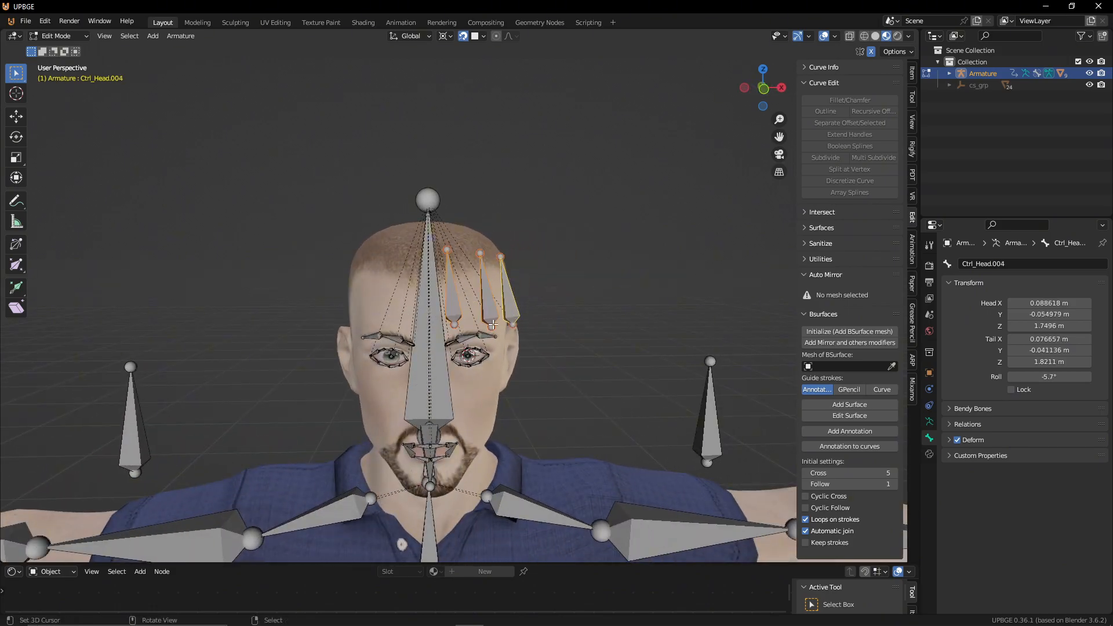
Step: Try to symmetrize the three selected forehead bones to the other side of the head
click(181, 36)
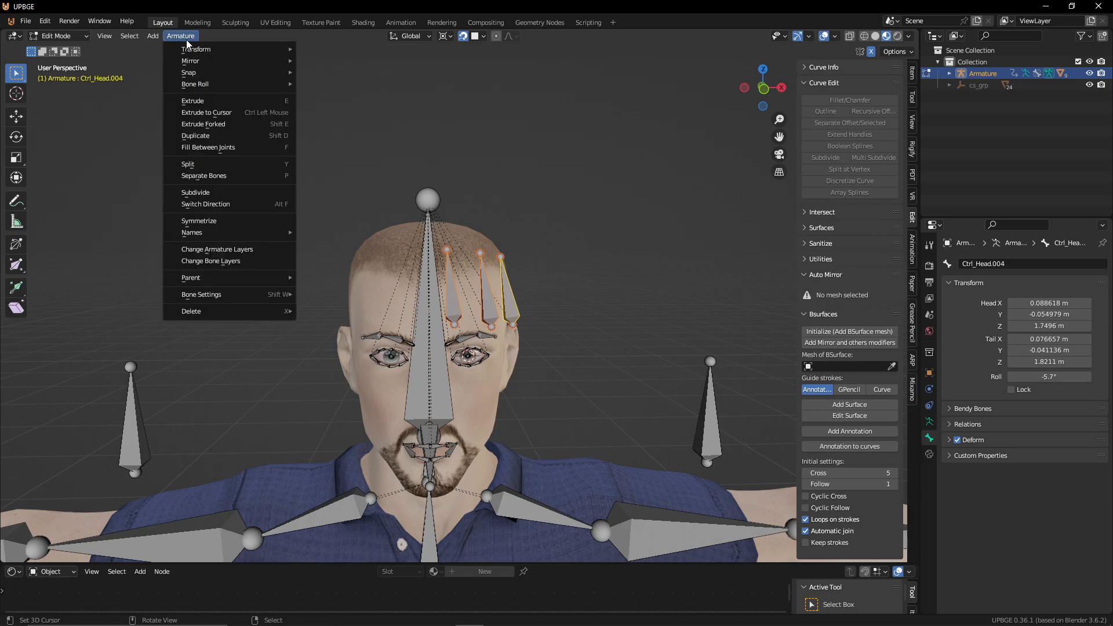
click(218, 218)
key(ctrl+z)
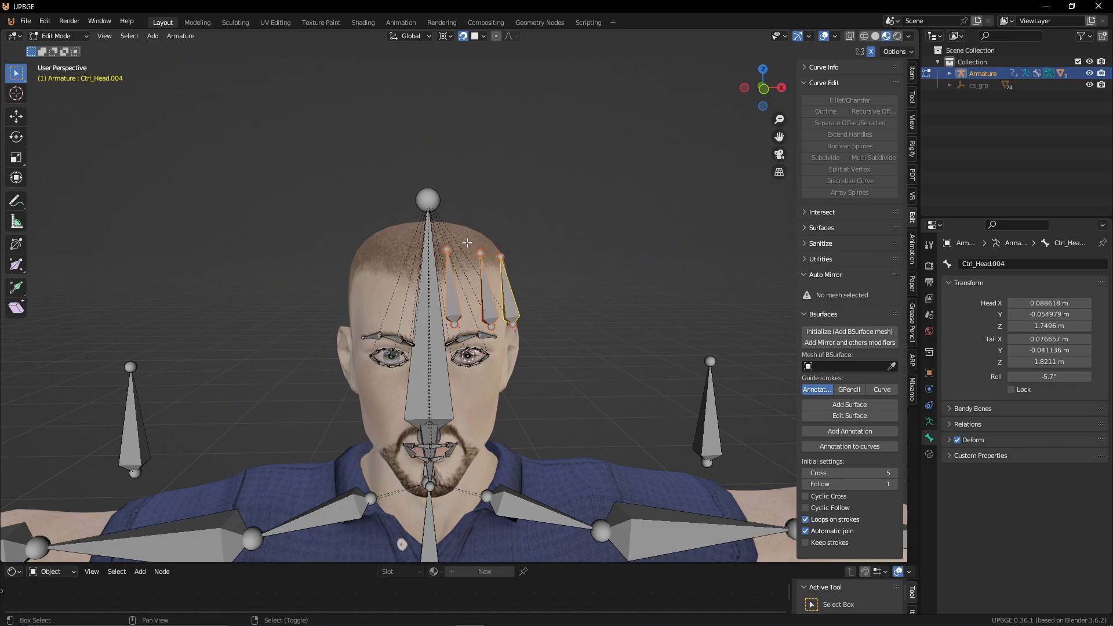
Step: Duplicate the three forehead bones along the X axis to the character's right side
key(shift+d)
key(x)
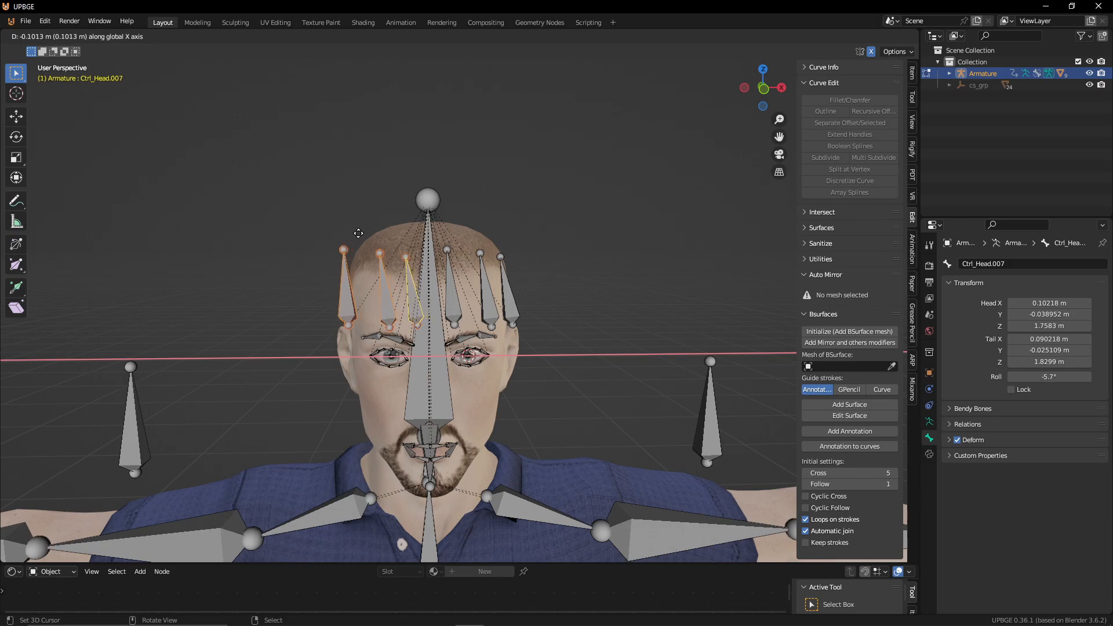
click(358, 234)
Step: Mirror the three duplicated bones on the X axis and move them along X onto the right side of the forehead
key(ctrl+m)
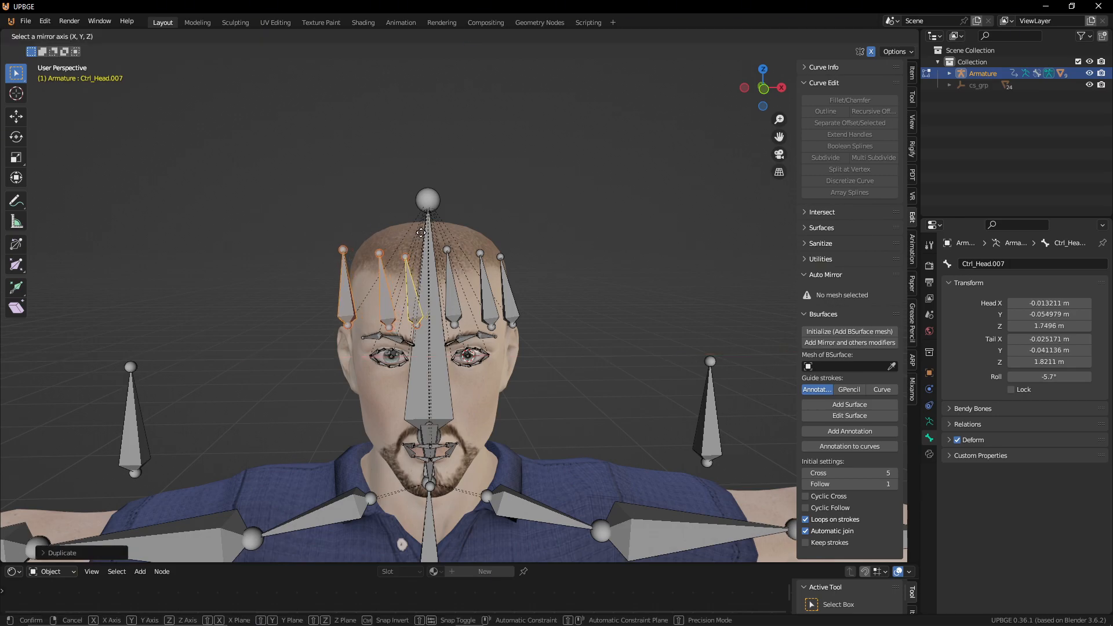
key(x)
click(384, 231)
key(g)
key(x)
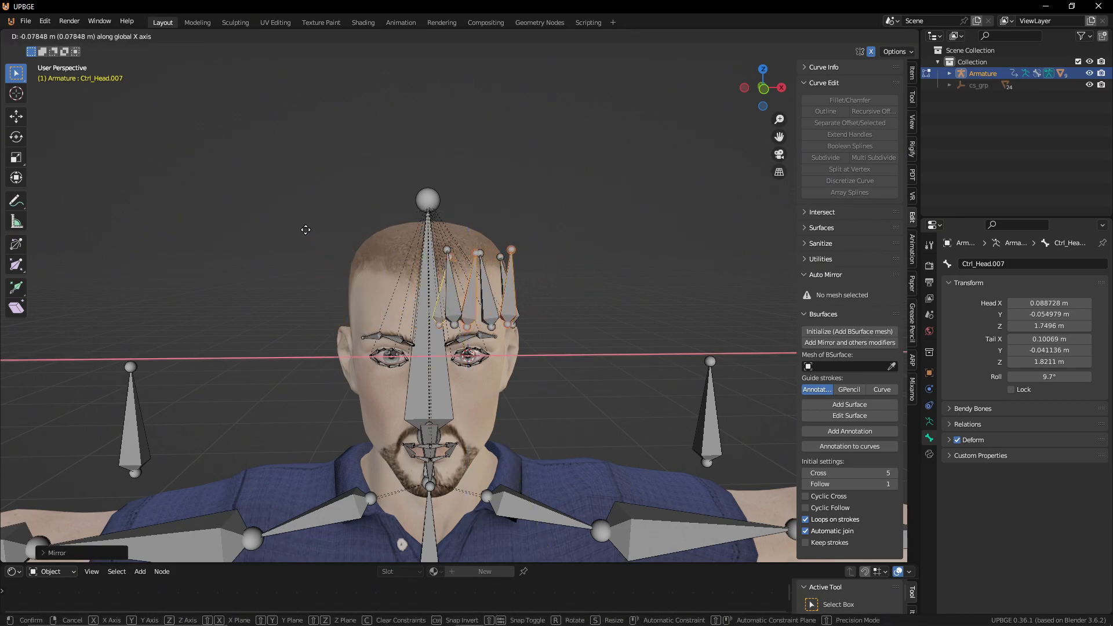
click(209, 221)
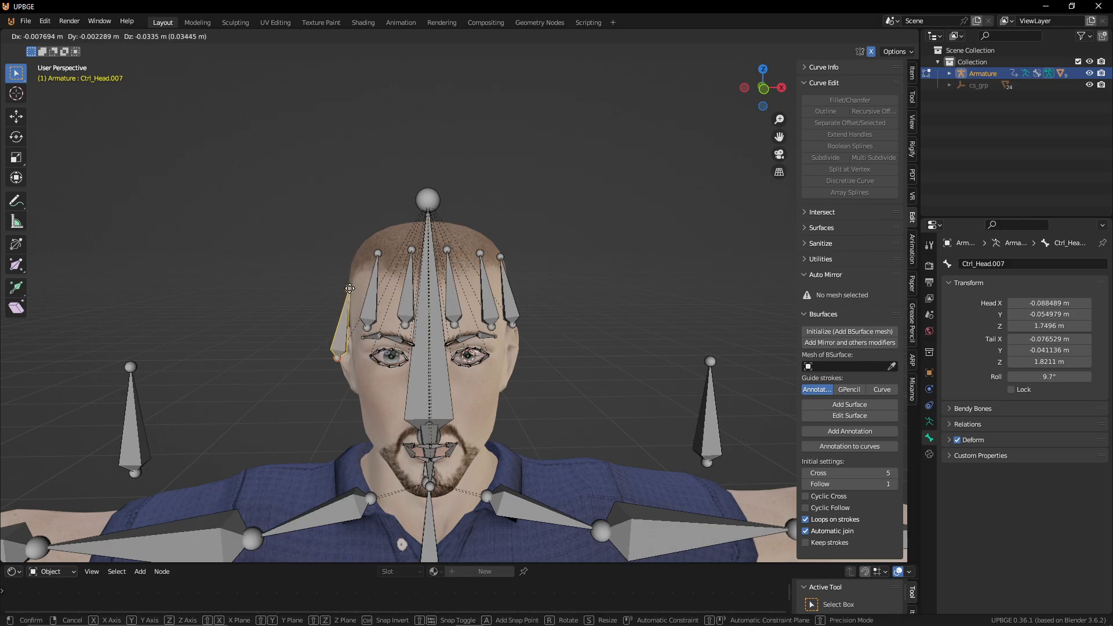
Step: Adjust the upper and lower joints of the outermost mirrored bone, Ctrl_Head.007, on the right temple
click(350, 259)
key(g)
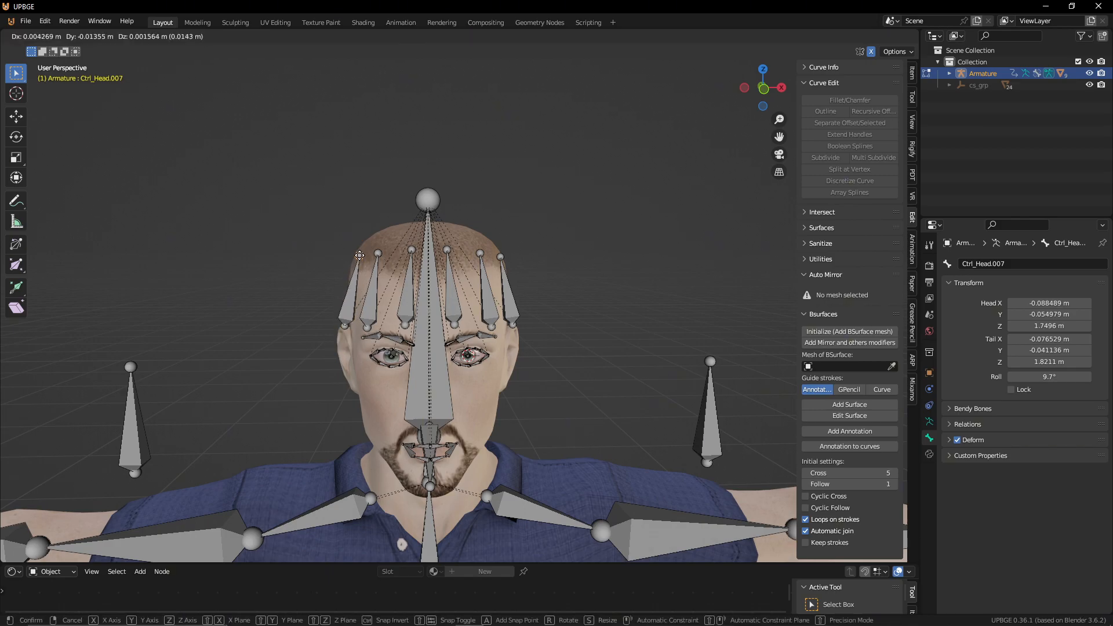
click(335, 318)
click(347, 328)
key(g)
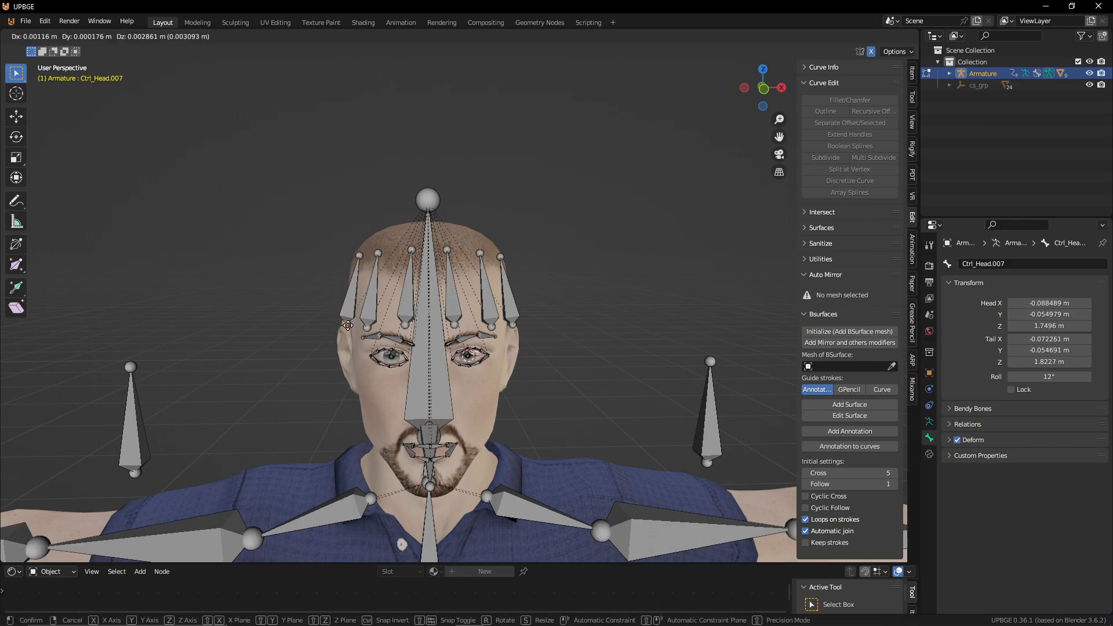
click(362, 329)
Step: In the left side view, align the upper and lower joints of Ctrl_Head.007 with the opposite temple bone
middle_drag(362, 329, 464, 255)
key(KP_3)
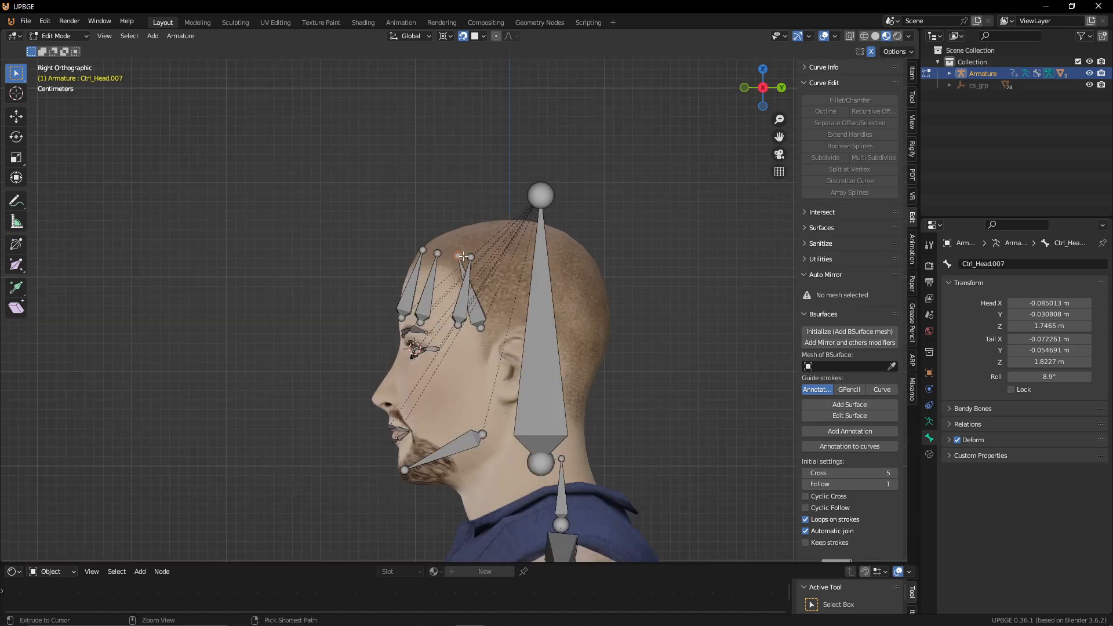
key(ctrl+KP_3)
key(g)
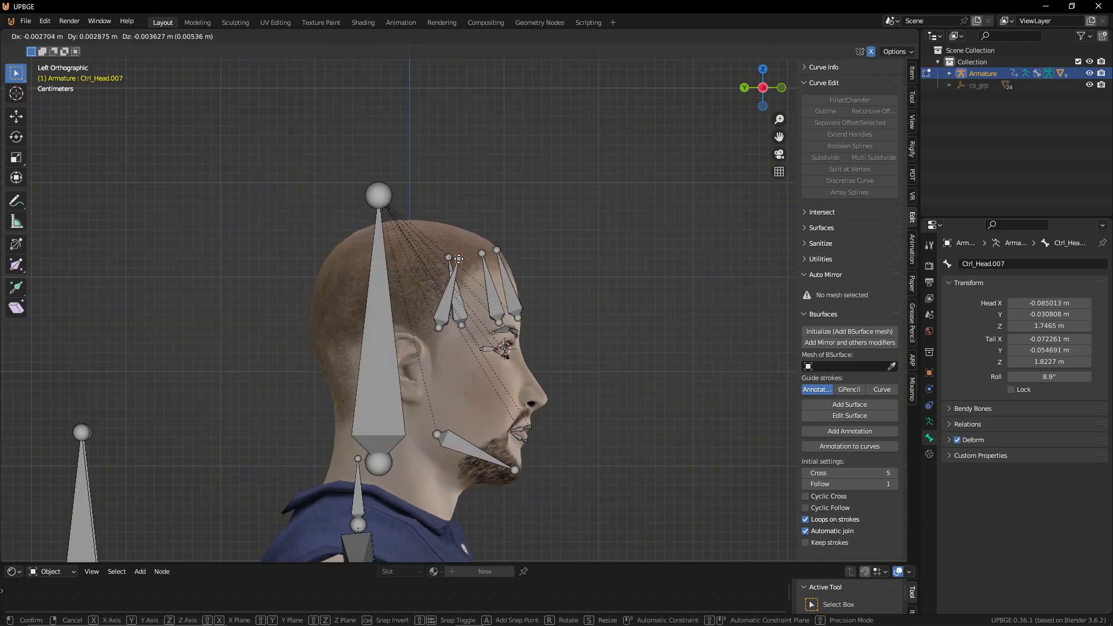
click(452, 255)
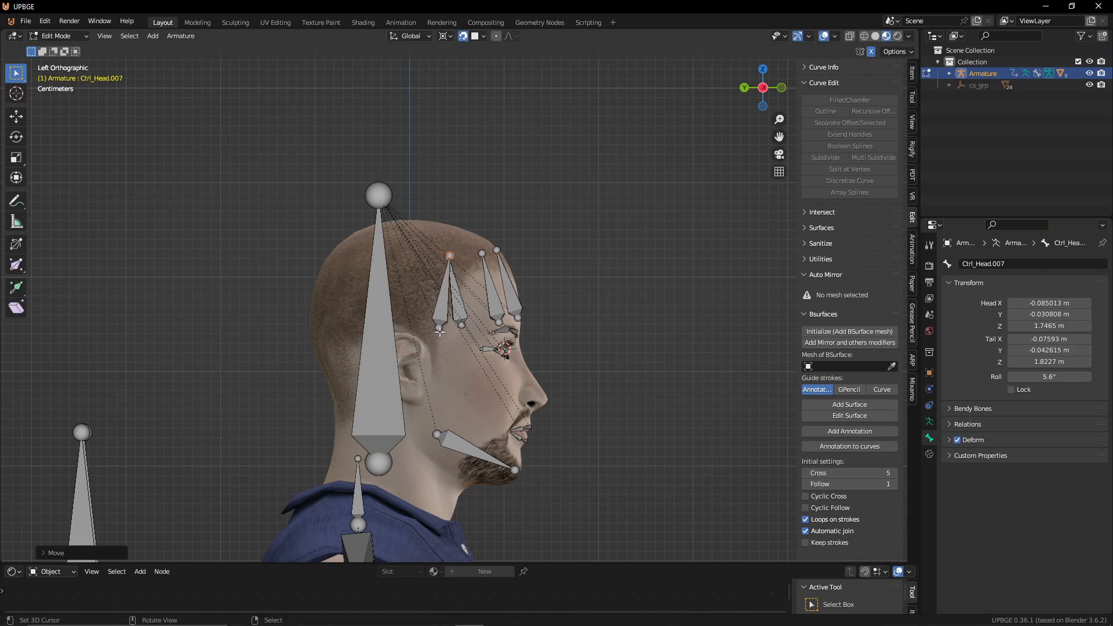
click(439, 331)
key(g)
click(462, 327)
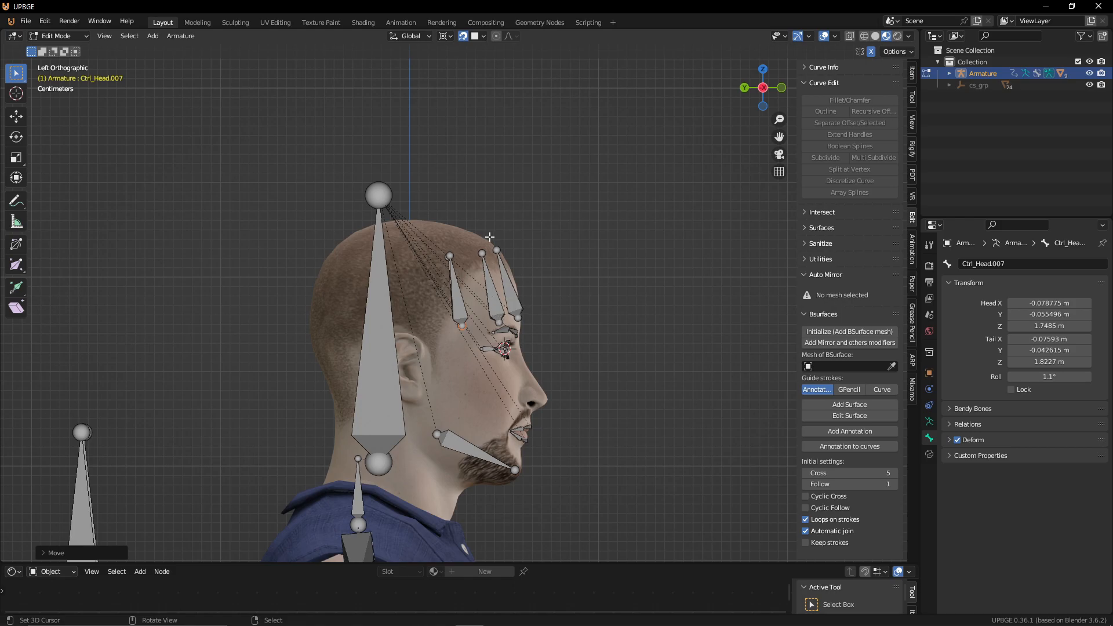
Step: Duplicate the inner forehead bone on the character's left side, Ctrl_Head.003, and move the copy down onto the nose
middle_drag(506, 249, 432, 323)
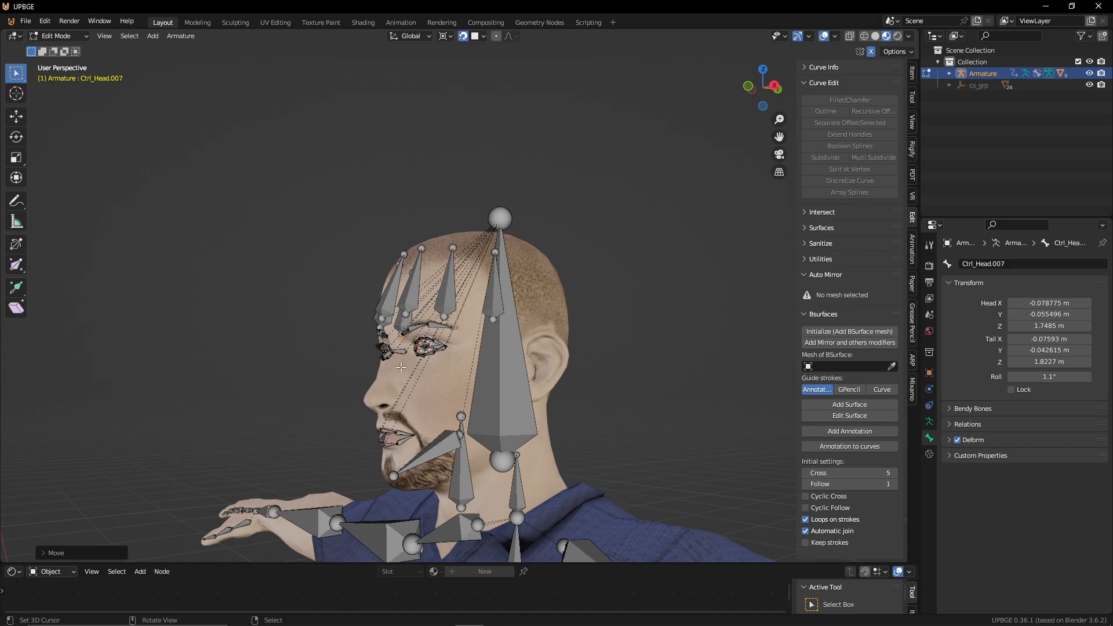
right_click(447, 286)
right_click(413, 302)
middle_drag(399, 313, 465, 312)
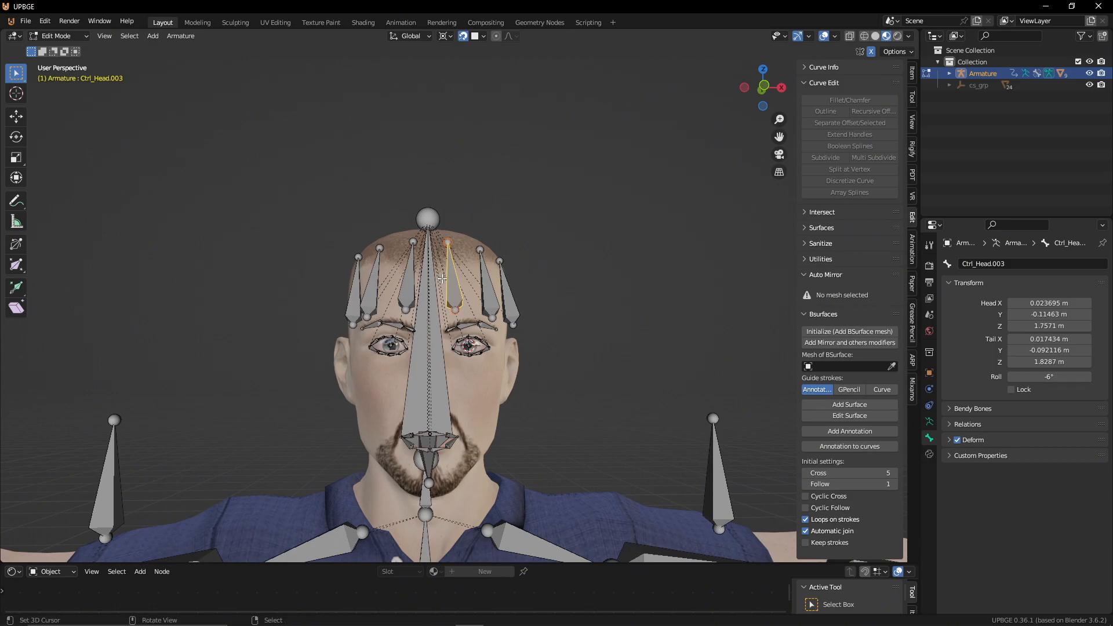
key(shift+d)
key(z)
key(Escape)
key(g)
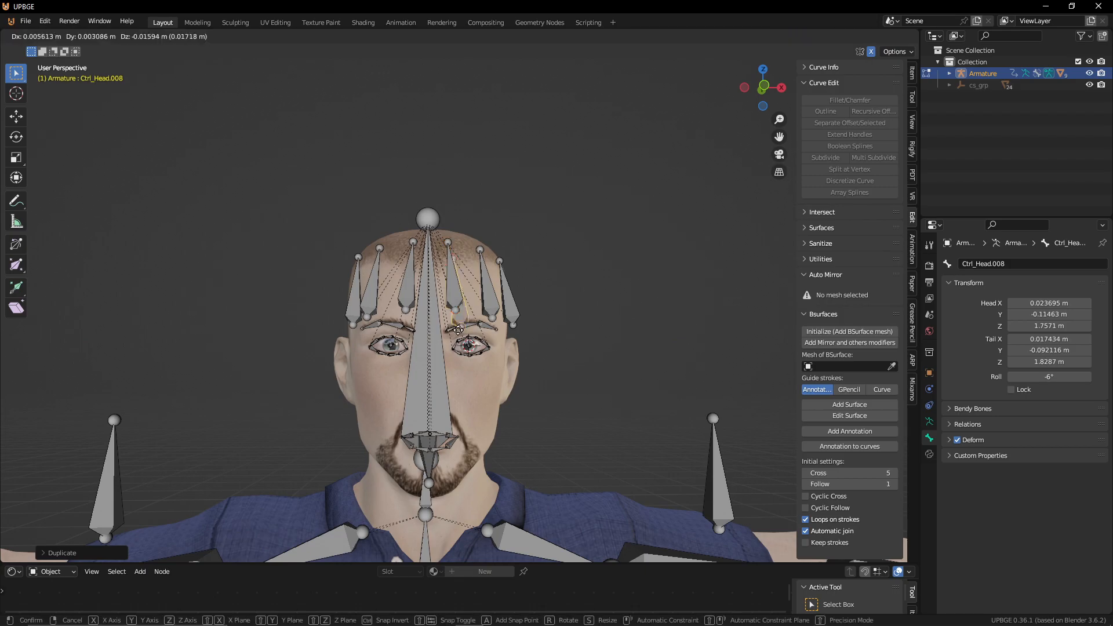
click(460, 395)
middle_drag(460, 396, 371, 337)
scroll(355, 432, up, 3)
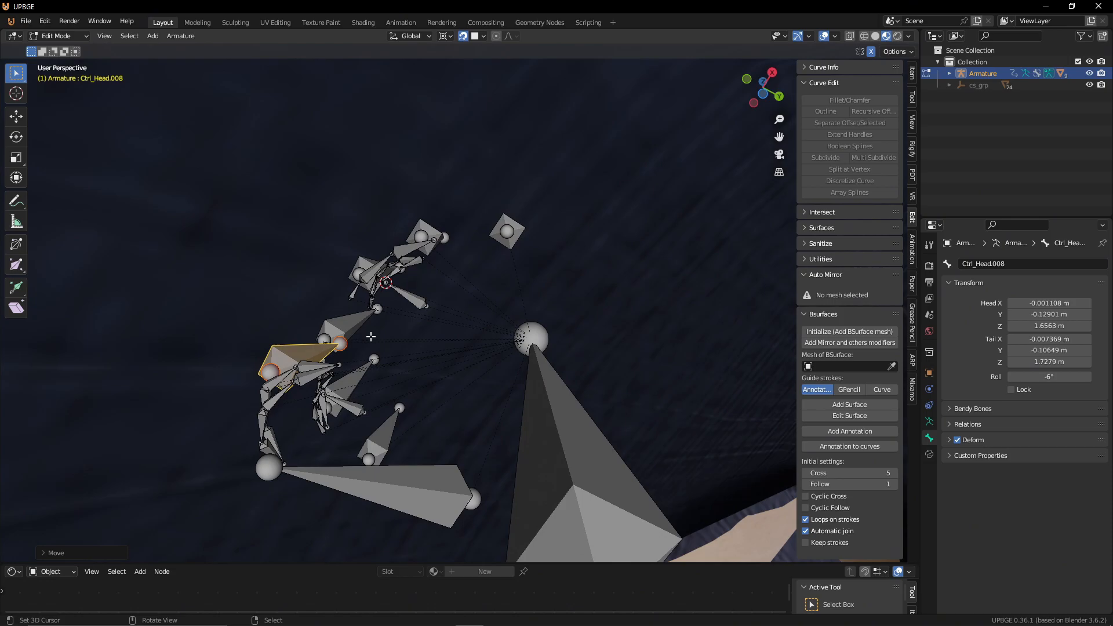
Step: In the right side view, reverse the new bone's direction and fit its joints along the nose bridge, ending at the nose tip
key(KP_3)
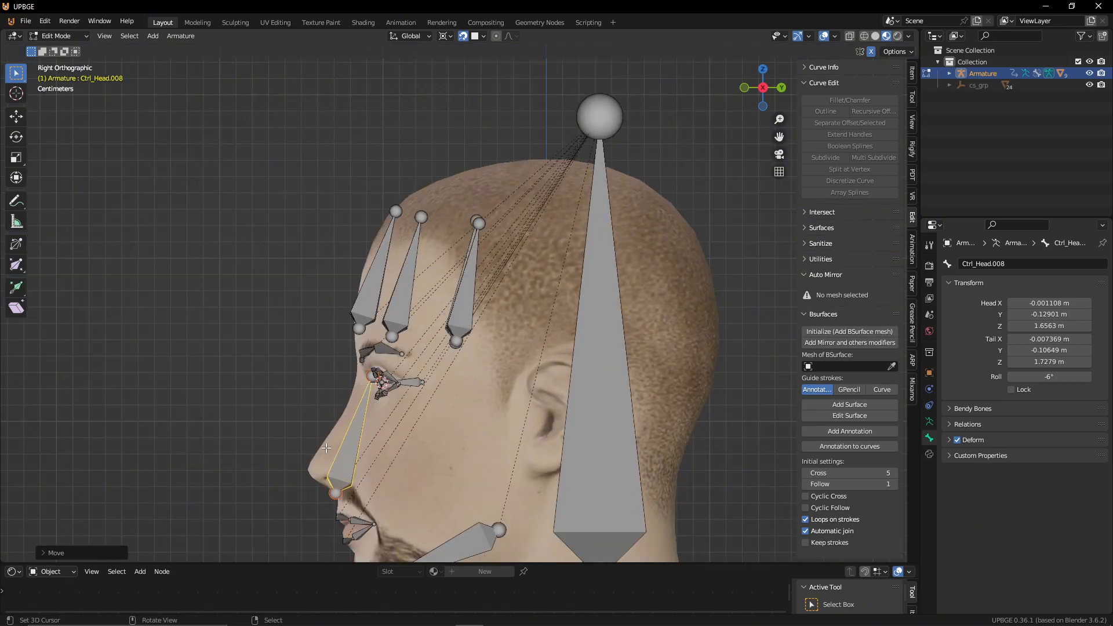
drag(336, 486, 309, 466)
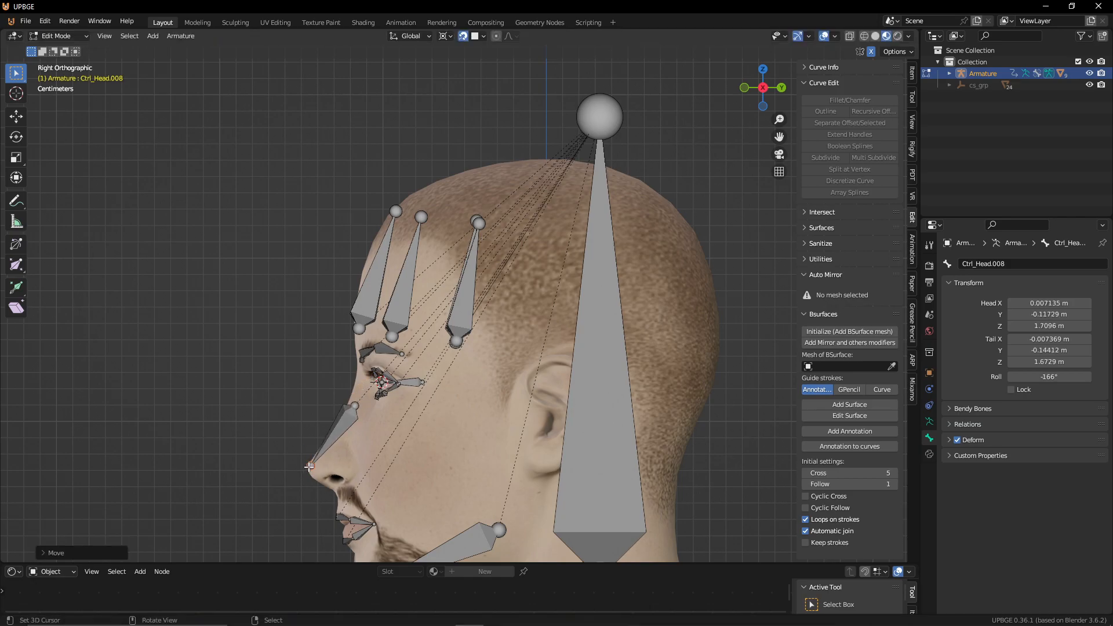
middle_drag(329, 438, 423, 424)
key(KP_3)
drag(314, 470, 312, 467)
middle_drag(312, 468, 461, 447)
Step: Hide the large head bone and, in the front view, move the nose bone's lower and upper joints onto the face's centre line
key(KP_1)
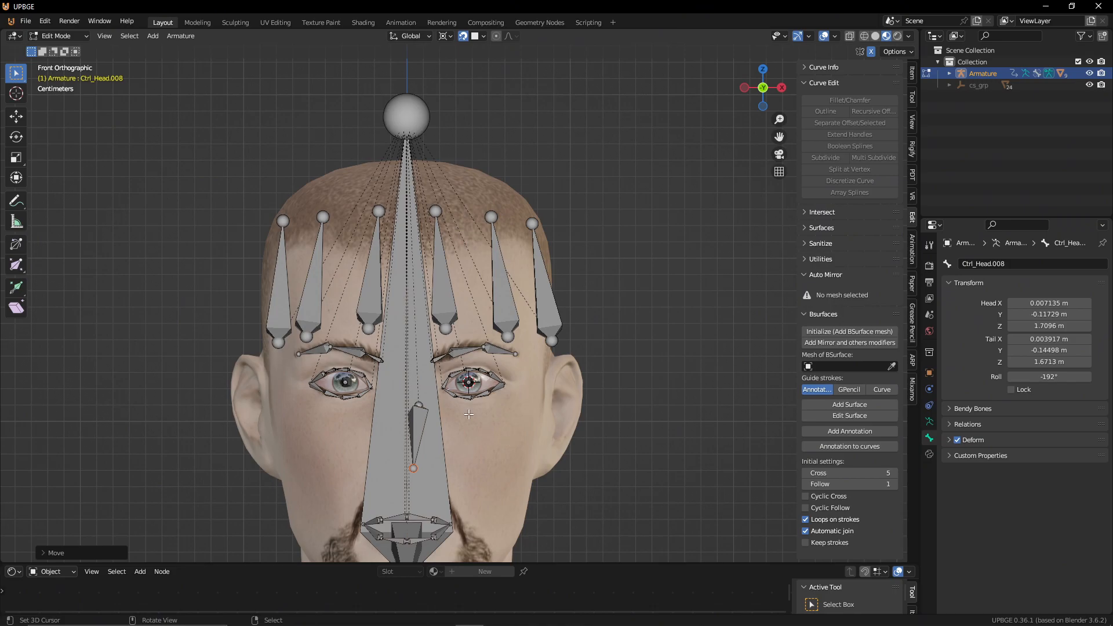
click(384, 373)
key(h)
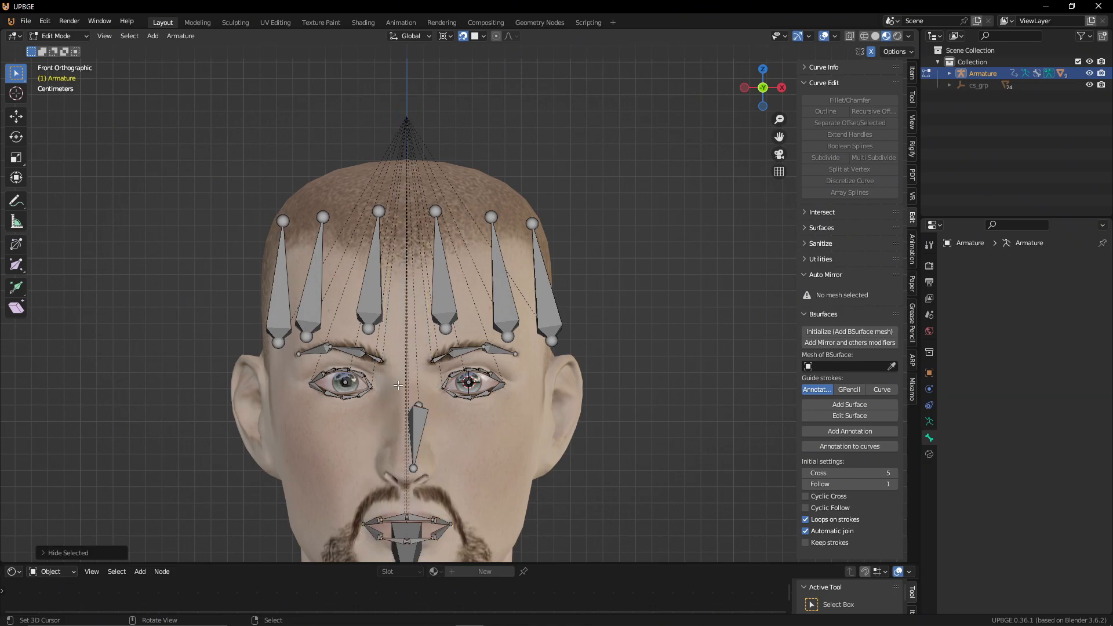
click(414, 469)
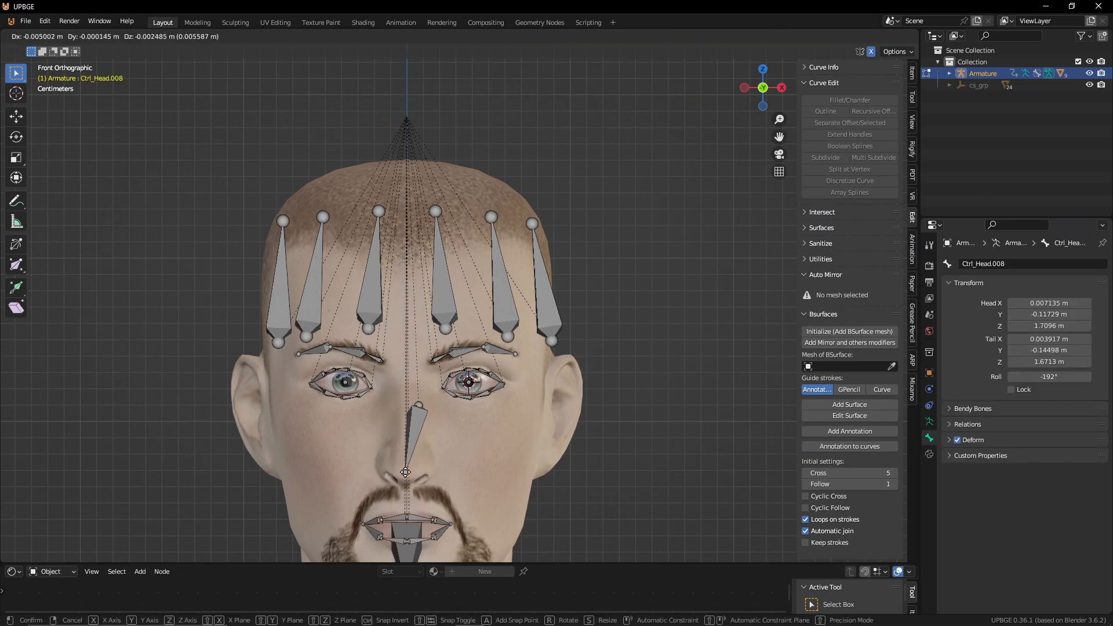
key(g)
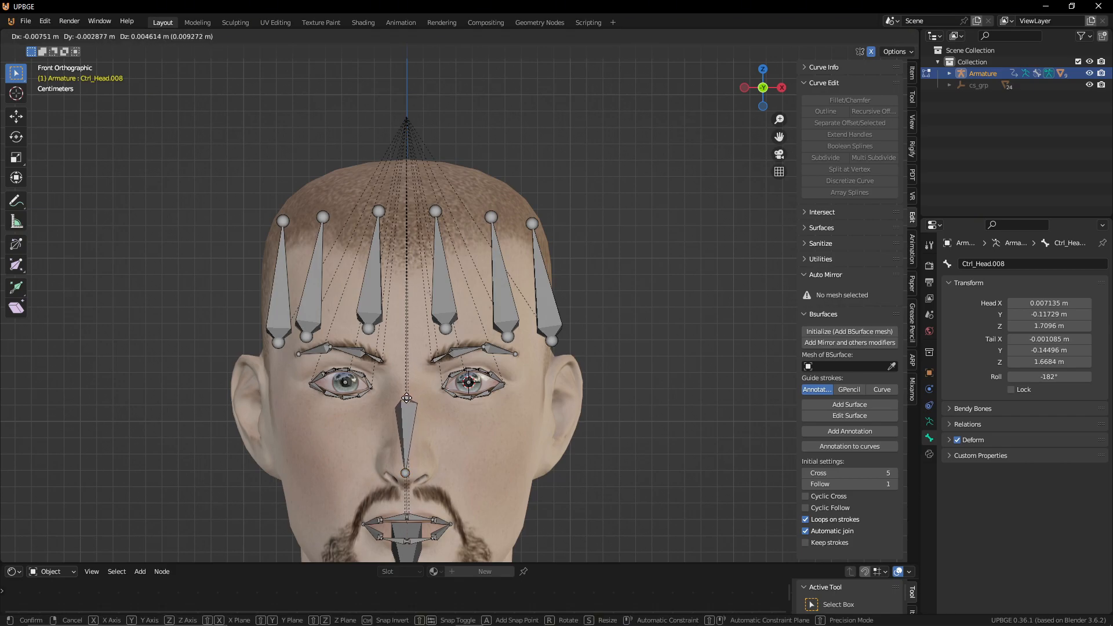
click(406, 397)
right_click(407, 414)
key(s)
key(x)
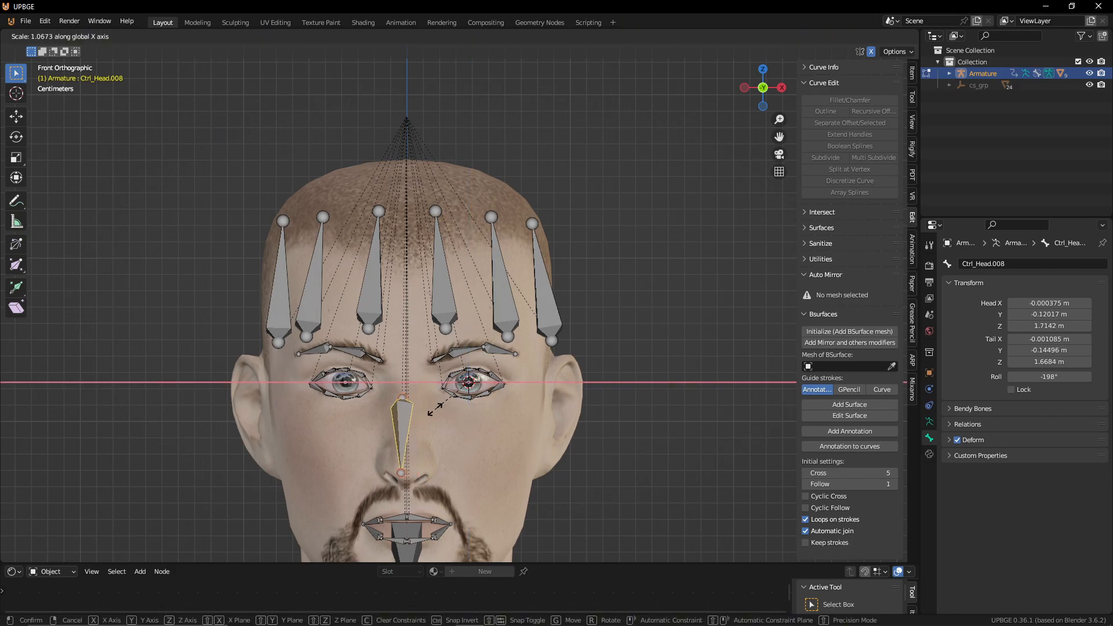
right_click(400, 409)
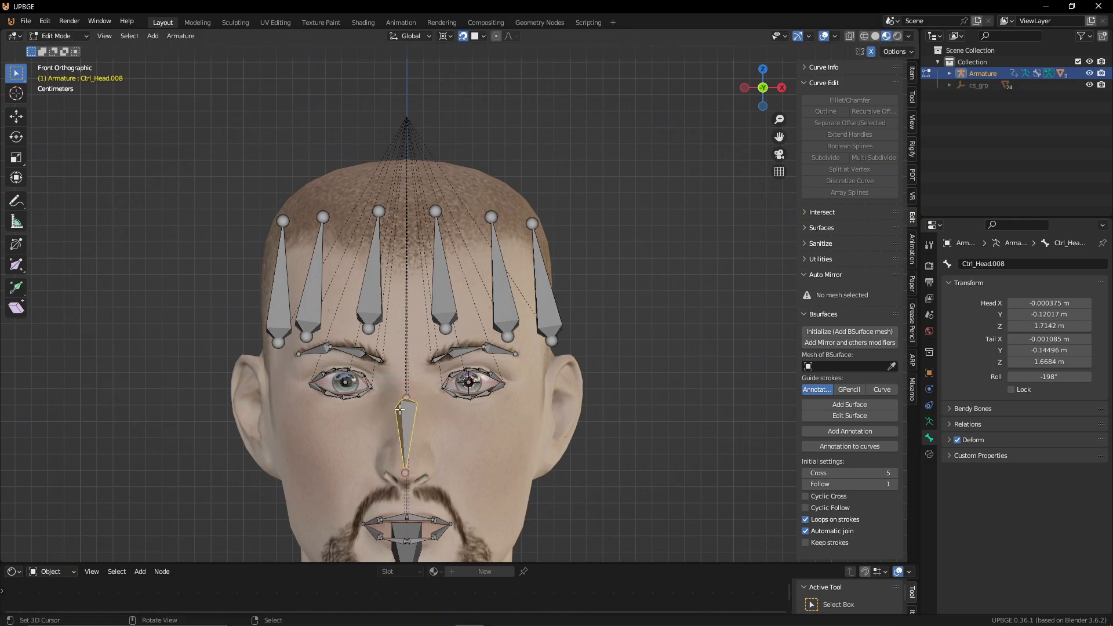
Step: Scale the nose bone to 0 on X around the Median Point and recalculate its roll to the View Axis
click(445, 36)
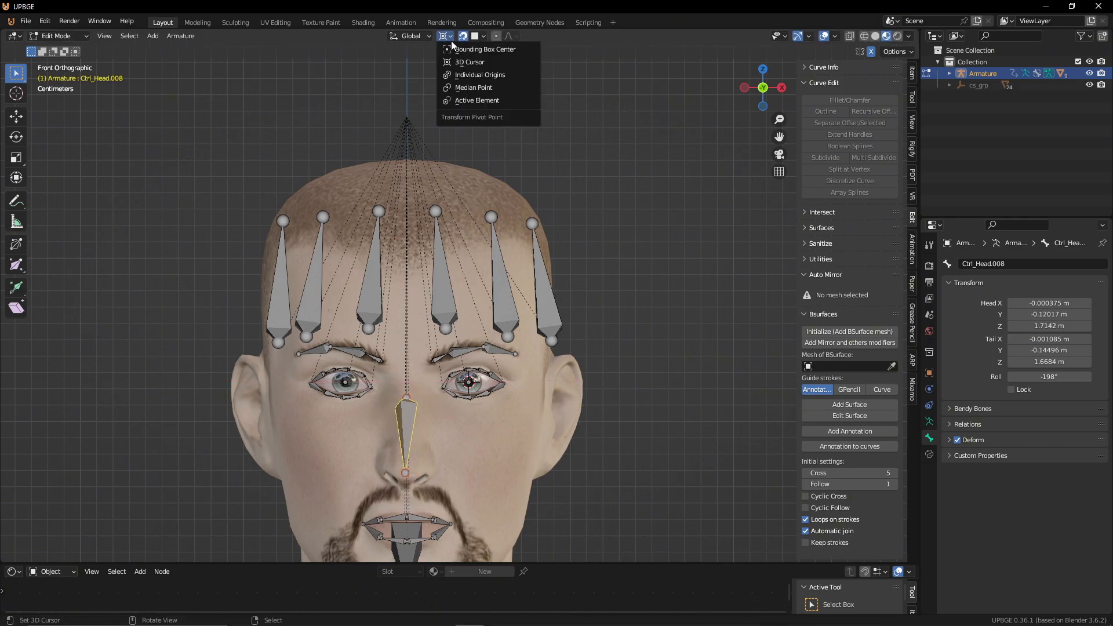
click(482, 89)
text(sx)
text(0)
key(Return)
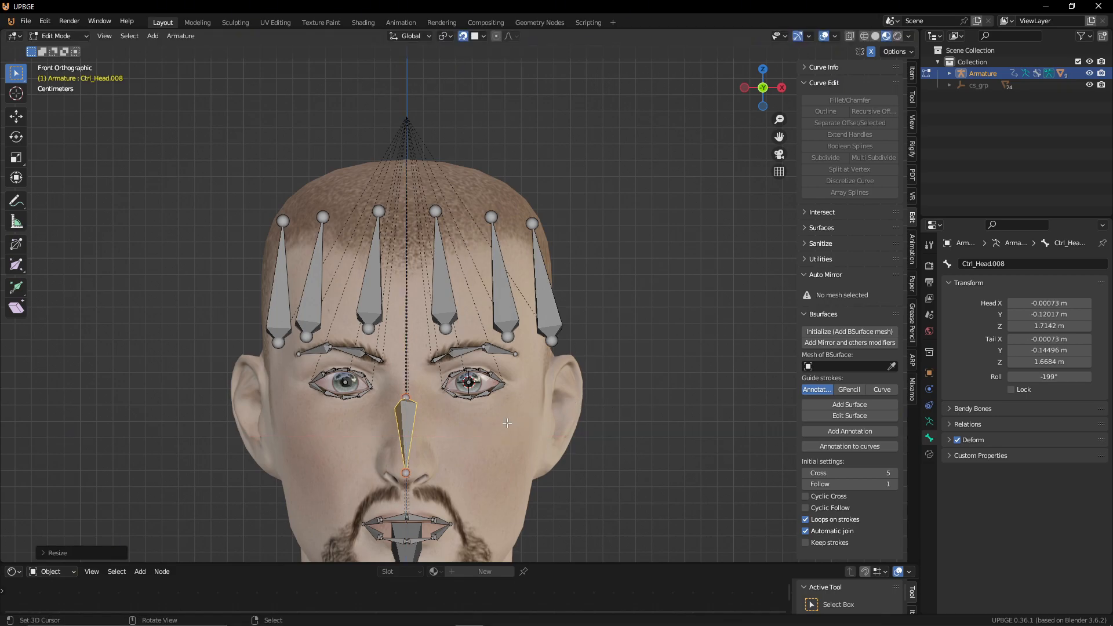
key(shift+n)
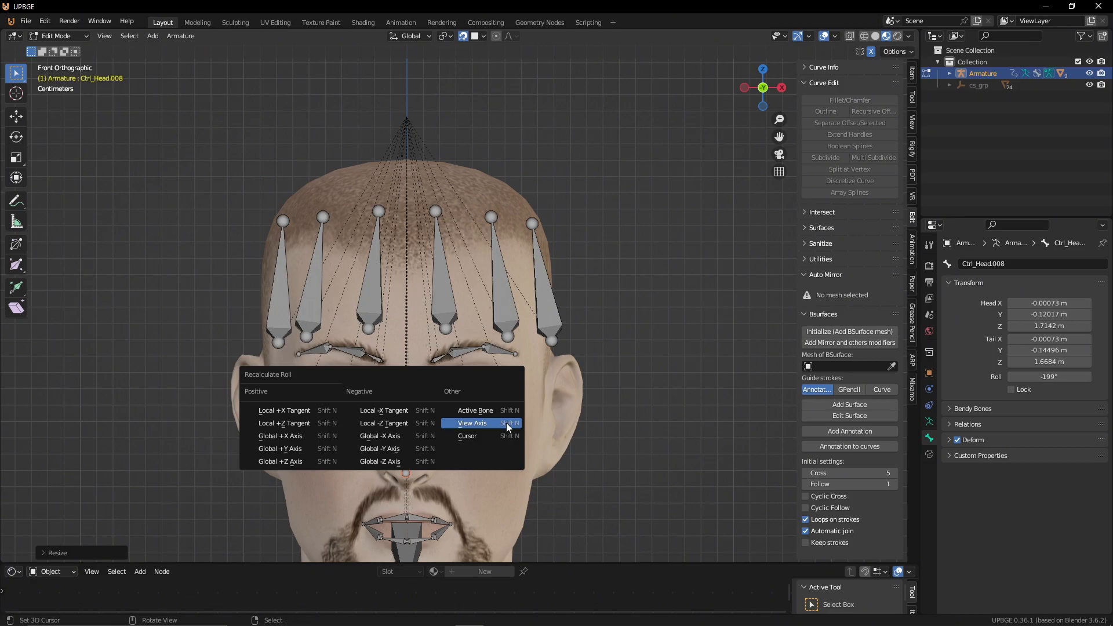
click(506, 423)
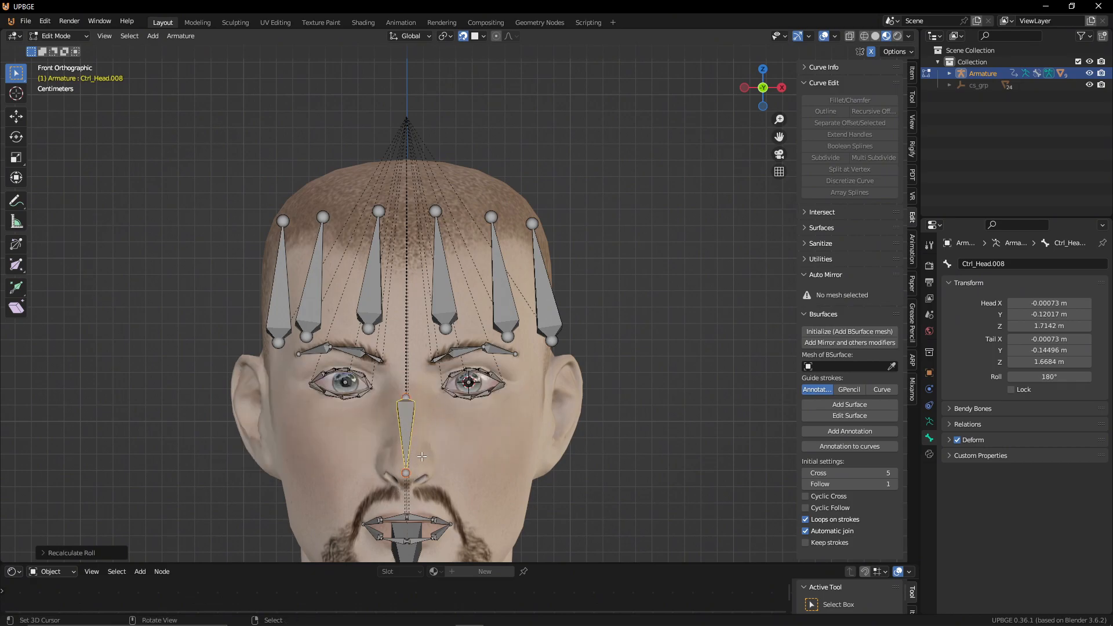
Step: Leave the armature for Object Mode, open the Body mesh in Edit Mode and clear its vertex selection
scroll(421, 453, up, 3)
shift+middle_drag(402, 499, 443, 329)
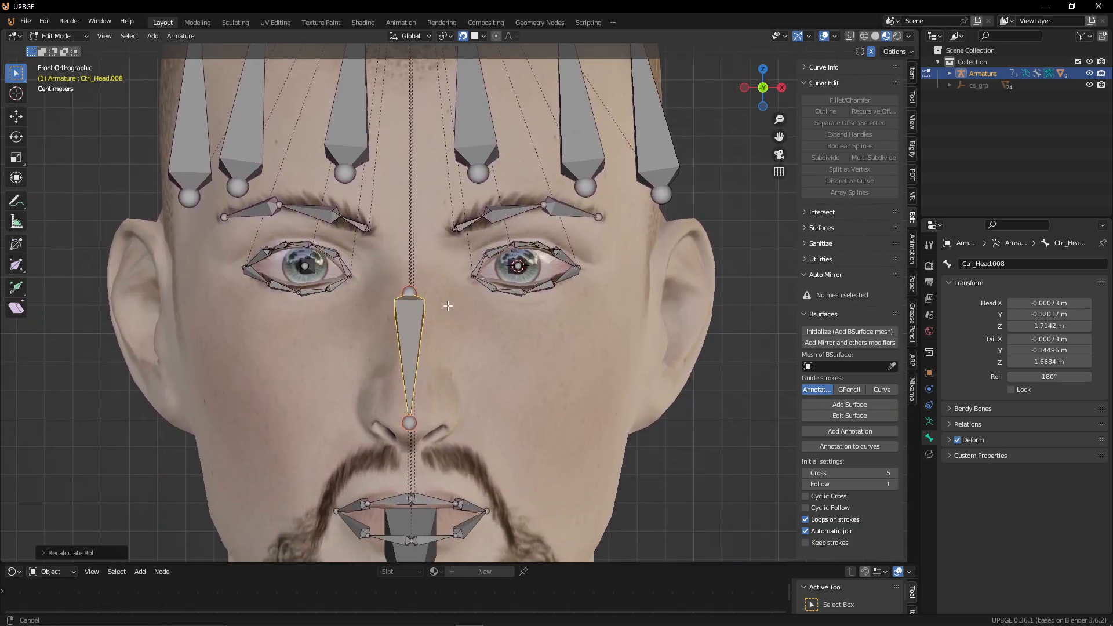
key(Tab)
key(alt+a)
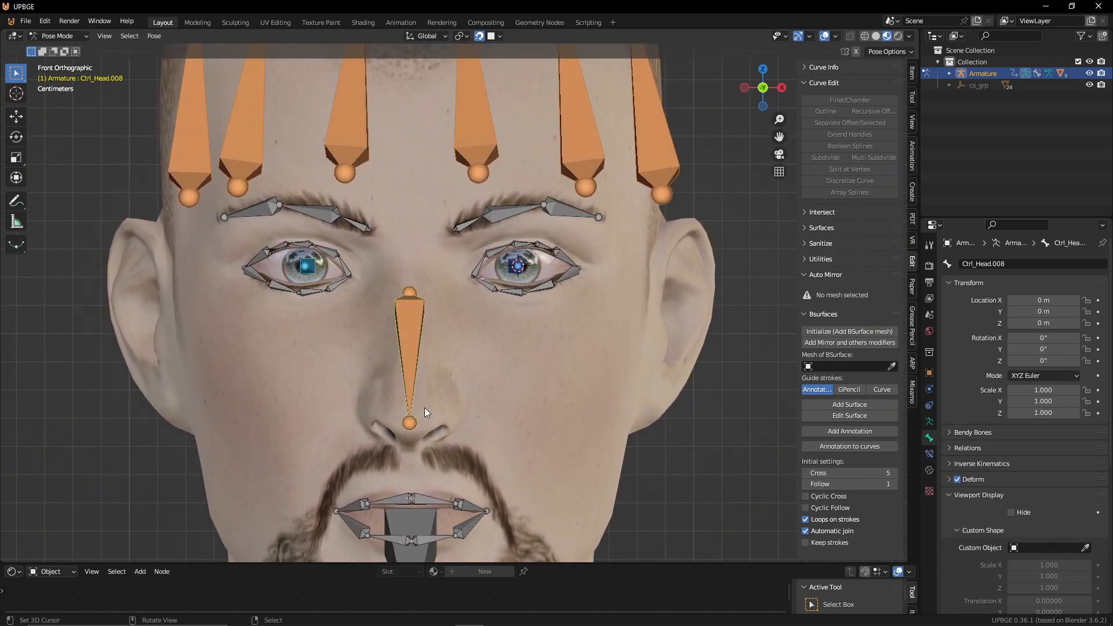
key(Tab)
key(ctrl+Tab)
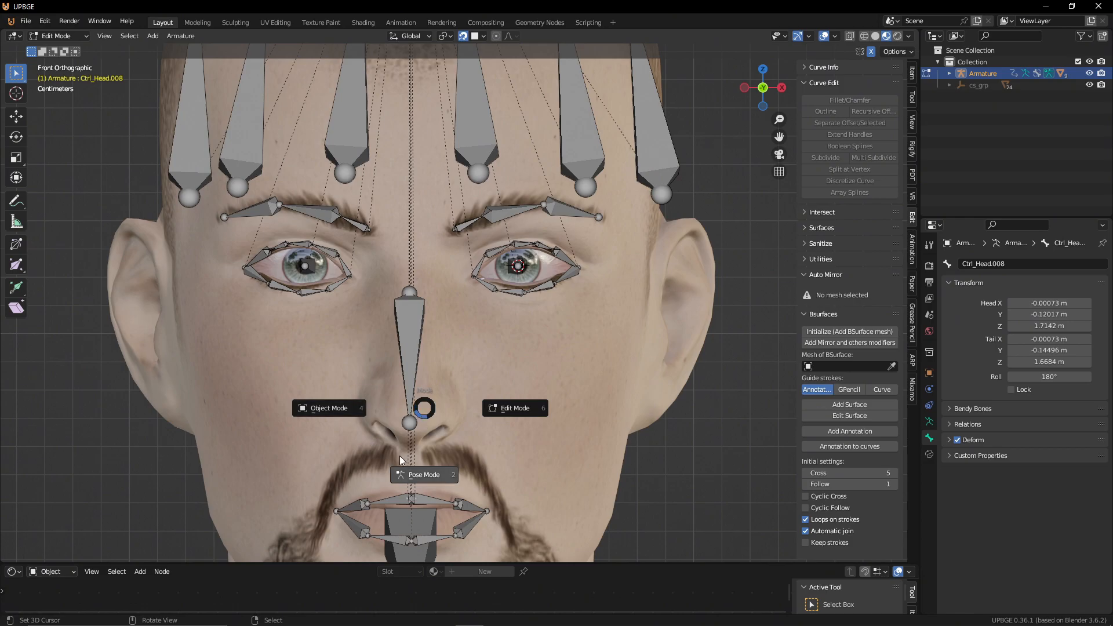
click(342, 416)
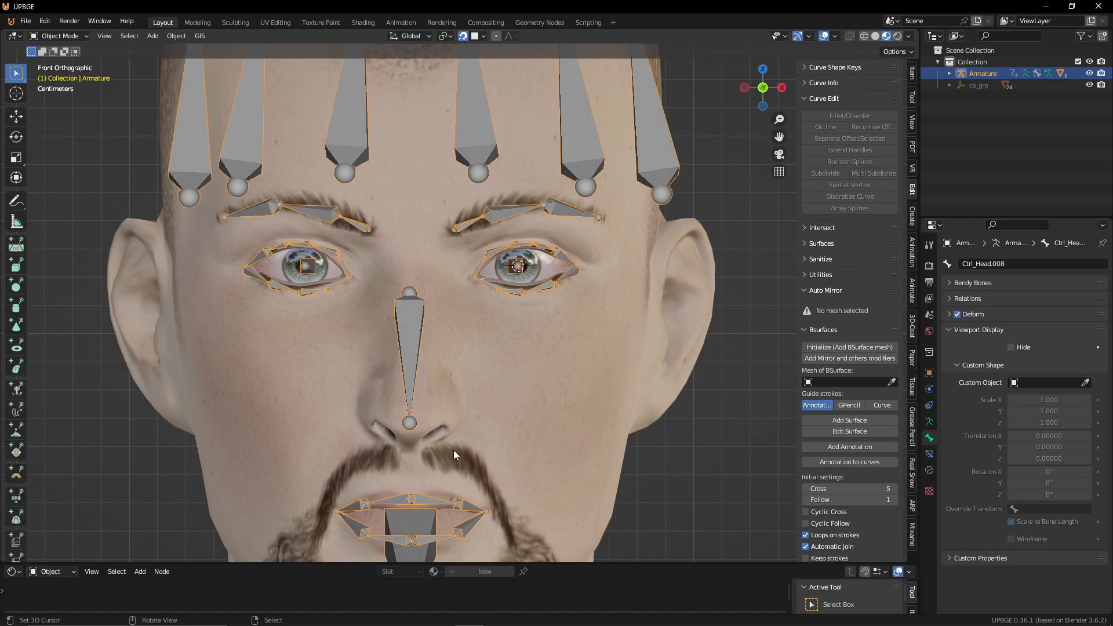
click(440, 406)
key(Tab)
middle_drag(439, 406, 518, 383)
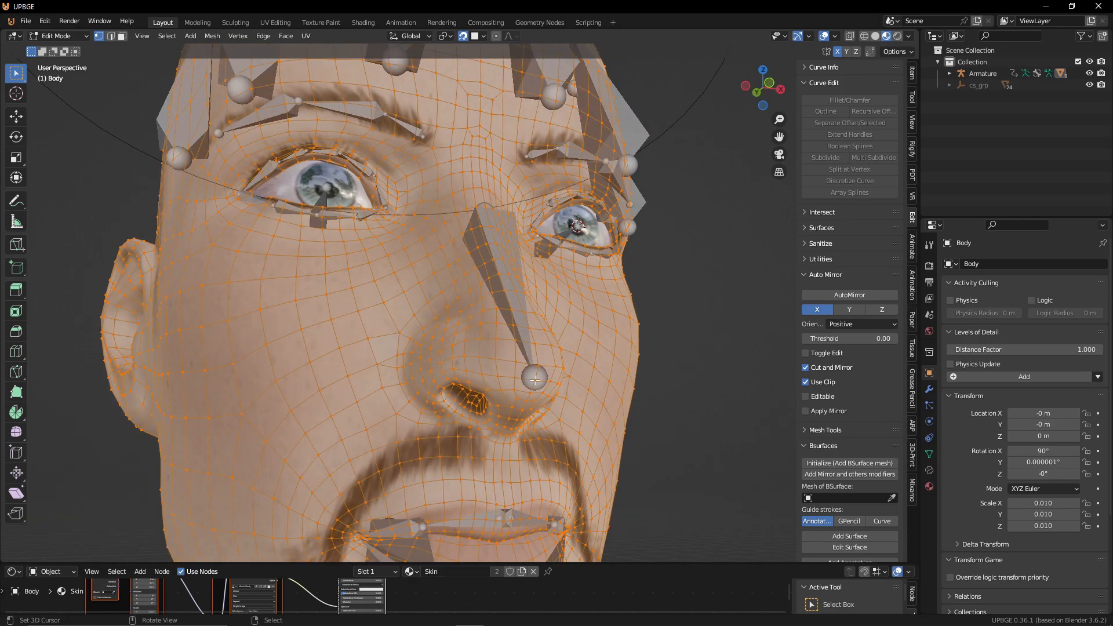
key(alt+a)
key(shift+s)
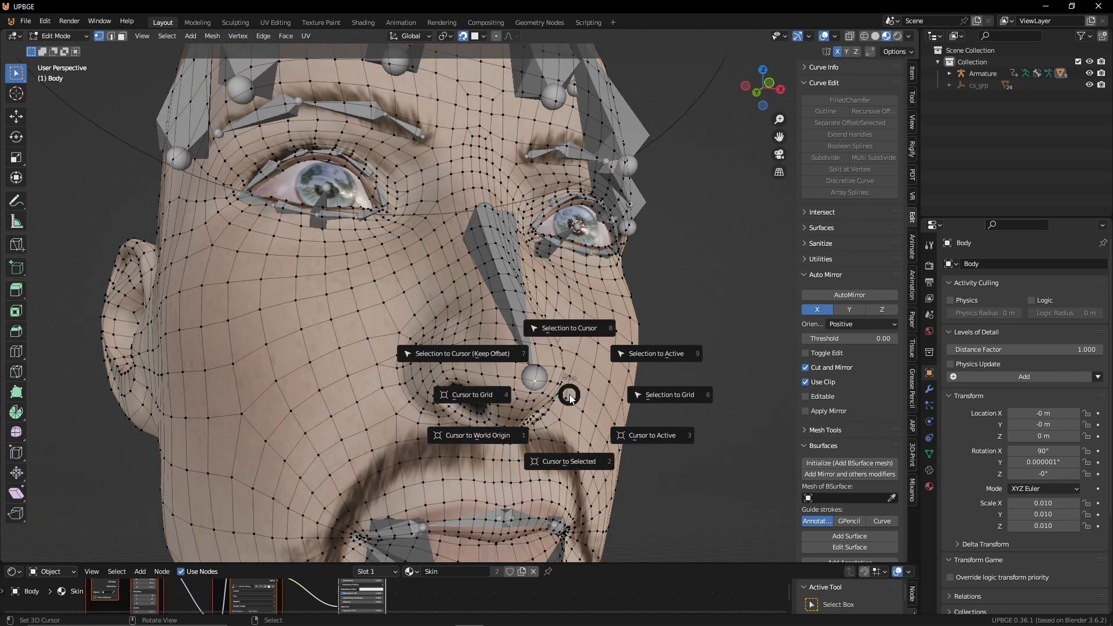
click(565, 327)
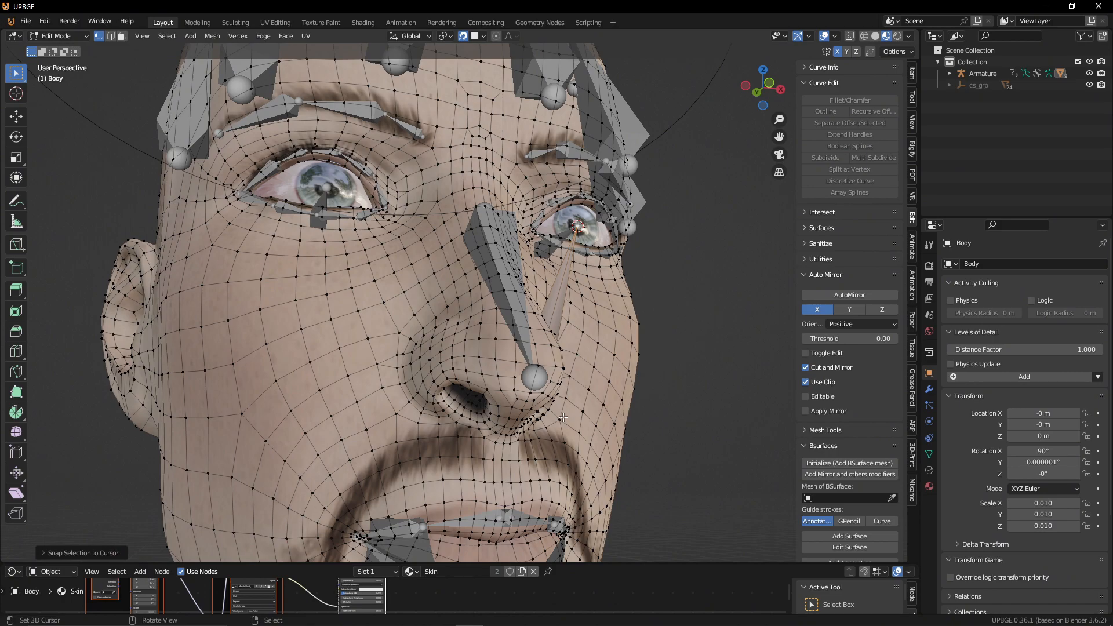
key(ctrl+z)
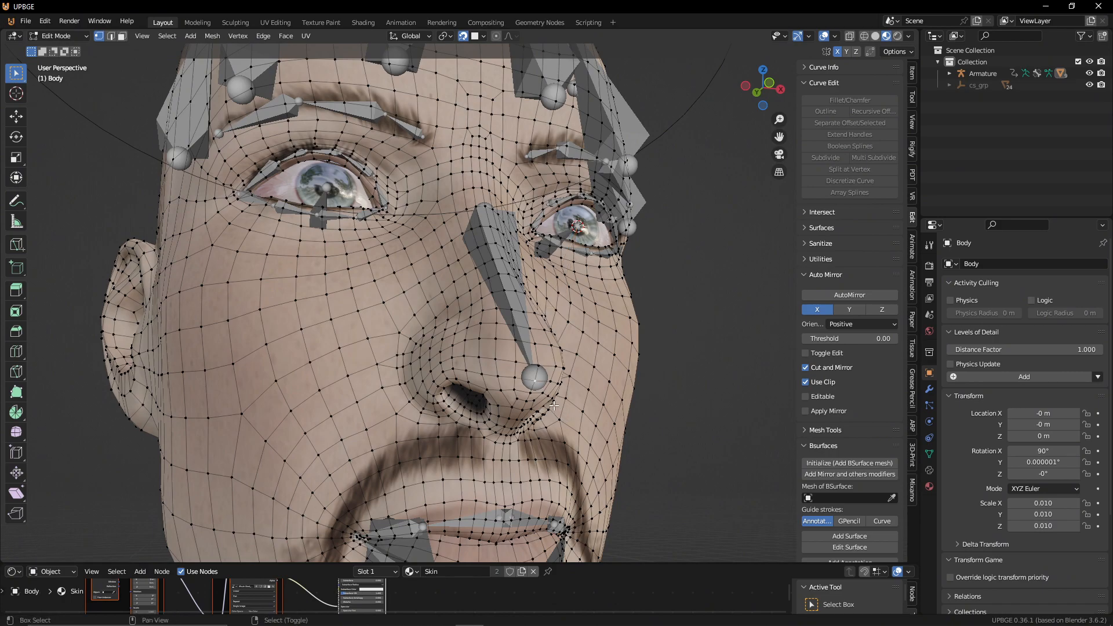
Step: Snap the 3D cursor to the nose-tip vertex of the Body mesh and snap the nose bone's lower joint to the cursor
key(shift+s)
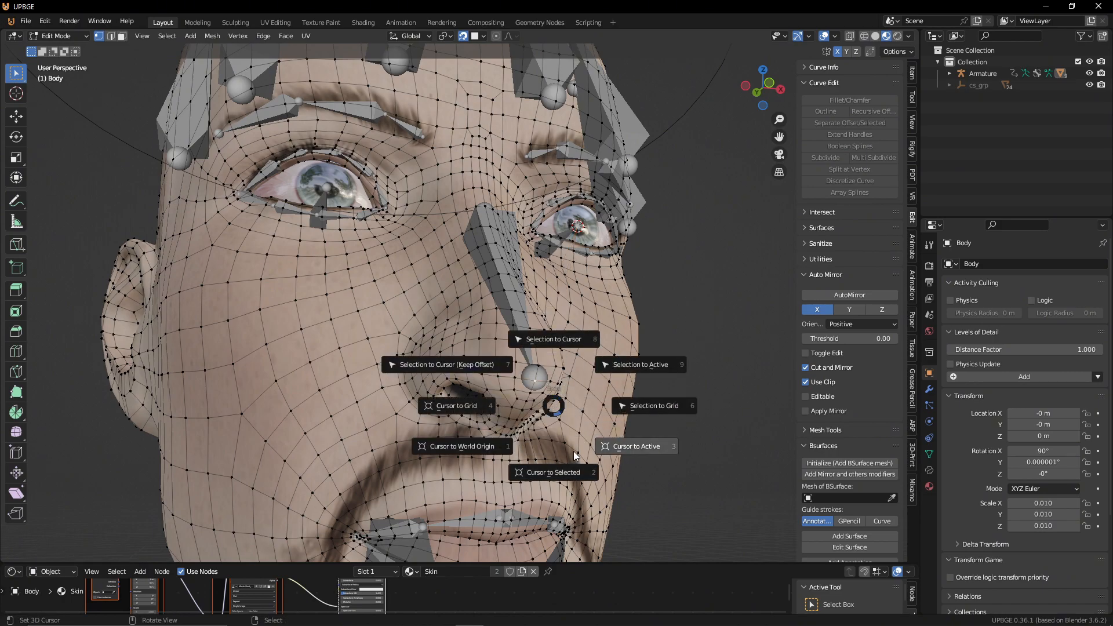
click(567, 471)
key(Tab)
click(534, 377)
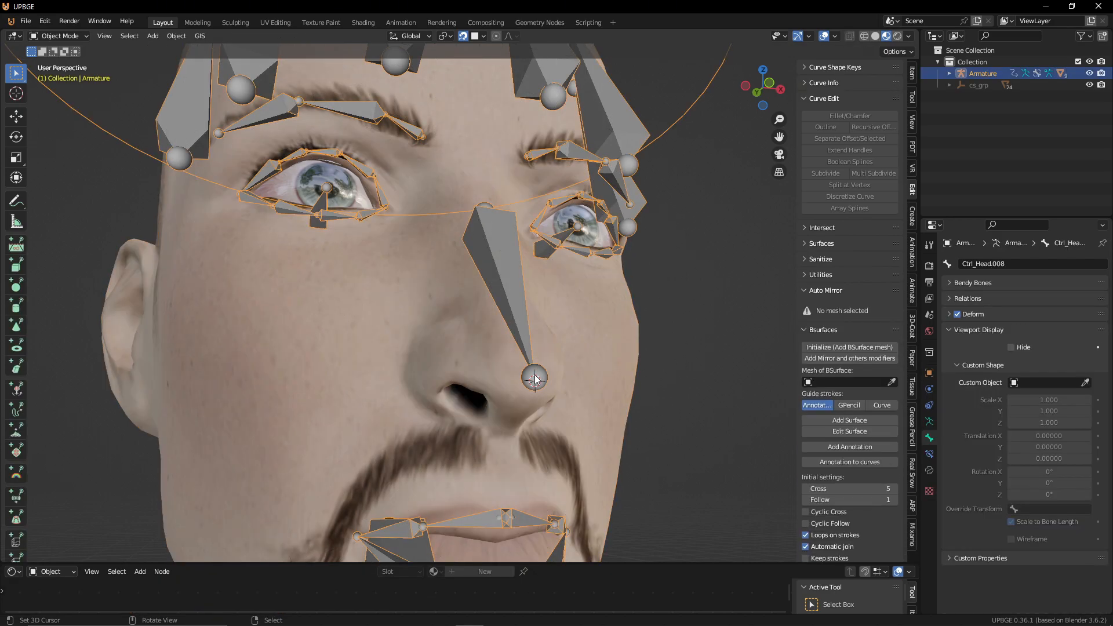
key(Tab)
click(535, 377)
key(shift+s)
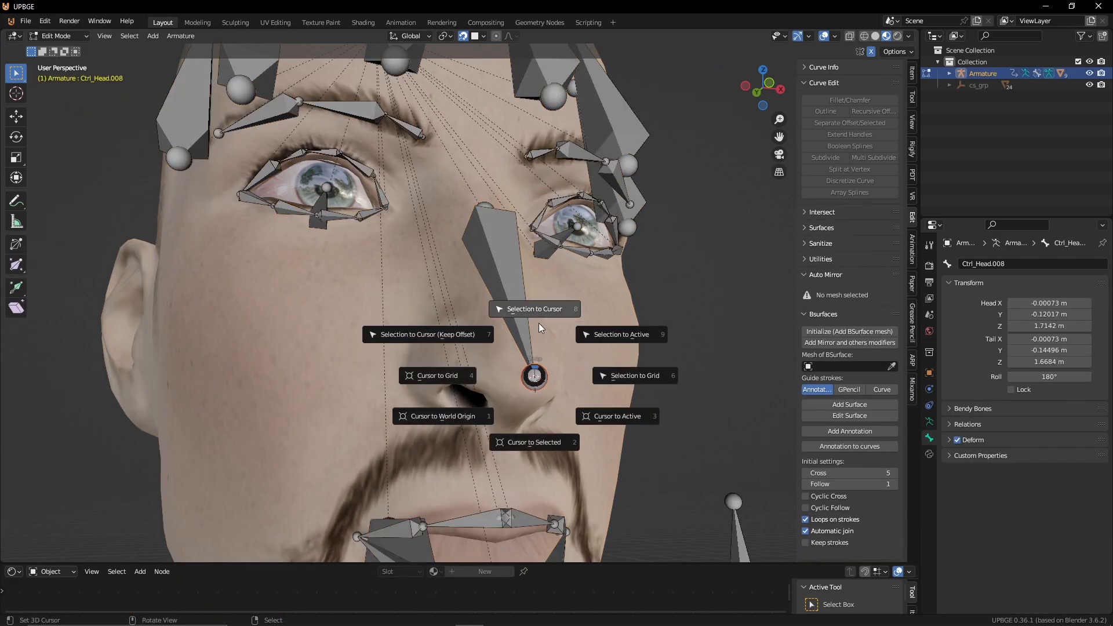
click(534, 375)
Step: Snap the 3D cursor to a Body vertex on the nose bridge and snap the nose bone's upper joint to the cursor
middle_drag(603, 378, 578, 408)
middle_drag(473, 408, 458, 424)
key(alt+q)
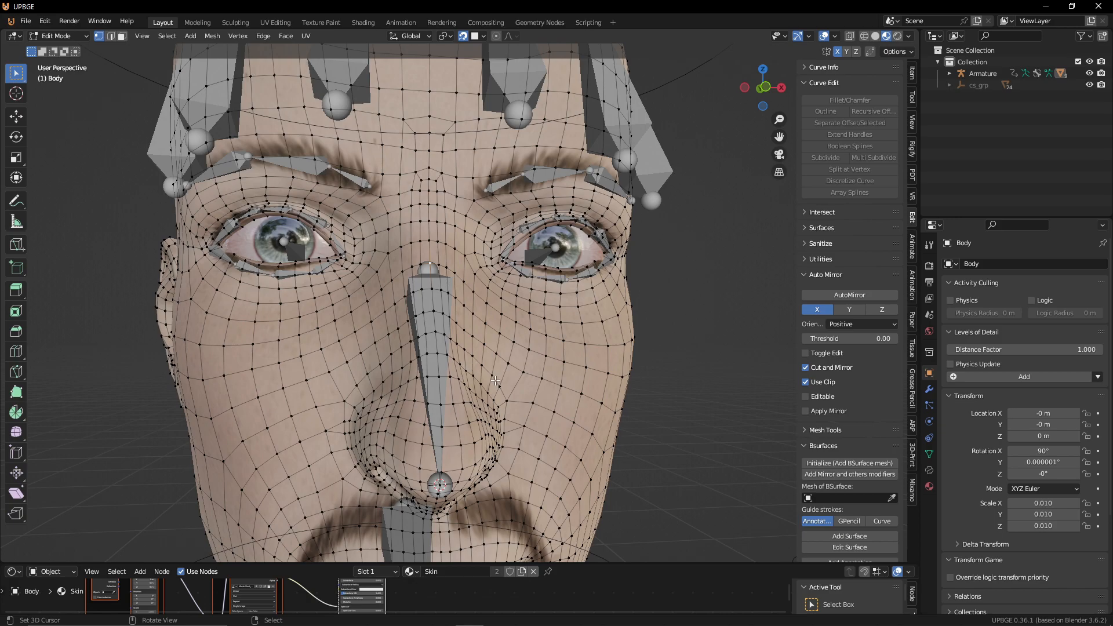
key(shift+s)
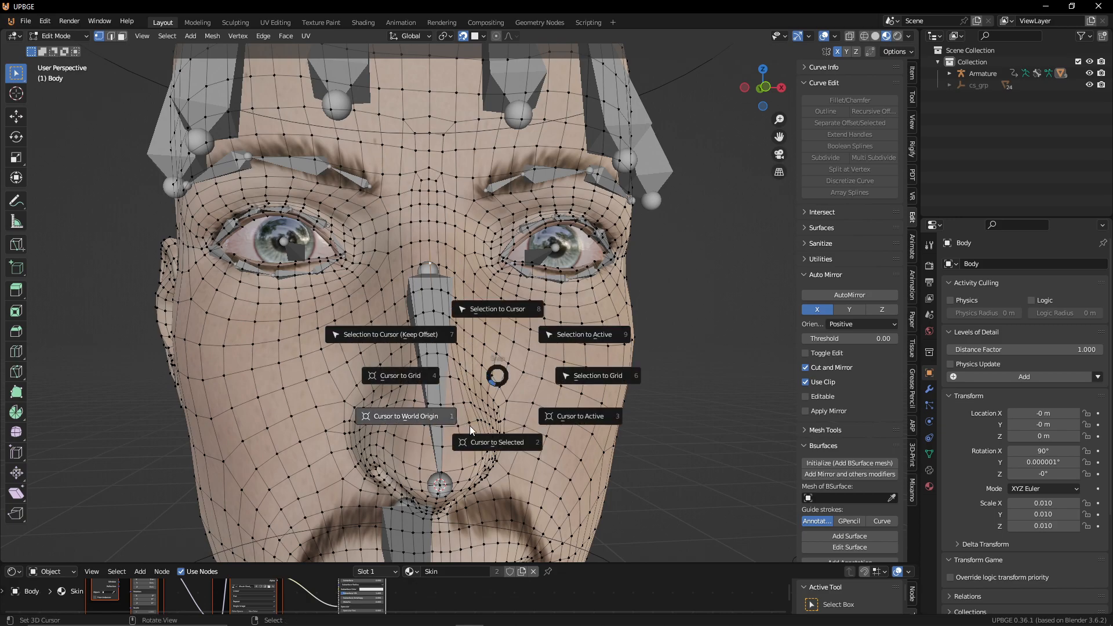
click(505, 446)
key(Tab)
click(430, 268)
key(Tab)
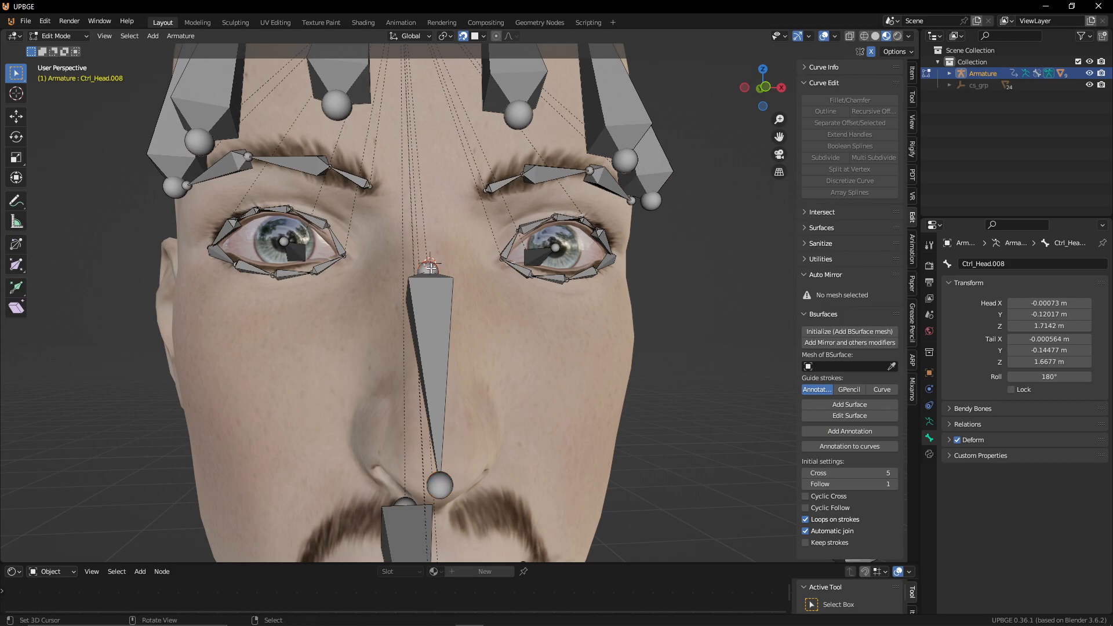
key(shift+s)
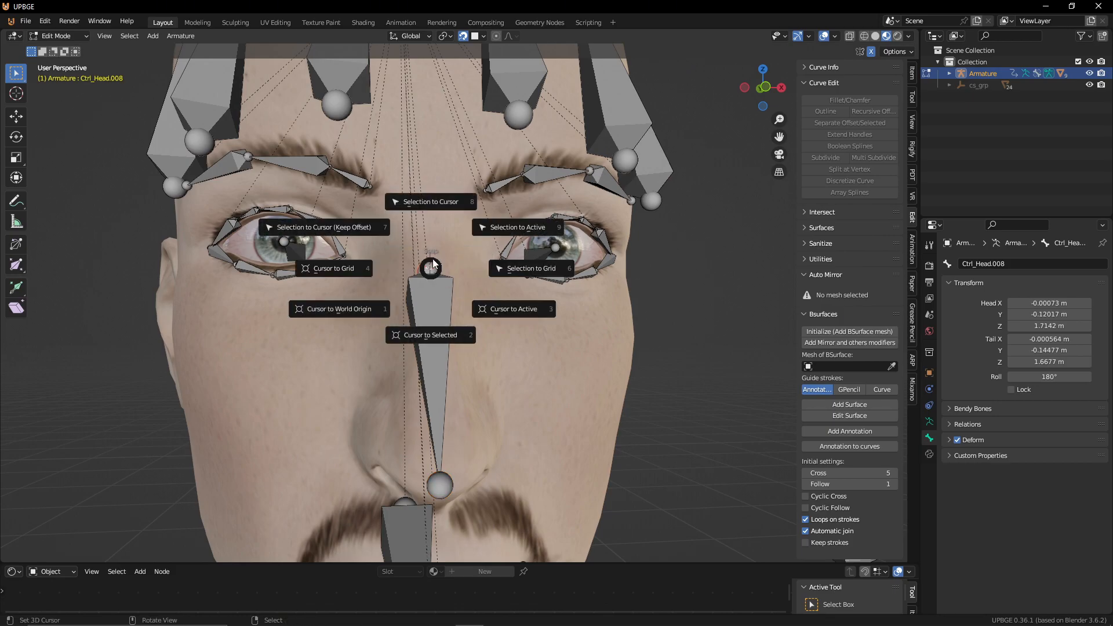
click(447, 204)
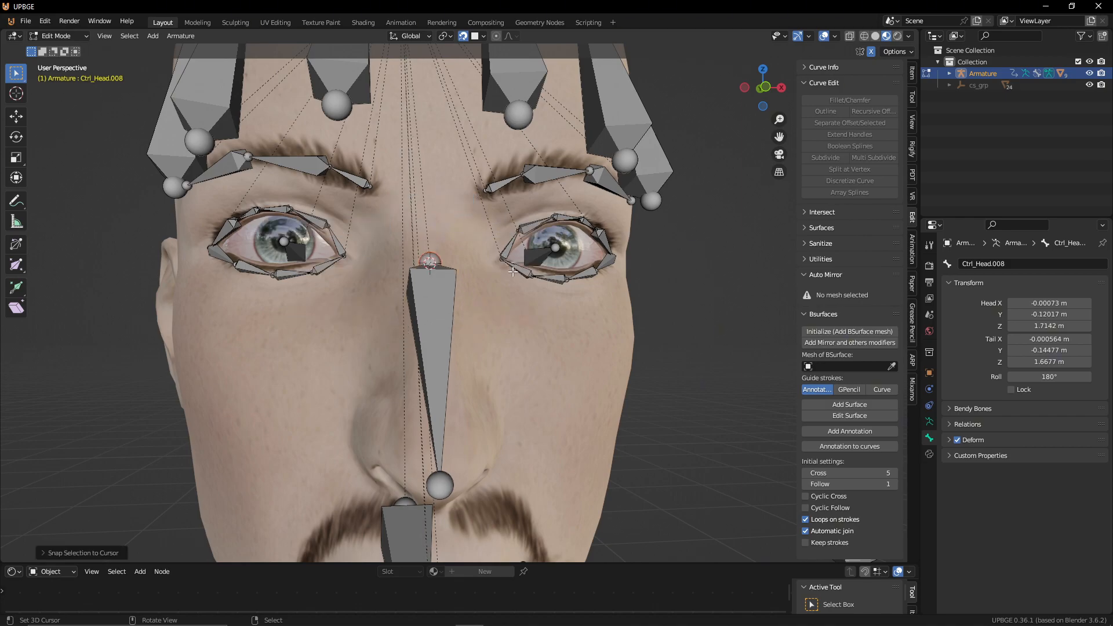
Step: Select the nose bone and subdivide it into two bones
scroll(499, 347, down, 3)
middle_drag(500, 350, 427, 364)
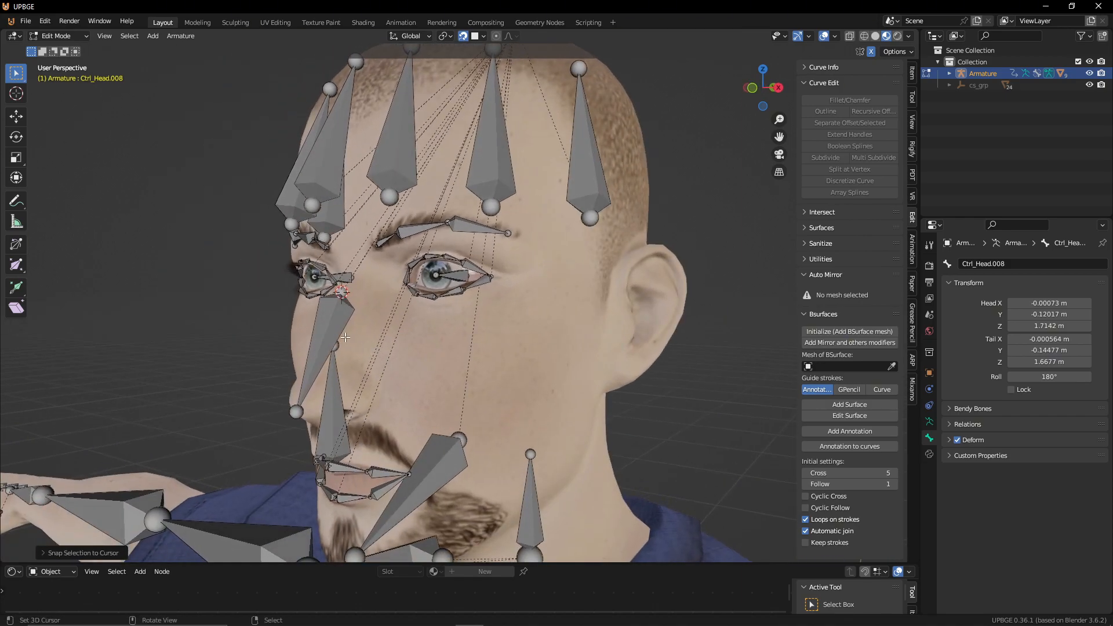
right_click(331, 326)
key(space)
click(333, 326)
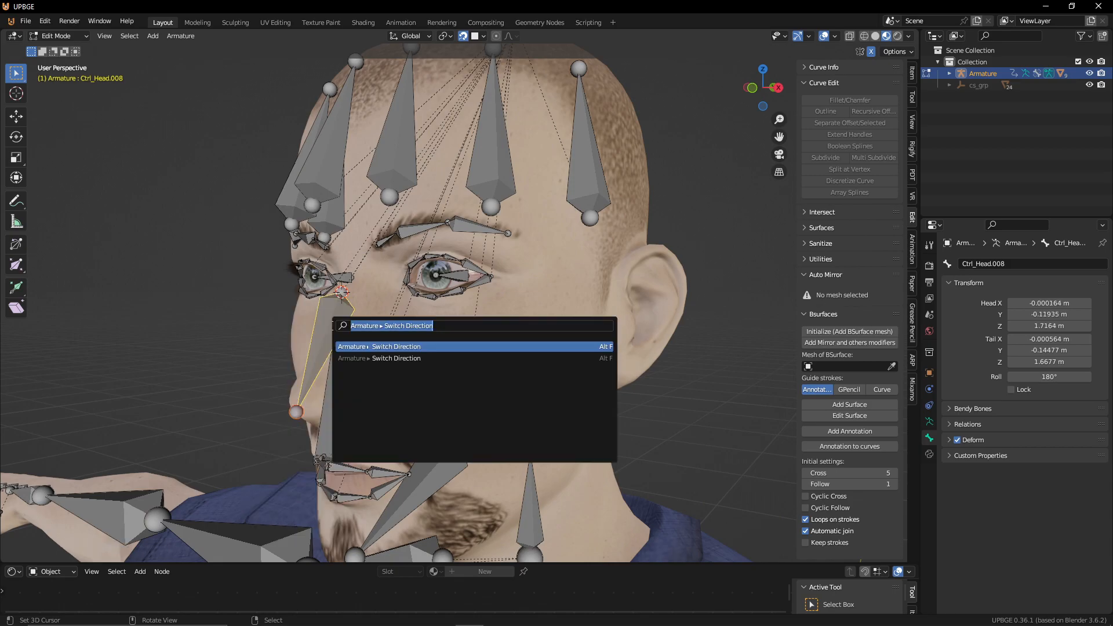
text(s)
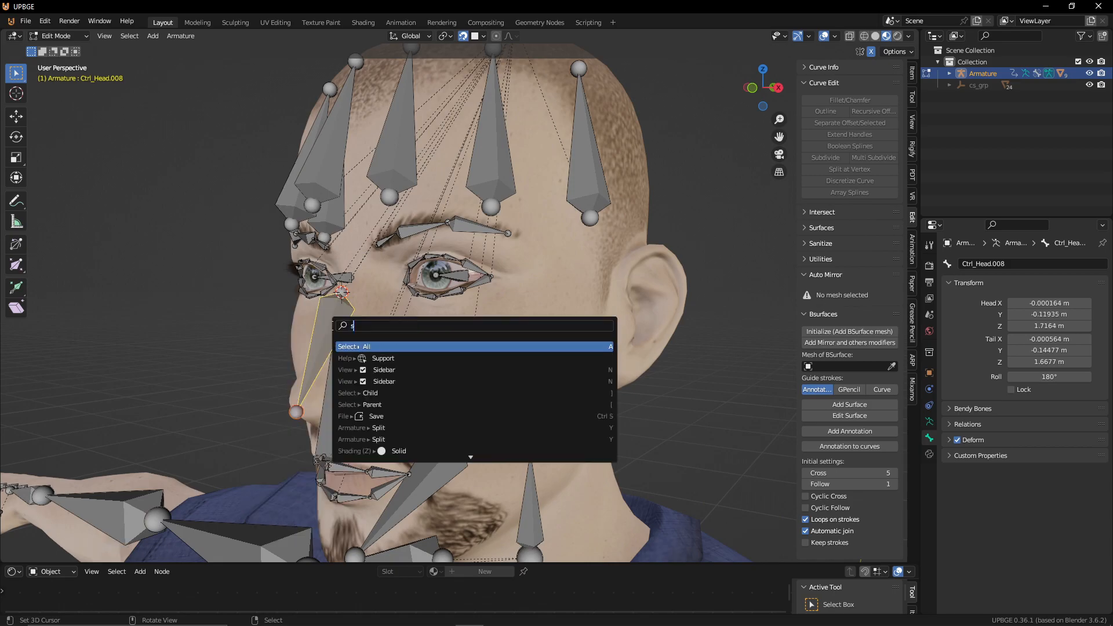
text(ub)
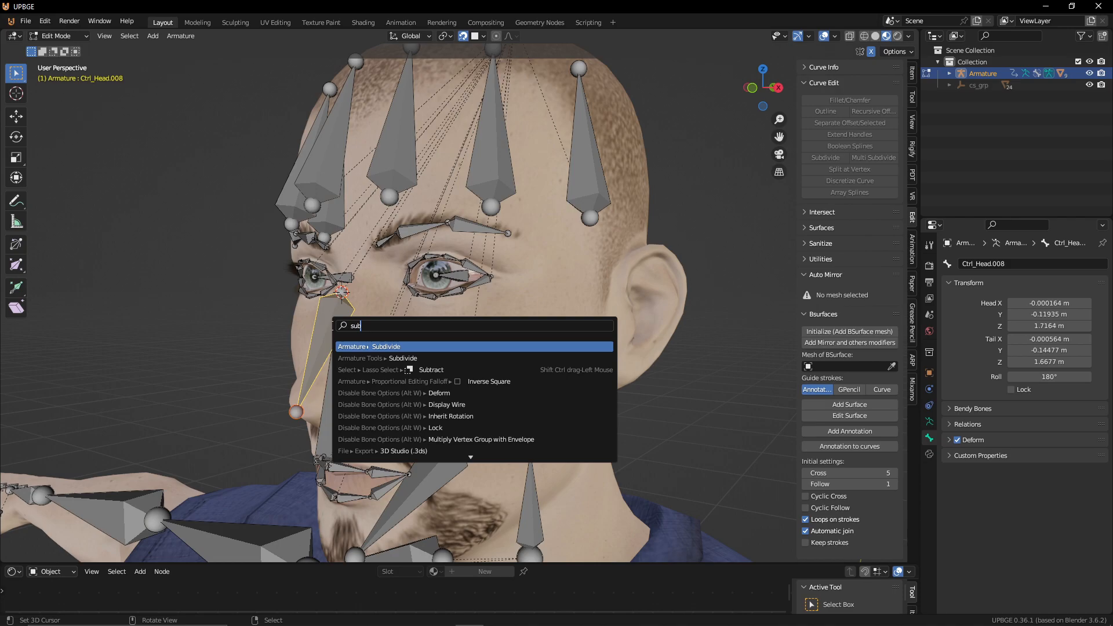
key(Return)
Step: Select the joint between the two nose bones in the front orthographic view
middle_drag(331, 327, 390, 369)
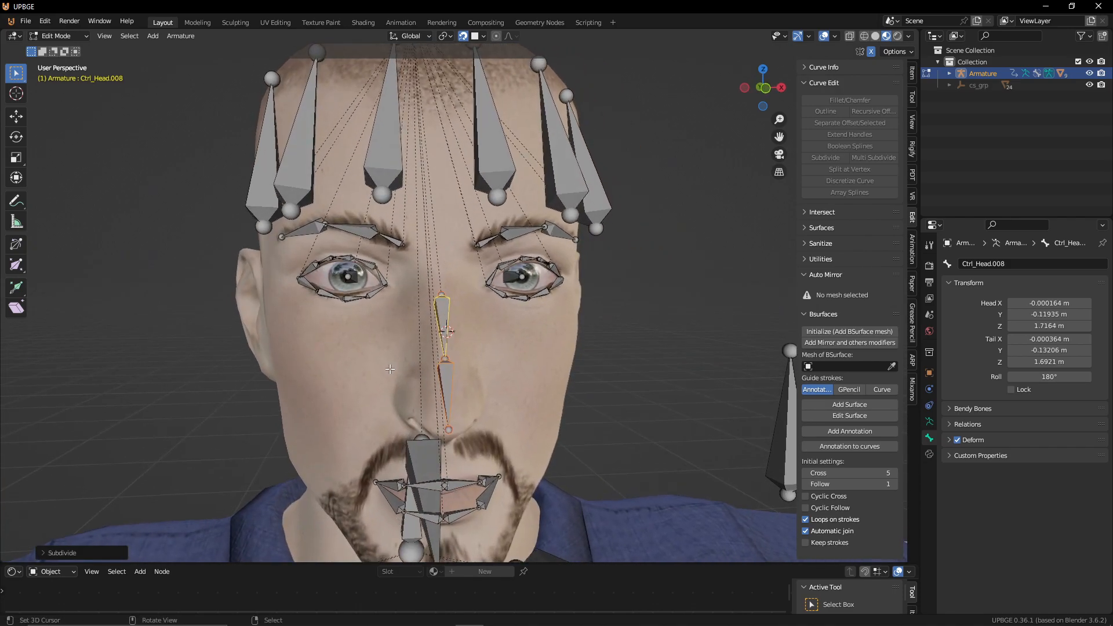
key(KP_1)
scroll(389, 369, up, 4)
key(KP_5)
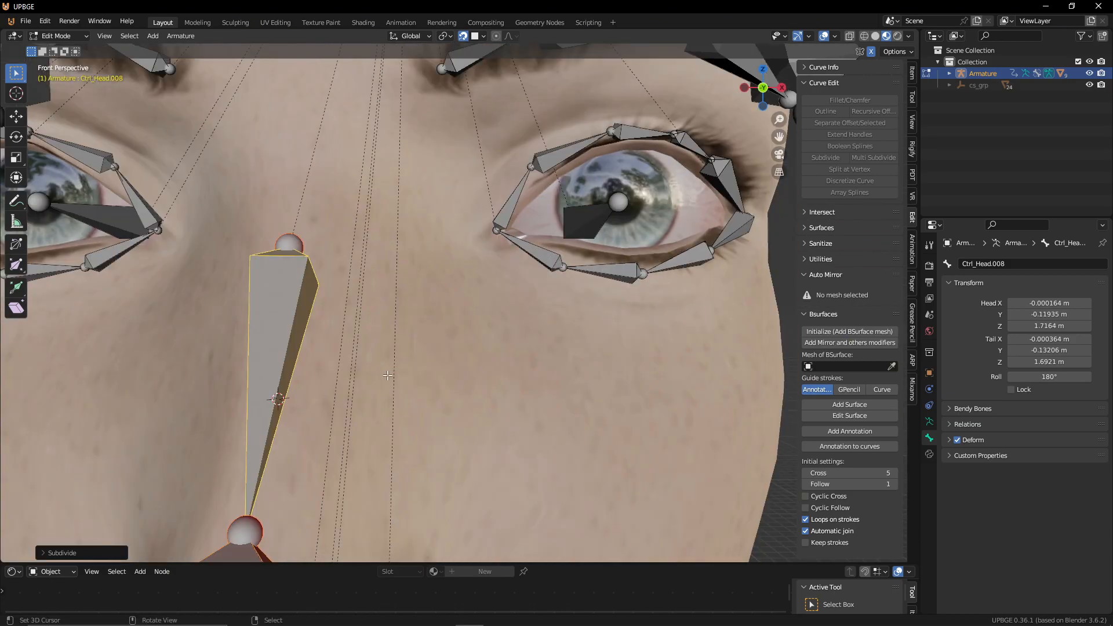
scroll(361, 403, down, 6)
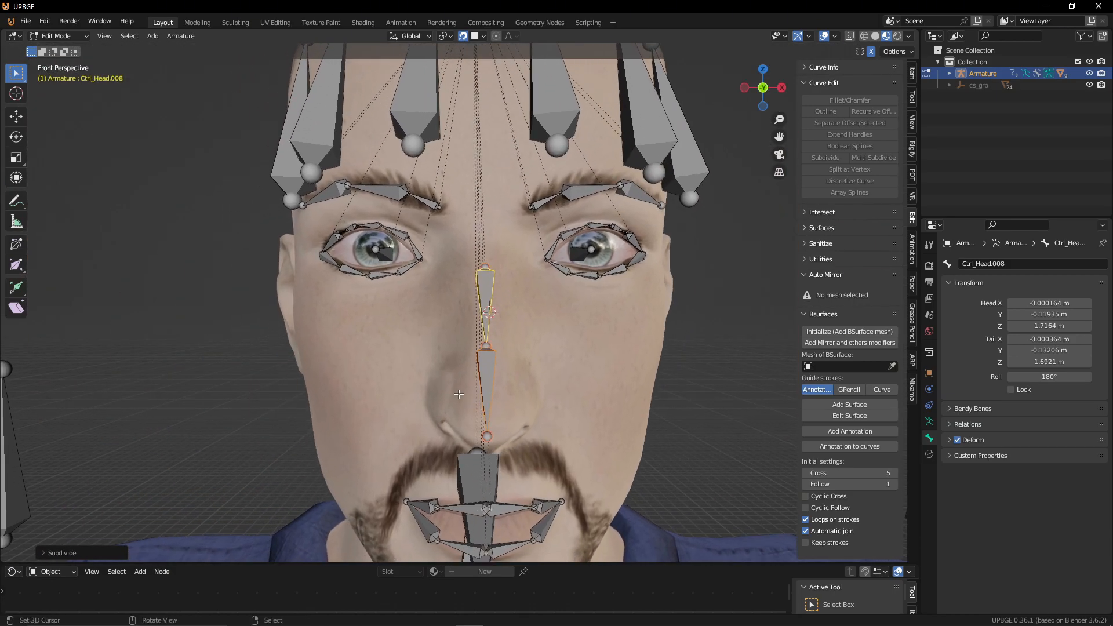
key(KP_5)
scroll(459, 393, down, 4)
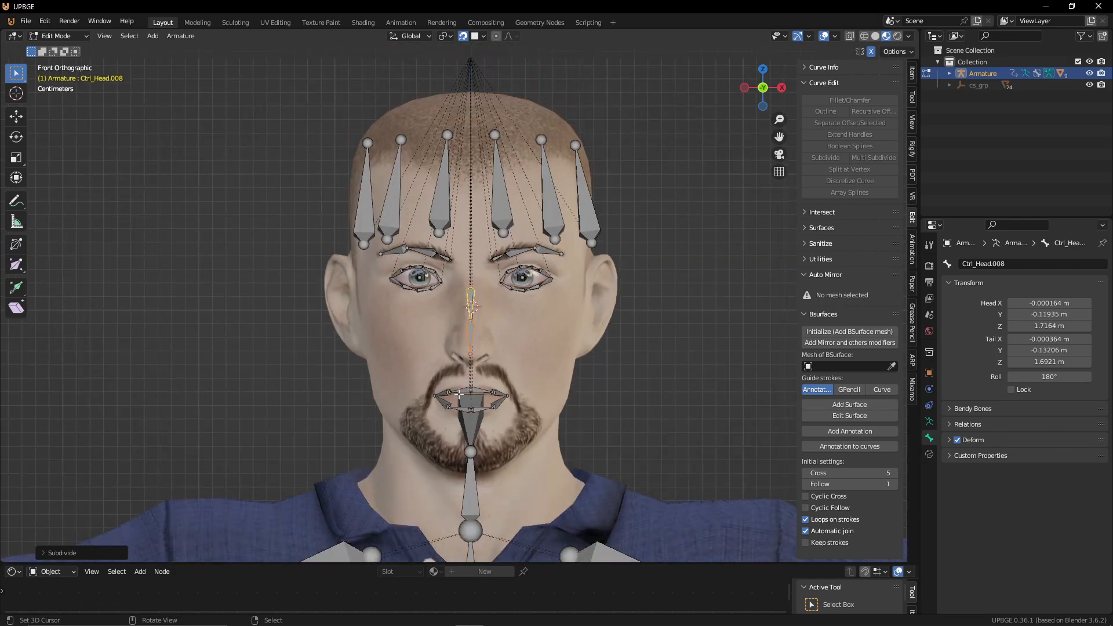
scroll(458, 394, up, 7)
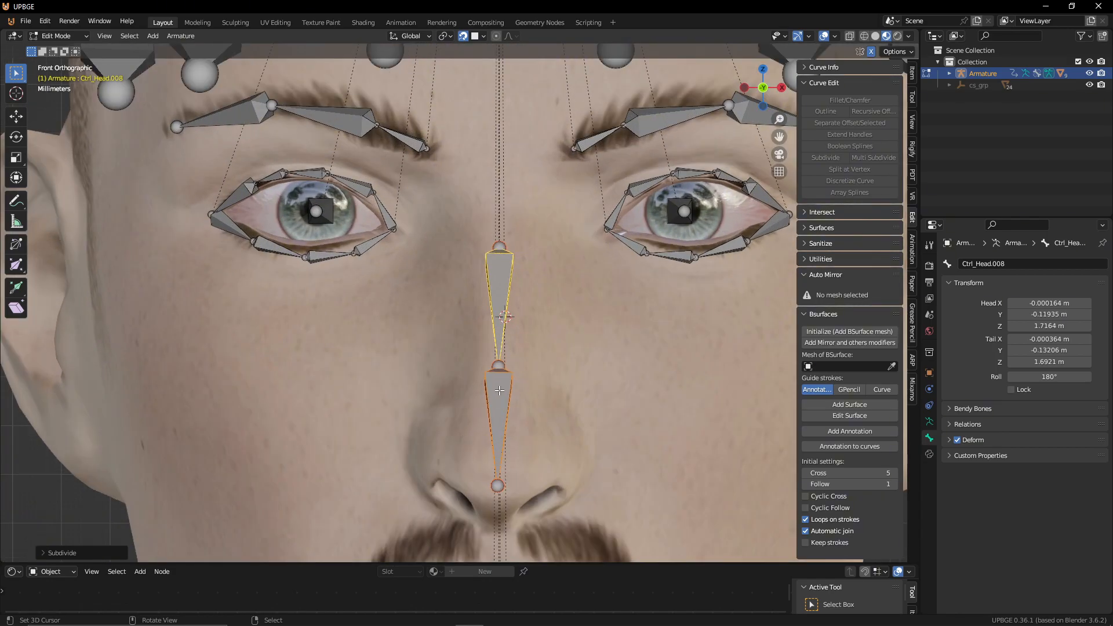
click(502, 363)
key(g)
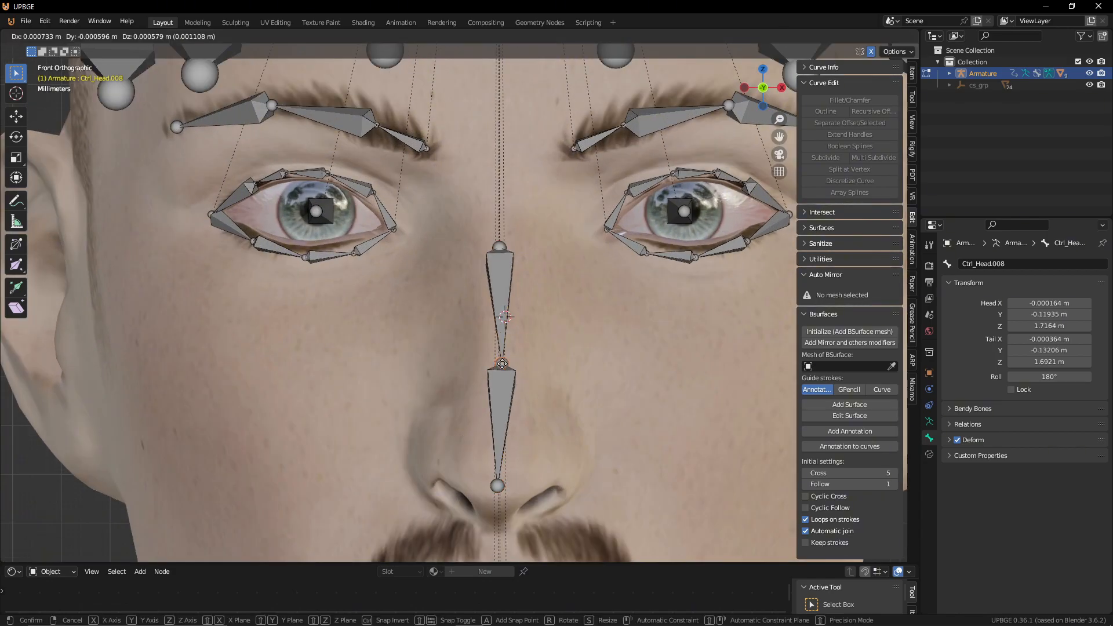
key(x)
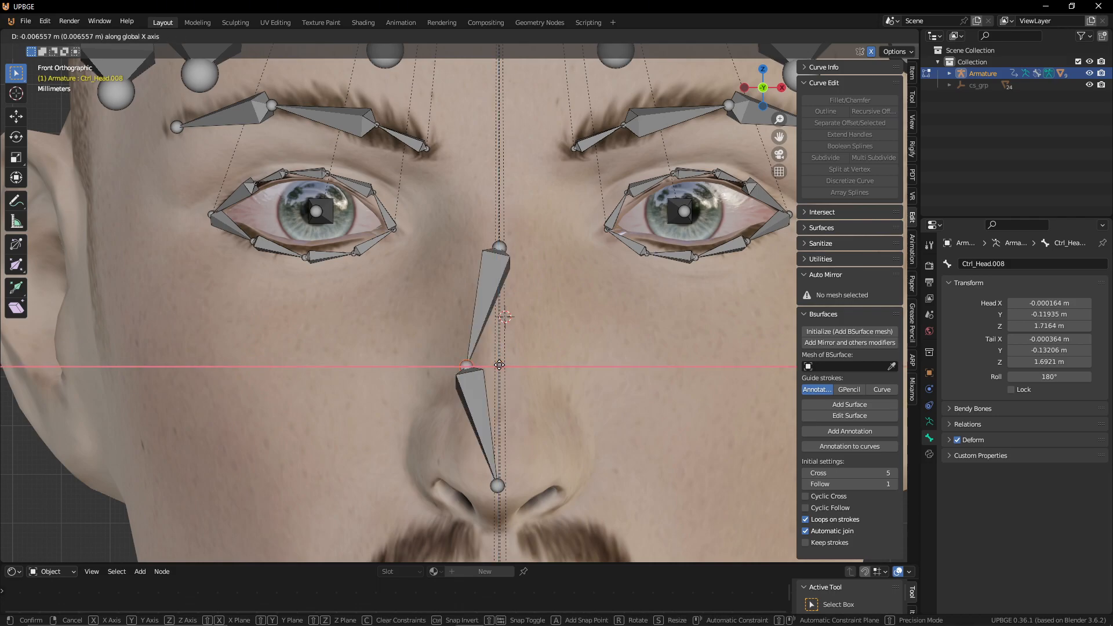
key(y)
right_click(499, 355)
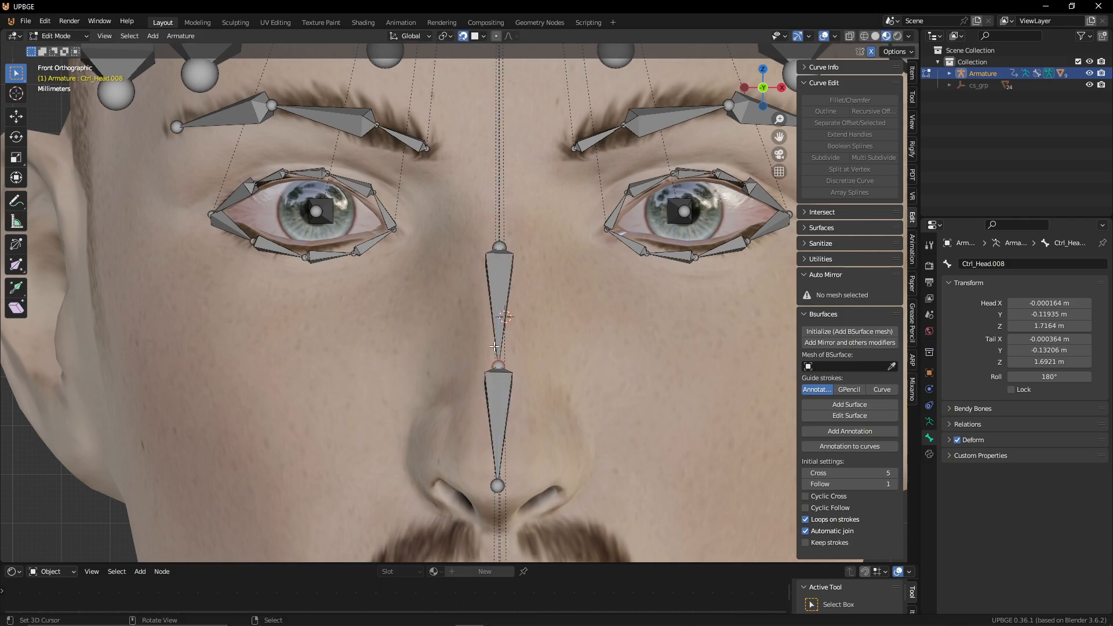
Step: Set the transform orientation to Normal and slide the middle nose joint up along the bone's Y axis to about Z 1.700 m
click(409, 36)
click(399, 95)
click(16, 117)
drag(496, 410, 496, 392)
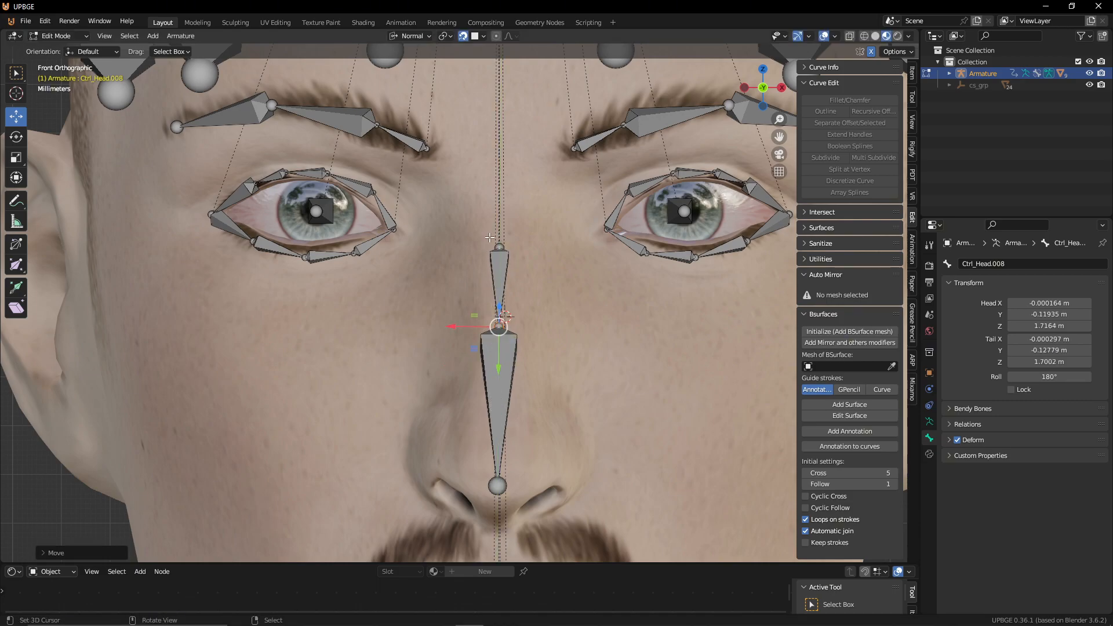
Step: Slide the nose bone's top joint up along its own Y axis to about Z 1.721 m, between the eyes
middle_drag(493, 347, 412, 337)
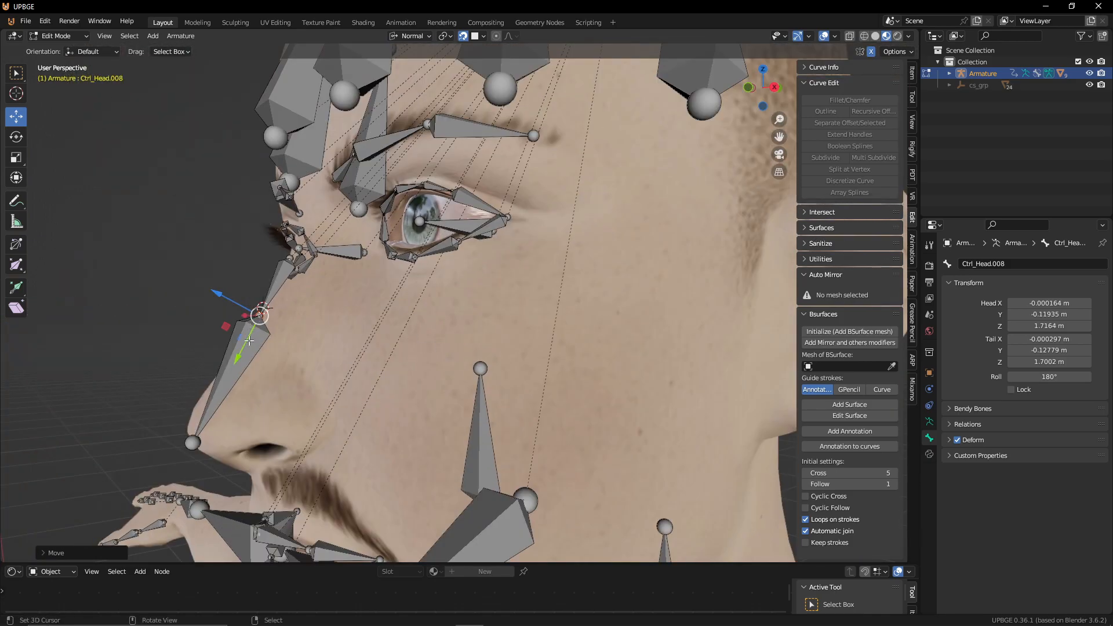
middle_drag(285, 262, 476, 330)
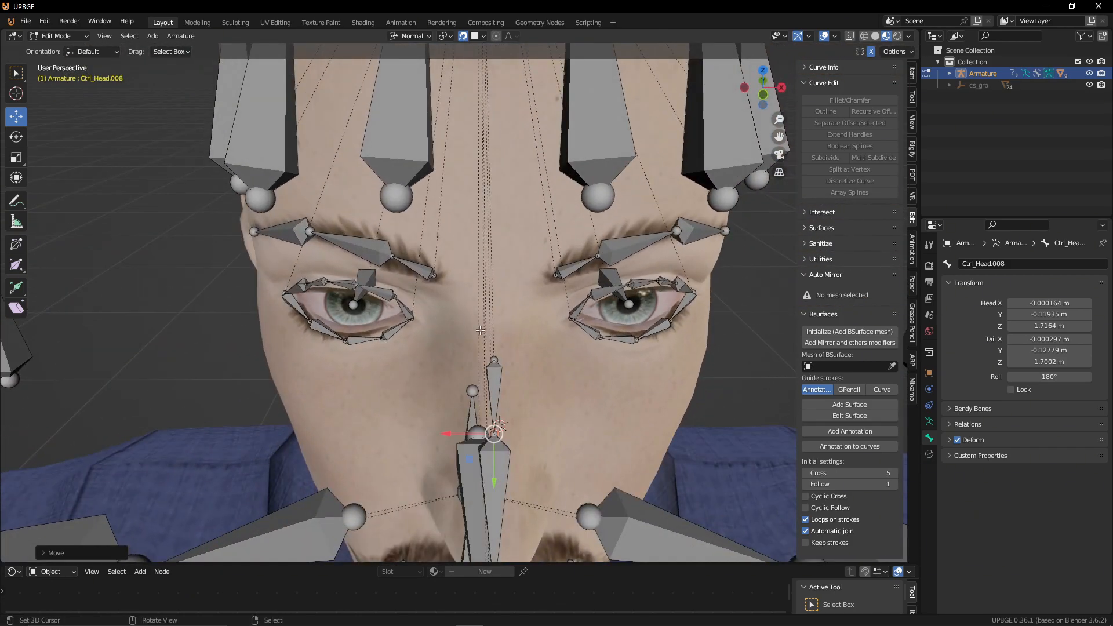
right_click(493, 358)
drag(493, 408, 488, 289)
middle_drag(571, 351, 247, 393)
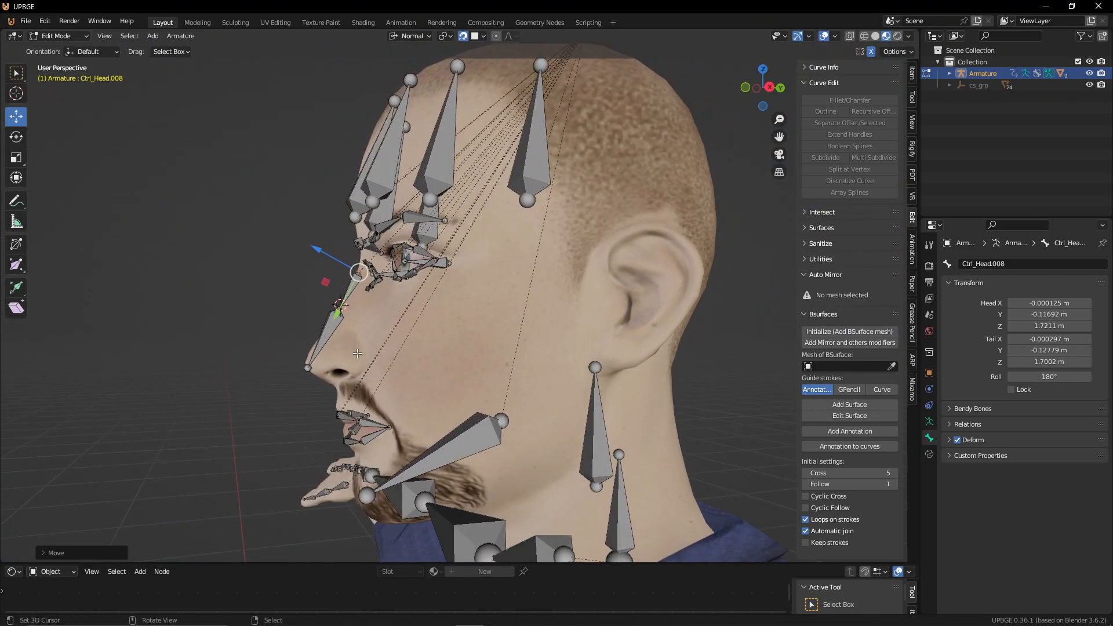
middle_drag(305, 359, 406, 347)
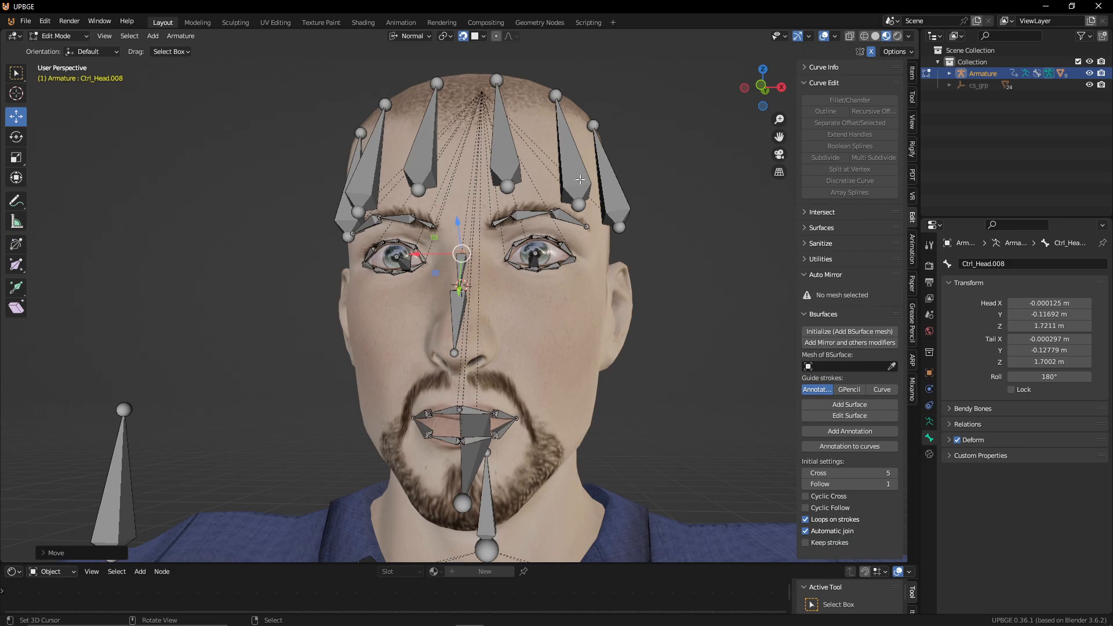
click(579, 179)
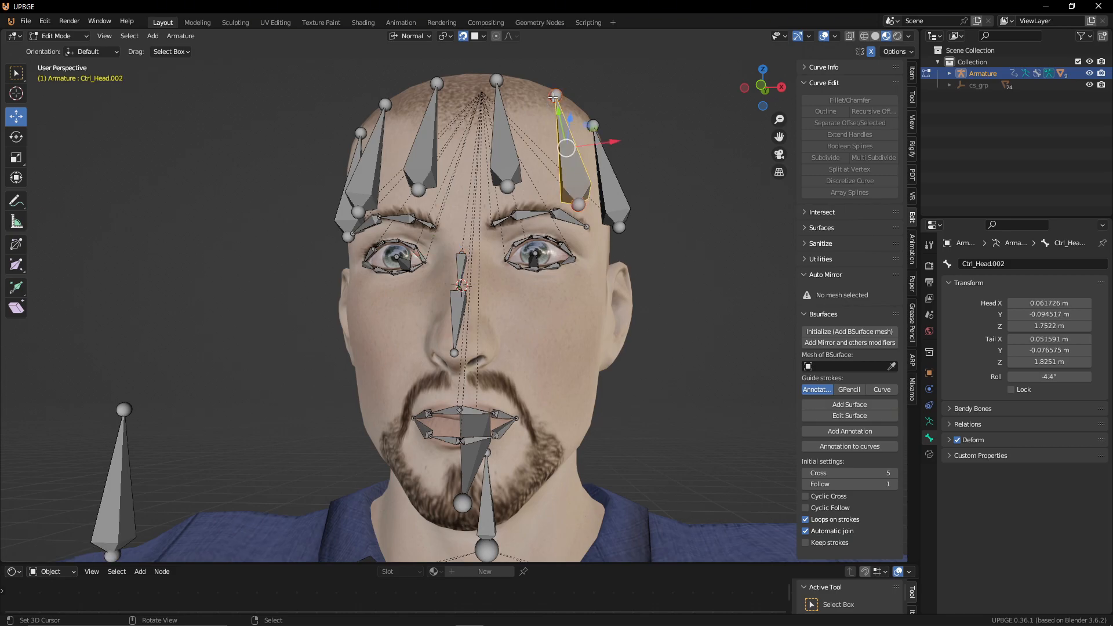
key(g)
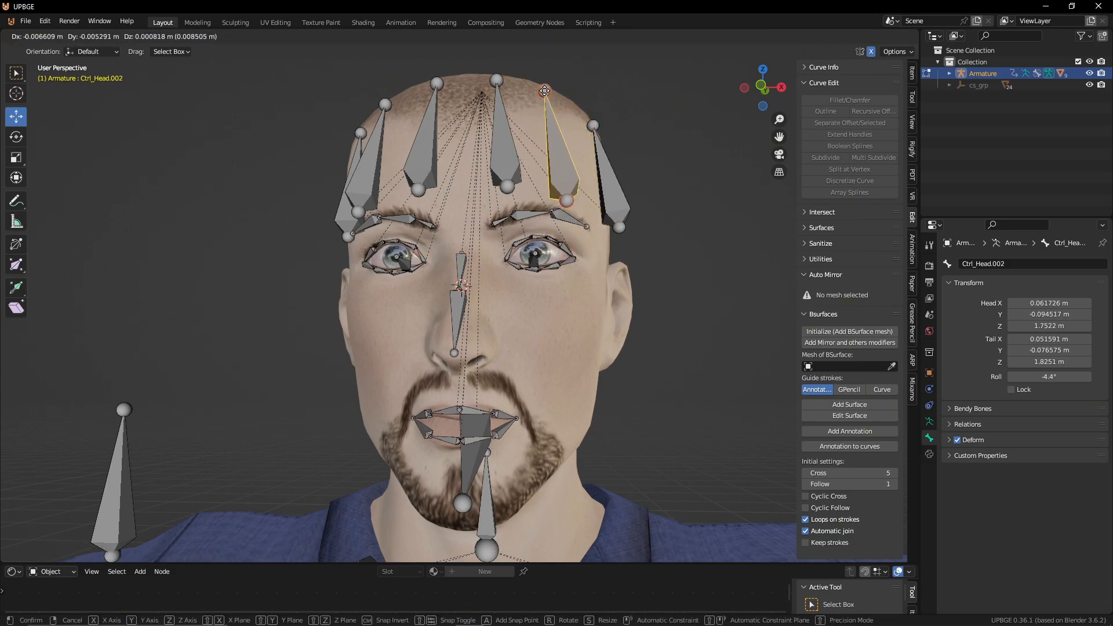
right_click(548, 120)
click(502, 220)
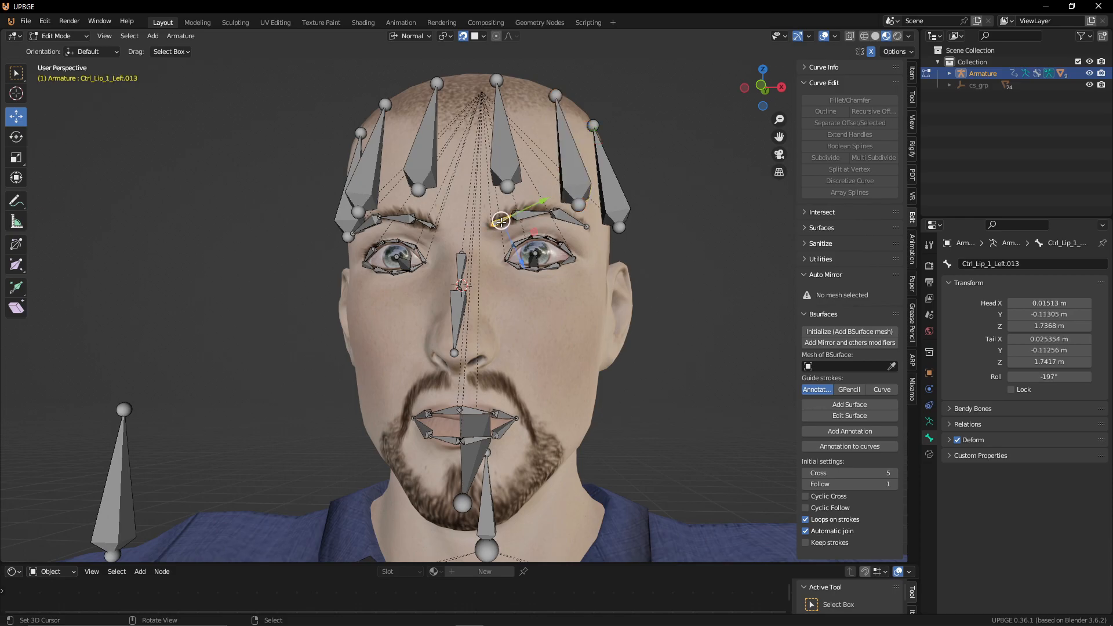
Step: Duplicate the outer left eyebrow bone and place the copy on the left cheek beside the mouth
click(576, 215)
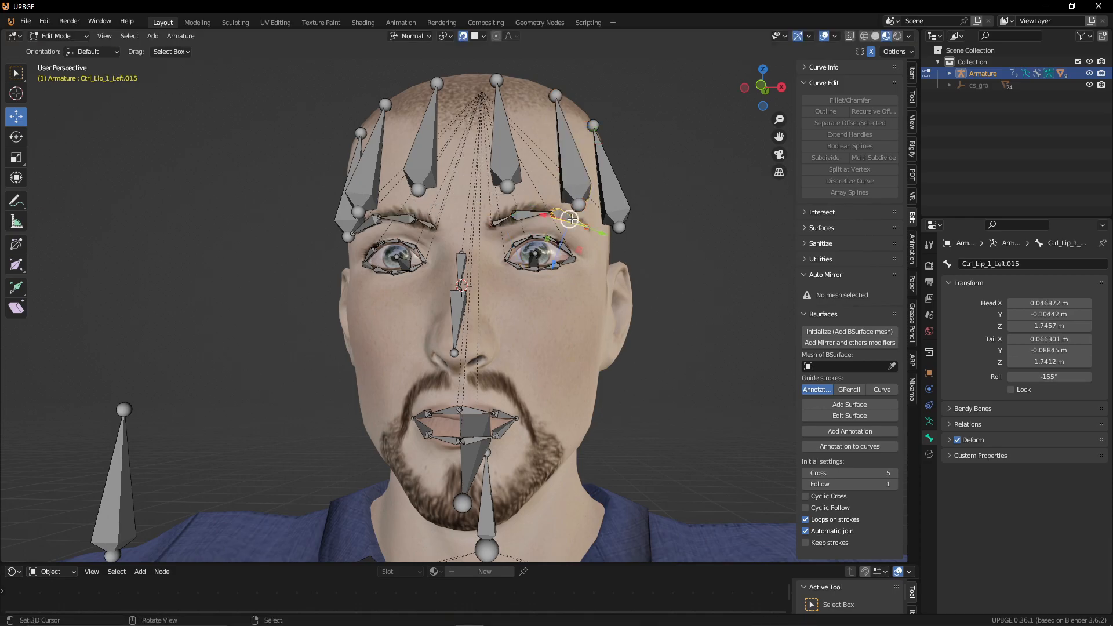
key(g)
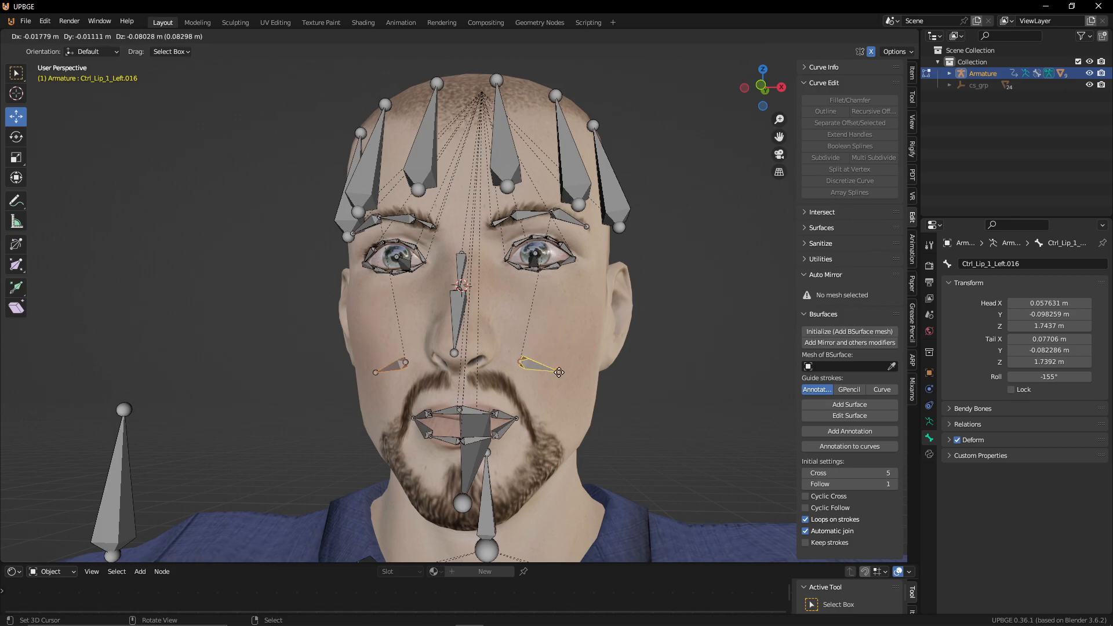
click(584, 402)
Step: Stretch the copied bone into a vertical cheek bone, with its upper joint below the outer eye and its lower joint at about Z 1.637 m
key(g)
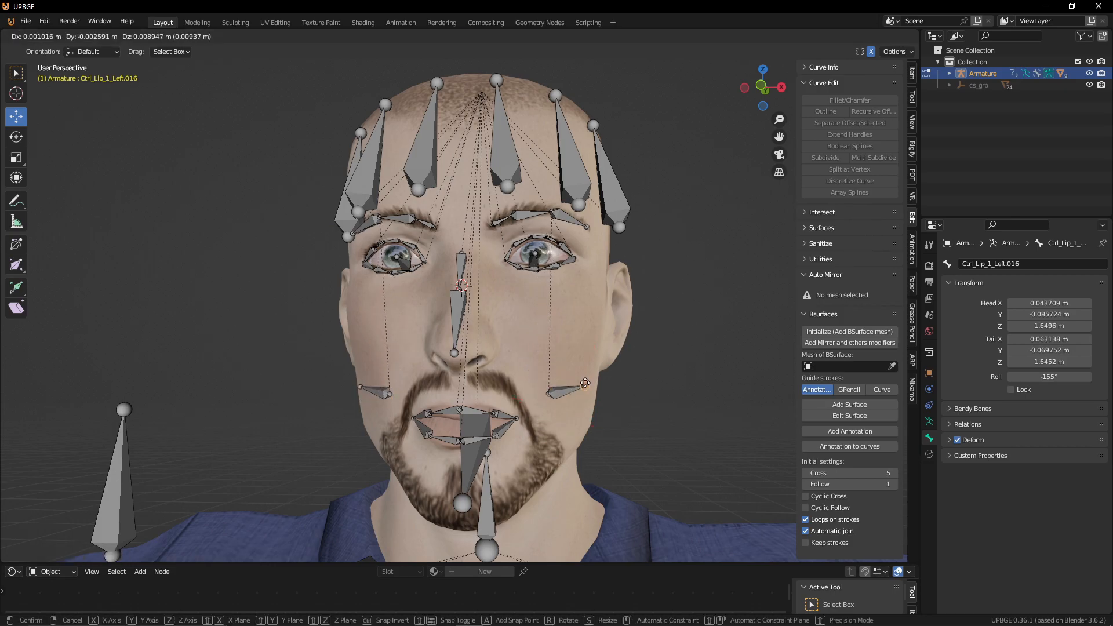
click(546, 393)
click(547, 393)
key(g)
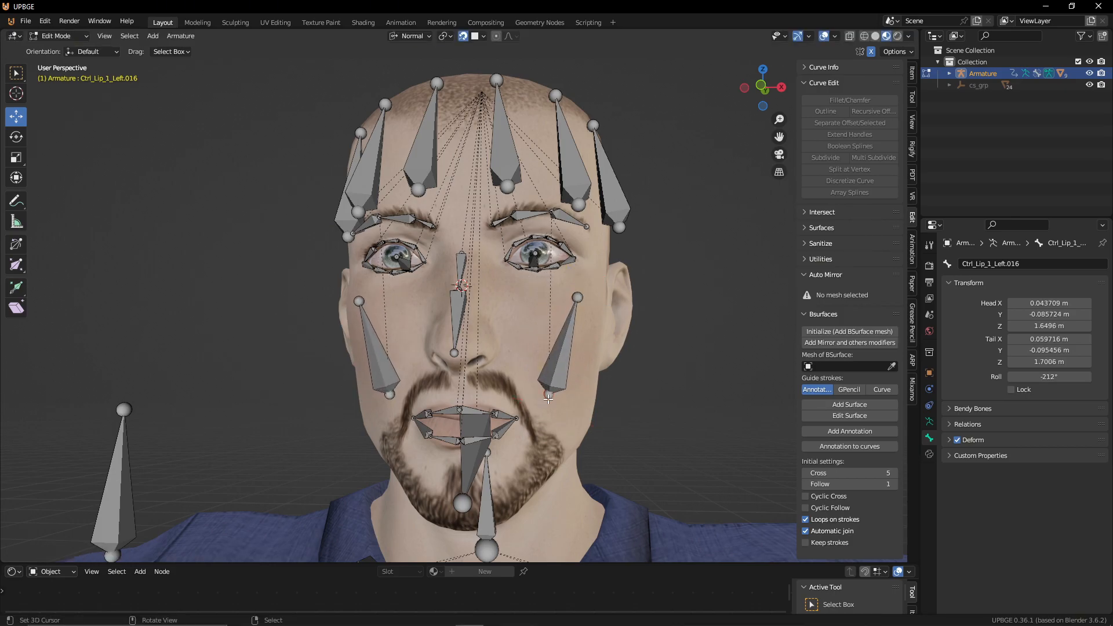
click(567, 417)
right_click(577, 299)
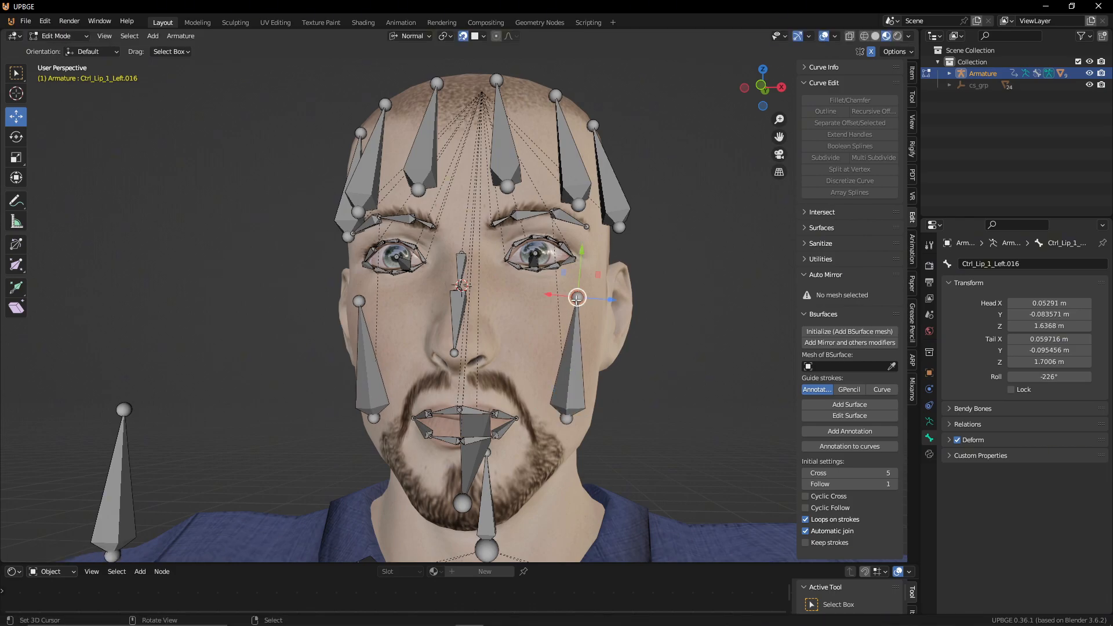
key(g)
click(565, 300)
Step: Extrude two bones from the cheek bone's upper joint, around the outer eye corner toward the temple, ending at about Z 1.744 m
key(e)
click(596, 256)
key(e)
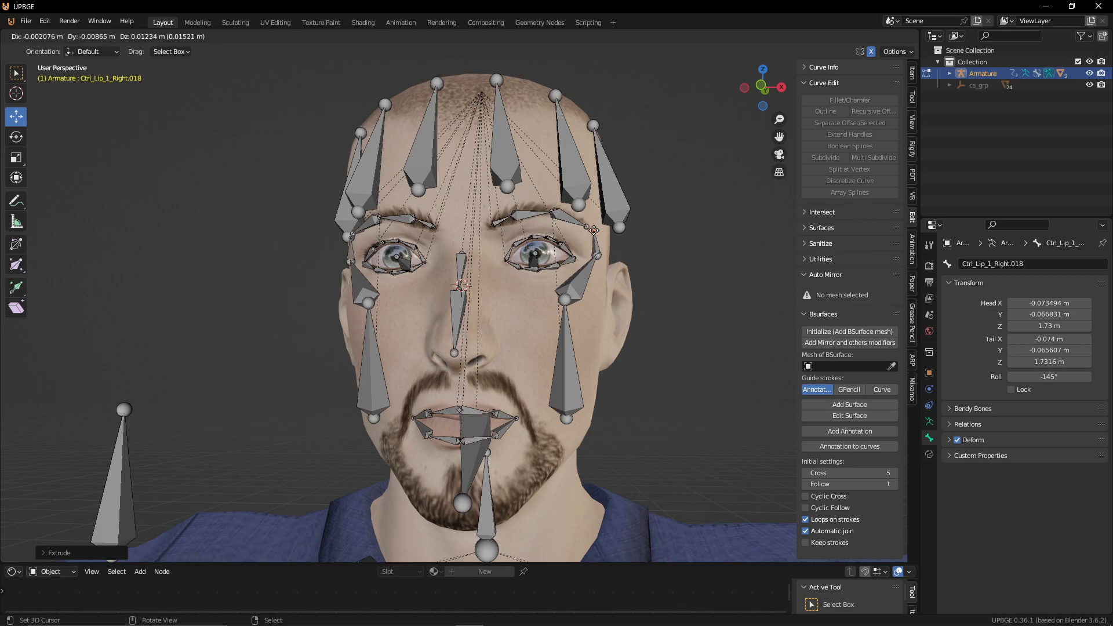
click(597, 233)
Step: Lower the cheek bone's bottom joint to about Z 1.62 m and fit it to the jaw in the side view
shift+middle_drag(566, 374, 583, 319)
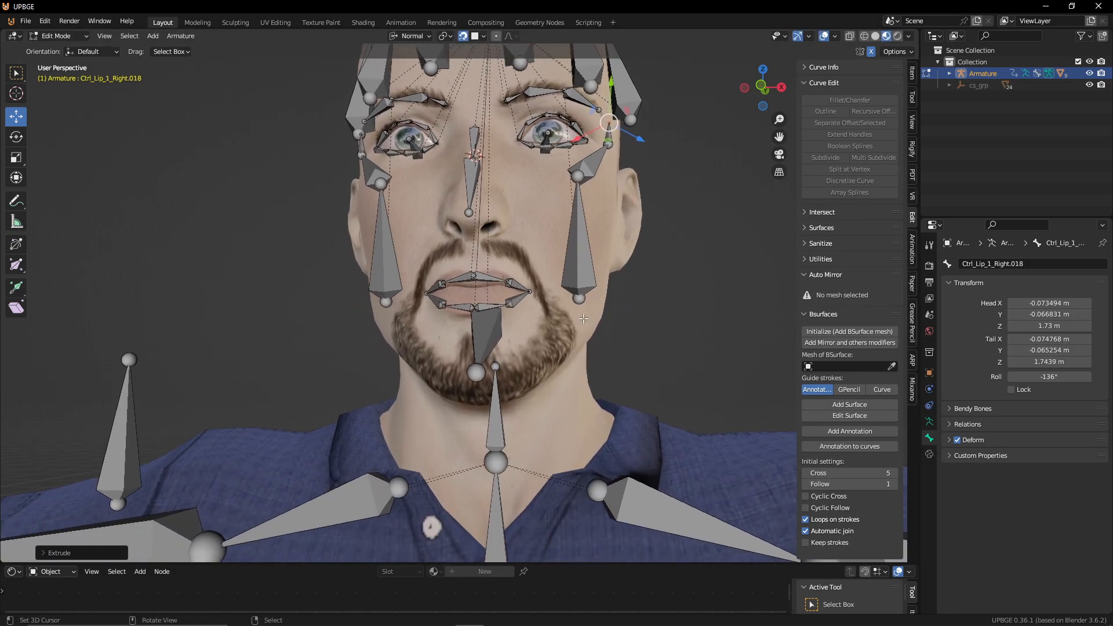
drag(578, 299, 576, 316)
key(KP_3)
drag(404, 330, 393, 338)
middle_drag(393, 337, 400, 389)
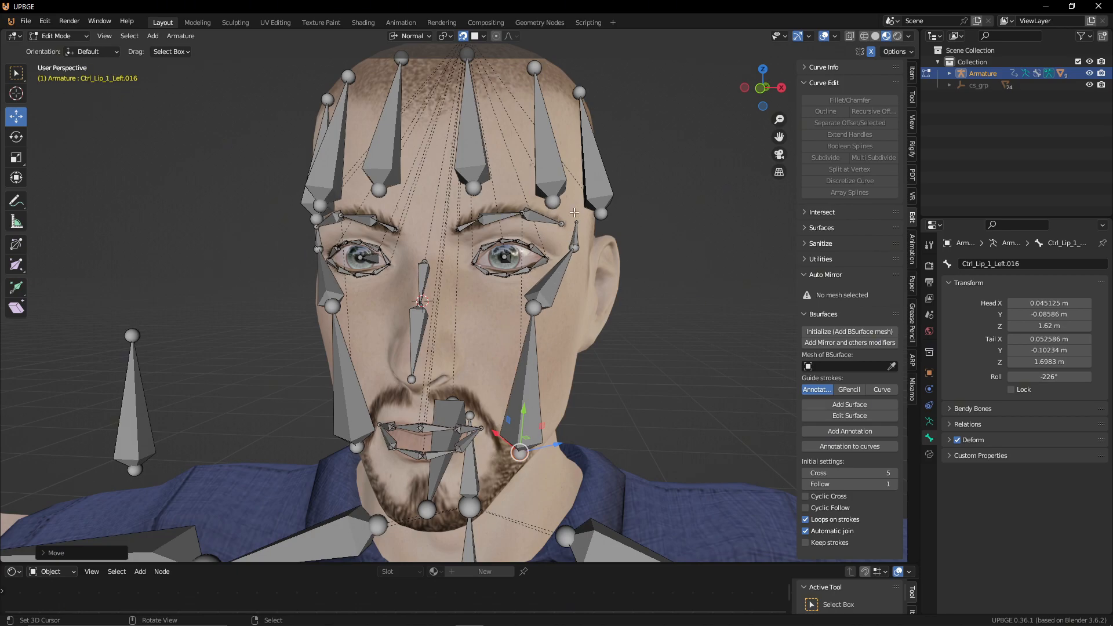
Step: Duplicate the three left eyebrow bones and place the copies between the eyebrow and the upper eyelid
scroll(471, 209, up, 3)
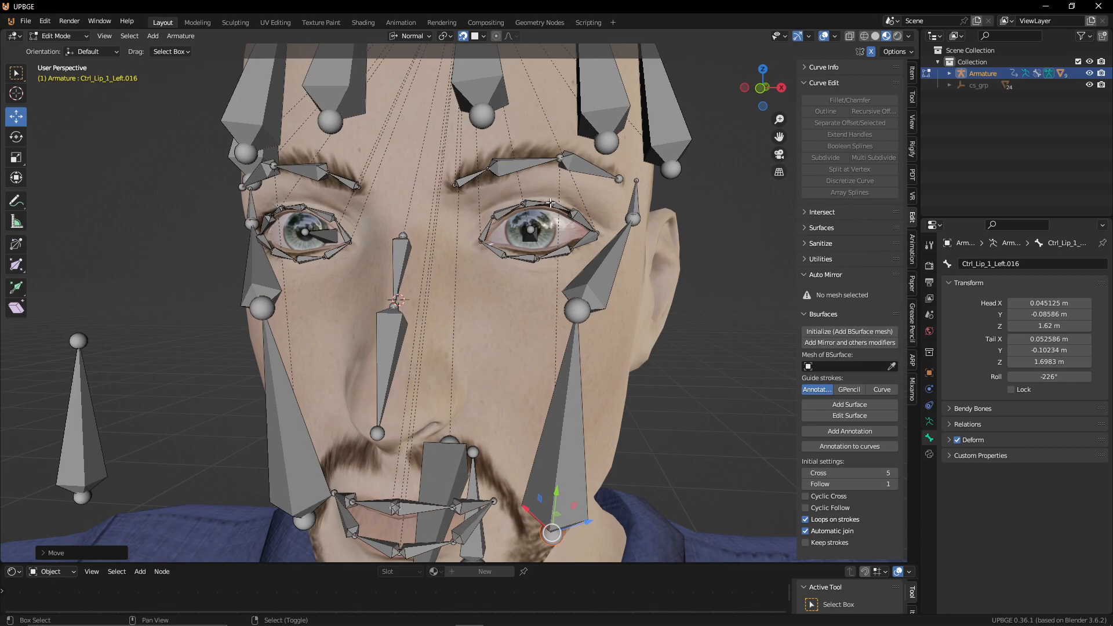
click(462, 239)
shift+click(515, 229)
shift+click(591, 228)
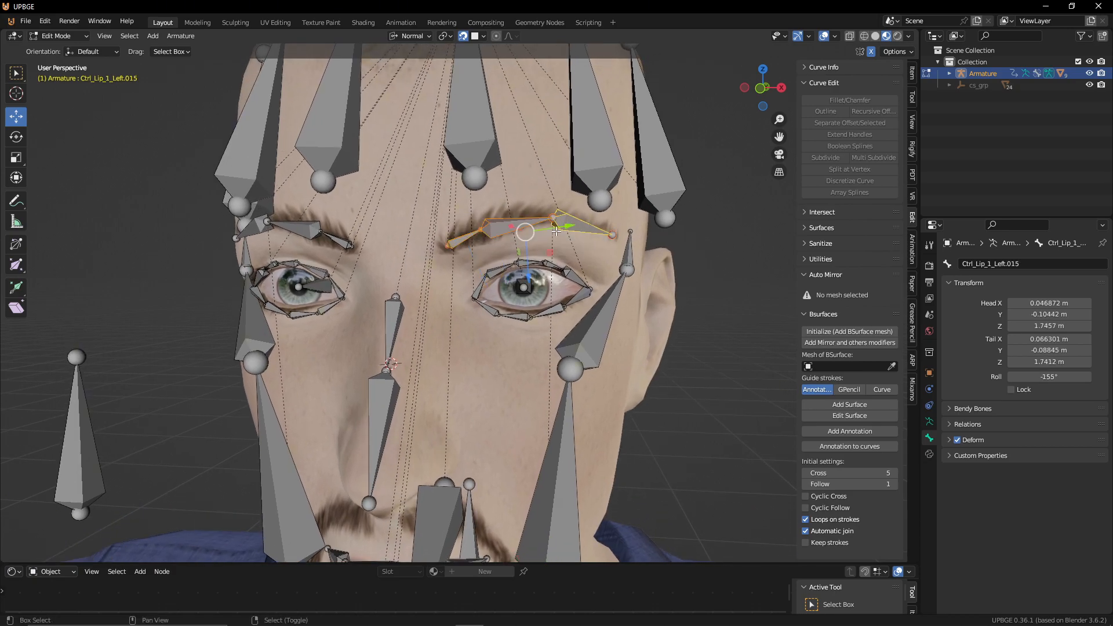
key(shift+d)
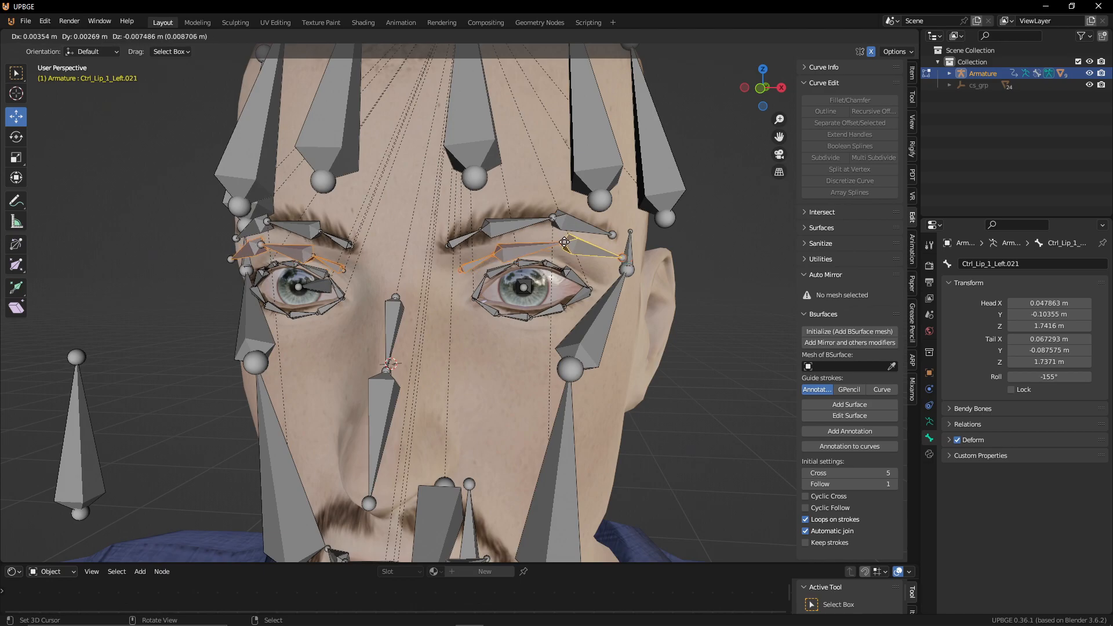
click(561, 241)
Step: Move the copied left eyelid-fold bones' inner end joint to about Z 1.730 m and the next joint to about Z 1.733 m
scroll(486, 272, up, 2)
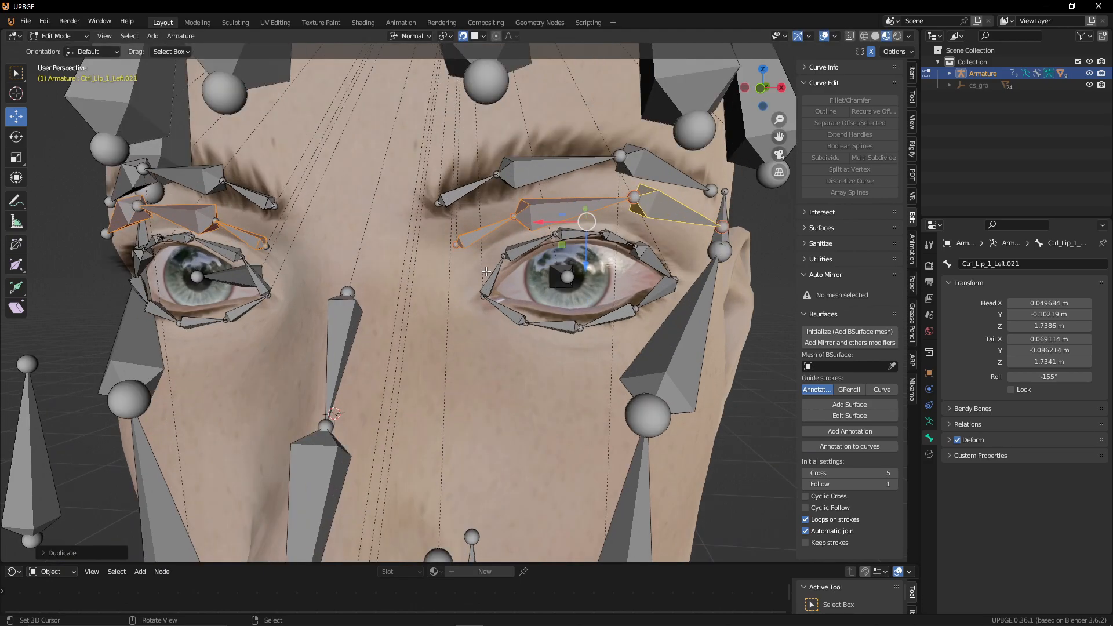
right_click(459, 245)
key(g)
click(480, 247)
scroll(509, 223, up, 2)
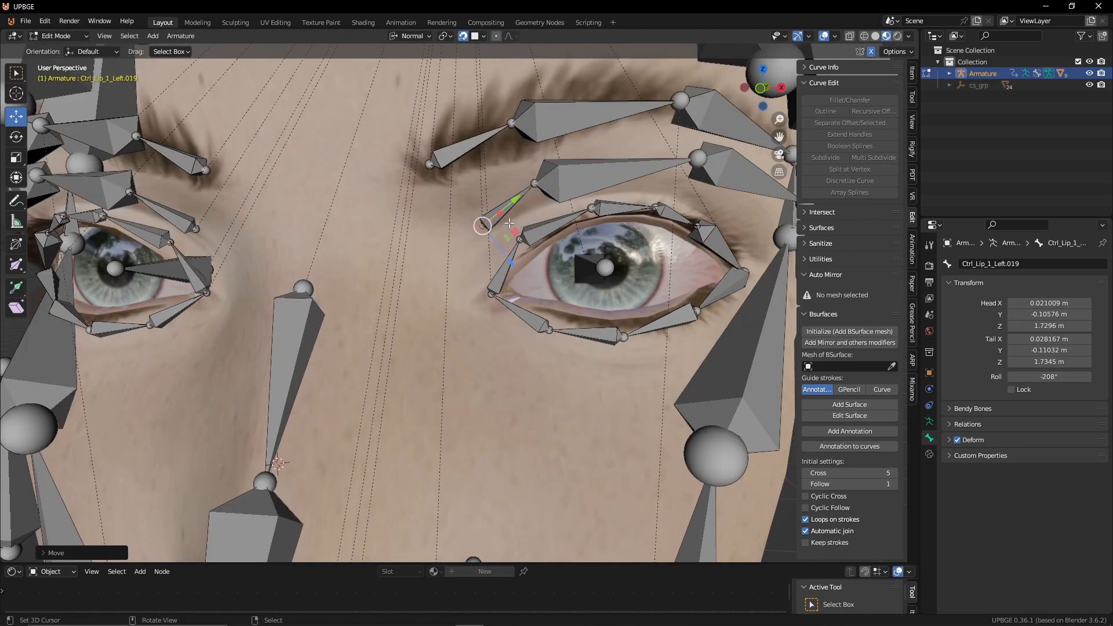
key(g)
click(552, 196)
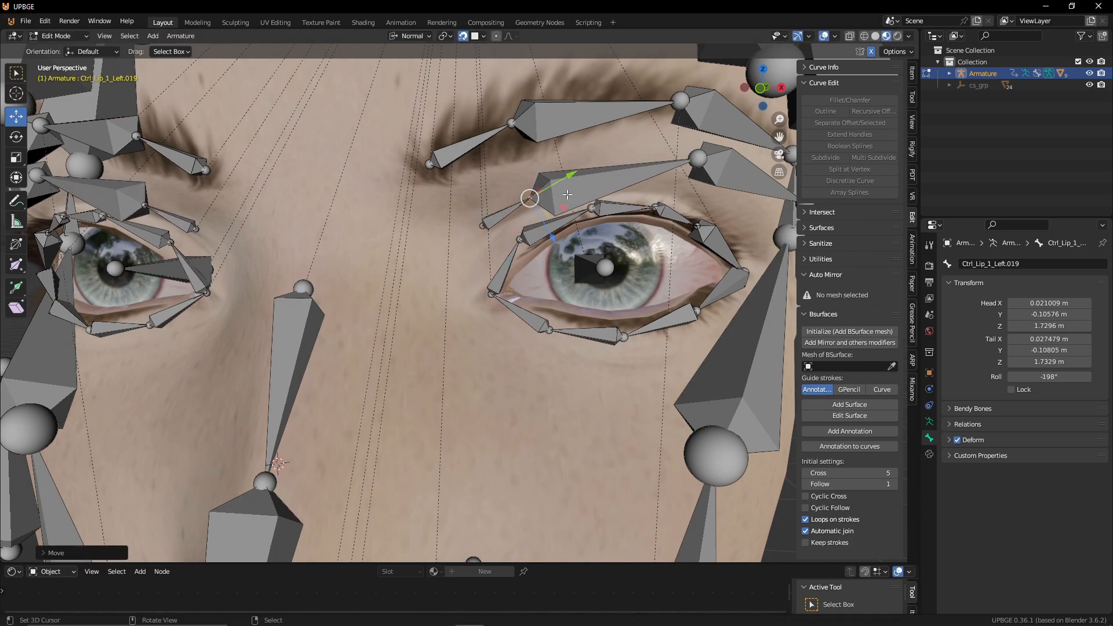
Step: Fit the left eyelid-fold chain's outer middle joint at about Z 1.737 m and its outer end joint at about Z 1.730 m, above the outer eye corner
key(e)
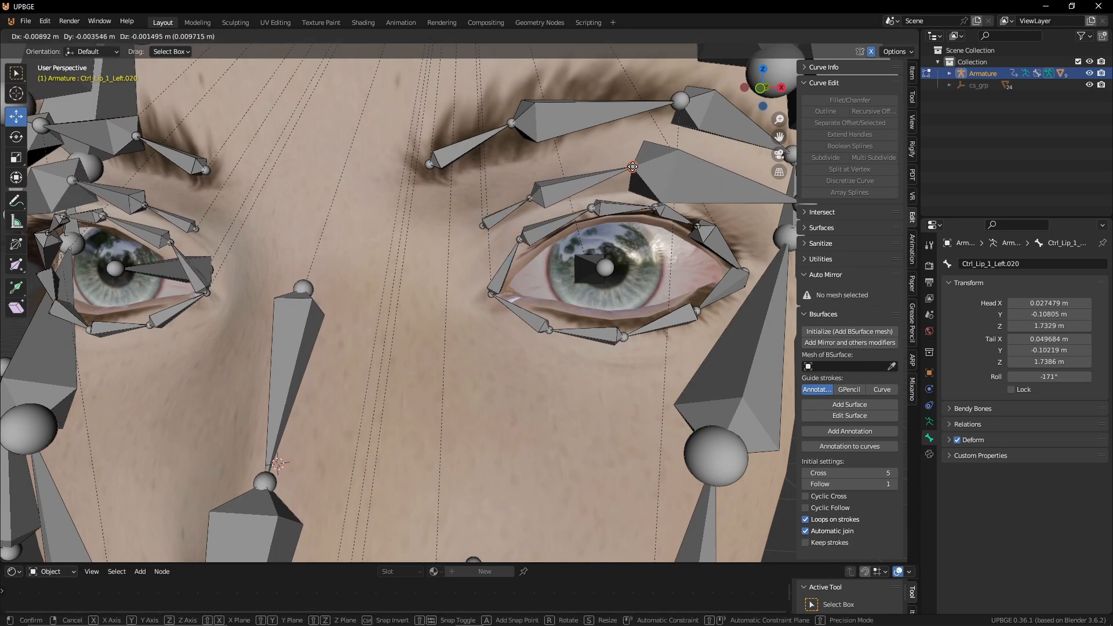
click(678, 193)
middle_drag(678, 192, 580, 200)
key(e)
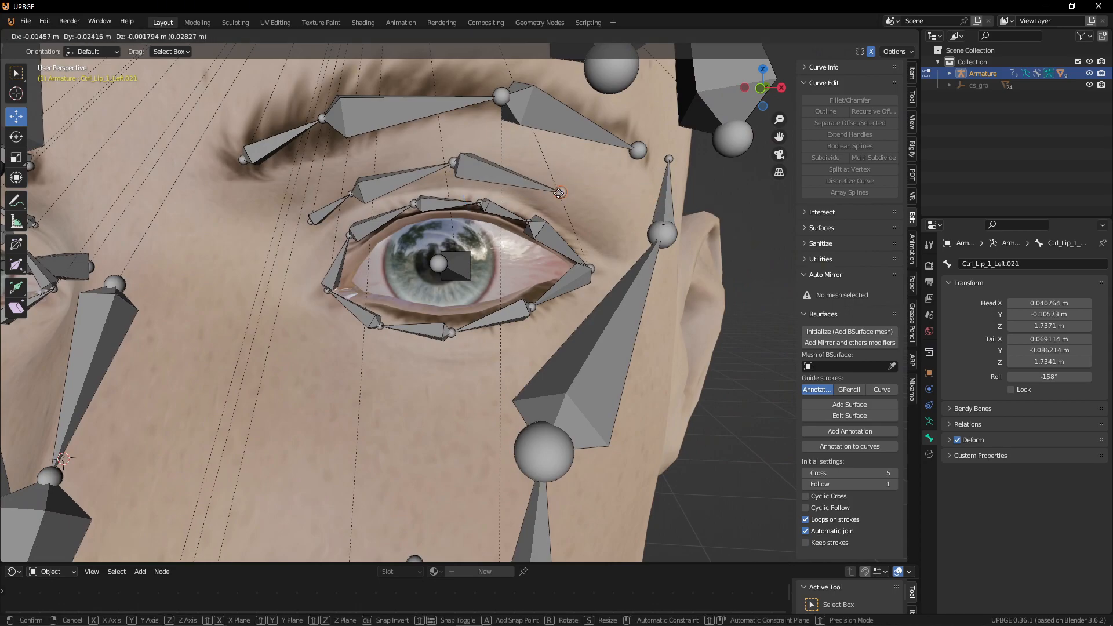
click(592, 216)
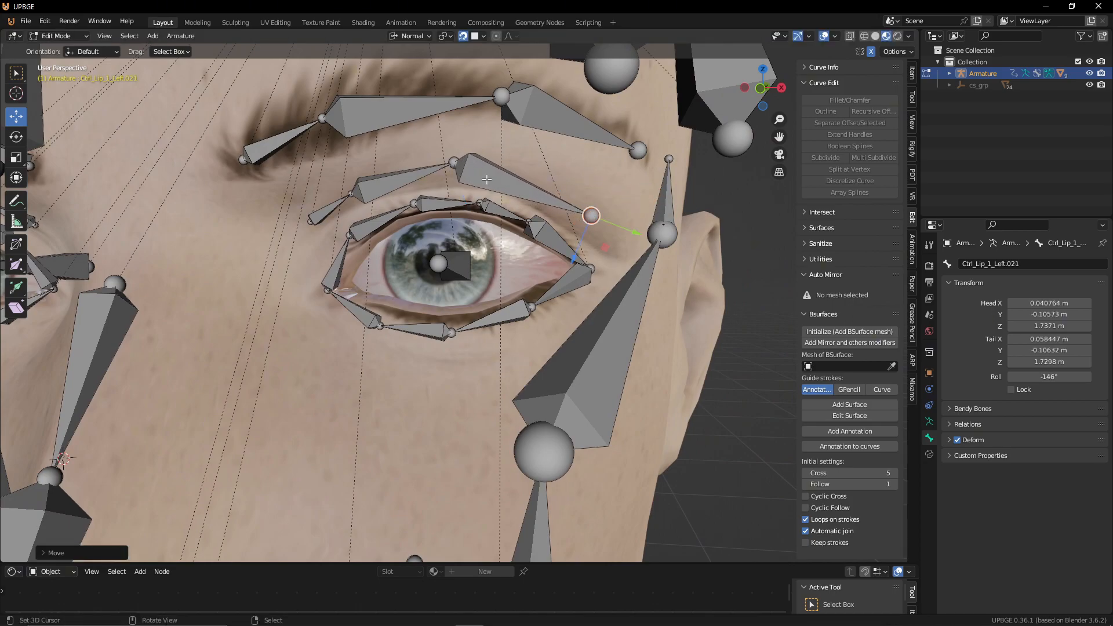
click(454, 161)
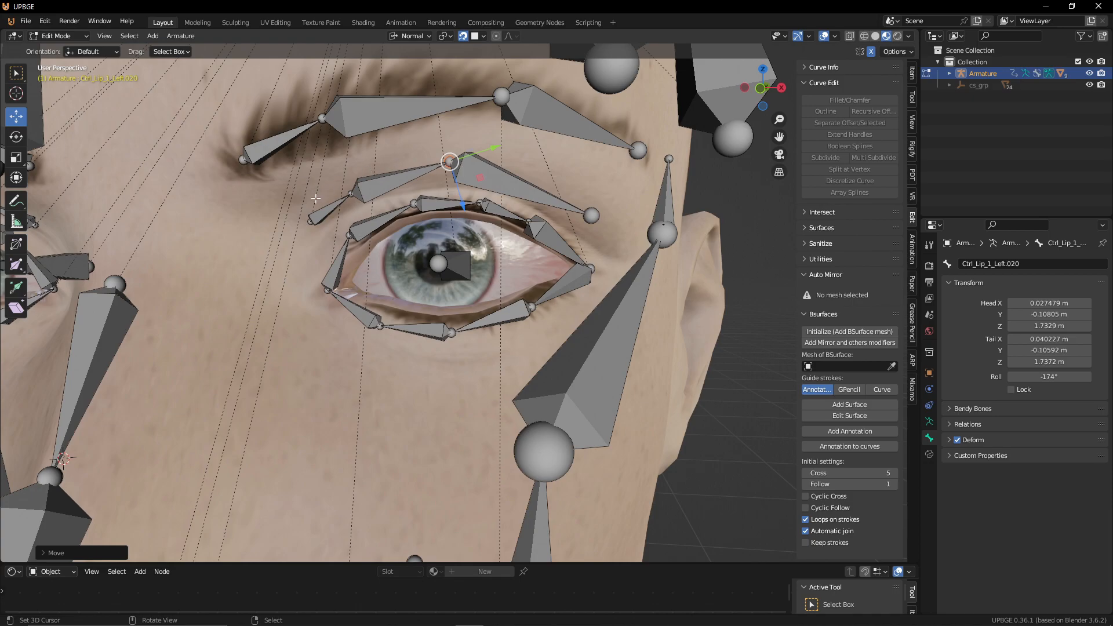
scroll(511, 225, down, 5)
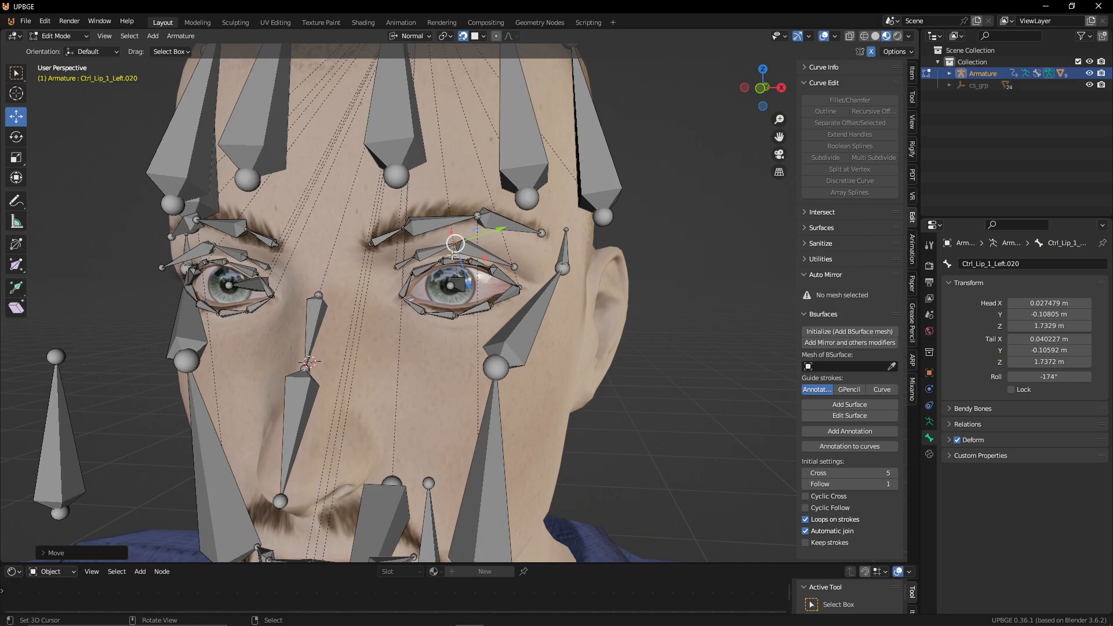
Step: Extrude two mirrored bones from the cheek bone's upper joint, running under the eye and up to the nose bridge
shift+middle_drag(472, 333, 493, 267)
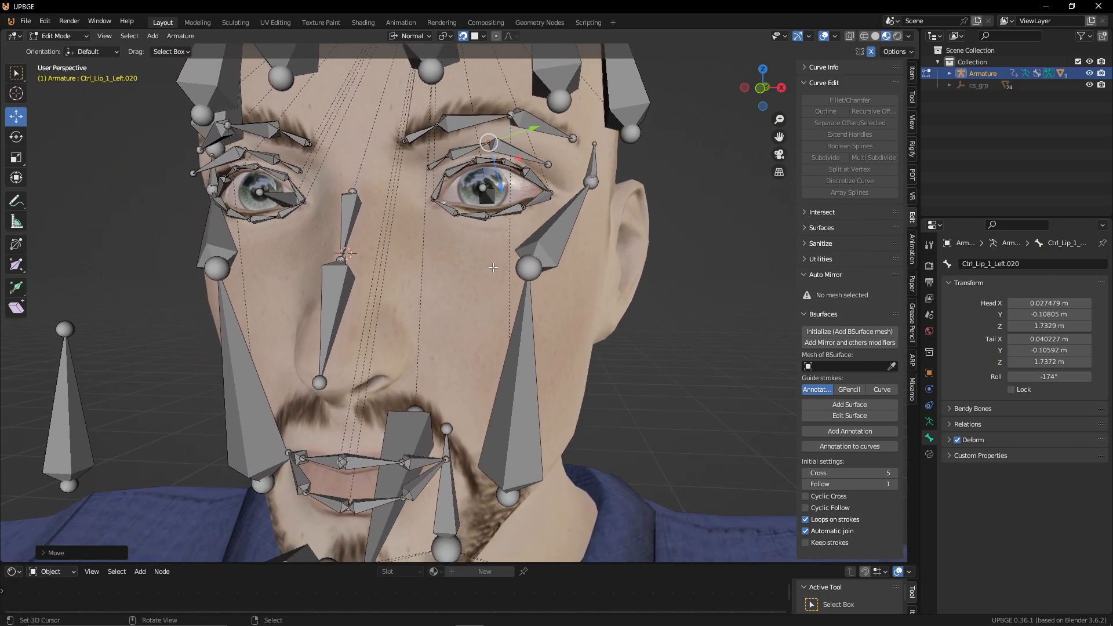
click(524, 266)
drag(525, 266, 436, 249)
middle_drag(436, 249, 490, 245)
key(e)
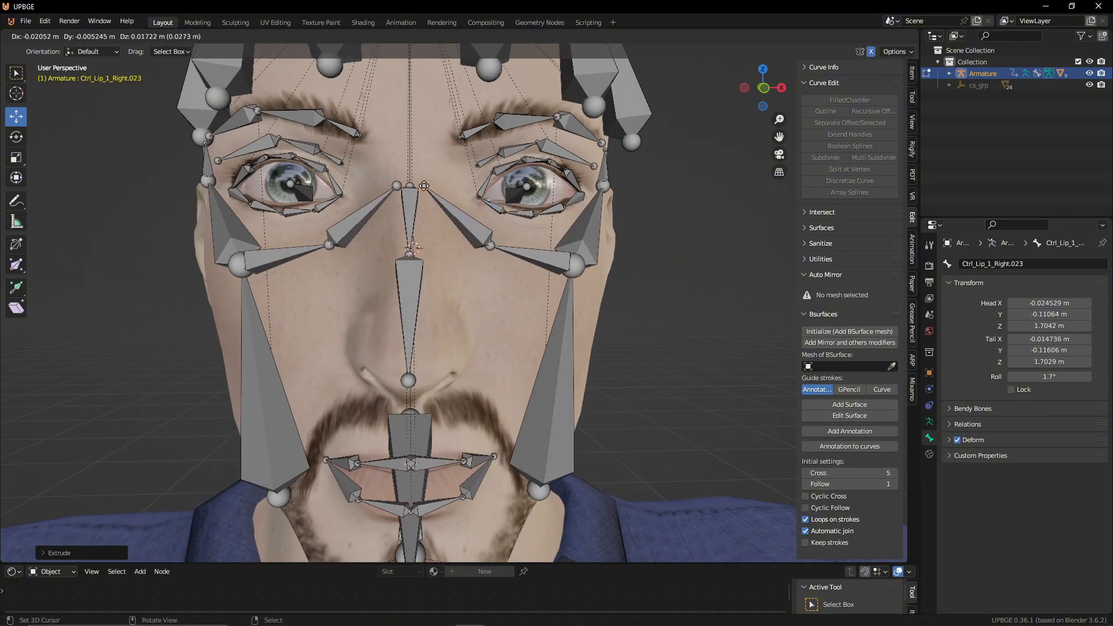
click(422, 190)
middle_drag(430, 213, 433, 224)
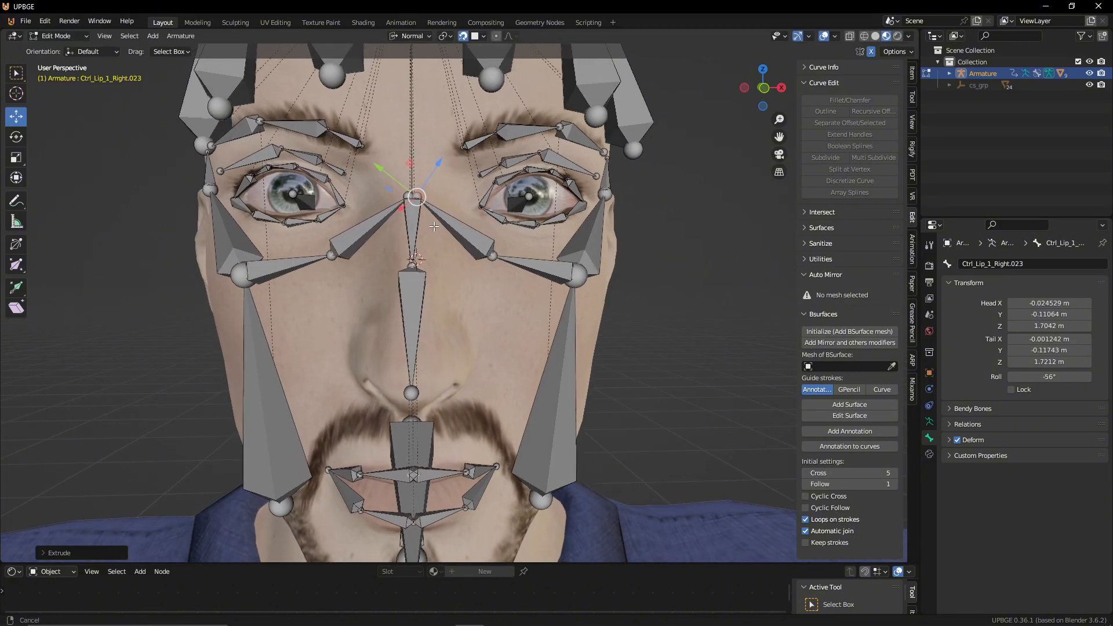
Step: Try to bring the left and right bone tips at the nose bridge together by scaling them to 0 along X
scroll(434, 224, up, 6)
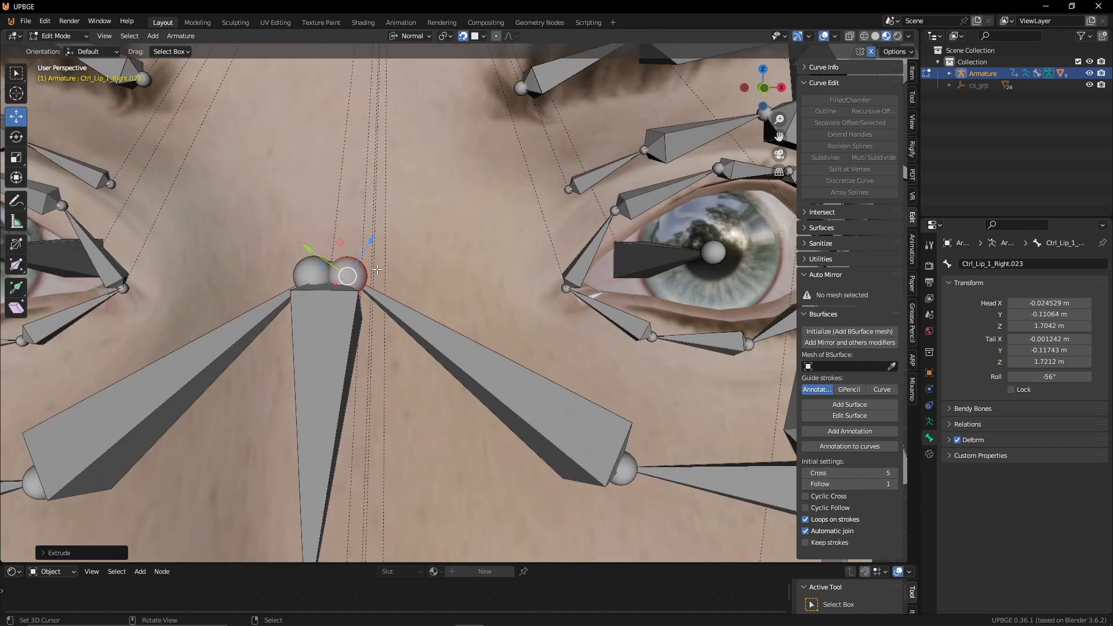
shift+click(324, 268)
key(s)
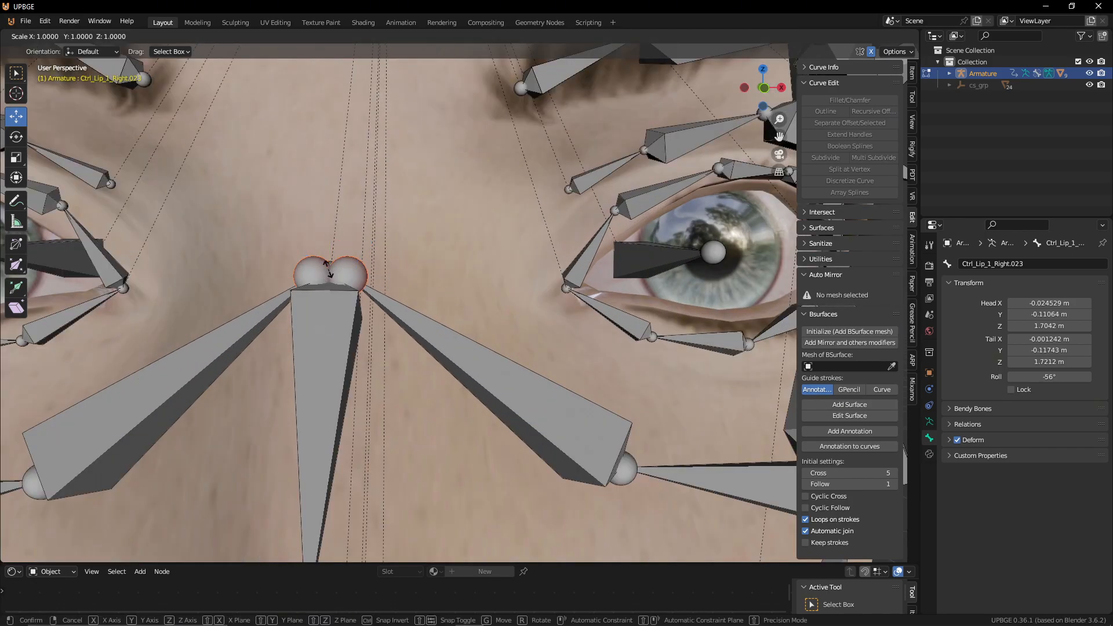
key(x)
key(0)
key(Return)
Step: Move the paired tips off the upper nose bone, place the 3D cursor on that bone's upper joint, and snap the tips to it
key(g)
click(339, 233)
click(332, 275)
key(shift+s)
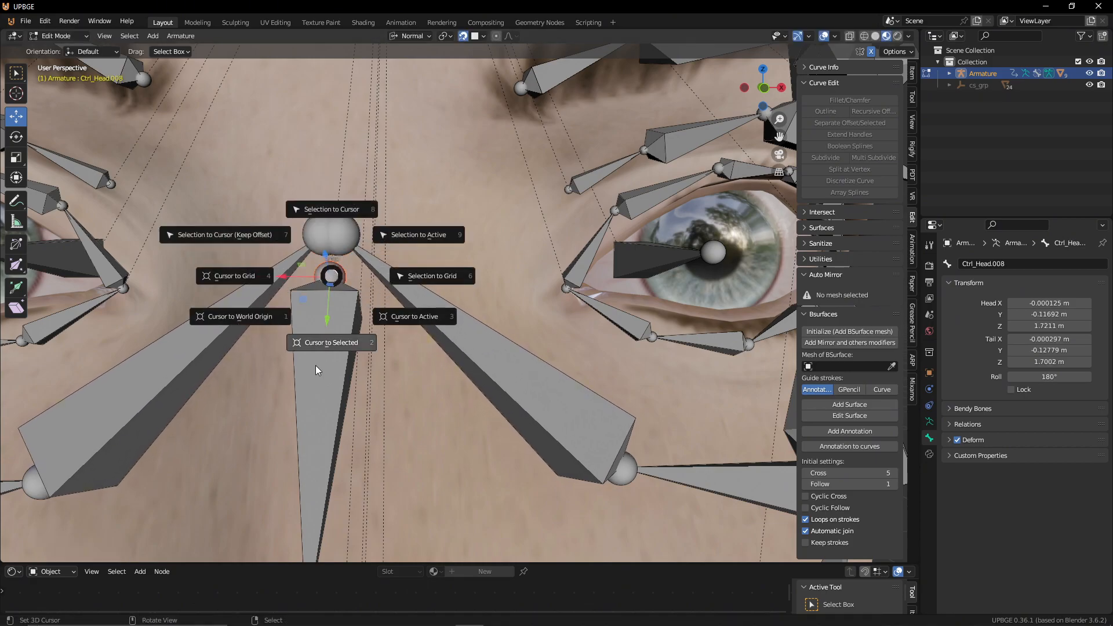
click(320, 362)
click(350, 233)
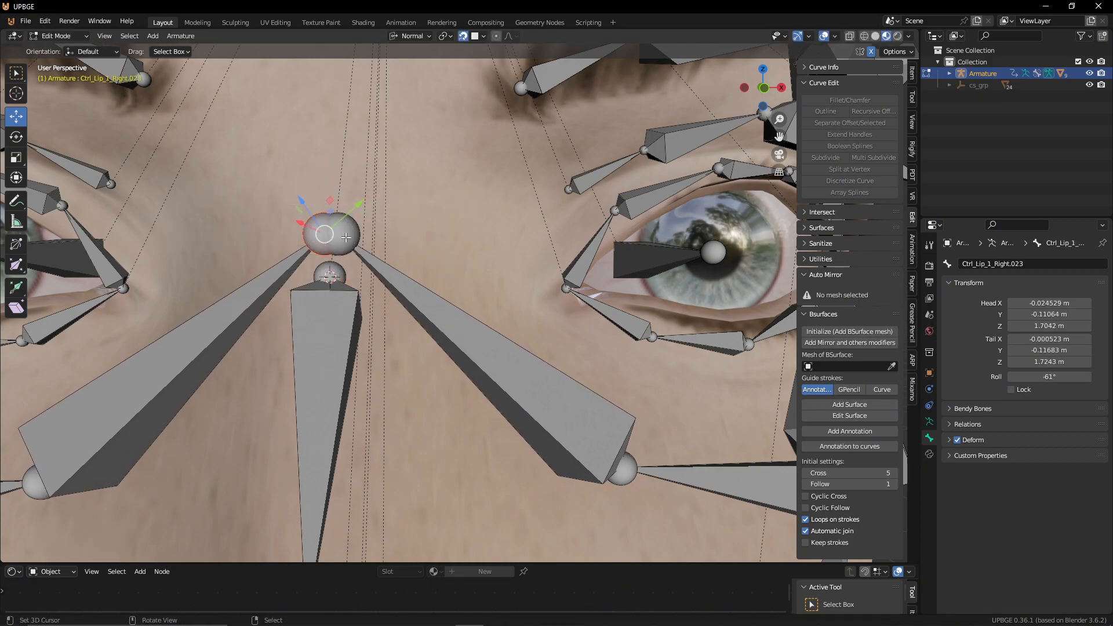
key(shift+s)
click(341, 191)
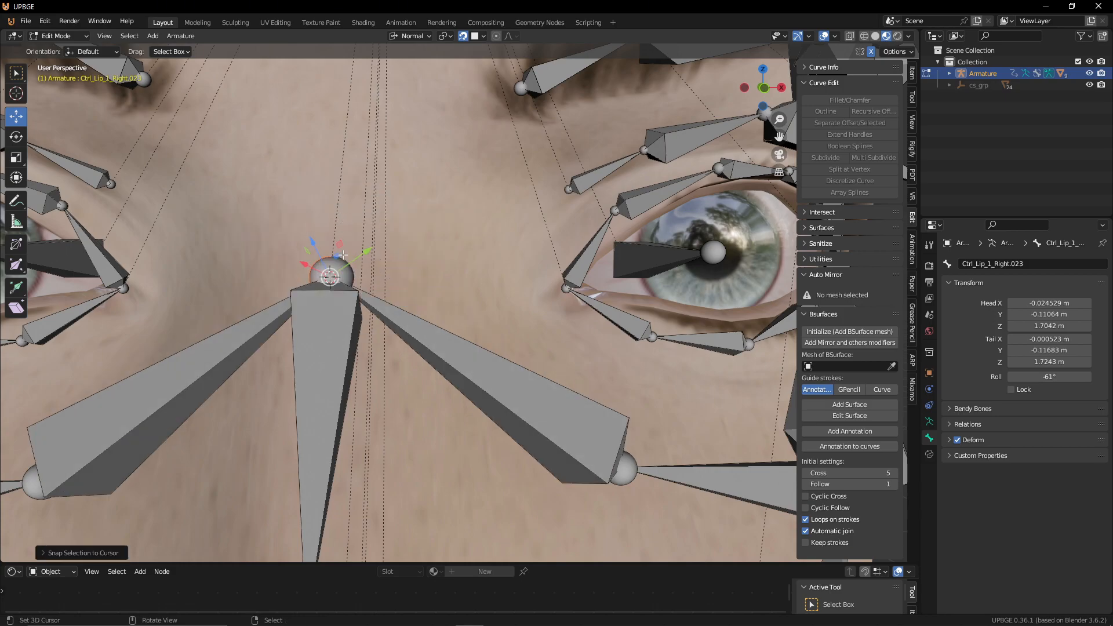
Step: Parent the left bone leading to the nose bridge to the upper nose bone with Keep Offset
scroll(343, 255, down, 5)
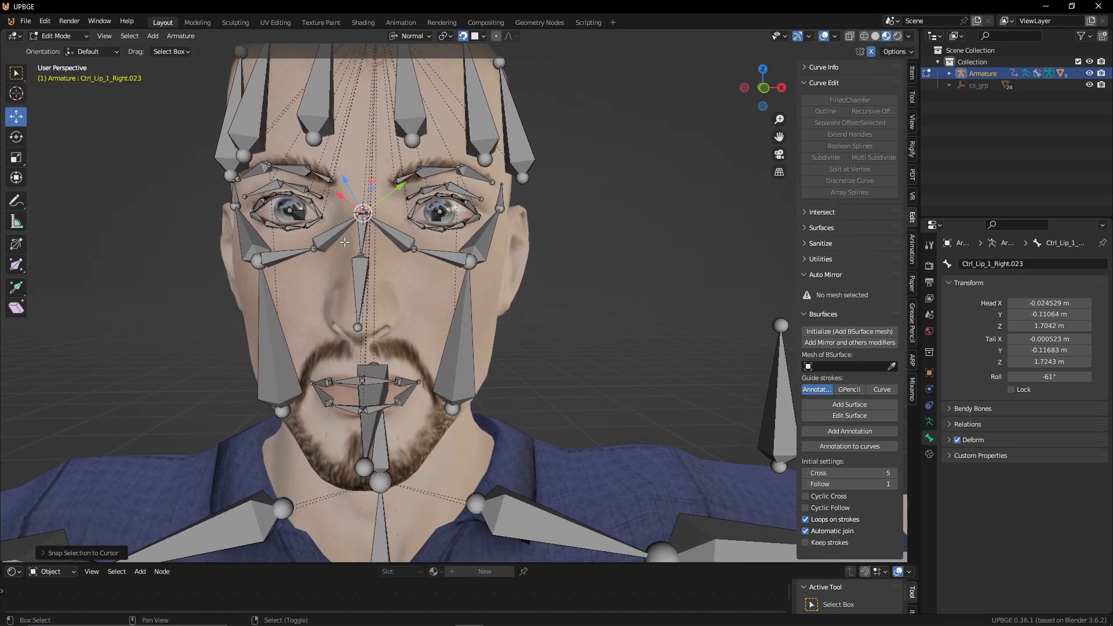
middle_drag(346, 242, 378, 280)
scroll(376, 295, down, 2)
scroll(376, 272, up, 5)
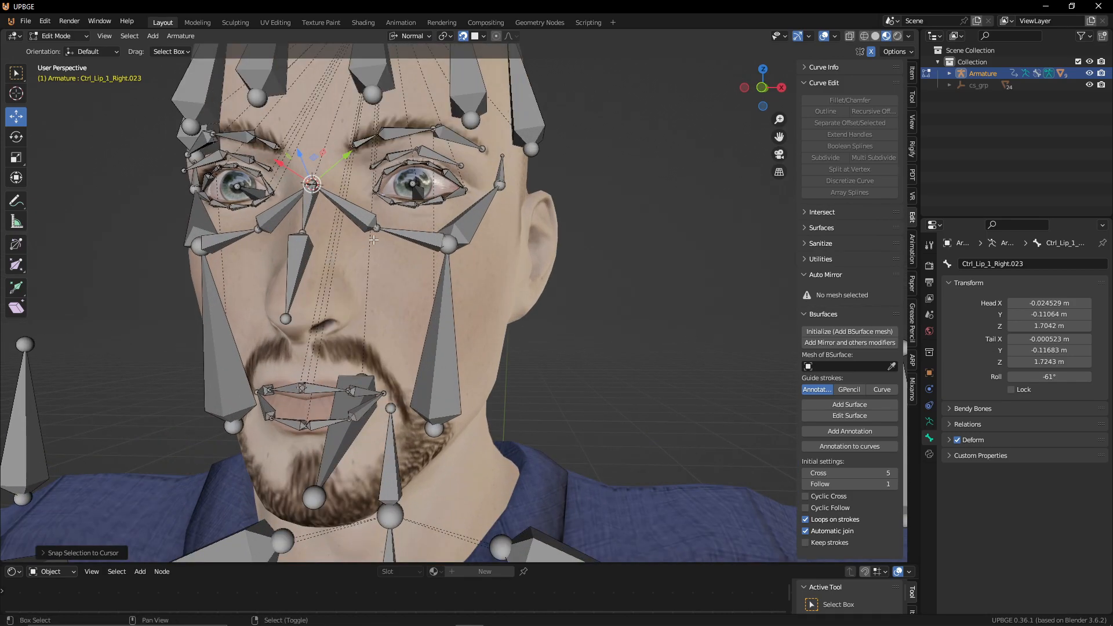
right_click(348, 200)
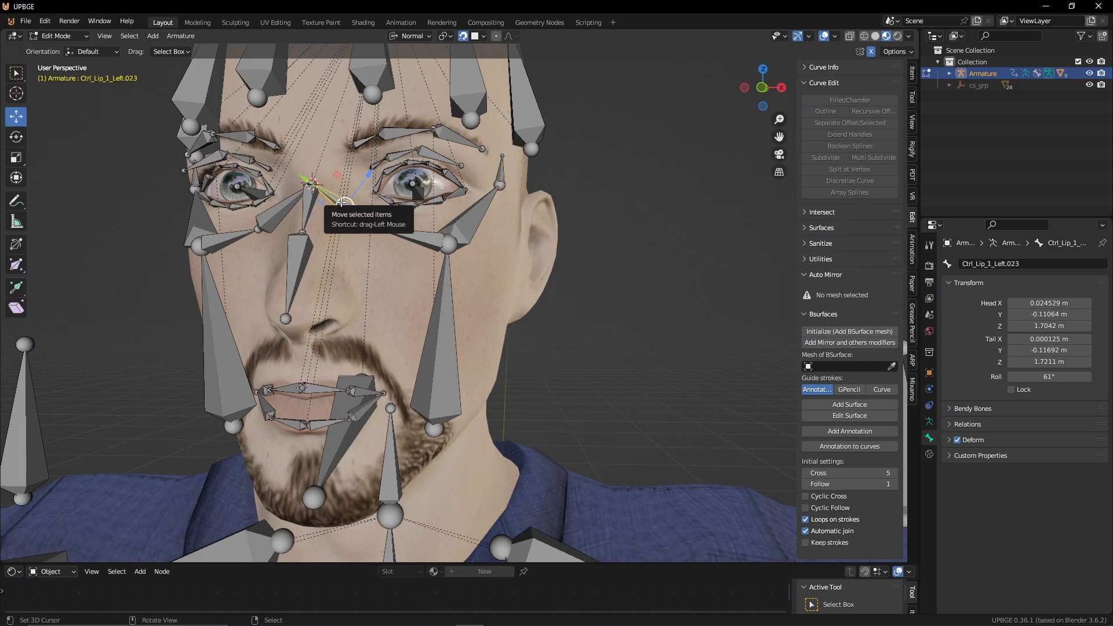
right_click(306, 208)
right_click(348, 205)
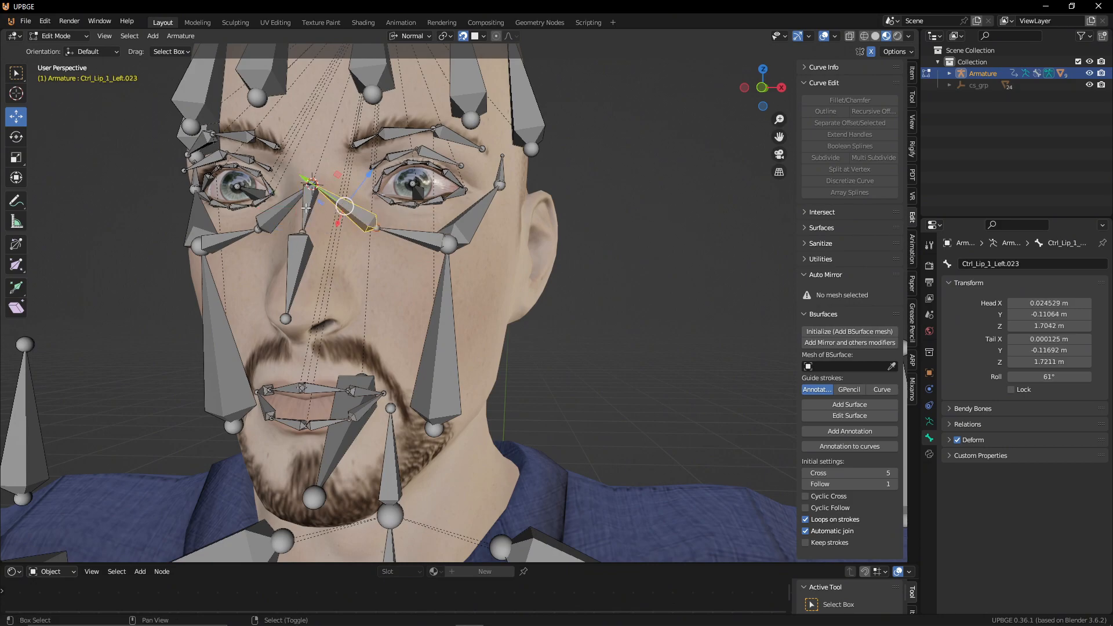
shift+right_click(306, 209)
key(ctrl+p)
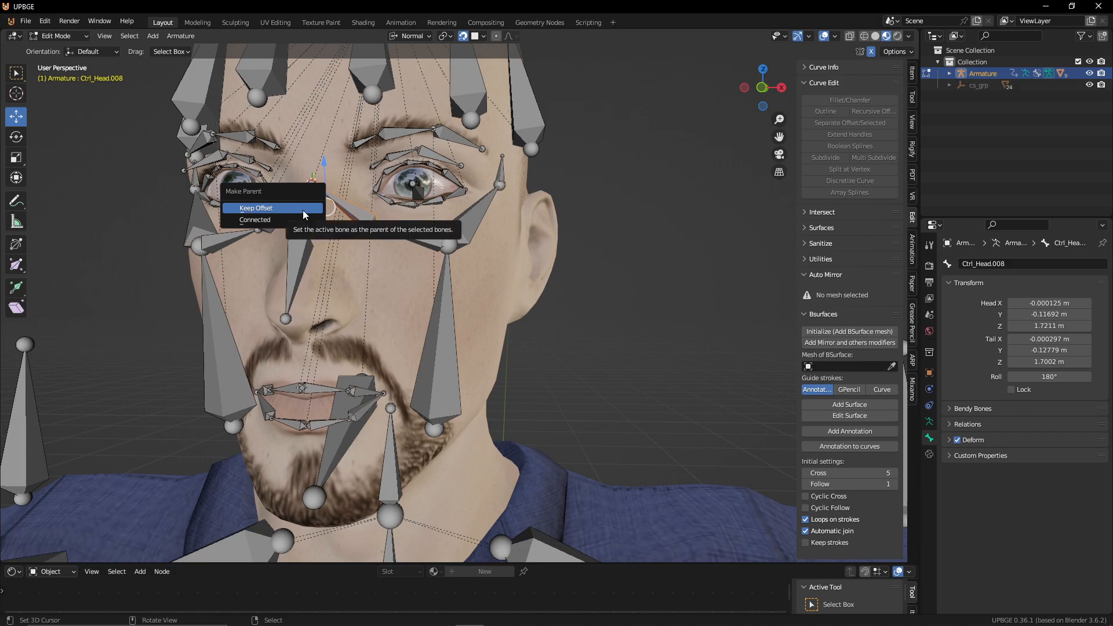
click(303, 210)
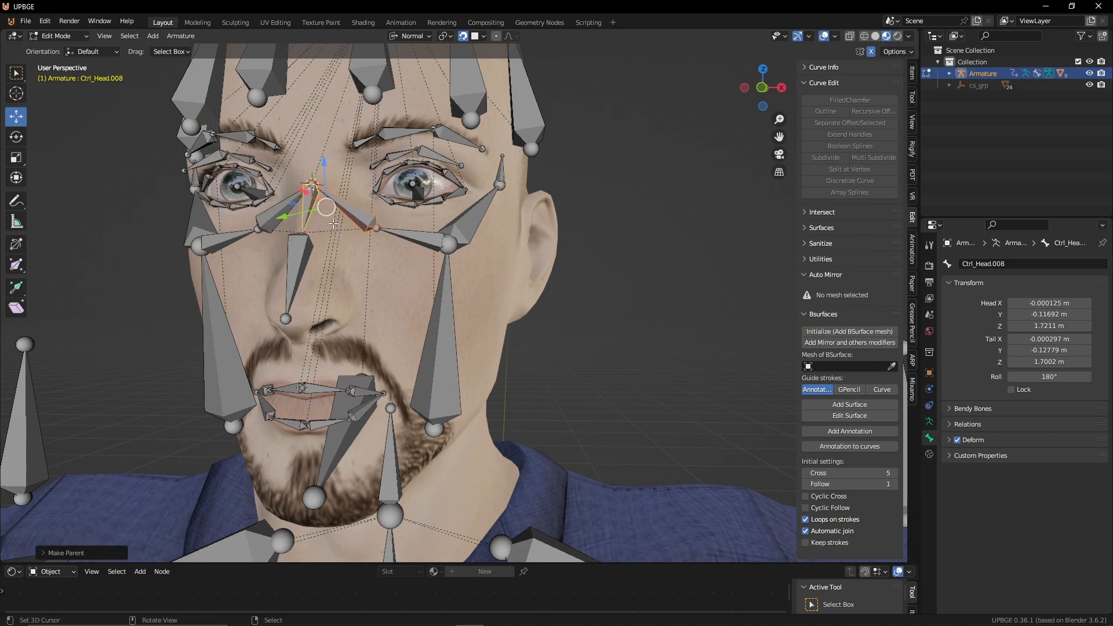
Step: Subdivide the left vertical cheek bone into two bones
scroll(333, 224, down, 2)
scroll(345, 256, up, 2)
click(438, 429)
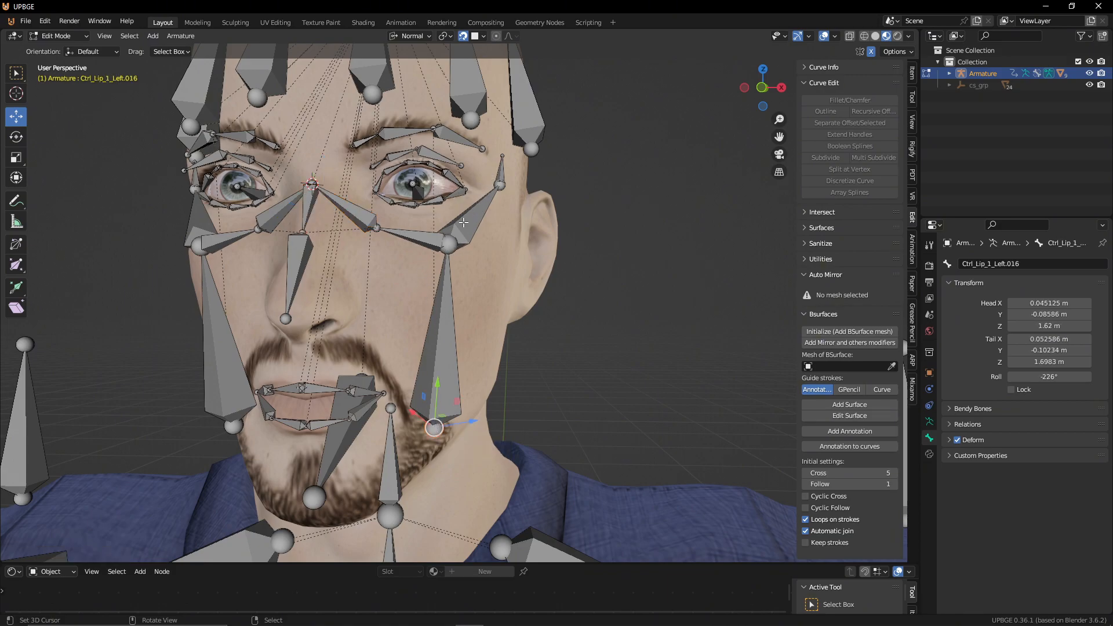
click(444, 346)
right_click(445, 350)
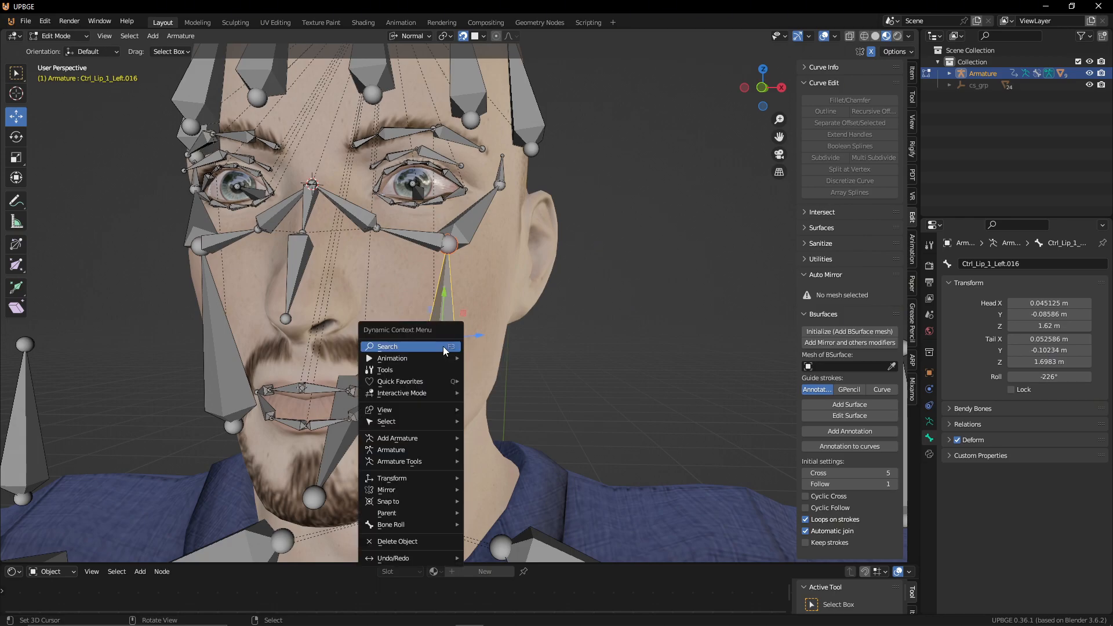
click(445, 347)
click(547, 373)
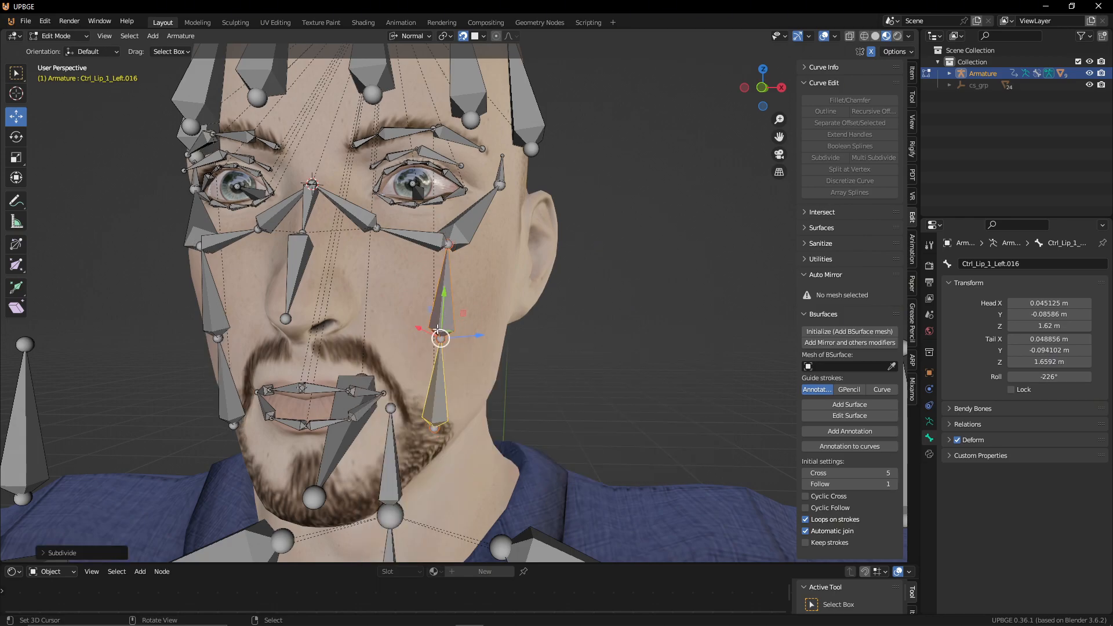
Step: In the right side view, move the cheek bones' middle joint back and up to about Z 1.681 m, and shift the lower joint slightly back and up
key(KP_3)
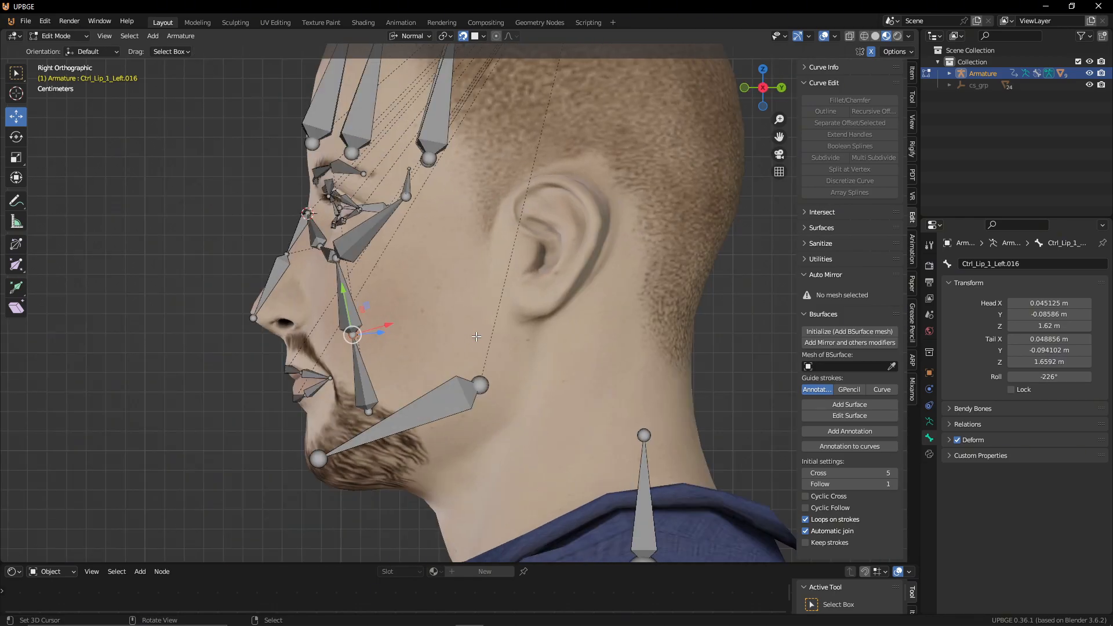
key(g)
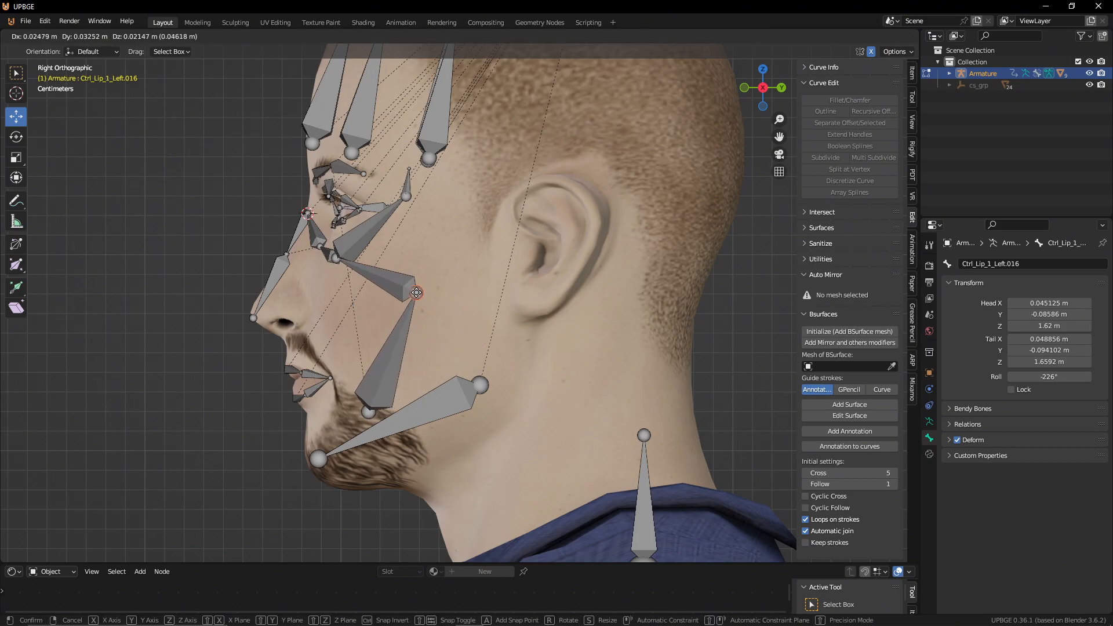
click(417, 293)
click(367, 411)
key(g)
click(387, 397)
Step: Stretch the left temple bone's end joint back toward the ear in the side view, to about Y -0.034 m, Z 1.743 m
middle_drag(379, 312, 440, 232)
right_click(466, 174)
middle_drag(466, 173, 448, 189)
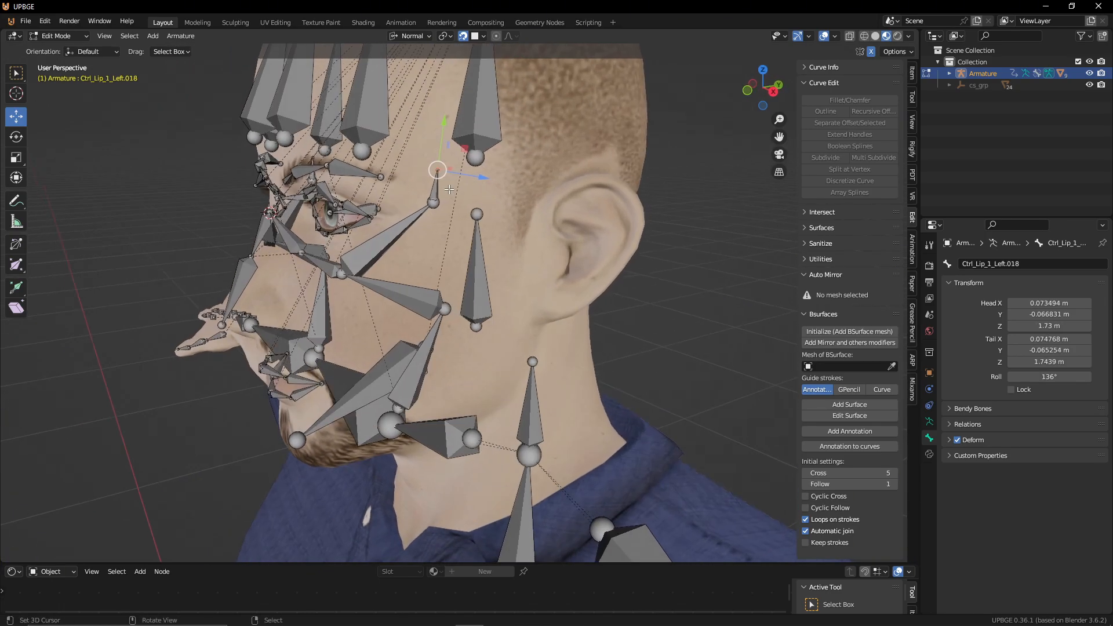
key(KP_3)
key(g)
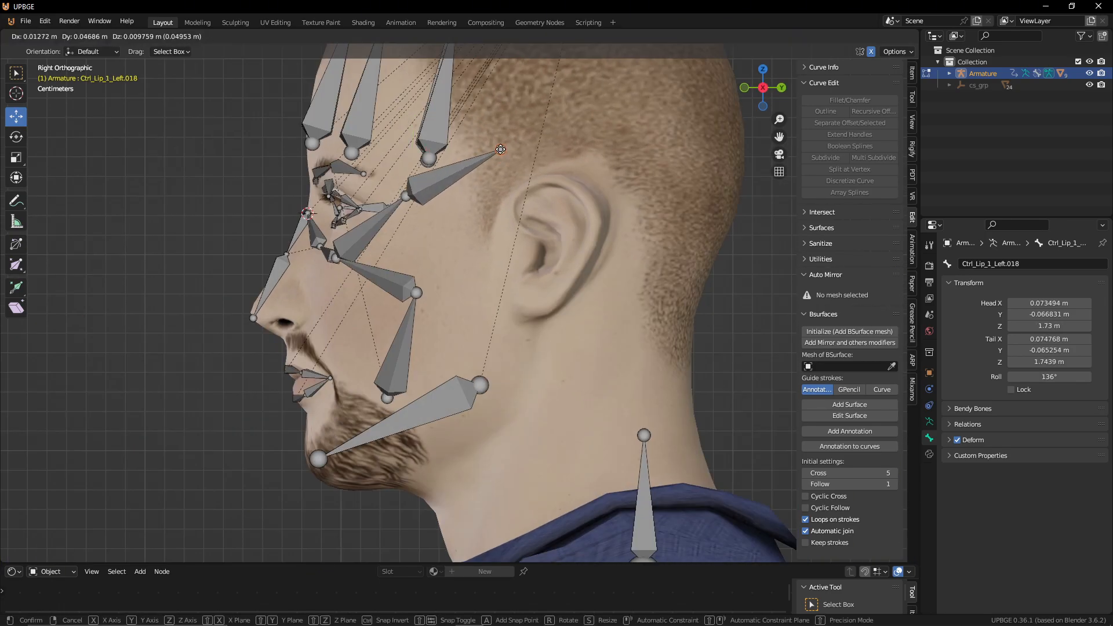
click(488, 192)
shift+middle_drag(466, 366, 465, 291)
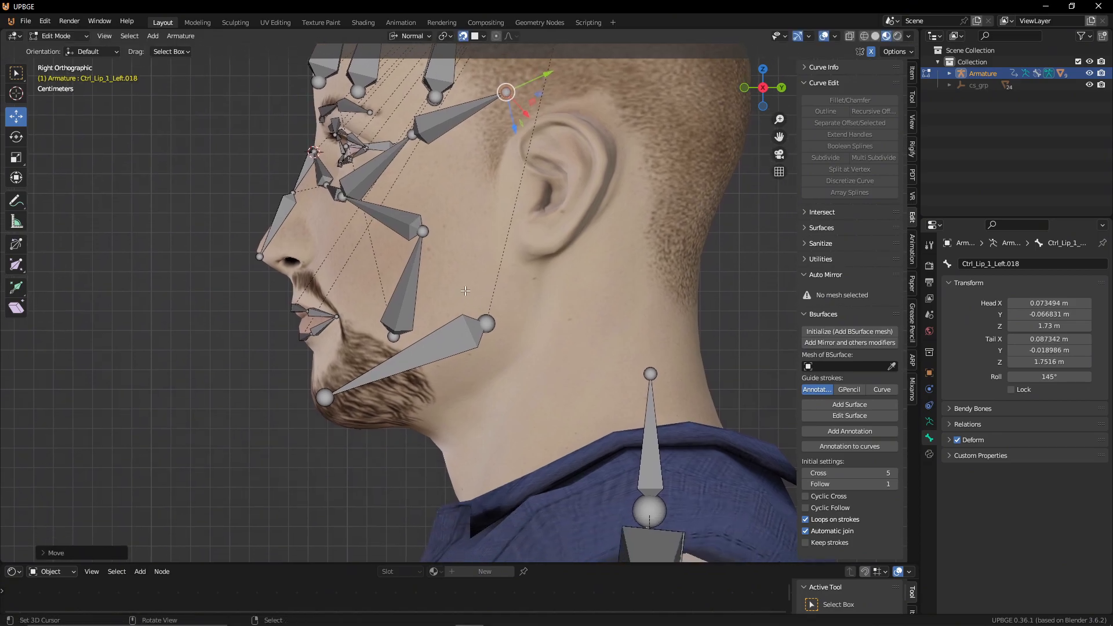
shift+middle_drag(508, 133, 463, 321)
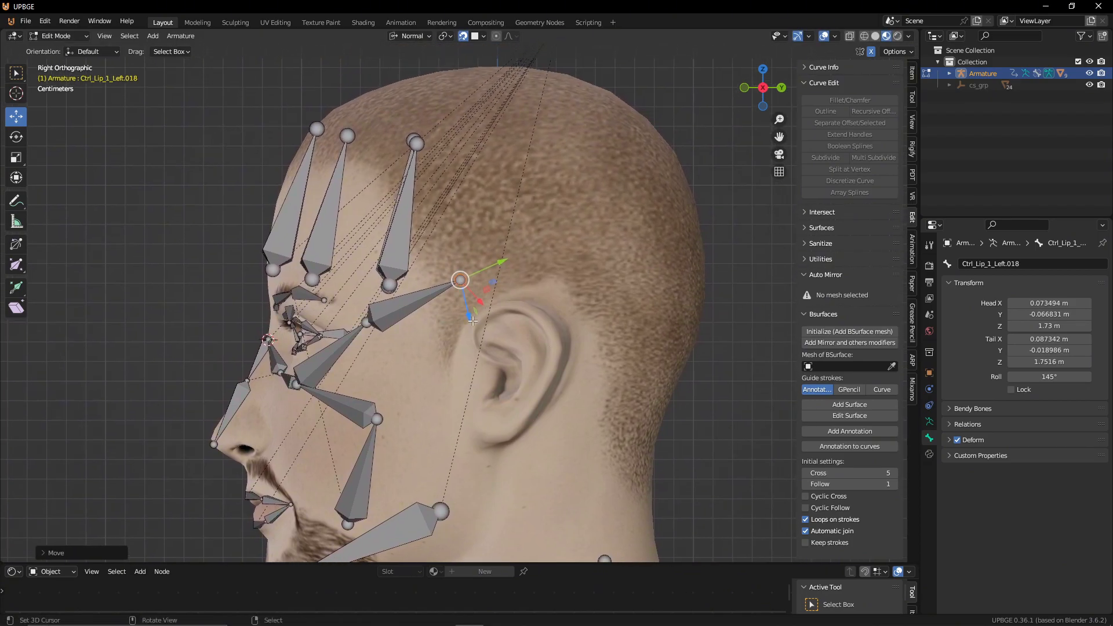
key(g)
click(472, 292)
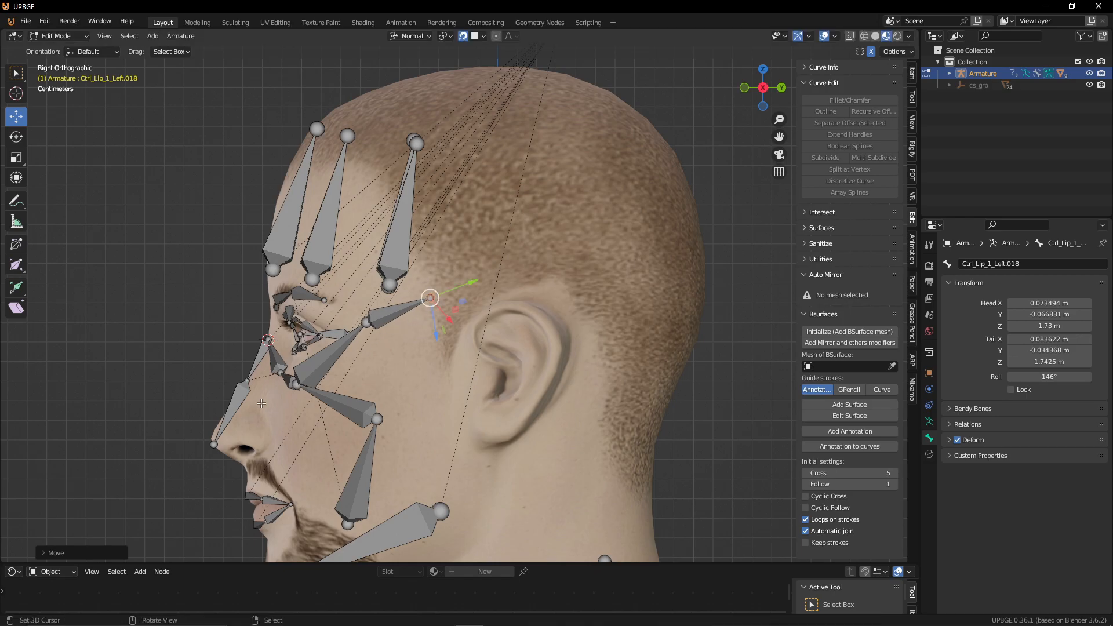
Step: Move the shared cheek joint below the left eye to about X 0.054 m, Y -0.101 m, Z 1.700 m so it fits the face
right_click(292, 389)
key(g)
click(312, 385)
middle_drag(314, 385, 496, 366)
key(g)
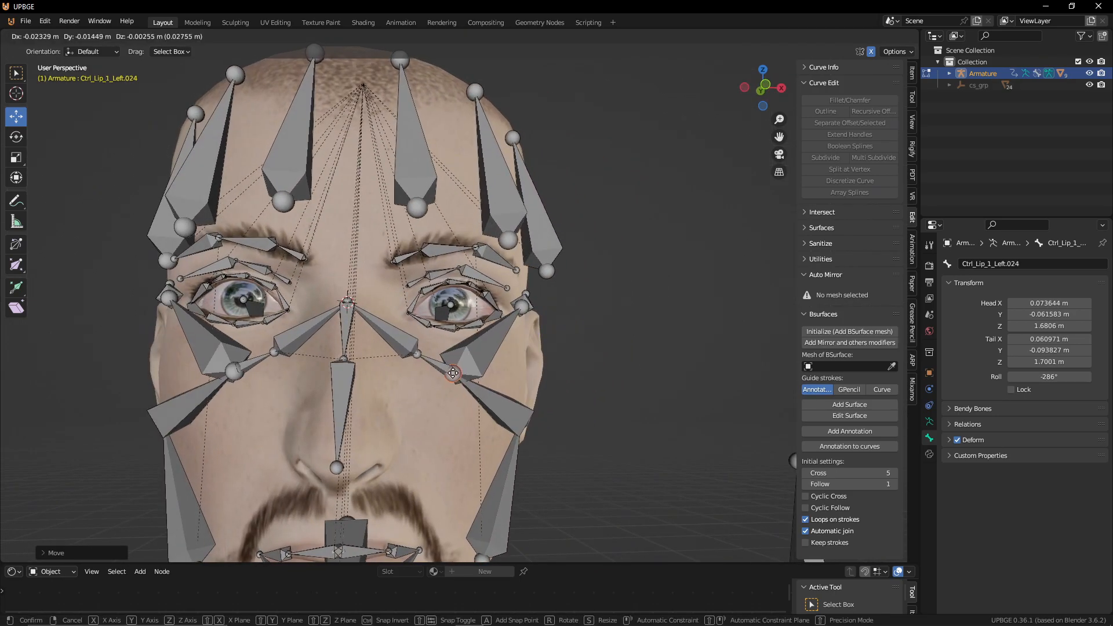
click(494, 368)
scroll(430, 392, down, 5)
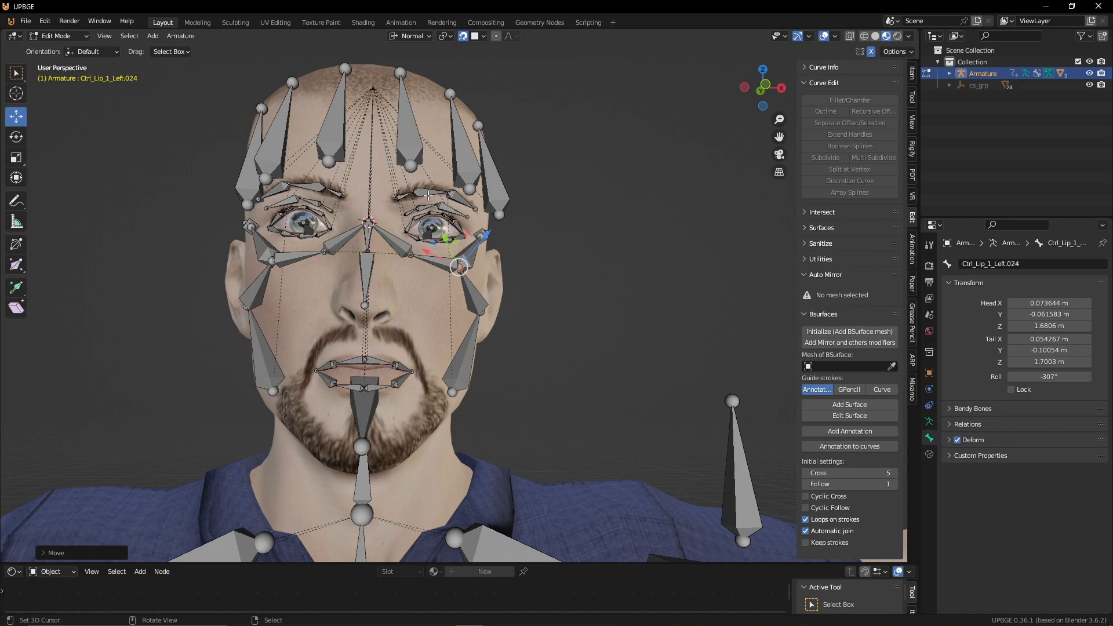
middle_drag(547, 244, 516, 232)
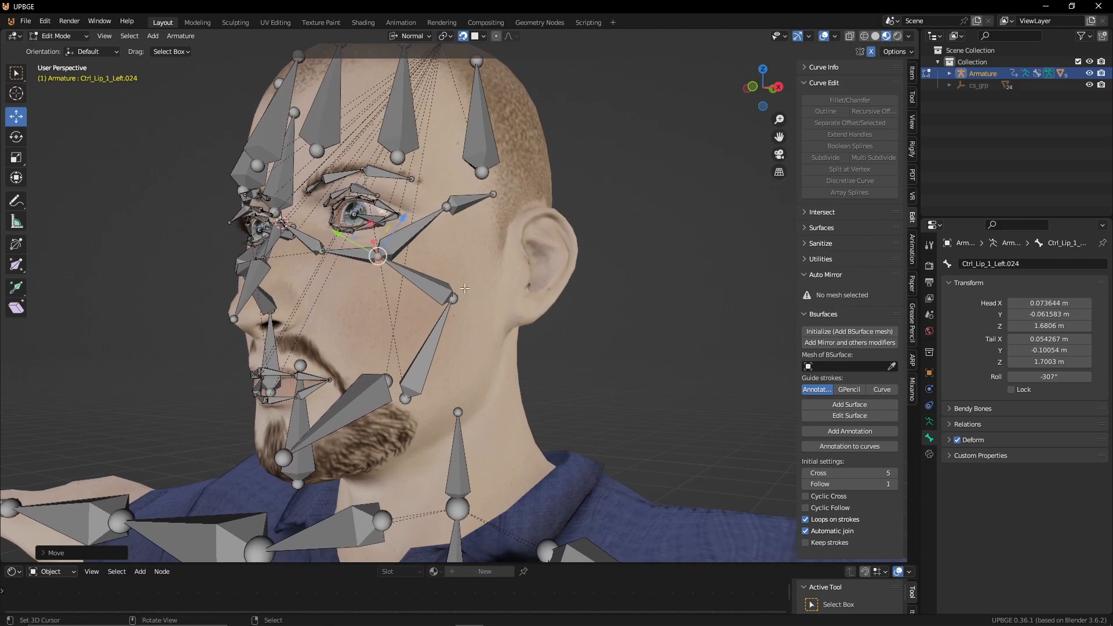
Step: In the right side view, switch to Object Mode and hide the Body mesh so the teeth and eyes are exposed
key(KP_3)
shift+middle_drag(389, 458, 528, 360)
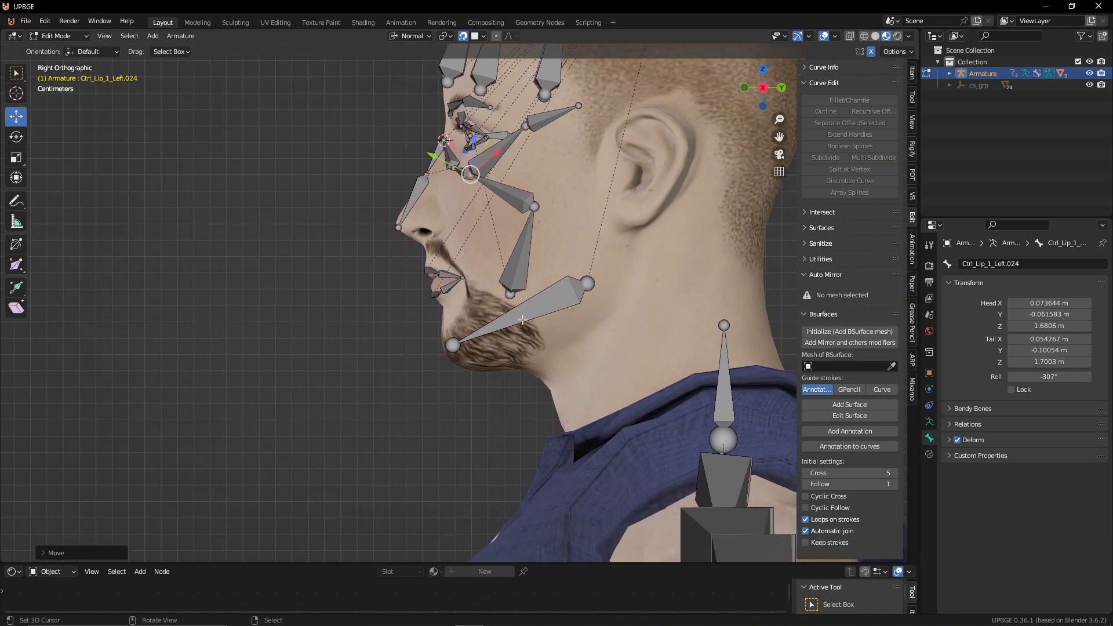
shift+middle_drag(471, 283, 532, 371)
key(Tab)
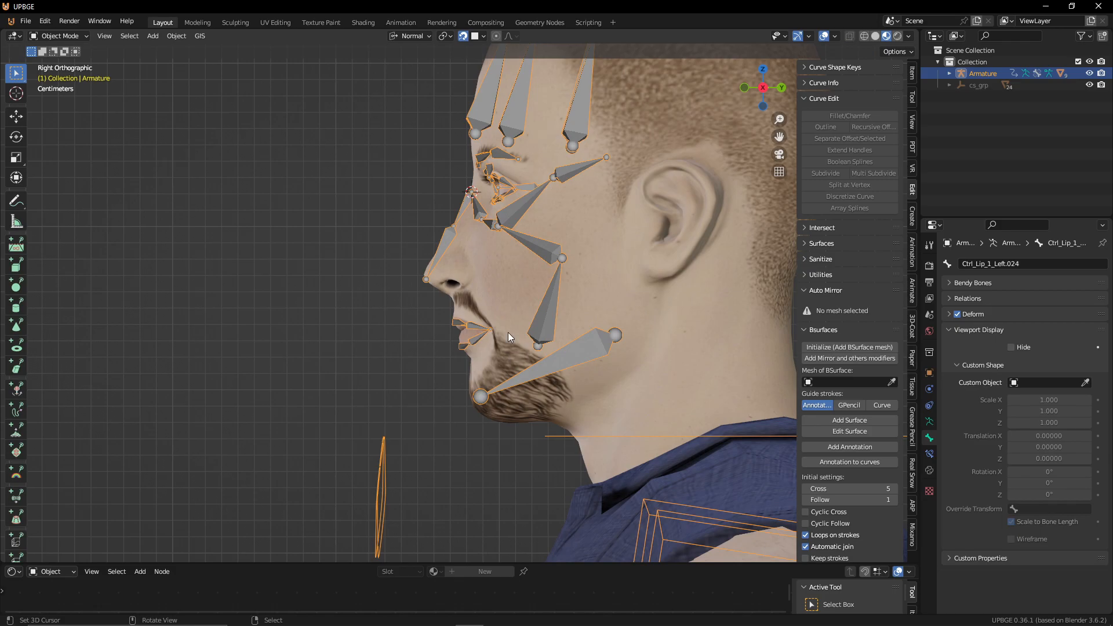
click(507, 325)
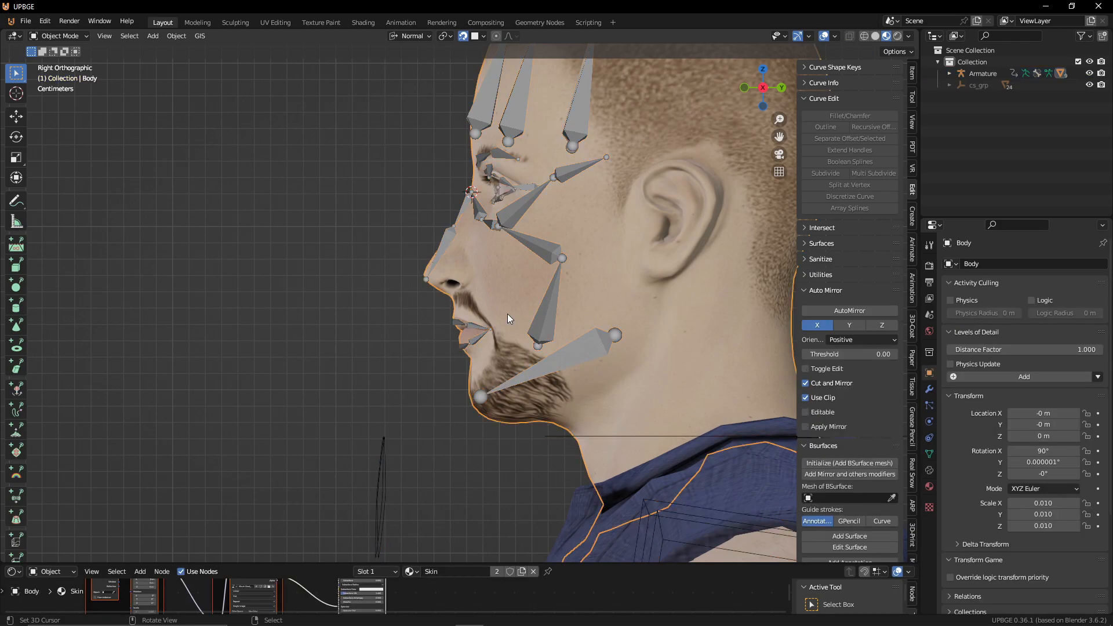
key(h)
click(507, 313)
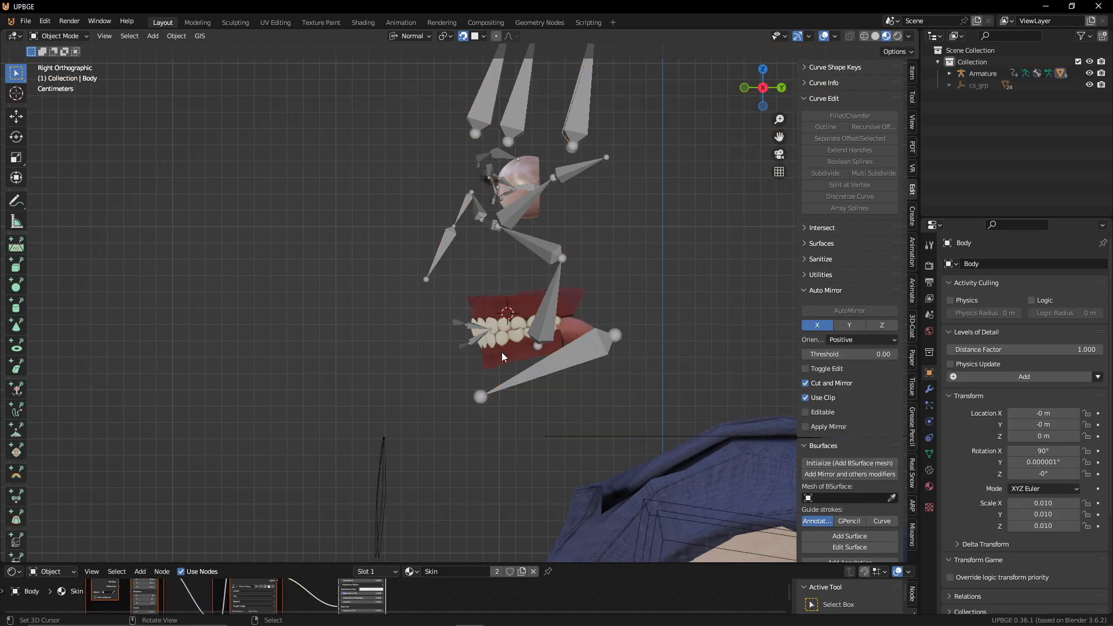
Step: Duplicate the armature's jaw bone and move the copy up along its local Z axis, its head at about Z 1.654 m, tail at 1.616 m
click(519, 374)
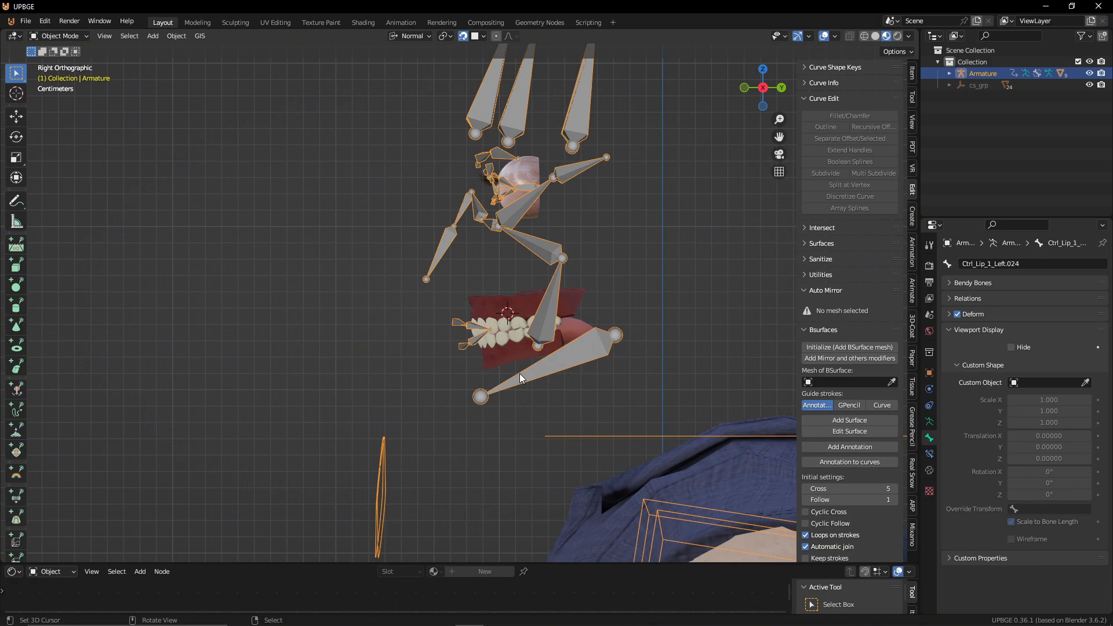
key(Tab)
click(497, 396)
key(shift)
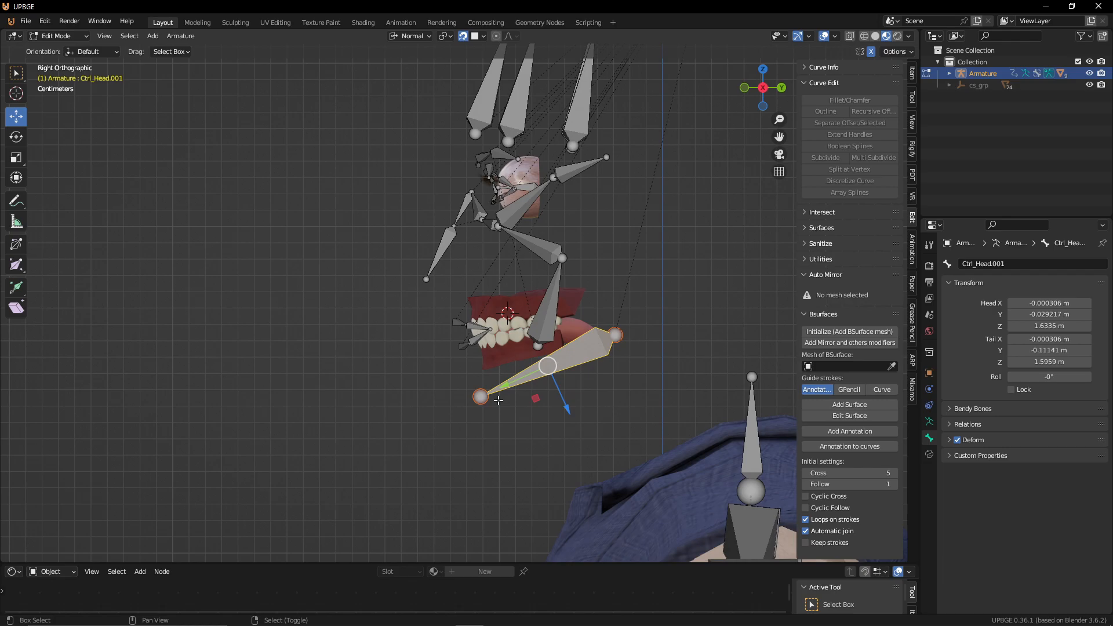
key(shift+d)
key(z)
key(z)
click(457, 351)
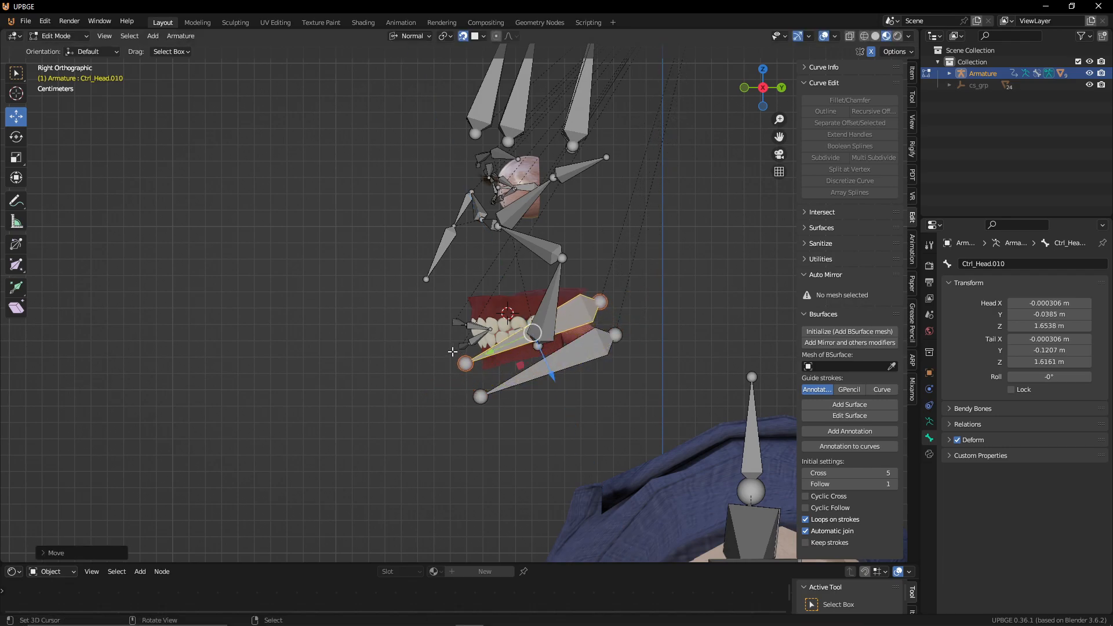
Step: Try to fit the duplicated jaw bone to the upper gum by moving both of its end joints
drag(474, 371, 483, 315)
click(599, 302)
key(g)
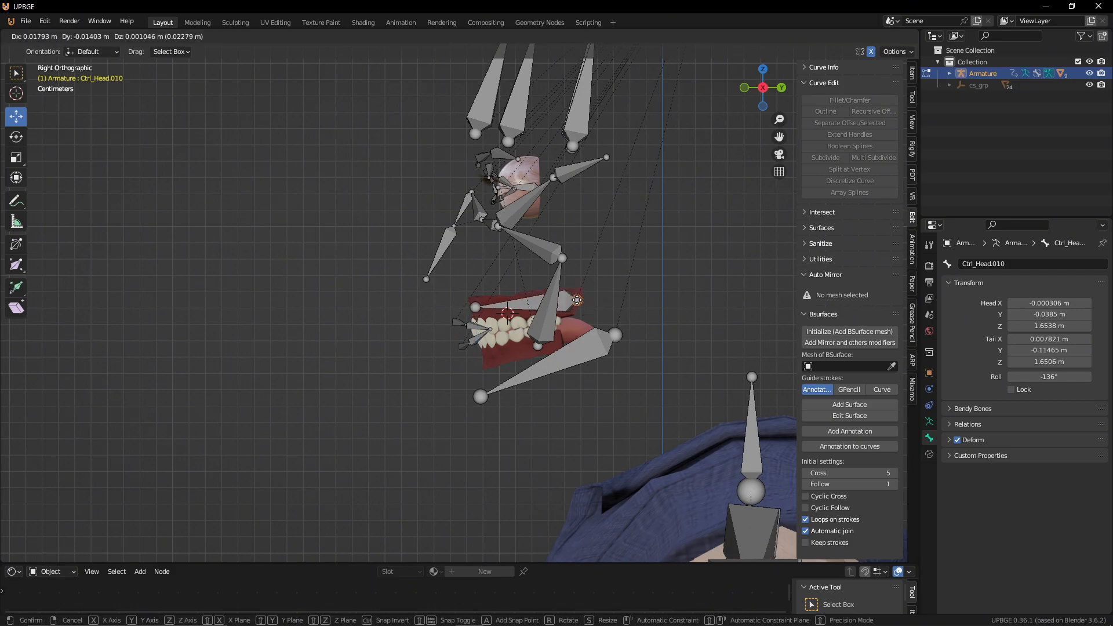
click(575, 297)
mouse_move(548, 316)
middle_down()
mouse_move(713, 330)
mouse_move(538, 329)
middle_up()
key(ctrl+z)
key(ctrl+z)
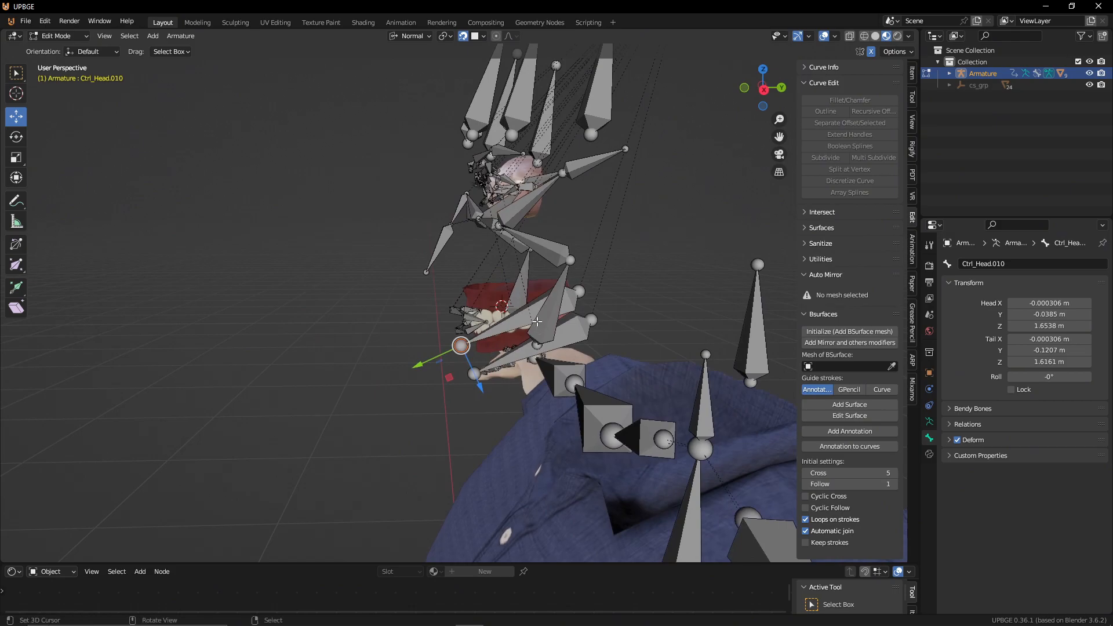
Step: Turn off snapping and level the duplicated bone by scaling it to 0 along the global Z axis
key(KP_3)
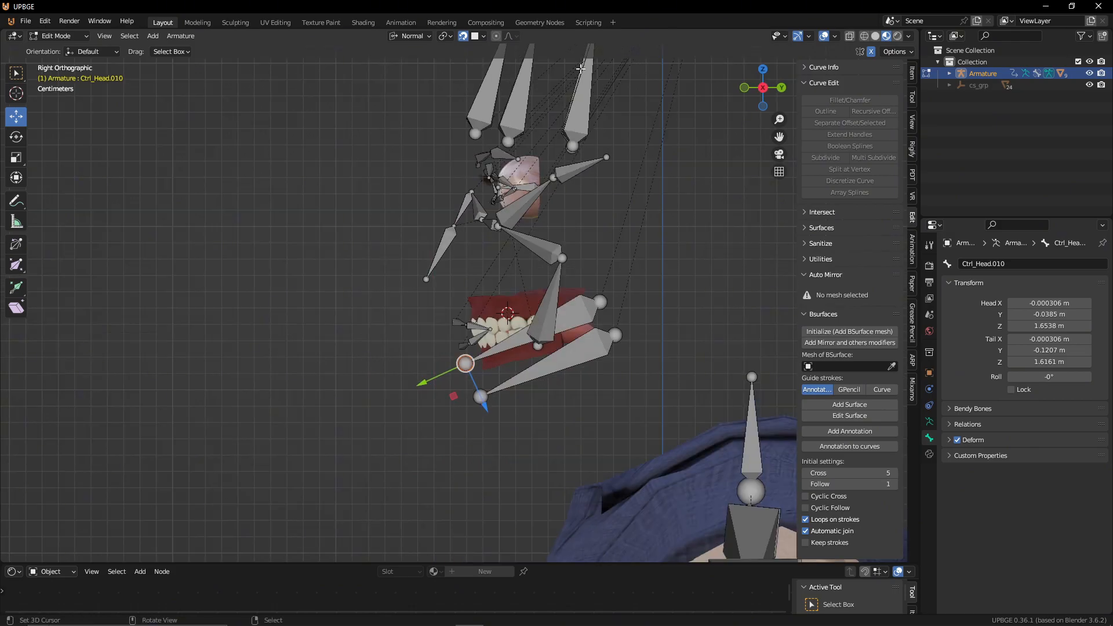
click(463, 36)
click(520, 345)
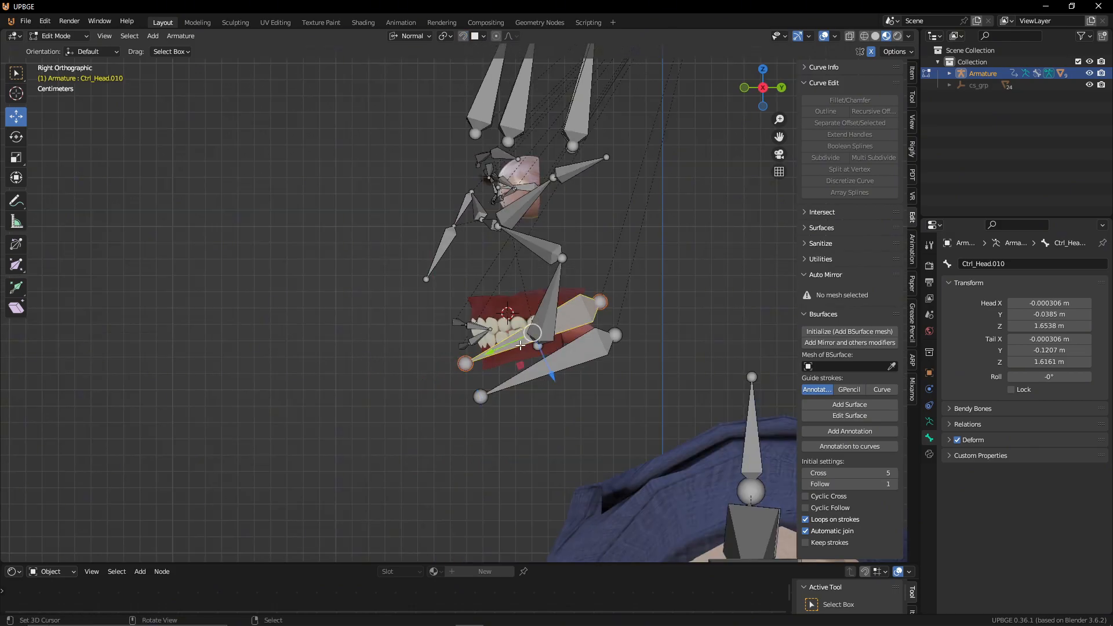
key(s)
key(z)
key(0)
key(0)
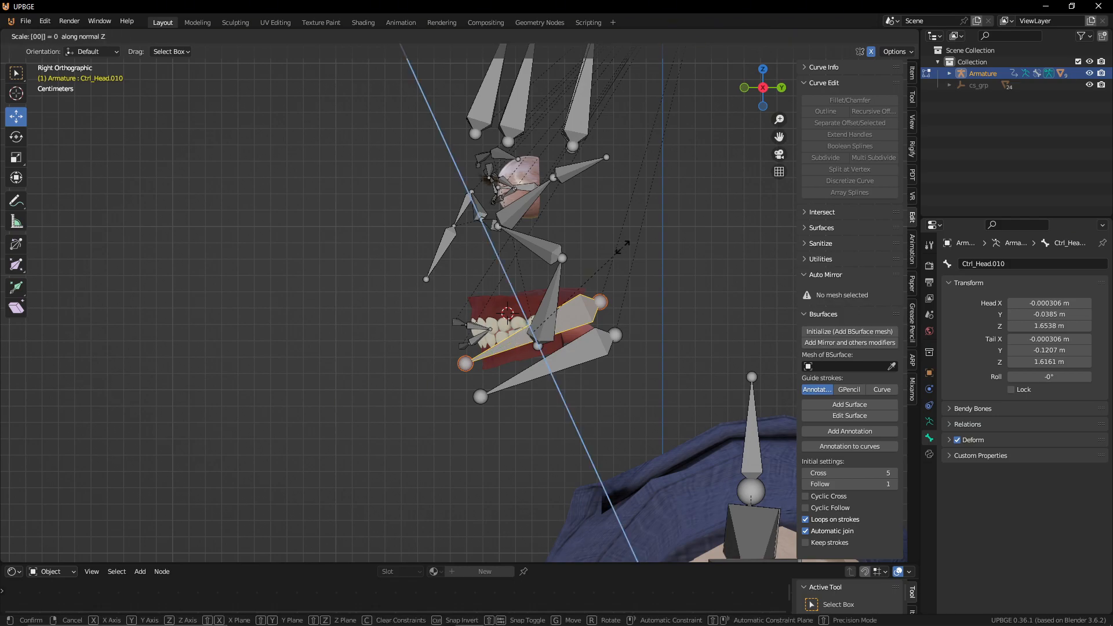
key(z)
click(623, 248)
Step: Raise the levelled bone onto the upper gum, with its head at about Y -0.052, Z 1.656 m and its tail at Y -0.117, Z 1.650 m
key(g)
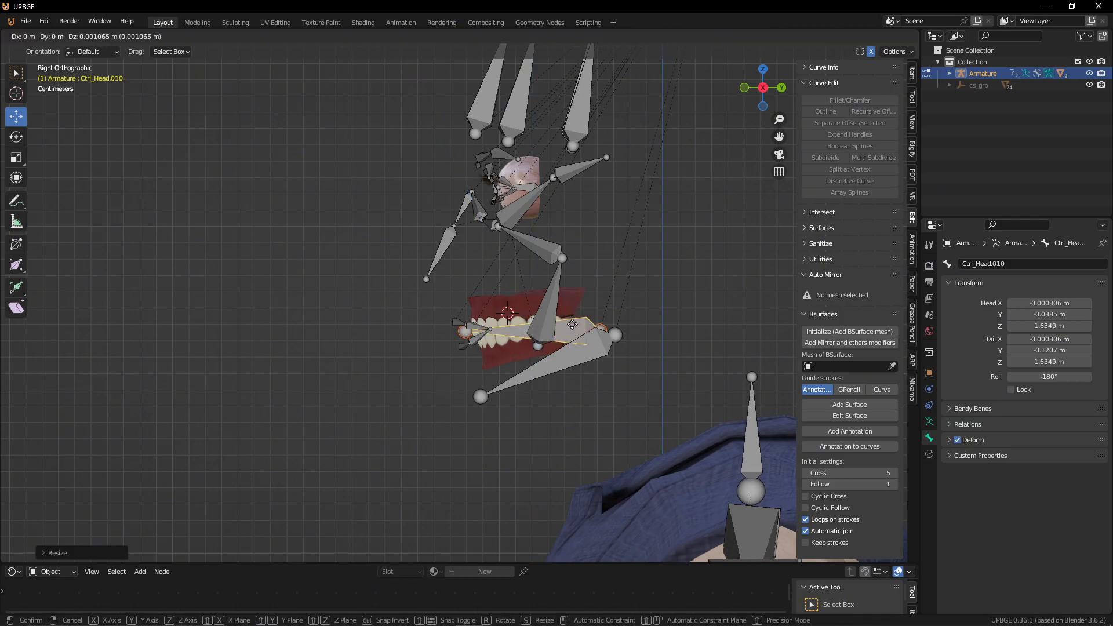
key(z)
click(579, 301)
click(600, 306)
key(g)
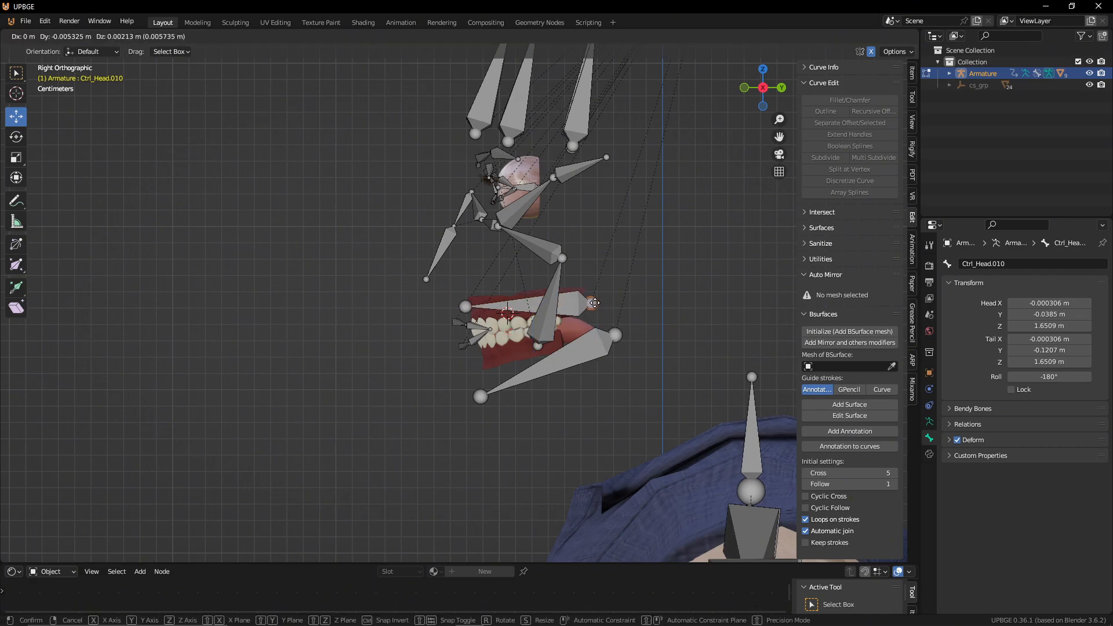
click(578, 297)
click(466, 306)
key(g)
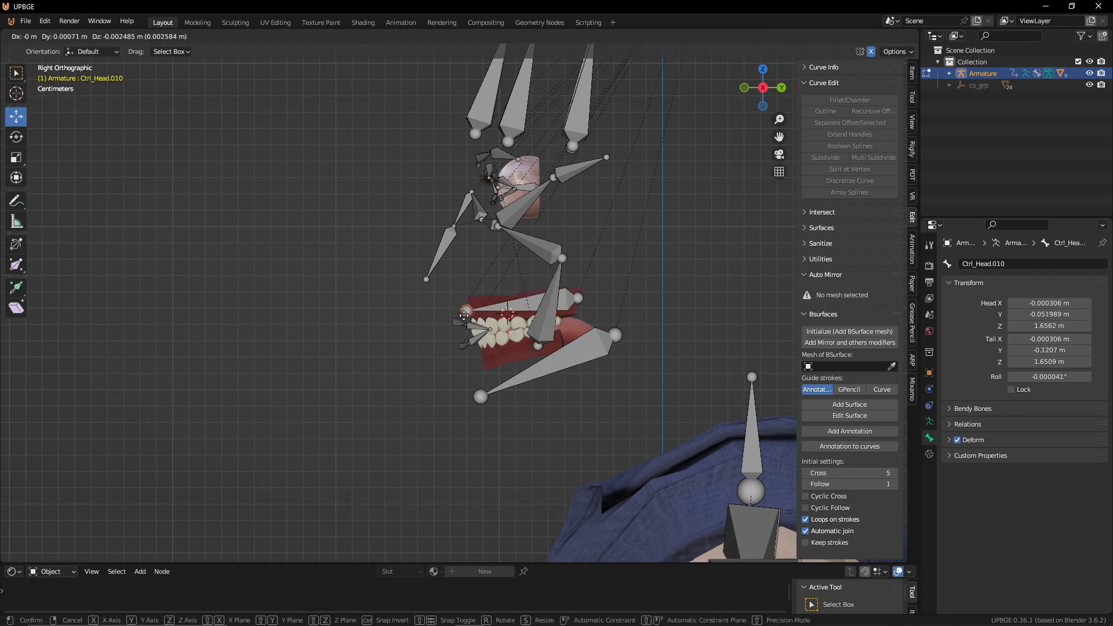
click(471, 309)
Step: Duplicate the upper teeth bone down along its local Z axis onto the lower gum, with its head at about Z 1.625 m
click(565, 301)
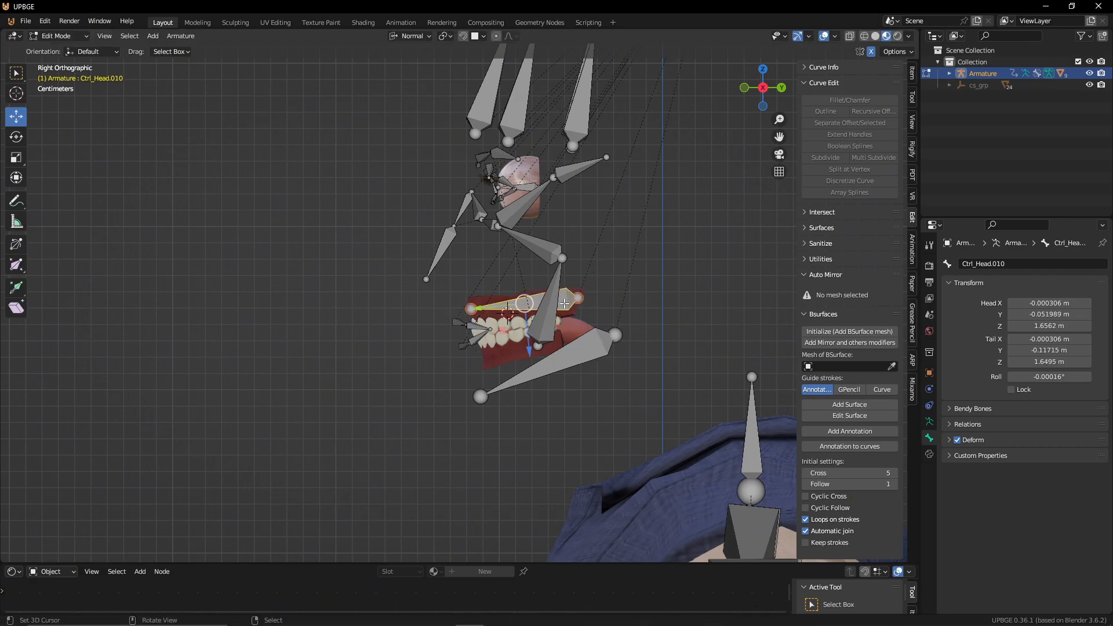
key(shift+d)
key(z)
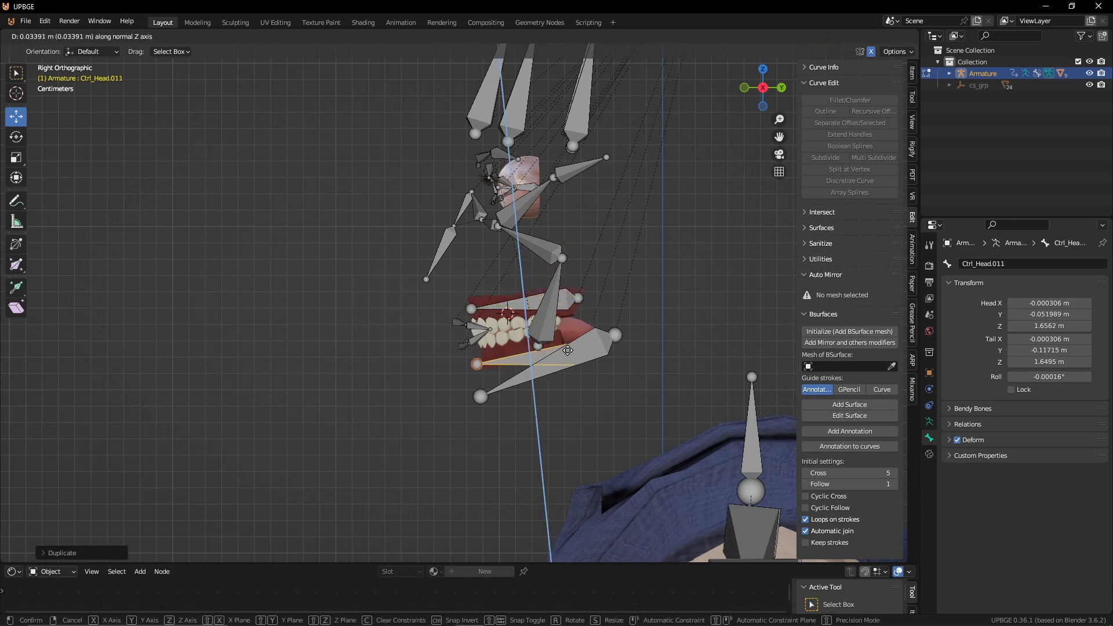
click(569, 346)
Step: Hide the jaw bone and move the lower teeth bone's rear joint to about Y -0.058, Z 1.636 m
click(602, 347)
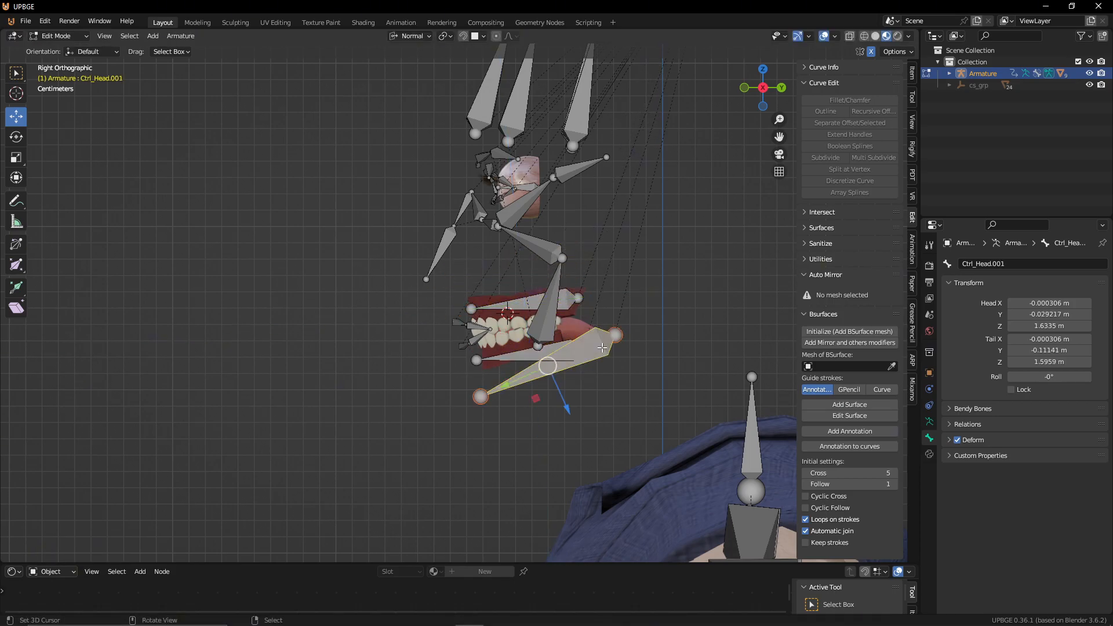
key(Delete)
click(586, 354)
key(g)
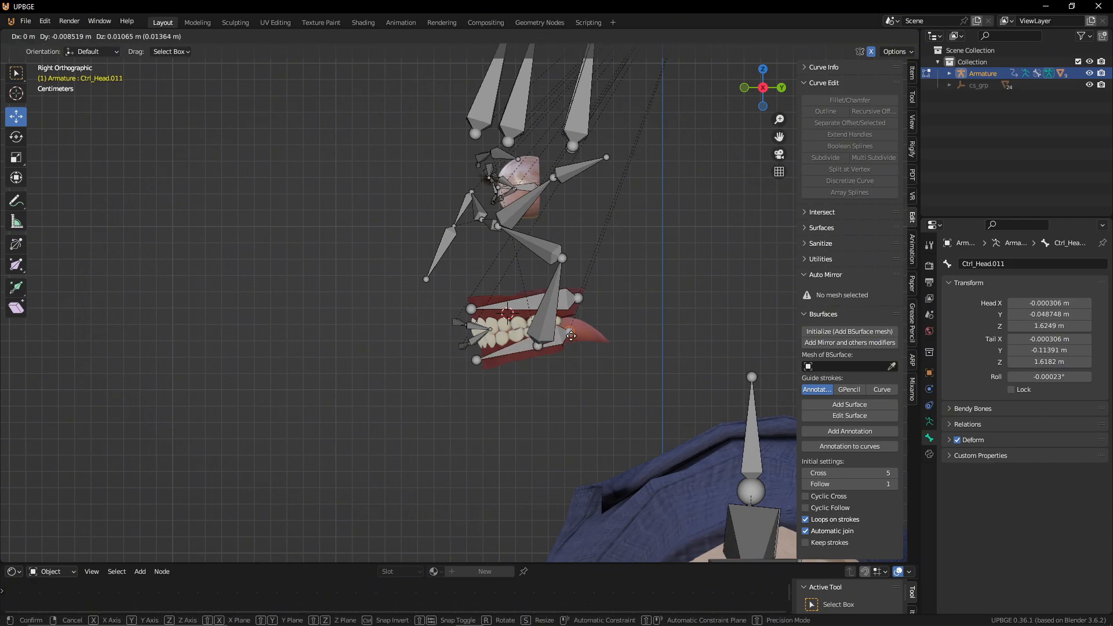
click(570, 336)
Step: Select the linked geometry of the lower teeth and tongue in the teeth mesh to examine its extent
key(Tab)
right_click(579, 328)
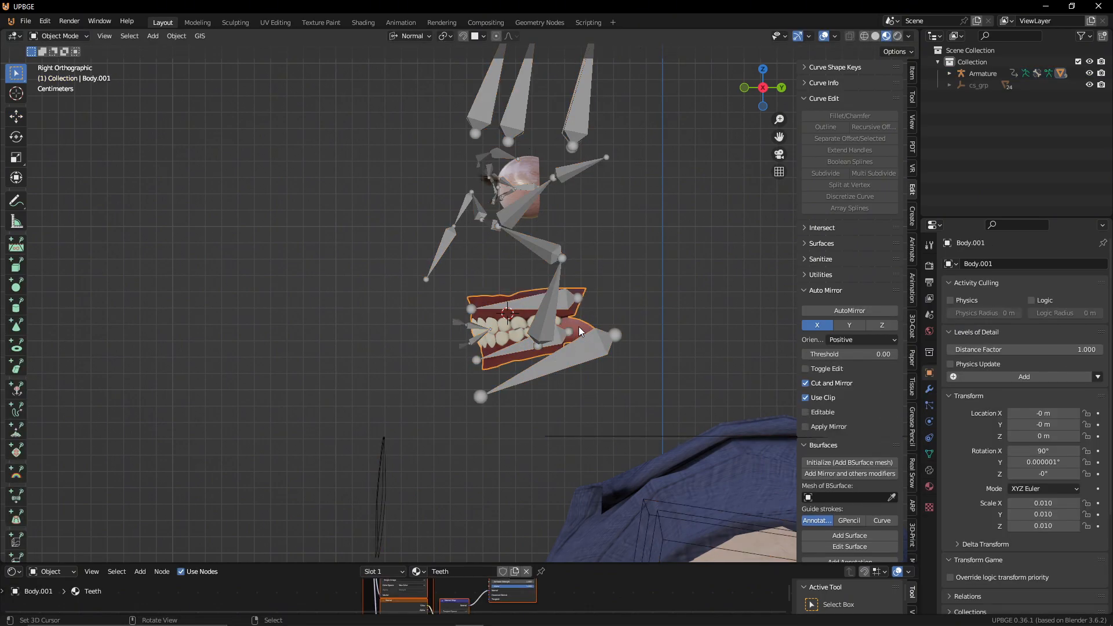
key(Tab)
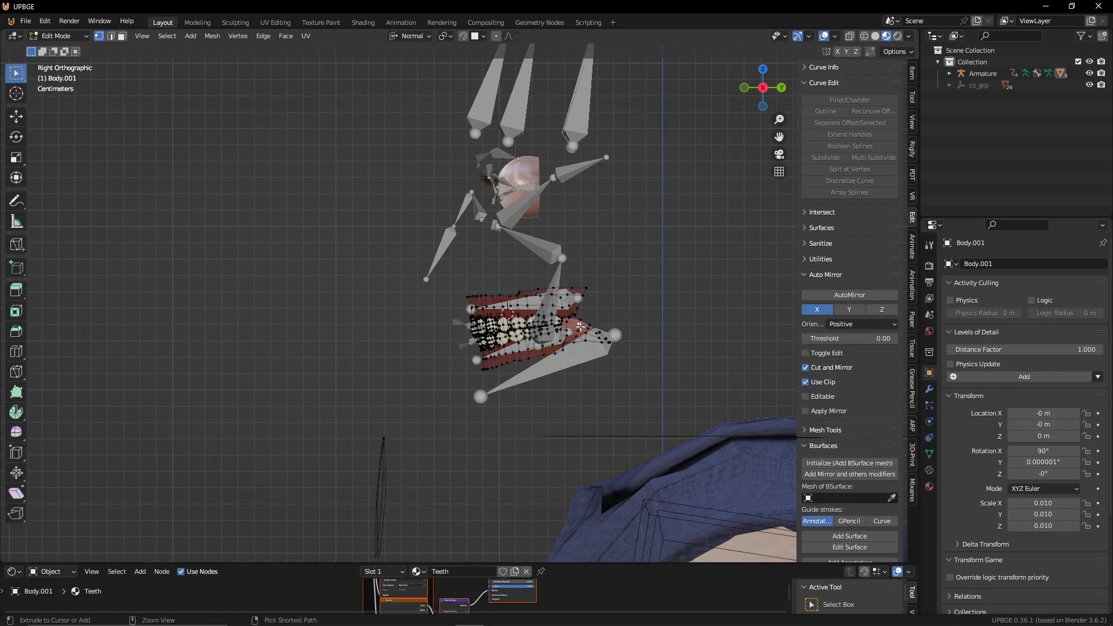
key(ctrl+l)
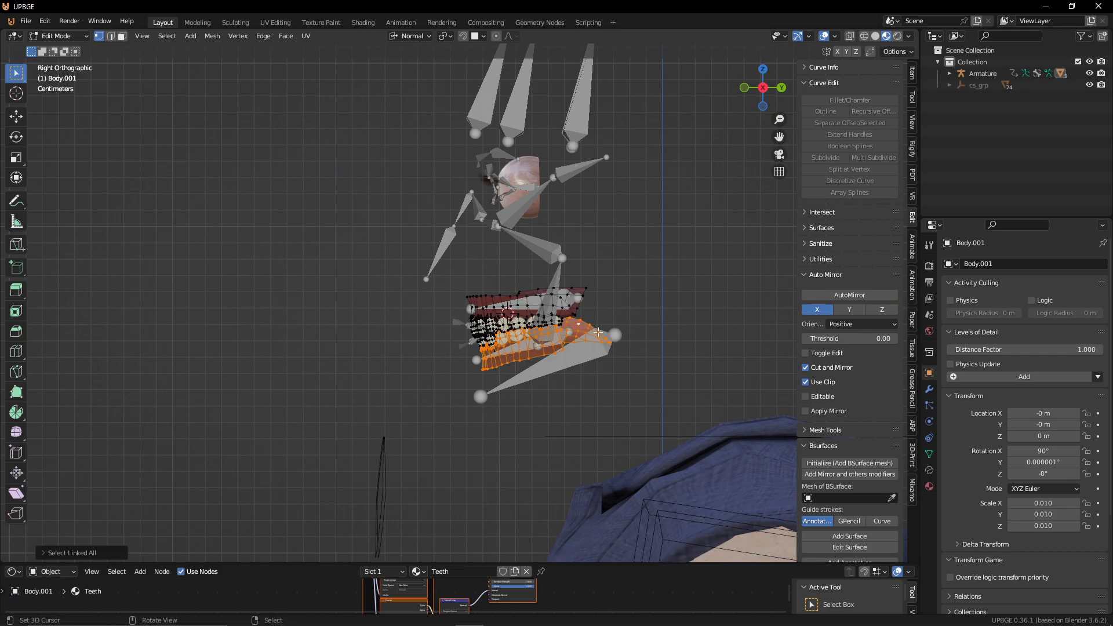
key(Tab)
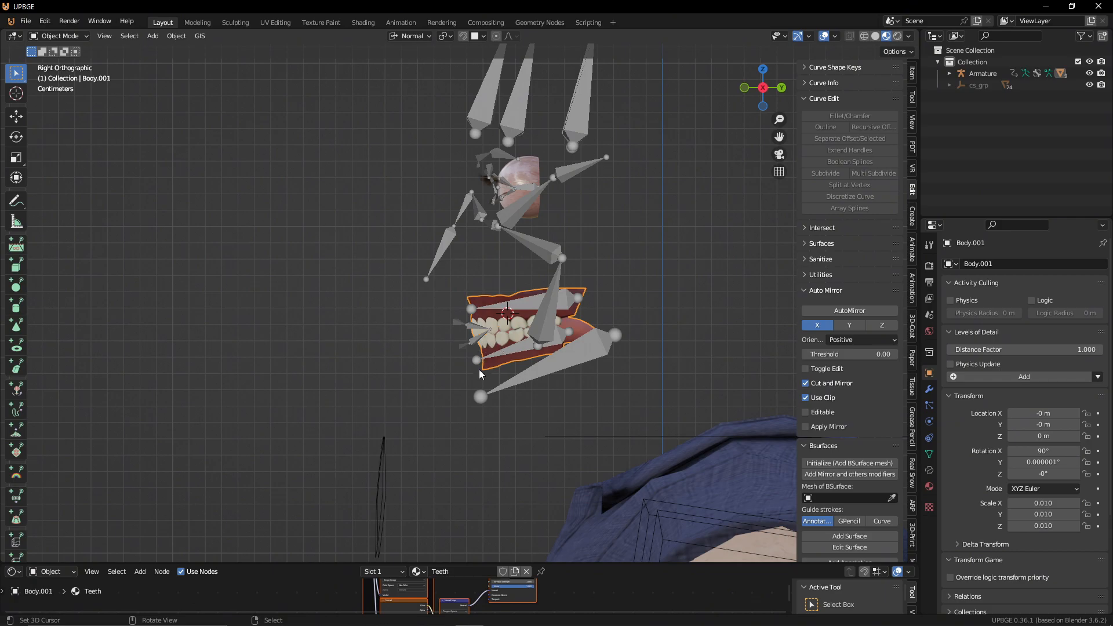
Step: Fit the lower teeth bone by moving its front joint to about Y -0.110, Z 1.624 m and its rear joint to Y -0.063, Z 1.635 m
scroll(562, 342, up, 3)
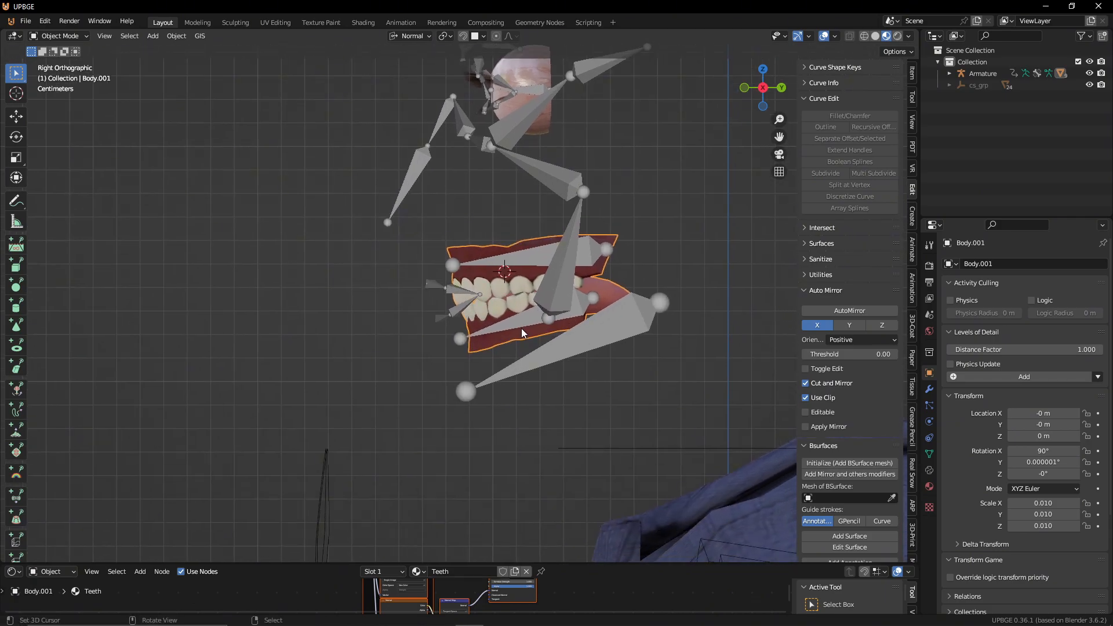
click(458, 341)
key(Tab)
right_click(462, 340)
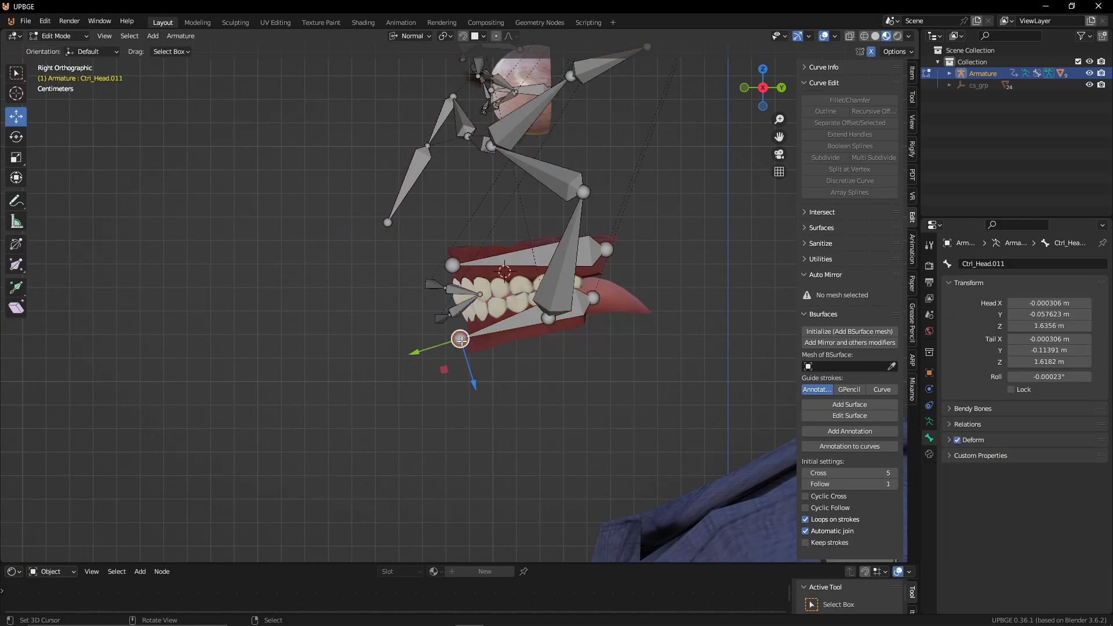
key(g)
click(468, 333)
key(g)
click(471, 326)
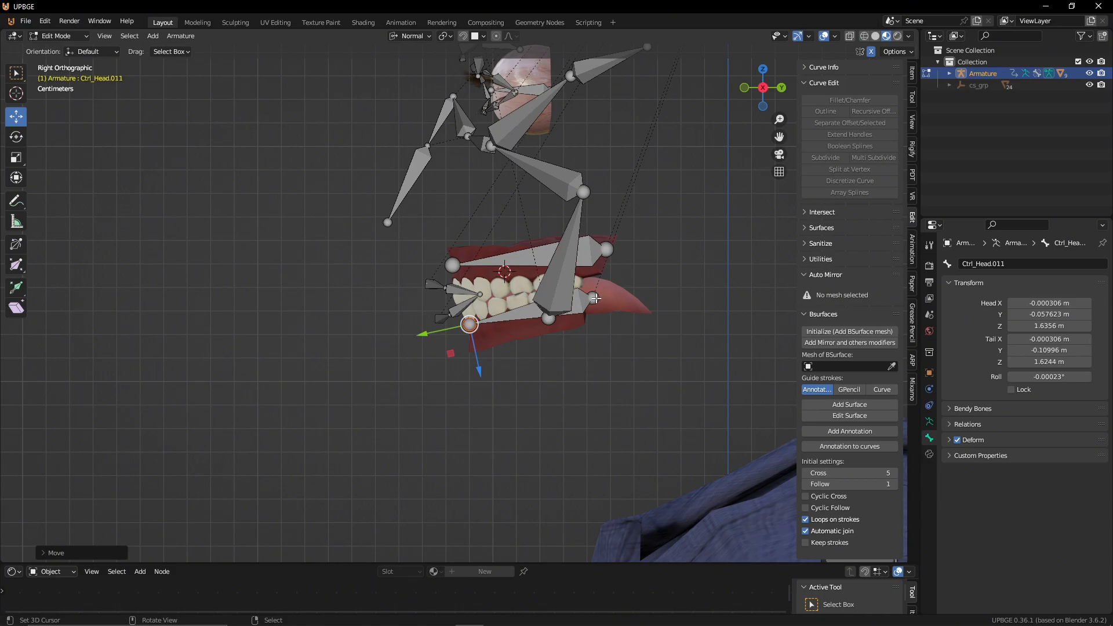
right_click(595, 298)
key(g)
click(580, 299)
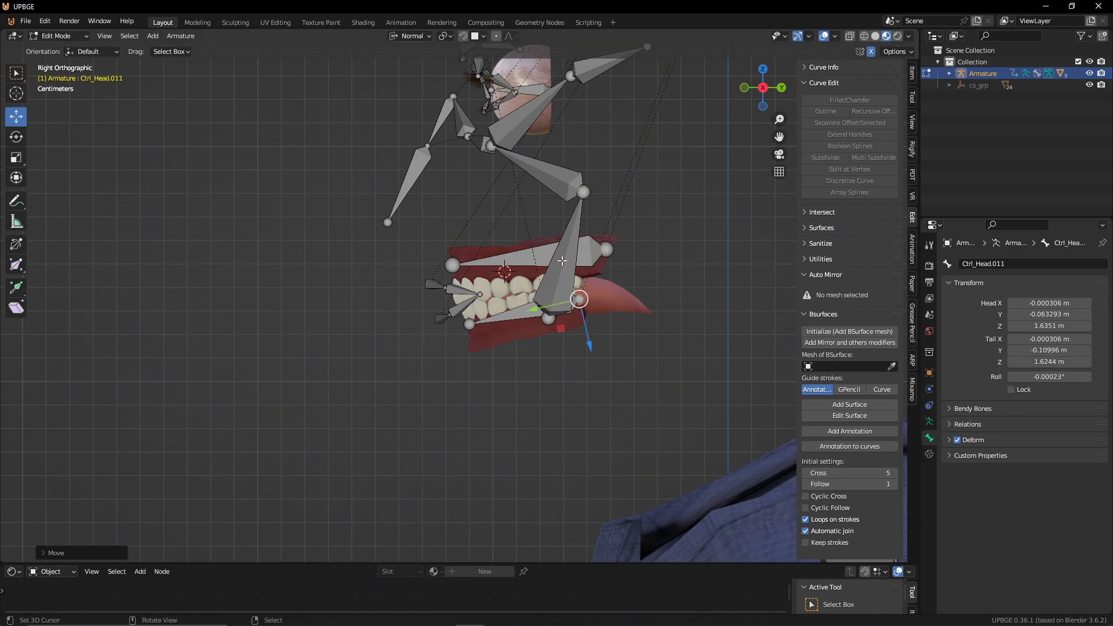
Step: Hide the lower cheek bone covering the teeth and nudge the lower teeth bone's rear and front joints
right_click(572, 277)
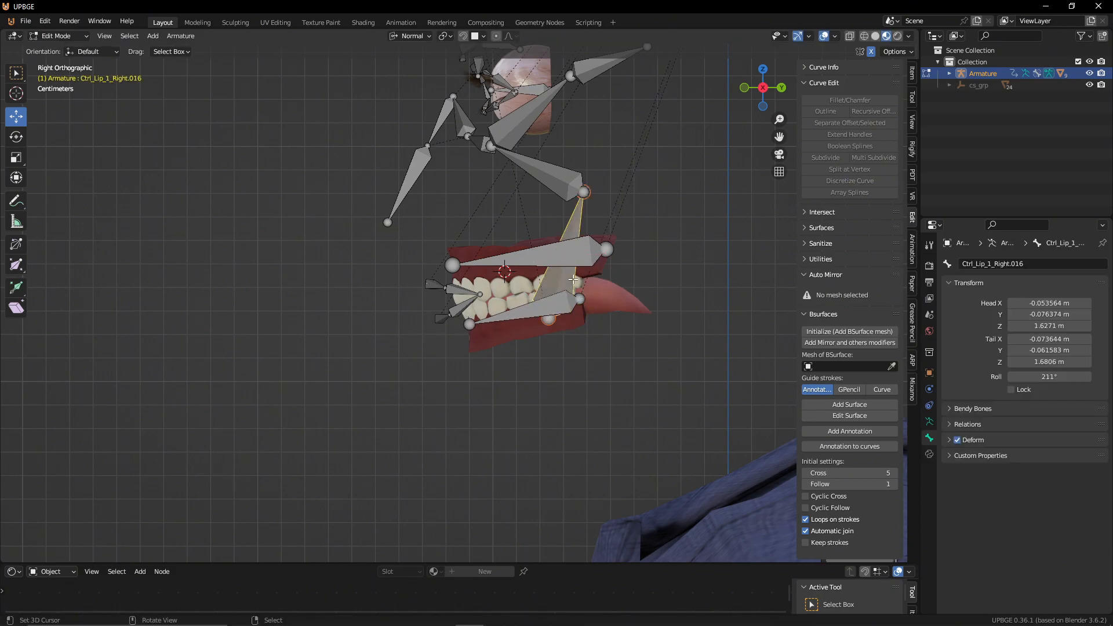
key(h)
right_click(581, 299)
scroll(582, 301, up, 3)
shift+middle_drag(590, 305, 536, 358)
drag(594, 383, 596, 386)
right_click(396, 392)
drag(403, 431, 403, 430)
Step: Lower the upper teeth bone's front joint to about Y -0.117, Z 1.646 m and nudge its rear joint slightly down
right_click(368, 281)
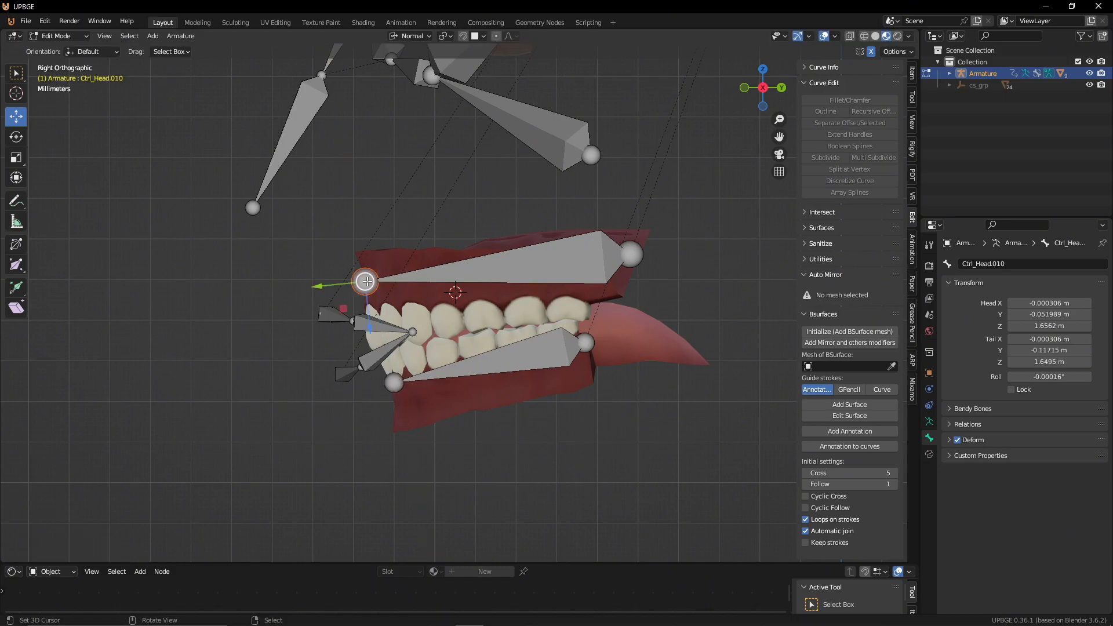
drag(365, 319, 367, 339)
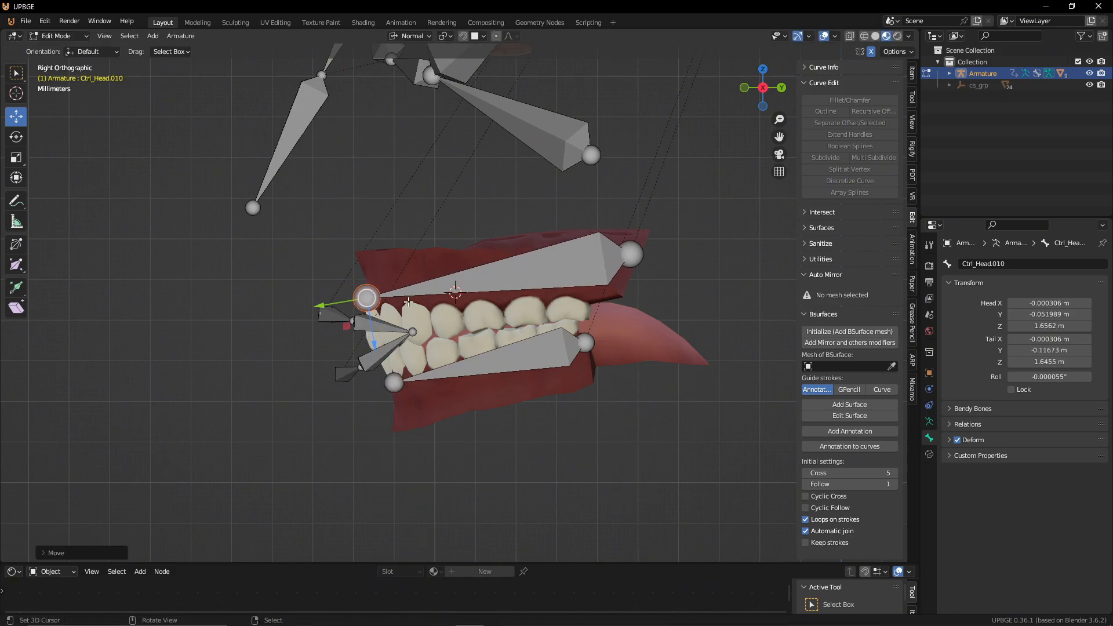
right_click(635, 260)
drag(636, 297, 636, 299)
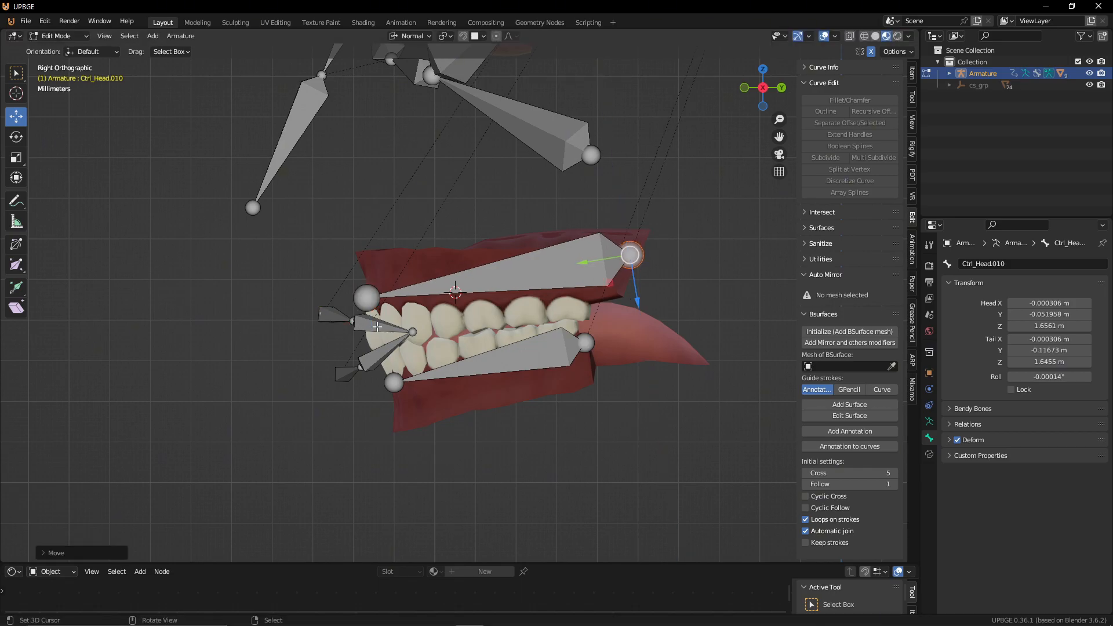
Step: Check the fit of both teeth bones from an angle and reveal all hidden bones in the armature
mouse_move(410, 382)
middle_down()
mouse_move(576, 377)
mouse_move(404, 390)
mouse_move(418, 388)
middle_up()
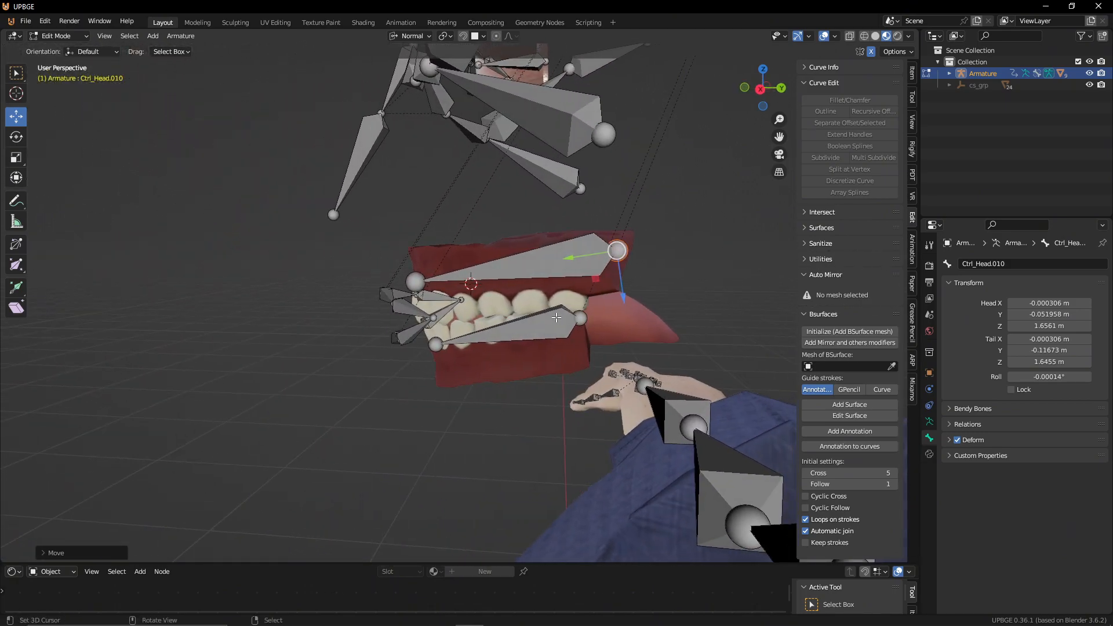
key(KP_3)
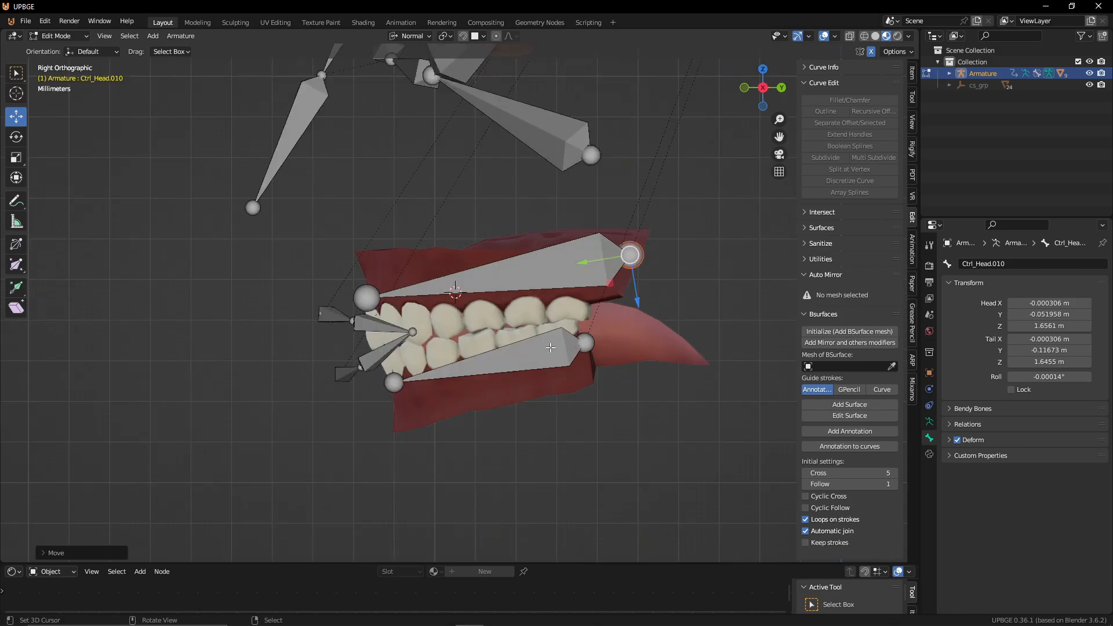
scroll(520, 385, down, 2)
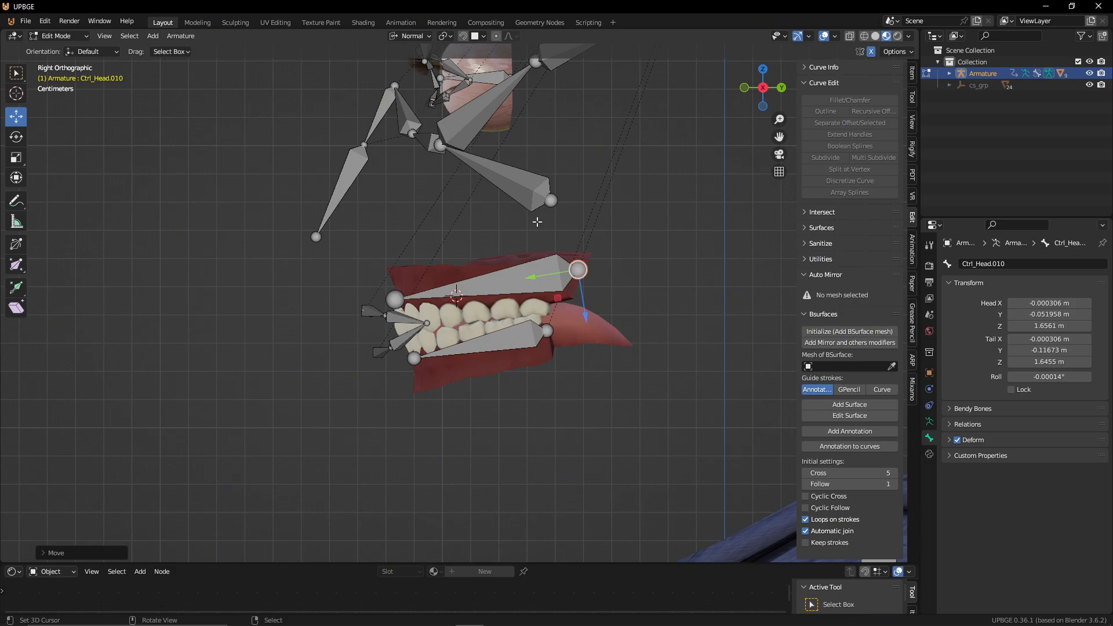
key(alt+h)
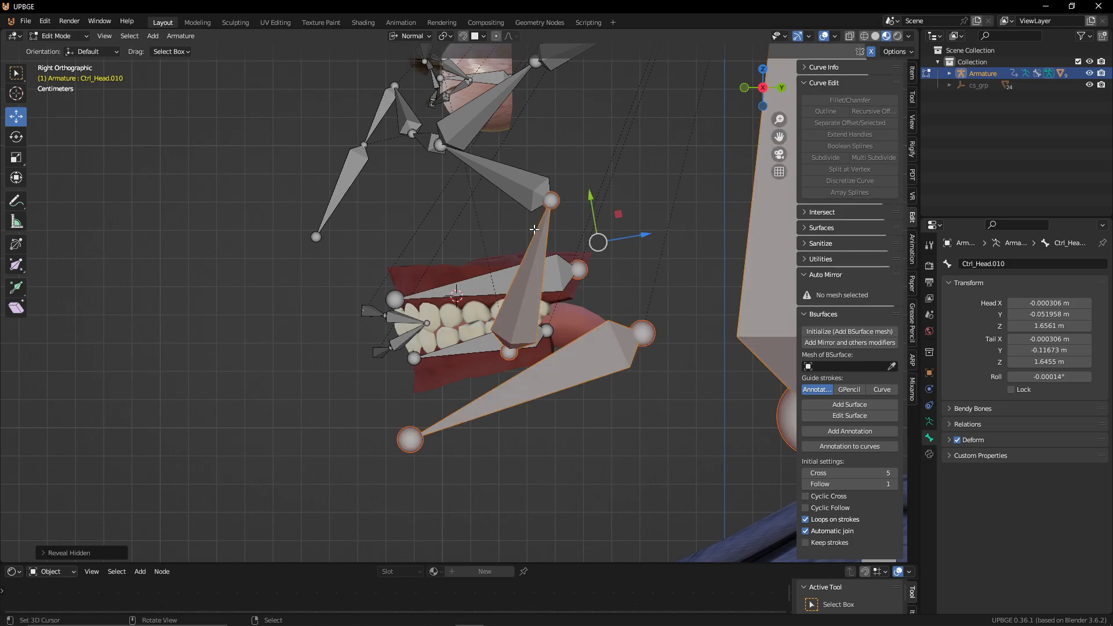
Step: Leave armature editing and reveal the character's hidden head and hair meshes
scroll(534, 232, down, 3)
mouse_move(535, 234)
middle_down()
mouse_move(746, 237)
mouse_move(521, 249)
mouse_move(721, 238)
mouse_move(555, 243)
middle_up()
scroll(554, 242, up, 3)
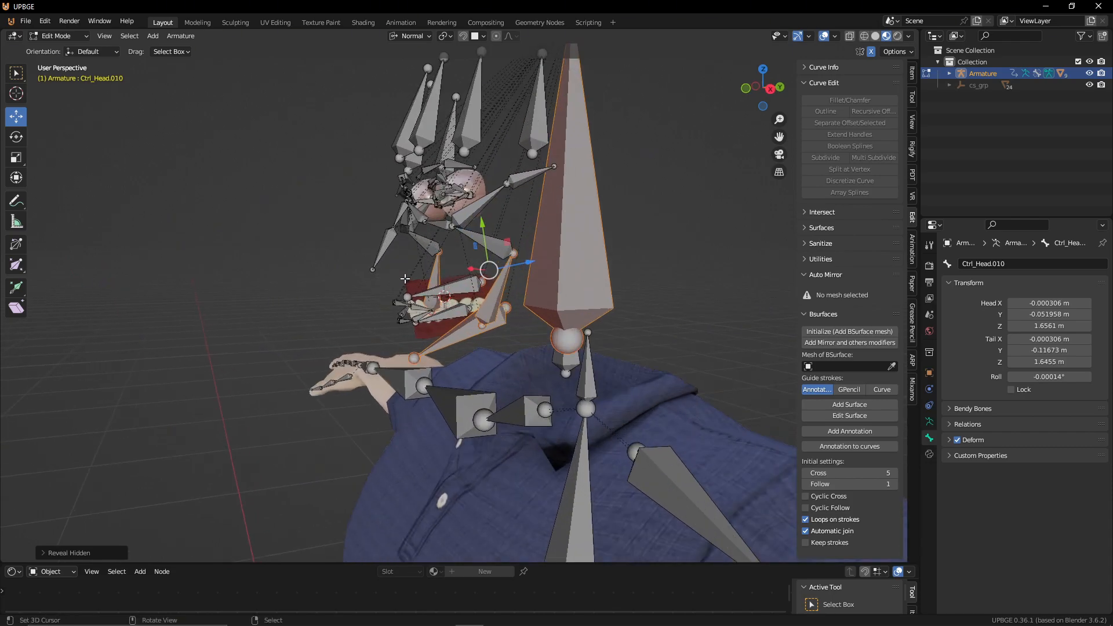
key(KP_3)
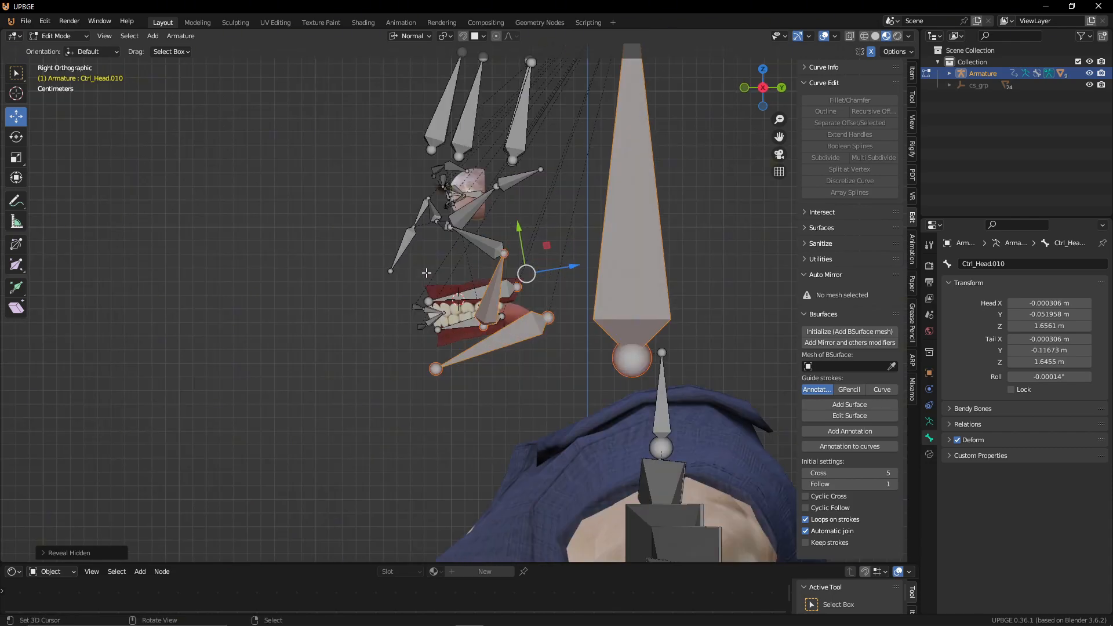
key(Tab)
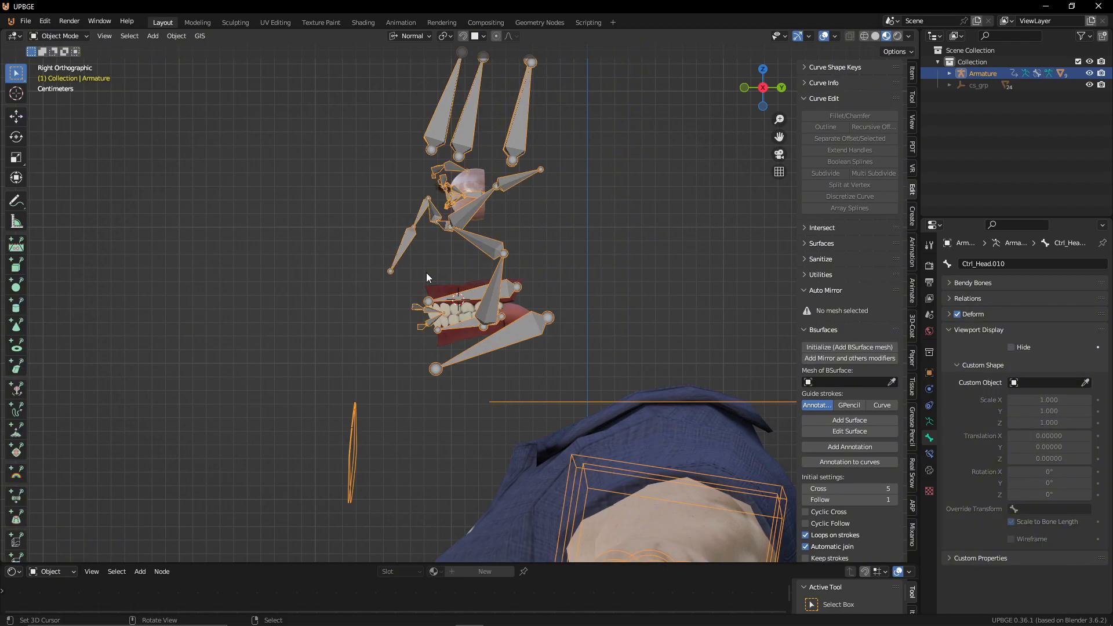
key(alt+h)
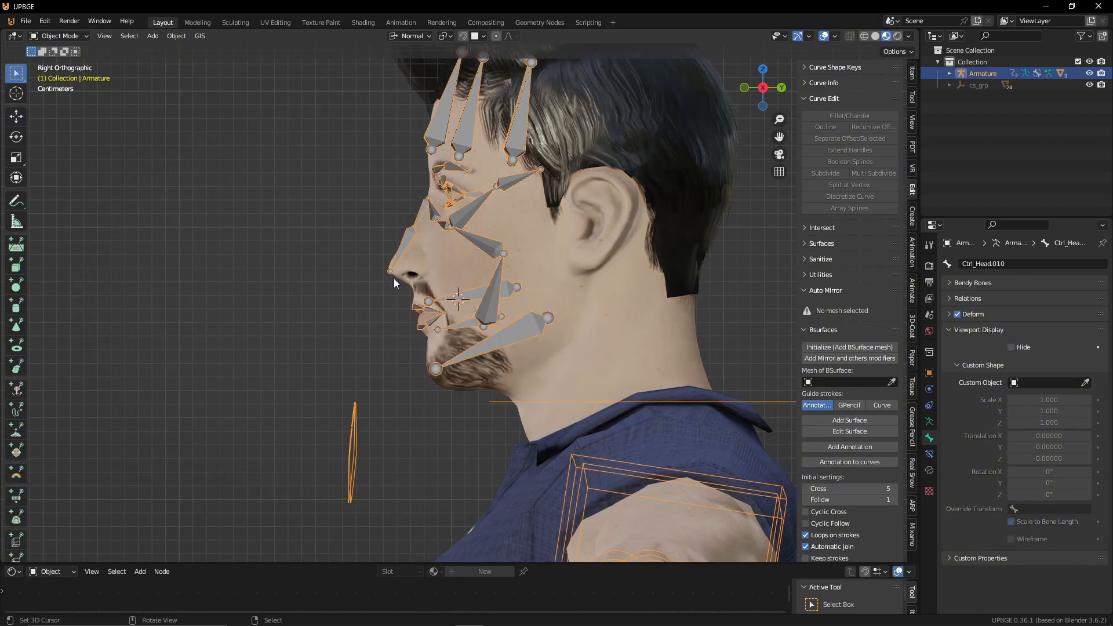
Step: Extrude a bone in the armature from the nose-tip joint back under the nose to about Y -0.122, Z 1.655 m
key(Tab)
click(390, 272)
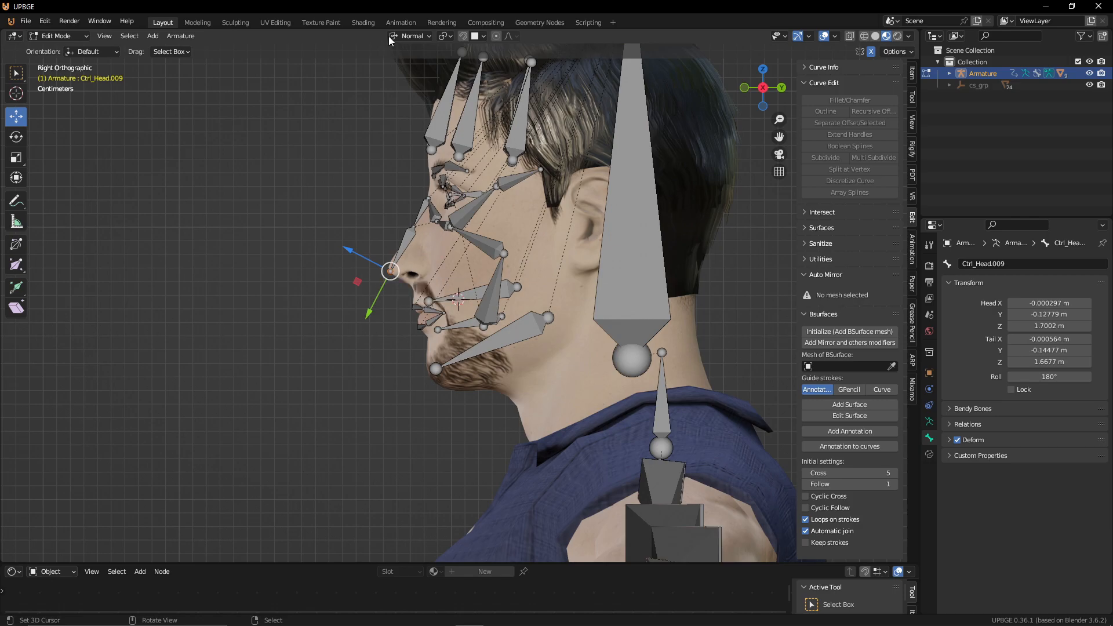
key(e)
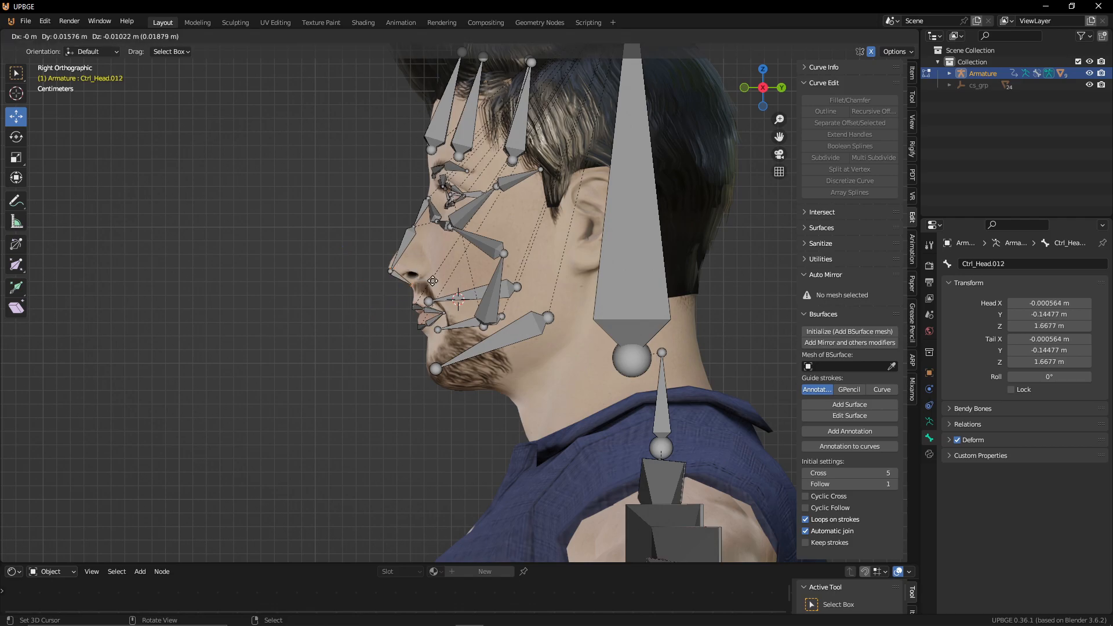
click(440, 285)
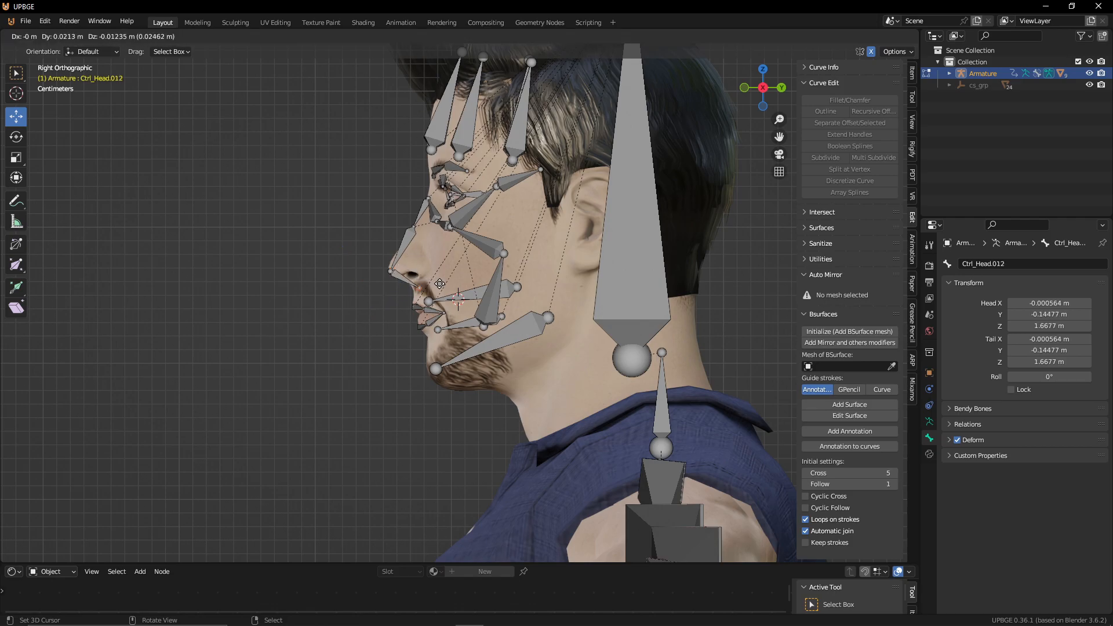
Step: Extrude a short bone straight down from beneath the nose toward the upper lip, ending at about Z 1.645 m
key(e)
key(z)
key(z)
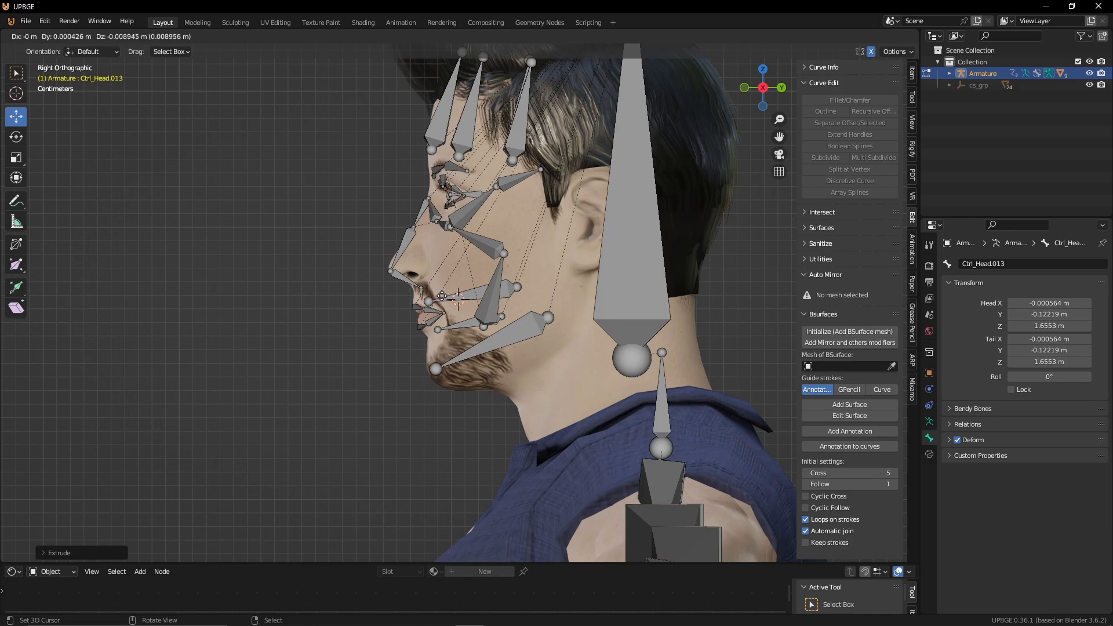
right_click(443, 296)
key(g)
key(z)
key(z)
click(441, 301)
Step: Shift the short bone above the upper lip forward to about Y -0.124 m so it sits nearer the skin
middle_drag(441, 301, 556, 313)
scroll(552, 316, up, 7)
middle_drag(454, 333, 313, 323)
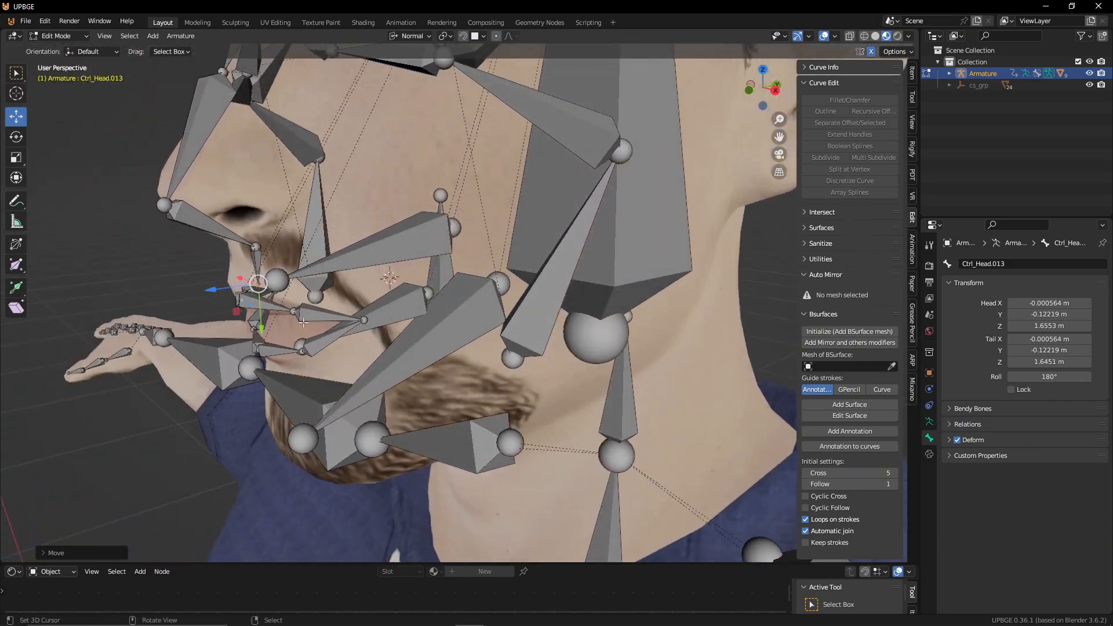
middle_drag(255, 265, 362, 287)
key(g)
key(z)
click(265, 261)
scroll(332, 271, down, 4)
click(341, 278)
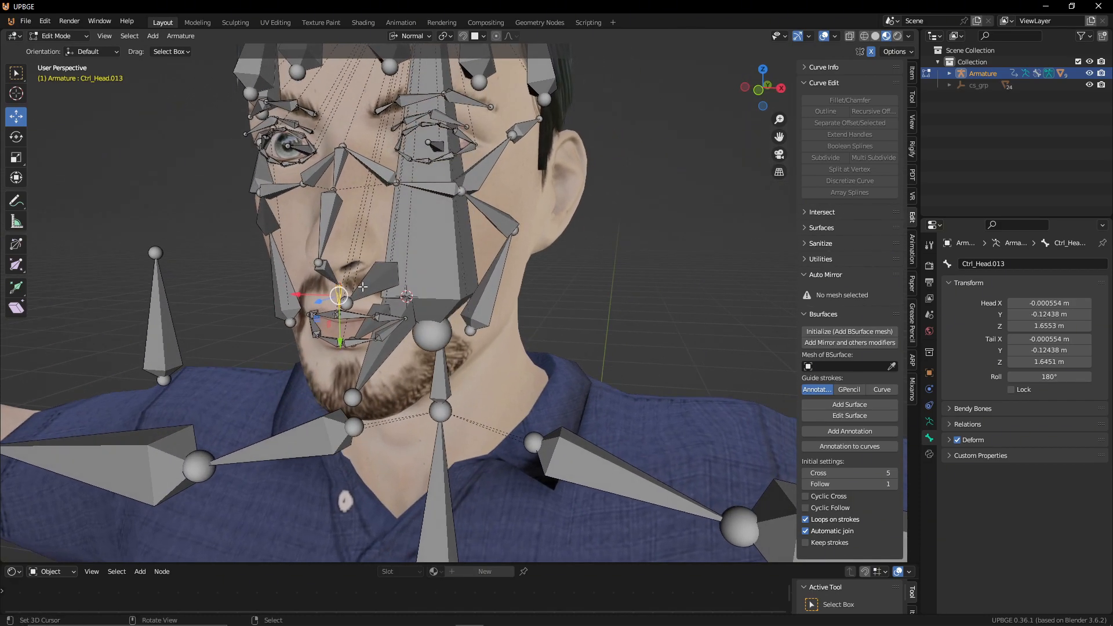
Step: Hide the large head bone and the upper teeth bone that cover the mouth area from the front
key(KP_1)
click(384, 240)
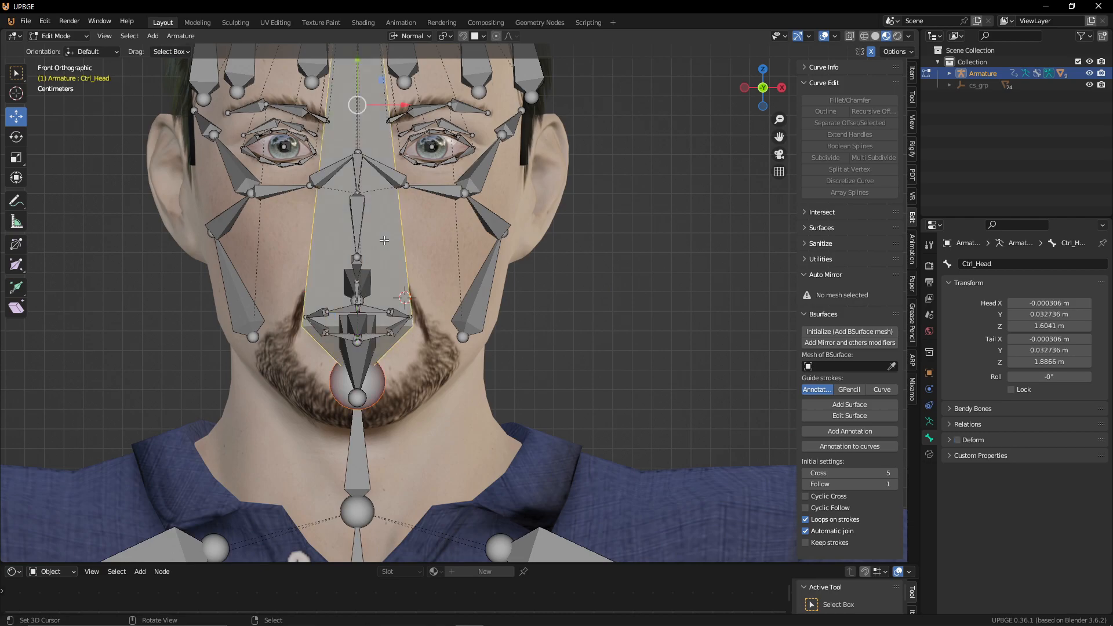
key(h)
scroll(393, 274, down, 2)
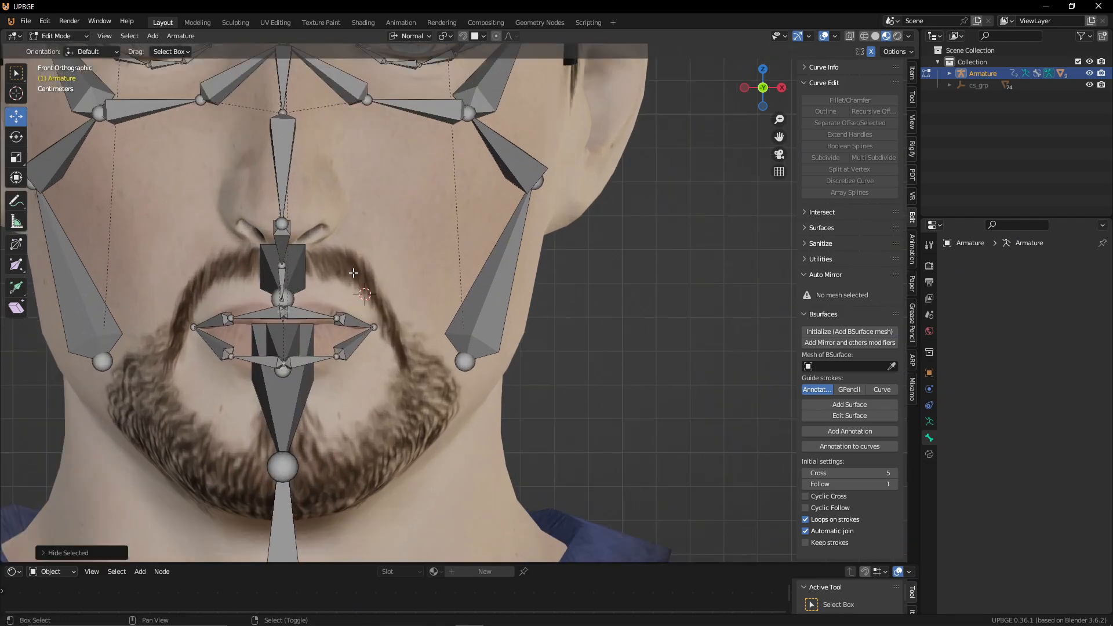
scroll(342, 289, up, 3)
click(310, 290)
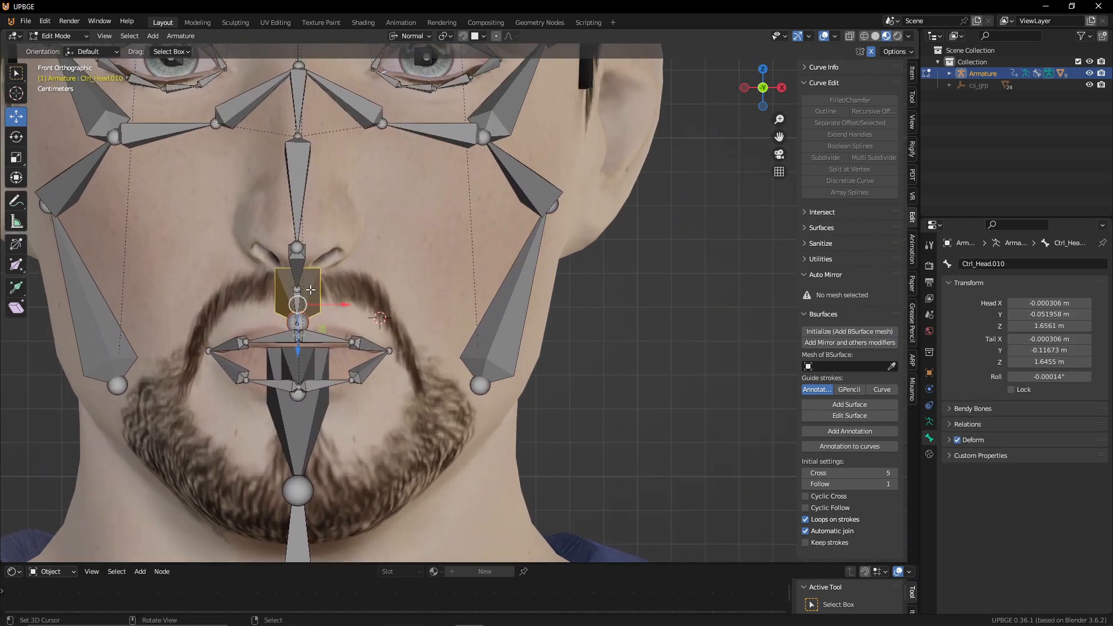
key(h)
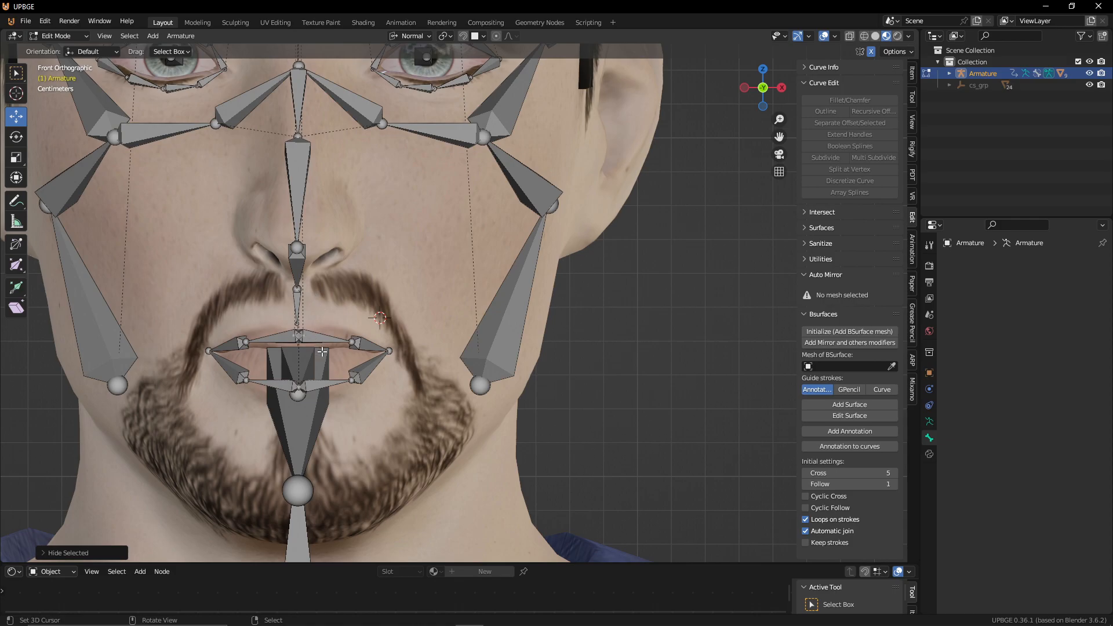
Step: Duplicate the short bone above the upper lip and place the copy beside the nose at about X 0.018, Z 1.685 m
middle_drag(320, 358, 271, 316)
click(257, 309)
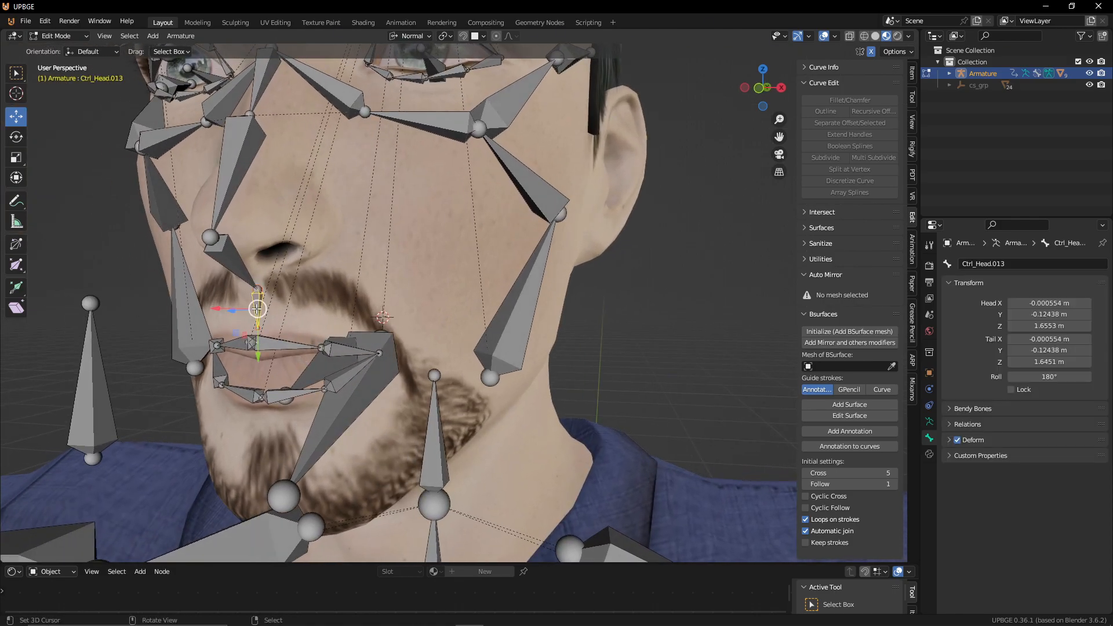
key(KP_1)
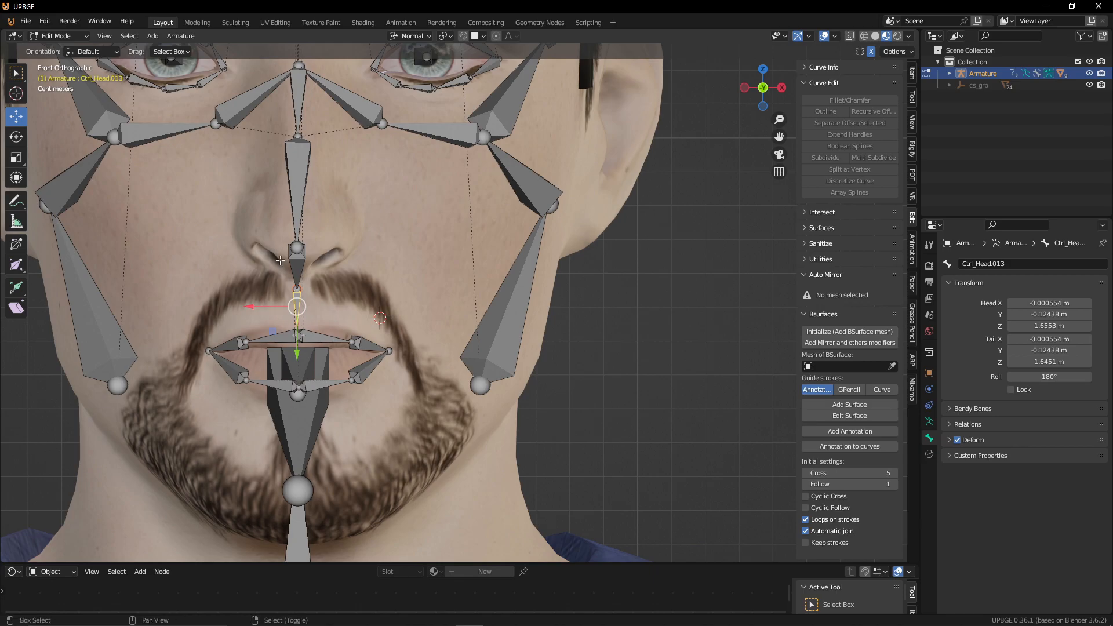
key(shift+d)
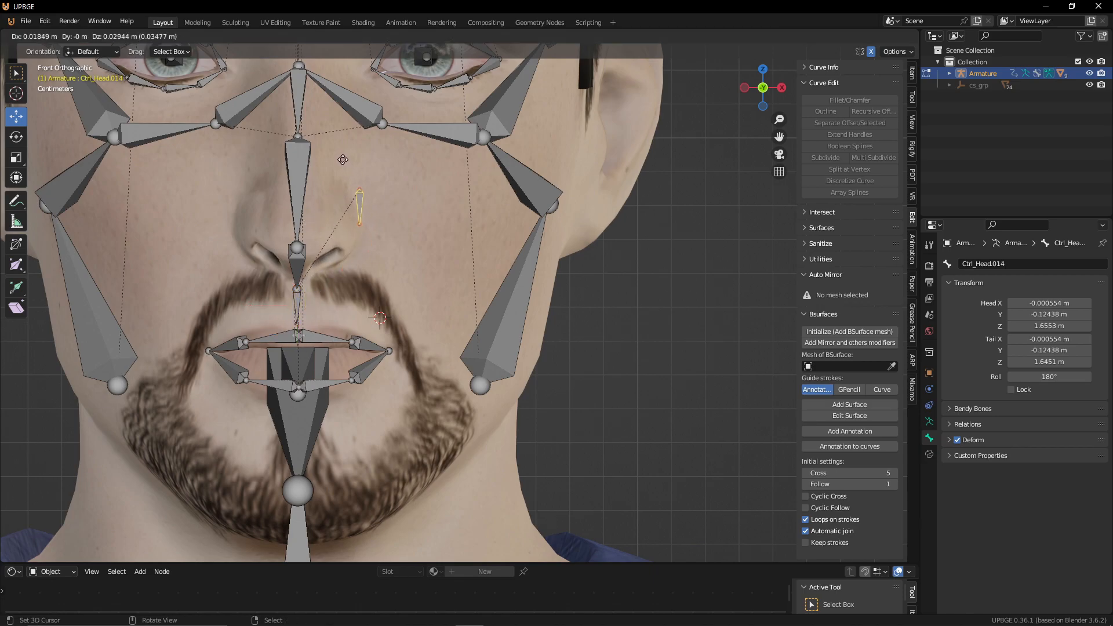
click(342, 157)
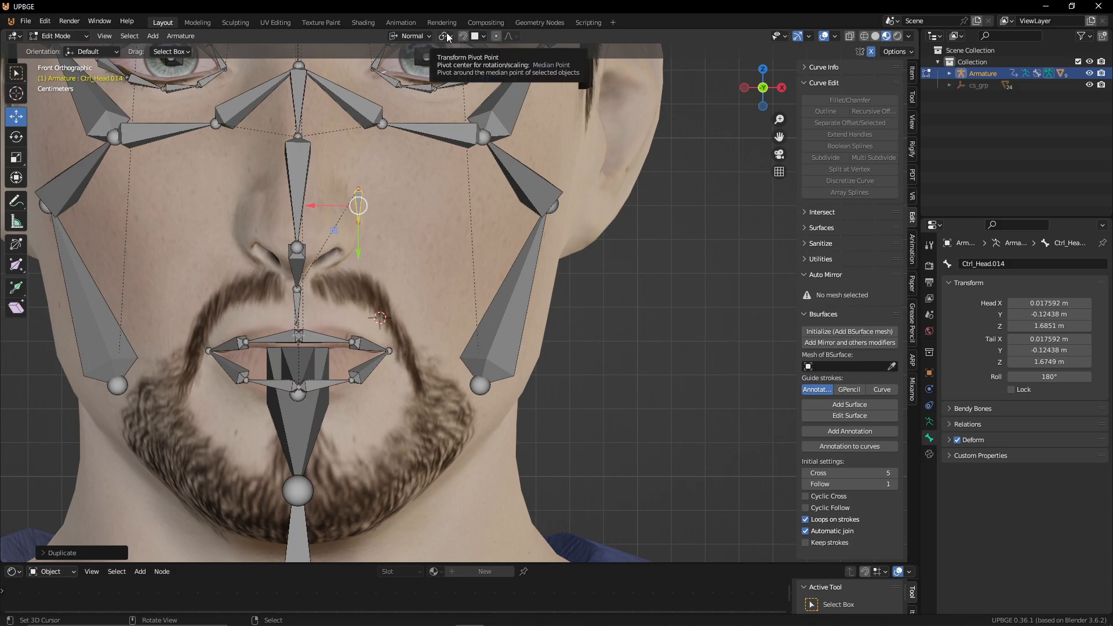
Step: Enable snapping and fit the side-nose bone from about X 0.010, Y -0.122, Z 1.695 m to X 0.018, Y -0.115, Z 1.669 m
click(479, 36)
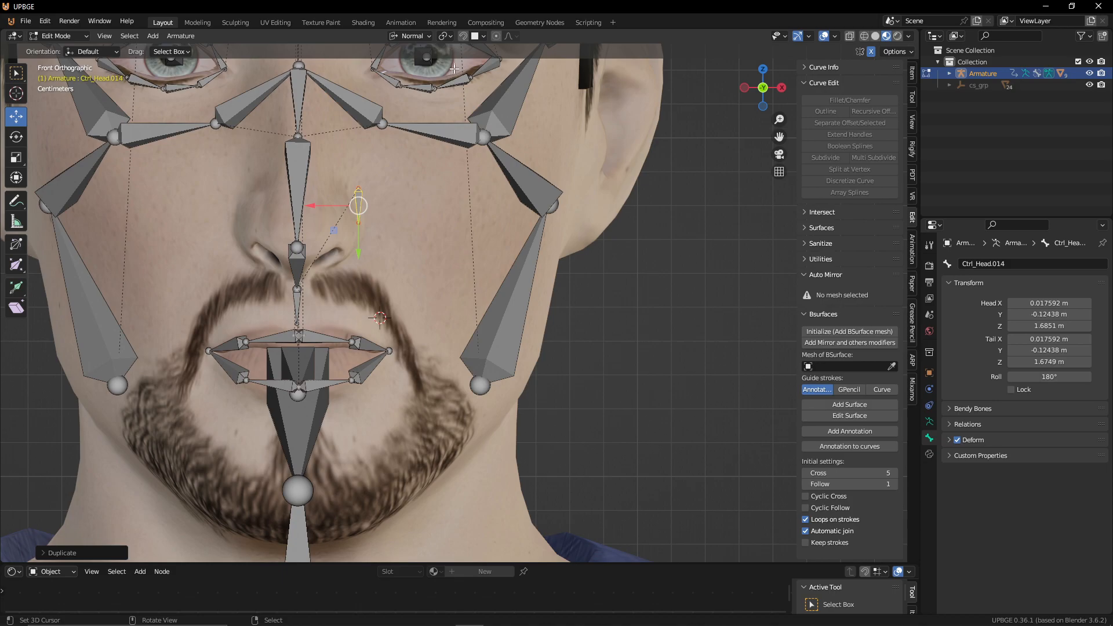
click(463, 36)
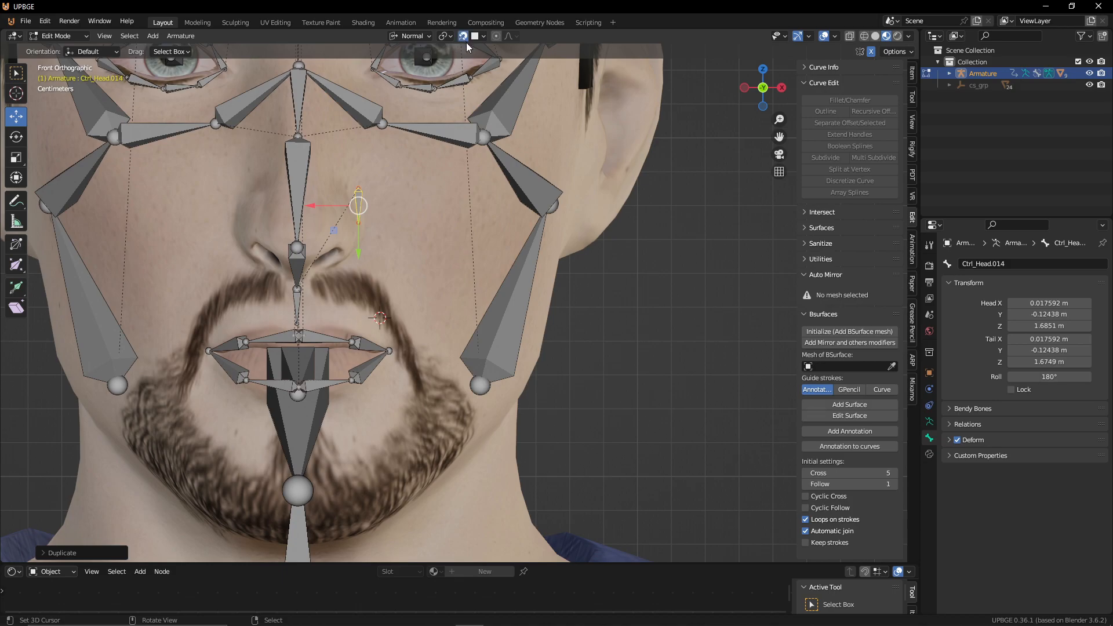
key(g)
click(351, 188)
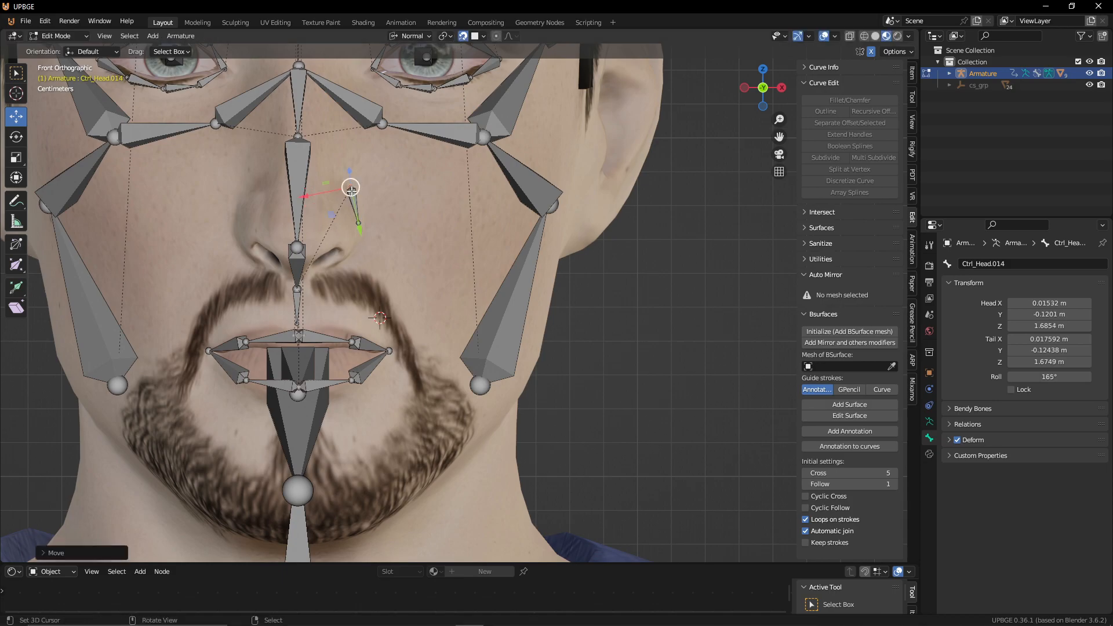
right_click(361, 225)
key(g)
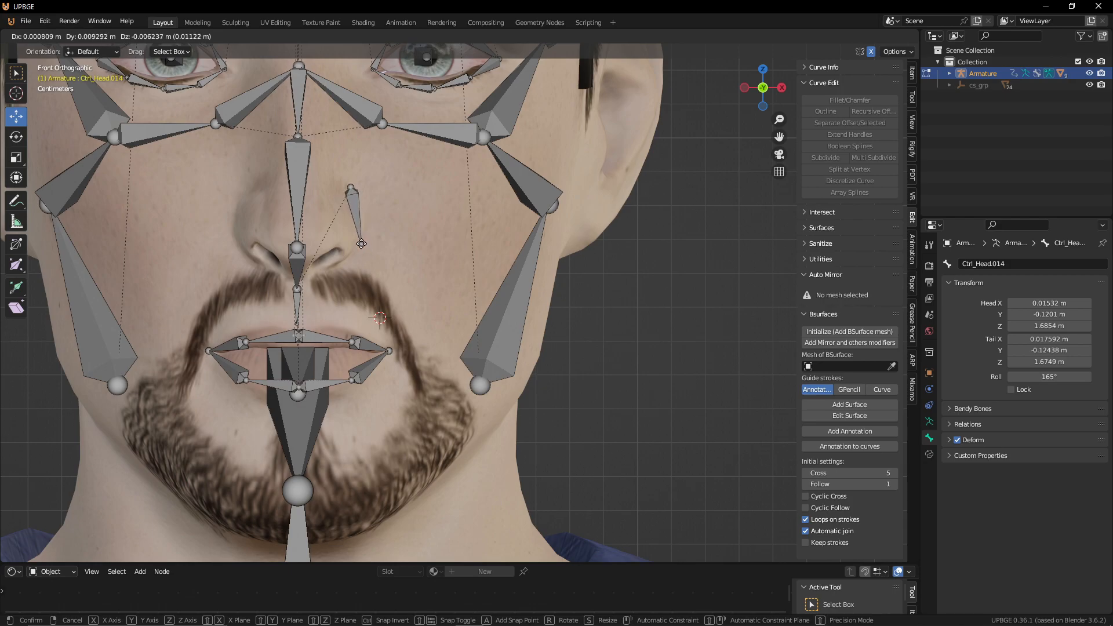
click(361, 244)
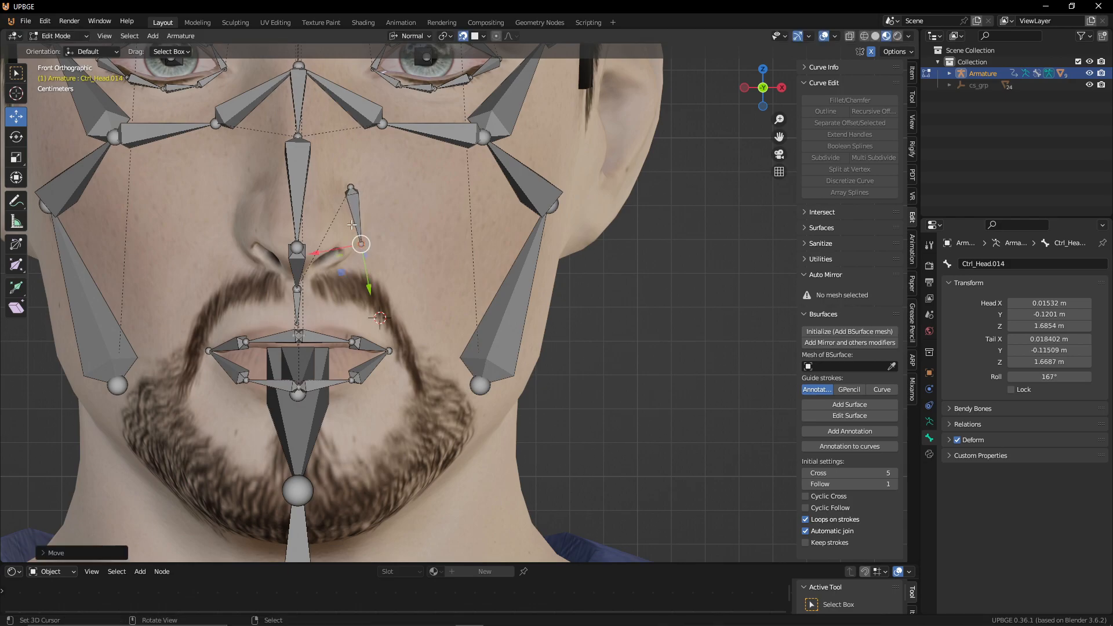
right_click(351, 187)
key(g)
click(333, 155)
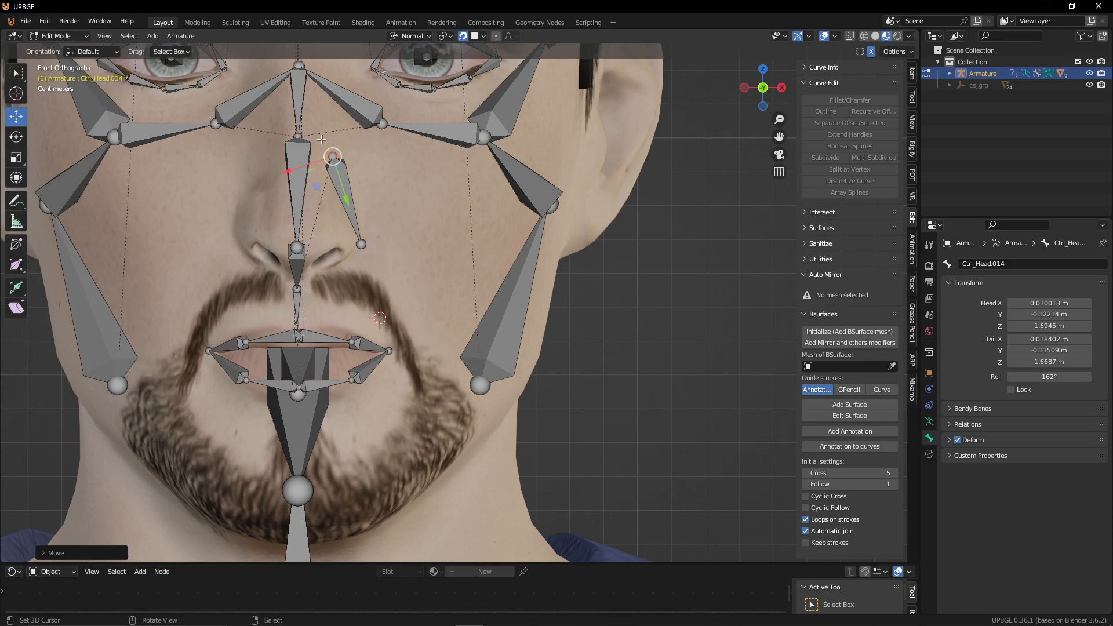
Step: Rename the side-nose bone as Ctrl_Head.014.L and symmetrize it to the other side of the nose
right_click(341, 183)
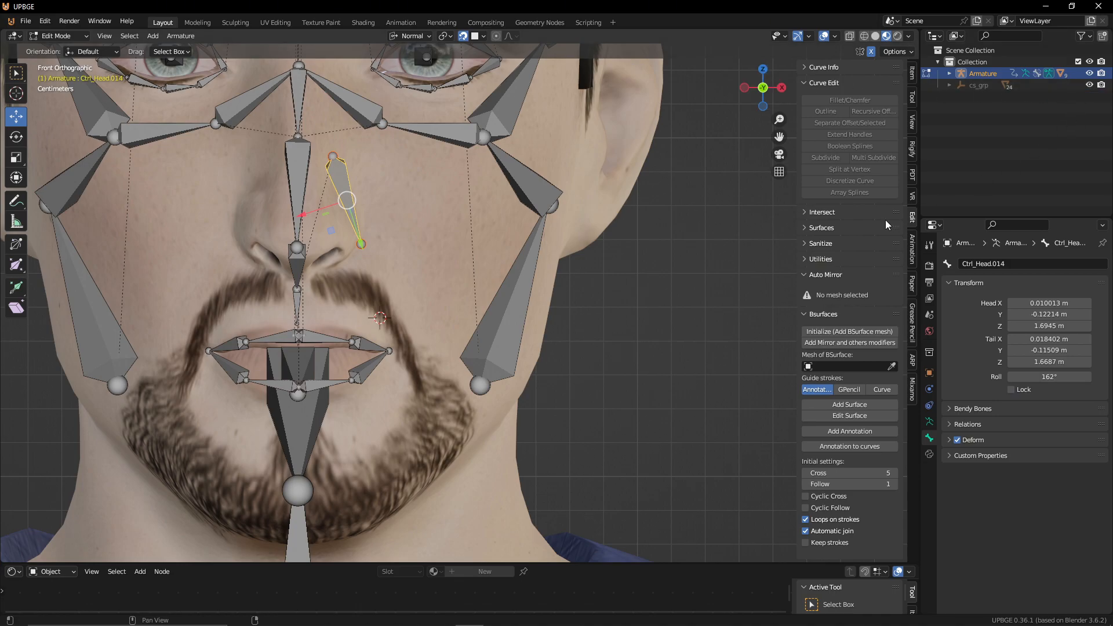
click(1017, 268)
click(1017, 265)
text(L)
key(Return)
click(181, 36)
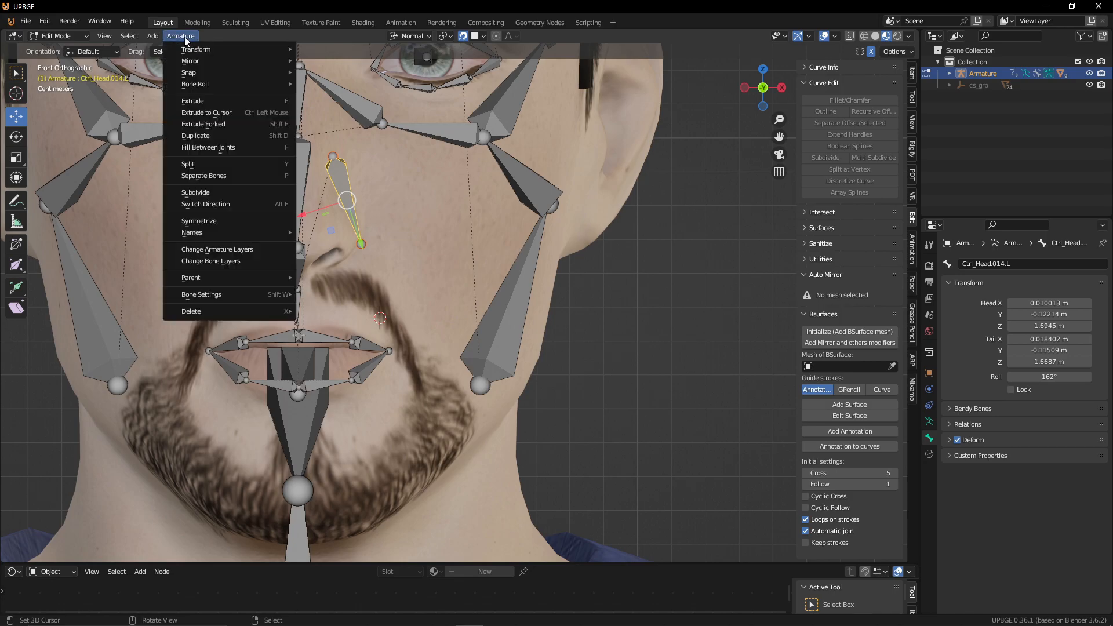
mouse_move(196, 87)
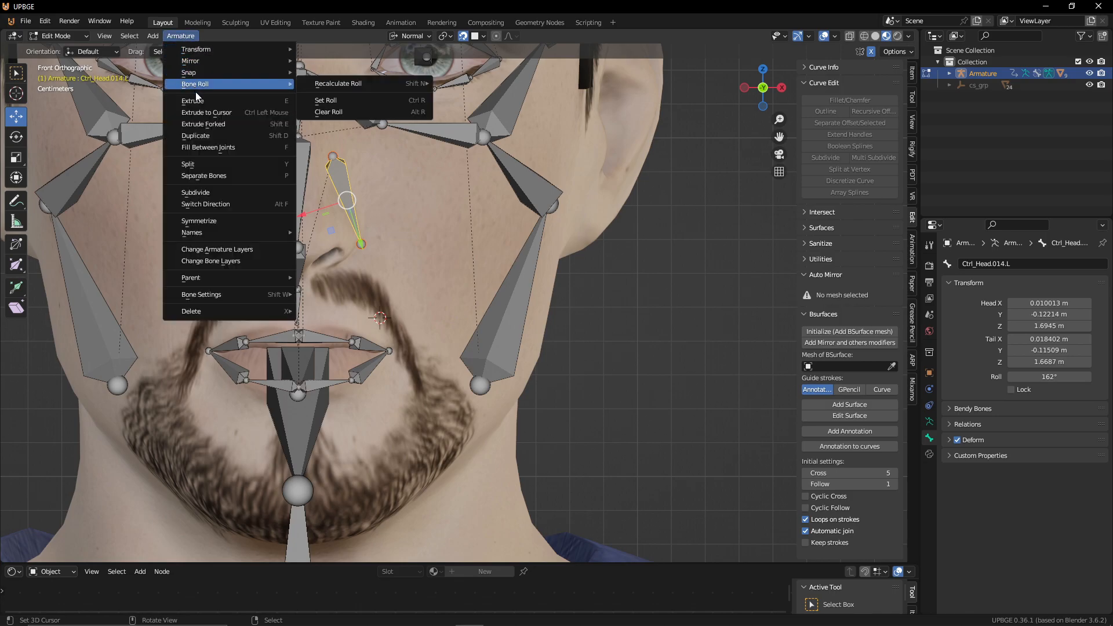
click(210, 223)
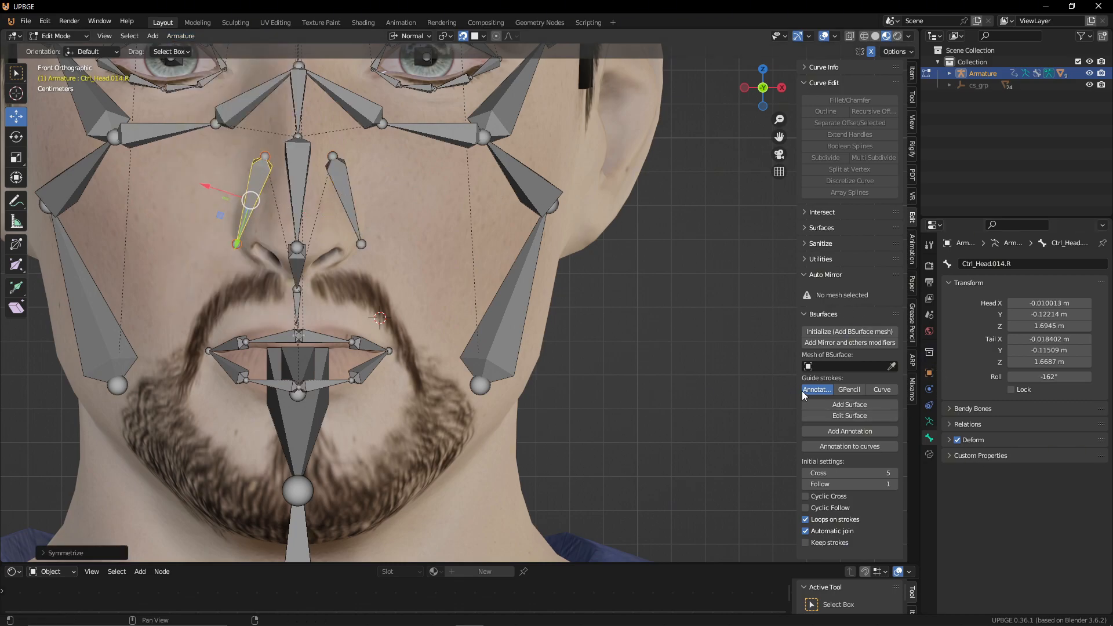
click(297, 198)
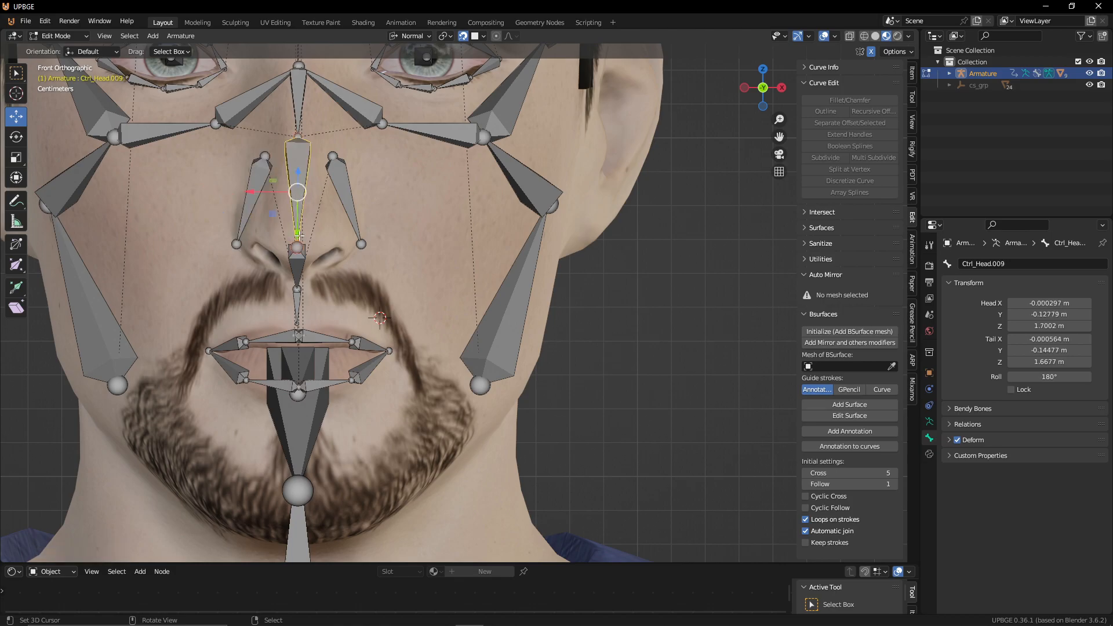
click(301, 273)
click(310, 320)
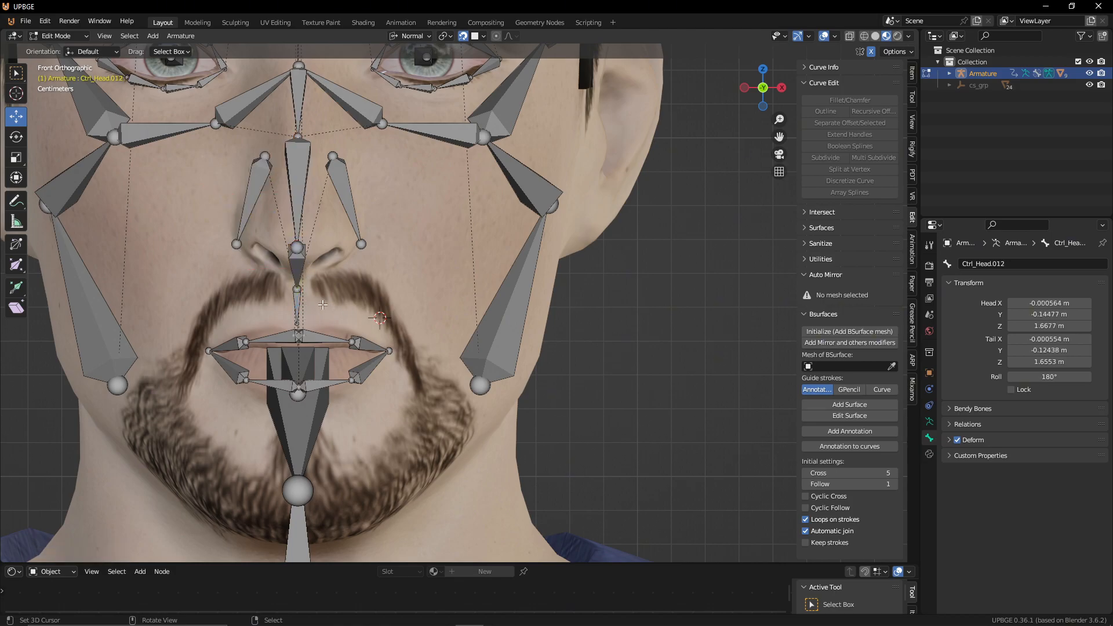
click(297, 308)
Step: Parent the jaw bone to the lower cheek bone in the side view, using Keep Offset
key(KP_3)
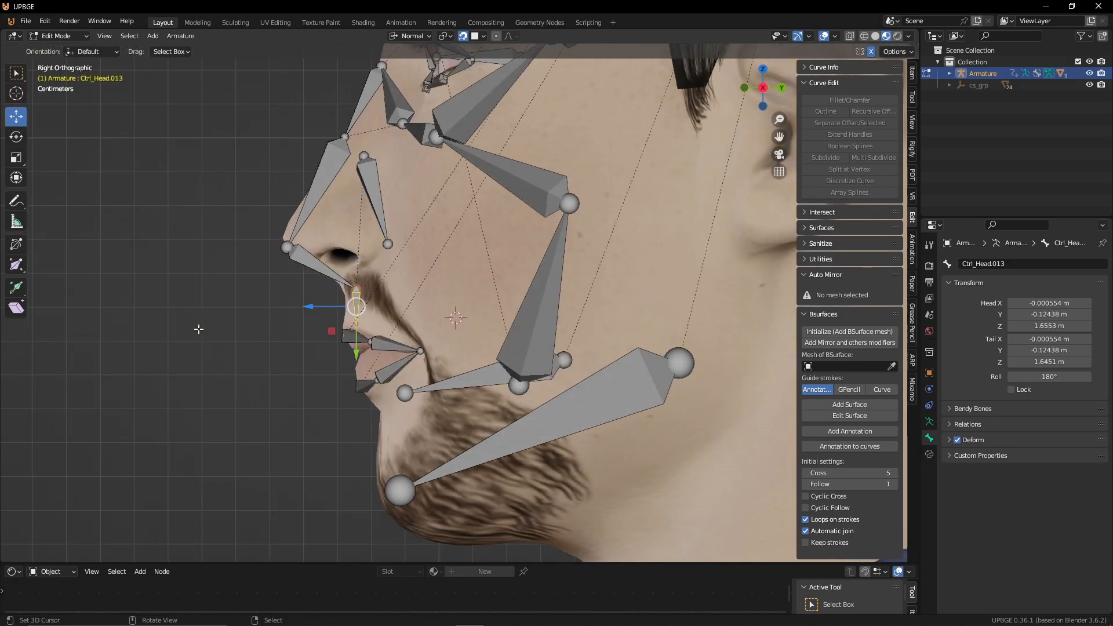
click(514, 391)
click(517, 343)
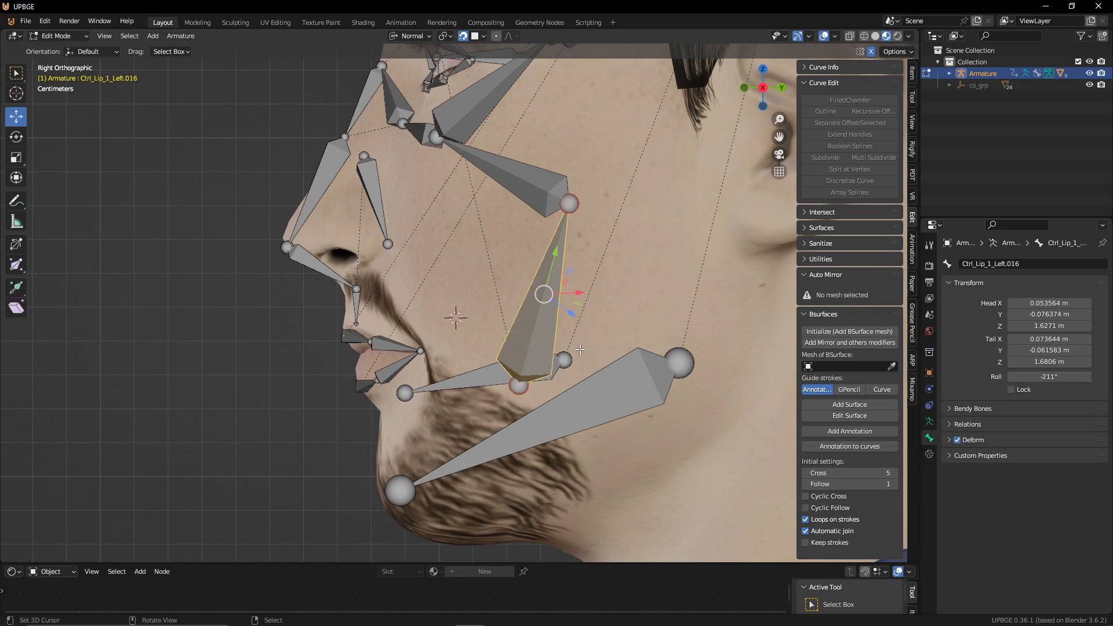
shift+right_click(680, 352)
right_click(600, 379)
shift+right_click(535, 345)
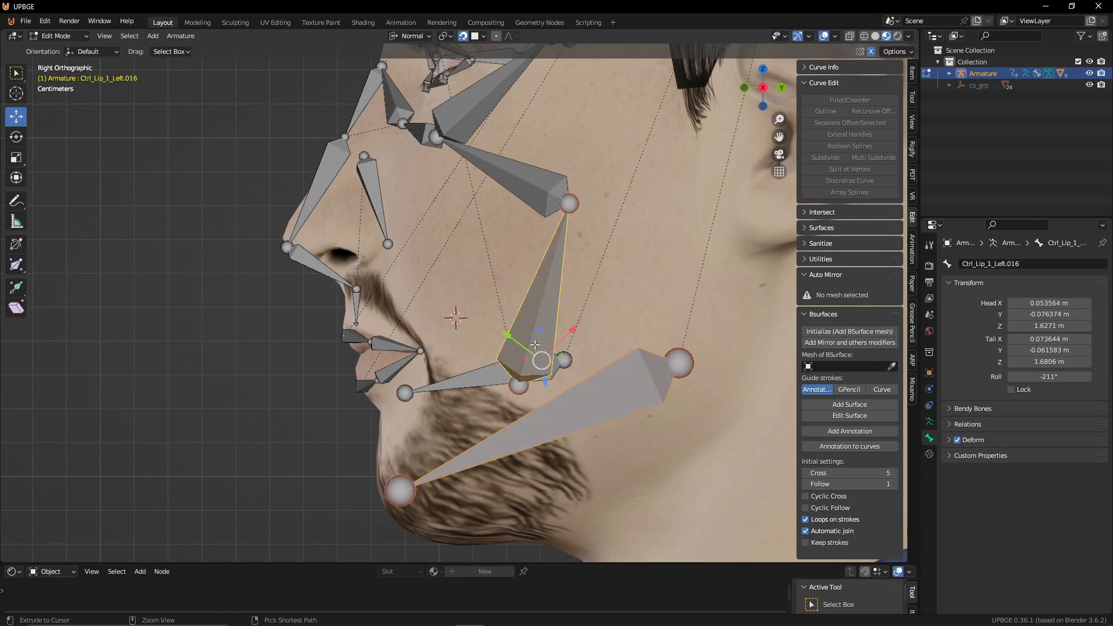
key(ctrl+p)
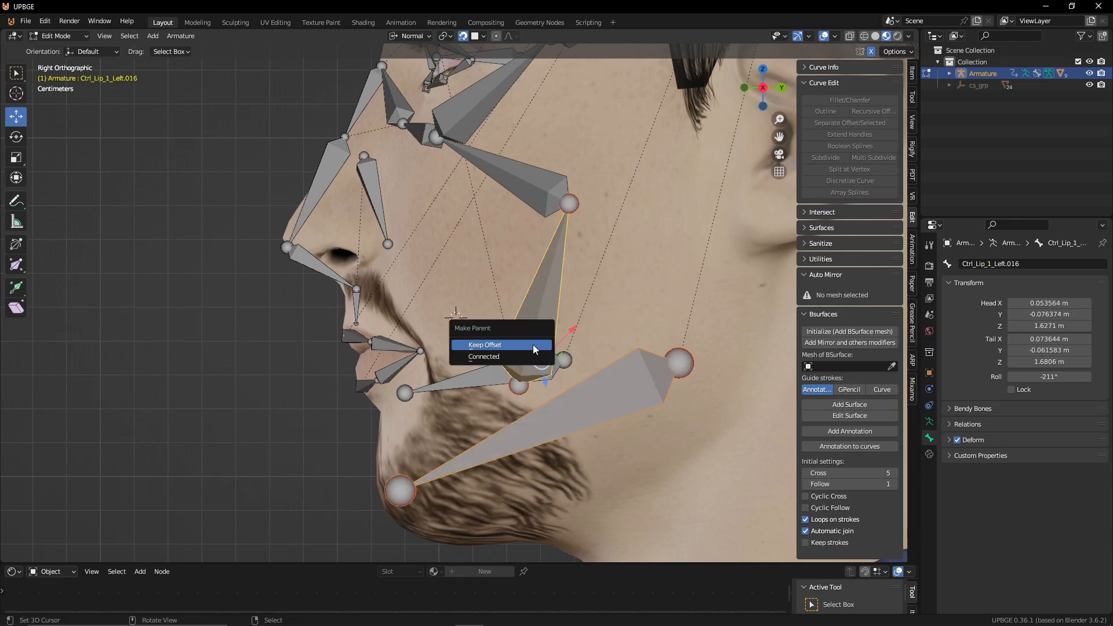
click(534, 345)
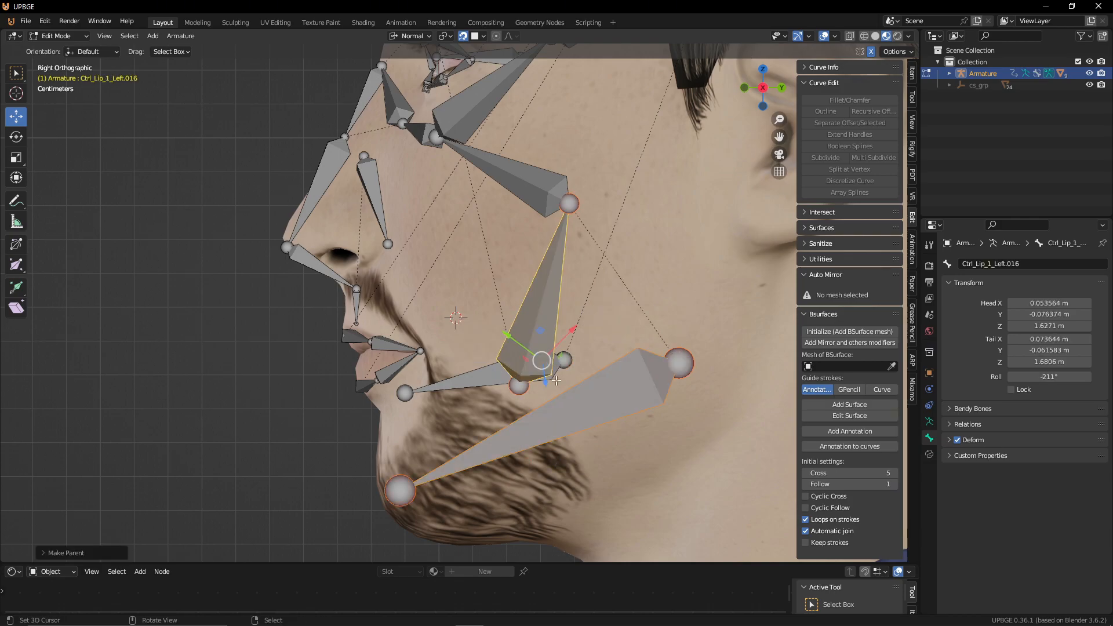
Step: Undo the last jaw parenting and parent the lower cheek bone to the jaw bone, using Keep Offset
key(ctrl+z)
shift+right_click(595, 385)
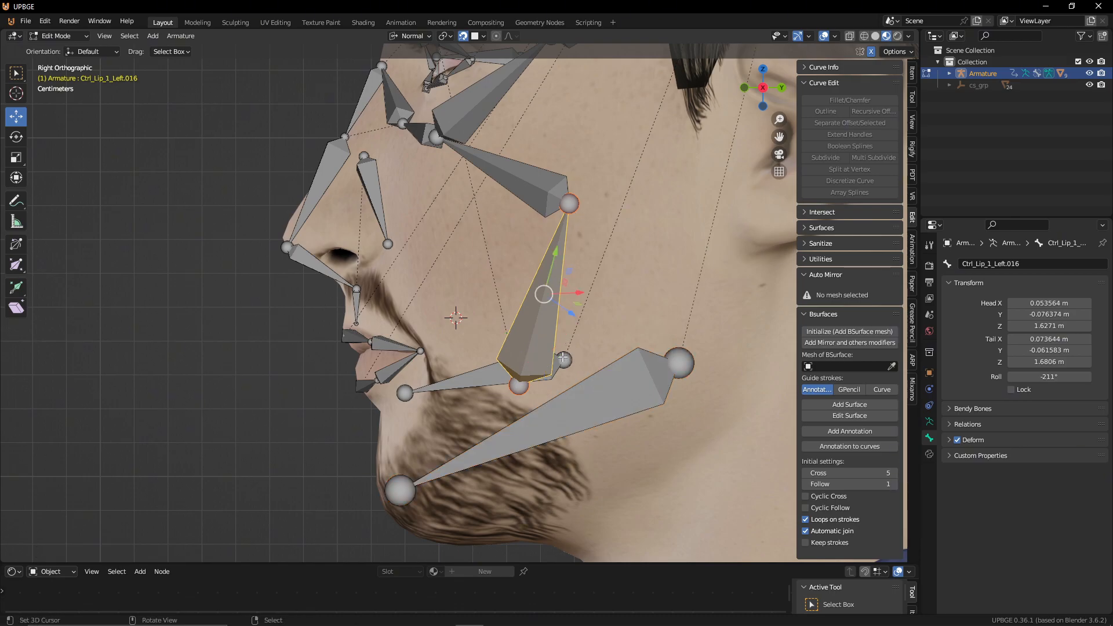
shift+right_click(577, 402)
shift+right_click(584, 400)
shift+right_click(591, 399)
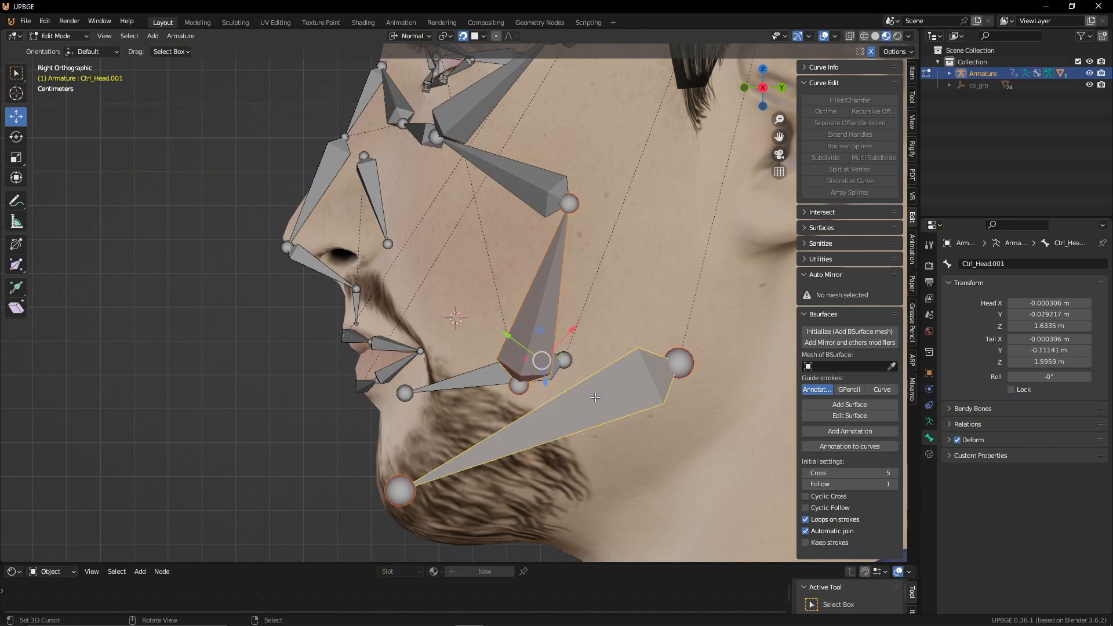
key(ctrl+p)
click(594, 398)
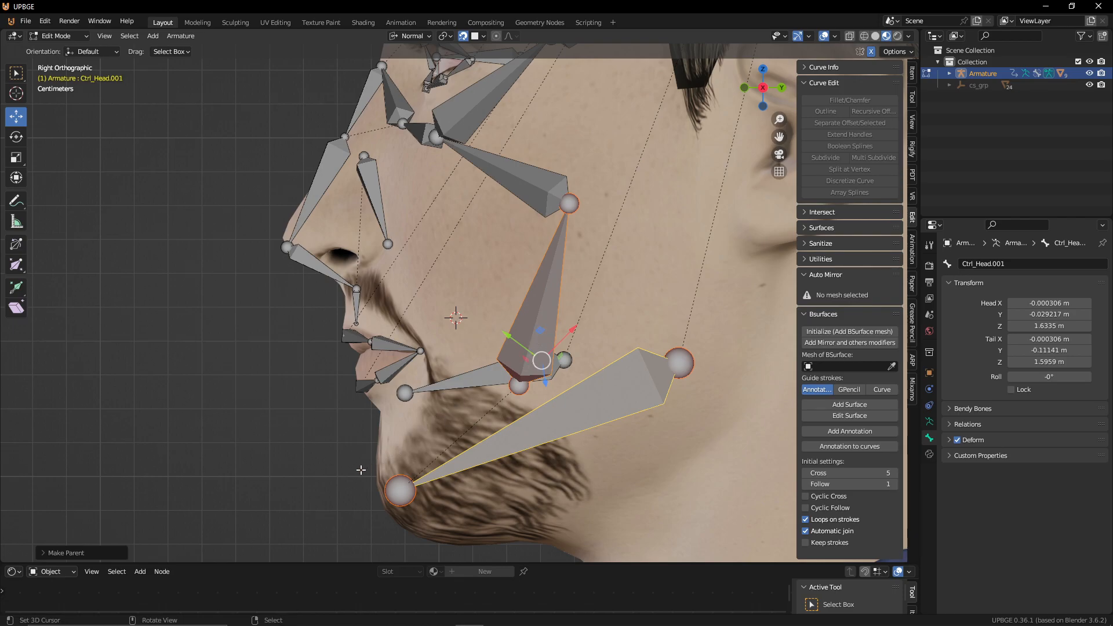
Step: Undo the parenting of the lower cheek bone to the jaw bone
middle_drag(417, 457, 521, 304)
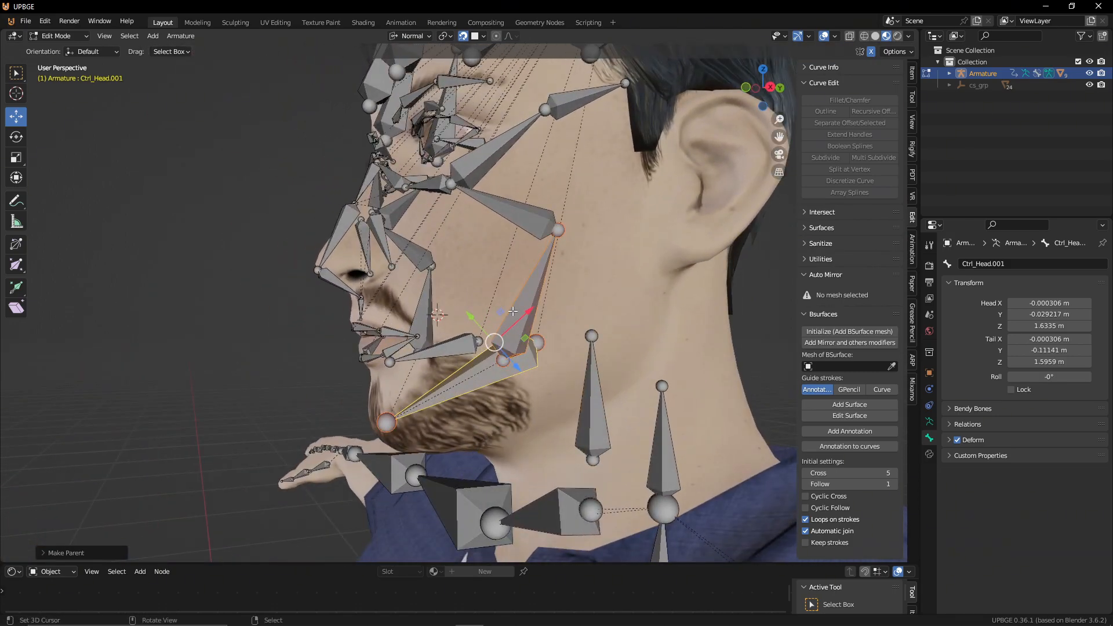
middle_drag(558, 294, 573, 289)
key(ctrl+z)
key(ctrl+z)
Step: In the right side view, move the lower cheek bone's head in front of the ear, to about Y -0.014, Z 1.697 m
click(500, 360)
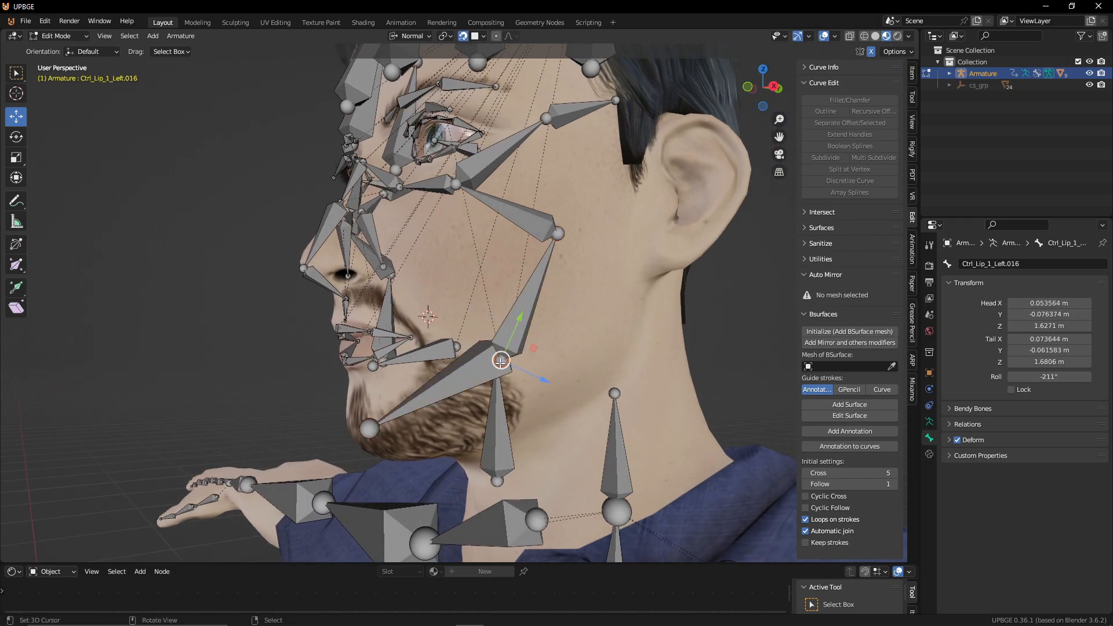
key(KP_3)
key(g)
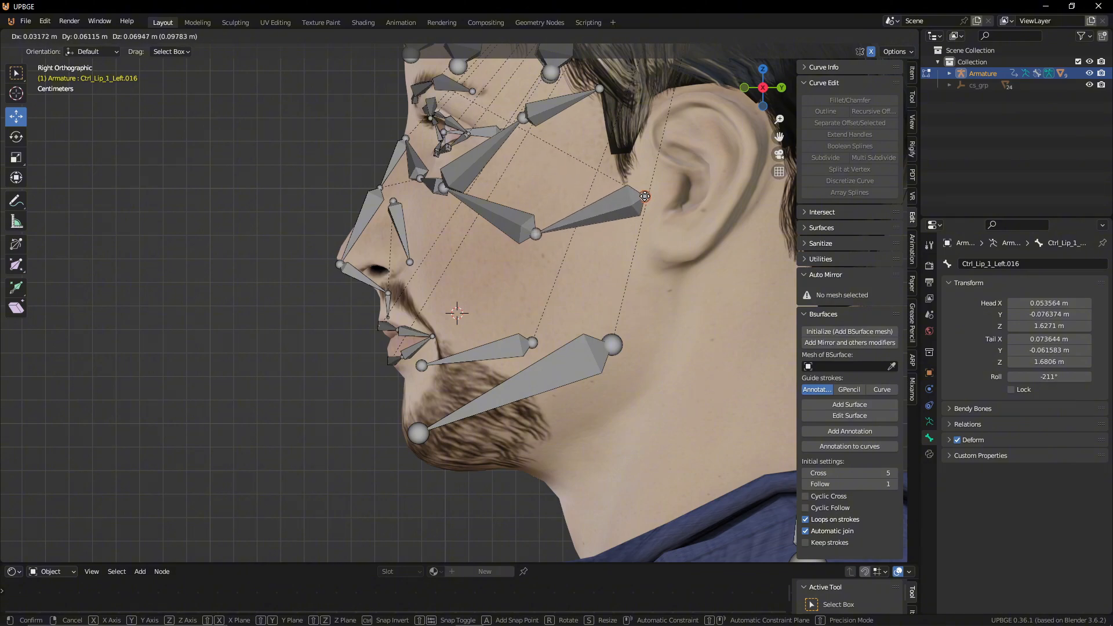
click(647, 196)
Step: Reveal all hidden bones of the armature around the face
mouse_move(504, 346)
middle_down()
mouse_move(655, 348)
mouse_move(514, 346)
middle_up()
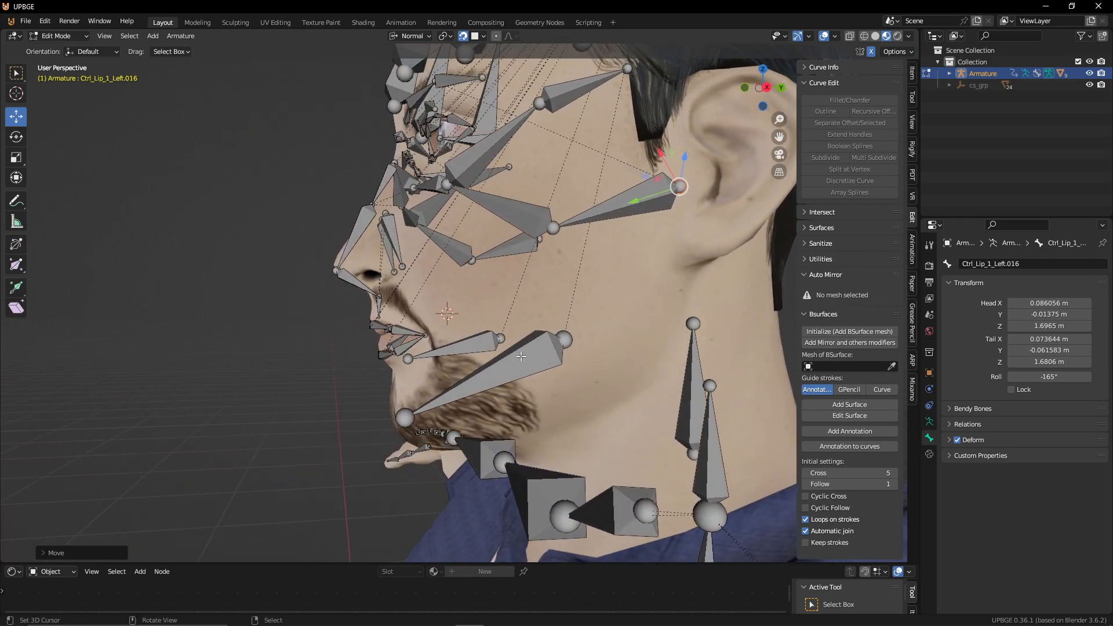
middle_drag(451, 379, 459, 330)
key(alt+h)
Step: Rename the upper of the two central mouth bones, Ctrl_Head.010, as Ctrl_Teeth
click(460, 345)
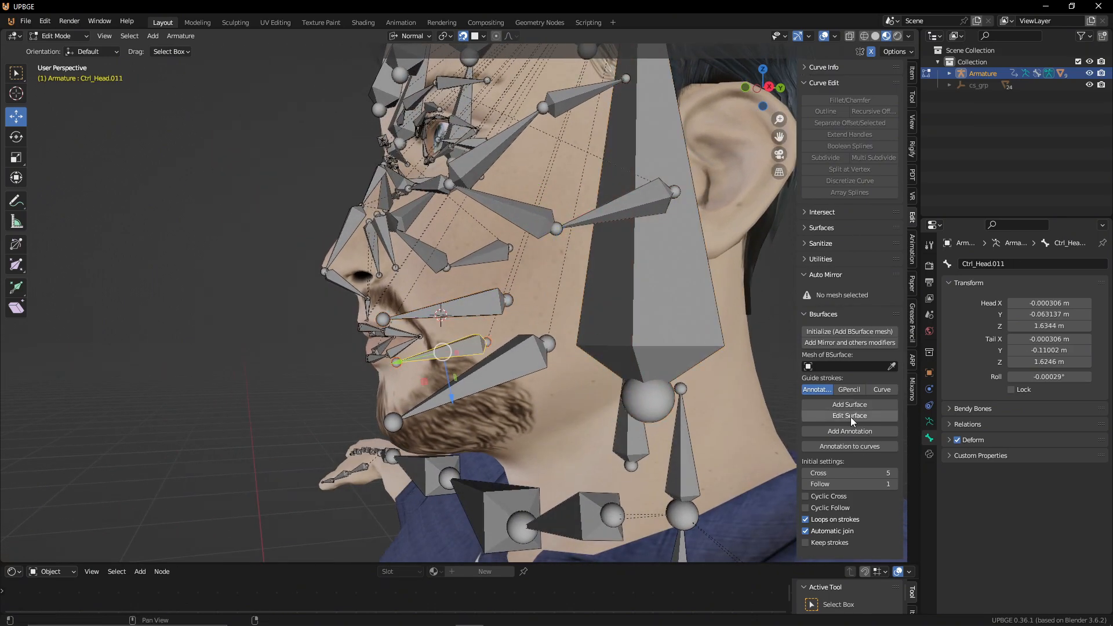
shift+click(494, 303)
key(g)
click(476, 350)
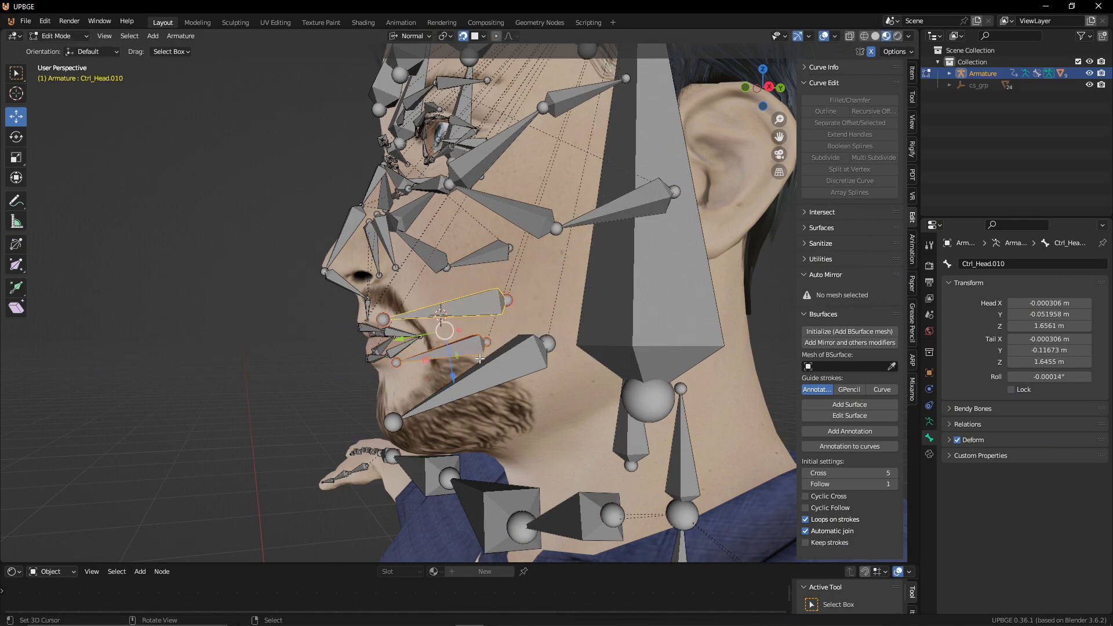
click(995, 264)
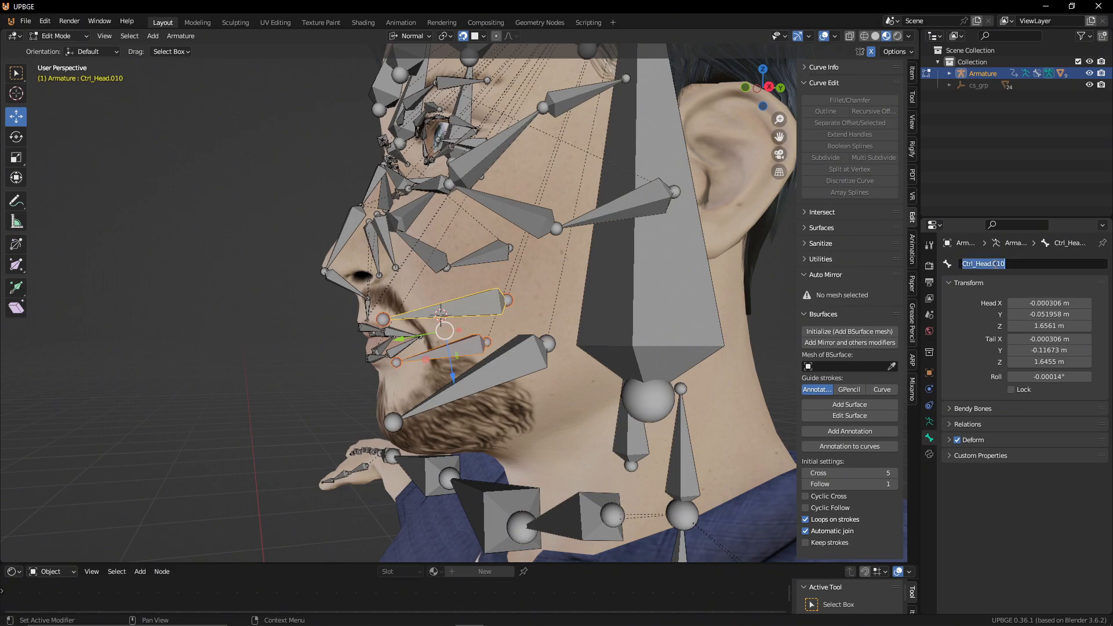
key(End)
text(T)
key(Return)
Step: Rename the lower central mouth bone, Ctrl_Head.011, as Ctrl_Teeth_2, reusing the upper teeth bone's name
click(458, 351)
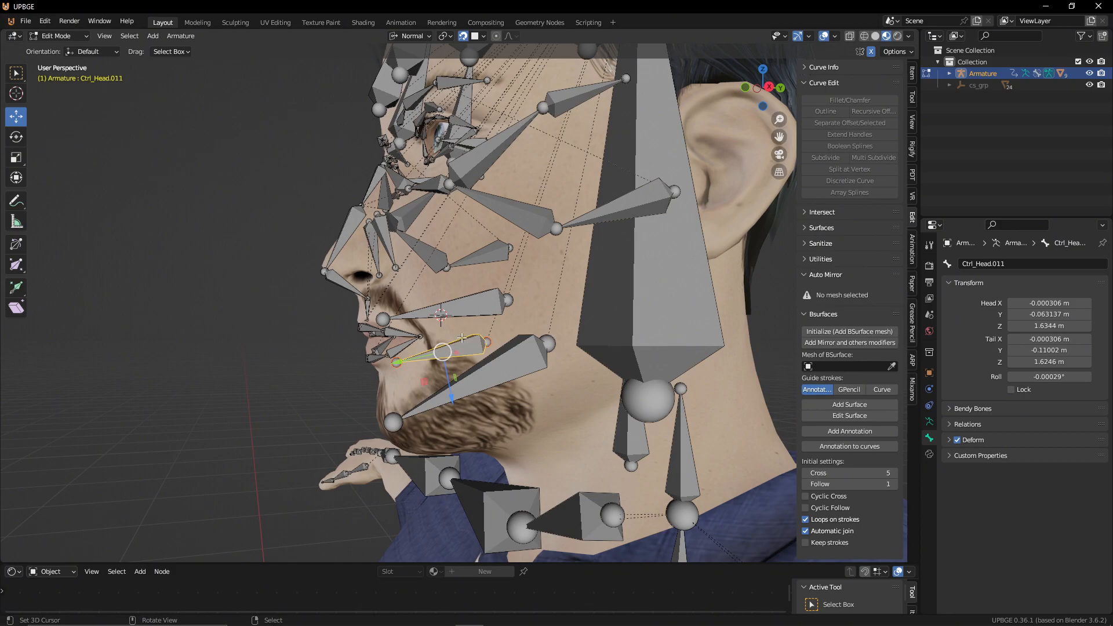
click(472, 313)
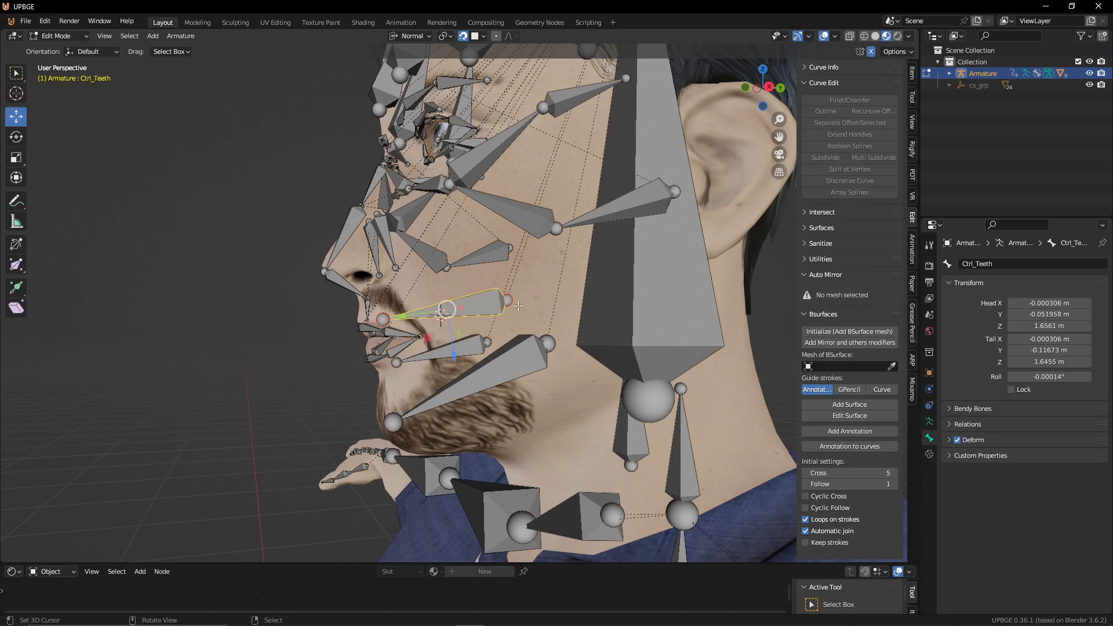
click(1018, 261)
key(ctrl+c)
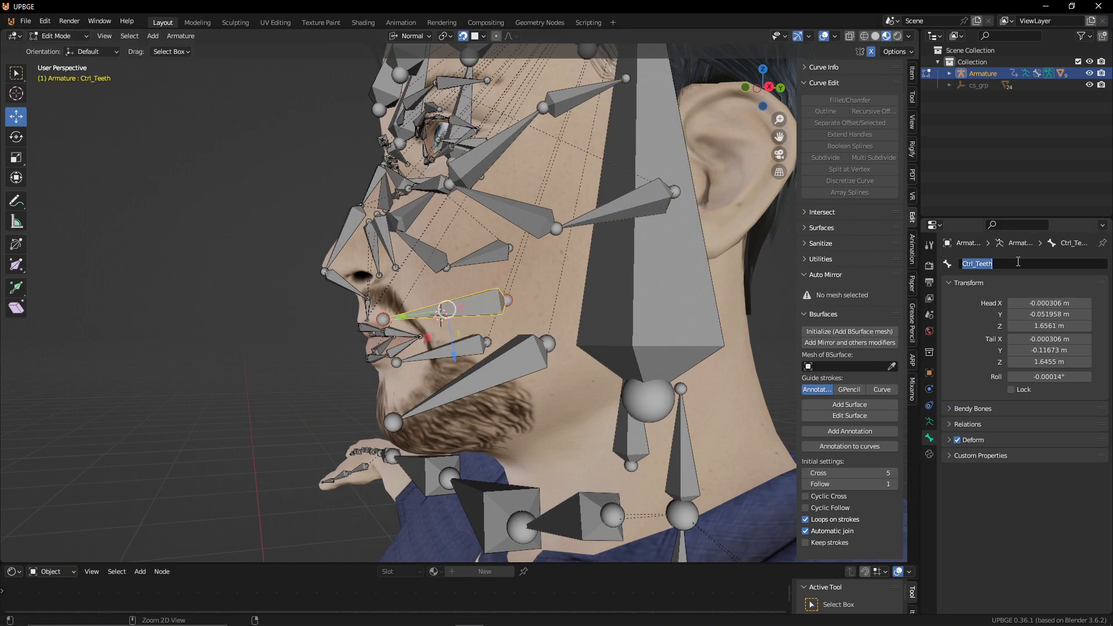
key(Escape)
key(ctrl+z)
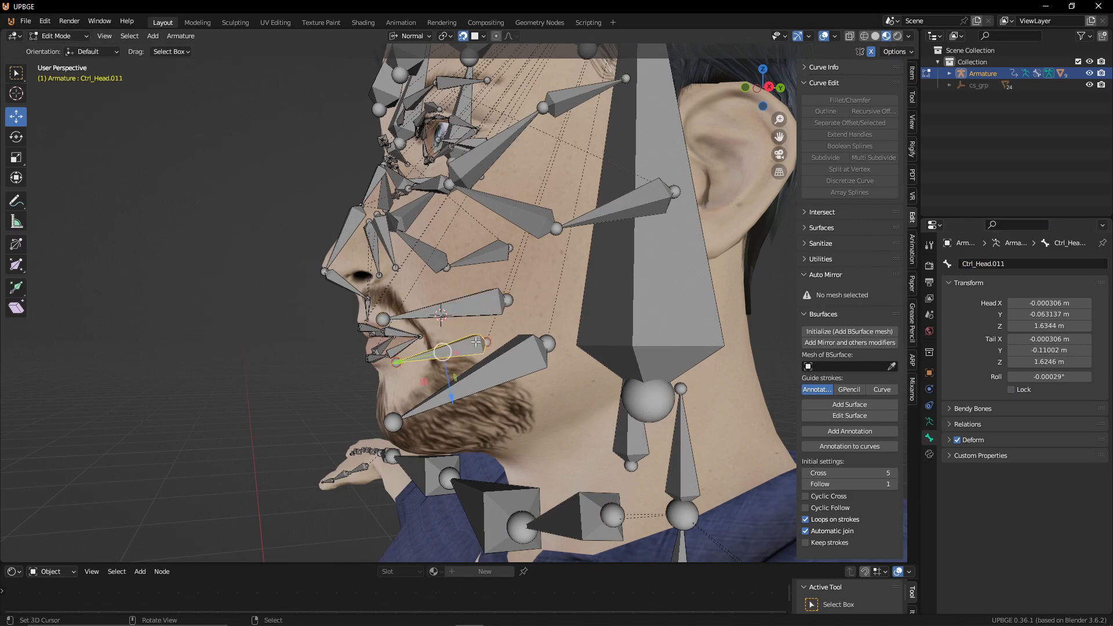
click(1051, 264)
key(ctrl+v)
text(_2)
key(Return)
Step: Parent the lower teeth bone to the jaw bone with Keep Offset
shift+click(511, 361)
key(ctrl+p)
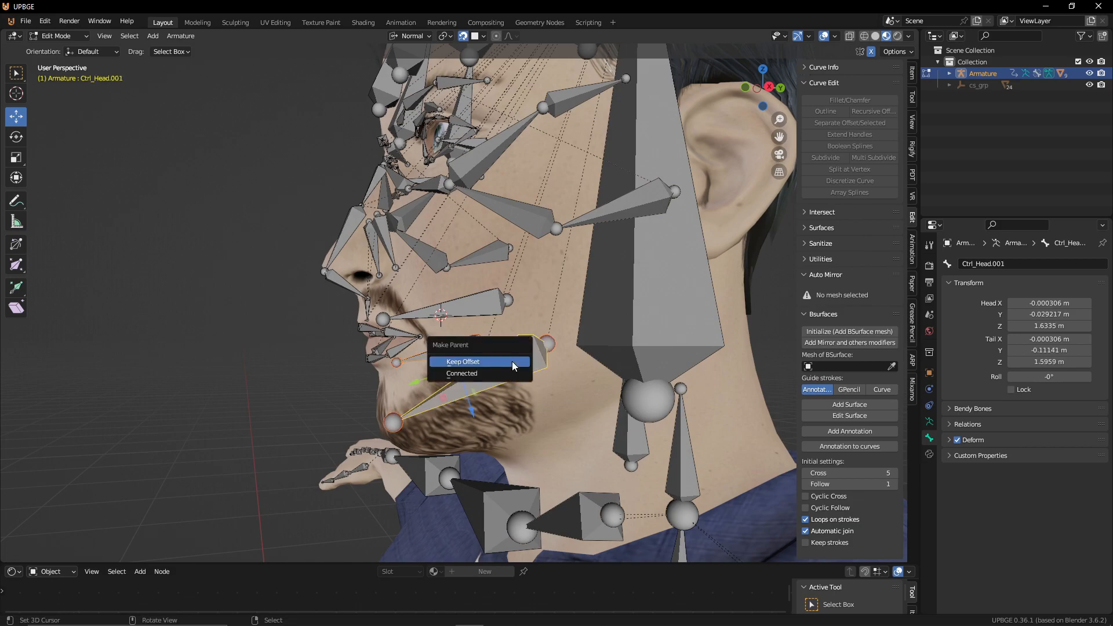
click(513, 364)
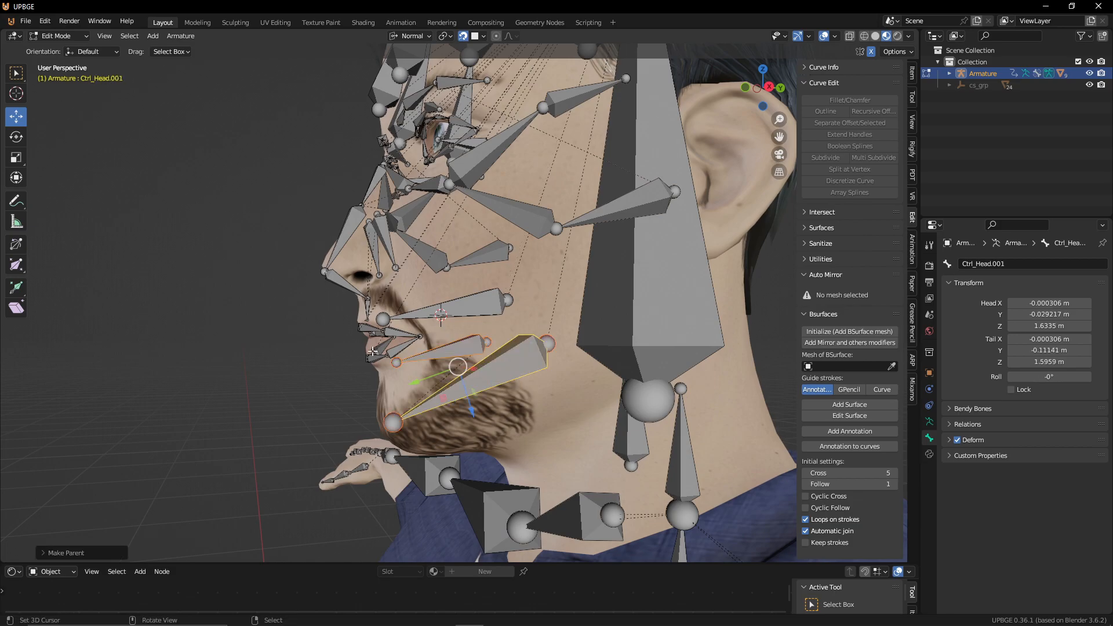
Step: Parent the front lower-lip bones to the lower teeth bone Ctrl_Teeth_2, using Keep Offset
click(403, 347)
click(374, 359)
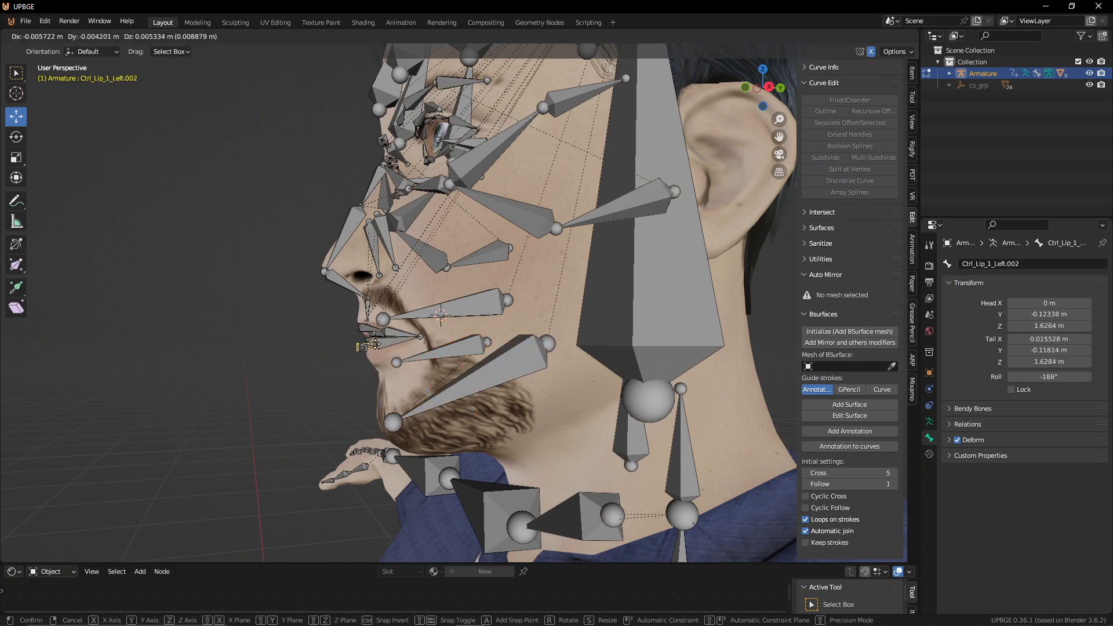
click(466, 346)
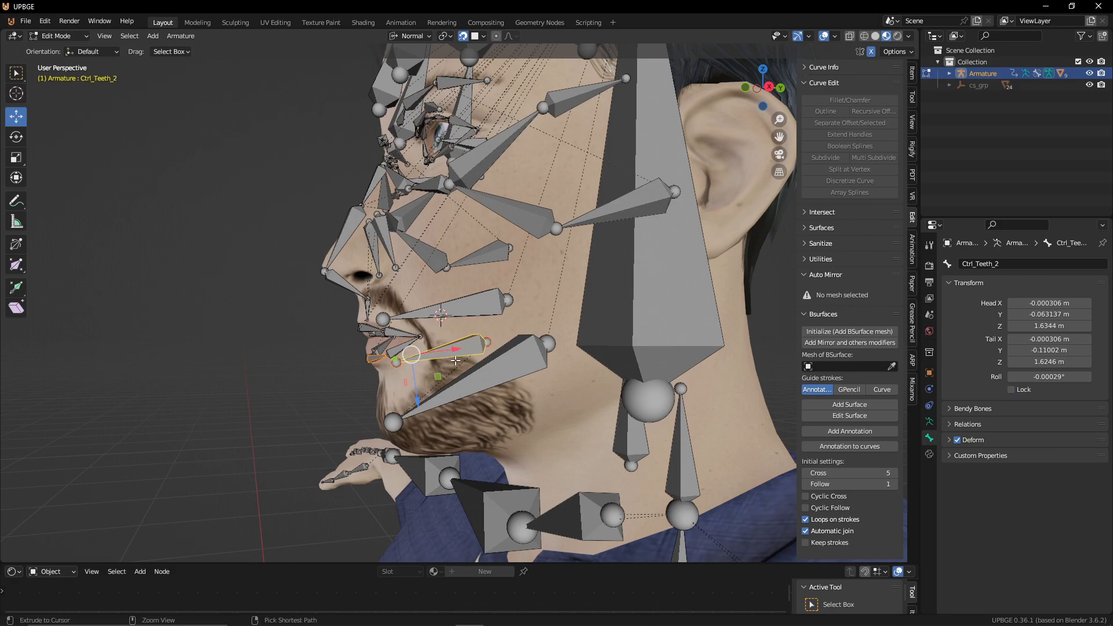
key(ctrl+p)
click(455, 360)
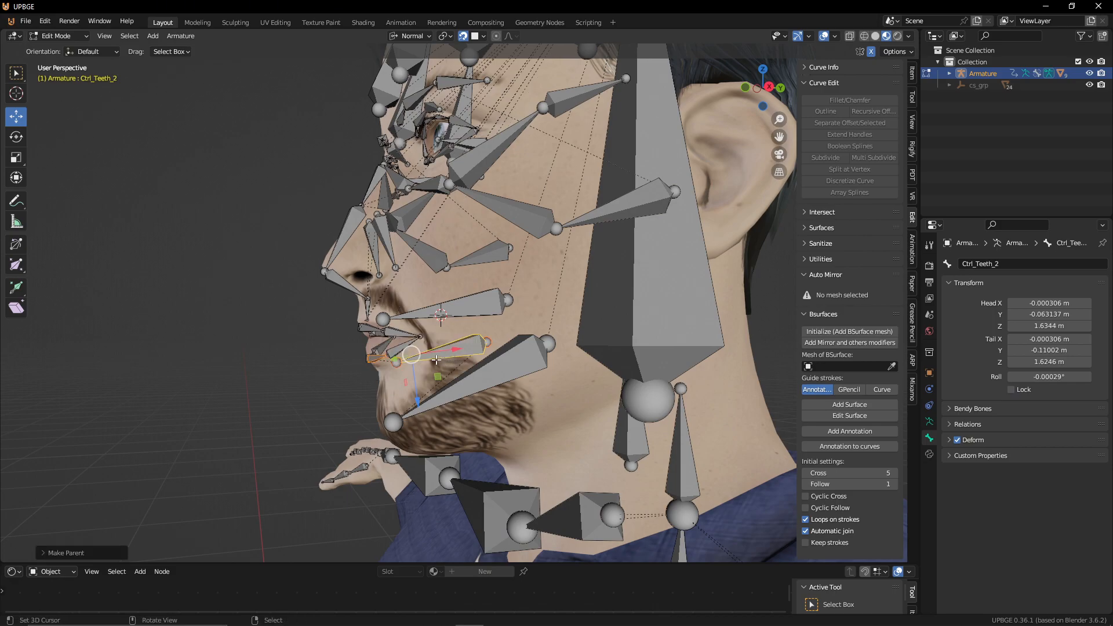
Step: Parent the front upper-lip bones to the upper teeth bone Ctrl_Teeth, using Keep Offset
mouse_move(453, 376)
middle_down()
mouse_move(551, 371)
mouse_move(465, 367)
middle_up()
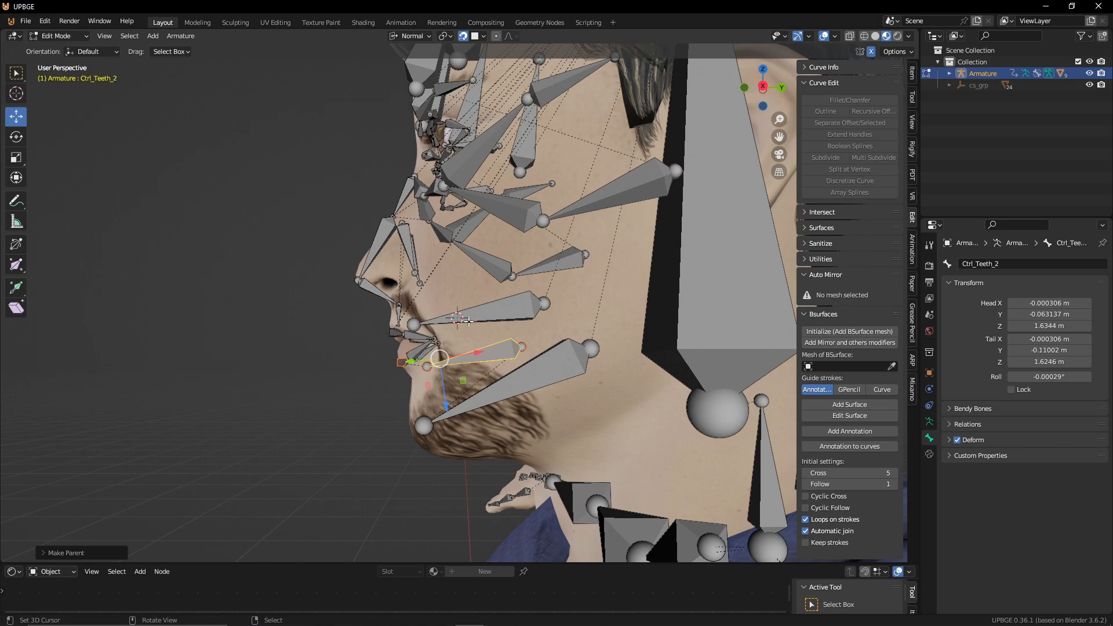
middle_drag(371, 325, 449, 334)
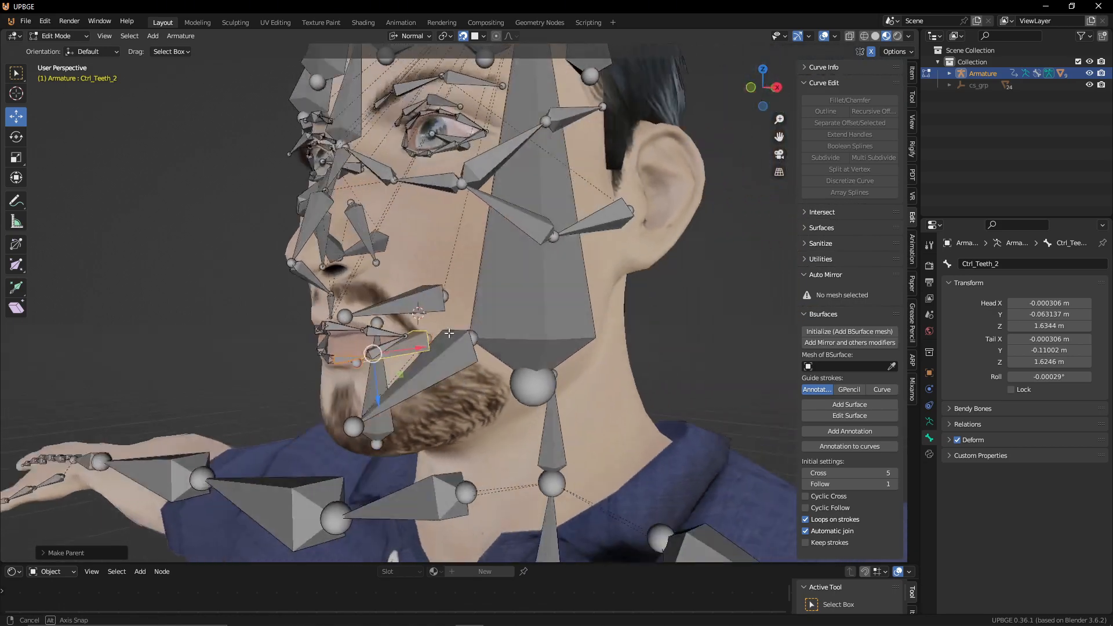
click(336, 328)
click(380, 302)
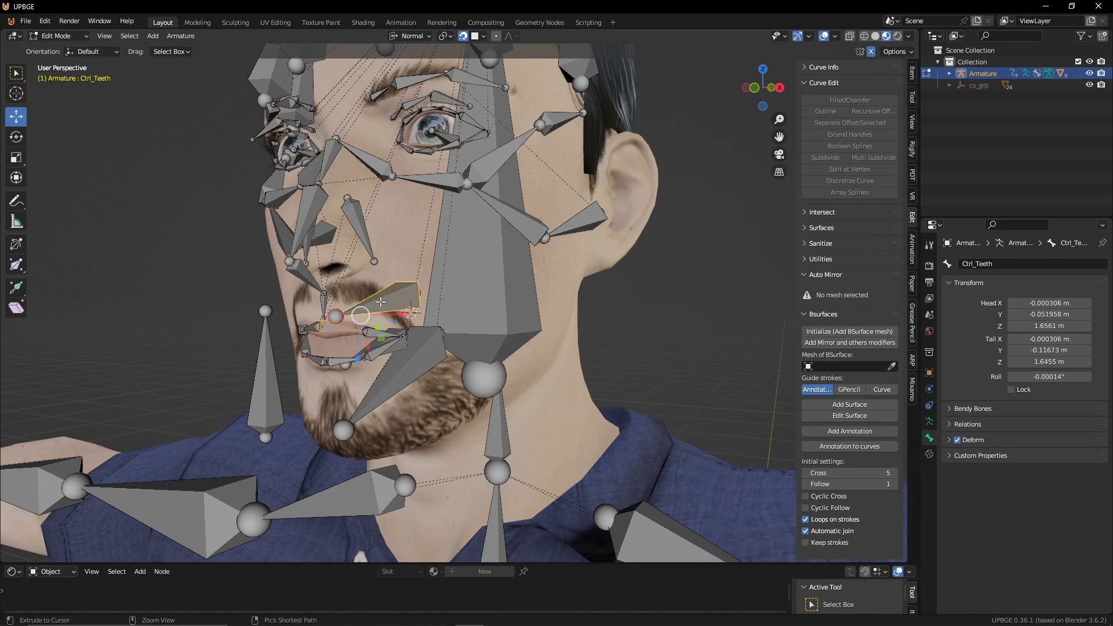
key(ctrl+p)
click(380, 302)
middle_drag(442, 315, 480, 317)
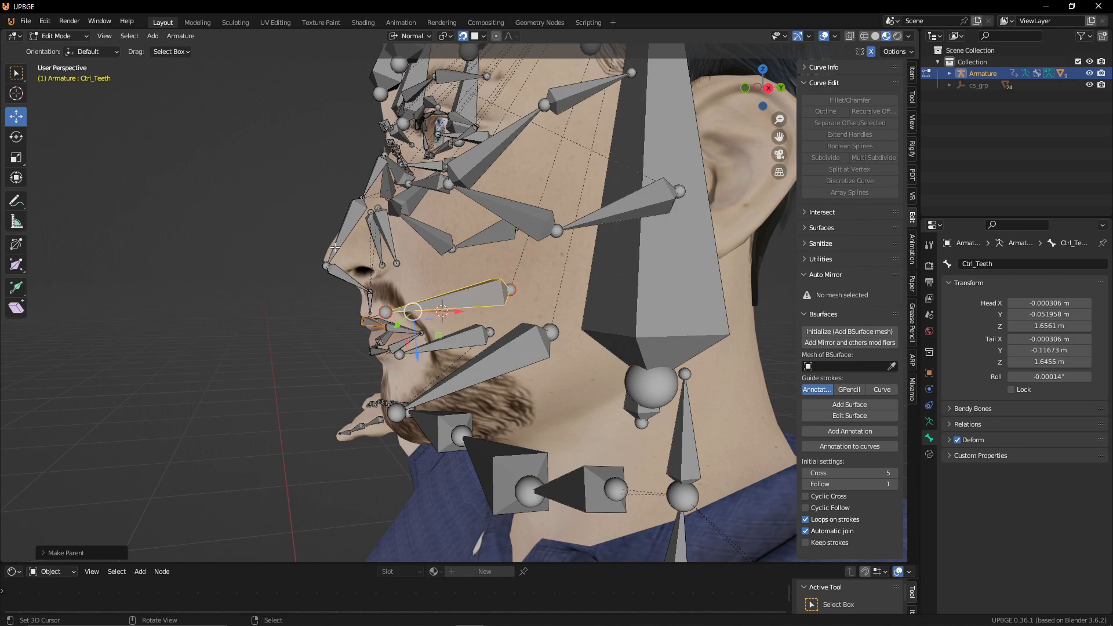
middle_drag(392, 268, 485, 267)
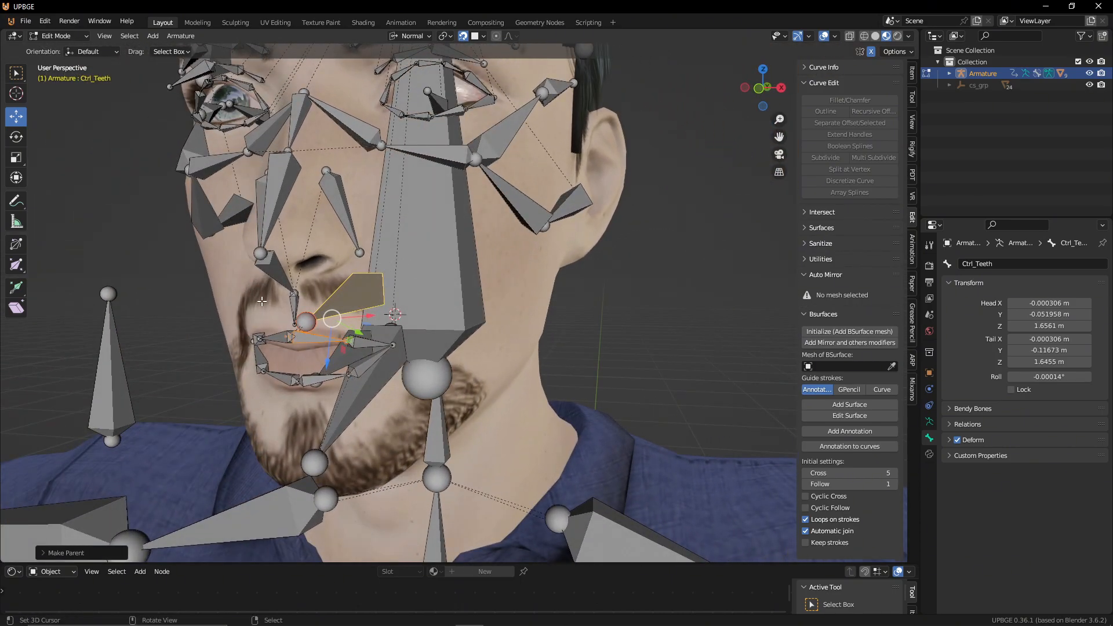
Step: Reposition the outer and inner end joints of the bone chain between the left eyebrow and eyelid to fit the face surface
middle_drag(360, 211, 364, 244)
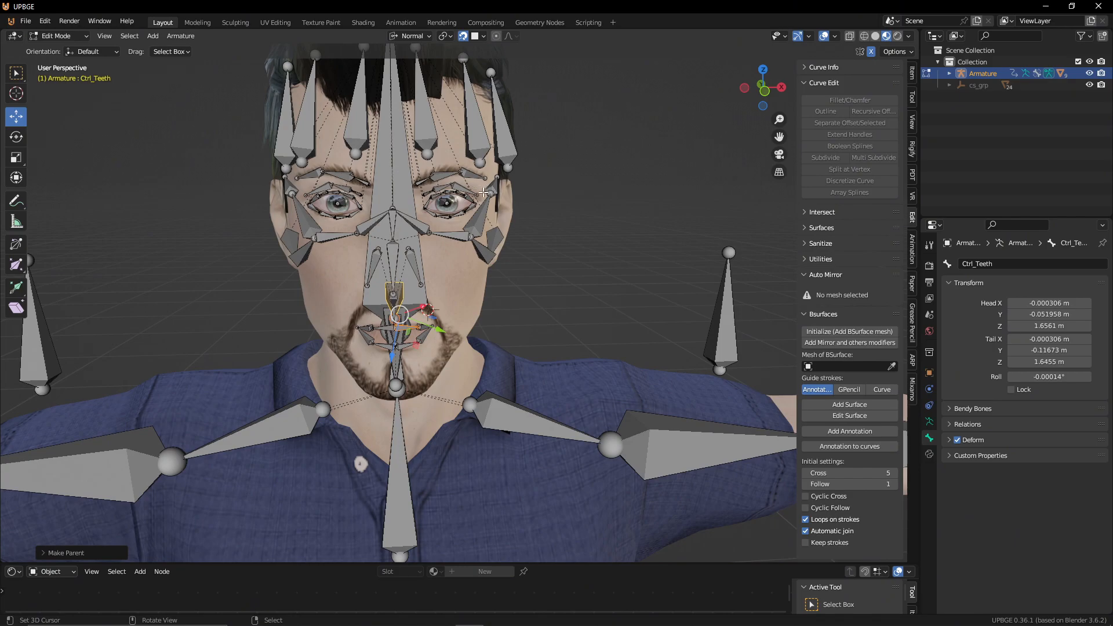
middle_drag(480, 199, 469, 166)
click(420, 118)
key(KP_1)
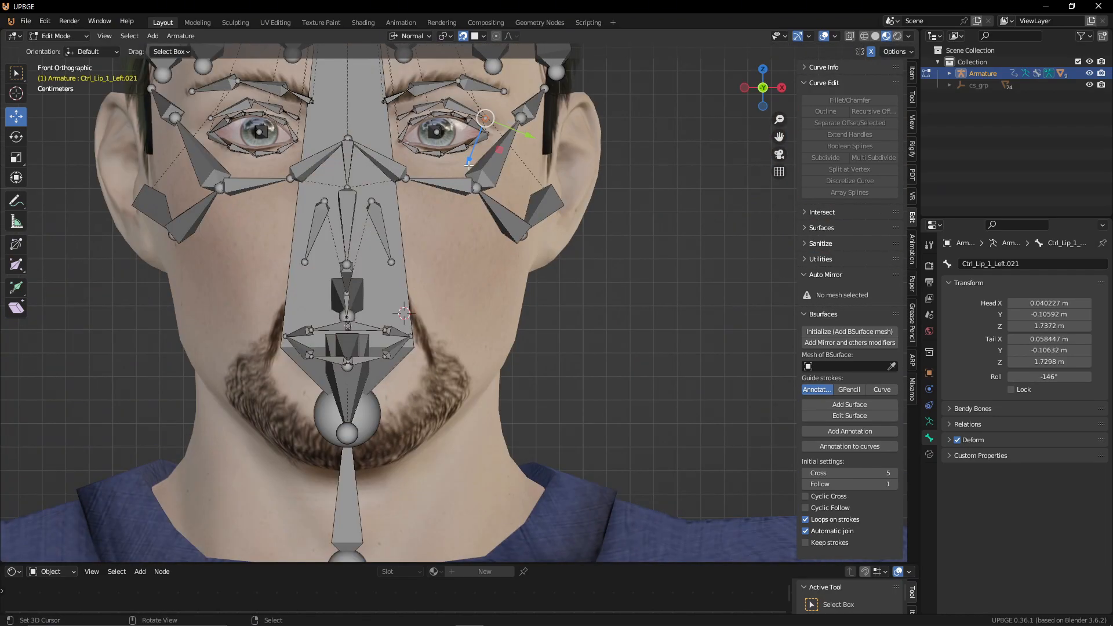
drag(485, 118, 396, 120)
right_click(443, 104)
right_click(412, 109)
right_click(398, 119)
middle_drag(423, 123, 488, 199)
key(KP_1)
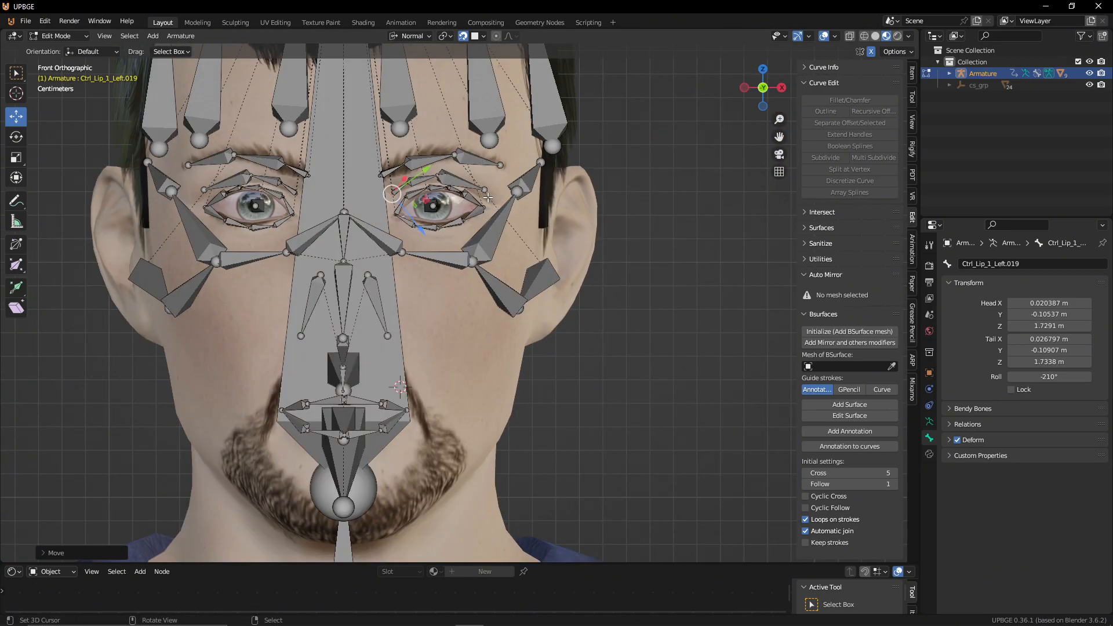
Step: Move the two middle joints of the bone chain above the left eye outward by about 6 mm each
scroll(488, 198, up, 4)
shift+middle_drag(432, 115, 435, 251)
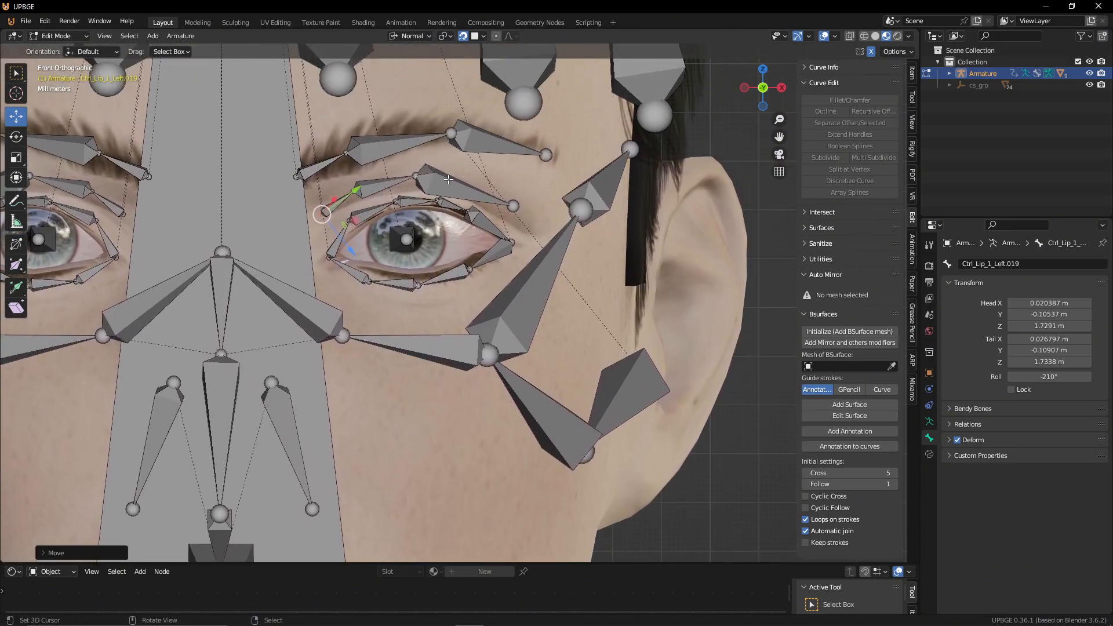
key(e)
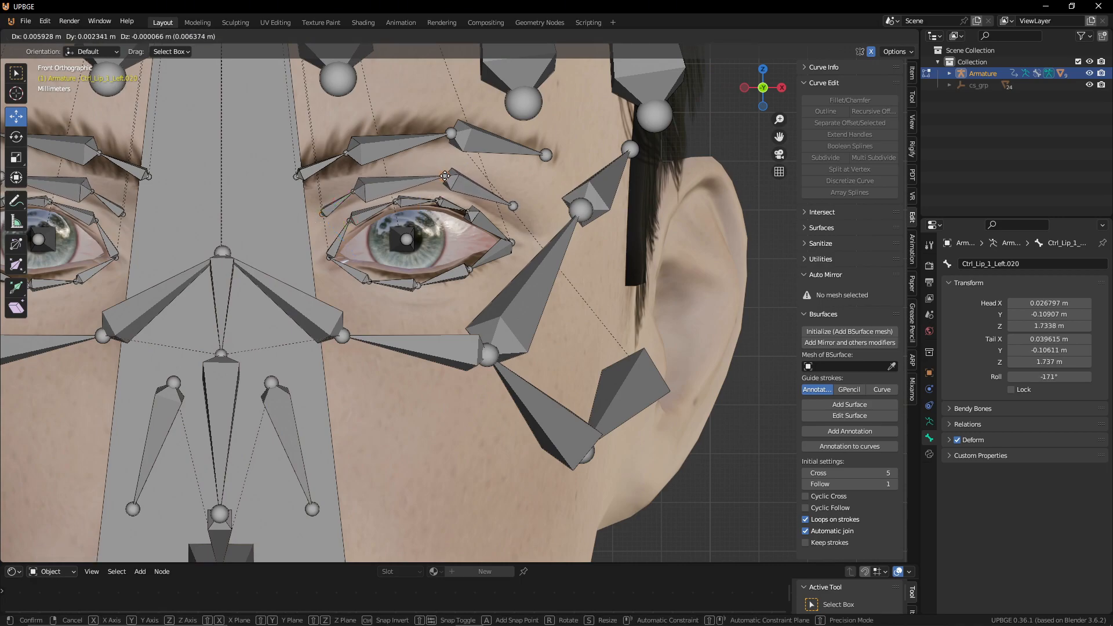
click(408, 182)
right_click(351, 190)
key(g)
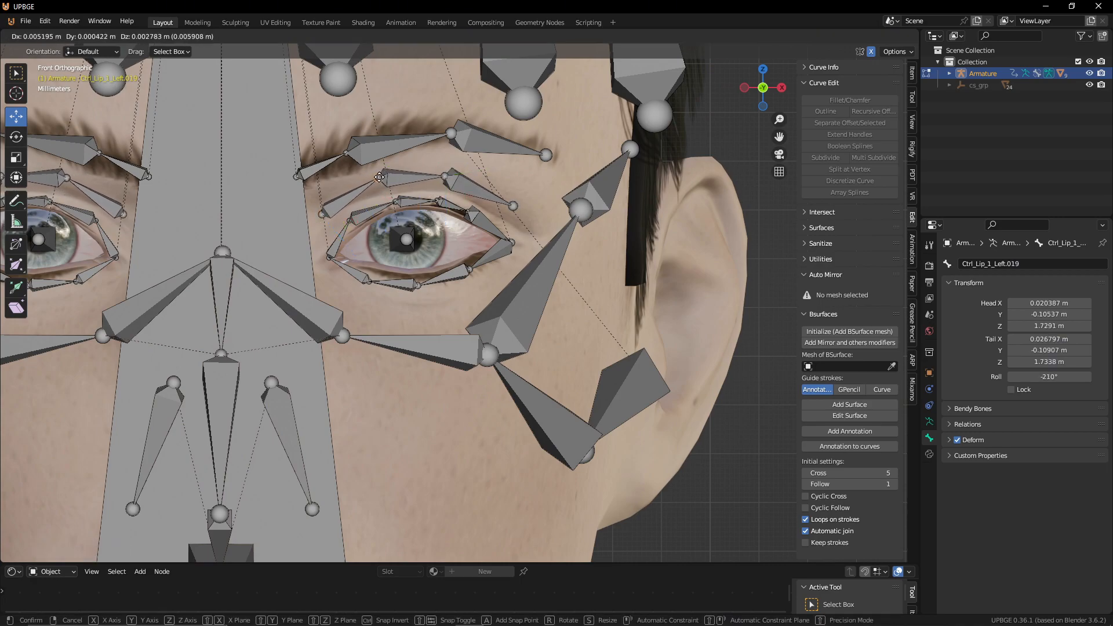
click(381, 177)
key(g)
click(382, 177)
key(g)
click(382, 177)
Step: Move the outer tip of the bone chain above the left eye about 3 mm inward and slightly up
right_click(512, 204)
key(g)
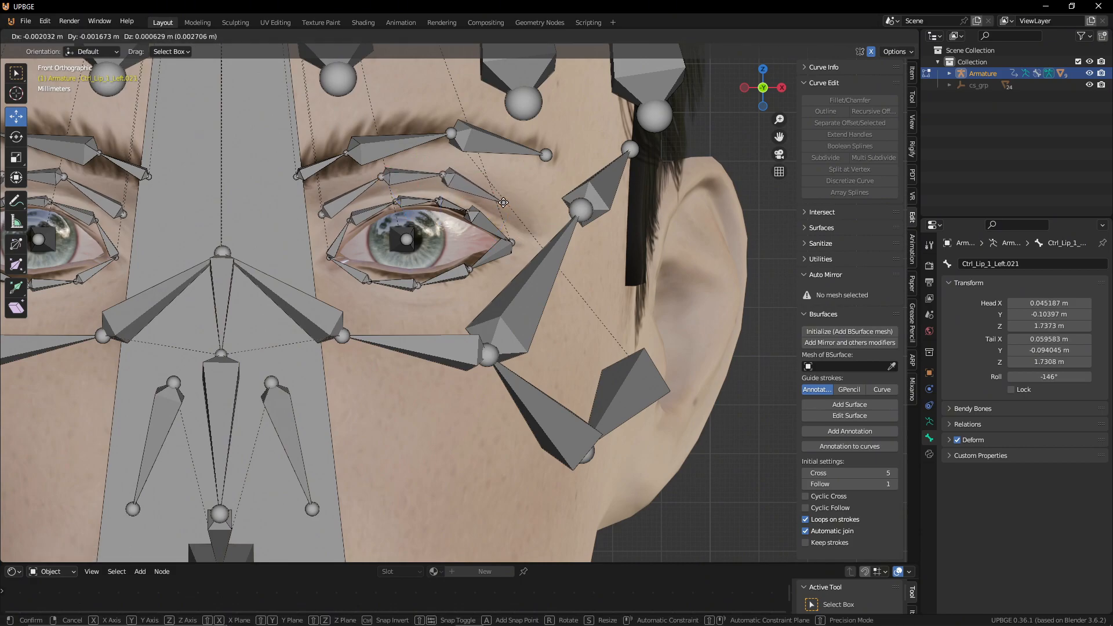
click(502, 202)
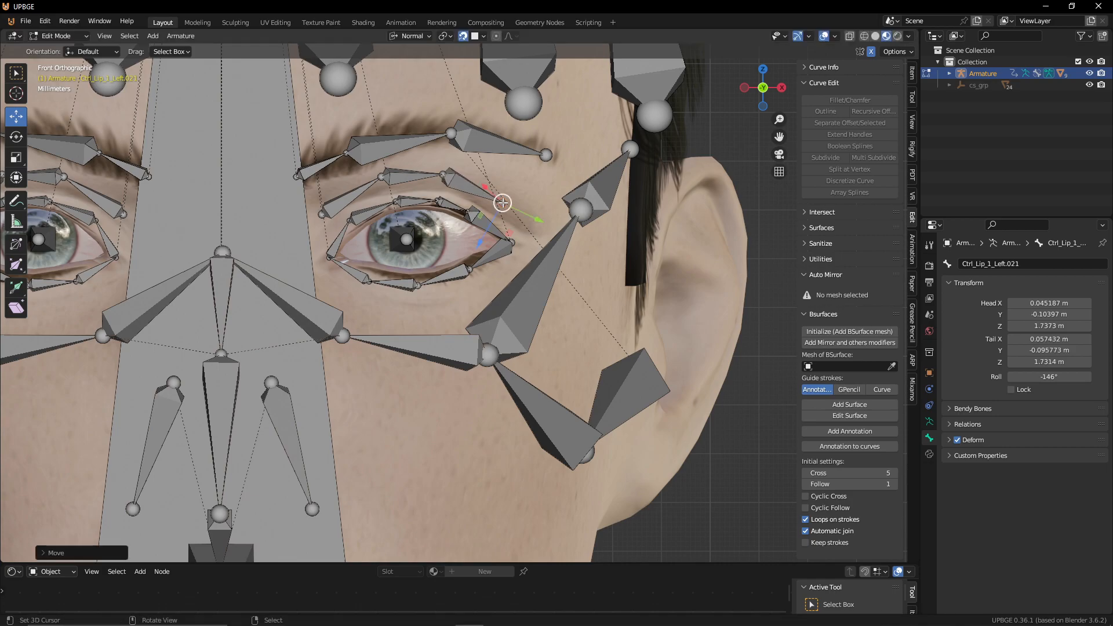
scroll(452, 189, down, 5)
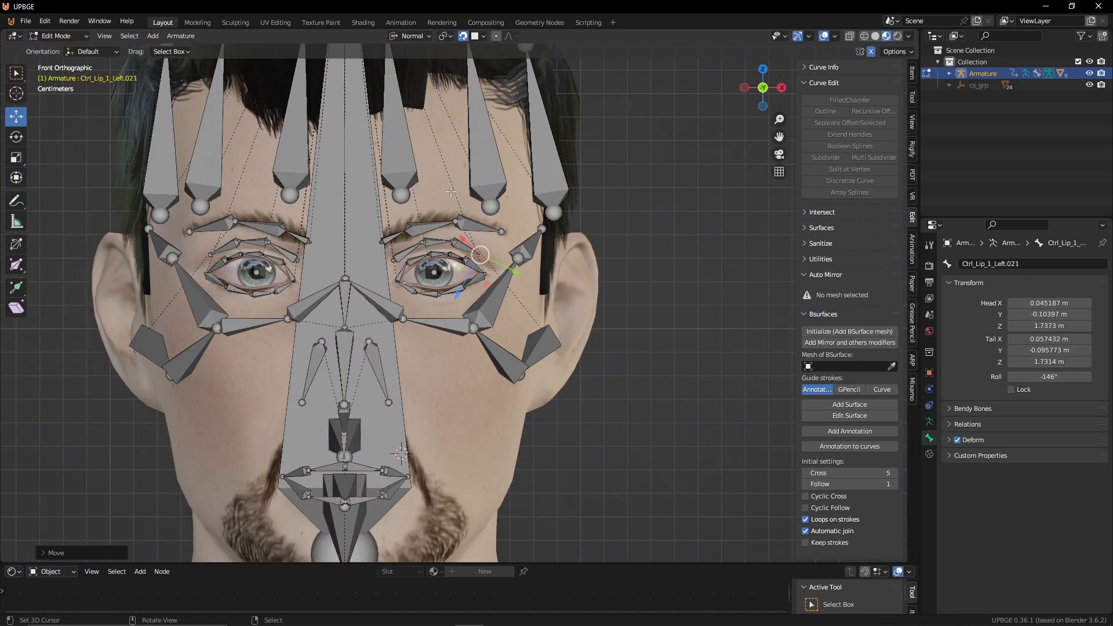
scroll(540, 242, down, 5)
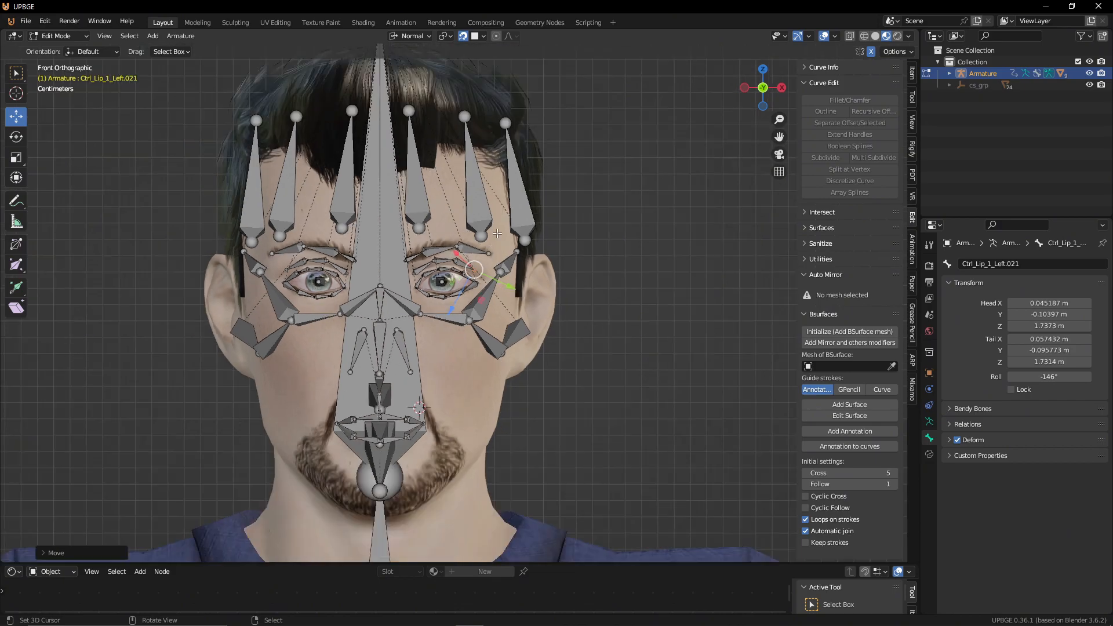
middle_drag(546, 248, 404, 253)
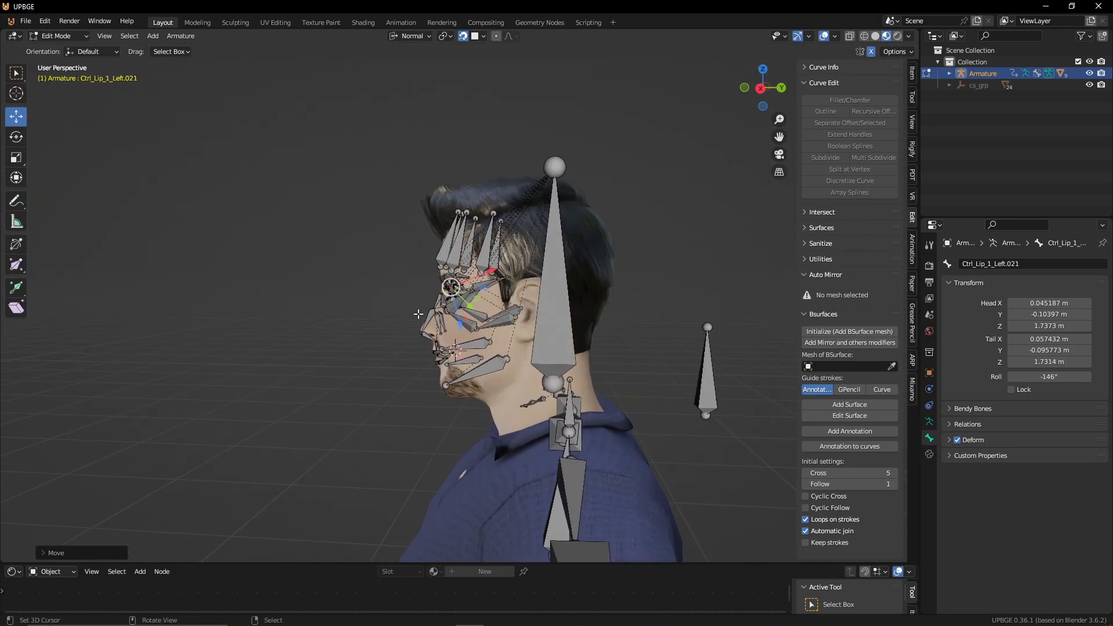
key(Tab)
click(484, 381)
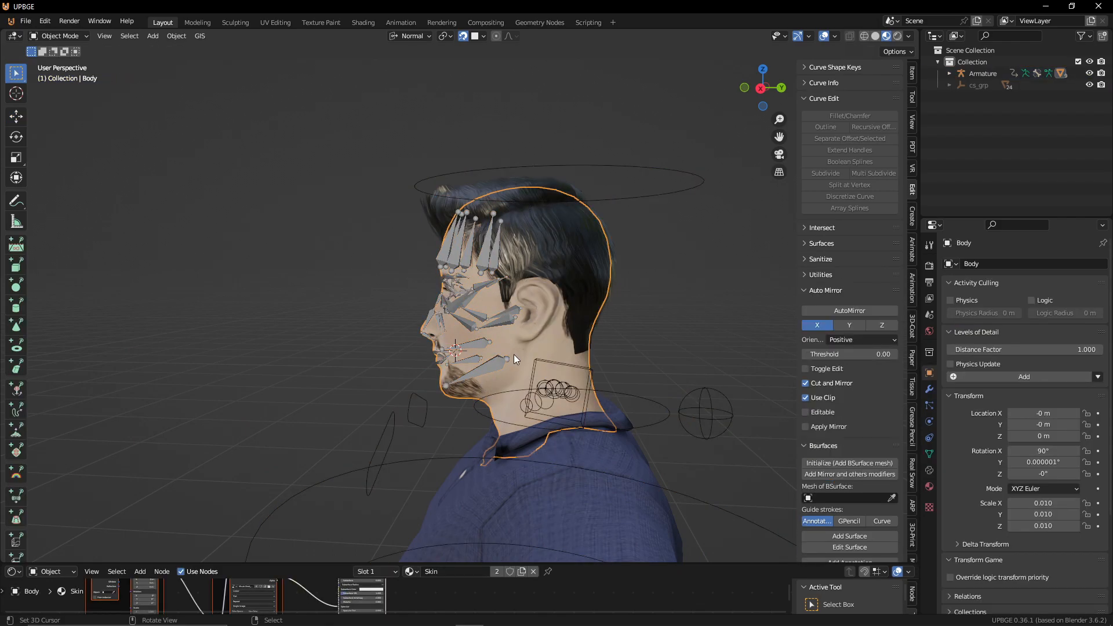
key(g)
key(Escape)
click(491, 368)
key(Tab)
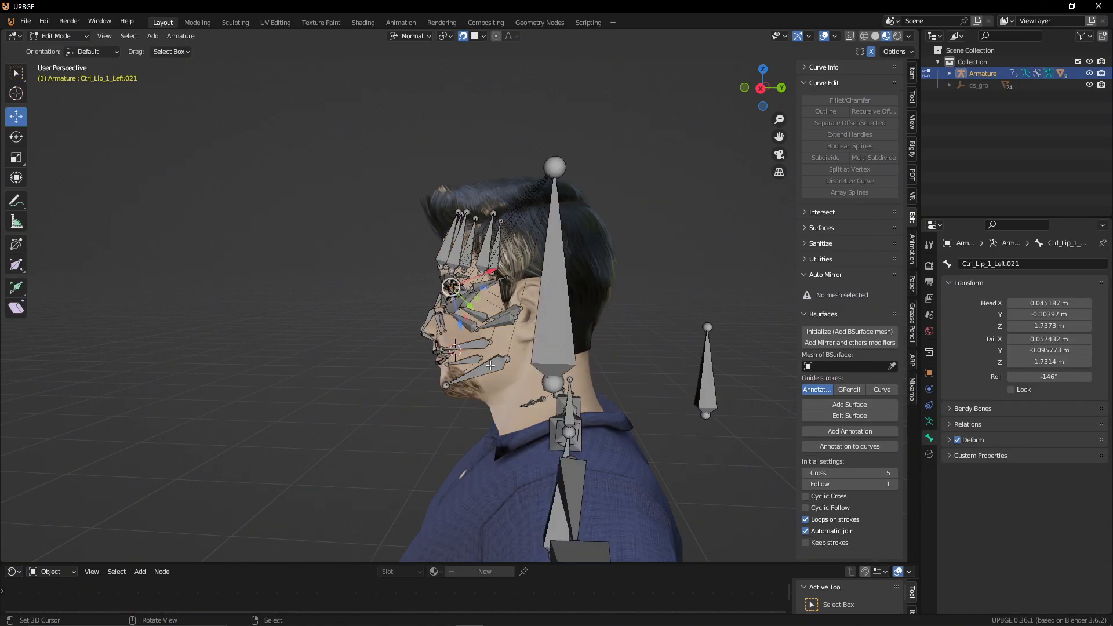
Step: Select all the facial bones from the forehead to the jaw in the side view, including their linked bones
right_click(484, 368)
shift+right_click(469, 359)
shift+right_click(471, 345)
key(b)
drag(350, 174, 534, 400)
key(g)
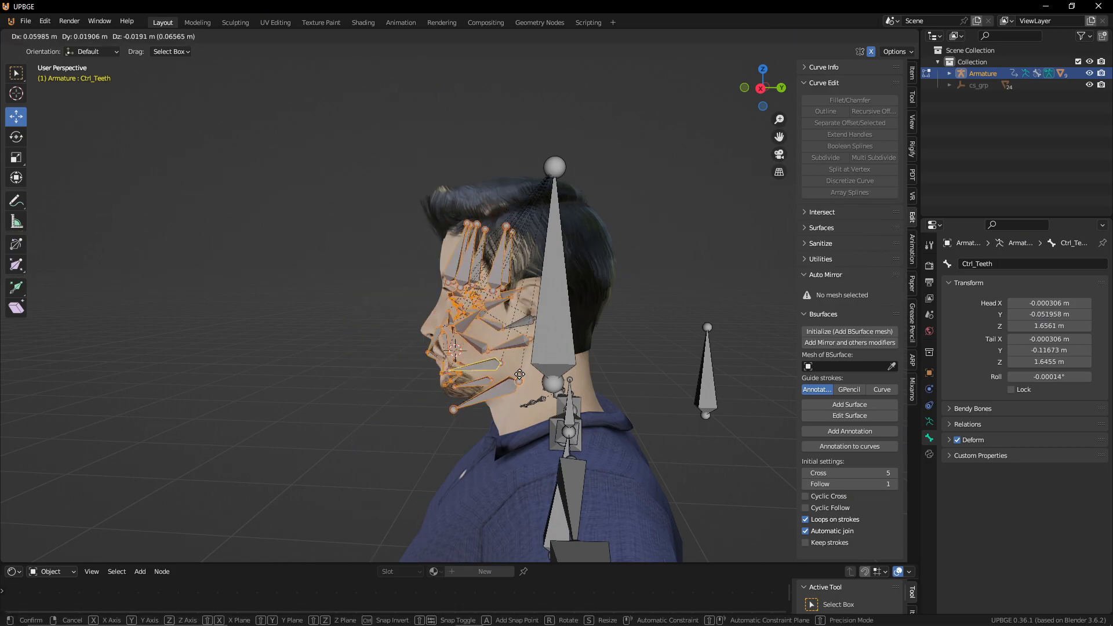
right_click(411, 344)
key(ctrl+l)
key(g)
key(Escape)
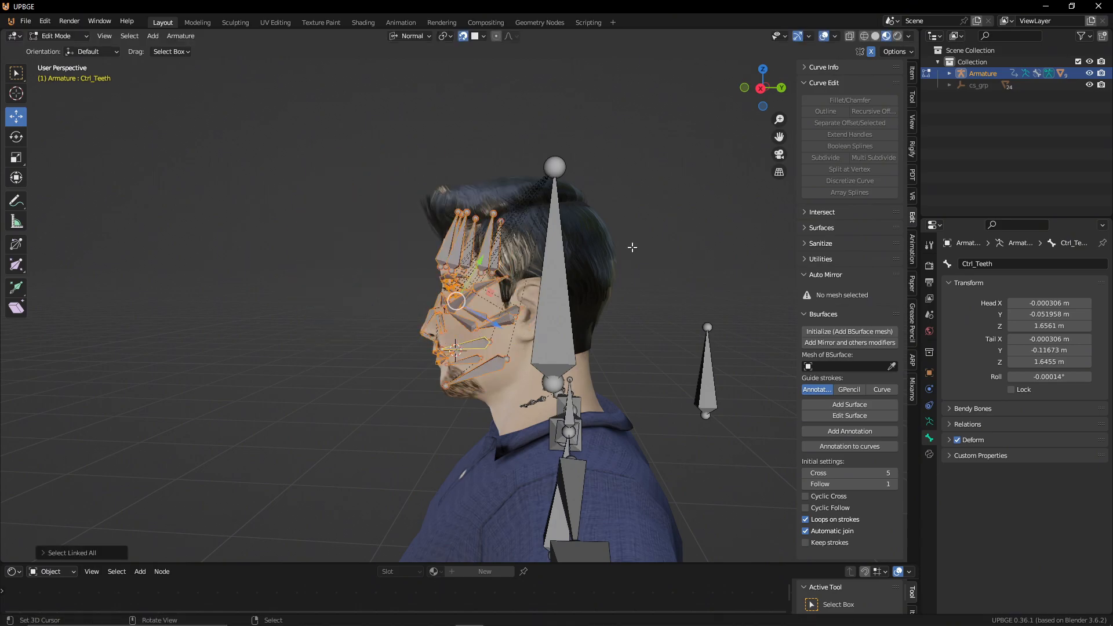
Step: Move the selected facial bones to the second armature layer and display that layer
click(929, 422)
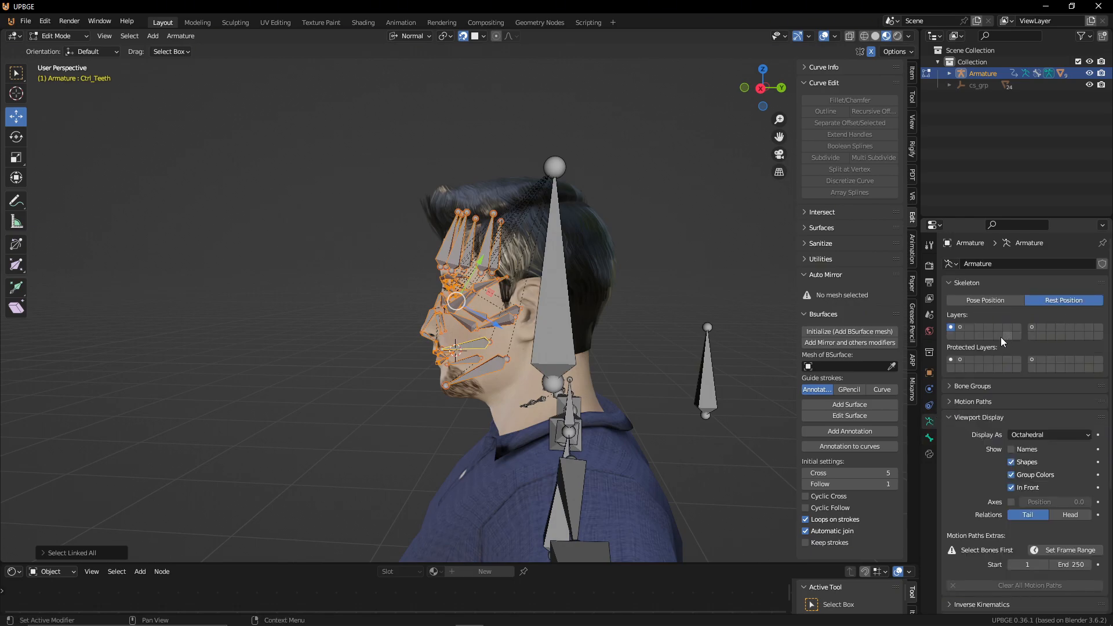
click(961, 328)
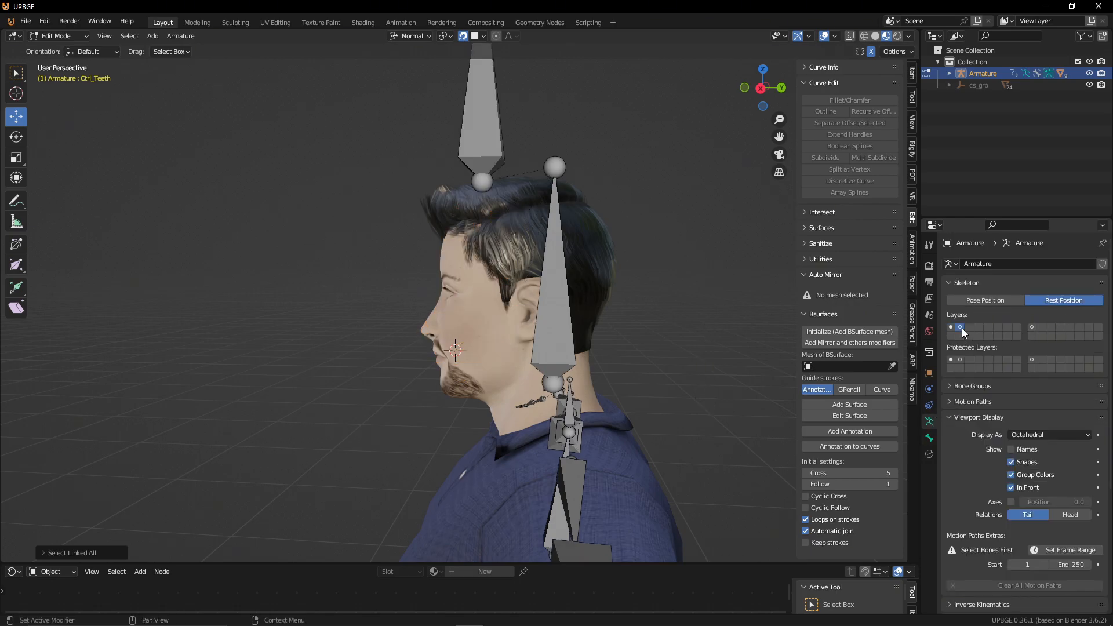
click(950, 327)
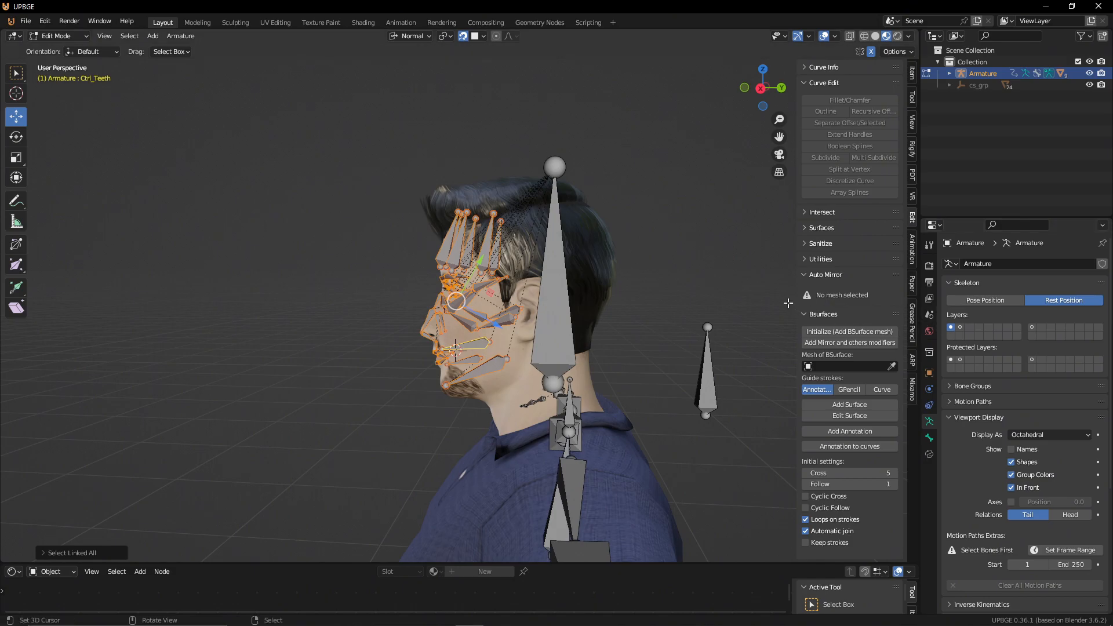
key(m)
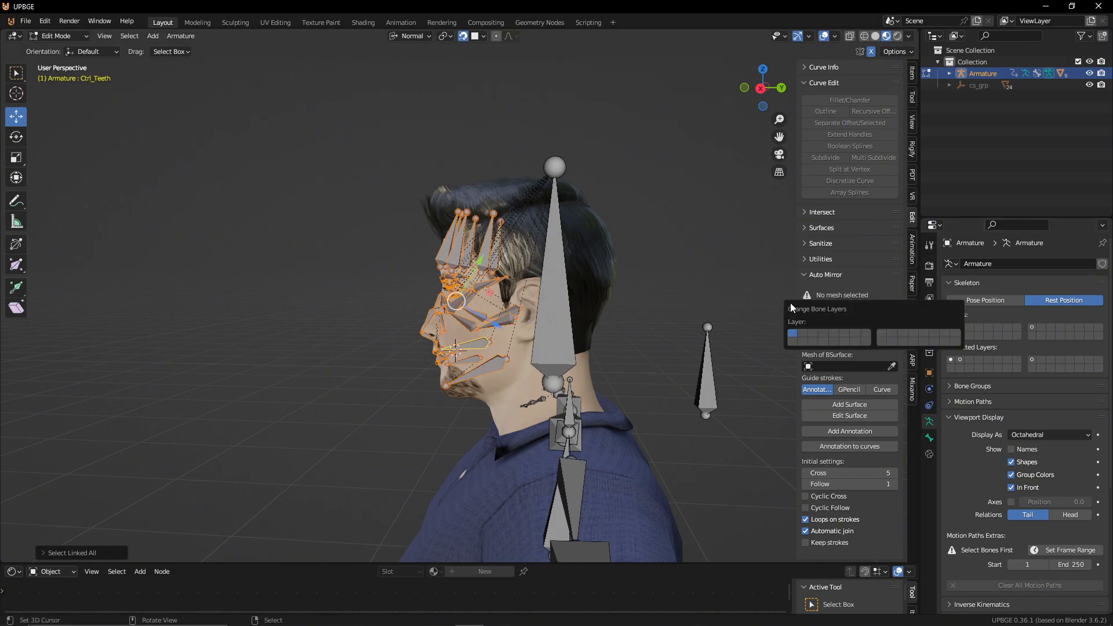
click(804, 333)
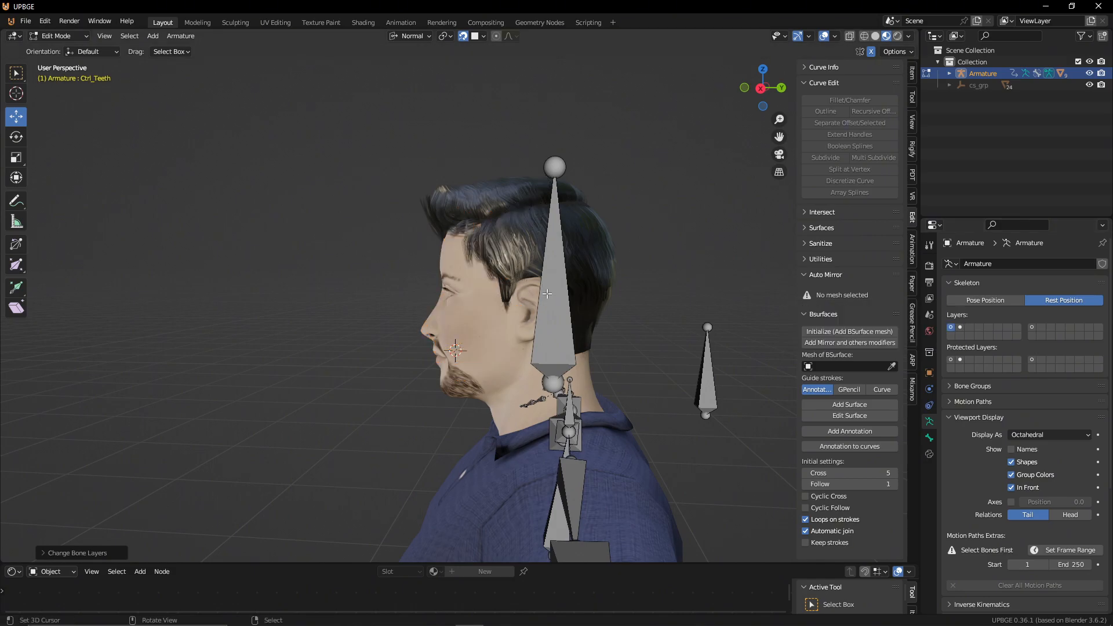
shift+click(960, 328)
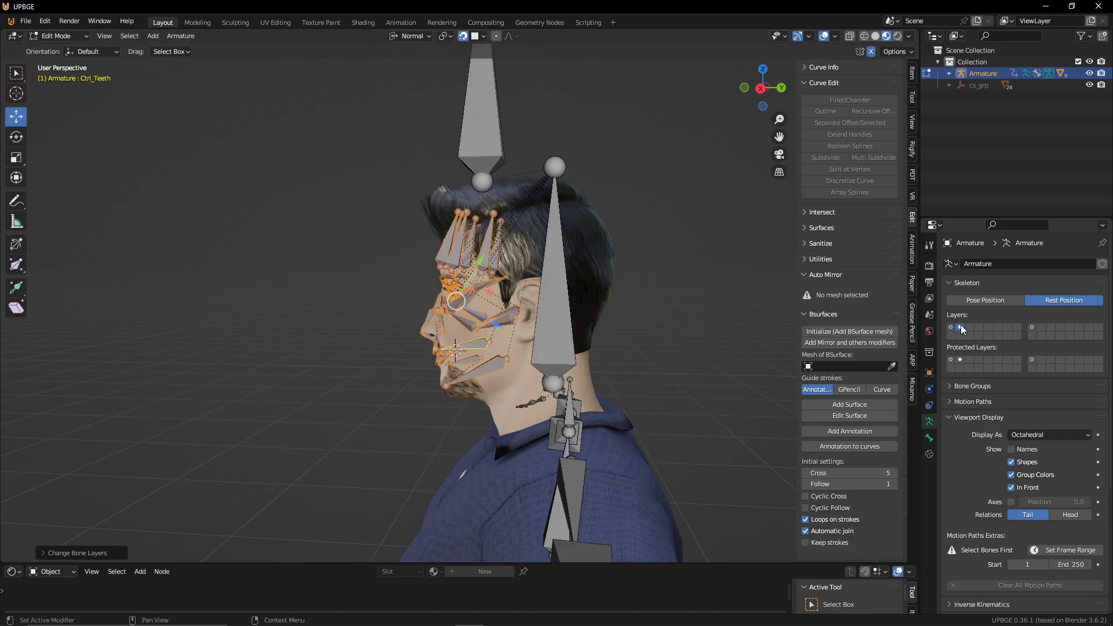
middle_drag(701, 324, 530, 341)
scroll(528, 340, up, 3)
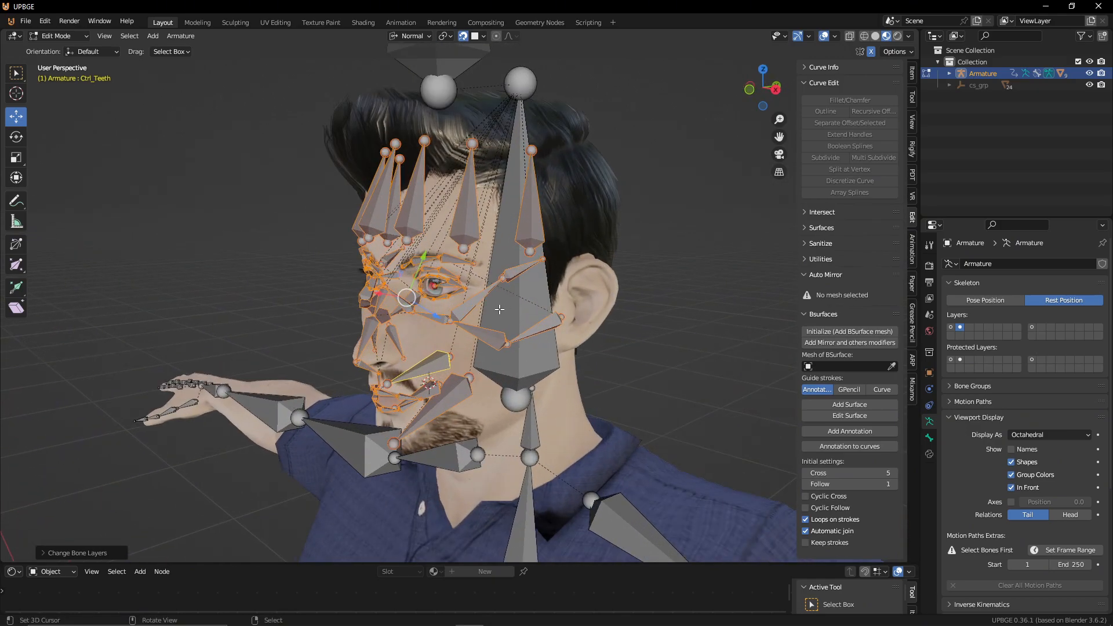
key(KP_3)
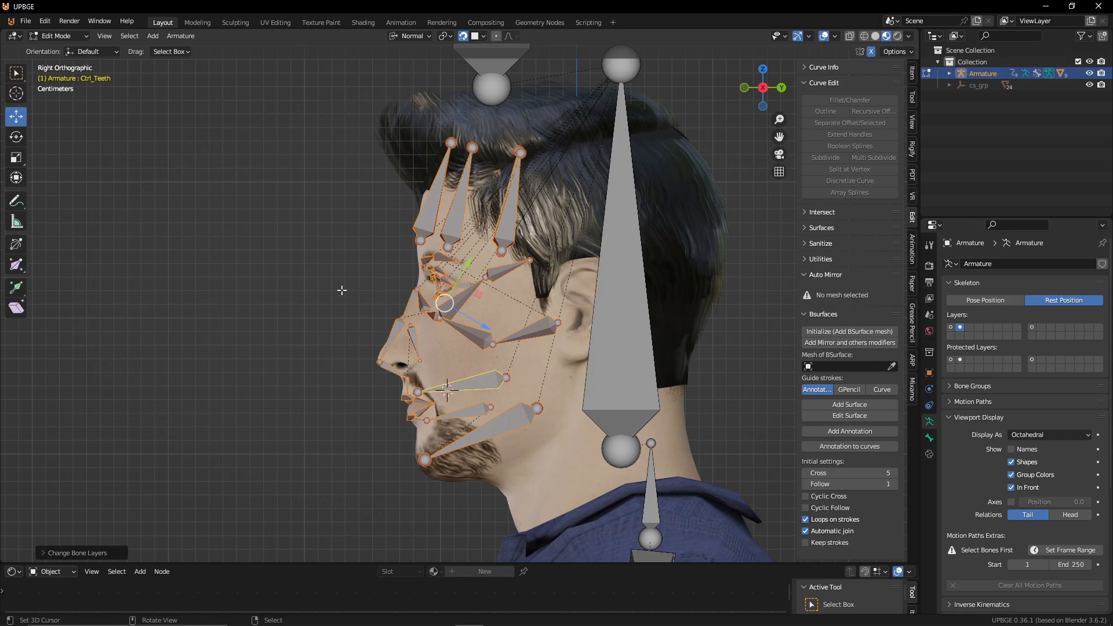
middle_drag(421, 304, 462, 284)
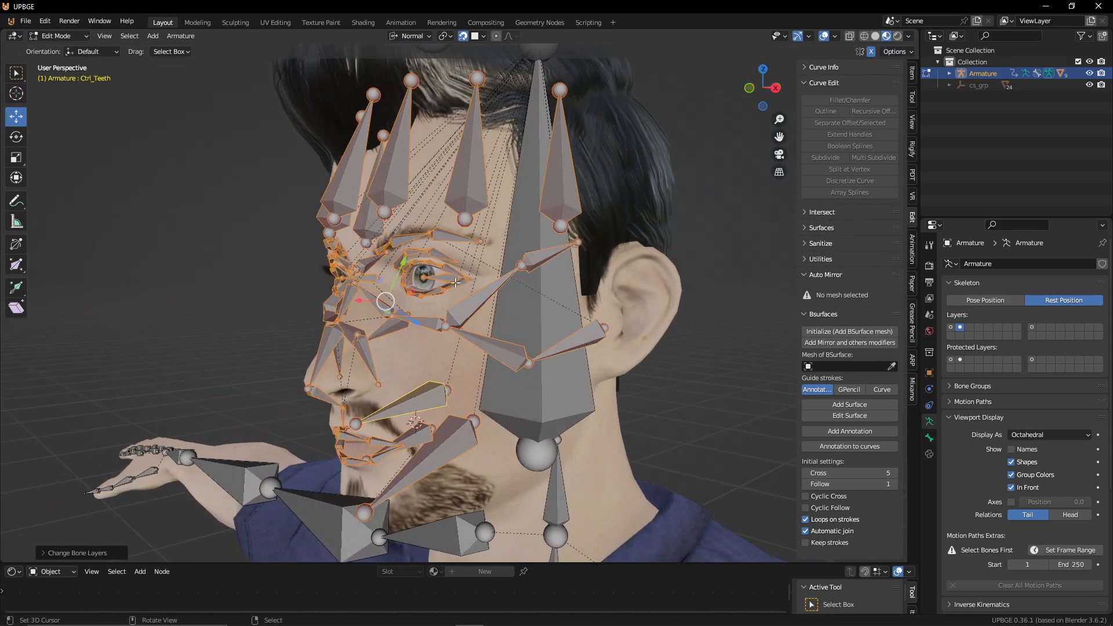
key(Tab)
key(Tab)
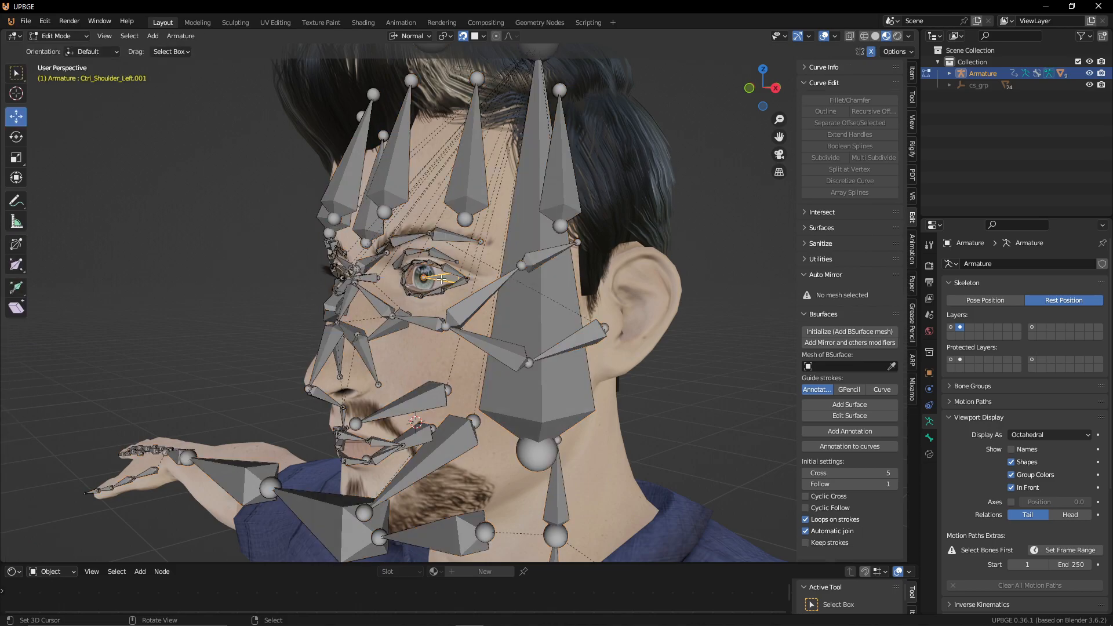
key(KP_3)
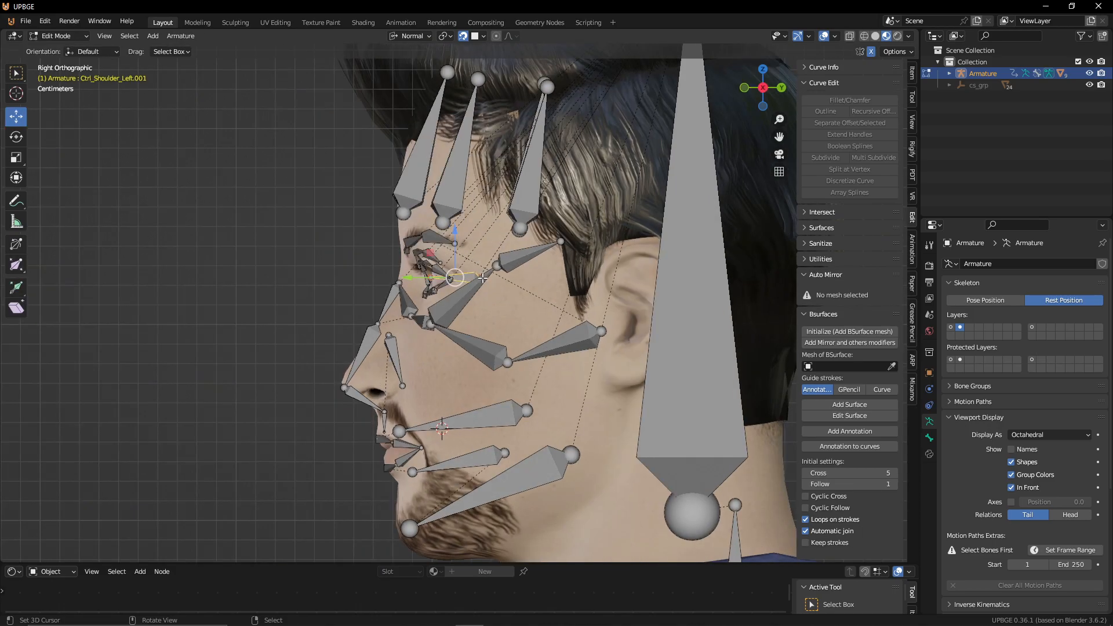
key(shift+d)
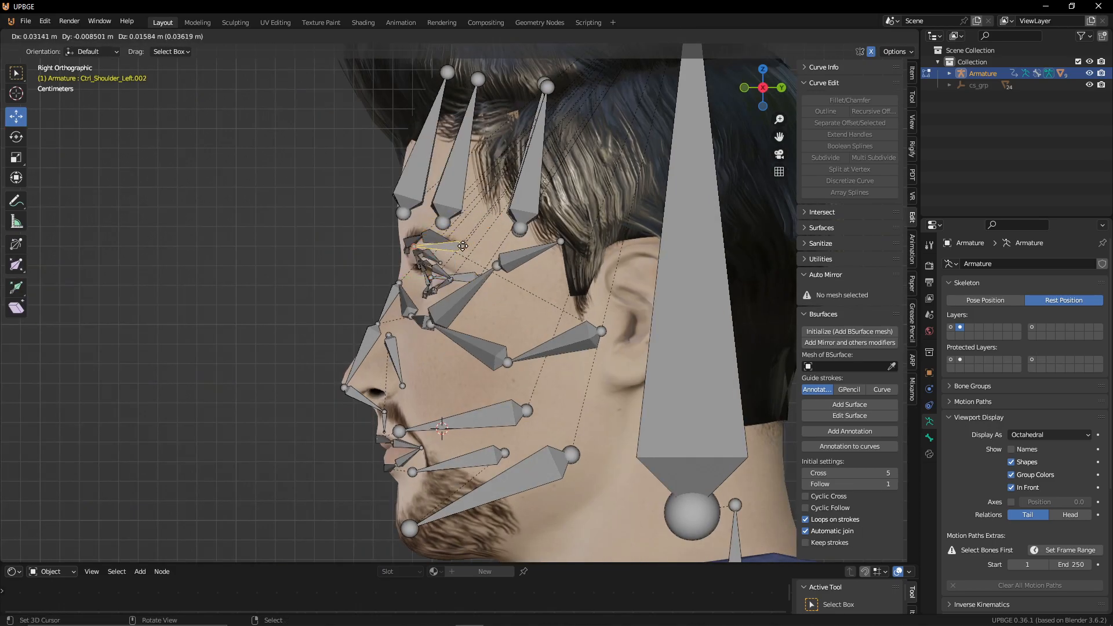
key(Escape)
key(ctrl+z)
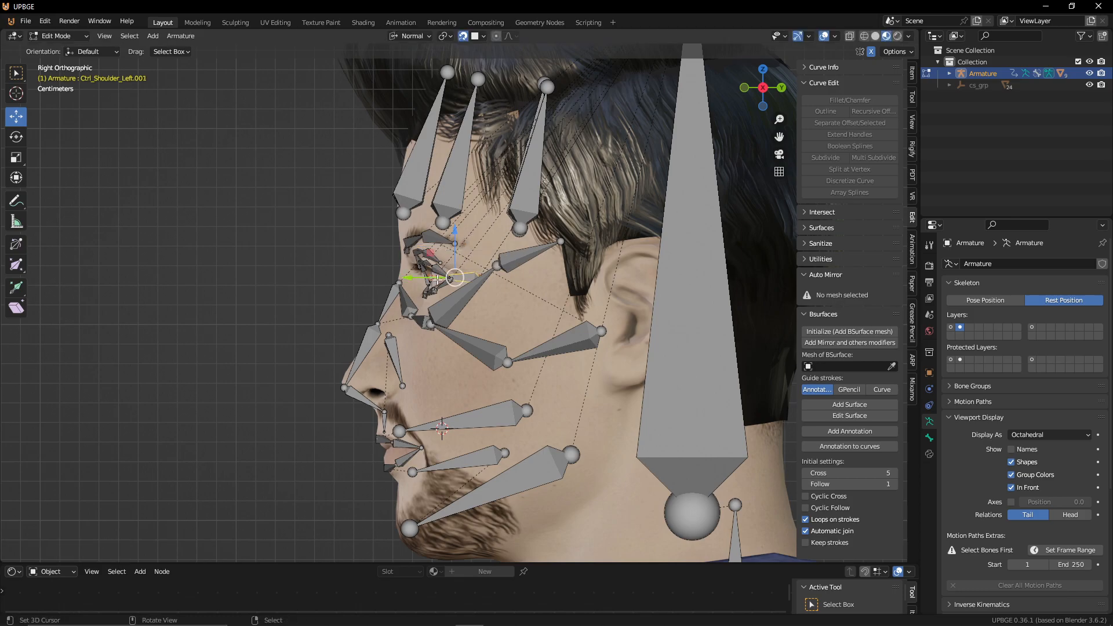
key(ctrl+z)
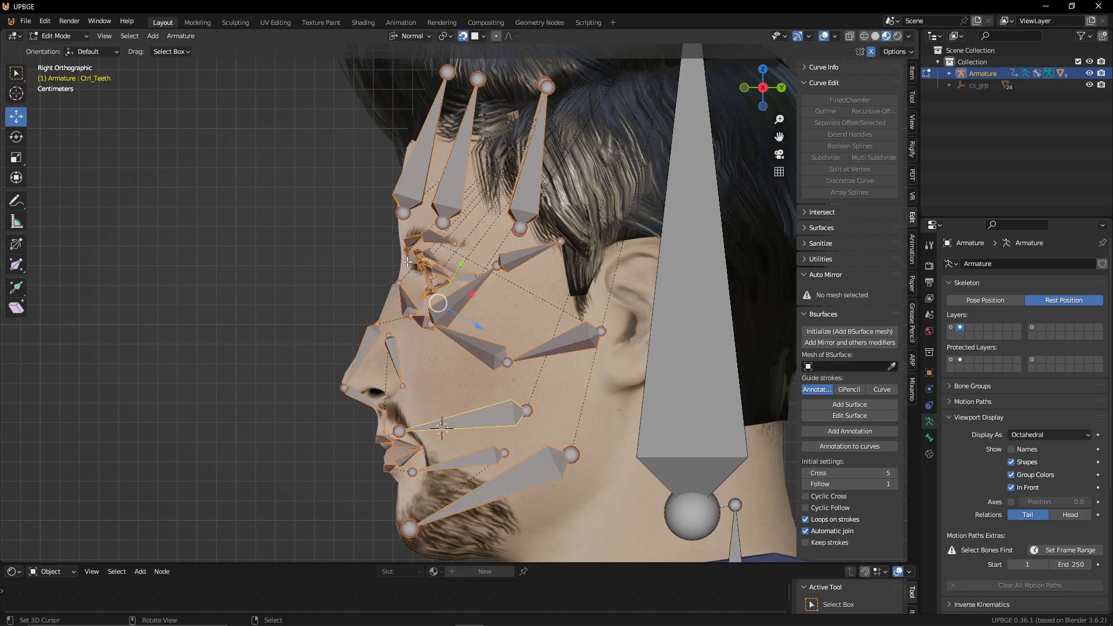
Step: Duplicate the nose bridge bone and move the copy along its normal Z axis to a spot in front of the face
click(367, 334)
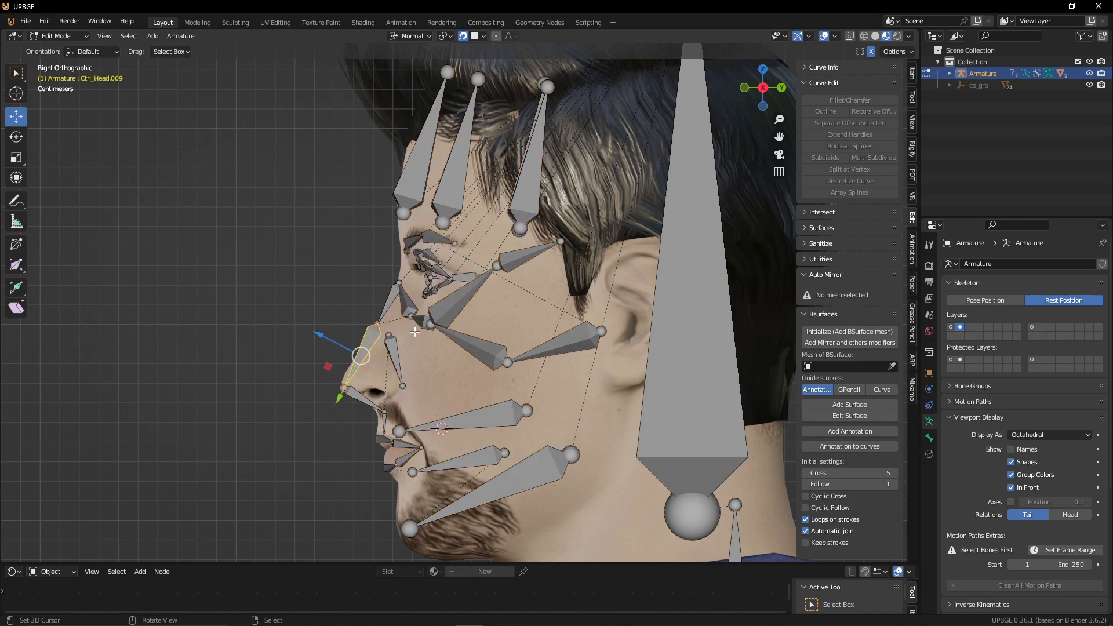
key(shift+d)
key(z)
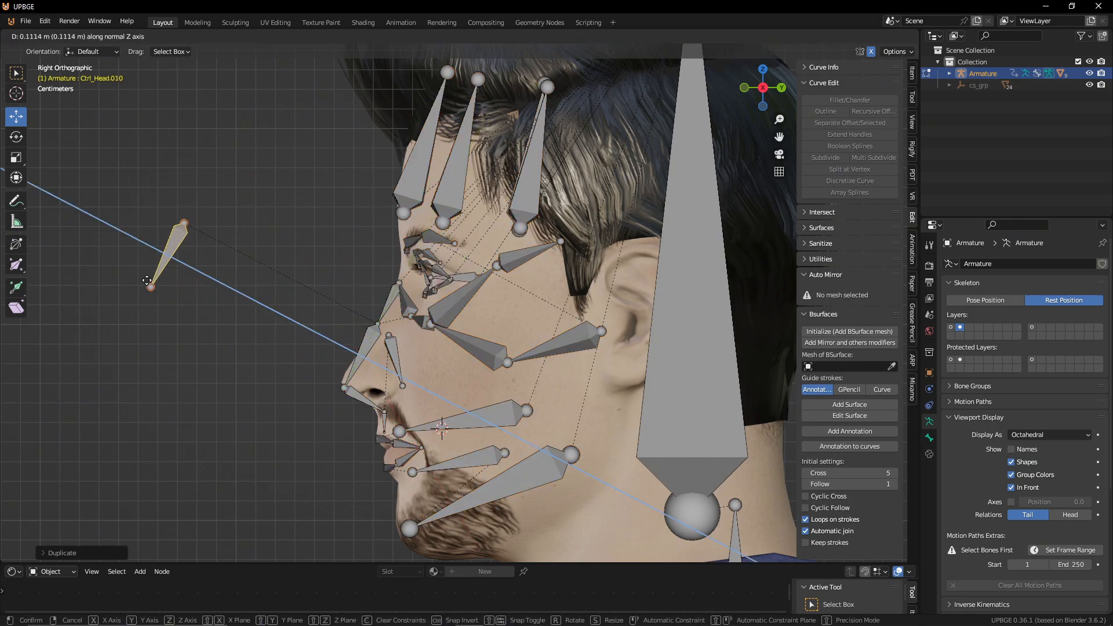
click(202, 300)
Step: Straighten the copied bone in front of the face to vertical by scaling it to 0 along the global Y axis
middle_drag(261, 242, 421, 247)
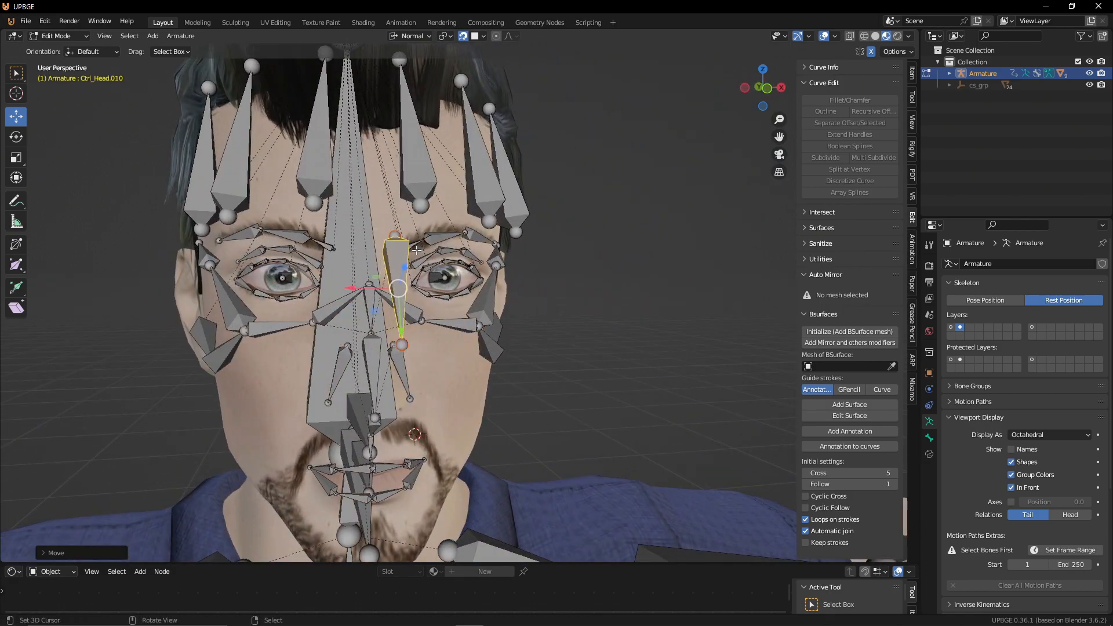
key(KP_3)
key(s)
key(z)
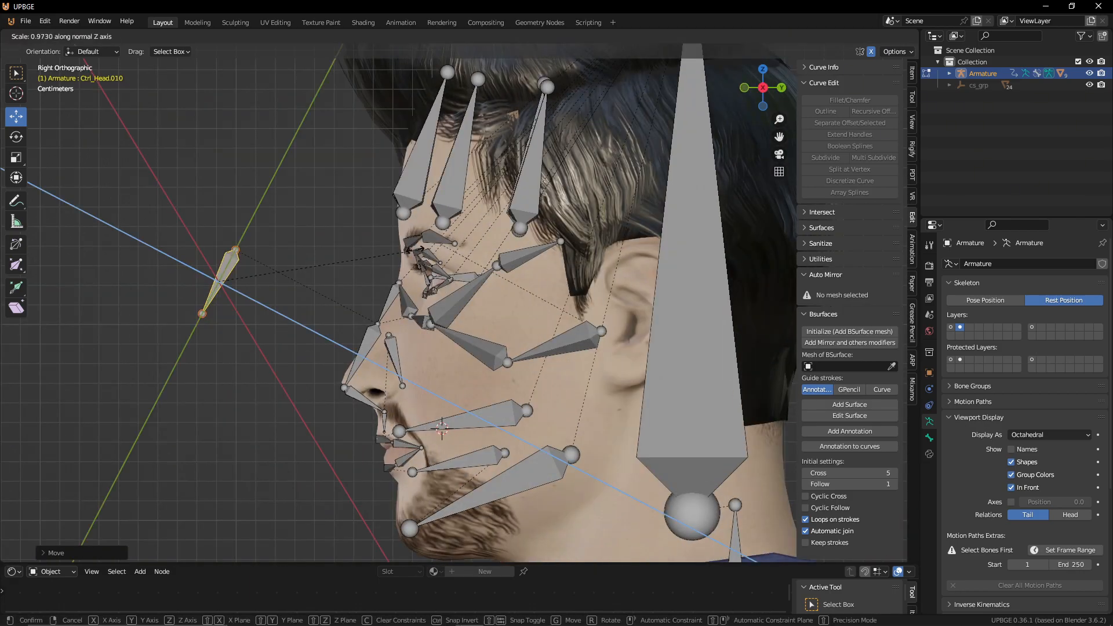
key(z)
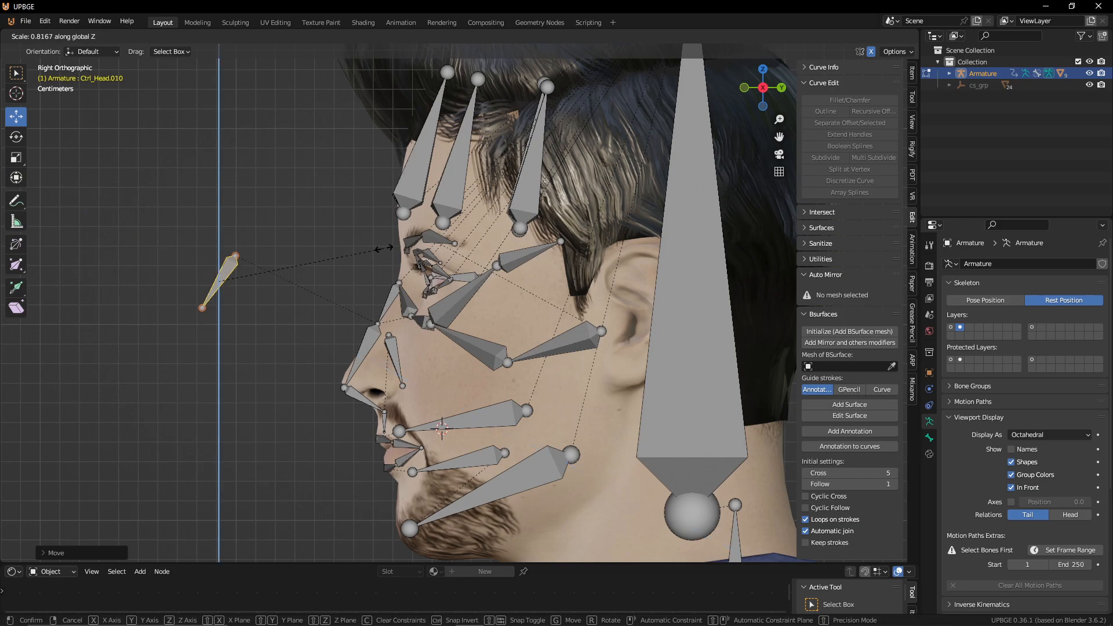
key(z)
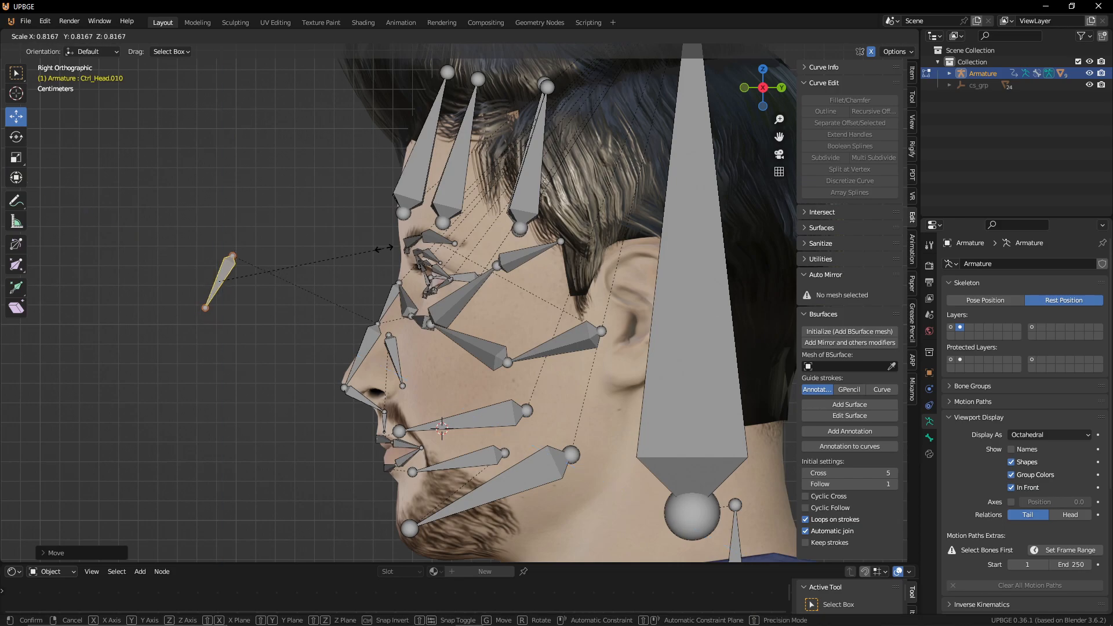
key(x)
key(x)
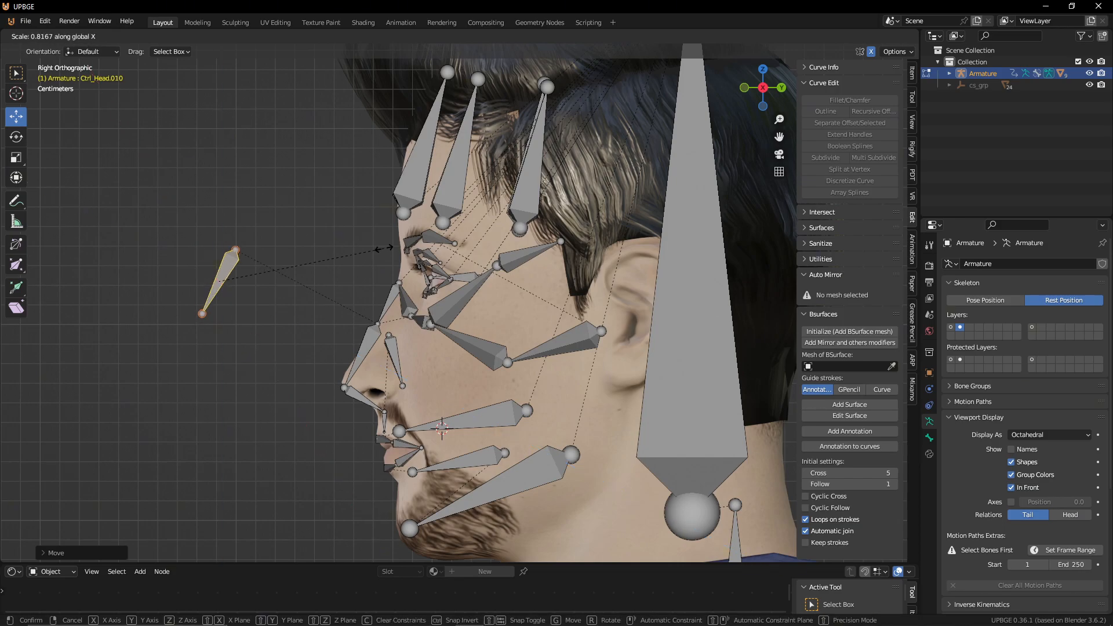
key(y)
key(y)
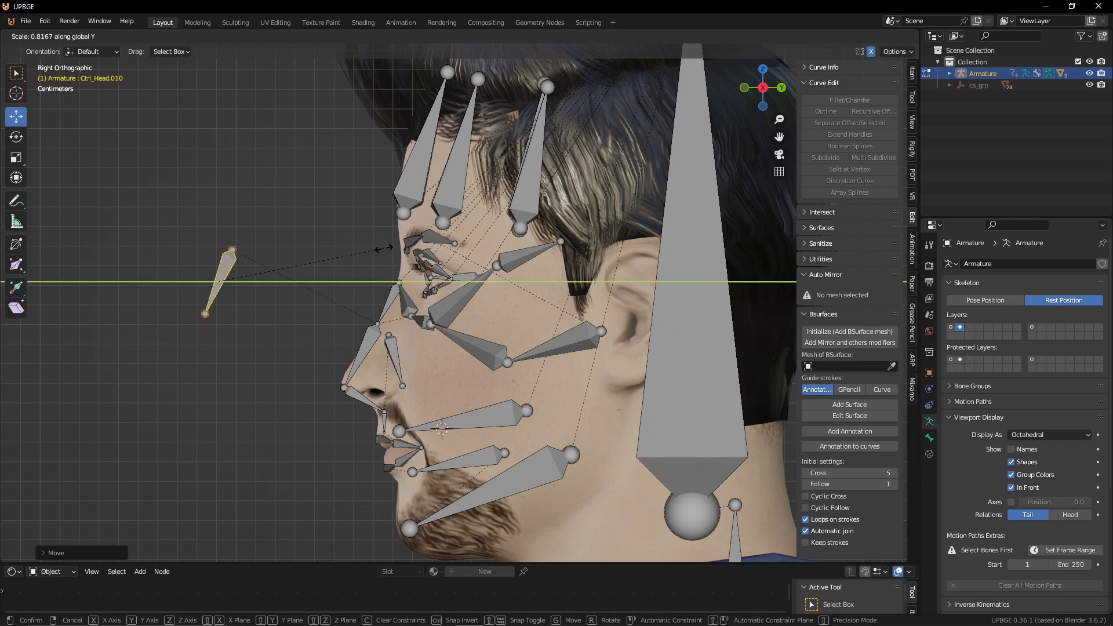
key(0)
click(383, 248)
Step: Mirror the straightened bone vertically so it points upward and scale it up about 2.5 times
key(ctrl+m)
middle_drag(373, 275, 366, 215)
click(366, 215)
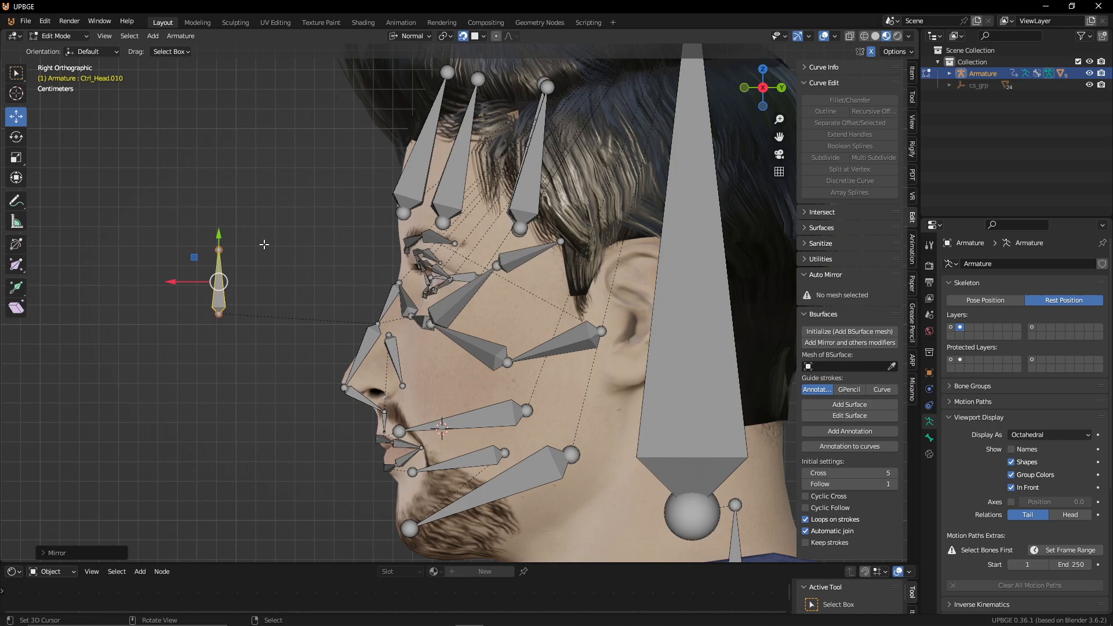
key(s)
click(300, 158)
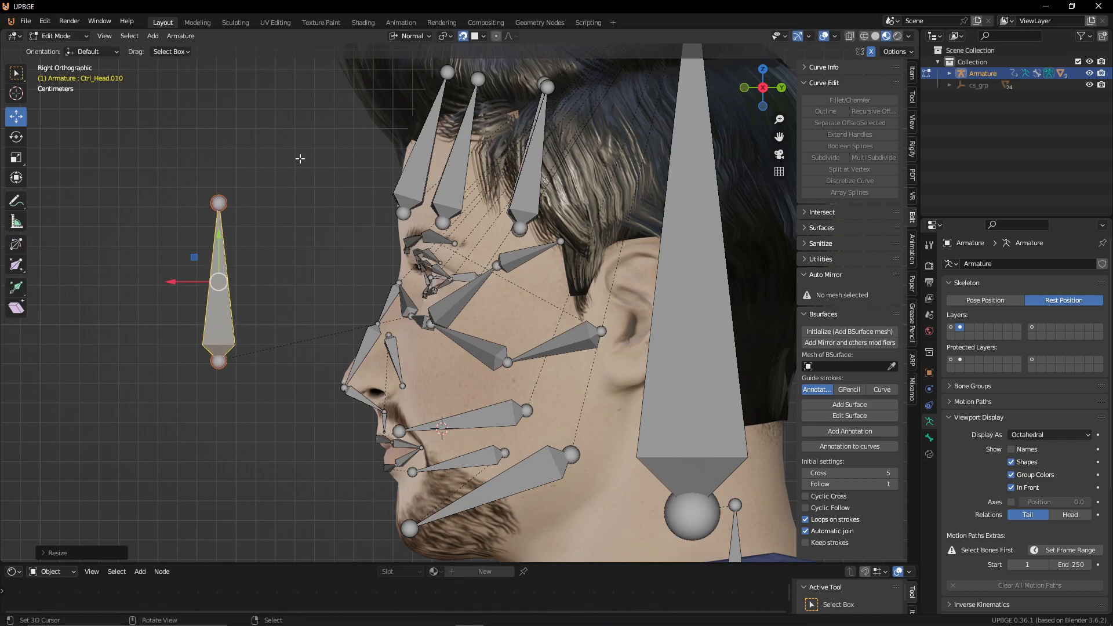
Step: With snapping off, raise the enlarged control bone along its normal Y axis towards the forehead
middle_drag(274, 258, 410, 261)
key(KP_1)
key(g)
right_click(411, 232)
key(g)
key(z)
right_click(412, 246)
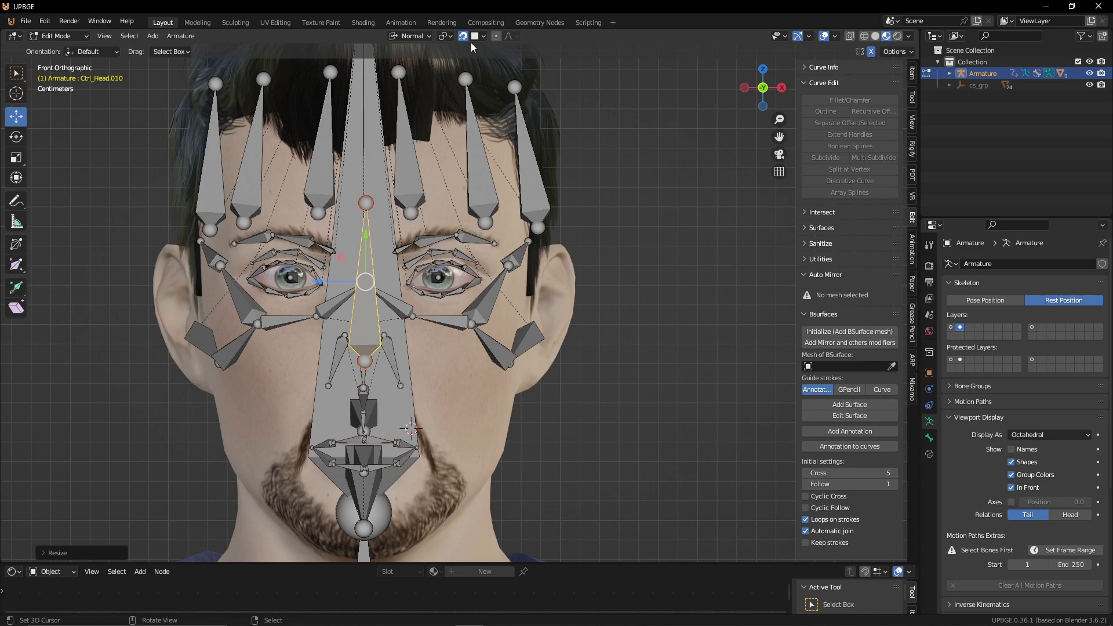
key(g)
key(y)
key(y)
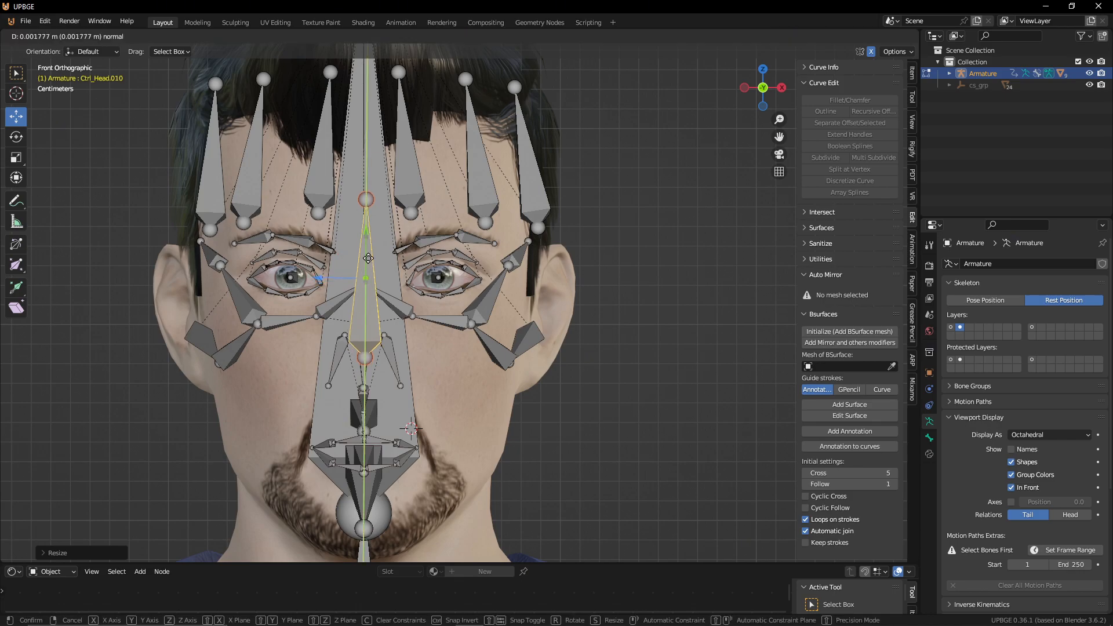
click(381, 180)
Step: Parent the new control bone to the large head bone with Keep Offset
middle_drag(577, 329, 230, 255)
drag(199, 202, 1, 201)
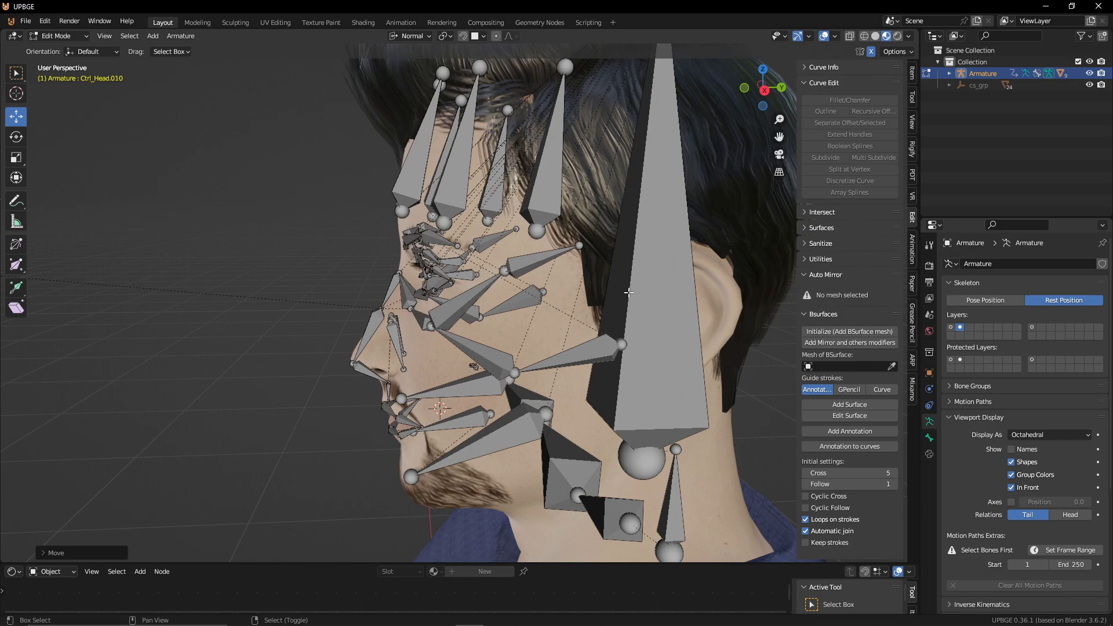
shift+click(627, 293)
key(ctrl+p)
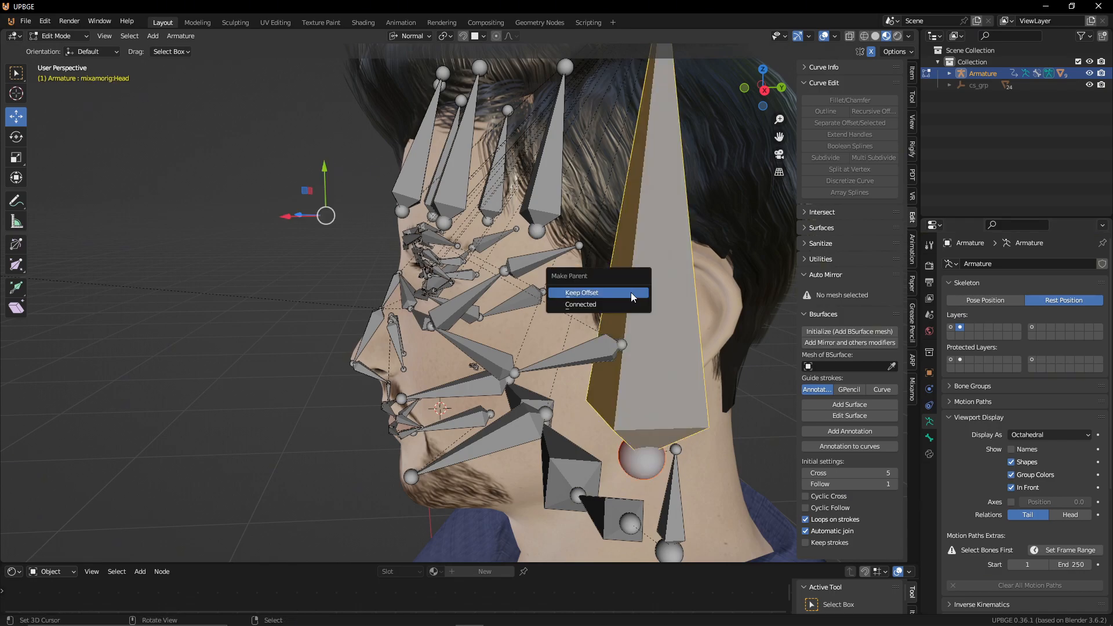
click(631, 292)
Step: Move the control bone farther forward from the face along its normal X axis
shift+middle_drag(333, 315, 458, 322)
key(g)
click(436, 320)
click(131, 253)
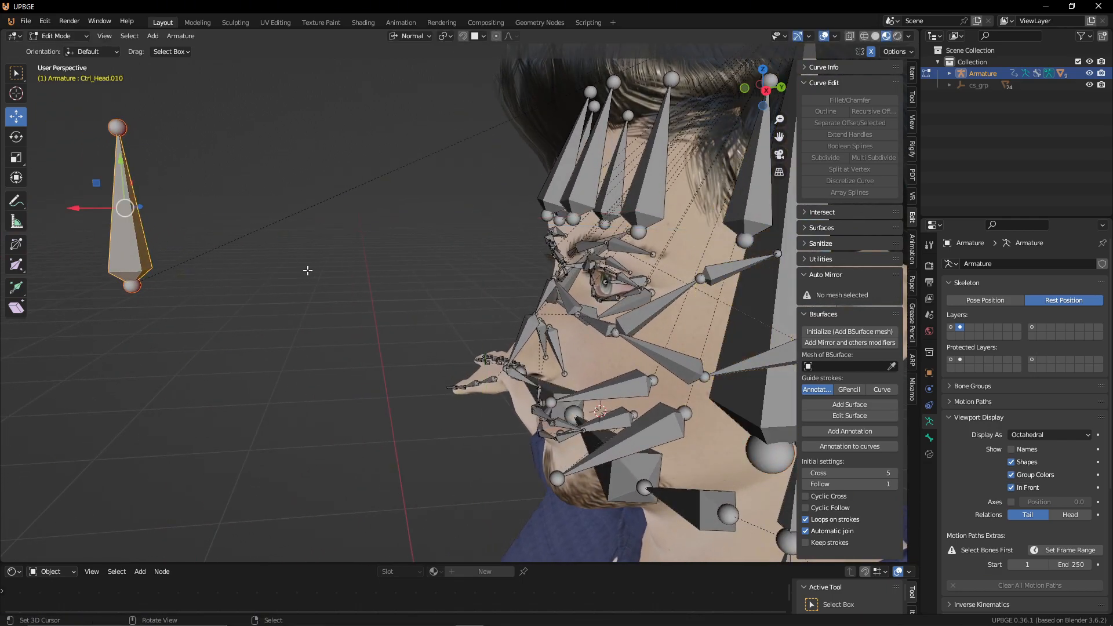
key(g)
key(x)
key(x)
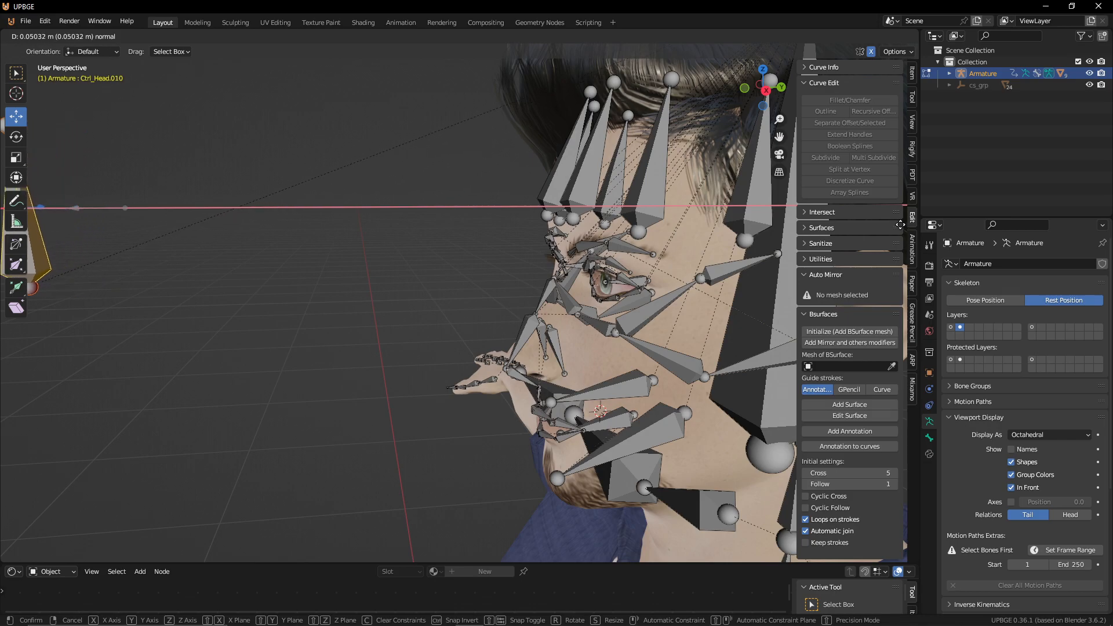
click(861, 229)
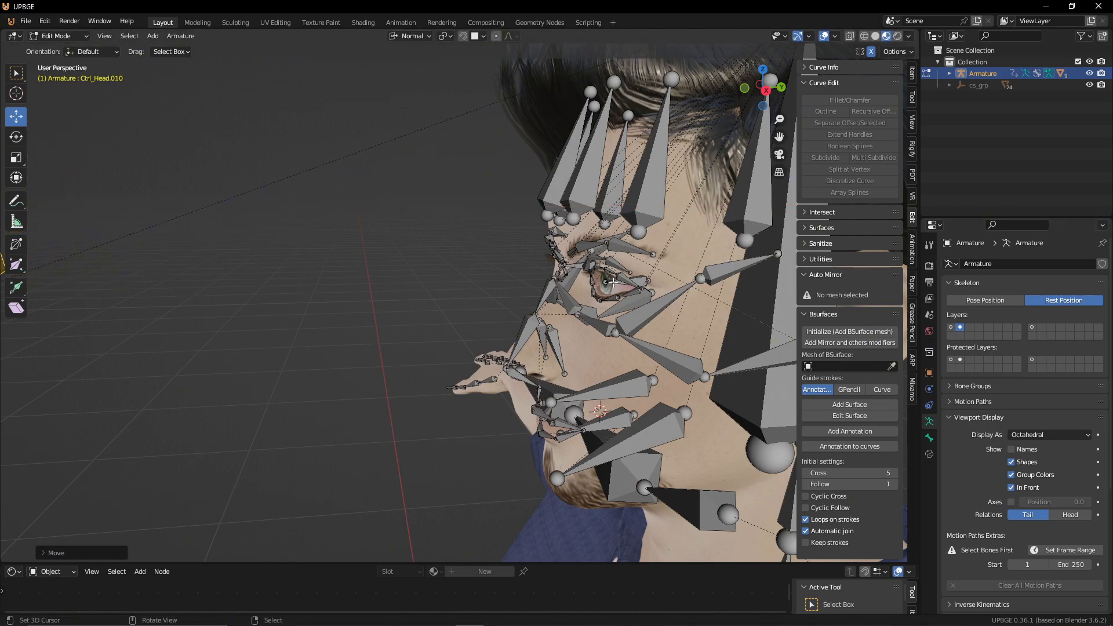
Step: Align the control bone exactly vertical in the front view by scaling it to 0 along the global X axis
middle_drag(384, 269, 518, 272)
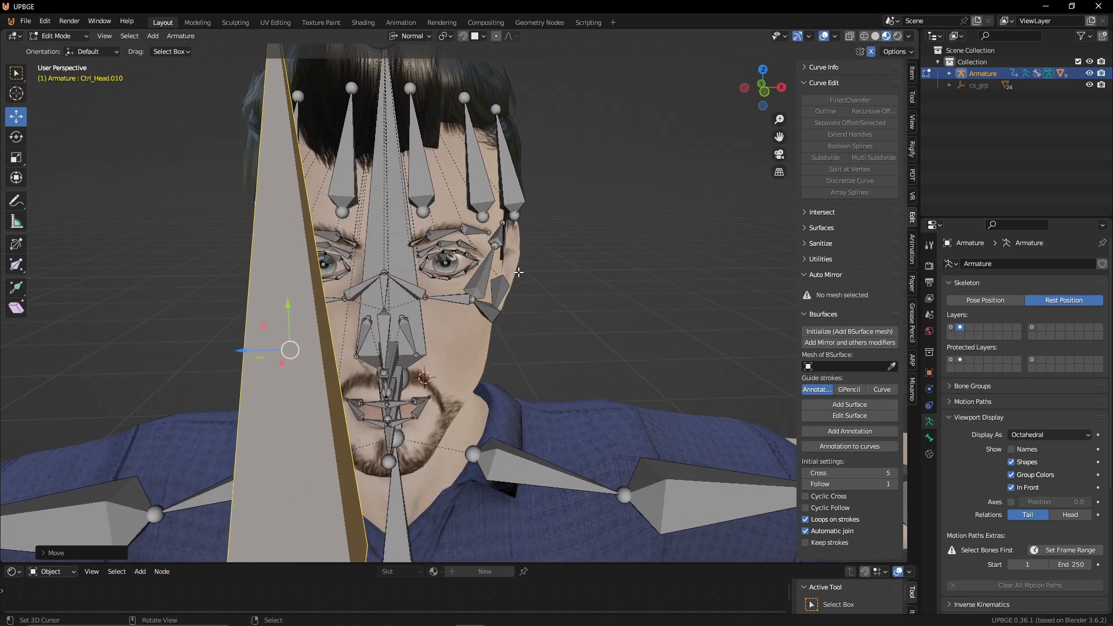
key(KP_1)
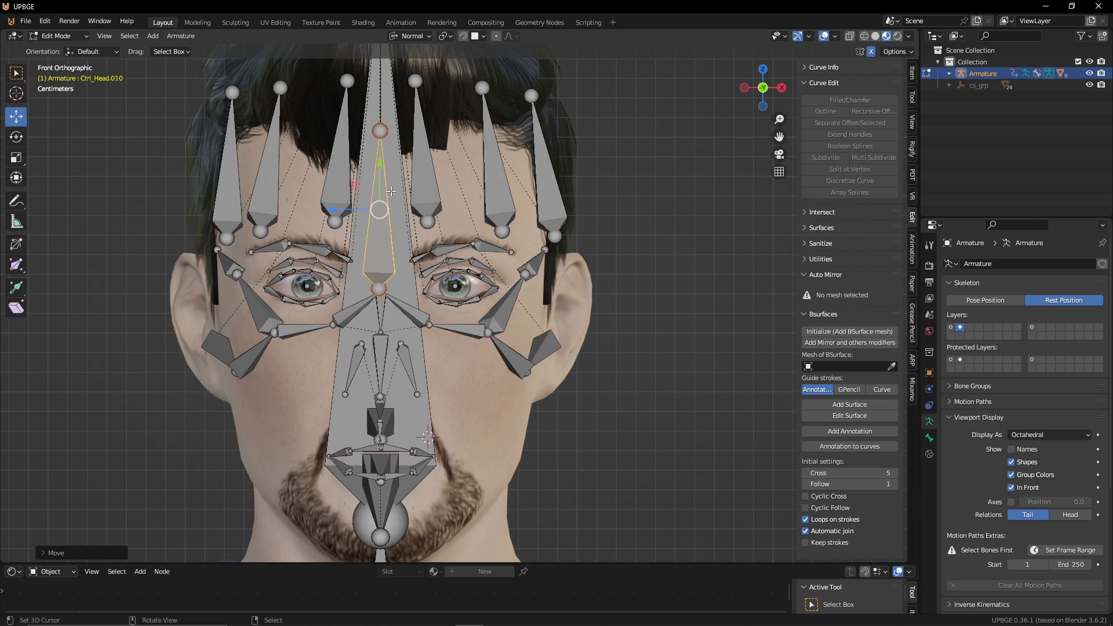
key(s)
key(x)
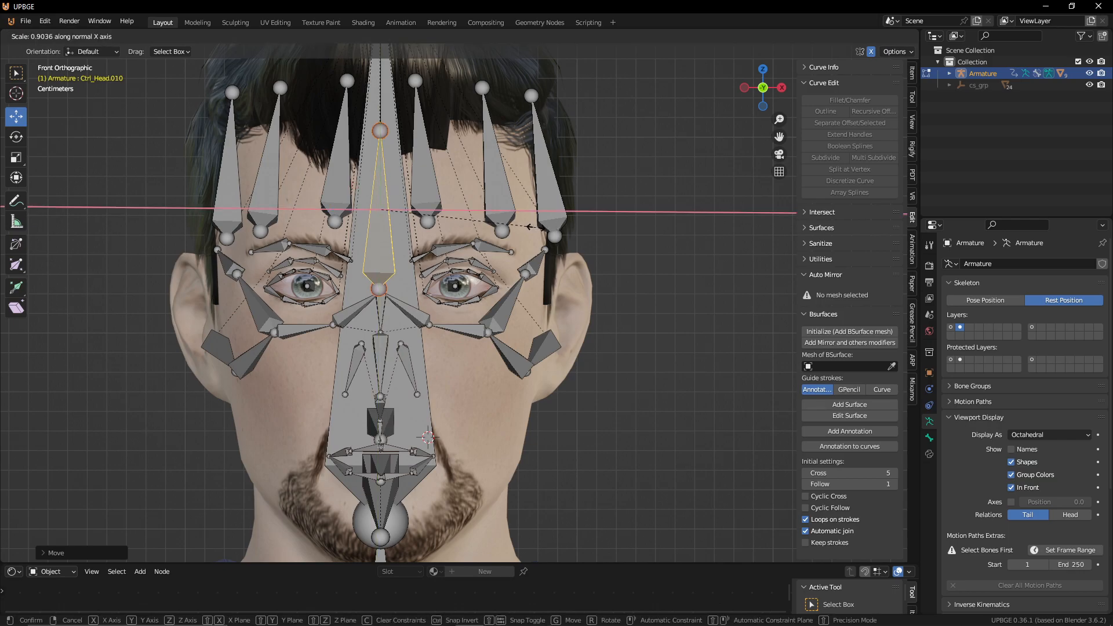
key(y)
key(y)
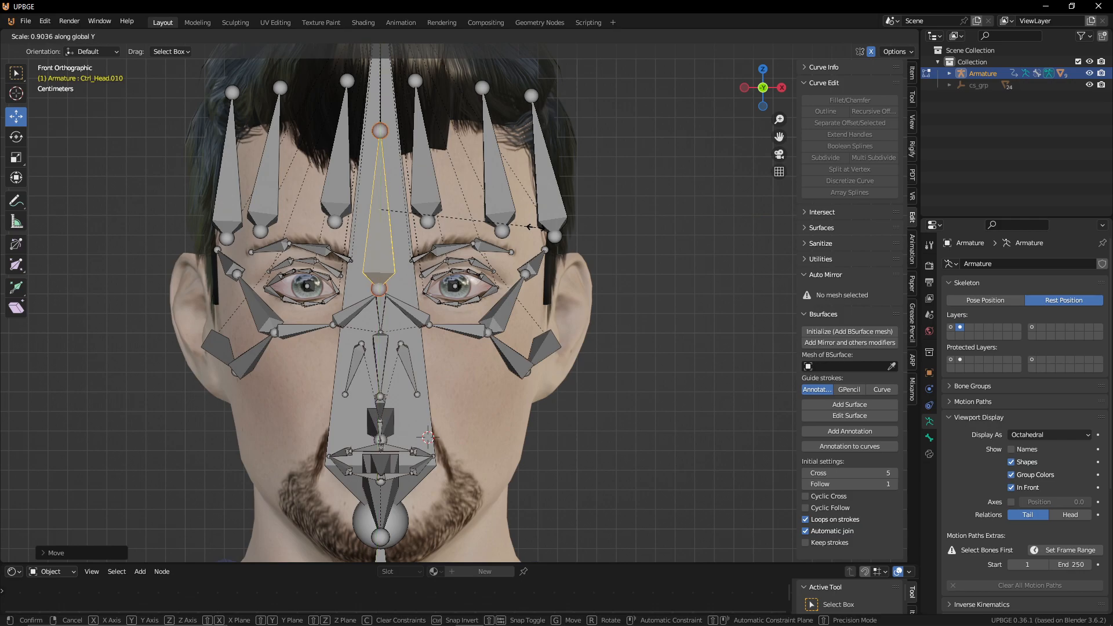
key(x)
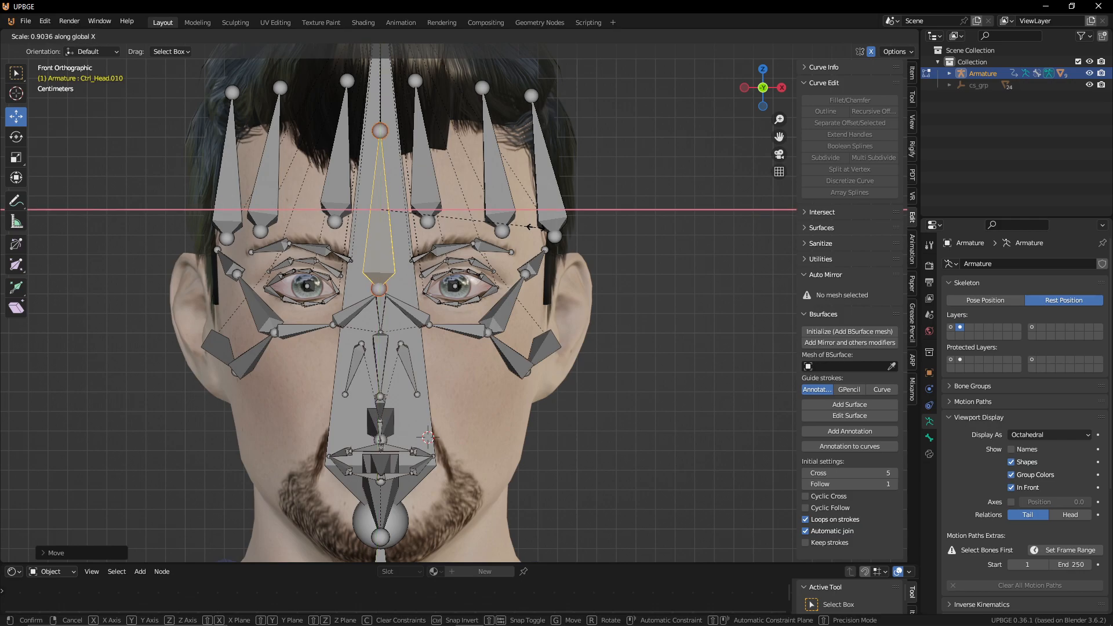
text(00)
key(Return)
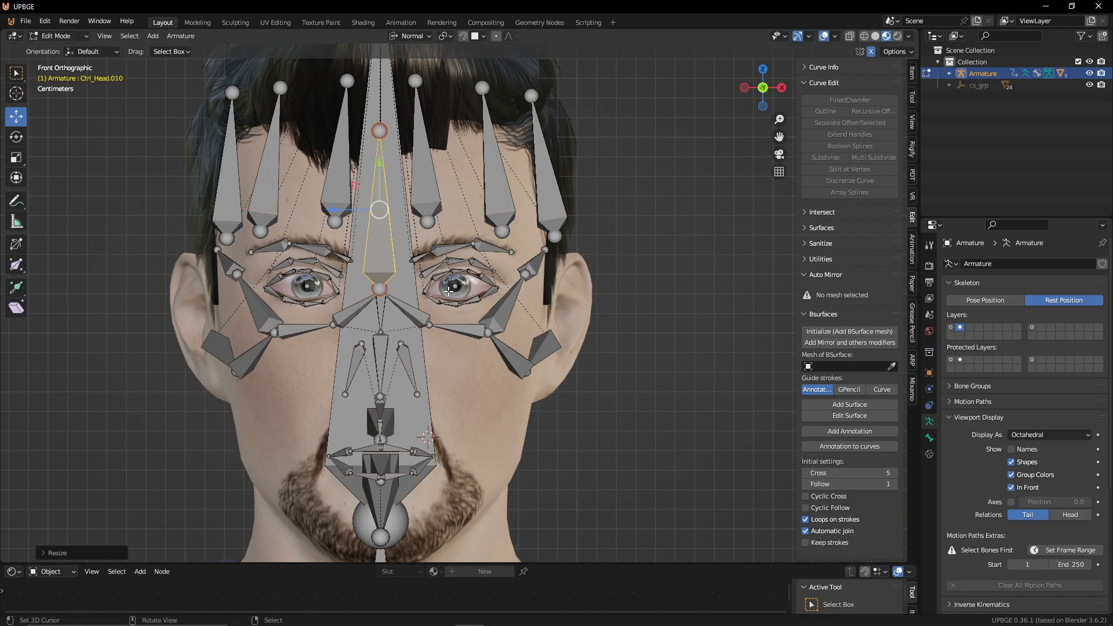
Step: Duplicate the eye bones and move the copies forward along the Y axis to beside the large control bone
click(453, 288)
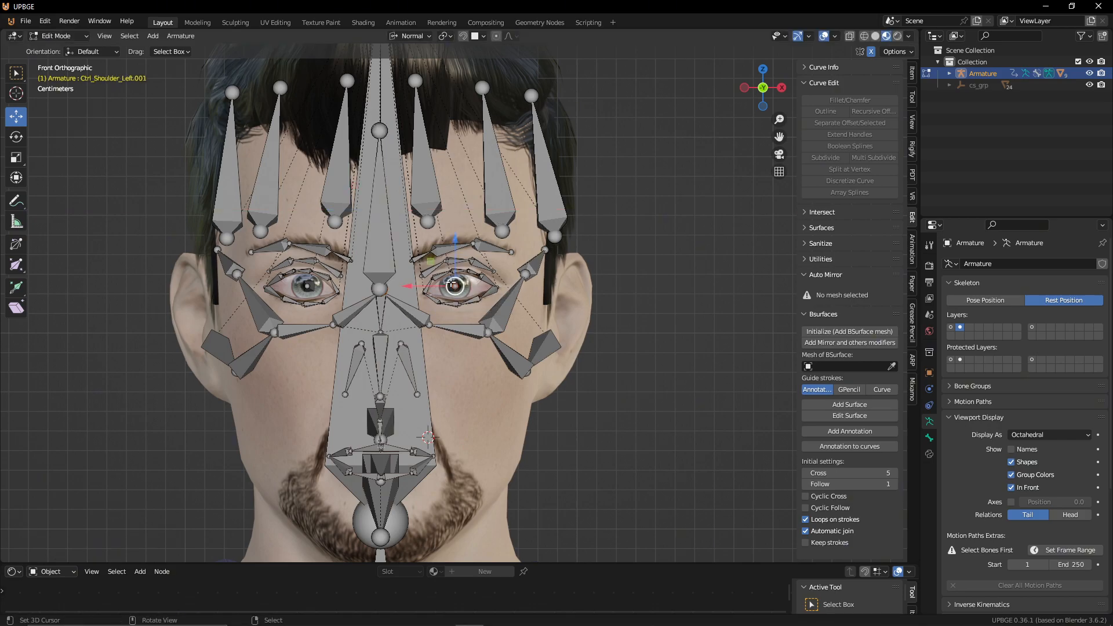
mouse_move(488, 288)
middle_down()
mouse_move(388, 294)
mouse_move(499, 290)
middle_up()
right_click(488, 286)
right_click(489, 287)
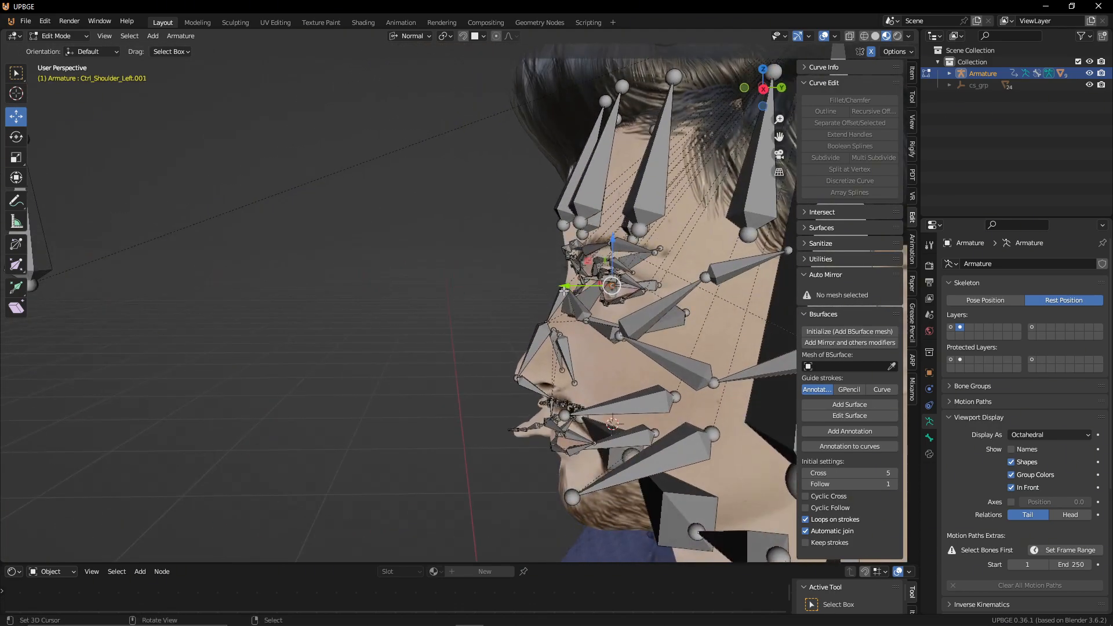
right_click(650, 287)
right_click(653, 285)
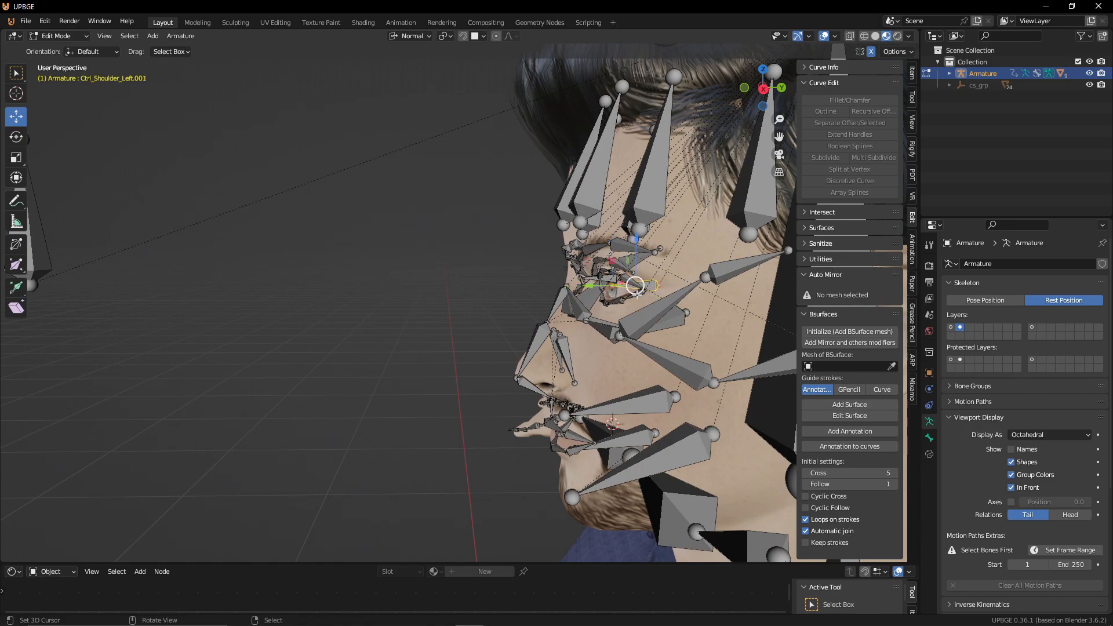
key(shift+d)
key(x)
key(x)
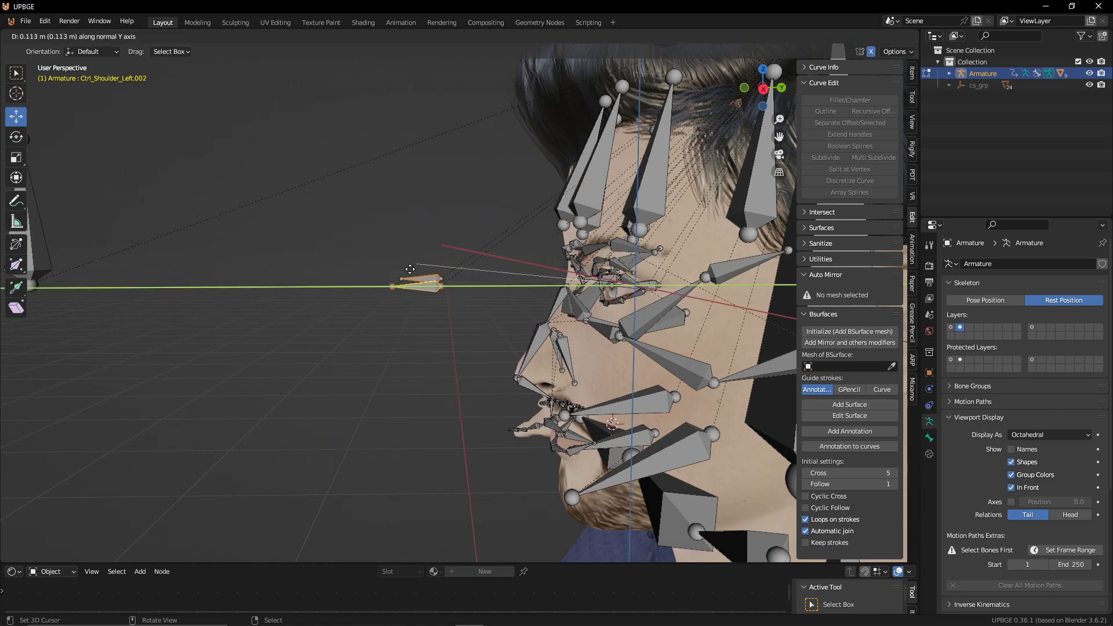
right_click(450, 278)
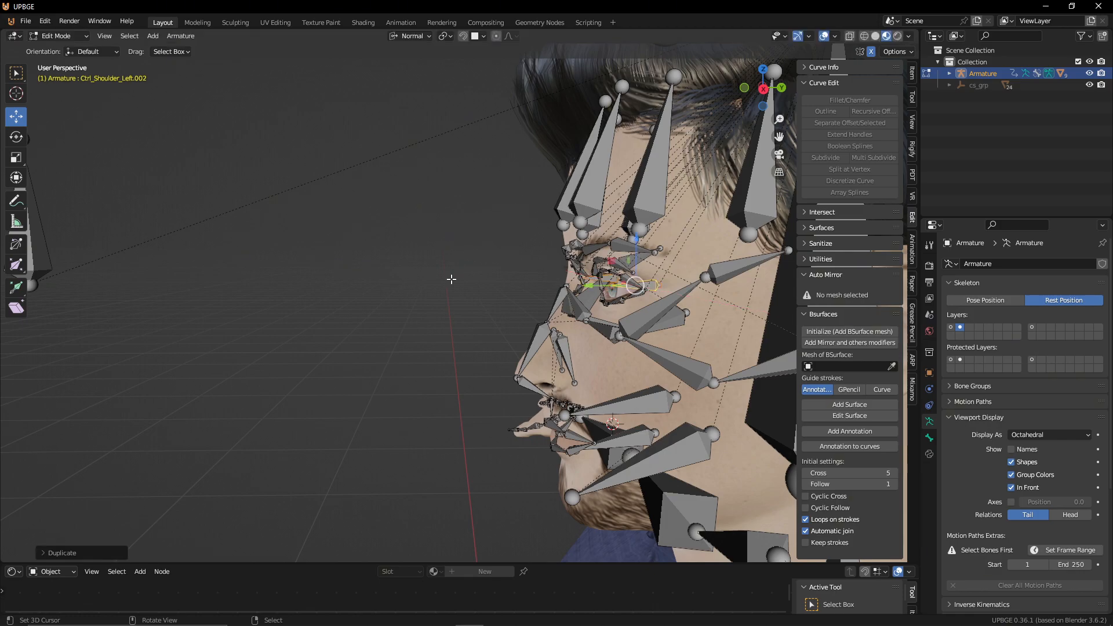
key(g)
key(y)
key(y)
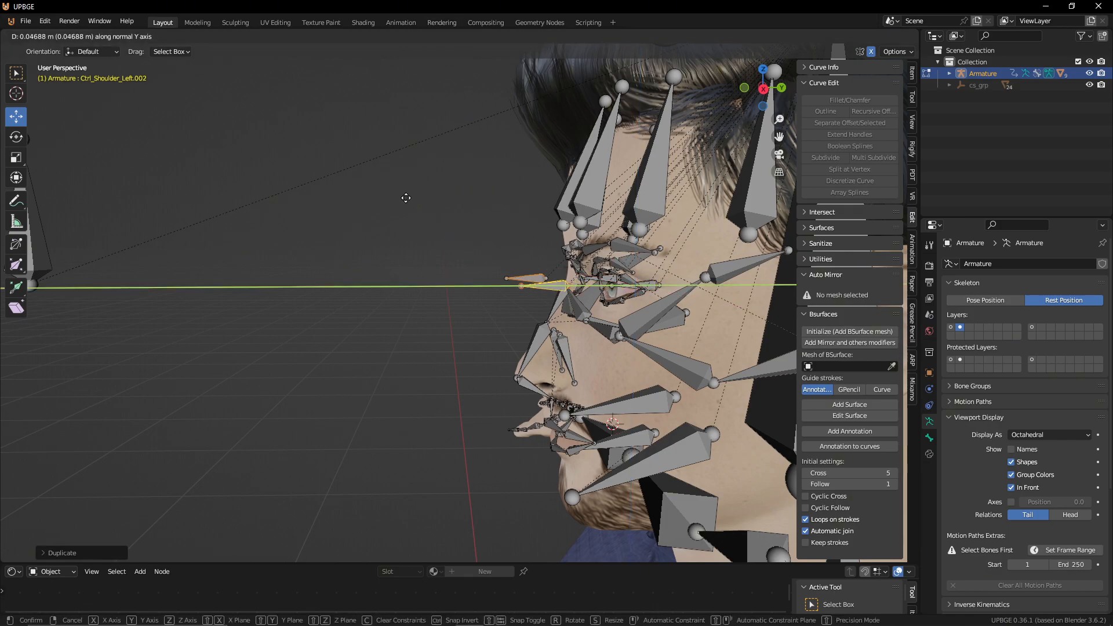
click(59, 201)
Step: Rotate the copied eye bones 90° about their normal X axis so they stand upright
middle_drag(485, 228, 715, 236)
key(r)
key(x)
key(x)
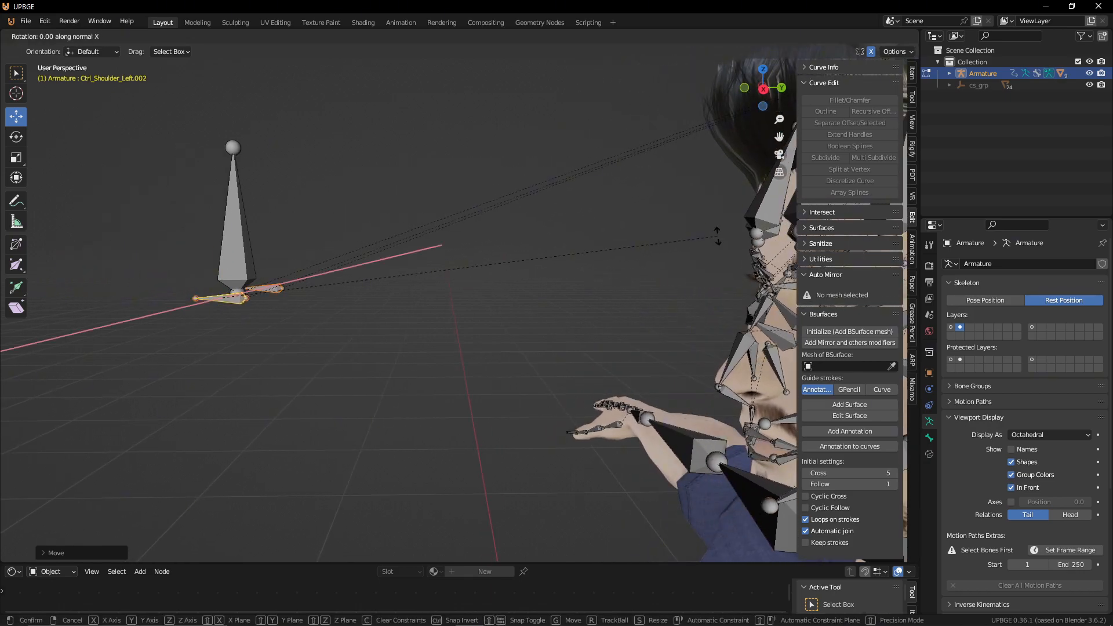
text(90)
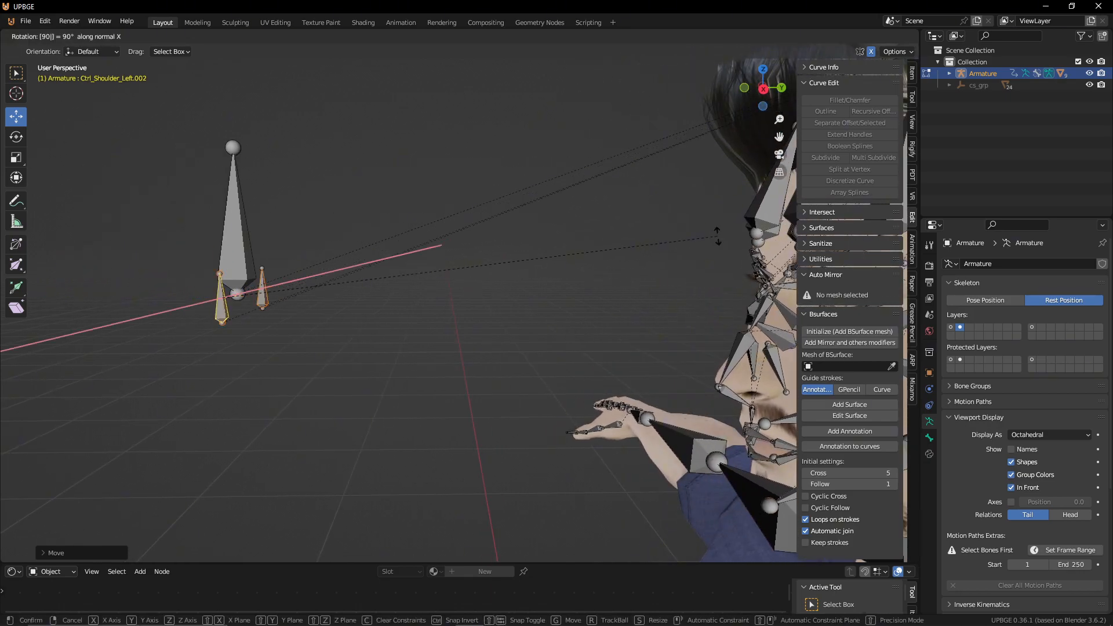
key(Return)
Step: Set the transform orientation to Global and scale the copied eye bones along the Y axis
click(409, 36)
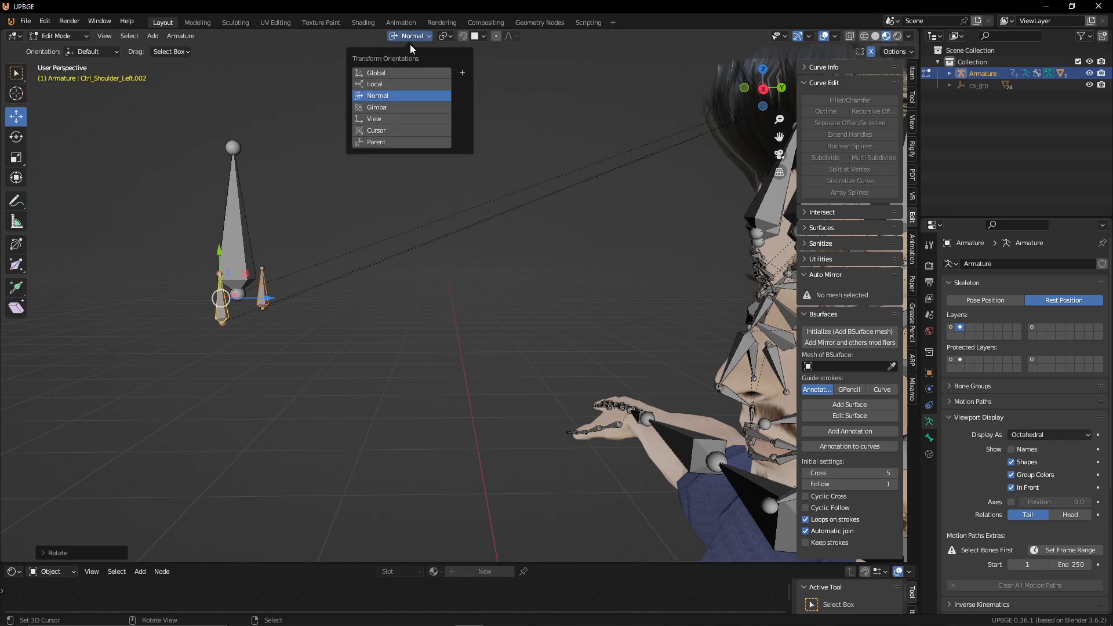
click(412, 74)
key(s)
key(y)
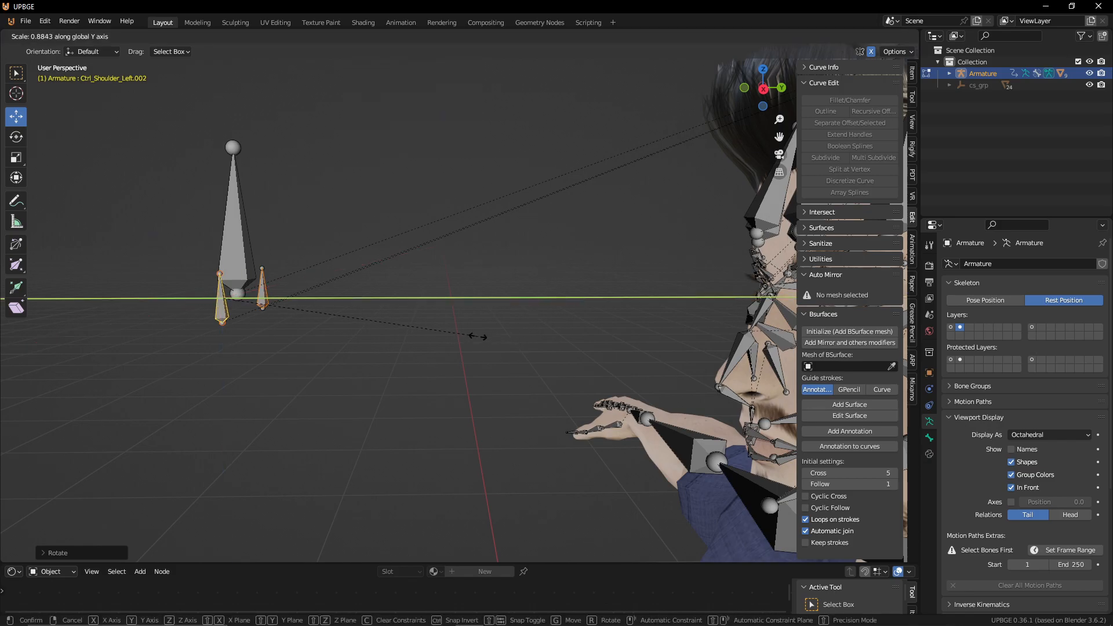
key(Return)
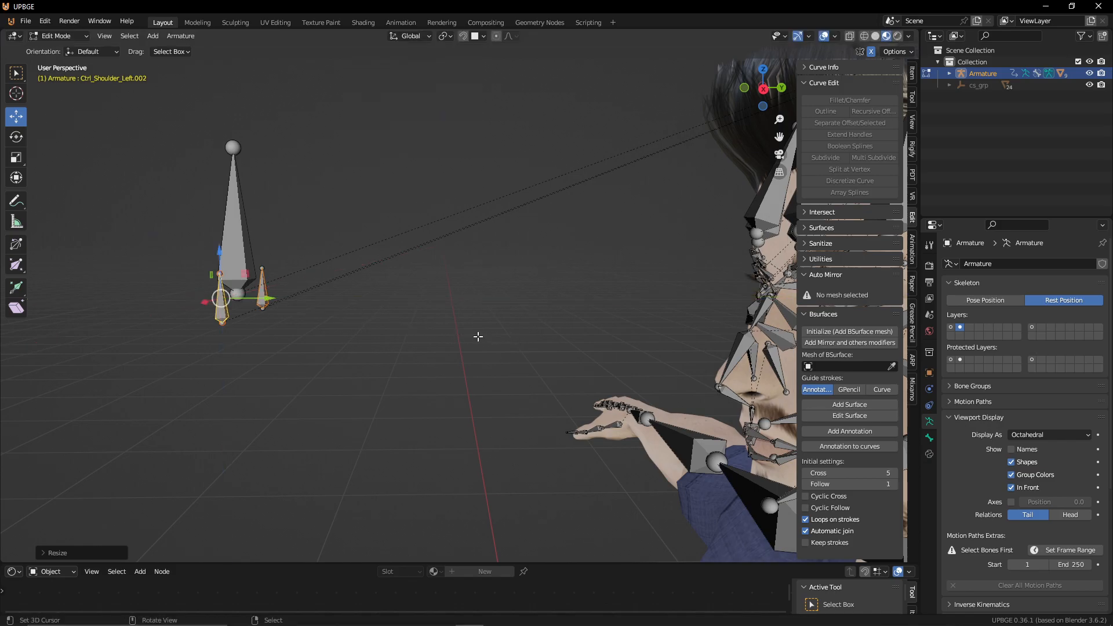
Step: Align the copied left eye bone exactly vertical by scaling it to 0 along the global X axis
key(KP_1)
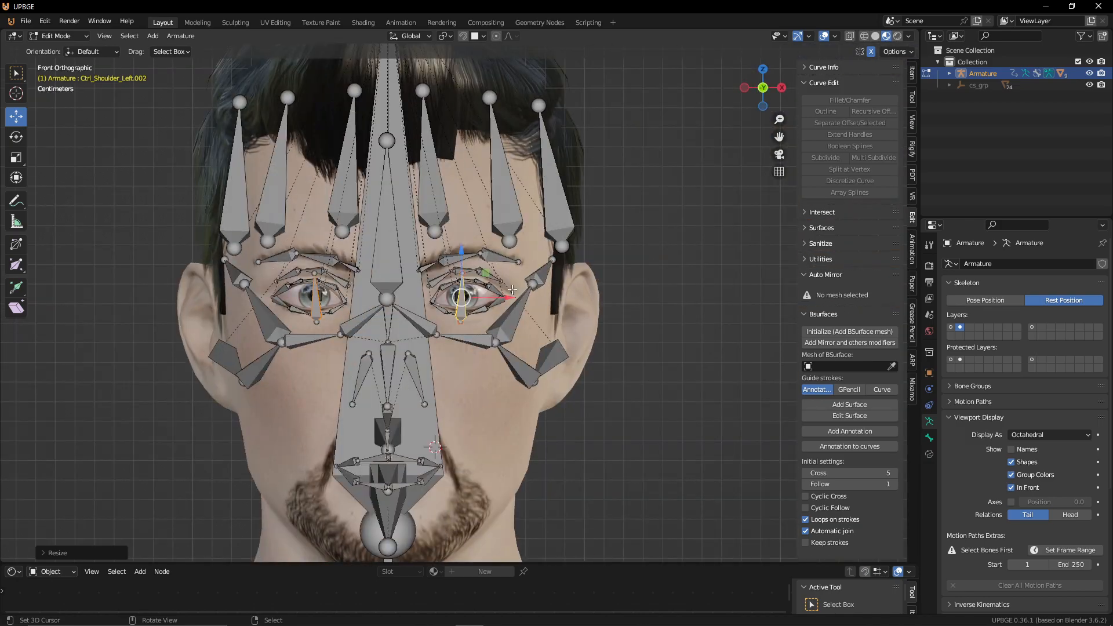
click(459, 296)
click(458, 310)
key(s)
key(x)
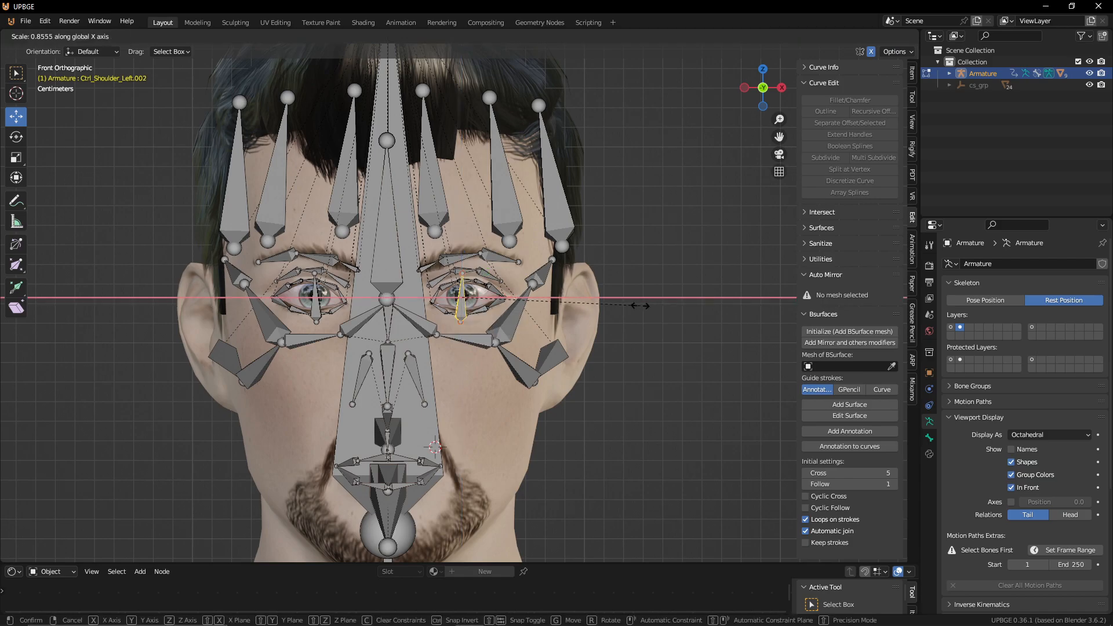
key(x)
key(x)
key(y)
key(y)
text(xx)
text(0)
key(Return)
scroll(554, 328, up, 3)
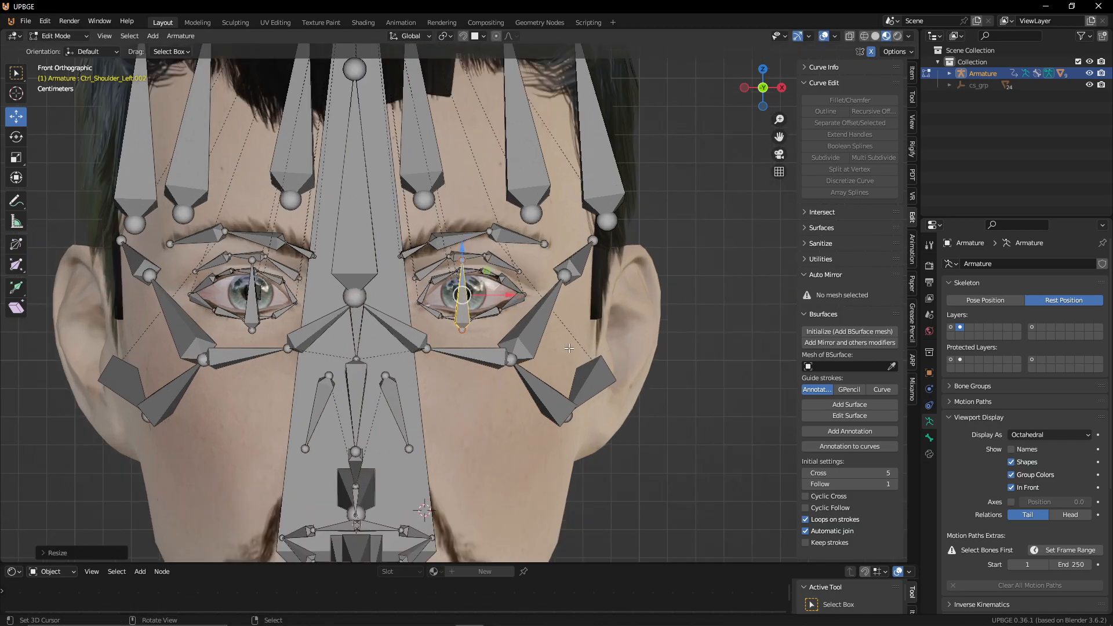
Step: Move the copied left eye bone down below the eye and align it by scaling it to 0 along the global X axis
scroll(547, 351, up, 2)
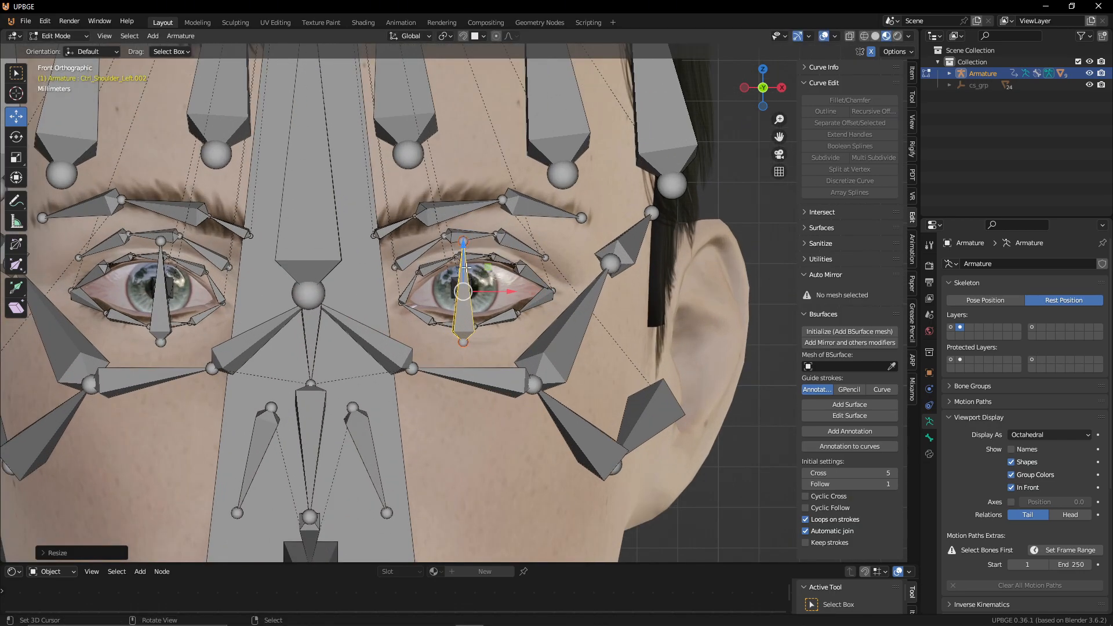
drag(464, 268, 509, 338)
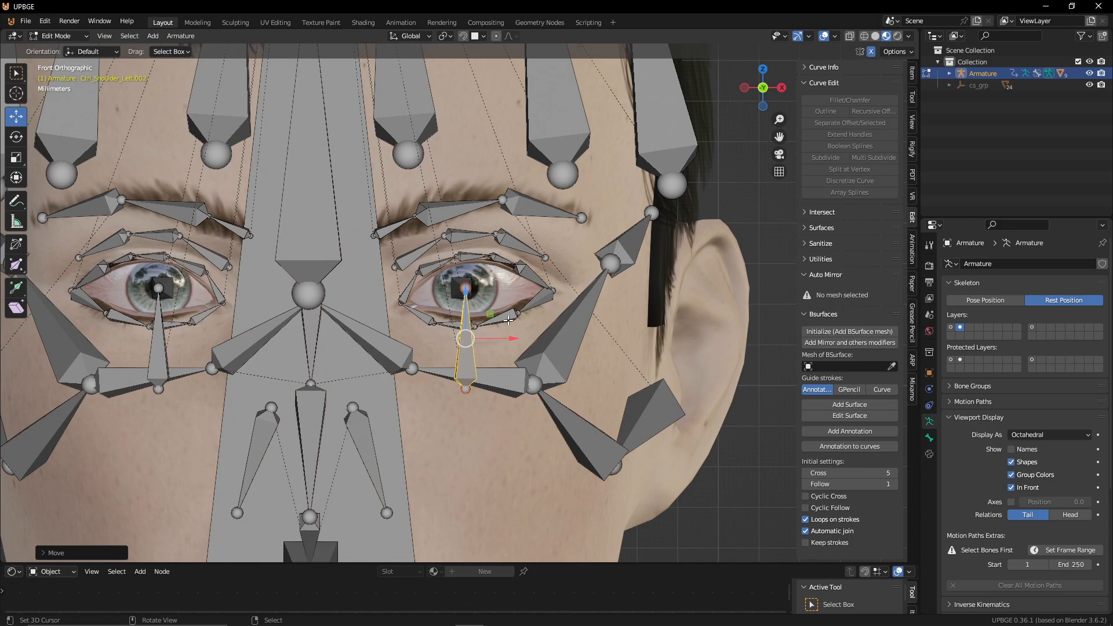
text(szx)
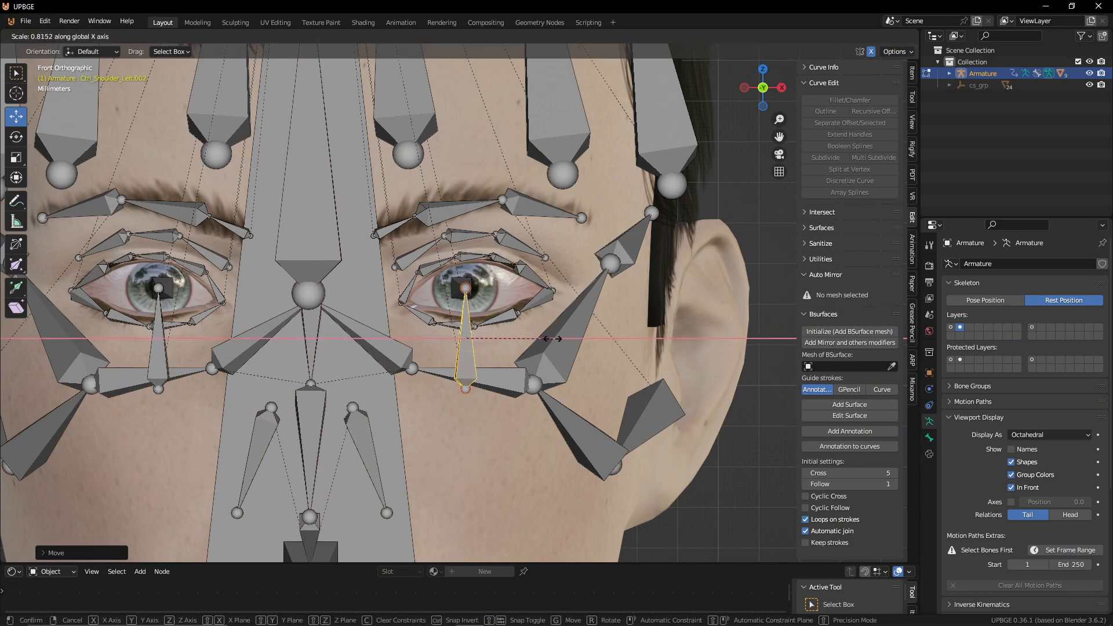
text(00000)
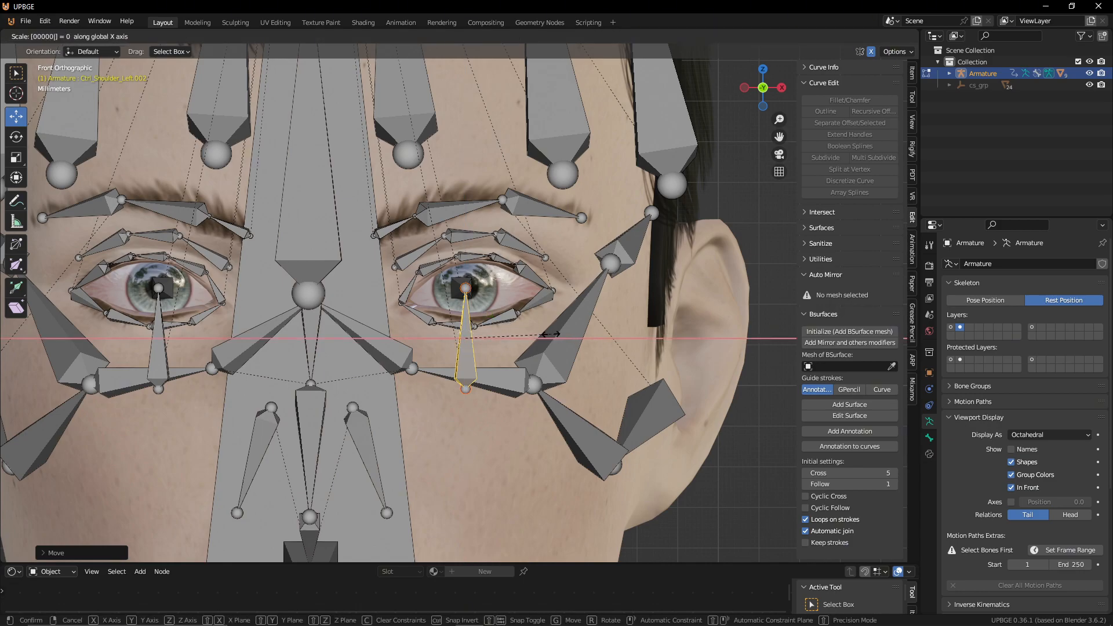
key(Return)
Step: Scale the copied left eye bone to 0 along the global Y axis
scroll(548, 333, down, 4)
middle_drag(547, 333, 424, 343)
text(sy)
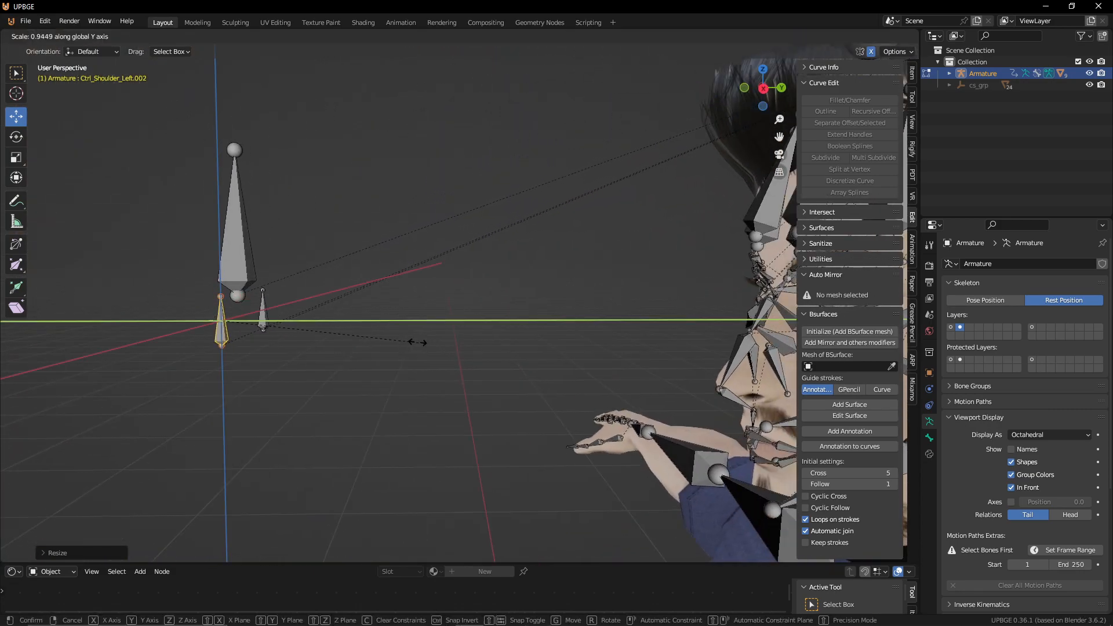
text(00)
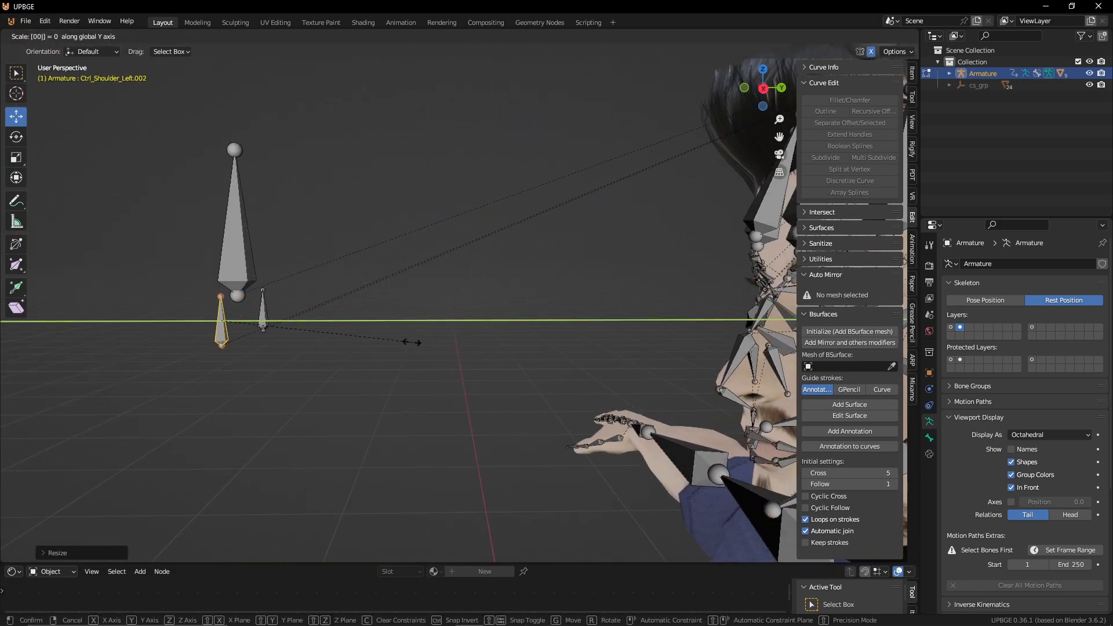
key(Return)
Step: Parent the copied eye bone to the large control bone in front of the face with Keep Offset
click(228, 262)
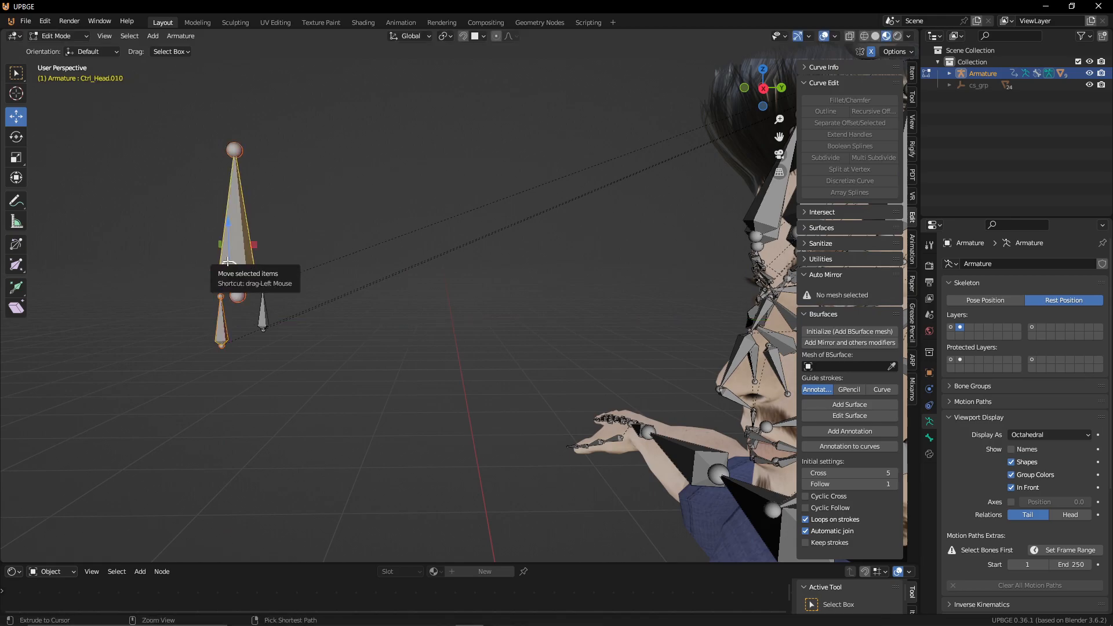
key(ctrl+p)
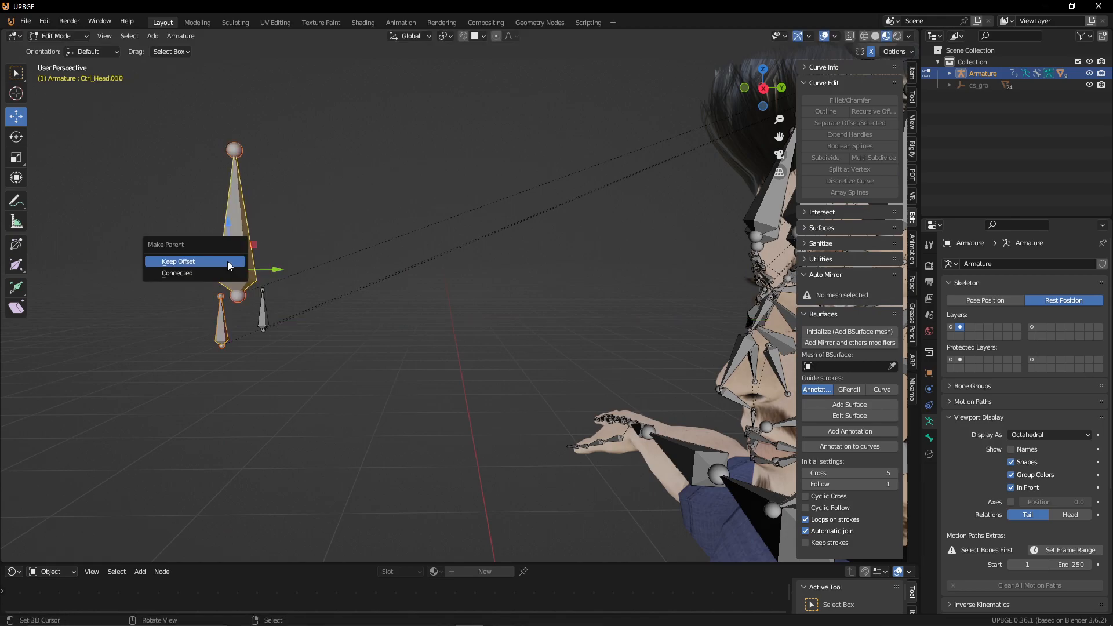
click(228, 265)
middle_drag(286, 304, 362, 296)
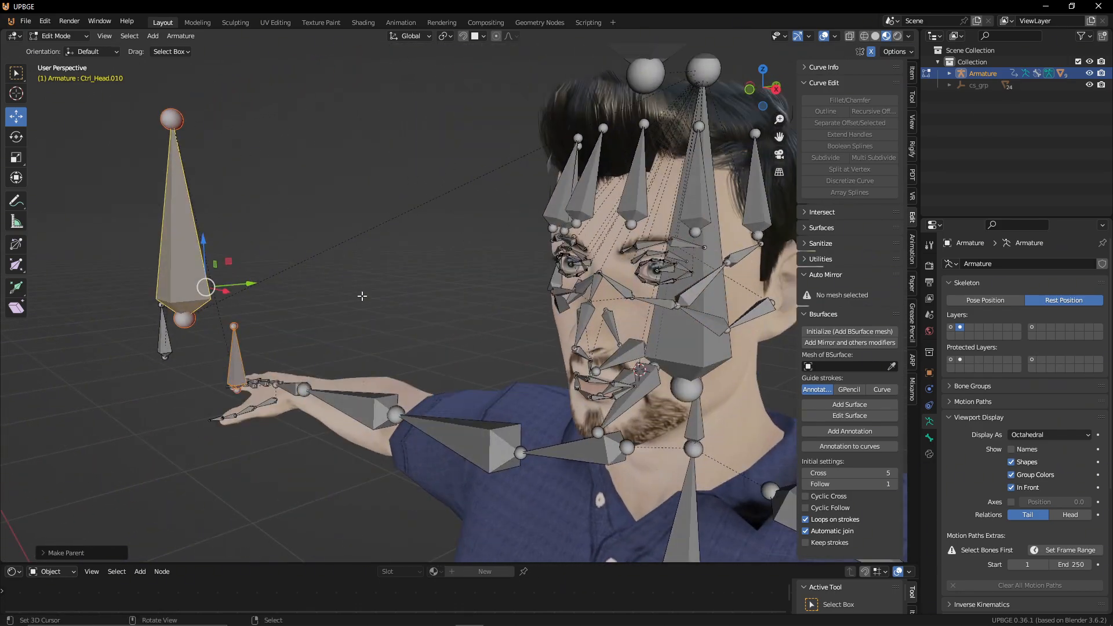
Step: Try to move the large control bone in Pose Mode, and return to Edit Mode
click(190, 281)
key(ctrl+Tab)
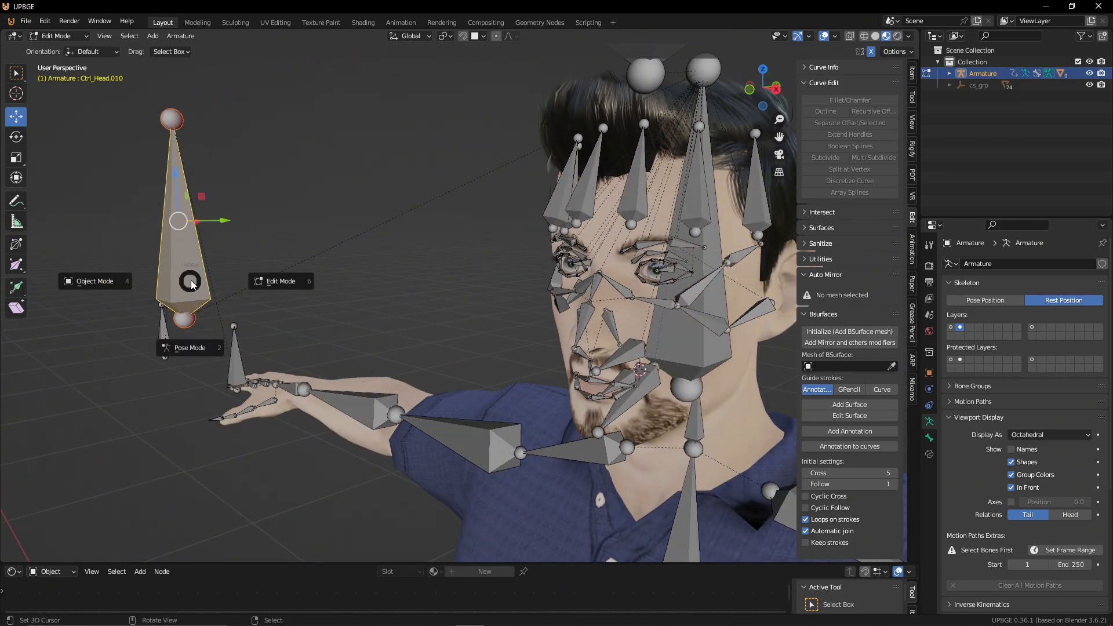
click(215, 351)
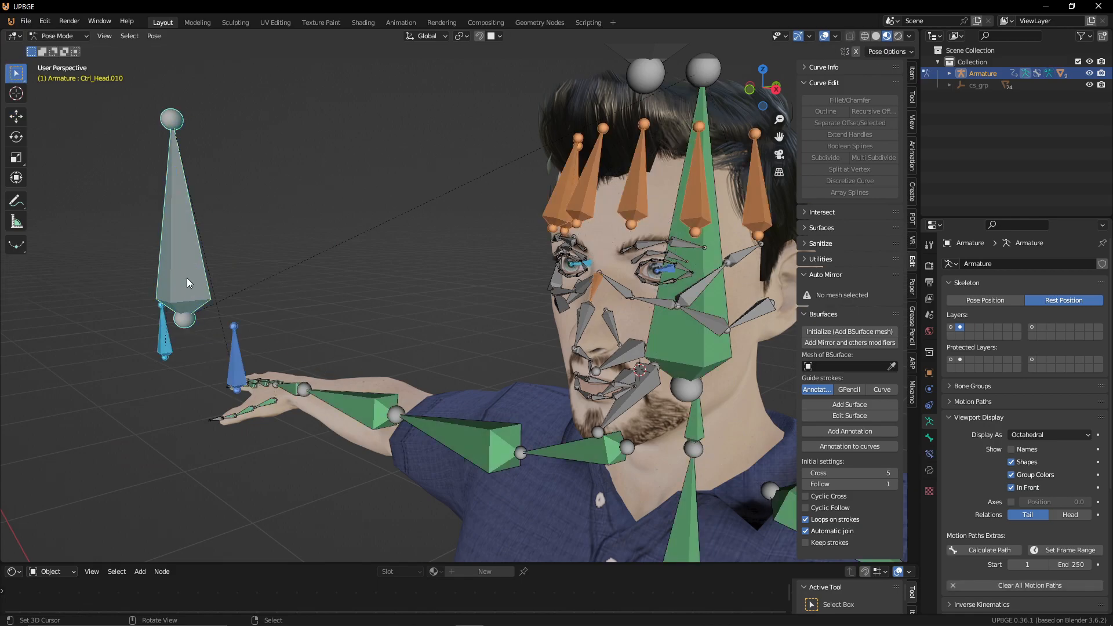
key(g)
key(Tab)
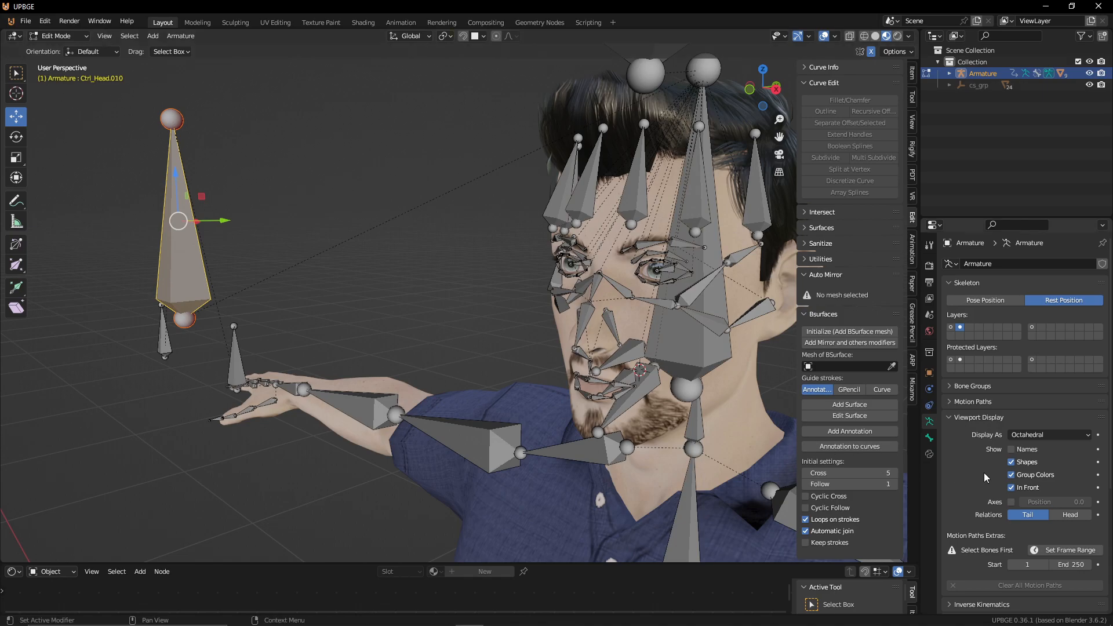
Step: Disable Deform on both copied eye bones beneath the large control bone
click(929, 440)
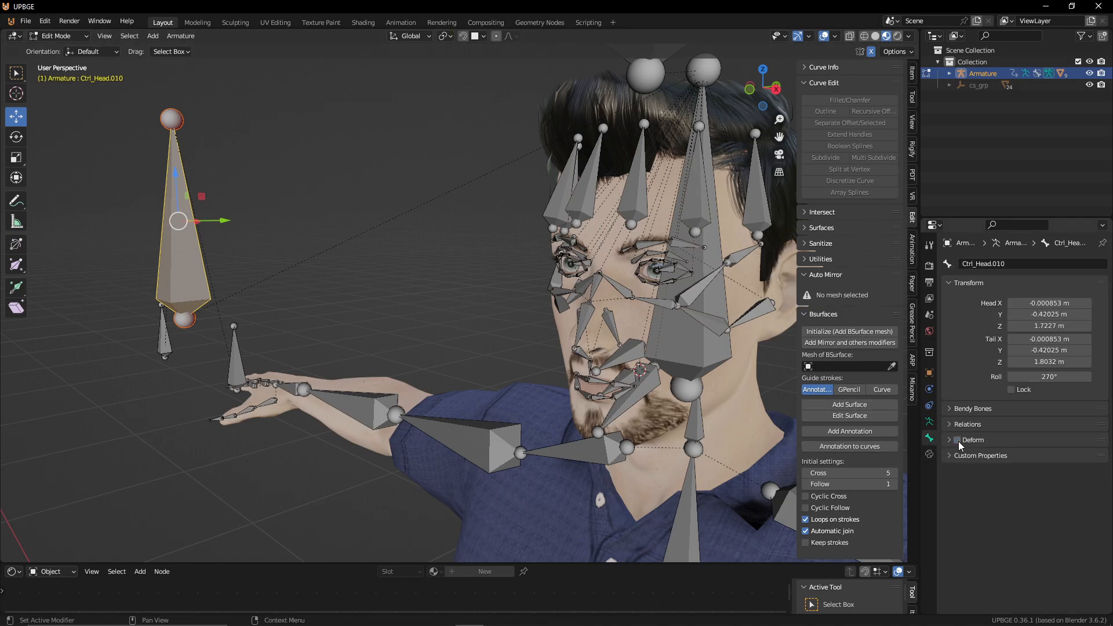
click(235, 355)
click(957, 440)
click(163, 345)
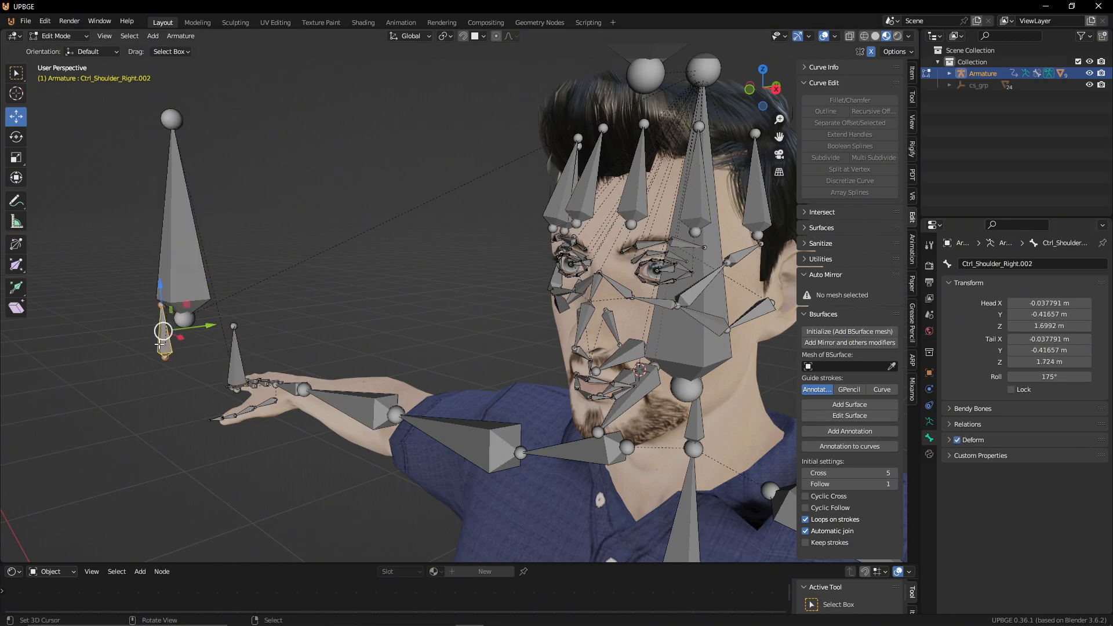
click(958, 440)
Step: Switch to Pose Mode and examine the face bones from the front and side
key(ctrl+Tab)
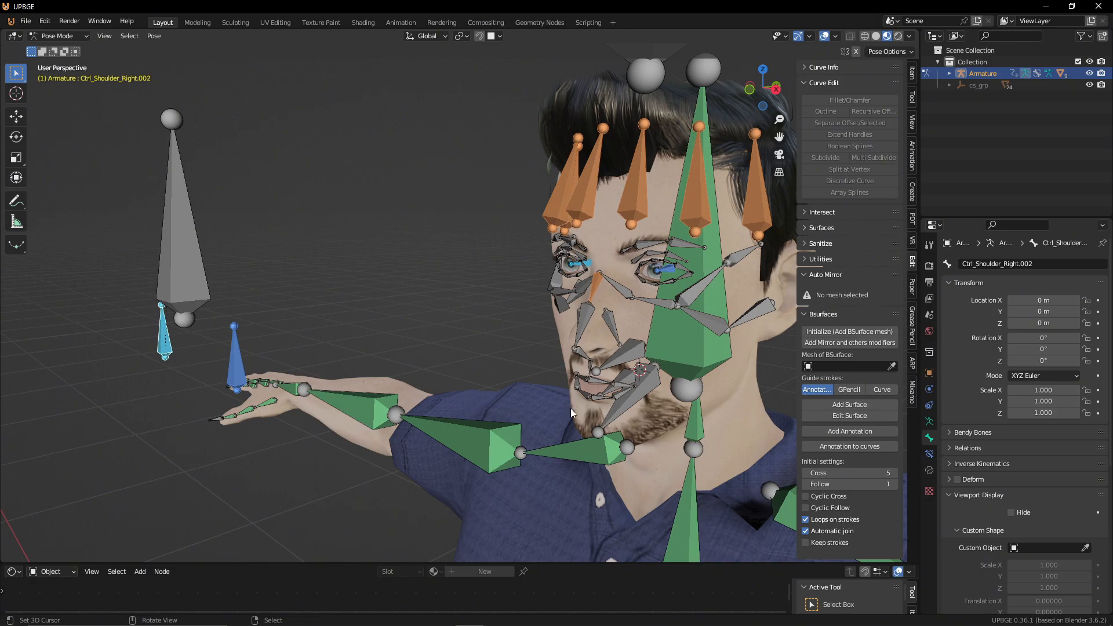
scroll(563, 374, down, 2)
mouse_move(565, 378)
middle_down()
mouse_move(511, 398)
mouse_move(618, 398)
mouse_move(556, 394)
middle_up()
scroll(557, 392, up, 2)
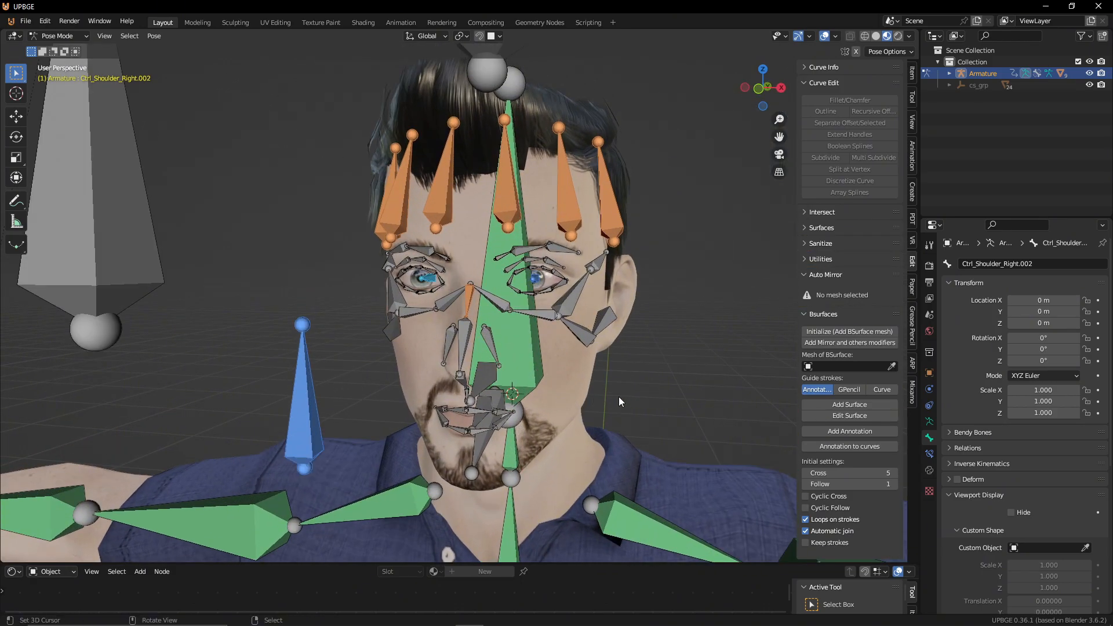
scroll(557, 311, up, 2)
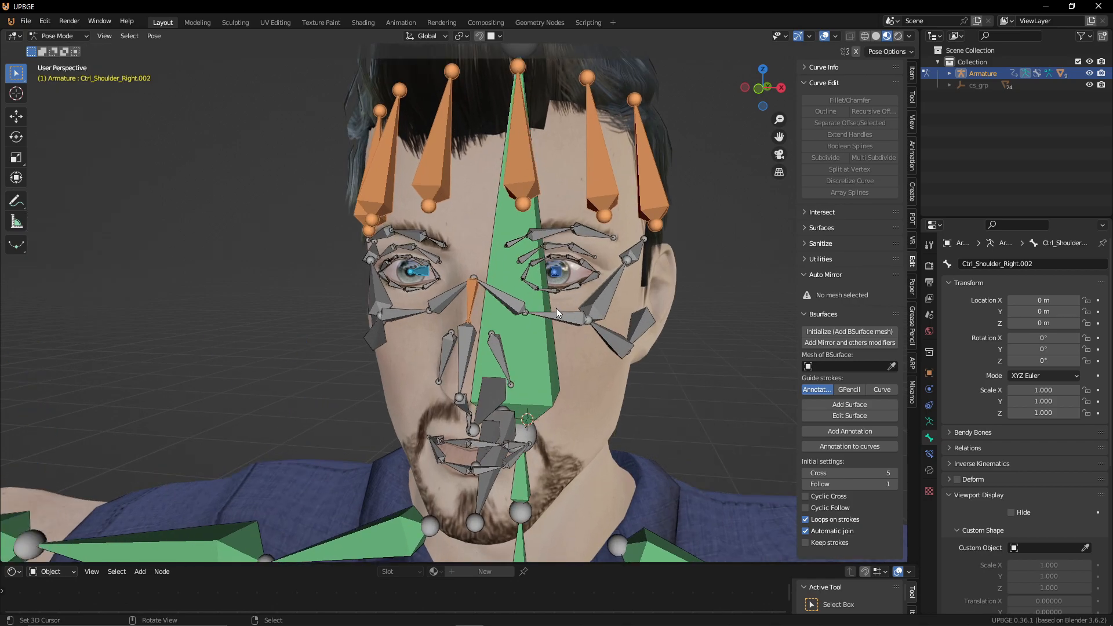
middle_drag(555, 300, 523, 297)
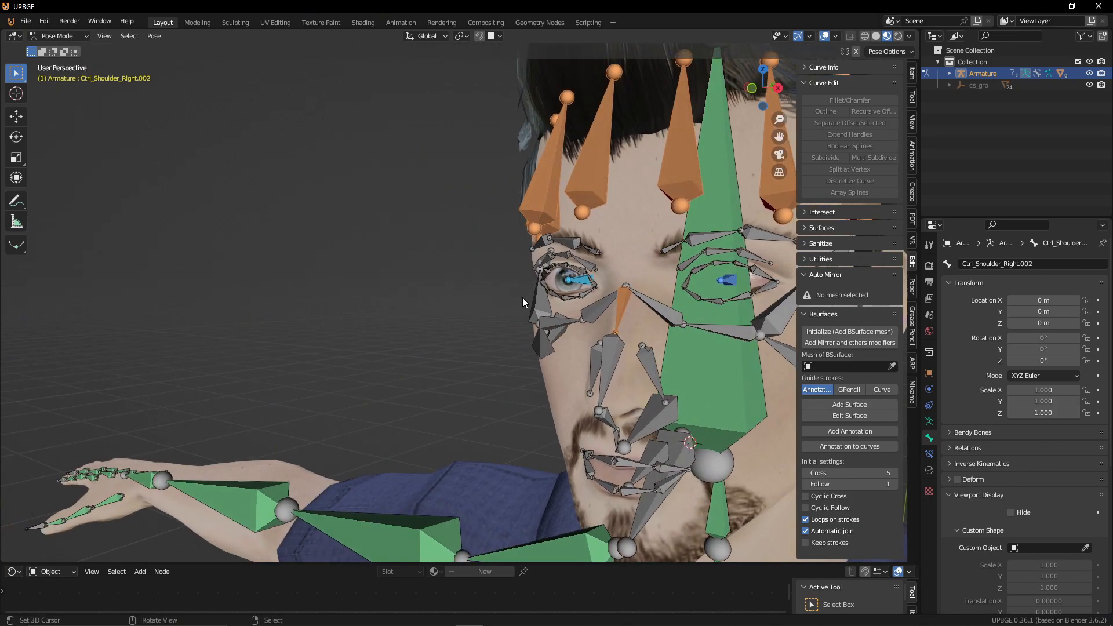
middle_drag(669, 435, 127, 169)
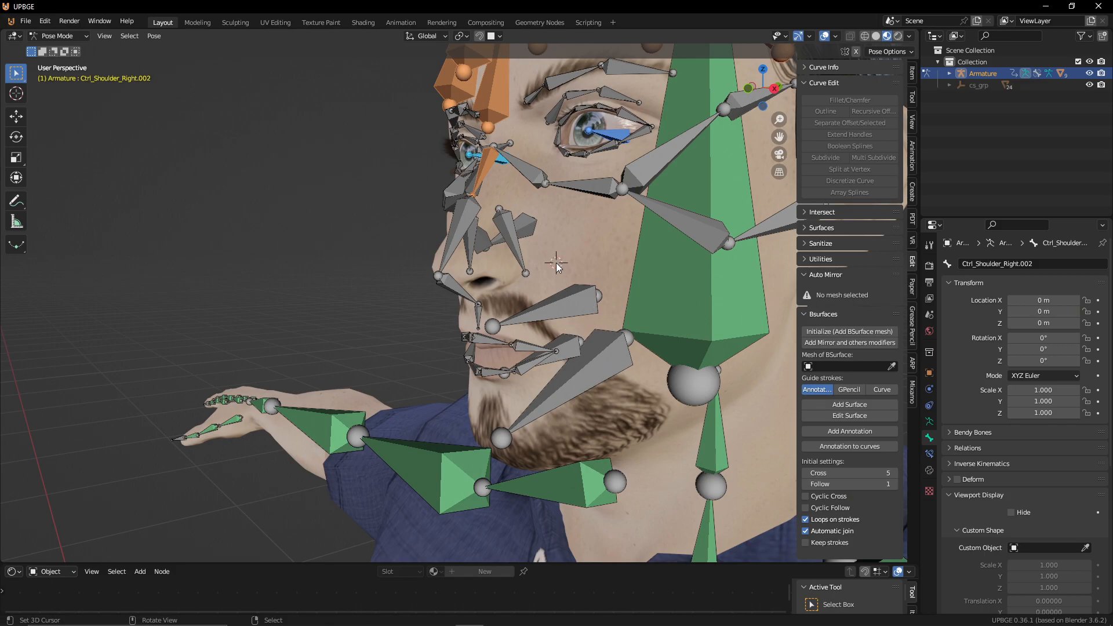
Step: In Object Mode, parent the Body mesh to the armature with automatic weights
key(Tab)
key(ctrl+Tab)
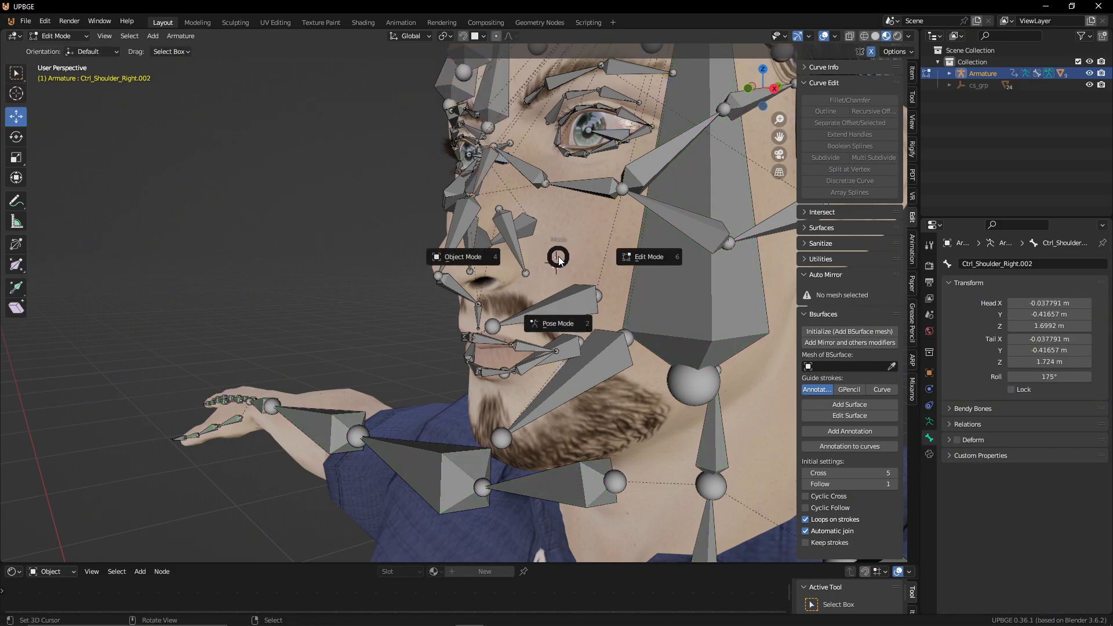
click(470, 258)
right_click(551, 247)
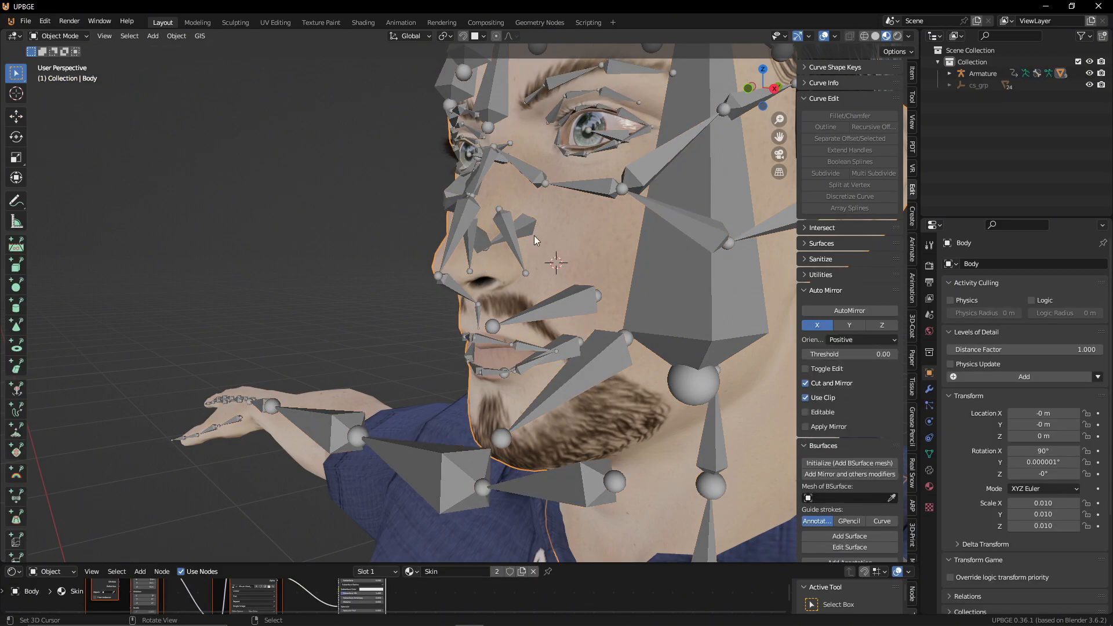
shift+right_click(448, 246)
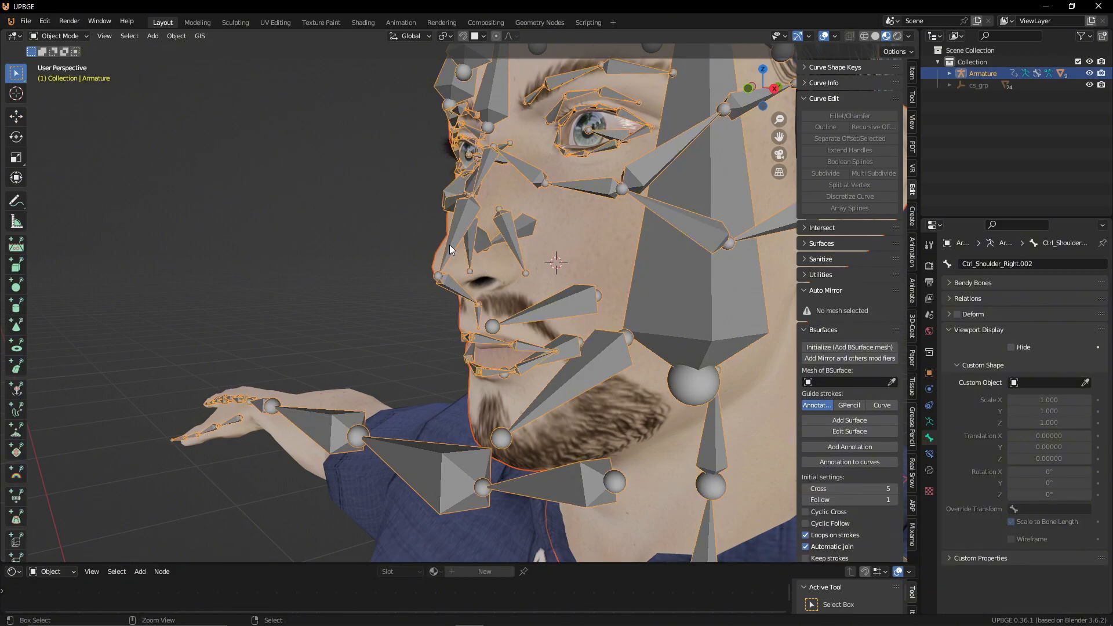
key(ctrl+p)
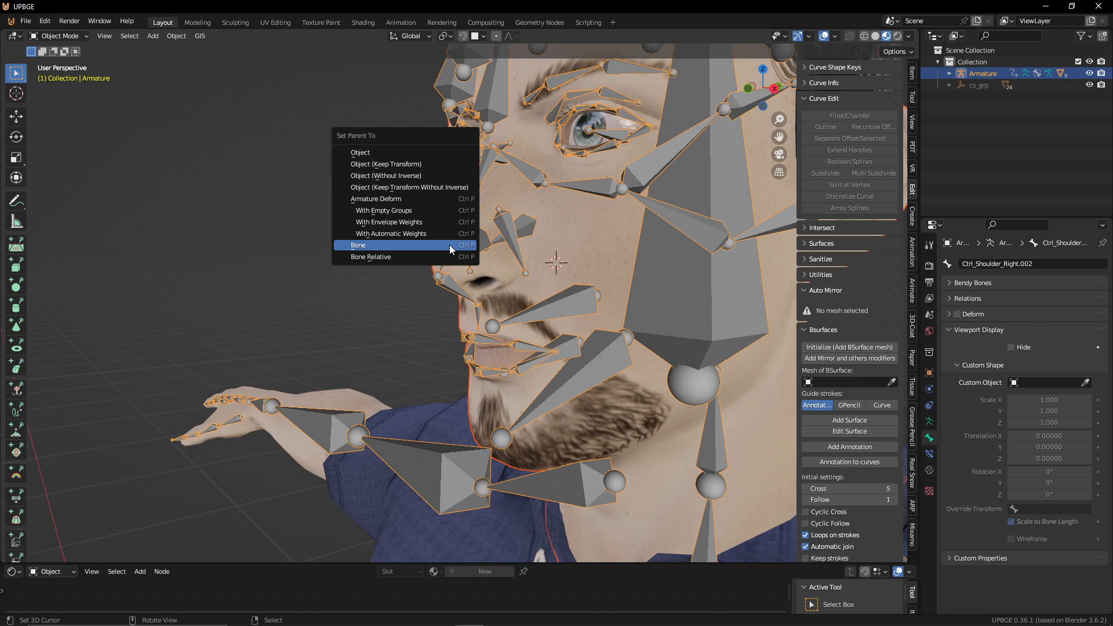
click(444, 235)
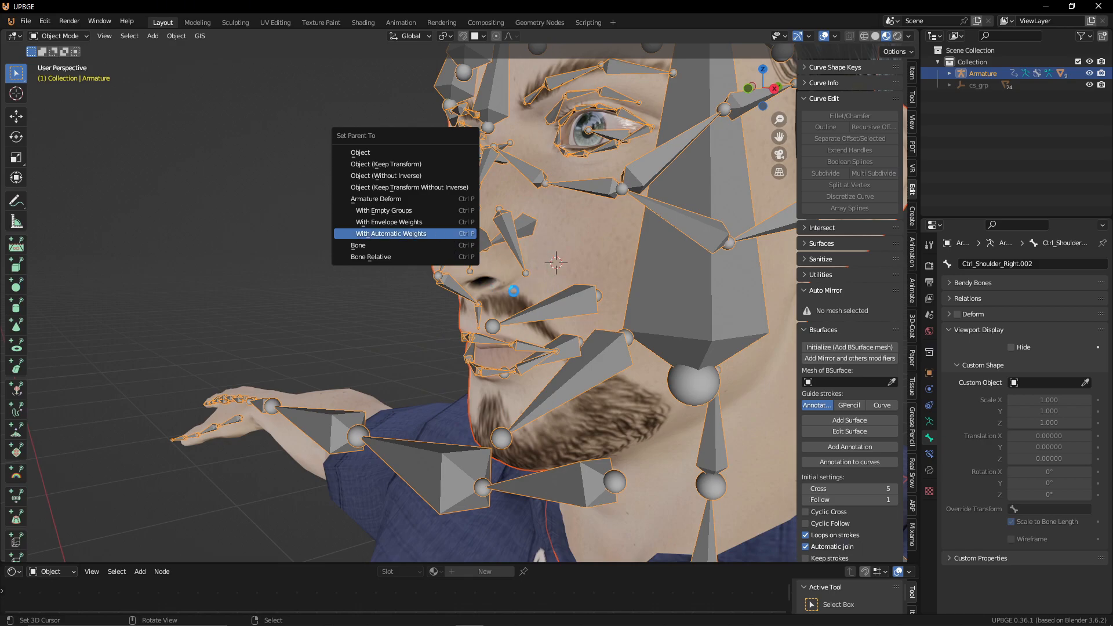
Step: Enter Pose Mode, select the jaw bone and switch the armature from Rest Position to Pose Position
middle_drag(543, 219, 428, 313)
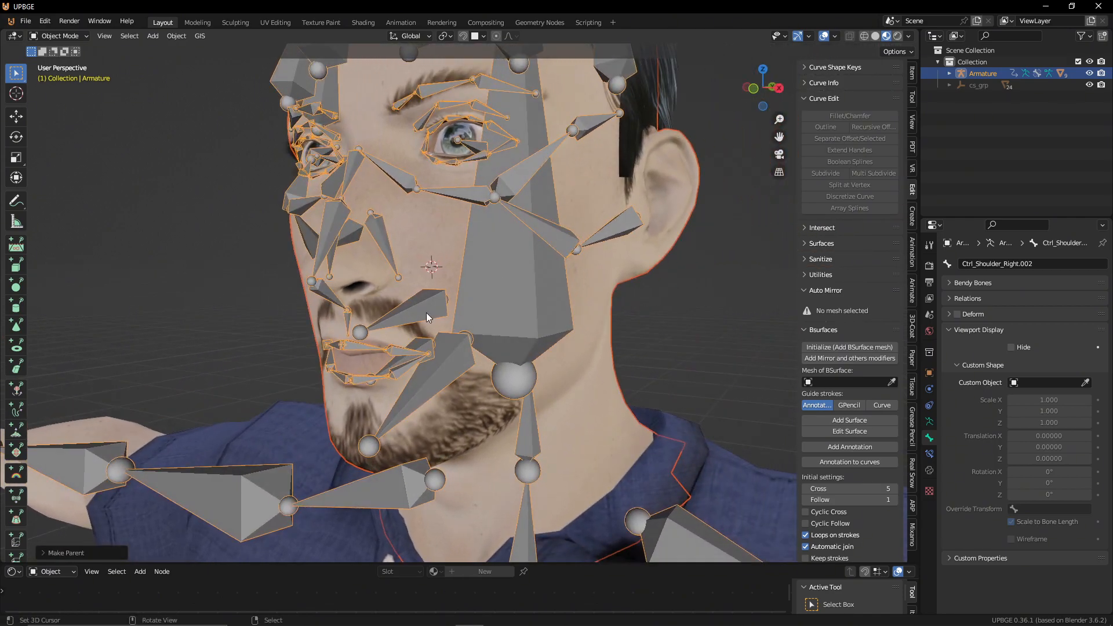
key(ctrl+Tab)
click(438, 364)
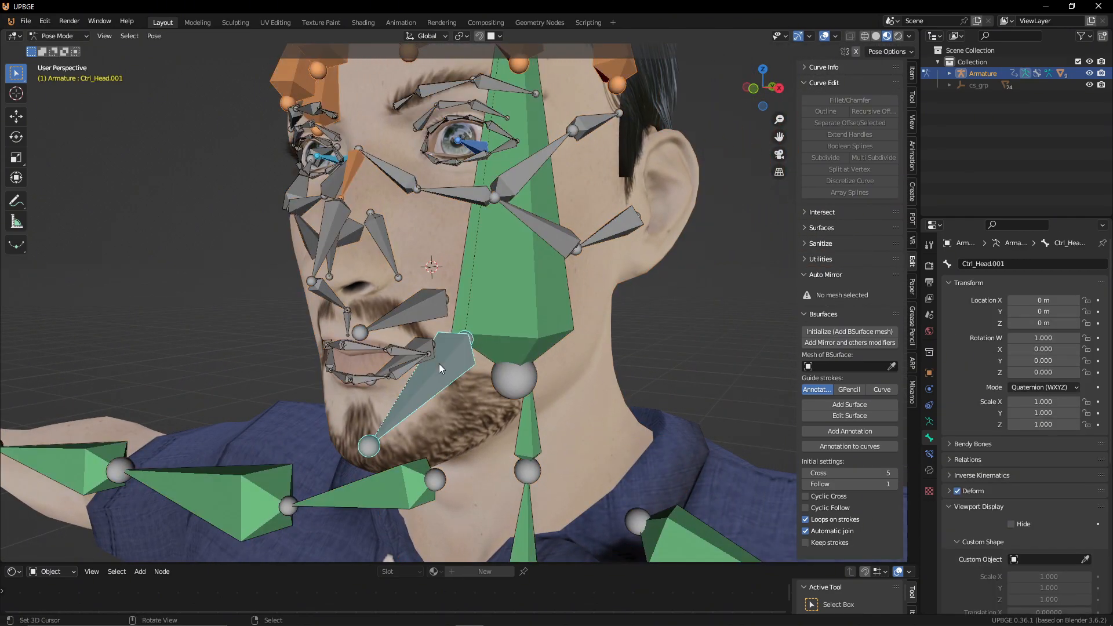
key(g)
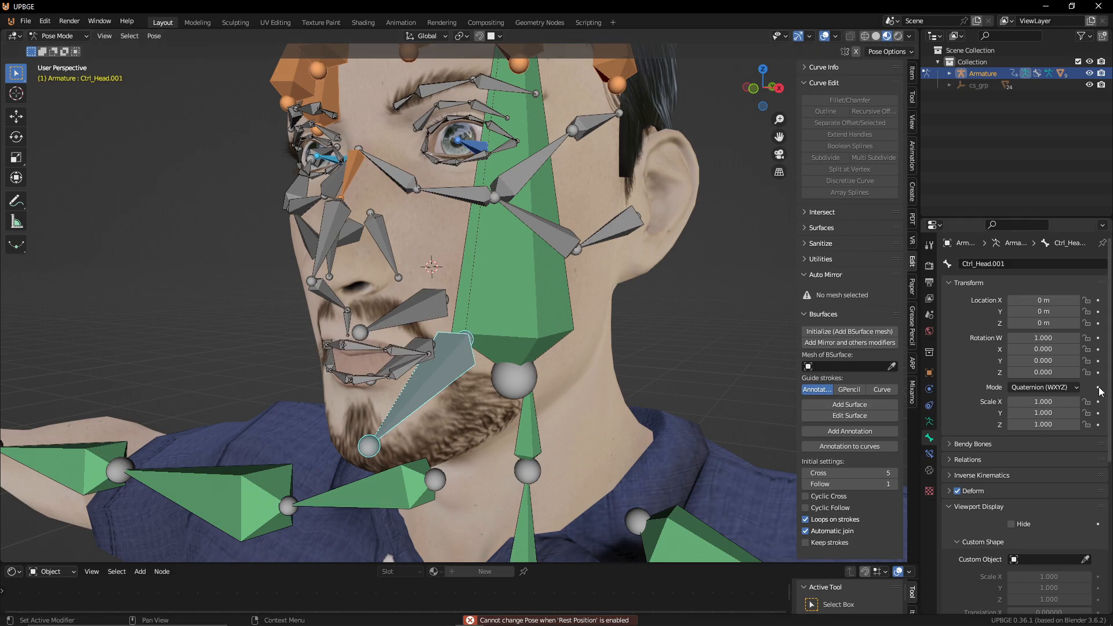
click(930, 420)
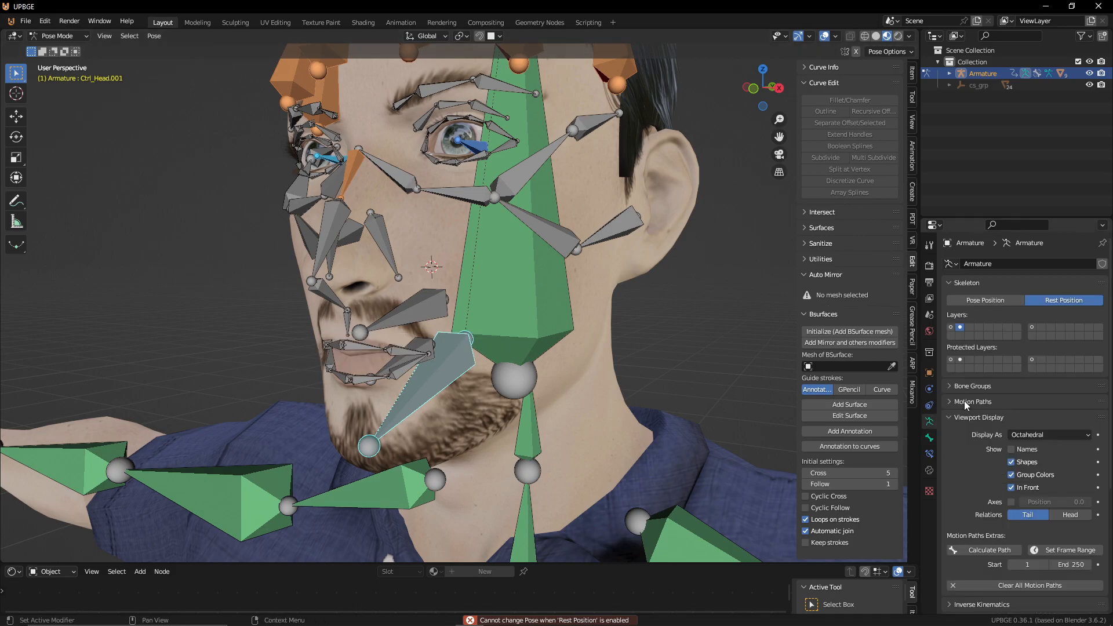
click(991, 301)
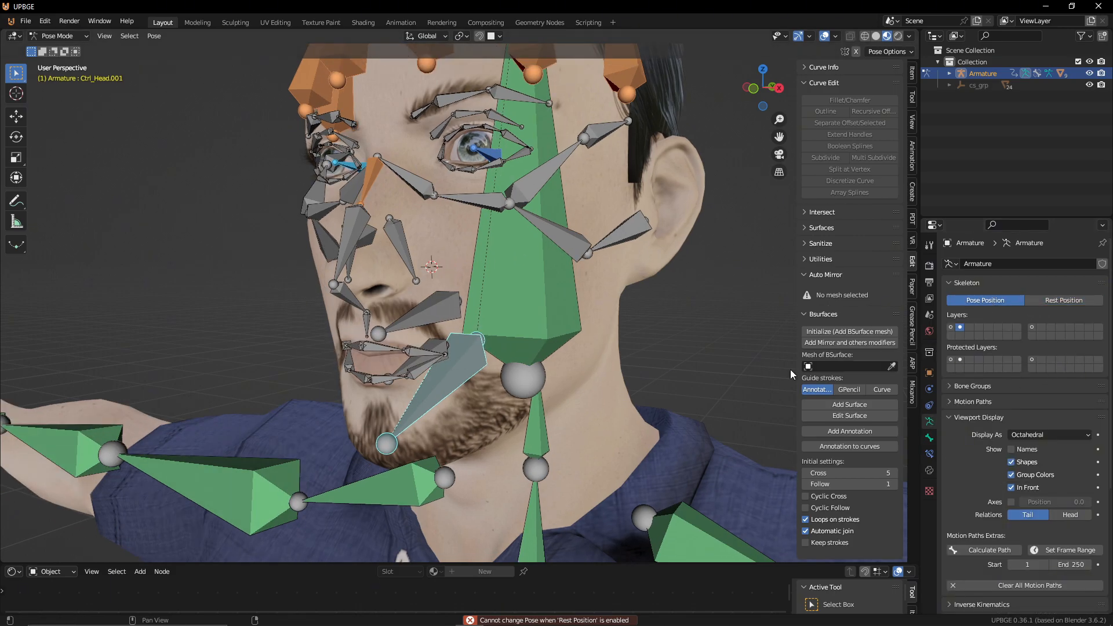
Step: Try moving the jaw bone along the global Z axis to test how the face deforms
middle_drag(467, 398, 620, 419)
key(g)
key(z)
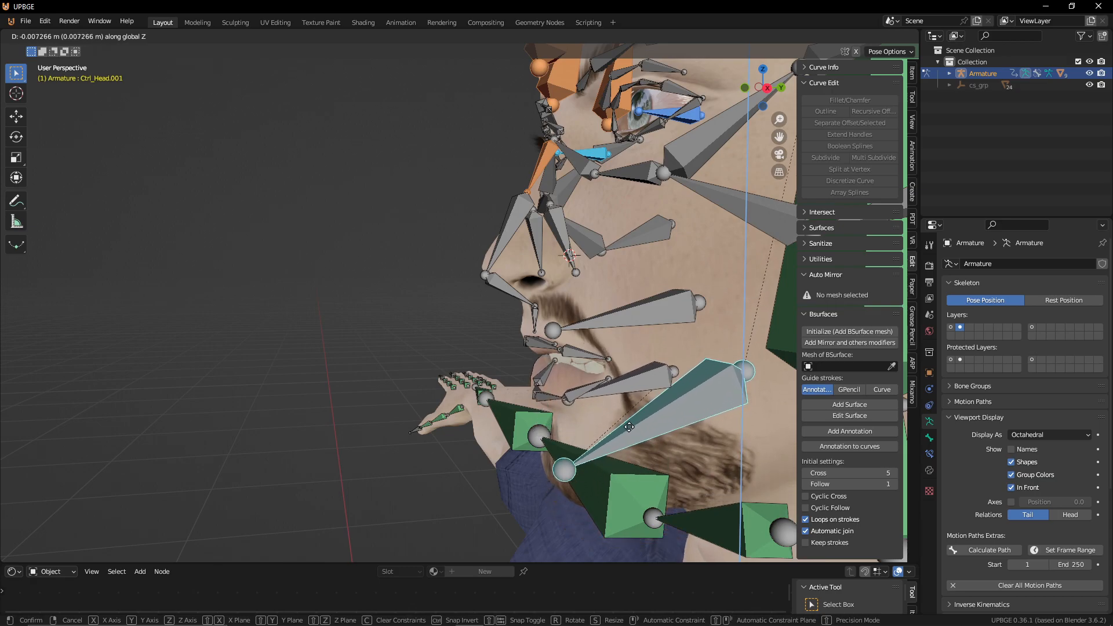
click(618, 404)
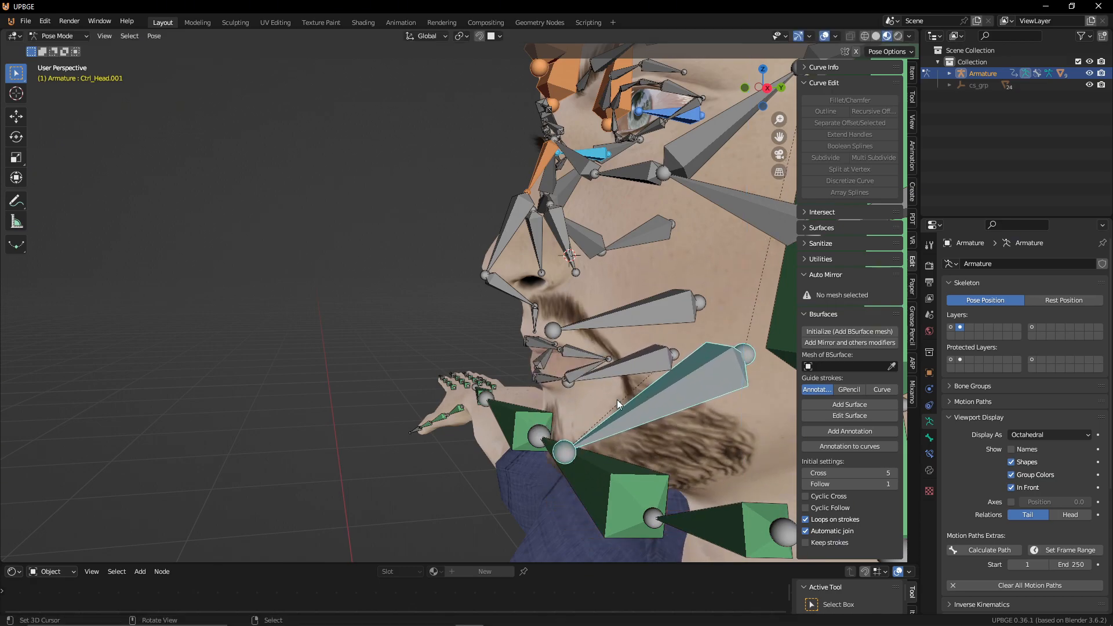
Step: Try moving the Ctrl_Teeth bone along the global Z axis to test its effect
right_click(618, 332)
right_click(616, 315)
key(g)
key(z)
right_click(566, 288)
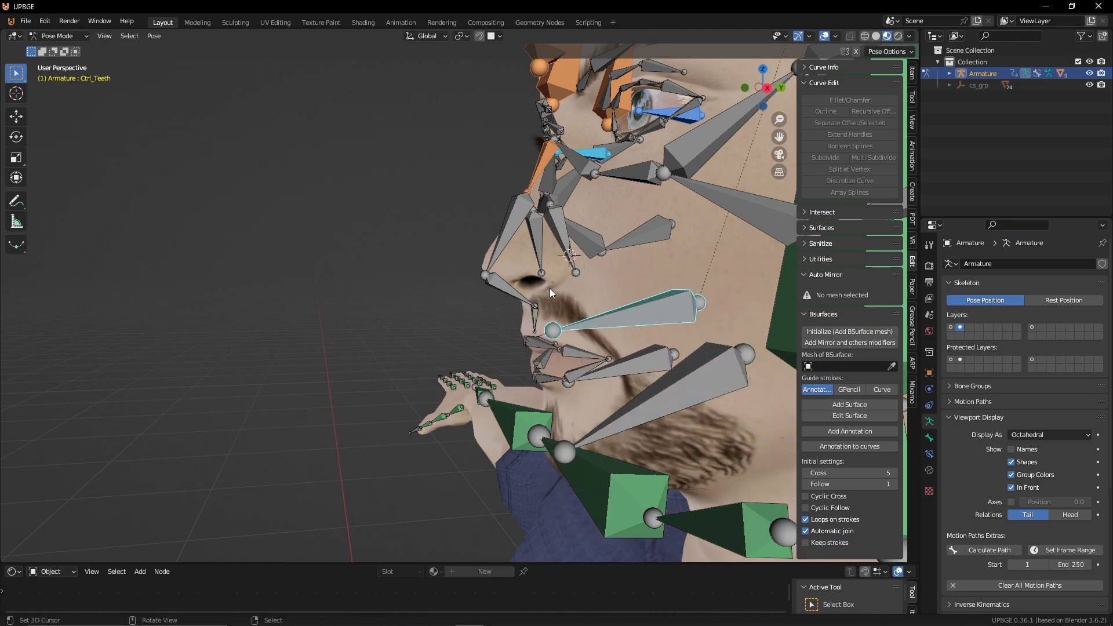
Step: Try moving the inner bone of the left eyebrow to test how the face deforms
scroll(666, 220, down, 6)
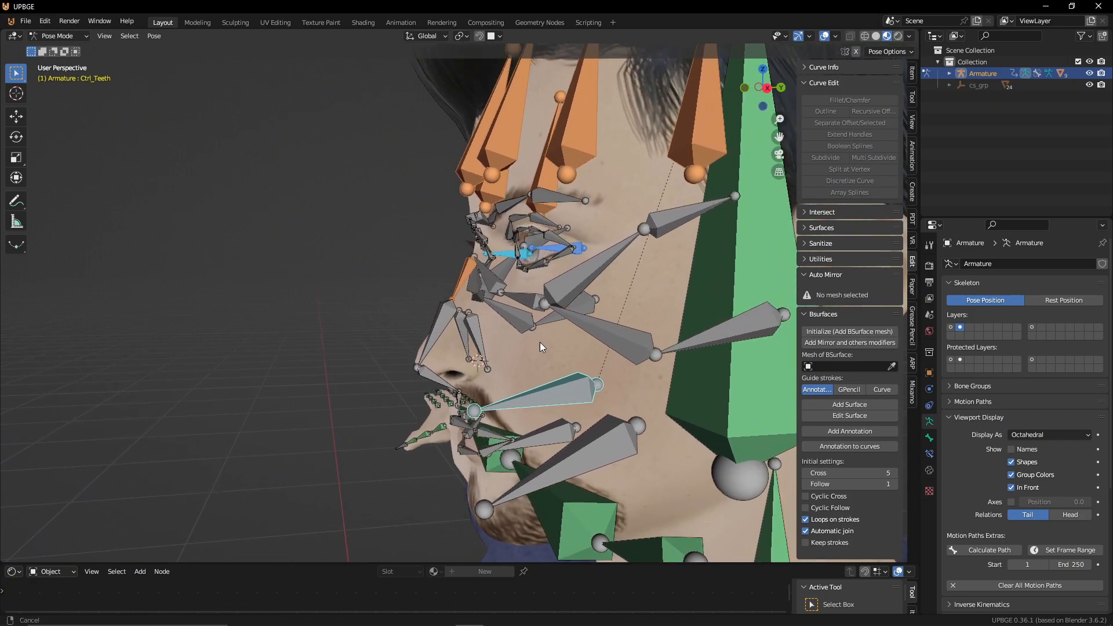
scroll(479, 340, down, 2)
shift+middle_drag(446, 339, 476, 364)
scroll(482, 362, up, 6)
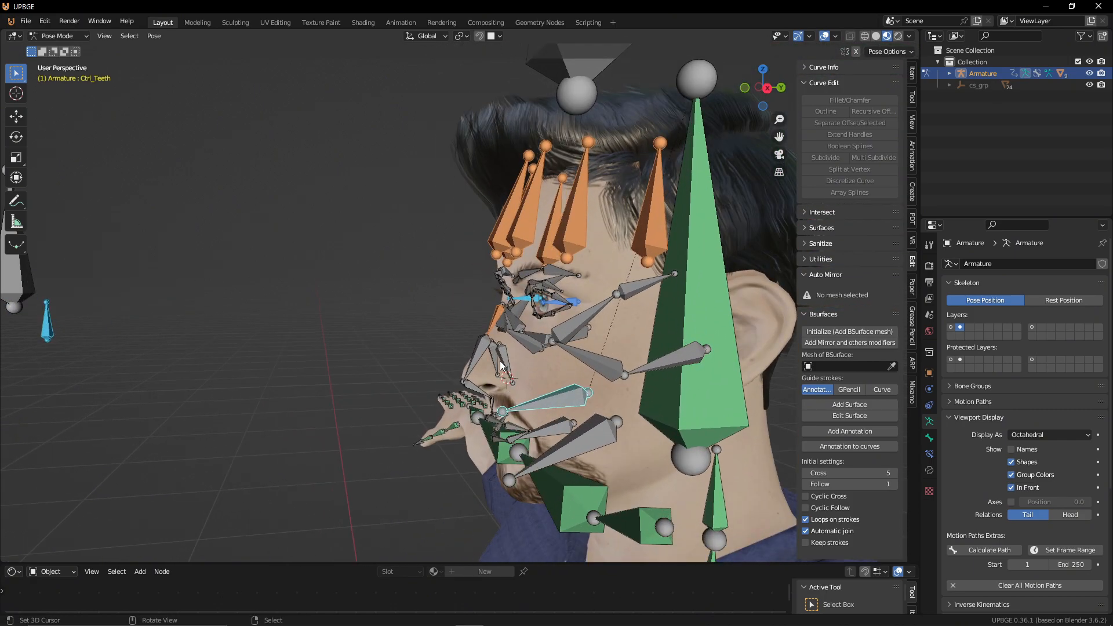
scroll(500, 357, up, 2)
click(651, 265)
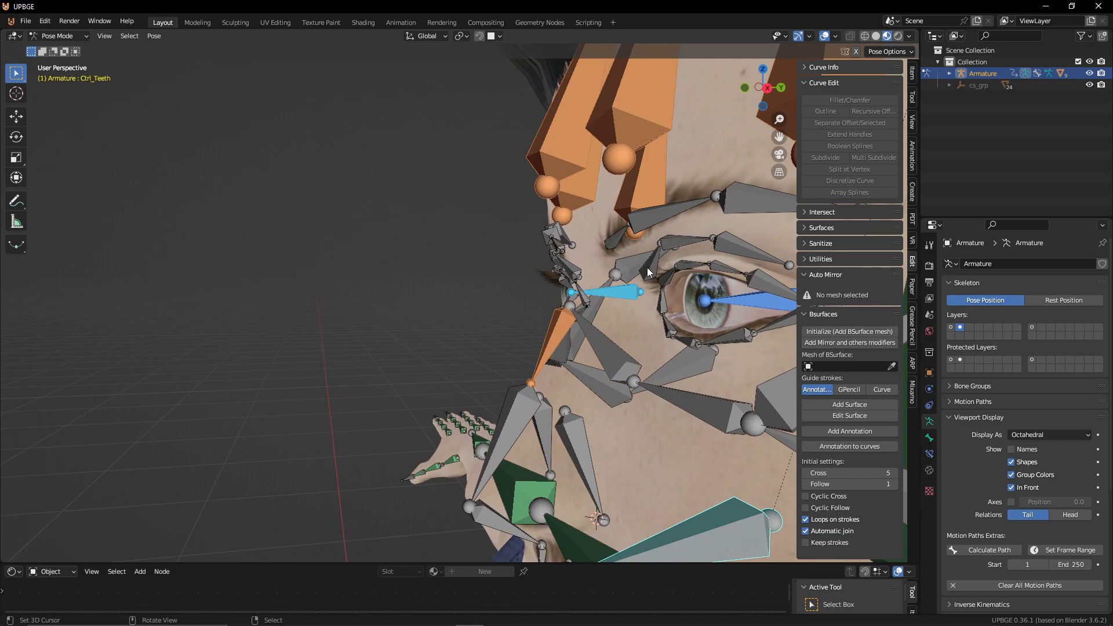
click(619, 238)
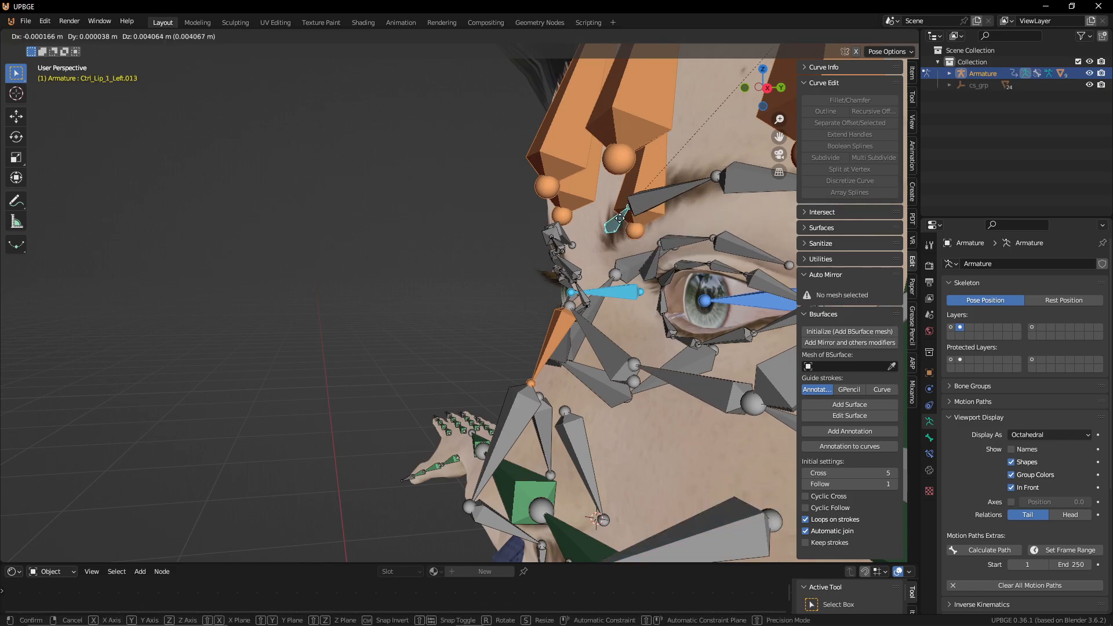
middle_drag(672, 252, 672, 287)
key(g)
click(653, 275)
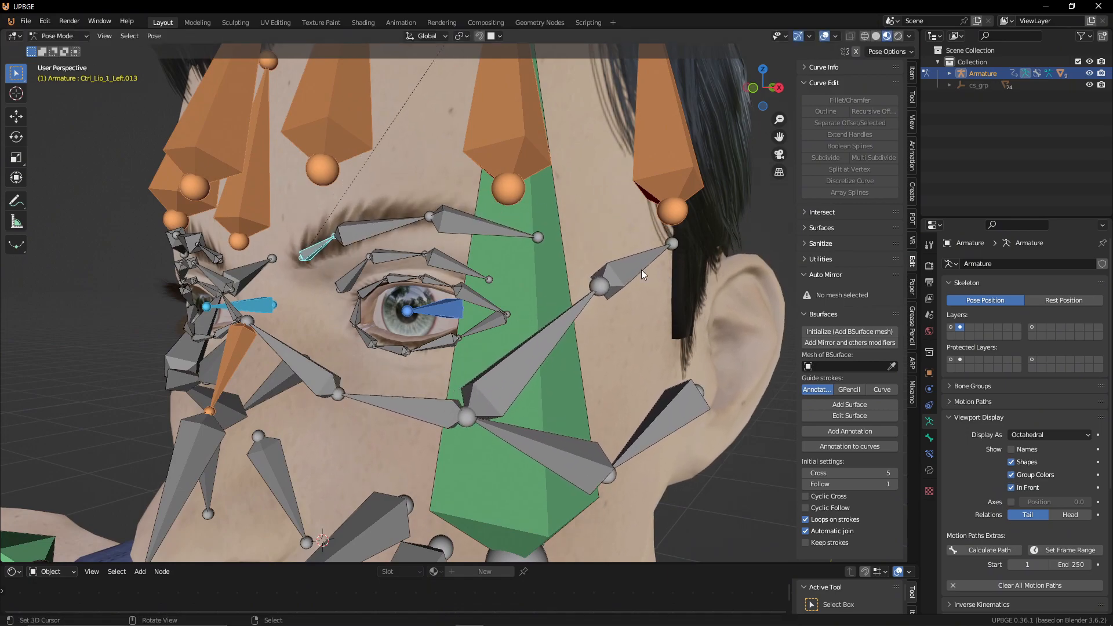
Step: Try moving the left inner eyebrow bone again, viewed from the front, to check which cheek and temple bones follow it
middle_drag(436, 277, 698, 290)
key(g)
click(485, 267)
key(g)
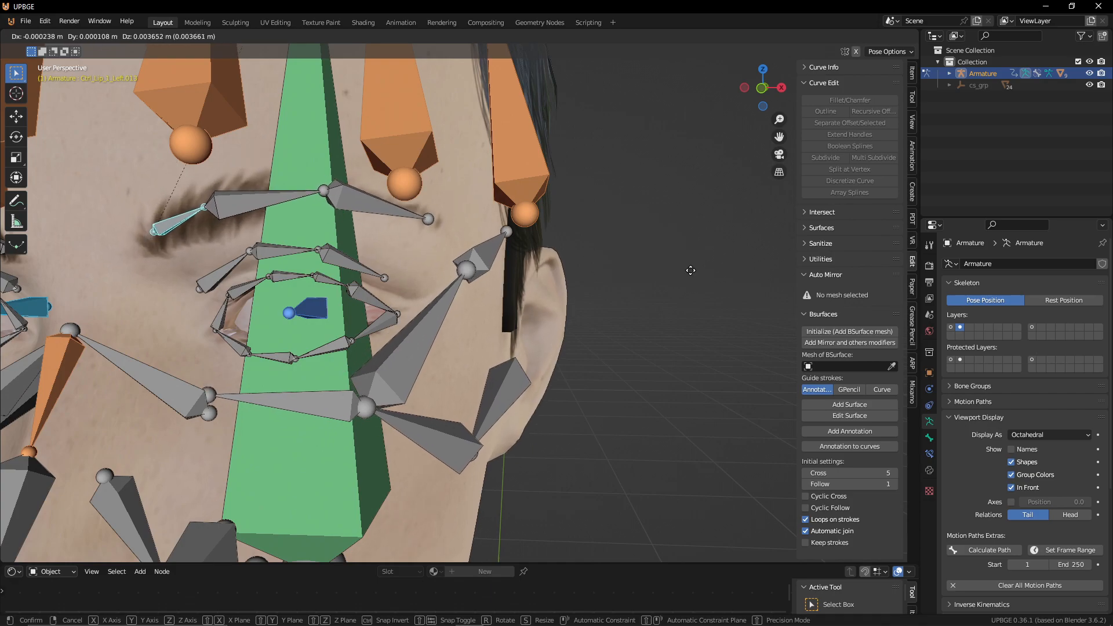
click(686, 295)
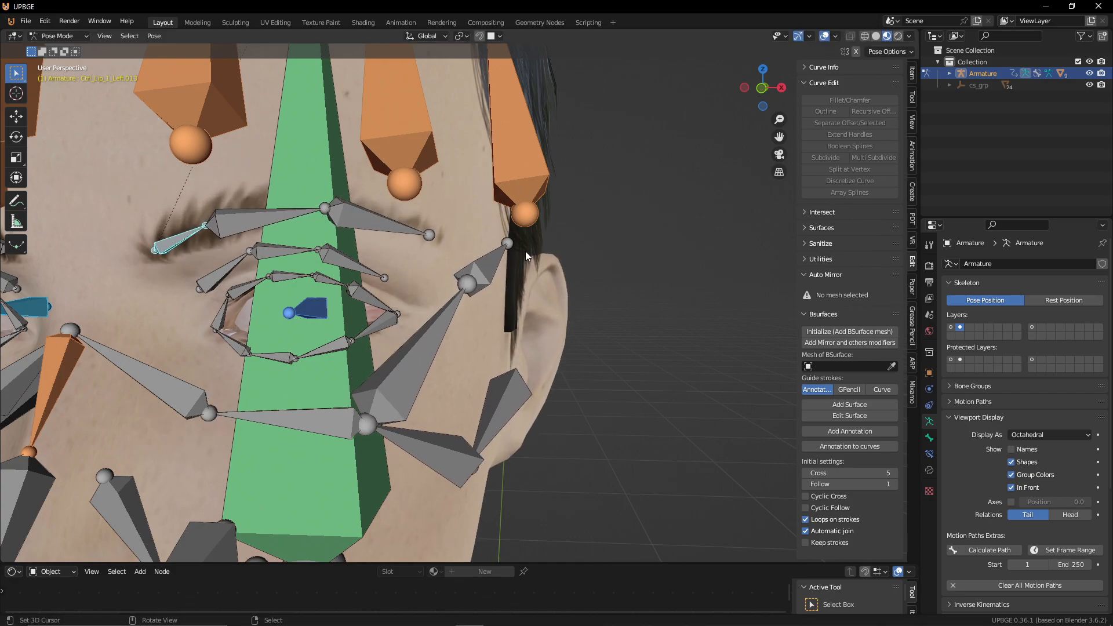
Step: In Edit Mode, clear the parent of the left cheek bone nearest the ear
key(Tab)
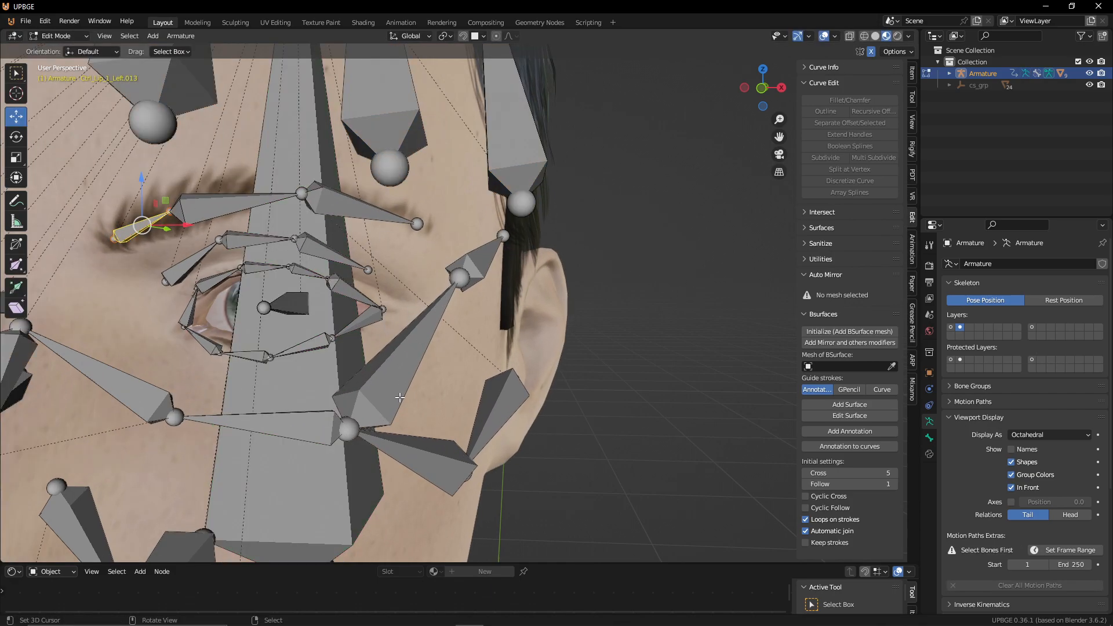
click(503, 402)
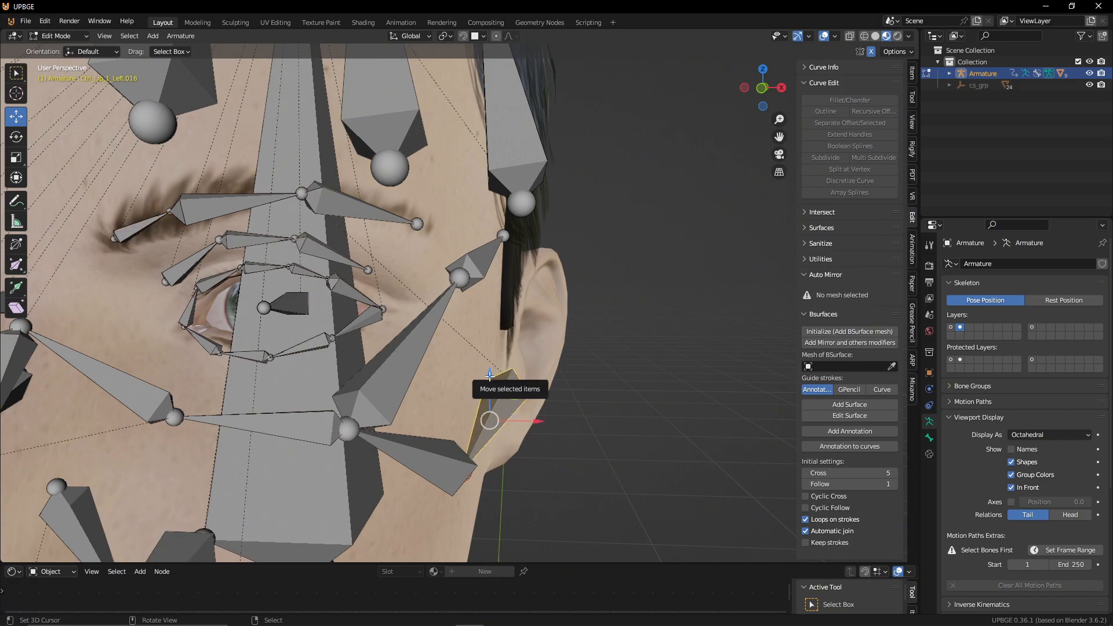
key(alt+p)
click(490, 378)
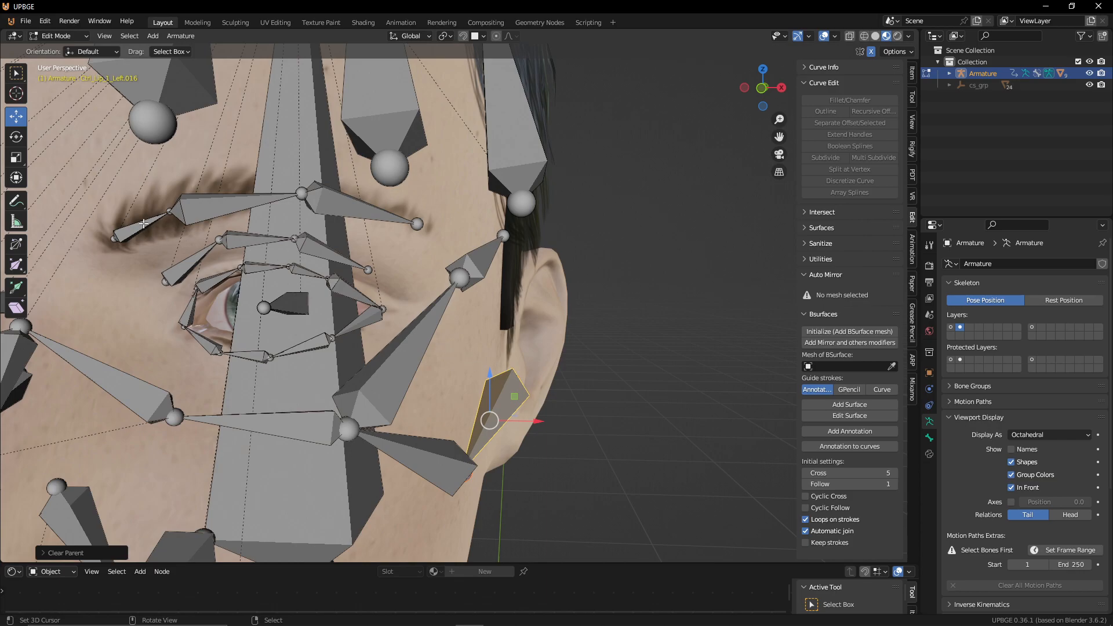
Step: Return to Pose Mode and try moving the left inner eyebrow bone to check that the cheek bones are independent of it
key(ctrl+Tab)
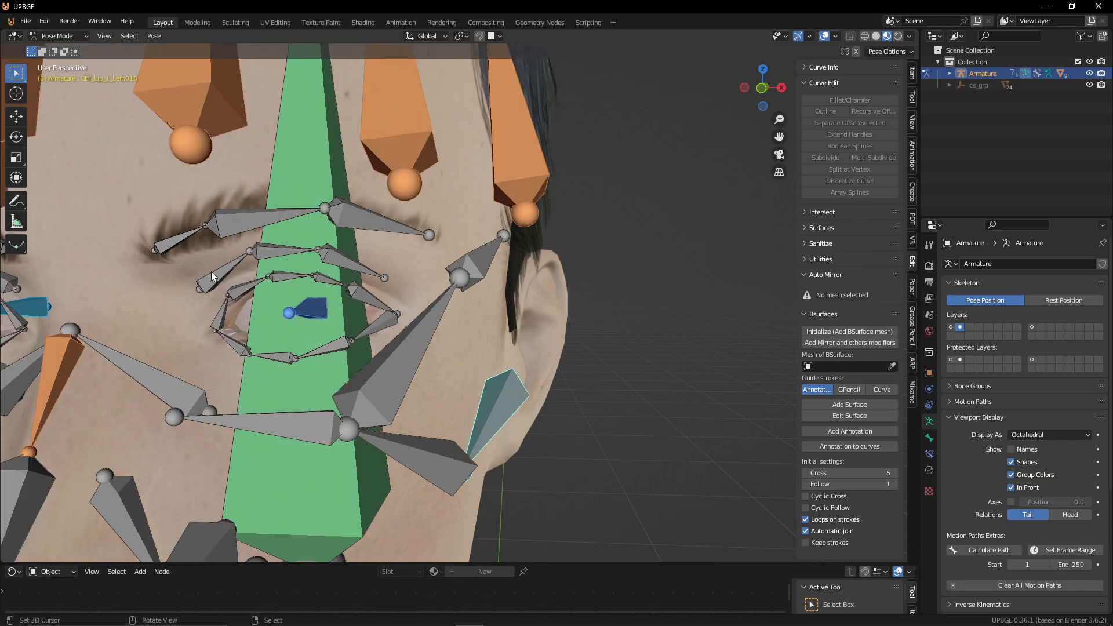
click(177, 240)
key(g)
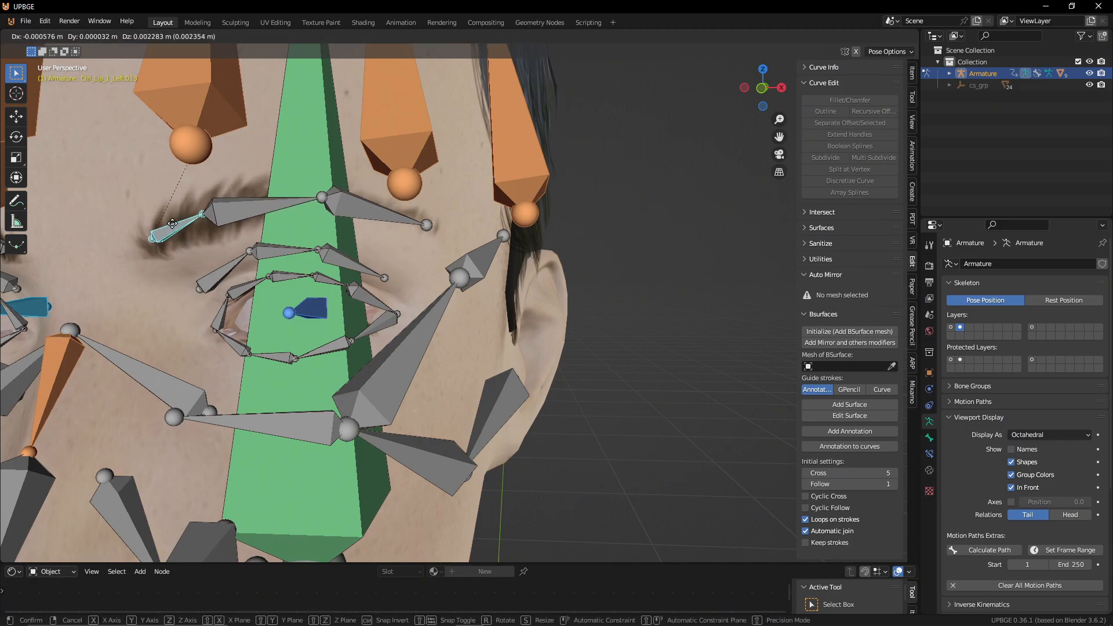
click(176, 239)
Step: Try moving the left cheek bone nearest the ear to test its effect on the face
middle_drag(485, 392, 429, 385)
scroll(426, 387, down, 3)
right_click(718, 412)
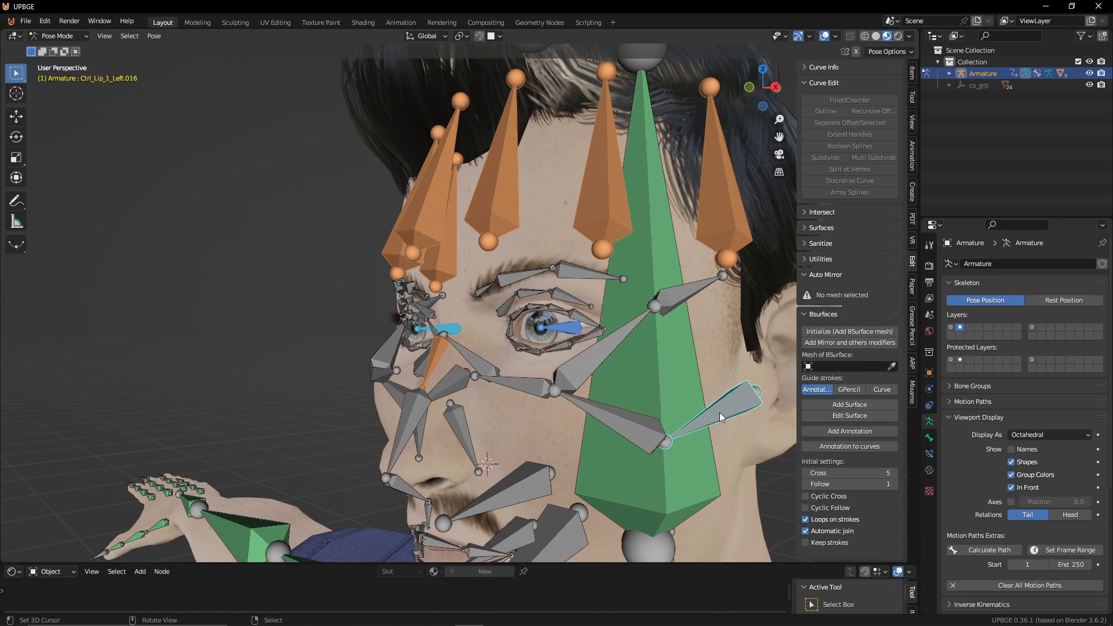
key(g)
right_click(624, 410)
Step: Try moving the left forehead control bones one after another to test the brow and forehead deformation
middle_drag(624, 410, 464, 266)
click(370, 213)
key(g)
right_click(370, 215)
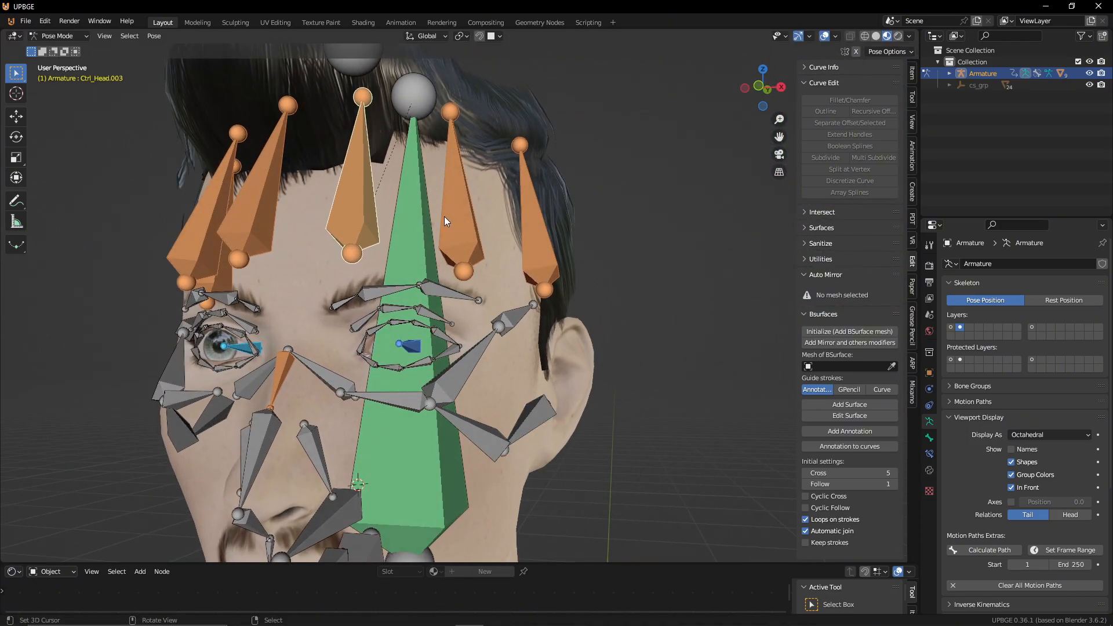
right_click(452, 213)
key(g)
right_click(468, 217)
right_click(538, 232)
key(g)
right_click(529, 236)
middle_drag(528, 236, 476, 249)
key(g)
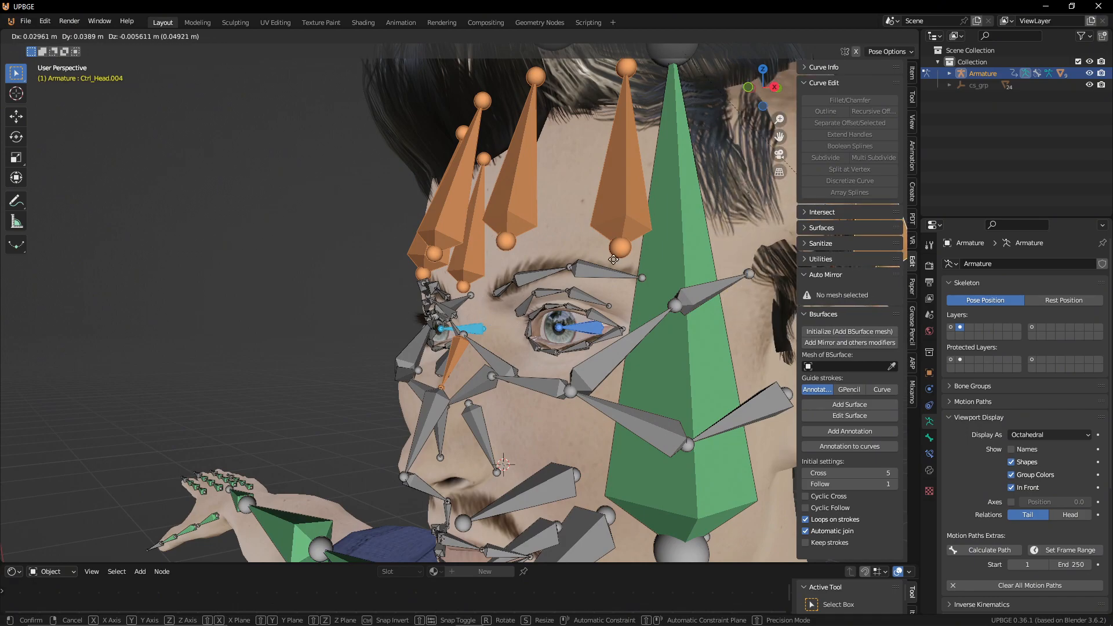
right_click(486, 252)
Step: Try moving the left nostril bone Ctrl_Head.014.L to test how the side of the nose deforms
scroll(447, 268, down, 1)
middle_drag(445, 271, 537, 399)
click(395, 377)
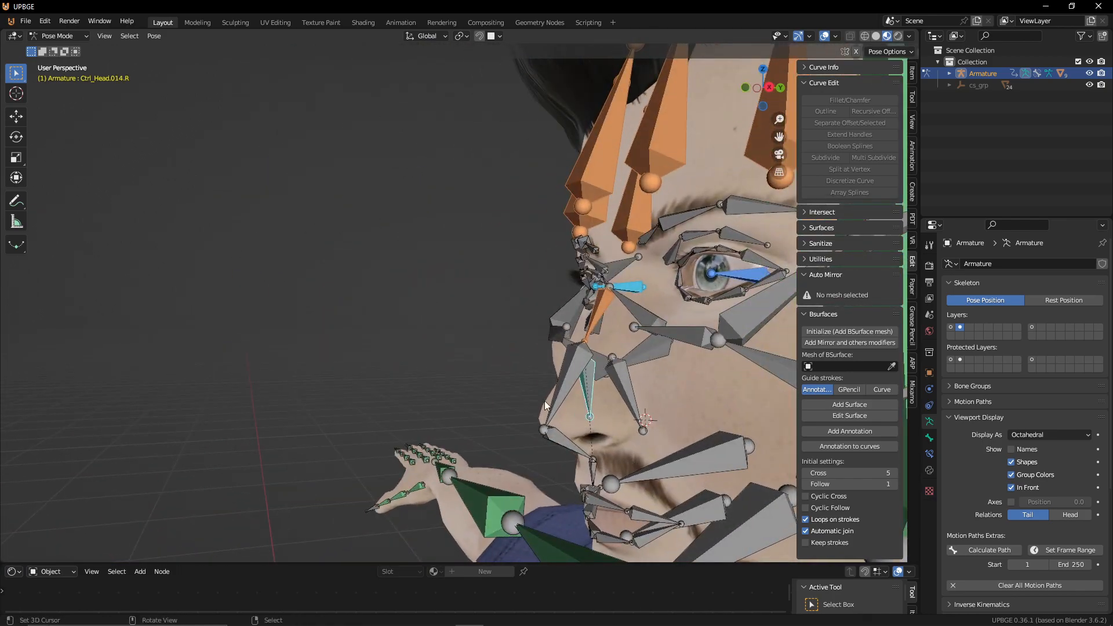
click(628, 385)
key(g)
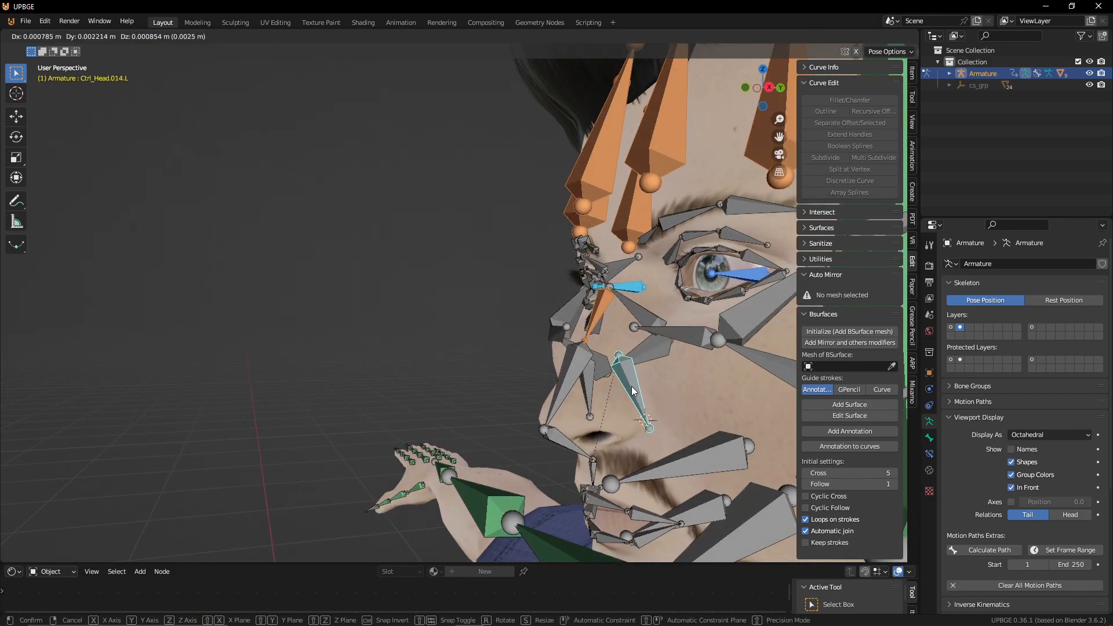
key(Escape)
Step: Try rotating the bone below the nose, the one under its tip and the main nose bone Ctrl_Head.009 in turn
click(587, 467)
key(r)
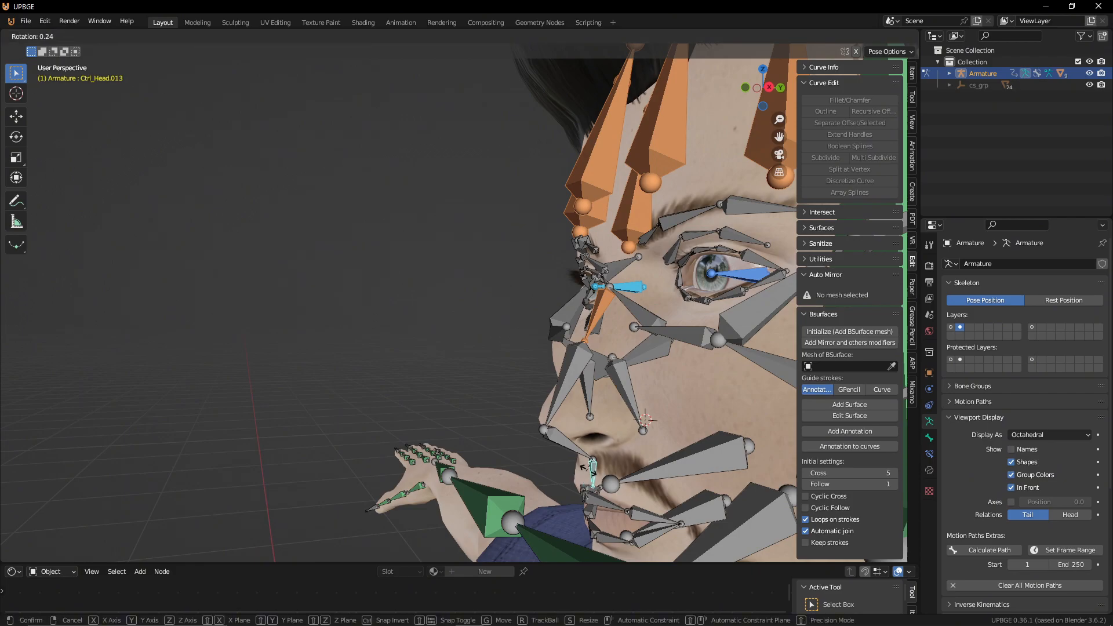
key(Escape)
click(556, 437)
key(r)
key(Escape)
click(548, 394)
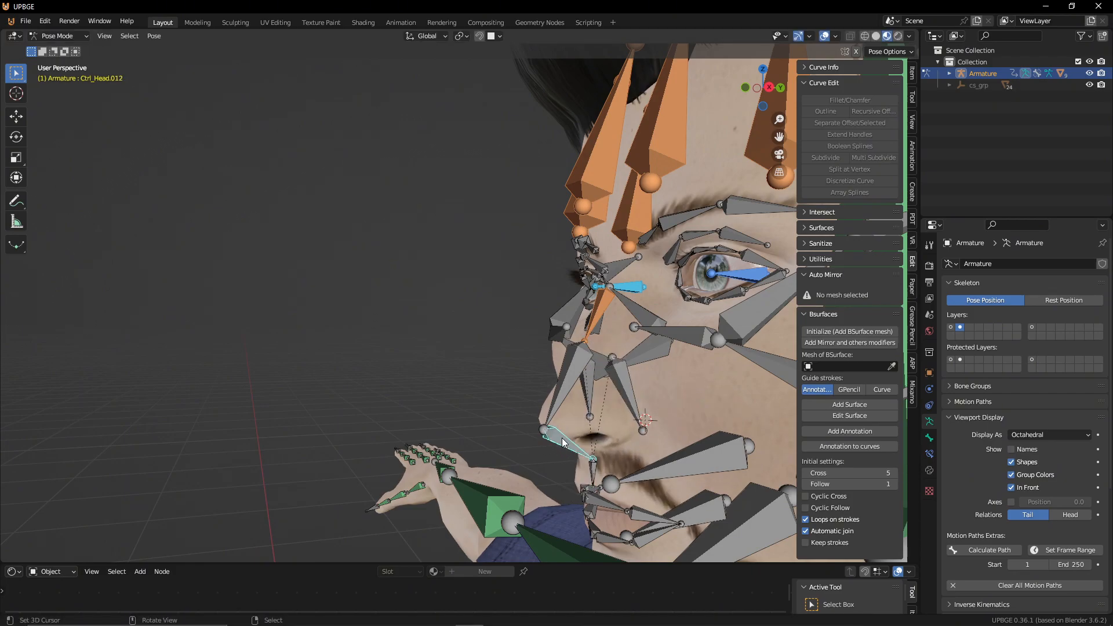
key(r)
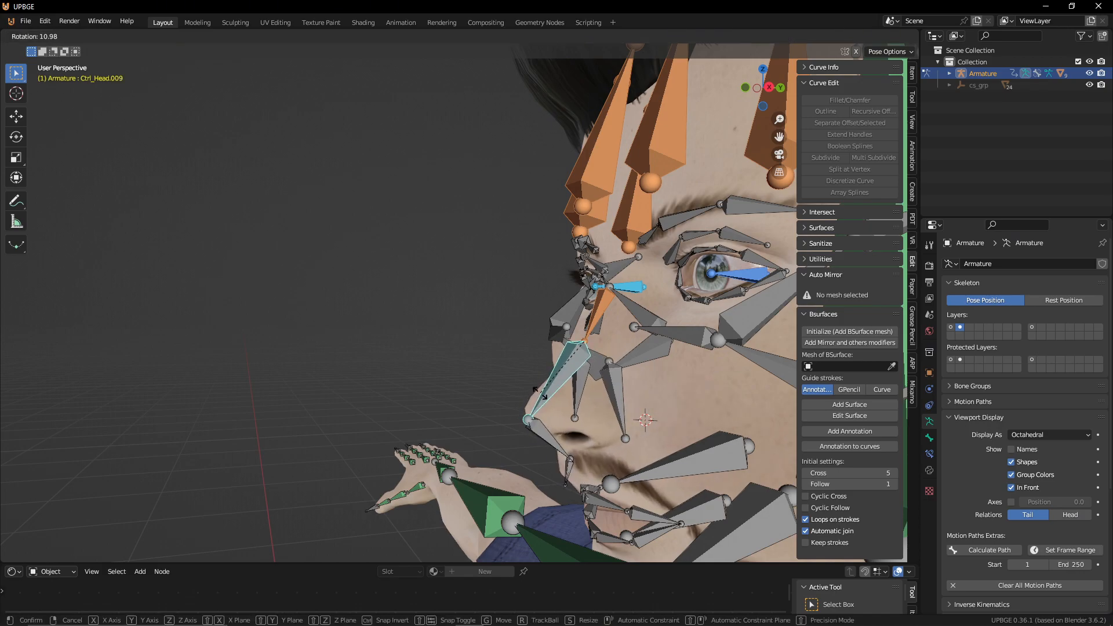
key(Escape)
Step: Try moving the nose bridge bone Ctrl_Head.008 to test how the whole nose follows
click(593, 323)
key(g)
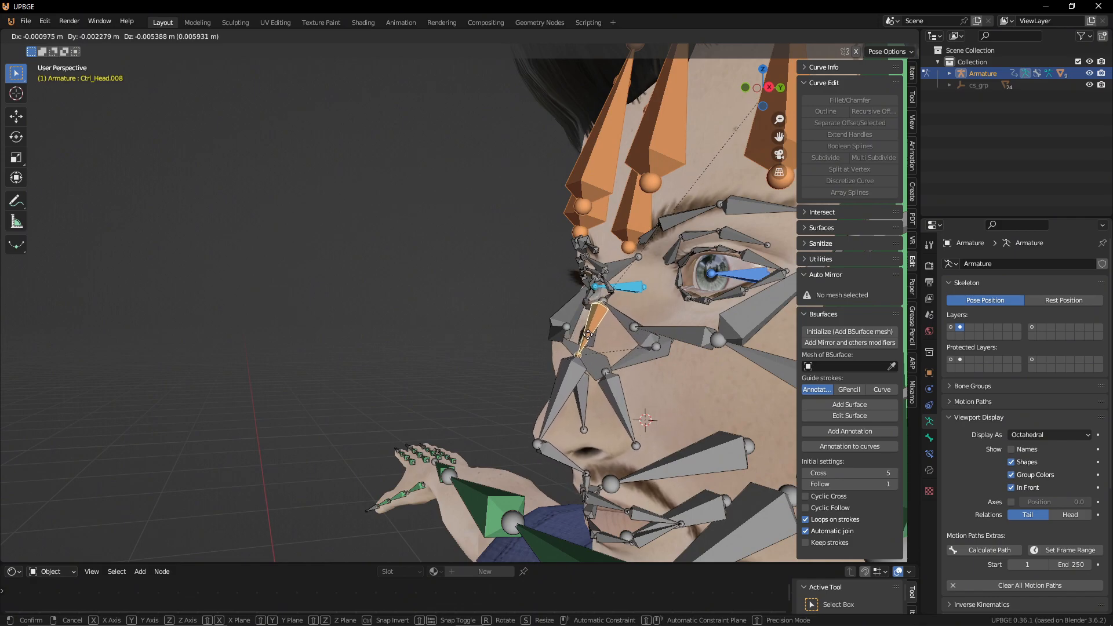
right_click(596, 323)
Step: Try moving the inner and outer corner bones of the left eye's lids to test the eyelid deformation
middle_drag(596, 323, 666, 322)
scroll(556, 325, up, 3)
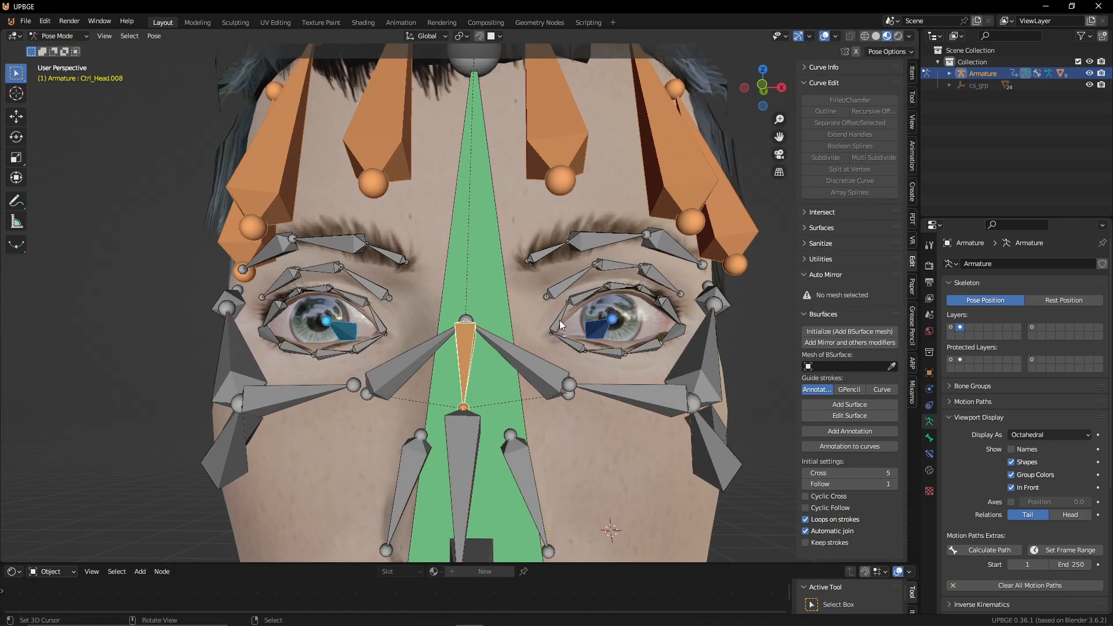
click(561, 317)
key(g)
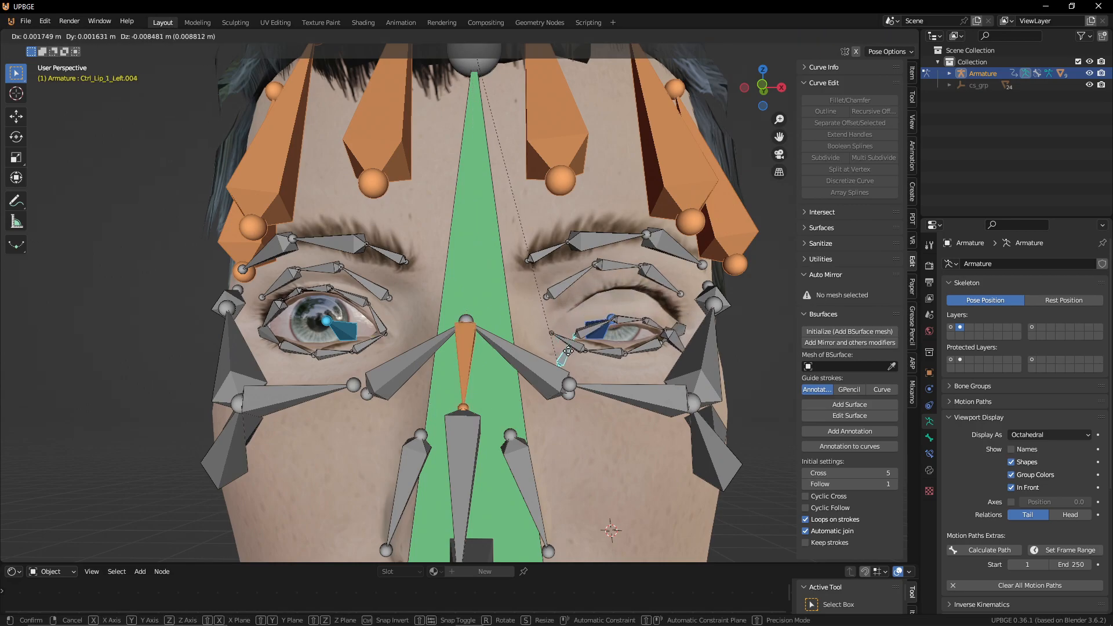
key(Escape)
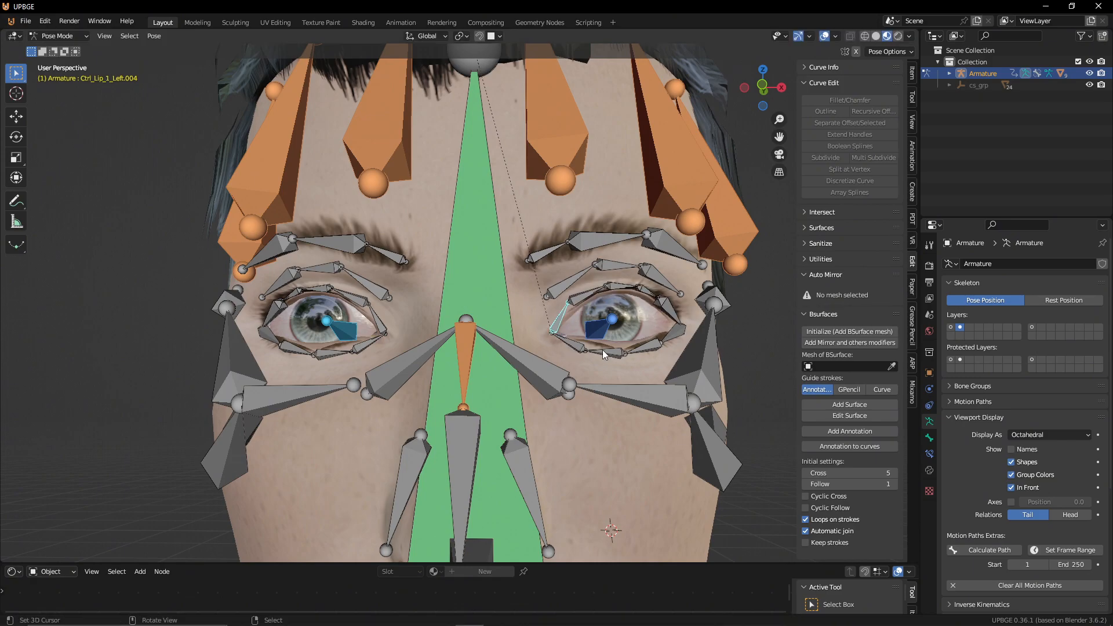
click(662, 322)
key(g)
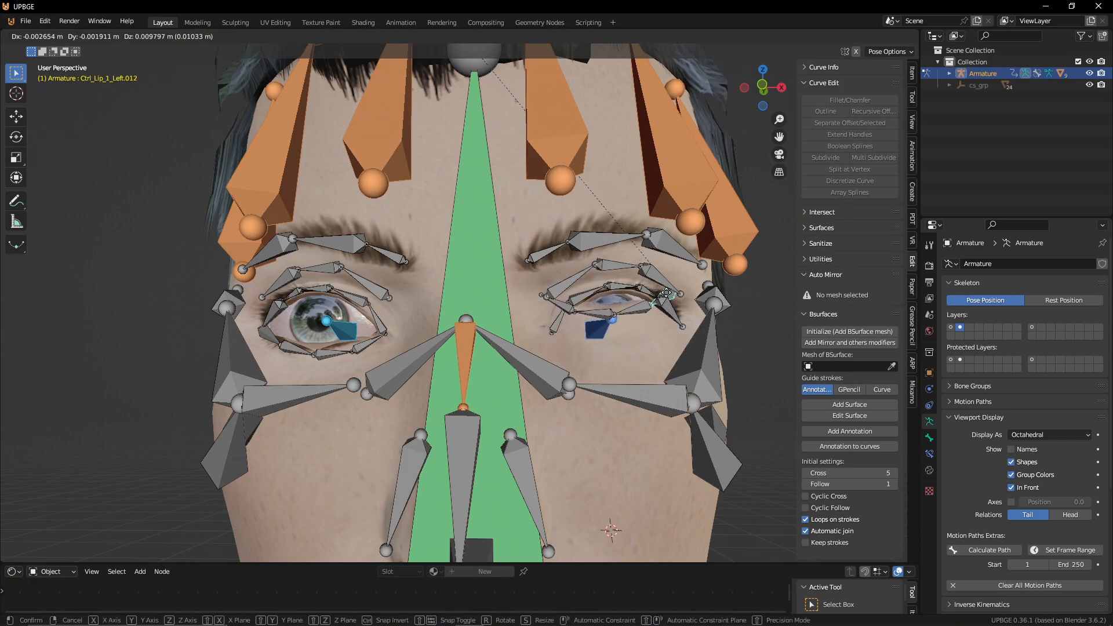
key(Escape)
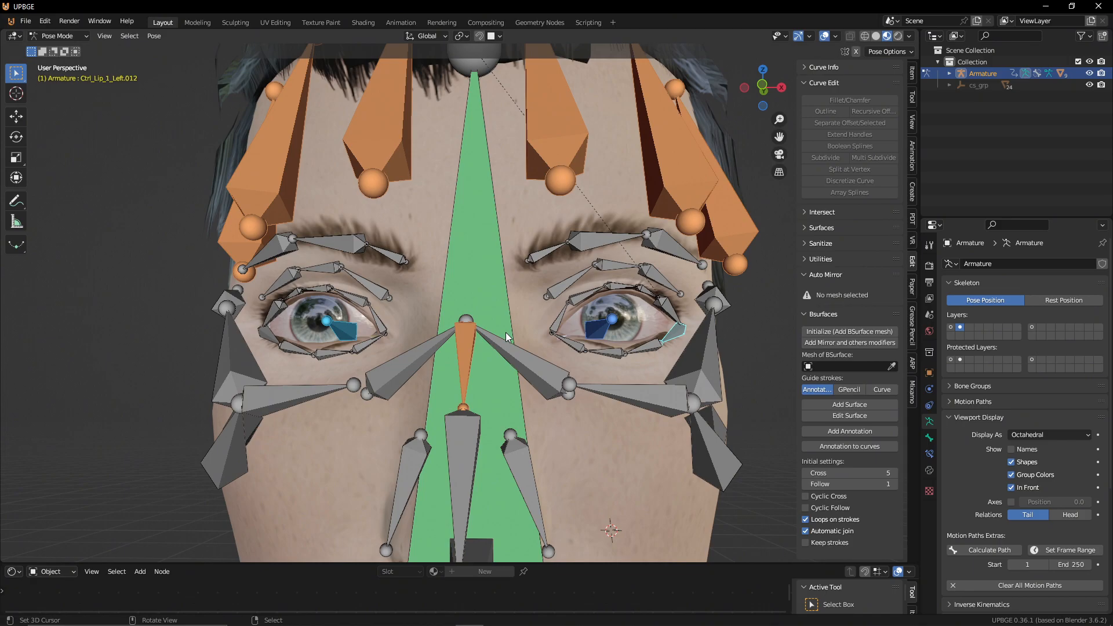
scroll(675, 376, down, 8)
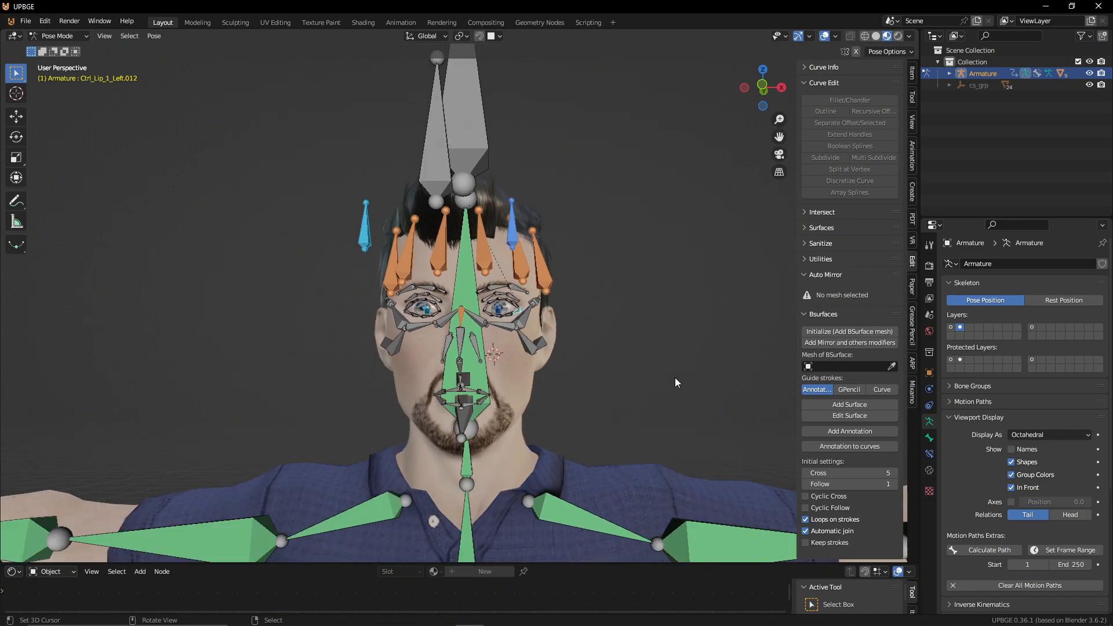
middle_drag(693, 377, 565, 396)
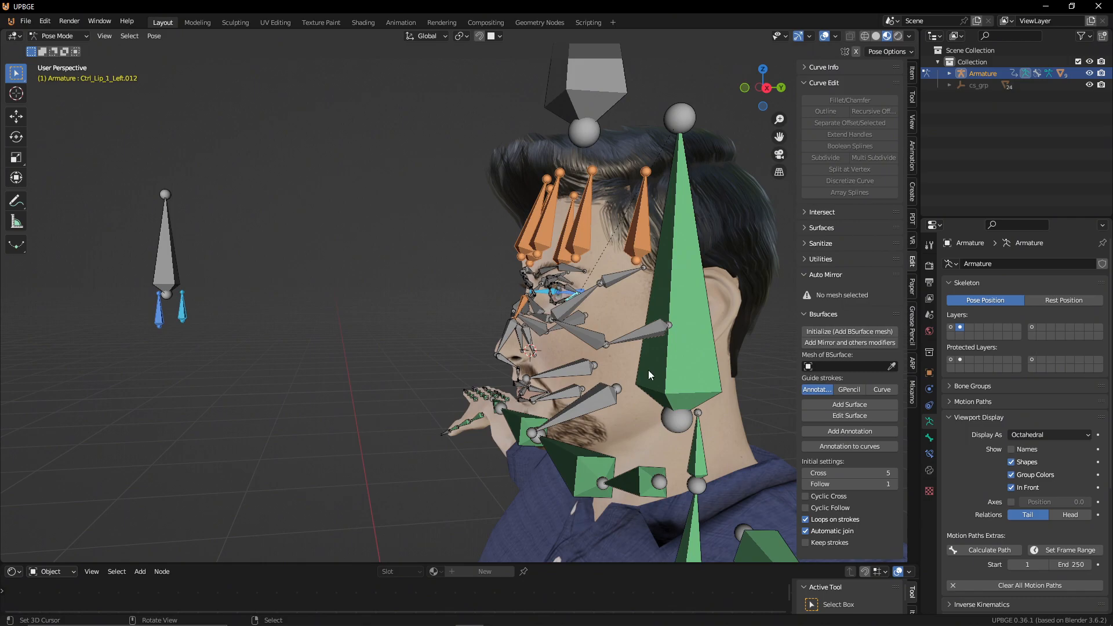
scroll(364, 367, down, 4)
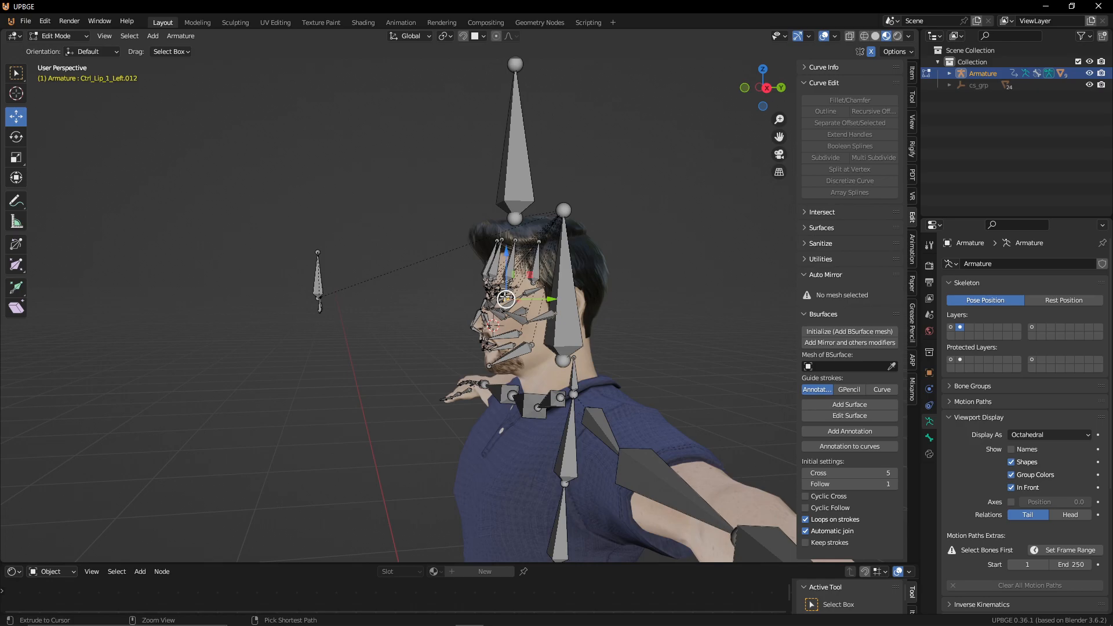
key(ctrl+Tab)
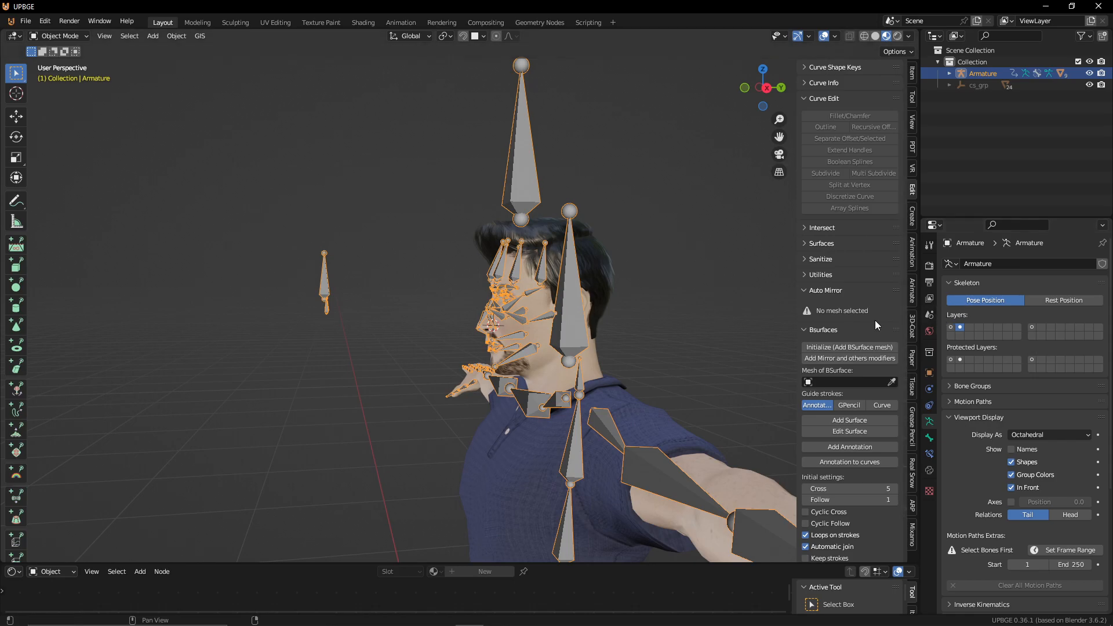
scroll(448, 380, up, 5)
scroll(499, 307, up, 2)
key(Tab)
click(519, 352)
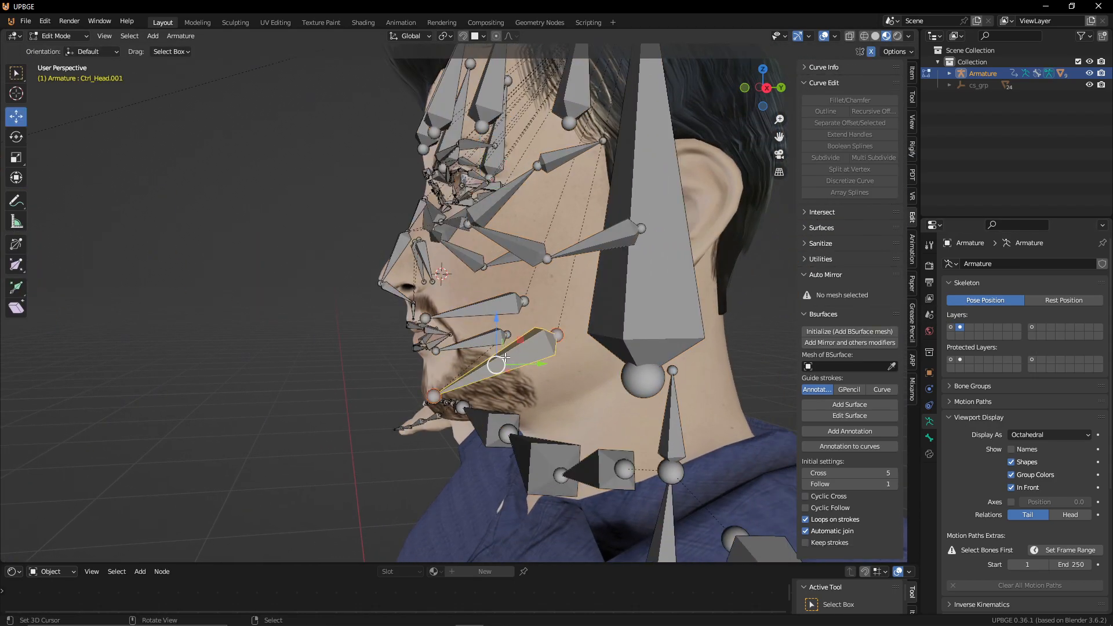
Step: In Object Mode, hide the Body mesh to expose the teeth and gums
key(Tab)
click(550, 309)
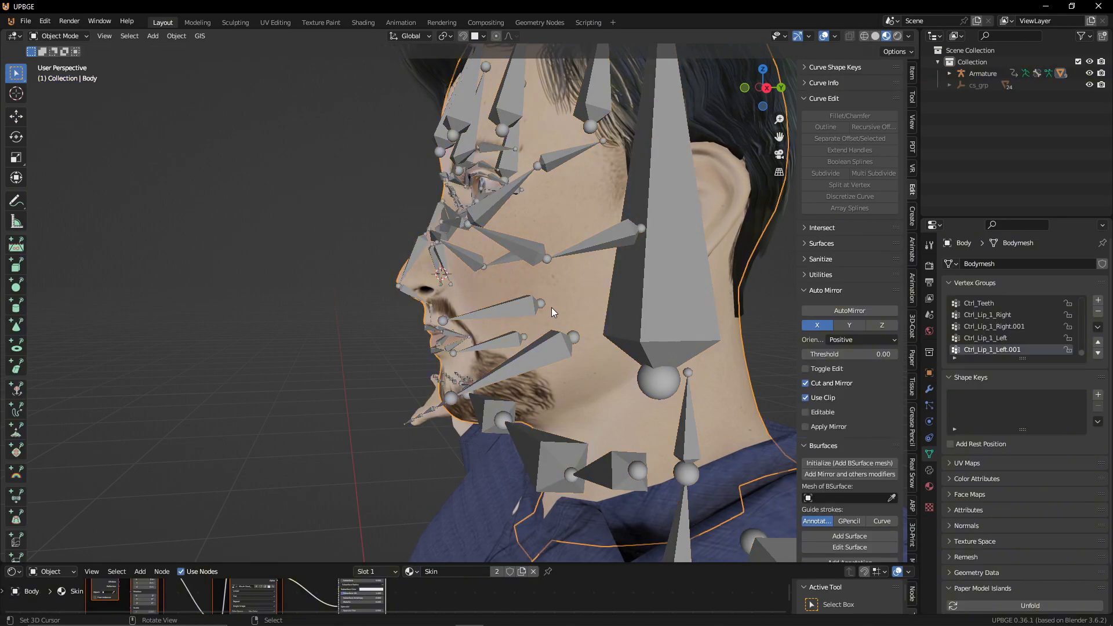
key(h)
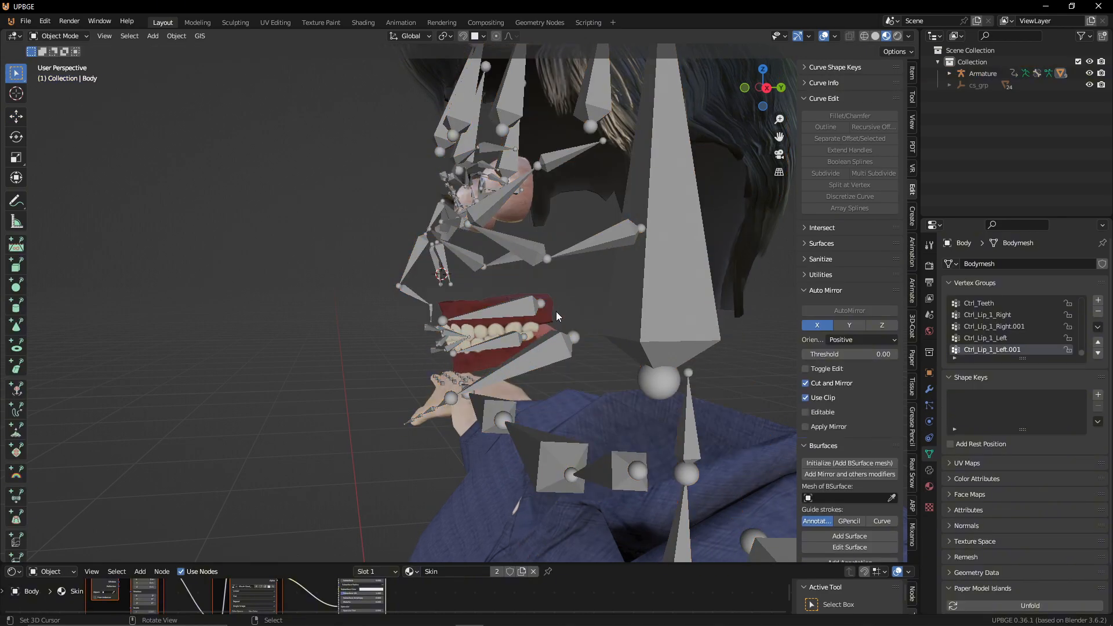
Step: Parent the teeth and gums mesh to the armature with automatic weights
scroll(516, 324, up, 4)
click(461, 304)
shift+click(517, 327)
key(ctrl+p)
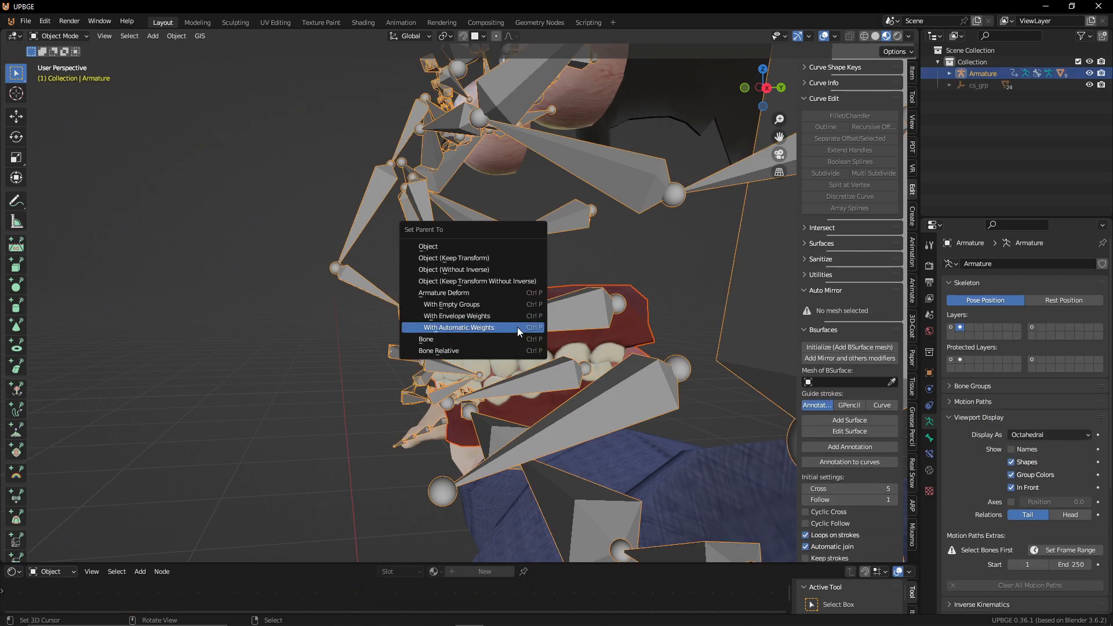
click(517, 327)
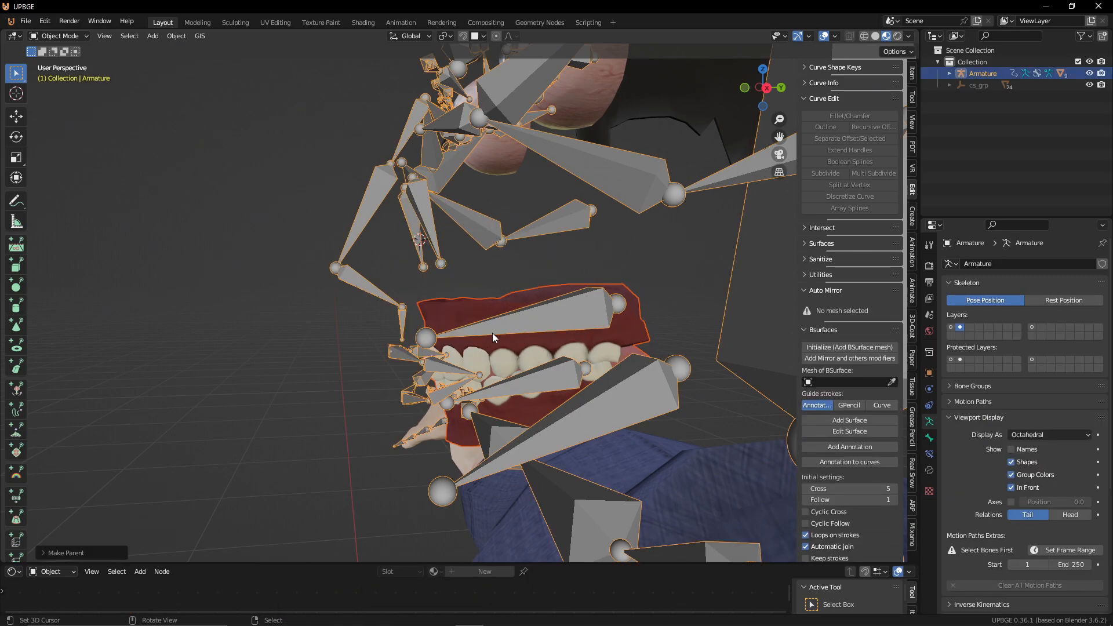
Step: In Pose Mode, raise the upper teeth bone Ctrl_Teeth and lower the jaw bone Ctrl_Head.001 along Z to separate the teeth
key(ctrl+Tab)
click(525, 327)
key(g)
key(z)
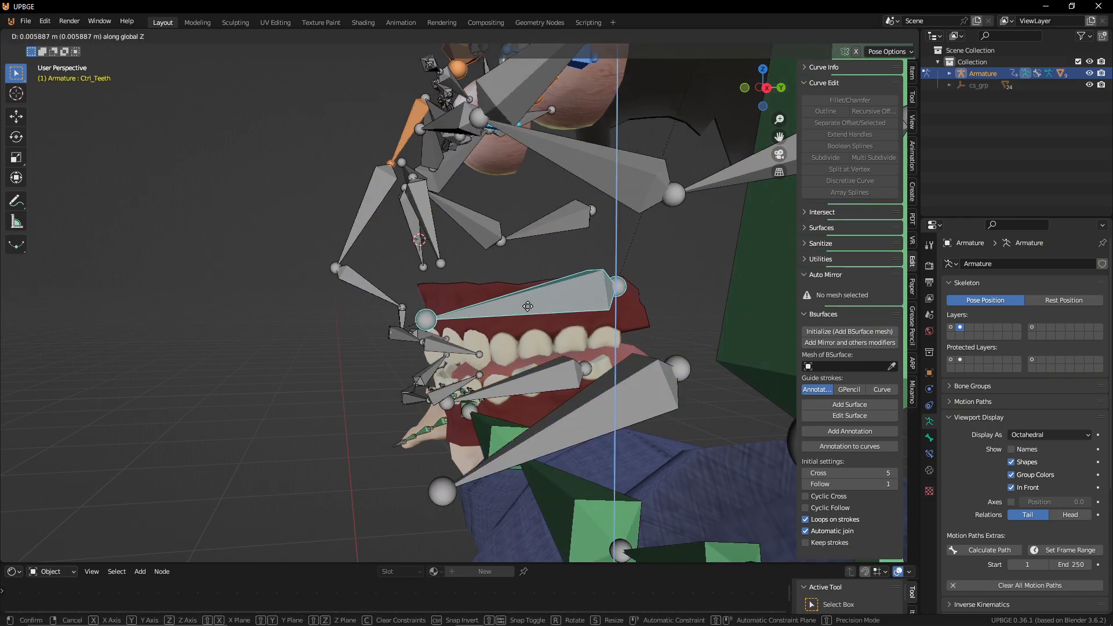
click(526, 272)
right_click(596, 401)
key(g)
key(z)
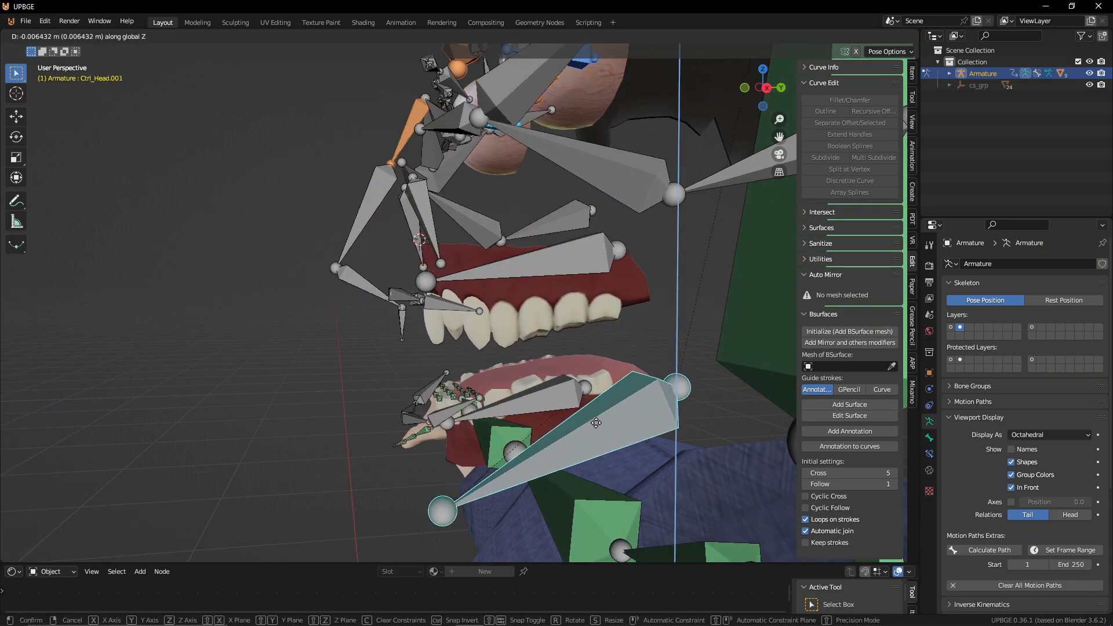
click(545, 377)
Step: Try rotating the upper lip bone Ctrl_Lip_1_Left.001 to test its influence on the teeth
middle_drag(502, 354, 492, 319)
click(450, 308)
key(r)
click(492, 297)
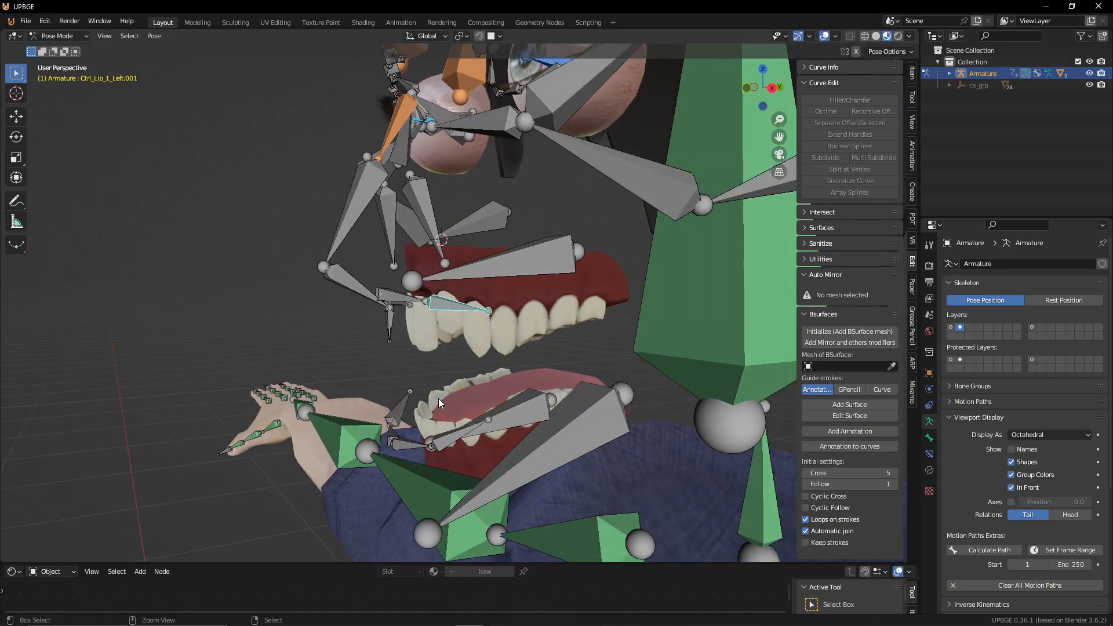
Step: Select the armature together with the teeth mesh Body.001 and enter Weight Paint mode with the Ctrl_Lip_1_Left.001 bone selectable
key(ctrl+Tab)
click(472, 333)
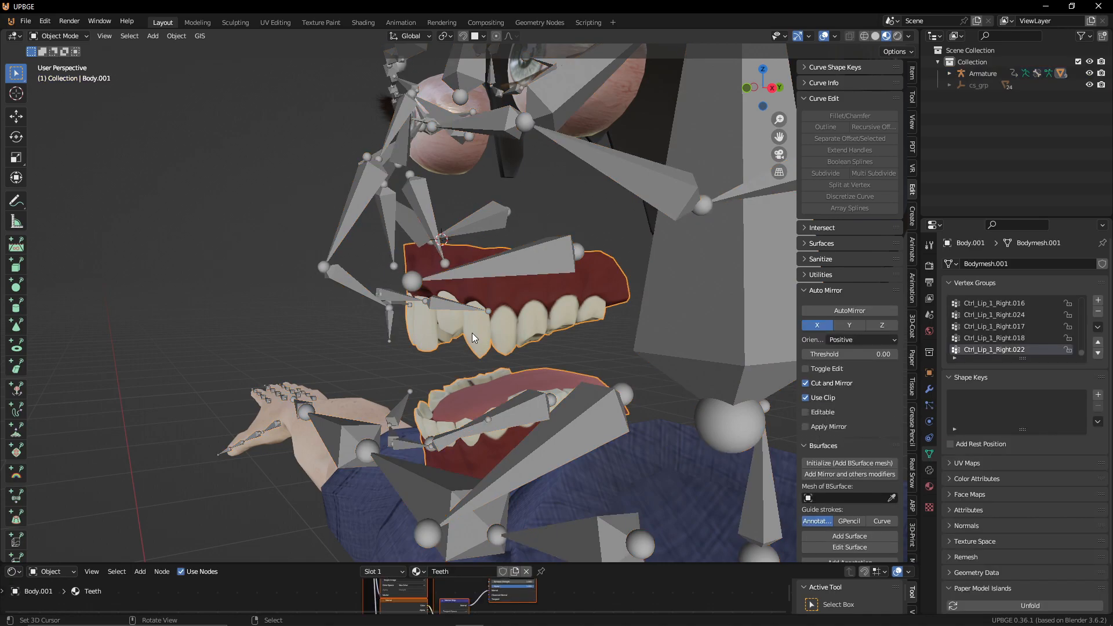
click(448, 304)
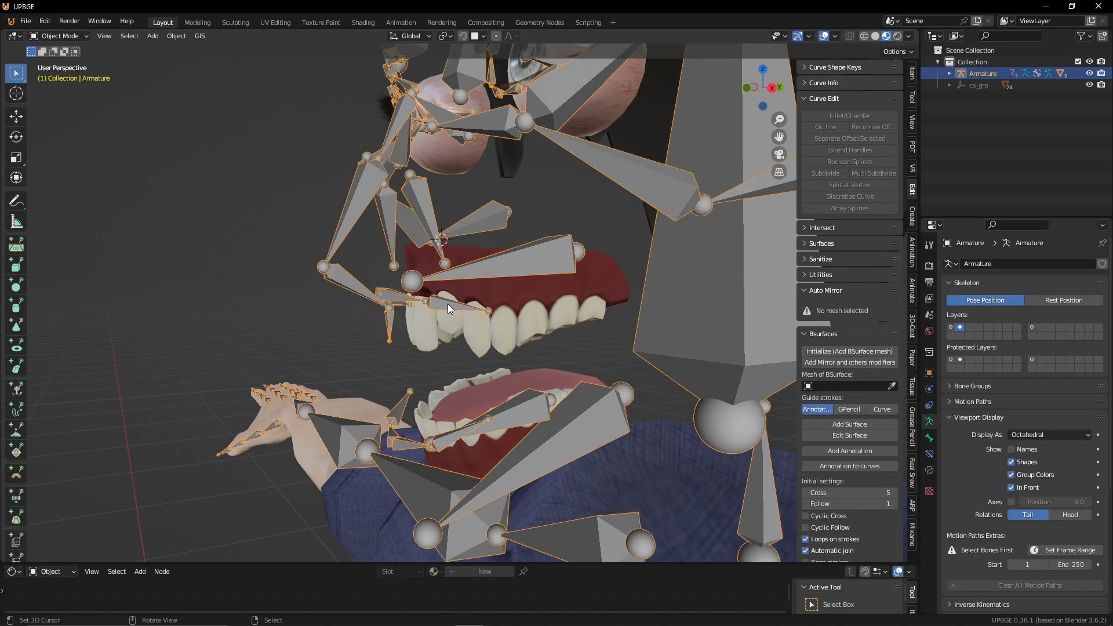
click(480, 339)
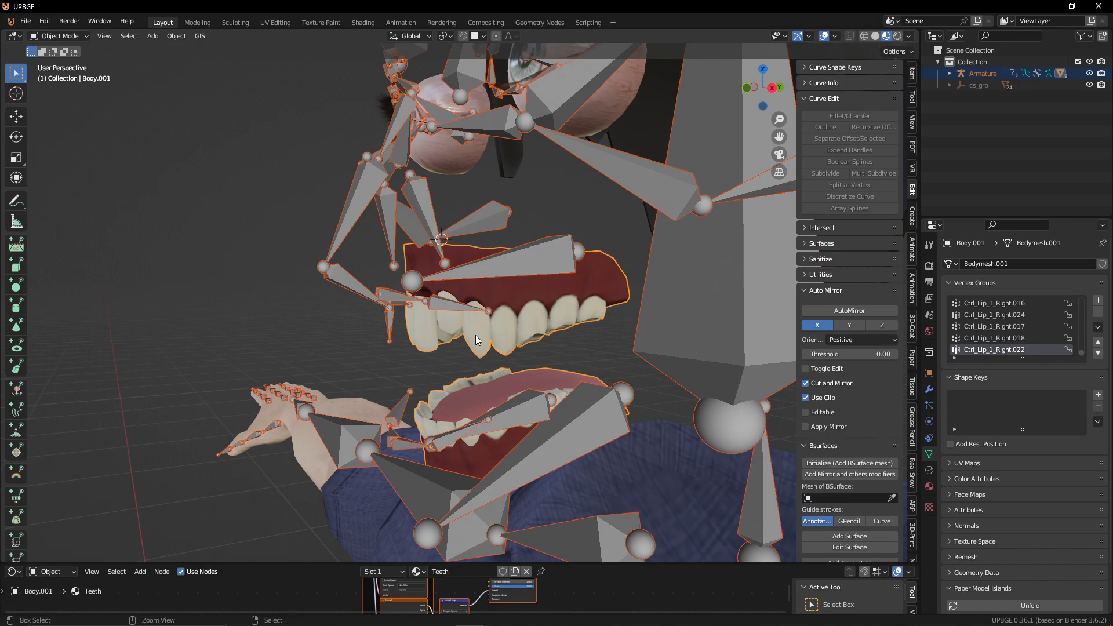
key(ctrl+Tab)
key(ctrl+Tab)
click(529, 342)
key(ctrl+Tab)
click(448, 315)
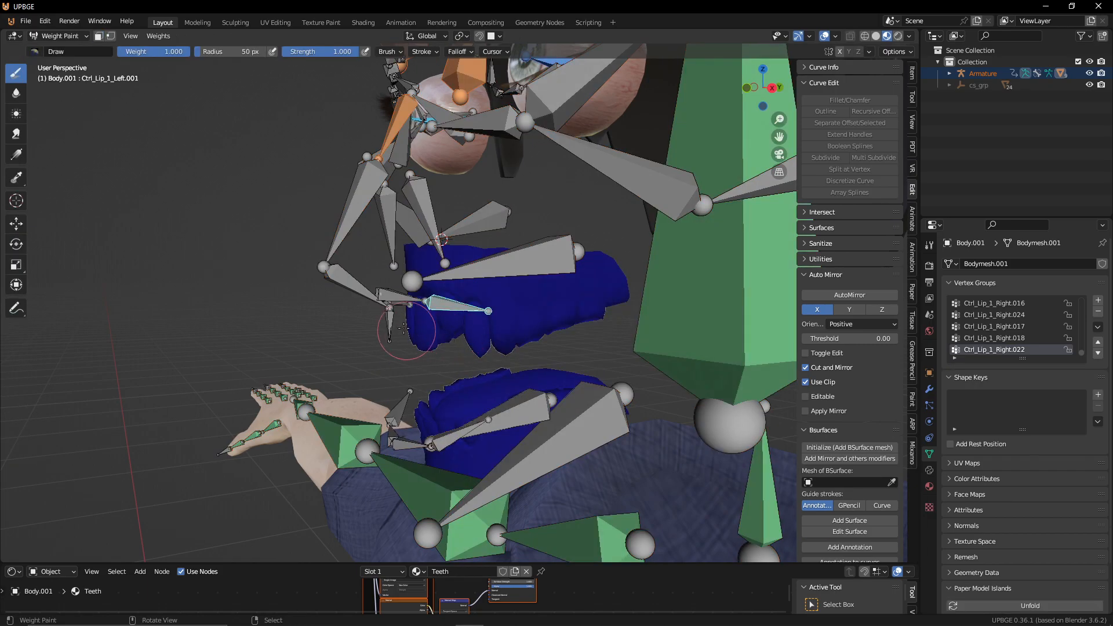
Step: Choose the Subtract weight brush and set its weight to 1.000
drag(145, 53, 119, 53)
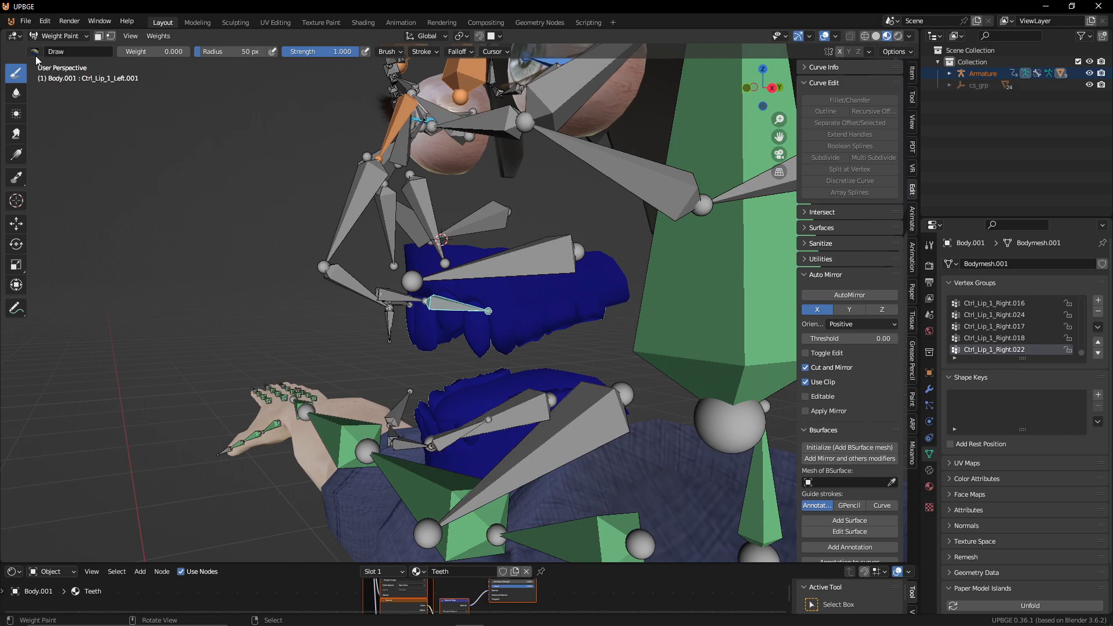
click(65, 36)
click(34, 53)
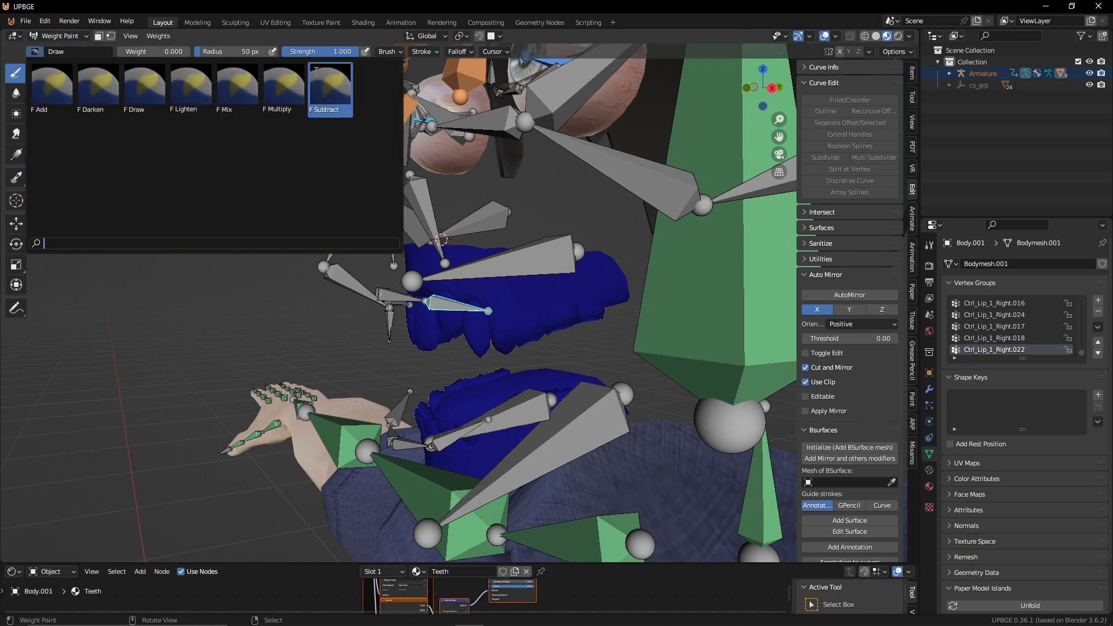
click(330, 90)
drag(161, 54, 190, 53)
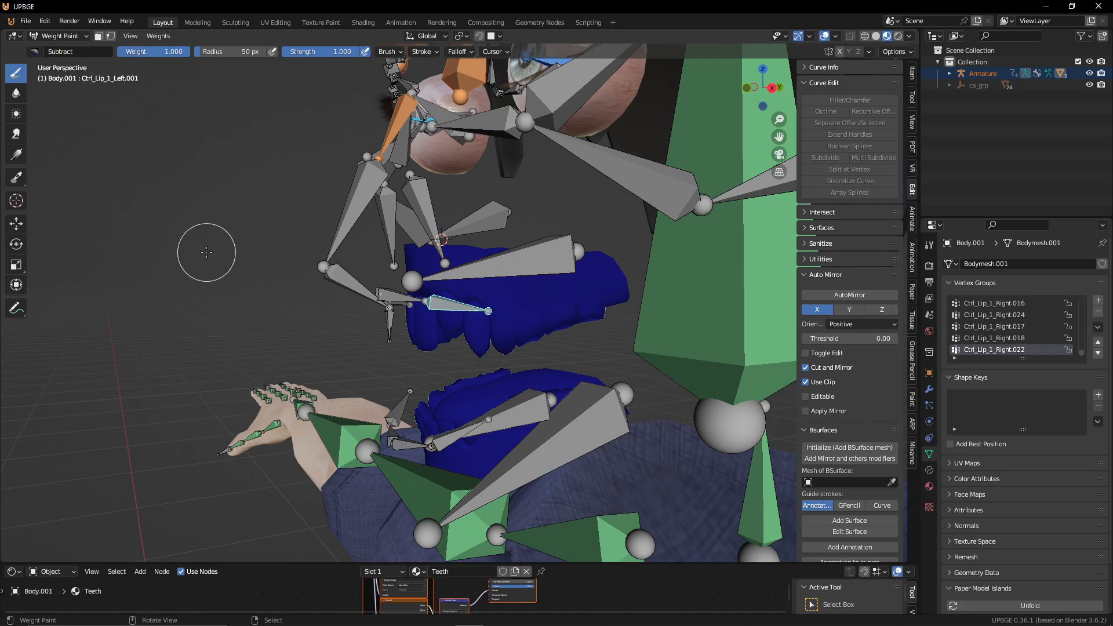
Step: Subtract the weights of the upper lip bones Ctrl_Lip_1_Left.001 and Ctrl_Lip_1_Left from the upper teeth
ctrl+click(488, 309)
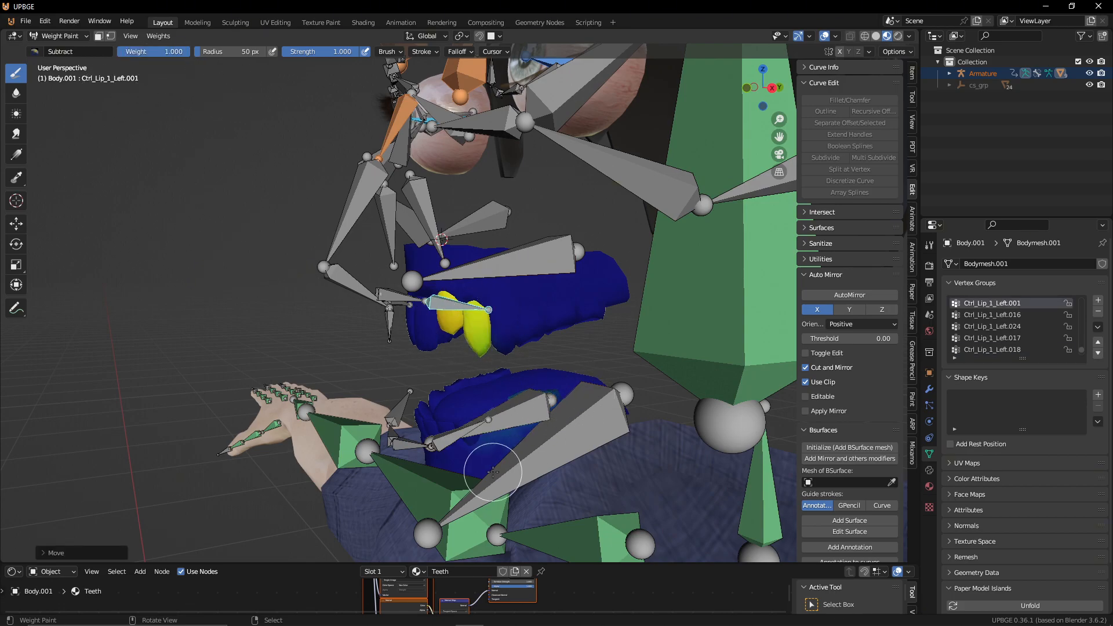
middle_drag(459, 410, 440, 427)
ctrl+click(406, 298)
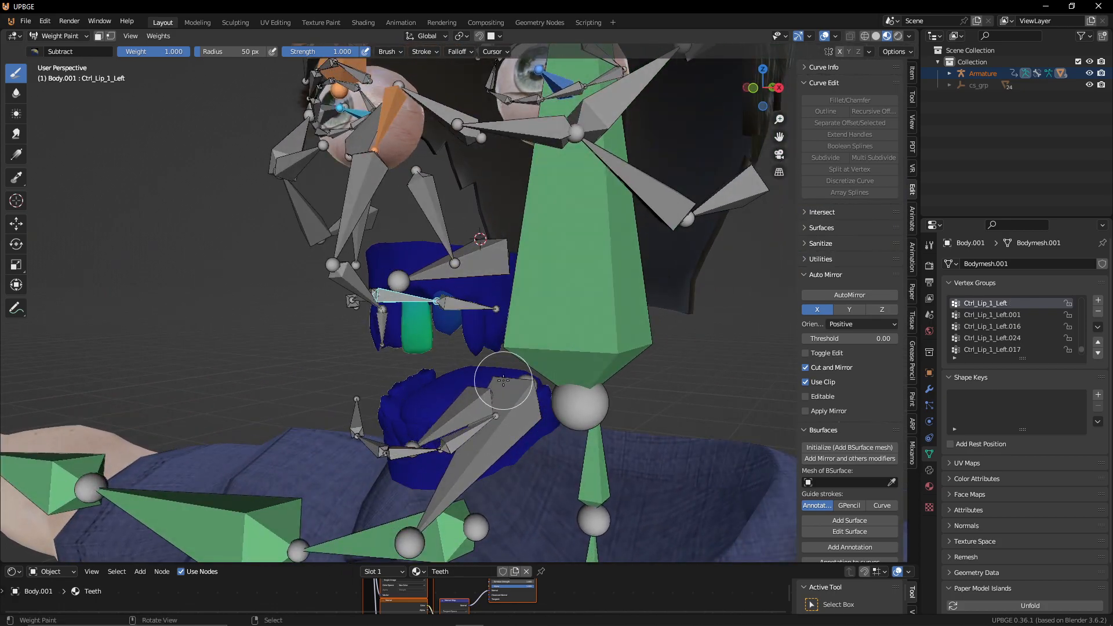
mouse_move(433, 374)
mouse_down()
mouse_move(340, 368)
mouse_move(340, 323)
mouse_up()
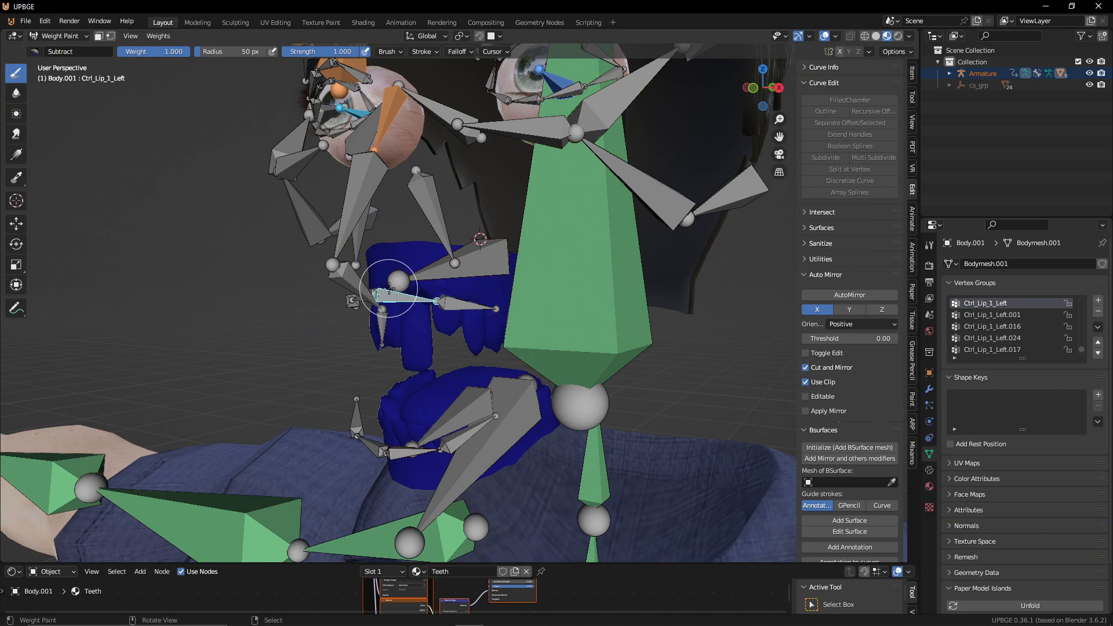
Step: Subtract the weights of the upper lip bones Ctrl_Lip_1_Right and Ctrl_Lip_1_Right.001 from the teeth
ctrl+click(381, 325)
middle_drag(381, 325, 449, 339)
ctrl+click(429, 299)
drag(400, 332, 276, 377)
middle_drag(367, 320, 421, 317)
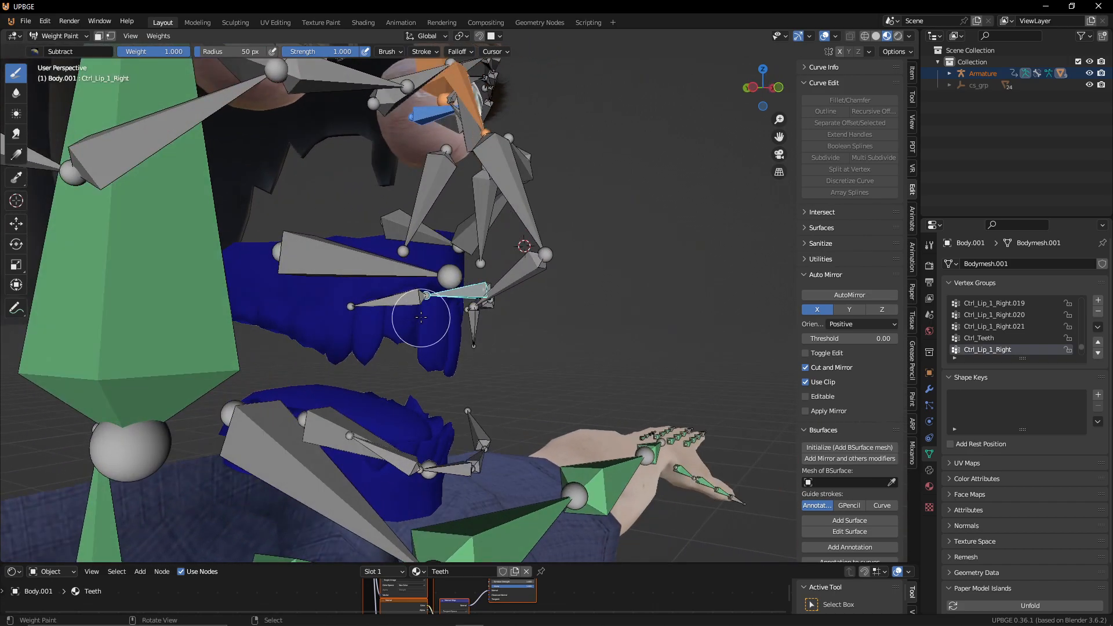
ctrl+click(399, 302)
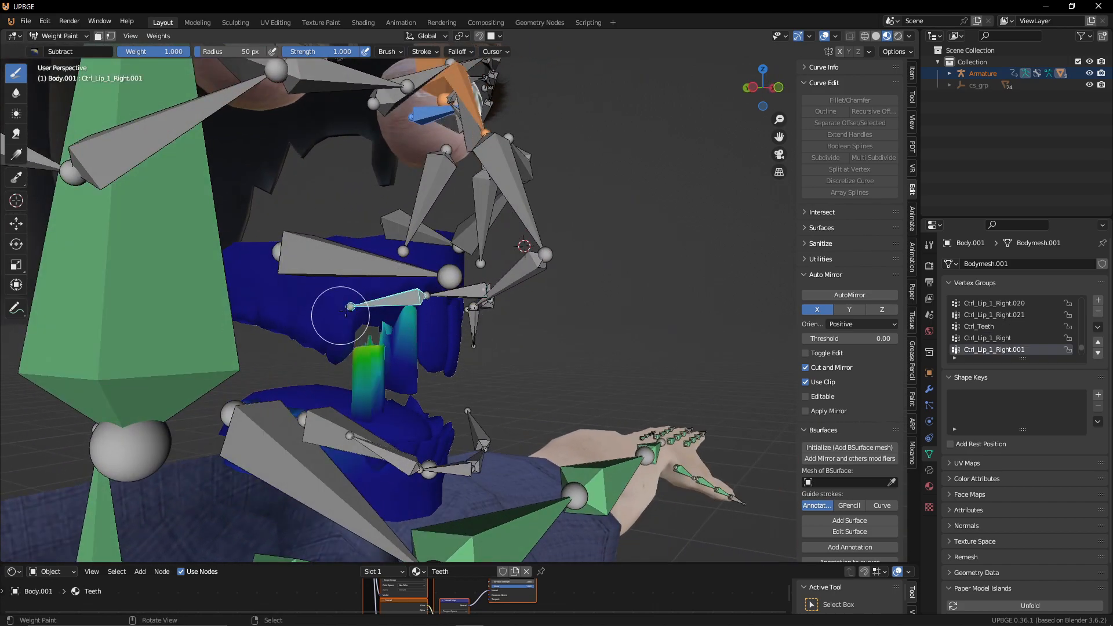
drag(449, 308, 312, 401)
drag(377, 316, 324, 437)
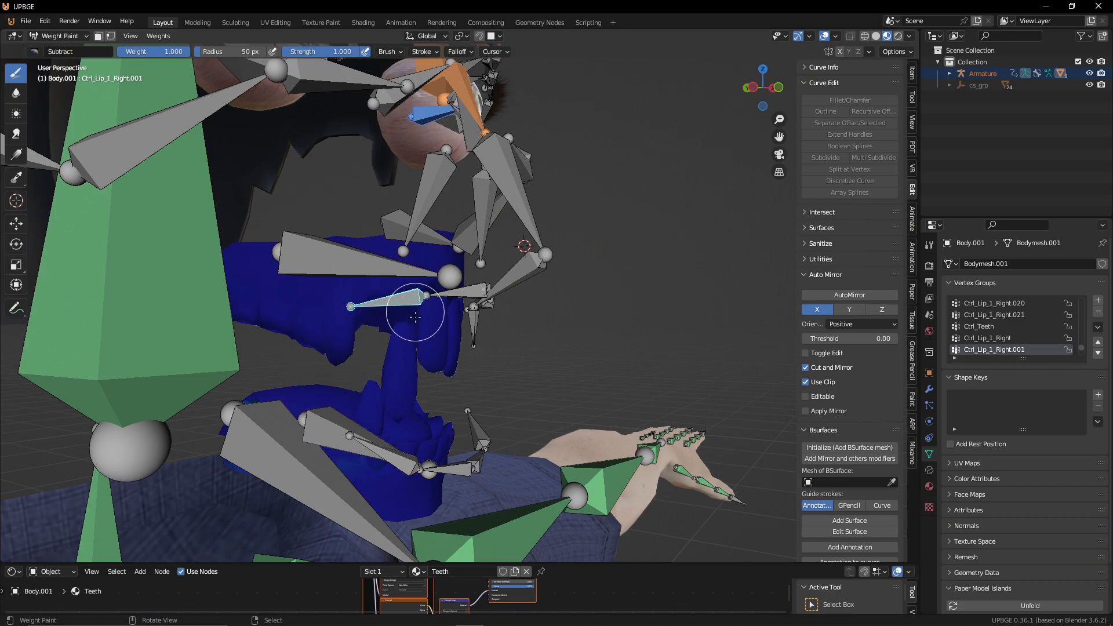
Step: Recheck the left upper lip bones, clear the leftover Ctrl_Lip_1_Left.001 weights from the teeth, and check the Ctrl_Head.014.L bone's weights
middle_drag(477, 390, 468, 319)
right_click(410, 290)
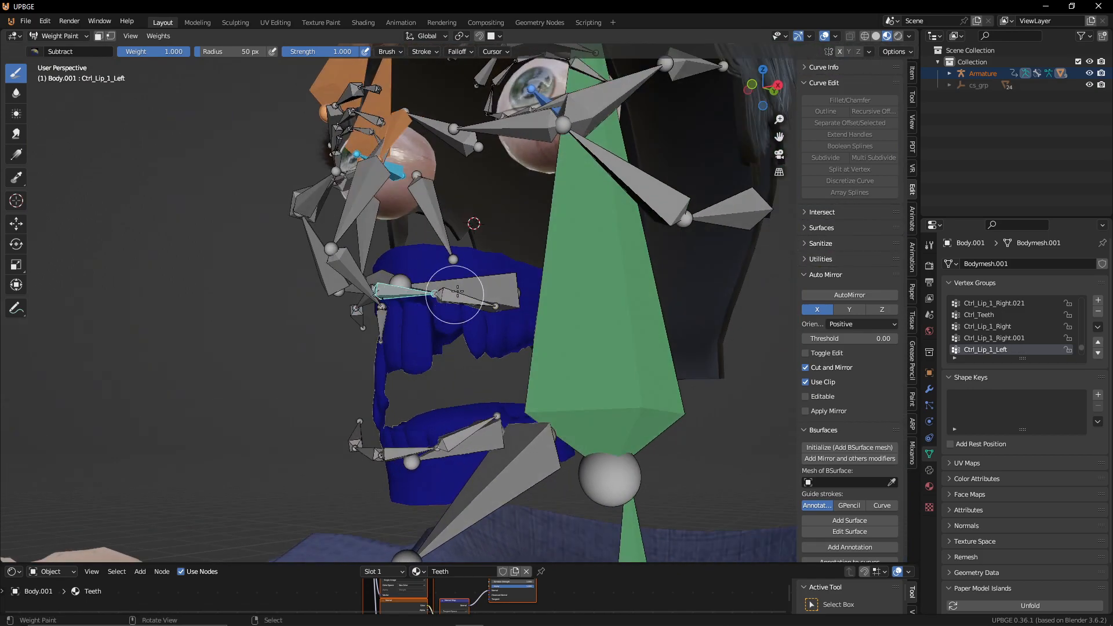
right_click(477, 301)
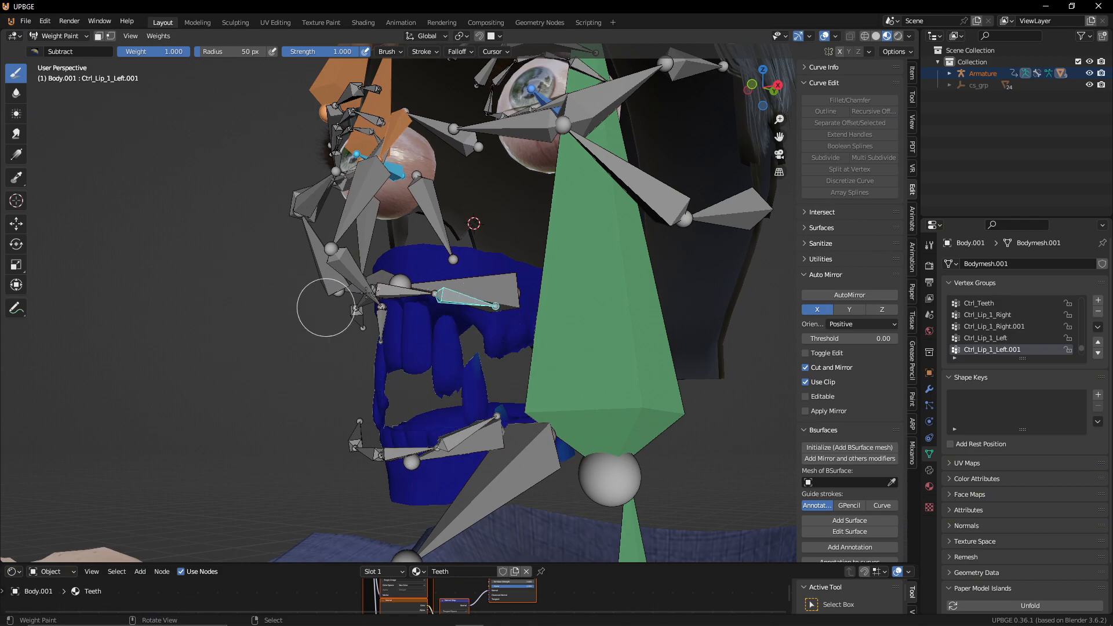
middle_drag(381, 311, 410, 294)
right_click(426, 284)
middle_drag(509, 361, 427, 311)
right_click(451, 311)
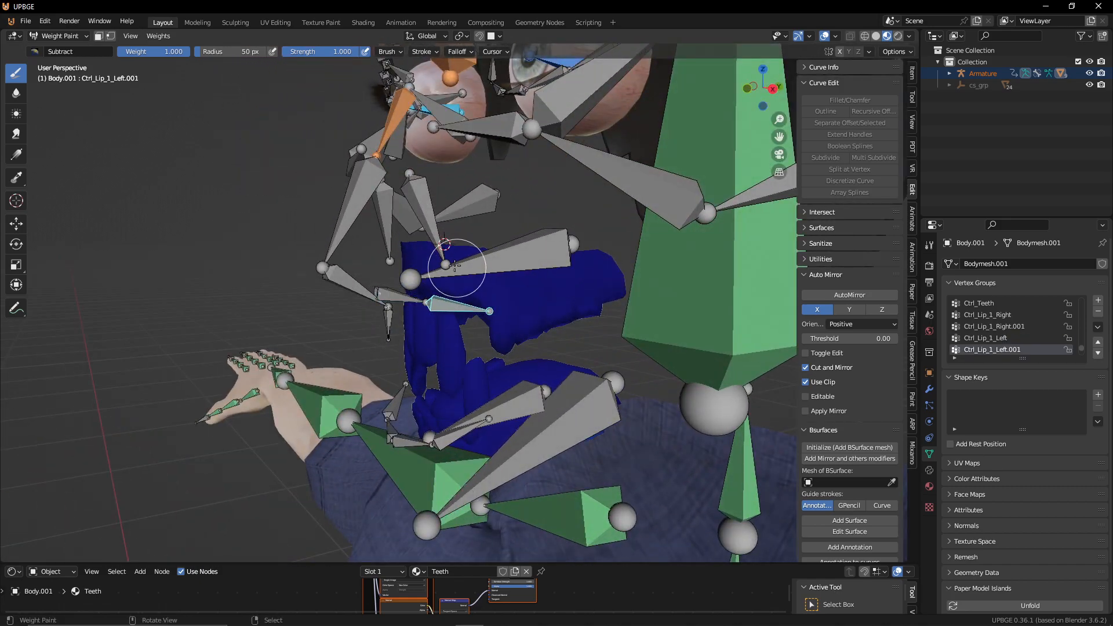
right_click(435, 239)
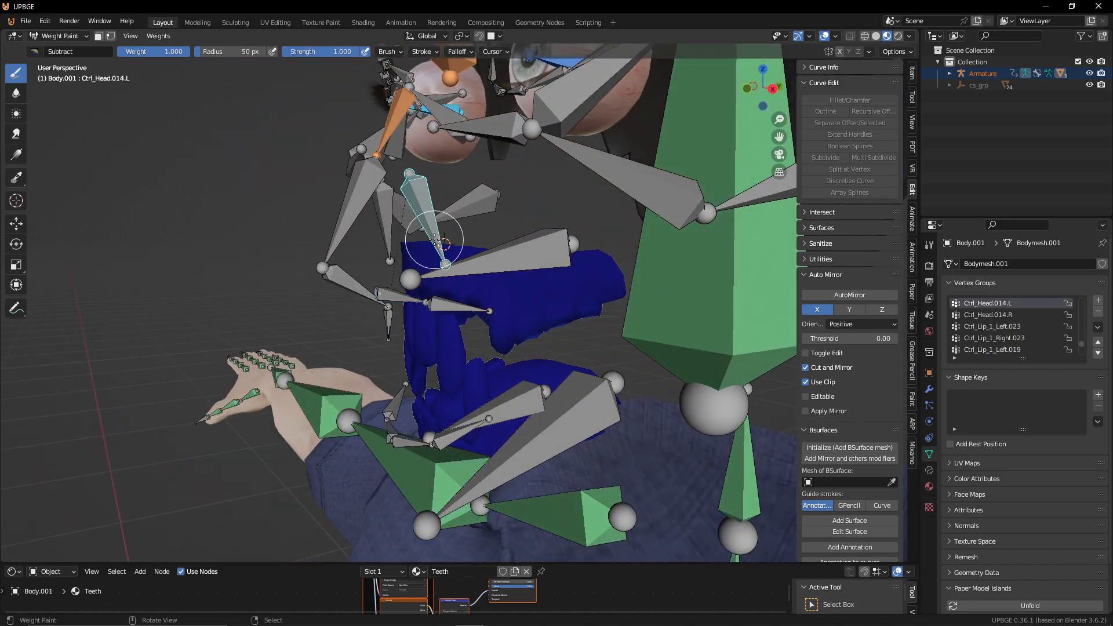
right_click(486, 253)
Step: Select the lower lip bone Ctrl_Lip_1_Left.003 and subtract its weights from the upper teeth
middle_drag(418, 321, 443, 305)
scroll(436, 333, up, 1)
right_click(452, 460)
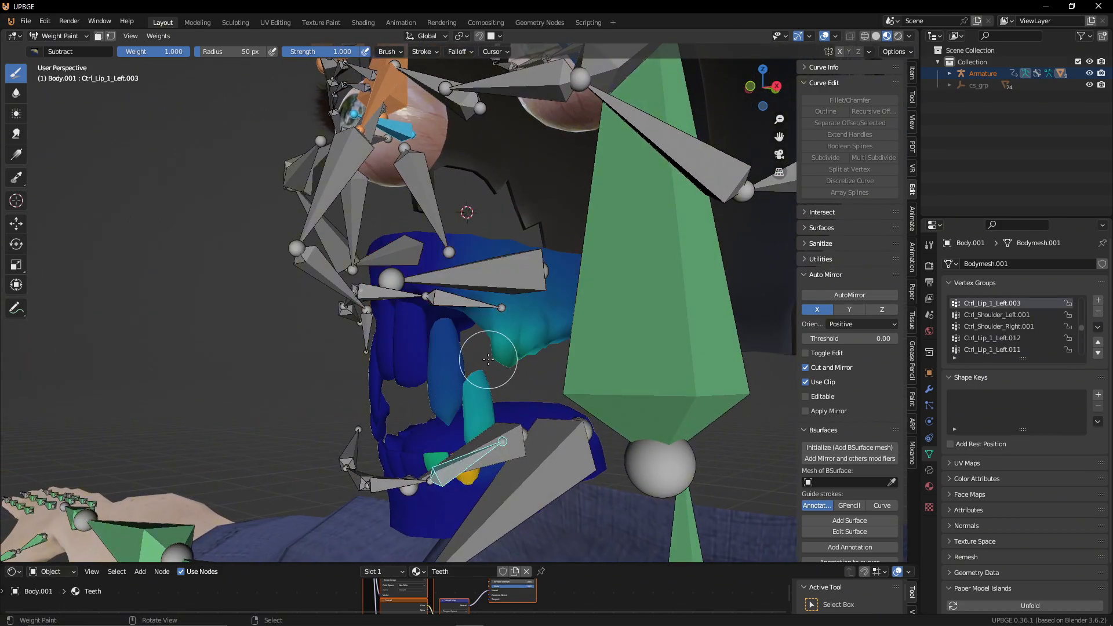
middle_drag(337, 266, 407, 378)
drag(406, 378, 435, 405)
mouse_move(526, 434)
mouse_down()
mouse_move(397, 510)
mouse_move(489, 336)
mouse_move(411, 429)
mouse_move(427, 393)
mouse_move(536, 301)
mouse_move(446, 340)
mouse_move(499, 351)
mouse_move(371, 379)
mouse_move(471, 283)
mouse_move(427, 350)
mouse_up()
Step: Subtract the weights of the lower lip bones Ctrl_Lip_1_Left.002 and Ctrl_Lip_1_Right.002 from the upper teeth
right_click(389, 480)
mouse_move(491, 298)
mouse_down()
mouse_move(292, 366)
mouse_move(451, 297)
mouse_move(413, 404)
mouse_up()
mouse_move(404, 344)
mouse_down()
mouse_move(373, 398)
mouse_move(427, 303)
mouse_move(464, 410)
mouse_move(341, 396)
mouse_up()
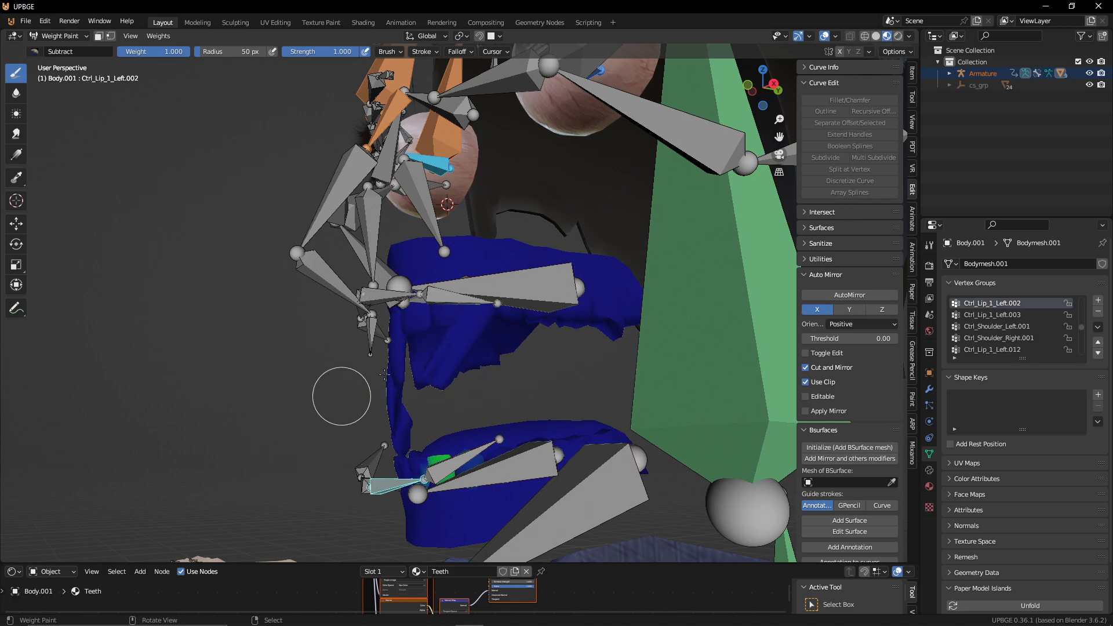
middle_drag(319, 379, 373, 410)
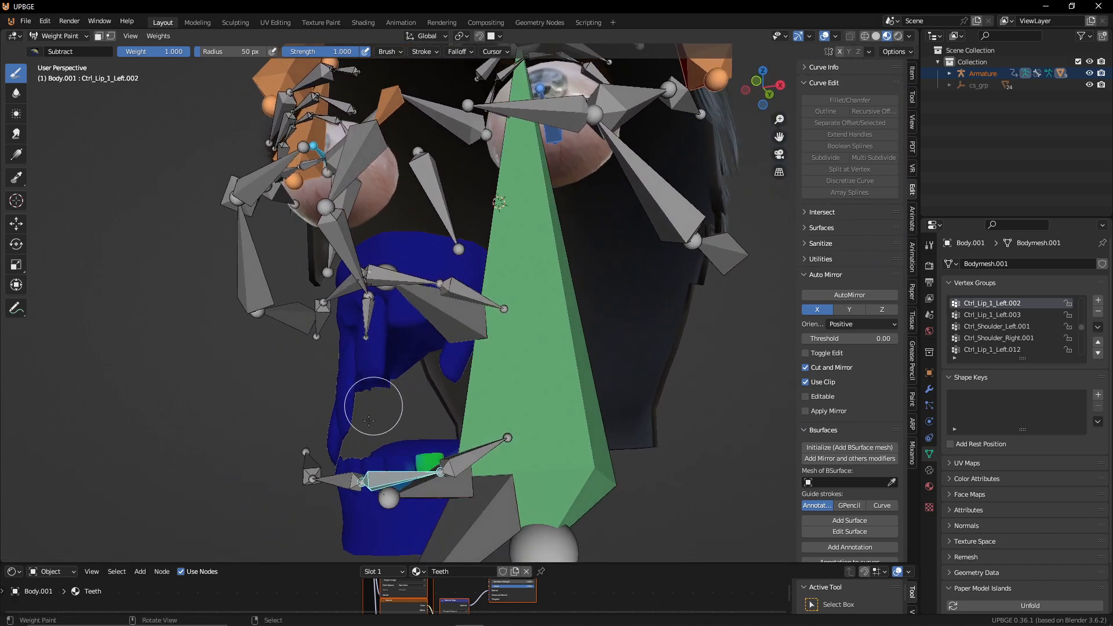
right_click(341, 479)
drag(376, 327, 306, 438)
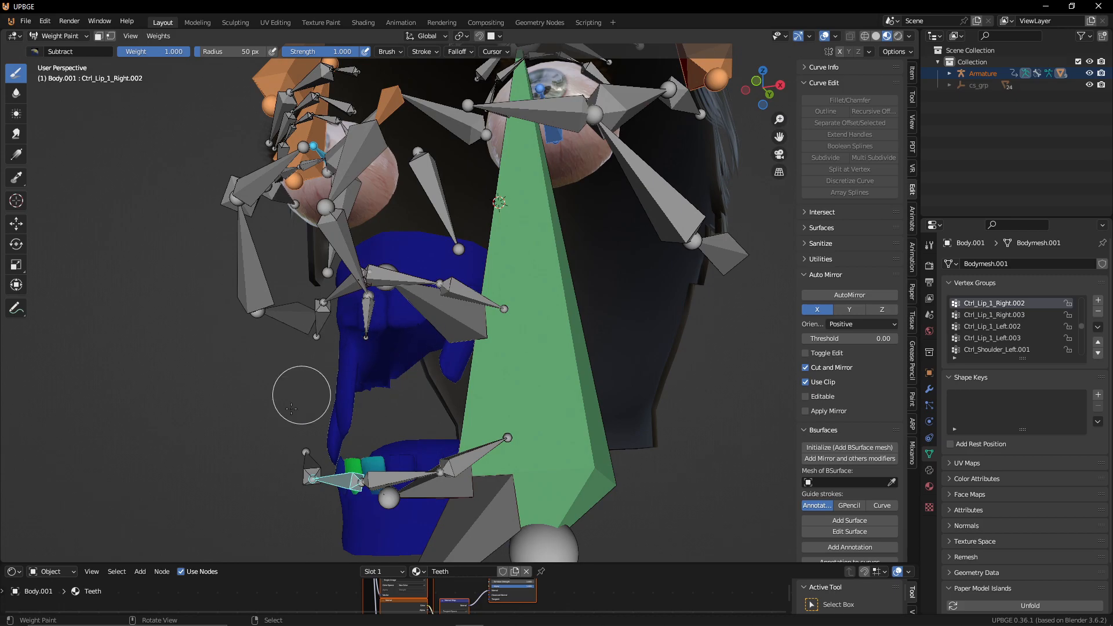
Step: Check the lower mouth bones' weights and subtract the influence of Ctrl_Lip_1_Right.003 and the jaw bone Ctrl_Head.001 from the upper teeth
right_click(482, 457)
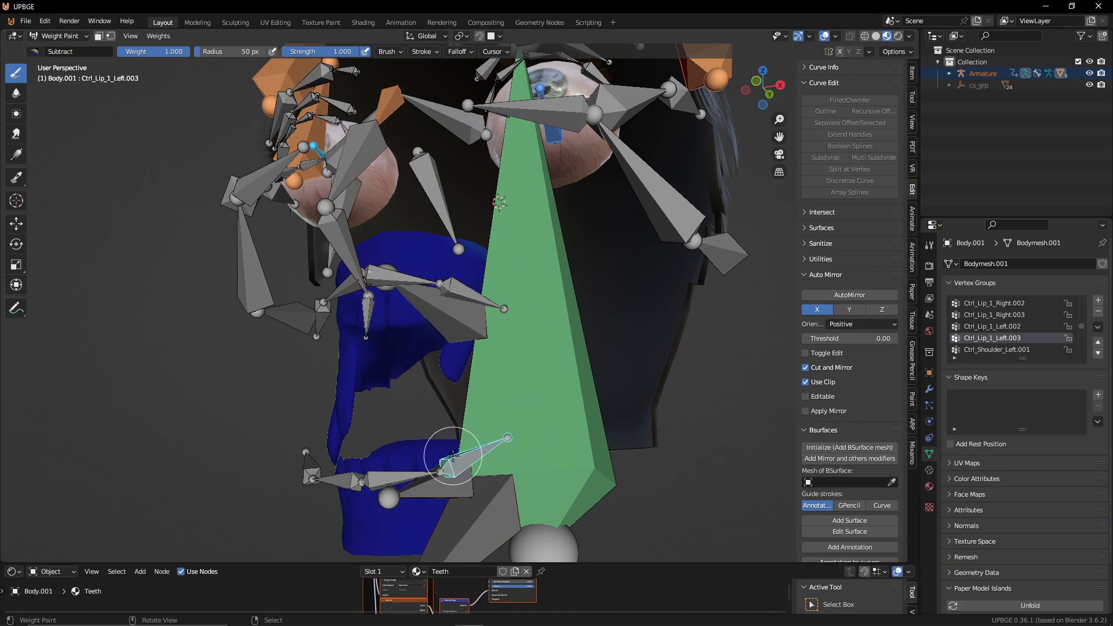
right_click(442, 489)
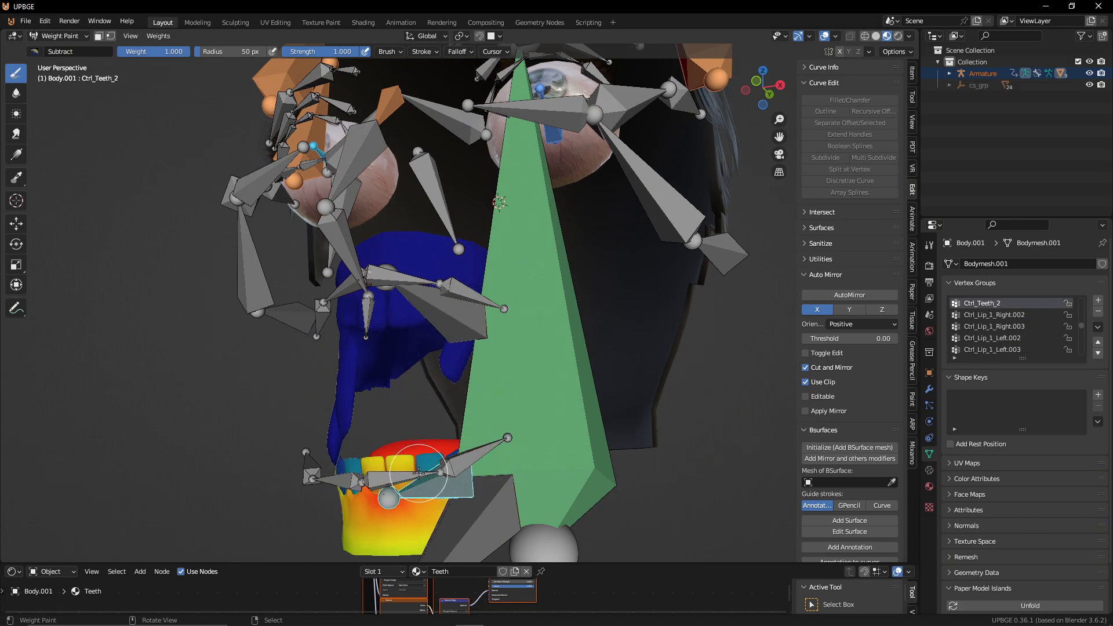
right_click(339, 470)
right_click(309, 468)
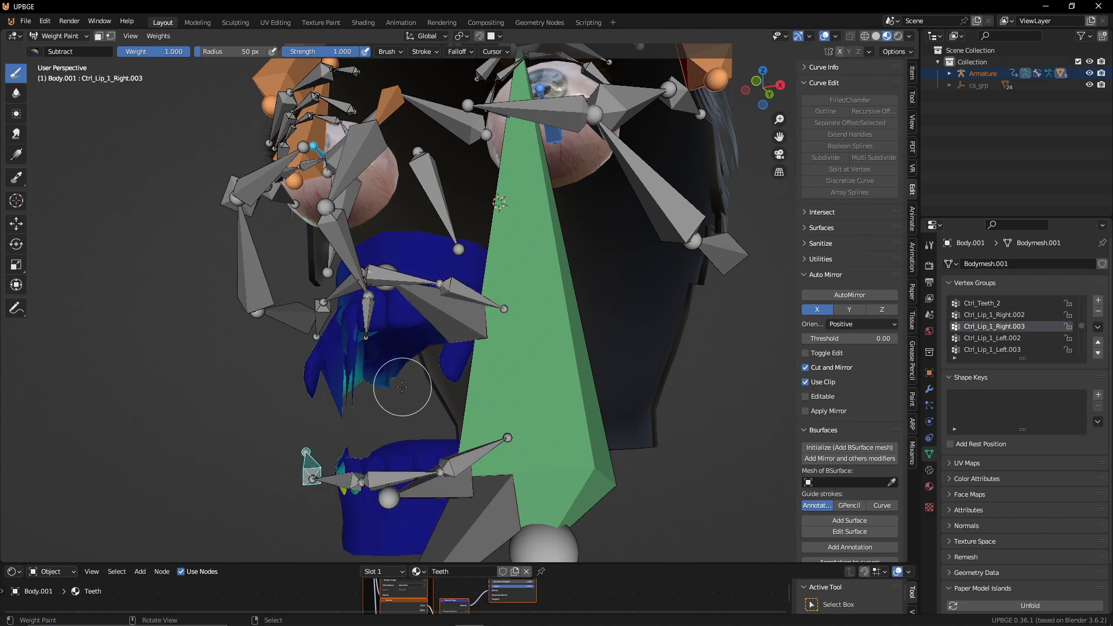
mouse_move(308, 415)
mouse_down()
mouse_move(360, 376)
mouse_move(254, 416)
mouse_move(270, 350)
mouse_up()
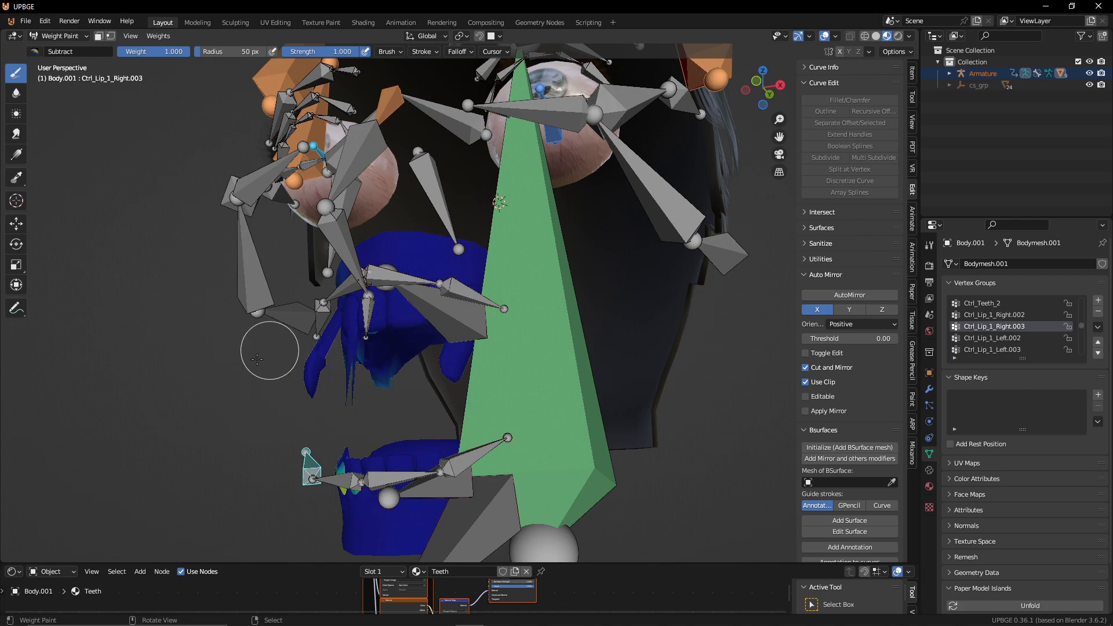
drag(335, 380, 247, 383)
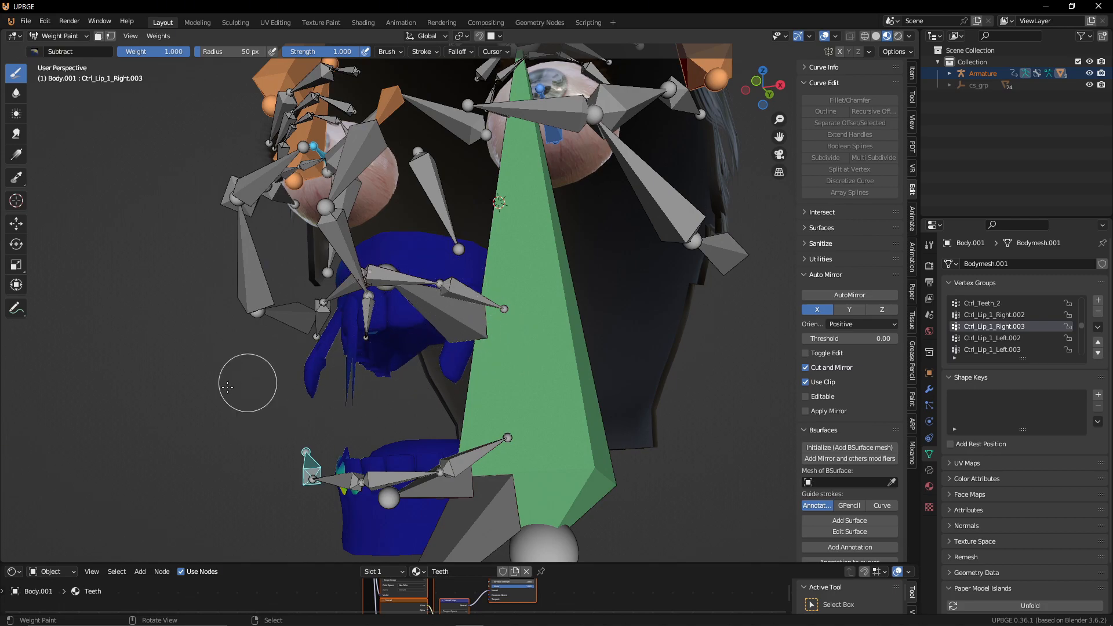
ctrl+click(499, 506)
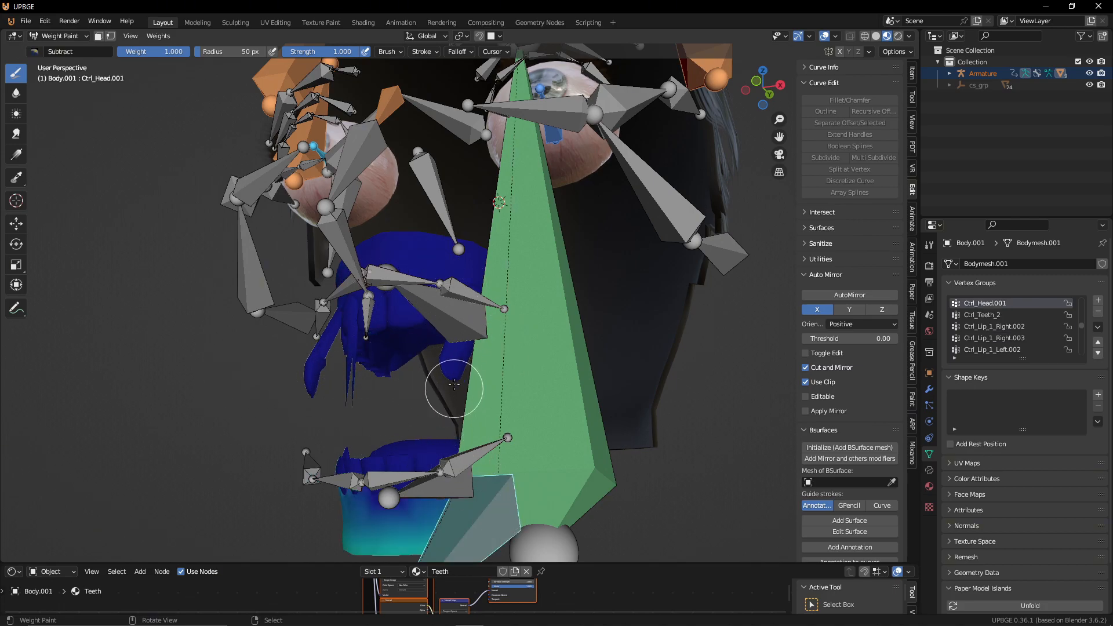
mouse_move(333, 368)
mouse_down()
mouse_move(346, 361)
mouse_move(324, 373)
mouse_move(438, 342)
mouse_up()
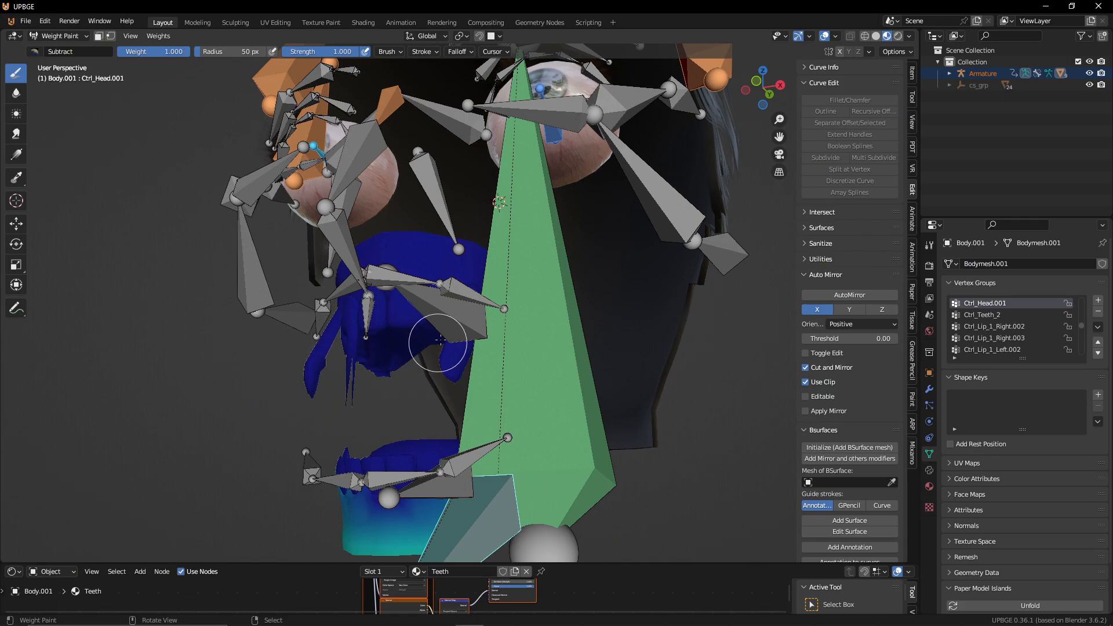
Step: Move the lower lip bone Ctrl_Lip_1_Left.002 forward and down away from the mouth, and display the Ctrl_Lip_1_Left.003 weights on the teeth
ctrl+click(377, 467)
key(g)
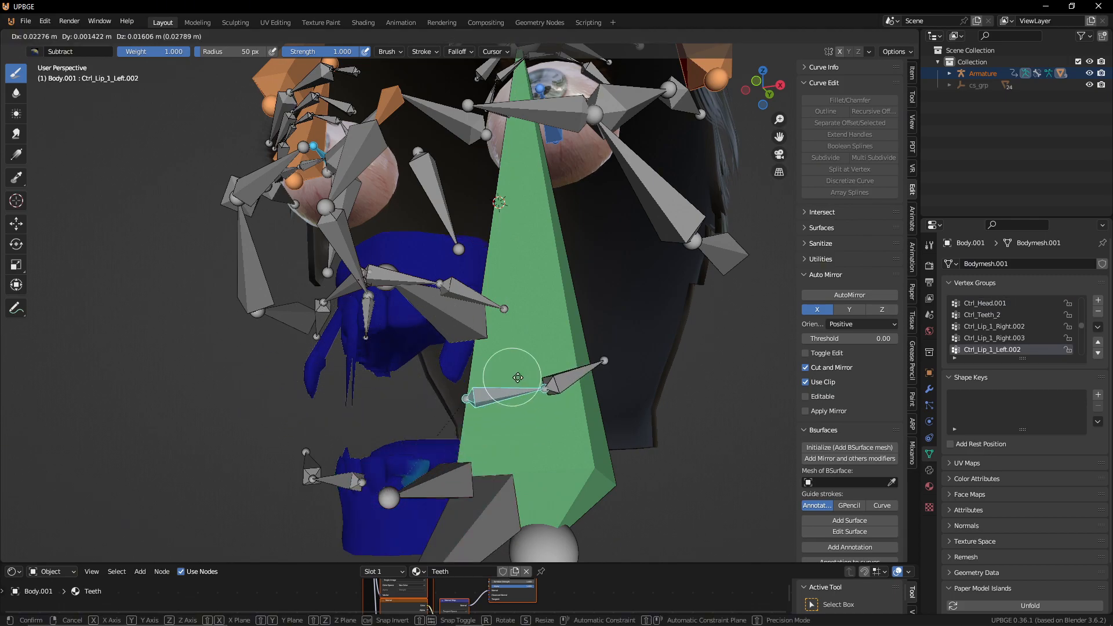
click(338, 458)
mouse_move(338, 459)
middle_down()
mouse_move(414, 381)
mouse_move(477, 284)
mouse_move(468, 273)
mouse_move(490, 379)
middle_up()
key(g)
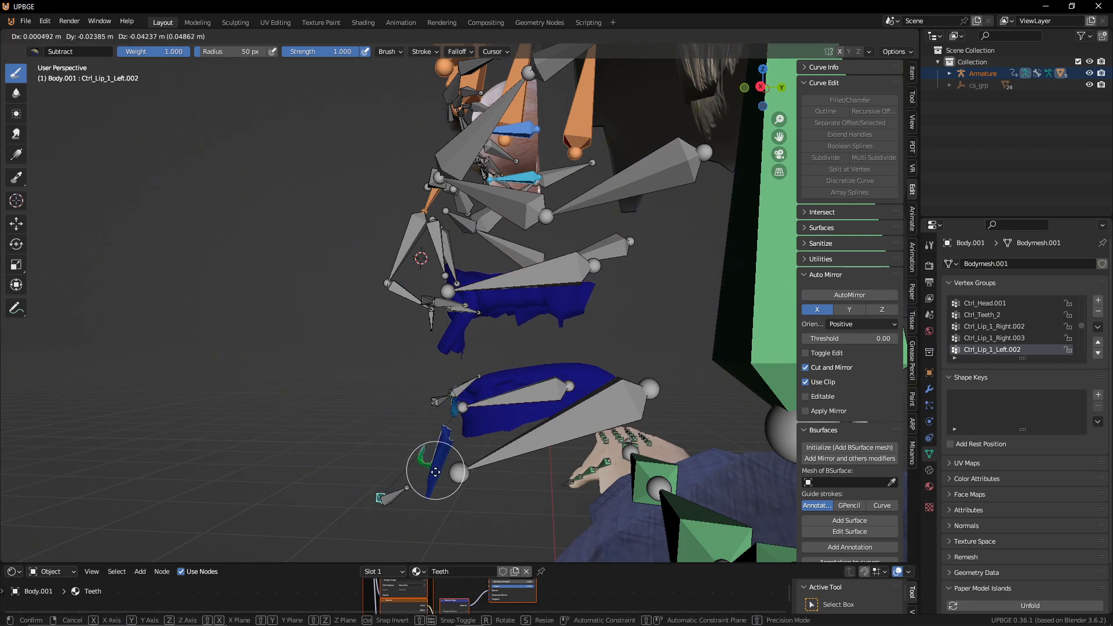
click(420, 499)
ctrl+click(393, 500)
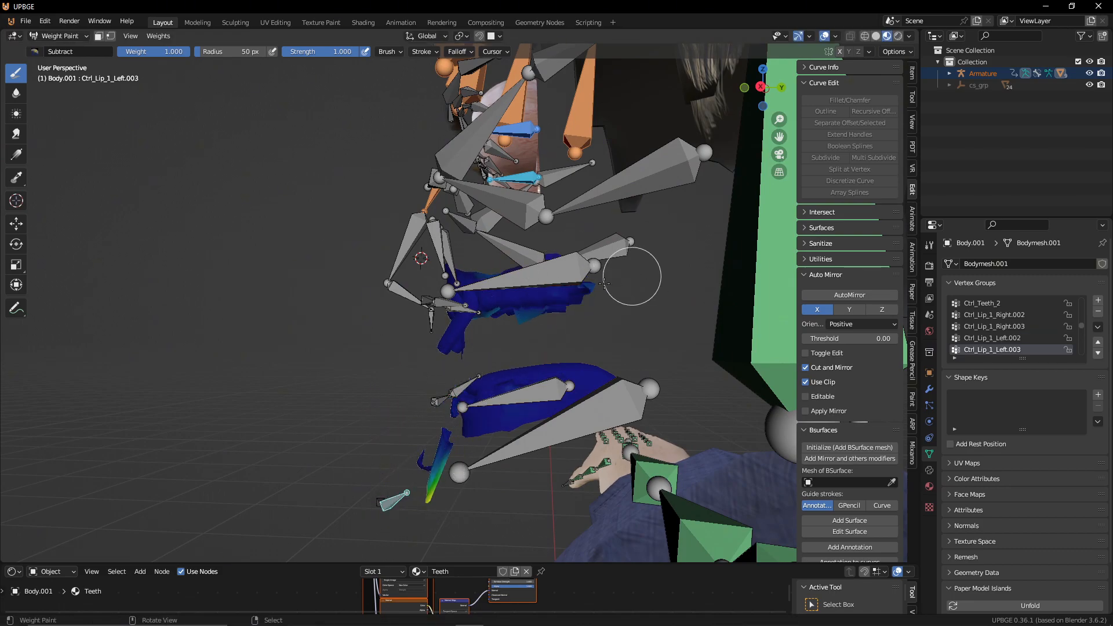
middle_drag(504, 298, 407, 232)
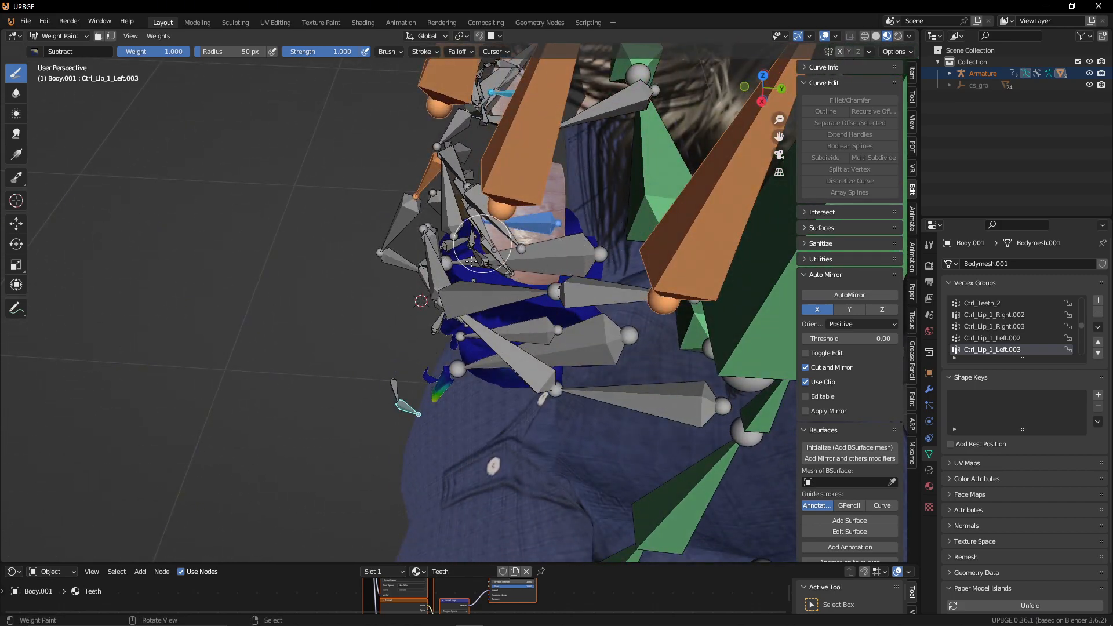
Step: Check the weights of the upper lip bones Ctrl_Lip_1_Left.001 and Ctrl_Lip_1_Left and the bone Ctrl_Head.009 on the teeth
middle_drag(518, 235, 517, 230)
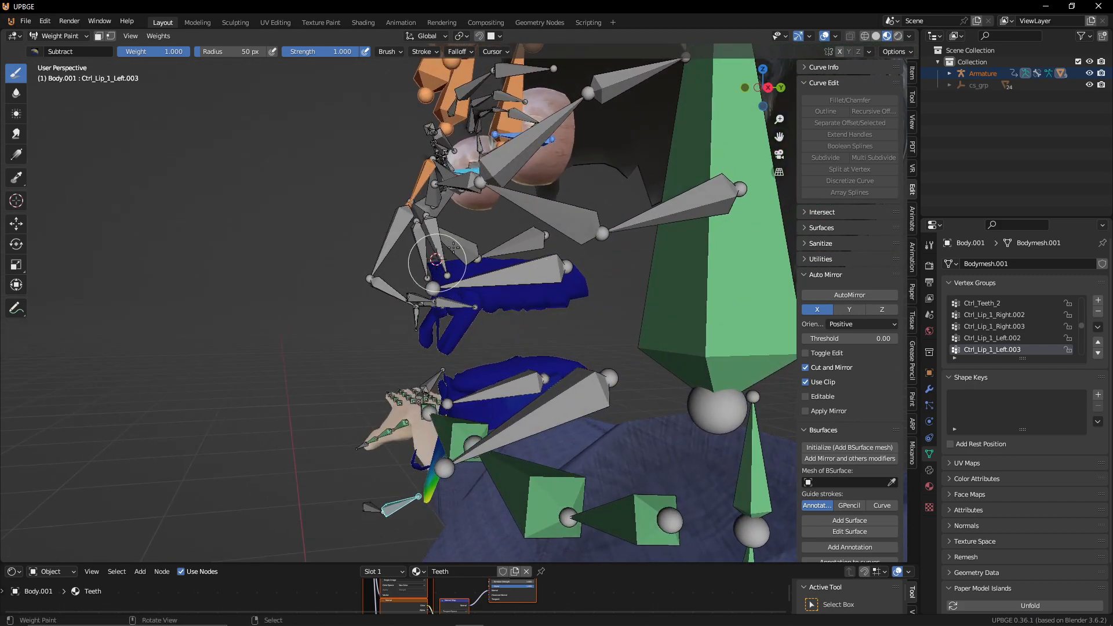
middle_drag(471, 301, 473, 365)
ctrl+click(458, 302)
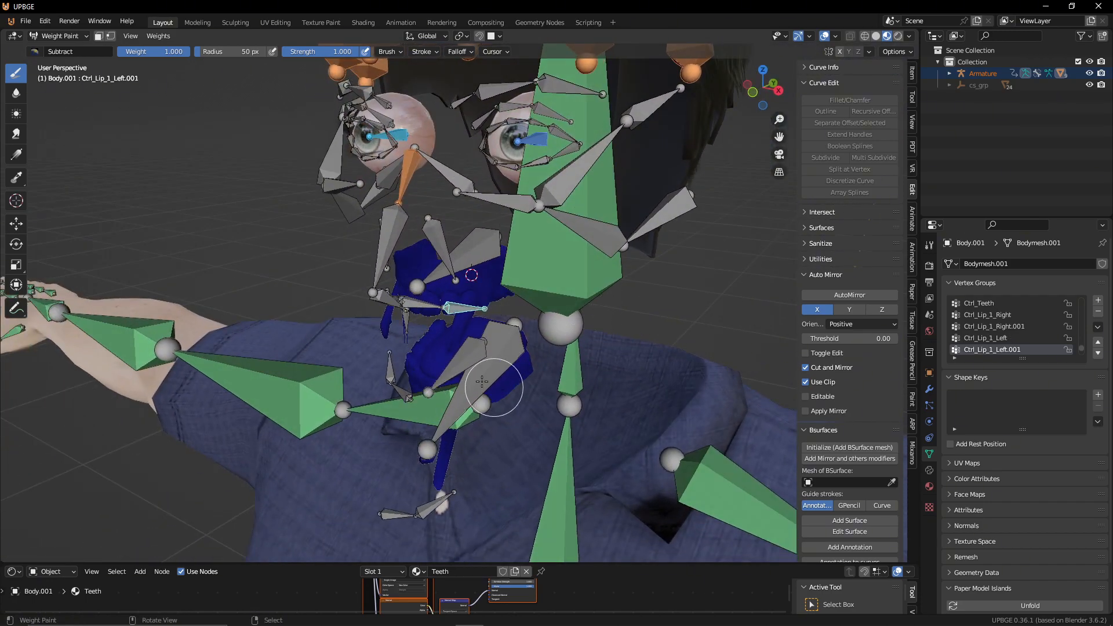
ctrl+click(418, 306)
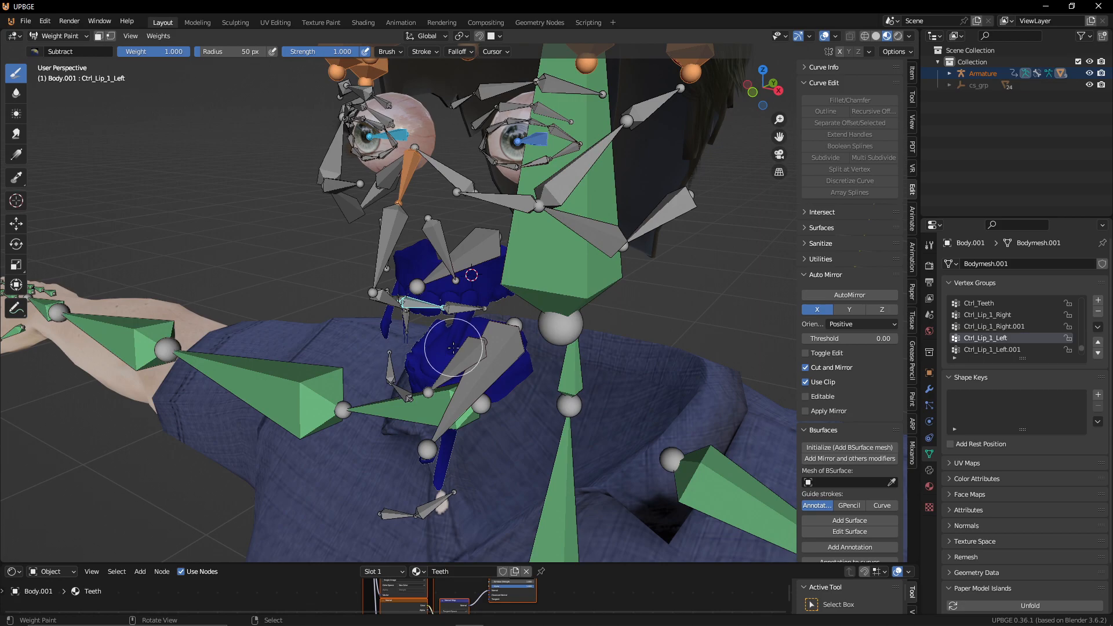
ctrl+click(391, 298)
ctrl+click(388, 259)
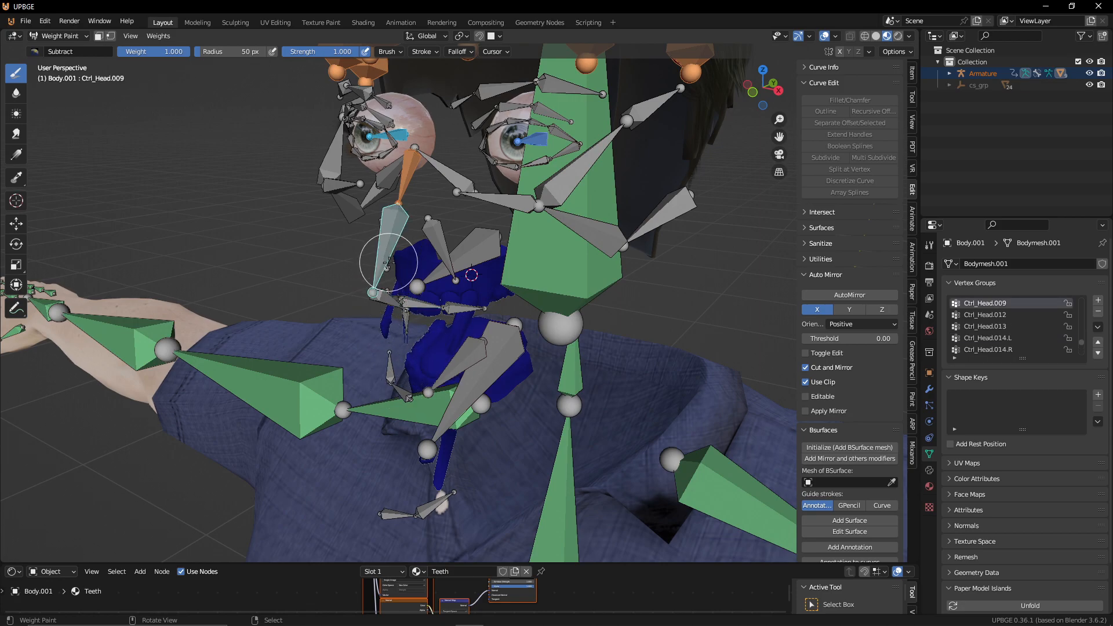
middle_drag(423, 275, 409, 268)
Step: Check the weights of the lower lip bones Ctrl_Lip_1_Right.002 and Ctrl_Lip_1_Right.003 on the teeth
ctrl+click(404, 318)
middle_drag(378, 371, 448, 397)
ctrl+click(395, 391)
ctrl+click(399, 406)
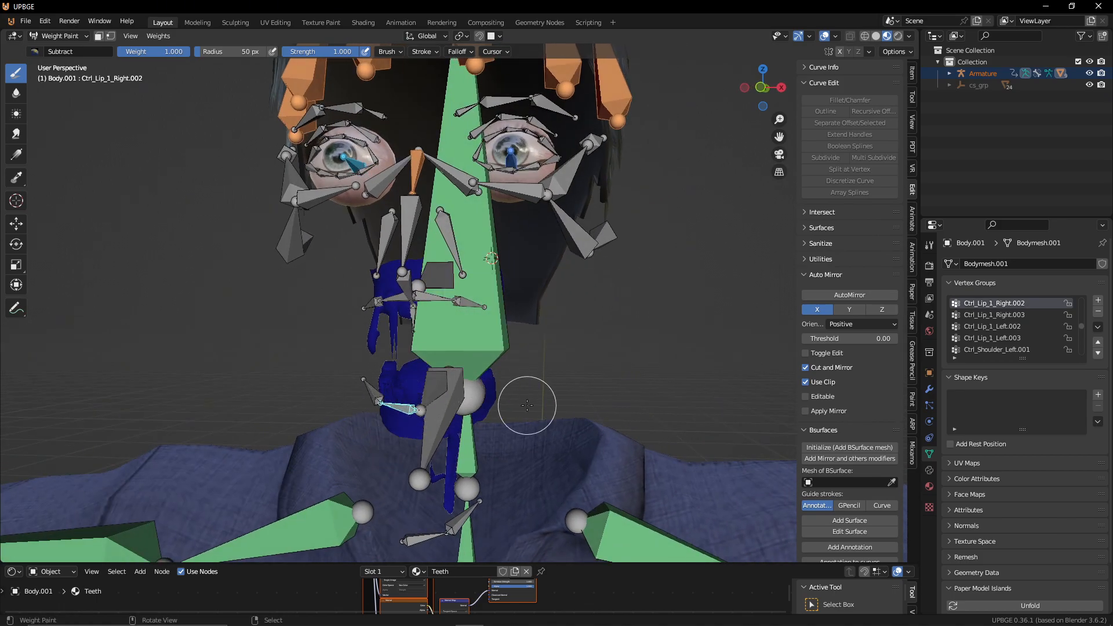
ctrl+click(374, 398)
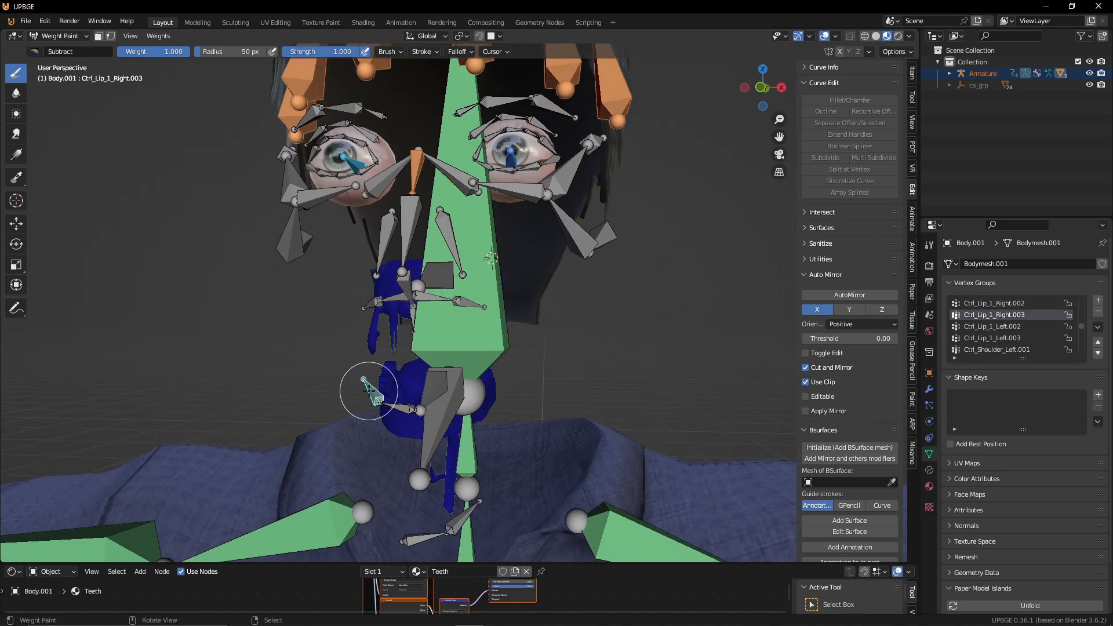
middle_drag(406, 390, 492, 404)
Step: Compare the Ctrl_Teeth_2 weights and subtract the influence of the jaw bone Ctrl_Head.001 from the lower teeth
ctrl+click(503, 388)
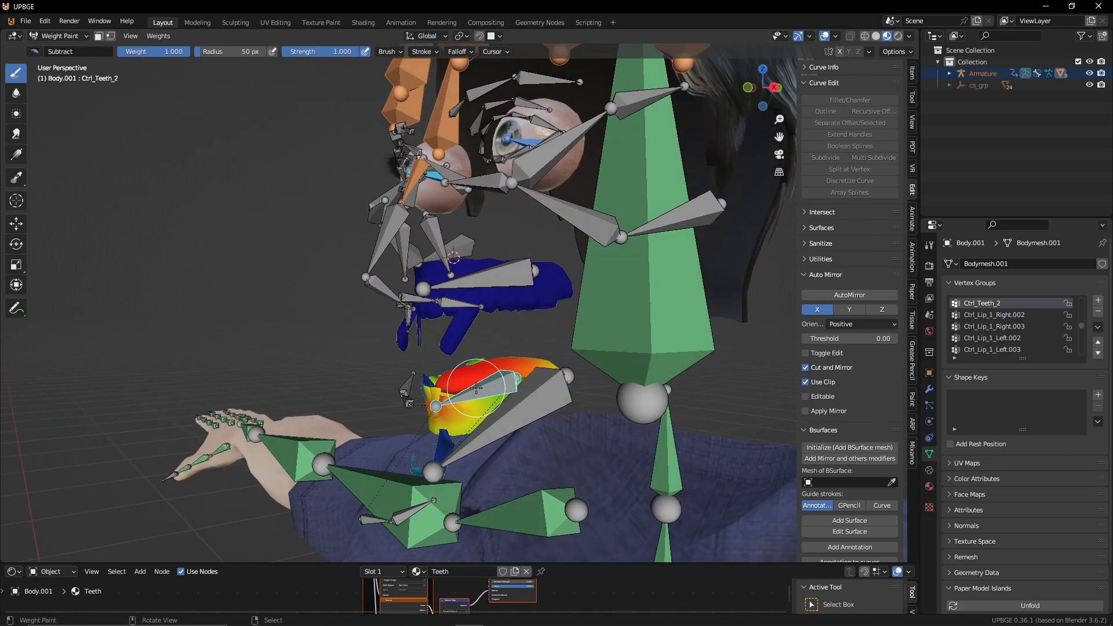
ctrl+click(534, 397)
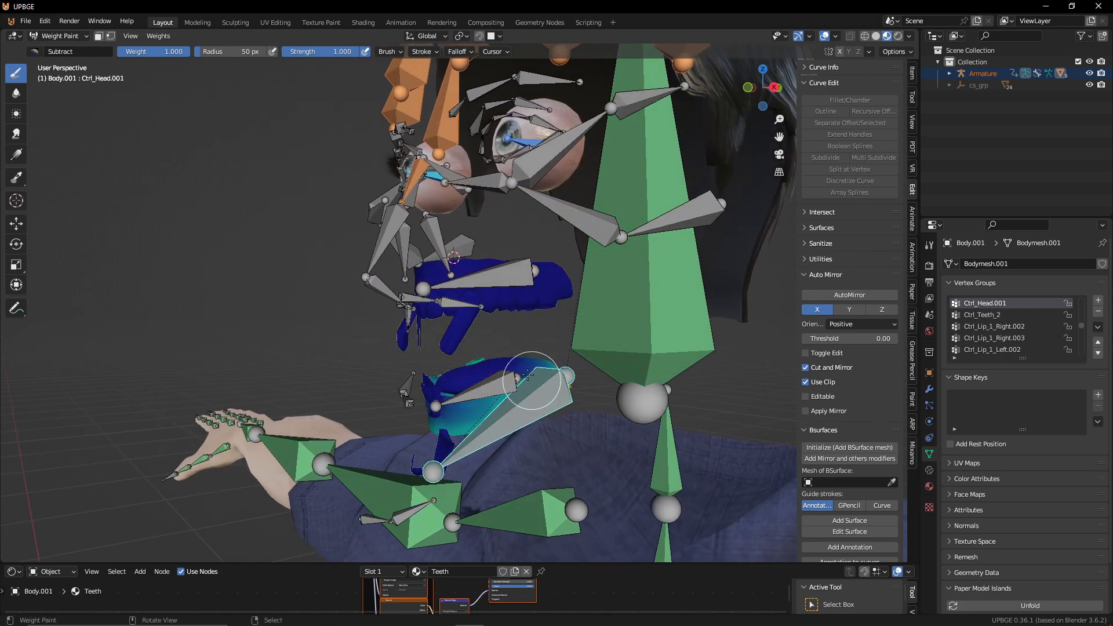
mouse_move(579, 394)
mouse_down()
mouse_move(338, 430)
mouse_move(515, 407)
mouse_move(544, 349)
mouse_move(452, 383)
mouse_move(474, 396)
mouse_up()
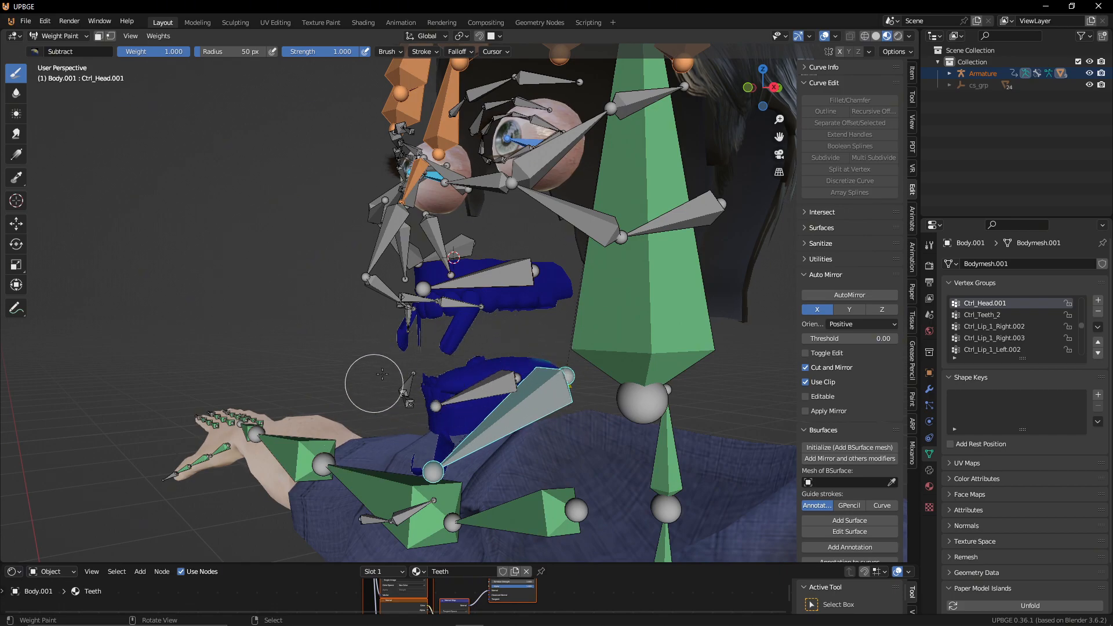
Step: Examine the weights of the upper teeth bone Ctrl_Teeth and the neighbouring nose and cheek bones
ctrl+click(593, 310)
ctrl+click(499, 285)
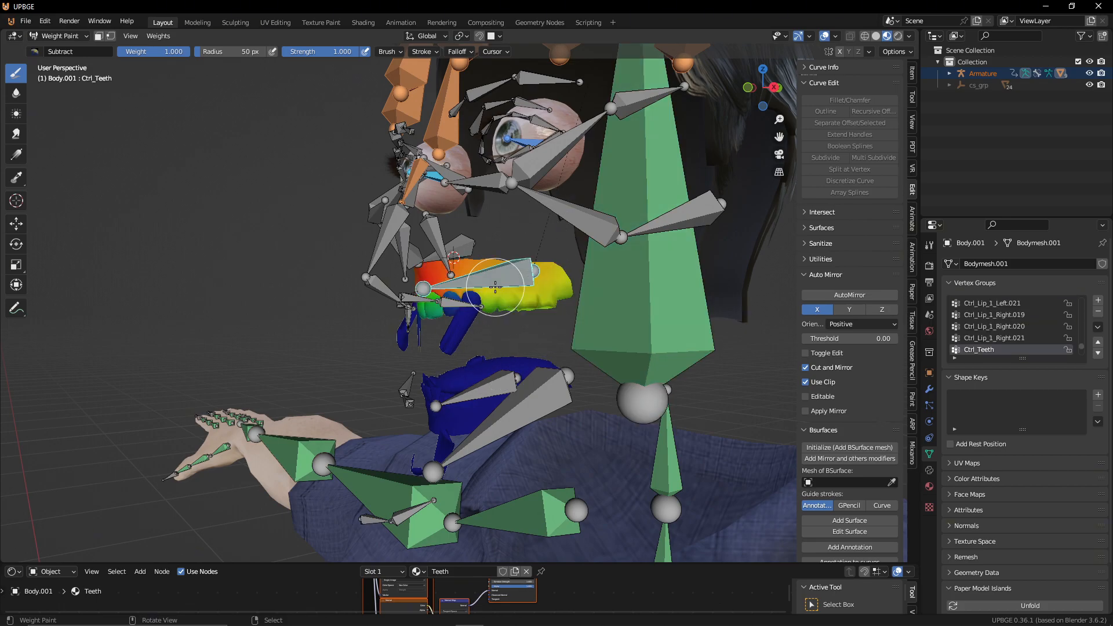
ctrl+click(434, 236)
ctrl+click(411, 185)
middle_drag(423, 236, 515, 250)
Step: Hide the large head bone mixamorig:Head and display the Ctrl_Lip_1_Right.001 weights on the teeth
ctrl+click(353, 147)
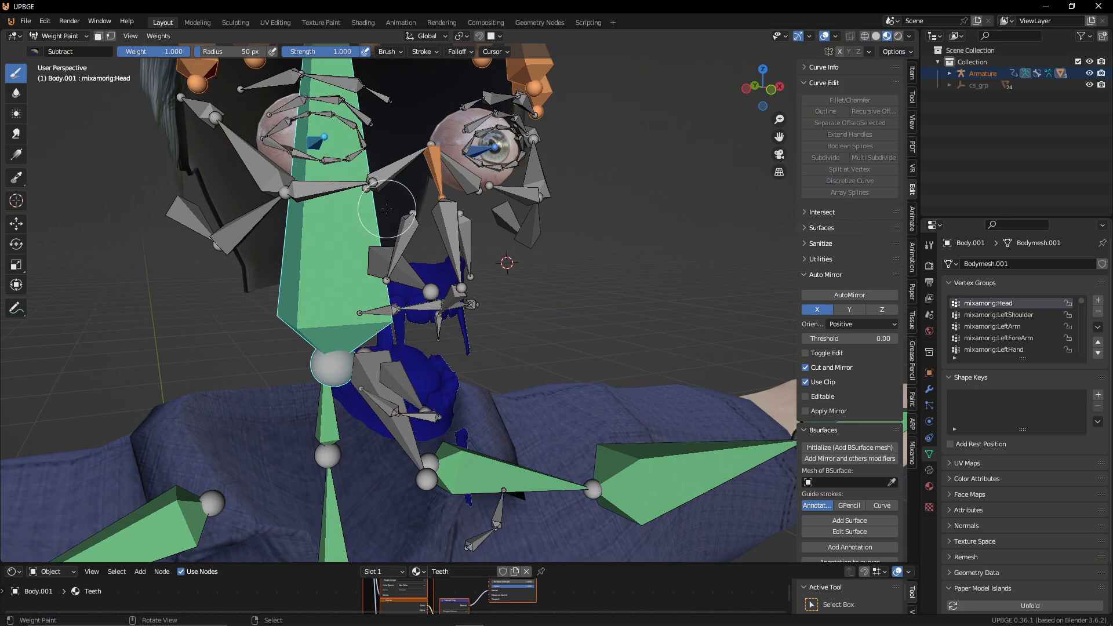
ctrl+click(325, 374)
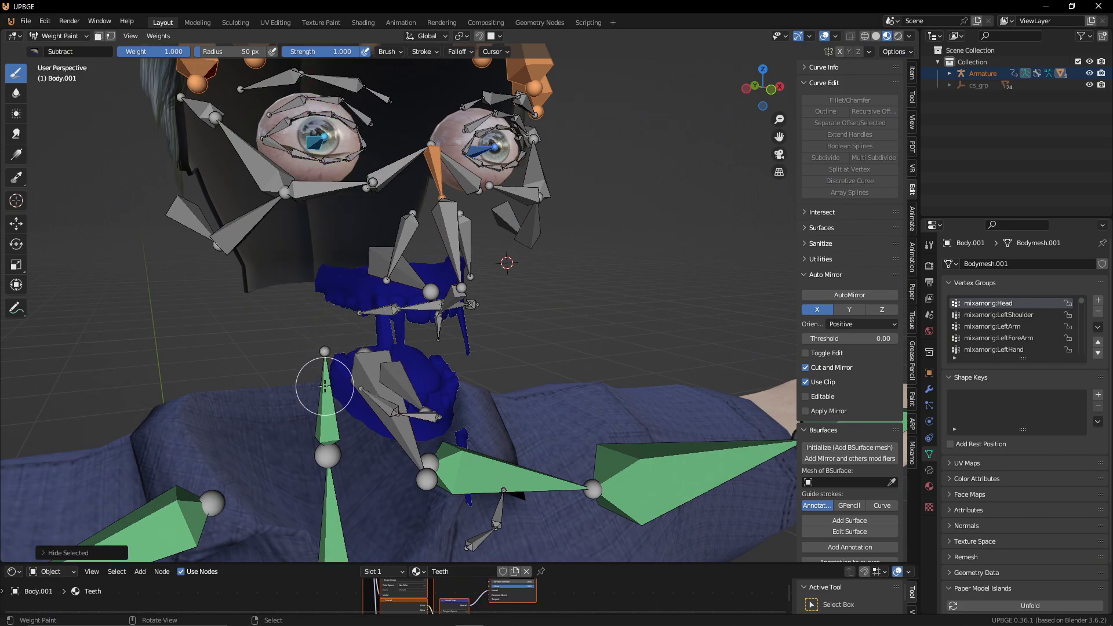
ctrl+click(379, 313)
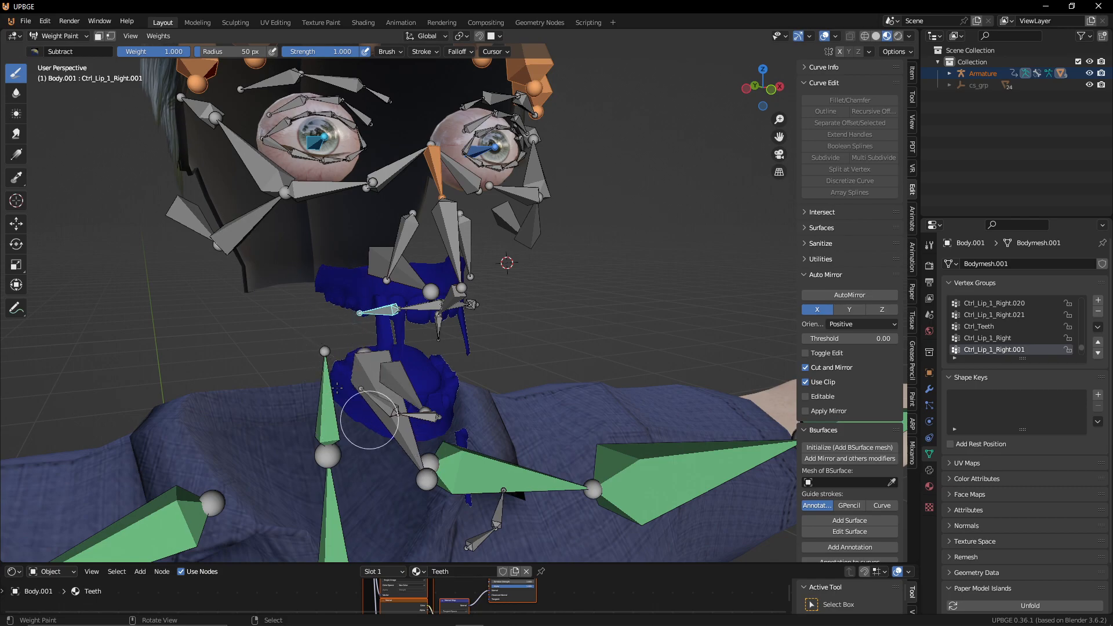
Step: Move the lower teeth bone Ctrl_Teeth_2 down, away from the upper teeth
ctrl+click(413, 370)
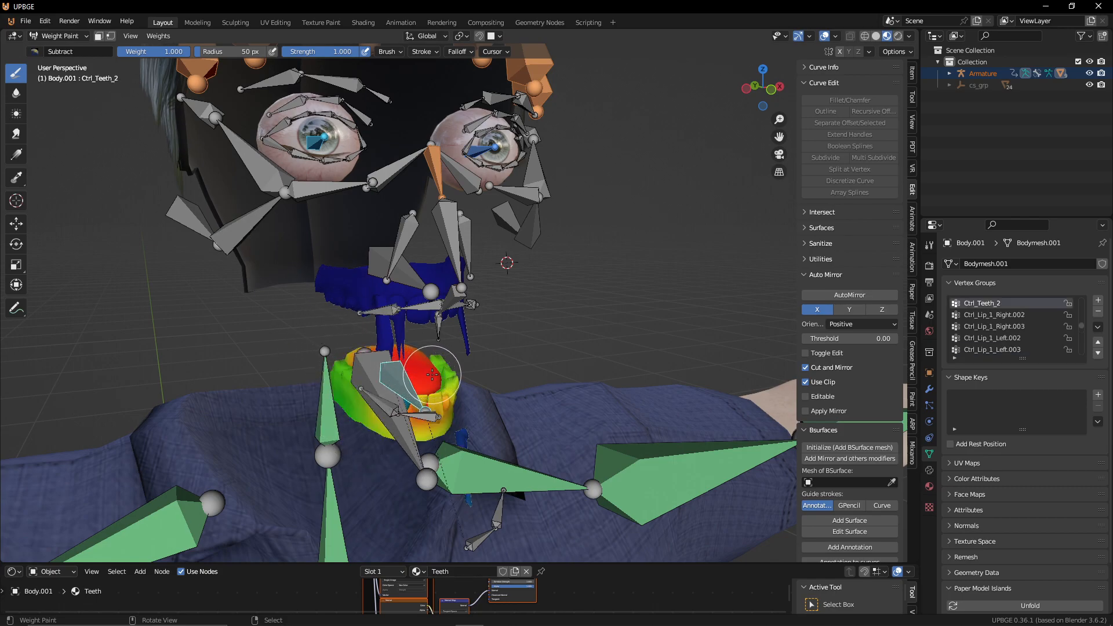
key(g)
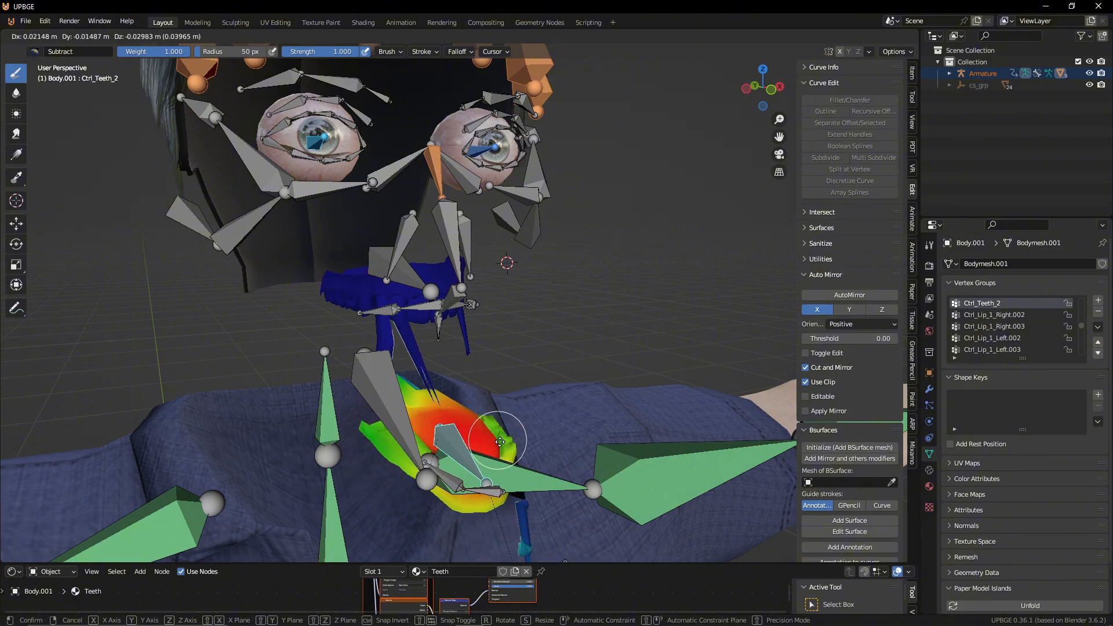
click(454, 467)
mouse_move(455, 468)
middle_down()
mouse_move(352, 397)
mouse_move(427, 357)
middle_up()
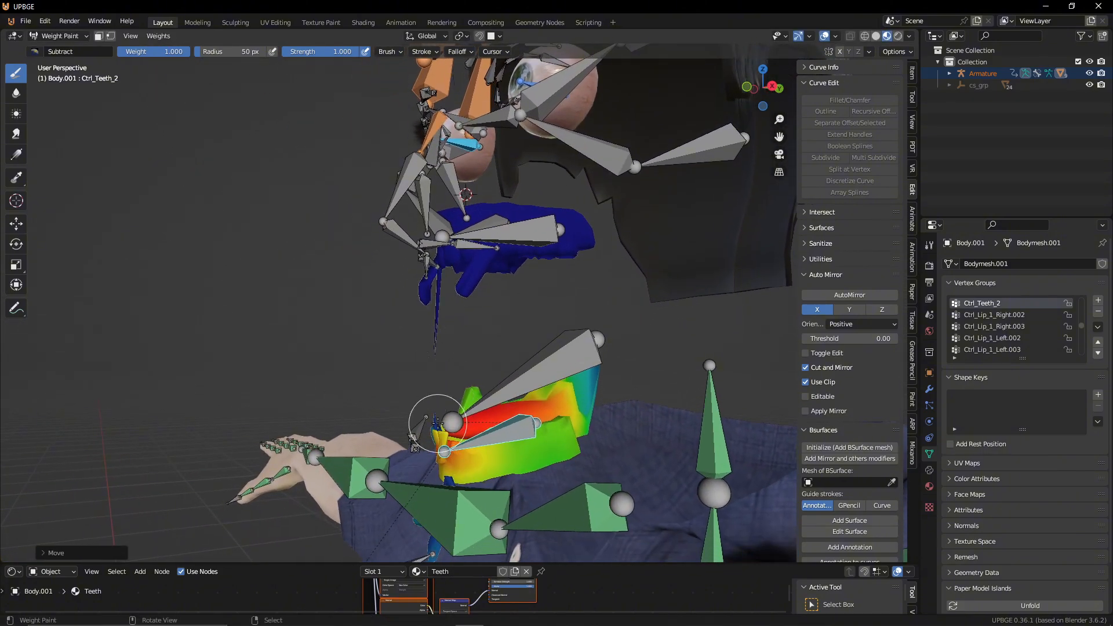
scroll(437, 422, up, 2)
Step: Inspect the weights of the jaw bone Ctrl_Head.001 and the lower lip bone Ctrl_Lip_1_Right.002 on both rows of teeth
ctrl+click(524, 429)
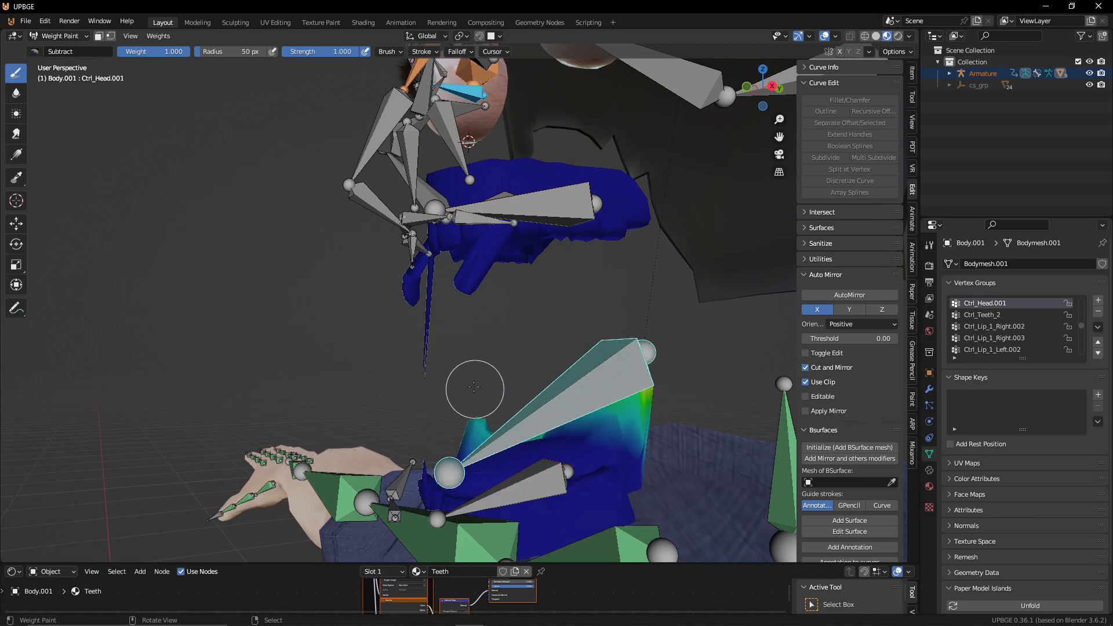
middle_drag(483, 447, 457, 508)
ctrl+click(373, 510)
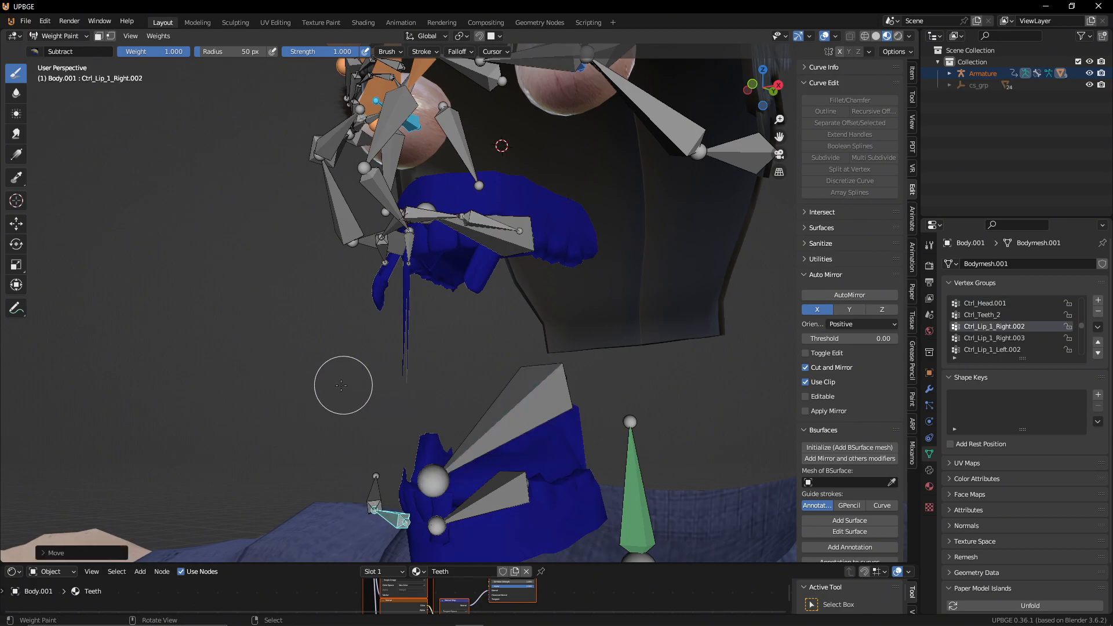
ctrl+click(374, 492)
middle_drag(360, 384, 423, 360)
ctrl+click(481, 514)
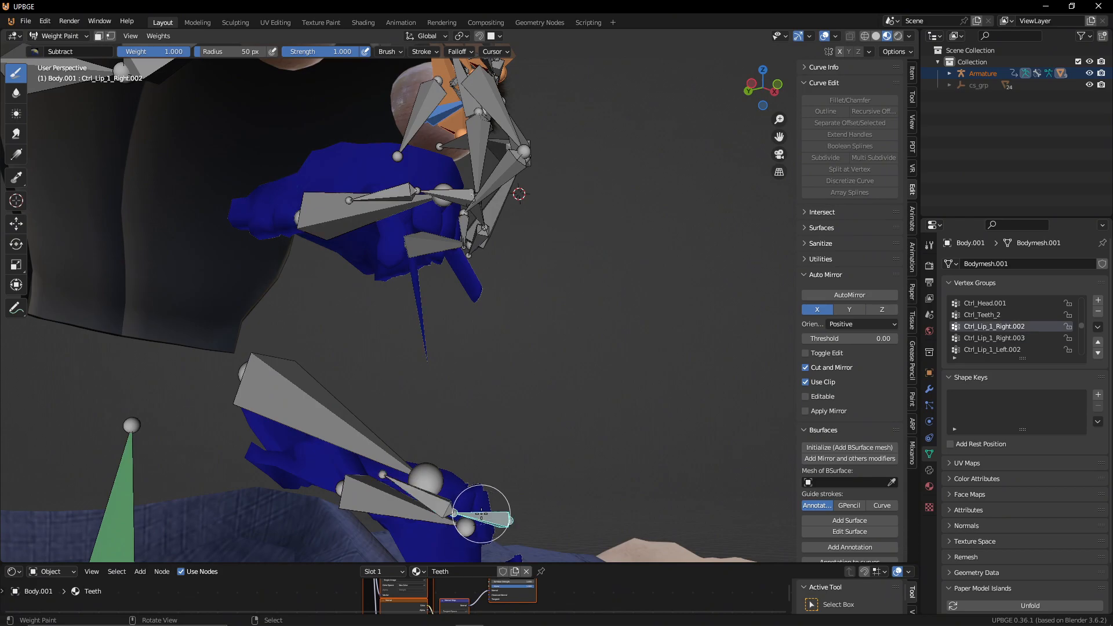
middle_drag(420, 314, 435, 335)
middle_drag(419, 264, 397, 256)
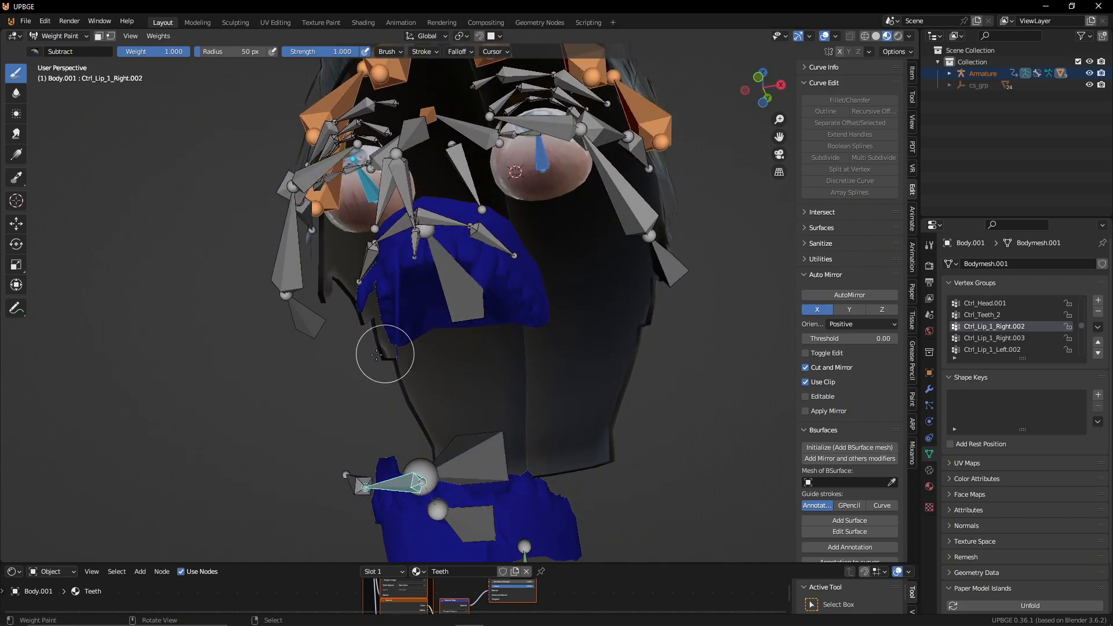
Step: Move the lower lip bone Ctrl_Lip_1_Right.002 sideways away from the mouth and display the Ctrl_Lip_1_Right.003 weights
key(g)
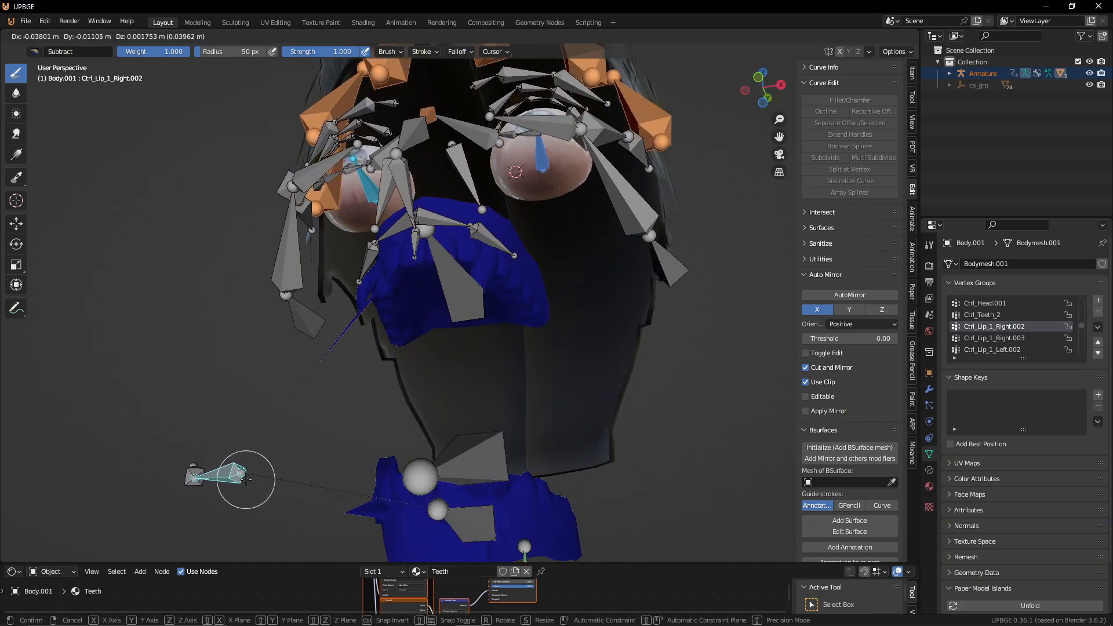
click(243, 477)
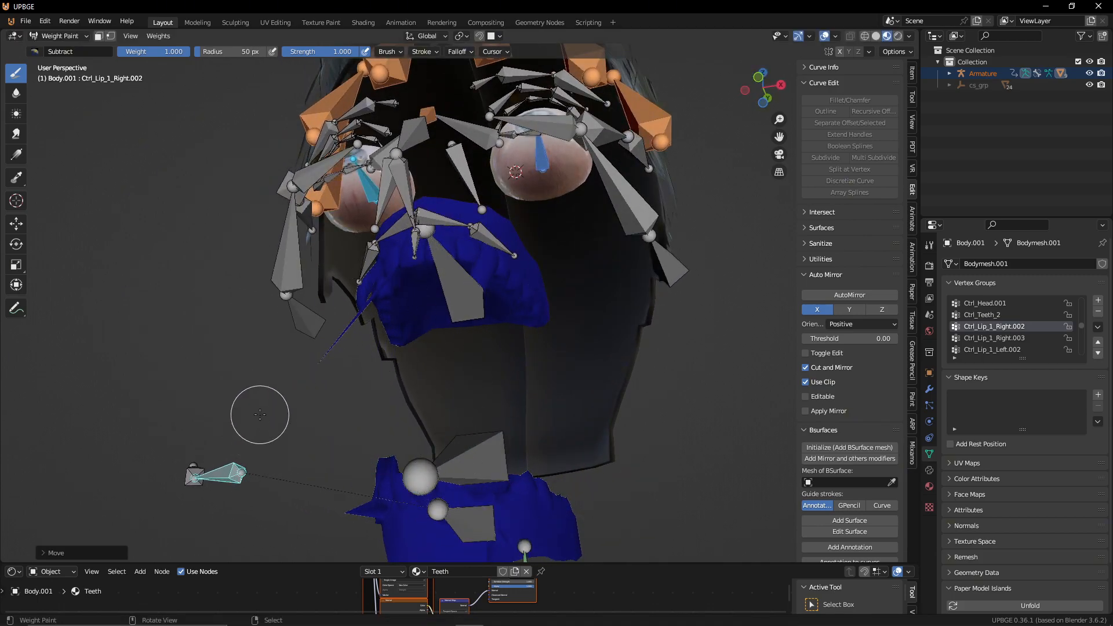
right_click(188, 467)
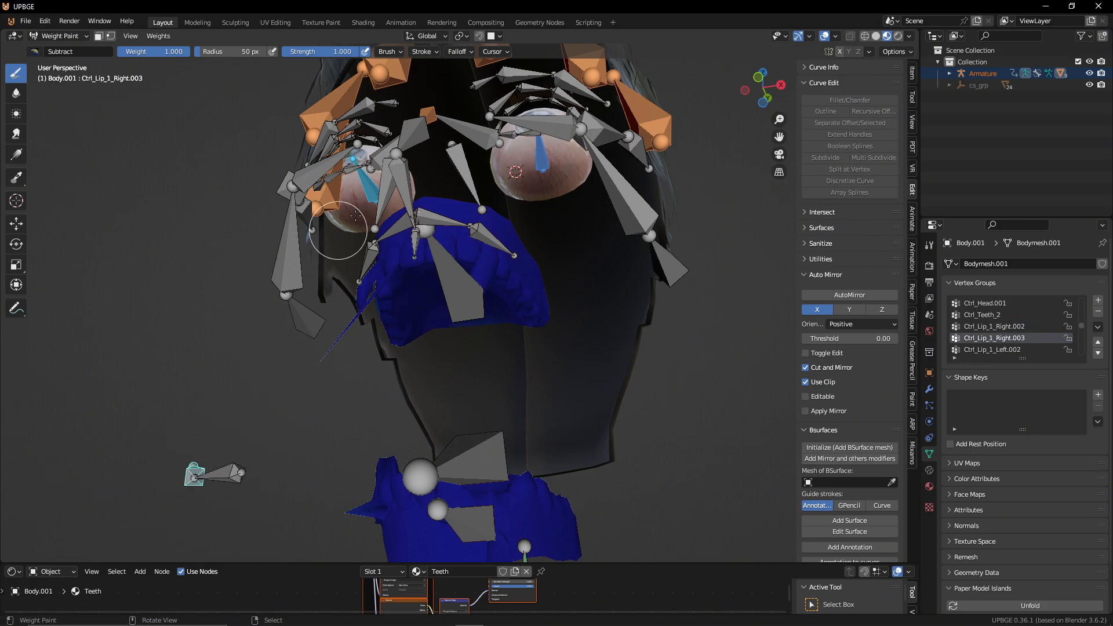
Step: Mask painting to the stretched upper tooth, subtract the Ctrl_Lip_1_Right.003 weights from it, and turn the paint mask off
middle_drag(347, 281, 430, 259)
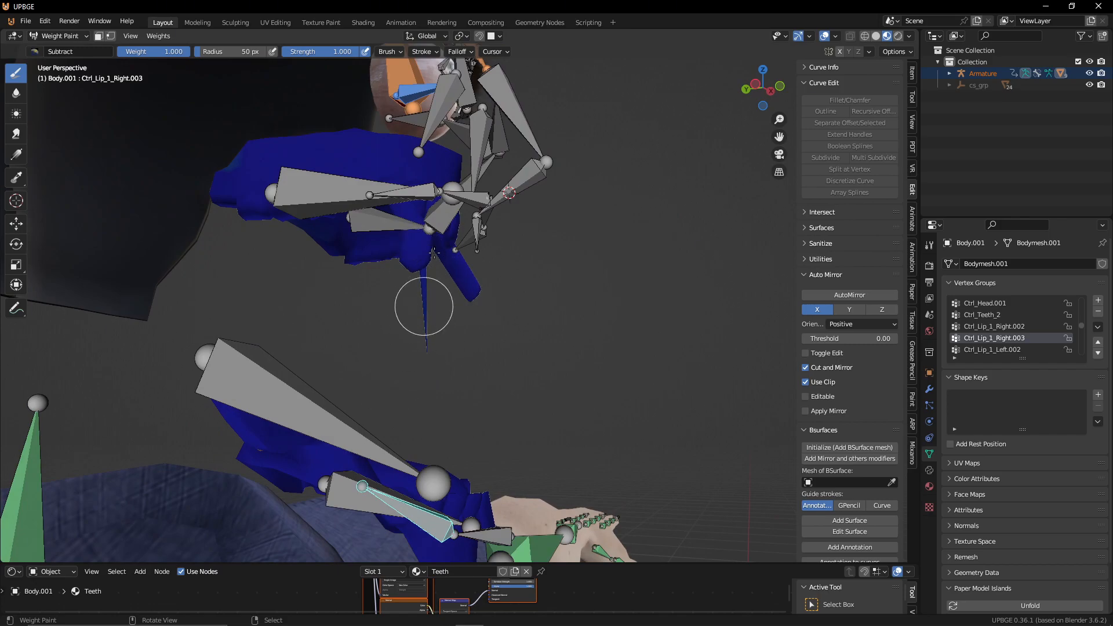
click(99, 37)
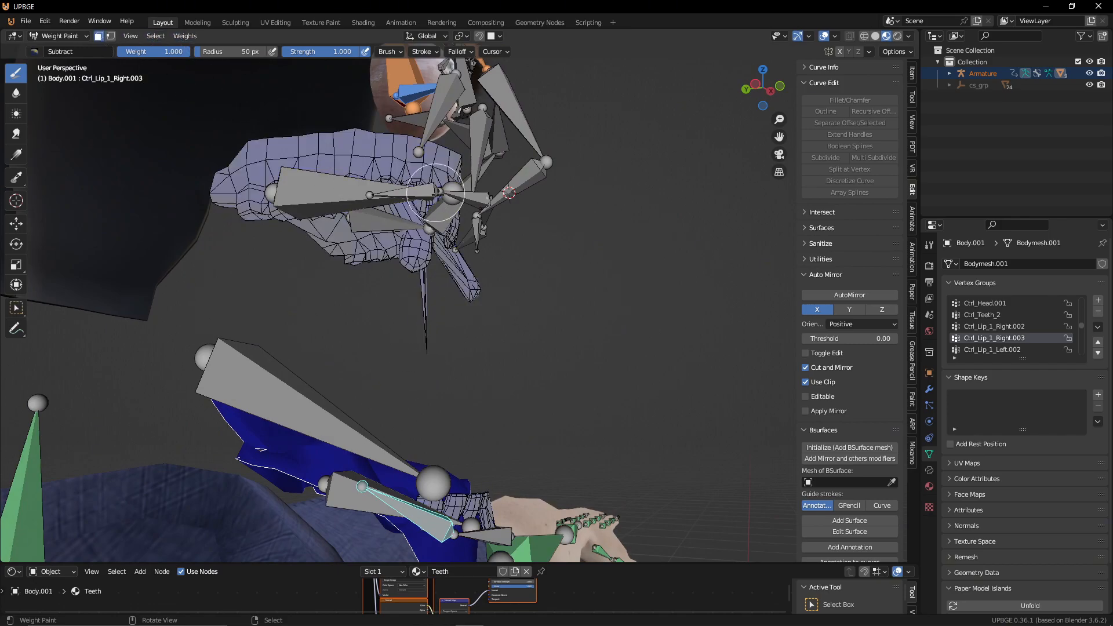
right_click(422, 295)
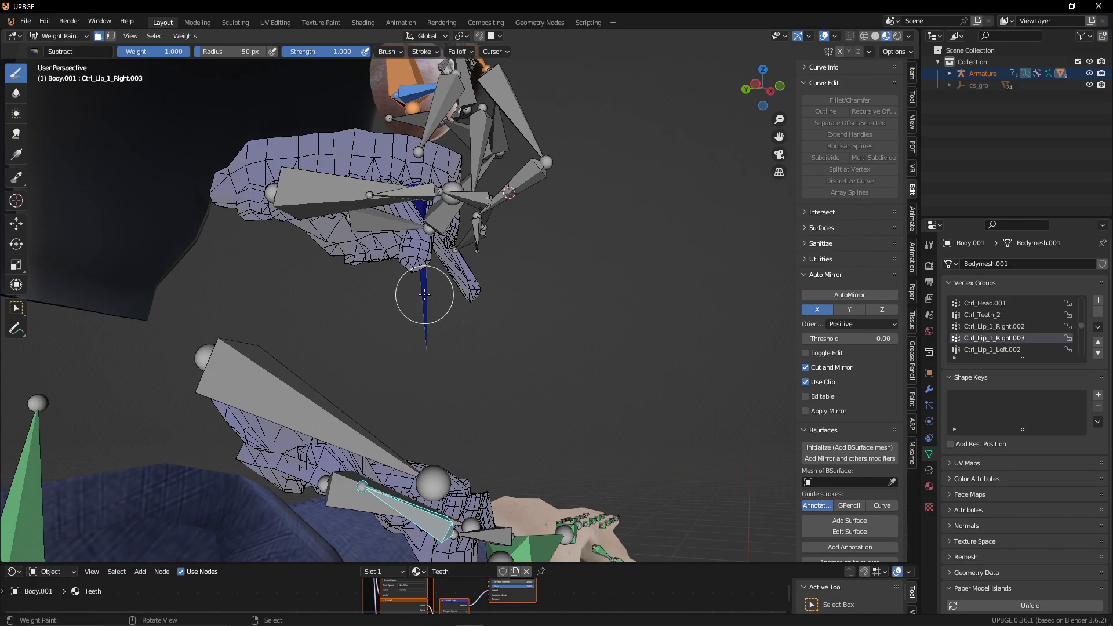
scroll(72, 386, down, 2)
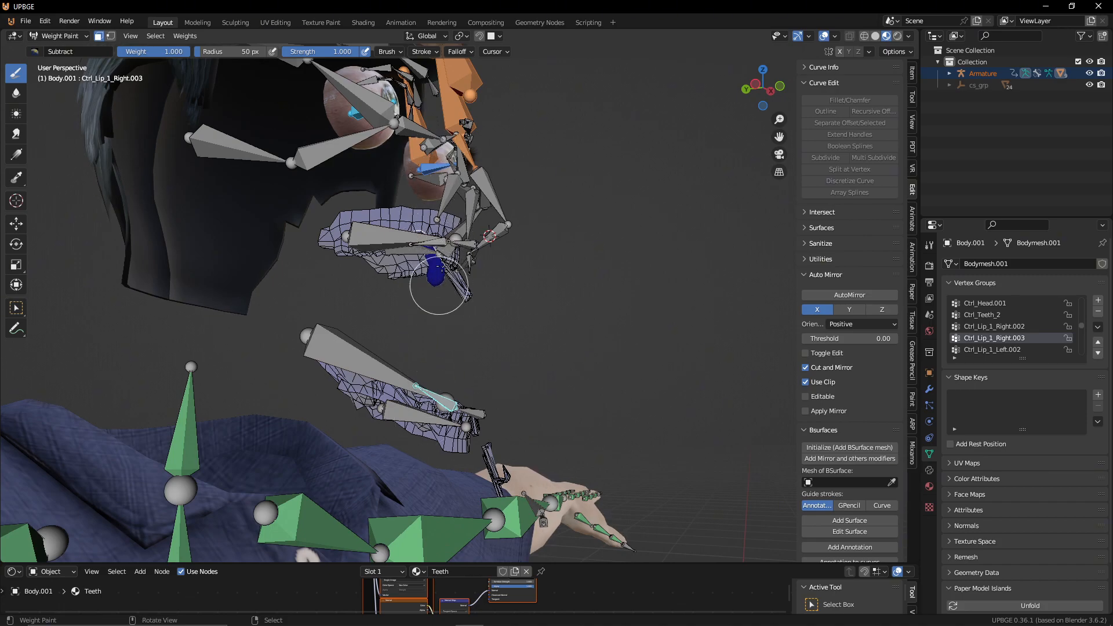
click(100, 36)
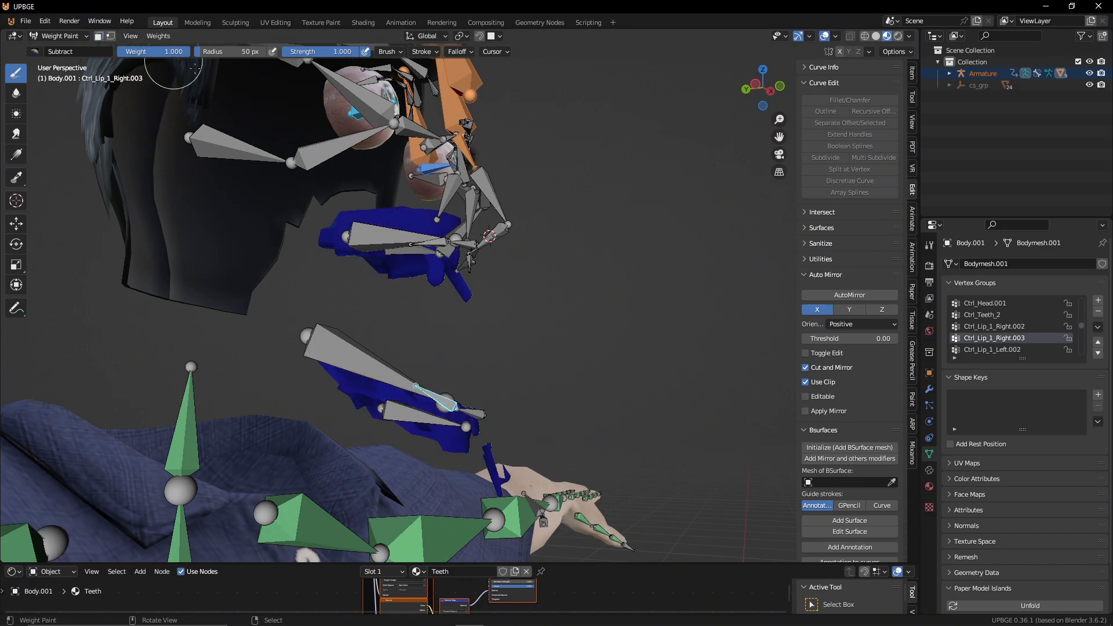
Step: Check the Ctrl_Lip_1_Right.002 weights and try to move the lower teeth bone Ctrl_Teeth_2 slightly down
ctrl+click(476, 406)
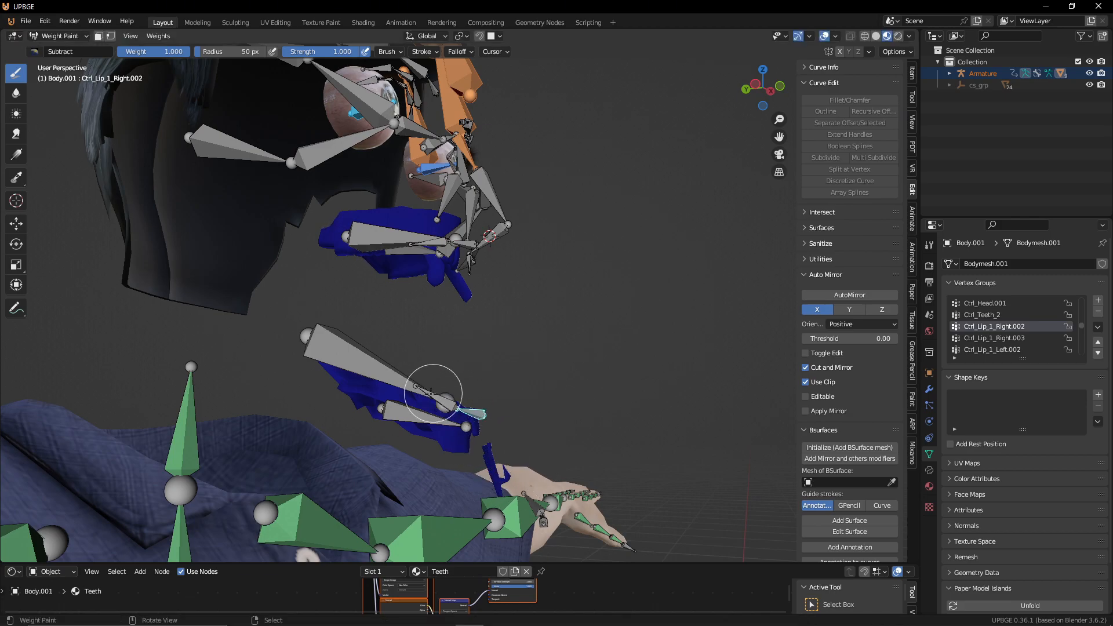
ctrl+click(380, 411)
key(g)
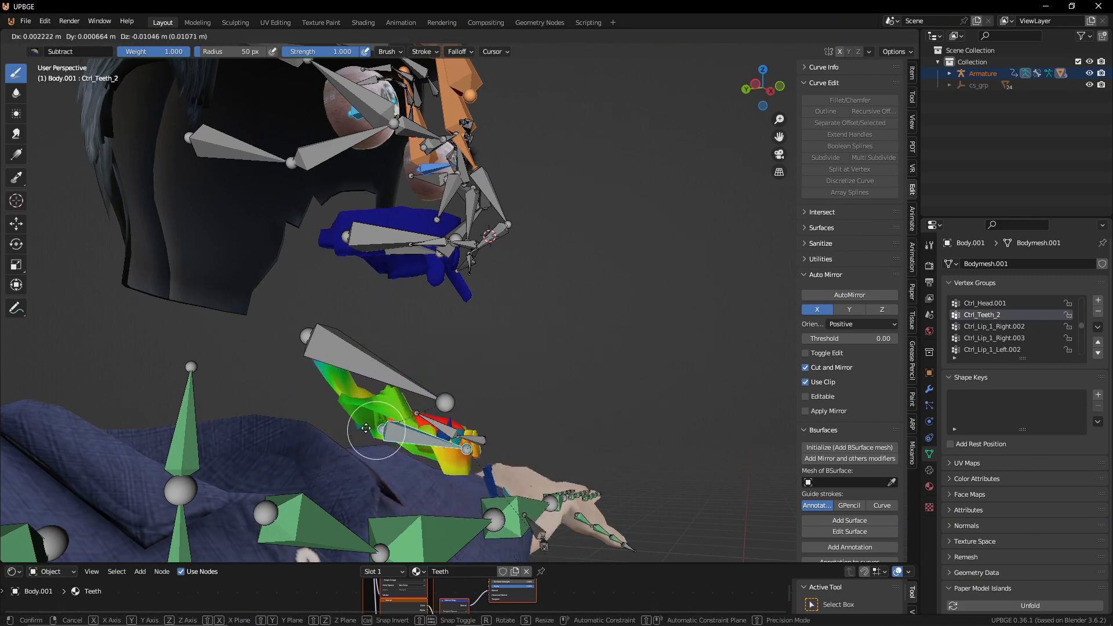
click(331, 392)
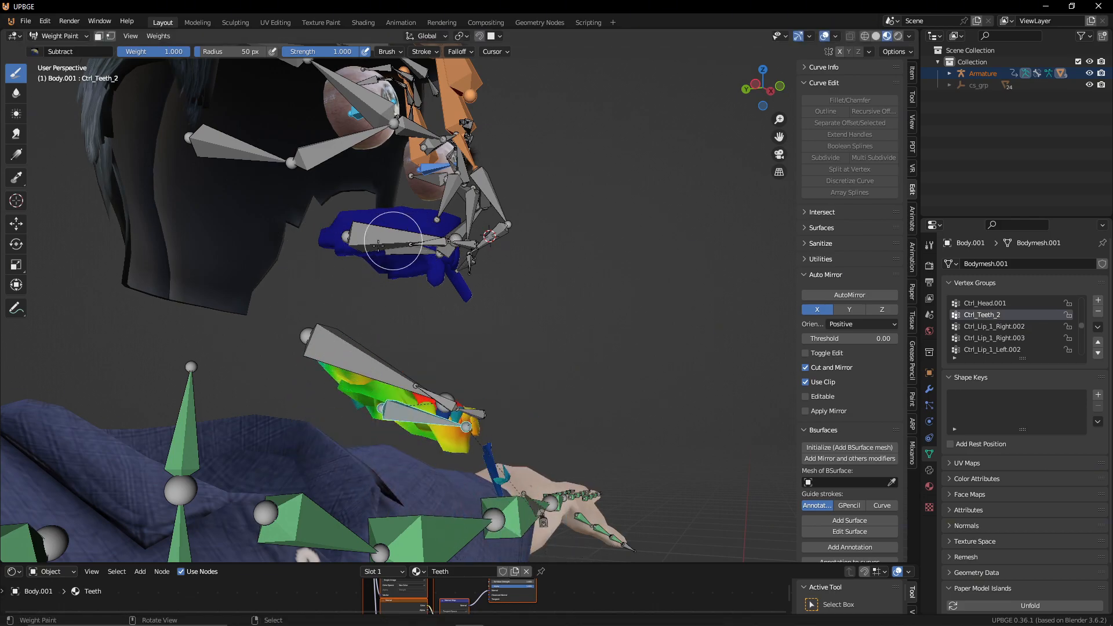
middle_drag(432, 402, 439, 398)
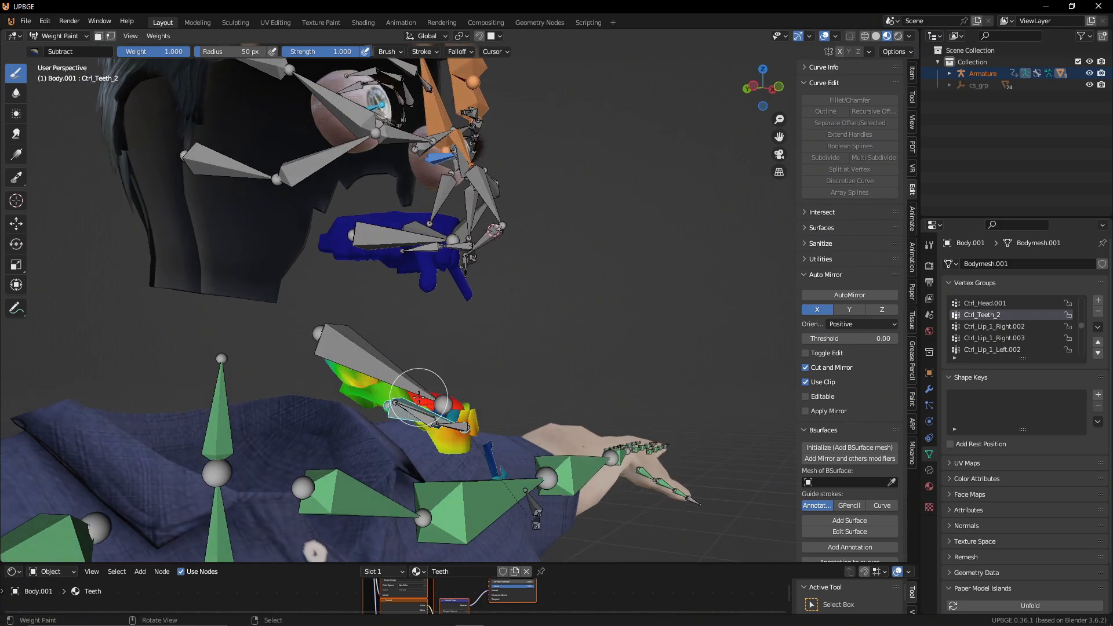
Step: Move the jaw bone Ctrl_Head.001 back toward the neck and display the Ctrl_Lip_1_Right.002 weights on the teeth
right_click(396, 367)
key(g)
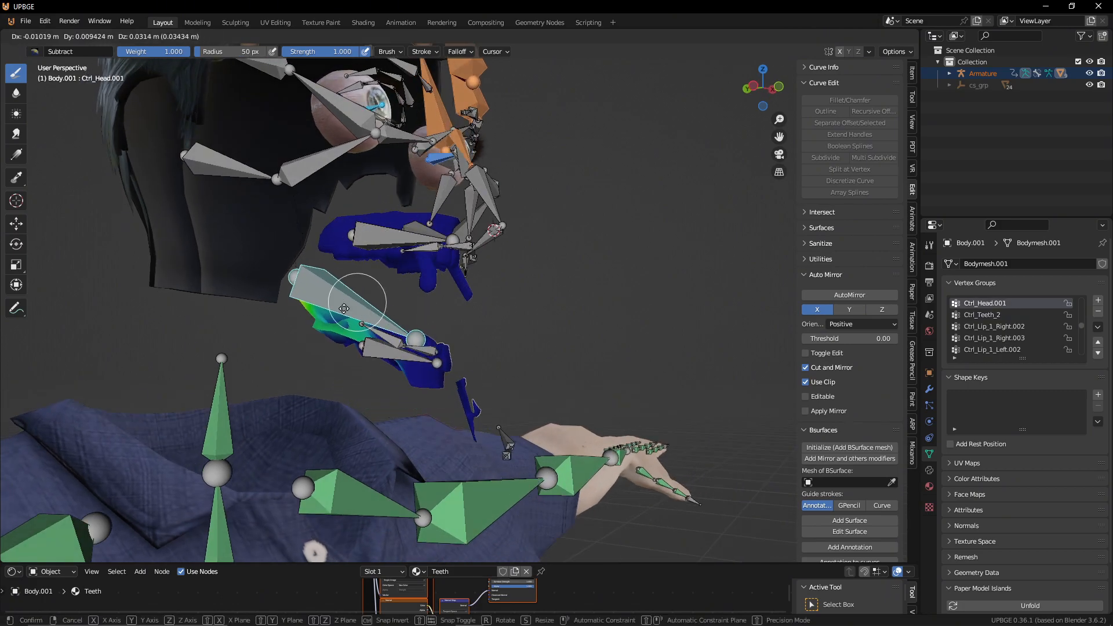
click(297, 411)
mouse_move(288, 461)
middle_down()
mouse_move(232, 440)
mouse_move(294, 411)
mouse_move(323, 429)
middle_up()
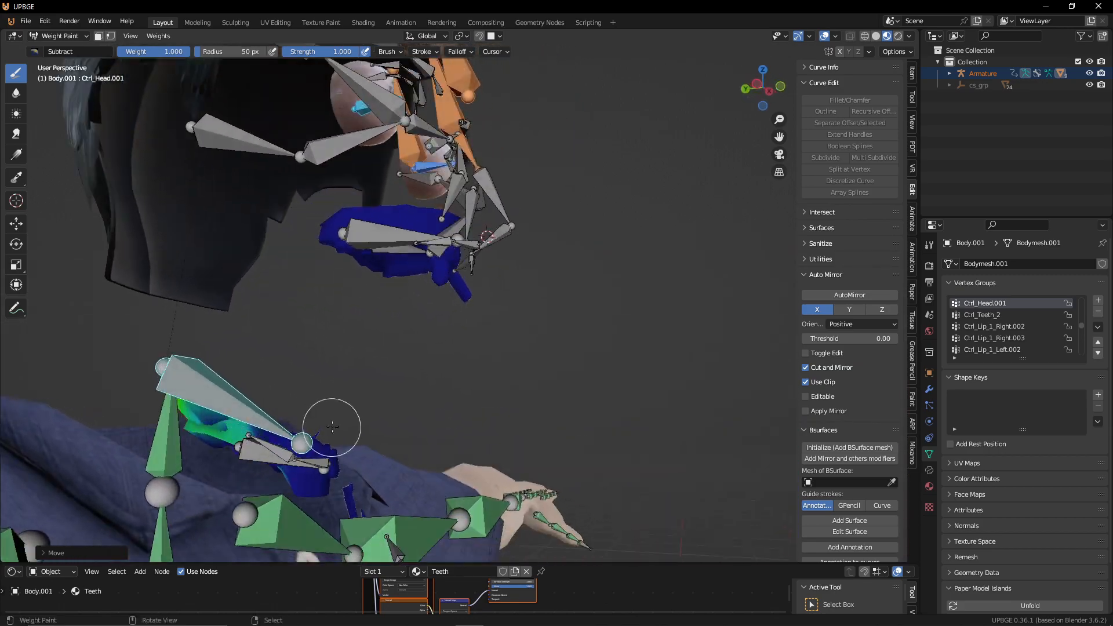
ctrl+click(355, 415)
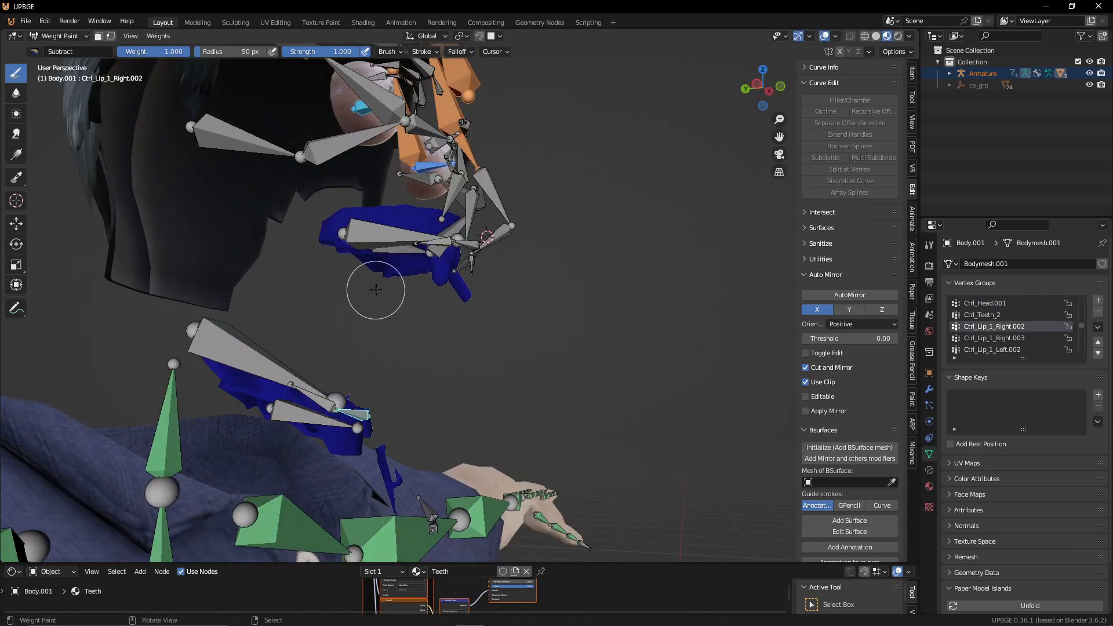
Step: Display the Ctrl_Lip_1_Left.002 weights on the teeth and briefly check the teeth mesh in Edit Mode
middle_drag(380, 286, 410, 523)
ctrl+click(400, 518)
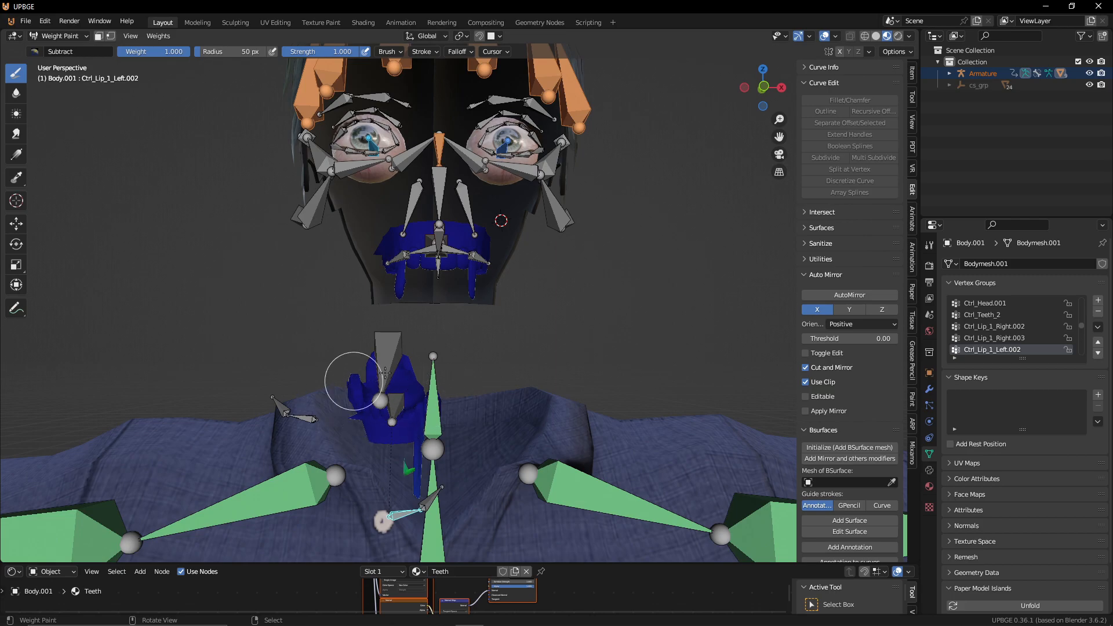
key(Tab)
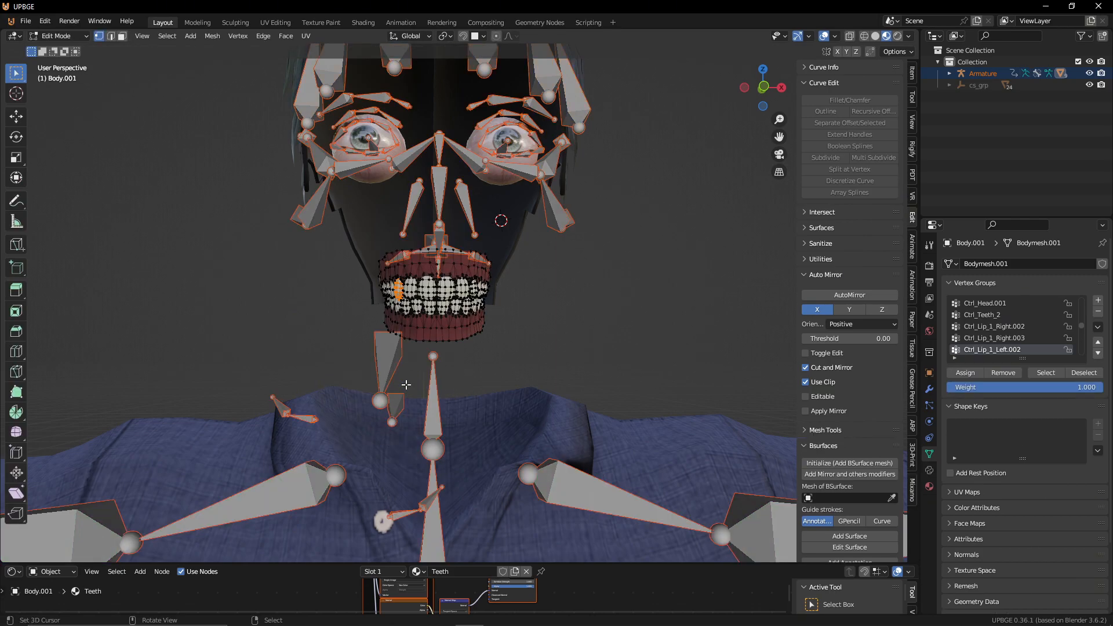
key(Tab)
Step: Open the armature in Edit Mode and try to move the lower lip bone Ctrl_Lip_1_Left.002 to check its placement
click(61, 36)
click(110, 49)
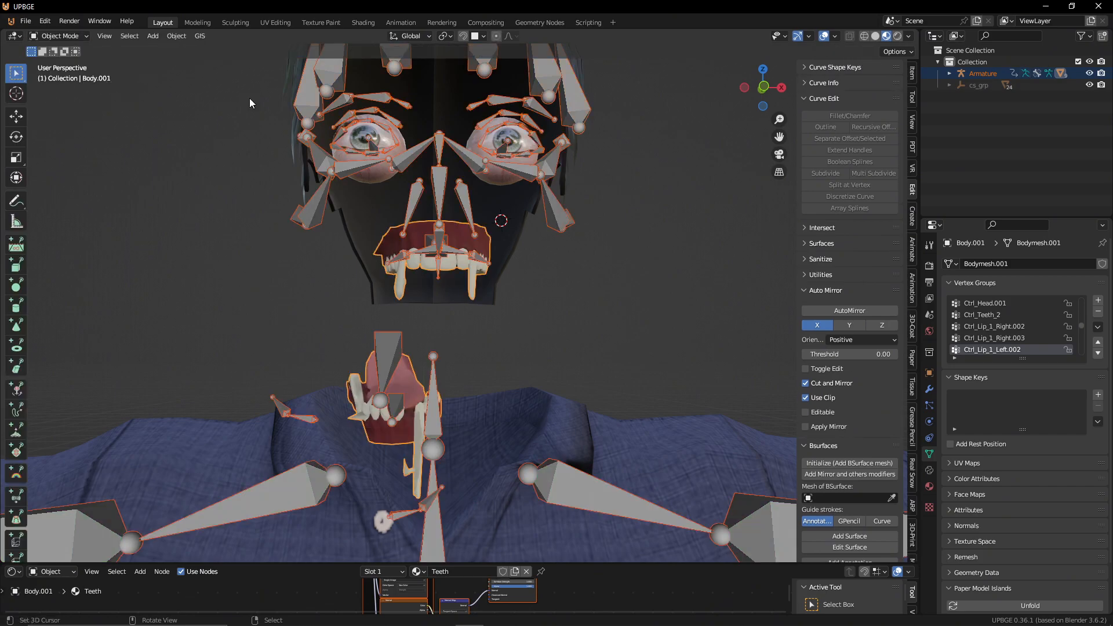
click(430, 393)
key(Tab)
middle_drag(435, 407, 377, 415)
scroll(339, 438, up, 5)
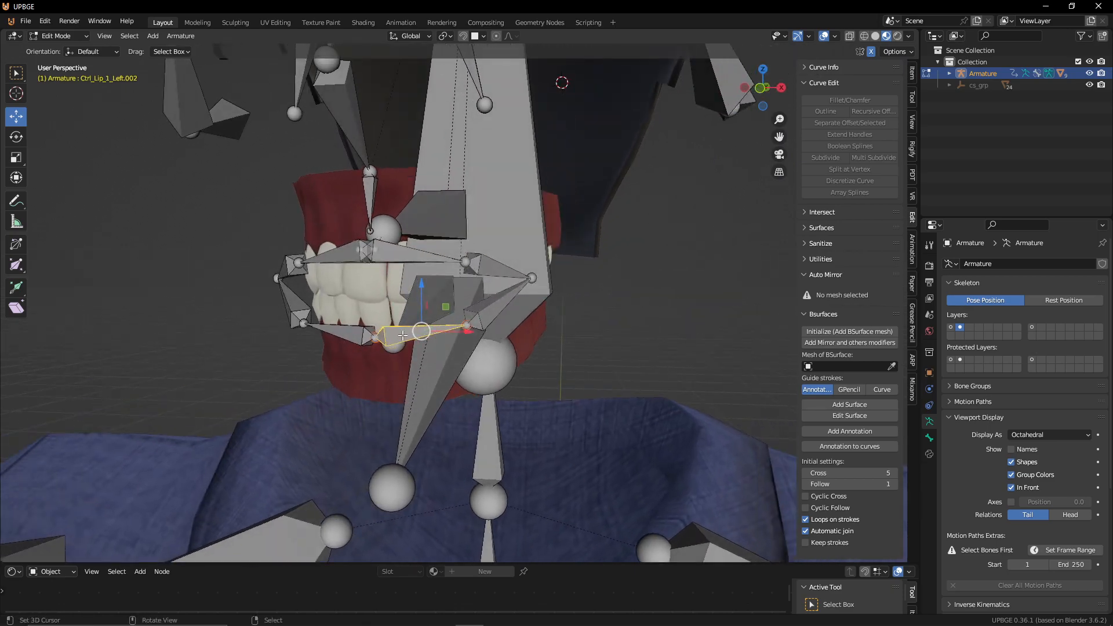
key(g)
click(402, 333)
middle_drag(401, 333, 352, 334)
key(g)
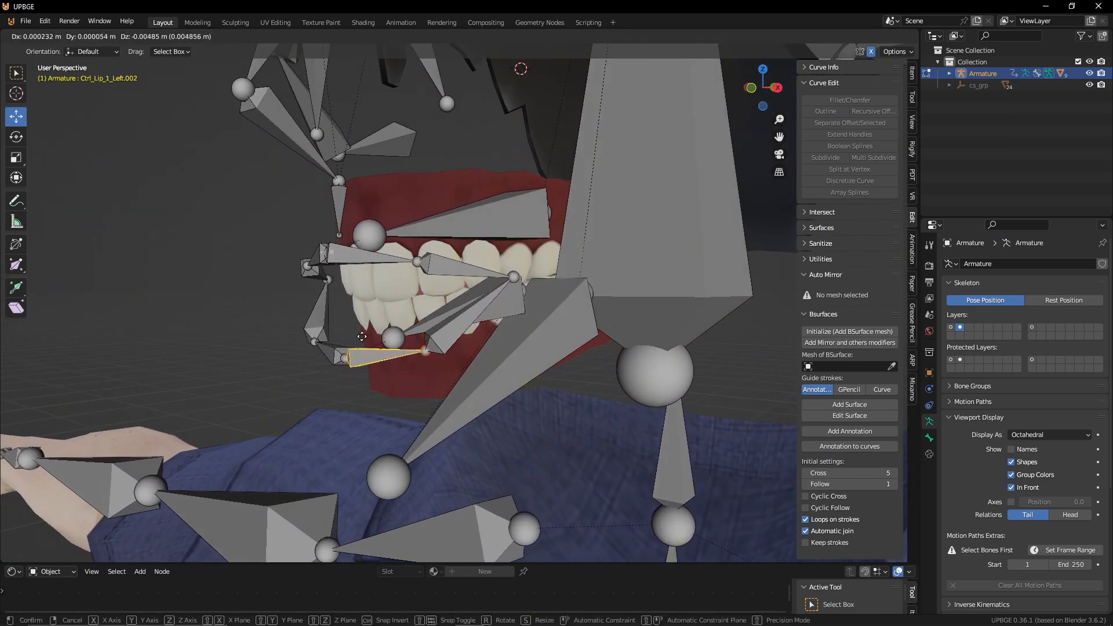
click(403, 342)
Step: Try to move the lip bones Ctrl_Lip_1_Left, Ctrl_Lip_1_Left.003 and Ctrl_Lip_1_Left.002 in the armature's Edit Mode
click(360, 259)
key(g)
key(Escape)
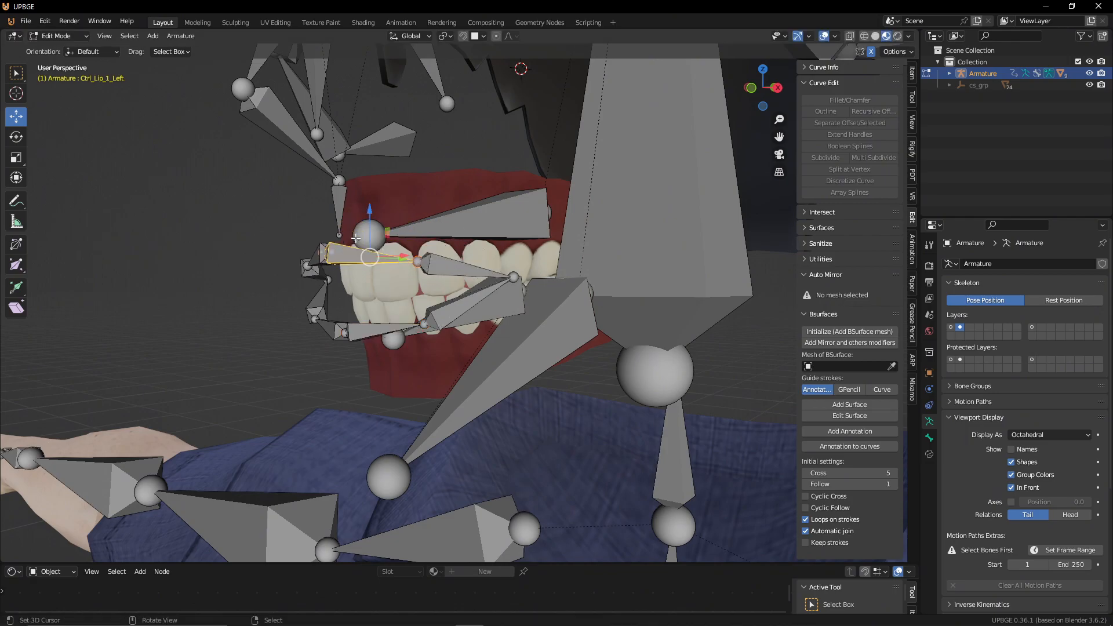
click(439, 323)
key(g)
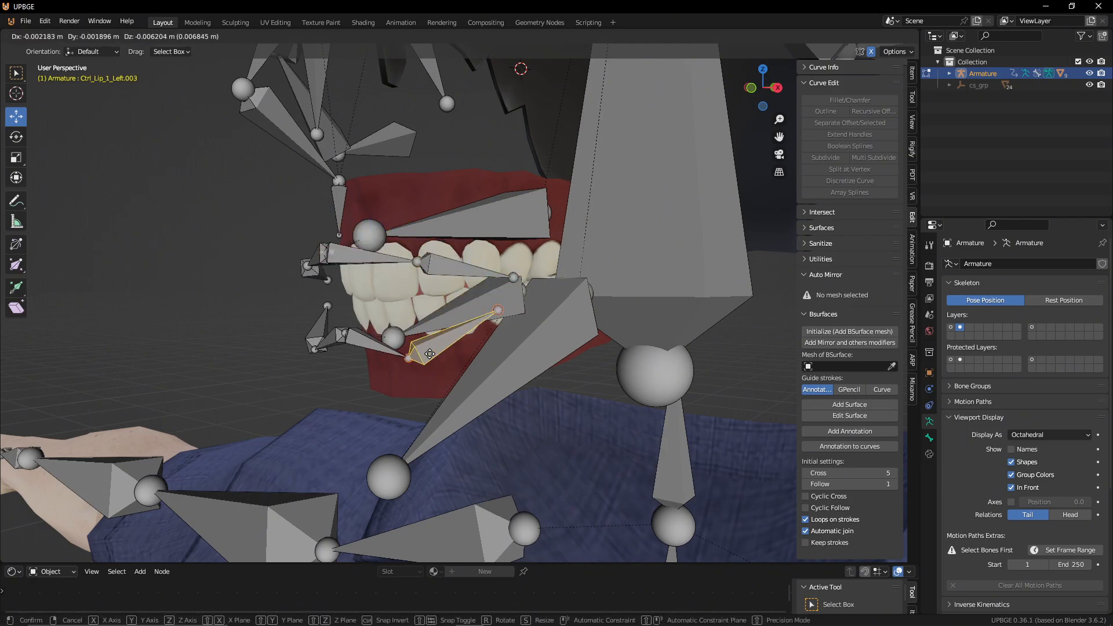
key(Escape)
mouse_move(368, 369)
middle_down()
mouse_move(433, 372)
mouse_move(360, 371)
middle_up()
right_click(394, 332)
key(g)
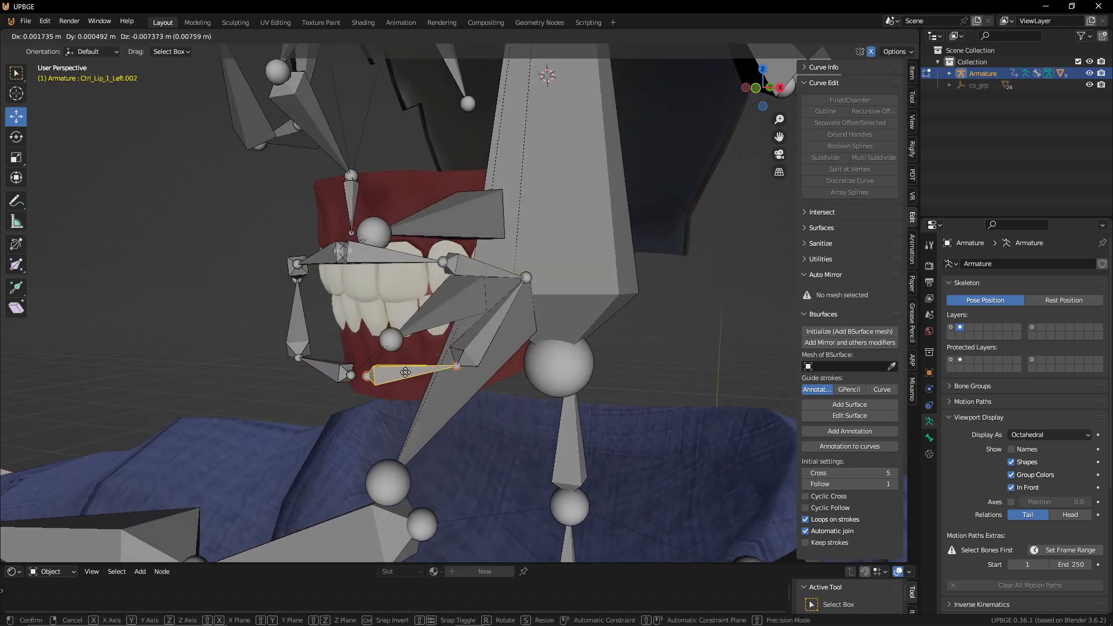
key(Escape)
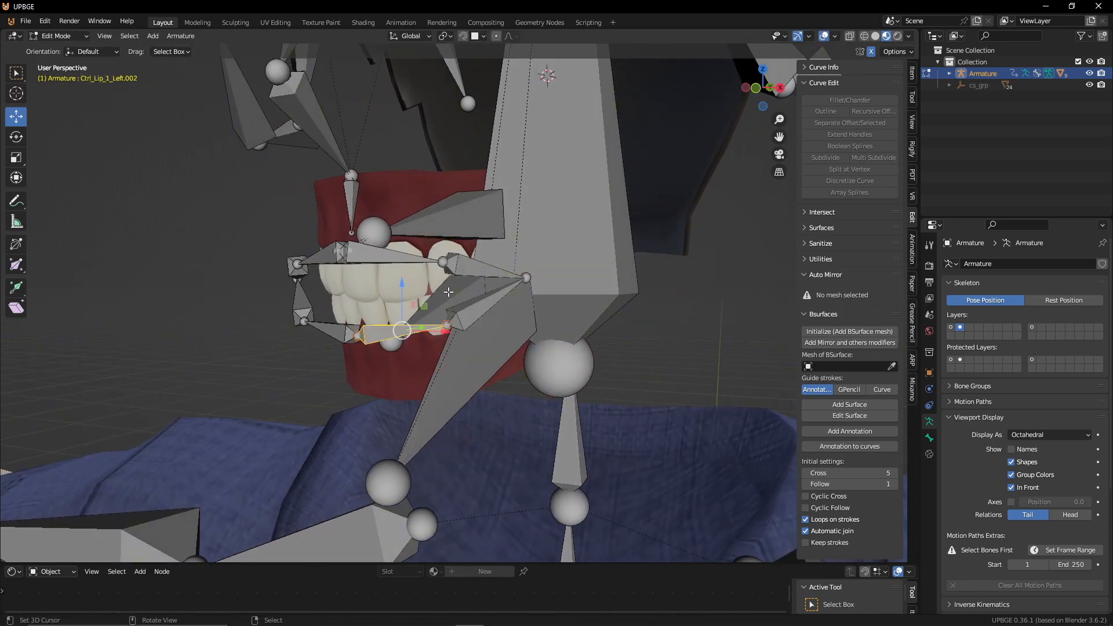
Step: Return to Object Mode, select the armature together with the teeth mesh, and enter Weight Paint mode
key(Tab)
scroll(440, 319, down, 6)
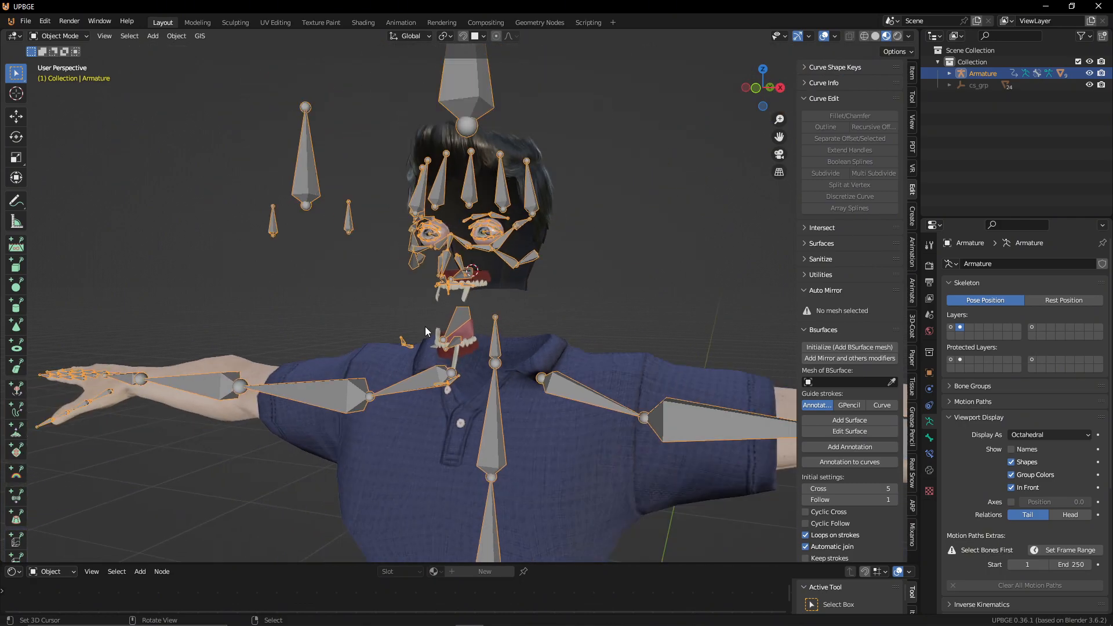
key(ctrl+Tab)
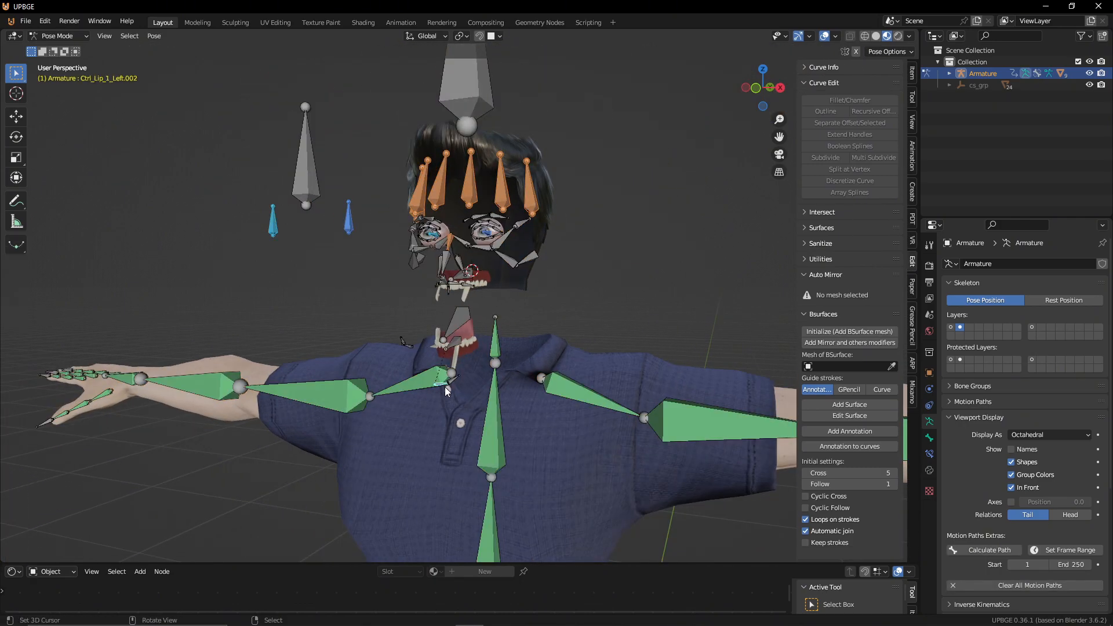
key(ctrl+Tab)
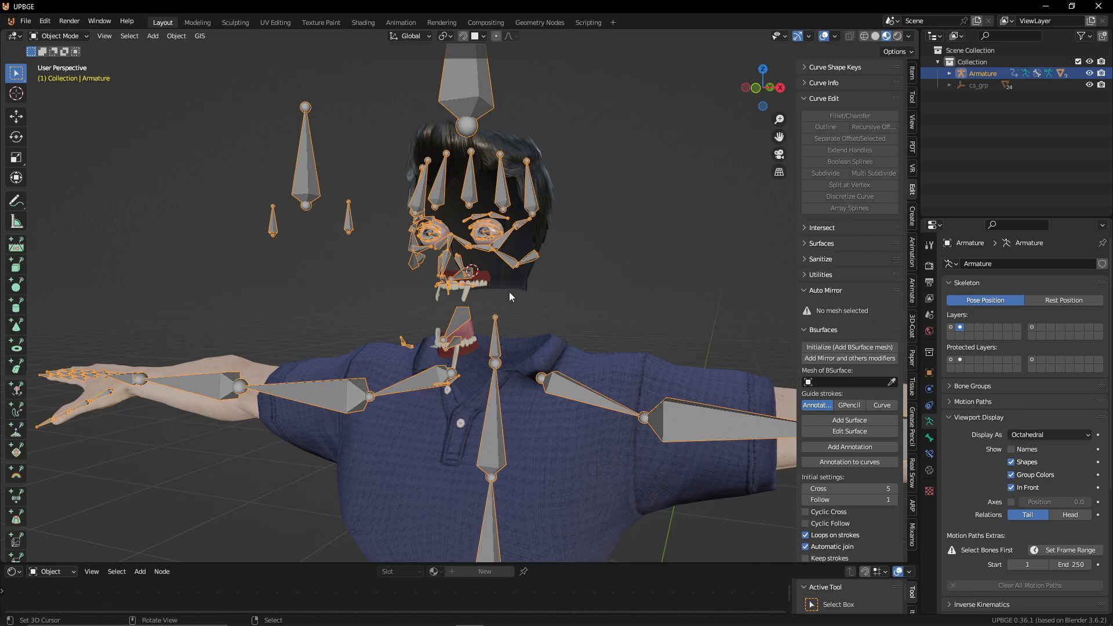
click(467, 353)
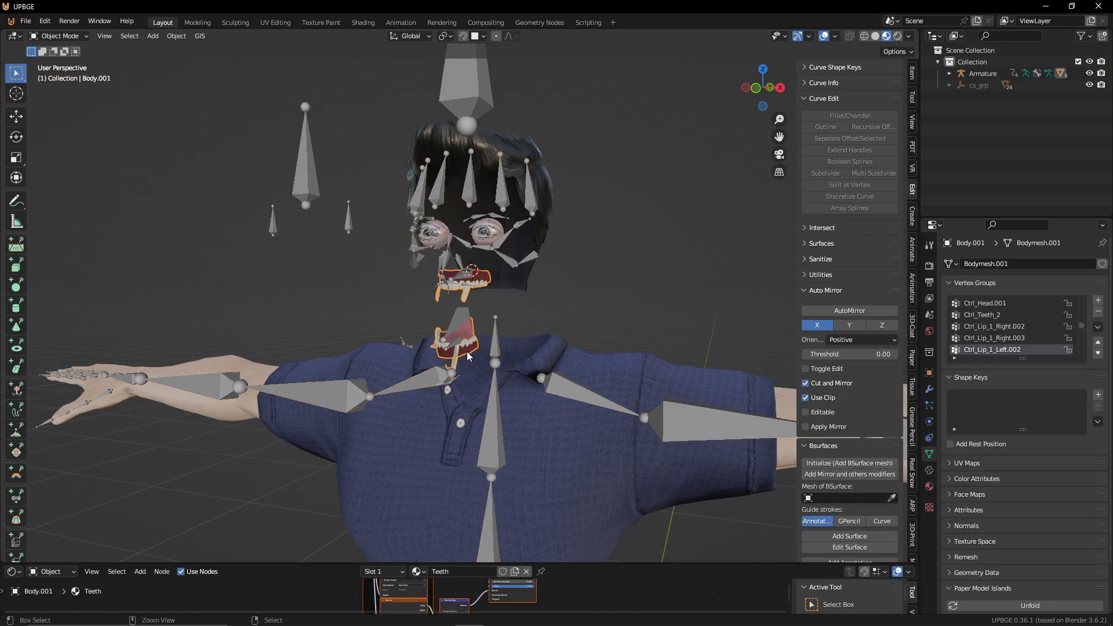
click(430, 380)
click(468, 335)
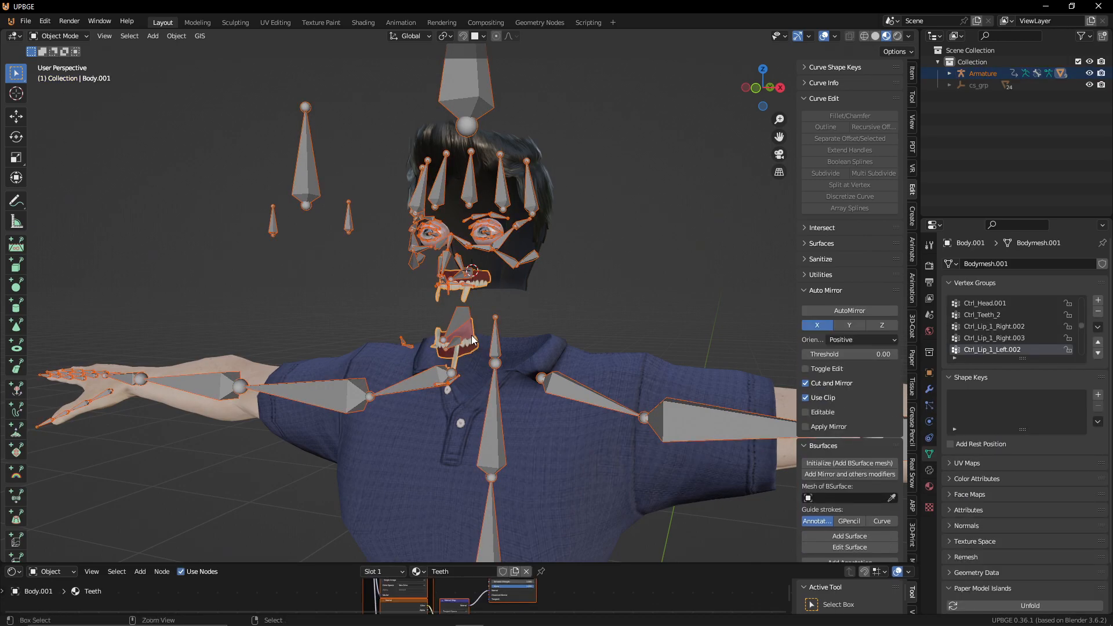
key(ctrl+Tab)
click(393, 299)
Step: Display the Ctrl_Lip_1_Left.003 weights and examine them on the upper and lower teeth
mouse_move(407, 375)
middle_down()
mouse_move(467, 388)
mouse_move(457, 396)
middle_up()
scroll(456, 396, up, 4)
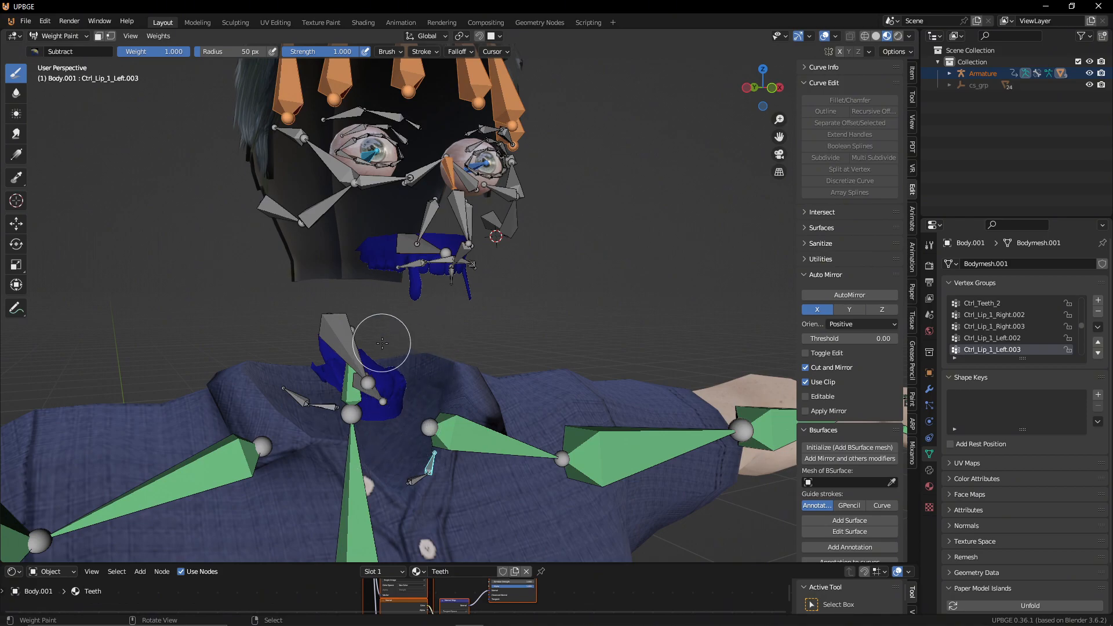
middle_drag(416, 361, 385, 376)
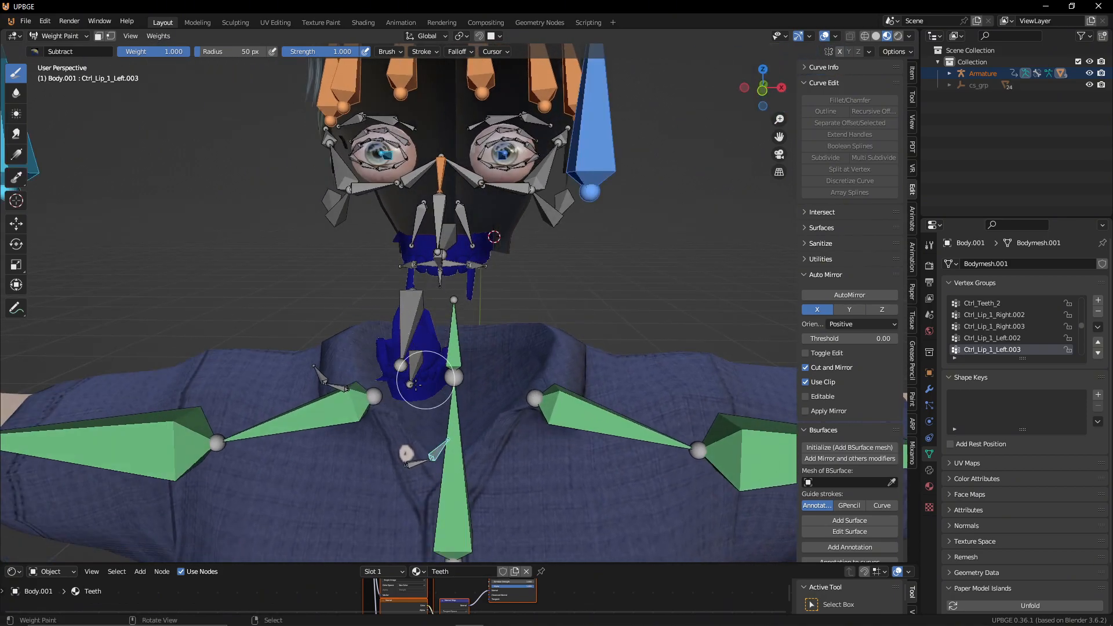
Step: Move the lower lip bone Ctrl_Lip_1_Right.002 farther sideways and check the Ctrl_Lip_1_Right.003 weights on the teeth
right_click(338, 386)
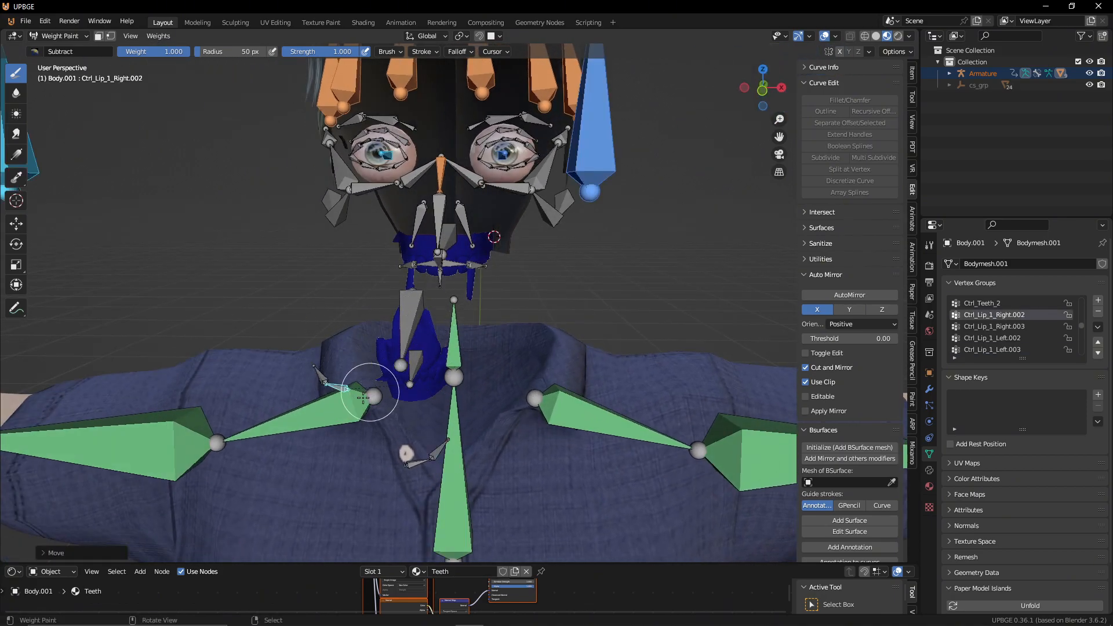
right_drag(303, 386, 216, 355)
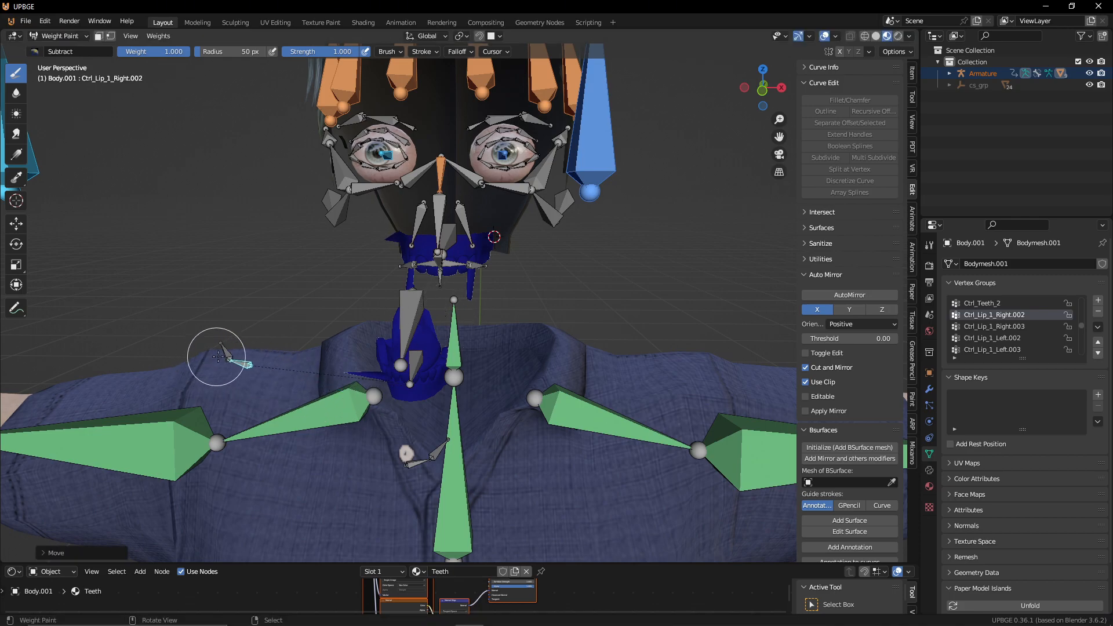
right_click(221, 348)
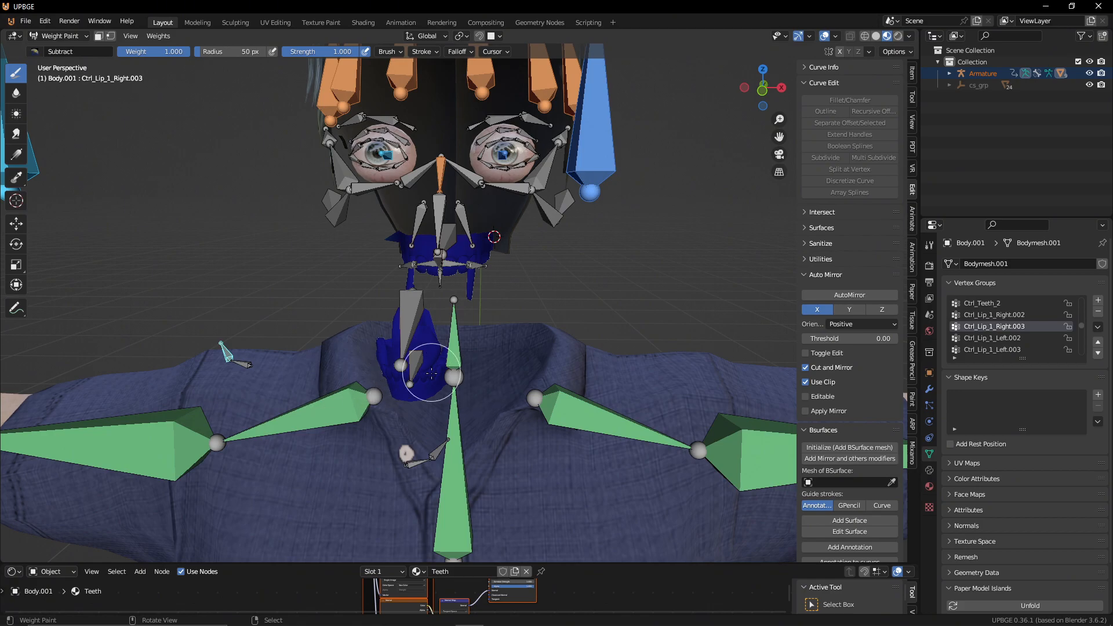
middle_drag(415, 338, 362, 413)
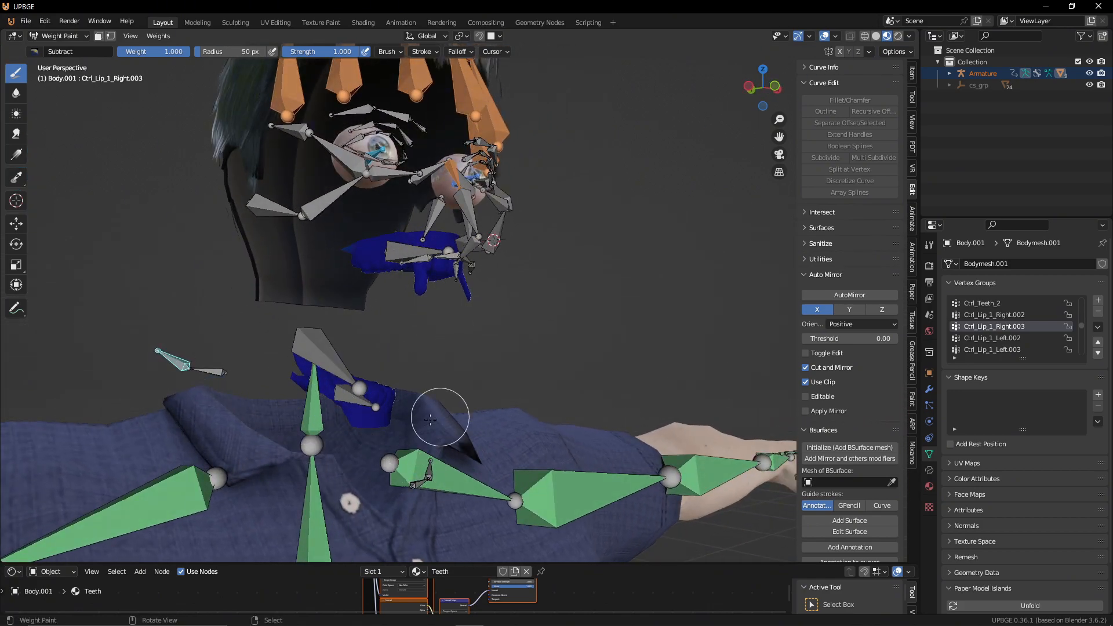
middle_drag(447, 427, 468, 383)
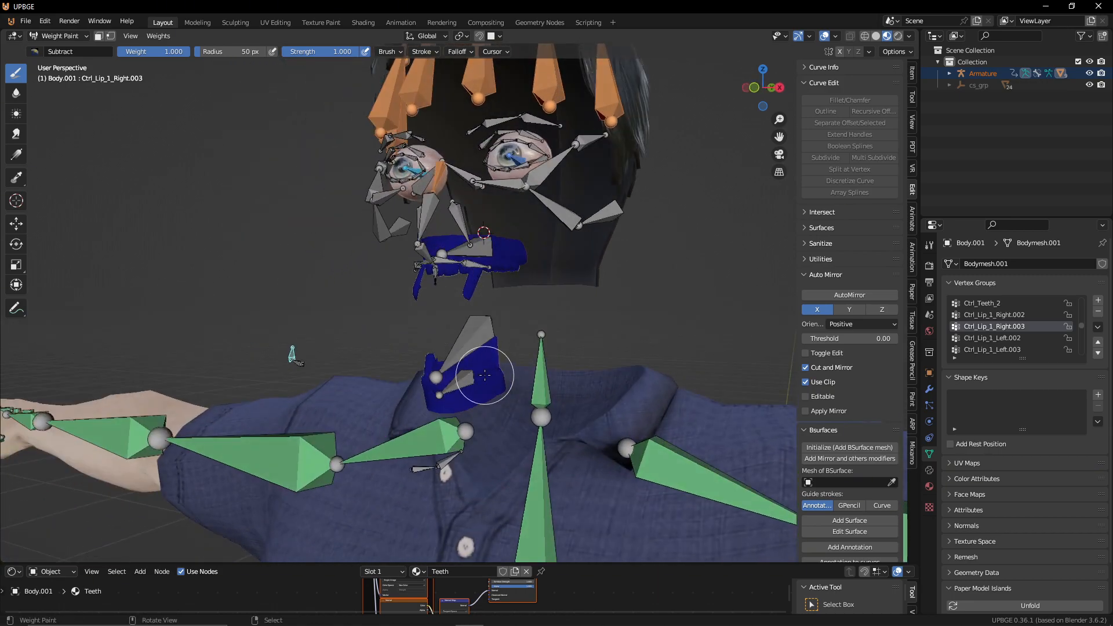
Step: Check the Ctrl_Head.001 weights, then try moving the lower teeth bone Ctrl_Teeth_2 forward and down
right_click(468, 380)
right_click(474, 336)
middle_drag(536, 348, 503, 361)
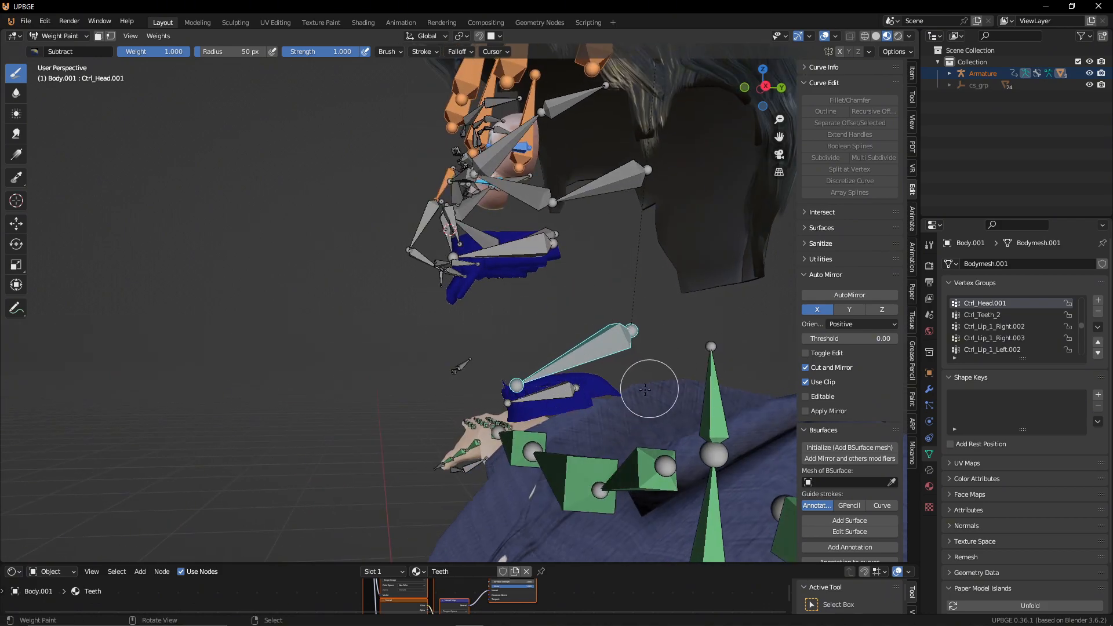
right_click(543, 393)
key(g)
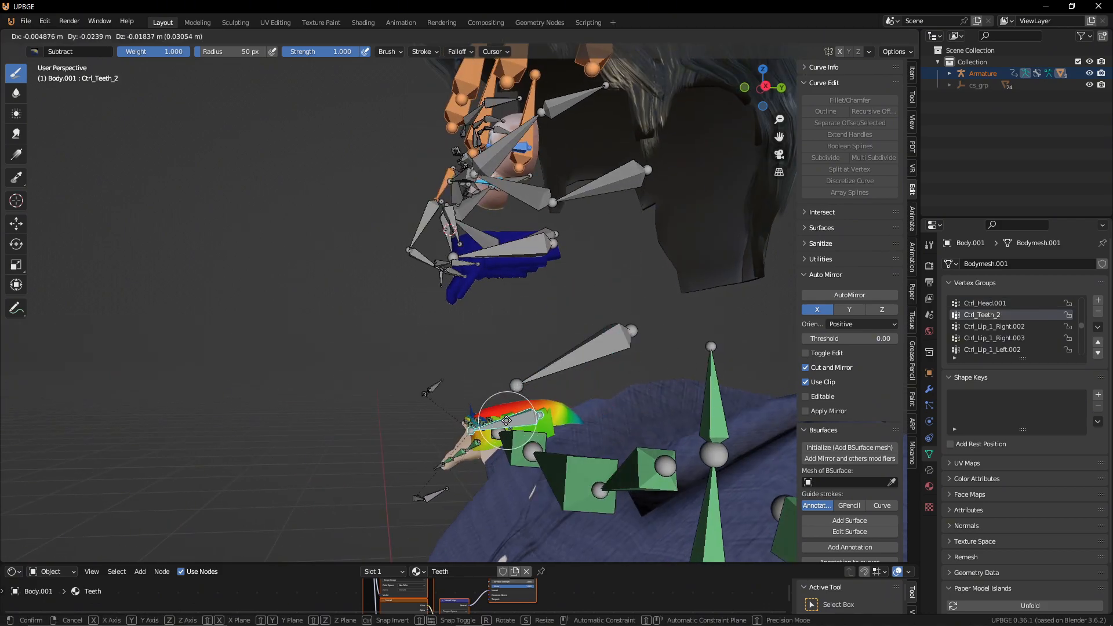
click(357, 438)
key(ctrl+z)
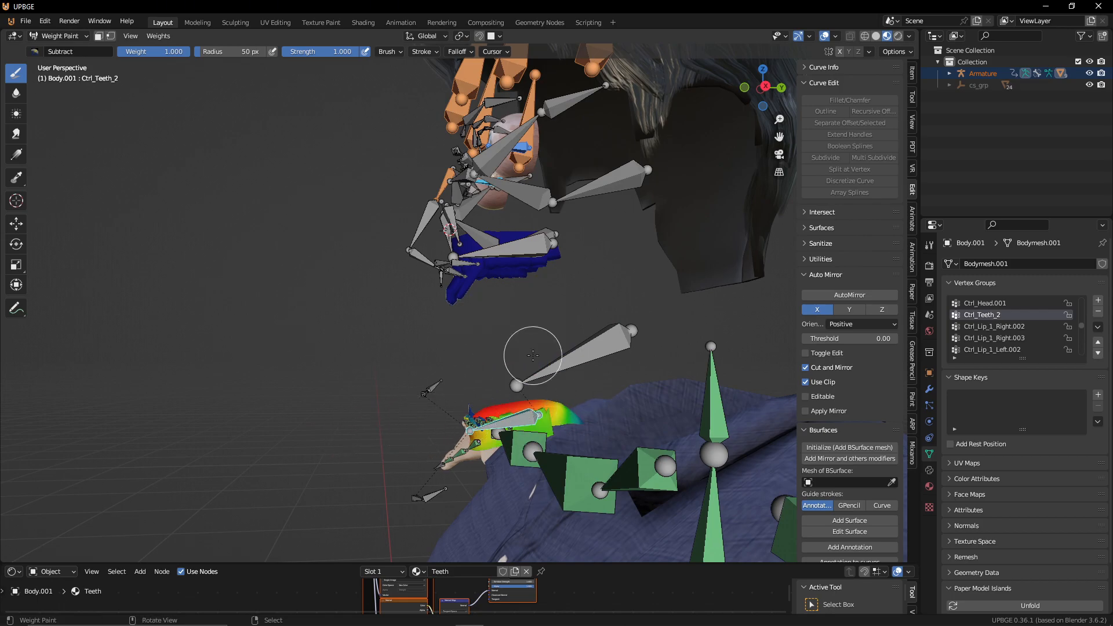
Step: Select all bones and clear their location so the rig goes back to its rest position
right_click(550, 363)
middle_drag(433, 277, 364, 392)
key(a)
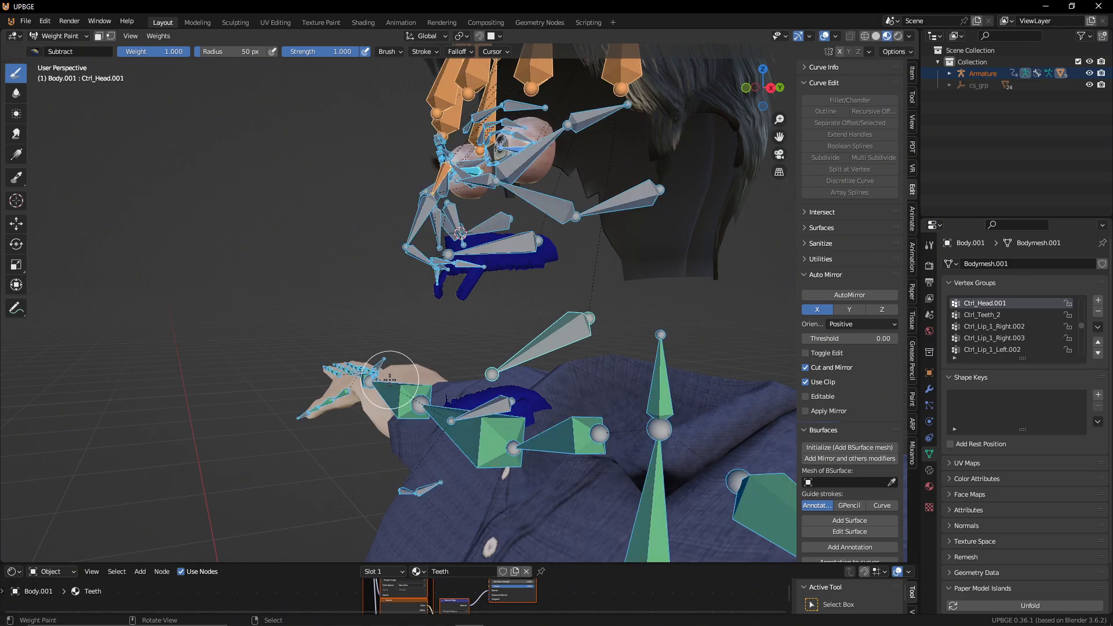
key(alt+g)
middle_drag(441, 308, 500, 317)
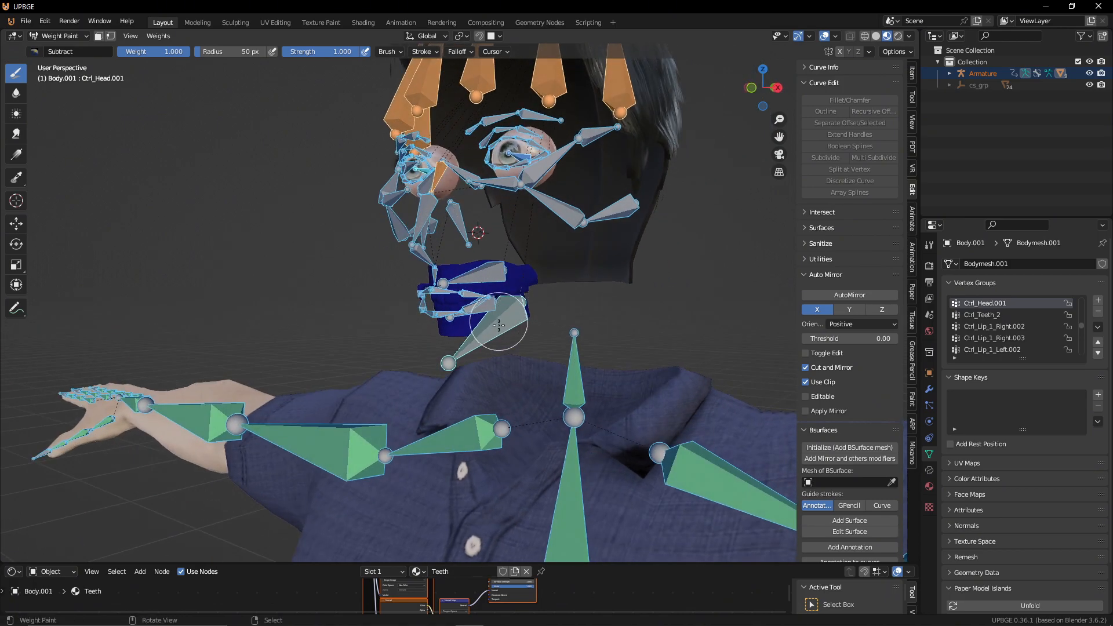
Step: Move the jaw bone Ctrl_Head.001 straight down along the Z axis to open the mouth
right_click(501, 329)
key(g)
key(z)
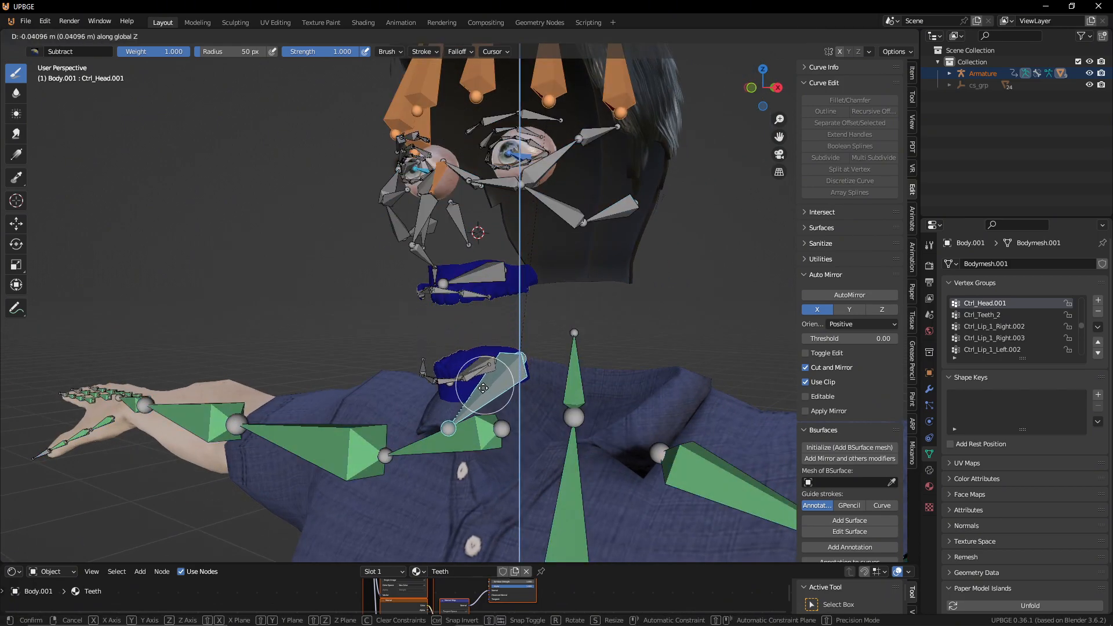
click(486, 396)
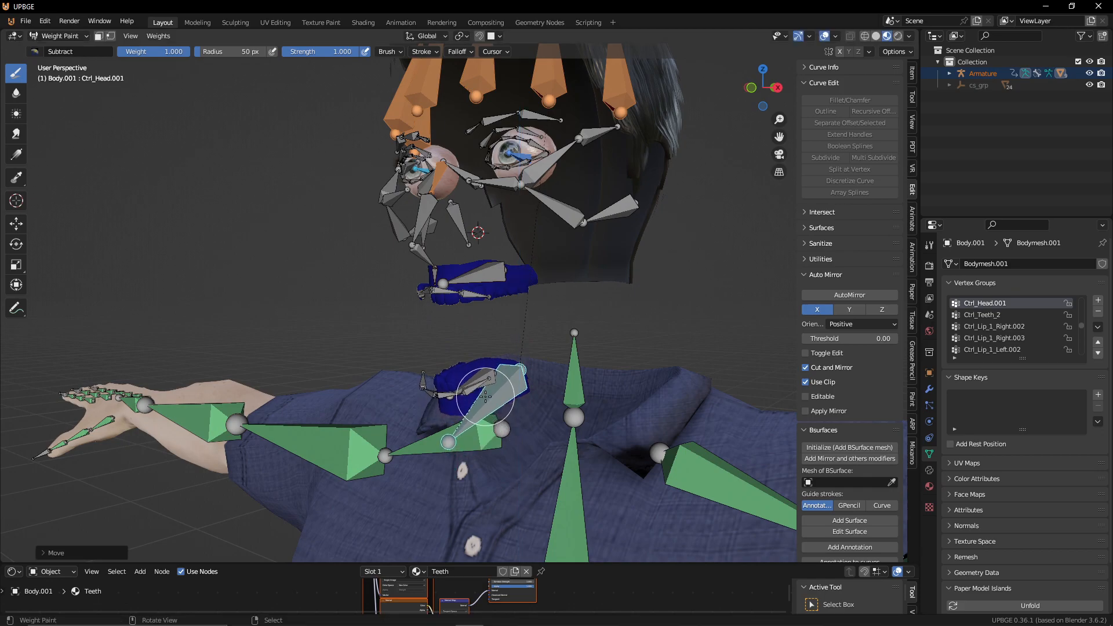
Step: Move the lower lip bones Ctrl_Lip_1_Right.002 and Ctrl_Lip_1_Left.002 outward, away from the lower teeth on opposite sides
right_click(432, 392)
key(g)
click(323, 390)
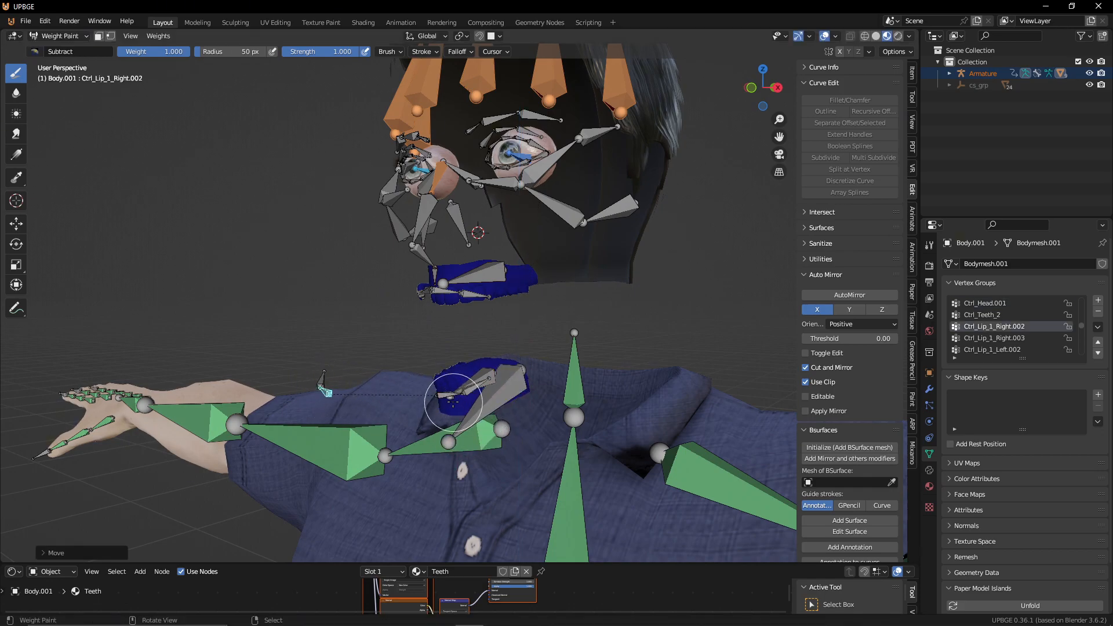
right_click(472, 385)
key(g)
click(621, 322)
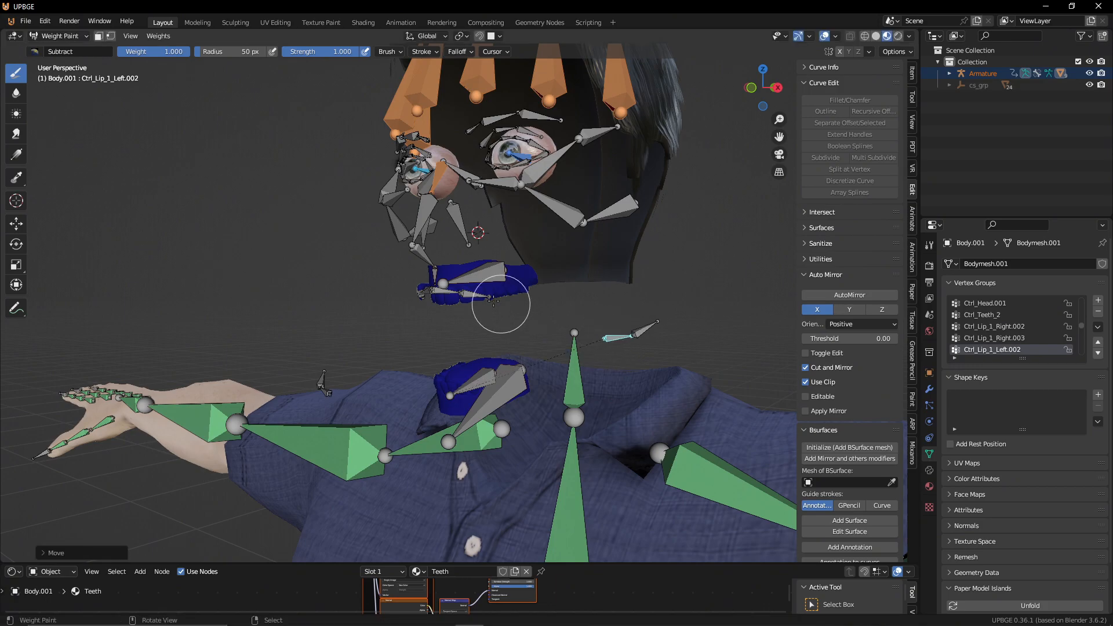
Step: Move the left upper lip bone and Ctrl_Lip_1_Right outward, away from the upper teeth on opposite sides
right_click(453, 291)
key(g)
click(602, 314)
middle_drag(480, 318, 550, 321)
right_click(441, 291)
key(g)
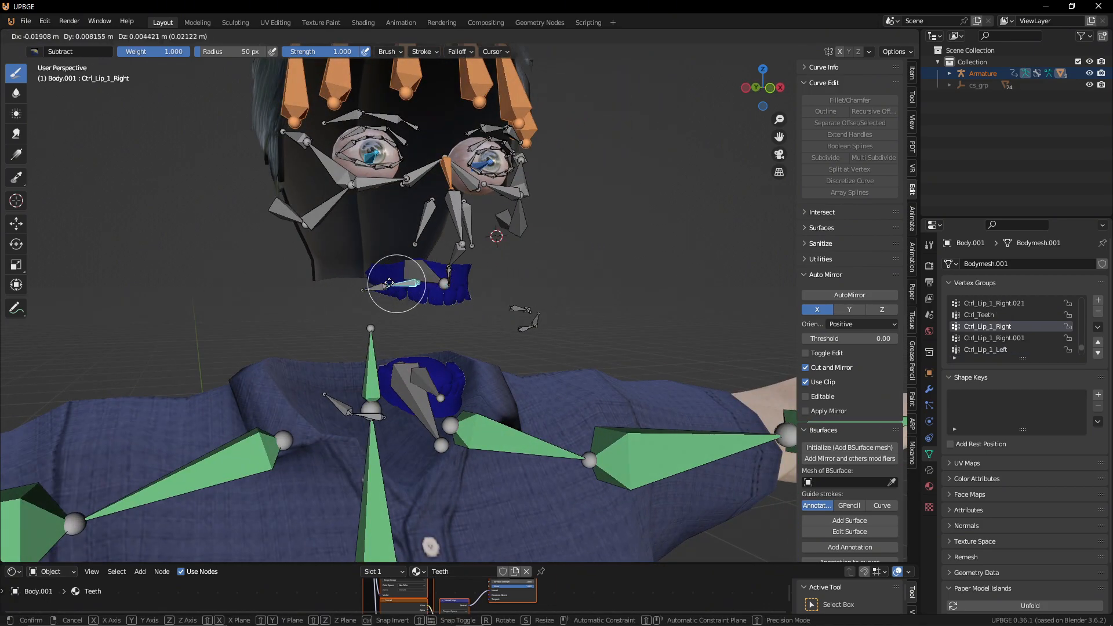
click(307, 304)
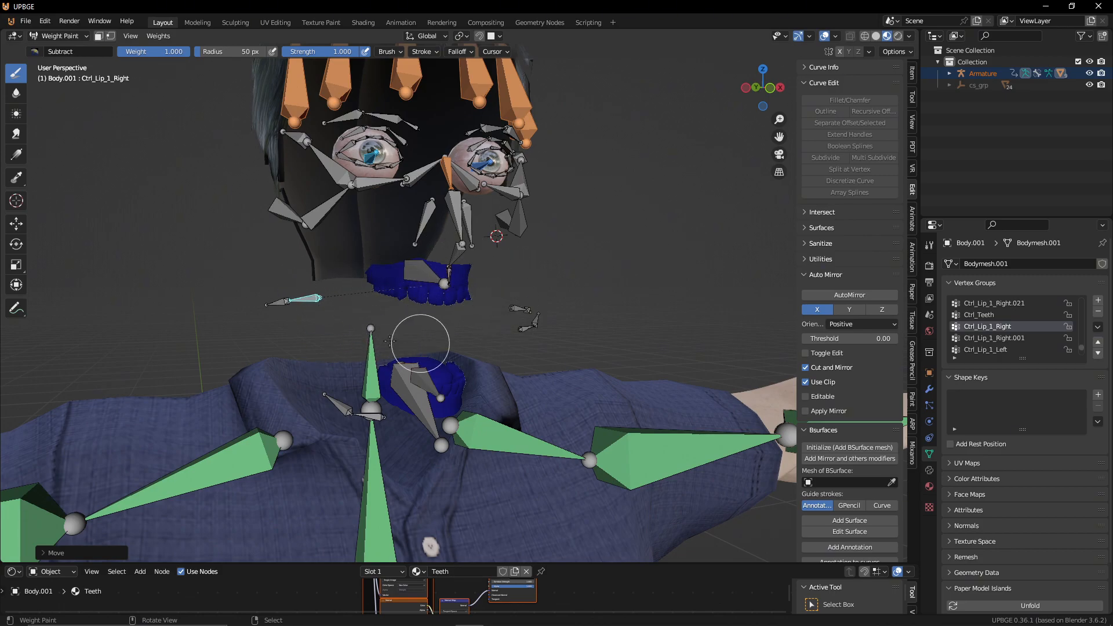
Step: Check the Ctrl_Lip_1_Right.001 weights and try moving the upper lip bone Ctrl_Lip_1_Right again to test the teeth
right_click(277, 305)
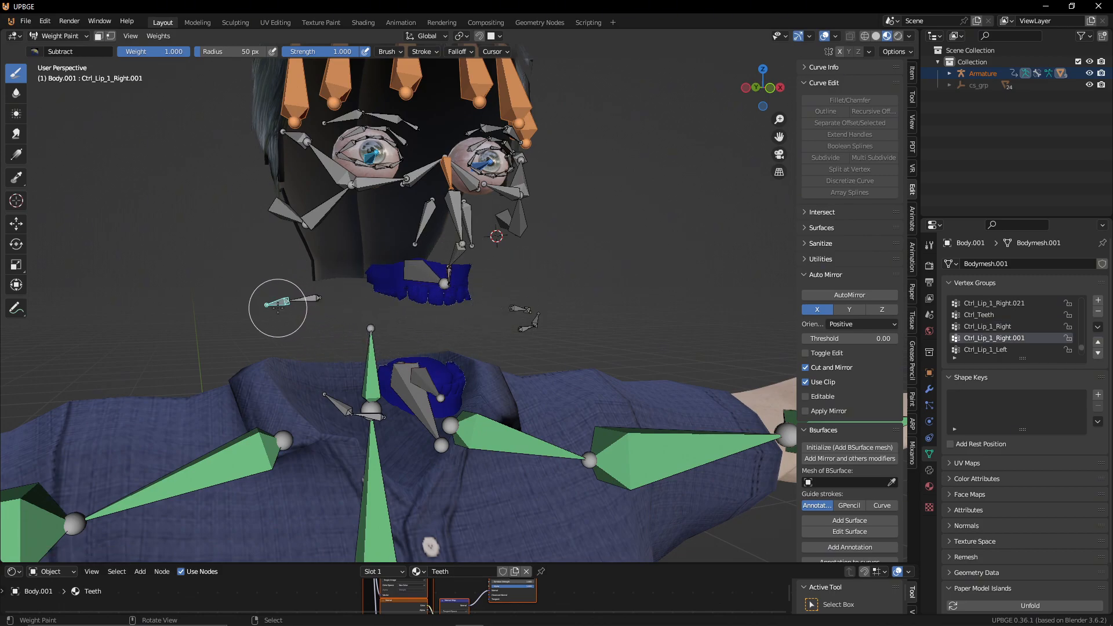
right_click(303, 293)
key(g)
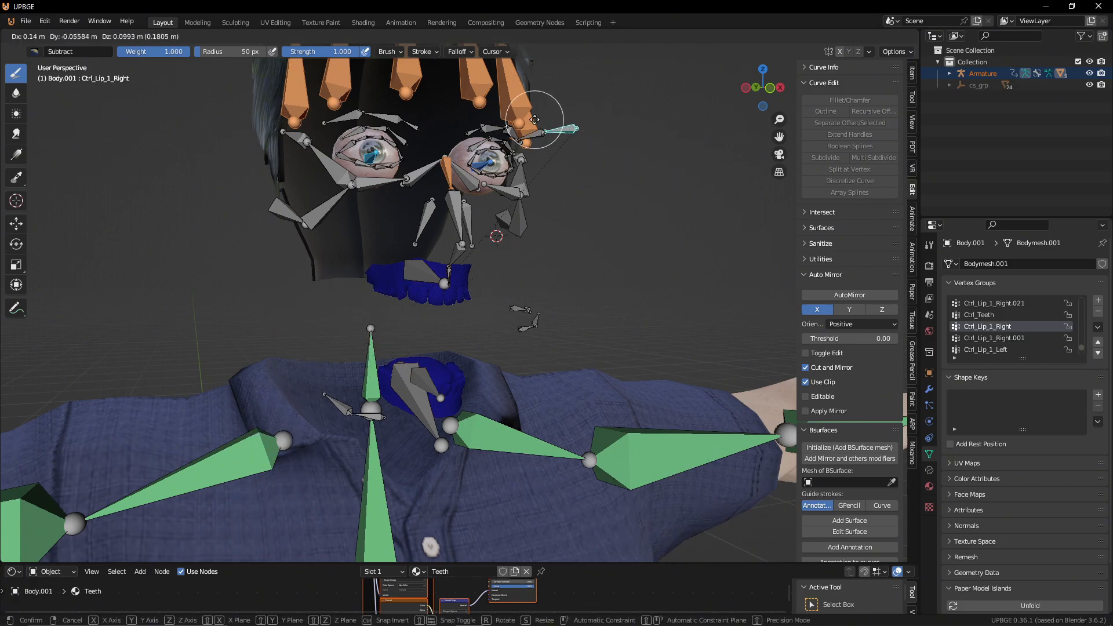
right_click(242, 414)
middle_drag(427, 337, 413, 358)
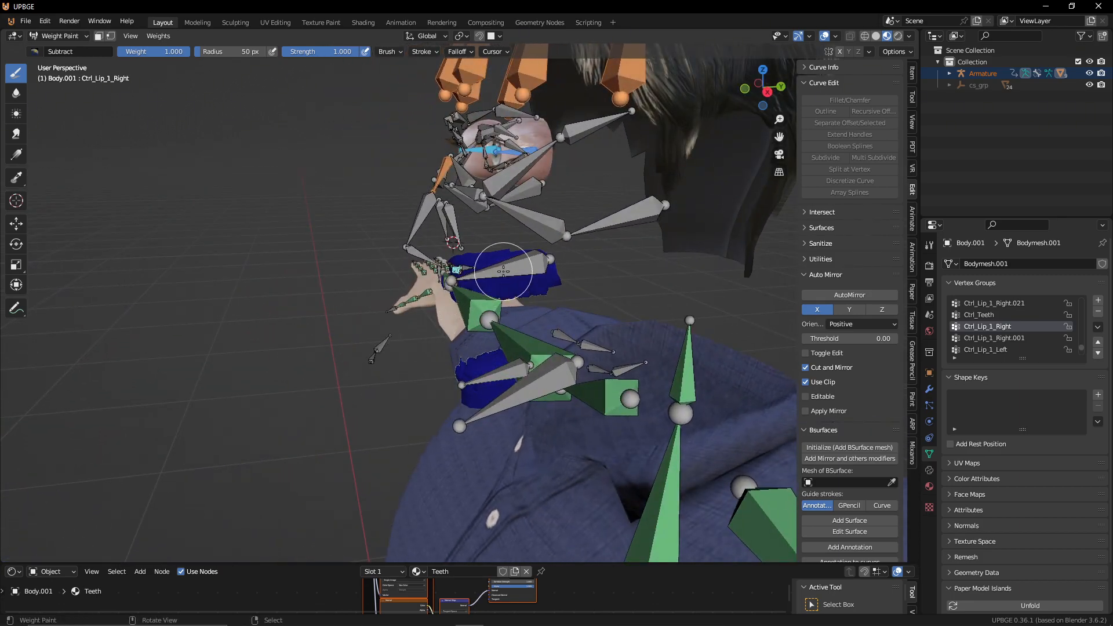
Step: Select the Ctrl_Teeth bone and paint its full weight onto the front upper teeth with the Mix brush
right_click(503, 274)
middle_drag(503, 273, 550, 281)
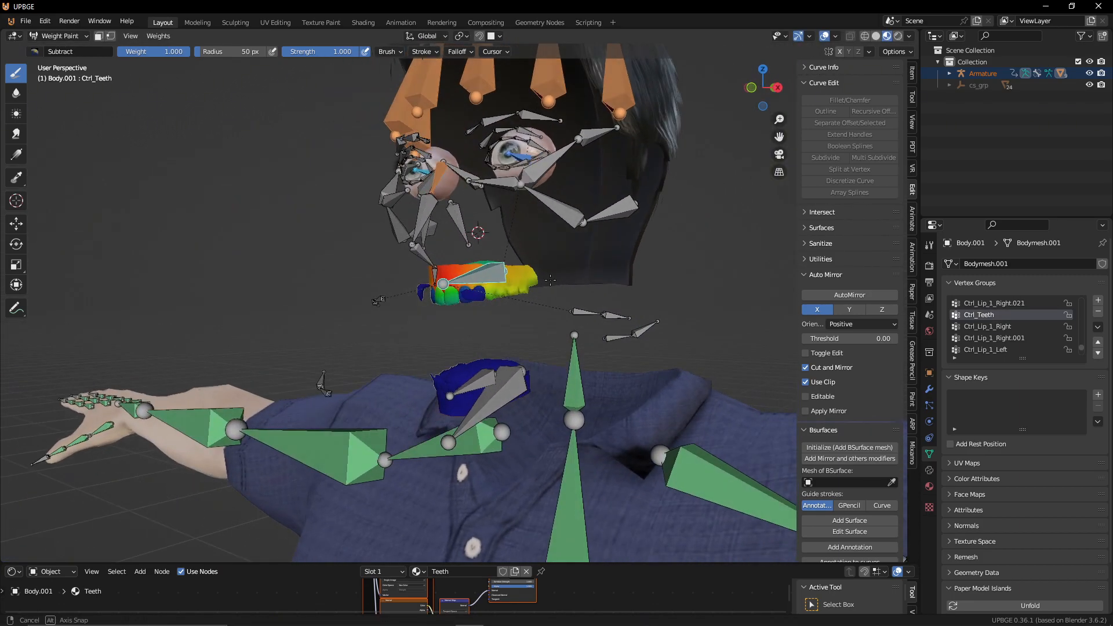
middle_drag(436, 301, 314, 288)
scroll(506, 302, up, 3)
middle_drag(377, 311, 448, 268)
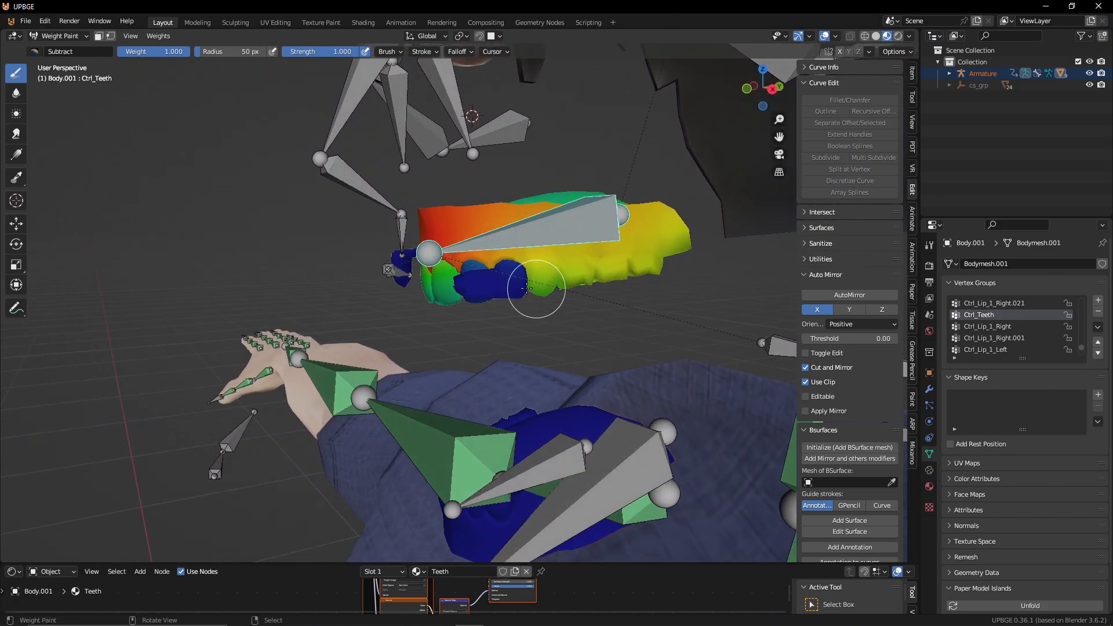
click(33, 53)
click(236, 97)
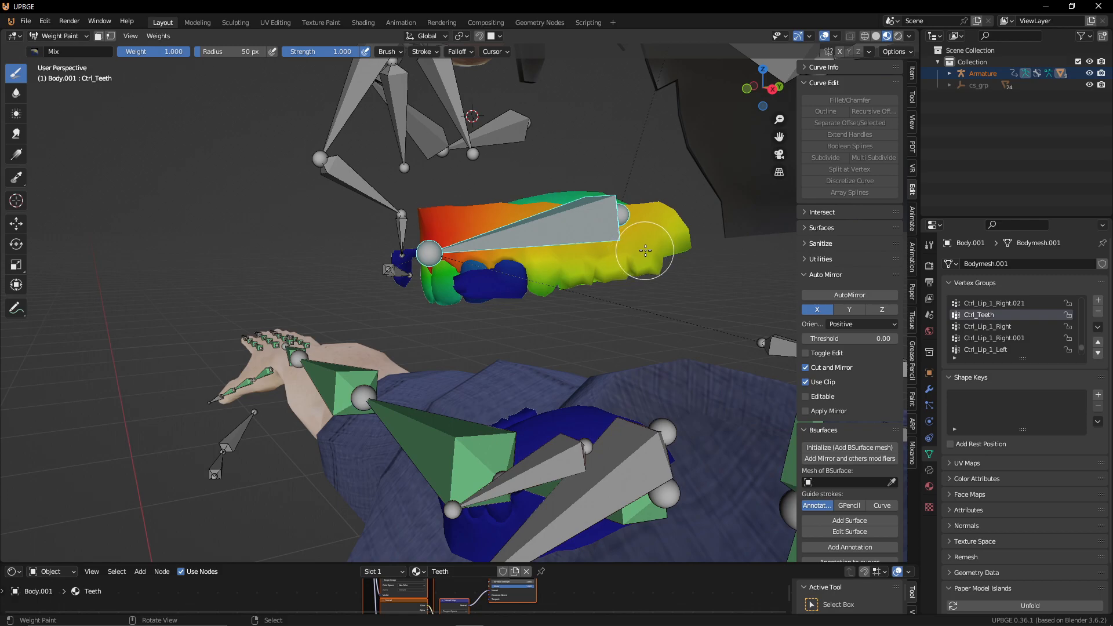
mouse_move(497, 263)
mouse_down()
mouse_move(505, 269)
mouse_move(460, 293)
mouse_move(515, 288)
mouse_move(450, 271)
mouse_move(555, 270)
mouse_move(511, 273)
mouse_up()
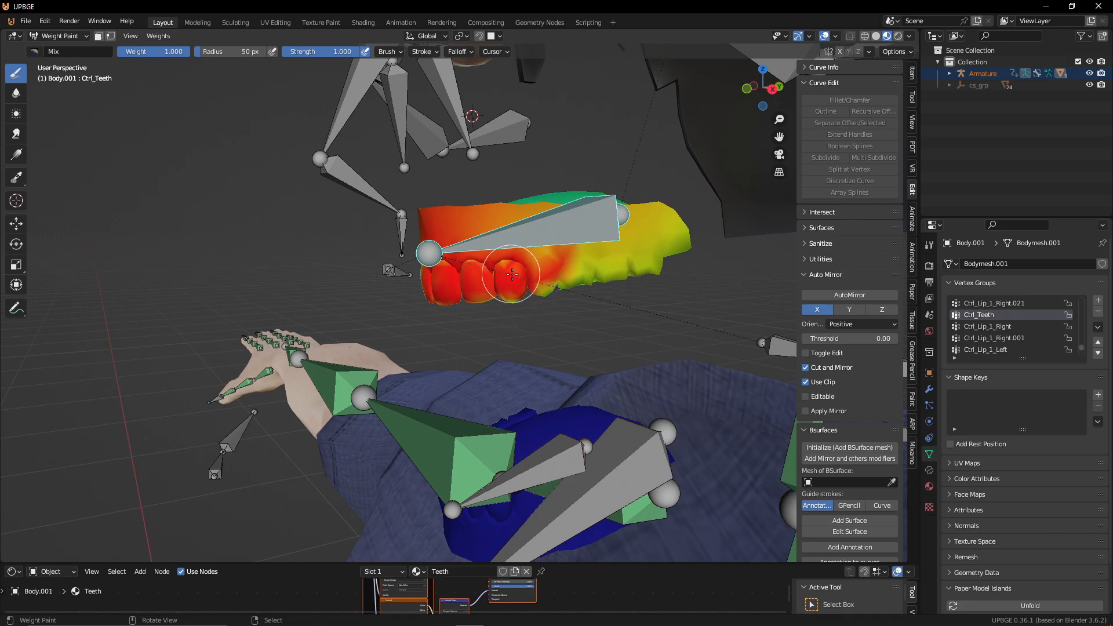
Step: Extend the Ctrl_Teeth weight over the upper teeth on the opposite side of the mouth
middle_drag(494, 285, 506, 302)
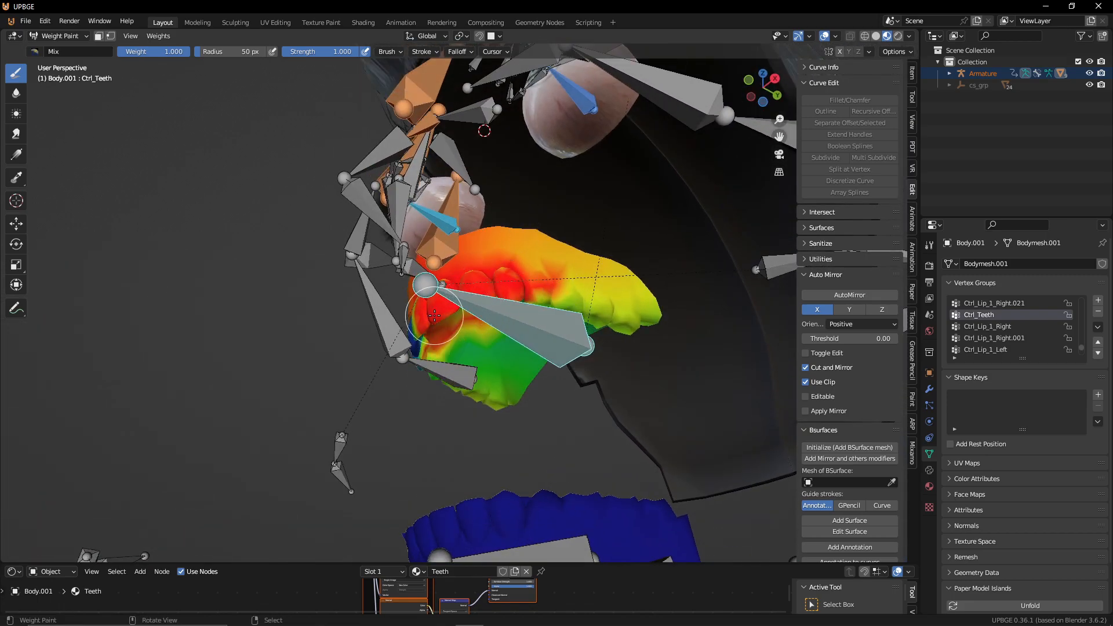
middle_drag(408, 351, 342, 277)
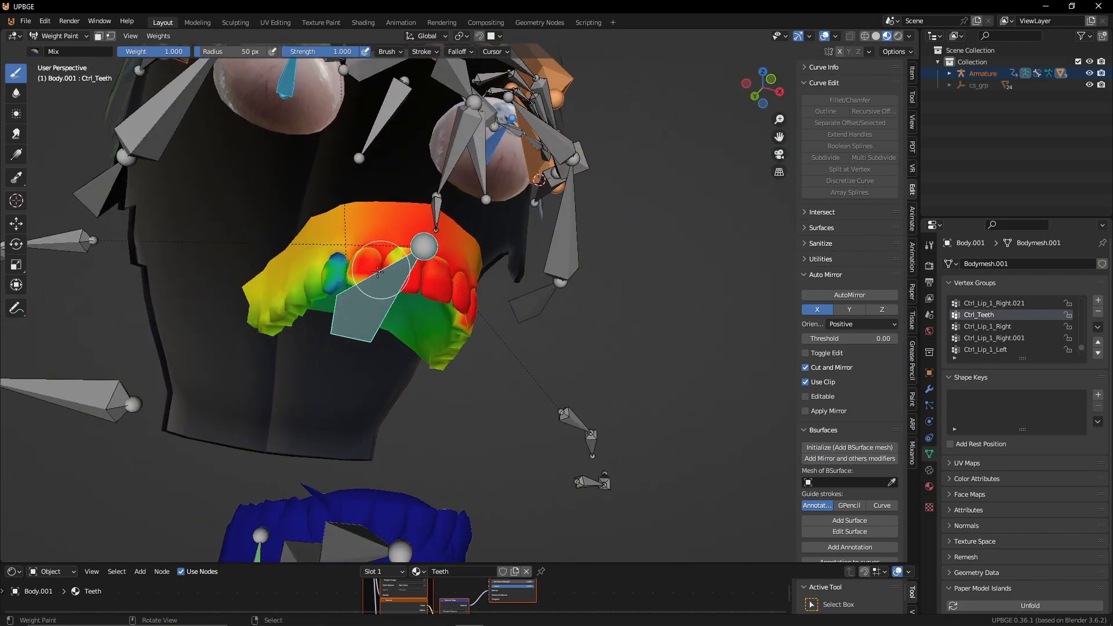
mouse_move(339, 280)
mouse_down()
mouse_move(307, 272)
mouse_move(348, 260)
mouse_move(246, 322)
mouse_move(139, 148)
mouse_up()
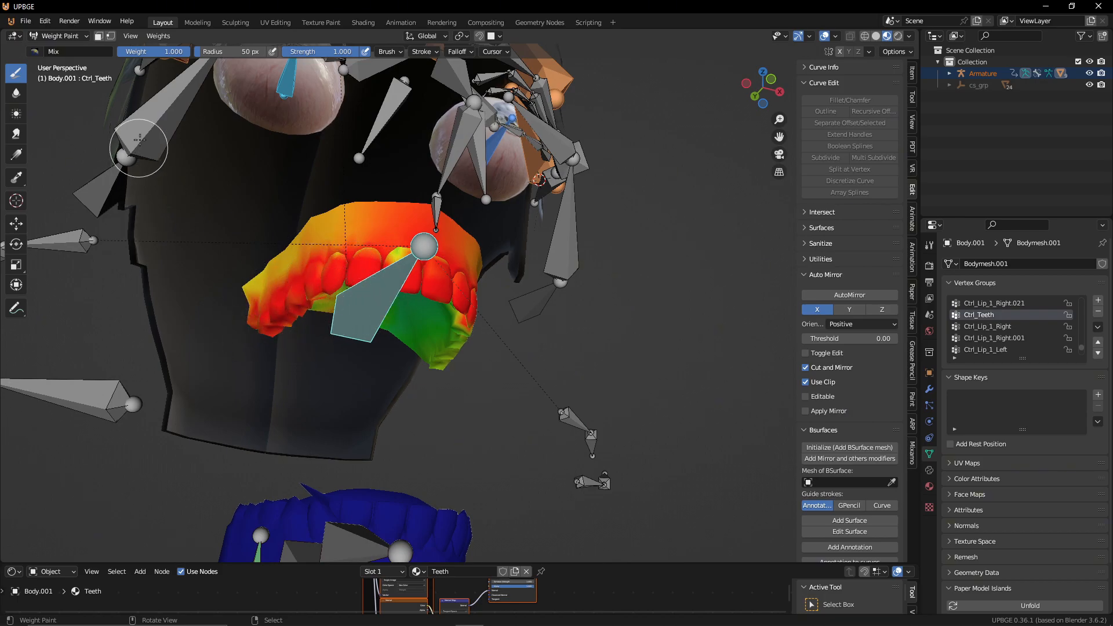
Step: Turn on face selection masking and paint full Ctrl_Teeth weight over the upper gums and inner surfaces from all sides
click(99, 36)
middle_drag(201, 228, 422, 278)
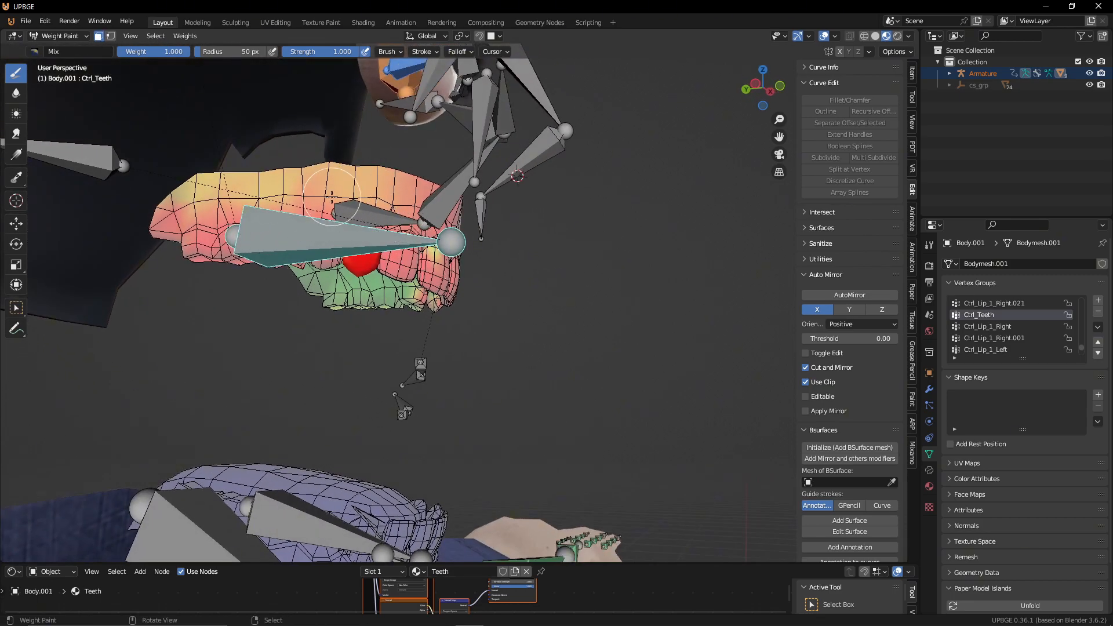
middle_drag(286, 223, 331, 260)
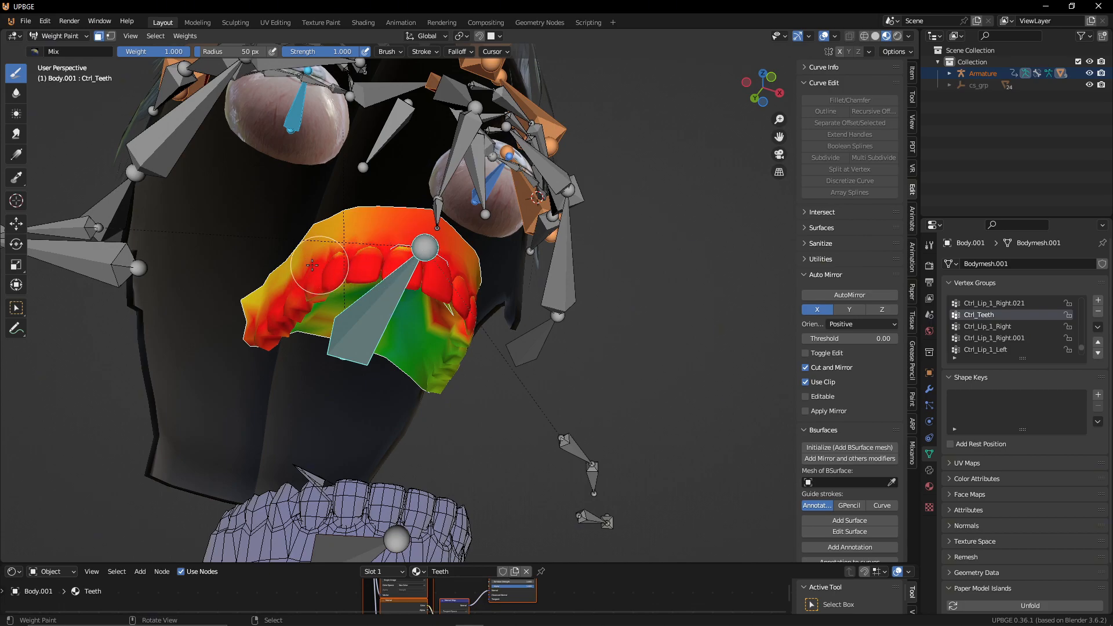
middle_drag(331, 253, 392, 313)
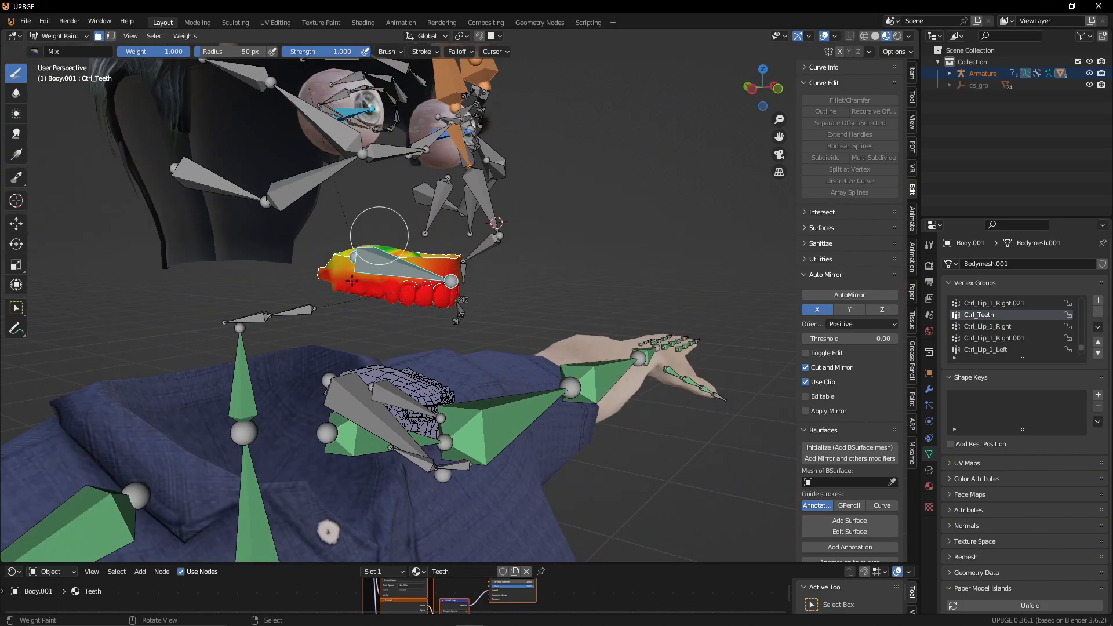
middle_drag(313, 283, 355, 323)
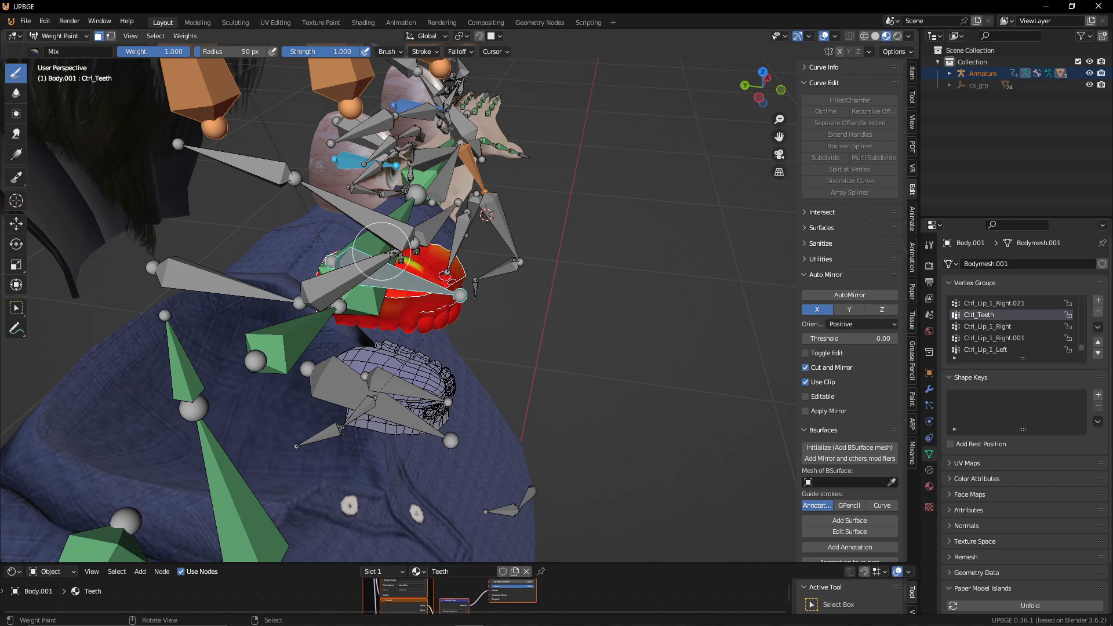
middle_drag(387, 310, 472, 317)
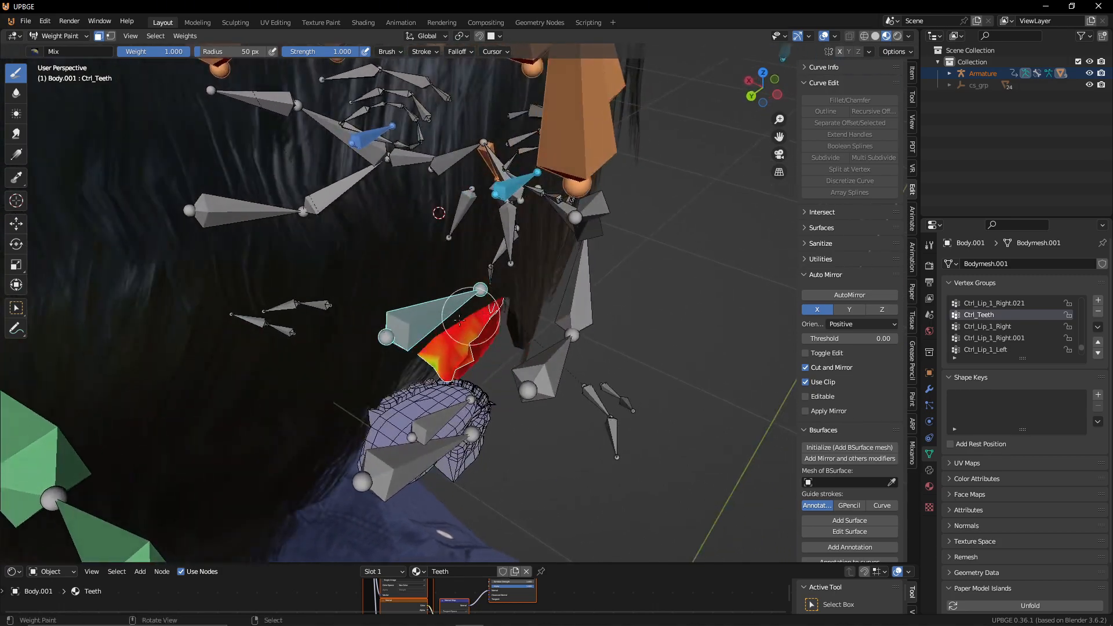
middle_drag(426, 360, 425, 326)
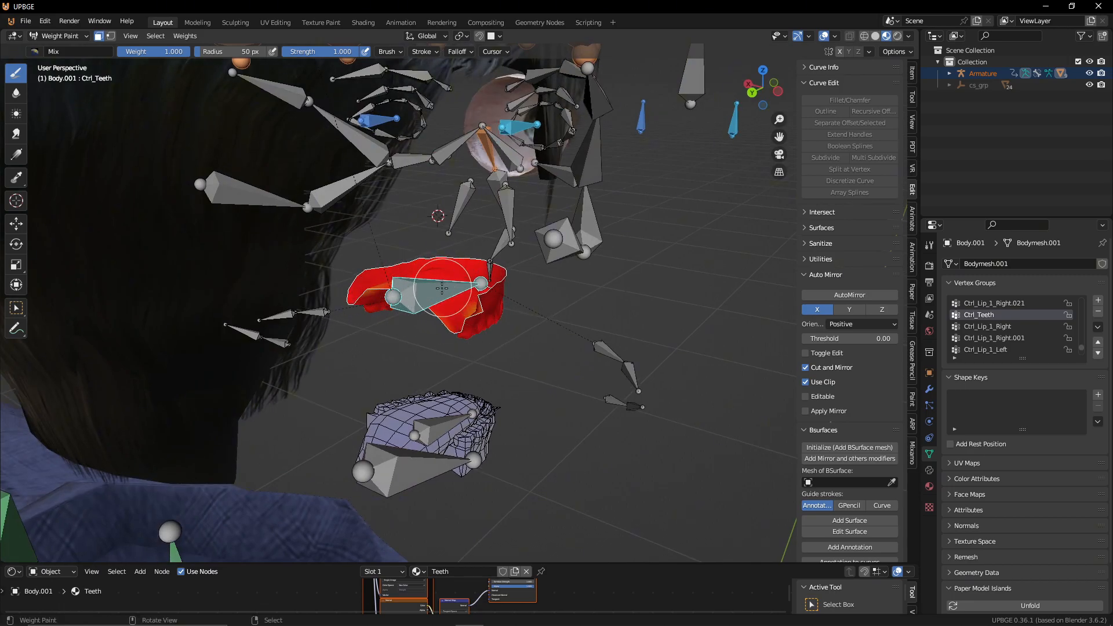
middle_drag(382, 356, 410, 262)
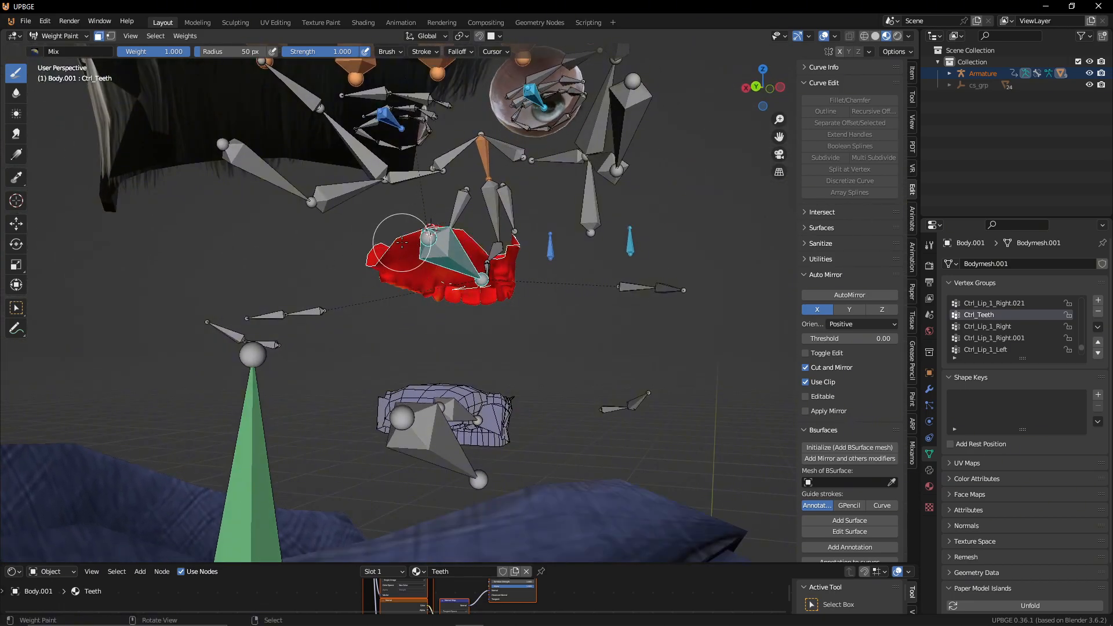
Step: Enlarge the brush radius to 288 px and paint the remaining upper teeth with full Ctrl_Teeth weight
scroll(419, 276, up, 5)
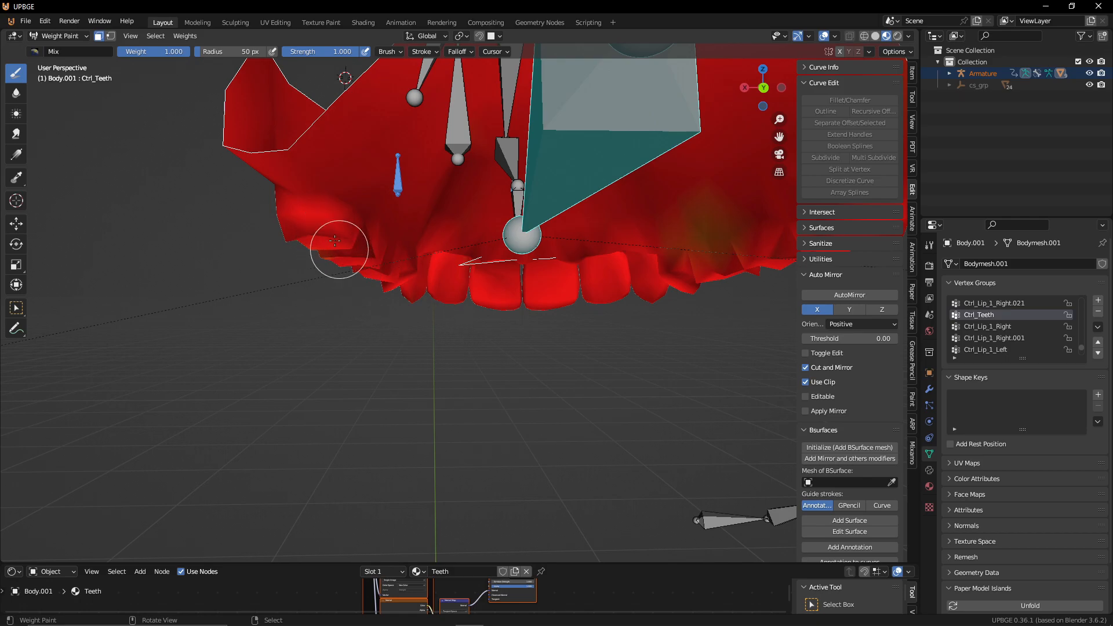
drag(476, 269, 560, 262)
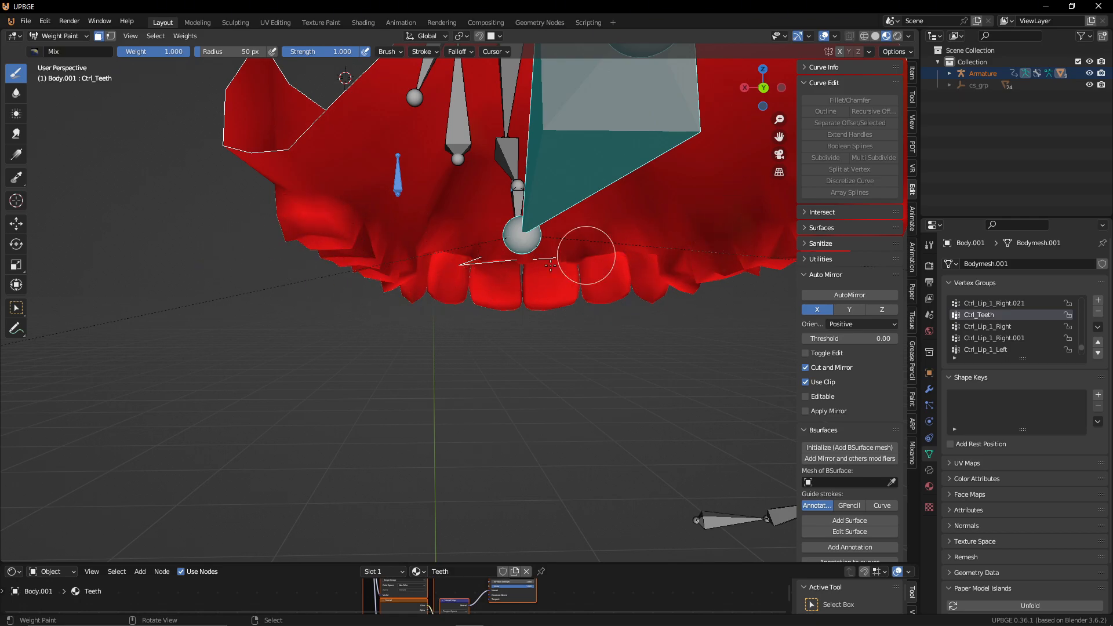
key(f)
click(675, 279)
mouse_move(643, 301)
mouse_down()
mouse_move(274, 256)
mouse_move(316, 257)
mouse_up()
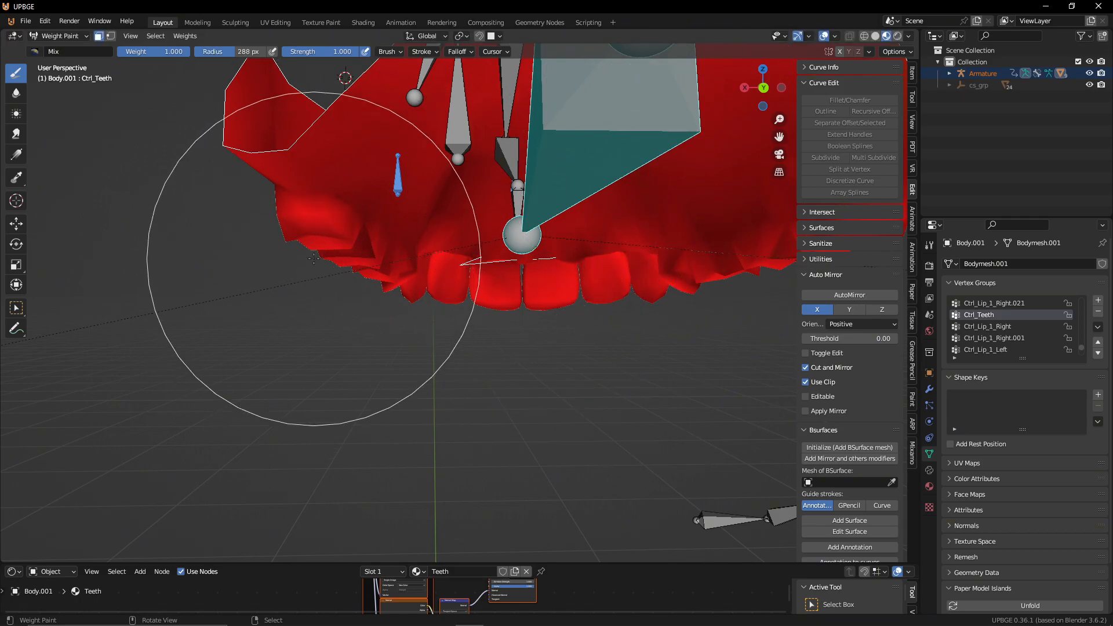
Step: Move the Ctrl_Teeth bone to test the upper teeth and turn off face selection masking
scroll(325, 252, down, 3)
mouse_move(329, 248)
middle_down()
mouse_move(327, 281)
mouse_move(520, 218)
mouse_move(490, 281)
mouse_move(371, 335)
middle_up()
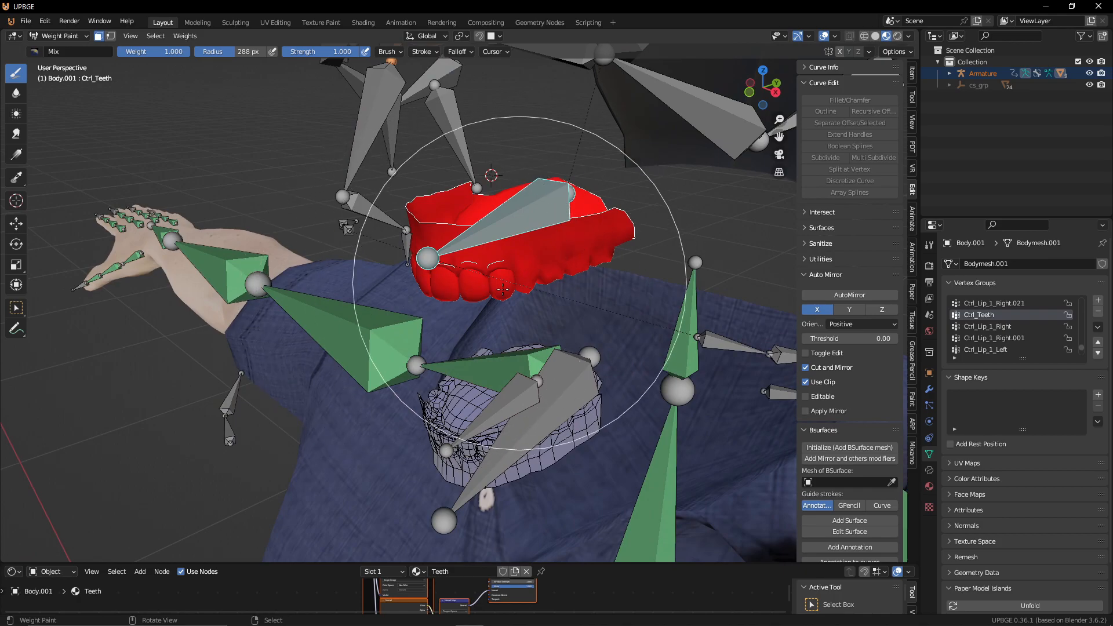
middle_drag(464, 368, 464, 284)
key(g)
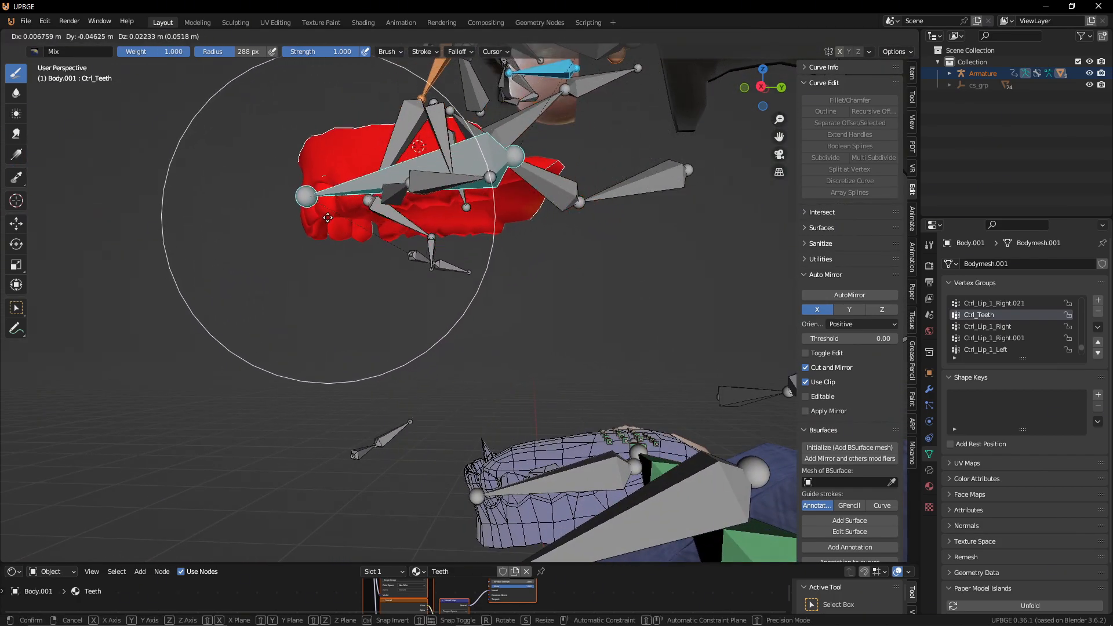
click(525, 410)
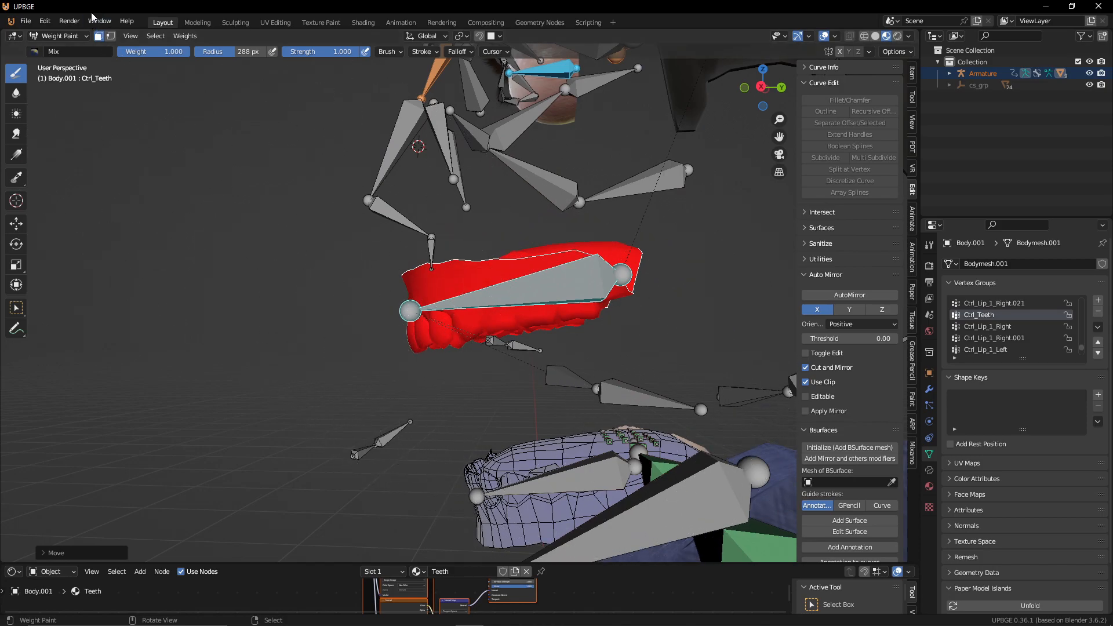
click(98, 36)
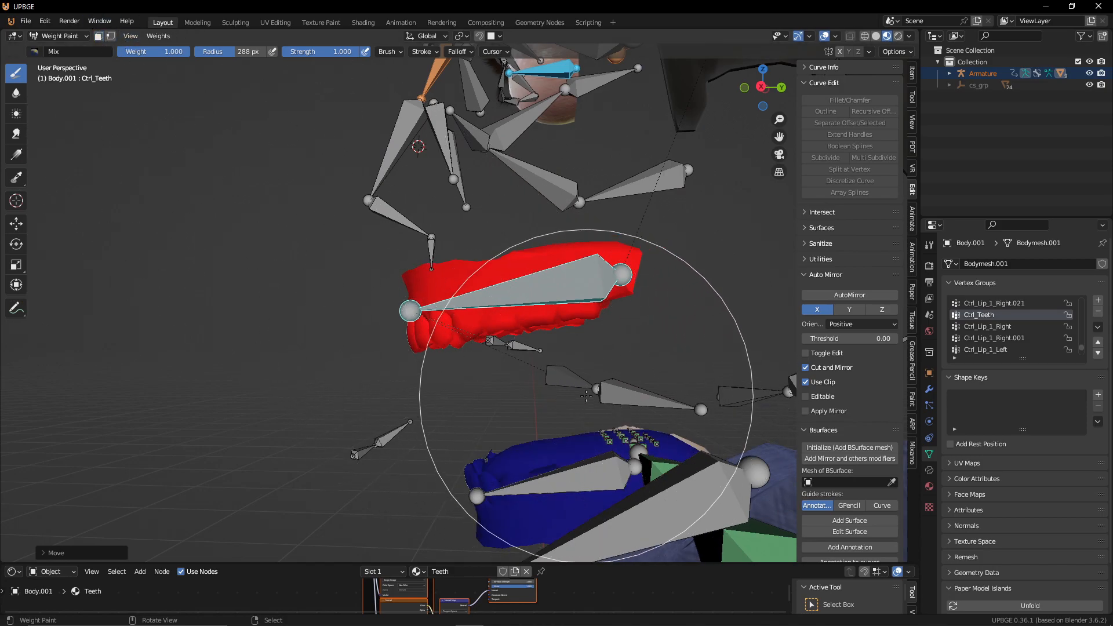
Step: Move the Ctrl_Lip_1_Left bone outward from the upper teeth and undo the stray weight stroke
ctrl+click(568, 384)
key(g)
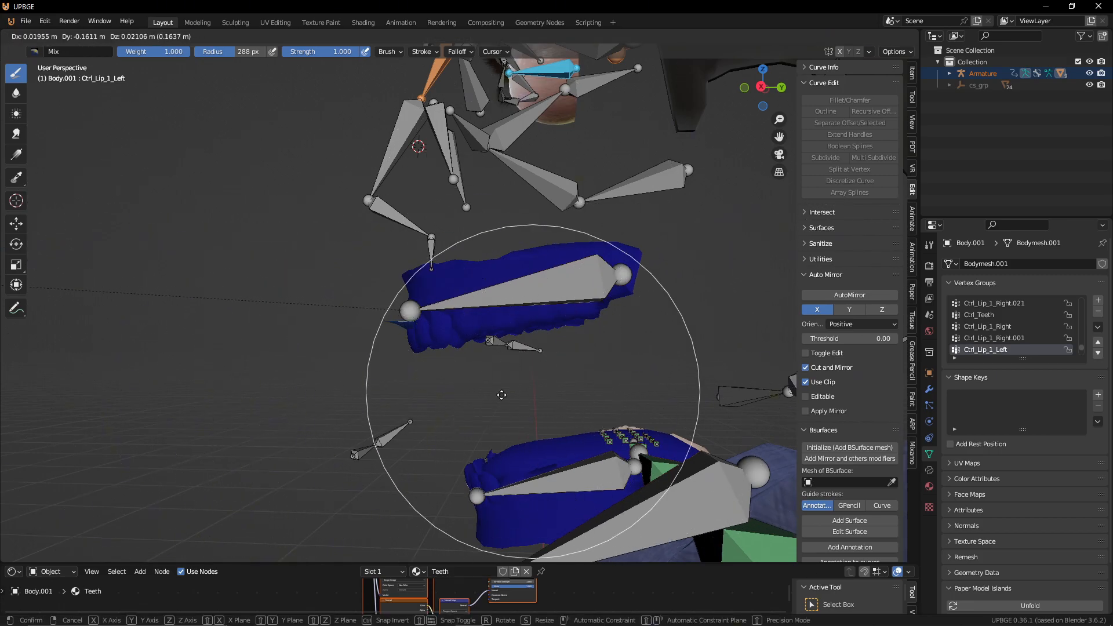
click(332, 399)
click(451, 317)
key(ctrl+z)
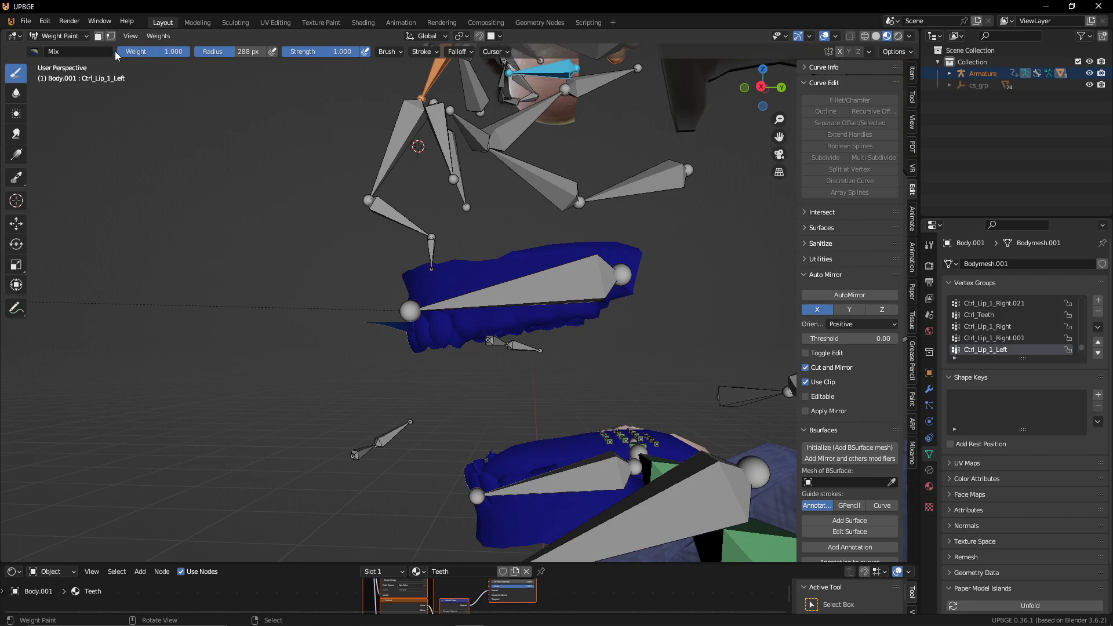
Step: Switch the weight brush to Subtract and reposition the Ctrl_Lip_1_Left bone well in front of the upper teeth
click(36, 53)
click(331, 90)
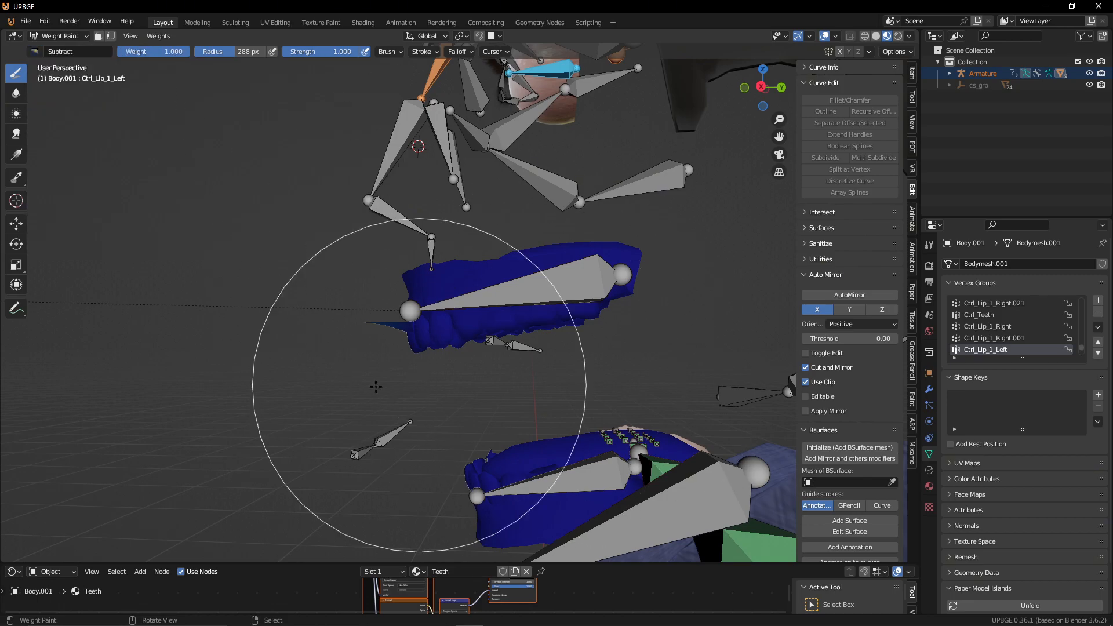
key(g)
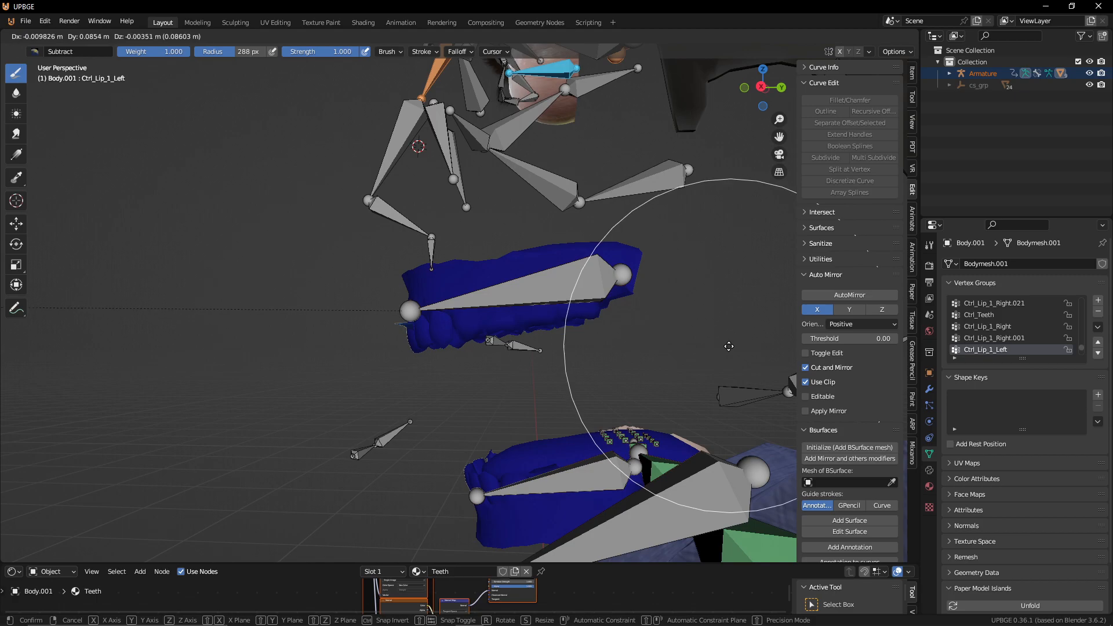
click(32, 325)
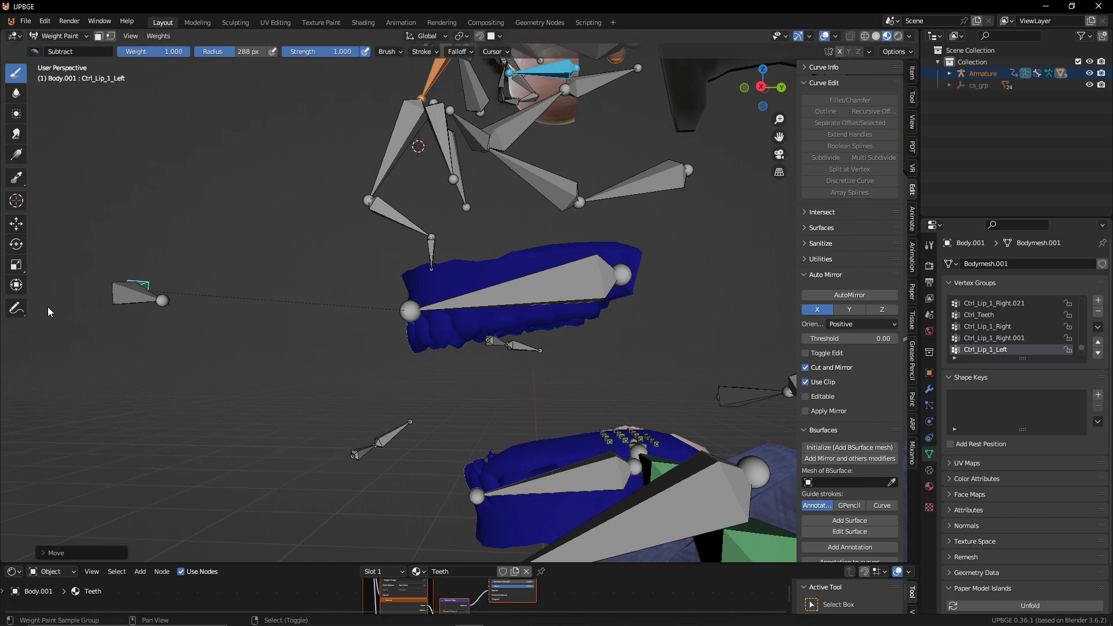
Step: Move the Ctrl_Lip_1_Left.001 bone and subtract its weight from the front of the upper teeth
key(shift+d)
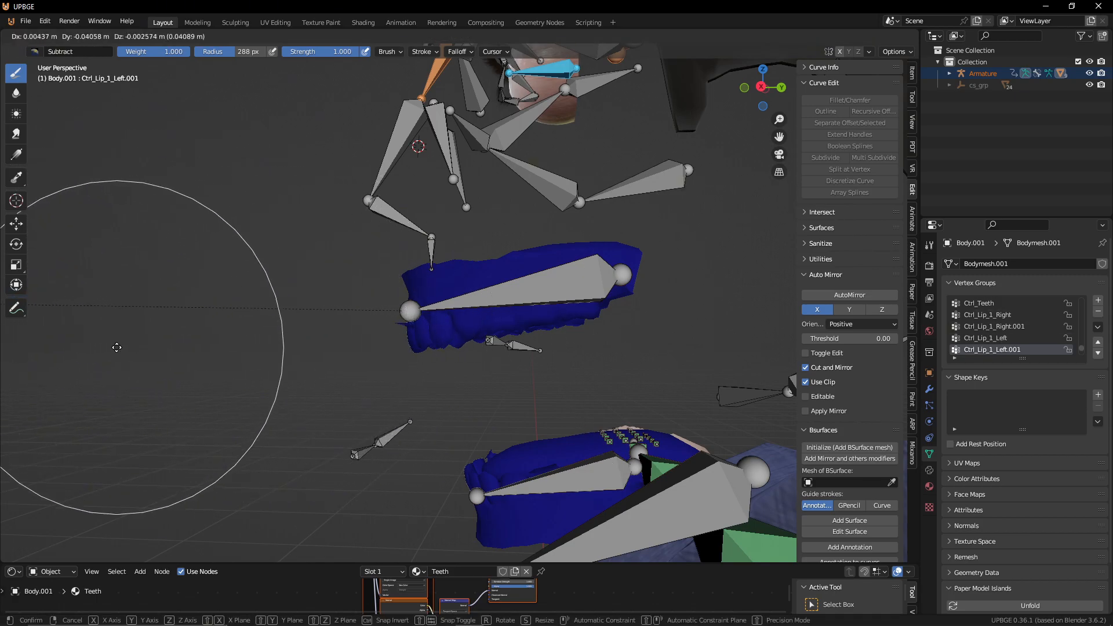
click(177, 368)
mouse_move(355, 343)
mouse_down()
mouse_move(305, 357)
mouse_move(256, 327)
mouse_up()
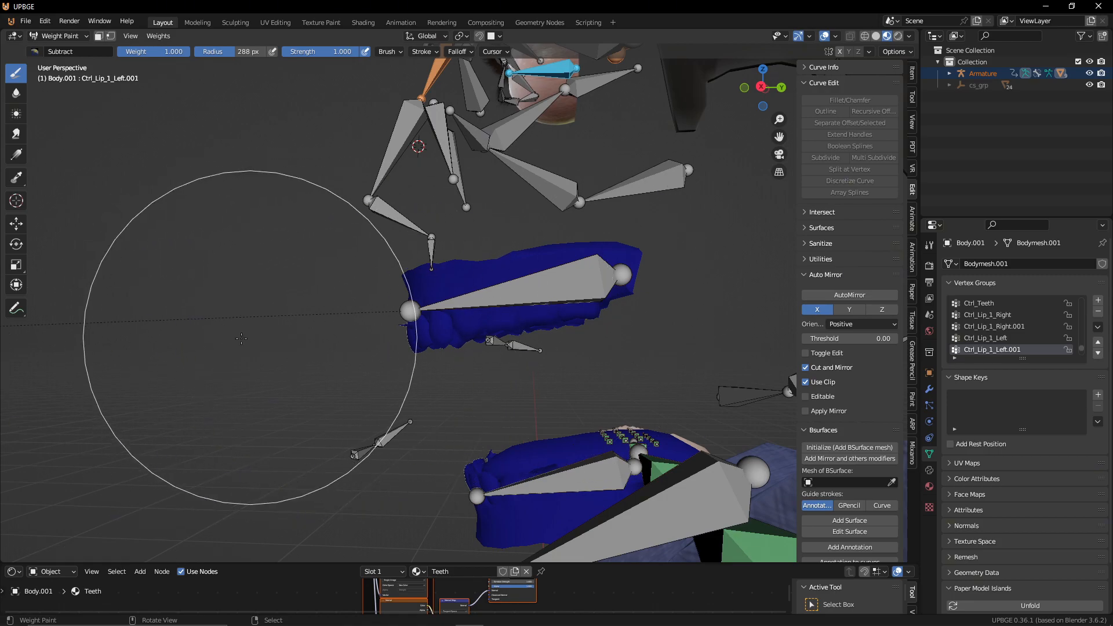
Step: Inspect the upper teeth up close for stray Ctrl_Lip_1_Left.001 influence and rotate that bone to test it
scroll(249, 338, down, 4)
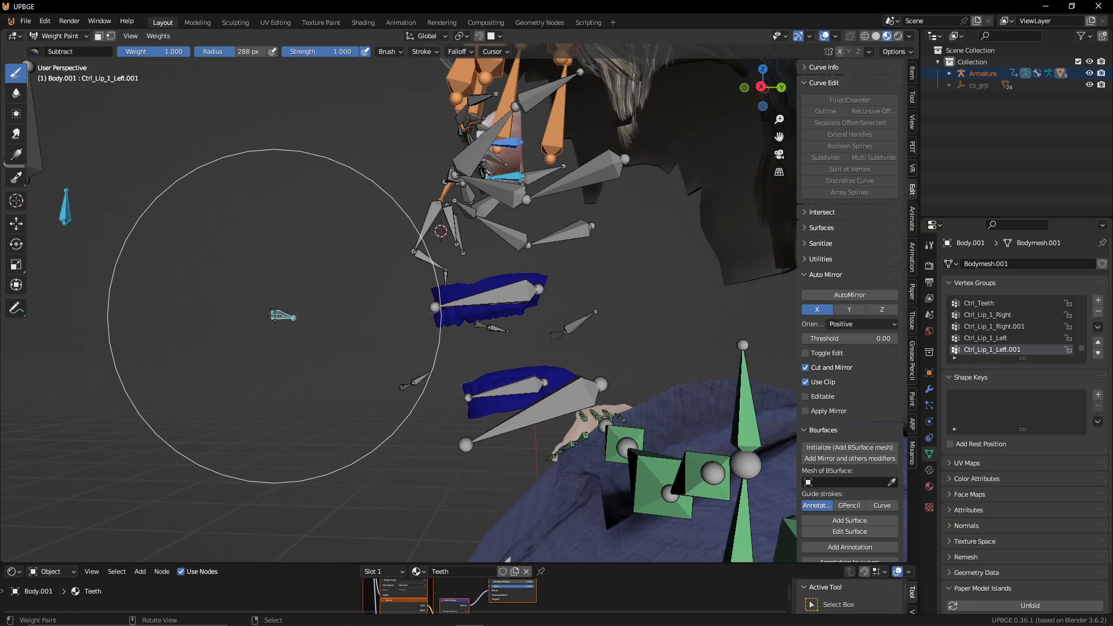
middle_drag(447, 323, 435, 335)
scroll(365, 344, up, 3)
scroll(467, 322, up, 6)
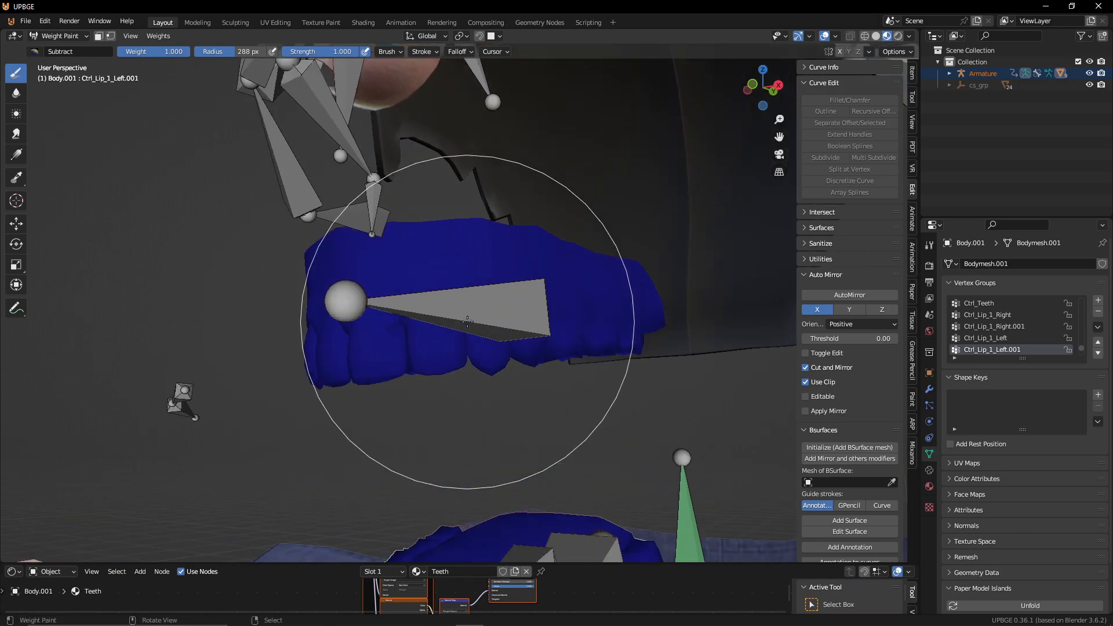
middle_drag(467, 322, 290, 324)
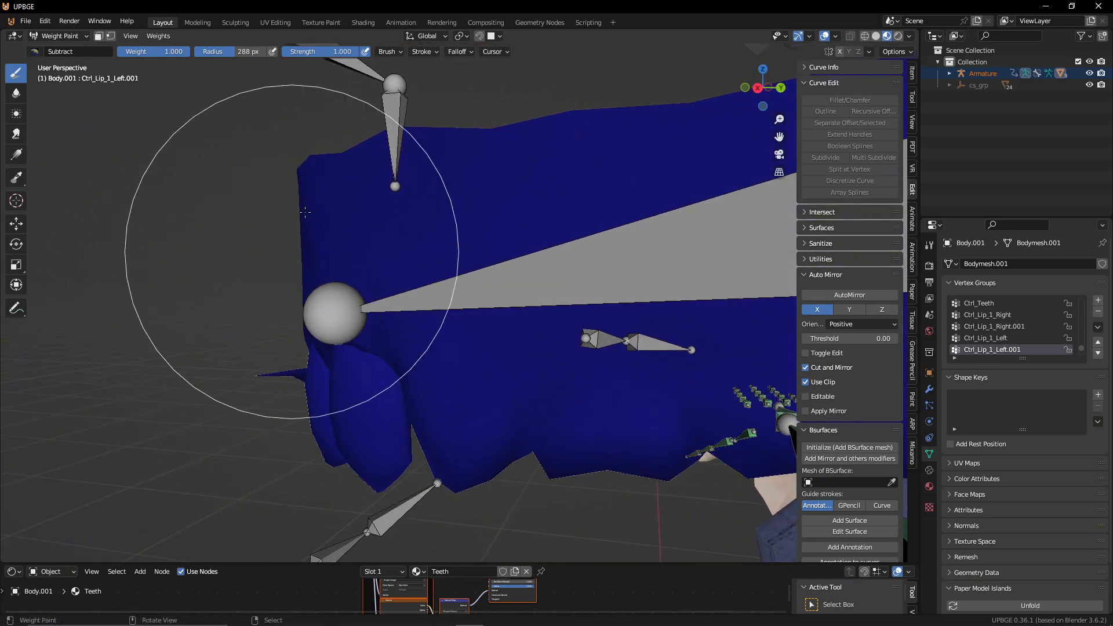
scroll(232, 452, down, 6)
key(r)
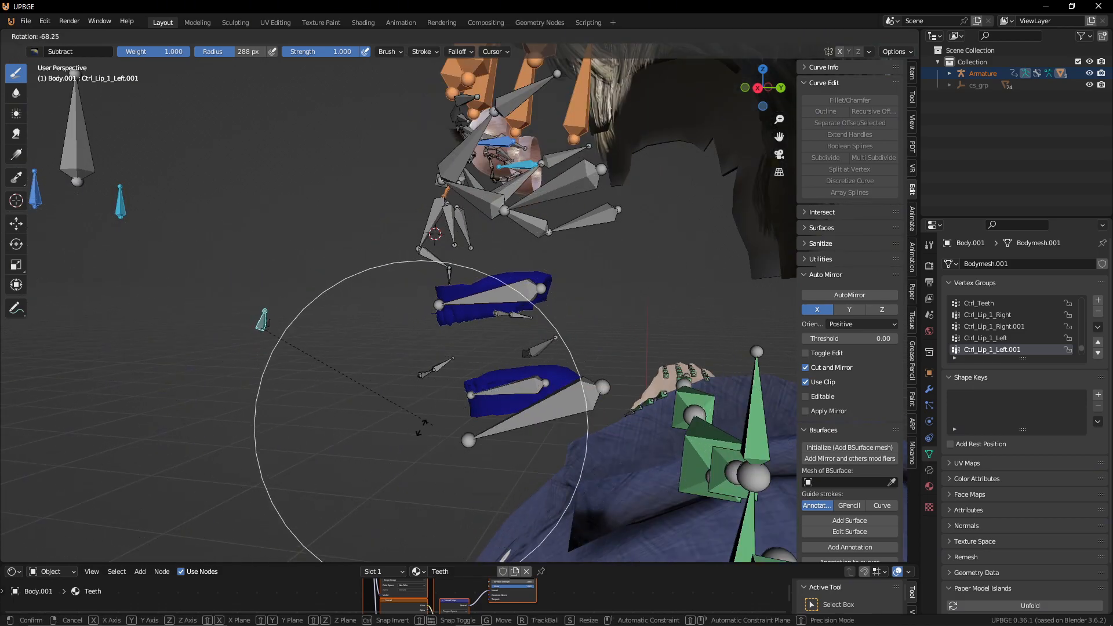
right_click(226, 417)
Step: Move the Ctrl_Lip_1_Left bone farther out and subtract its weight from the upper teeth
ctrl+click(261, 318)
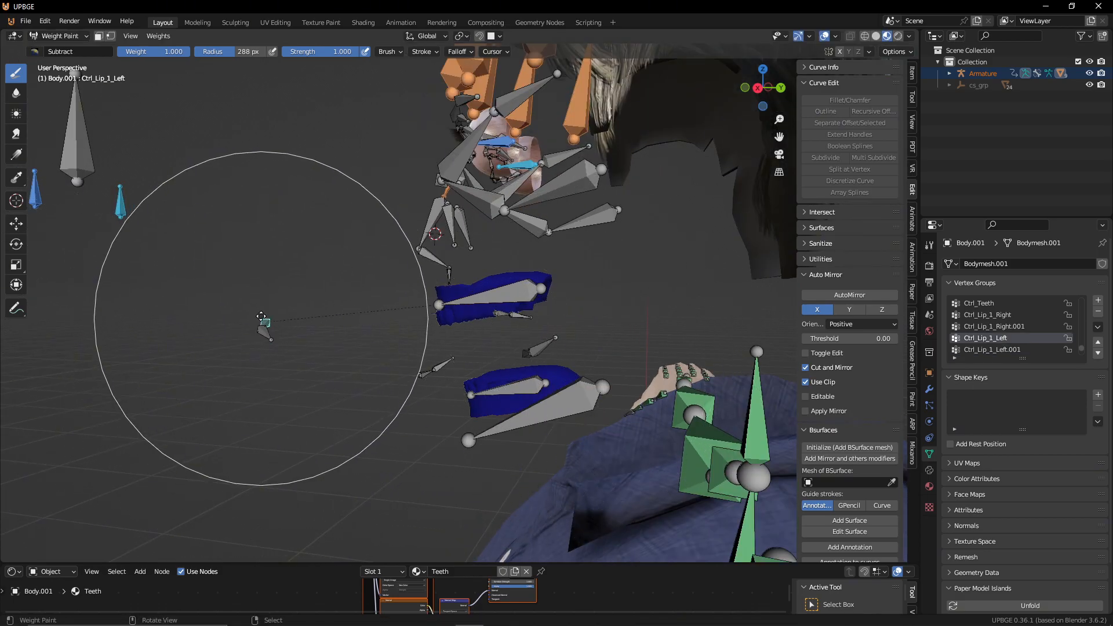
key(g)
click(132, 347)
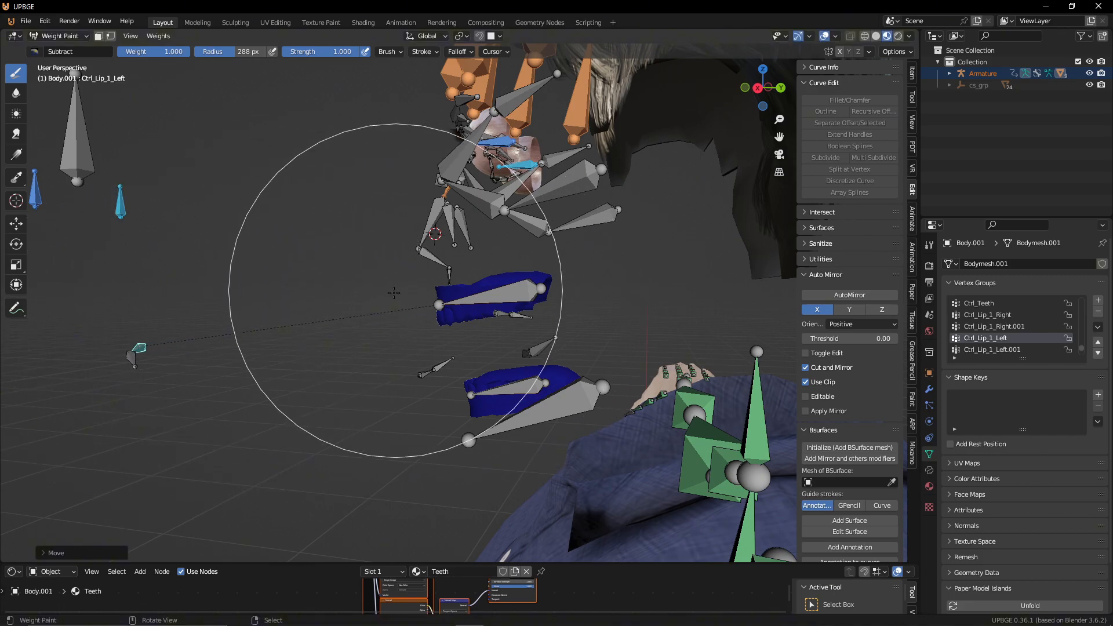
mouse_move(362, 344)
mouse_down()
mouse_move(436, 333)
mouse_move(363, 335)
mouse_up()
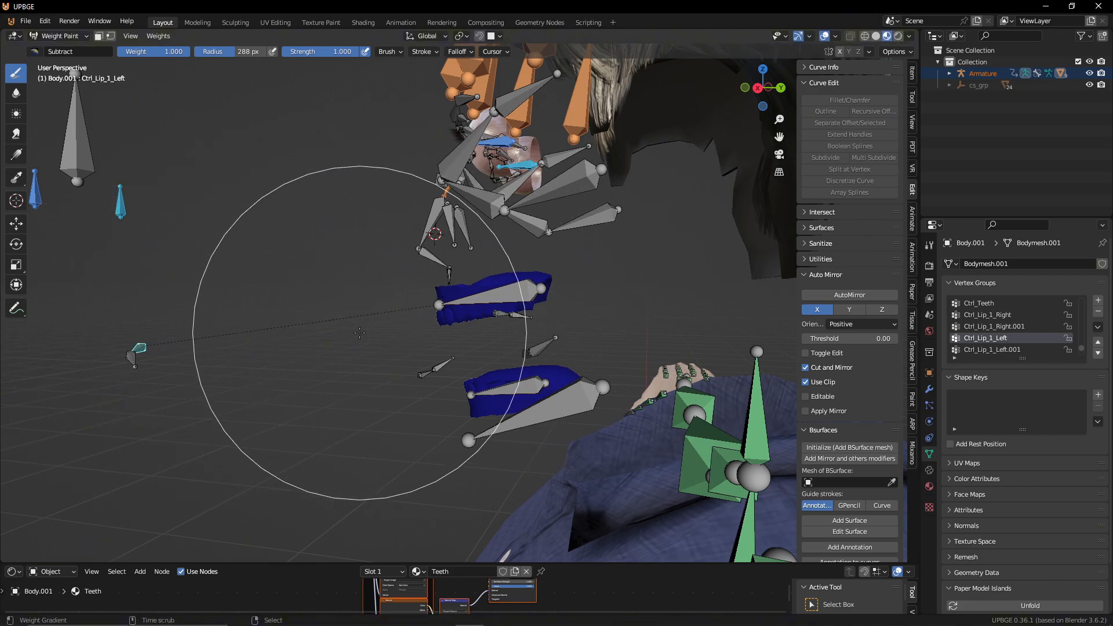
Step: Test-move the Ctrl_Lip_1_Left.001 bone and check the upper teeth from several sides for stray influence
ctrl+click(129, 355)
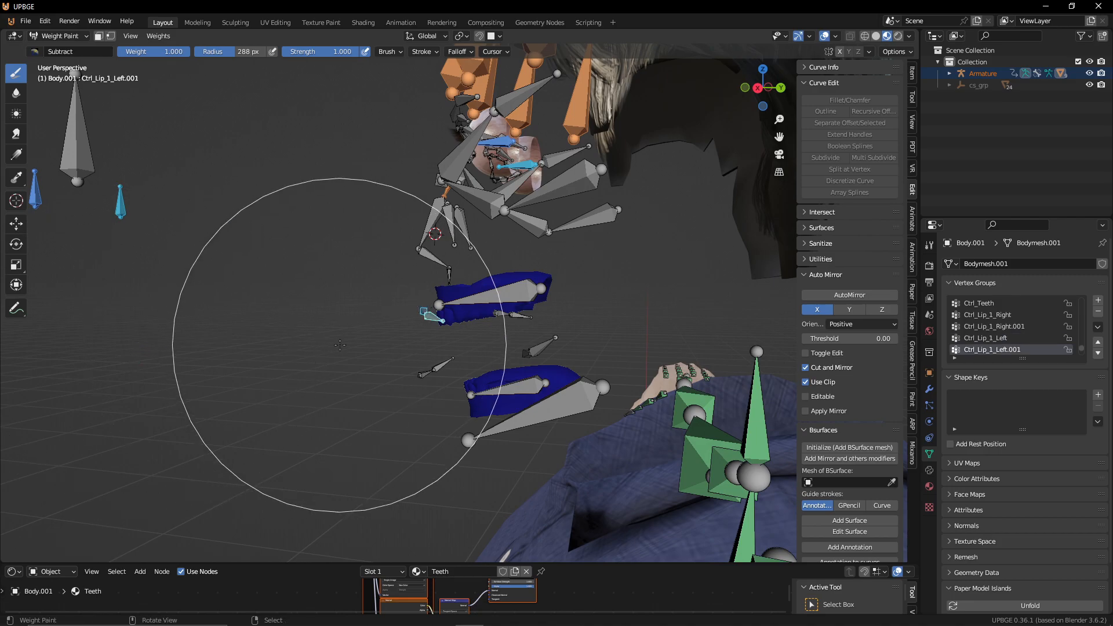
middle_drag(340, 344, 407, 353)
scroll(408, 354, up, 5)
key(g)
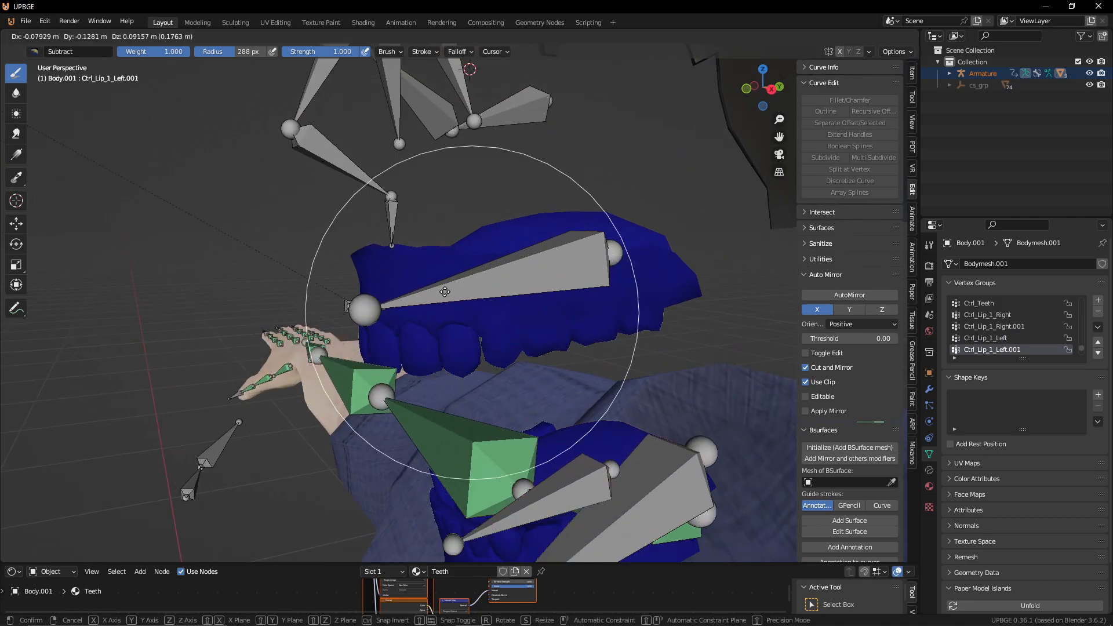
right_click(130, 209)
middle_drag(131, 210, 348, 261)
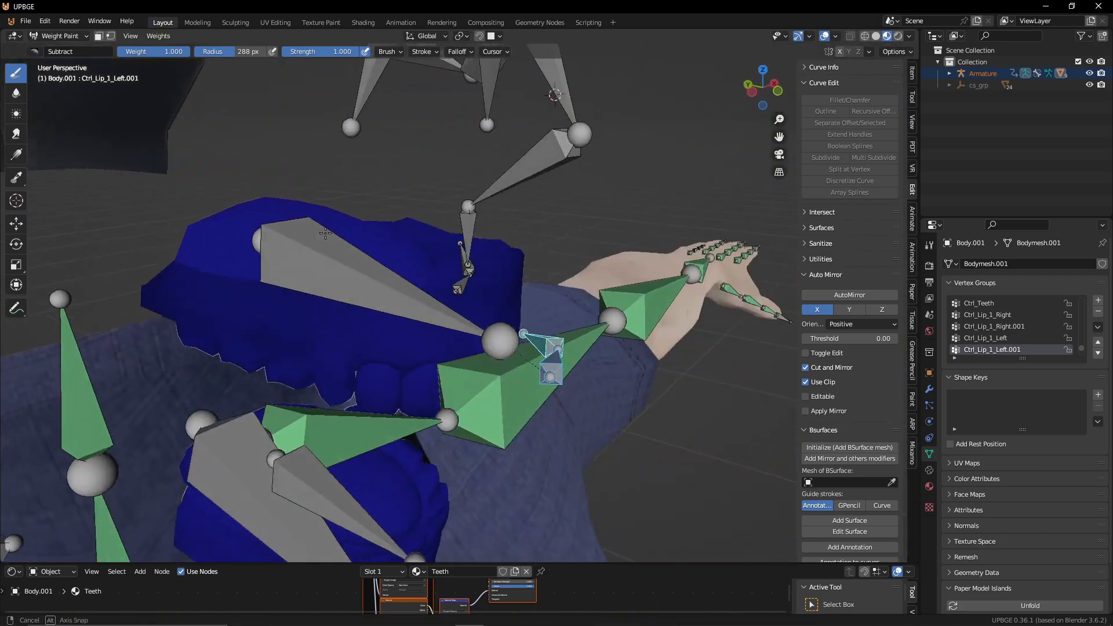
key(g)
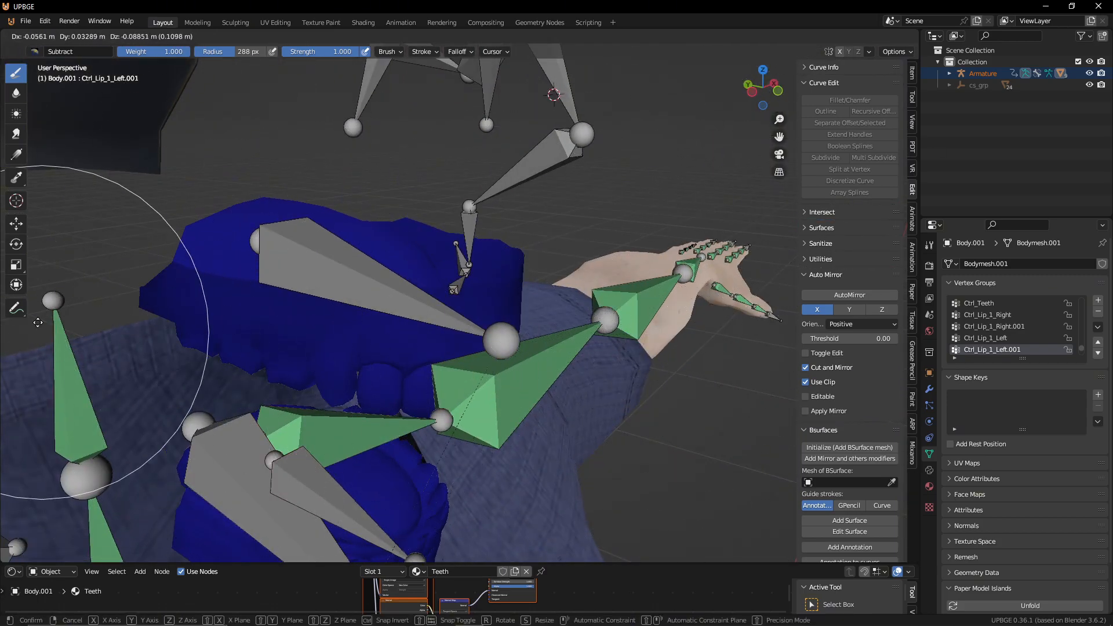
right_click(638, 81)
middle_drag(460, 310, 309, 365)
key(g)
right_click(460, 377)
Step: Clear the location of all bones, and move the Ctrl_Lip_1_Right.002 bone well away from the lower teeth
key(a)
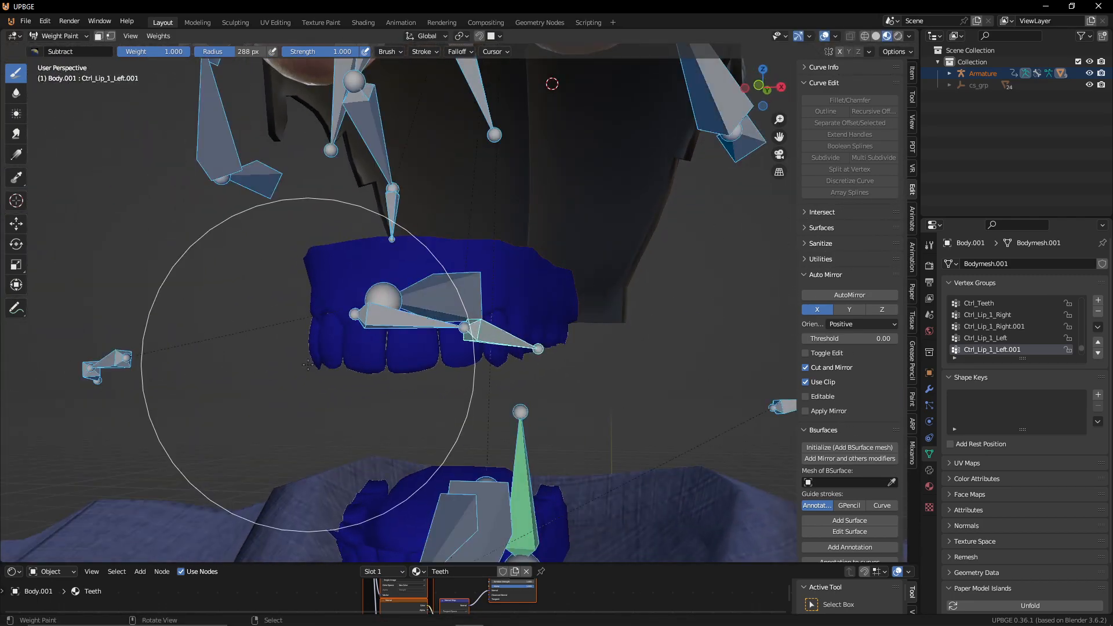
key(alt+g)
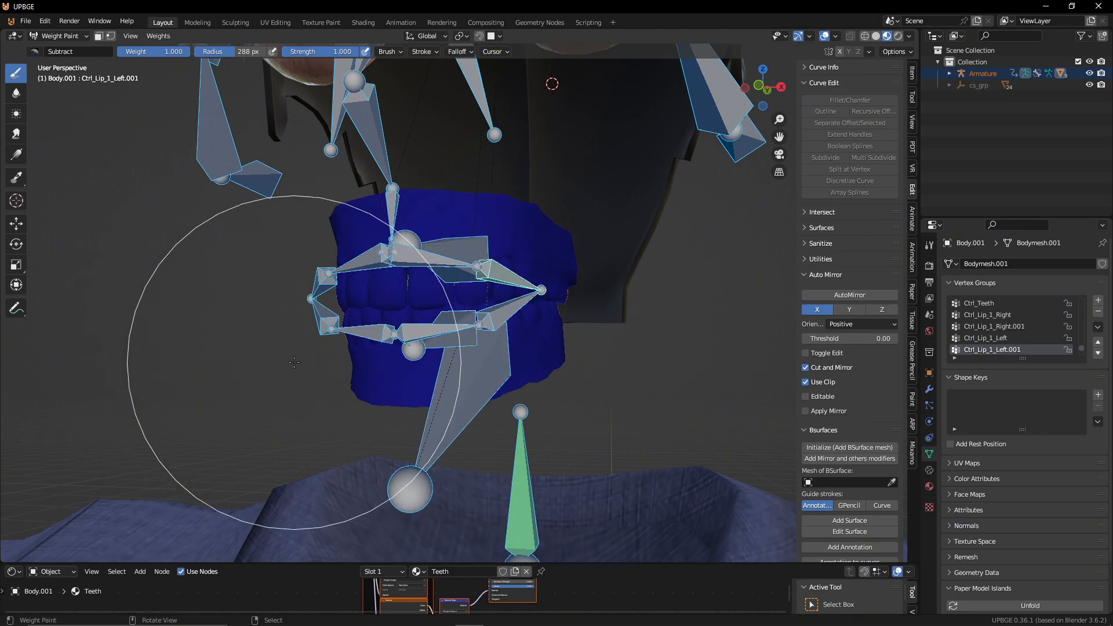
ctrl+click(360, 331)
key(g)
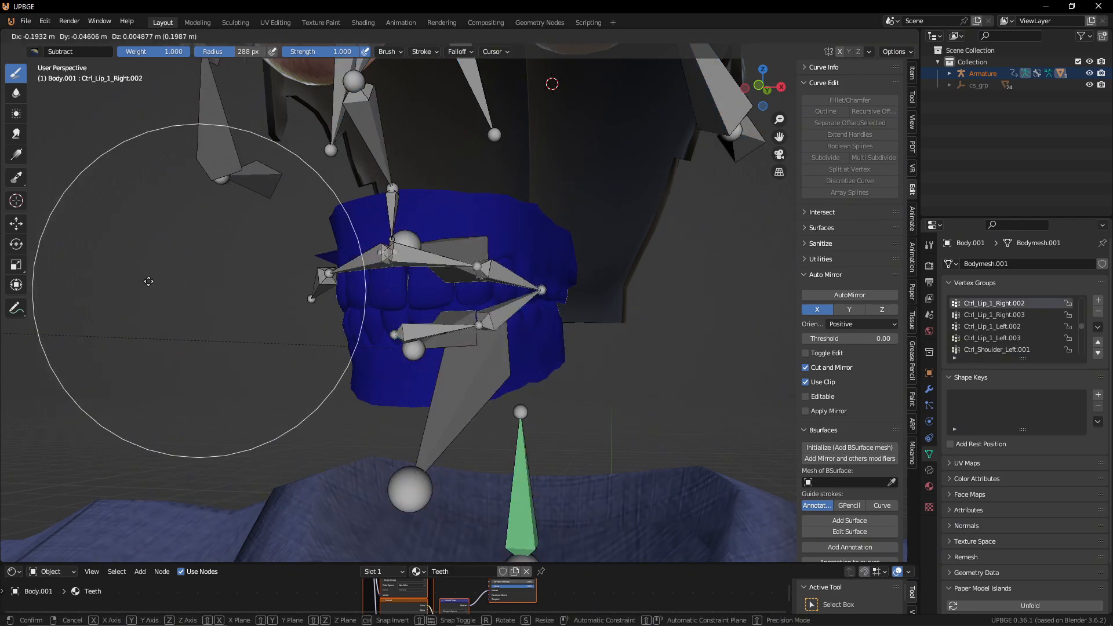
click(335, 283)
Step: Check the Ctrl_Lip_1_Right.003 and Ctrl_Lip_1_Right.002 influence on the teeth, and clear the Ctrl_Lip_1_Right.002 bone's location
scroll(335, 283, down, 4)
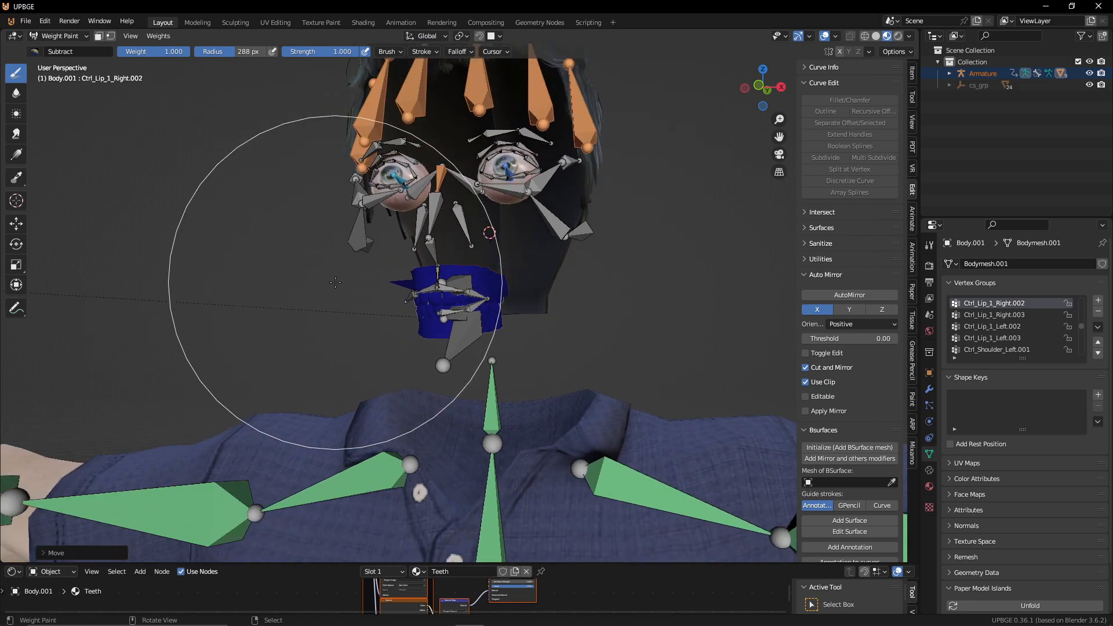
mouse_move(253, 290)
shift+middle_down()
mouse_move(627, 311)
mouse_move(620, 322)
shift+middle_up()
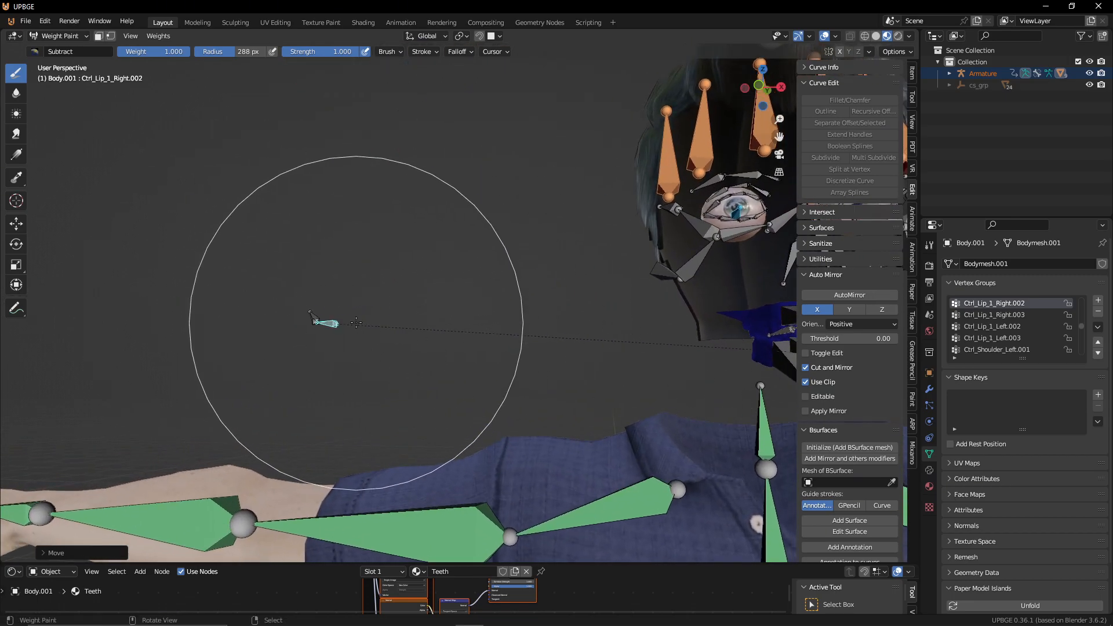
click(1000, 315)
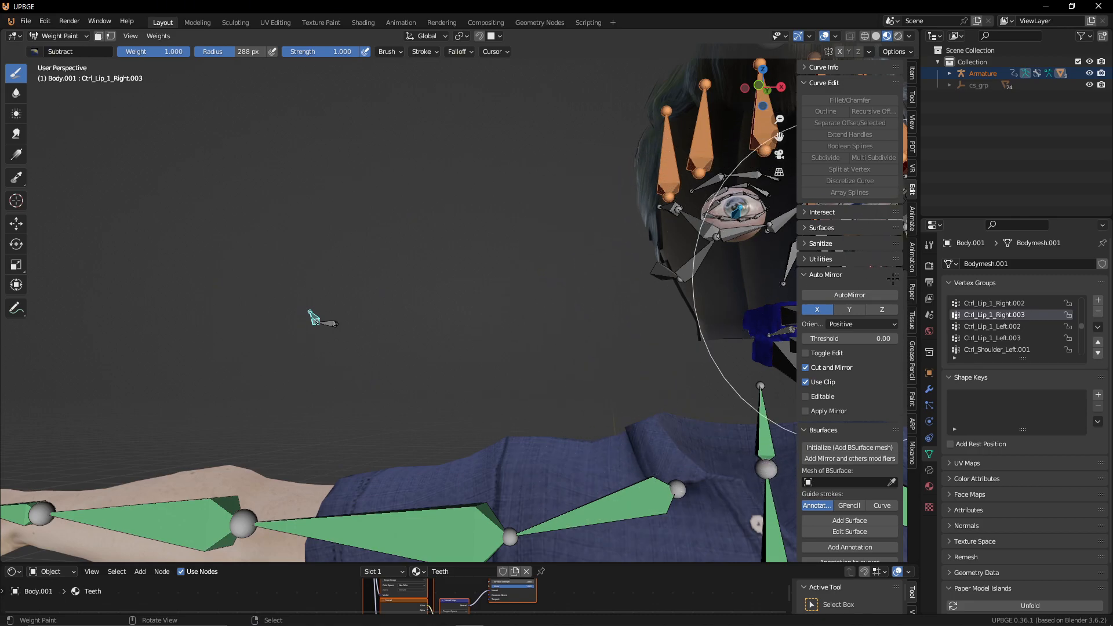
shift+middle_drag(316, 318, 117, 273)
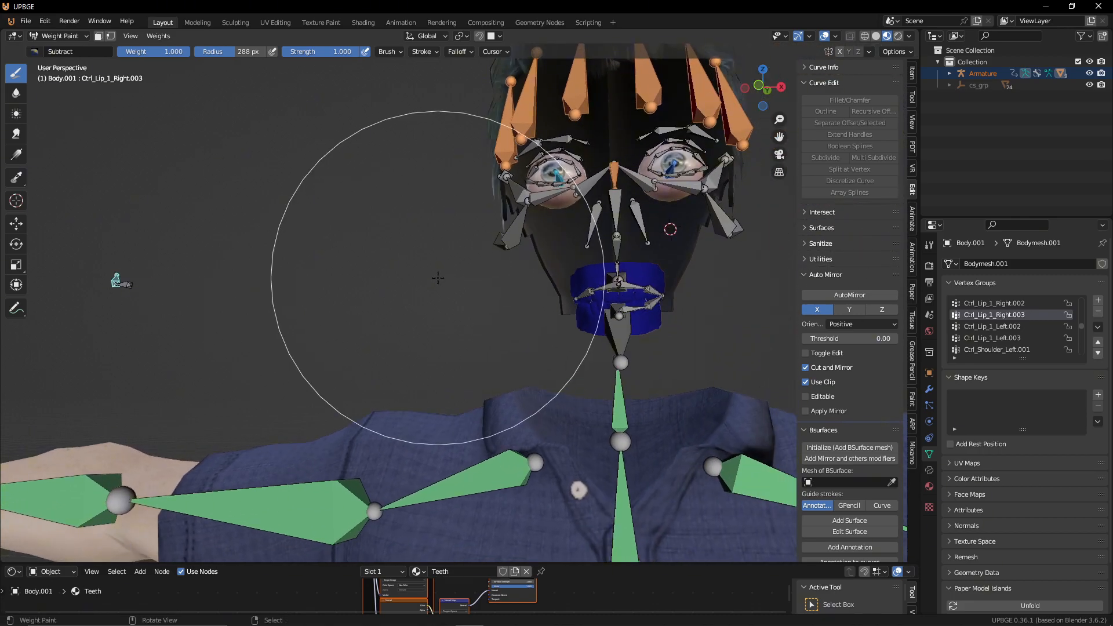
right_click(120, 284)
key(g)
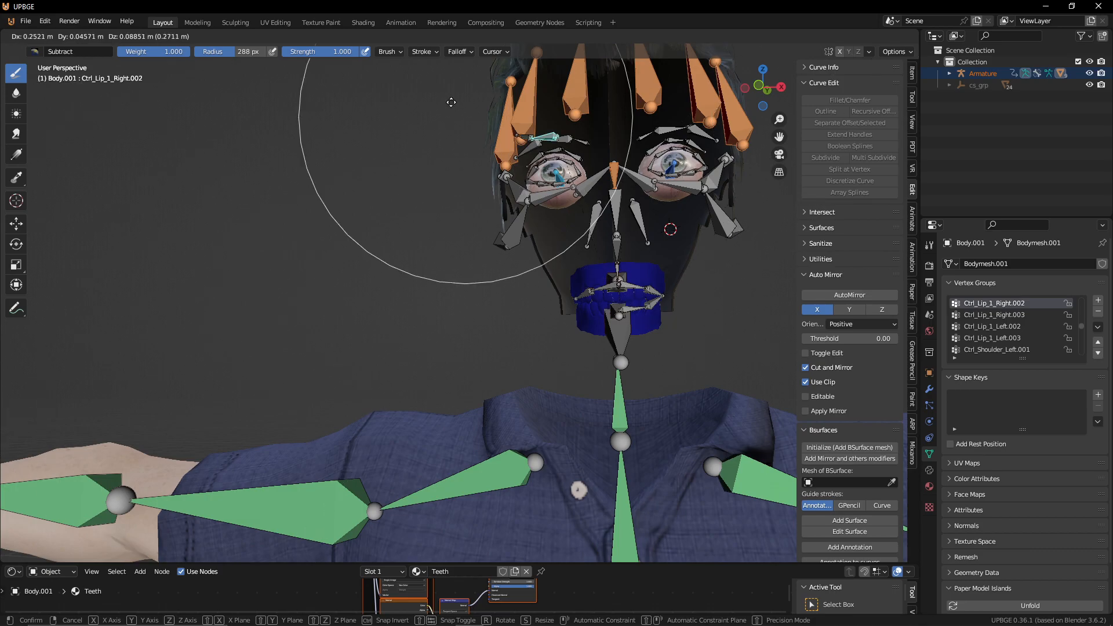
click(313, 245)
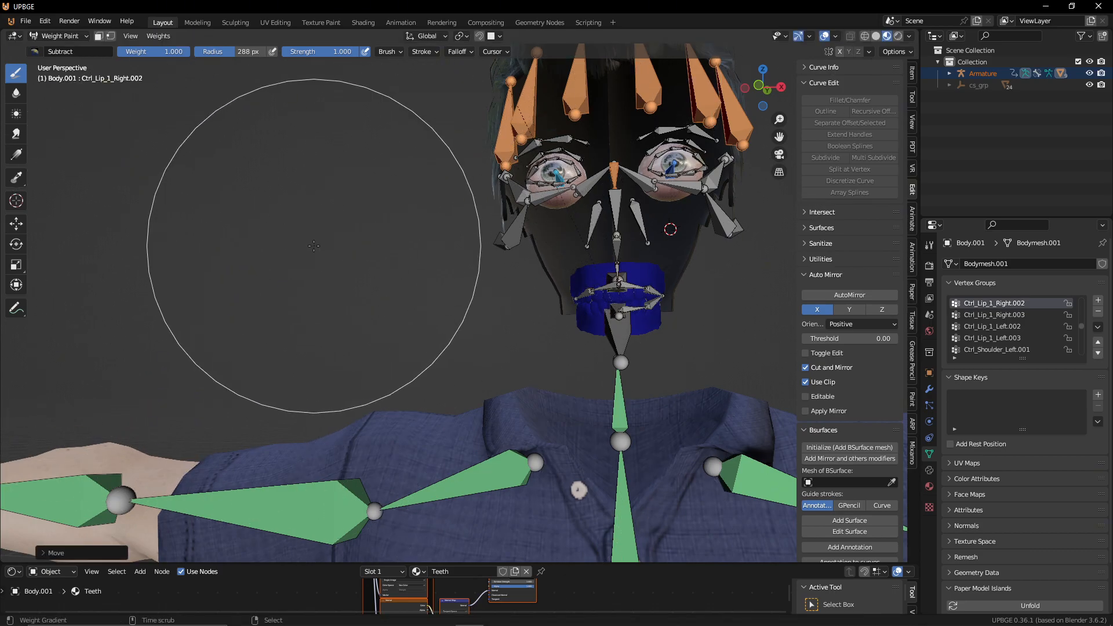
key(alt+g)
Step: Lower the Ctrl_Teeth_2 bone along the Z axis to separate the lower teeth from the upper teeth
shift+middle_drag(653, 370, 400, 352)
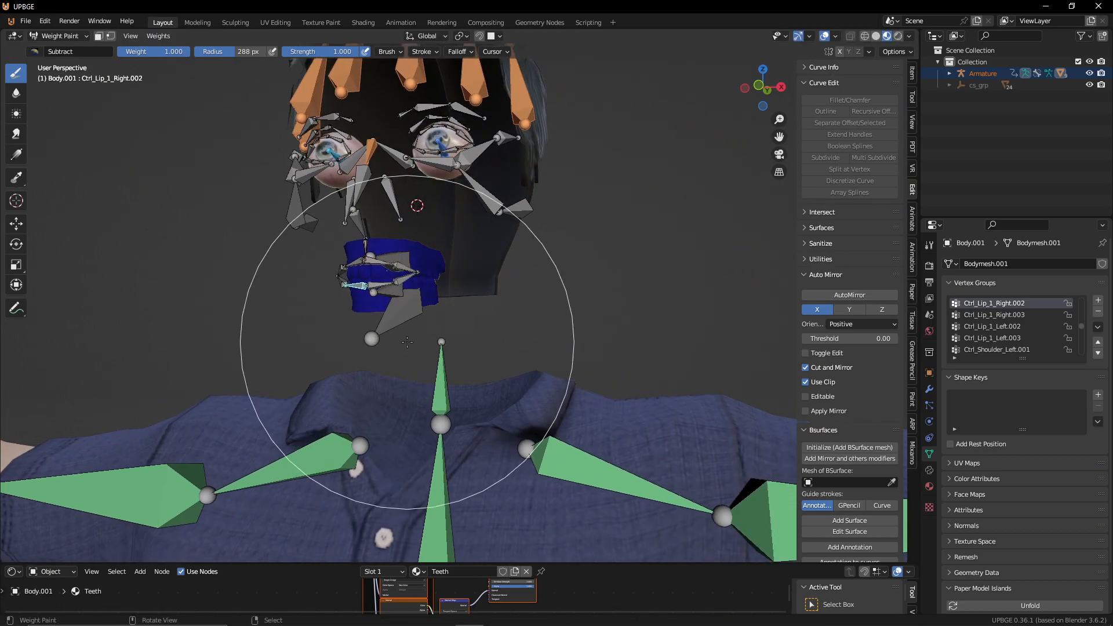
scroll(392, 349, up, 5)
right_click(272, 277)
key(g)
key(z)
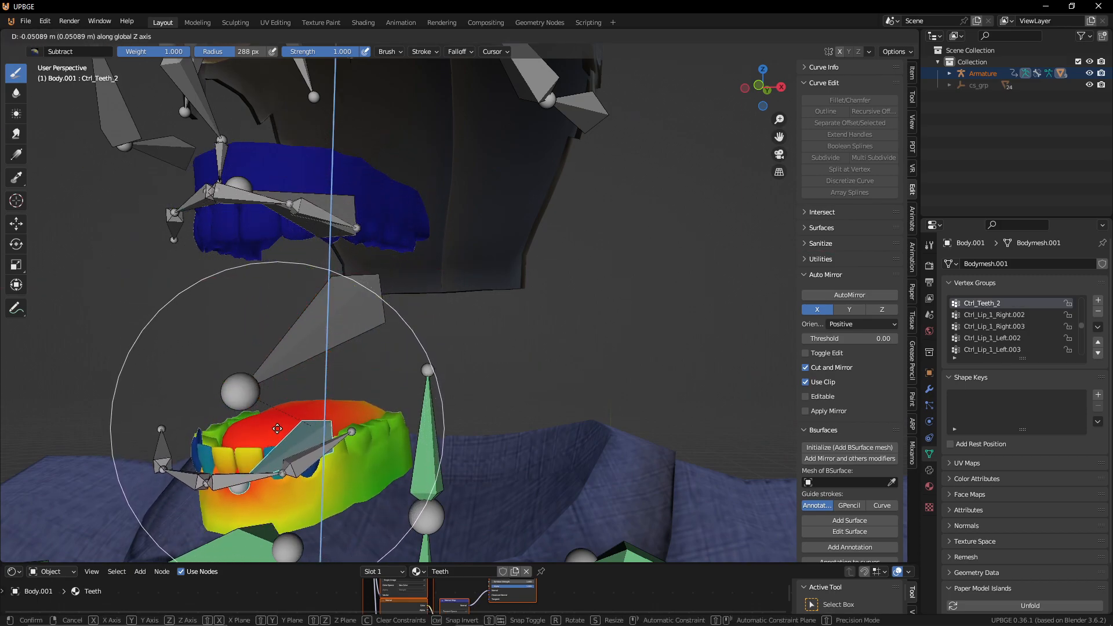
click(276, 453)
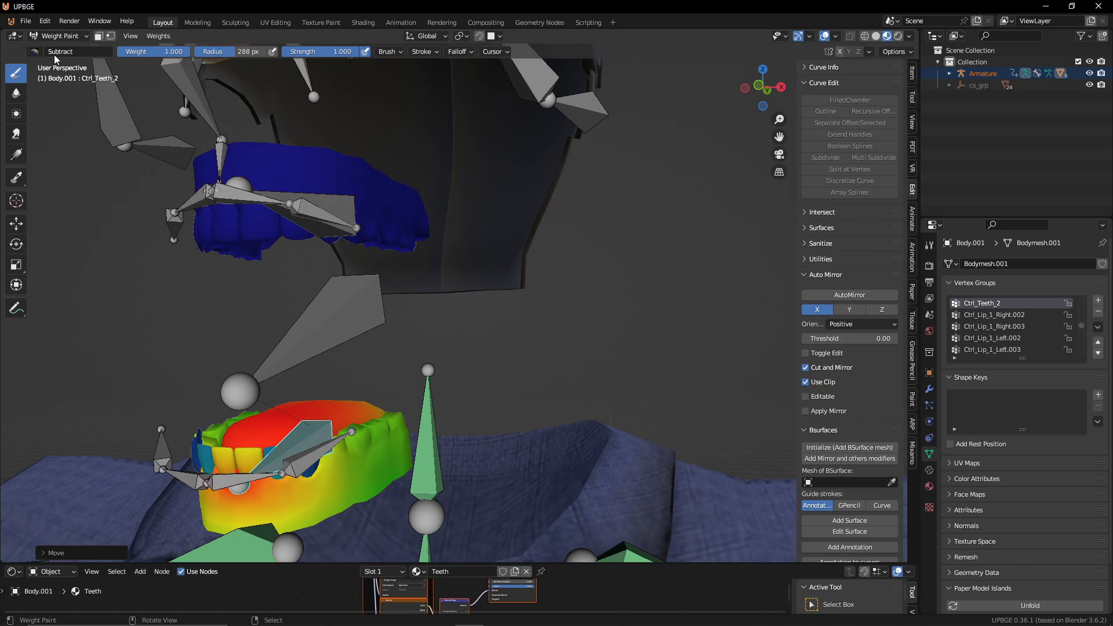
Step: Set the weight brush to Mix and paint Ctrl_Teeth_2 weight 1.000 across the front of the lower teeth
click(34, 51)
click(238, 88)
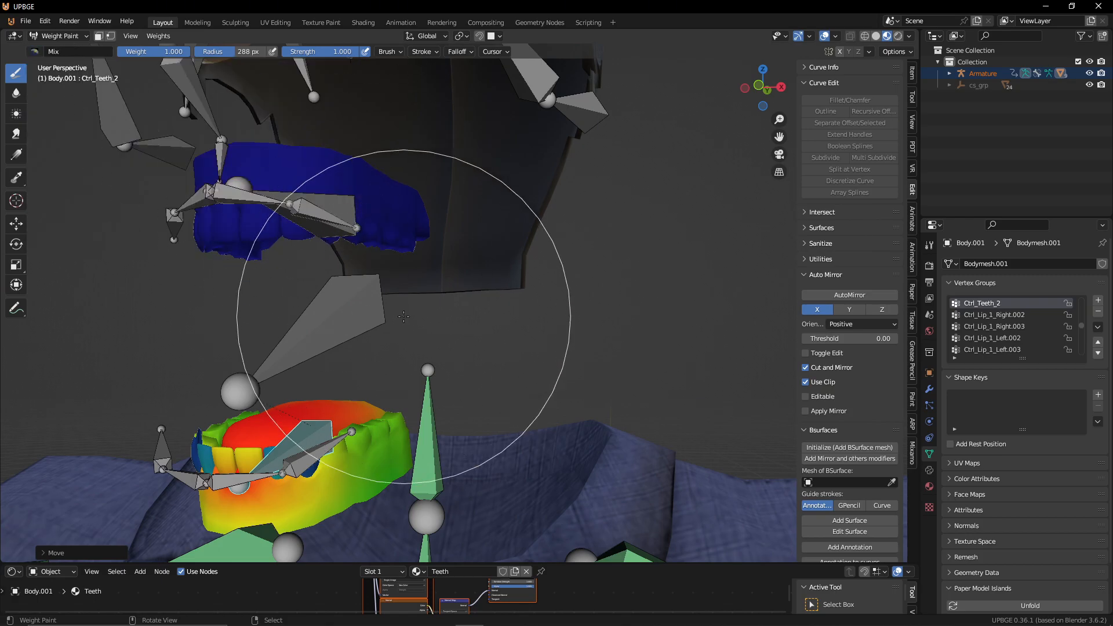
mouse_move(371, 458)
mouse_down()
mouse_move(249, 469)
mouse_move(189, 459)
mouse_up()
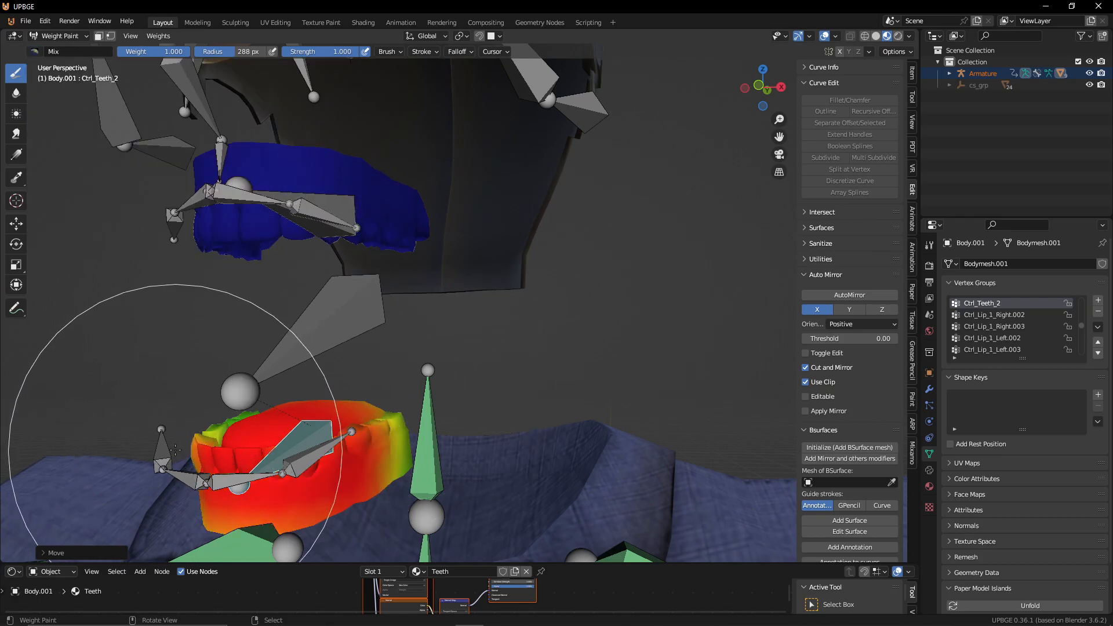
Step: Move the Ctrl_Teeth_2 bone farther down to expose the other side of the lower teeth
mouse_move(211, 447)
middle_down()
mouse_move(256, 415)
mouse_move(337, 461)
middle_up()
key(g)
key(z)
key(z)
click(289, 513)
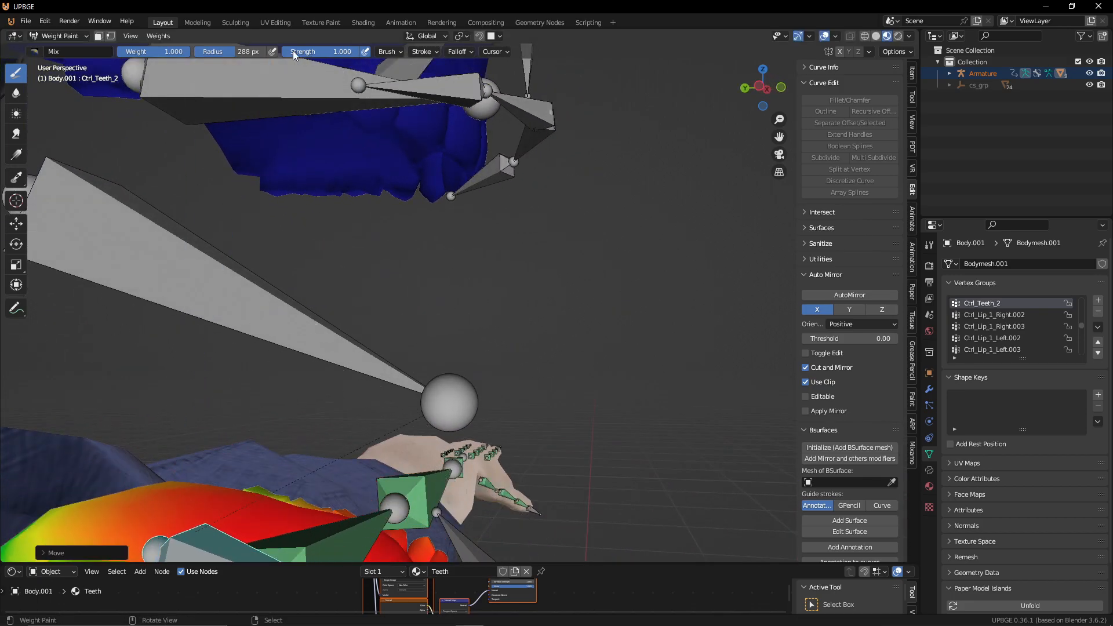
Step: Paint full Ctrl_Teeth_2 weight over the side and back of the lower teeth, reducing the brush radius to 114 px
scroll(426, 486, down, 6)
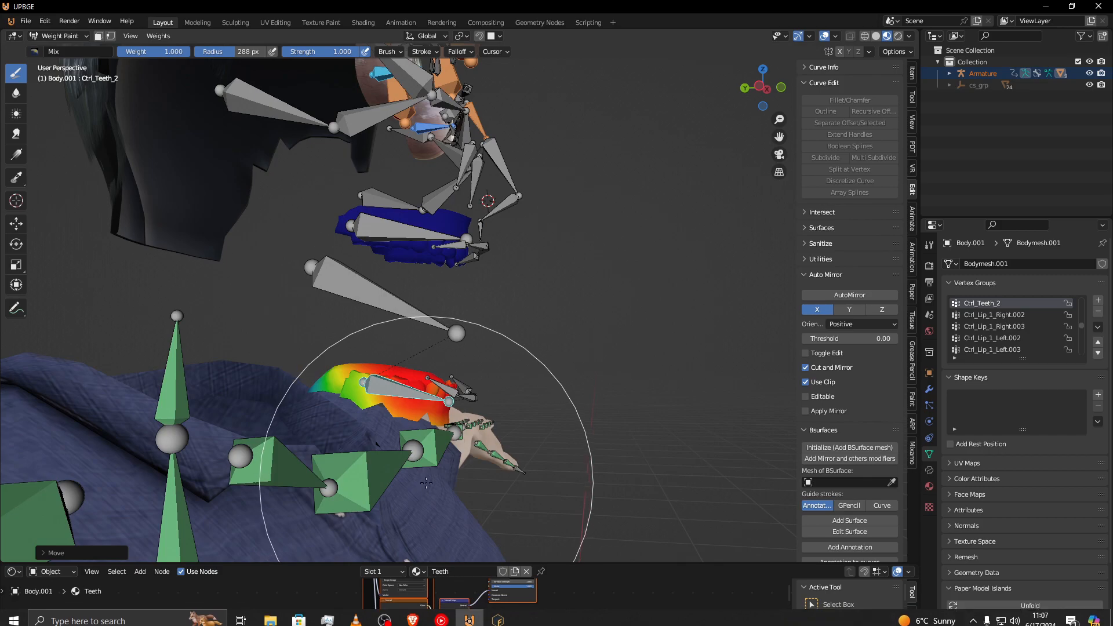
drag(348, 394, 363, 398)
middle_drag(363, 397, 299, 476)
key(f)
click(387, 472)
mouse_move(405, 429)
mouse_down()
mouse_move(482, 427)
mouse_move(454, 393)
mouse_up()
key(f)
click(421, 409)
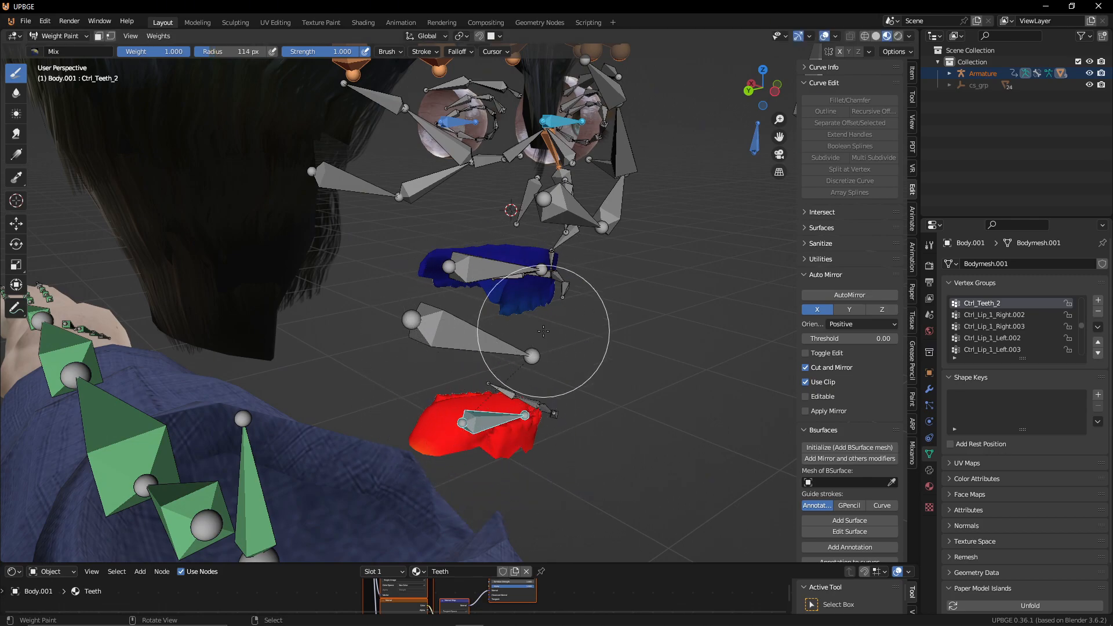
Step: Inspect the painted lower teeth from below and the front, and test-move the Ctrl_Teeth_2 bone
middle_drag(491, 428, 328, 375)
middle_drag(403, 371, 361, 416)
key(g)
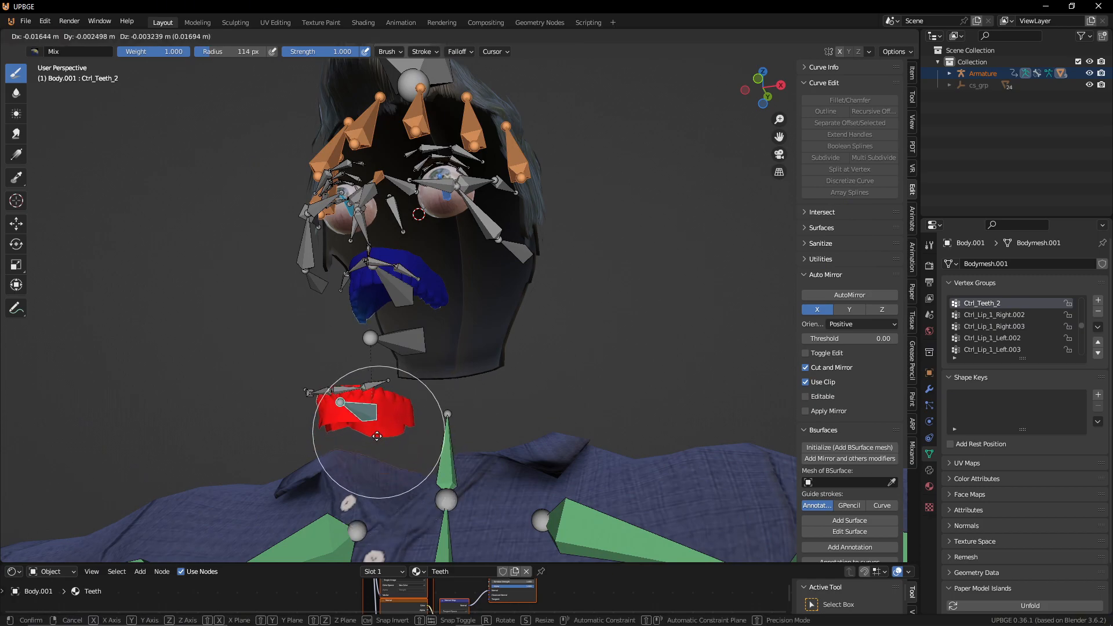
right_click(374, 432)
Step: Test the Ctrl_Lip_1_Left.002, Ctrl_Lip_1_Left, Ctrl_Lip_1_Left.001 and Ctrl_Lip_1_Right bones for stray influence on the teeth
ctrl+click(378, 384)
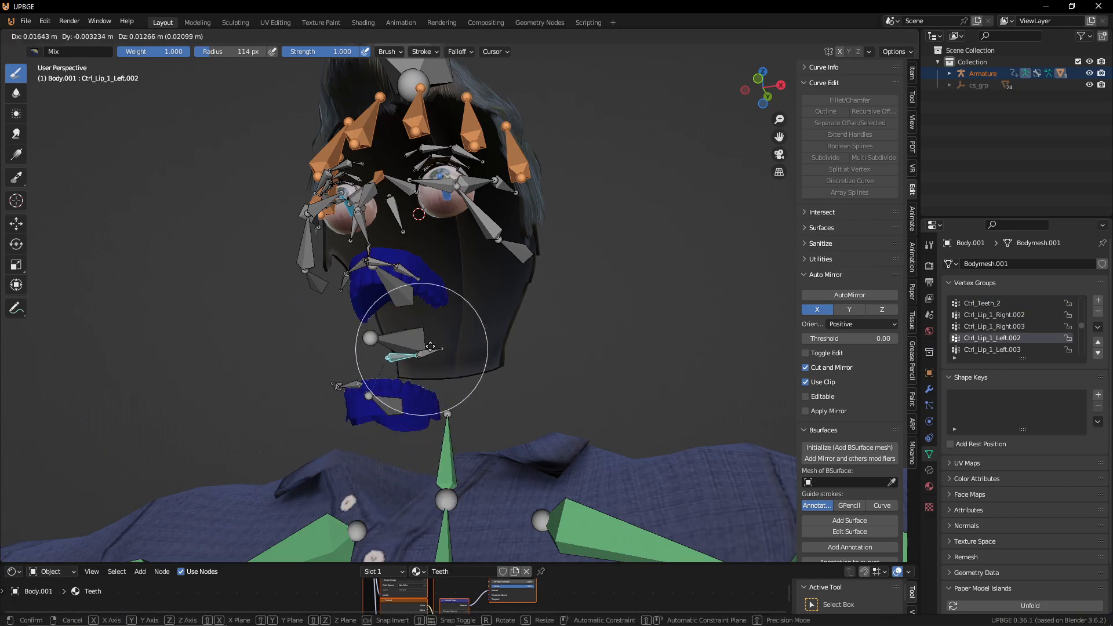
ctrl+click(385, 268)
key(g)
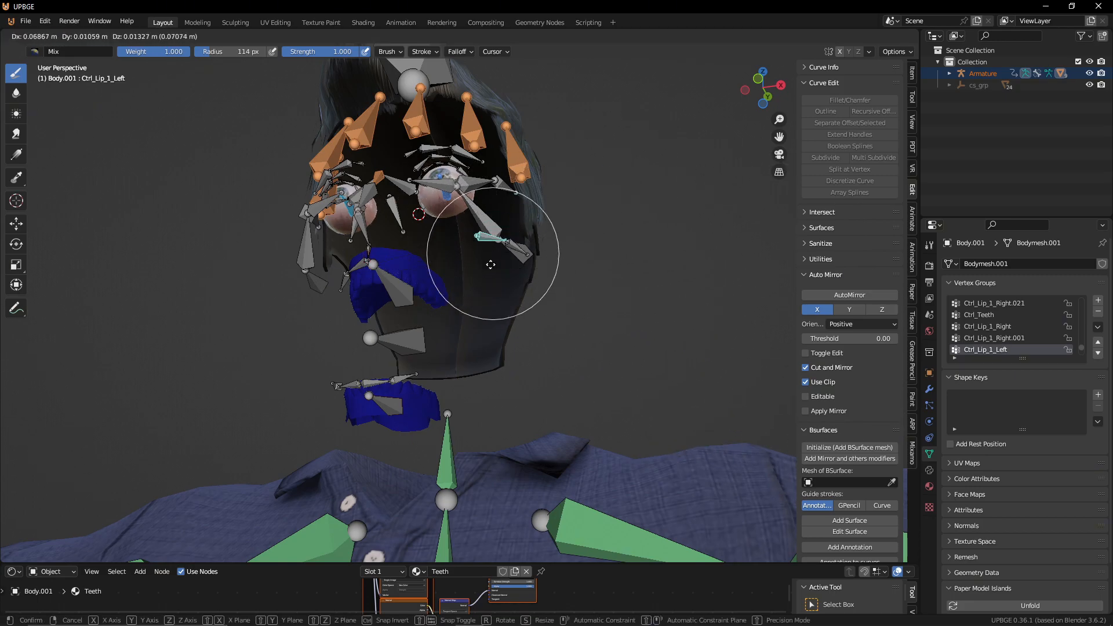
right_click(390, 199)
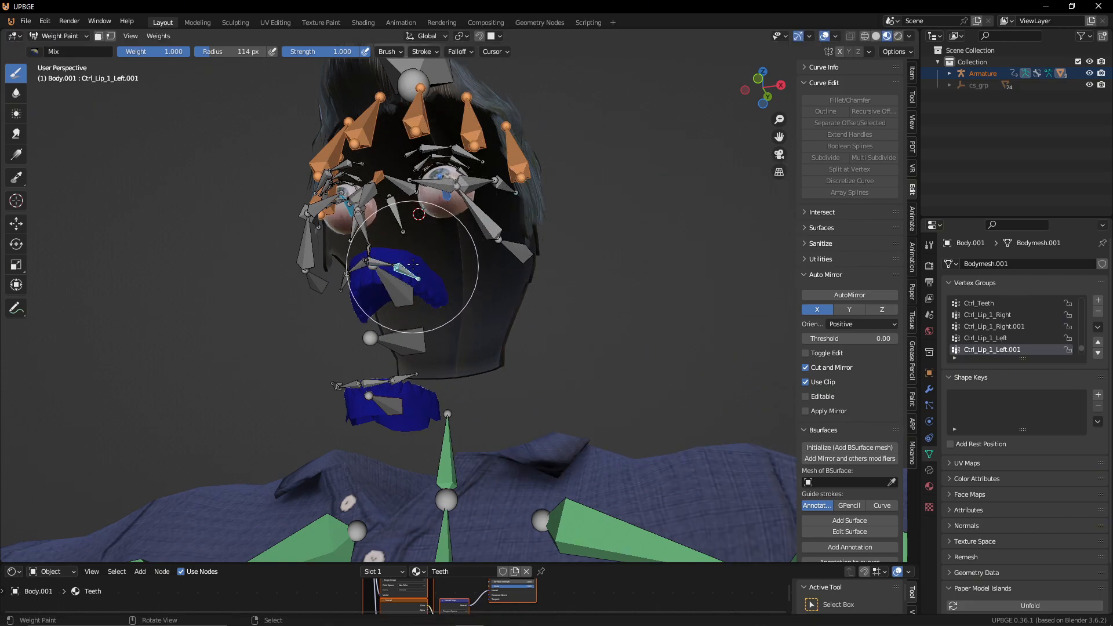
key(r)
right_click(502, 191)
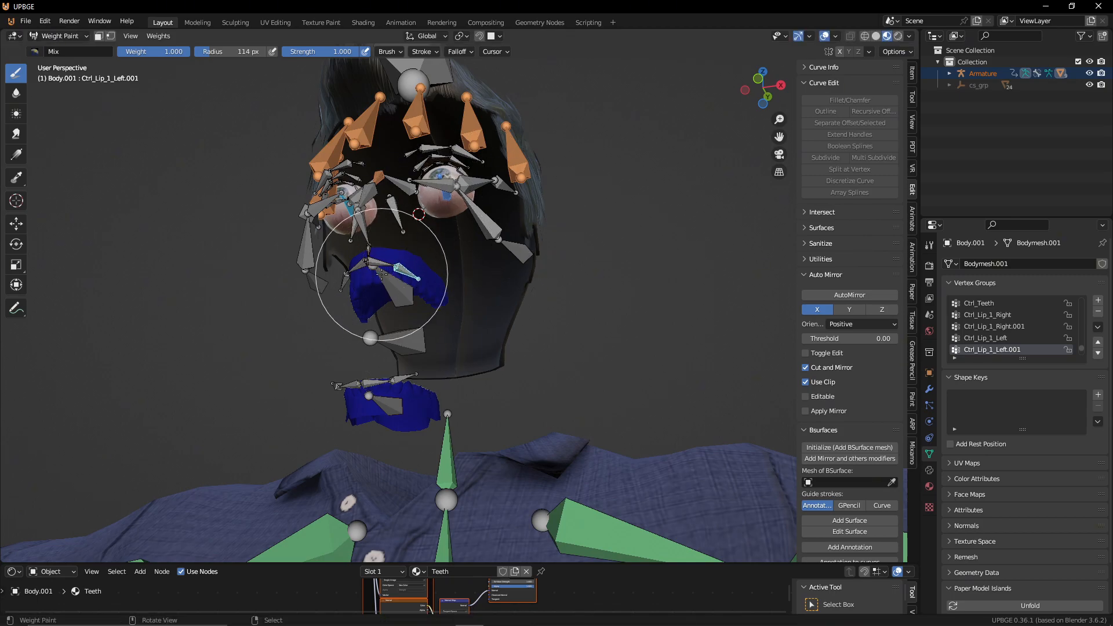
ctrl+click(355, 268)
key(g)
right_click(332, 268)
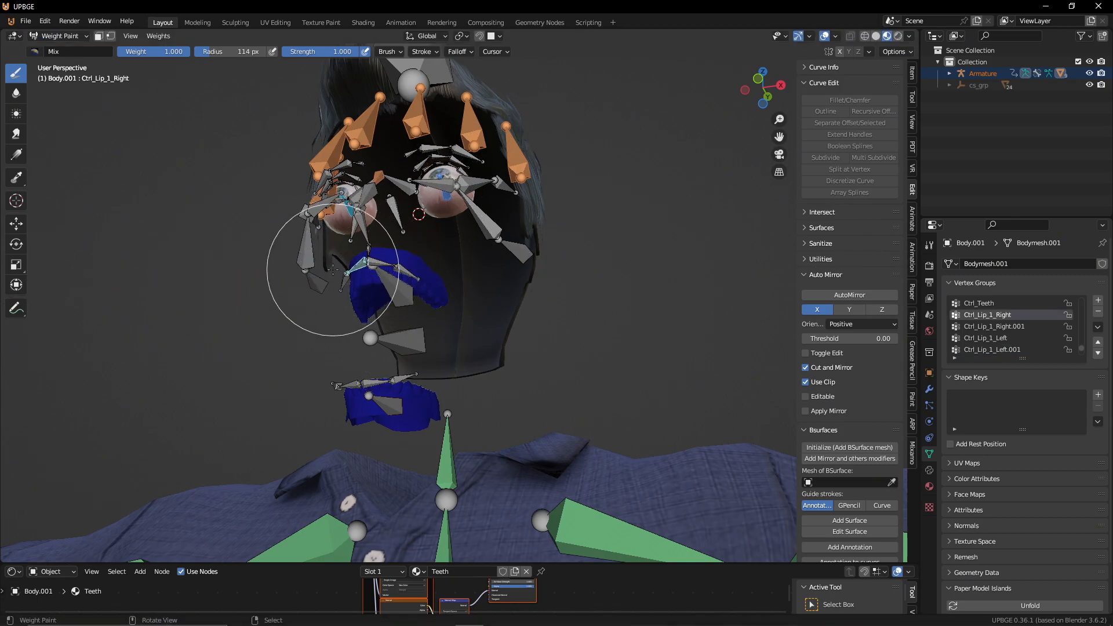
Step: Select all bones and clear their location to bring both rows of teeth back into place
middle_drag(372, 265, 299, 326)
key(a)
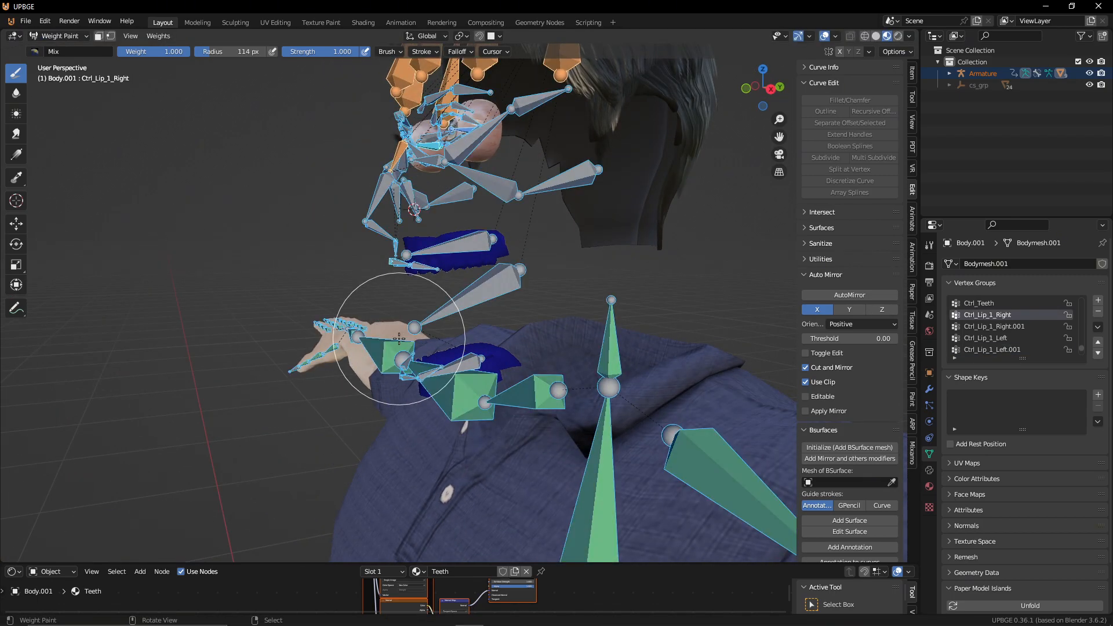
middle_drag(476, 299, 443, 287)
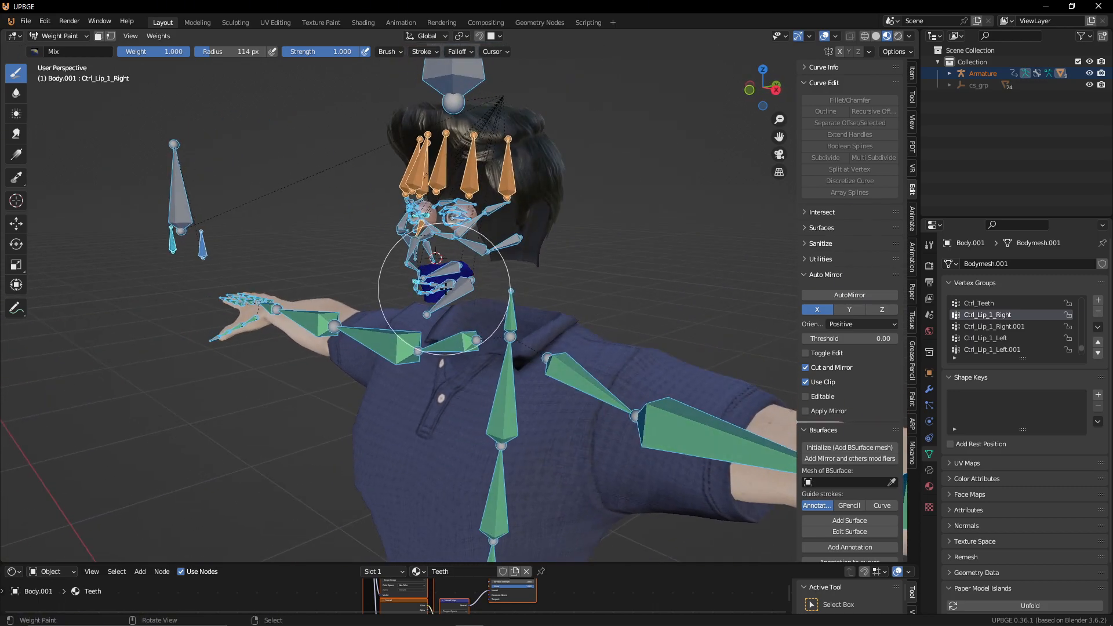
Step: Test-move the Ctrl_Teeth_2 and Ctrl_Head.001 bones along the Z axis to check how the teeth follow
ctrl+click(457, 285)
key(g)
key(z)
right_click(460, 315)
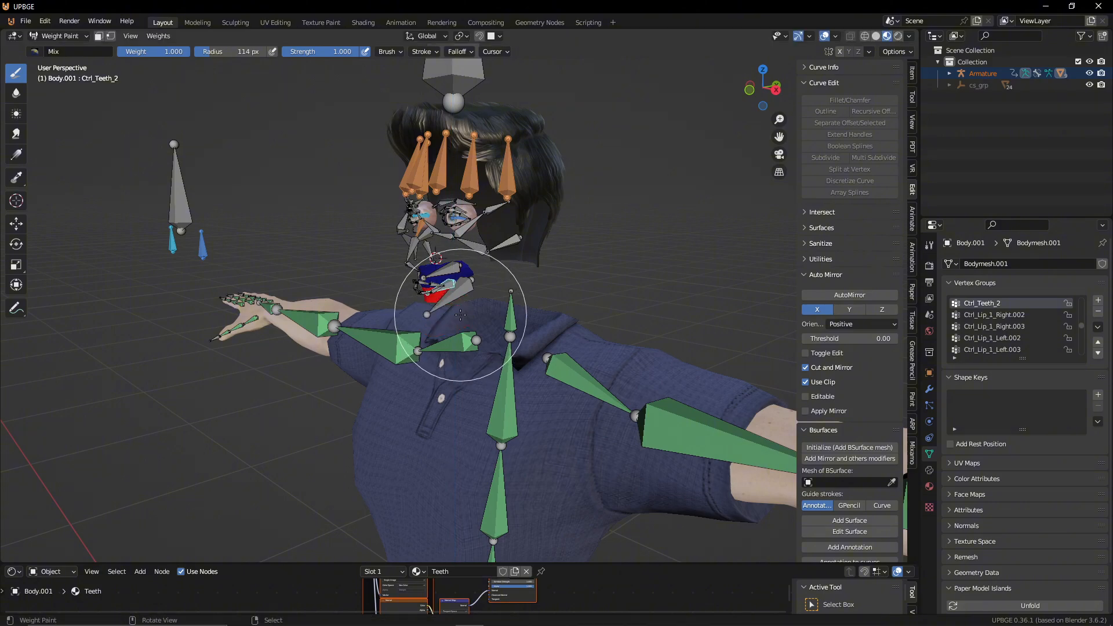
middle_drag(473, 295, 453, 295)
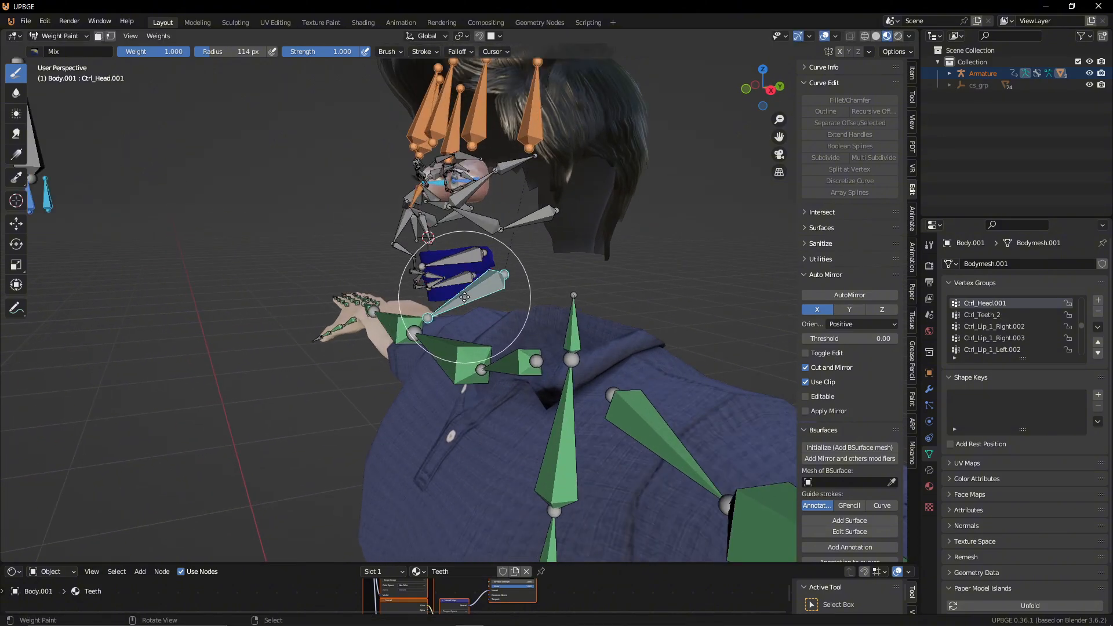
key(g)
key(z)
right_click(464, 316)
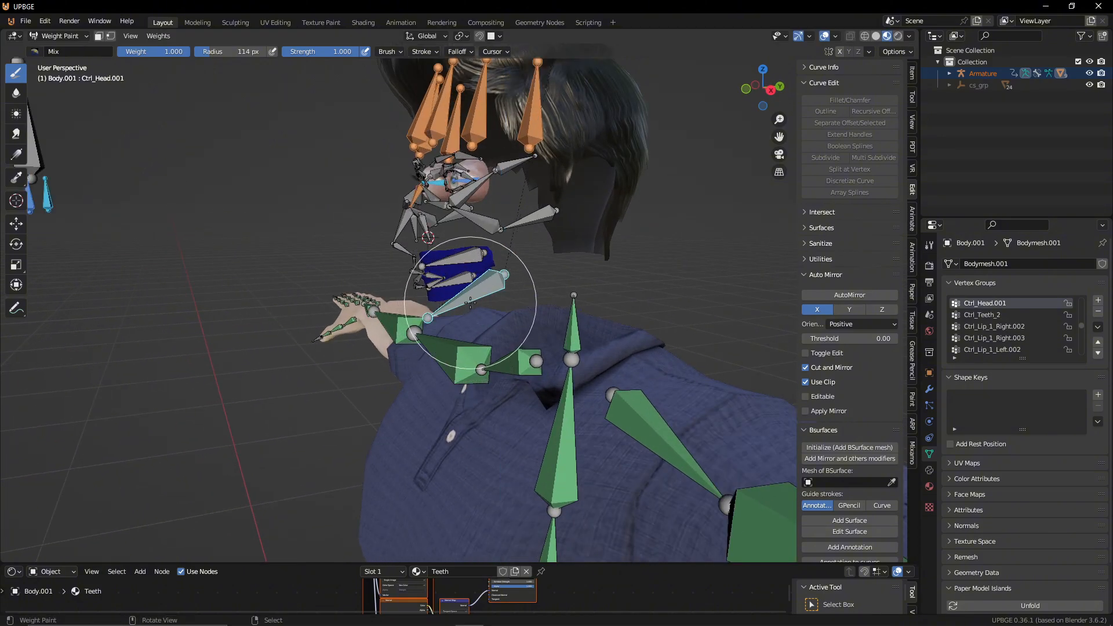
Step: Leave Weight Paint for Object Mode and switch the armature to Pose Mode
click(63, 36)
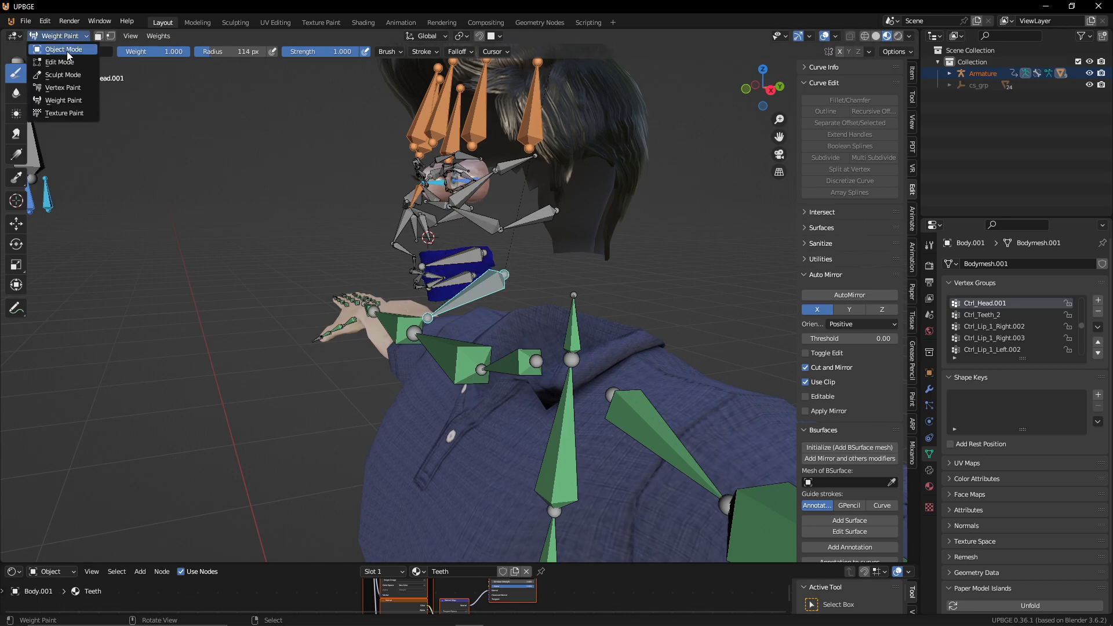
click(61, 48)
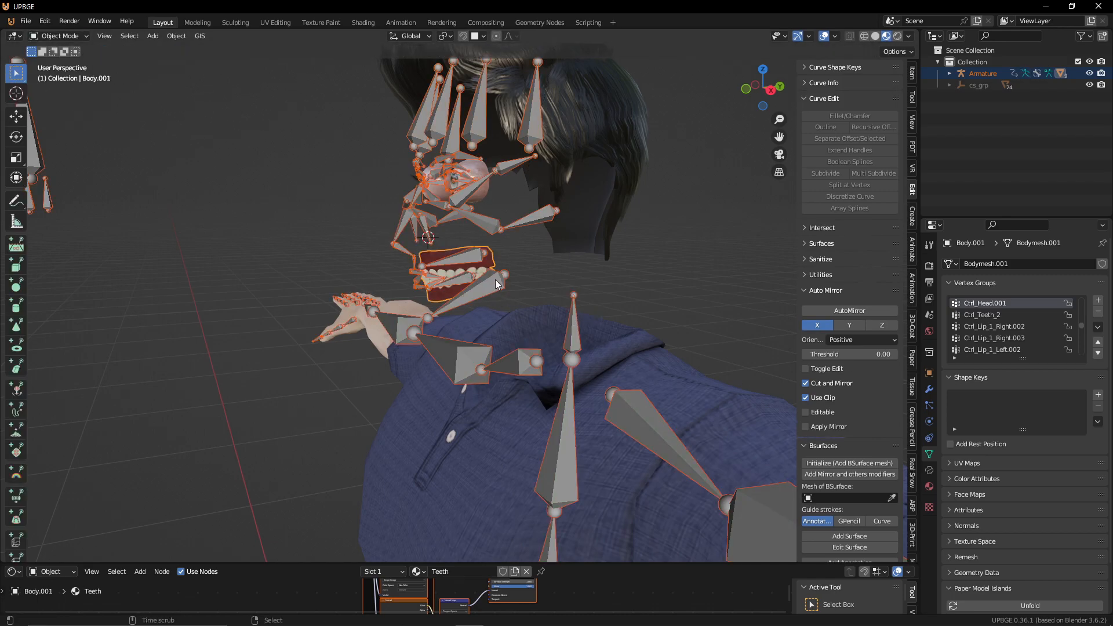
key(ctrl+Tab)
right_click(473, 293)
right_click(473, 293)
key(ctrl+Tab)
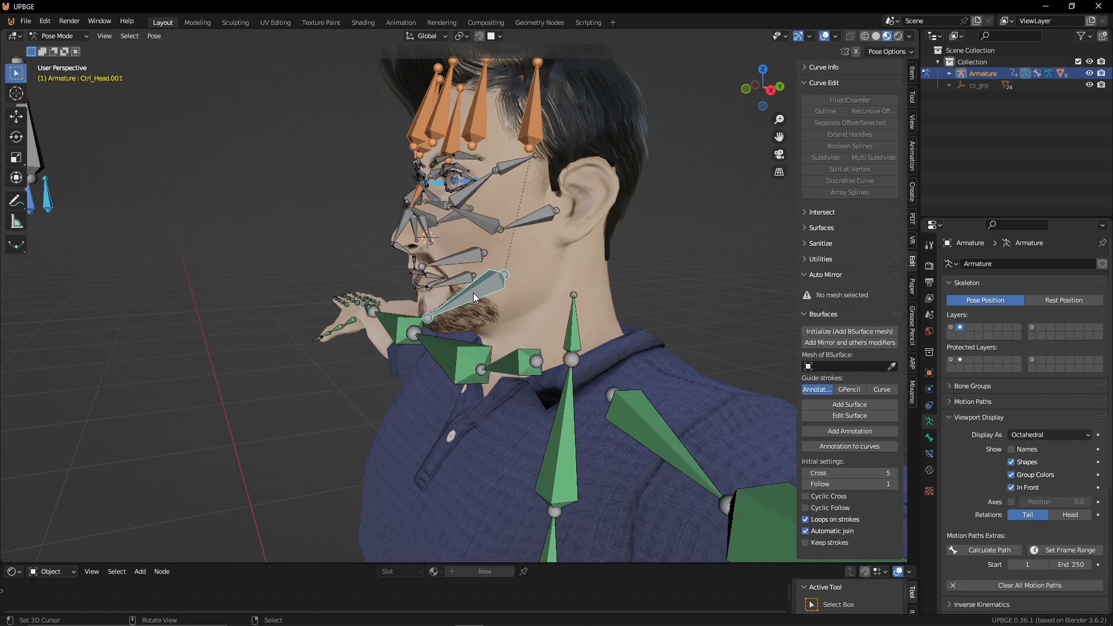
Step: Lower the Ctrl_Head.001 jaw bone about 0.017 m along the Z axis to open the mouth for inspection
key(g)
key(z)
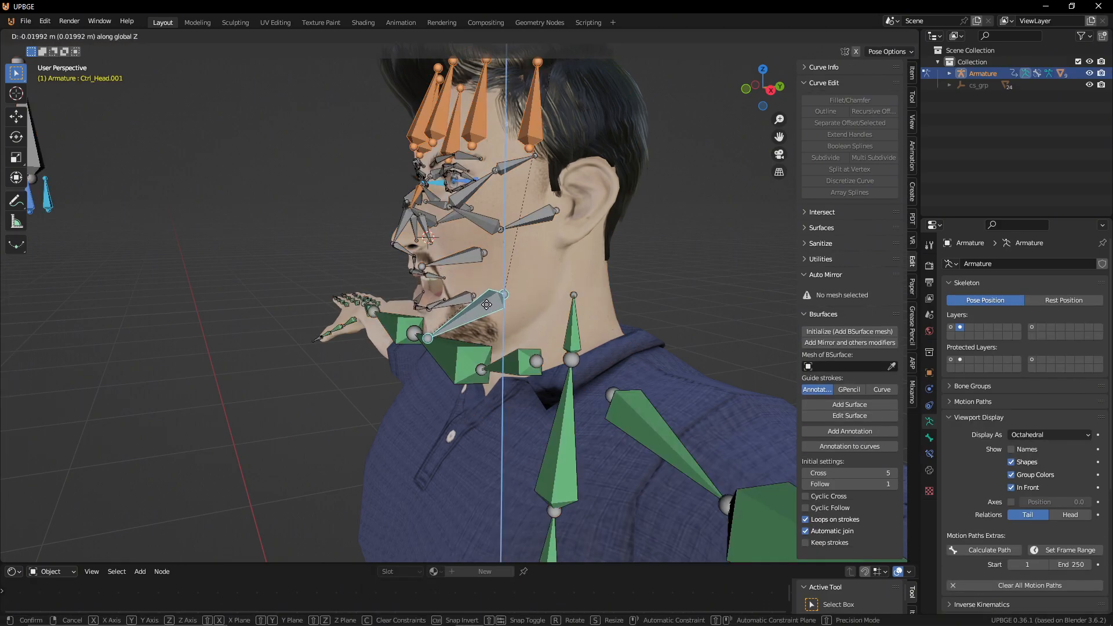
right_click(485, 300)
middle_drag(485, 299, 593, 291)
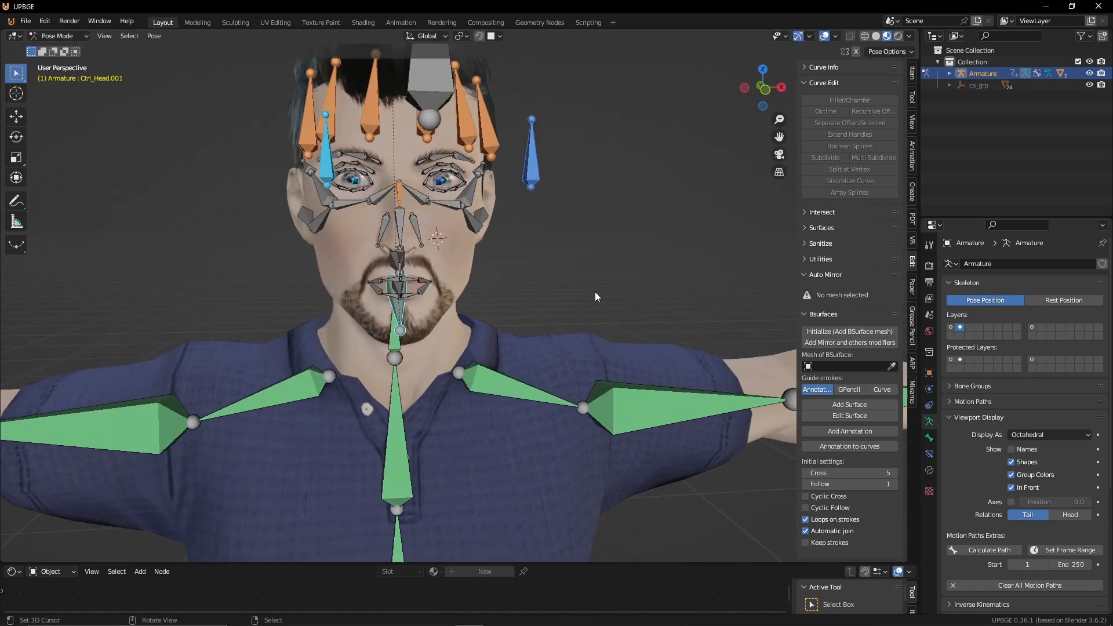
key(g)
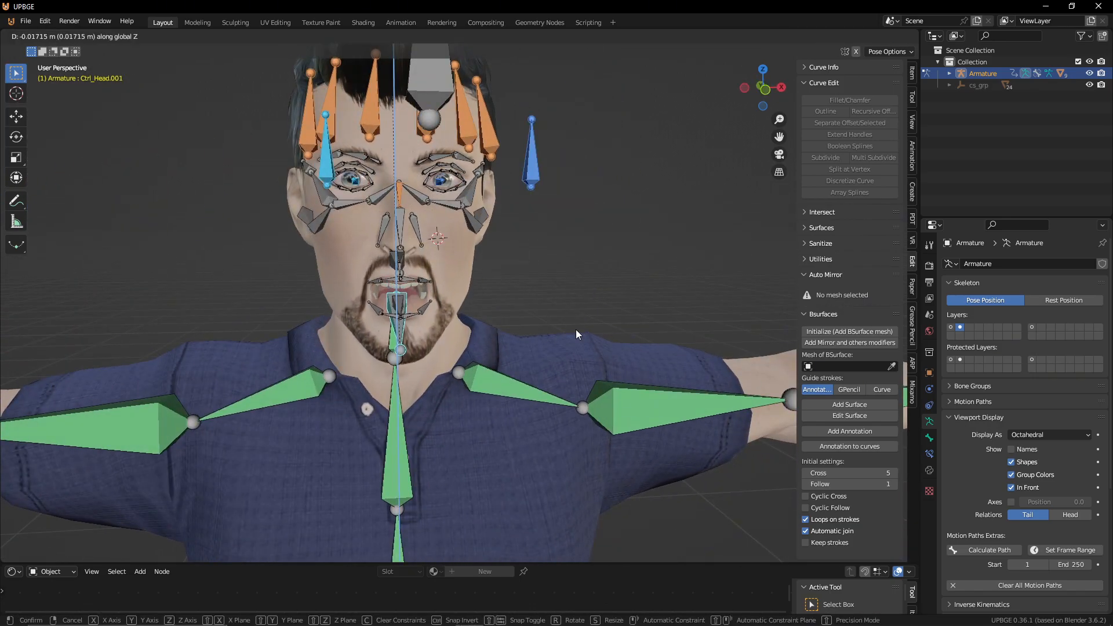
click(506, 321)
middle_drag(507, 320, 298, 308)
scroll(461, 318, up, 5)
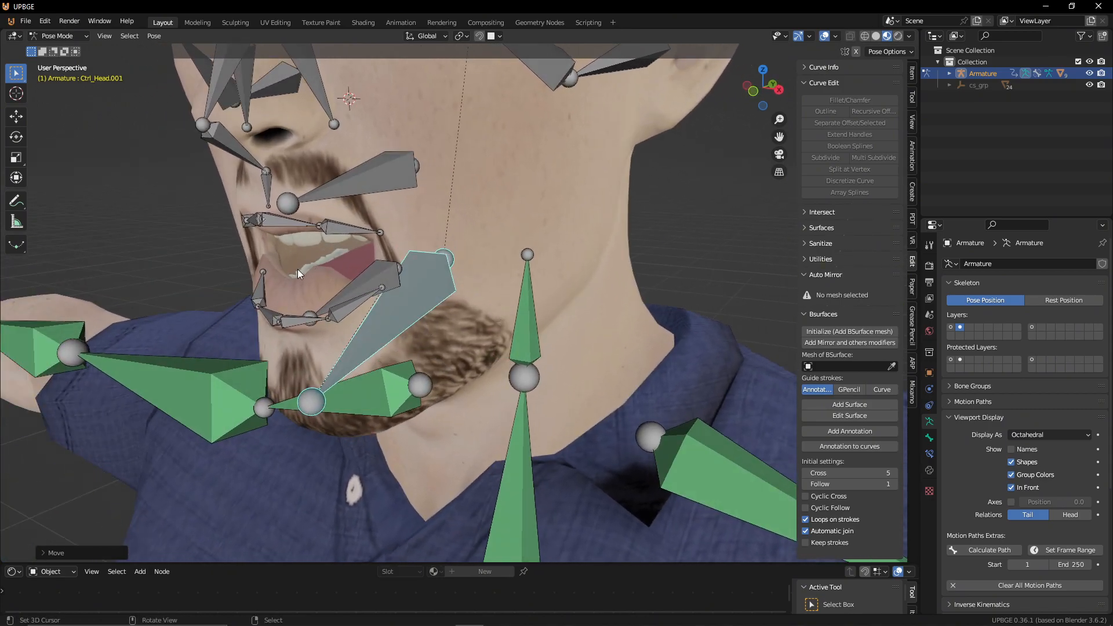
middle_drag(360, 276, 421, 271)
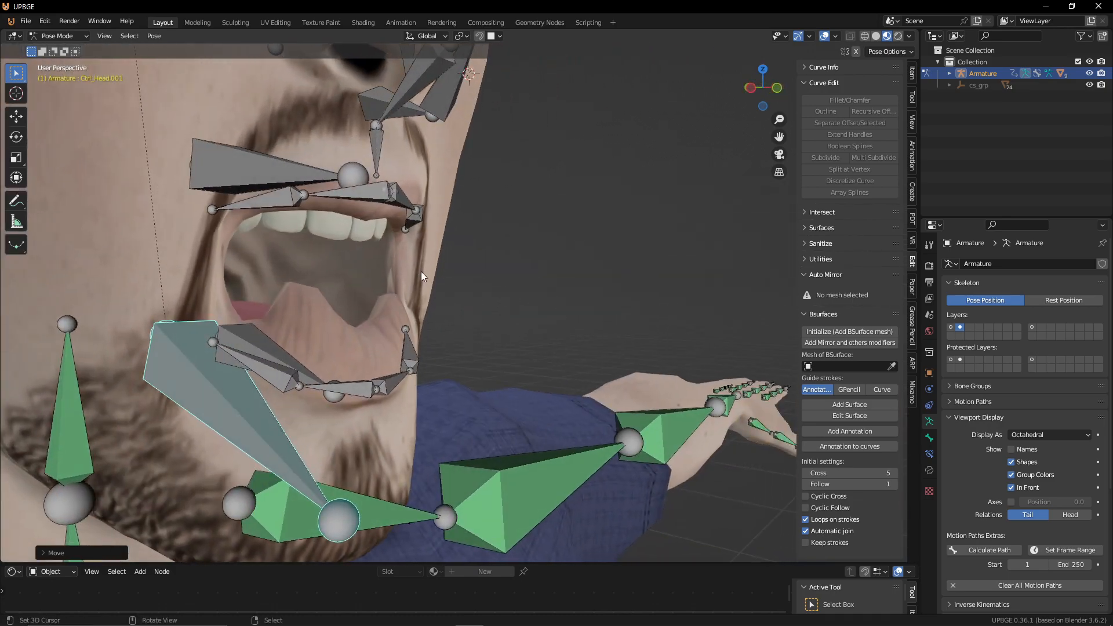
Step: Leave Pose Mode, select the armature together with the Body mesh, and enter Weight Paint mode
key(ctrl+Tab)
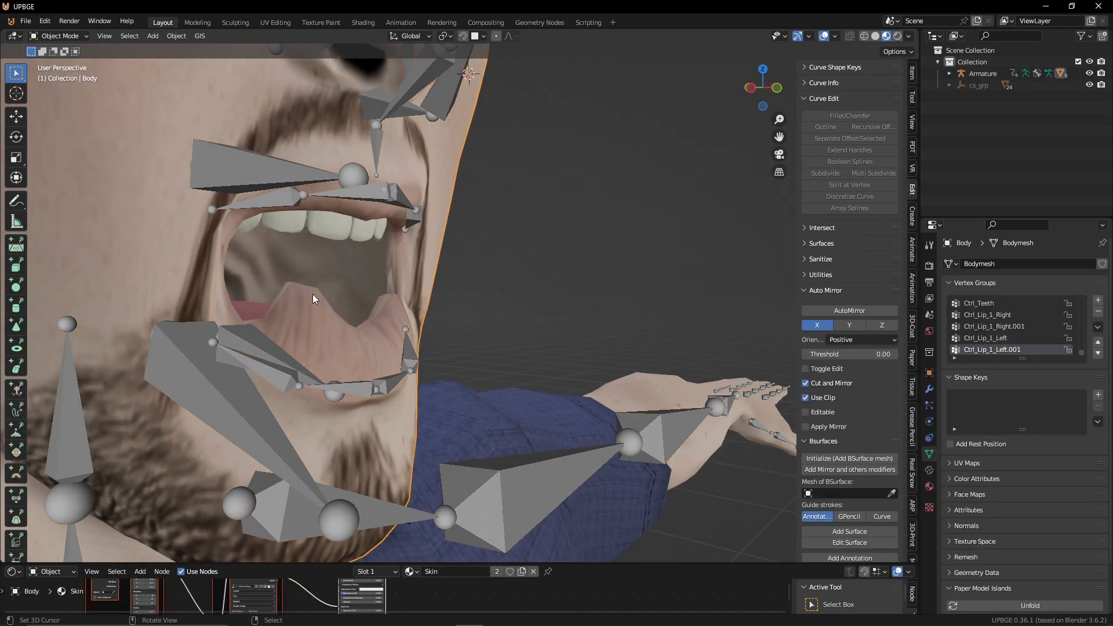
click(293, 314)
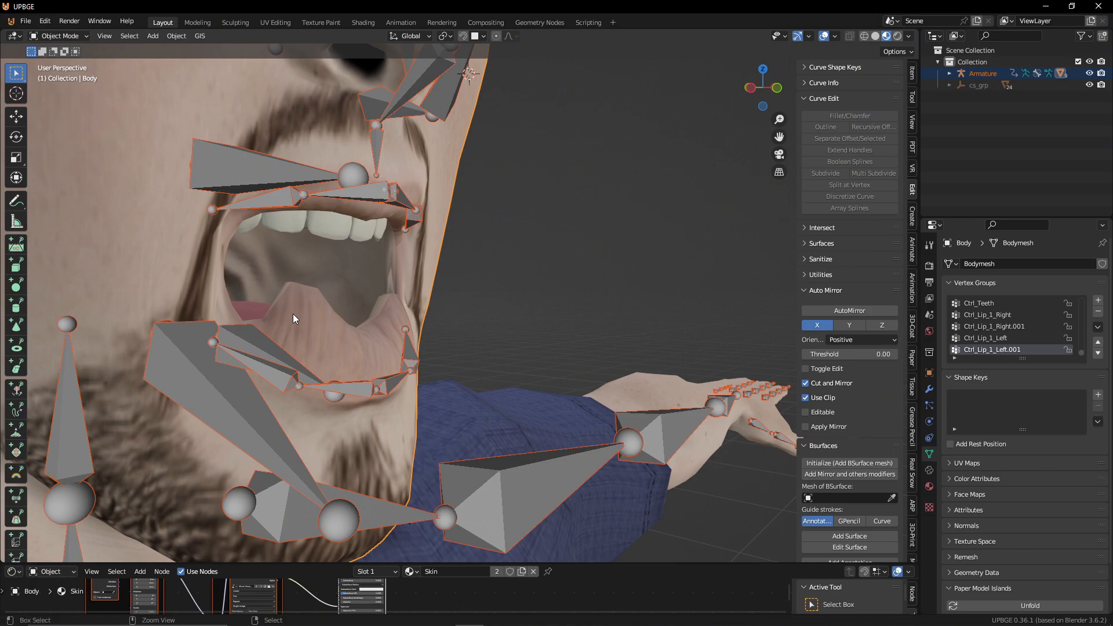
key(ctrl+Tab)
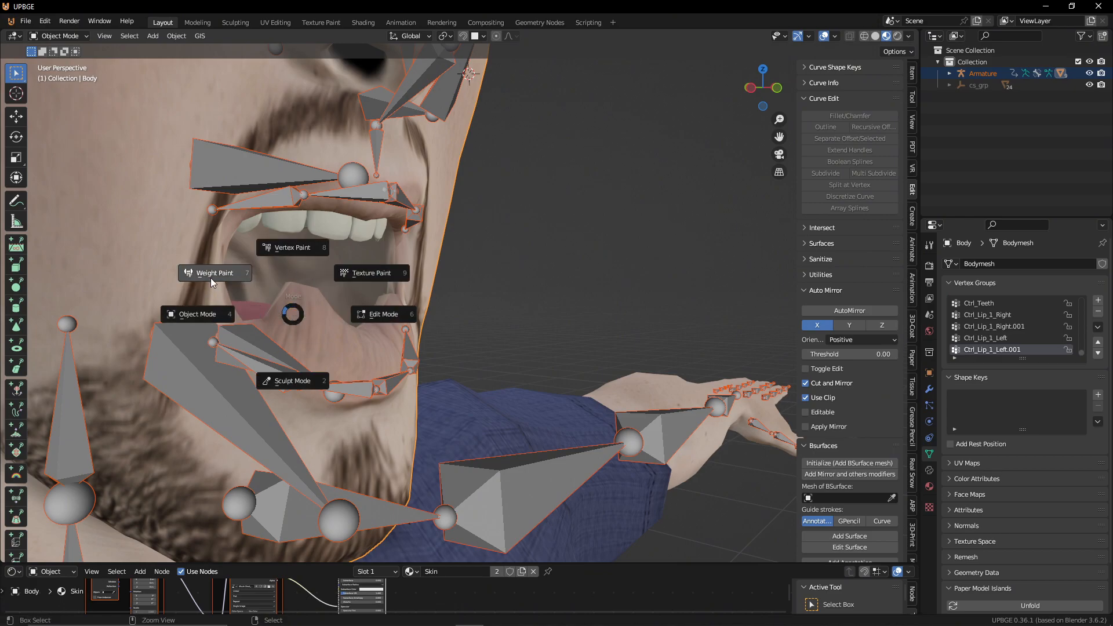
click(237, 279)
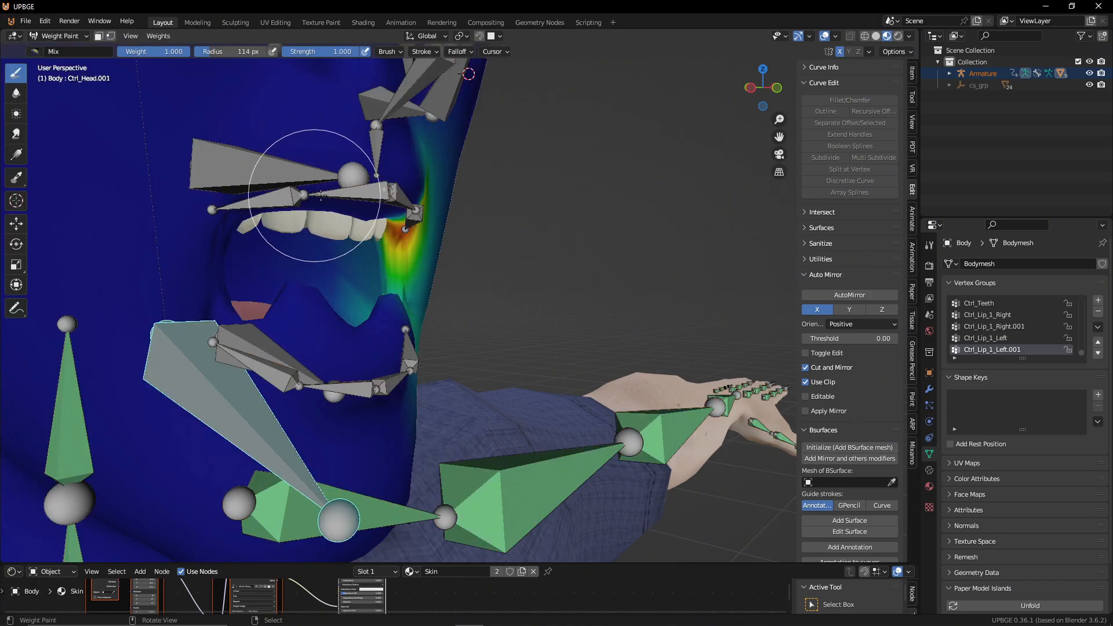
Step: Erase the stray Ctrl_Lip_1_Right weight inside the lower mouth with the Subtract brush at 73 px radius
ctrl+click(362, 189)
middle_drag(373, 311, 79, 135)
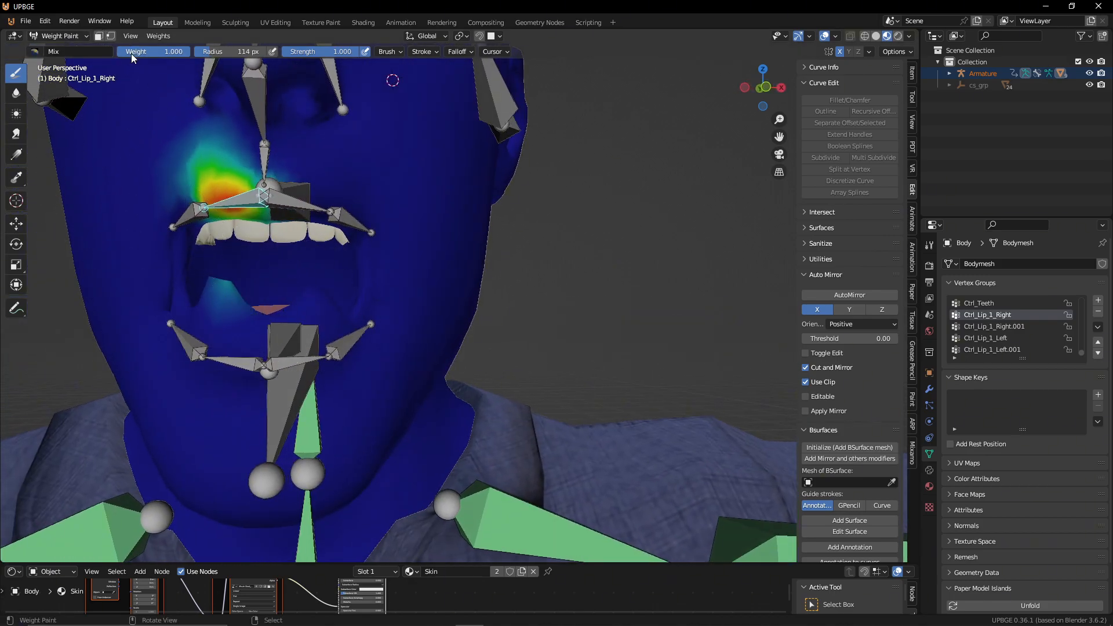
click(38, 52)
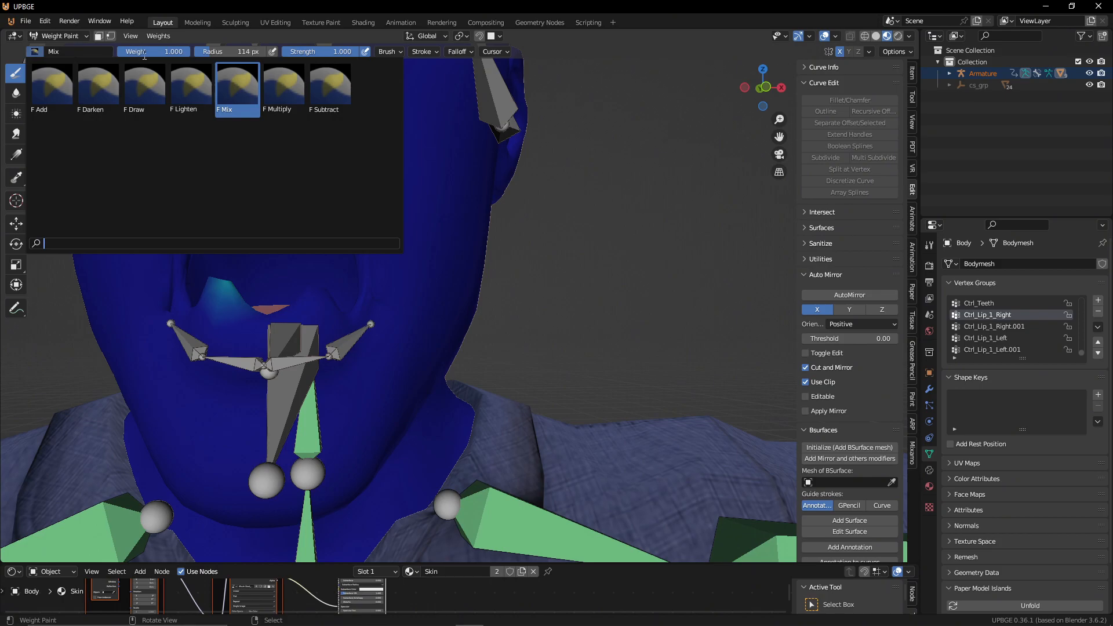
click(330, 81)
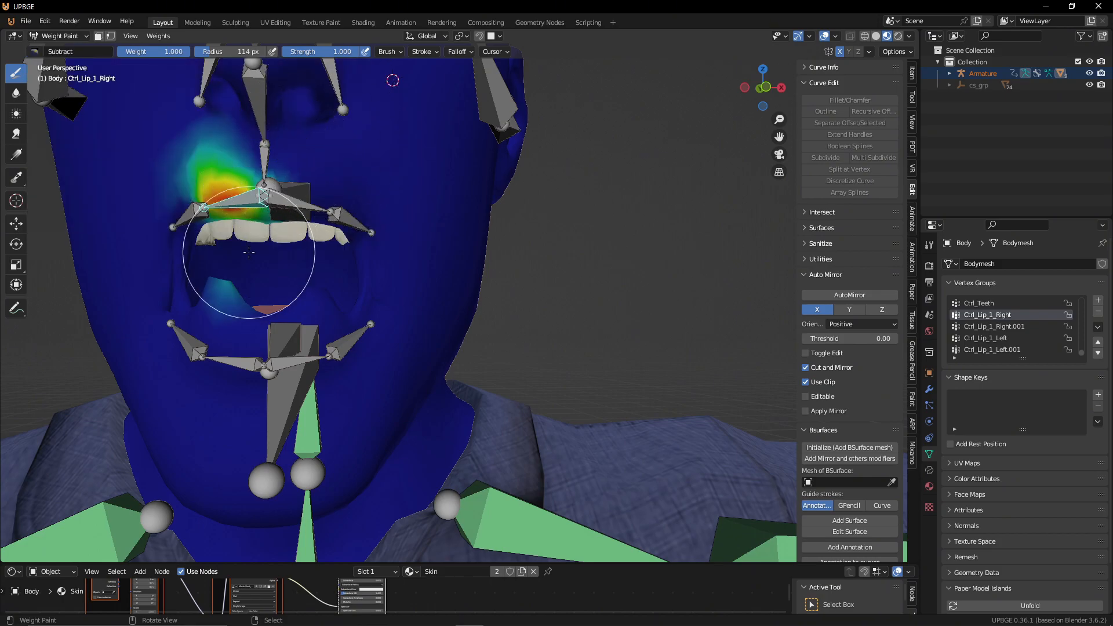
key(f)
click(233, 301)
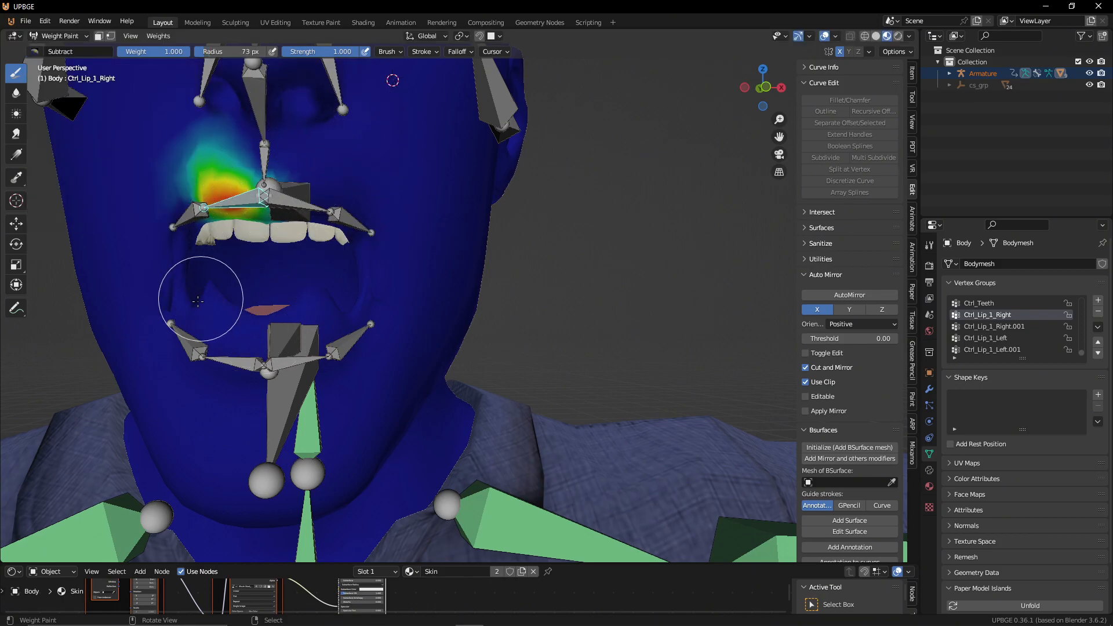
Step: Subtract the stray inner-mouth weights of the Ctrl_Lip_1_Right.001, Ctrl_Lip_1_Left and Ctrl_Lip_1_Left.001 bones
ctrl+click(186, 221)
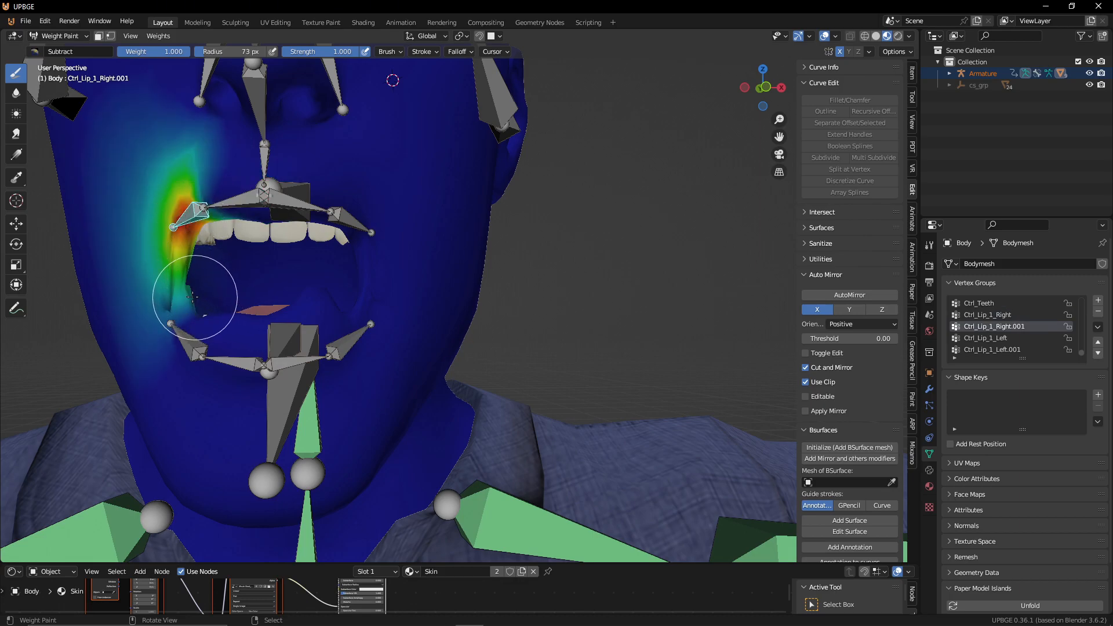
ctrl+click(280, 202)
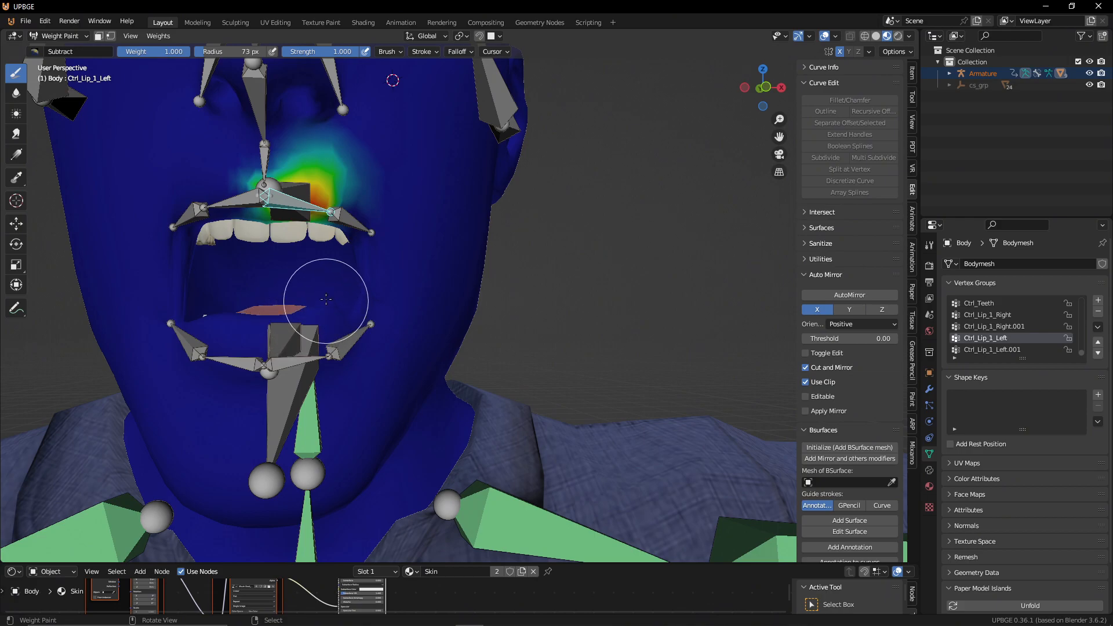
ctrl+click(343, 225)
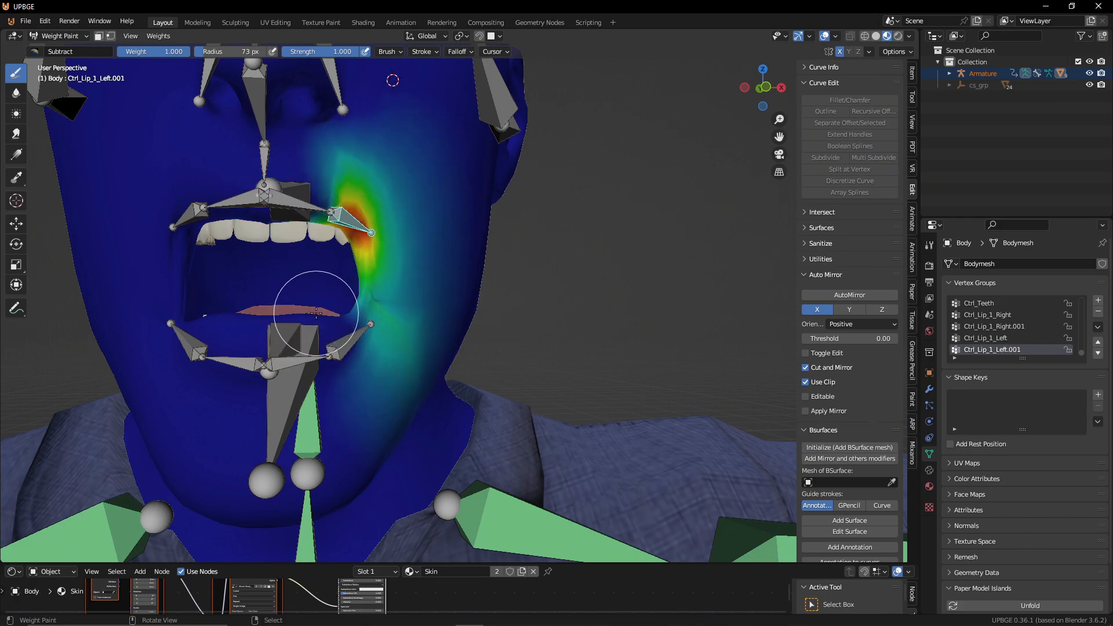
Step: Subtract the stray Ctrl_Lip_1_Right.003 weight inside the mouth and check neighbouring lip bones for more teeth influence
ctrl+click(182, 335)
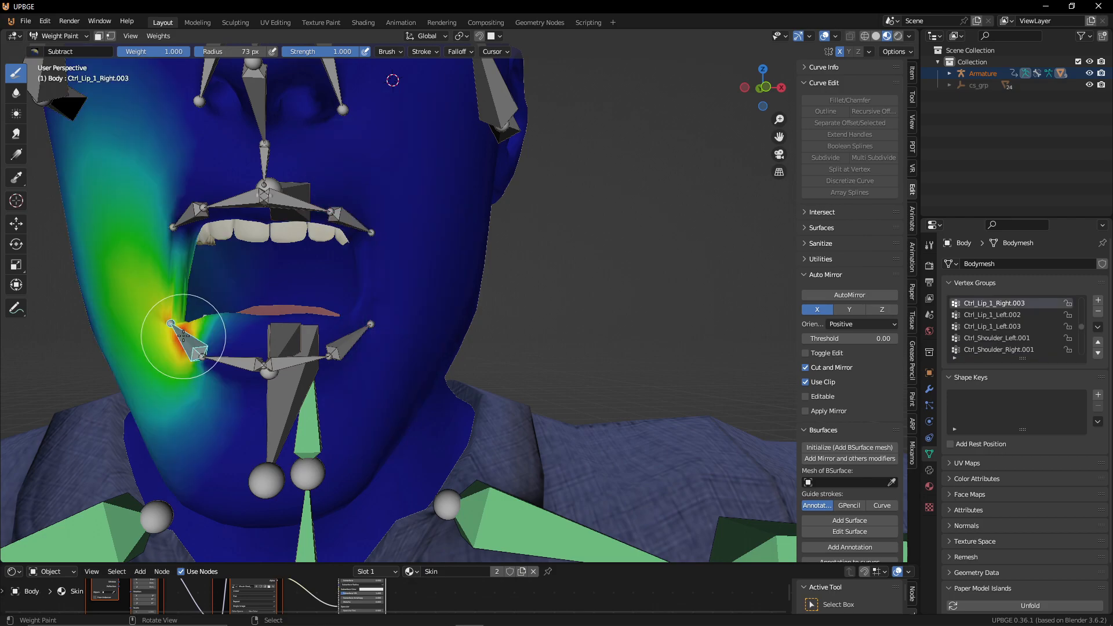
scroll(139, 199, down, 5)
middle_drag(163, 206, 119, 211)
scroll(231, 250, up, 3)
middle_drag(231, 249, 286, 285)
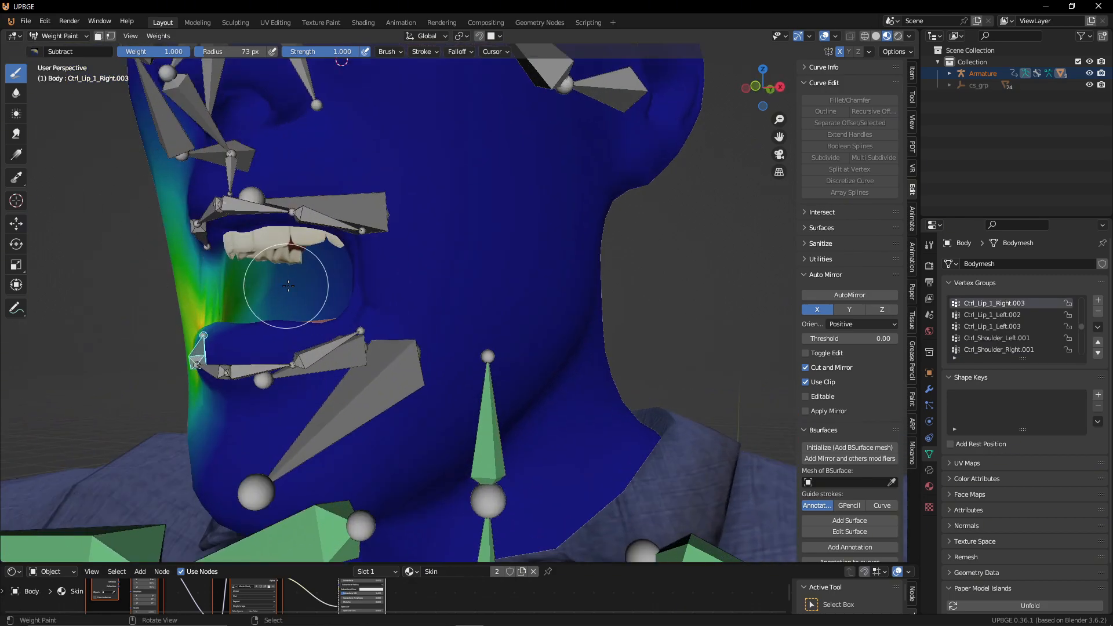
ctrl+click(310, 217)
middle_drag(311, 219, 355, 232)
middle_drag(284, 296, 243, 248)
ctrl+click(221, 382)
middle_drag(241, 294, 189, 294)
Step: Test-move the Ctrl_Head.001 and Ctrl_Teeth_2 bones along the Z axis to check the lower teeth
ctrl+click(277, 396)
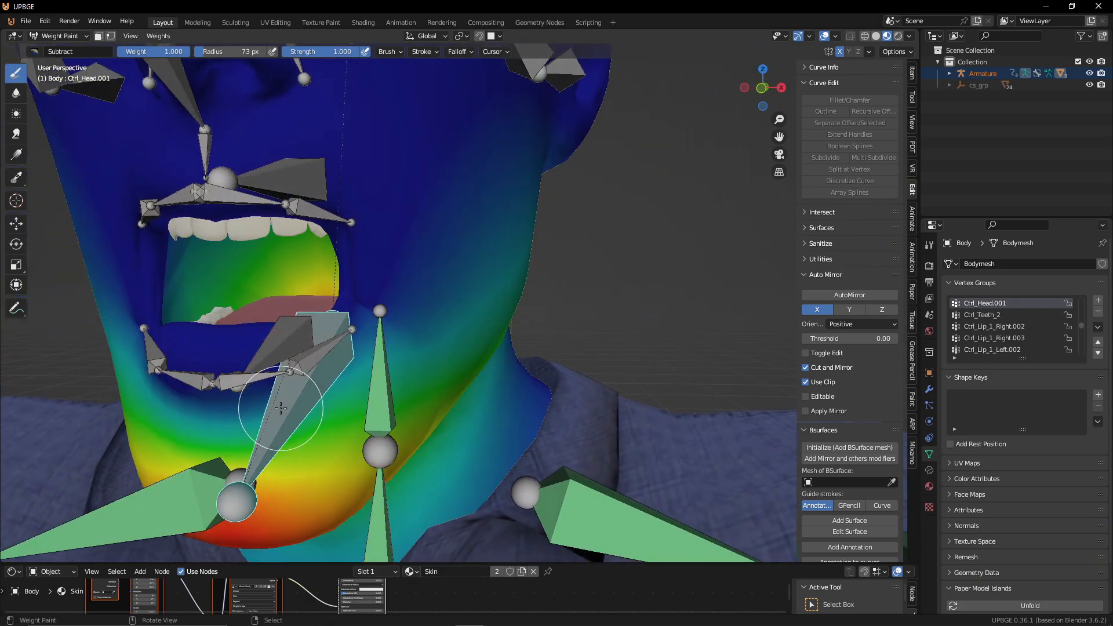
key(g)
key(z)
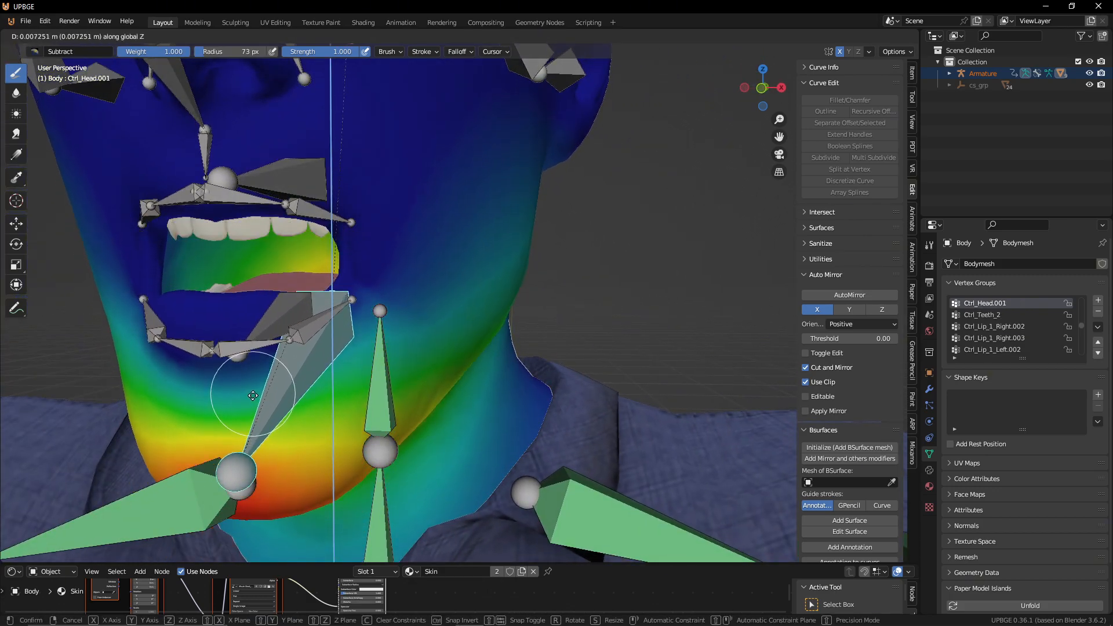
right_click(237, 348)
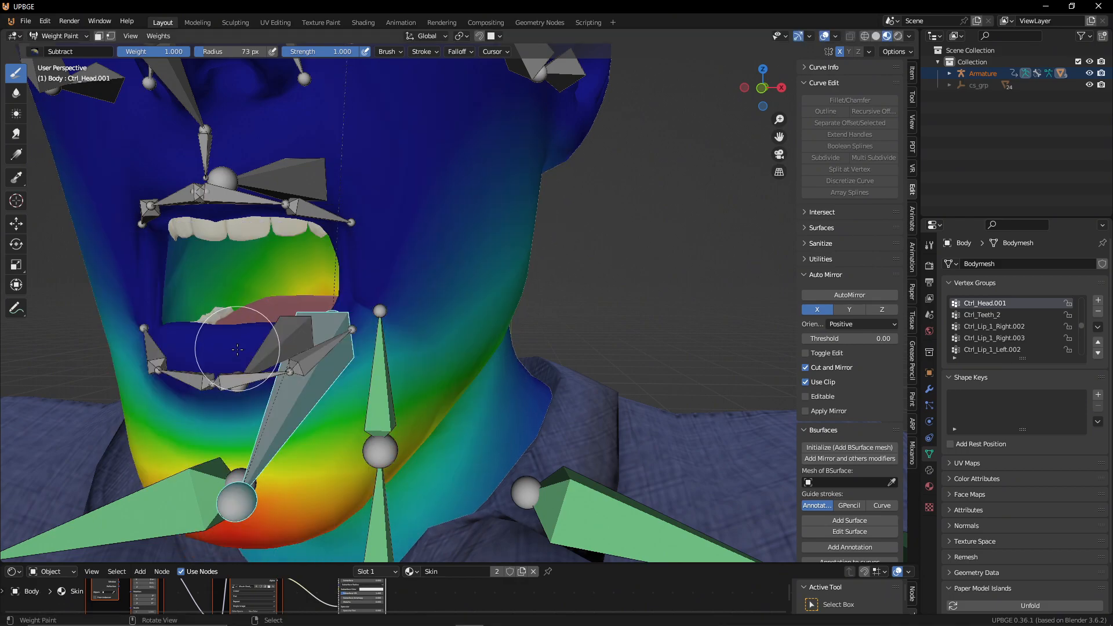
ctrl+click(267, 345)
key(g)
key(z)
key(z)
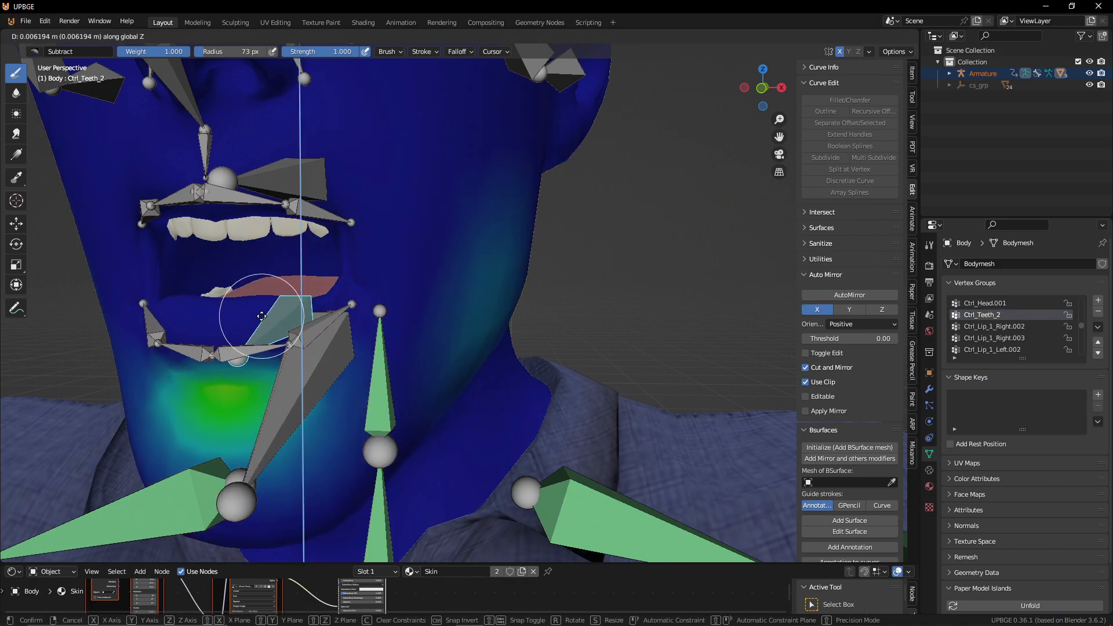
click(263, 323)
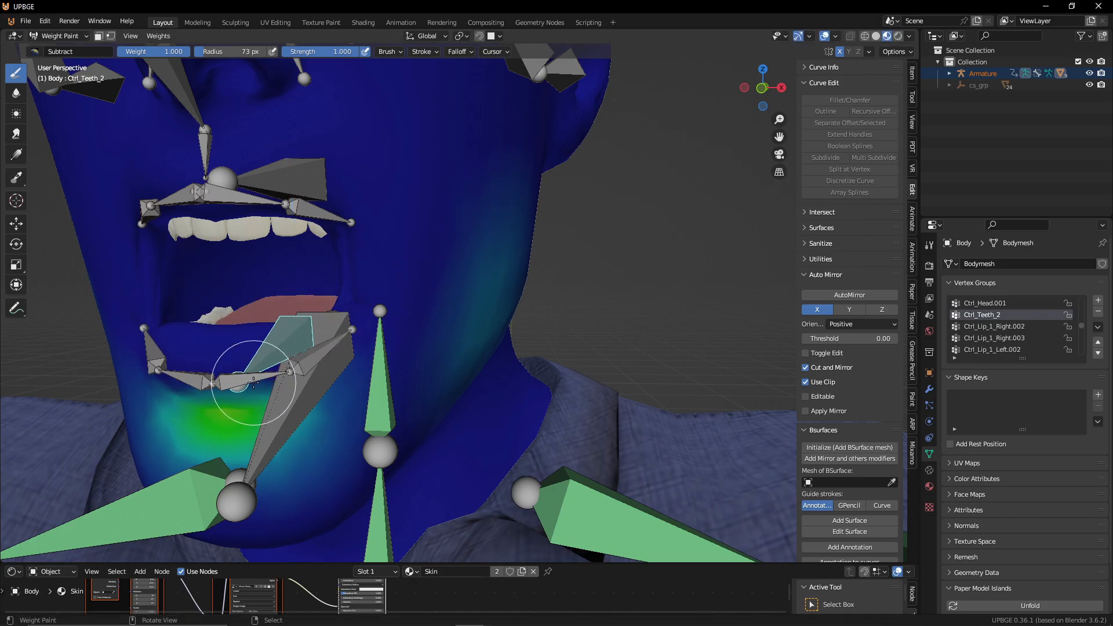
Step: Lower the Ctrl_Lip_1_Right.002 bone about 0.008 m along Z to expose the lower teeth, and return to Object Mode
ctrl+click(210, 376)
key(g)
key(z)
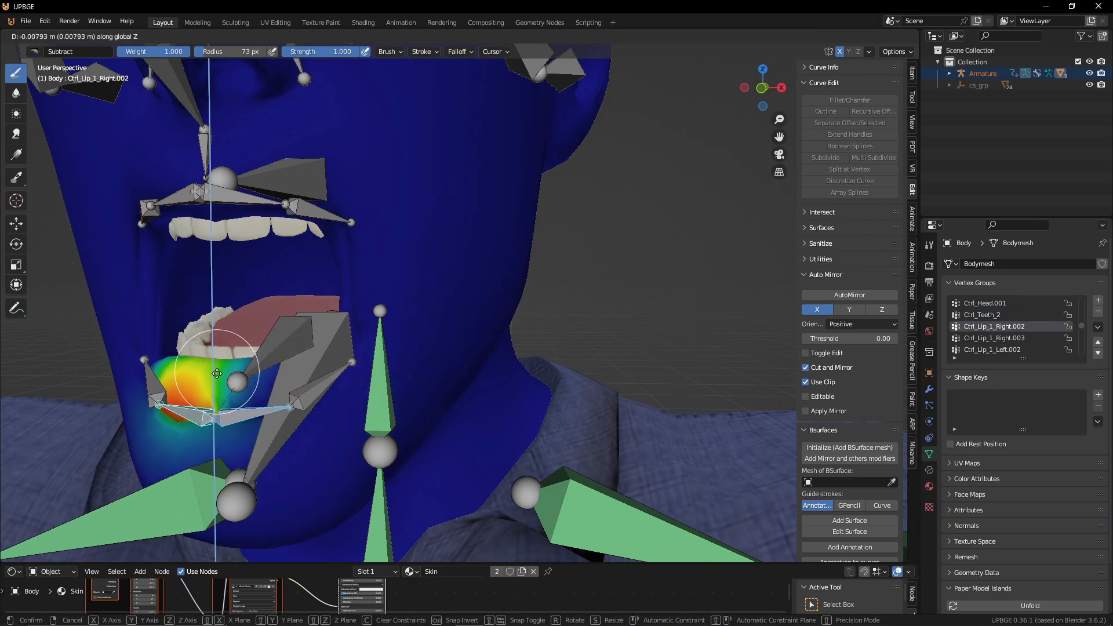
click(217, 372)
scroll(280, 342, up, 4)
middle_drag(280, 343, 256, 338)
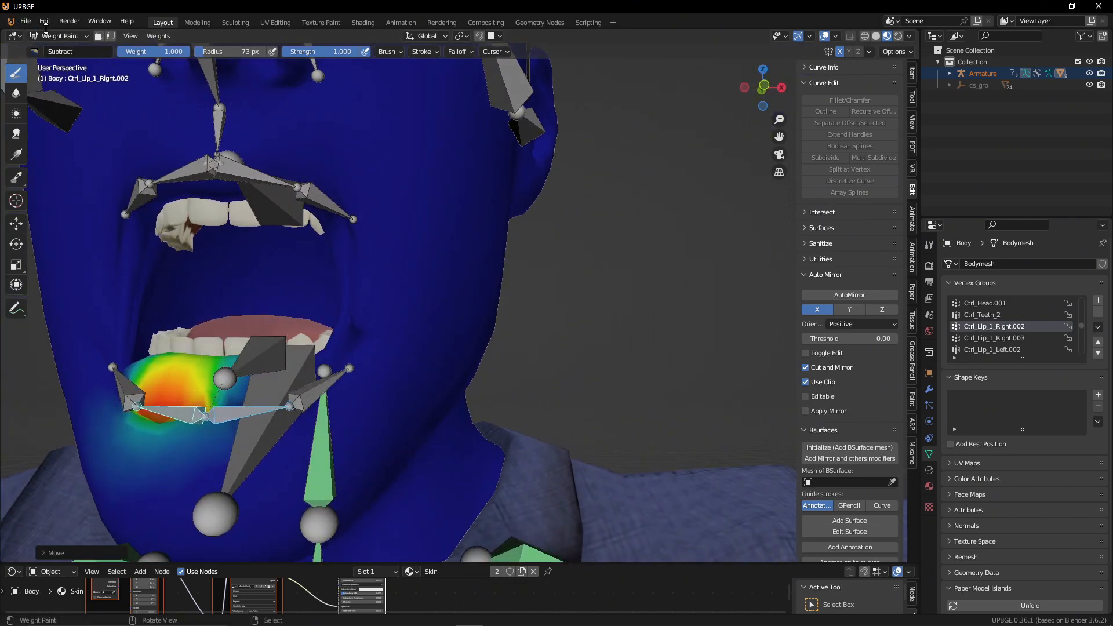
click(61, 37)
click(60, 52)
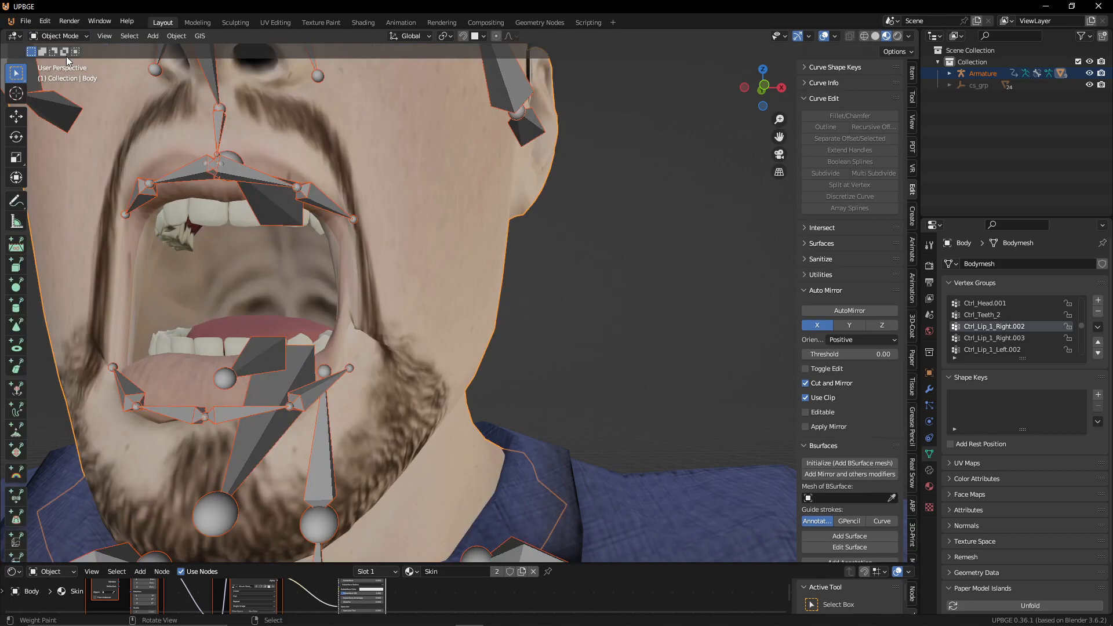
middle_drag(243, 250, 204, 261)
key(ctrl+Tab)
click(215, 412)
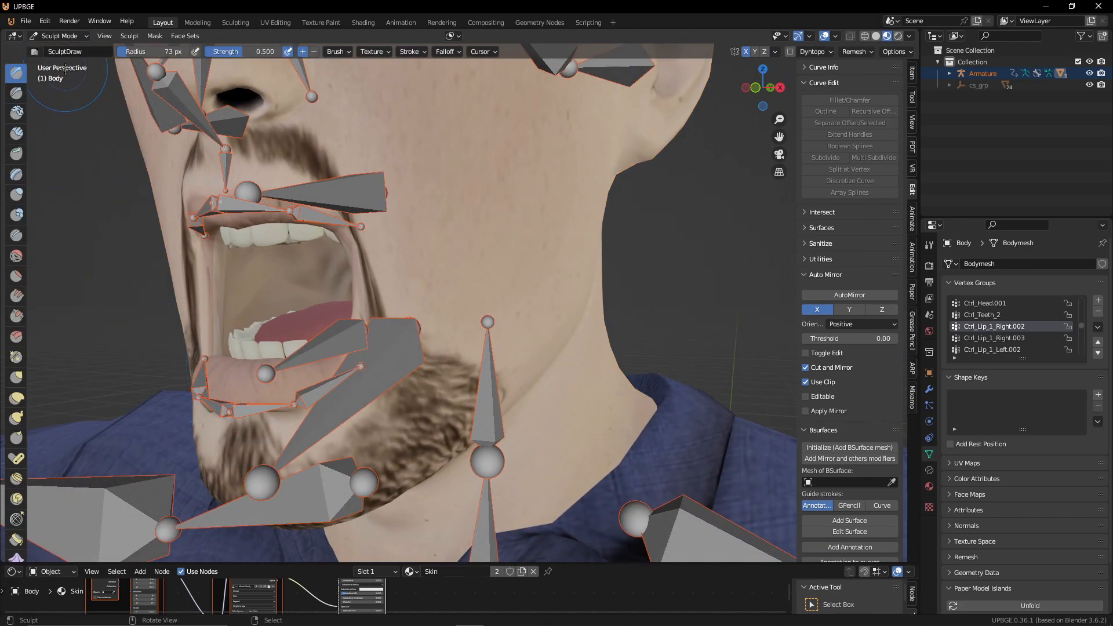
click(56, 36)
click(68, 64)
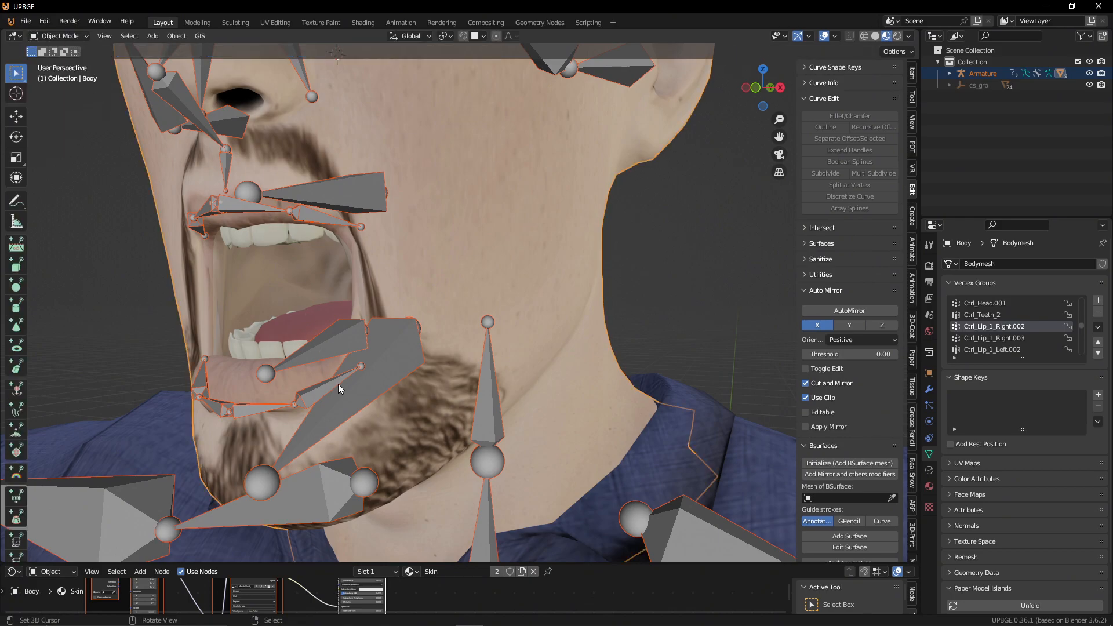
Step: Select the armature and switch it to Pose Mode
click(356, 391)
key(ctrl+Tab)
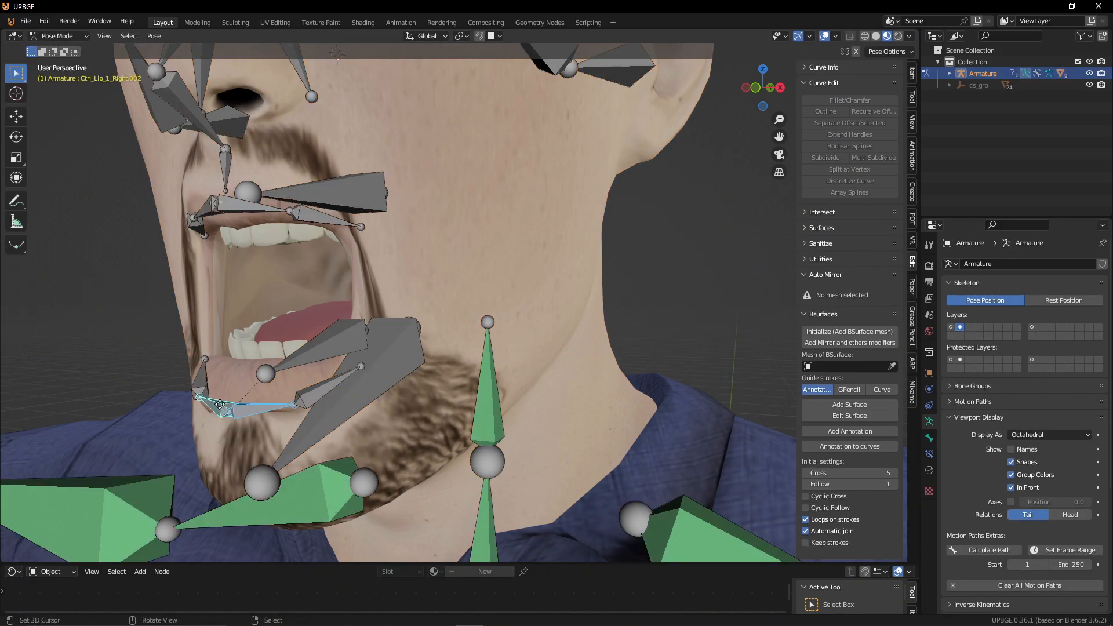
key(Escape)
Step: Test-rotate the Ctrl_Head.001 jaw bone from a side view to check how the lower face follows
middle_drag(270, 329, 380, 327)
scroll(345, 340, down, 5)
click(440, 321)
key(r)
click(437, 324)
shift+middle_drag(436, 350, 338, 270)
Step: Test-move the Ctrl_Head.001 bone freely and rotate it again to check the chin and neck deformation
key(g)
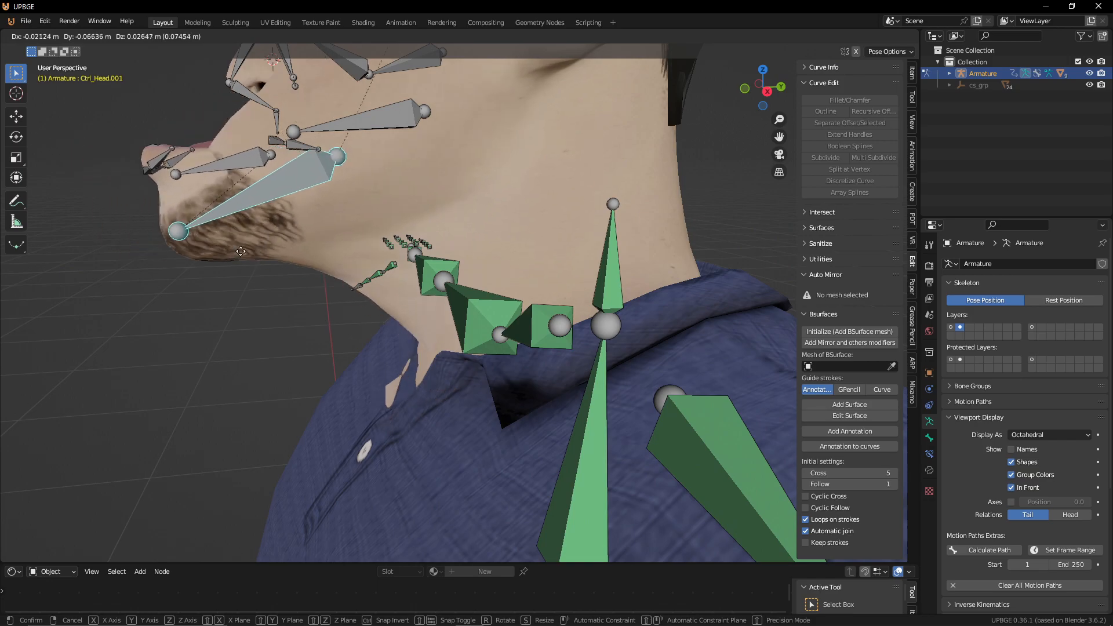
click(339, 250)
key(r)
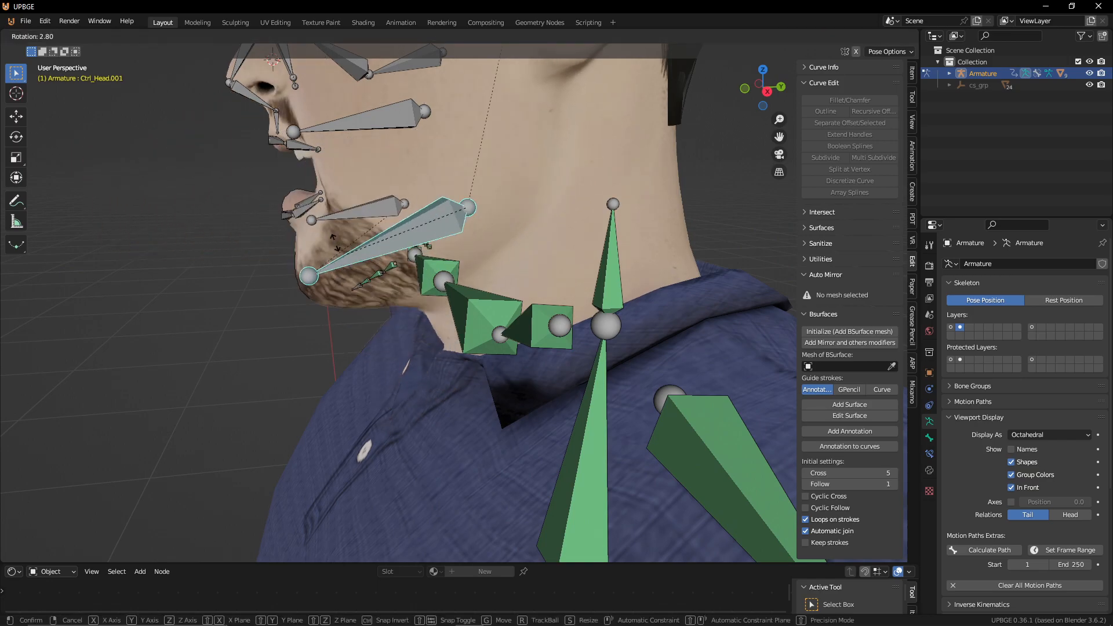
right_click(380, 288)
key(r)
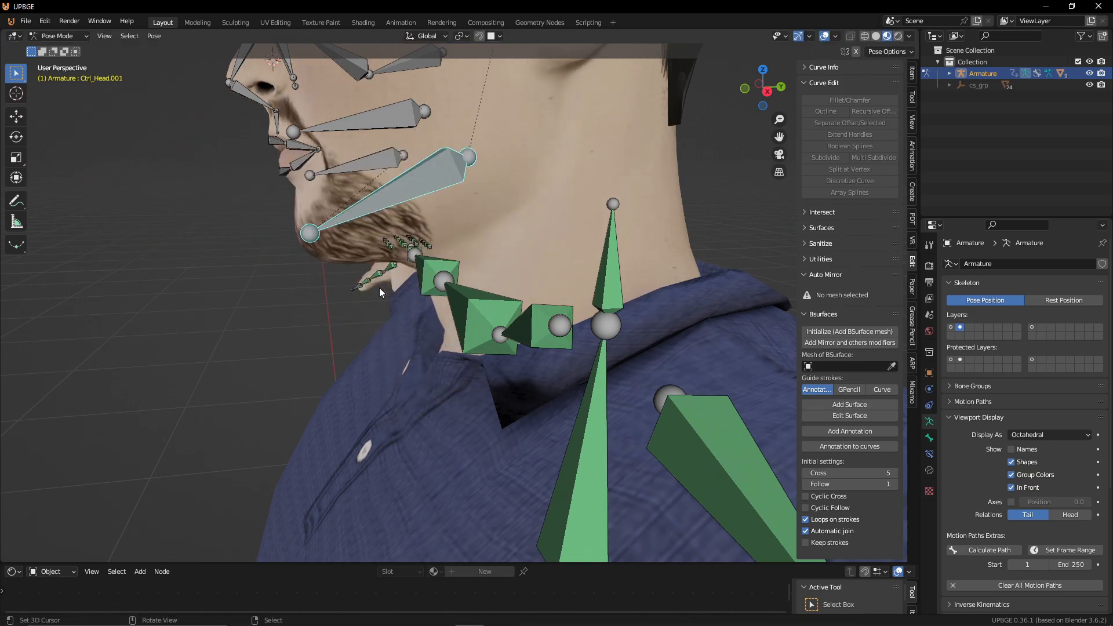
click(462, 372)
middle_drag(467, 314, 620, 283)
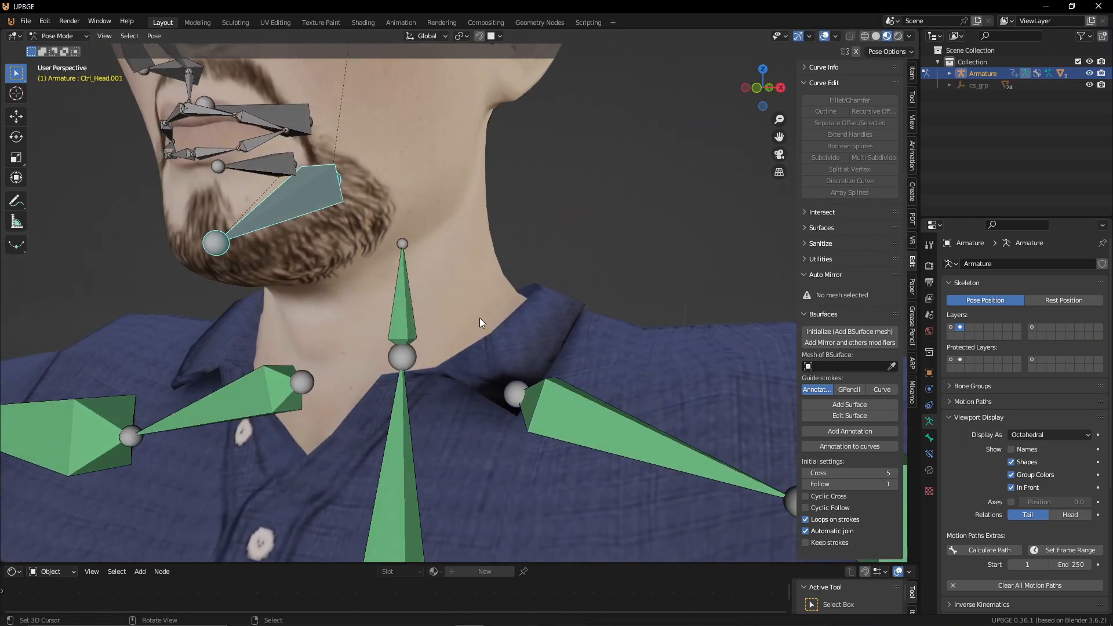
right_click(548, 318)
Step: Hide the shirt in Object Mode and select the Body mesh underneath
key(ctrl+Tab)
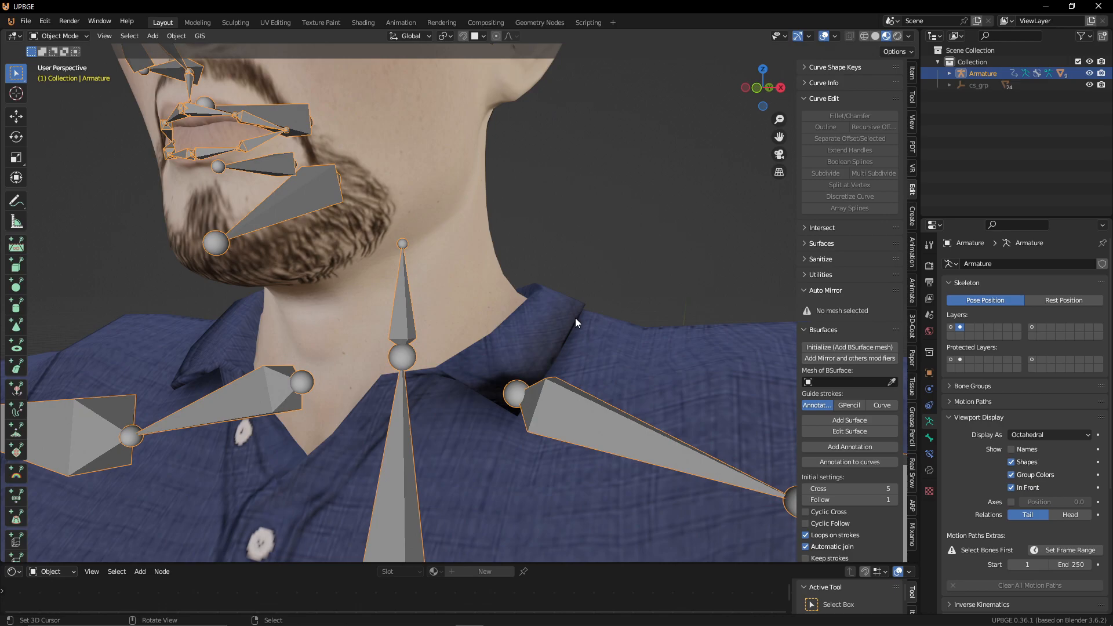
right_click(575, 317)
key(h)
right_click(402, 237)
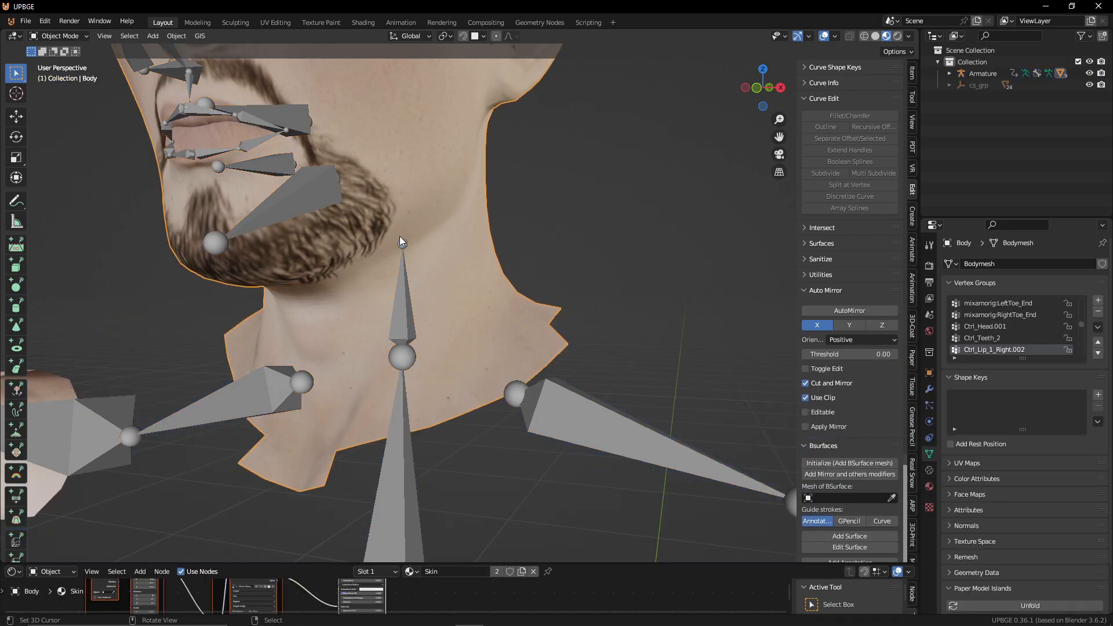
Step: Select the armature together with the Body mesh, enter Weight Paint mode, and select the Ctrl_Head.001 jaw bone
shift+right_click(318, 214)
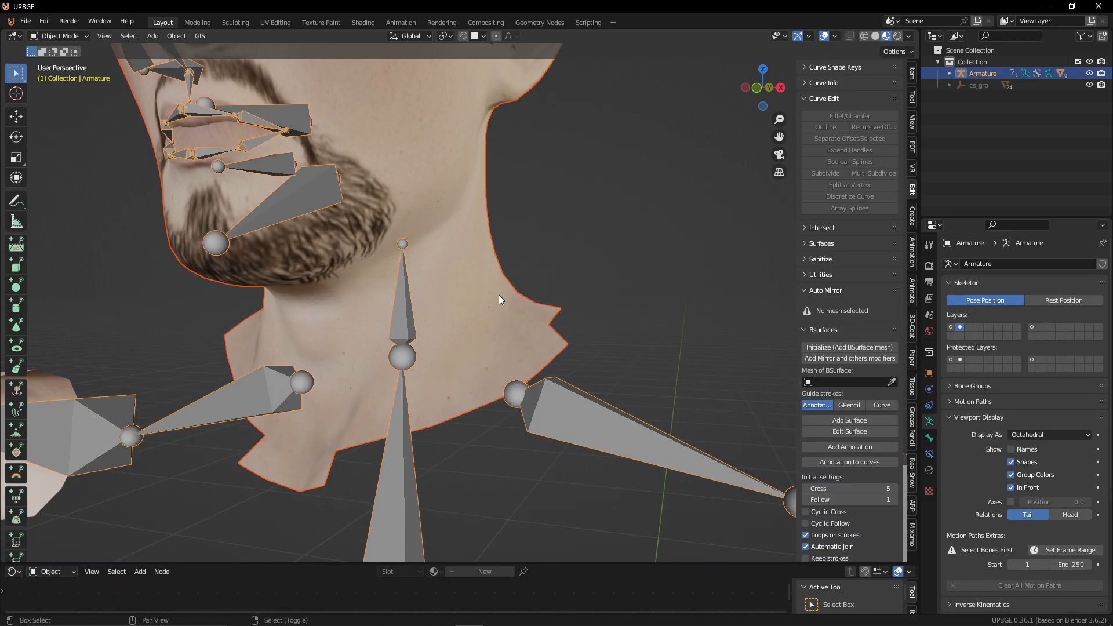
key(ctrl+Tab)
click(405, 254)
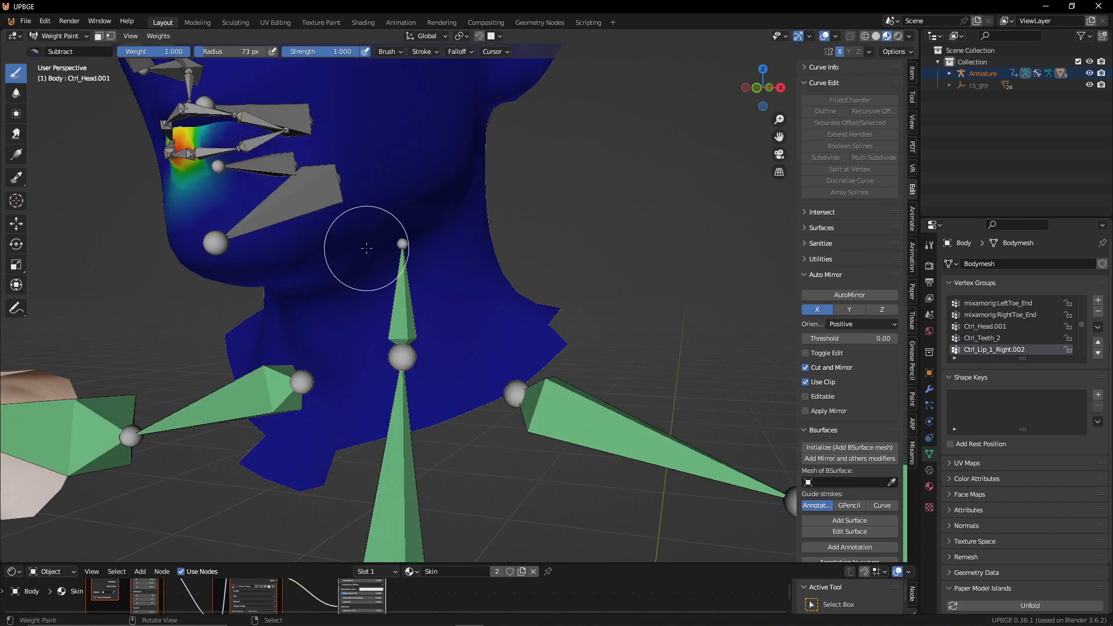
right_click(308, 216)
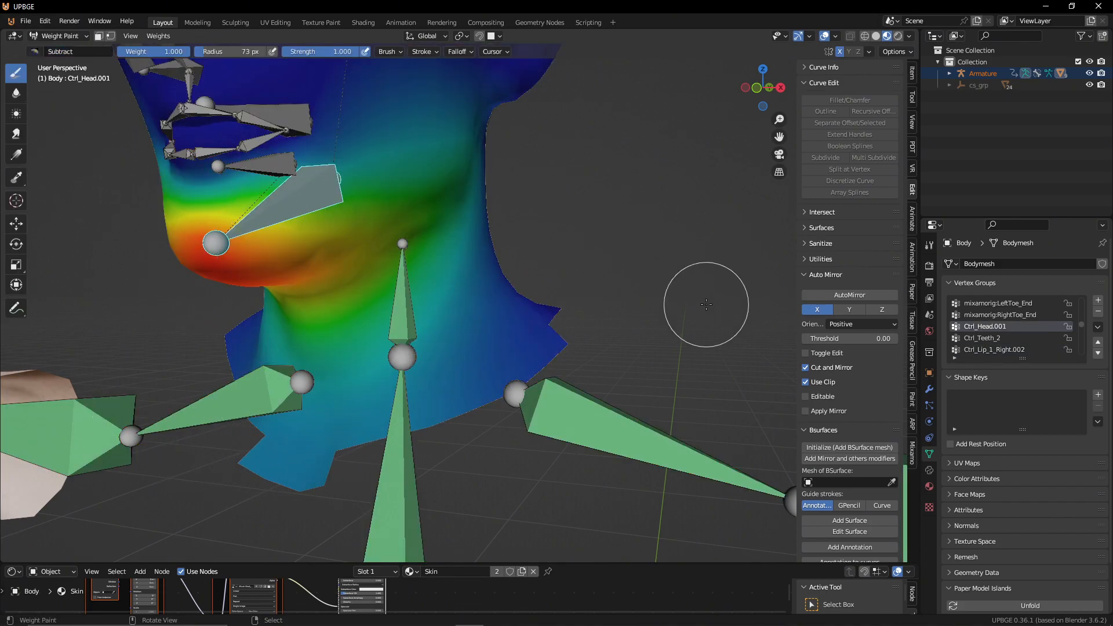
Step: Enlarge the Subtract brush radius to 178 px and remove the Ctrl_Head.001 weight from the neck and its base
key(f)
click(681, 326)
mouse_move(597, 304)
mouse_down()
mouse_move(525, 357)
mouse_move(259, 434)
mouse_up()
mouse_move(186, 370)
middle_down()
mouse_move(100, 347)
mouse_move(332, 411)
mouse_move(280, 398)
middle_up()
mouse_move(87, 410)
middle_down()
mouse_move(187, 379)
mouse_move(260, 410)
middle_up()
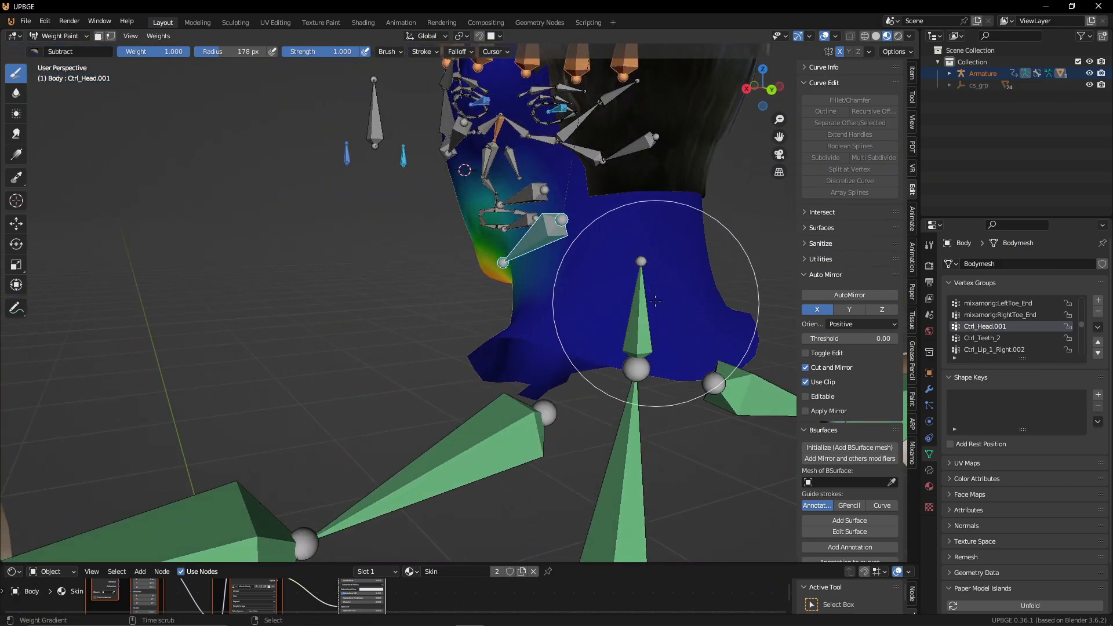
Step: Leave Weight Paint, reveal the armature's hidden bones in Pose Mode, and select the mixamorig:Neck bone
ctrl+click(642, 316)
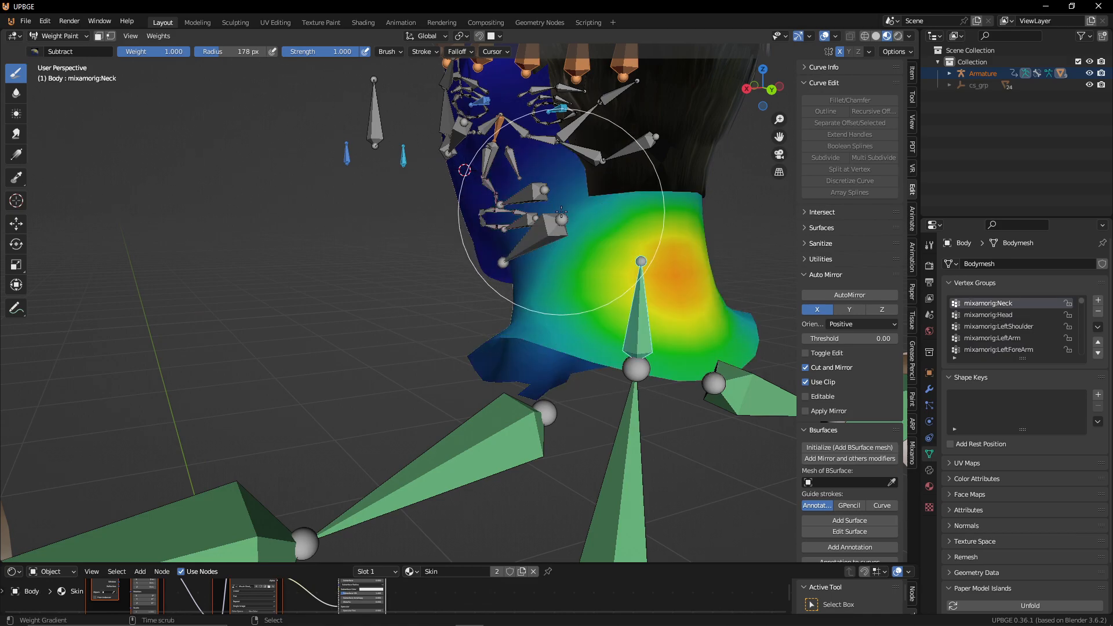
key(alt+h)
click(61, 36)
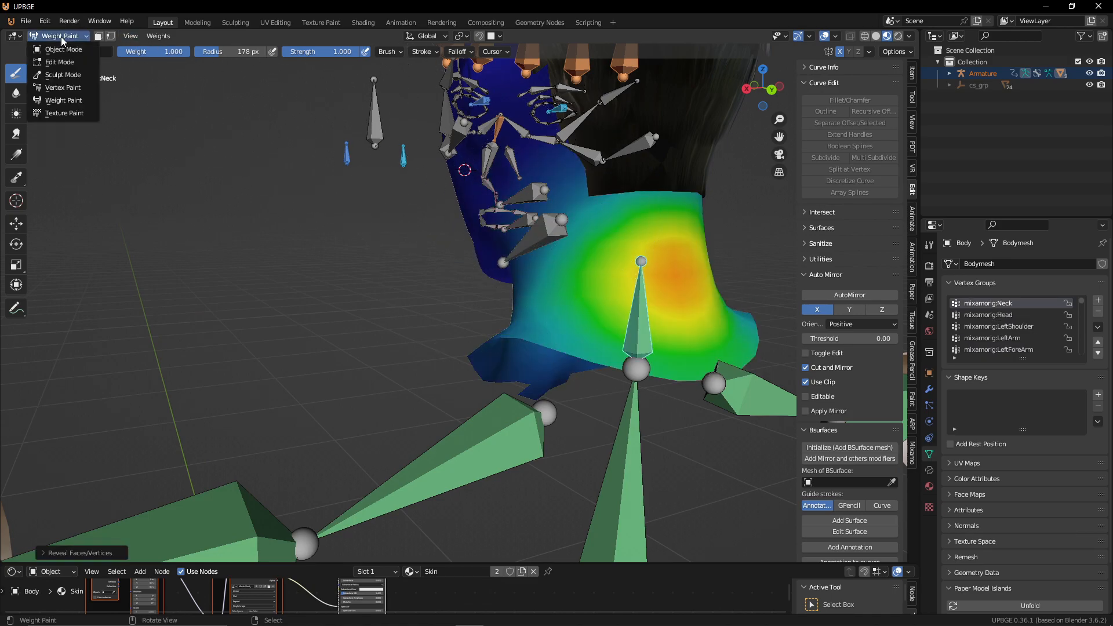
click(63, 50)
click(632, 313)
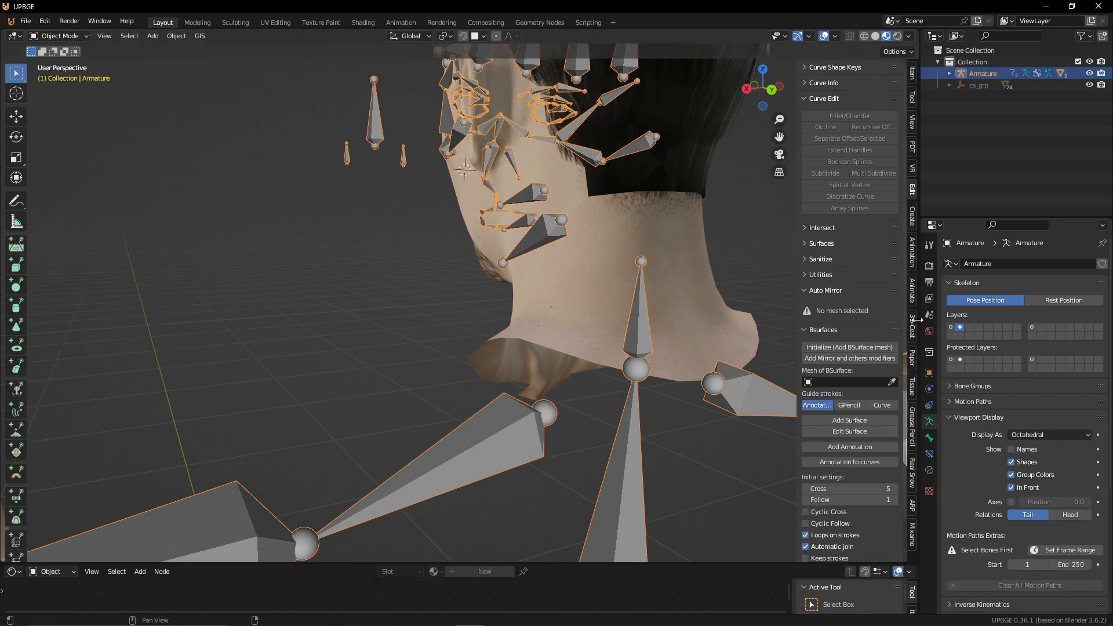
key(ctrl+Tab)
click(636, 293)
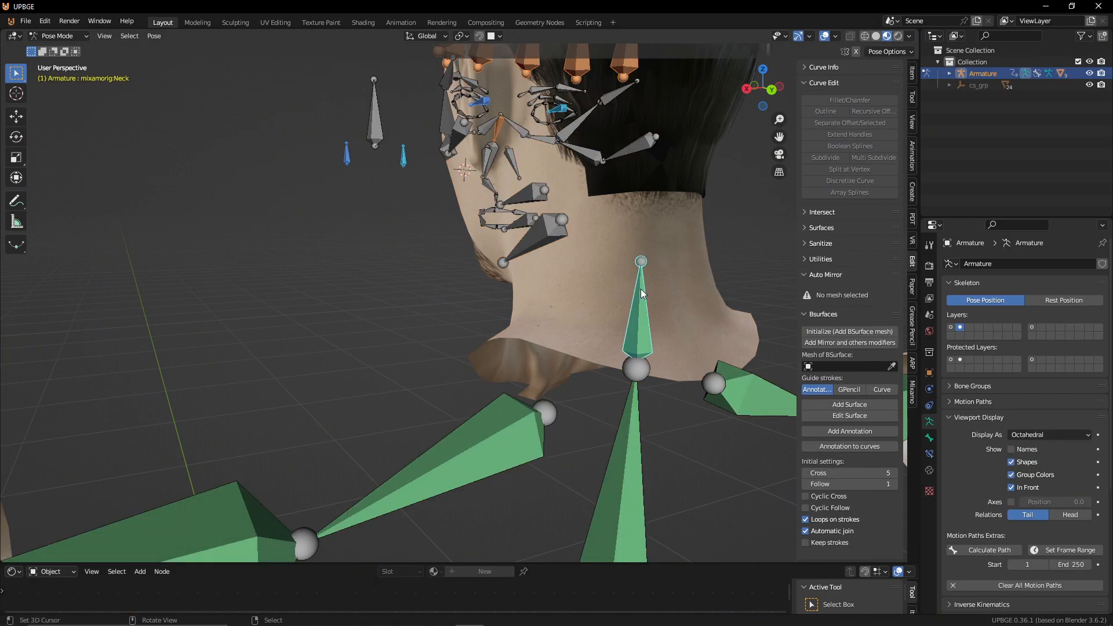
key(alt+h)
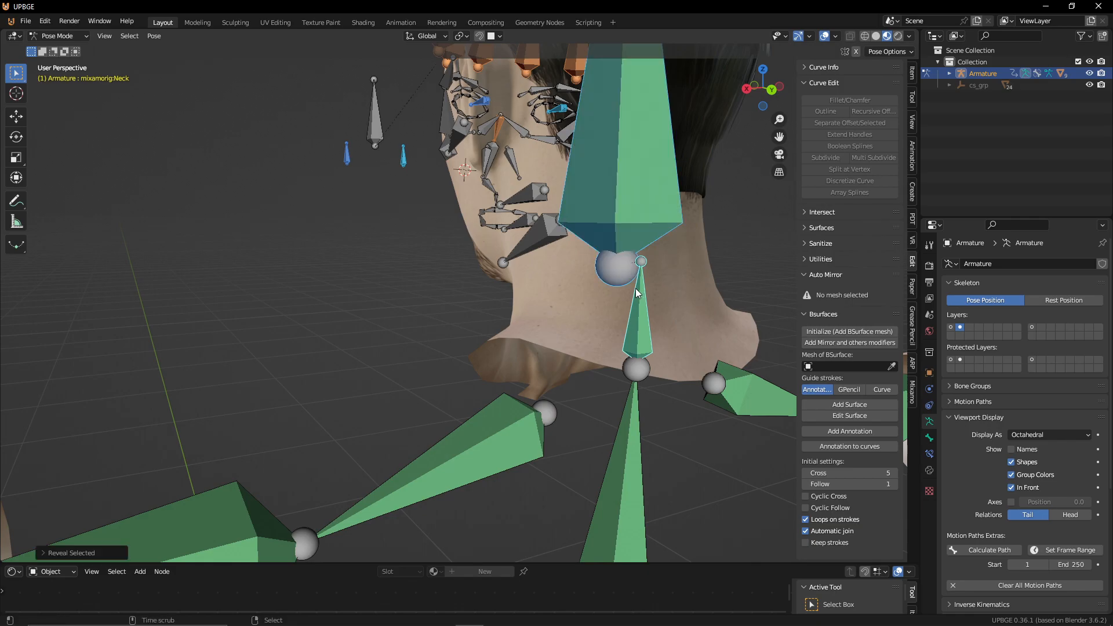
click(596, 223)
middle_drag(686, 262, 504, 263)
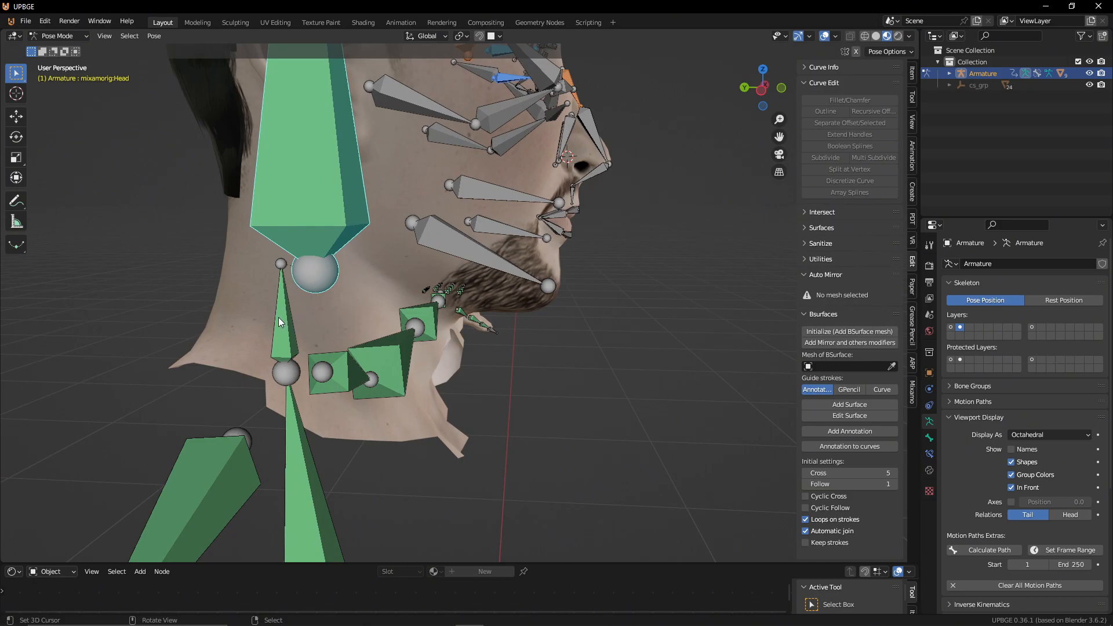
click(283, 298)
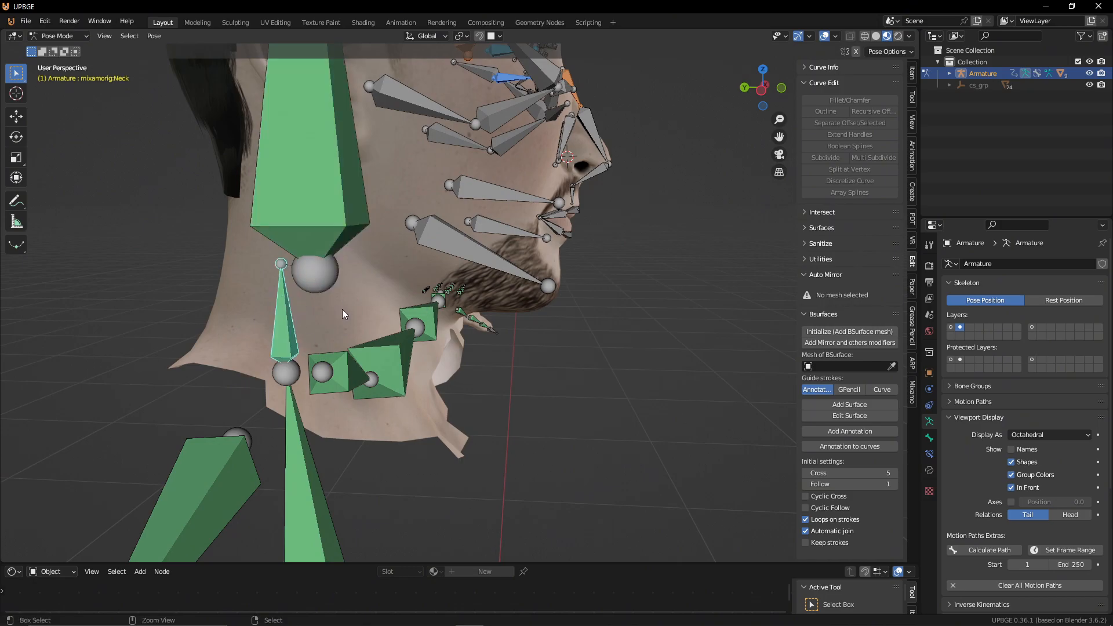
Step: Select the armature together with the Body mesh in Object Mode and return to Weight Paint
key(ctrl+Tab)
click(206, 297)
key(ctrl+Tab)
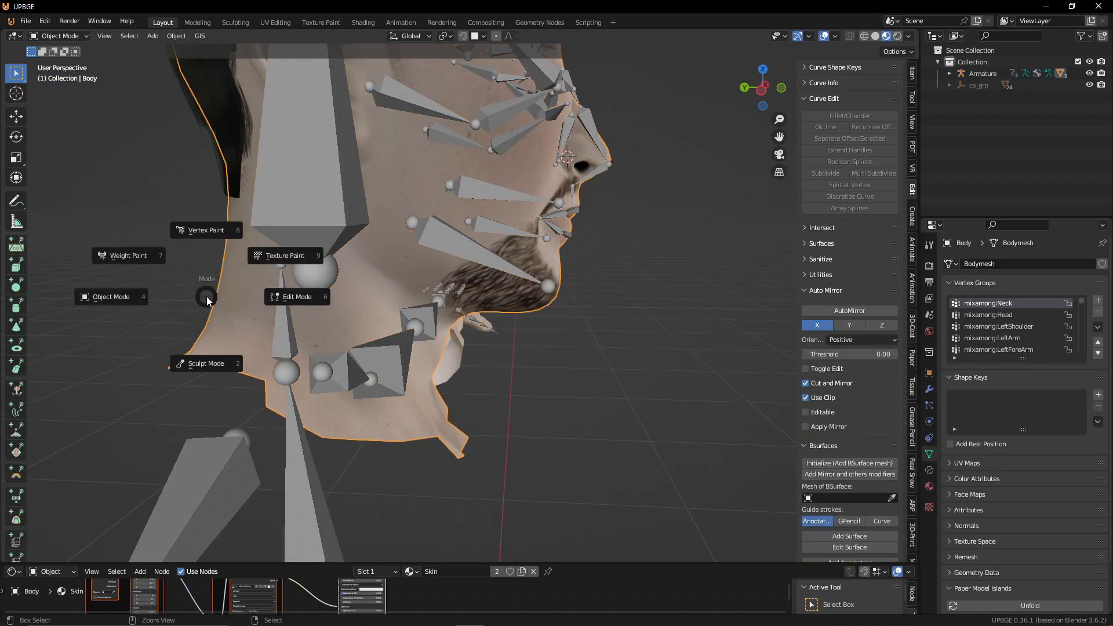
key(Escape)
shift+right_click(280, 332)
shift+right_click(239, 310)
key(ctrl+Tab)
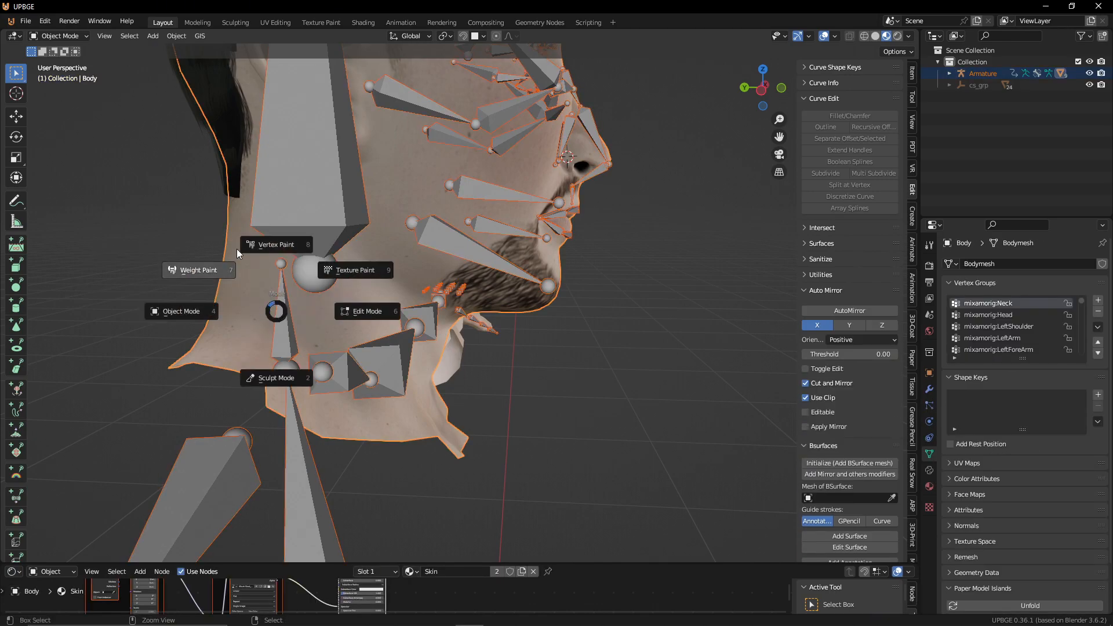
click(197, 270)
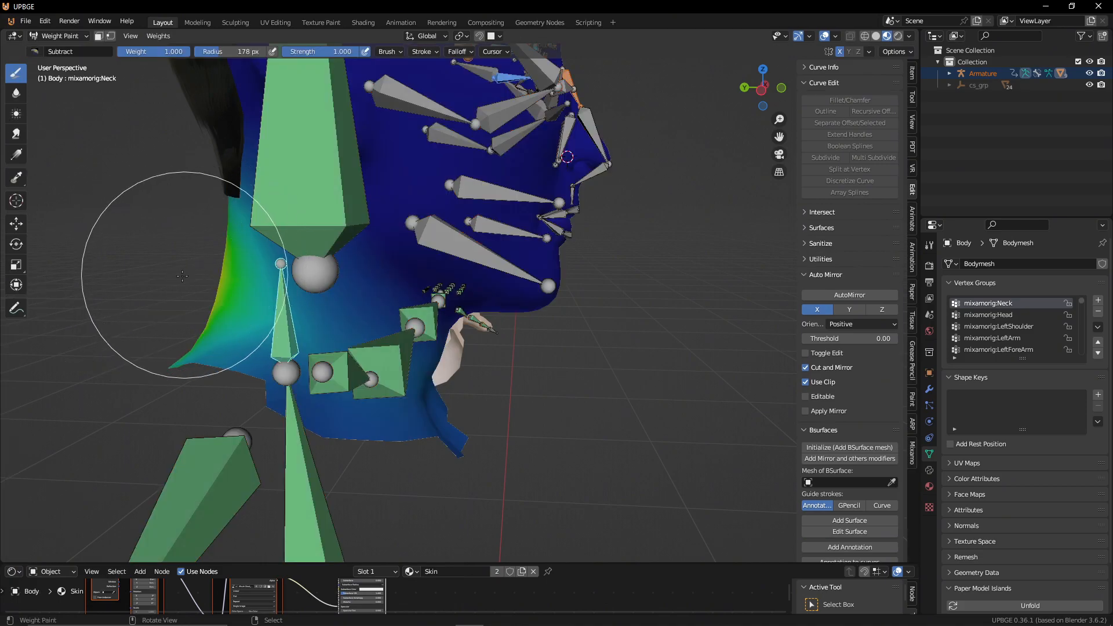
Step: Test-move the Ctrl_Head.001 bone and test-rotate the mixamorig:Neck bone to check the weights of the jaw and neck
mouse_move(187, 260)
middle_down()
mouse_move(328, 249)
mouse_move(420, 278)
middle_up()
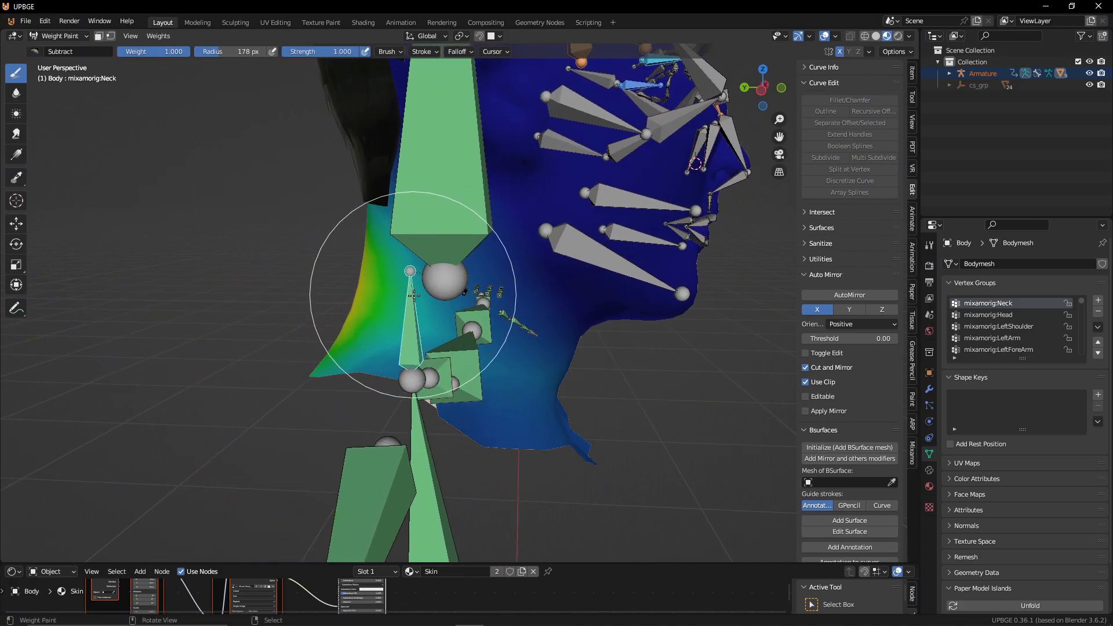
mouse_move(442, 394)
middle_down()
mouse_move(500, 380)
mouse_move(566, 342)
middle_up()
ctrl+click(567, 302)
key(g)
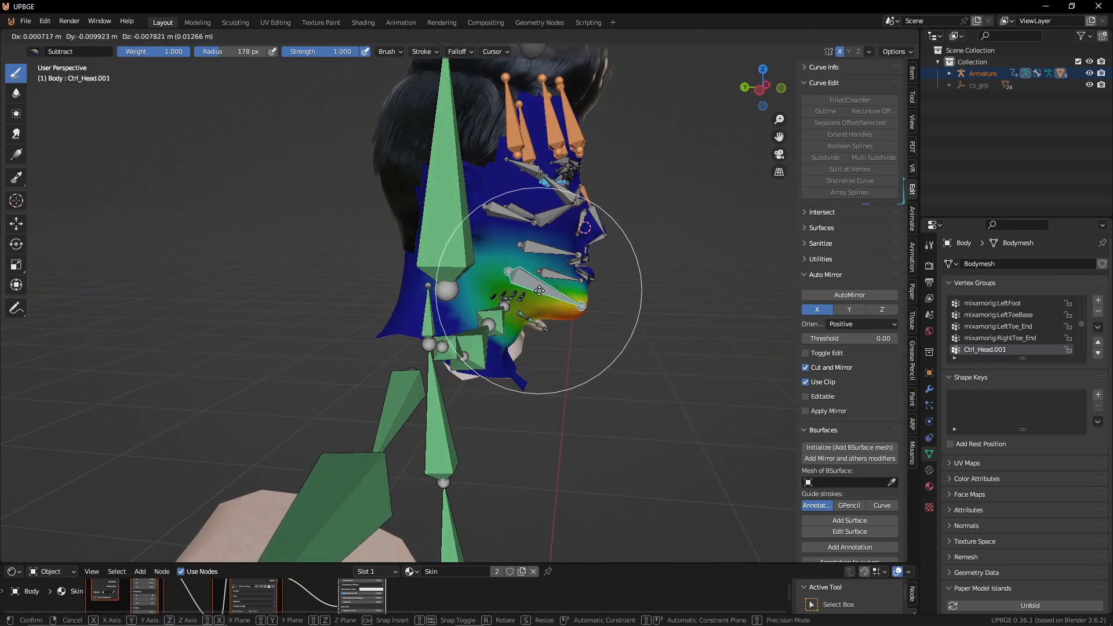
key(Escape)
ctrl+click(428, 310)
key(r)
click(381, 297)
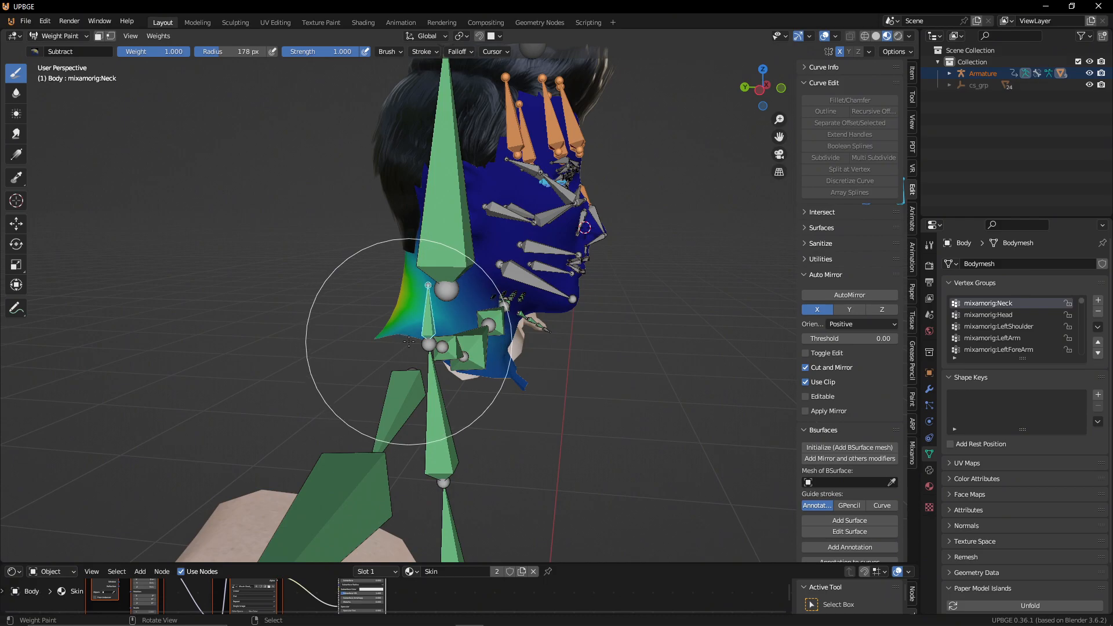
Step: Select the mixamorig:Head bone, test-rotate it, and examine its weights on the neck from the front
middle_drag(410, 306, 436, 278)
ctrl+click(471, 238)
key(r)
middle_drag(476, 322, 407, 313)
middle_drag(510, 360, 409, 359)
scroll(427, 472, up, 4)
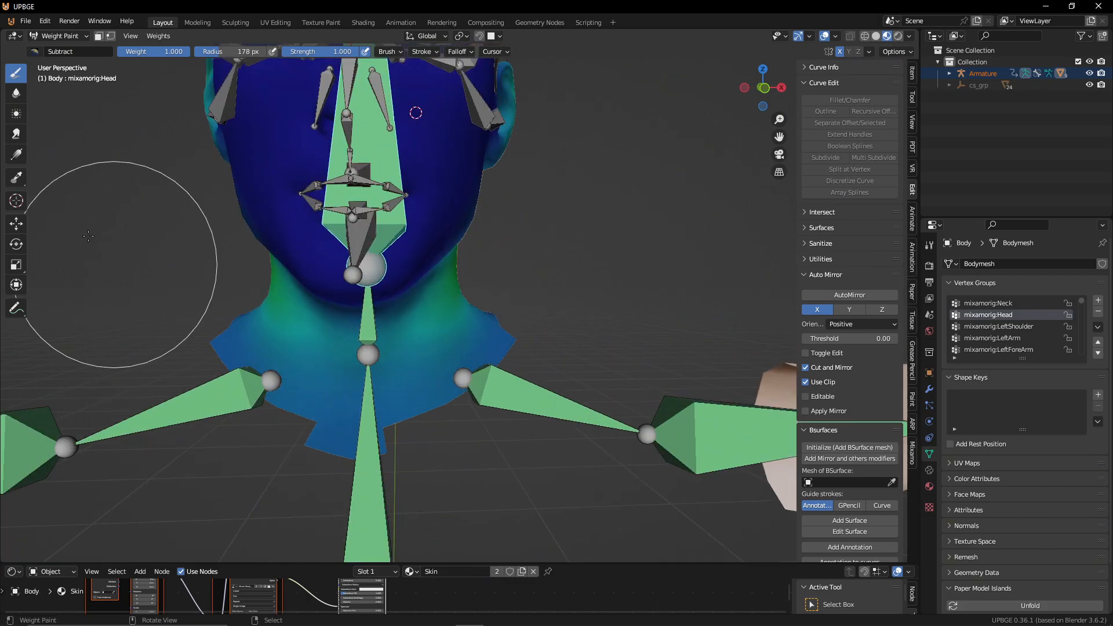
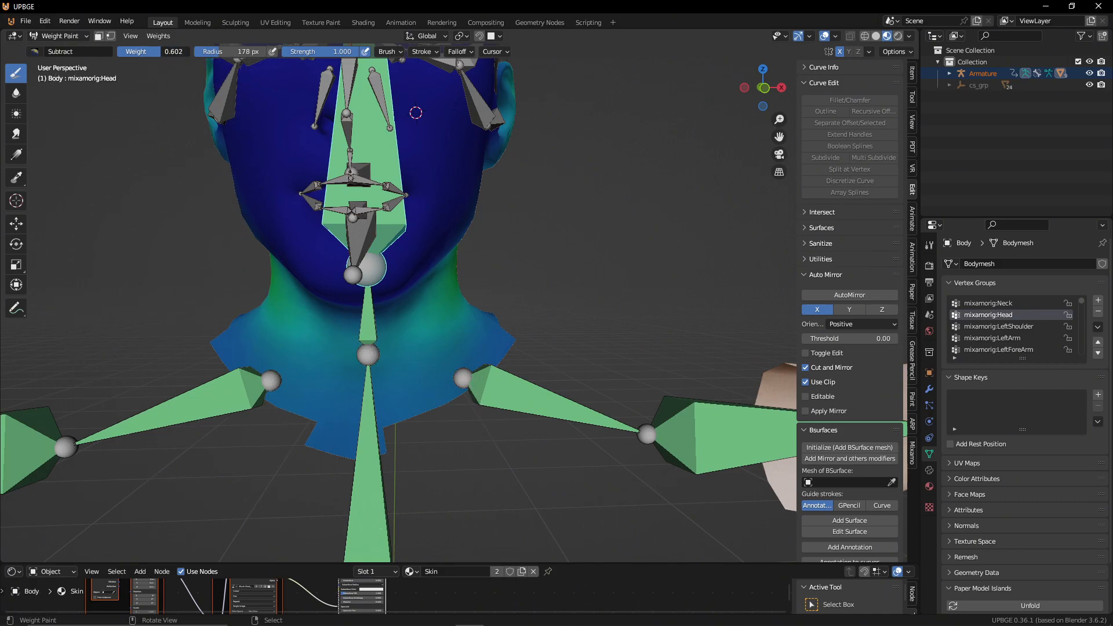
Step: Subtract the mixamorig:Head weight around the base of the neck with brush weight 0.070, and inspect the mixamorig:Spine2 weights
mouse_move(315, 308)
mouse_down()
mouse_move(368, 385)
mouse_move(286, 423)
mouse_move(218, 398)
mouse_move(253, 411)
mouse_move(249, 398)
mouse_move(211, 393)
mouse_up()
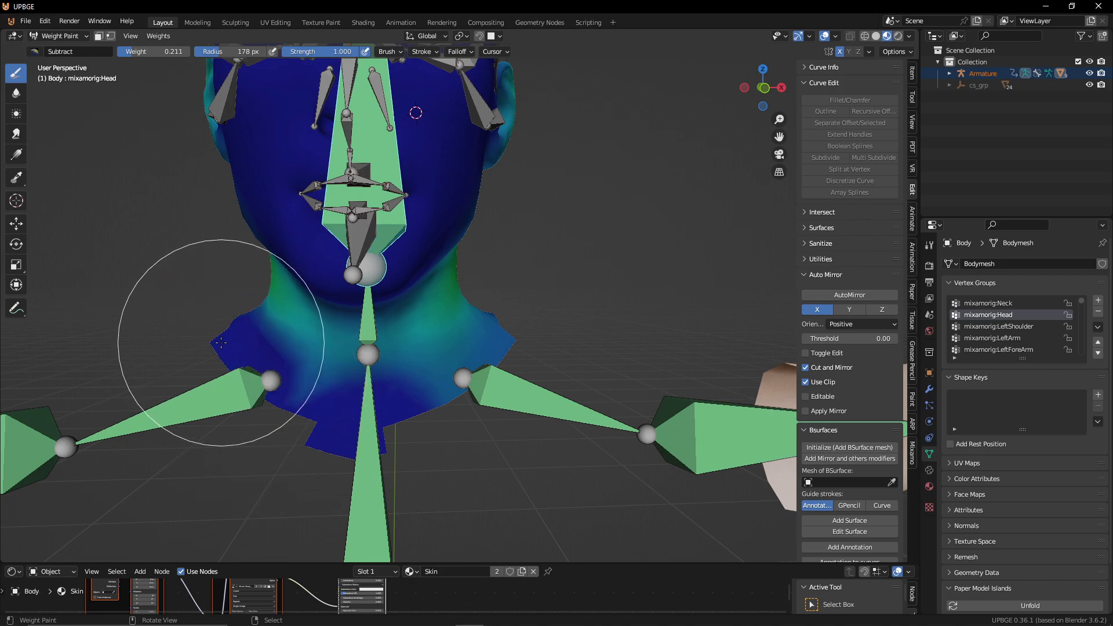
key(ctrl+z)
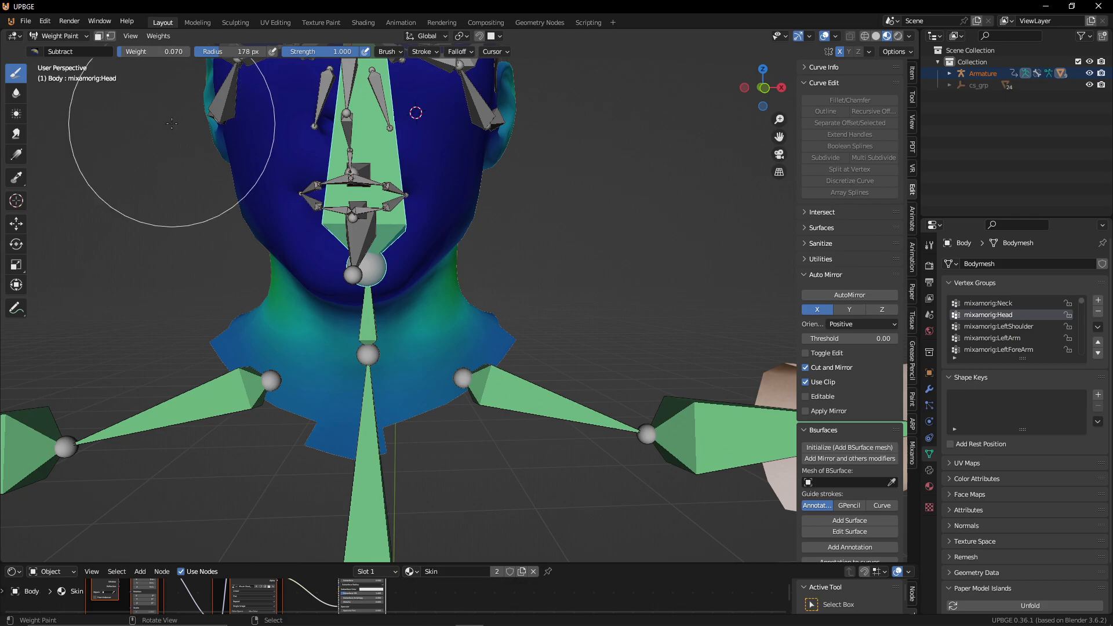
mouse_move(385, 443)
mouse_down()
mouse_move(248, 423)
mouse_move(203, 360)
mouse_move(298, 398)
mouse_move(440, 381)
mouse_up()
middle_drag(576, 298, 398, 323)
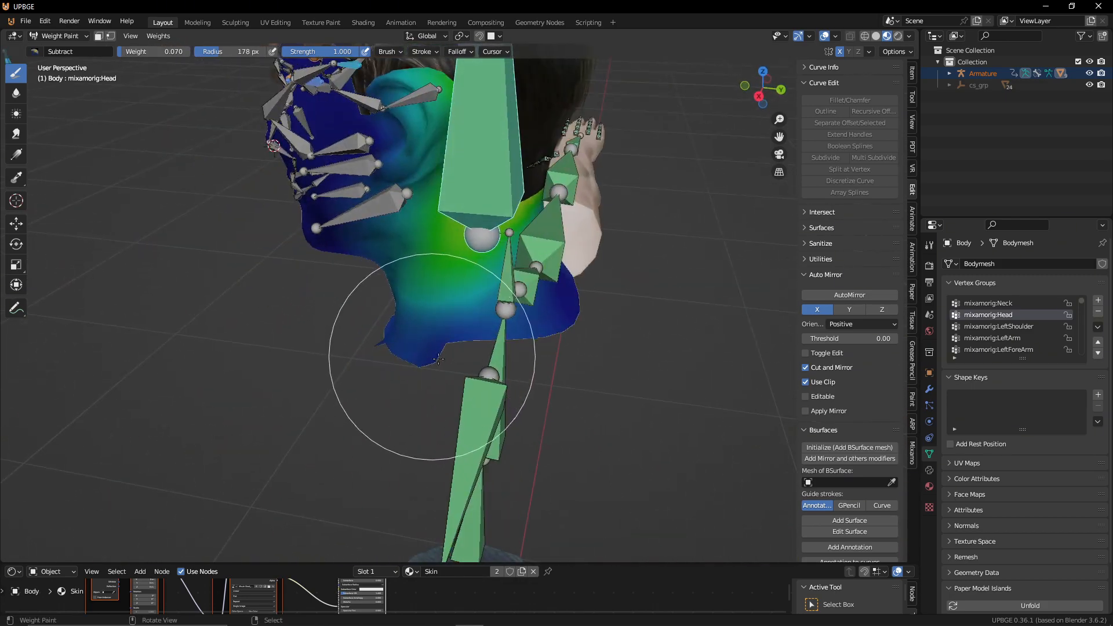
drag(400, 342, 641, 261)
middle_drag(641, 261, 467, 325)
mouse_move(608, 367)
middle_down()
mouse_move(443, 364)
mouse_move(437, 459)
mouse_move(512, 446)
mouse_move(603, 456)
mouse_move(398, 472)
middle_up()
ctrl+click(441, 335)
ctrl+click(437, 464)
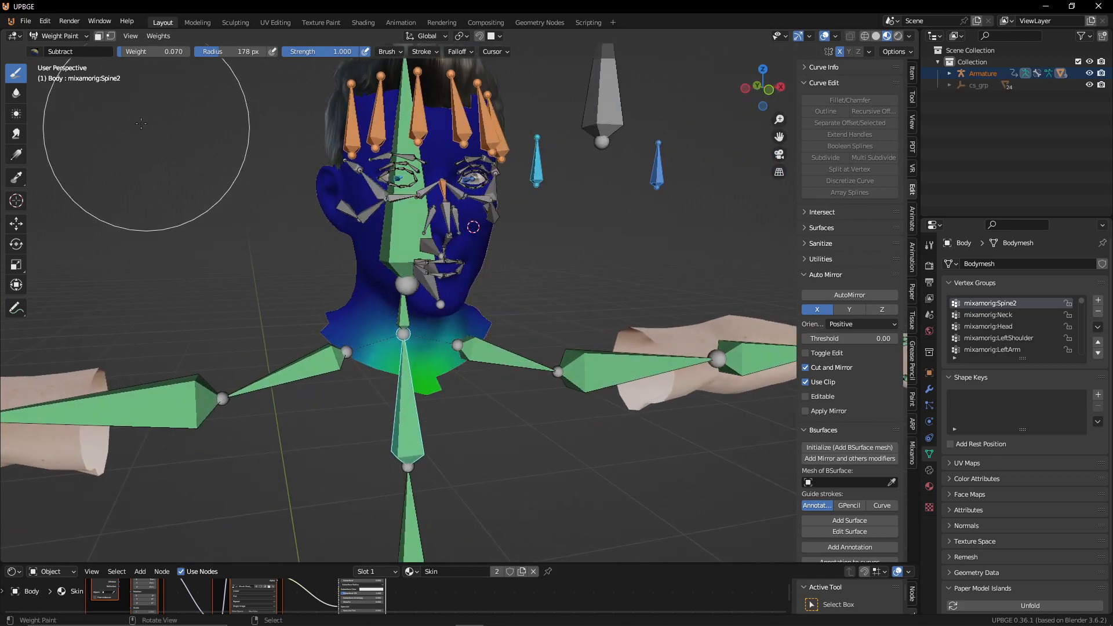
Step: Select the armature in Object Mode, show its first bone layer alongside the second, and switch to Pose Mode
click(58, 36)
click(66, 49)
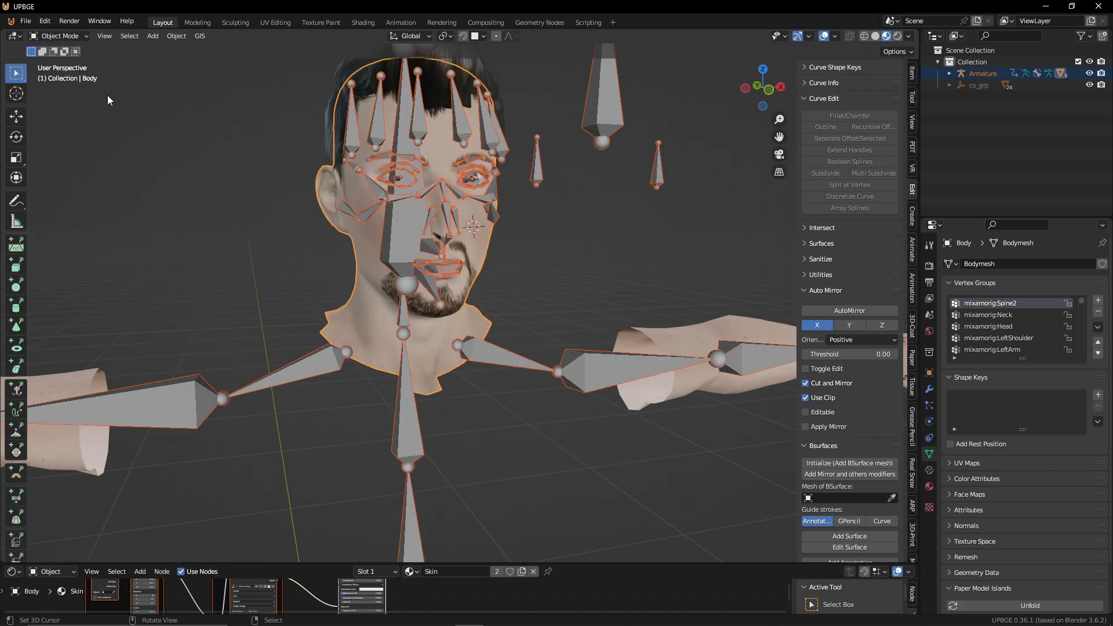
click(403, 237)
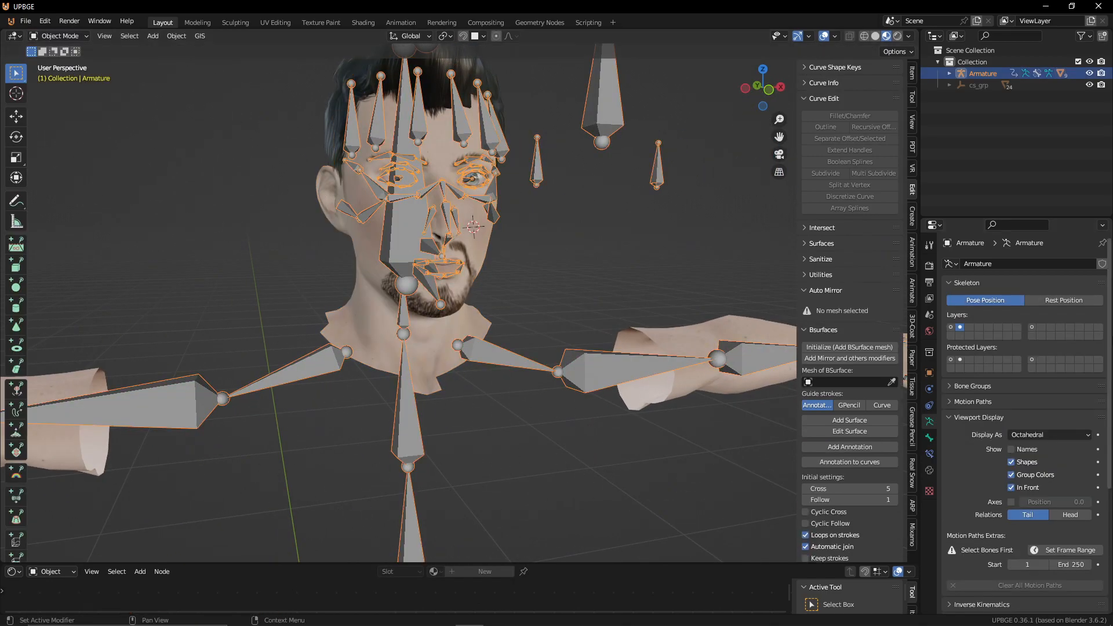
shift+click(950, 327)
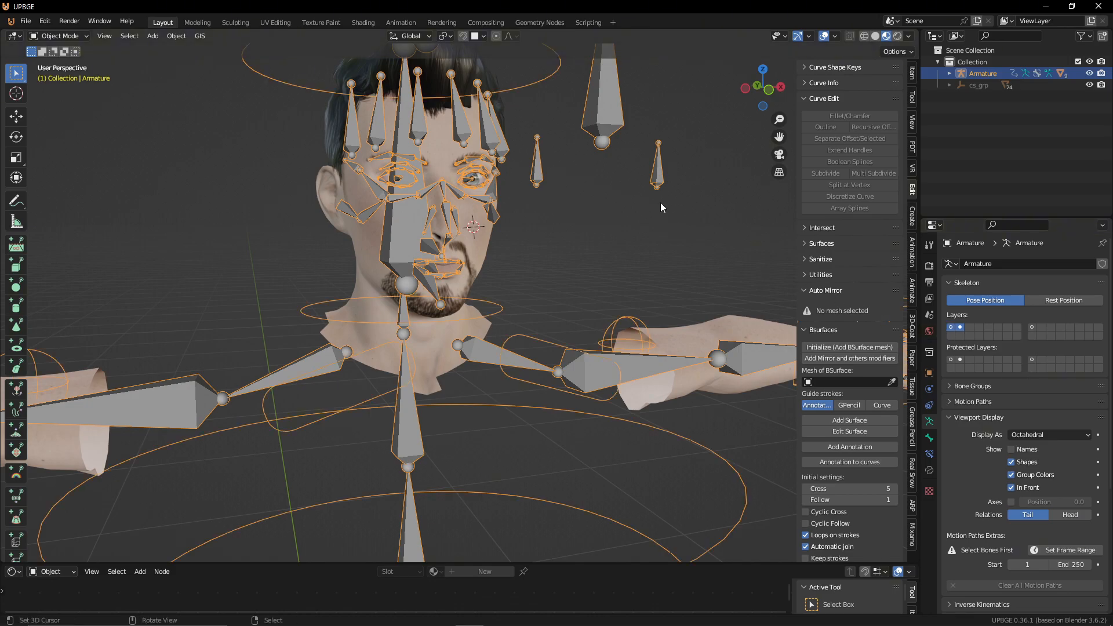
key(ctrl+Tab)
Step: Test-rotate the Ctrl_Head control to check how the head and neck deform, and select the mixamorig:Head bone
click(557, 71)
key(r)
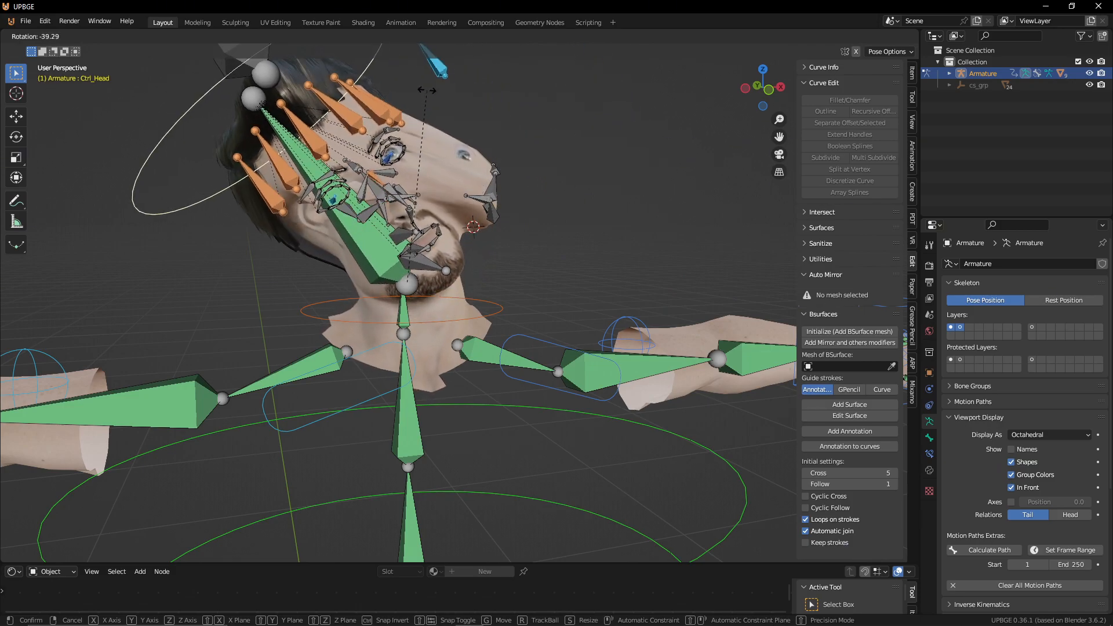
key(Escape)
click(384, 253)
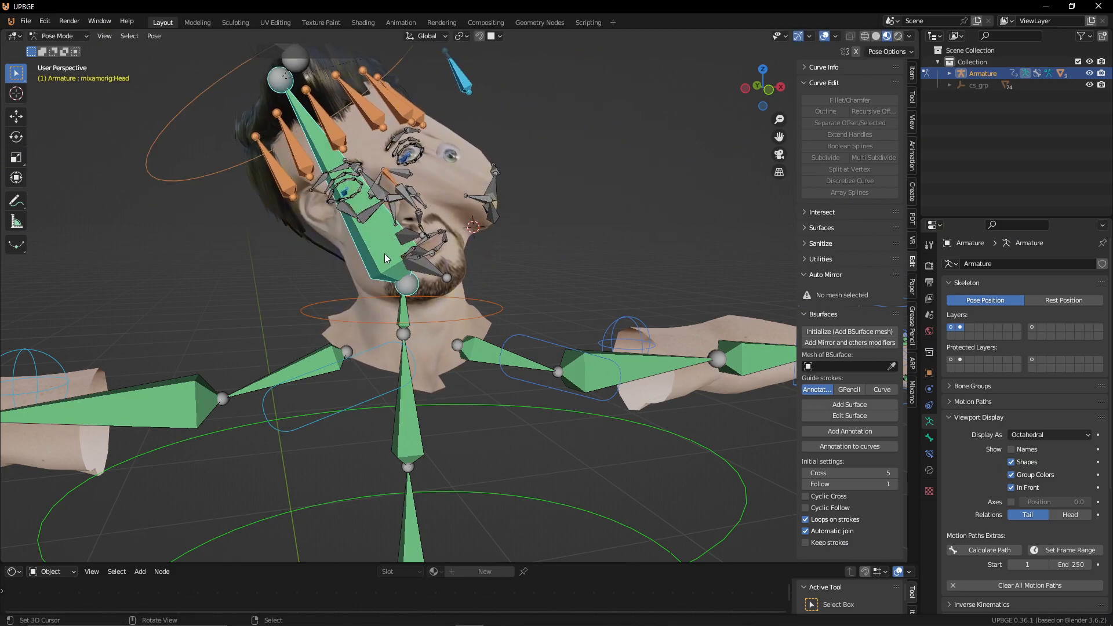
Step: Clear the rotation of the Ctrl_Head control in Pose Mode
key(ctrl+Tab)
click(376, 330)
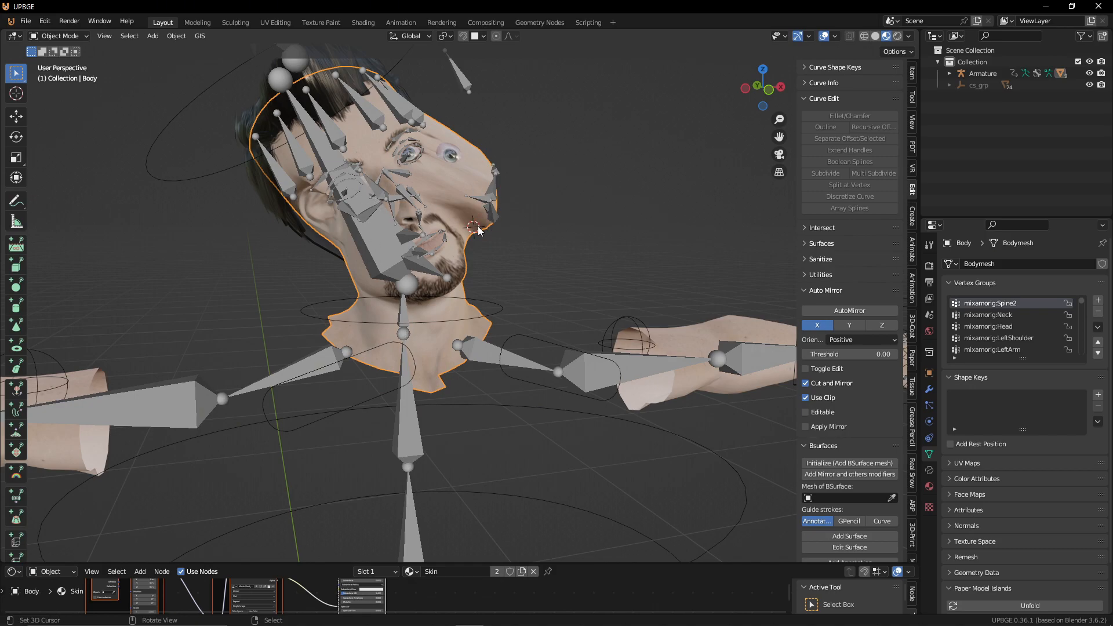
click(384, 248)
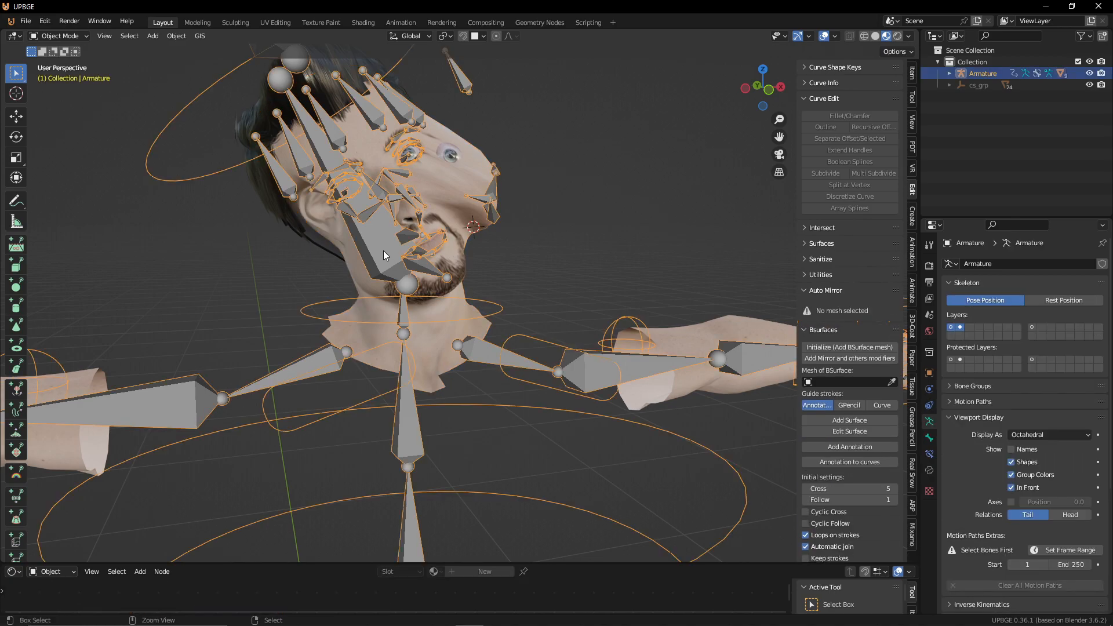
key(ctrl+Tab)
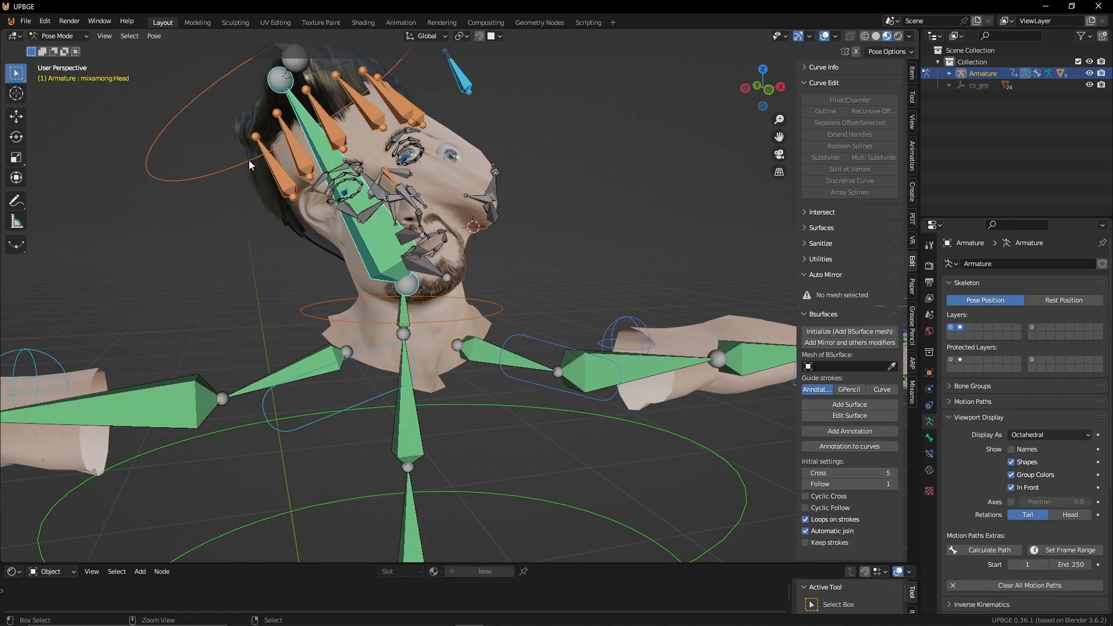
key(alt+r)
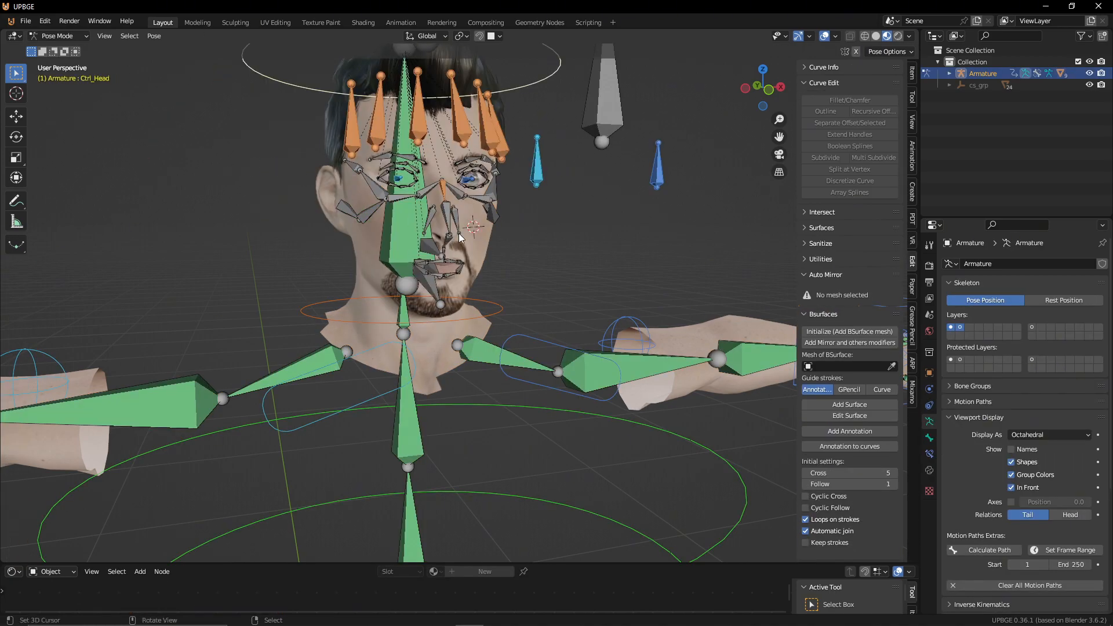
Step: Test-rotate the Ctrl_Head control from different viewing angles to check how the facial bones follow
key(r)
right_click(510, 203)
middle_drag(530, 200, 500, 213)
middle_drag(569, 187, 643, 167)
key(r)
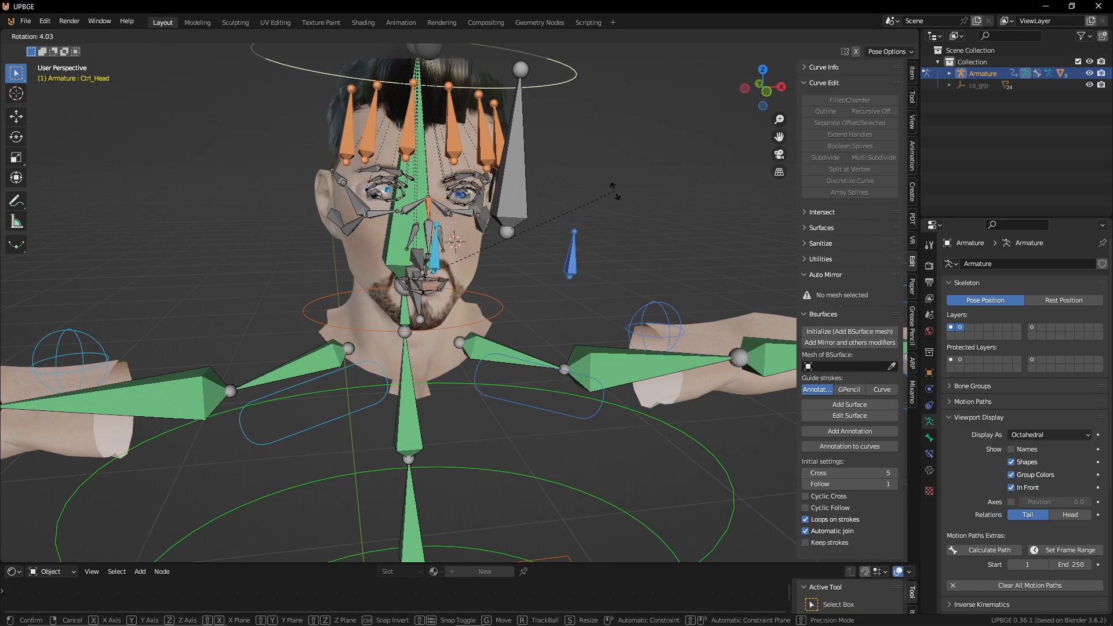
right_click(615, 191)
Step: Switch the armature to Edit Mode with the facial bones in view
scroll(404, 190, up, 2)
shift+middle_drag(352, 166, 384, 193)
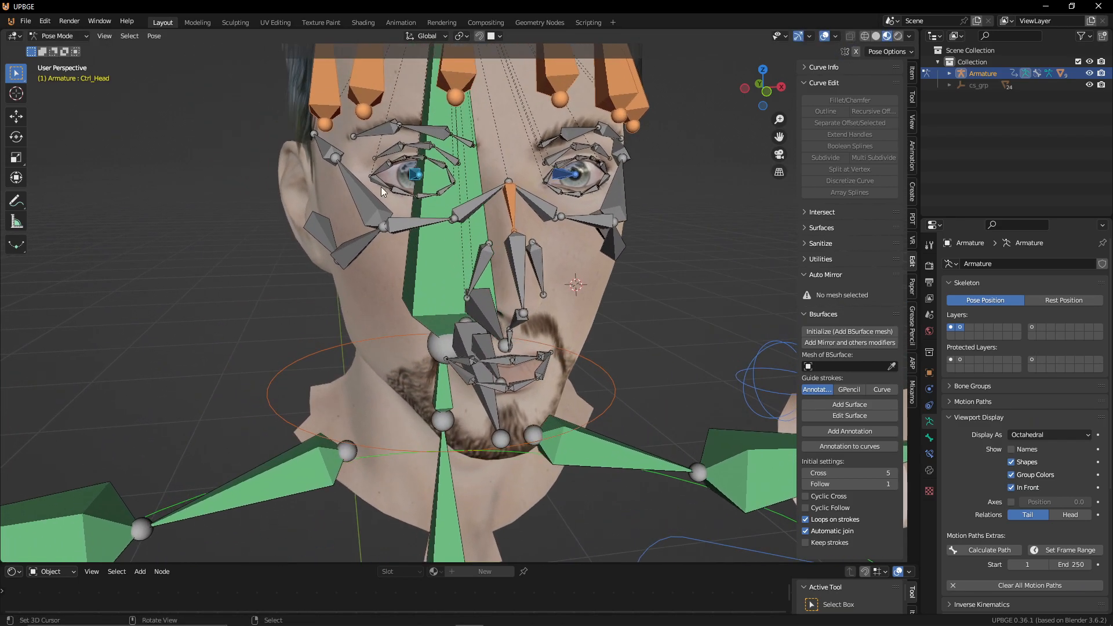
key(Tab)
key(Tab)
key(Tab)
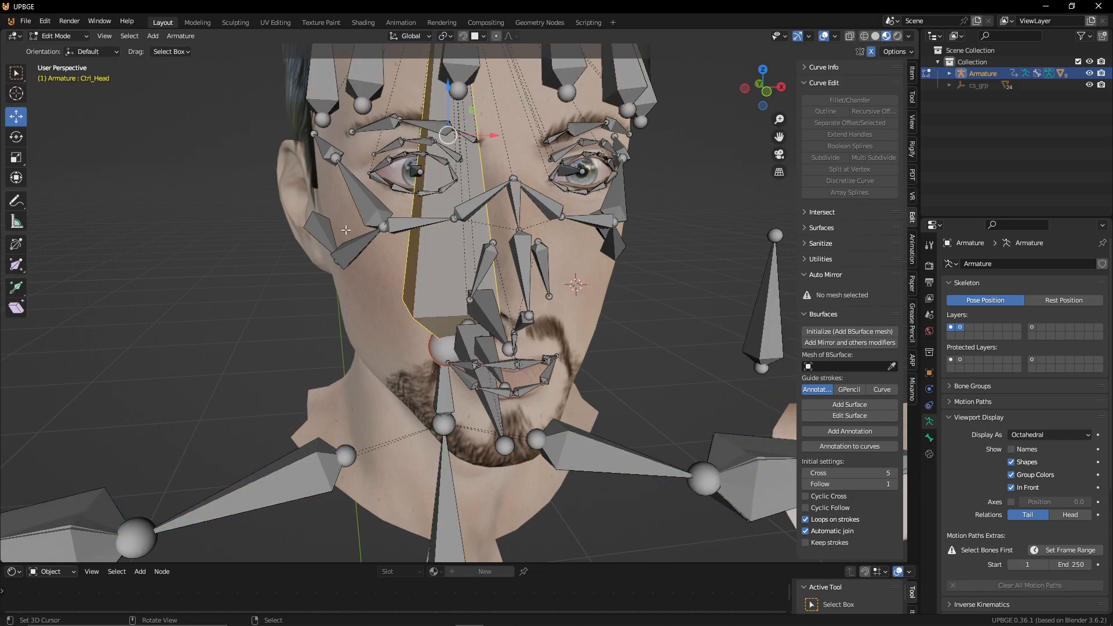
Step: Check how the outer cheek bones and the bone beside the nose are attached by test-moving each in Edit Mode, cancelling every move
click(387, 230)
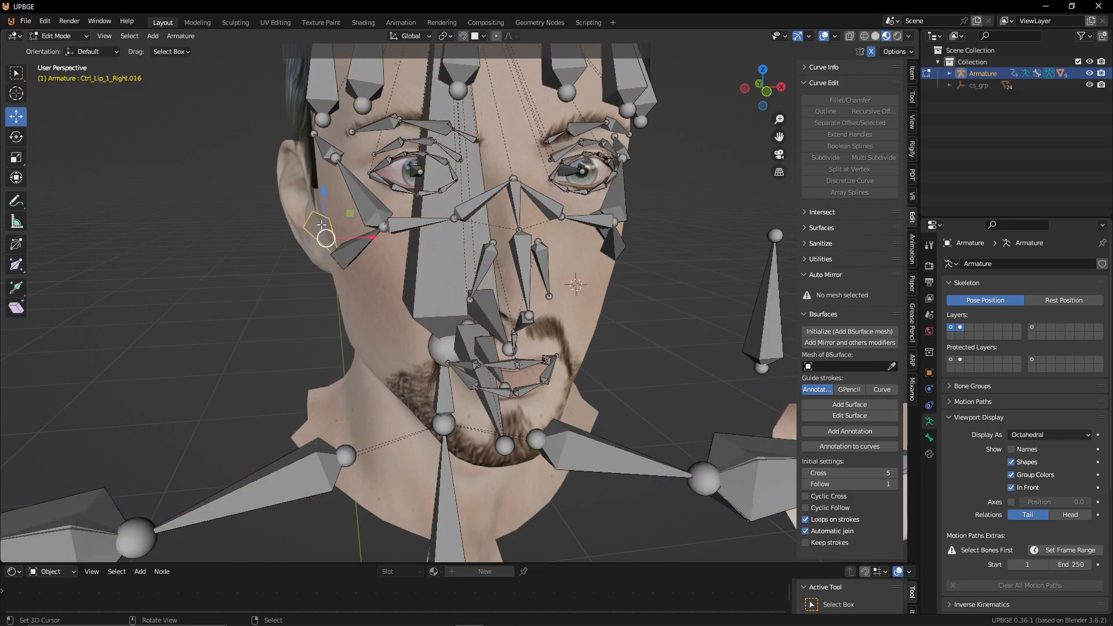
shift+middle_drag(351, 209, 344, 276)
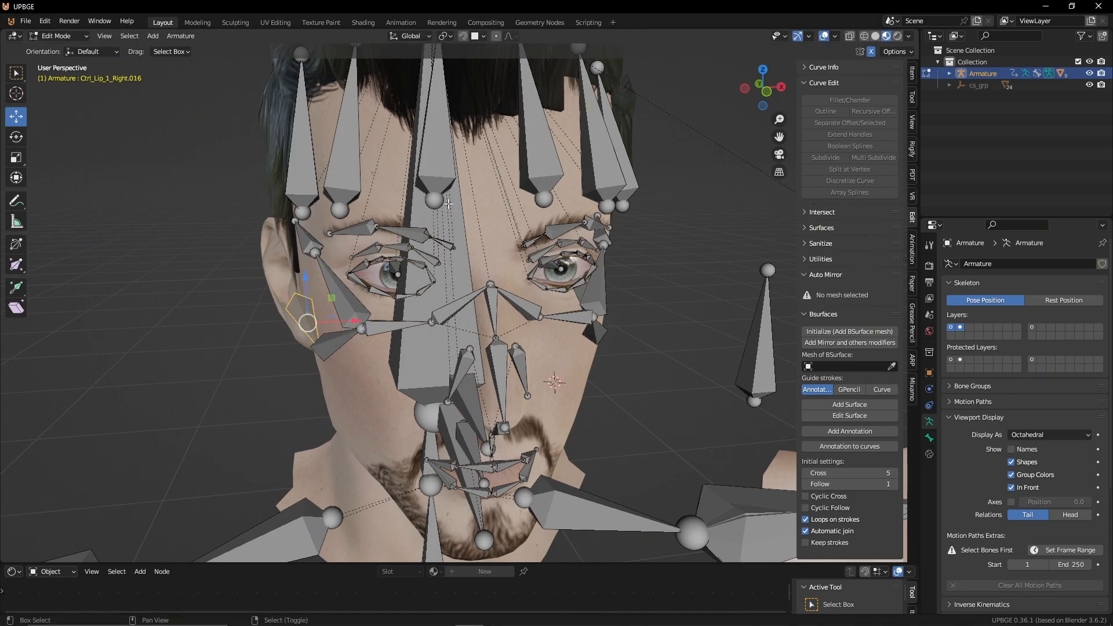
key(g)
right_click(358, 307)
right_click(356, 306)
key(g)
right_click(433, 306)
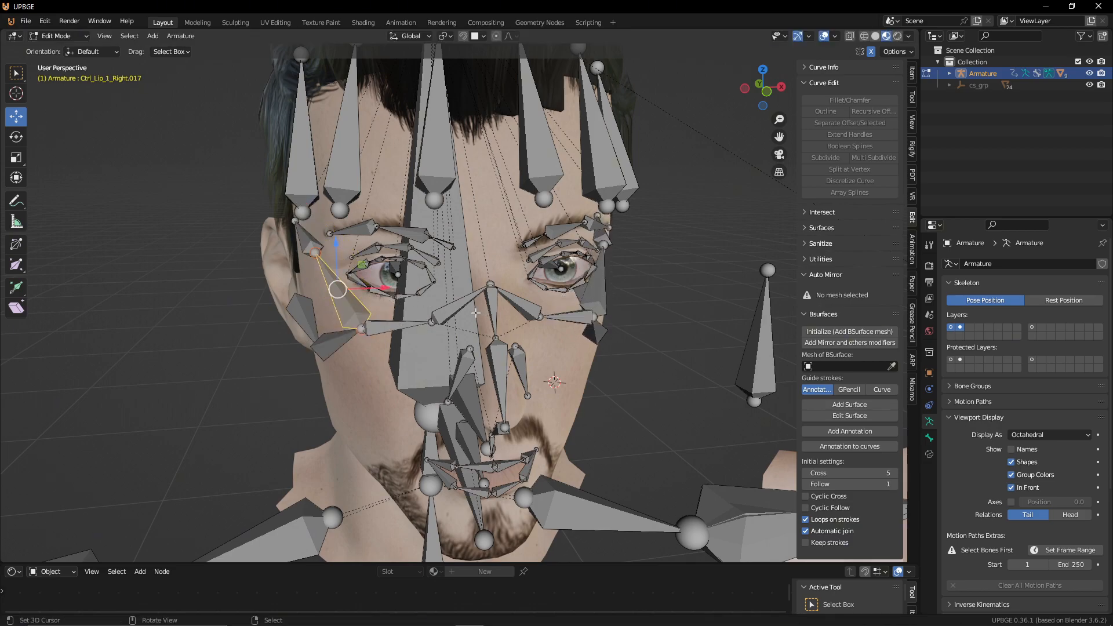
click(460, 305)
key(g)
right_click(460, 278)
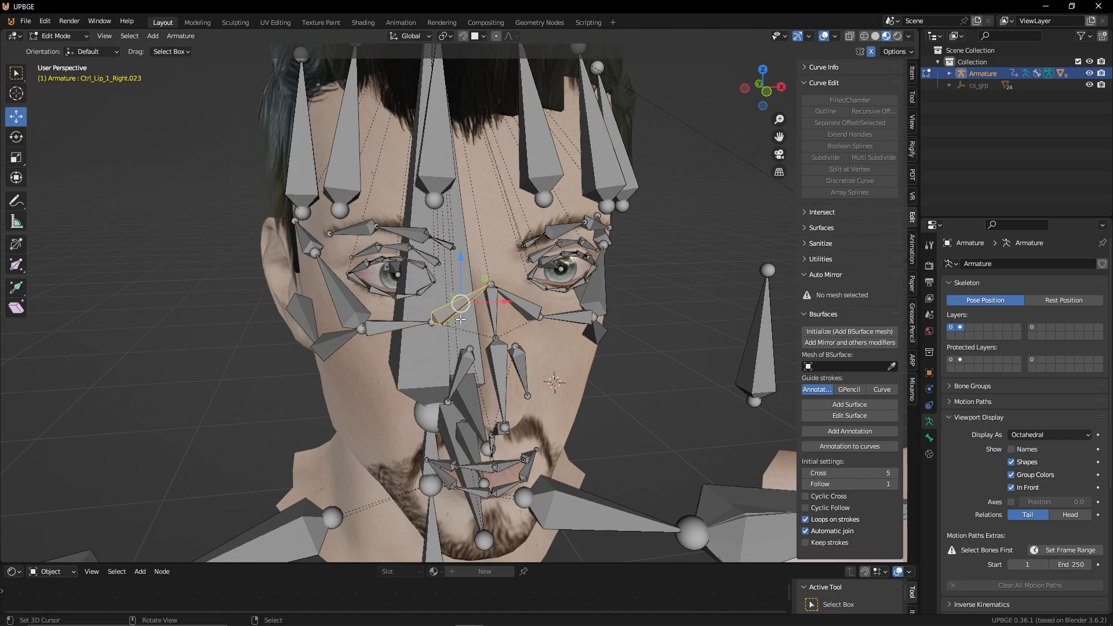
Step: Test-move the bone beside the nose and the outer cheek bone in Pose Mode, cancelling each move
key(ctrl+Tab)
key(g)
right_click(450, 304)
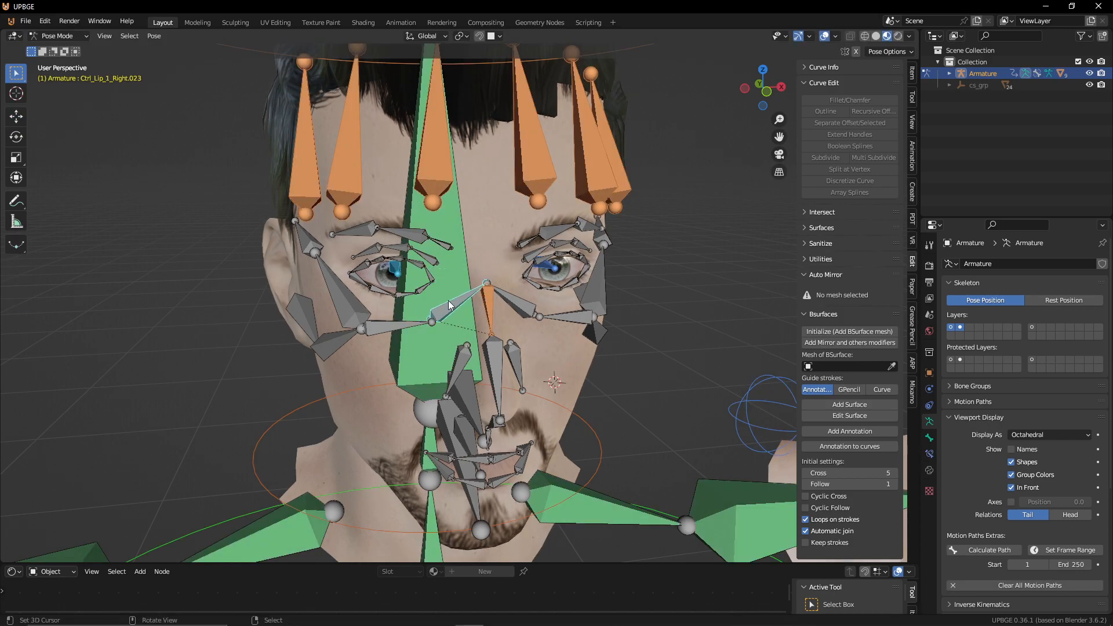
key(g)
right_click(412, 322)
click(455, 304)
click(293, 310)
key(g)
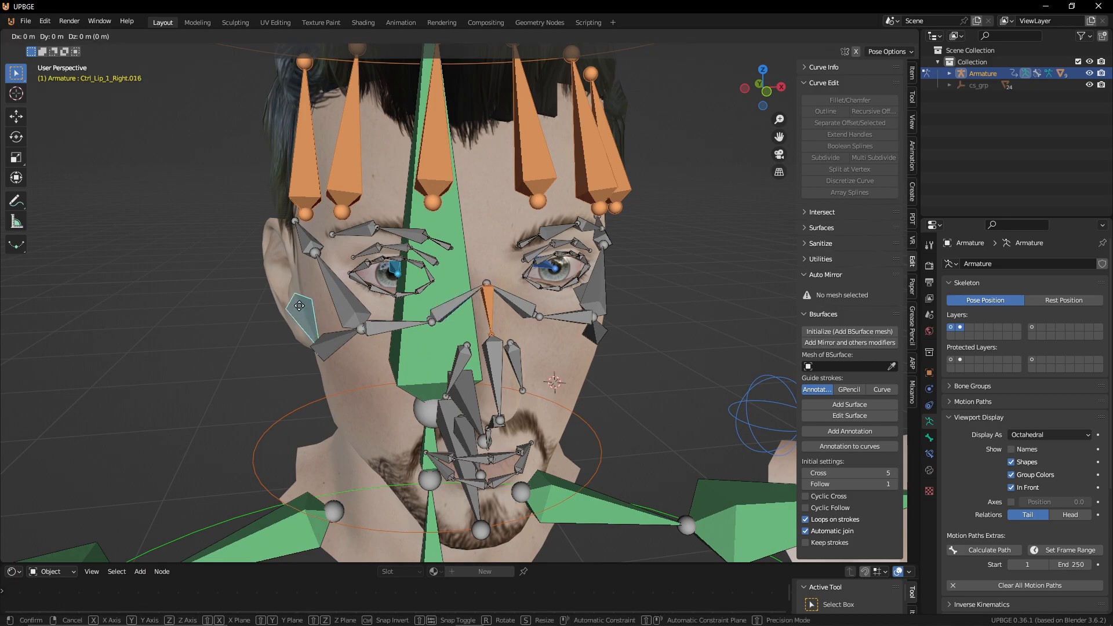
right_click(291, 291)
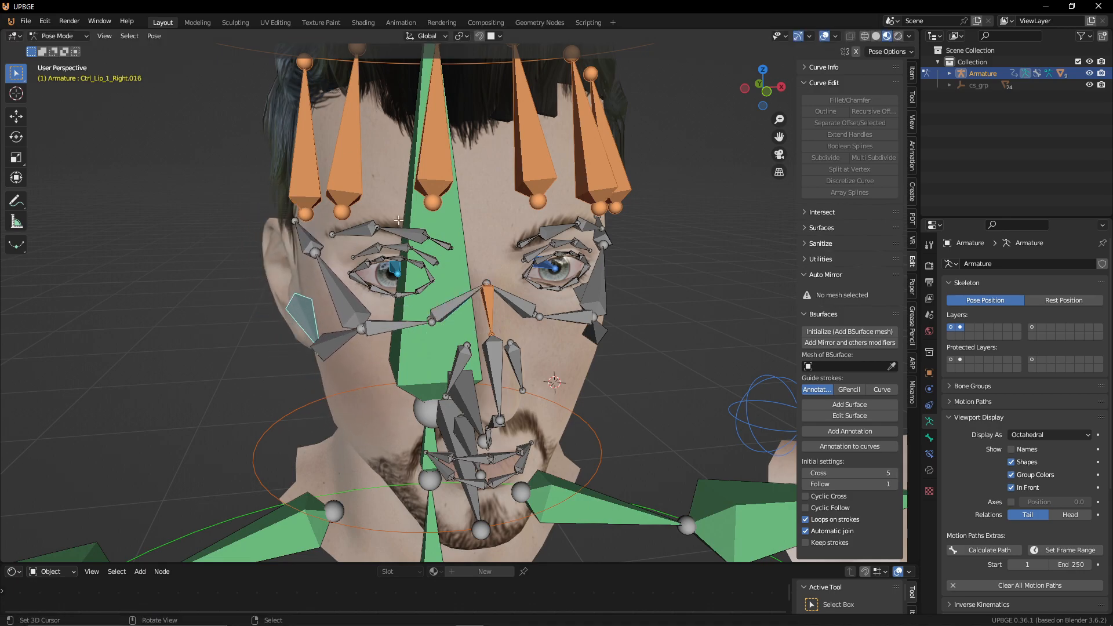
Step: Temporarily hide the mixamorig:Head bone in Pose Mode to inspect the cheek bones from the side, and reveal it again
key(Tab)
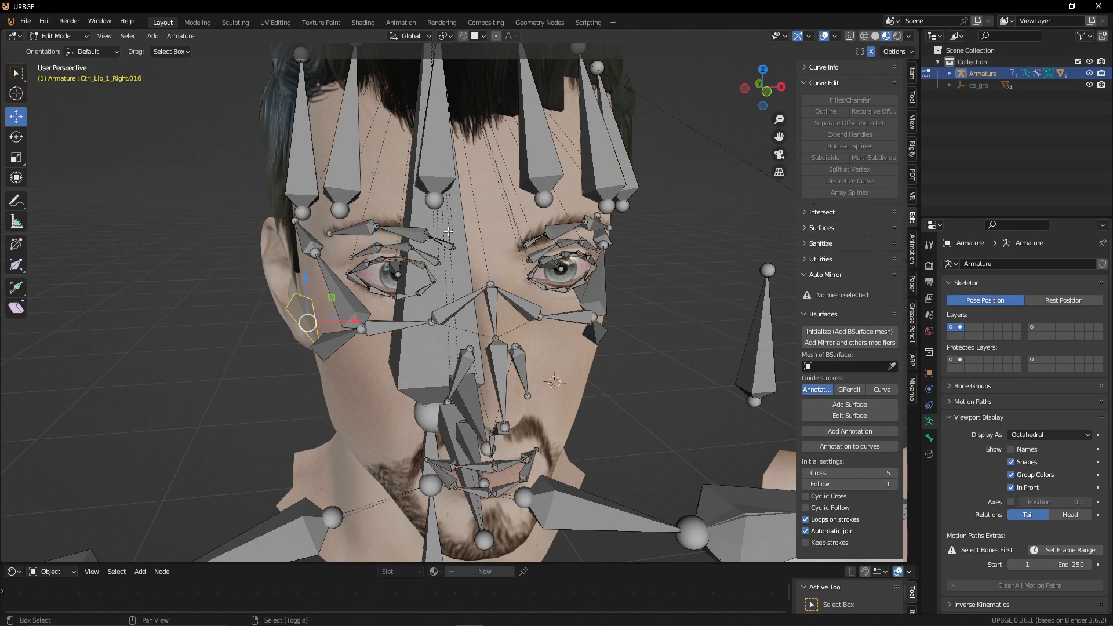
middle_drag(392, 311, 235, 308)
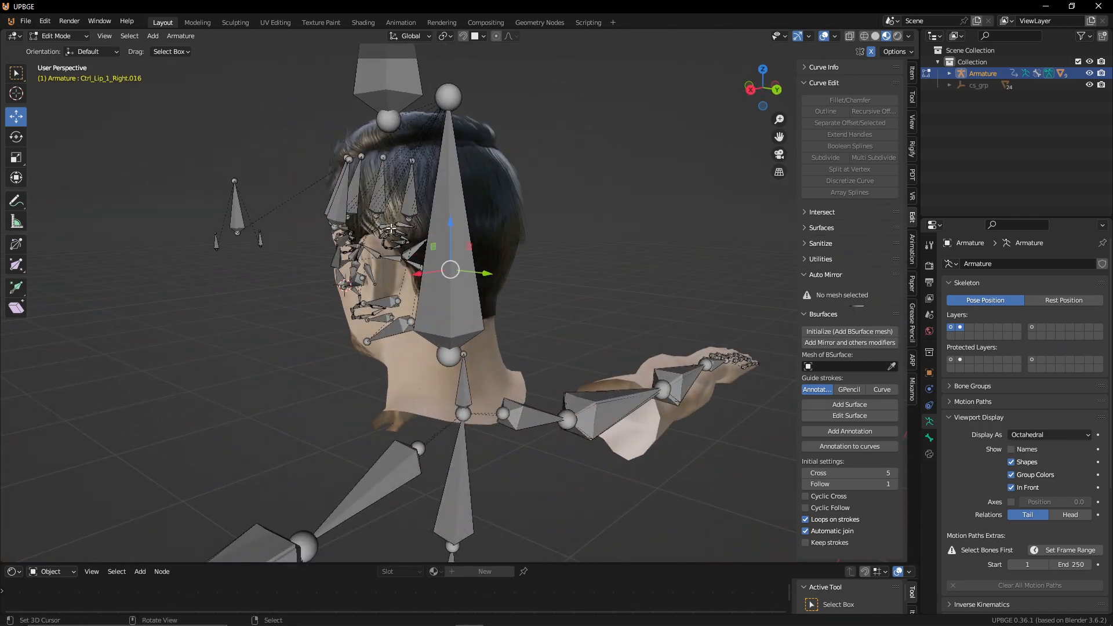
middle_drag(439, 192, 534, 206)
key(Tab)
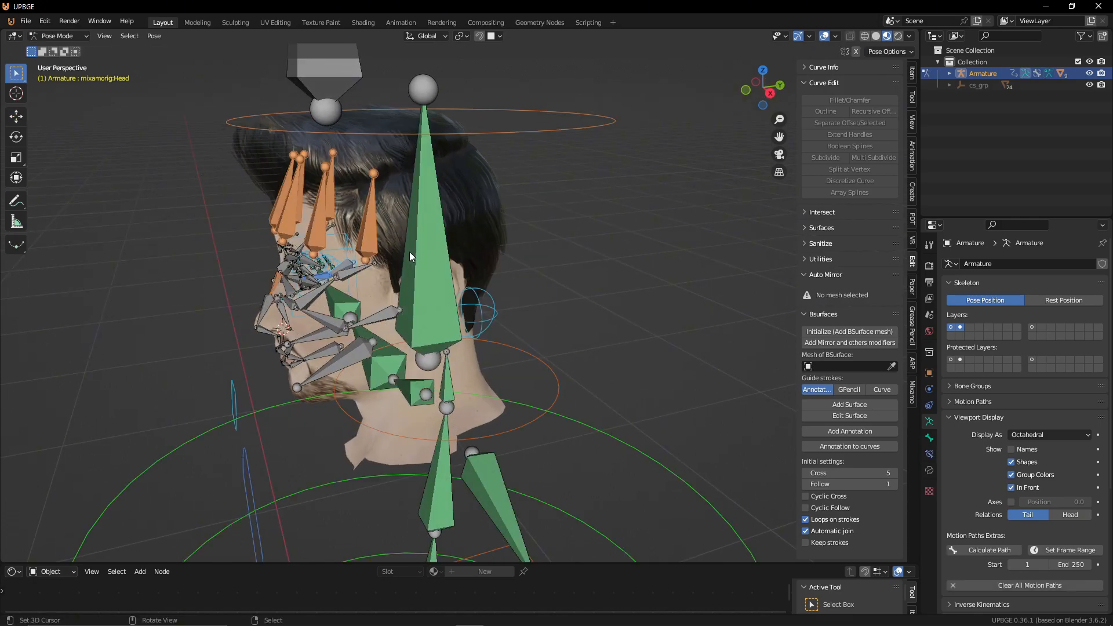
click(436, 277)
key(h)
middle_drag(393, 314, 545, 315)
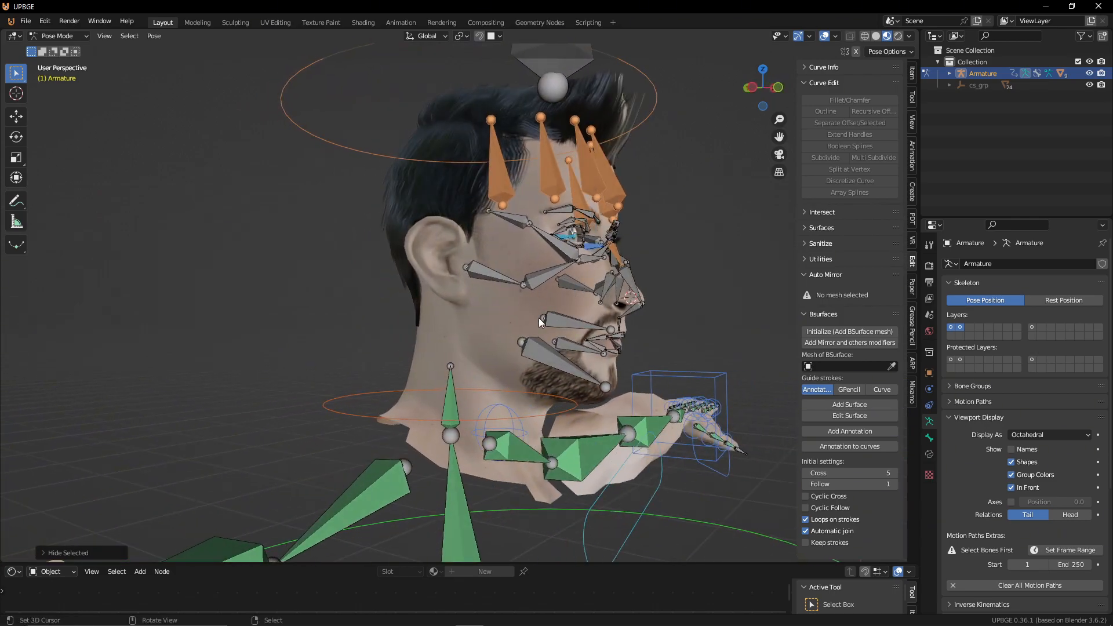
key(alt+h)
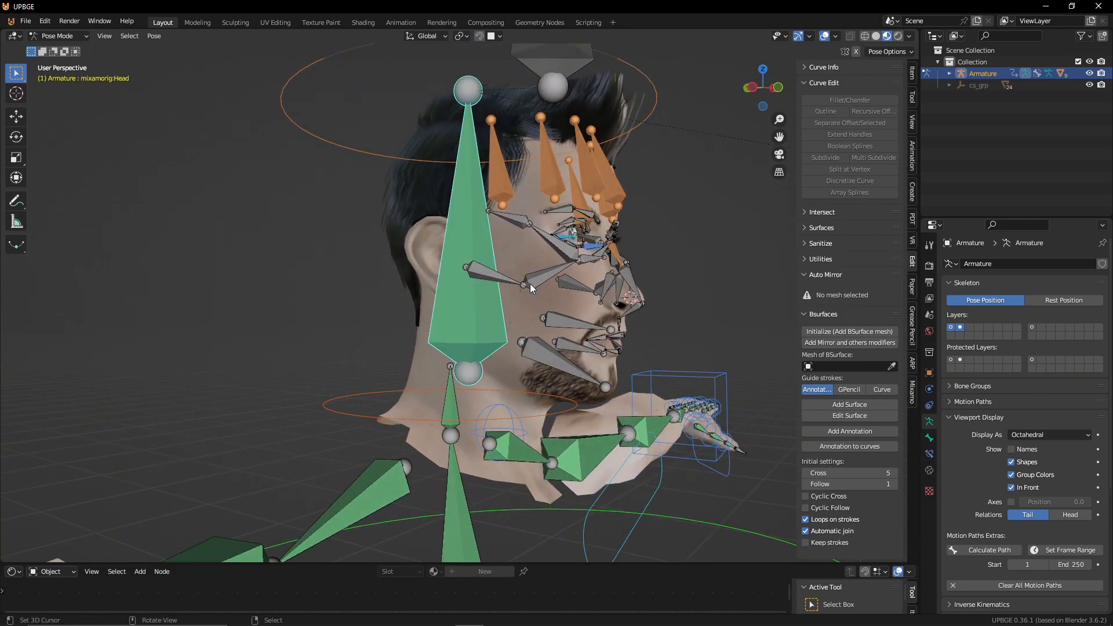
Step: Try to separate the overlapping Ctrl_Head and mixamorig:Head bones in Edit Mode by moving Ctrl_Head behind the head, and undo the move
key(Tab)
click(479, 328)
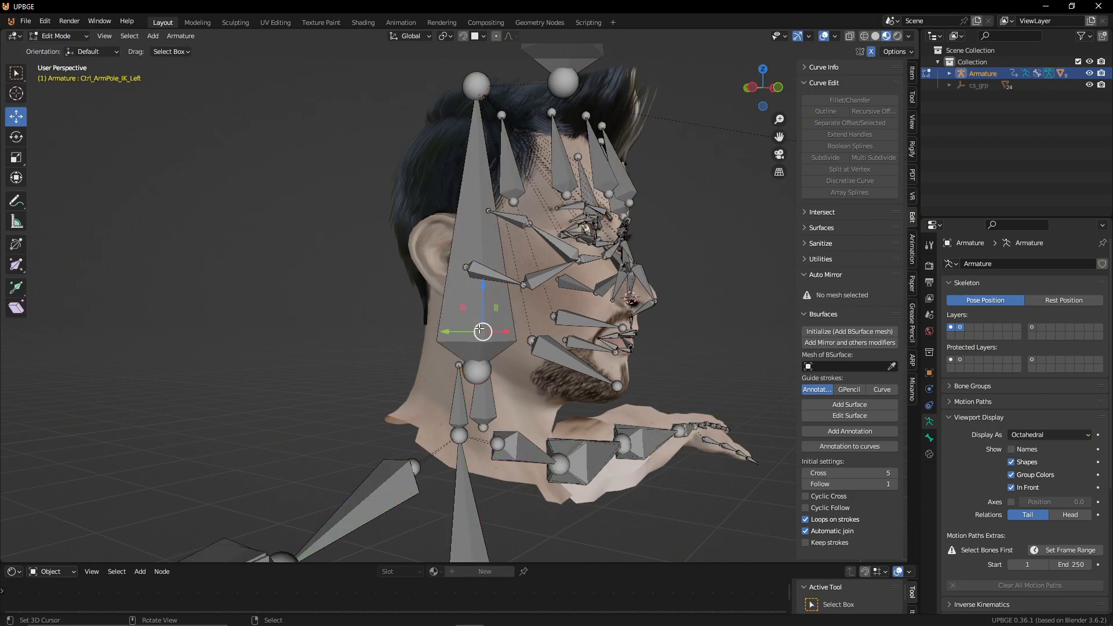
right_click(454, 311)
middle_drag(454, 311, 511, 313)
key(g)
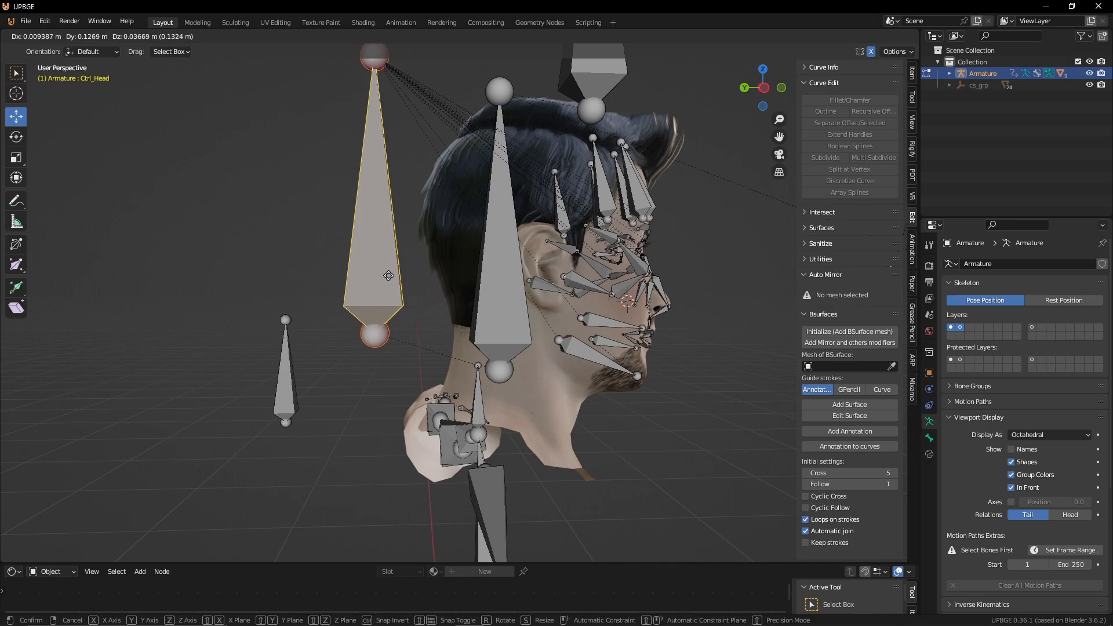
click(372, 278)
right_click(483, 307)
key(g)
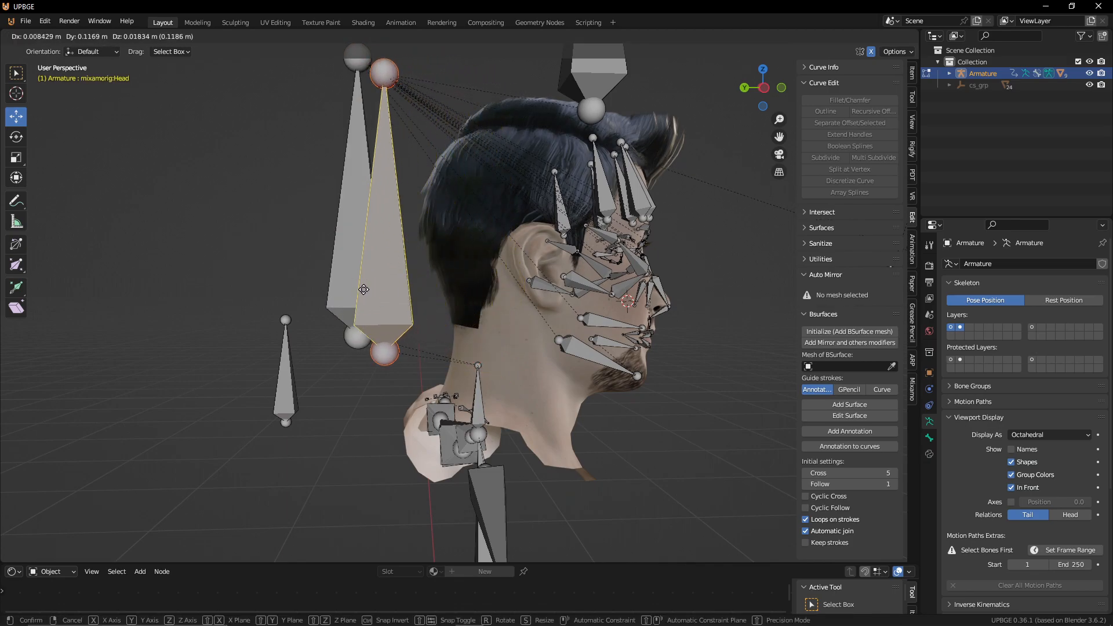
right_click(459, 294)
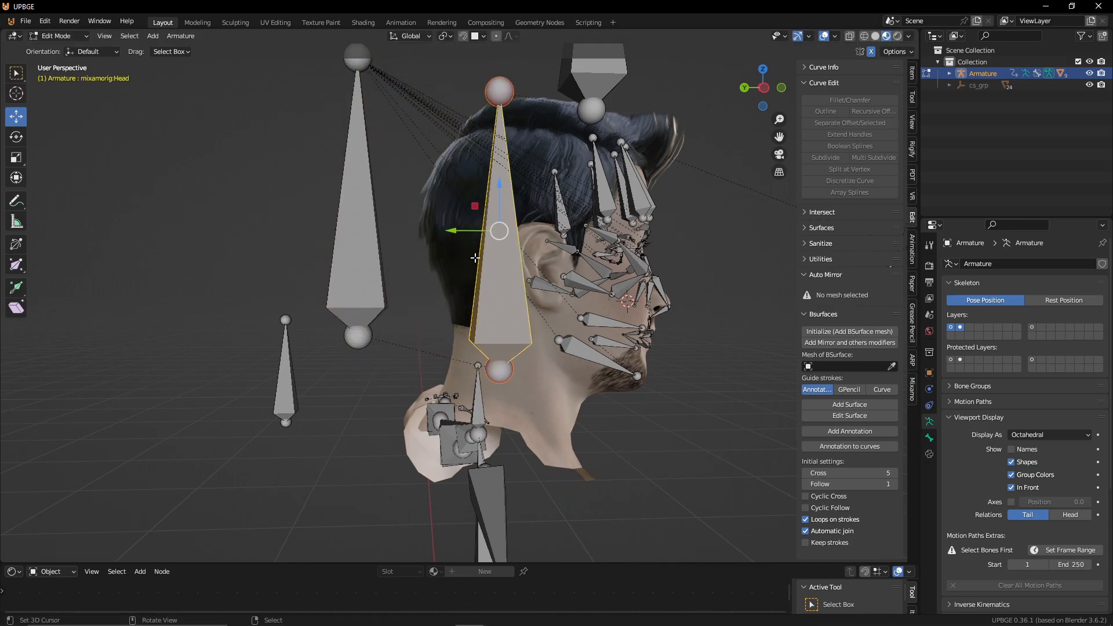
key(ctrl+z)
key(ctrl+z)
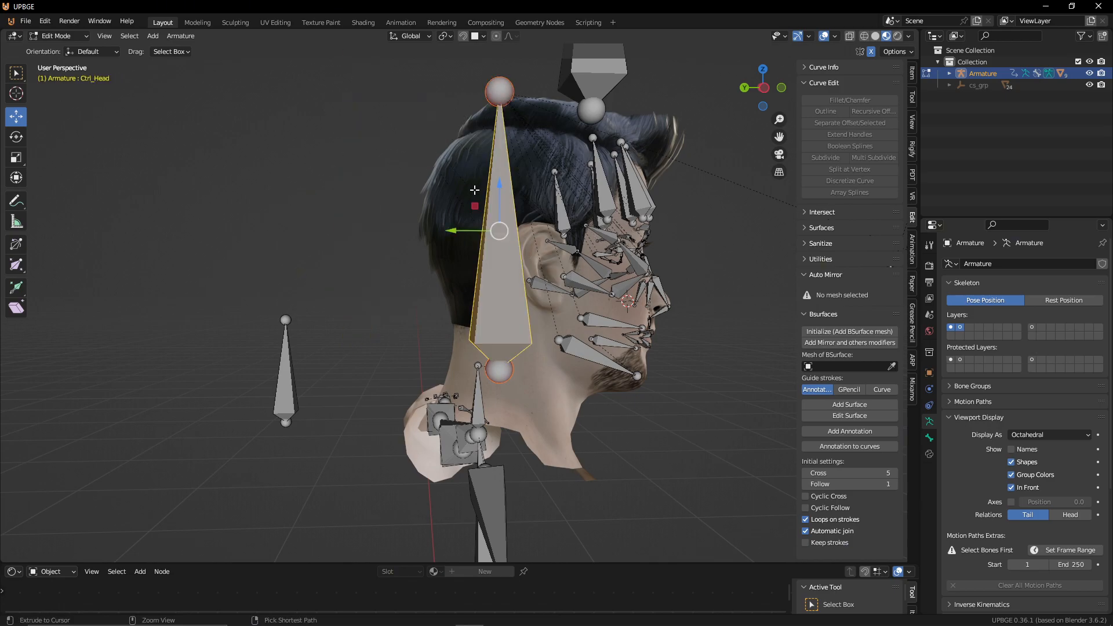
key(ctrl+z)
Step: Hide the head bone overlapping Ctrl_Head in Edit Mode and test-move the remaining bone, cancelling the move
key(h)
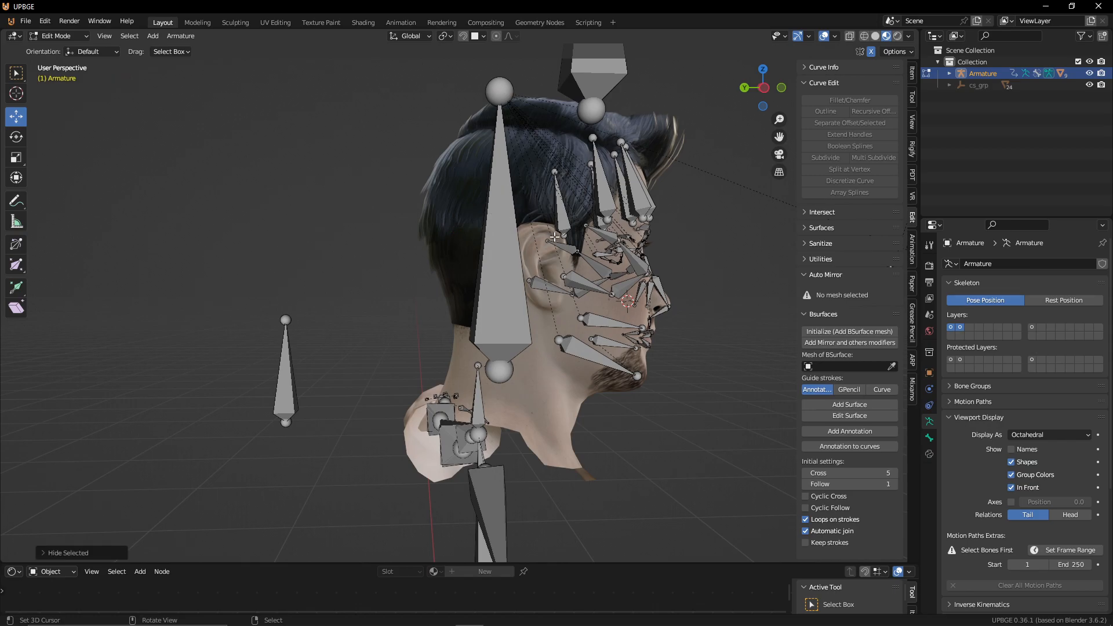
right_click(492, 261)
key(g)
right_click(450, 253)
Step: Parent the outer cheek bone beside the ear to the Ctrl_Head bone with Keep Offset
middle_drag(578, 274, 506, 283)
right_click(460, 298)
shift+right_click(461, 270)
key(ctrl+p)
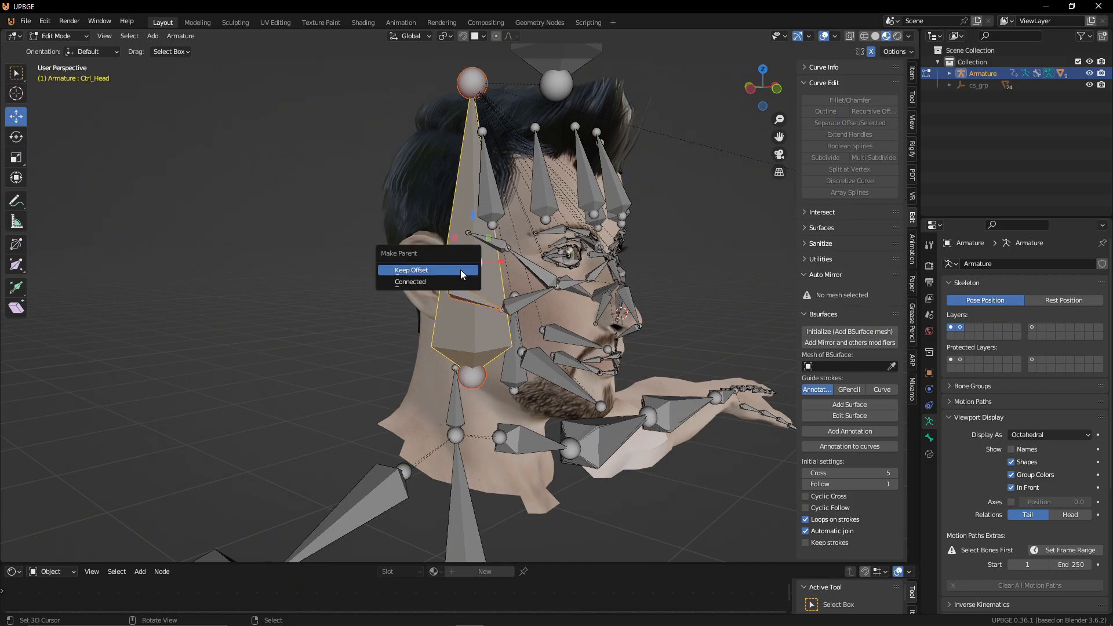
click(461, 269)
middle_drag(460, 270, 499, 294)
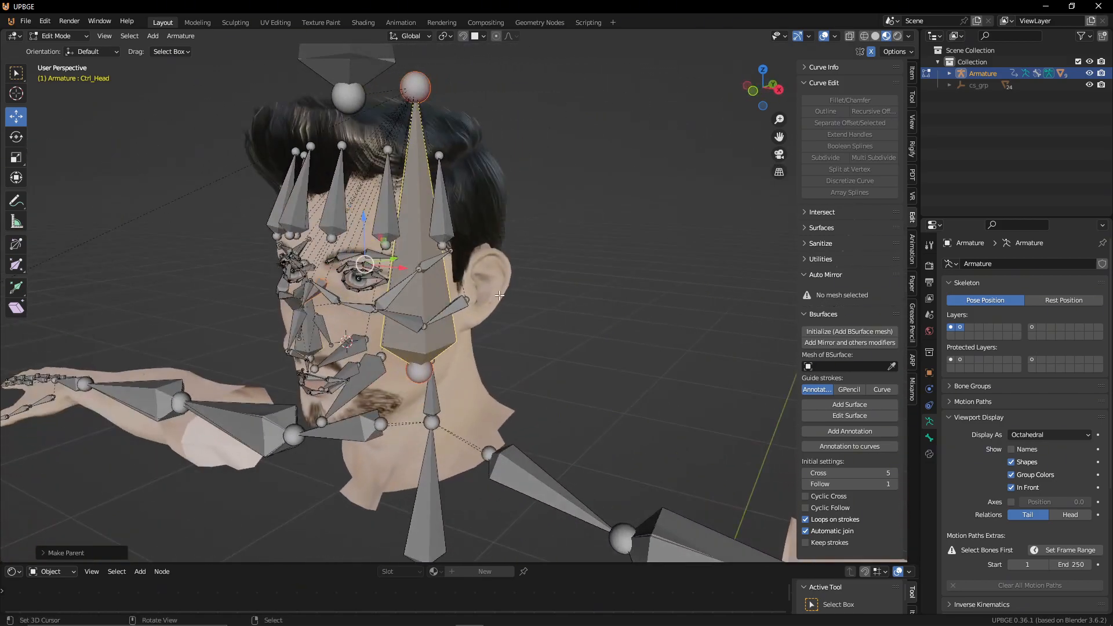
Step: Put the armature in Pose Mode and test-rotate the head control bone from two viewing angles, cancelling each rotation
shift+middle_drag(436, 276, 491, 209)
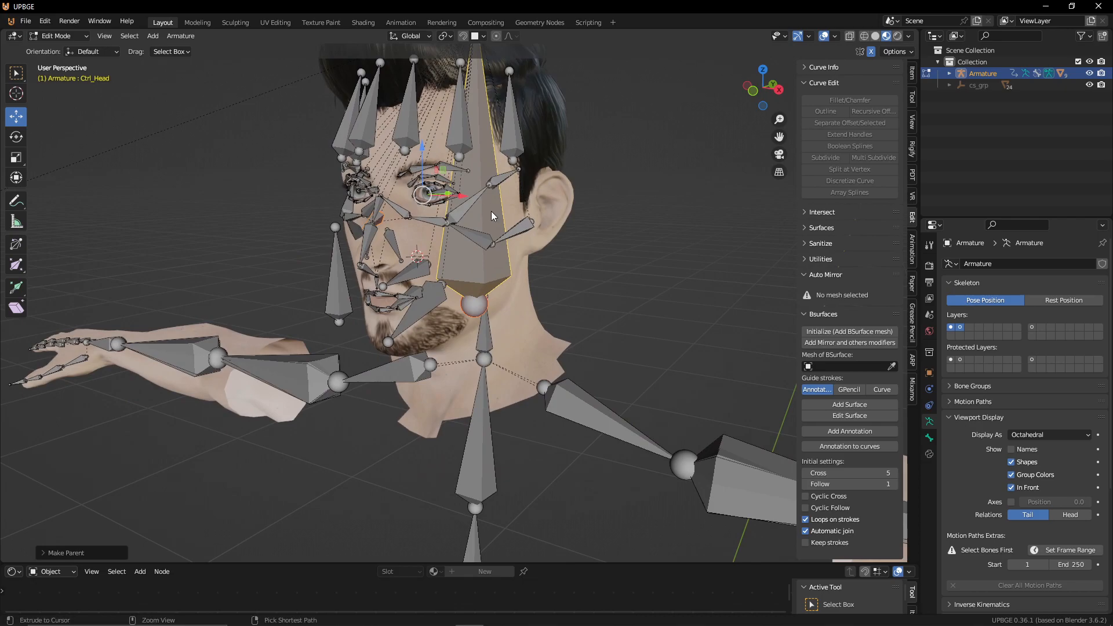
key(ctrl+Tab)
click(409, 216)
scroll(435, 200, down, 3)
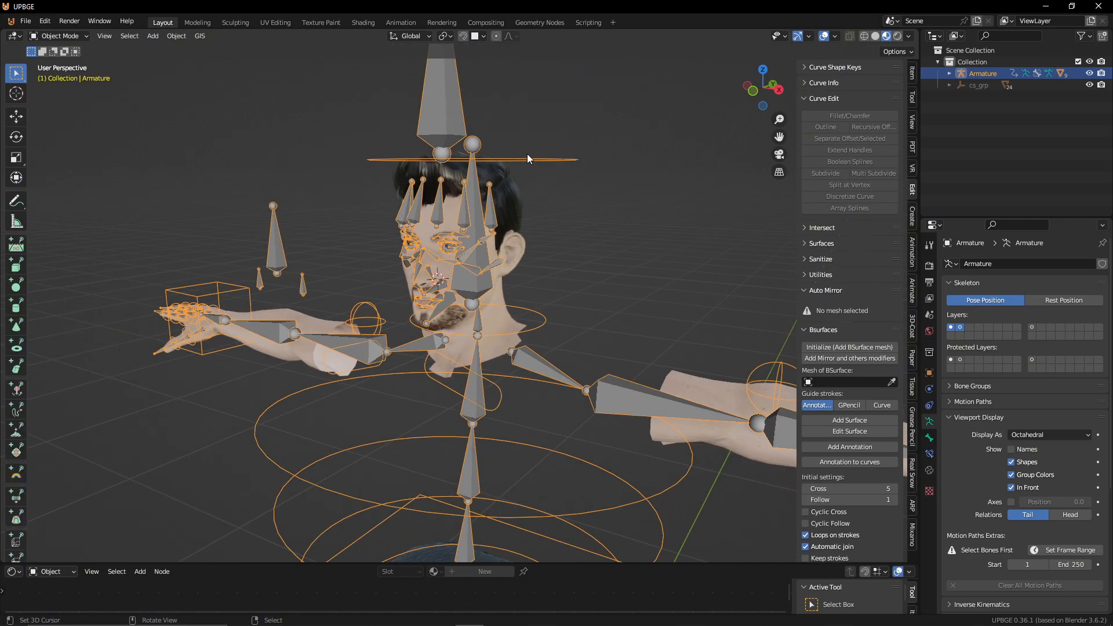
key(ctrl+Tab)
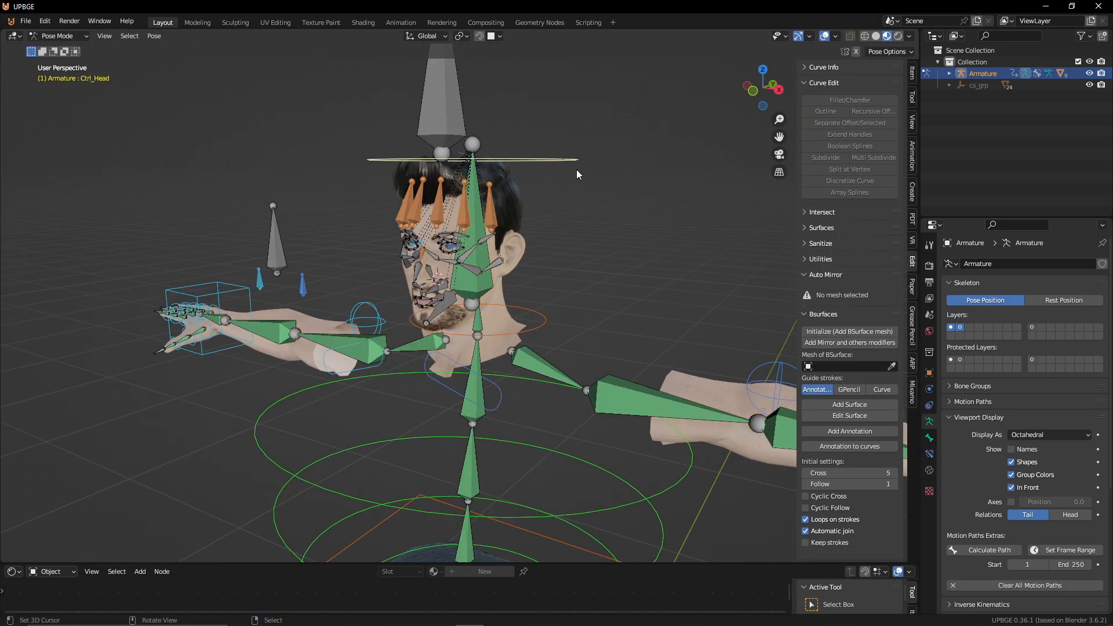
key(r)
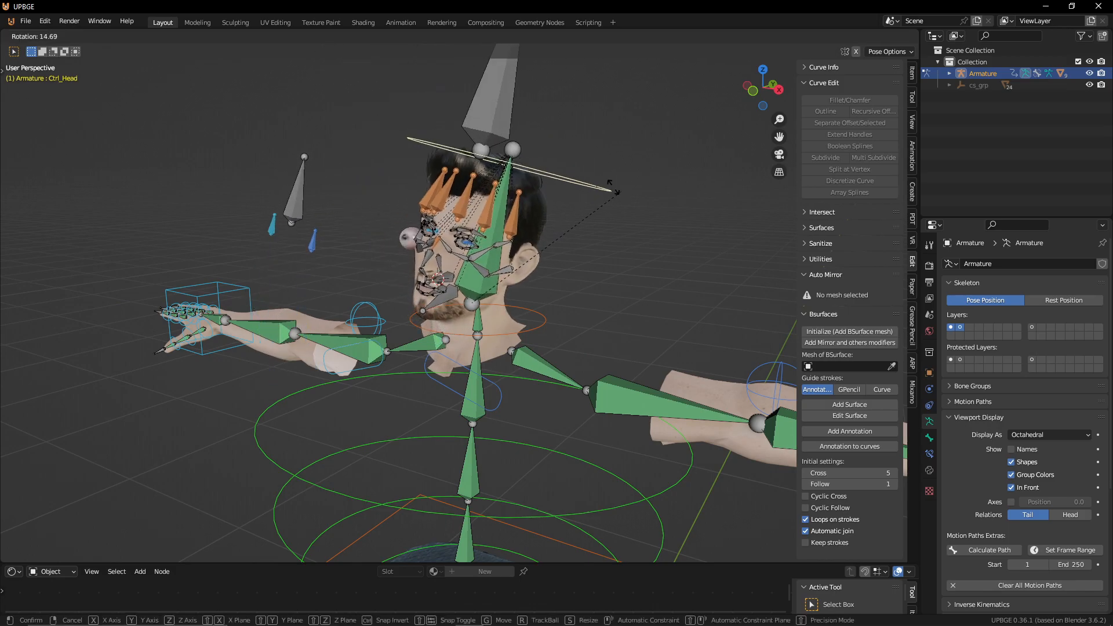
right_click(539, 182)
middle_drag(538, 181, 586, 187)
key(r)
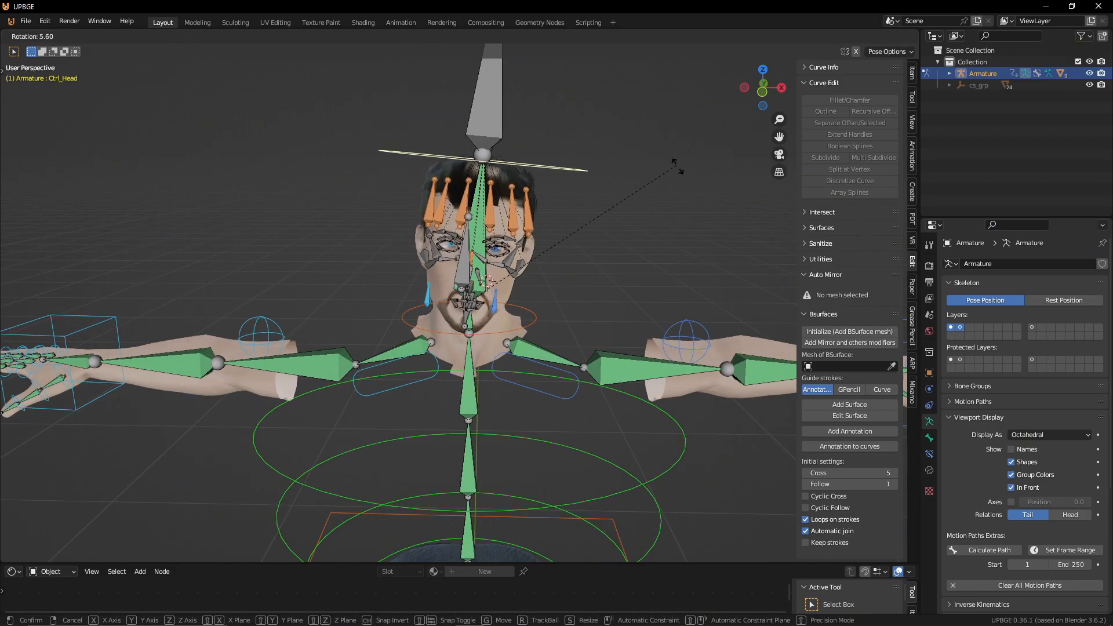
right_click(648, 168)
Step: Select the Eyes mesh in Object Mode and examine its modifier stack
scroll(439, 251, up, 10)
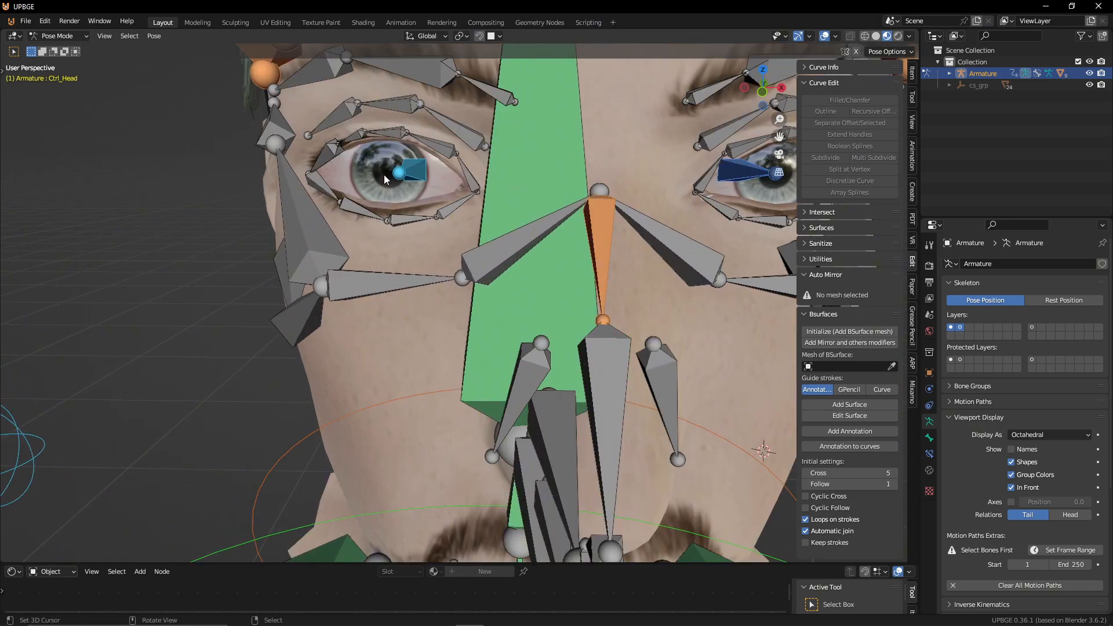
key(ctrl+Tab)
click(372, 173)
key(g)
right_click(356, 164)
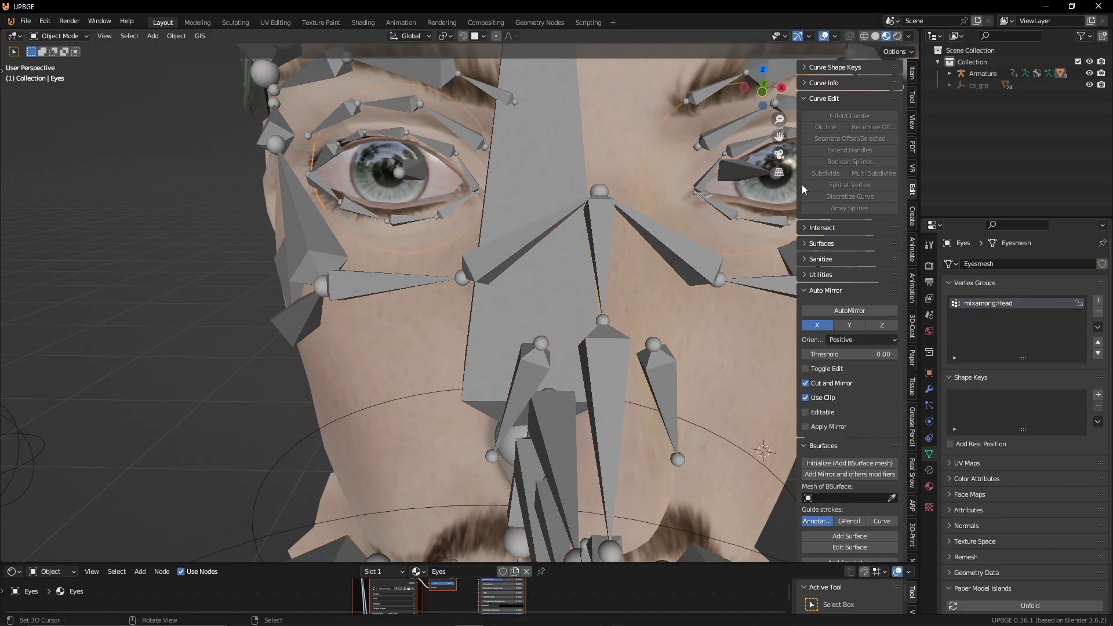
click(929, 389)
drag(1103, 415, 1102, 310)
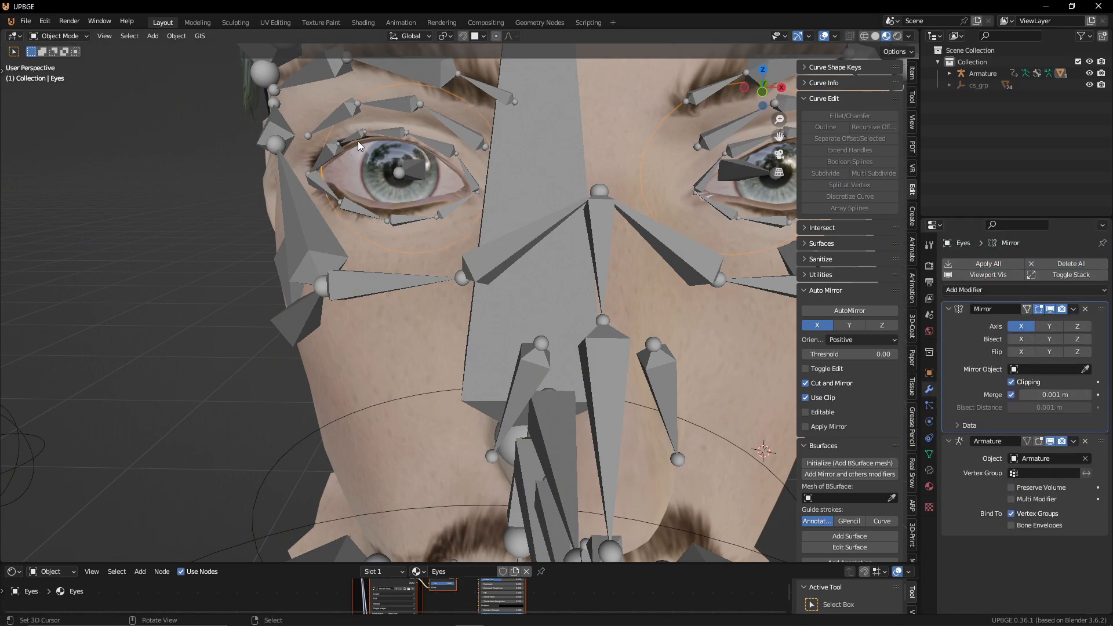
Step: Return the armature to Pose Mode and tilt the head control sideways to test the eyes, cancelling the rotation
scroll(551, 207, down, 7)
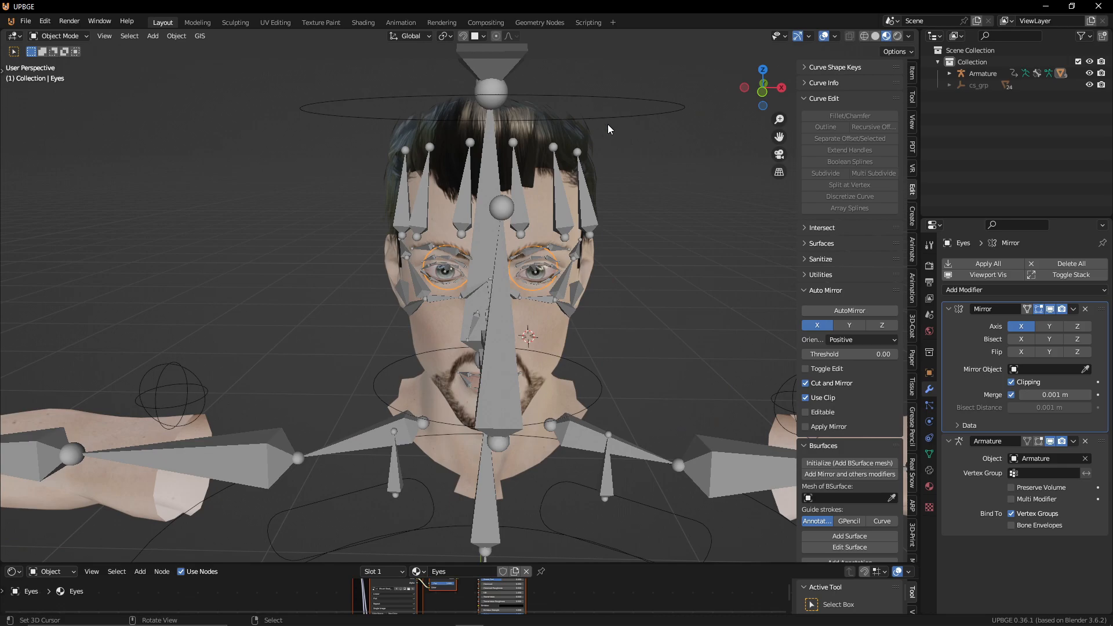
click(613, 120)
key(ctrl+Tab)
click(674, 116)
key(r)
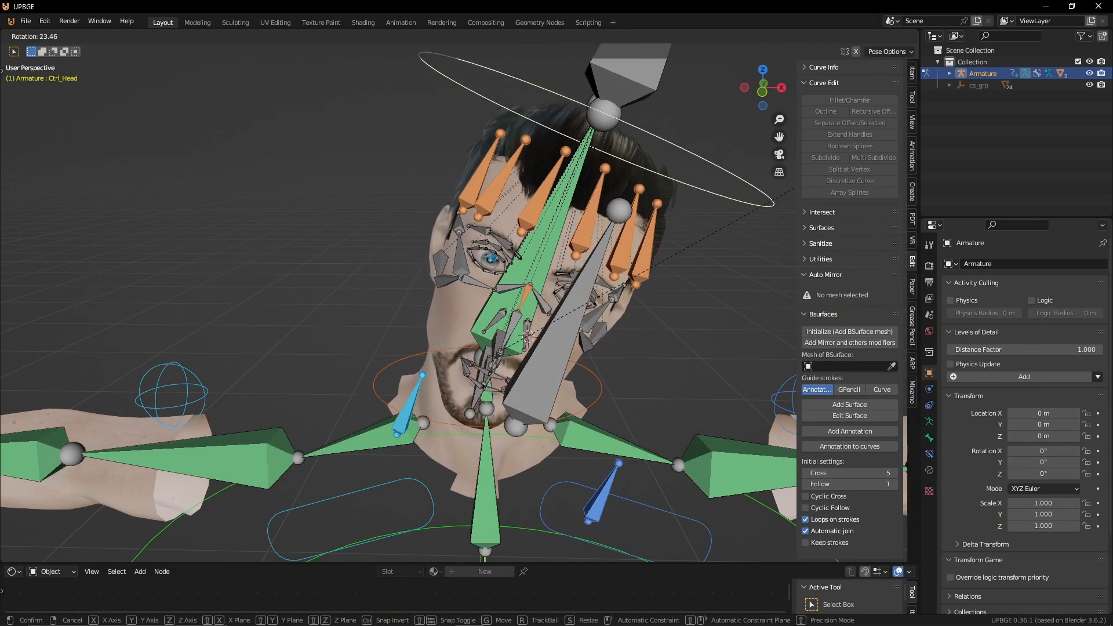
key(Escape)
middle_drag(513, 201, 458, 240)
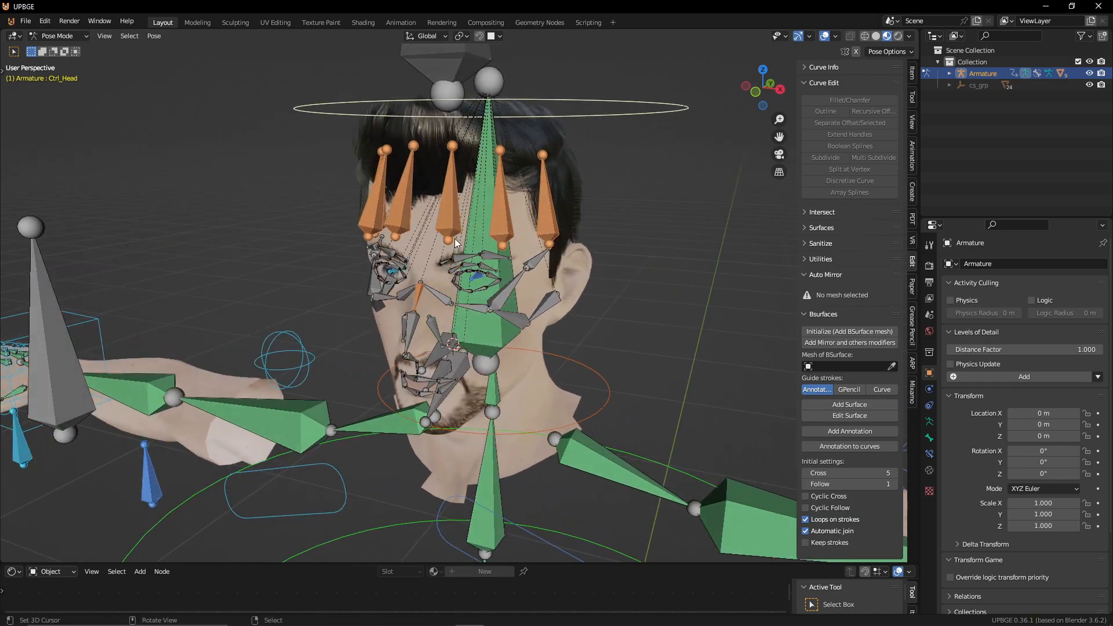
Step: Add a Damped Track constraint to the character's right eye bone, targeting the right eye control bone in front of the face
click(393, 272)
middle_drag(462, 279, 355, 246)
shift+click(298, 240)
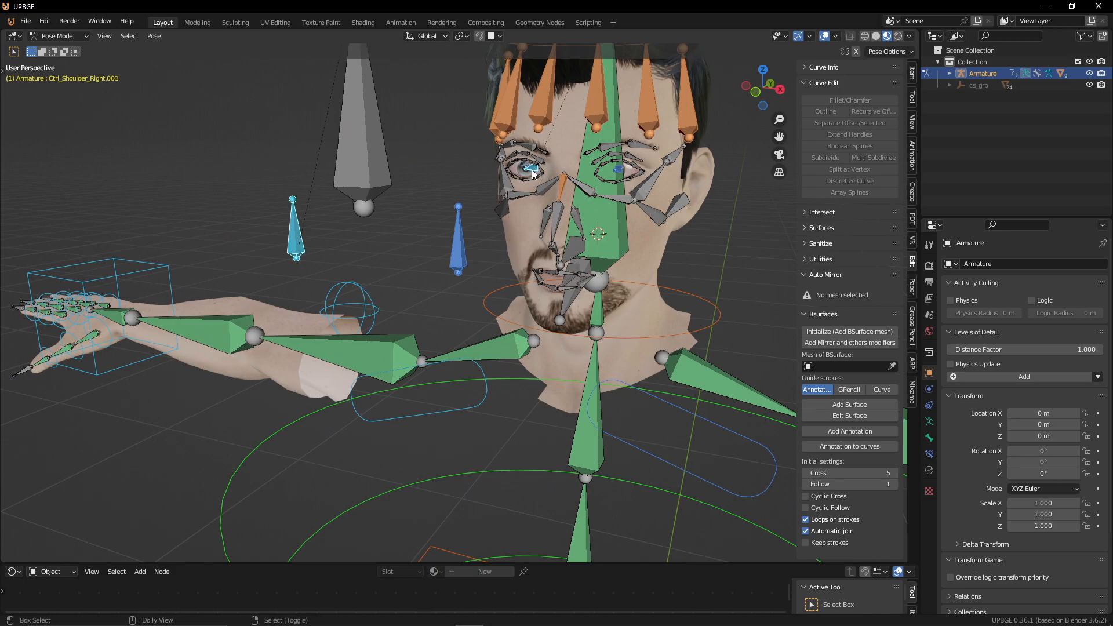
key(ctrl+shift+c)
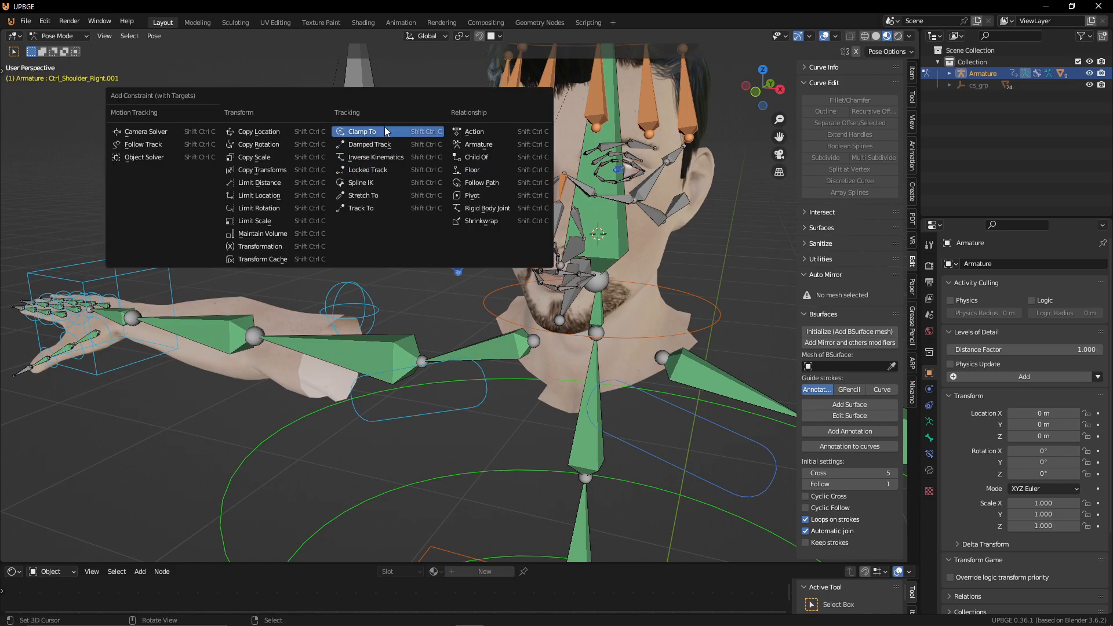
click(378, 145)
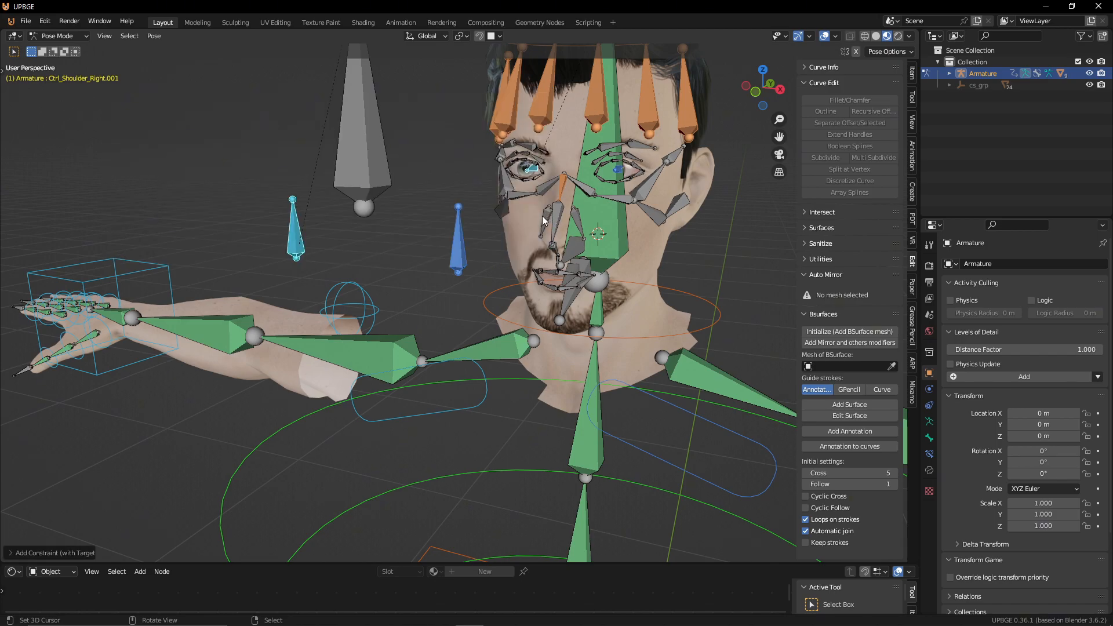
Step: Test-move the right eye control bone to check the eye bone's tracking, cancelling each move
right_click(311, 239)
right_click(298, 249)
key(g)
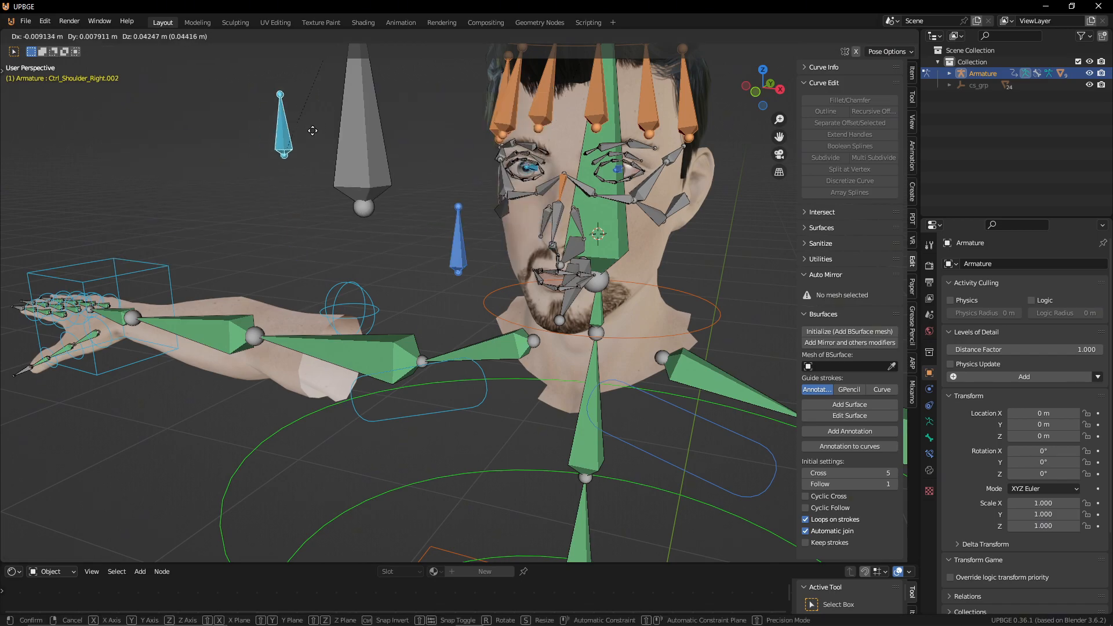
key(Escape)
key(g)
key(Escape)
Step: Add a Damped Track constraint to the character's left eye bone, targeting the left eye control bone
middle_drag(580, 194, 549, 203)
shift+right_click(146, 371)
shift+right_click(573, 198)
key(shift+ctrl+c)
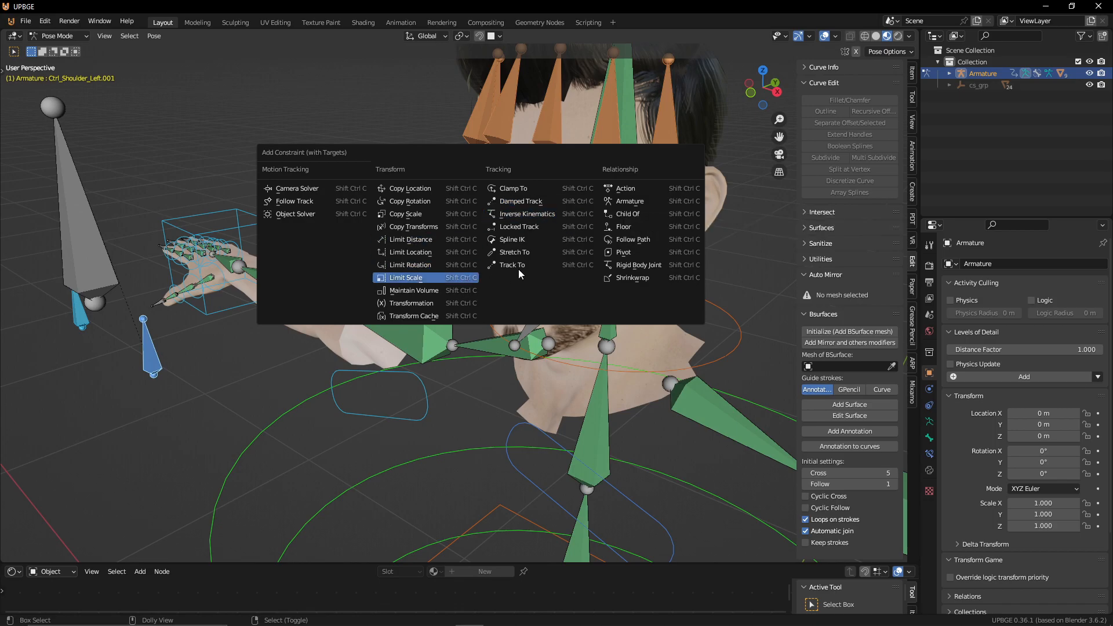
click(527, 203)
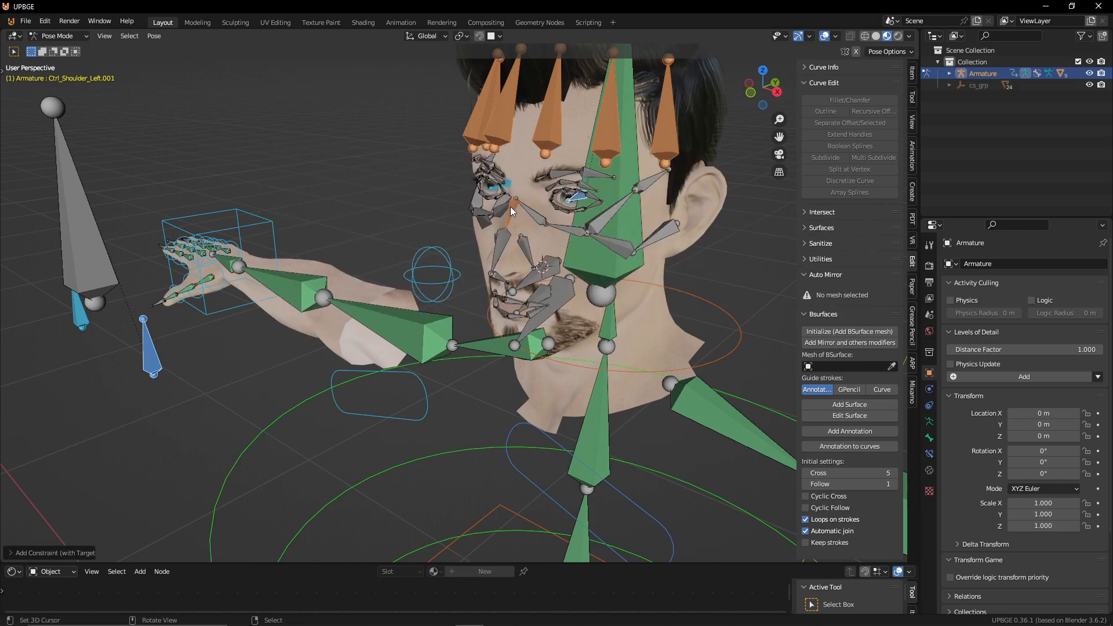
Step: Test-move the left eye control bone to check the left eye bone's tracking, cancelling the move
click(146, 346)
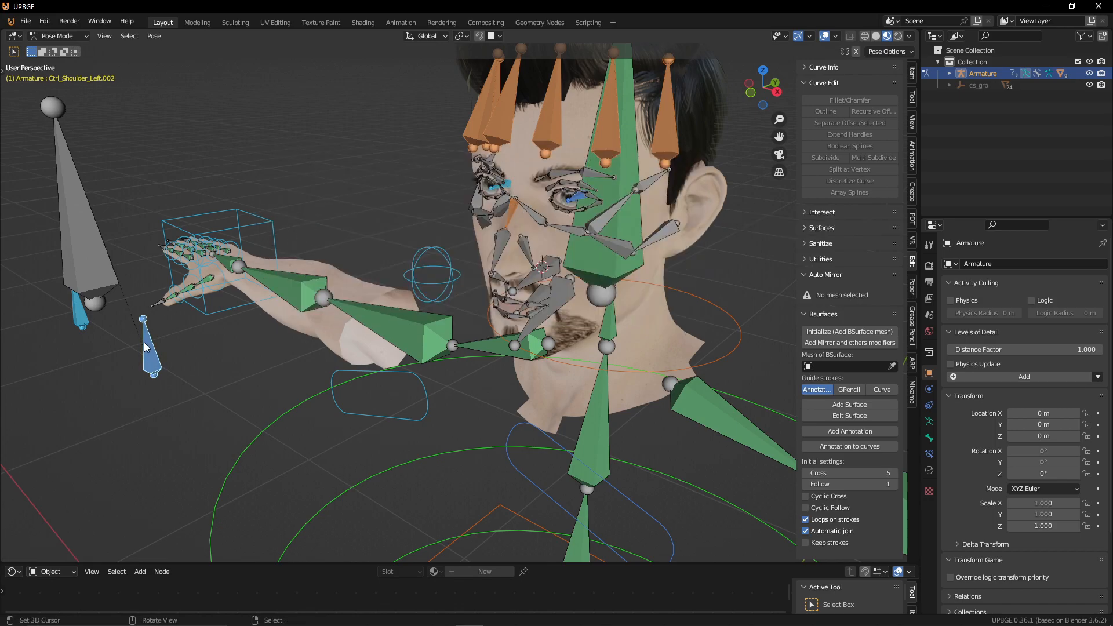
key(g)
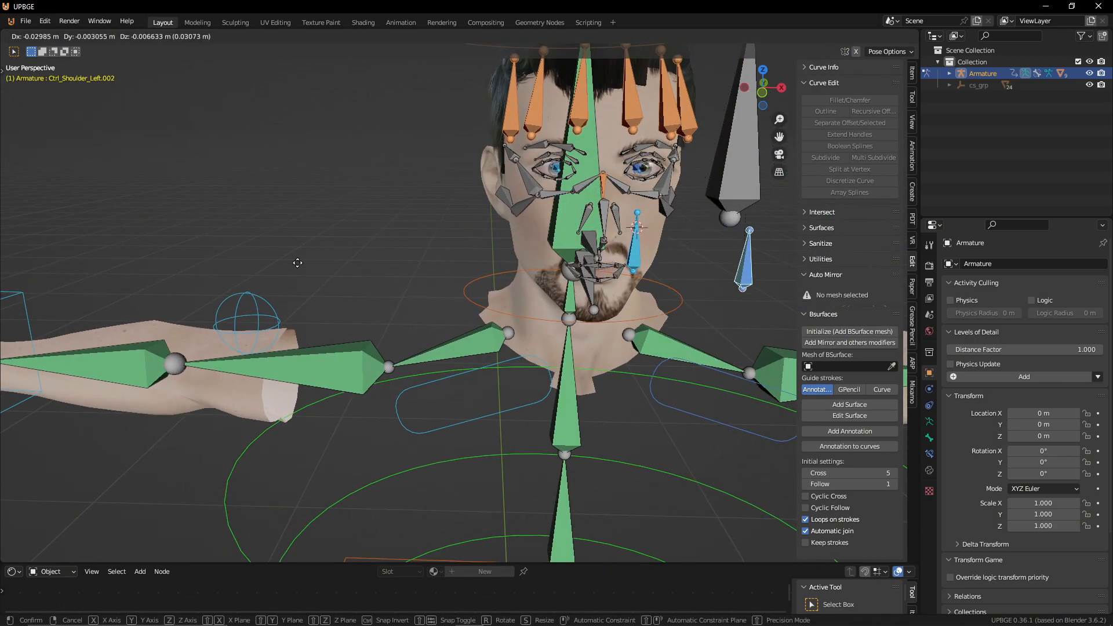
right_click(339, 275)
Step: Examine the right eye bone and the head control bone in Edit Mode
shift+middle_drag(343, 275, 116, 335)
scroll(127, 311, up, 5)
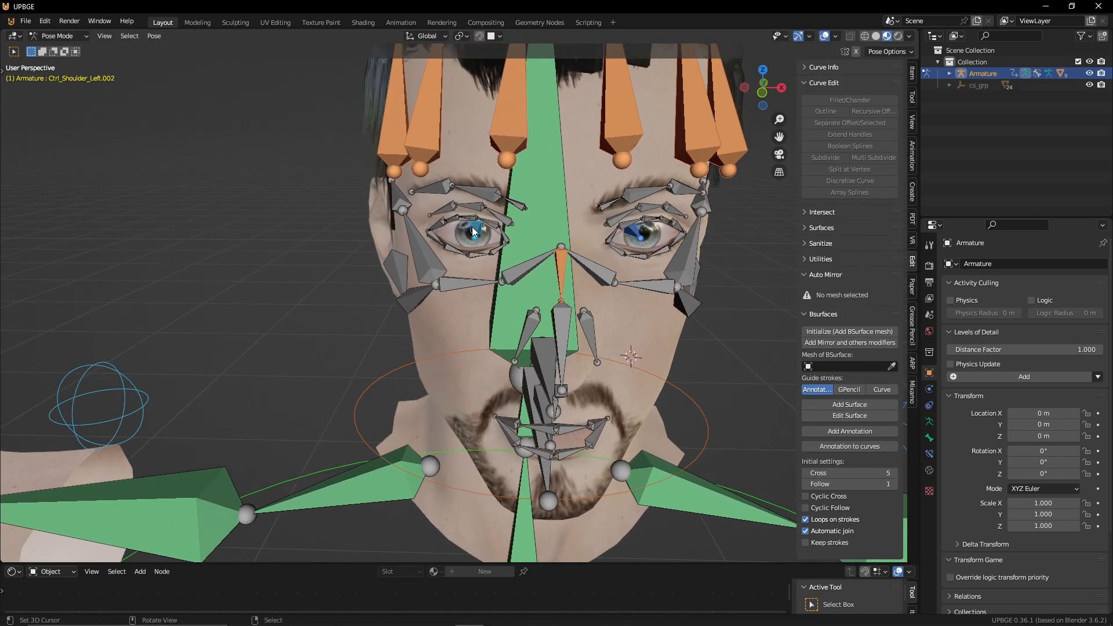
click(472, 228)
key(Tab)
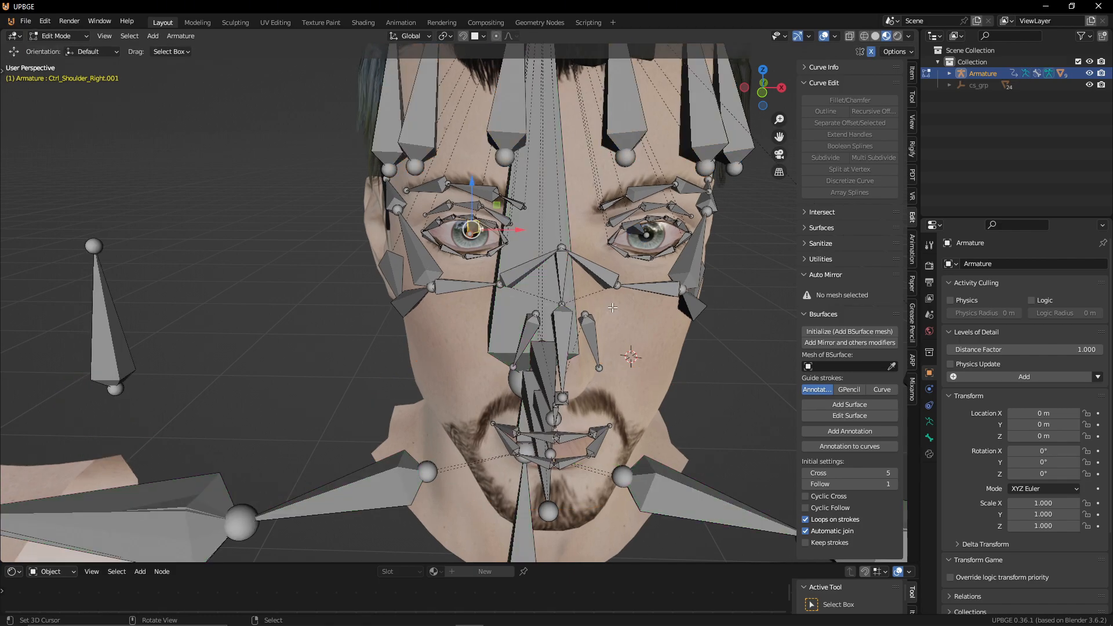
key(Tab)
click(58, 36)
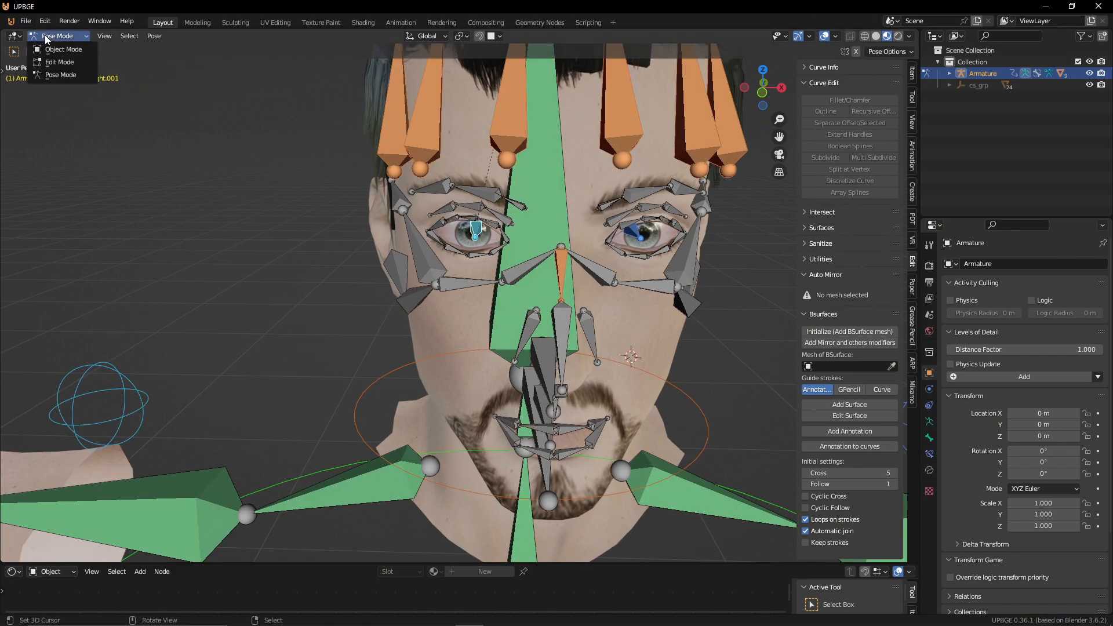
click(60, 61)
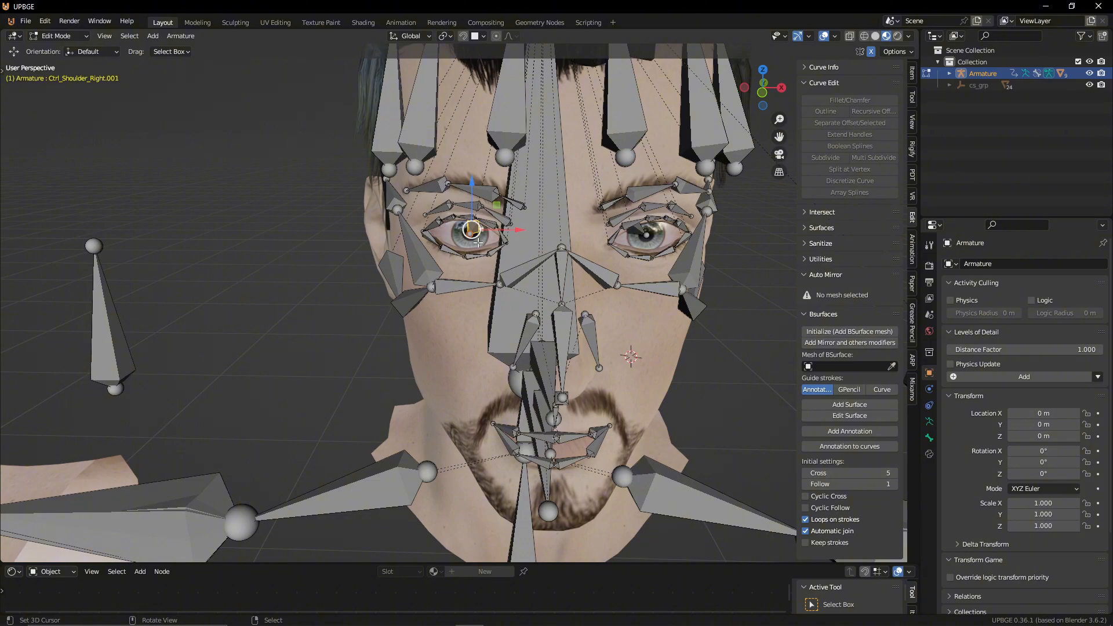
click(513, 208)
key(ctrl+Tab)
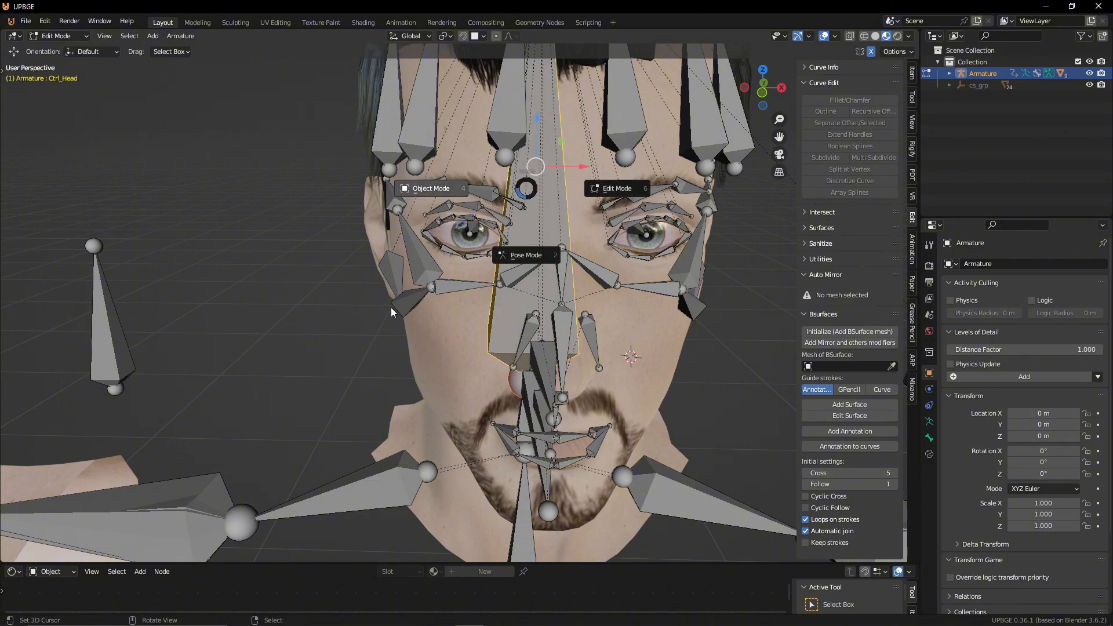
key(Escape)
Step: Switch back to Pose Mode and test-rotate the head control to check how the constrained eye bones follow, restoring its pose
scroll(427, 277, down, 3)
click(492, 84)
key(Tab)
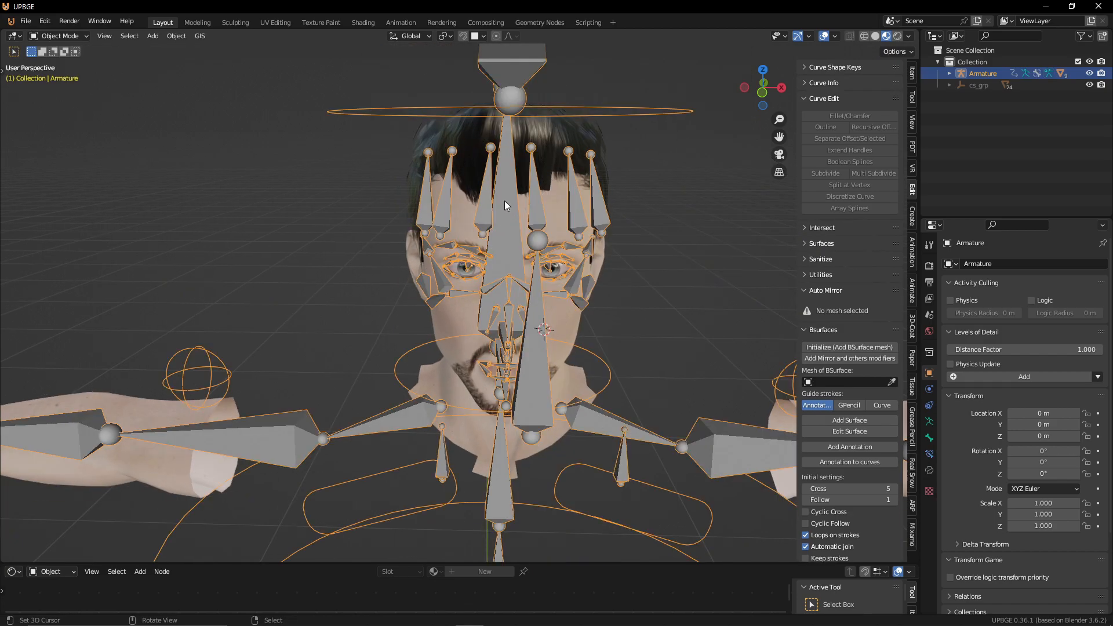
key(ctrl+Tab)
click(617, 109)
key(r)
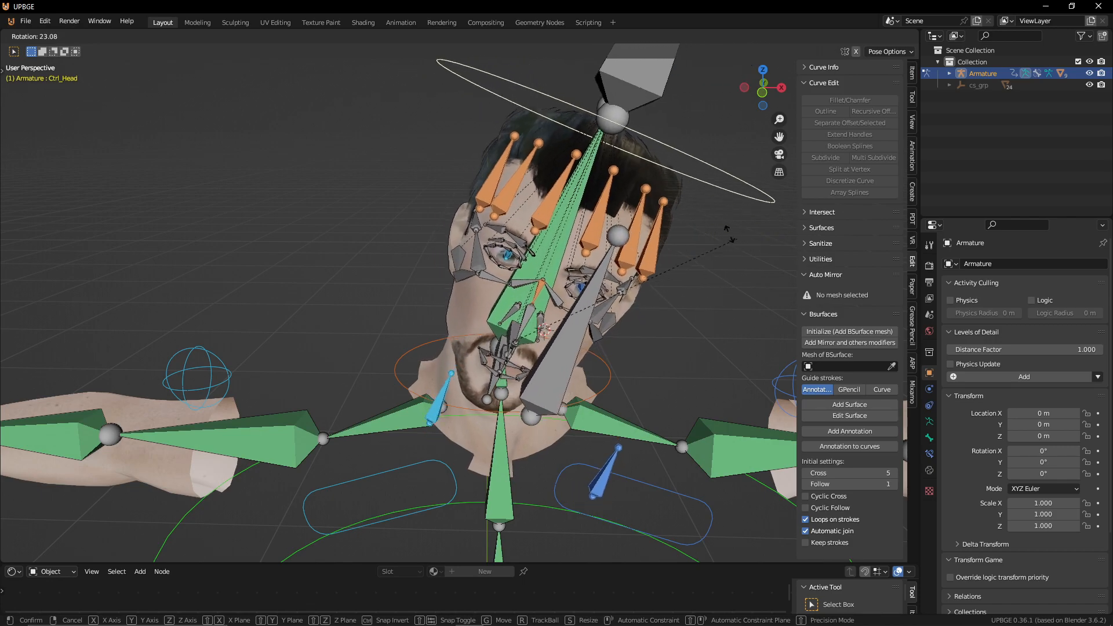
click(631, 241)
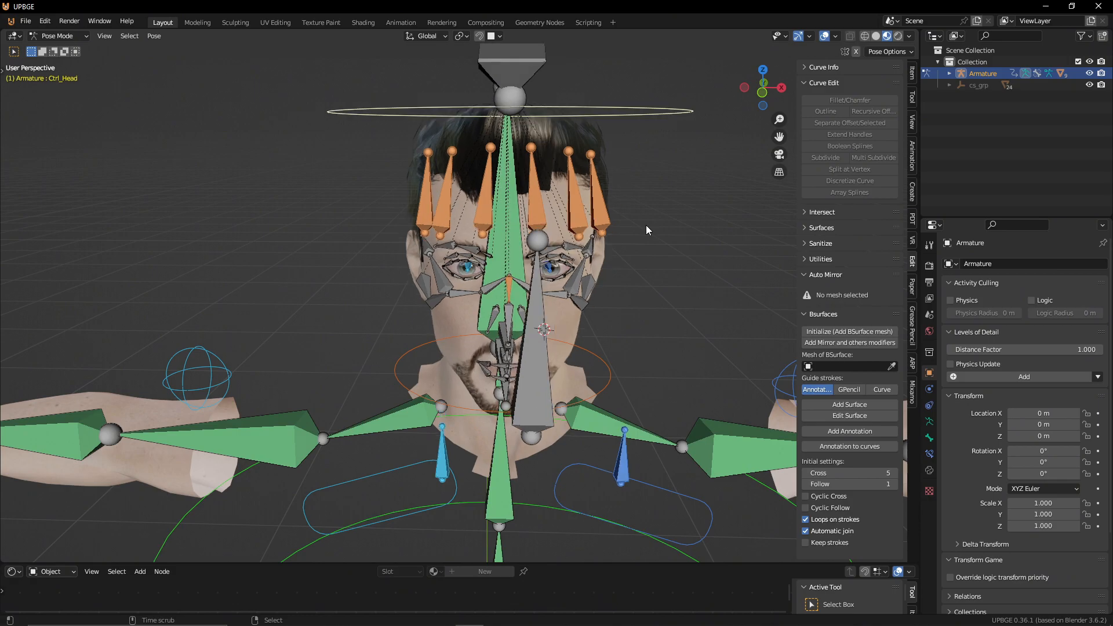
Step: Apply the Mirror modifier on the Eyes mesh in Object Mode and show the mesh's vertex groups
scroll(545, 273, up, 6)
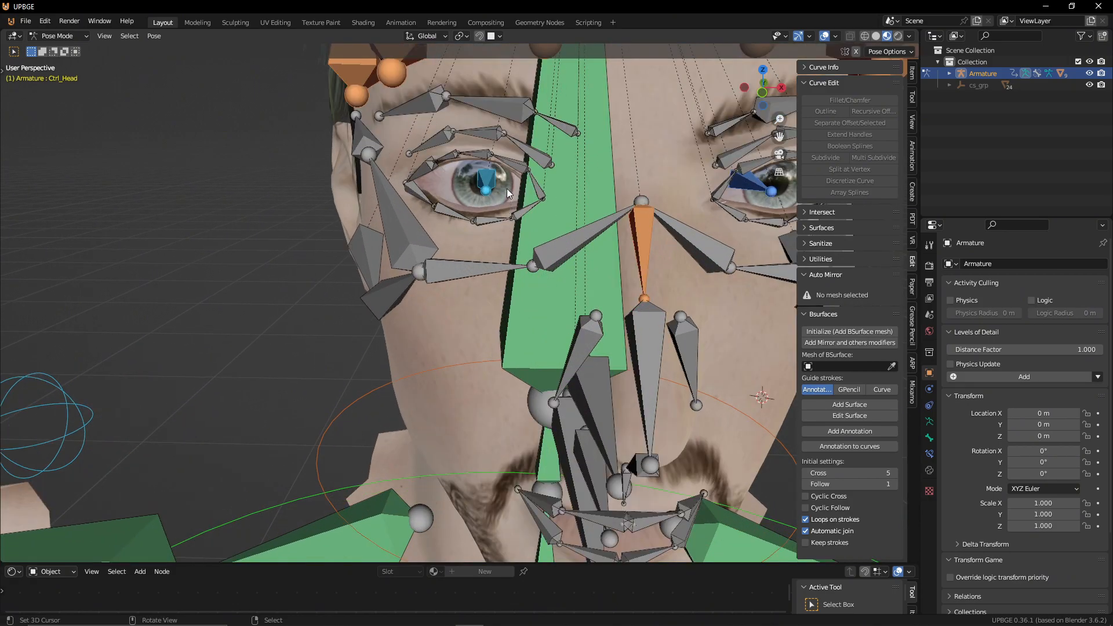
key(ctrl+Tab)
click(507, 187)
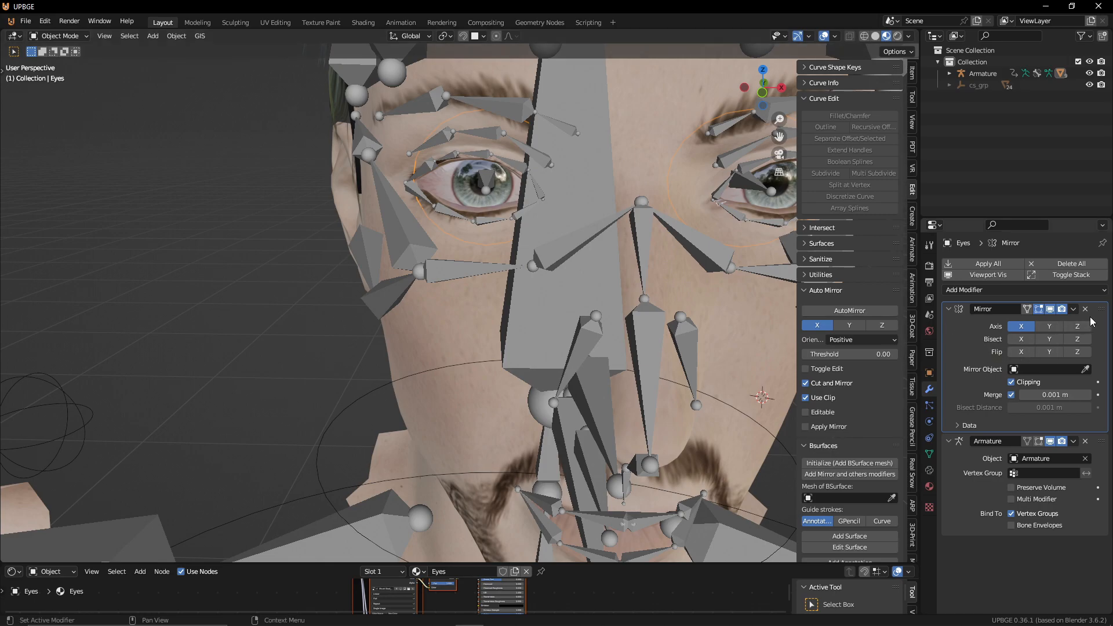
click(1073, 309)
click(1053, 324)
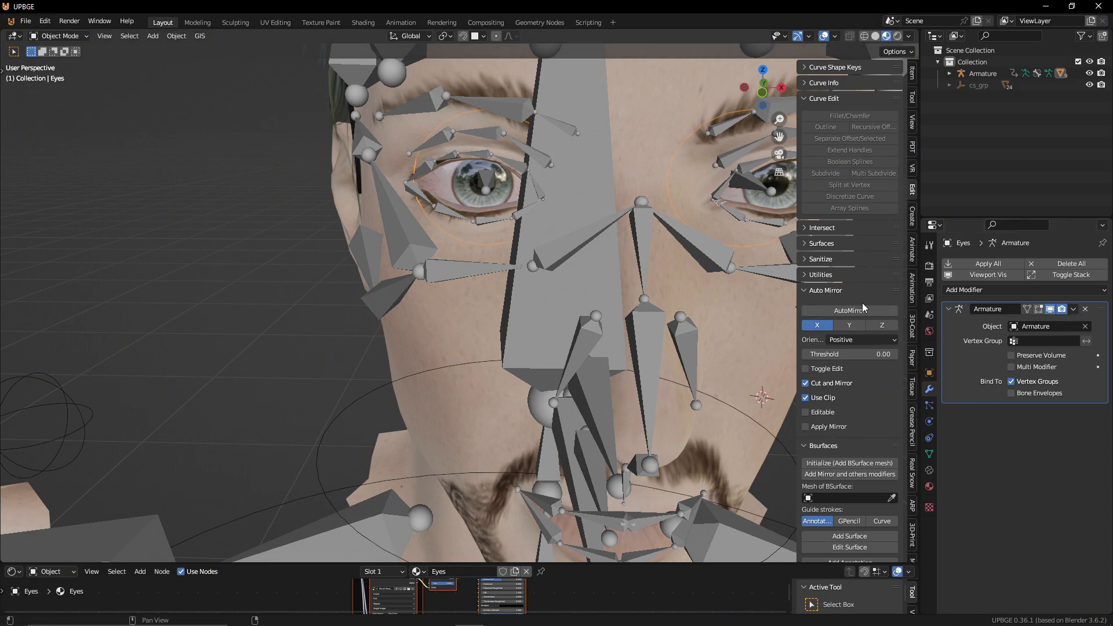
click(931, 454)
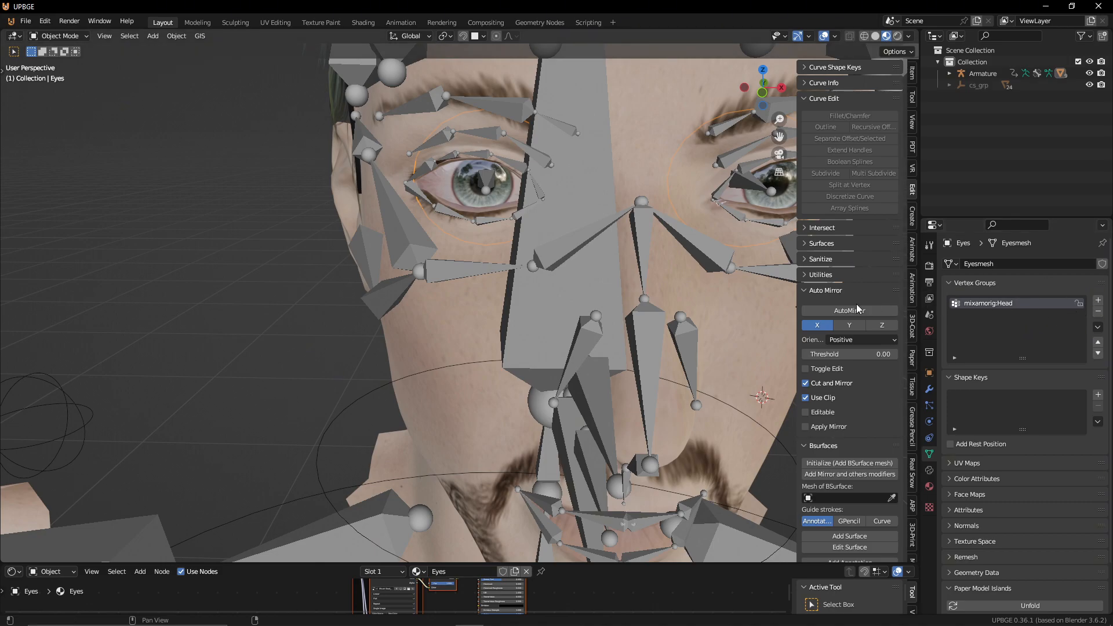
Step: Copy the right eye bone's name from its bone properties in Pose Mode and return to Object Mode
click(492, 181)
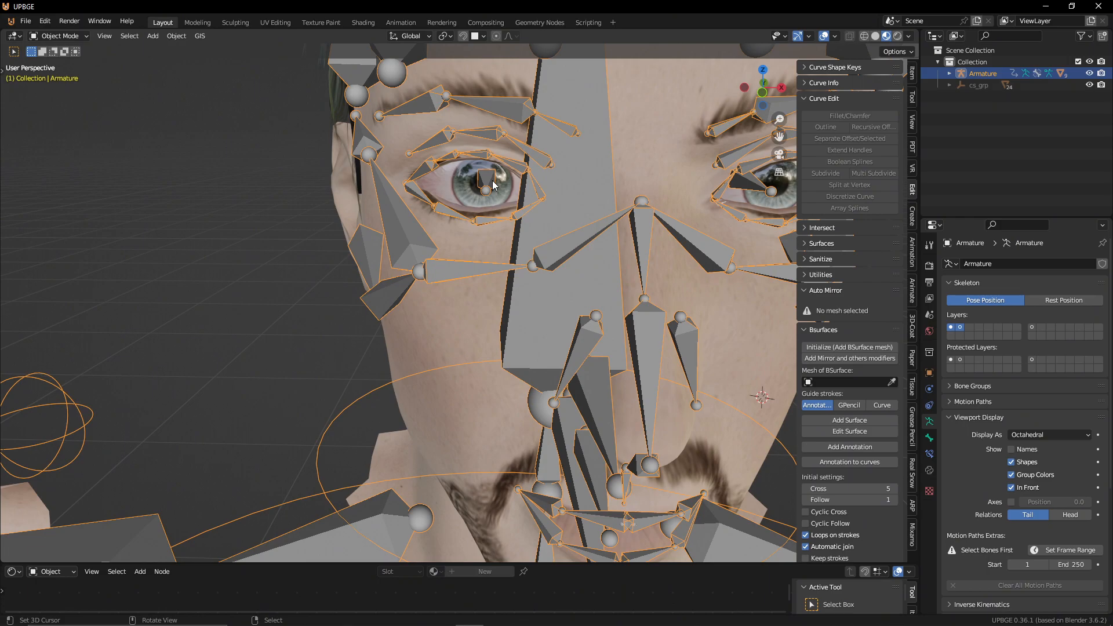
key(ctrl+Tab)
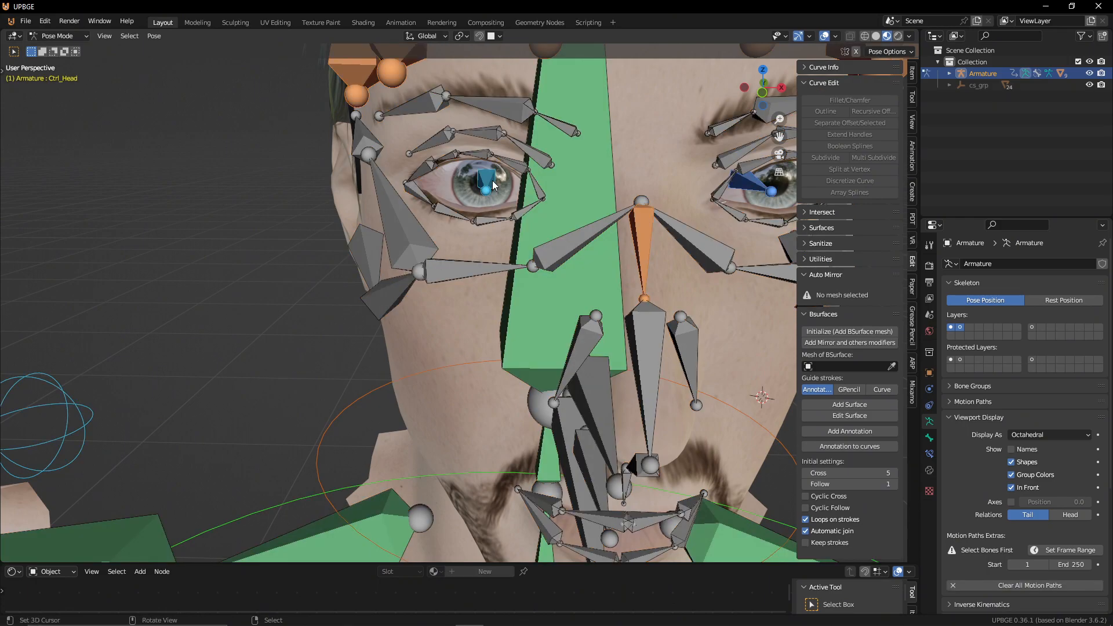
click(493, 183)
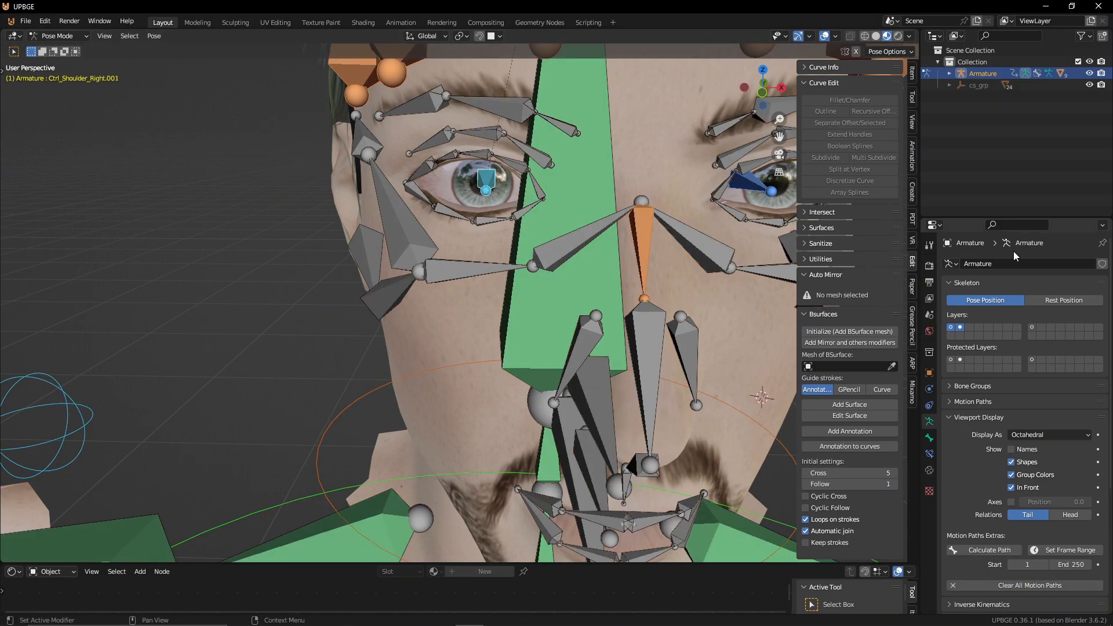
click(930, 437)
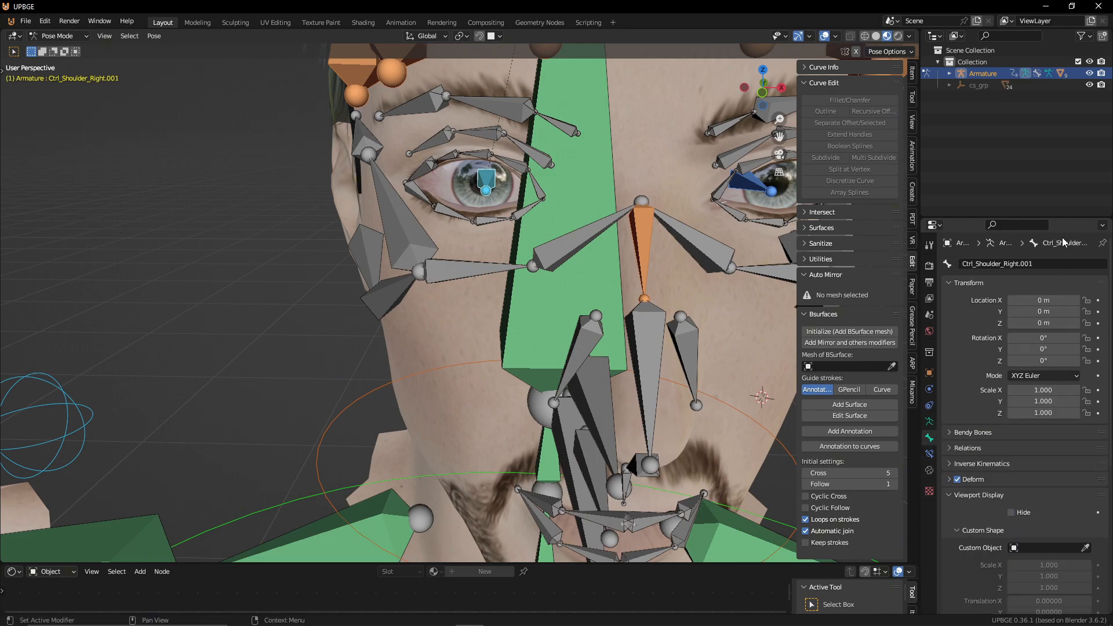
click(1048, 263)
key(ctrl+c)
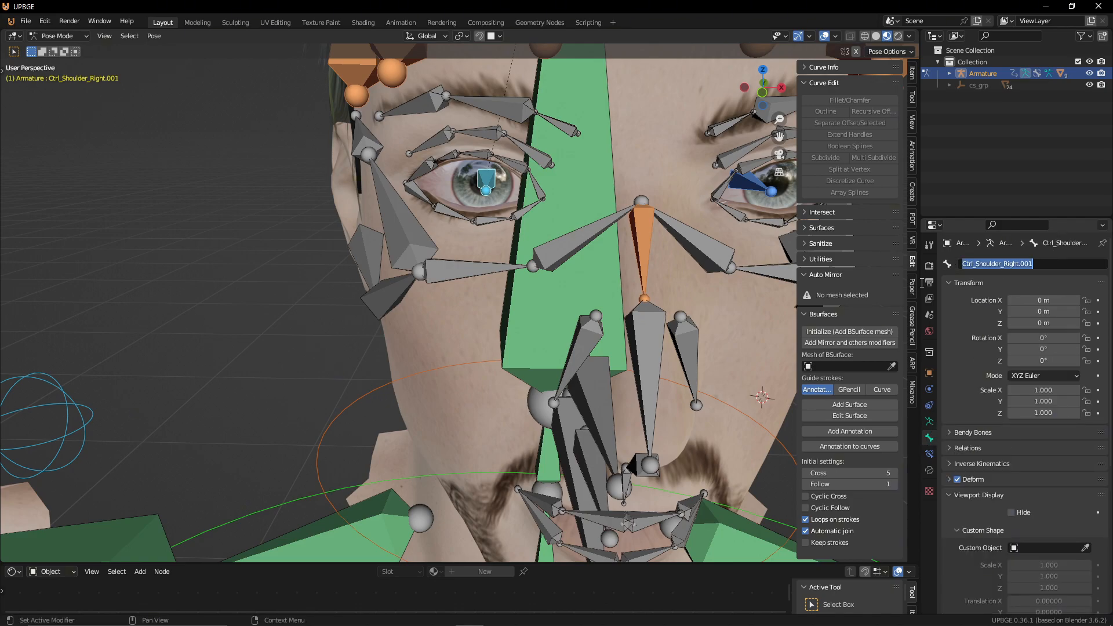
key(Return)
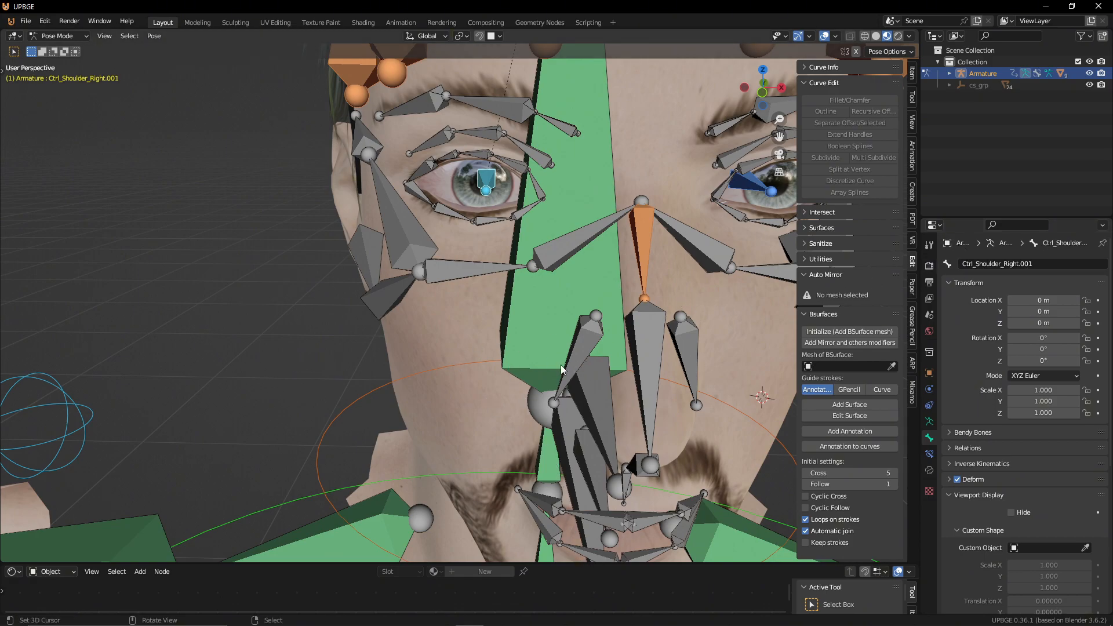
key(Tab)
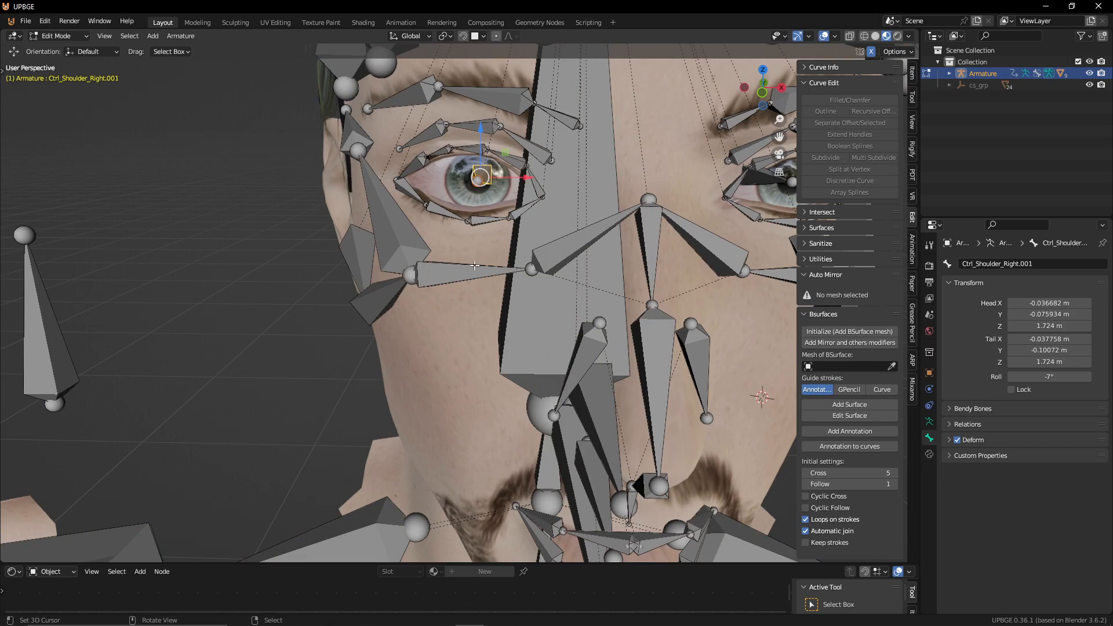
key(Tab)
key(ctrl+Tab)
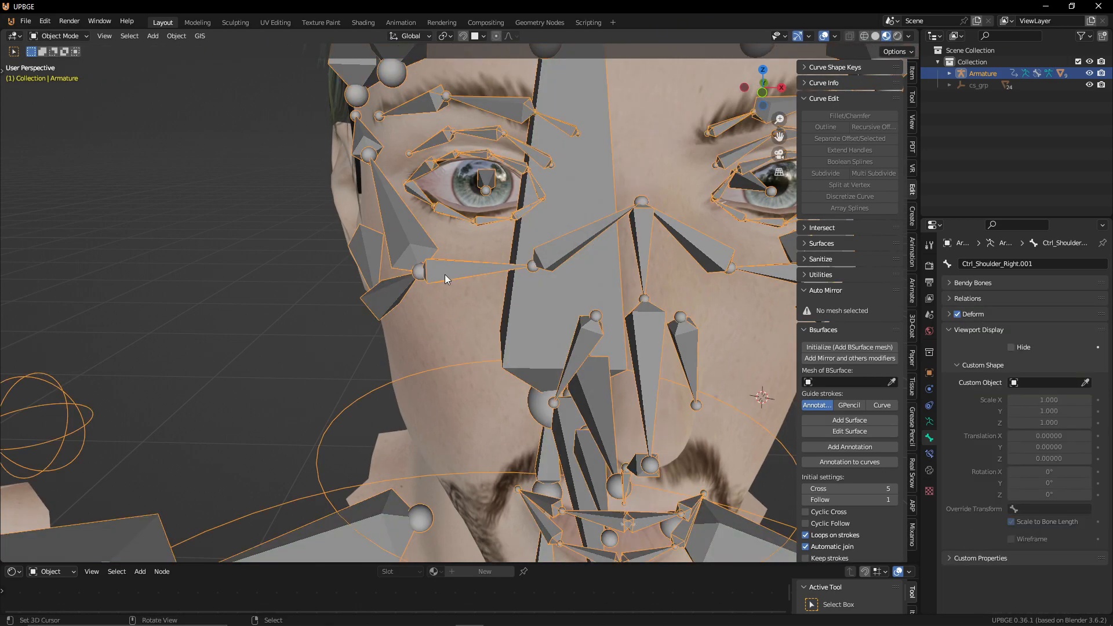
Step: Replace the Eyes mesh's mixamorig:Head vertex group with a new group named Ctrl_Shoulder_Right.001, using the copied bone name
click(451, 193)
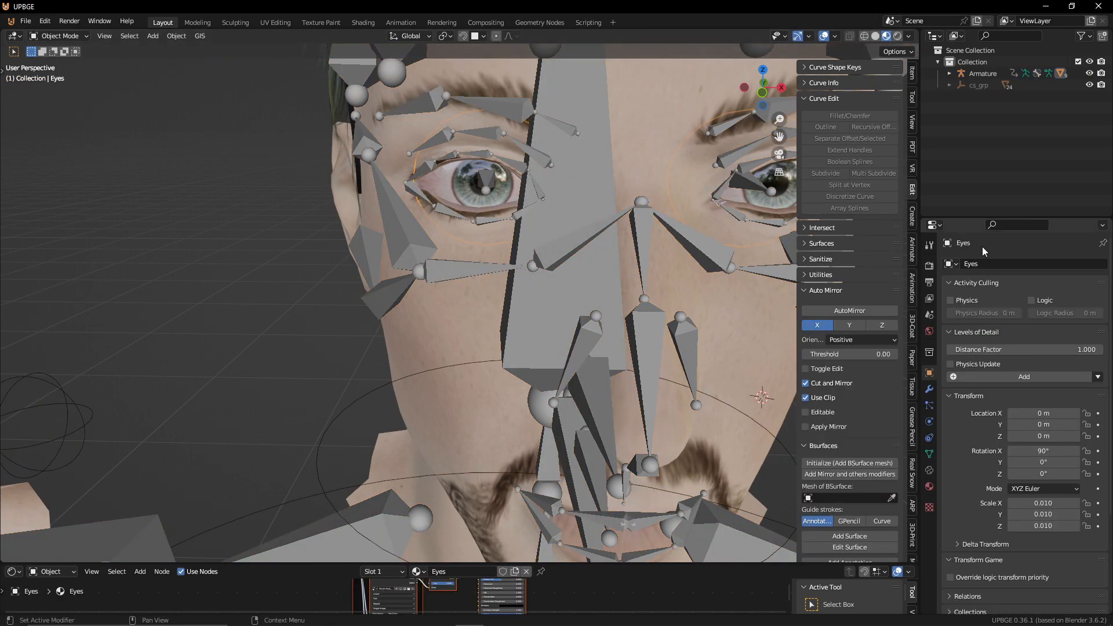
click(929, 454)
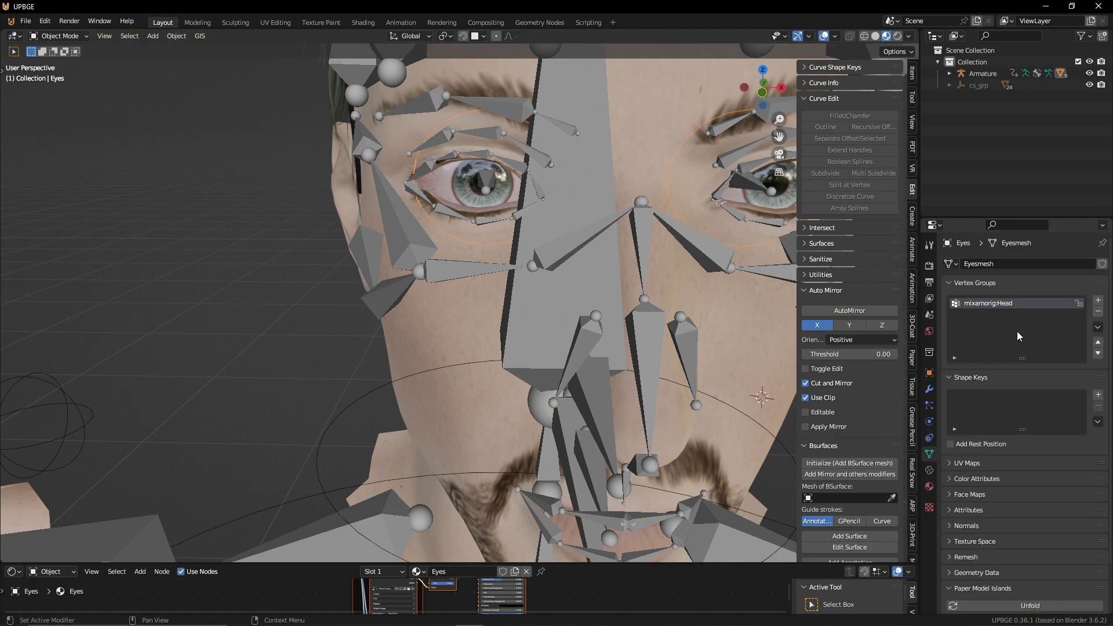
click(1098, 310)
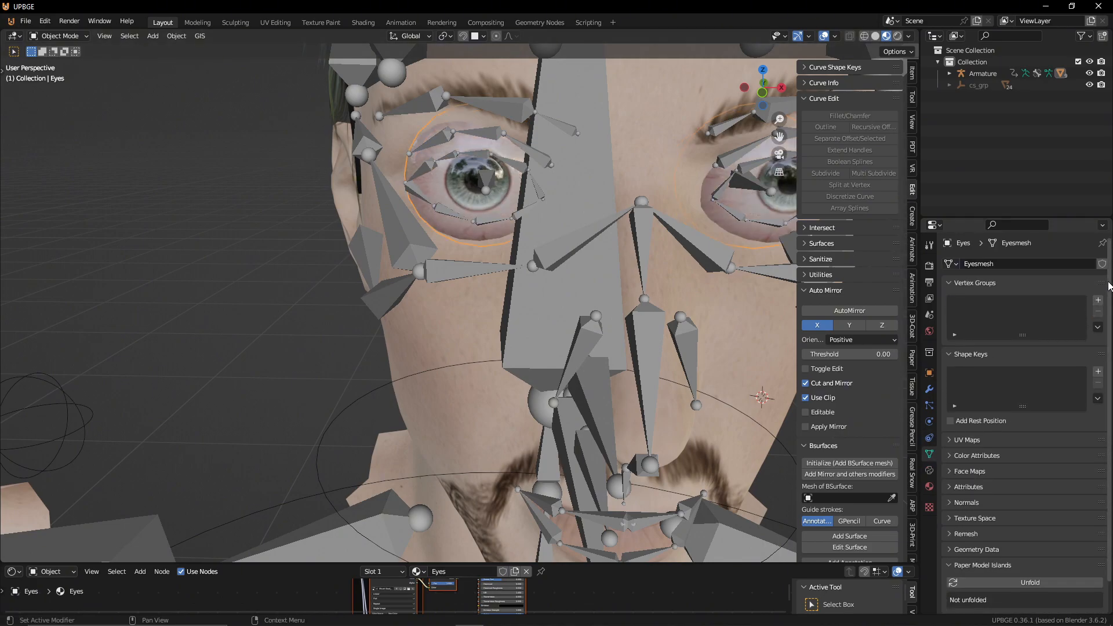
click(1097, 300)
double_click(1013, 305)
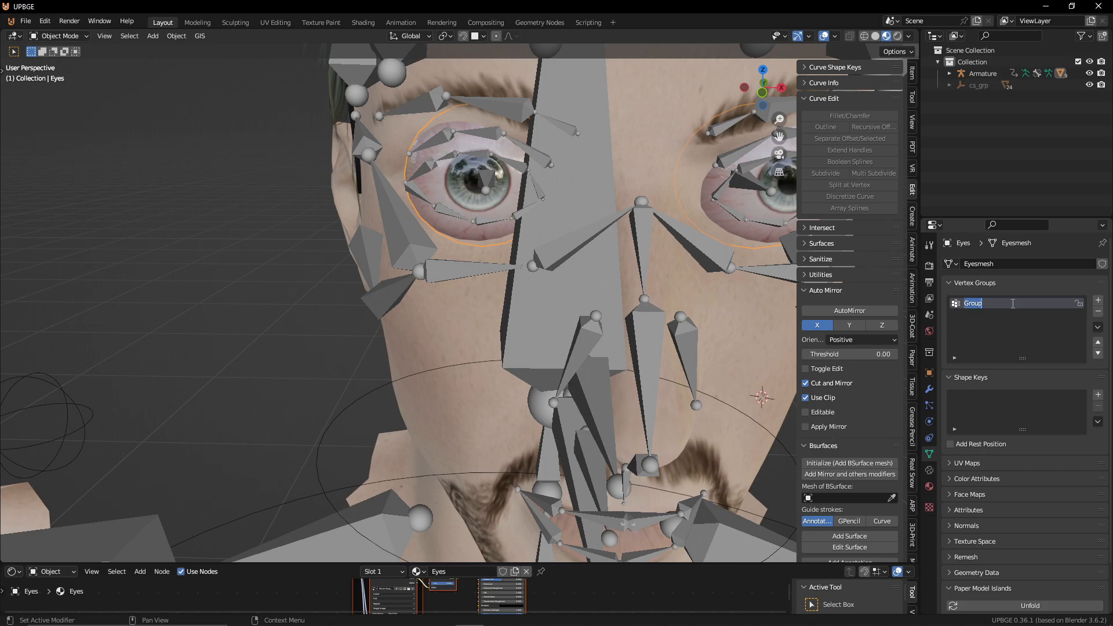
key(ctrl+v)
key(Return)
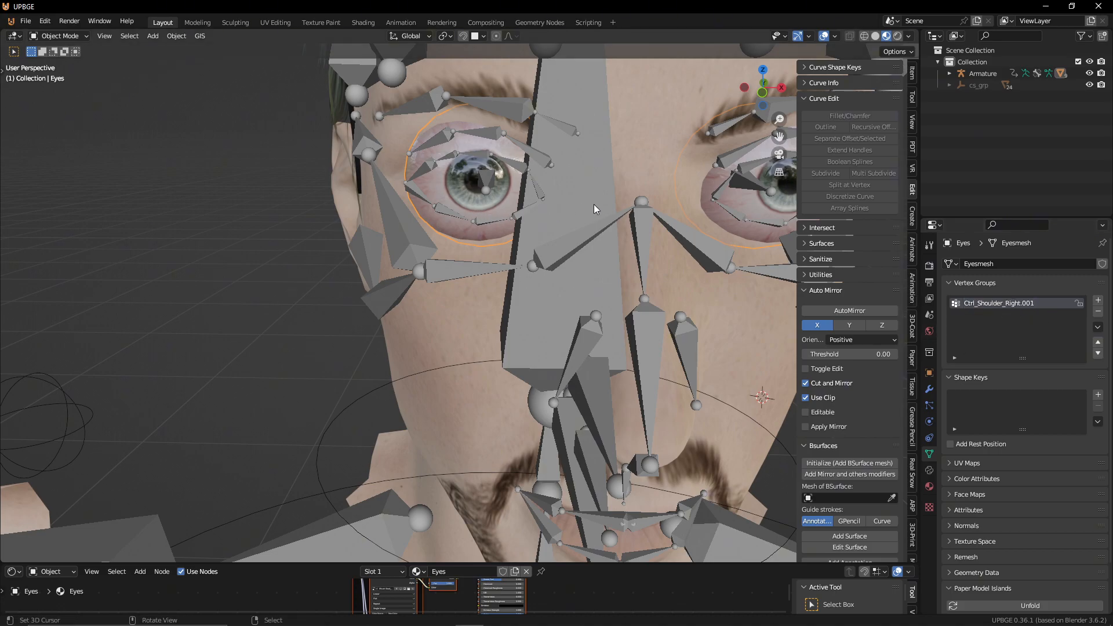
Step: Add a second vertex group to the Eyes mesh
shift+middle_drag(618, 218, 590, 225)
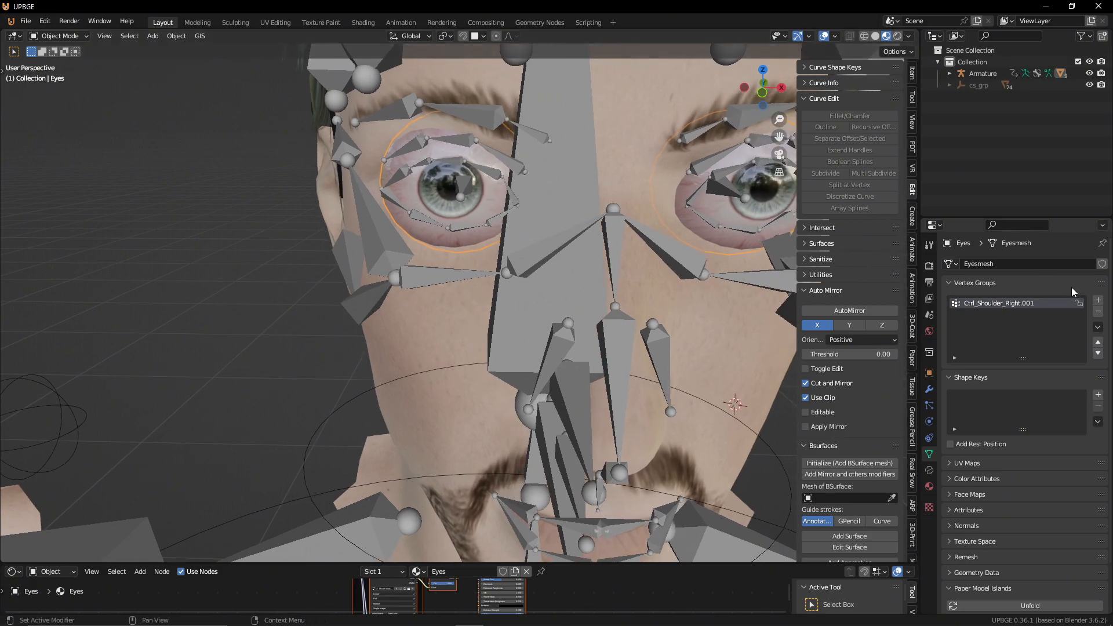
click(1098, 299)
key(Tab)
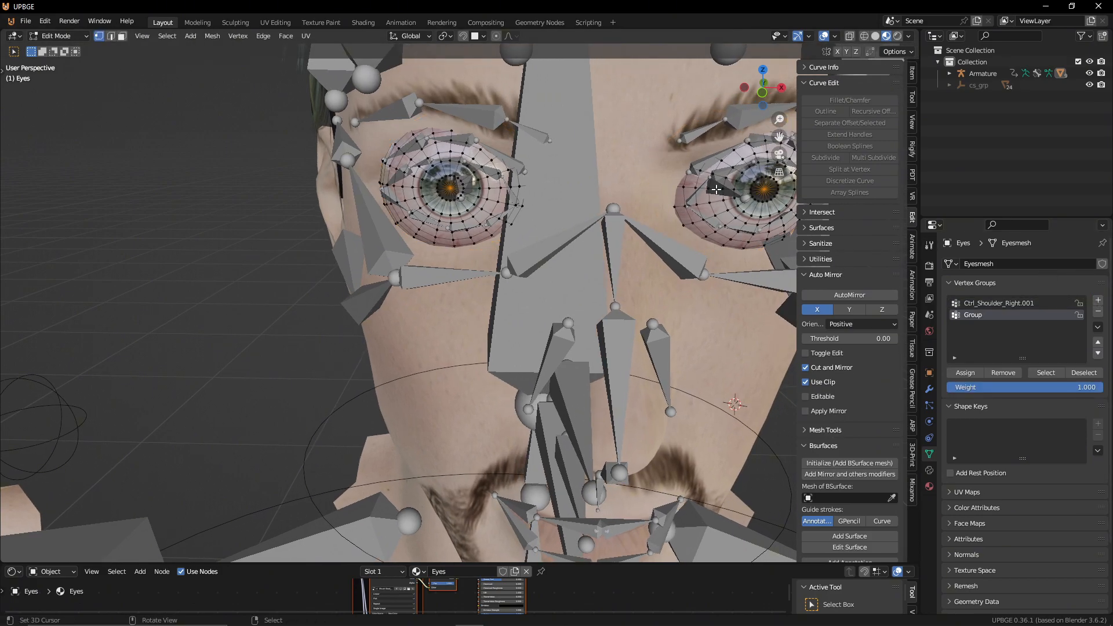
key(Tab)
Step: Copy the left eye bone's name in the armature's Edit Mode and return to Object Mode
click(729, 187)
key(Tab)
click(744, 195)
click(930, 438)
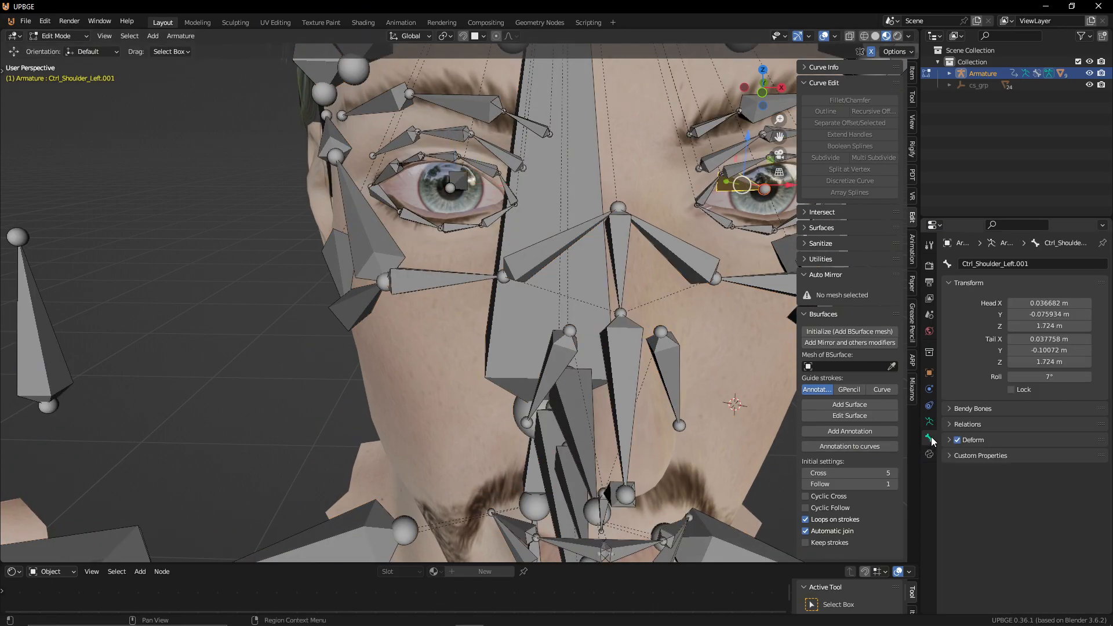
click(993, 264)
key(ctrl+c)
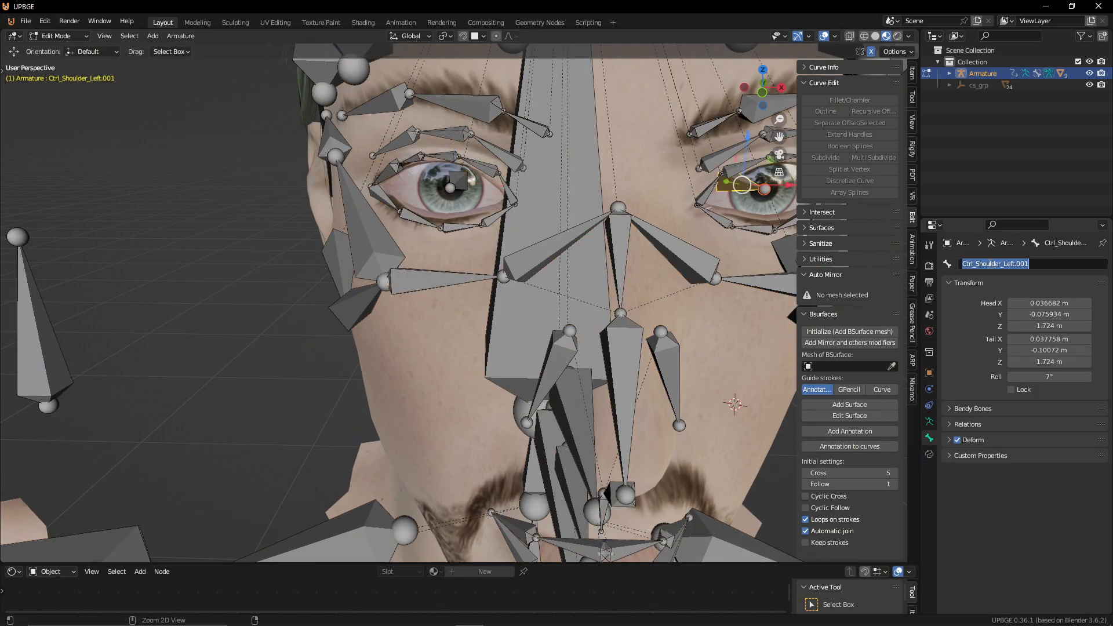
key(Return)
key(Tab)
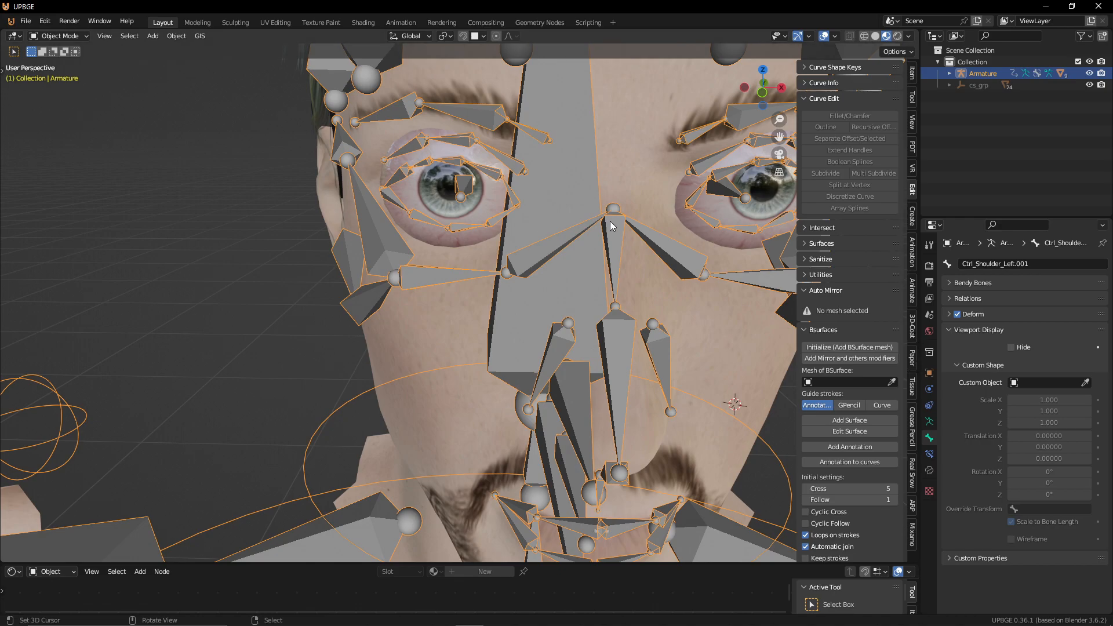
Step: Rename the Eyes mesh's second vertex group to the copied bone name, Ctrl_Shoulder_Left.001
click(732, 216)
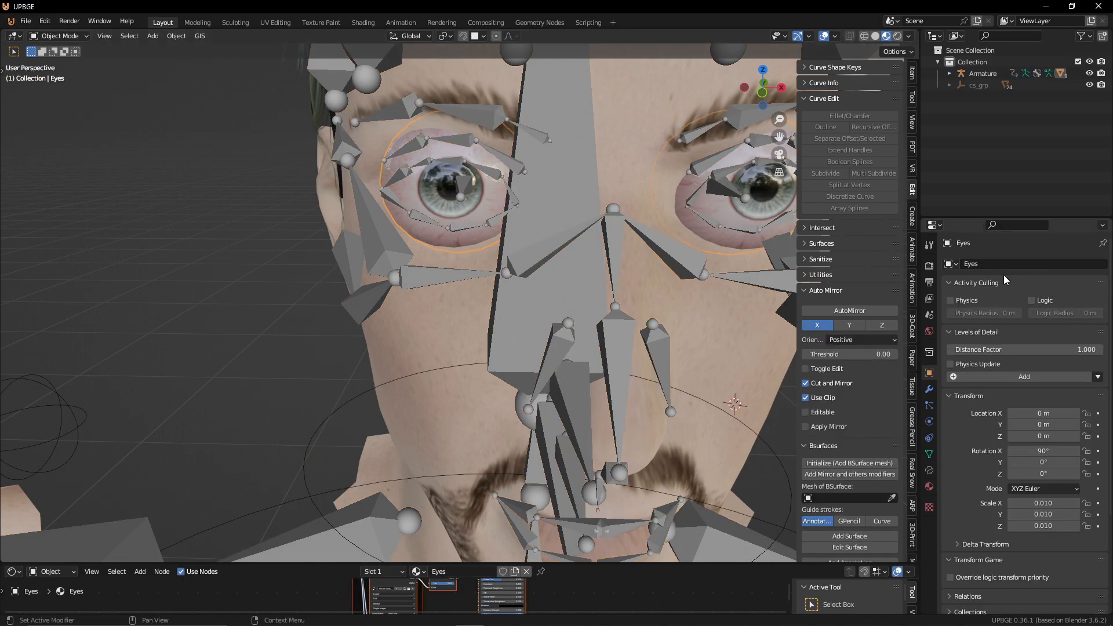
scroll(982, 439, down, 3)
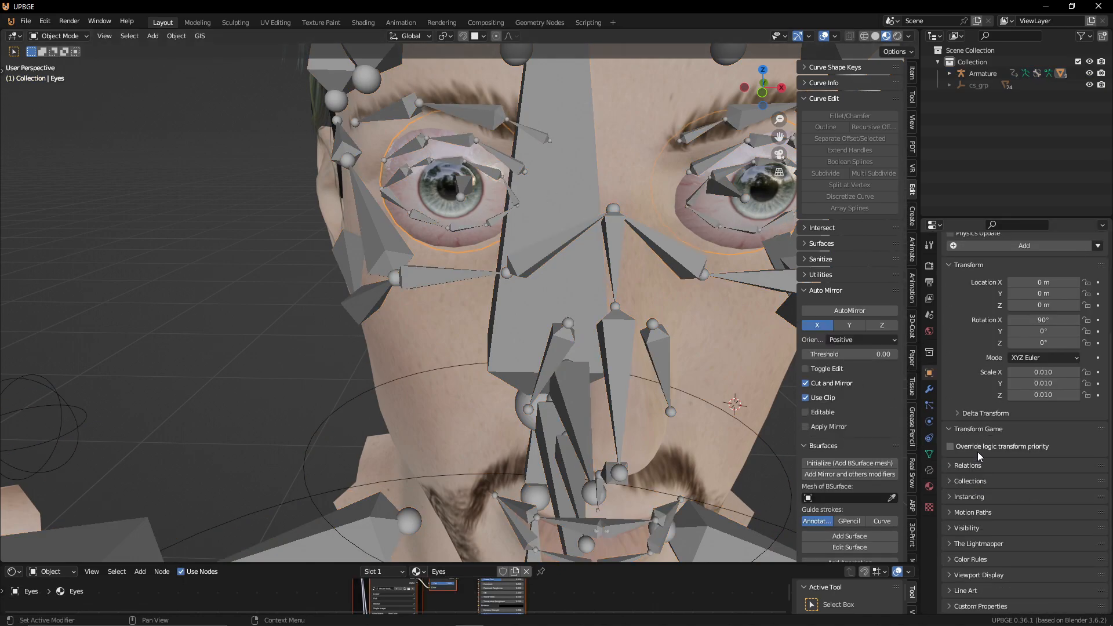
scroll(976, 457, up, 2)
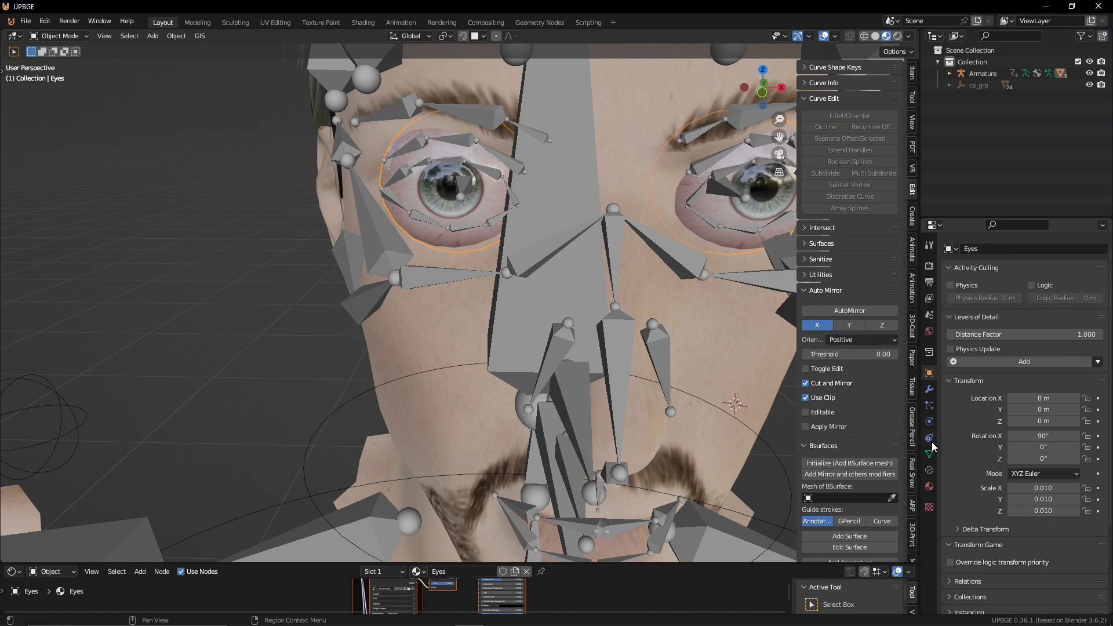
click(929, 454)
double_click(979, 300)
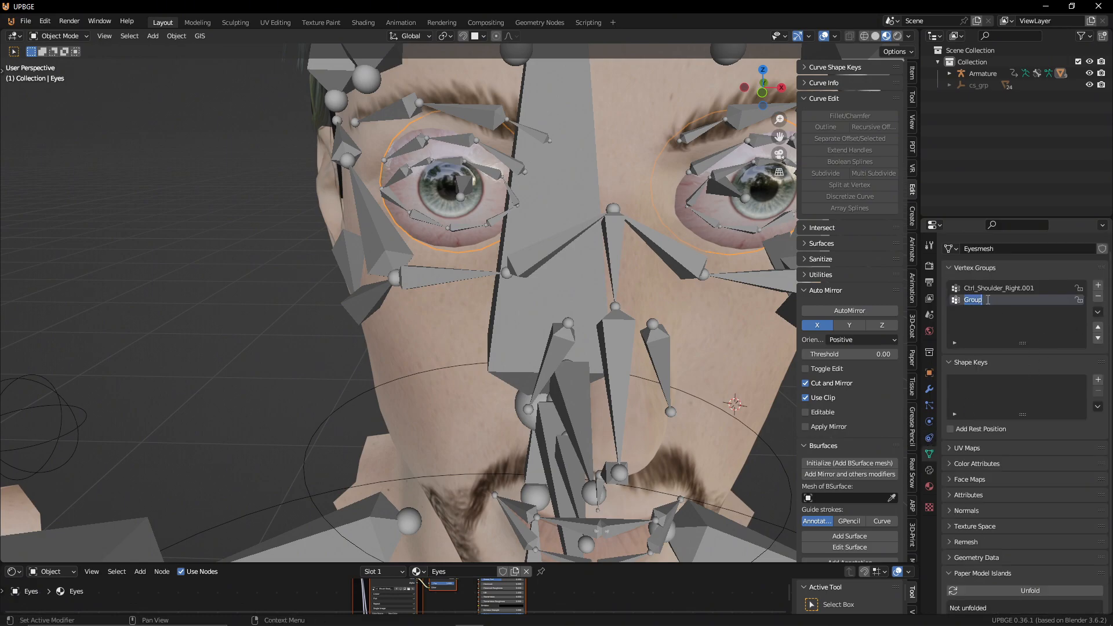
key(ctrl+v)
key(Return)
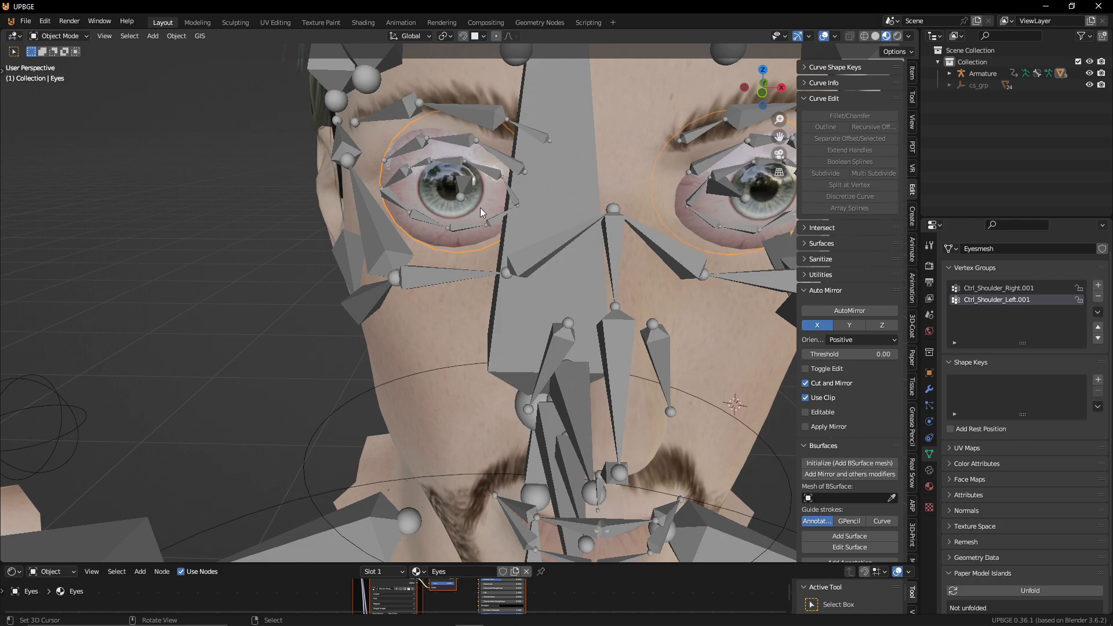
Step: Select all linked vertices of the right eyeball in Edit Mode and assign them to the Ctrl_Shoulder_Right.001 group
key(Tab)
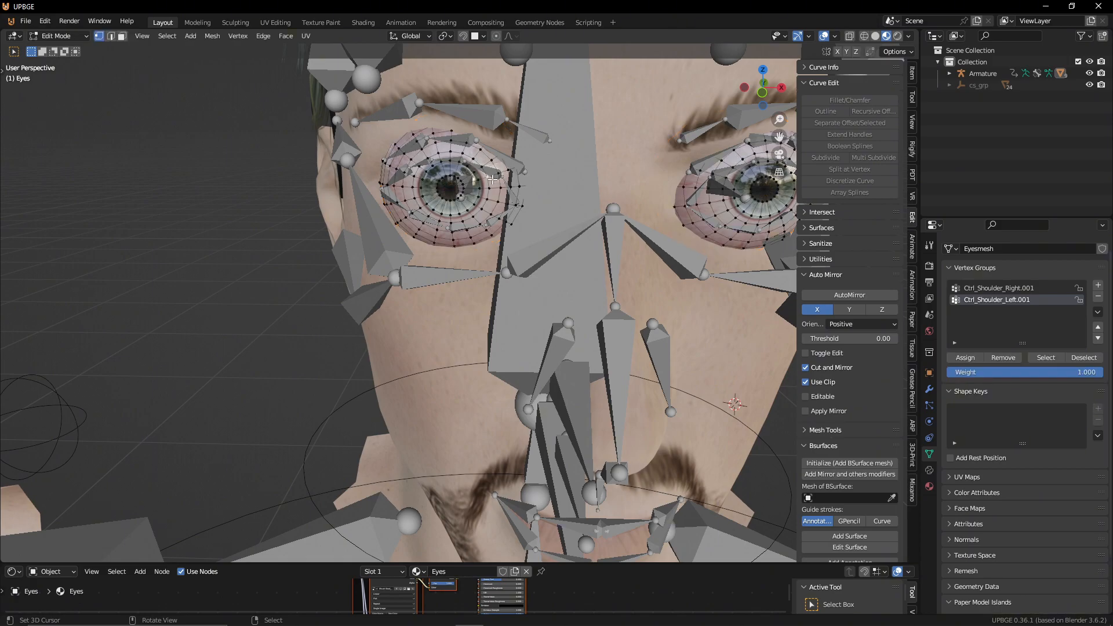
key(ctrl+l)
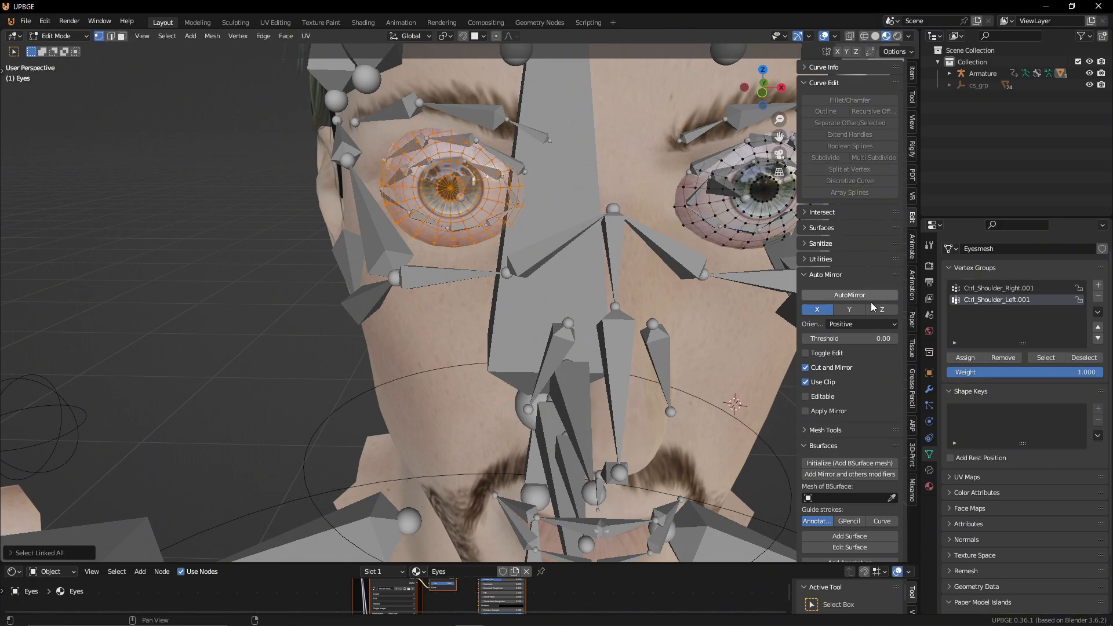
click(1018, 288)
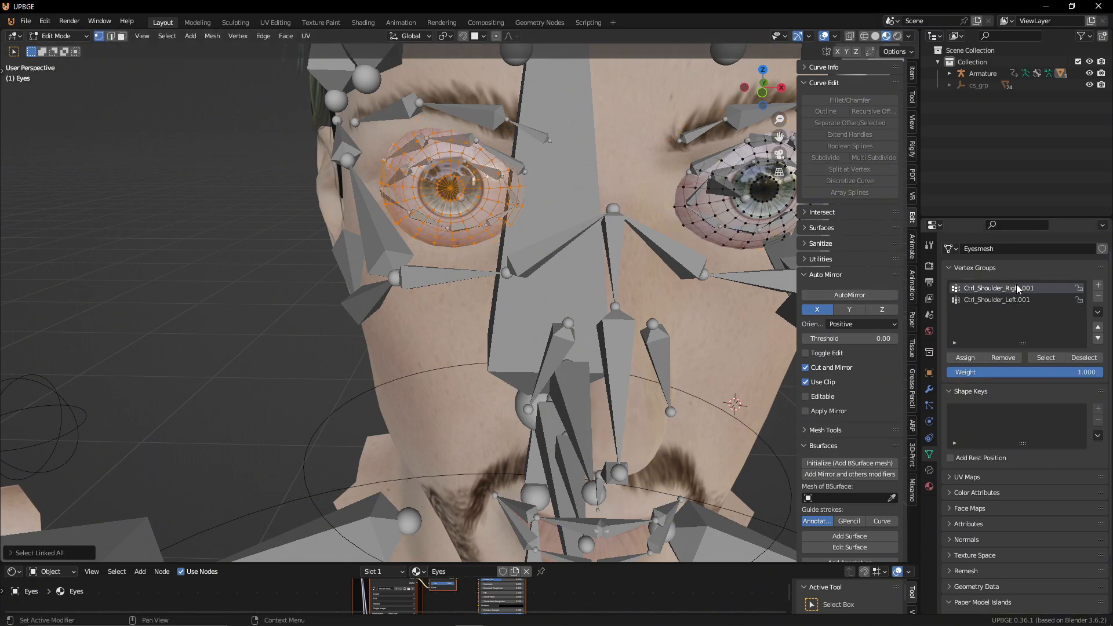
click(967, 358)
Step: Assign the left eyeball's linked vertices to the Ctrl_Shoulder_Left.001 group and return to Object Mode
click(724, 189)
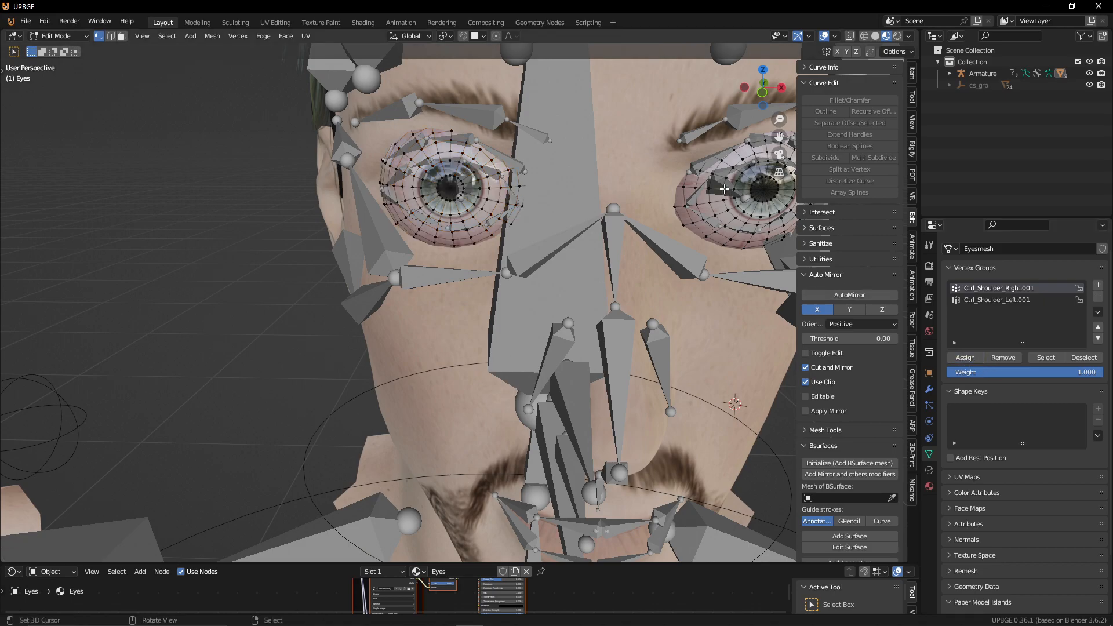
key(ctrl+l)
click(998, 301)
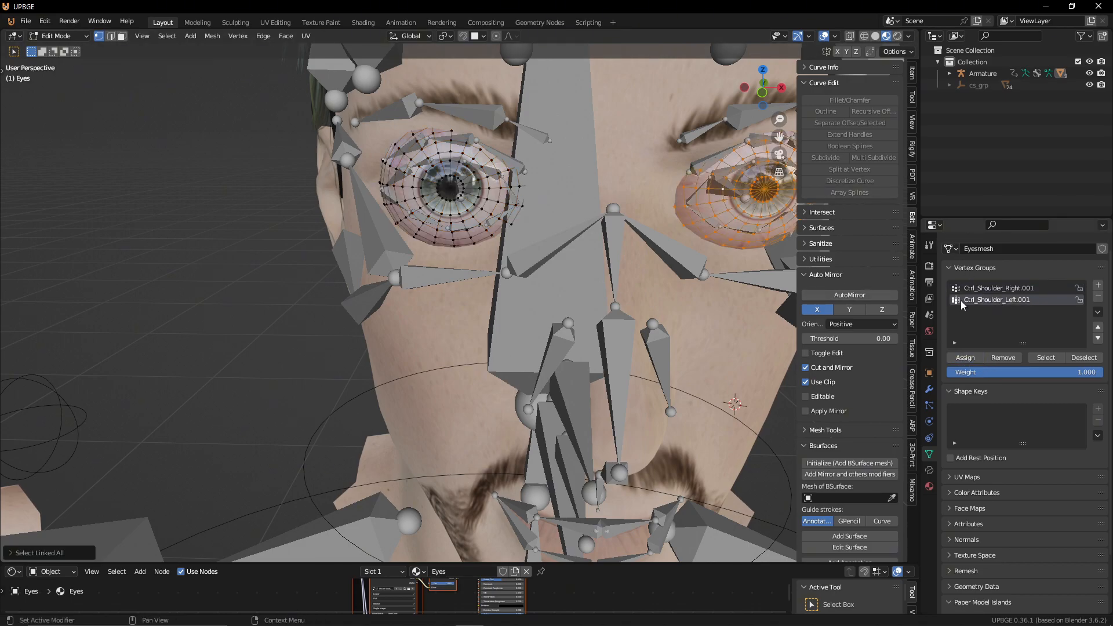
click(971, 357)
key(Tab)
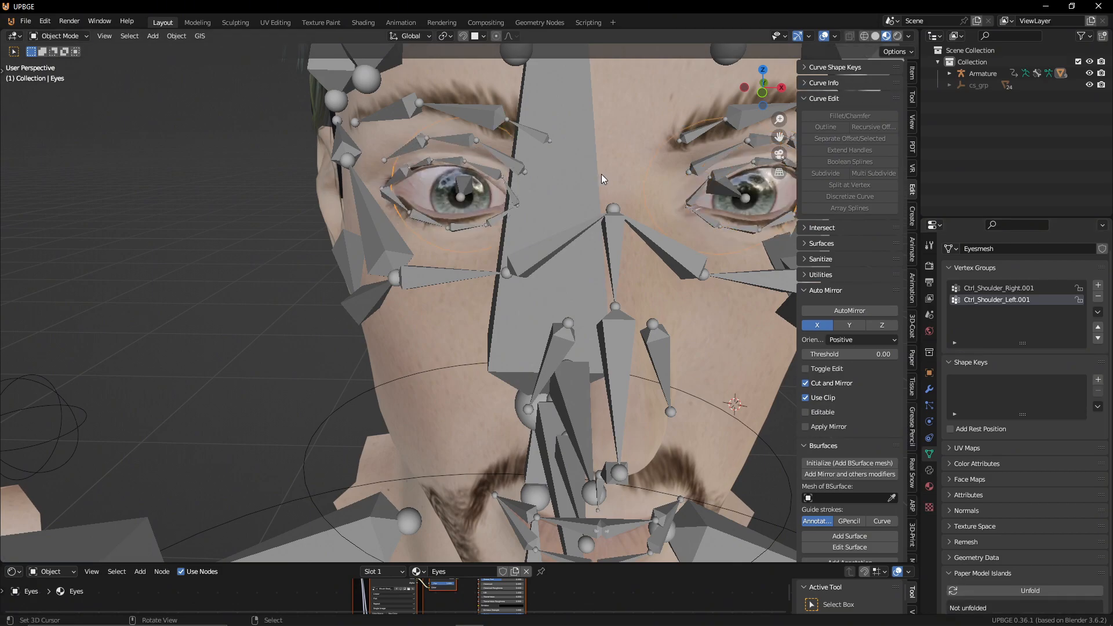
Step: Put the armature in Pose Mode and test-move the large central eye control bone from the side, cancelling the move
scroll(602, 175, down, 5)
middle_drag(602, 174, 457, 183)
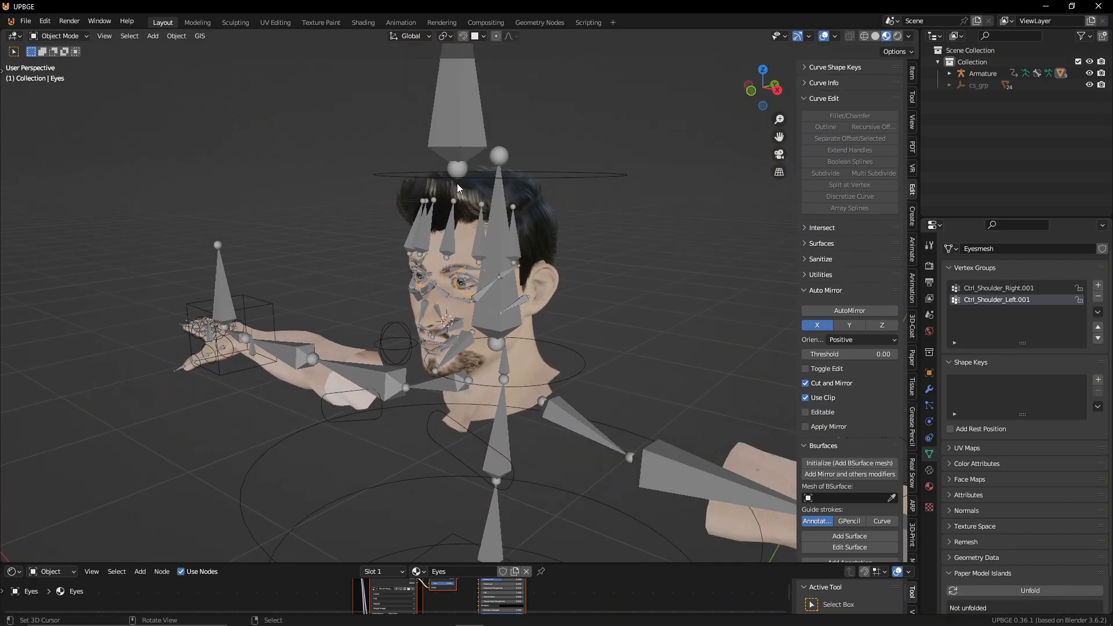
key(ctrl+Tab)
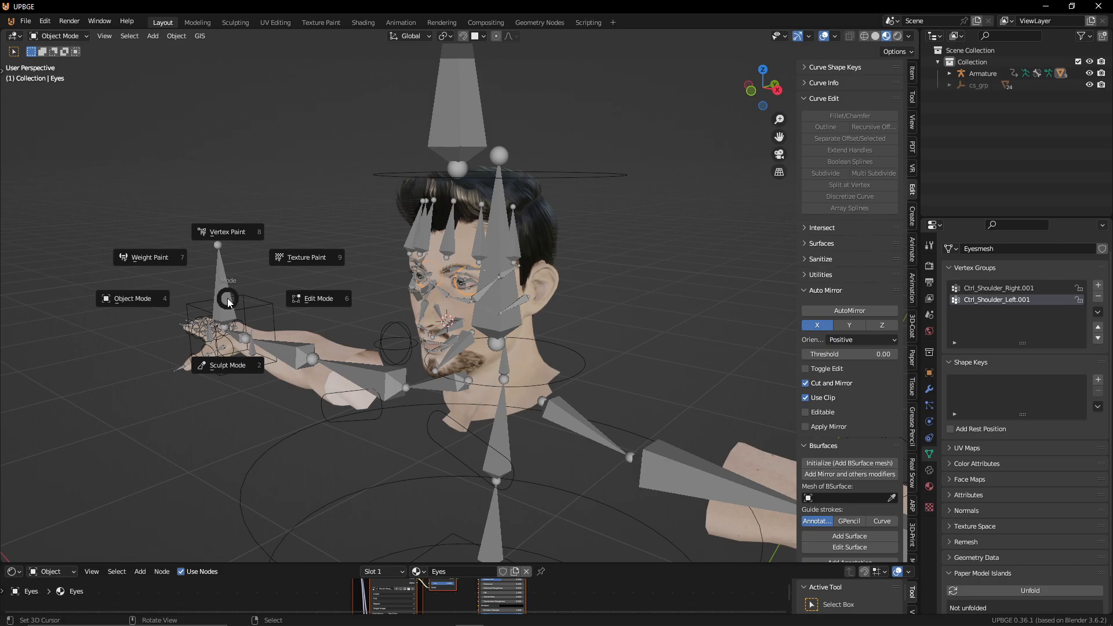
right_click(229, 298)
right_click(229, 299)
key(Tab)
key(Tab)
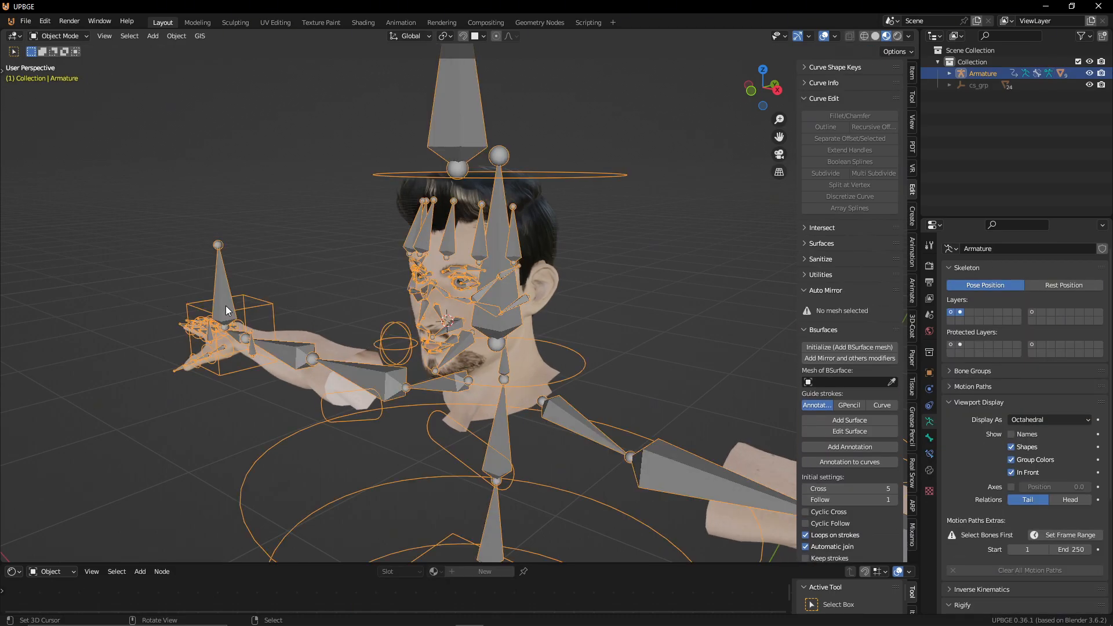
key(ctrl+Tab)
right_click(226, 303)
key(g)
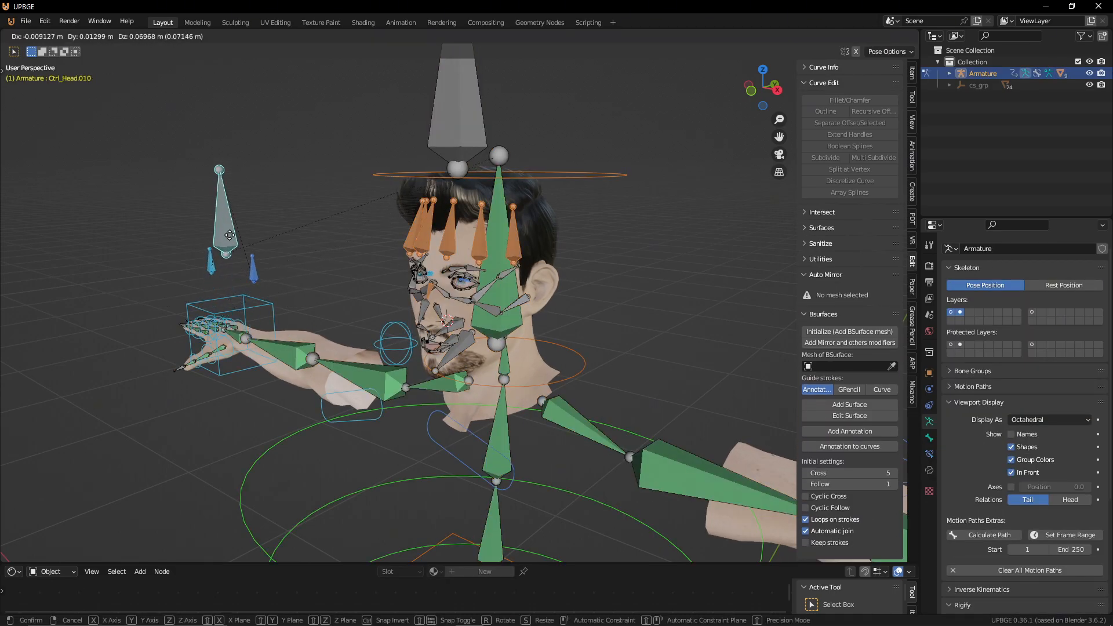
right_click(232, 287)
Step: Test-move the central eye control bone again while viewing the face from the front, cancelling the move
middle_drag(231, 286, 290, 277)
key(g)
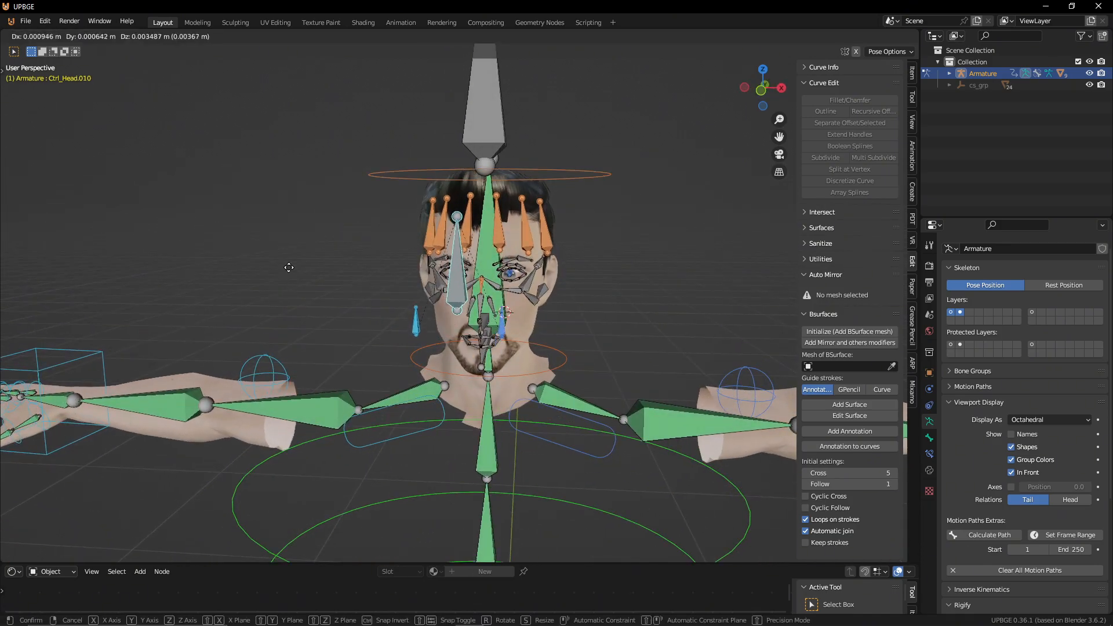
right_click(291, 253)
scroll(456, 283, up, 4)
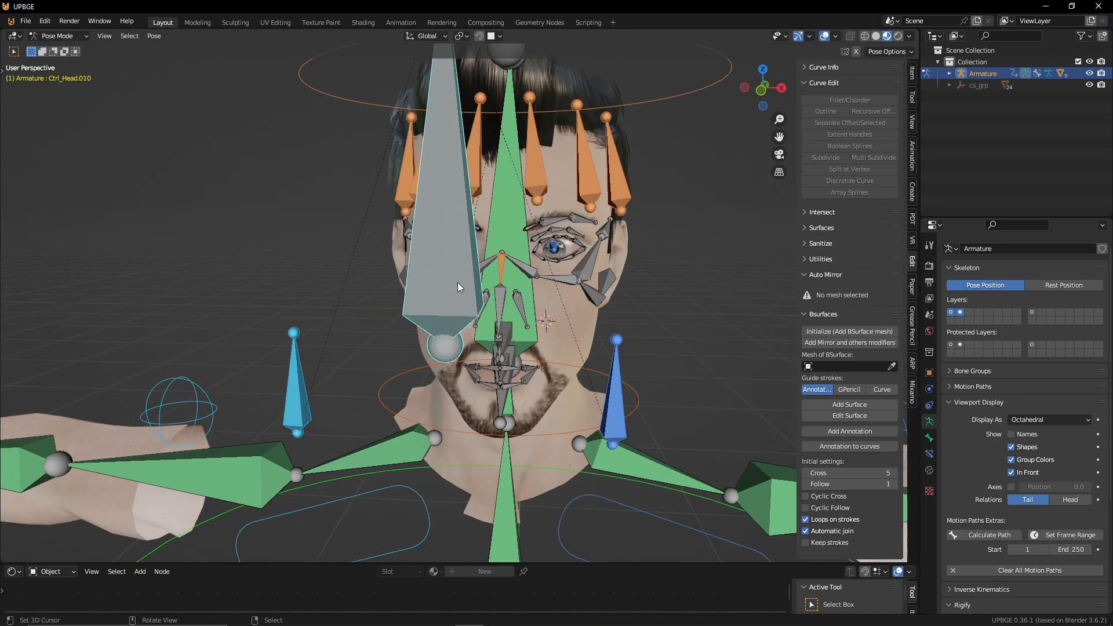
Step: Test-move the central eye control bone along the Z axis in front orthographic view, cancelling the move
key(KP_1)
scroll(457, 286, up, 4)
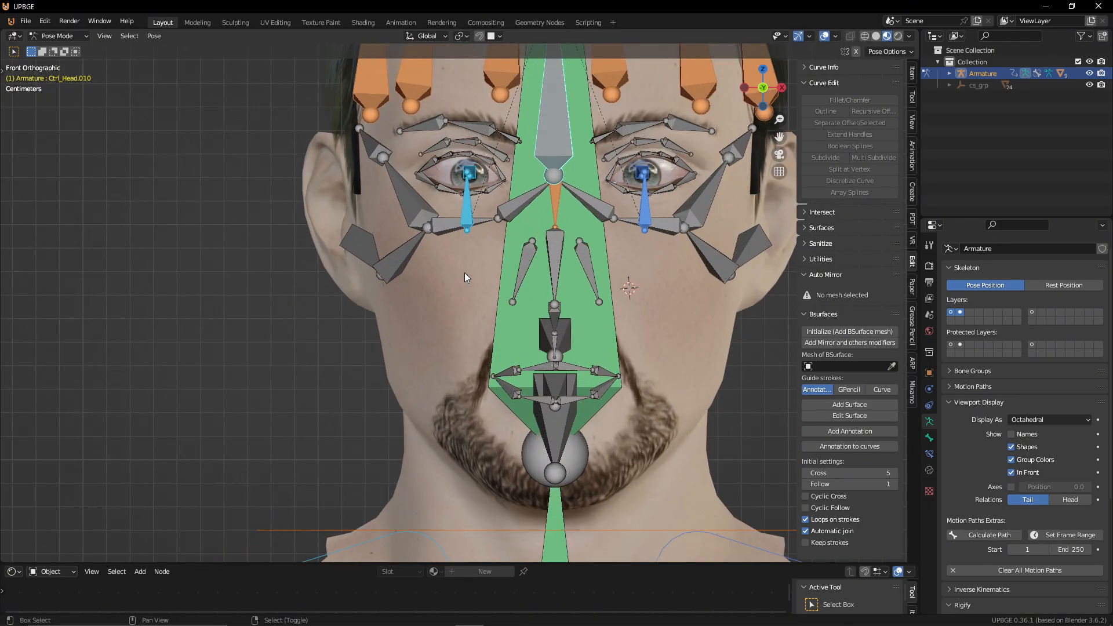
key(g)
key(z)
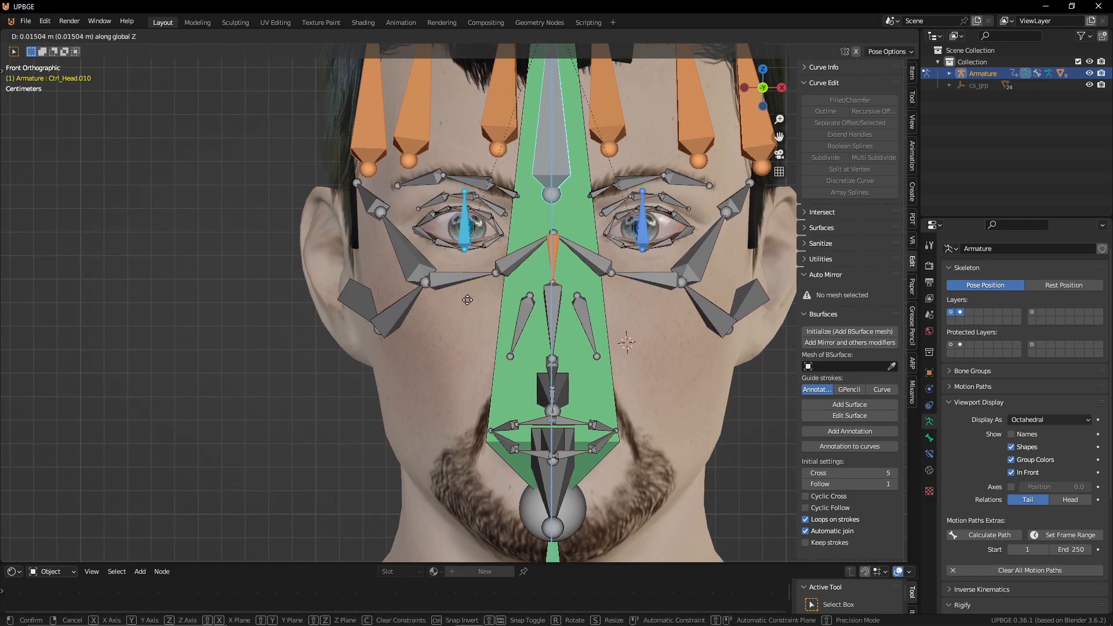
right_click(466, 313)
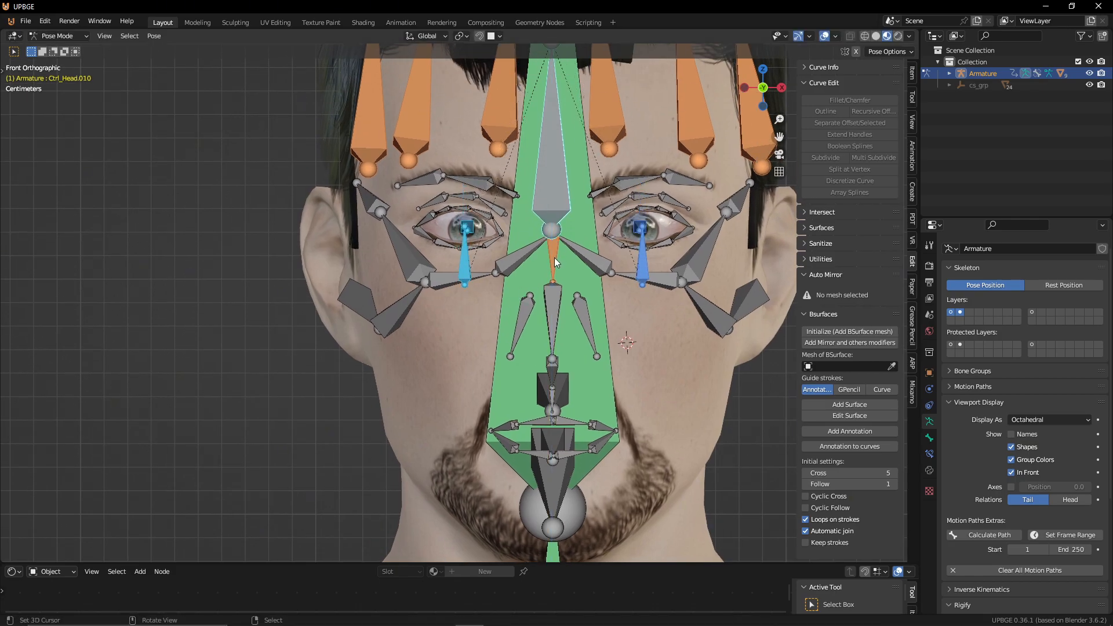
Step: In Edit Mode, raise the right eye control bone about 0.025 m along Z so its base reaches pupil height
scroll(555, 259, down, 1)
key(Tab)
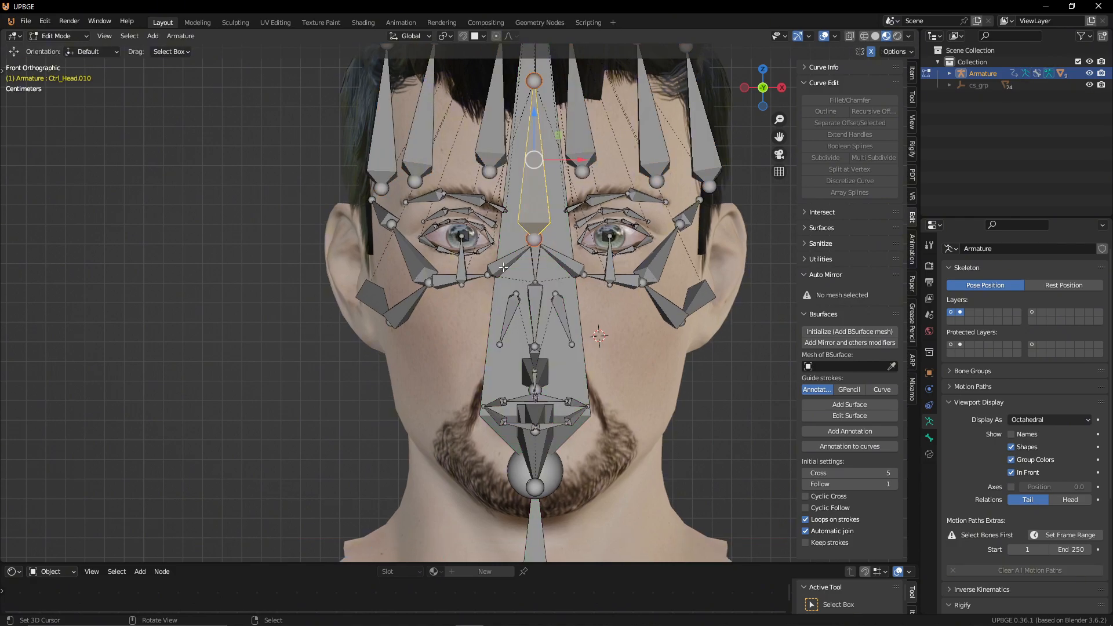
click(464, 266)
key(g)
key(z)
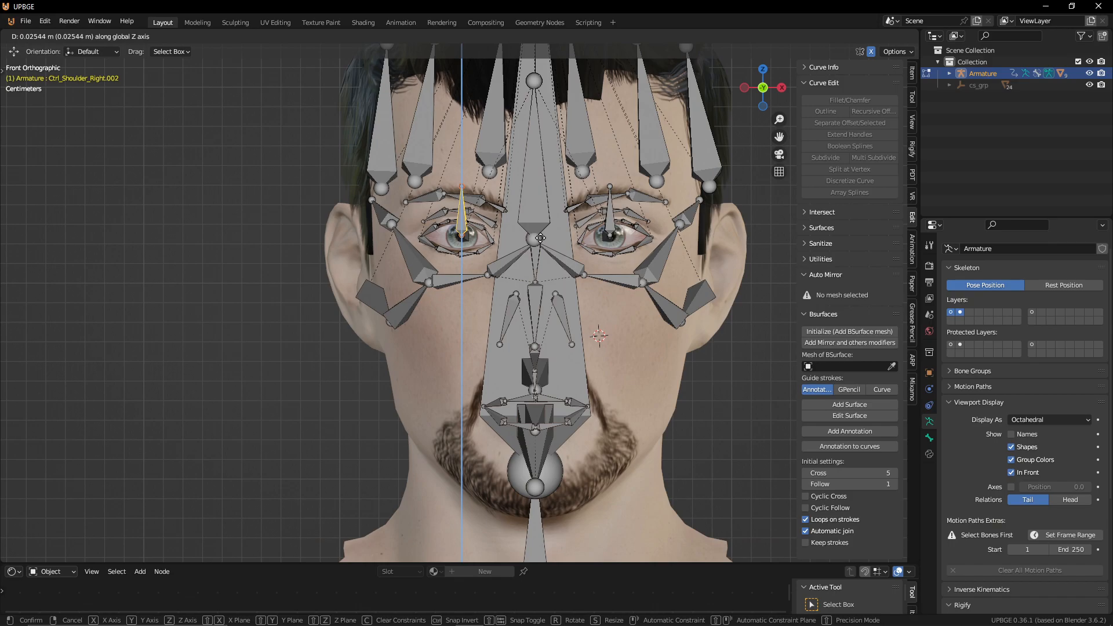
click(540, 237)
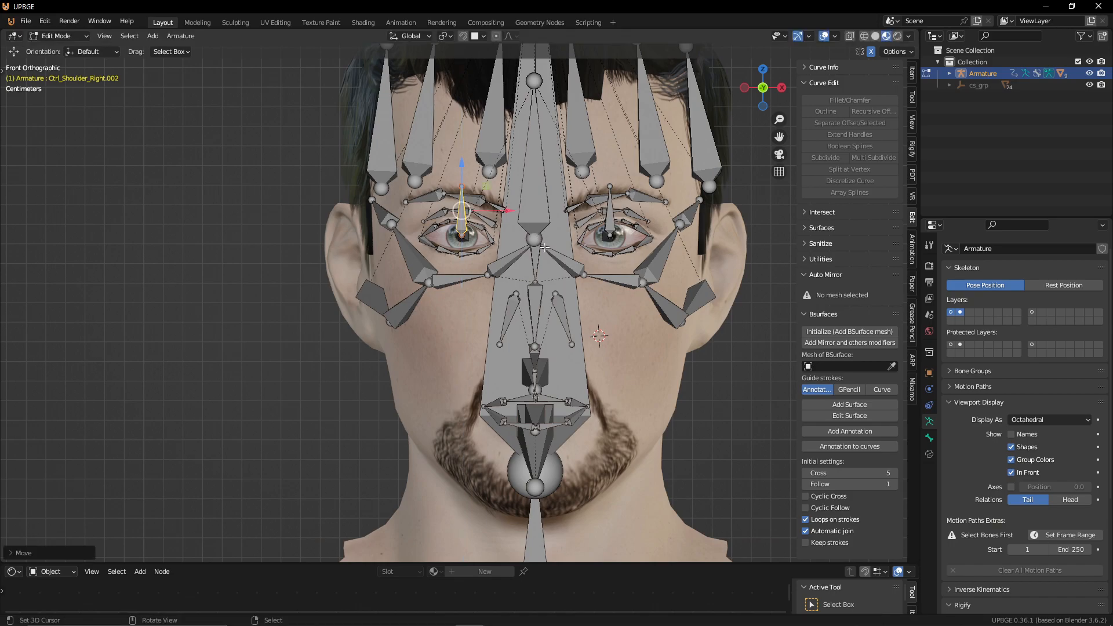
Step: Fine-adjust the right eye control bone so its base sits over the centre of the pupil
scroll(545, 247, up, 7)
shift+middle_drag(485, 177, 483, 322)
scroll(482, 321, up, 3)
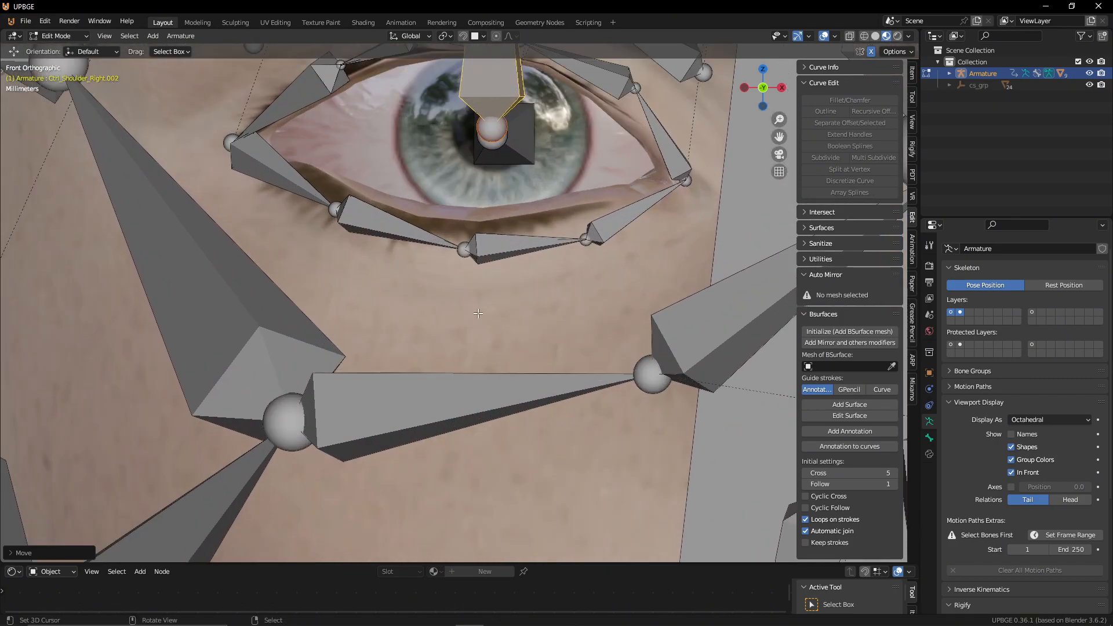
key(g)
click(467, 183)
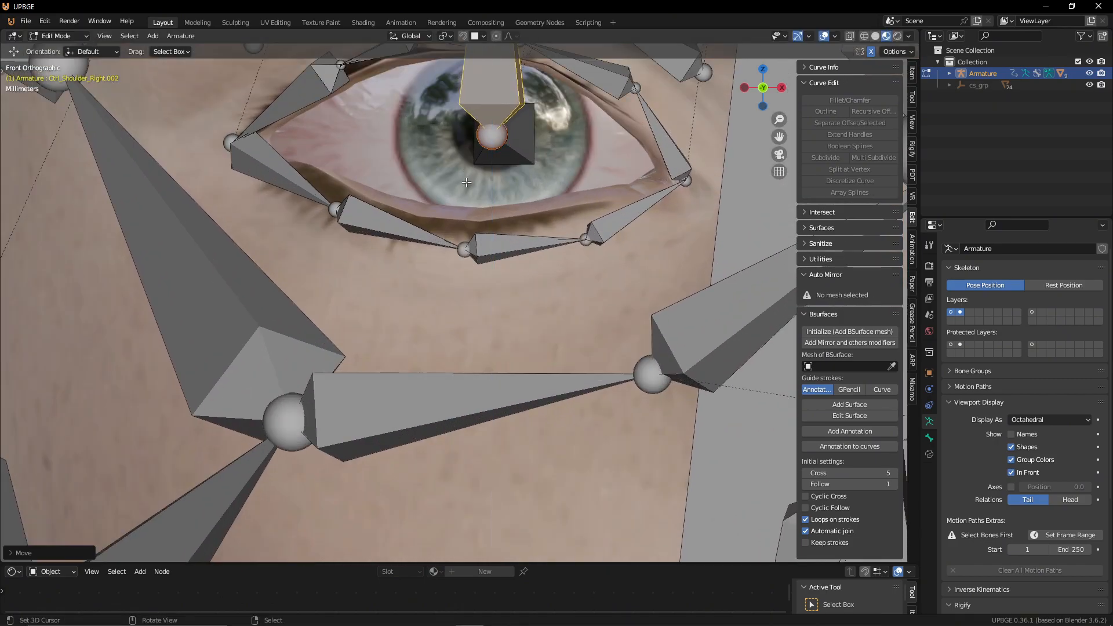
Step: In Pose Mode, test-move the right eye control bone along Z, cancelling the move
key(ctrl+Tab)
scroll(522, 180, down, 8)
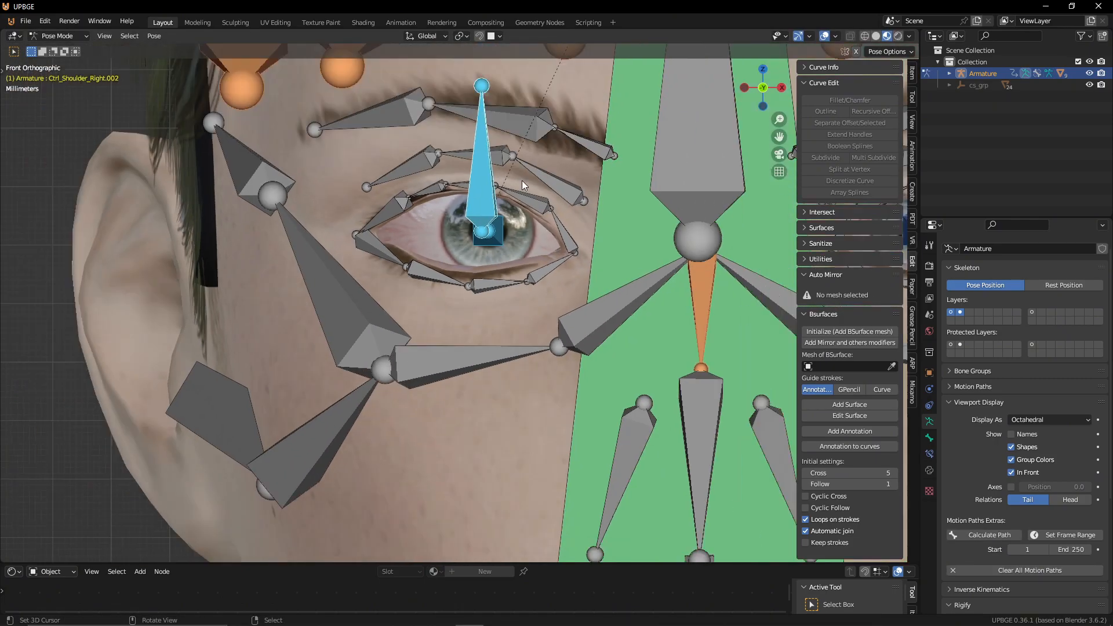
key(g)
key(z)
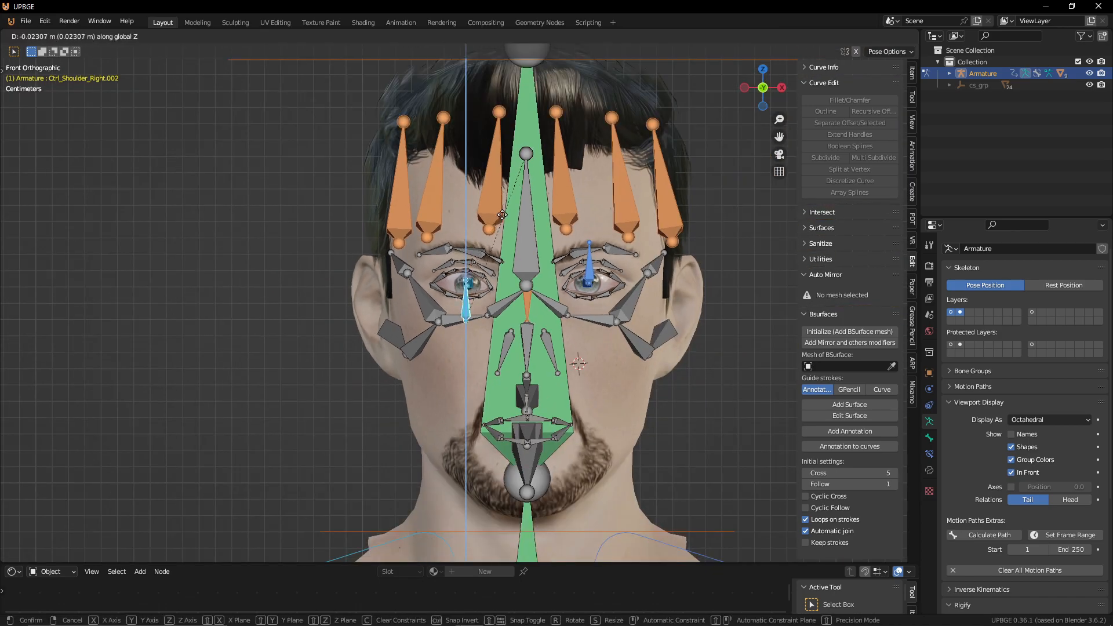
right_click(545, 223)
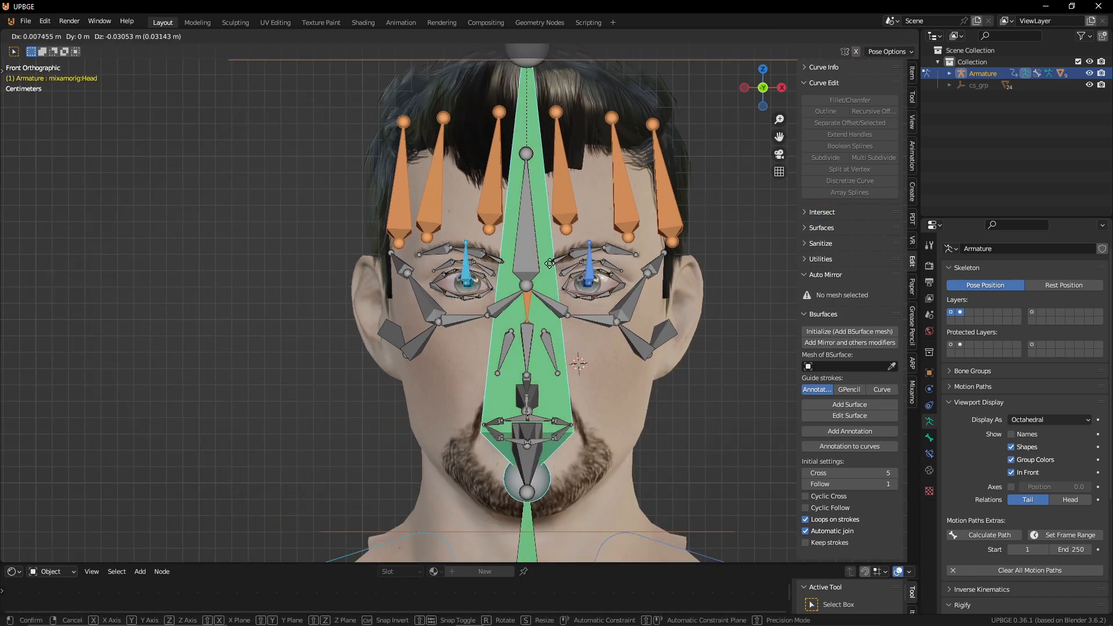
Step: Test-move the central eye control bone around the head in perspective view, cancelling the move
click(571, 178)
middle_drag(527, 259, 531, 259)
scroll(539, 261, down, 5)
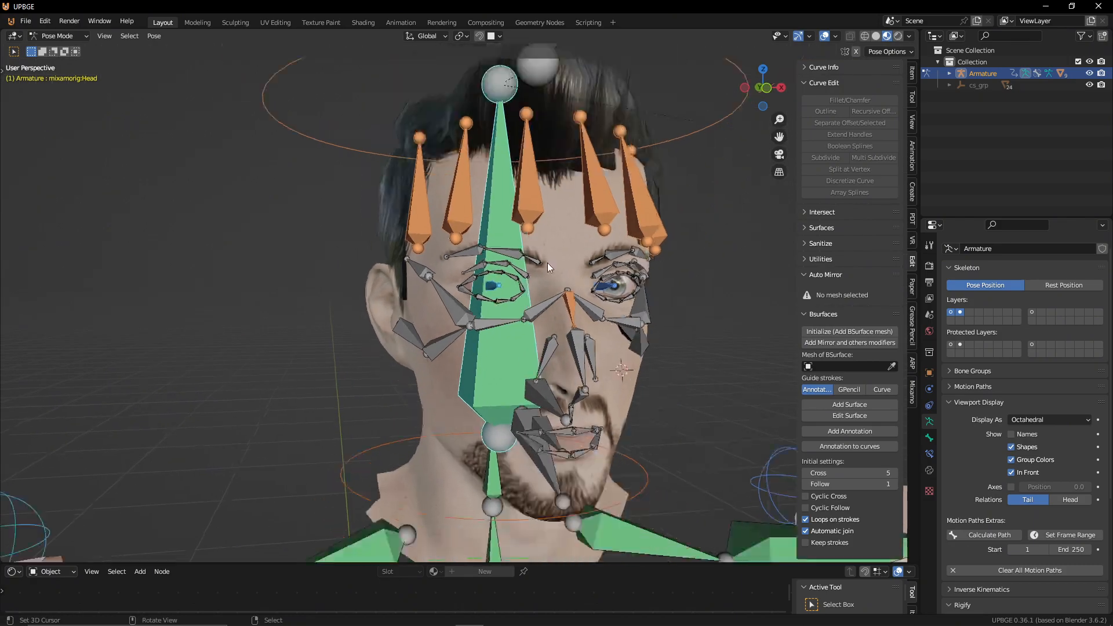
click(597, 267)
key(g)
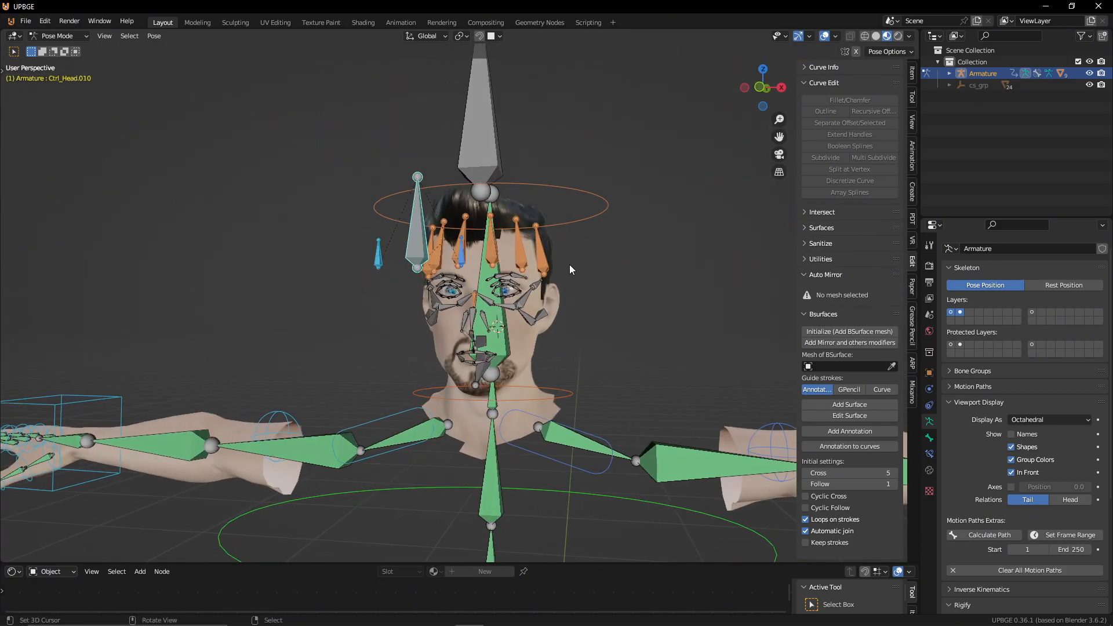
scroll(571, 267, up, 5)
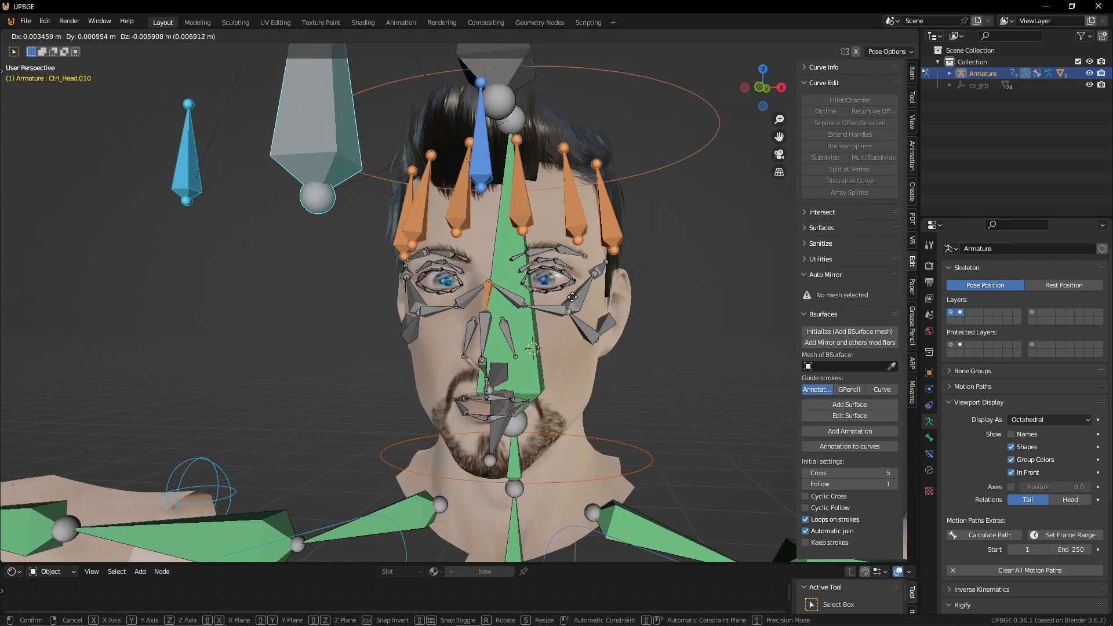
right_click(608, 385)
Step: Select both individual eye control bones and test-scale them along X, cancelling the scaling
right_click(459, 140)
shift+right_click(165, 157)
key(s)
key(x)
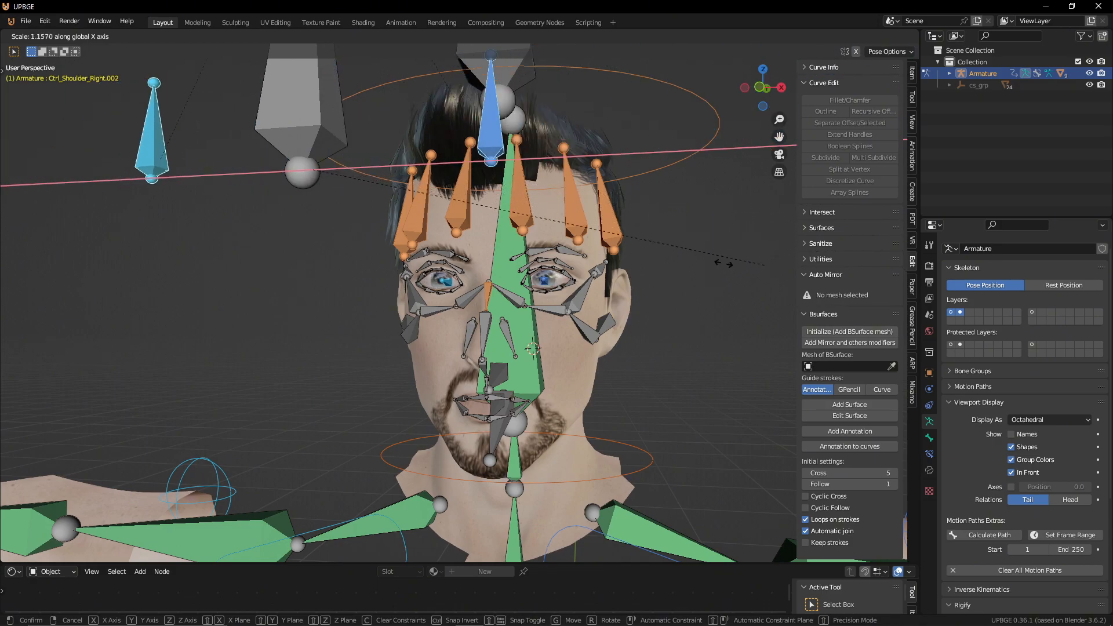
key(Escape)
Step: Test-rotate the innermost bone of the right eyebrow to check how the brow deforms
middle_drag(484, 214, 577, 204)
scroll(541, 250, up, 4)
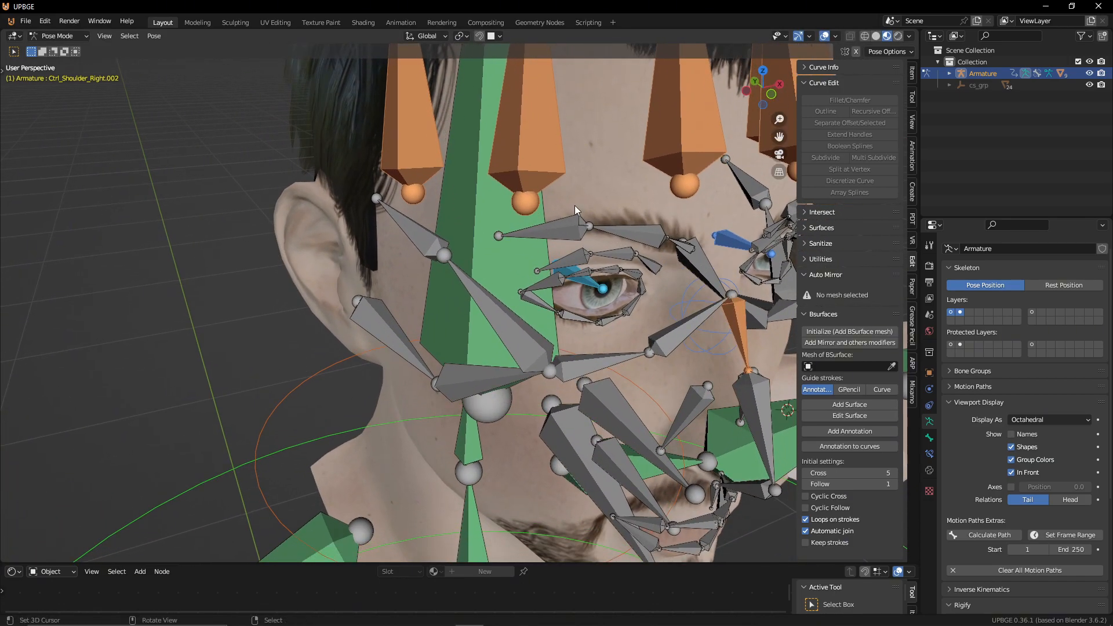
click(680, 249)
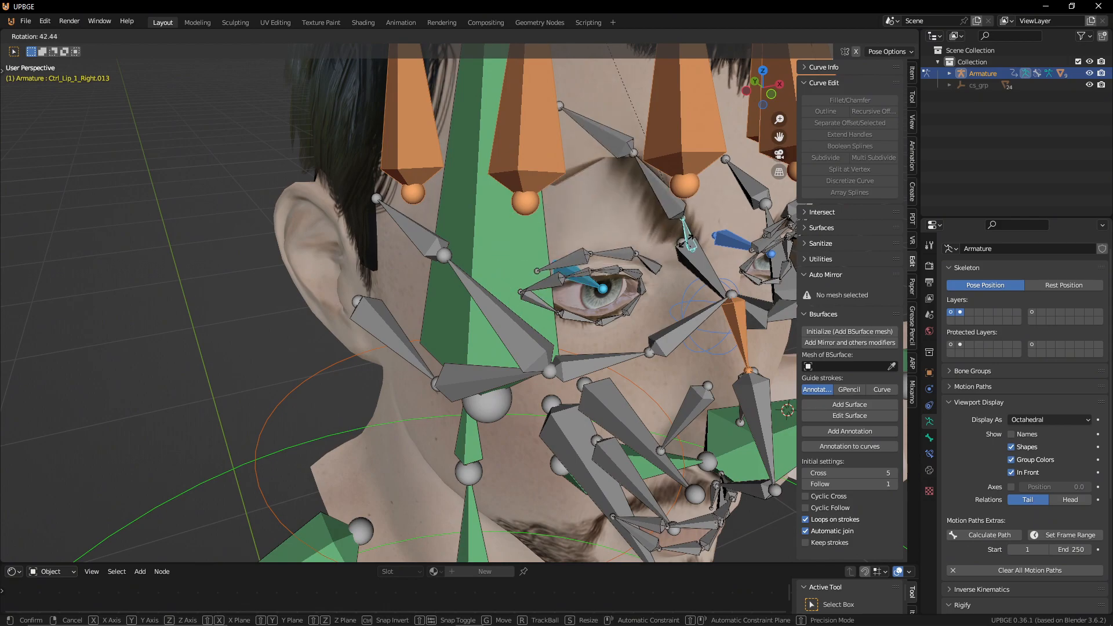
middle_drag(677, 248, 577, 206)
key(r)
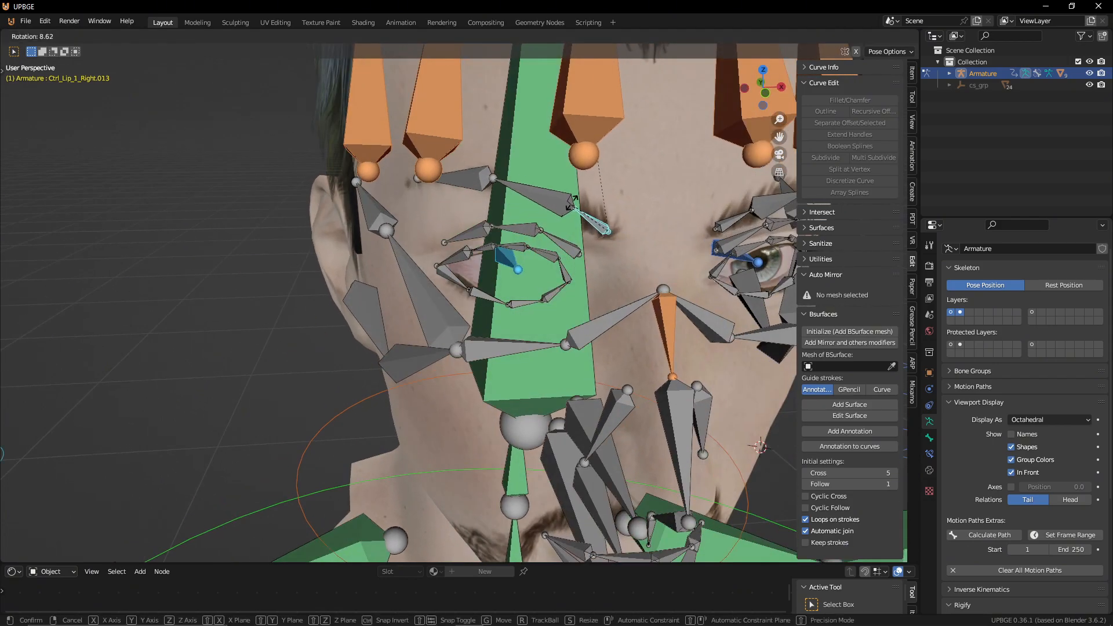
click(578, 217)
middle_drag(565, 267, 537, 238)
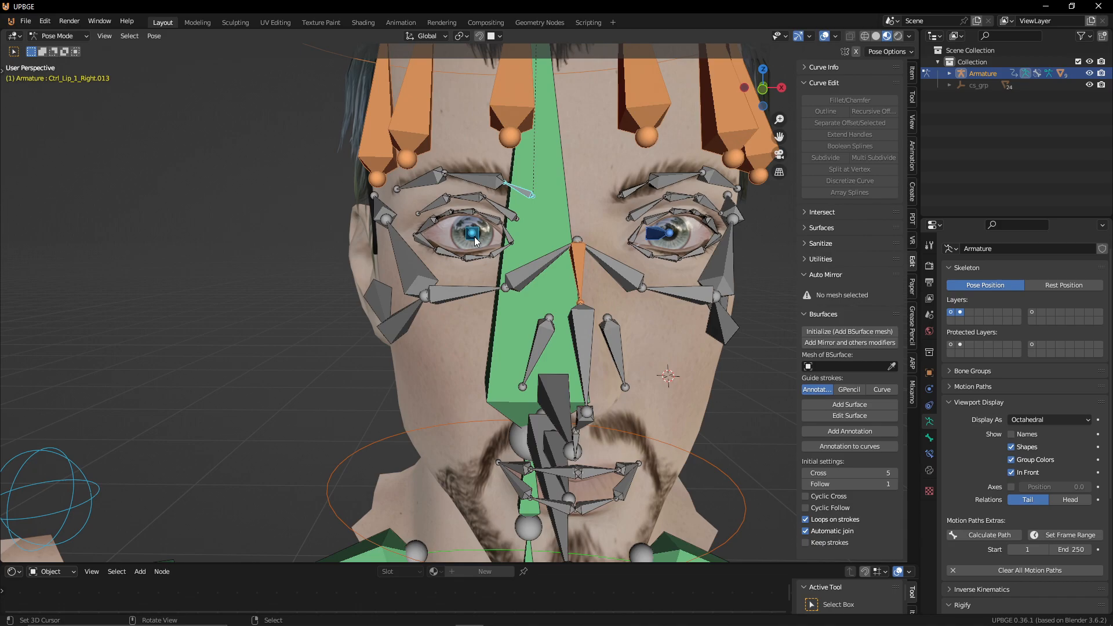
Step: Test-move the outer and inner corner bones of the right eyelids along Z, cancelling each move
click(422, 244)
key(g)
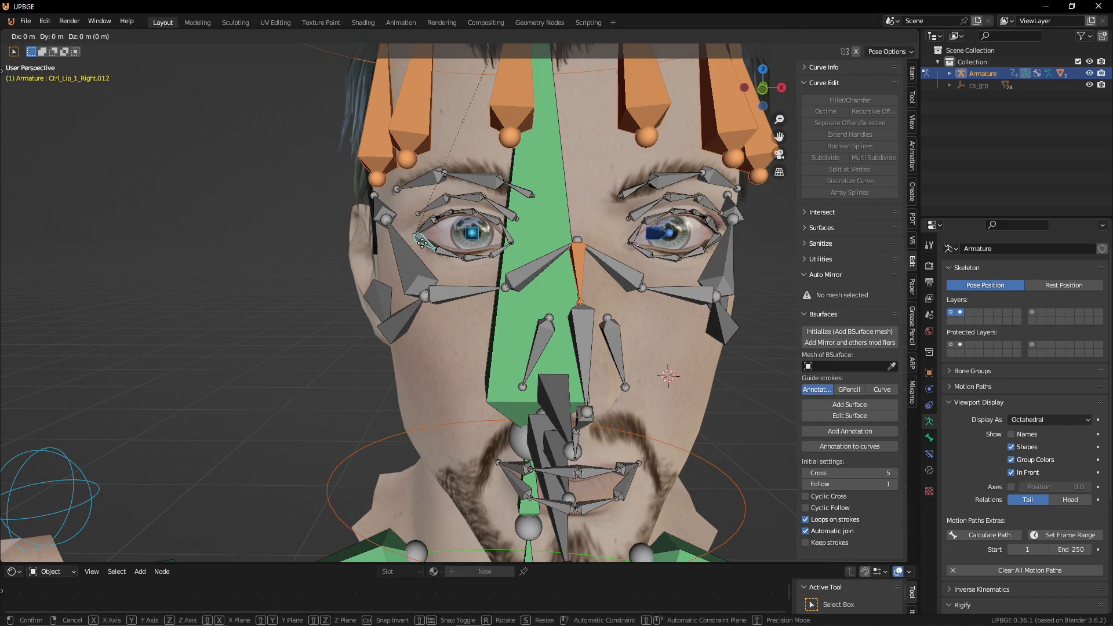
key(z)
key(Escape)
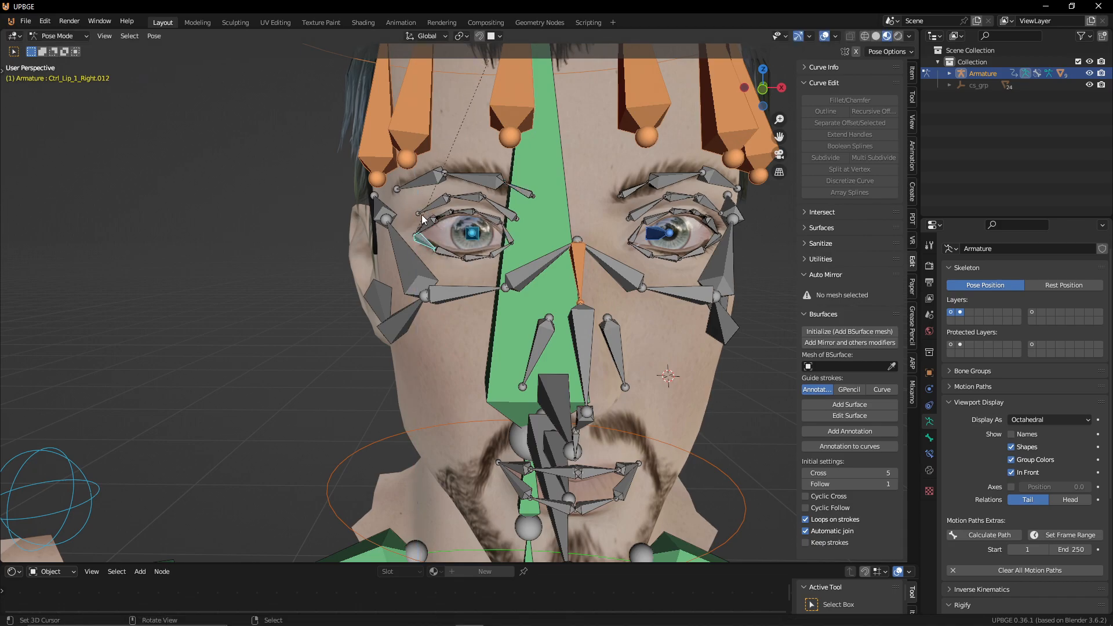
click(500, 238)
key(g)
key(z)
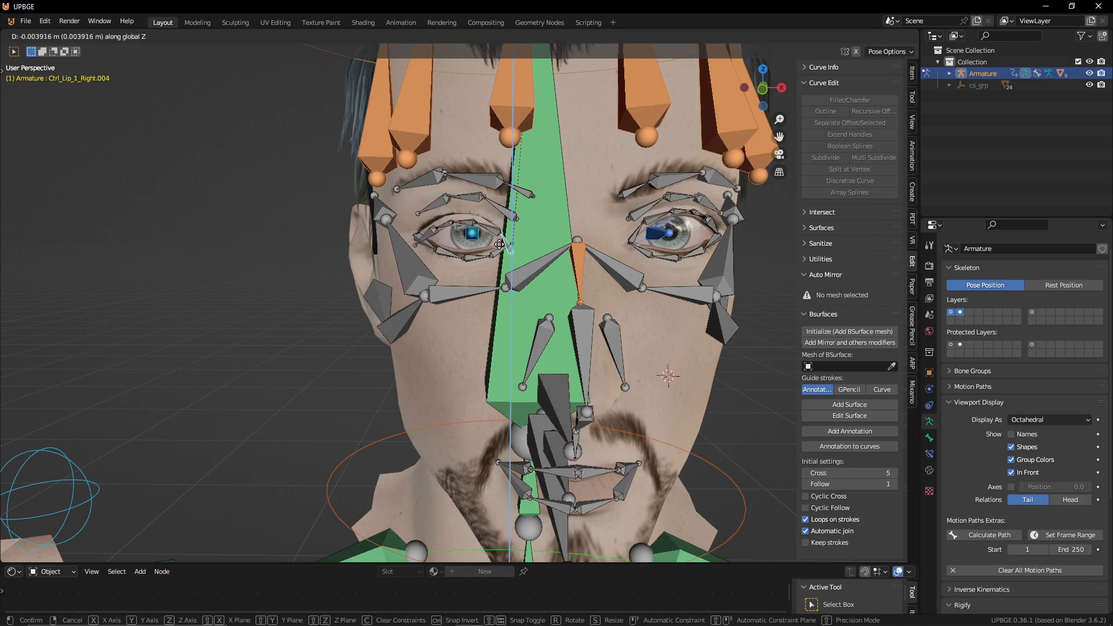
key(Escape)
Step: In Object Mode, select the mesh around the eyelids together with the armature and parent it to the armature
key(Tab)
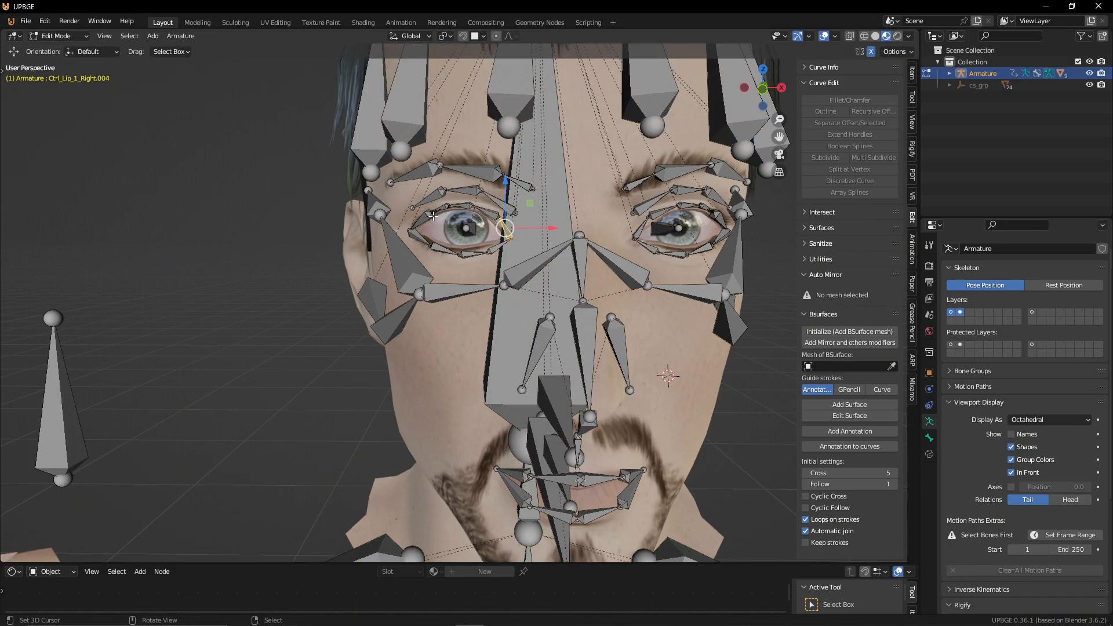
key(Tab)
key(ctrl+Tab)
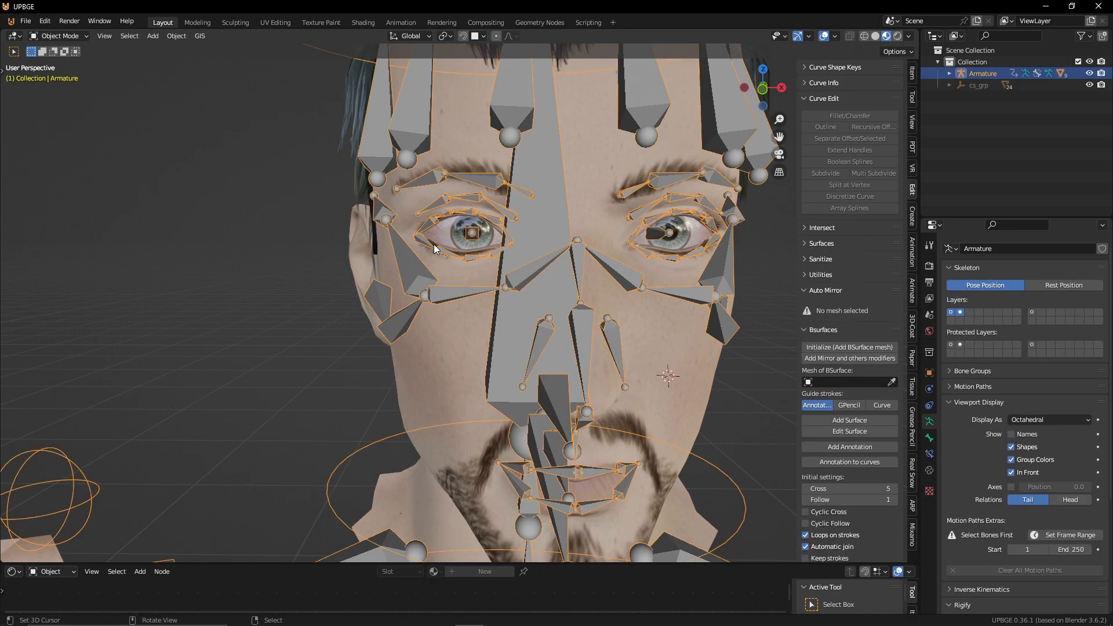
middle_drag(443, 248, 543, 263)
scroll(673, 336, up, 3)
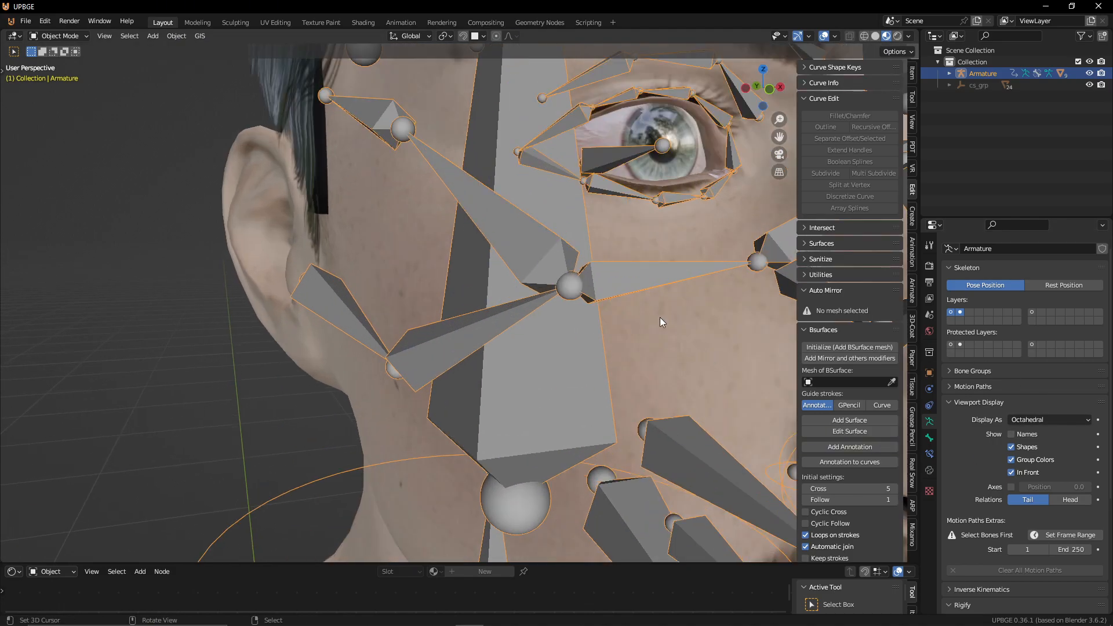
scroll(547, 201, up, 4)
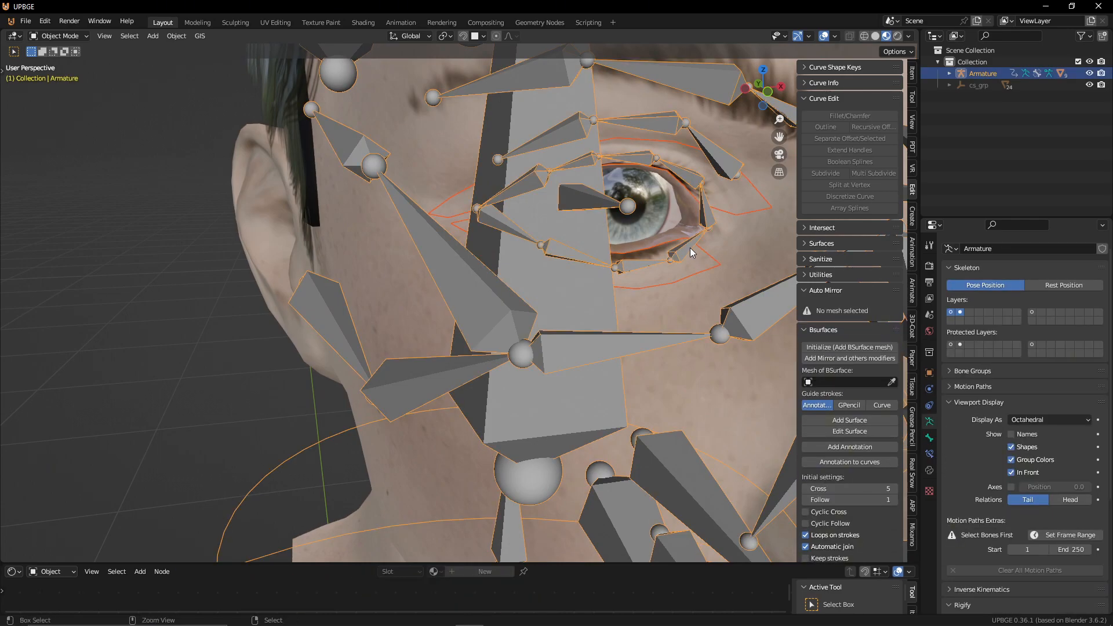
key(ctrl+p)
click(690, 248)
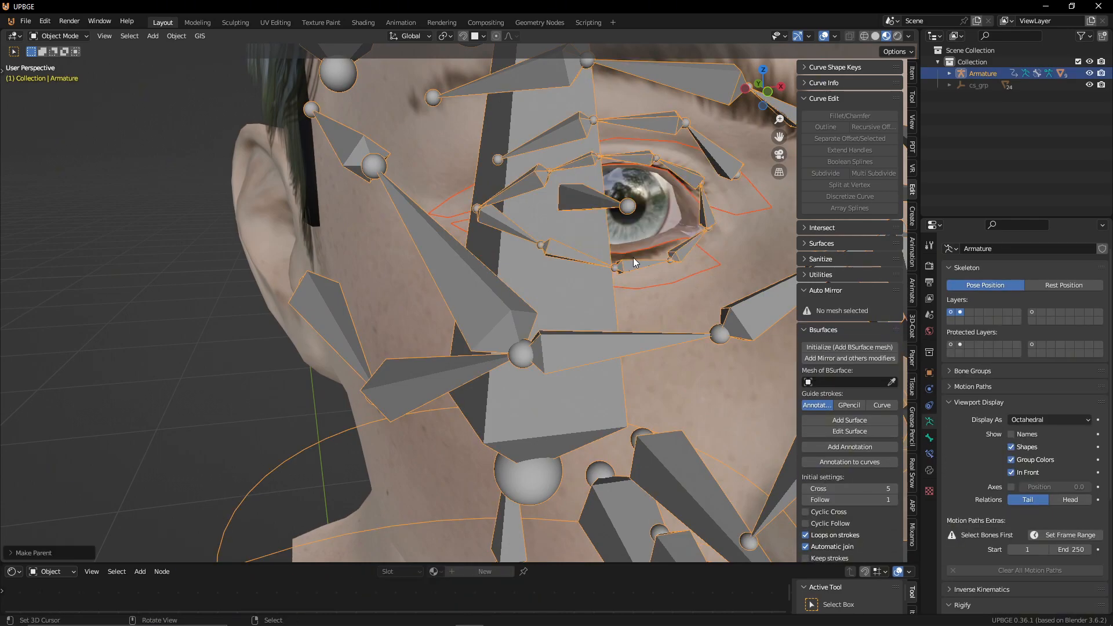
Step: In Pose Mode, test-move the right eyelid's outer corner bone along Z from two angles, cancelling each move
key(ctrl+Tab)
click(506, 226)
key(g)
key(z)
right_click(522, 244)
scroll(650, 221, down, 3)
middle_drag(649, 221, 548, 234)
key(g)
key(z)
right_click(504, 234)
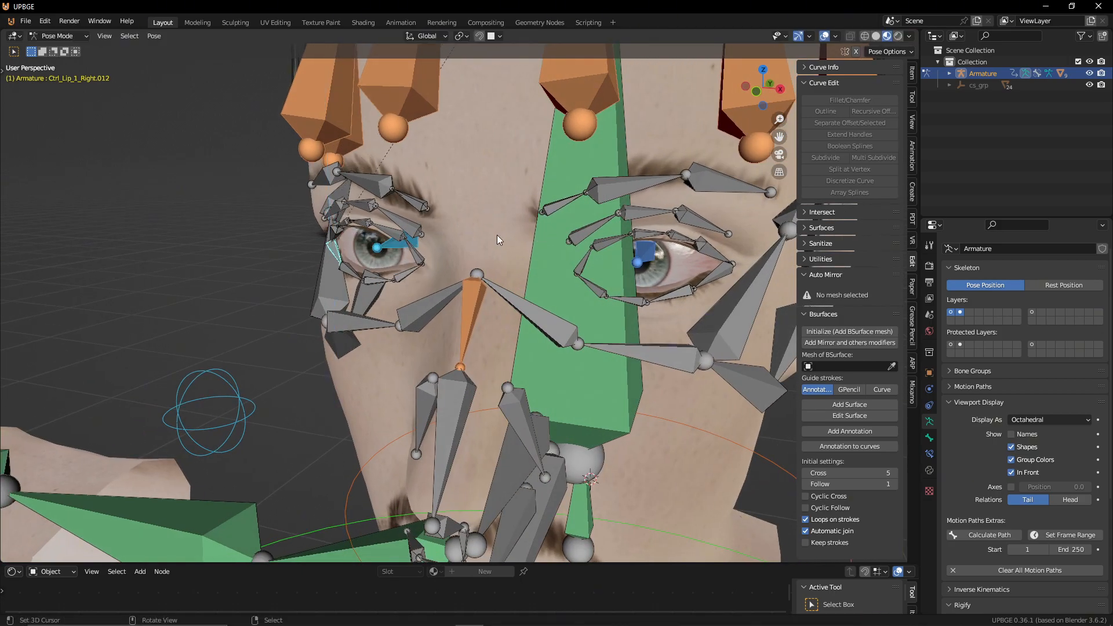
Step: Test-move the right arm pole and right hand IK controls, cancelling the moves
scroll(456, 215, down, 8)
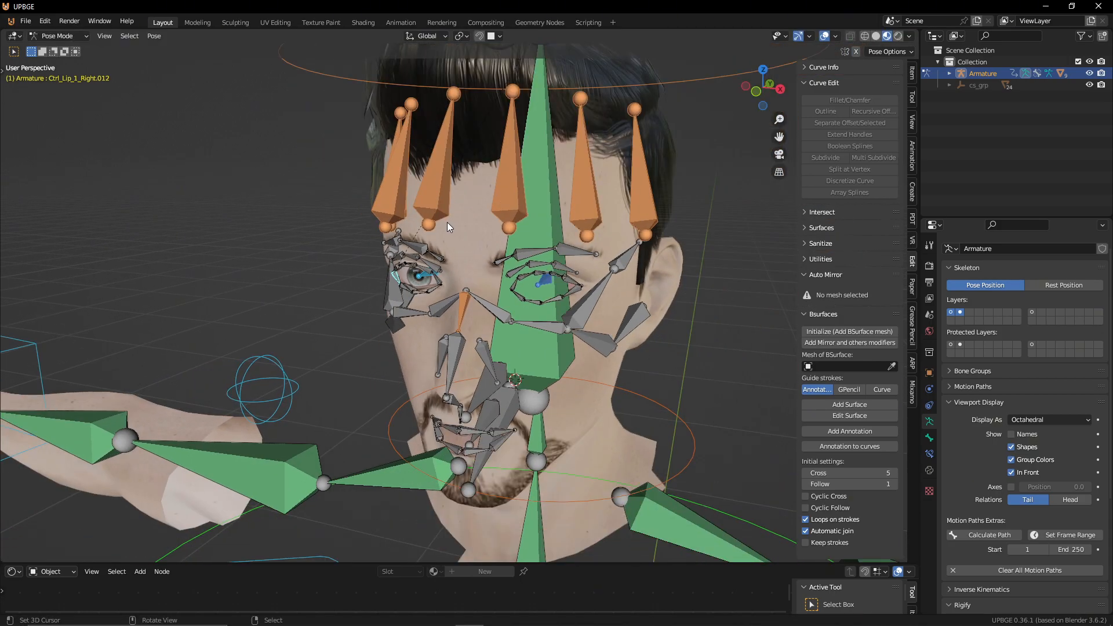
click(324, 358)
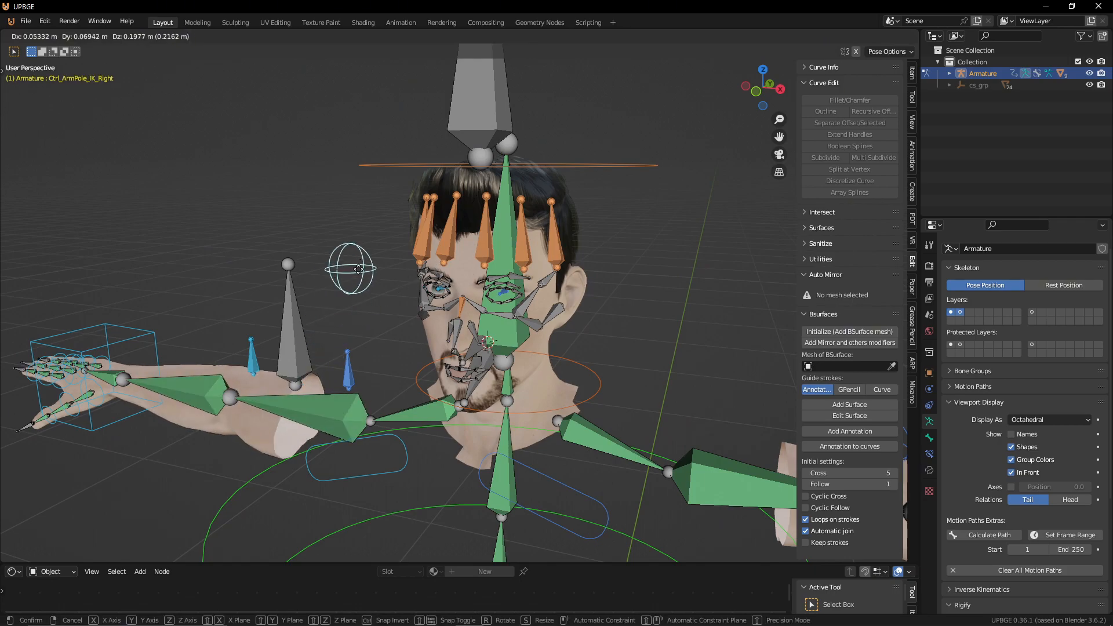
click(145, 326)
key(g)
right_click(254, 365)
Step: Switch to Object Mode and unhide all hidden objects, including the character's shirt
middle_drag(264, 360, 396, 334)
scroll(396, 334, down, 3)
scroll(400, 342, down, 3)
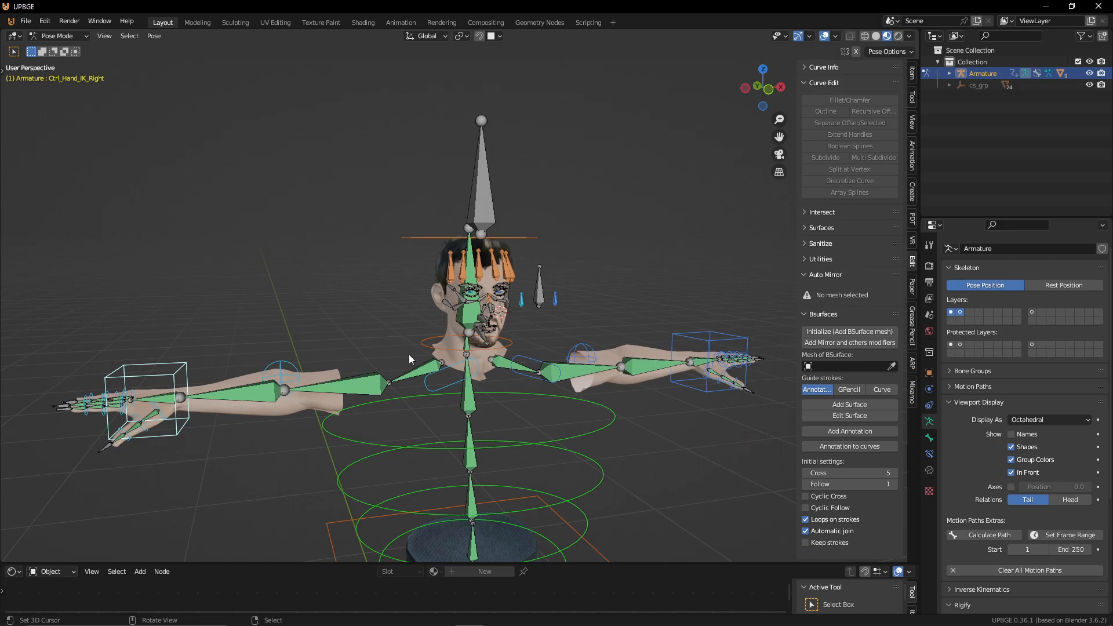
scroll(409, 353, down, 3)
middle_drag(437, 393, 440, 349)
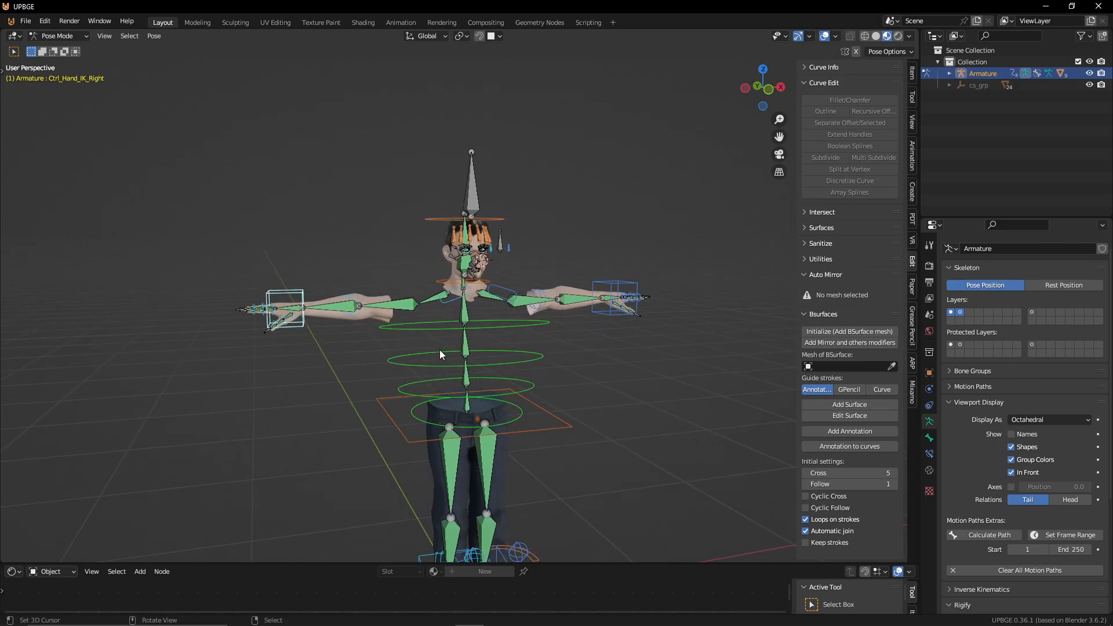
key(ctrl+Tab)
key(alt+h)
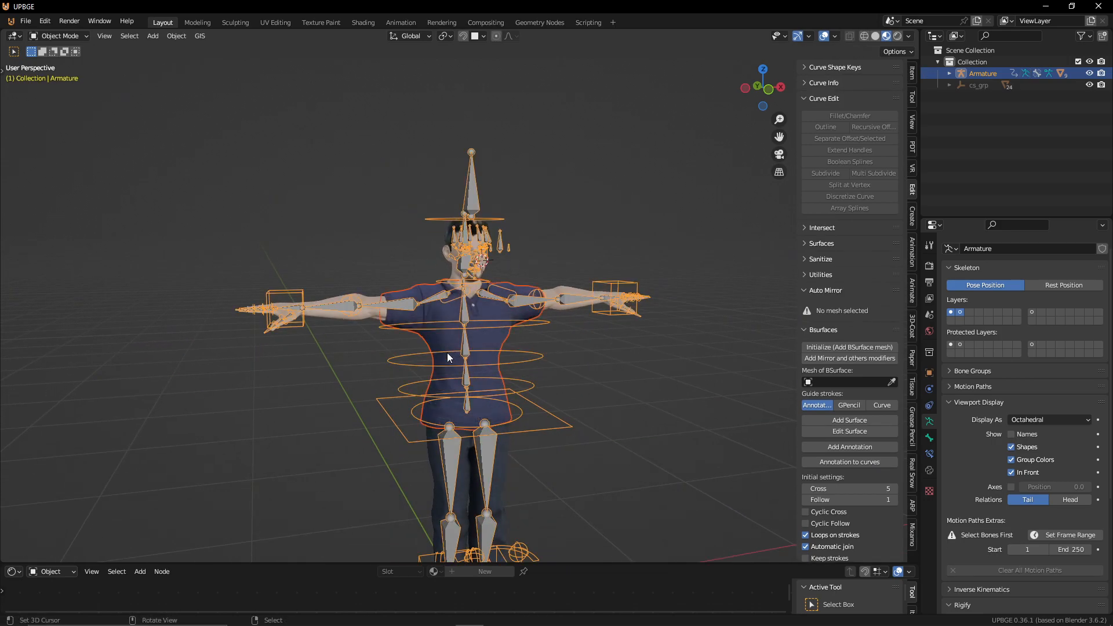
Step: Return the armature to Pose Mode and hide its second bone layer, leaving only the first layer displayed
key(ctrl+Tab)
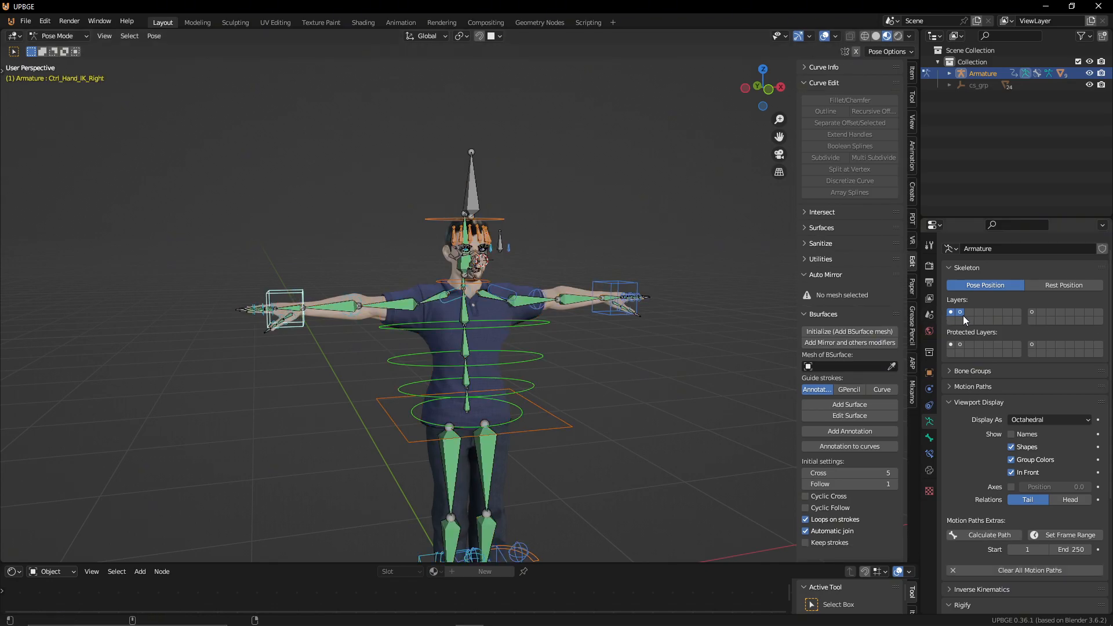
shift+click(952, 314)
shift+click(951, 315)
shift+click(963, 313)
Step: Test-move the right hand IK control along global Z and test-rotate it, cancelling both transforms
middle_drag(655, 262, 631, 264)
click(293, 287)
key(g)
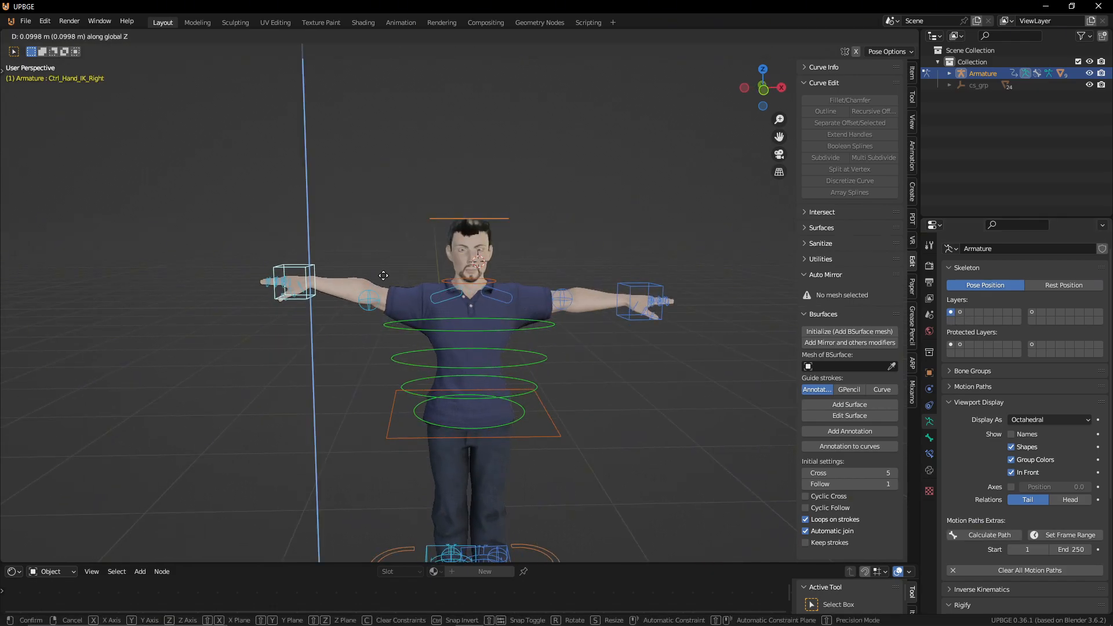
right_click(403, 330)
middle_drag(402, 331, 429, 314)
key(r)
right_click(414, 253)
Step: Test-rotate the right index finger's first control freely and its second control about global X and Y, cancelling the rotations
scroll(429, 314, up, 3)
click(311, 351)
middle_drag(310, 352, 284, 331)
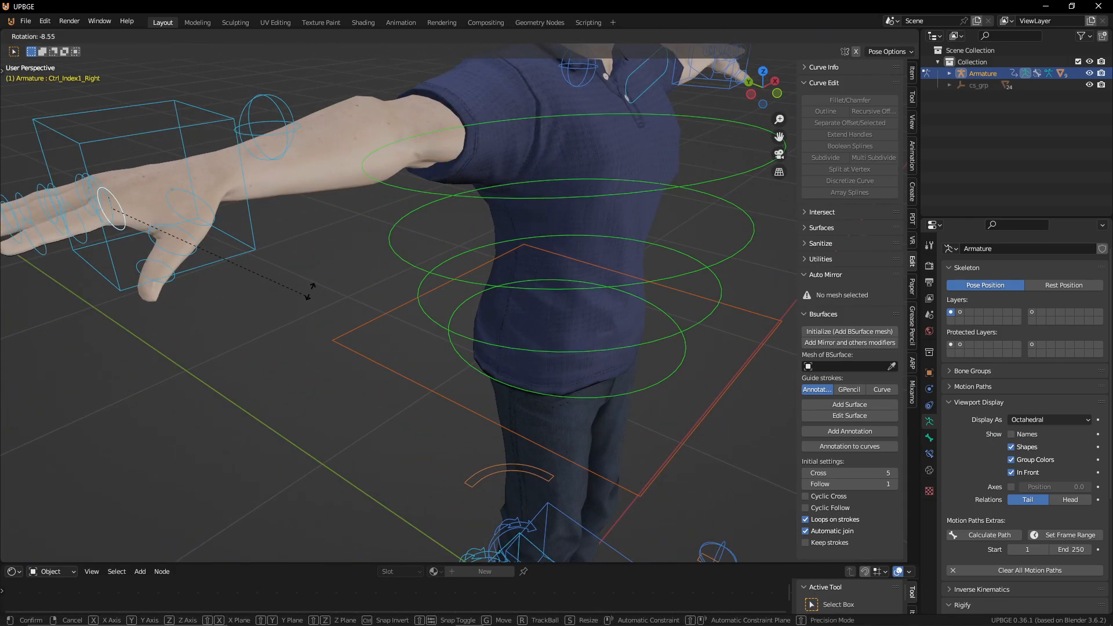
click(74, 224)
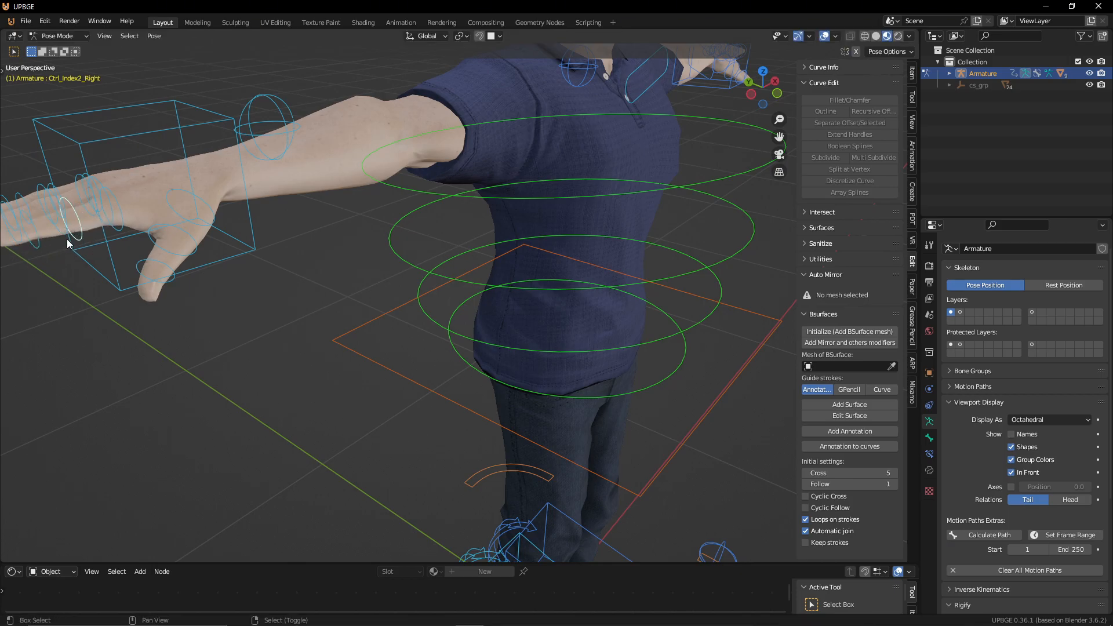
middle_drag(60, 235, 127, 262)
key(r)
key(x)
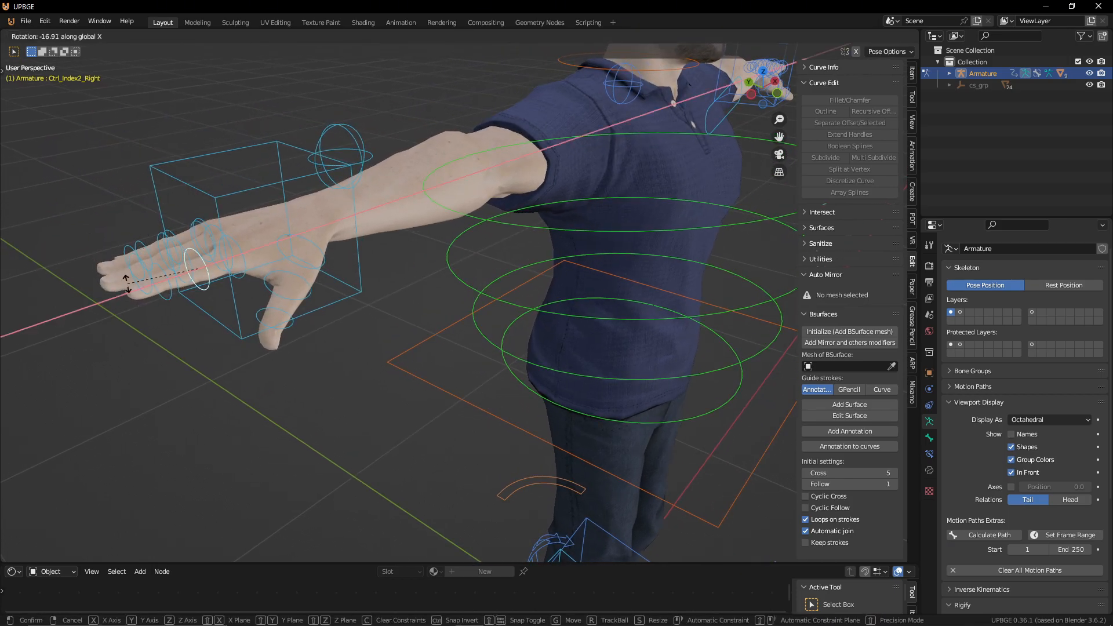
key(y)
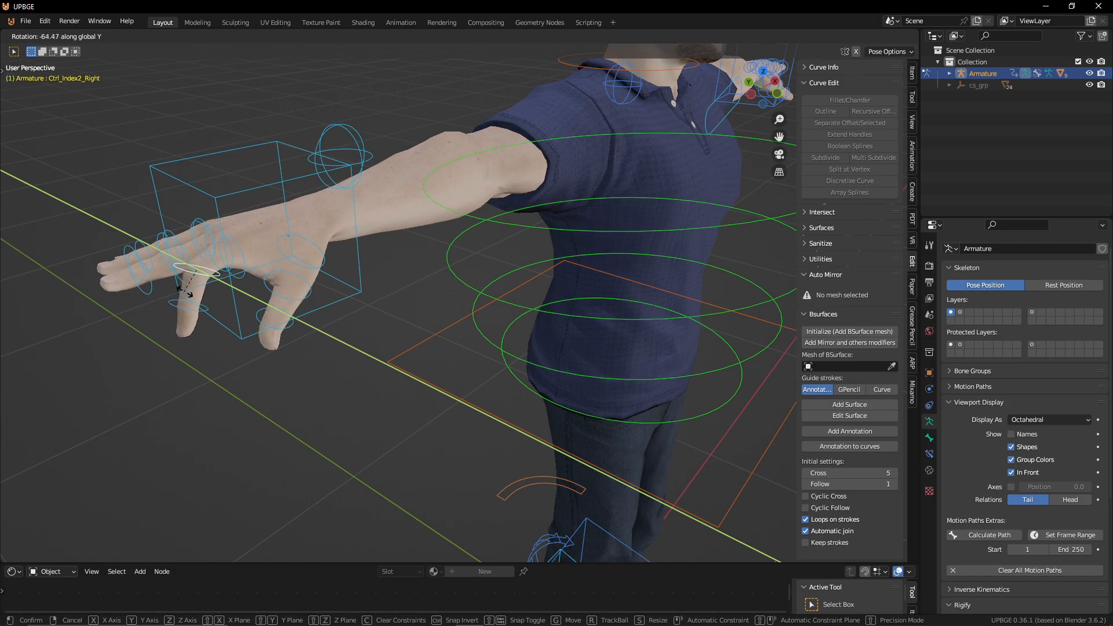
right_click(171, 314)
Step: Test-rotate the right index finger's third control about global X and Y, cancelling the rotation
click(161, 290)
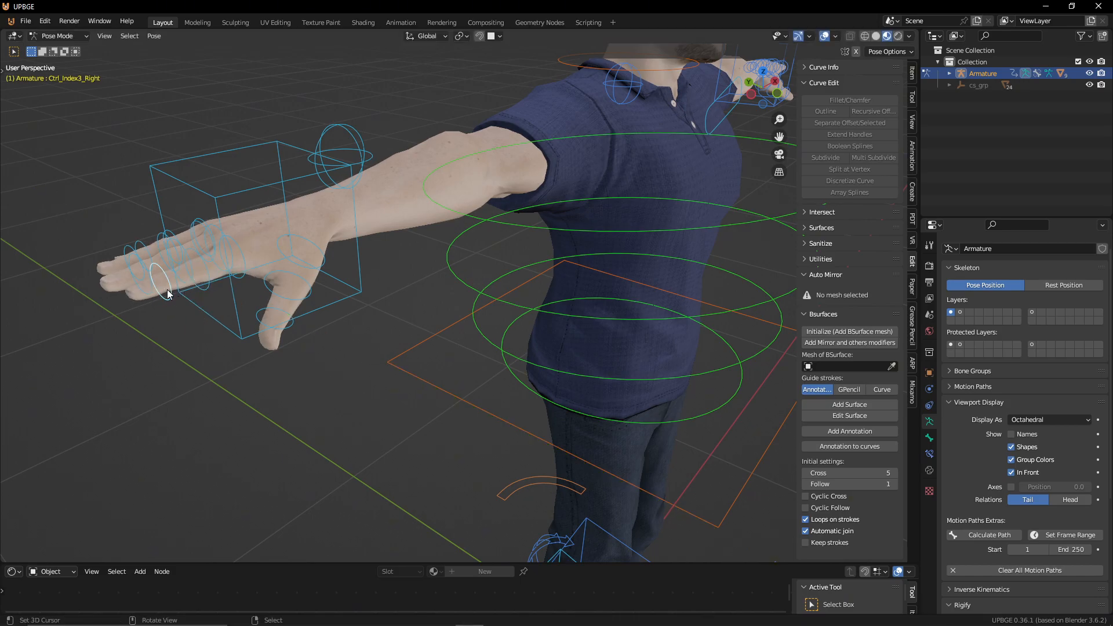
key(r)
key(x)
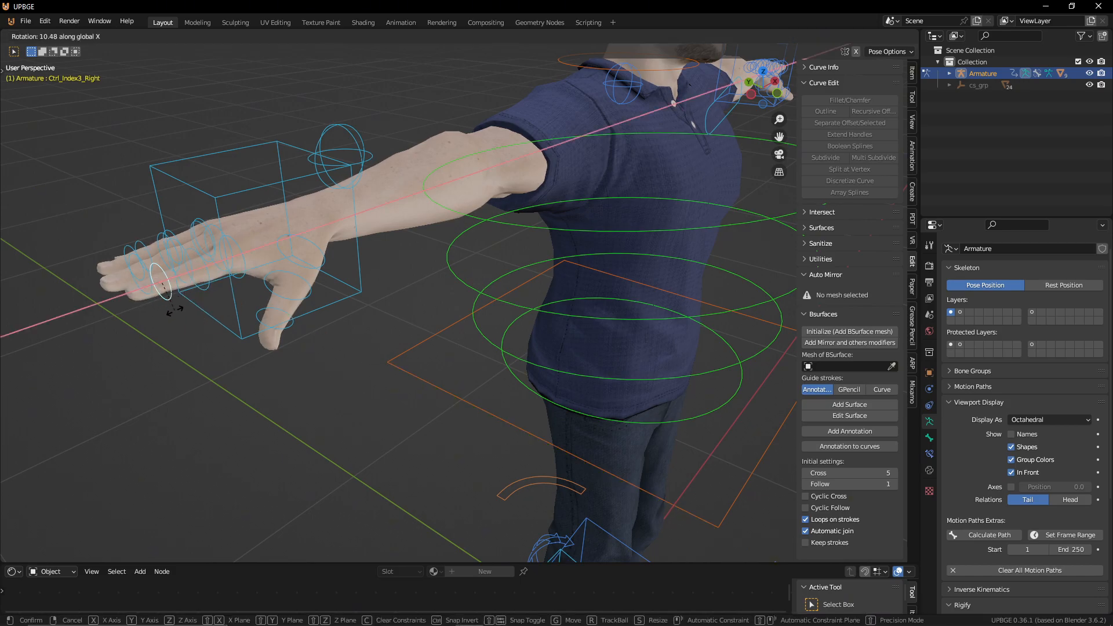
key(y)
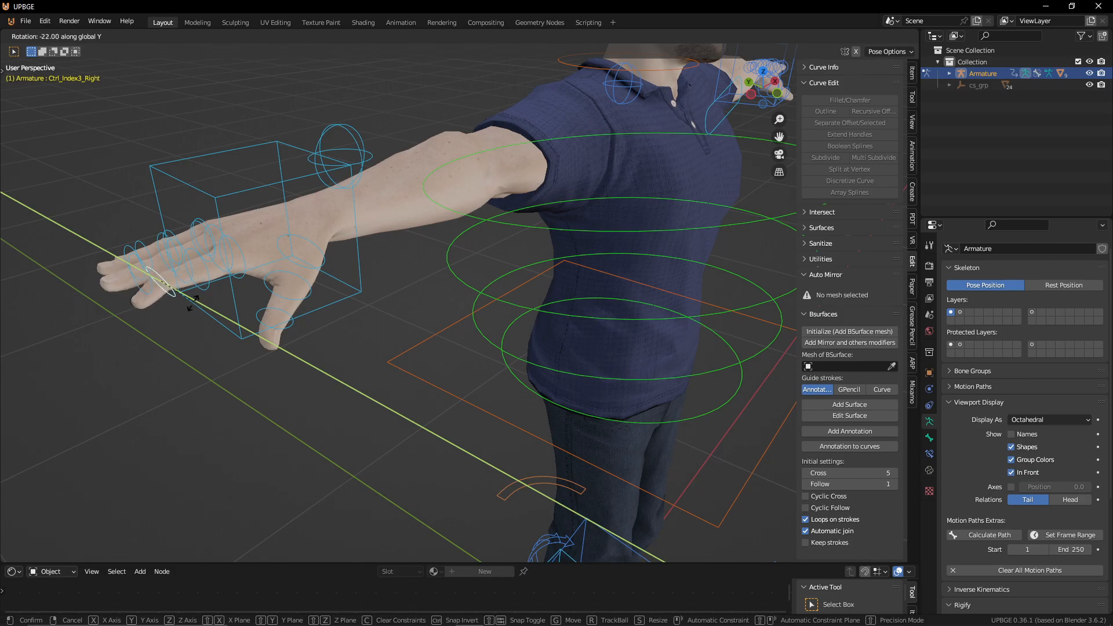
right_click(190, 306)
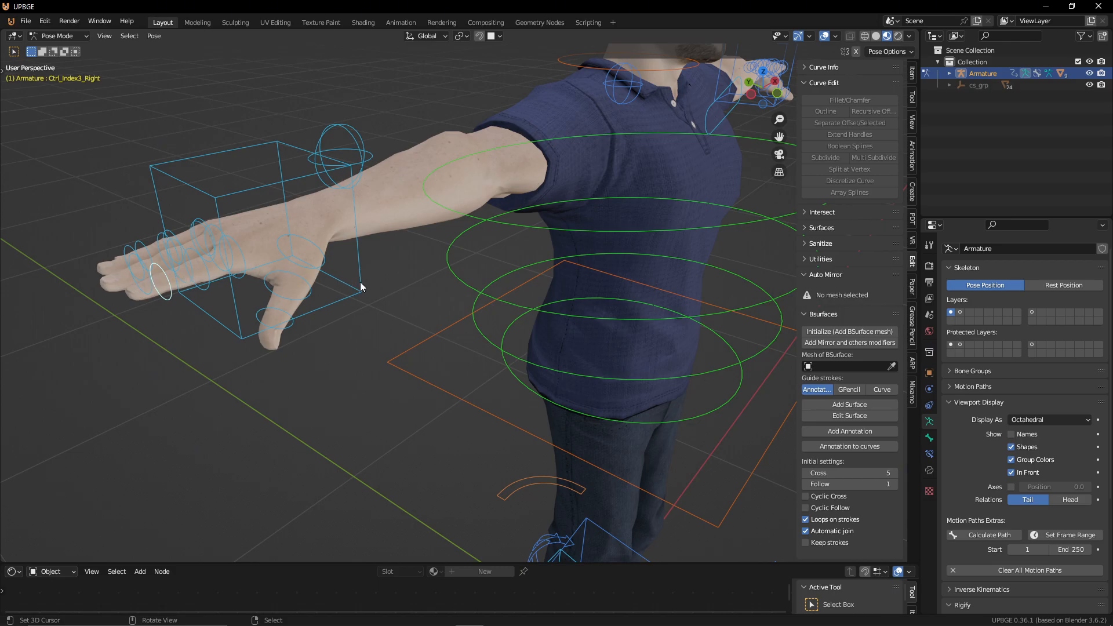
Step: Test-rotate the right thumb's second control about global Z, cancelling the rotation
click(298, 283)
key(r)
key(z)
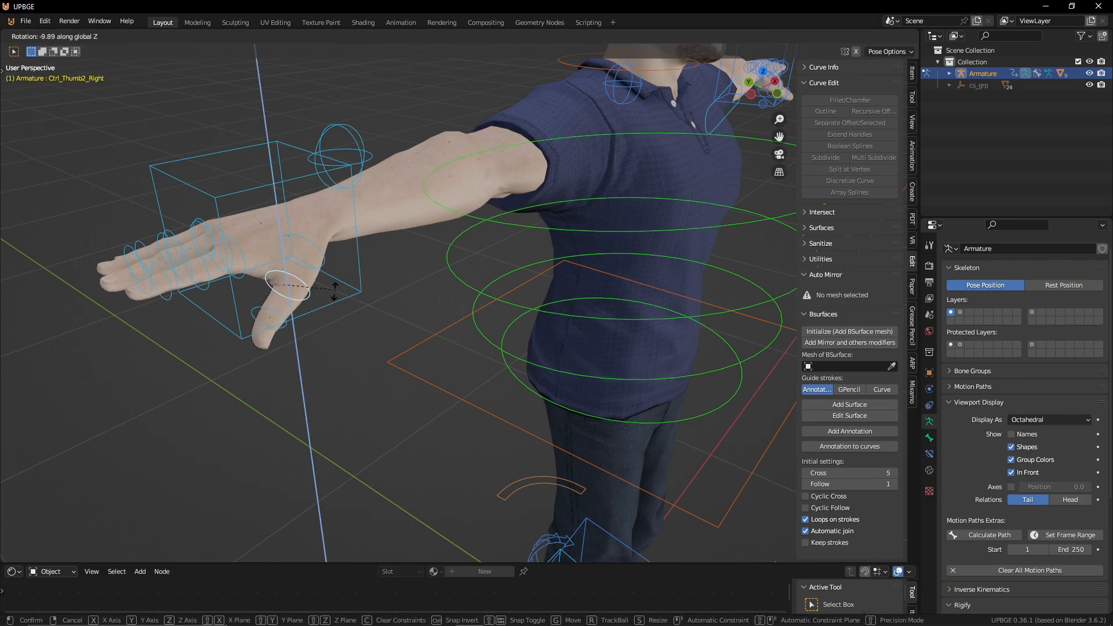
click(310, 299)
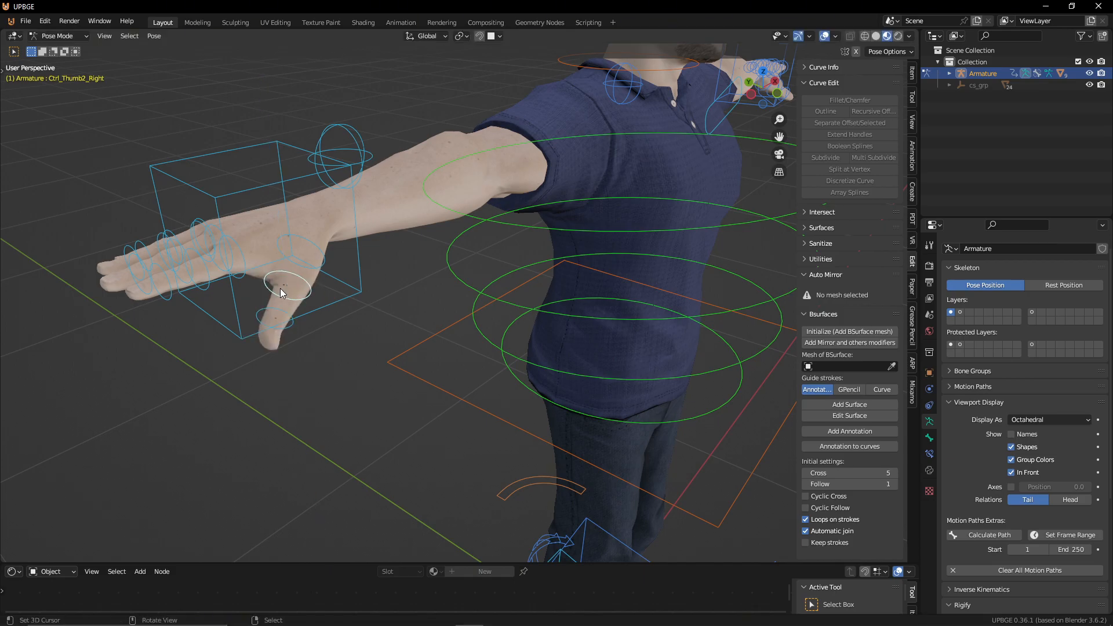
Step: Examine the right thumb's bone chain in Edit Mode, then return the armature to Pose Mode through Object Mode
key(Tab)
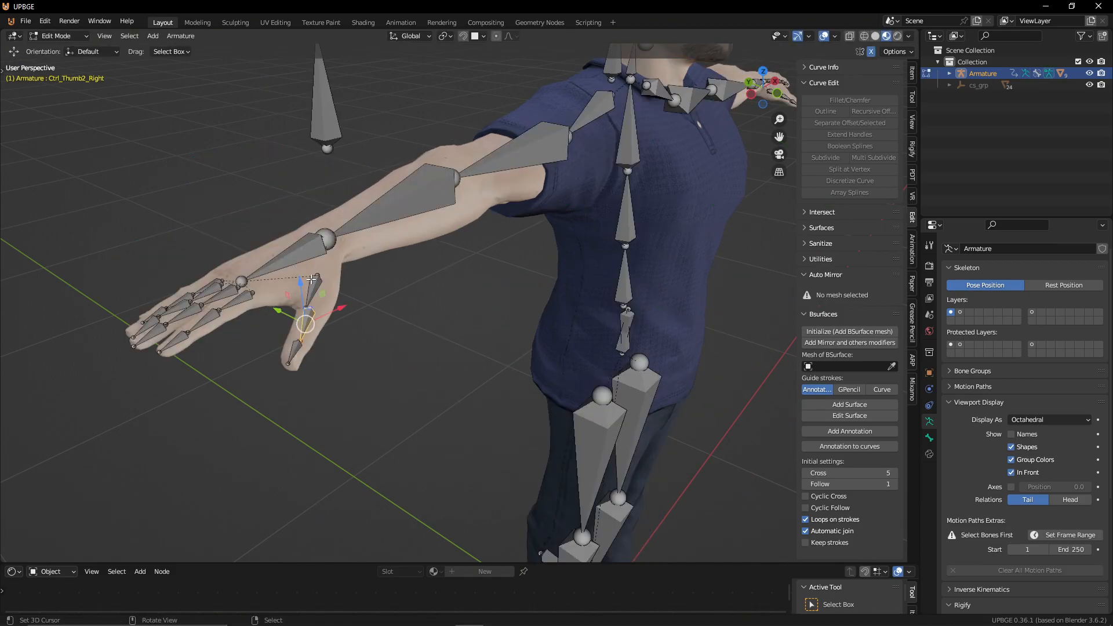
middle_drag(320, 324, 322, 348)
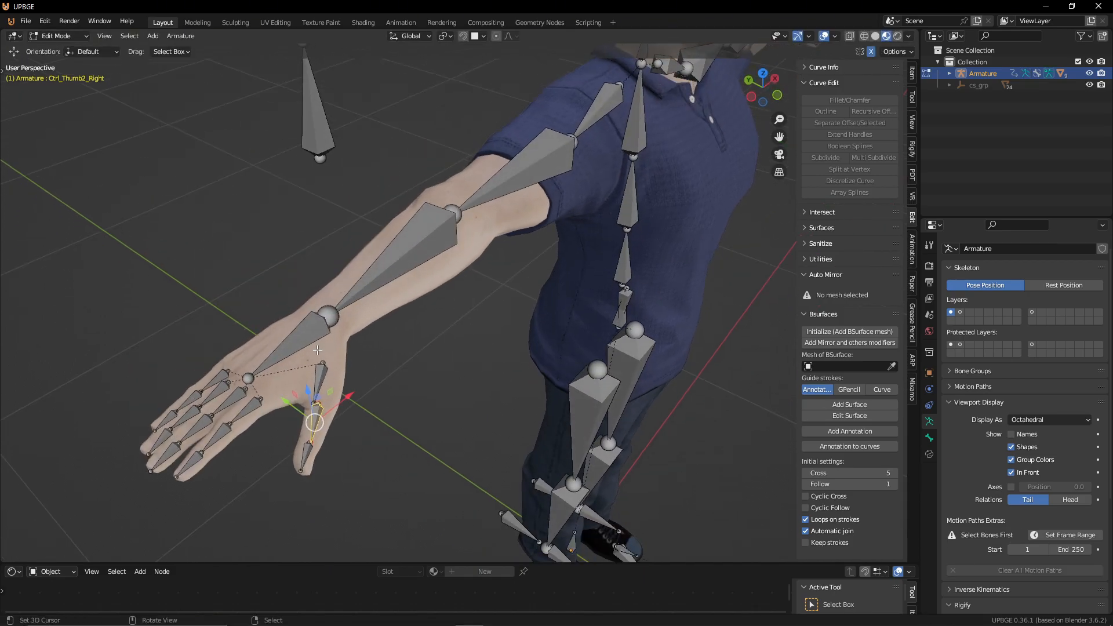
key(ctrl+Tab)
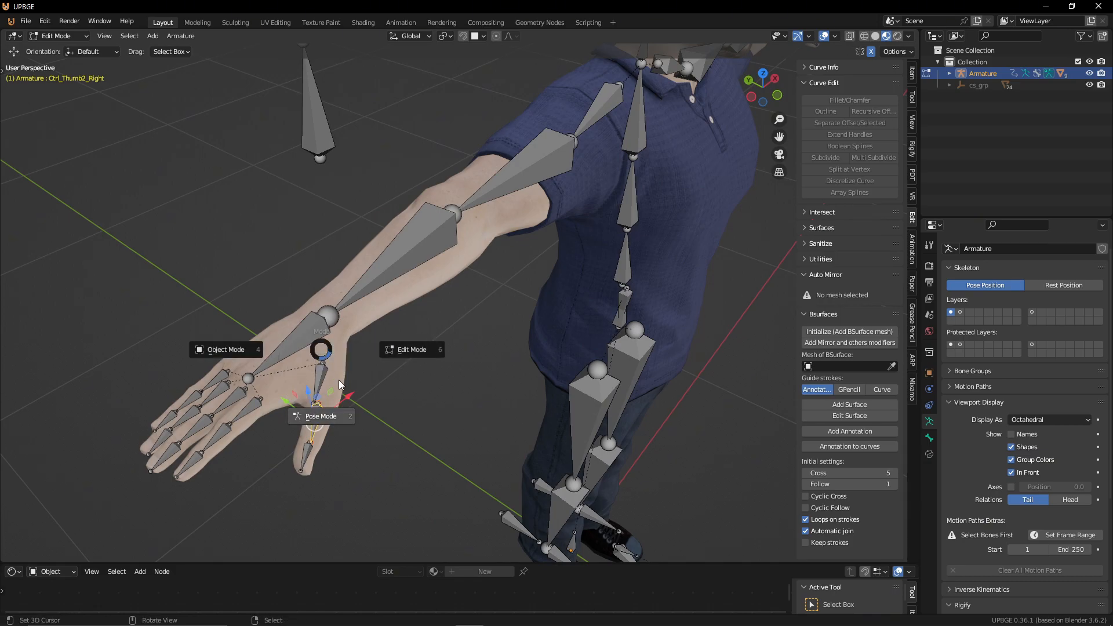
click(238, 337)
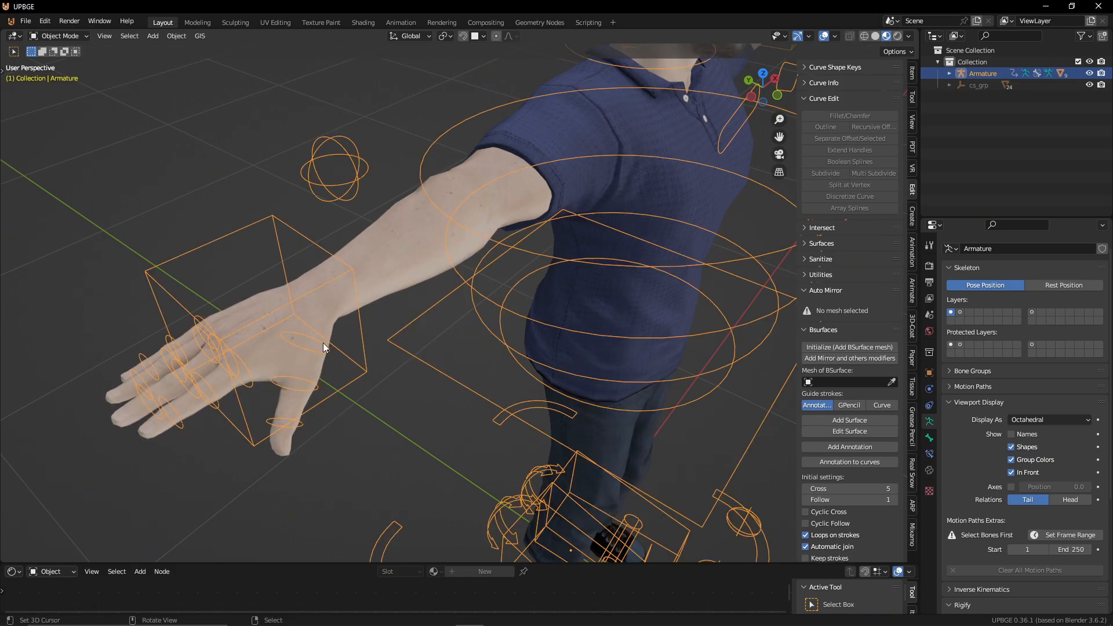
key(ctrl+Tab)
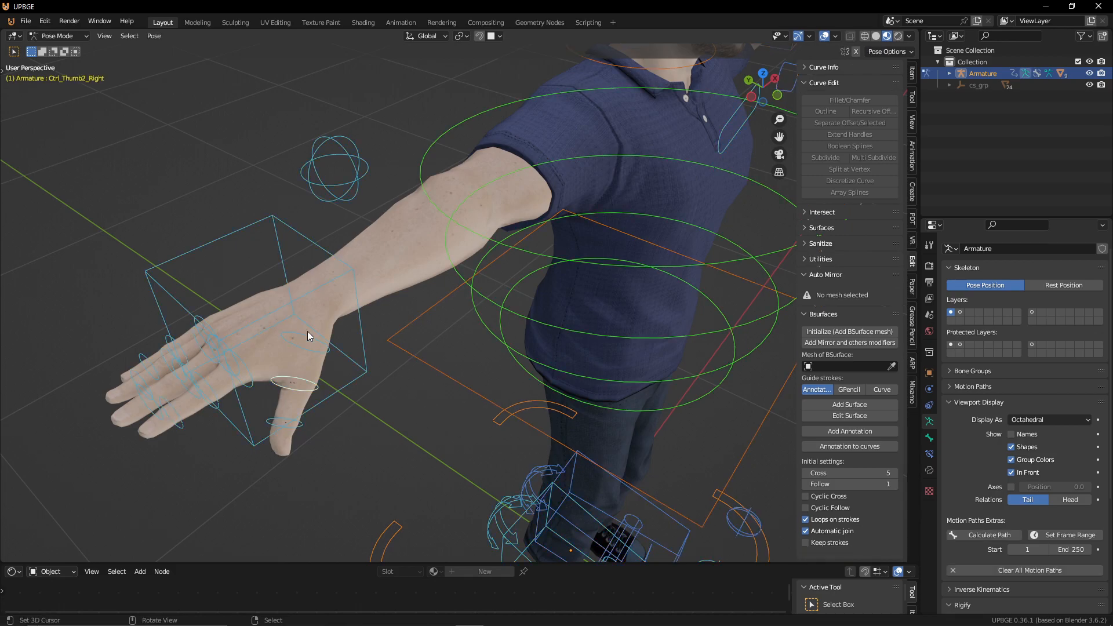
Step: Add a Copy Rotation constraint to Ctrl_Thumb2_Right with Ctrl_Thumb3_Right as its target bone
click(304, 342)
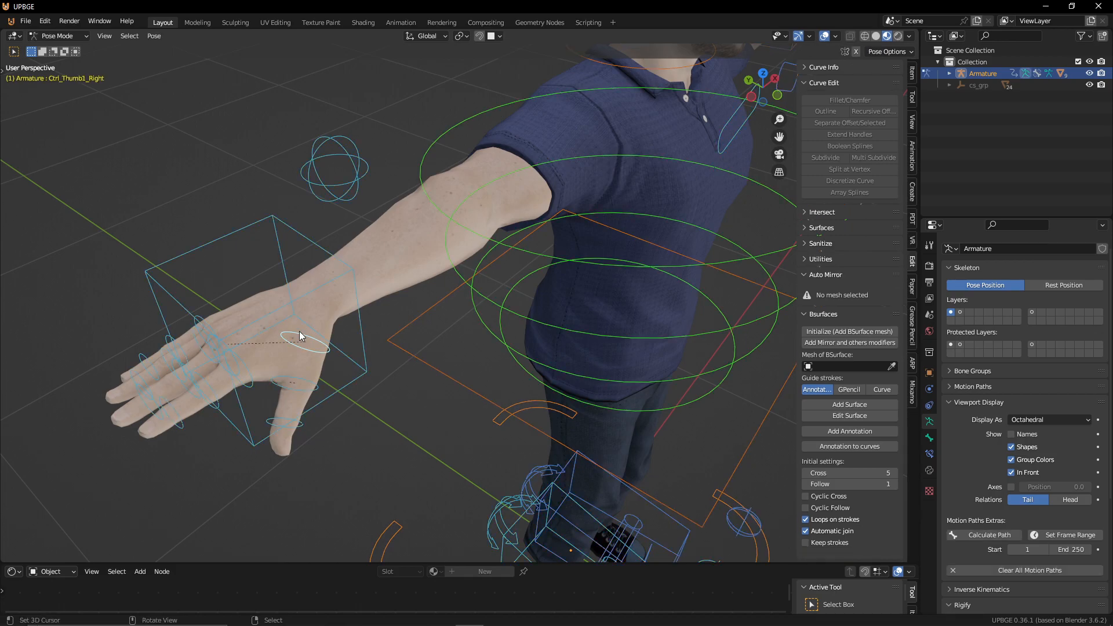
click(300, 384)
click(285, 424)
shift+click(288, 391)
key(shift+ctrl+c)
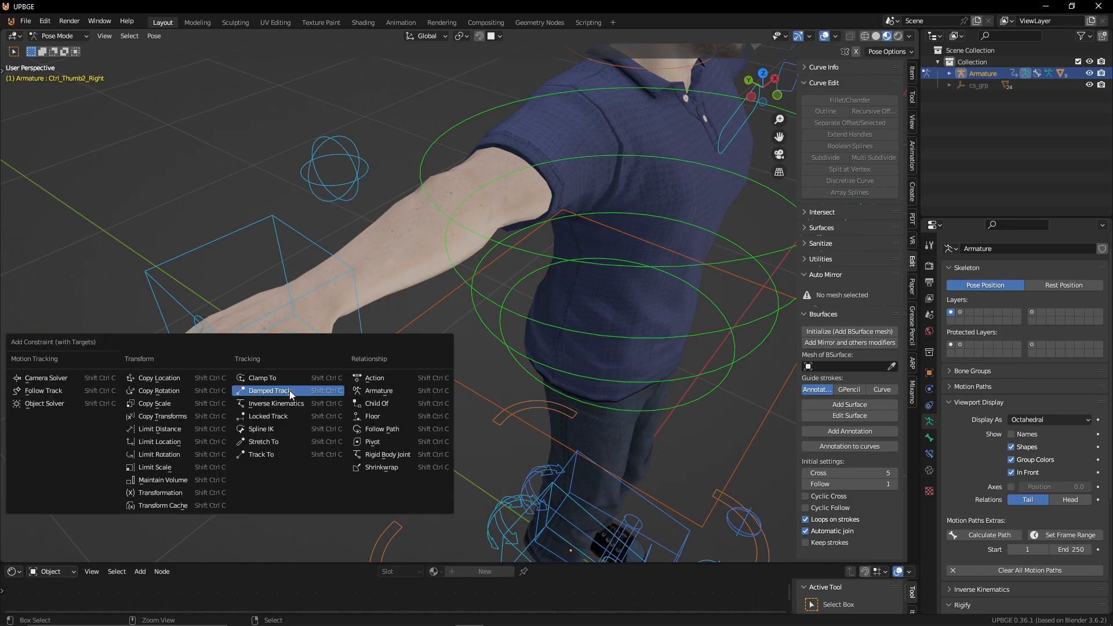
click(169, 392)
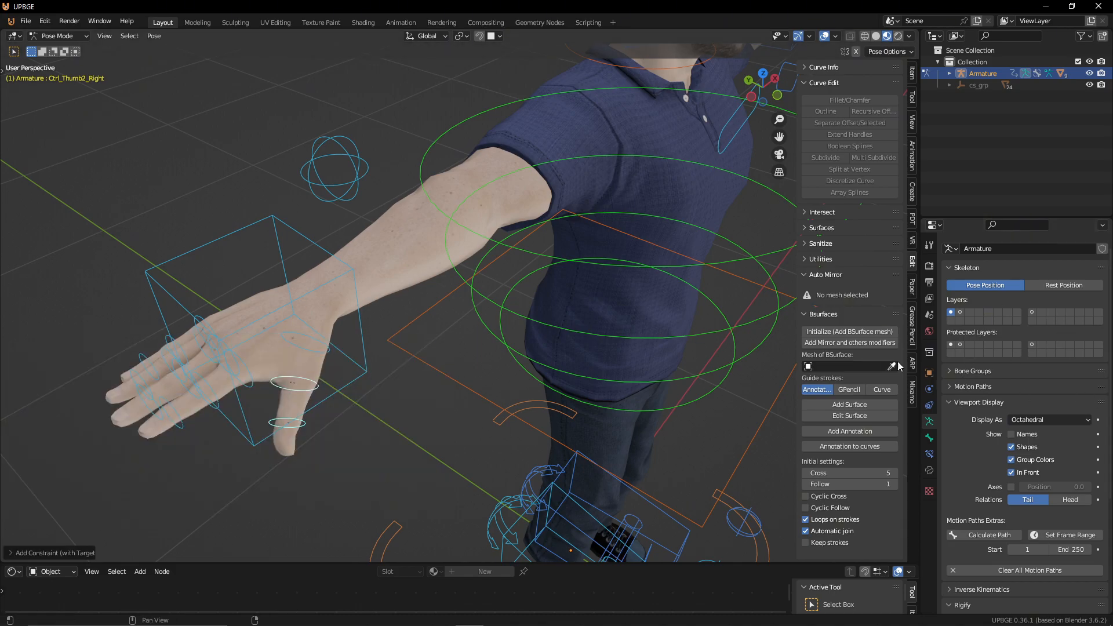
Step: Set the Copy Rotation constraint's target and owner to Local Space and its mix mode to After Original
scroll(348, 343, down, 3)
scroll(347, 343, up, 3)
scroll(1015, 507, down, 5)
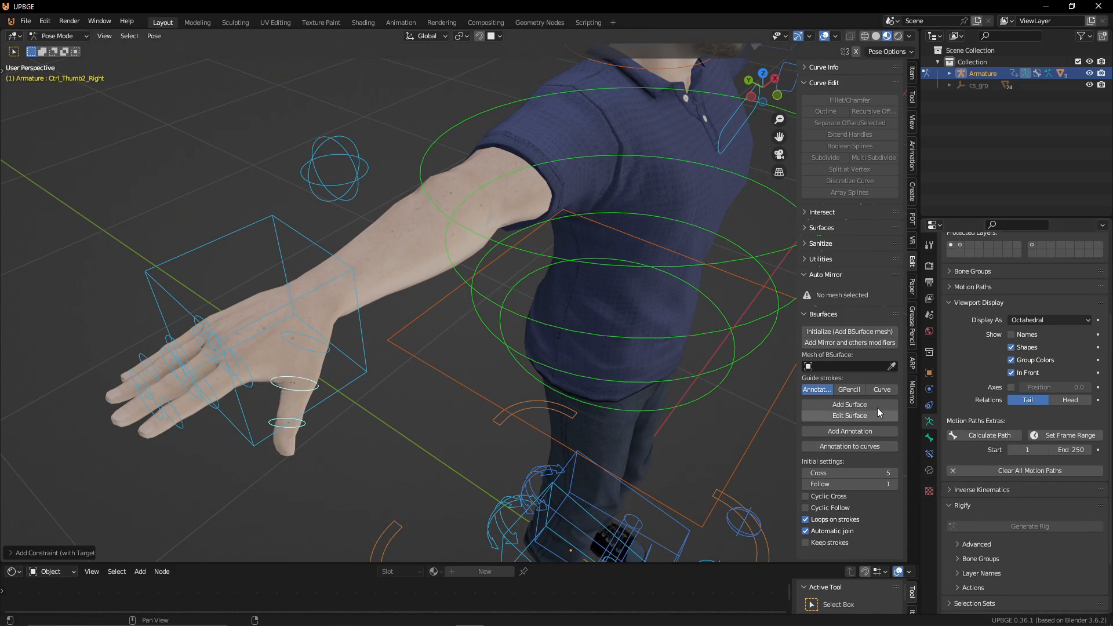
click(929, 453)
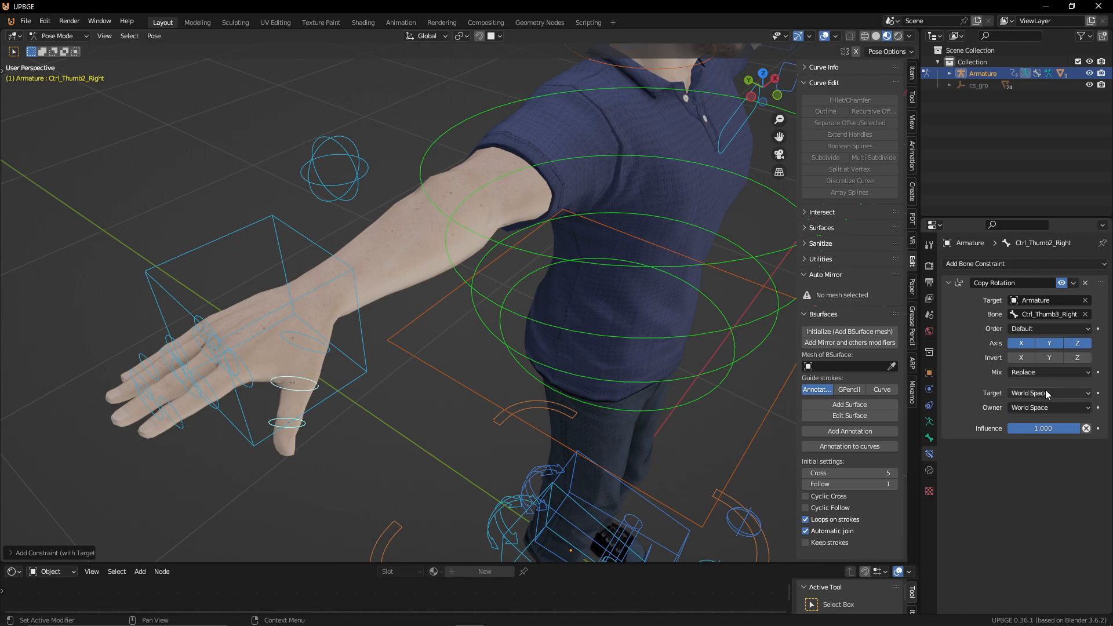
click(1046, 393)
click(1021, 462)
click(1018, 407)
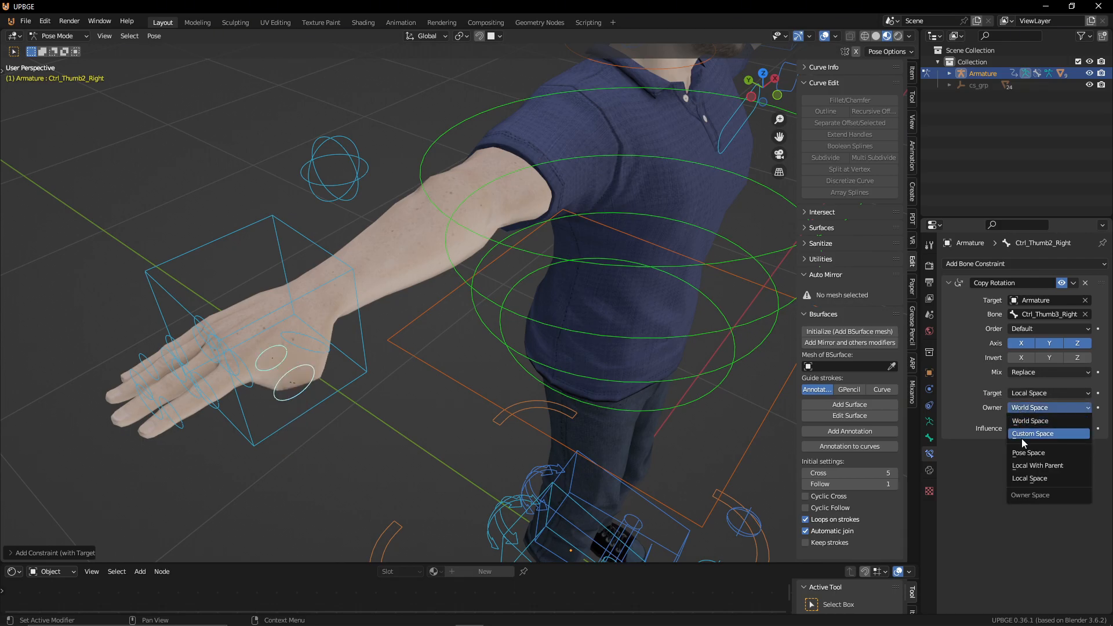
click(1047, 480)
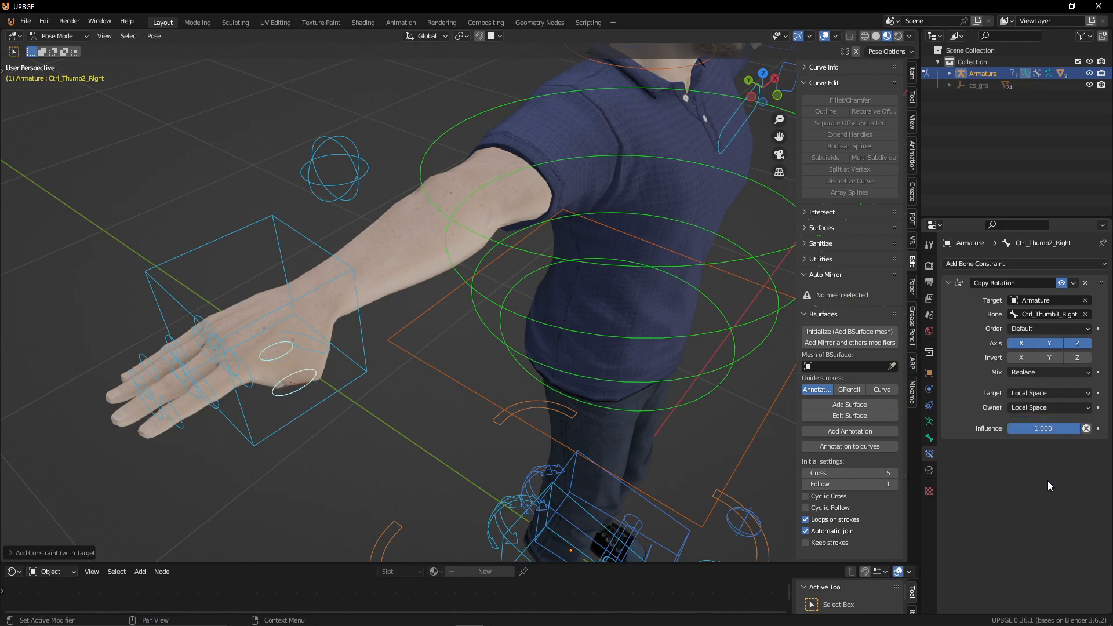
click(1068, 372)
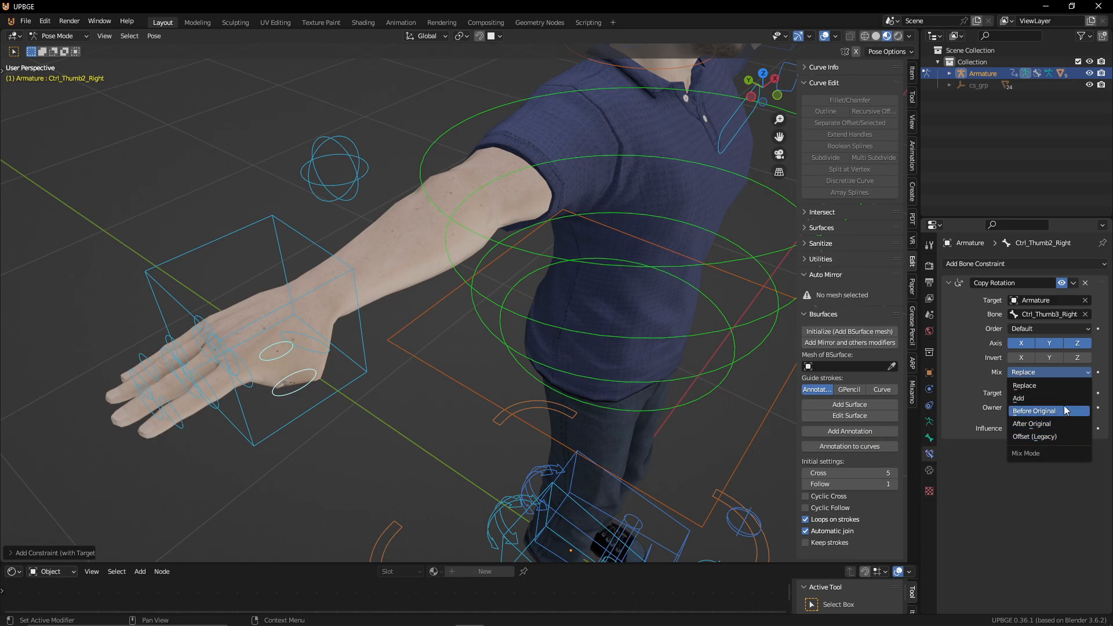
click(1067, 422)
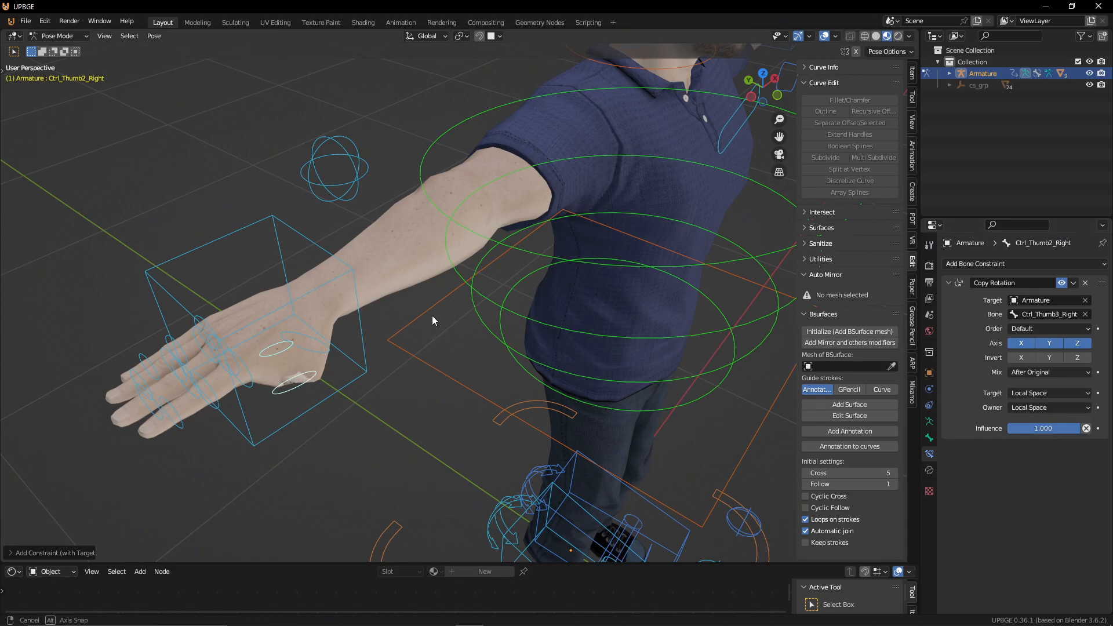
middle_drag(431, 316, 436, 300)
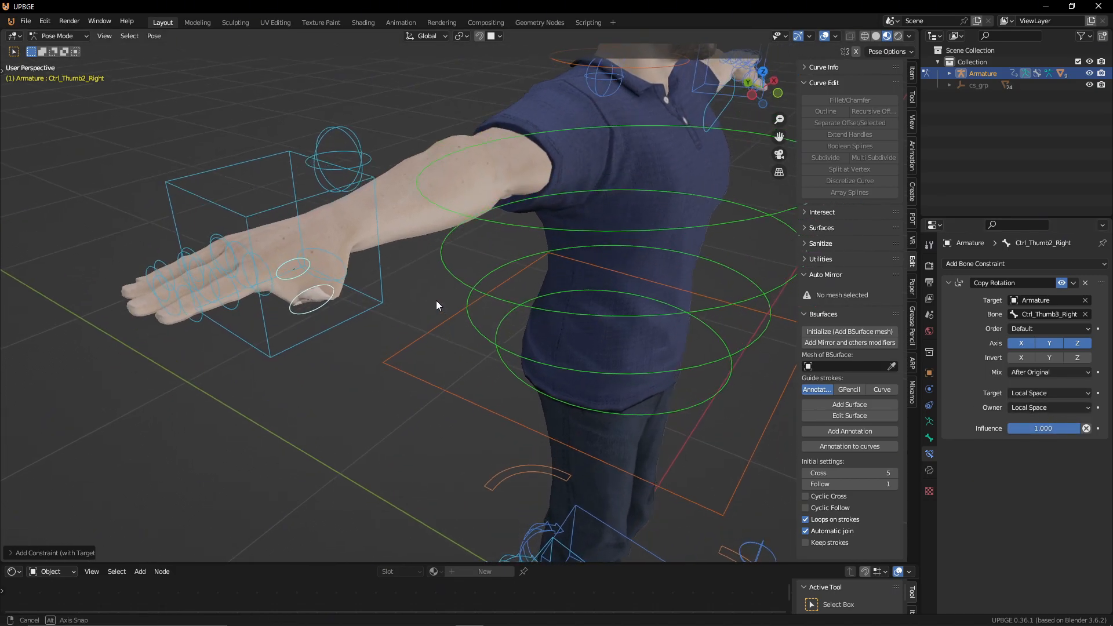
Step: Set both the target and owner of the thumb's Copy Rotation constraint to World Space
click(1026, 392)
click(1014, 405)
click(1014, 406)
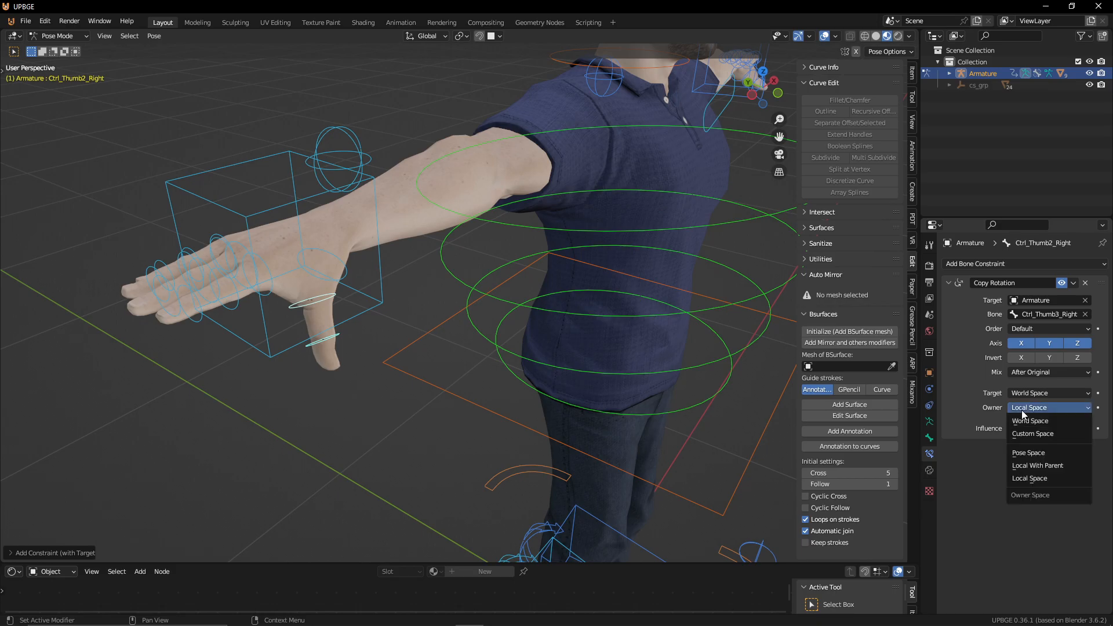
click(1022, 420)
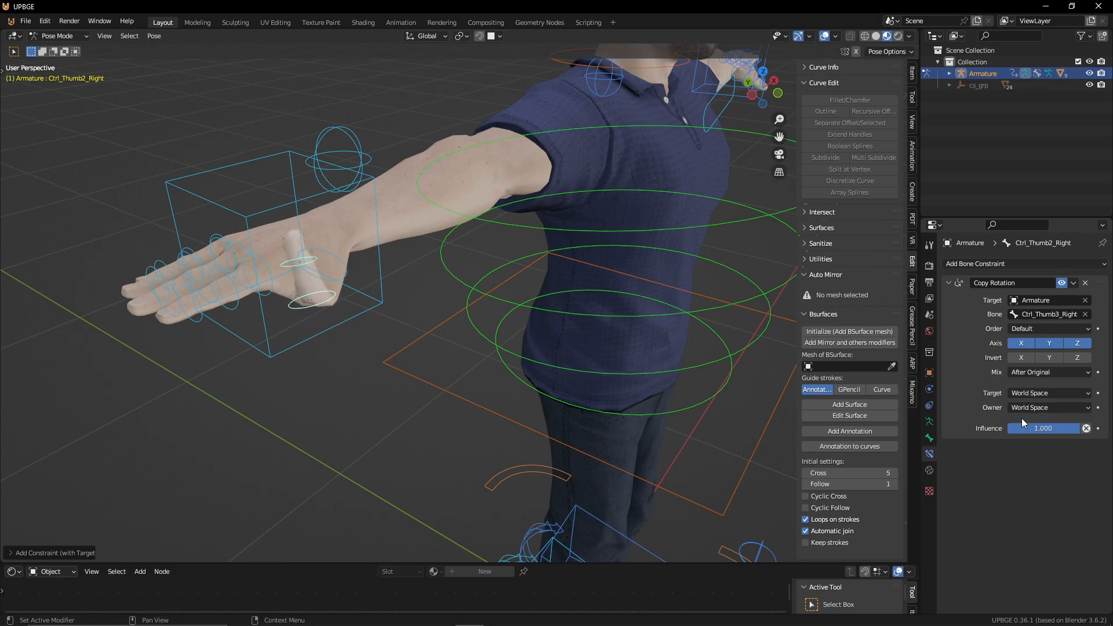
Step: Try Local Space as the Copy Rotation constraint's target space, then return it to World Space
click(1060, 394)
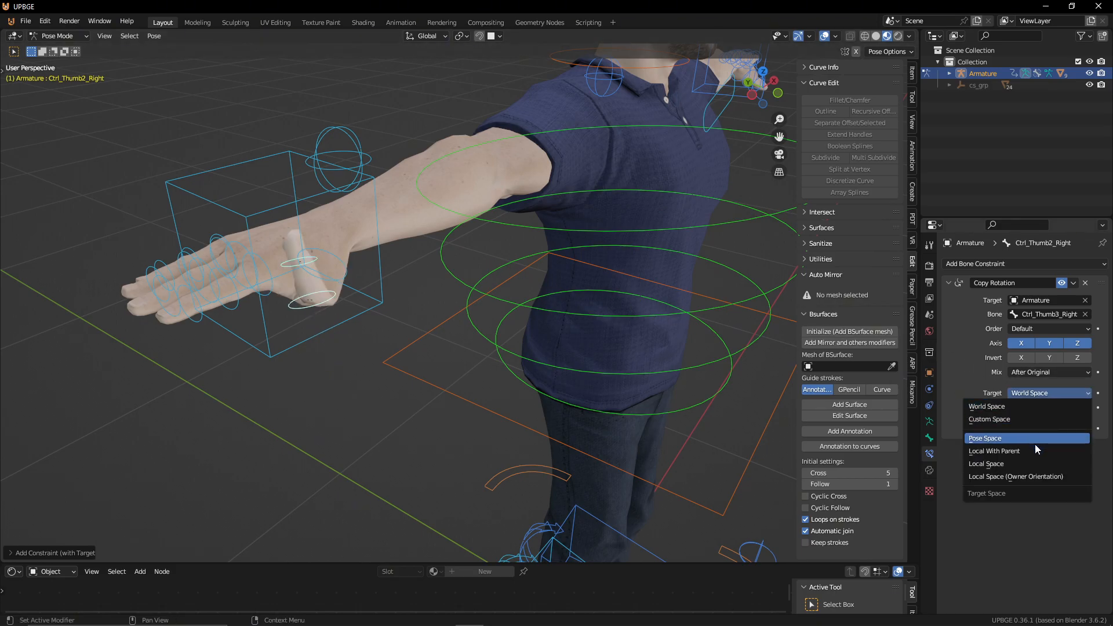
click(1037, 463)
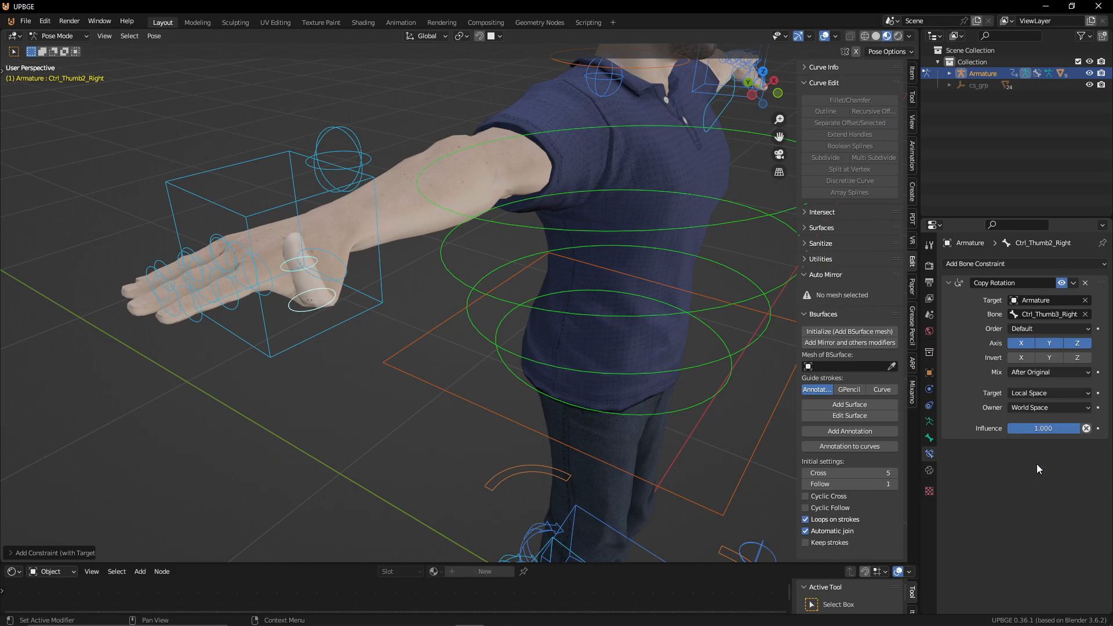
click(1038, 393)
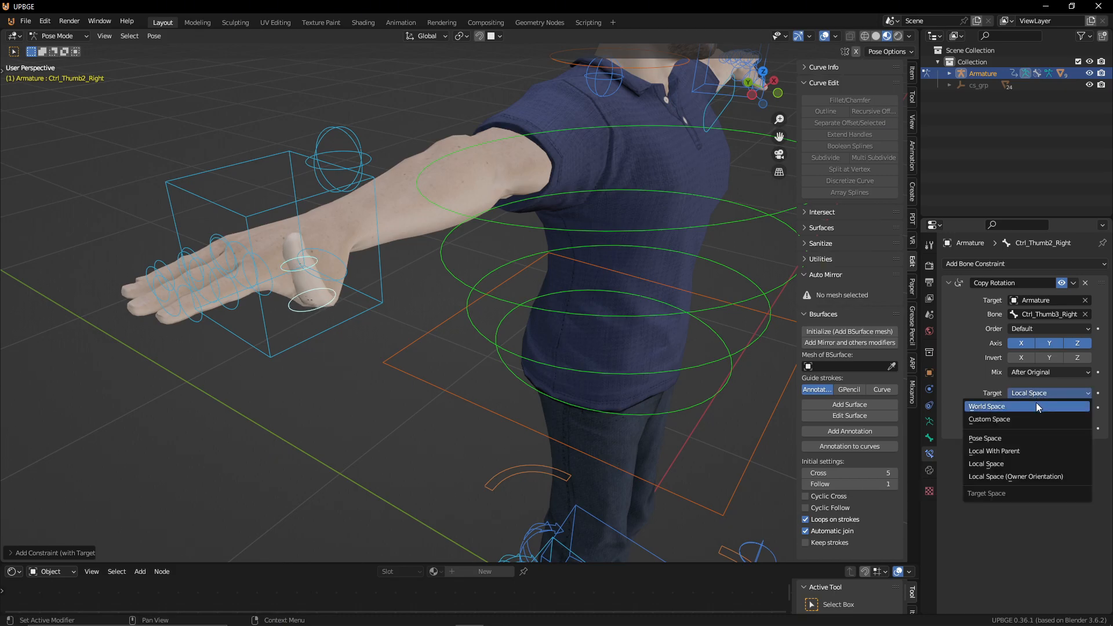
click(1036, 402)
Step: Try Pose Space as the Copy Rotation constraint's owner space, then set it to Local Space
click(1038, 408)
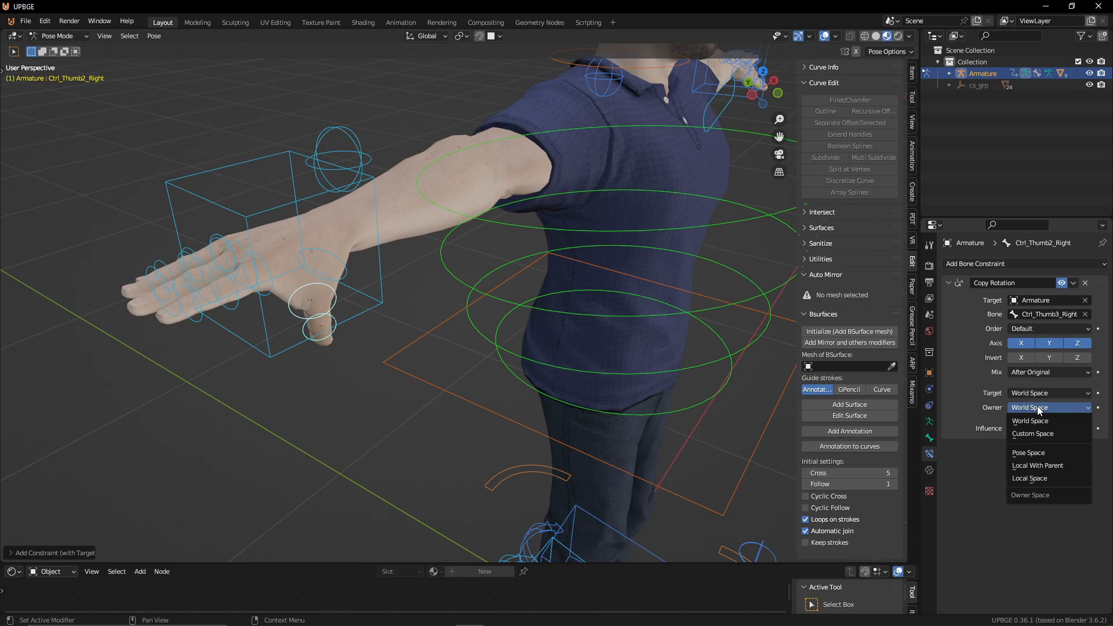
click(1041, 453)
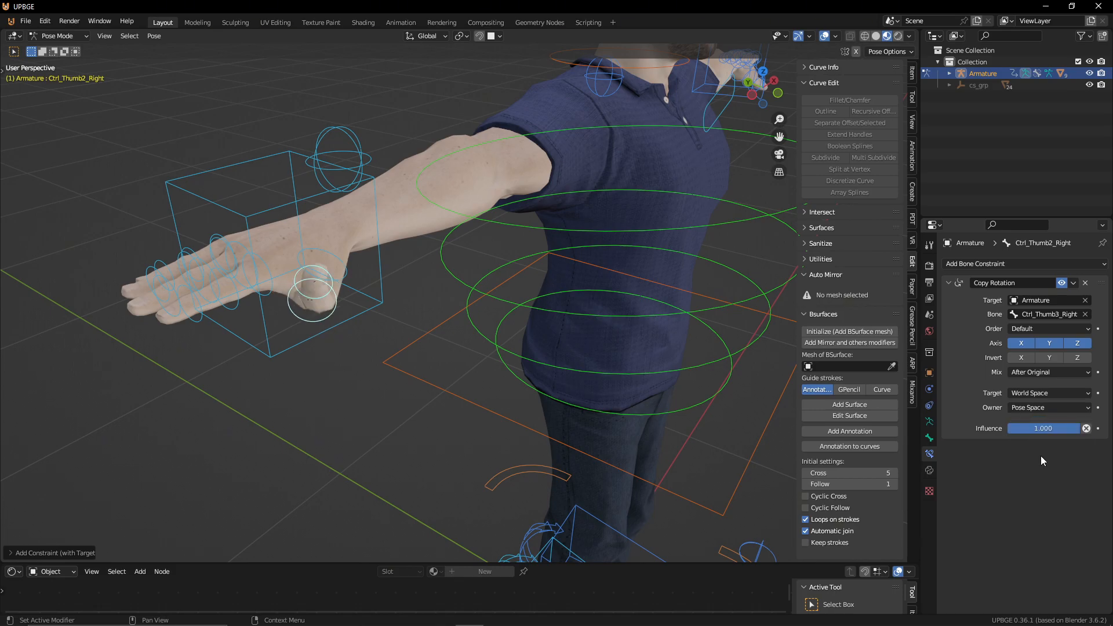
click(1041, 410)
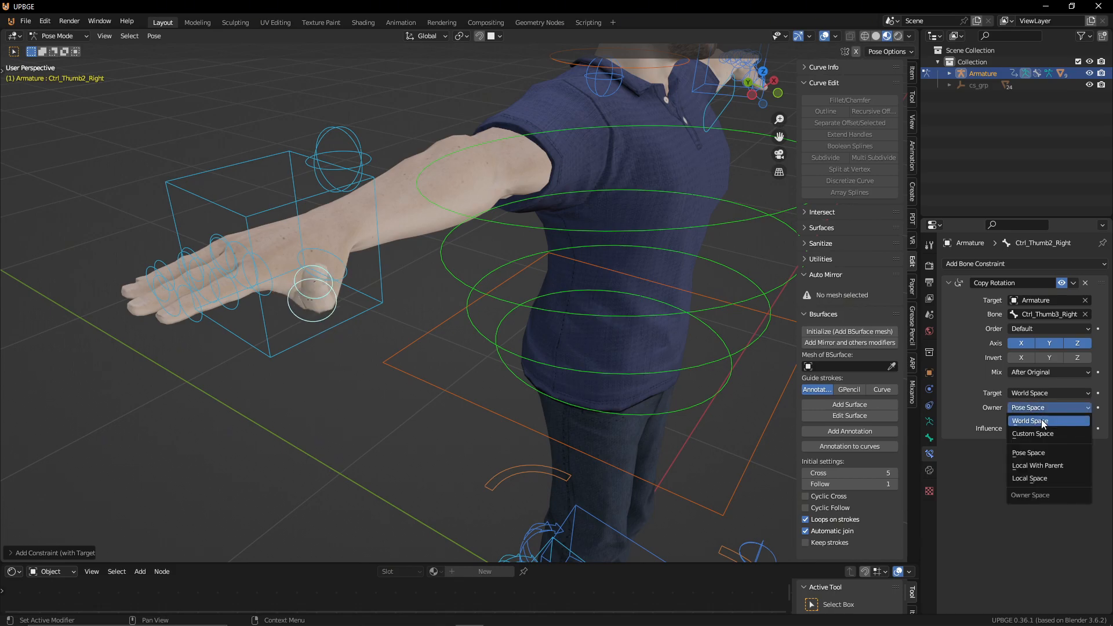
click(1048, 477)
mouse_move(360, 252)
middle_down()
mouse_move(392, 260)
mouse_move(397, 231)
mouse_move(372, 237)
middle_up()
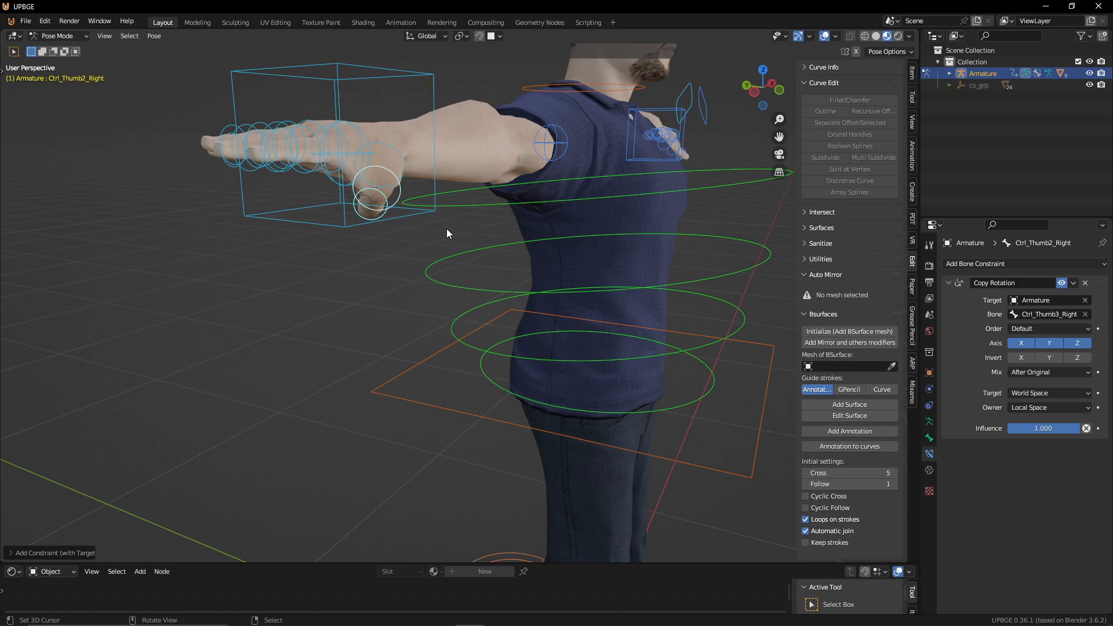
Step: Remove the Copy Rotation constraint from the second right thumb control and rotate the right hand IK control about global Z
click(1085, 283)
middle_drag(521, 210, 465, 314)
click(435, 301)
key(r)
key(z)
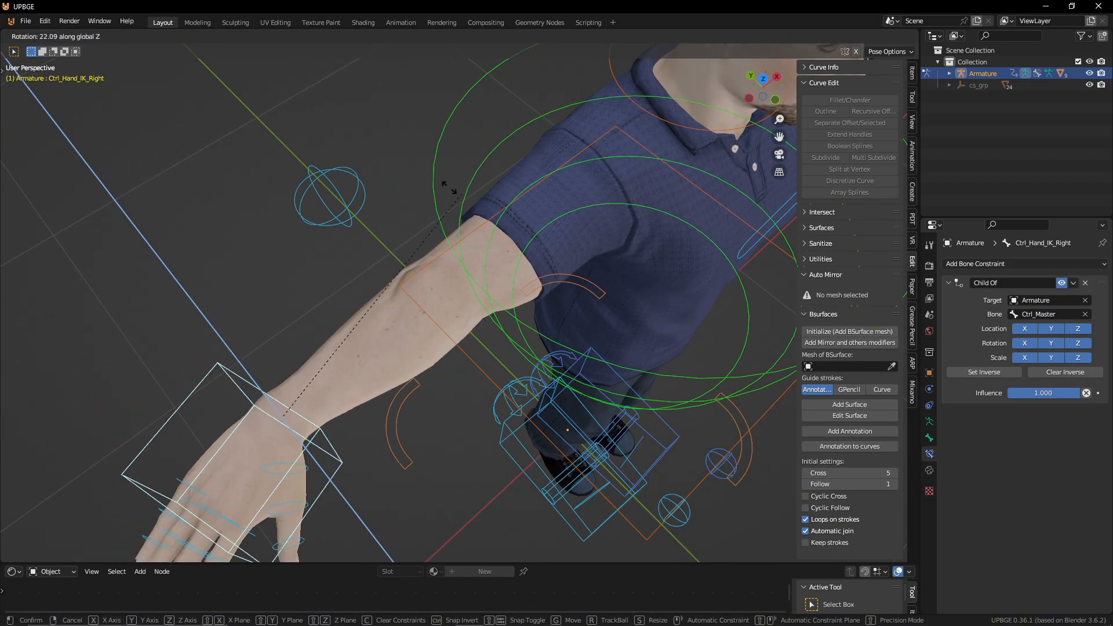
click(364, 331)
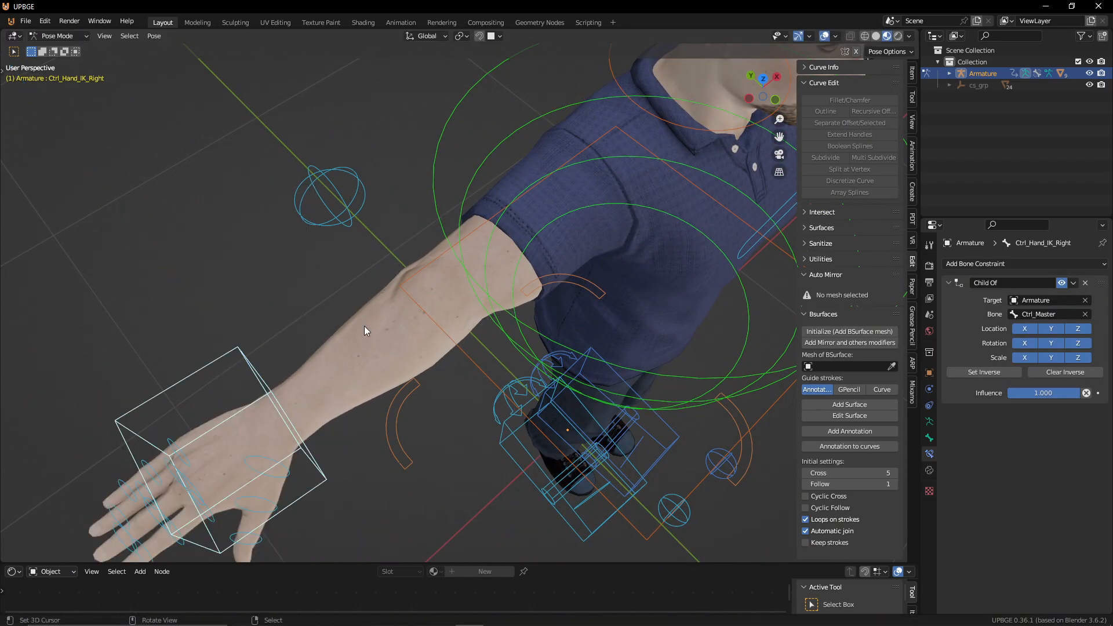
Step: Try rotating the right hand's base thumb control and base index finger control about the global Z axis
click(279, 464)
key(r)
key(z)
right_click(282, 459)
shift+middle_drag(280, 451, 307, 356)
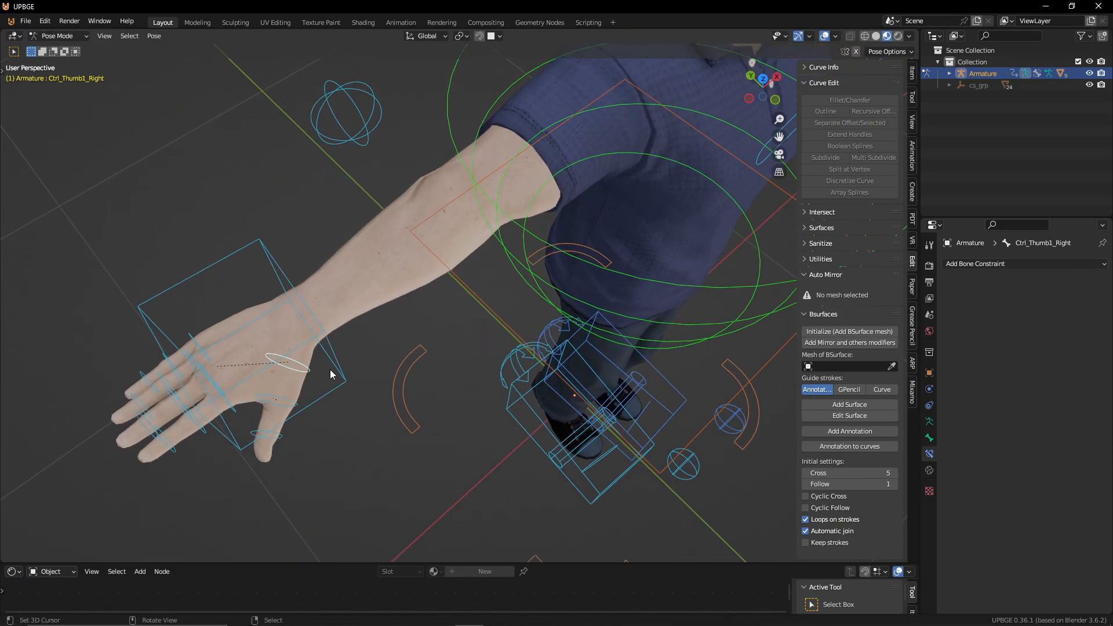
click(225, 401)
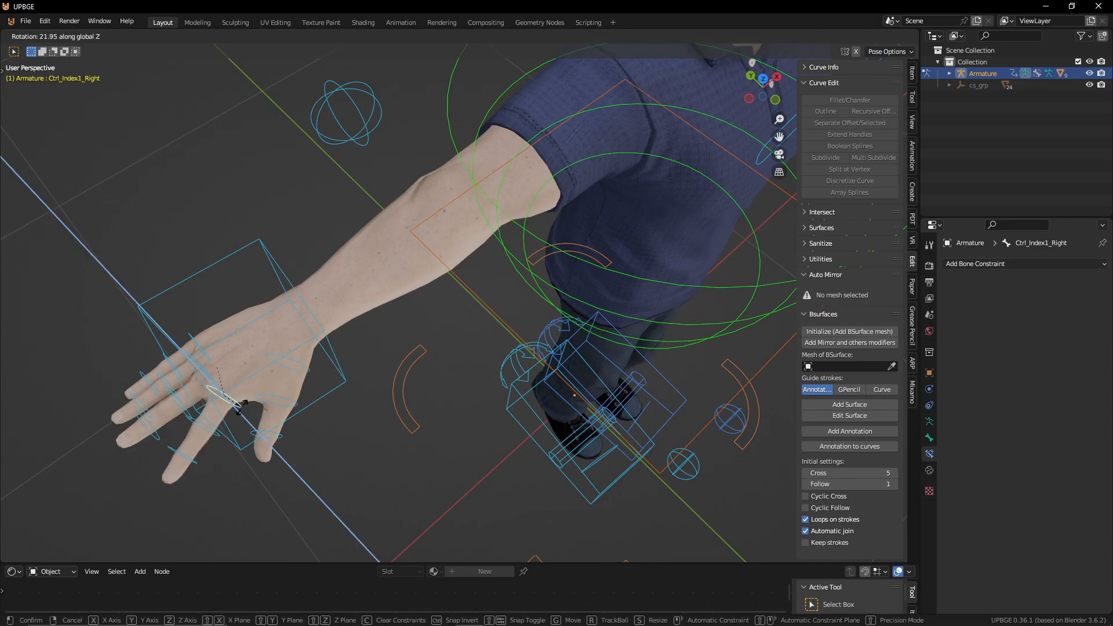
Step: Move the right hand IK control along the global X axis
click(200, 385)
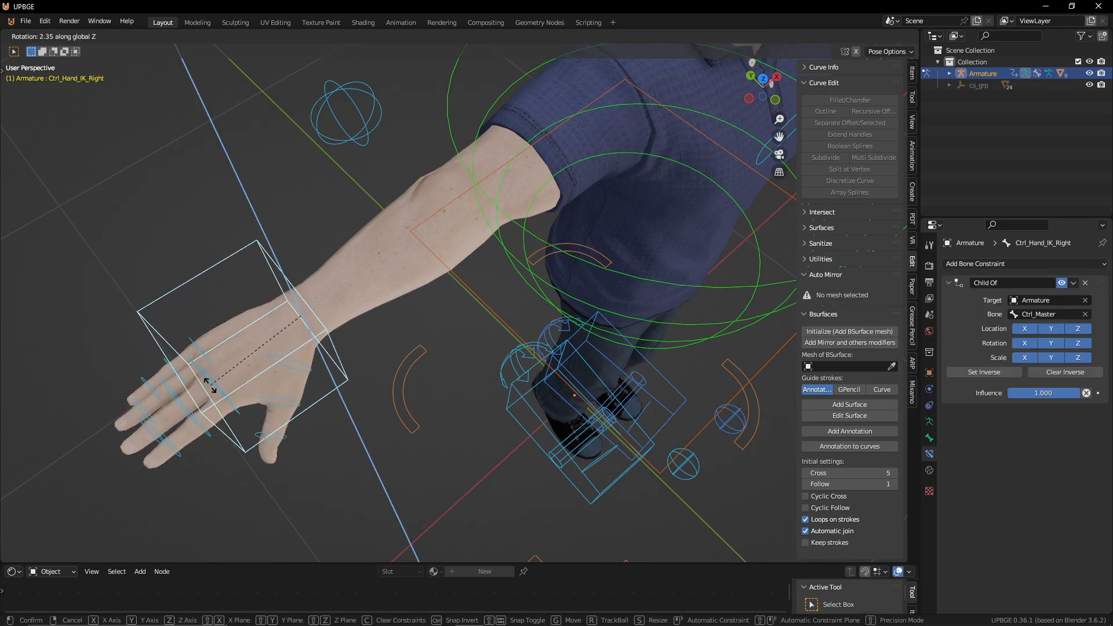
key(shift+grave)
key(s)
click(200, 395)
key(g)
key(x)
click(267, 419)
Step: Turn the right hand IK control about global Z and lower it beside the body
key(r)
key(z)
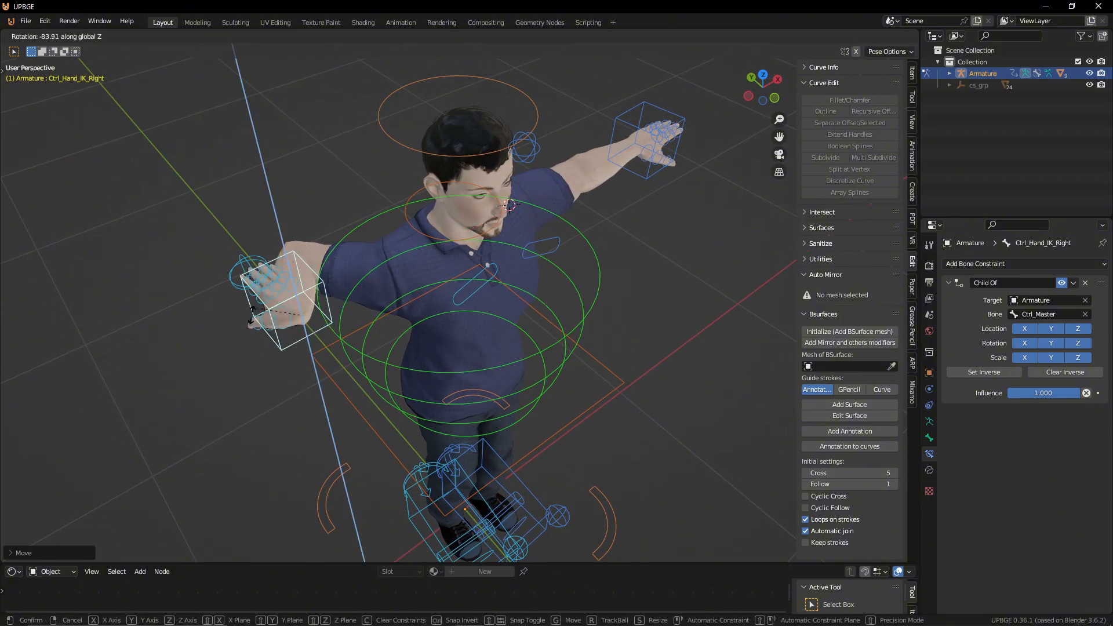
click(391, 346)
key(g)
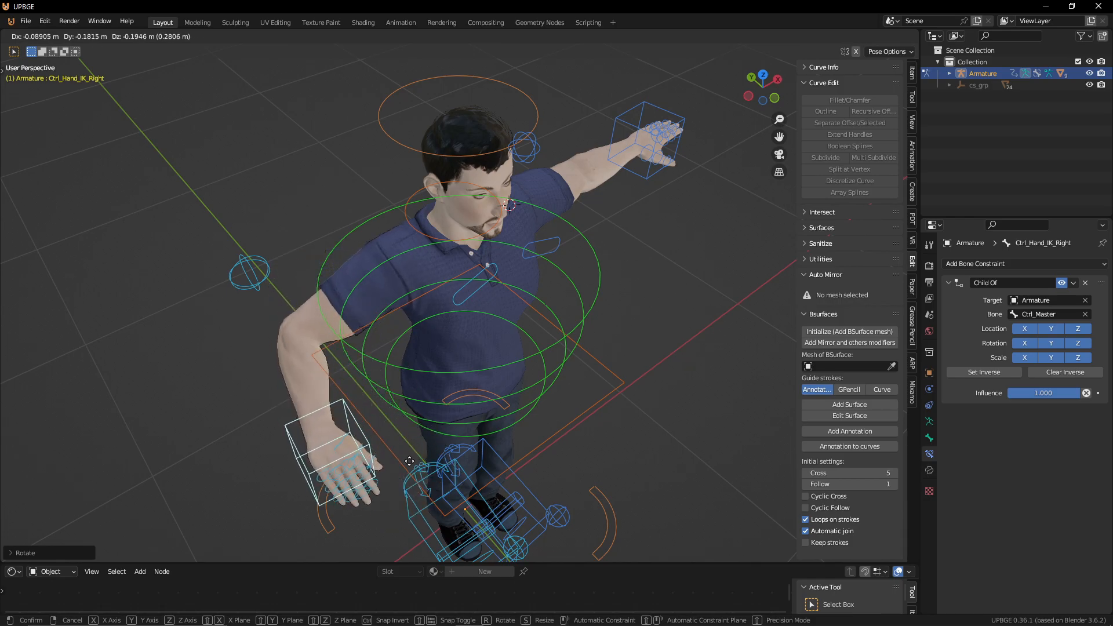
click(390, 477)
middle_drag(410, 468, 364, 429)
scroll(334, 388, up, 5)
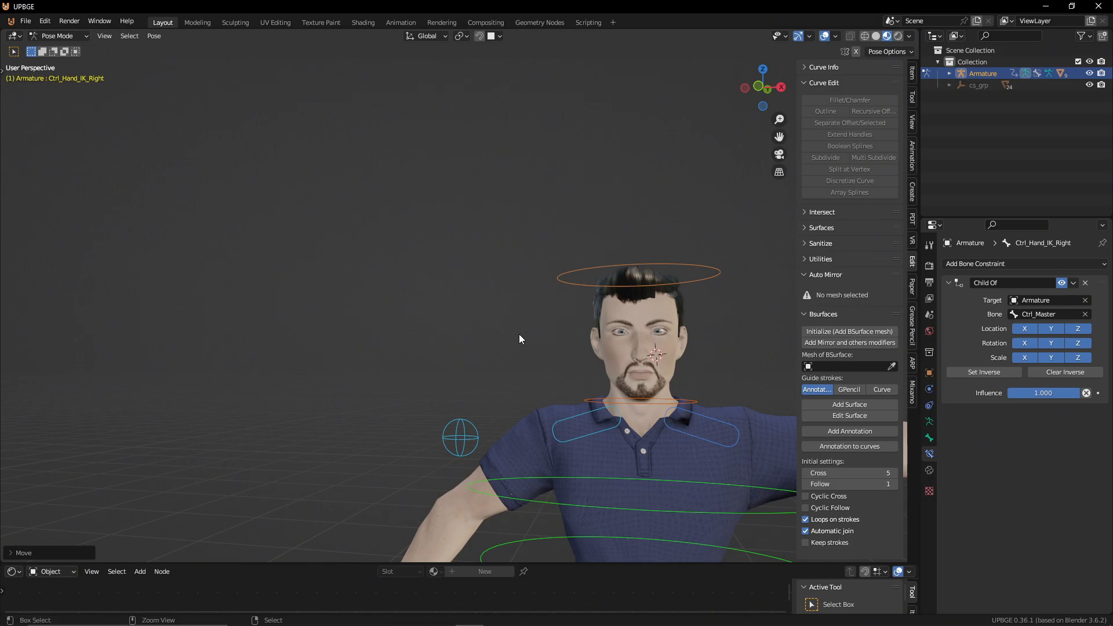
Step: Switch the armature to Object Mode and set the viewport to Rendered shading
key(ctrl+Tab)
scroll(511, 355, down, 5)
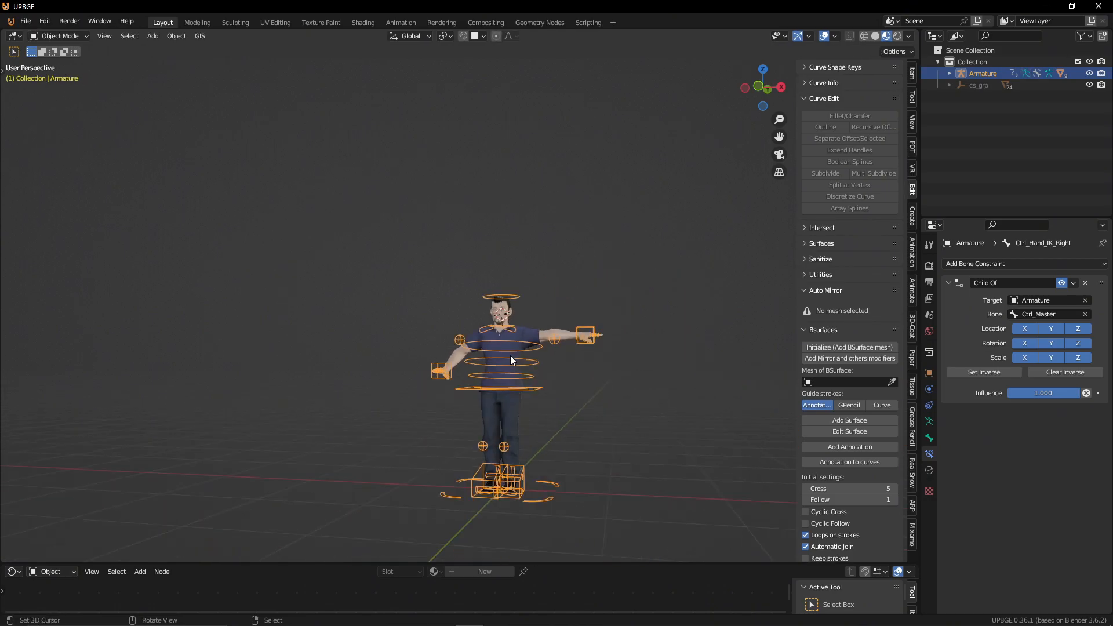
click(897, 37)
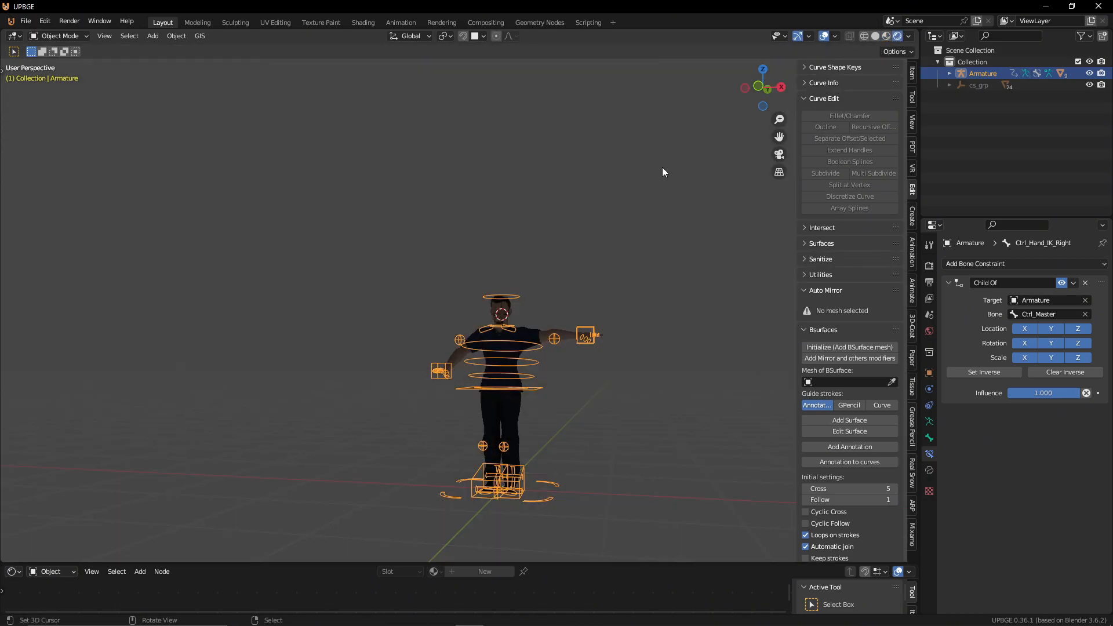
Step: Add a Sun light to the scene
key(shift+a)
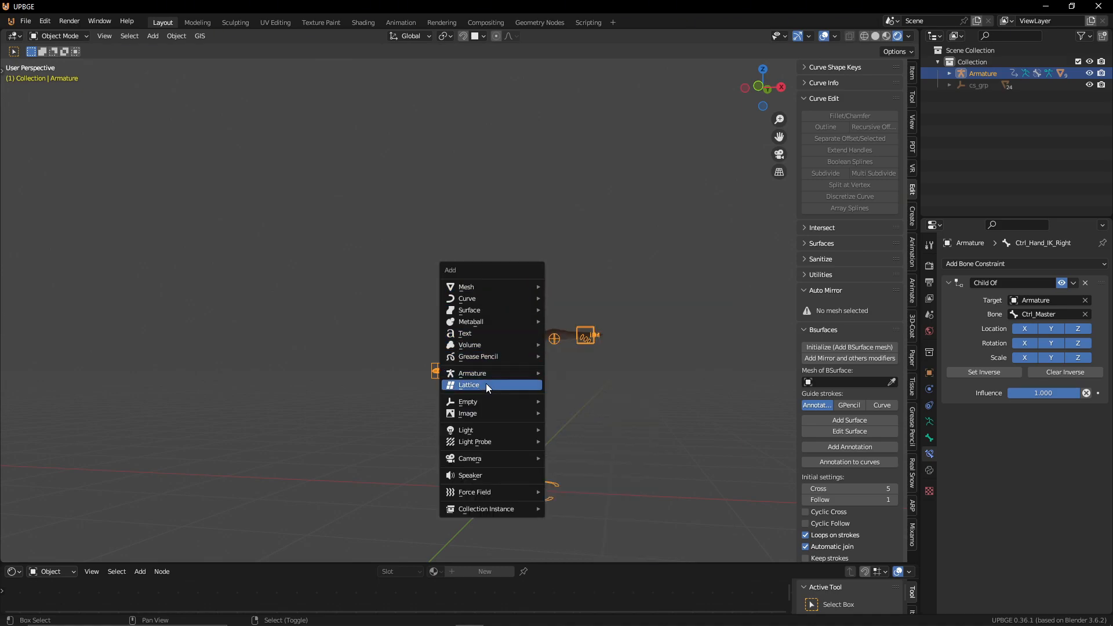
mouse_move(493, 428)
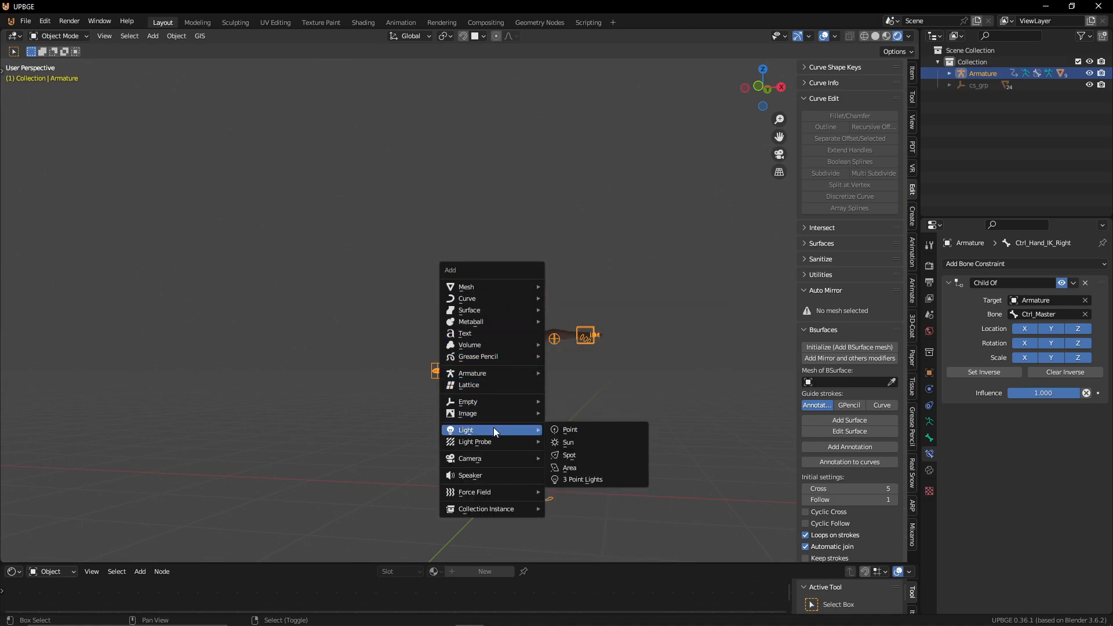
click(590, 443)
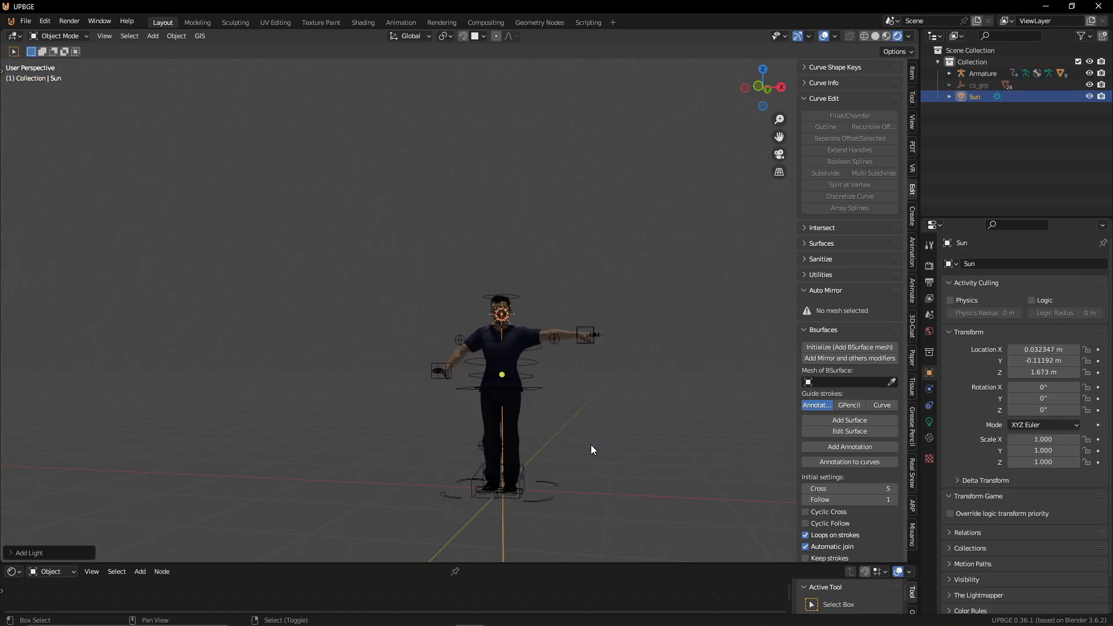
Step: Move the Sun to about Y -1.03 m and Z 2.98 m, and tilt it about 43° in X and -10° in Y
middle_drag(584, 374, 384, 388)
key(g)
click(381, 387)
key(g)
key(z)
click(398, 235)
key(r)
click(490, 261)
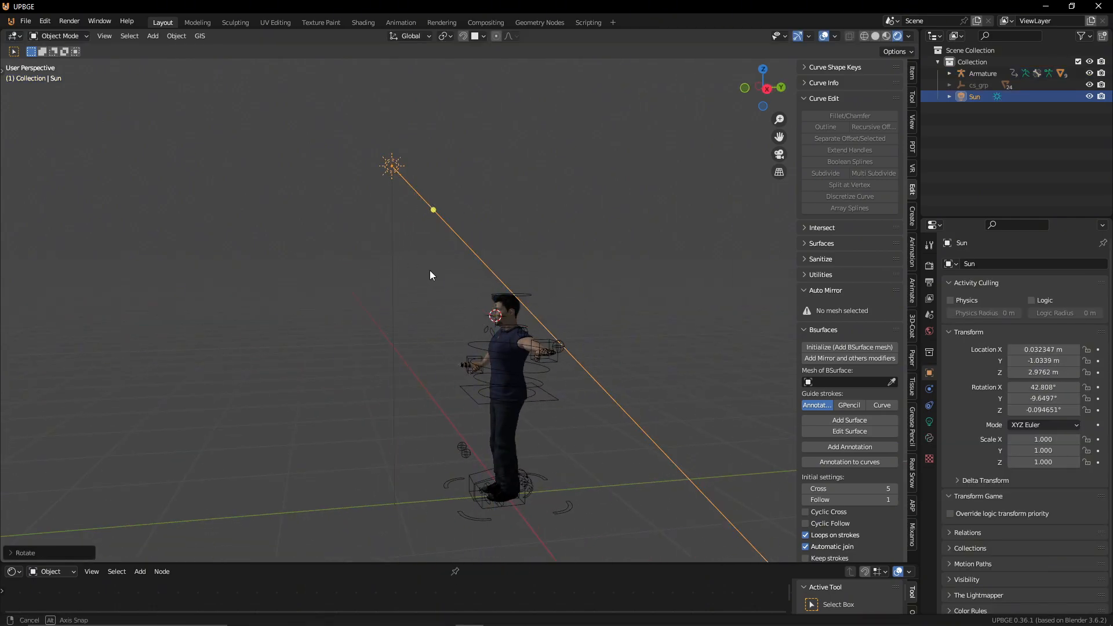
middle_drag(429, 271, 532, 275)
Step: Add a ground plane at the world origin and scale it up by about 13.5
key(shift+a)
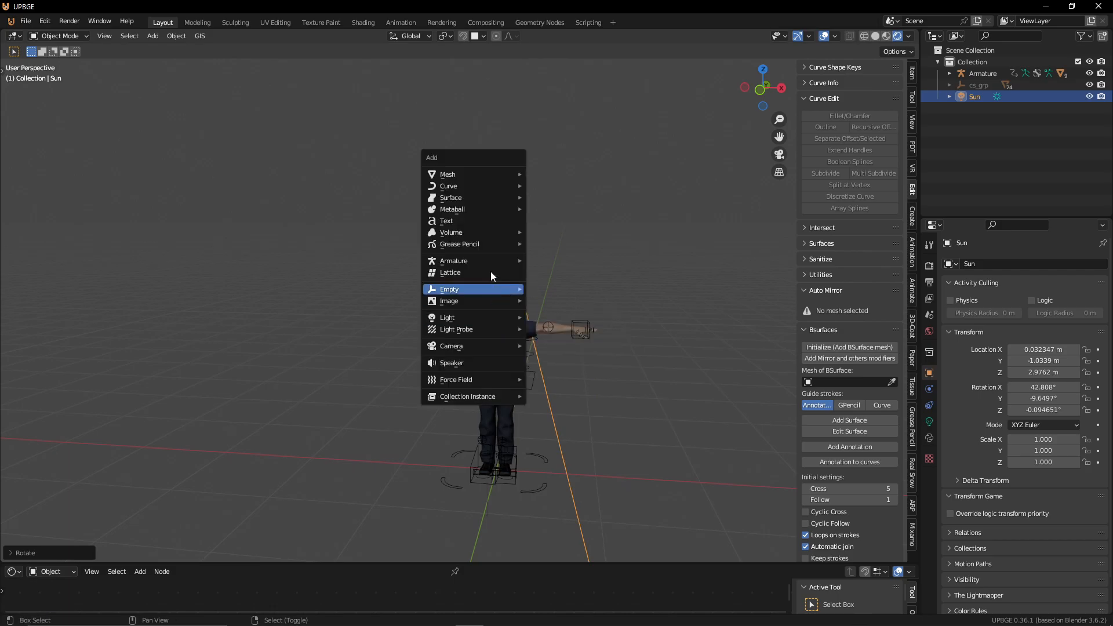
mouse_move(508, 174)
click(558, 175)
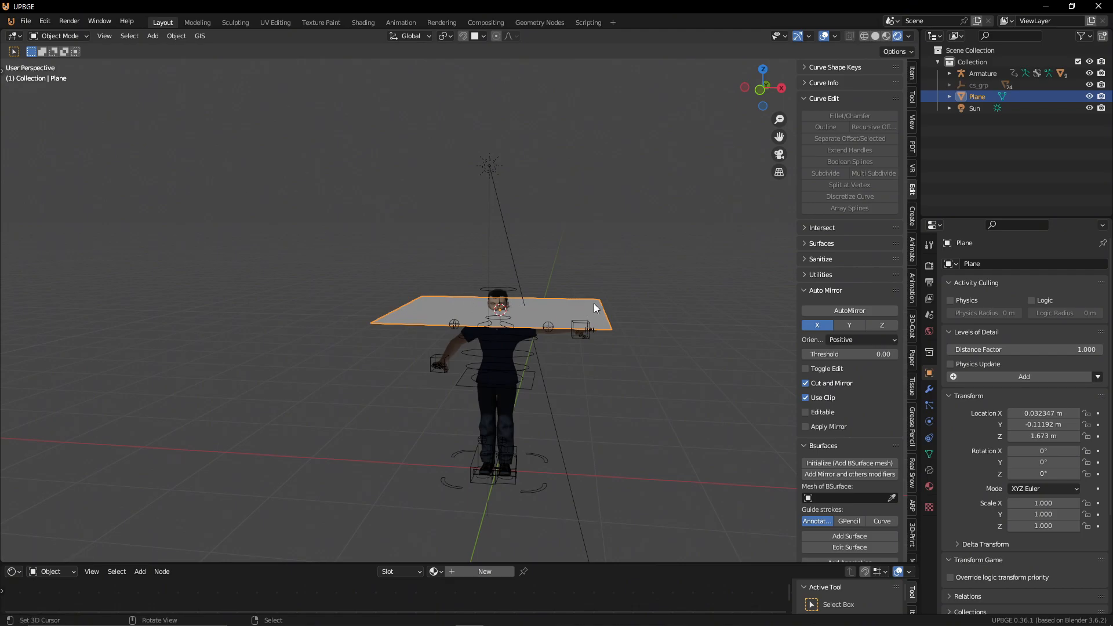
key(alt+g)
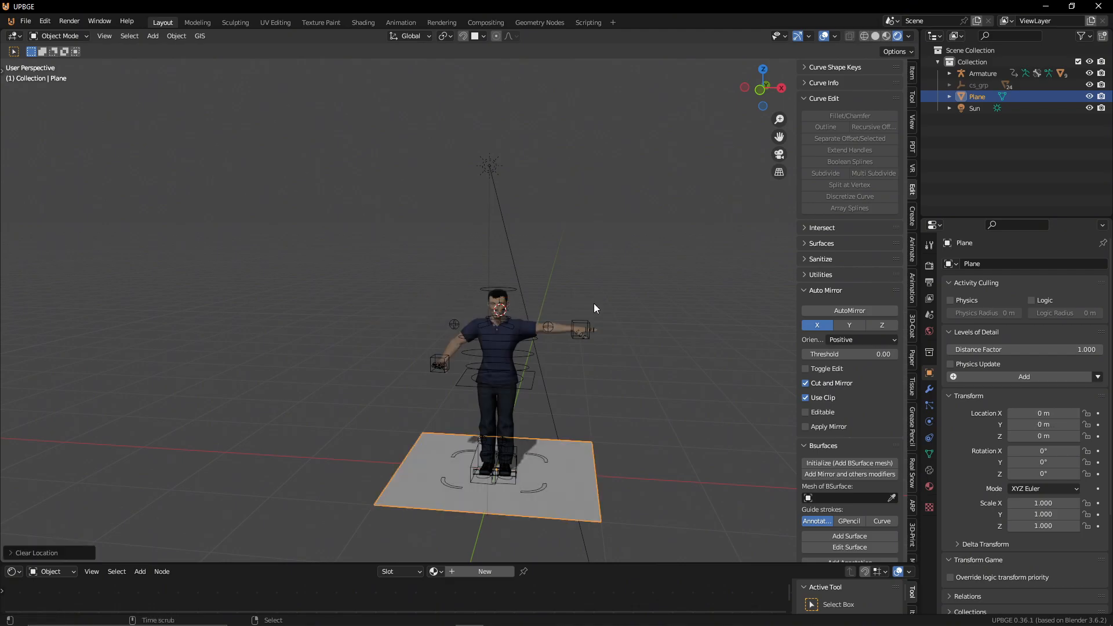
key(s)
click(827, 213)
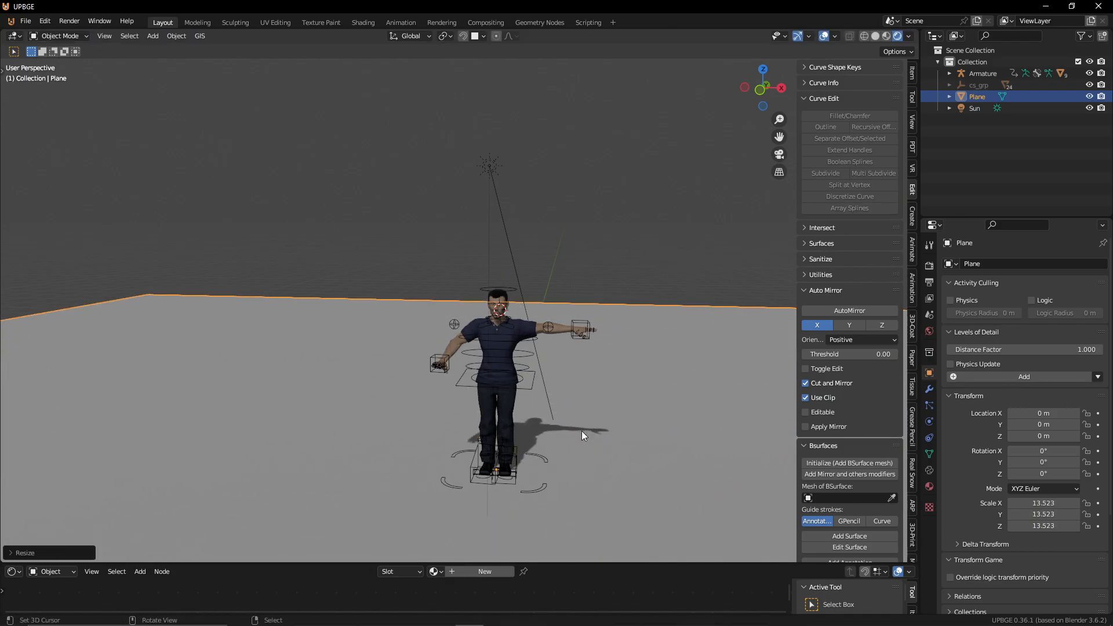
Step: Select the character's armature and switch it to Pose Mode
key(shift+grave)
key(w)
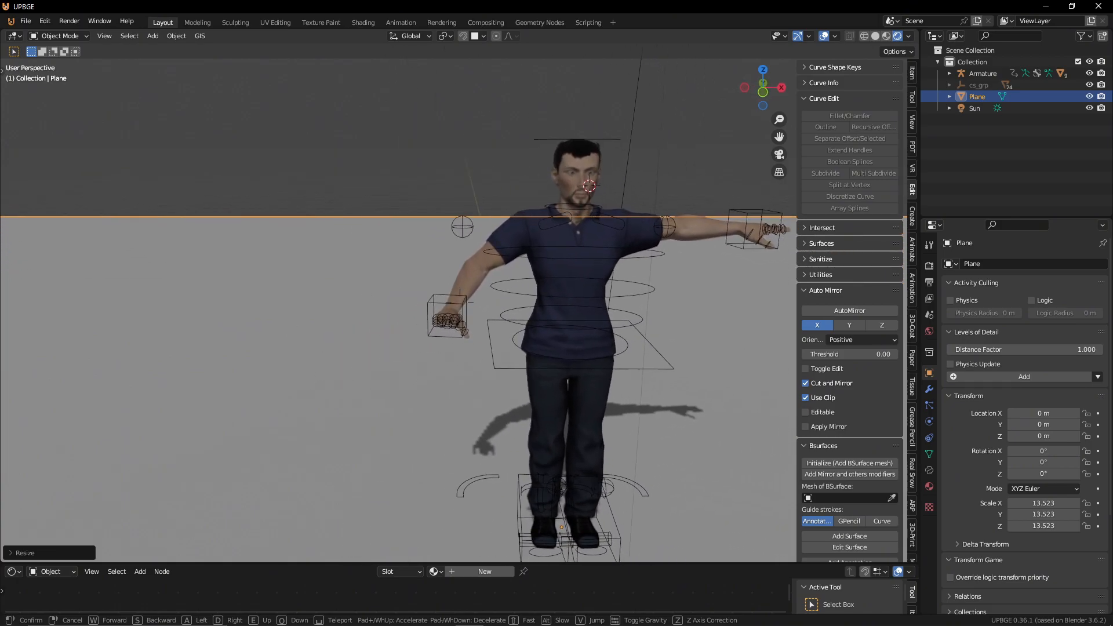
click(520, 429)
click(510, 314)
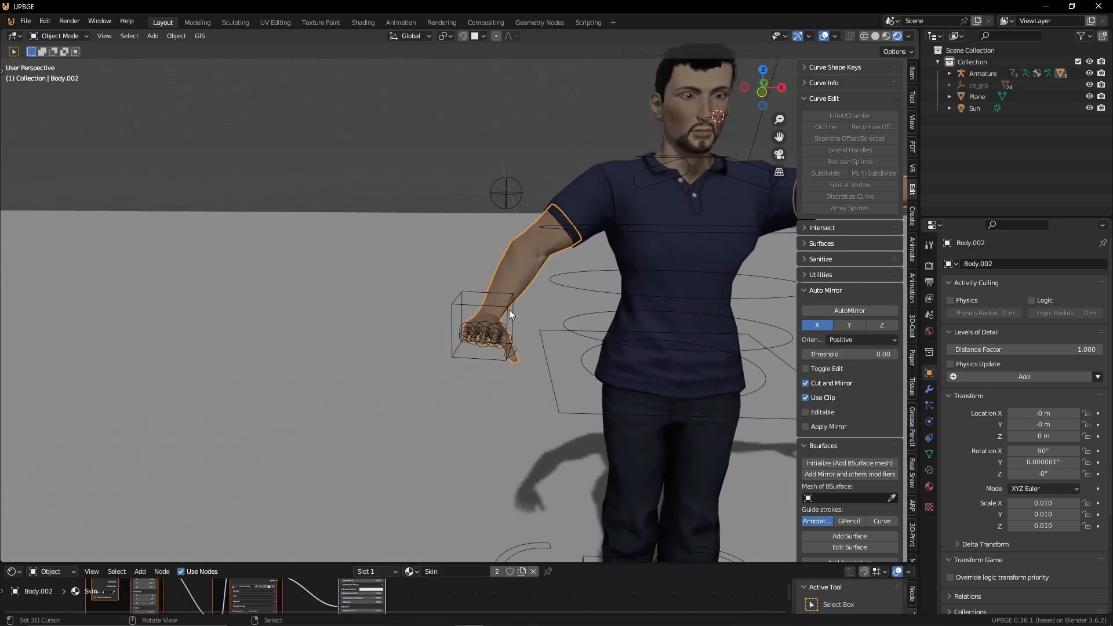
click(498, 304)
key(ctrl+Tab)
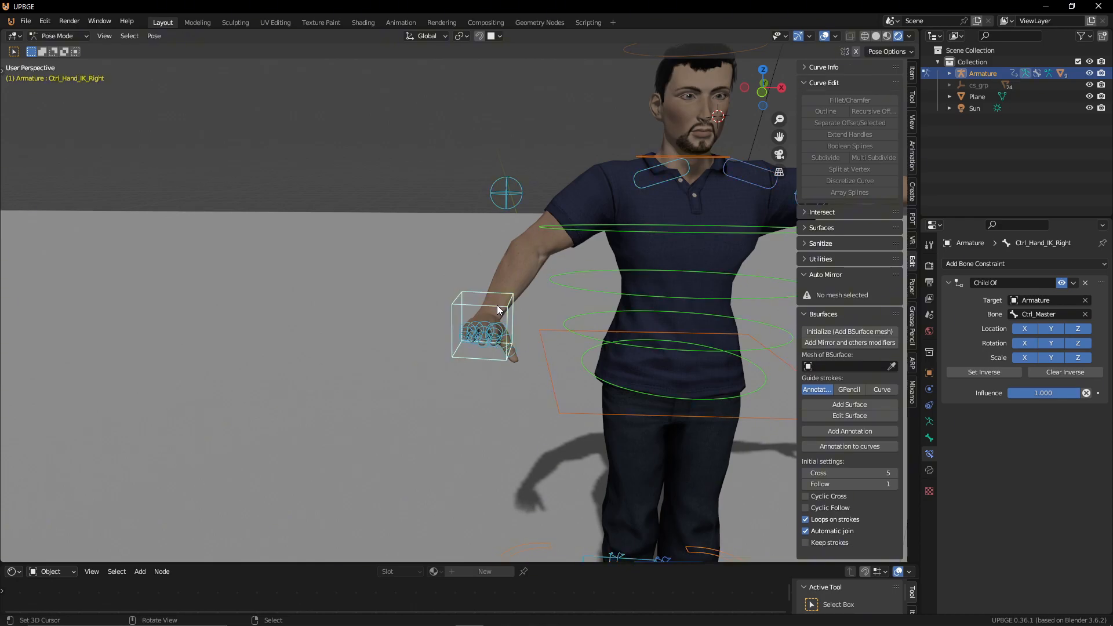
Step: Rotate the right hand IK control about -73° around global X so the fingers point up
key(r)
key(y)
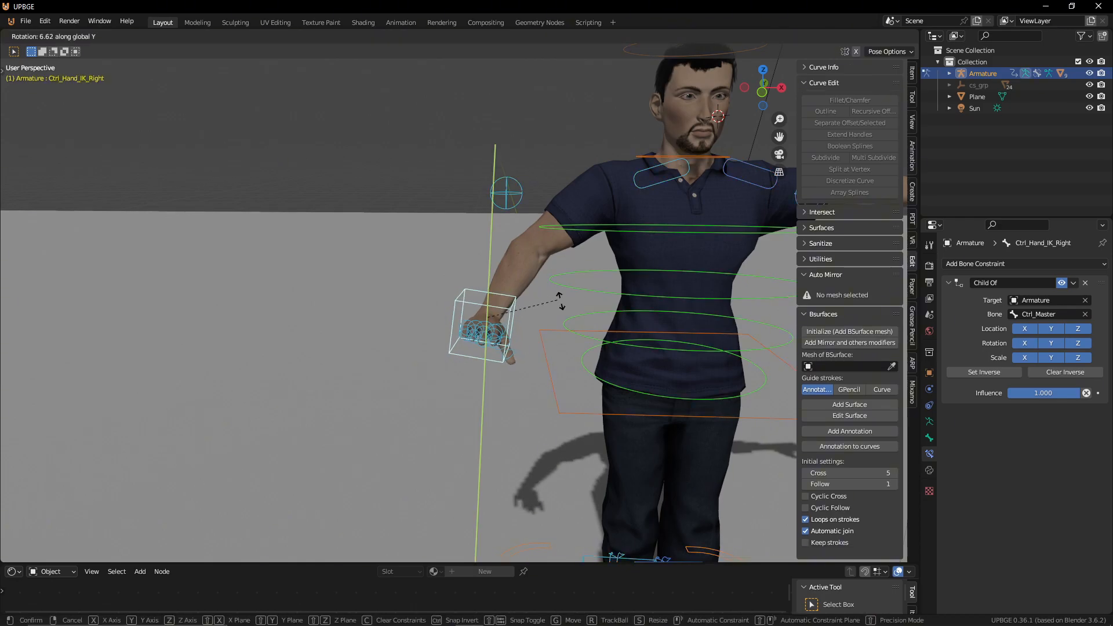
key(x)
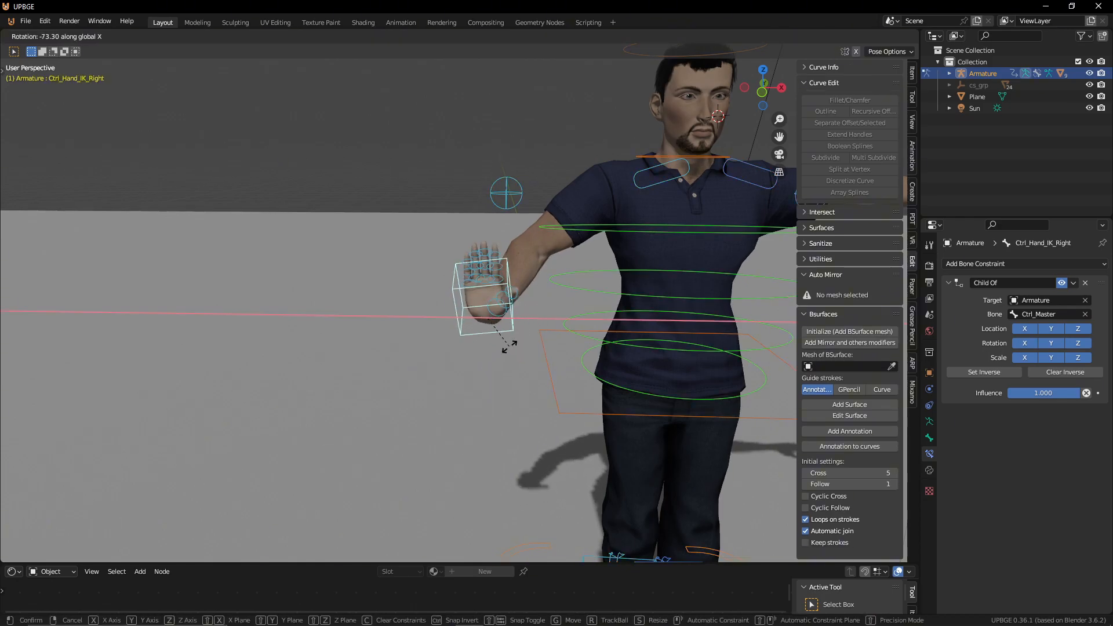
click(506, 346)
Step: Raise the right hand IK control beside the face and adjust its depth from the side
key(g)
click(600, 204)
middle_drag(600, 203, 573, 250)
key(shift+grave)
key(s)
key(w)
click(570, 251)
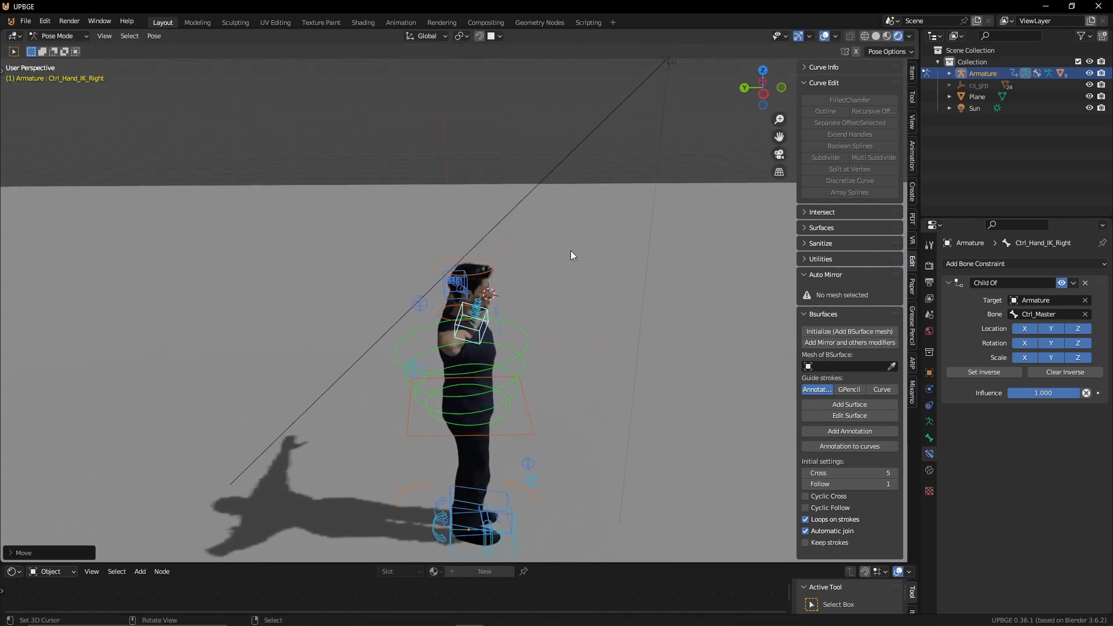
key(g)
click(606, 250)
middle_drag(605, 251, 535, 247)
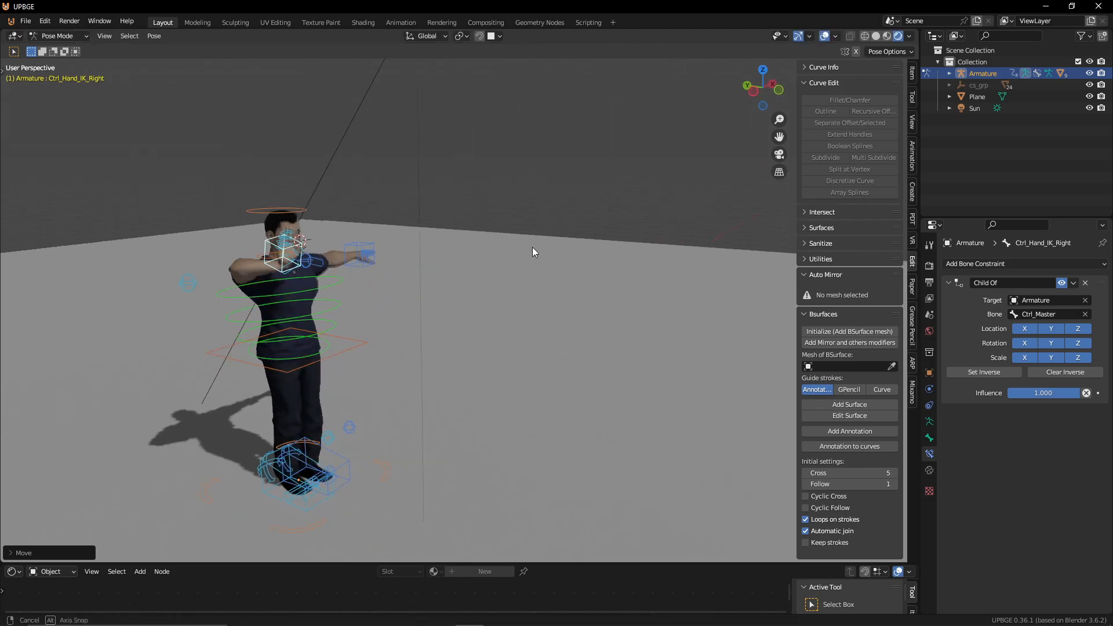
Step: Lower the right arm's IK pole control about 0.37 m along global Z to bring the elbow down
key(shift+grave)
key(w)
click(493, 251)
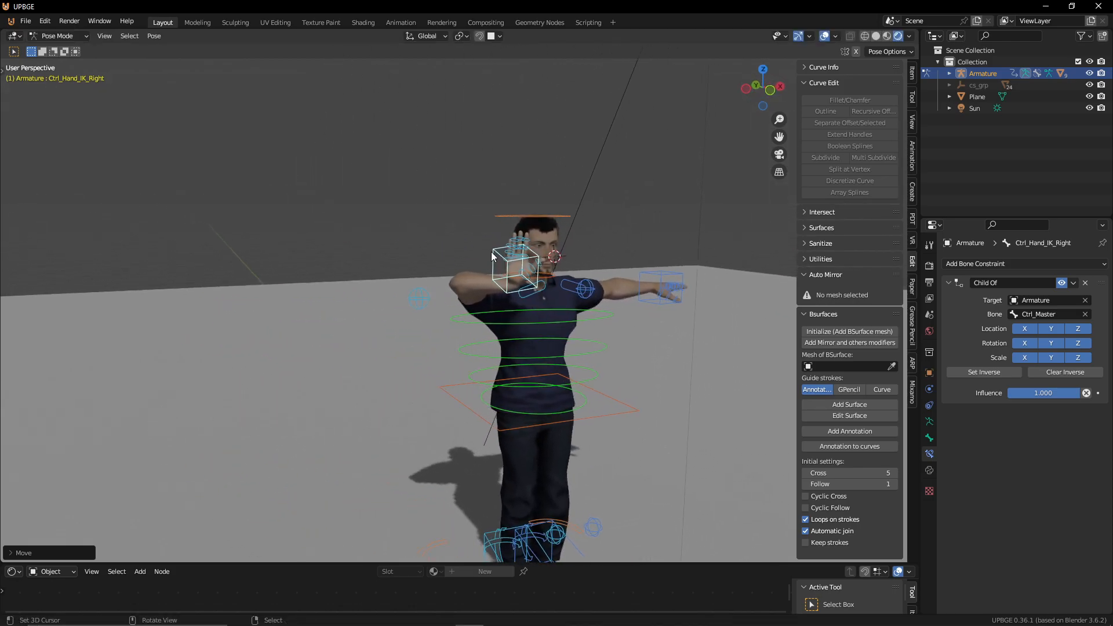
click(413, 301)
key(g)
key(z)
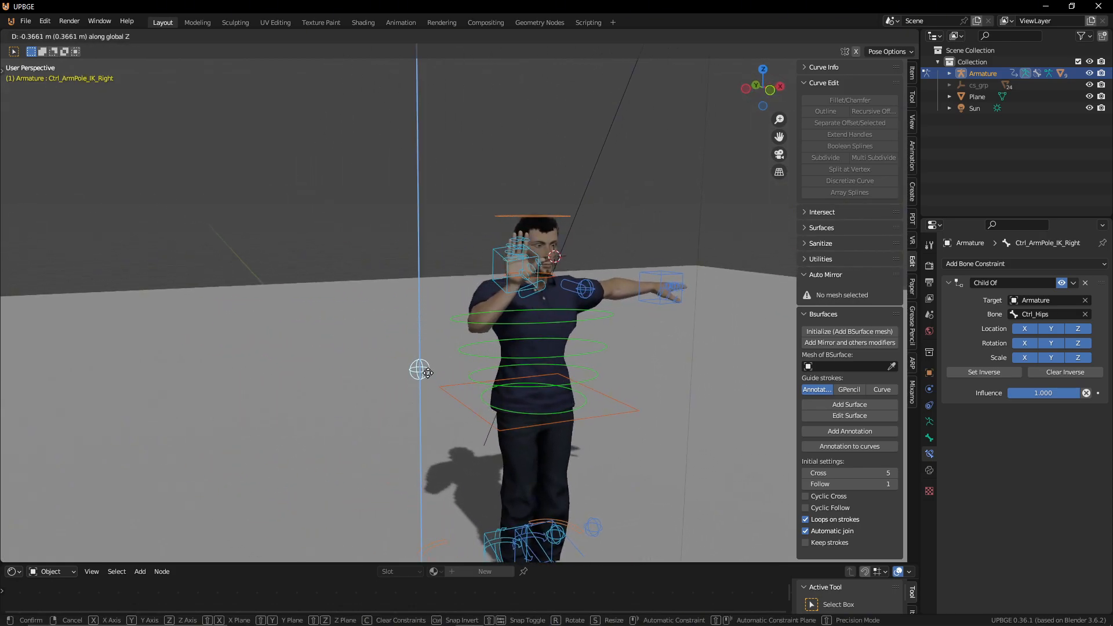
click(414, 372)
Step: In front view, rotate the left hand IK control downward and move it beside the left hip
click(669, 270)
middle_drag(669, 271, 658, 271)
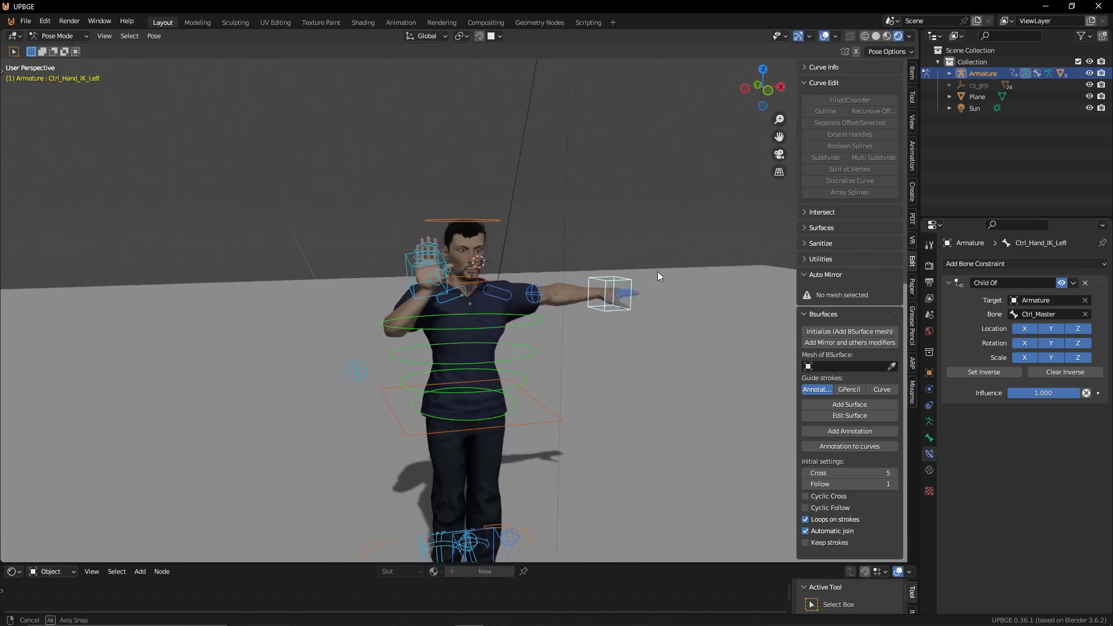
key(KP_1)
key(r)
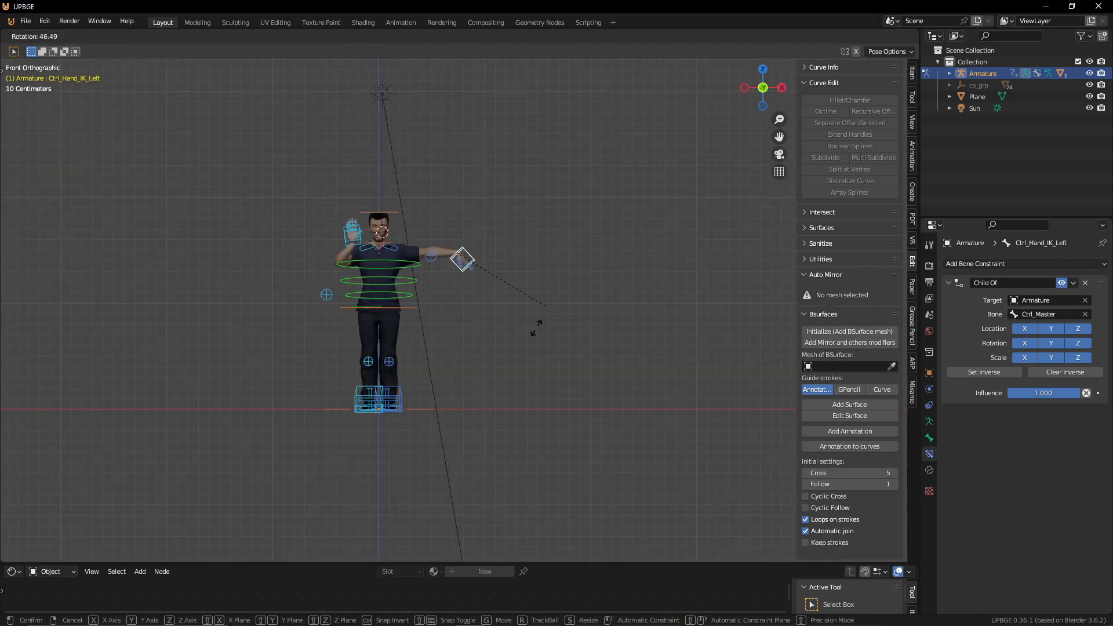
click(497, 385)
key(g)
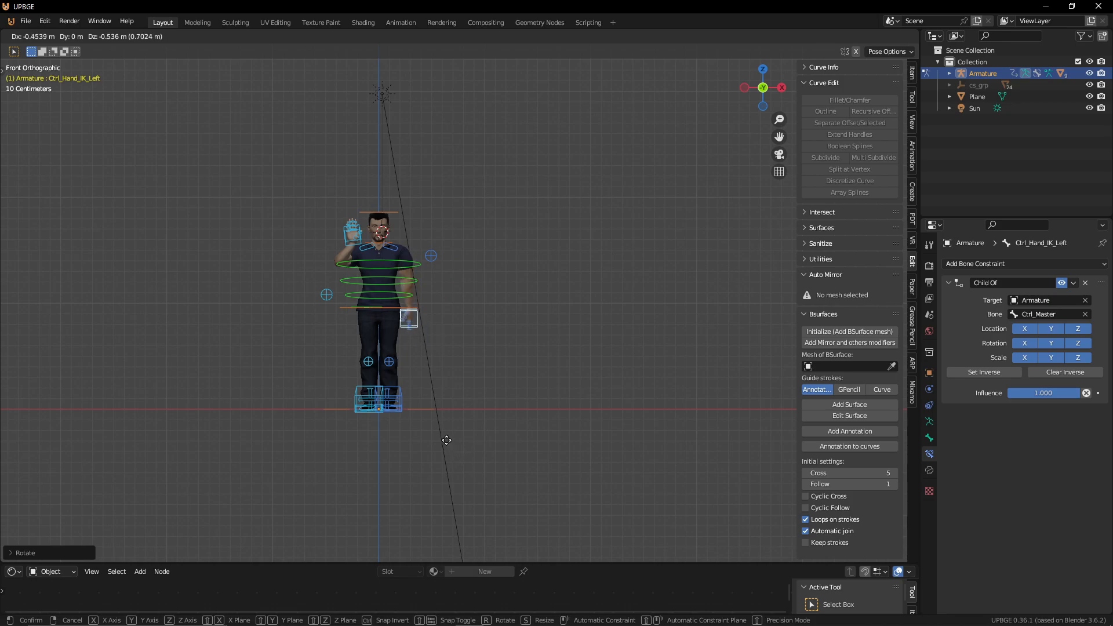
click(449, 434)
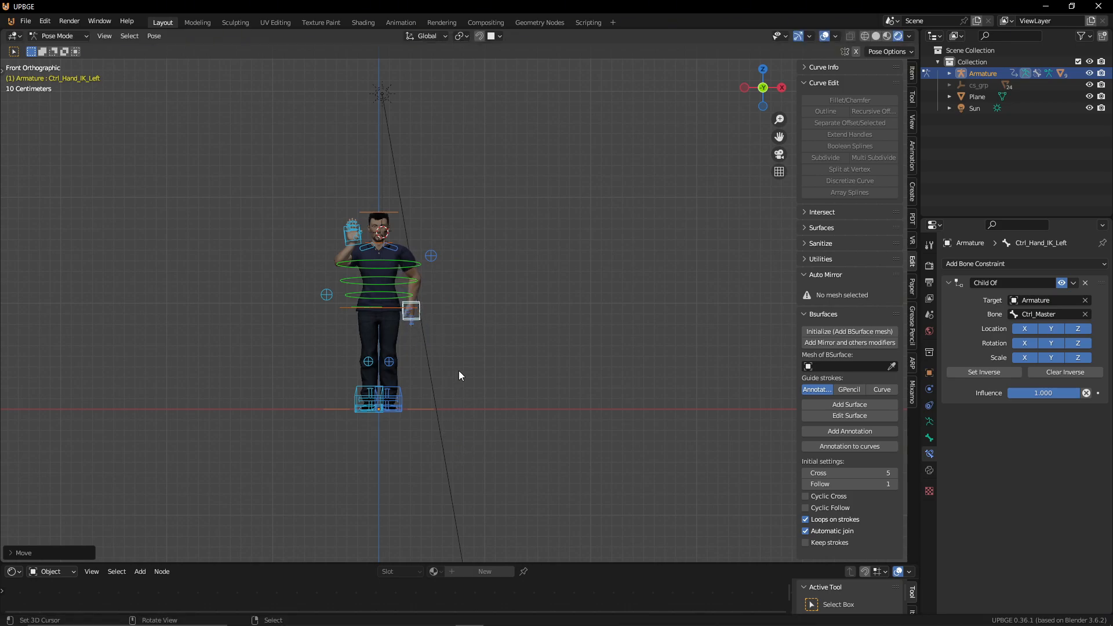
Step: Move the left arm's IK pole control about 0.33 m down and inward, close to the left elbow
click(432, 259)
key(g)
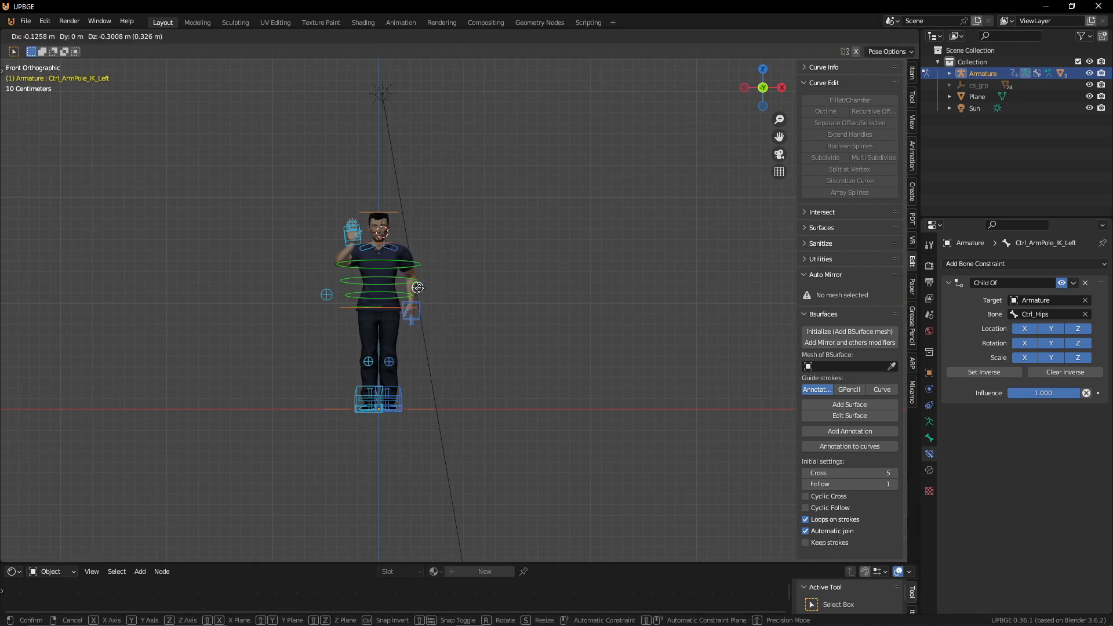
click(417, 288)
Step: Try moving the left arm pole and left hand IK bones in Edit Mode, and test the hand control in Pose Mode
key(Tab)
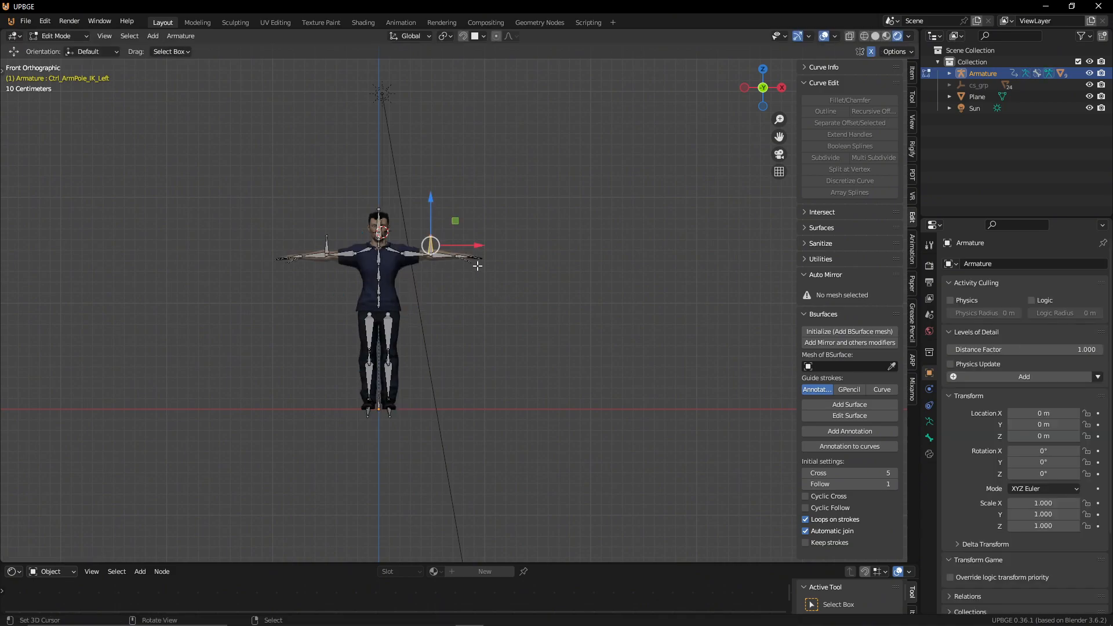
middle_drag(456, 222, 403, 272)
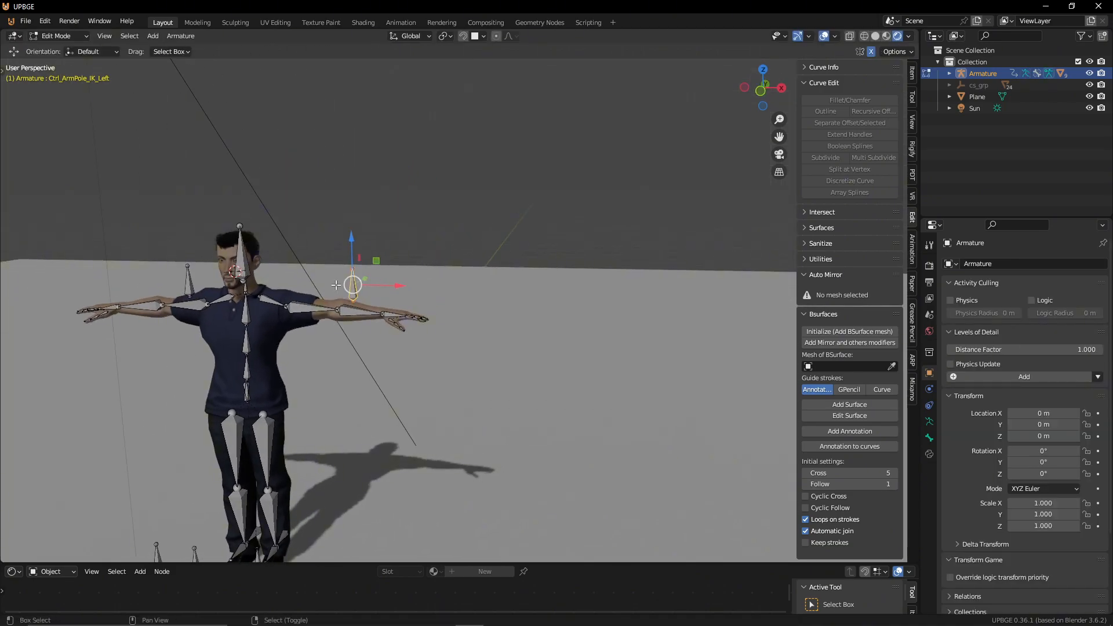
key(shift+grave)
key(w)
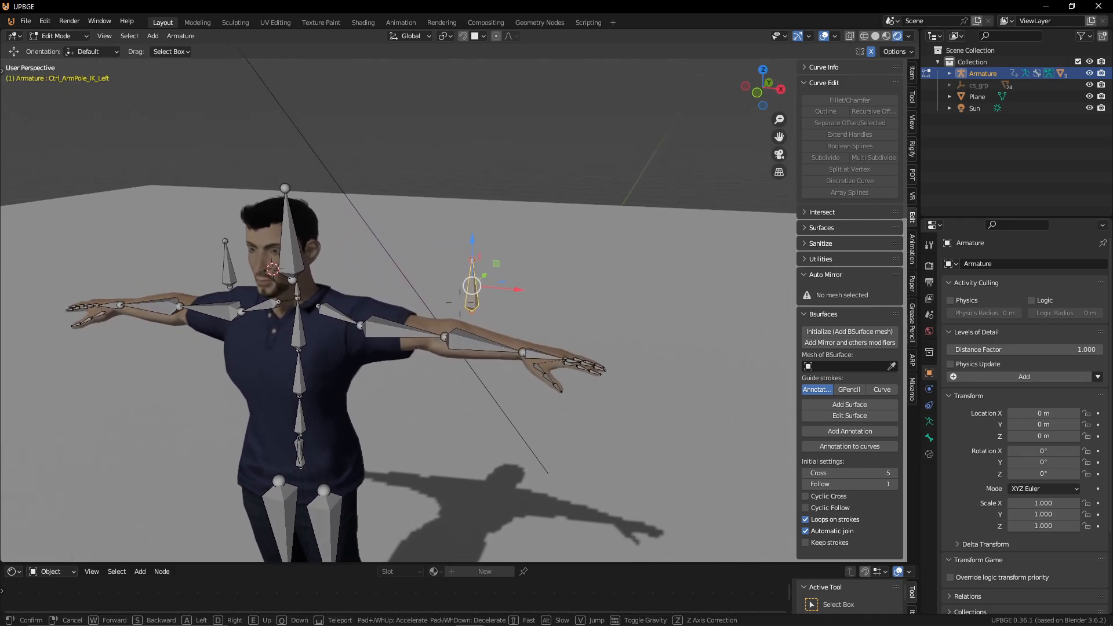
click(335, 286)
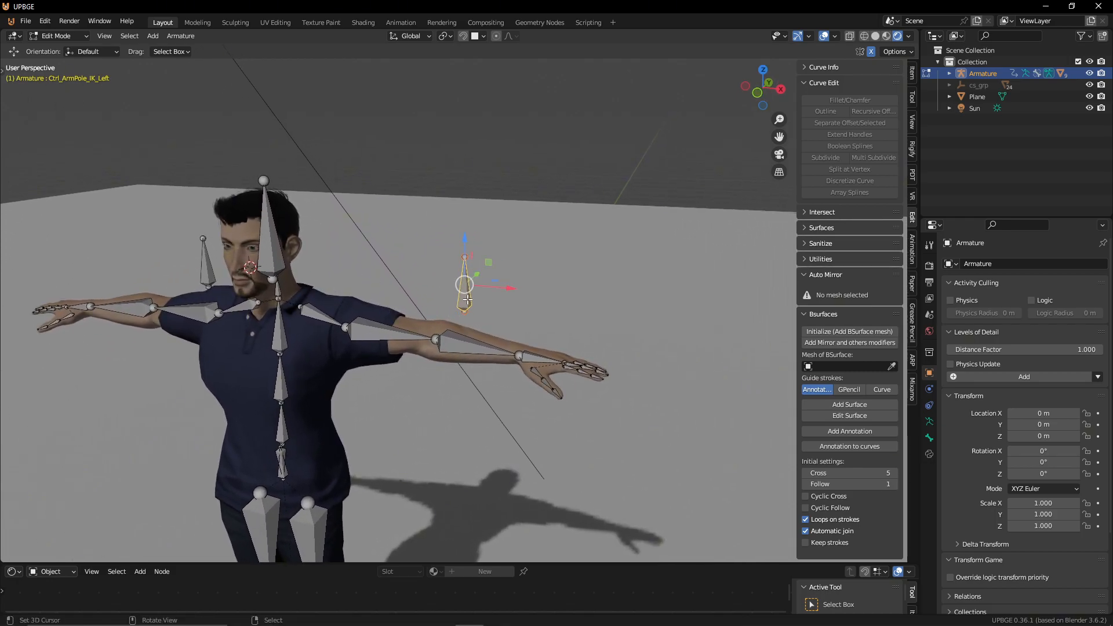
key(g)
right_click(470, 220)
shift+click(537, 361)
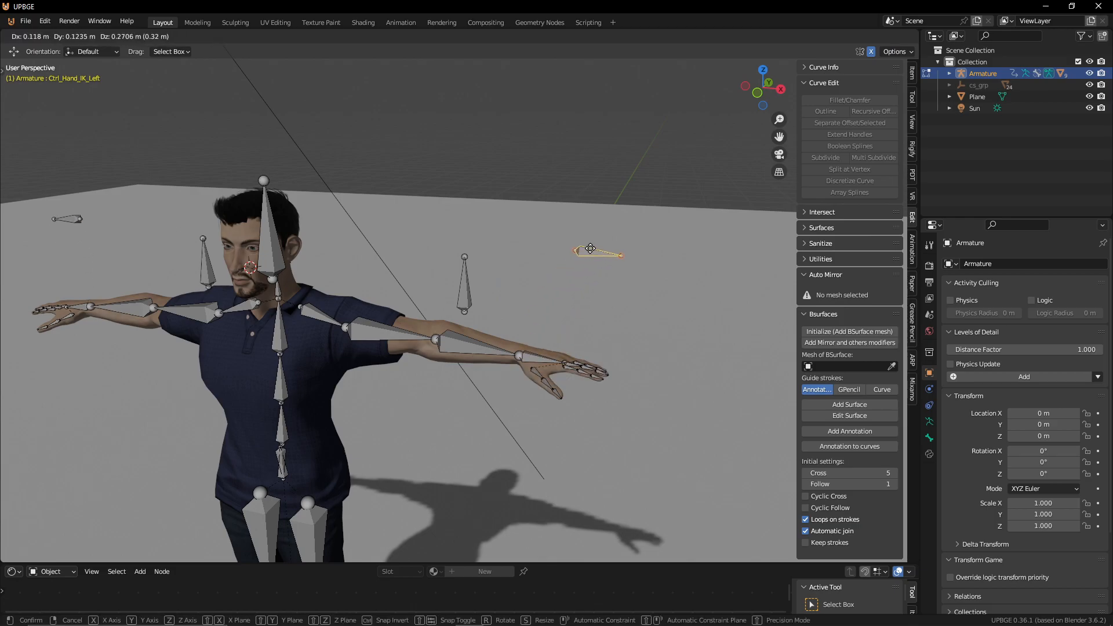
key(ctrl+Tab)
key(g)
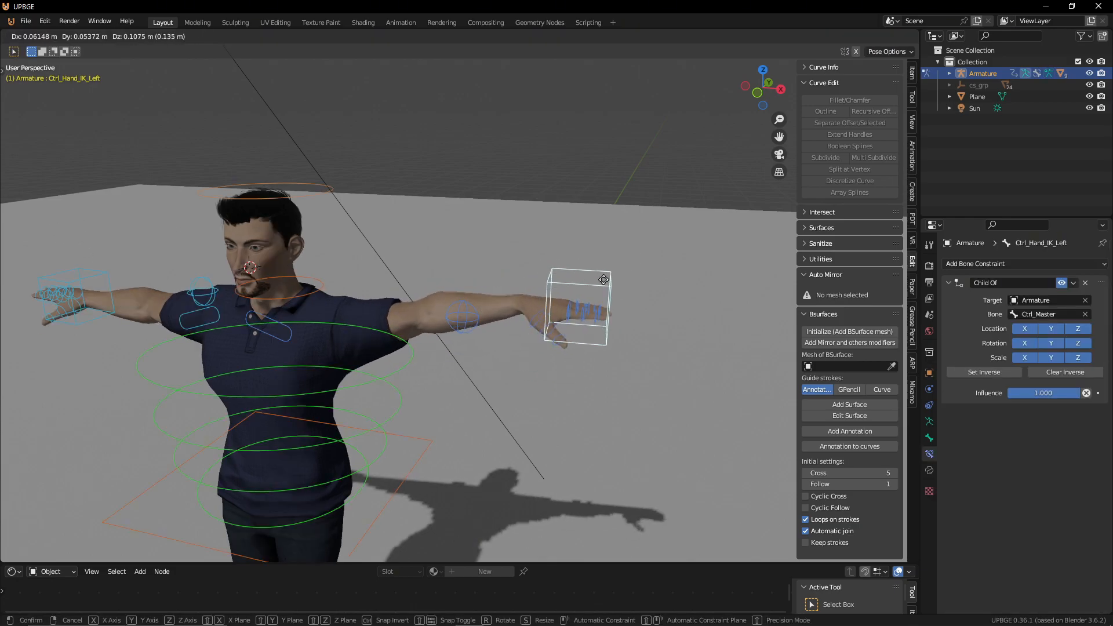
right_click(455, 266)
Step: In Edit Mode, hide the left hand FK bone, parent the left arm's IK pole bone to the left hand IK bone with Keep Offset, and return to Pose Mode
key(Tab)
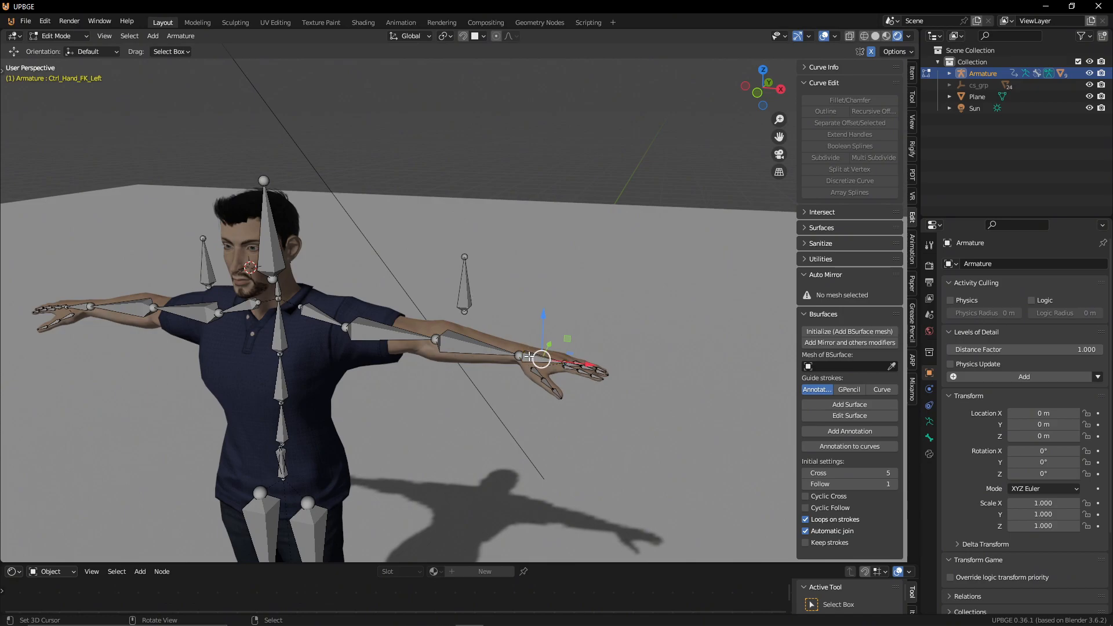
key(h)
click(462, 265)
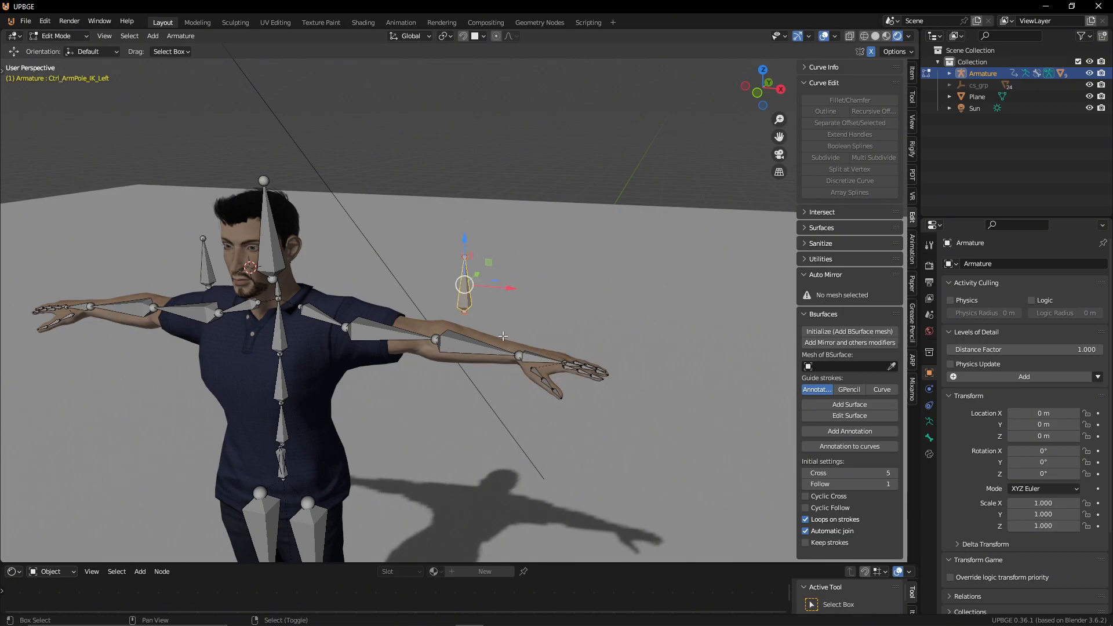
key(ctrl+p)
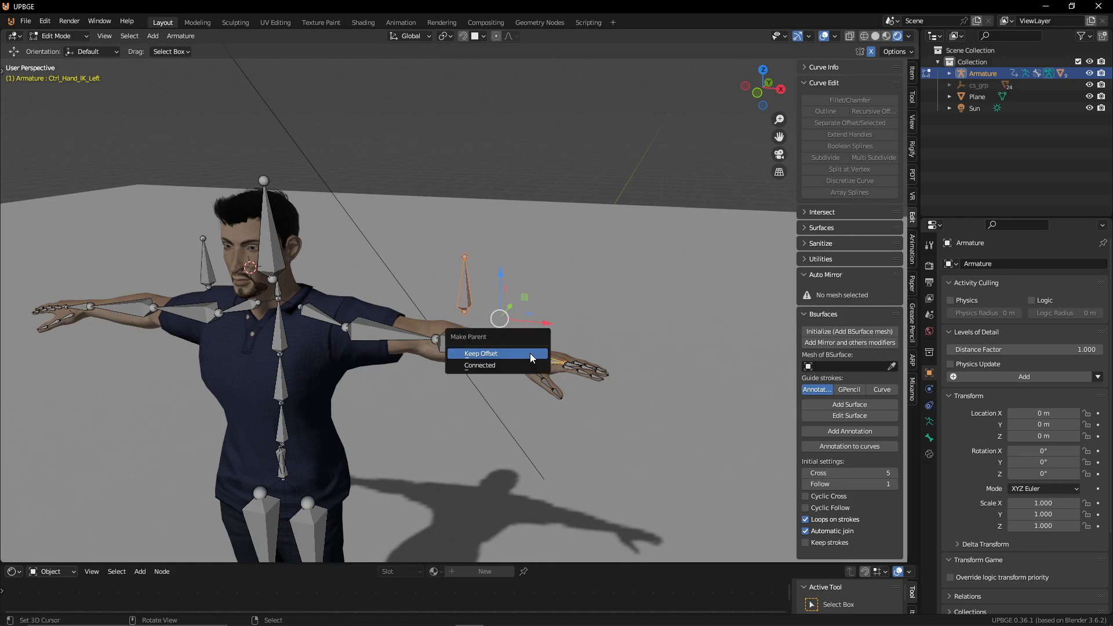
click(529, 353)
key(ctrl+Tab)
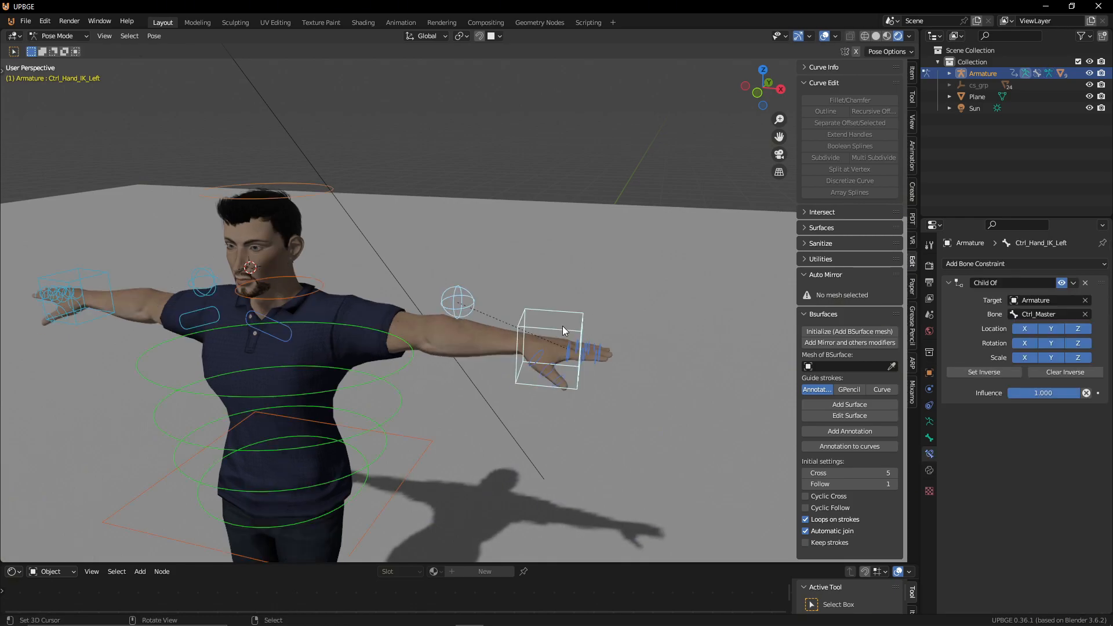
Step: In front view, lower the left hand IK control beside the left hip and rotate it so the fingers point down
scroll(165, 259, down, 6)
middle_drag(165, 259, 307, 283)
key(KP_1)
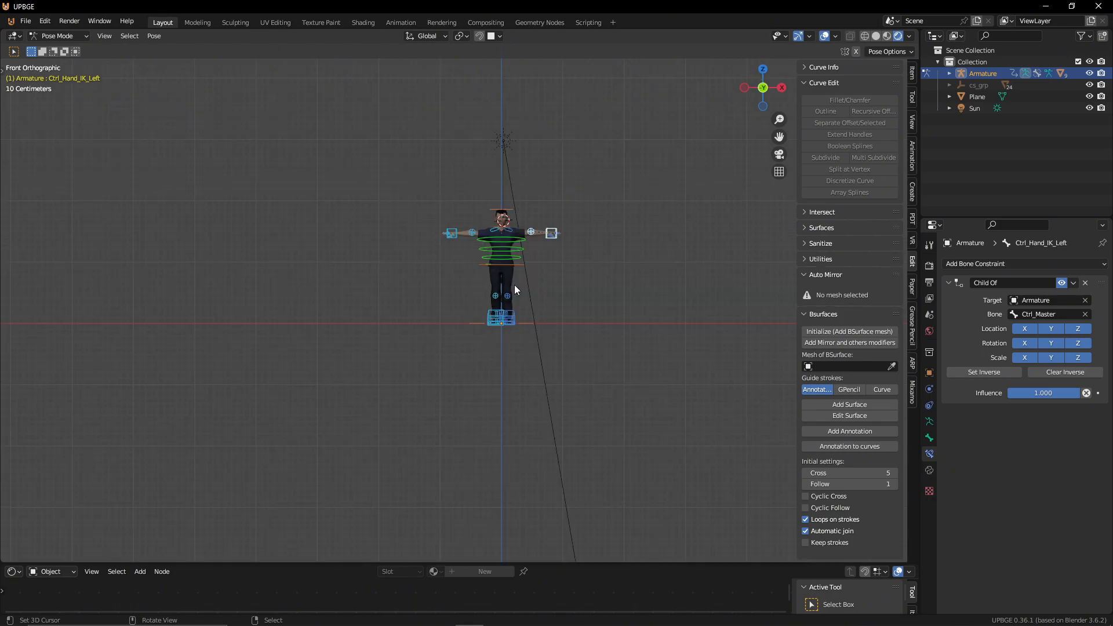
scroll(514, 285, up, 7)
shift+middle_drag(599, 233, 549, 380)
key(g)
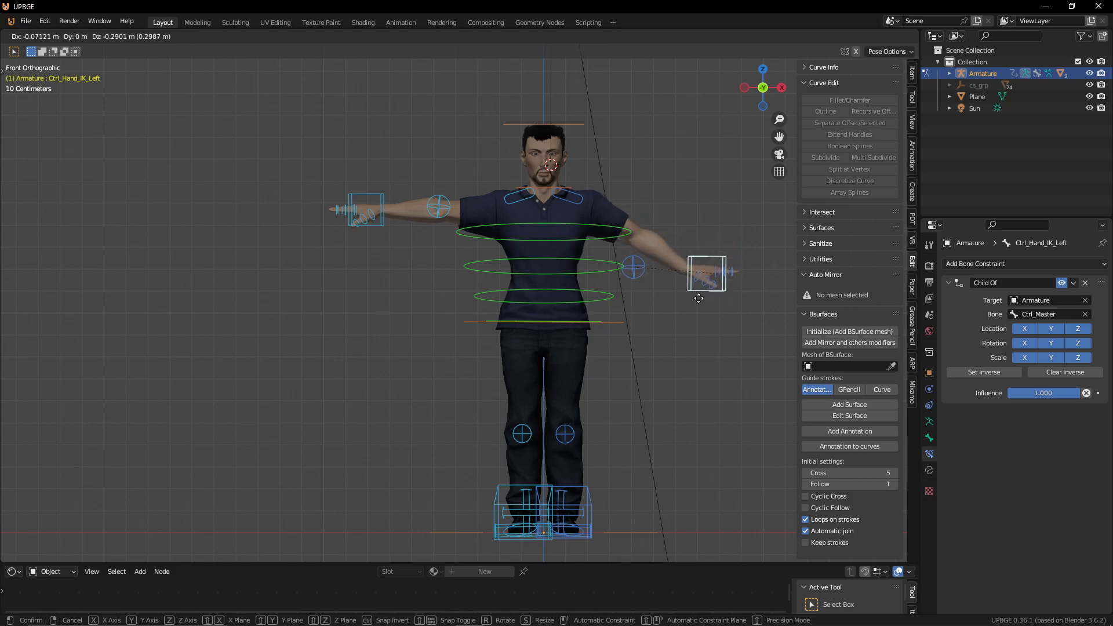
click(667, 324)
key(r)
click(672, 371)
key(g)
click(633, 388)
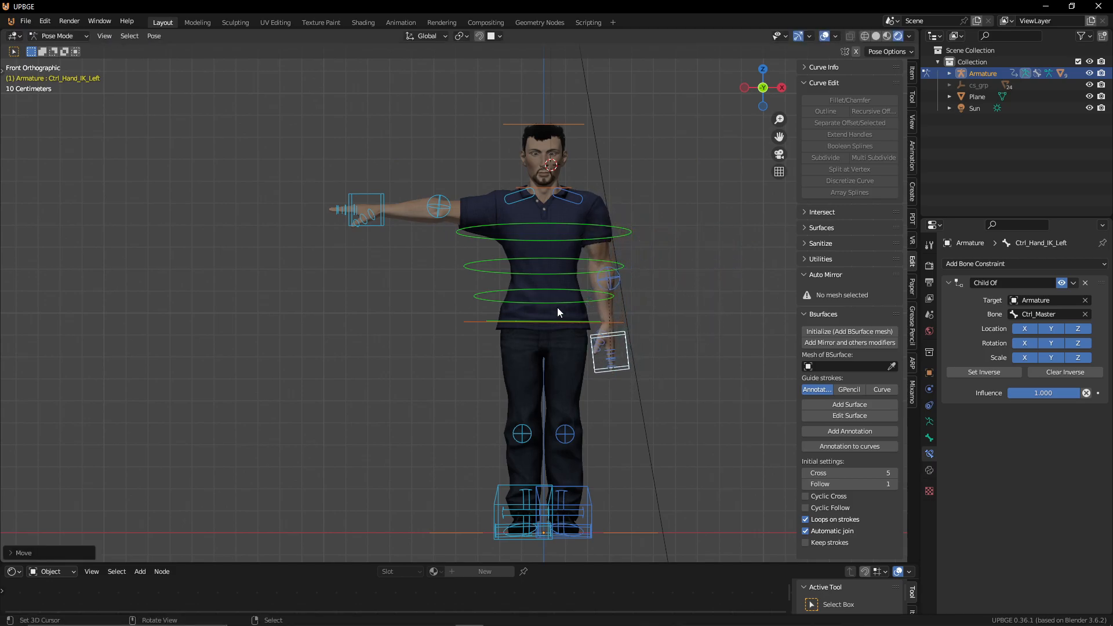
Step: Move the right hand IK control inward along global X, rotate it upright and turn it around global Z
click(385, 213)
key(g)
key(x)
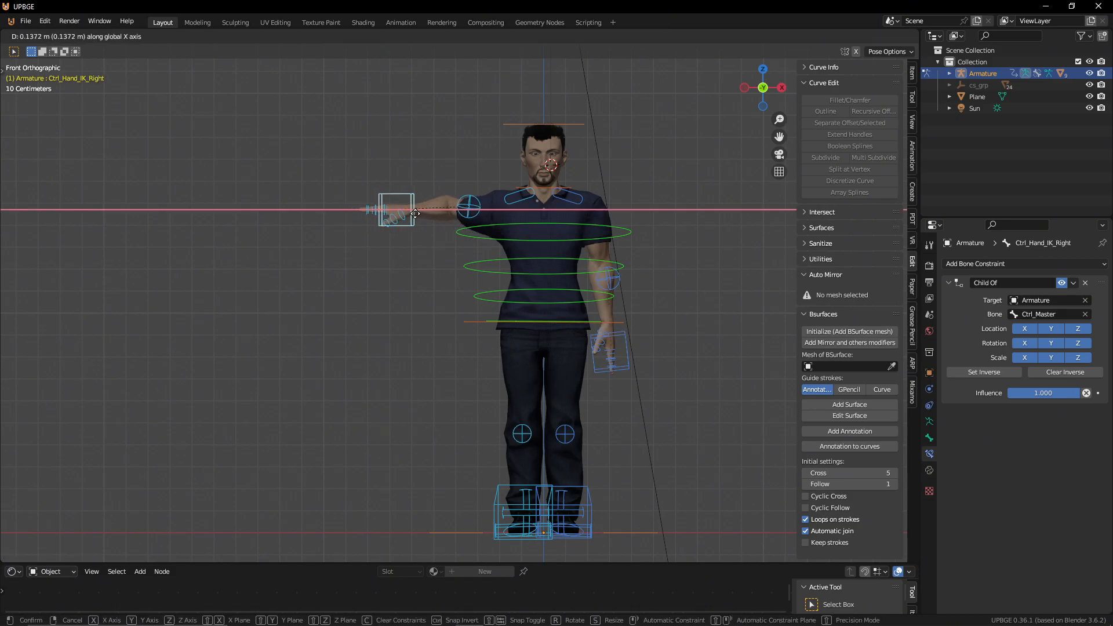
click(421, 238)
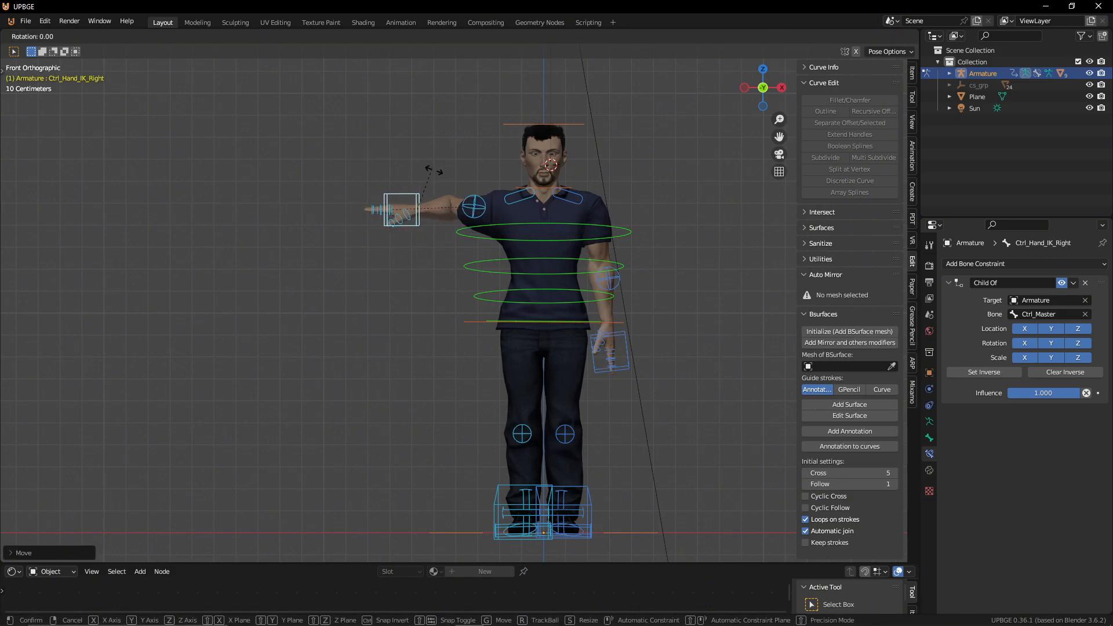
key(r)
key(z)
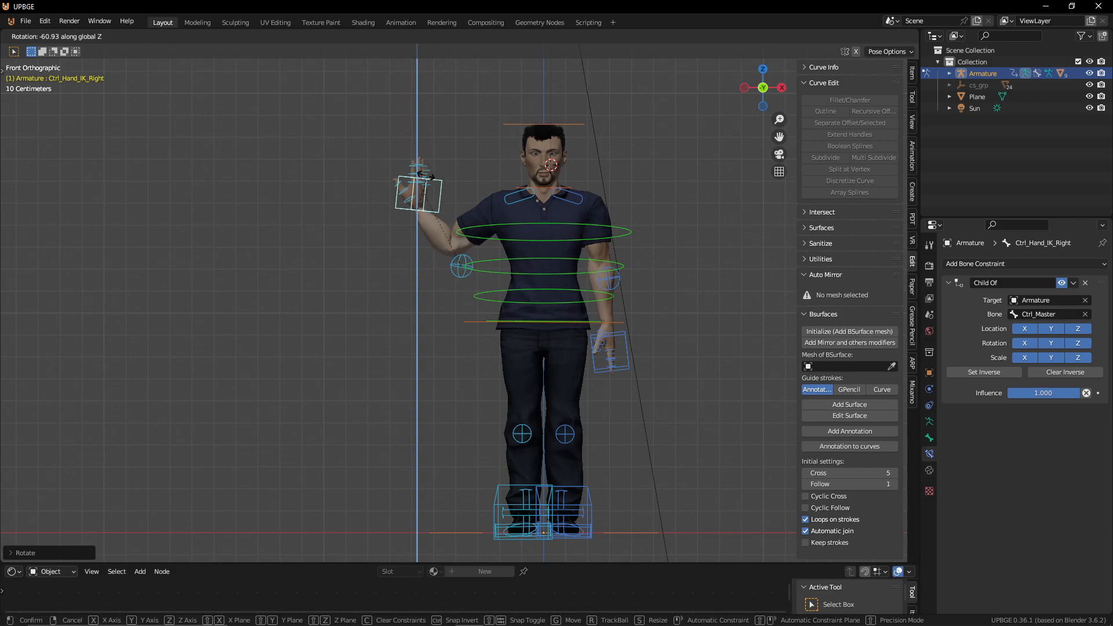
click(411, 178)
Step: Move the right hand IK control forward of the body along global Y
middle_drag(411, 178, 445, 187)
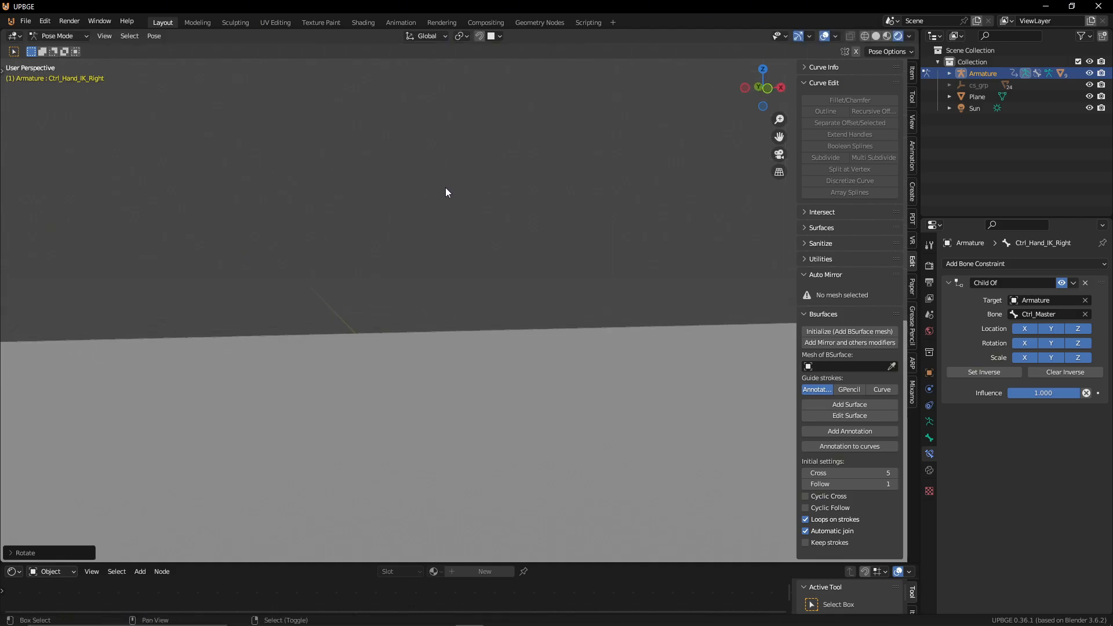
key(shift+grave)
click(433, 185)
key(shift+grave)
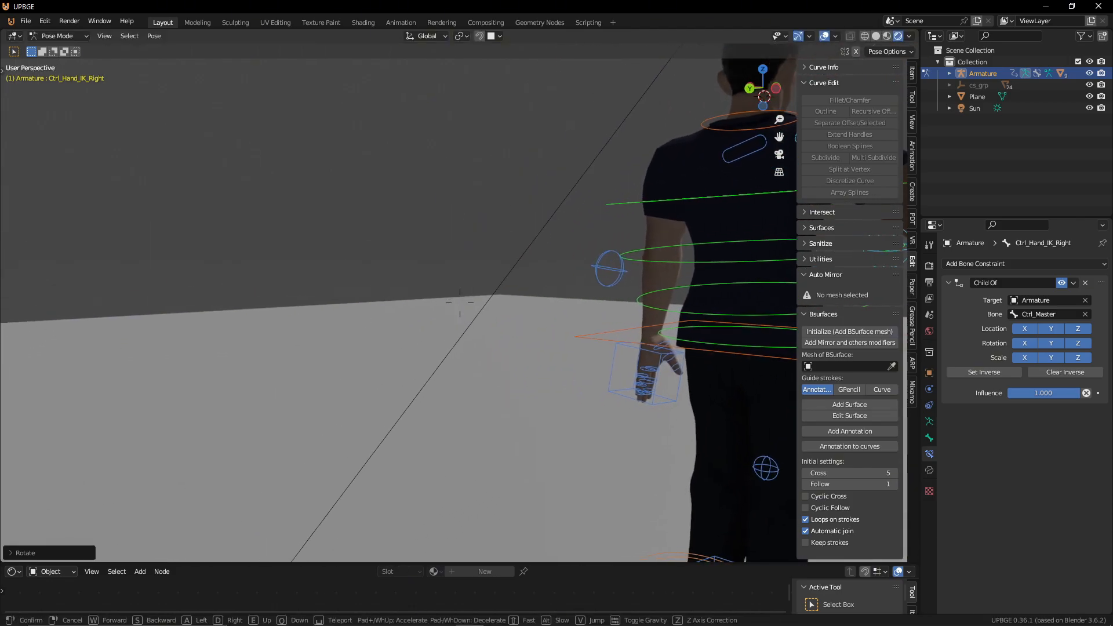
key(d)
click(432, 185)
key(g)
middle_drag(435, 189, 469, 182)
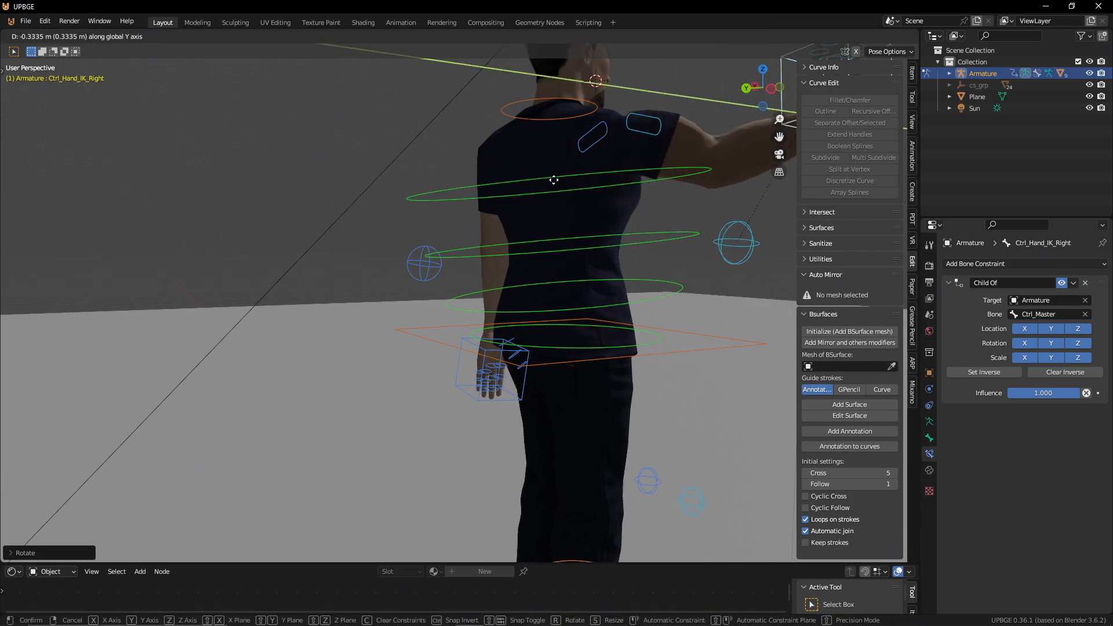
click(512, 188)
Step: Viewing the character from behind, reposition the right hand IK control so the raised hand sits beside the head
key(shift+grave)
key(d)
key(w)
key(e)
click(510, 185)
middle_drag(510, 184, 487, 183)
key(shift+grave)
click(546, 189)
key(g)
click(433, 182)
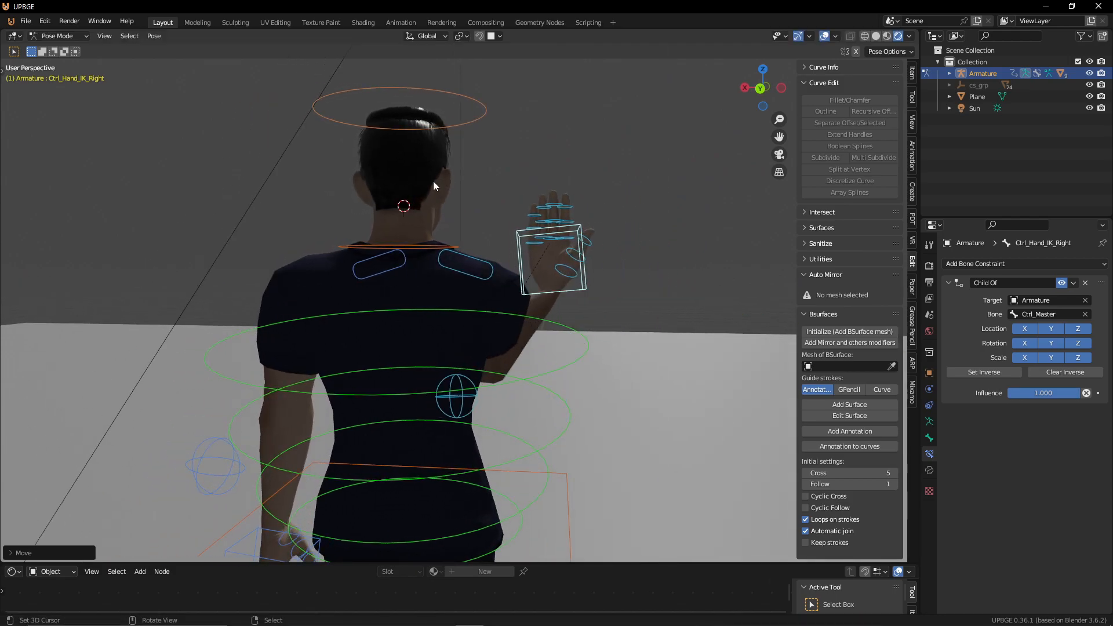
right_click(463, 392)
key(g)
key(x)
right_click(520, 407)
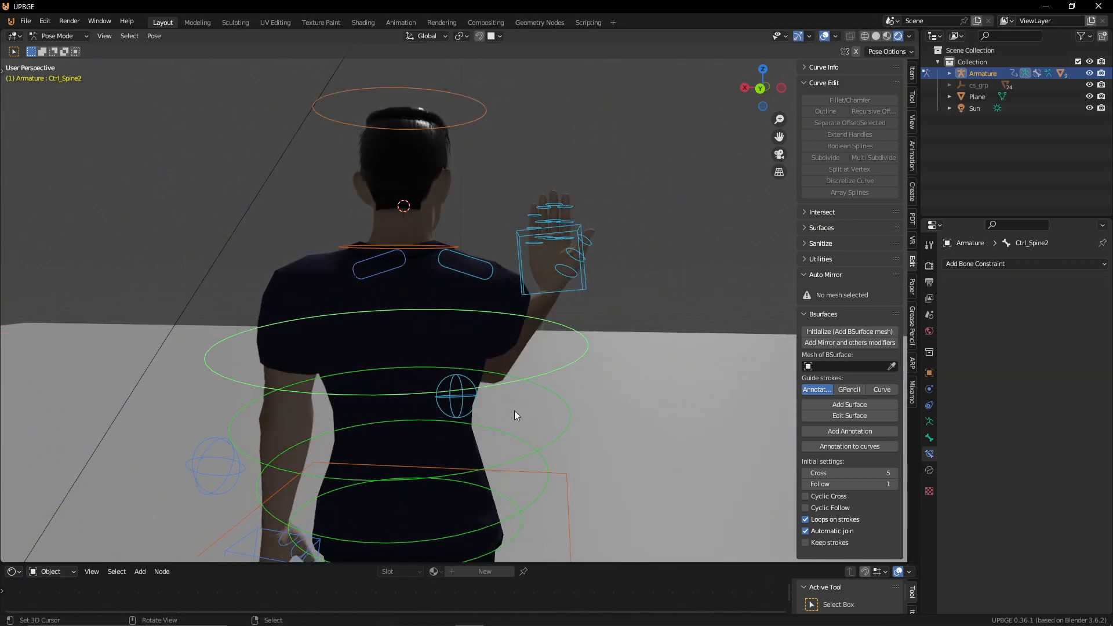
Step: Move the right arm's IK pole control outward along global X, away from the torso
right_click(479, 409)
key(g)
key(x)
click(597, 409)
Step: Clear the right hand IK control's rotation, keeping its position
middle_drag(597, 408, 422, 402)
key(shift+grave)
key(w)
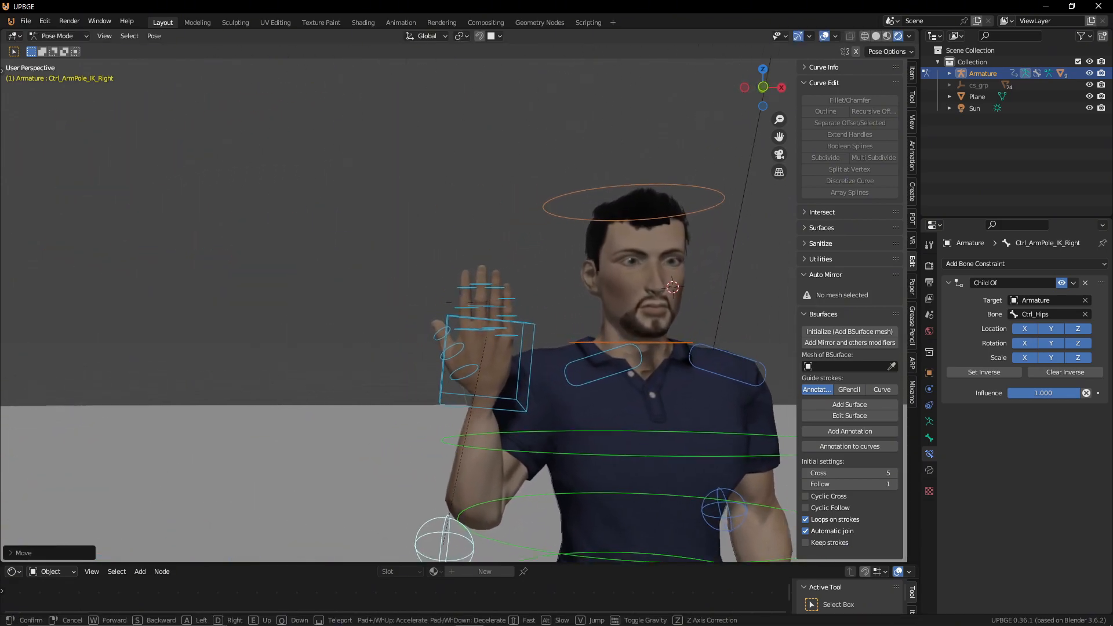
click(429, 395)
right_click(571, 402)
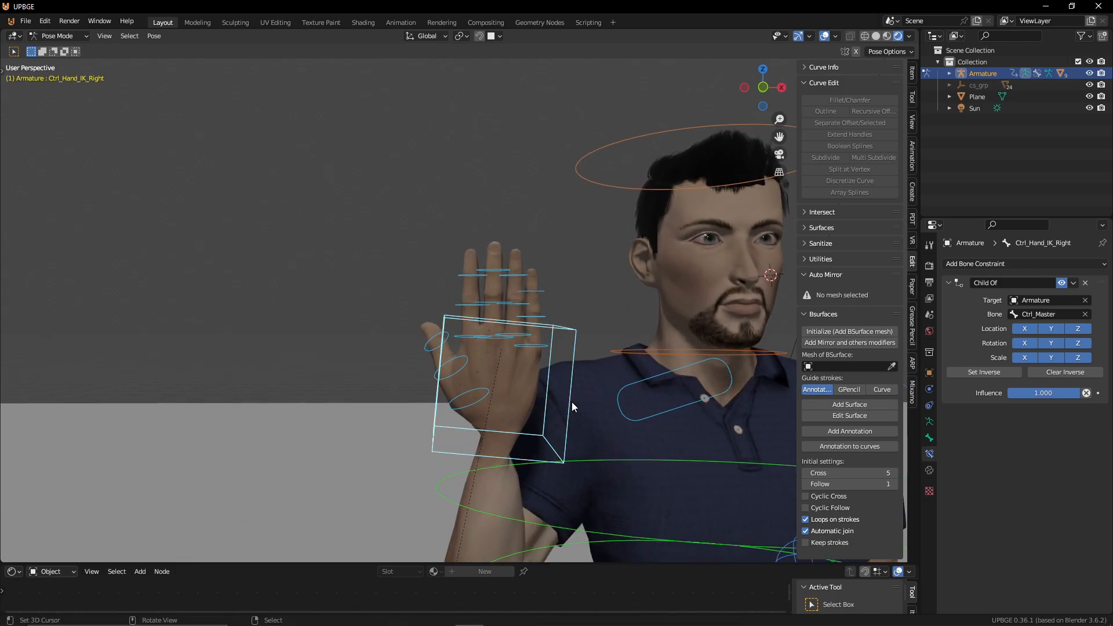
key(alt+g)
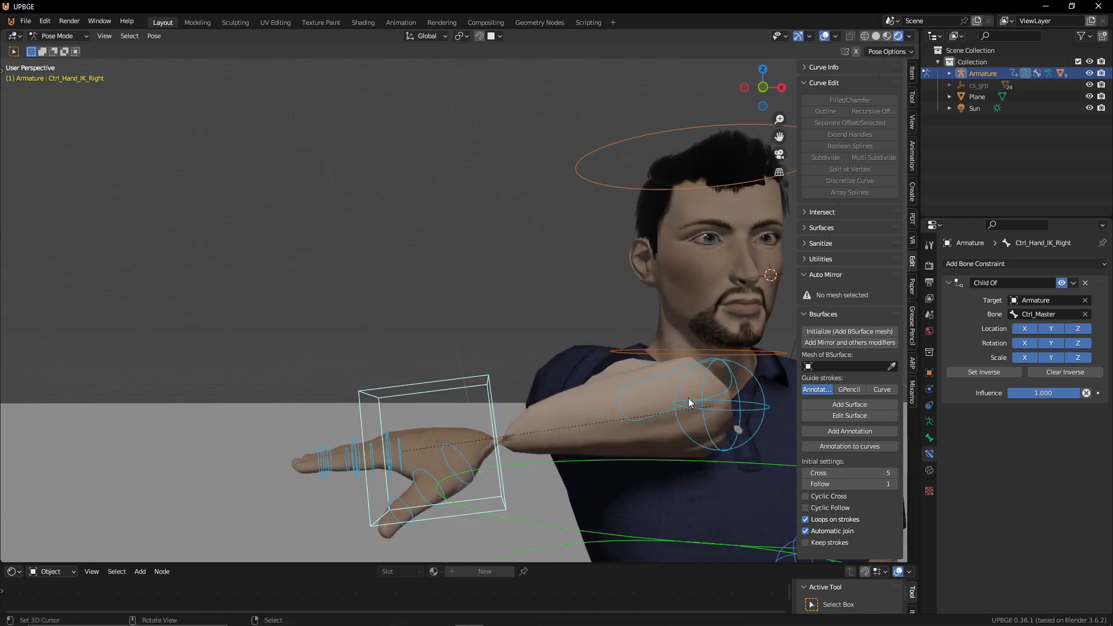
Step: Rotate the right hand IK control upright and turn it around global Z until the palm faces forward
key(r)
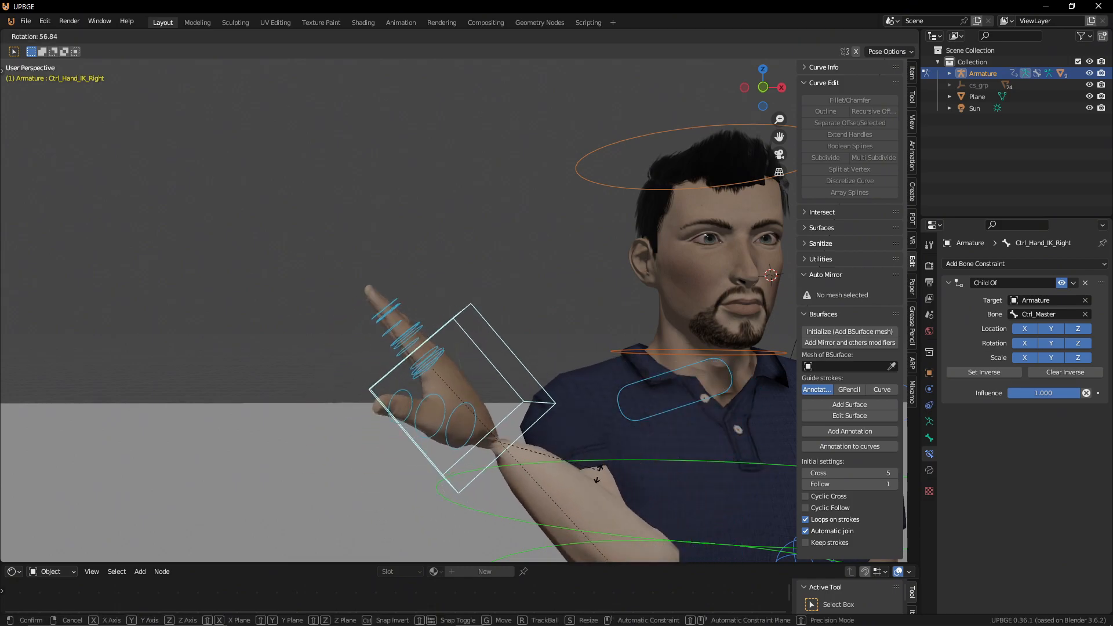
click(577, 501)
key(r)
key(z)
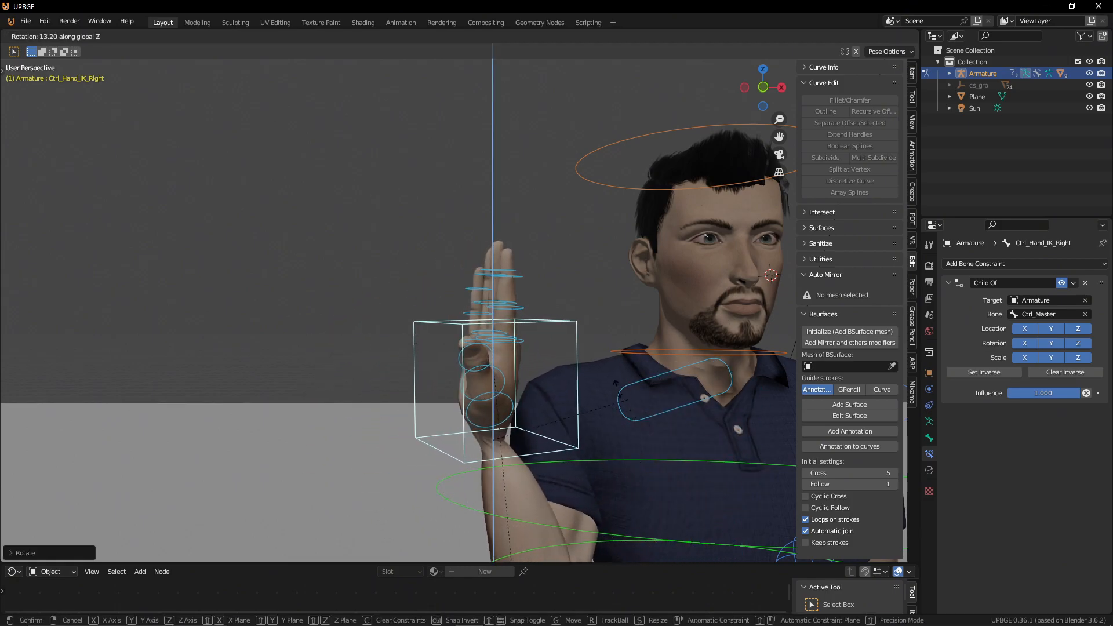
click(461, 367)
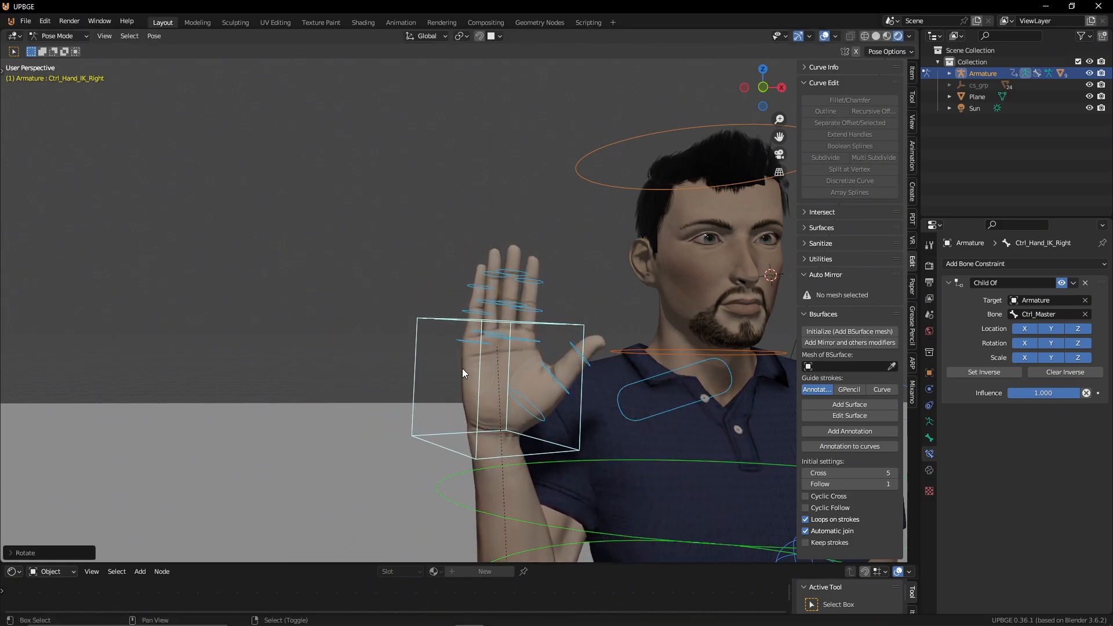
Step: Raise the right hand IK control slightly until the hand is level with the face
key(shift+grave)
key(s)
key(d)
click(520, 311)
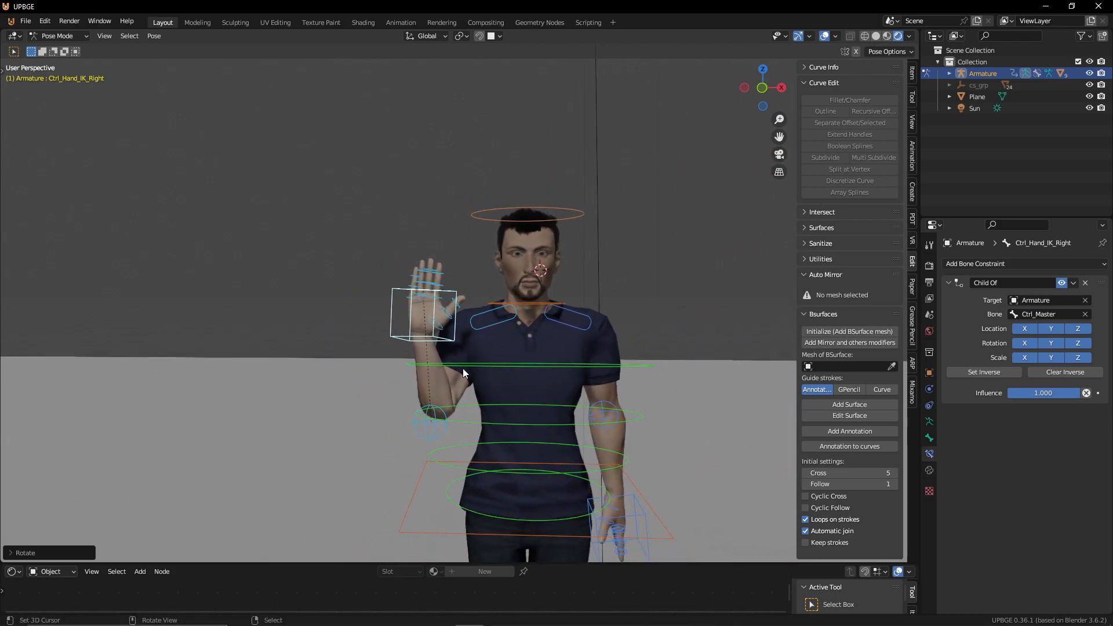
scroll(524, 303, up, 4)
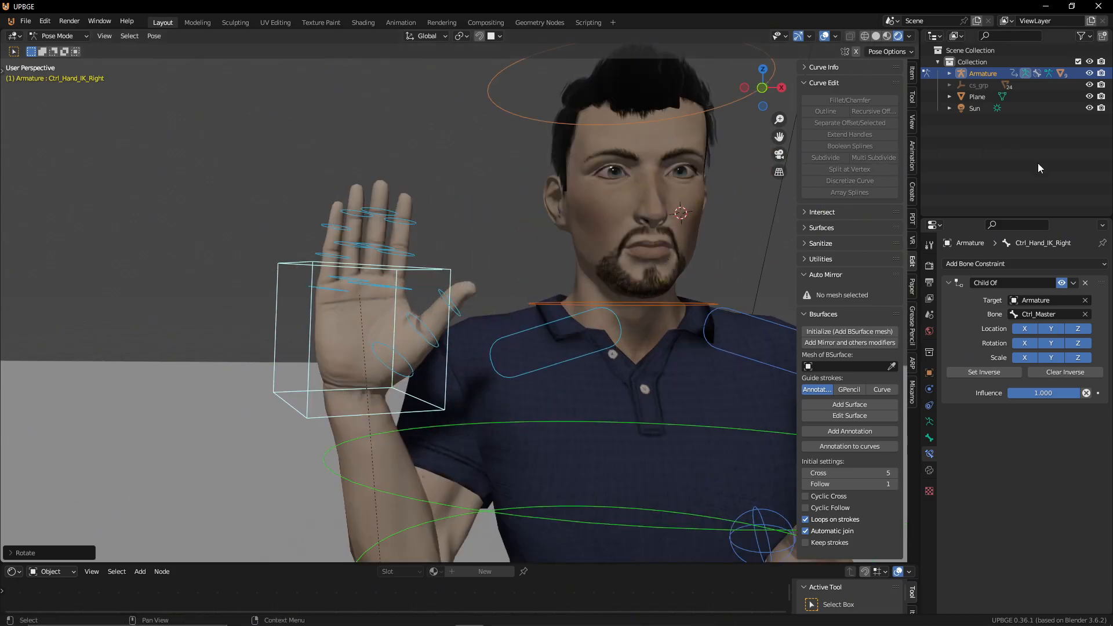
scroll(586, 363, down, 8)
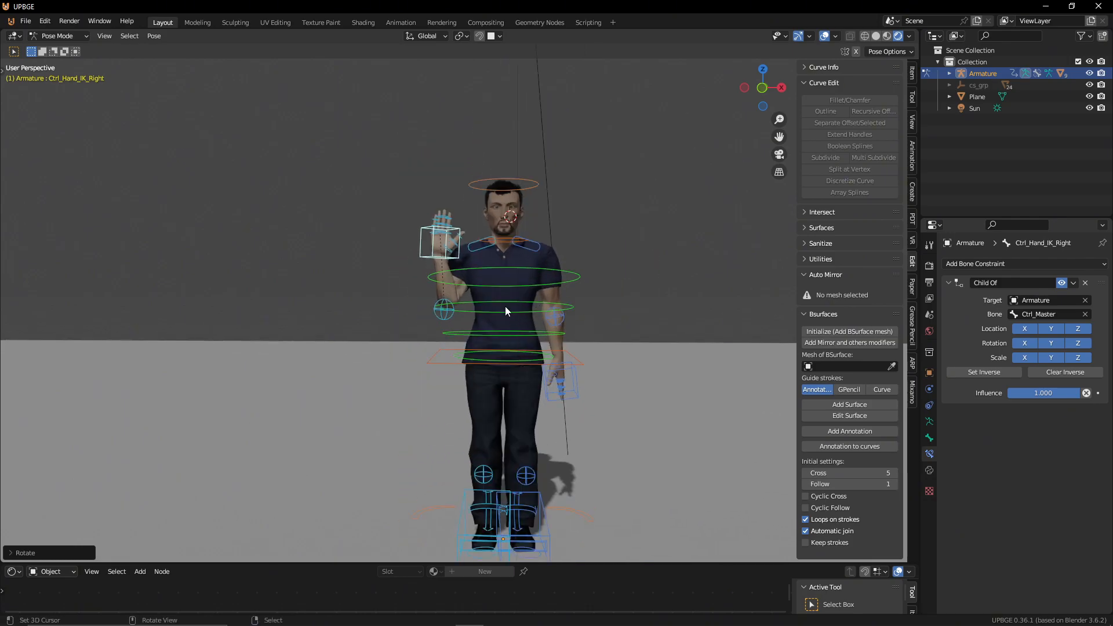
scroll(502, 305, up, 4)
key(g)
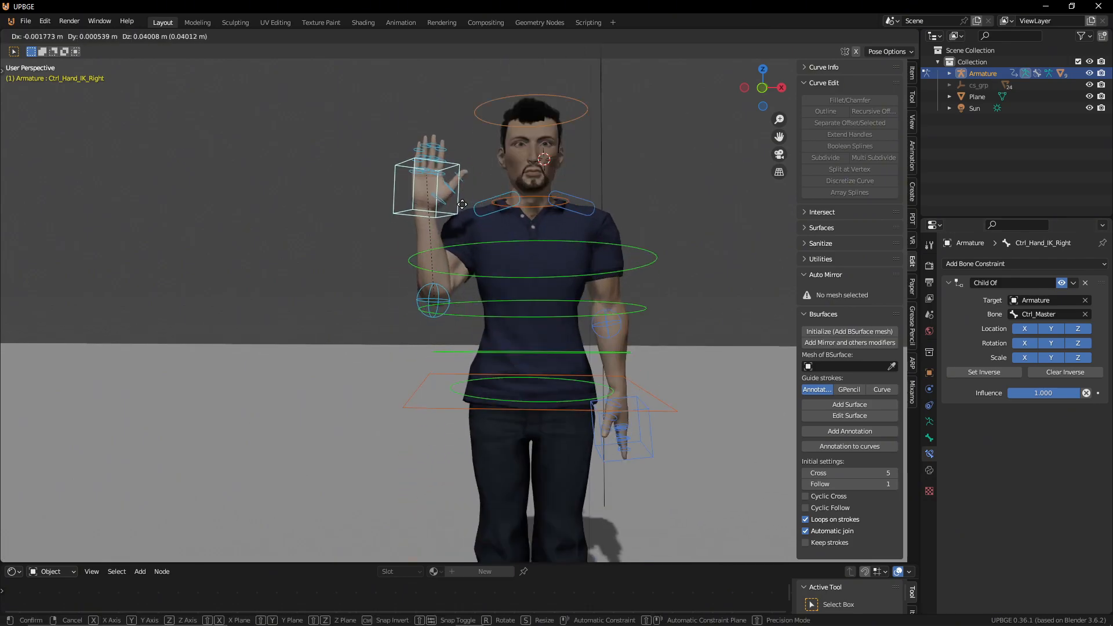
click(462, 199)
key(g)
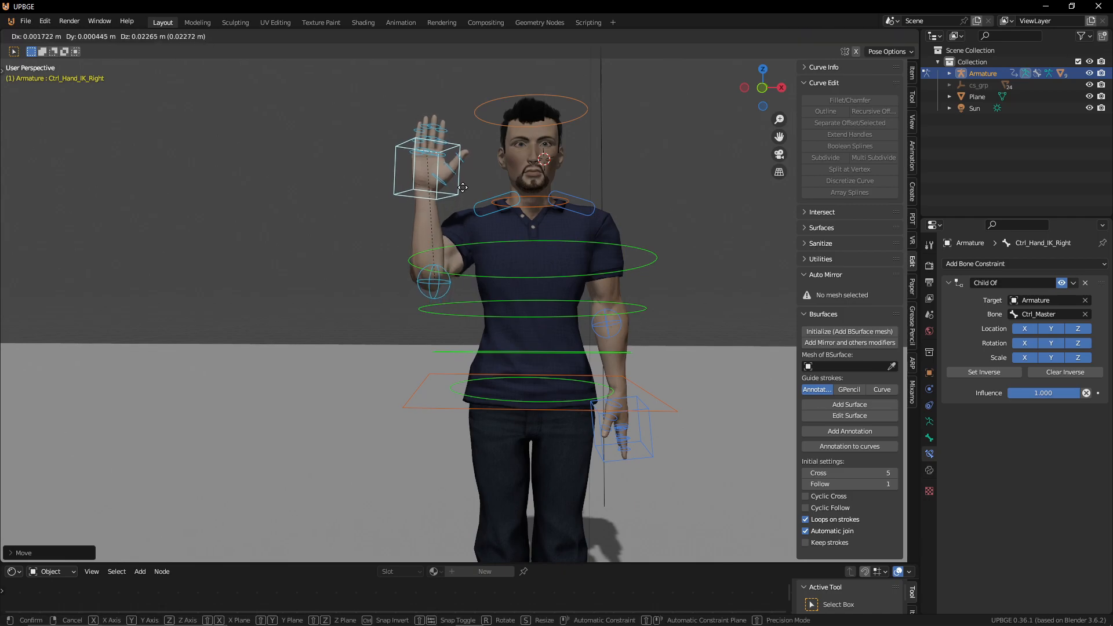
click(461, 182)
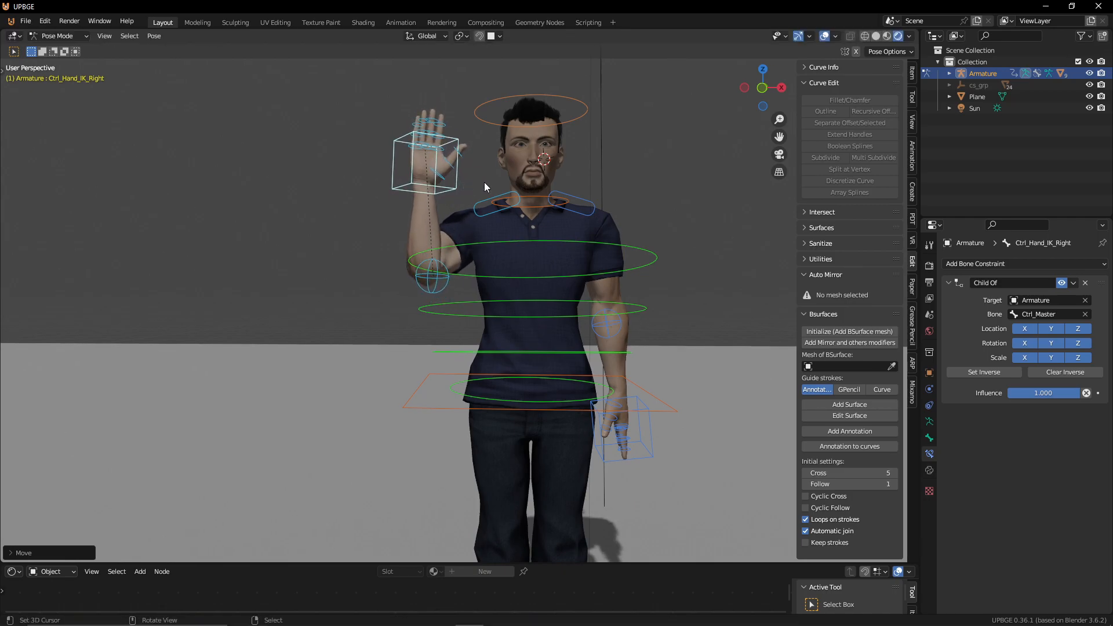
Step: Adjust the raised right hand IK control's rotation, tilting it about -7° in the current view
key(r)
key(z)
key(z)
key(z)
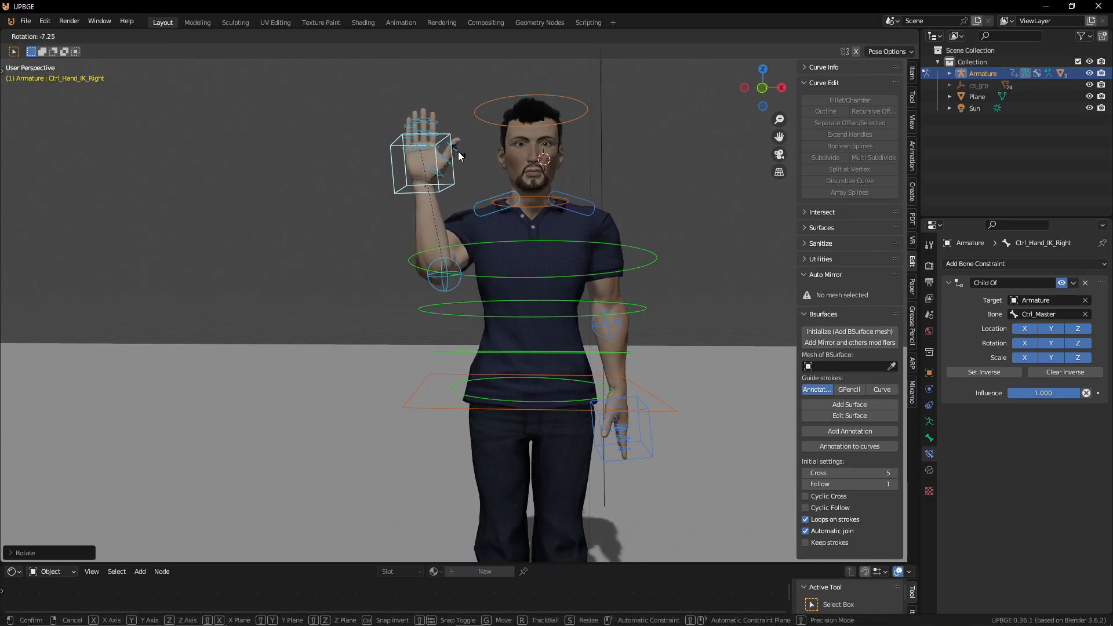
click(462, 154)
Step: Move the right arm pole control slightly outward along the global X axis, away from the torso
click(464, 285)
key(g)
key(x)
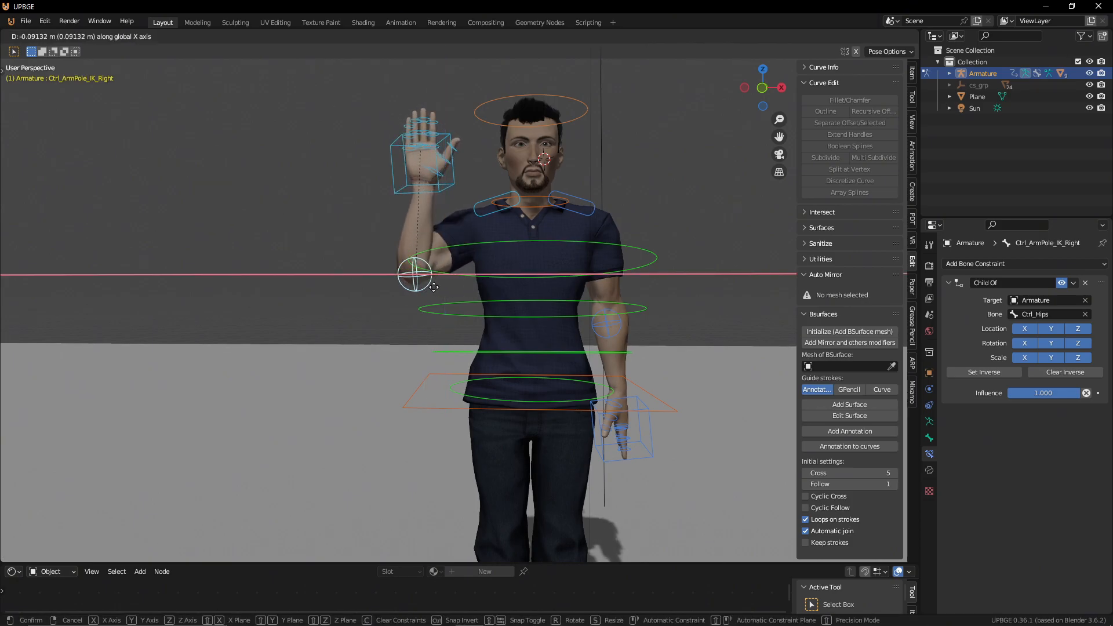
click(444, 287)
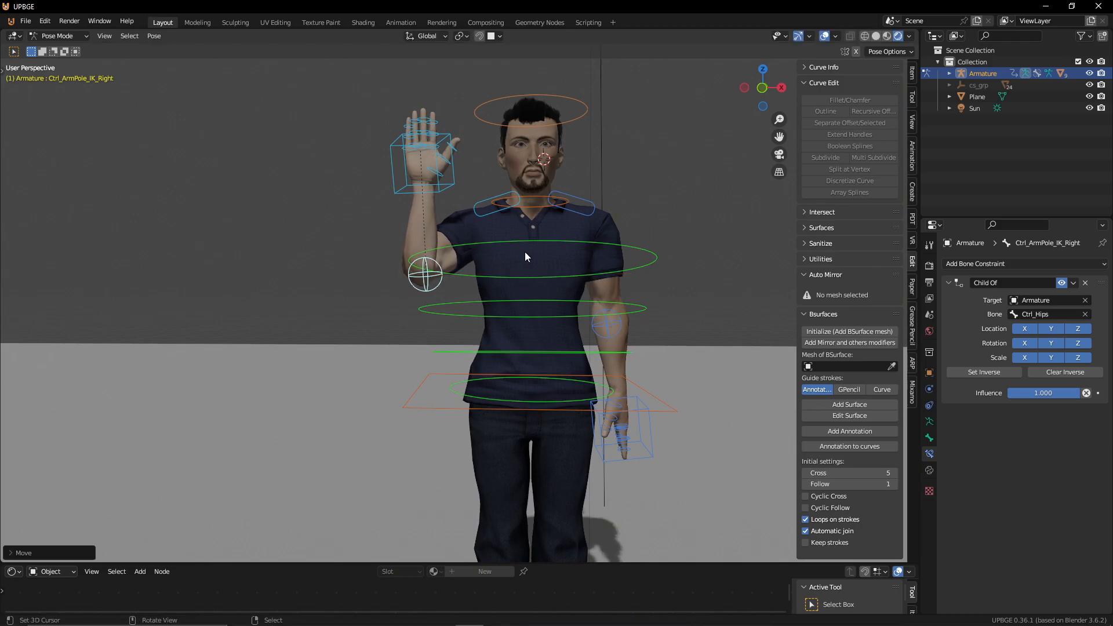
Step: Rotate the shoulder controls in the current view to adjust the character's shoulder line
key(r)
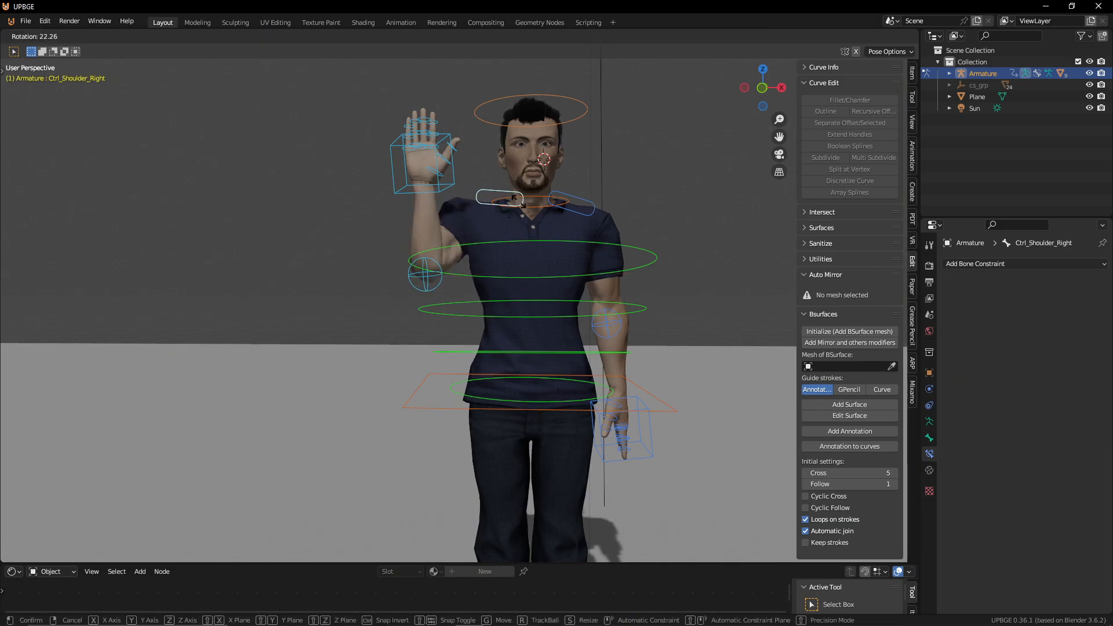
click(547, 202)
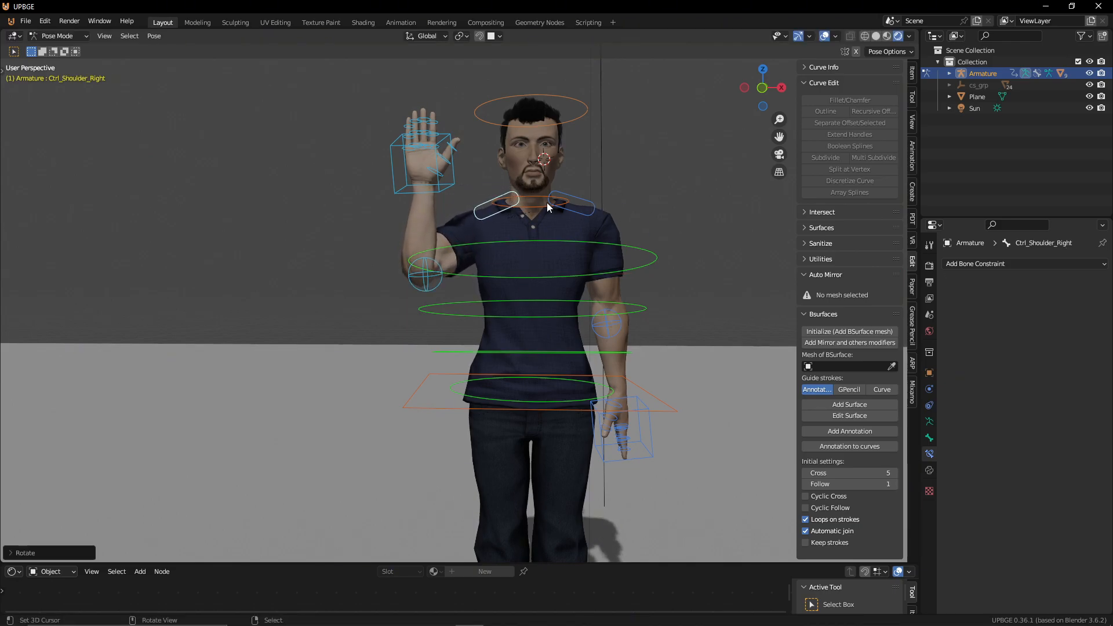
click(580, 215)
key(r)
click(631, 203)
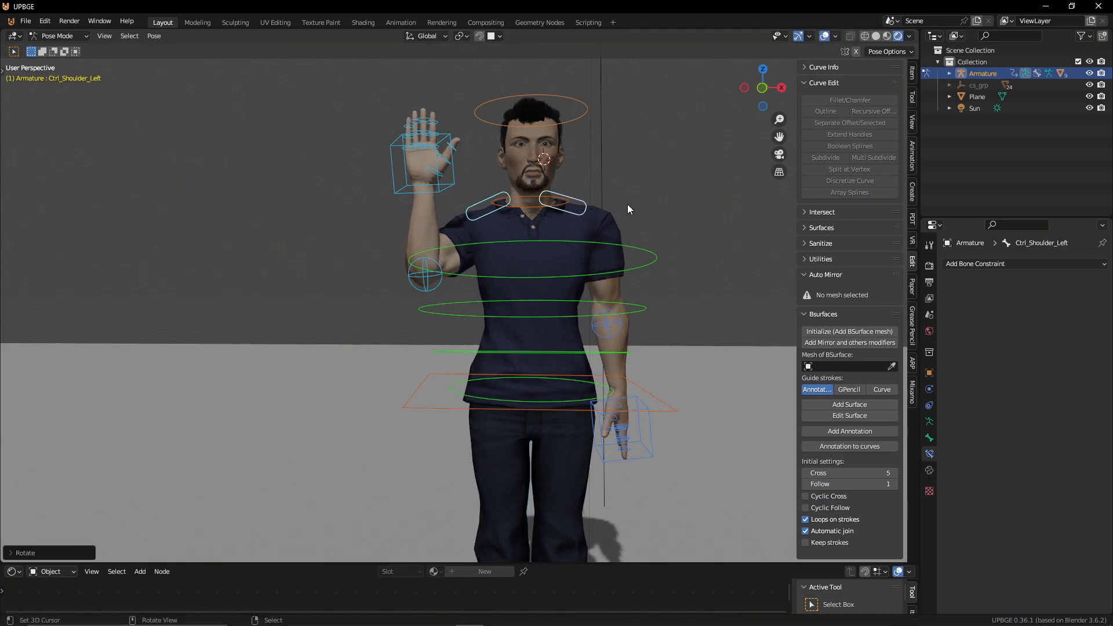
click(573, 390)
key(r)
key(z)
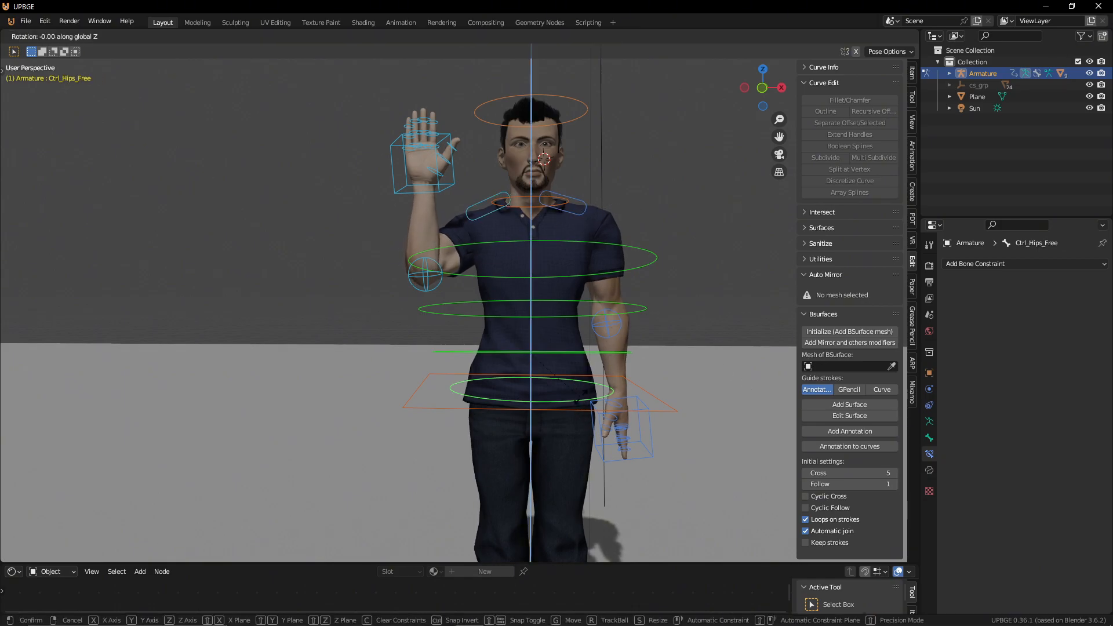
click(582, 365)
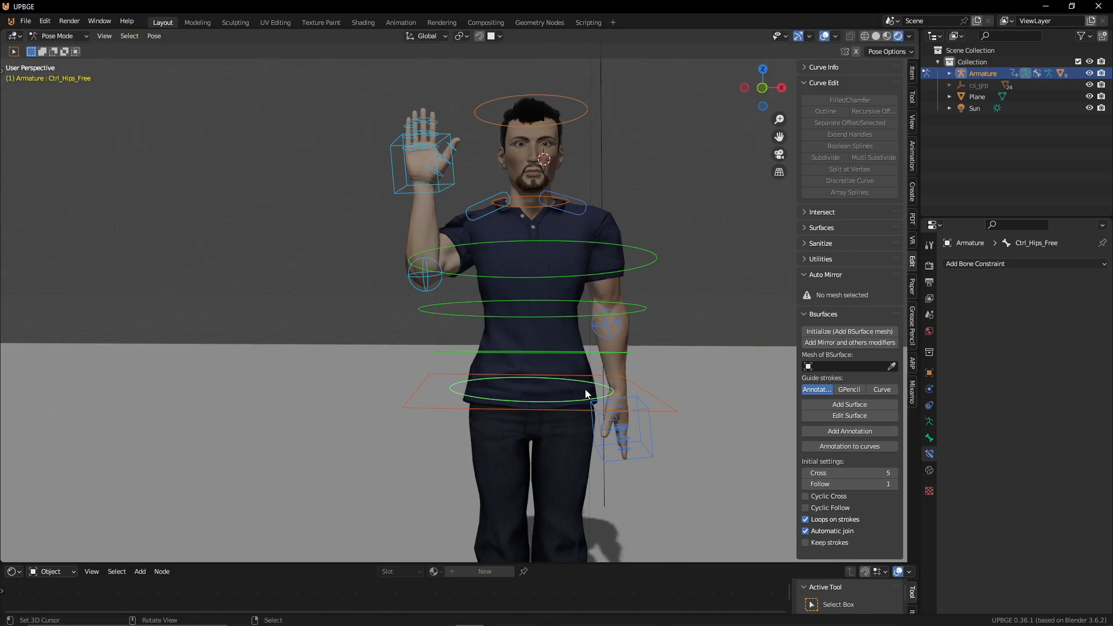
Step: Rotate the left hand IK control about 13° in the current view so the hand tilts toward the thigh
click(651, 422)
key(r)
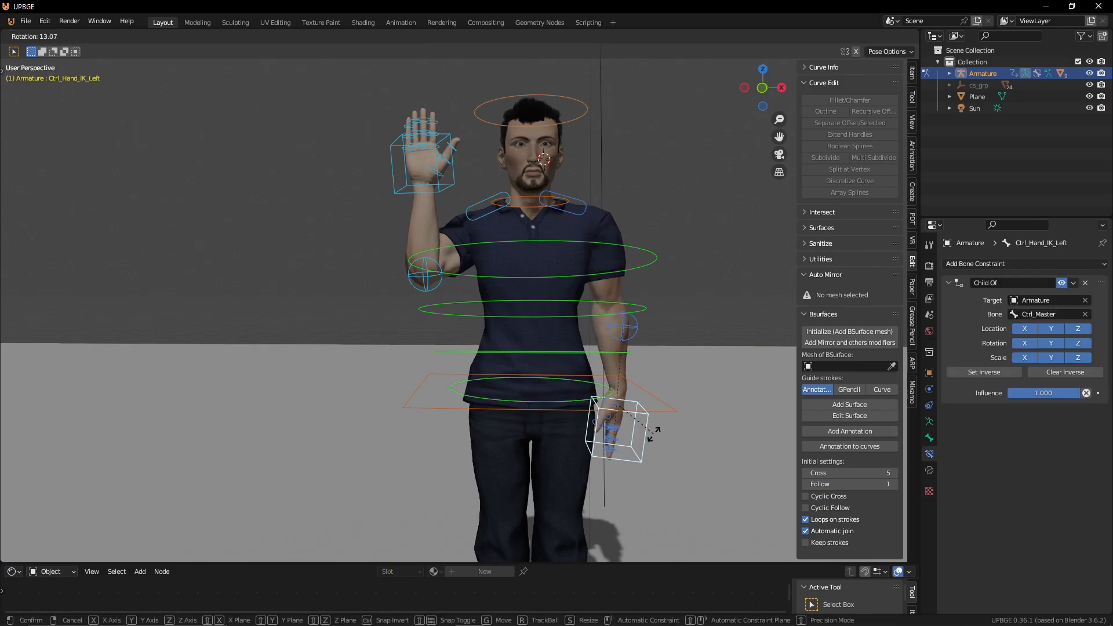
click(650, 390)
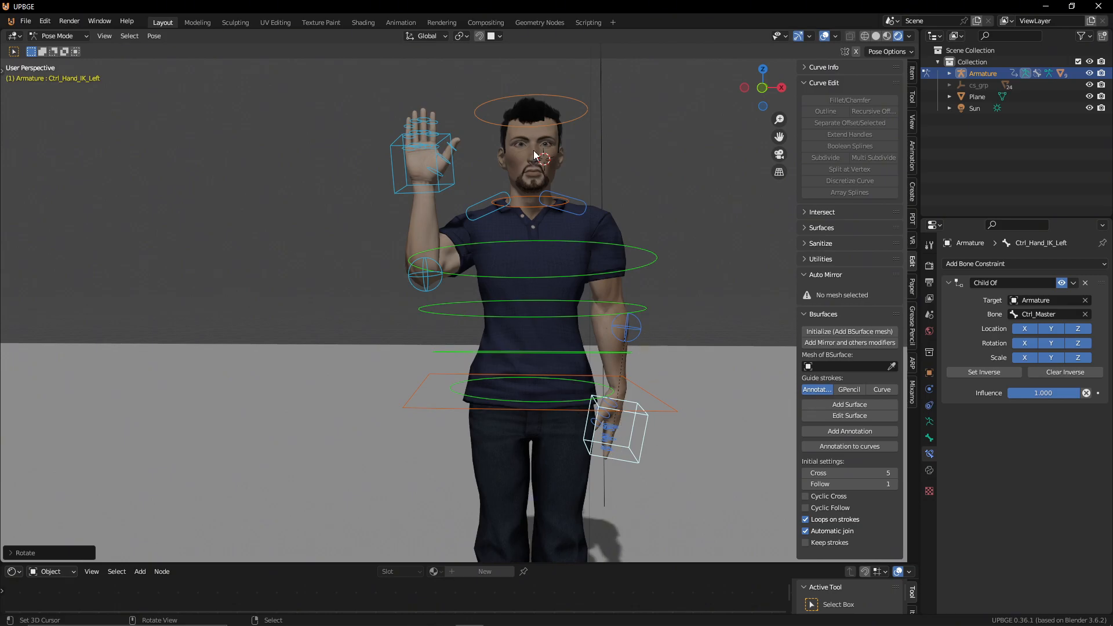
Step: Show only the armature's second bone layer and hide the large head bone covering the face
click(929, 422)
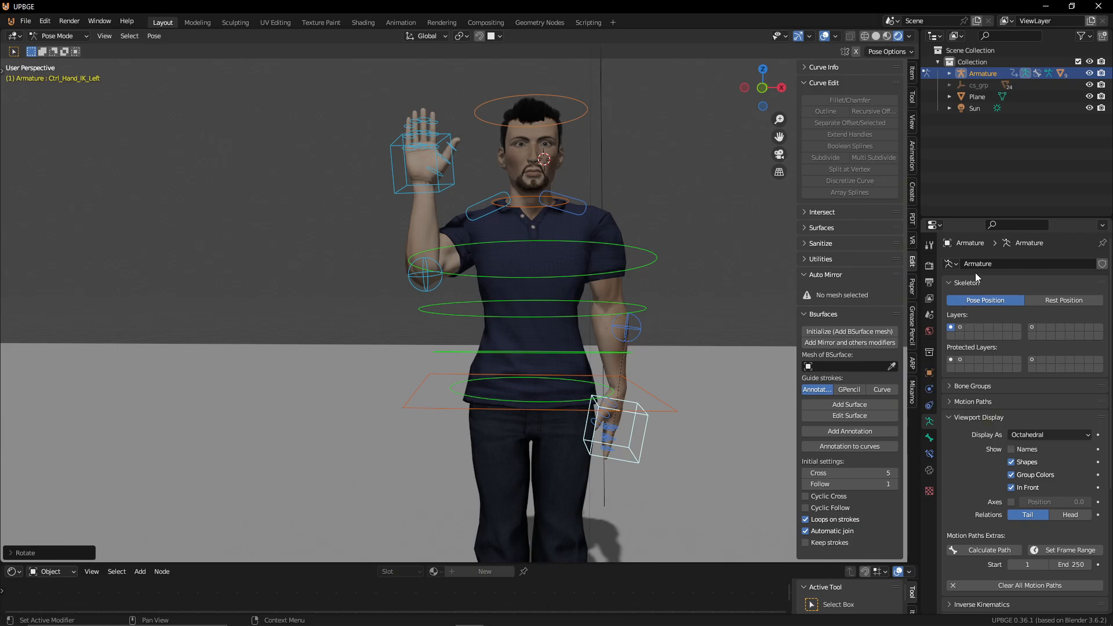
click(963, 328)
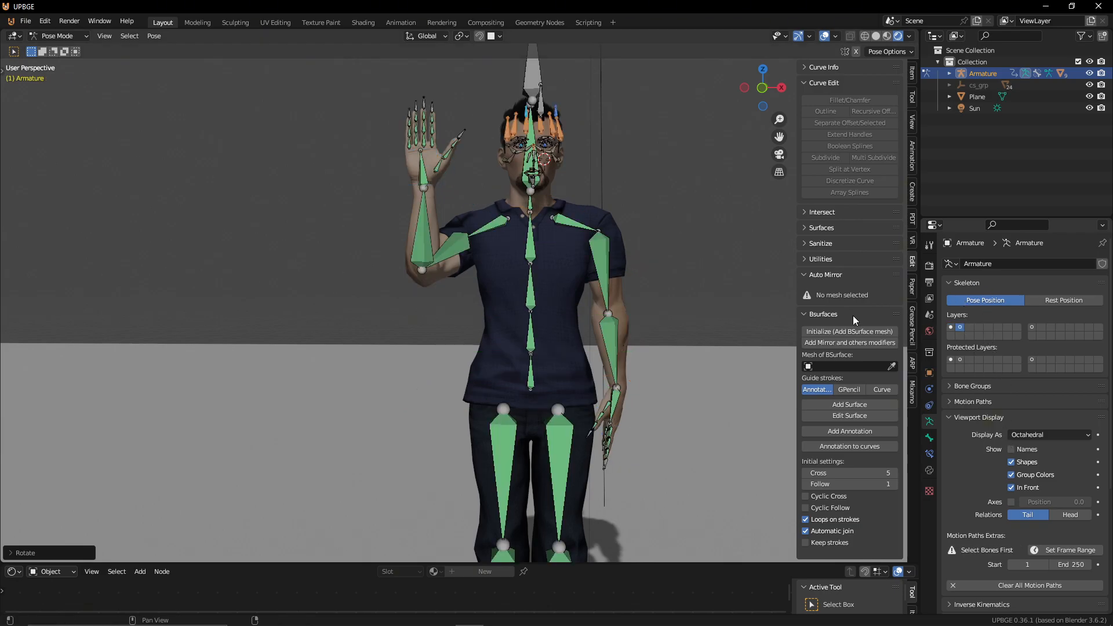
scroll(635, 178, up, 8)
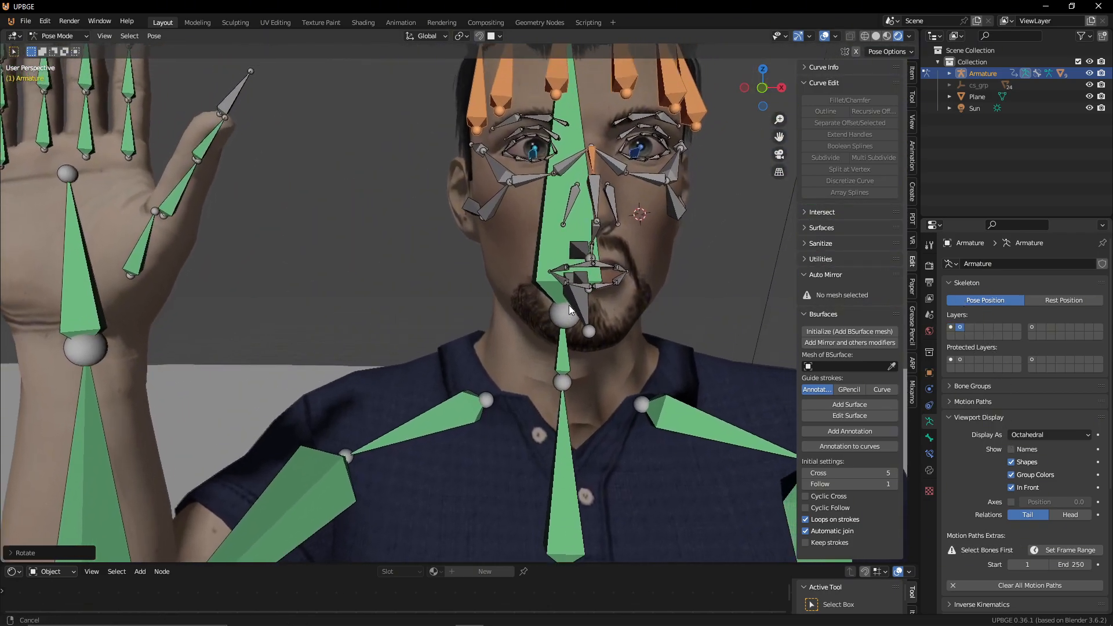
middle_drag(569, 309, 582, 273)
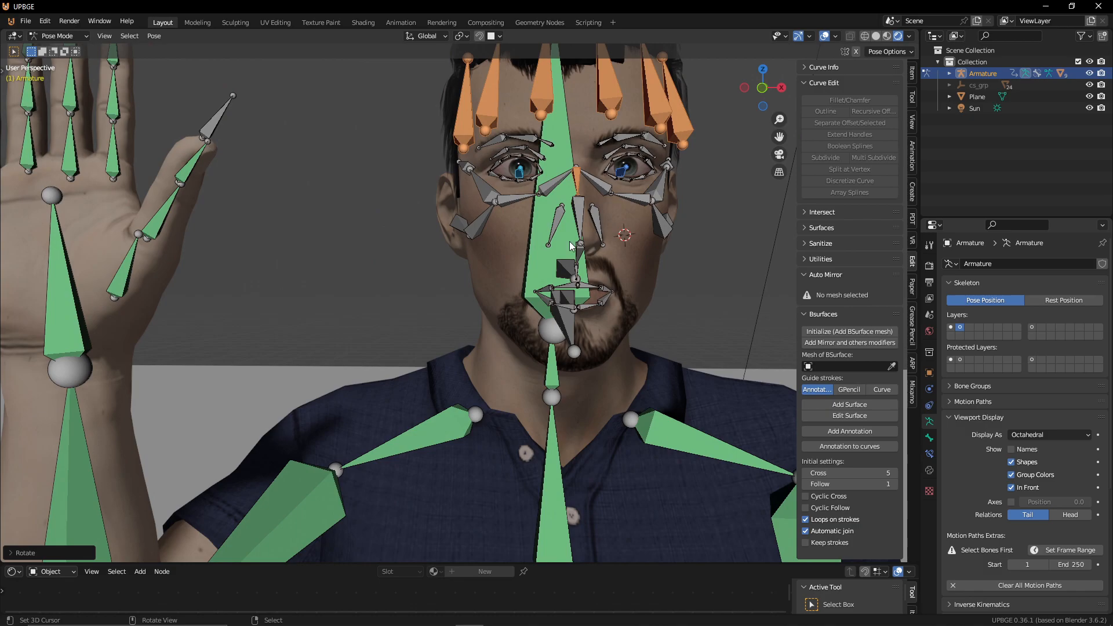
click(535, 258)
key(h)
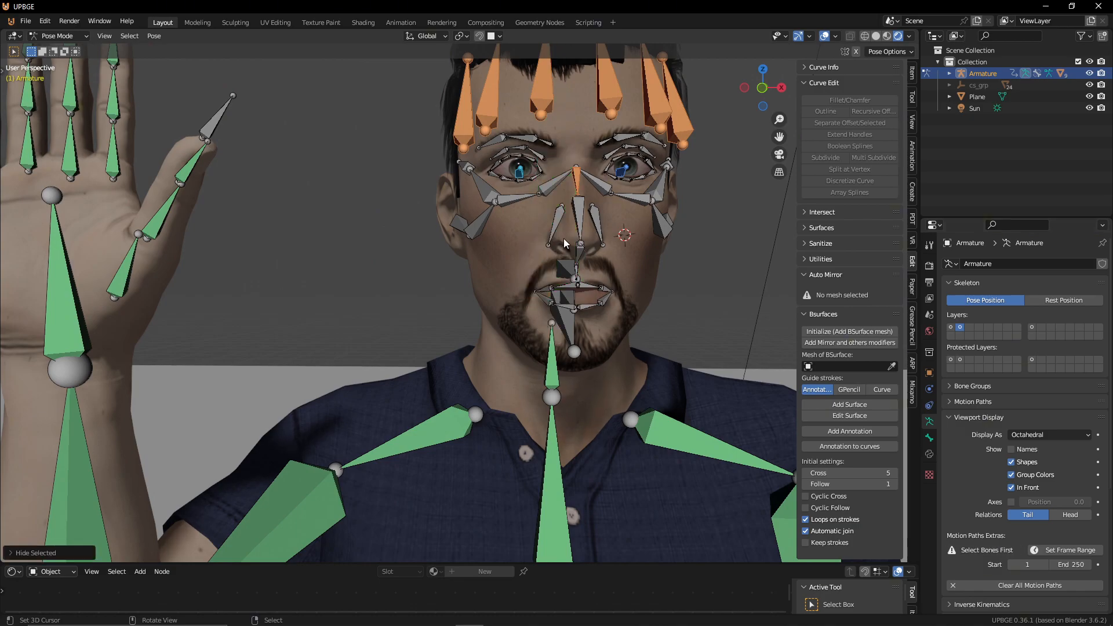
Step: Rotate the paired lip corner bones upward on both sides of the mouth, turning the left pair about -22°
click(535, 298)
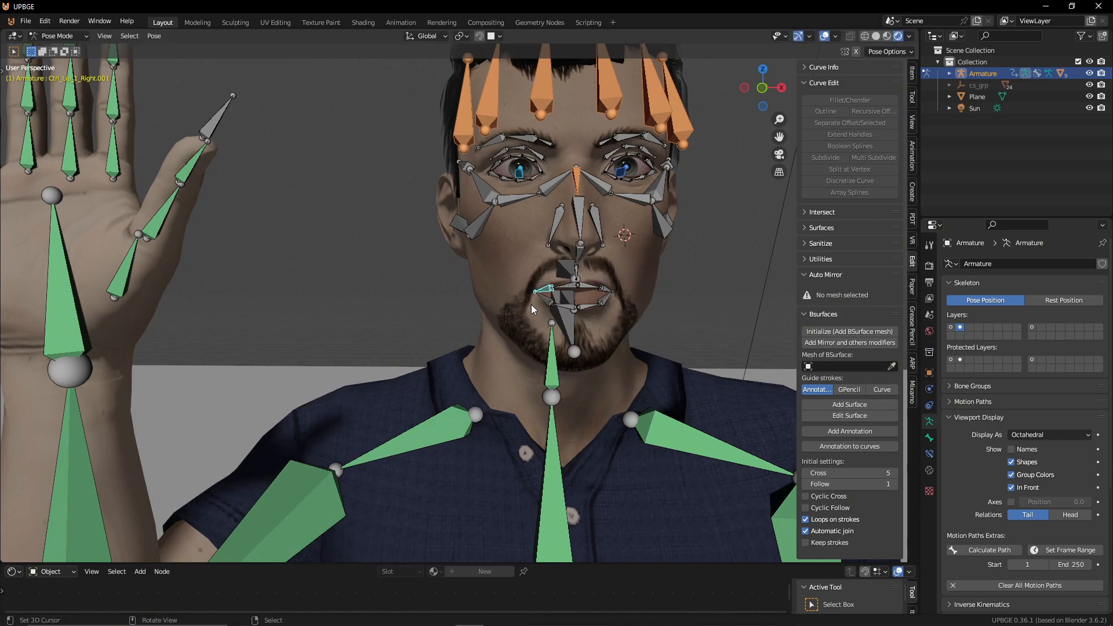
scroll(531, 304, up, 8)
scroll(622, 298, down, 4)
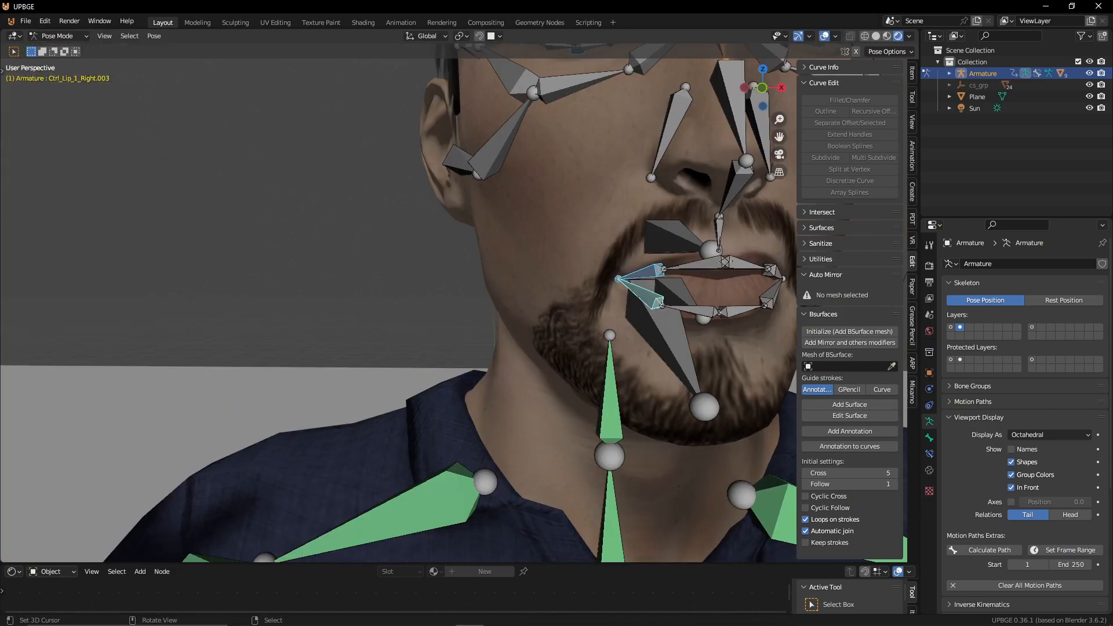
key(r)
click(760, 280)
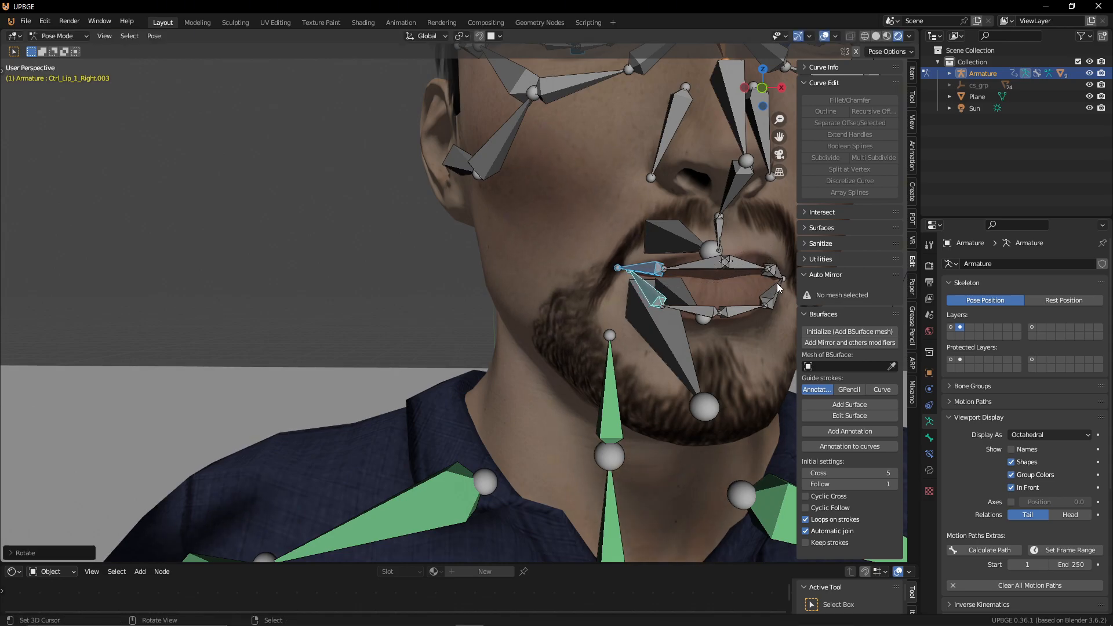
click(775, 281)
key(r)
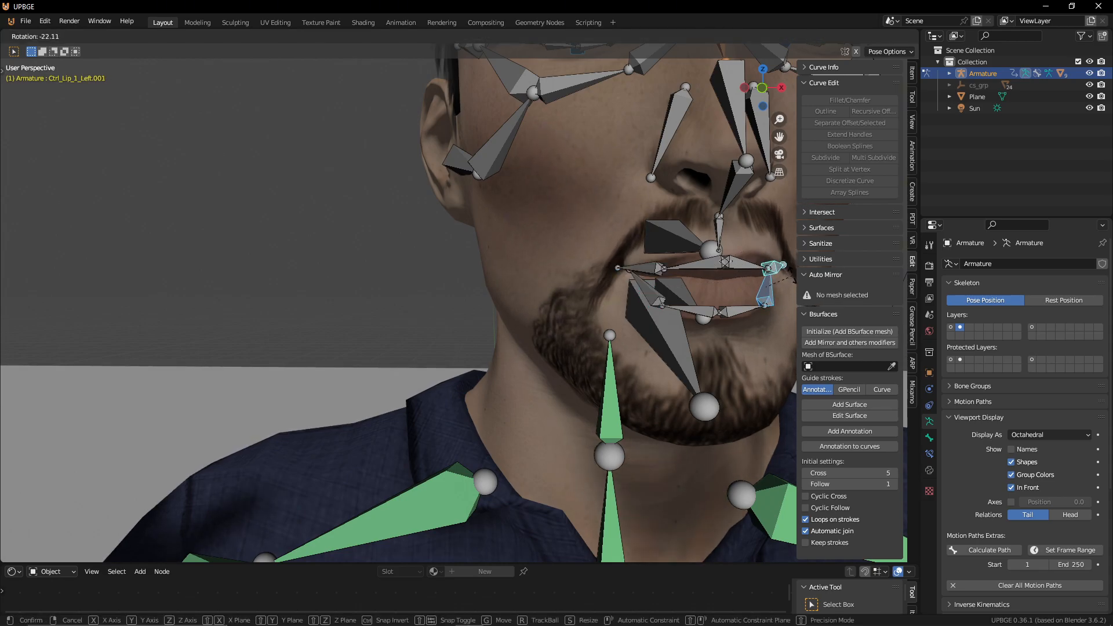
click(699, 256)
Step: Rotate the right upper and lower lip bones together by about 7° to lift that side of the mouth
click(694, 262)
key(r)
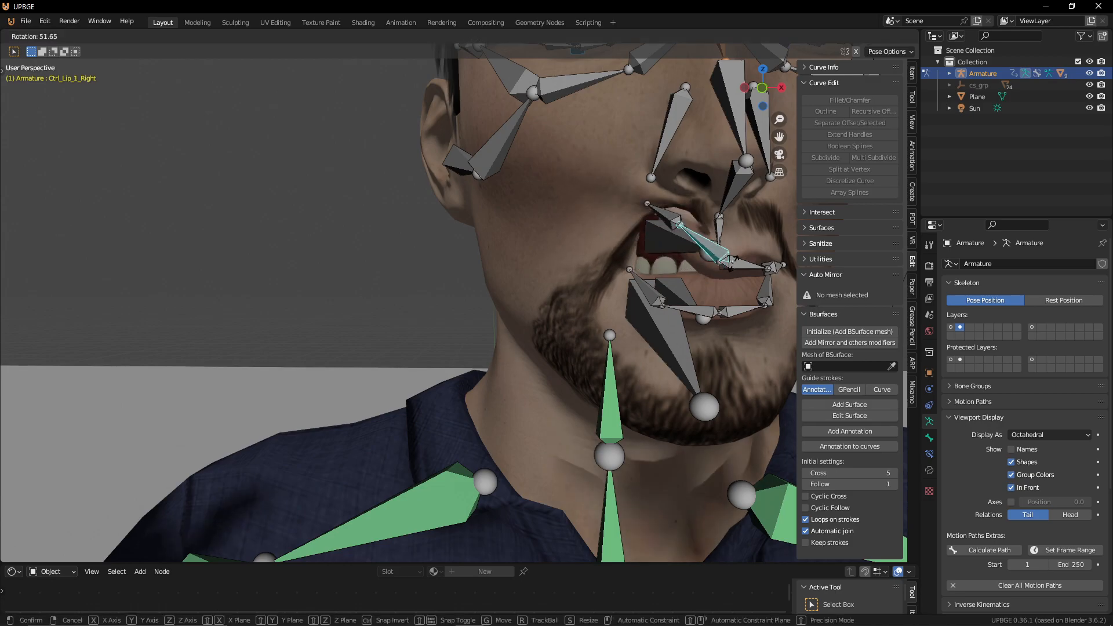
right_click(733, 263)
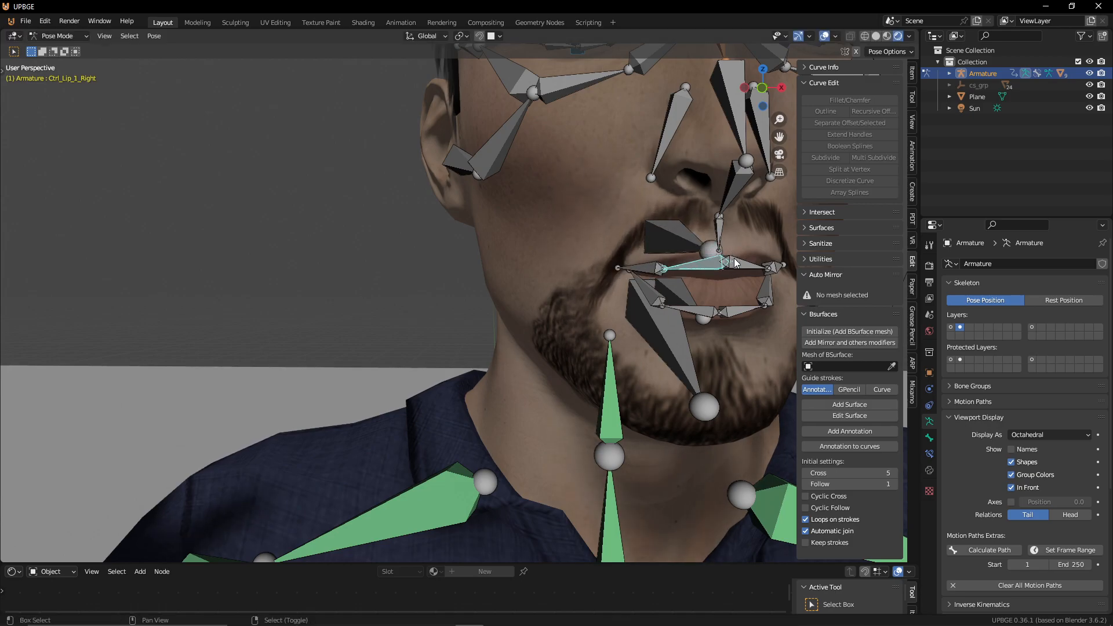
shift+click(687, 307)
key(r)
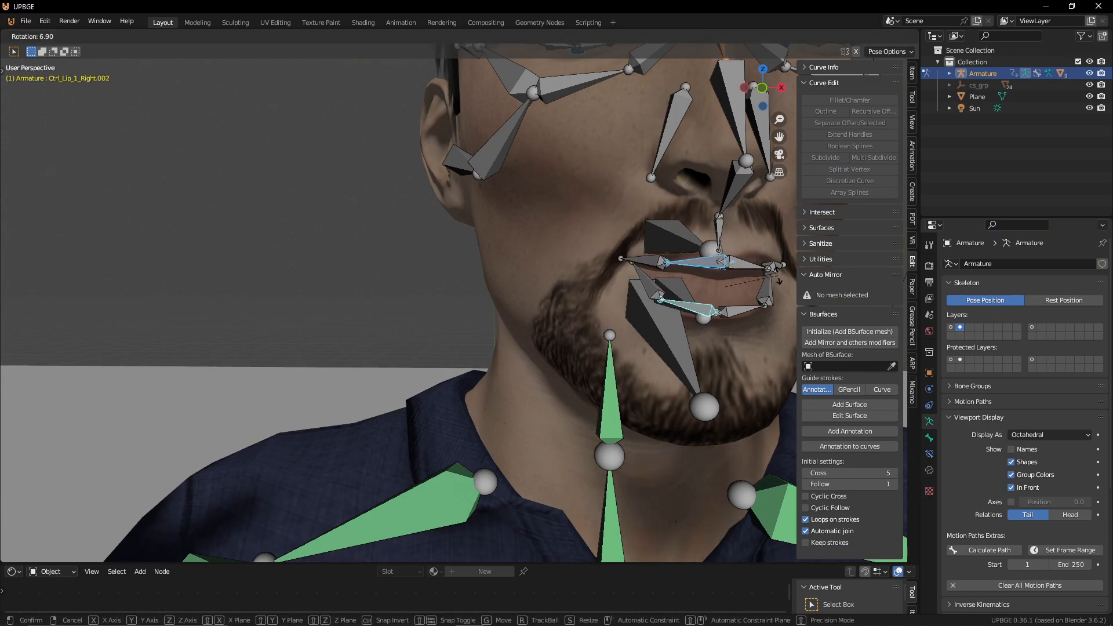
click(760, 280)
Step: Rotate the left upper and lower lip bones together to lift the other side of the mouth
right_click(732, 305)
shift+right_click(746, 266)
key(r)
click(787, 276)
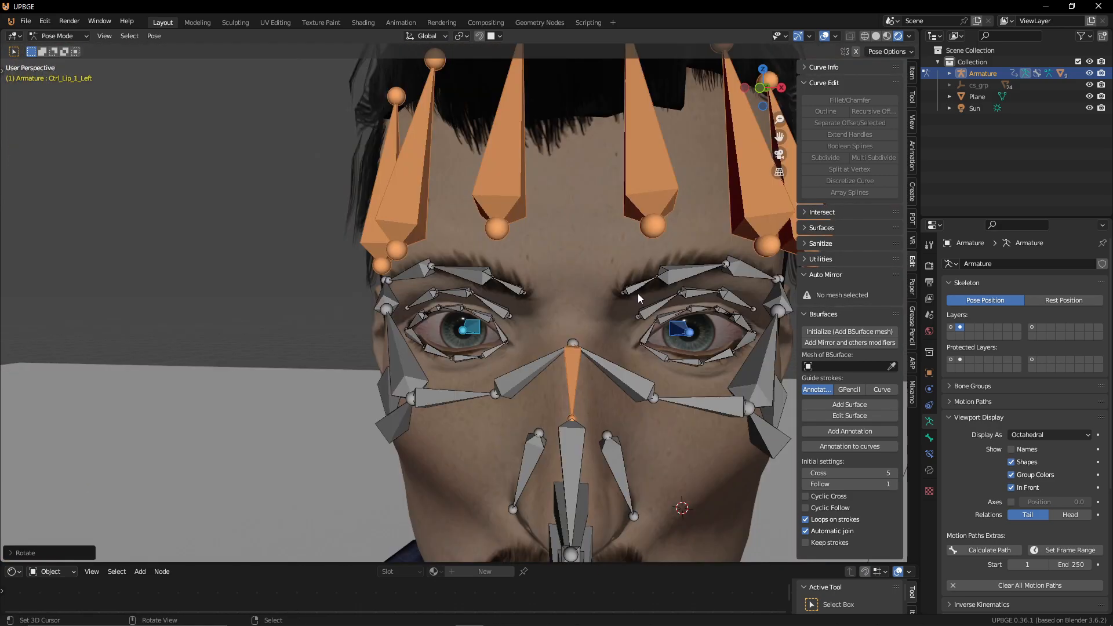
Step: Raise the inner bone of the left eyebrow slightly along the global Z axis
right_click(642, 289)
key(g)
key(z)
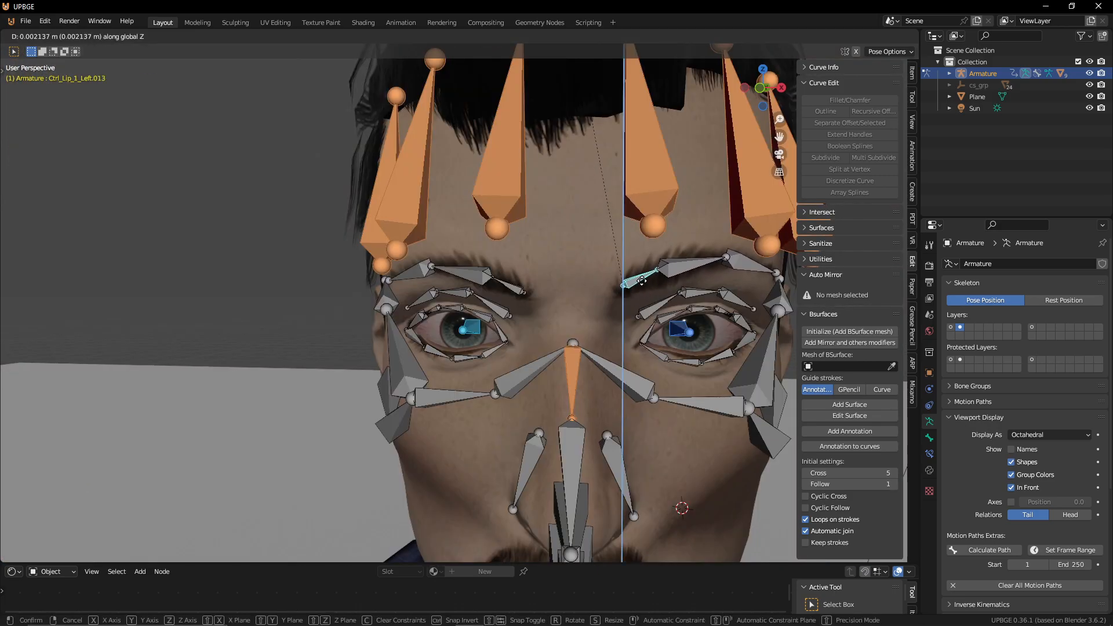
click(653, 296)
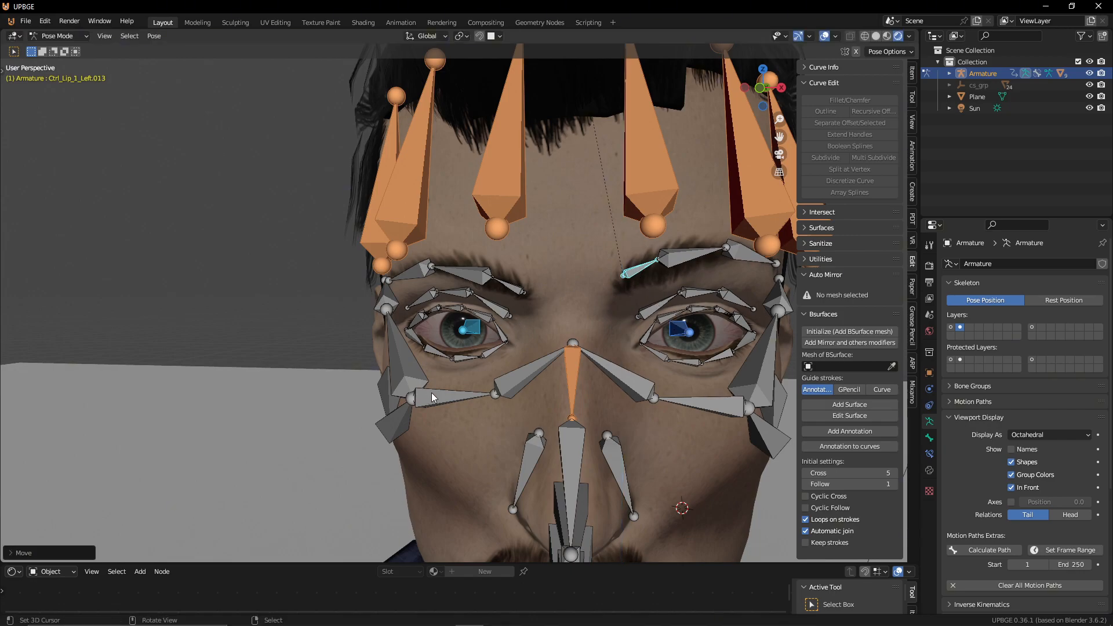
right_click(420, 326)
shift+right_click(501, 337)
key(g)
key(z)
click(502, 343)
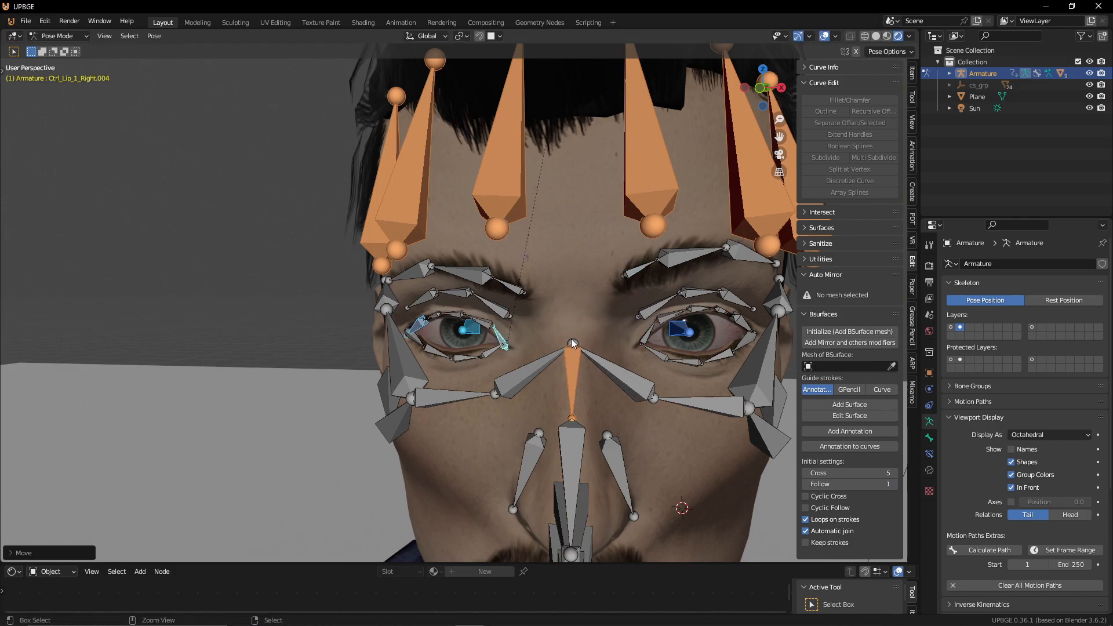
key(ctrl+z)
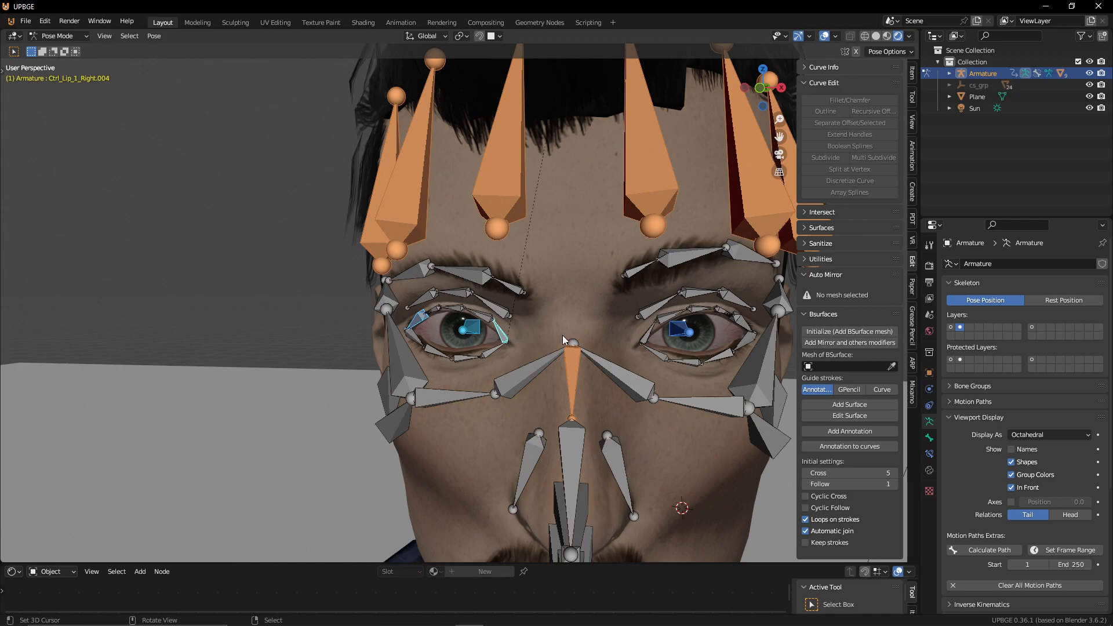
Step: Move the inner eye corner bones of both eyes down about 0.003 m along the global Z axis
right_click(648, 340)
shift+right_click(502, 337)
key(shift+g)
click(503, 344)
key(g)
key(z)
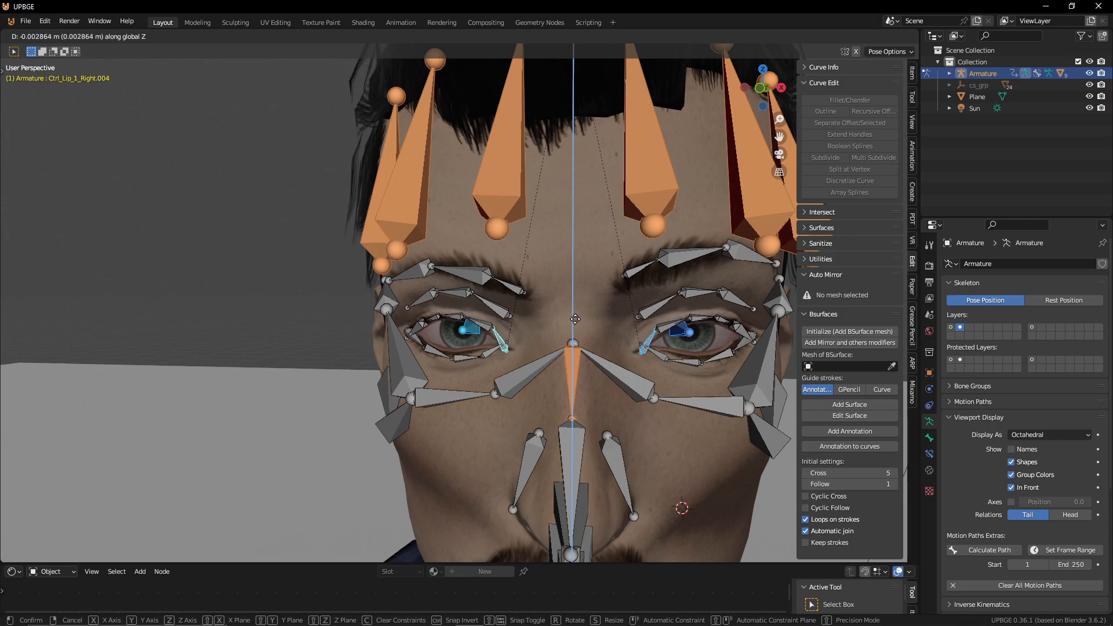
click(574, 321)
Step: Adjust the left mouth corner by nudging its lower lip corner bone and rotating its upper one about -3°
scroll(532, 322, down, 5)
scroll(534, 322, up, 2)
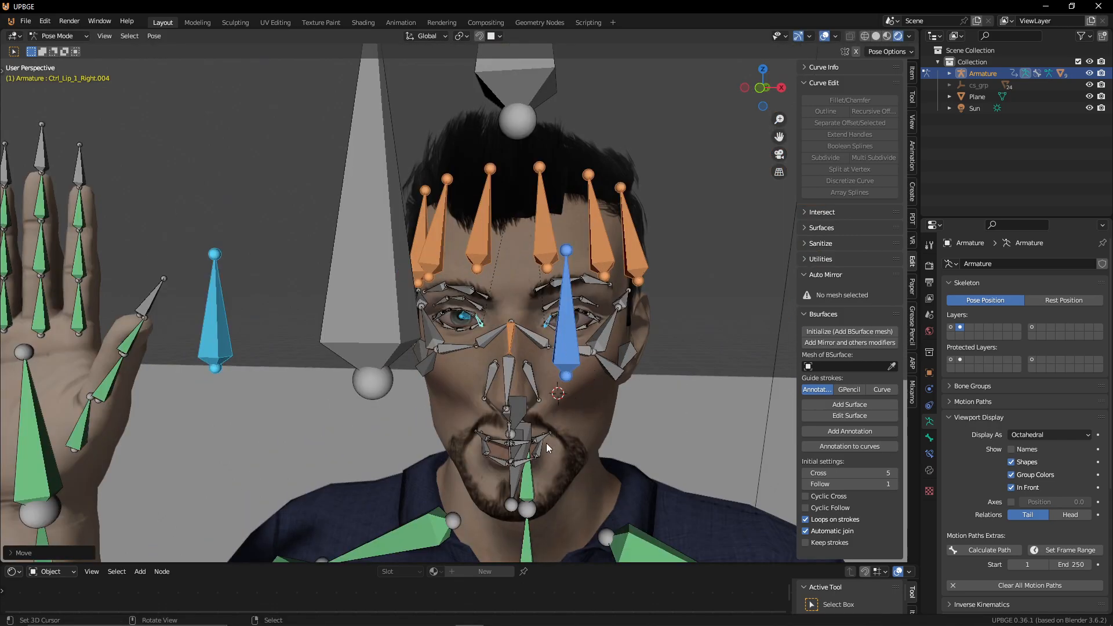
scroll(545, 440, up, 3)
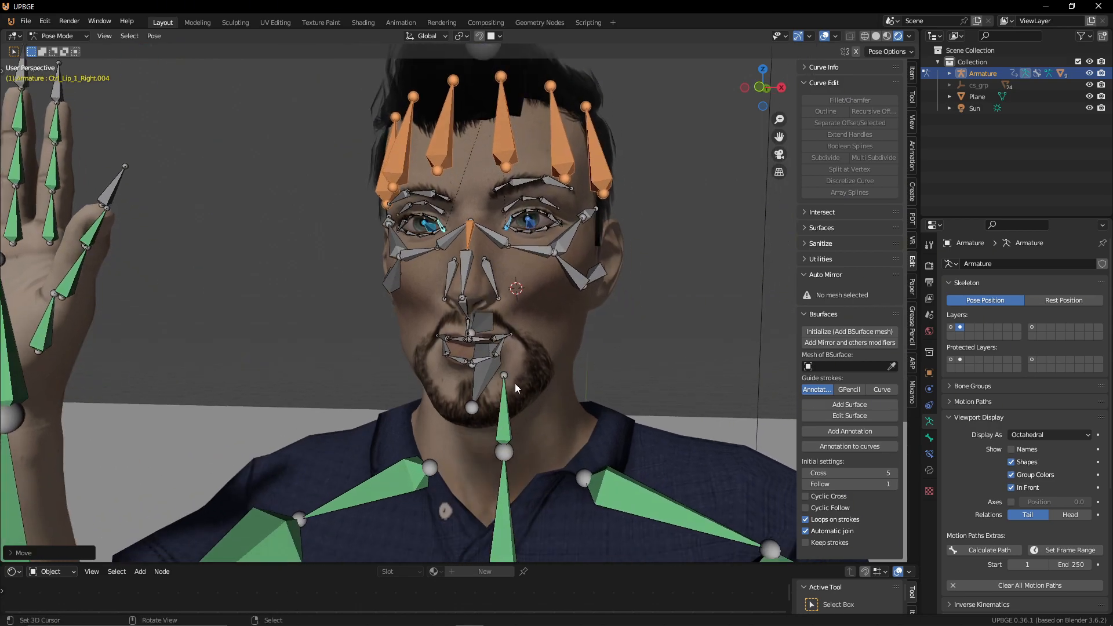
click(505, 338)
key(shift+grave)
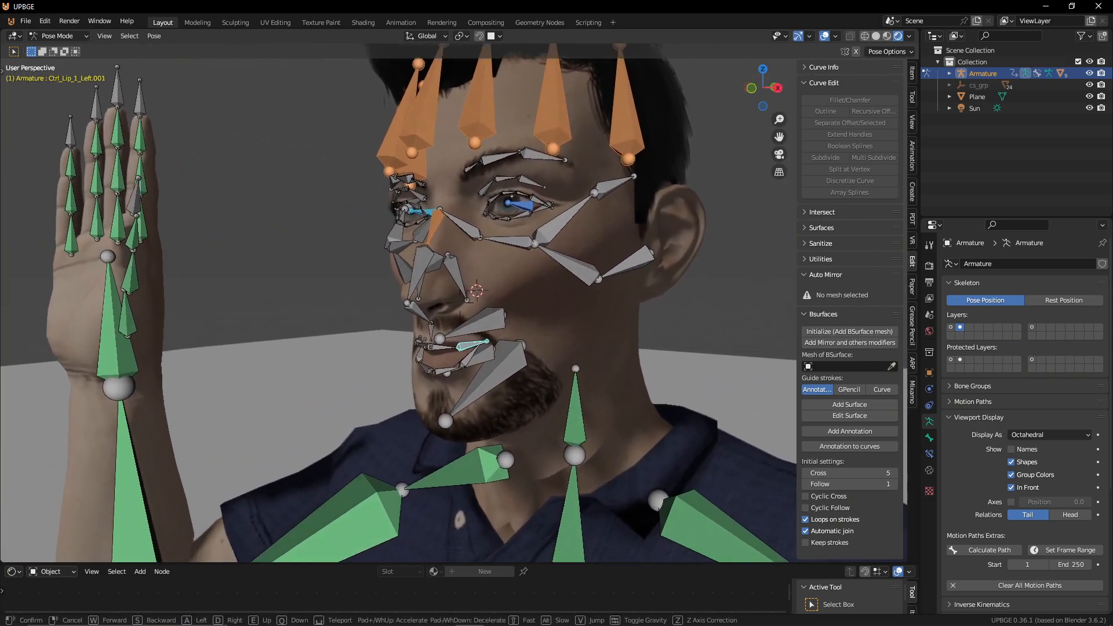
key(w)
click(530, 367)
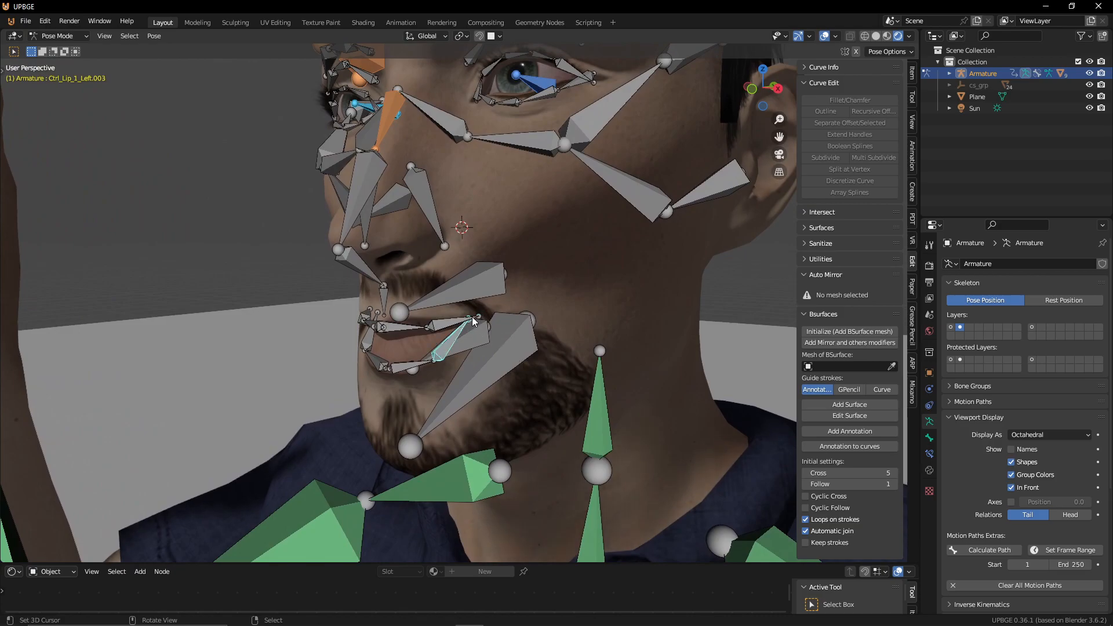
middle_drag(471, 323, 482, 312)
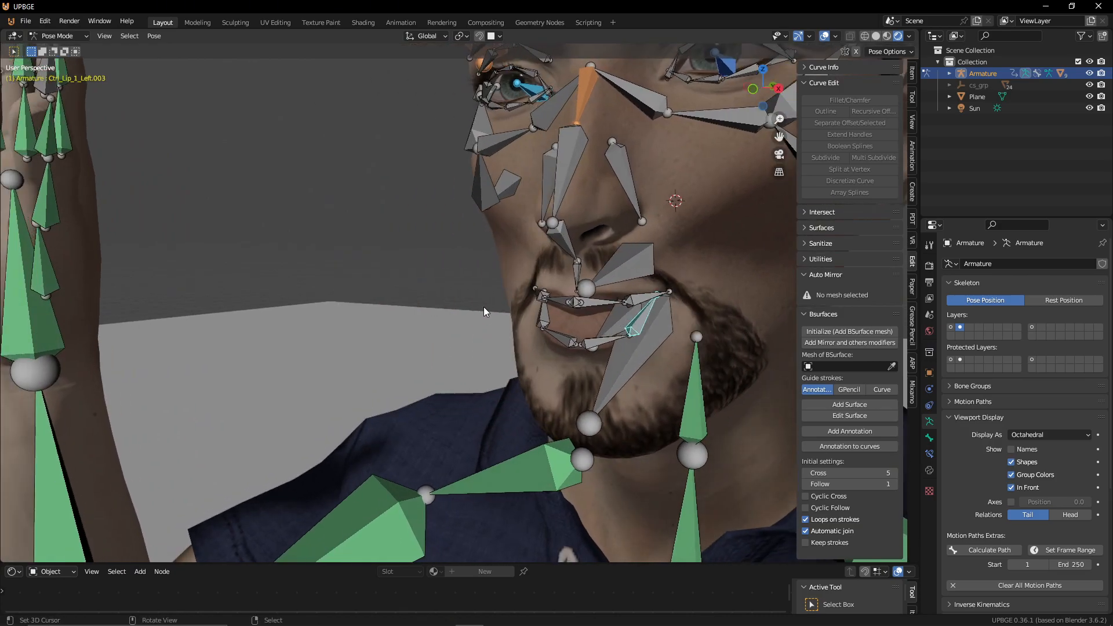
key(g)
click(653, 304)
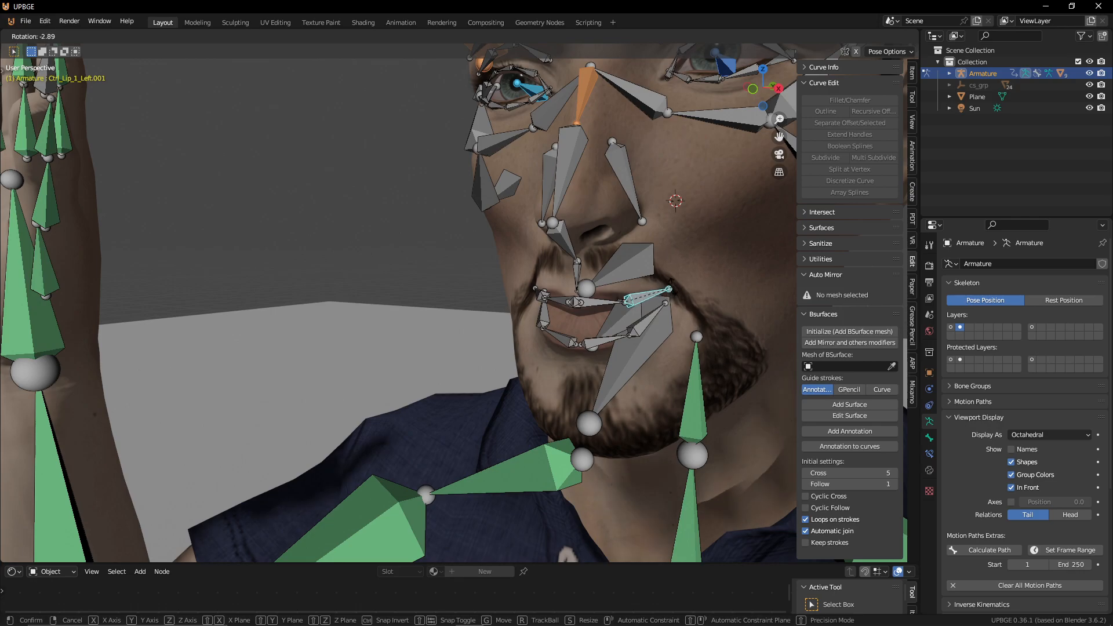
click(672, 295)
Step: Raise the left inner lower lip bone about 0.004 m
click(597, 337)
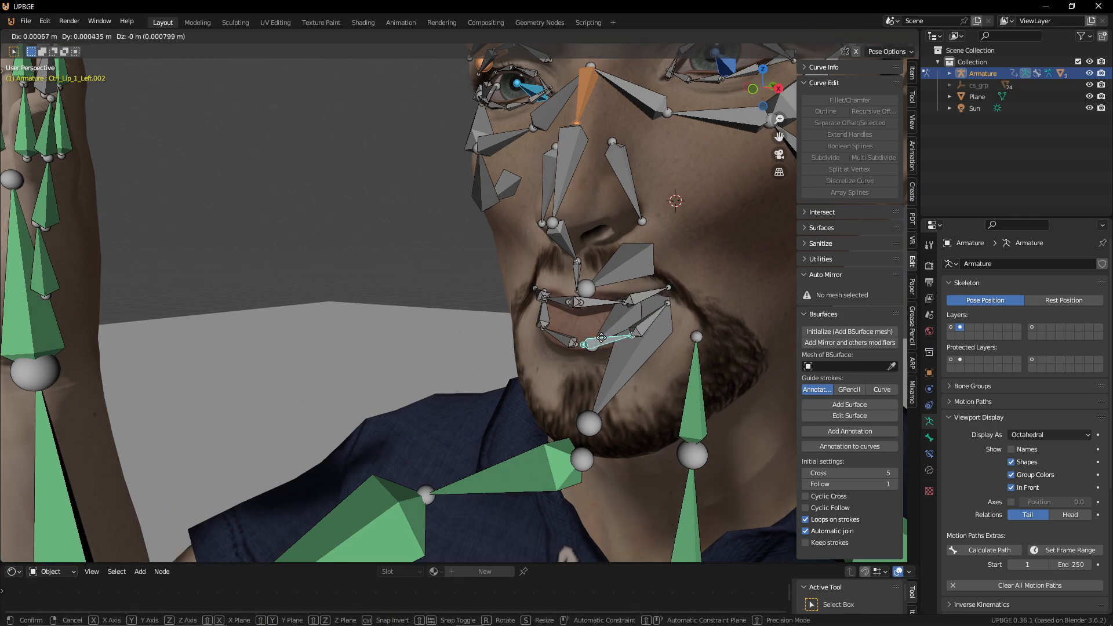
key(g)
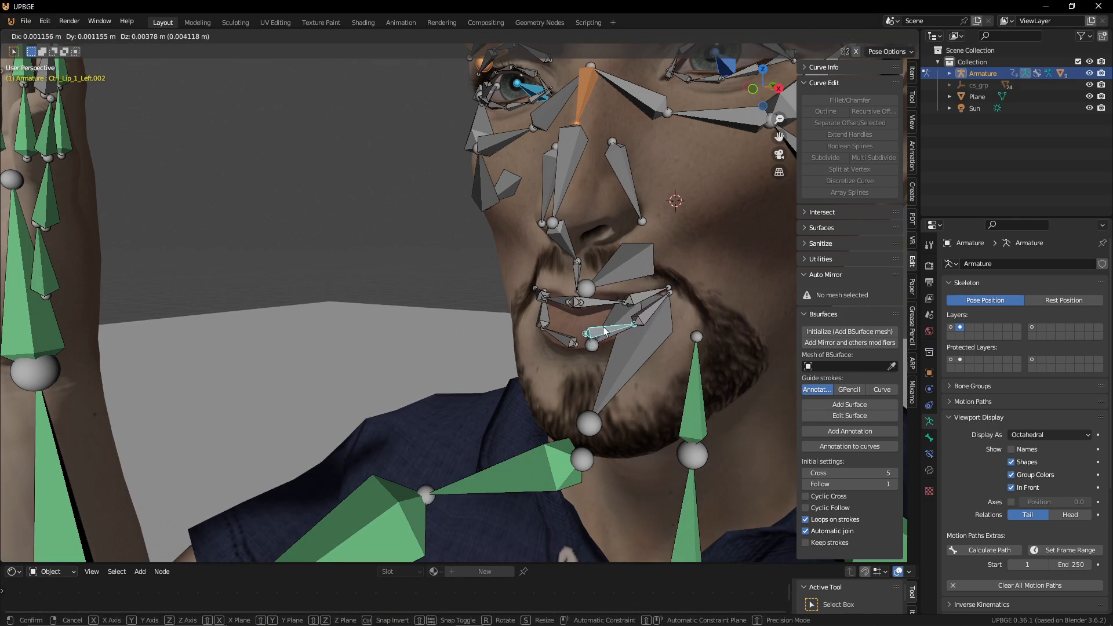
click(601, 326)
Step: Rotate the right lower lip corner bone slightly to adjust that side of the mouth
click(538, 309)
key(r)
click(532, 310)
Step: Move the right inner lower lip bone about 0.004 m outward, toward the right mouth corner
click(542, 328)
key(g)
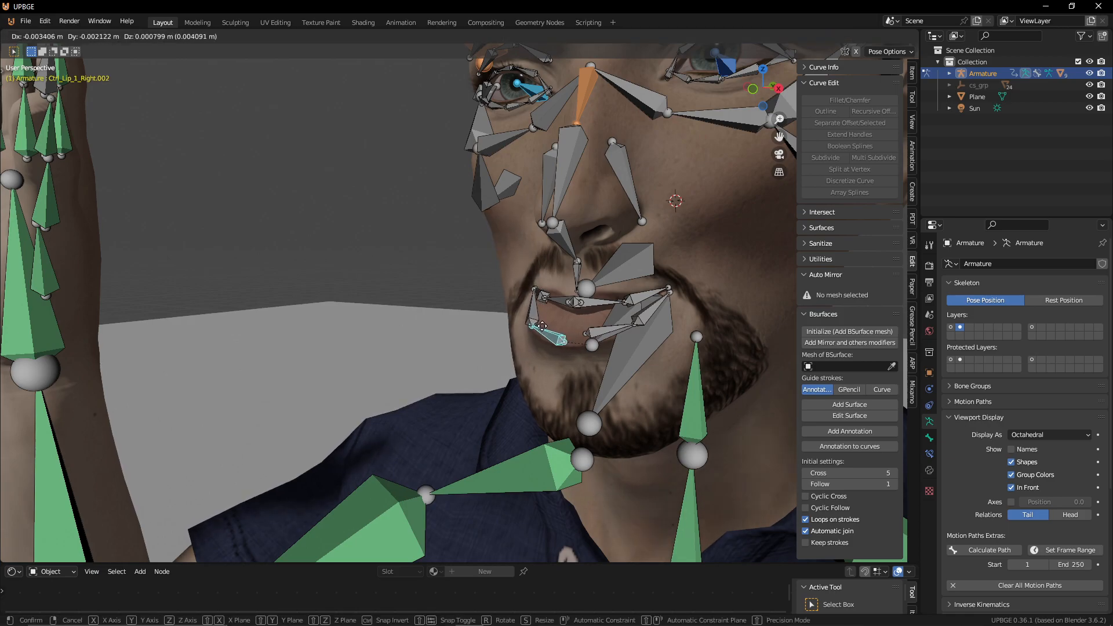
click(536, 325)
middle_drag(537, 326, 554, 323)
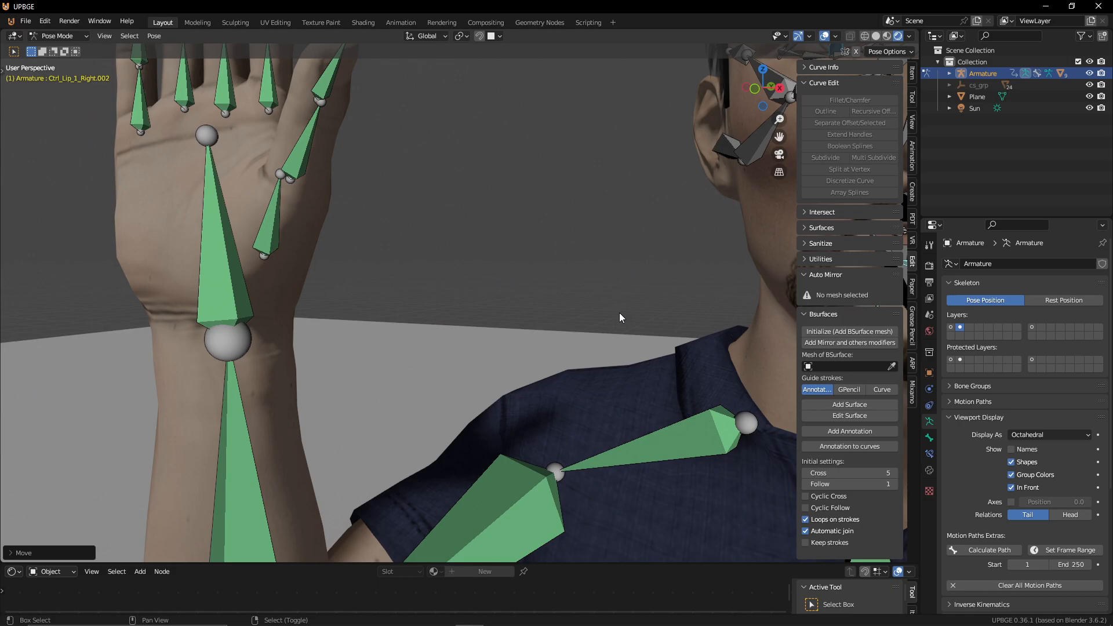
Step: Adjust the height of the upper teeth bone along the global Z axis
scroll(619, 312, down, 8)
shift+middle_drag(696, 312, 624, 326)
scroll(624, 326, up, 4)
scroll(624, 326, up, 9)
scroll(591, 325, down, 9)
click(455, 313)
key(g)
key(z)
click(457, 312)
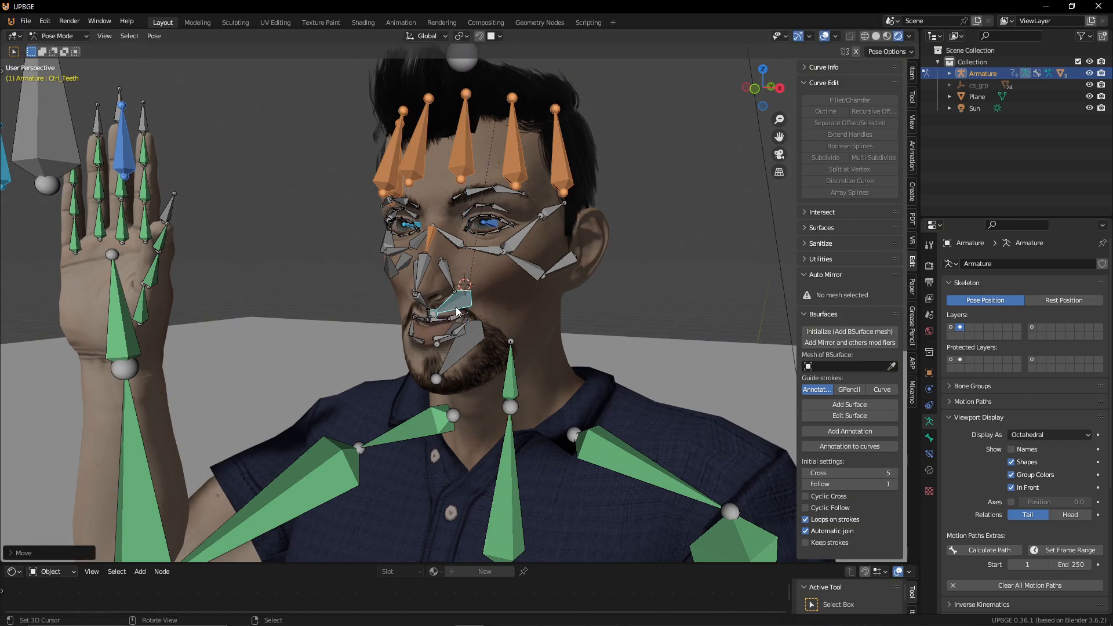
Step: Move the lower teeth bone down about 0.002 m along the global Z axis
click(455, 338)
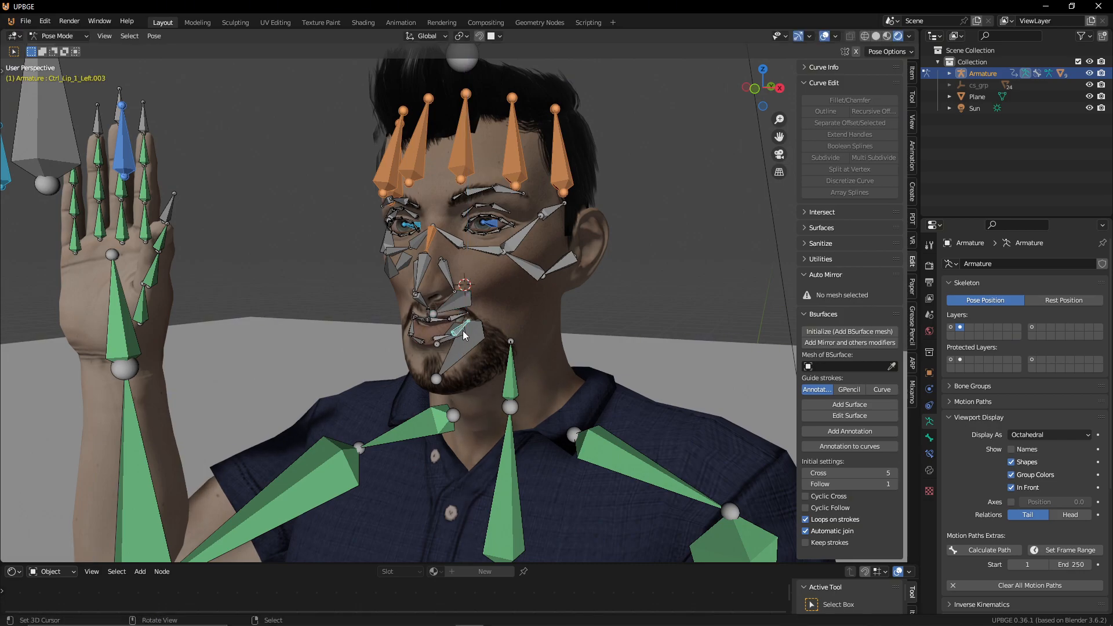
click(462, 334)
key(g)
key(z)
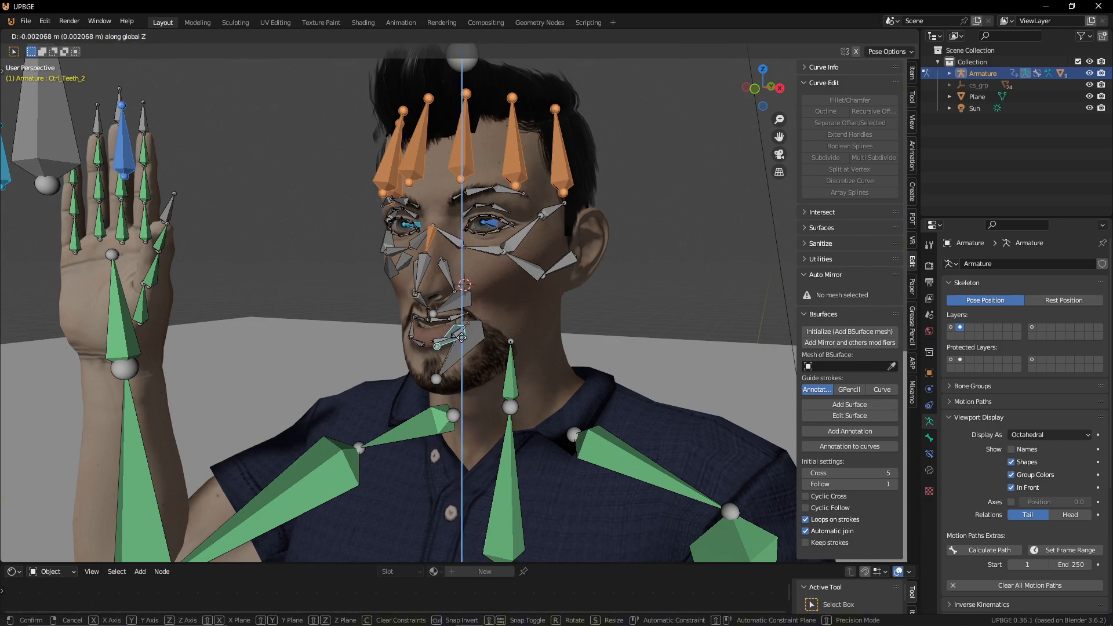
click(460, 332)
middle_drag(447, 331, 497, 329)
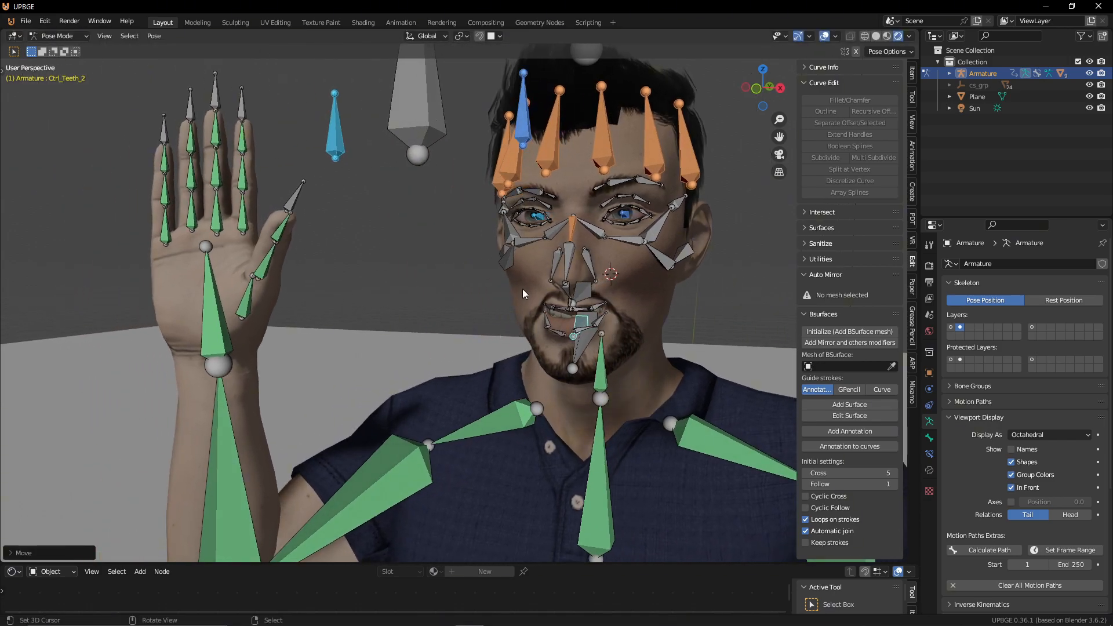
mouse_move(628, 320)
middle_down()
mouse_move(646, 314)
mouse_move(620, 314)
middle_up()
scroll(680, 325, up, 4)
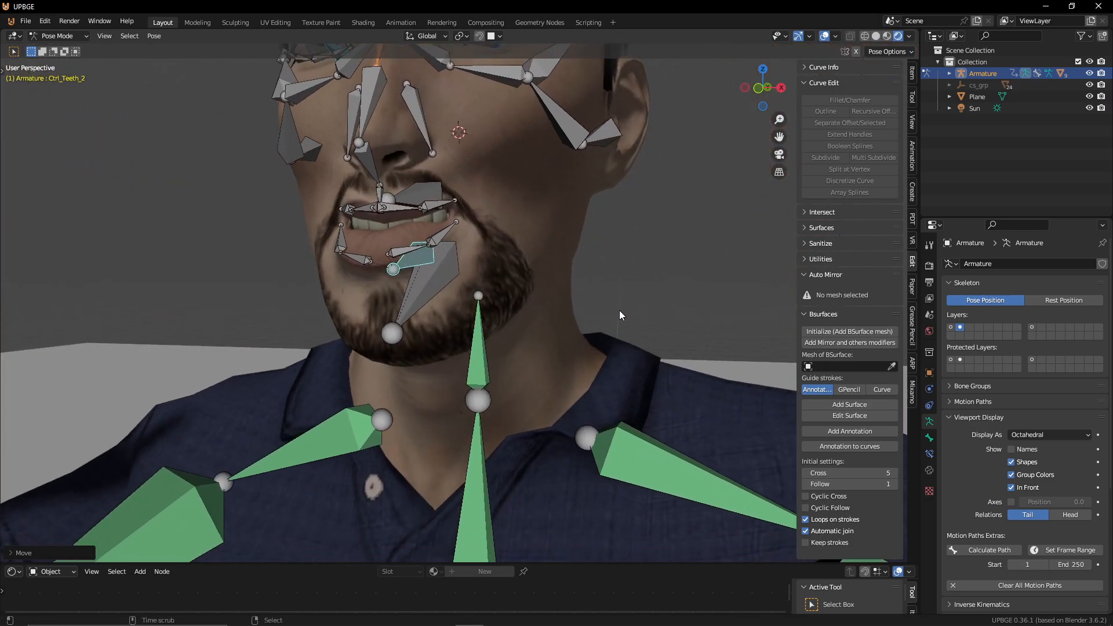
key(alt+h)
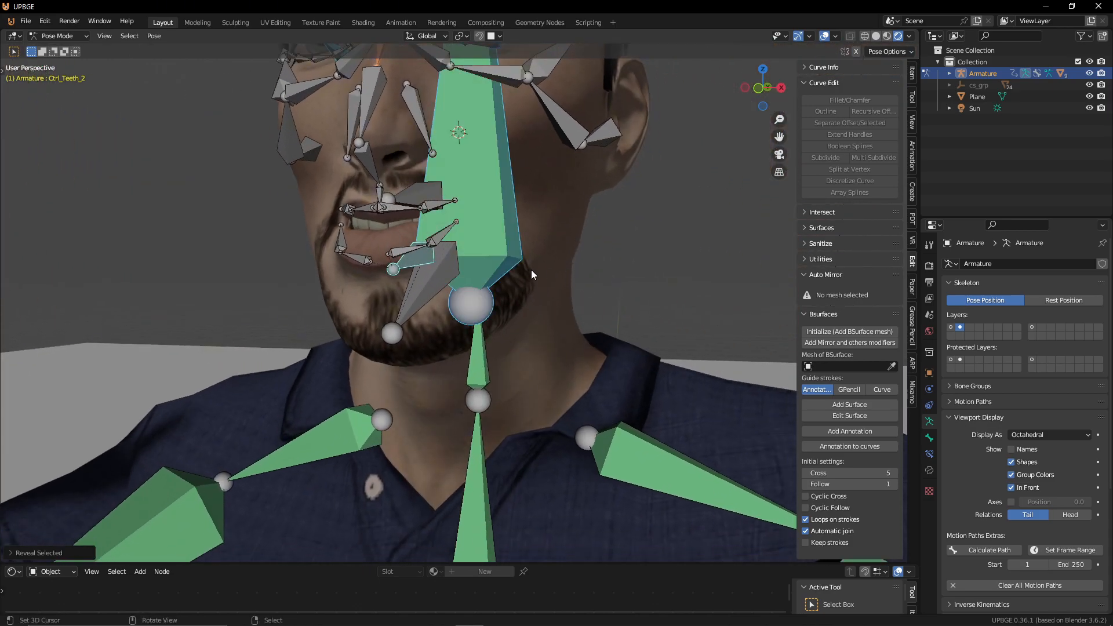
click(441, 272)
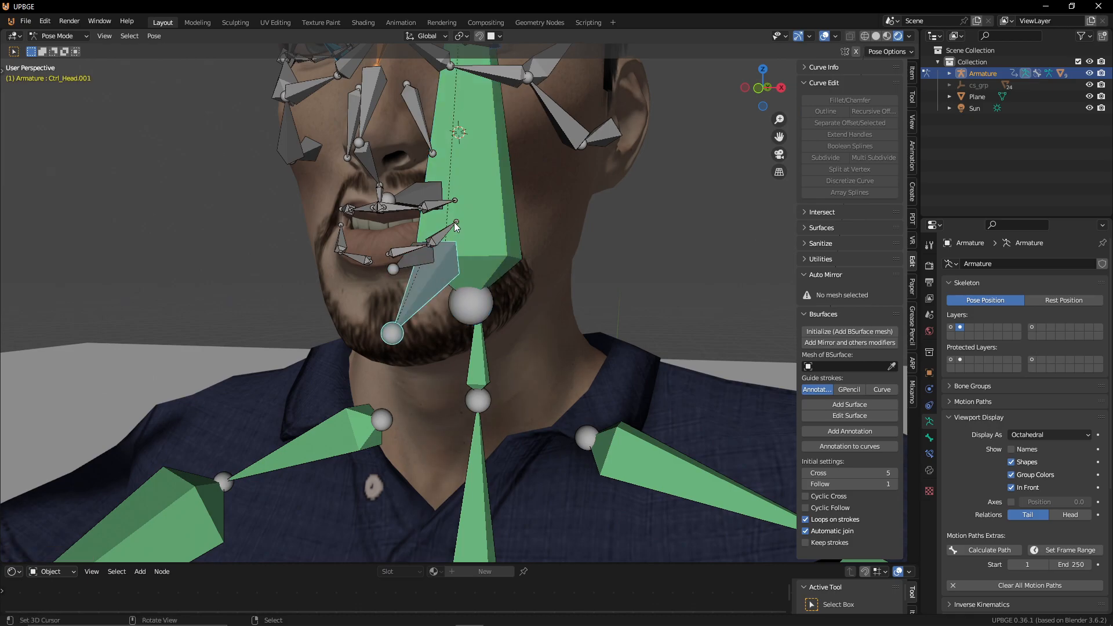
right_click(474, 222)
key(h)
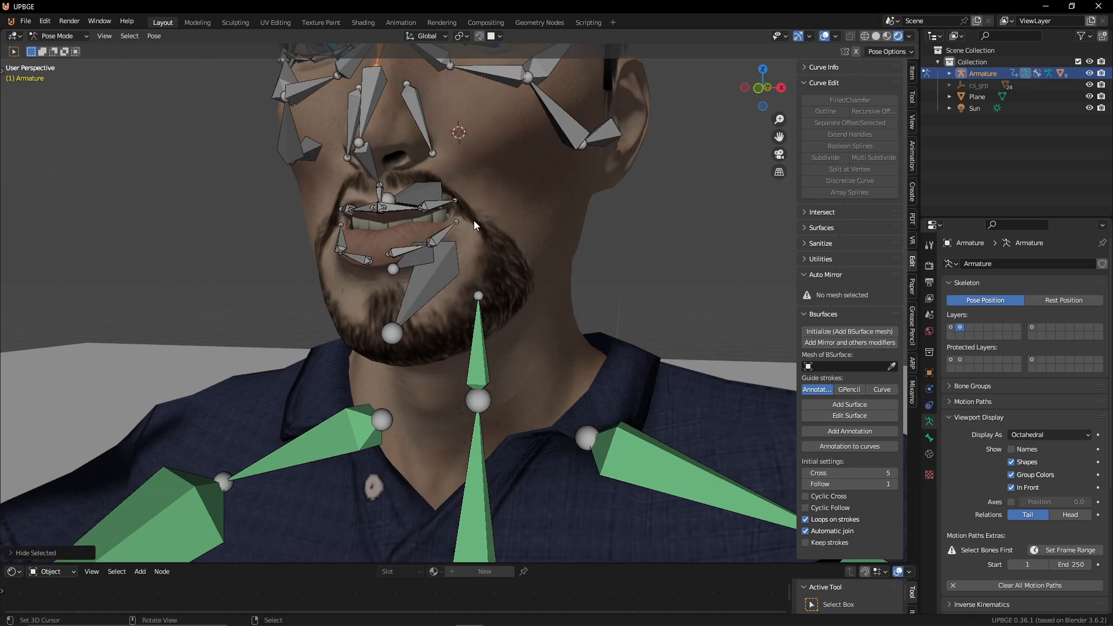
Step: Try to bring the ends of the two inner lower lip bones together by moving them in the front view
right_click(393, 254)
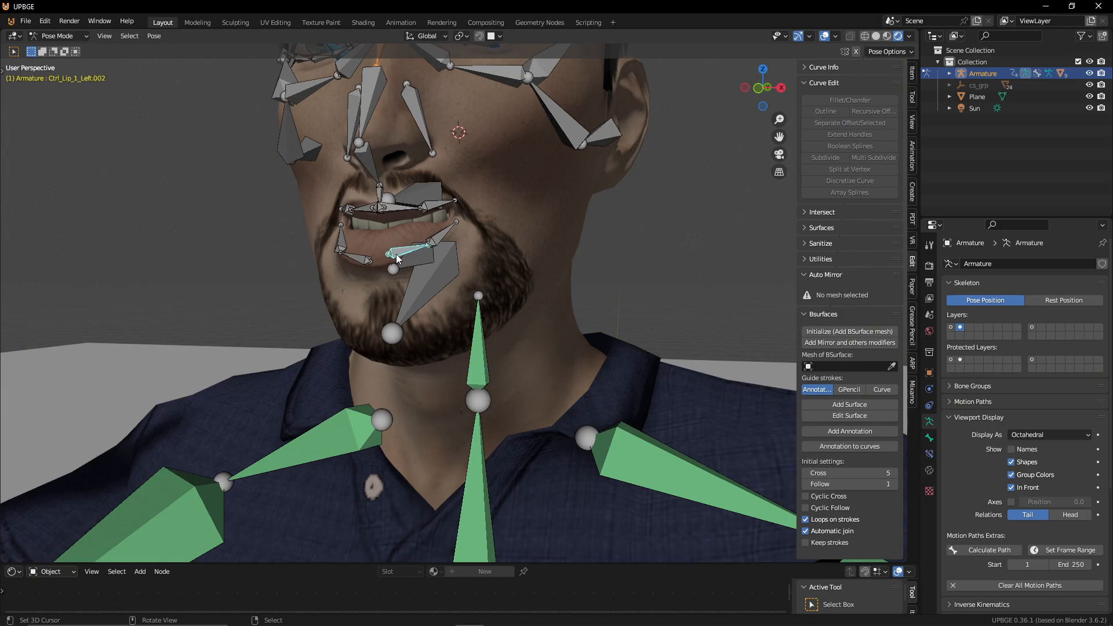
key(KP_1)
scroll(693, 311, up, 1)
key(KP_5)
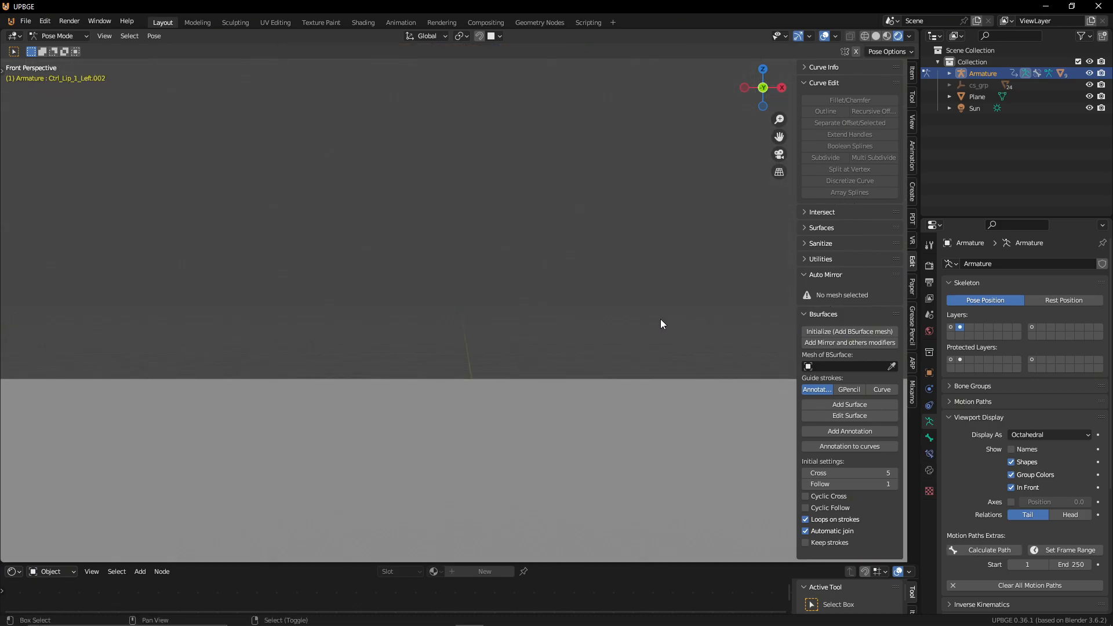
scroll(669, 335, down, 2)
key(KP_Decimal)
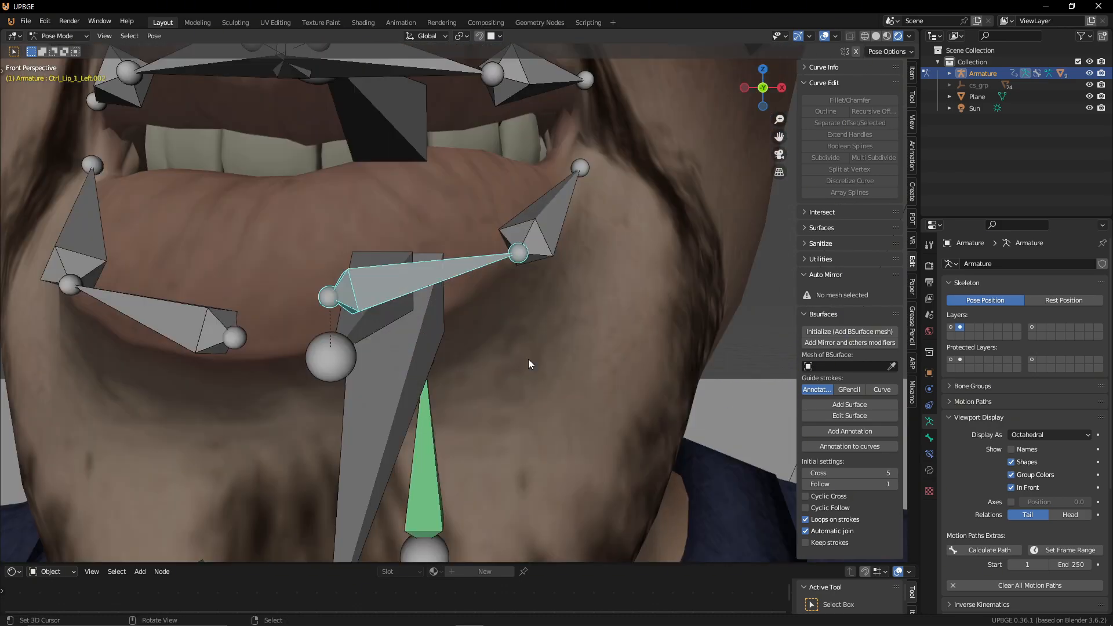
right_click(233, 337)
key(g)
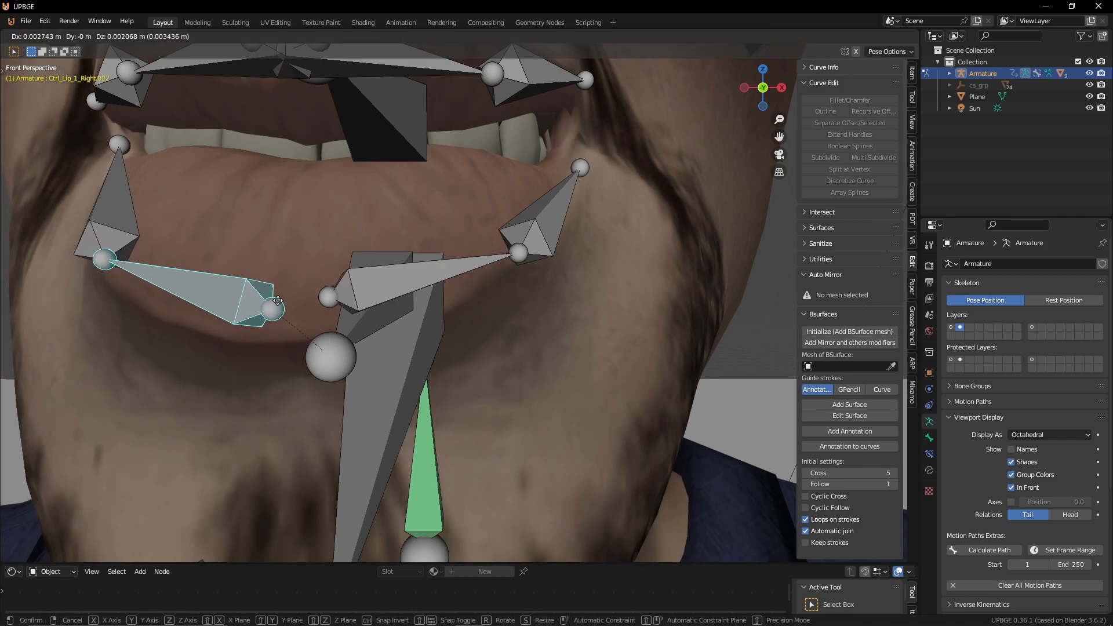
right_click(281, 297)
right_click(329, 297)
key(g)
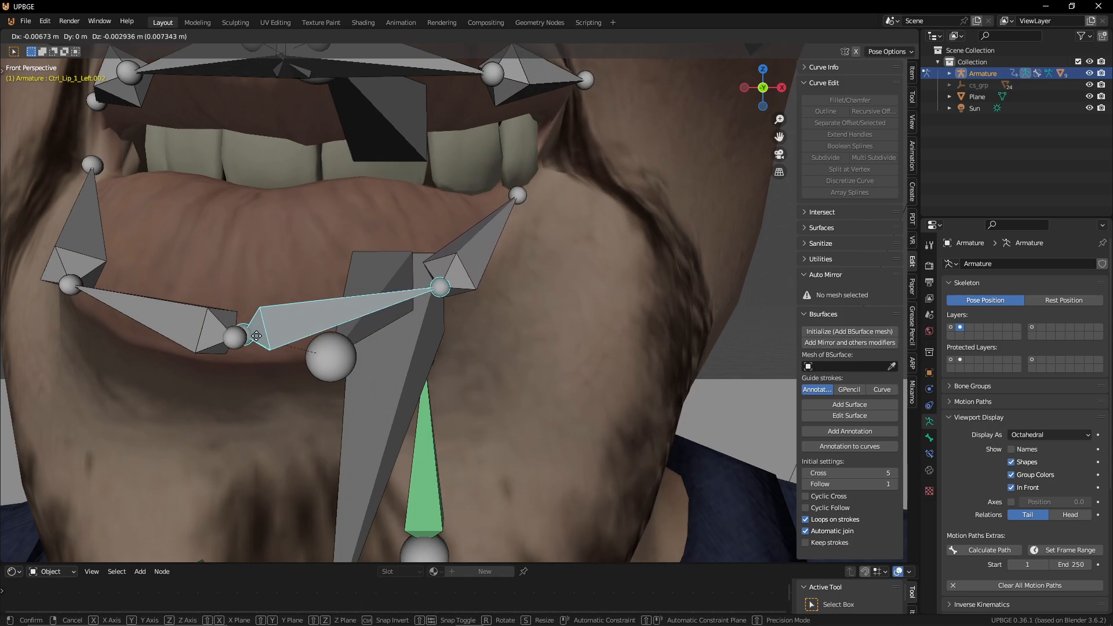
click(285, 288)
key(shift+grave)
click(307, 274)
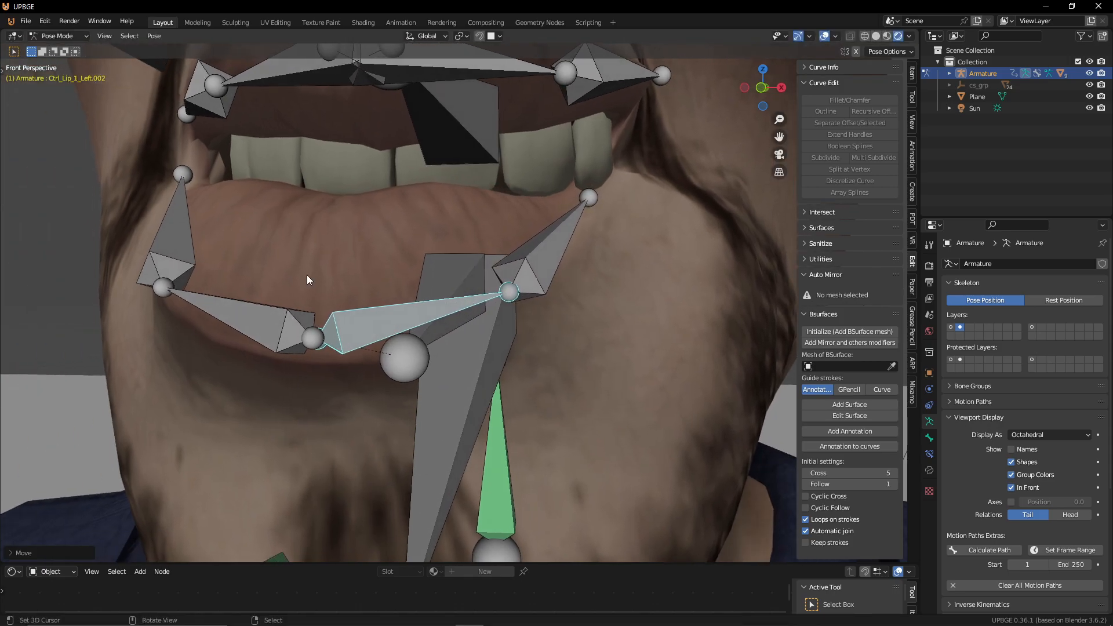
Step: Clear the location of the left and right inner lower lip bones so they sit at their rest position
key(ctrl+z)
right_click(284, 323)
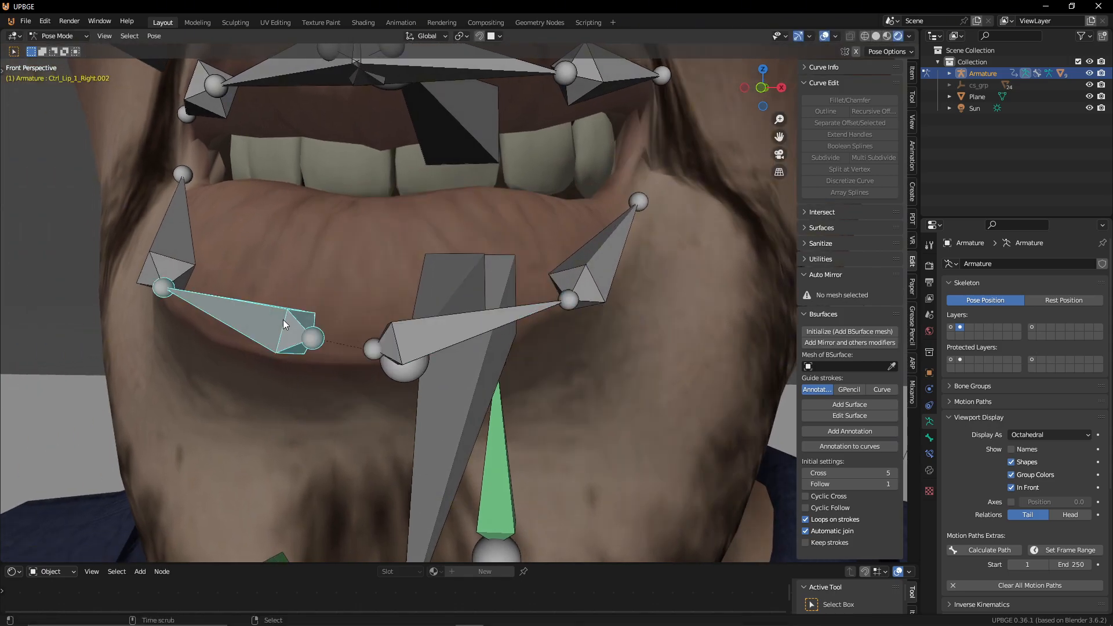
key(alt+g)
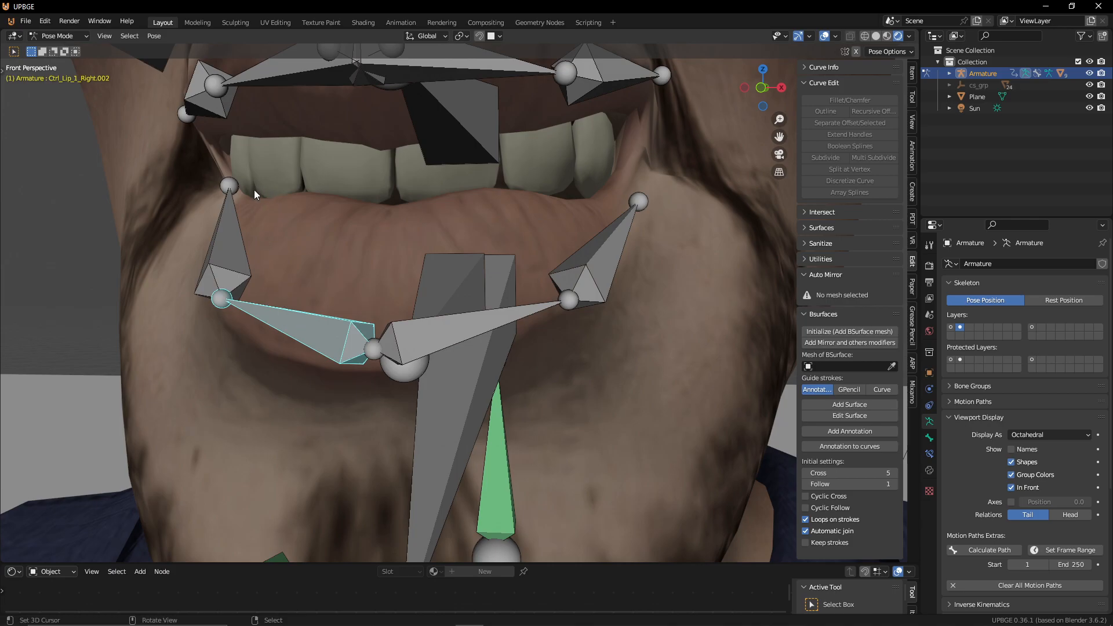
right_click(231, 183)
scroll(388, 231, down, 5)
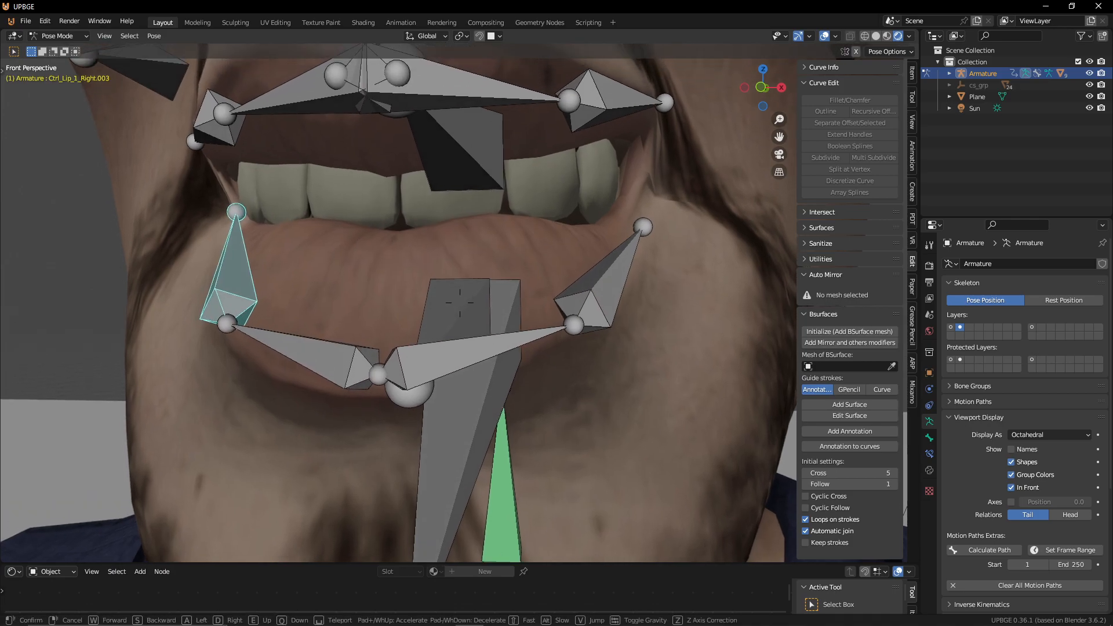
Step: Raise both inner lower lip bones together about 0.004 m along the global Z axis
middle_drag(383, 232, 342, 242)
right_click(304, 335)
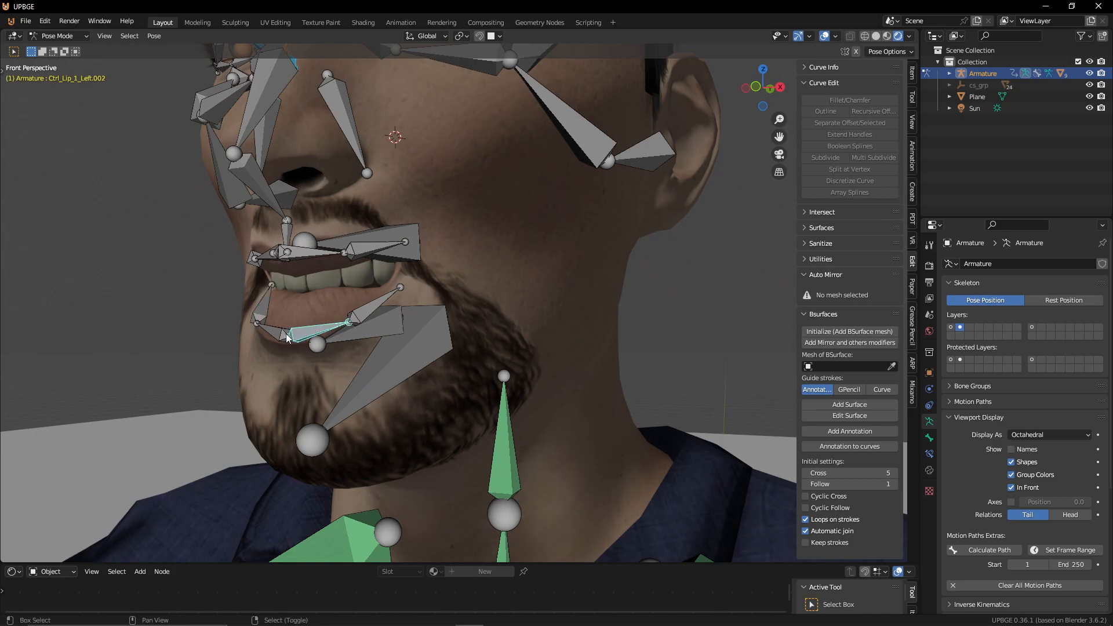
key(shift+g)
click(285, 334)
key(g)
key(z)
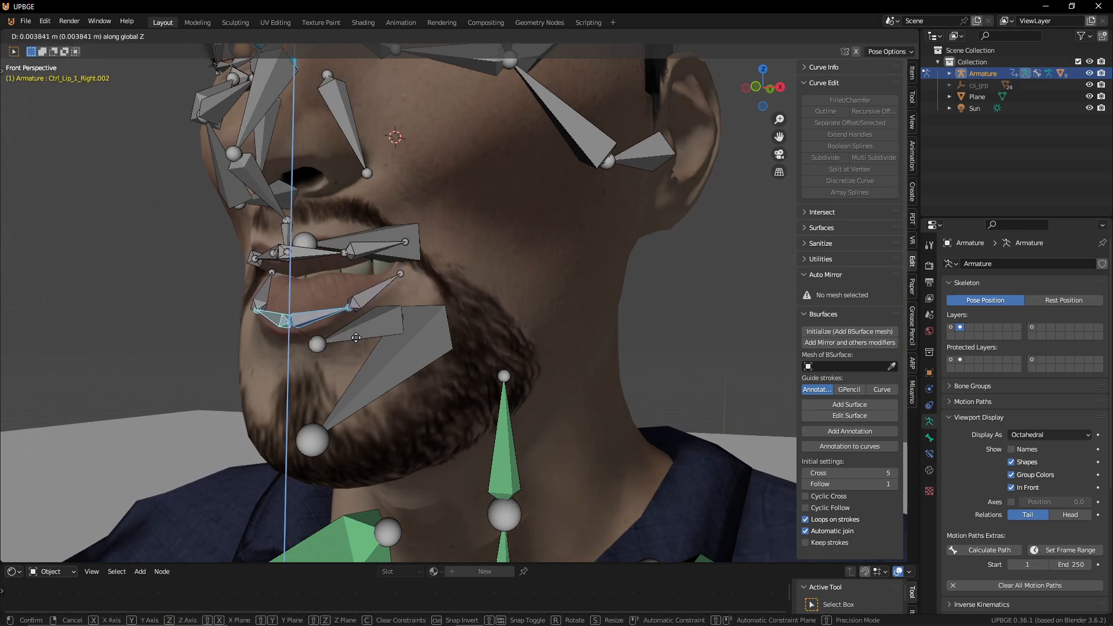
click(355, 338)
Step: Raise both inner upper lip bones together along the global Z axis
right_click(285, 256)
key(g)
key(z)
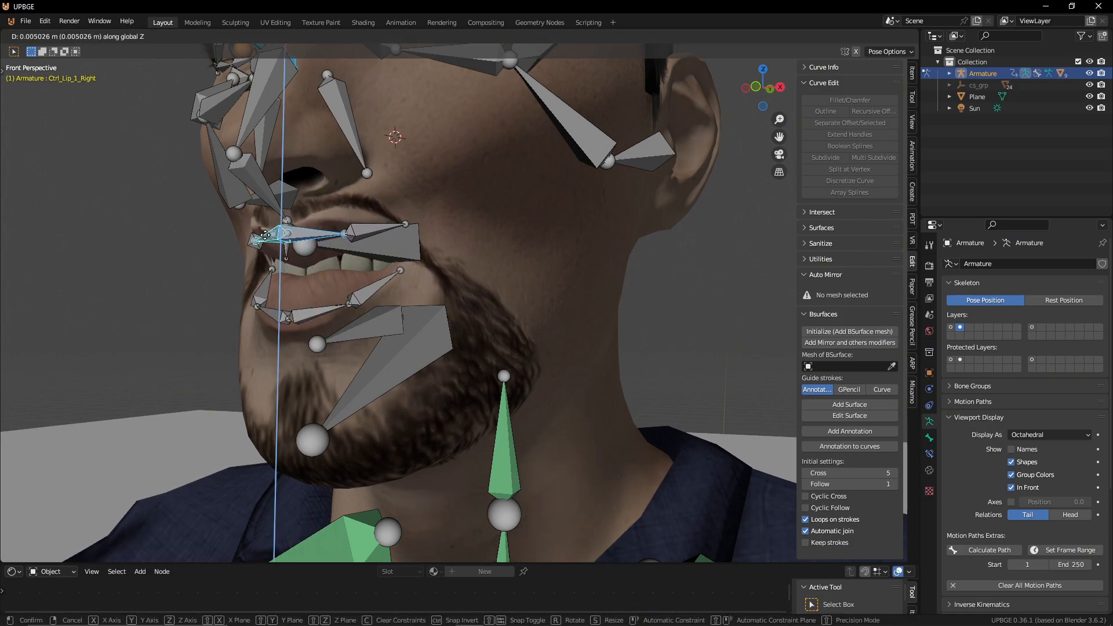
click(265, 243)
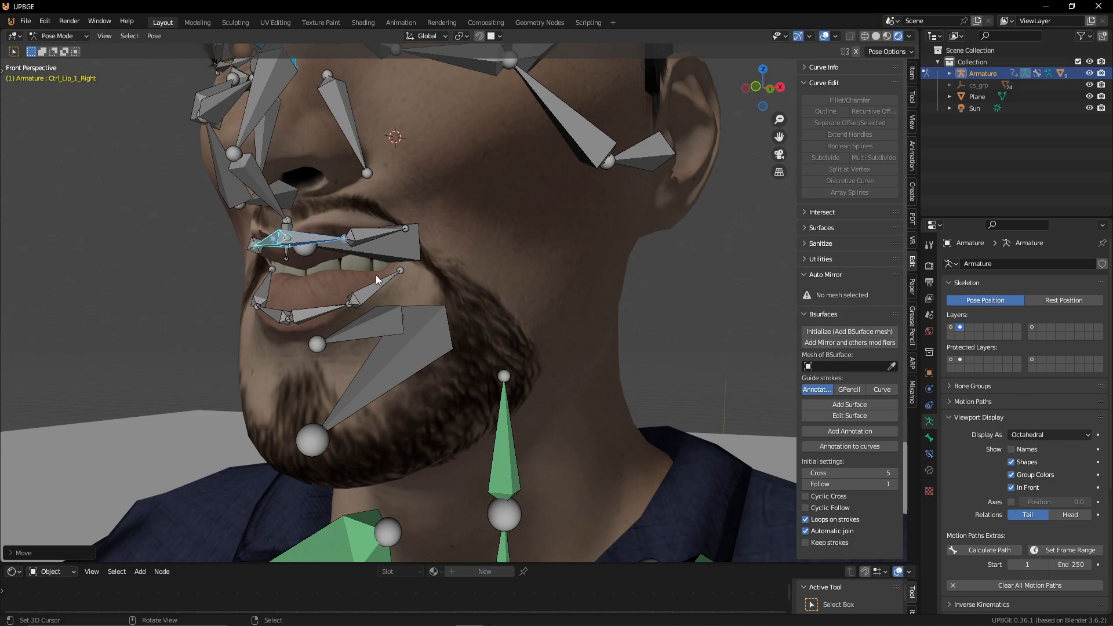
Step: Move the upper teeth bone slightly down along the global Z axis
right_click(377, 254)
key(g)
key(z)
click(379, 252)
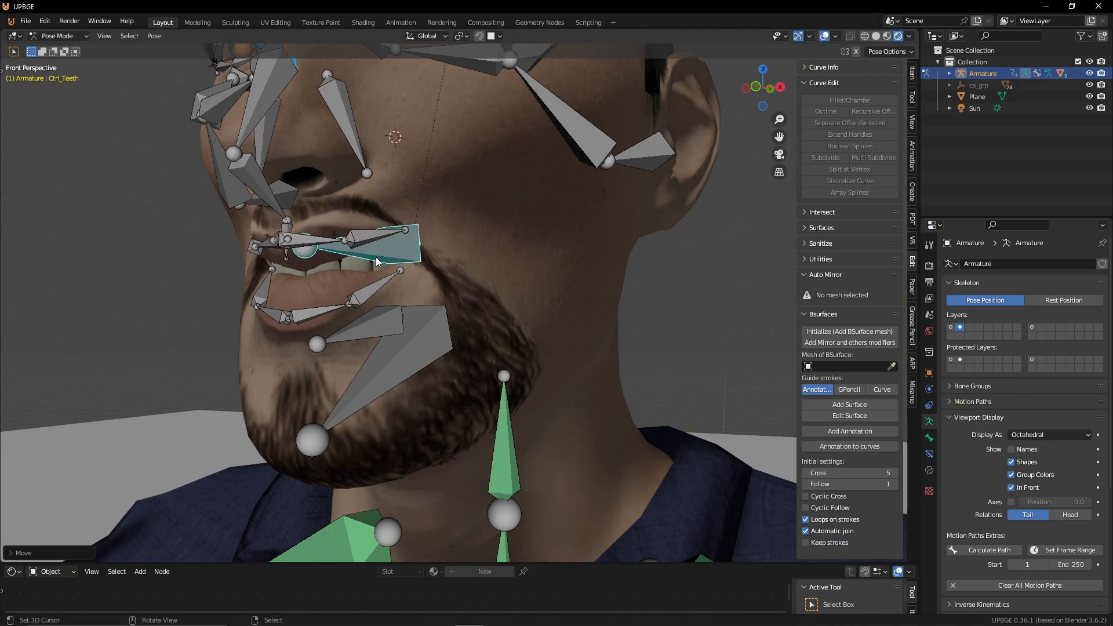
Step: Lower both inner lower lip bones together along the global Z axis and fine-tune their height
key(shift+grave)
click(459, 302)
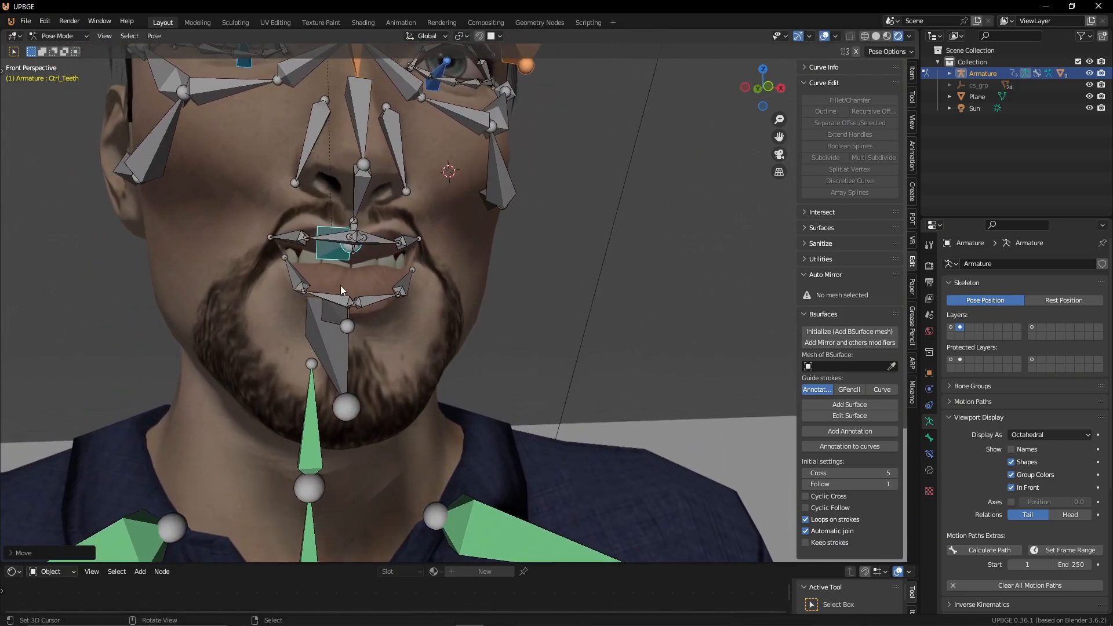
right_click(328, 295)
alt+shift+right_click(379, 303)
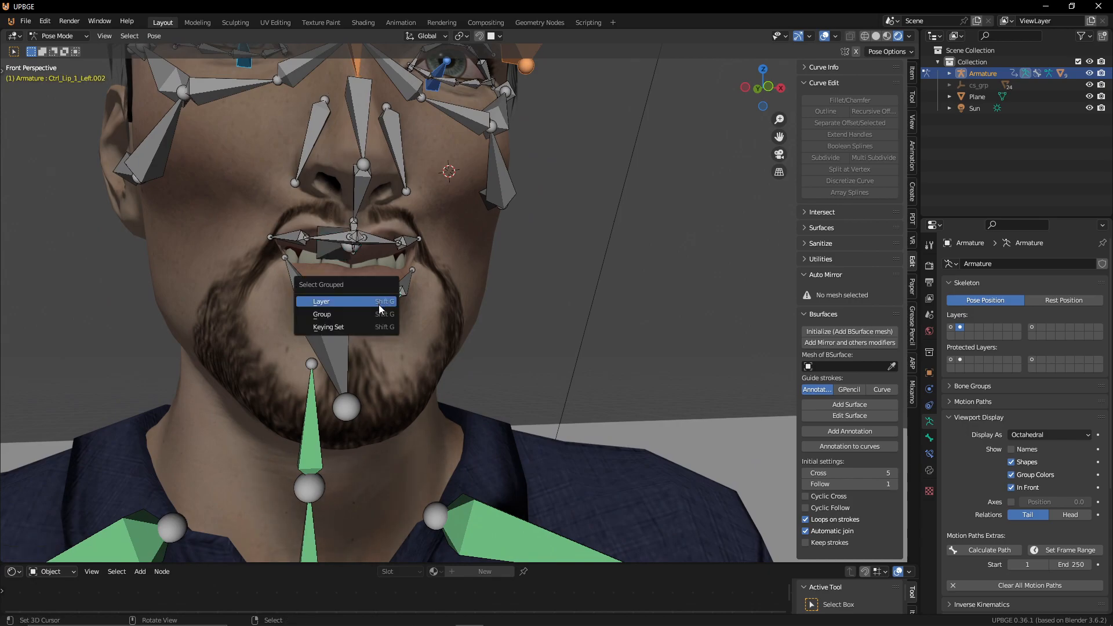
click(375, 314)
key(g)
key(z)
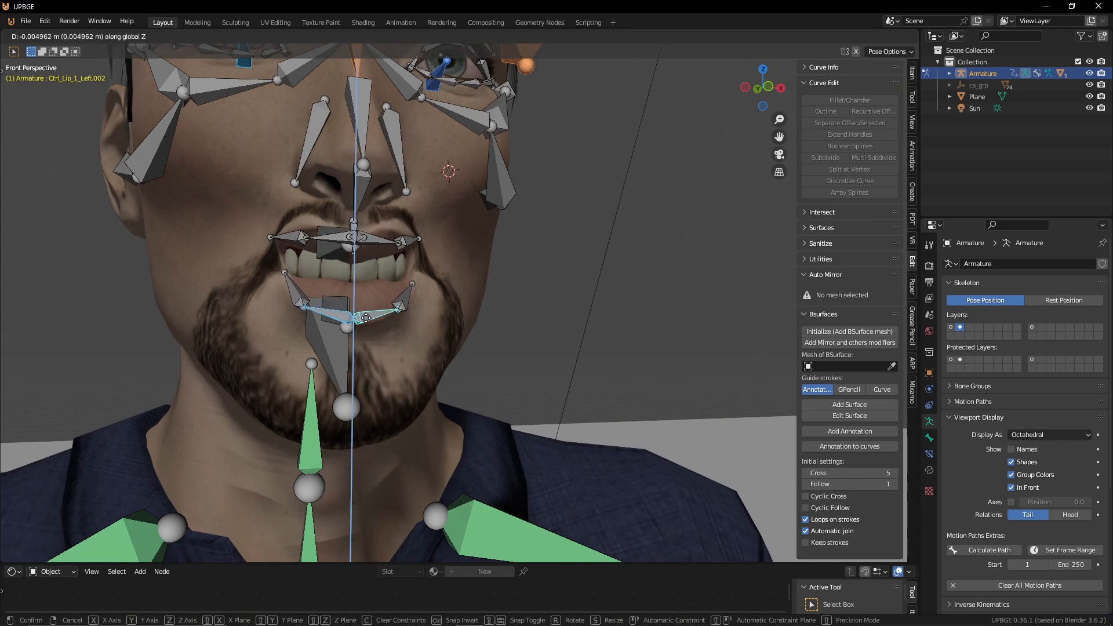
click(361, 315)
key(shift+grave)
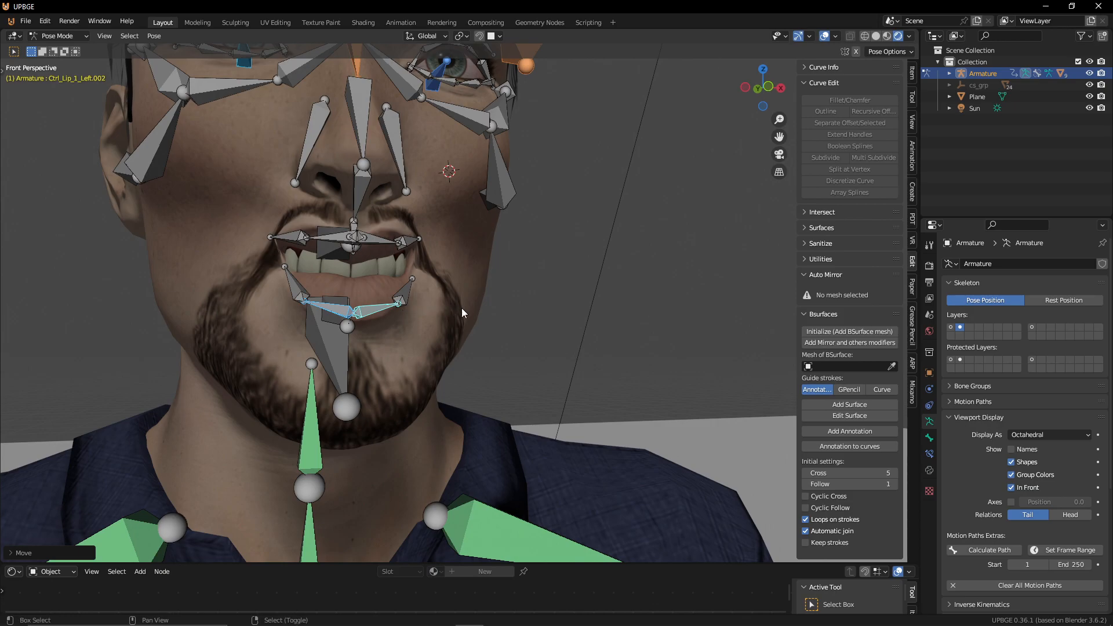
key(Return)
key(g)
key(z)
click(476, 276)
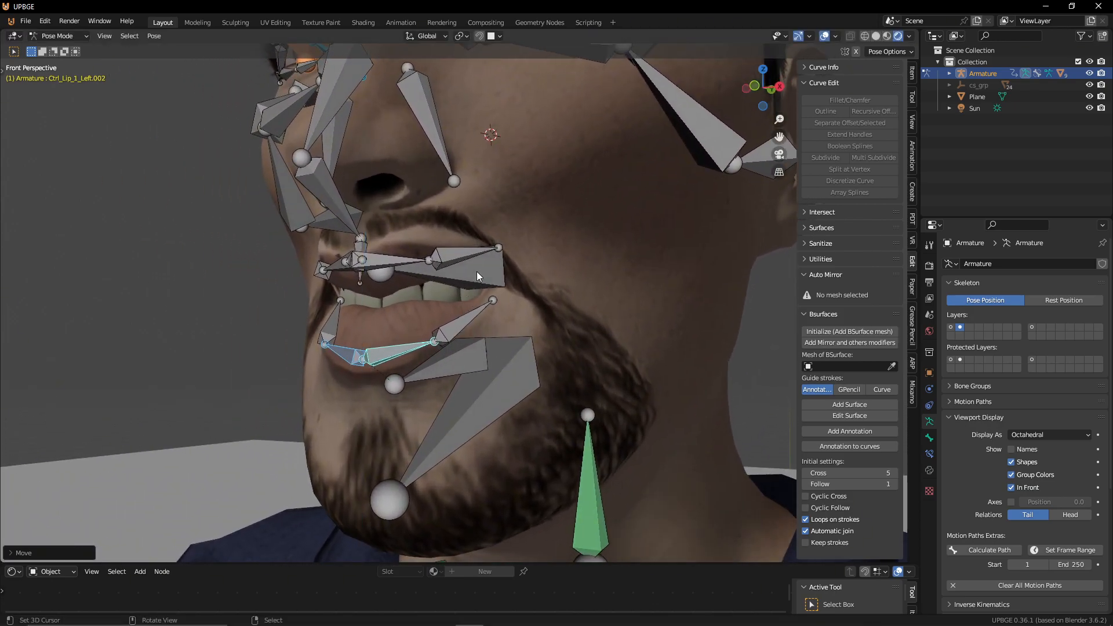
Step: Select both inner upper lip bones and raise them slightly more along the global Z axis
click(386, 259)
key(shift+g)
click(341, 268)
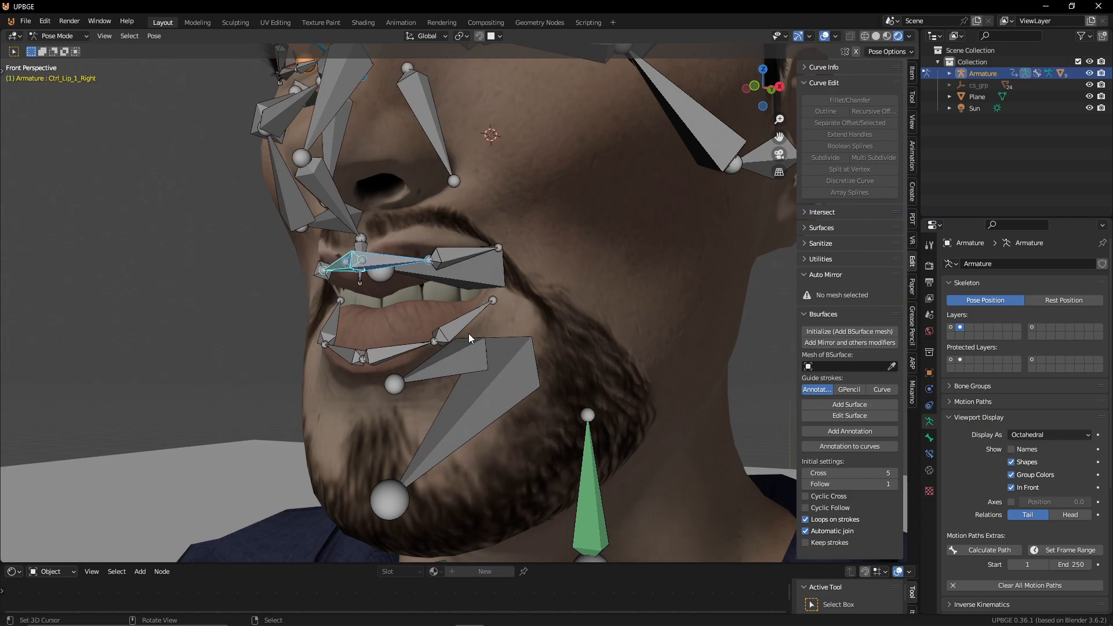
key(shift+grave)
key(d)
click(465, 301)
key(g)
key(z)
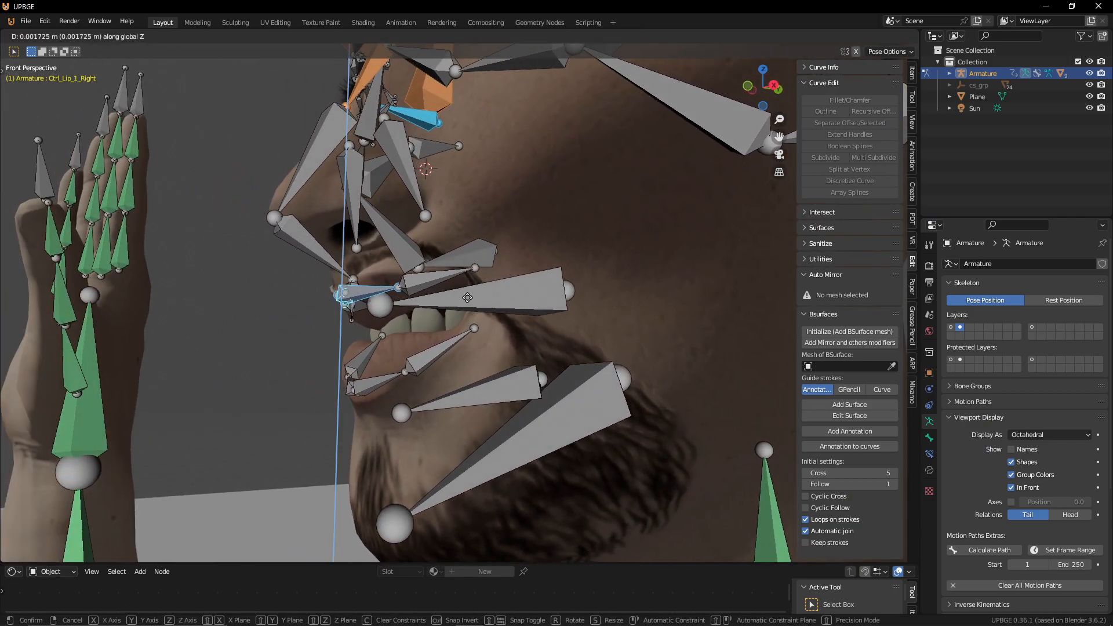
click(466, 301)
Step: Try to reposition the upper teeth bone
key(g)
right_click(509, 300)
click(509, 299)
key(g)
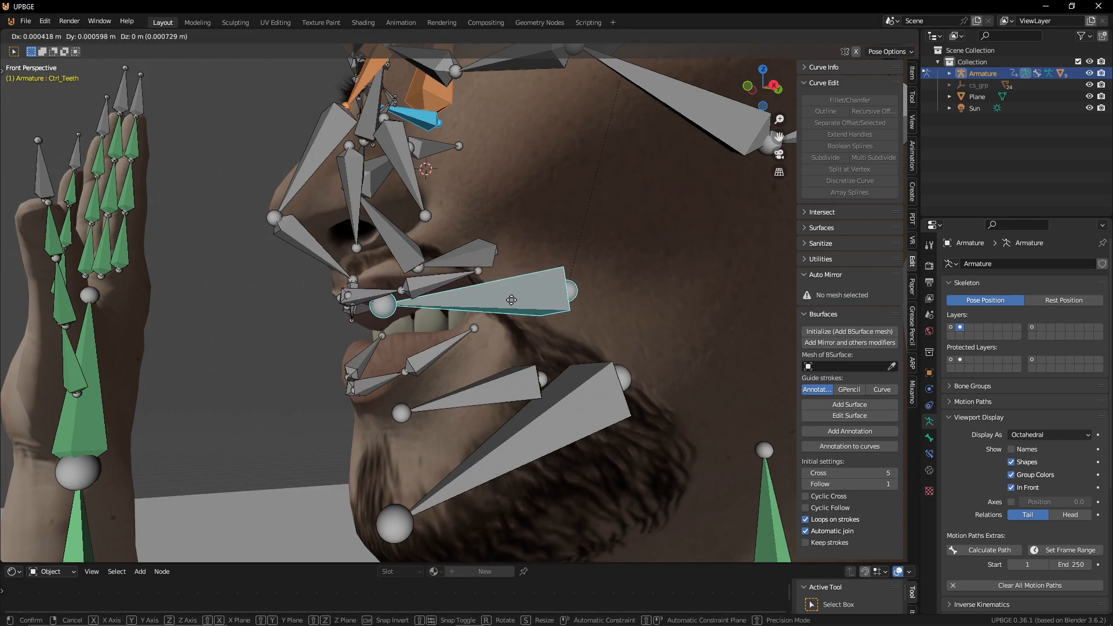
right_click(511, 305)
Step: Select the lower lip bones on both sides and clear their pose locations
middle_drag(442, 355, 461, 363)
scroll(462, 364, down, 3)
click(619, 411)
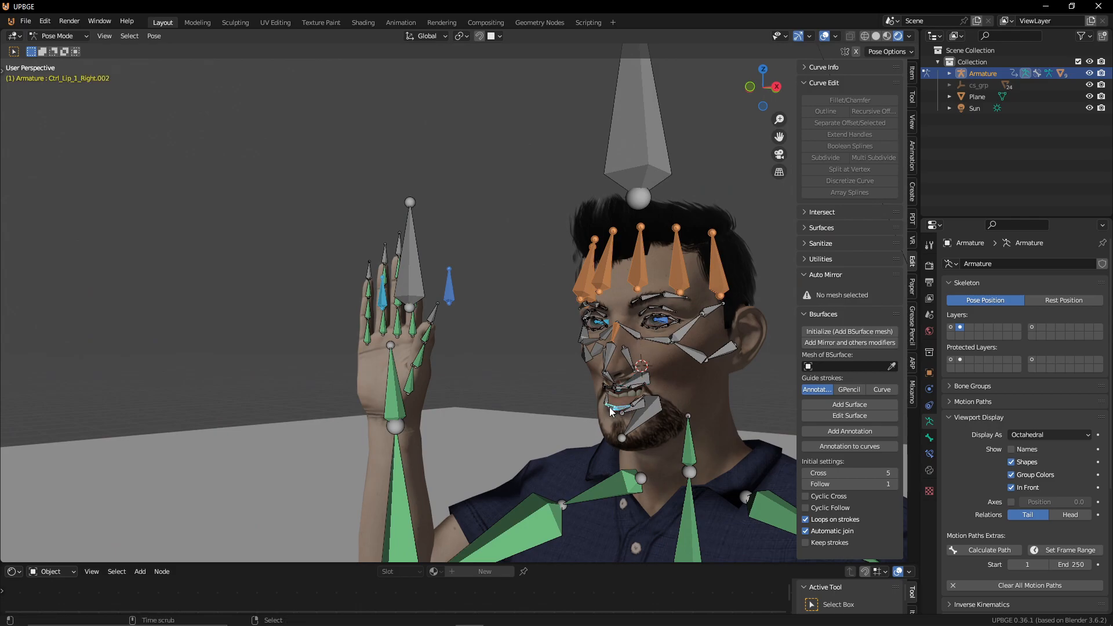
scroll(639, 422, up, 1)
shift+middle_drag(651, 426, 562, 440)
click(495, 433)
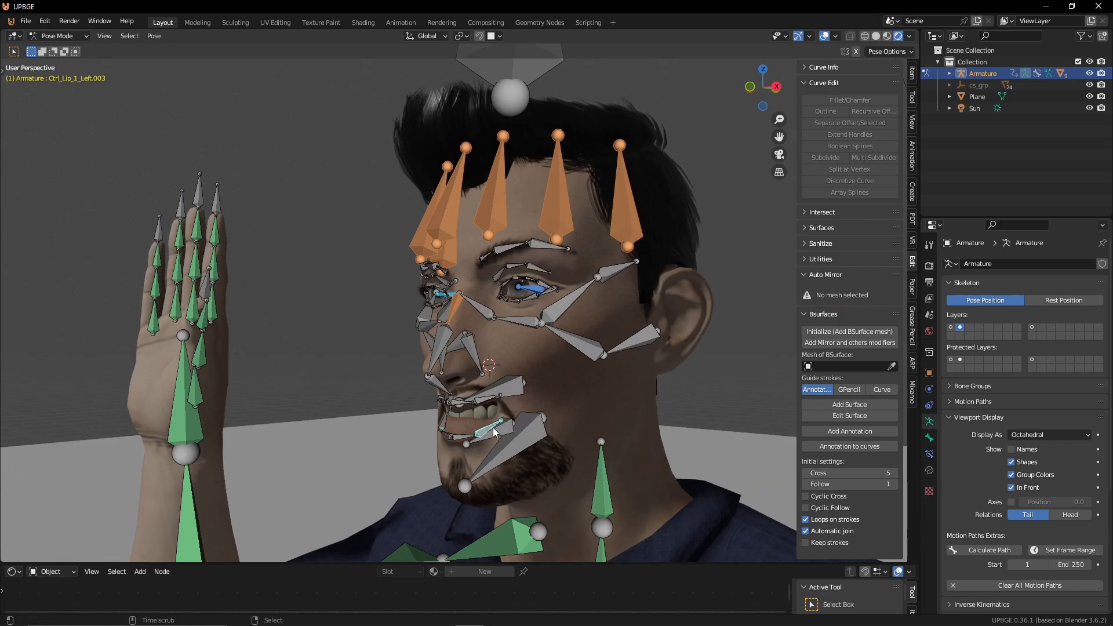
click(445, 421)
right_click(460, 430)
shift+right_click(452, 435)
key(alt+g)
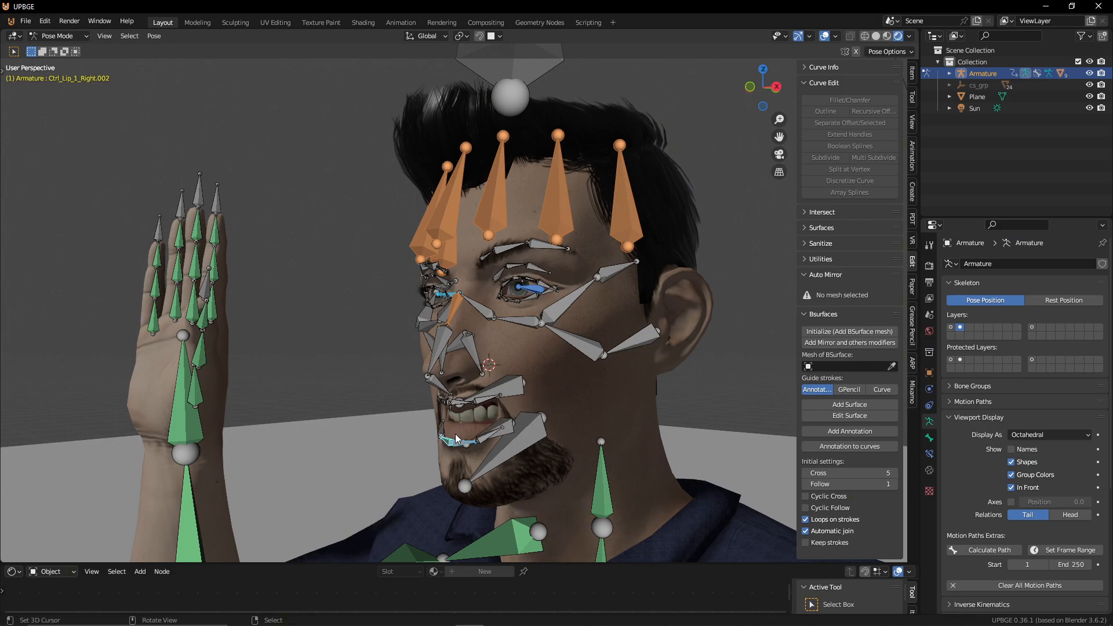
Step: Clear the pose locations of the lower and upper teeth bones
right_click(505, 430)
right_click(512, 433)
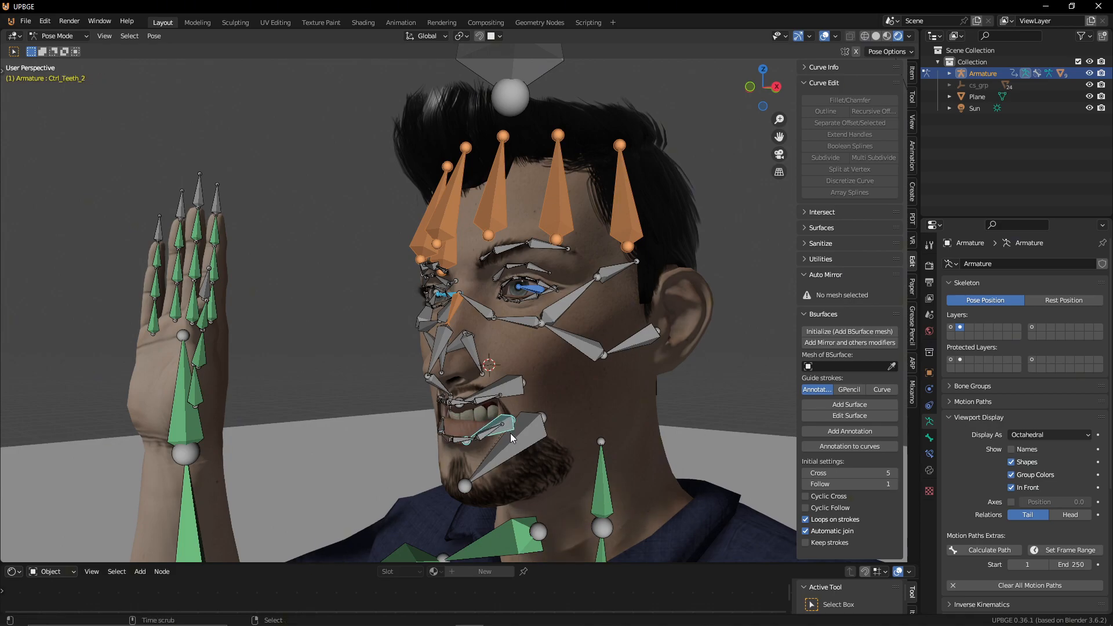
right_click(510, 393)
key(alt+g)
Step: Select the upper lip bones on both sides and clear their pose locations
scroll(509, 403, up, 12)
scroll(508, 403, down, 7)
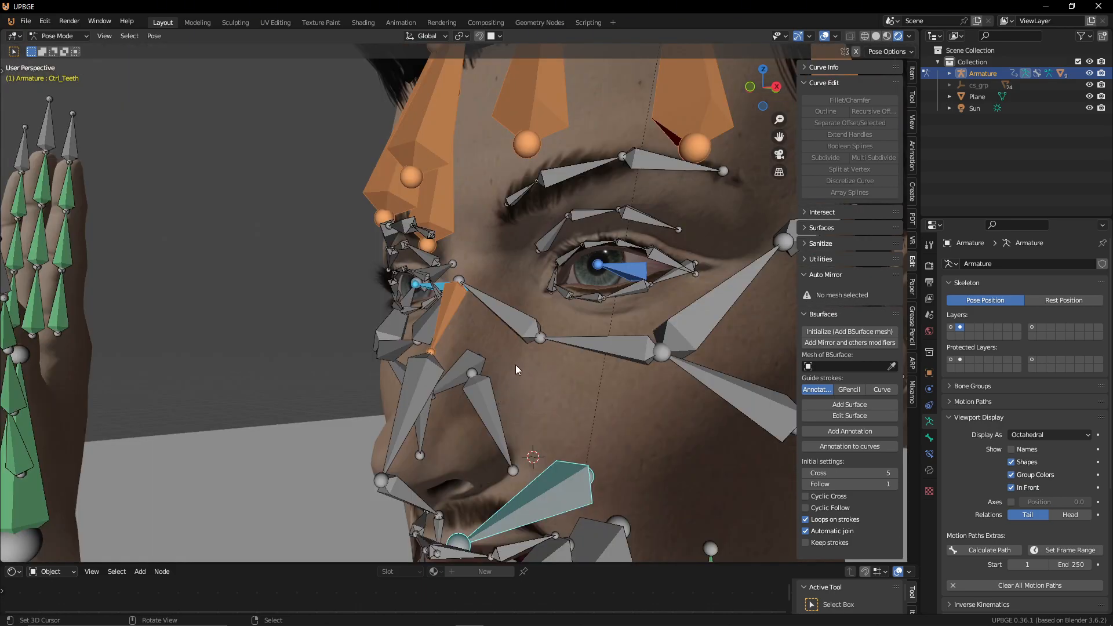
middle_drag(476, 475, 489, 468)
middle_drag(603, 408, 565, 416)
shift+click(675, 380)
key(alt+g)
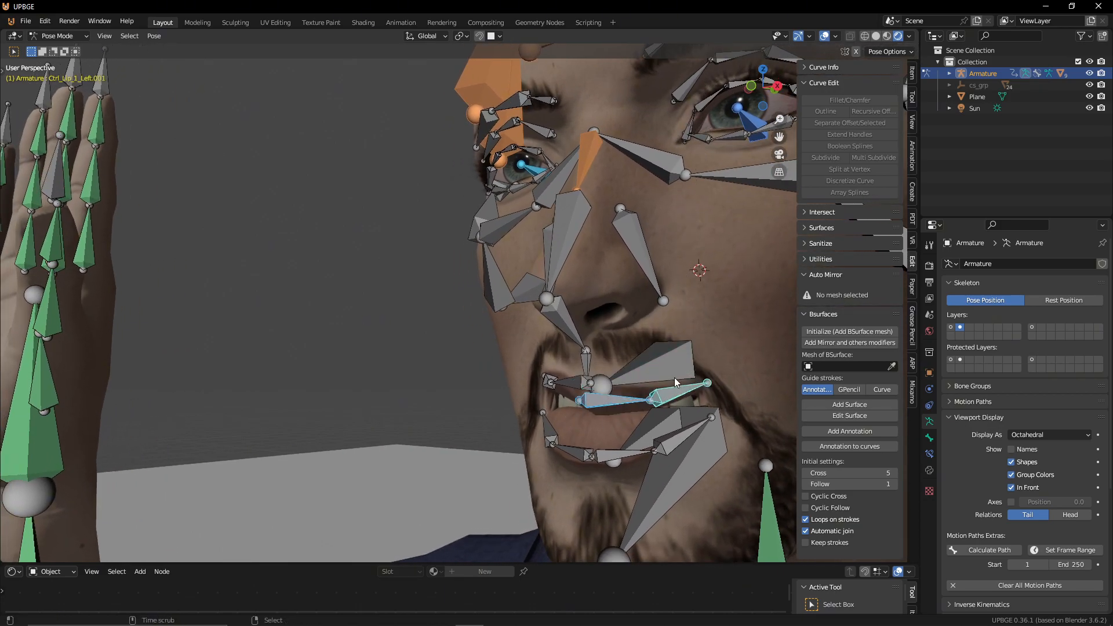
click(567, 386)
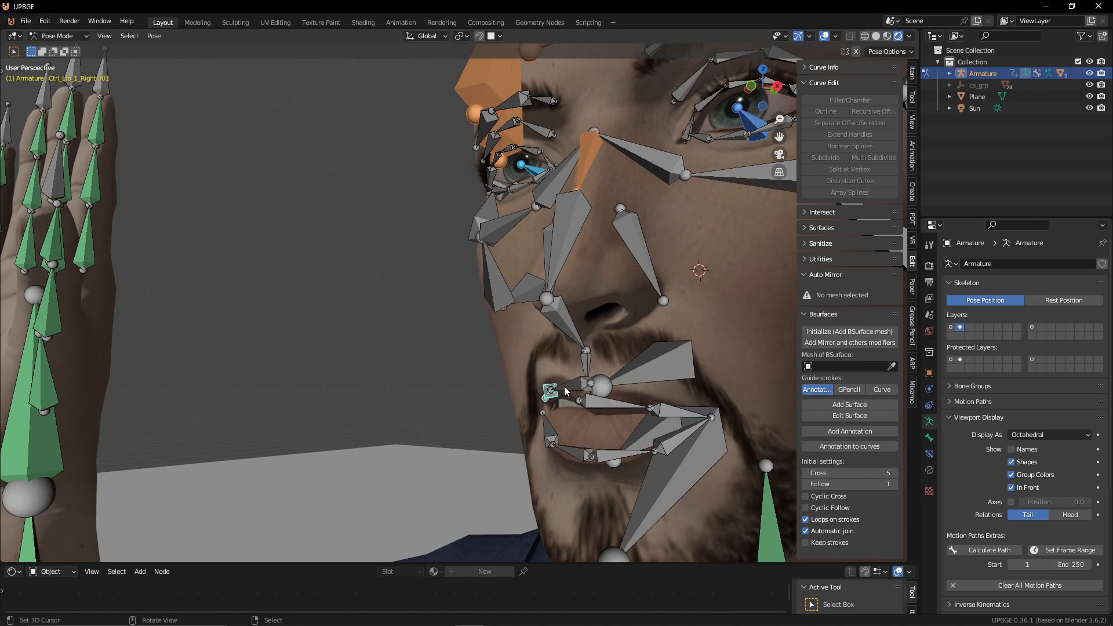
drag(562, 388, 571, 388)
key(alt+g)
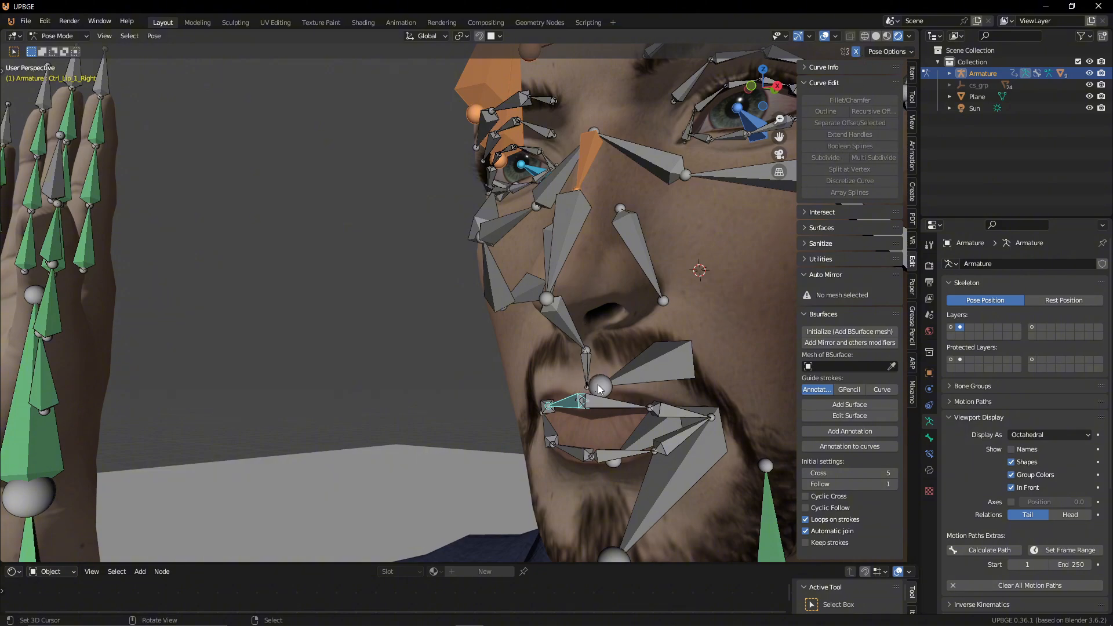
Step: Rotate the character's left inner upper lip bone and left outer lower lip bone slightly upward
click(617, 408)
key(r)
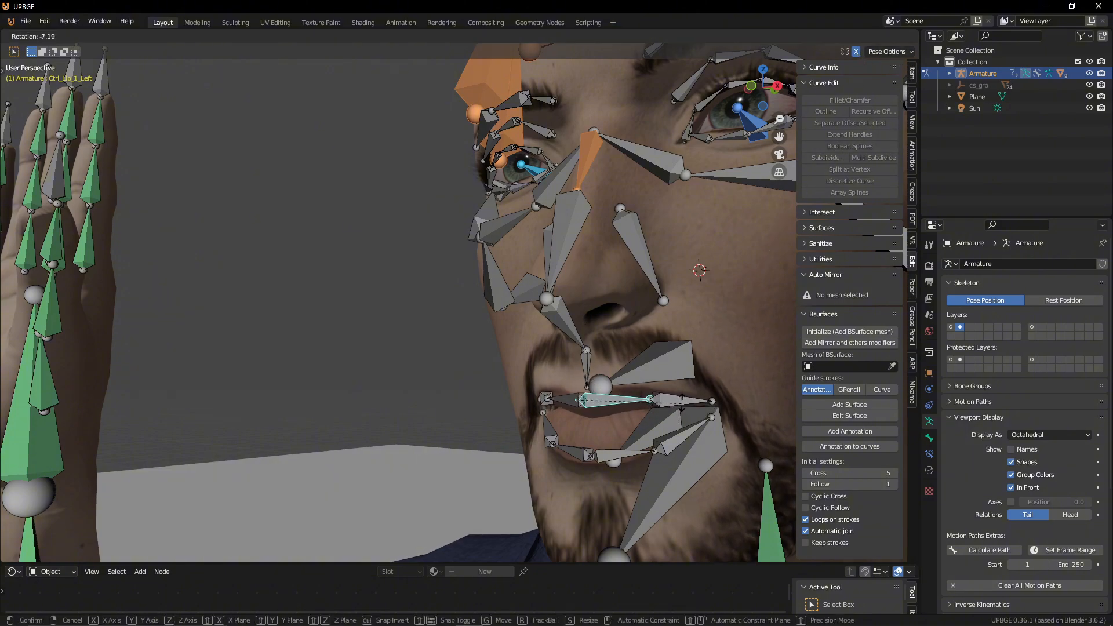
click(686, 404)
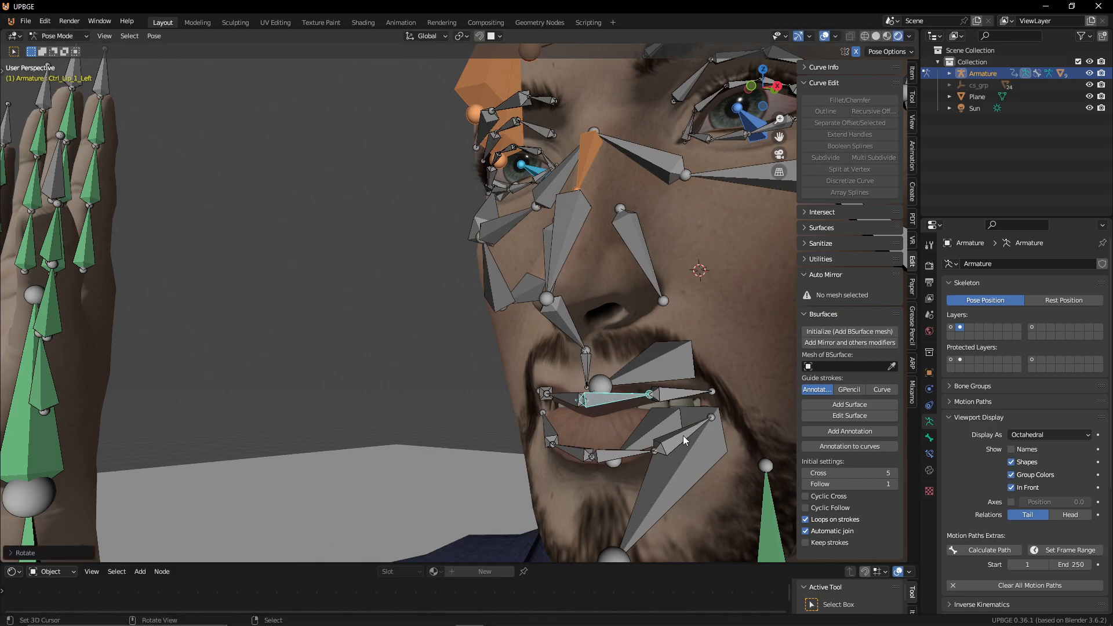
click(708, 413)
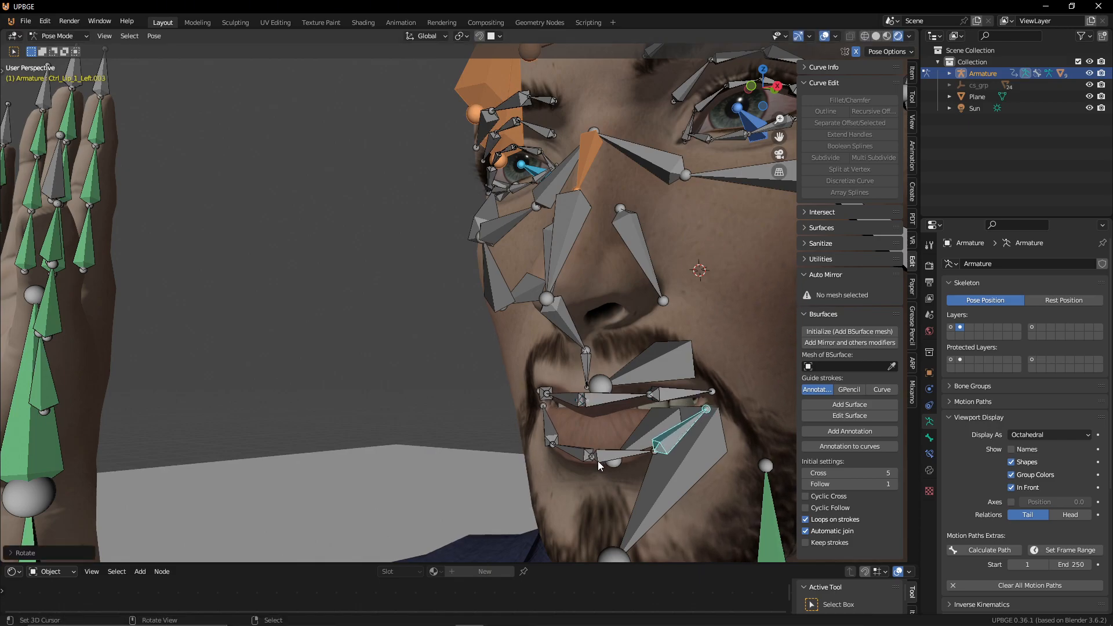
Step: Select both inner lower lip bones and lower them slightly along the global Z axis
click(572, 456)
key(z)
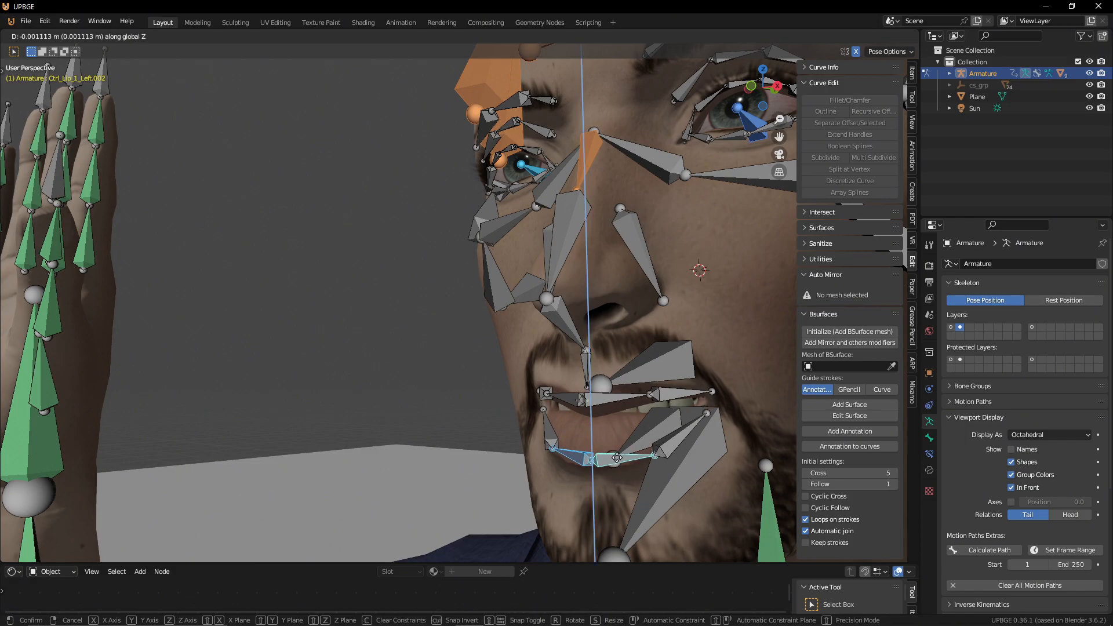
click(596, 418)
Step: Raise the inner upper lip bones along the global Z axis and fine-tune their height
click(602, 403)
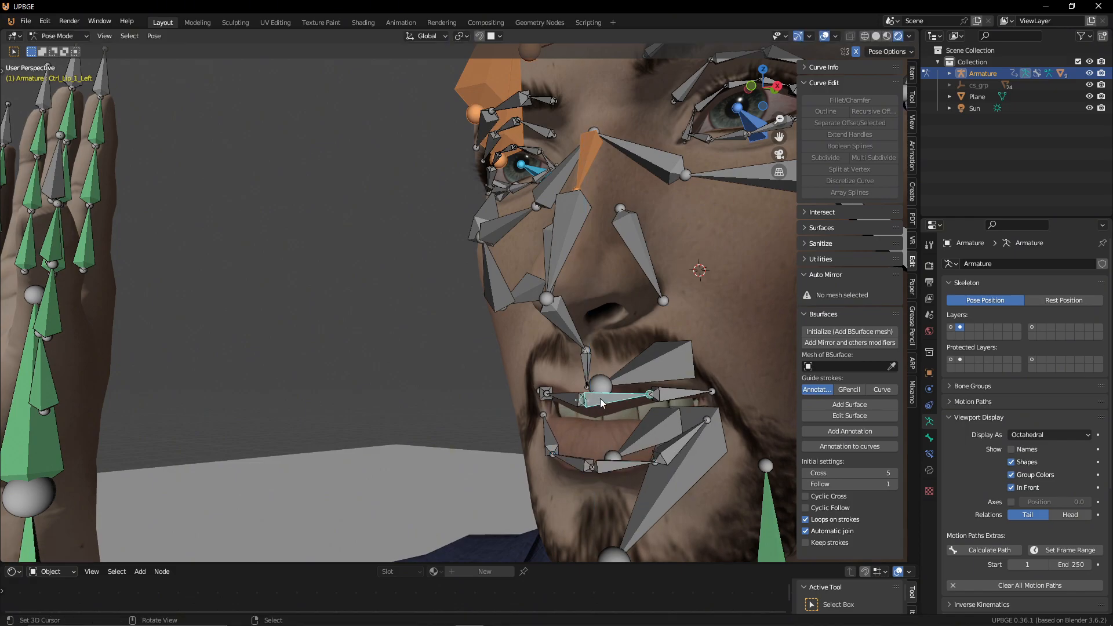
key(g)
key(z)
click(589, 408)
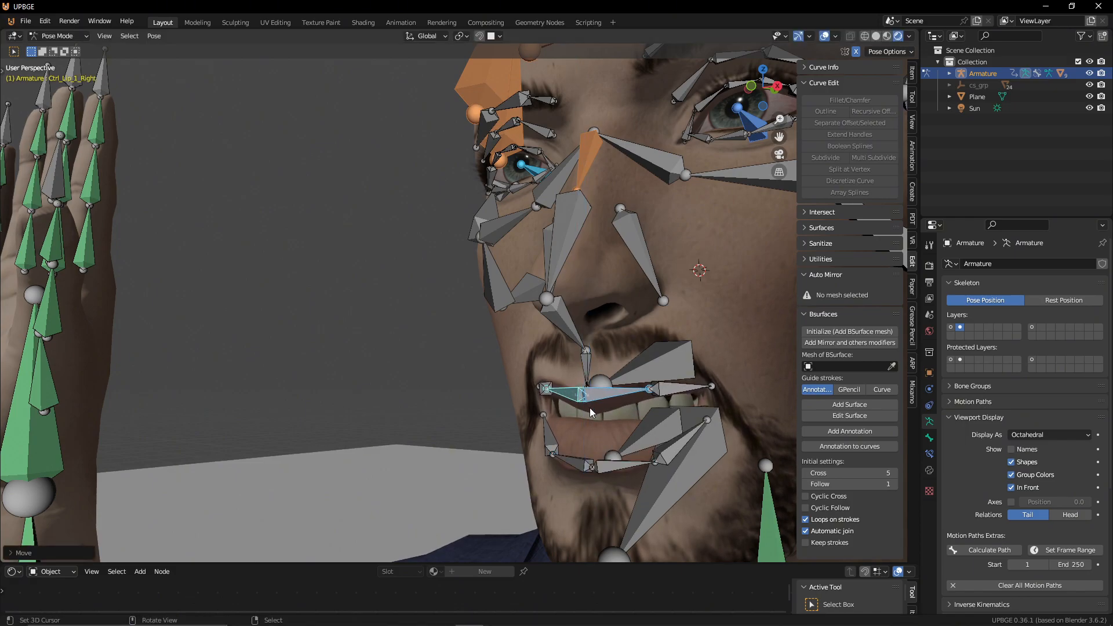
key(g)
key(z)
click(592, 413)
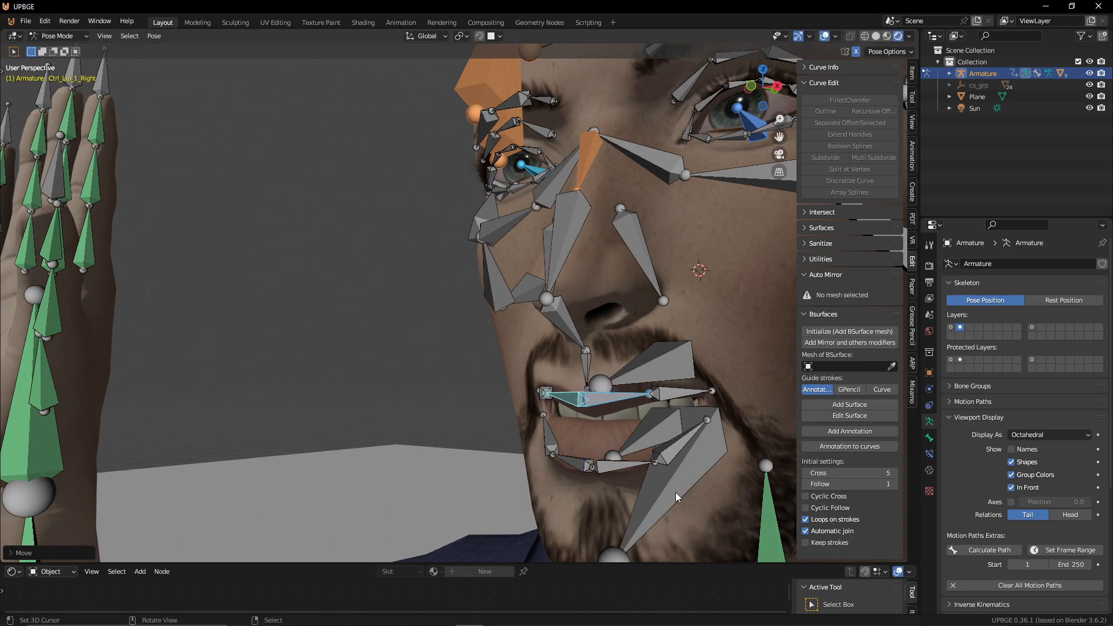
Step: Move the lower teeth bone about 0.0014 m down along the global Z axis
click(644, 465)
click(658, 441)
key(g)
key(z)
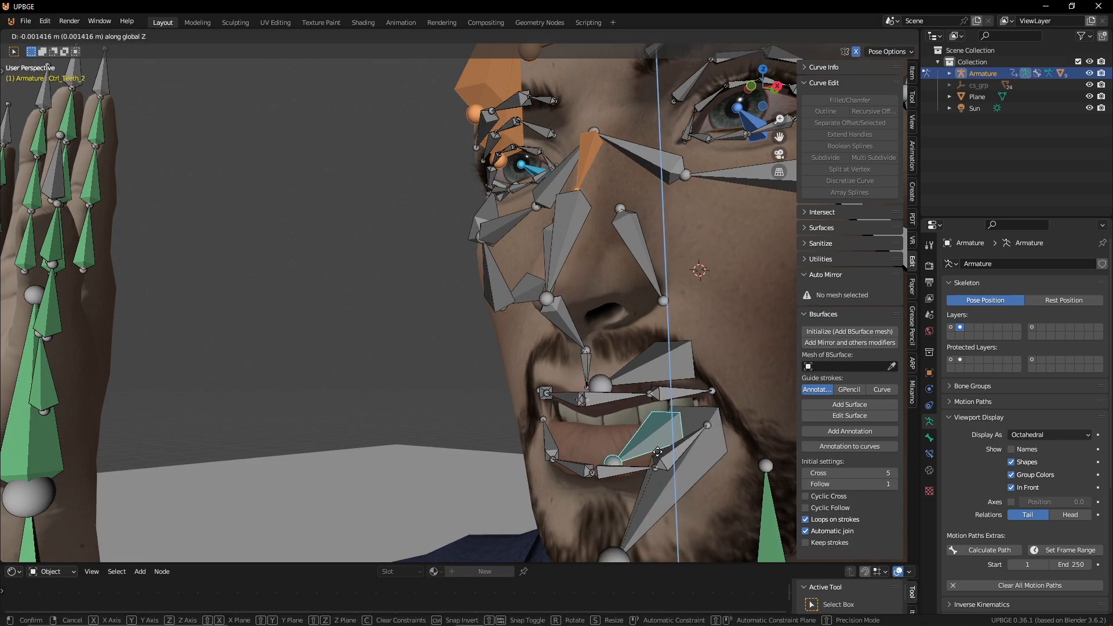
click(658, 453)
Step: Try adjusting the character's left cheek bone and slightly rotate the left nostril bone
scroll(522, 464, down, 5)
mouse_move(616, 435)
shift+middle_down()
mouse_move(521, 465)
mouse_move(615, 430)
shift+middle_up()
scroll(616, 430, down, 2)
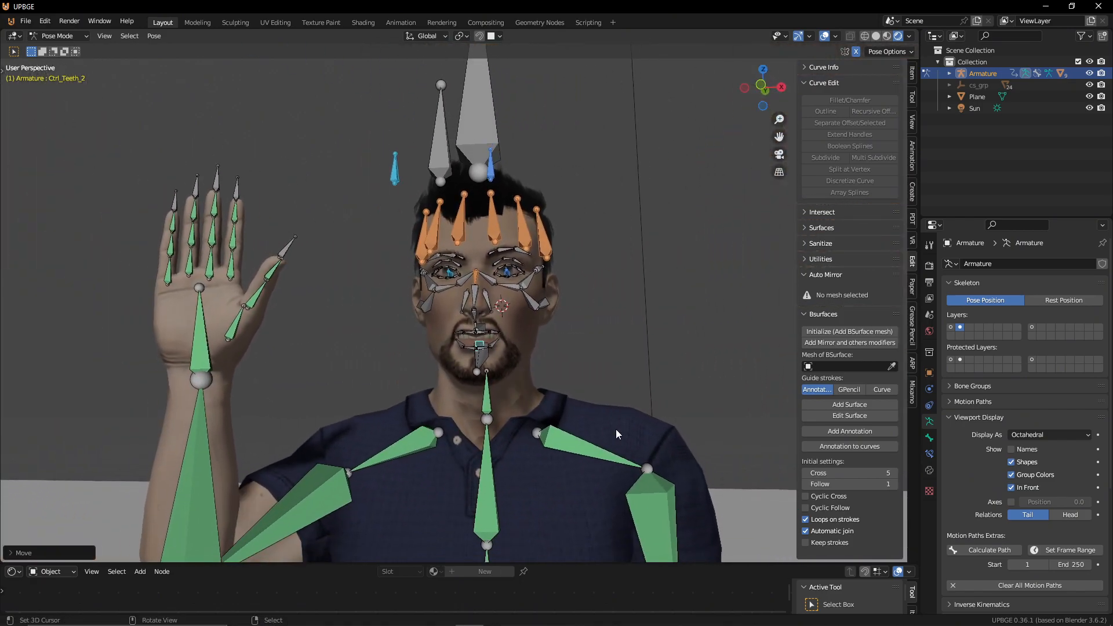
click(519, 290)
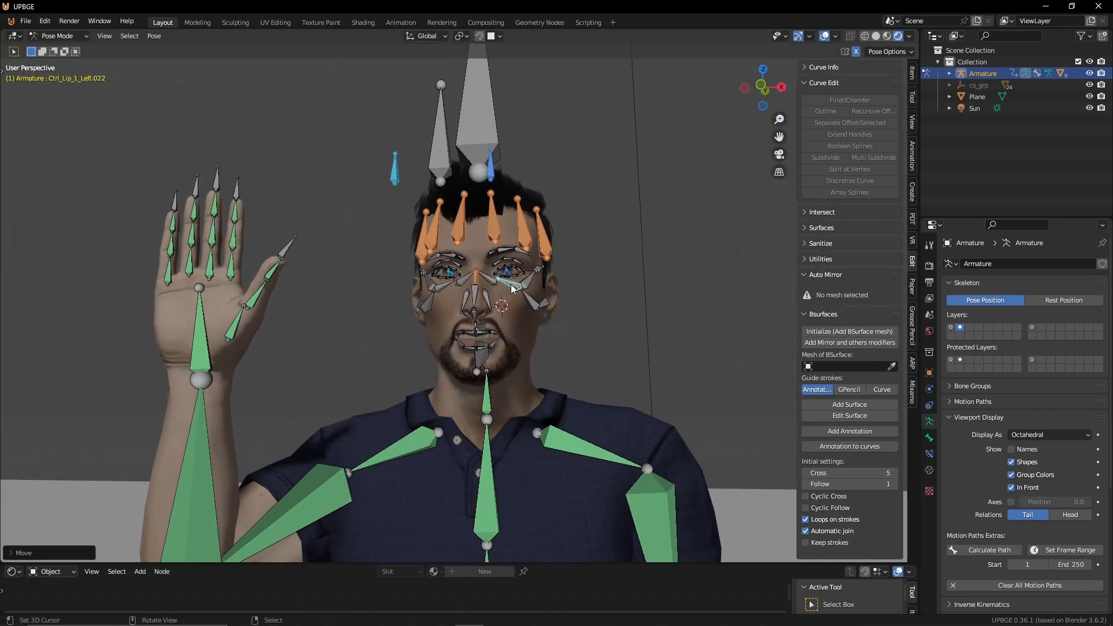
click(543, 305)
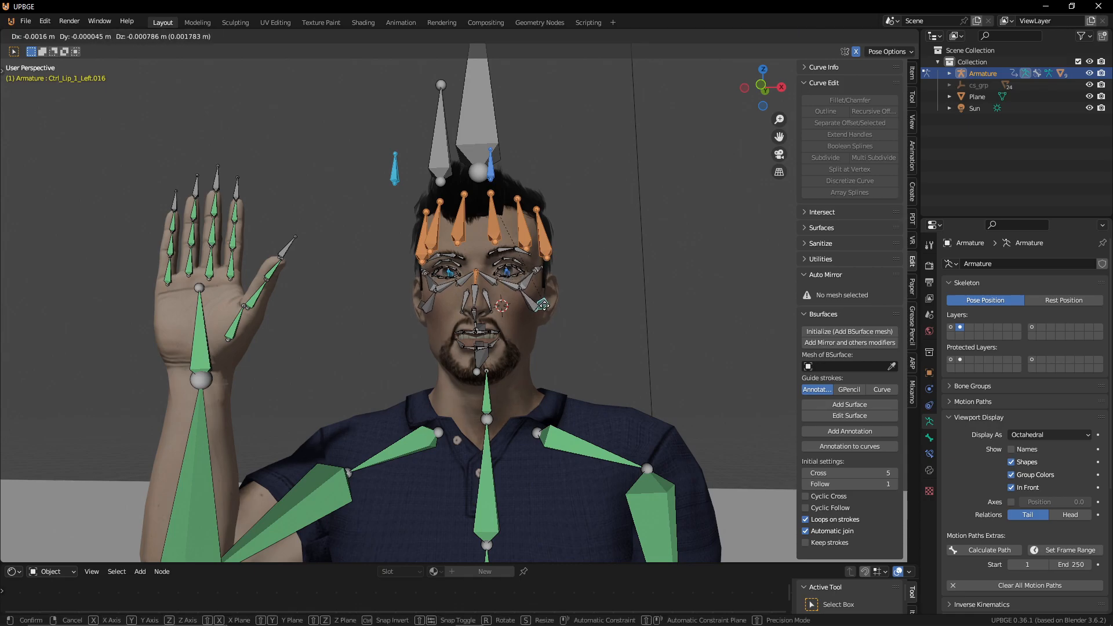
click(489, 305)
key(r)
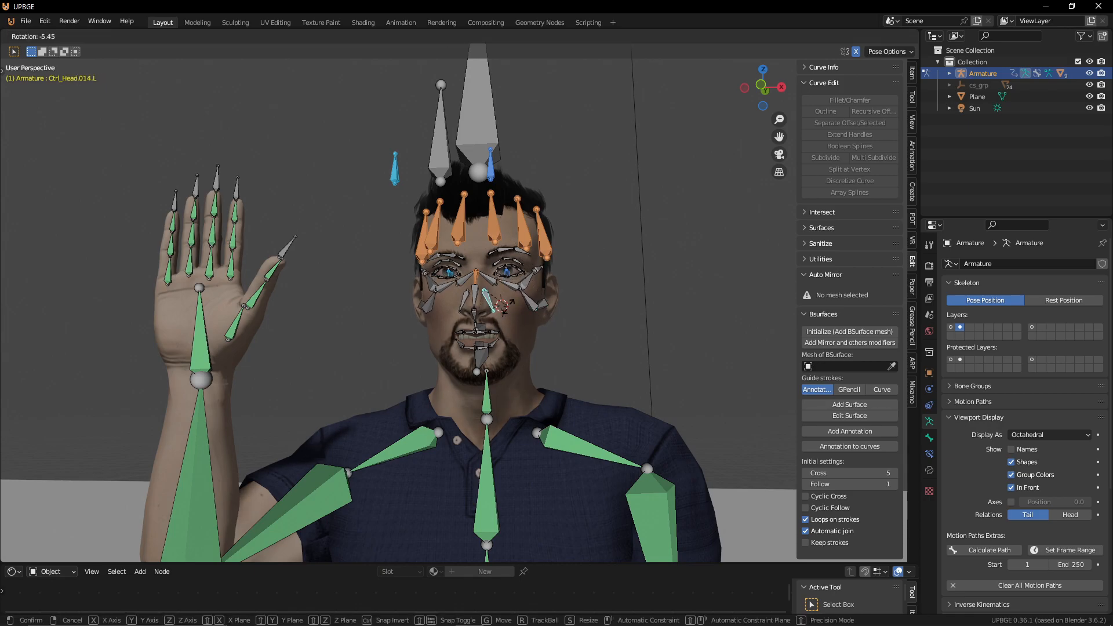
click(509, 312)
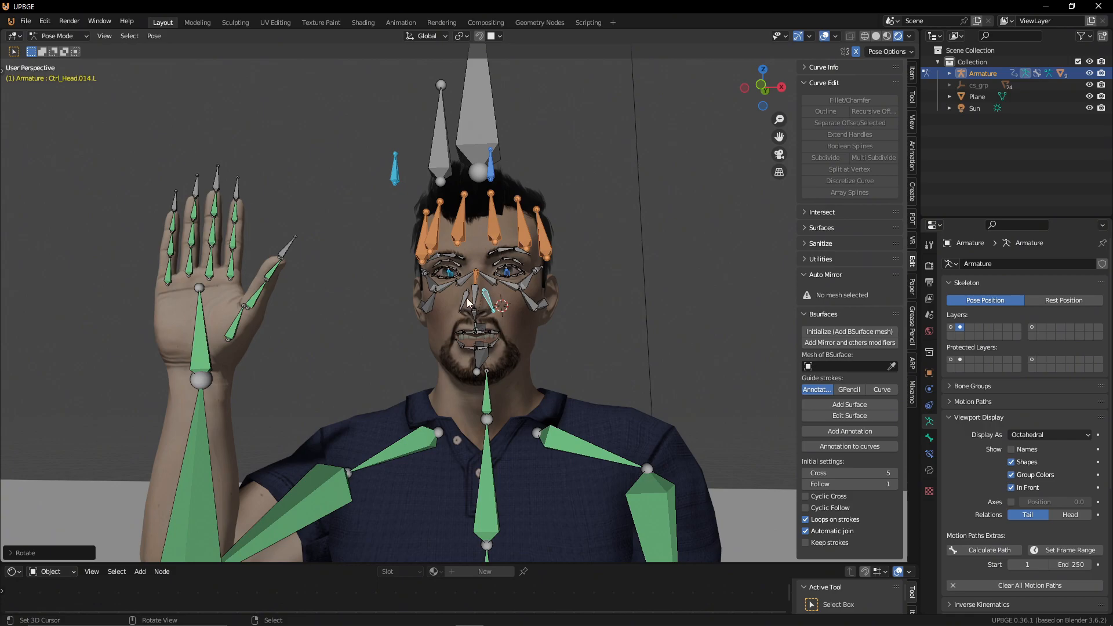
Step: Raise the nose bridge bone about 0.0007 m along the global Z axis
click(474, 277)
key(g)
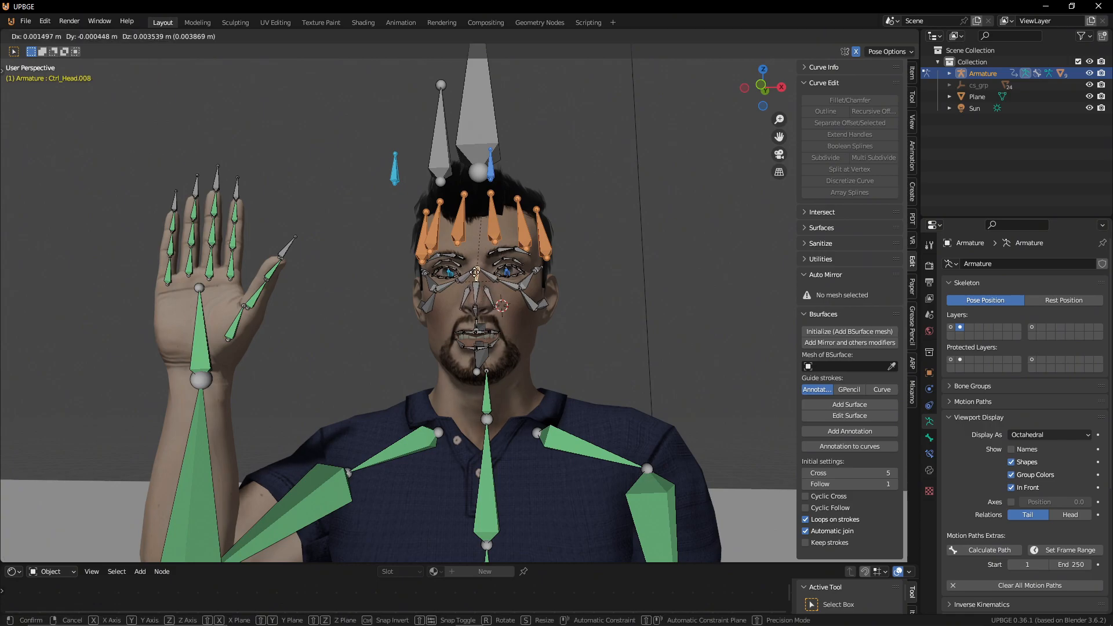
key(z)
key(z)
key(z)
key(z)
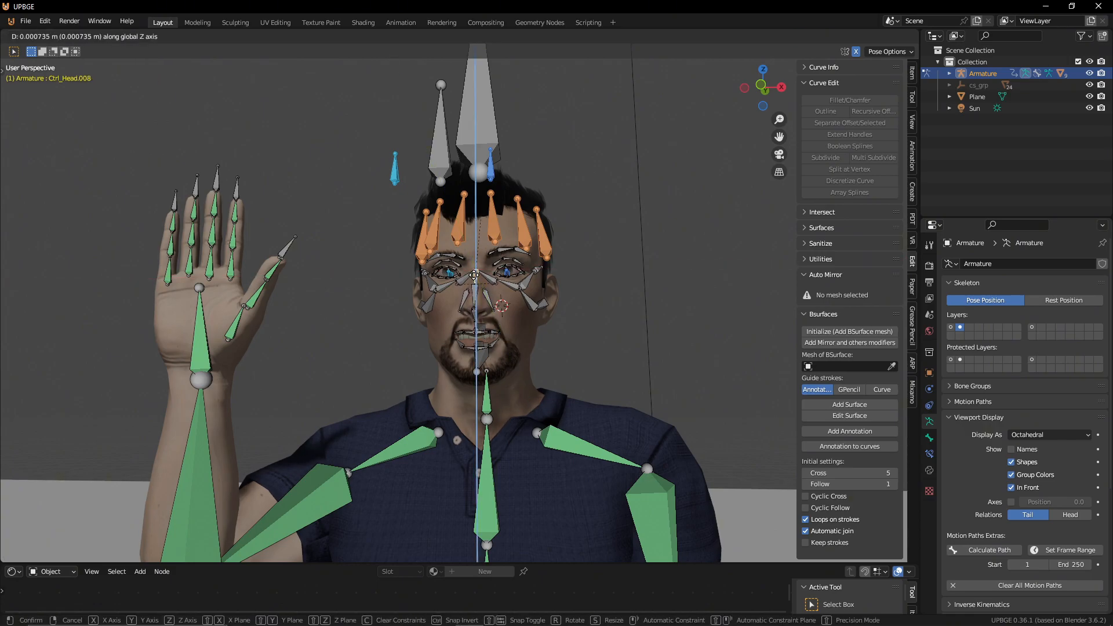
click(474, 275)
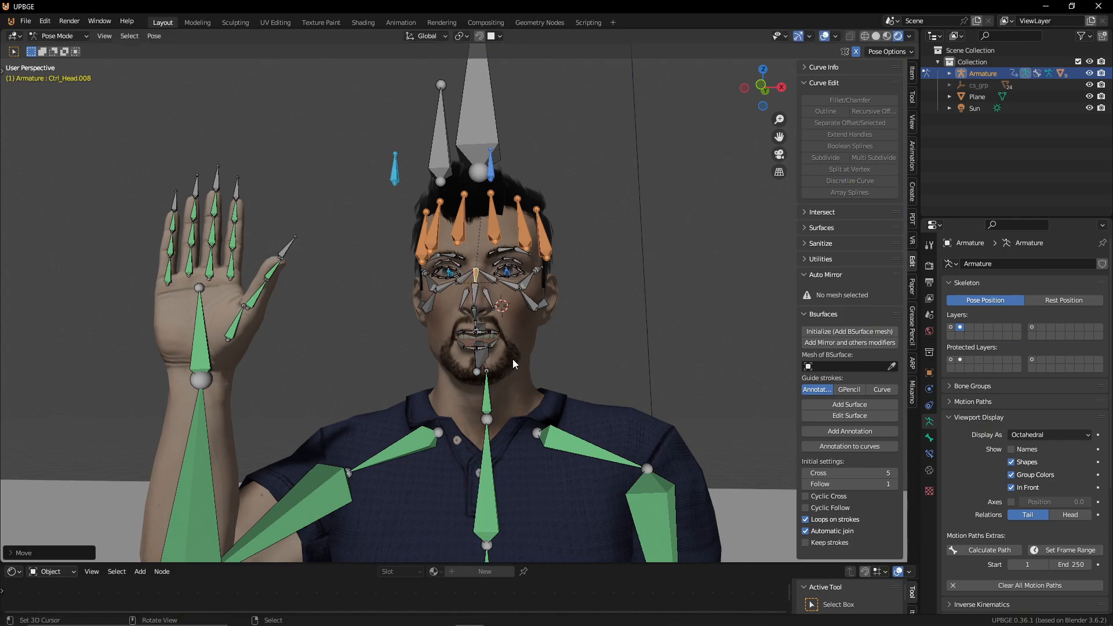
scroll(492, 347, up, 5)
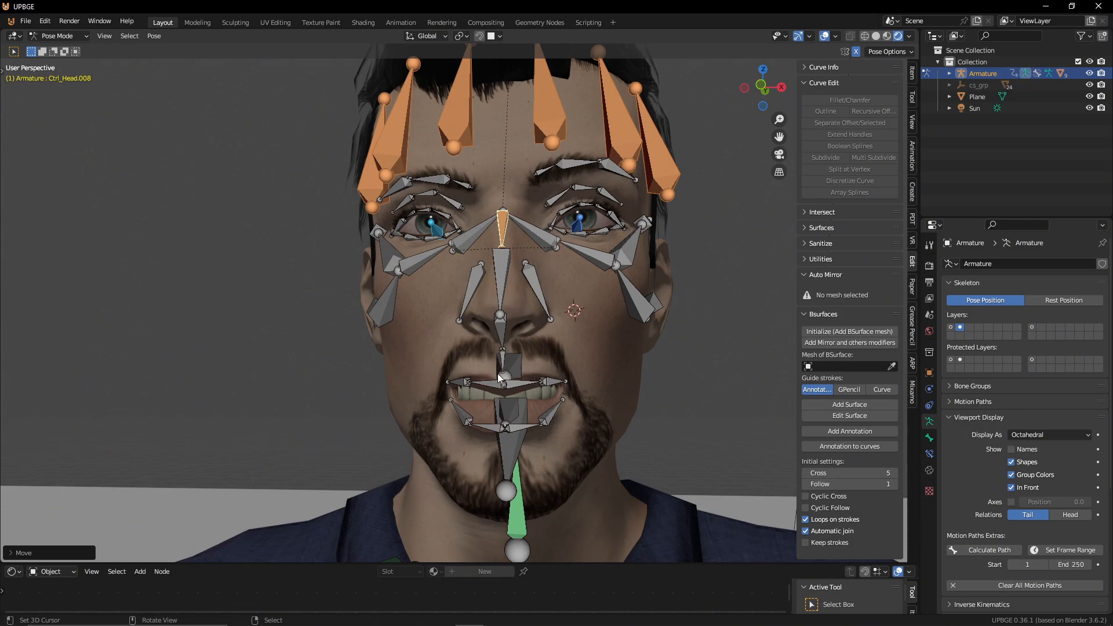
scroll(502, 347, up, 1)
middle_drag(502, 347, 446, 357)
click(479, 348)
key(g)
key(z)
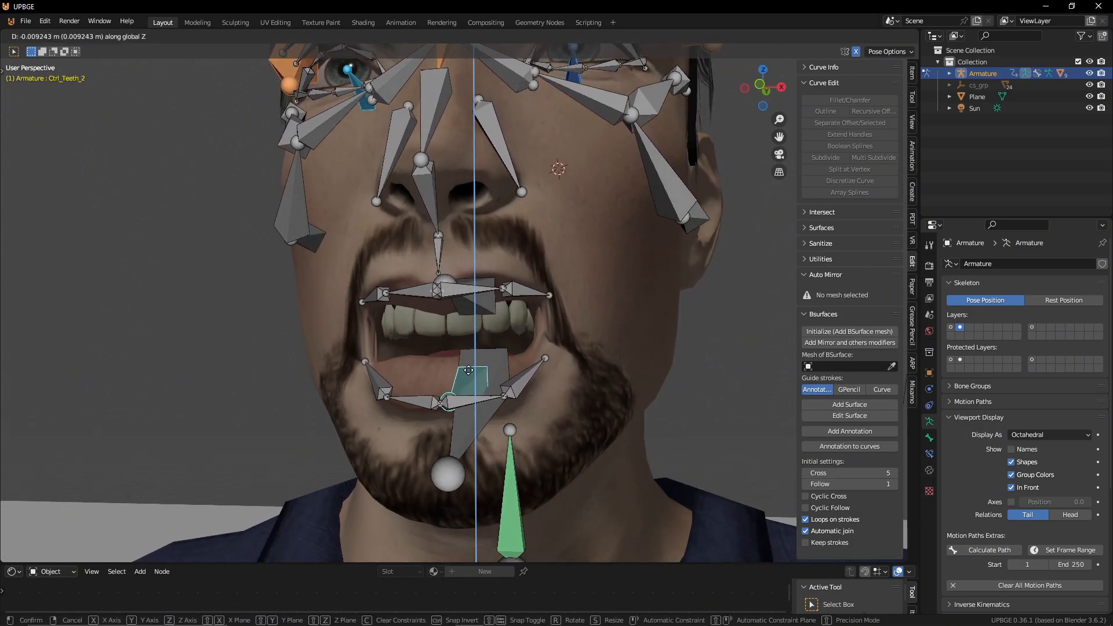
right_click(452, 302)
Step: Raise the upper teeth bone slightly along the global Z axis
click(474, 299)
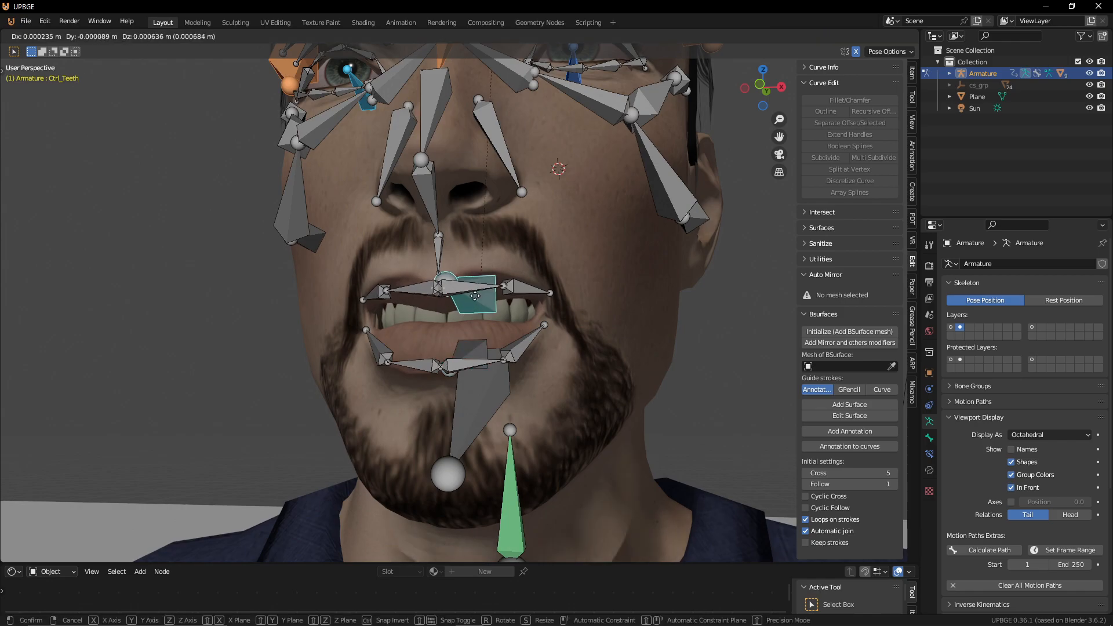
key(g)
key(z)
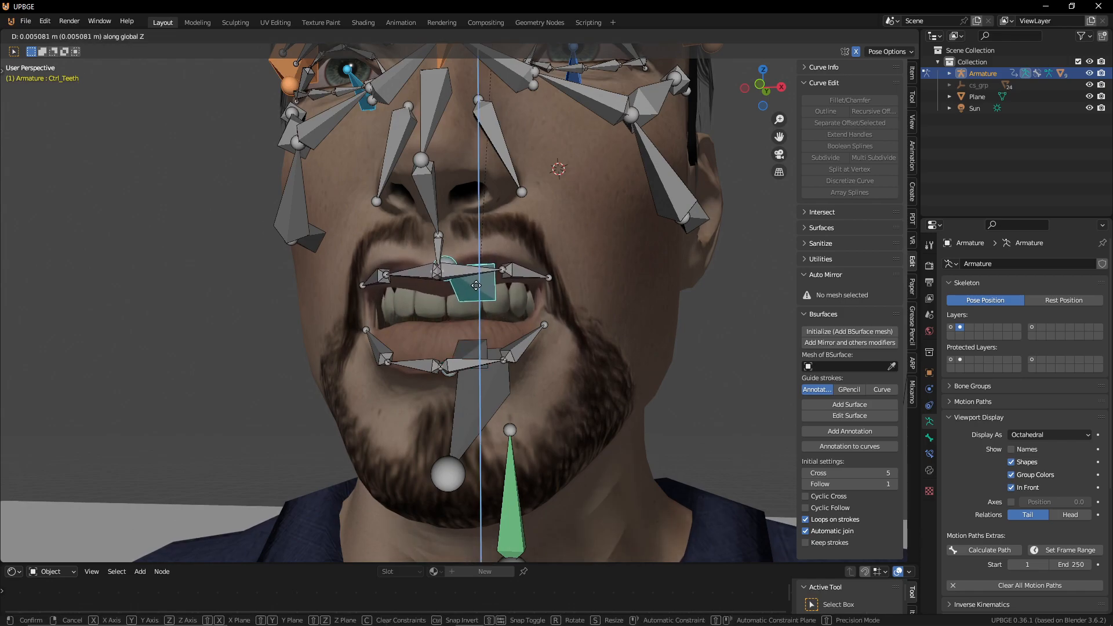
click(471, 281)
Step: Select both inner upper lip bones and lower them along the global Z axis
click(462, 269)
key(g)
key(z)
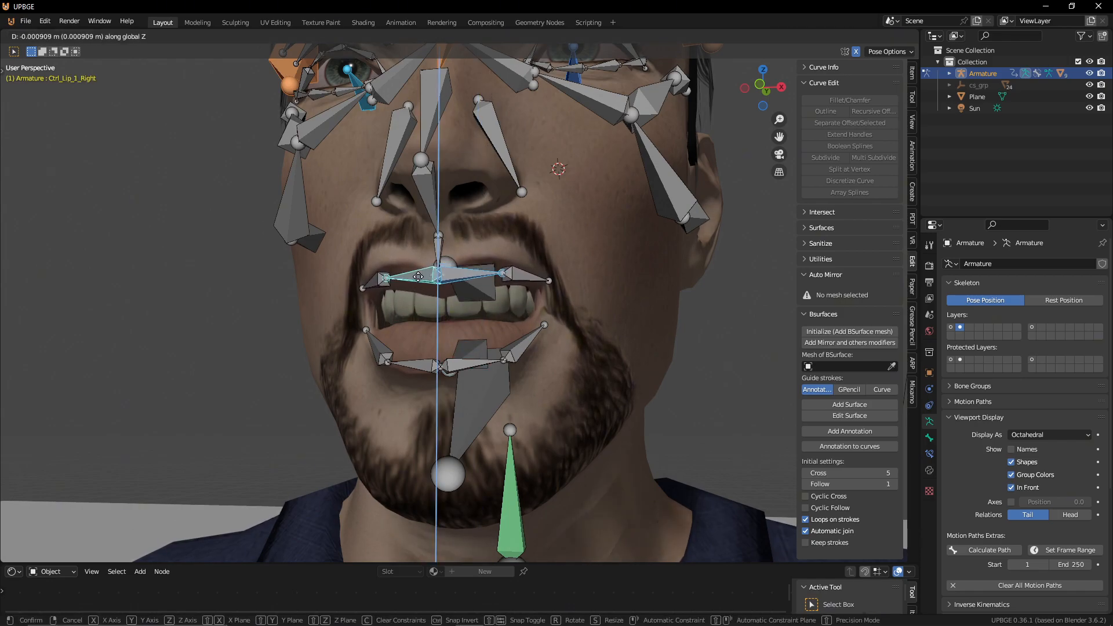
click(417, 293)
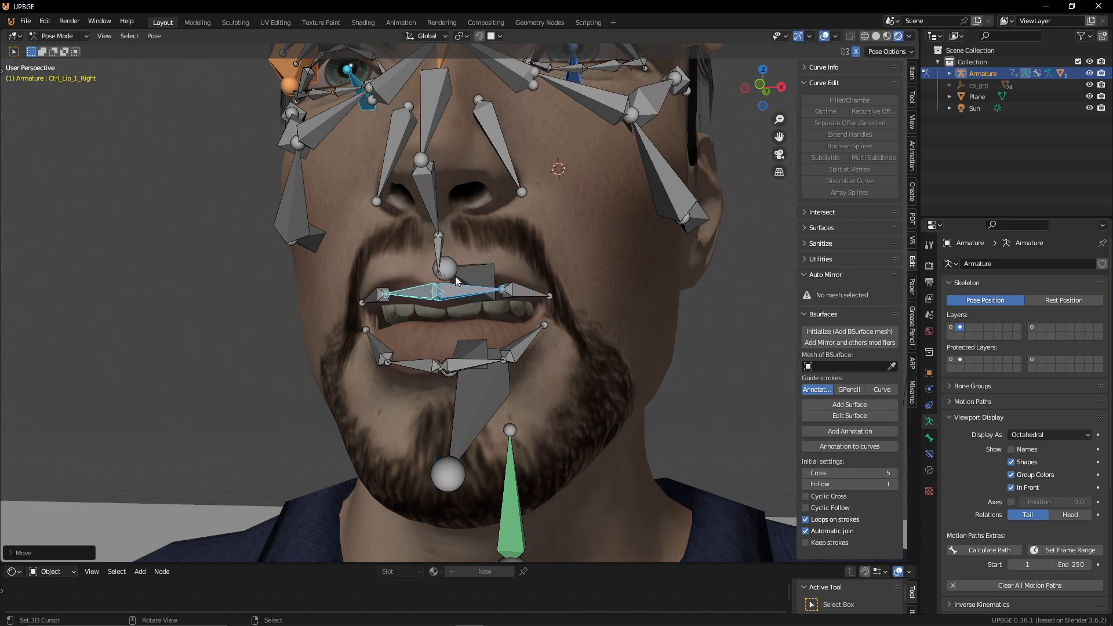
Step: Lower the upper teeth bone about 0.003 m along the global Z axis
click(472, 273)
key(z)
key(g)
key(z)
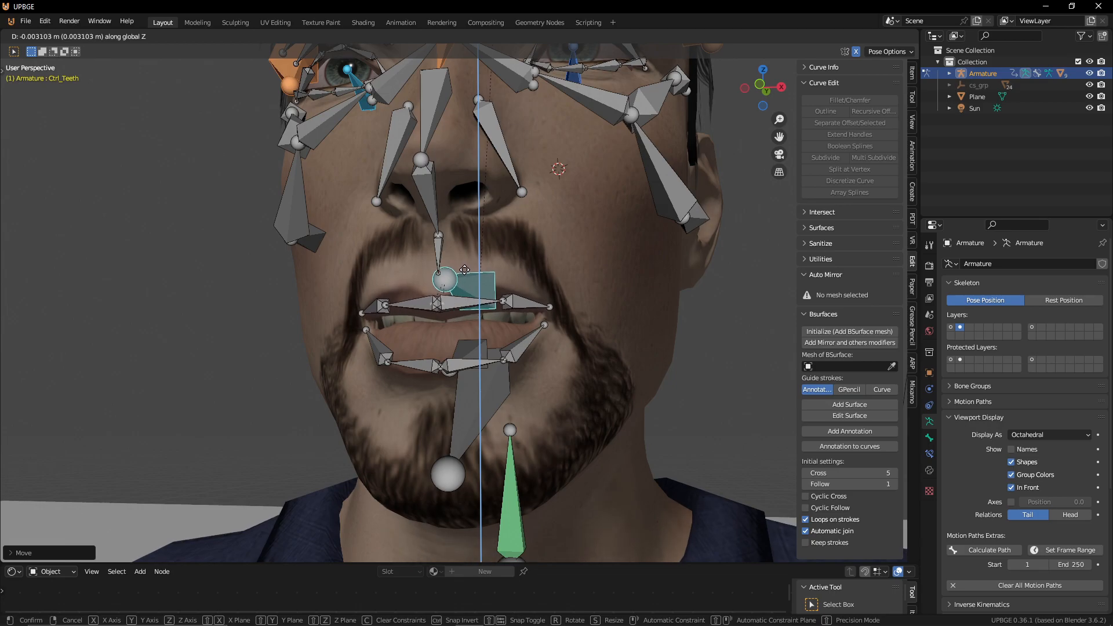
click(542, 283)
Step: Rotate the left outer upper, outer lower and inner lower lip bones slightly to lift the mouth corners
click(533, 304)
key(r)
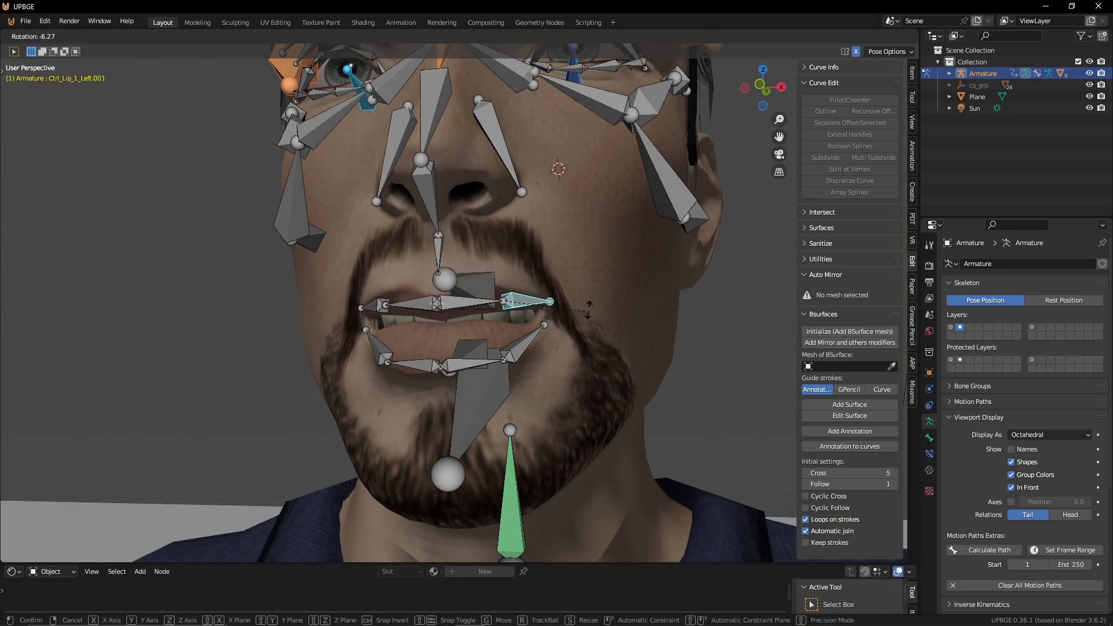
click(585, 306)
right_click(535, 336)
key(r)
click(561, 327)
right_click(482, 360)
key(r)
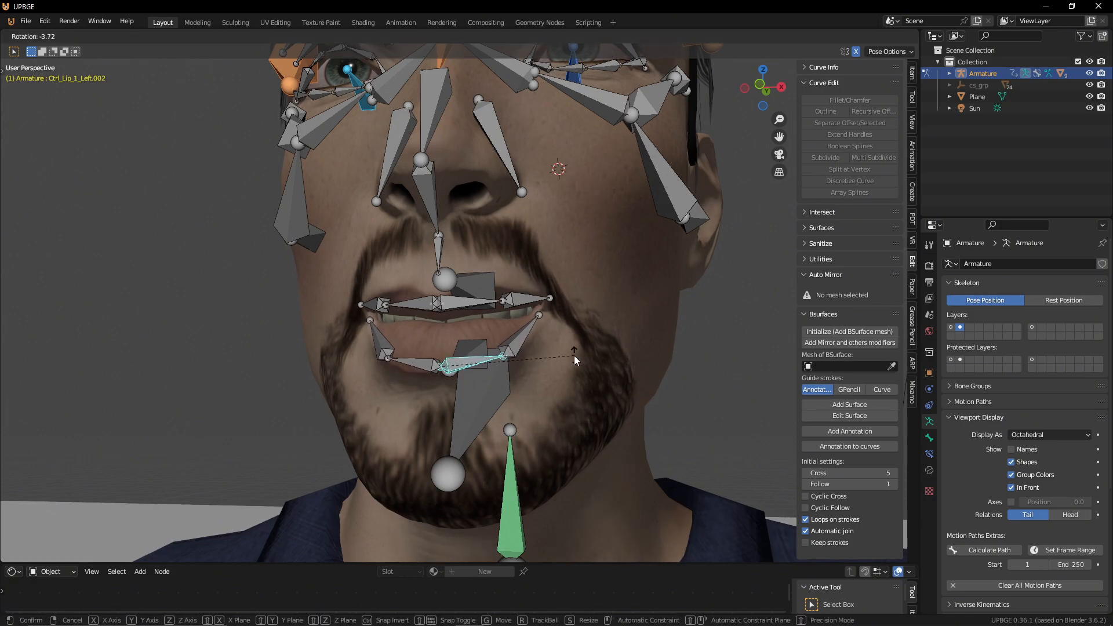
click(487, 320)
Step: Switch the armature display to the first bone layer containing the main body controls
scroll(495, 348, down, 10)
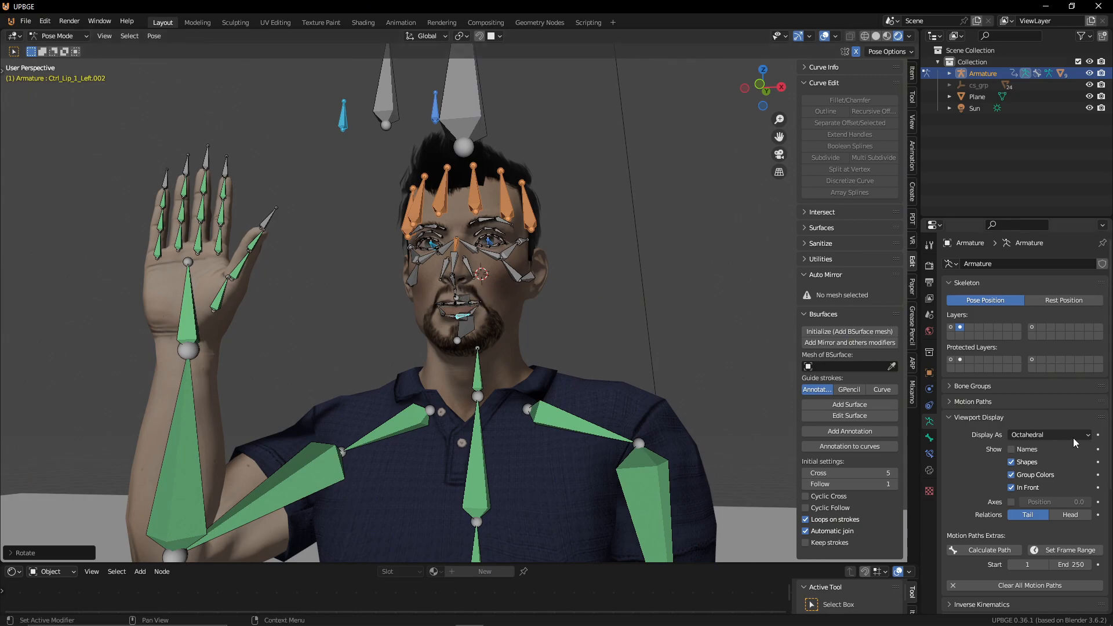
click(951, 328)
mouse_move(548, 359)
middle_down()
mouse_move(578, 357)
mouse_move(549, 357)
middle_up()
scroll(548, 357, down, 3)
scroll(548, 357, up, 2)
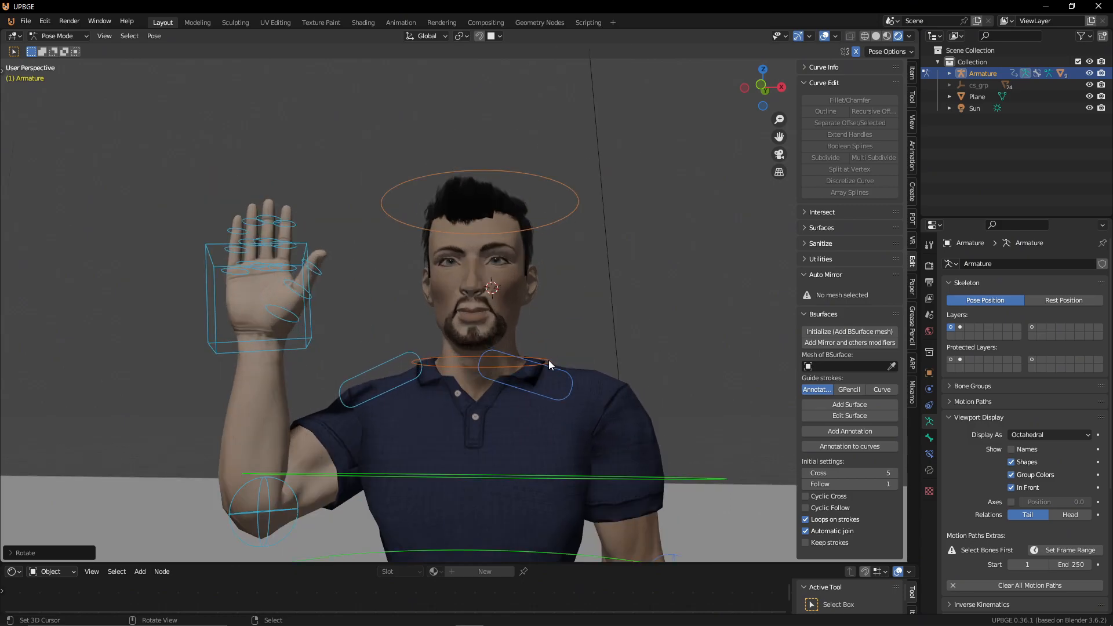
Step: Tilt the head control toward the raised hand and turn it slightly around the global Z axis
click(580, 193)
key(r)
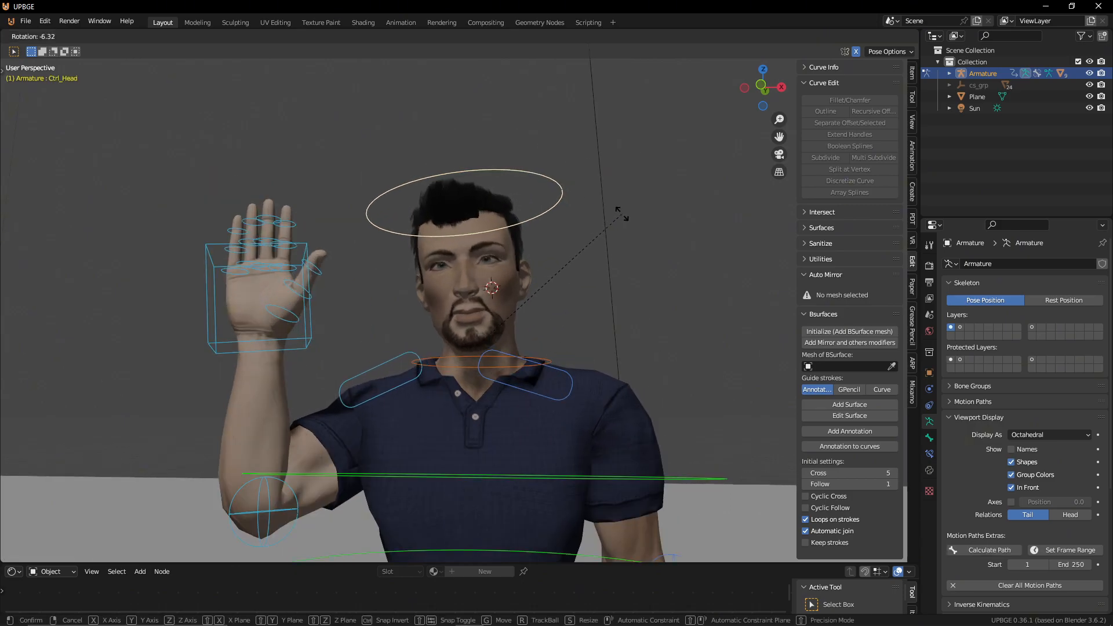
click(606, 213)
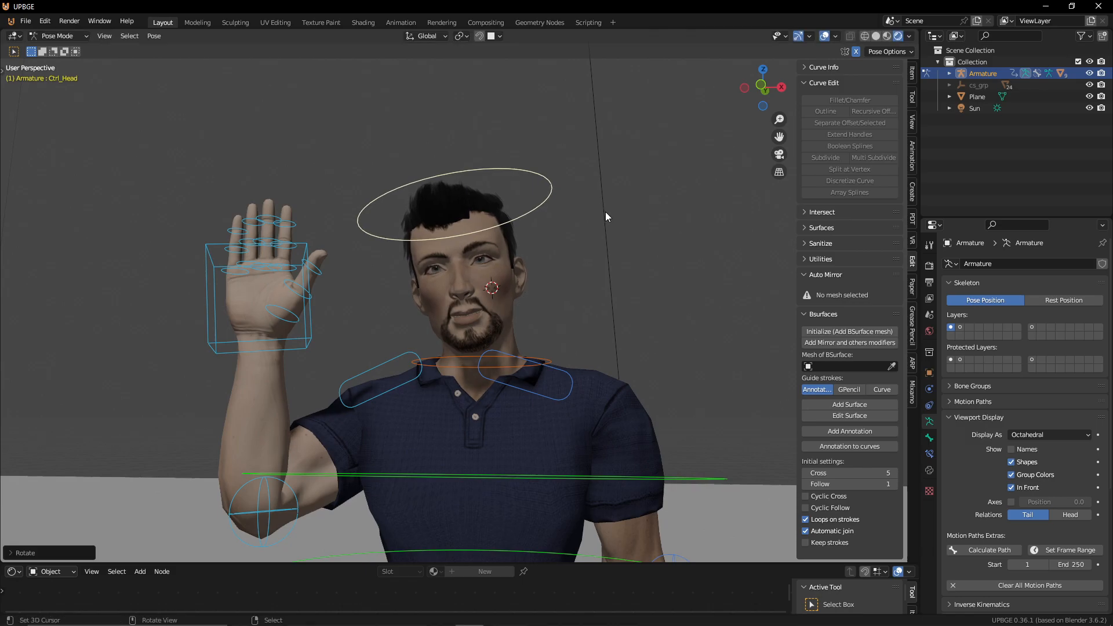
key(r)
key(z)
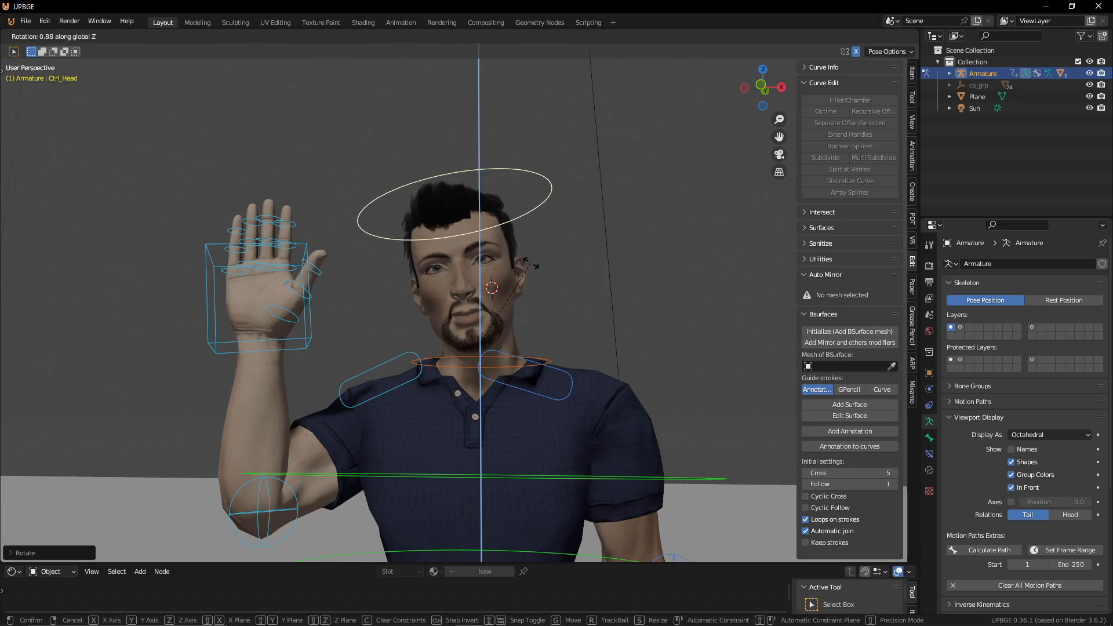
click(531, 269)
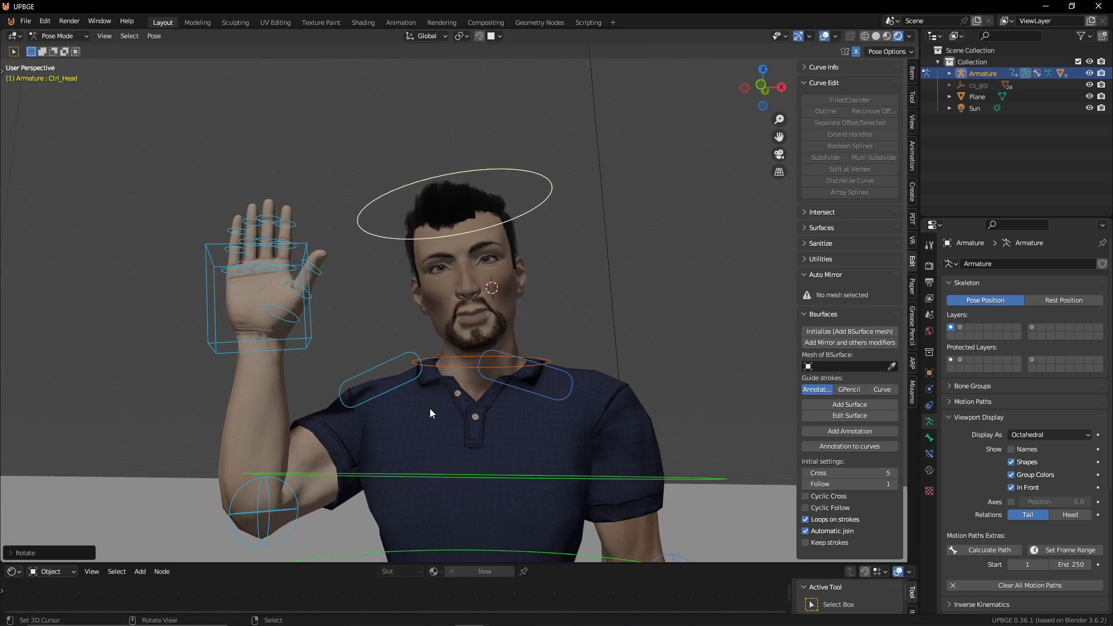
Step: Return to Object Mode, hide the armature and inspect the posed character's face and raised hand up close
scroll(429, 409, down, 3)
scroll(520, 395, down, 3)
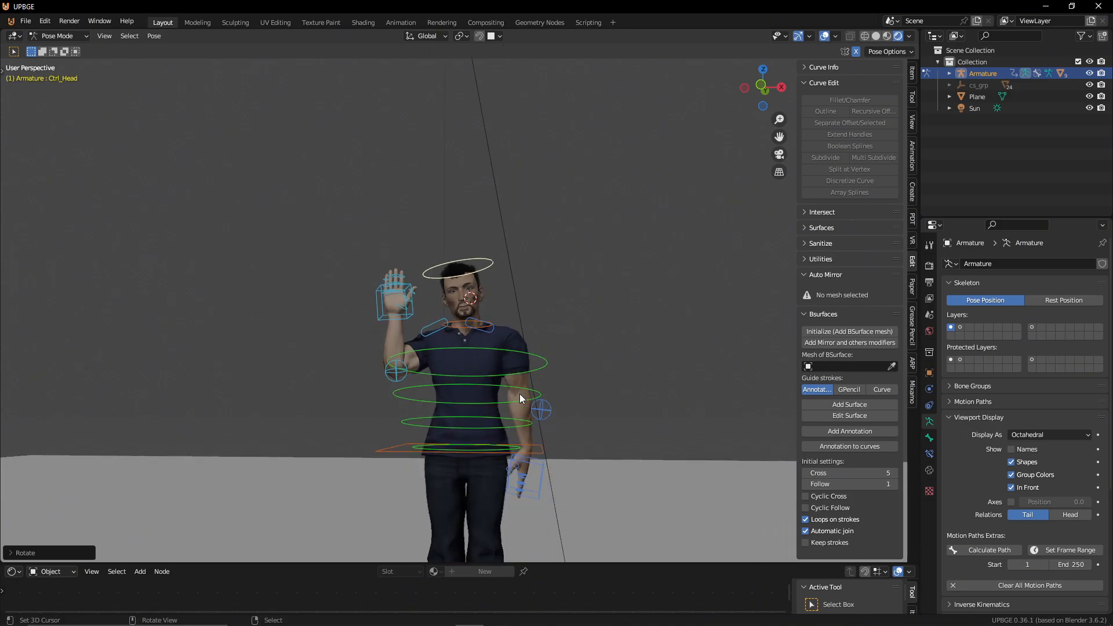
shift+middle_drag(512, 470, 551, 419)
click(551, 418)
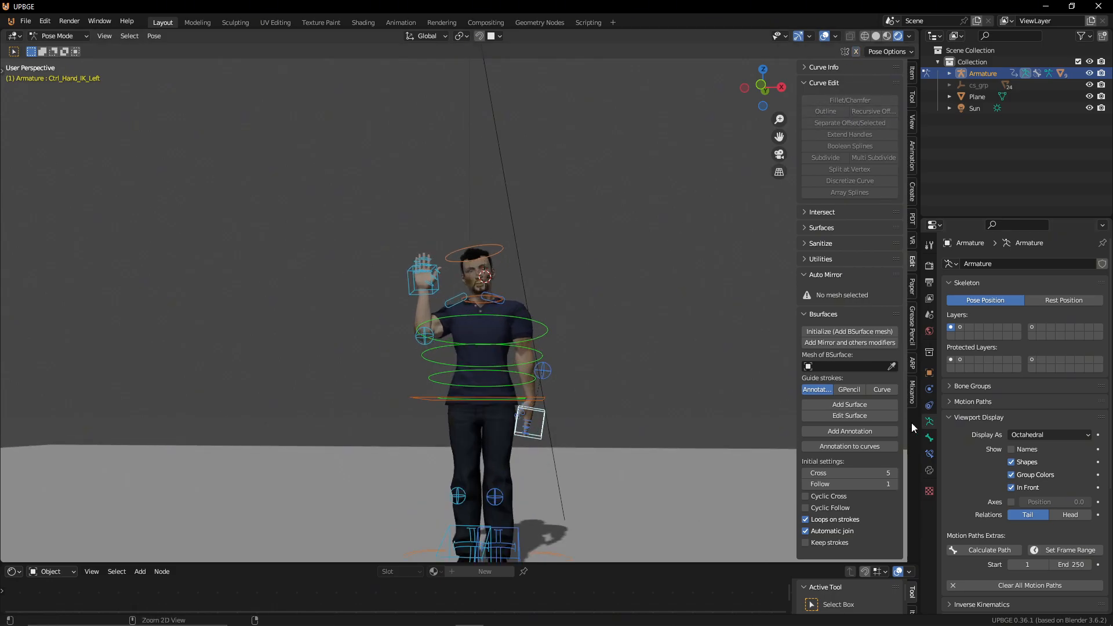
key(ctrl+Tab)
key(h)
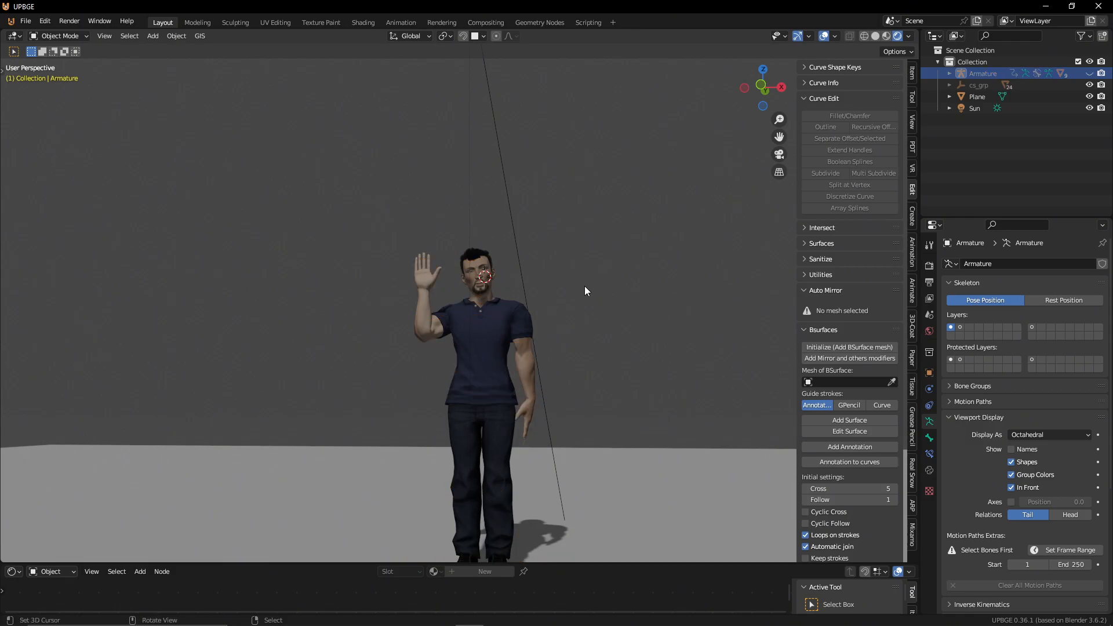
middle_drag(537, 298, 527, 359)
scroll(565, 298, up, 6)
scroll(527, 360, up, 3)
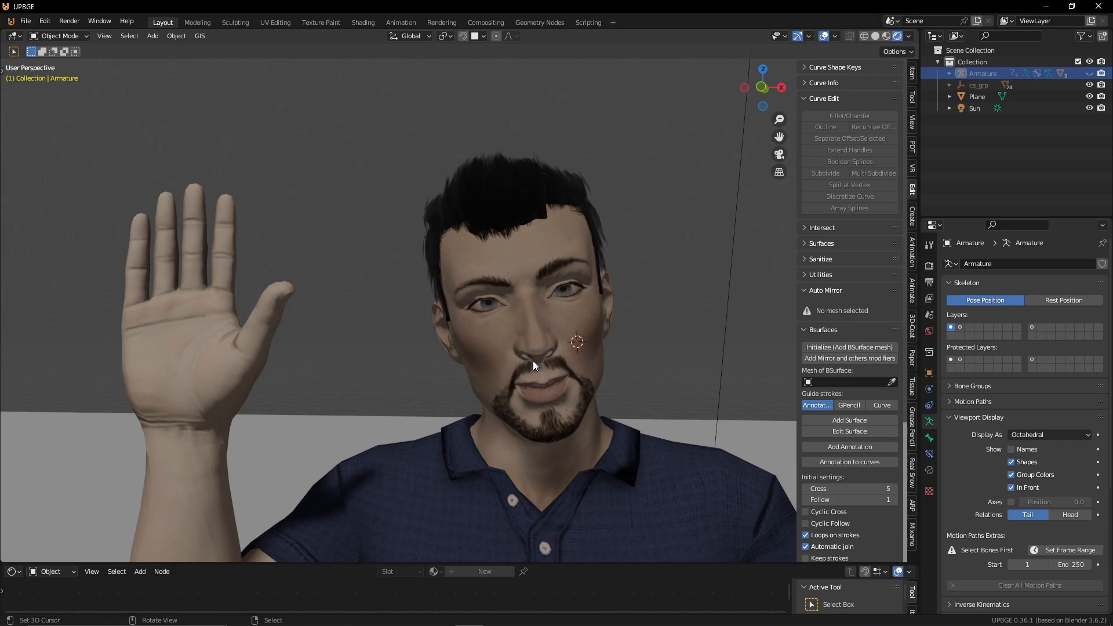
scroll(533, 364, up, 2)
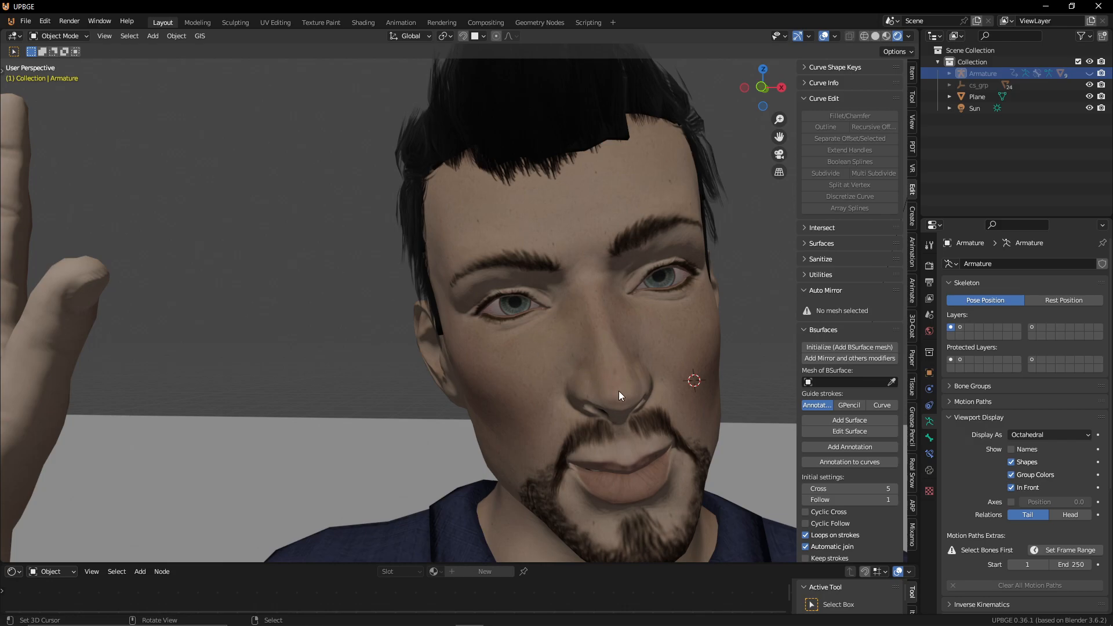
Step: Switch to Mixamo in the browser and look through the first page of the animation library
mouse_move(420, 619)
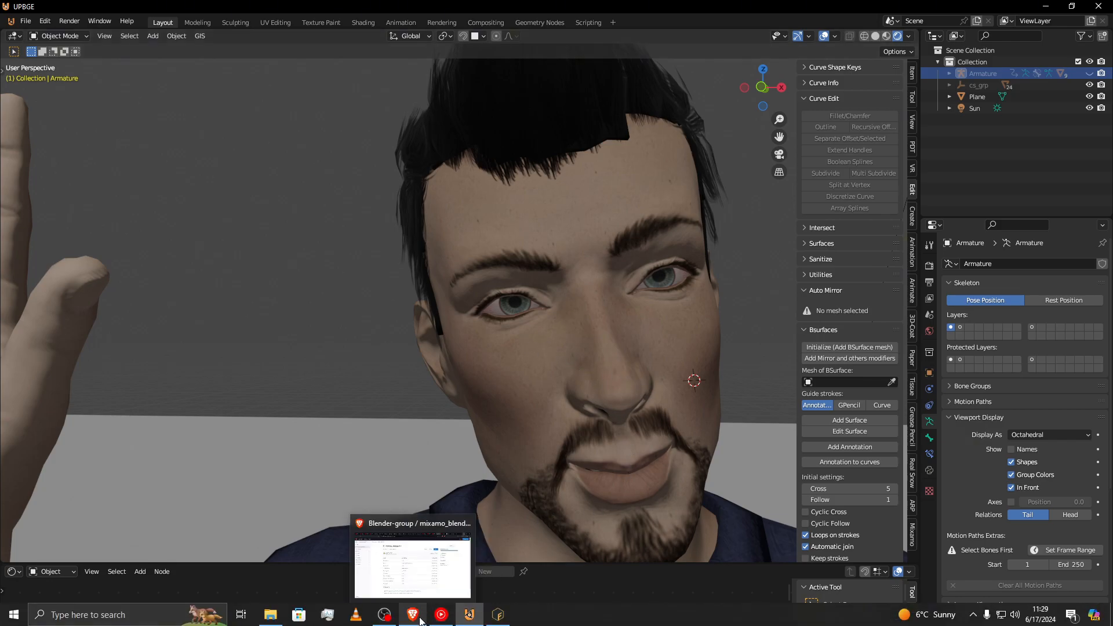
click(419, 620)
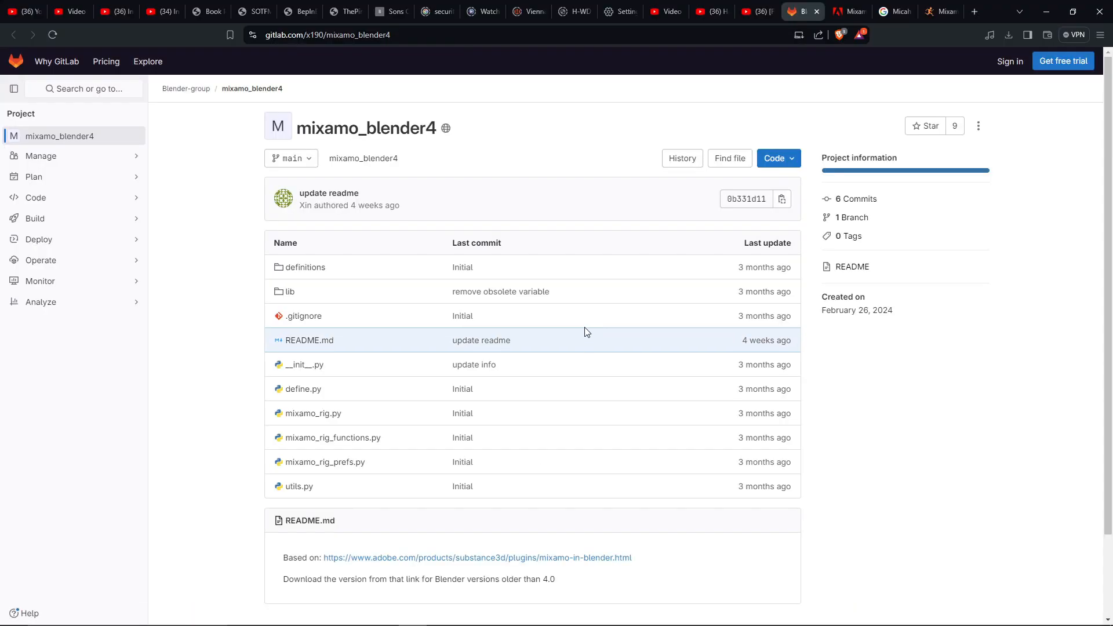
click(949, 15)
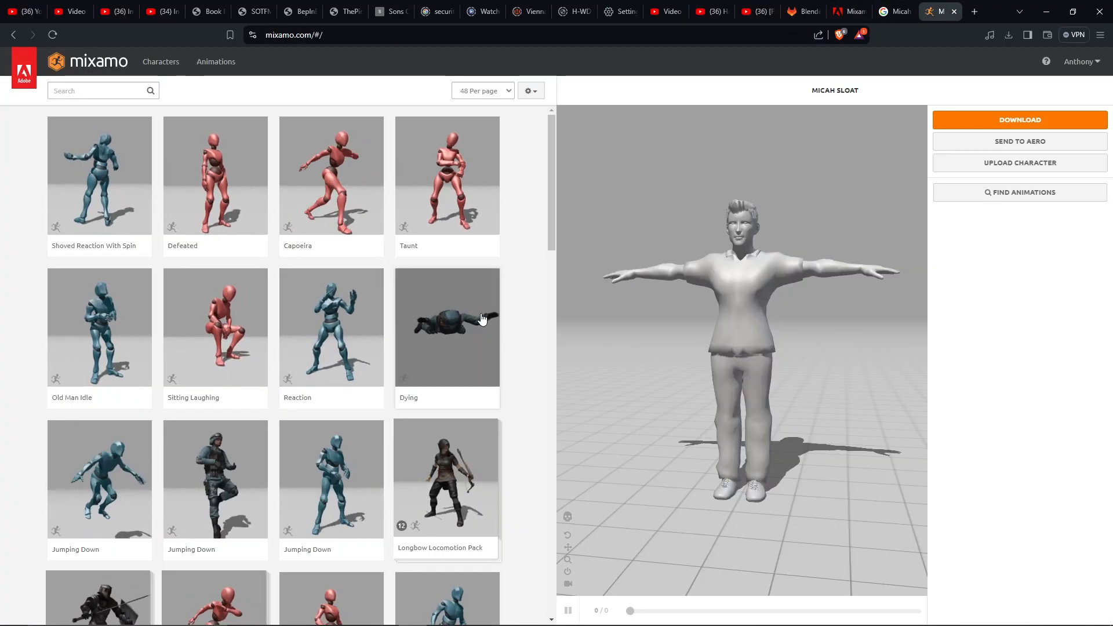
scroll(358, 313, down, 2)
scroll(358, 313, down, 3)
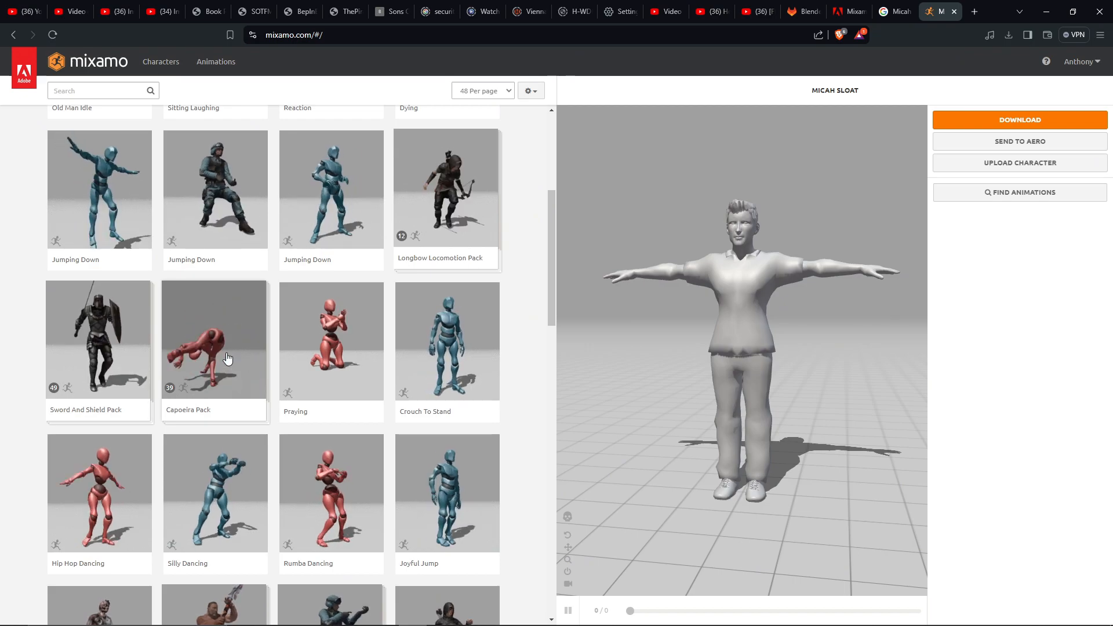
scroll(197, 347, down, 2)
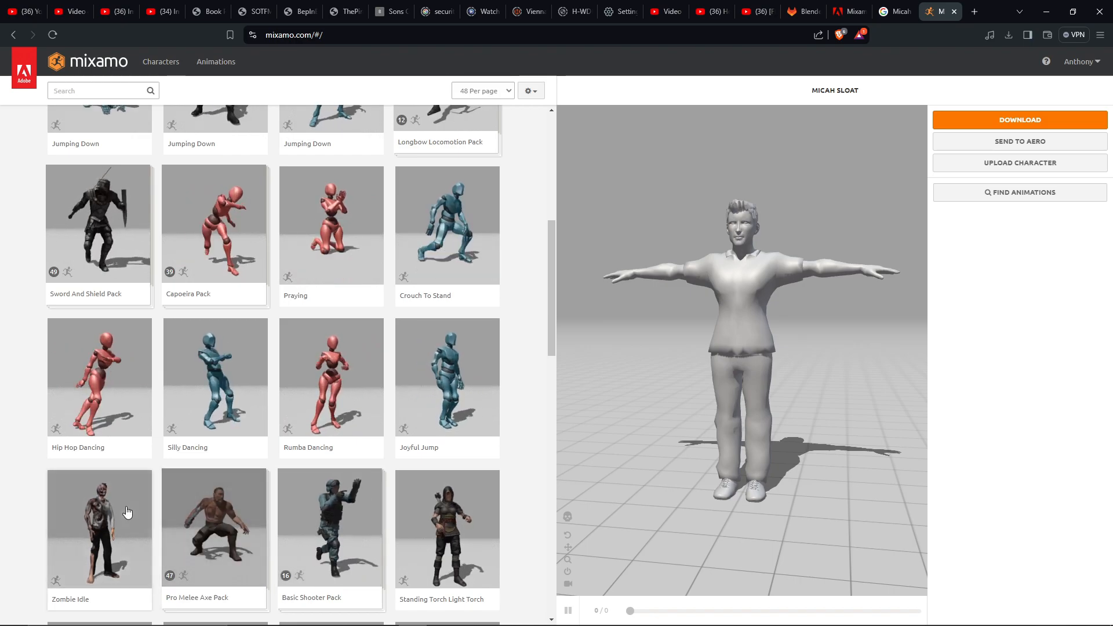
scroll(457, 532, down, 3)
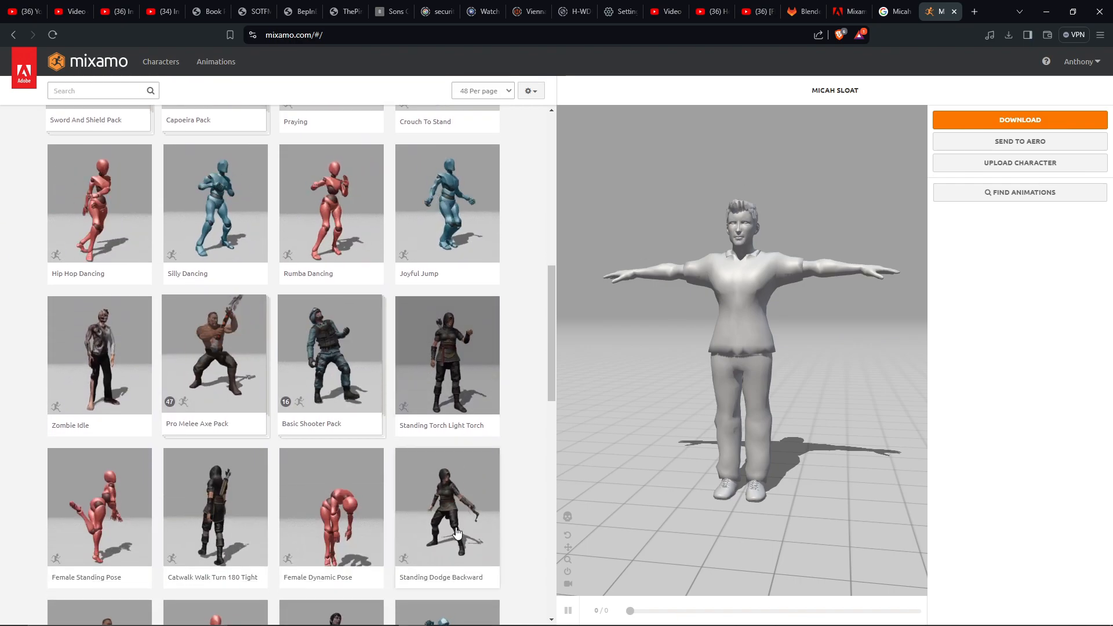
scroll(411, 514, down, 1)
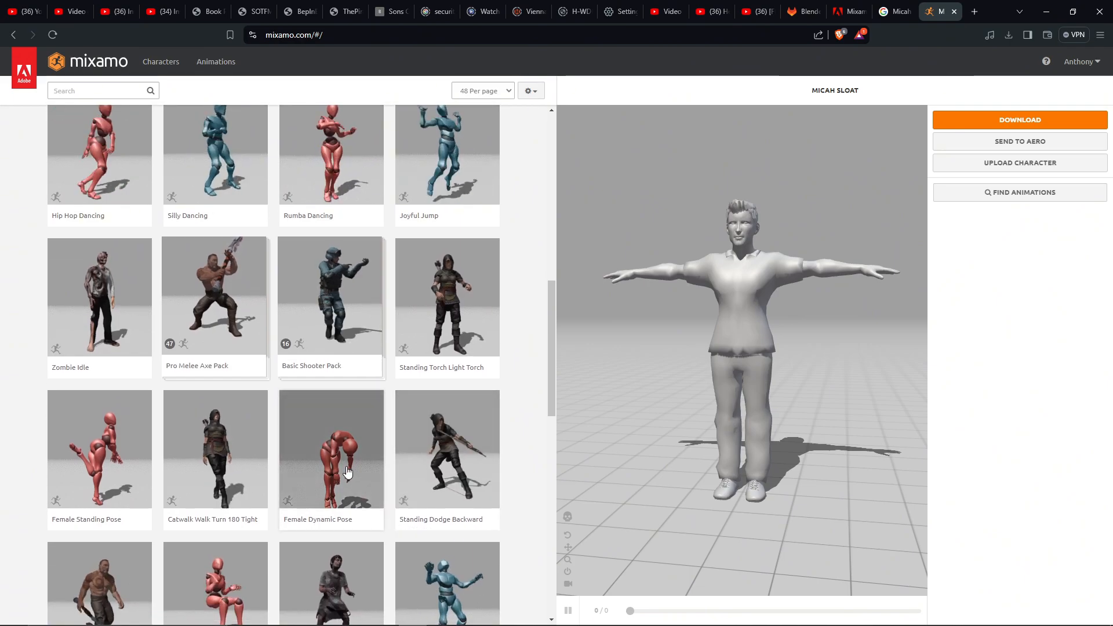
scroll(347, 472, down, 4)
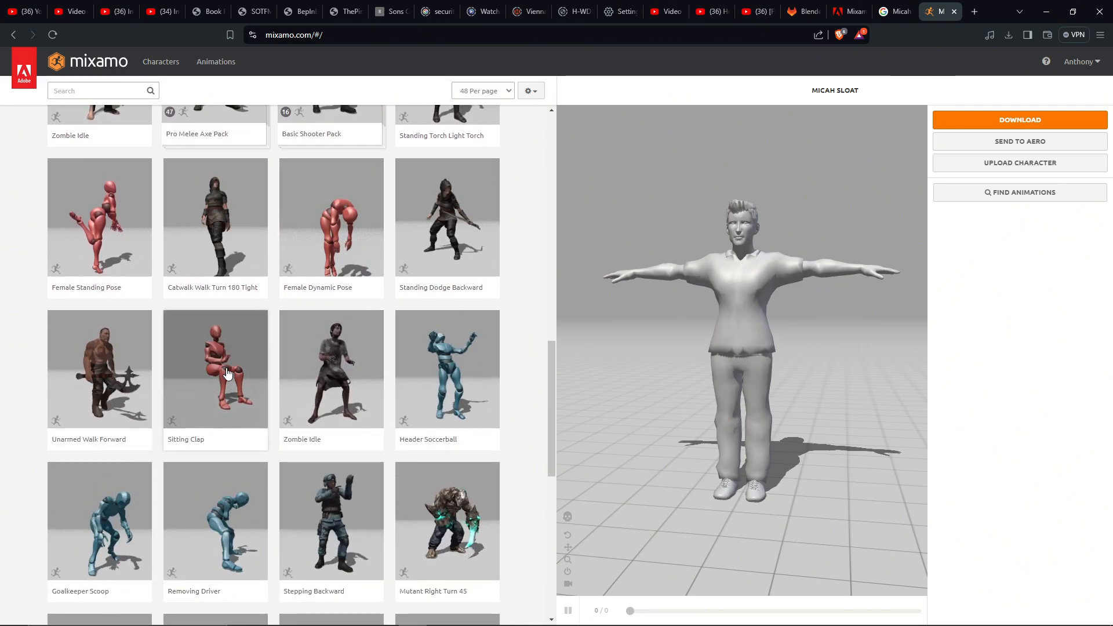
scroll(348, 371, down, 6)
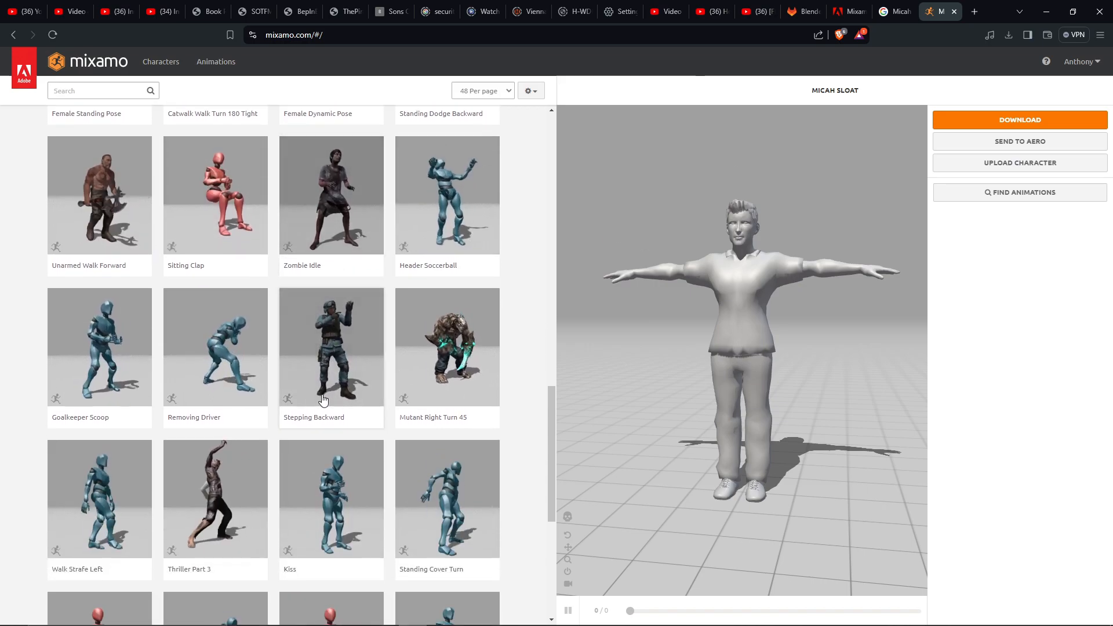
scroll(323, 400, down, 4)
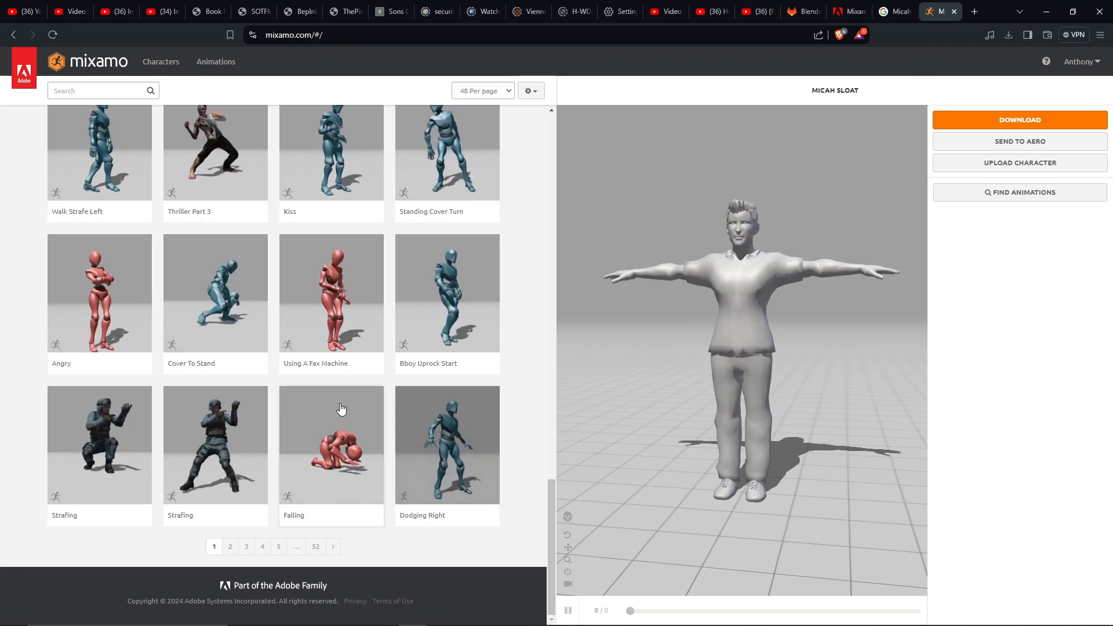
Step: Open page 2 of the animation library and look through its animations
click(231, 546)
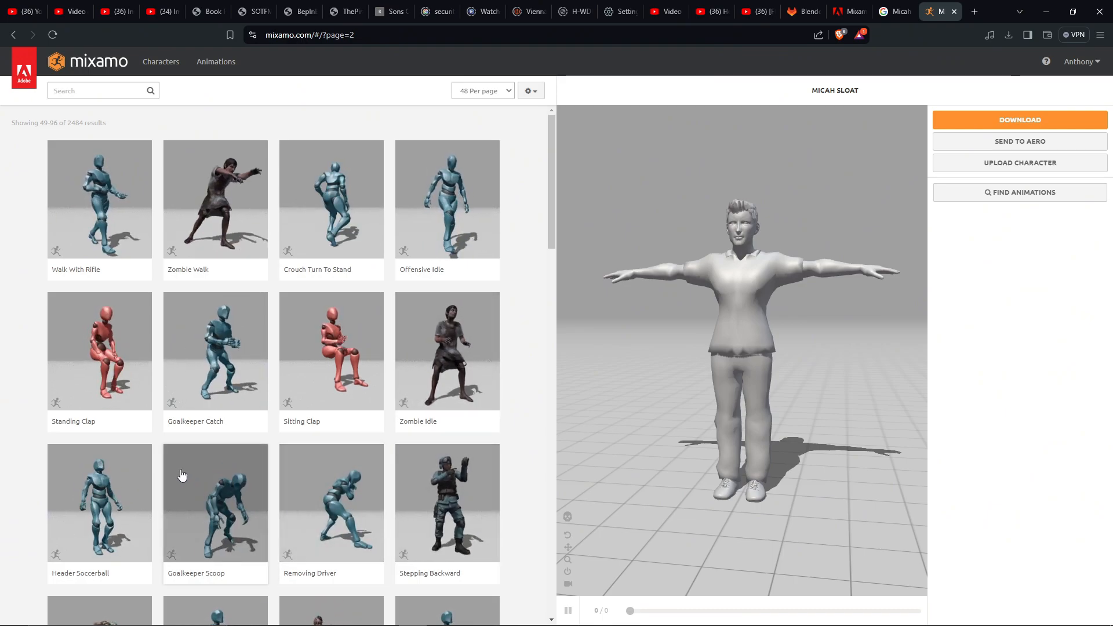
scroll(100, 367, down, 5)
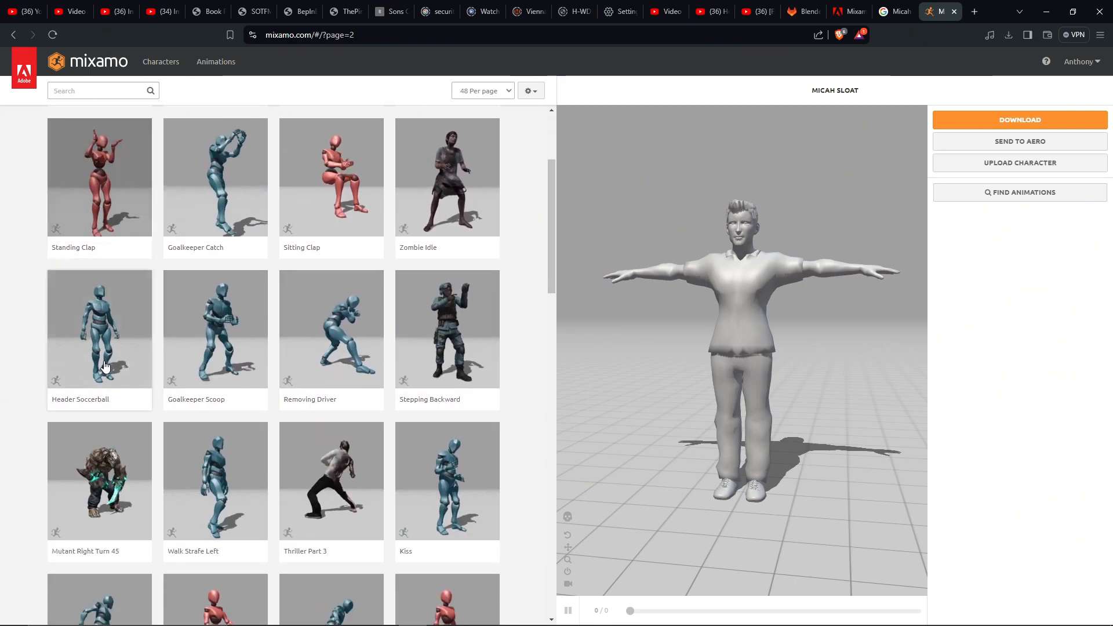
scroll(325, 422, down, 2)
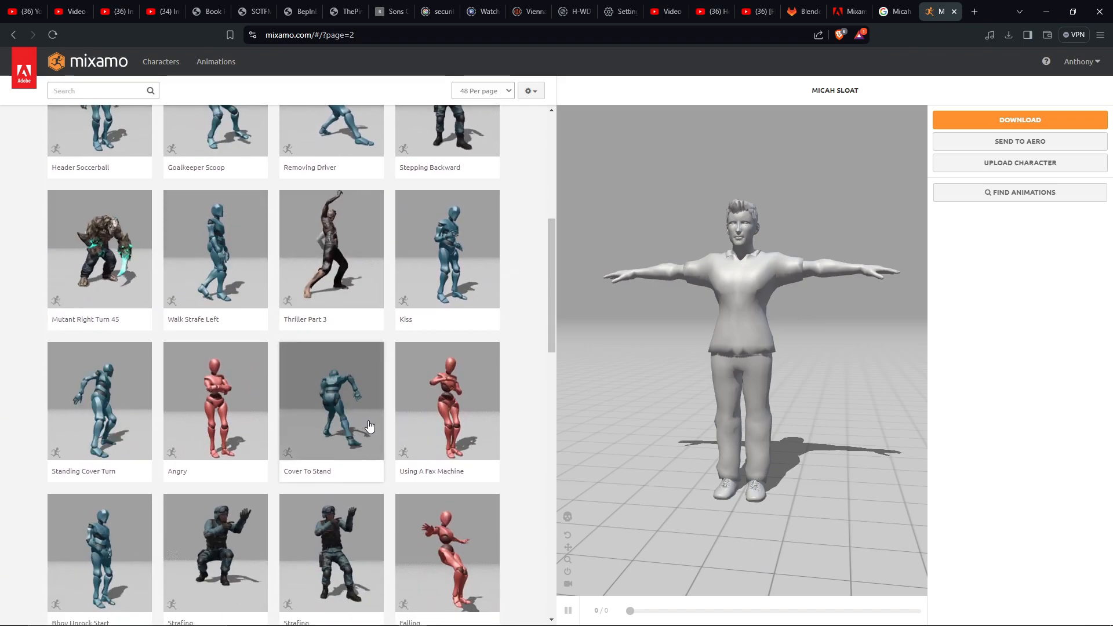
scroll(370, 427, down, 6)
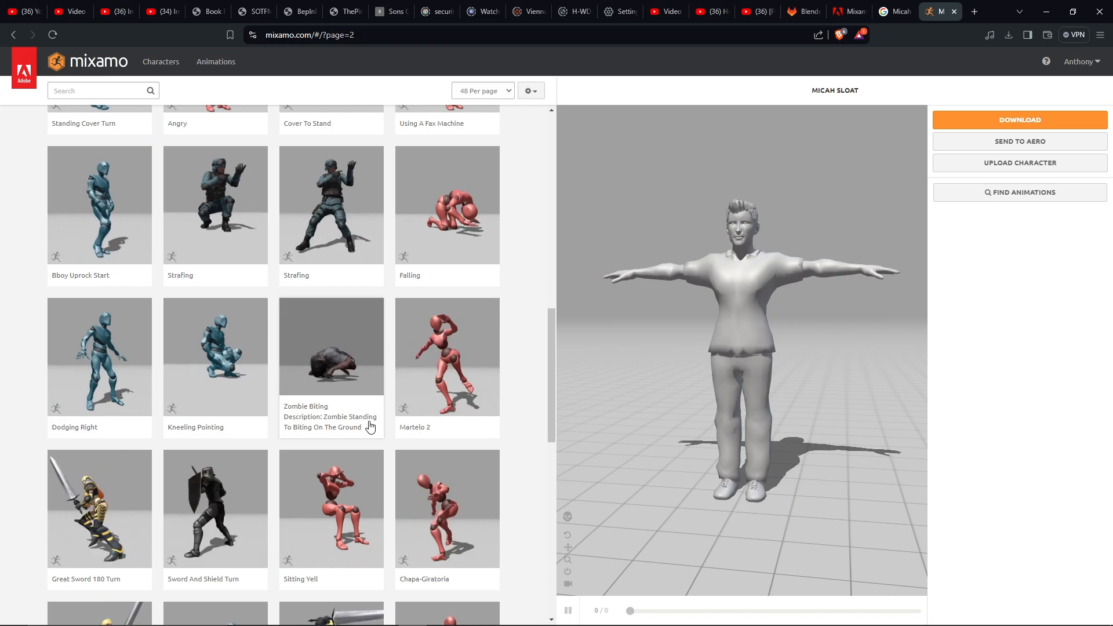
scroll(369, 427, down, 2)
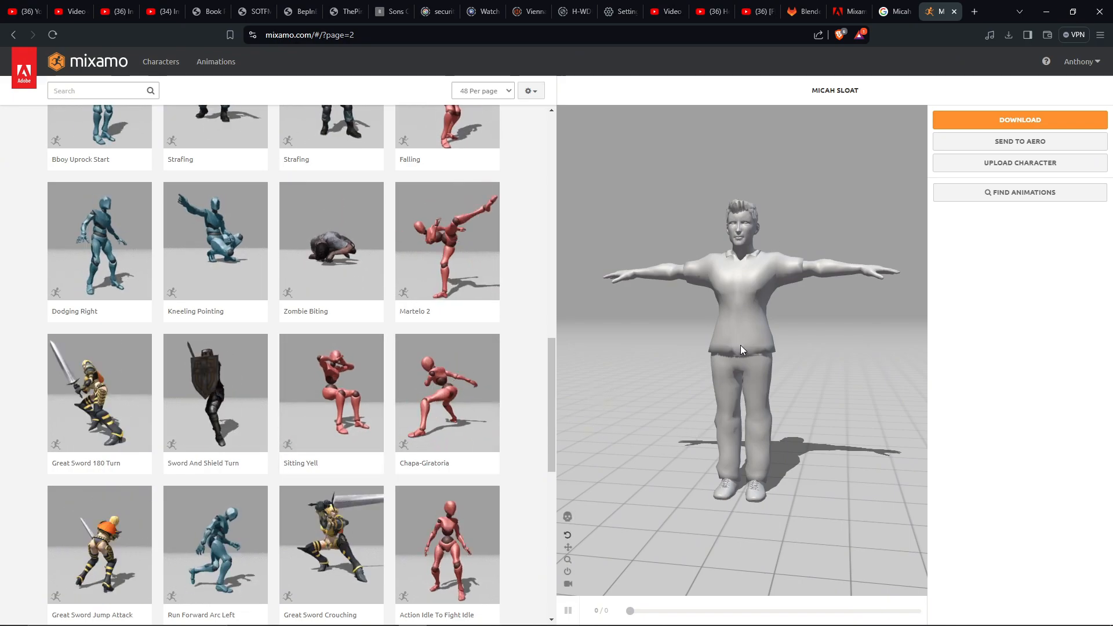
scroll(358, 422, down, 7)
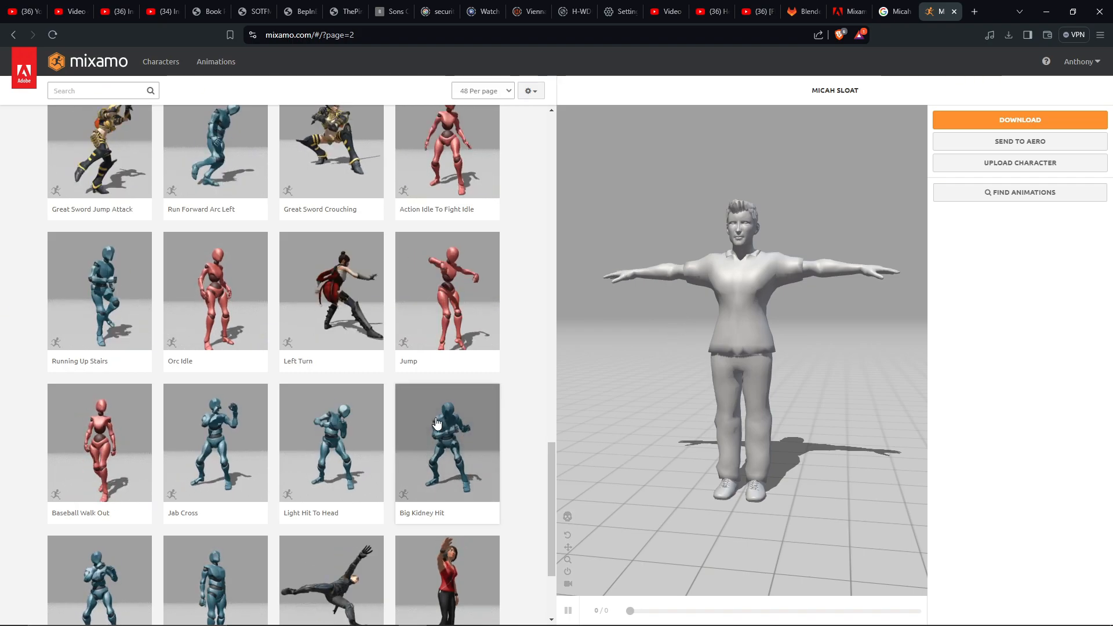
scroll(449, 341, down, 3)
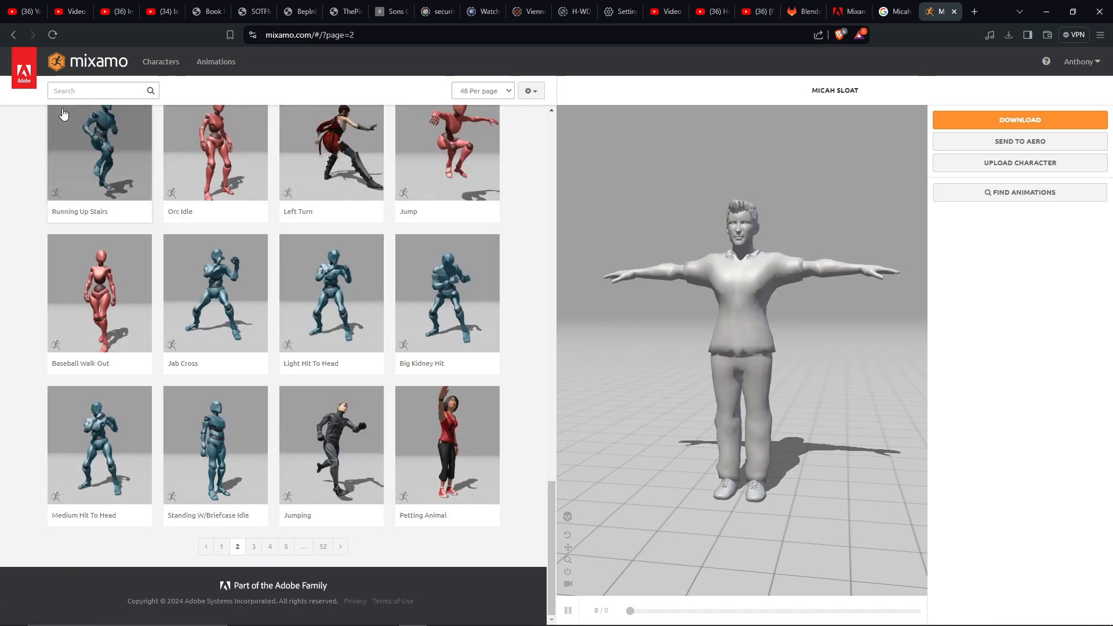
Step: Search the animation library for "walk" and apply the Walking animation beside Walking Backwards to the character with In Place enabled
click(79, 91)
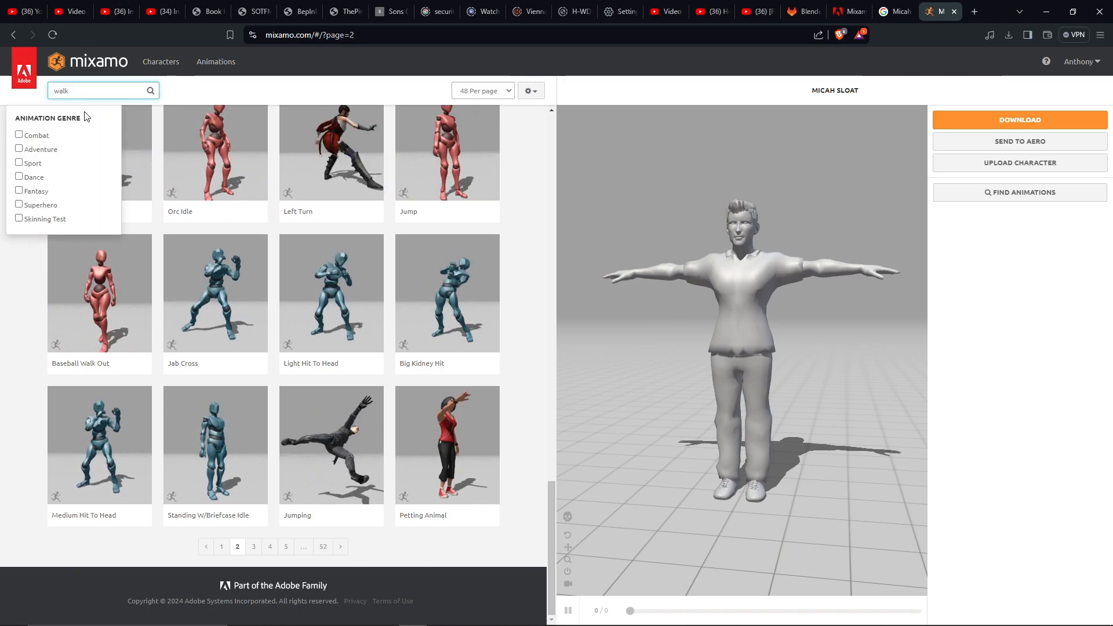
key(Return)
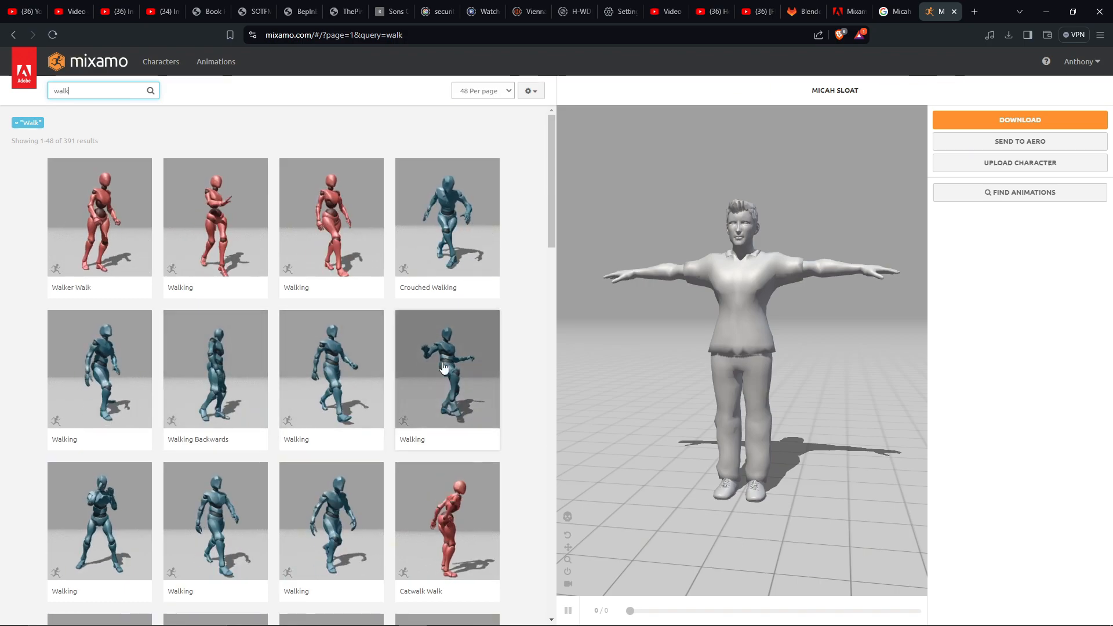
click(348, 379)
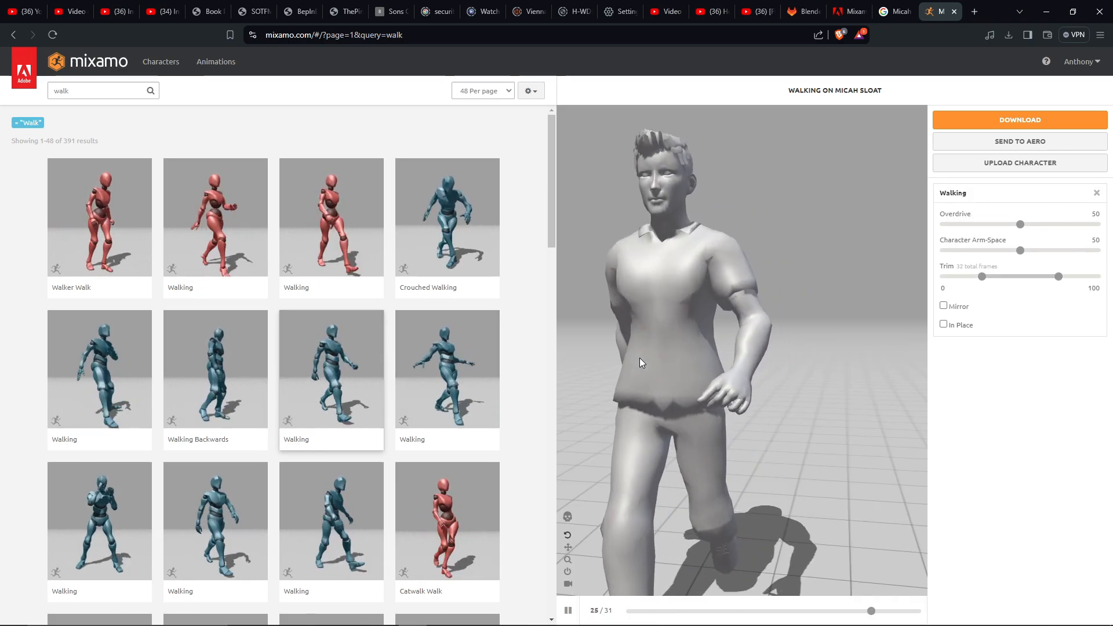
click(943, 325)
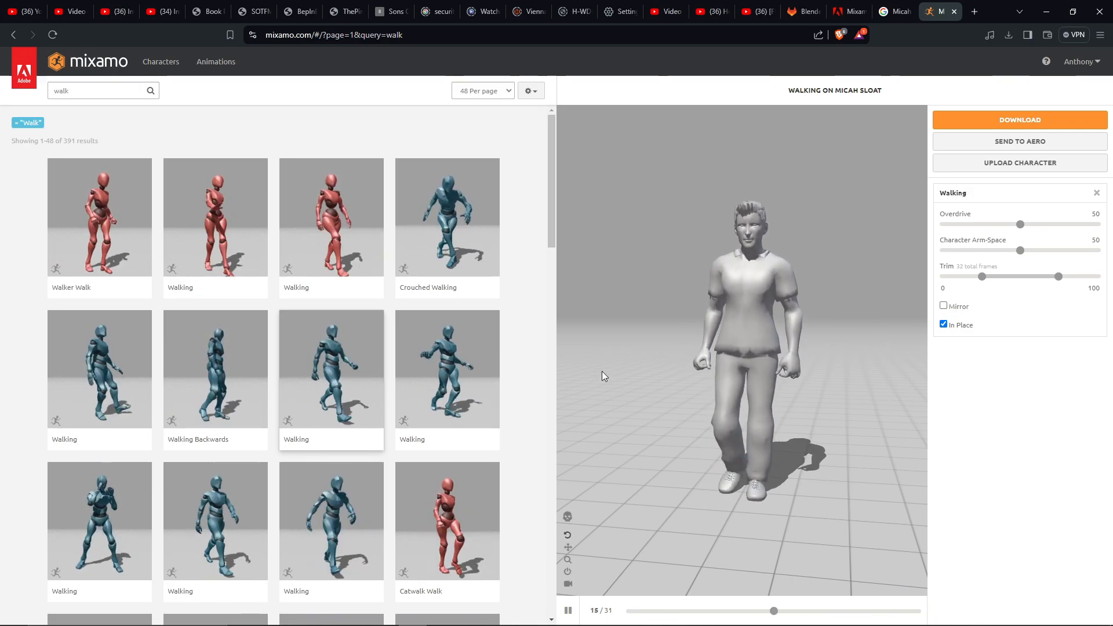
Step: Apply the Walking animation with outstretched arms to the character with In Place enabled, and look through more walk results
click(431, 358)
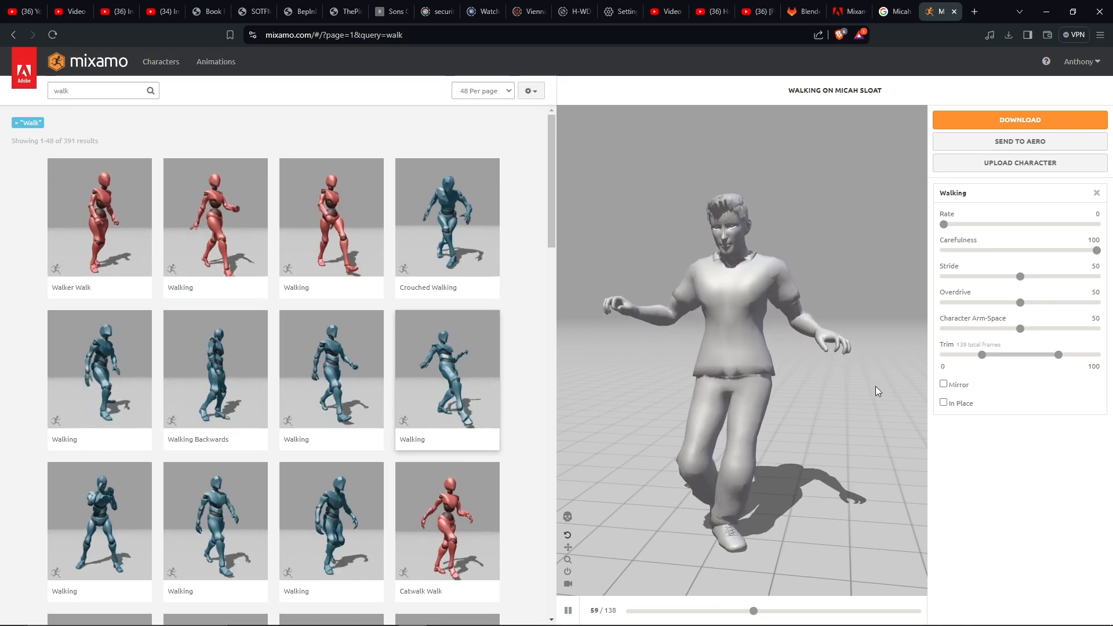
click(943, 402)
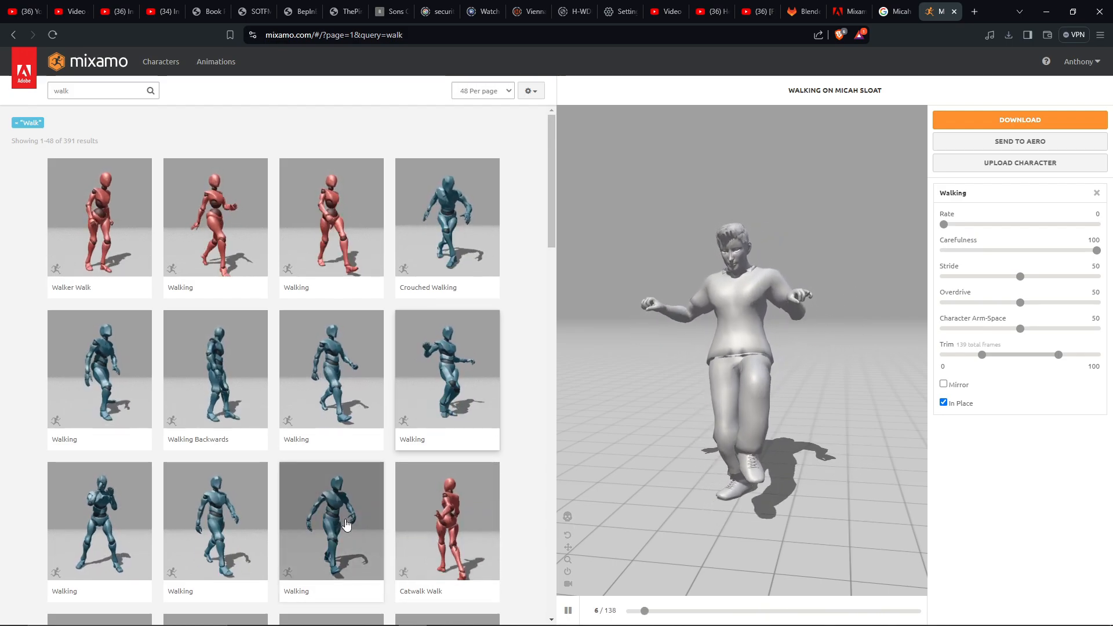
scroll(346, 523, down, 2)
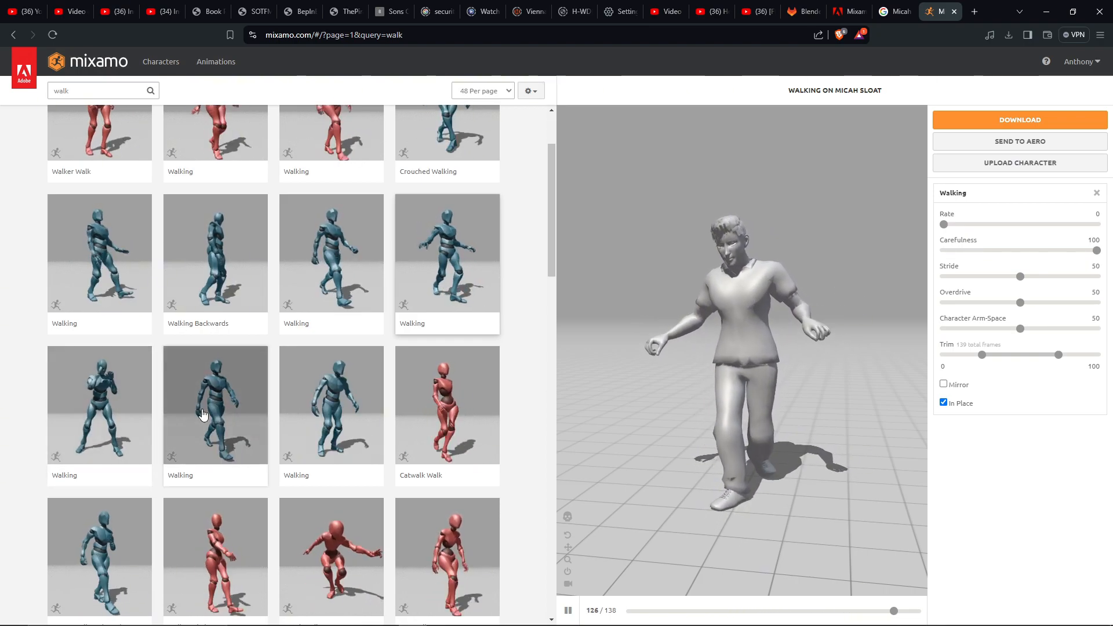
scroll(82, 531, down, 4)
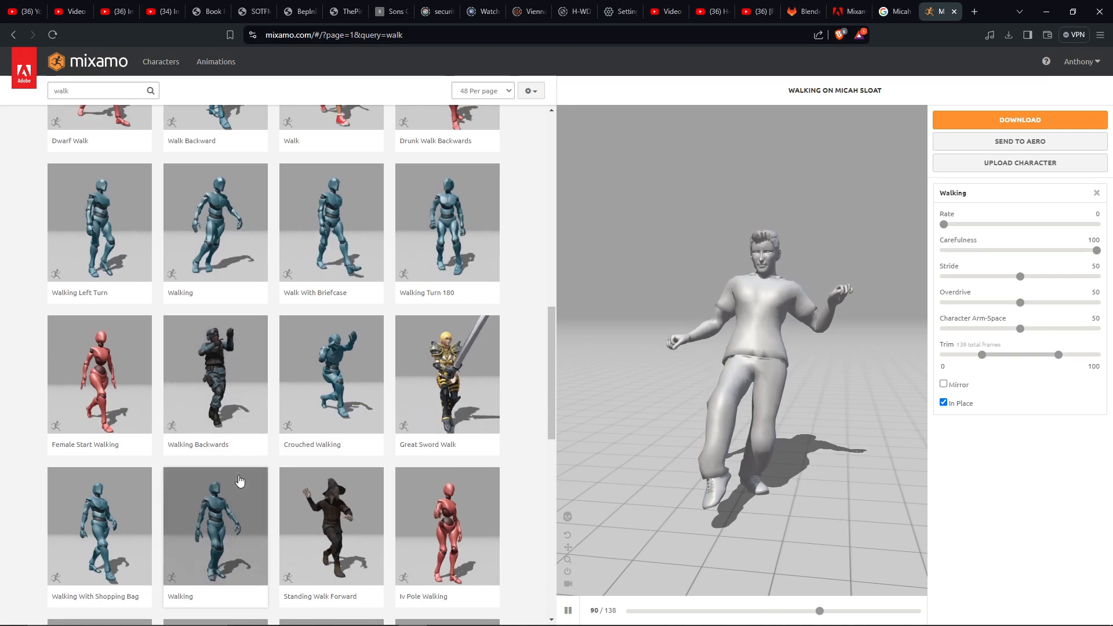
scroll(198, 463, down, 3)
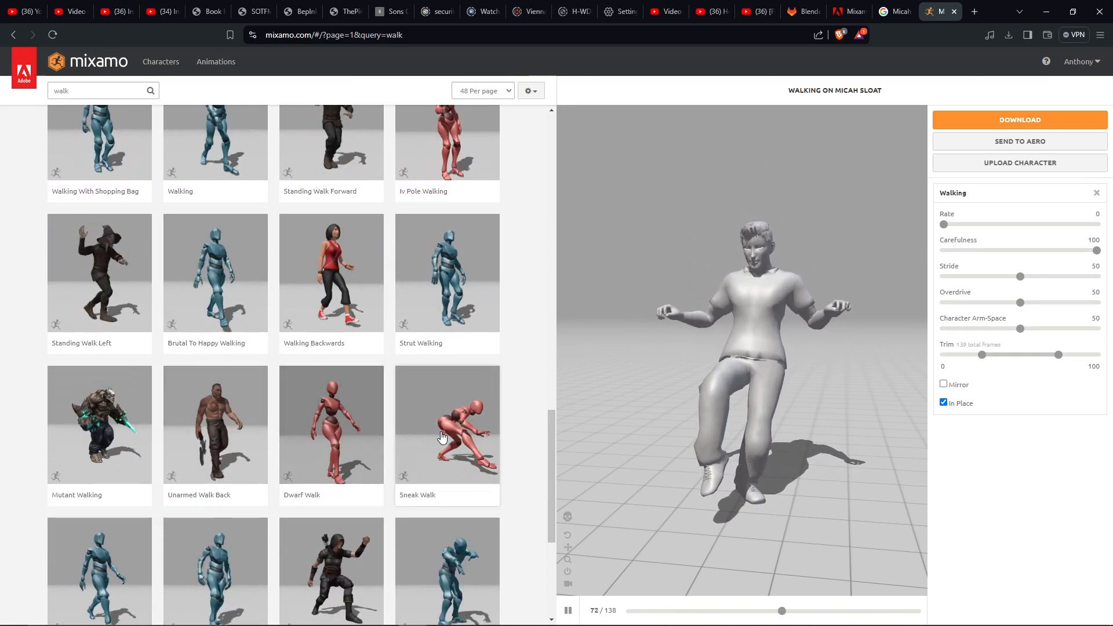
Step: Look through the remaining walk results, open page 2, and apply the Walk In Circle animation to the character
scroll(290, 440, down, 3)
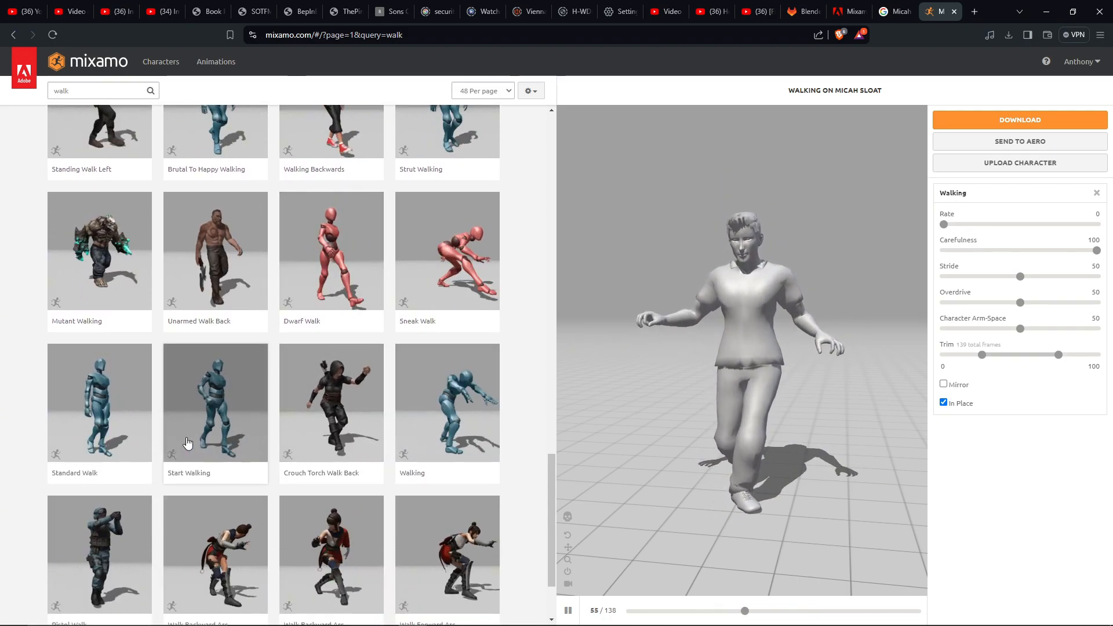
scroll(187, 443, down, 2)
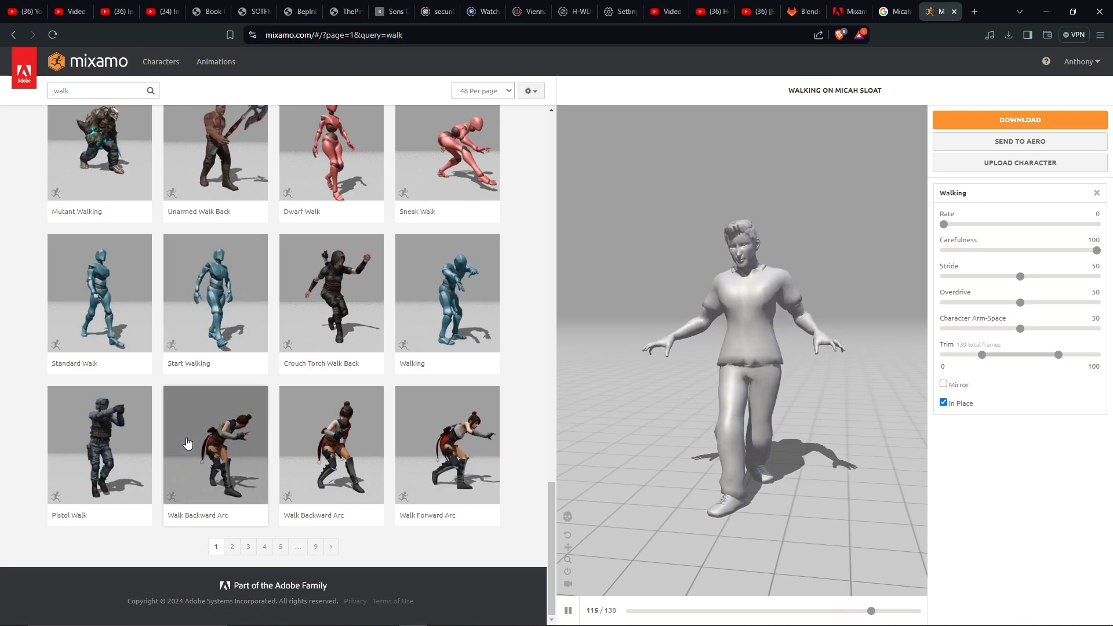
click(232, 546)
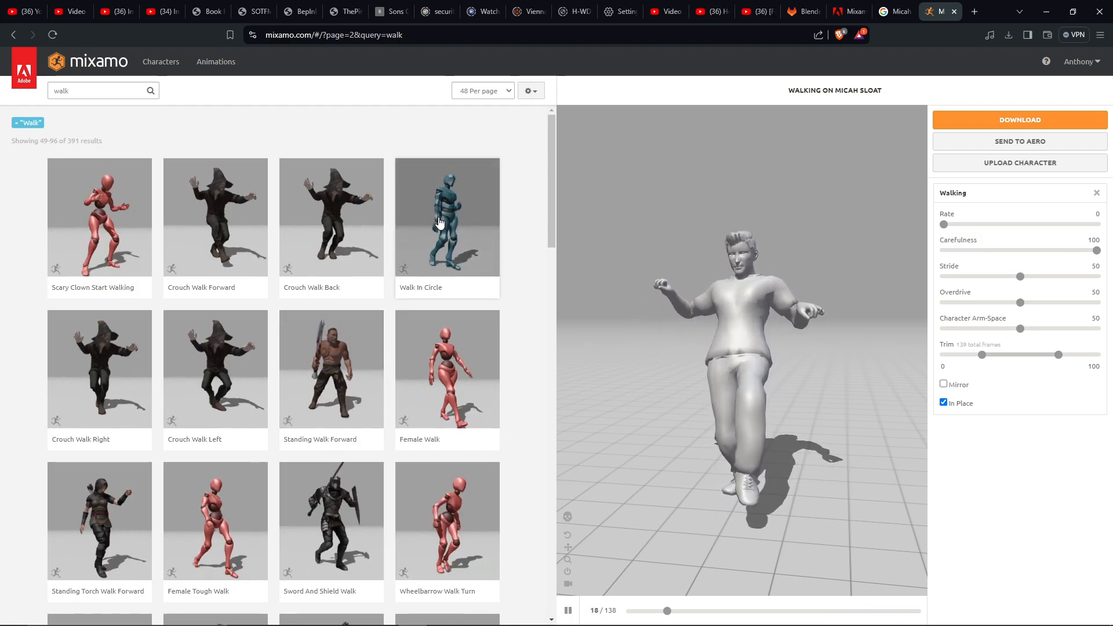
click(444, 249)
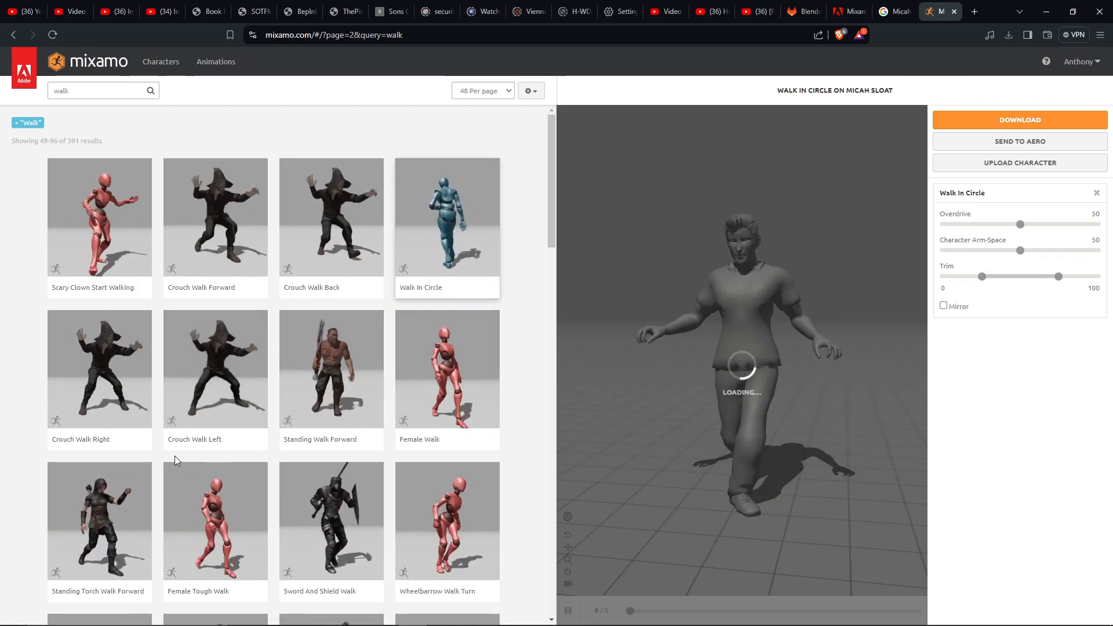
Step: Look through page 2 of the walk results and apply the Wheelbarrow Walk animation beside Crouch Torch Walk Left to the character
scroll(236, 513, down, 3)
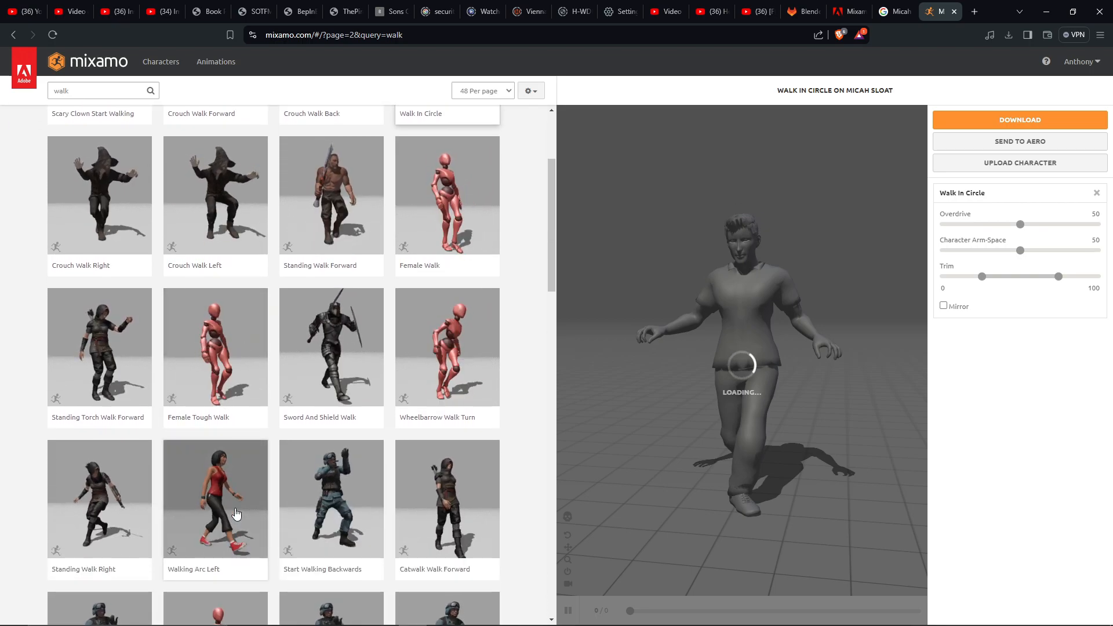
scroll(236, 513, down, 3)
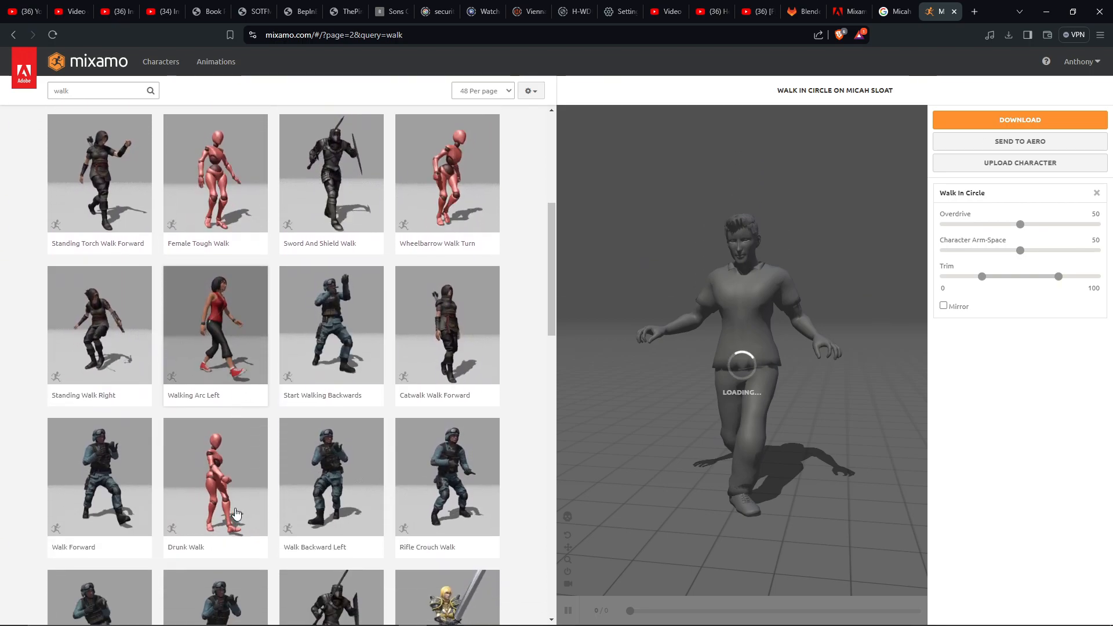
scroll(236, 513, down, 3)
scroll(236, 513, down, 3)
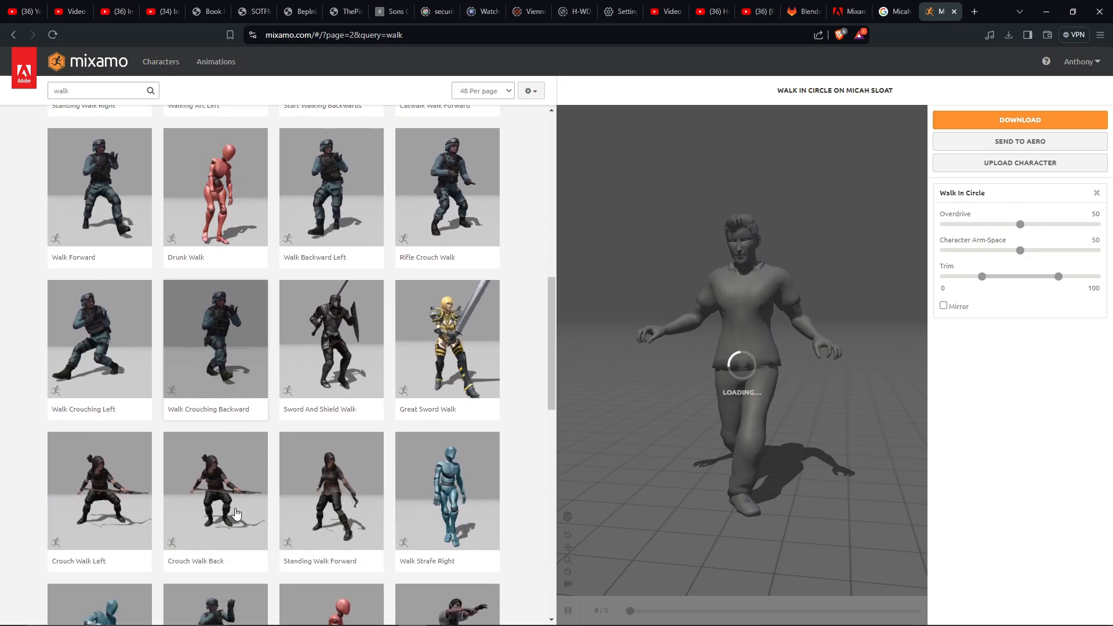
scroll(236, 513, down, 2)
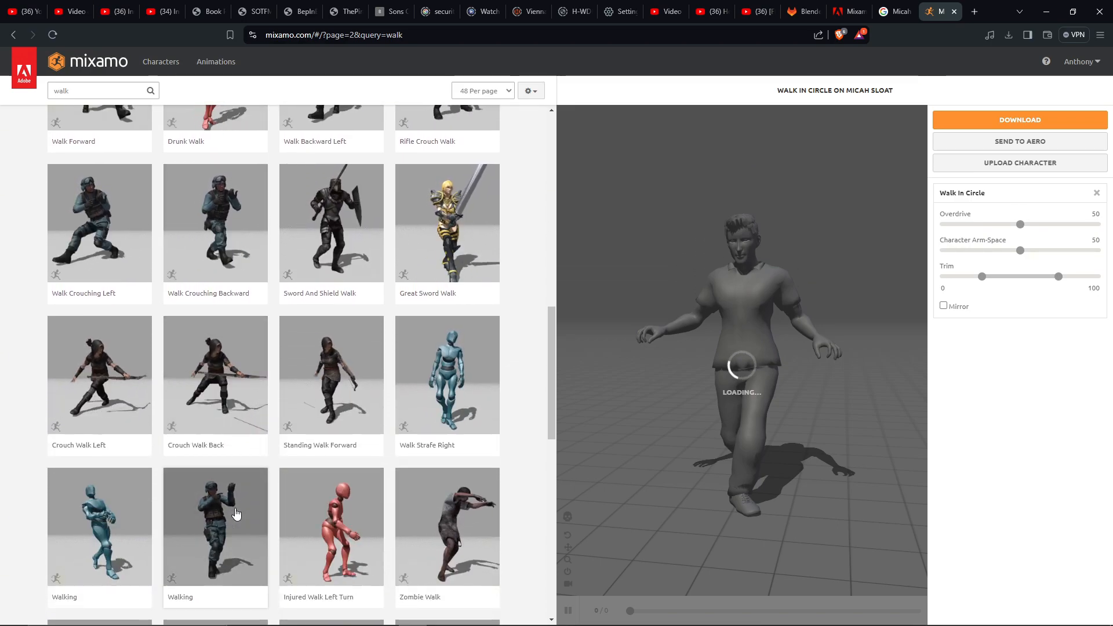
scroll(236, 513, down, 2)
scroll(117, 502, down, 3)
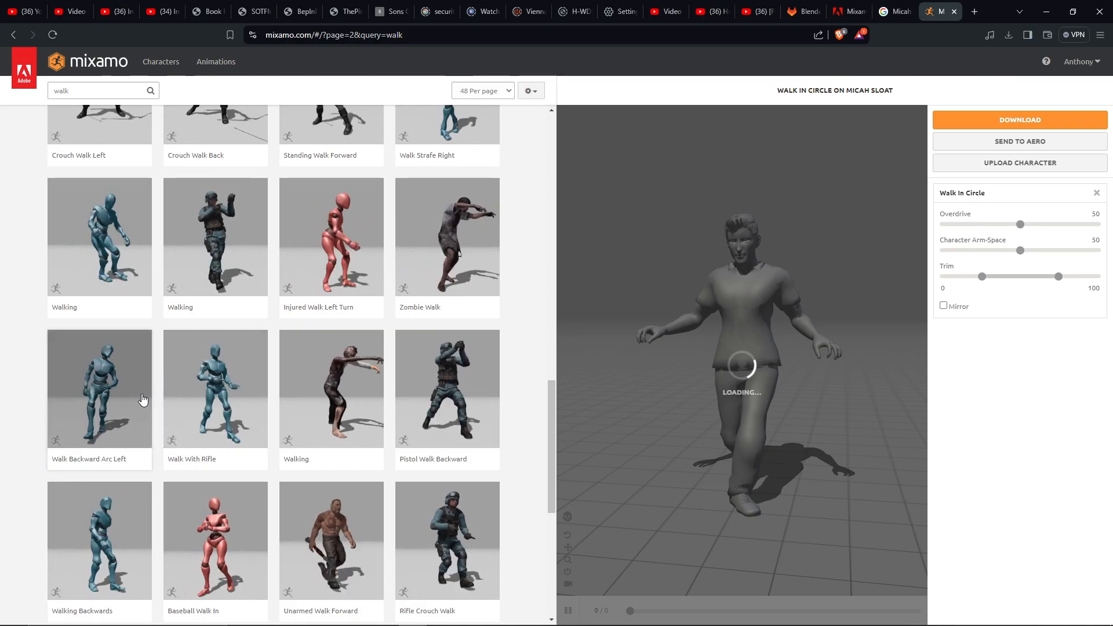
scroll(246, 482, down, 2)
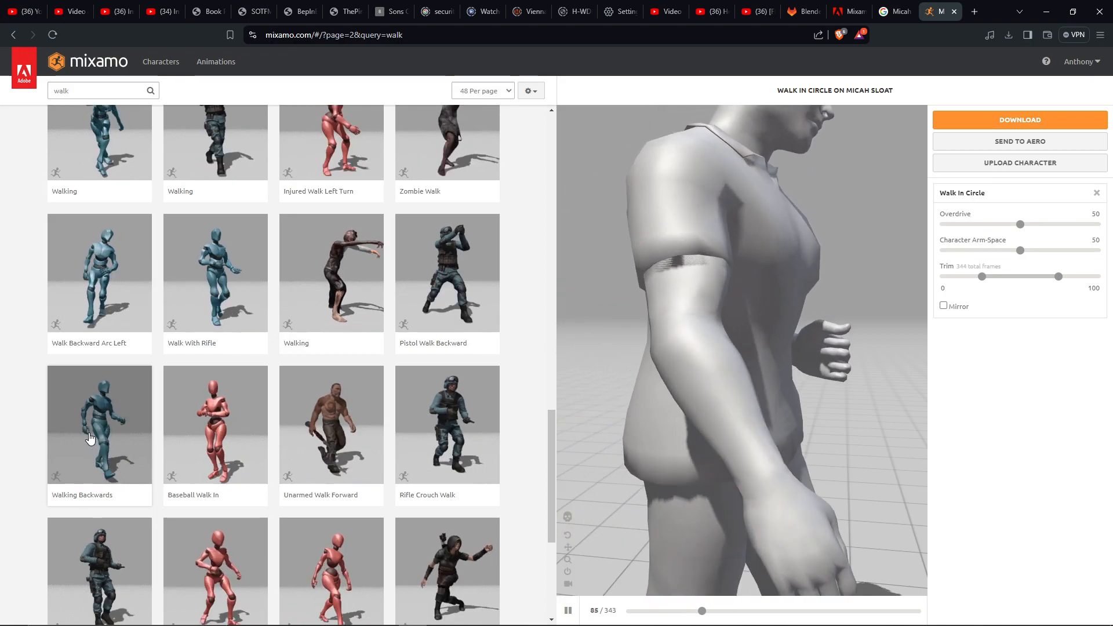
scroll(90, 438, down, 5)
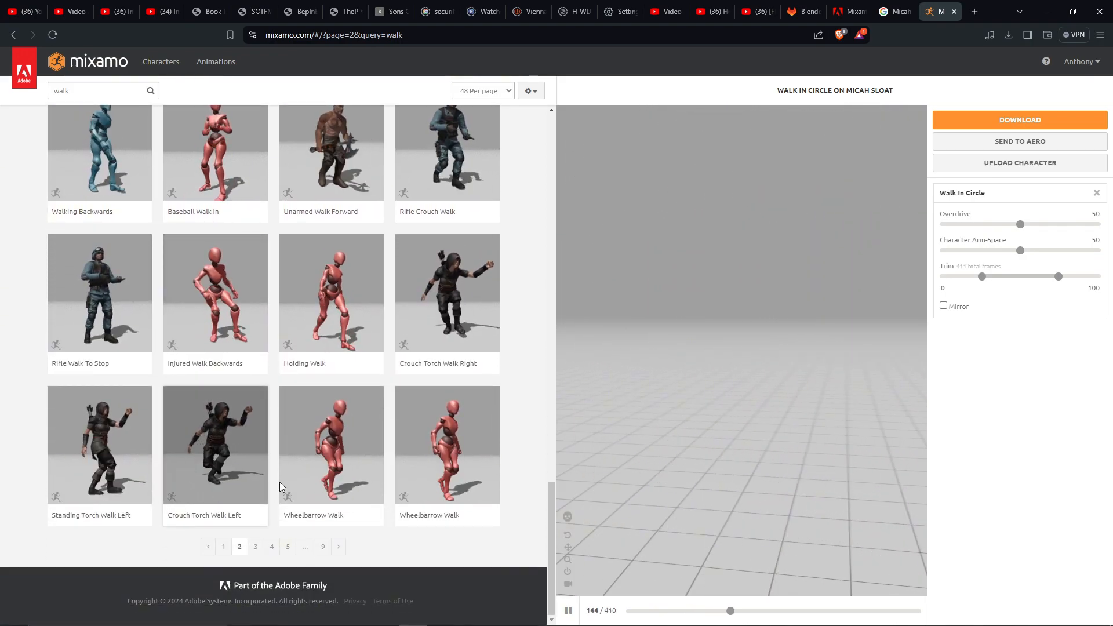
click(347, 464)
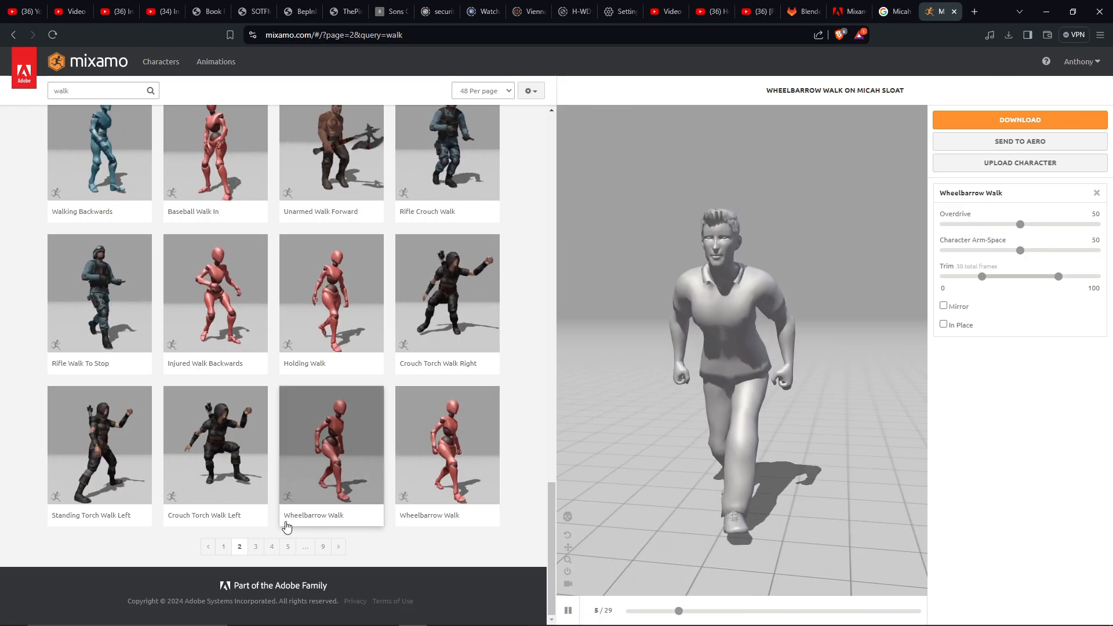
Step: Open page 3 of the walk results and look through its animations
click(255, 547)
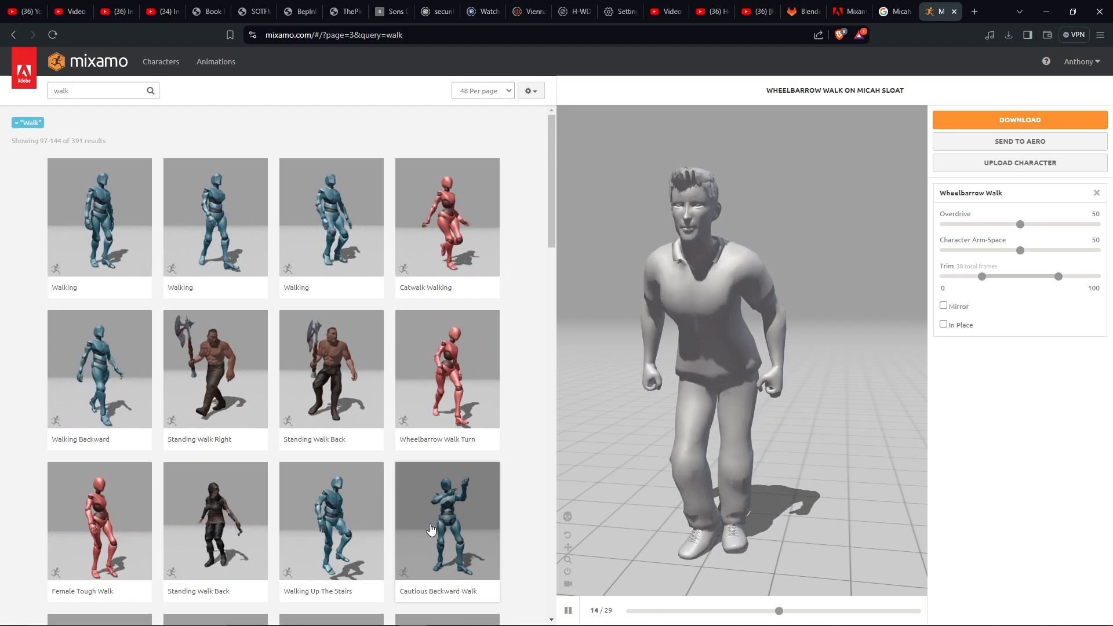
scroll(431, 529, down, 3)
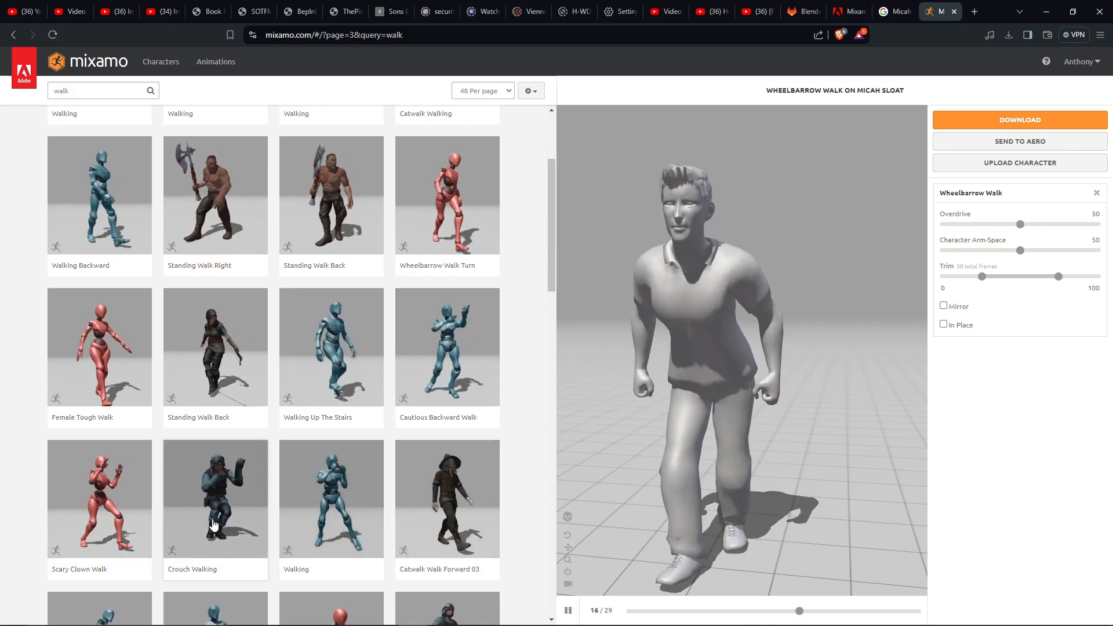
scroll(186, 525, down, 3)
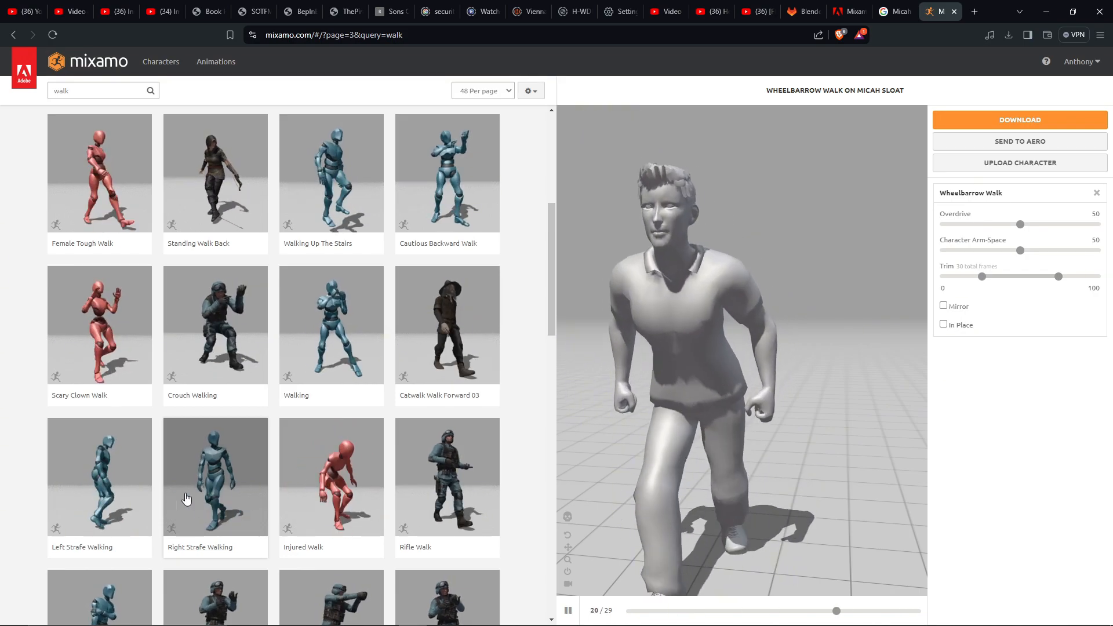
scroll(117, 493, down, 3)
scroll(118, 493, down, 5)
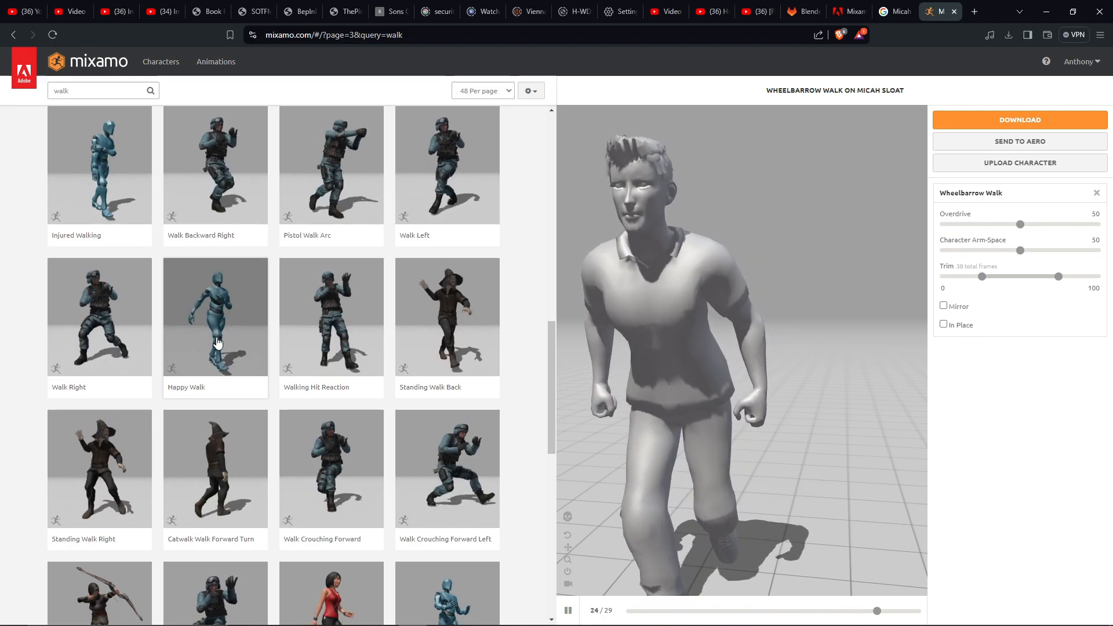
scroll(250, 446, down, 3)
scroll(249, 447, down, 2)
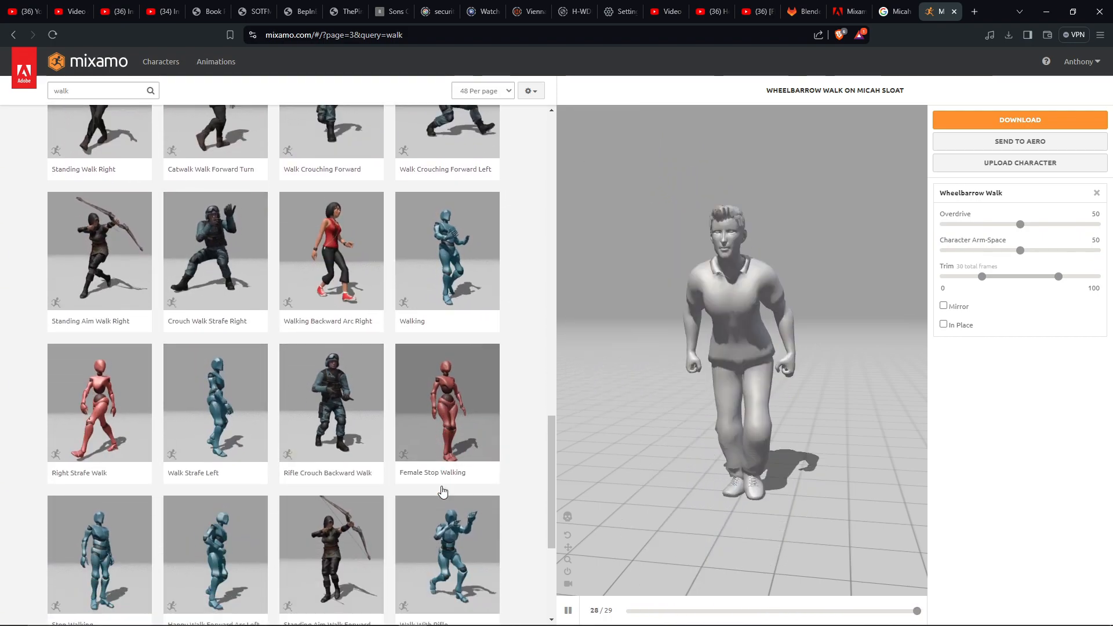
scroll(441, 491, down, 2)
scroll(429, 490, down, 4)
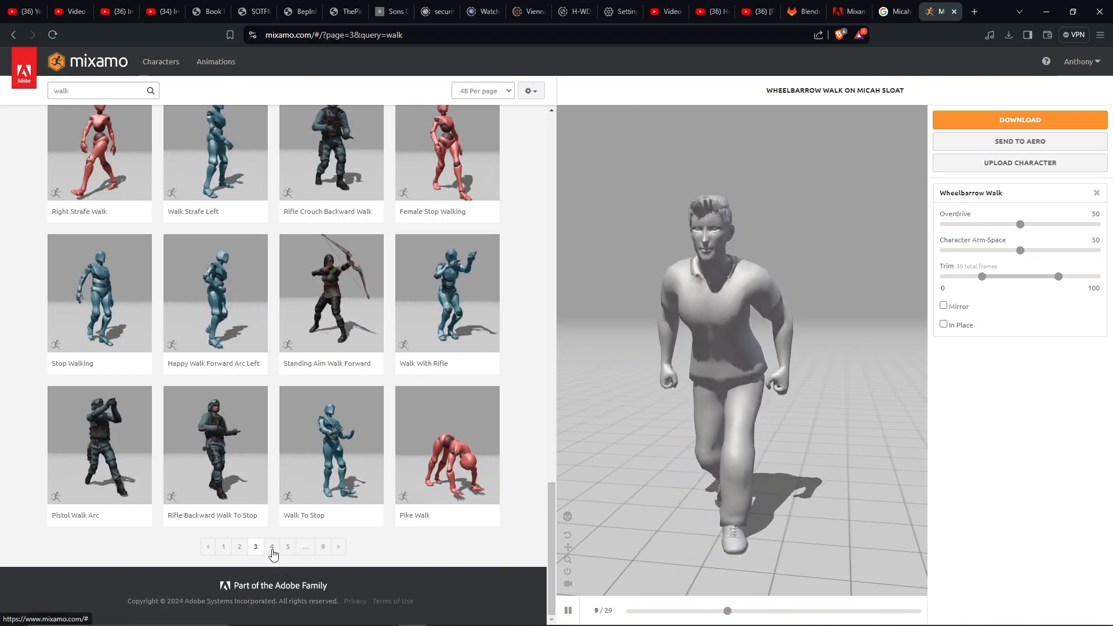
Step: Open page 4 of the walk results and look through its animations
click(272, 550)
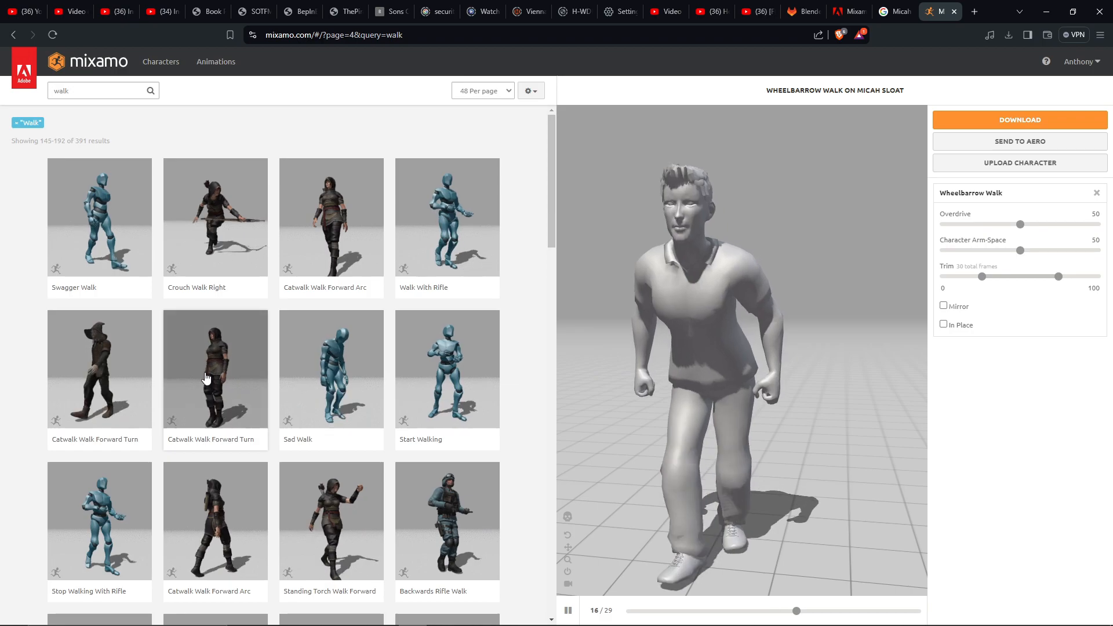
scroll(302, 362, down, 3)
scroll(250, 371, down, 2)
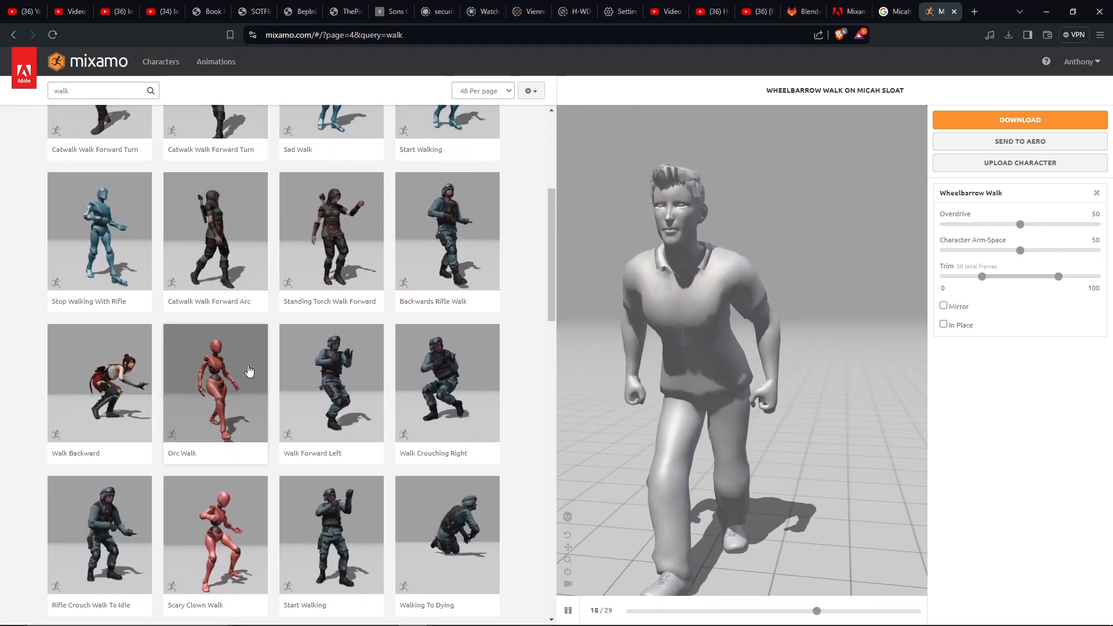
scroll(263, 369, down, 3)
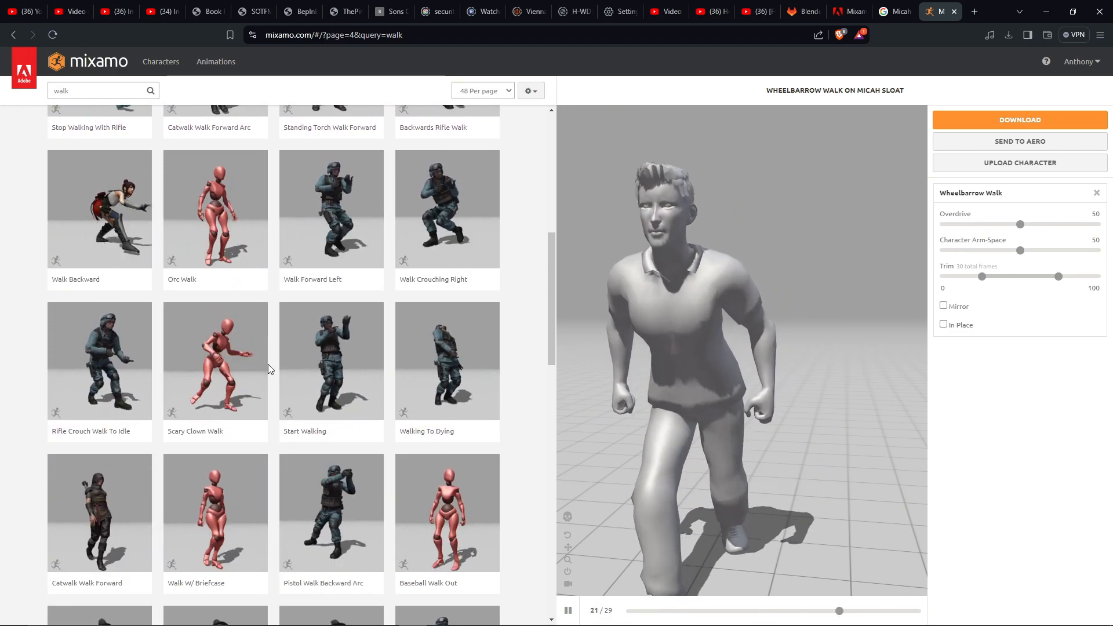
scroll(272, 382, down, 2)
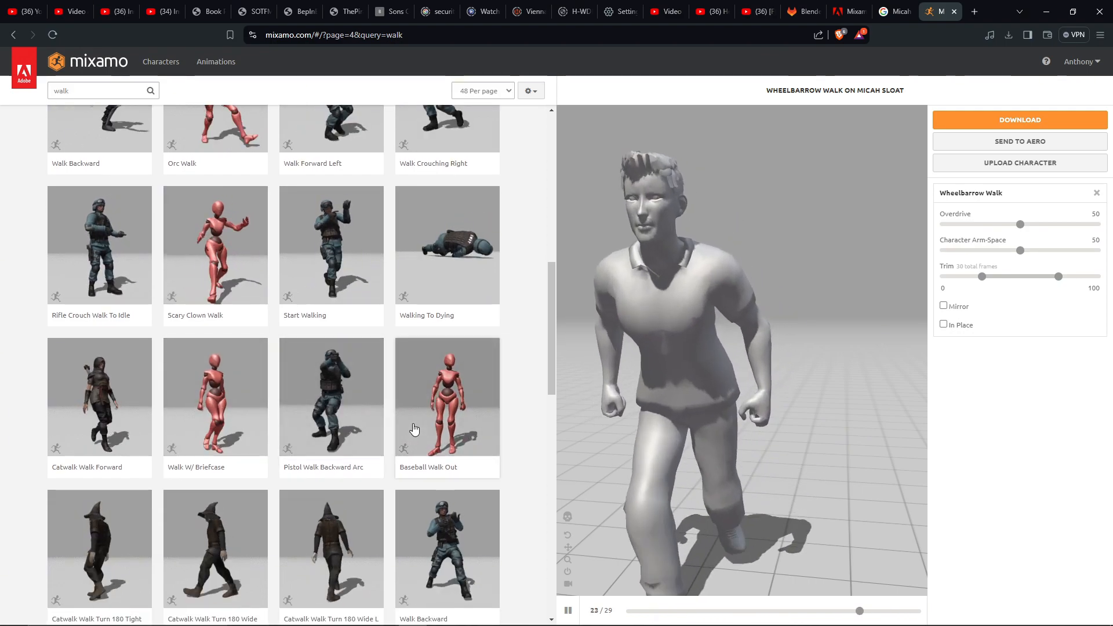
scroll(228, 414, down, 7)
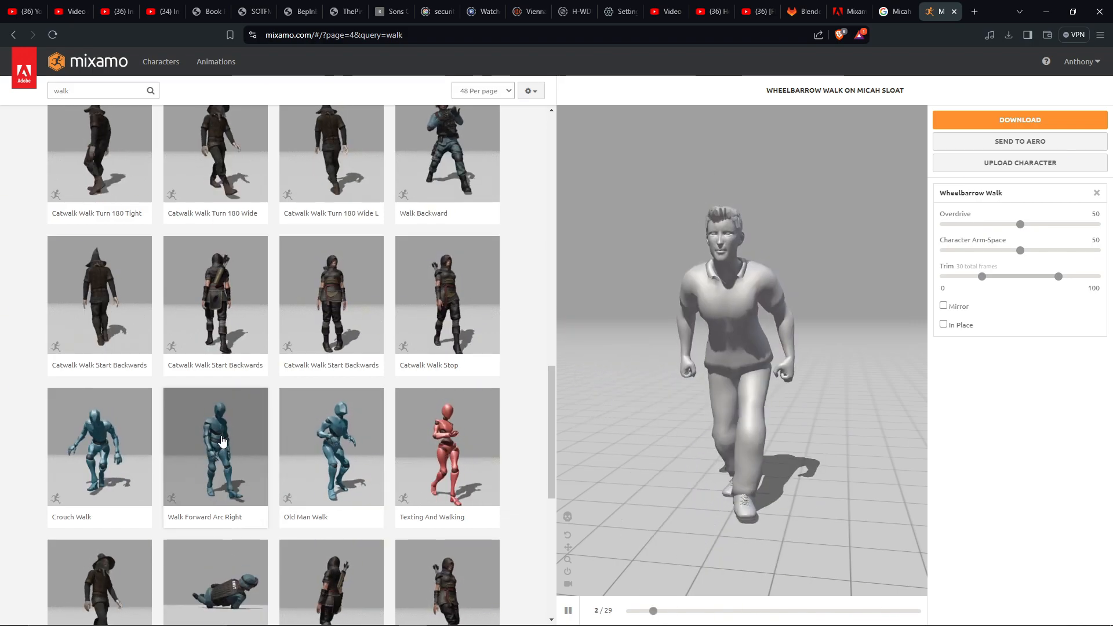
scroll(119, 444, down, 1)
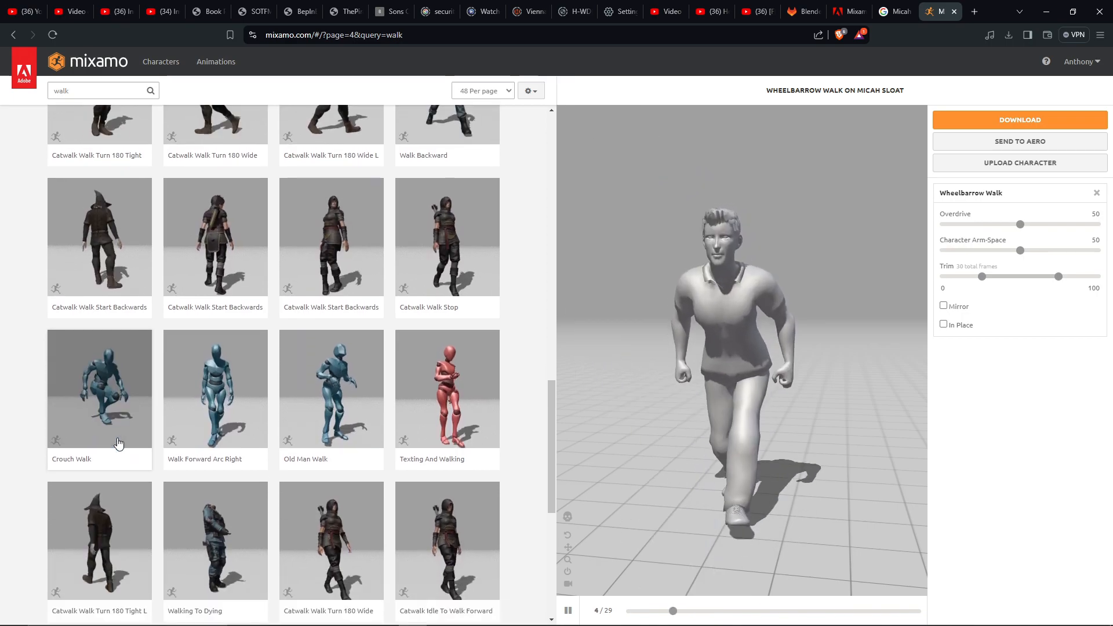
scroll(130, 417, down, 5)
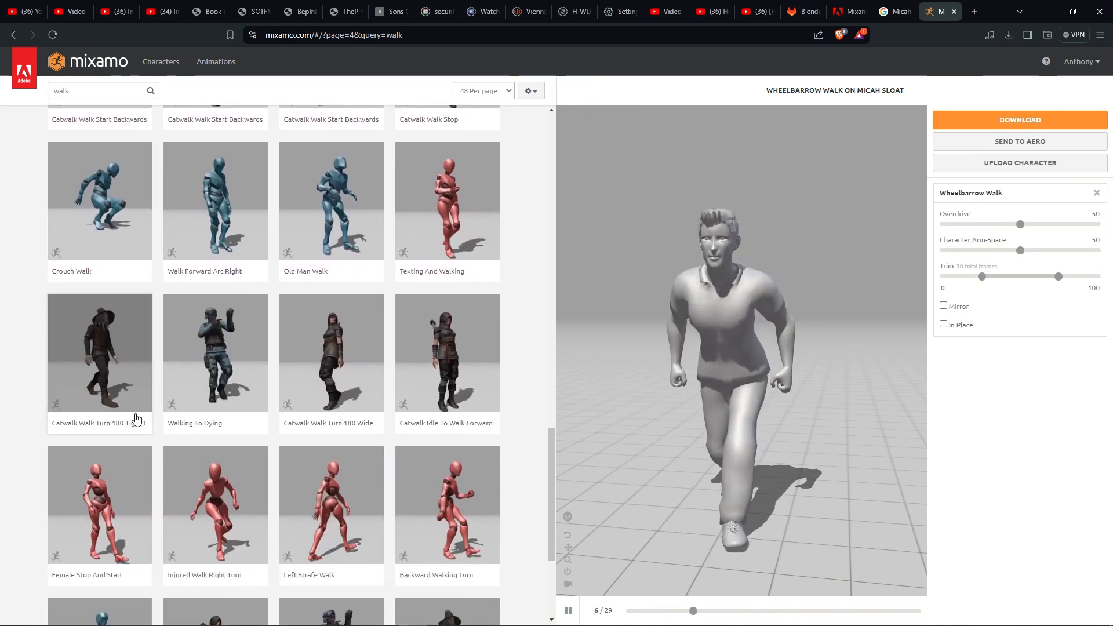
scroll(142, 422, down, 2)
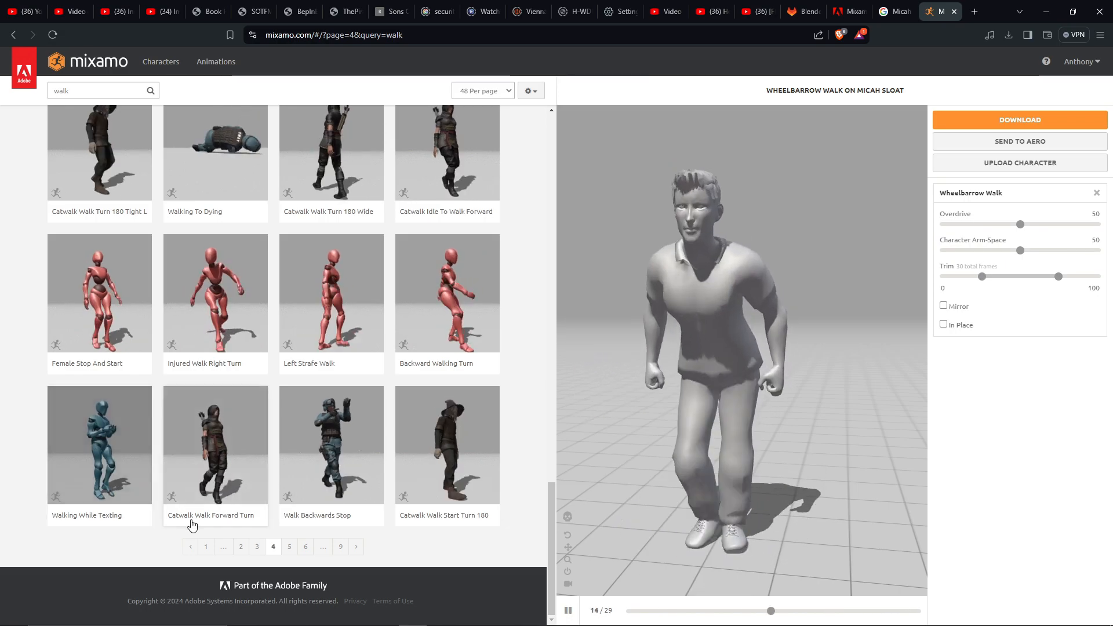
Step: Open page 5 of the walk results, look through its animations, and go on to page 6
click(289, 548)
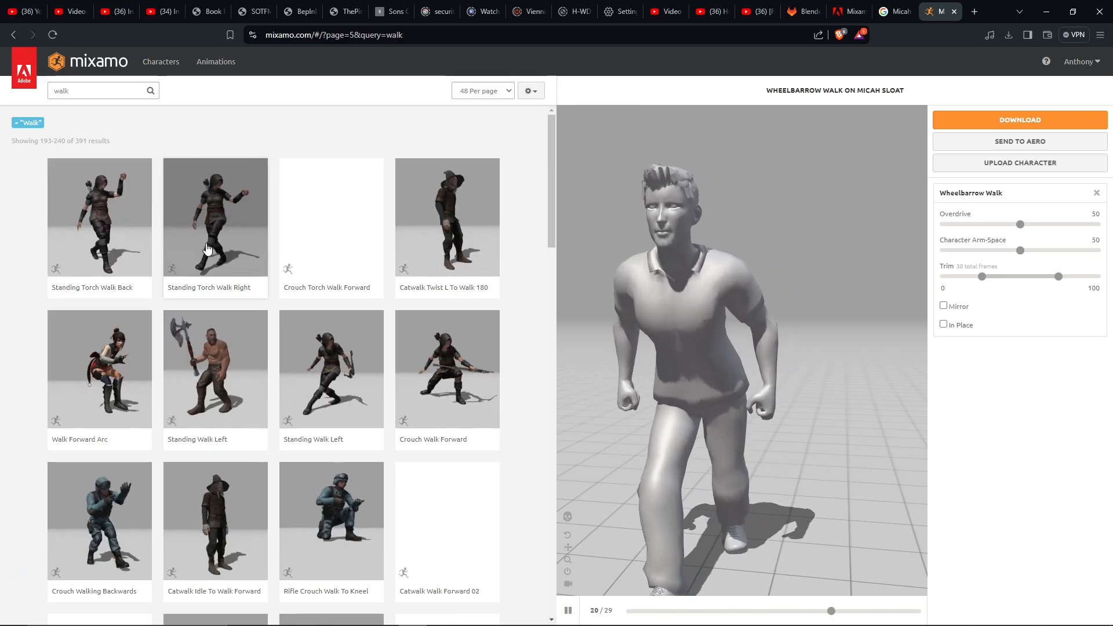
scroll(212, 248, down, 8)
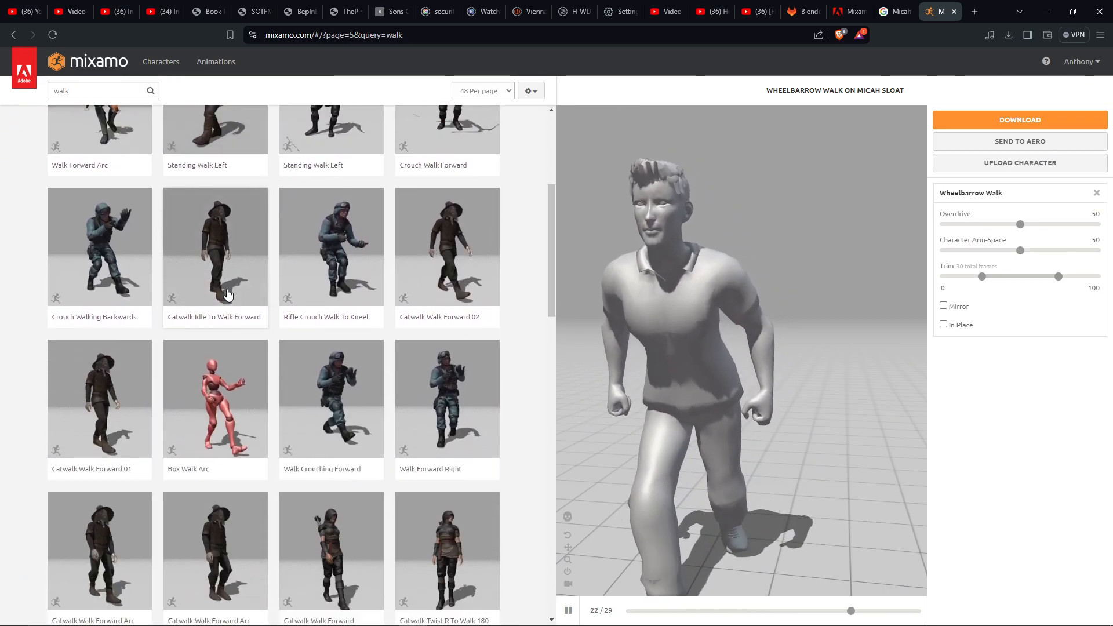
scroll(227, 294, down, 8)
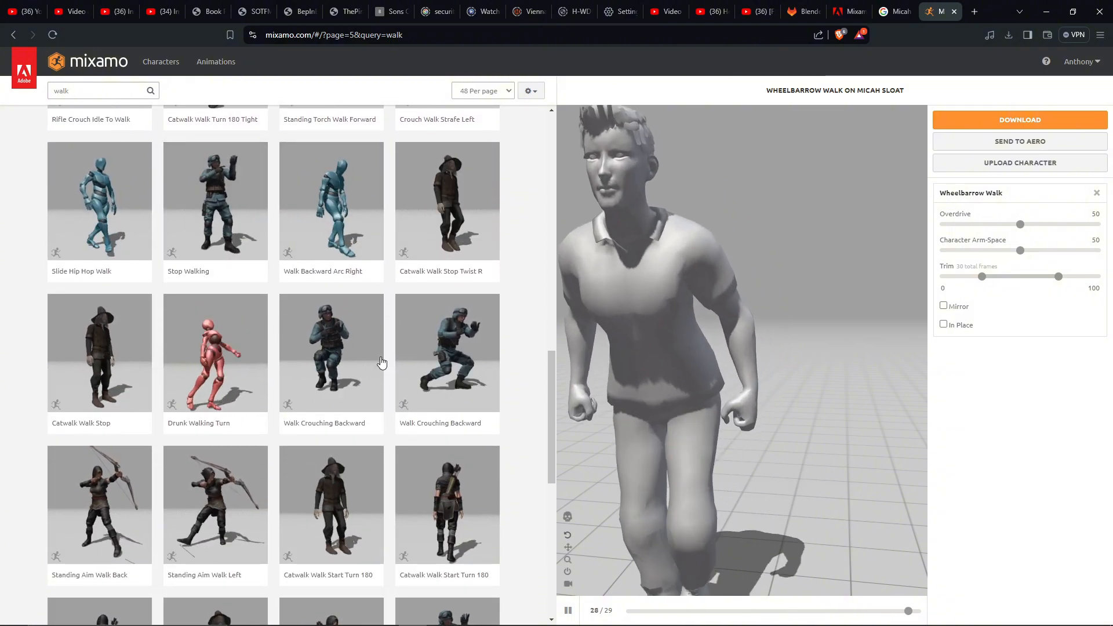
scroll(331, 391, down, 5)
scroll(330, 391, down, 4)
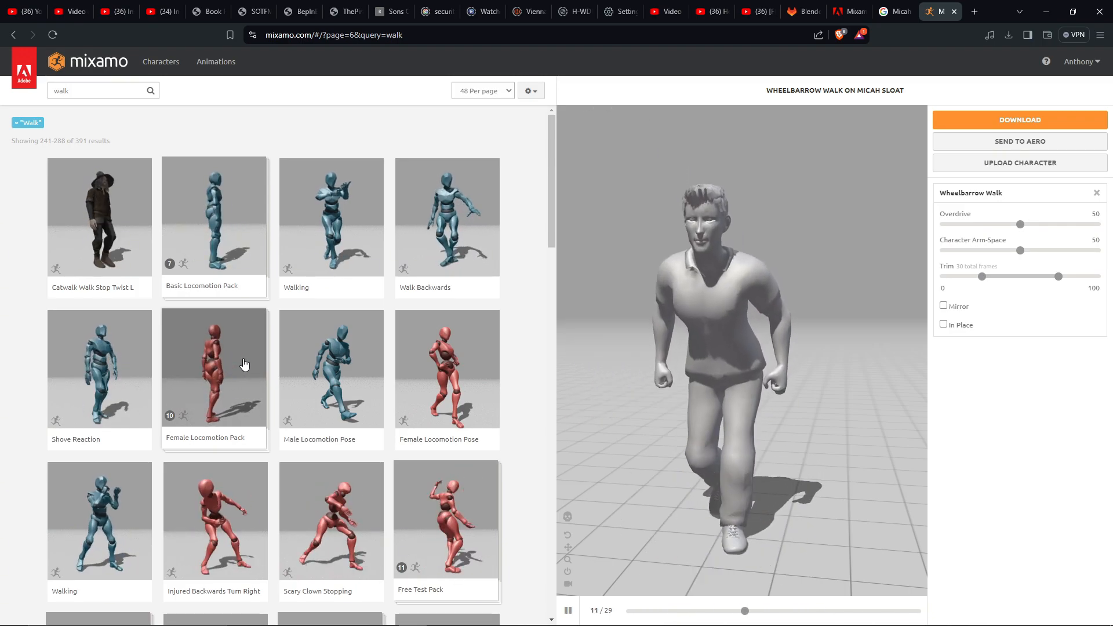
Step: Apply the Female Locomotion Pack to the character, make the preview camera follow the character, and look further through page 6
click(245, 363)
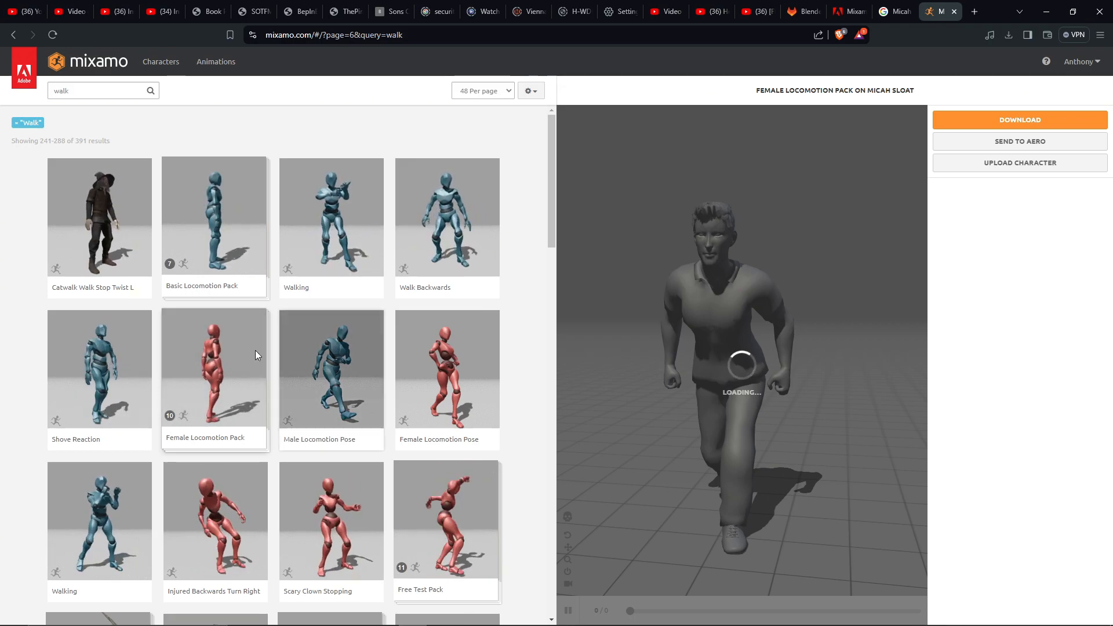
scroll(203, 429, down, 2)
scroll(209, 434, down, 3)
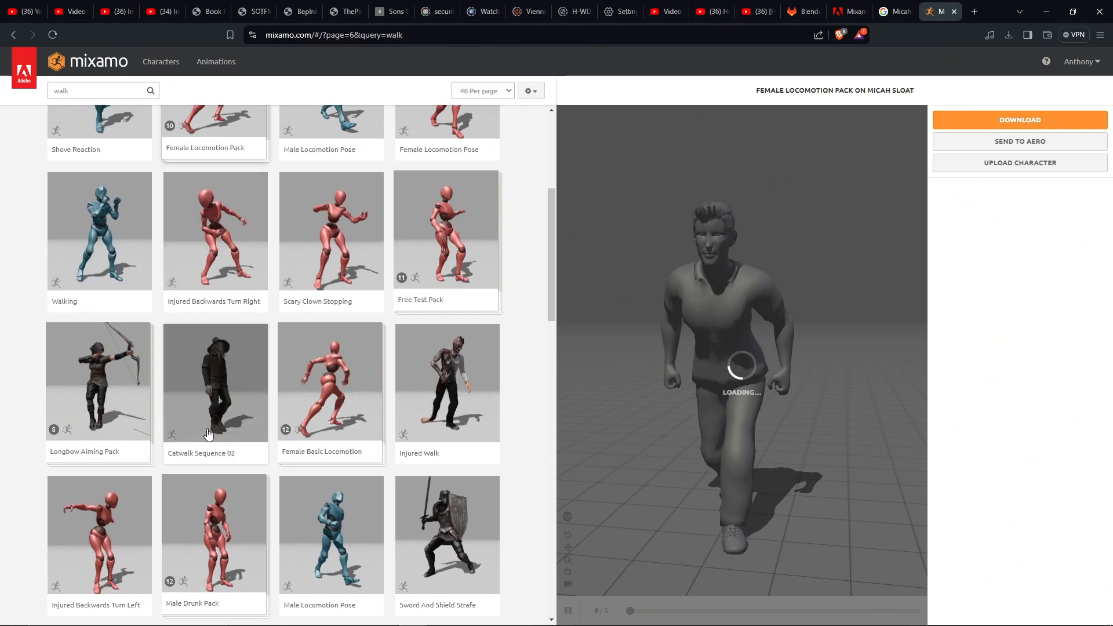
scroll(208, 435, down, 2)
scroll(209, 435, down, 1)
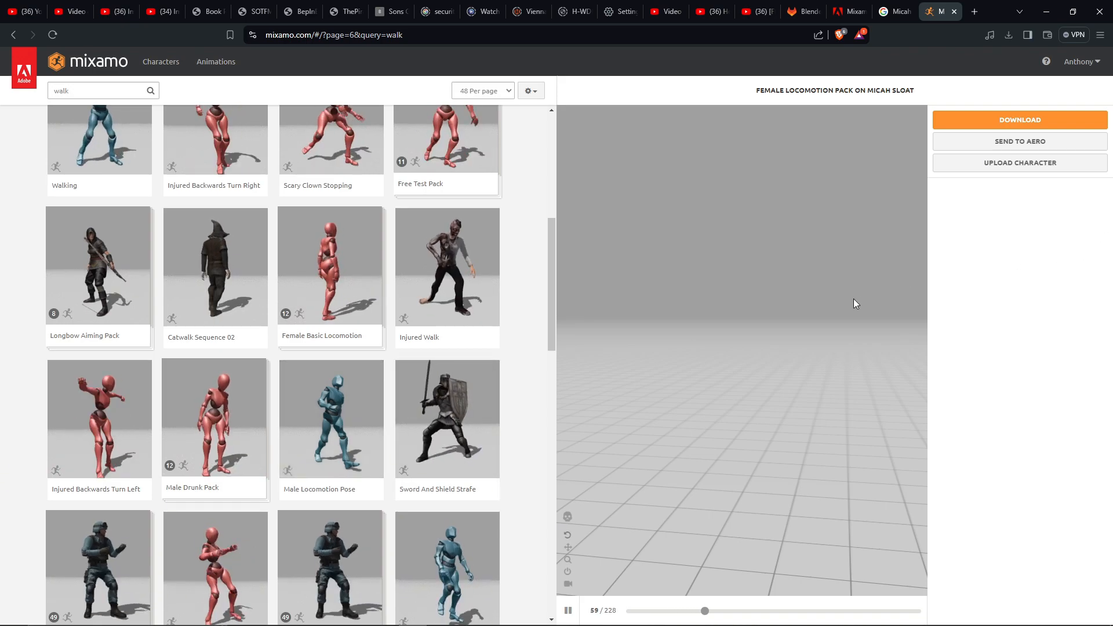
click(569, 584)
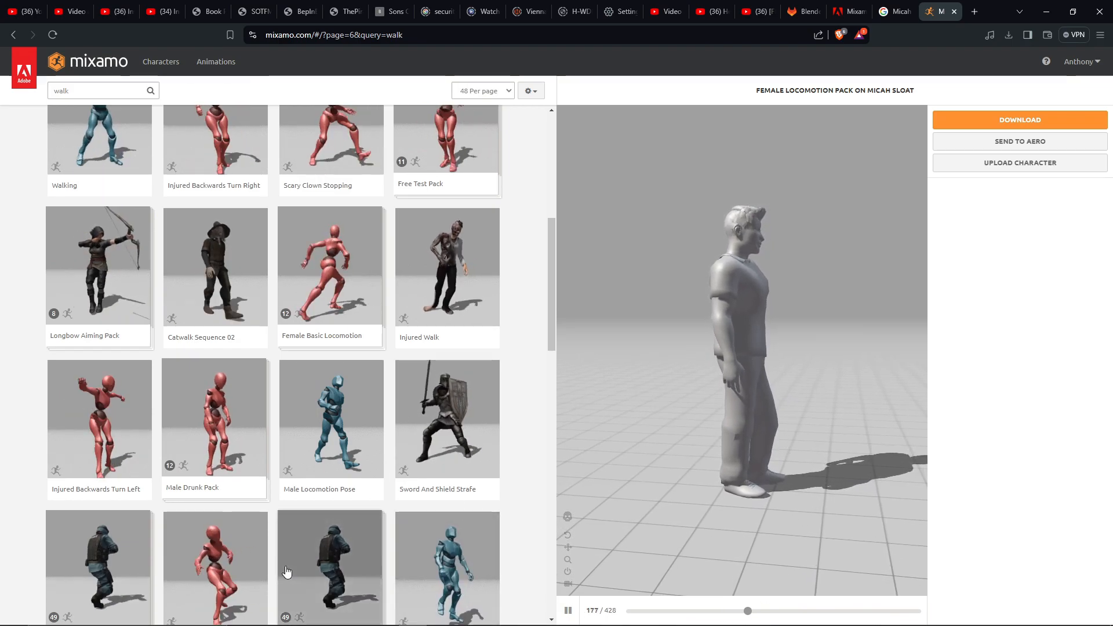
scroll(287, 571, down, 5)
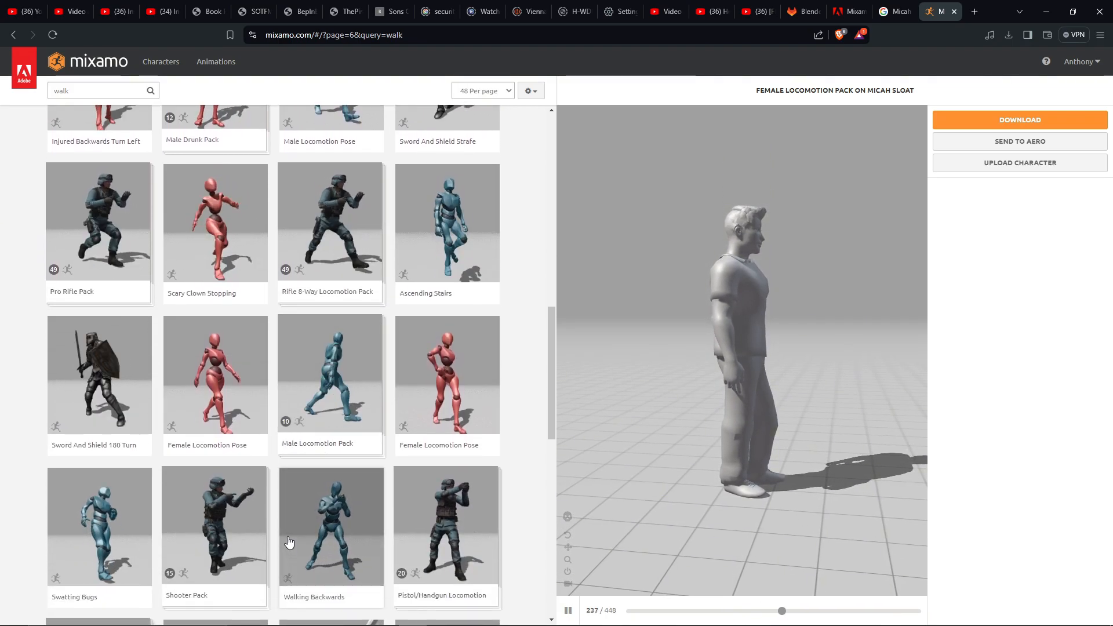
Step: Apply the Male Locomotion Pack to the character and look through the remaining animations on page 6
click(341, 396)
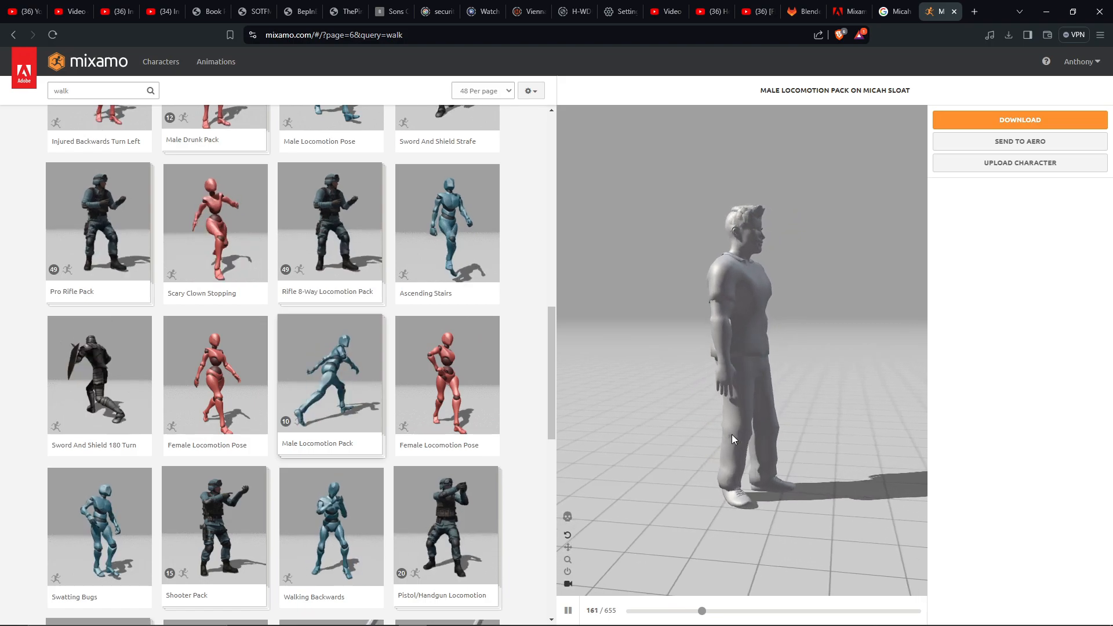
scroll(328, 542, down, 1)
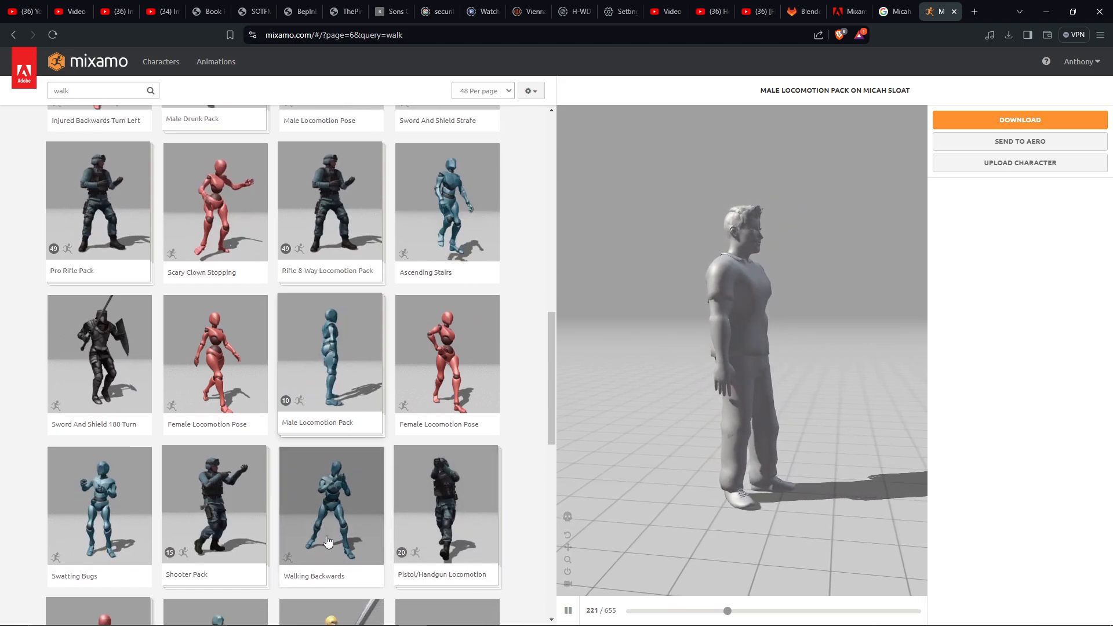
scroll(328, 542, down, 7)
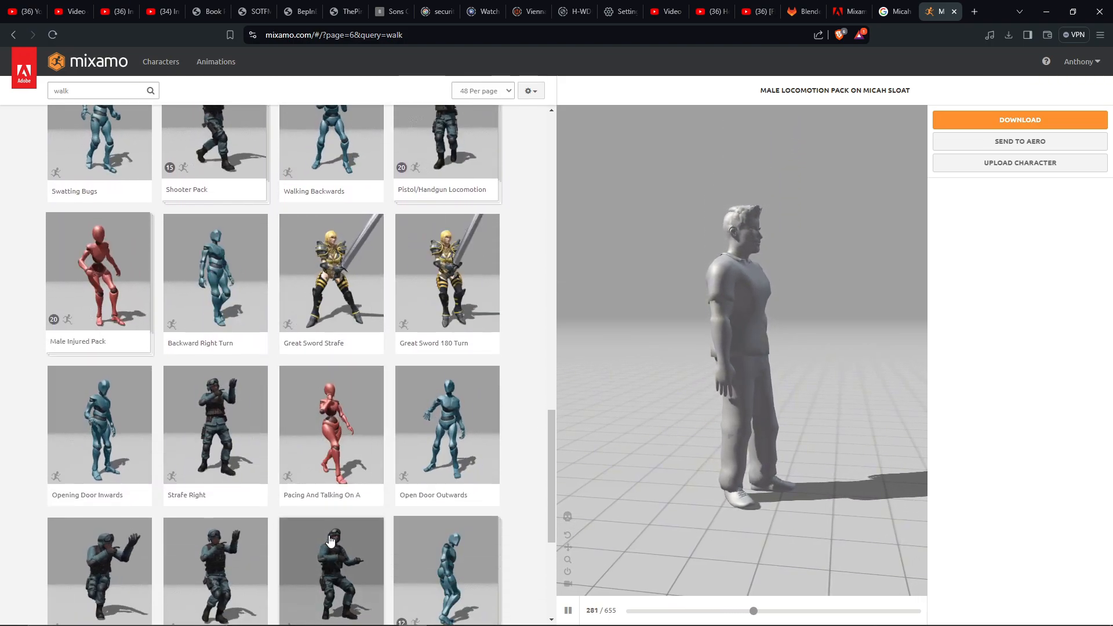
scroll(343, 536, down, 4)
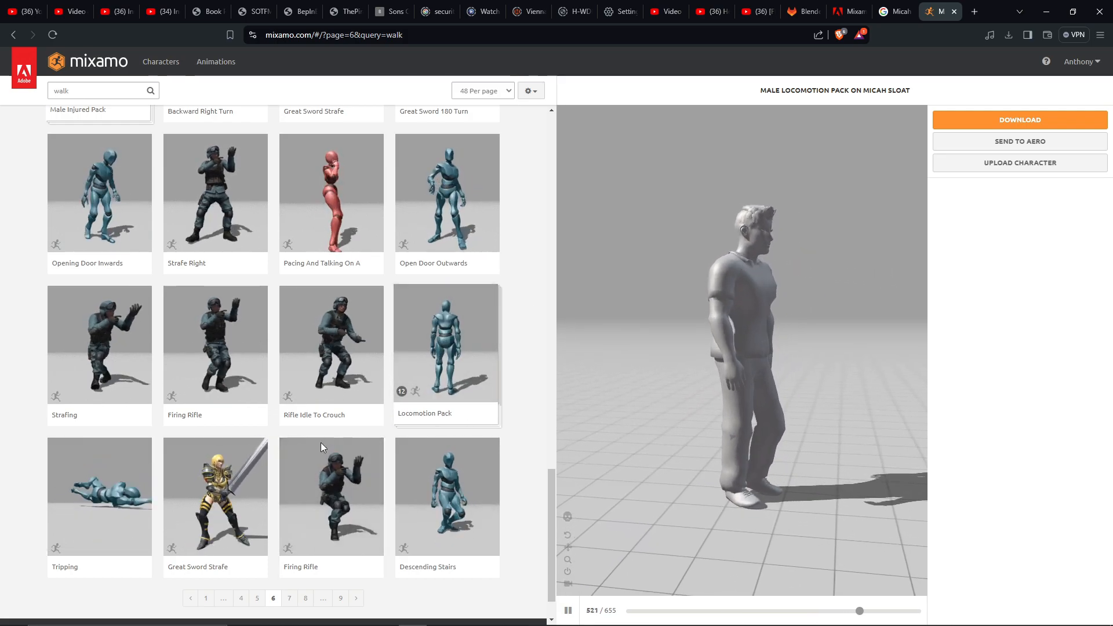
scroll(253, 527, down, 1)
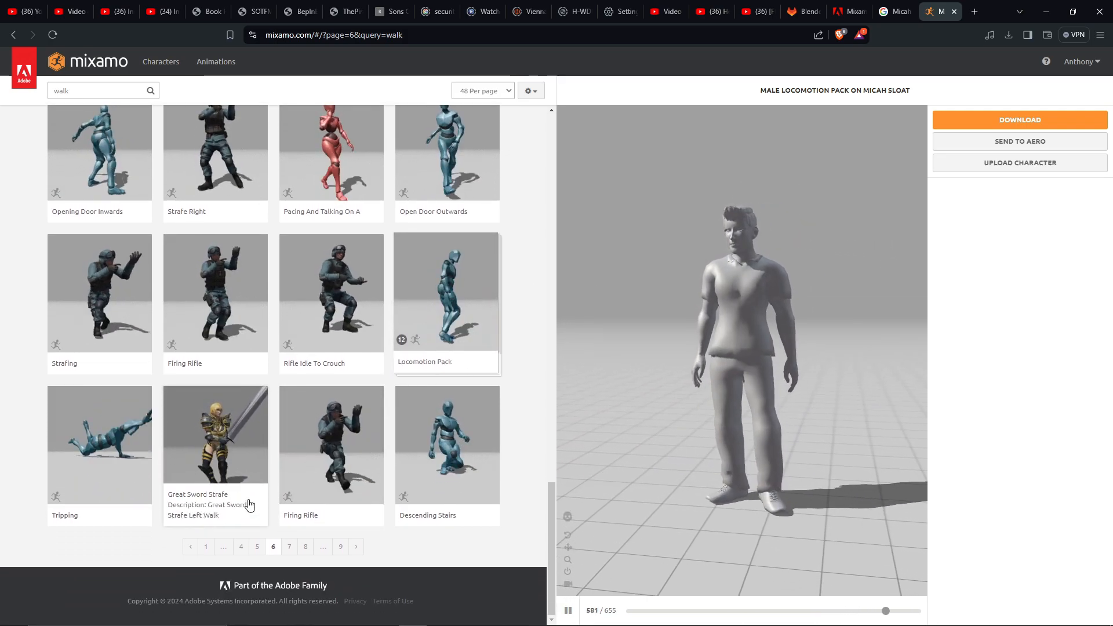
Step: Open page 7 of the walk results and look through its animations and packs
click(290, 547)
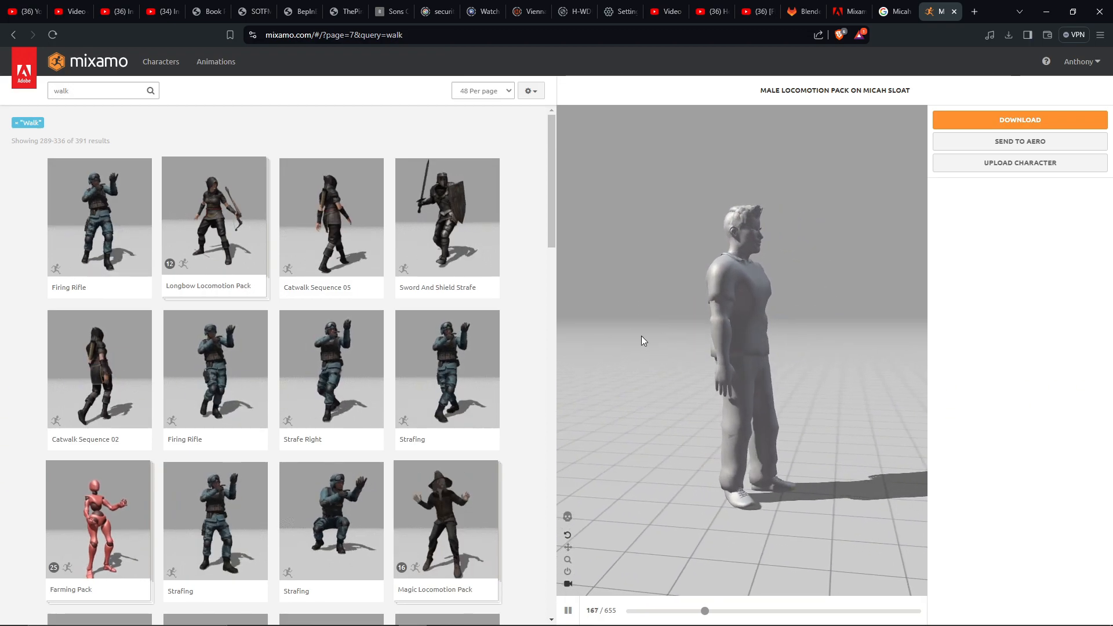
scroll(342, 419, down, 3)
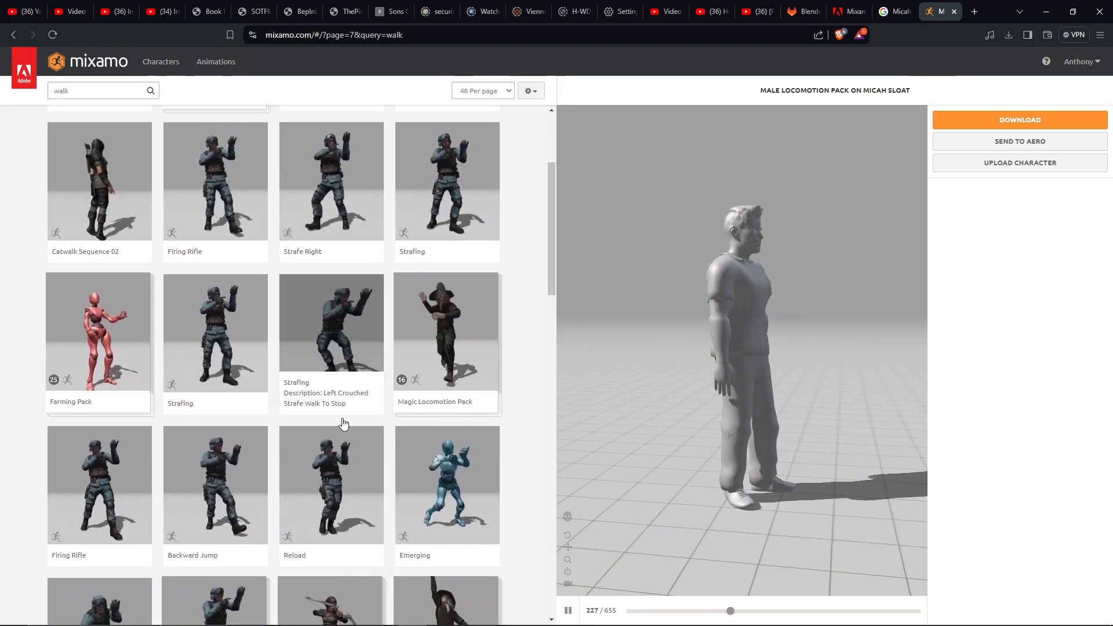
scroll(342, 418, down, 5)
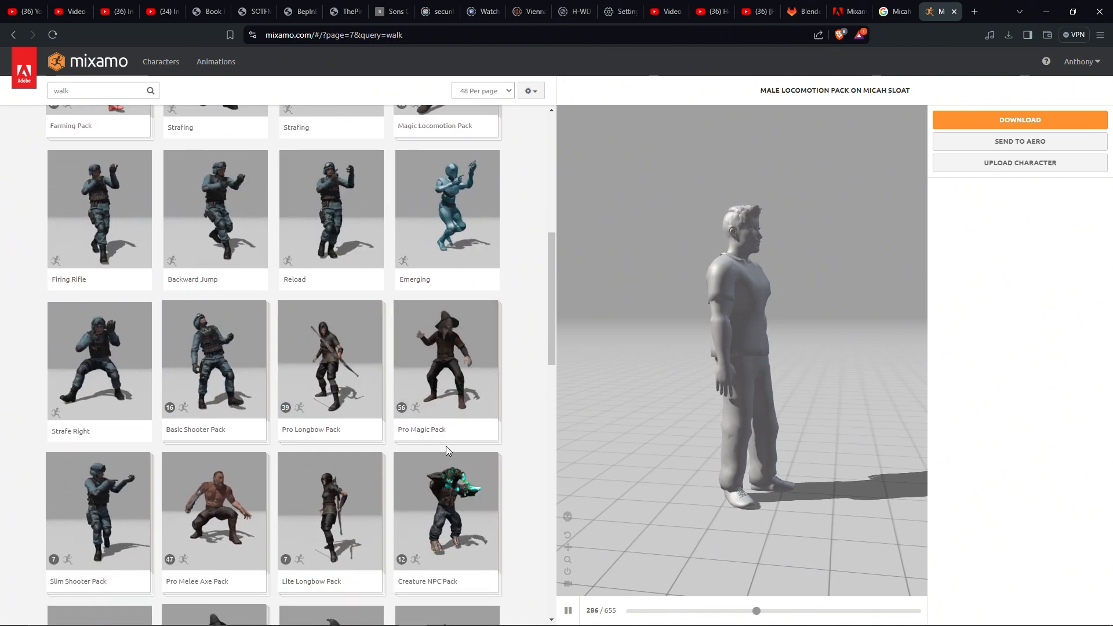
Step: Switch to UPBGE and examine the waving character's face, raised hand and upper body from the front and side
click(1046, 12)
scroll(554, 378, down, 8)
mouse_move(625, 376)
middle_down()
mouse_move(479, 392)
mouse_move(550, 391)
mouse_move(612, 374)
middle_up()
scroll(478, 391, up, 4)
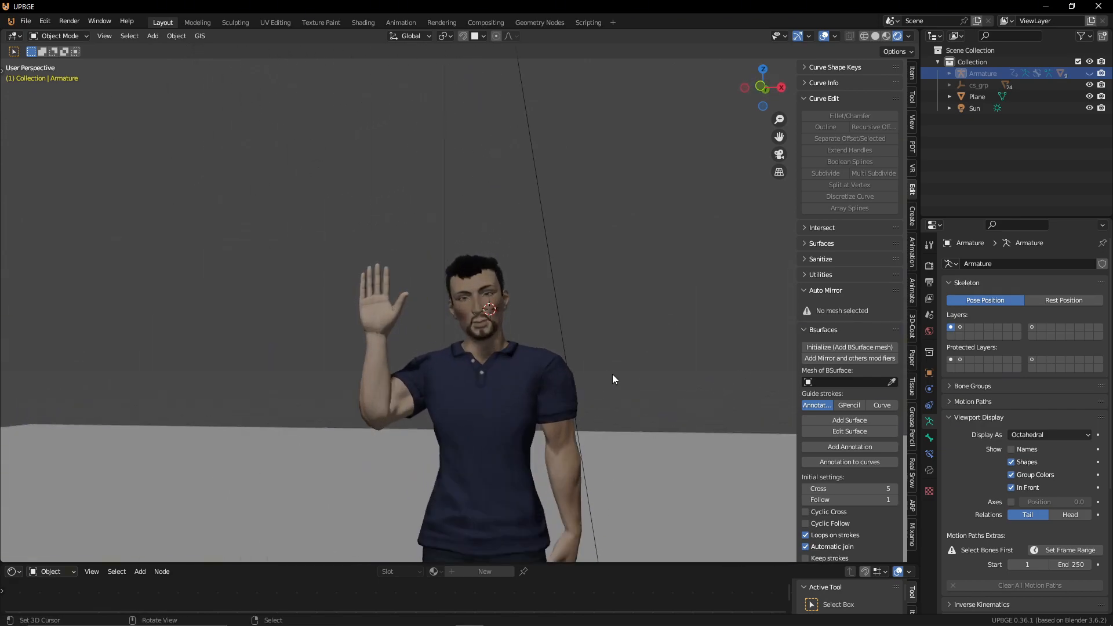
scroll(612, 374, up, 2)
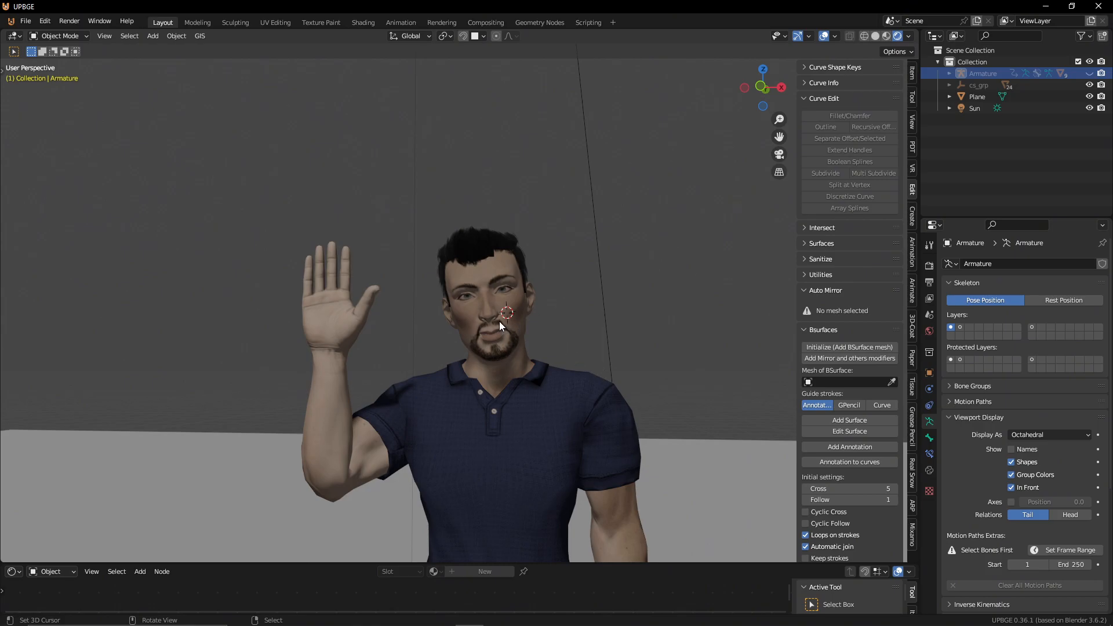
scroll(503, 330, up, 6)
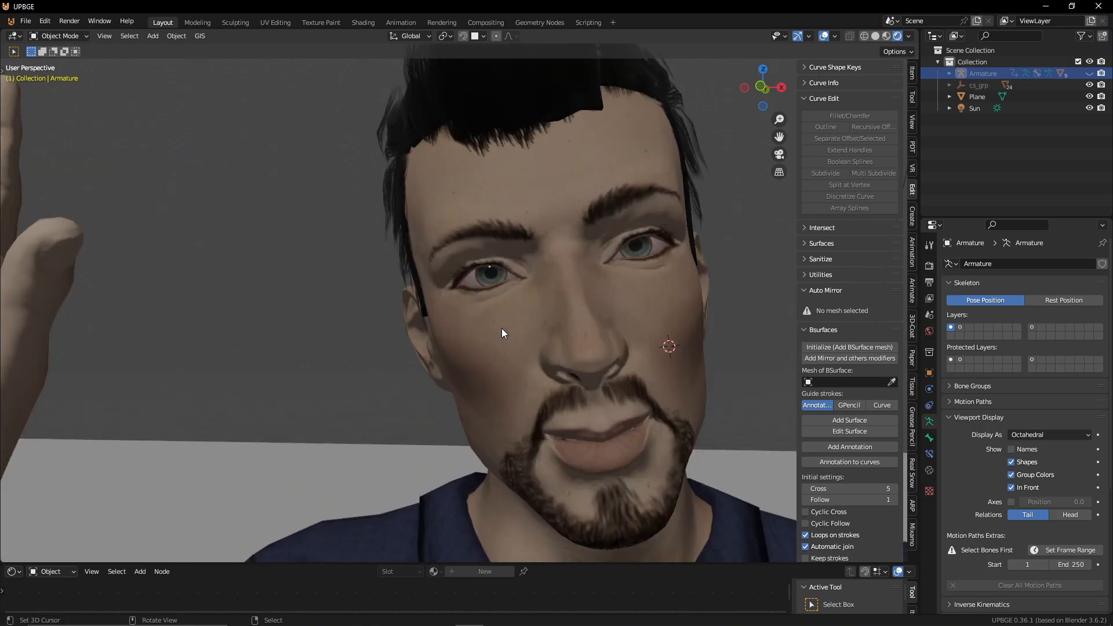
scroll(502, 330, down, 2)
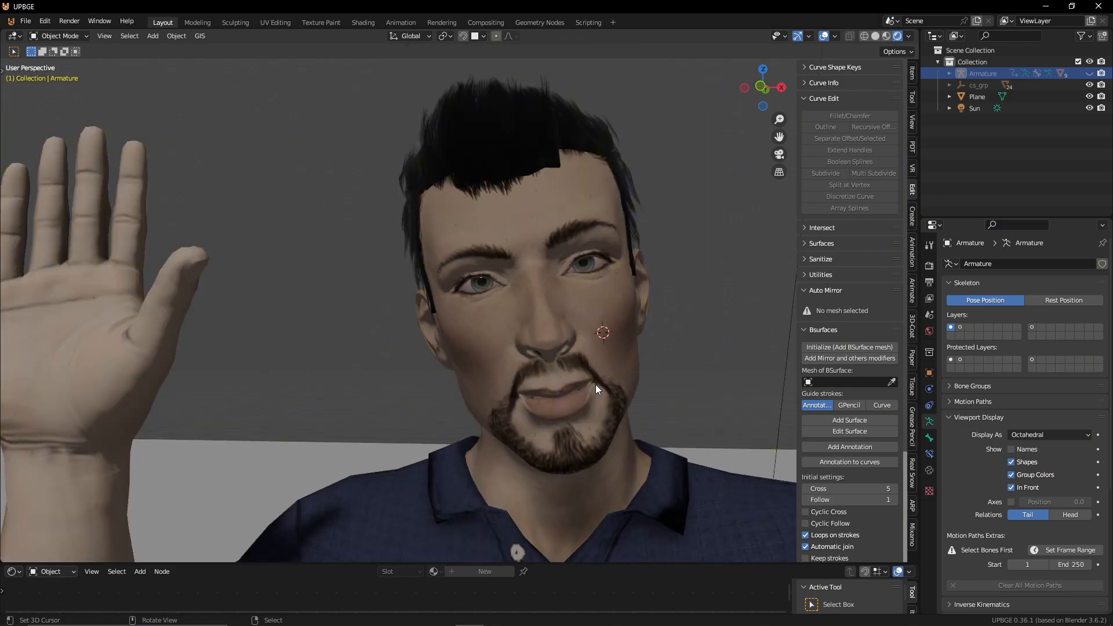
scroll(594, 396, down, 6)
middle_drag(594, 396, 610, 413)
scroll(592, 398, down, 3)
scroll(645, 409, up, 5)
scroll(585, 414, up, 4)
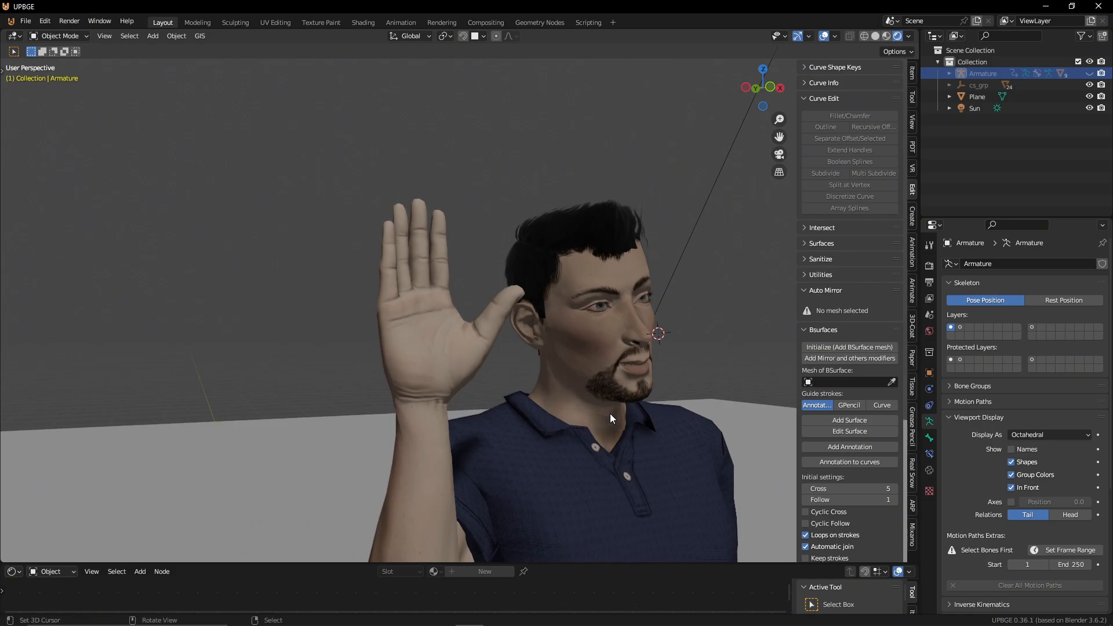
Step: Inspect the character's body mesh around the arms in Edit Mode and return to Object Mode
click(461, 352)
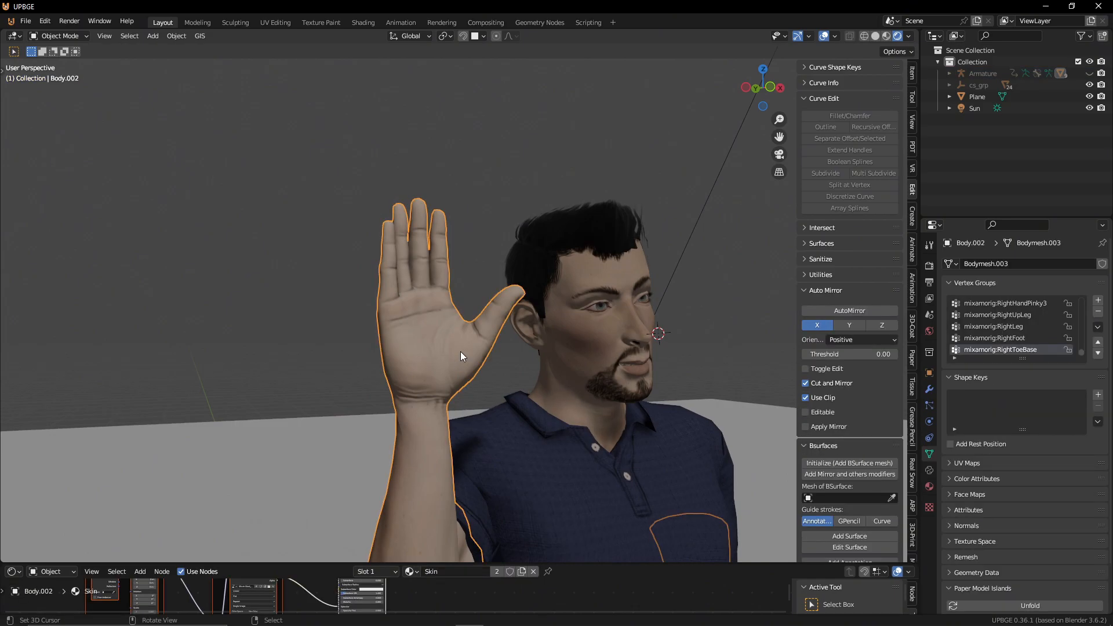
key(Tab)
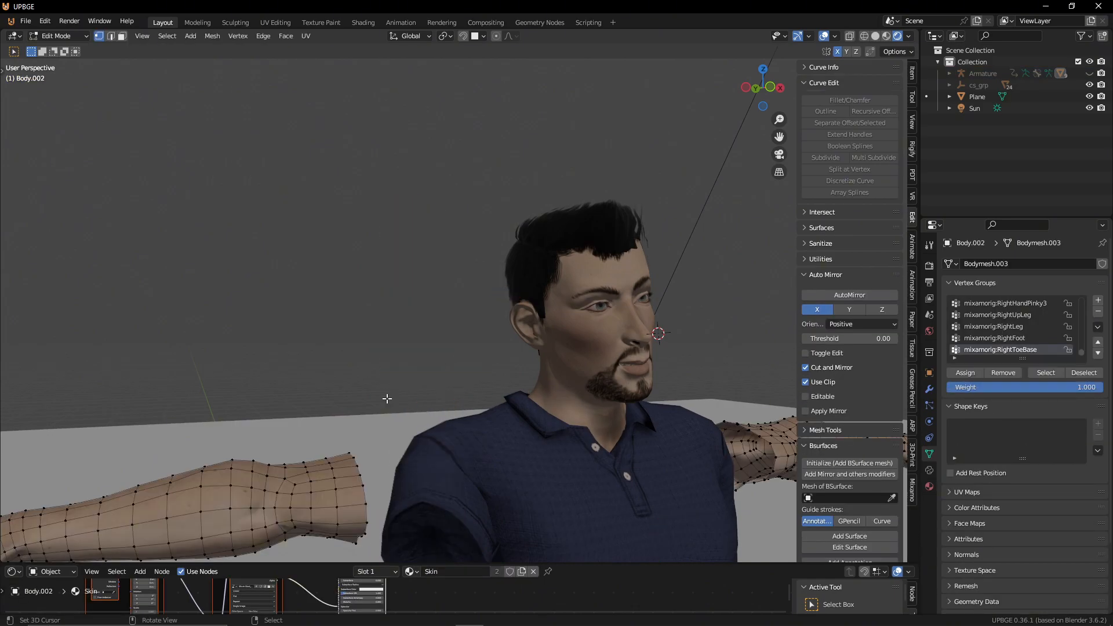
scroll(164, 464, down, 4)
scroll(164, 464, up, 4)
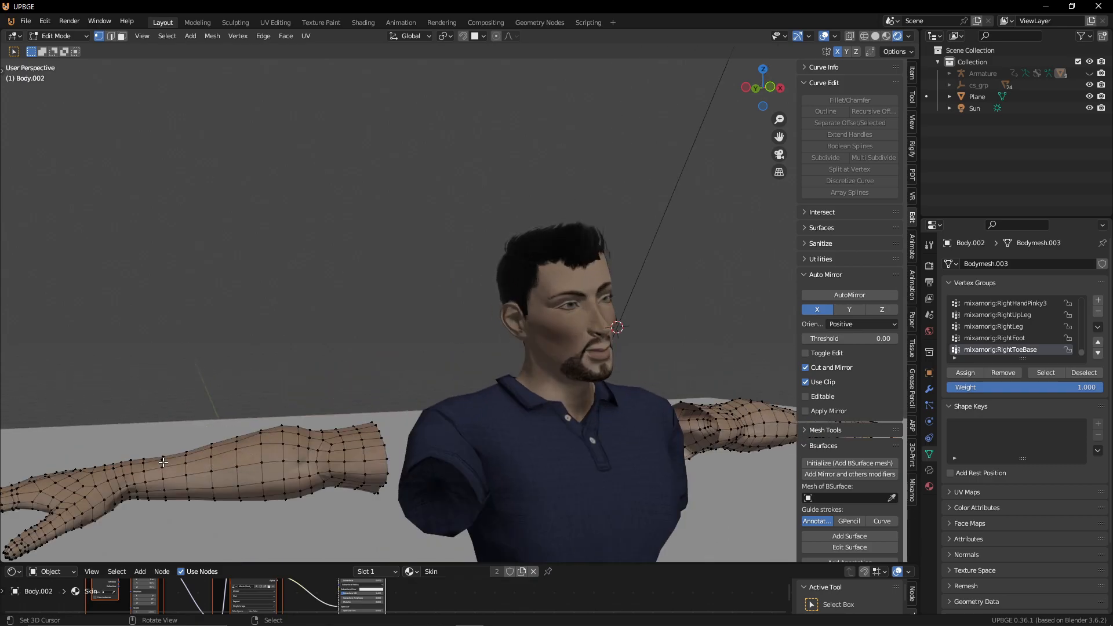
key(Tab)
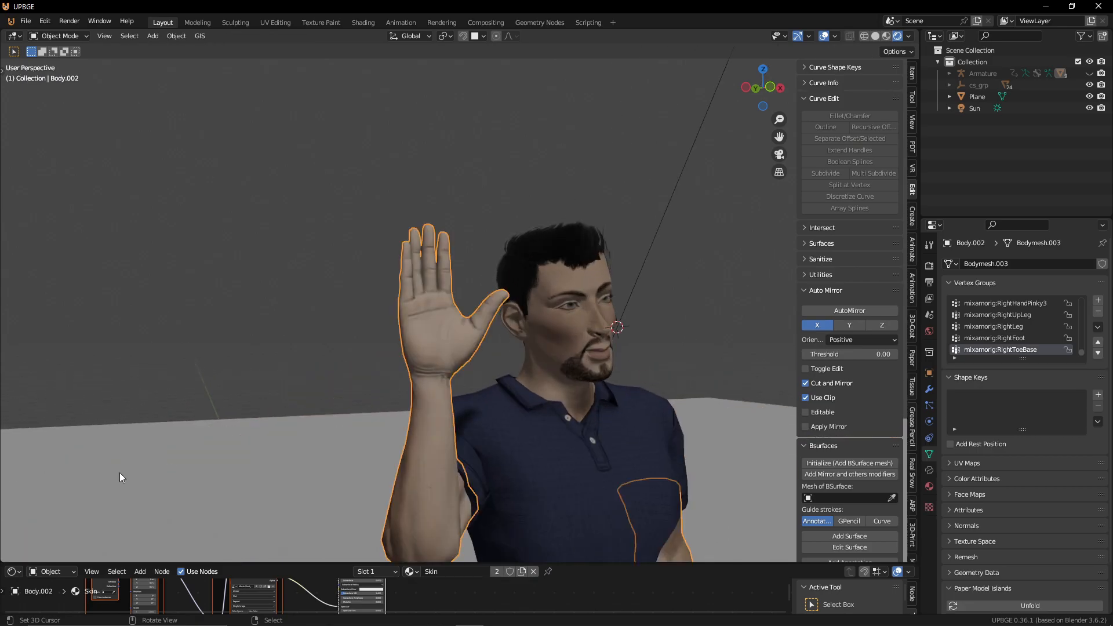
Step: Inspect the polo shirt and hair meshes in Edit Mode, returning to Object Mode after each
click(492, 469)
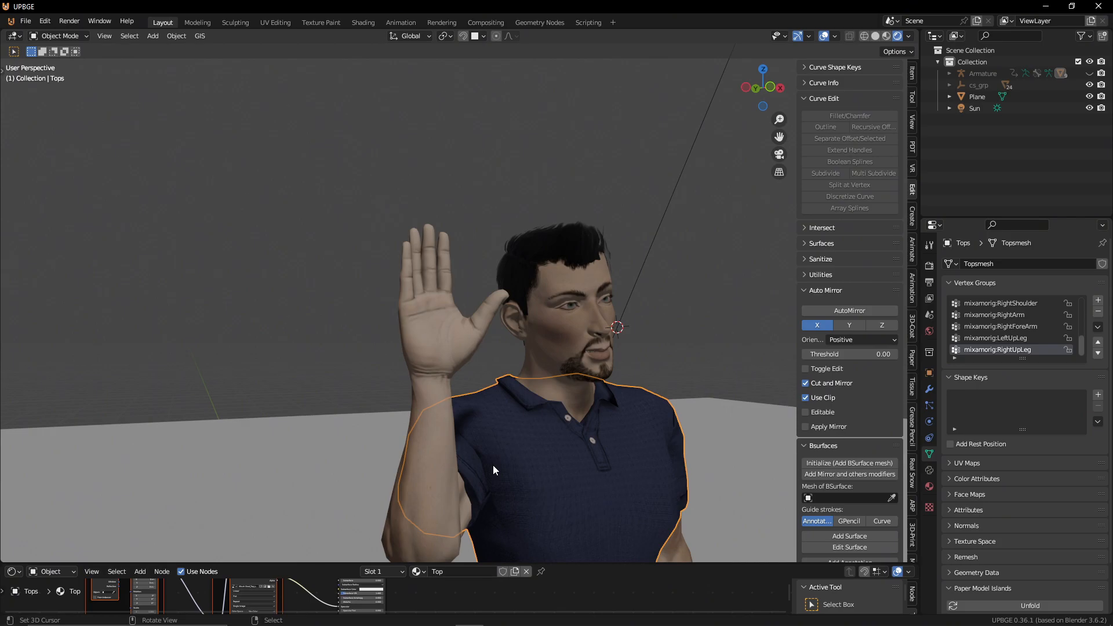
key(Tab)
key(Tab)
click(585, 247)
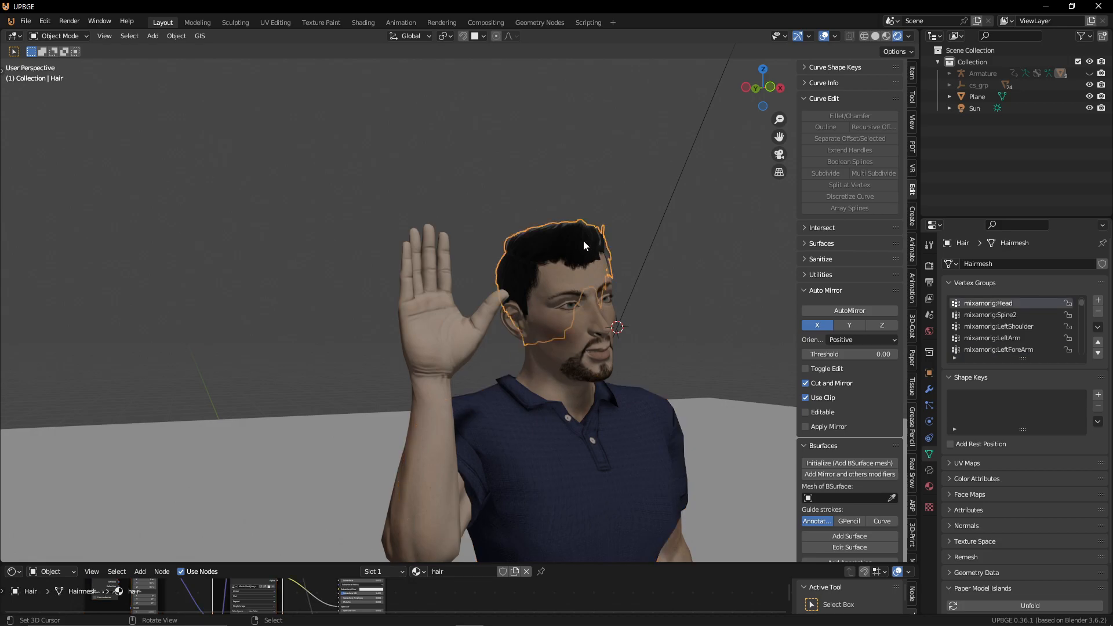
key(Tab)
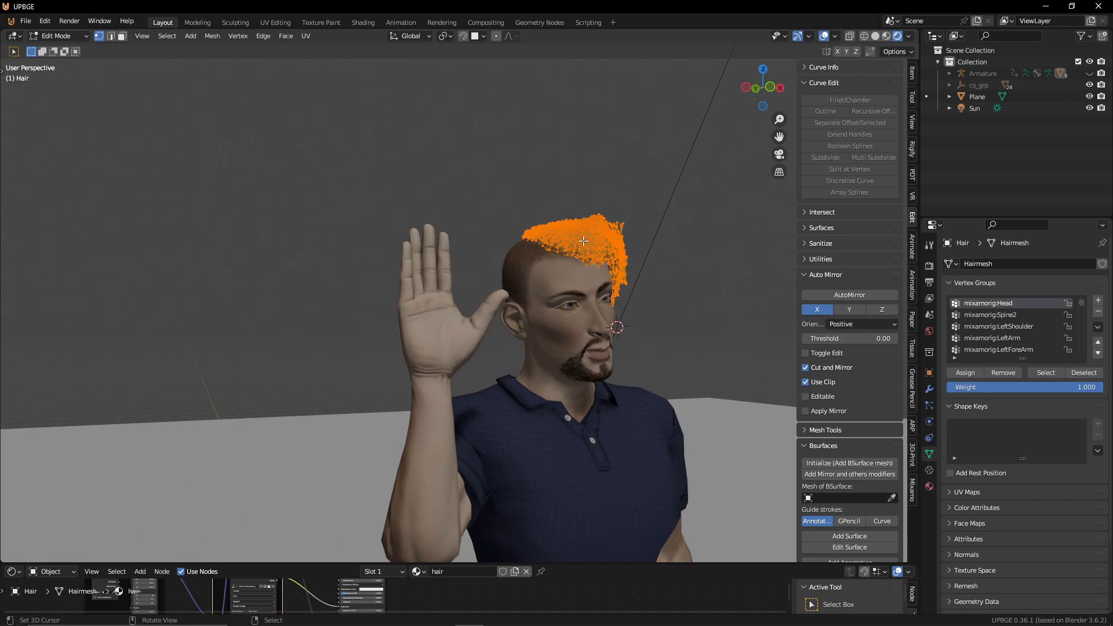
key(Tab)
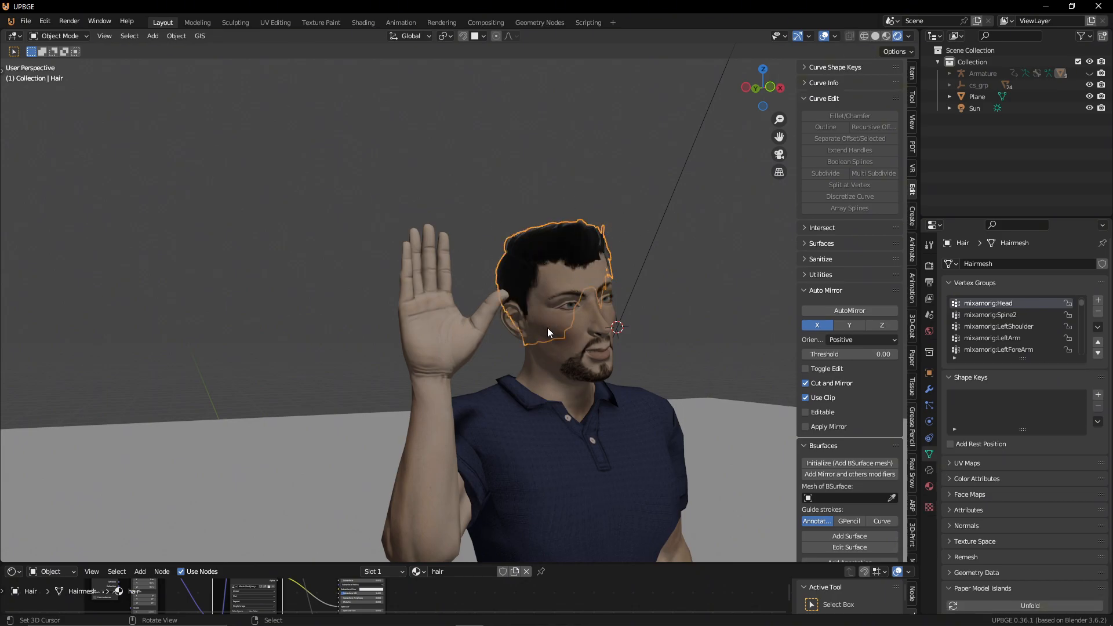
Step: View the whole character from the front, switch to OBS and stop the recording
scroll(548, 328, down, 6)
middle_drag(560, 485, 526, 489)
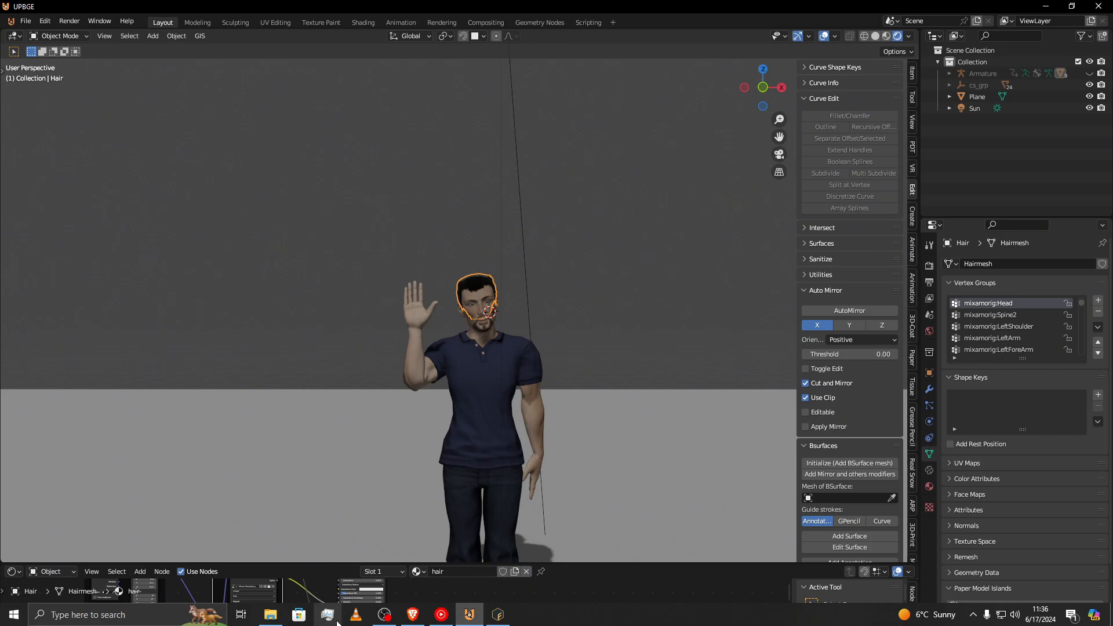
click(356, 614)
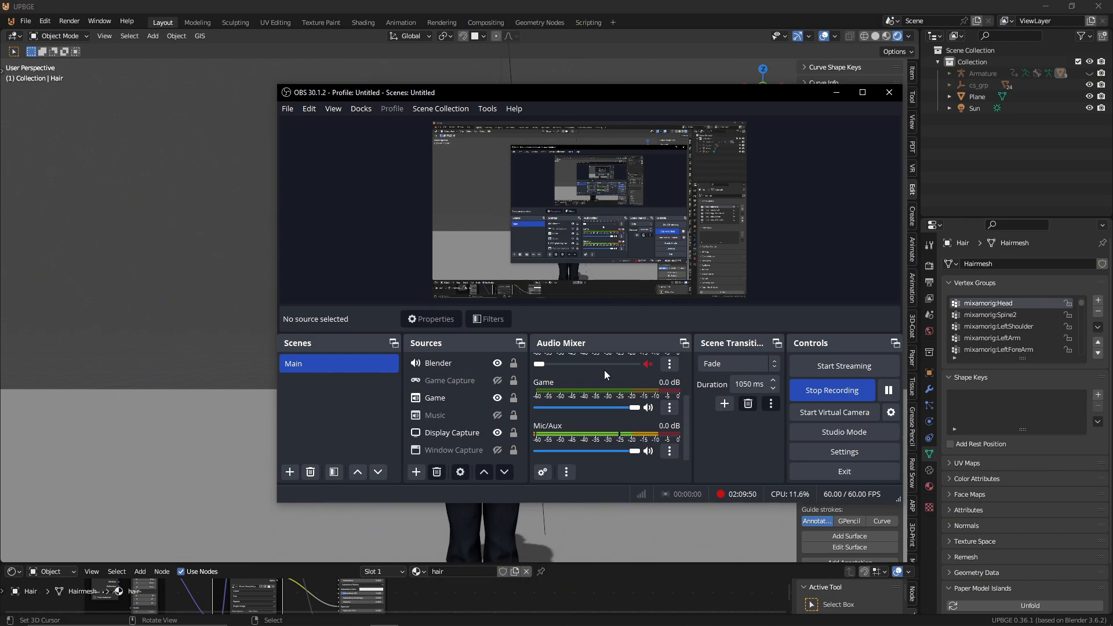
click(827, 393)
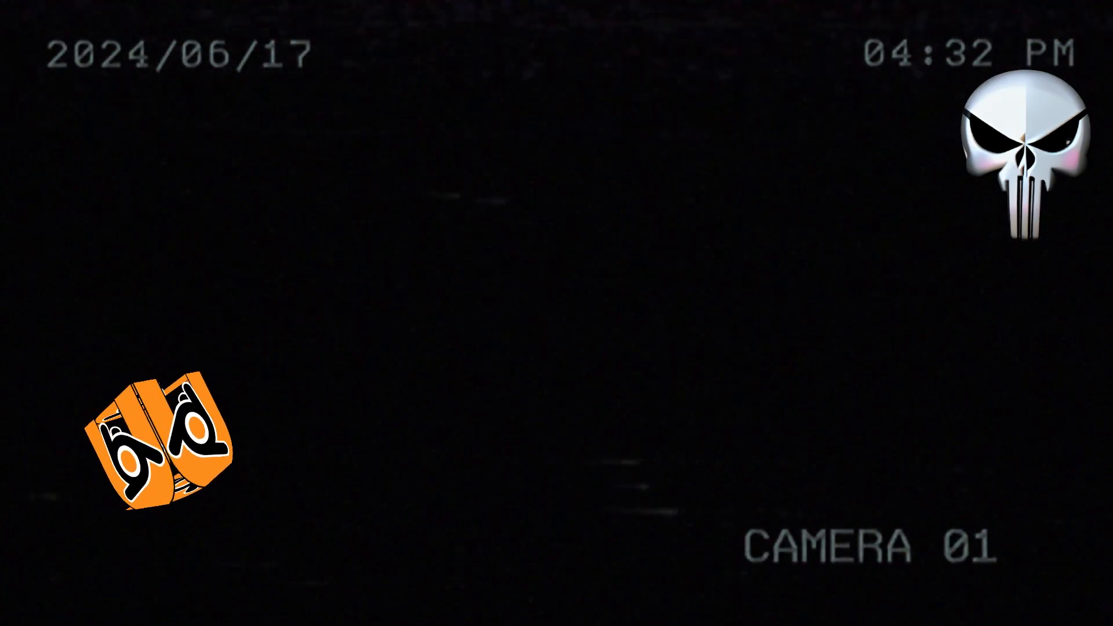